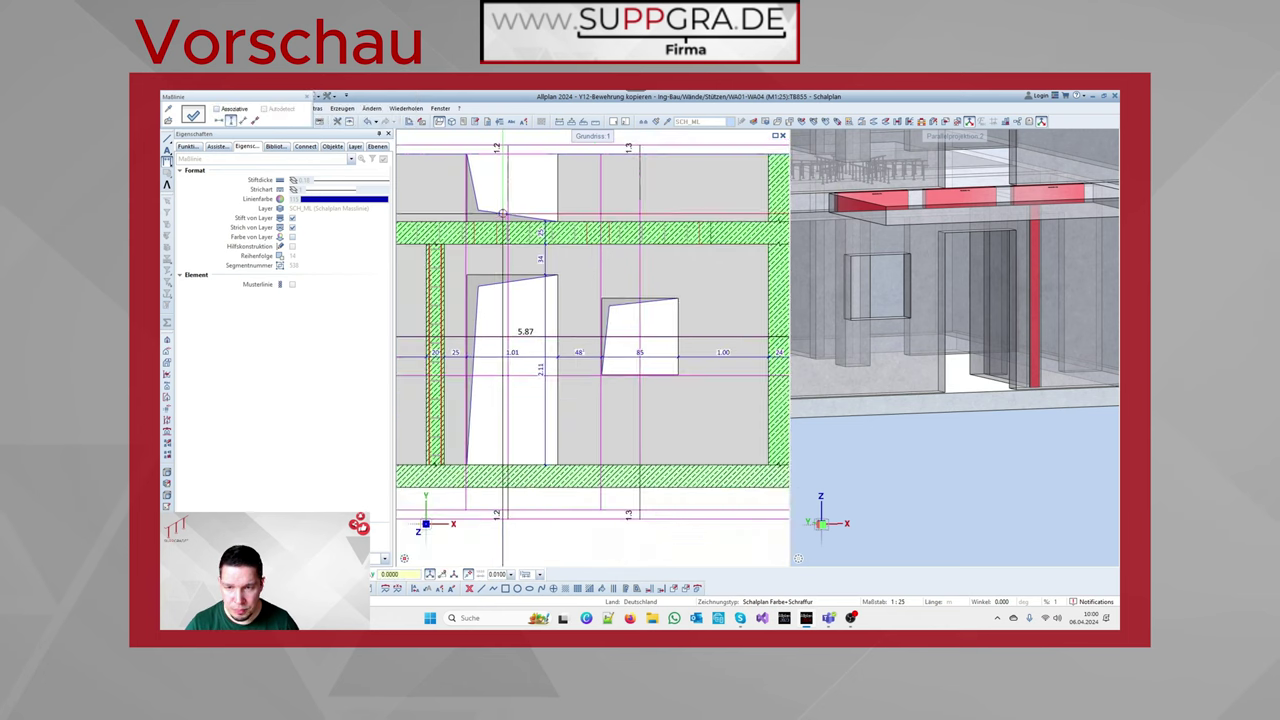
Dimension the window opening vertically in the wall elevation, picking the opening's edges and the wall's adjoining slab
click(600, 362)
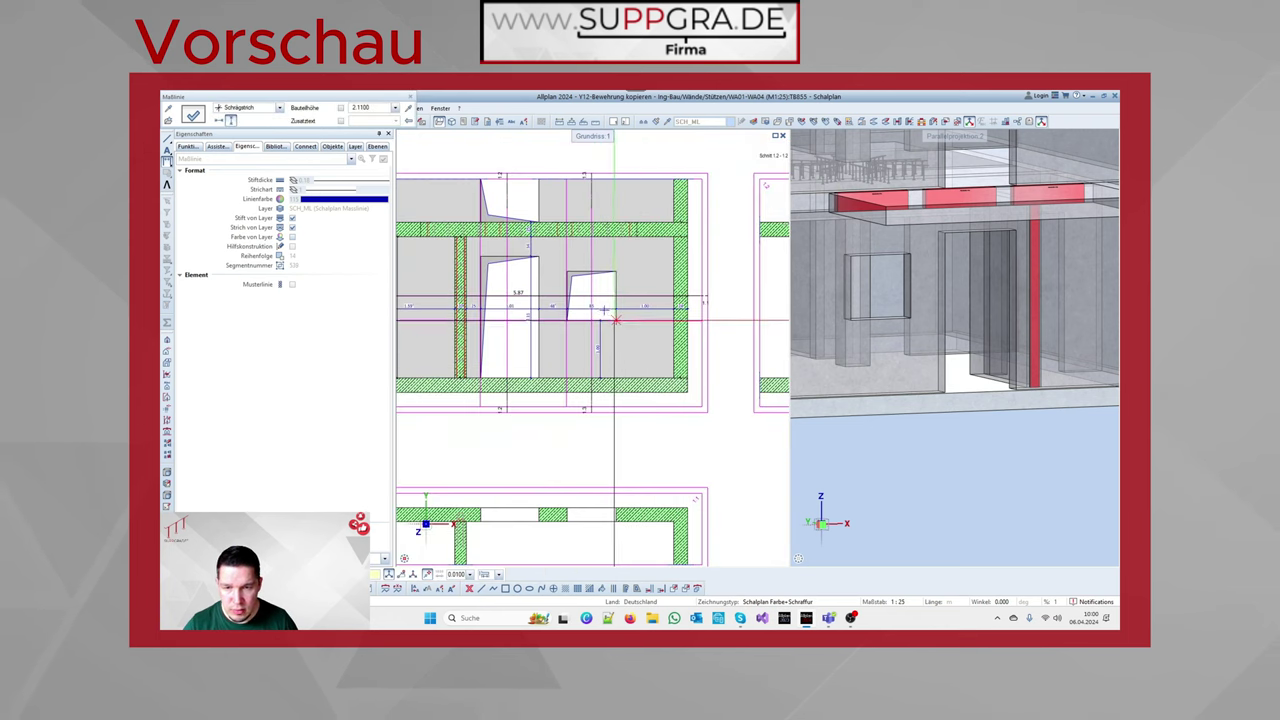
scroll(668, 362, up, 5)
scroll(624, 323, down, 4)
scroll(630, 251, up, 3)
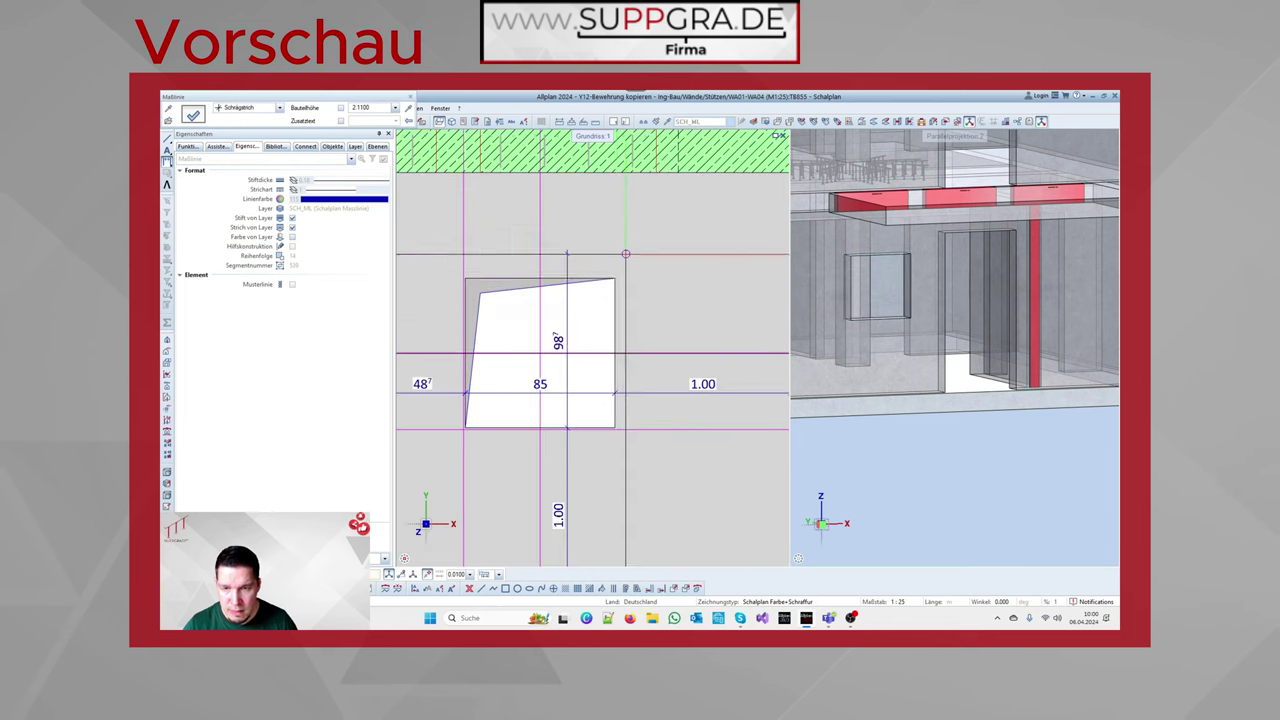
click(613, 277)
scroll(563, 293, down, 3)
scroll(697, 232, up, 3)
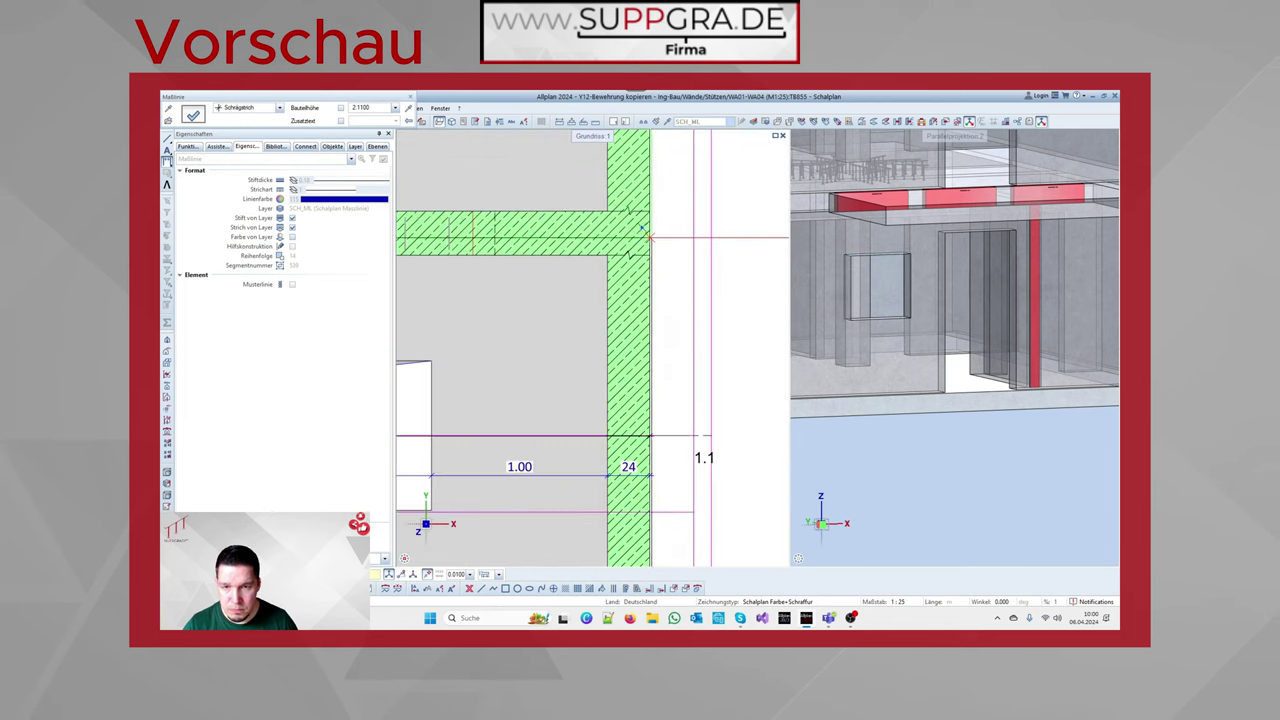
scroll(655, 256, down, 3)
scroll(668, 258, down, 2)
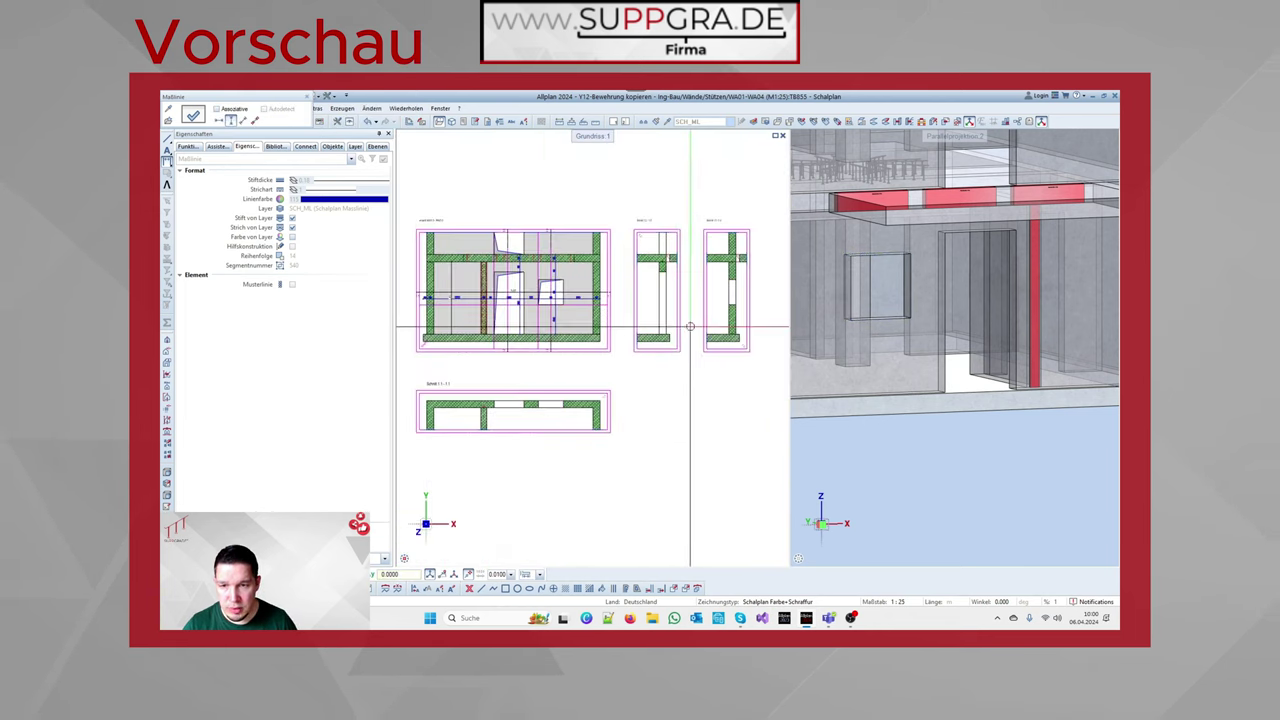
scroll(617, 317, up, 3)
scroll(586, 357, down, 2)
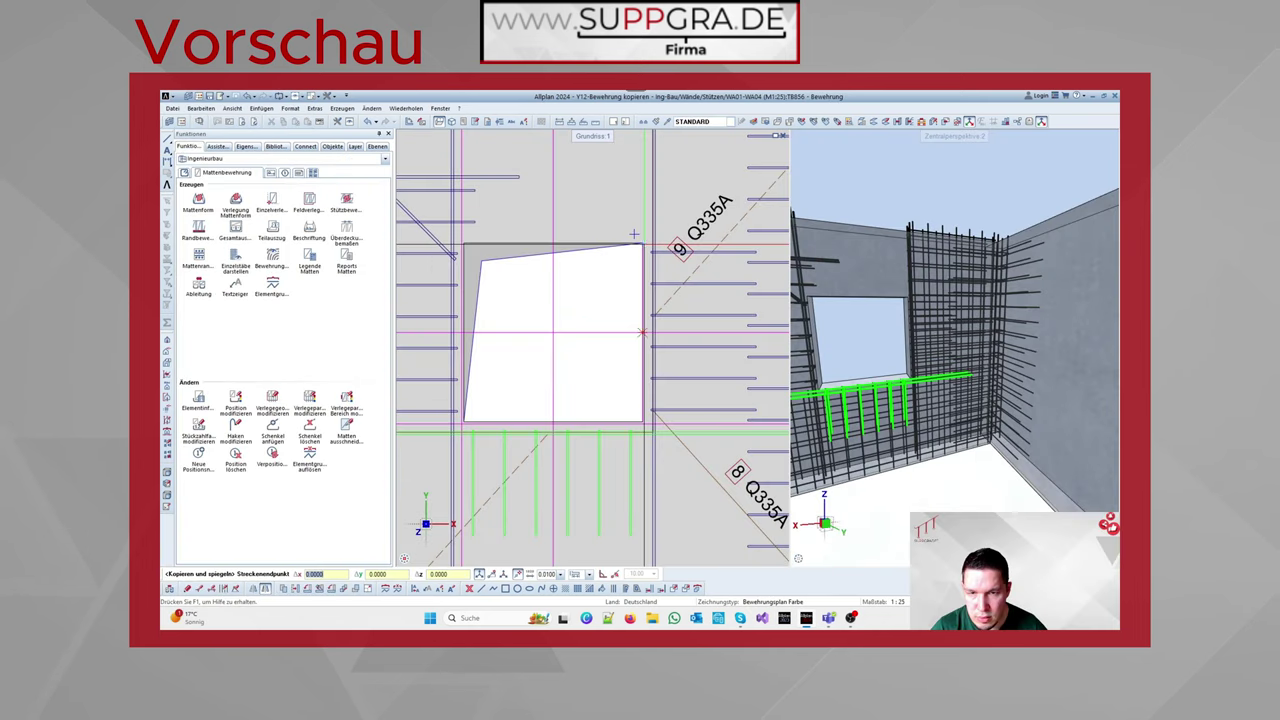
Copy and mirror the selected reinforcement below the window about a horizontal axis through the opening's mid-height
click(634, 234)
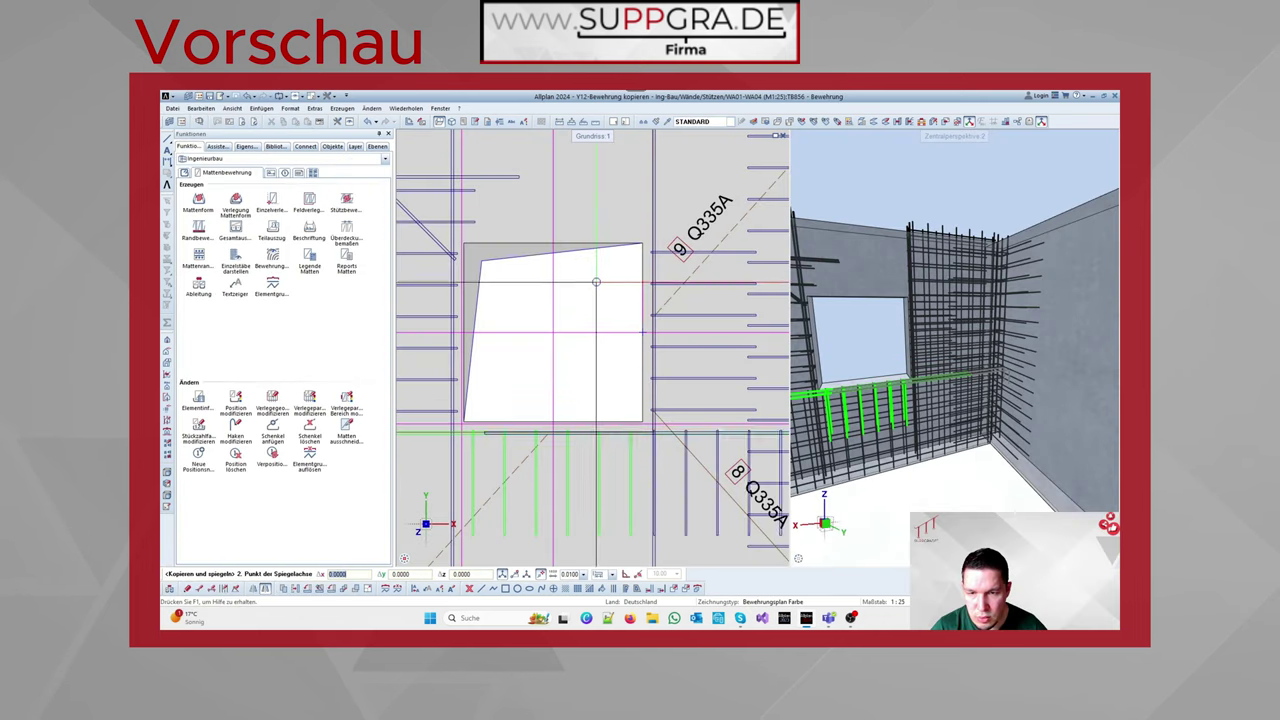
click(583, 314)
scroll(620, 342, down, 2)
key(Escape)
scroll(532, 289, up, 2)
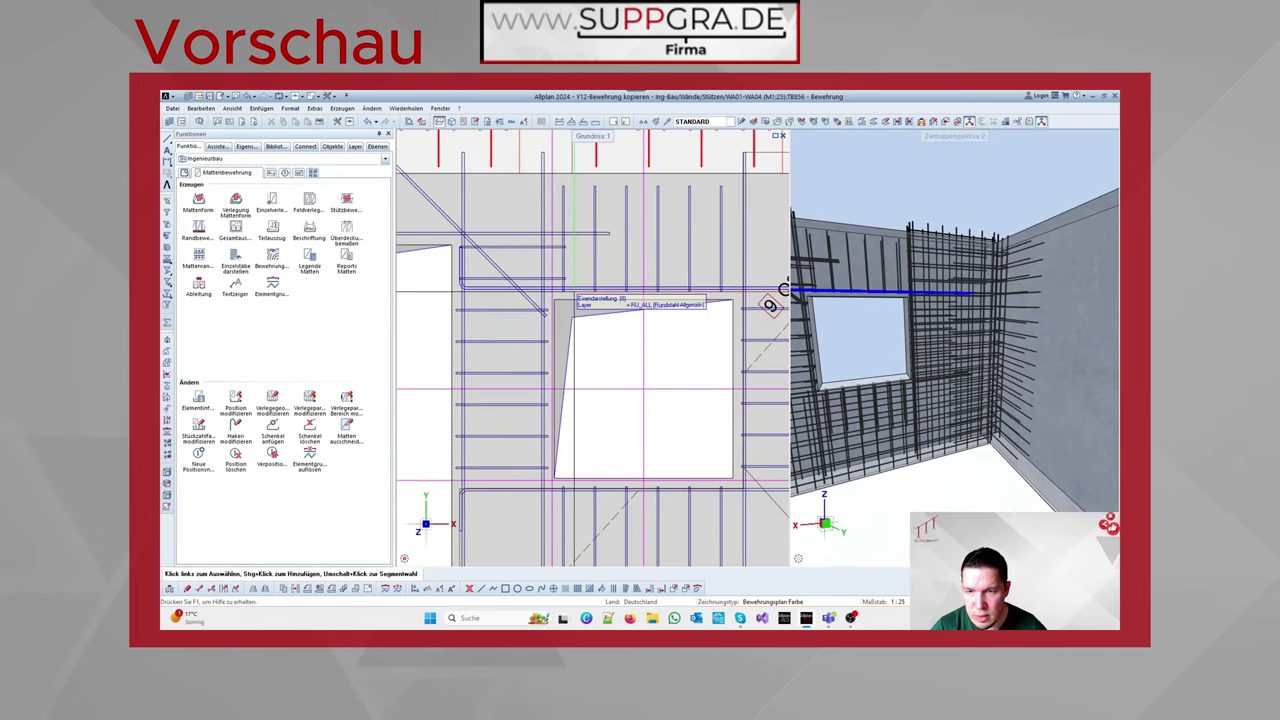
Mirror the long horizontal bar directly above the window opening, using an axis picked on the bar
click(566, 284)
click(575, 290)
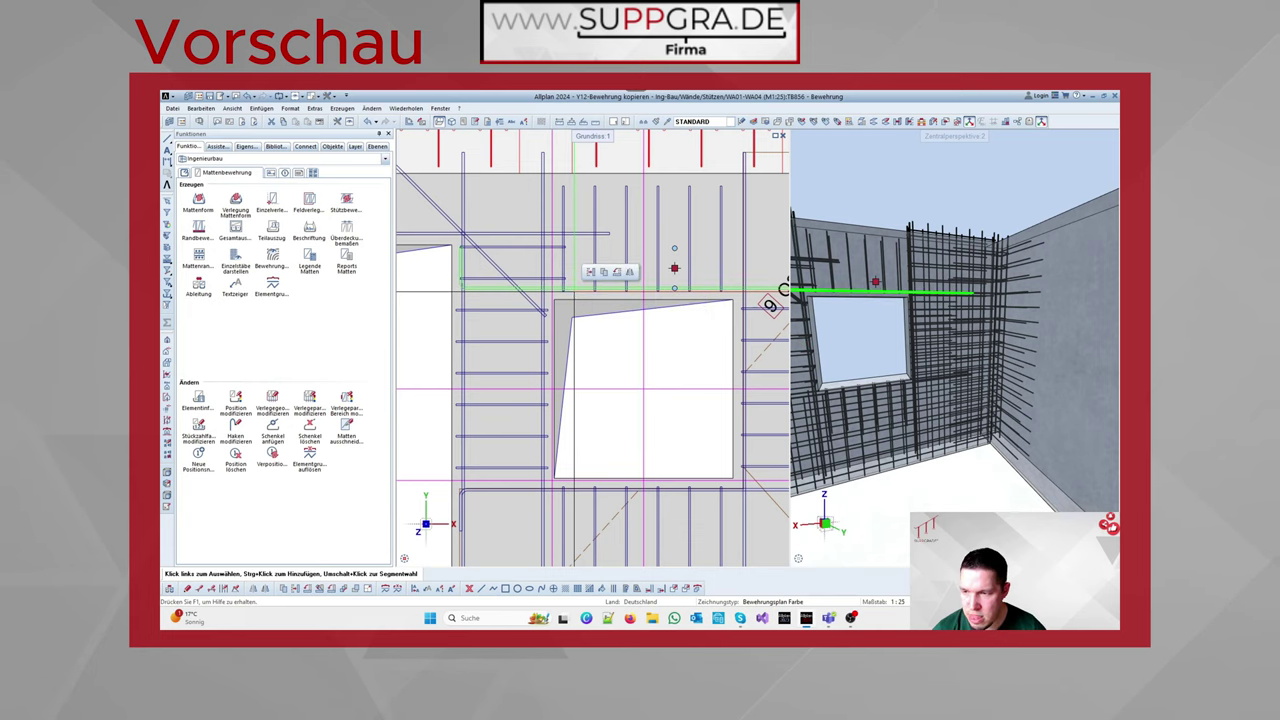
click(253, 588)
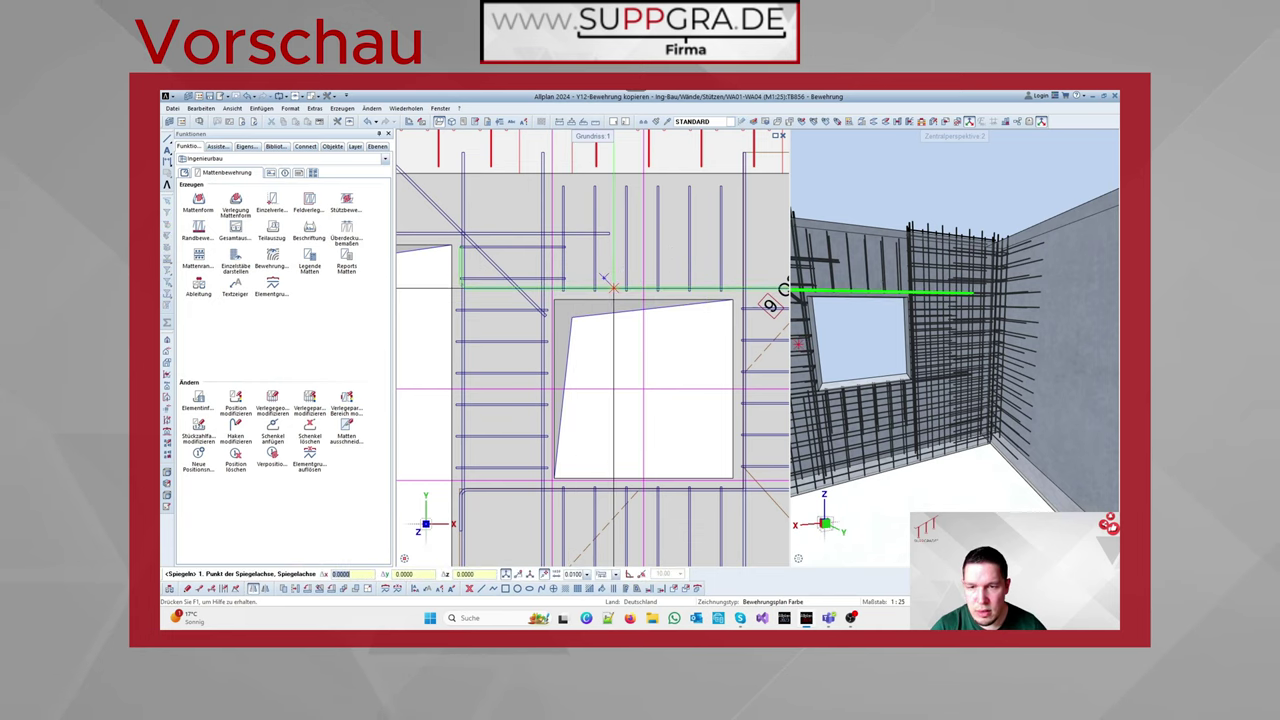
scroll(780, 292, down, 2)
scroll(755, 290, up, 5)
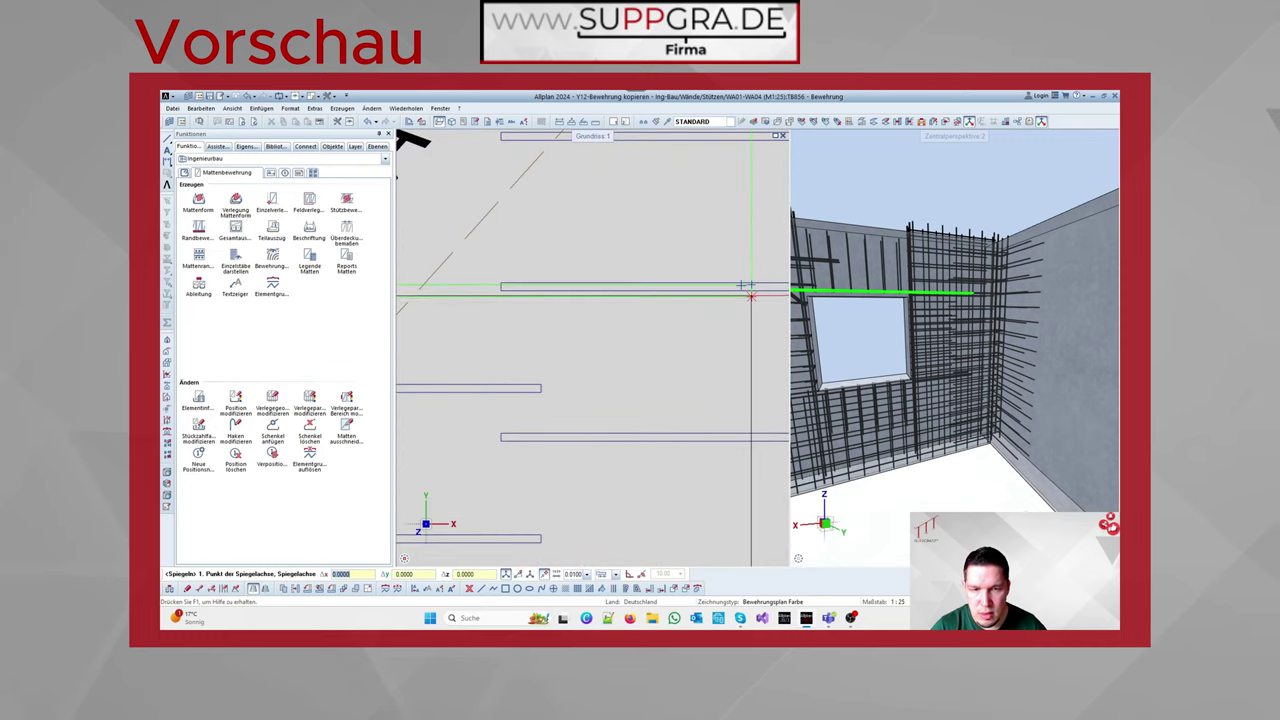
click(751, 287)
scroll(724, 283, down, 2)
click(690, 285)
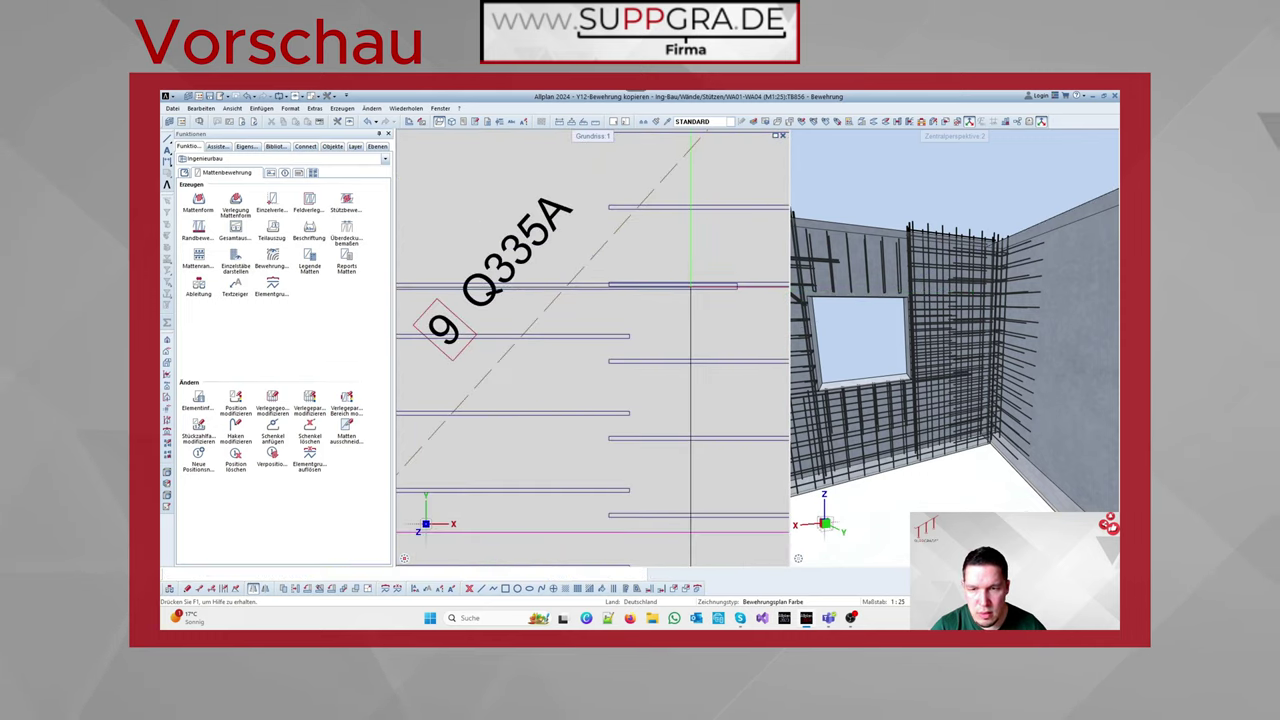
scroll(690, 286, down, 4)
scroll(640, 300, up, 3)
scroll(619, 306, down, 1)
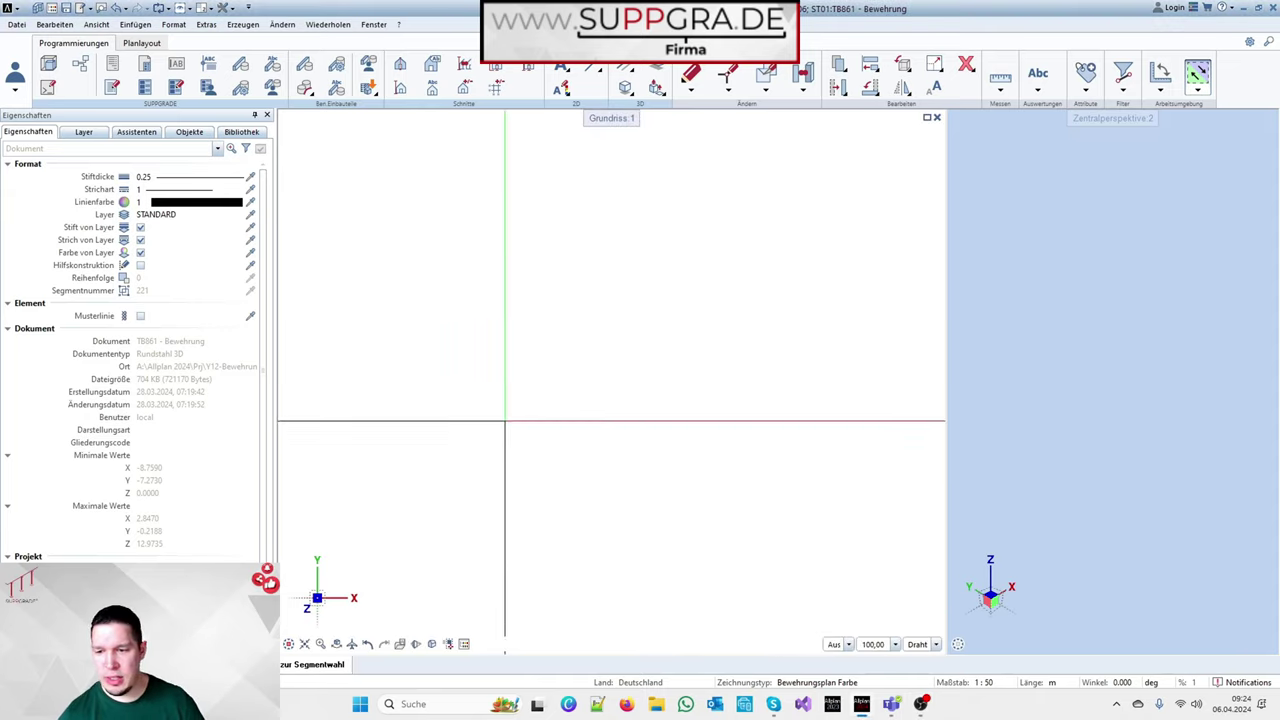
Load the drawing files of UNTERGESCHOSS, ERDGESCHOSS and OBERGESCHOSS of Gebäude 1, including 191 UG Grundriss
double_click(539, 384)
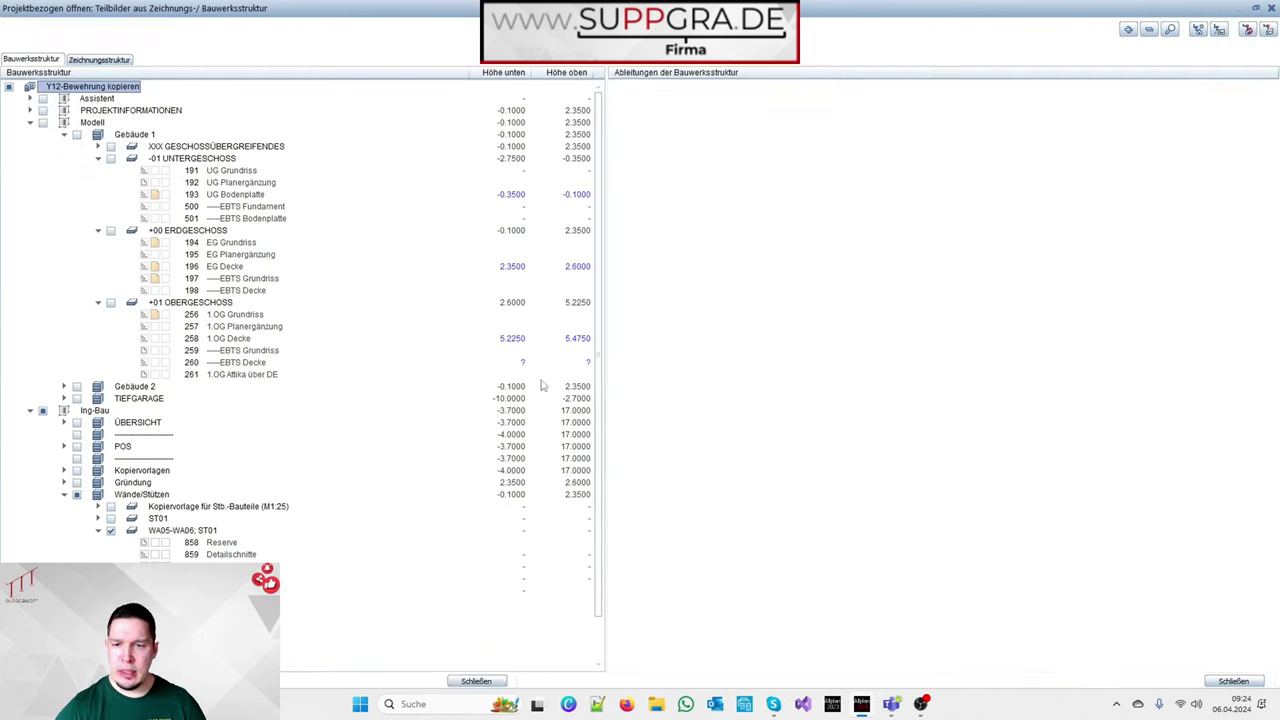
click(107, 161)
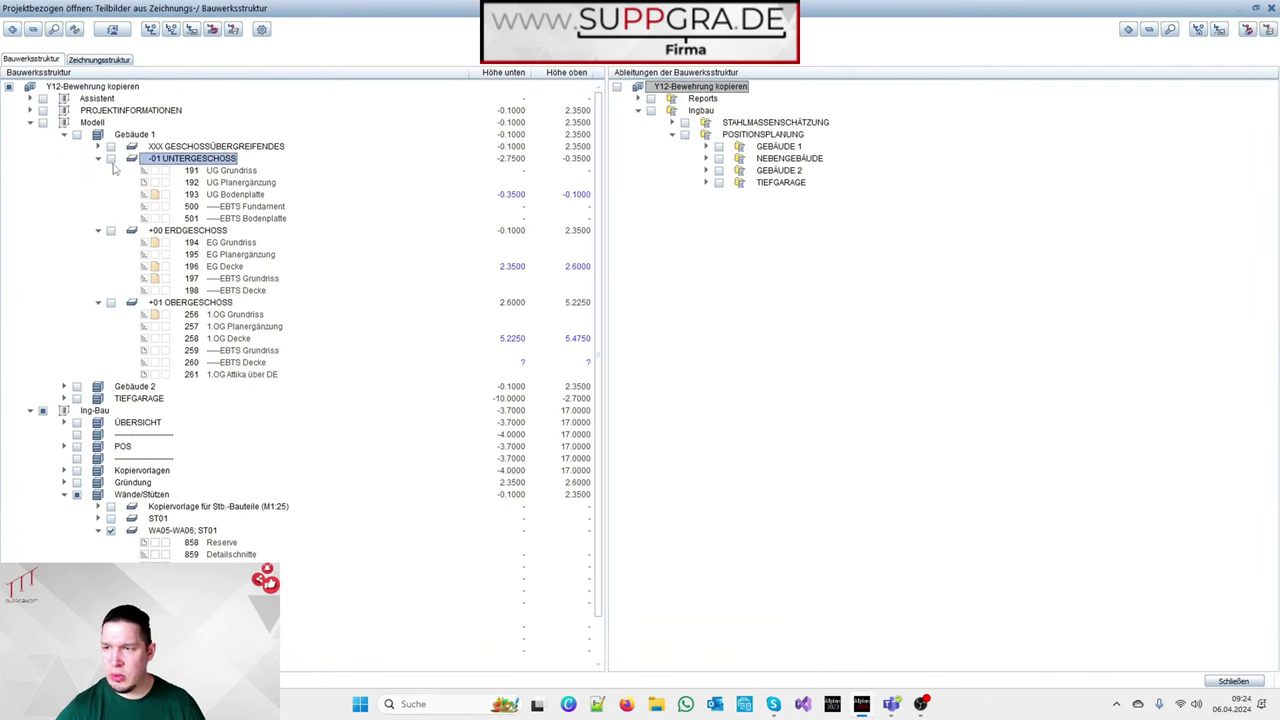
click(111, 231)
click(114, 164)
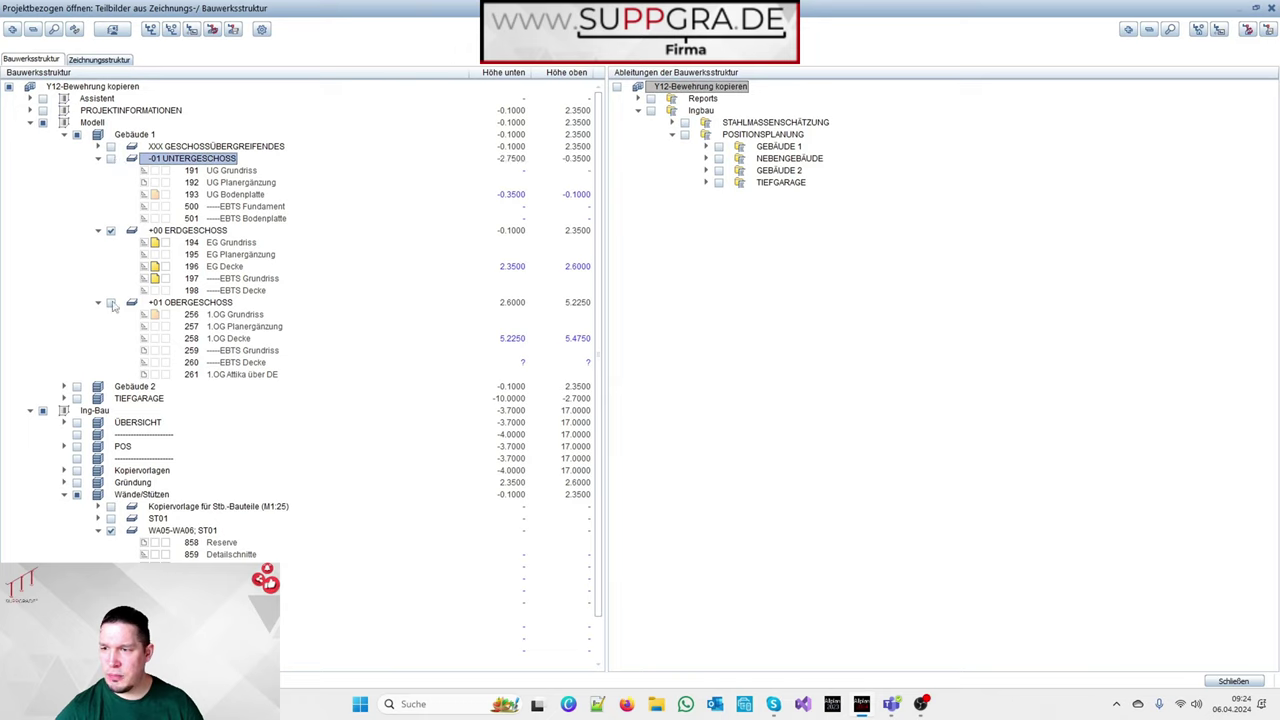
click(111, 302)
click(110, 160)
click(155, 171)
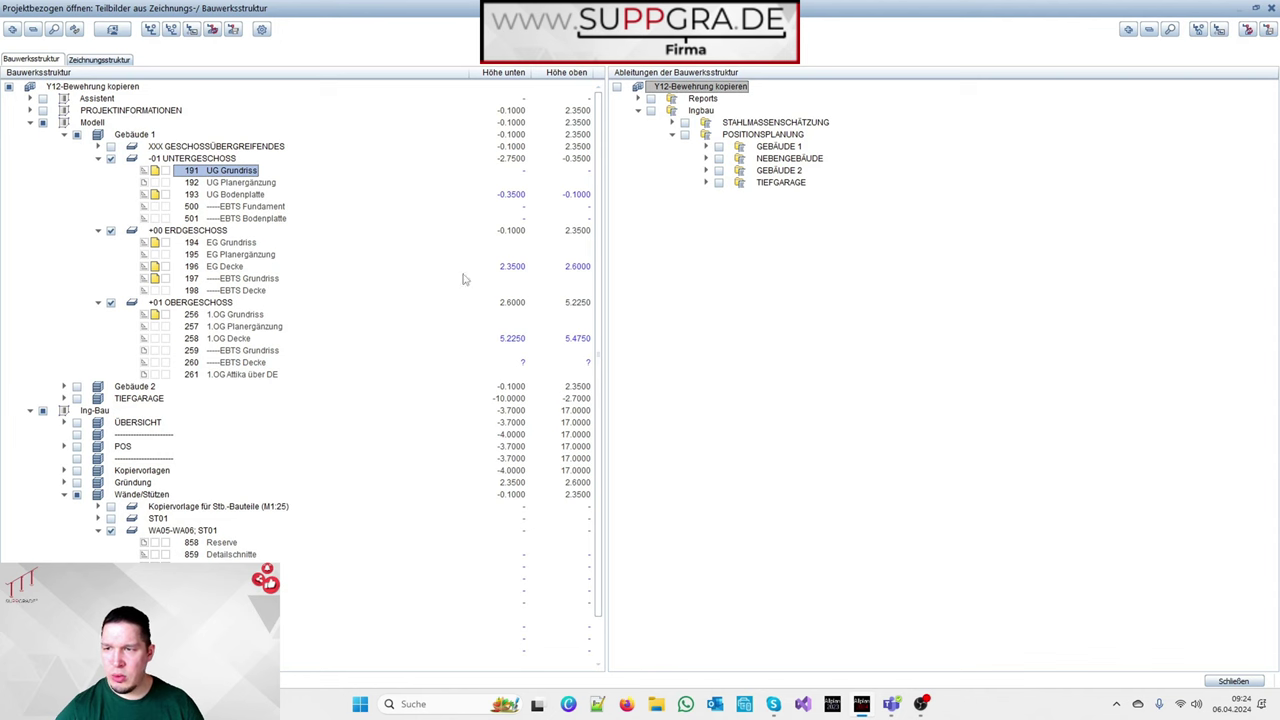
click(1233, 681)
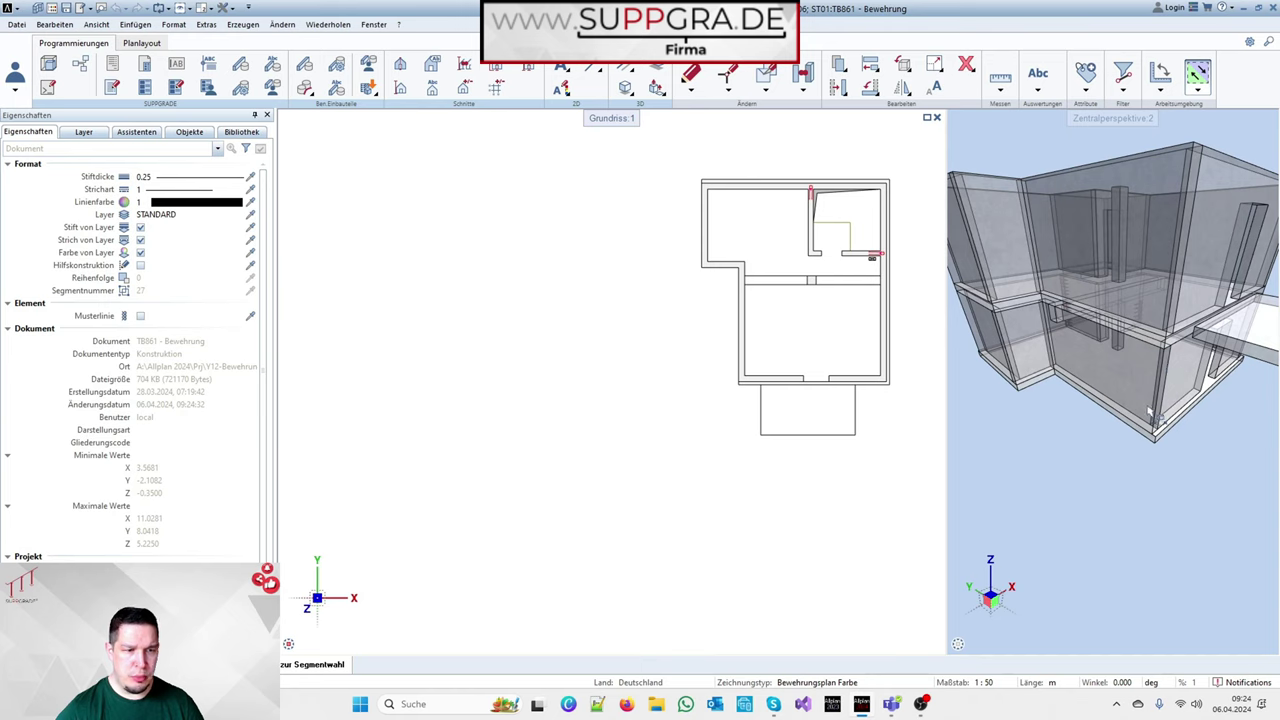
Examine the building model in perspective from several angles, including the ground-floor outer wall with its opening
drag(1148, 420, 1122, 507)
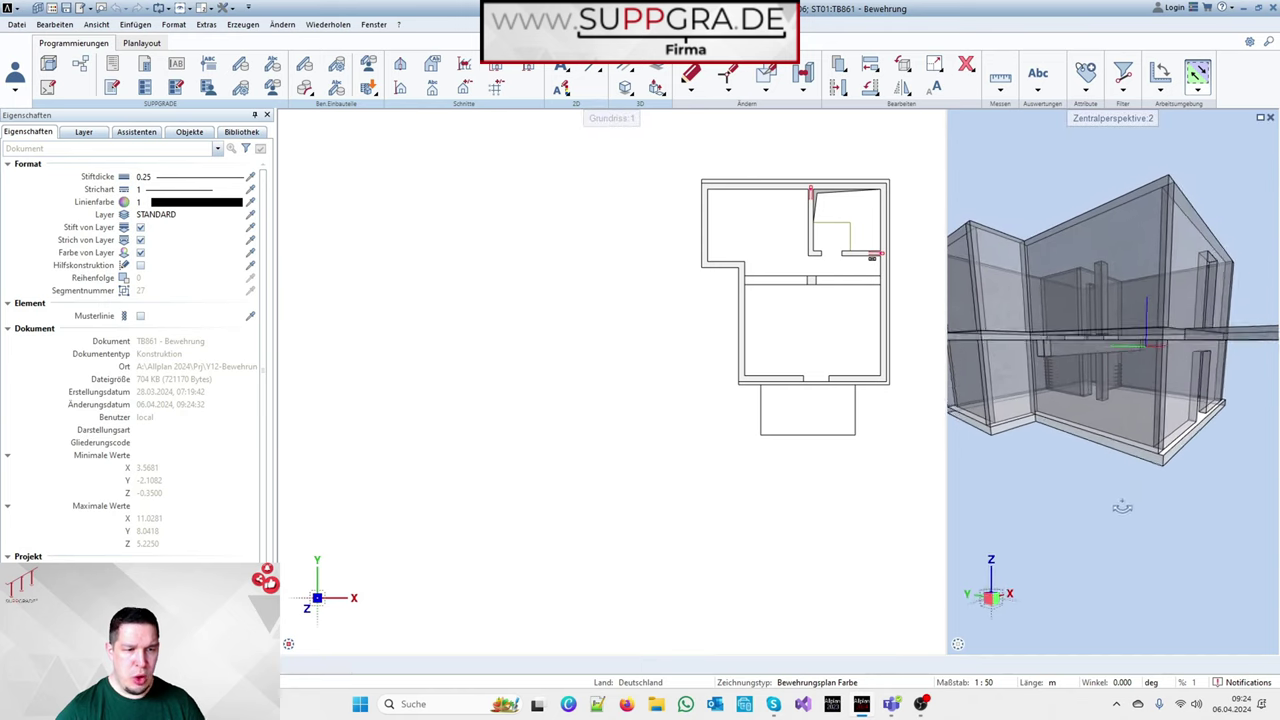
shift+middle_drag(1122, 507, 1157, 491)
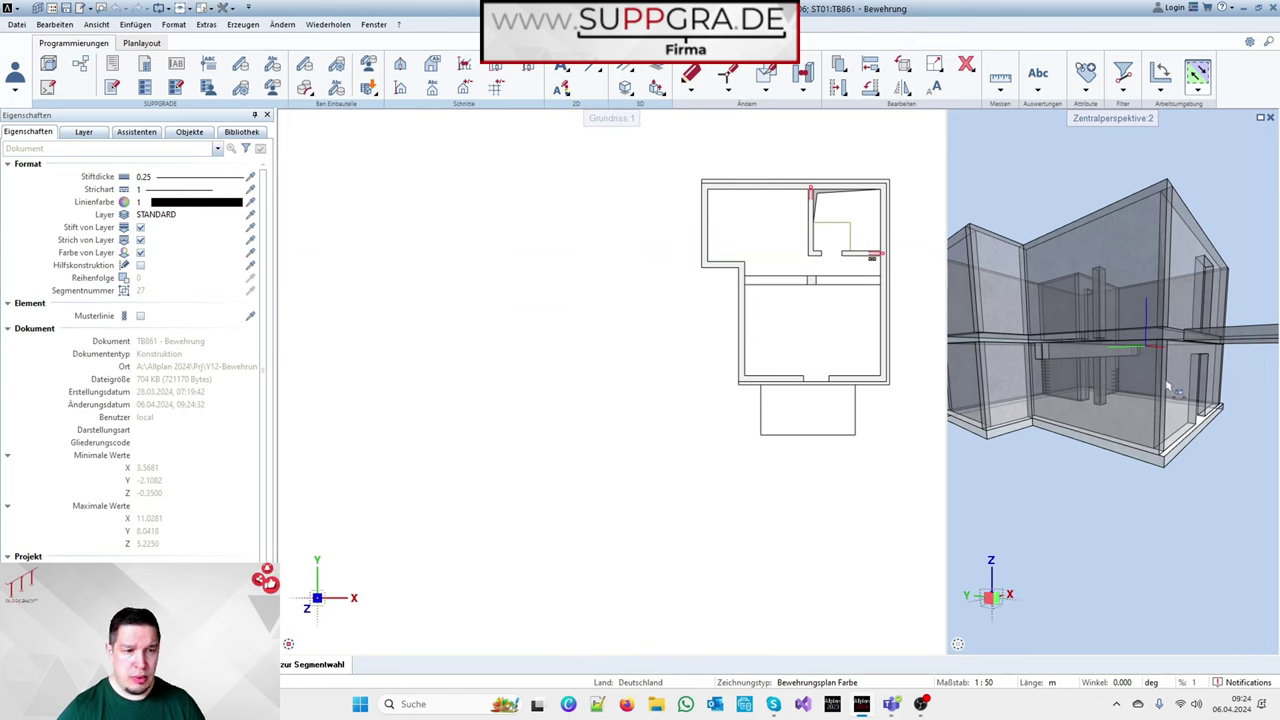
shift+middle_drag(1175, 391, 1256, 383)
scroll(1176, 326, up, 2)
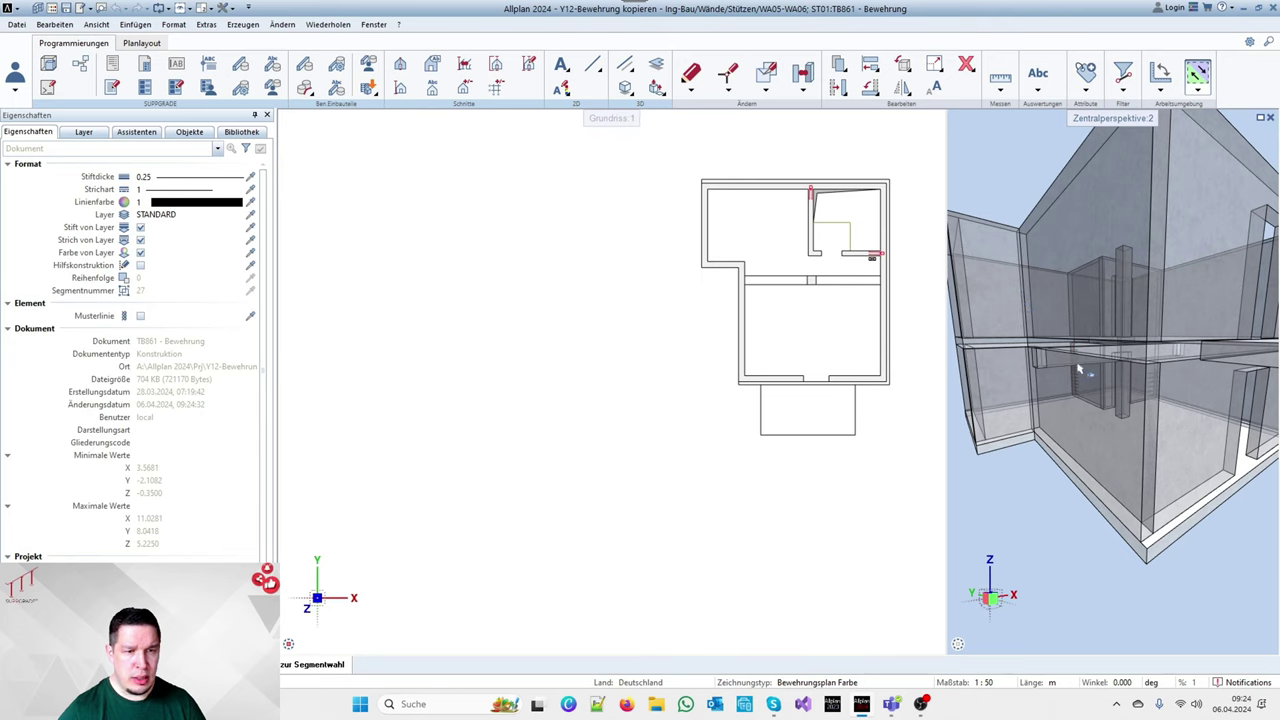
scroll(1075, 372, down, 3)
shift+middle_drag(1147, 368, 1138, 398)
scroll(1138, 398, up, 3)
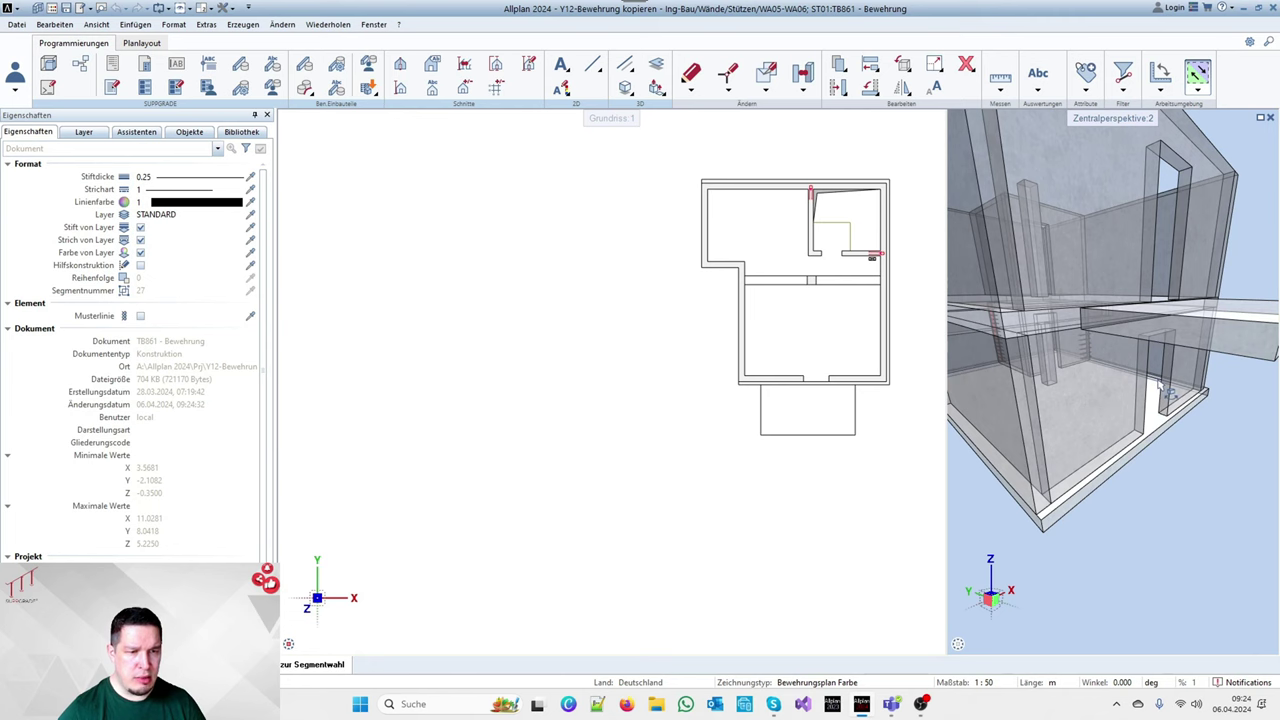
Make drawing file 194 EG Grundriss the current one in the building structure
double_click(694, 434)
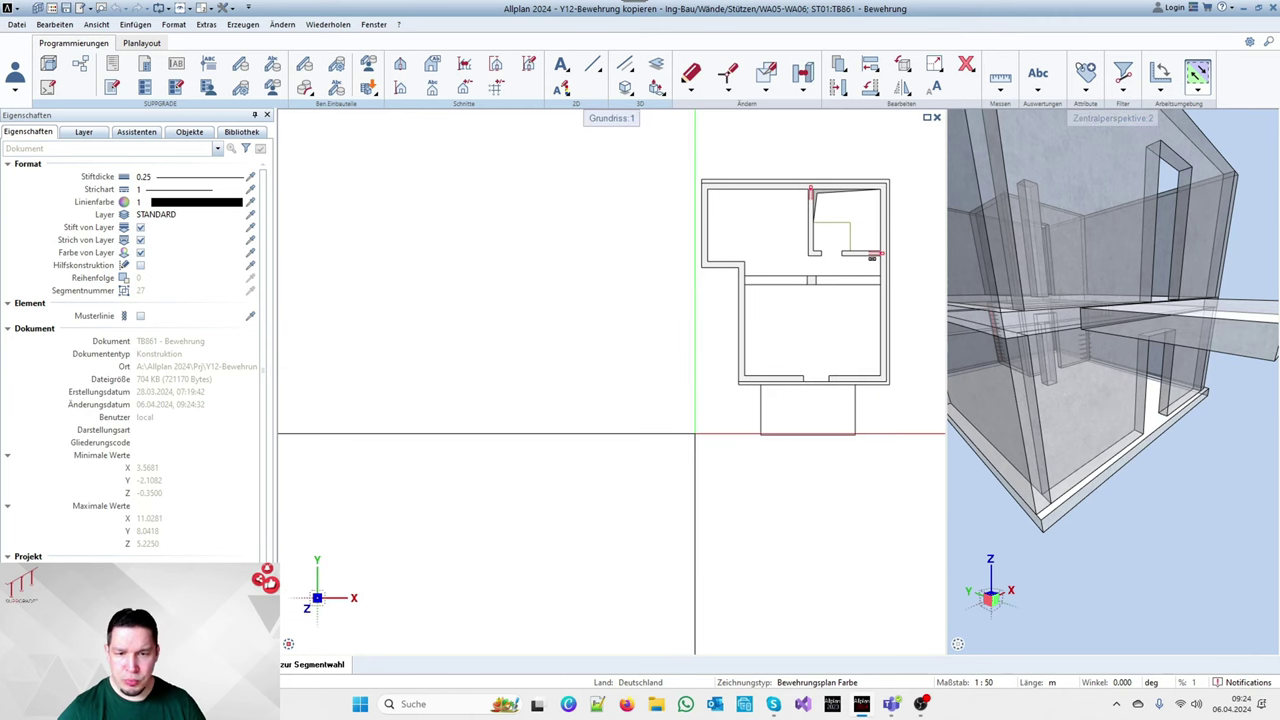
click(167, 244)
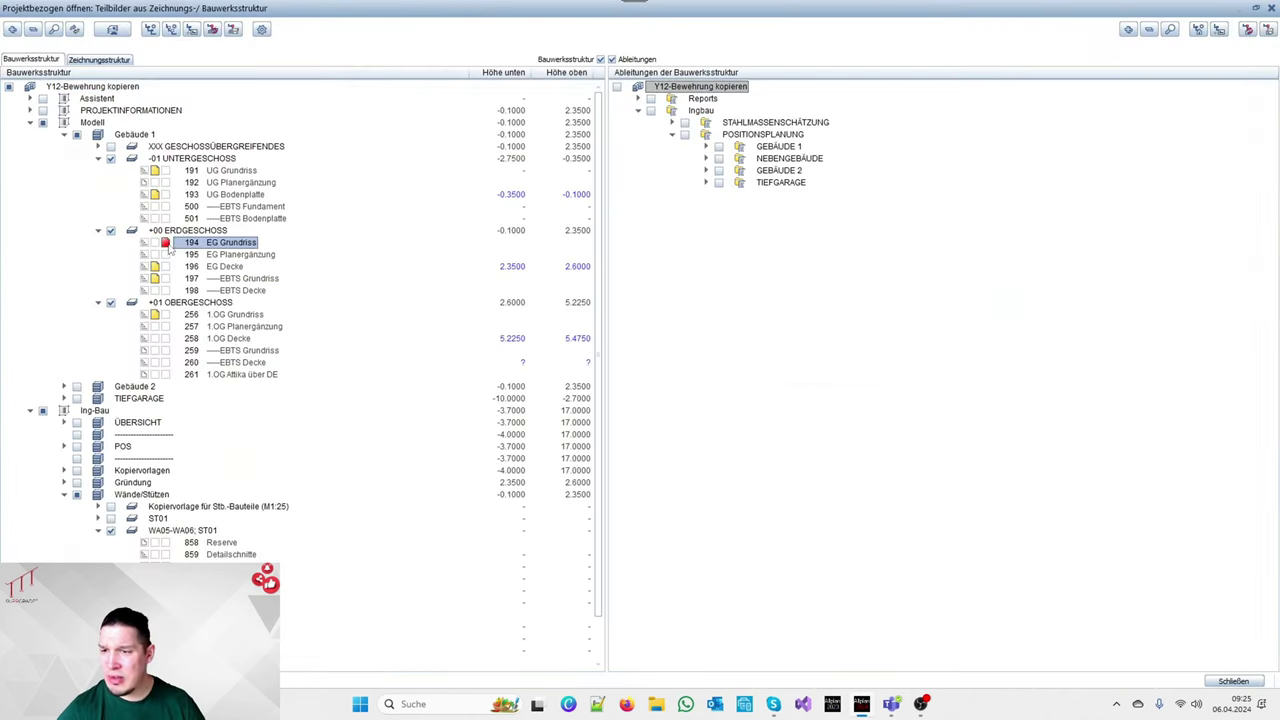
click(1233, 681)
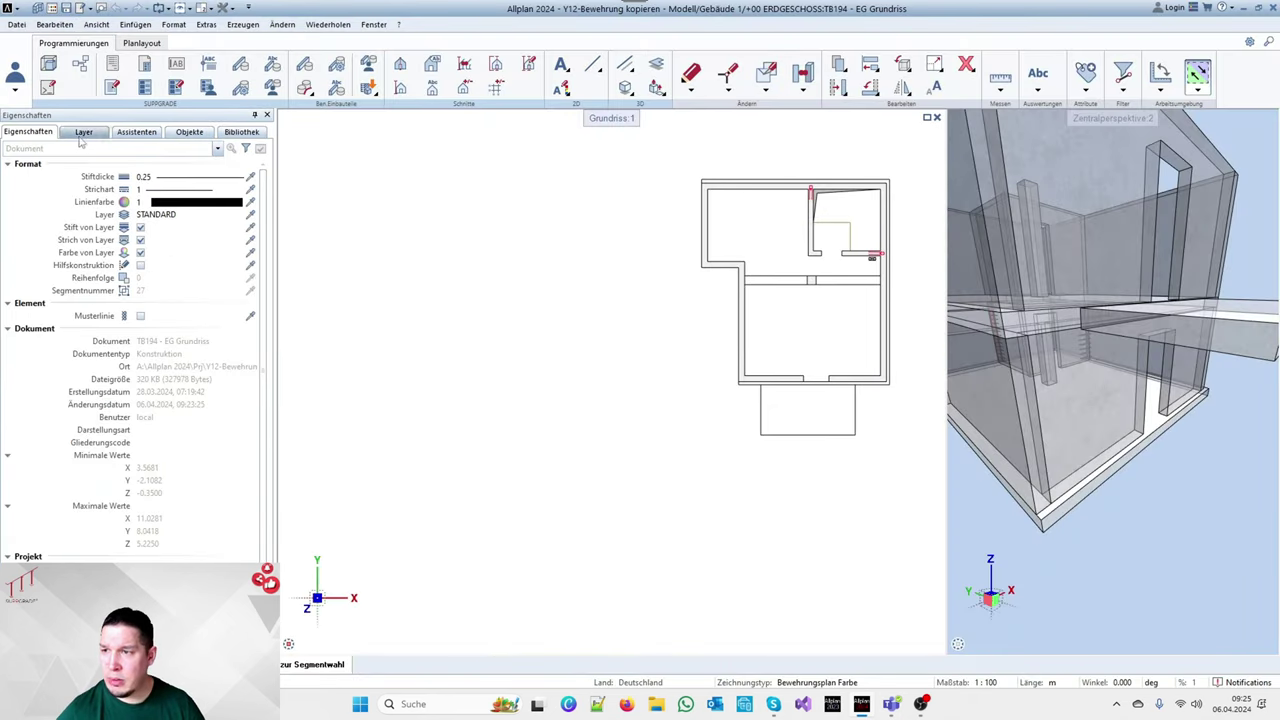
Switch to the role that provides the Rohbau and Ausbau architecture tools
click(140, 134)
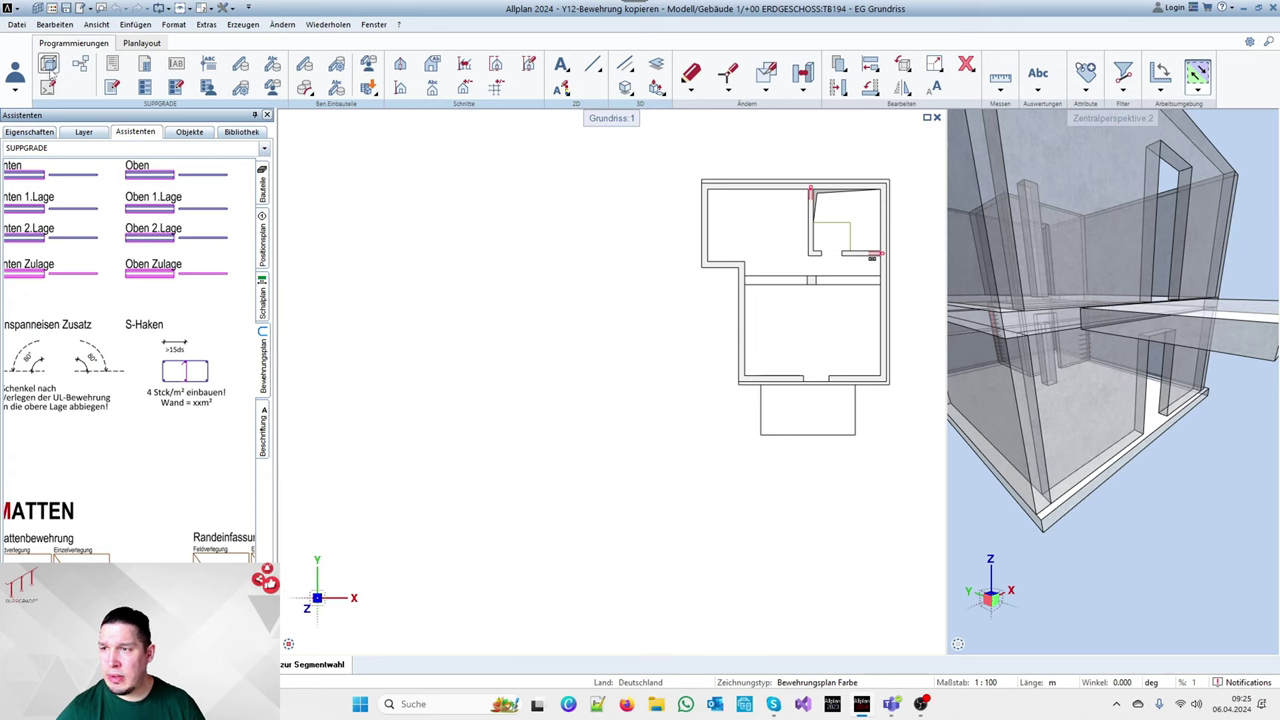
click(15, 88)
click(40, 125)
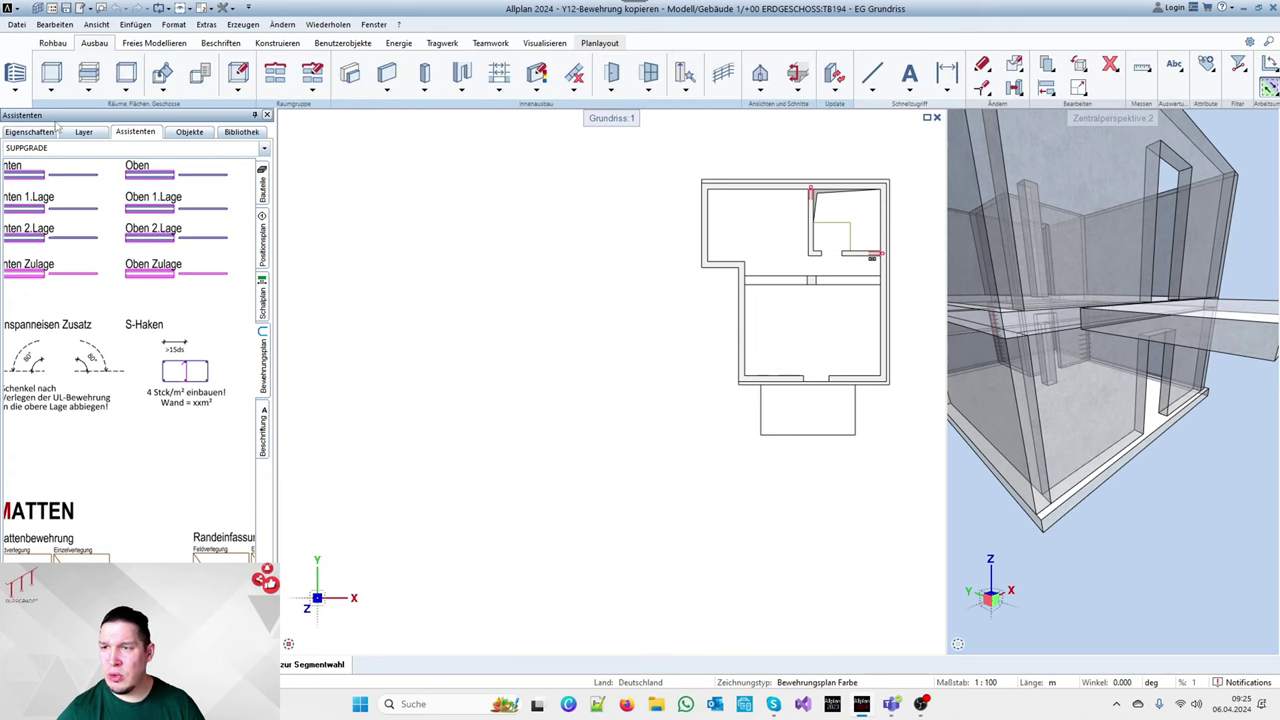
click(501, 92)
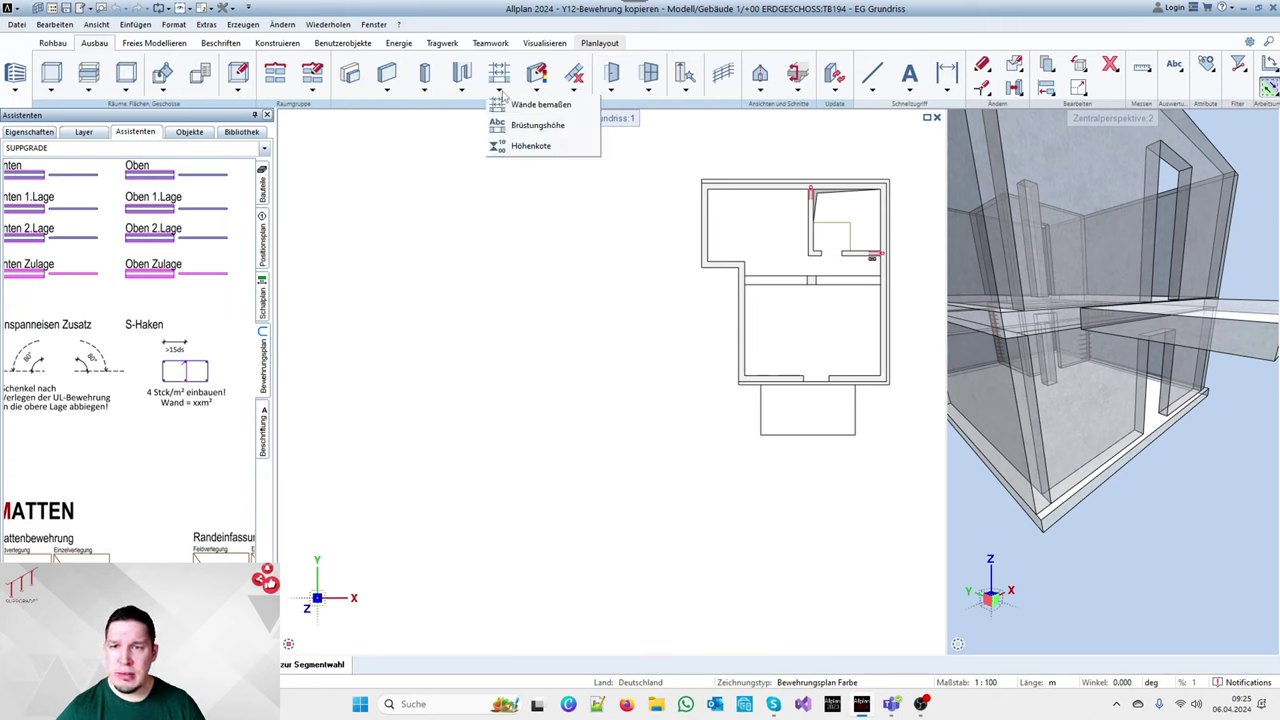
Search the commands for "fenster" and start the Fenster command for creating window openings
click(1267, 42)
text(fenst)
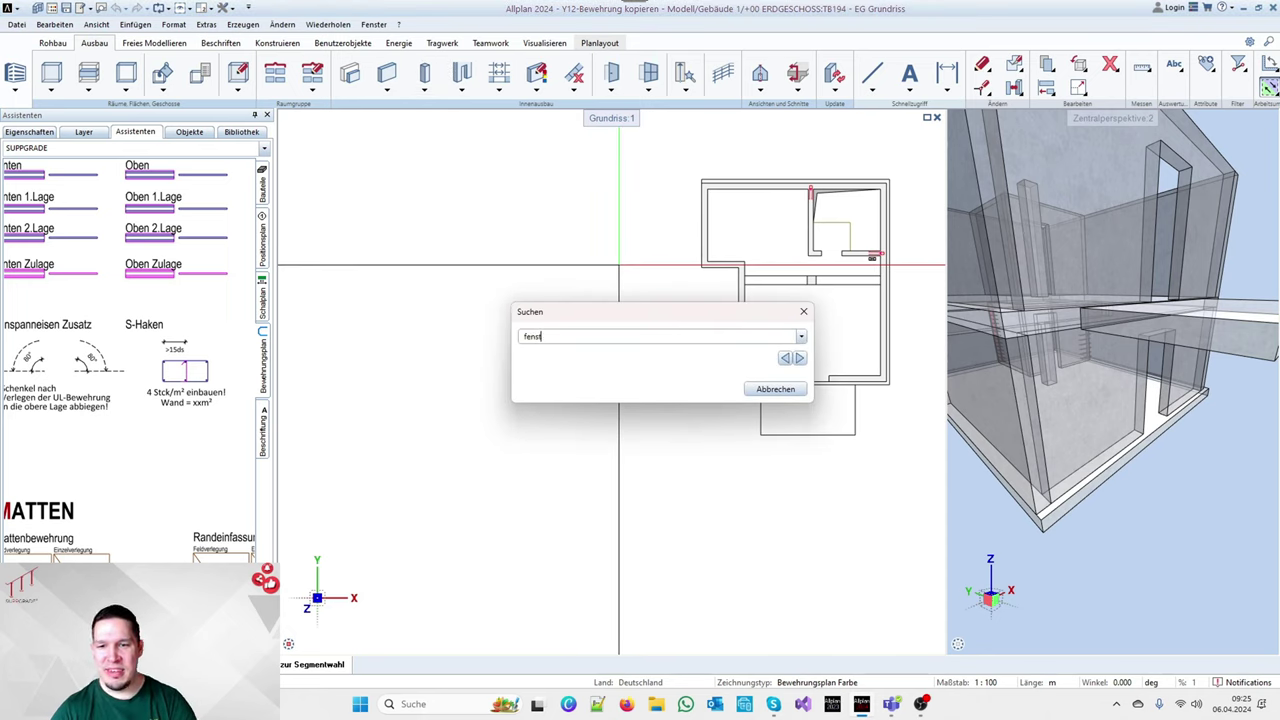
text(er)
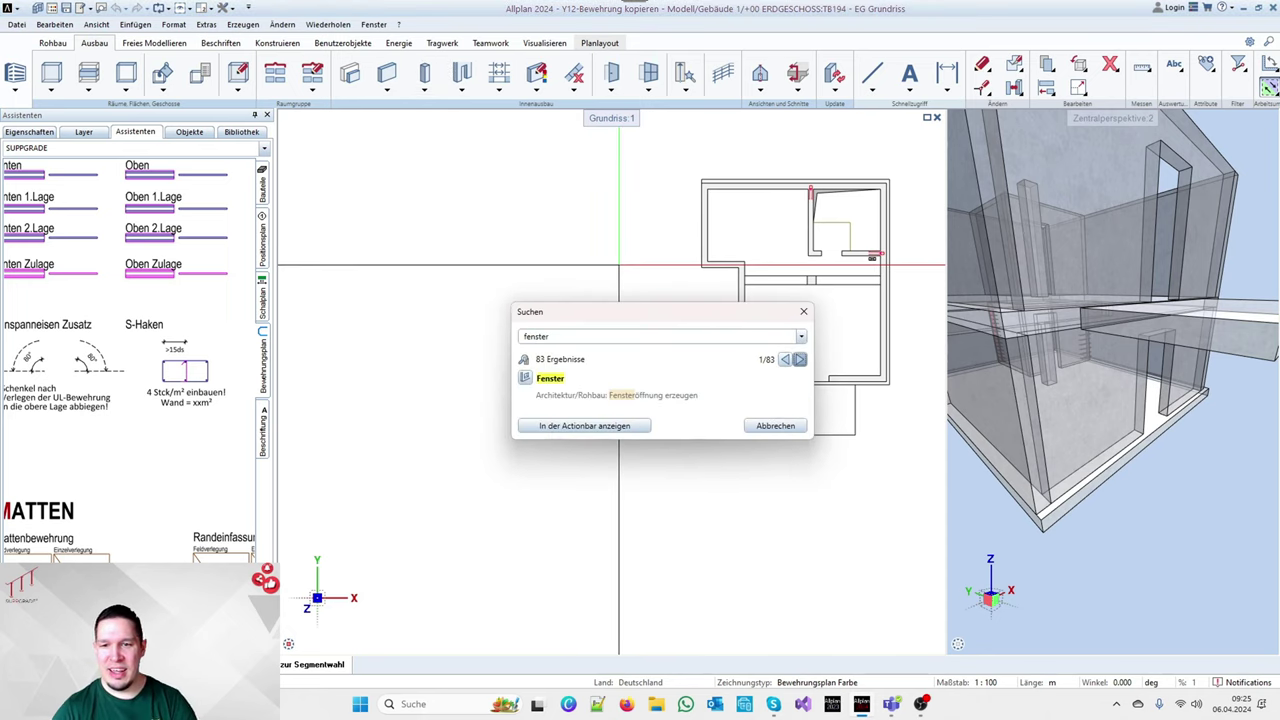
click(525, 378)
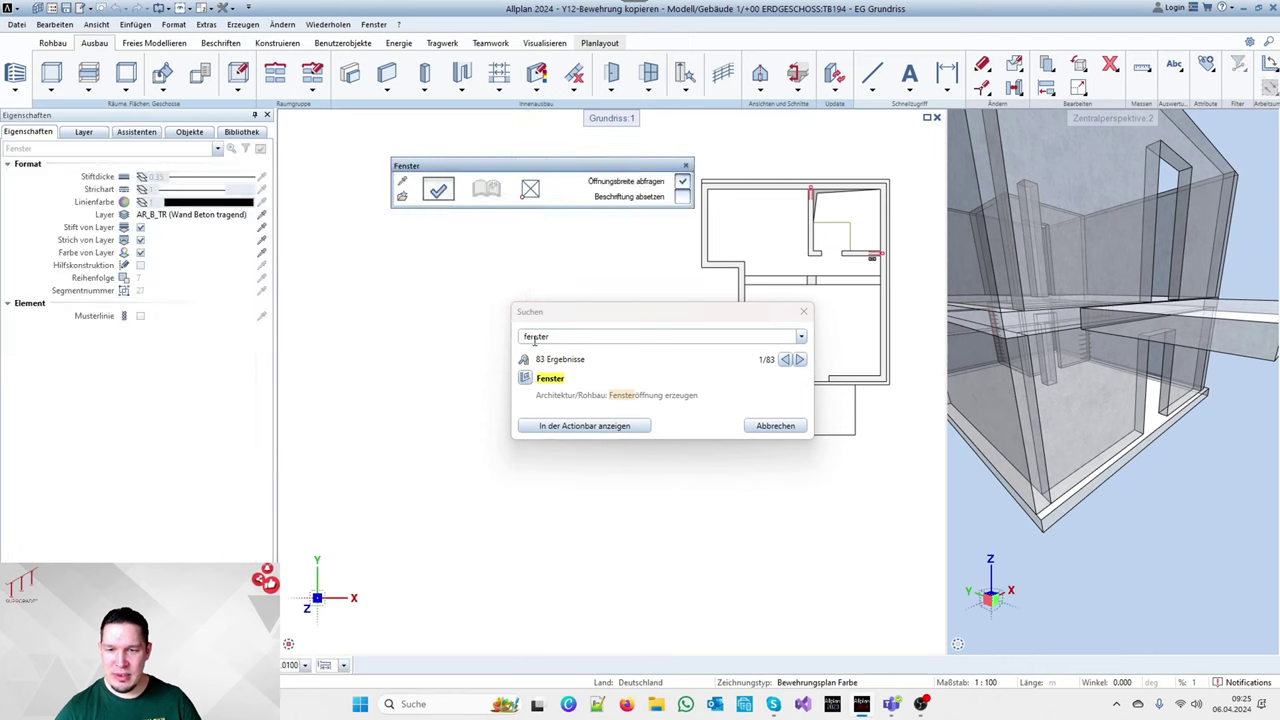
click(803, 314)
Place a window opening in the lower outer wall of the floor plan, between the wall corner and the existing opening
scroll(760, 372, up, 3)
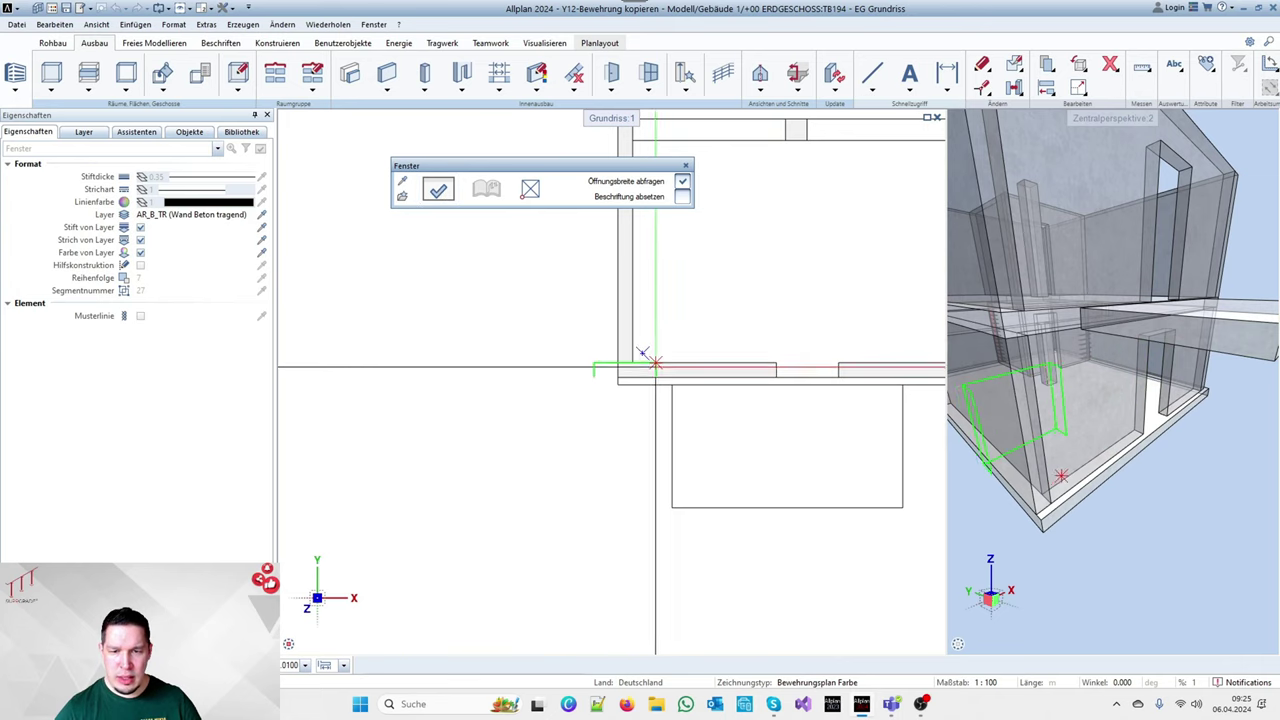
scroll(652, 360, down, 2)
scroll(671, 363, up, 3)
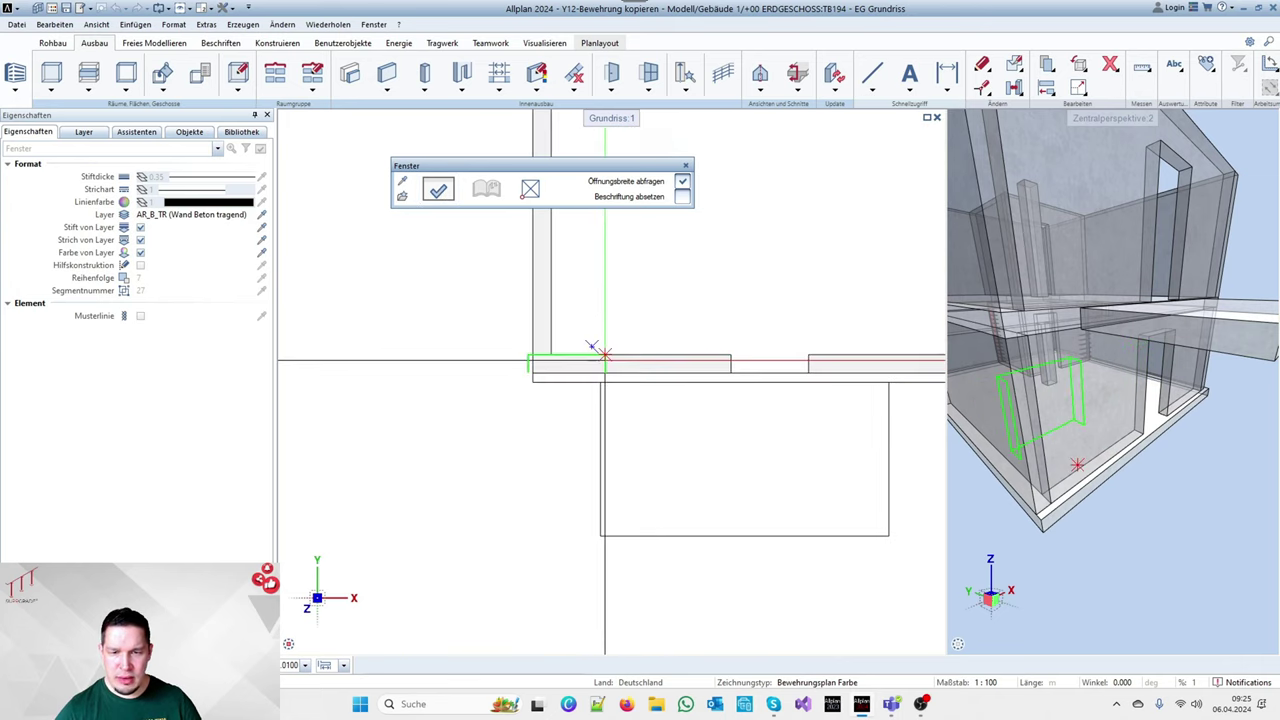
click(807, 357)
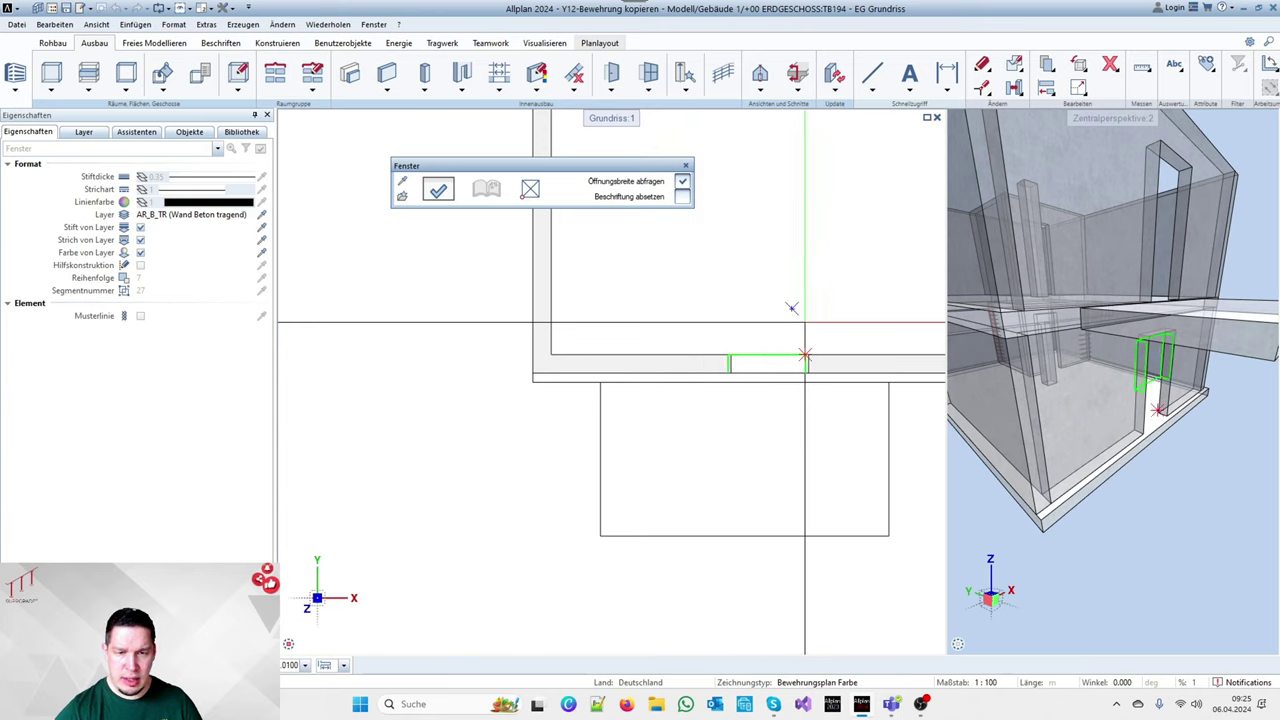
scroll(850, 311, up, 2)
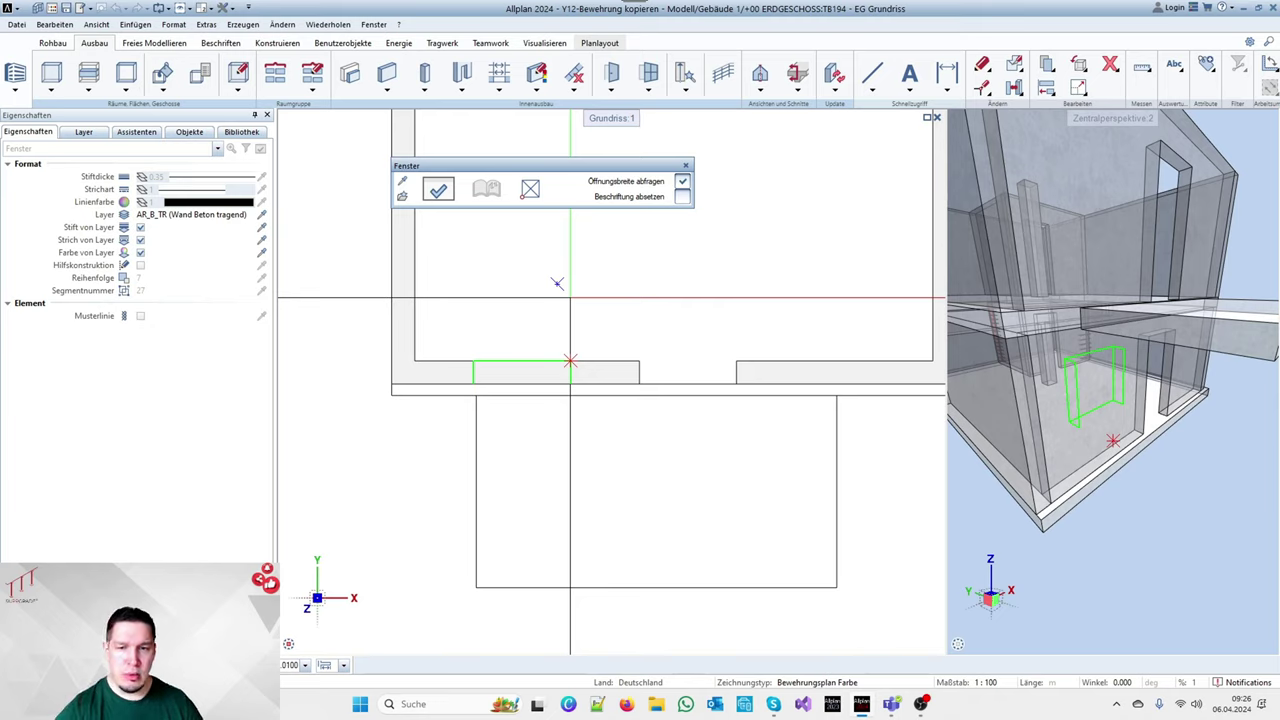
click(500, 430)
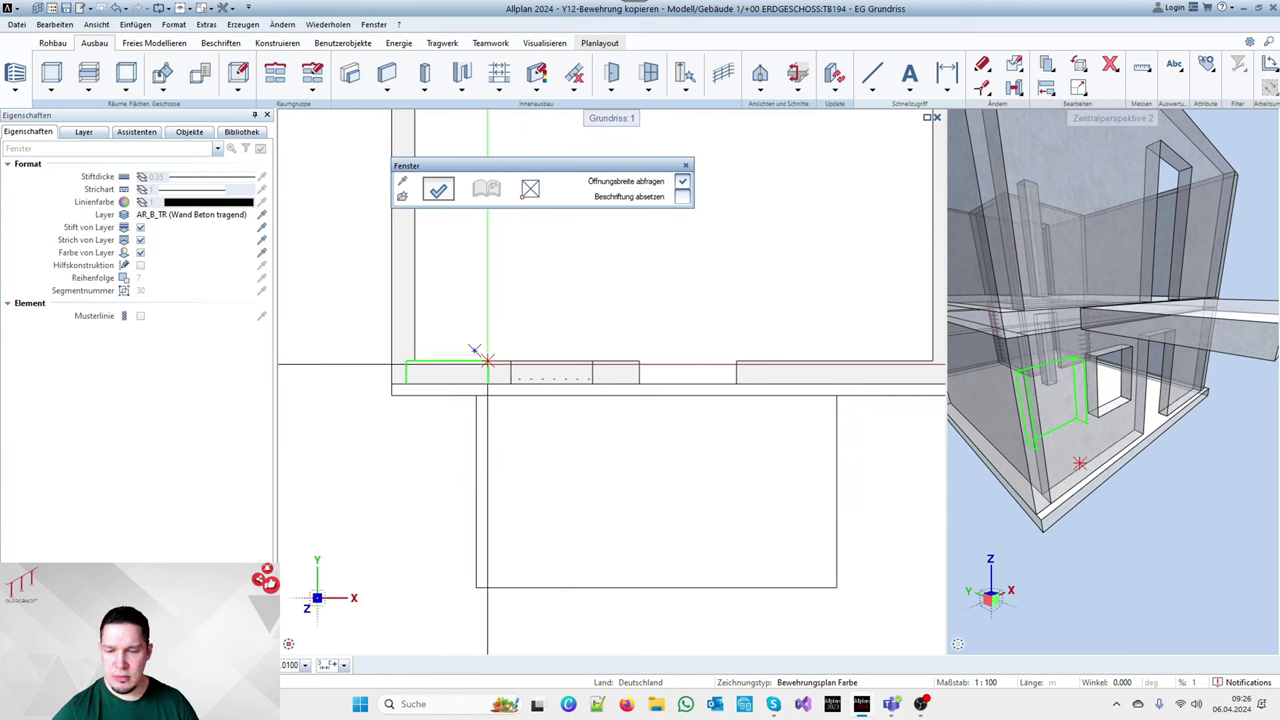
Define the new window opening's top edge by component height (Bauteilhöhe) and set that height to 0.85 m
key(Escape)
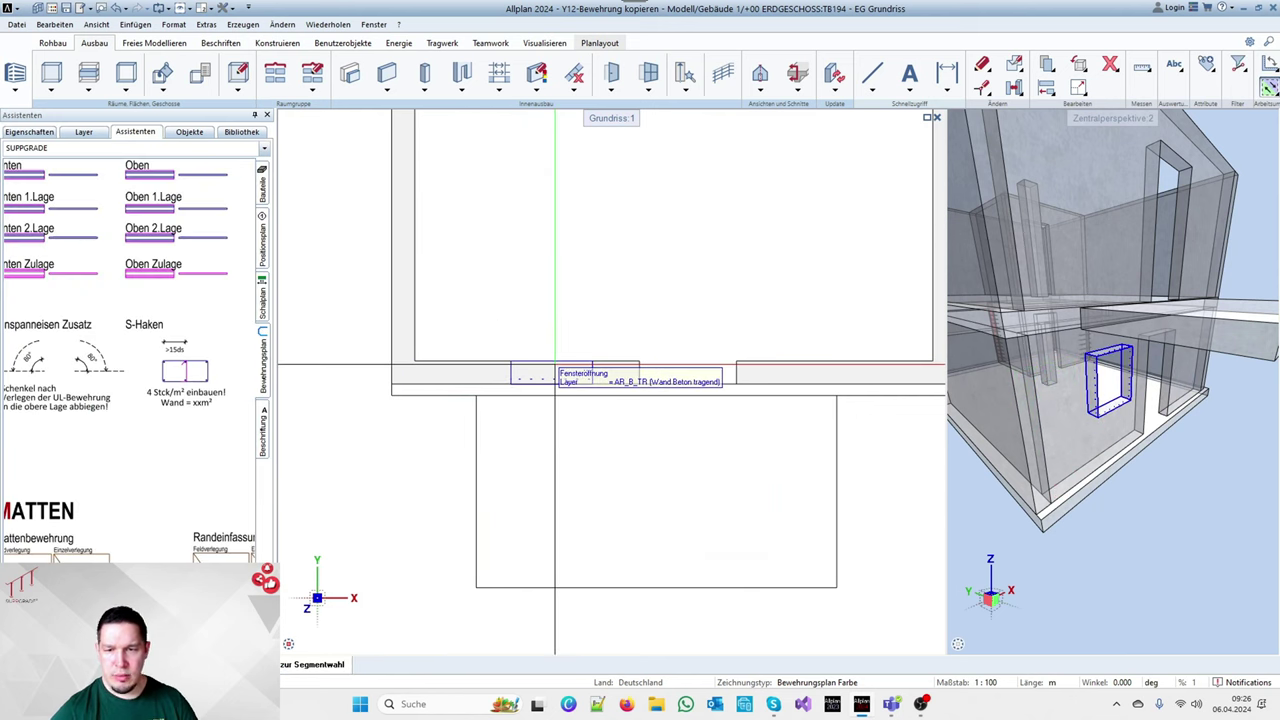
click(555, 365)
double_click(555, 364)
drag(300, 57, 720, 94)
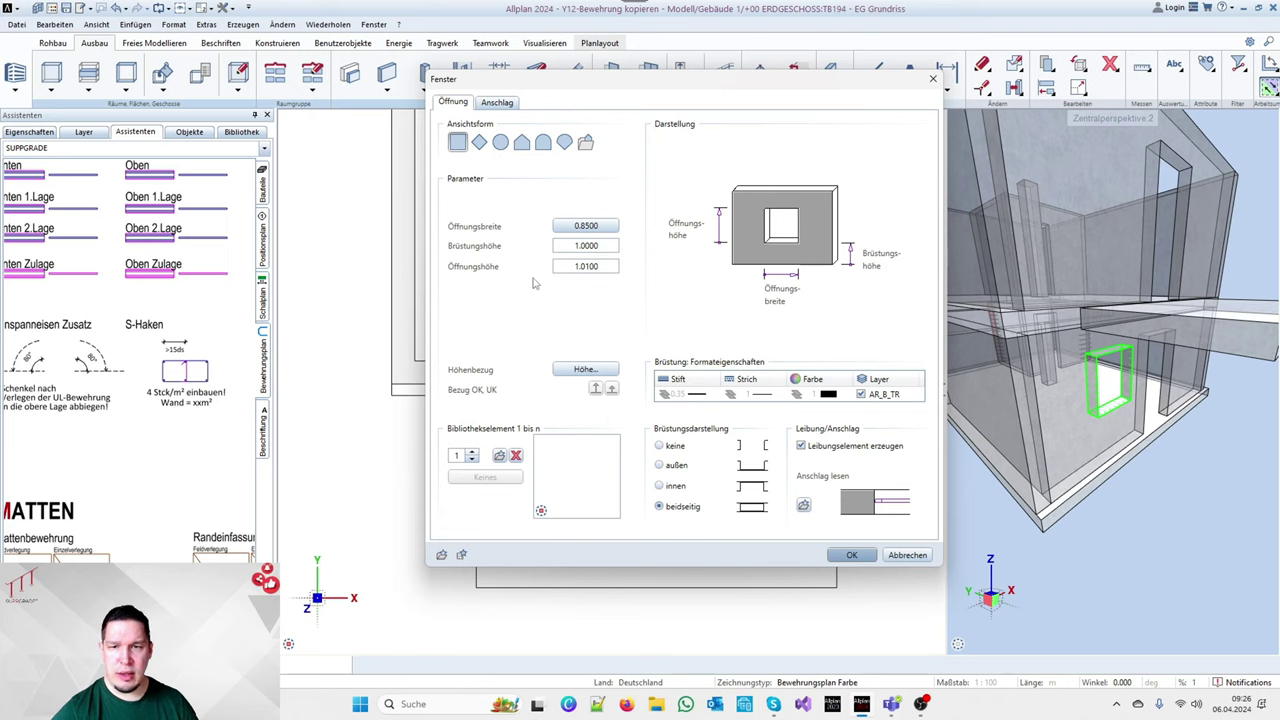
click(586, 370)
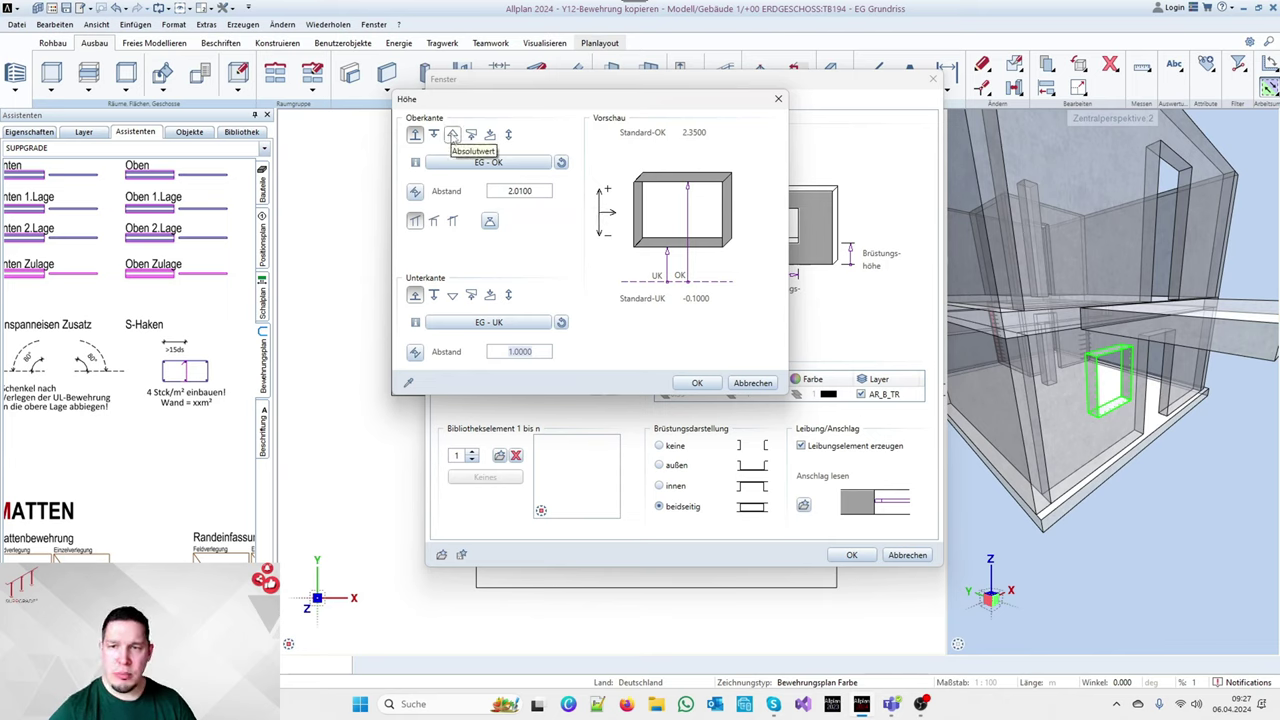
click(508, 134)
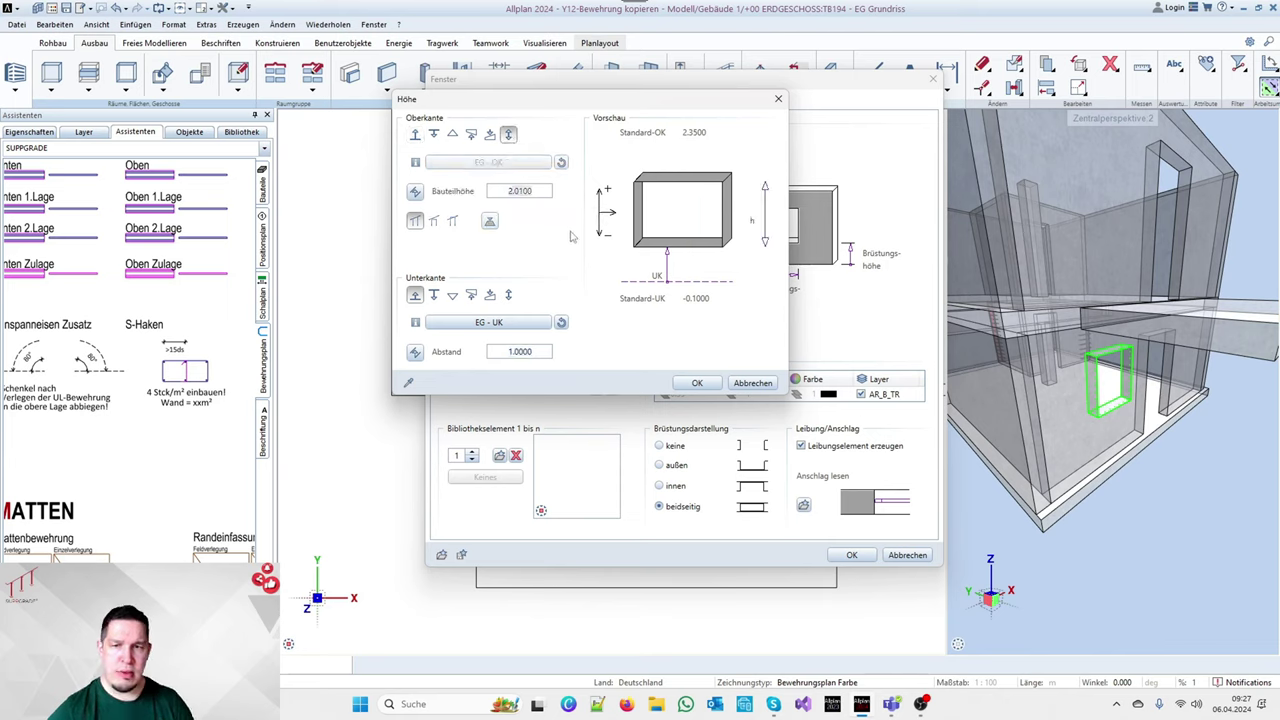
text(5)
key(Tab)
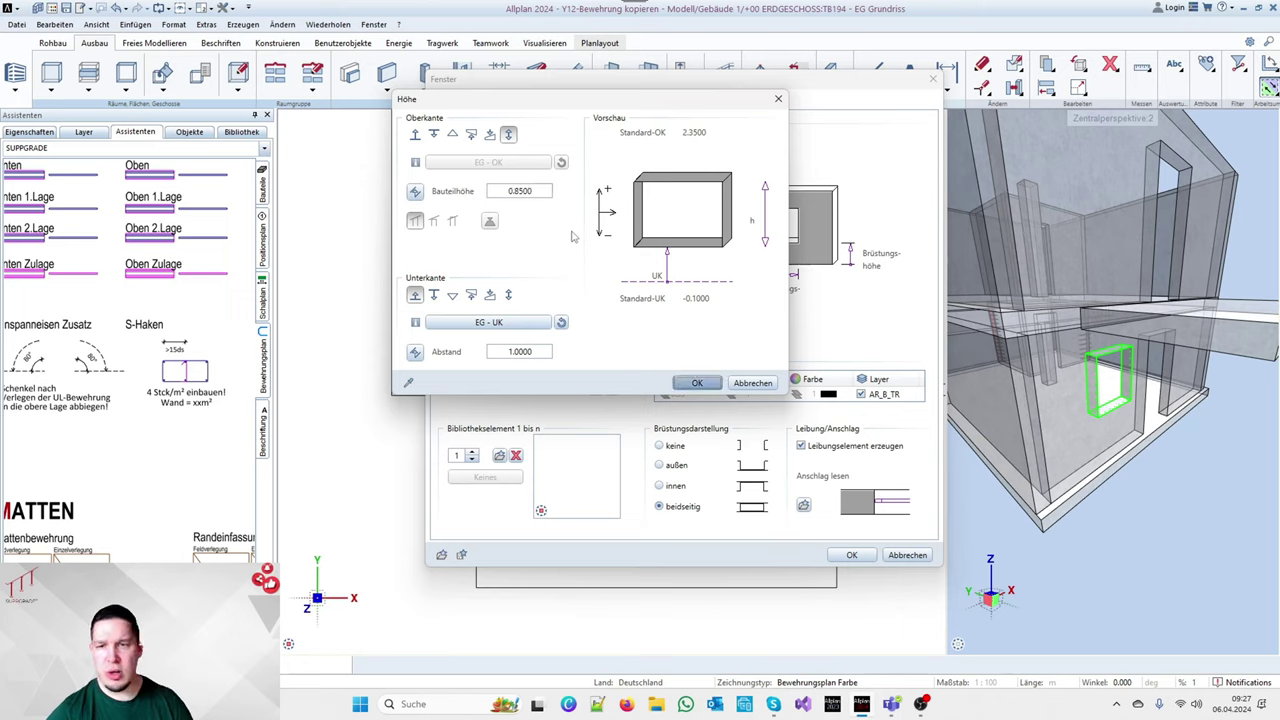
click(697, 383)
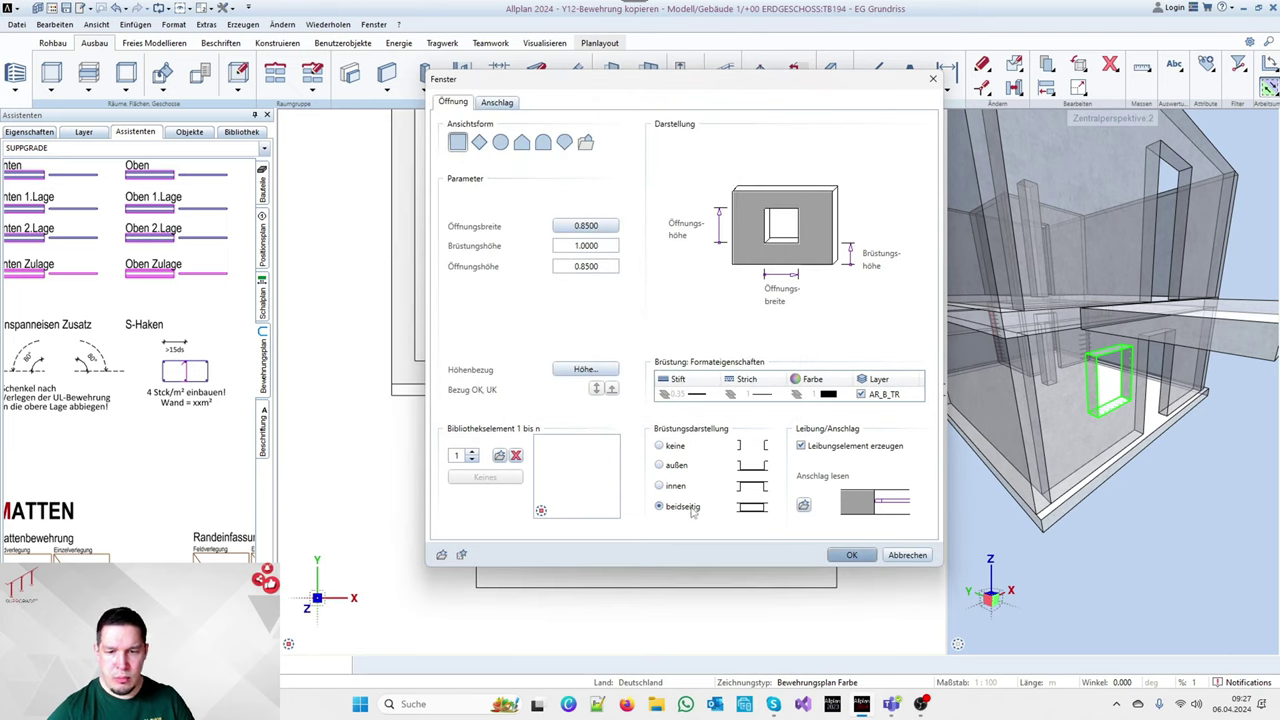
click(850, 556)
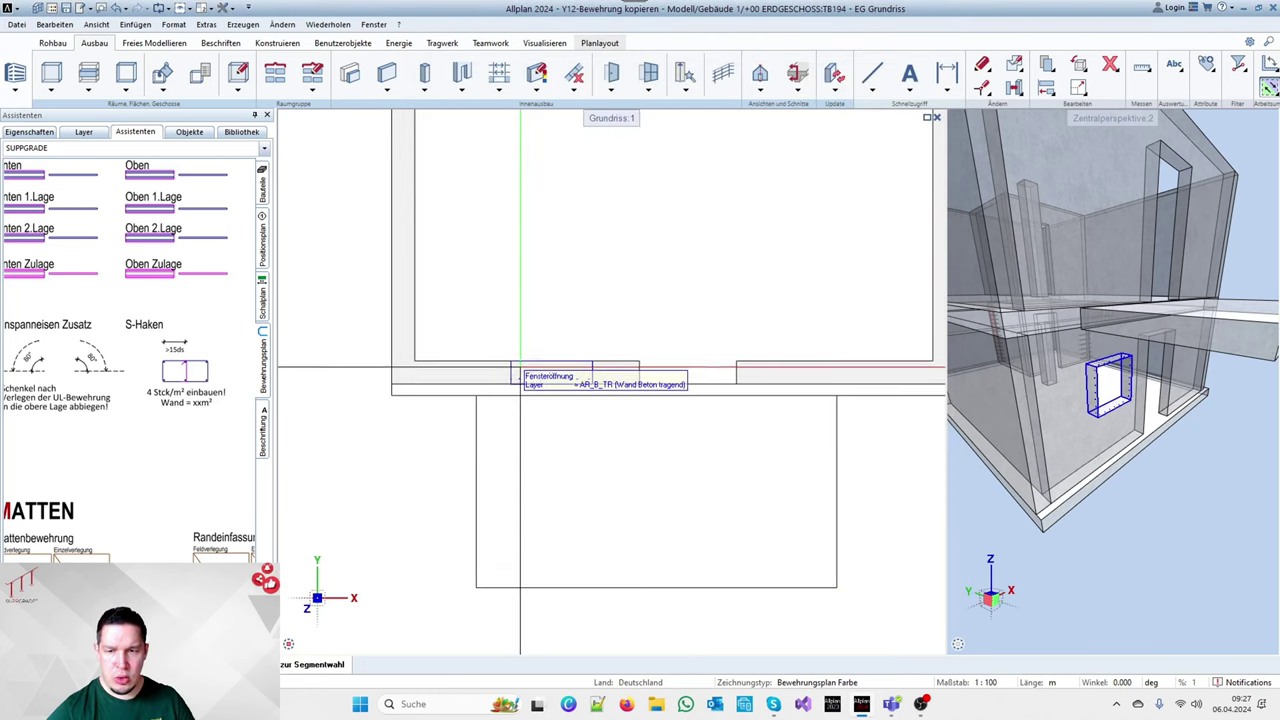
Examine the window opening in the perspective view of the building and review the complete ground-floor plan
scroll(520, 378, down, 2)
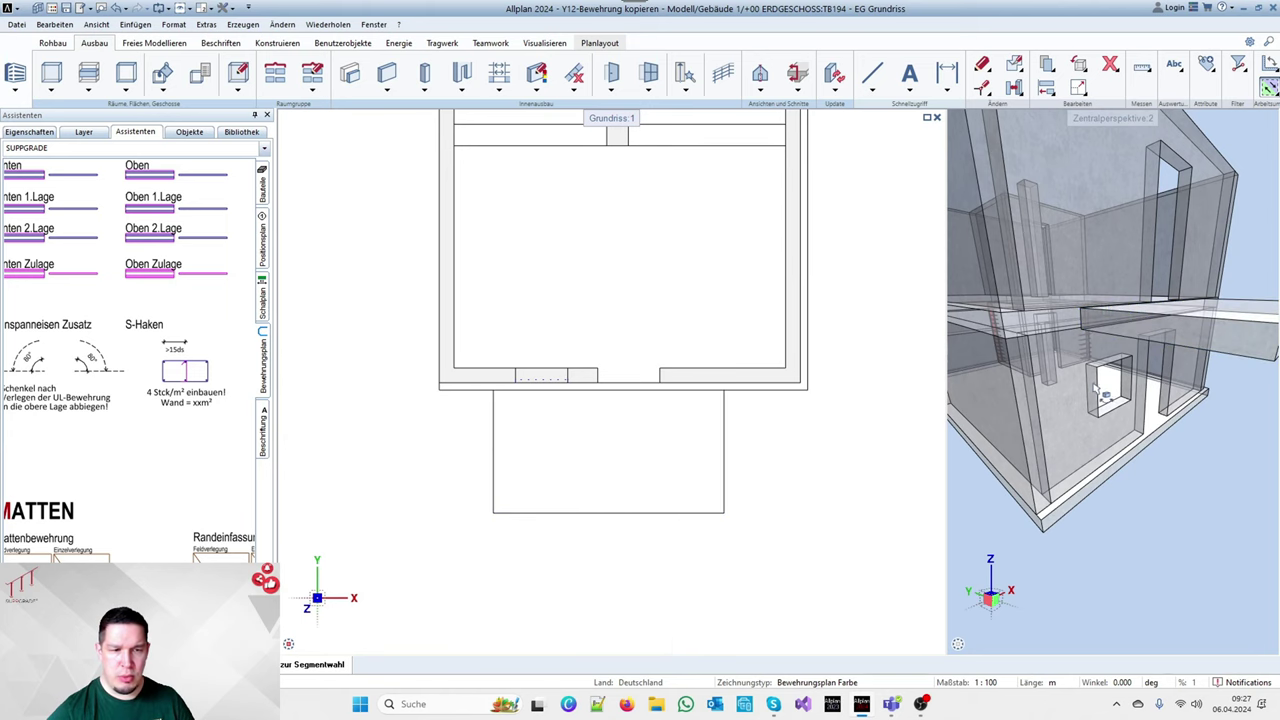
shift+middle_drag(1091, 381, 6, 464)
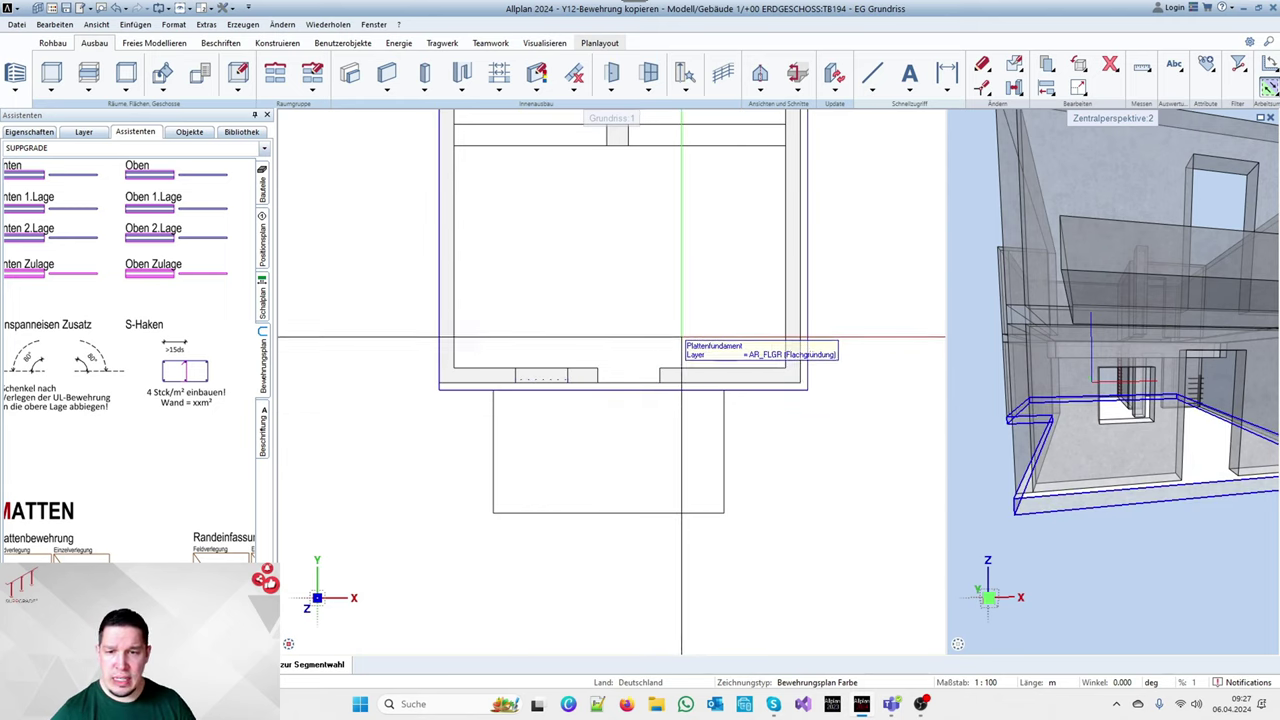
right_click(417, 347)
click(822, 456)
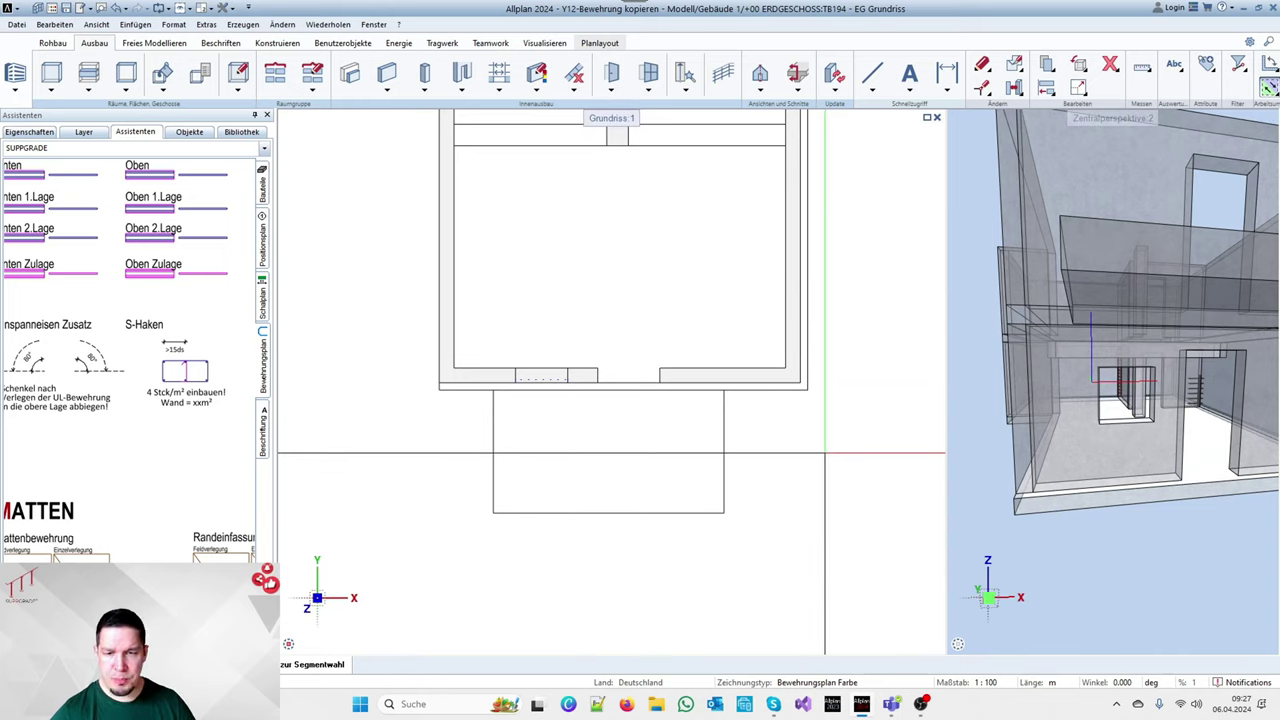
scroll(1028, 416, down, 3)
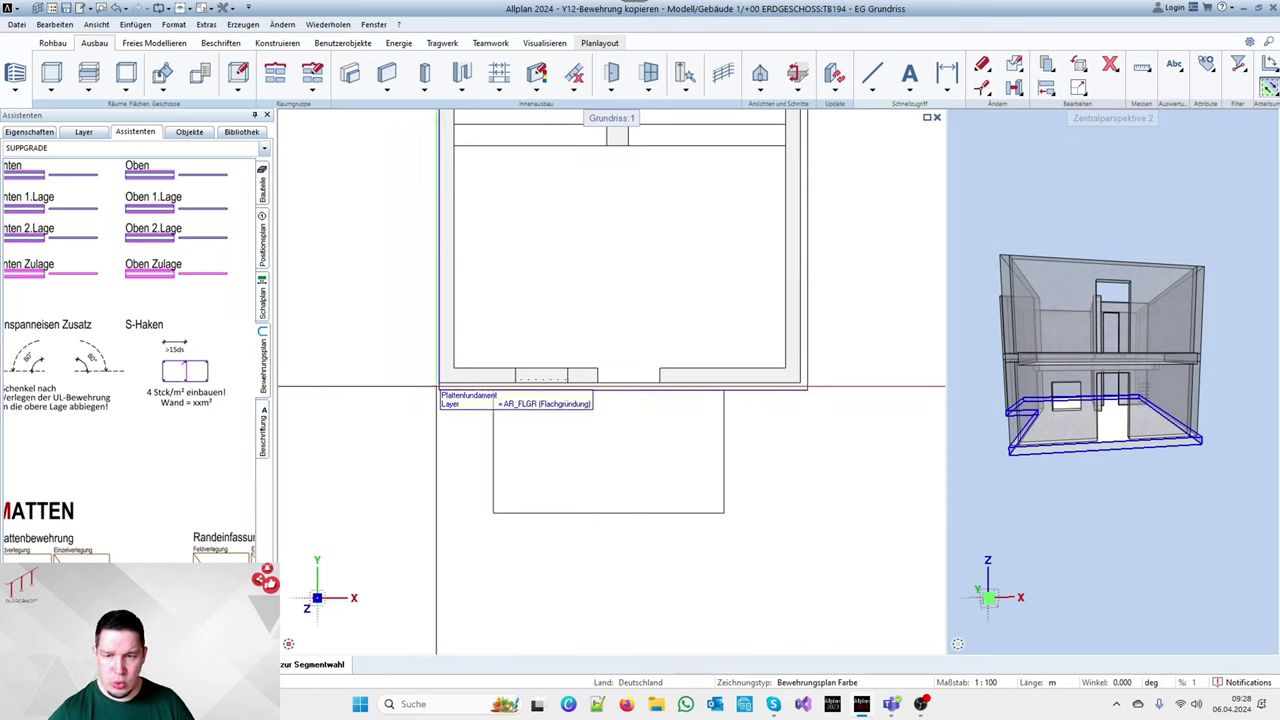
scroll(669, 313, down, 3)
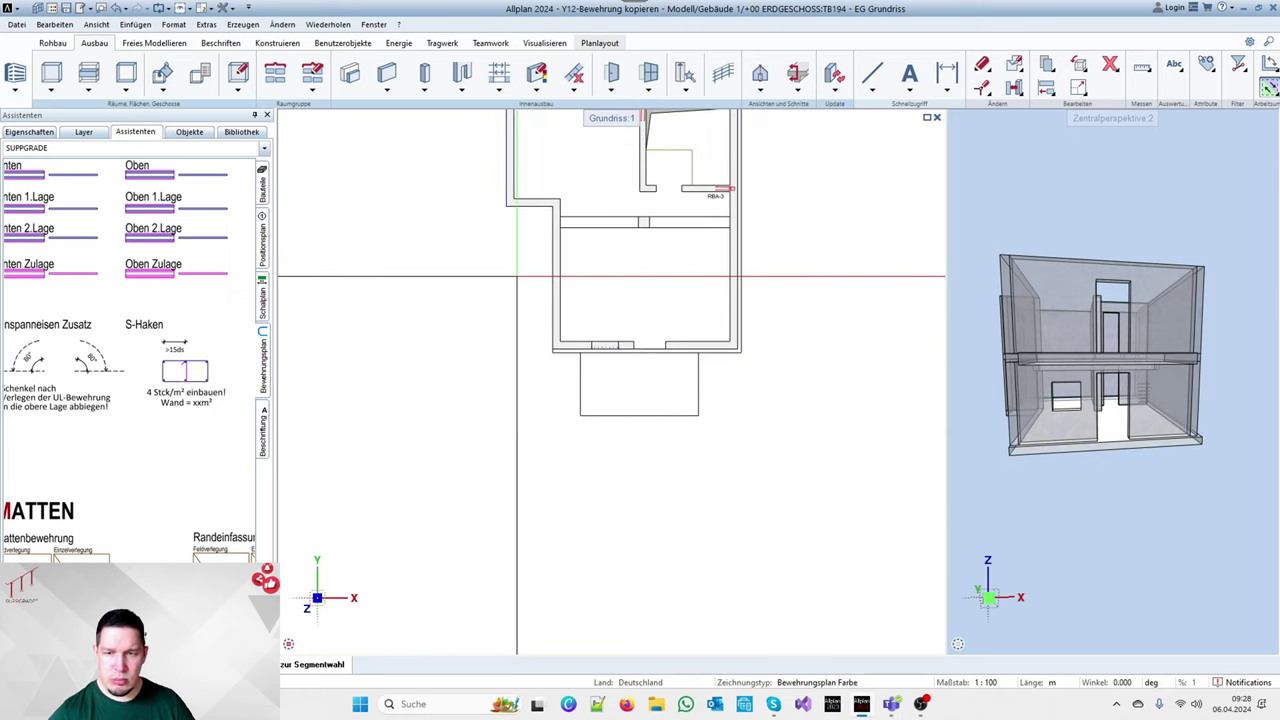
scroll(613, 379, down, 2)
scroll(527, 214, up, 2)
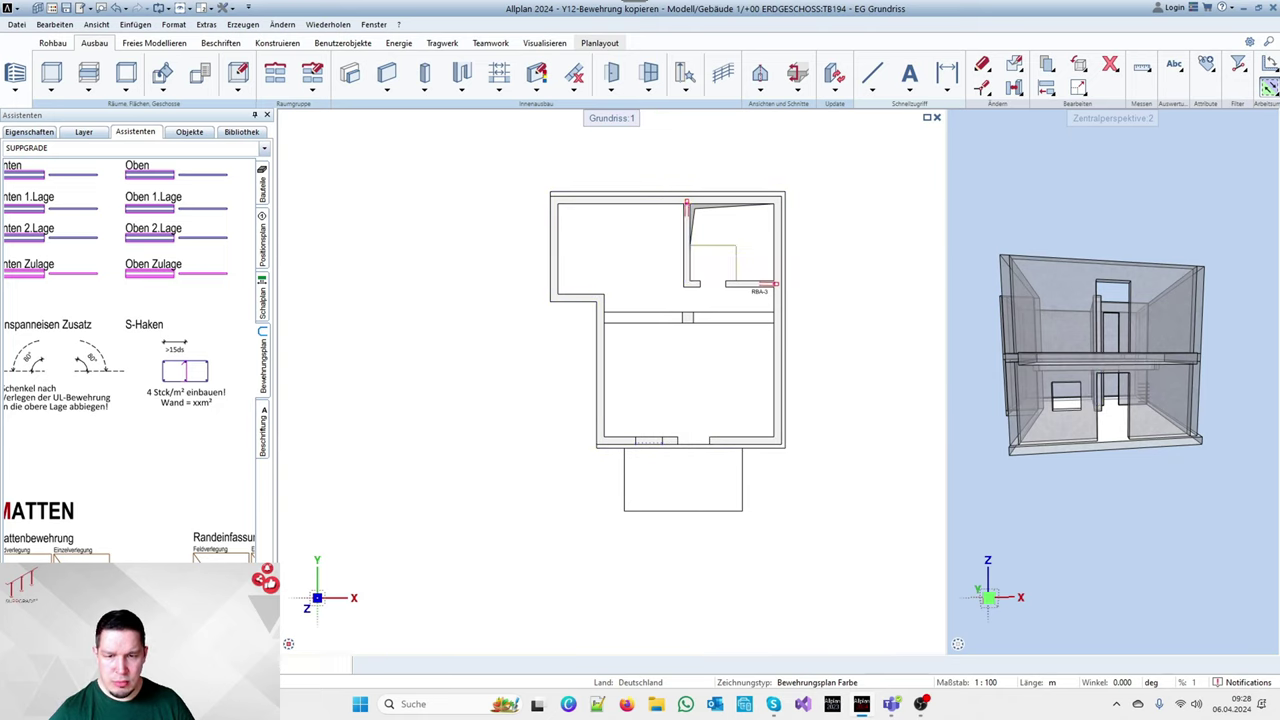
Draw two connected 0.20 m thick walls enclosing a small room in the lower right corner of the large room, beside the door opening
click(386, 73)
scroll(764, 423, up, 4)
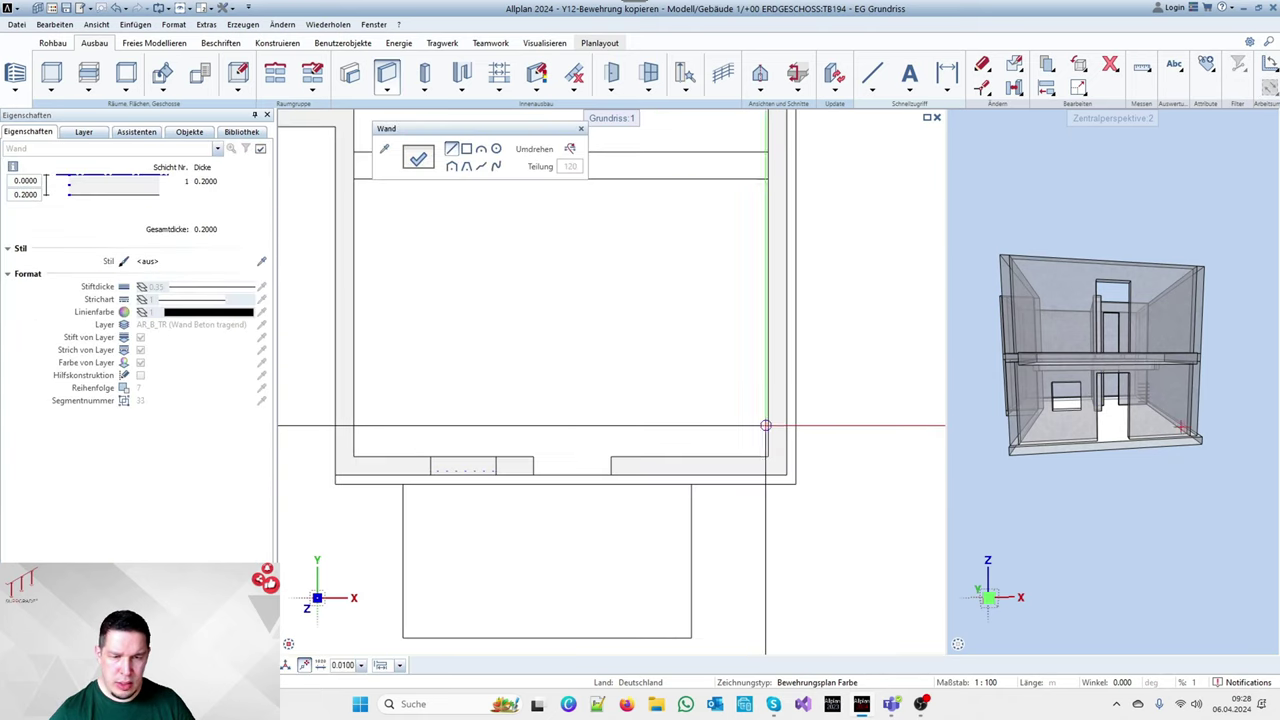
click(616, 457)
click(570, 149)
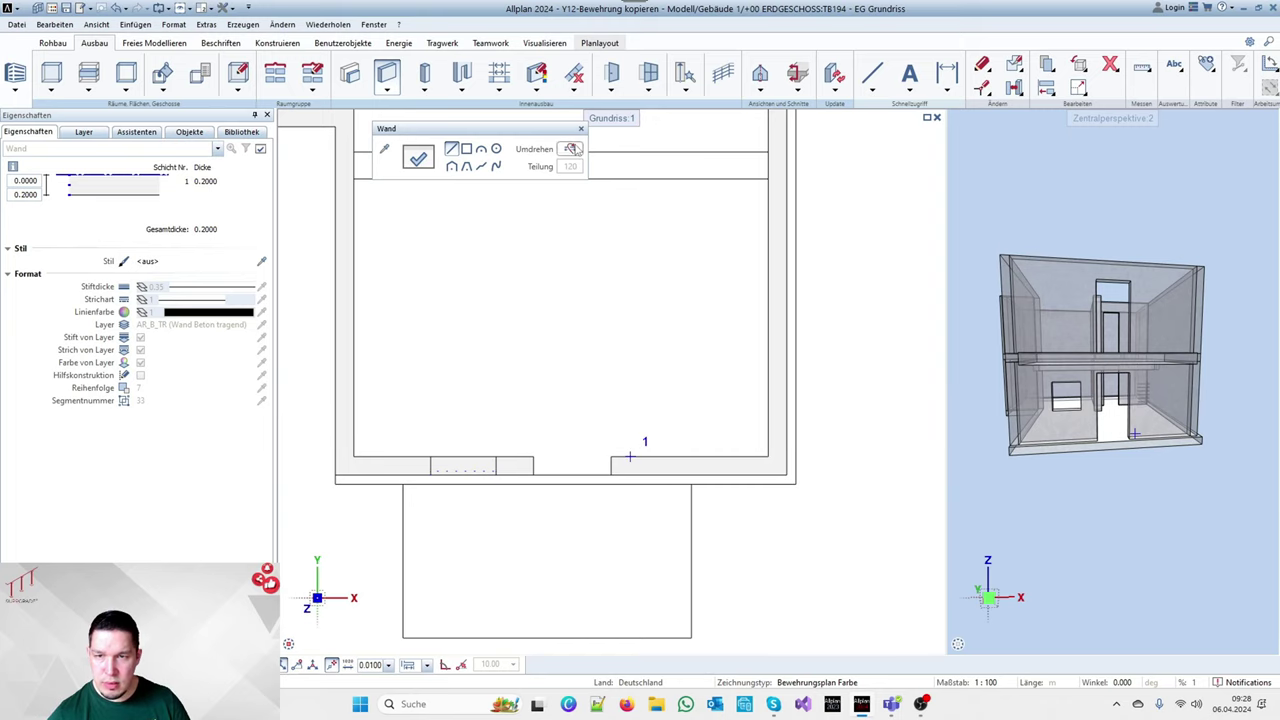
click(628, 455)
click(630, 302)
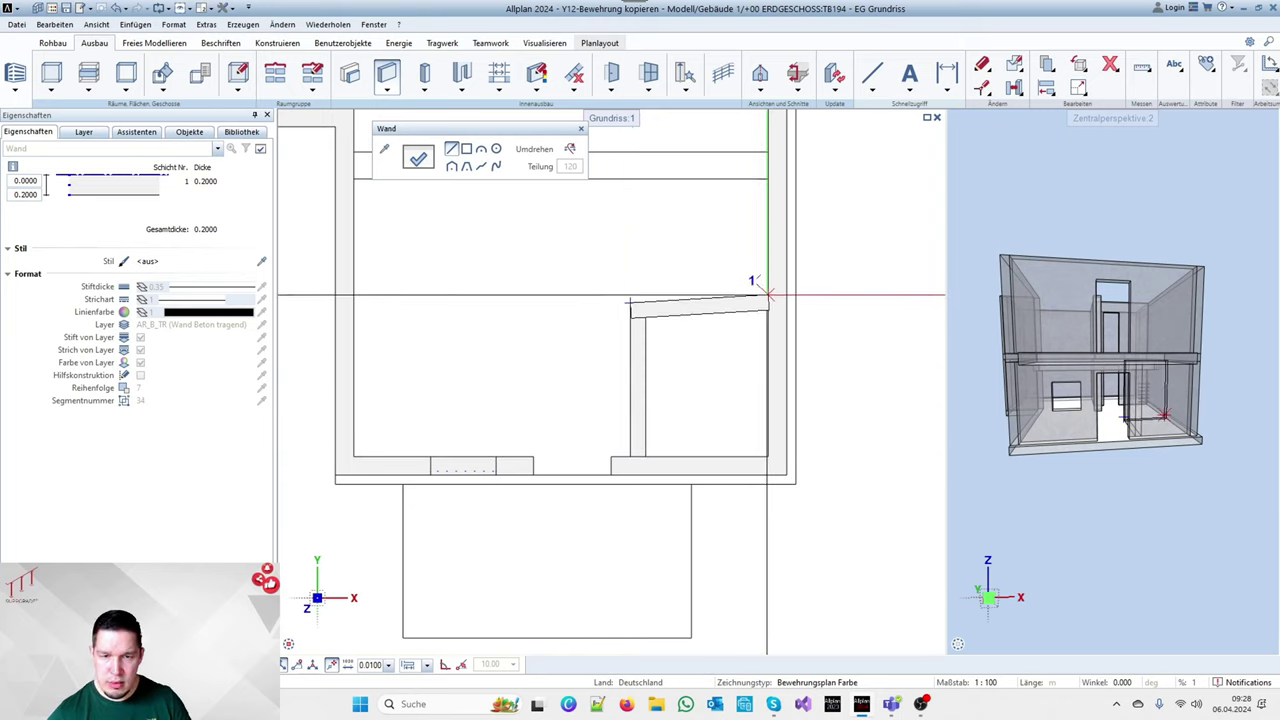
click(768, 300)
key(Escape)
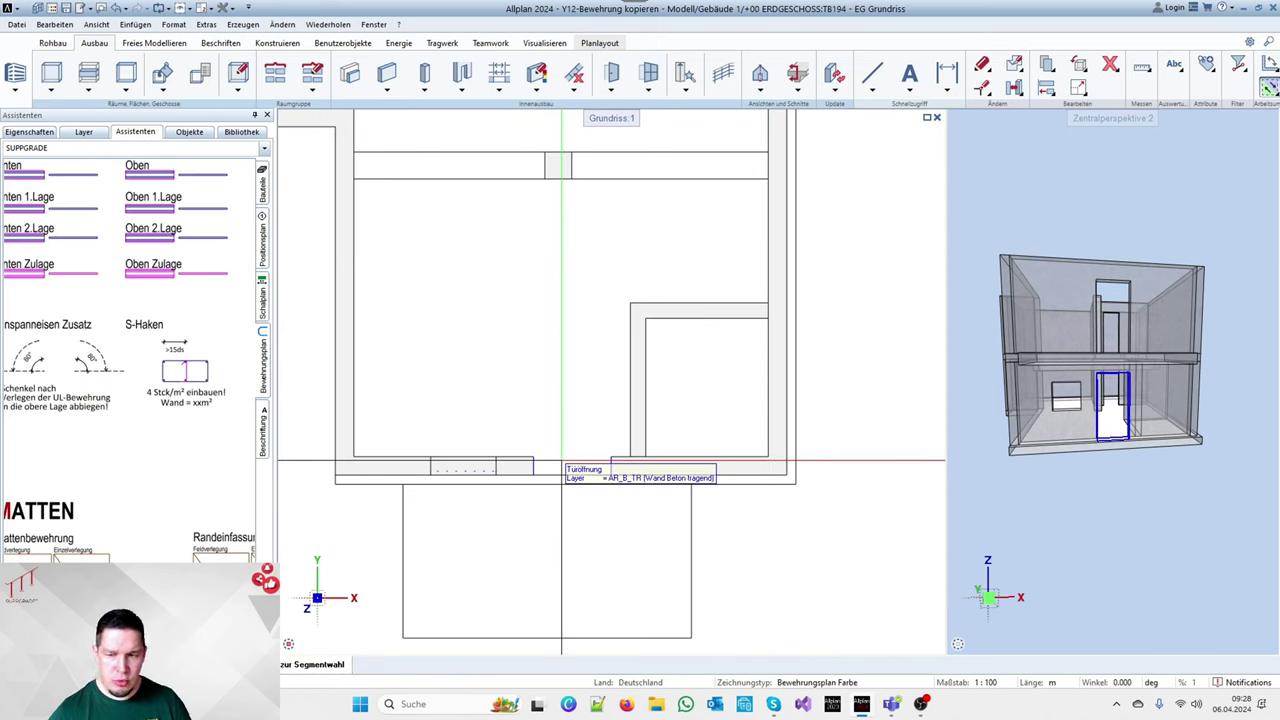
Place a 0.81 m wide door opening in the small room's horizontal wall, using the existing door opening as the template
right_click(561, 460)
right_click(561, 460)
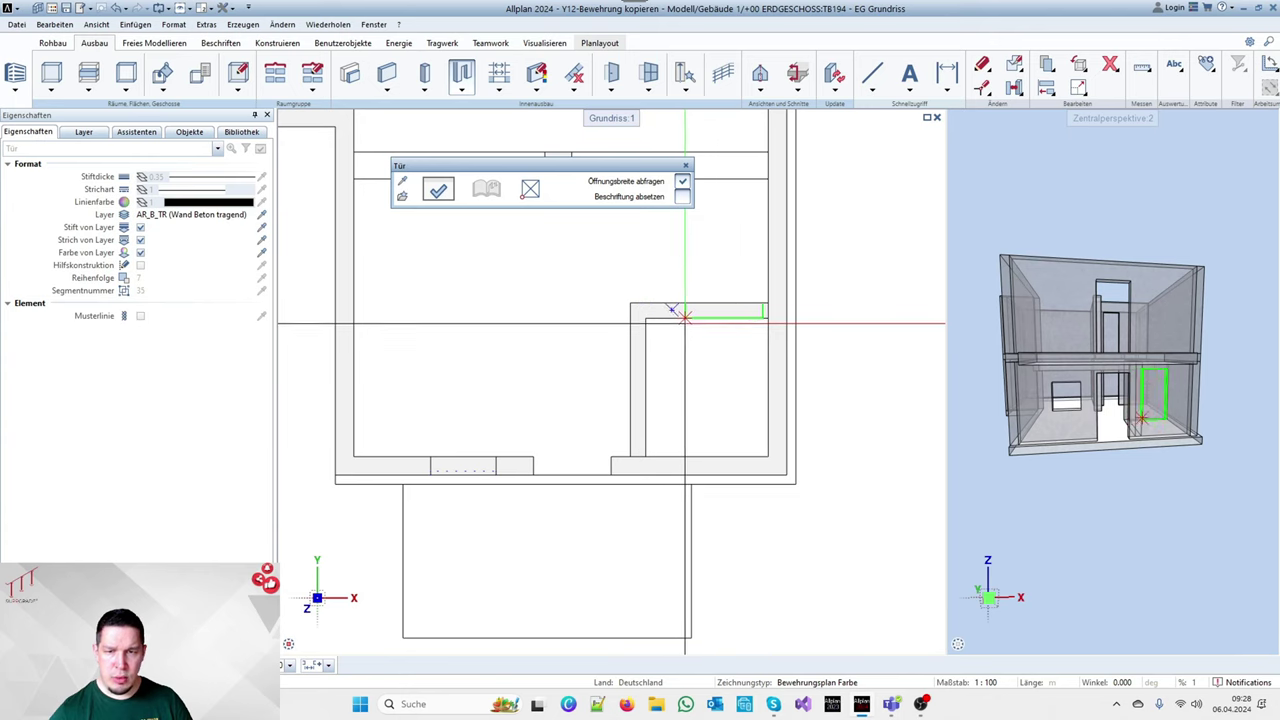
click(438, 190)
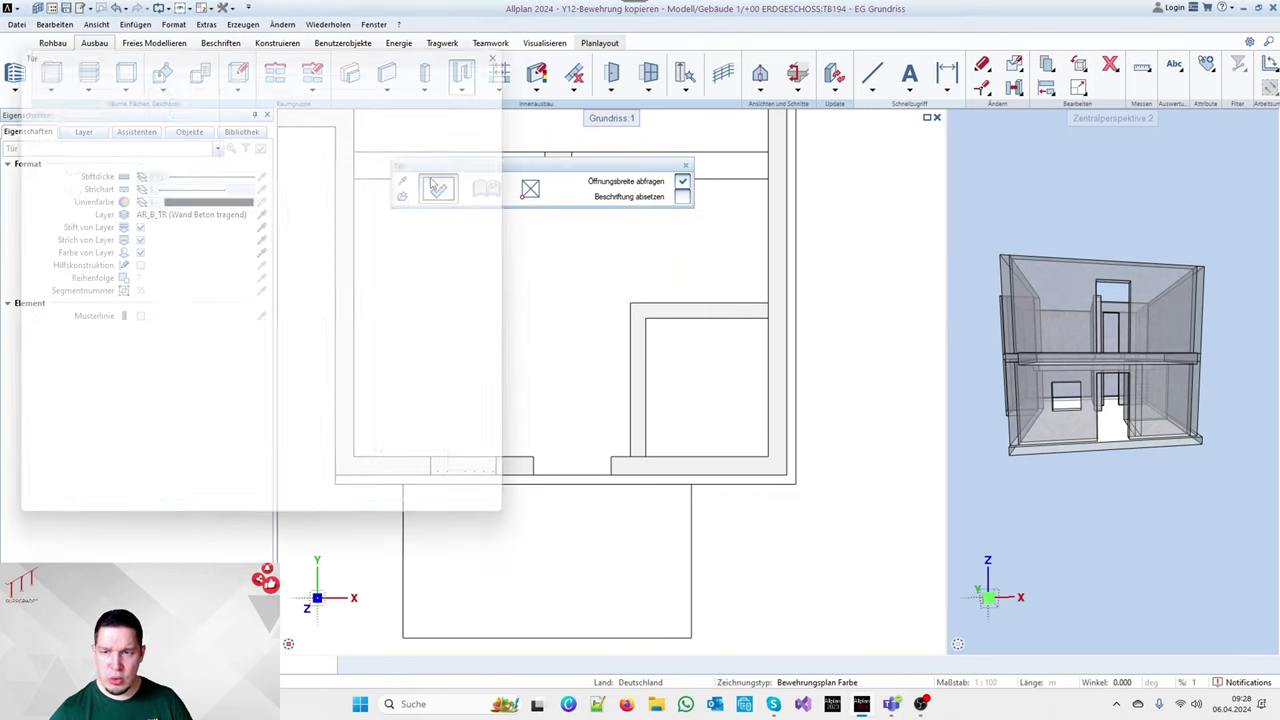
click(165, 172)
text(0)
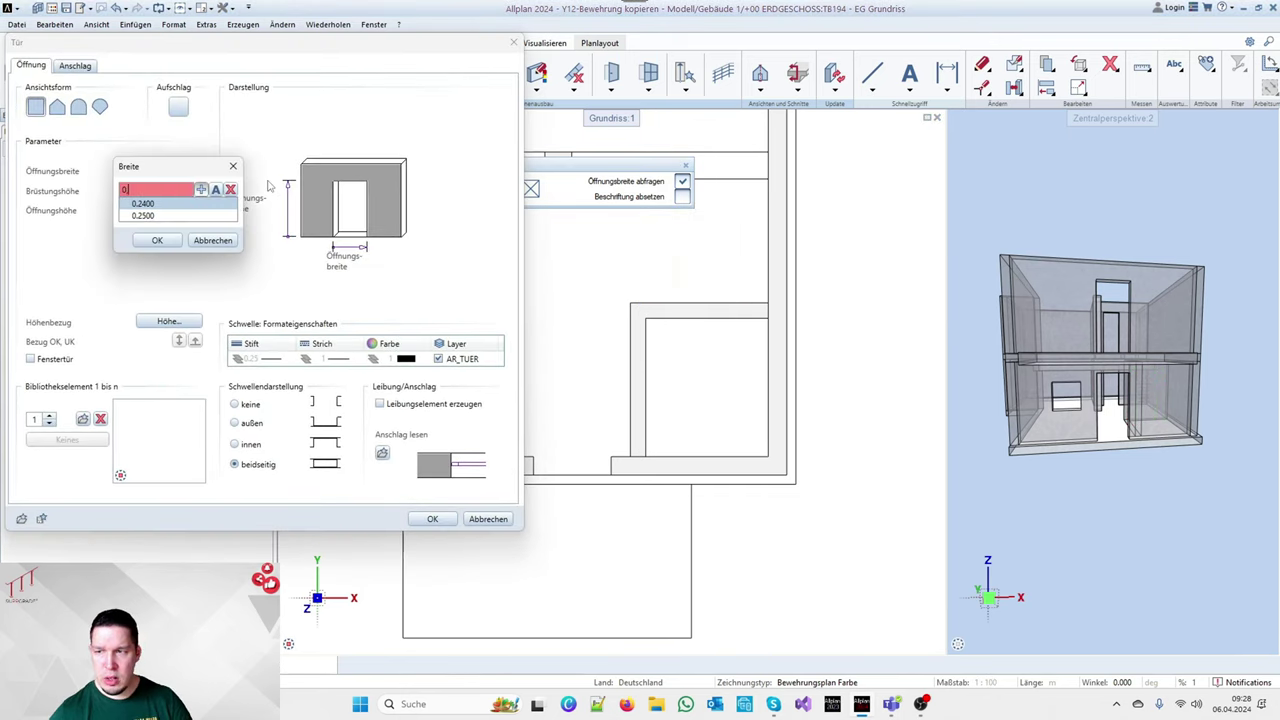
text(.81)
key(Return)
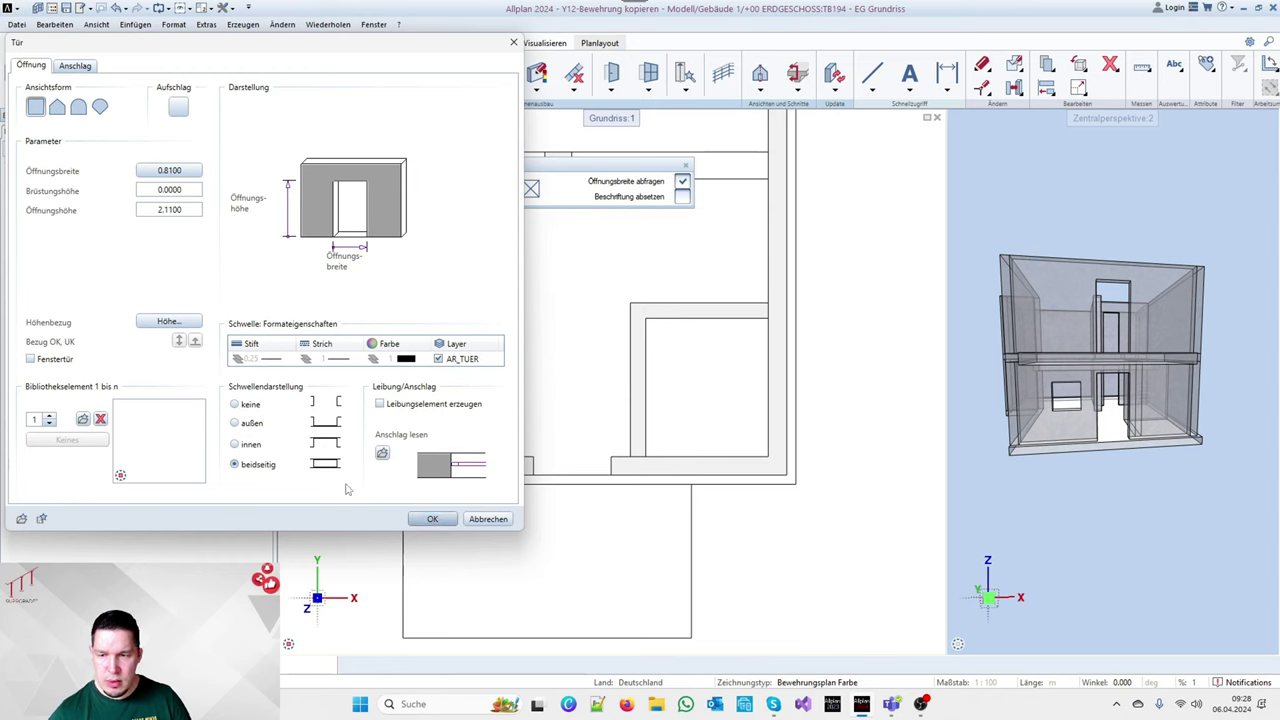
click(430, 518)
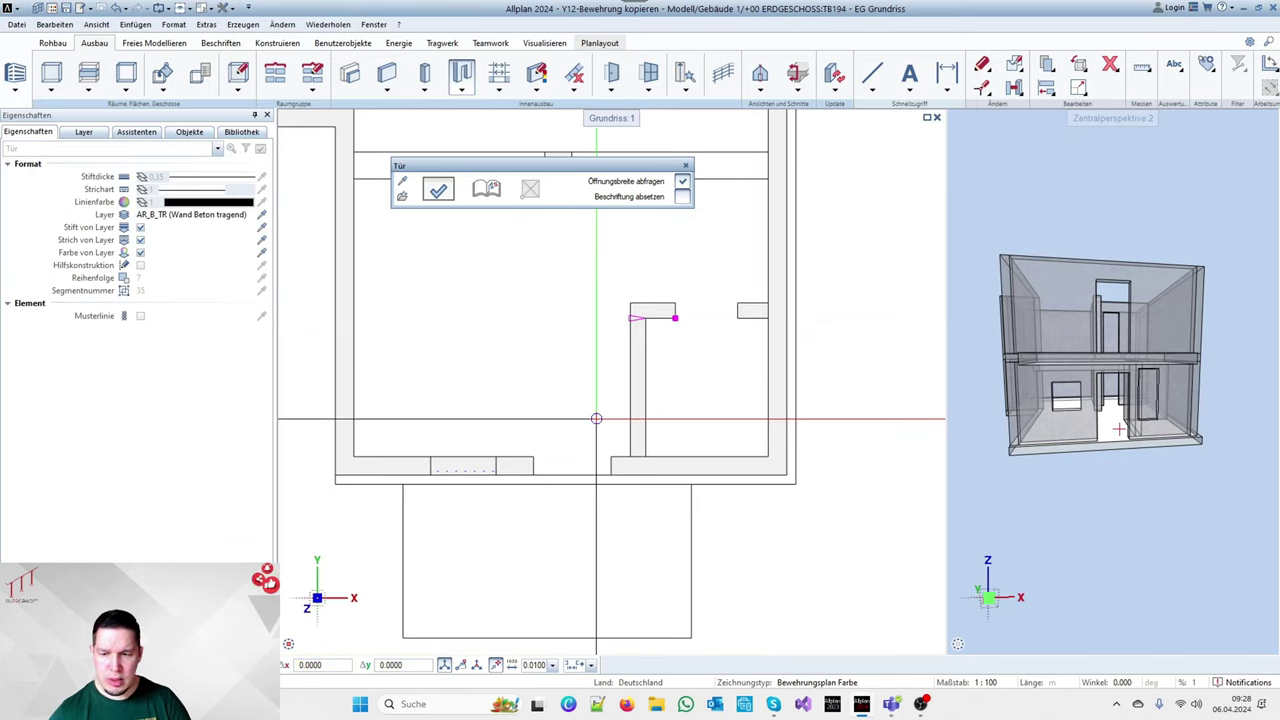
key(Return)
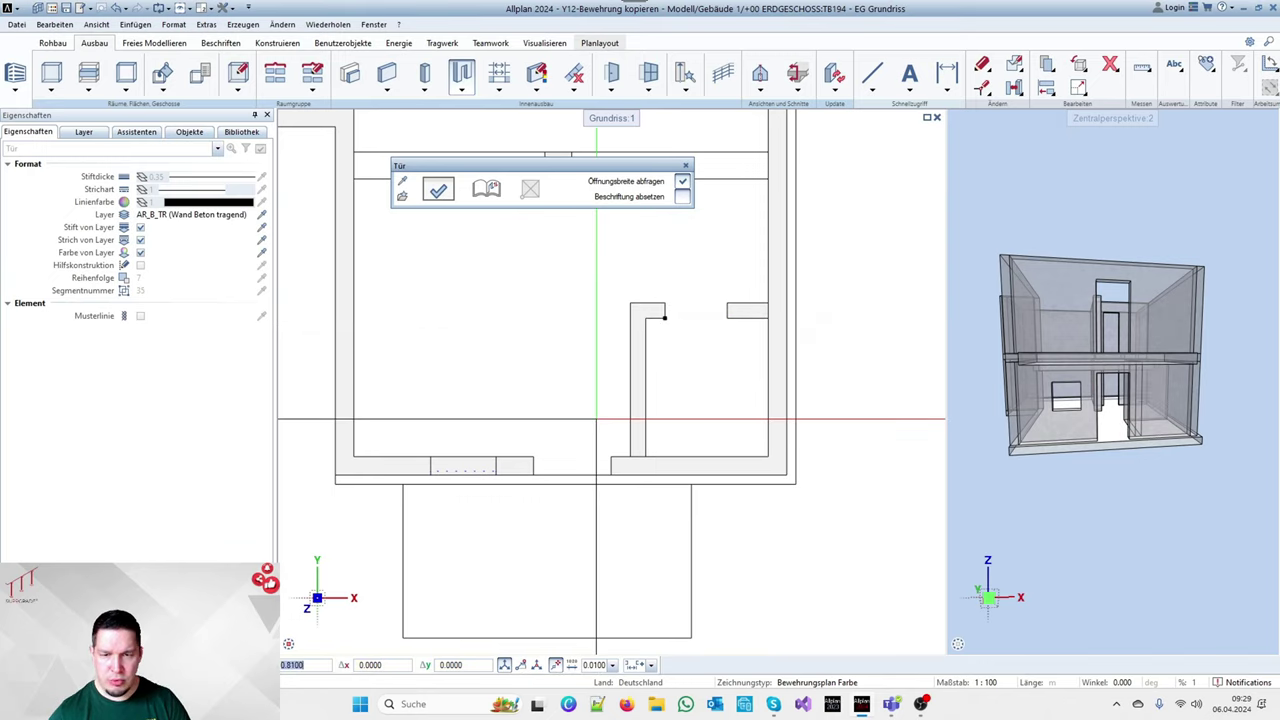
key(Return)
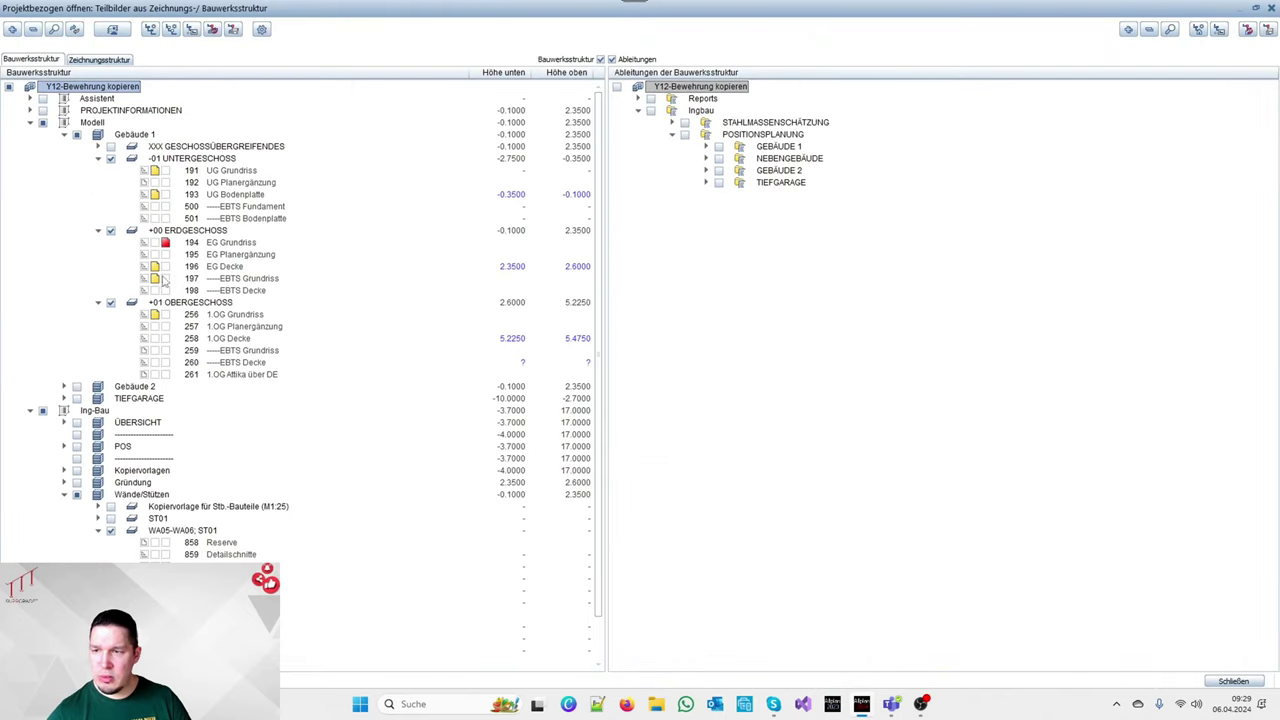
Make drawing file 197 EBTS Grundriss the current one and measure the small room's vertical wall thickness where it meets the outer wall
click(164, 279)
click(1214, 680)
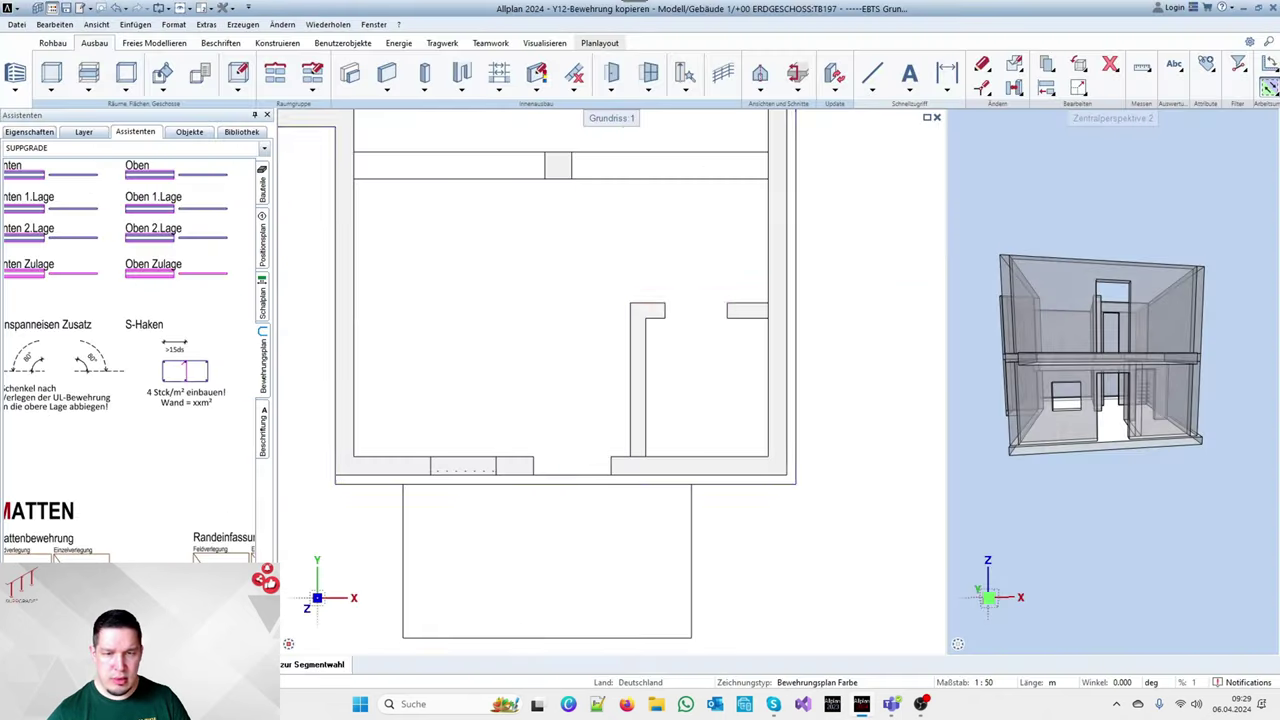
scroll(620, 455, up, 2)
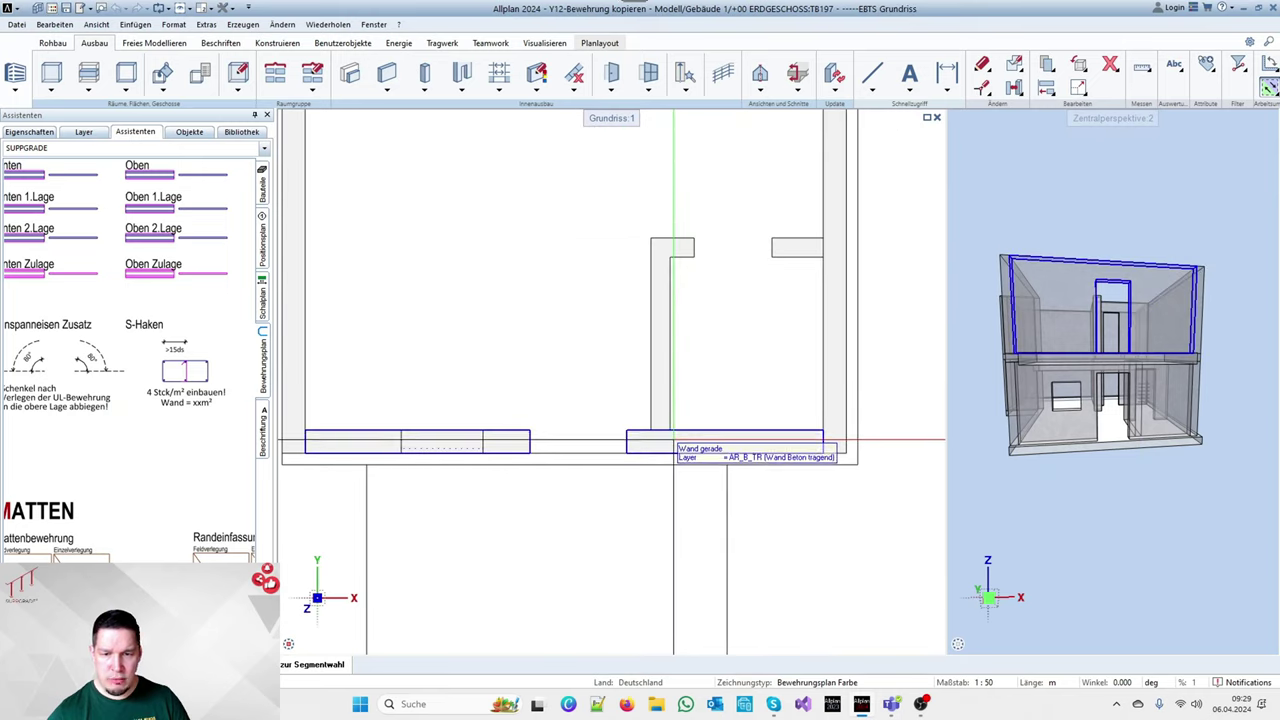
scroll(651, 455, up, 3)
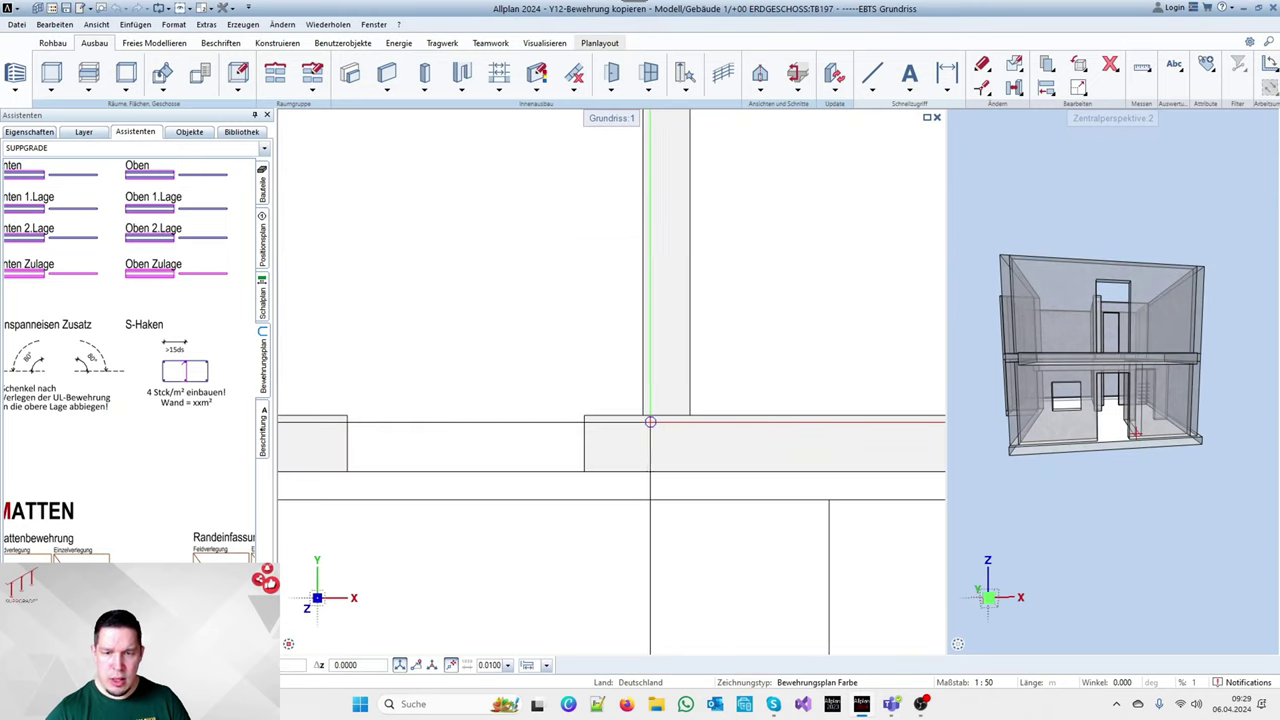
key(Escape)
key(Escape)
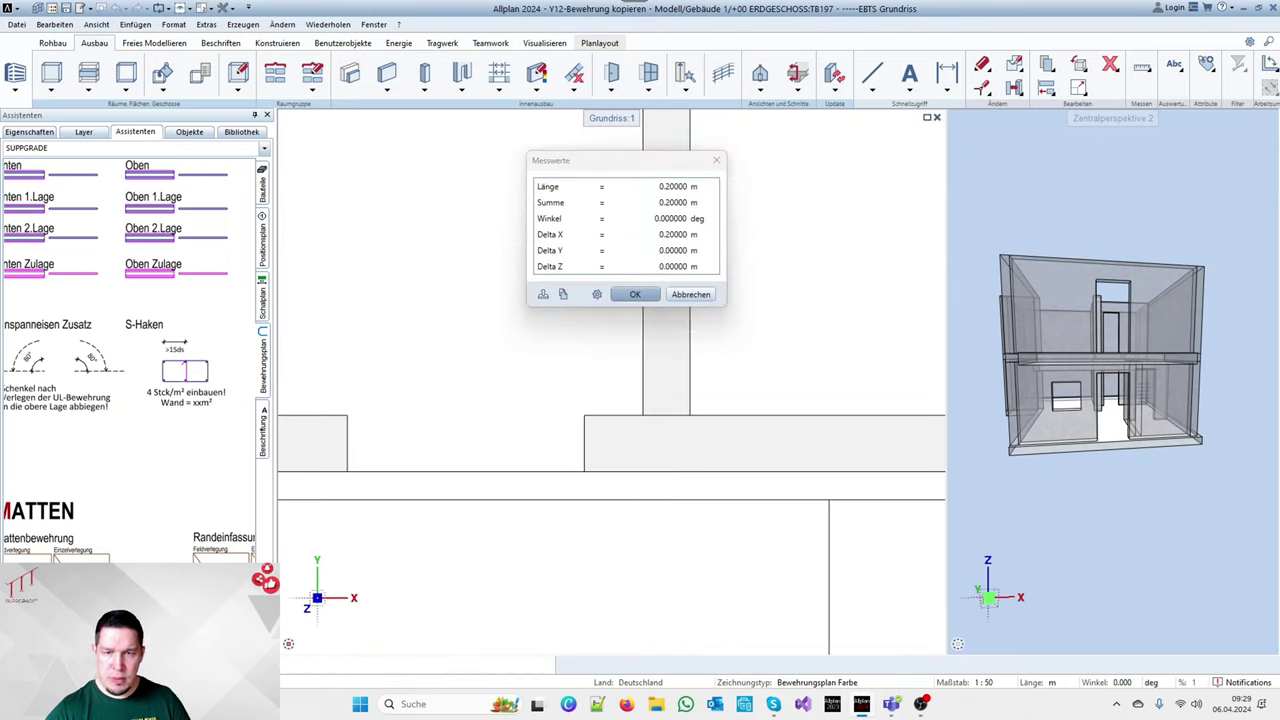
Load the Rueckbiegeanschluss part from the SUPPARTS folder of the Büro library
click(240, 132)
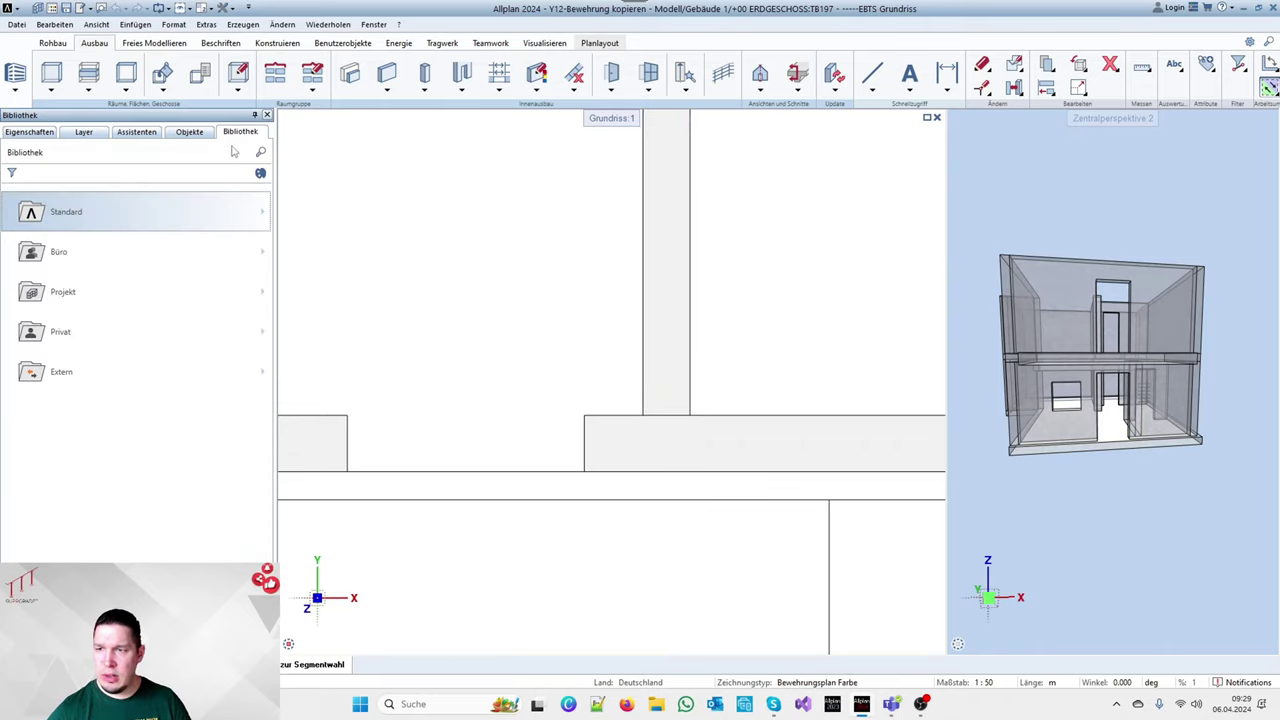
click(94, 258)
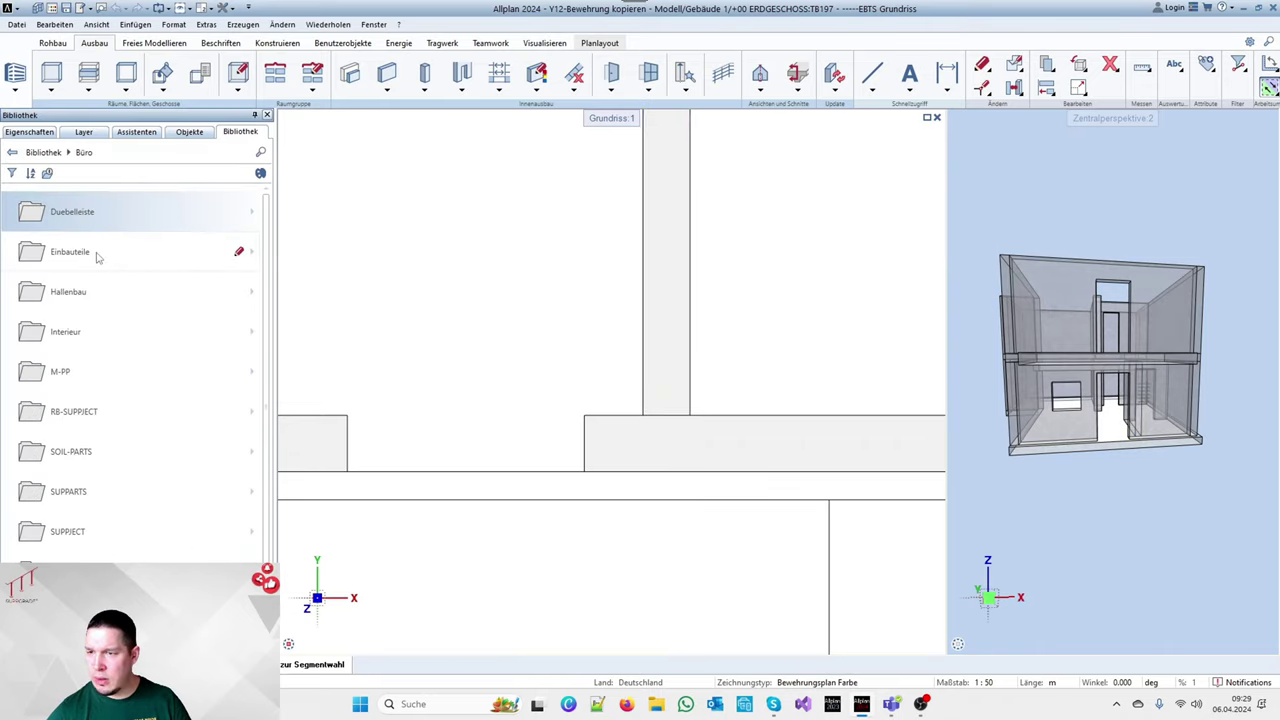
click(116, 500)
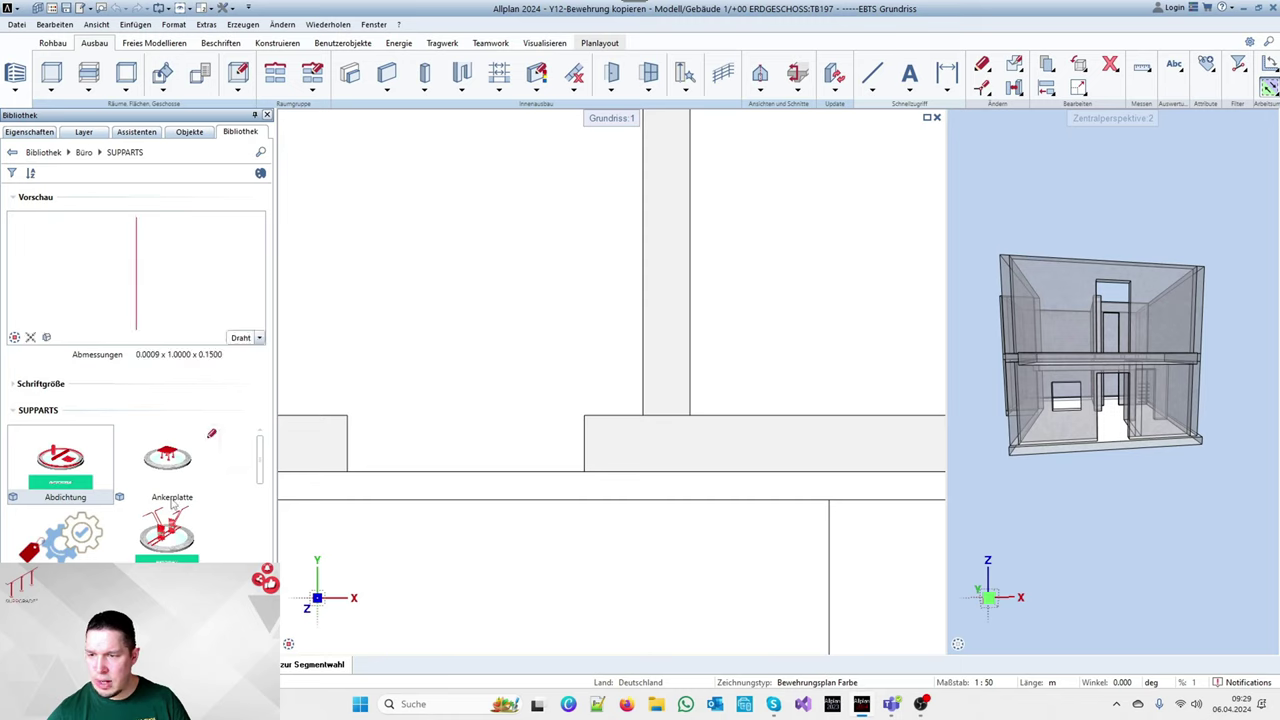
scroll(263, 508, down, 5)
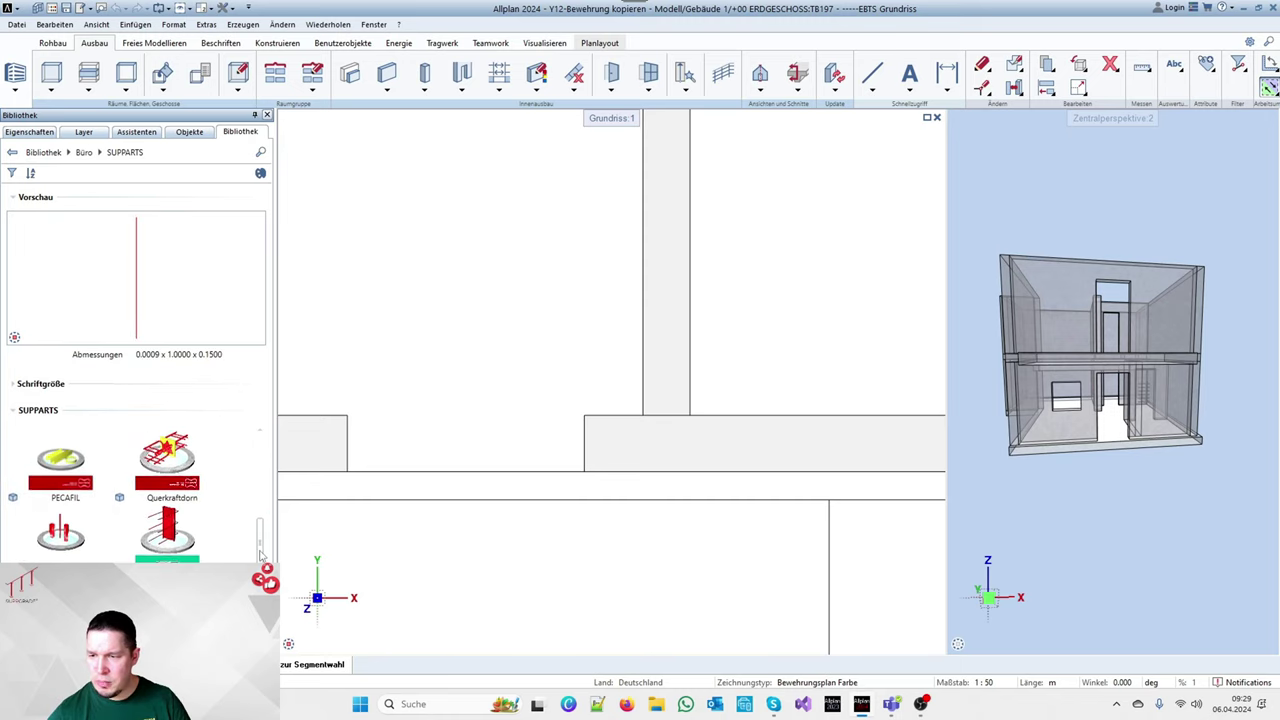
double_click(168, 505)
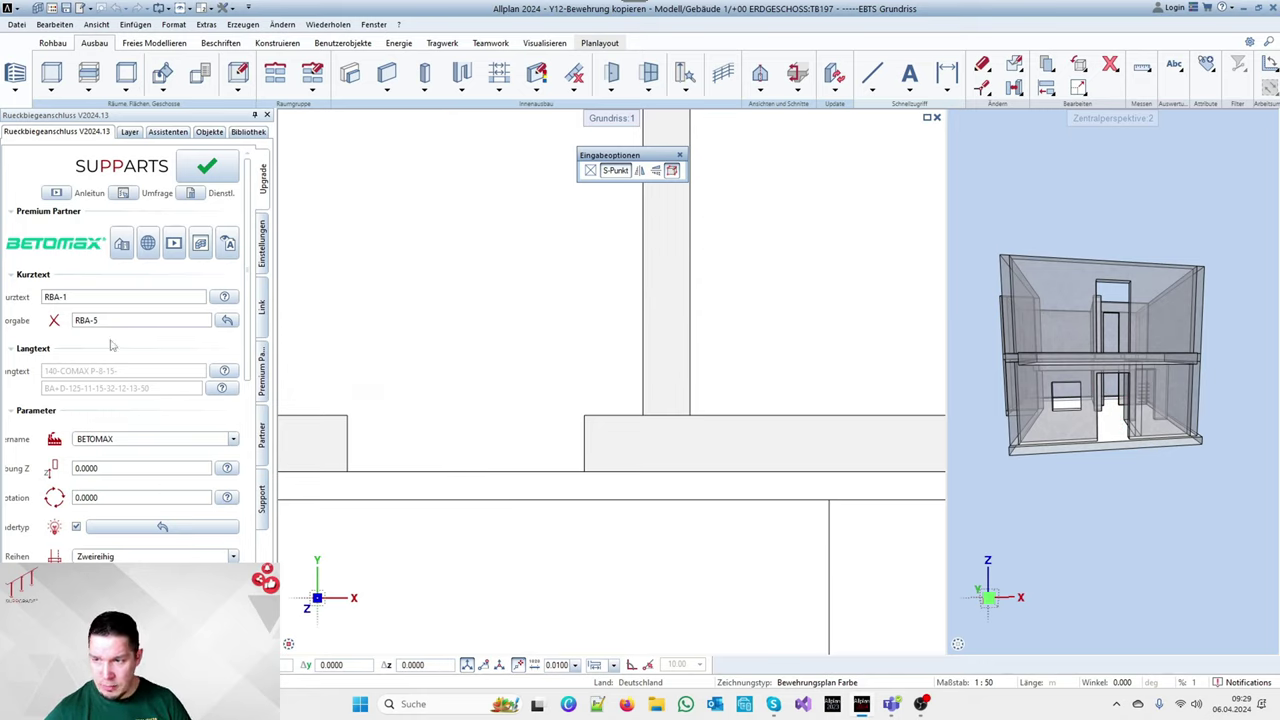
Widen the part's palette, turn off the Sondertyp option and set the Bügeltyp to S1
drag(276, 350, 328, 352)
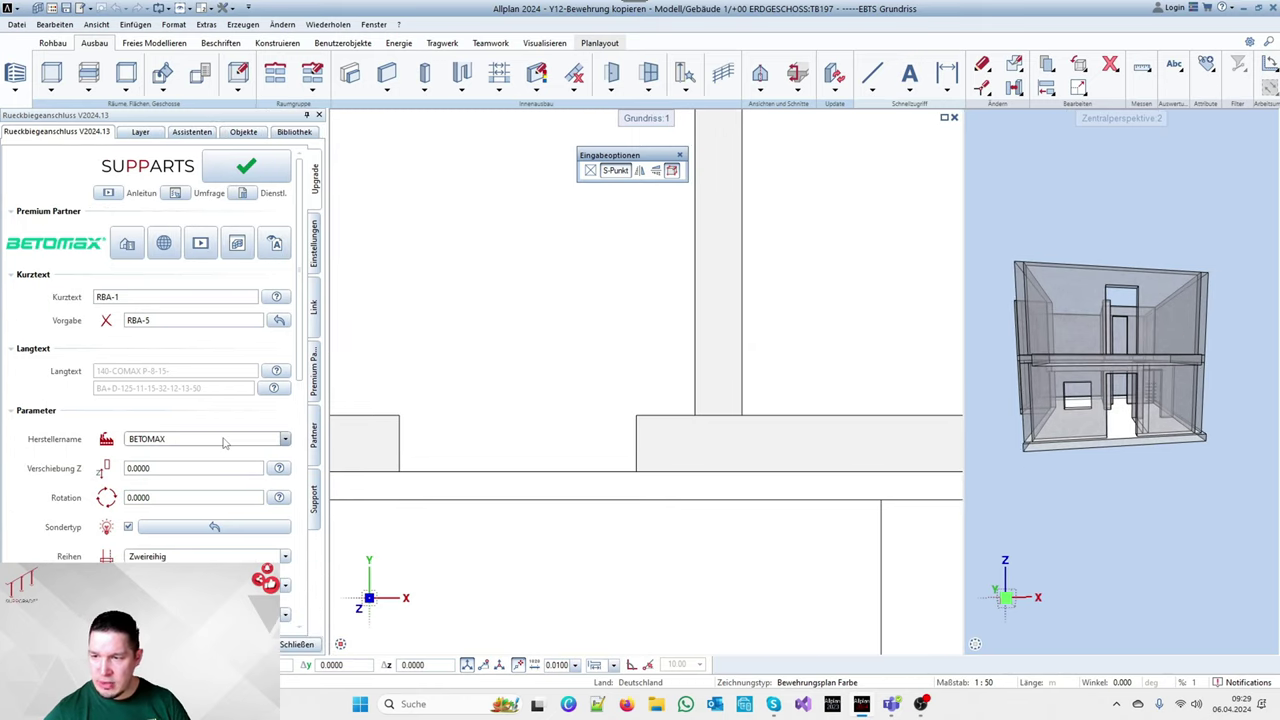
click(173, 530)
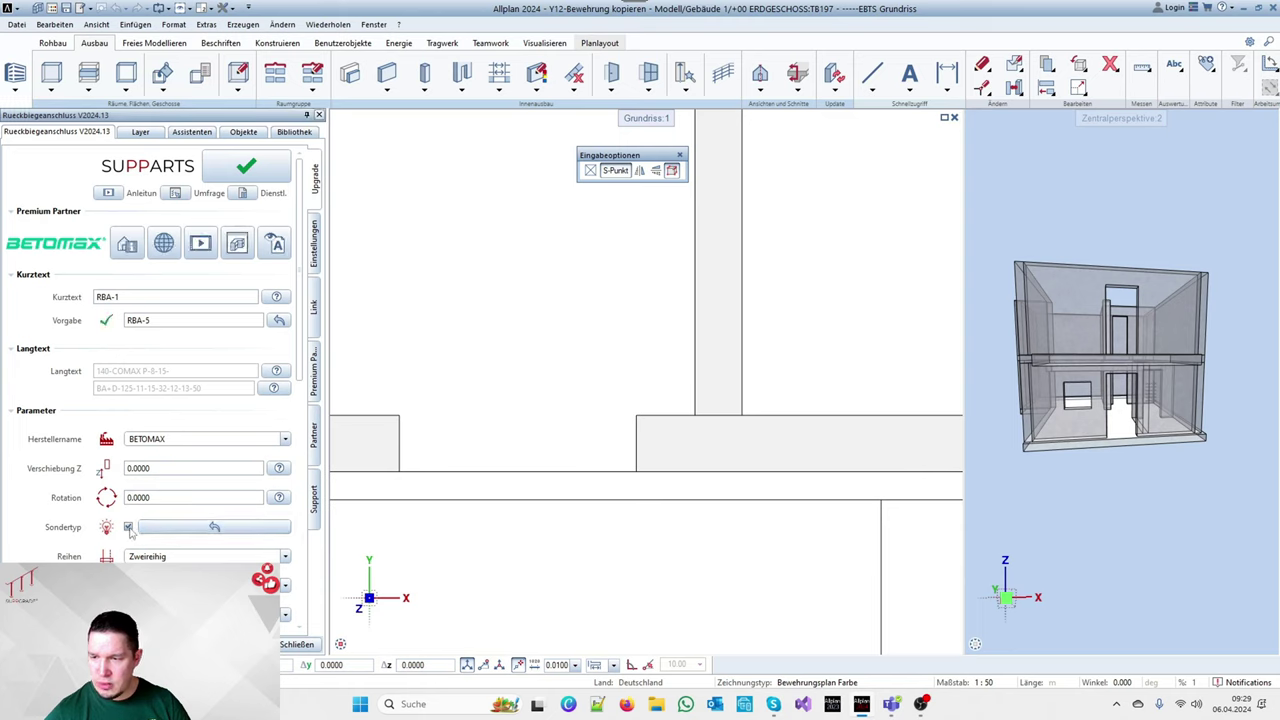
click(128, 527)
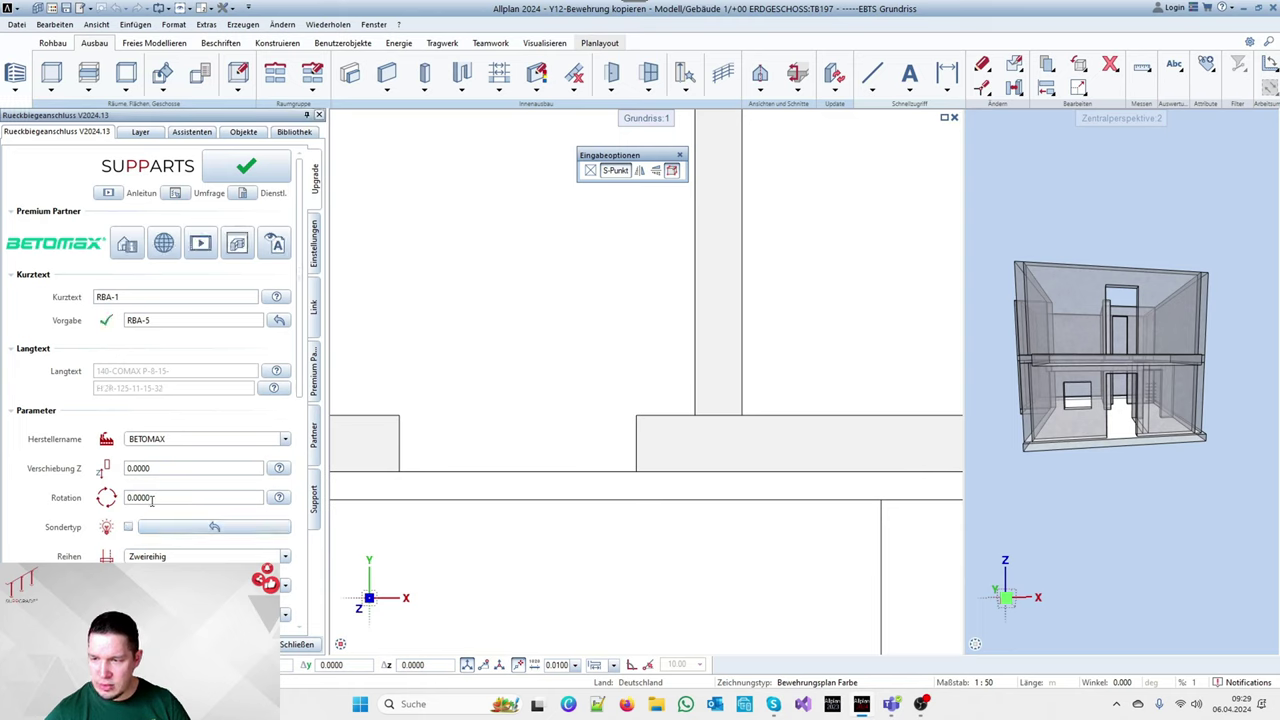
scroll(140, 530, down, 2)
click(178, 522)
scroll(178, 530, down, 2)
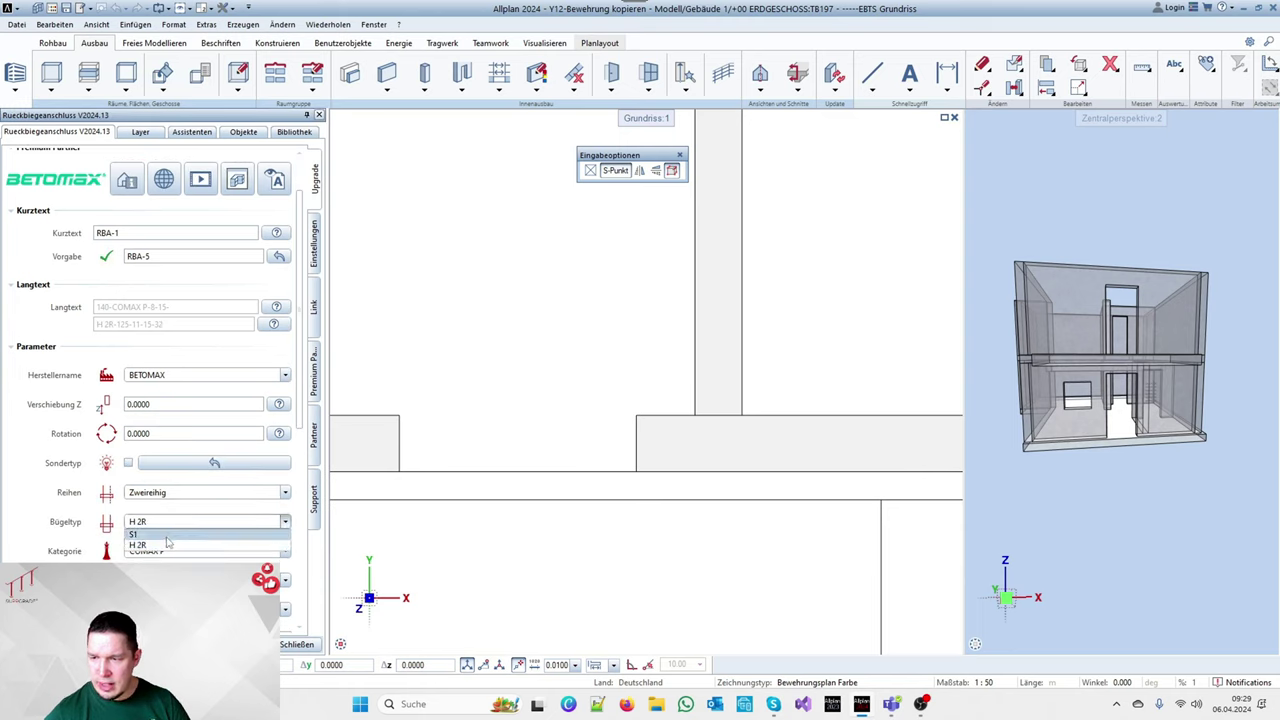
click(170, 542)
scroll(734, 426, up, 3)
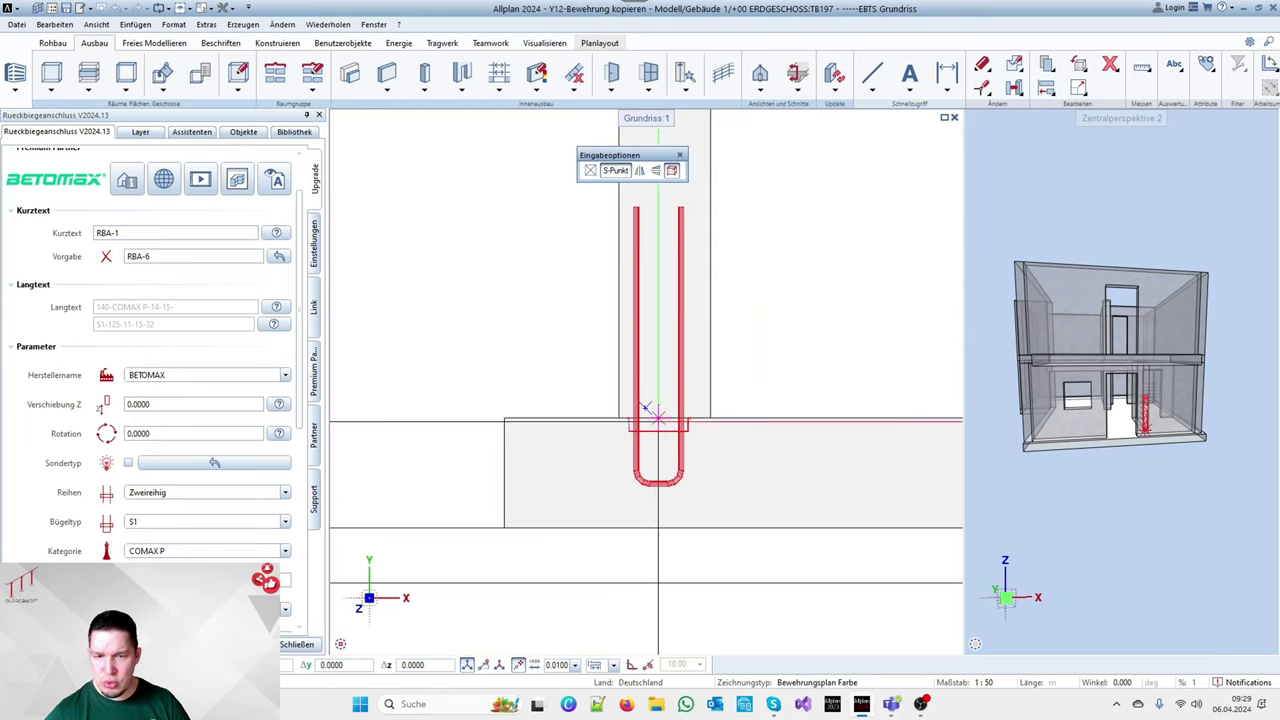
Set the stirrup spacing to 20 cm, the RBA Finder wall thickness to 20 cm and the wall reinforcement diameter to 8 mm
scroll(90, 520, down, 8)
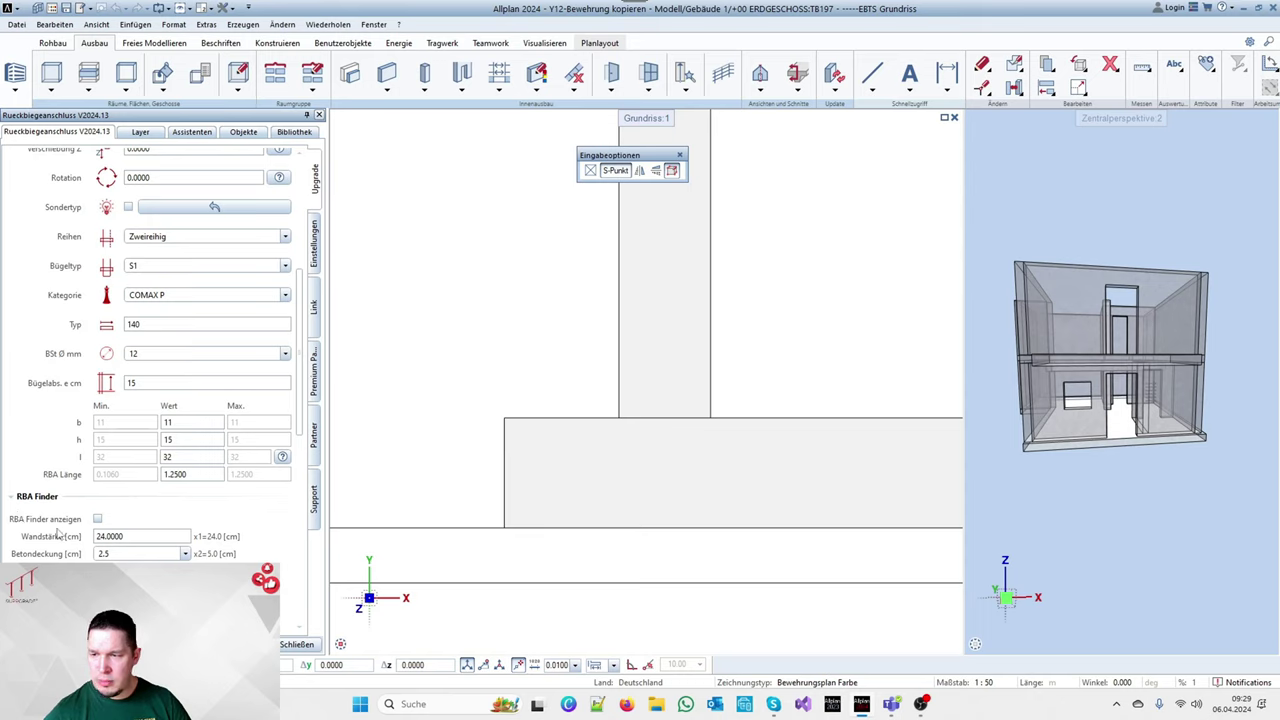
scroll(110, 505, down, 2)
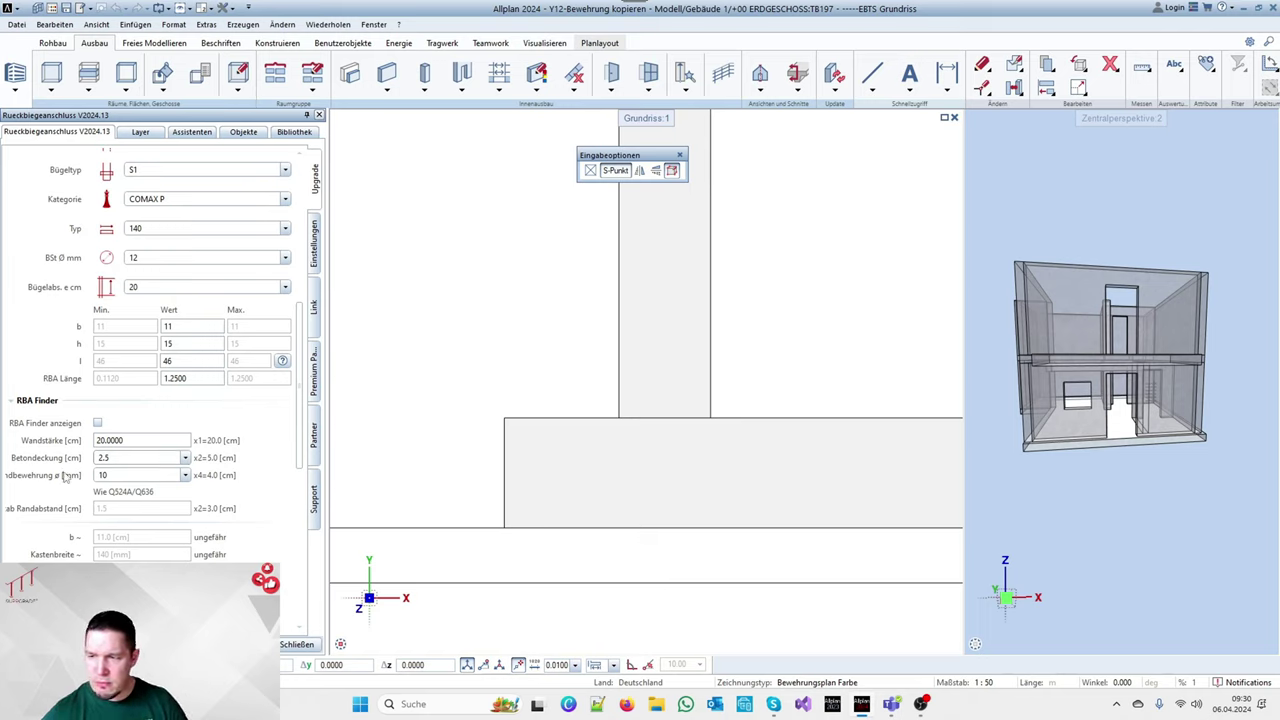
click(136, 476)
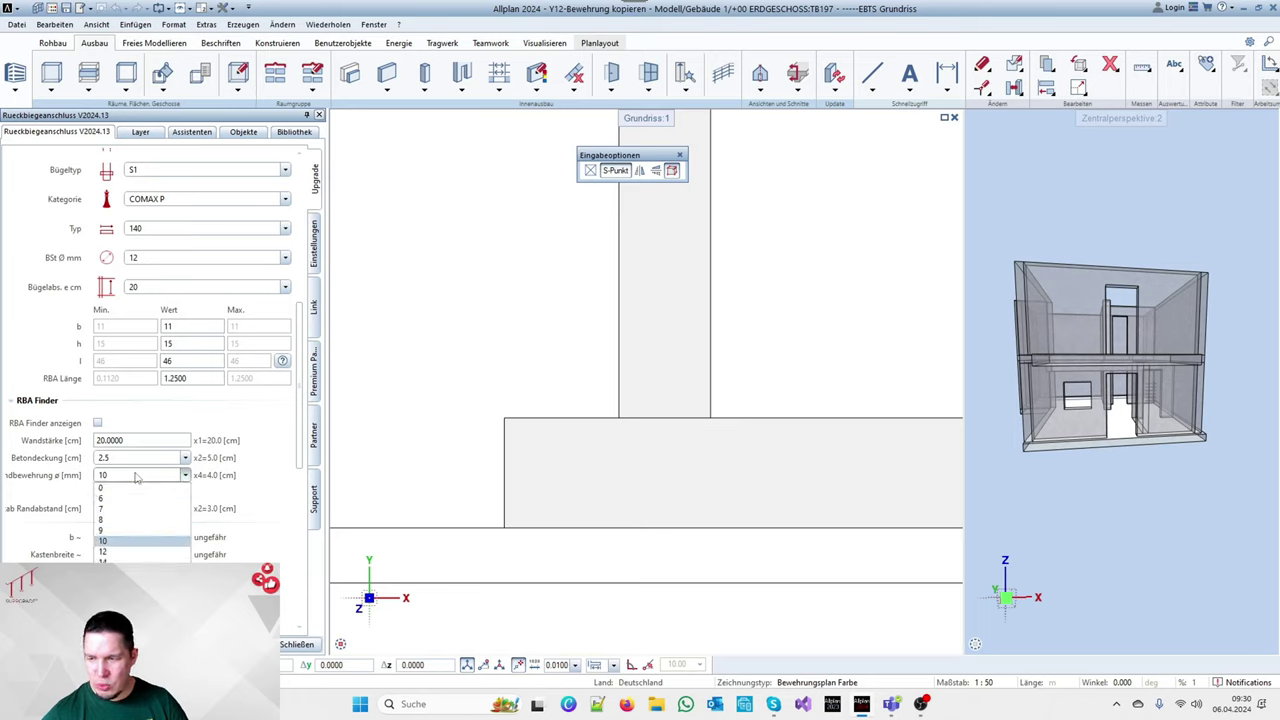
click(110, 520)
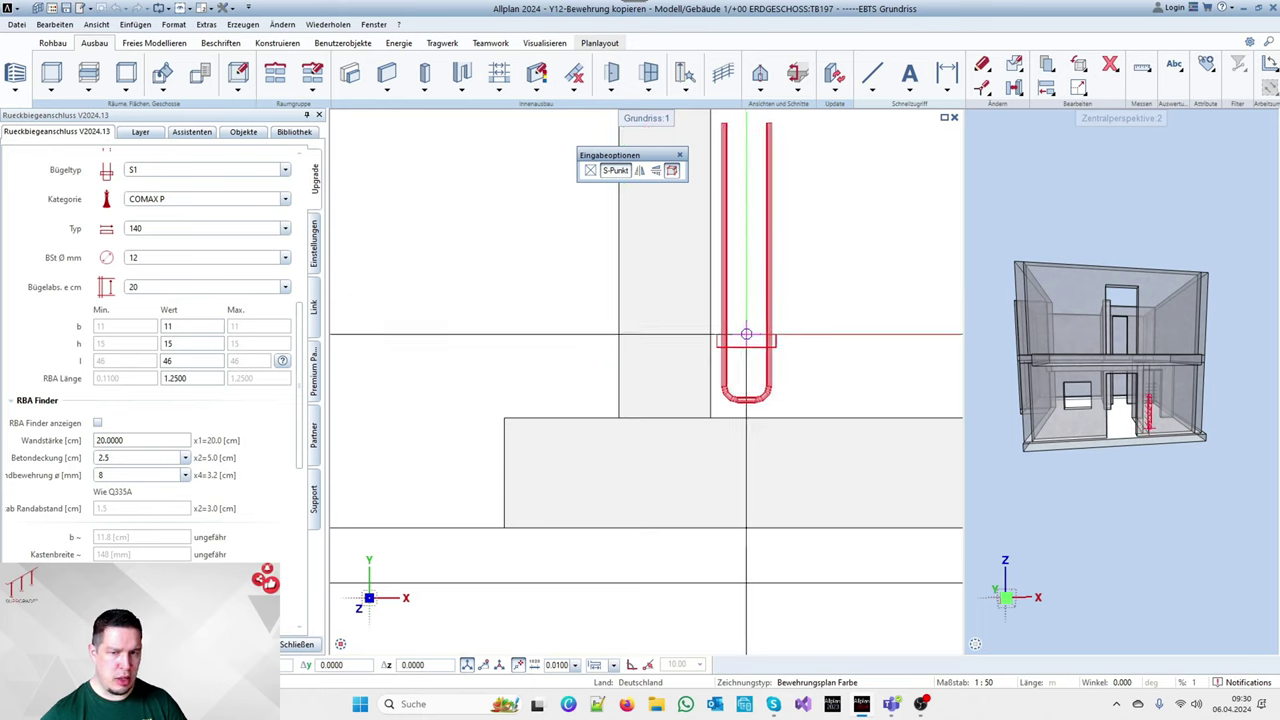
Show the RBA Finder auxiliary construction and place the rebend connection centred on the small room's vertical wall at the outer wall
click(97, 422)
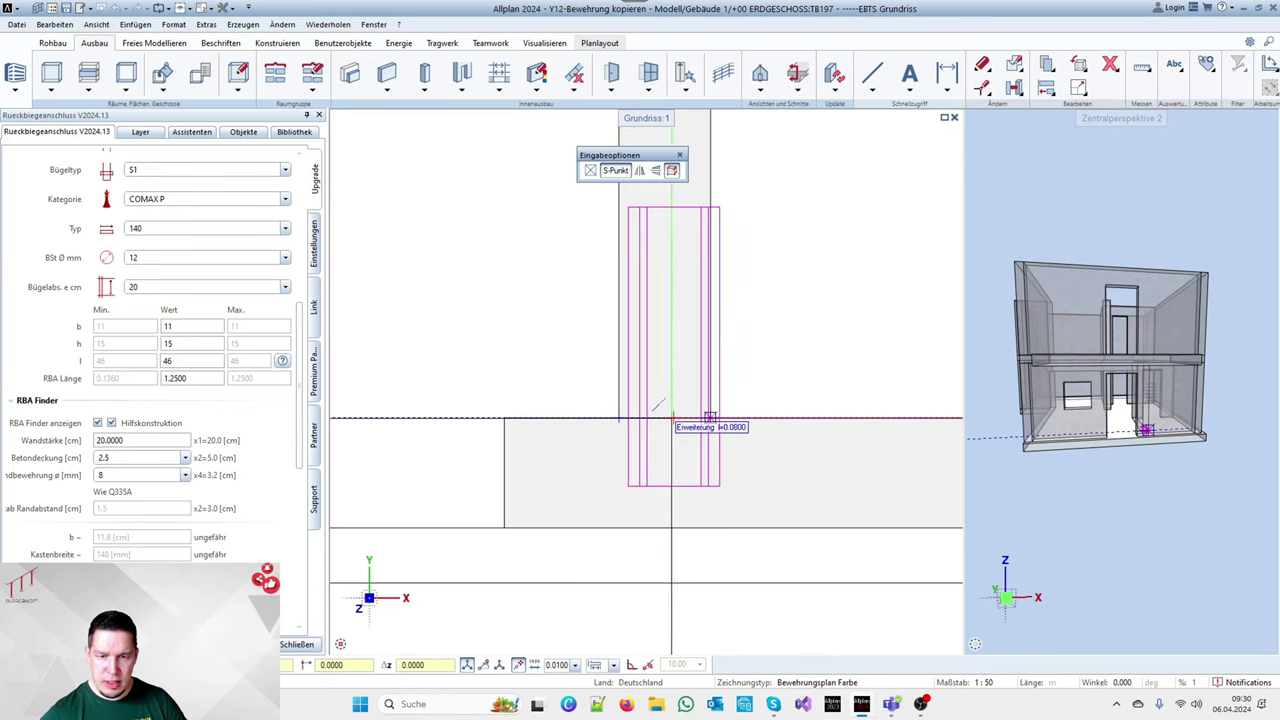
click(664, 418)
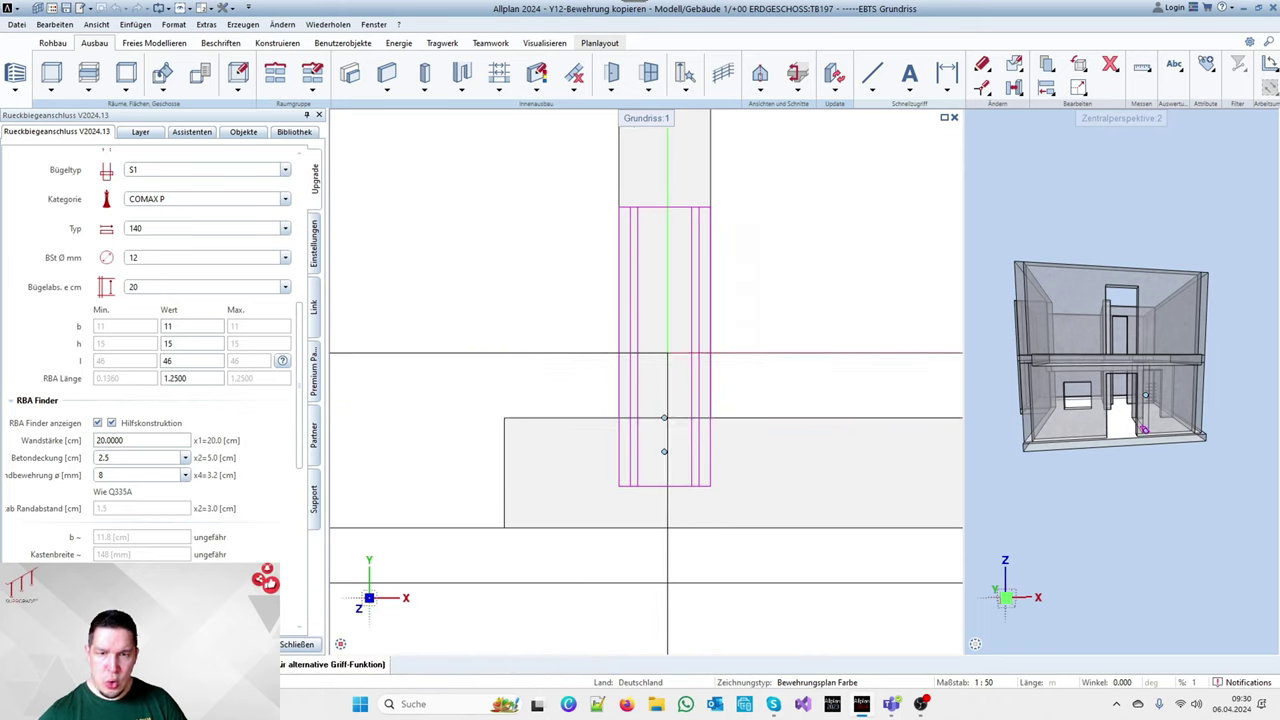
scroll(644, 228, up, 2)
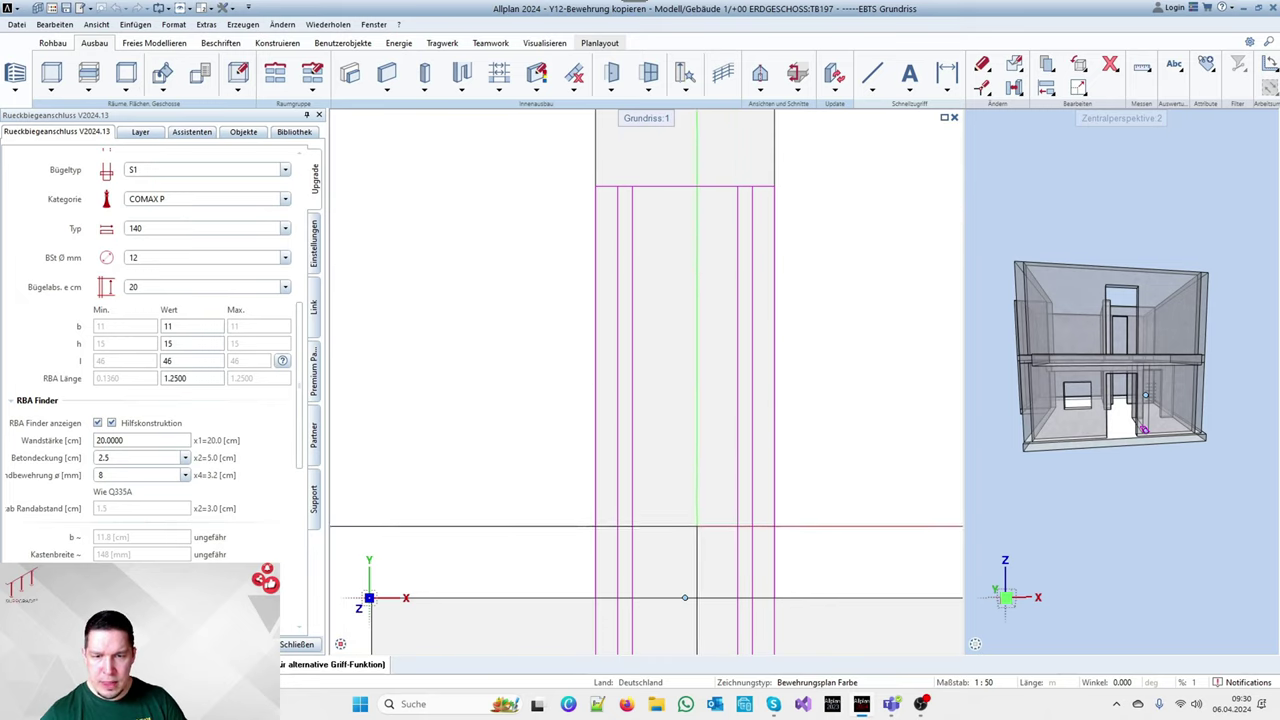
click(298, 644)
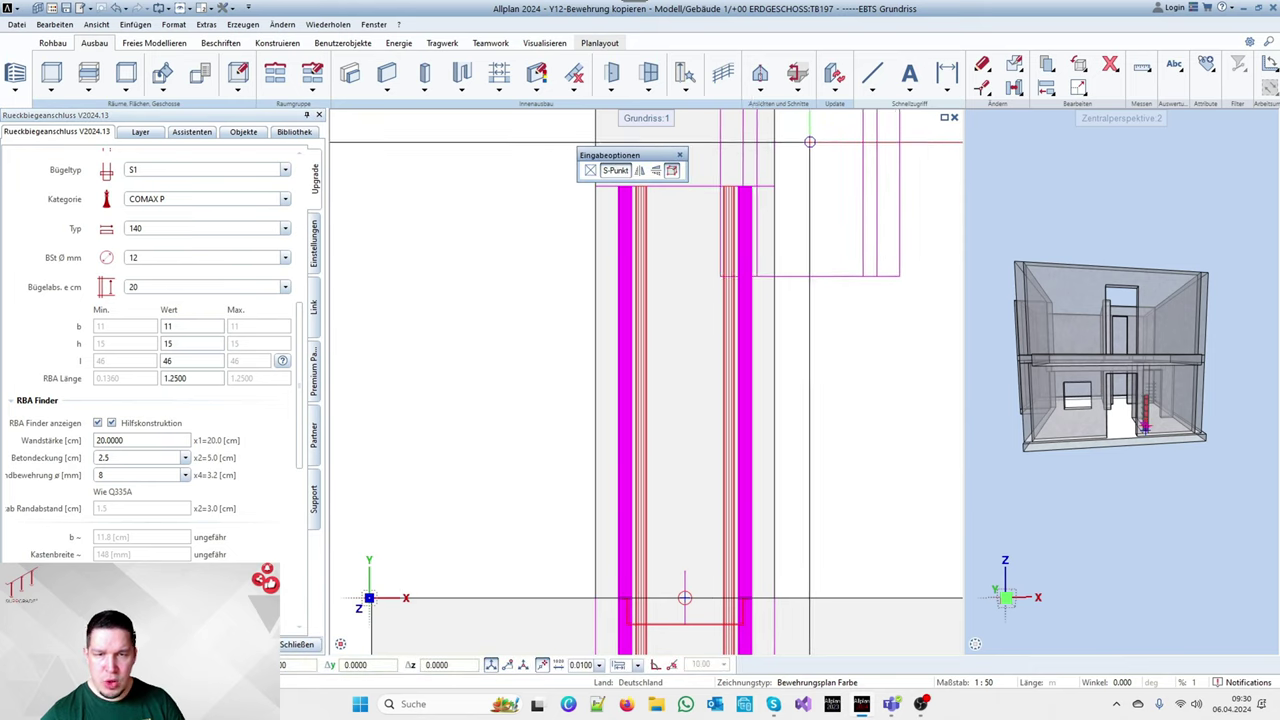
Examine how the placed connection's stirrups and the auxiliary reinforcement strips fit within the wall thickness
scroll(709, 434, down, 2)
scroll(666, 457, up, 3)
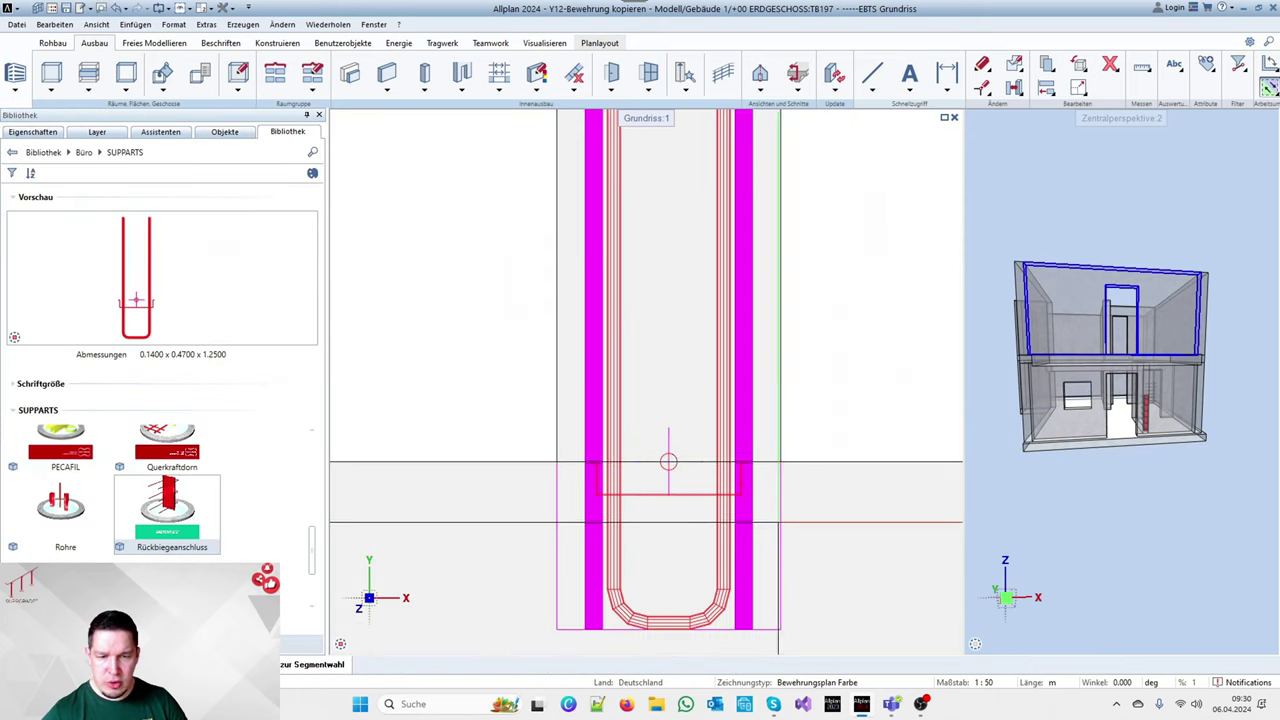
scroll(666, 482, down, 2)
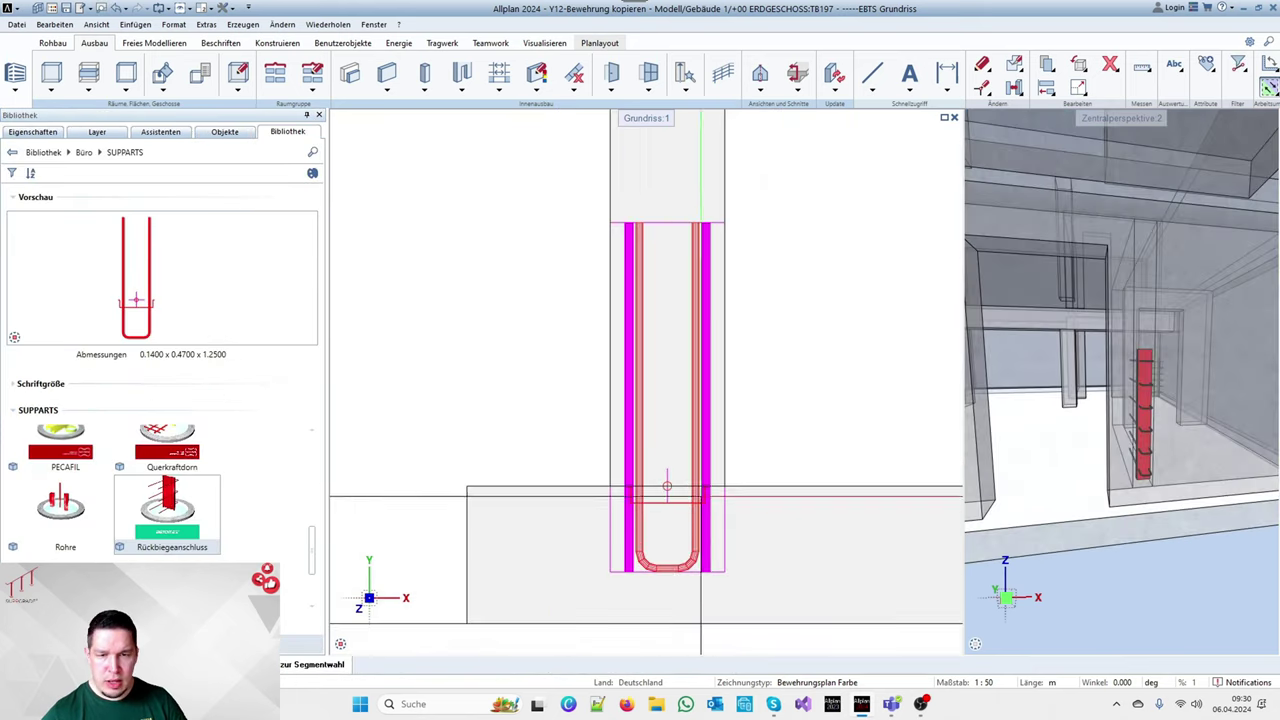
scroll(637, 605, up, 1)
scroll(705, 180, up, 3)
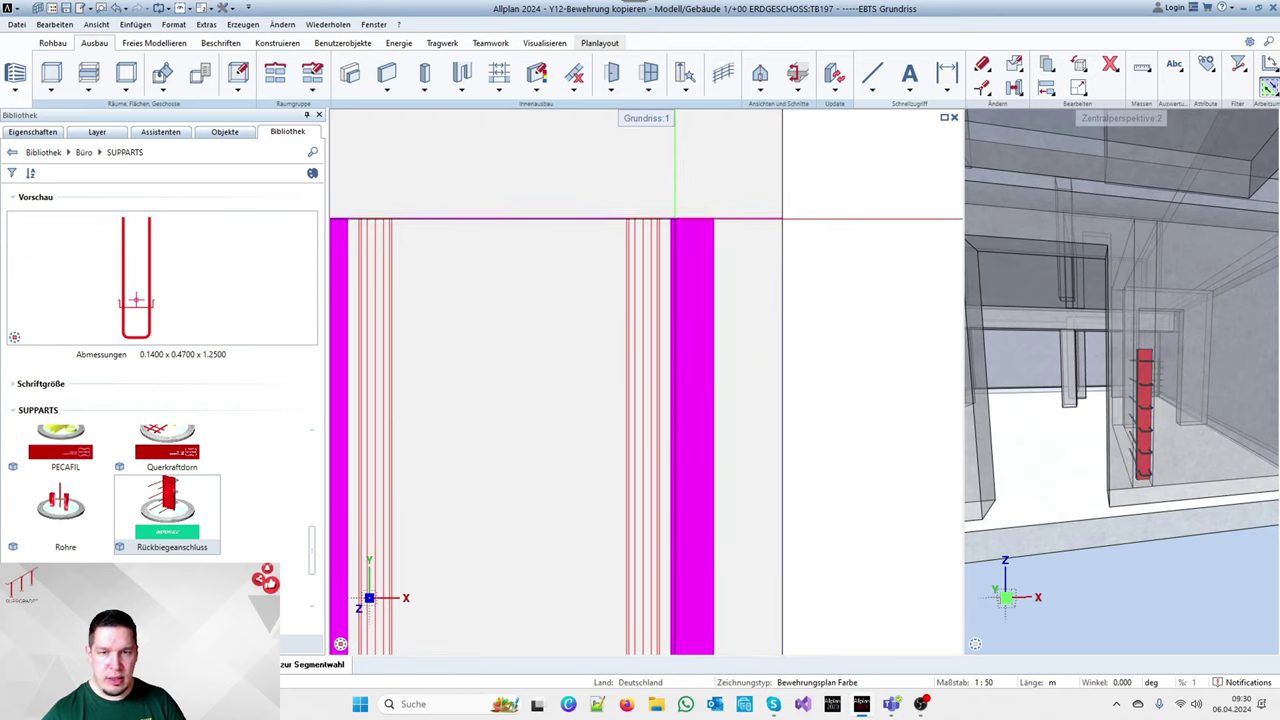
click(701, 235)
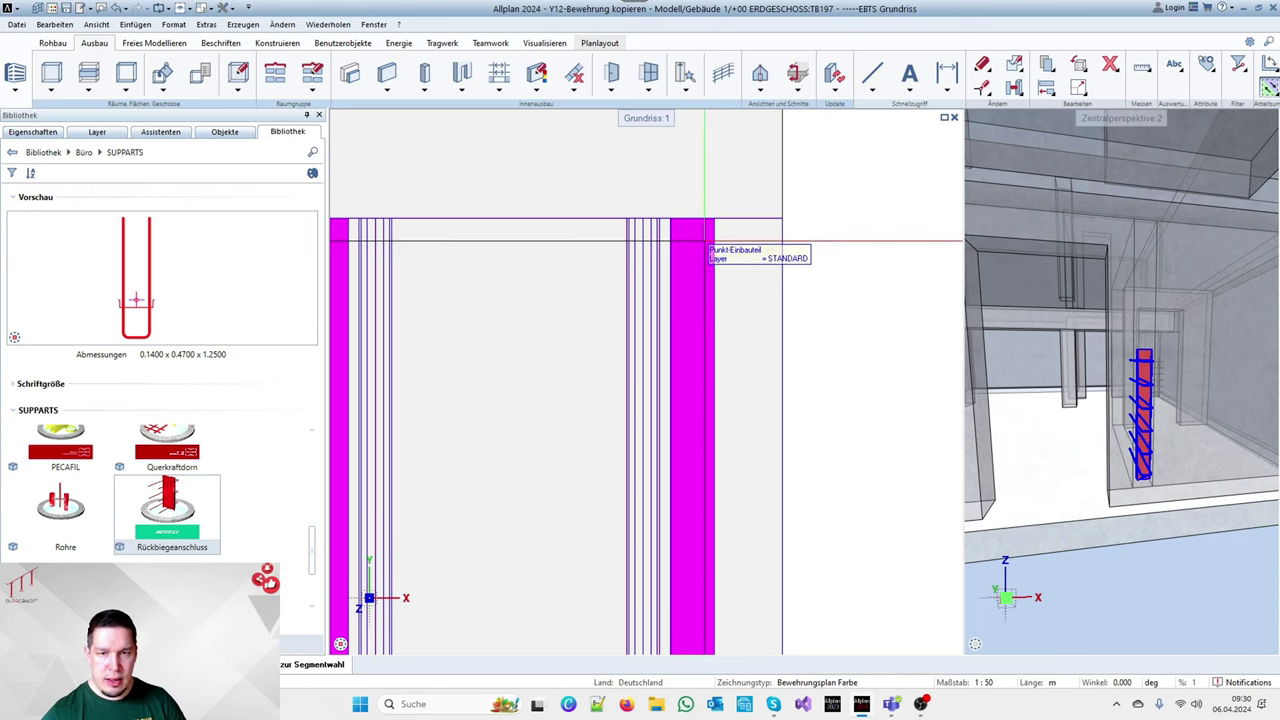
scroll(680, 252, down, 2)
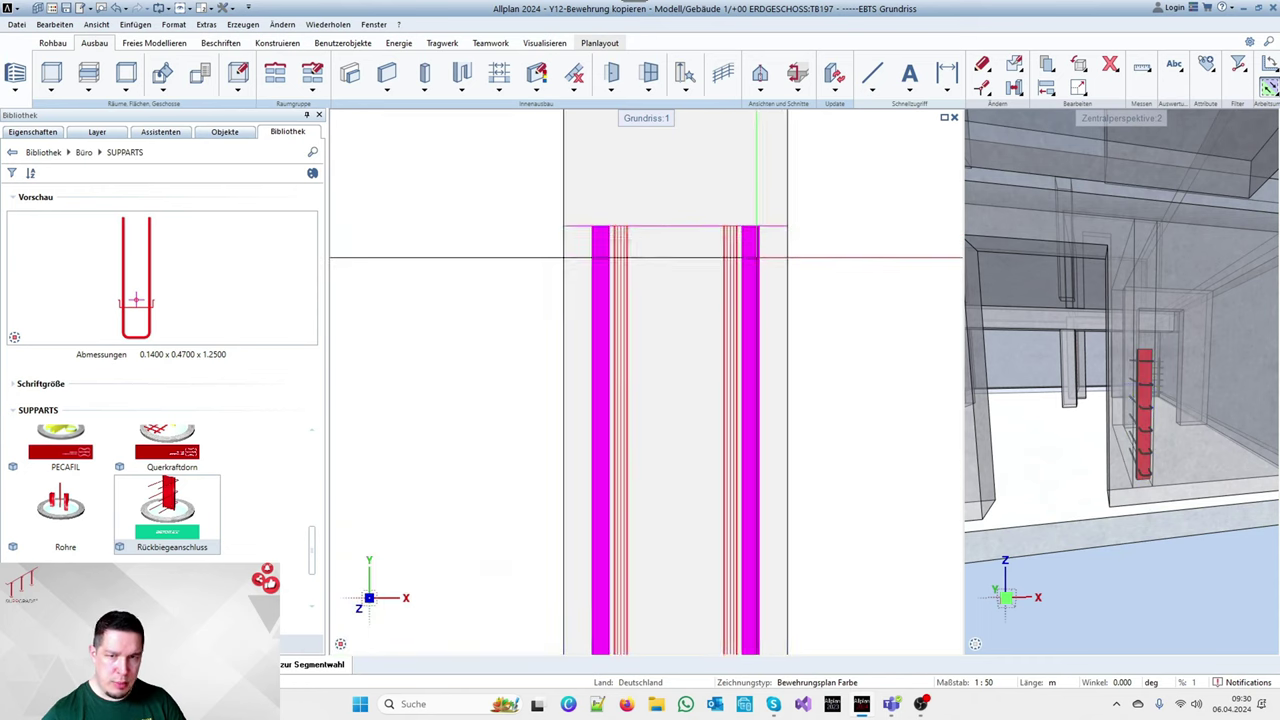
scroll(577, 250, down, 2)
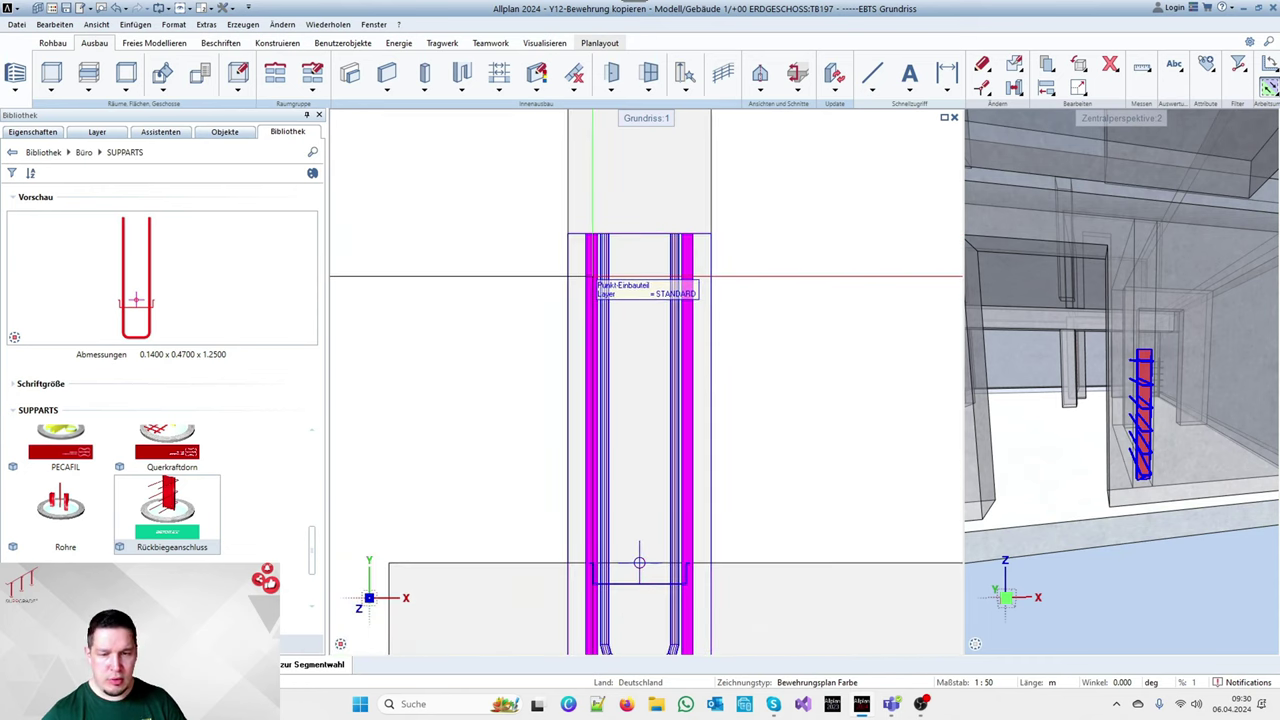
Reopen the placed rebend connection for editing and hide its RBA Finder display
click(689, 330)
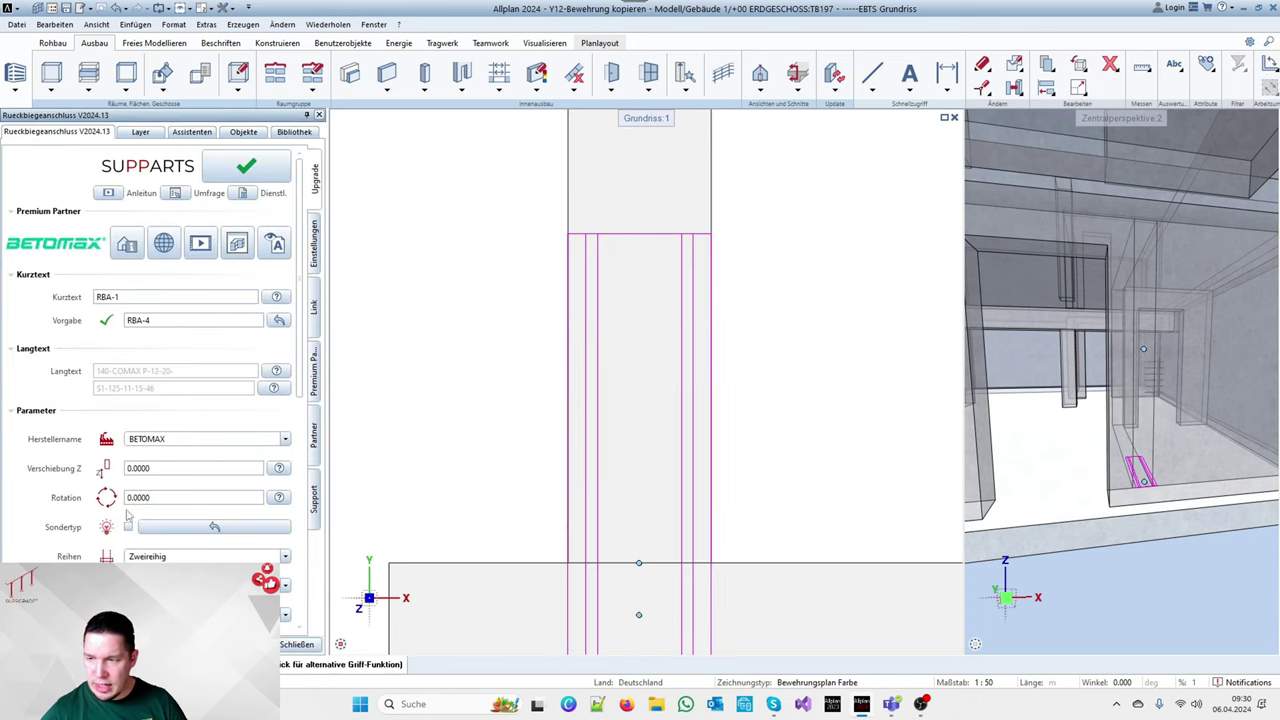
scroll(120, 510, down, 8)
click(40, 434)
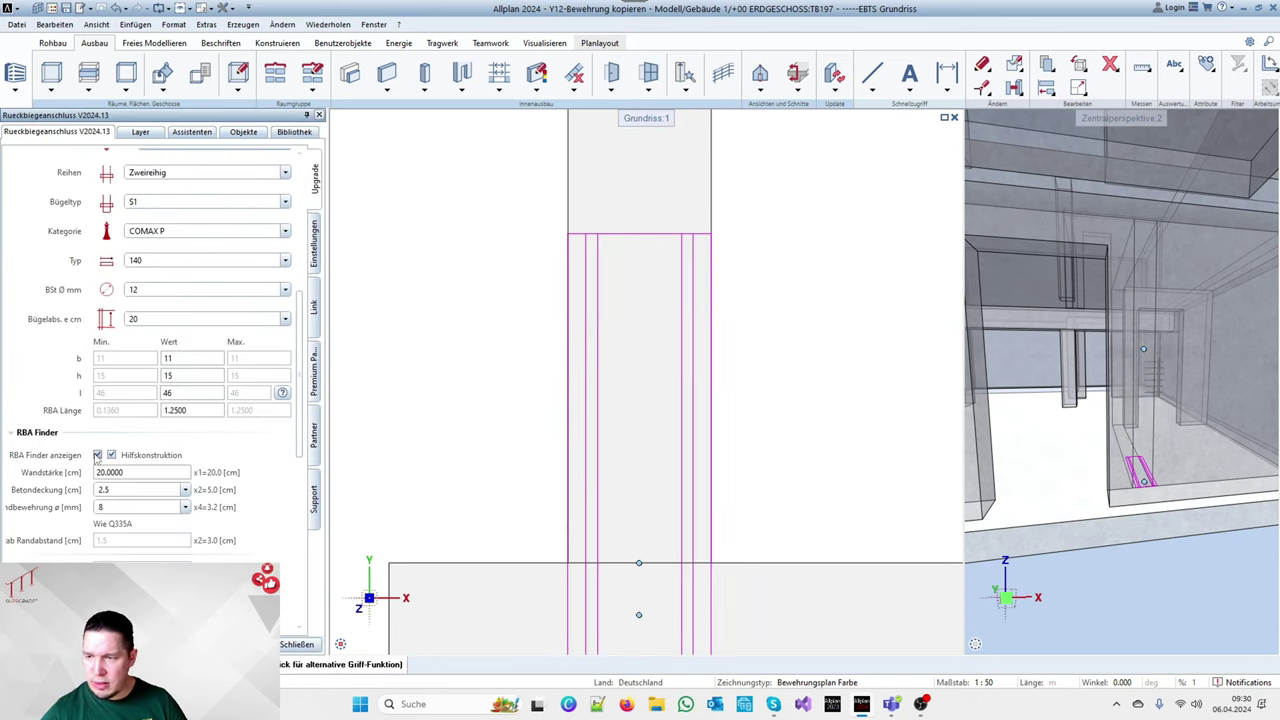
click(97, 455)
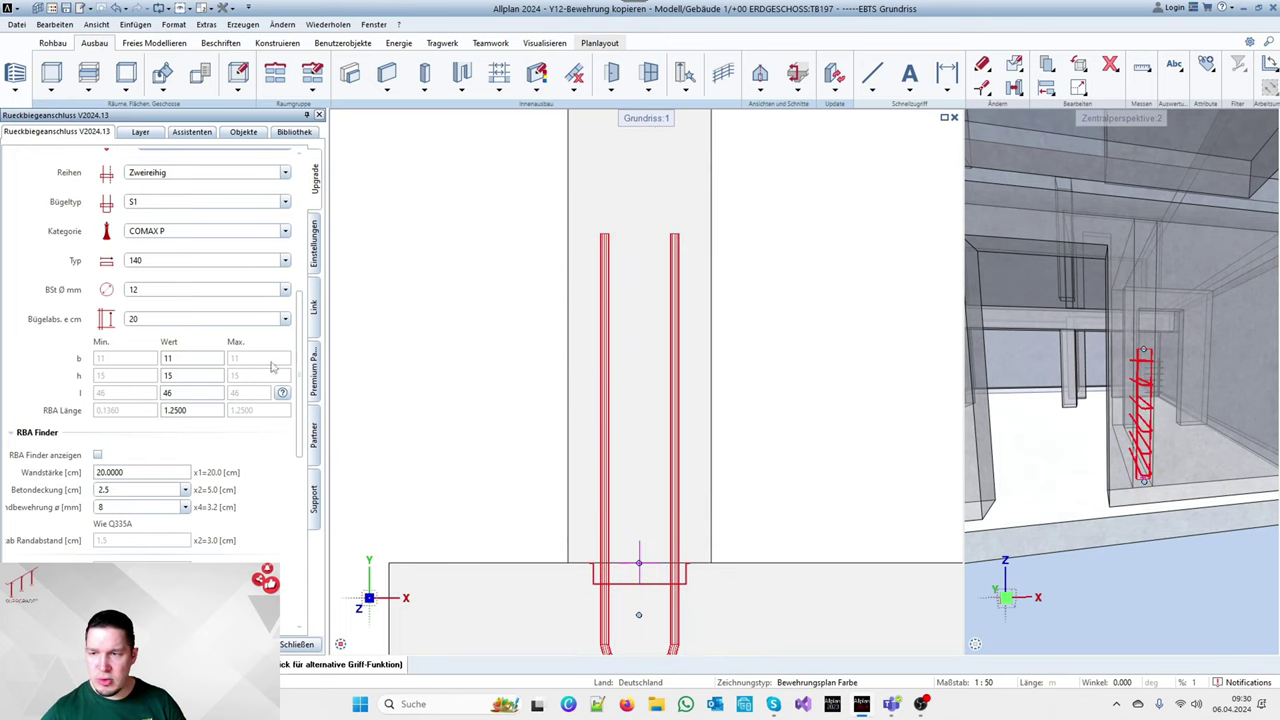
Measure the coordinates of the floor slab's lower corner in the perspective view
scroll(1148, 488, up, 5)
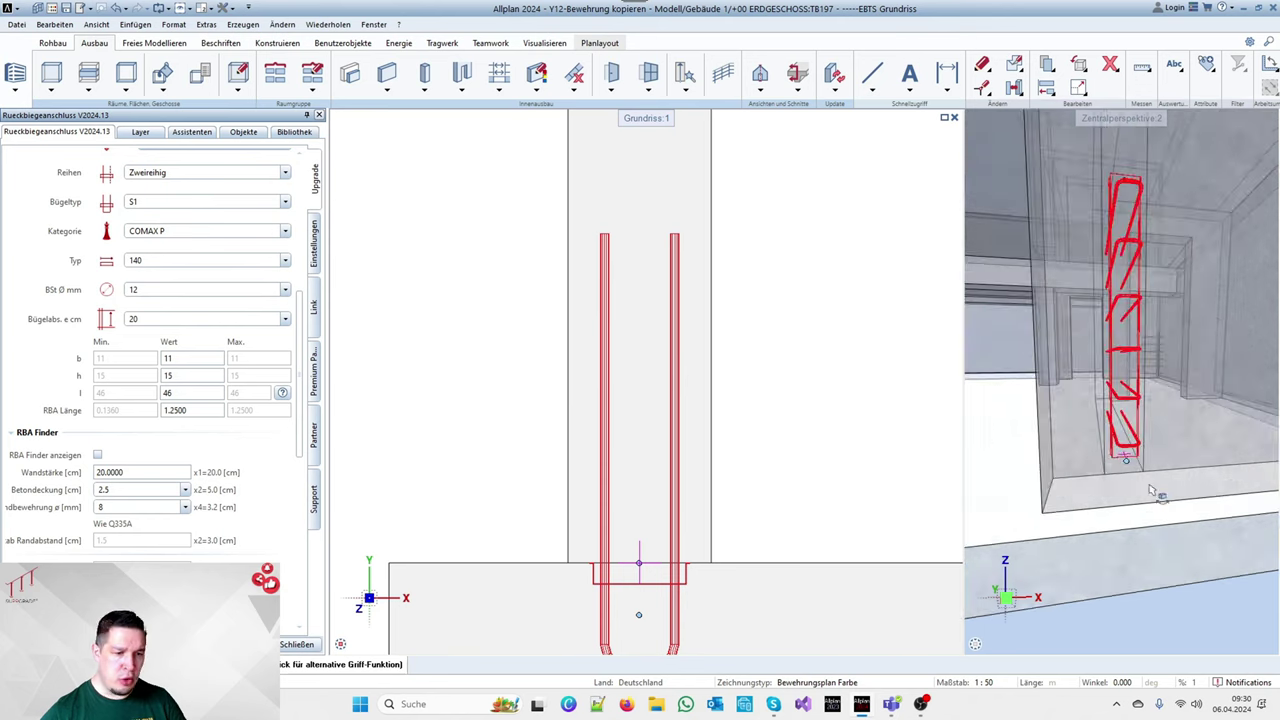
scroll(1121, 508, down, 5)
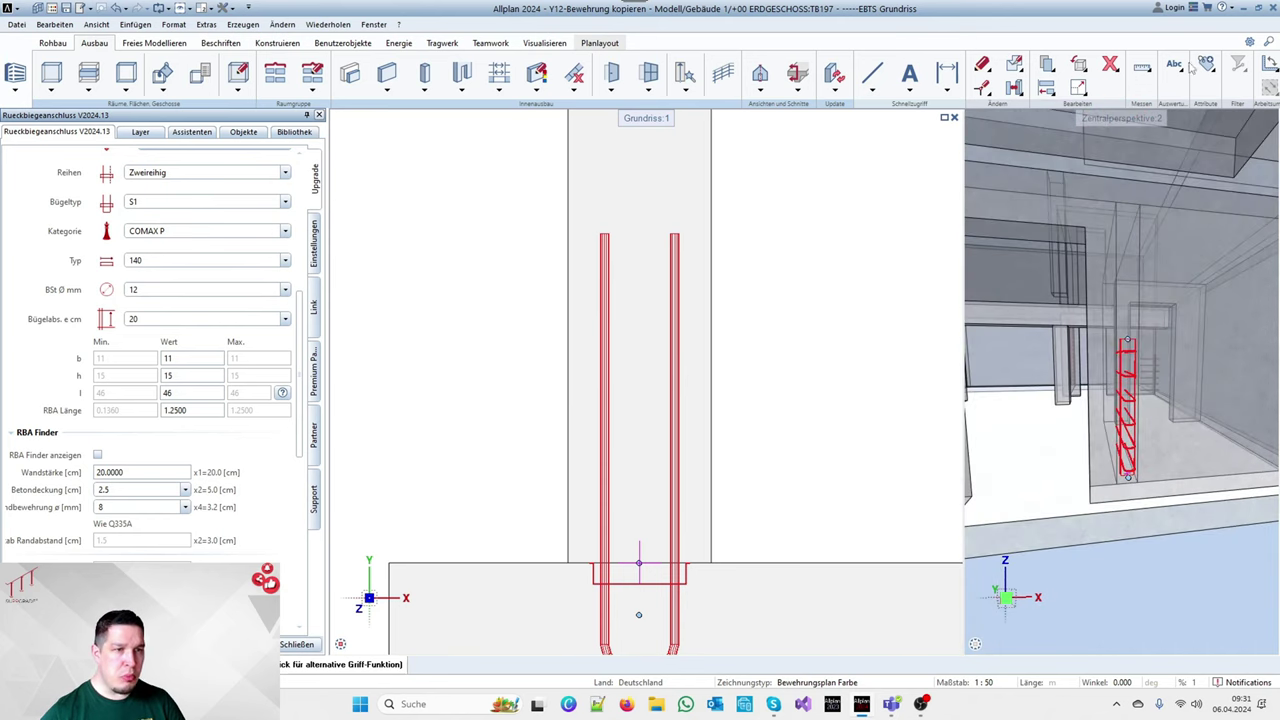
click(1149, 76)
click(1181, 133)
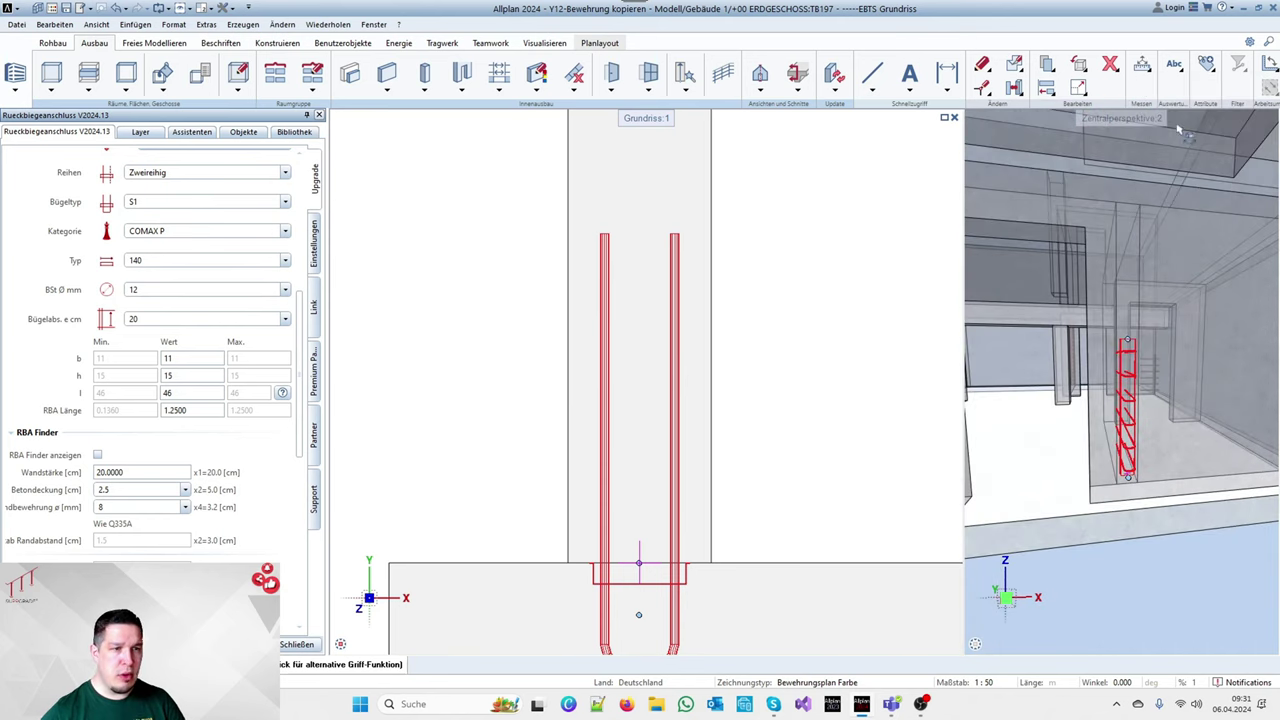
scroll(1100, 357, down, 6)
scroll(1100, 357, up, 5)
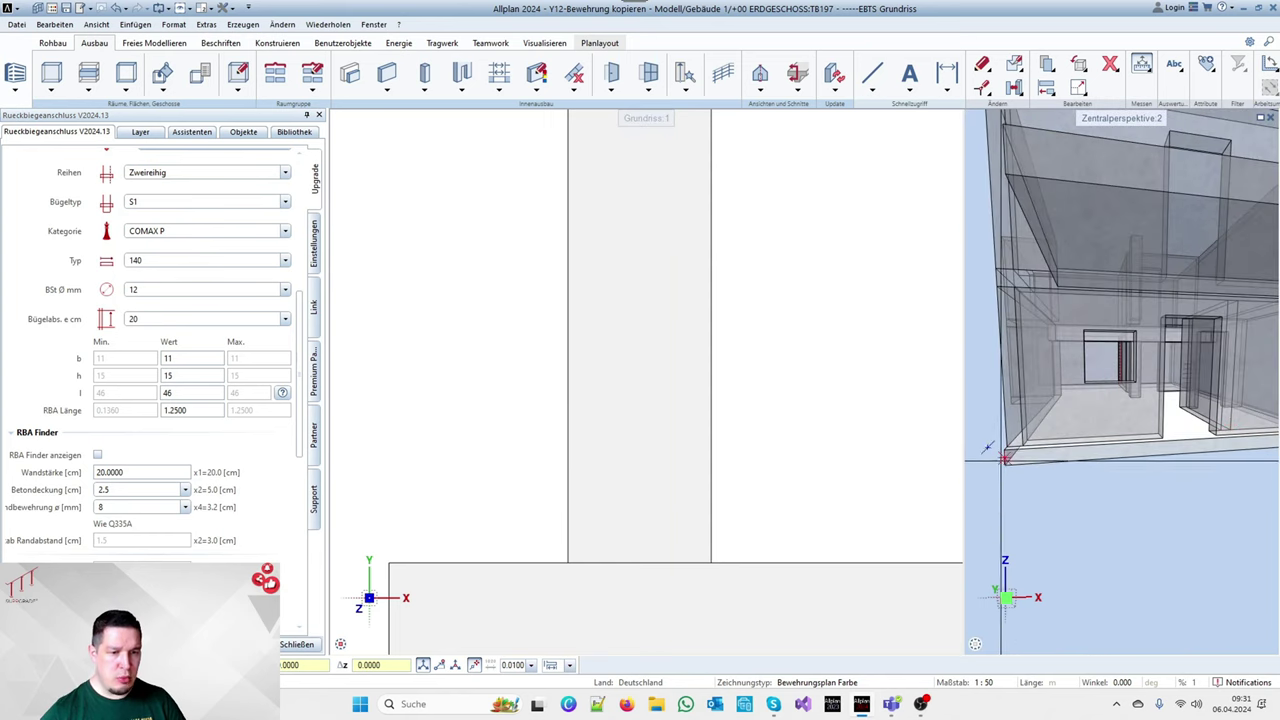
click(1003, 450)
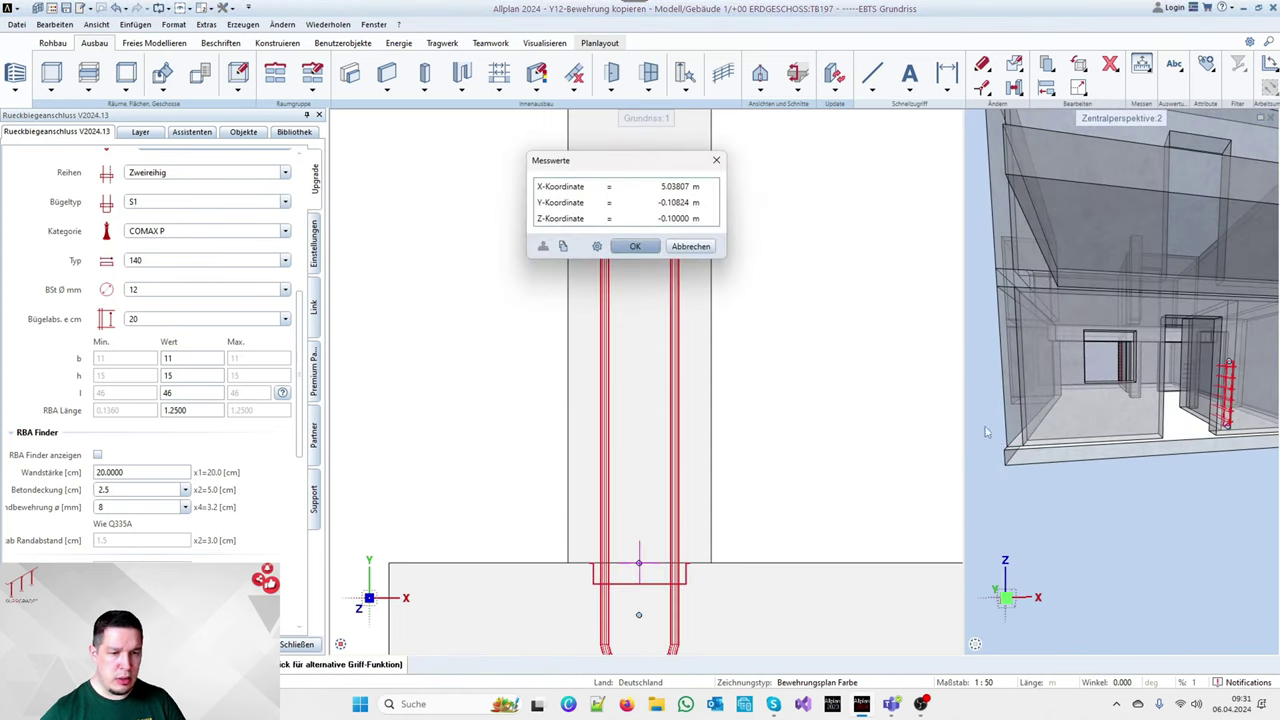
click(688, 248)
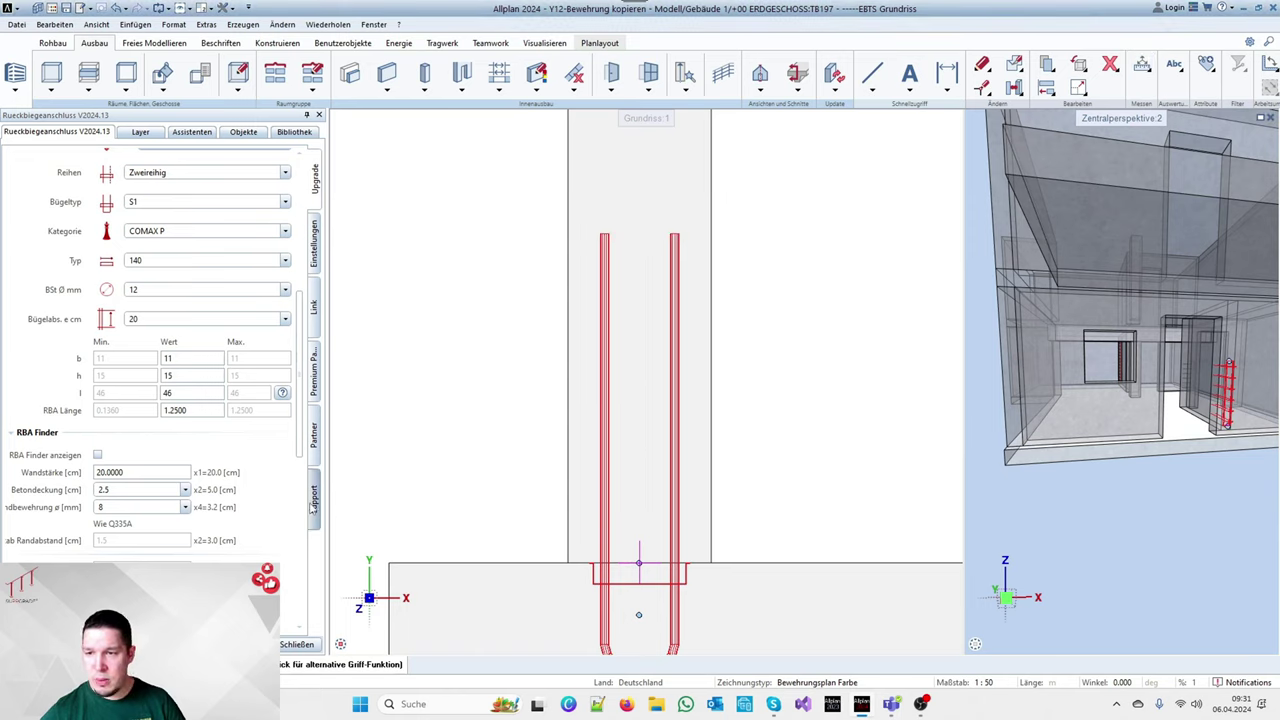
Set the rebend connection's Verschiebung Z to -0.1000
scroll(115, 425, up, 10)
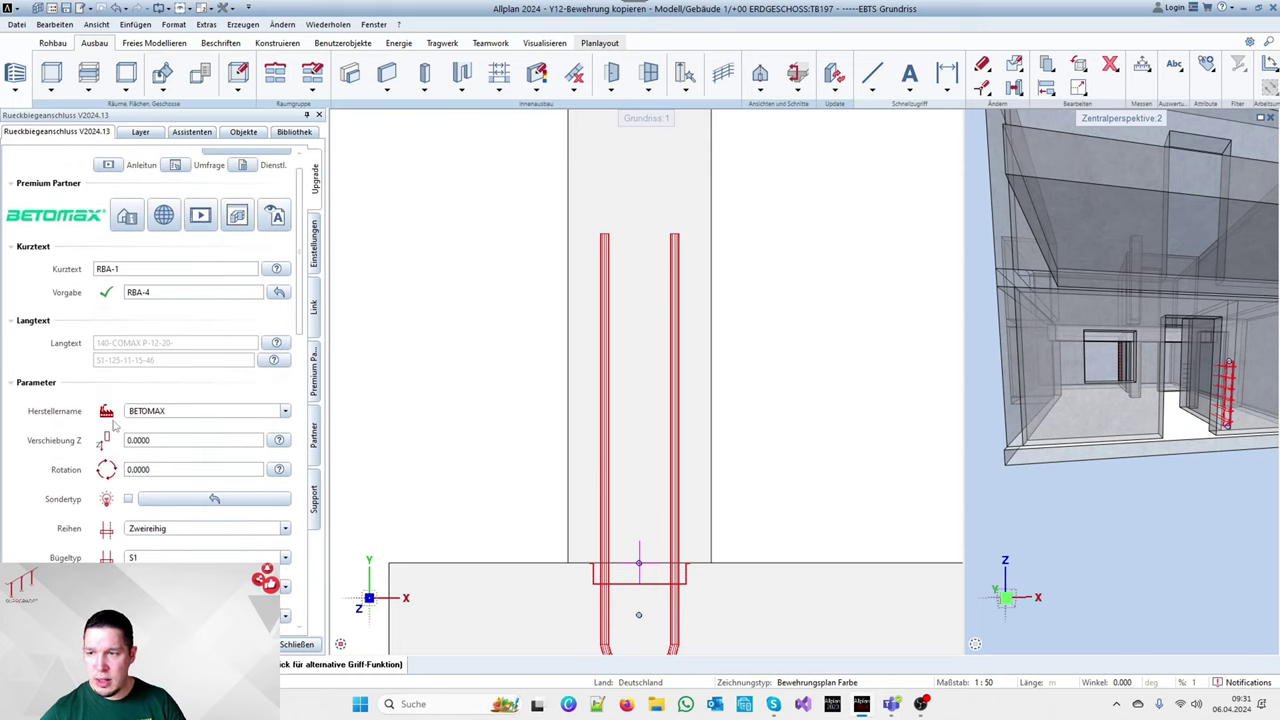
click(171, 438)
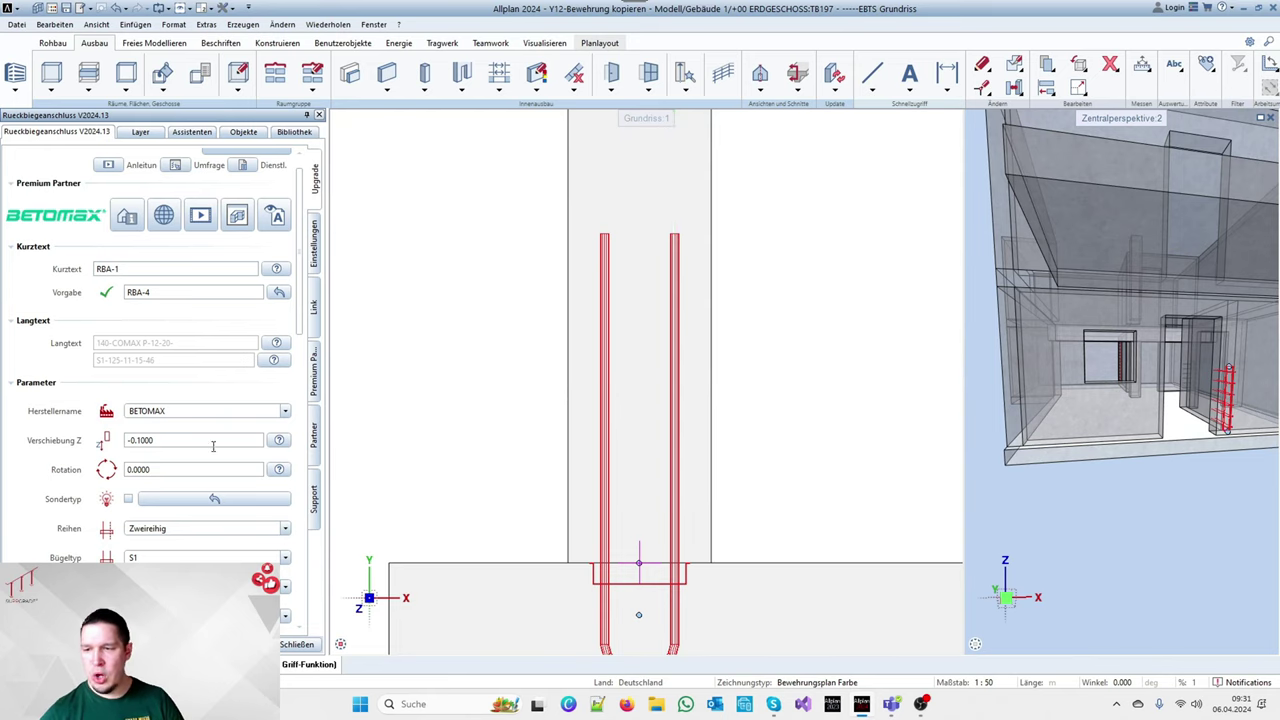
scroll(227, 440, down, 3)
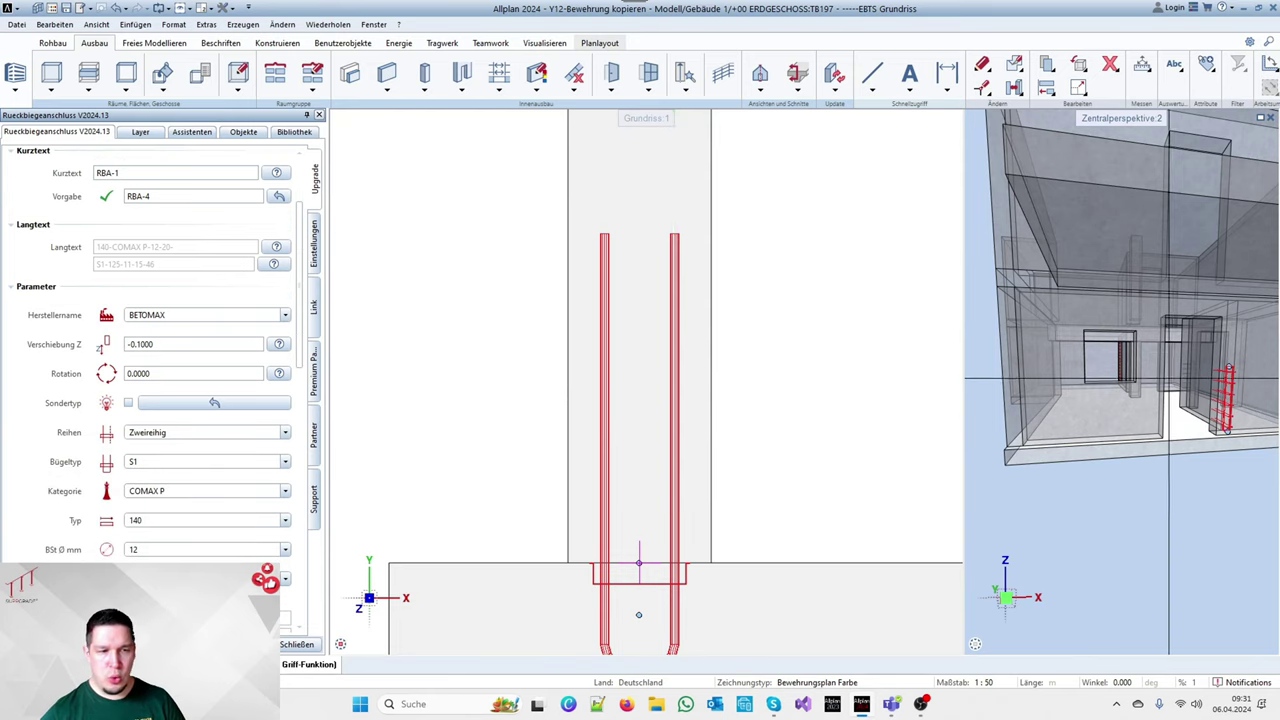
Maximise the perspective view and try to change the rebend connection's length with its upper handle
double_click(1125, 120)
scroll(817, 340, down, 3)
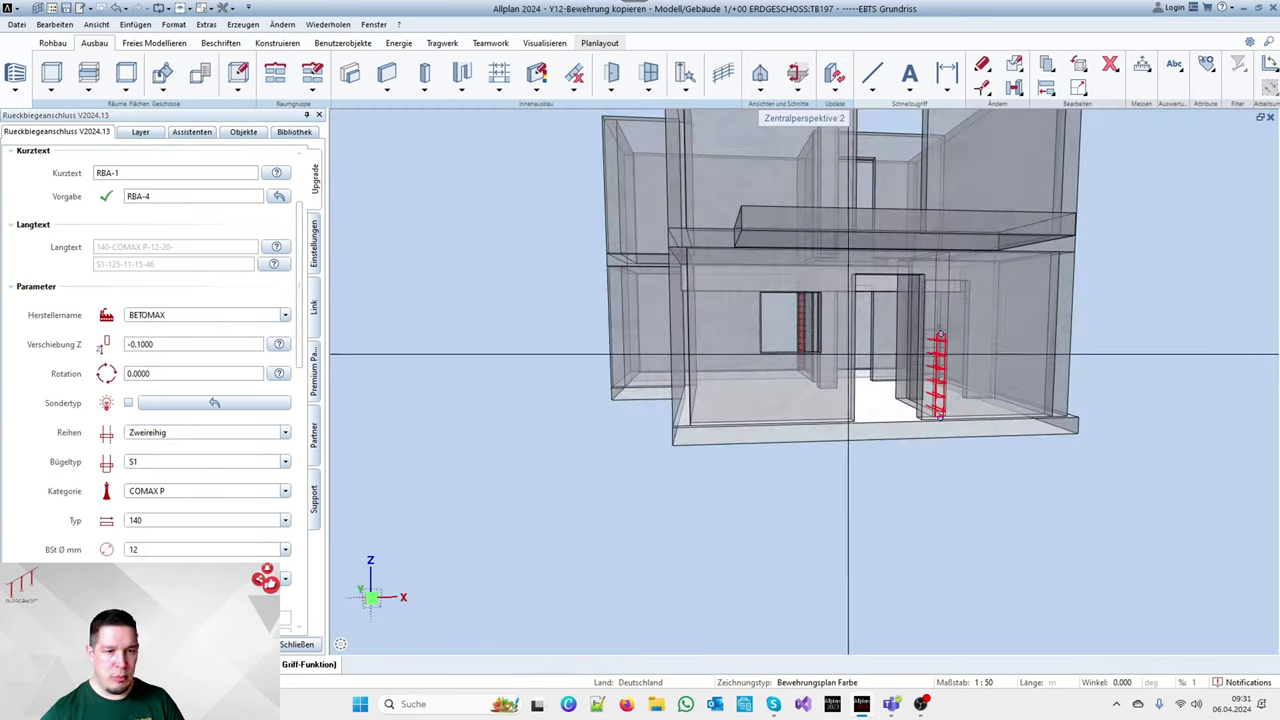
scroll(950, 328, up, 4)
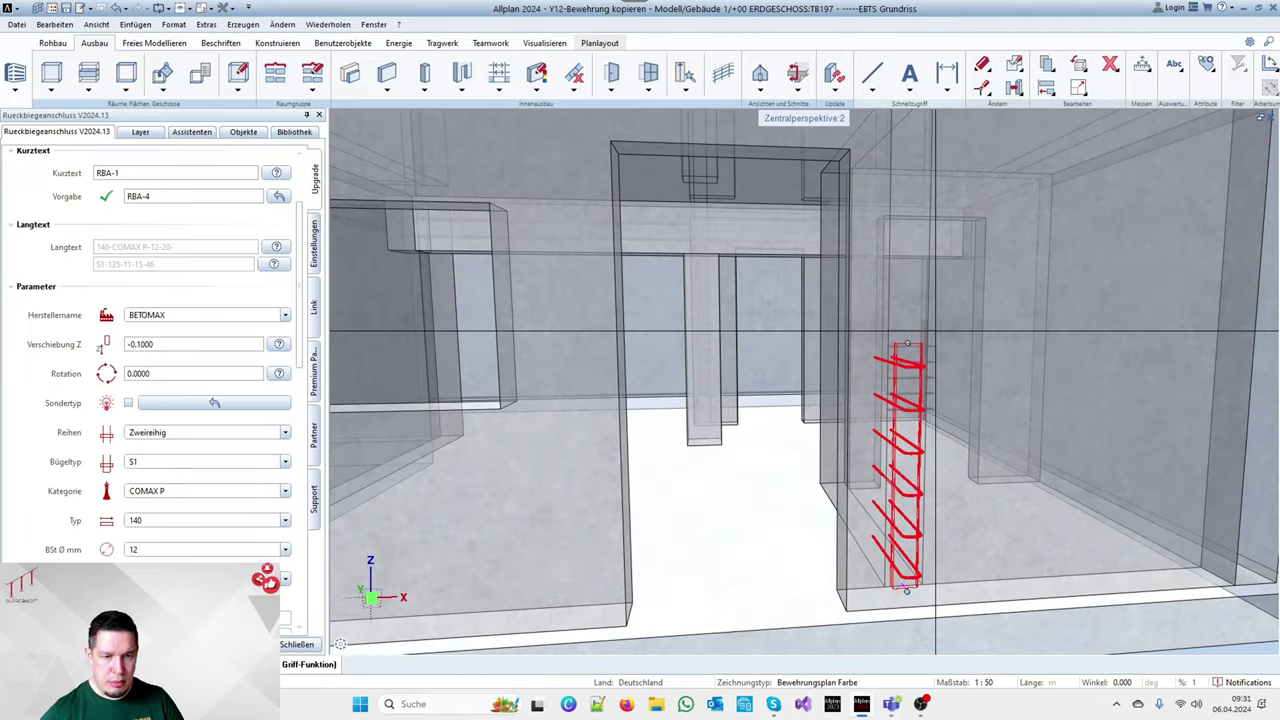
click(907, 345)
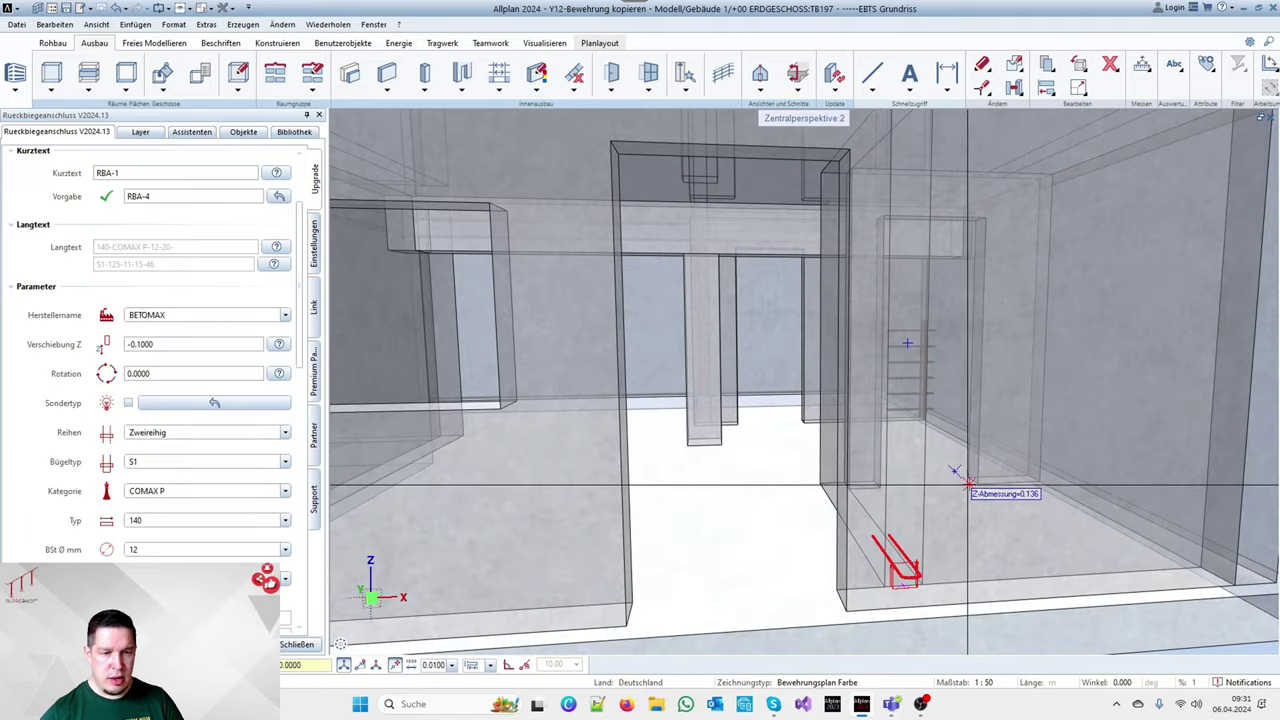
key(Escape)
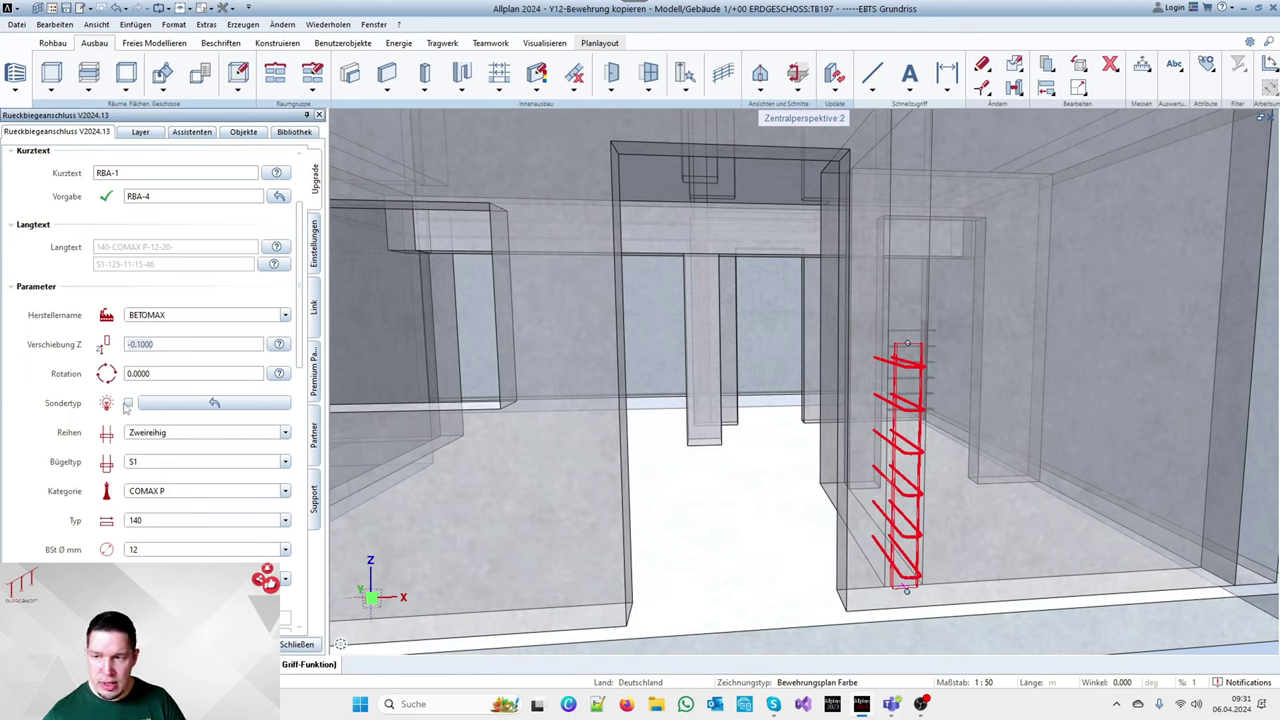
Enable Sondertyp for the rebend connection and stretch its upper end to the underside of the ceiling slab
scroll(131, 538, down, 3)
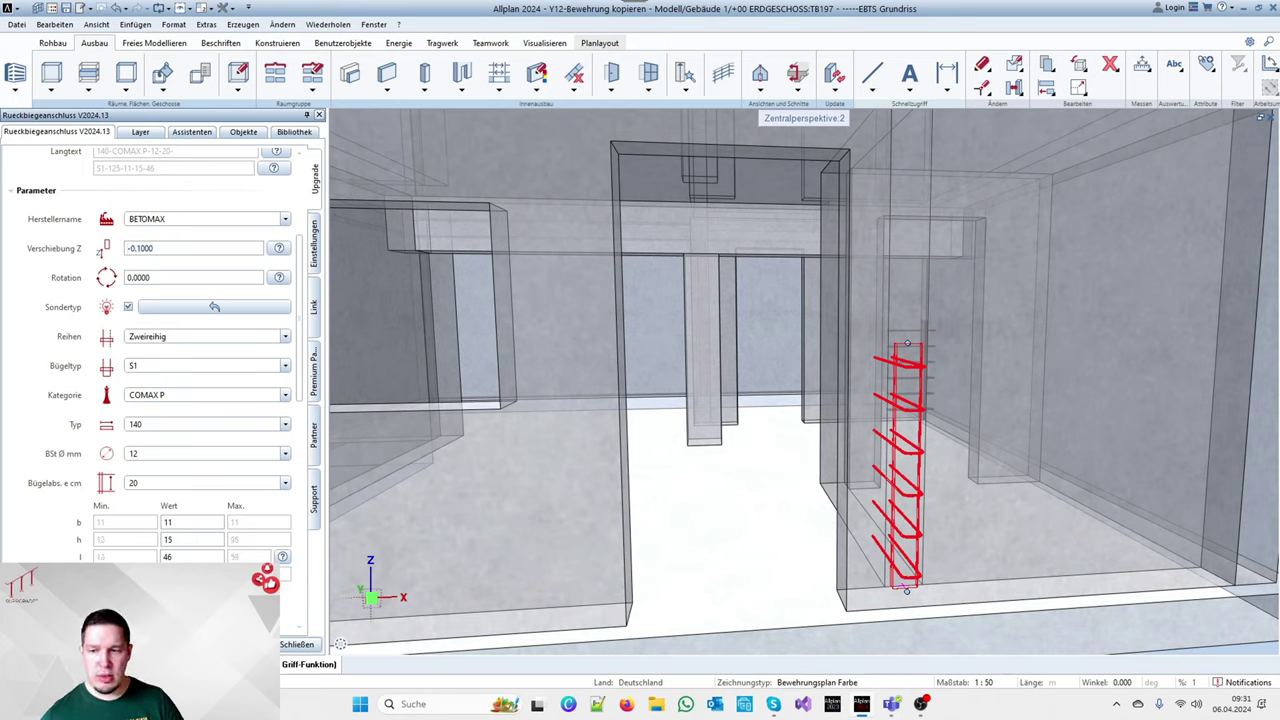
click(907, 343)
scroll(907, 343, down, 3)
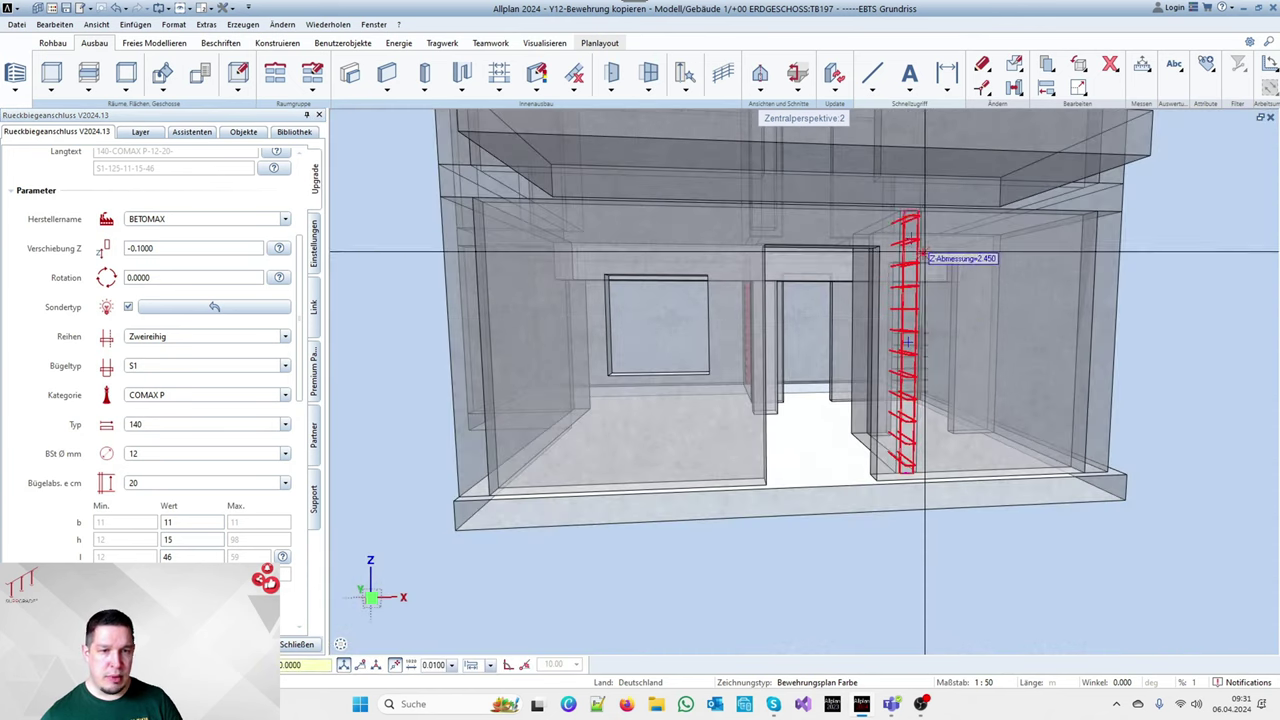
scroll(1000, 215, up, 2)
scroll(1100, 228, down, 2)
scroll(1085, 234, up, 5)
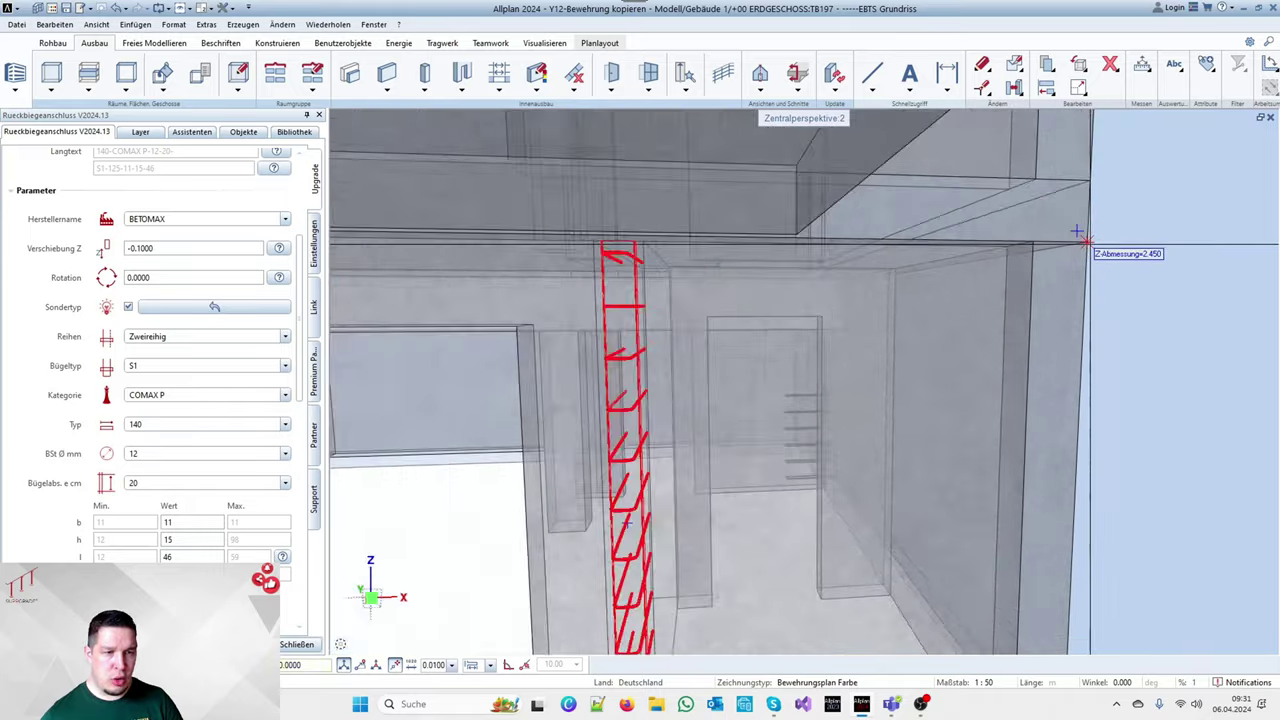
click(1075, 228)
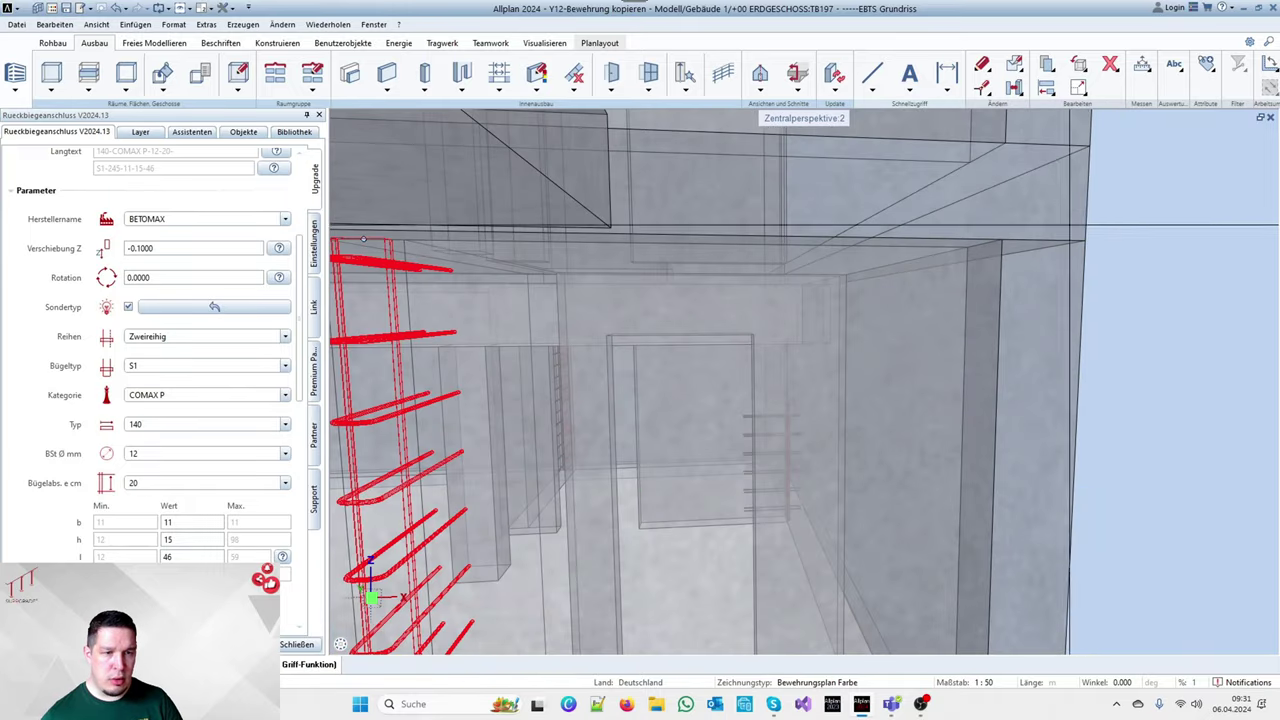
scroll(1075, 230, down, 4)
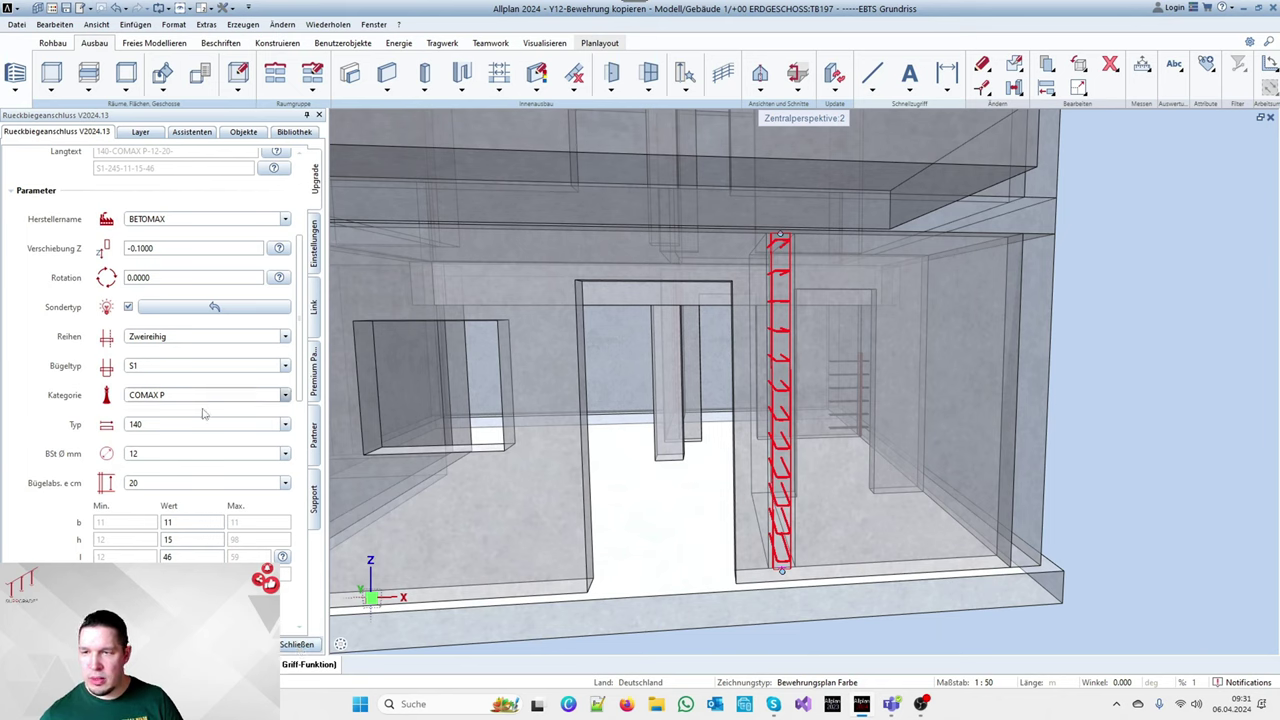
Assign the rebend connection the short text RBA-6 and save its settings as 140-comax p-12-20- s1-245-11-15-46.txt
scroll(183, 378, up, 5)
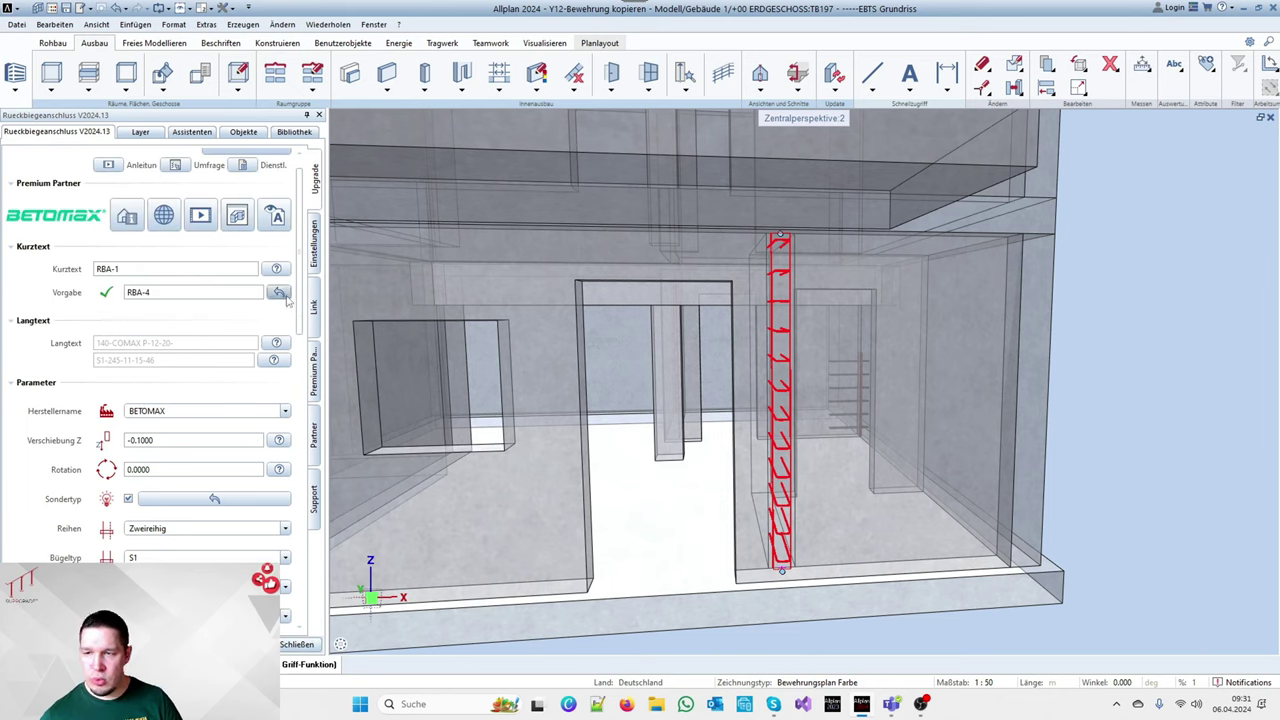
click(280, 293)
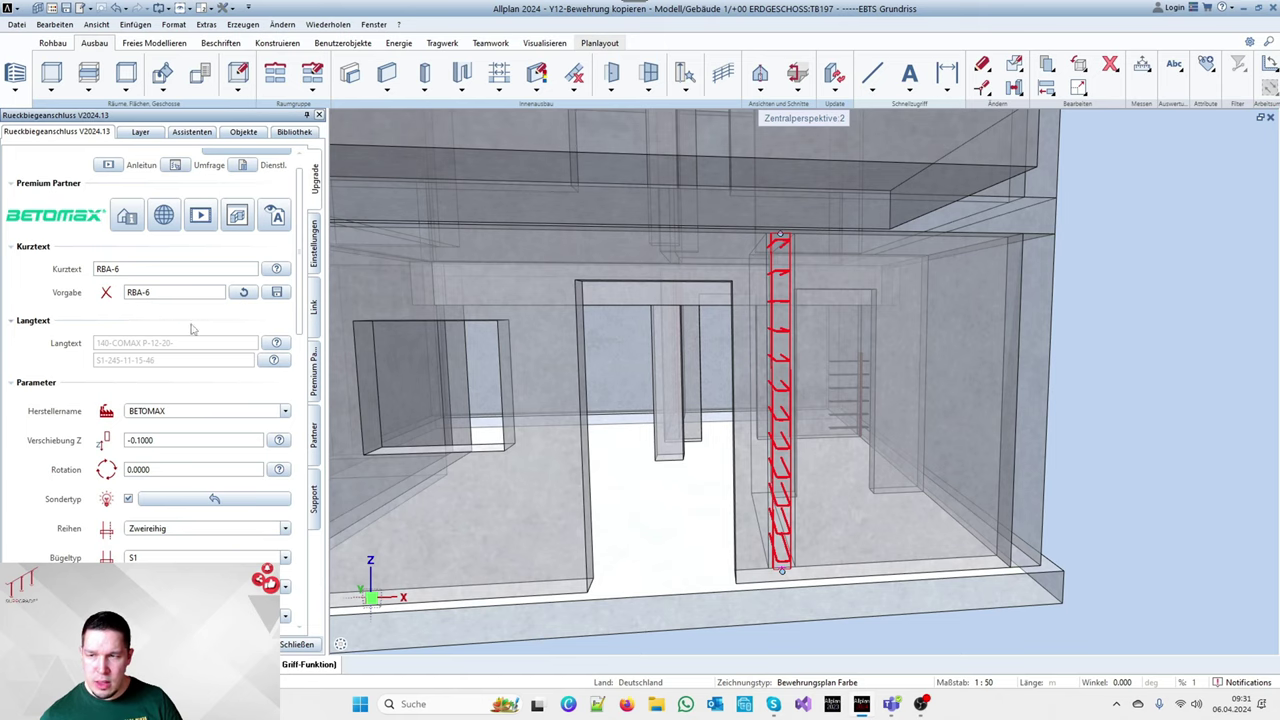
click(277, 293)
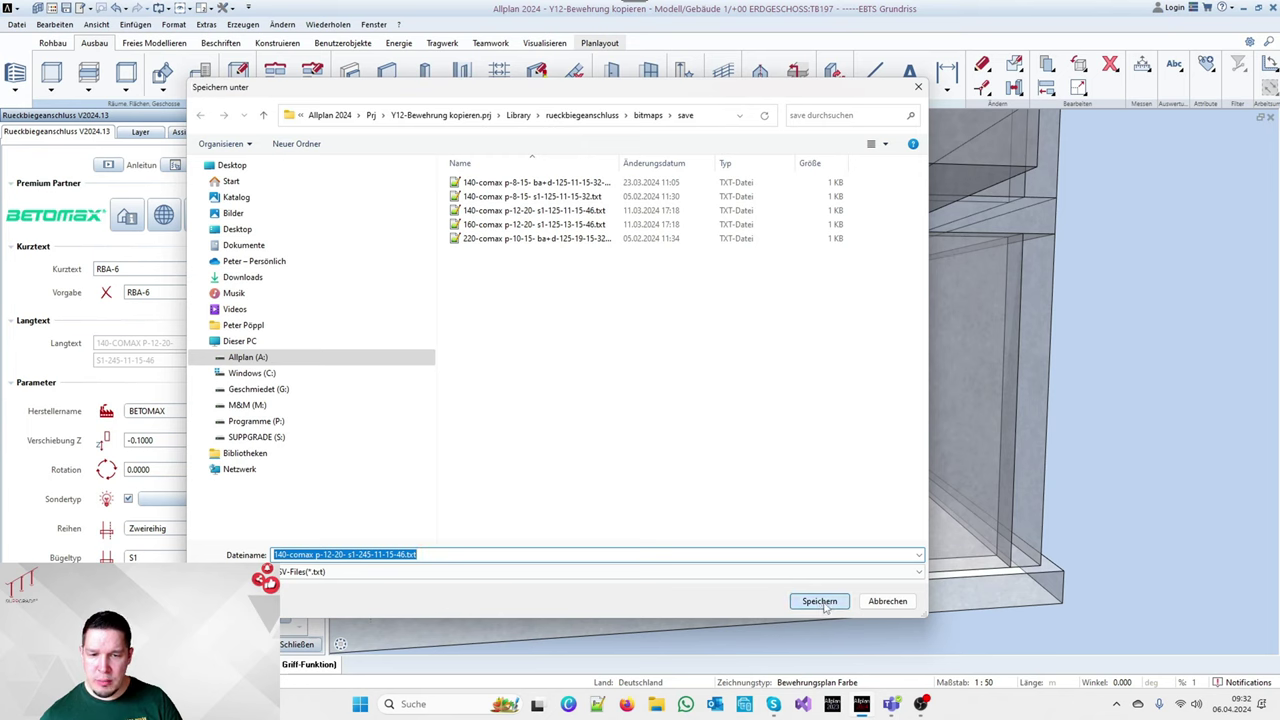
click(819, 601)
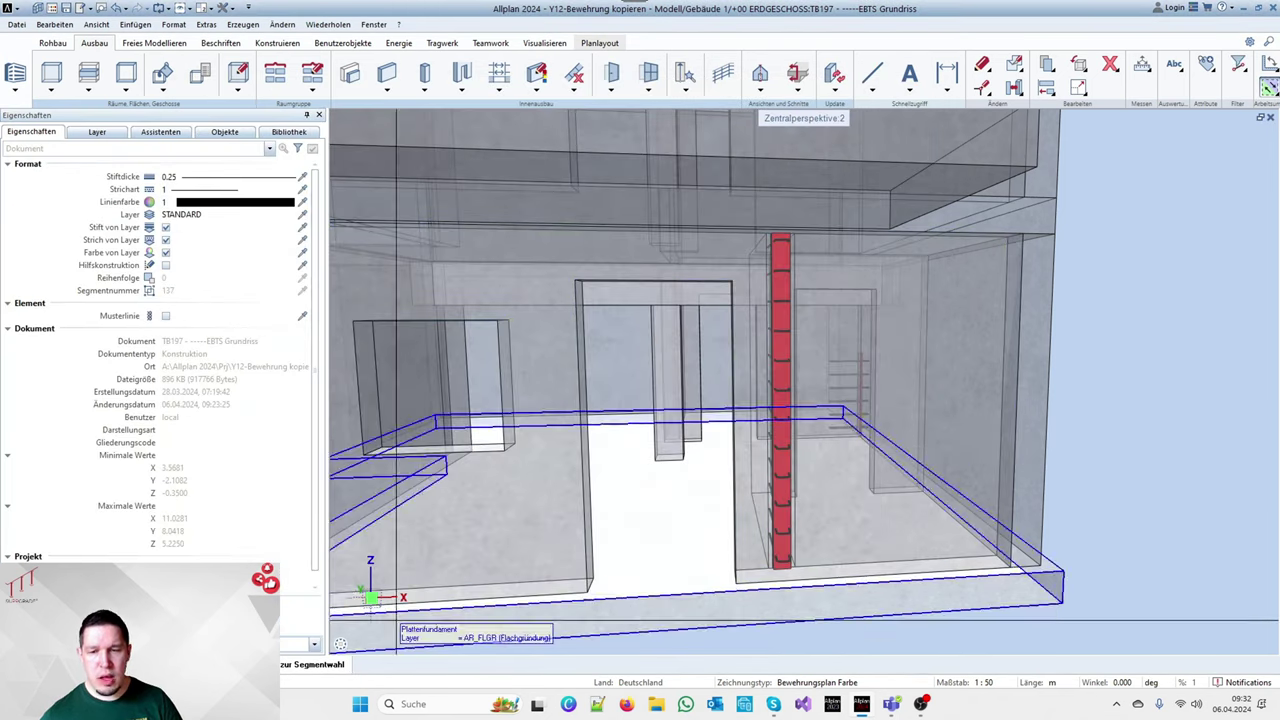
Set the perspective view to look from above and return to the floor plan view
mouse_move(338, 640)
click(357, 613)
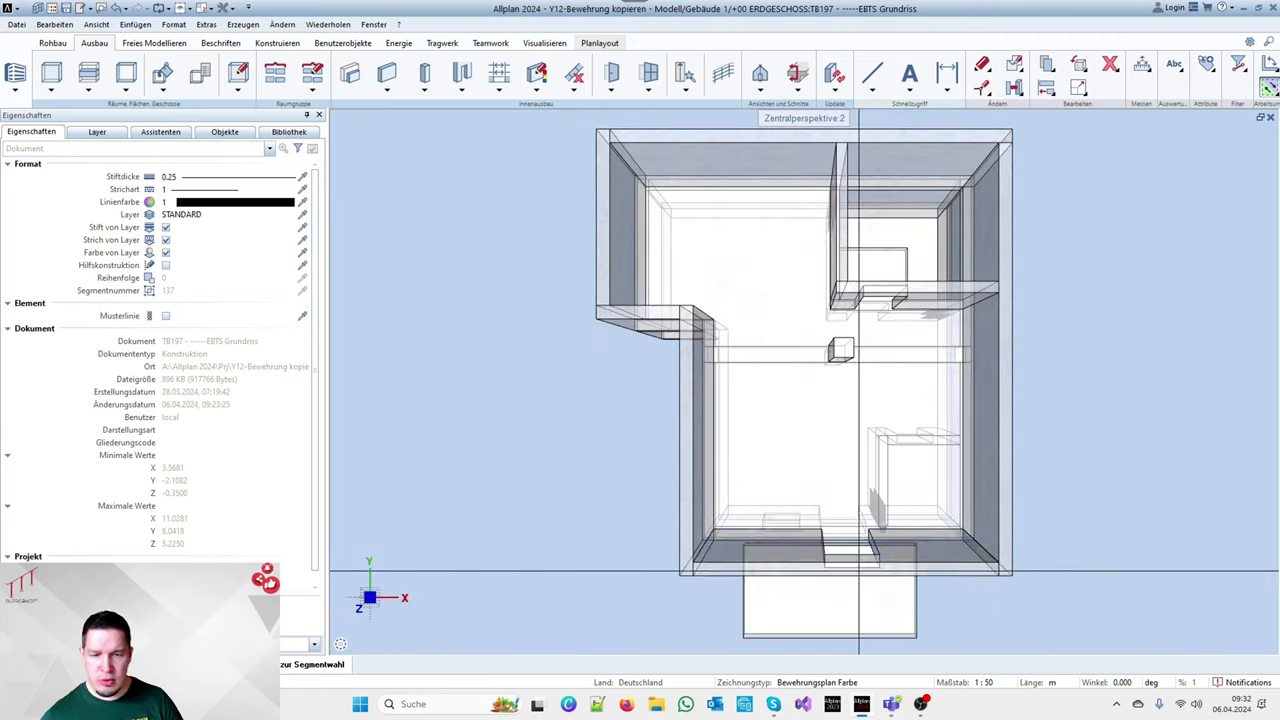
scroll(761, 348, down, 3)
scroll(851, 515, up, 4)
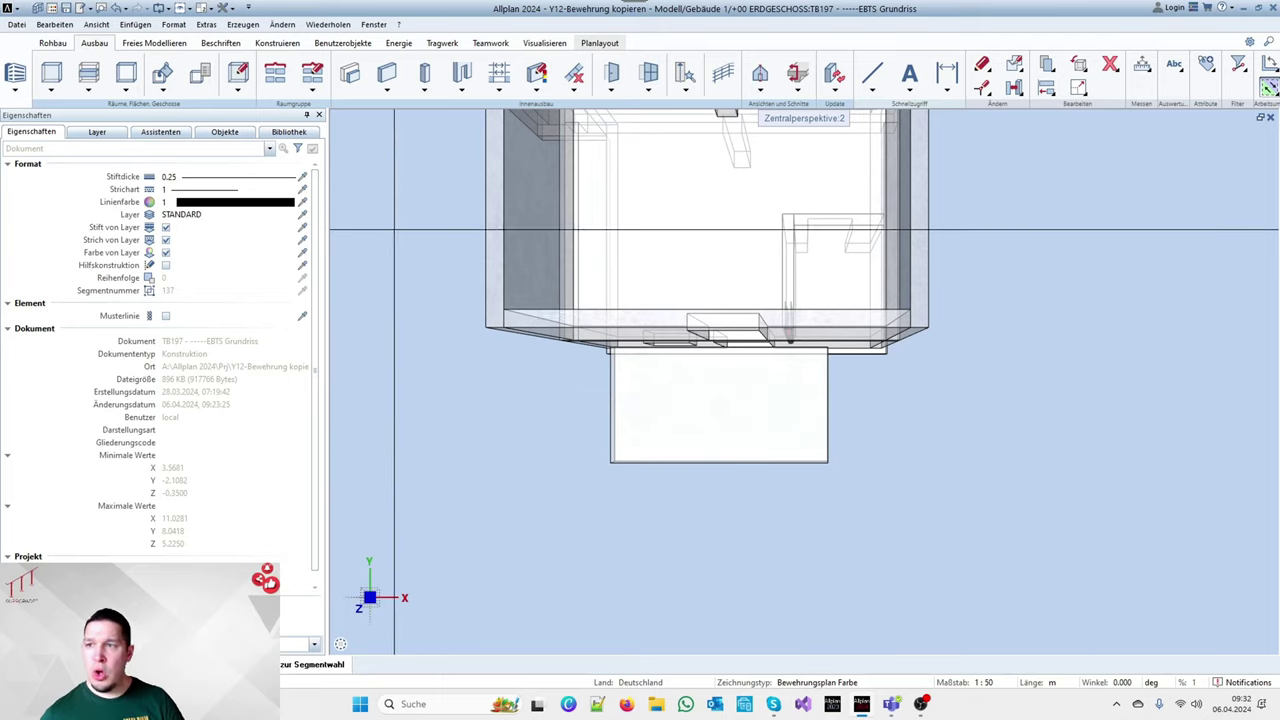
click(1270, 118)
scroll(478, 243, down, 4)
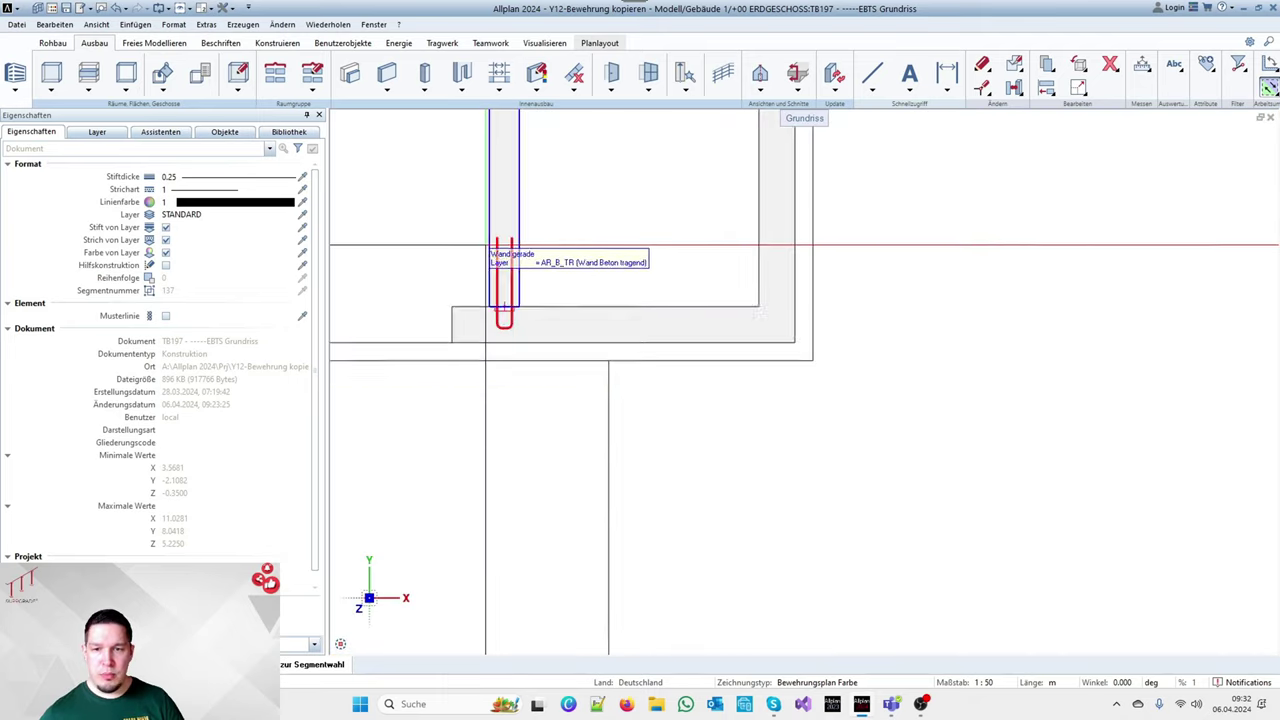
Activate the drawing files of WA01-WA04 (M1:25) in place of those of WA05-WA06; ST01
scroll(828, 361, down, 3)
double_click(854, 426)
scroll(145, 498, down, 1)
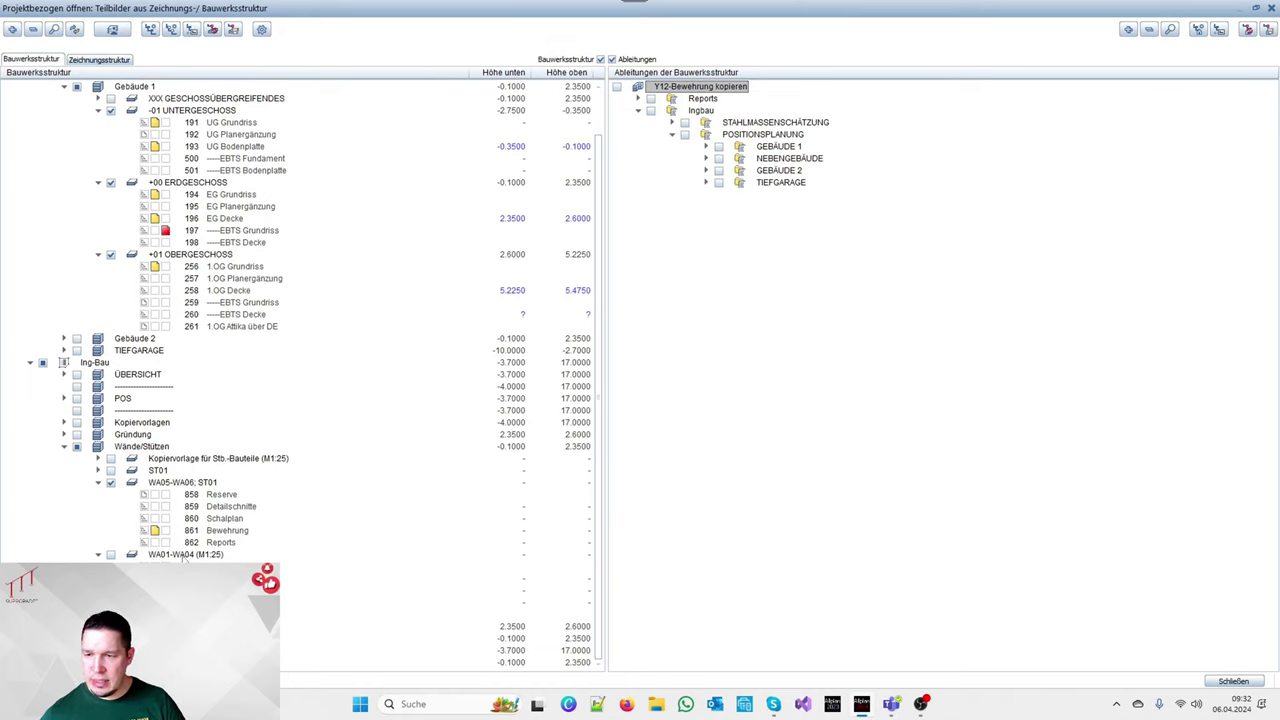
click(111, 482)
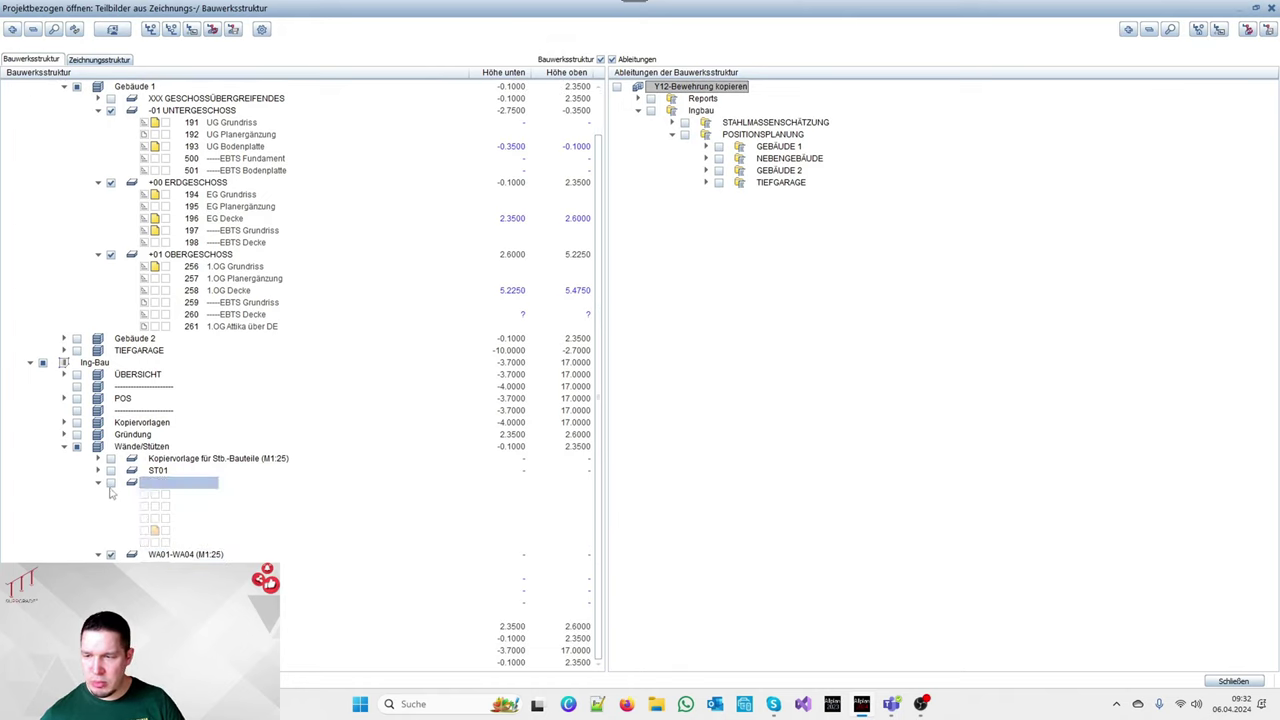
click(1236, 681)
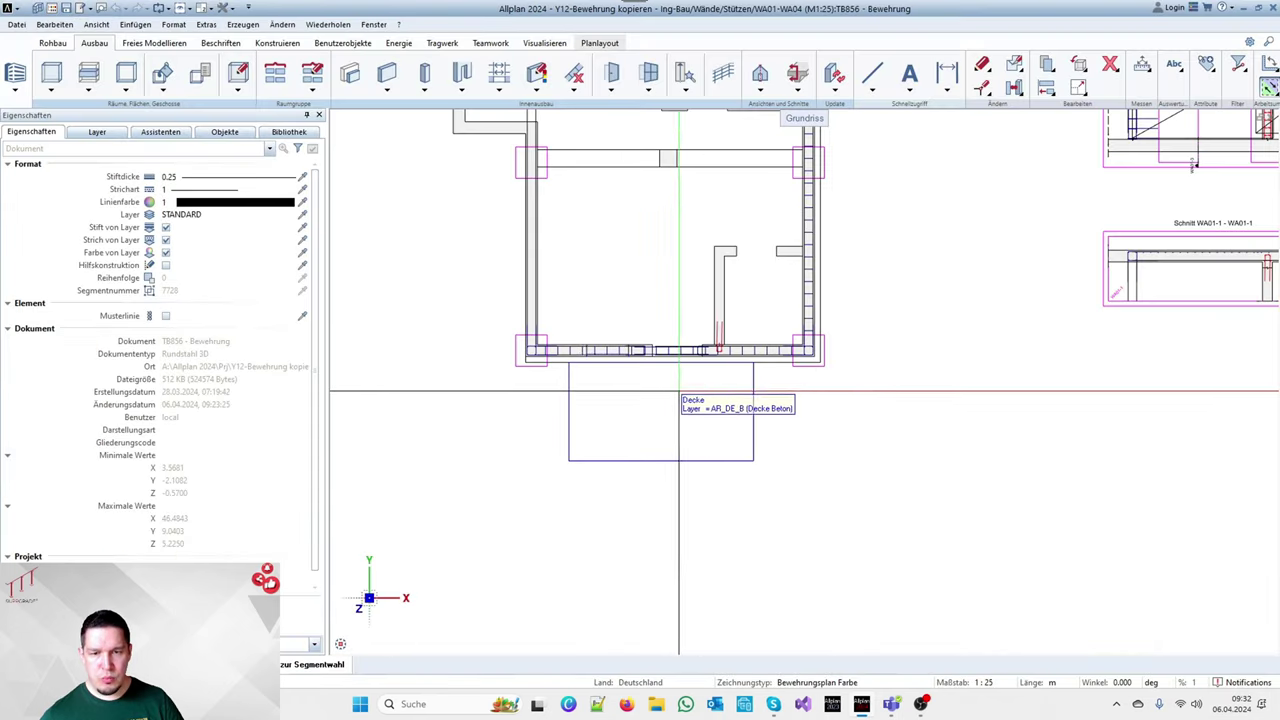
Delete the contents of two drawing files under WA01-WA04 (M1:25) and continue in drawing file 854 Detailschnitte
scroll(563, 393, down, 2)
scroll(563, 393, down, 2)
double_click(819, 421)
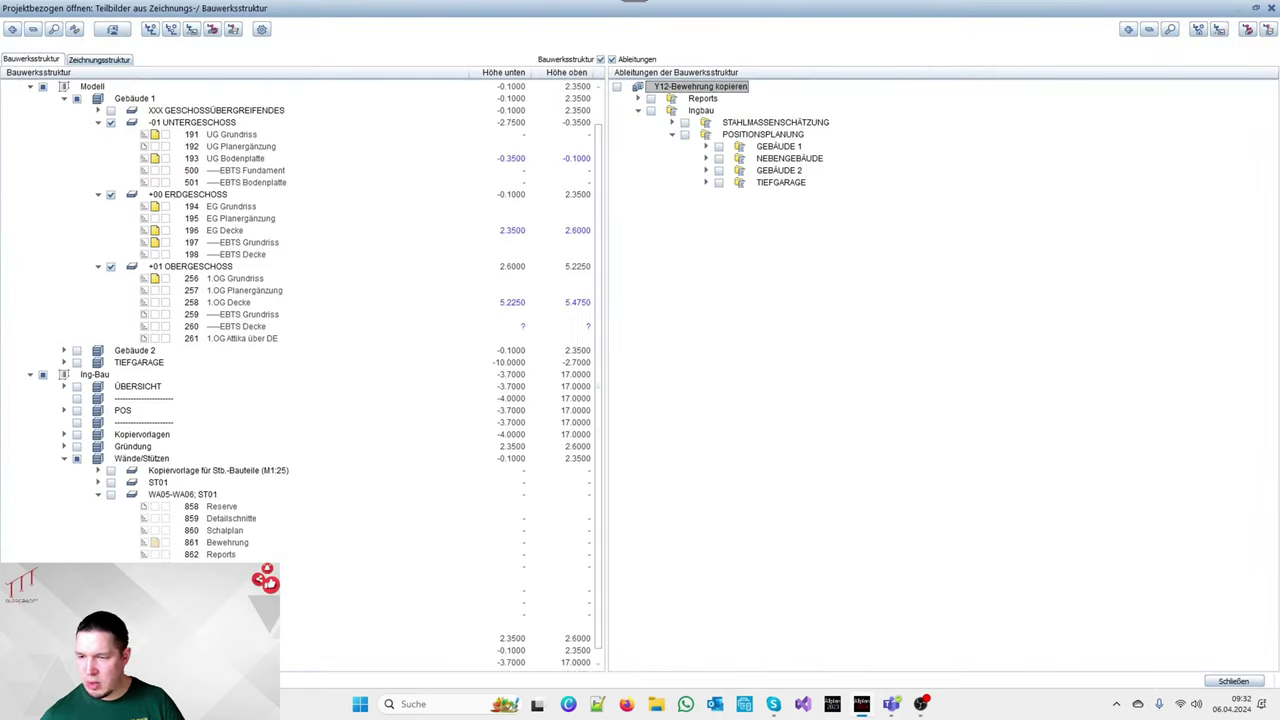
right_click(224, 340)
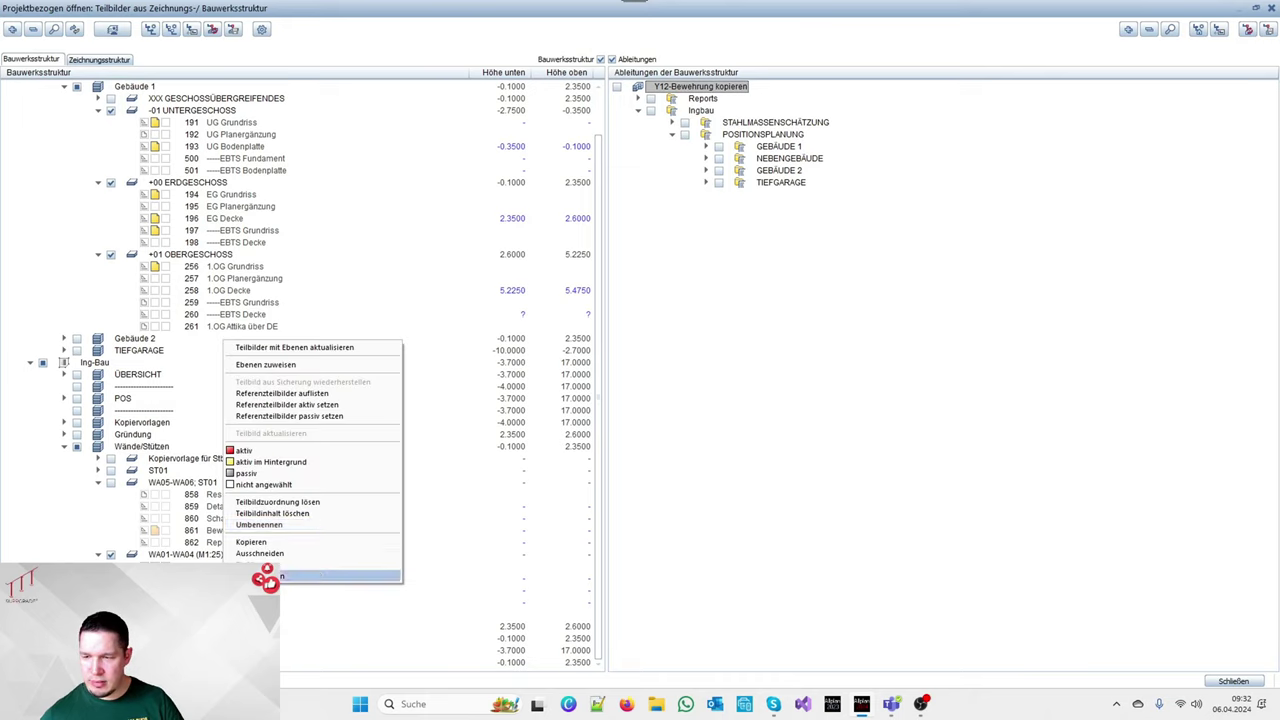
click(325, 514)
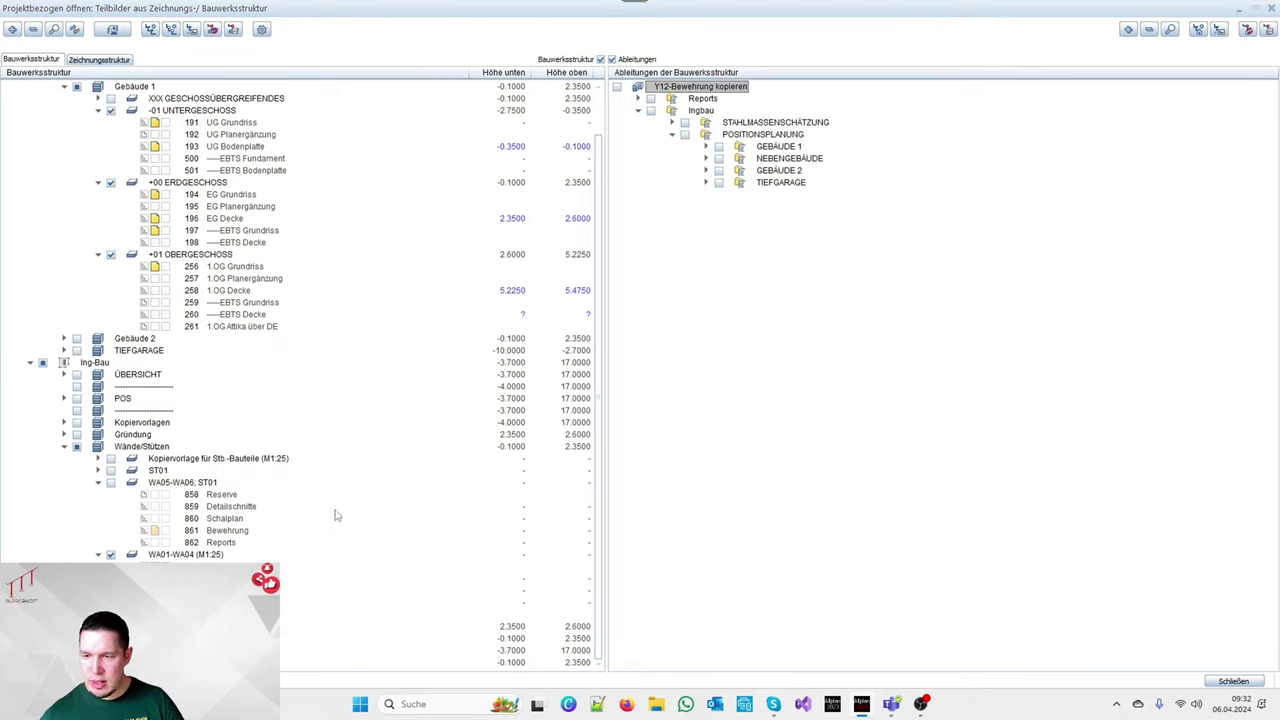
click(612, 379)
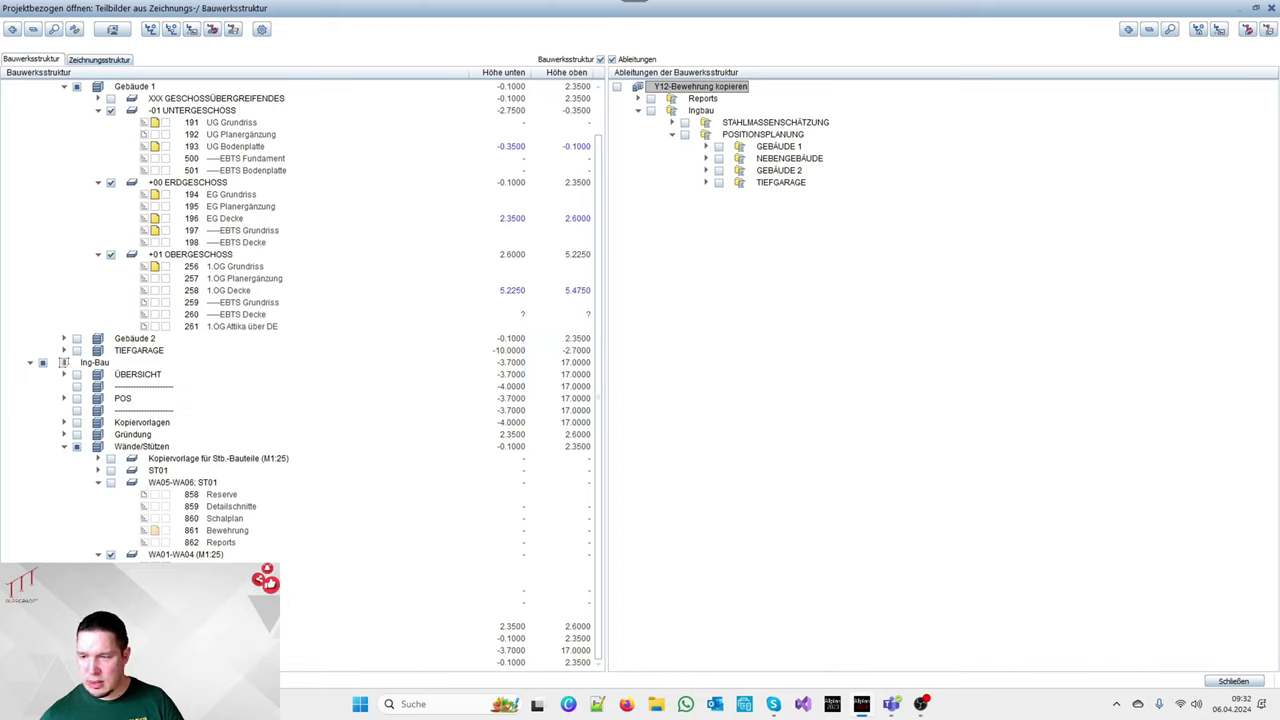
right_click(231, 401)
click(343, 538)
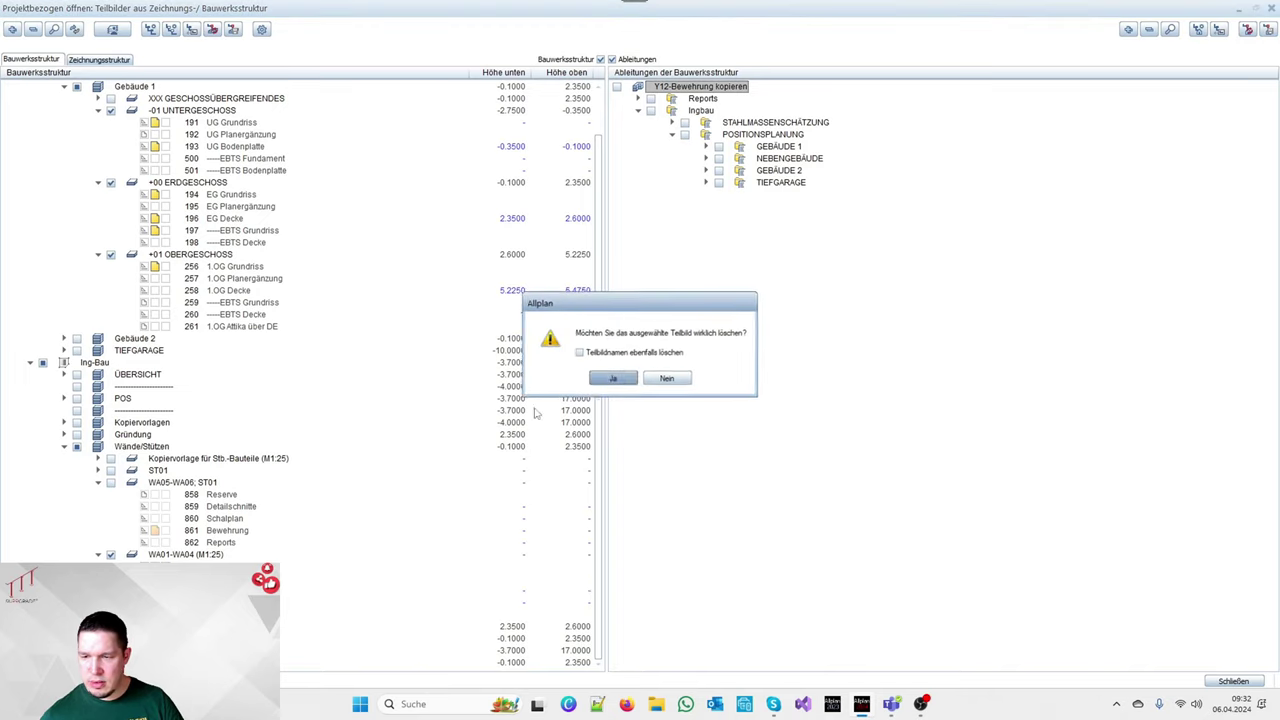
click(610, 380)
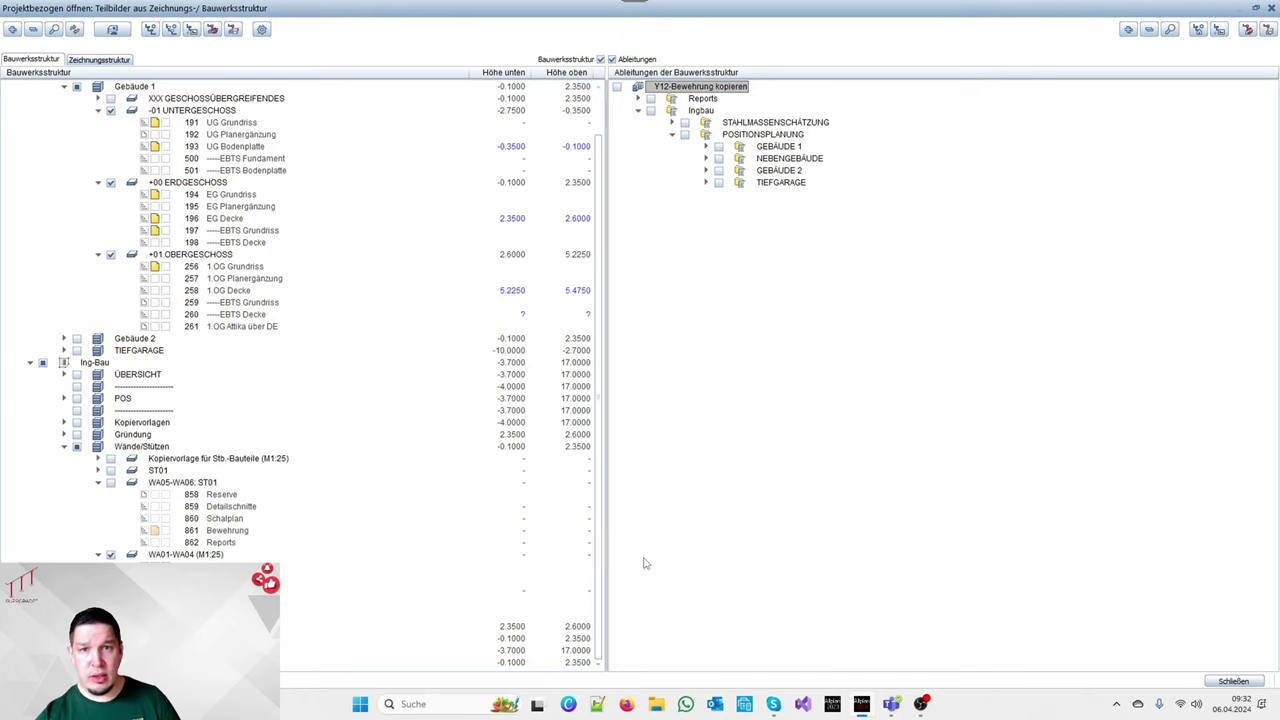
click(1235, 683)
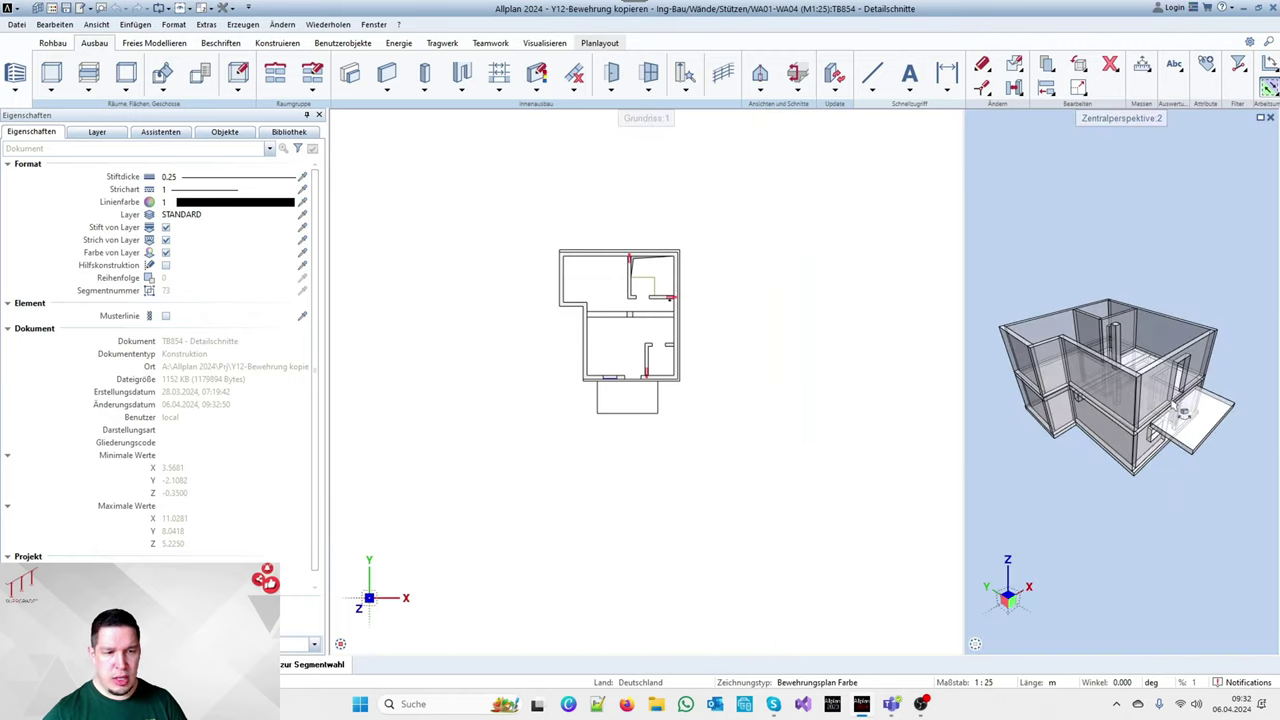
Switch to the Programmierungen tool set and start creating a section line with the extended input
drag(1173, 404, 1249, 476)
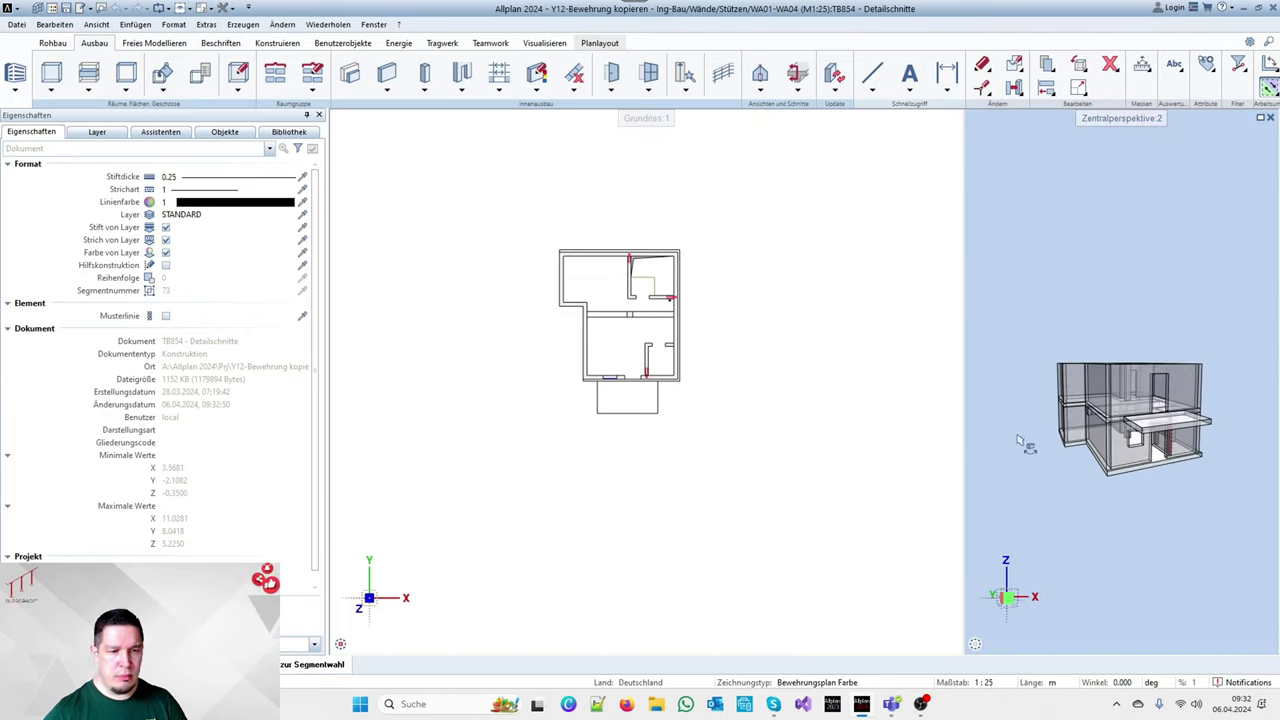
scroll(1140, 441, up, 3)
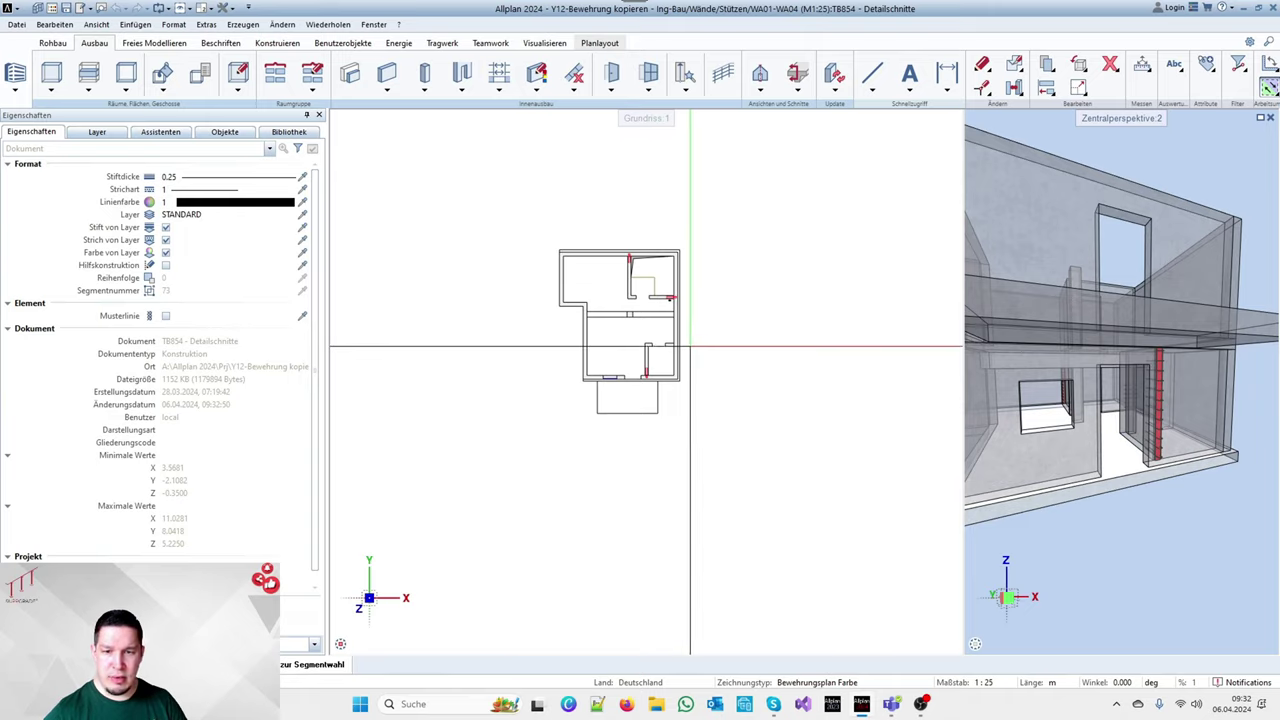
click(14, 88)
click(52, 103)
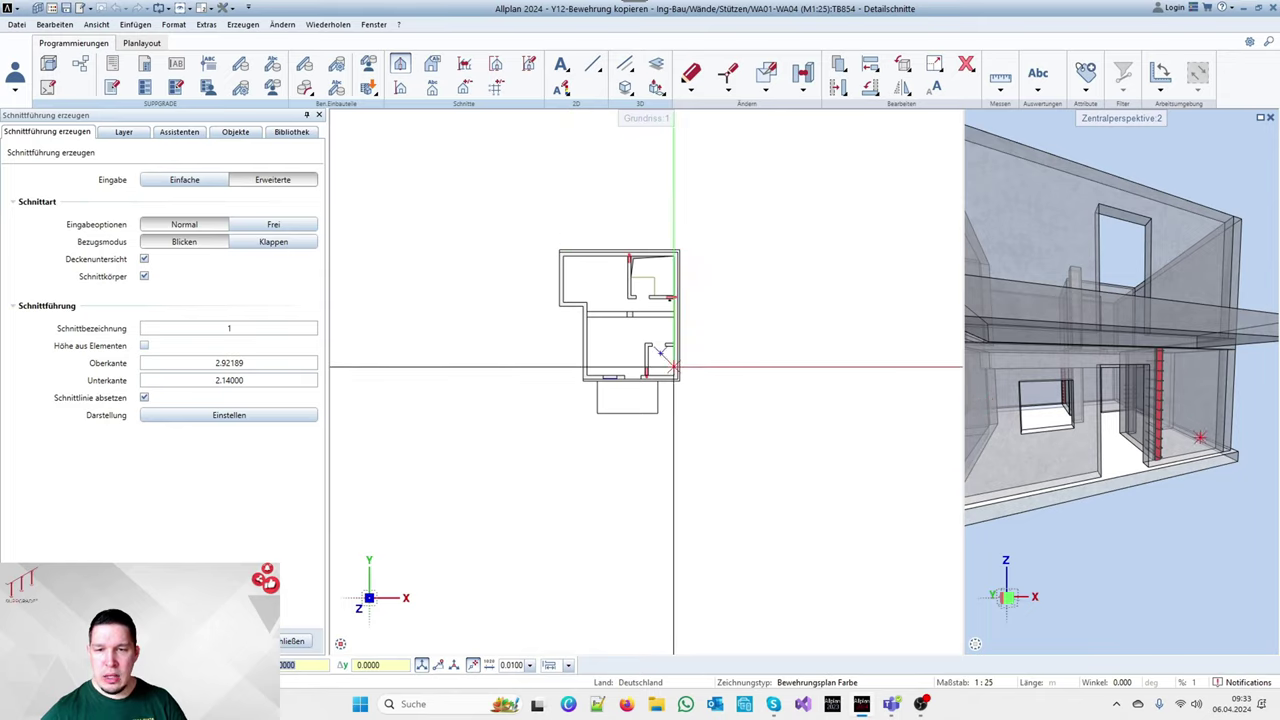
scroll(590, 370, up, 6)
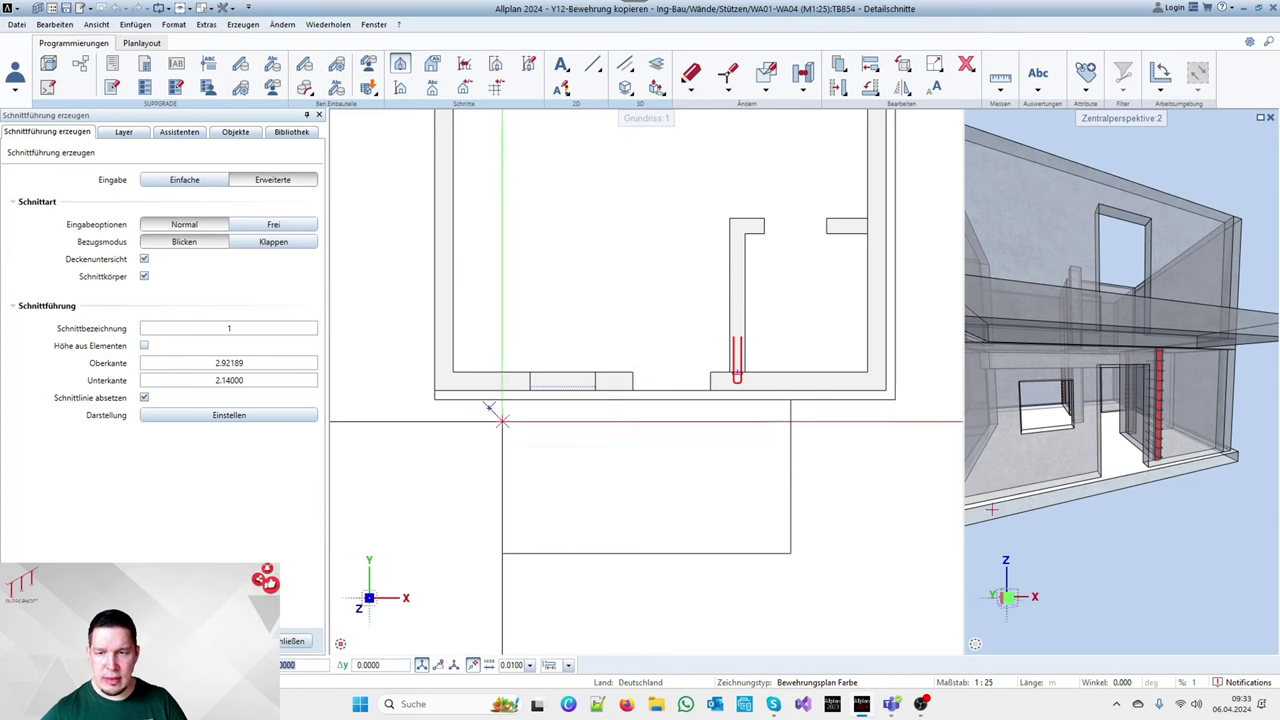
Draw an arrow outline with the Line tool on the projecting slab, pointing towards the building's entrance wall
click(593, 66)
click(591, 66)
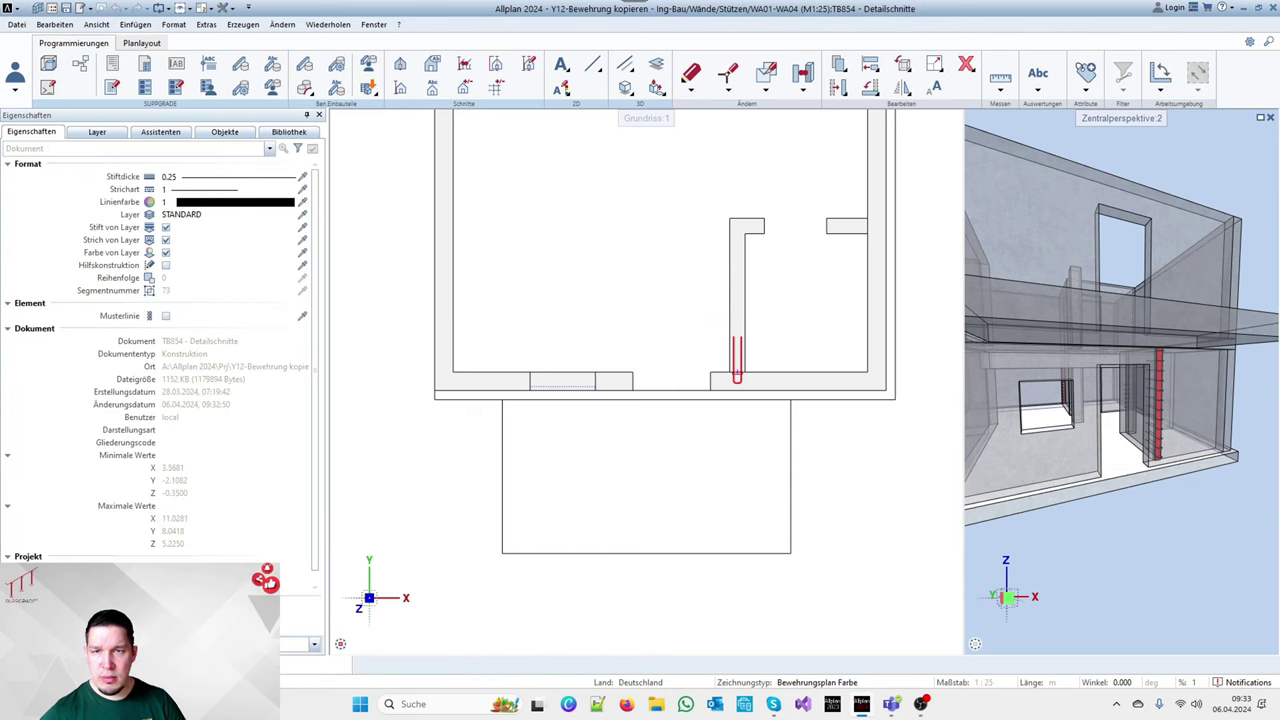
click(581, 466)
click(617, 425)
click(672, 470)
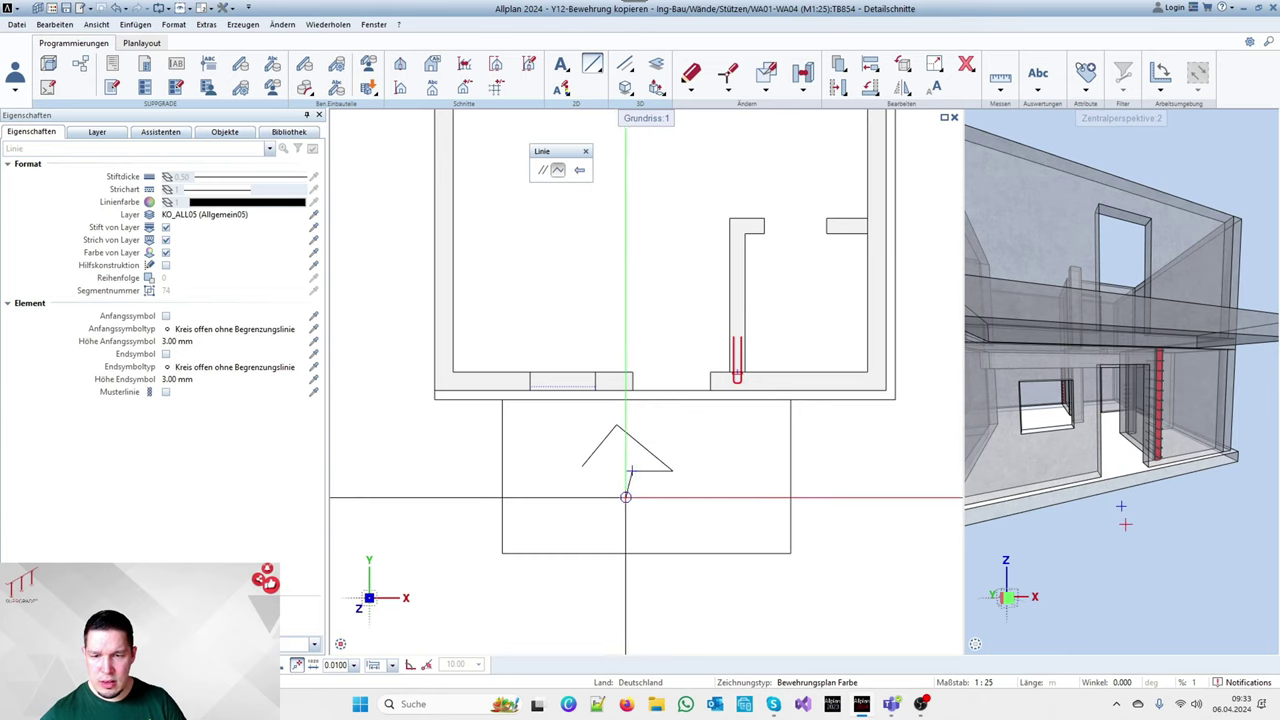
click(632, 471)
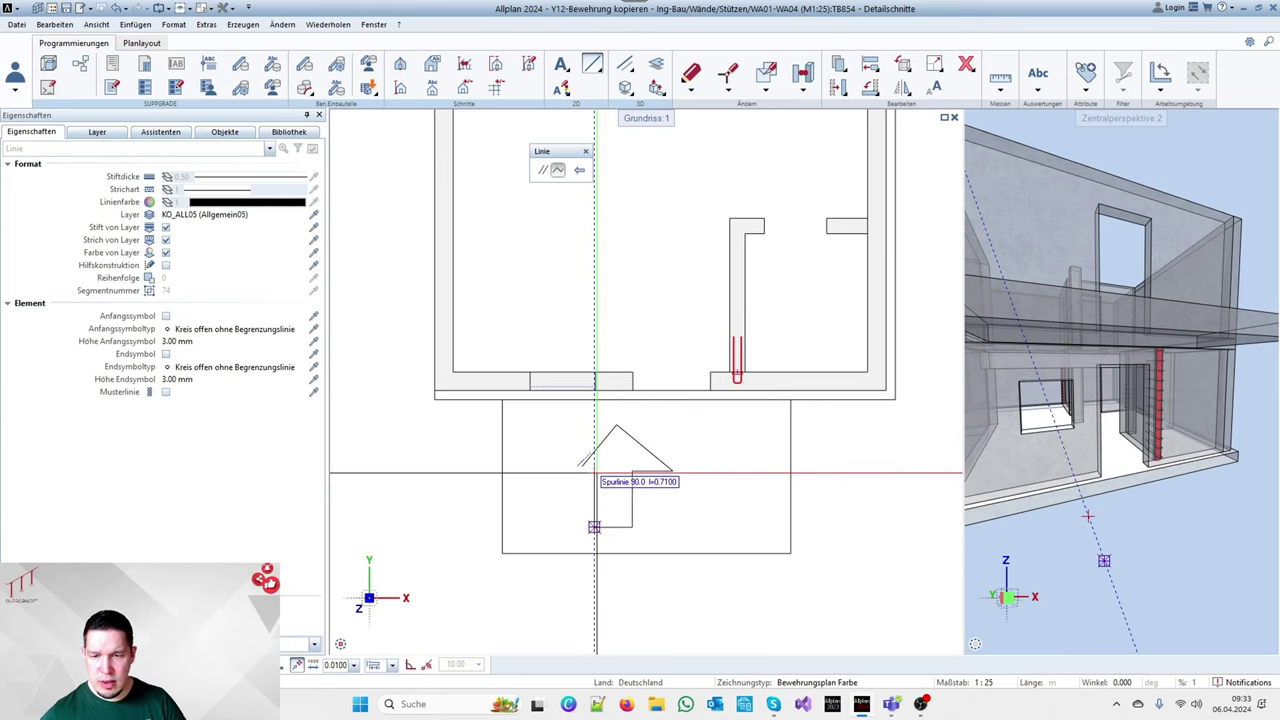
click(594, 472)
click(575, 471)
click(581, 466)
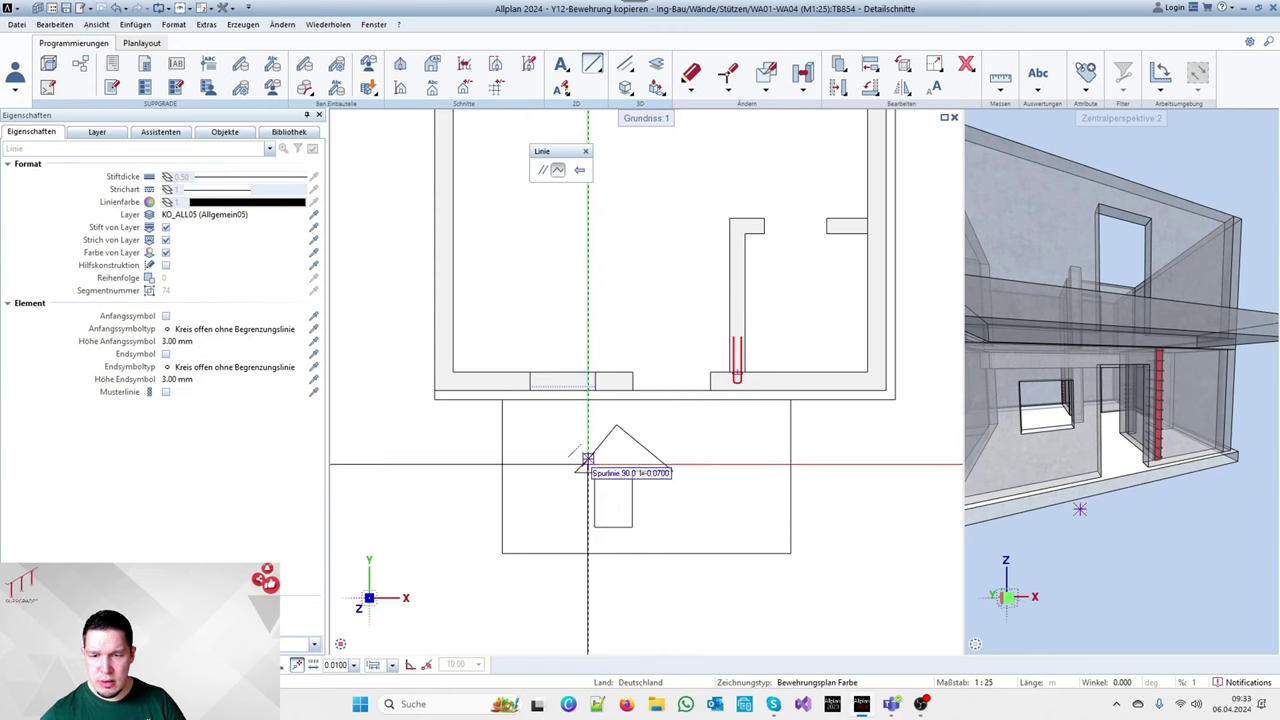
key(Escape)
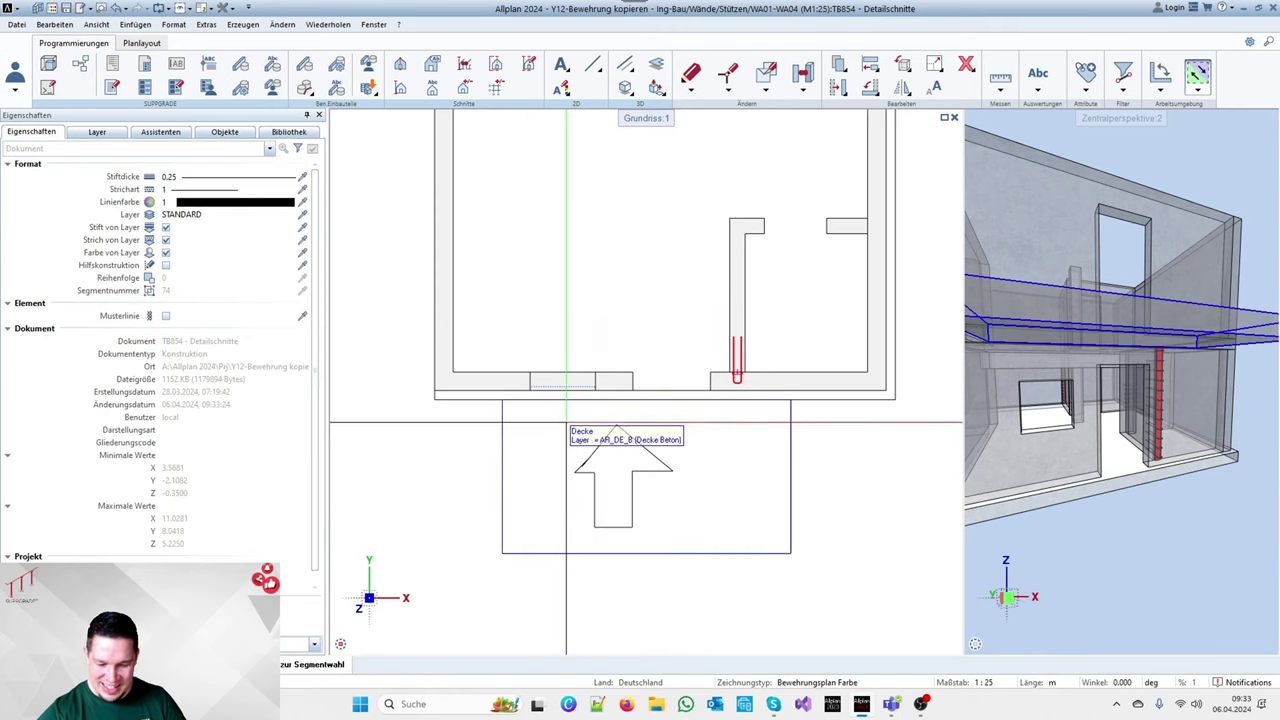
Move the end points at the arrowhead's left tip outward and delete the short leftover line there
key(p)
drag(563, 442, 585, 482)
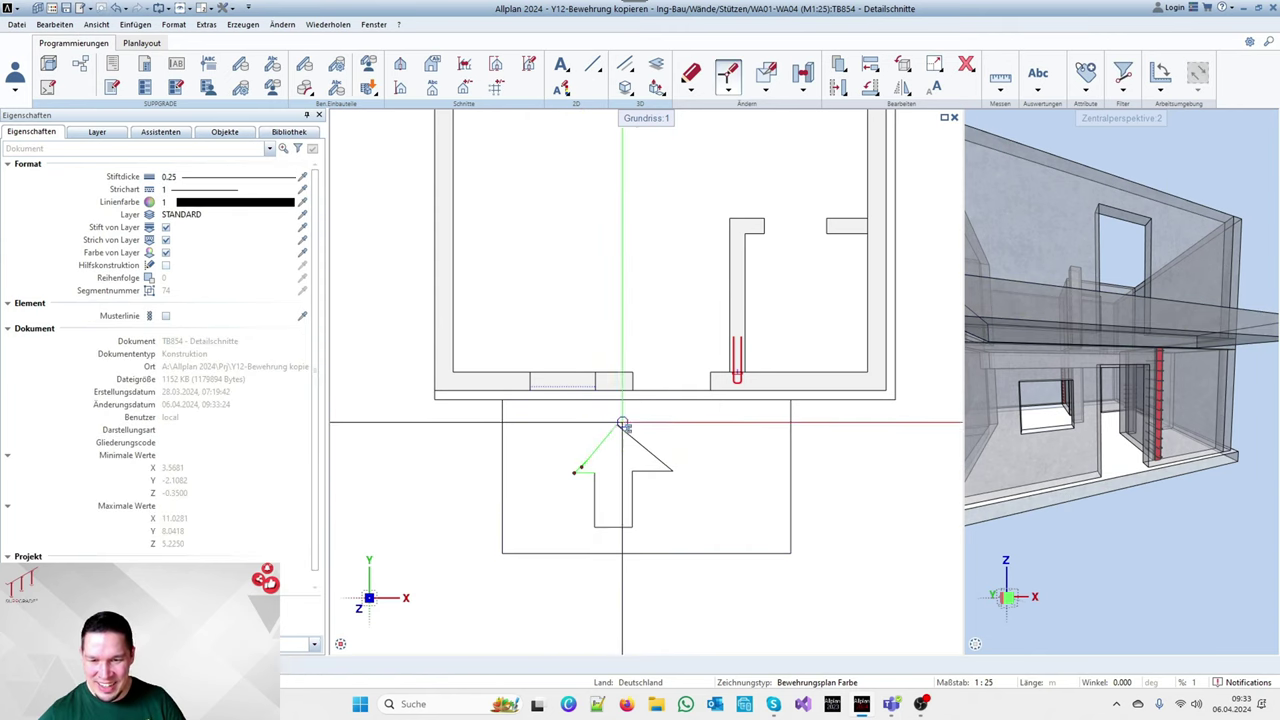
click(582, 467)
key(Escape)
key(Escape)
click(586, 459)
key(Delete)
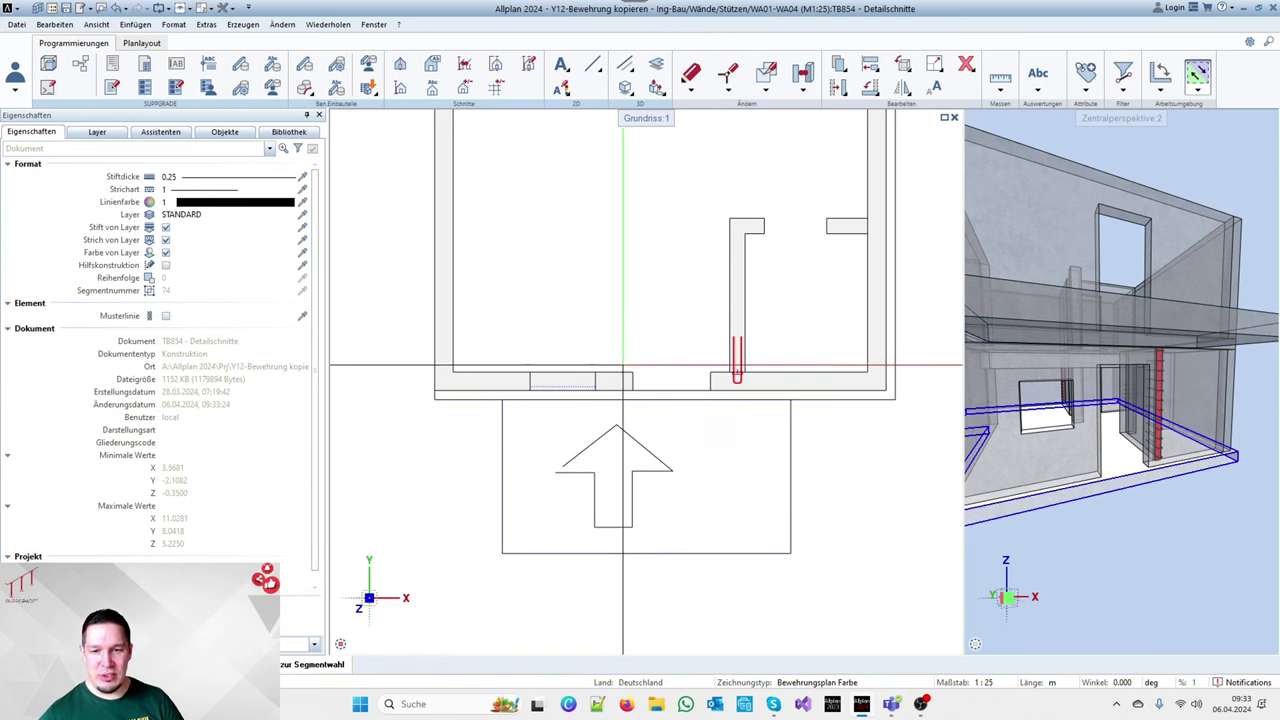
Try rotating the arrow outline on the projecting slab half a turn about its tip, and undo the arrow
scroll(577, 406, down, 2)
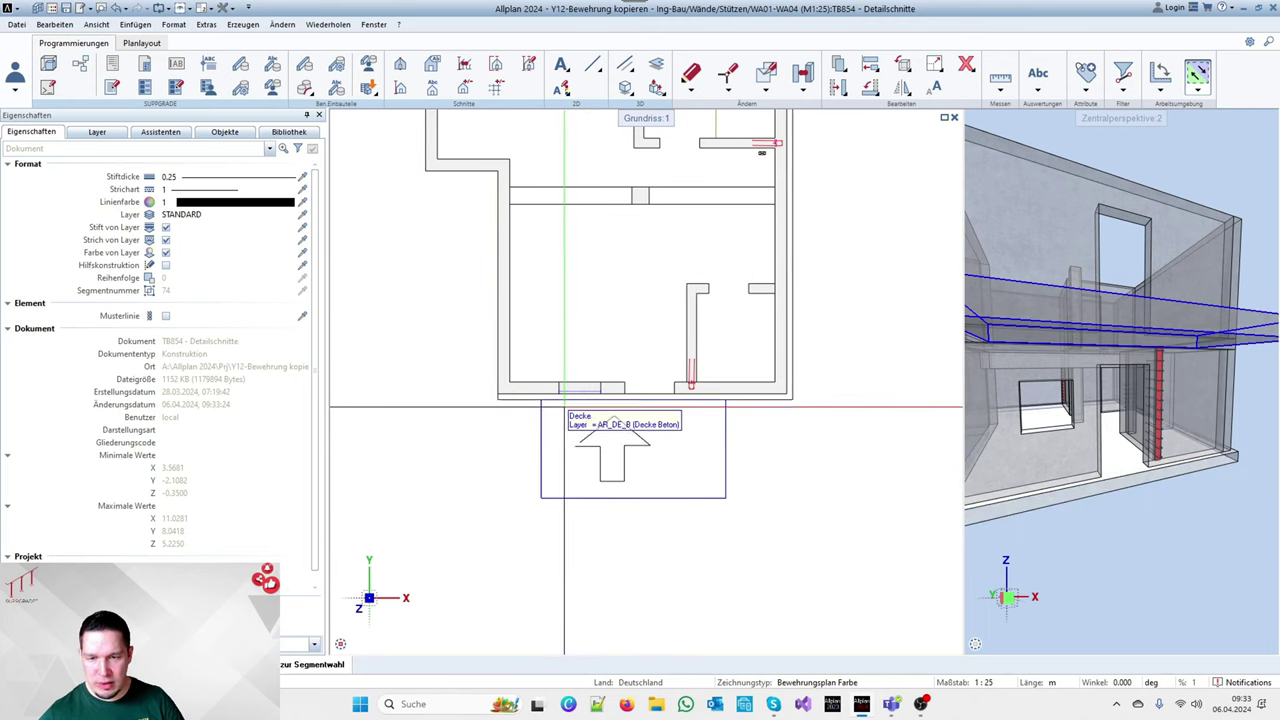
drag(562, 407, 676, 491)
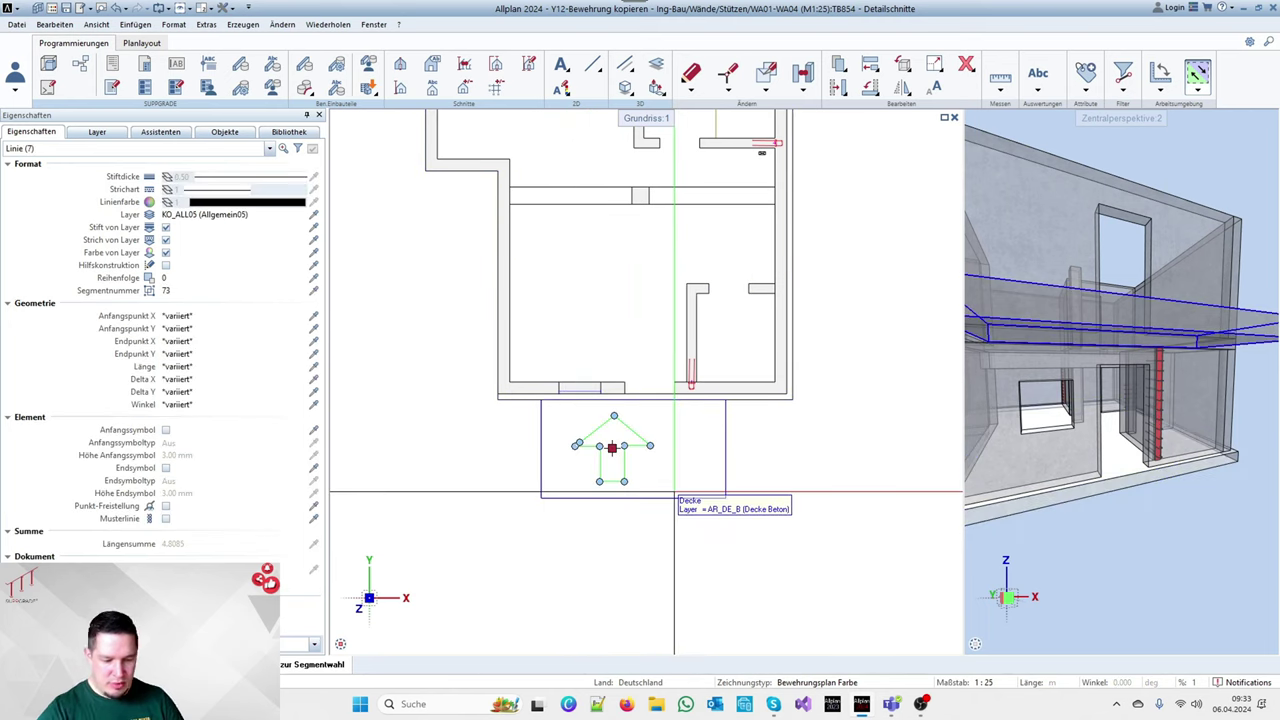
click(615, 415)
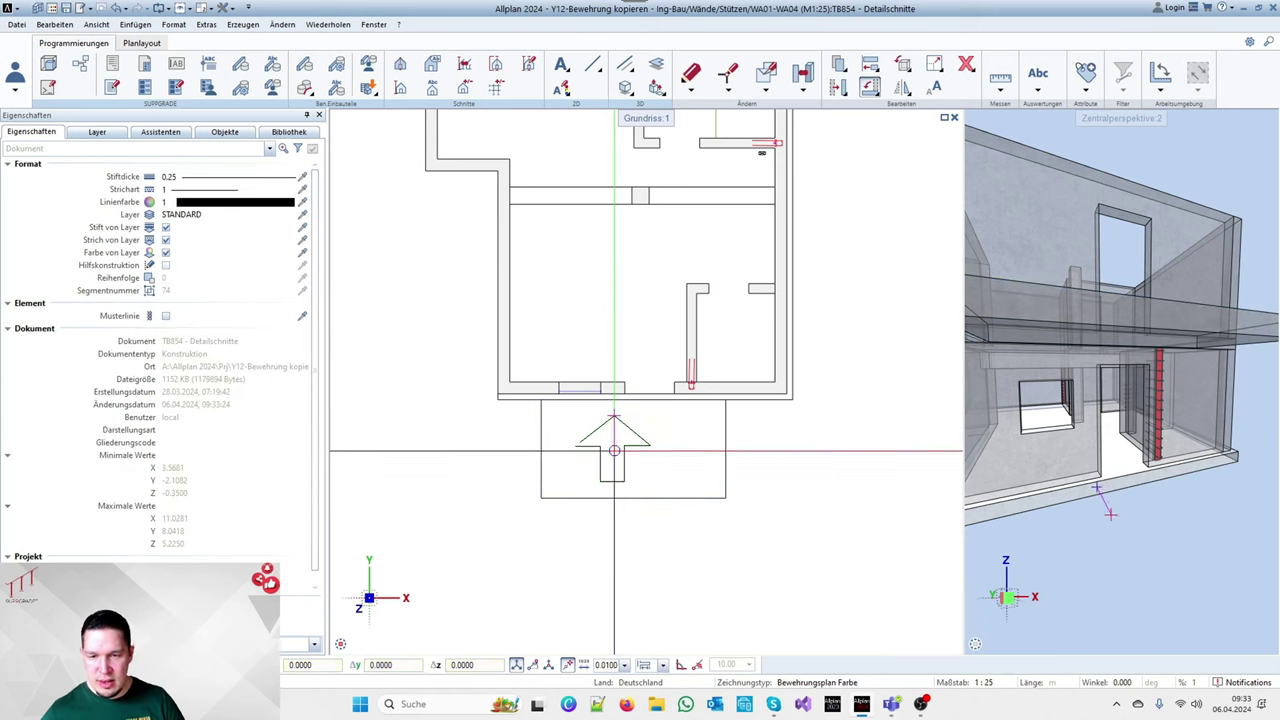
click(614, 510)
click(614, 285)
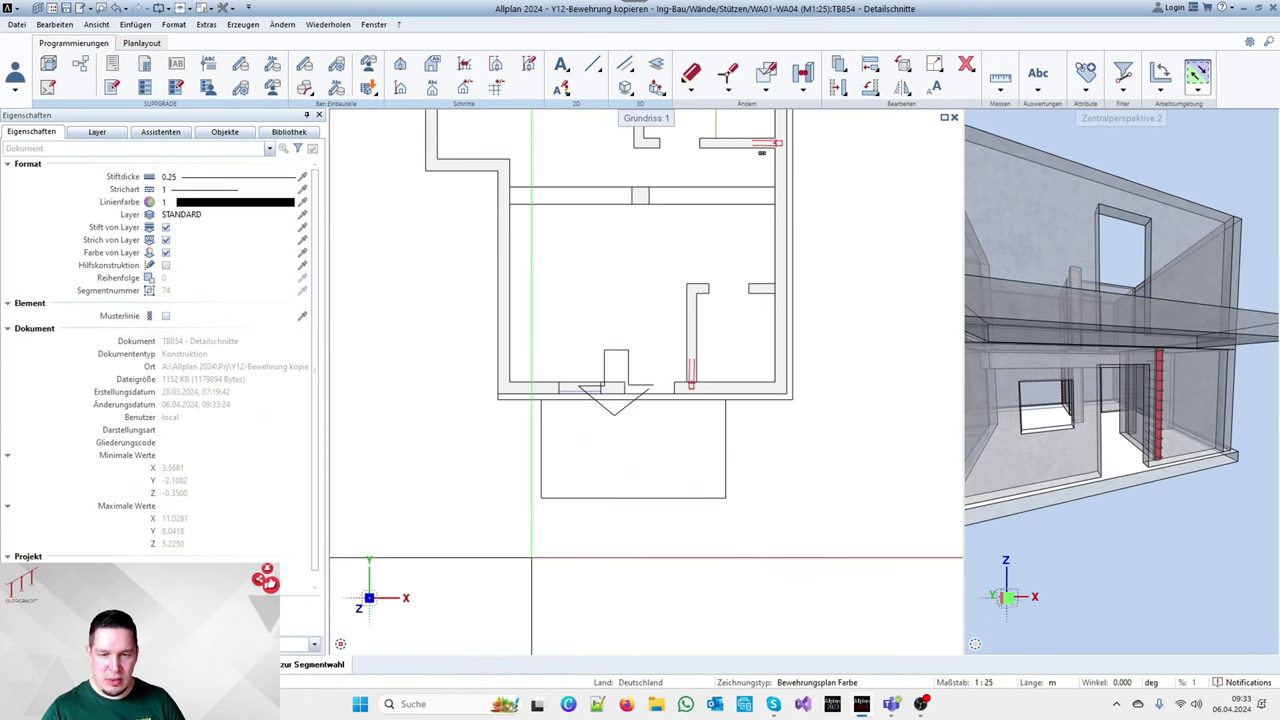
key(ctrl+z)
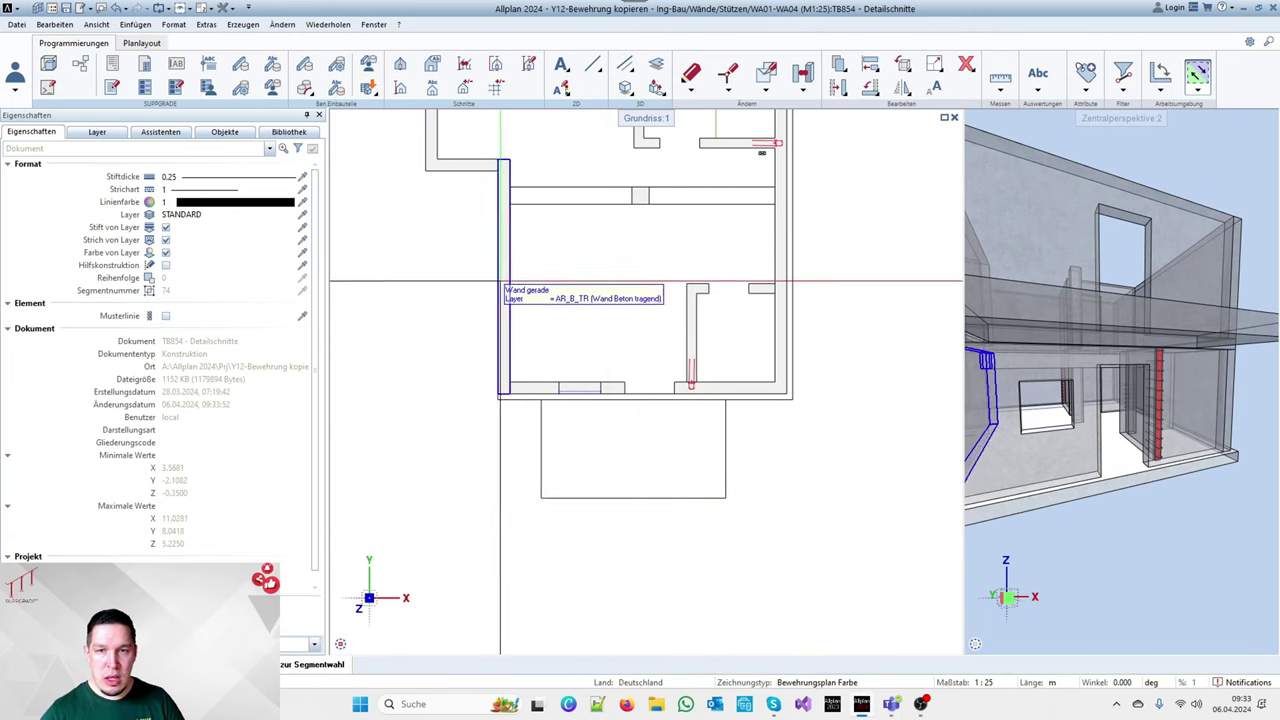
Restart the section line command, widen the 3D viewport and switch it to parallel projection
click(400, 64)
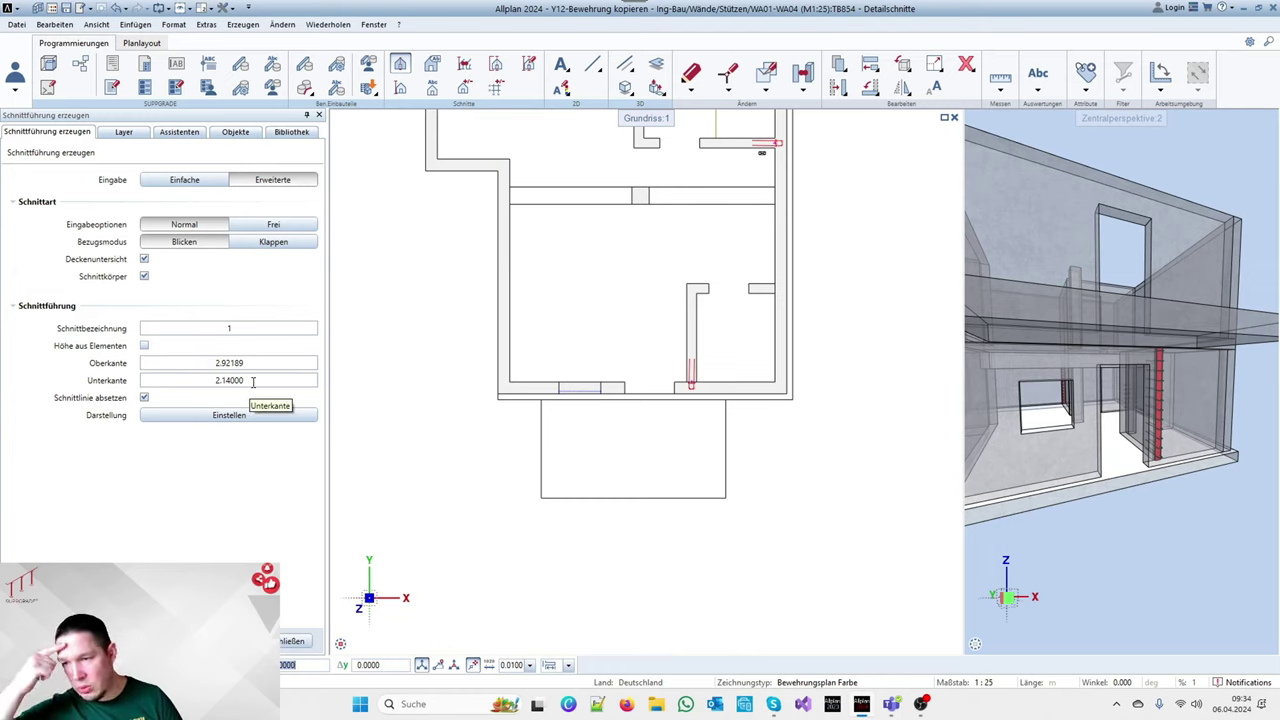
scroll(1172, 371, down, 3)
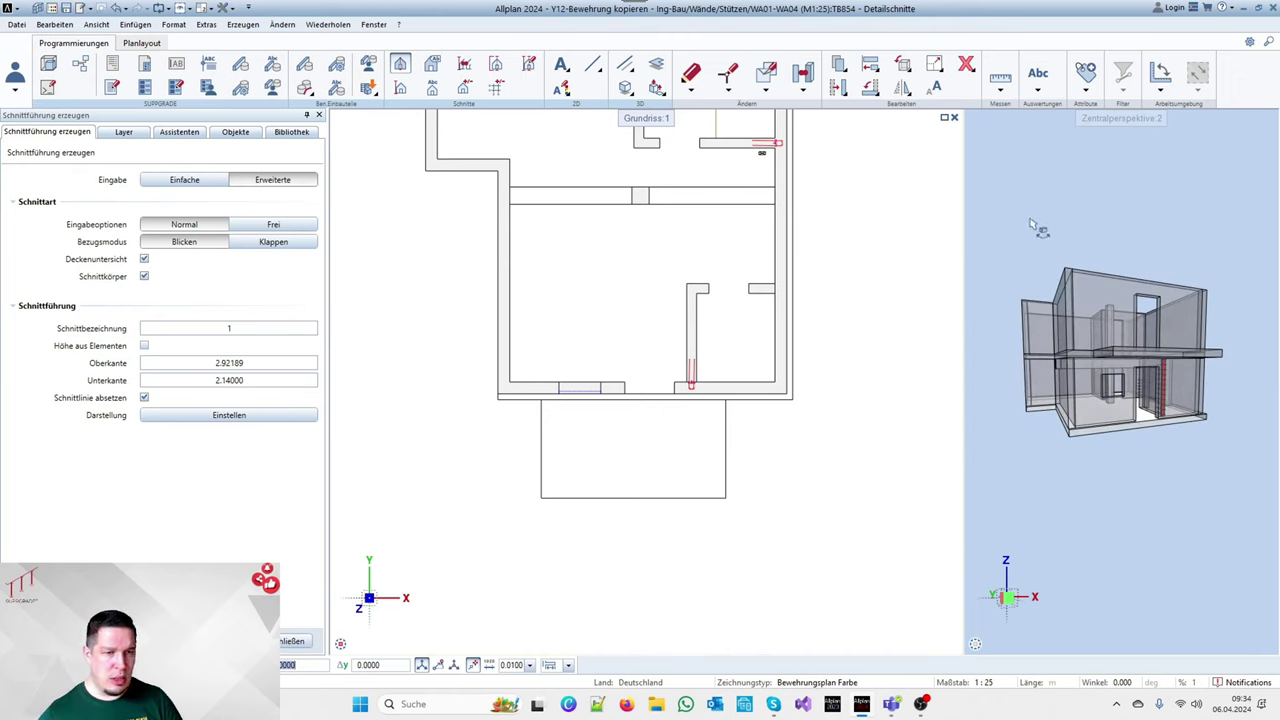
drag(964, 223, 845, 223)
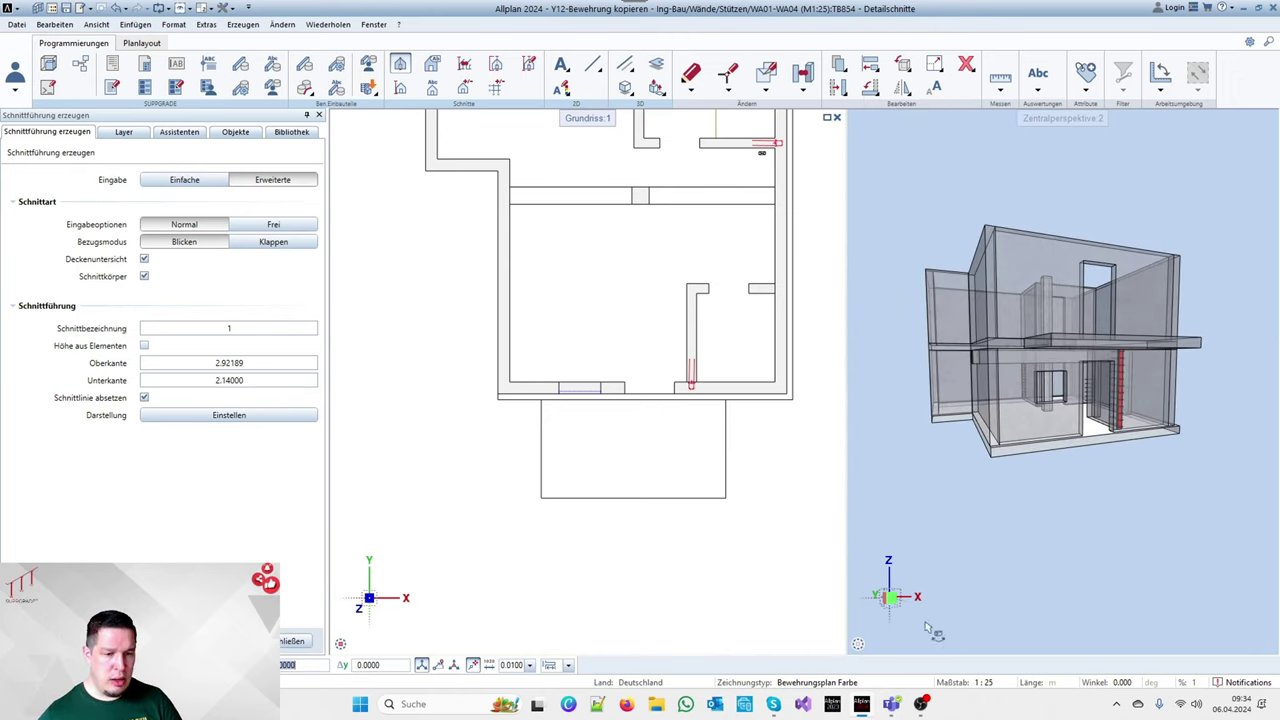
mouse_move(918, 648)
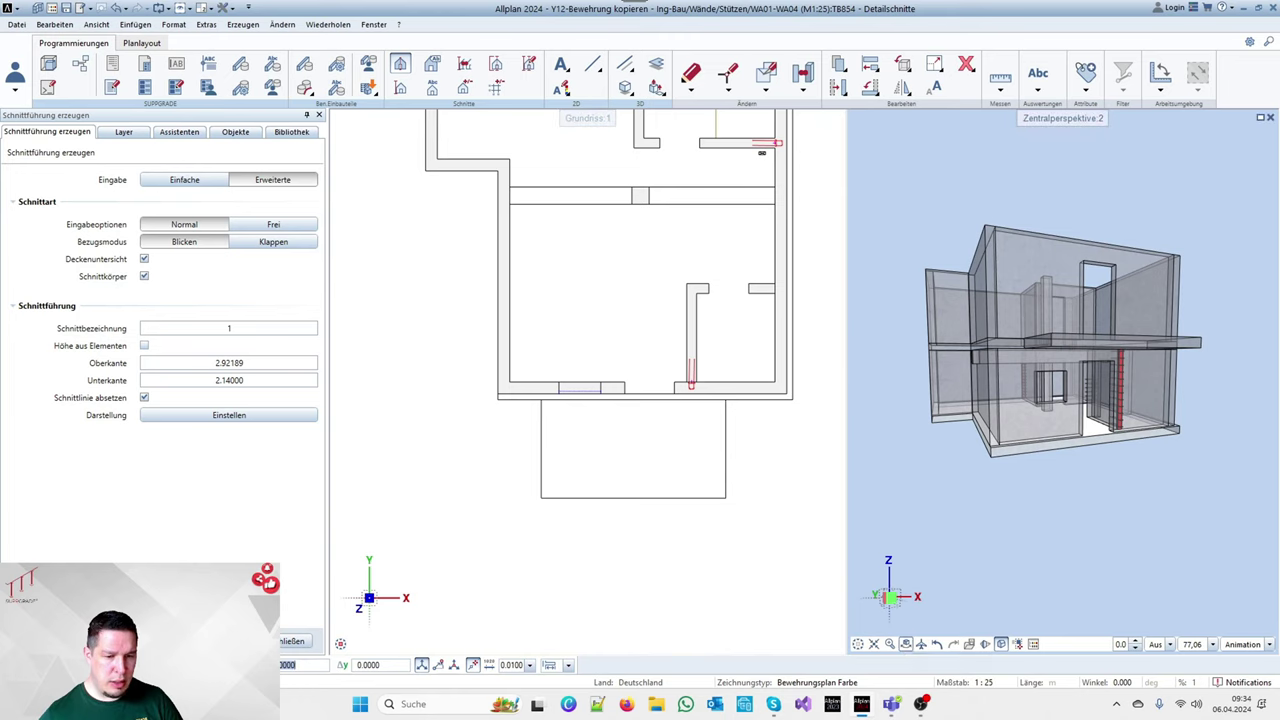
click(1002, 645)
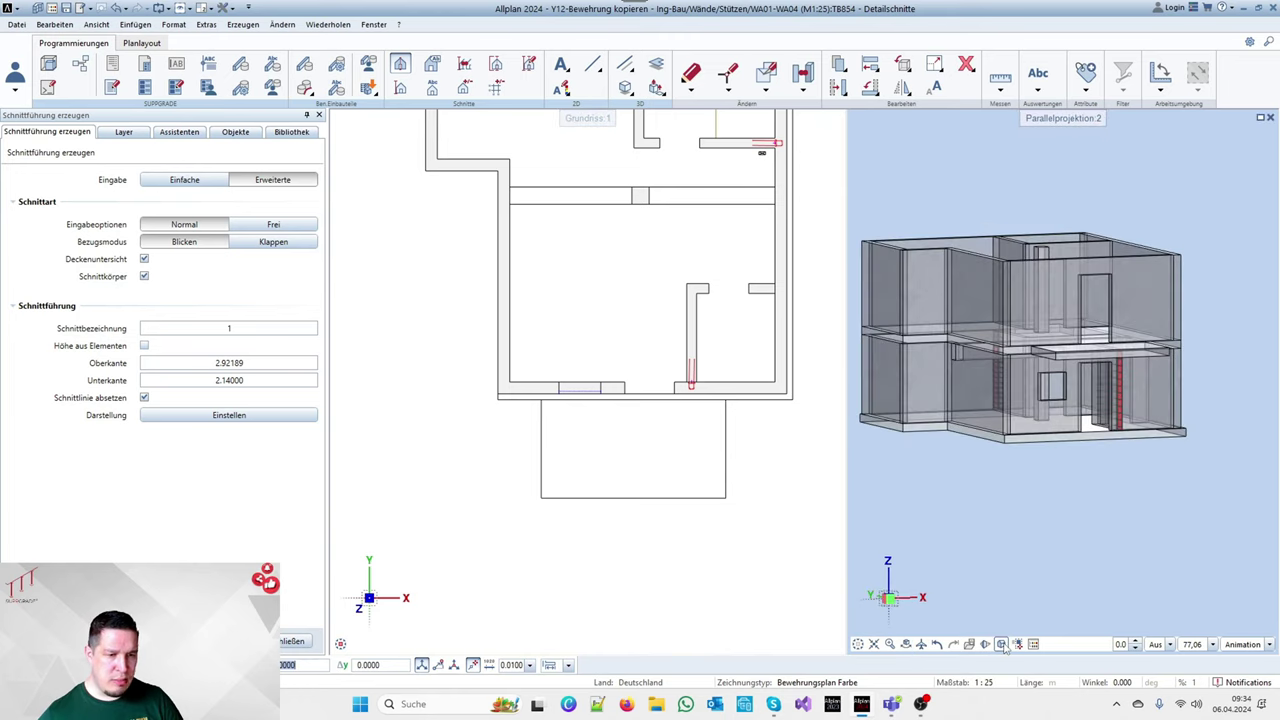
scroll(1104, 408, up, 3)
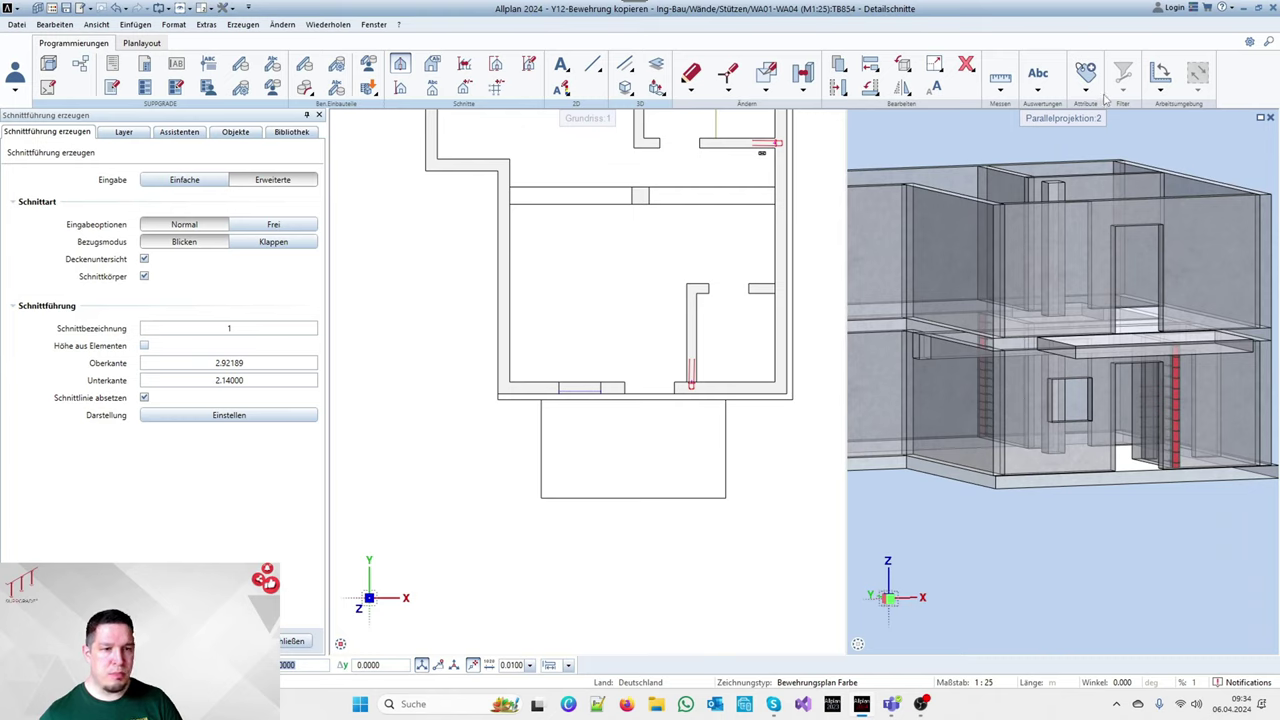
Measure the coordinates of the floor slab's corner at the entrance facade and set the section's Unterkante to -0,35-0,25
click(1002, 91)
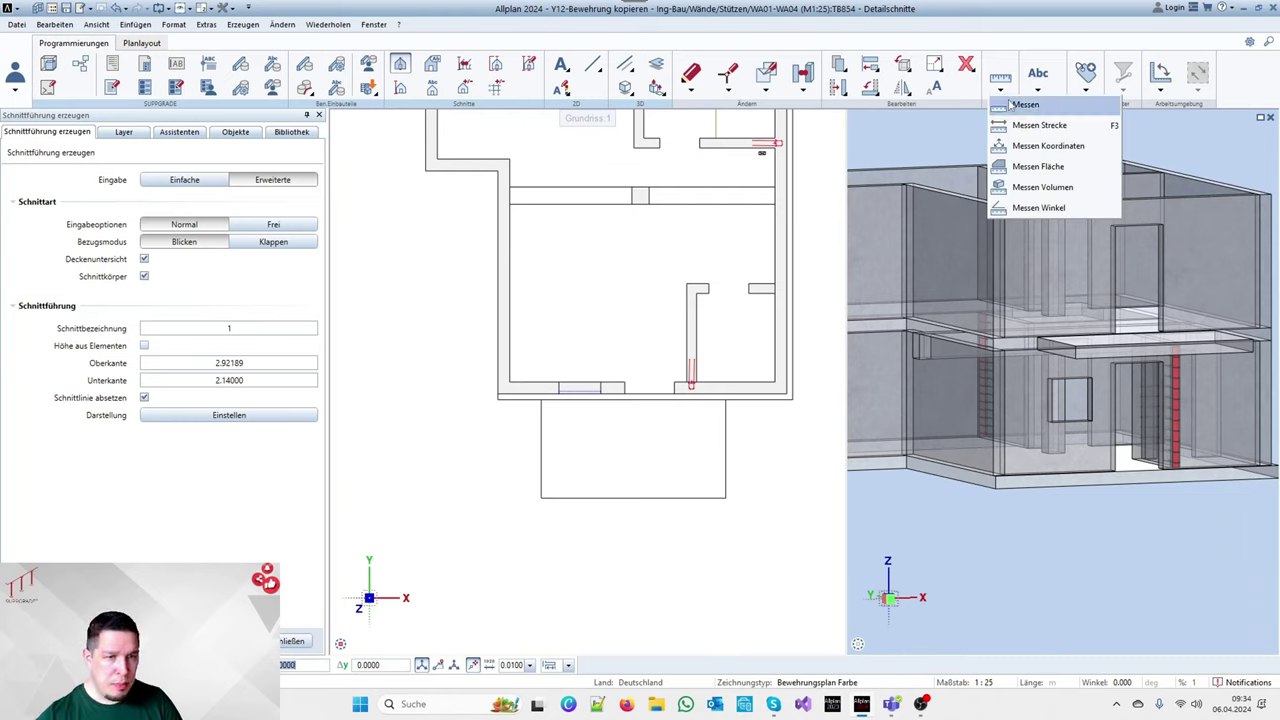
click(1030, 148)
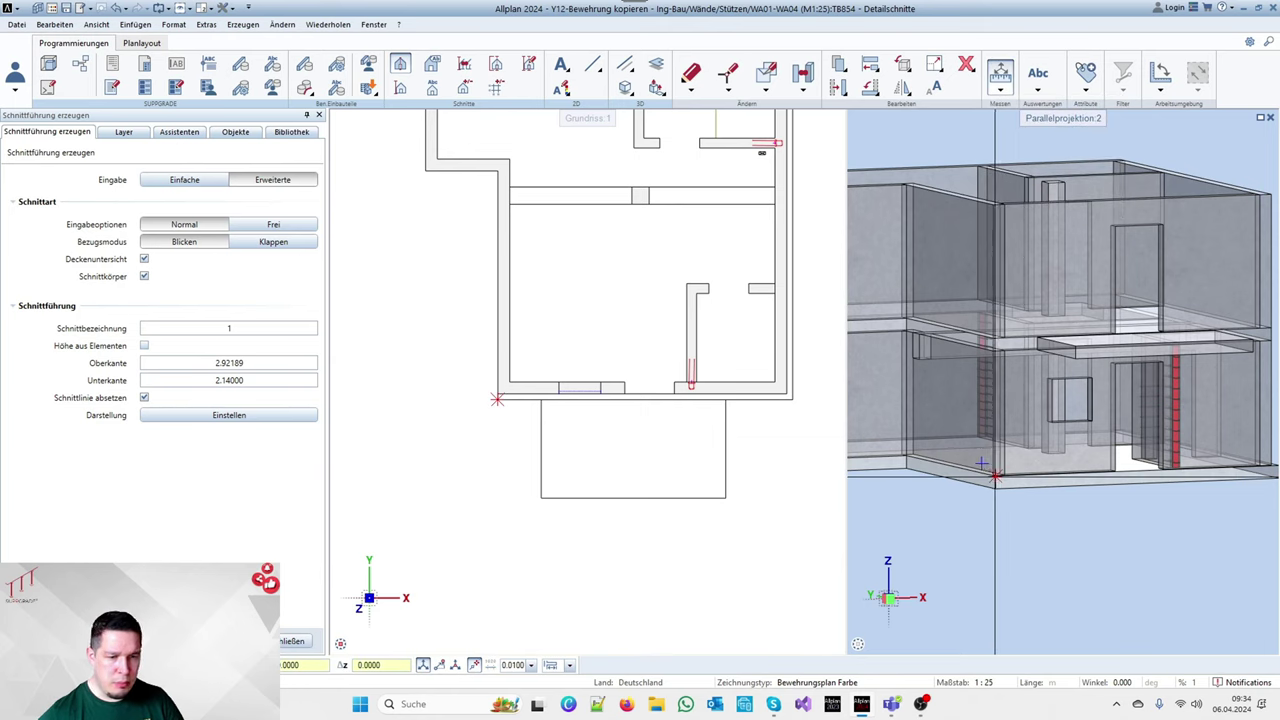
click(996, 484)
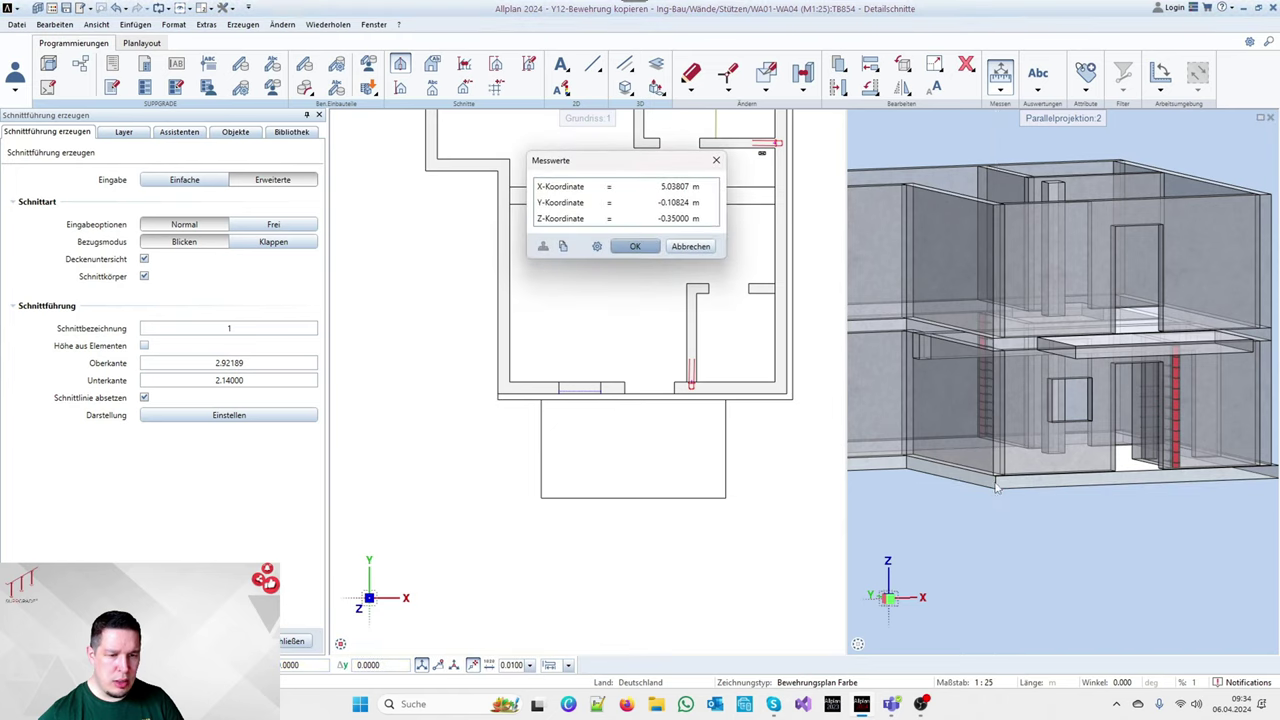
click(684, 245)
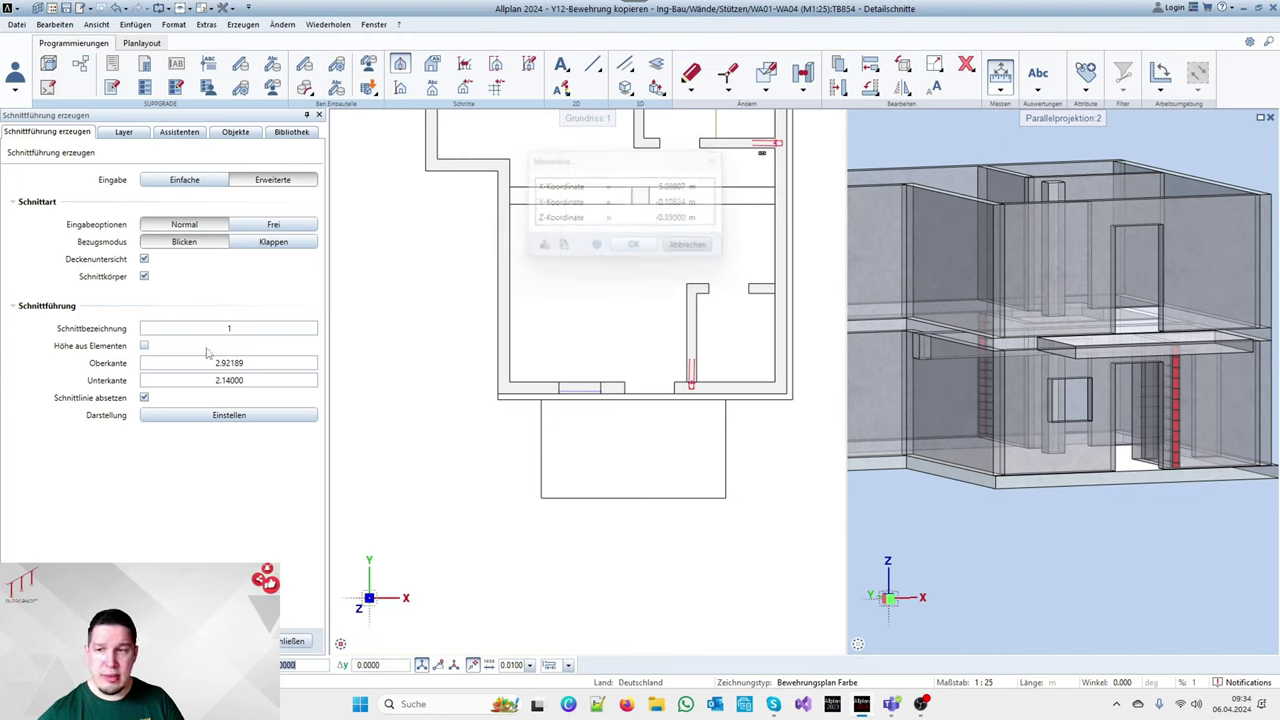
click(253, 380)
text(-0,35)
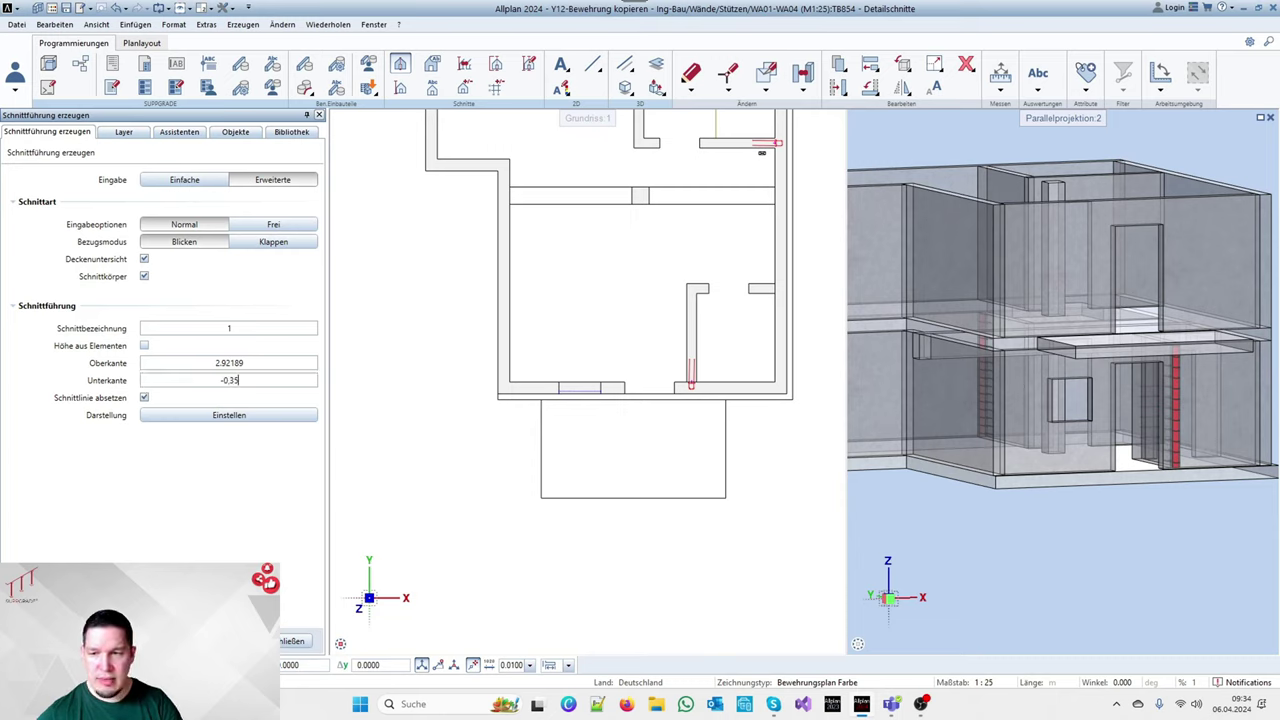
text(-0,25)
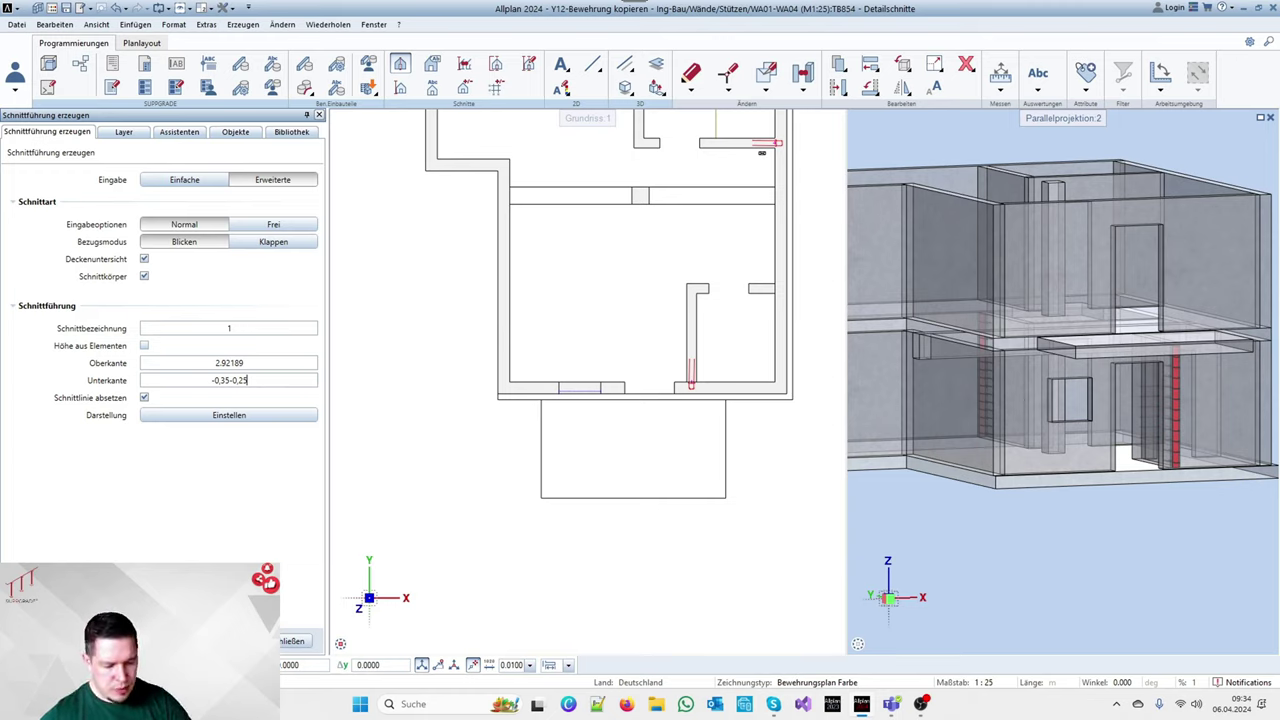
Measure the coordinates of the upper edge of the ceiling slab's corner and set the section's Oberkante to 2,6+,75
click(994, 74)
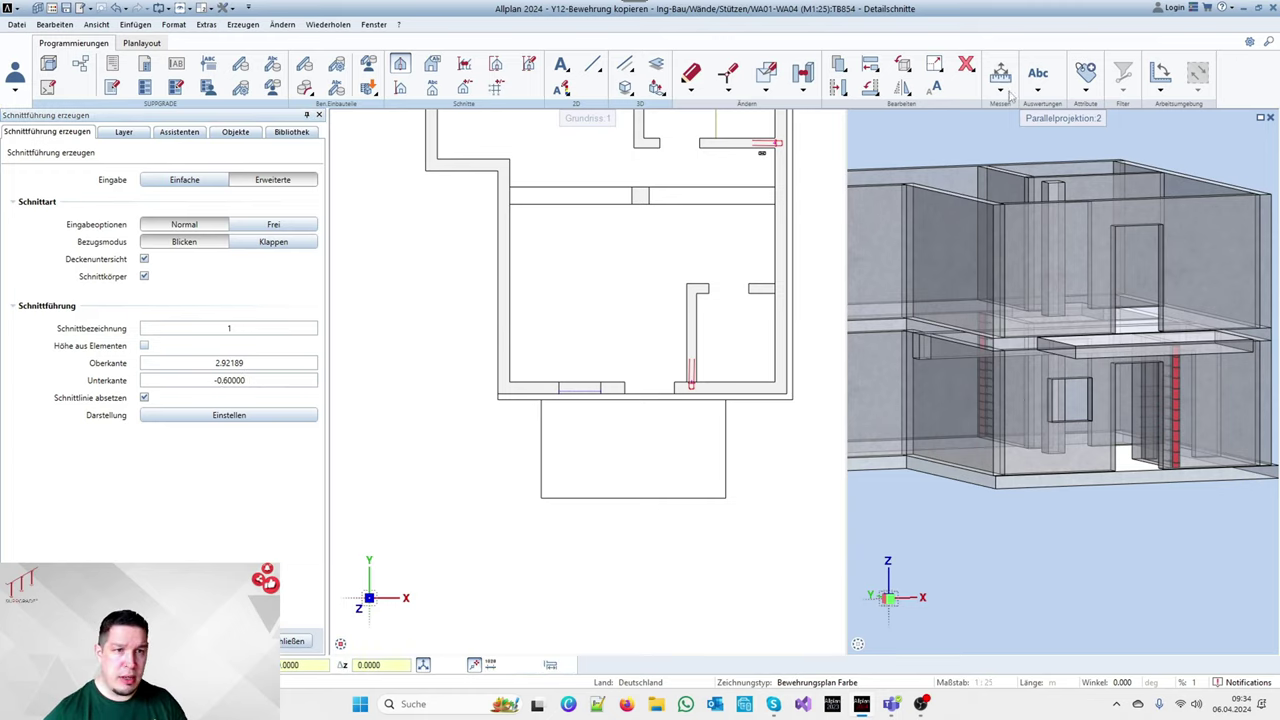
scroll(1005, 343, up, 5)
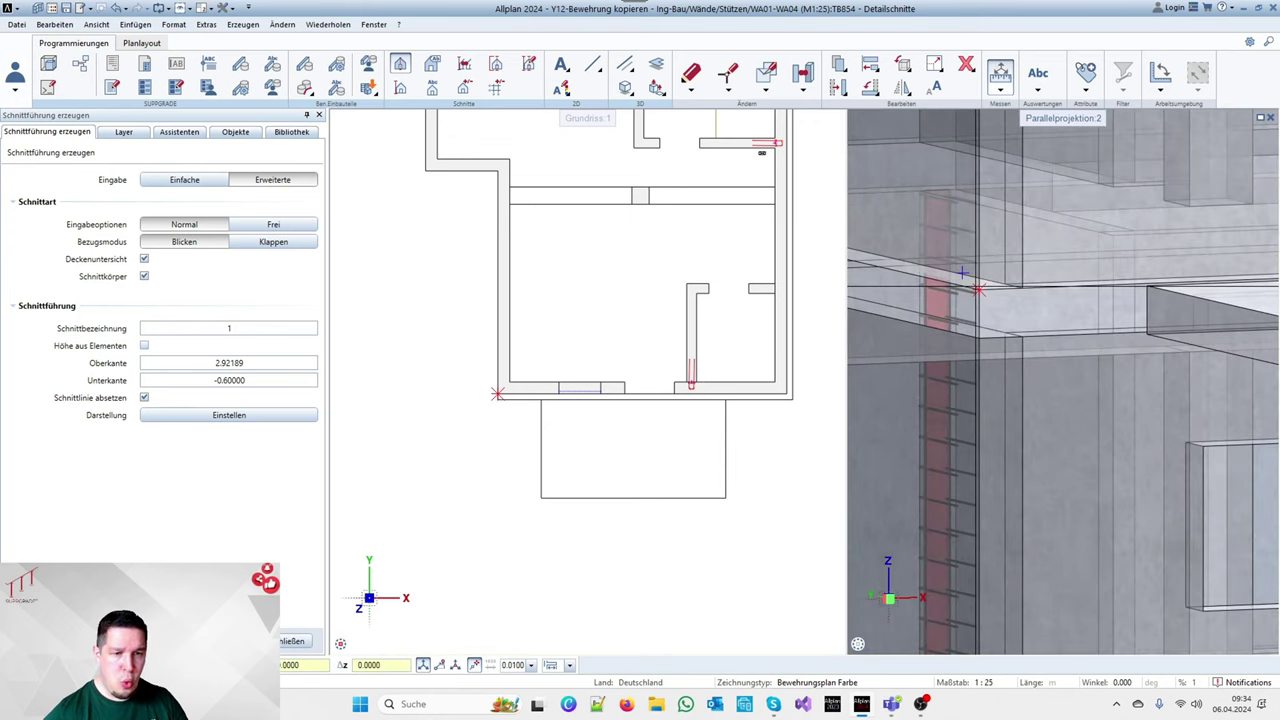
click(979, 291)
click(690, 246)
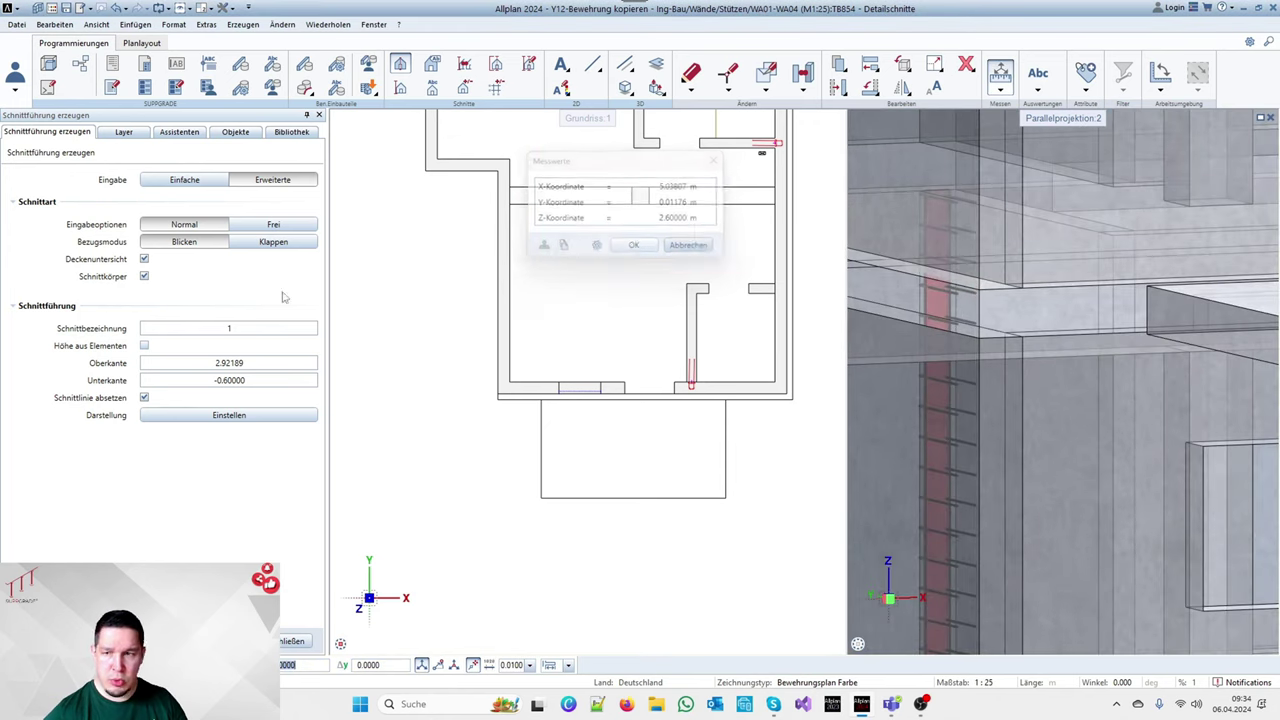
click(240, 364)
text(2,6)
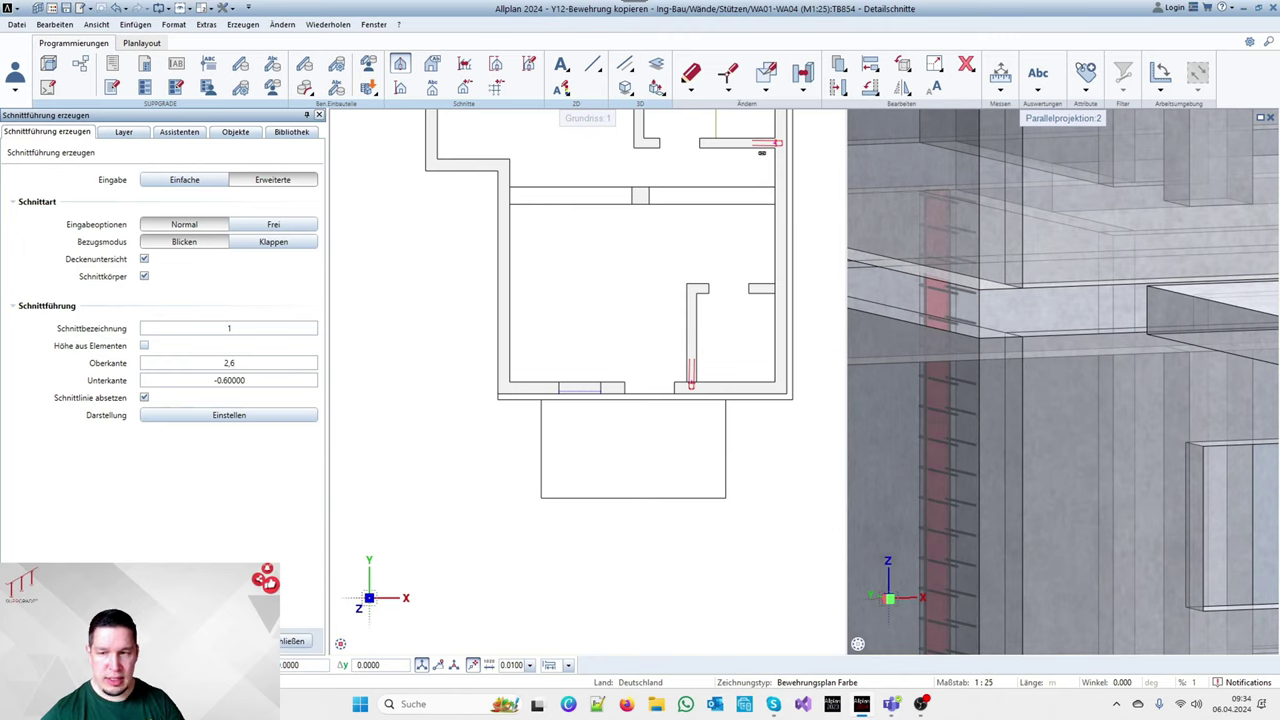
text(+,75)
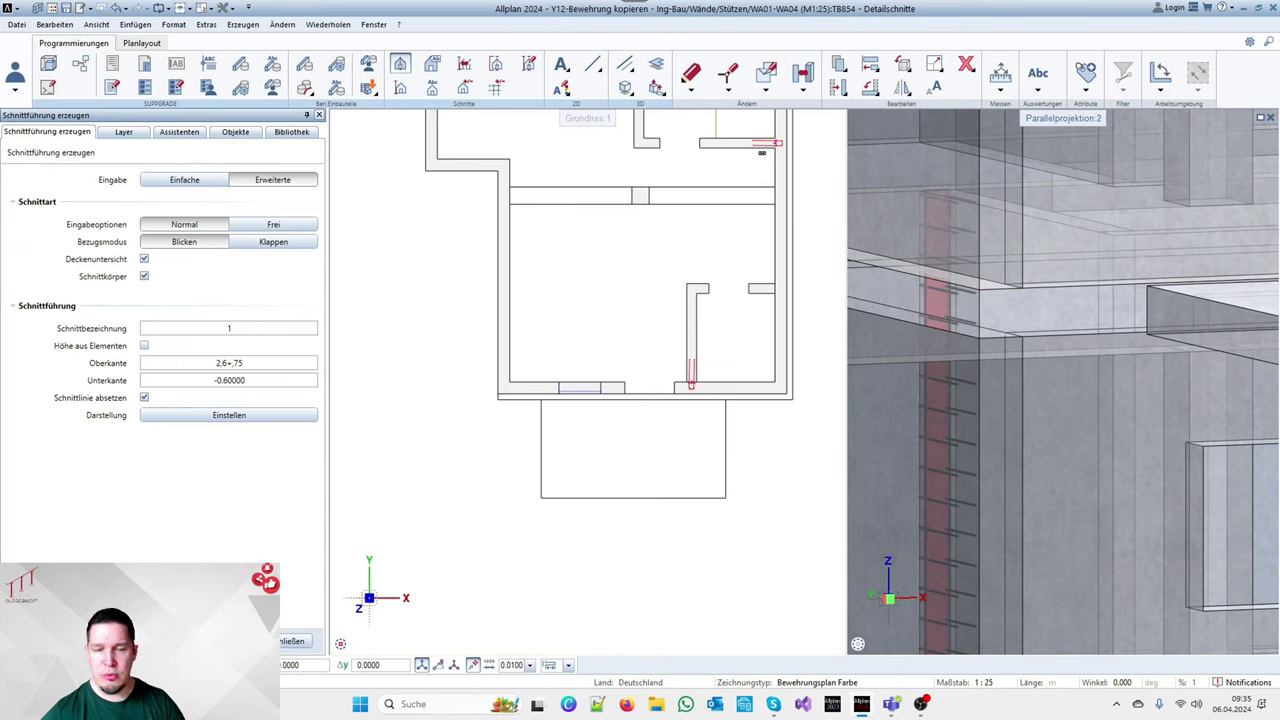
Place the section line's start point 0.25 m outside the entrance wall's left end, offset 0.01 in Y from its inner face
scroll(924, 313, down, 4)
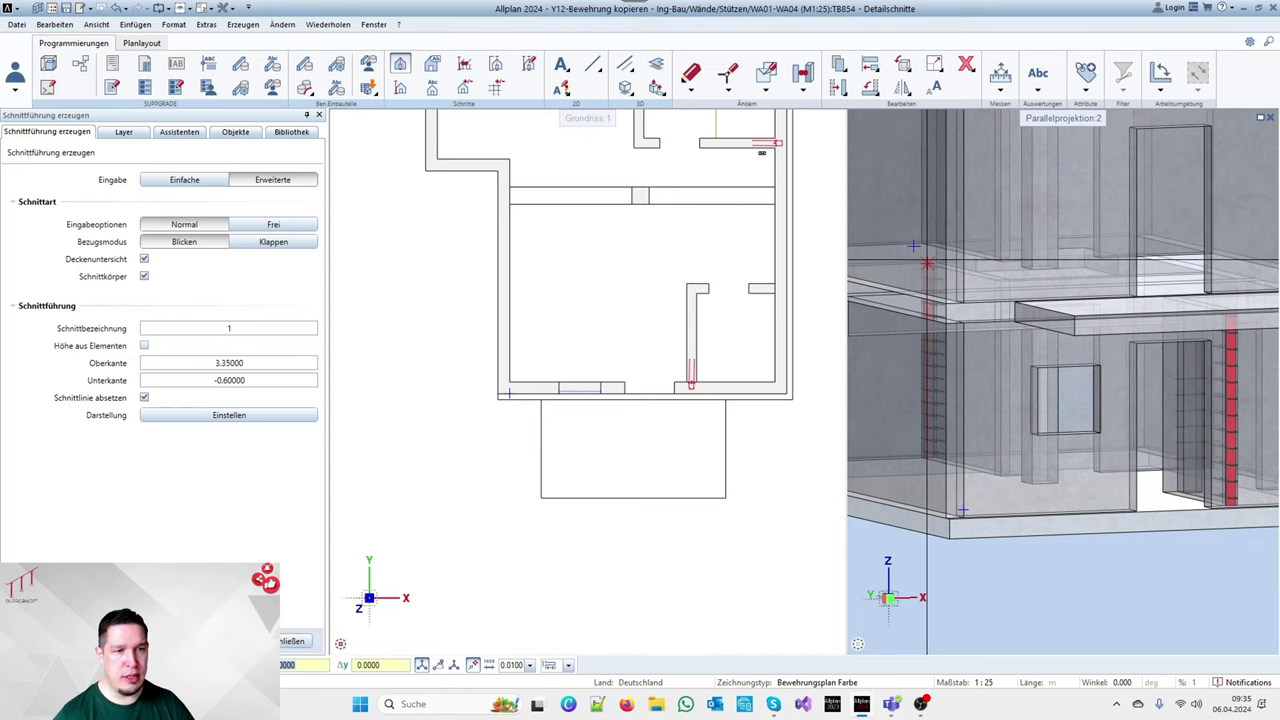
scroll(927, 263, down, 4)
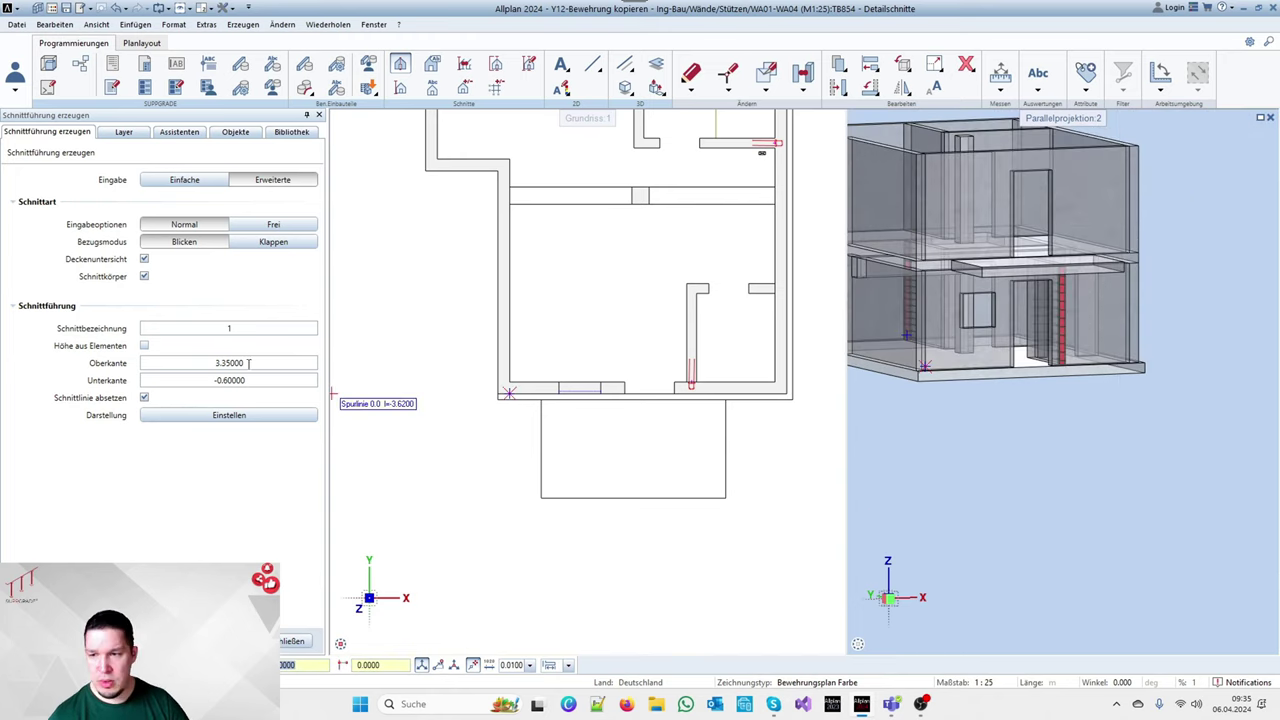
scroll(505, 385, up, 3)
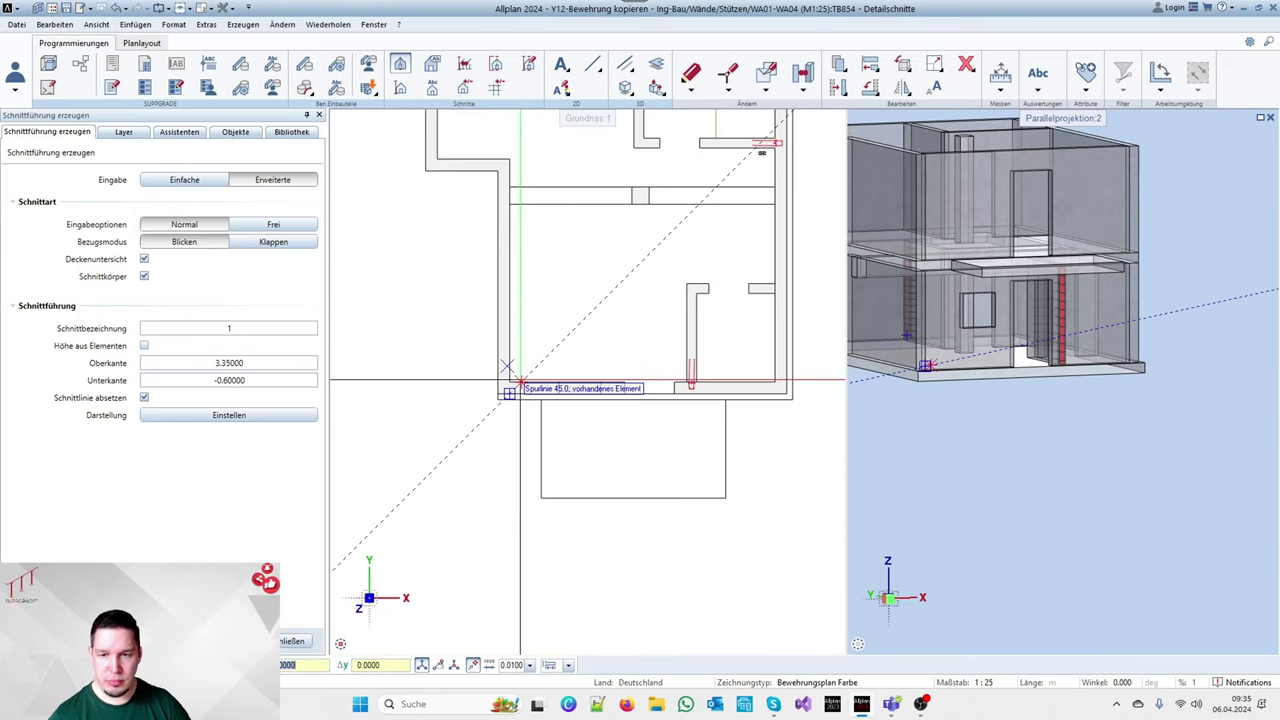
scroll(503, 384, up, 3)
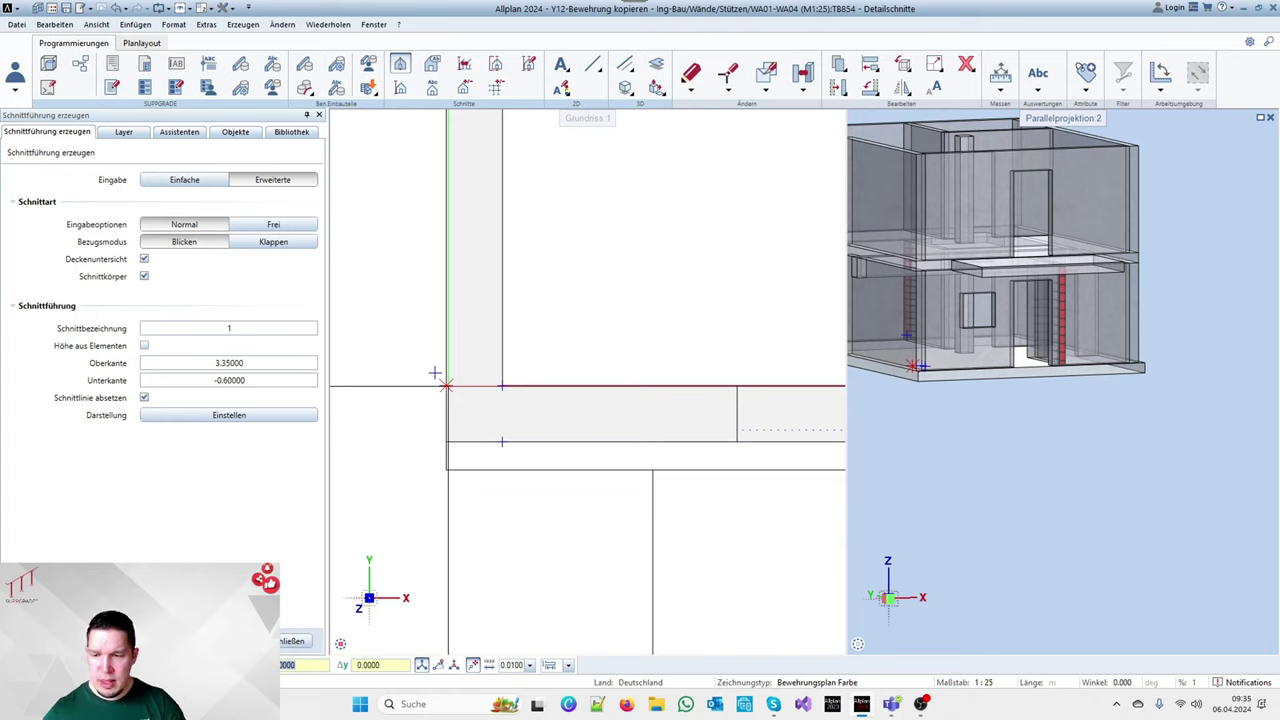
text(25)
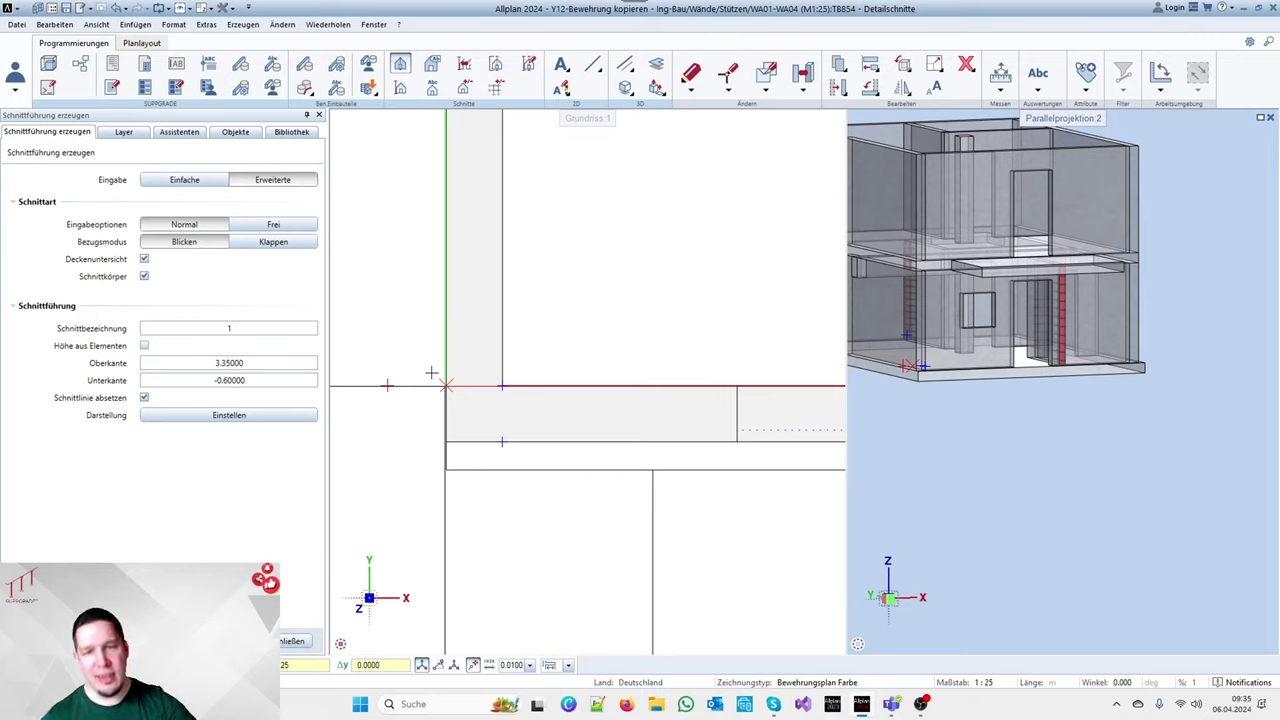
scroll(446, 385, down, 2)
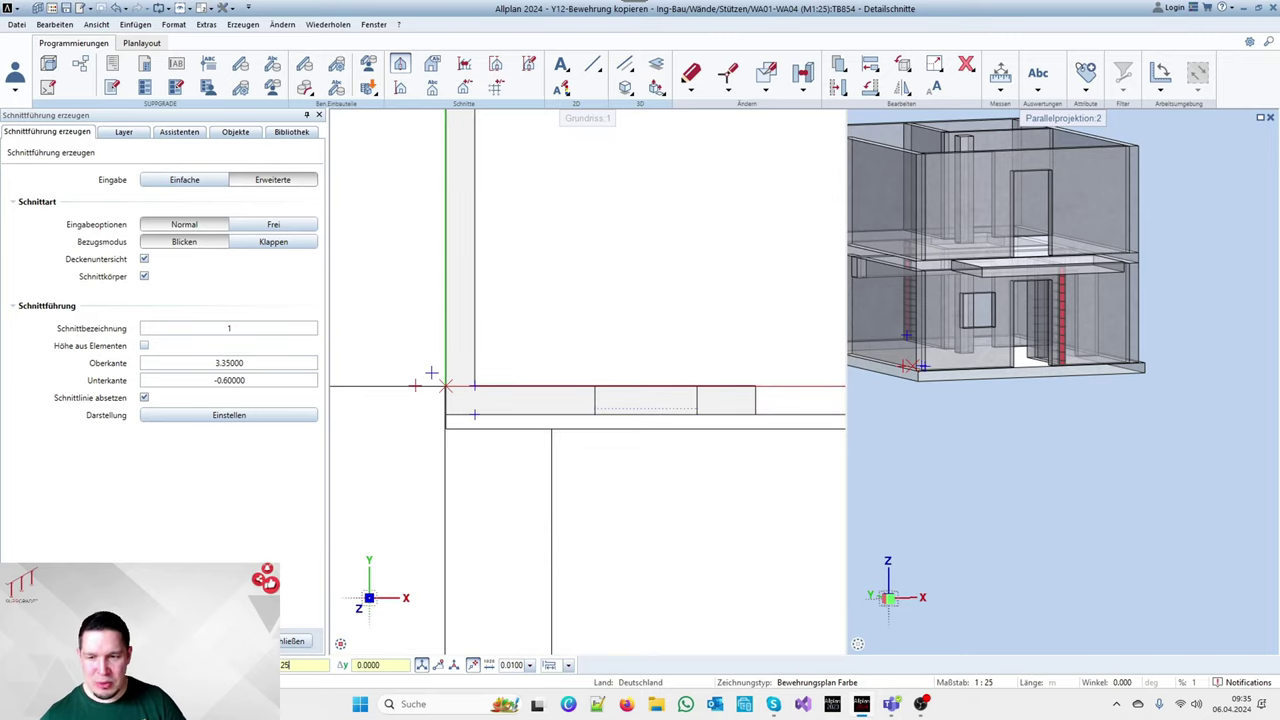
text(00)
key(Tab)
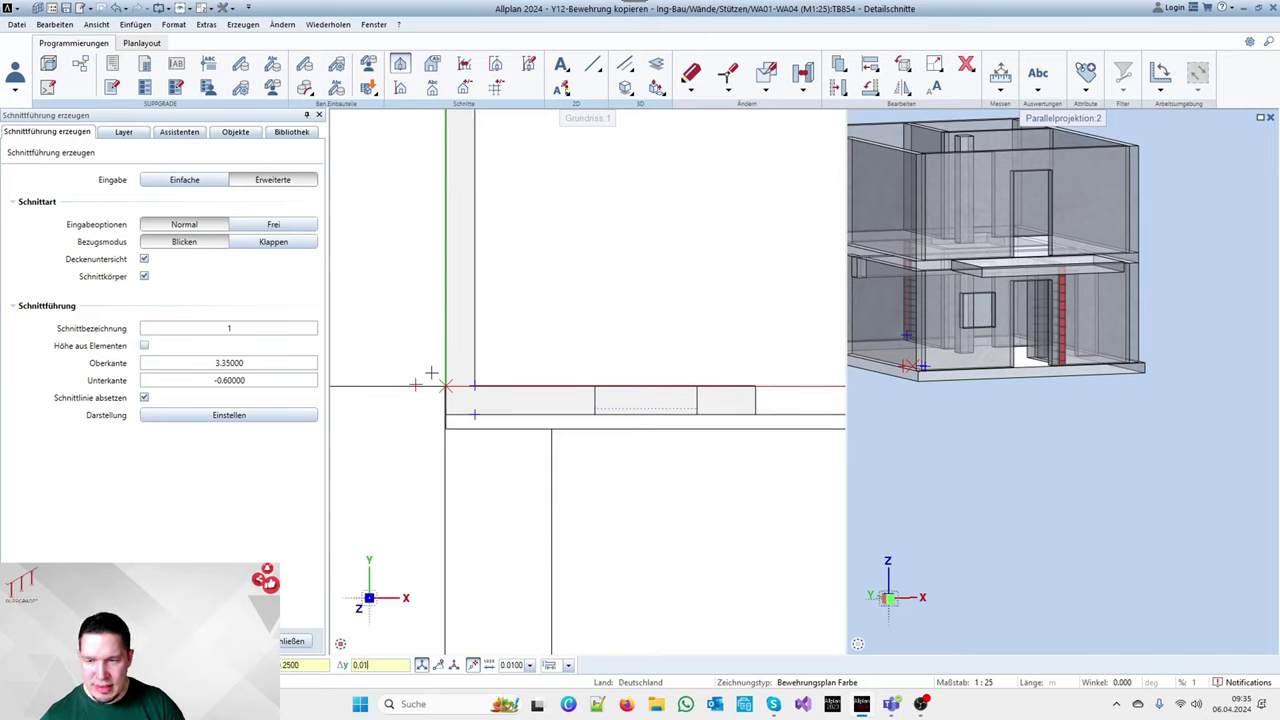
scroll(446, 385, up, 3)
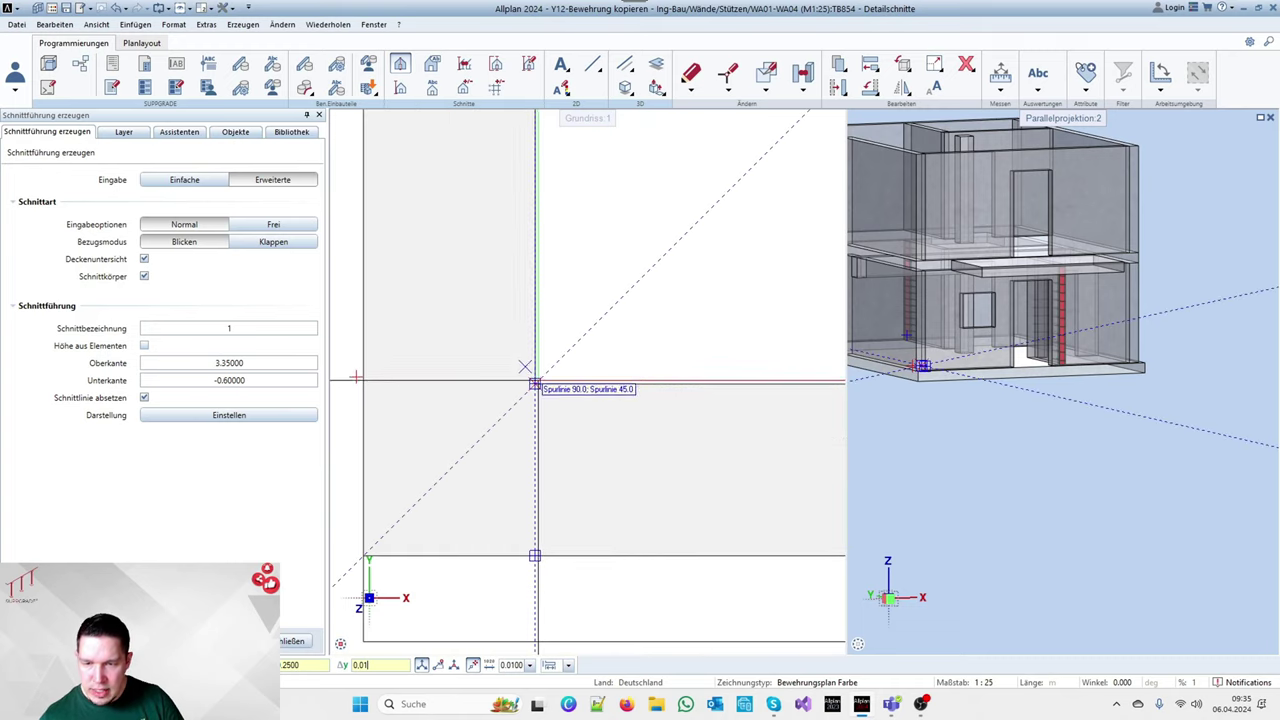
scroll(353, 373, down, 3)
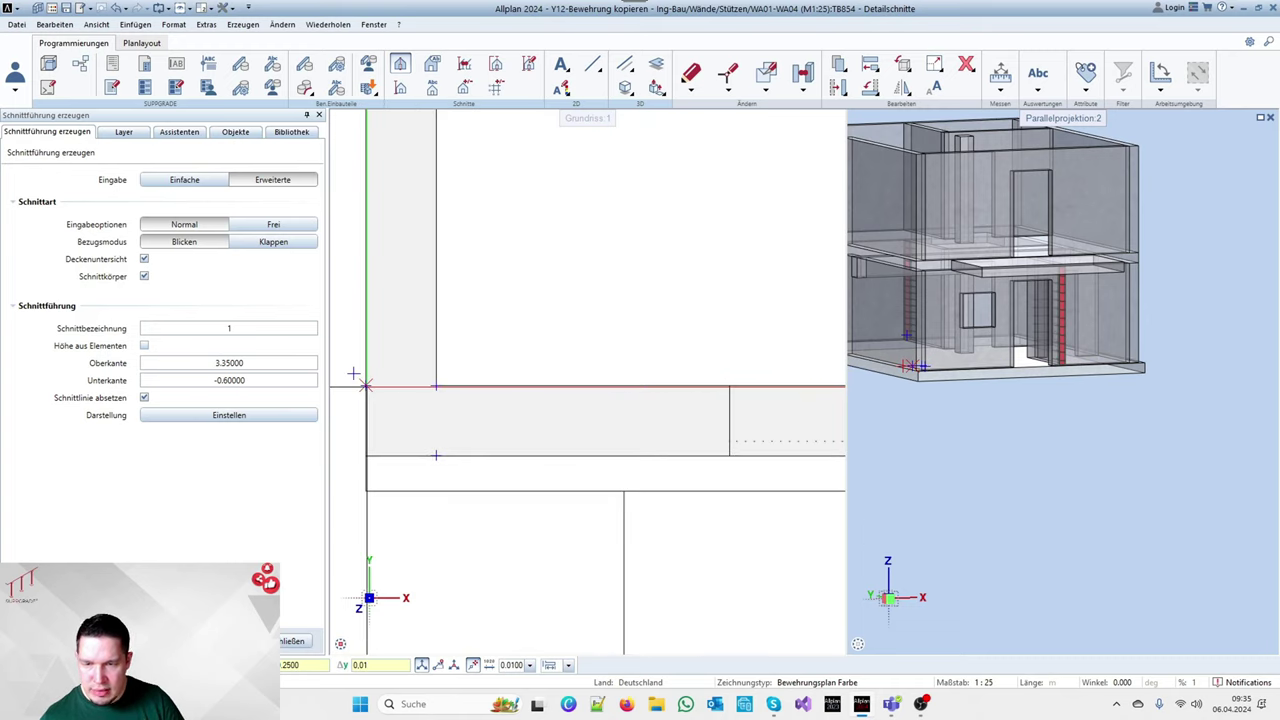
key(Return)
Place the section area's opposite corner diagonally outside the outer corner at the entrance wall's other end and close the section outline
scroll(425, 365, down, 3)
scroll(645, 367, up, 4)
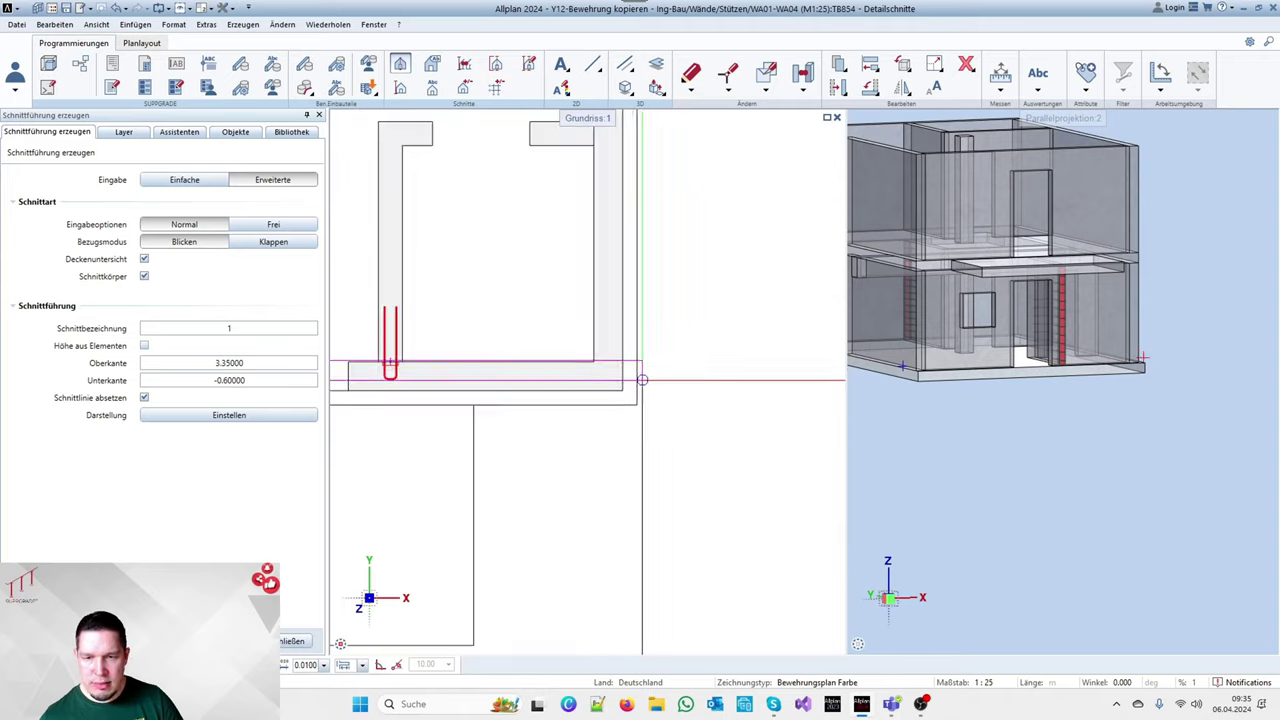
scroll(680, 373, down, 3)
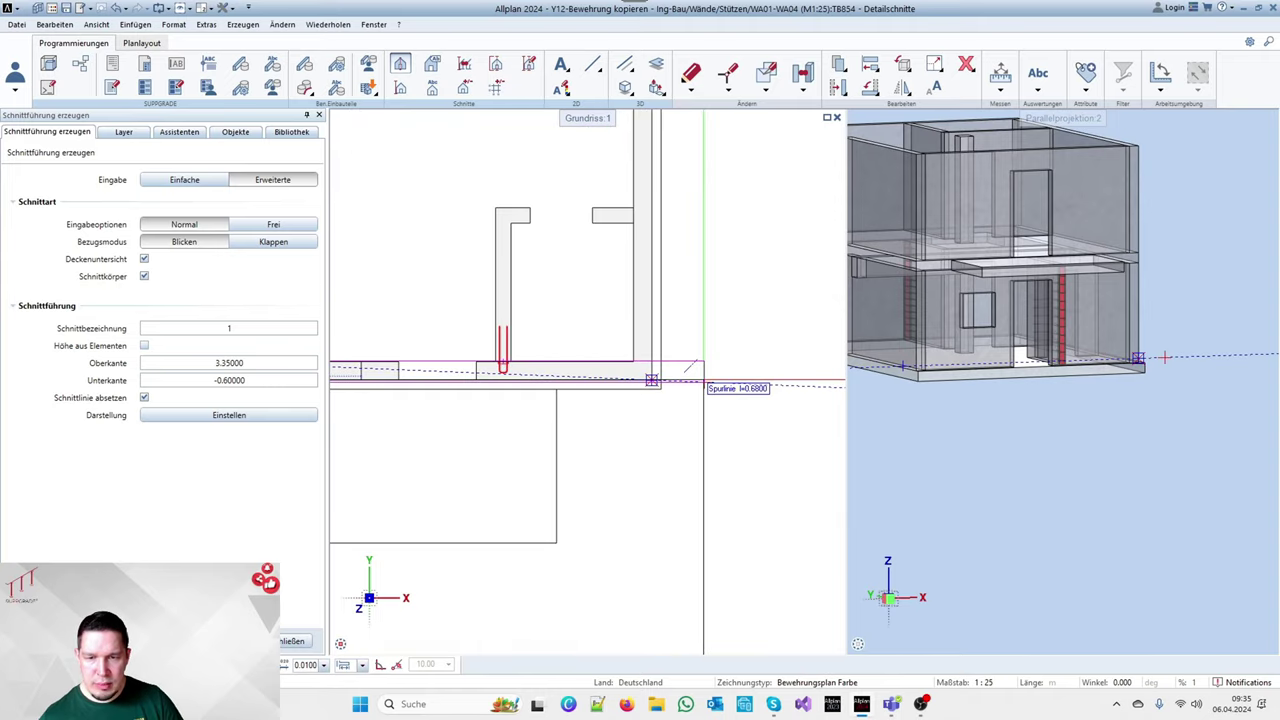
scroll(668, 379, up, 3)
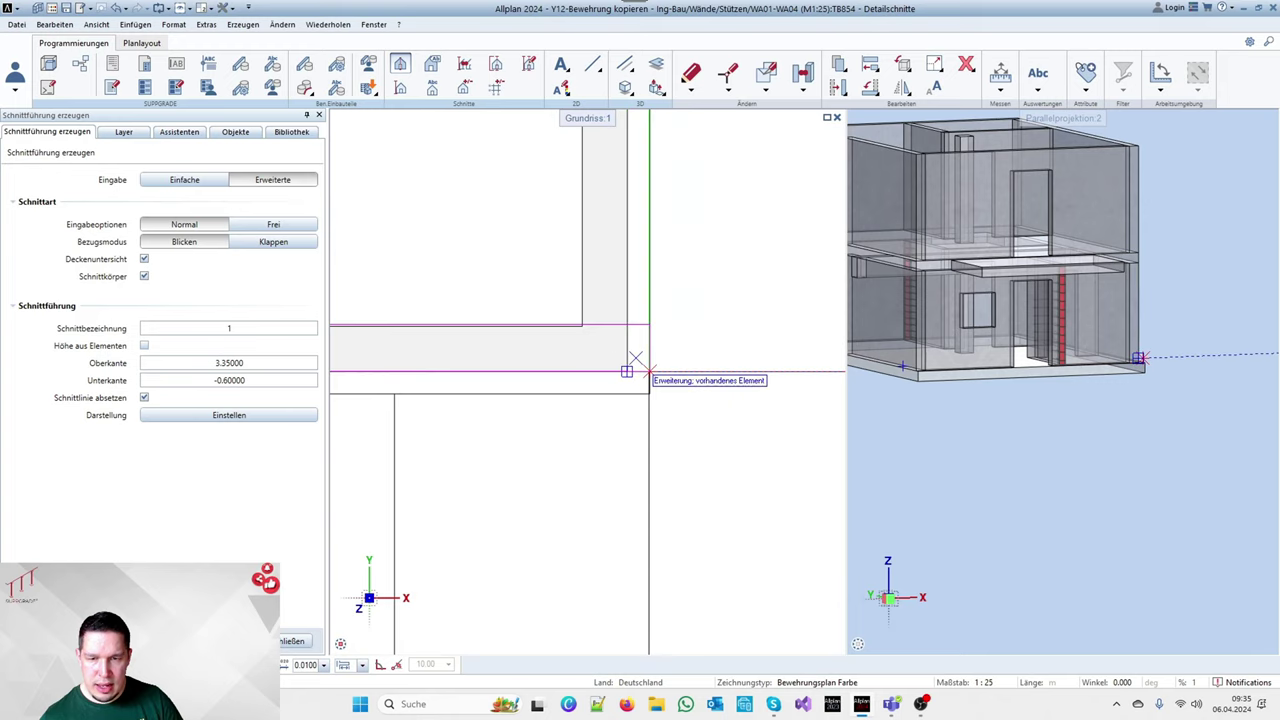
click(637, 360)
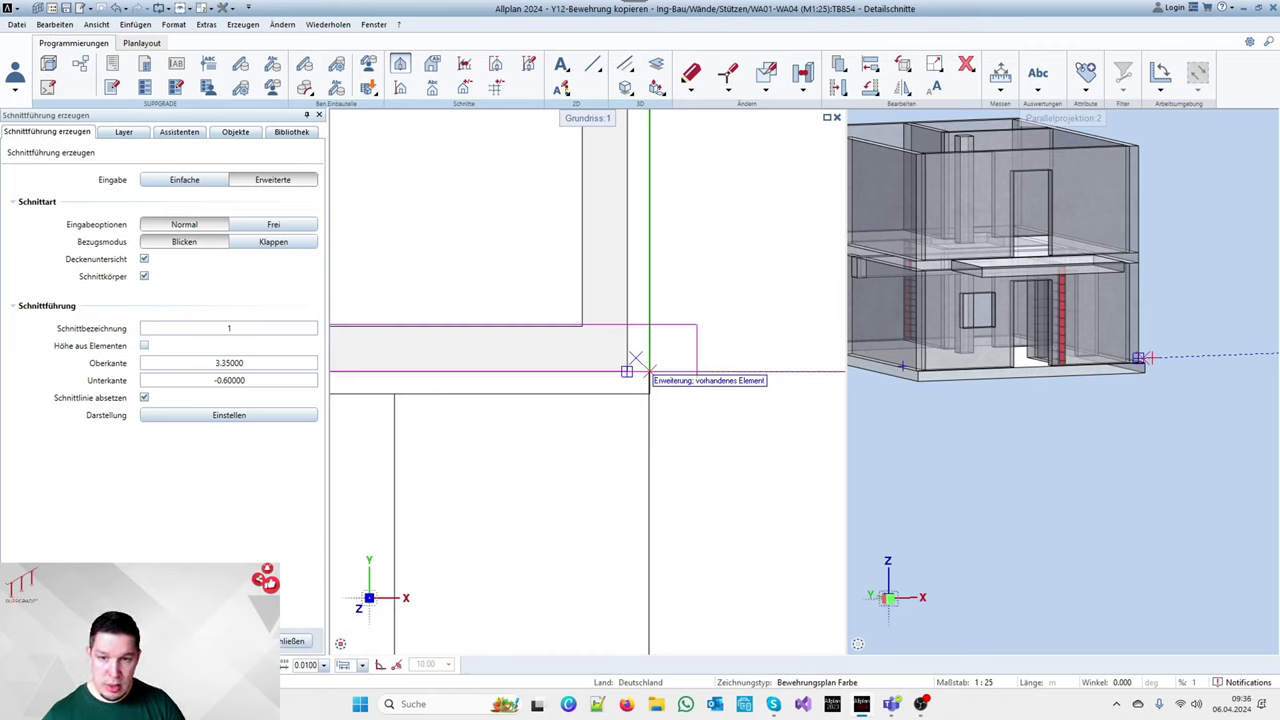
scroll(637, 360, down, 3)
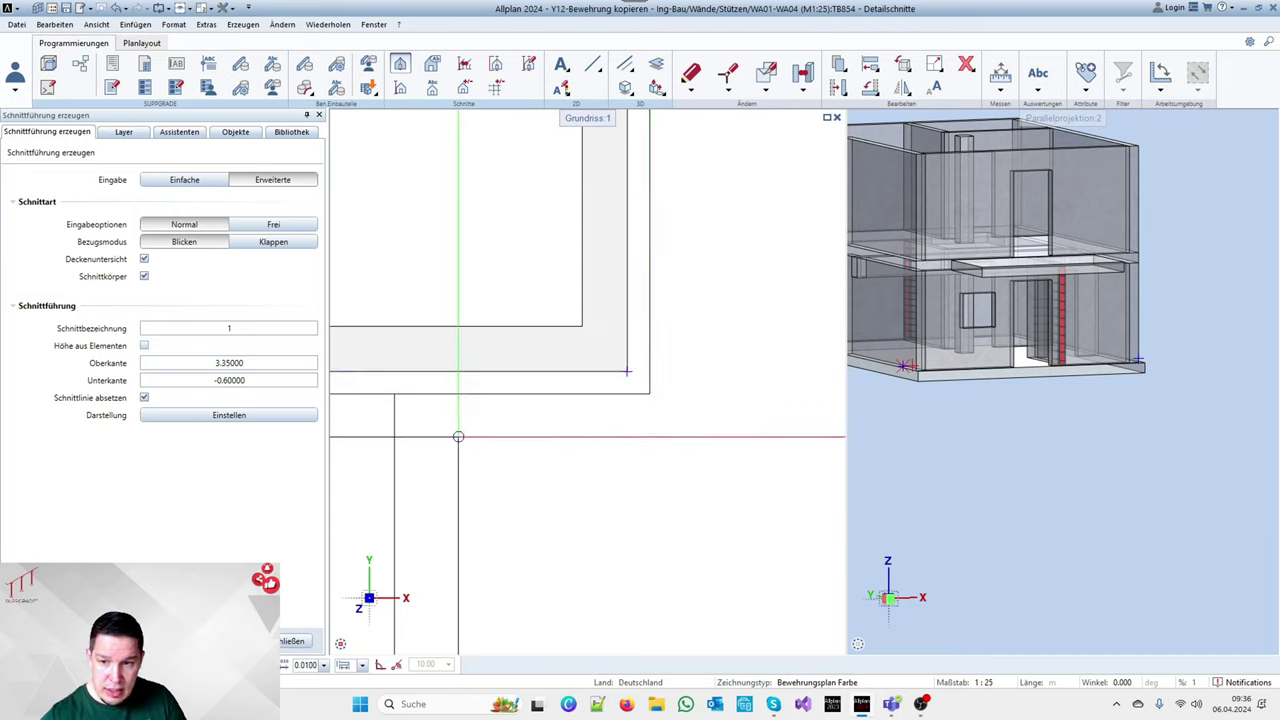
scroll(684, 356, up, 3)
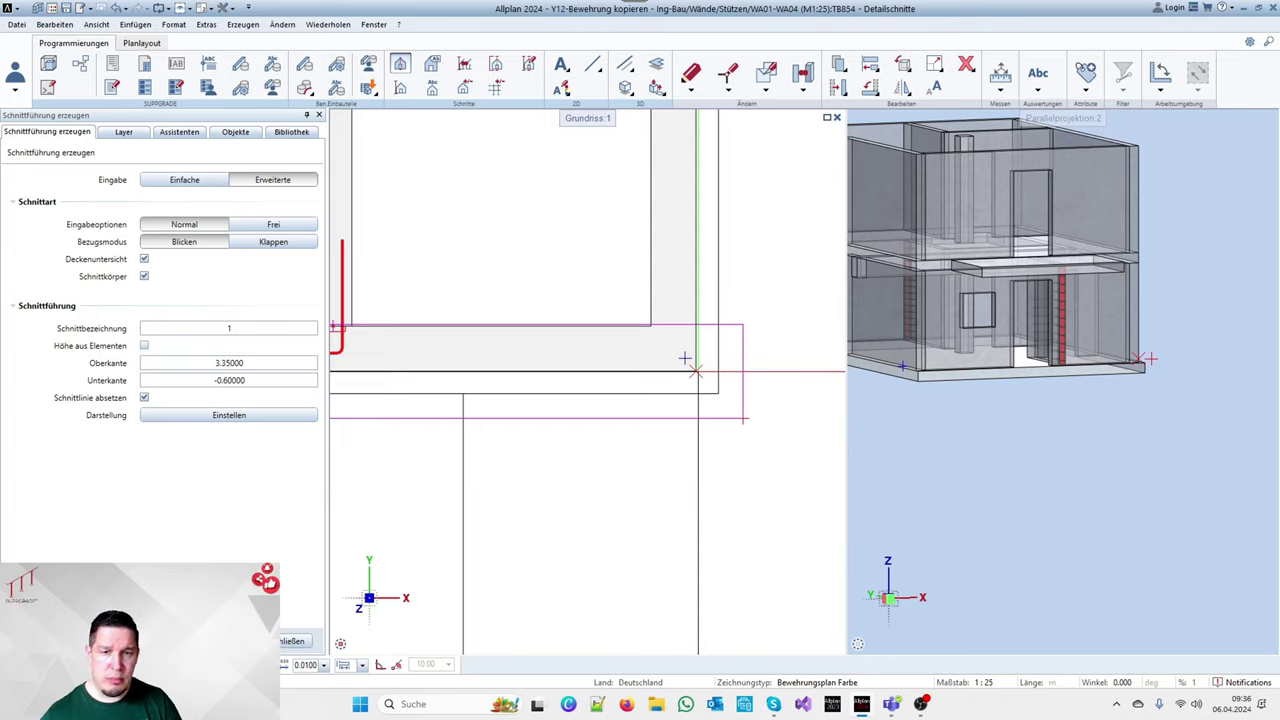
scroll(684, 357, down, 4)
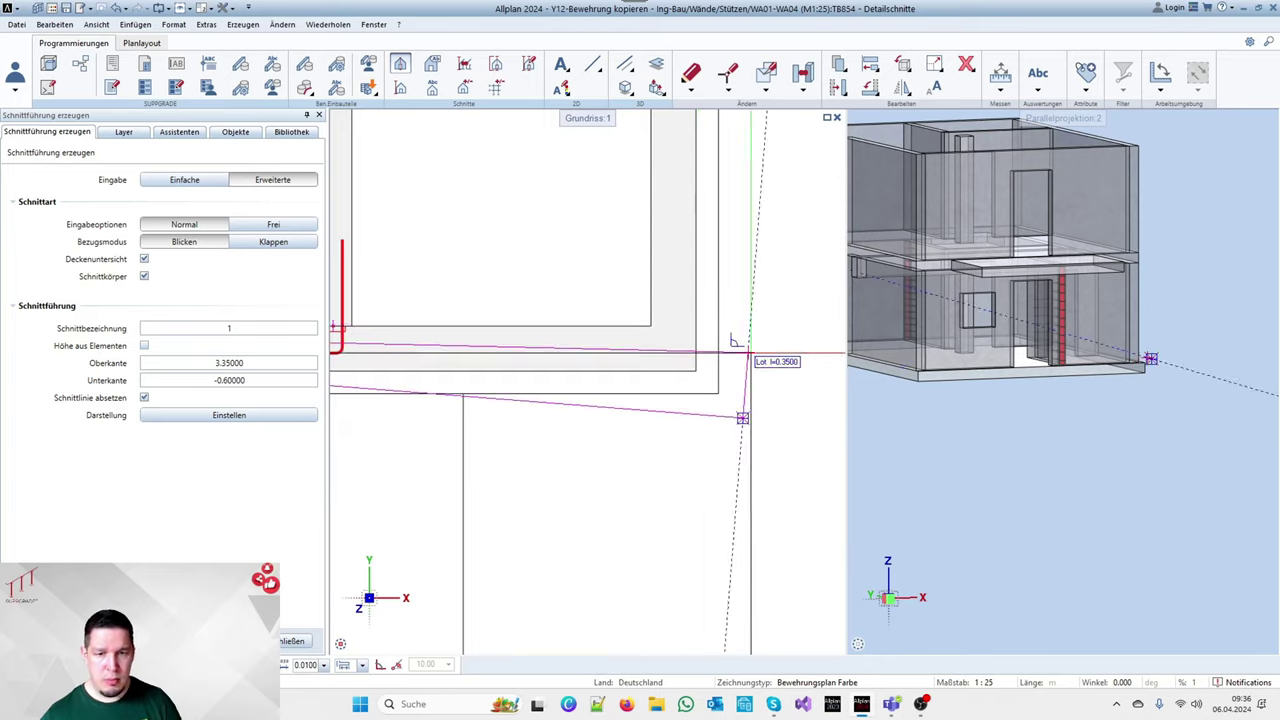
click(765, 357)
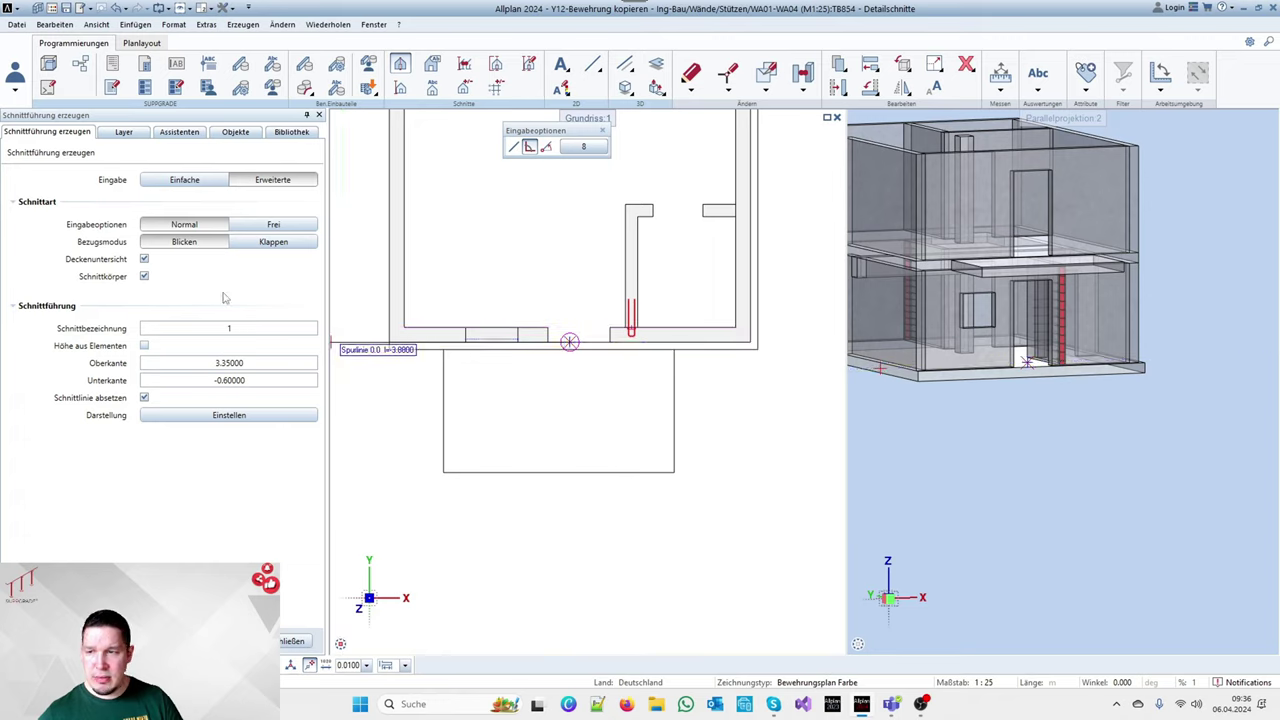
Turn off Deckenuntersicht, name the section WA01.0 and set its viewing direction from the inner side of the entrance wall
click(144, 259)
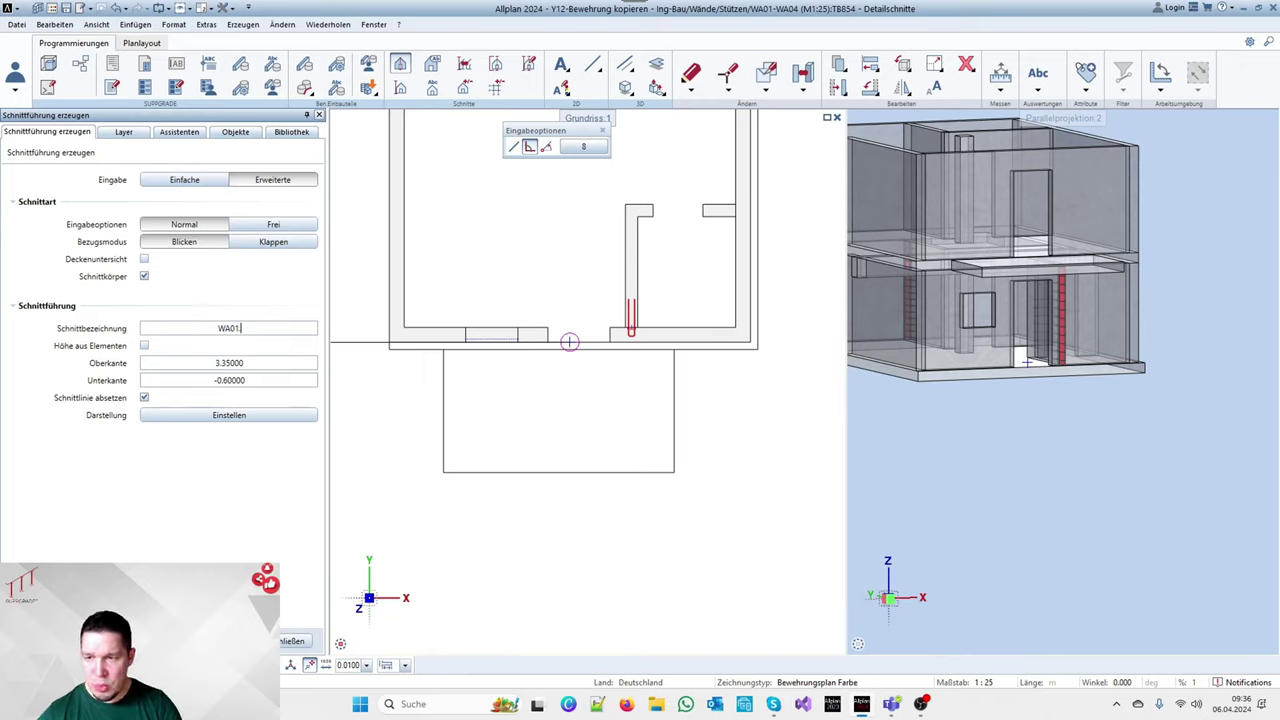
click(569, 342)
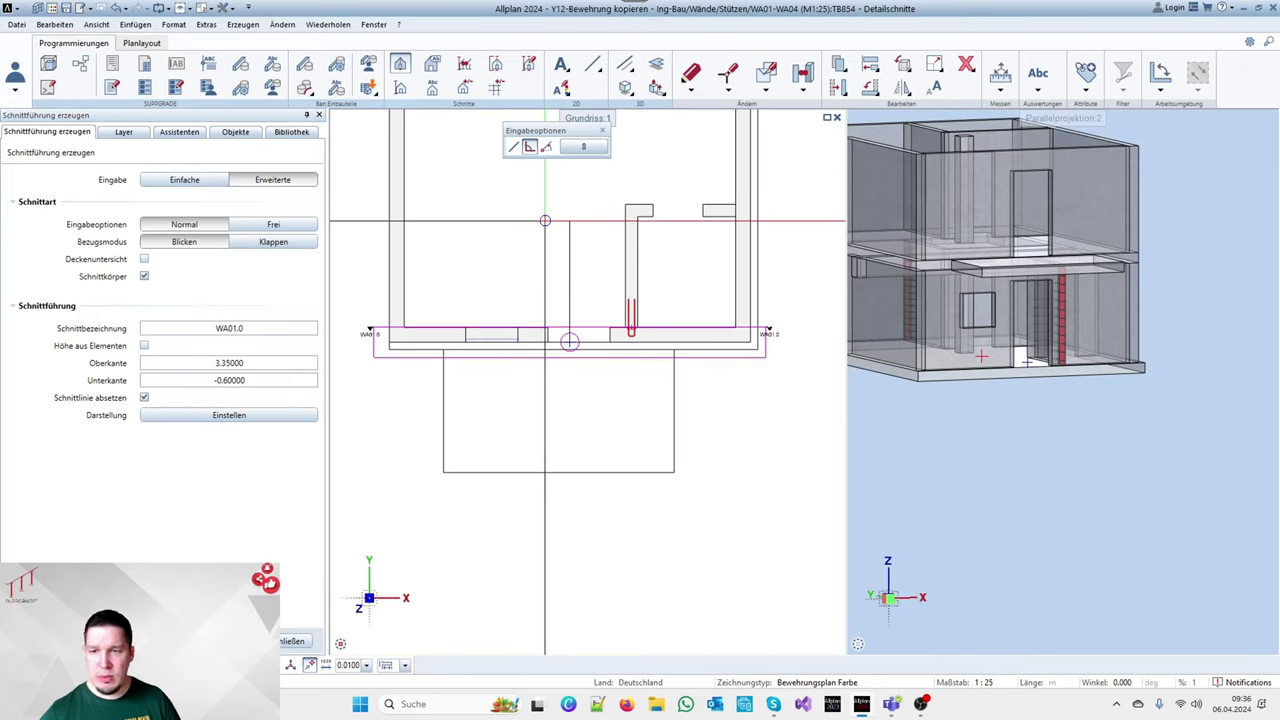
click(545, 220)
Enable the section heading with the additional text Ansicht and save the labelling settings as a favourite
scroll(545, 220, down, 4)
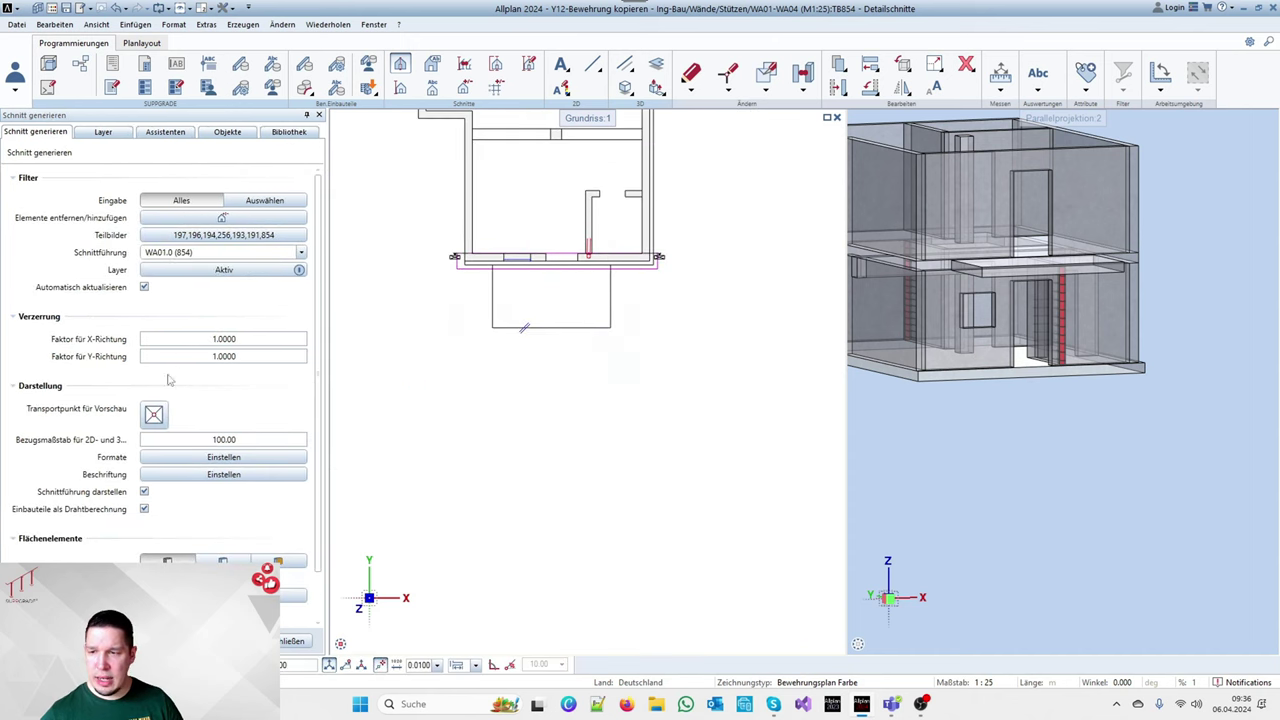
click(195, 475)
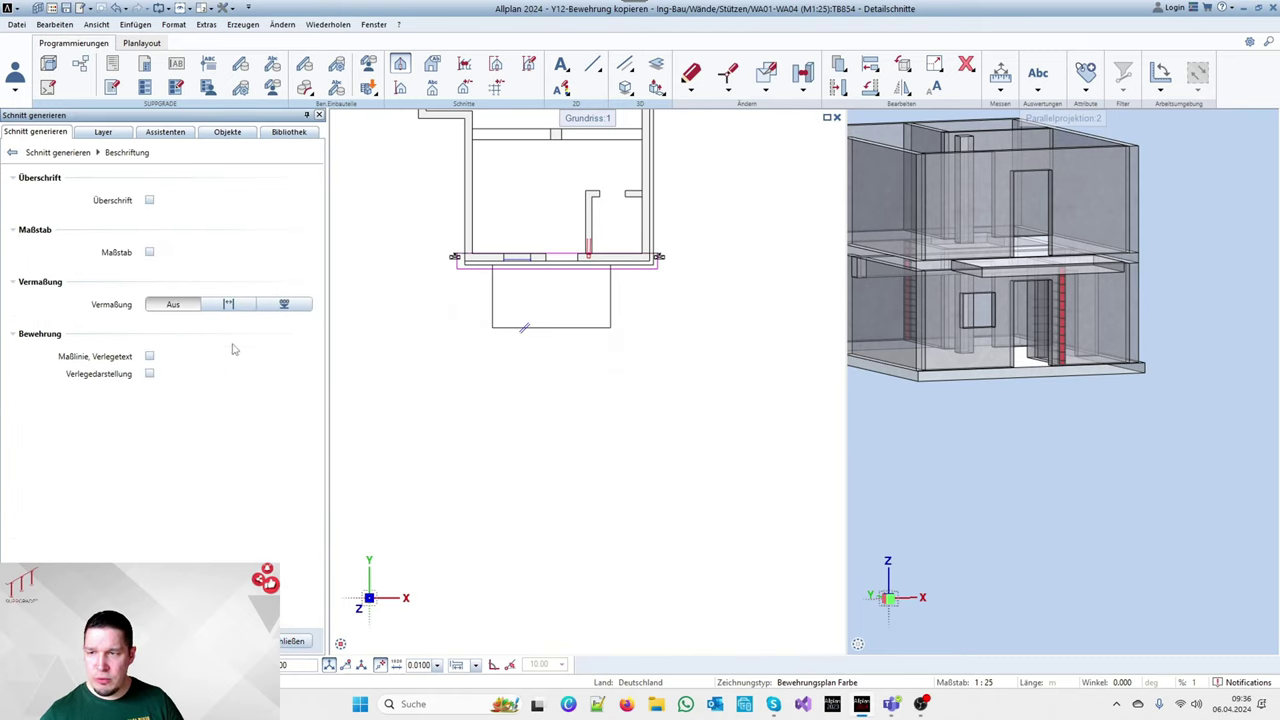
click(149, 201)
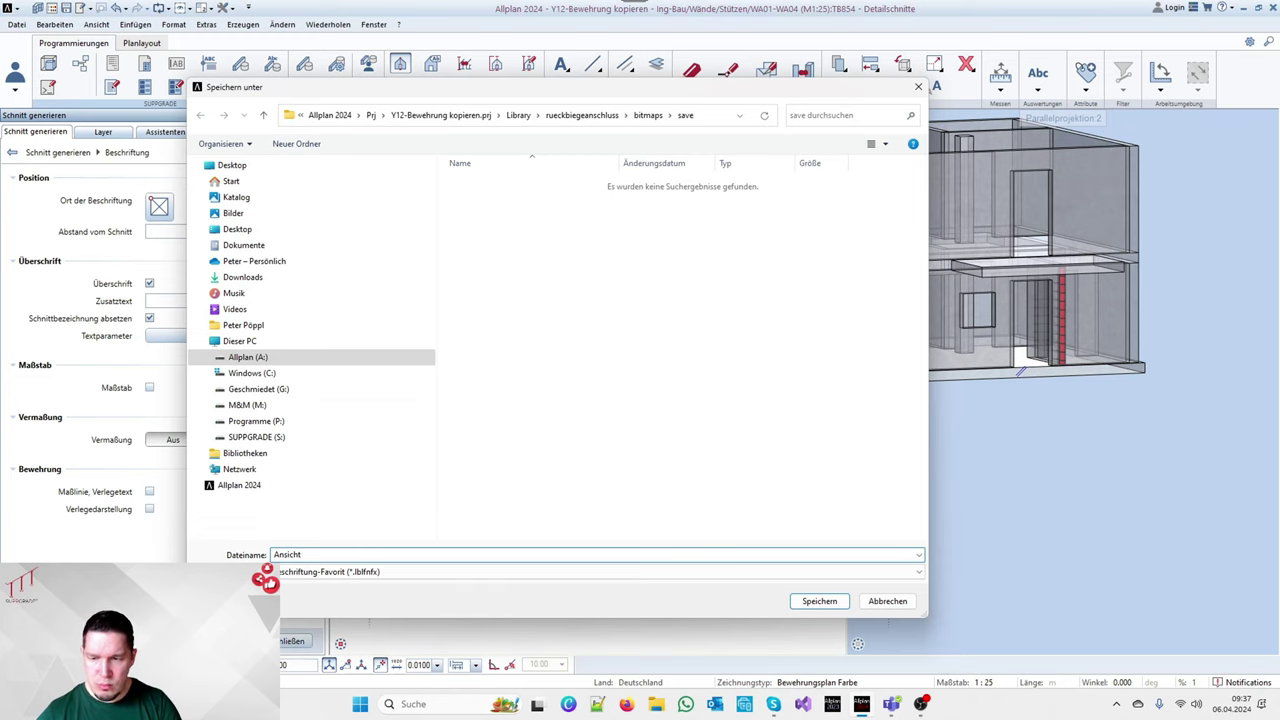
text(nd)
key(Return)
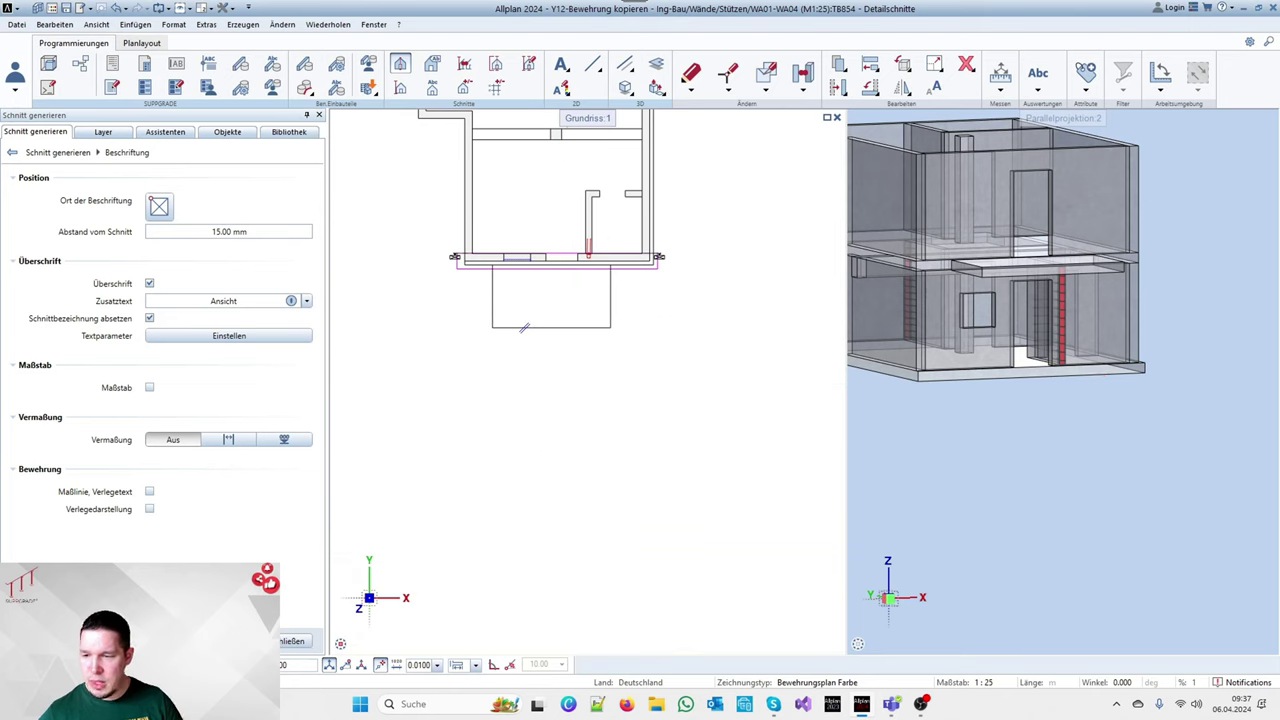
click(55, 153)
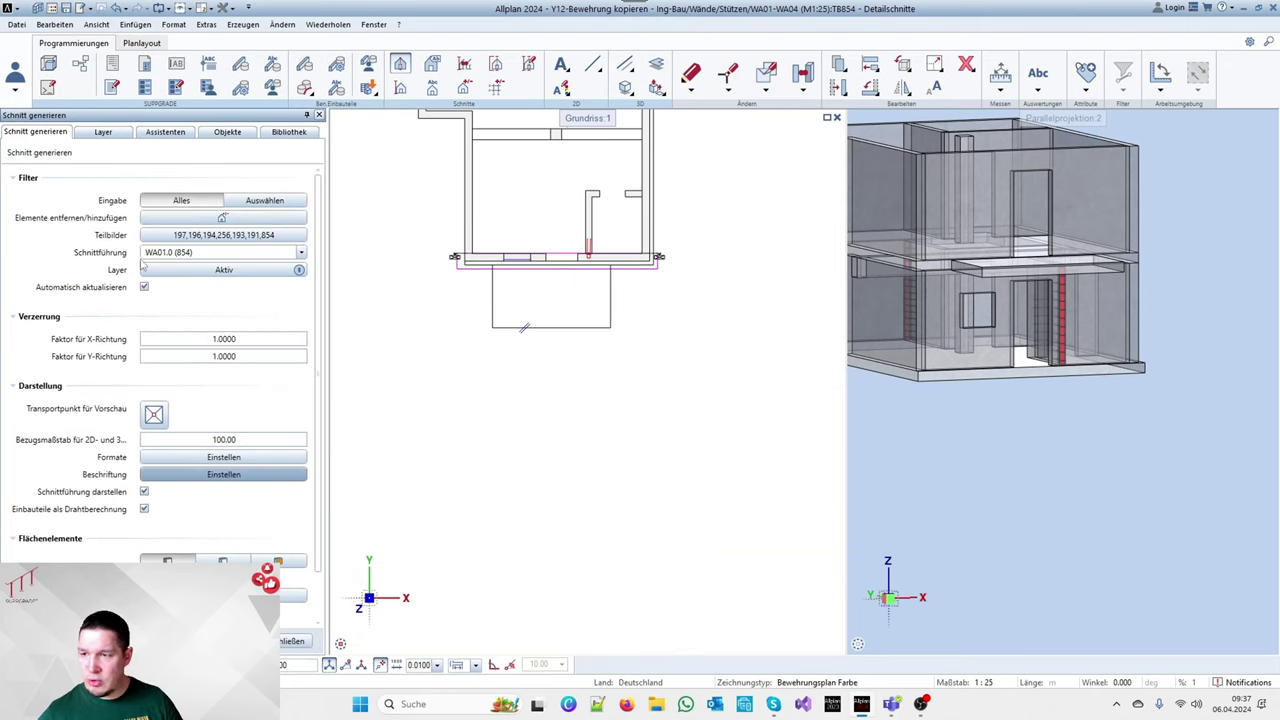
Place the generated WA01.0 section view below the floor plan and end the section command
scroll(587, 285, down, 4)
scroll(566, 398, up, 3)
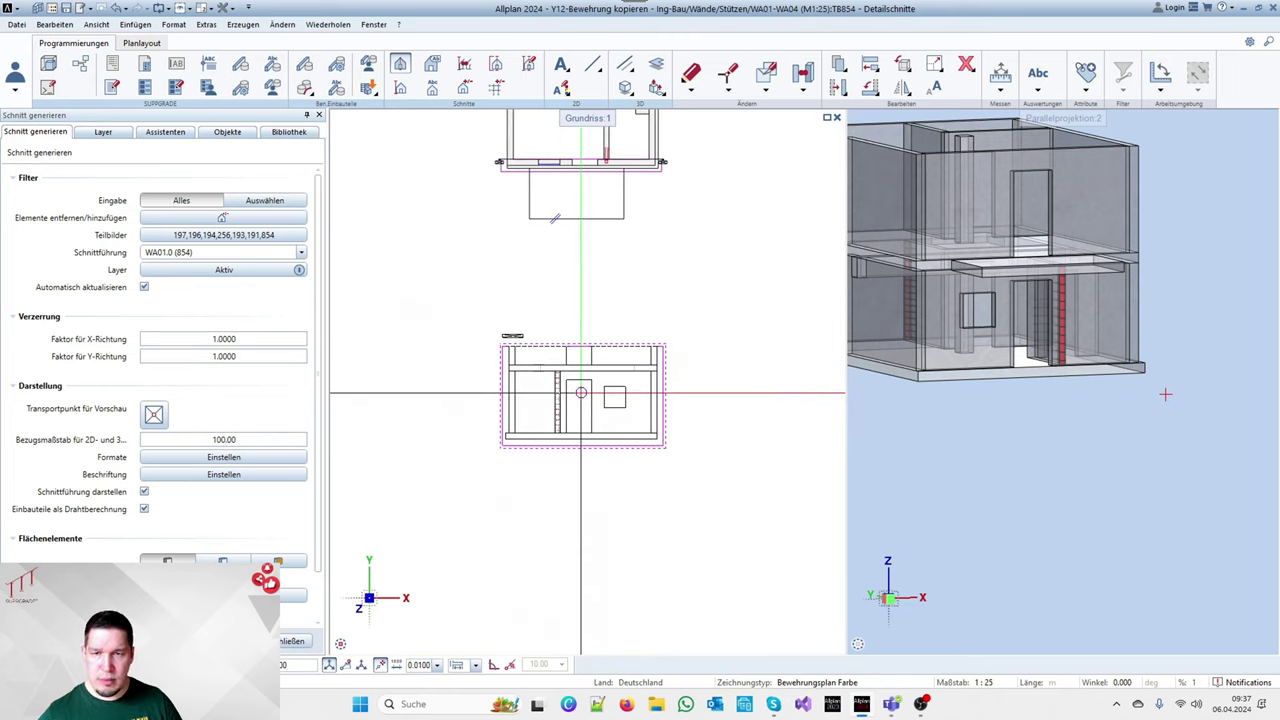
click(581, 392)
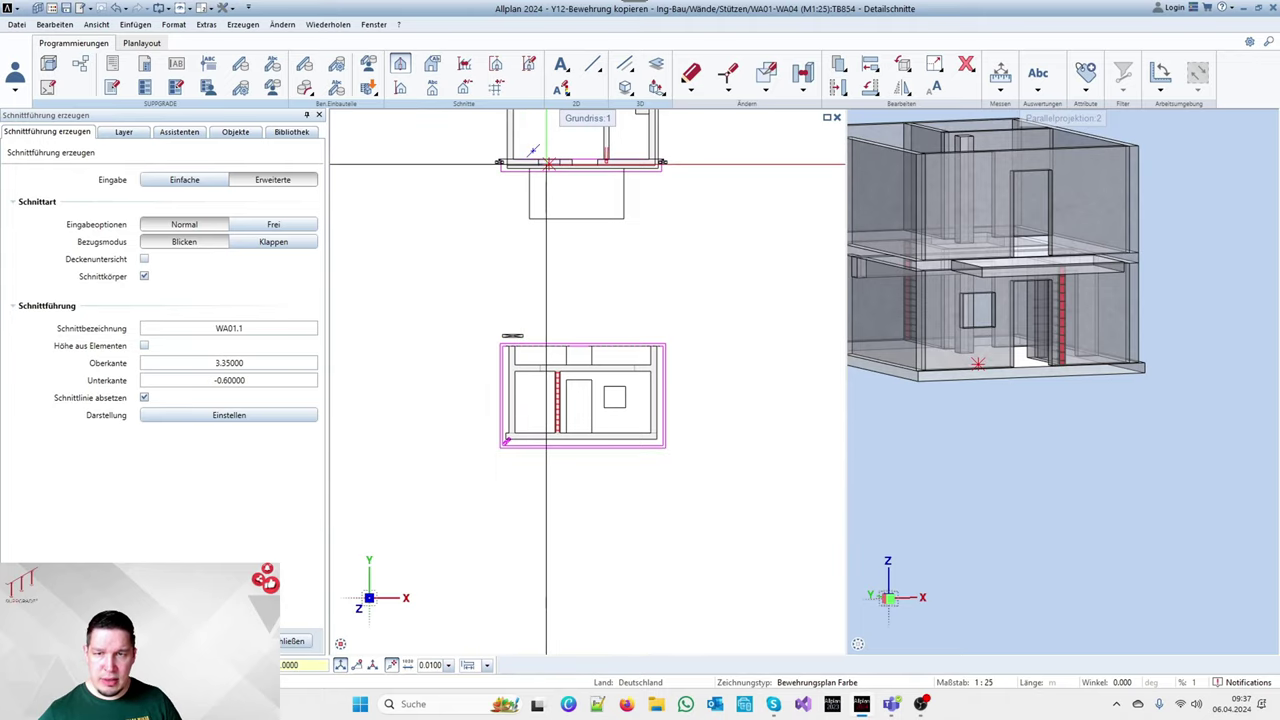
click(548, 162)
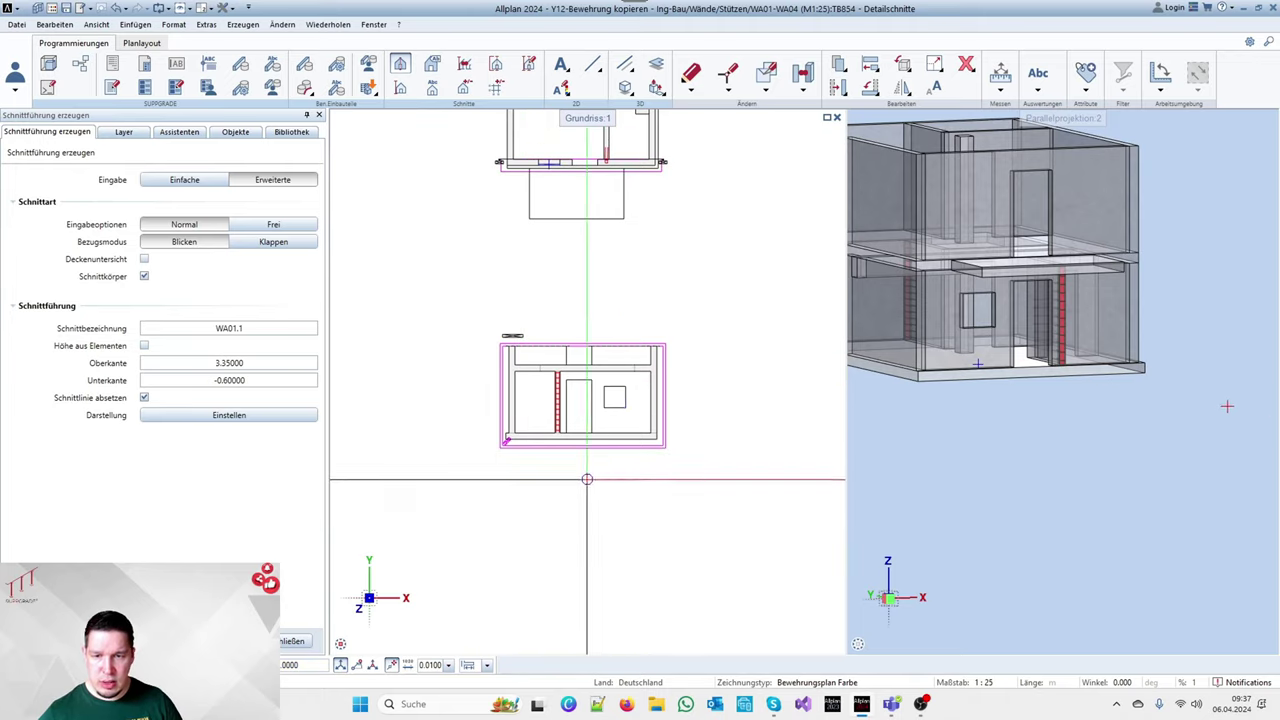
click(585, 515)
key(Escape)
scroll(500, 475, down, 3)
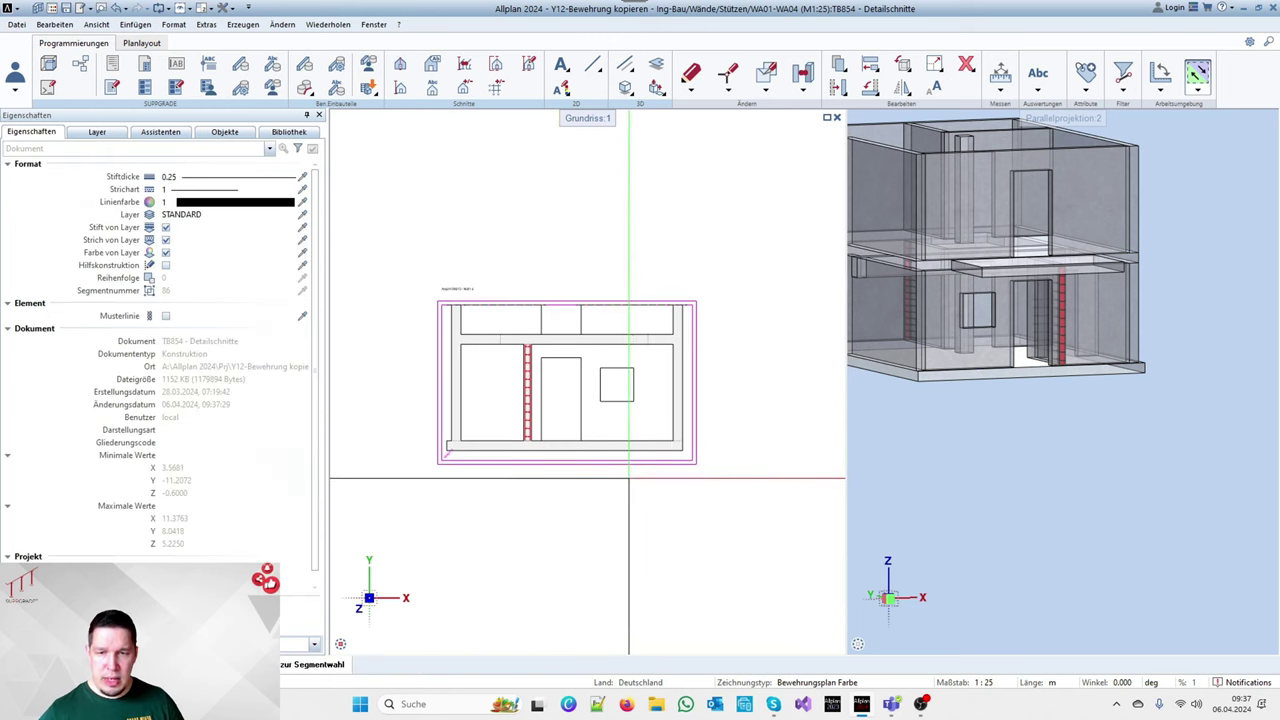
Change the heading text above the section view to Ansicht WA01
scroll(665, 480, up, 2)
scroll(743, 473, down, 1)
scroll(396, 260, up, 3)
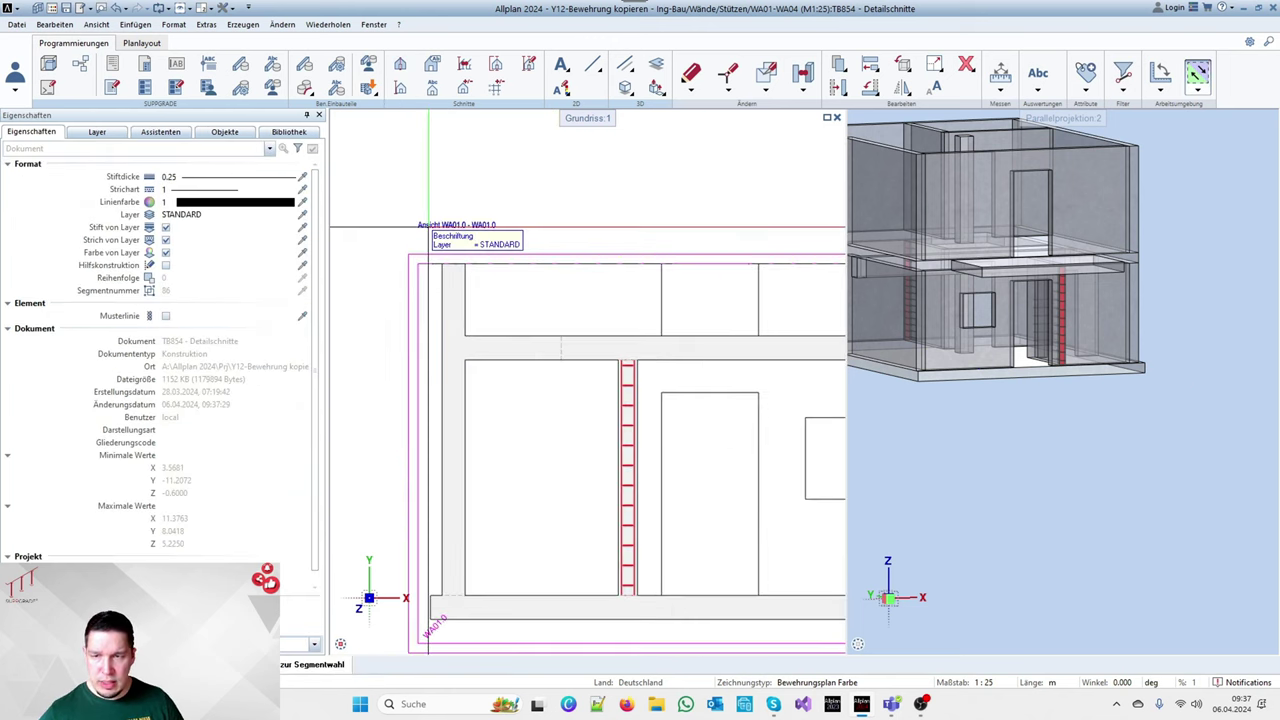
scroll(468, 228, up, 2)
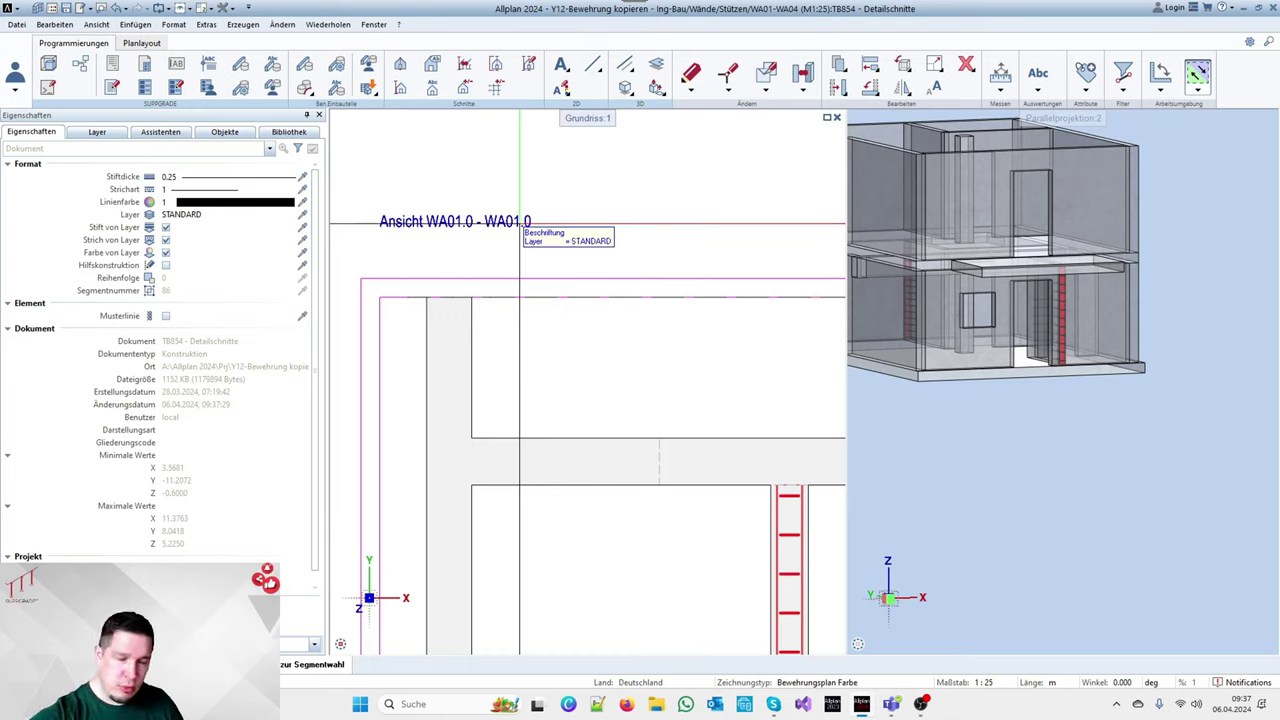
double_click(519, 224)
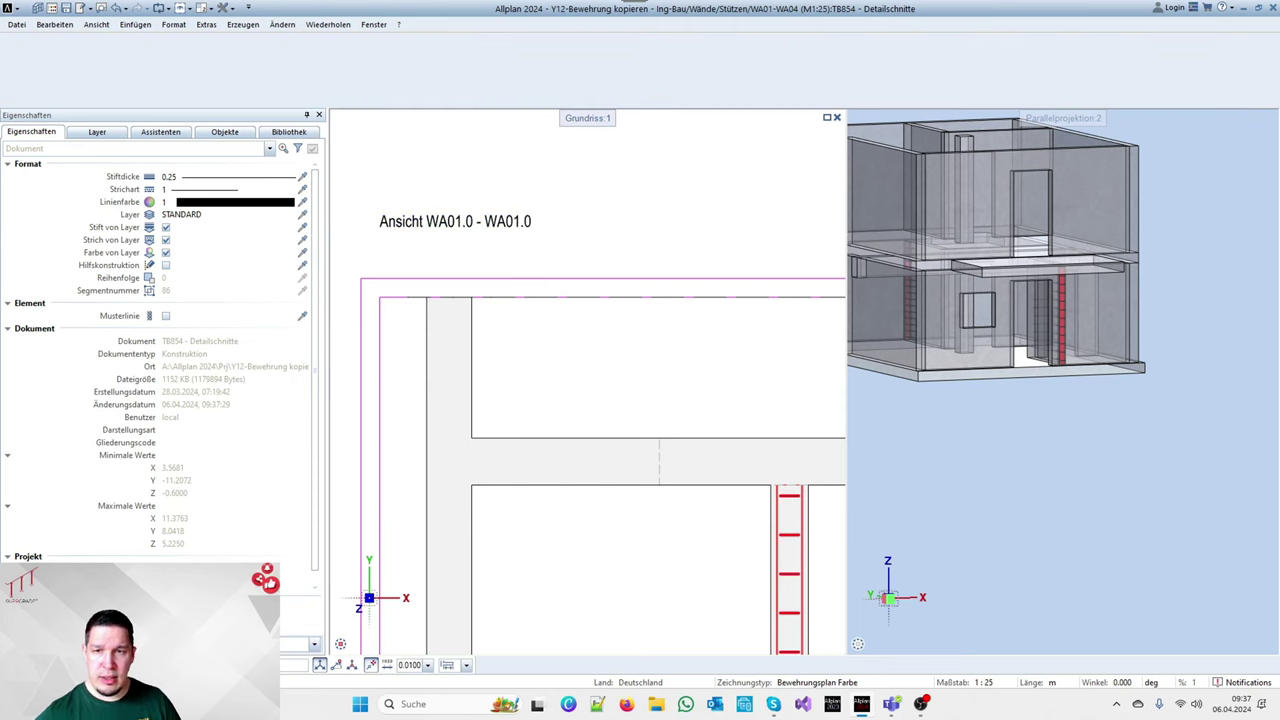
click(619, 419)
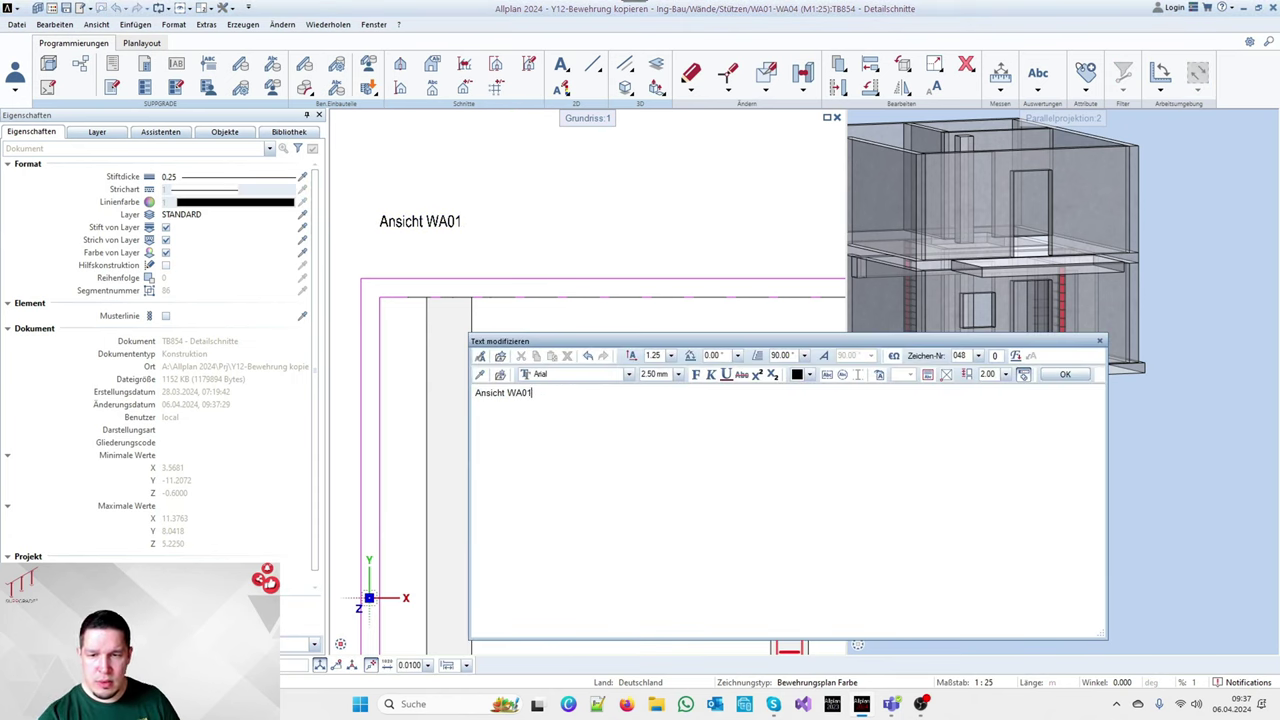
click(1066, 374)
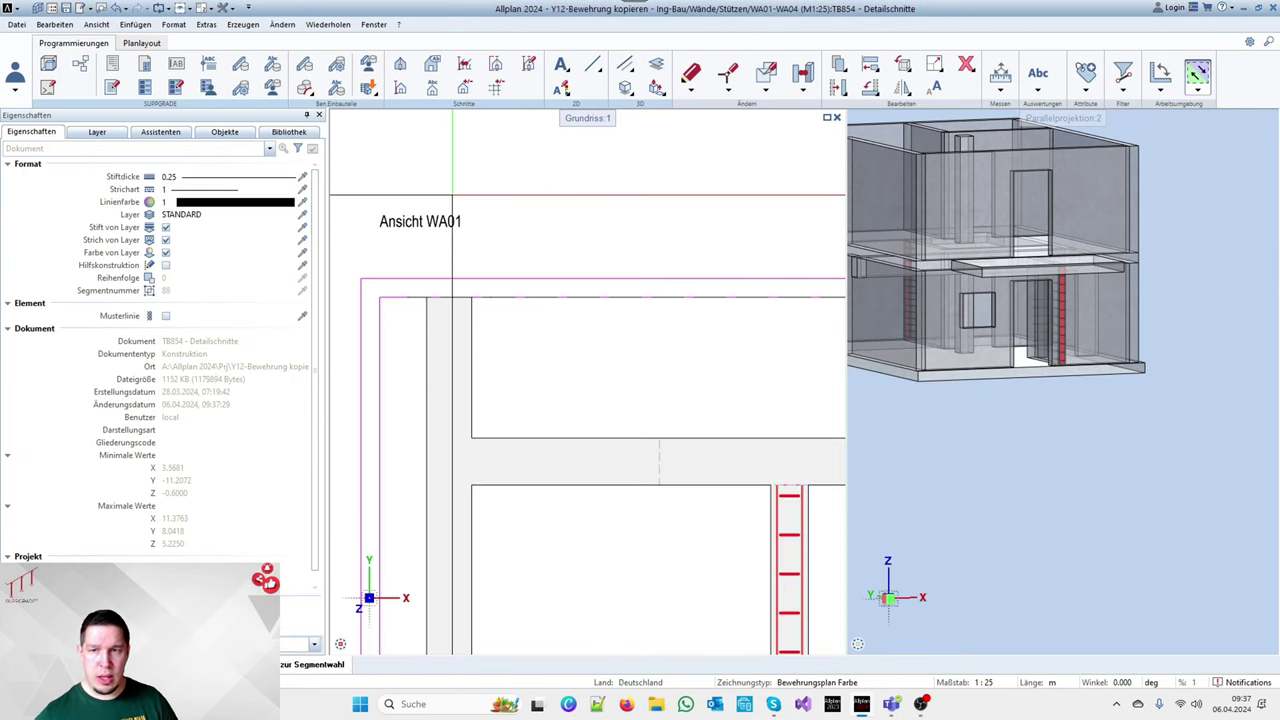
Try filled and textured surface elements on the WA01.0 section view, and return it to the line-only display
scroll(430, 355, down, 3)
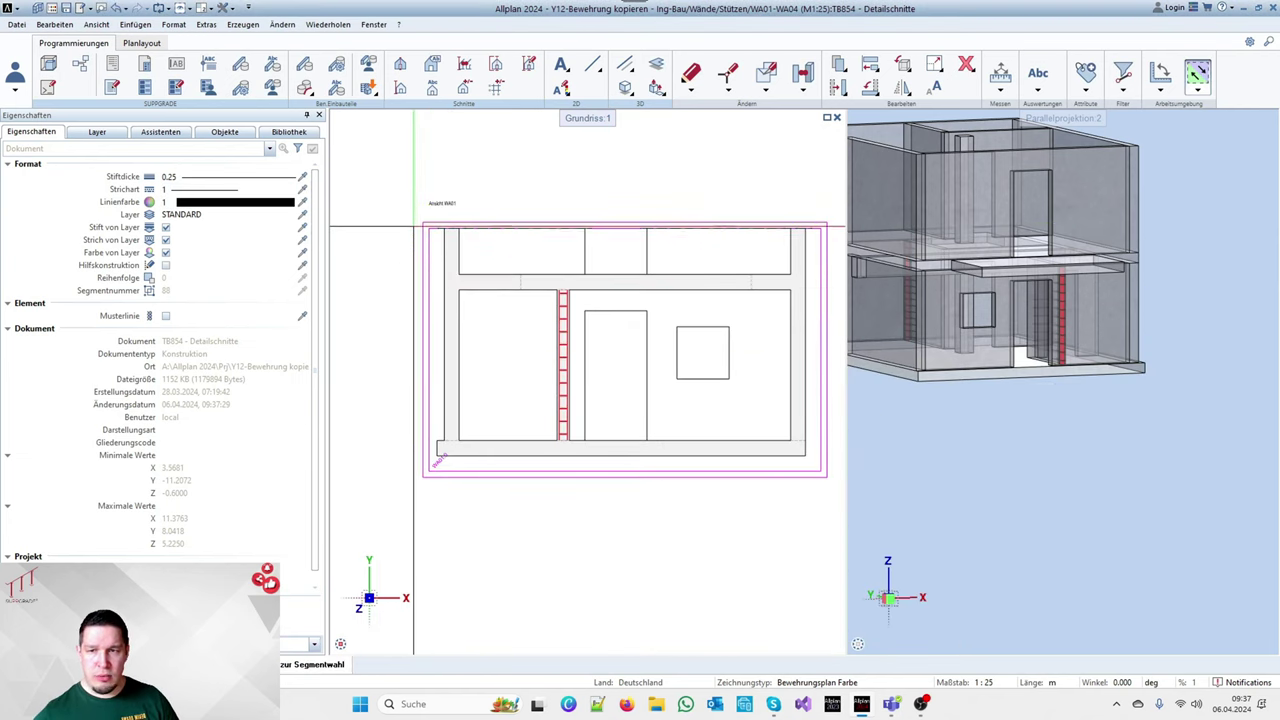
scroll(428, 206, up, 3)
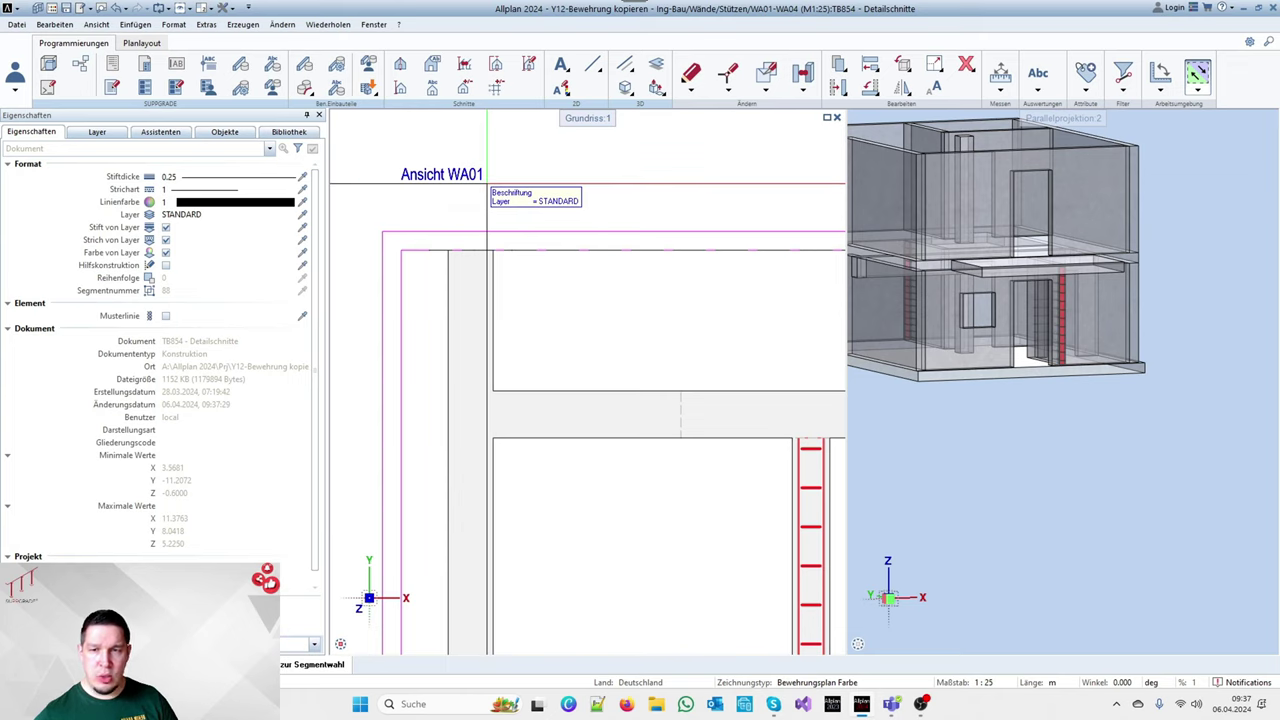
scroll(488, 183, down, 3)
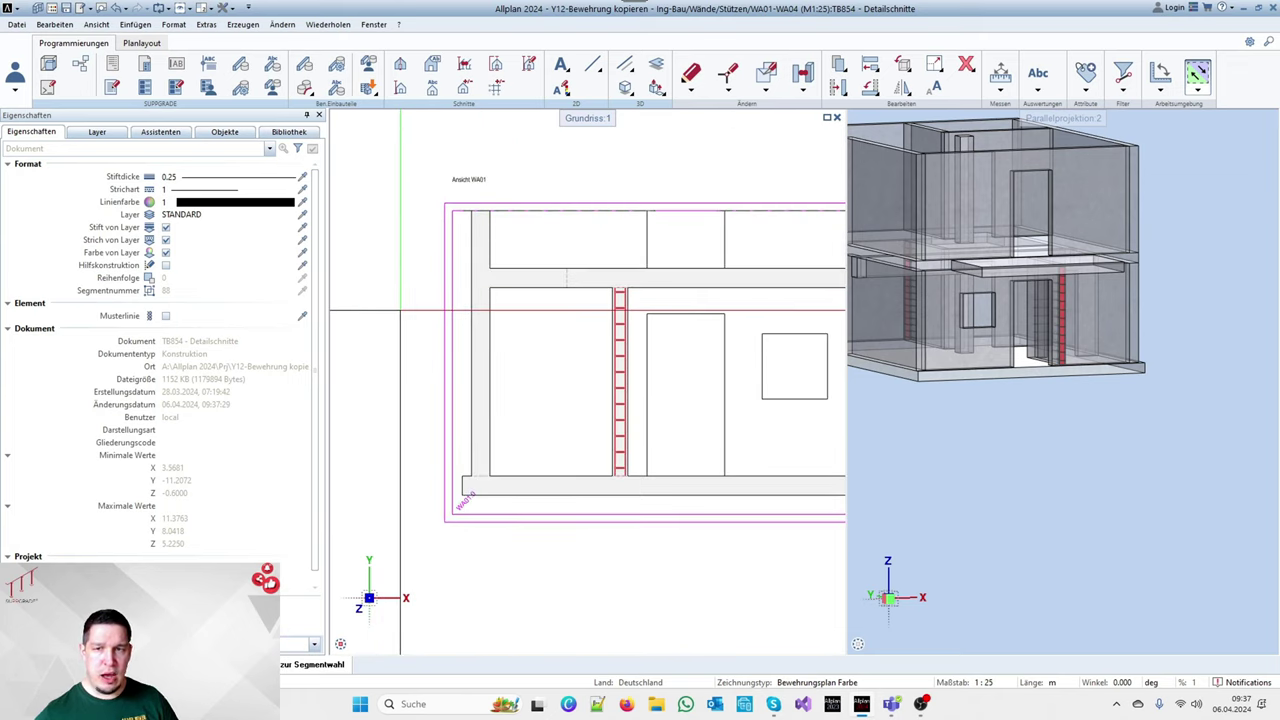
scroll(400, 311, down, 2)
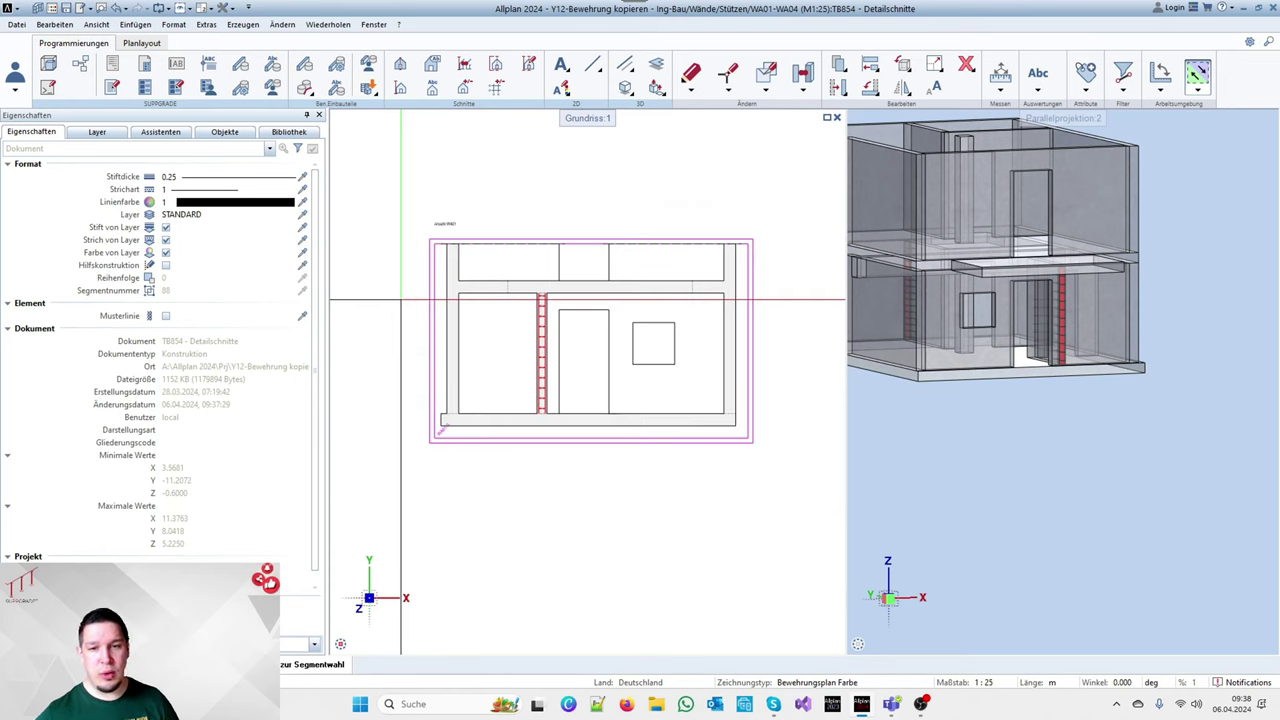
click(428, 330)
double_click(428, 330)
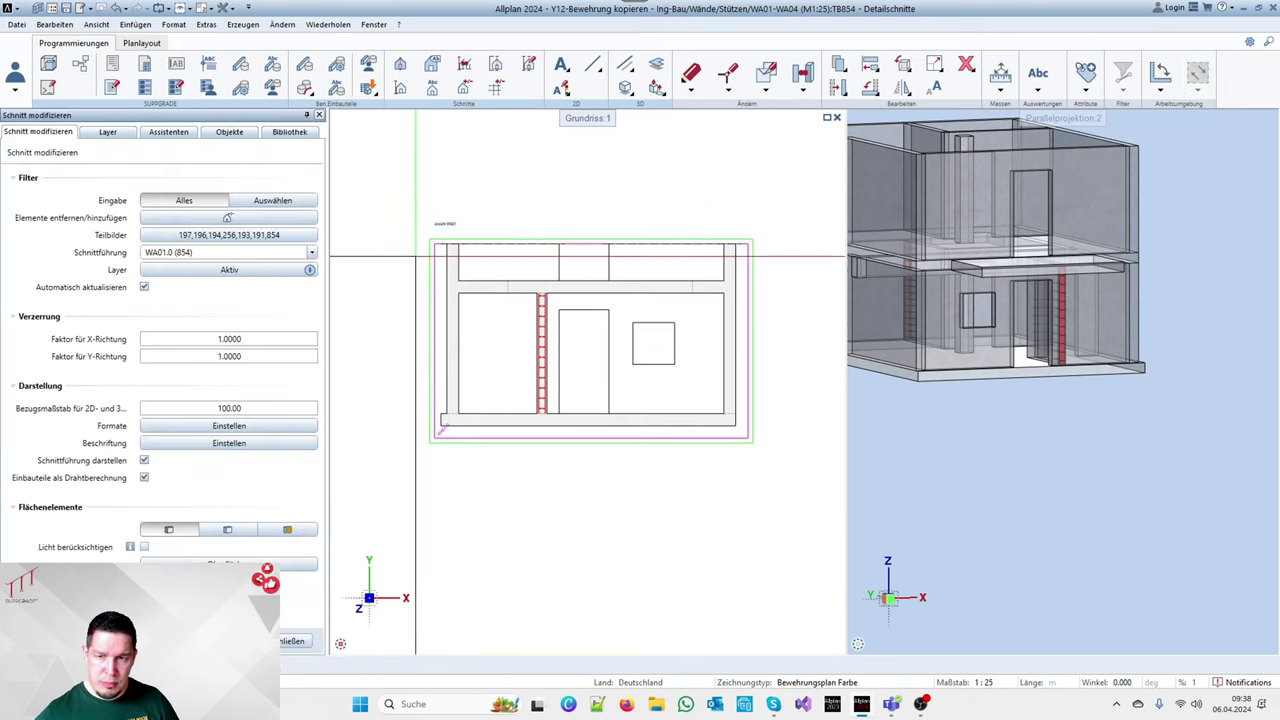
click(222, 531)
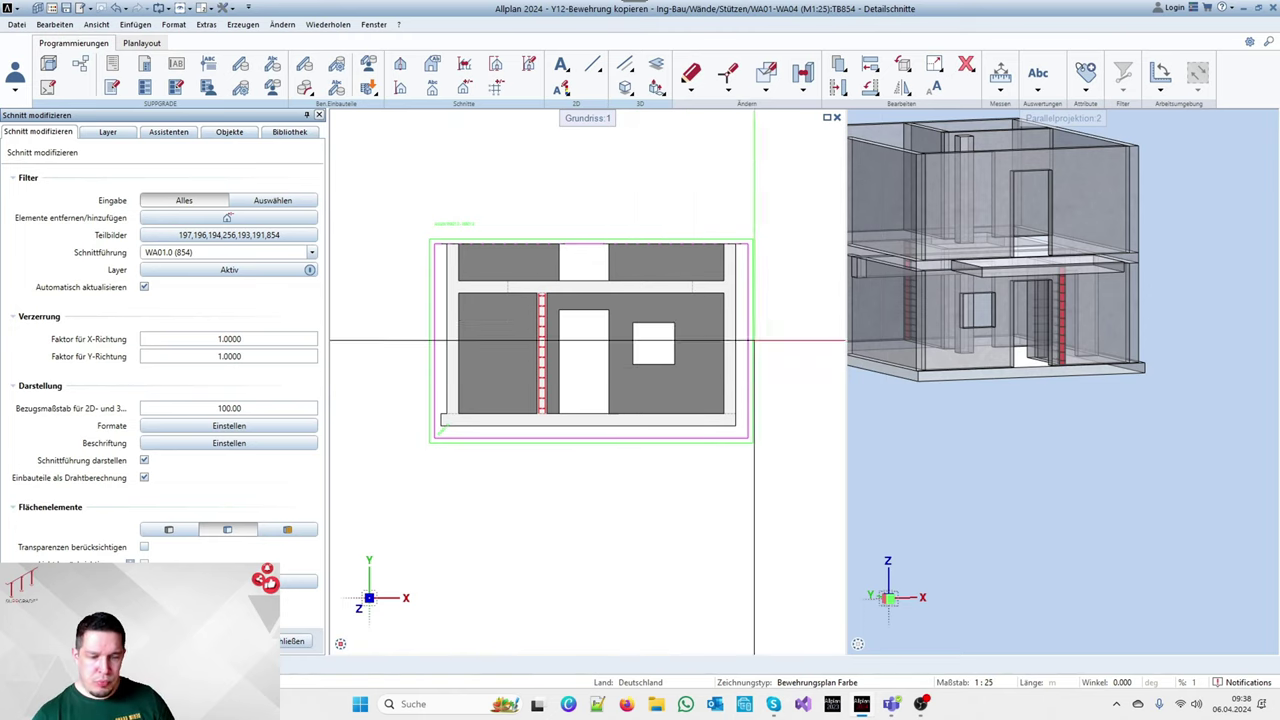
scroll(590, 388, up, 4)
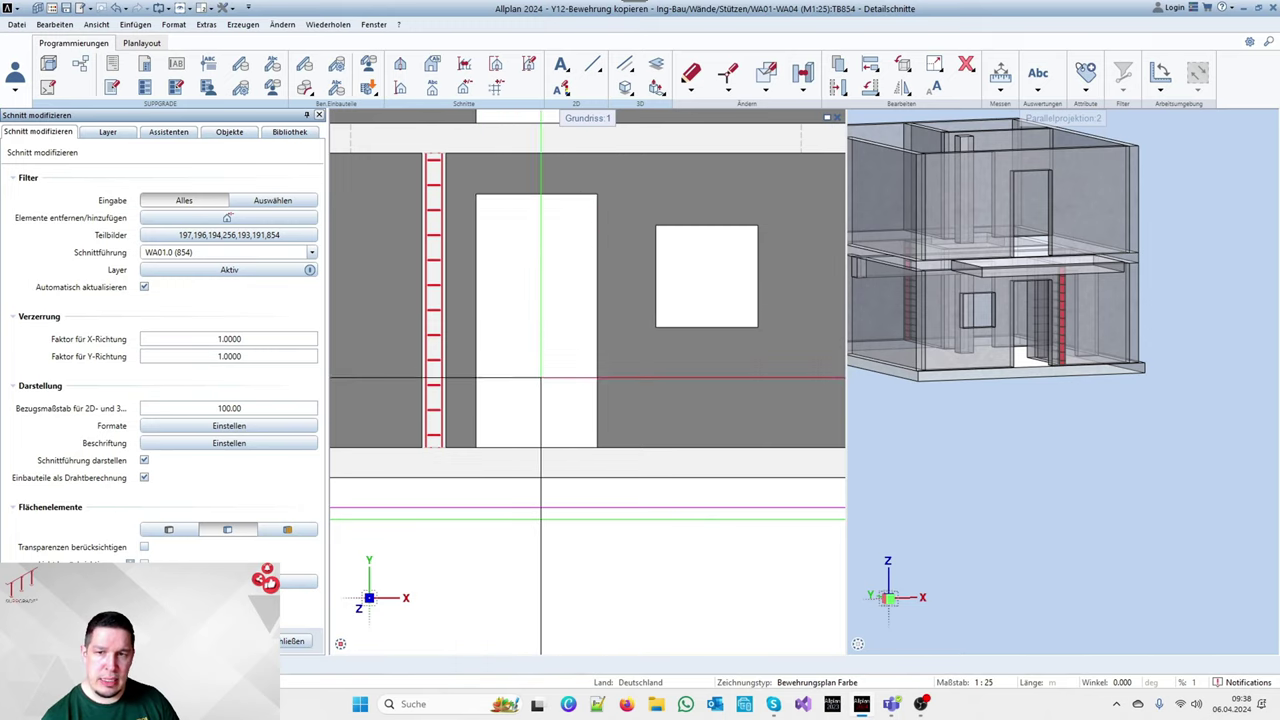
scroll(516, 275, down, 2)
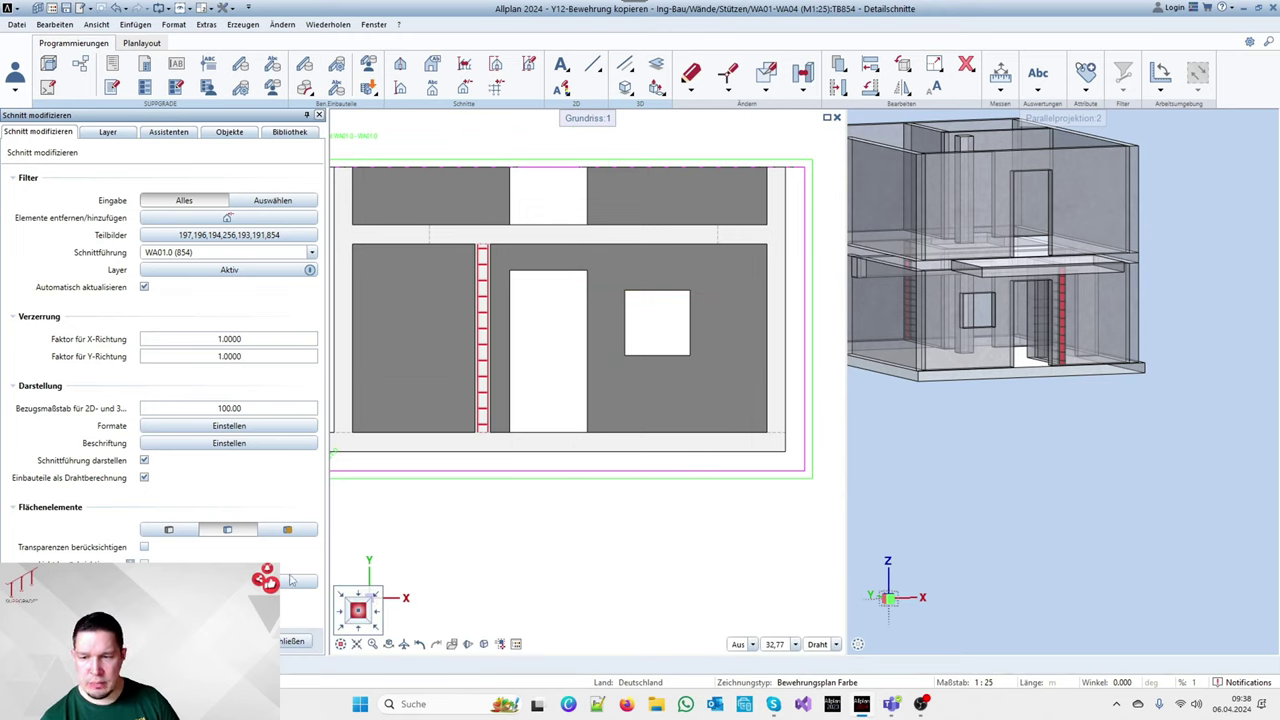
click(286, 533)
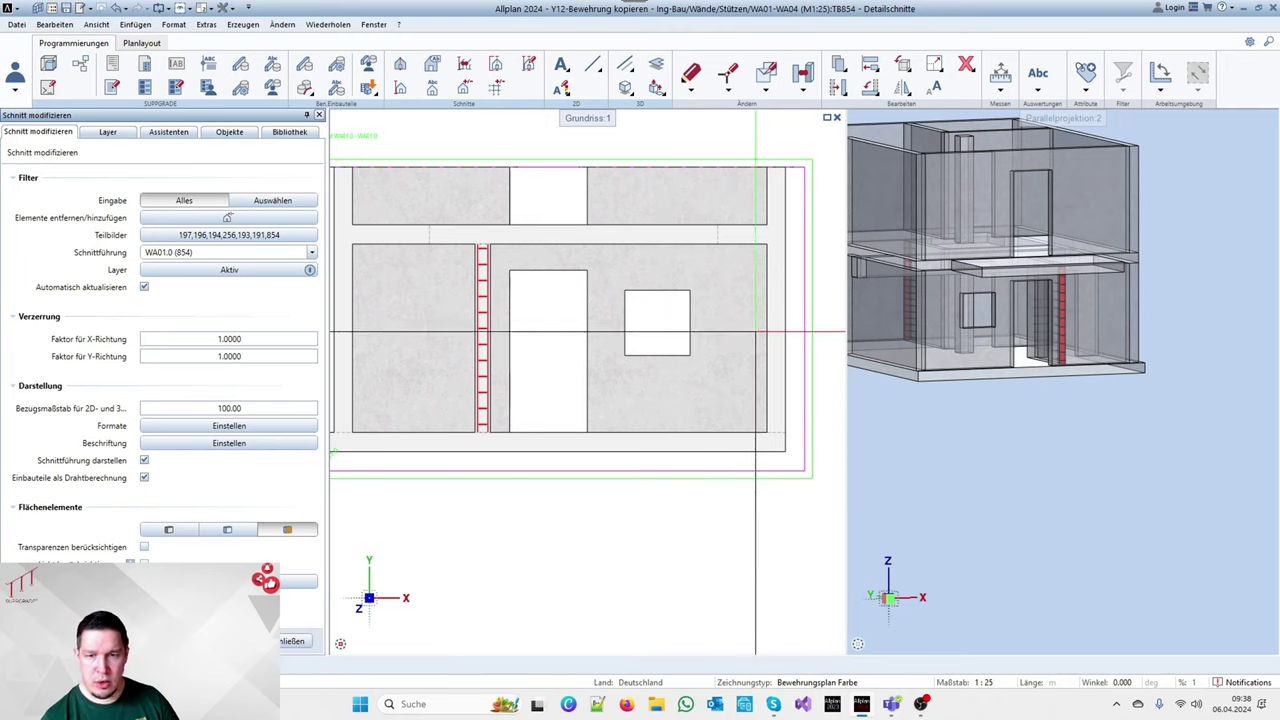
scroll(759, 331, down, 1)
click(172, 529)
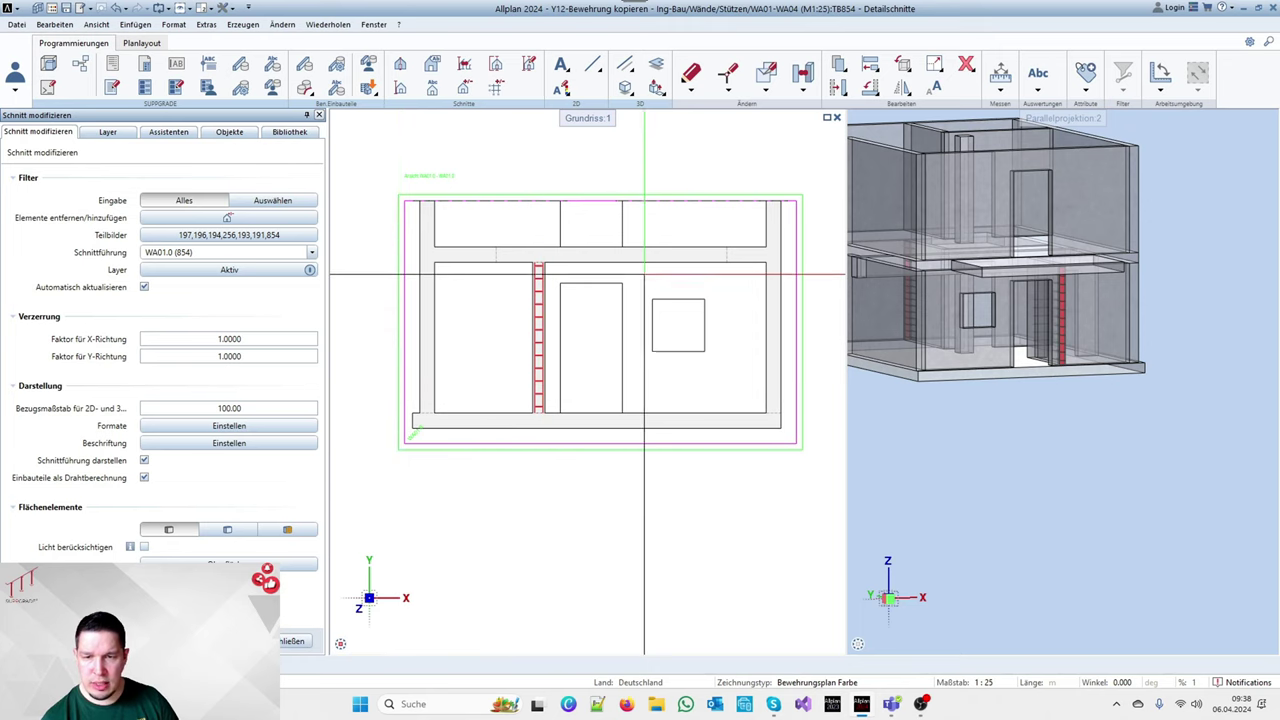
click(294, 641)
Place the formwork assistant's opening symbol on the ground-floor door opening in the WA01.0 section, fitted corner to corner at 1.01 by 2.11 m
click(157, 132)
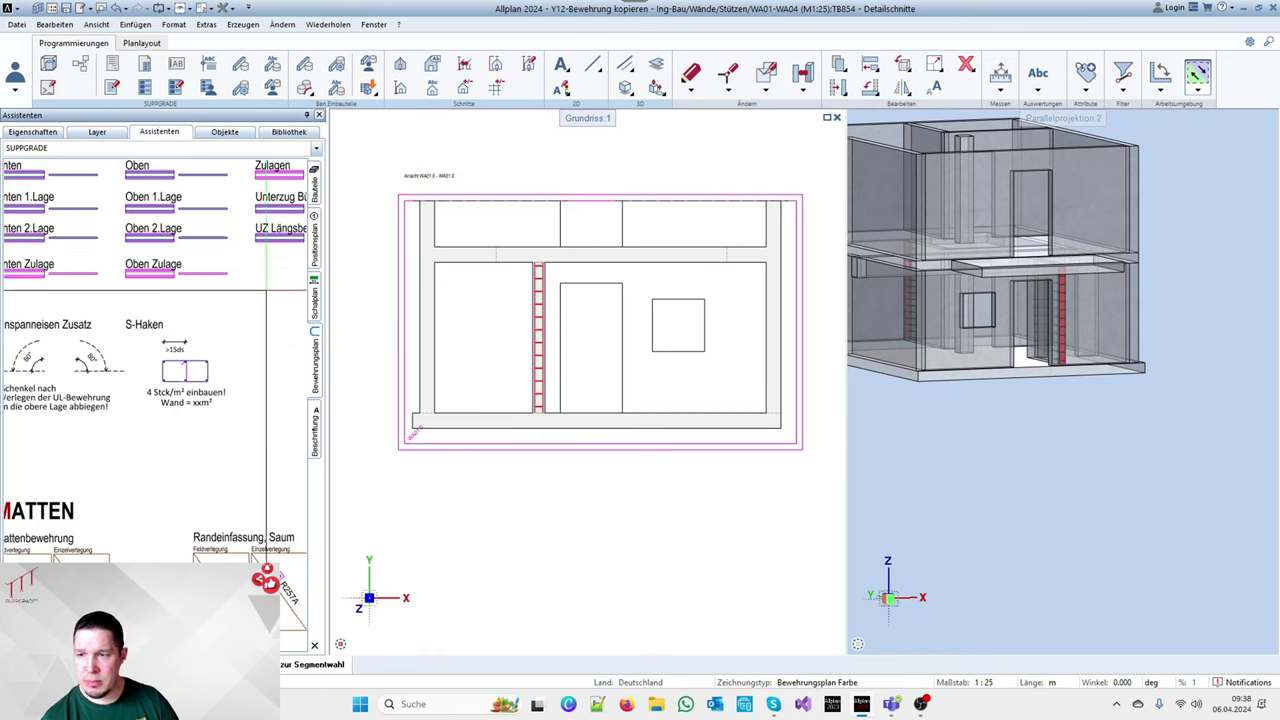
click(315, 300)
scroll(179, 349, up, 3)
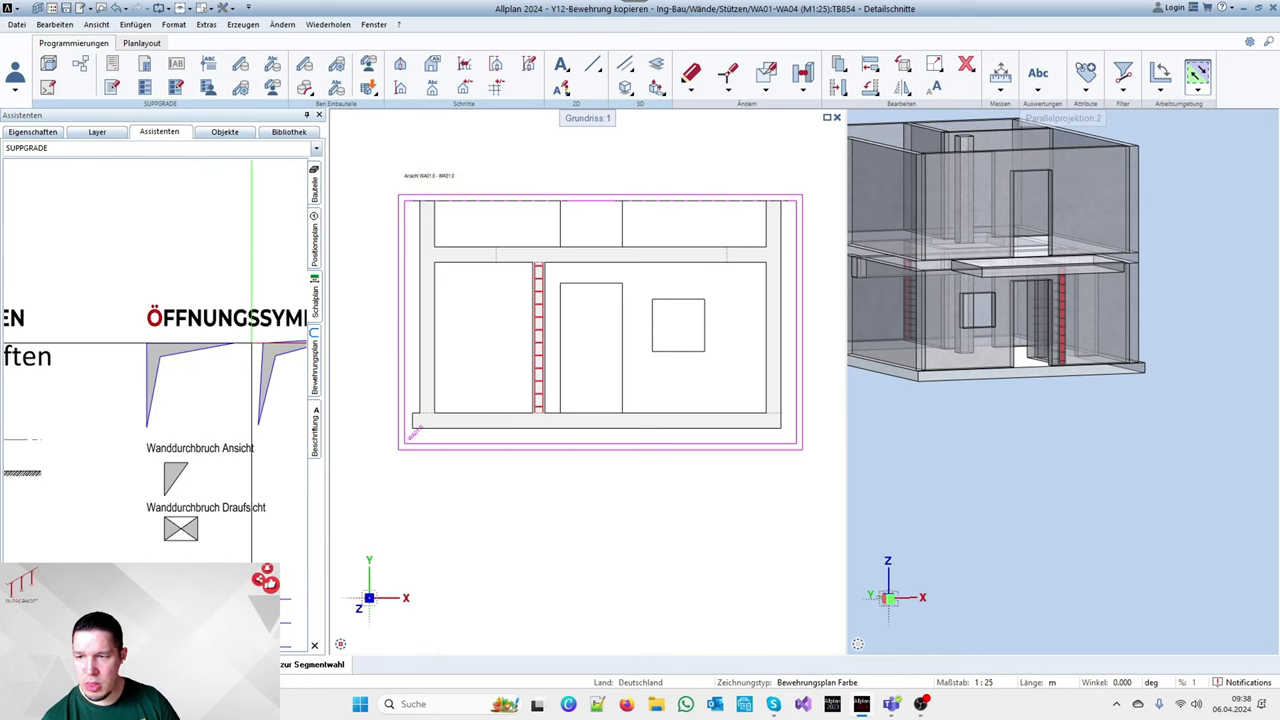
double_click(179, 349)
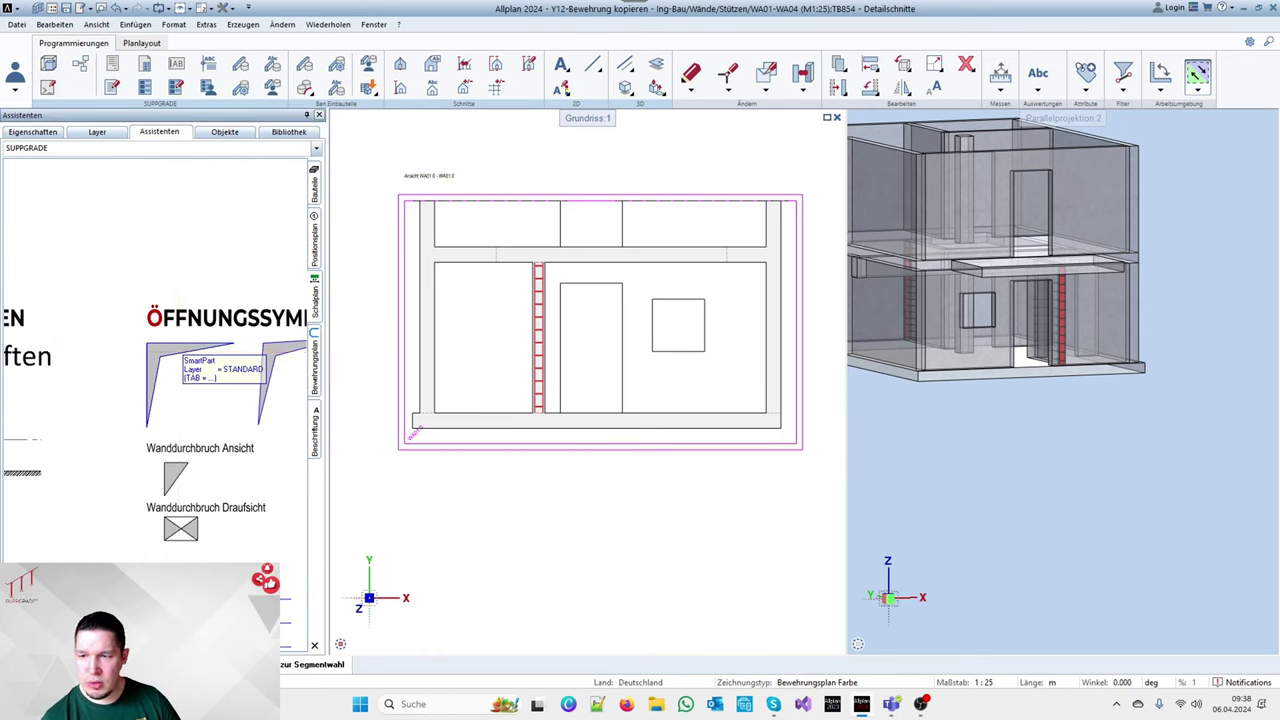
click(561, 283)
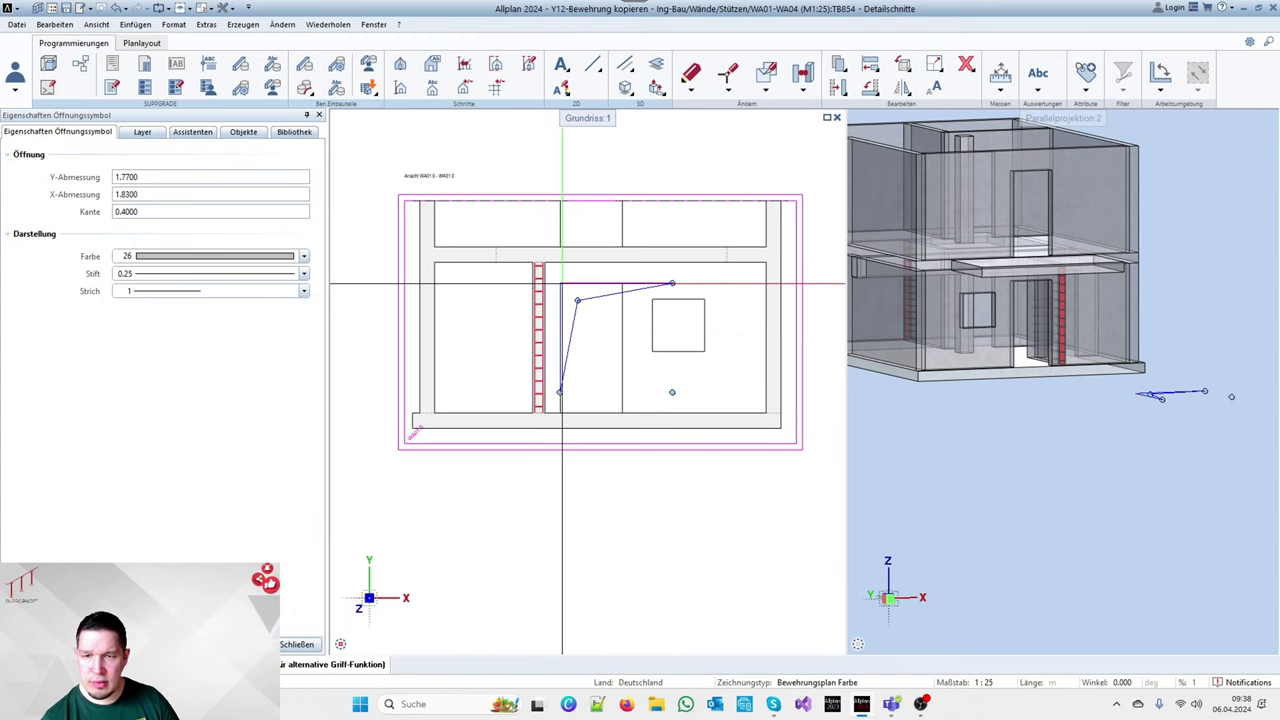
click(622, 412)
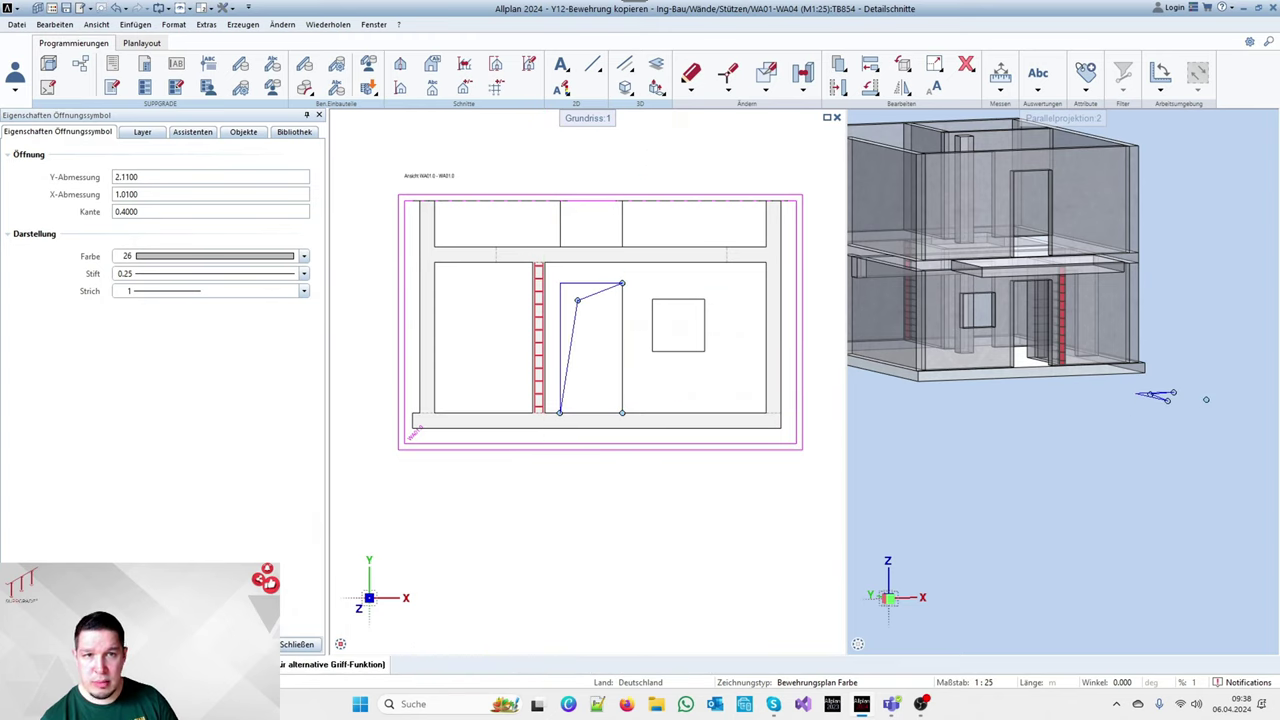
Set the door opening symbol's edge to 0.18 m and finish the symbol
scroll(574, 282, up, 3)
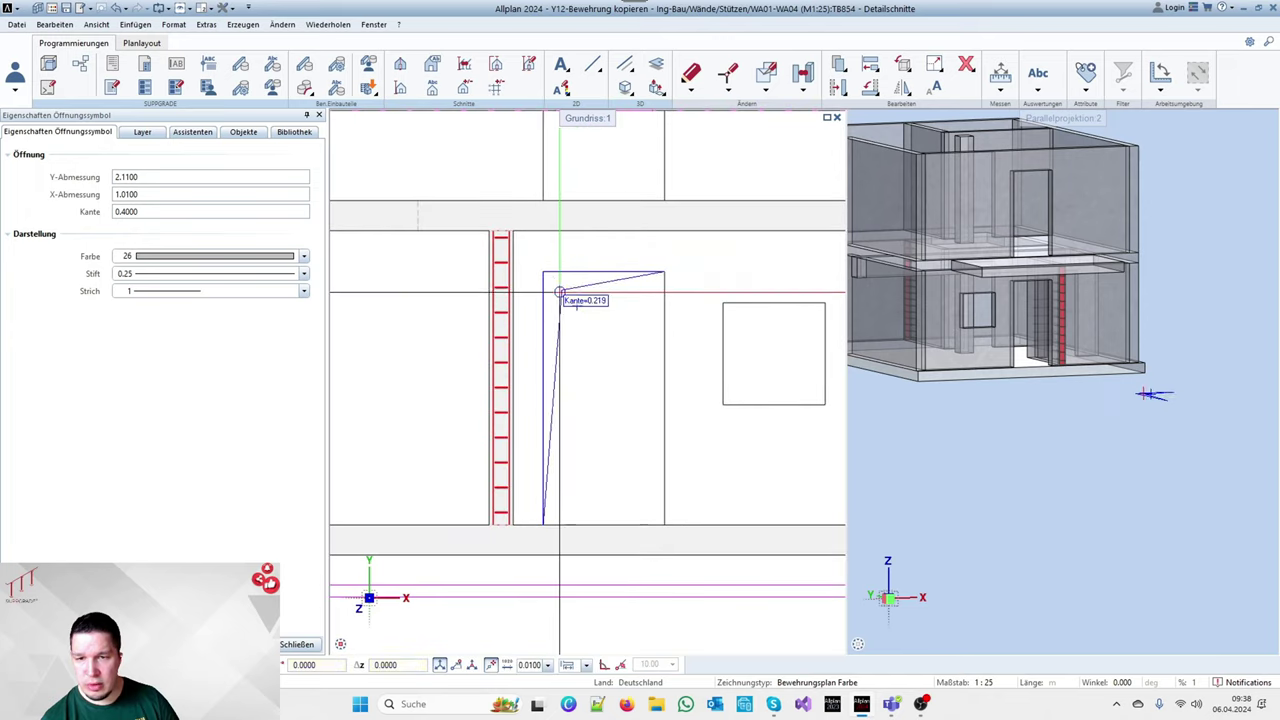
click(557, 287)
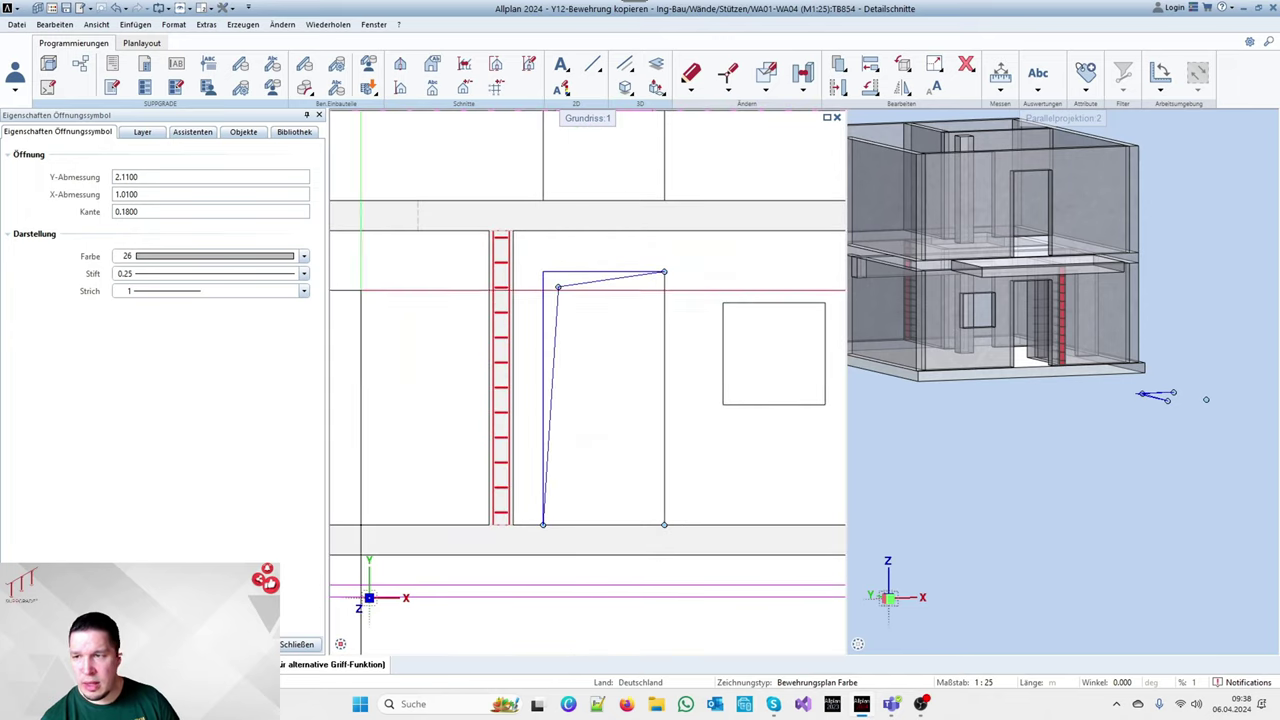
click(296, 645)
Fit another opening symbol to the window opening in the section, 0.85 m wide and 0.85 m high
scroll(471, 330, down, 3)
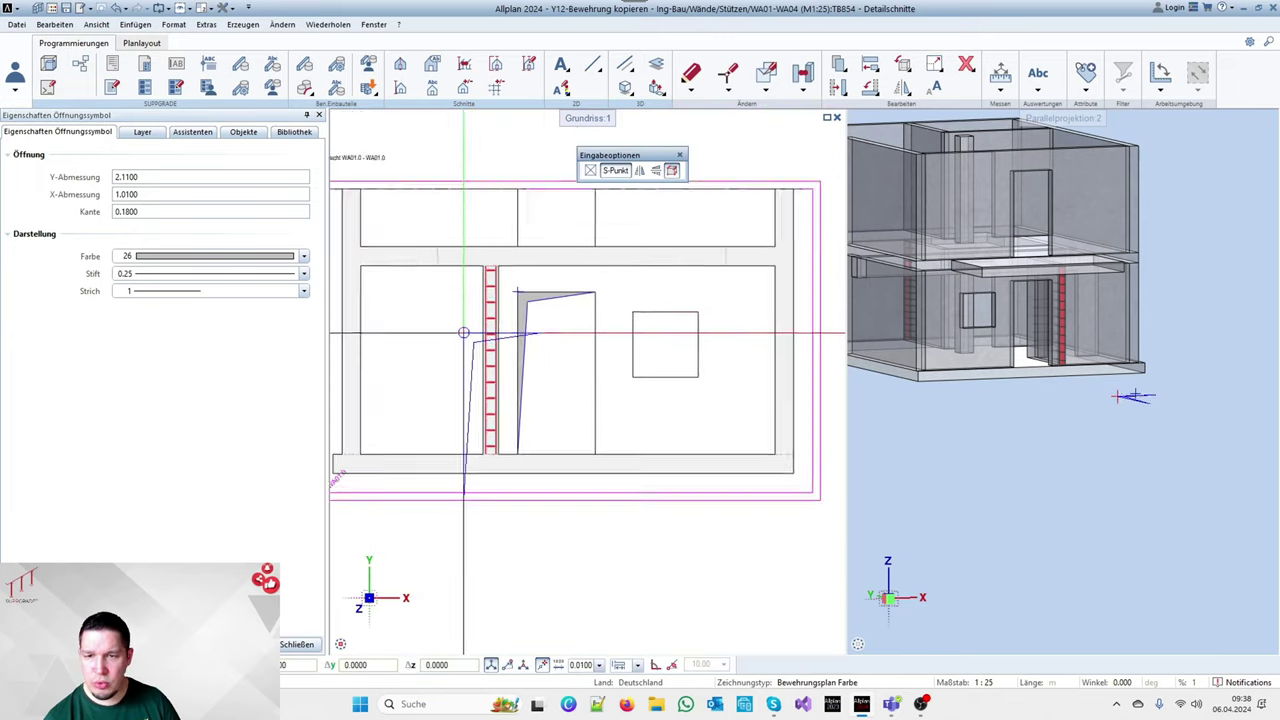
click(598, 316)
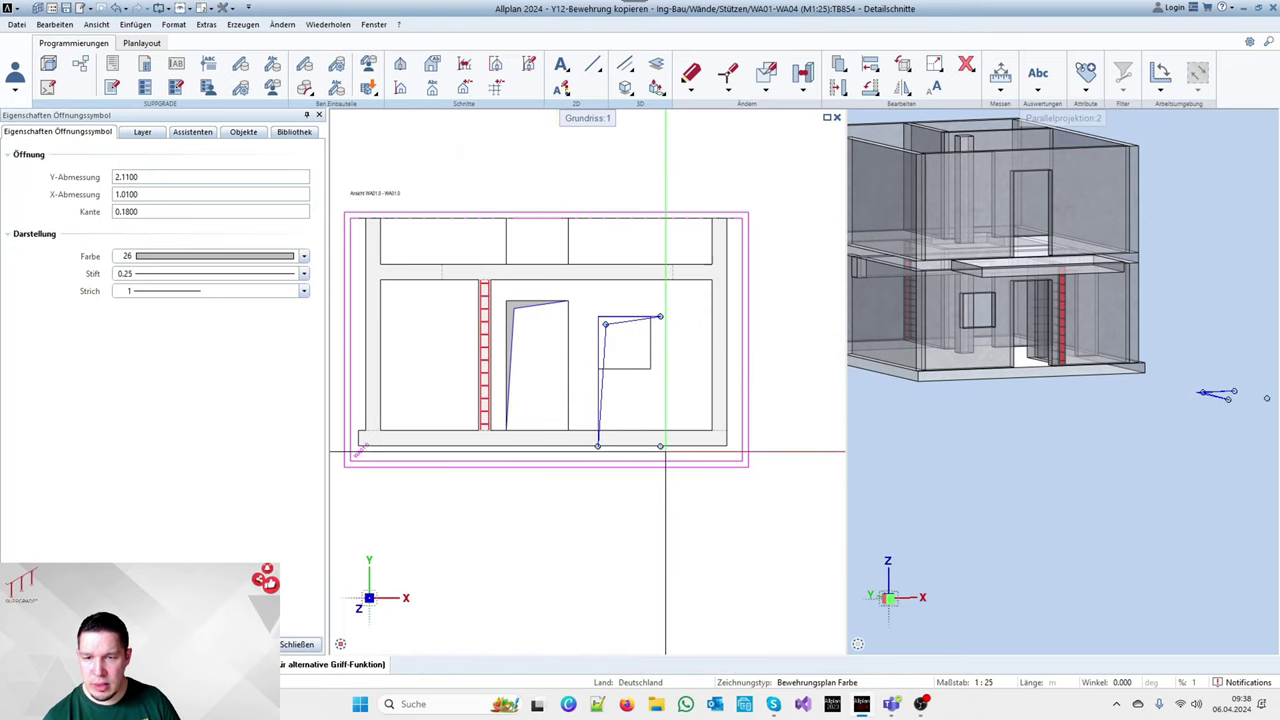
click(648, 390)
Set the window opening symbol's edge to 0.12 m and end the symbol command
scroll(613, 347, up, 3)
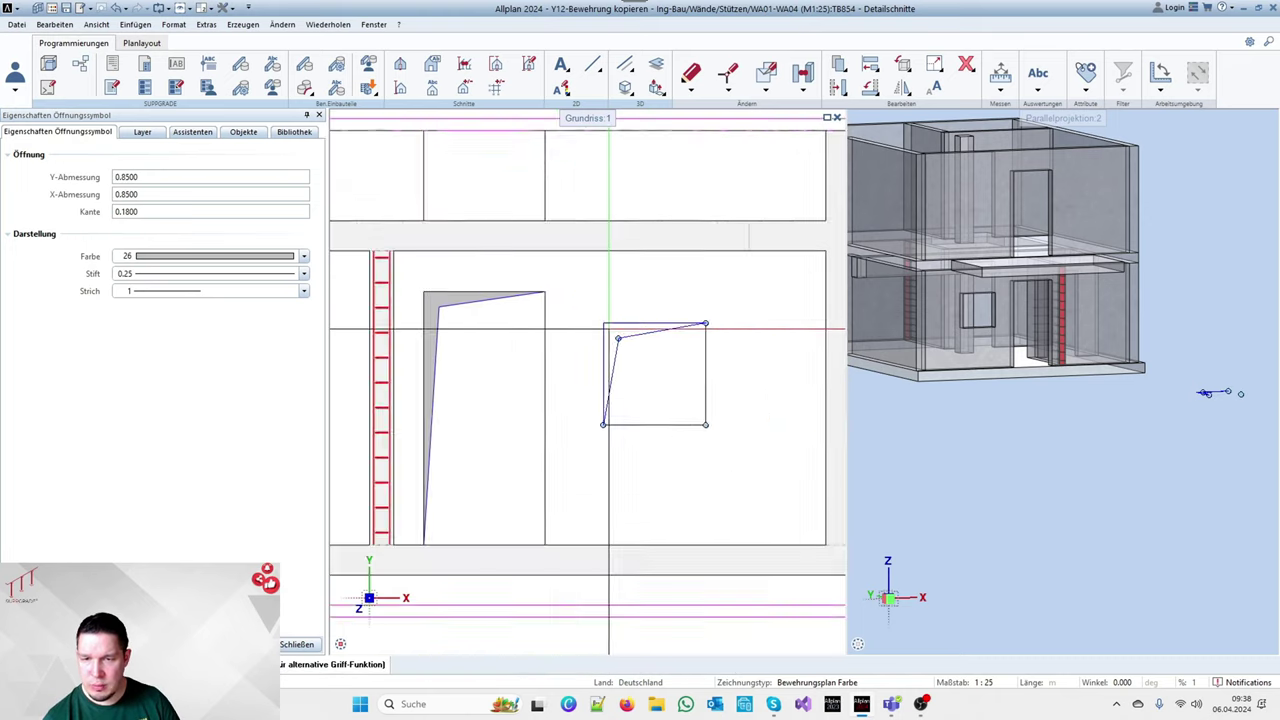
click(601, 330)
click(592, 320)
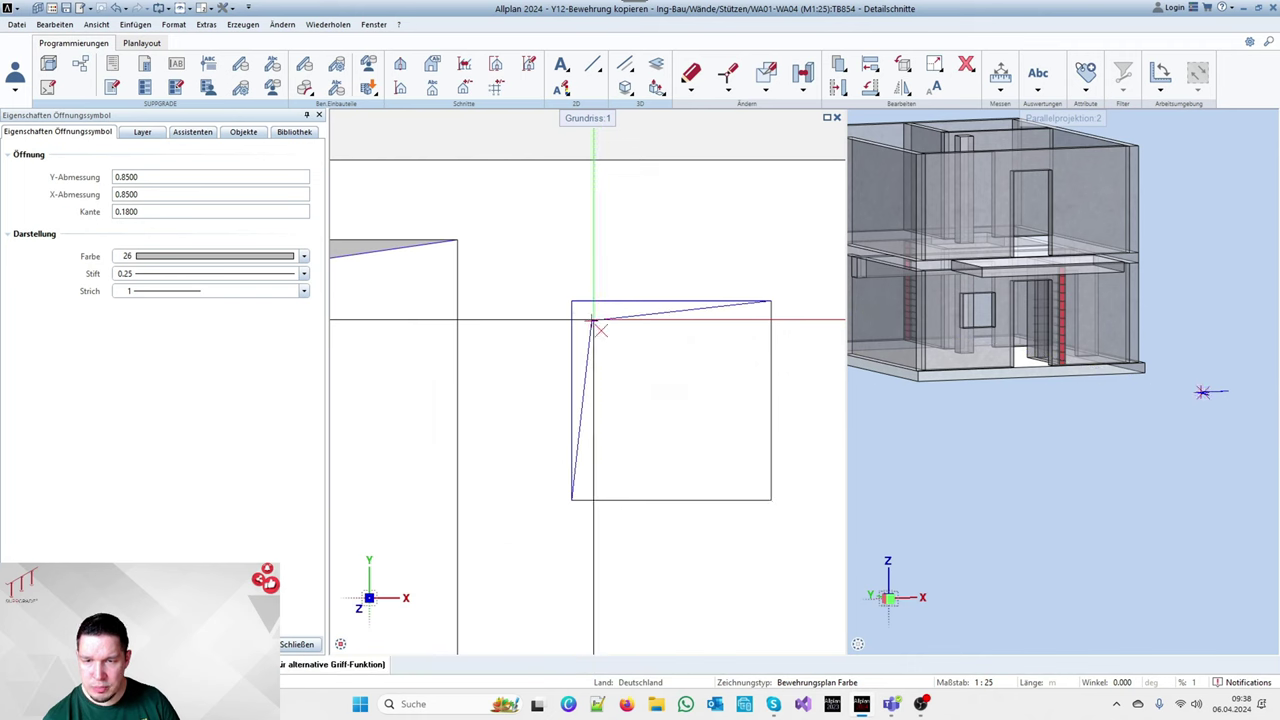
key(Escape)
scroll(663, 400, down, 5)
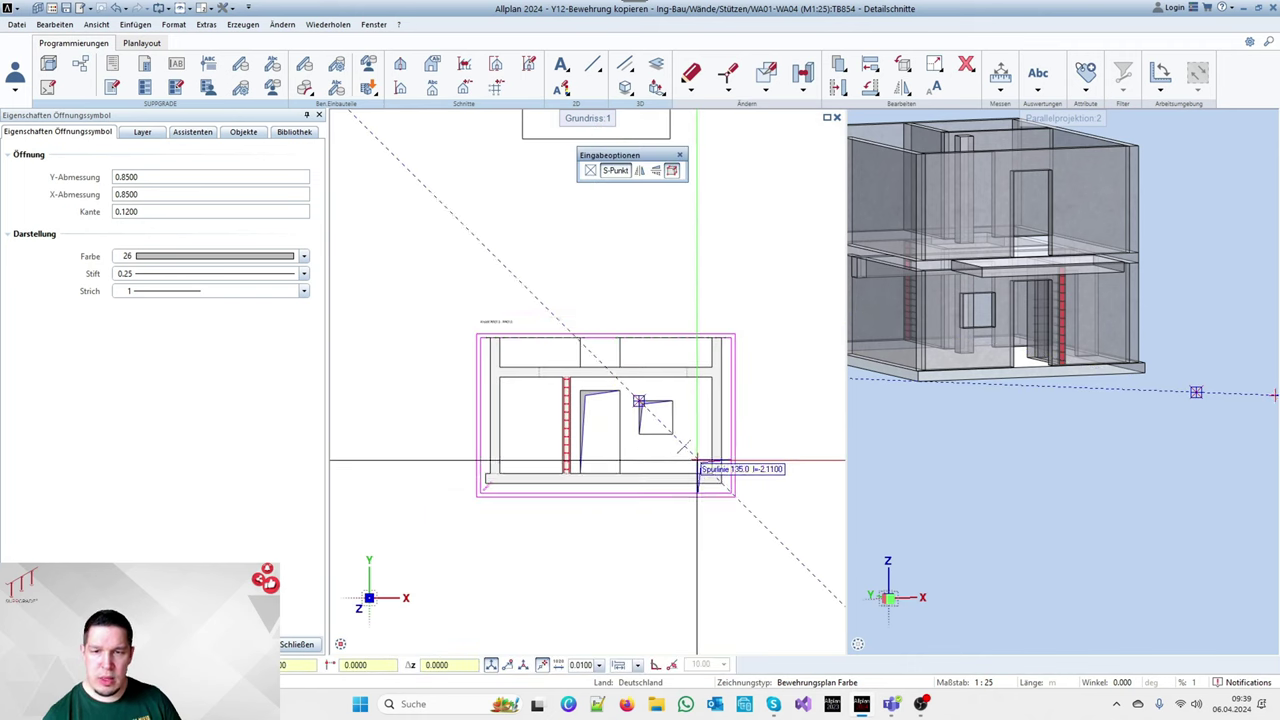
key(Escape)
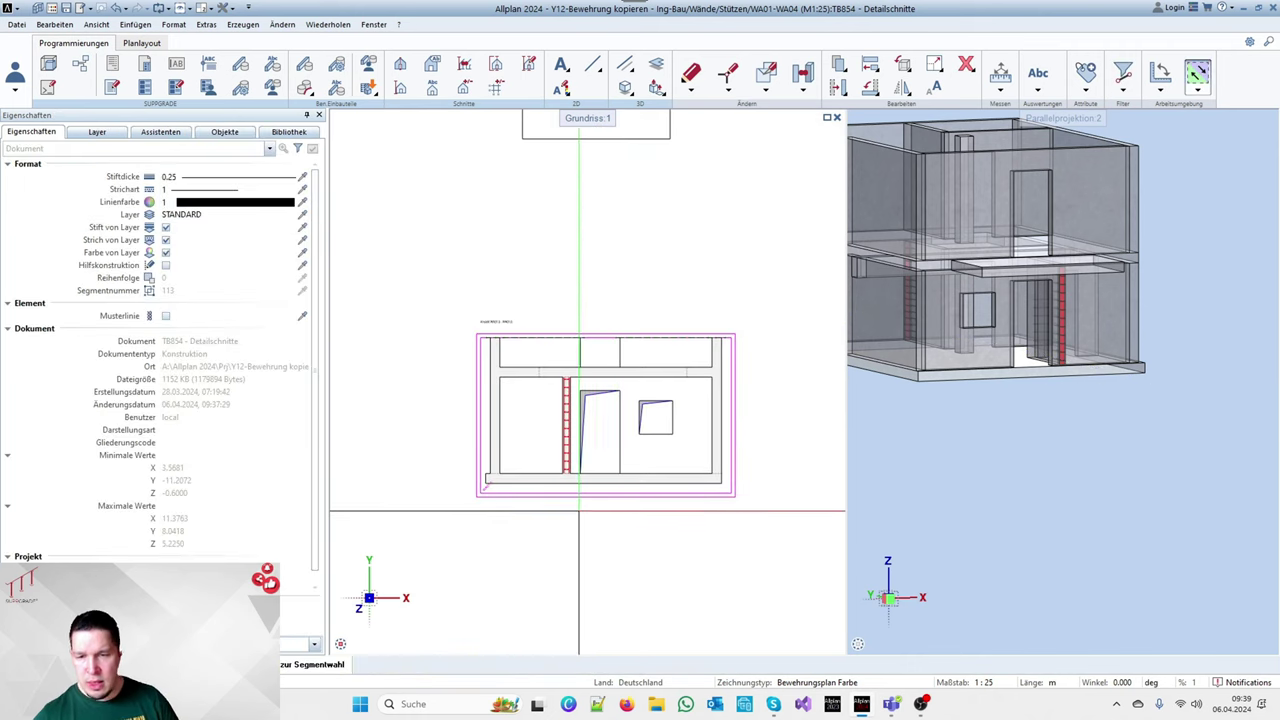
Reuse the door's opening symbol mirrored in the X direction on the upper-floor door opening, fitted to 1.01 by 0.75 m, and end the command
double_click(588, 396)
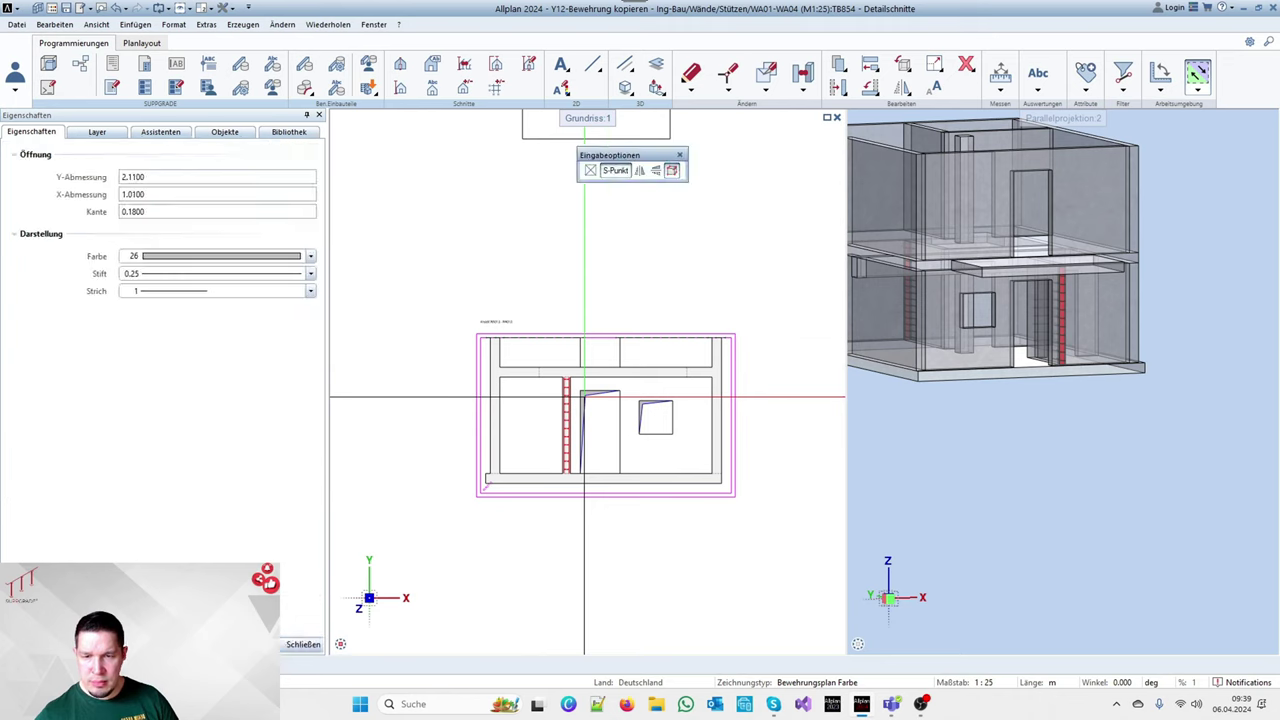
click(656, 172)
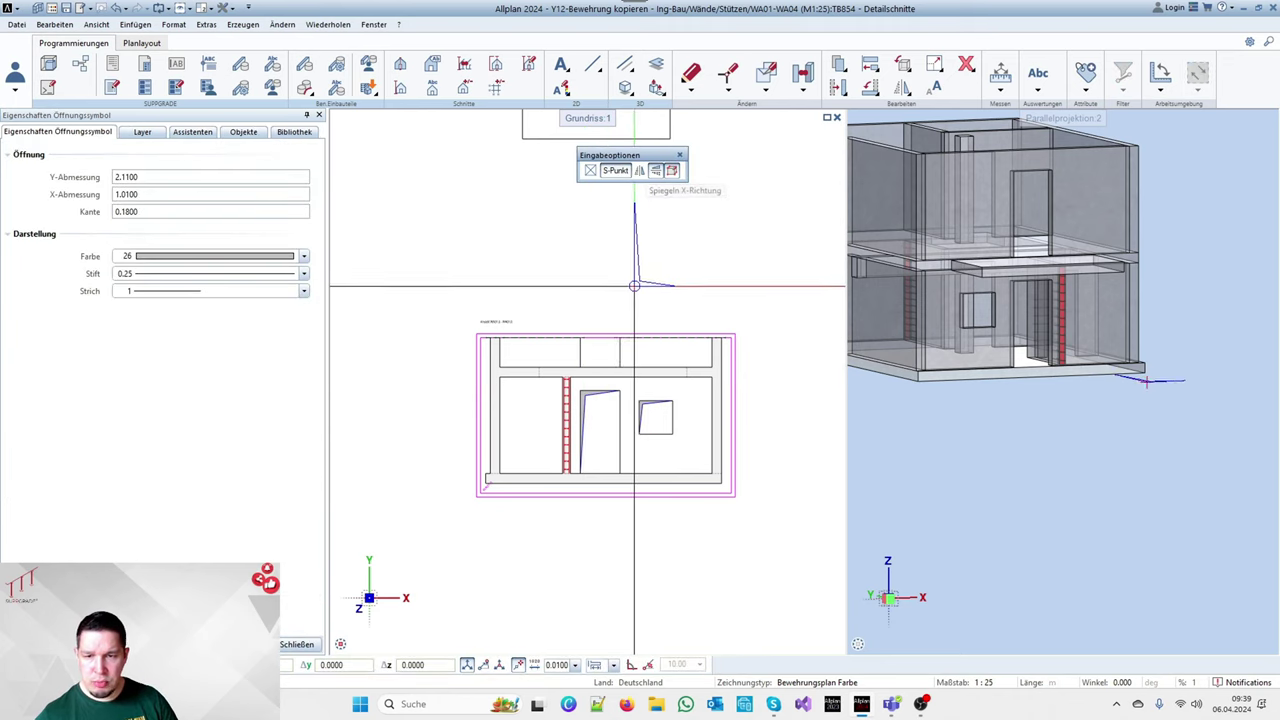
click(580, 367)
scroll(593, 300, up, 2)
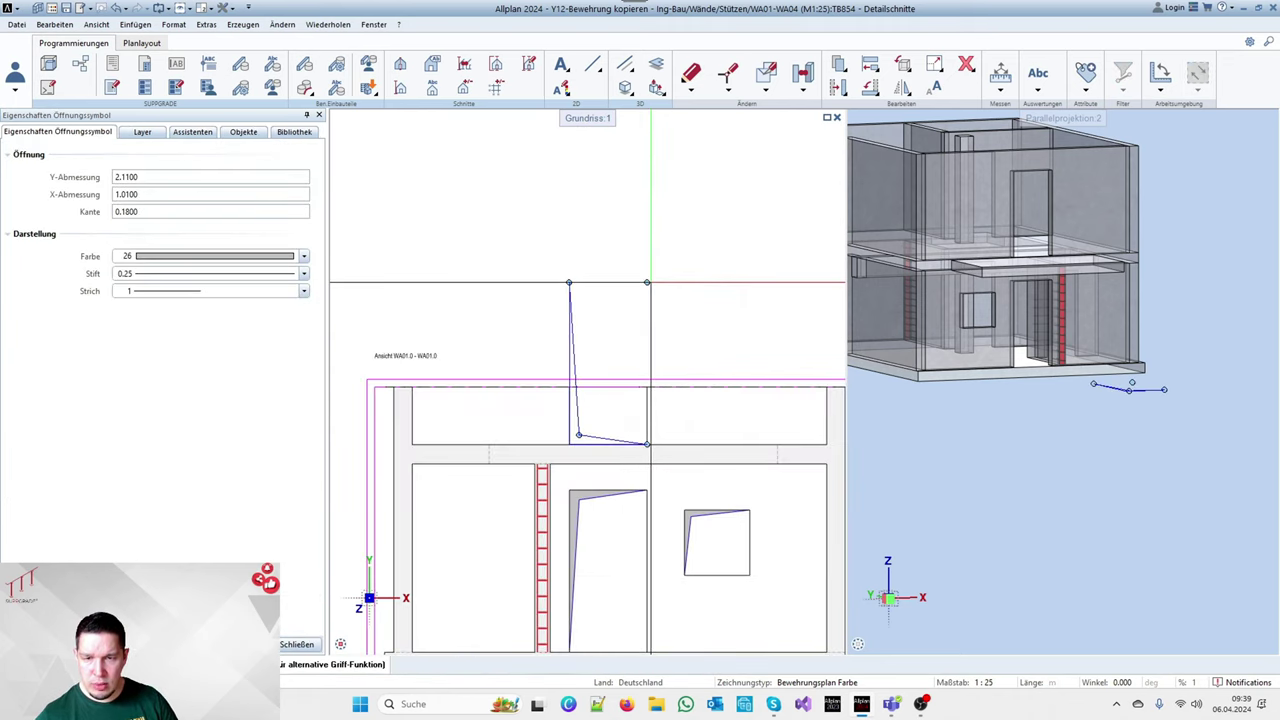
click(647, 282)
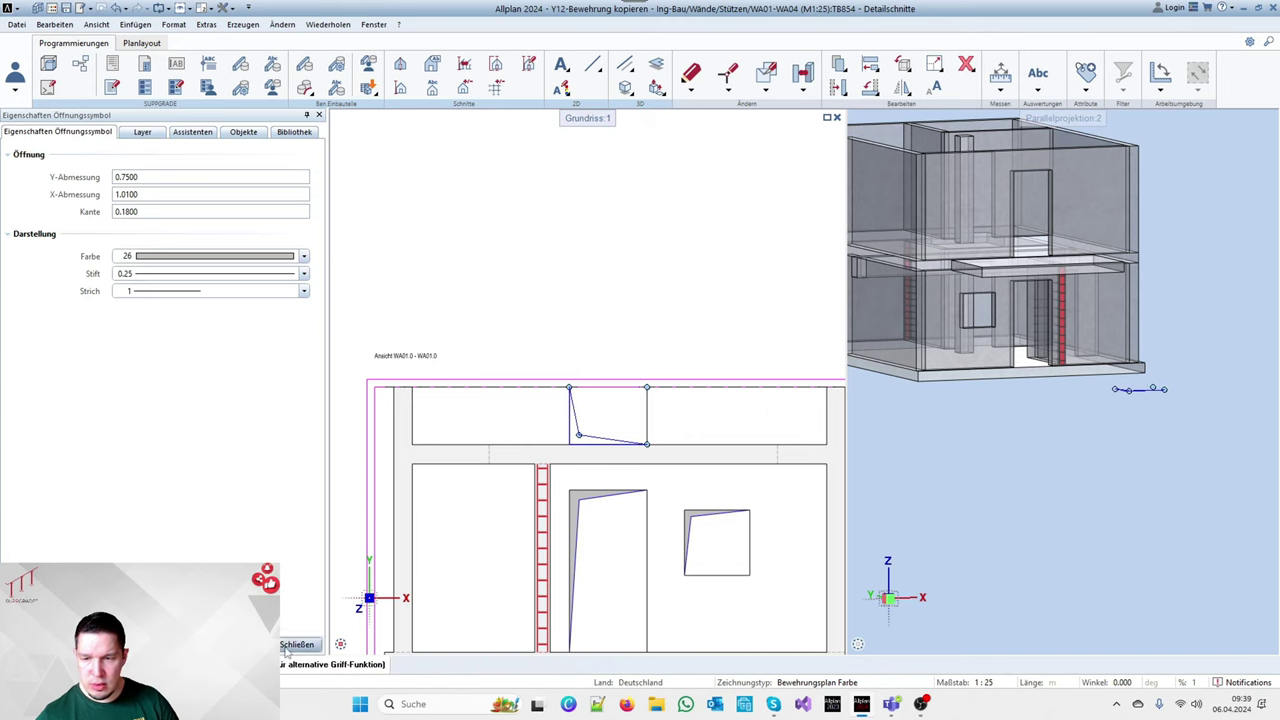
scroll(575, 261, down, 3)
key(Escape)
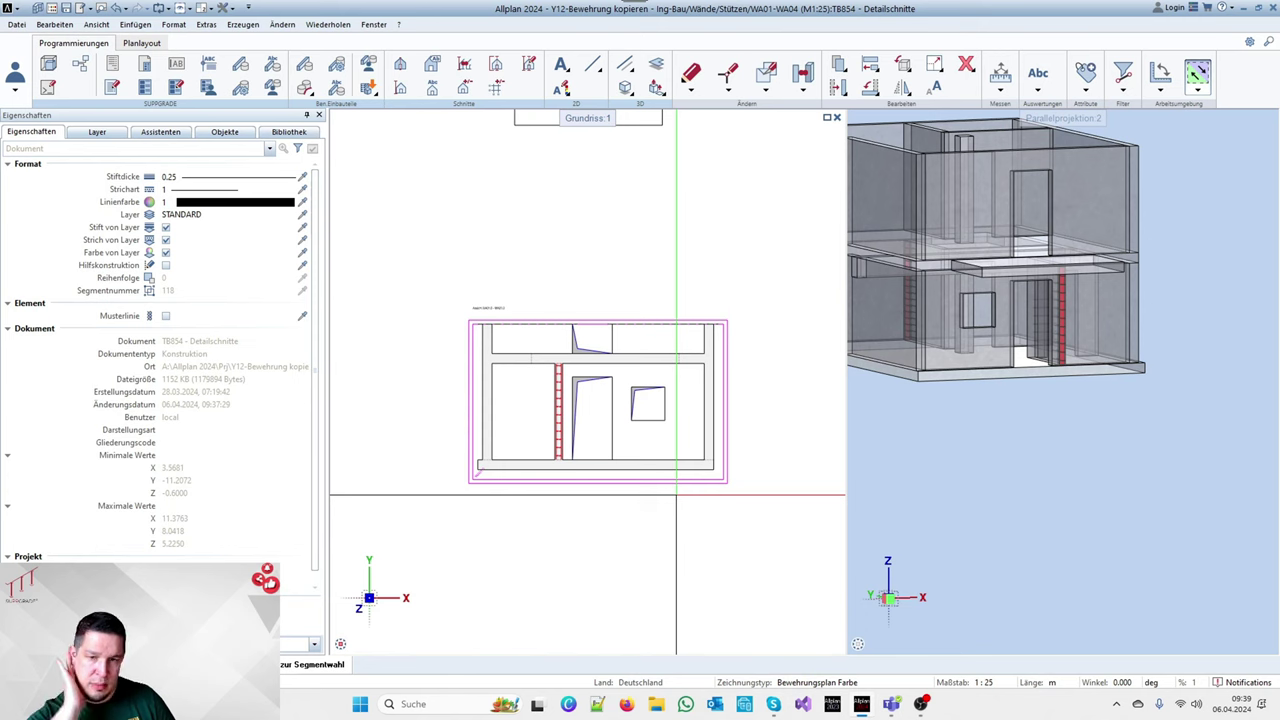
Switch the WA01.0 section view to filled surface elements and close its settings
click(651, 484)
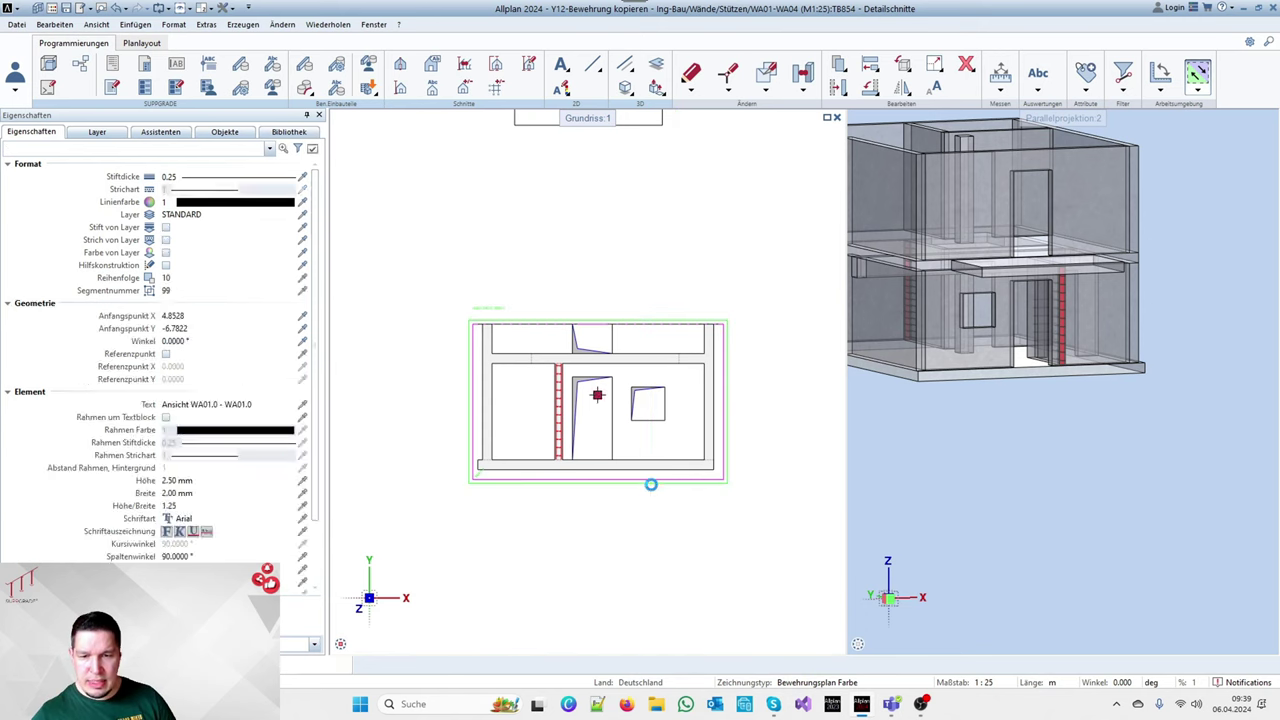
double_click(651, 484)
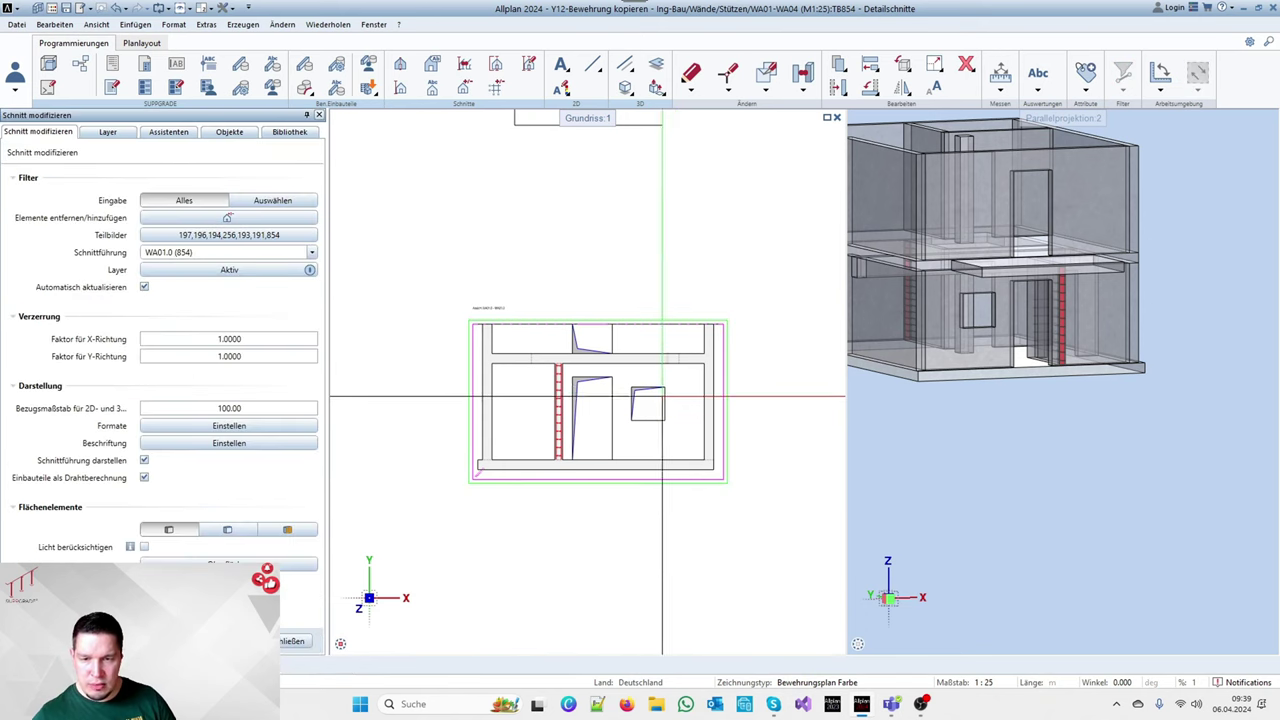
click(227, 530)
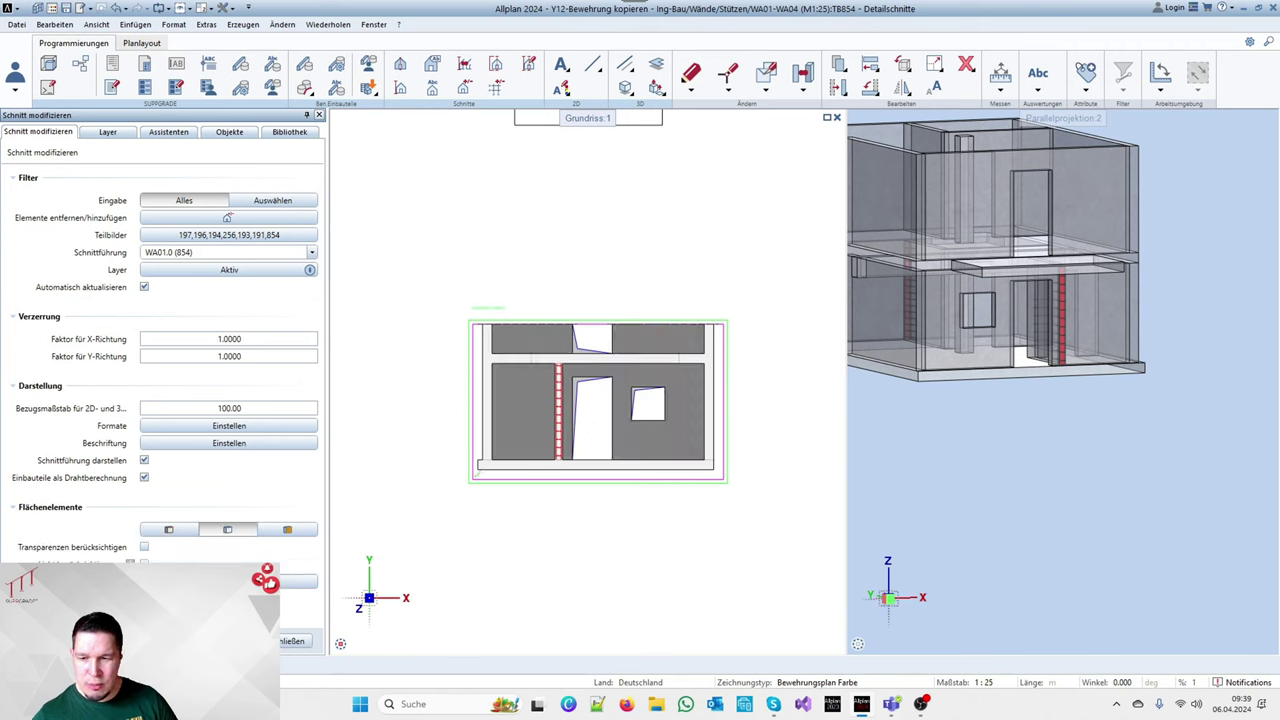
key(Escape)
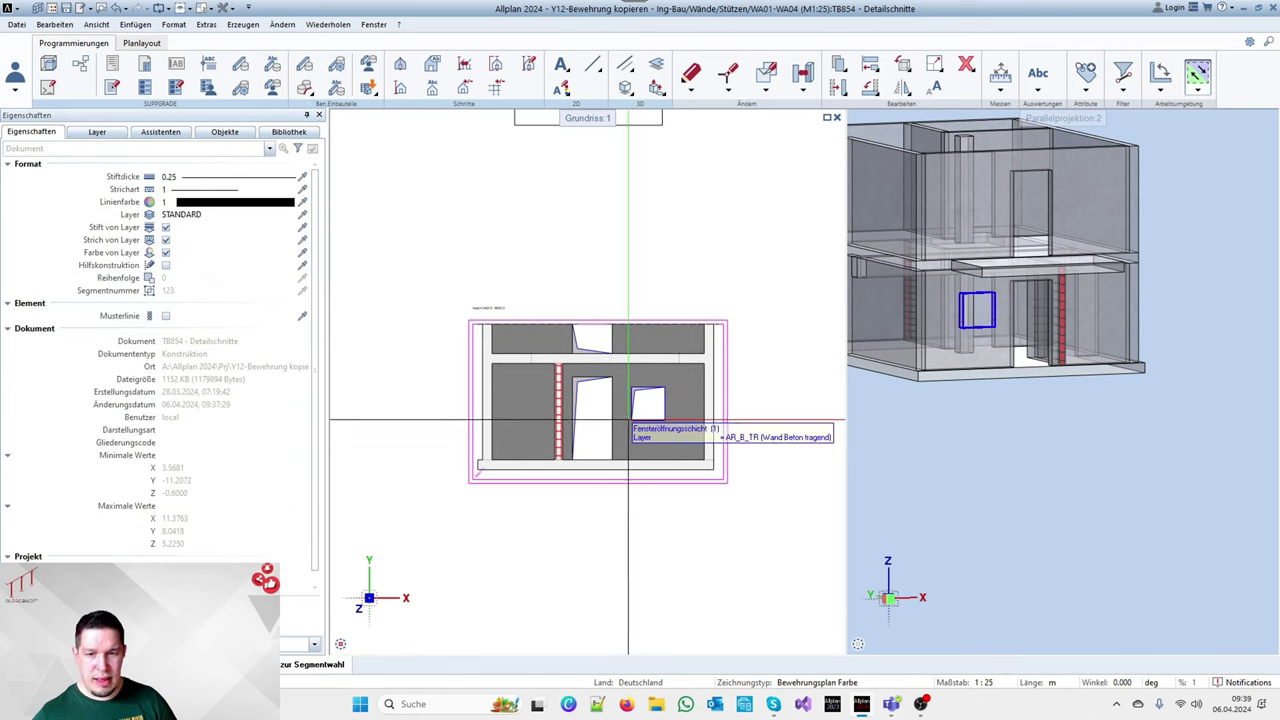
scroll(512, 415, up, 2)
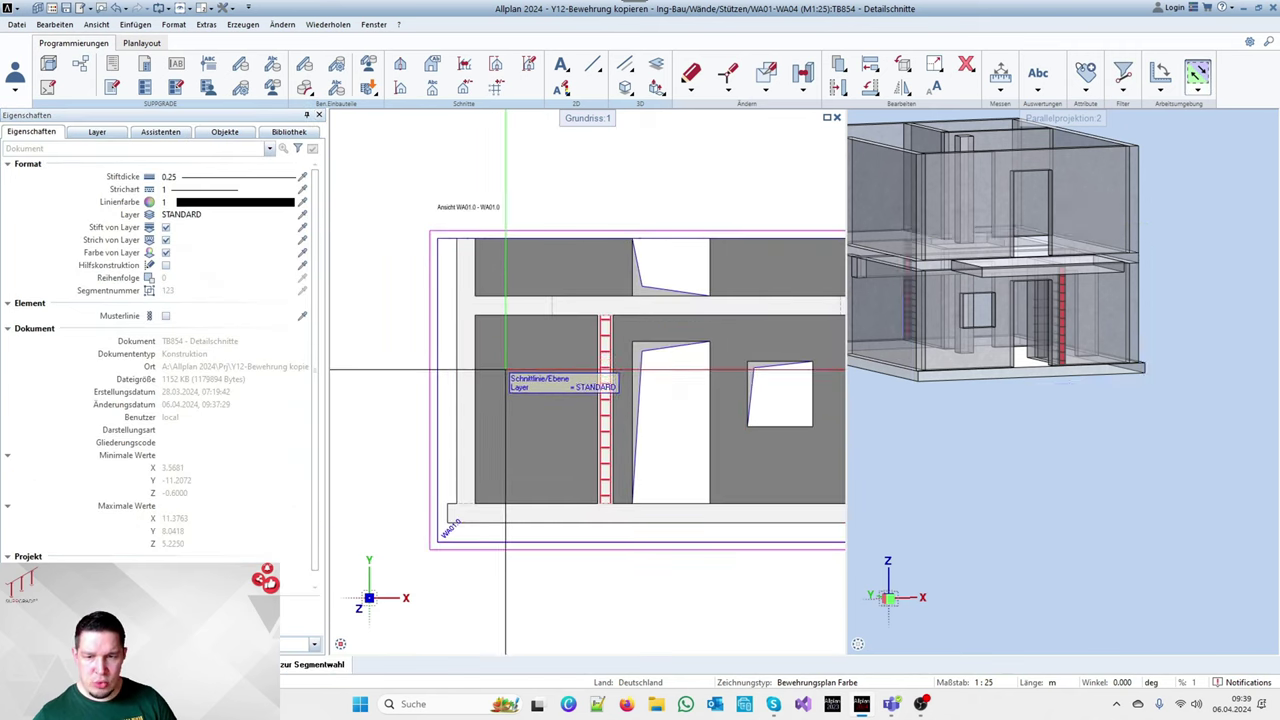
scroll(588, 518, down, 4)
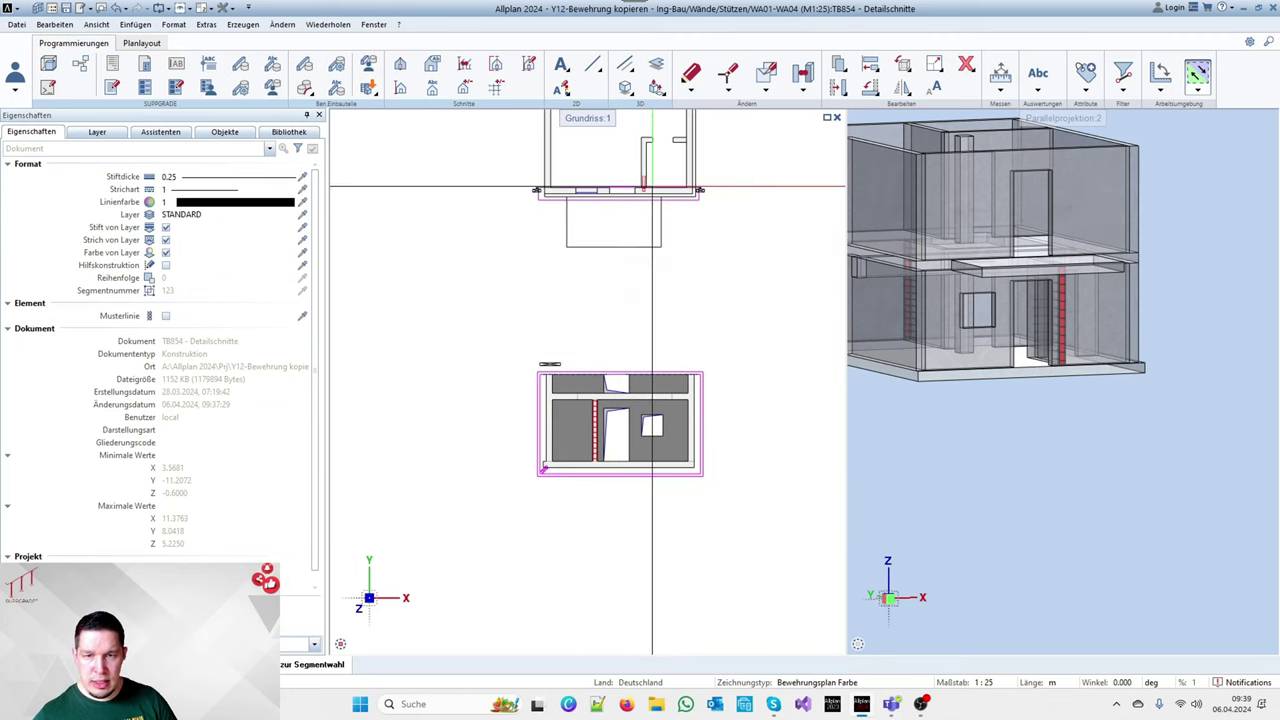
click(664, 196)
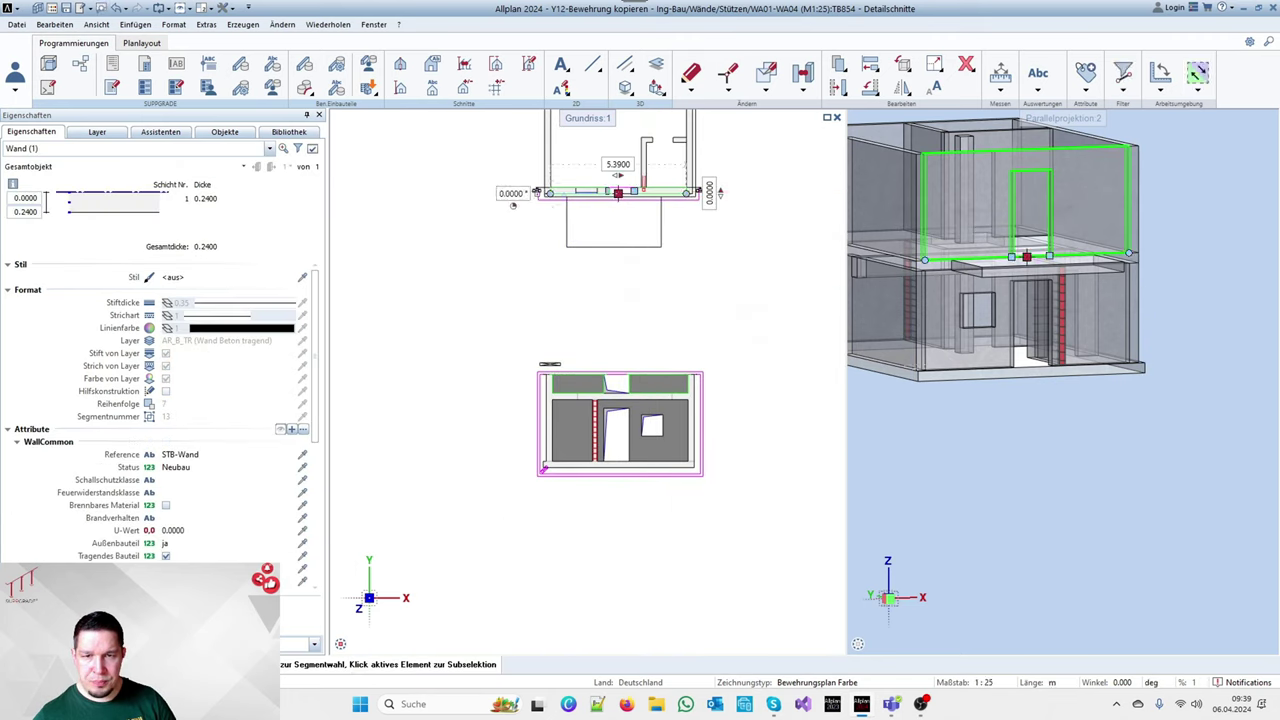
double_click(664, 196)
key(Escape)
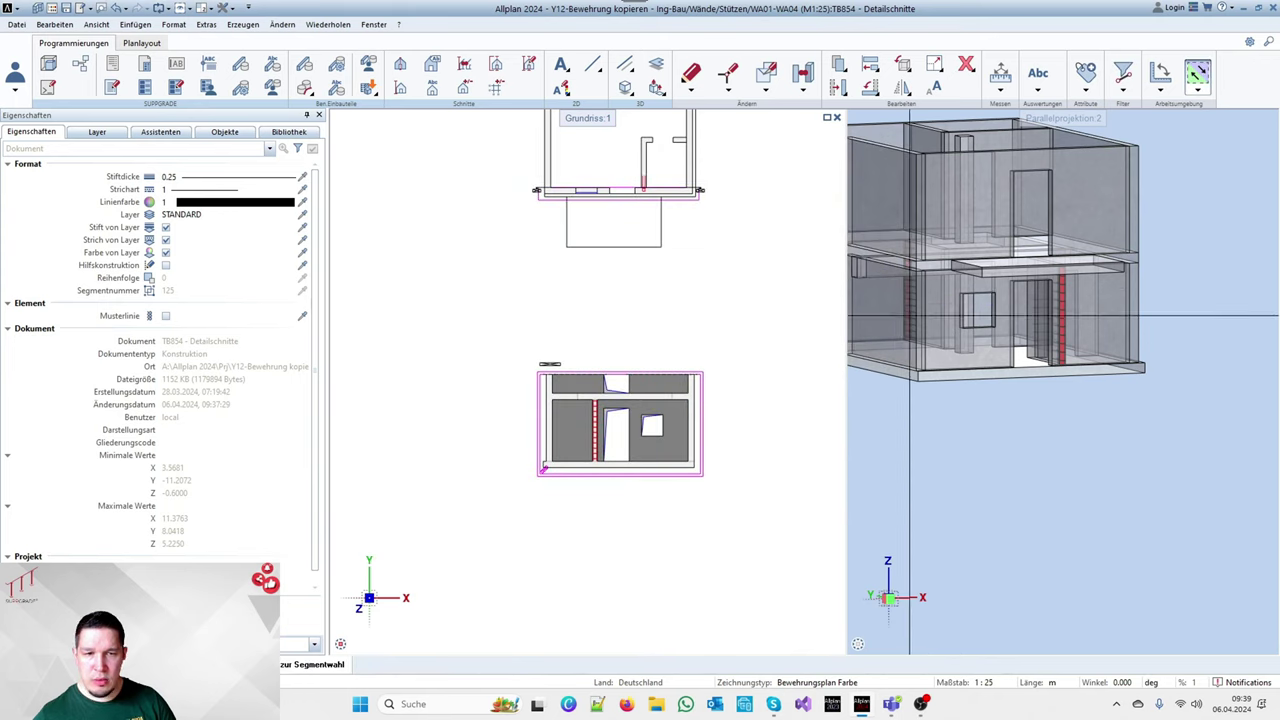
Open the ortbeton.surf surface from the ground-floor entrance wall's format properties for editing
double_click(940, 348)
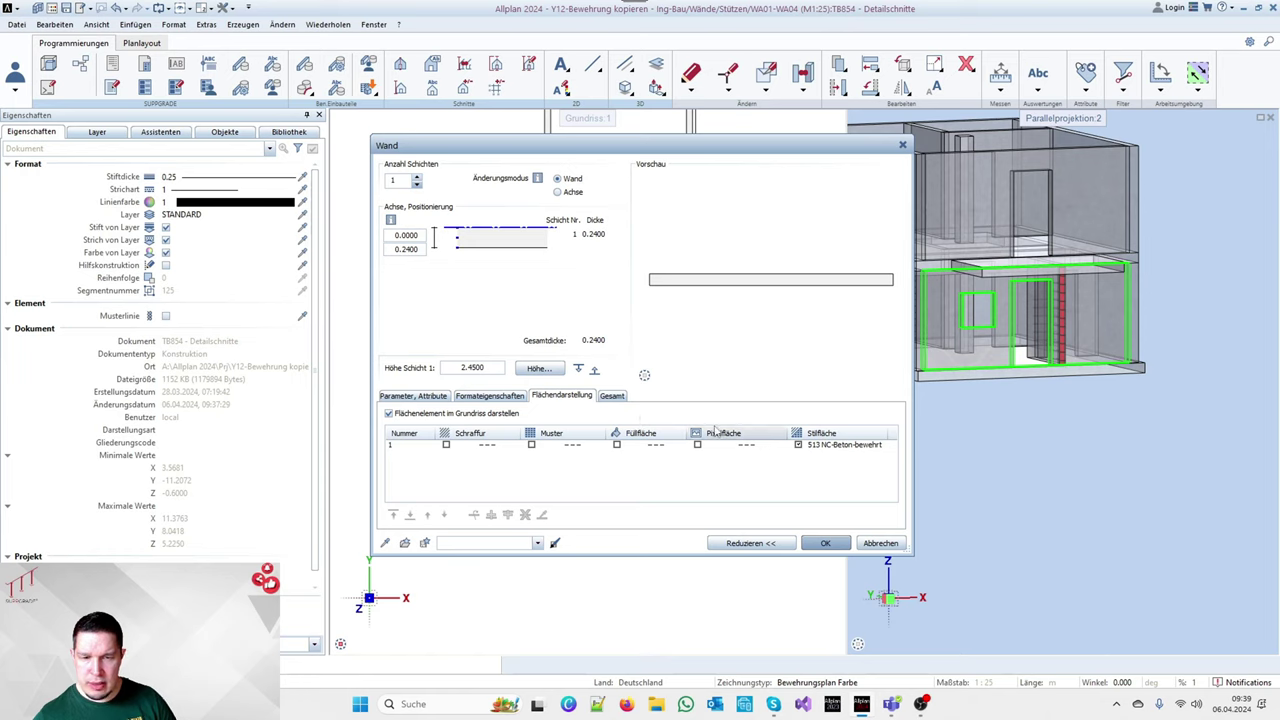
click(489, 396)
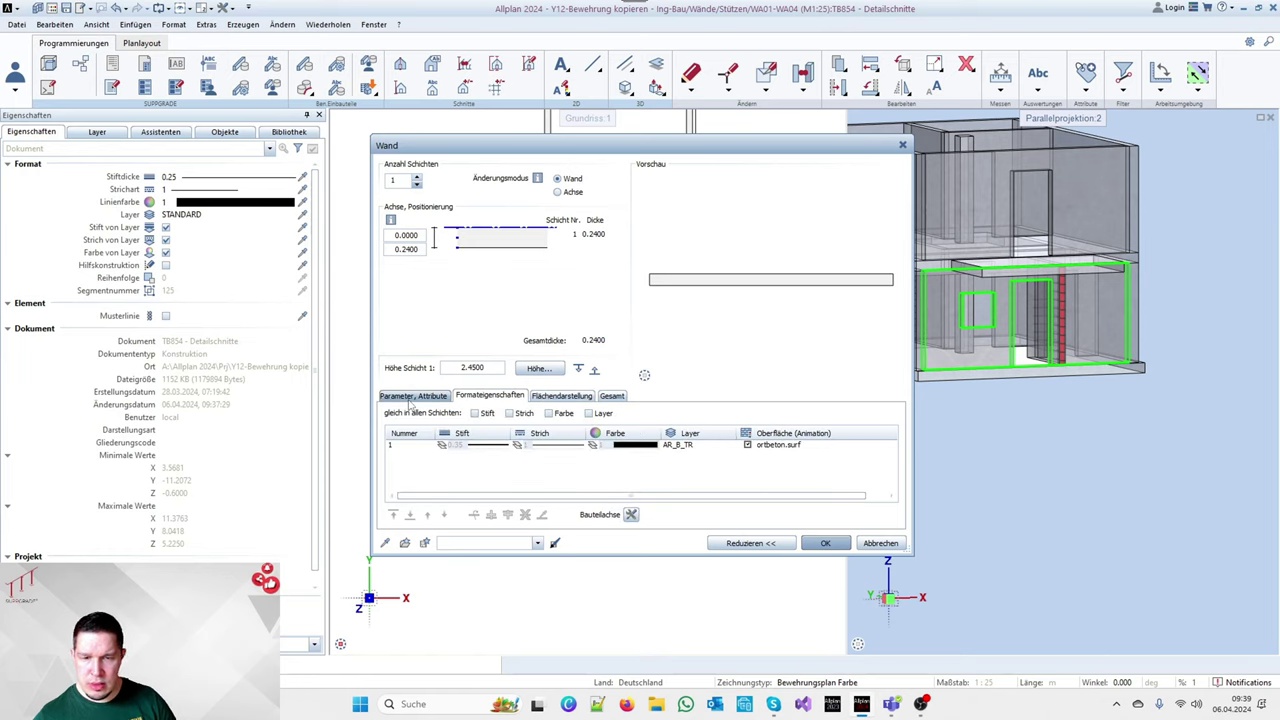
click(795, 447)
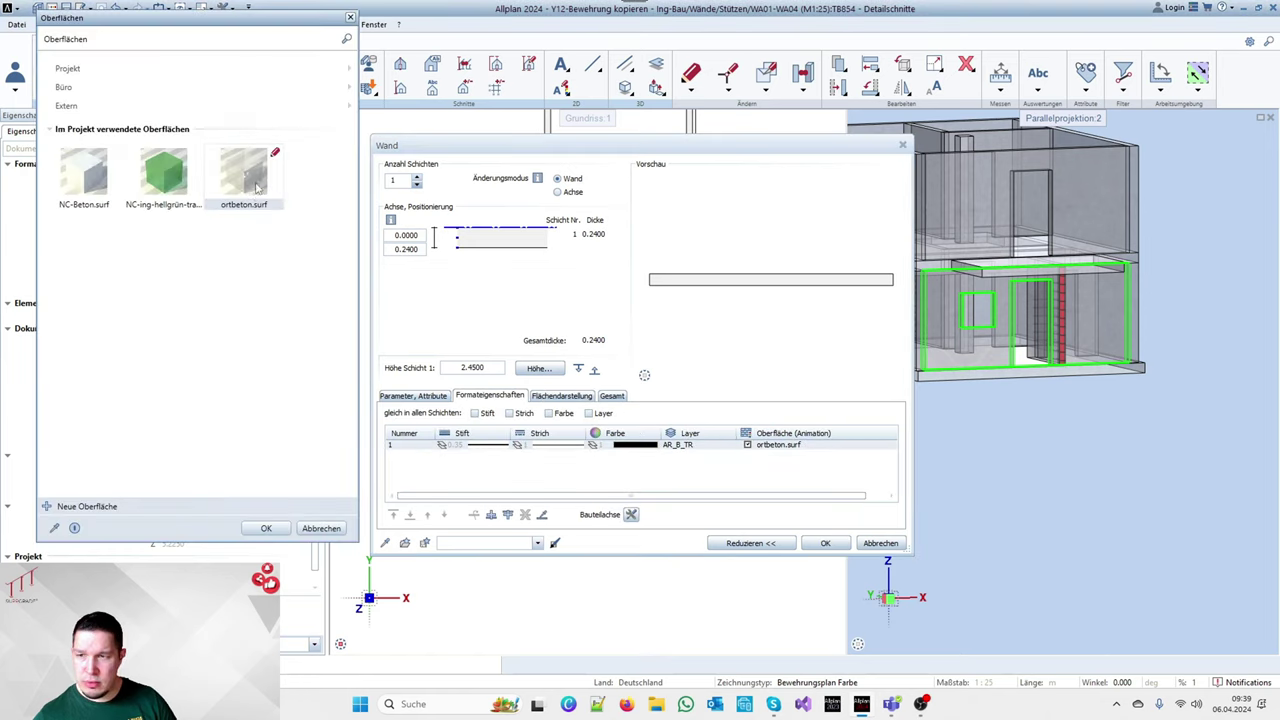
click(303, 162)
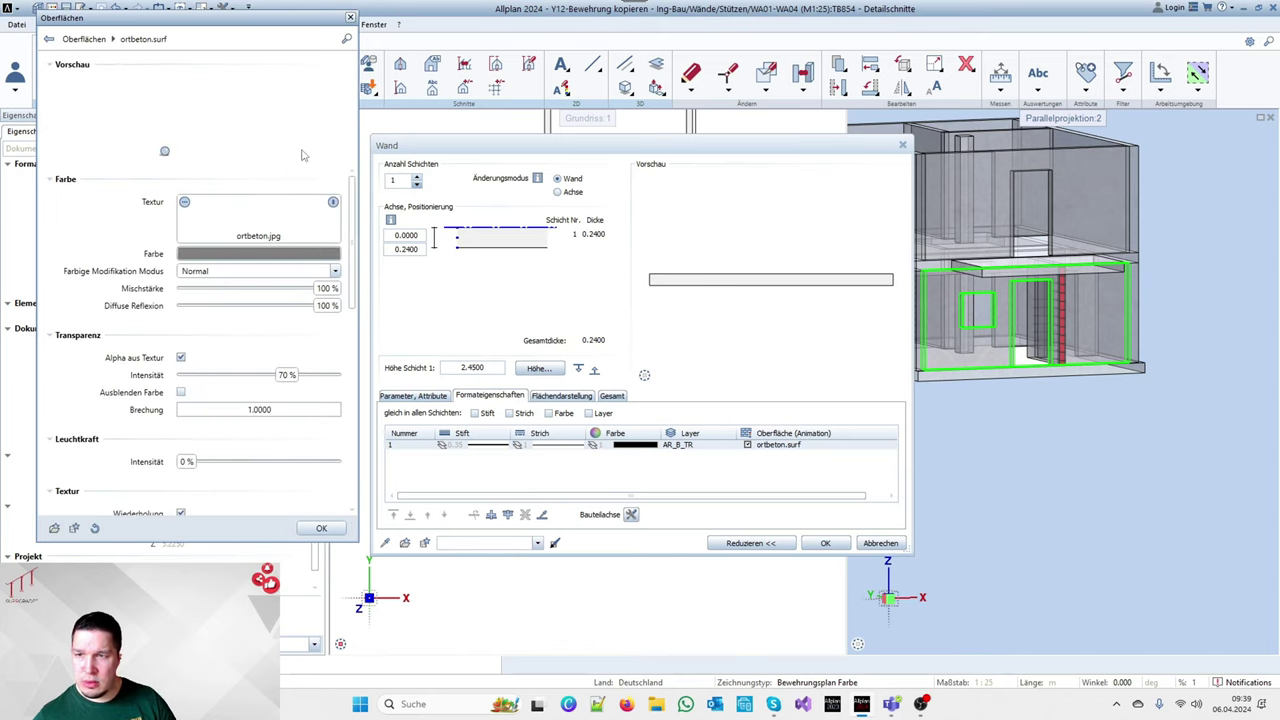
Set the ortbeton.surf surface colour to Allplan Standard colour 29 and apply it to the ground-floor entrance wall
click(207, 256)
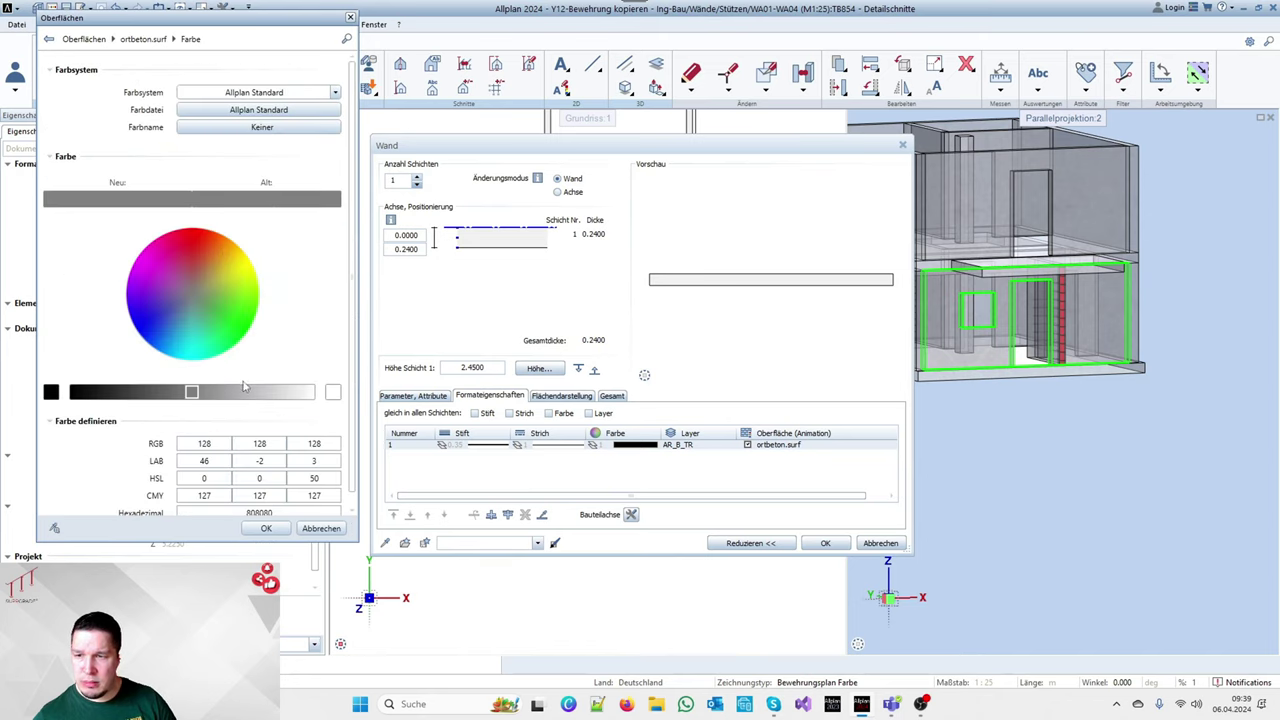
scroll(268, 332, down, 1)
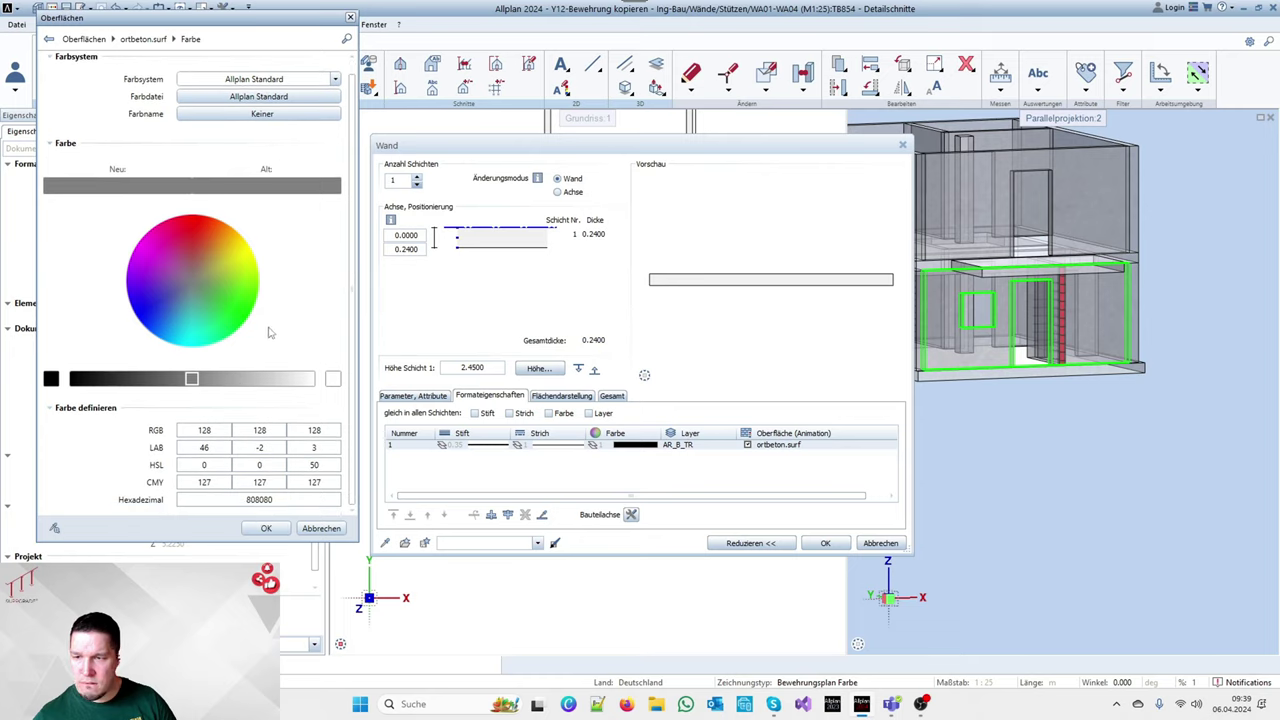
click(286, 100)
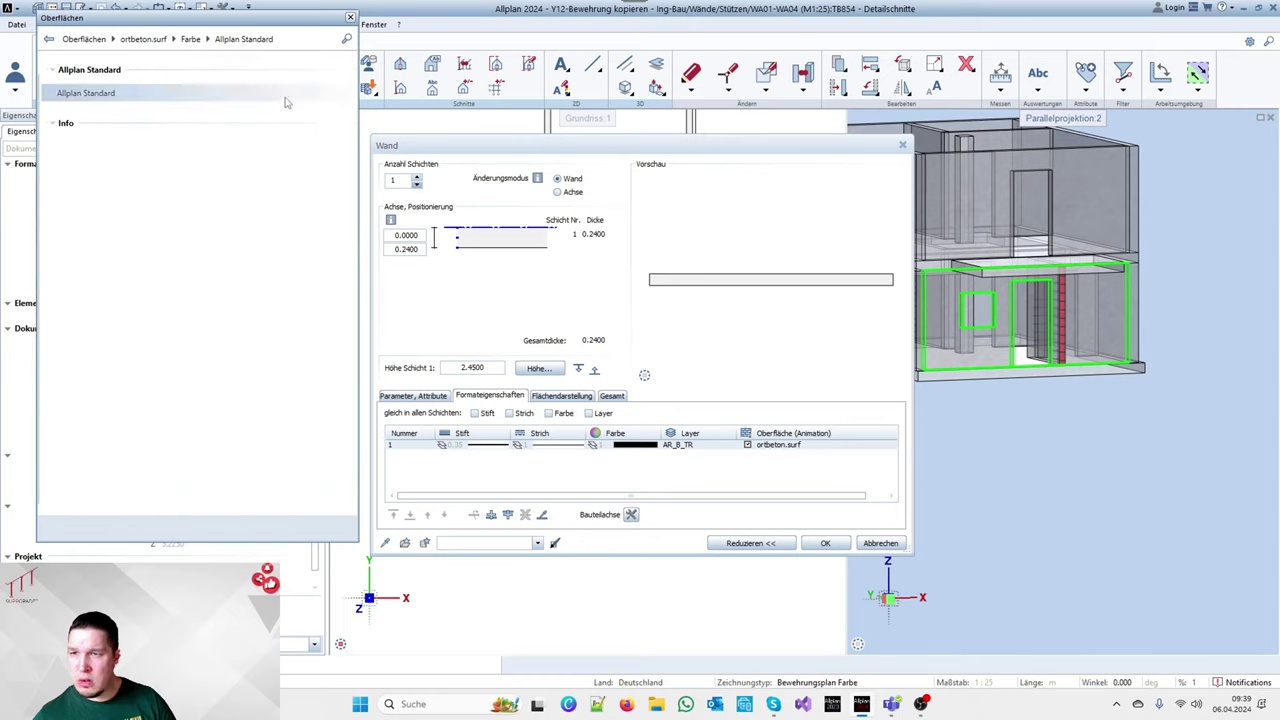
click(190, 39)
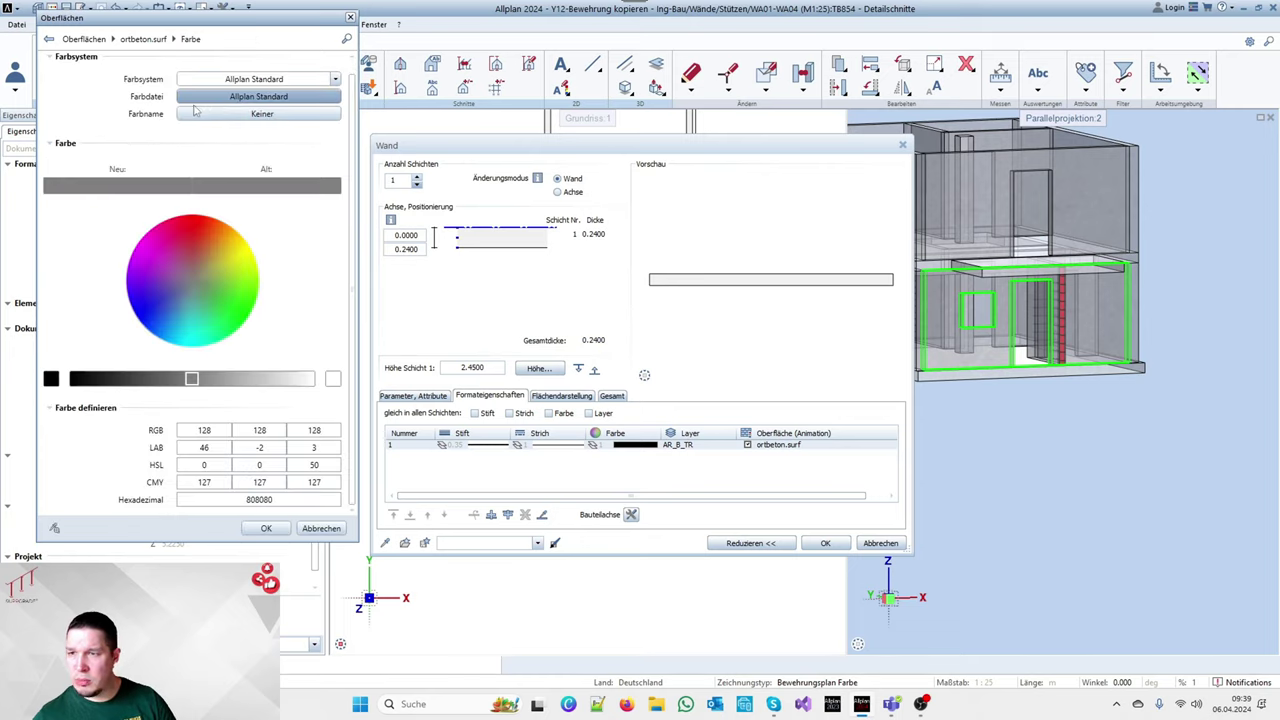
click(233, 117)
scroll(180, 362, down, 3)
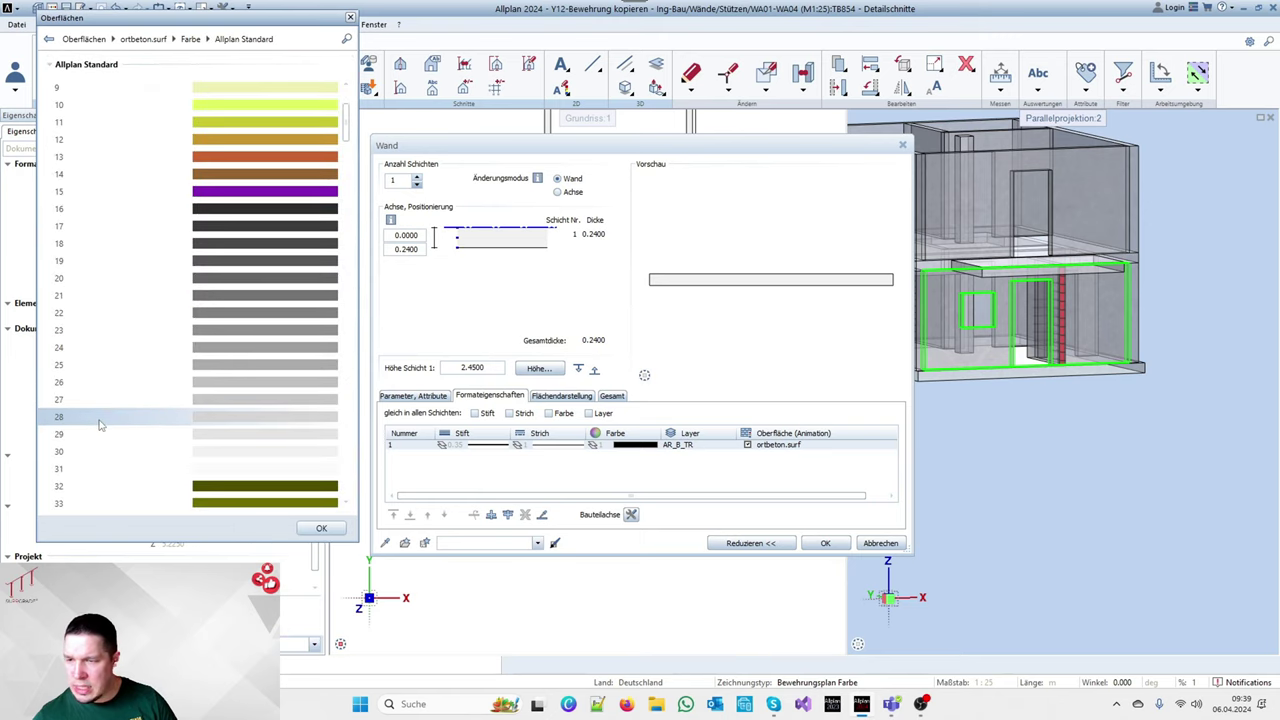
click(99, 425)
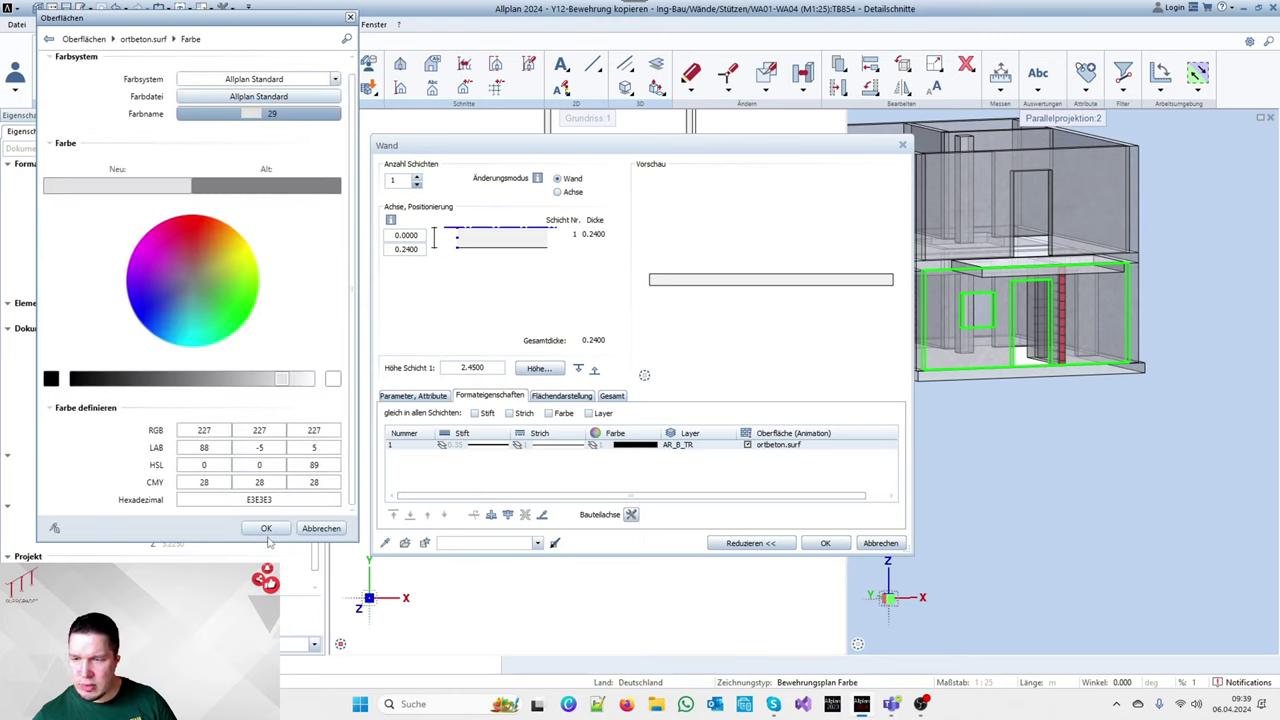
click(266, 528)
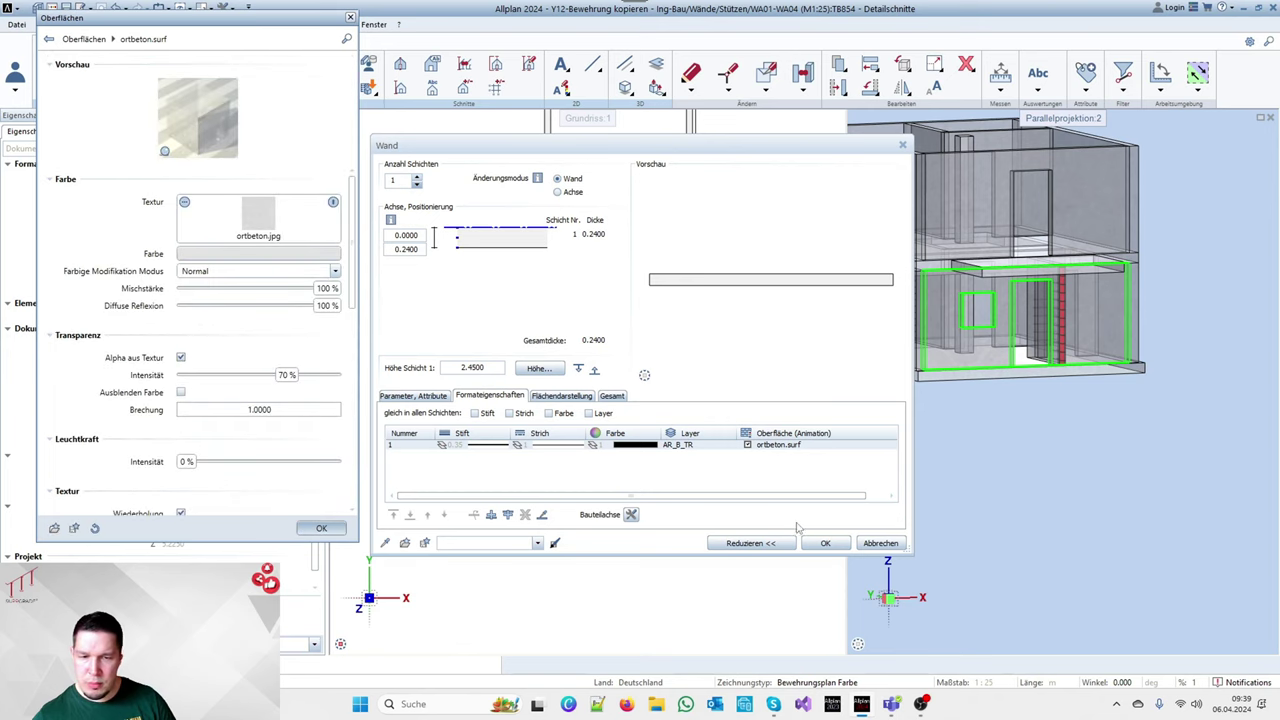
click(321, 528)
click(266, 528)
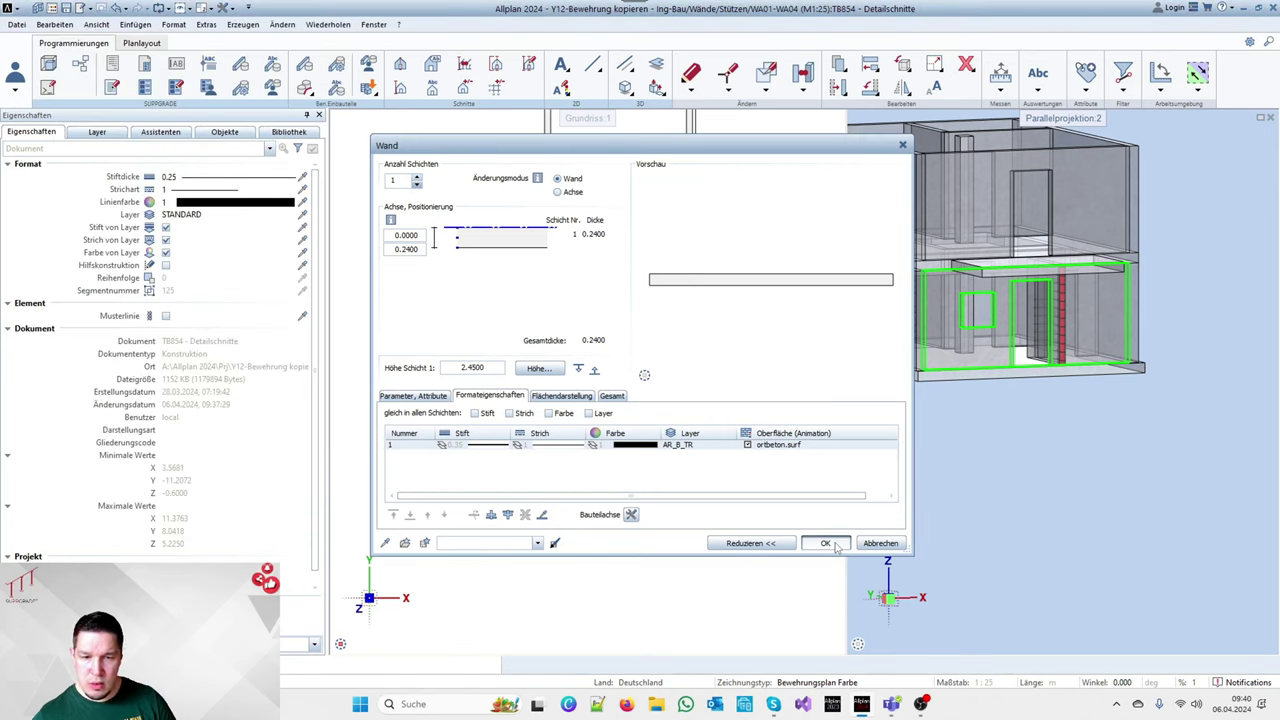
click(825, 543)
Reopen the entrance wall's ortbeton.surf surface, set its colour to Allplan Standard colour 31 and apply it
scroll(641, 478, up, 5)
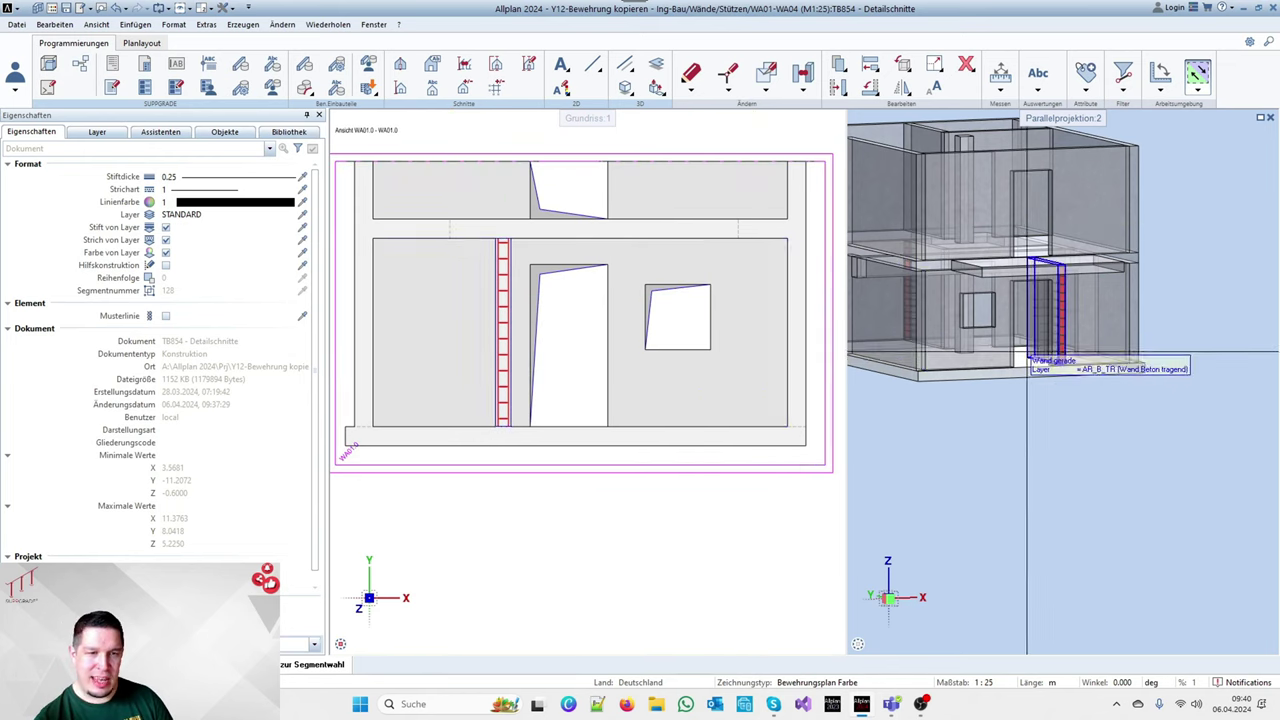
click(983, 360)
double_click(1010, 355)
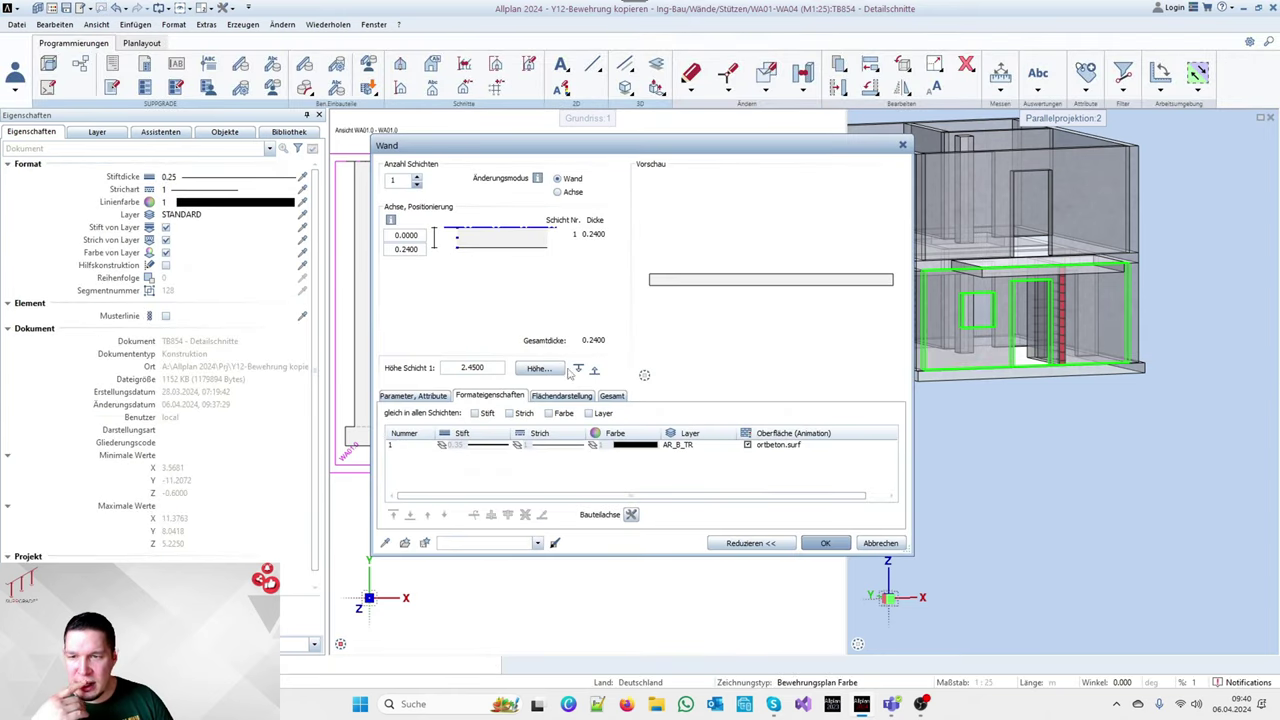
click(790, 447)
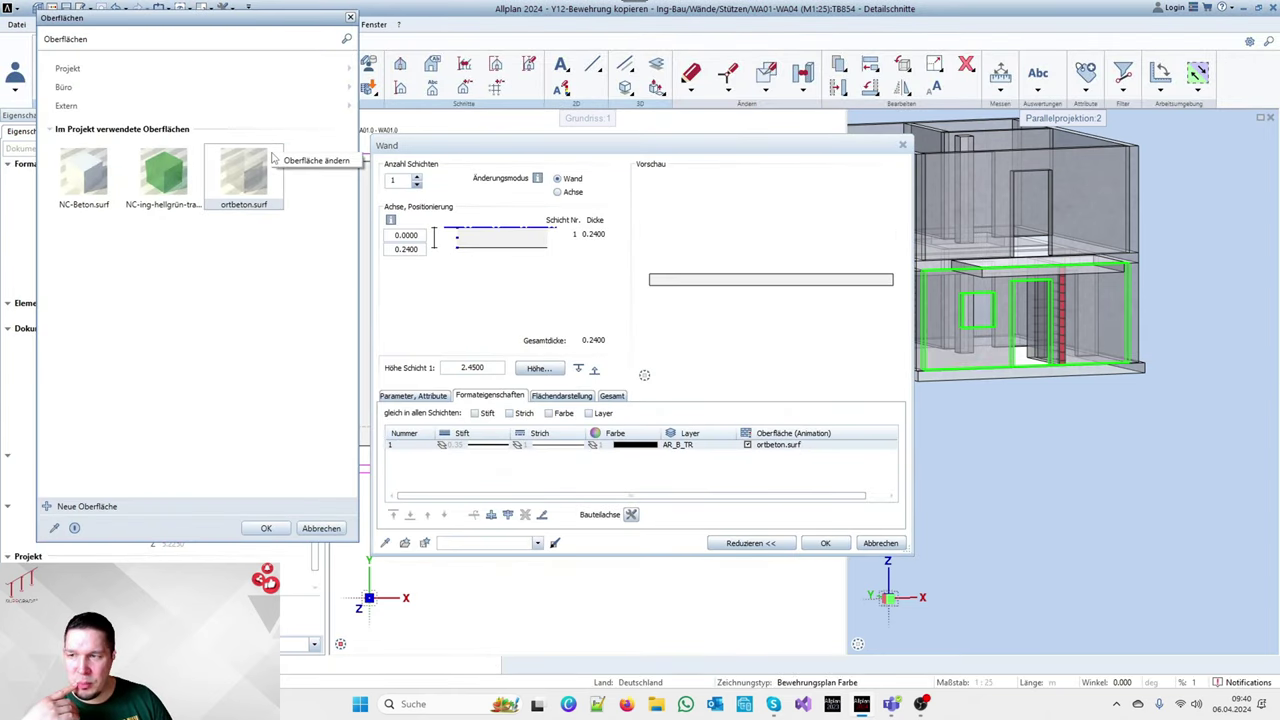
click(308, 164)
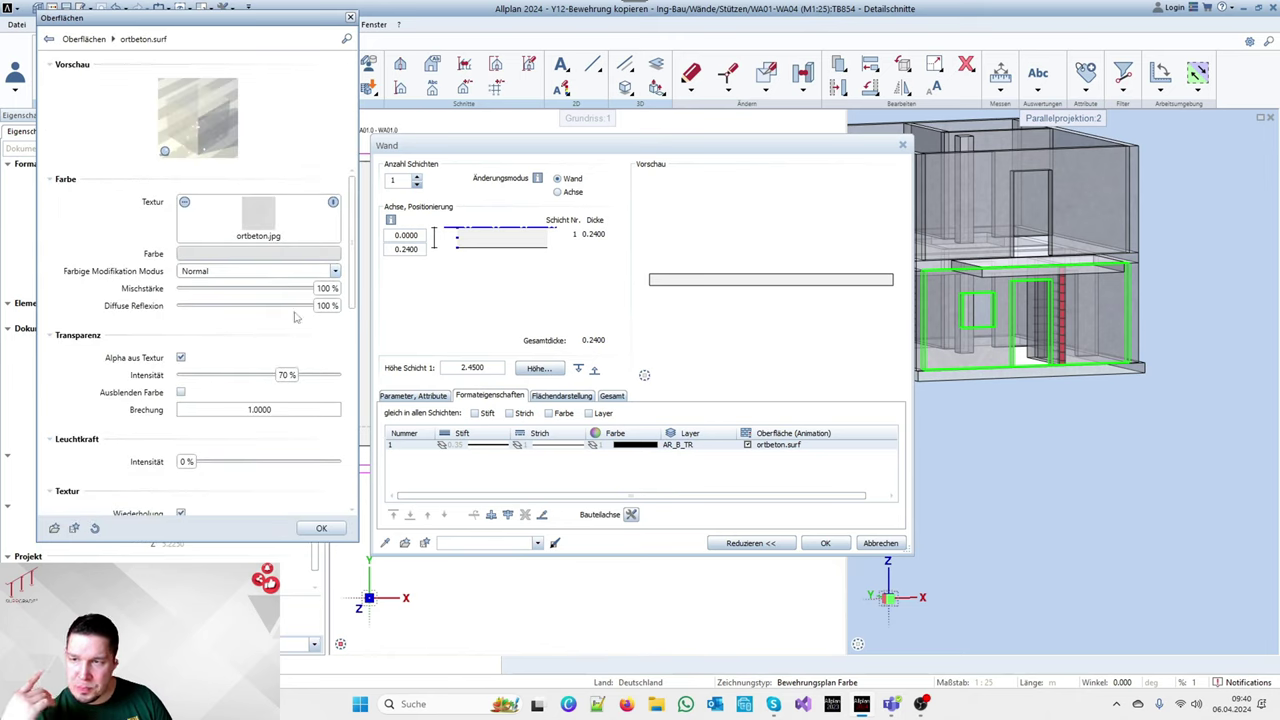
click(281, 257)
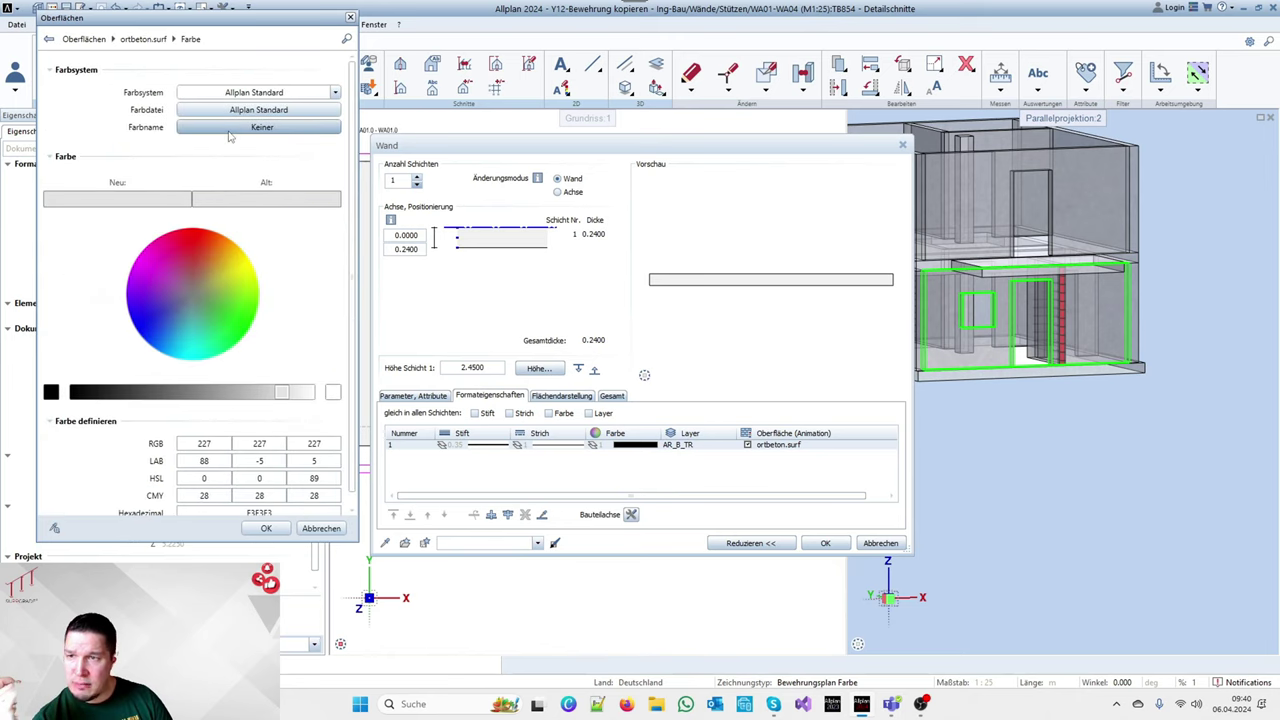
click(260, 136)
scroll(269, 284, down, 5)
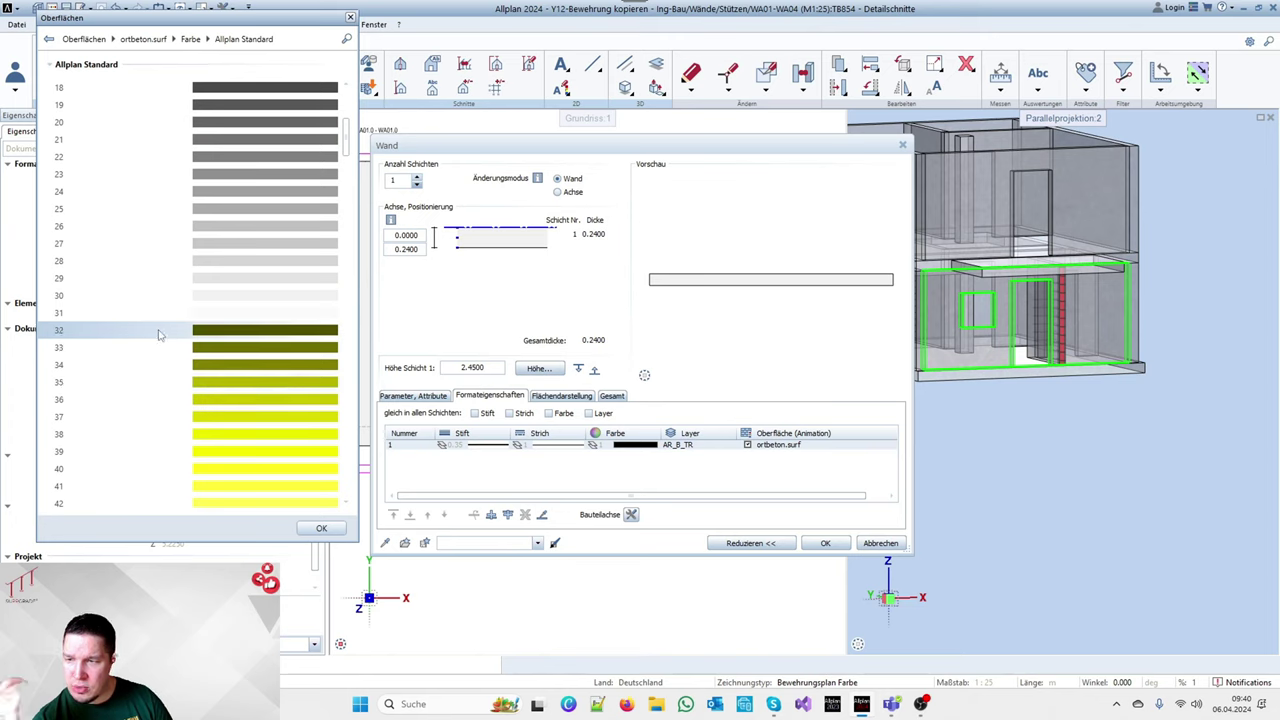
click(149, 314)
click(266, 528)
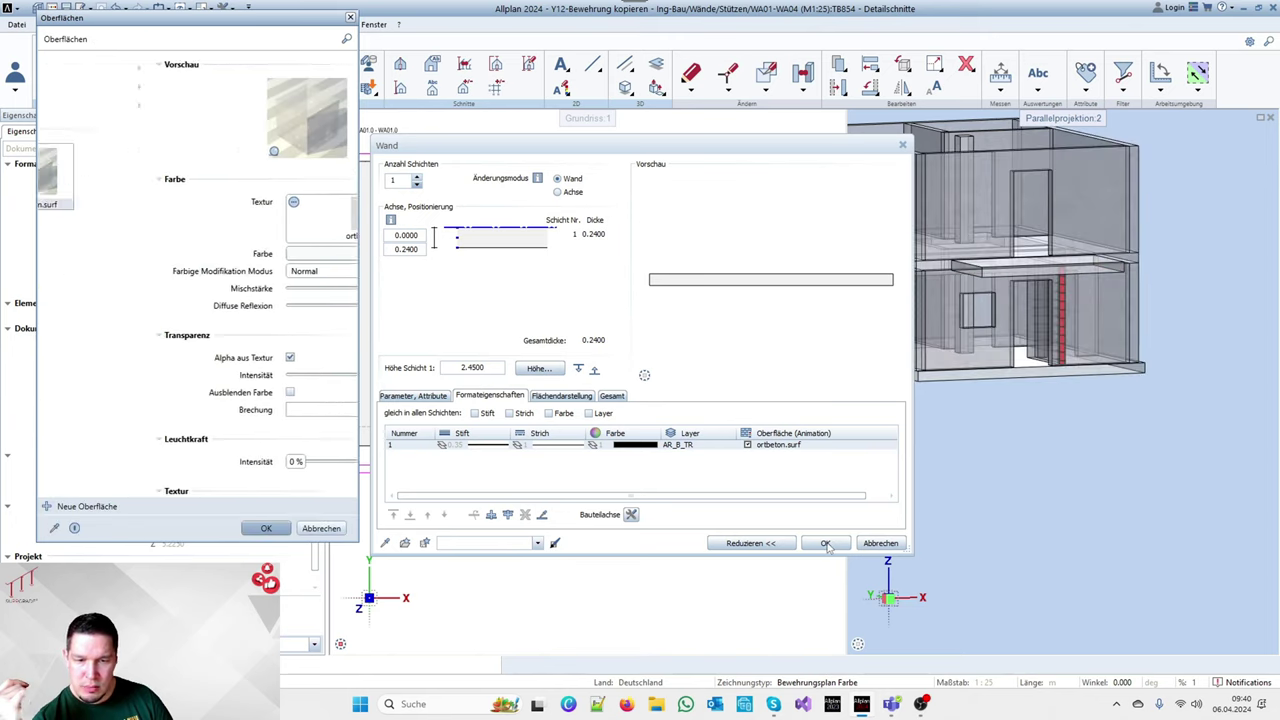
click(266, 528)
click(825, 543)
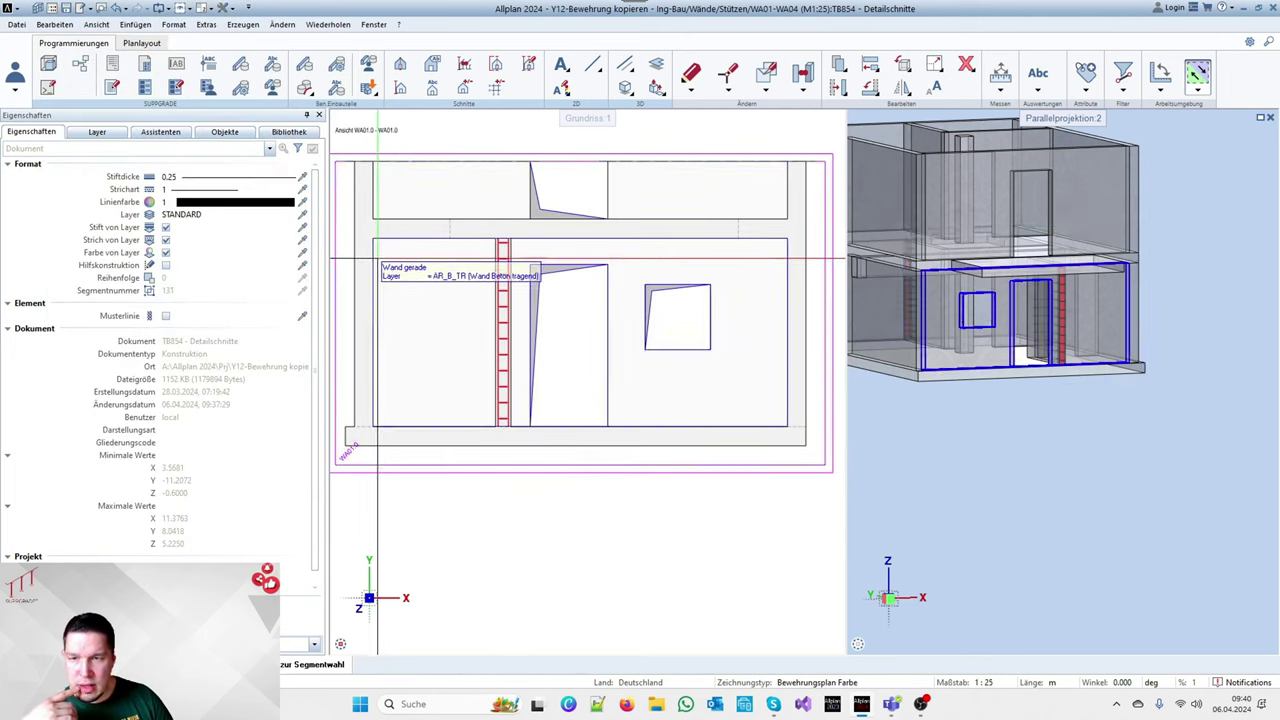
Open the ortbeton.surf surface for editing again from the ground-floor entrance wall's format properties
scroll(560, 385, up, 3)
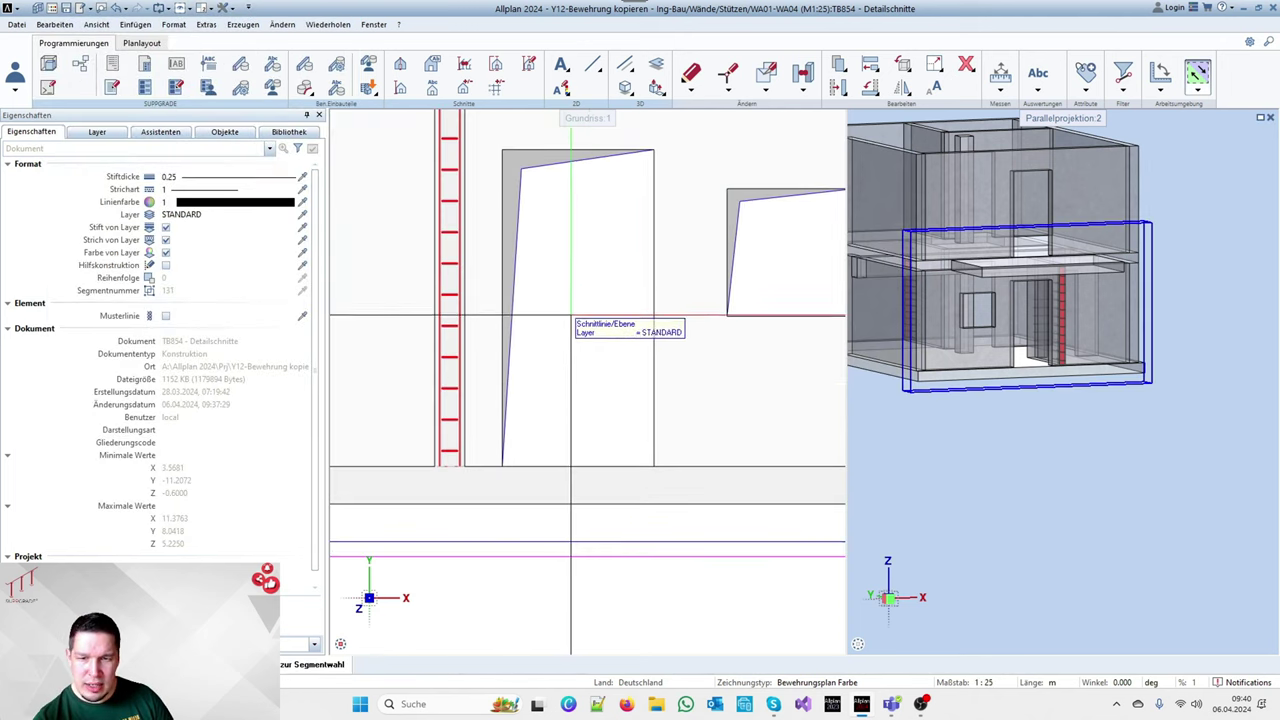
scroll(656, 300, down, 3)
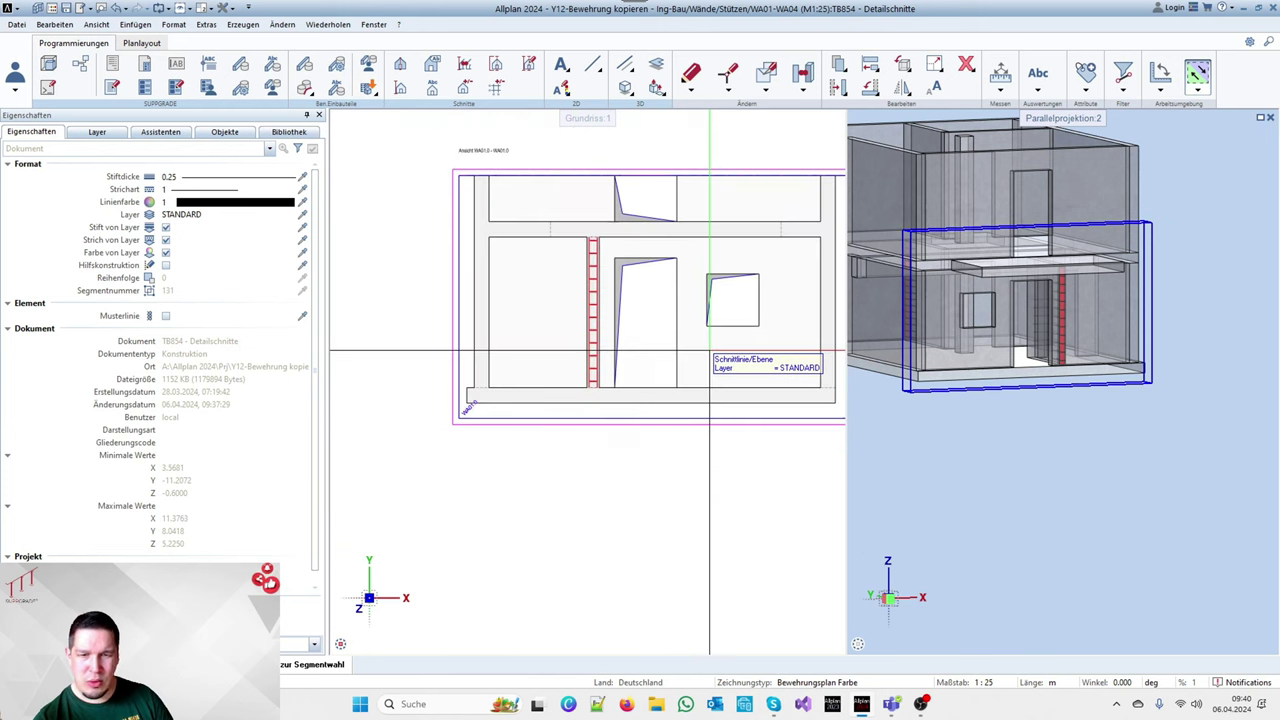
click(965, 362)
double_click(1022, 364)
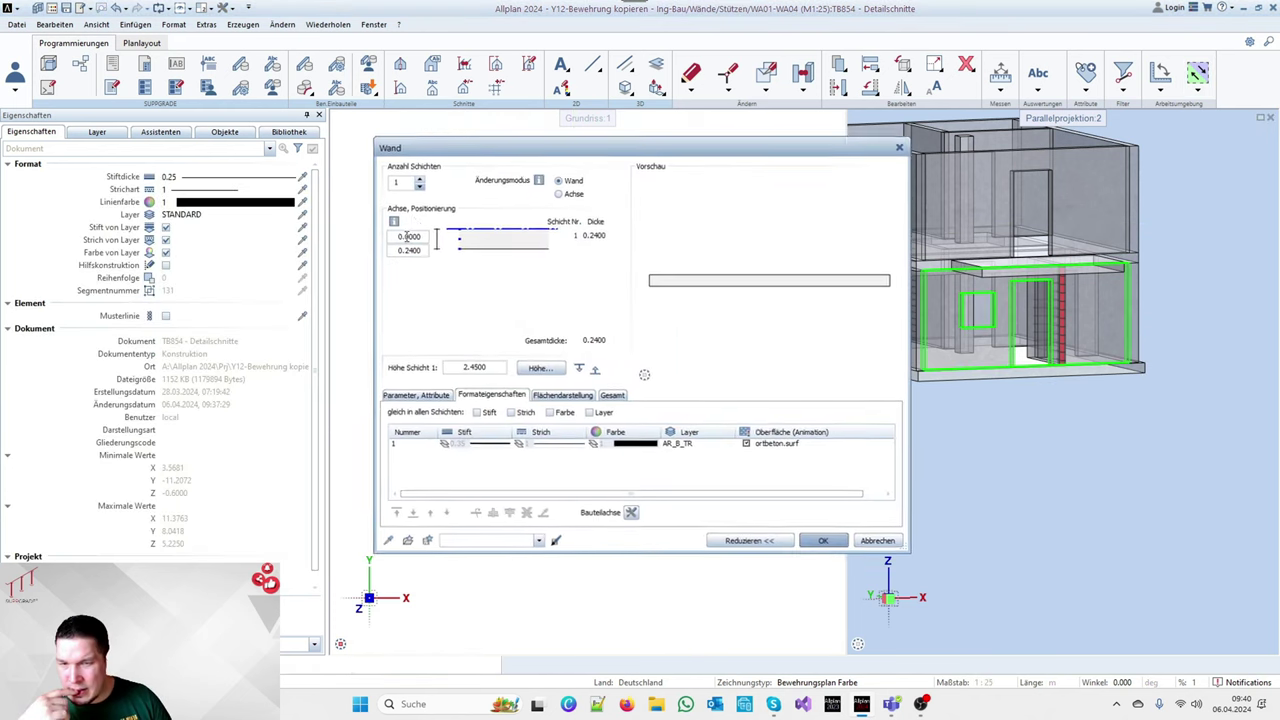
click(790, 445)
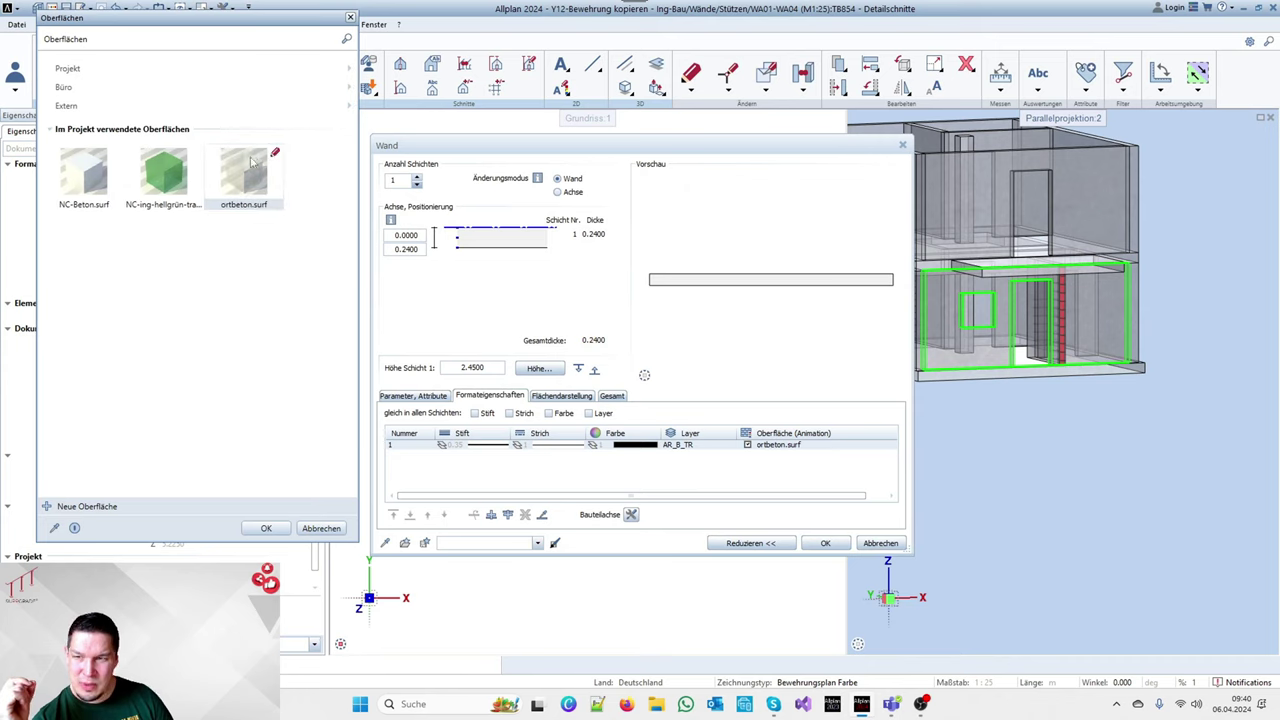
click(304, 162)
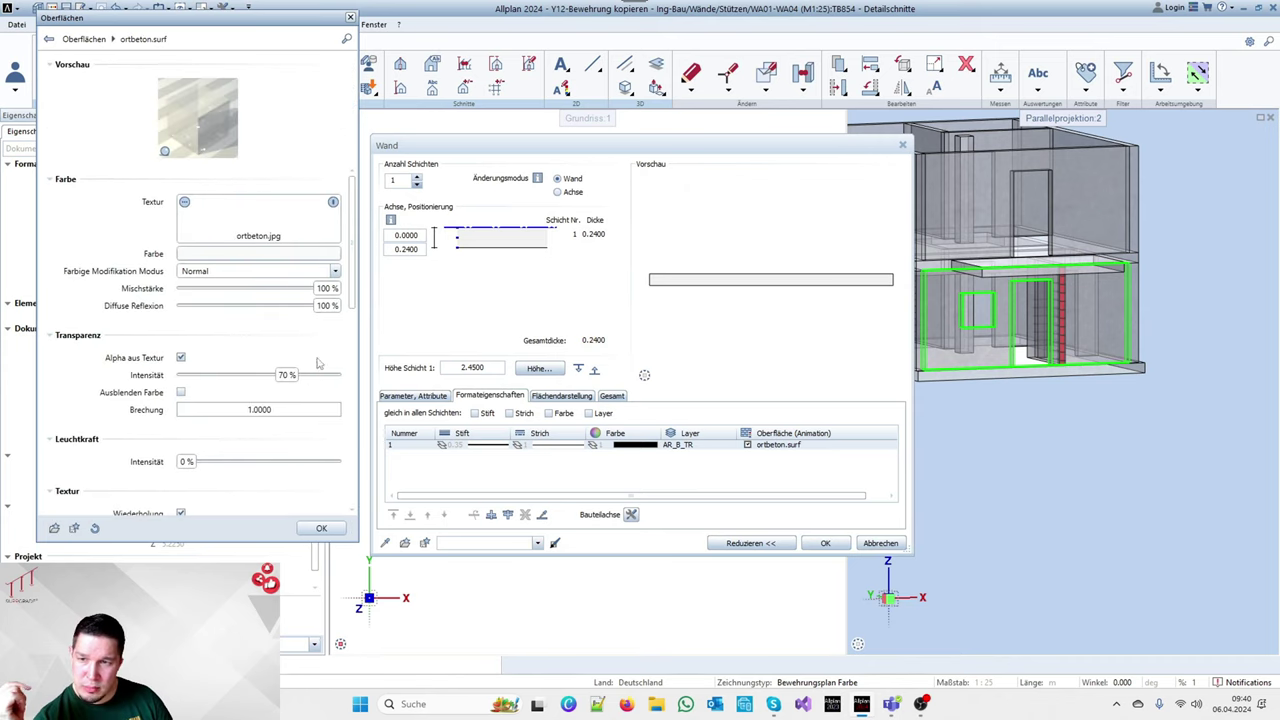
Try Allplan Standard colour 30 for the surface, then set it to colour 28 and confirm
click(311, 262)
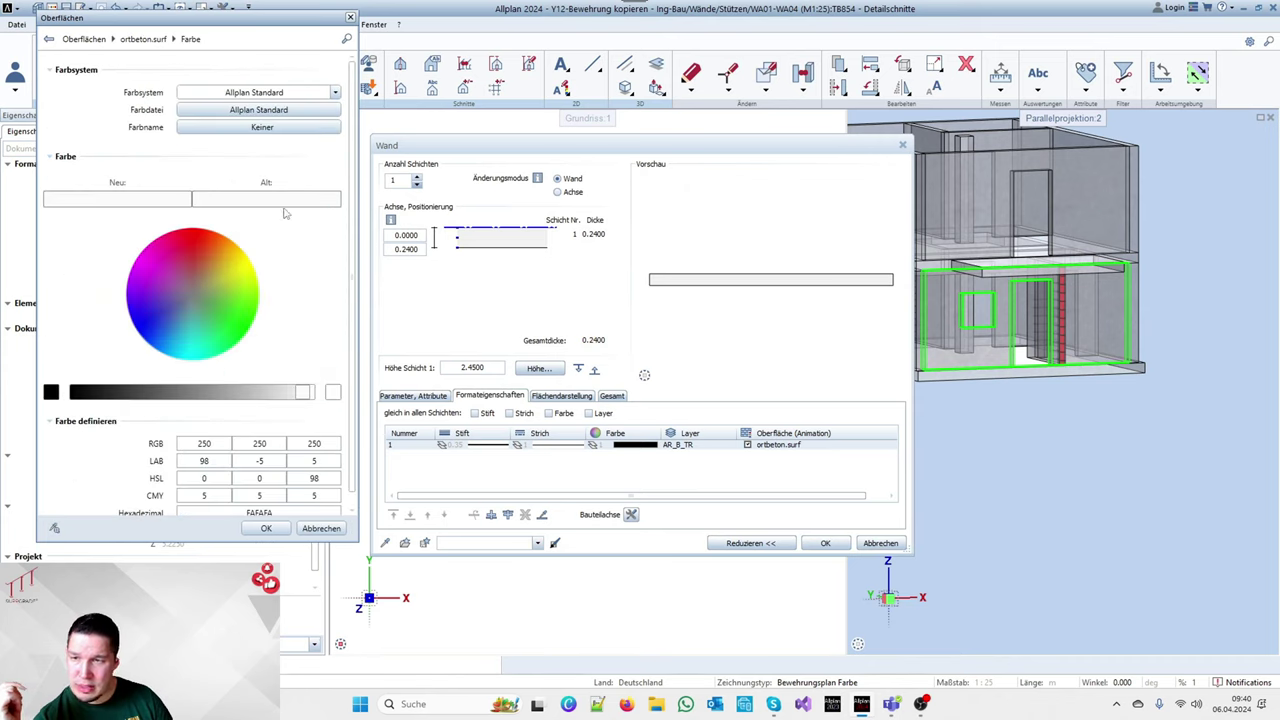
click(259, 110)
scroll(170, 420, down, 4)
click(168, 418)
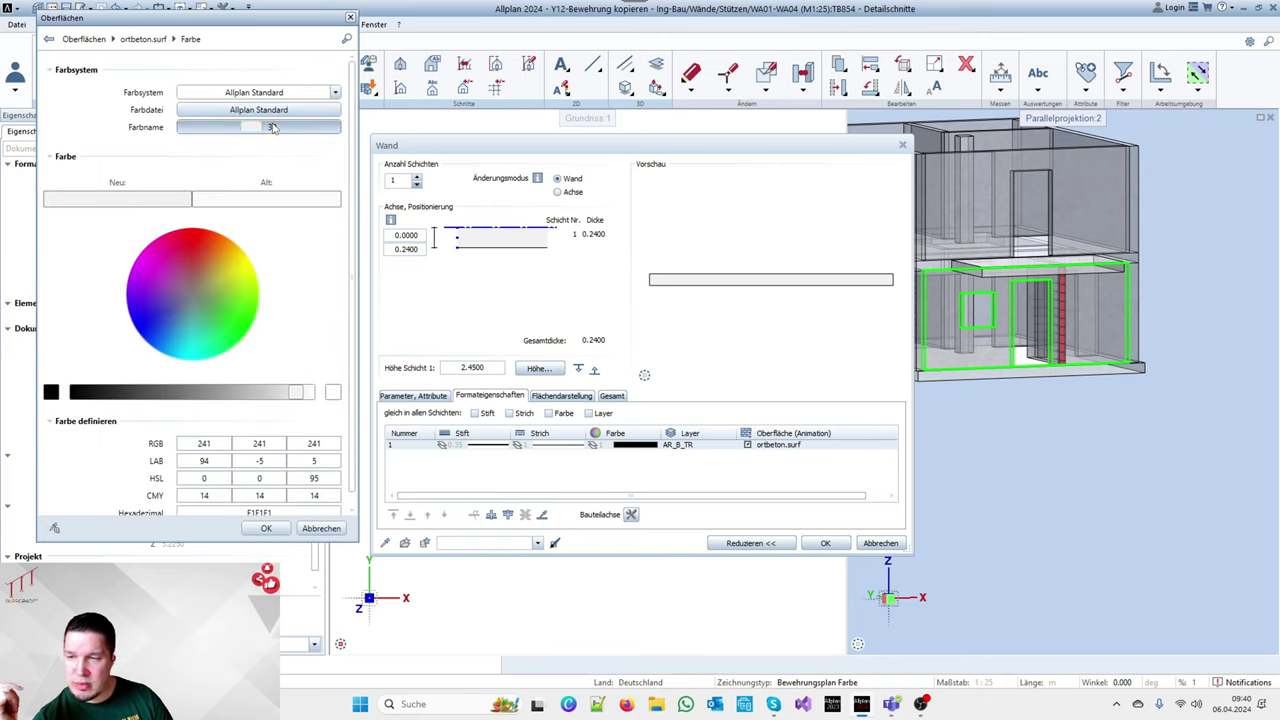
click(272, 128)
scroll(163, 391, down, 3)
click(152, 367)
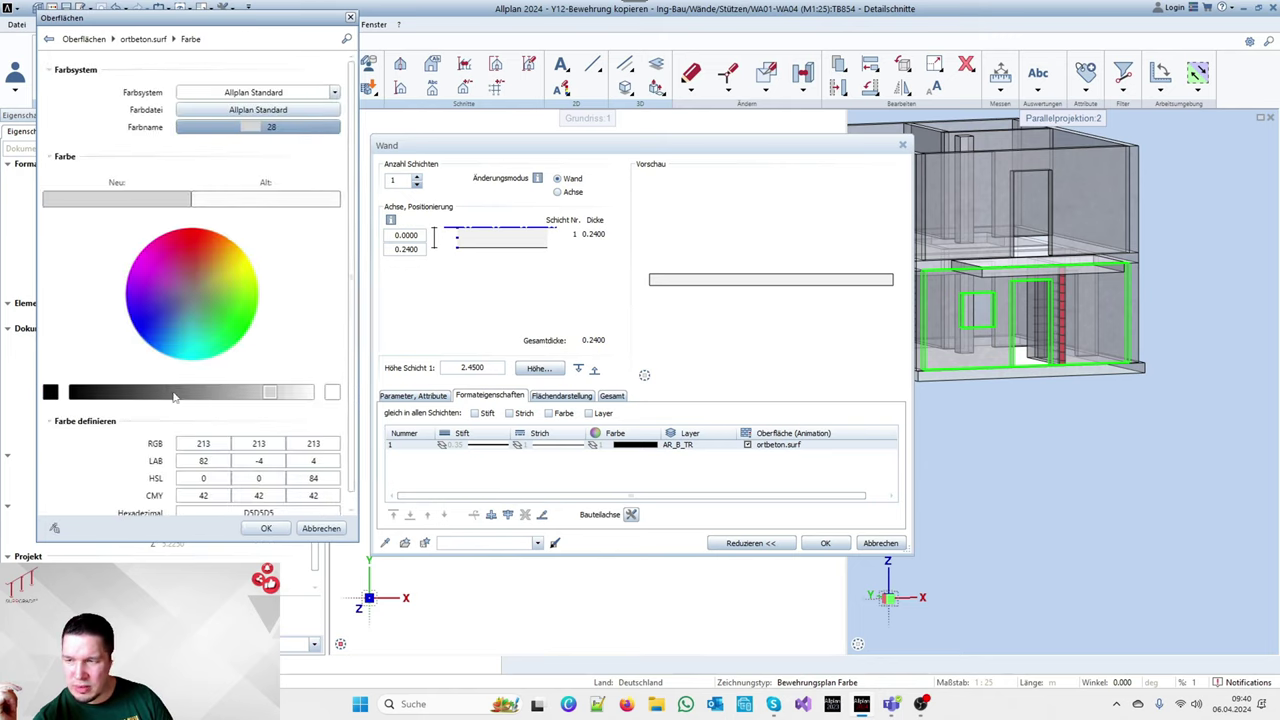
click(266, 528)
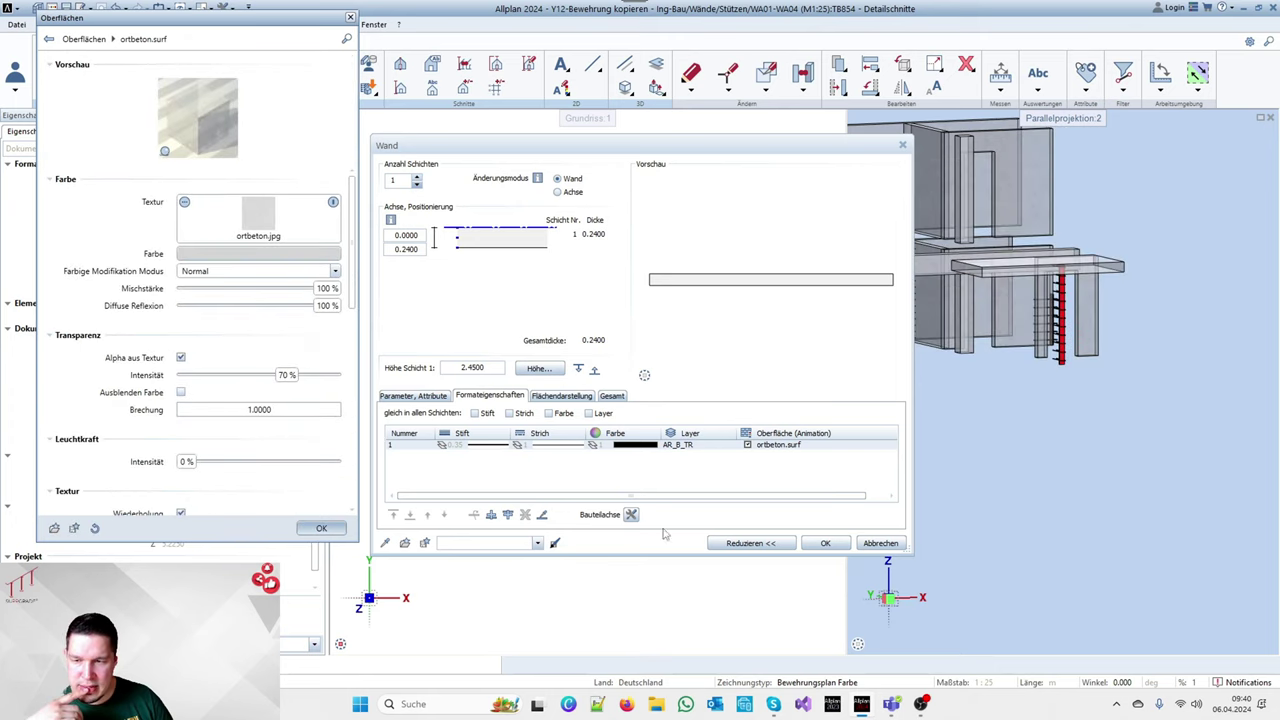
click(321, 528)
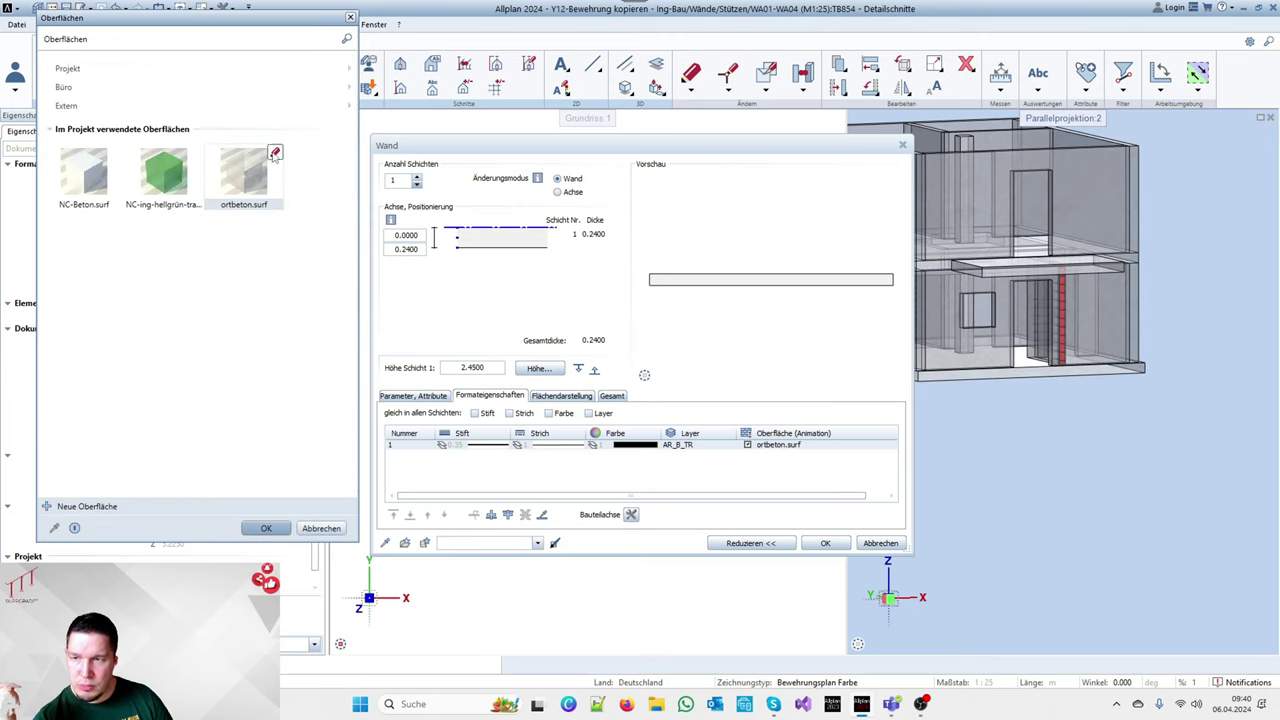
Try a lower transparency intensity for ortbeton.surf, set it back to 70 %, and apply the surface to the wall
click(278, 153)
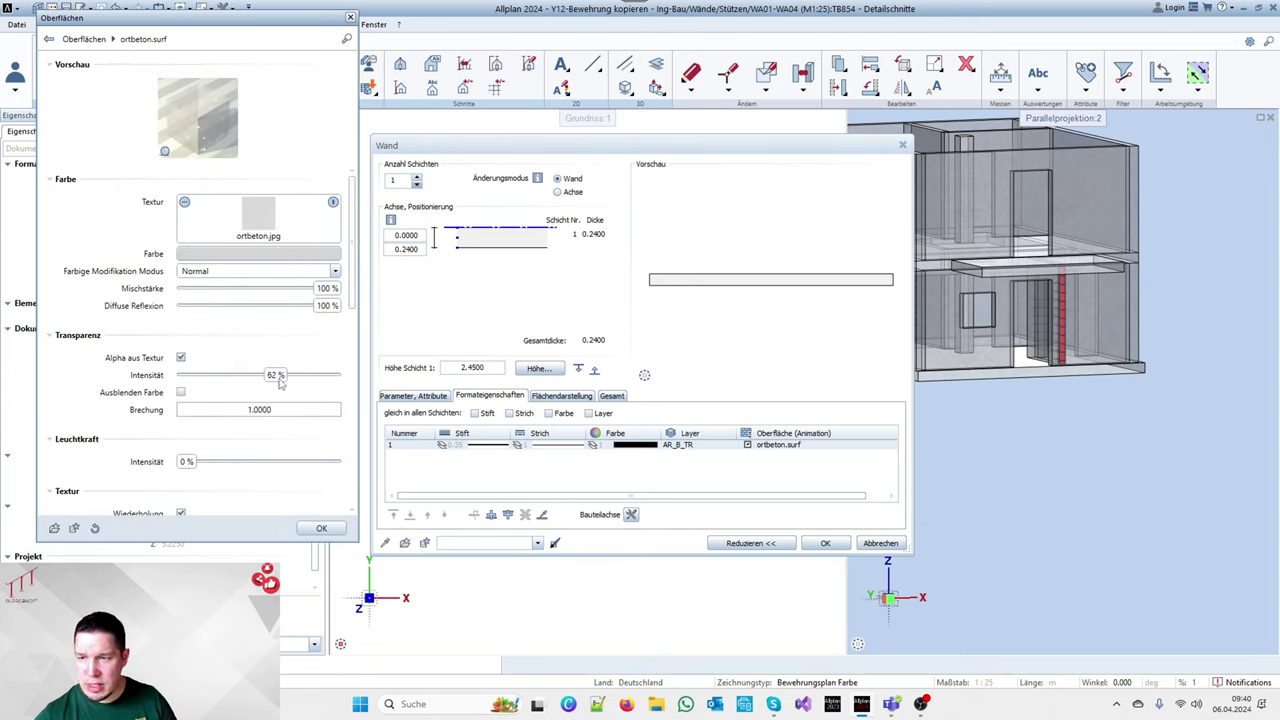
drag(288, 382, 294, 381)
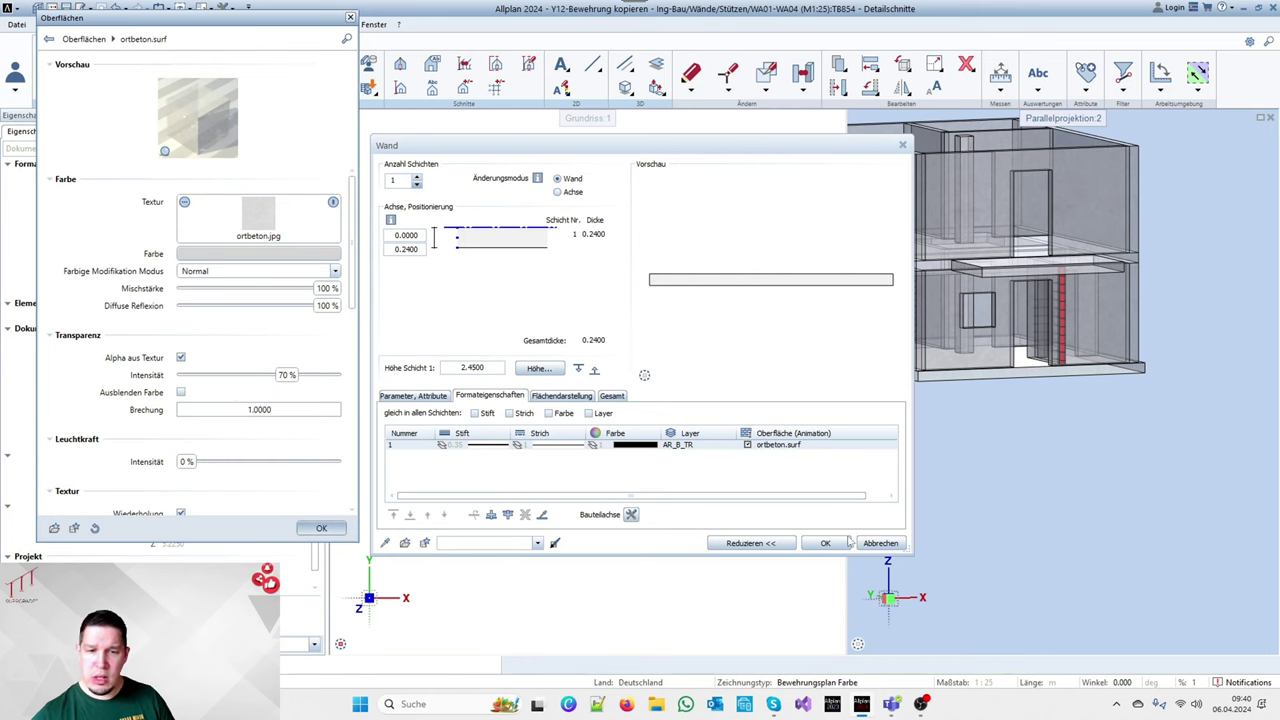
click(321, 527)
click(262, 528)
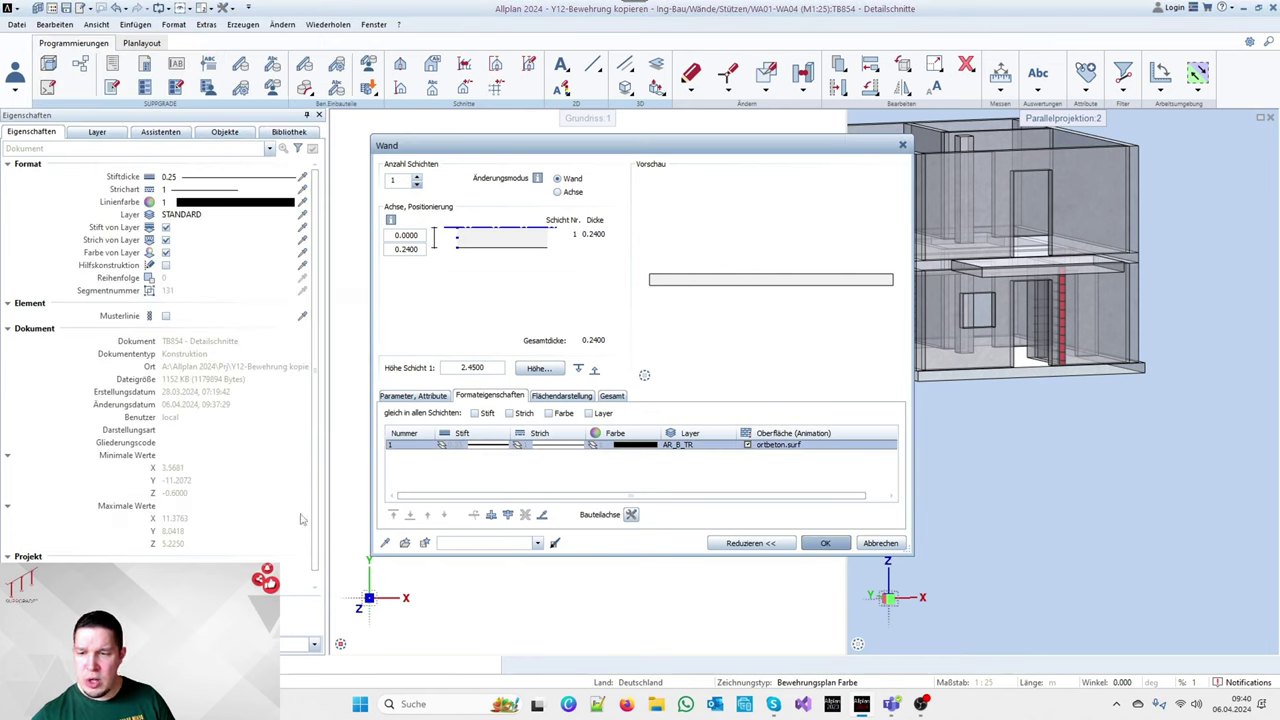
click(825, 543)
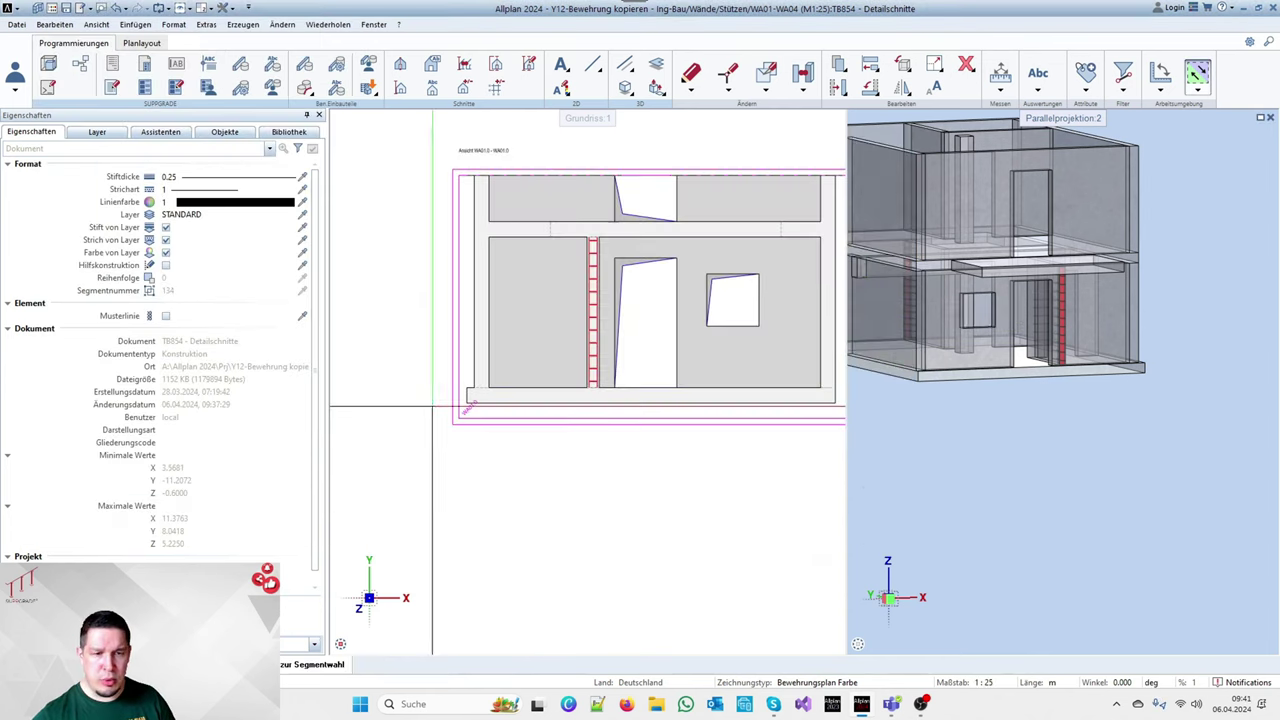
Check the wall colour in the WA01.0 section view and open the section's modification settings
scroll(1062, 316, up, 5)
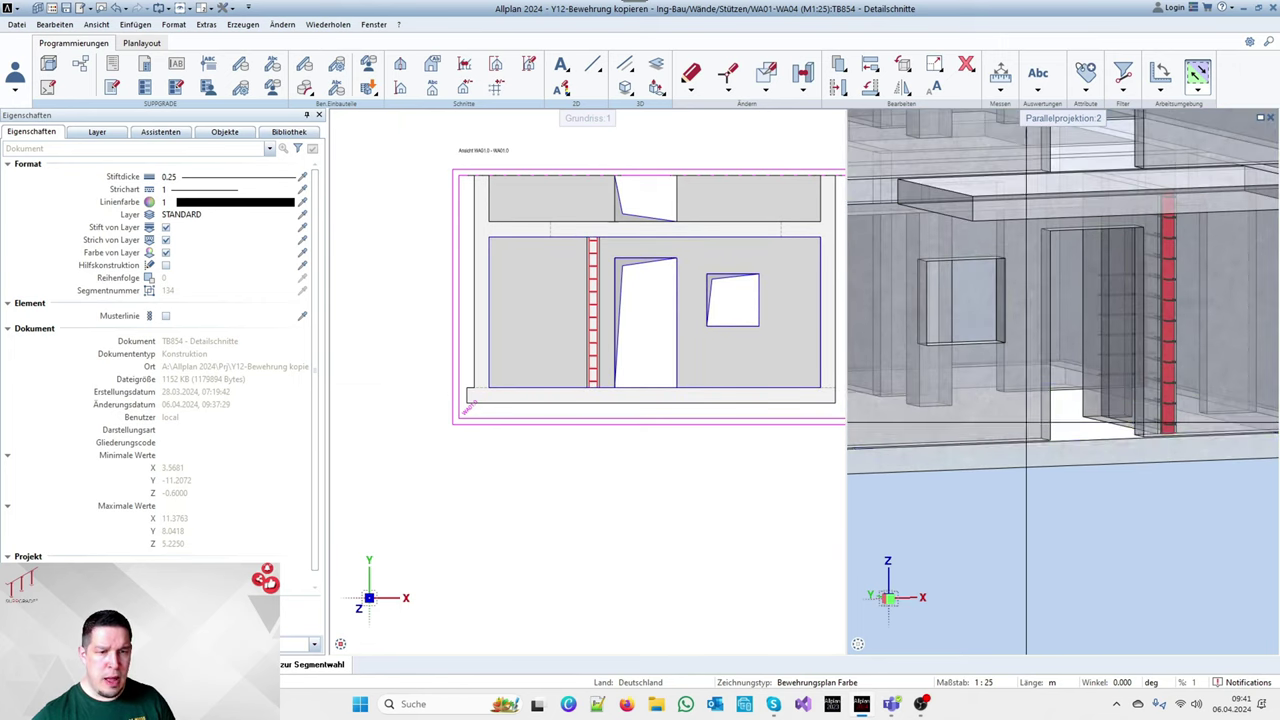
scroll(550, 452, down, 5)
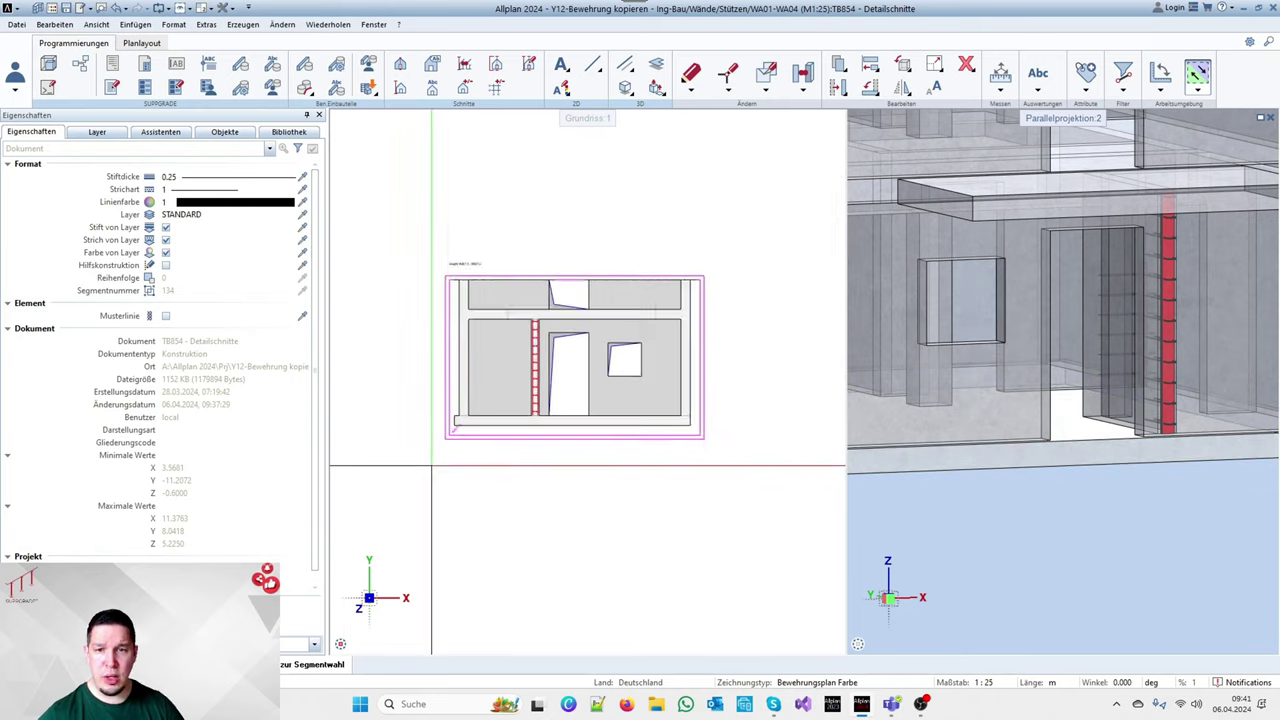
scroll(548, 454, up, 5)
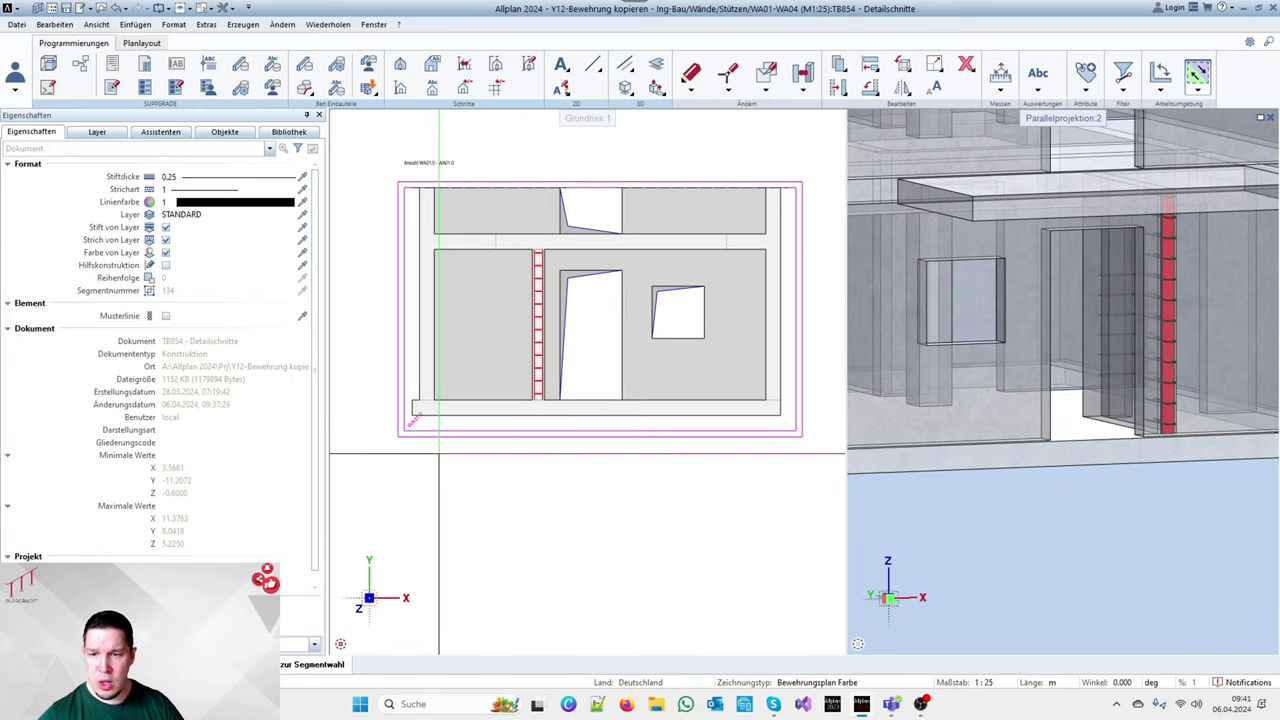
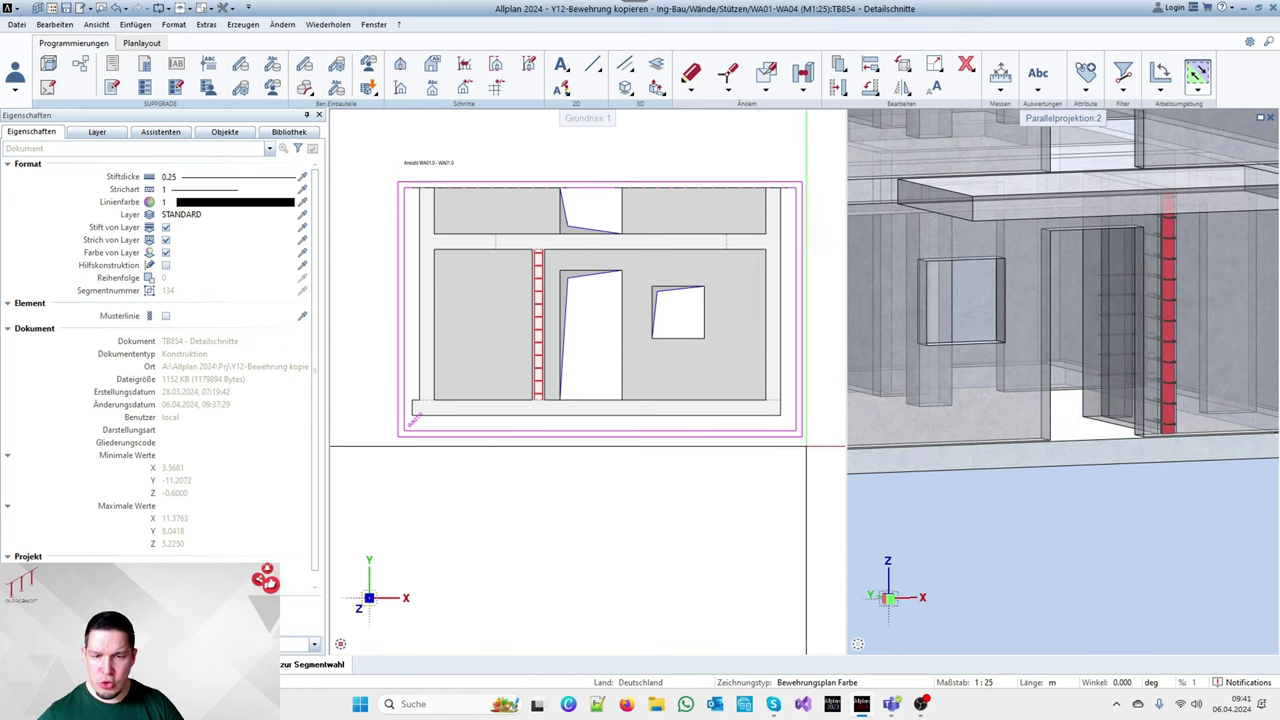
click(805, 440)
double_click(805, 440)
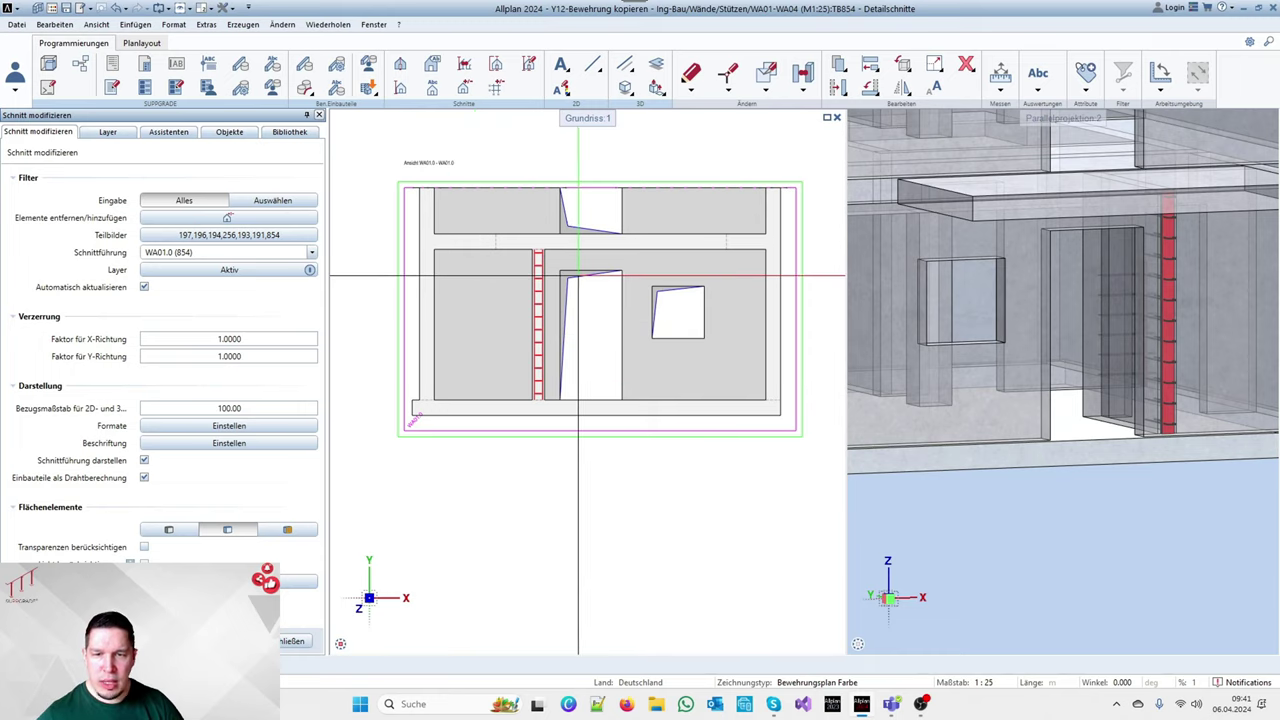
Open the format settings of section WA01.0 and look through the line types offered for its edges
click(248, 427)
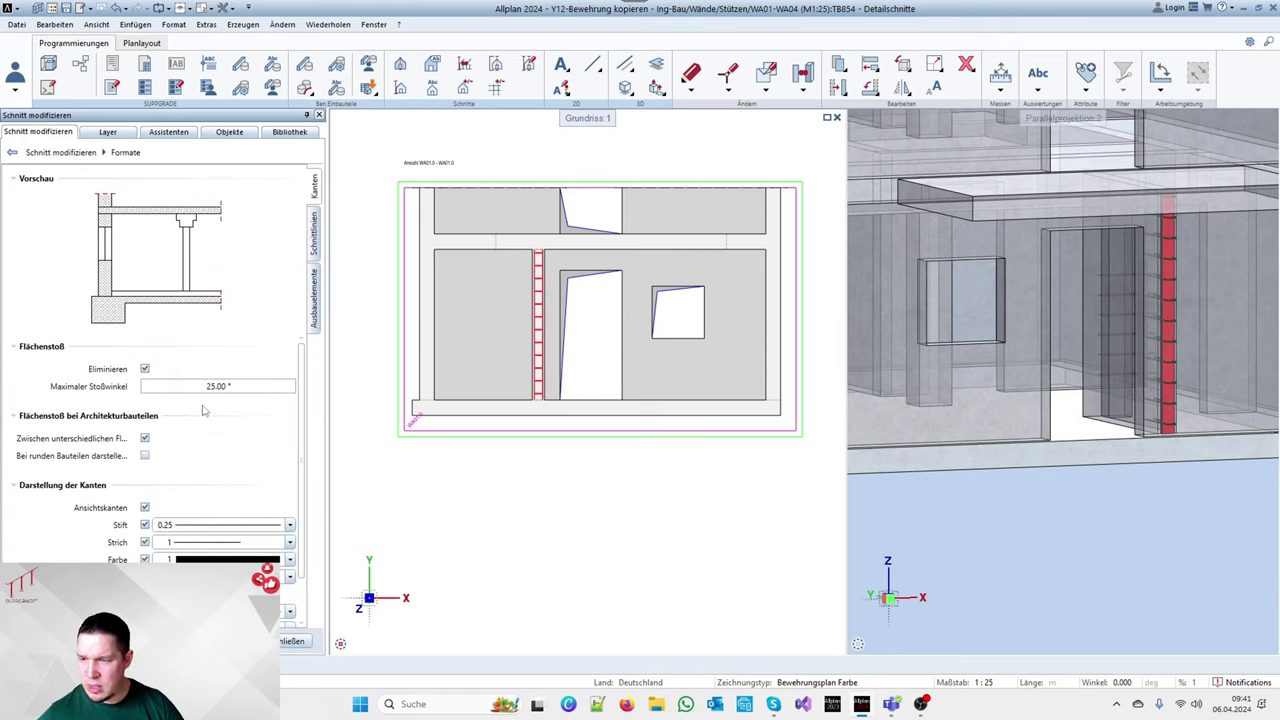
scroll(203, 410, down, 1)
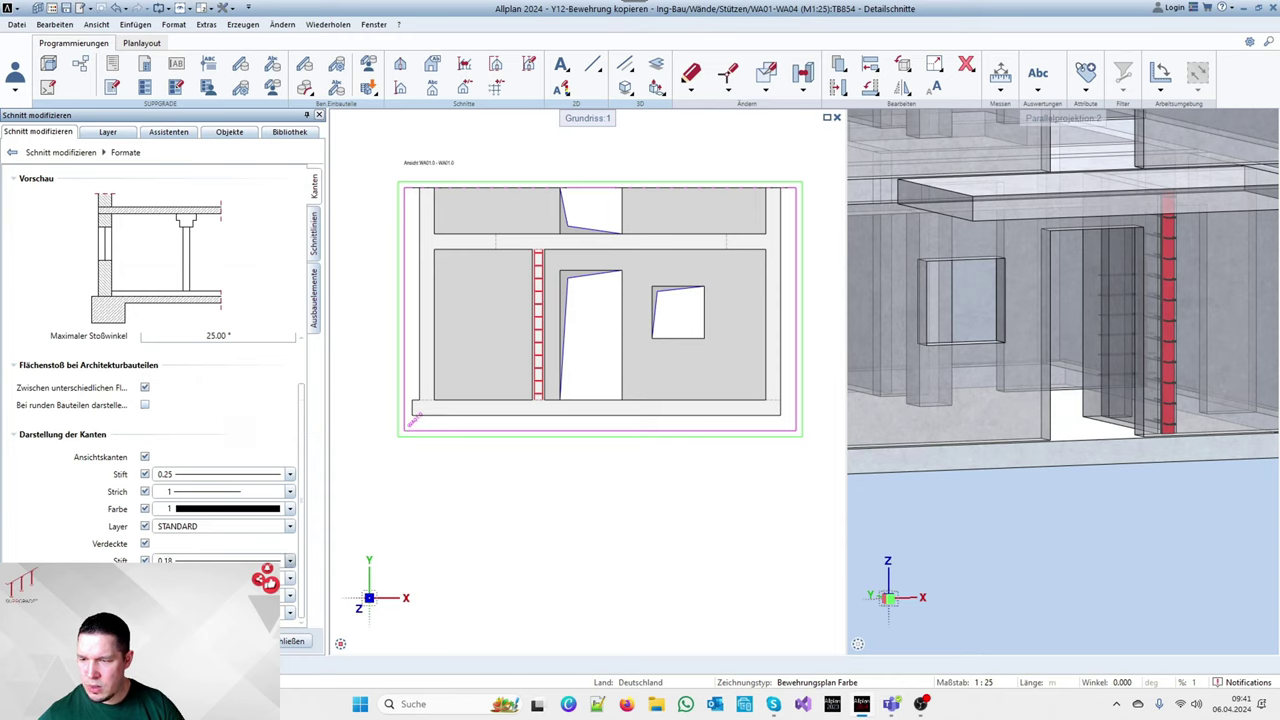
click(289, 491)
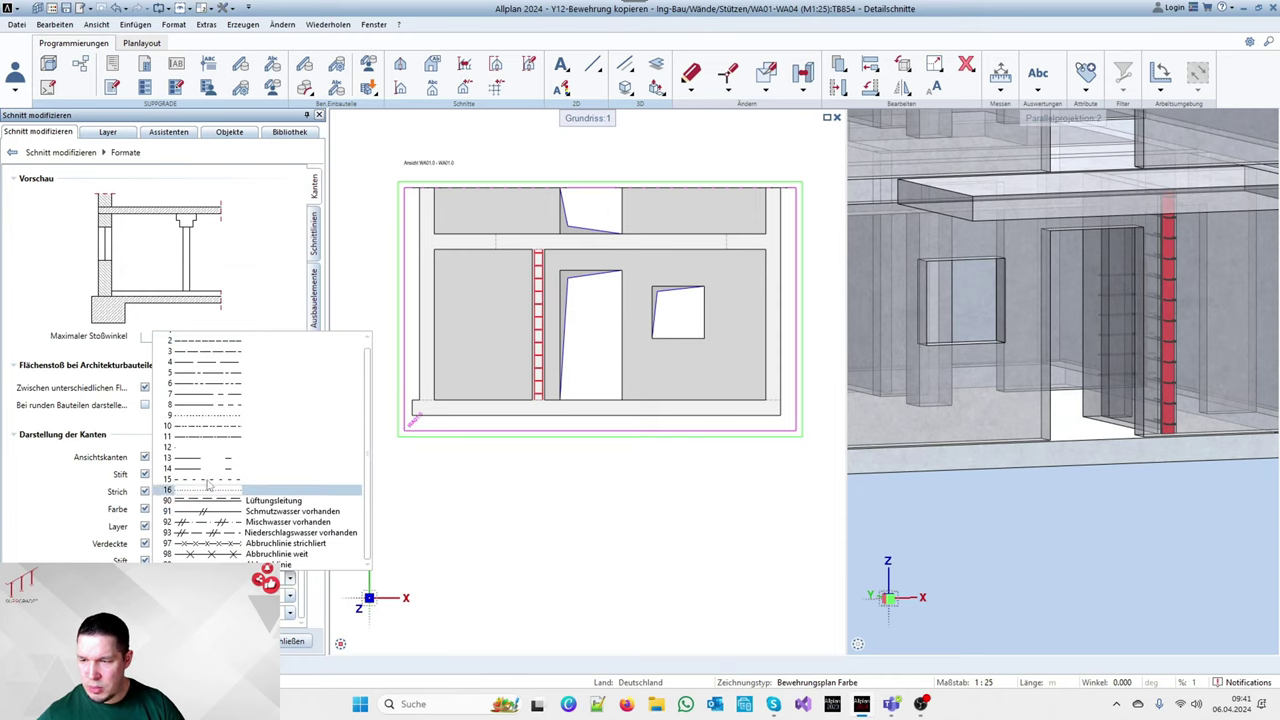
key(Escape)
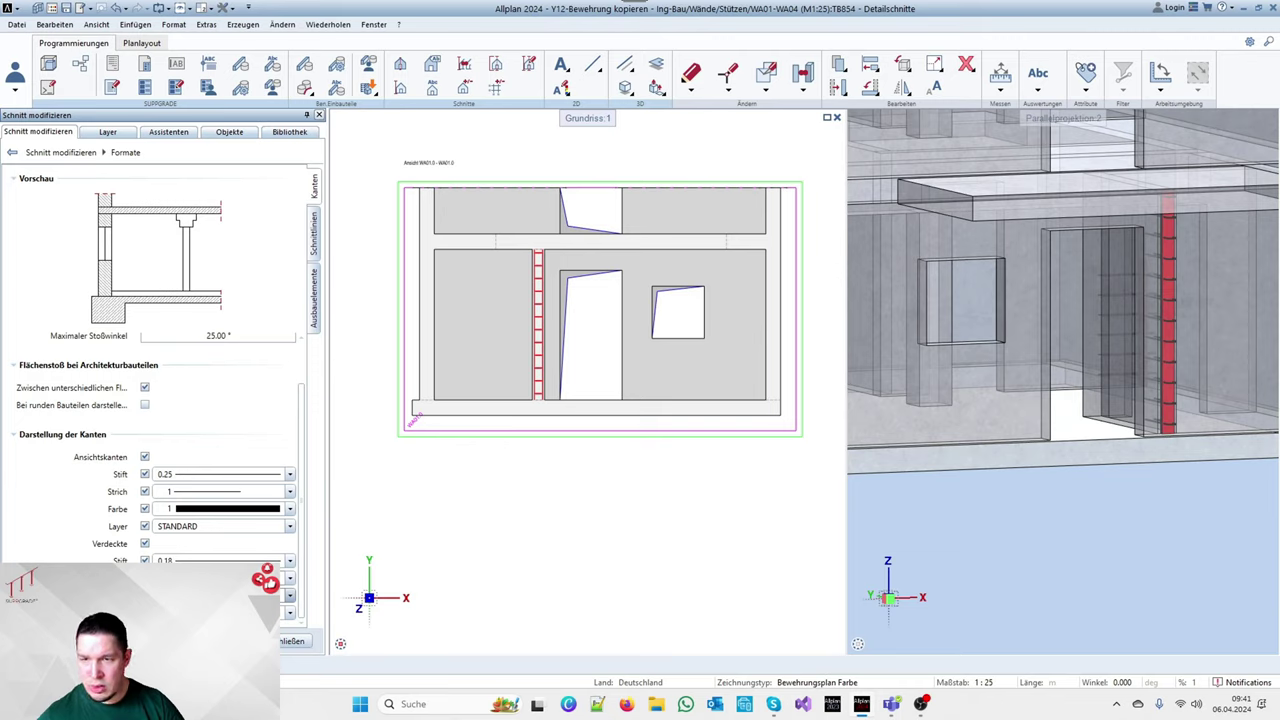
Try colour 7 for the visible and hidden edges of section WA01.0
click(210, 512)
click(222, 336)
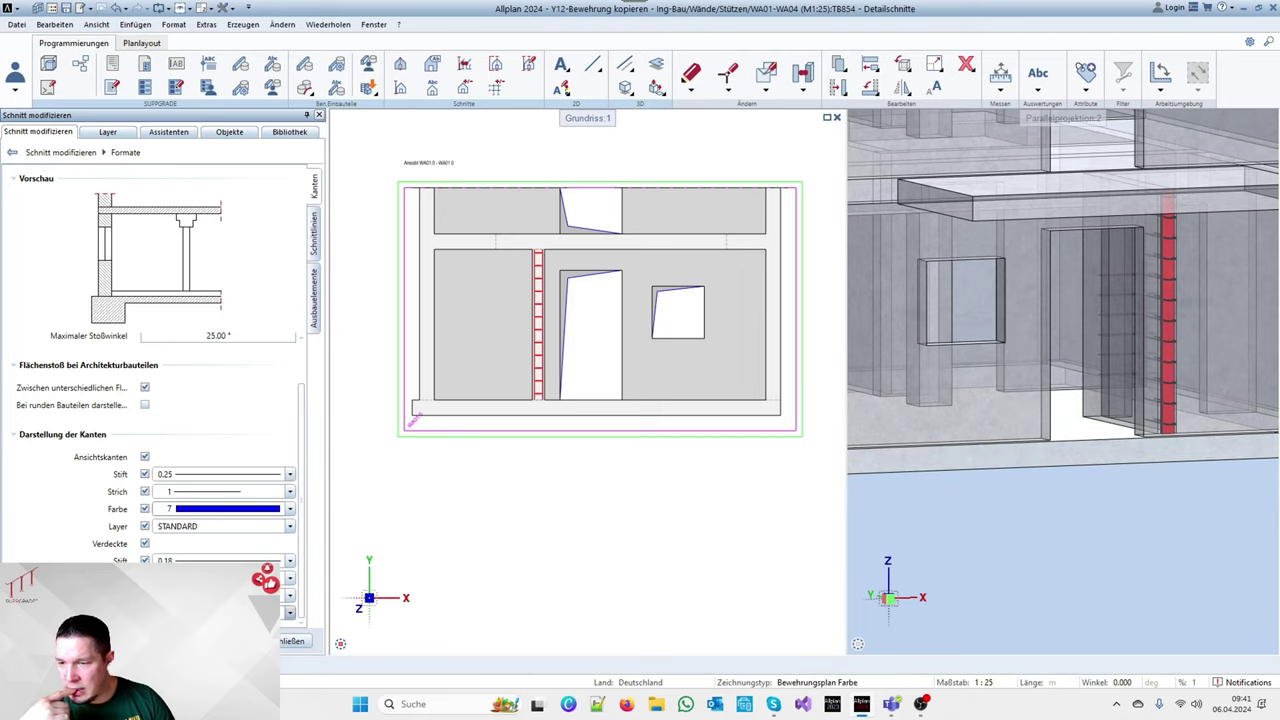
click(274, 595)
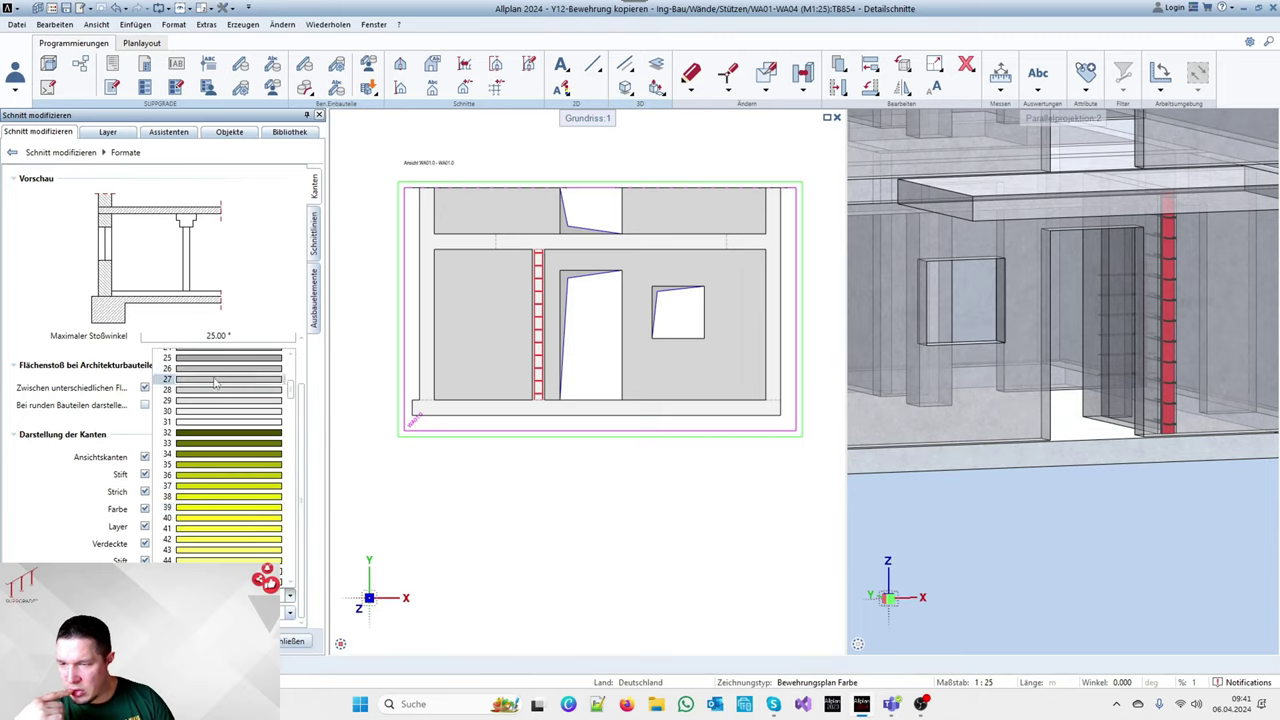
scroll(239, 410, up, 8)
click(240, 428)
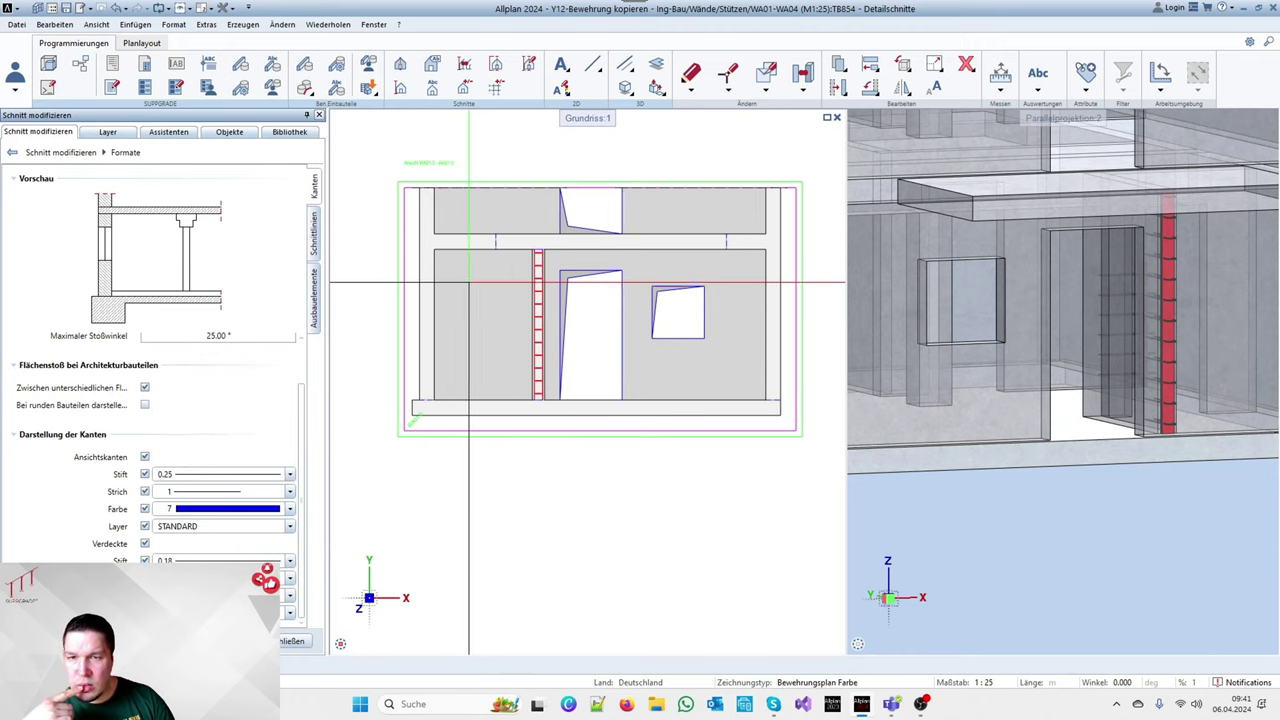
click(289, 578)
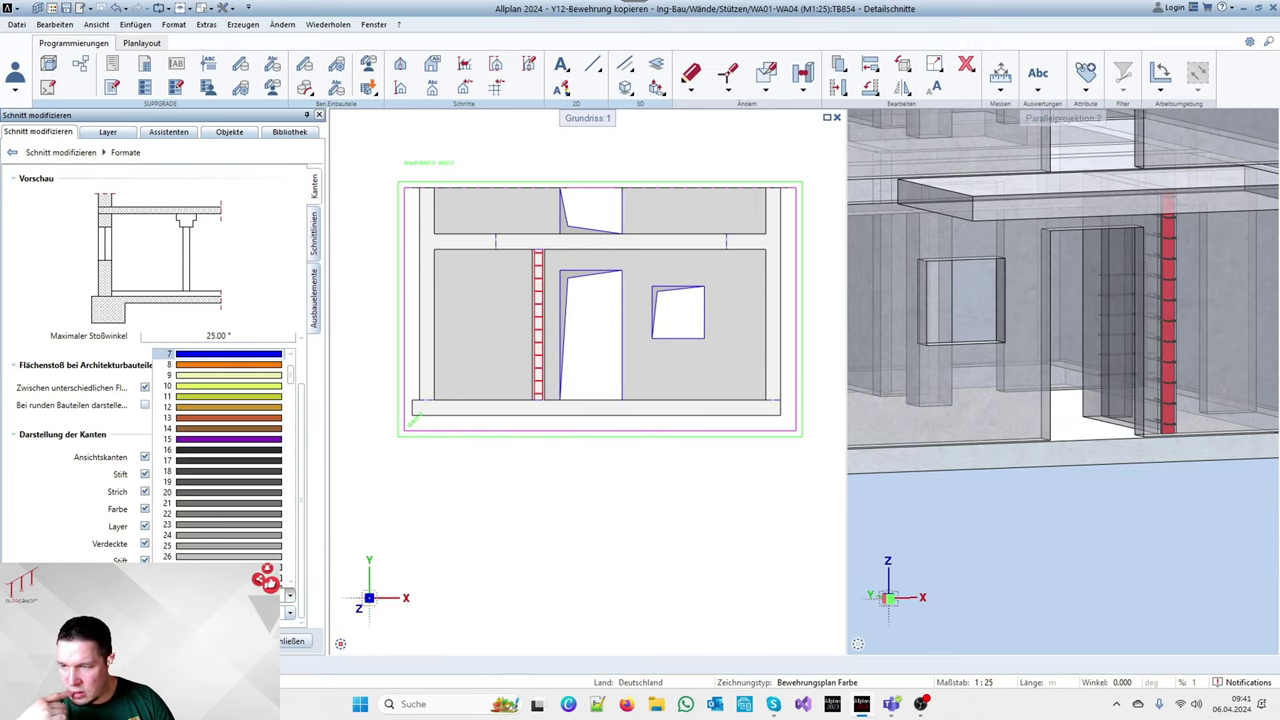
scroll(243, 446, up, 2)
click(236, 364)
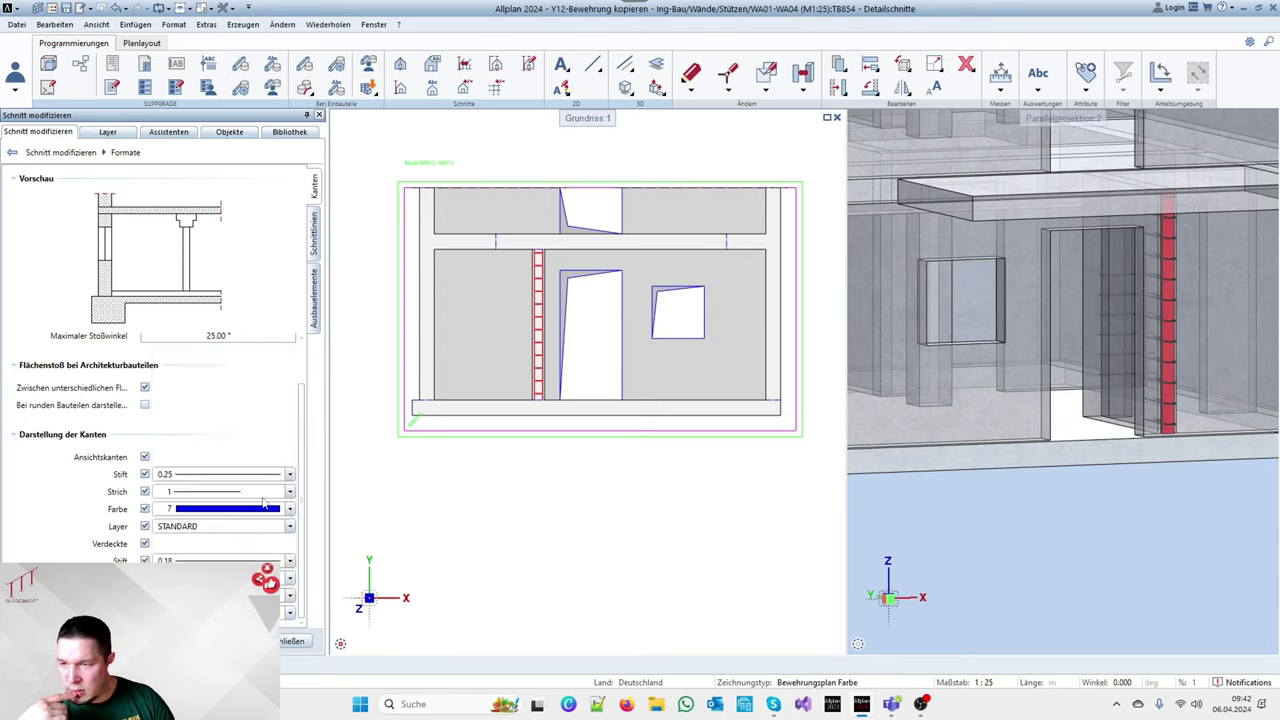
Set the hidden edges back to line type 2 and the visible edges back to colour 1
click(289, 578)
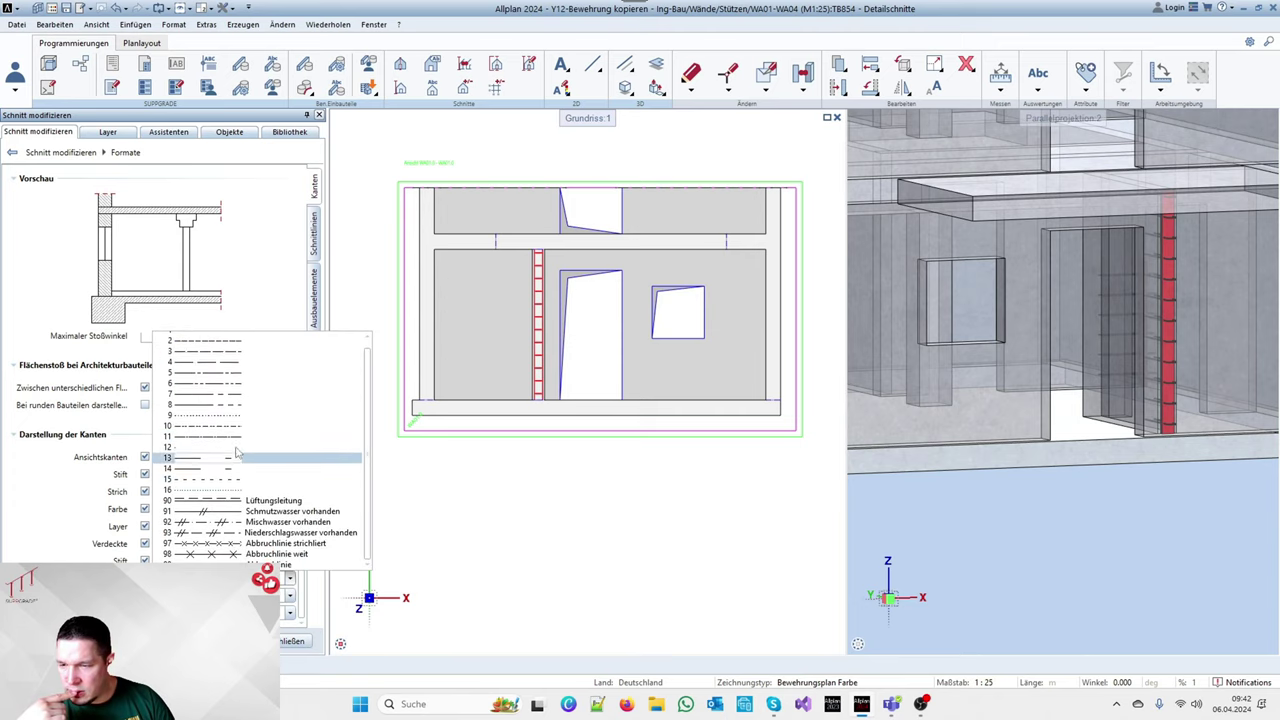
click(229, 344)
click(218, 513)
scroll(220, 300, up, 3)
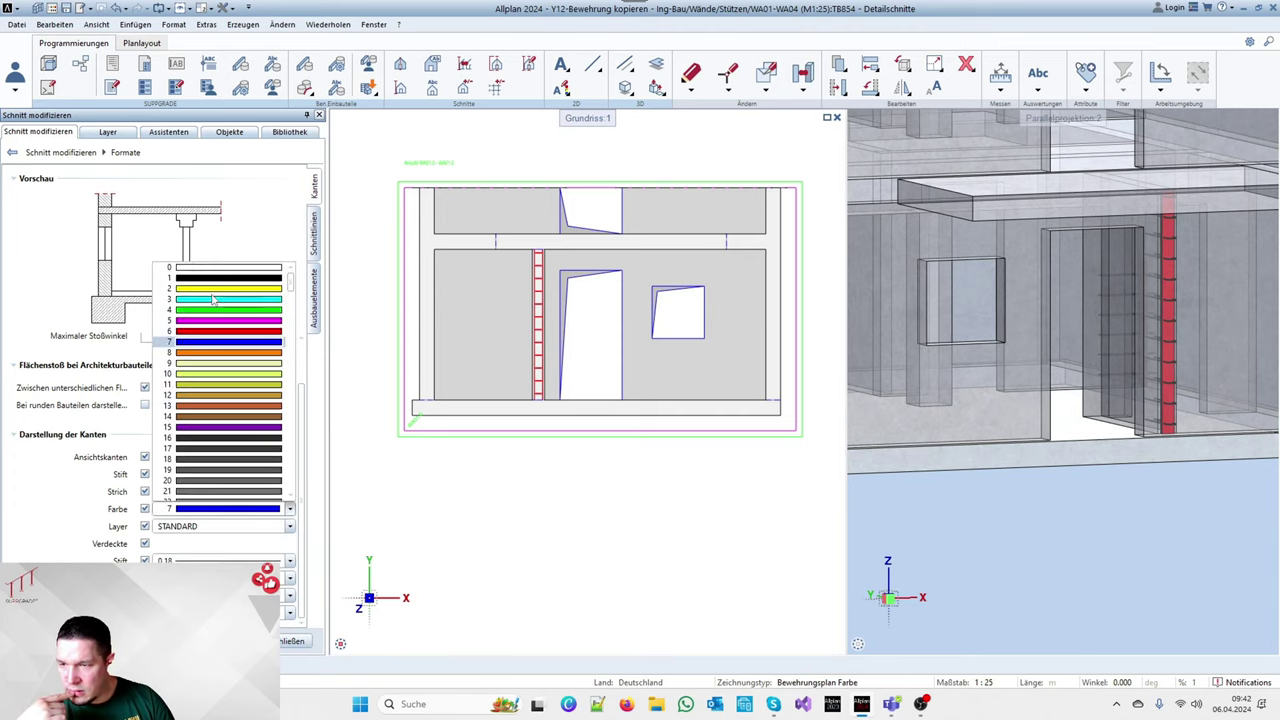
click(219, 287)
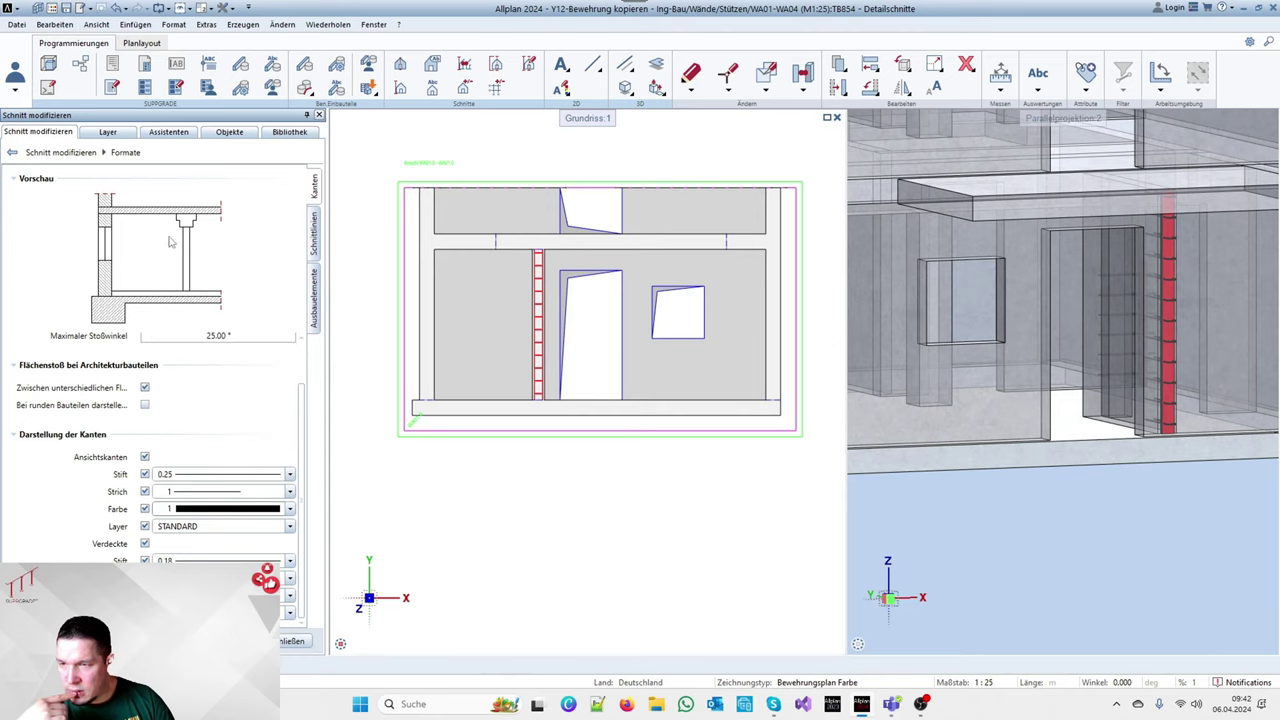
Set the section boundary line of WA01.0 to line type 11 and colour 7
click(313, 232)
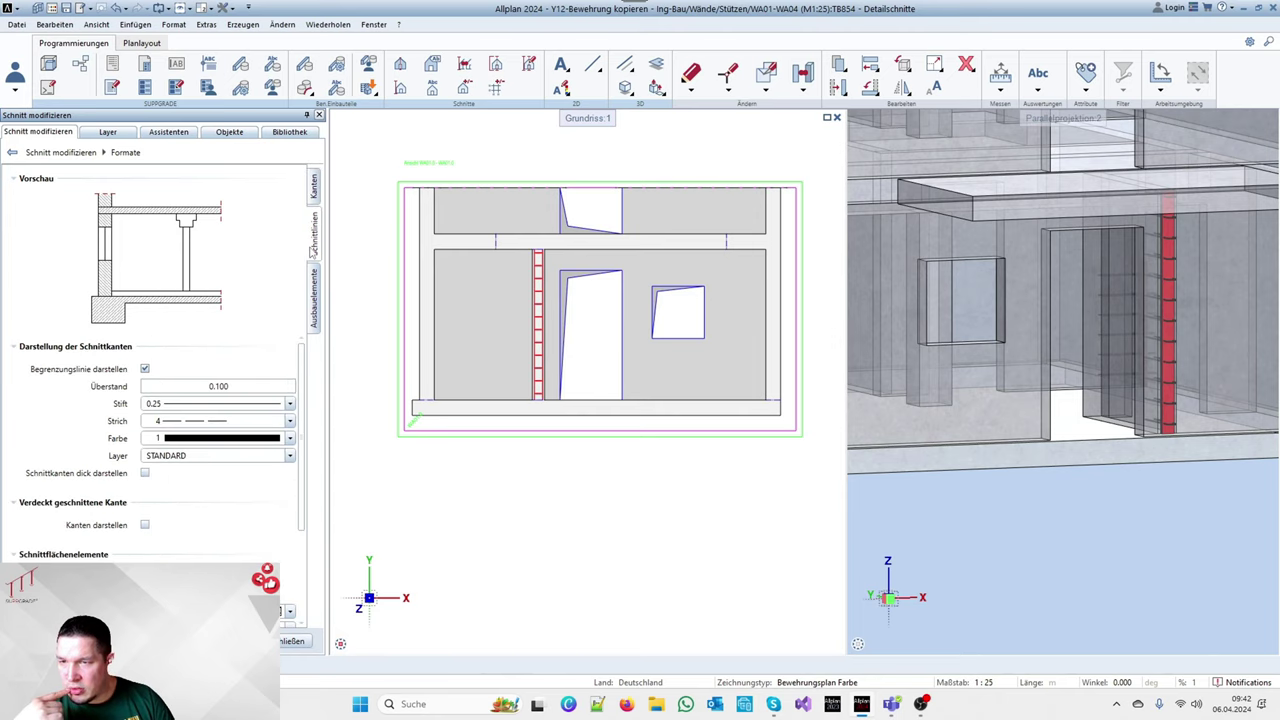
scroll(487, 178, up, 5)
click(228, 421)
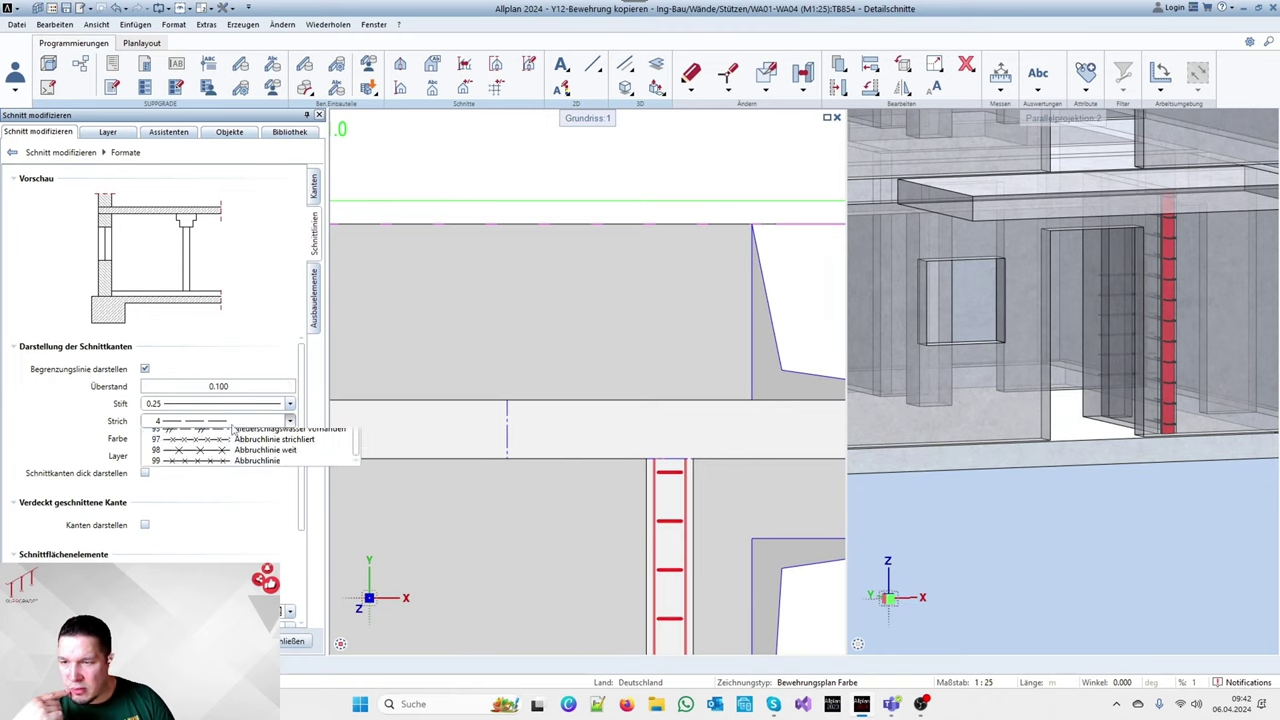
click(207, 545)
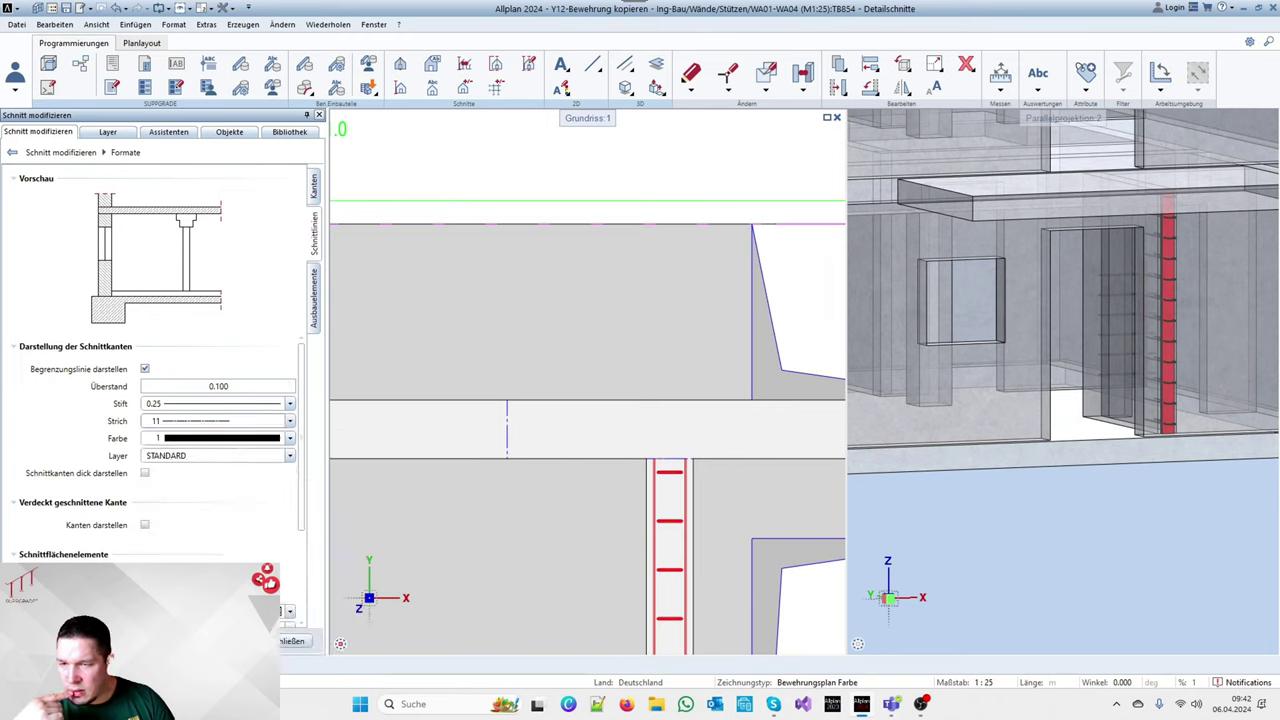
click(260, 440)
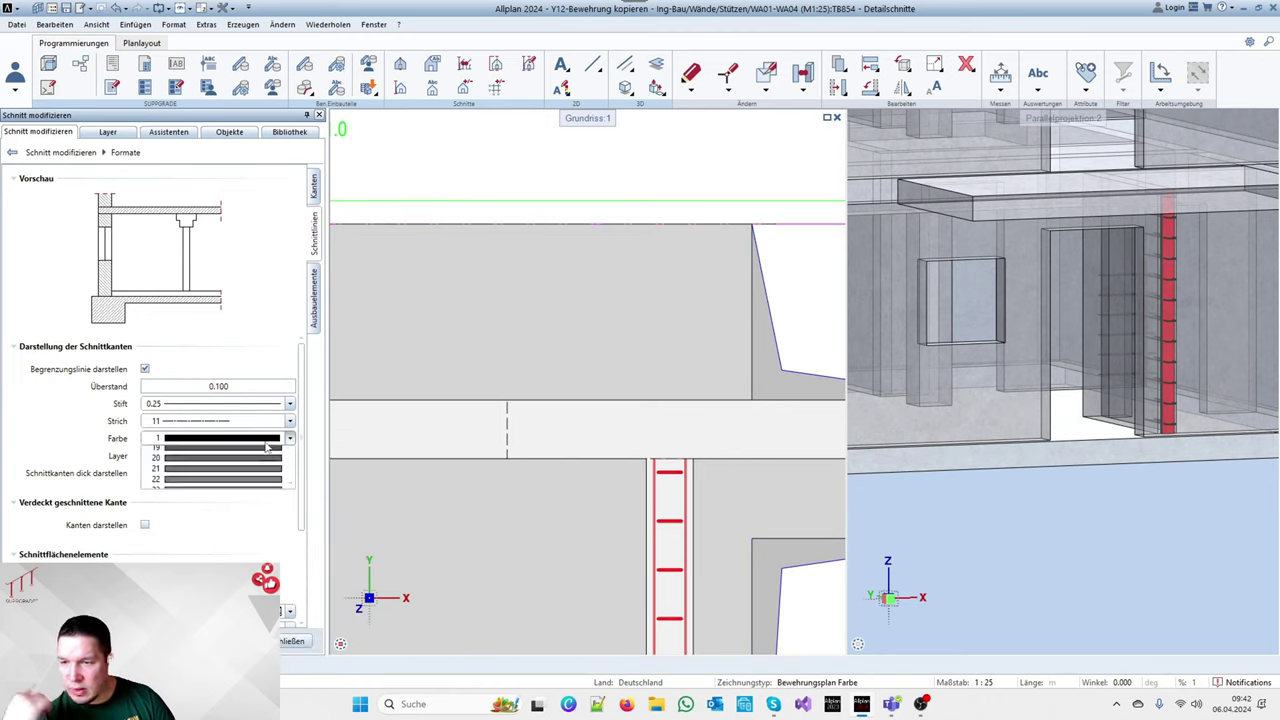
click(268, 535)
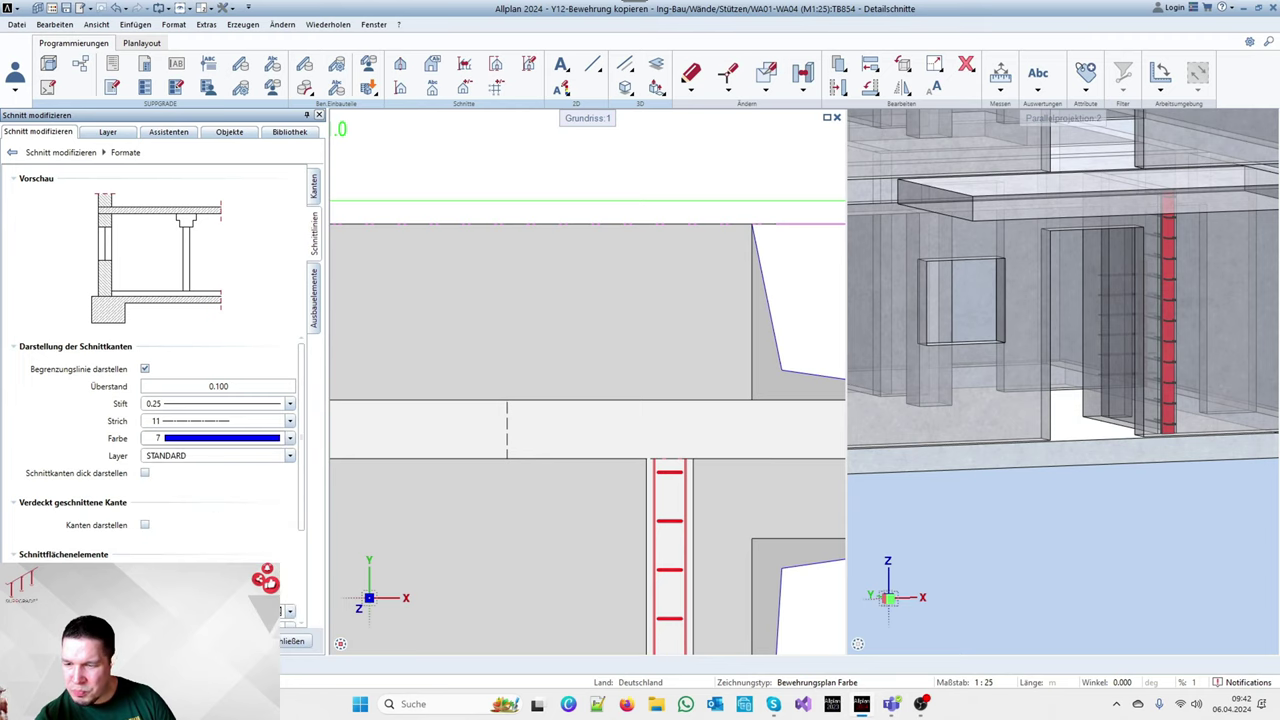
Save the section formats as a favourite named "schnitt einstellungen" and finish modifying the section
scroll(571, 287, down, 3)
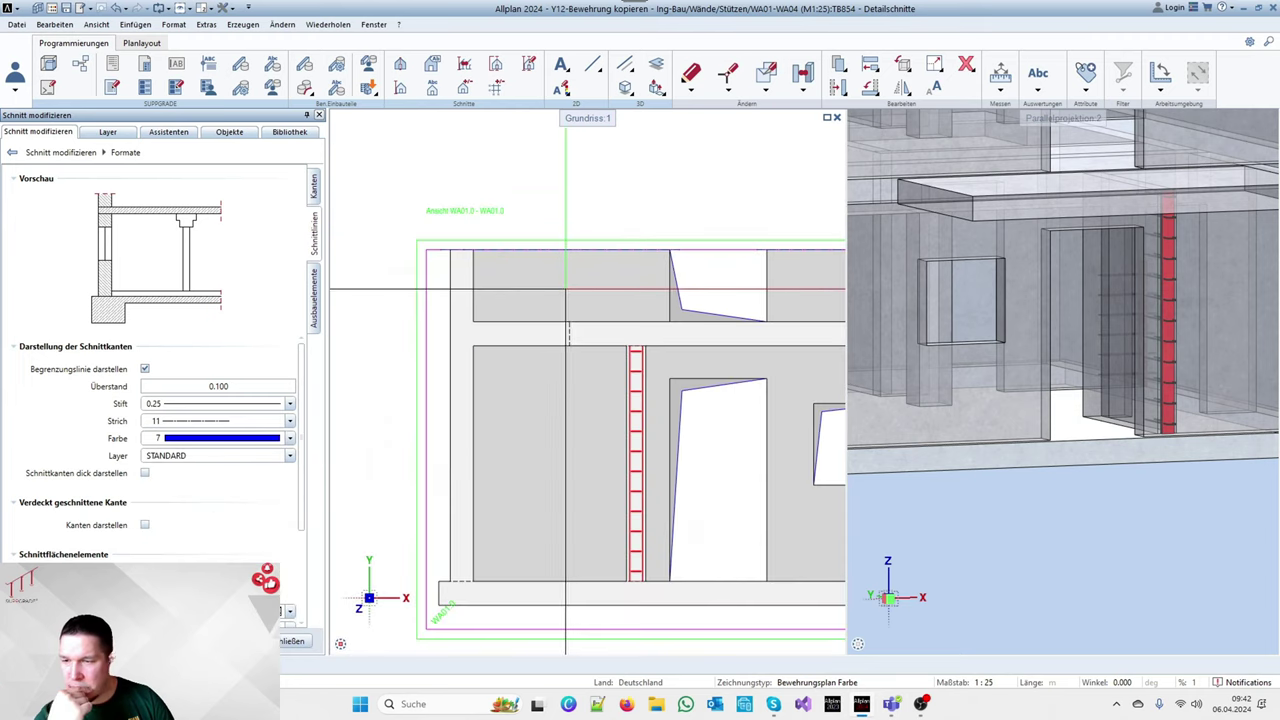
scroll(183, 485, down, 4)
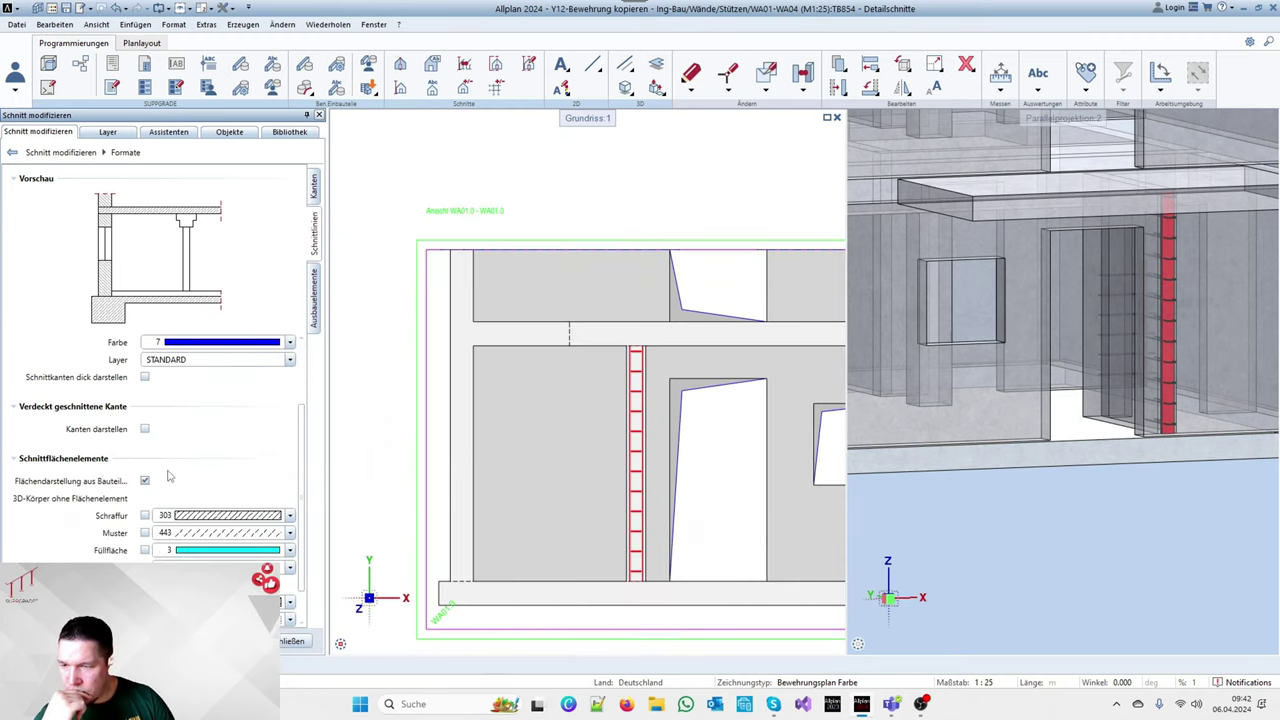
scroll(196, 405, up, 2)
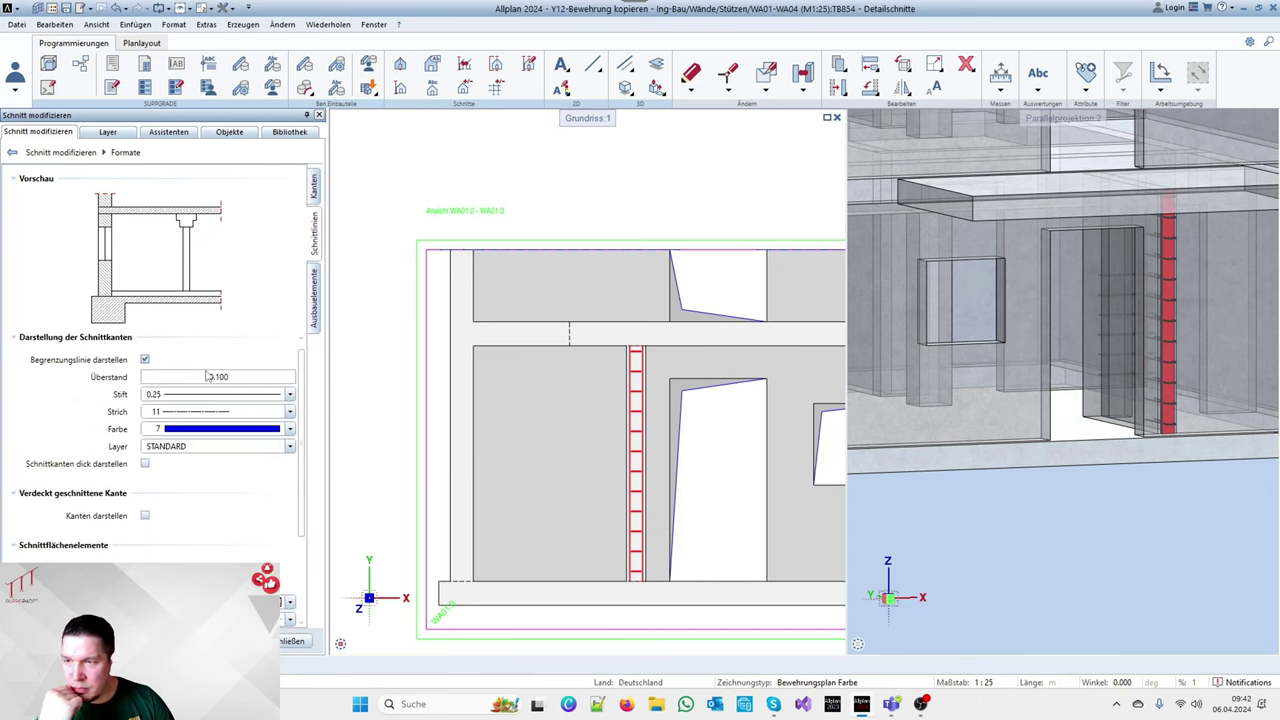
click(315, 300)
click(40, 640)
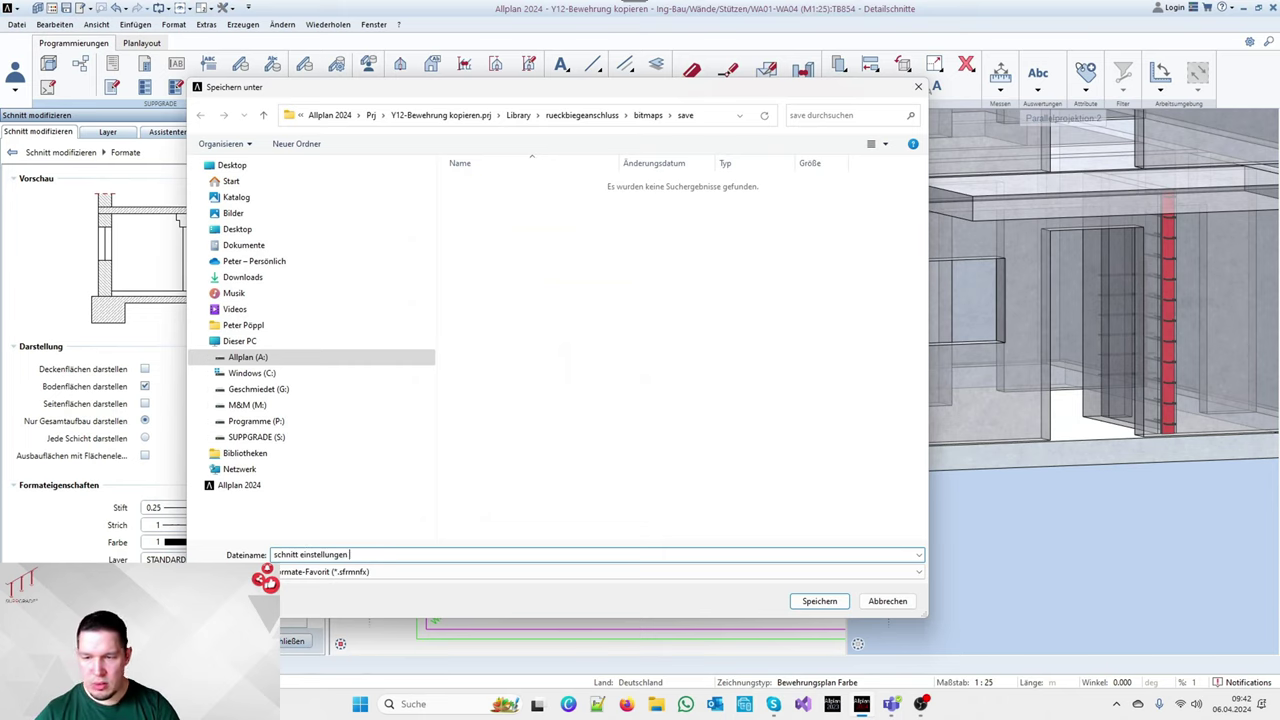
key(Return)
click(294, 641)
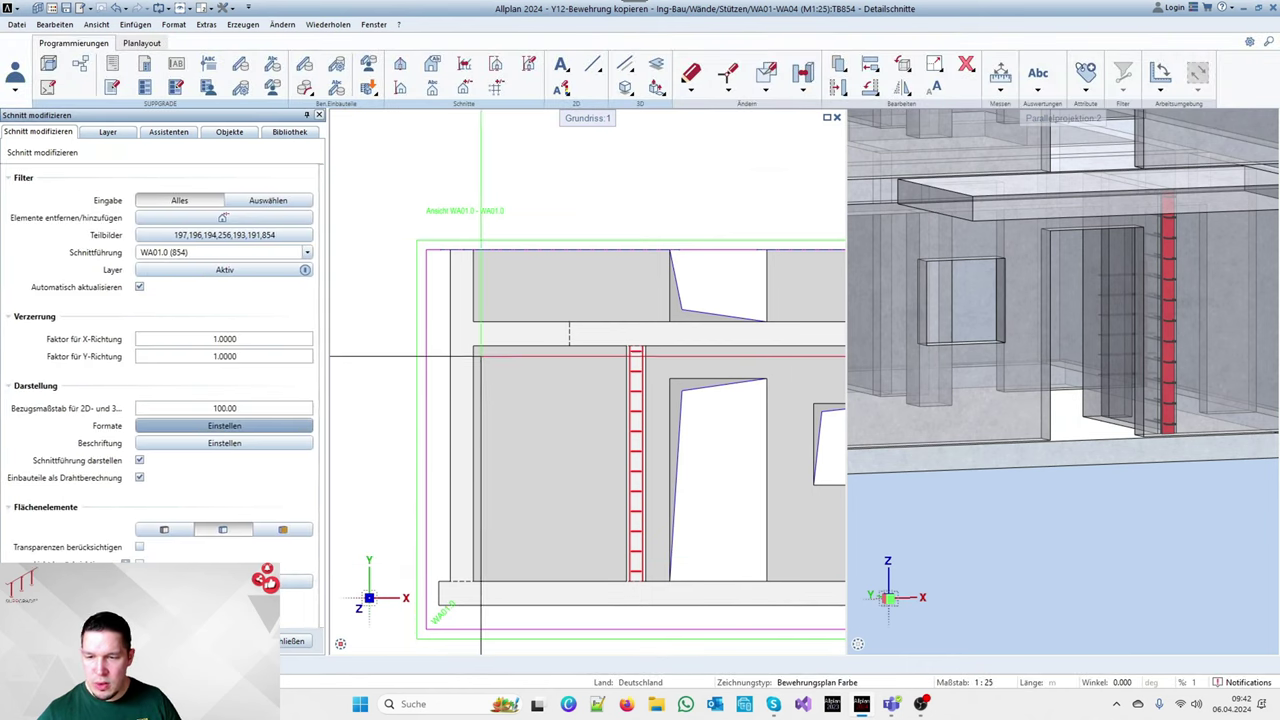
scroll(432, 357, down, 4)
key(Escape)
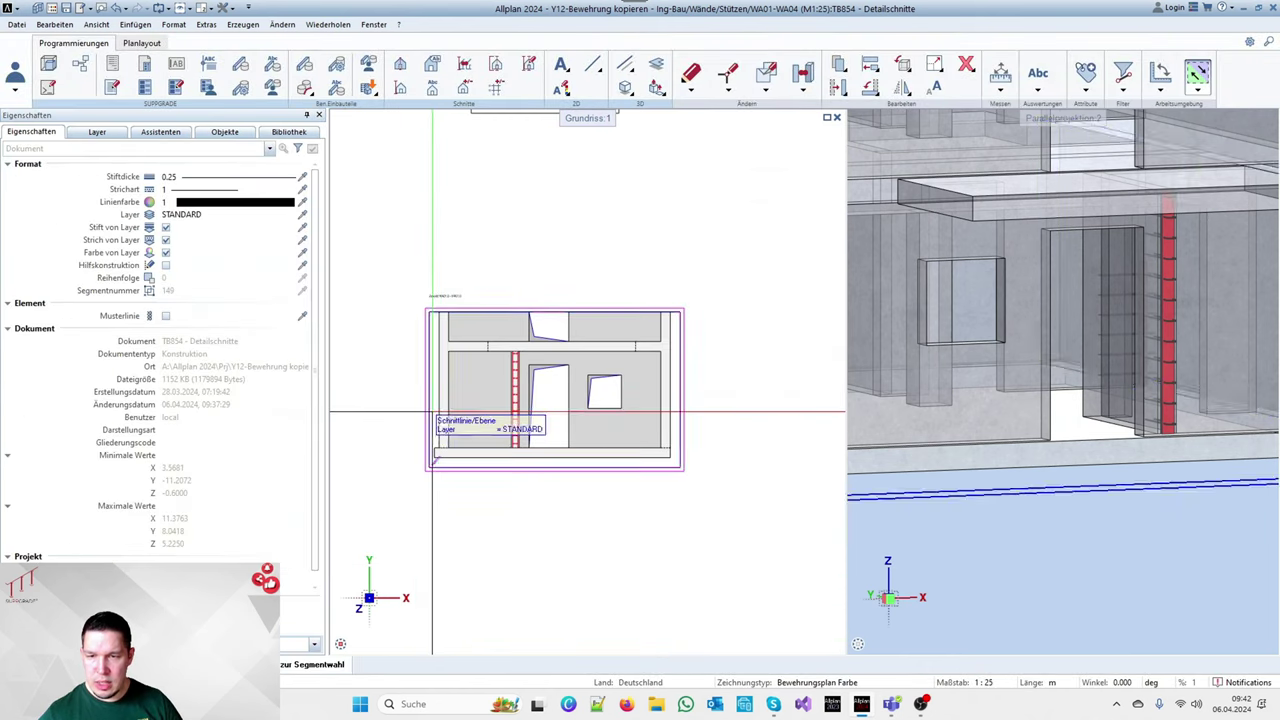
Start an extended section line named WA01.1 from the existing one and pick section view WA01.0 as its reference
click(164, 136)
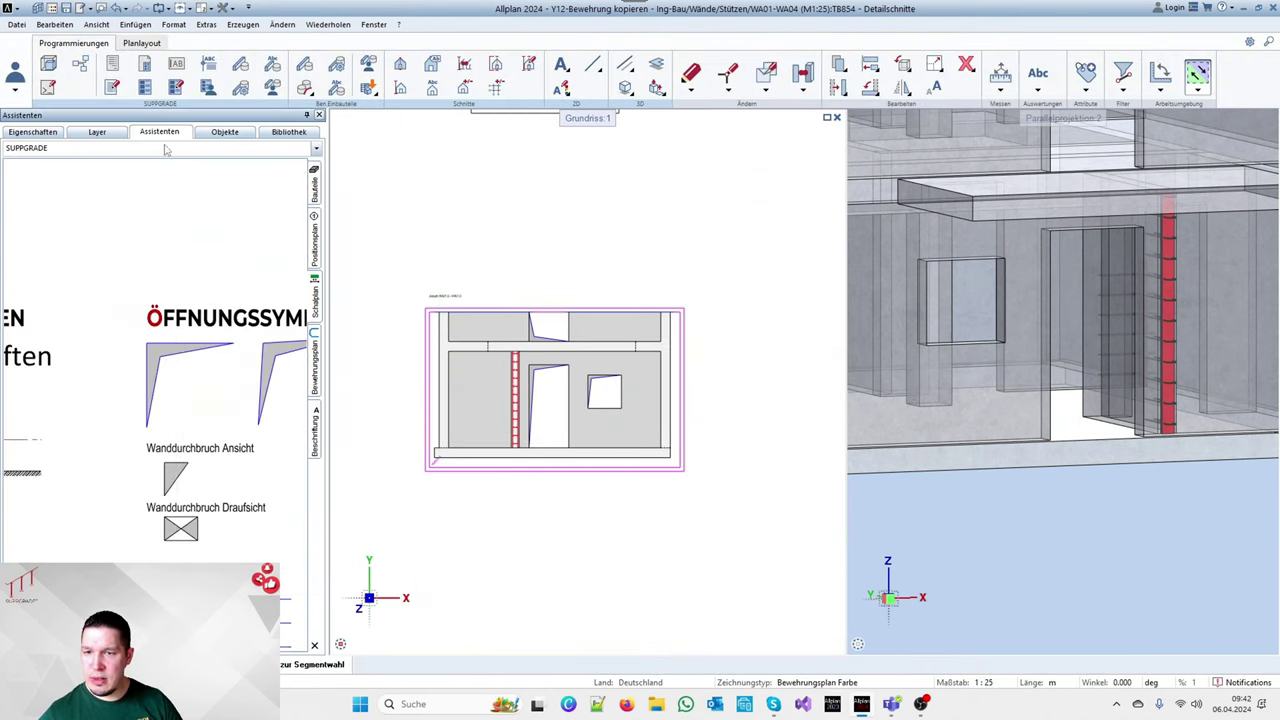
right_click(426, 377)
right_click(426, 377)
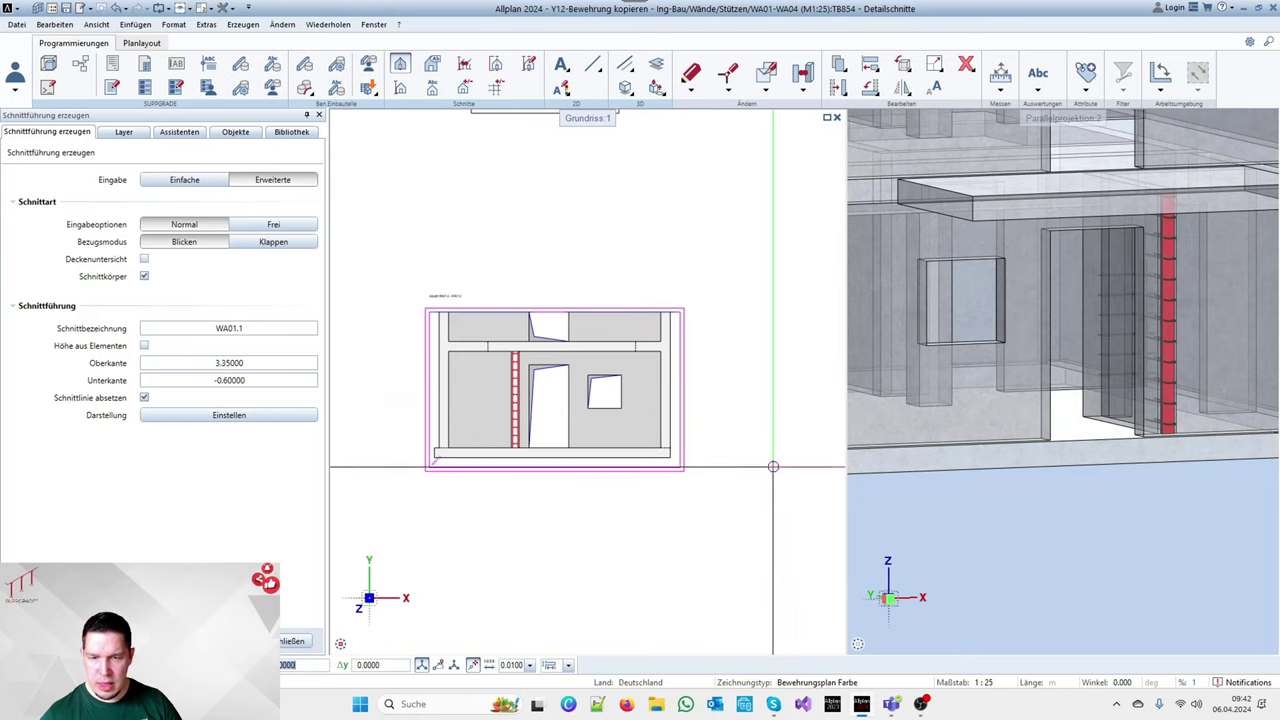
scroll(683, 489, down, 3)
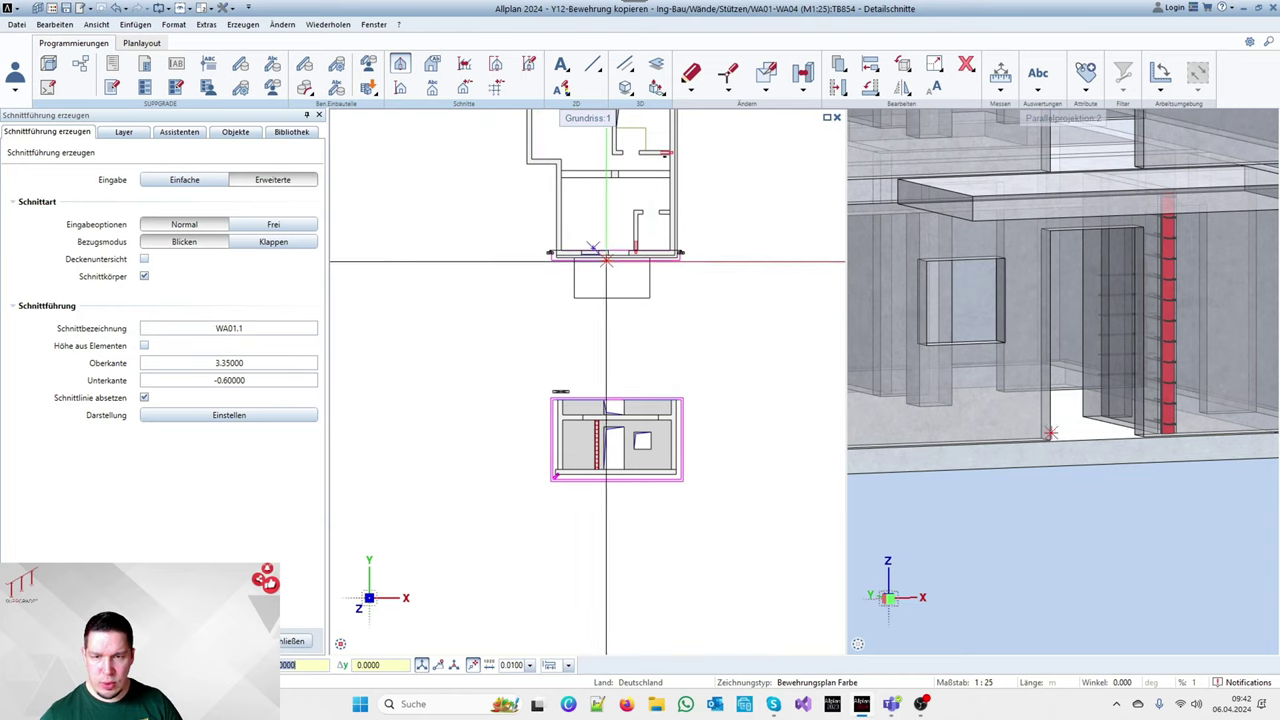
scroll(630, 445, up, 3)
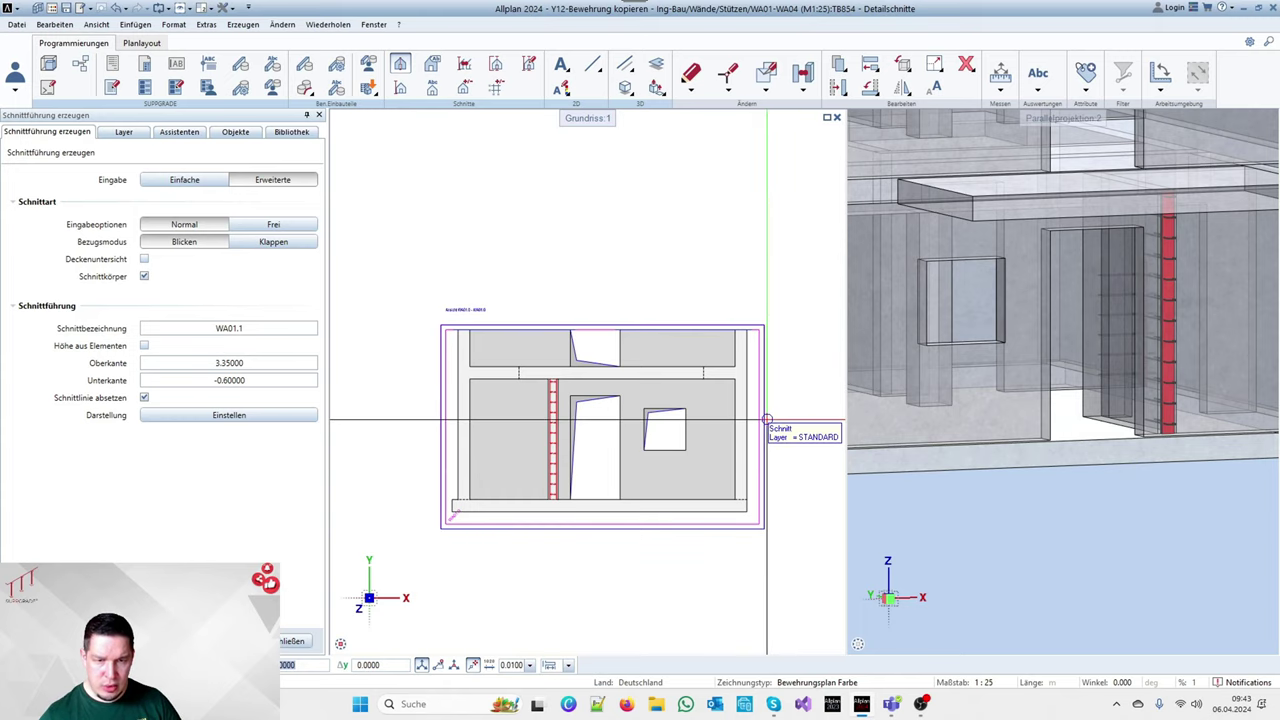
scroll(765, 420, up, 4)
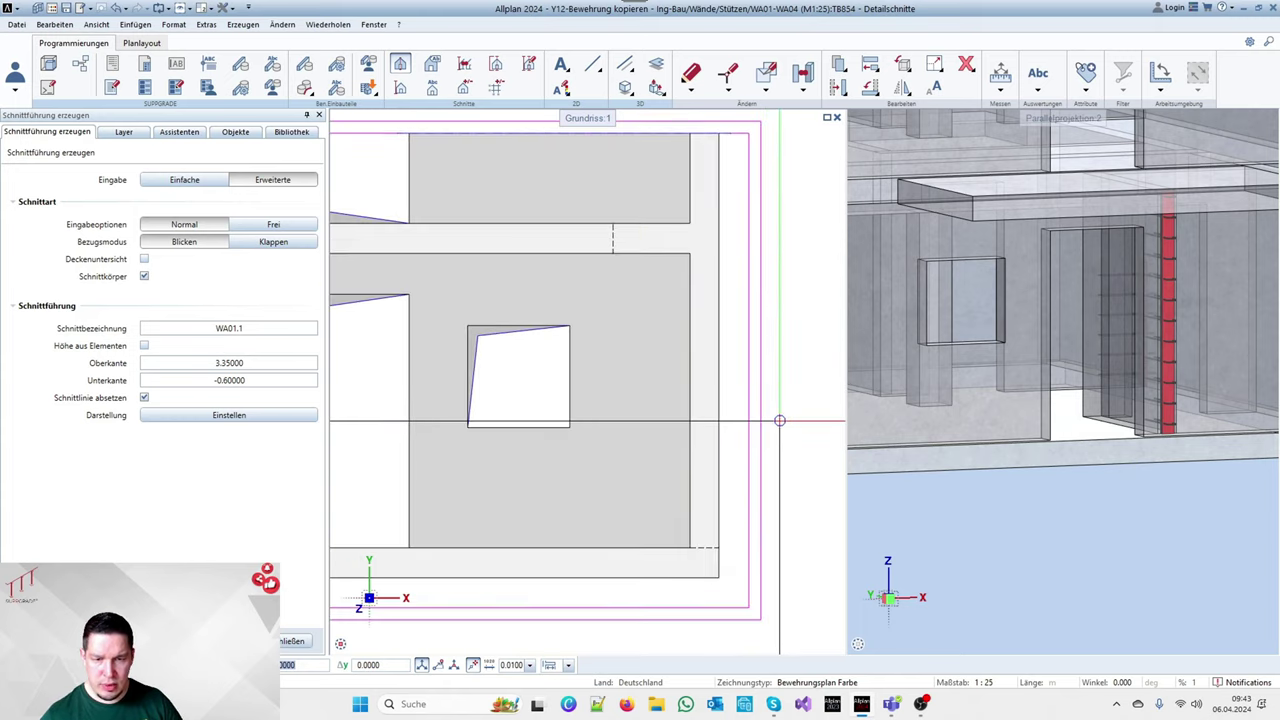
click(765, 427)
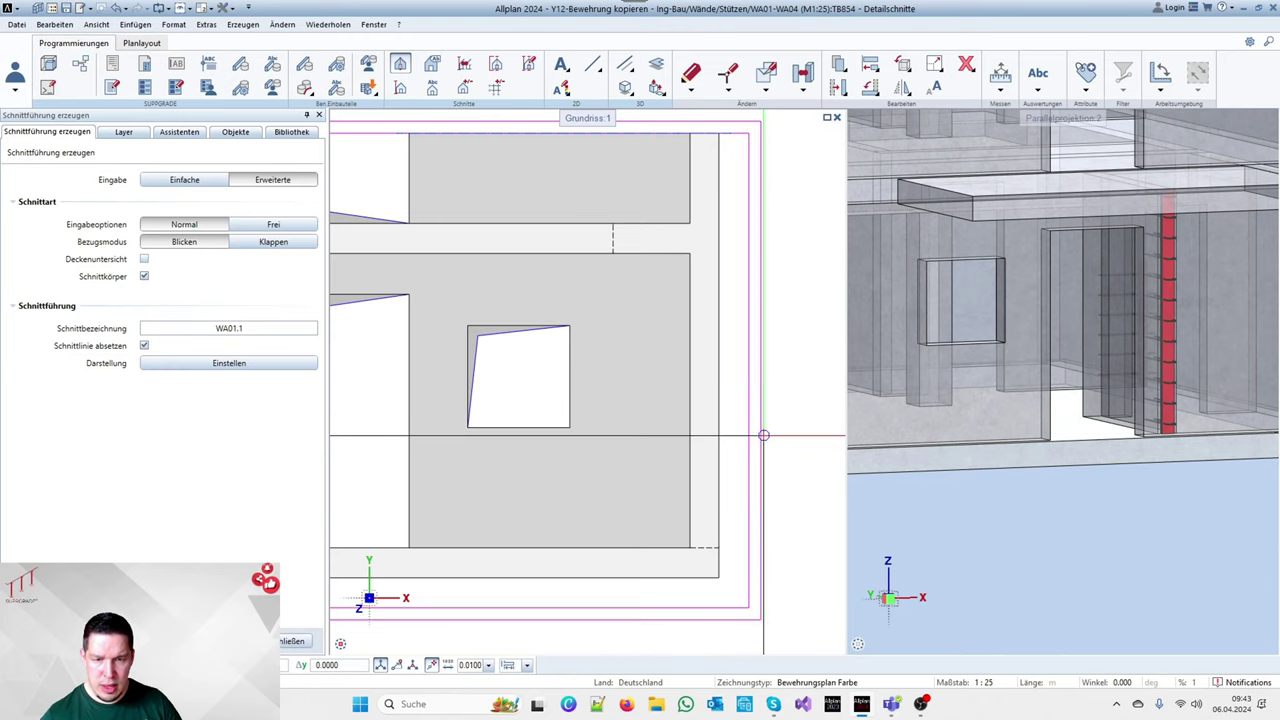
Draw the horizontal section line across the full width of WA01.0 through the door and window, and set its depth
scroll(765, 430, down, 4)
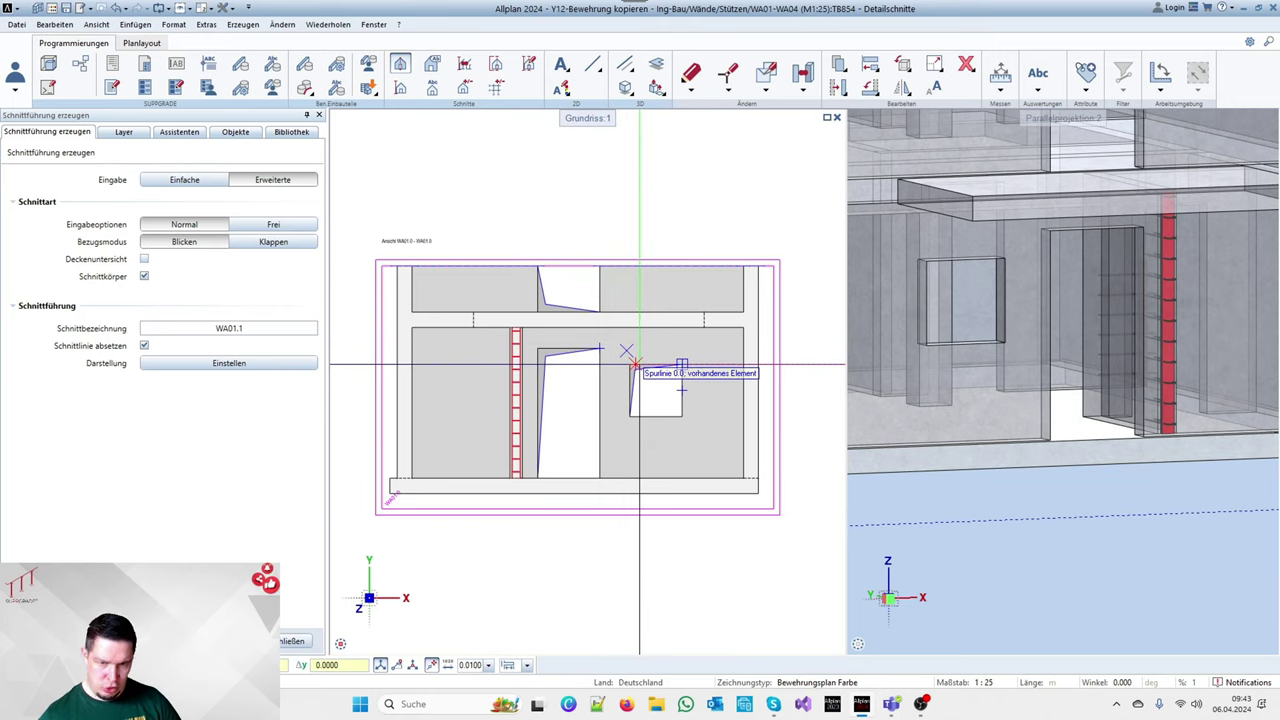
click(384, 390)
click(744, 390)
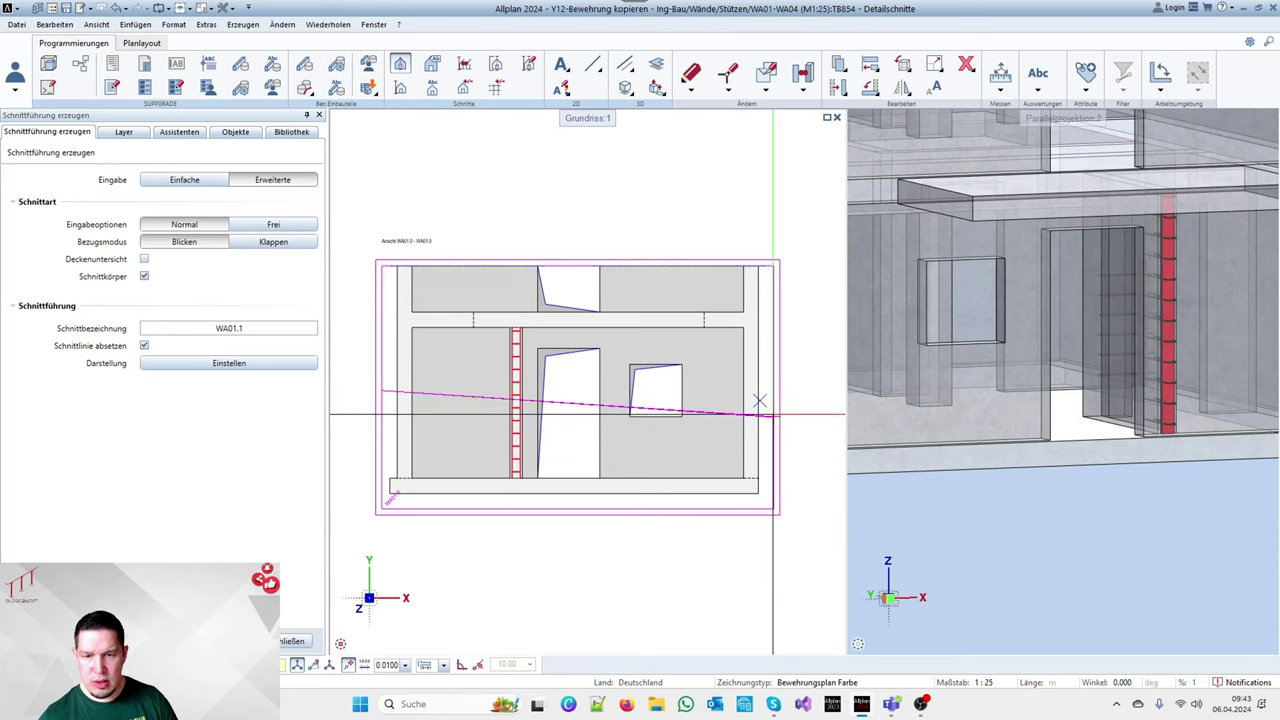
click(760, 401)
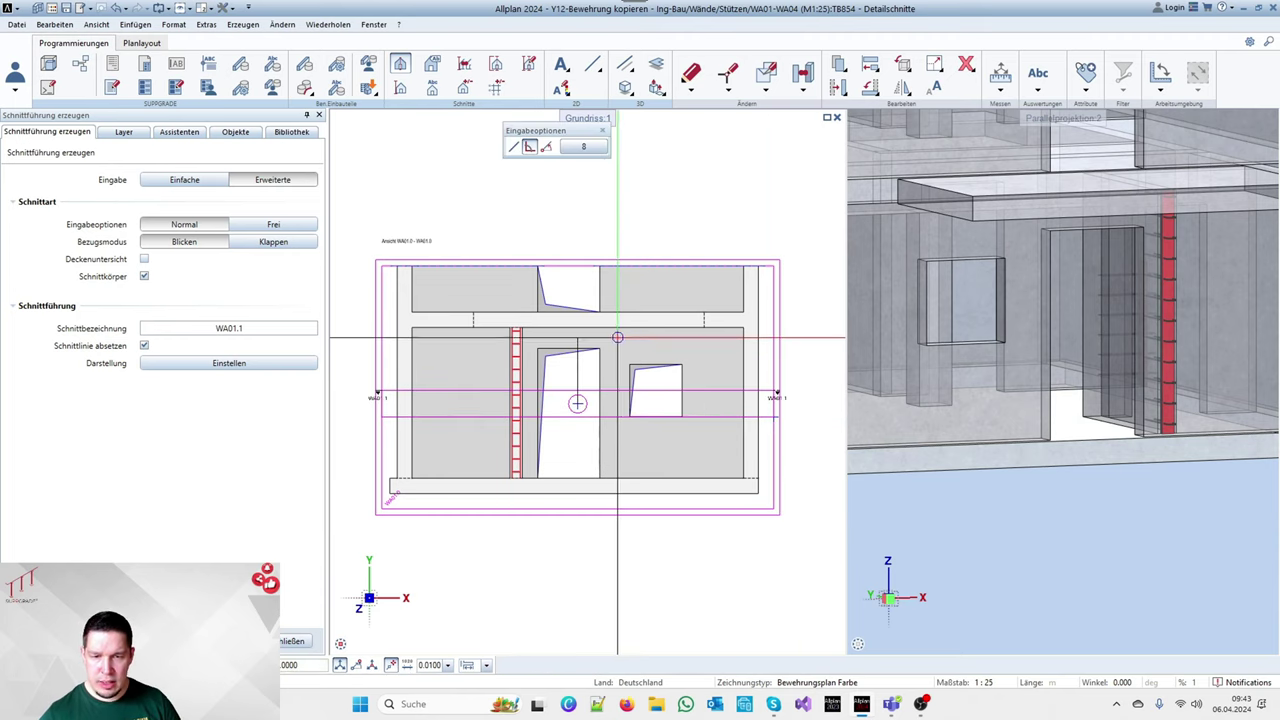
Finish section line 1.1, generate its section with the current settings, and place it directly below view WA01.0
scroll(604, 328, up, 3)
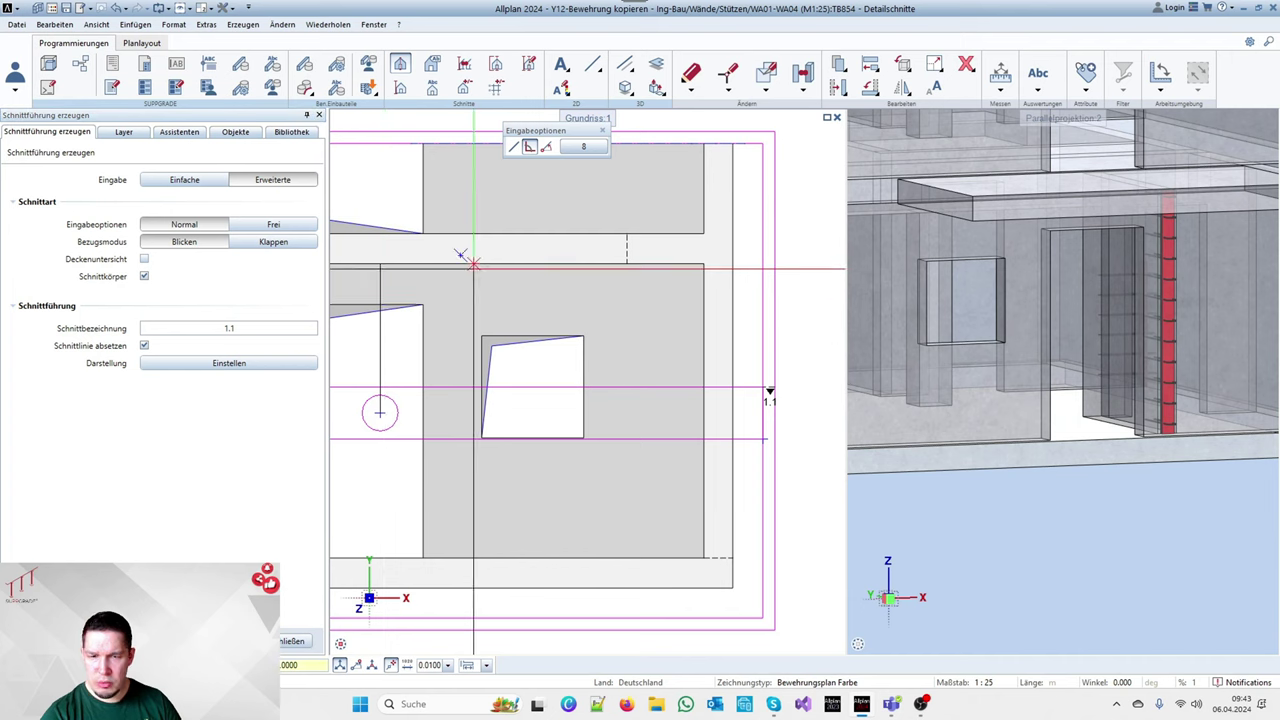
scroll(630, 288, down, 2)
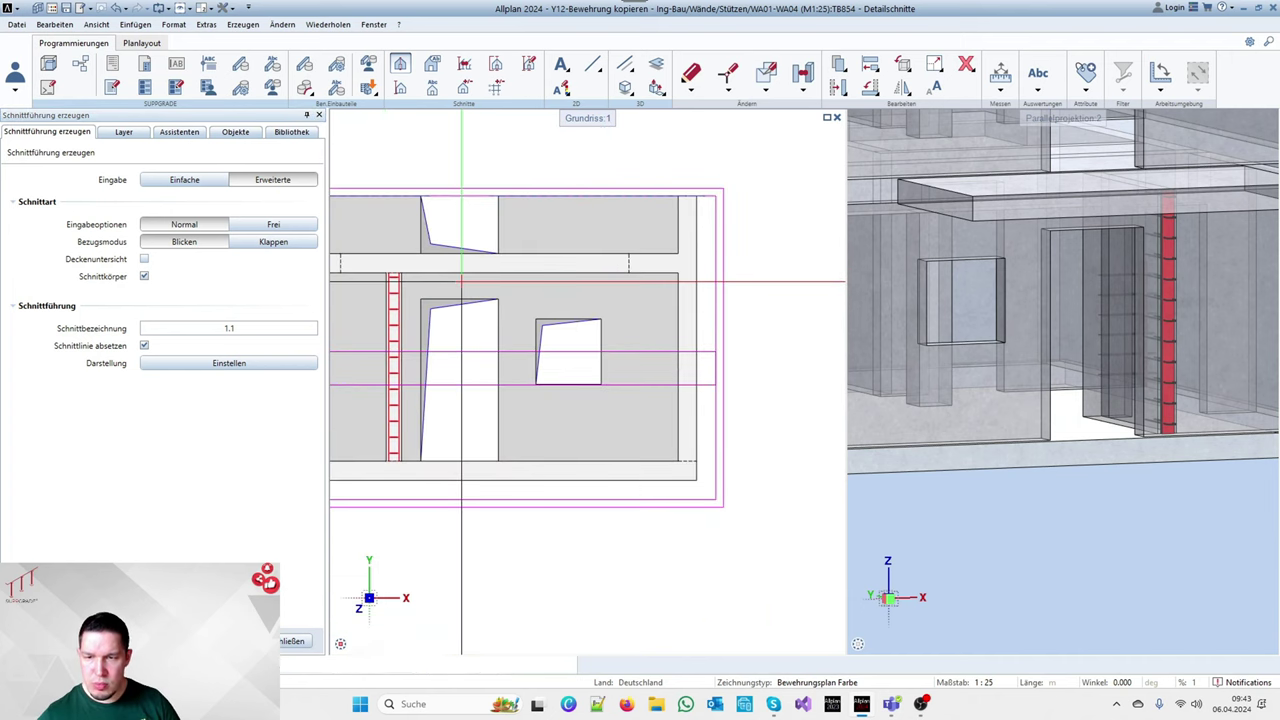
click(461, 280)
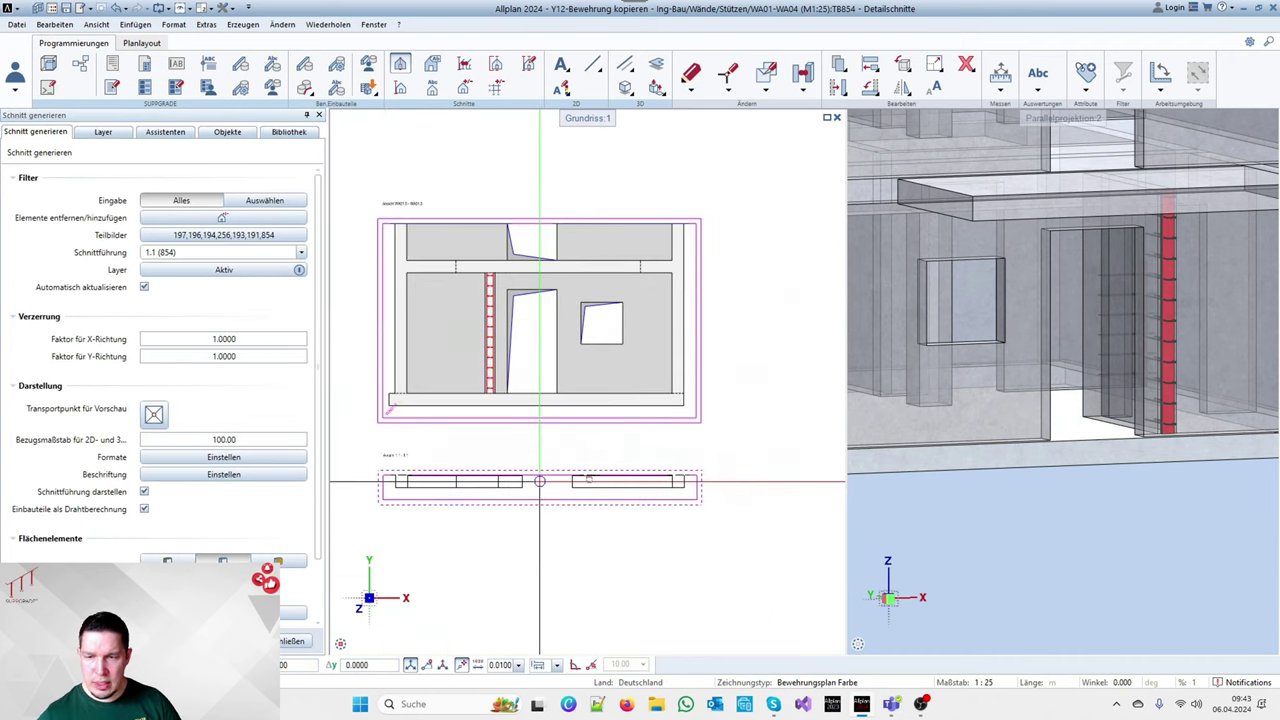
scroll(680, 320, down, 3)
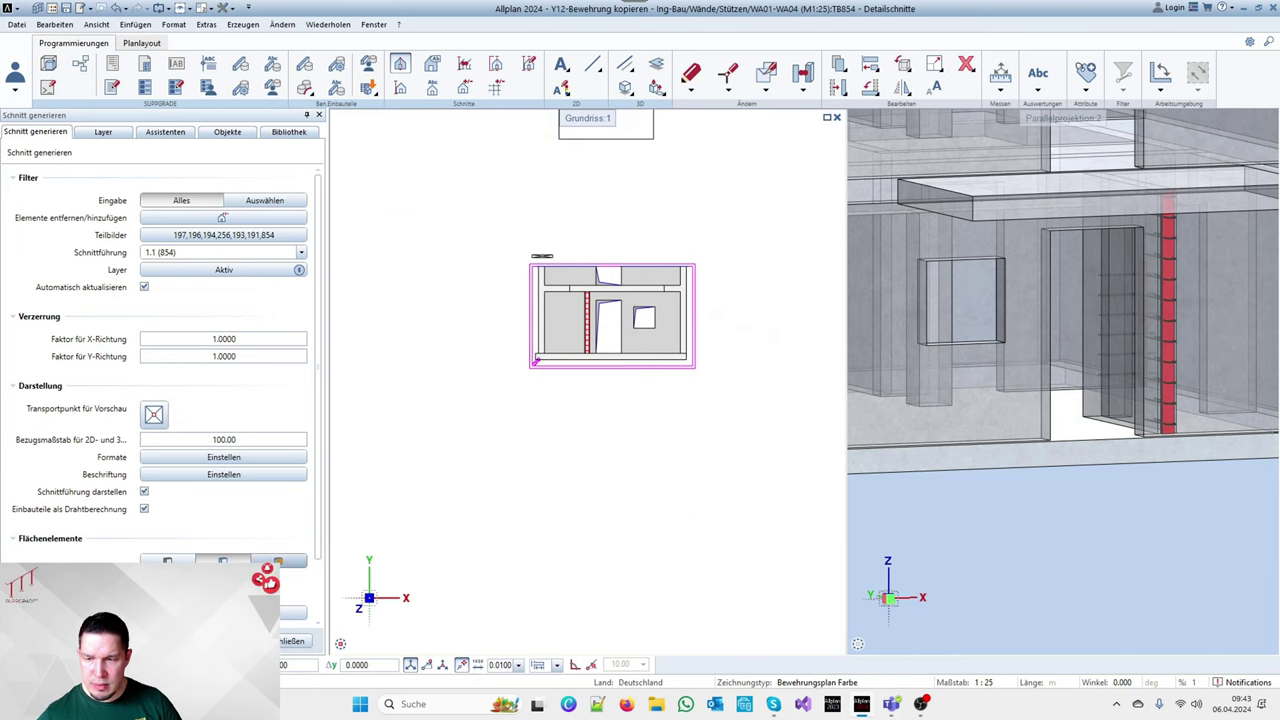
click(611, 445)
scroll(599, 464, up, 3)
scroll(491, 396, down, 2)
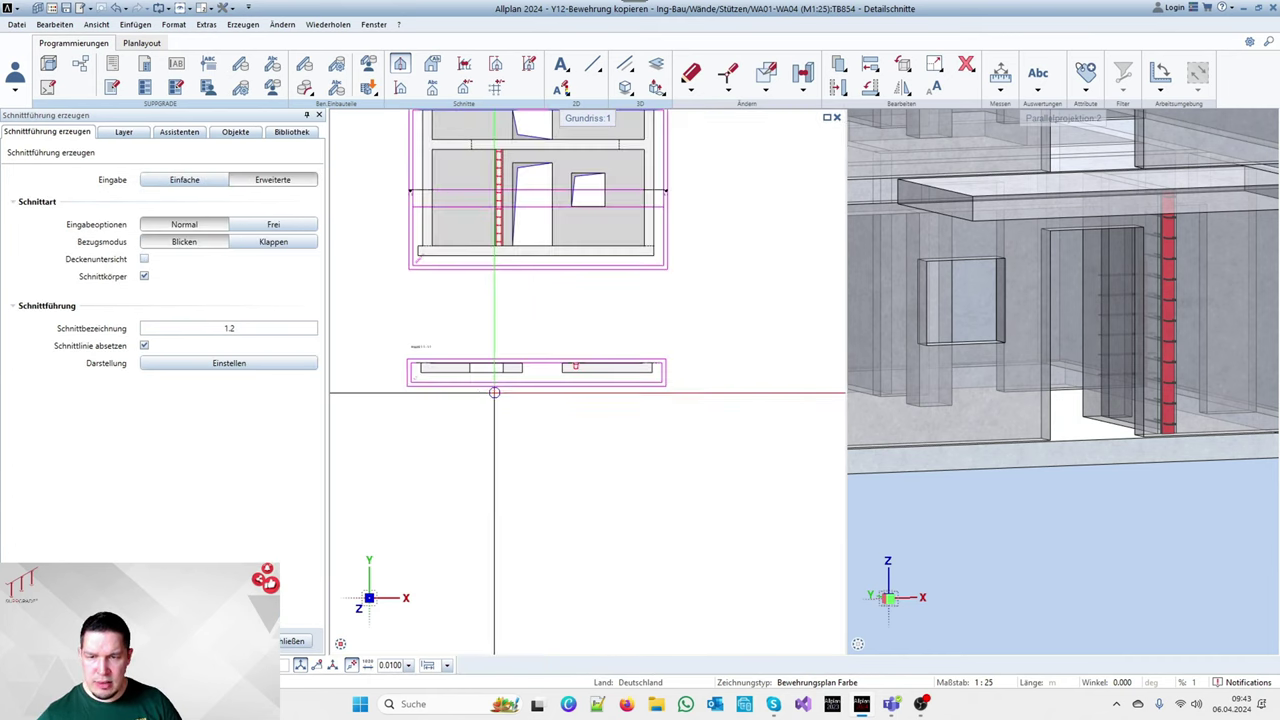
scroll(470, 365, up, 3)
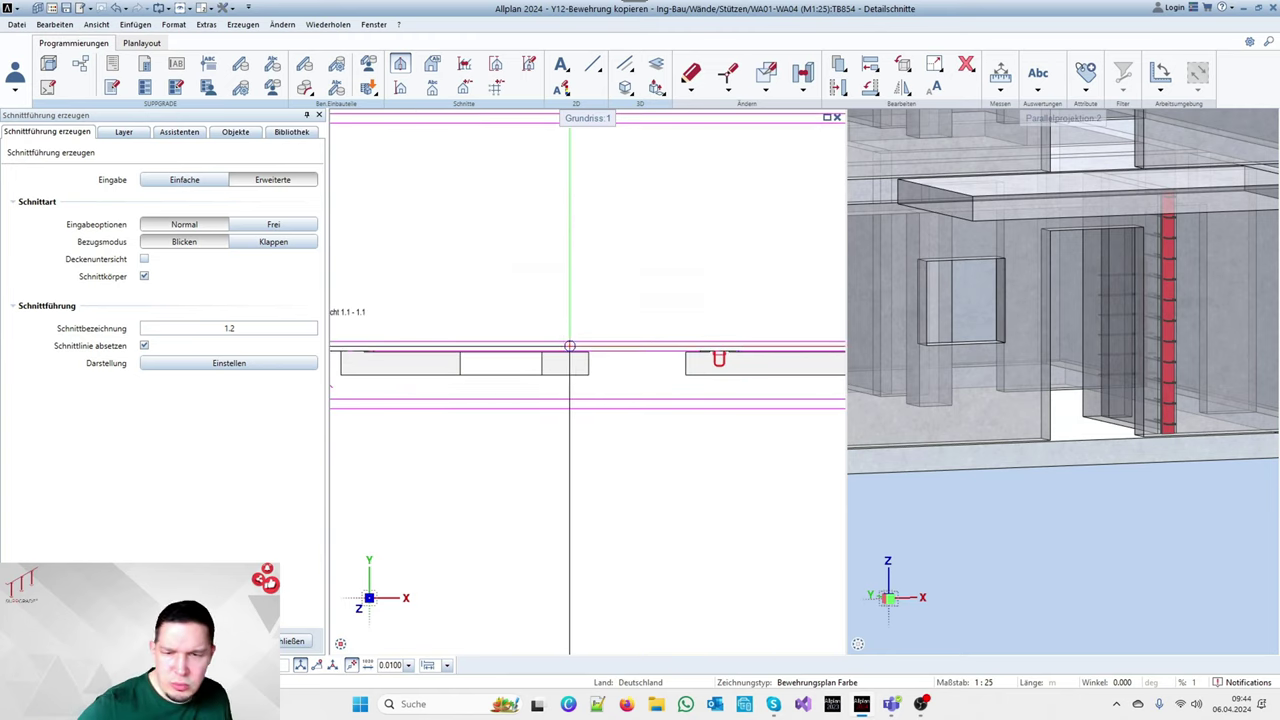
scroll(569, 346, down, 2)
key(Escape)
key(Escape)
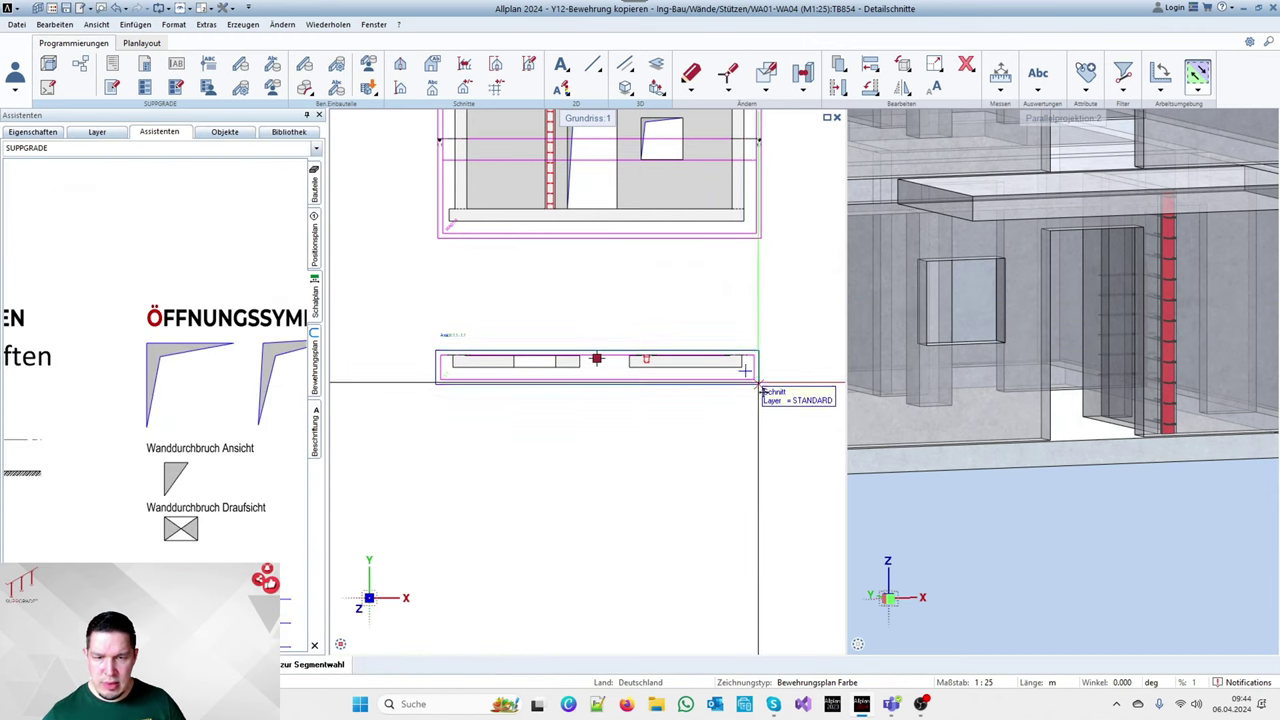
Extend the depth of section 1.1 at its upper edge so the section includes the adjoining side and interior walls
scroll(605, 374, up, 2)
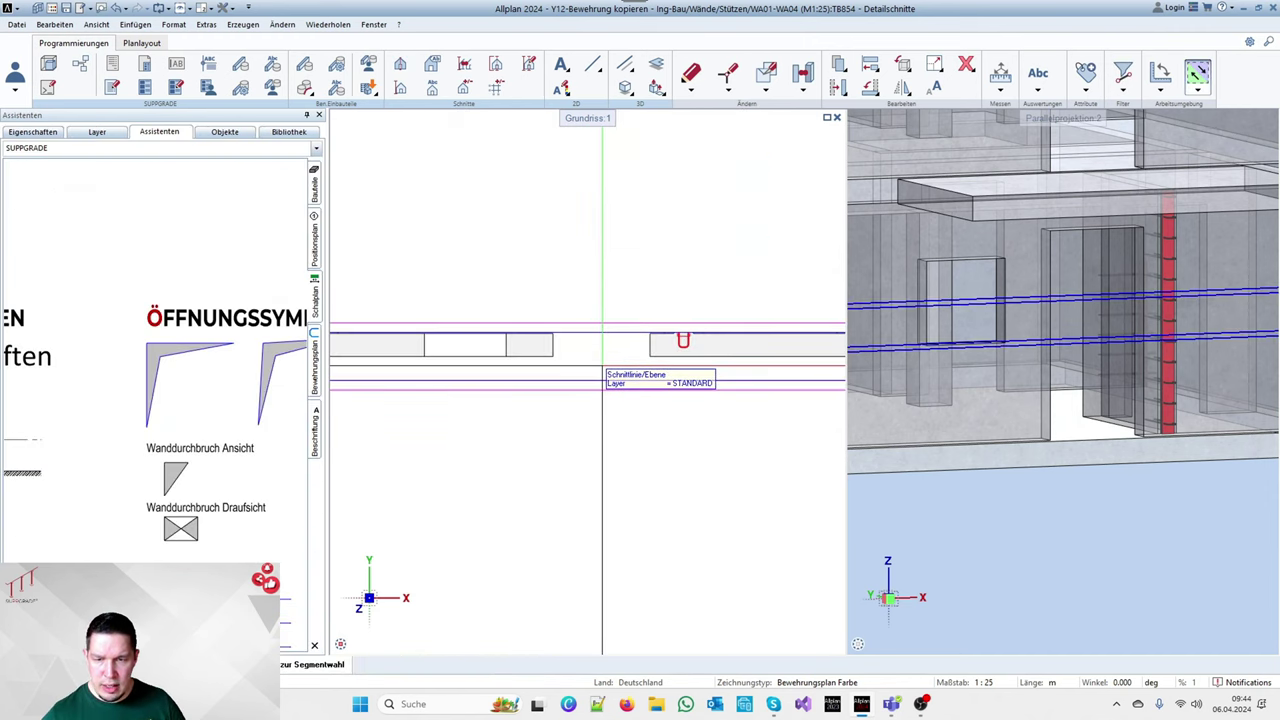
click(598, 381)
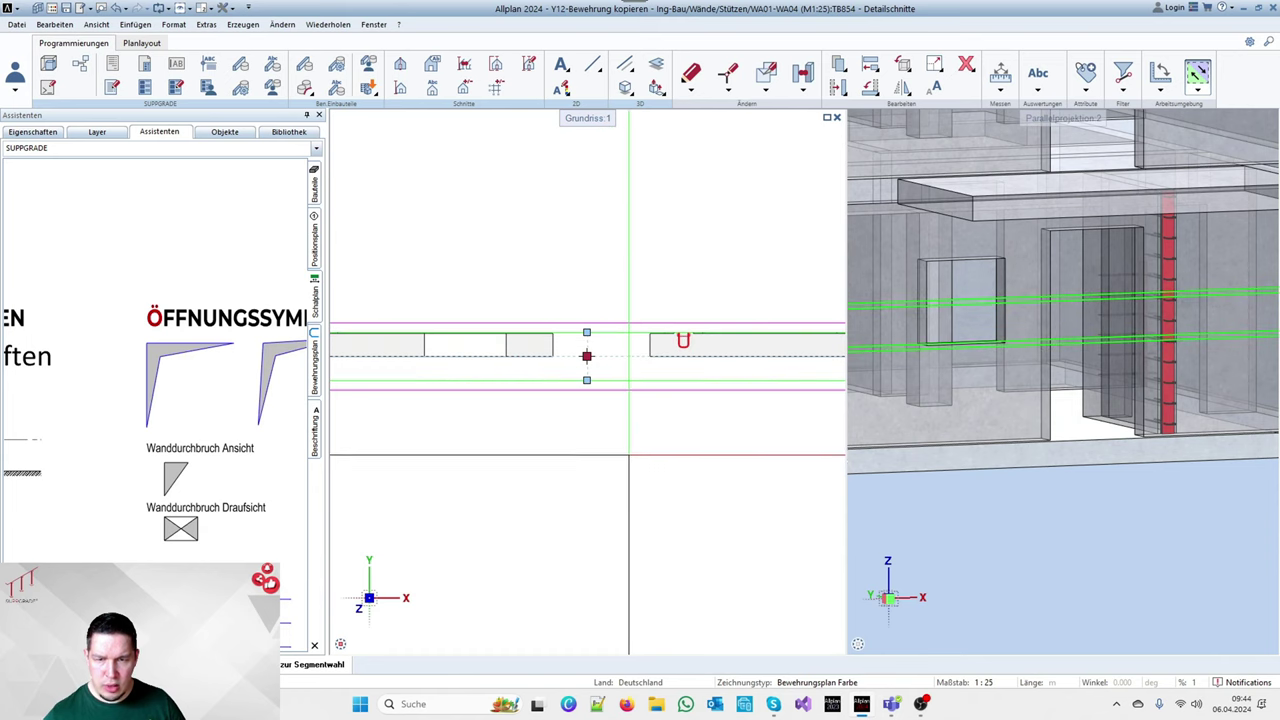
scroll(622, 296, down, 2)
scroll(698, 295, up, 2)
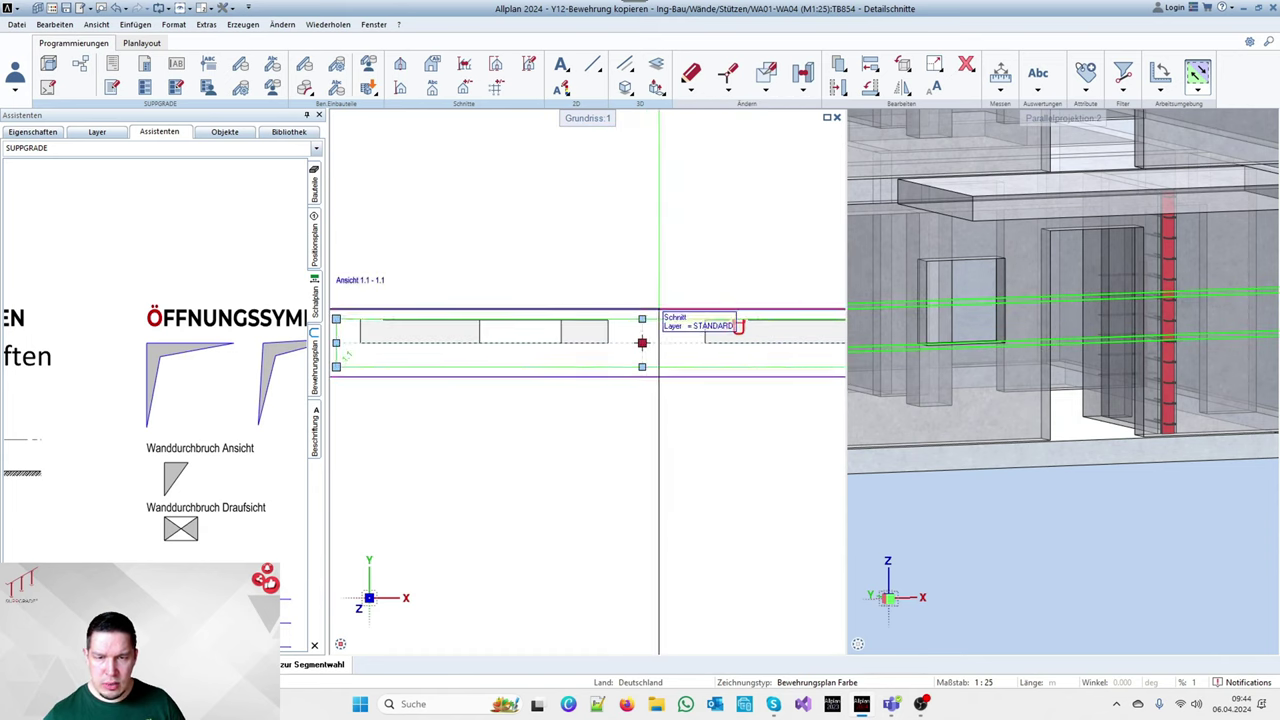
click(642, 319)
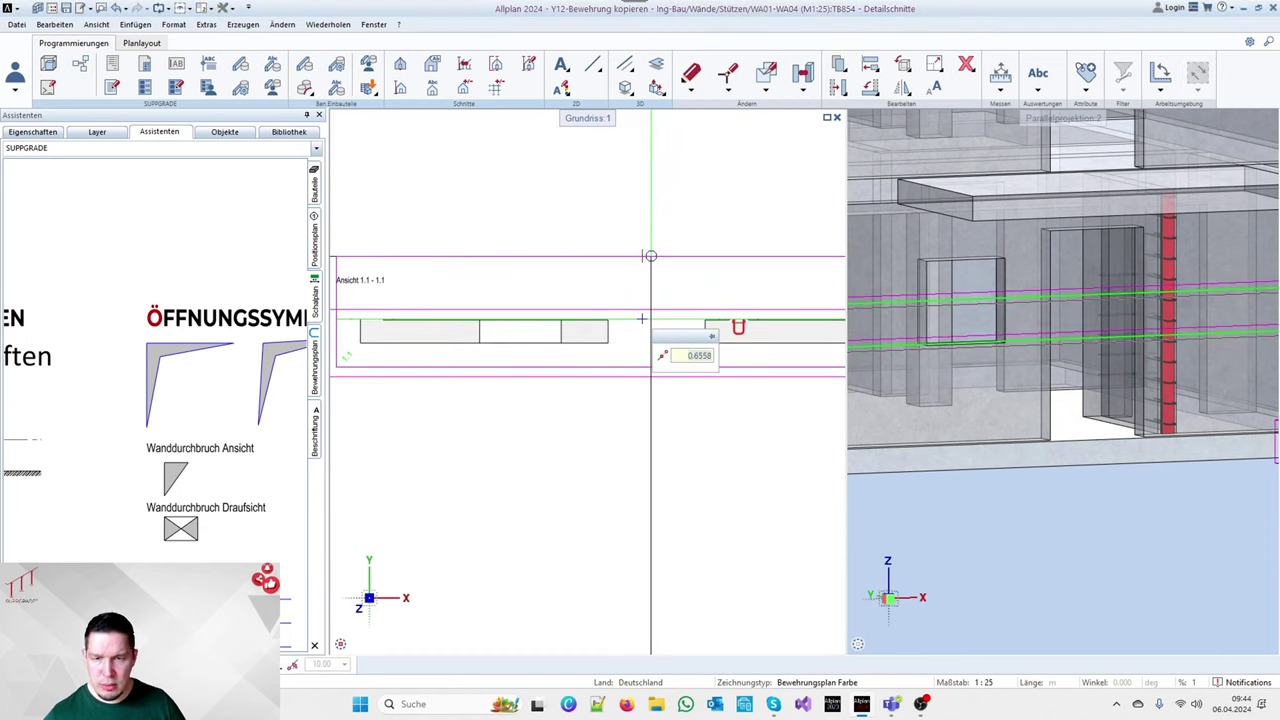
click(654, 239)
scroll(641, 303, down, 2)
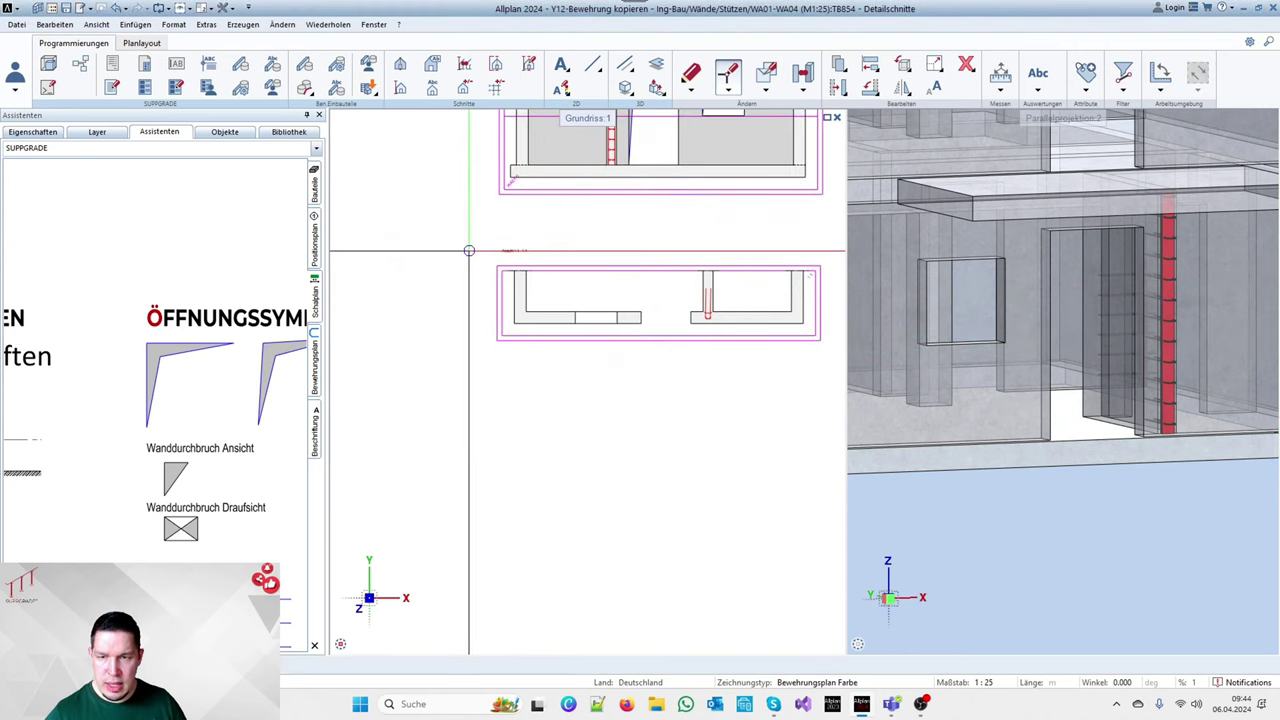
Stretch the two upper corners of section 1.1's boundary slightly downward to shorten the adjoining walls shown
scroll(469, 251, up, 3)
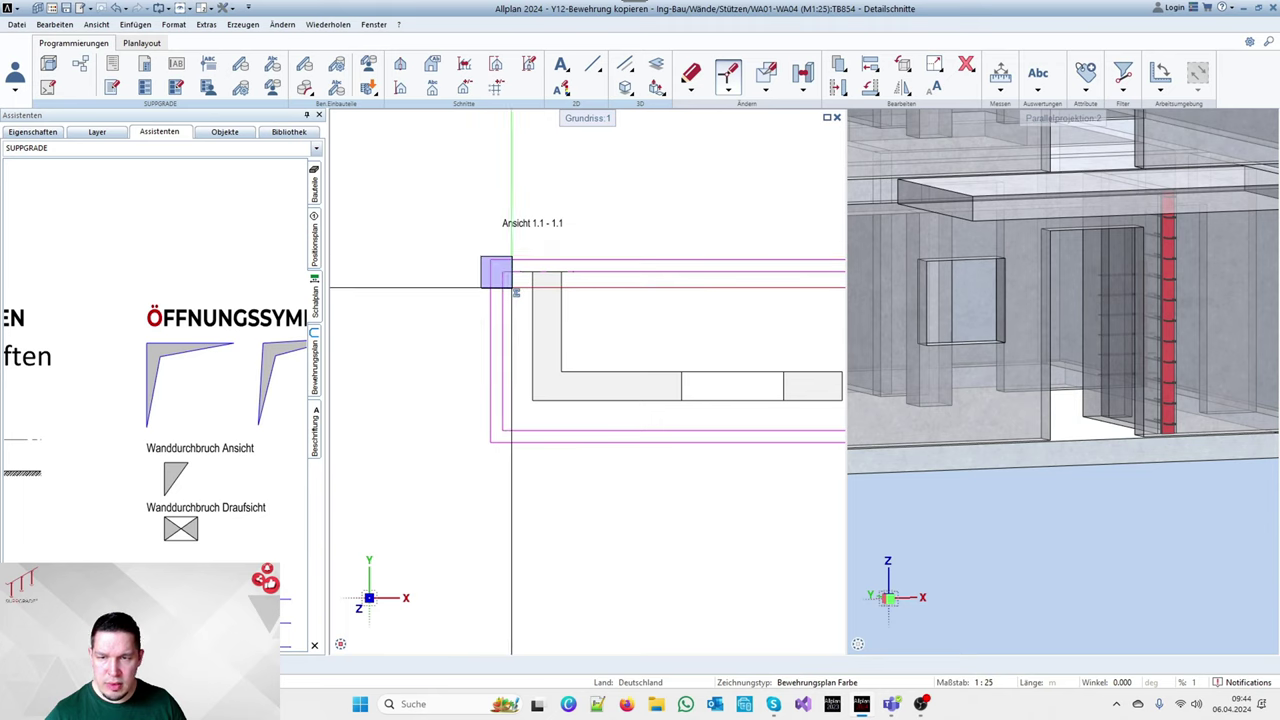
drag(510, 288, 511, 289)
scroll(388, 280, down, 4)
scroll(703, 283, up, 3)
scroll(612, 268, up, 2)
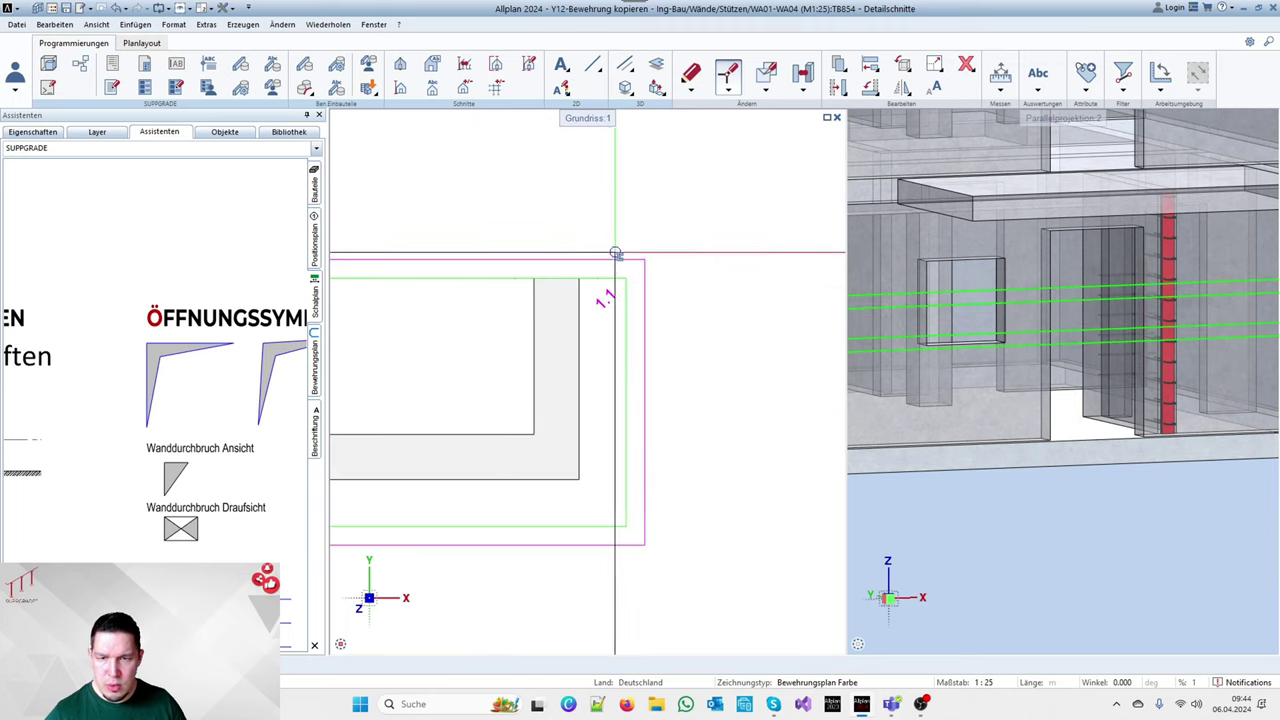
drag(616, 250, 666, 292)
scroll(686, 286, down, 2)
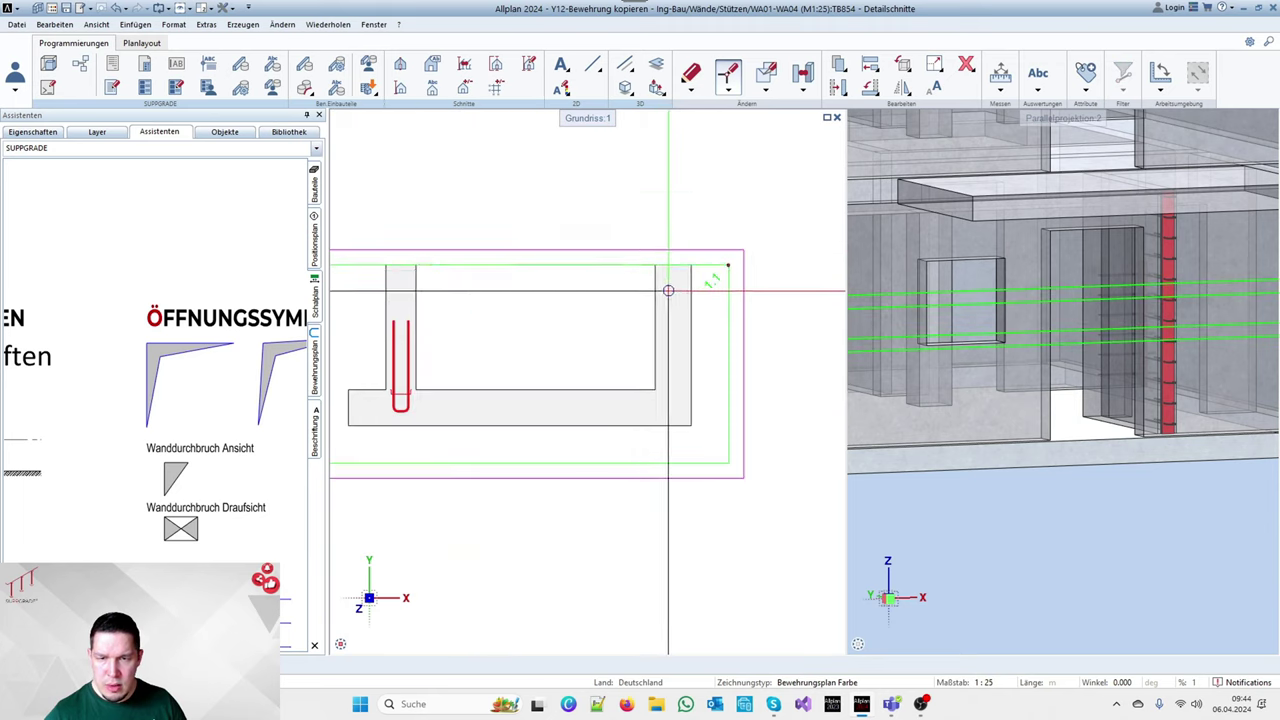
click(655, 264)
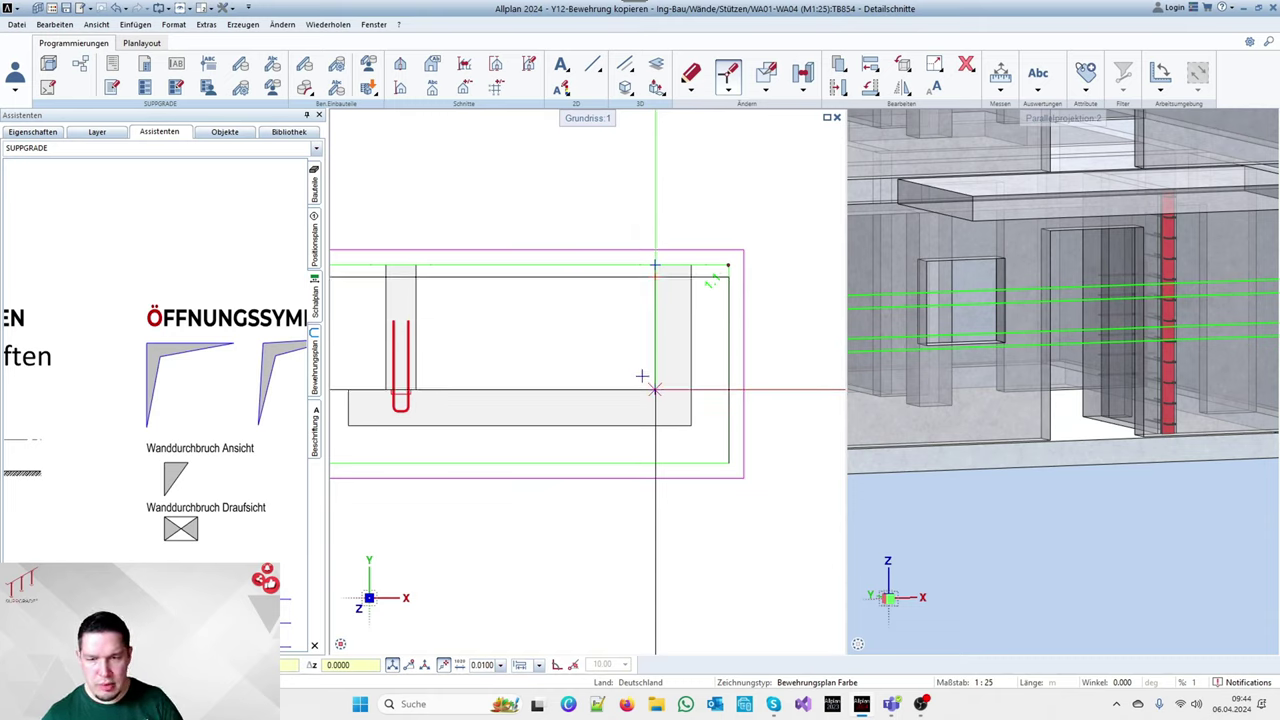
click(643, 378)
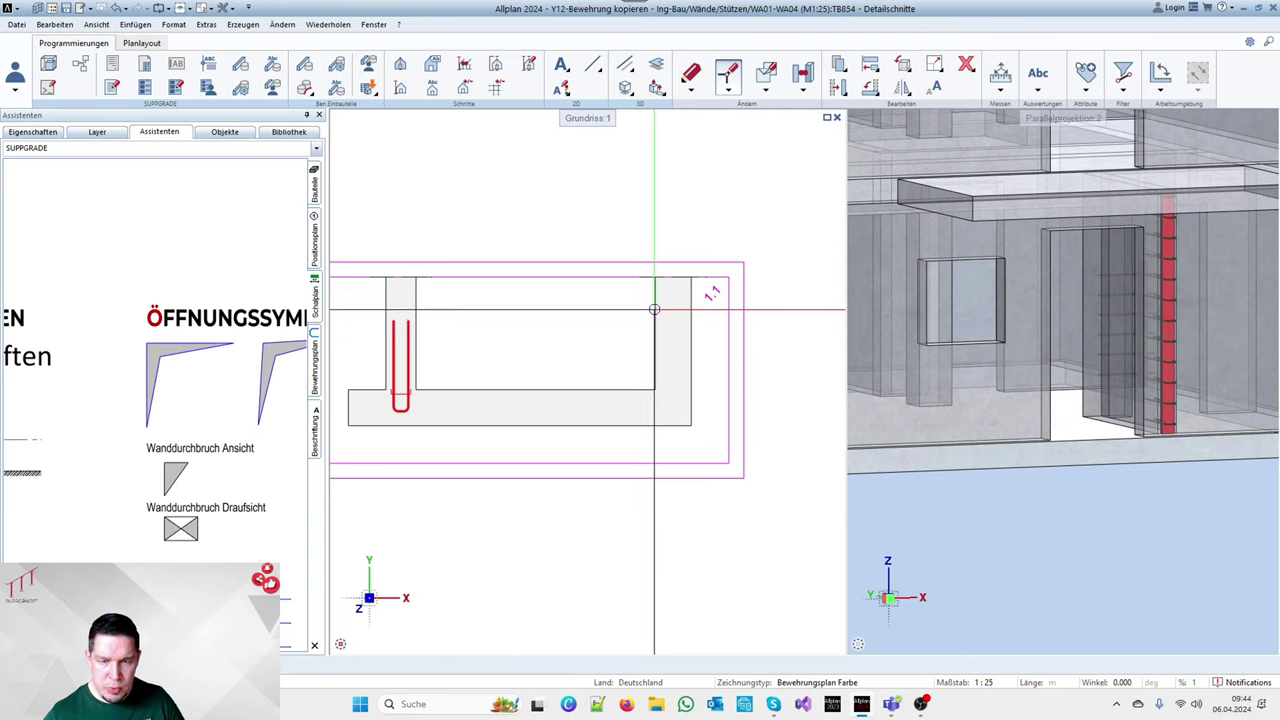
Open section 1.1 for modification, check its format settings for finishing elements, and close the section settings
scroll(779, 338, down, 4)
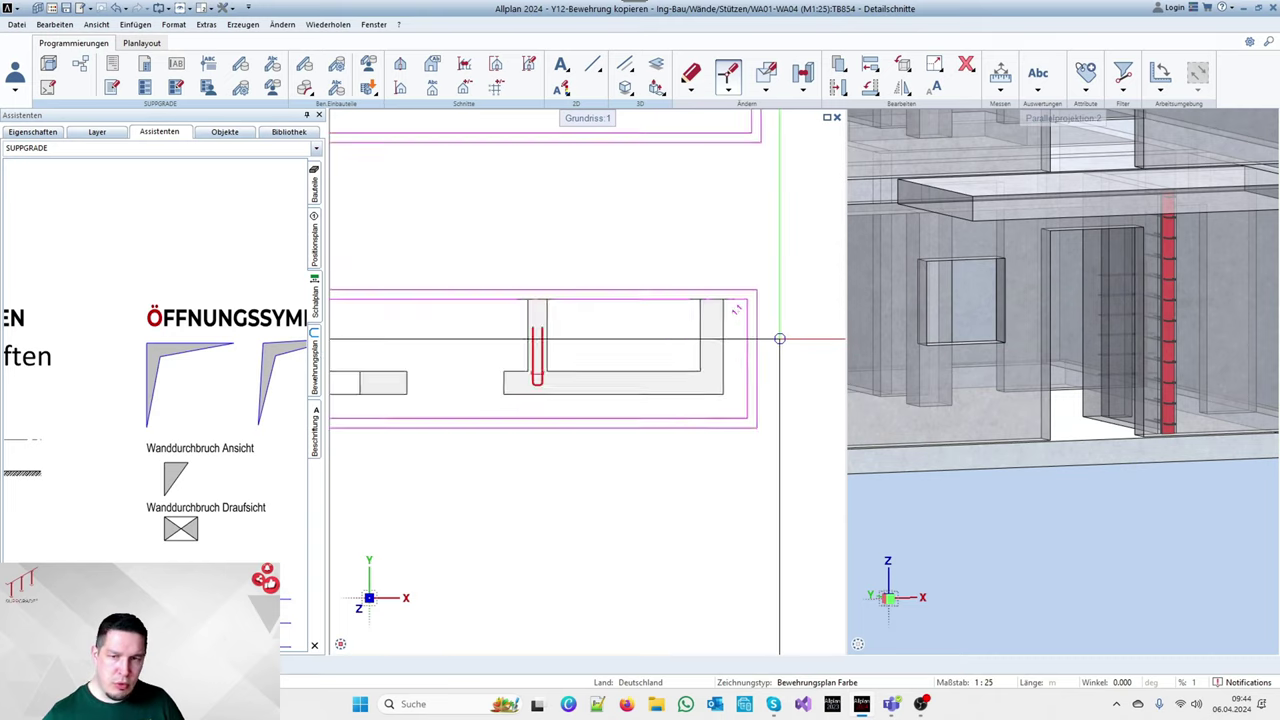
scroll(358, 364, up, 1)
scroll(356, 365, up, 5)
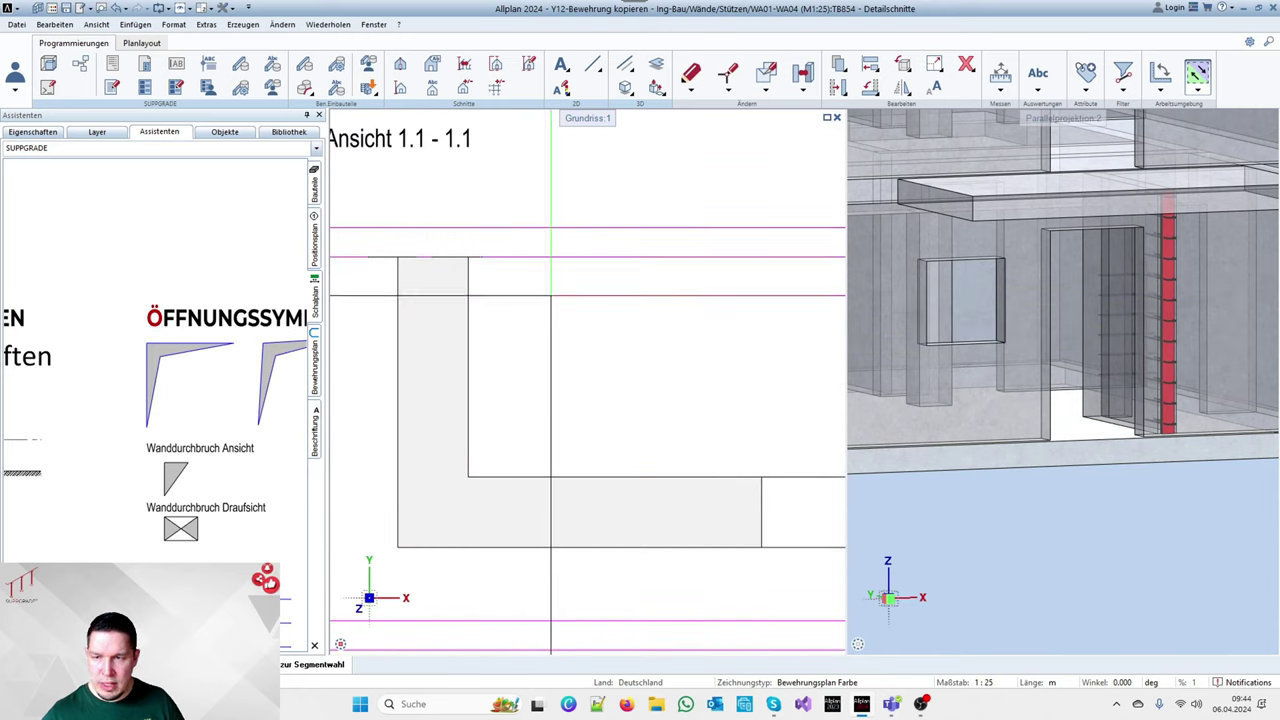
scroll(477, 434, down, 1)
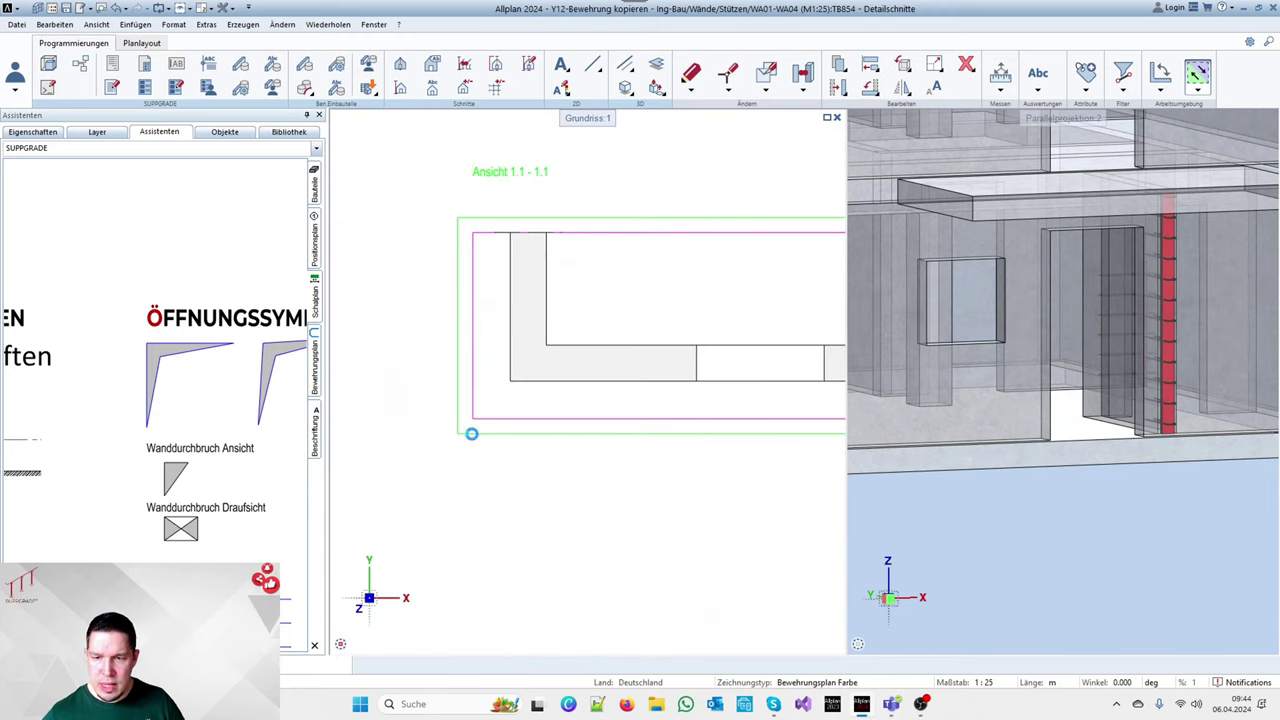
double_click(471, 433)
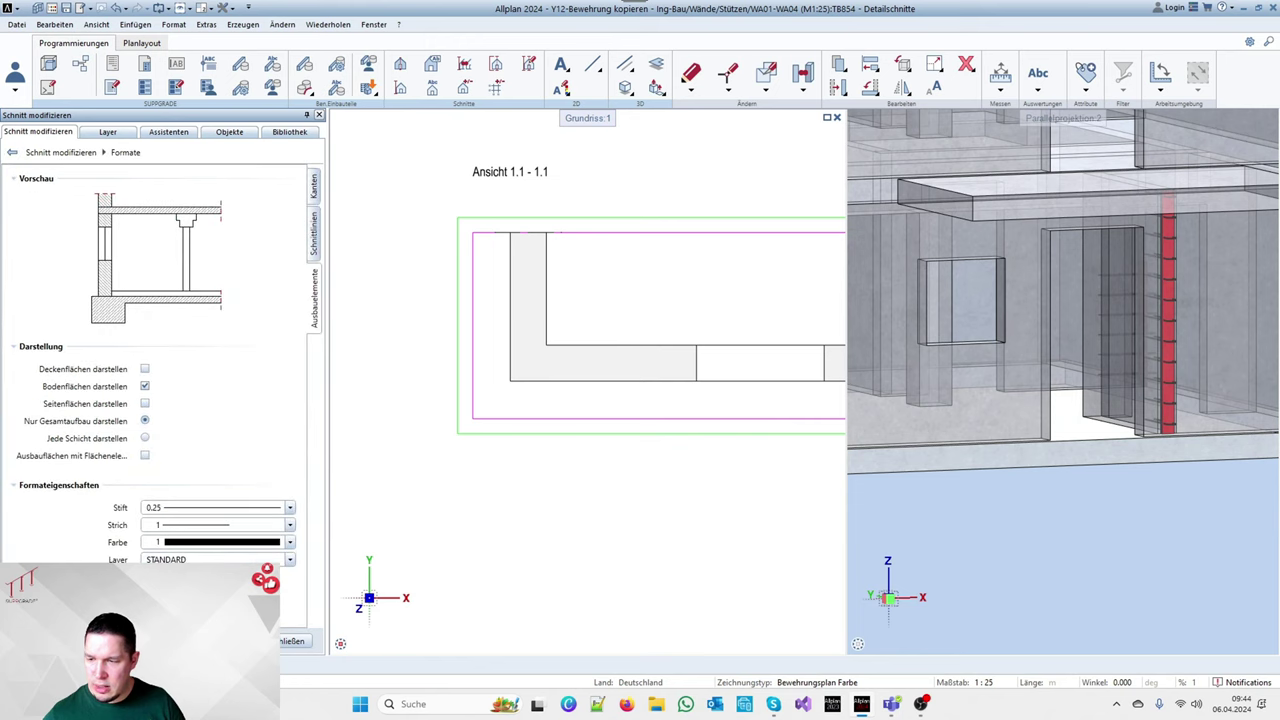
double_click(473, 185)
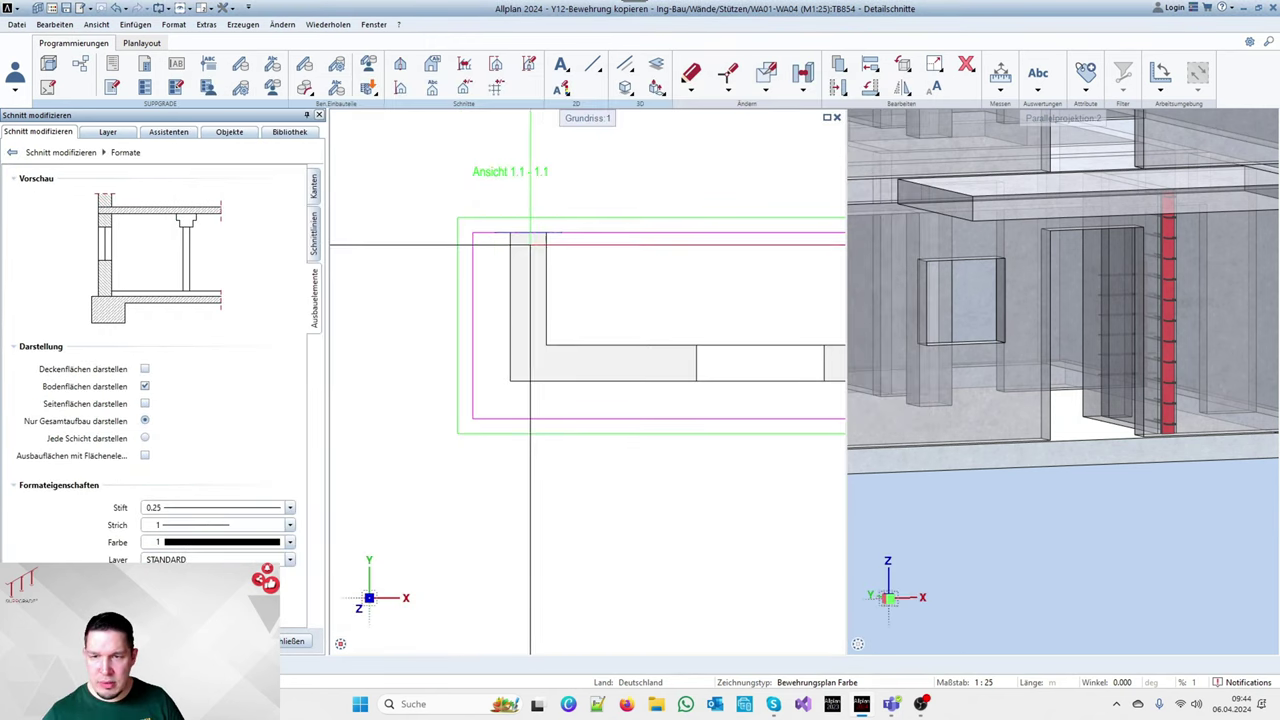
click(292, 645)
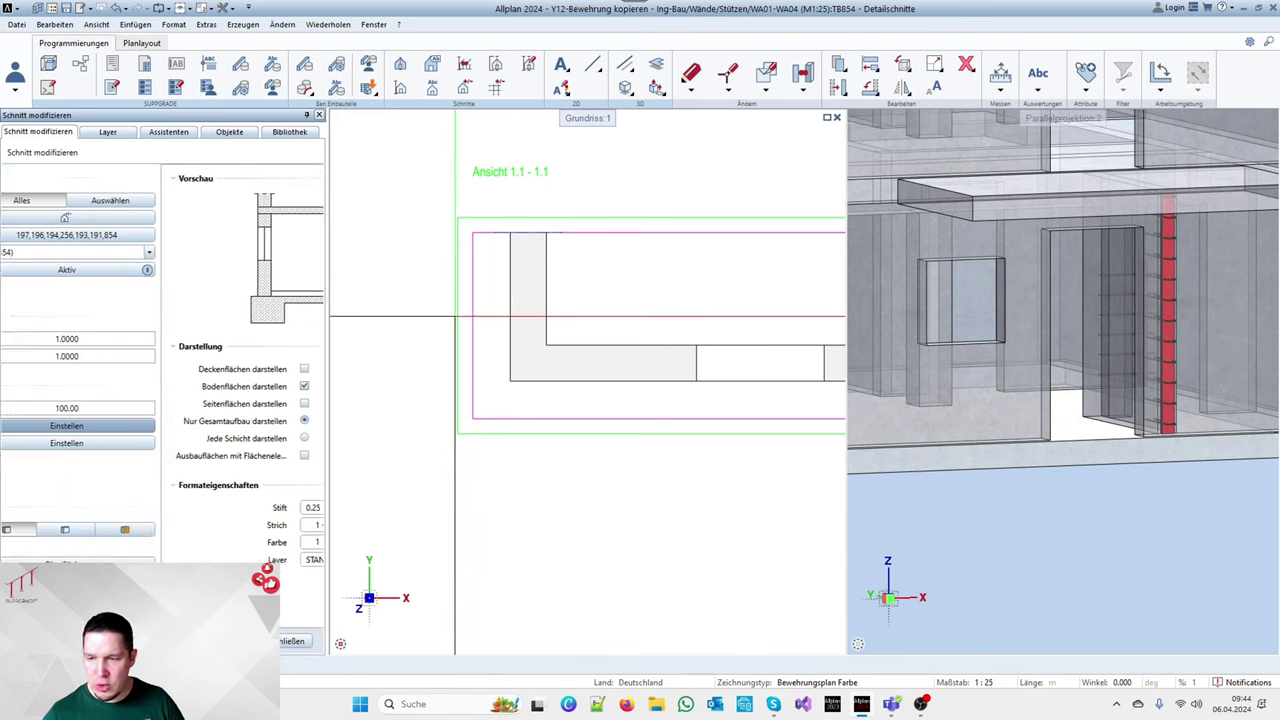
click(293, 642)
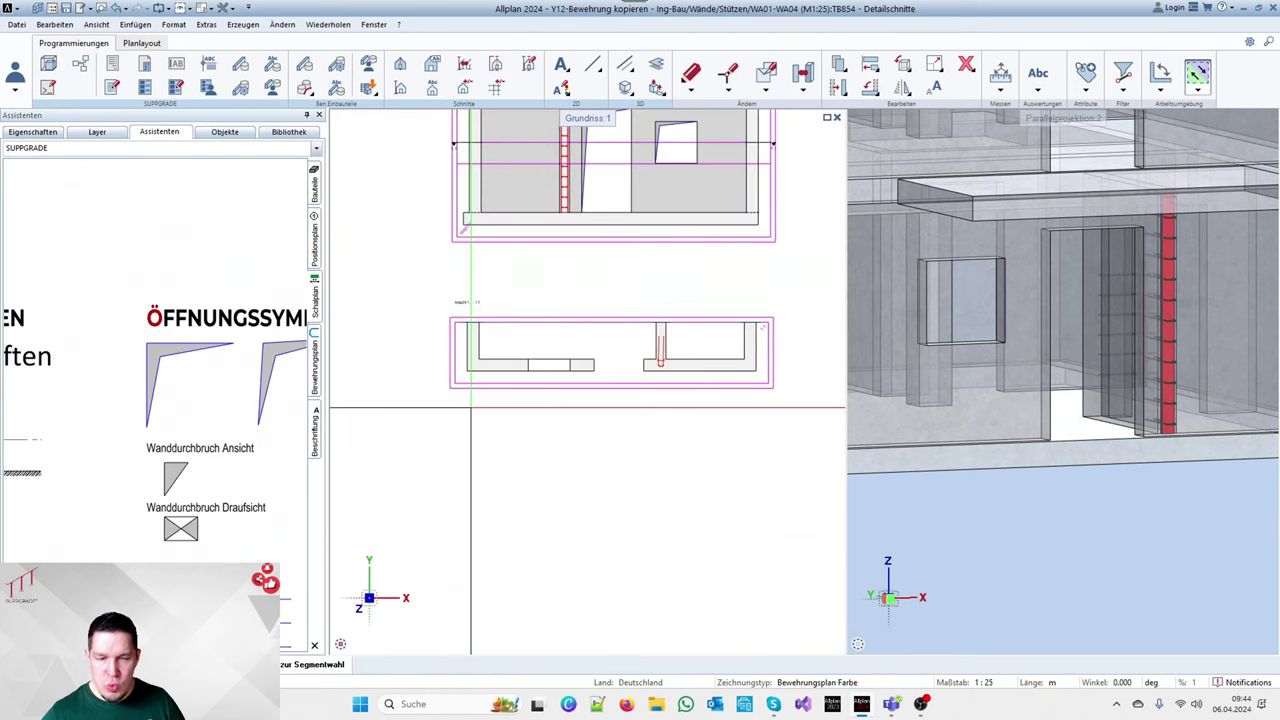
Select the outer wall at section 1.1's right end and compare its highlighting in the floor plan, wall view and 3D model
scroll(620, 350, up, 3)
scroll(686, 383, down, 3)
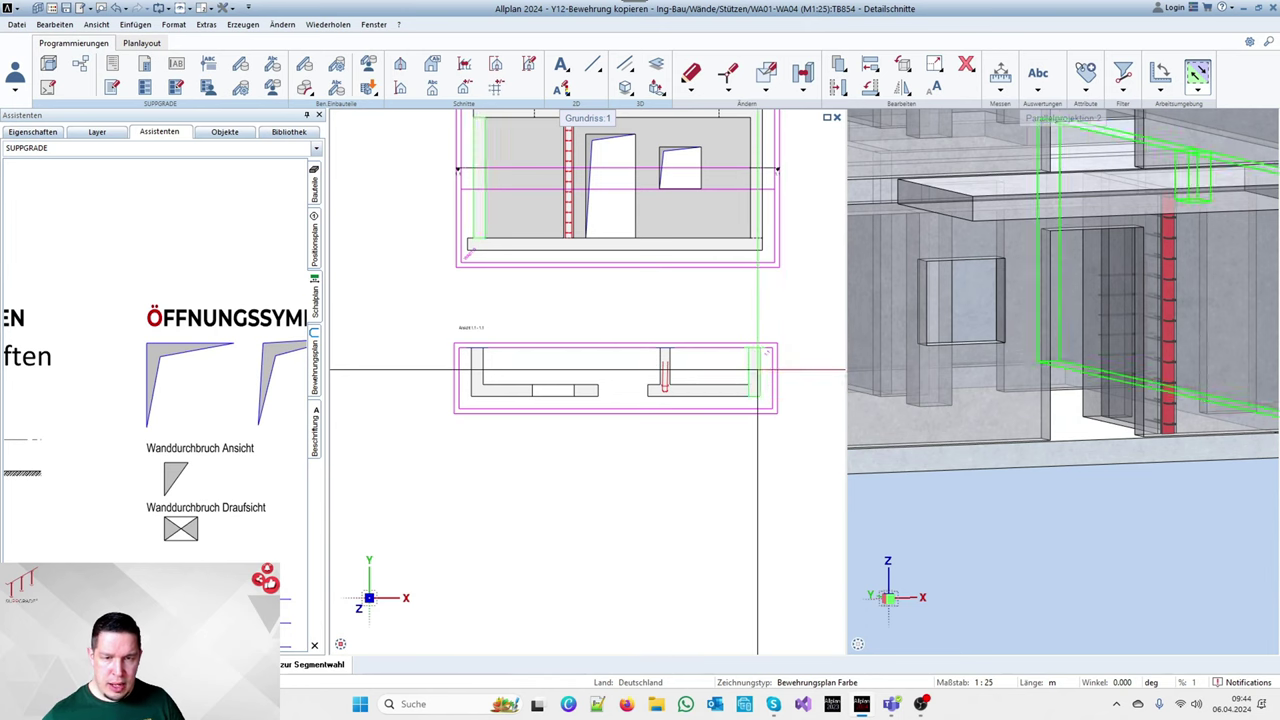
click(757, 371)
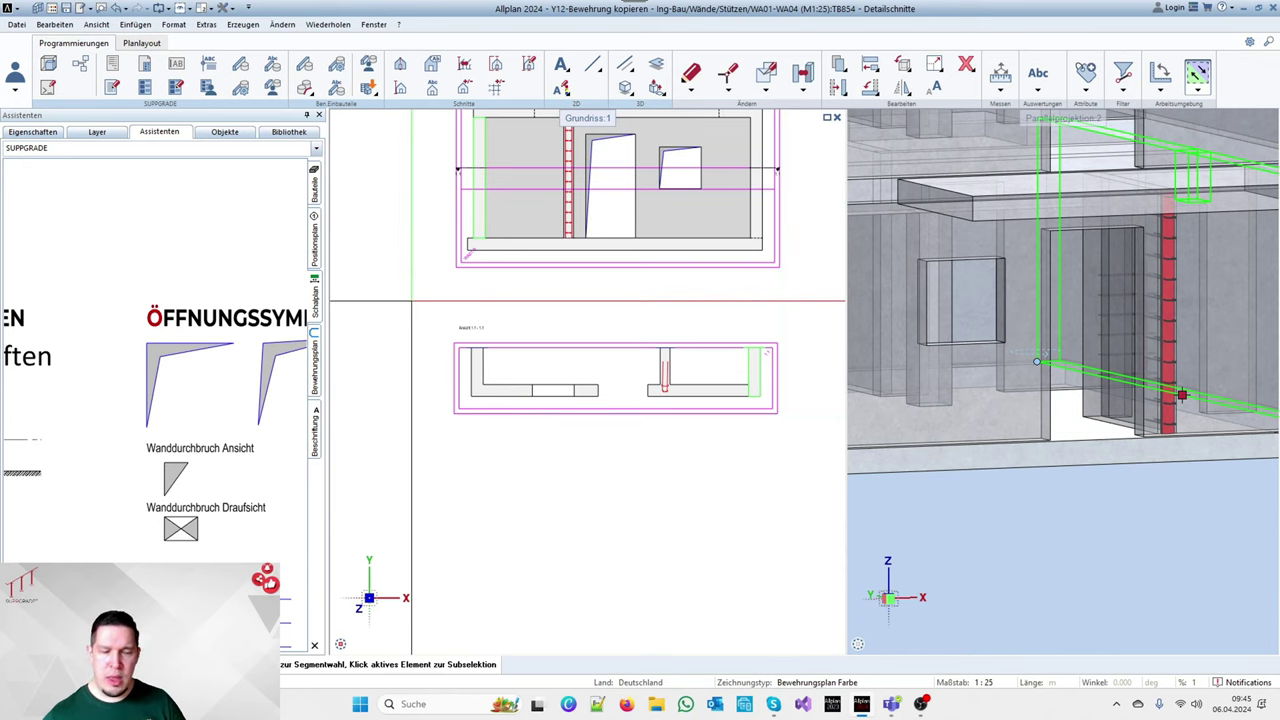
scroll(609, 222, down, 5)
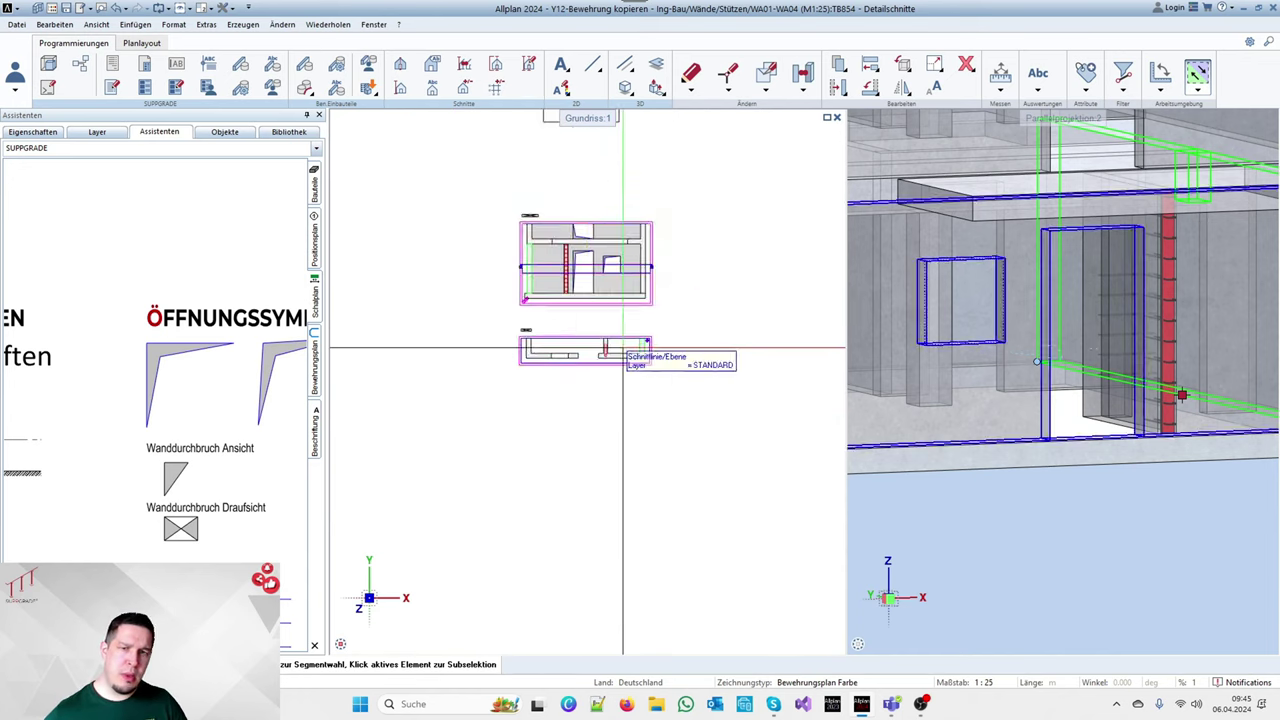
scroll(609, 222, up, 5)
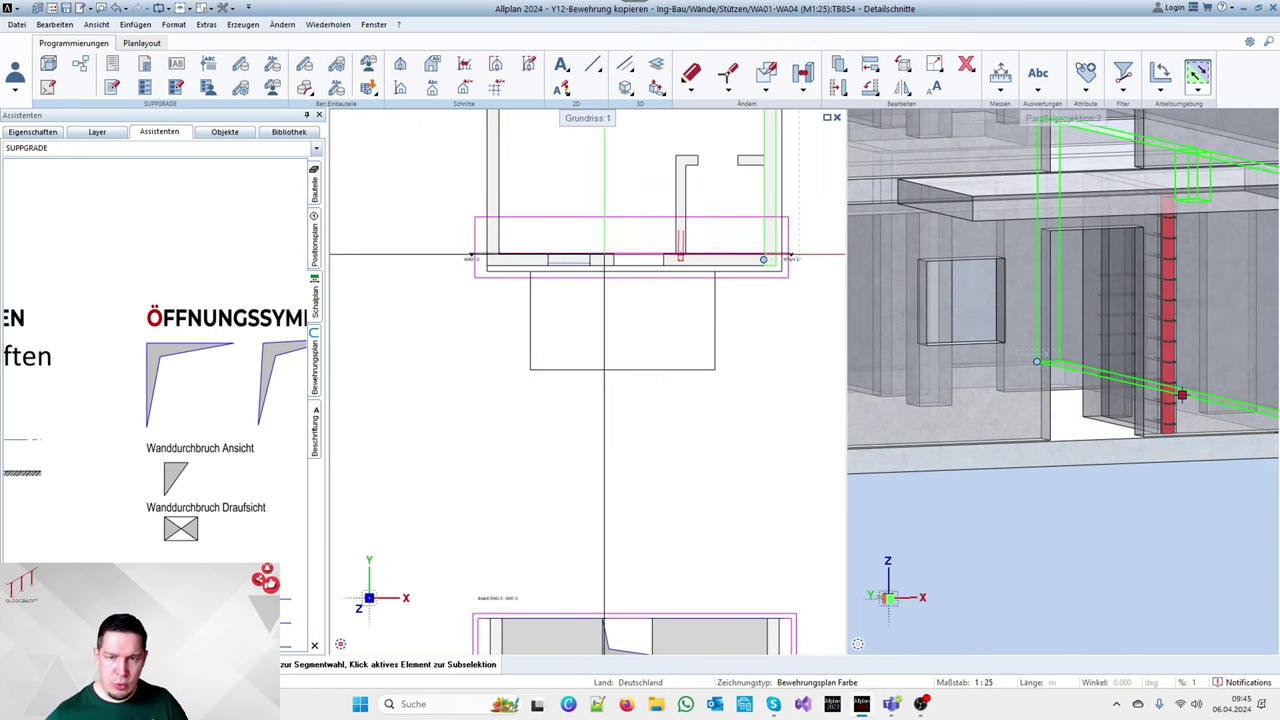
scroll(496, 214, down, 3)
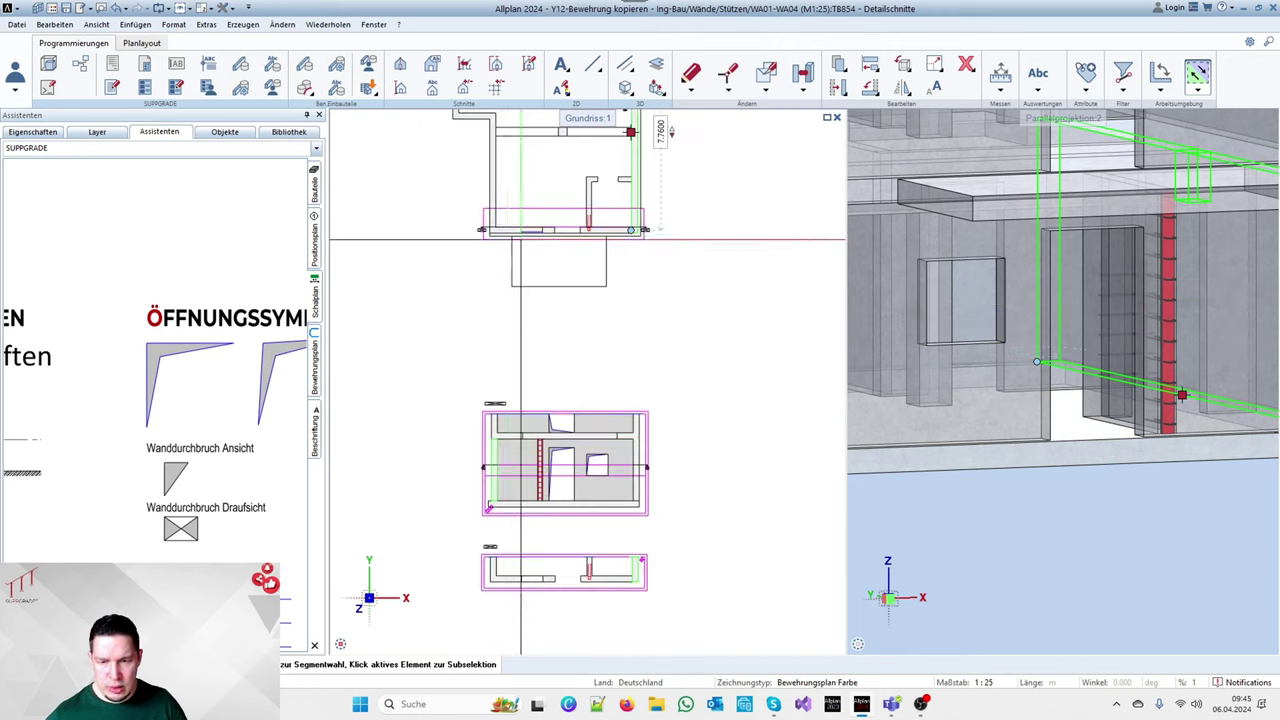
scroll(484, 476, up, 4)
scroll(493, 470, down, 3)
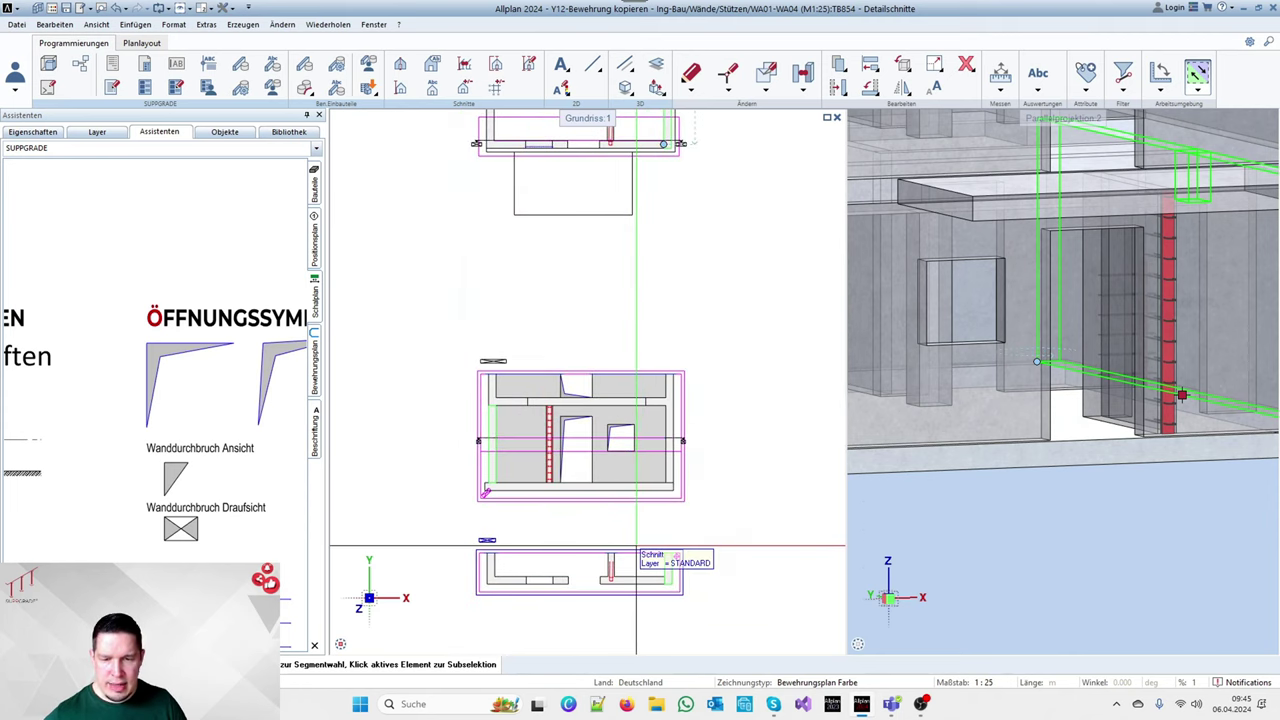
scroll(590, 598, up, 3)
scroll(543, 591, down, 3)
scroll(497, 573, up, 1)
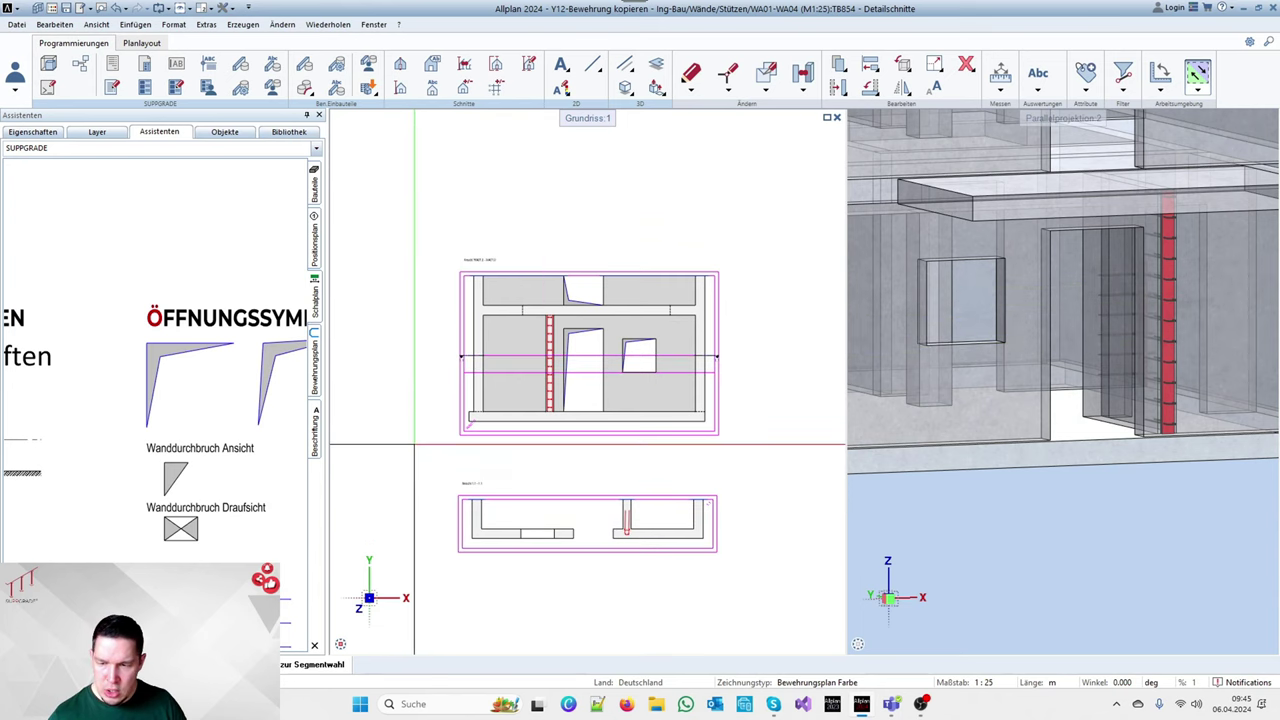
Rotate section 1.1 by 180° about its upper-left corner
key(d)
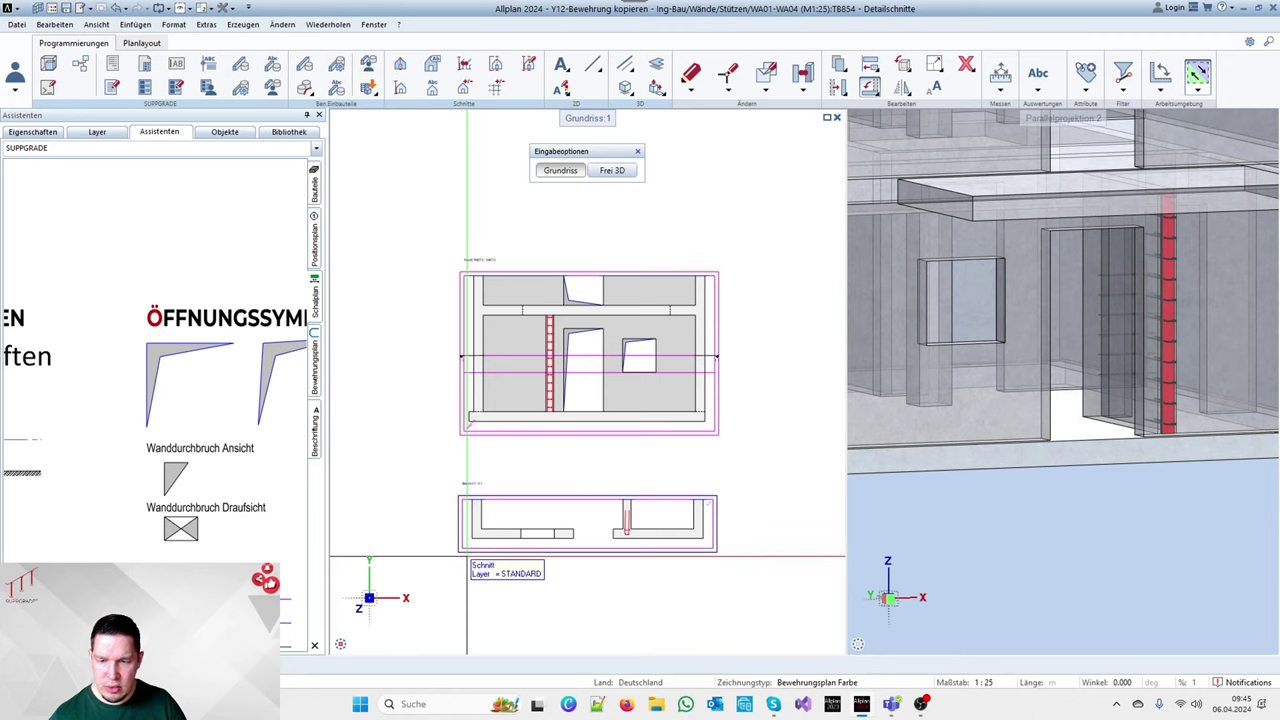
click(466, 556)
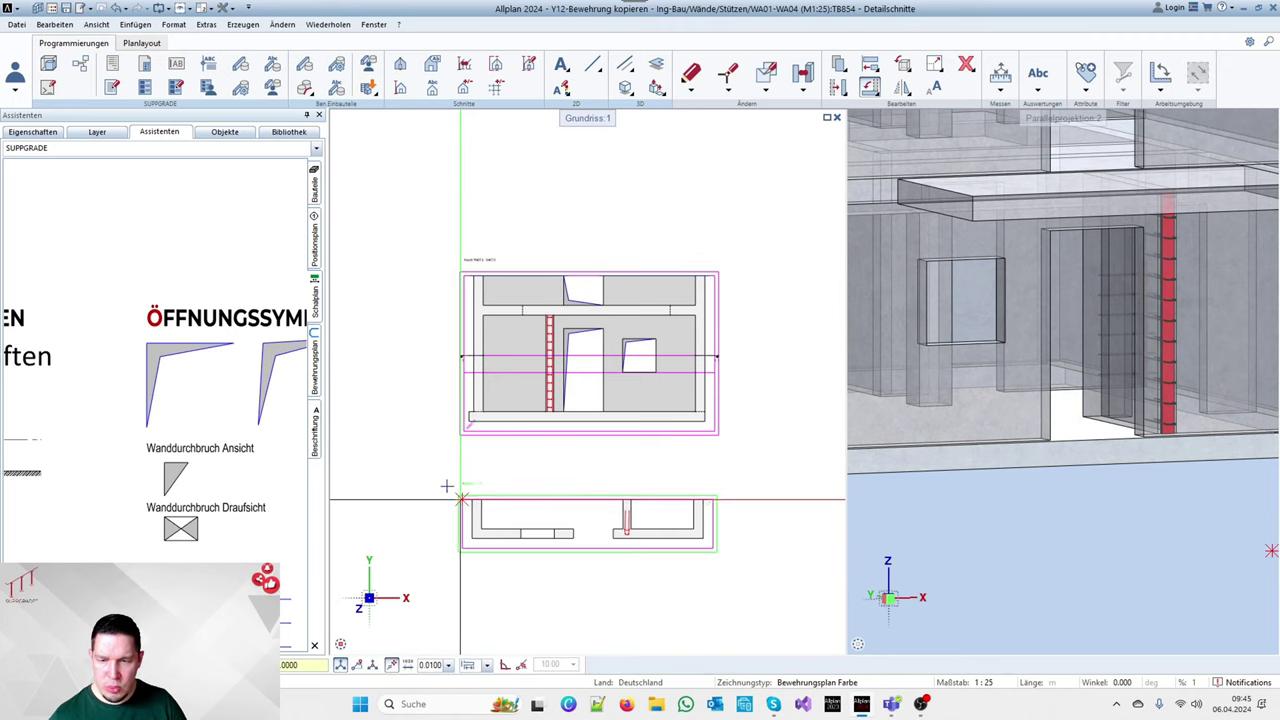
scroll(730, 355, down, 4)
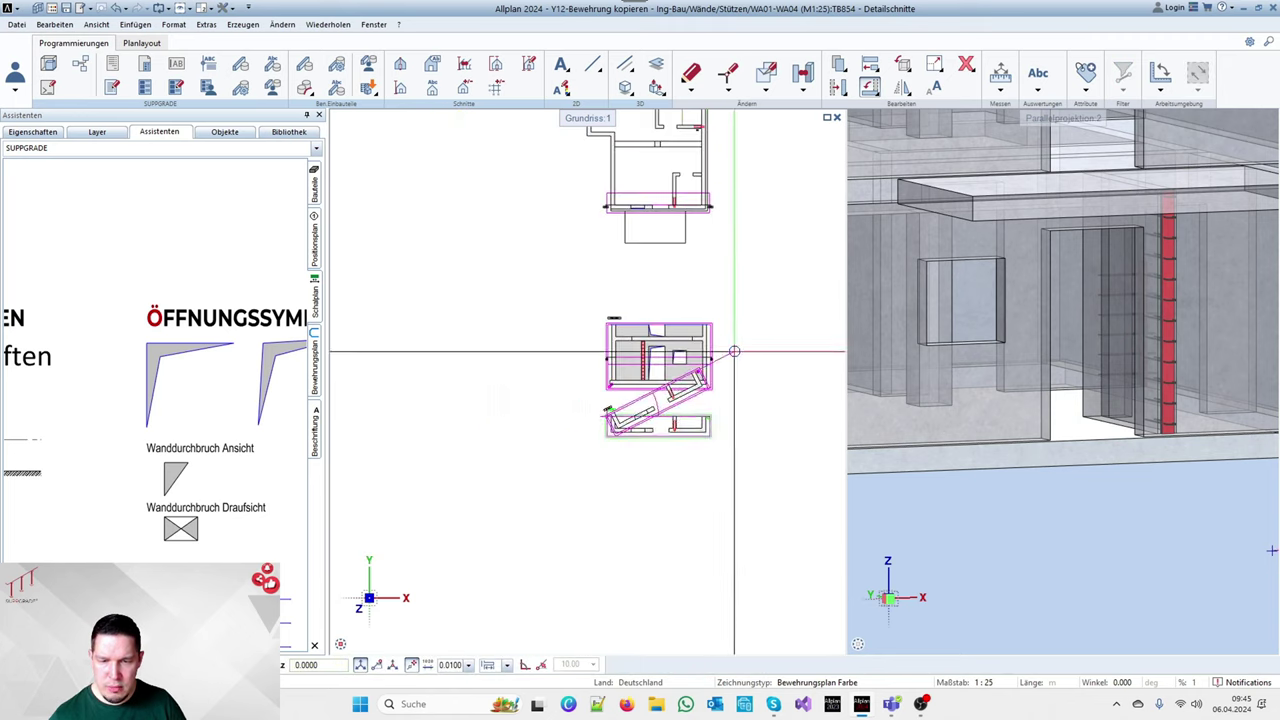
click(512, 415)
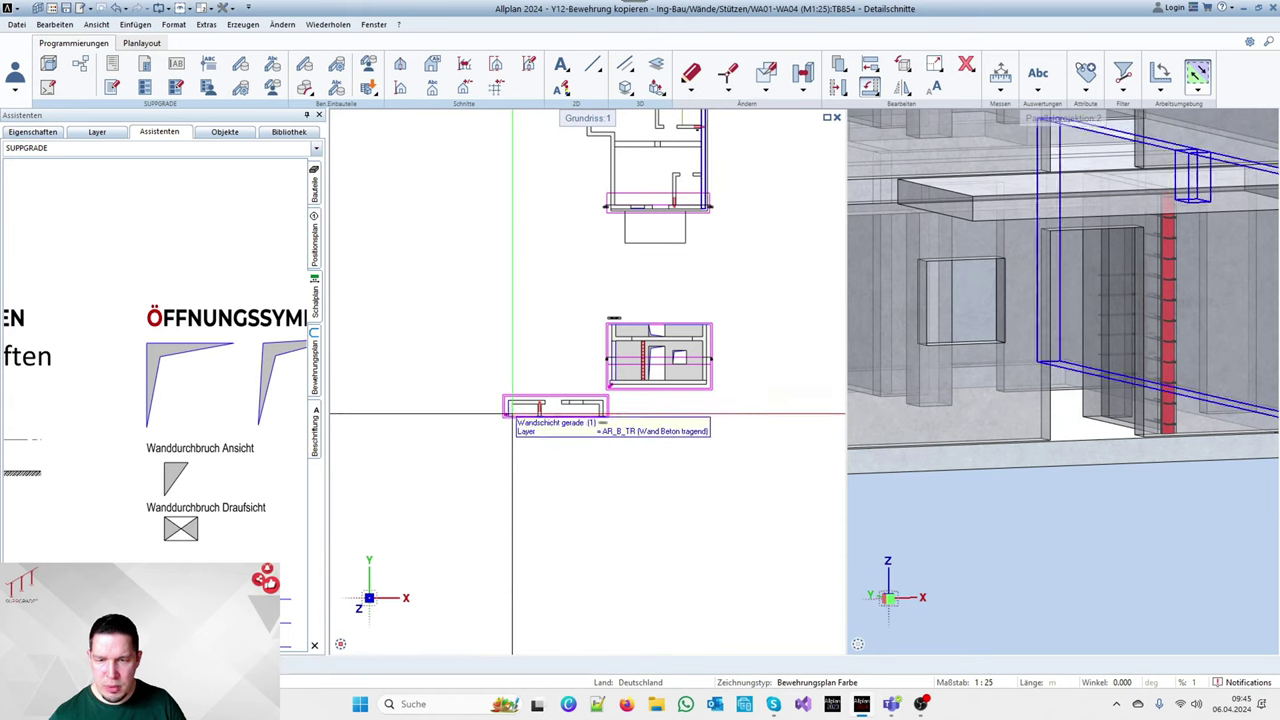
Move section 1.1 directly beneath wall view WA01.0, aligned with the view's boundary and offset downward by 1.5 m
scroll(575, 425, up, 3)
click(568, 396)
click(429, 349)
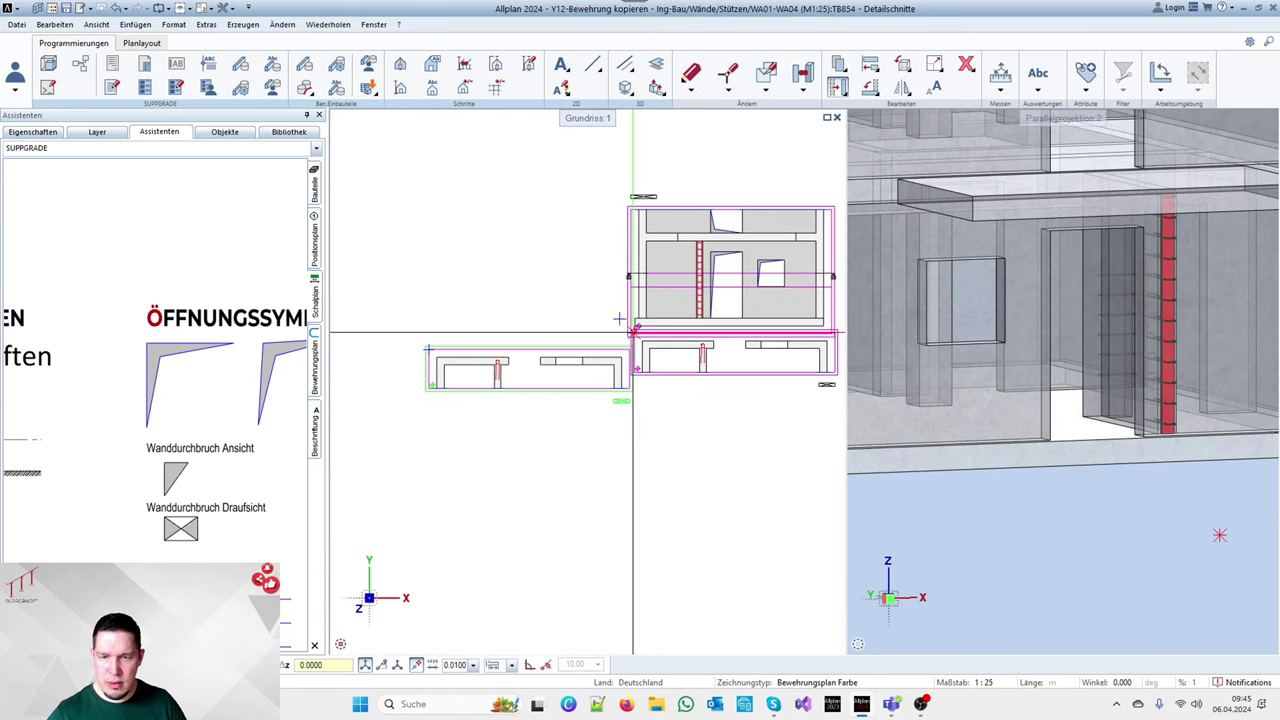
right_click(632, 331)
click(657, 384)
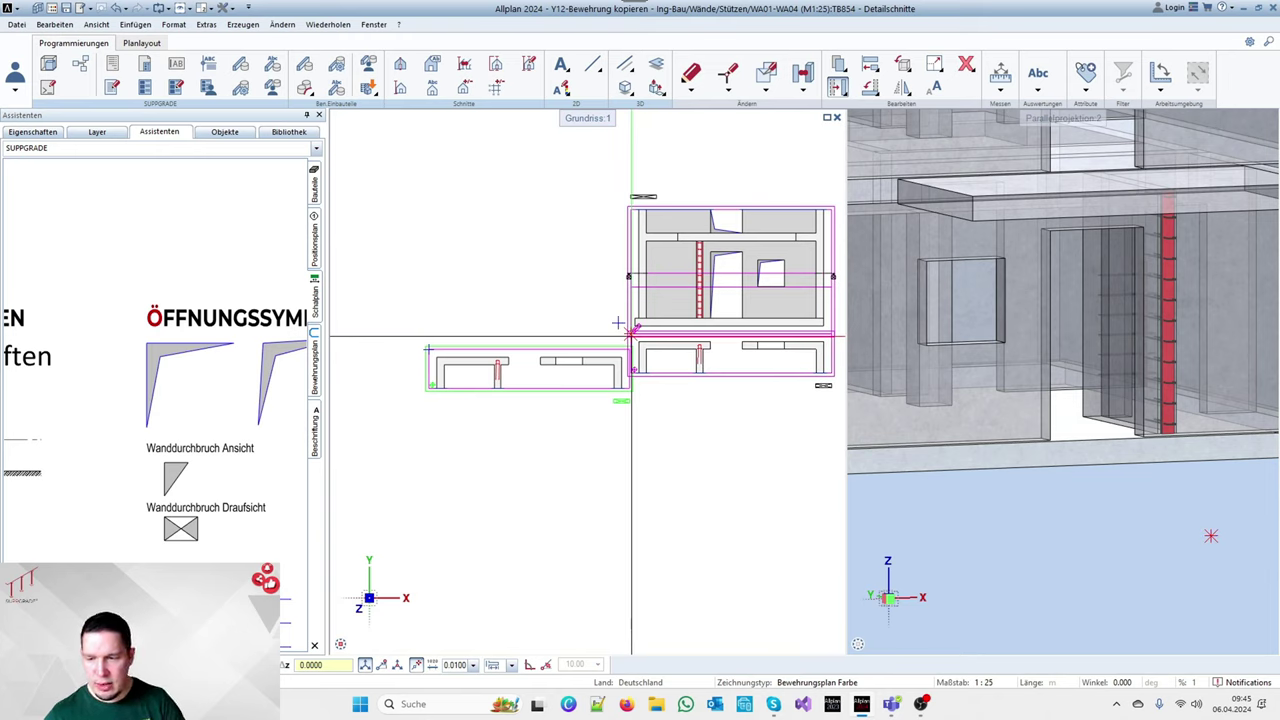
text(-1.5)
key(Return)
scroll(630, 368, down, 4)
scroll(691, 370, up, 5)
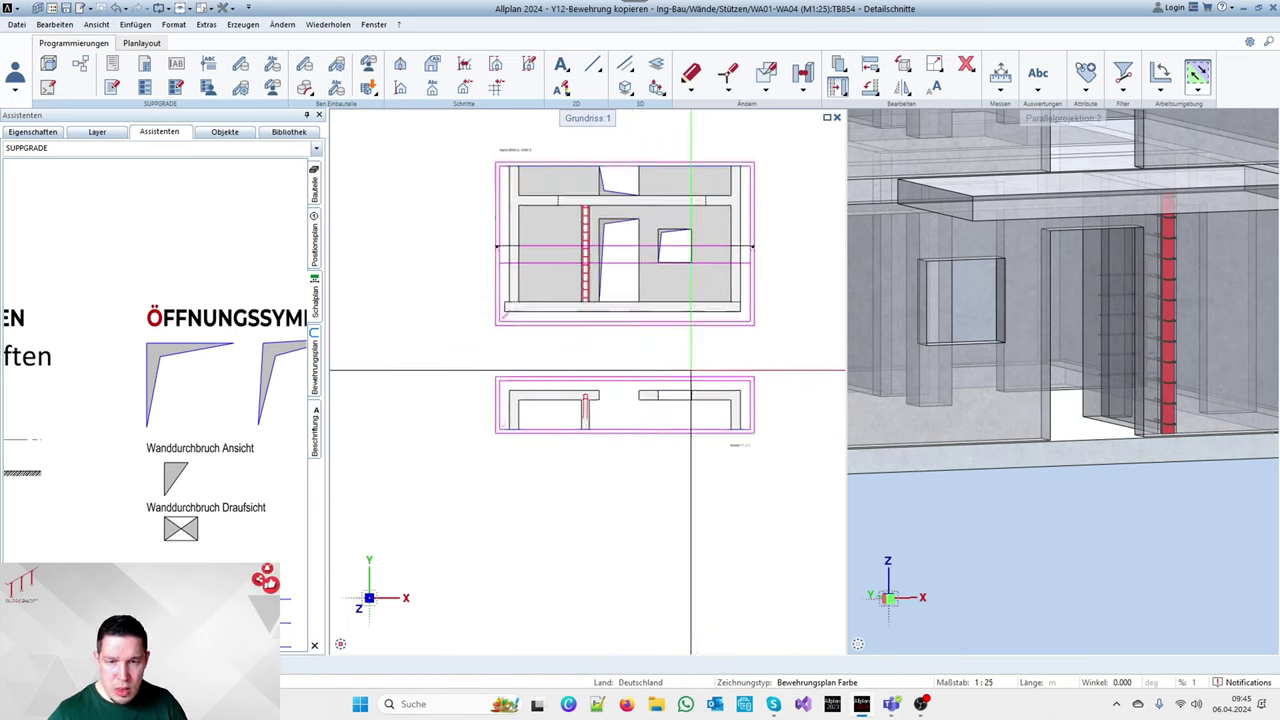
Move section 1.1's heading above its upper-left corner, in line with the outer edge of the left wall
scroll(690, 370, up, 1)
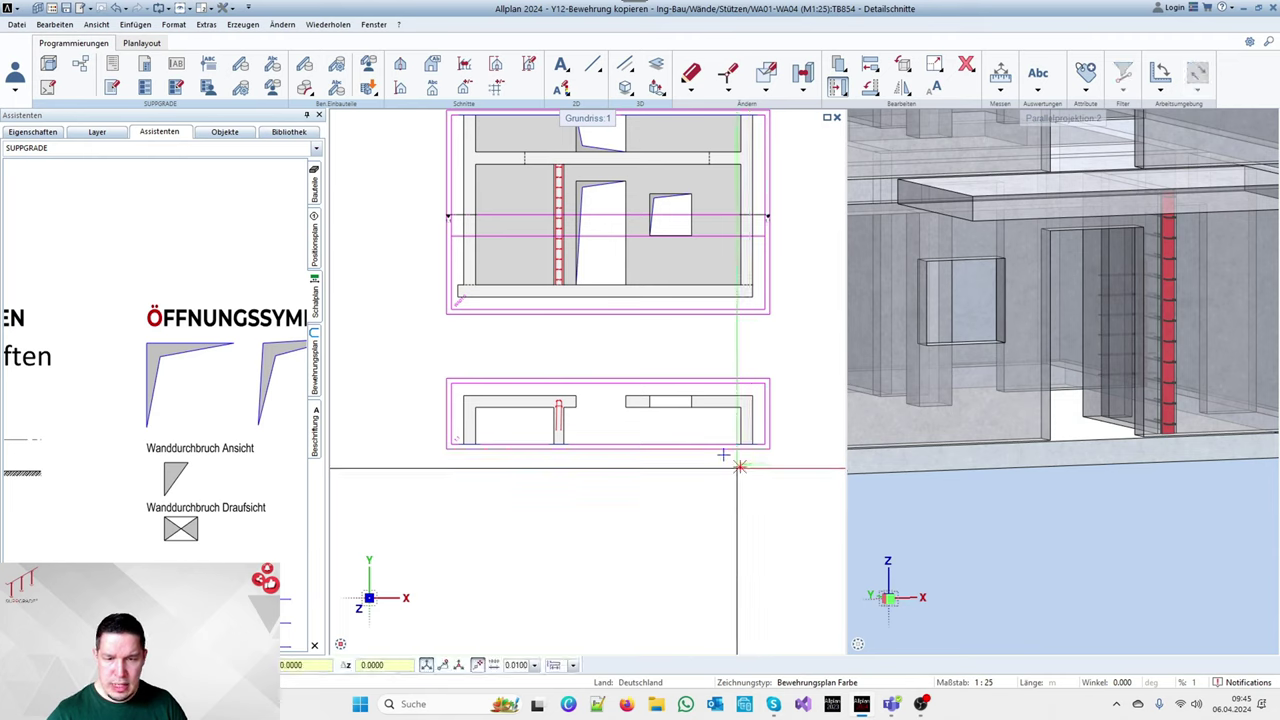
scroll(478, 362, up, 4)
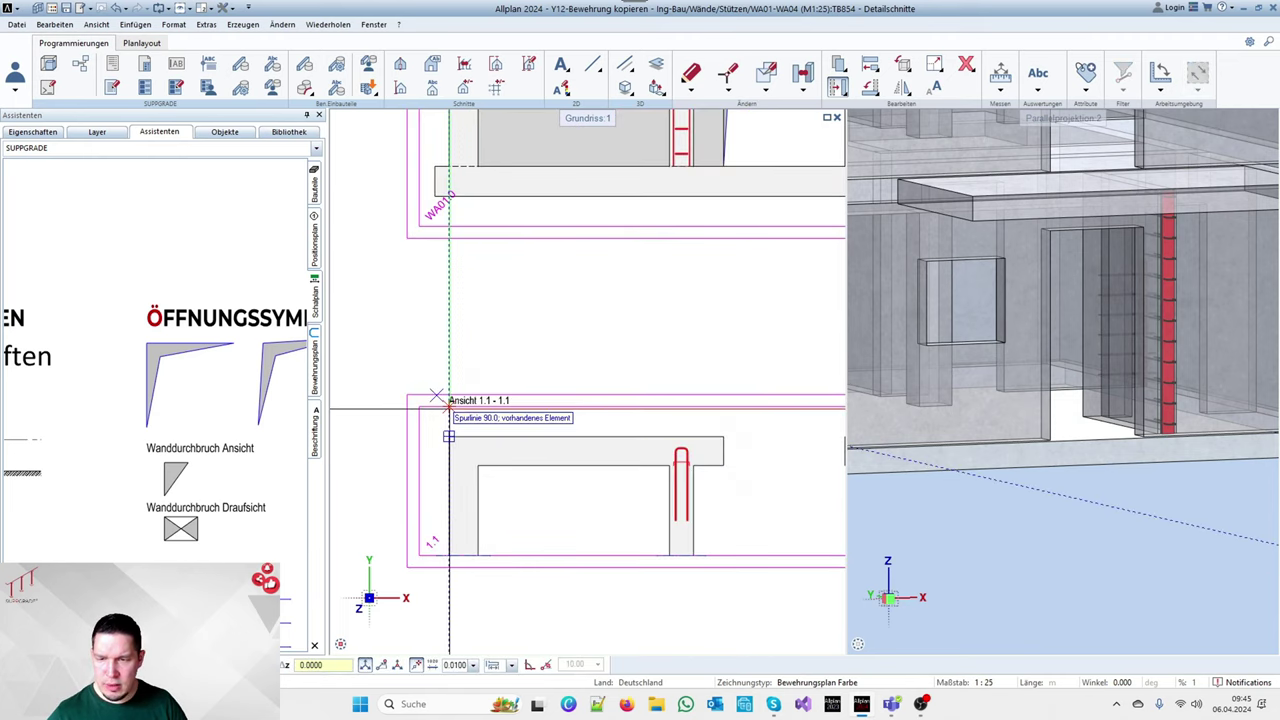
click(450, 403)
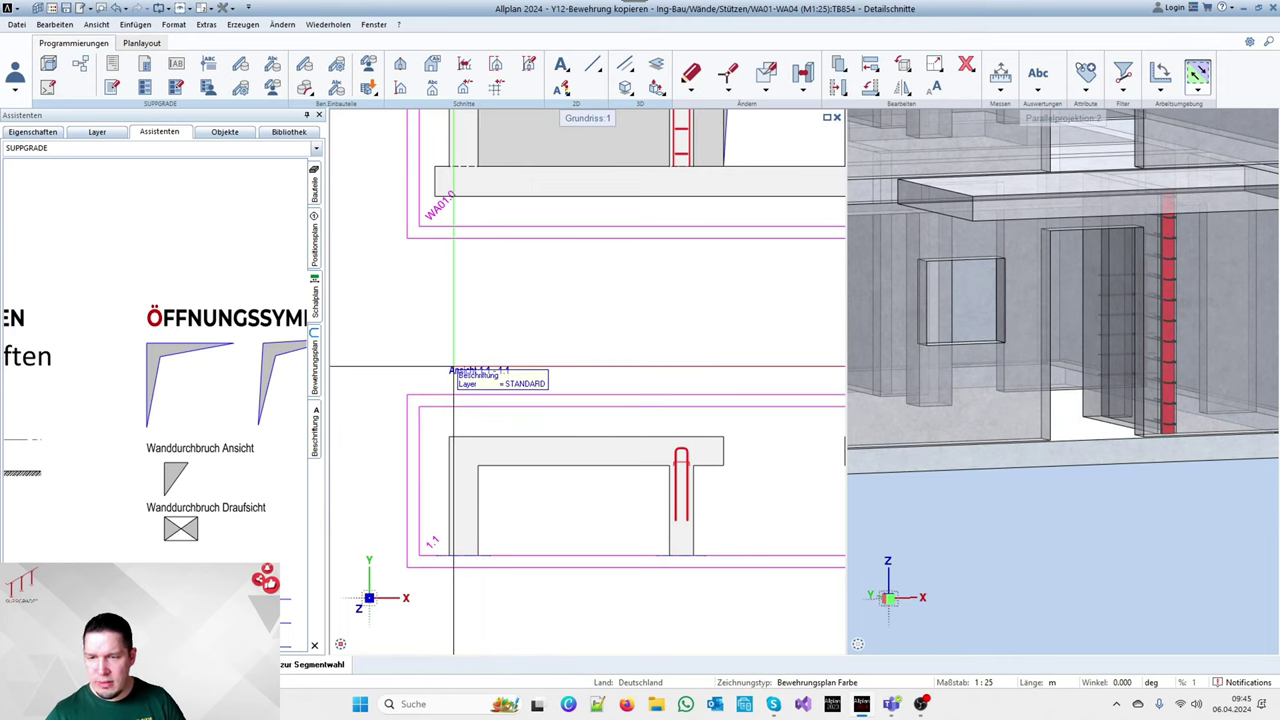
double_click(478, 370)
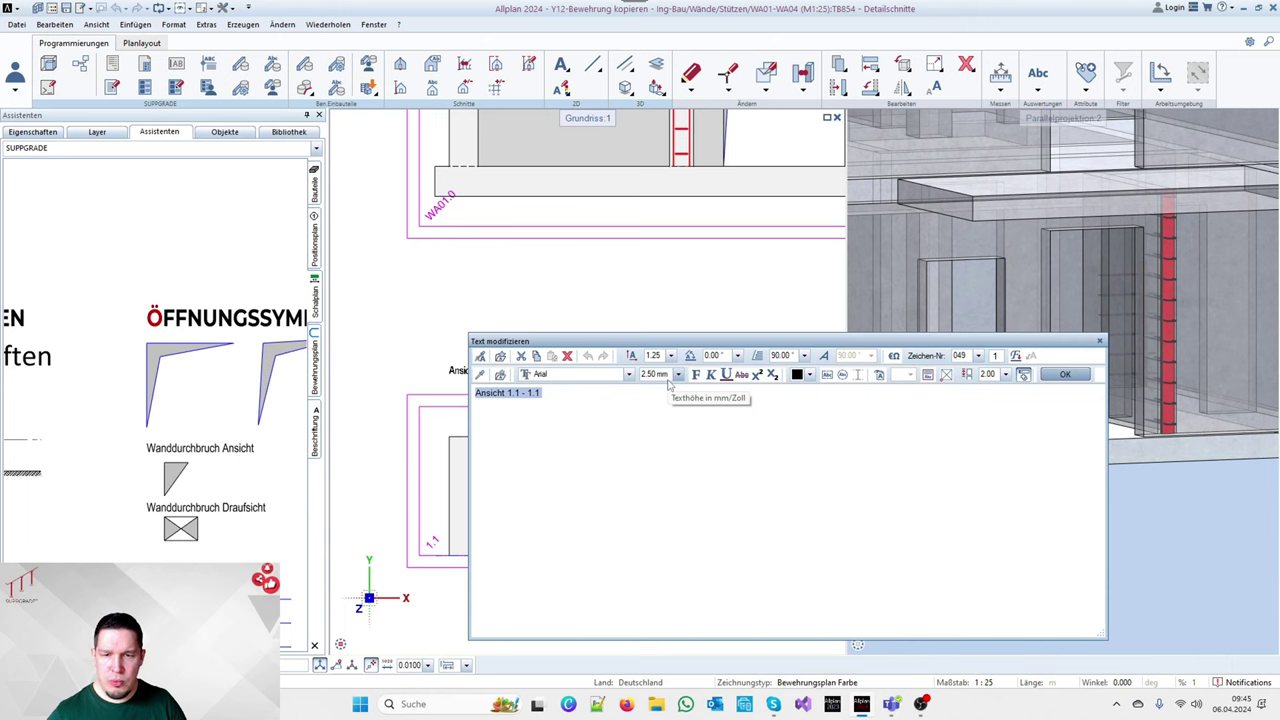
key(Escape)
scroll(586, 440, down, 5)
scroll(627, 434, up, 3)
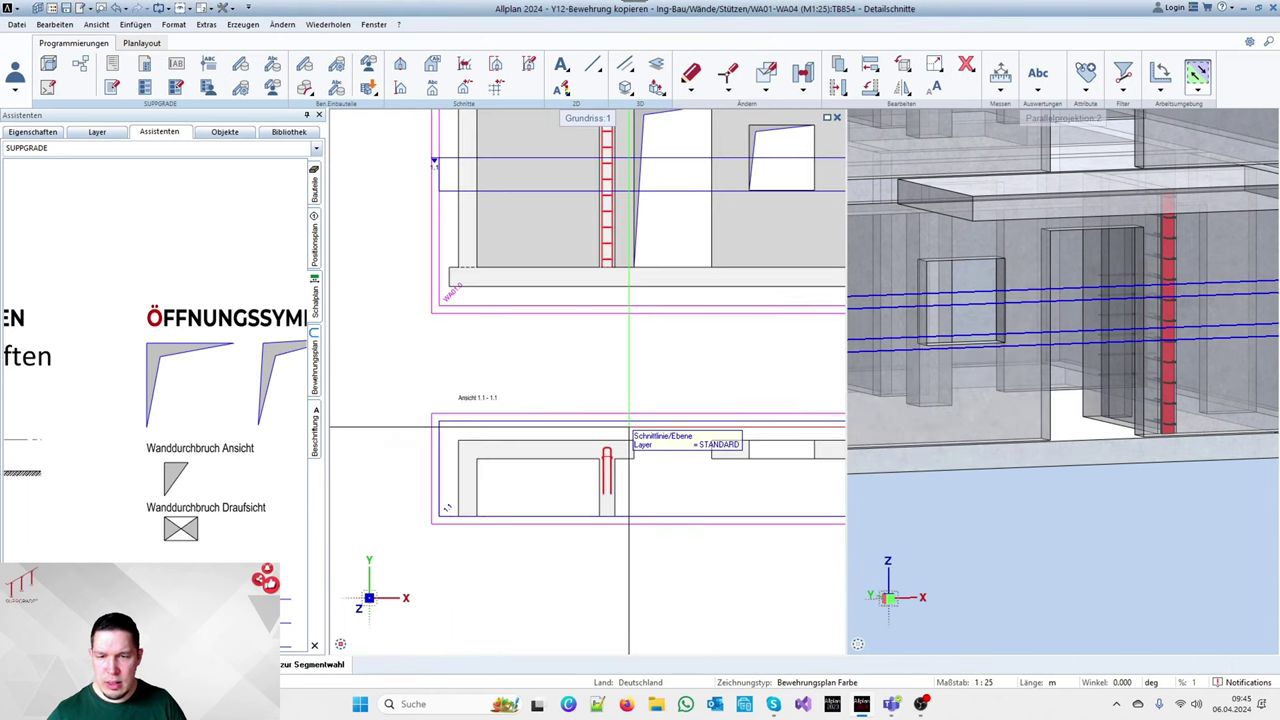
Set section 1.1's heading to a text height of 4 mm and a width of 3.2 mm, with the additional text Schnitt
double_click(631, 418)
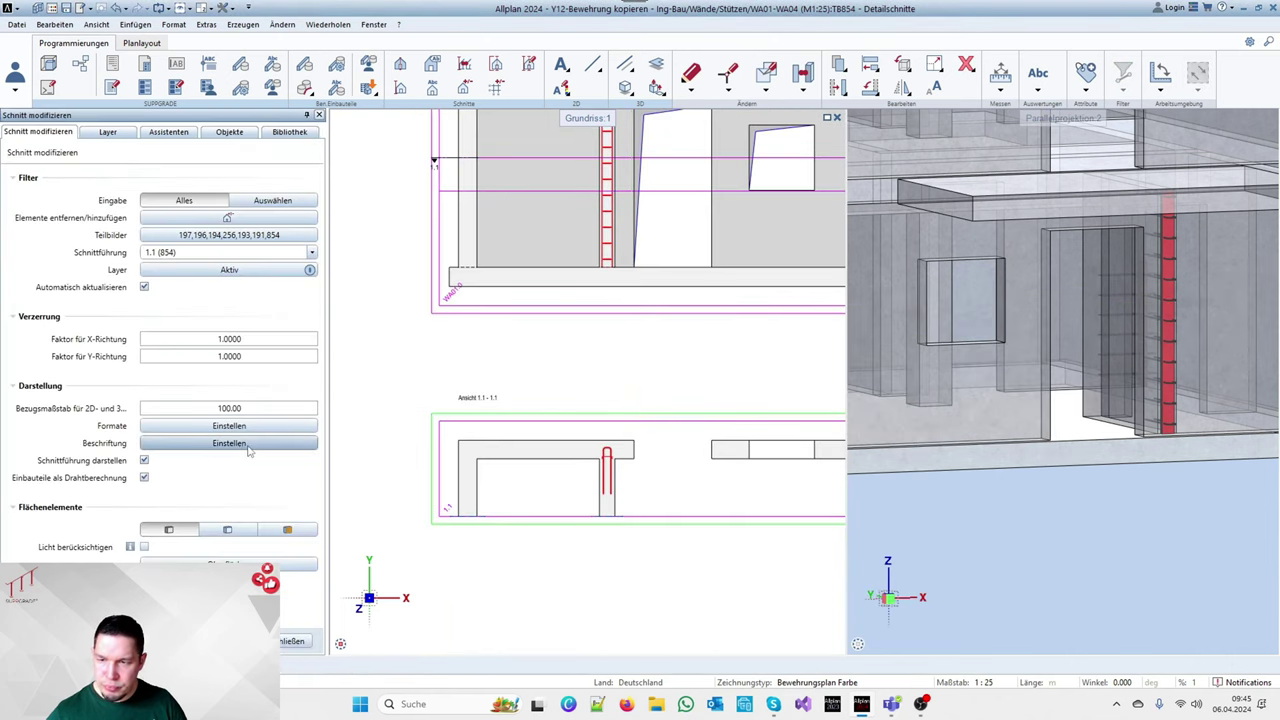
click(200, 443)
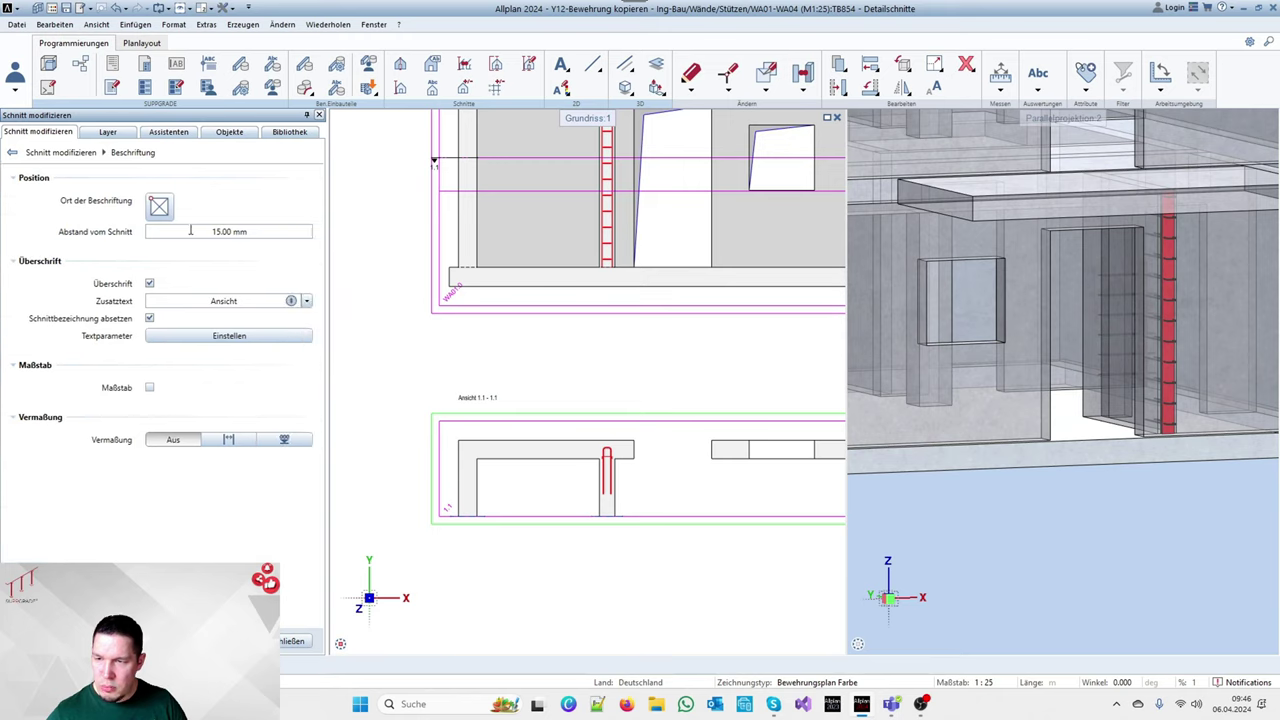
click(232, 338)
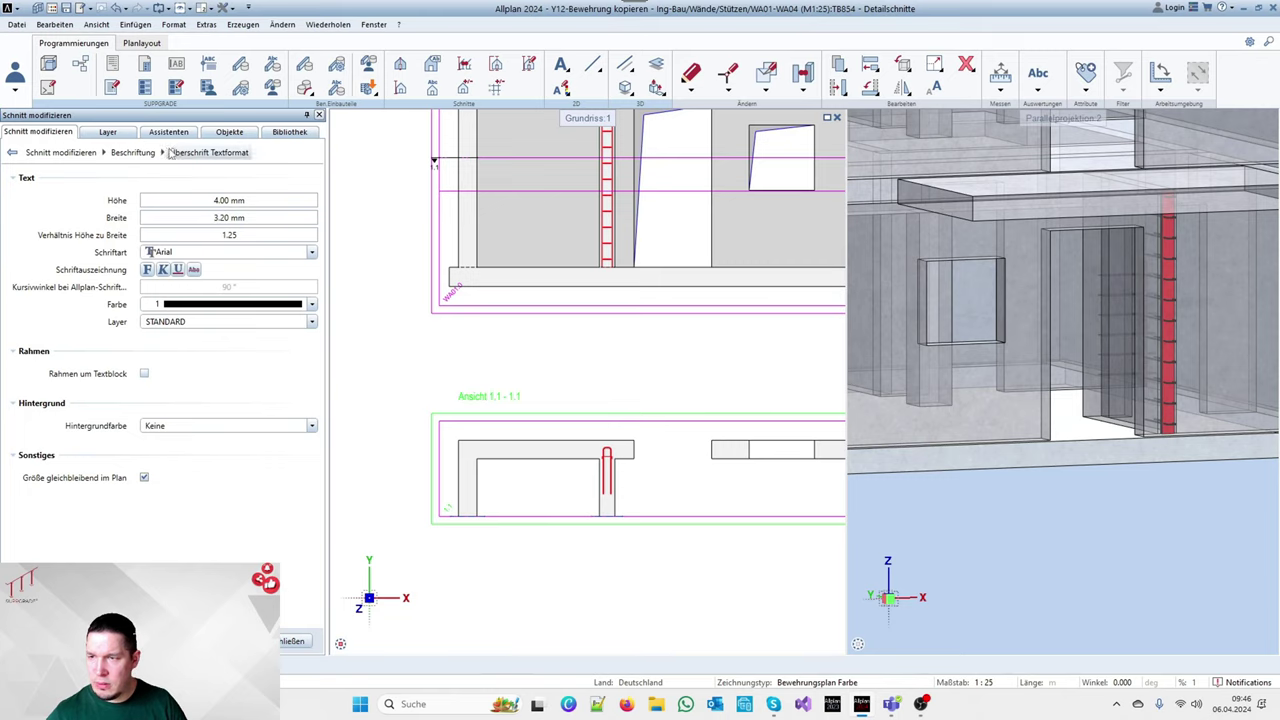
click(133, 152)
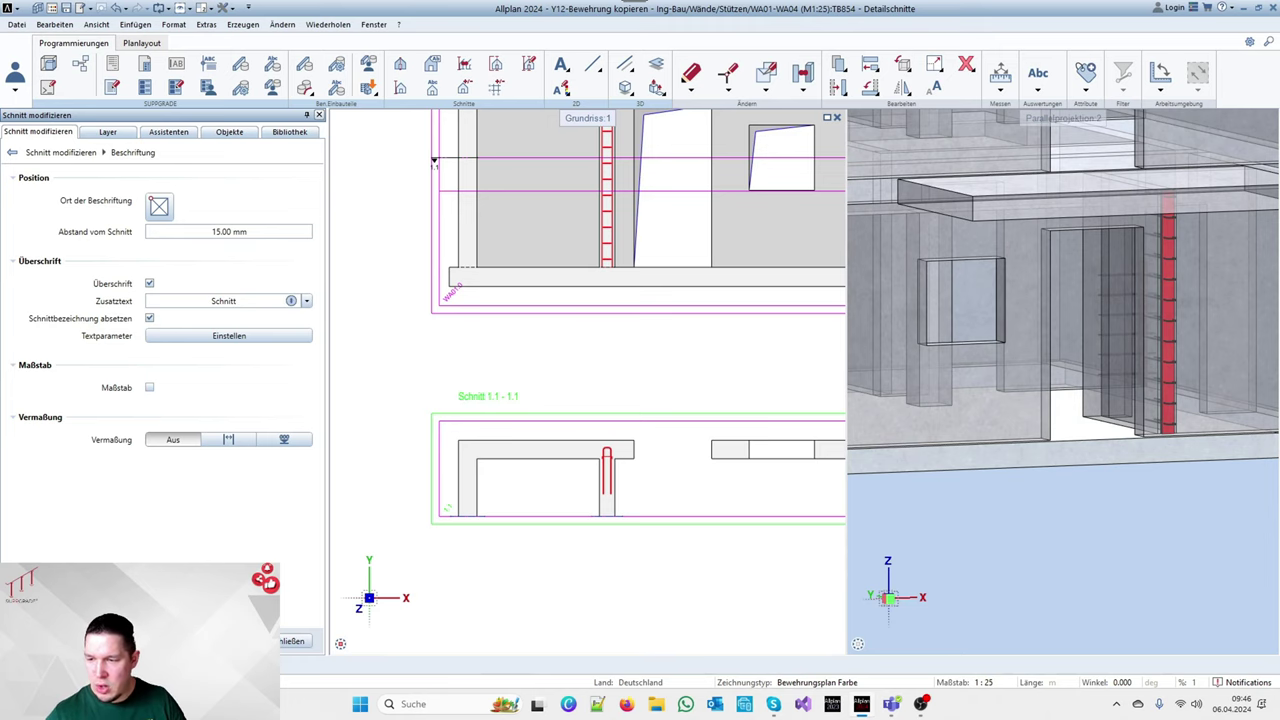
Save section 1.1's labelling settings as a favourite file named Schnitt Einstellungen Wand
text(Schnitt Einste)
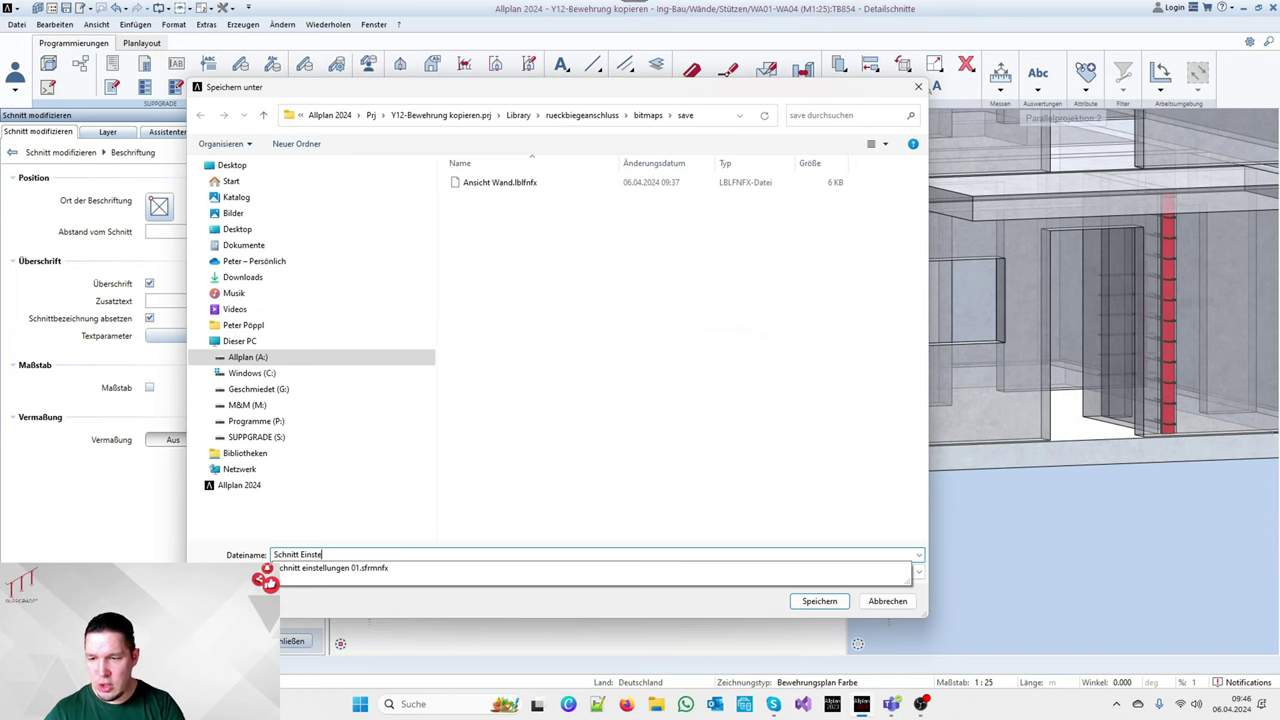
text(llungen Wand)
key(Return)
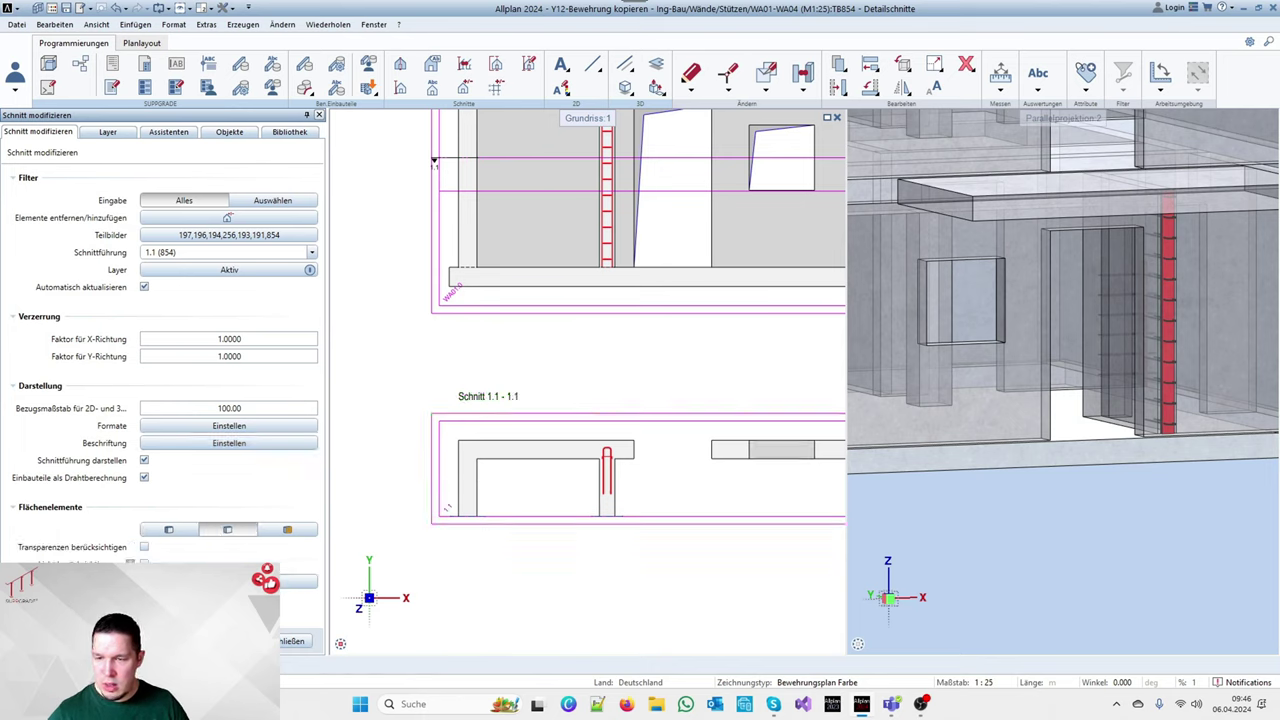
Close the section settings and move the depth boundary of section 1.1 down to the top edge of the floor slab
scroll(627, 473, down, 3)
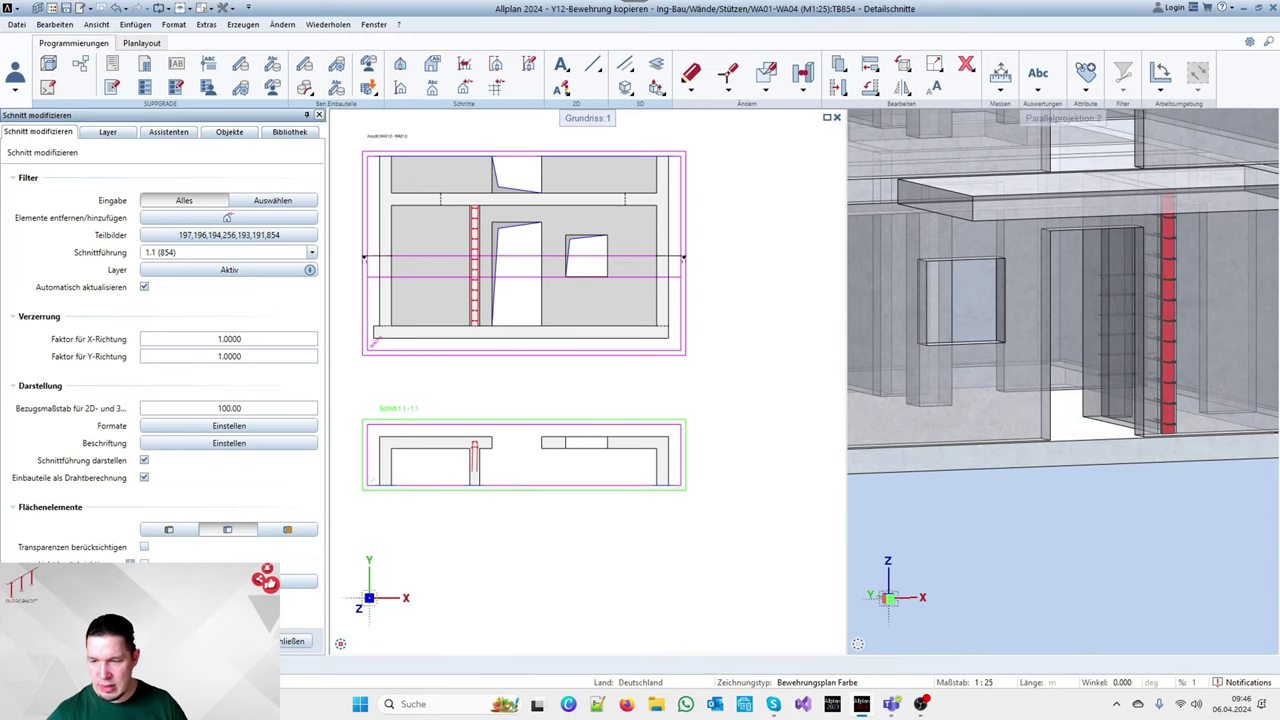
scroll(582, 475, up, 4)
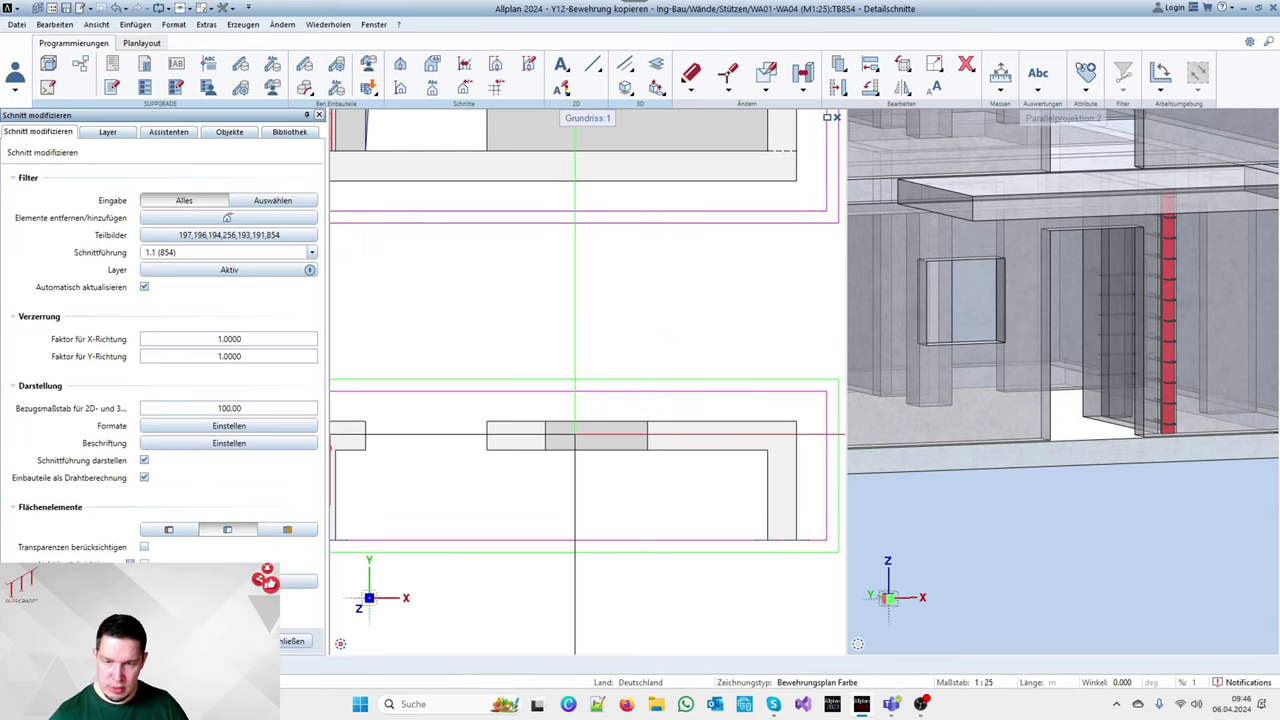
scroll(615, 435, down, 3)
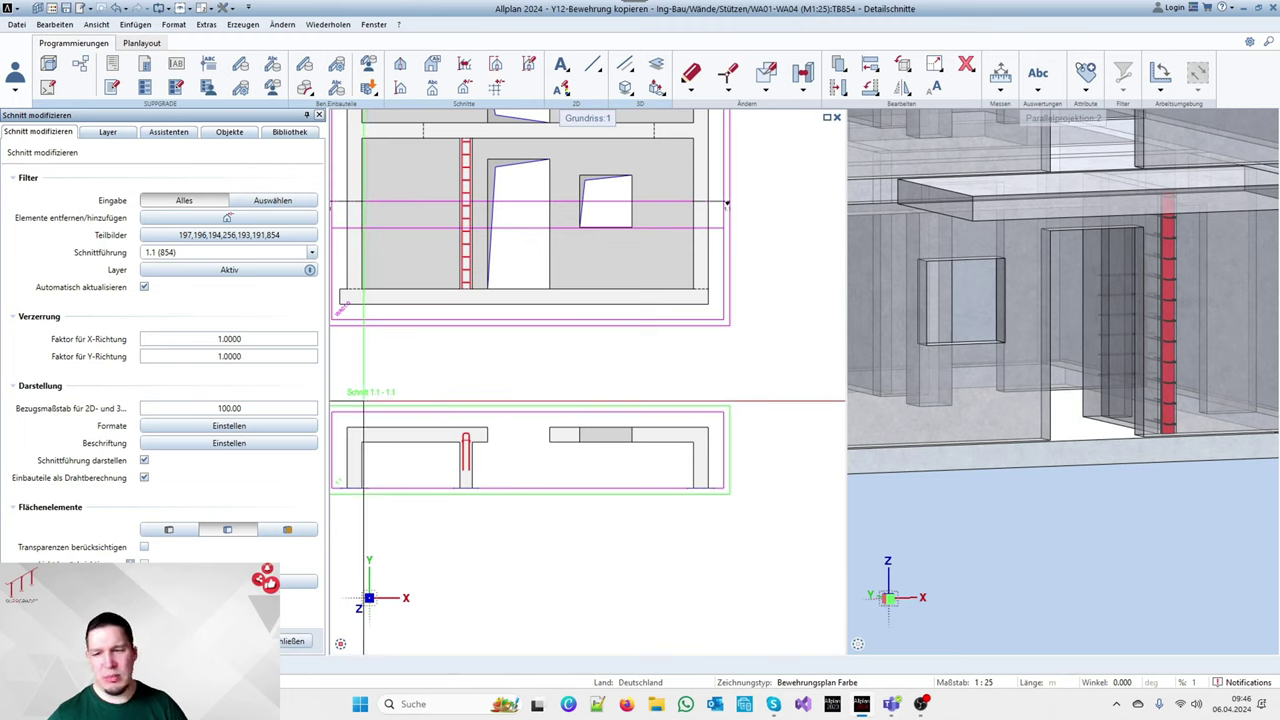
click(281, 645)
click(511, 227)
click(527, 227)
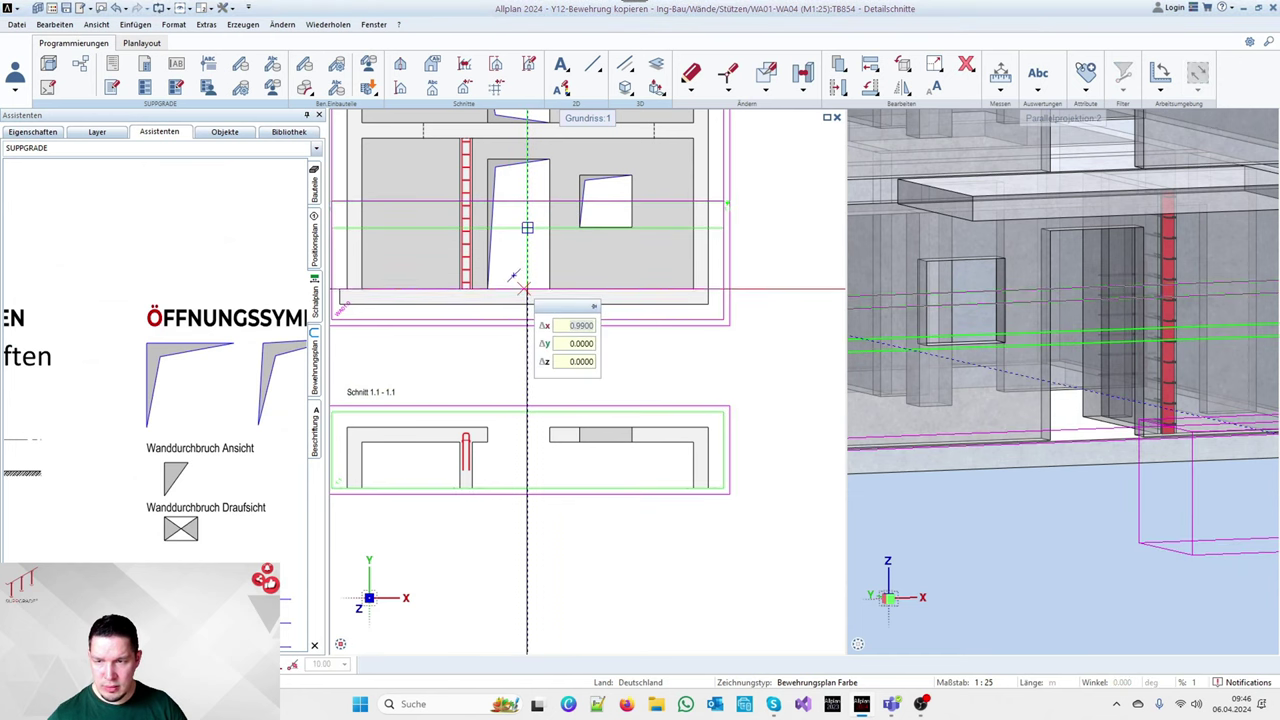
click(524, 289)
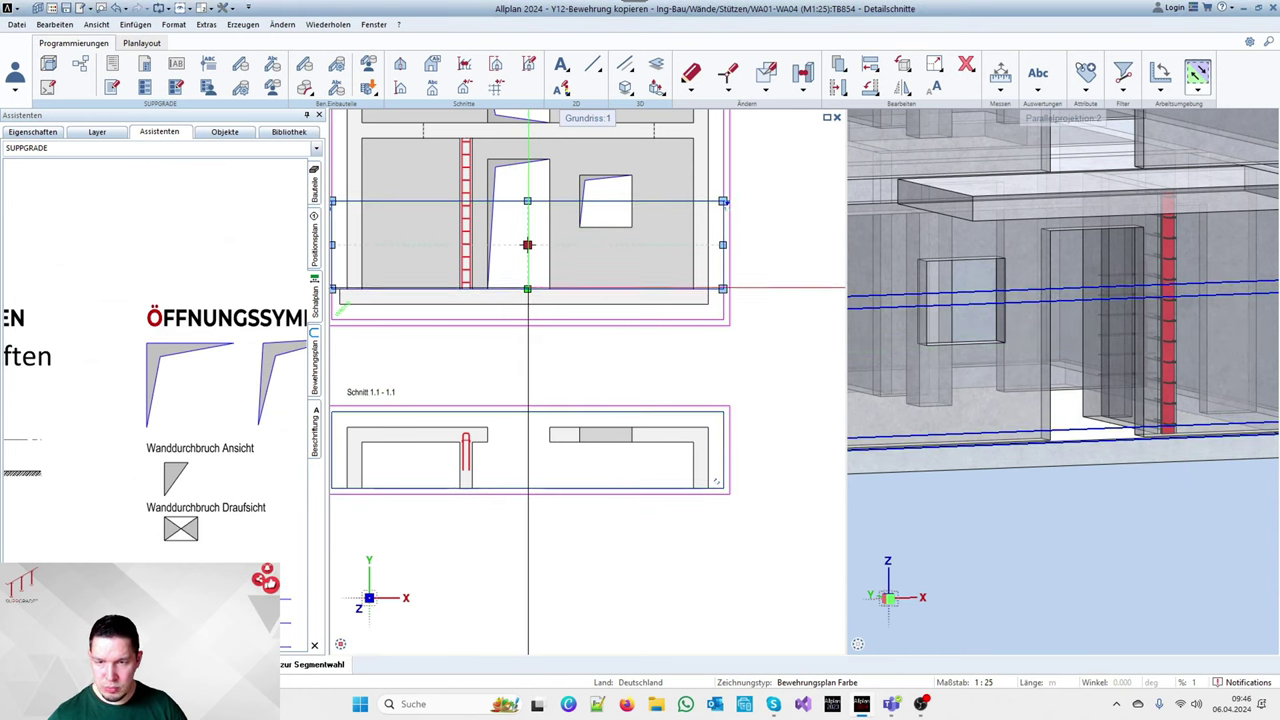
Try to extend the depth boundary of section 1.1 below the slab's top edge into the slab
click(527, 289)
click(527, 289)
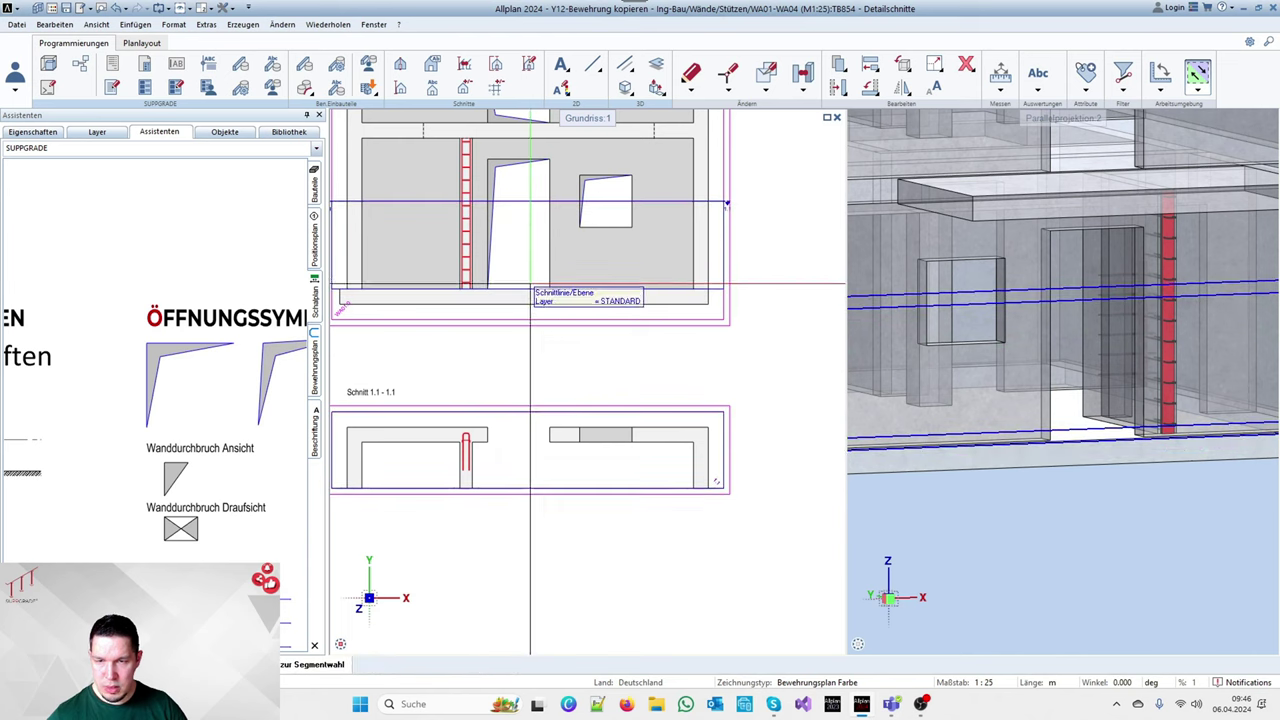
click(527, 289)
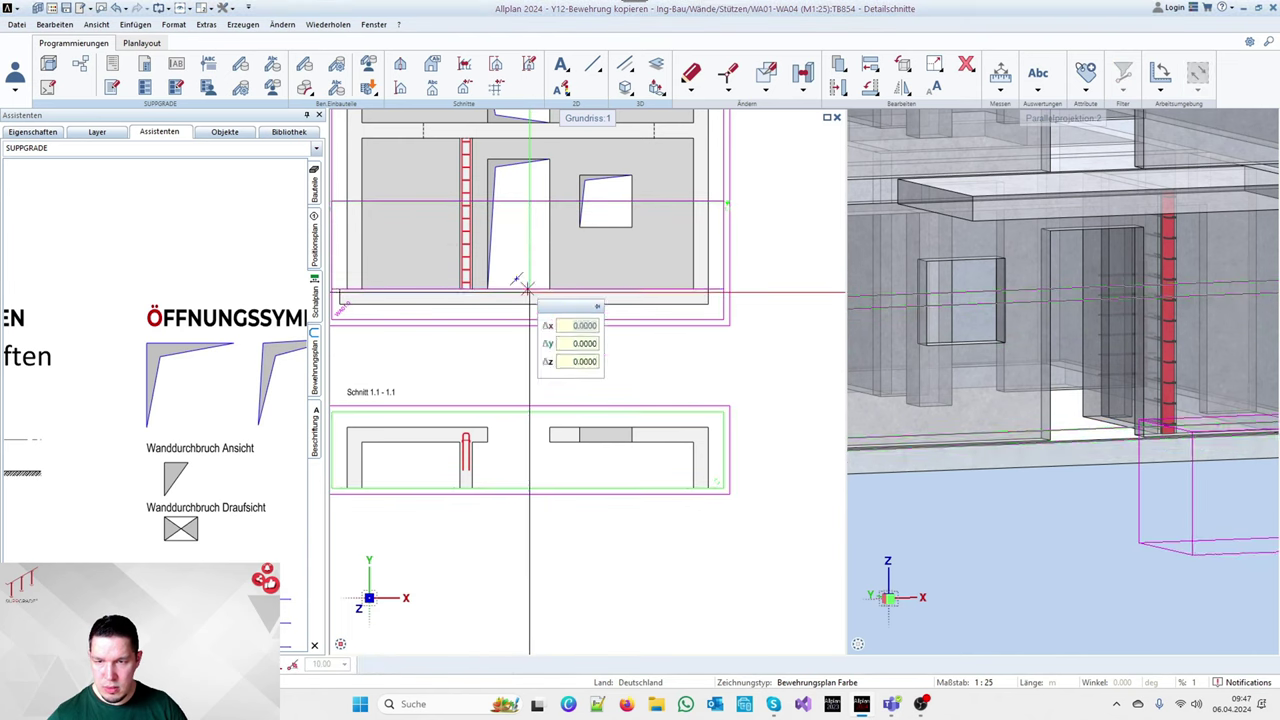
click(529, 297)
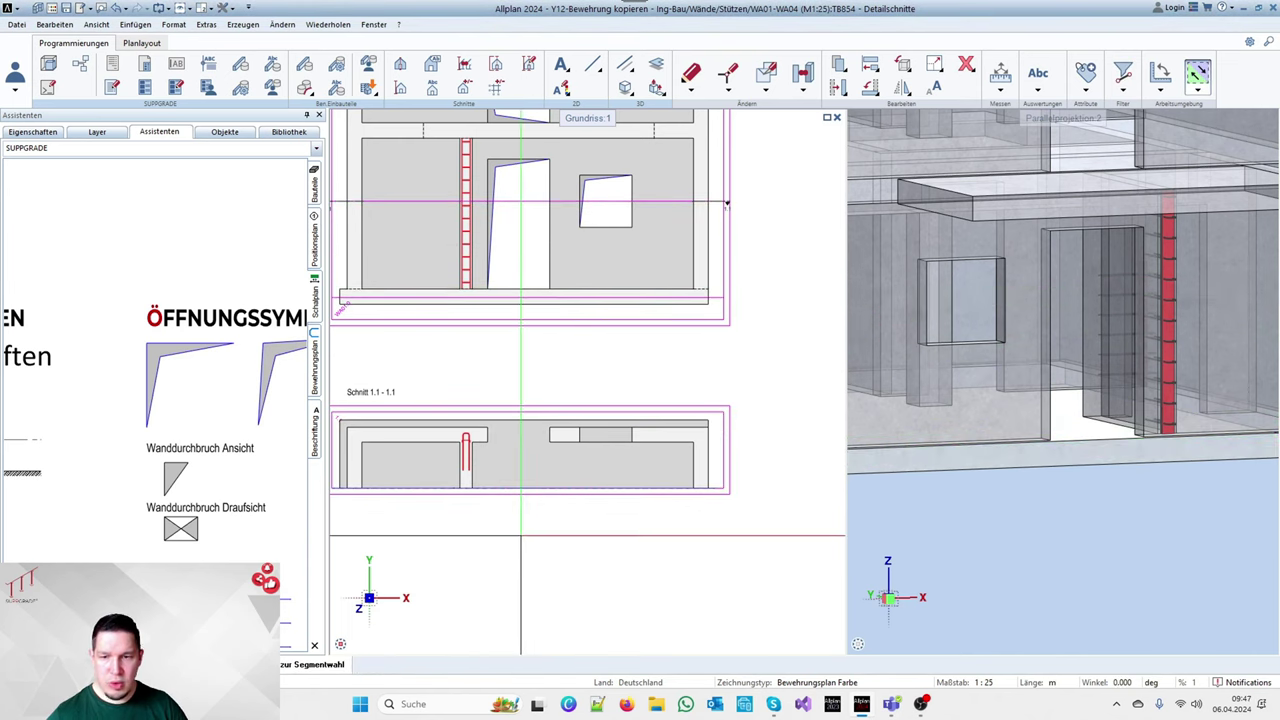
Set the surface elements of section 1.1 to display without fill in the background areas
scroll(638, 408, down, 3)
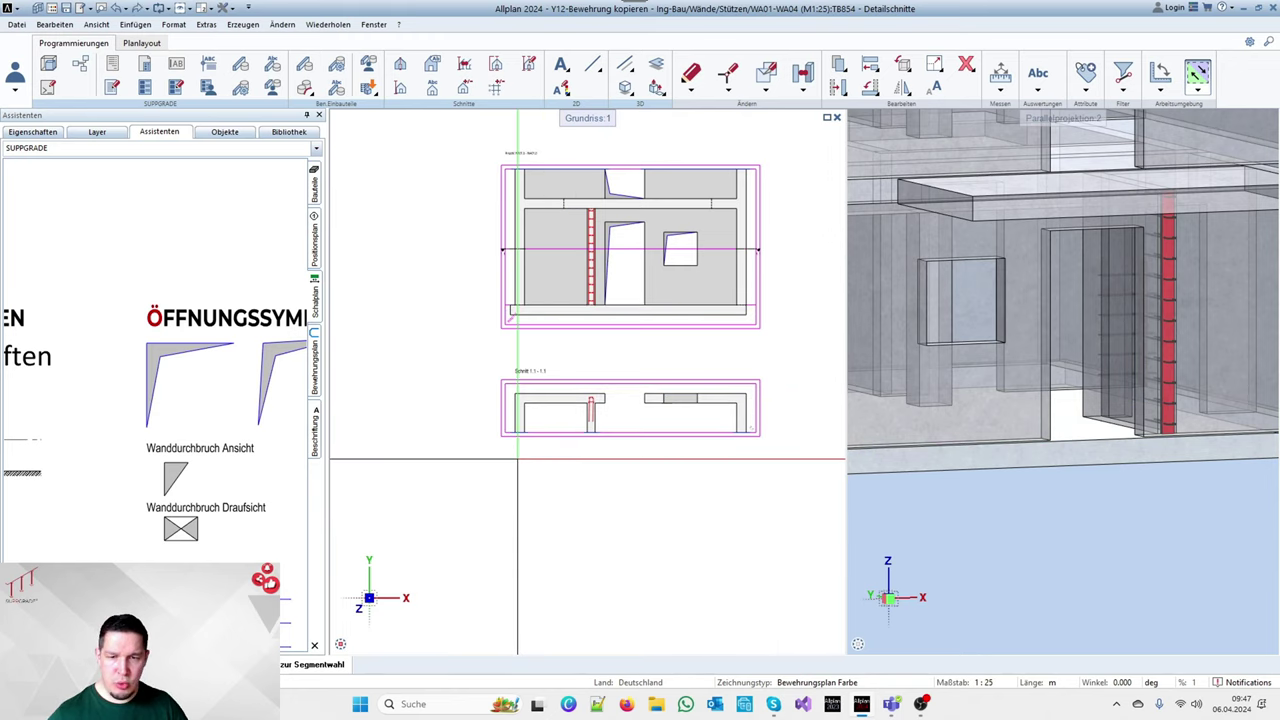
double_click(596, 428)
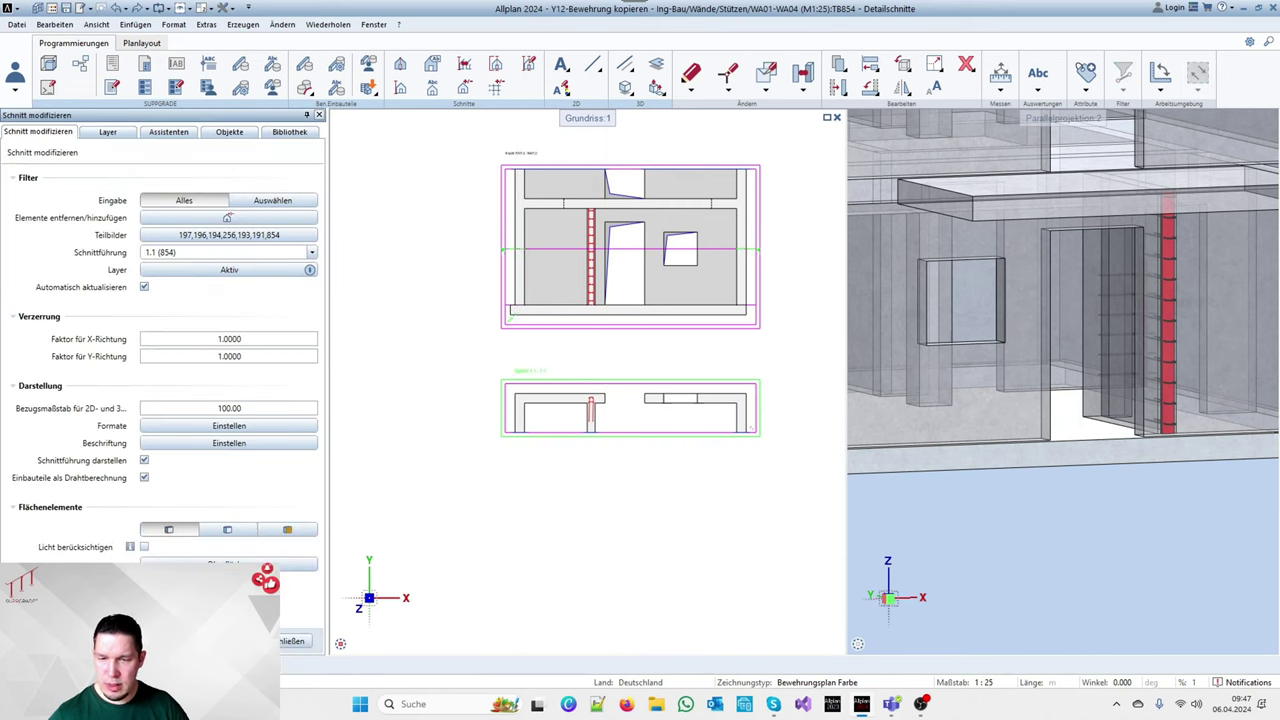
key(Escape)
Move the depth boundary of section 1.1 up to the lower edge of the window opening
scroll(723, 258, up, 4)
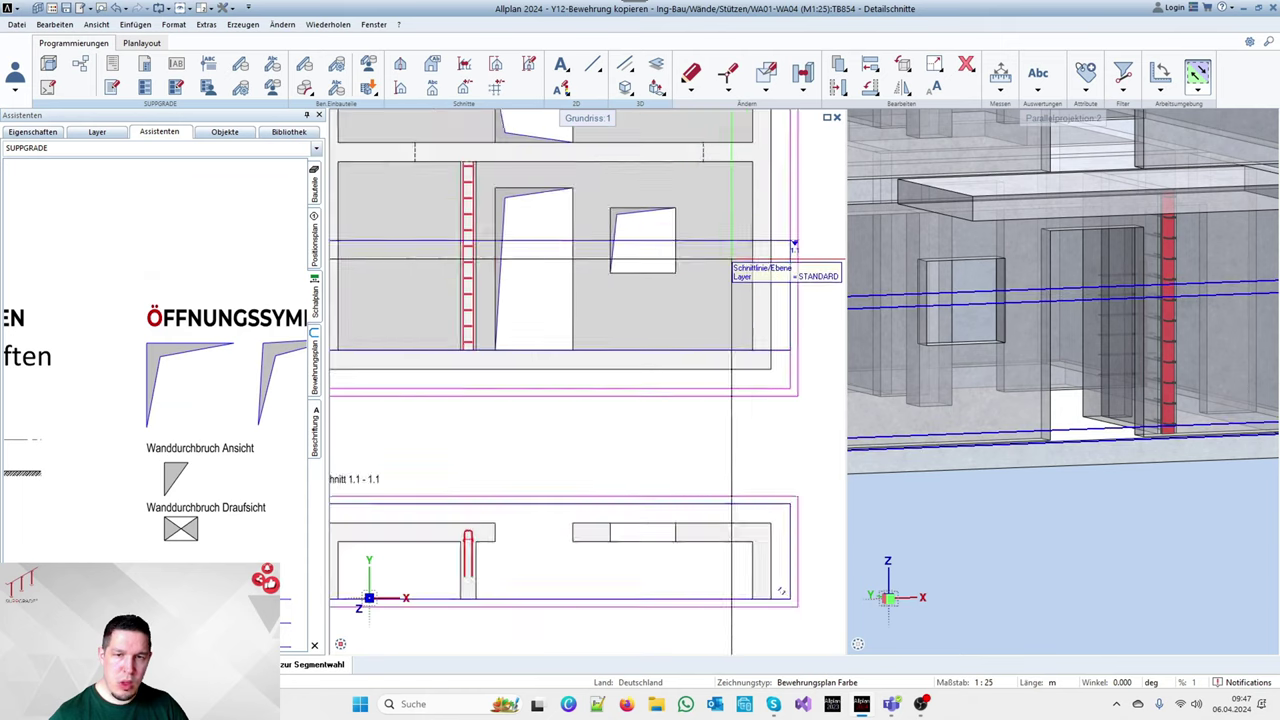
click(729, 237)
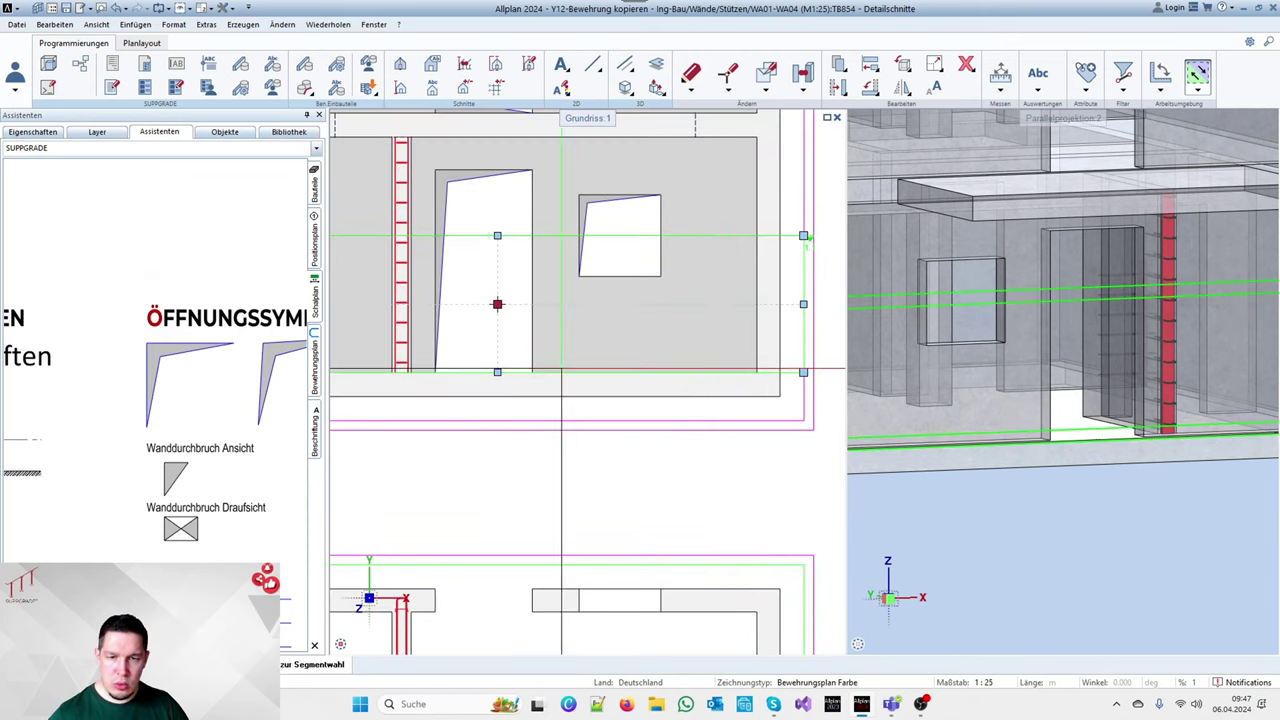
click(497, 372)
scroll(580, 271, up, 5)
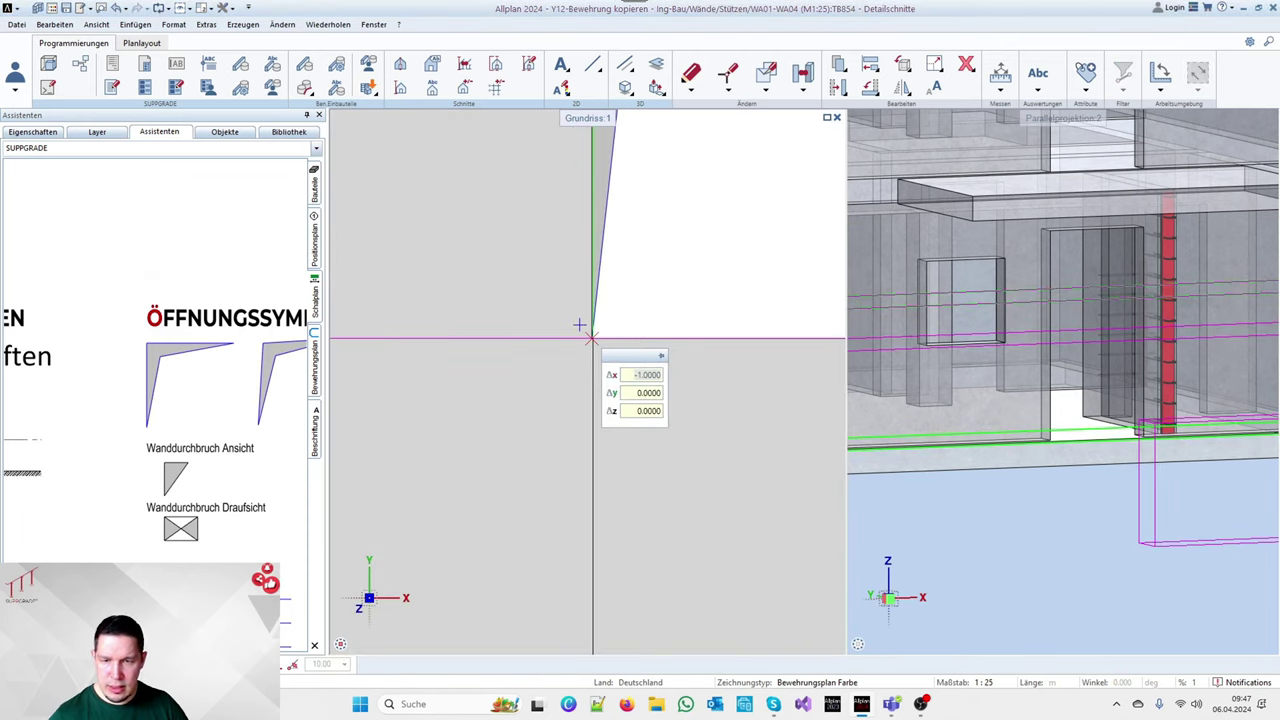
click(594, 338)
scroll(571, 241, down, 6)
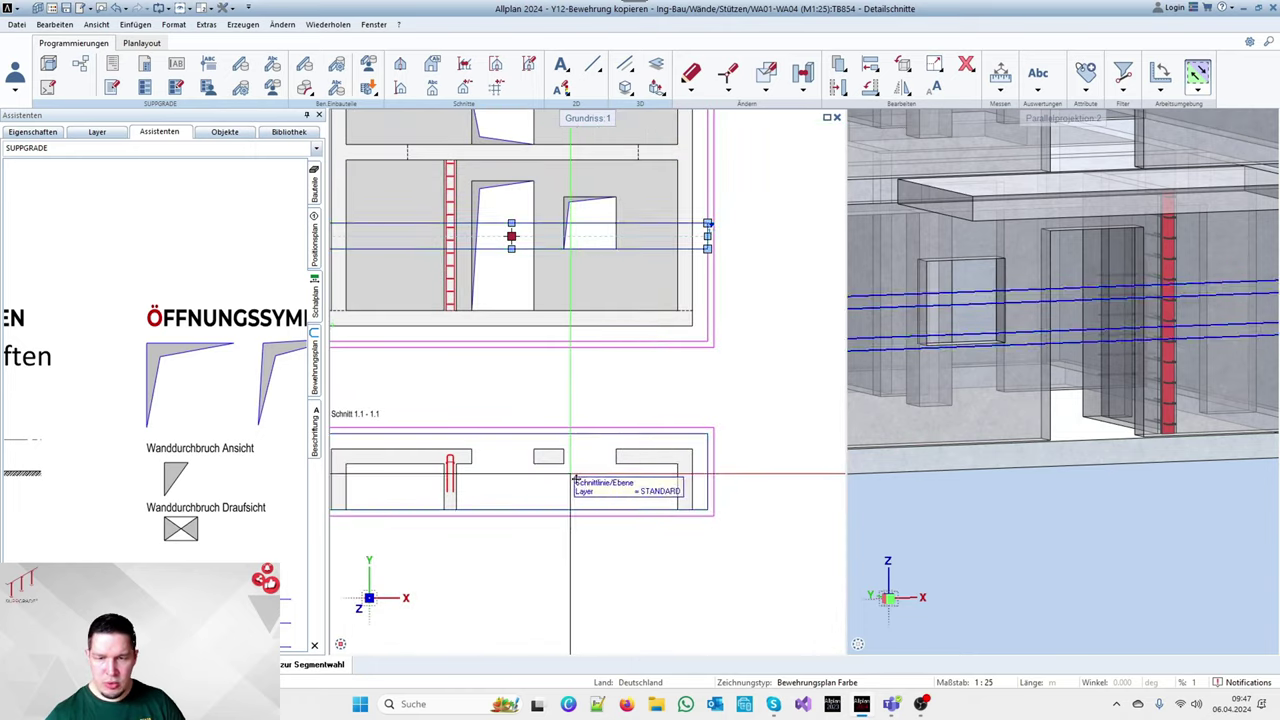
Shift the depth boundary of section 1.1 slightly below the window's lower edge and check its position in the elevation
scroll(525, 267, up, 3)
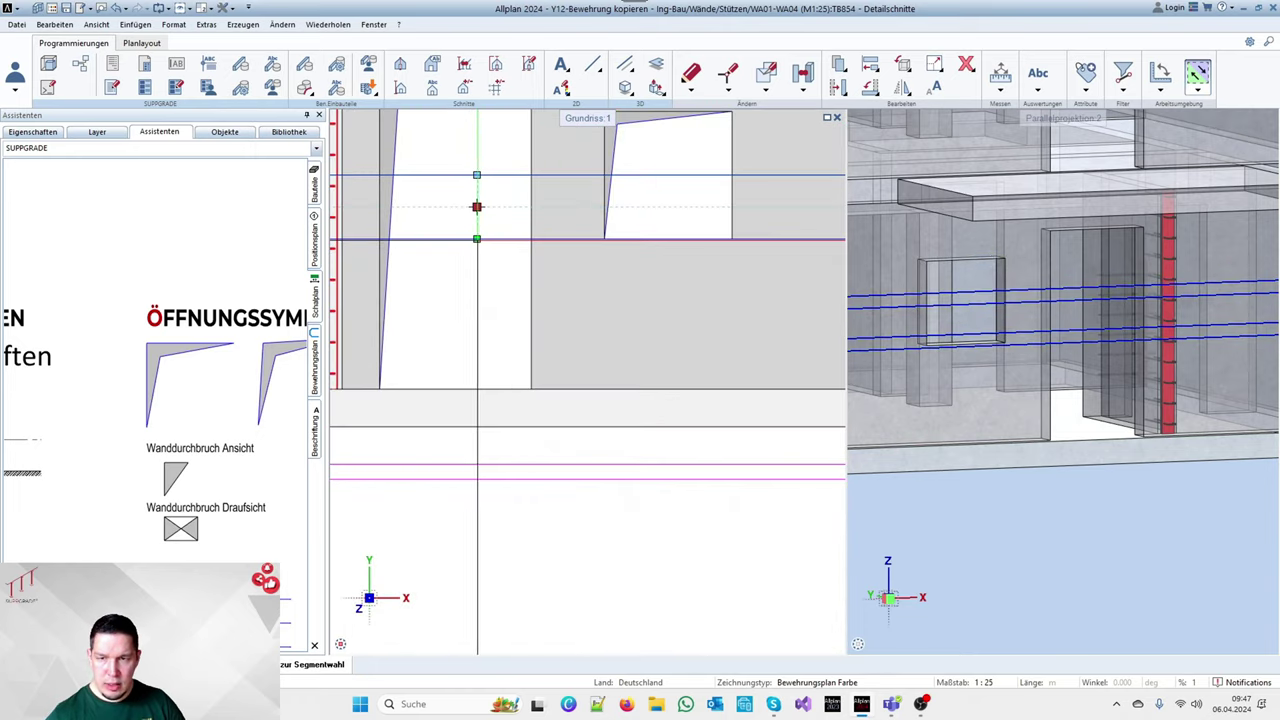
click(477, 207)
scroll(580, 242, up, 5)
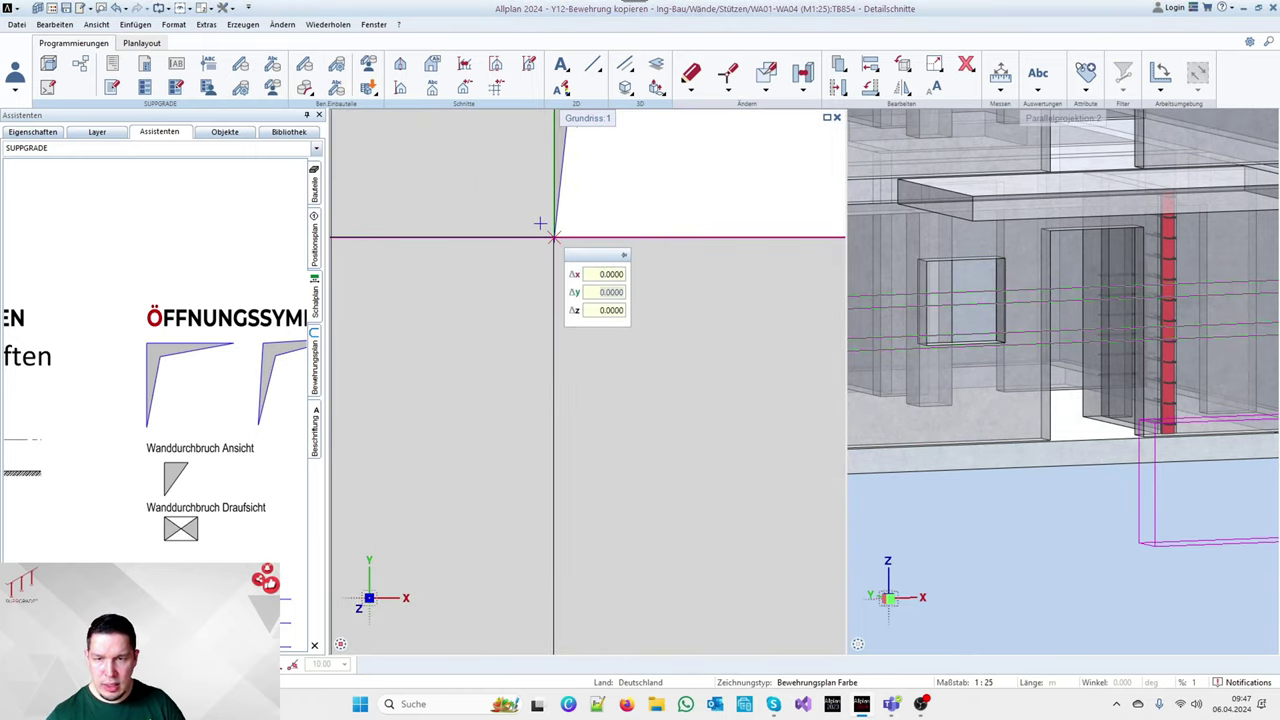
click(553, 237)
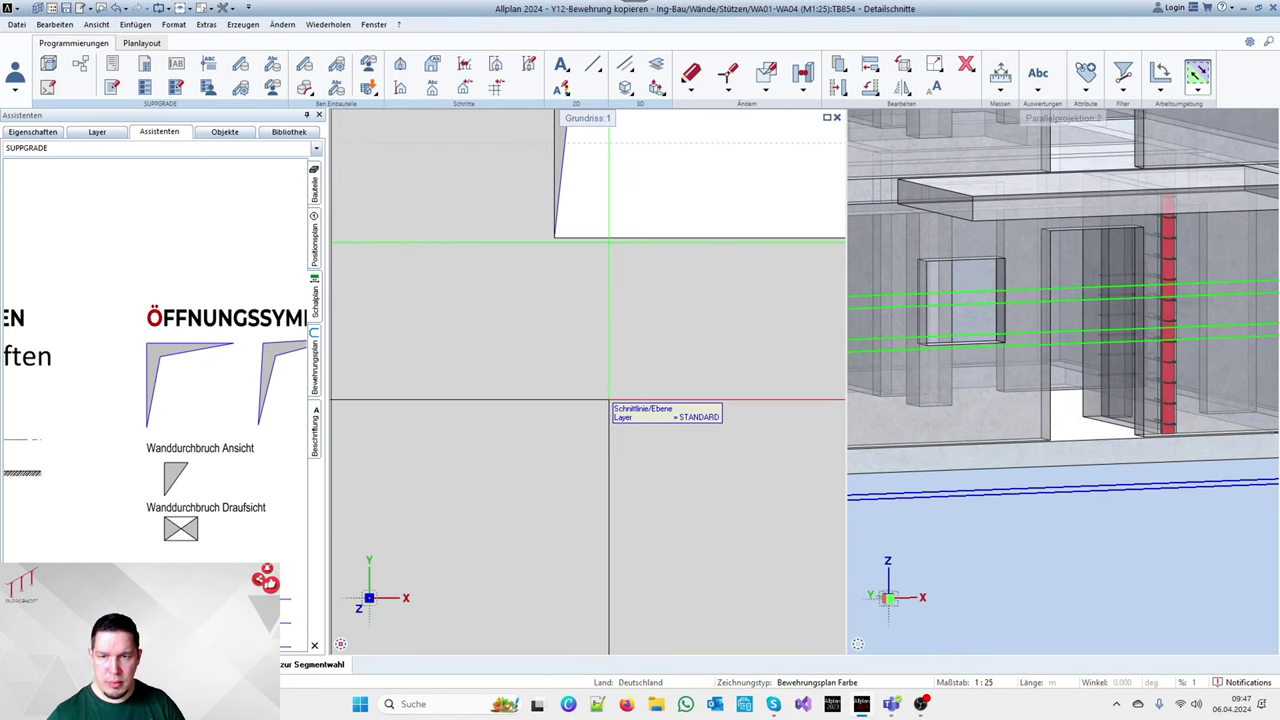
scroll(608, 470, down, 4)
scroll(565, 275, up, 6)
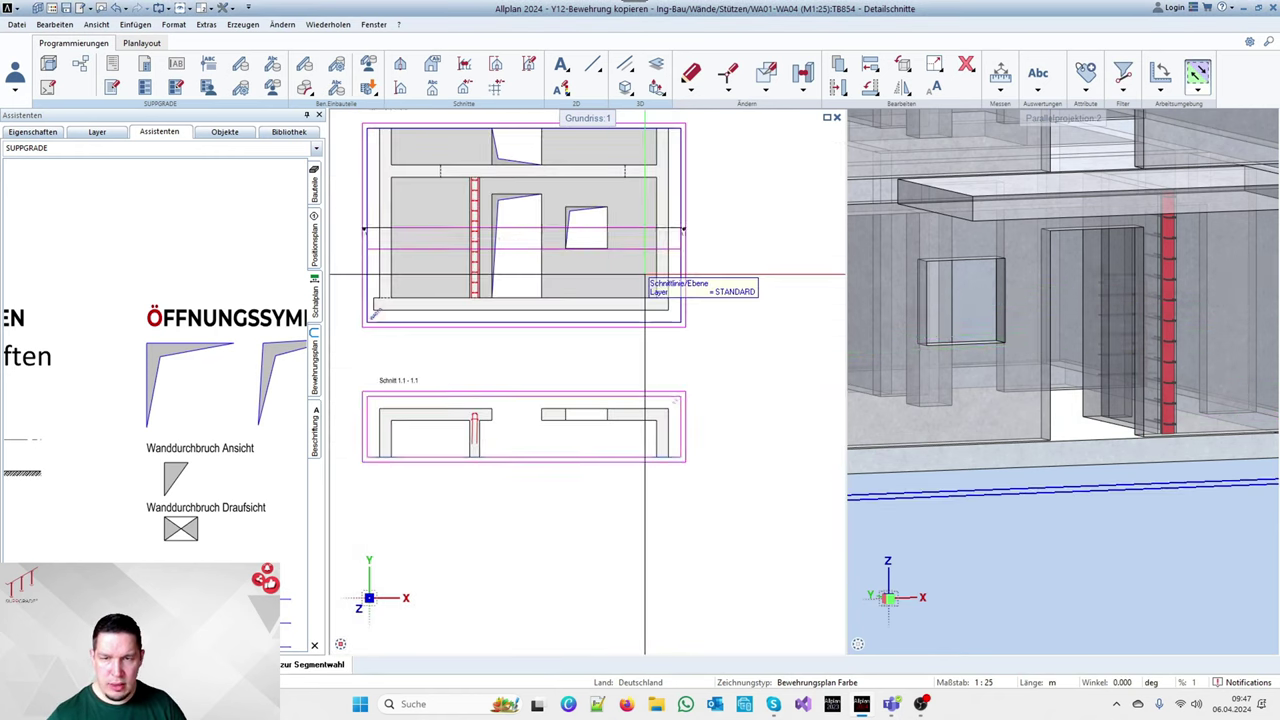
scroll(522, 278, up, 3)
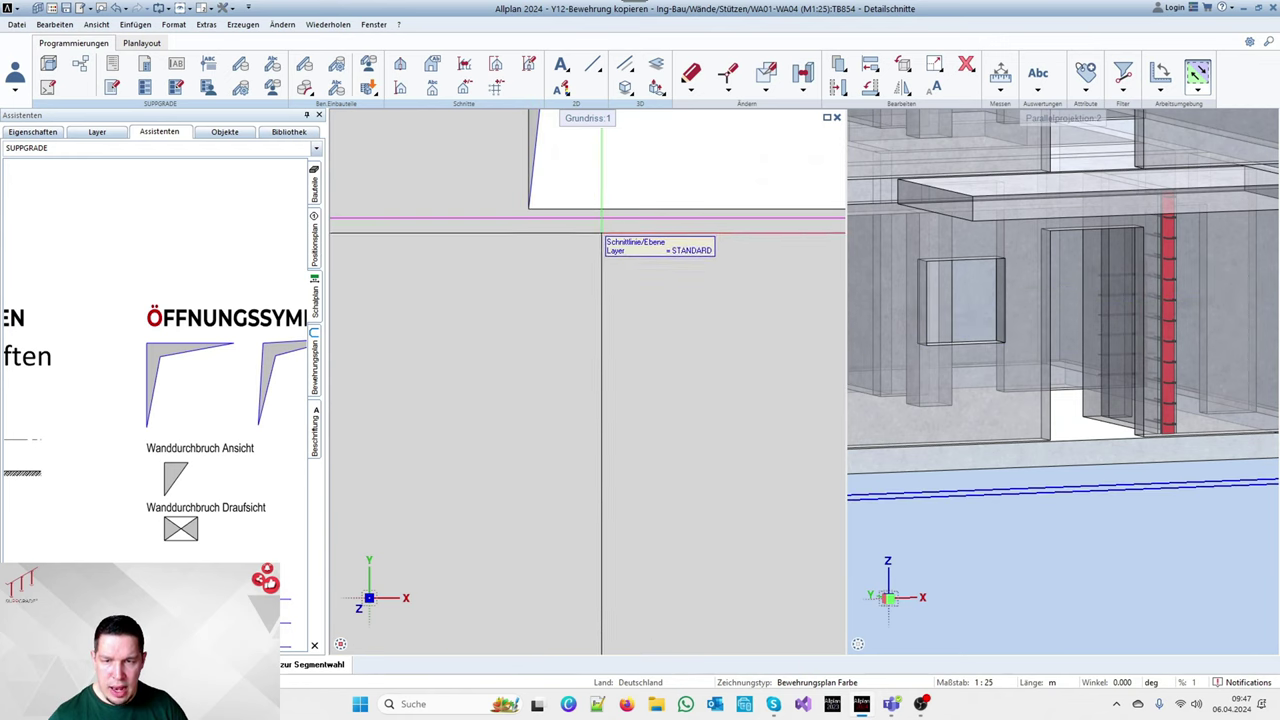
scroll(600, 243, down, 3)
scroll(587, 277, down, 4)
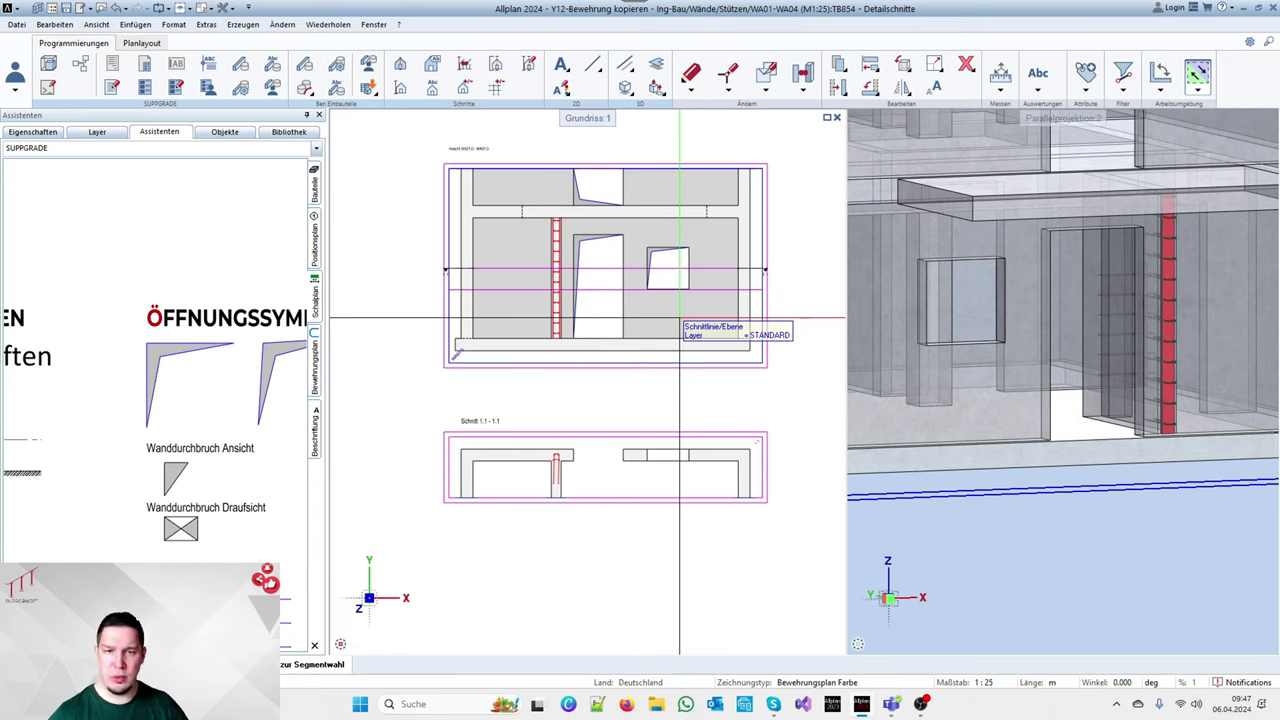
right_click(545, 431)
right_click(545, 431)
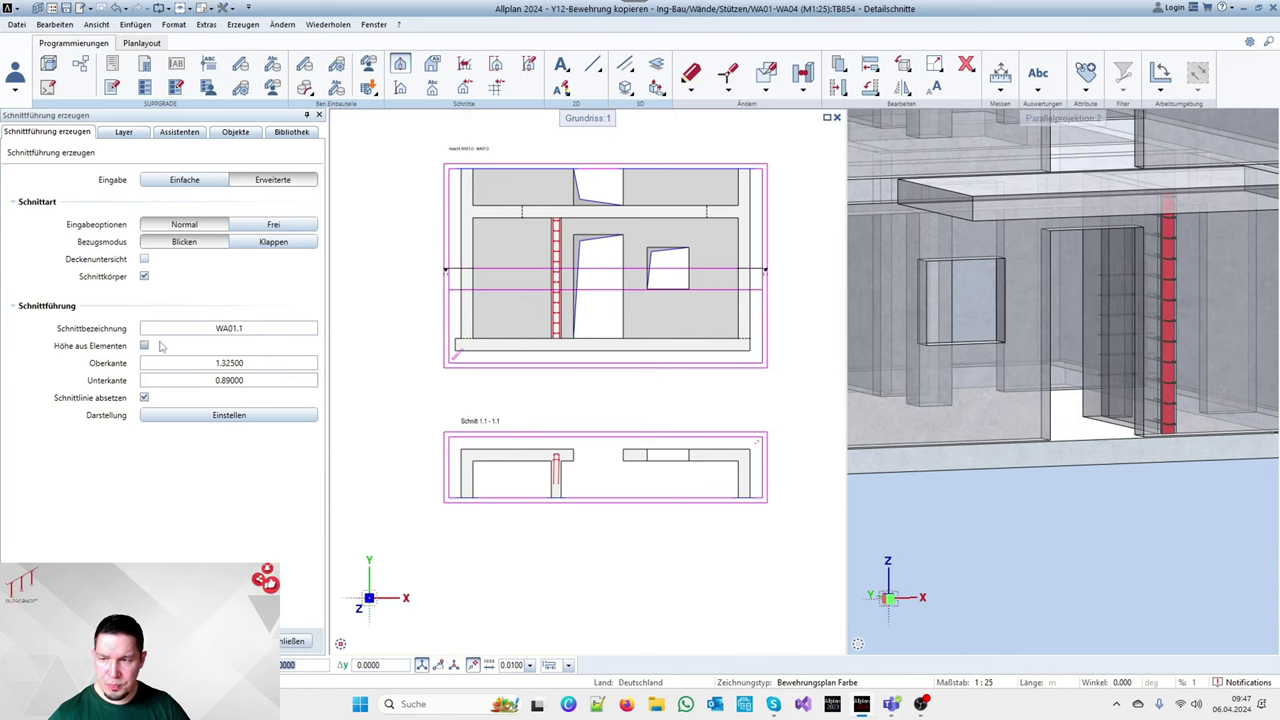
key(Escape)
key(Escape)
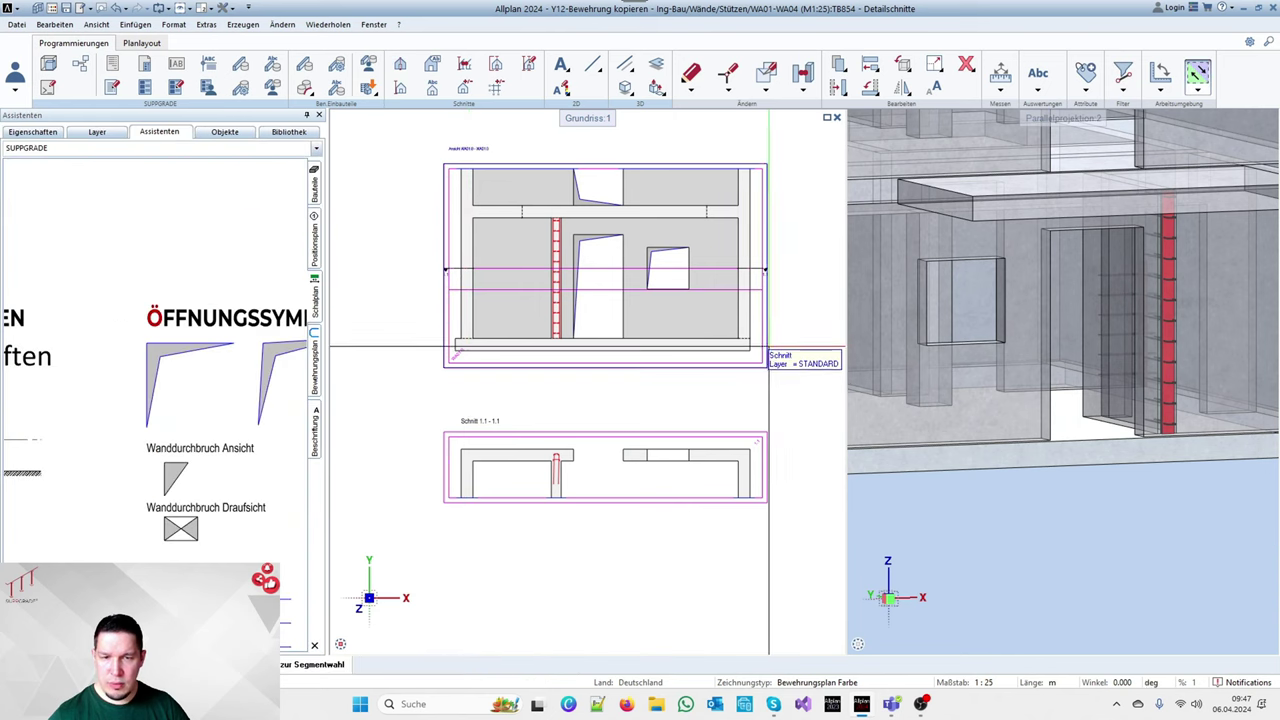
Start a section line on the WA01.0 elevation, name it 1.2 and review its display settings
right_click(767, 342)
right_click(767, 342)
key(Return)
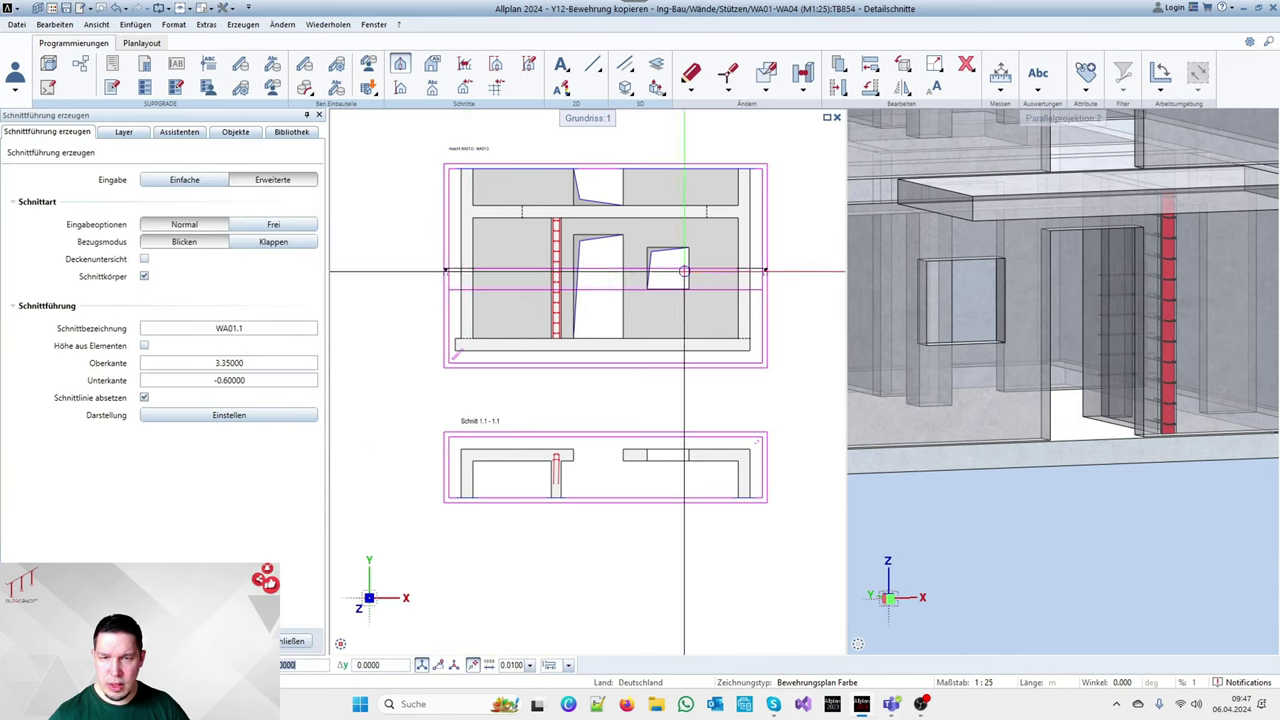
click(262, 330)
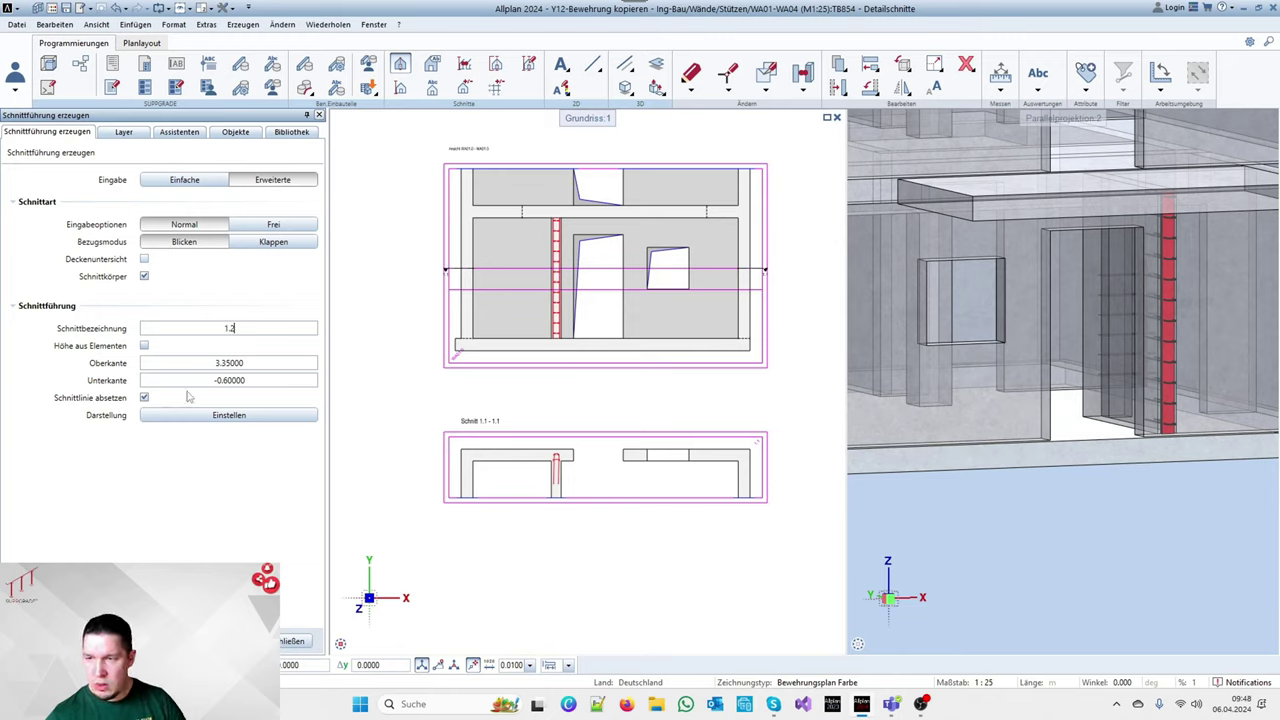
click(177, 416)
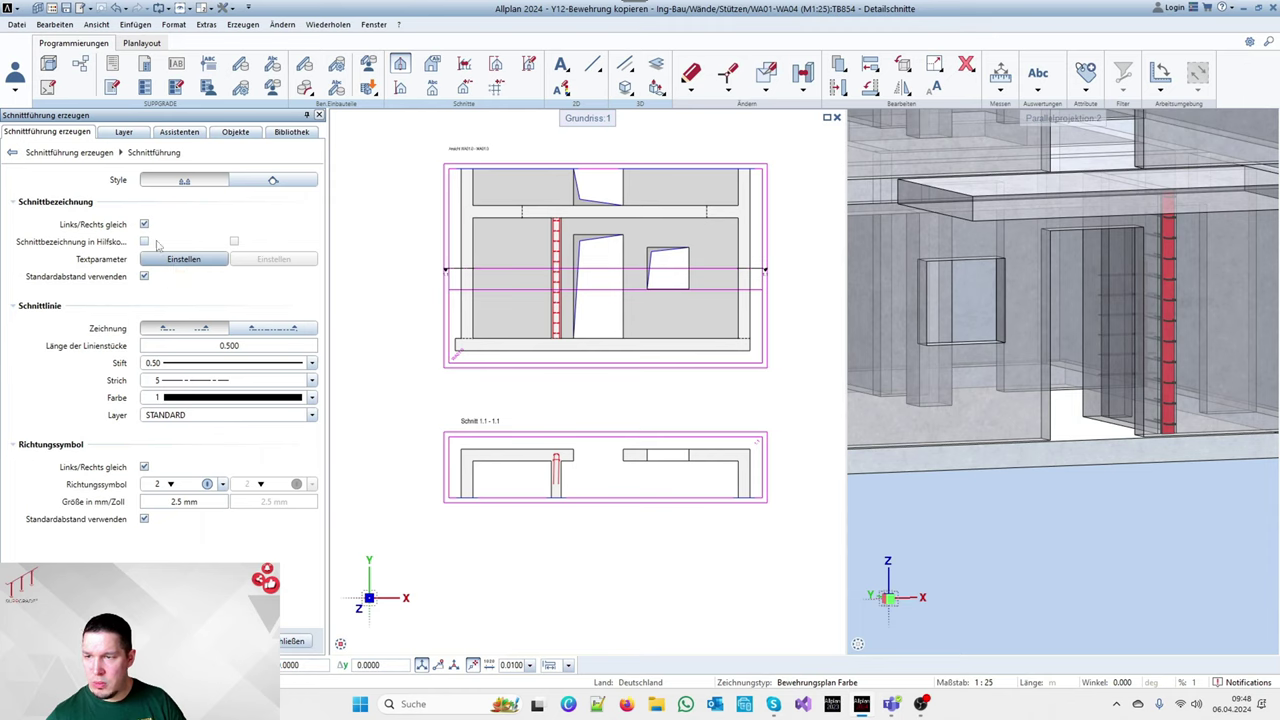
click(95, 153)
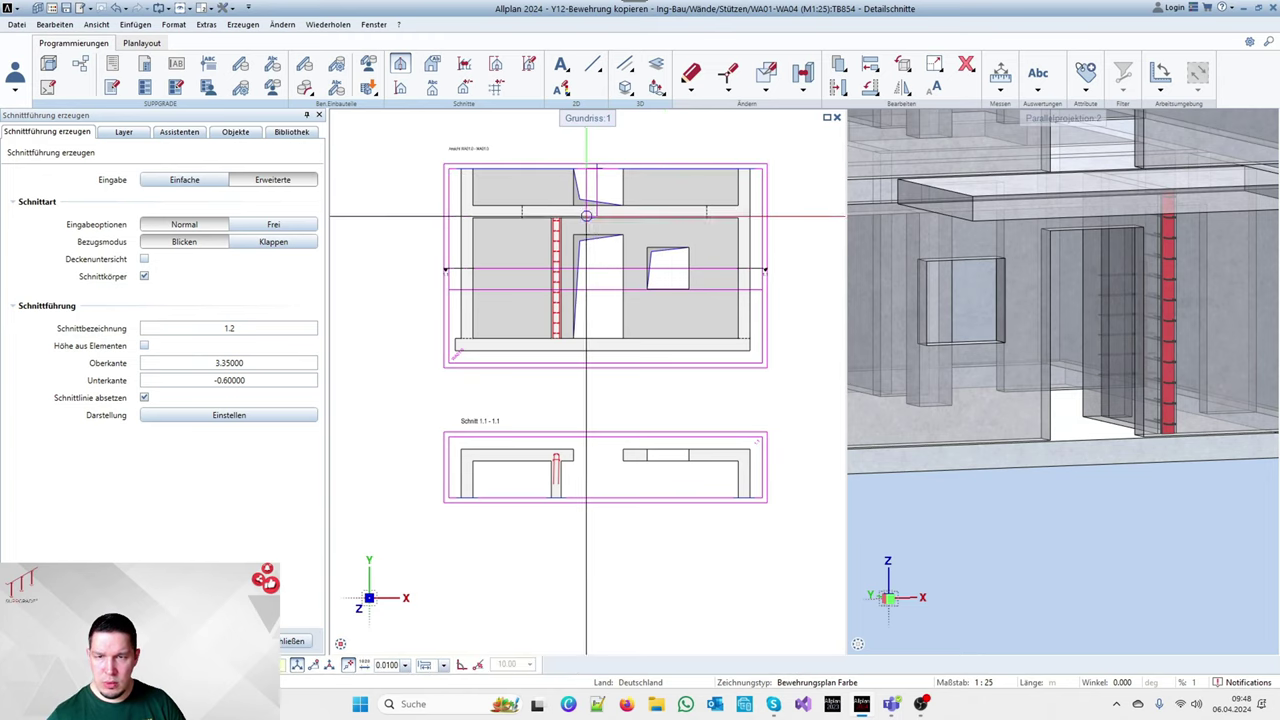
Try to draw section line 1.2 vertically through the door opening with its depth ending at the door's edge, and cancel placing the section
scroll(597, 342, up, 5)
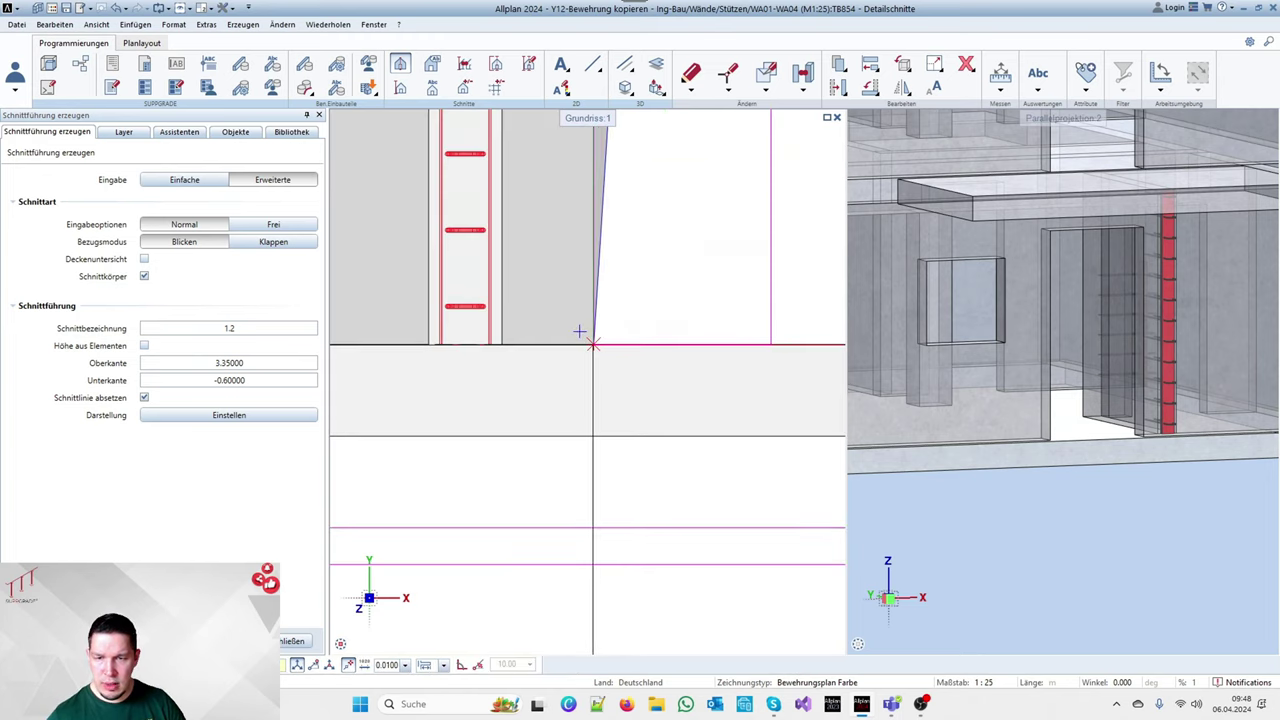
click(580, 331)
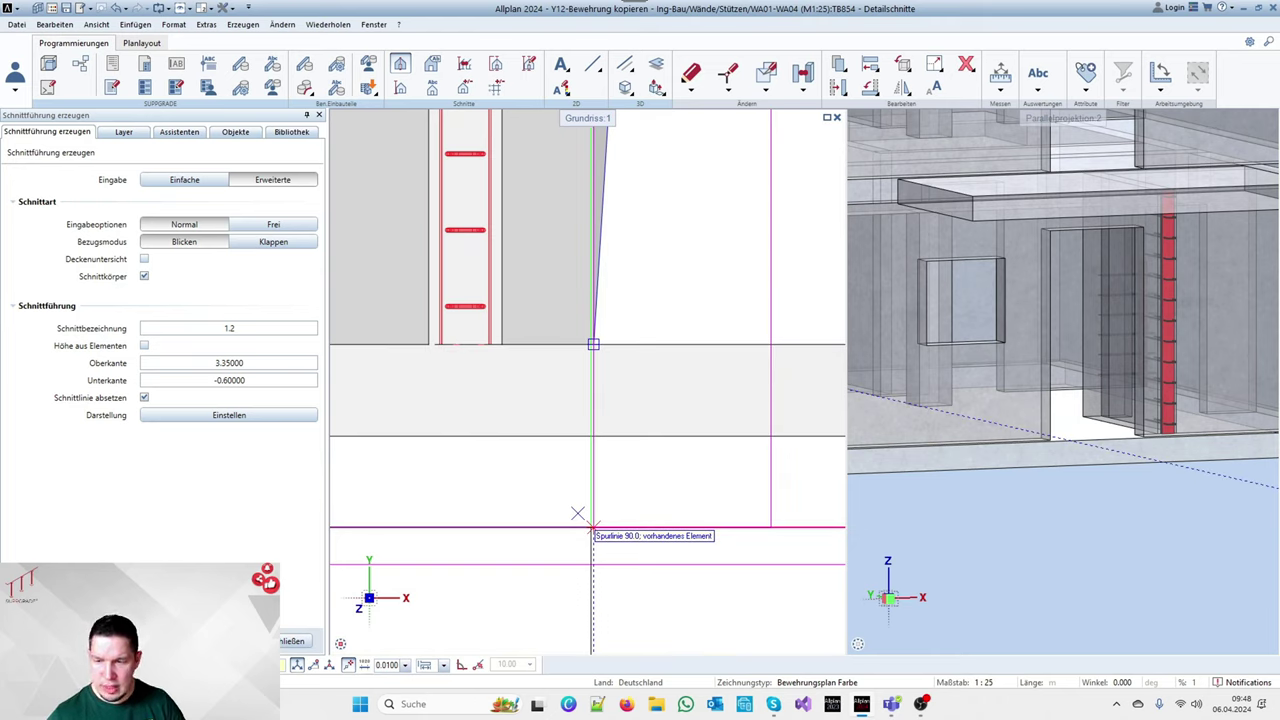
click(593, 527)
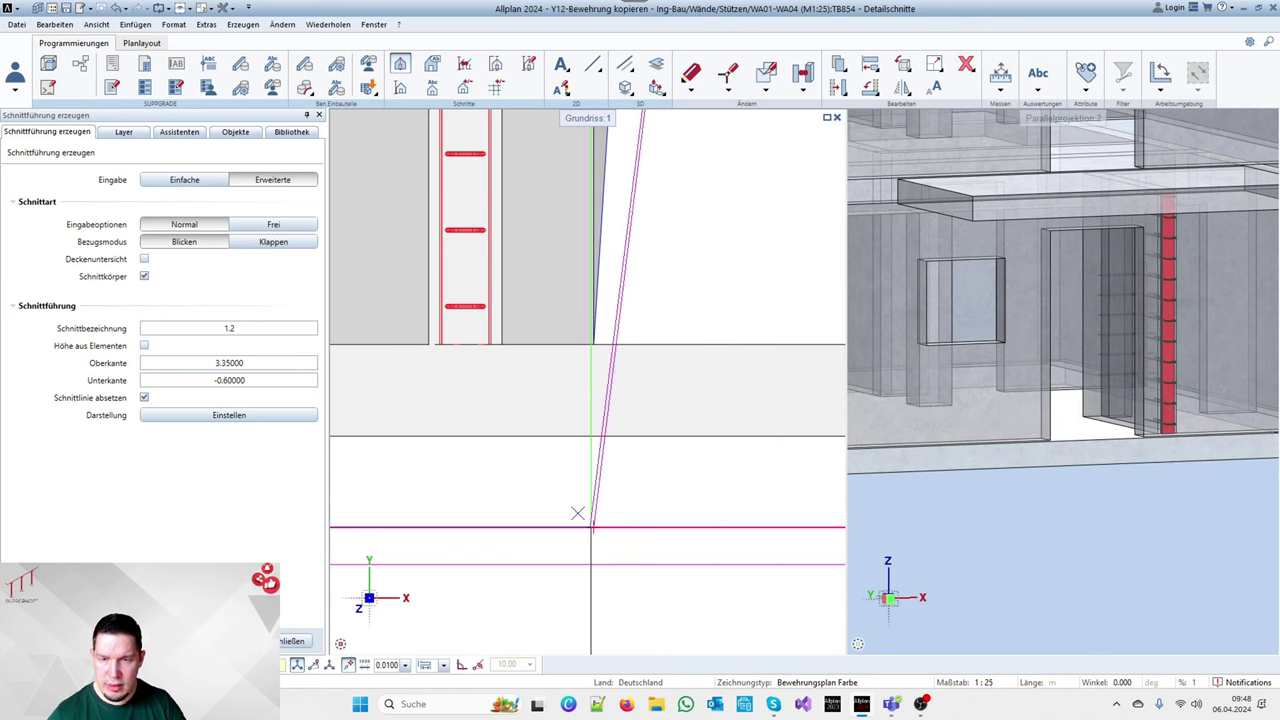
scroll(586, 514, down, 5)
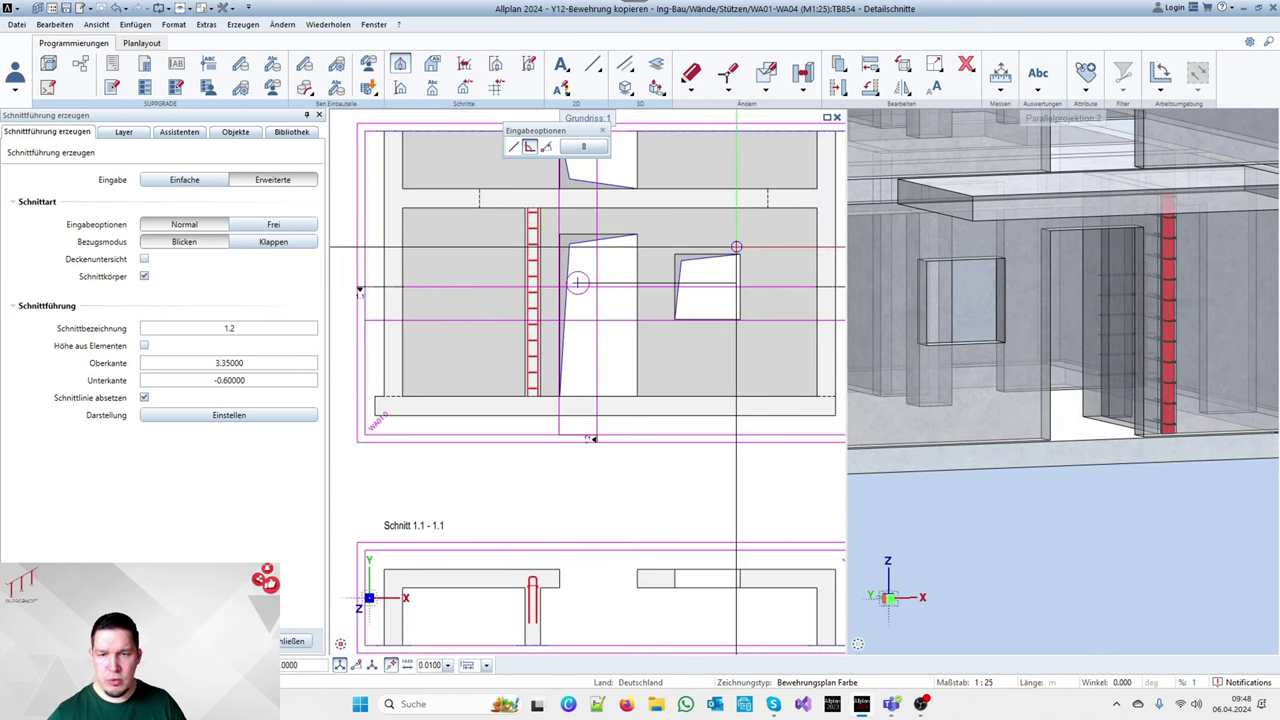
click(737, 246)
scroll(601, 232, down, 3)
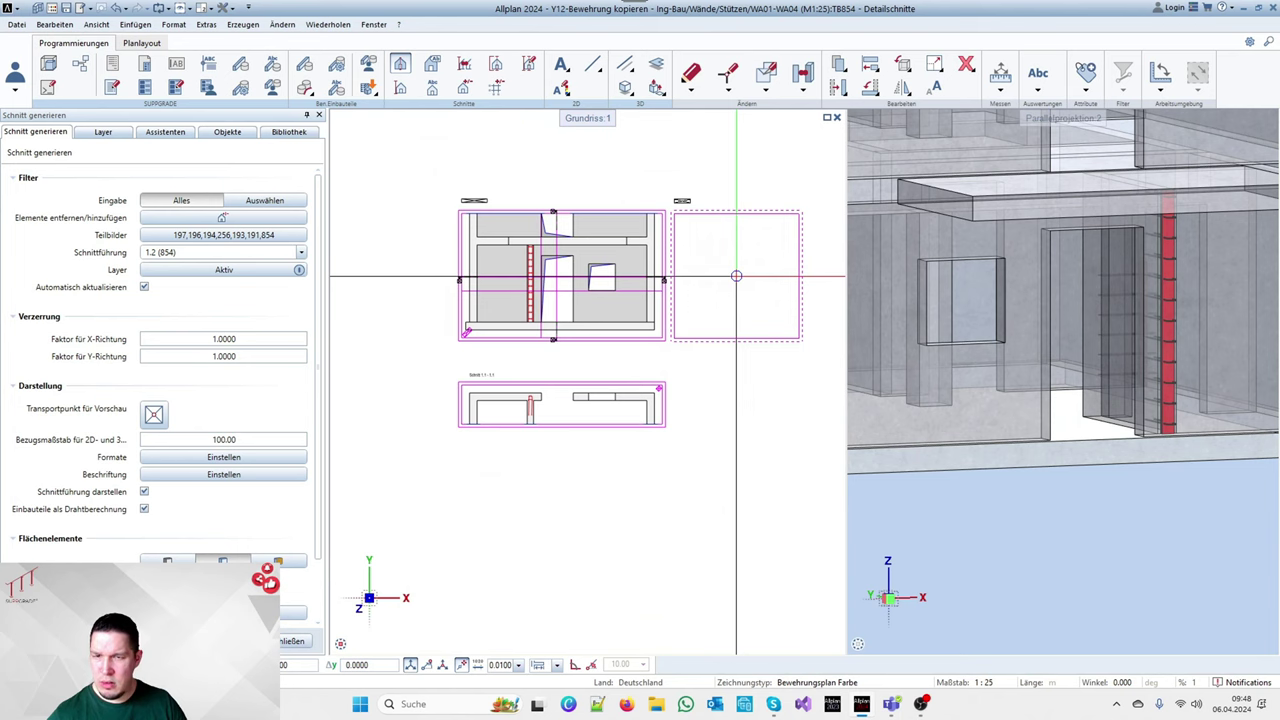
key(Escape)
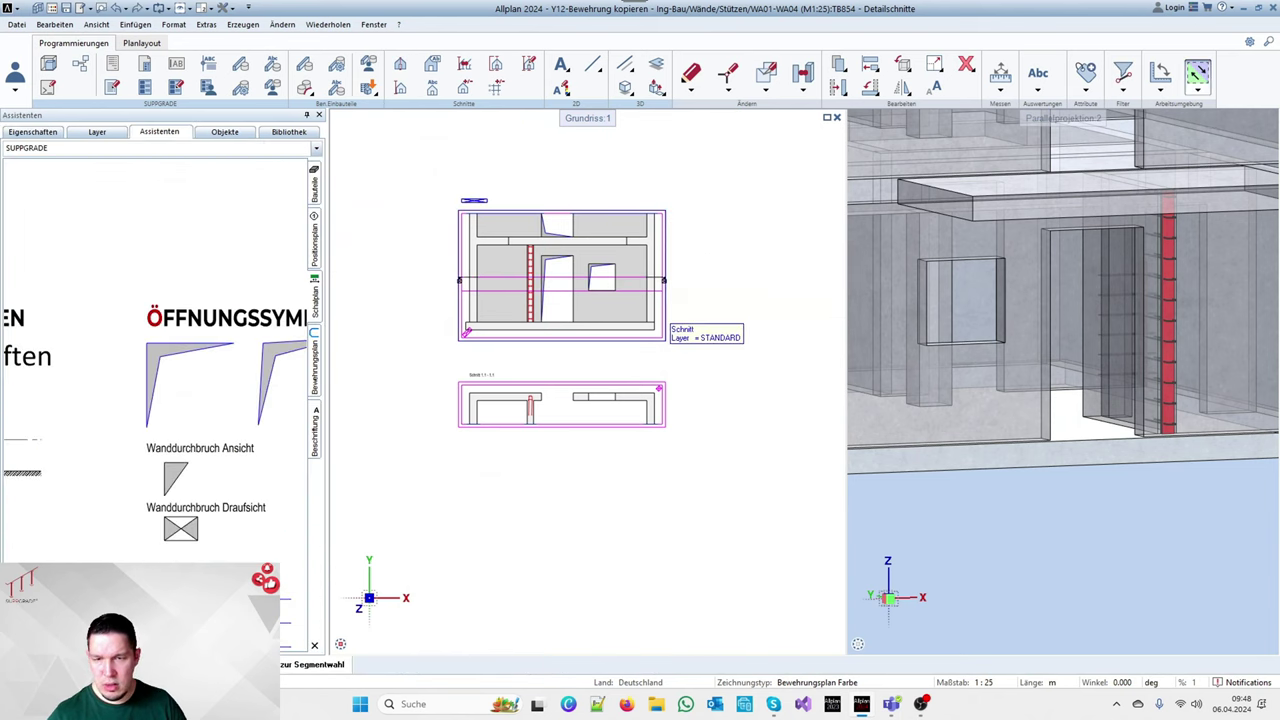
Create section line 1.2 vertically through the door opening in elevation WA01.0, with its depth ending at the door's left edge
right_click(665, 321)
right_click(665, 321)
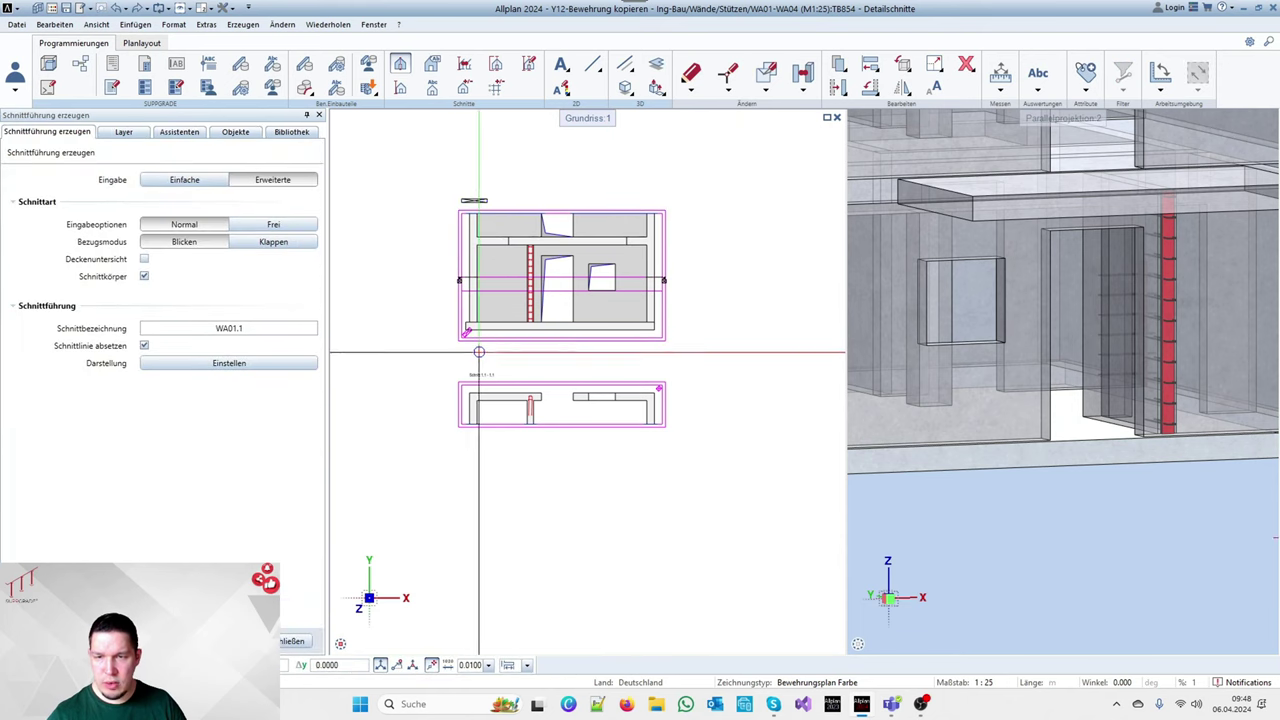
click(271, 327)
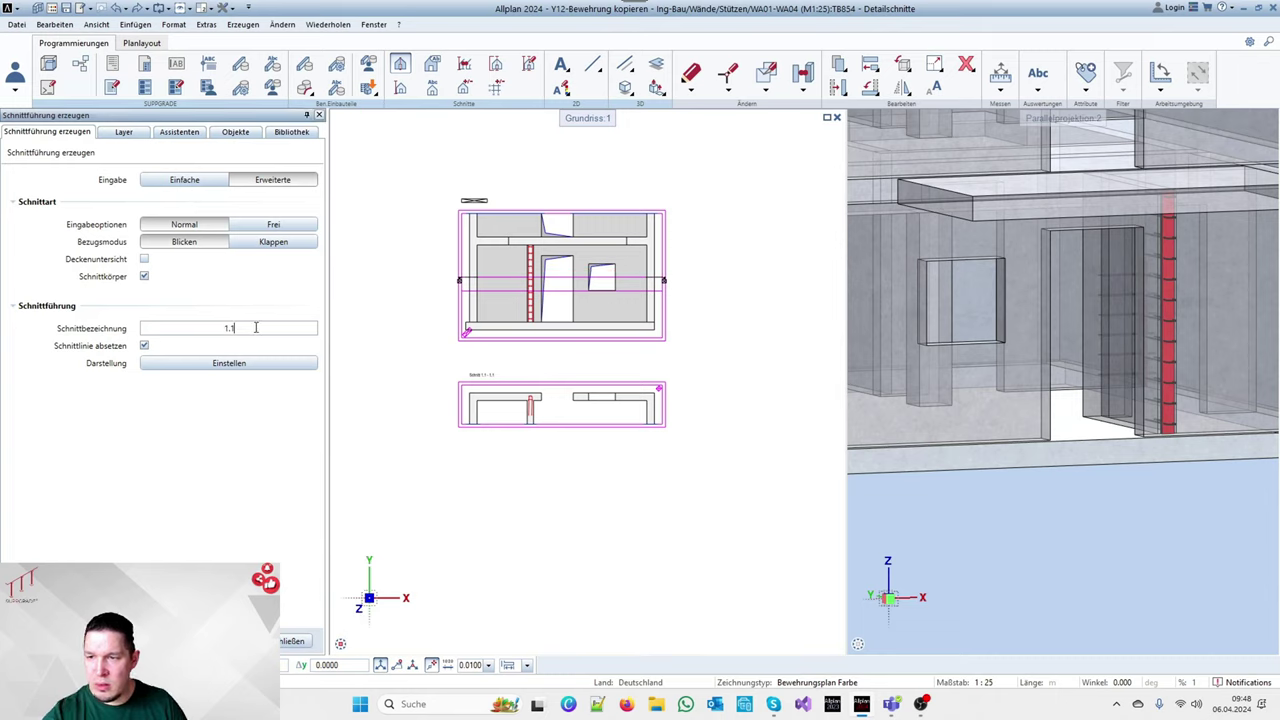
scroll(531, 207, up, 3)
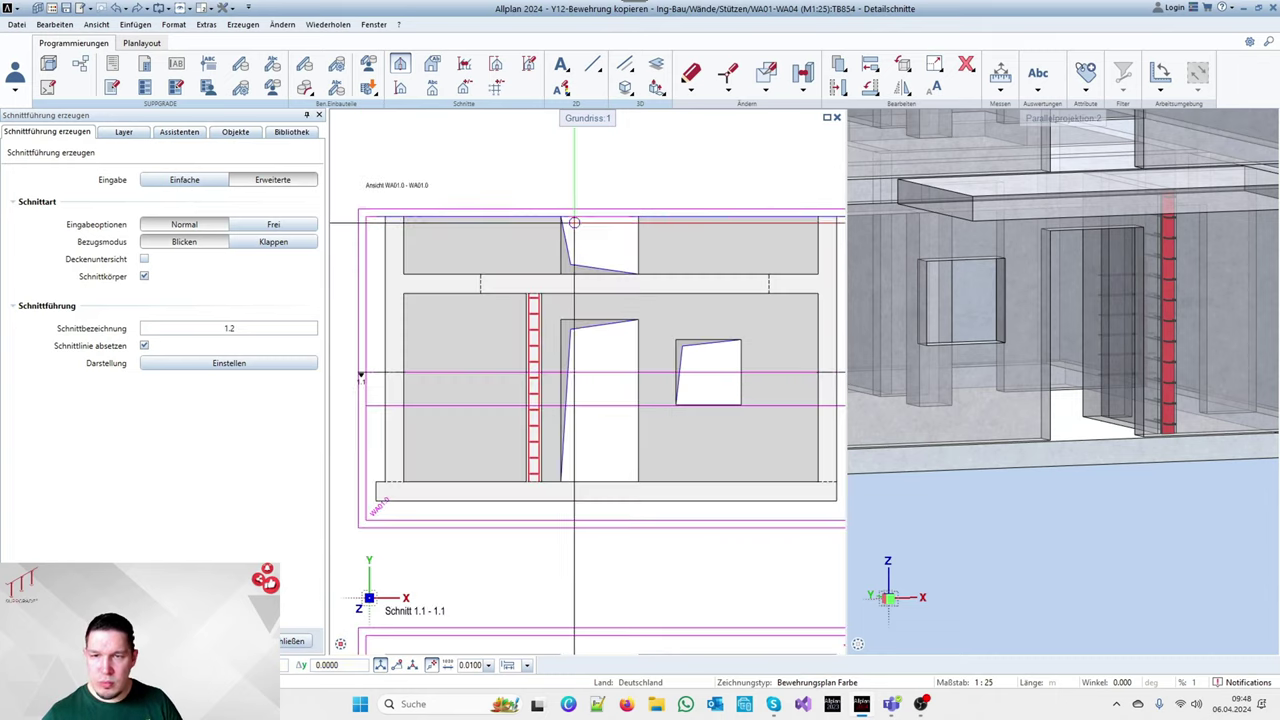
scroll(599, 324, up, 3)
scroll(605, 300, down, 3)
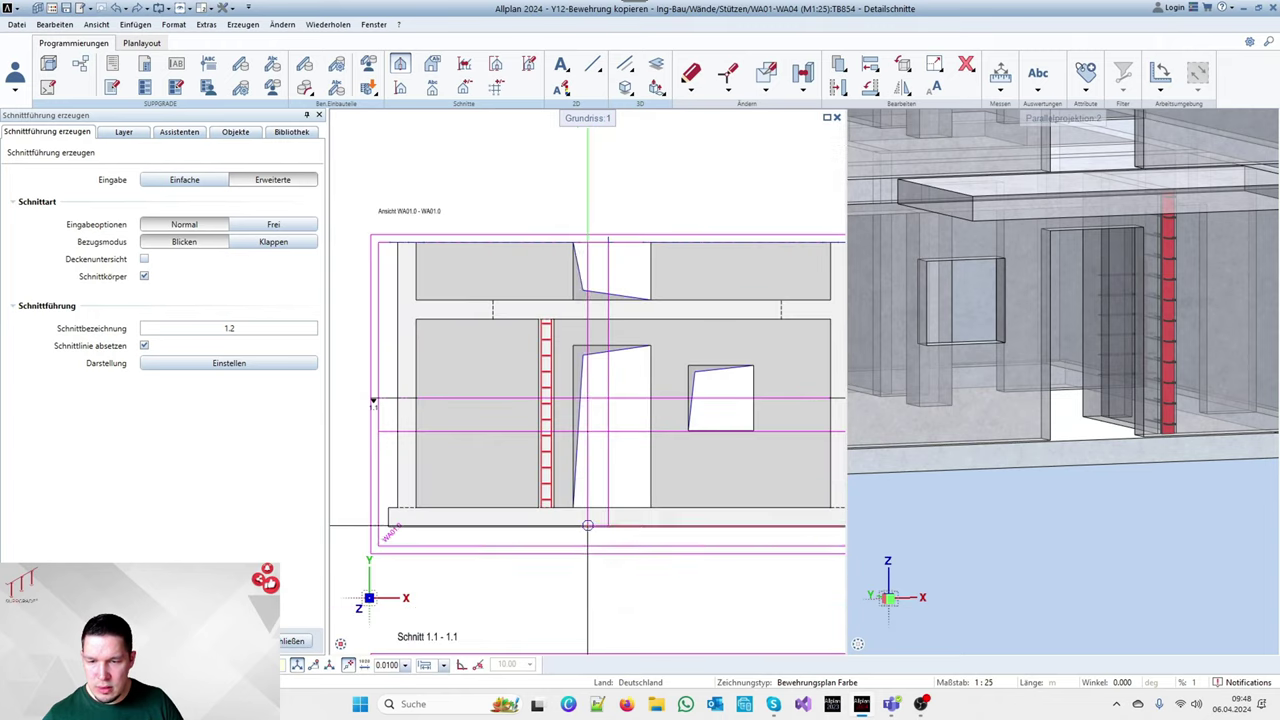
click(607, 242)
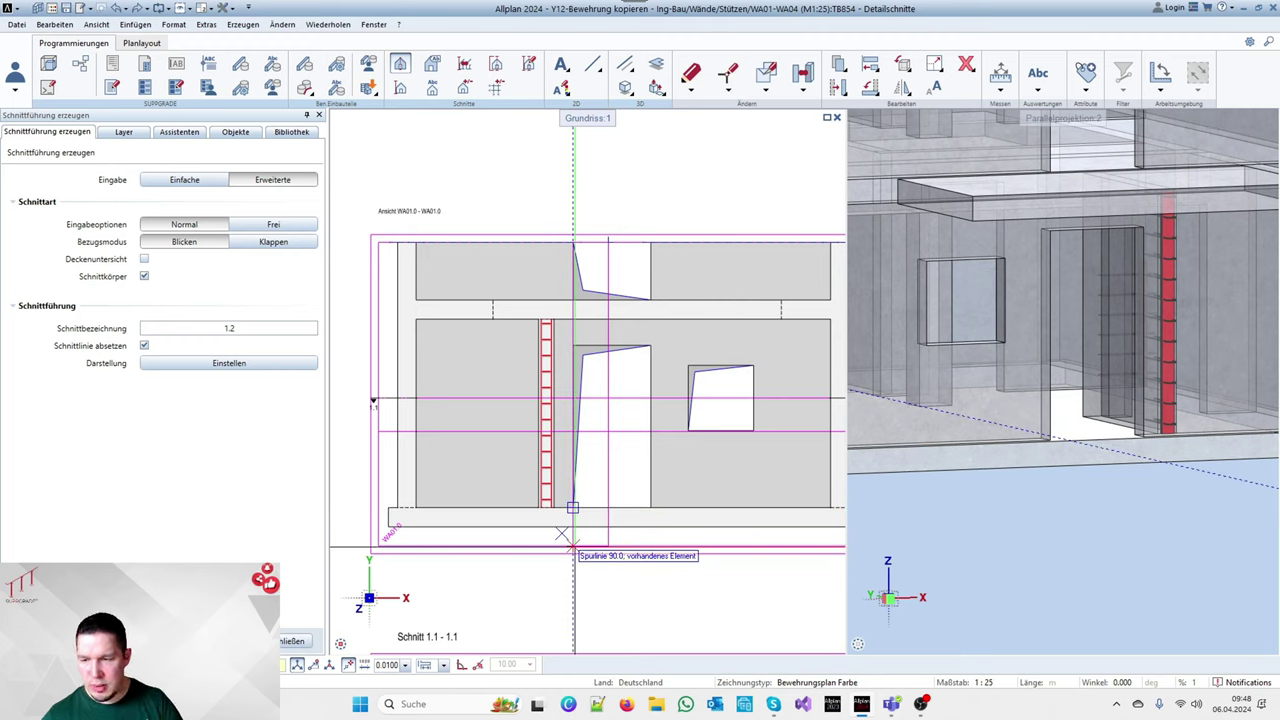
click(563, 535)
scroll(530, 355, down, 3)
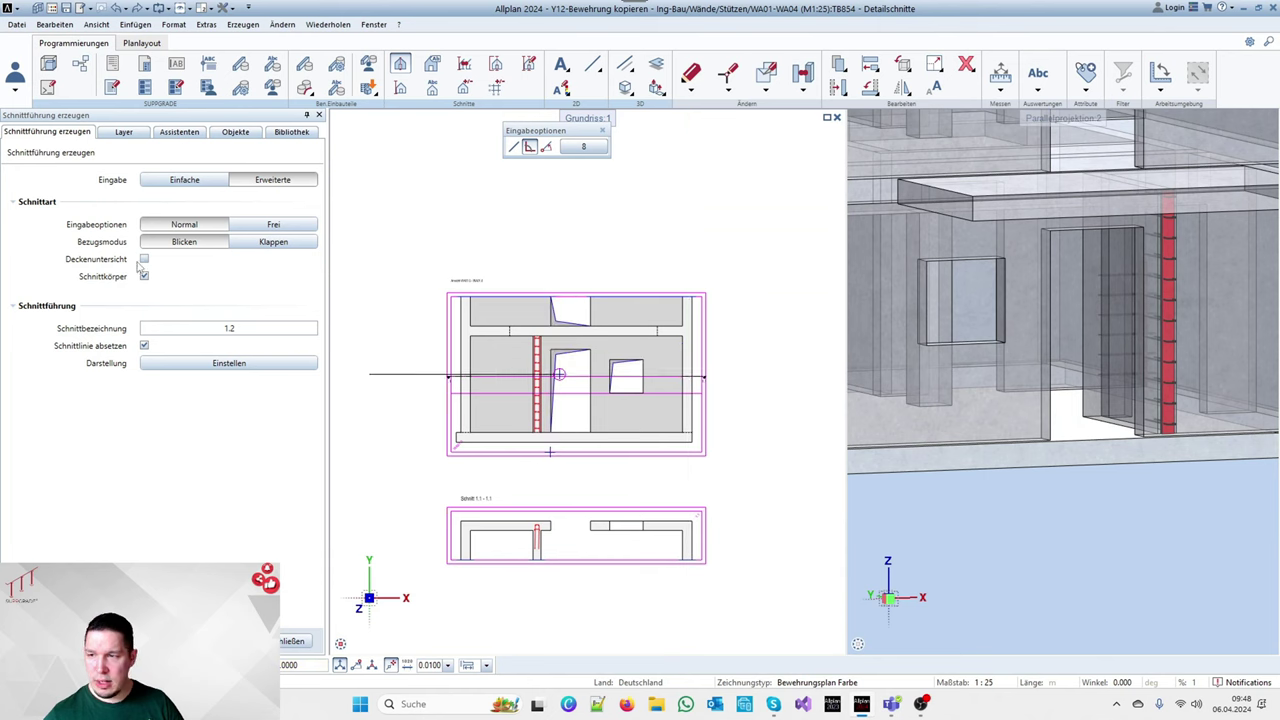
click(780, 362)
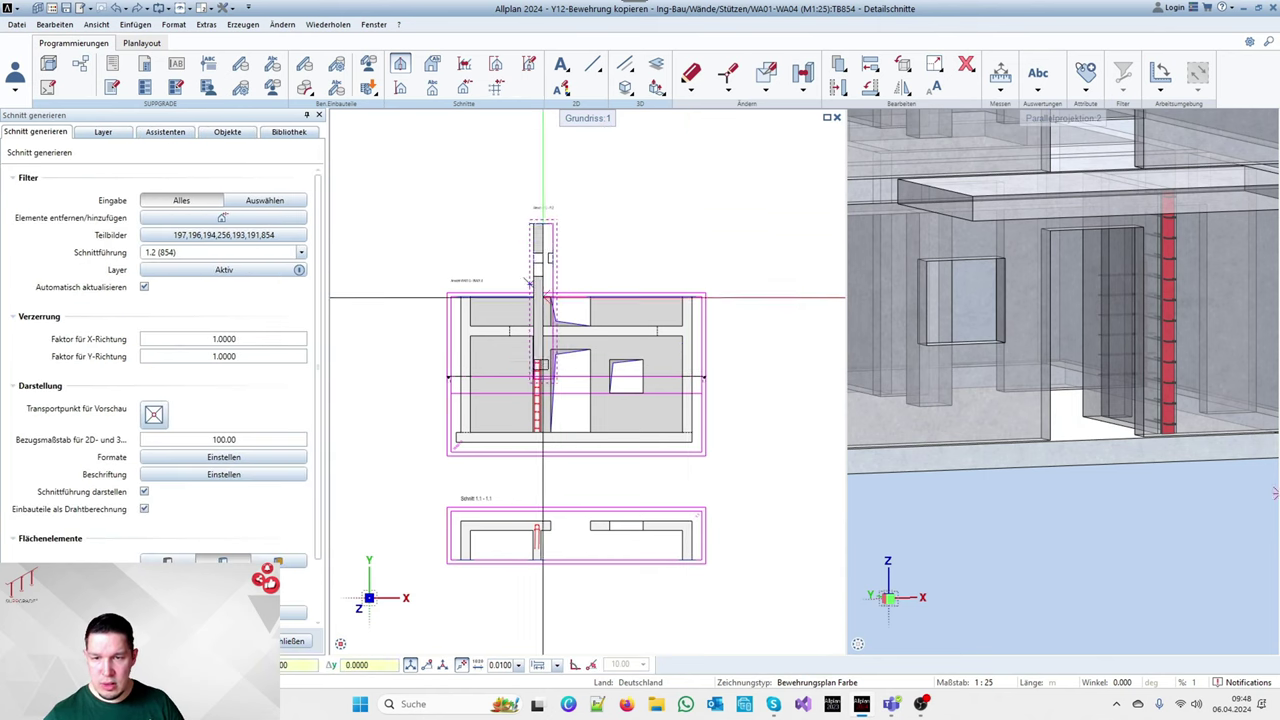
Place the view of section 1.2 to the right of the WA01.0 elevation and finish section creation
scroll(481, 321, down, 3)
scroll(520, 355, up, 2)
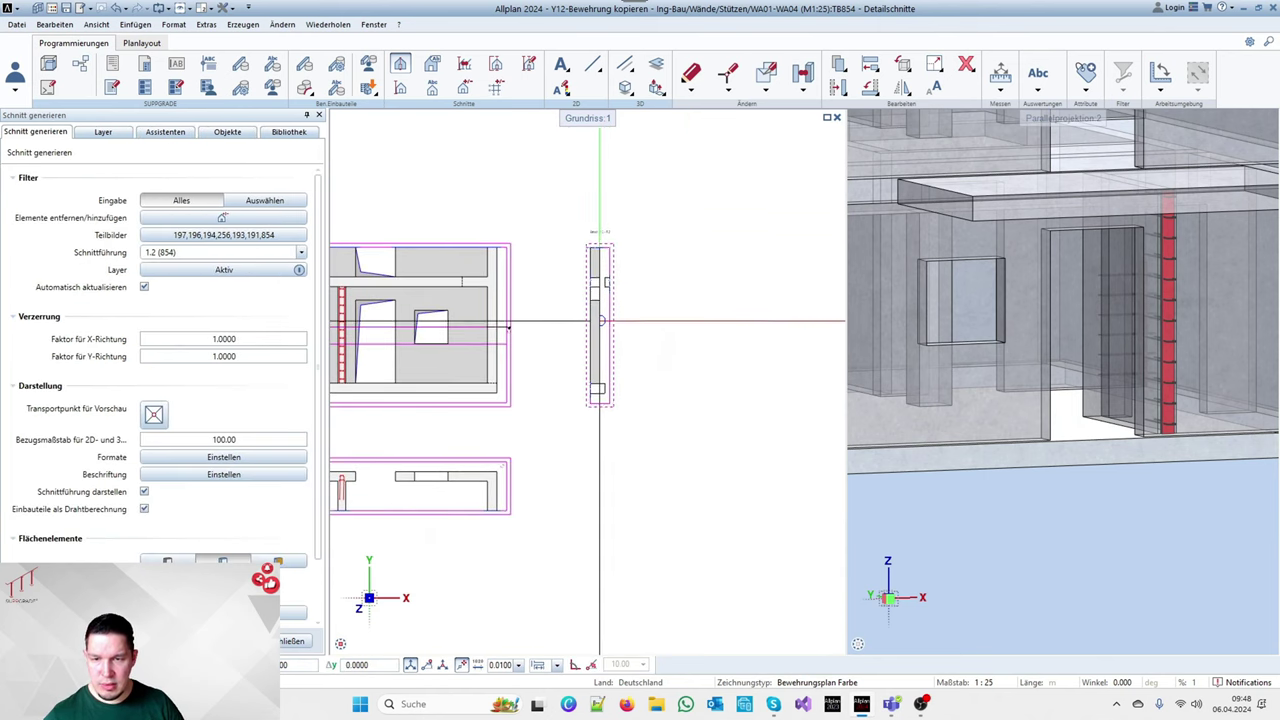
click(614, 321)
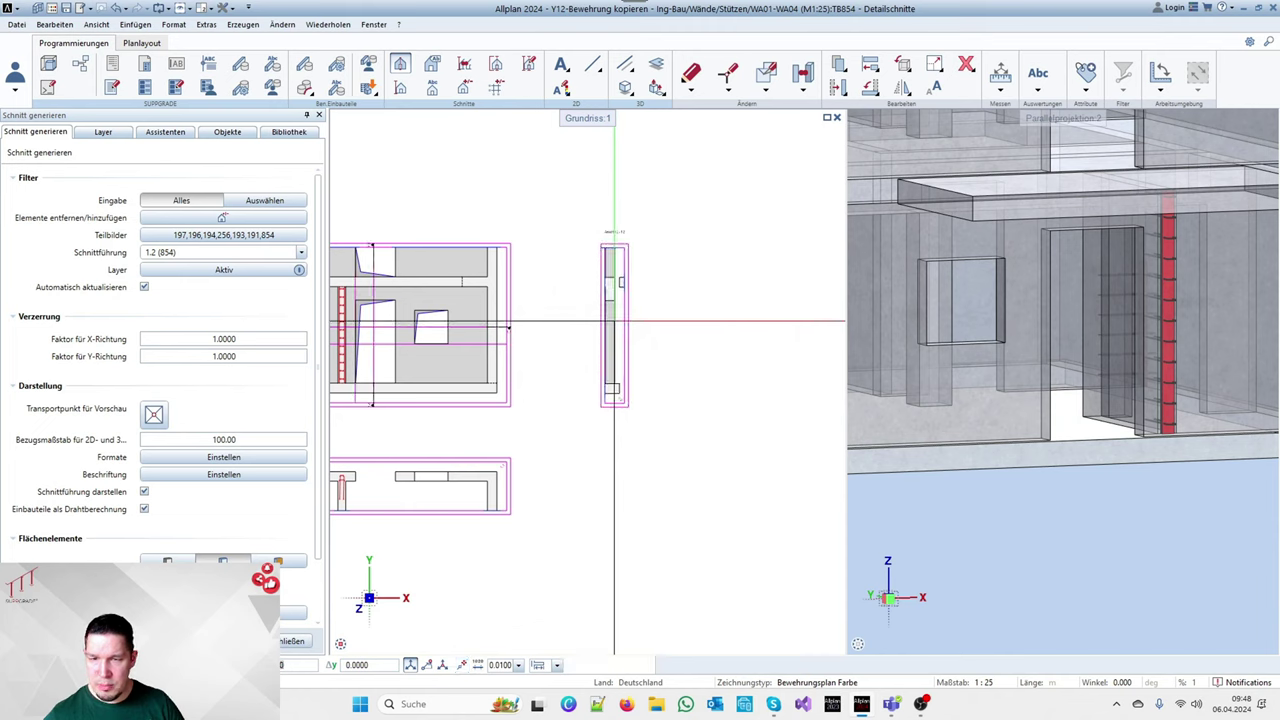
key(Escape)
key(Escape)
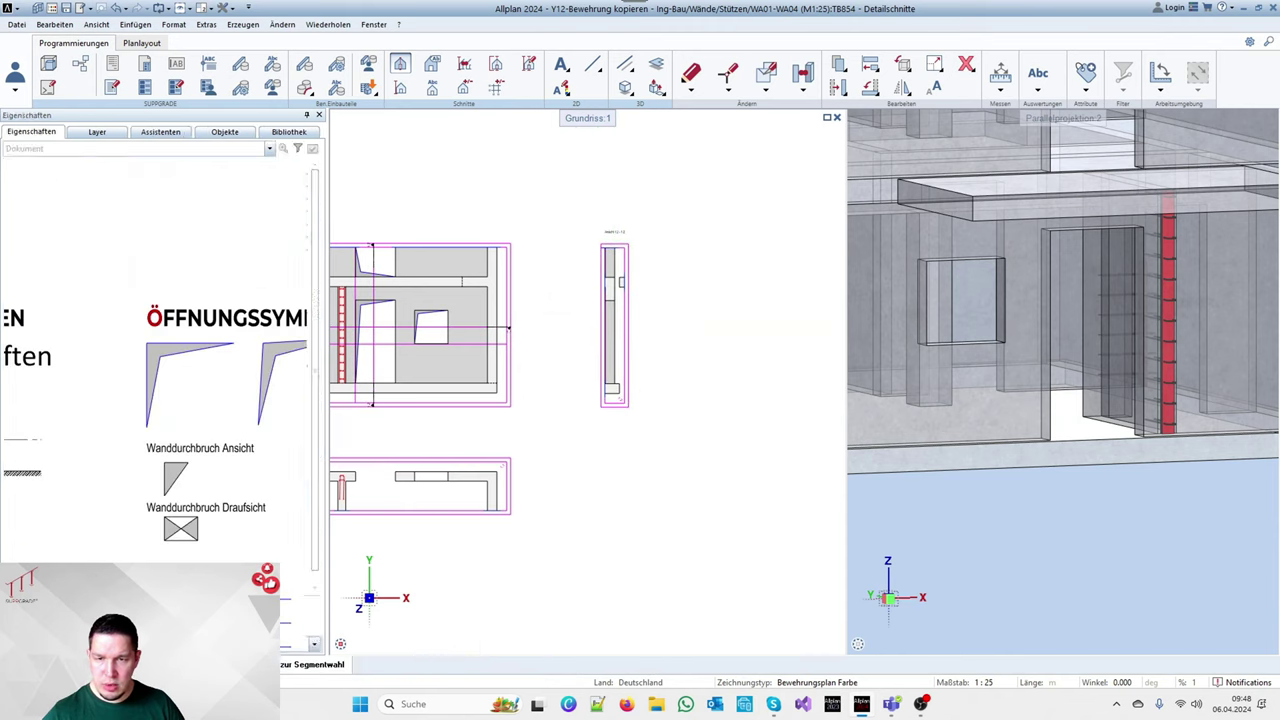
Extend the left boundary of section 1.2 outward with a Δx offset of -0.75 m
scroll(568, 452, up, 3)
scroll(593, 541, down, 2)
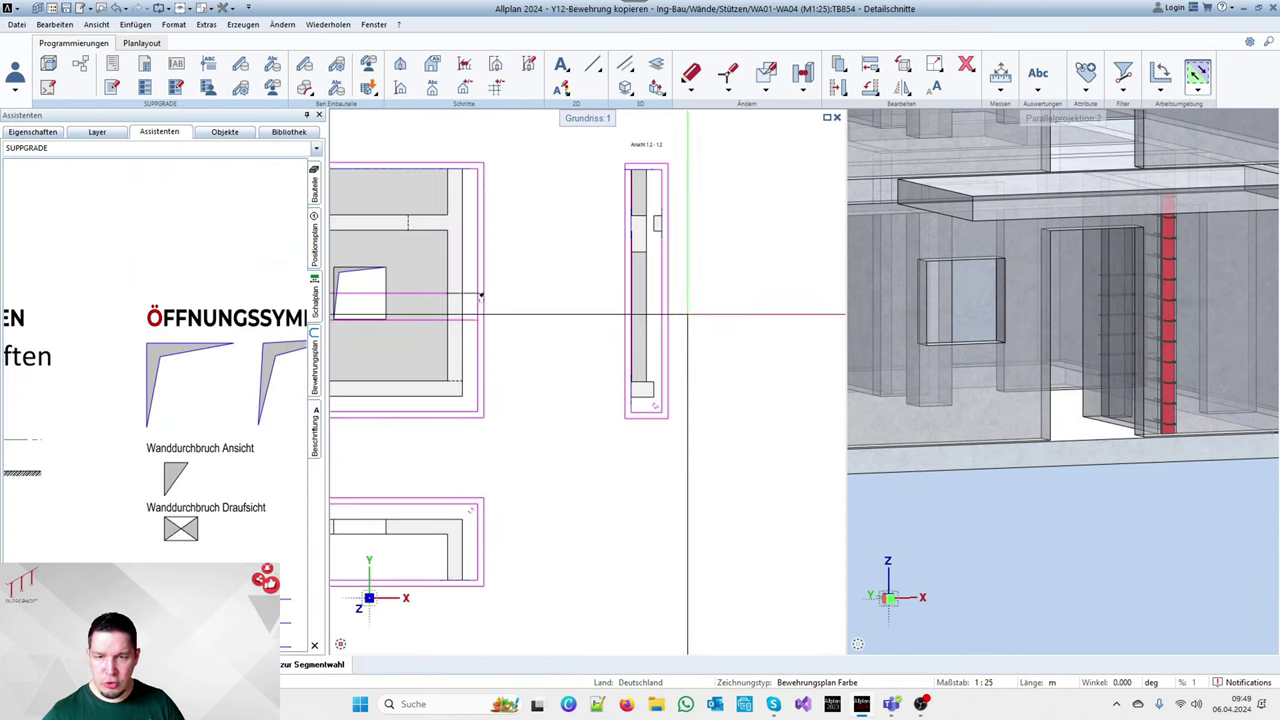
scroll(680, 312, up, 2)
click(629, 310)
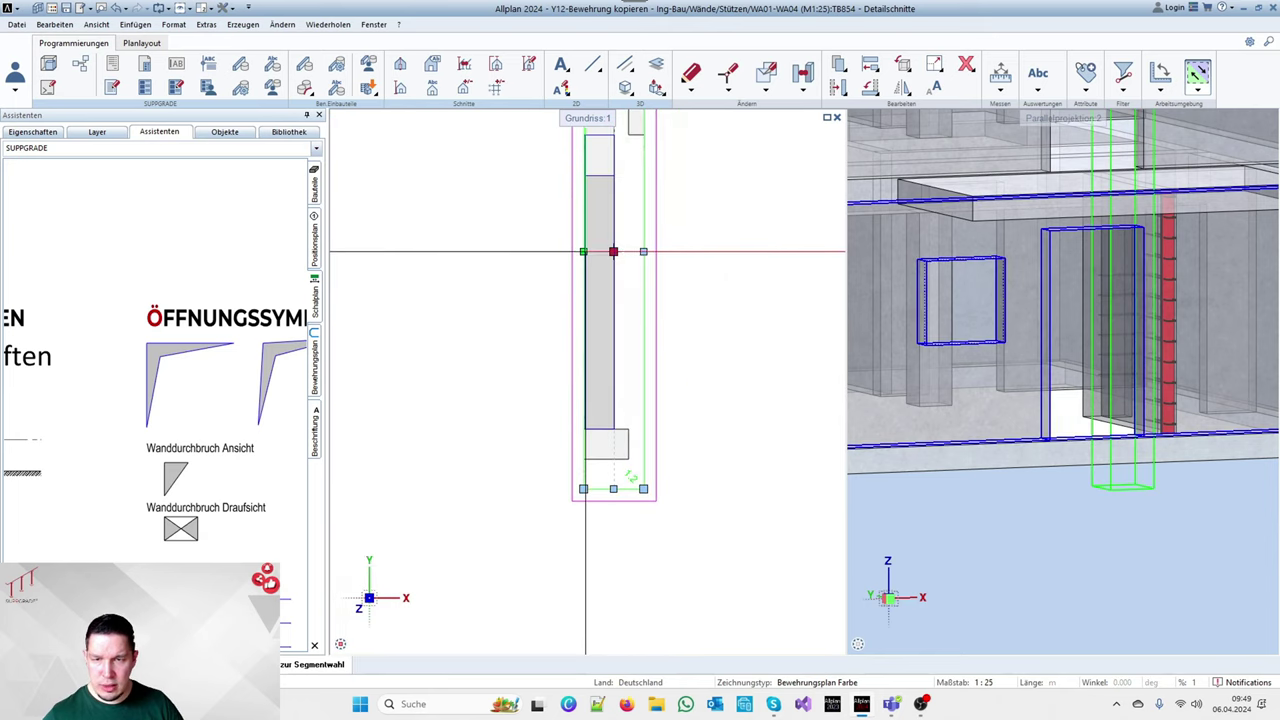
click(593, 63)
scroll(595, 434, up, 3)
click(550, 401)
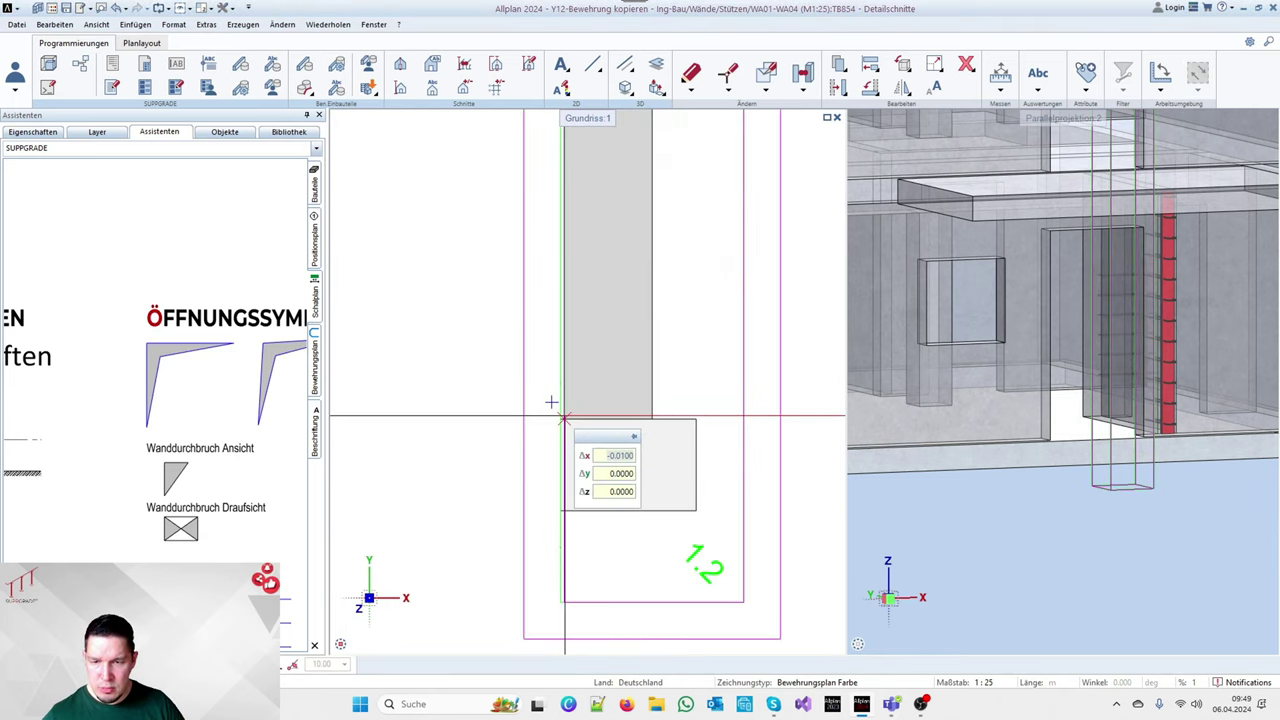
text(-.7)
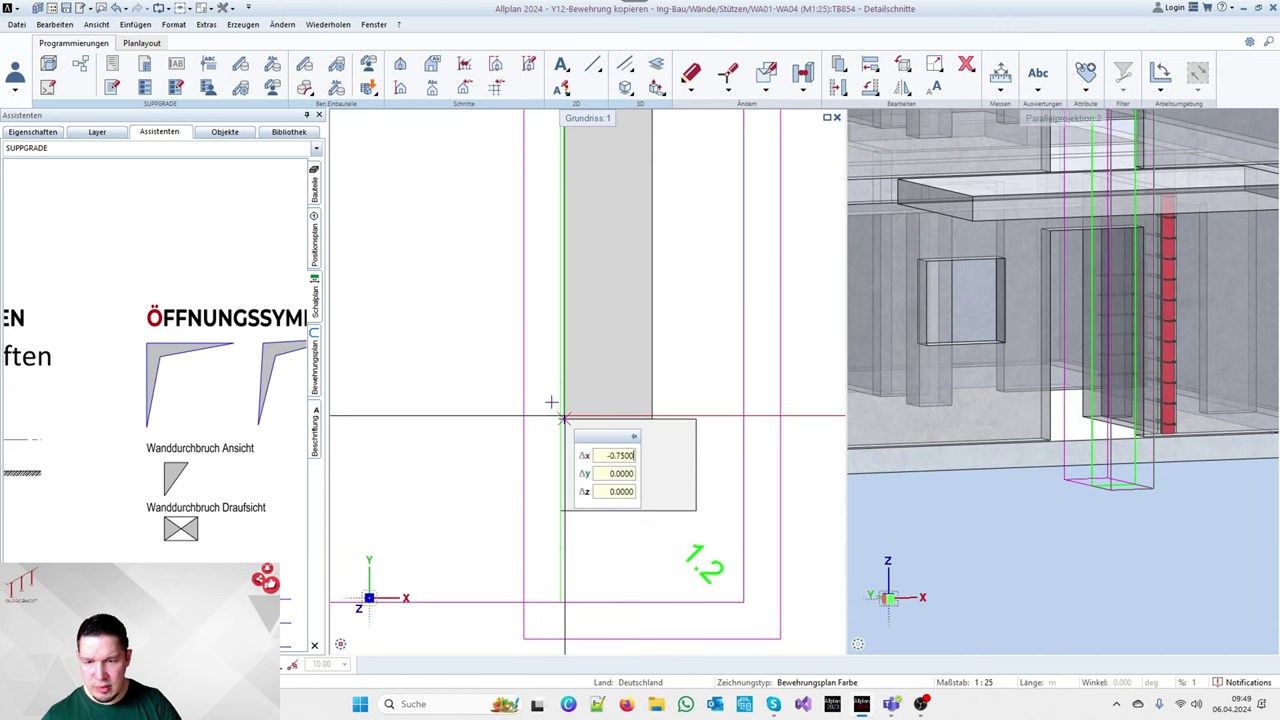
key(Return)
Extend the right boundary of section 1.2 outward with a Δx offset of 0.12 m
scroll(600, 398, down, 5)
scroll(634, 320, up, 2)
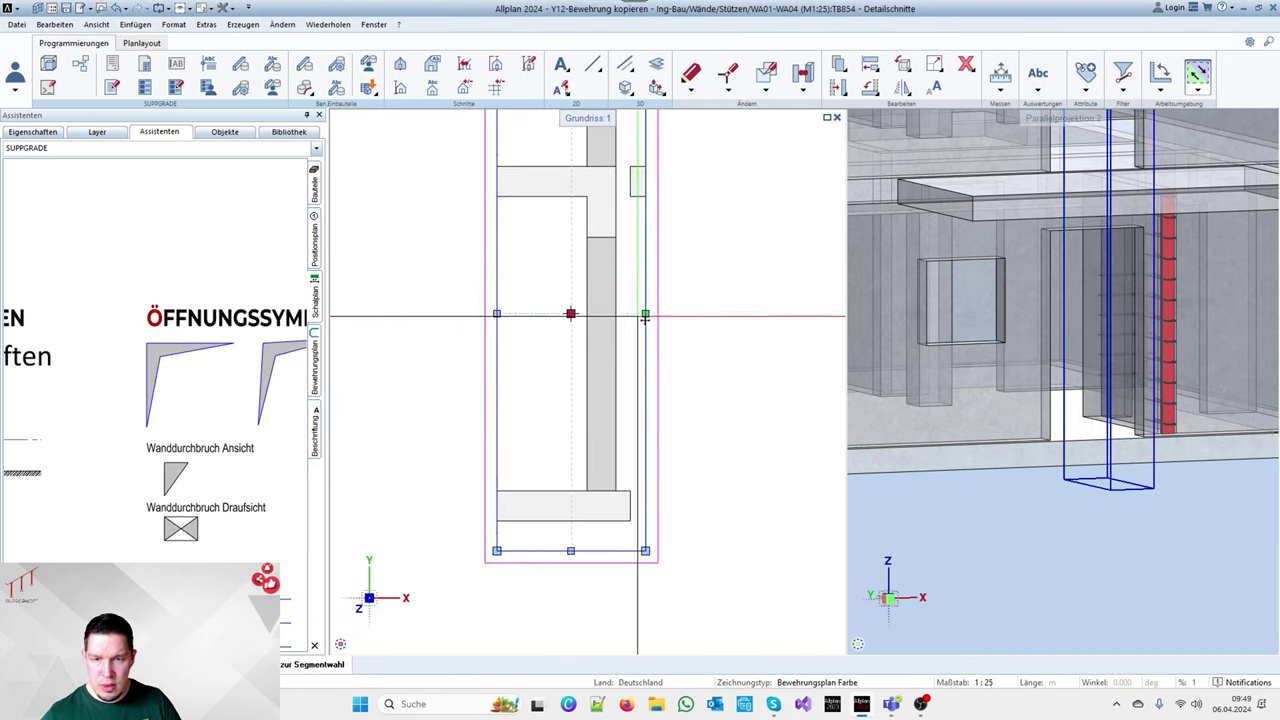
click(645, 313)
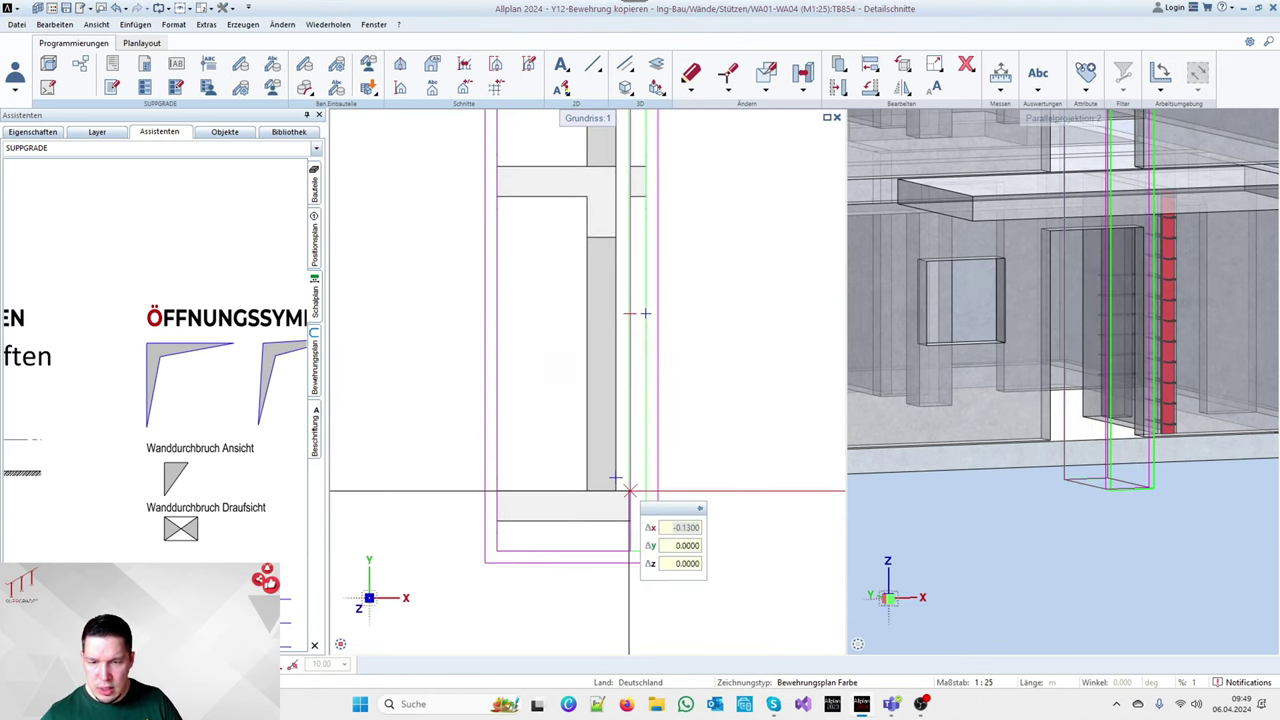
text(0.12)
key(Return)
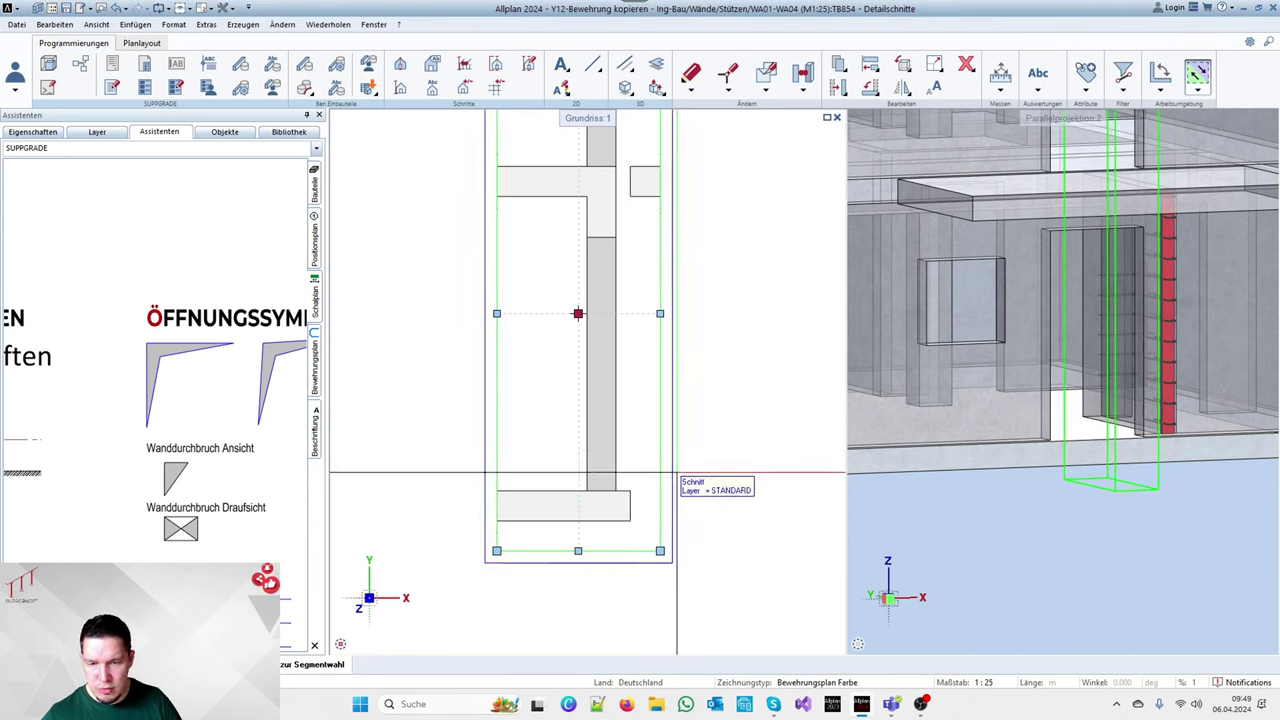
scroll(681, 478, down, 3)
key(Escape)
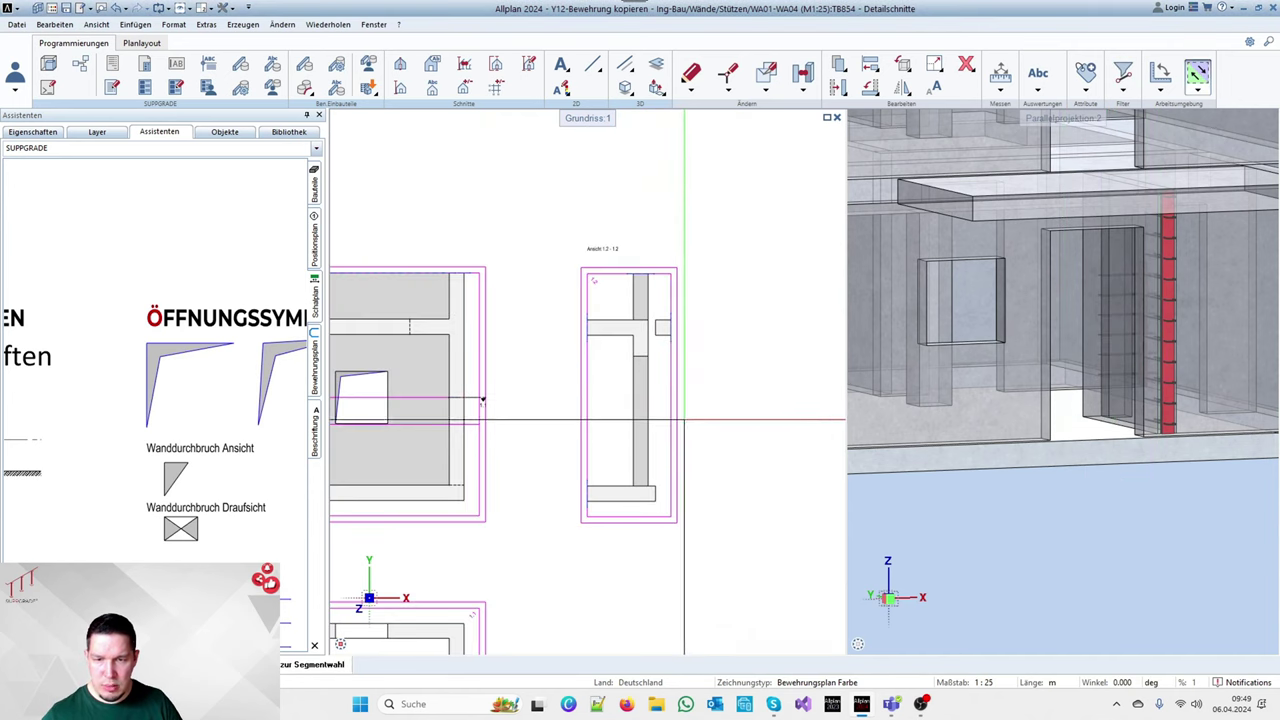
Turn off the grey surface elements in section 1.2 and move the section horizontally closer to the WA01.0 elevation
double_click(677, 443)
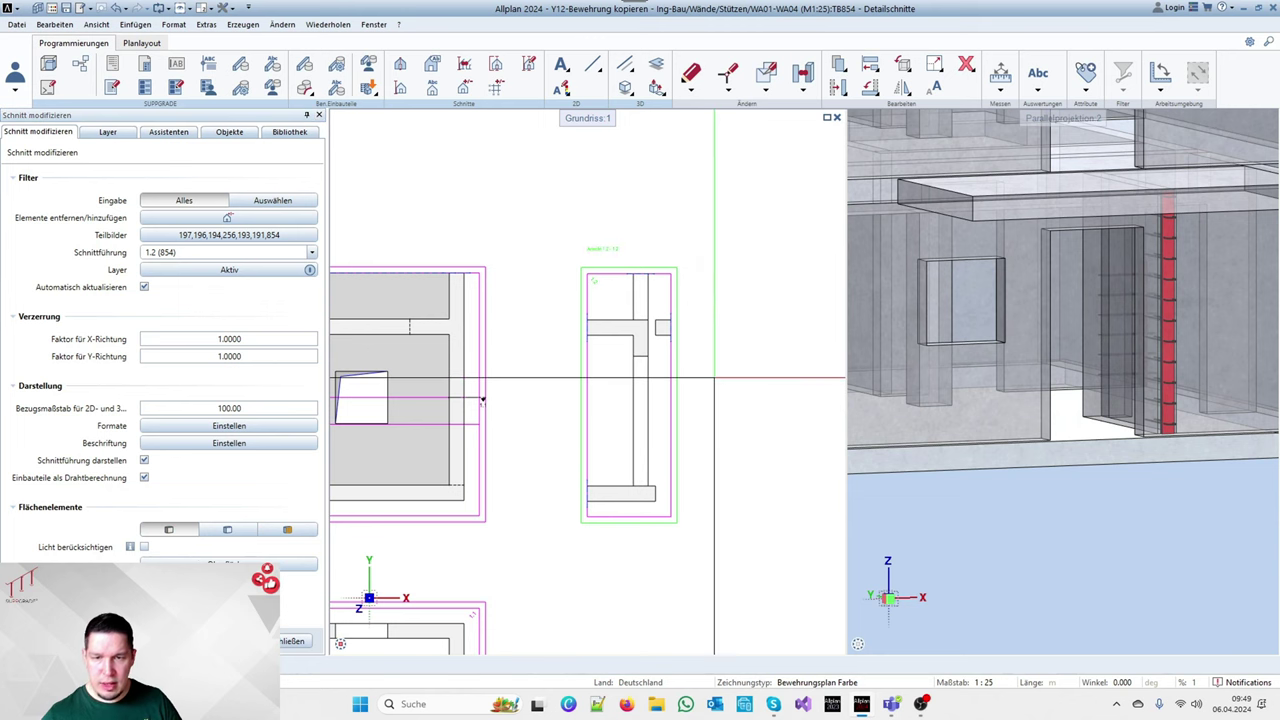
key(Escape)
click(838, 87)
click(677, 471)
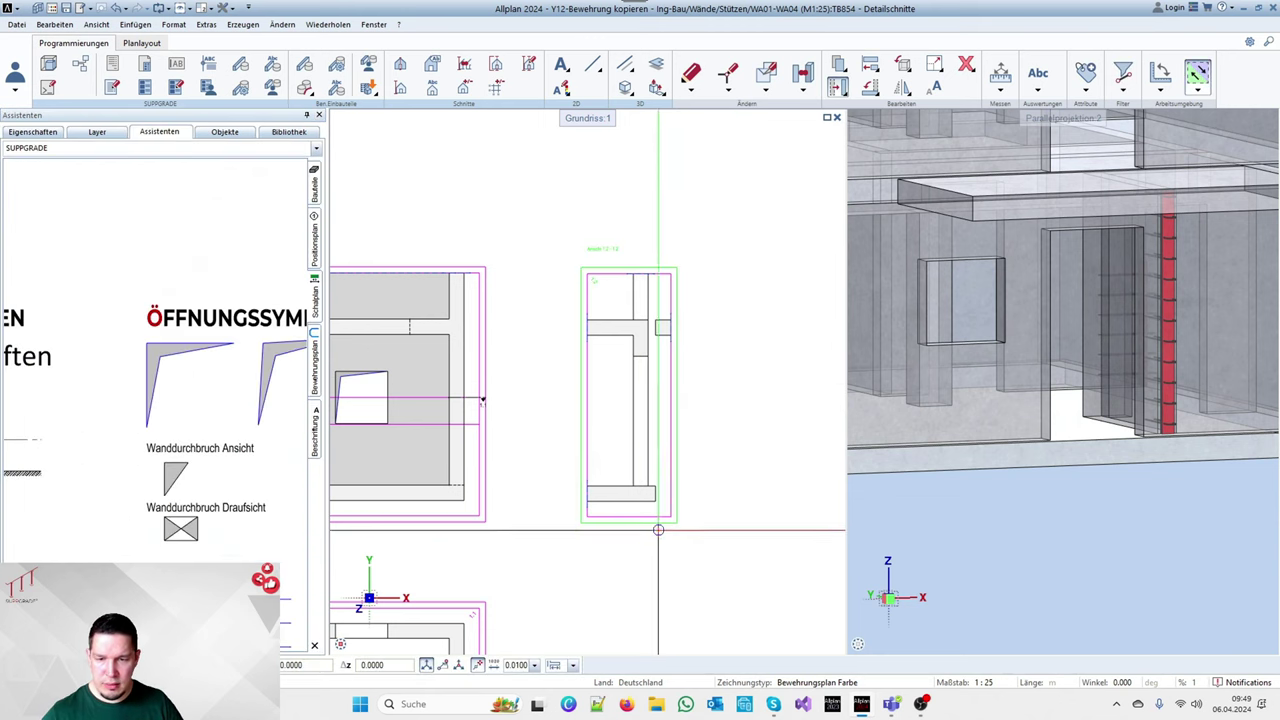
click(586, 516)
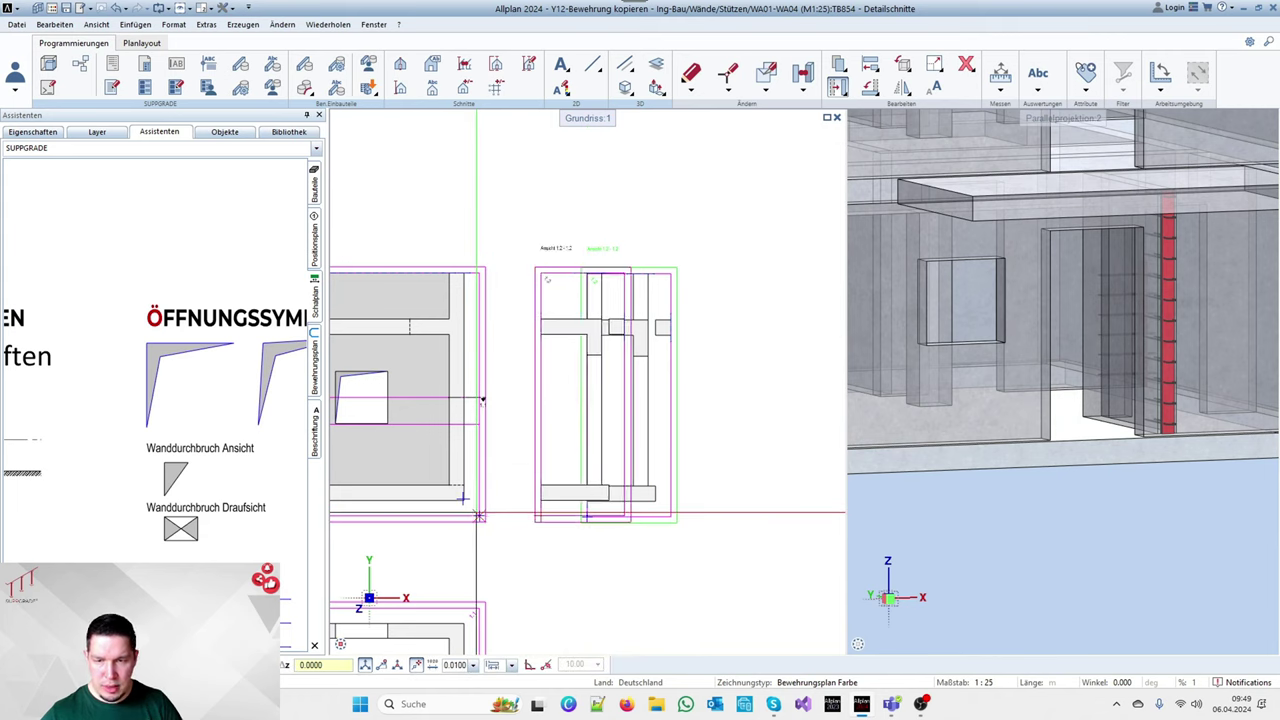
click(478, 515)
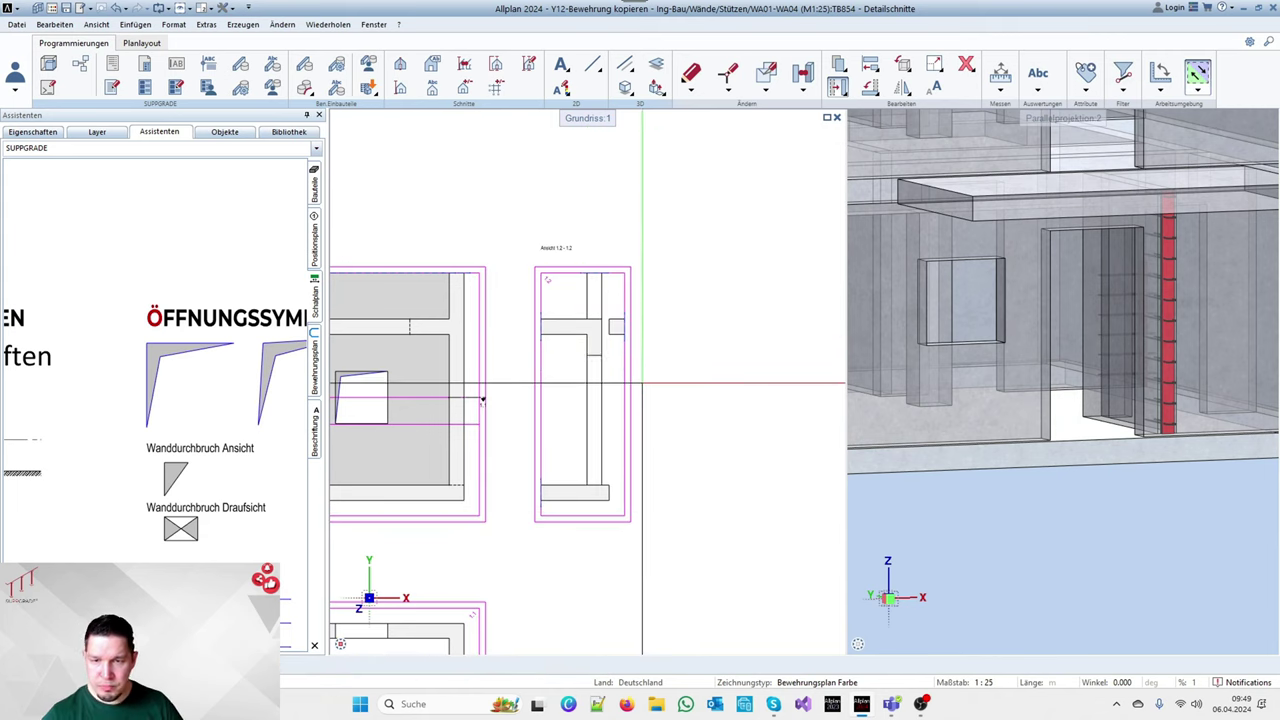
Load drawing file 198 EBTS Decke of the +00 ERDGESCHOSS alongside the open files and check its built-in parts in the floor plan
scroll(642, 383, up, 5)
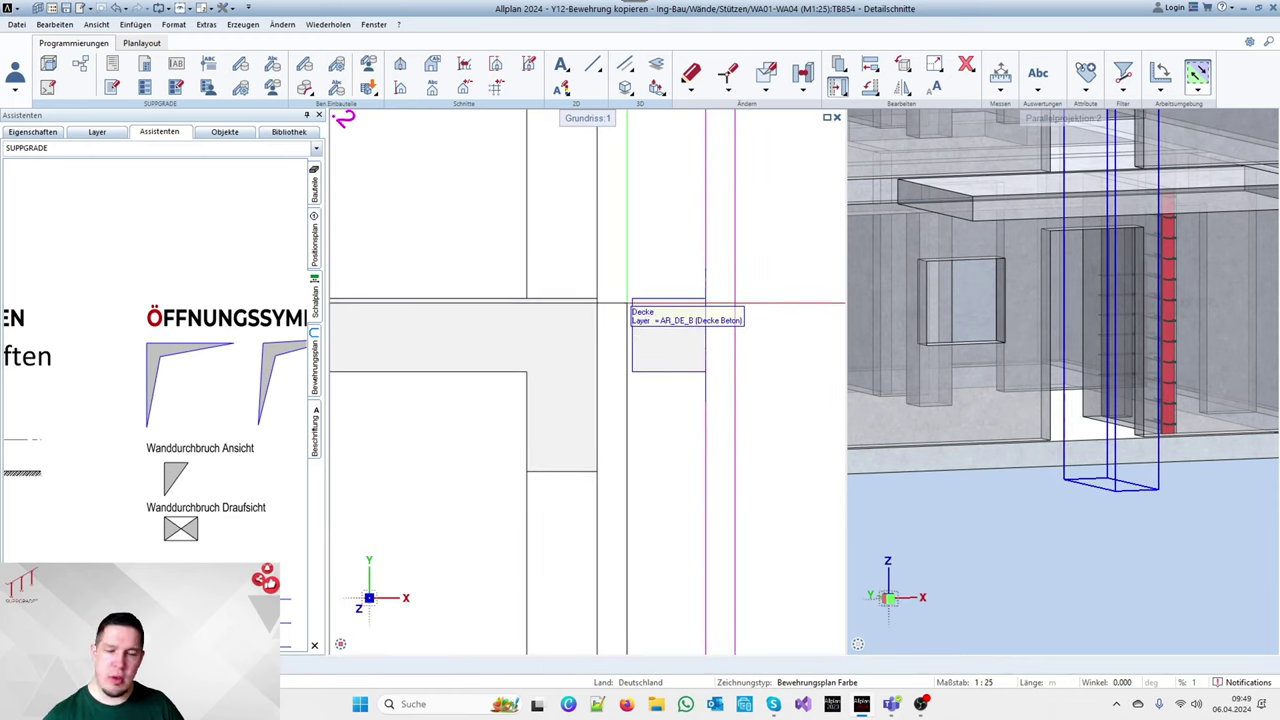
scroll(623, 307, down, 4)
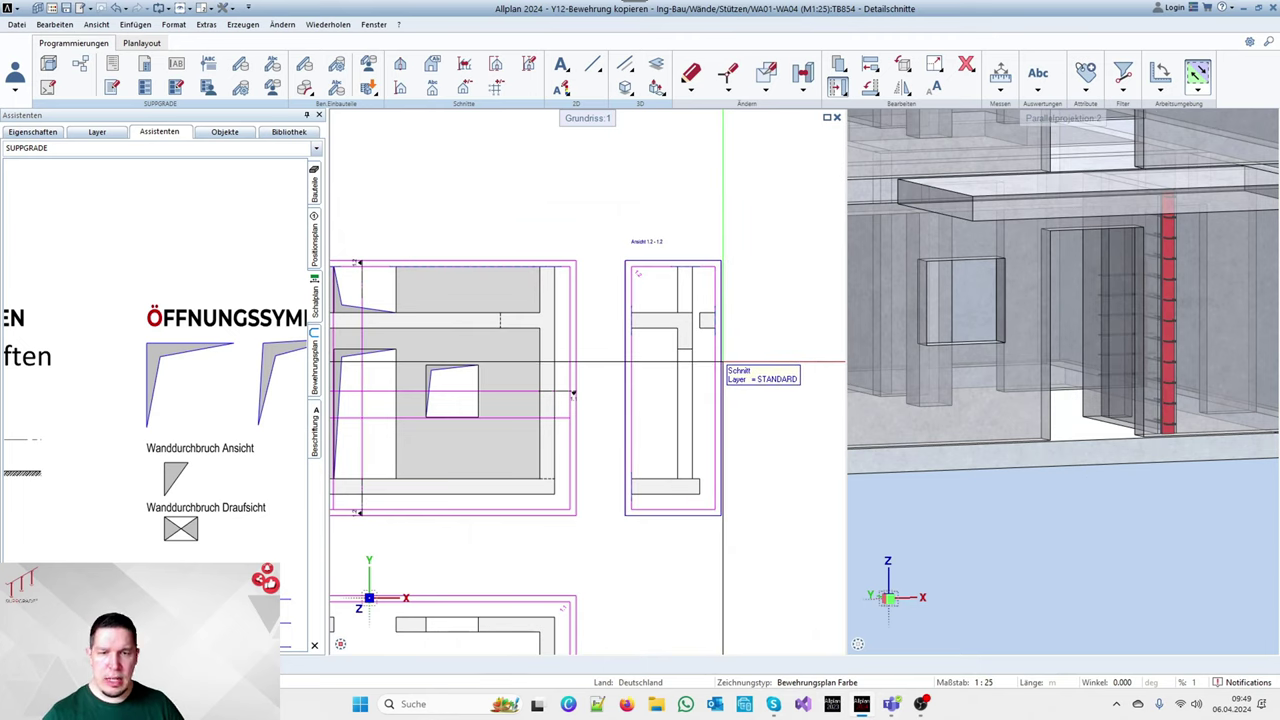
scroll(704, 315, up, 4)
scroll(704, 315, down, 4)
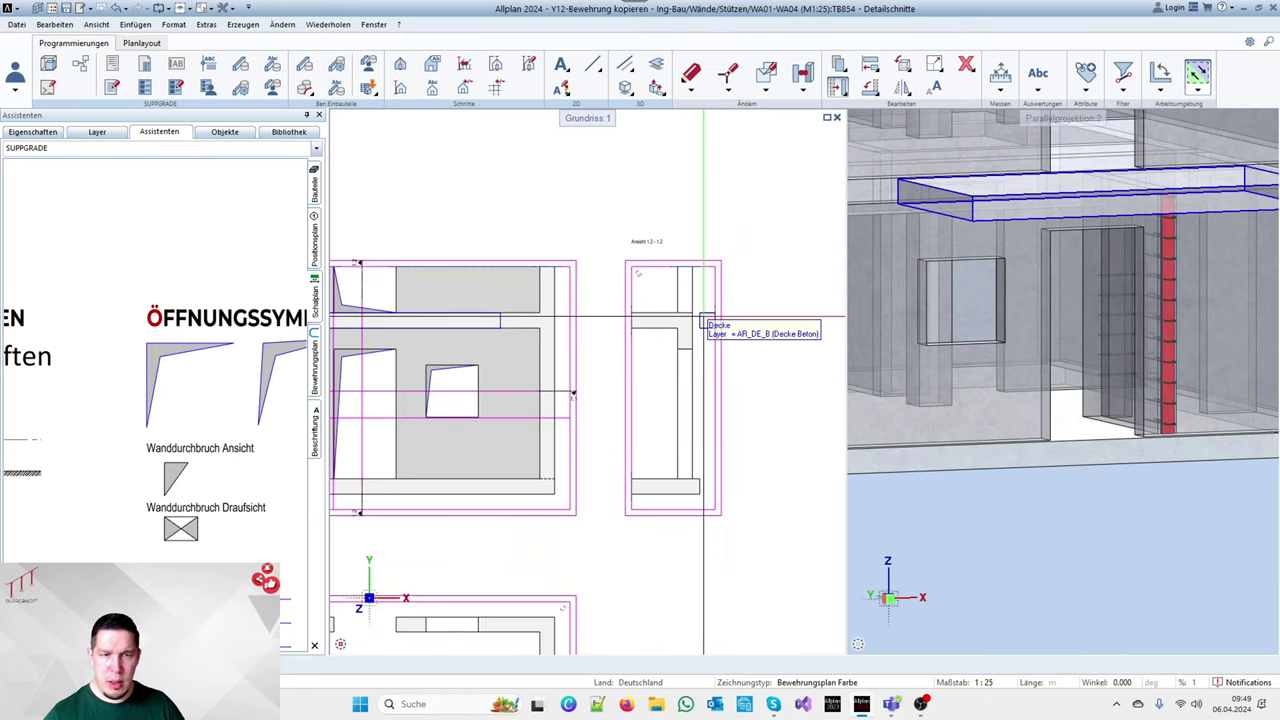
scroll(703, 318, down, 3)
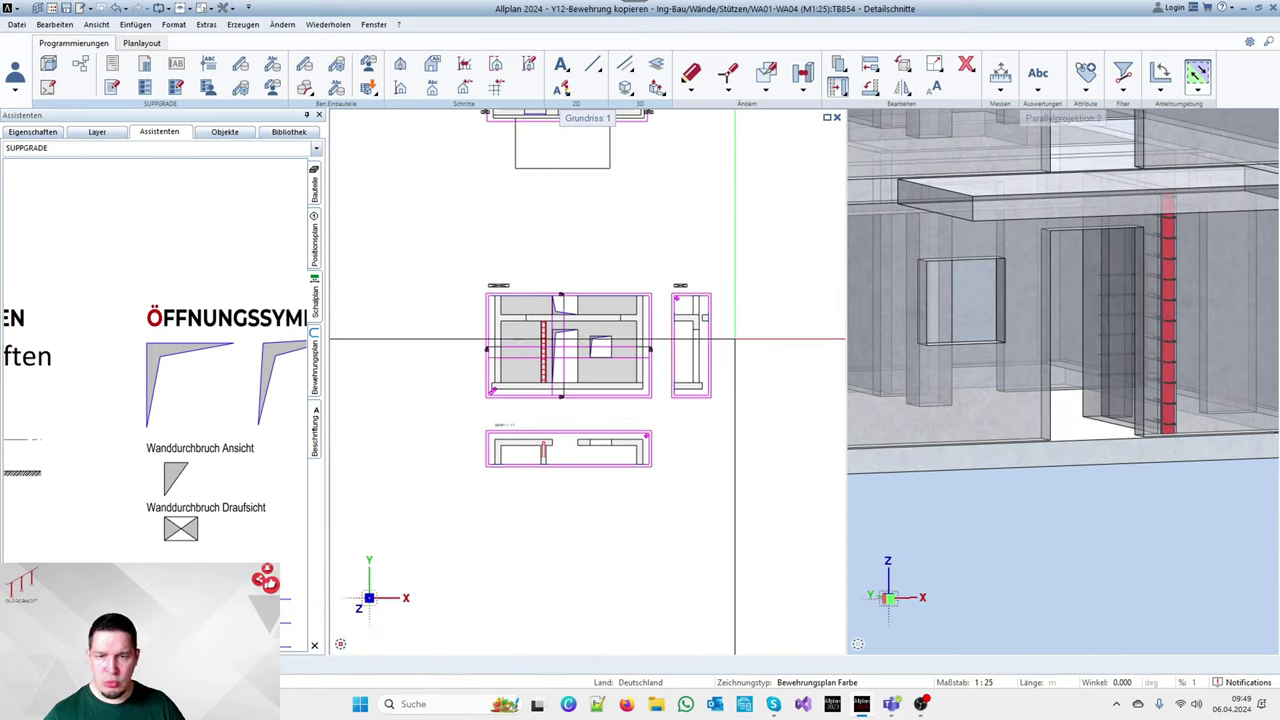
double_click(751, 358)
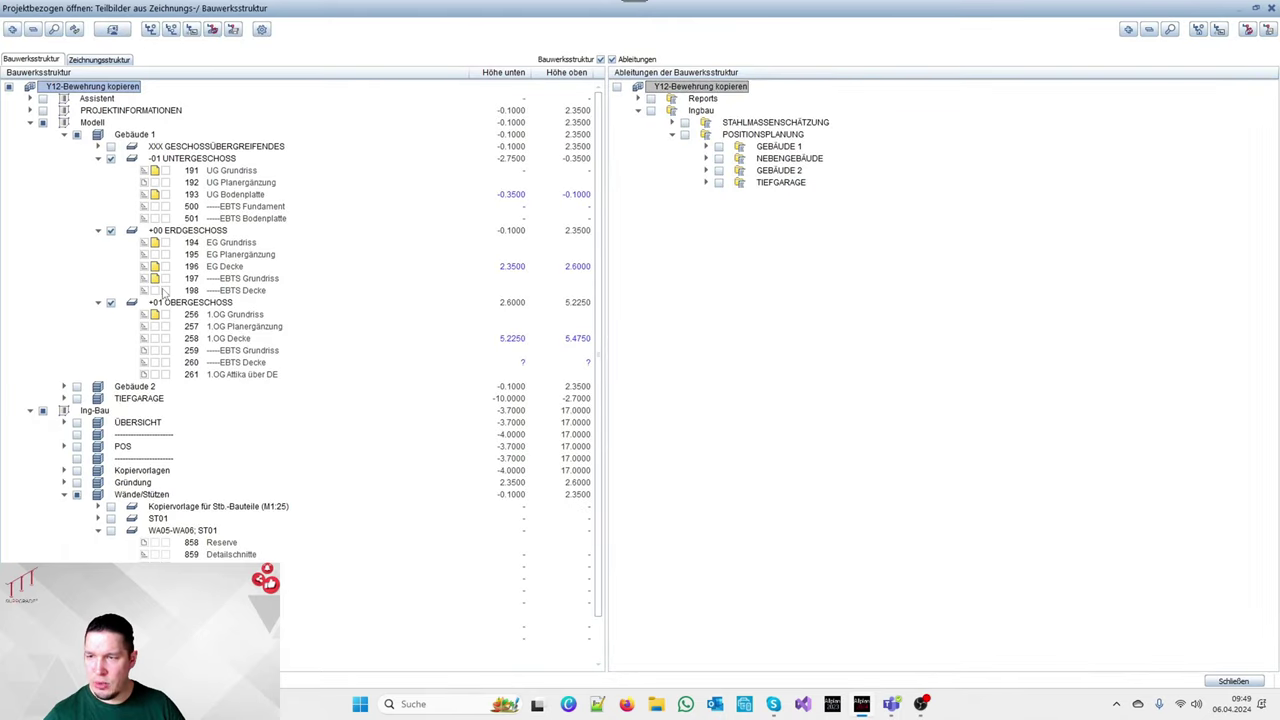
click(1222, 682)
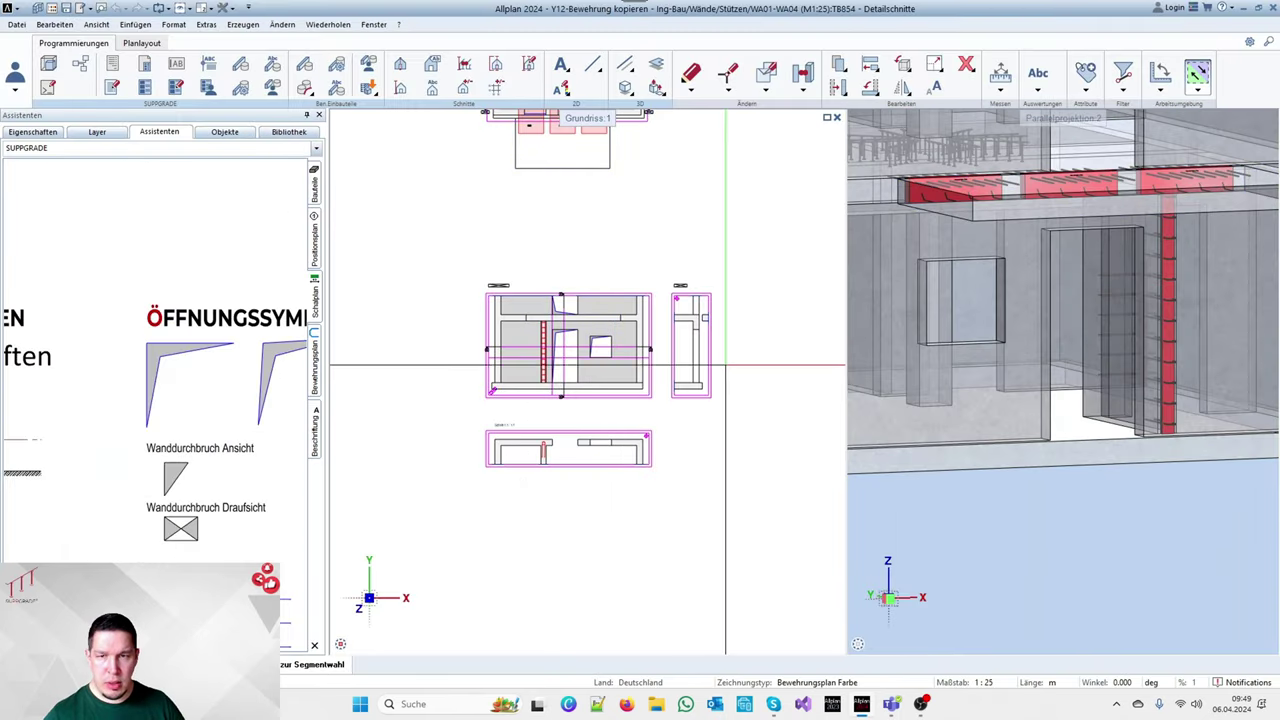
scroll(576, 218, down, 2)
scroll(576, 218, up, 3)
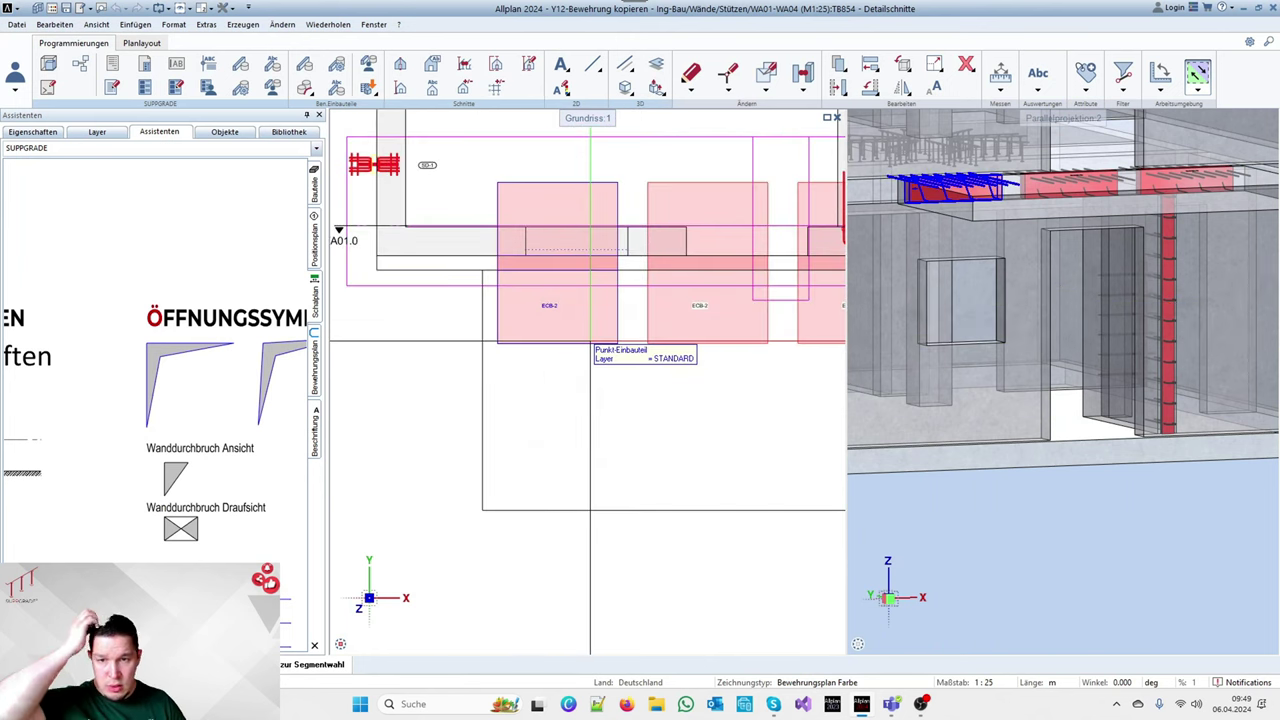
scroll(583, 335, down, 4)
scroll(676, 358, down, 3)
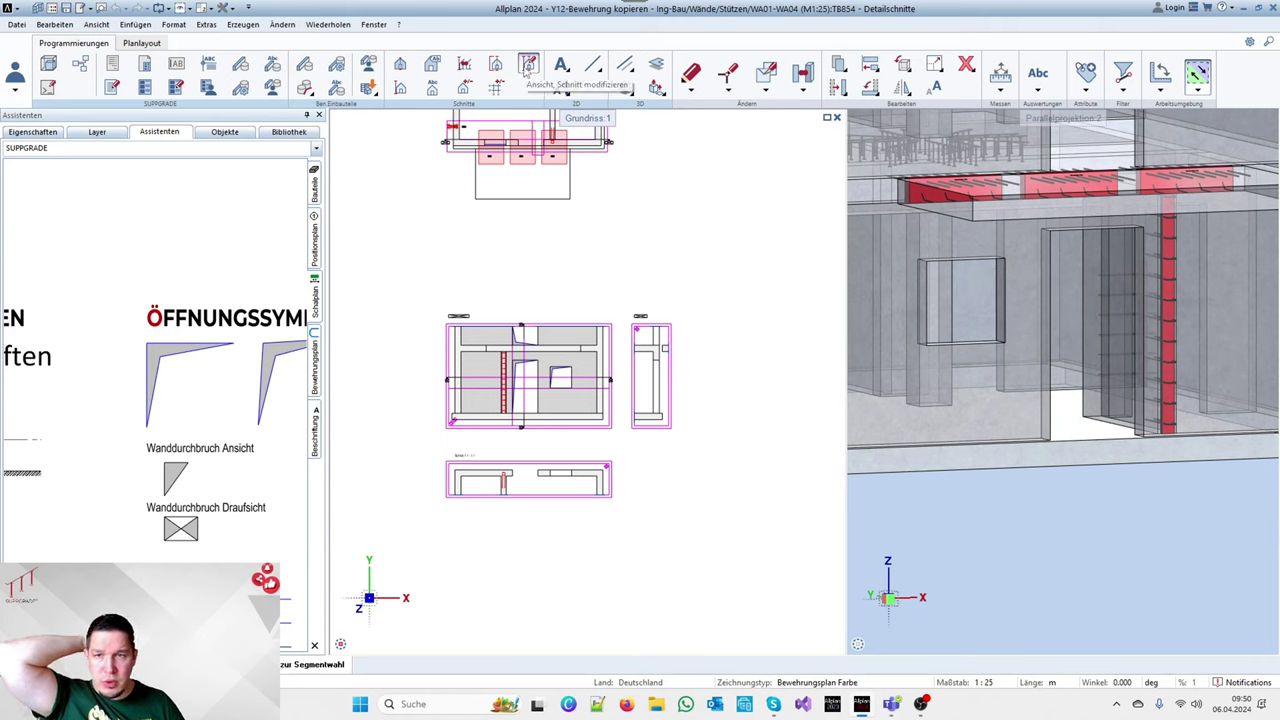
Add drawing file 198 EBTS Decke of the +00 ERDGESCHOSS to the source files of the WA01 elevation and sections 1.1 and 1.2
click(527, 66)
drag(757, 545, 390, 275)
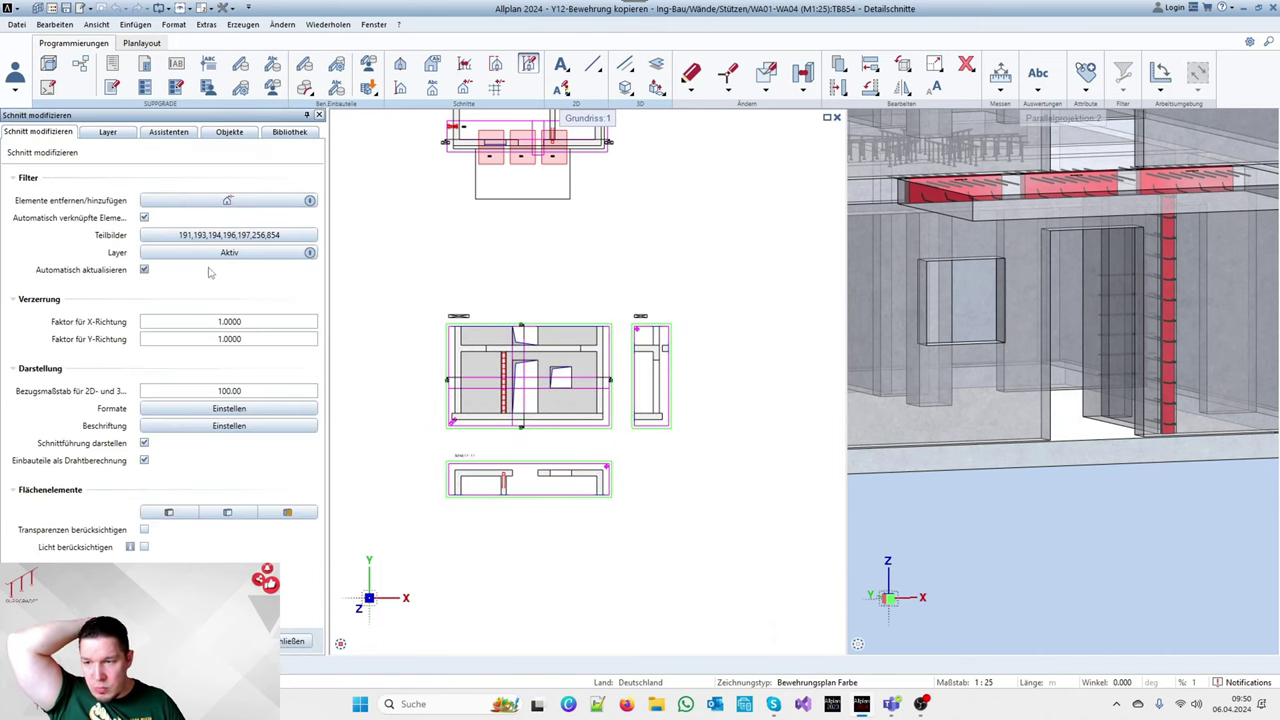
click(222, 238)
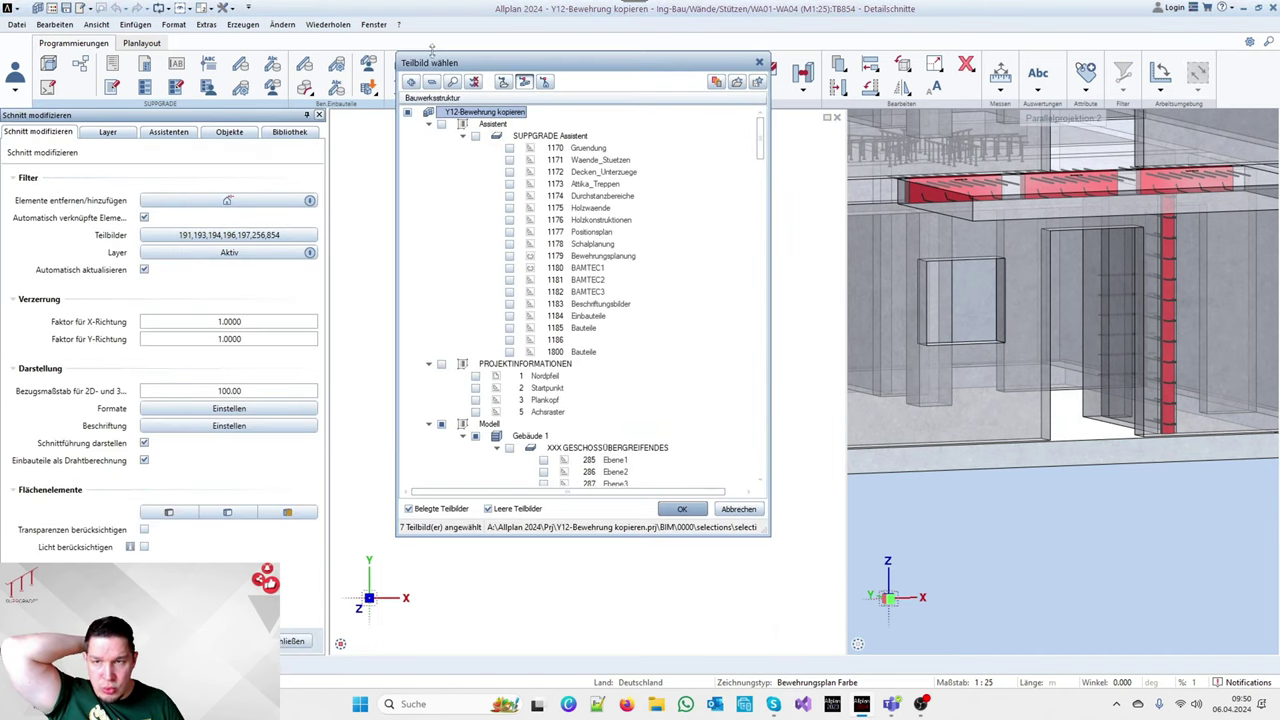
click(431, 81)
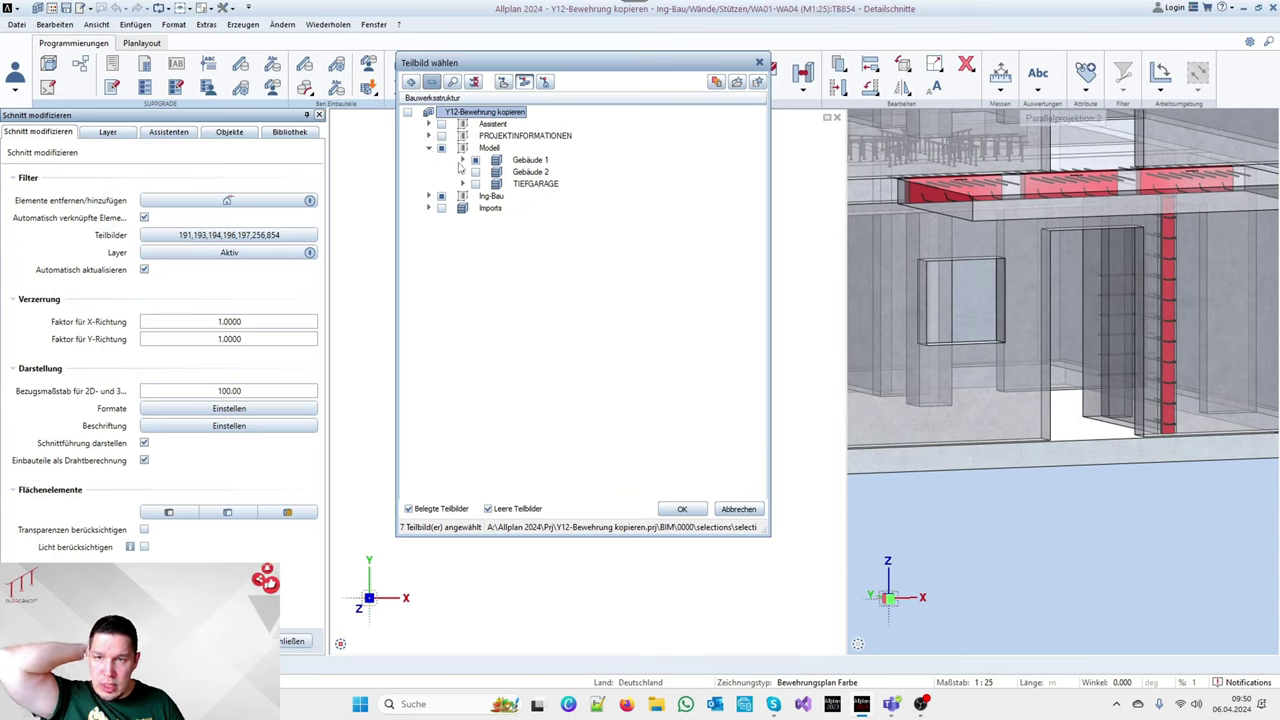
click(463, 161)
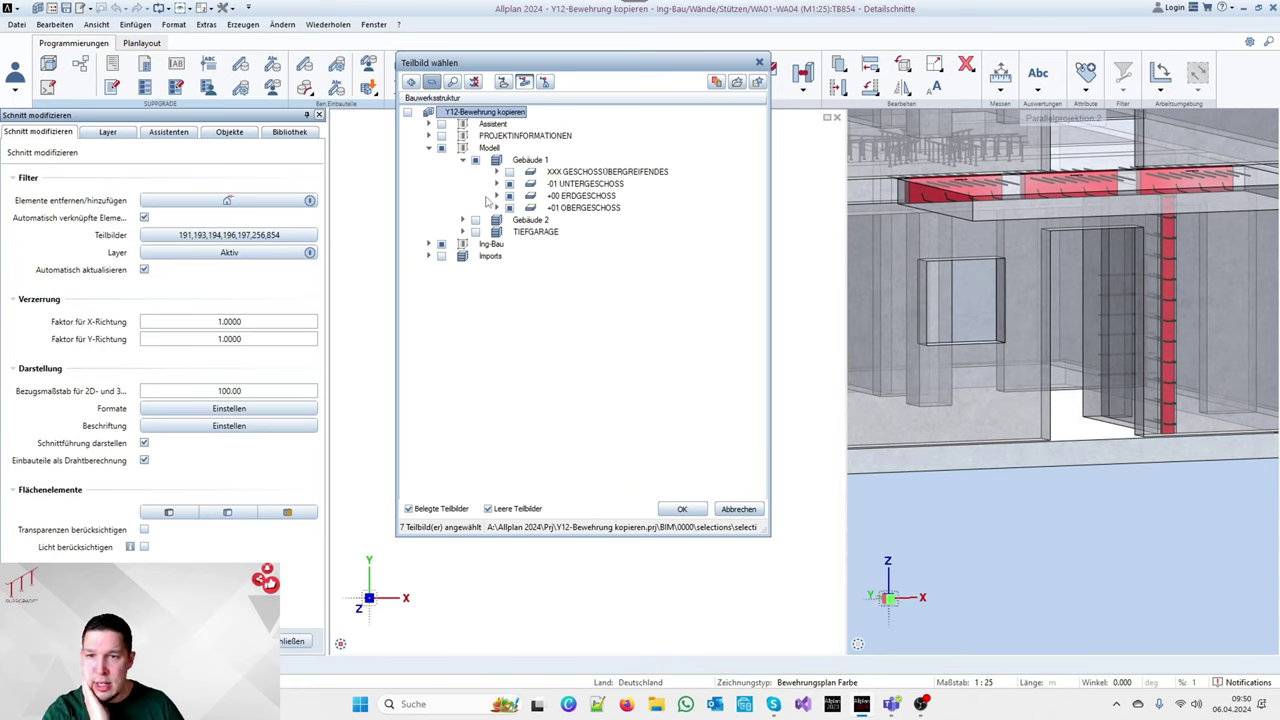
click(496, 196)
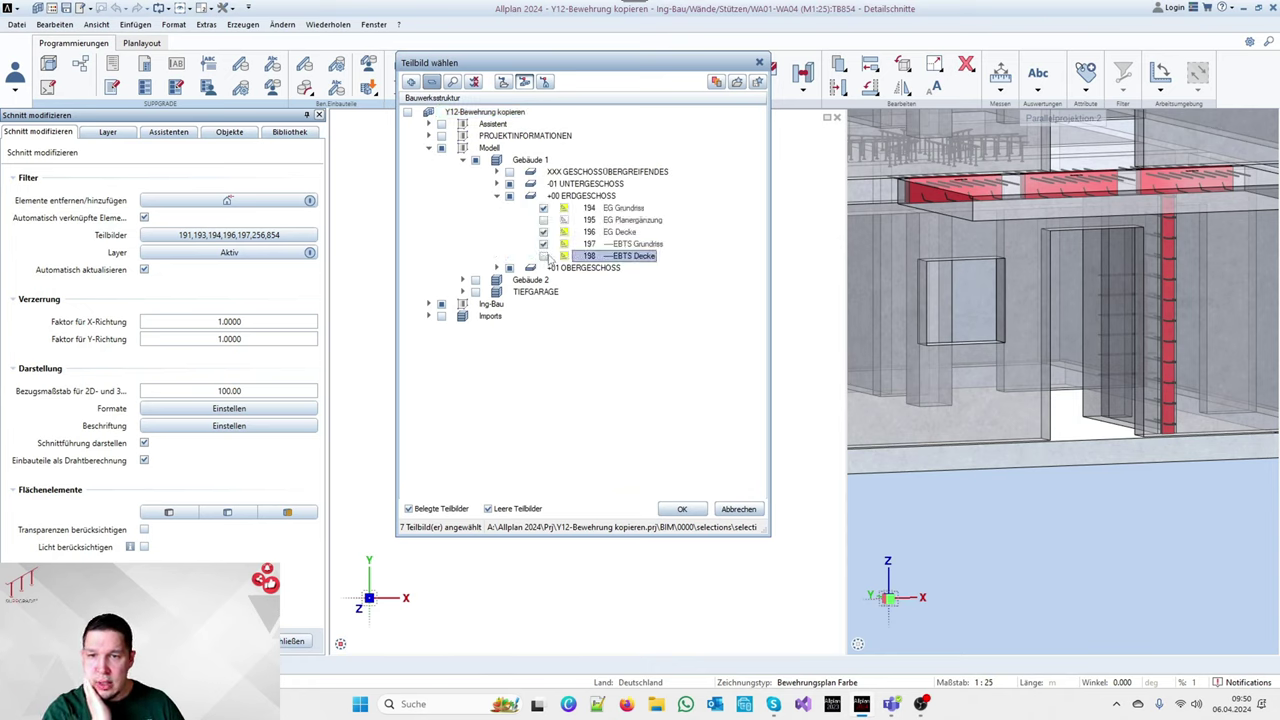
click(682, 509)
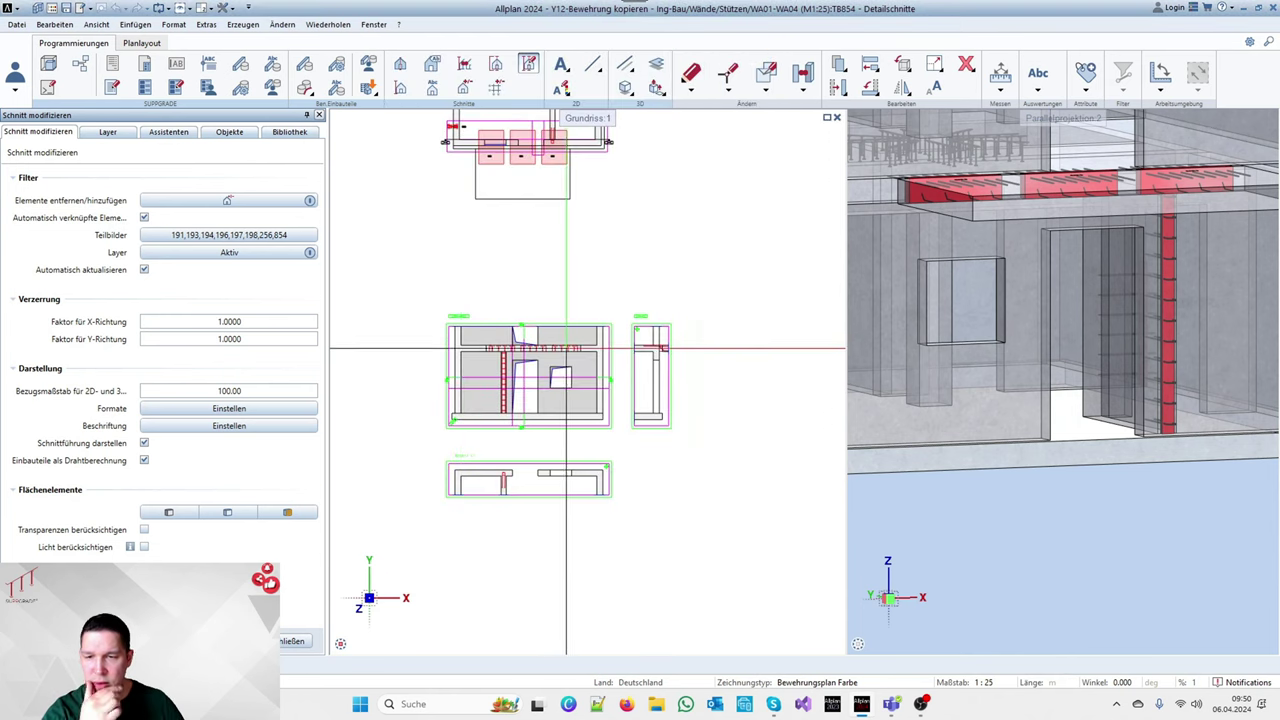
scroll(669, 381, up, 5)
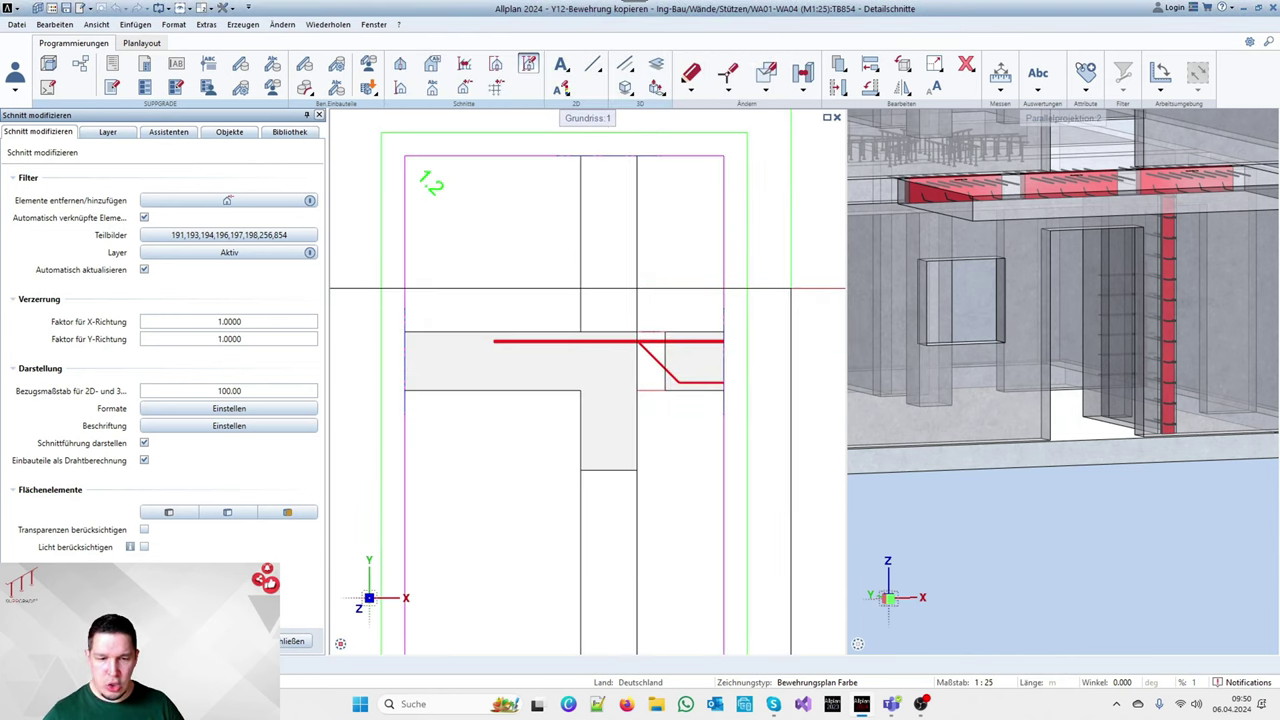
scroll(758, 351, down, 5)
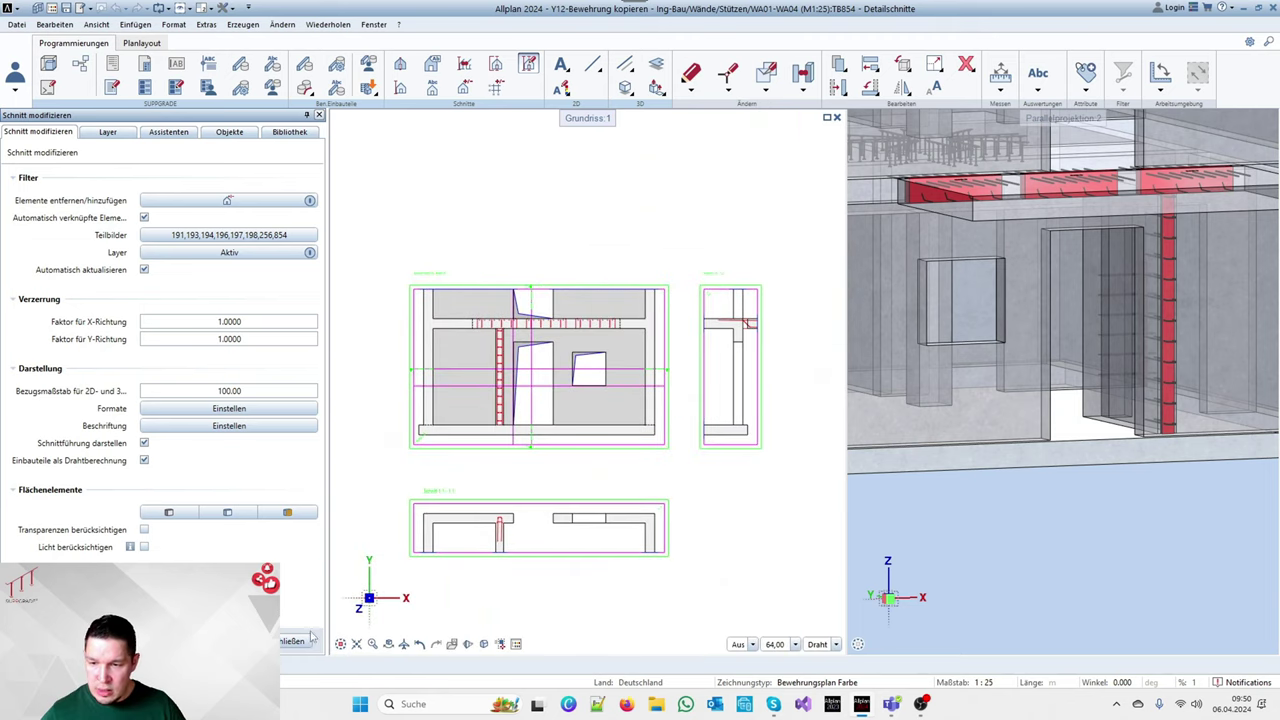
click(308, 640)
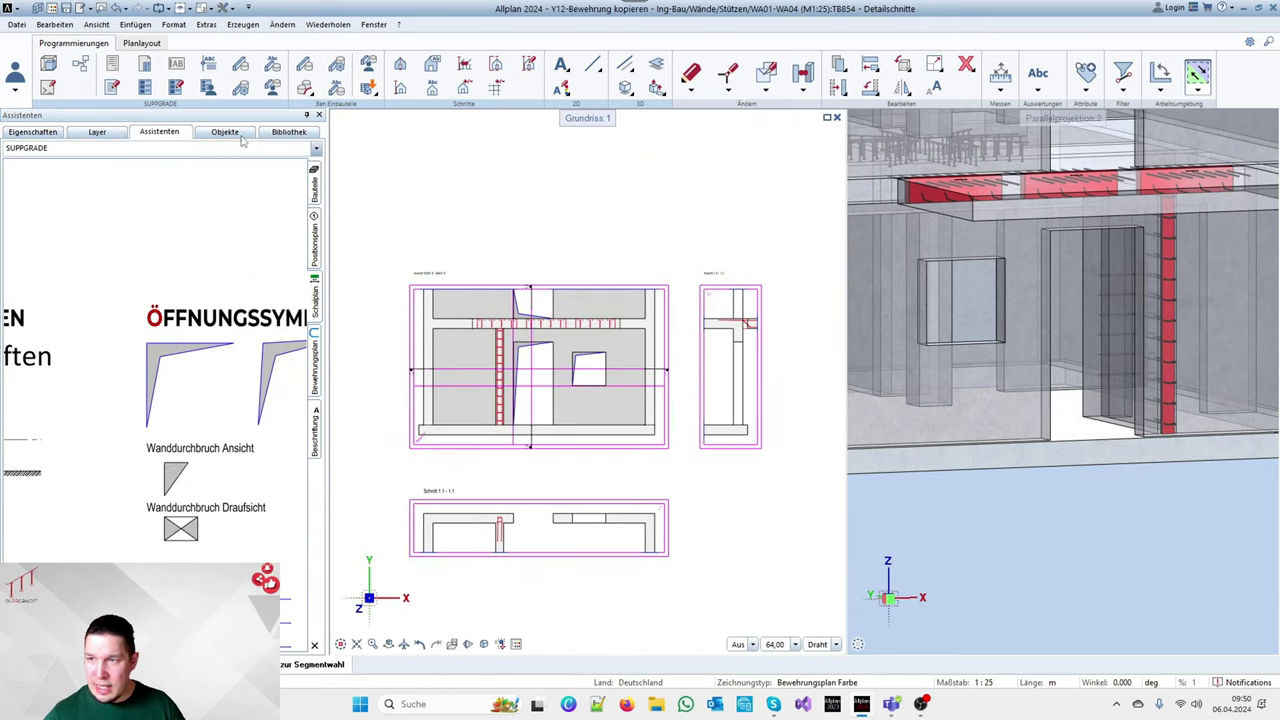
Apply the Schalplan layer print set to the drawing
click(94, 132)
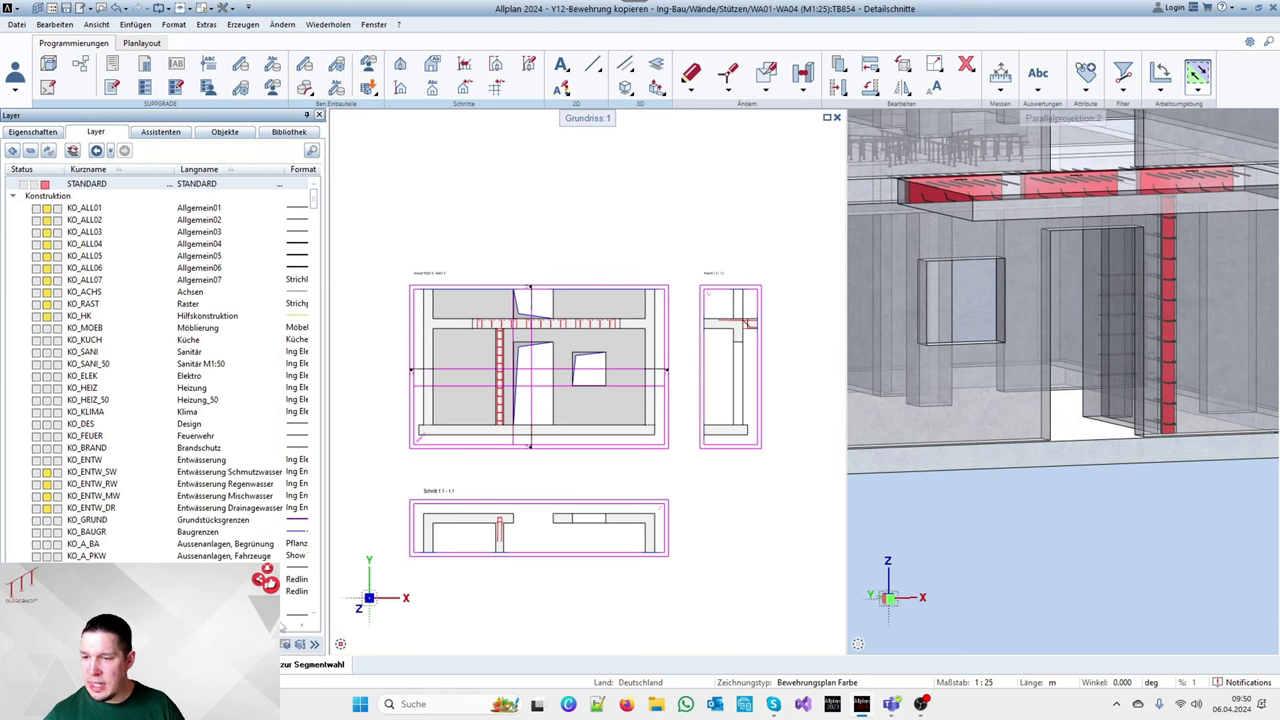
click(285, 644)
click(257, 230)
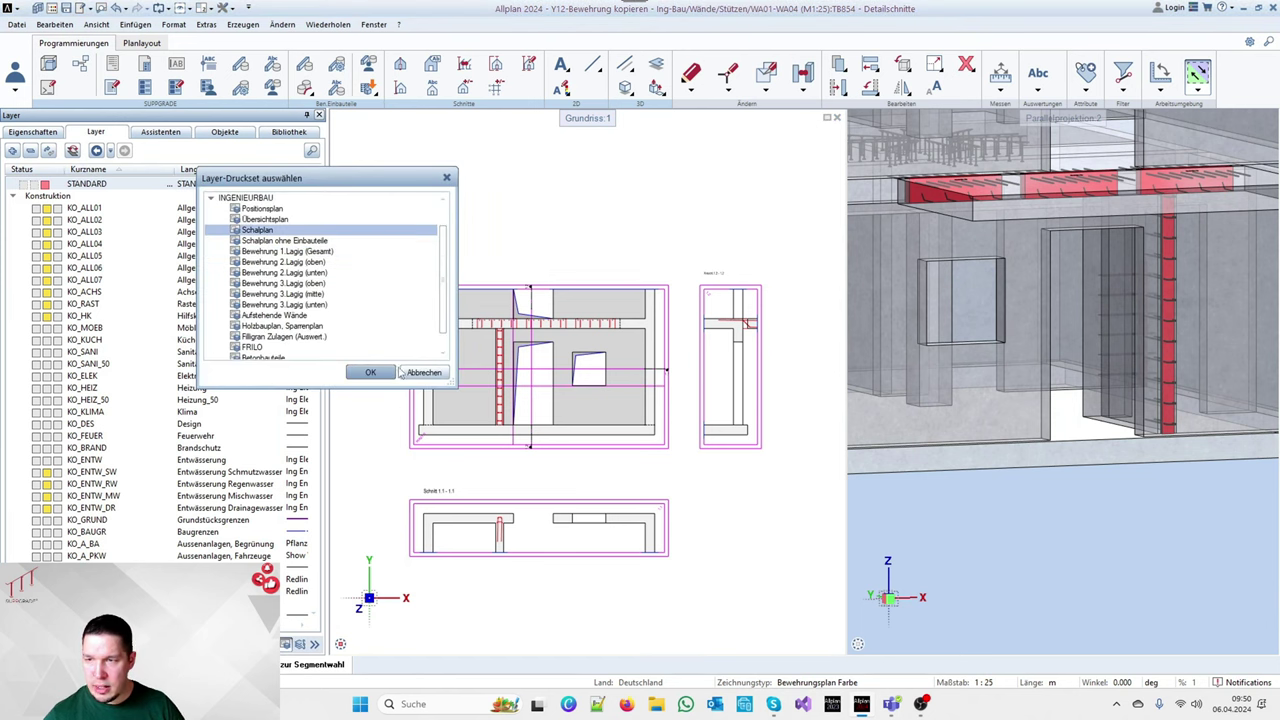
click(370, 372)
Examine how the built-in parts are displayed in the WA01 elevation and in sections 1.1 and 1.2
scroll(601, 318, up, 5)
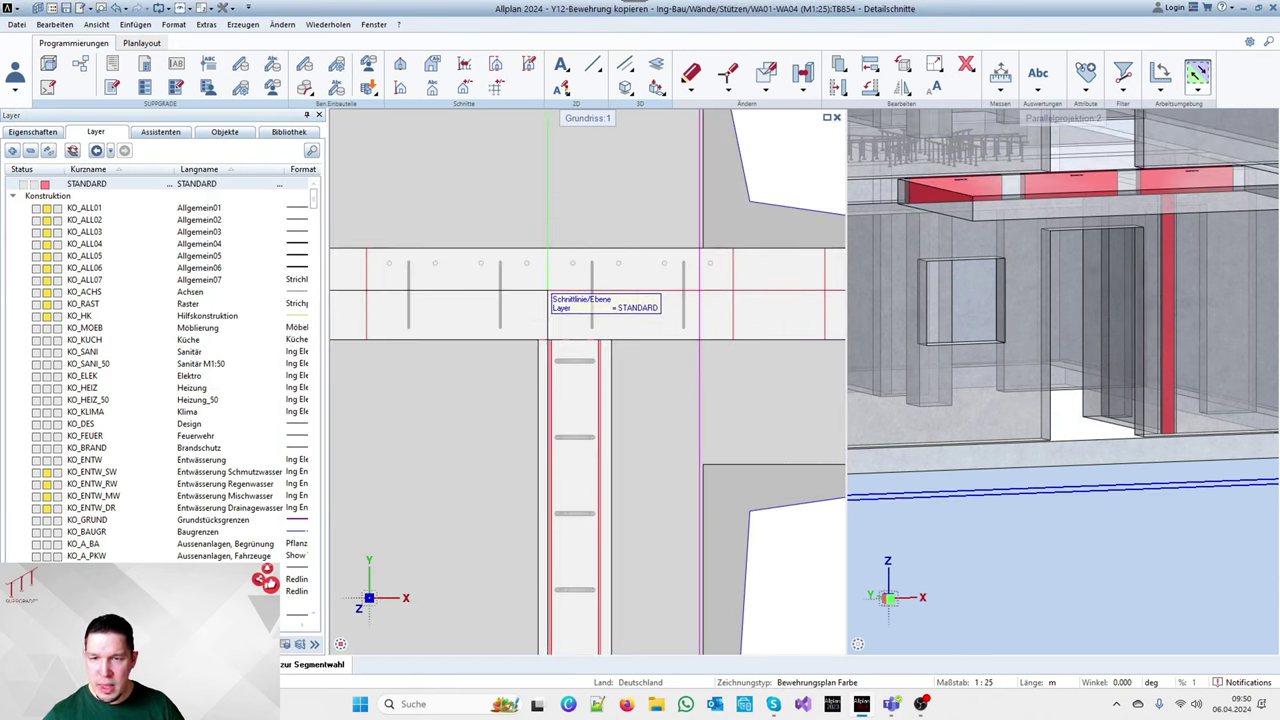
scroll(557, 286, down, 4)
scroll(610, 325, down, 3)
scroll(634, 340, up, 1)
scroll(661, 290, up, 2)
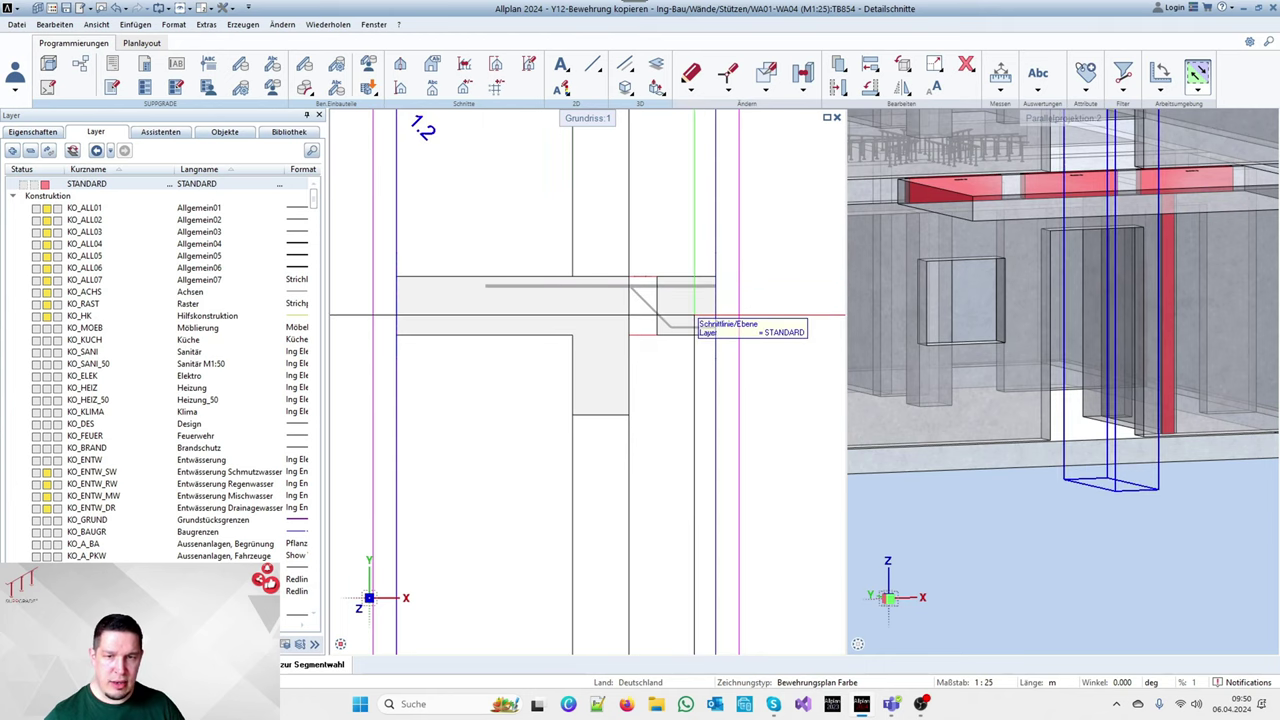
scroll(686, 290, down, 2)
scroll(626, 289, down, 2)
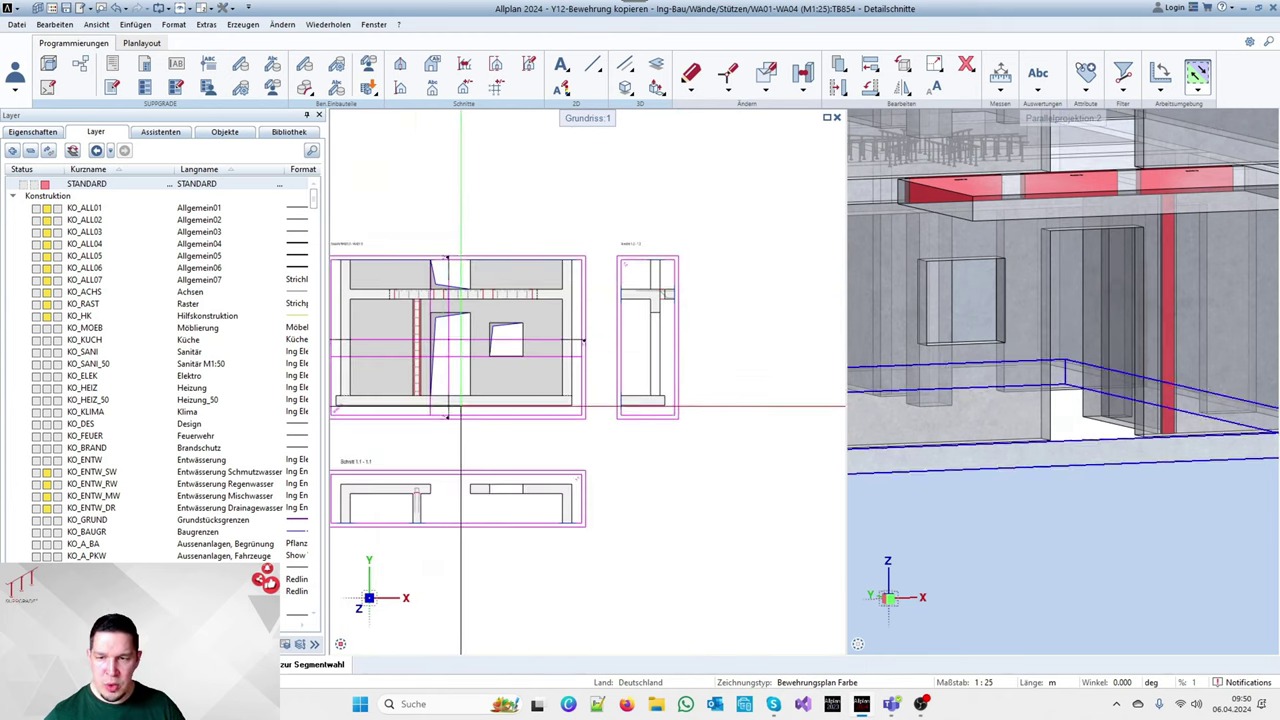
scroll(423, 496, up, 7)
scroll(459, 507, up, 4)
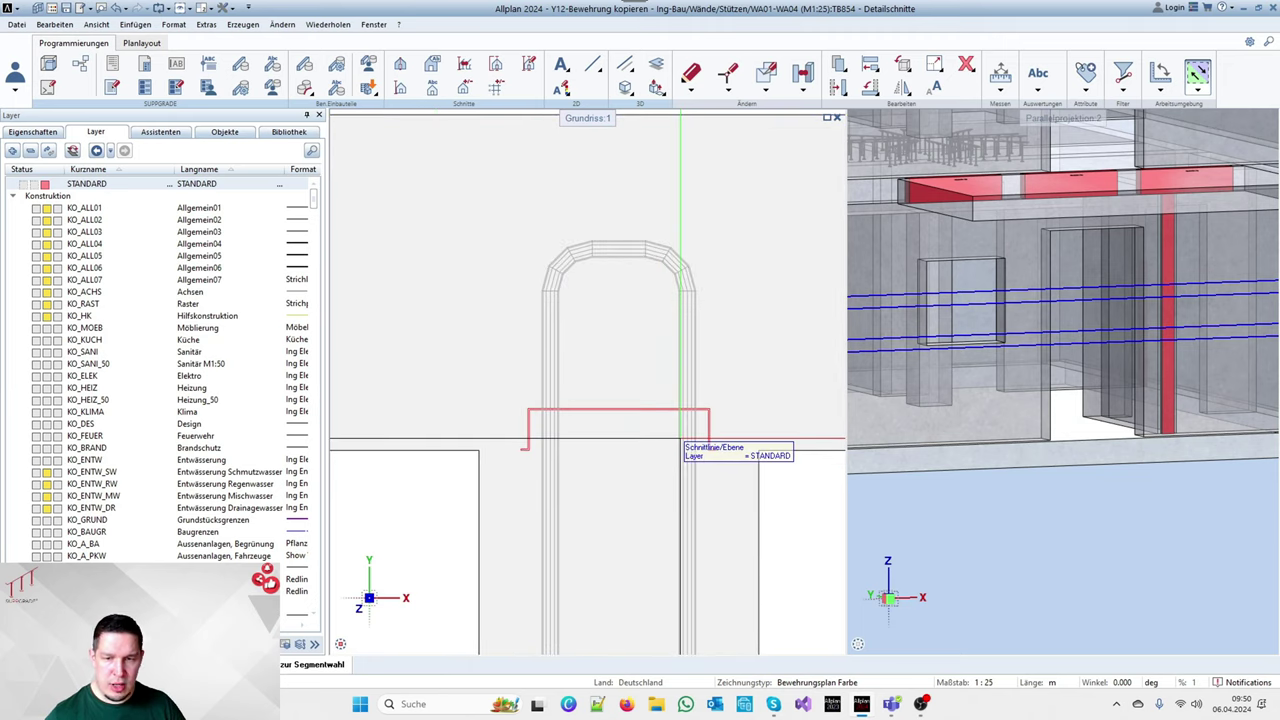
Apply the layer print set Bewehrung 1.Lagig (Gesamt)
click(286, 645)
click(280, 251)
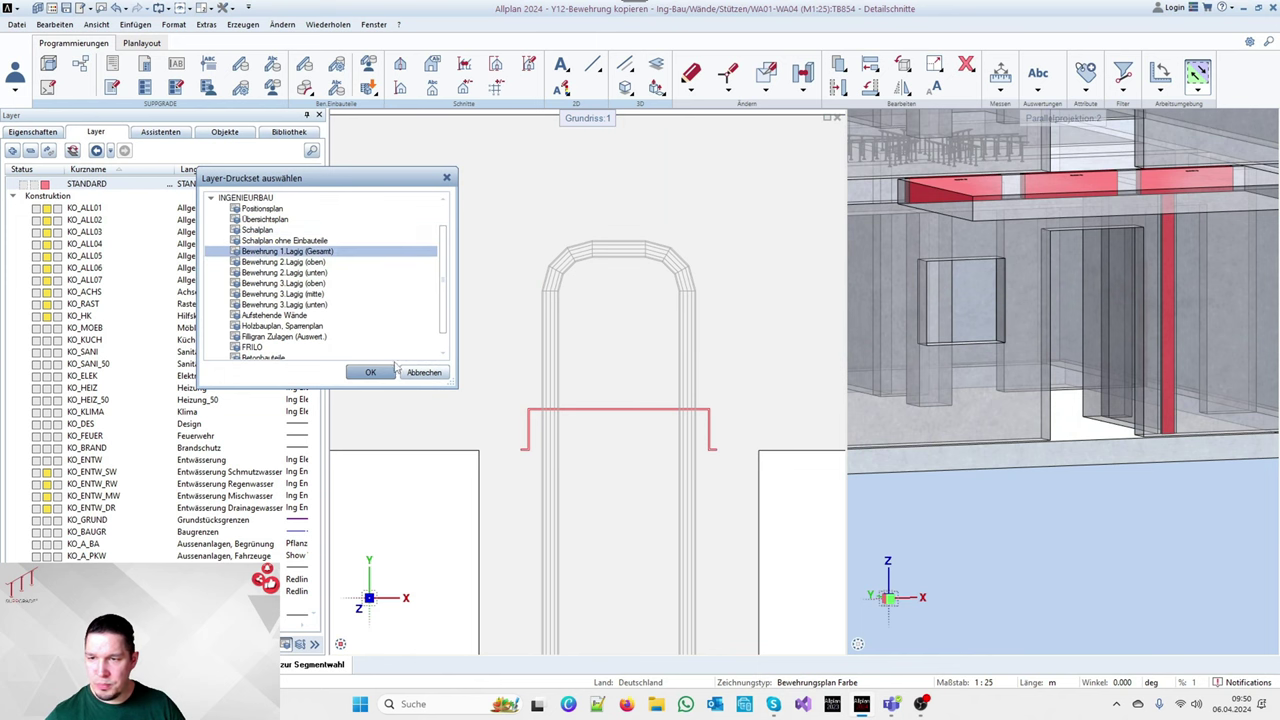
click(370, 372)
scroll(418, 403, down, 3)
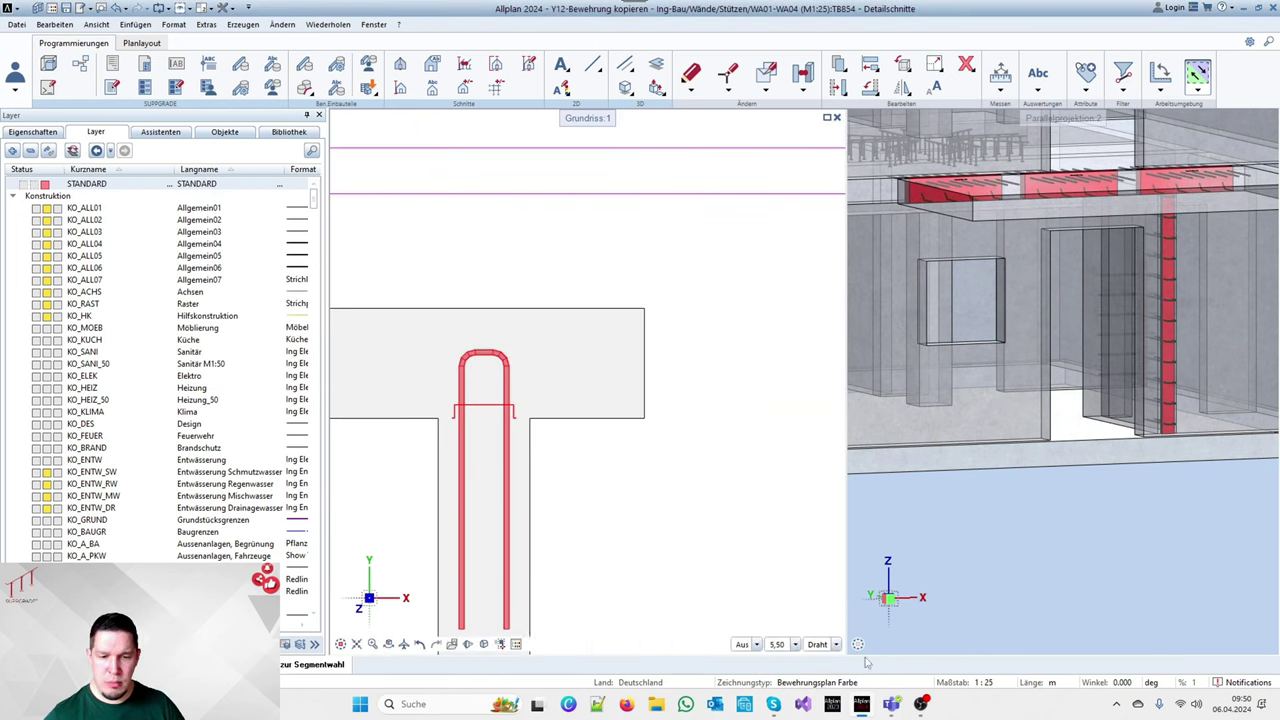
Switch the drawing type to Schalplan Farbe+Schraffur and check the display of the WA01 elevation and its sections
mouse_move(968, 712)
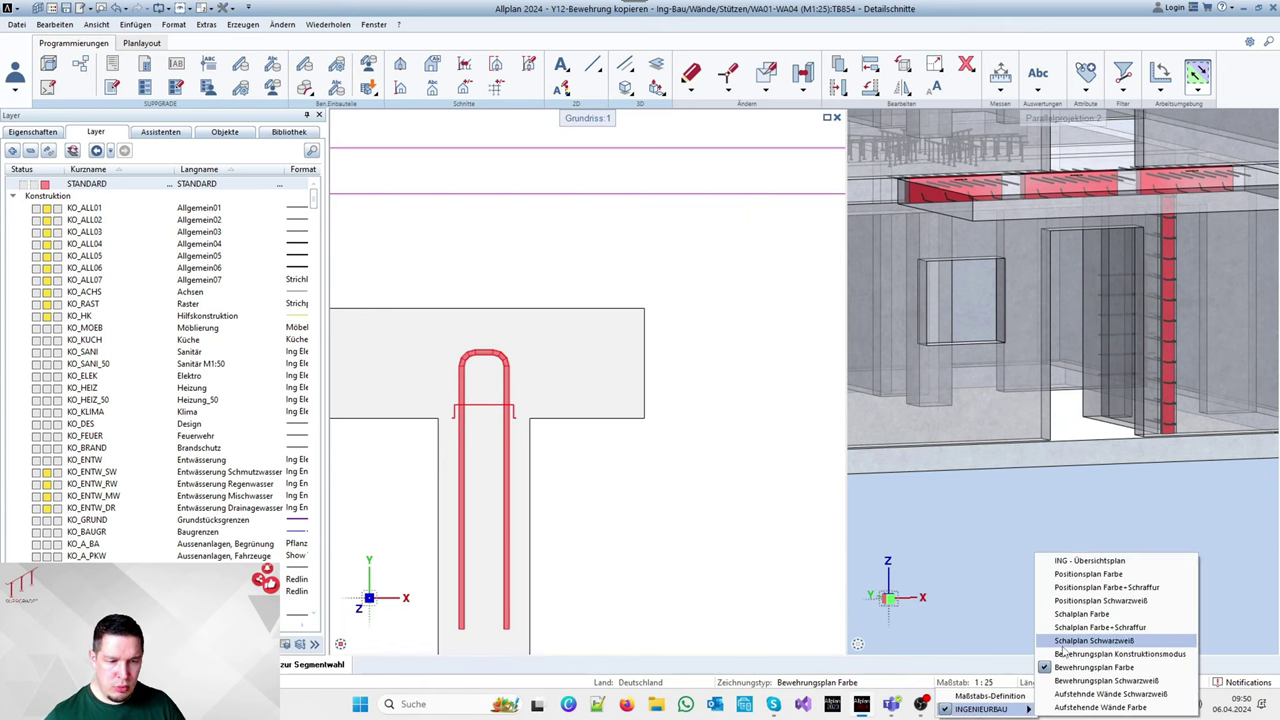
click(1100, 627)
scroll(600, 271, down, 3)
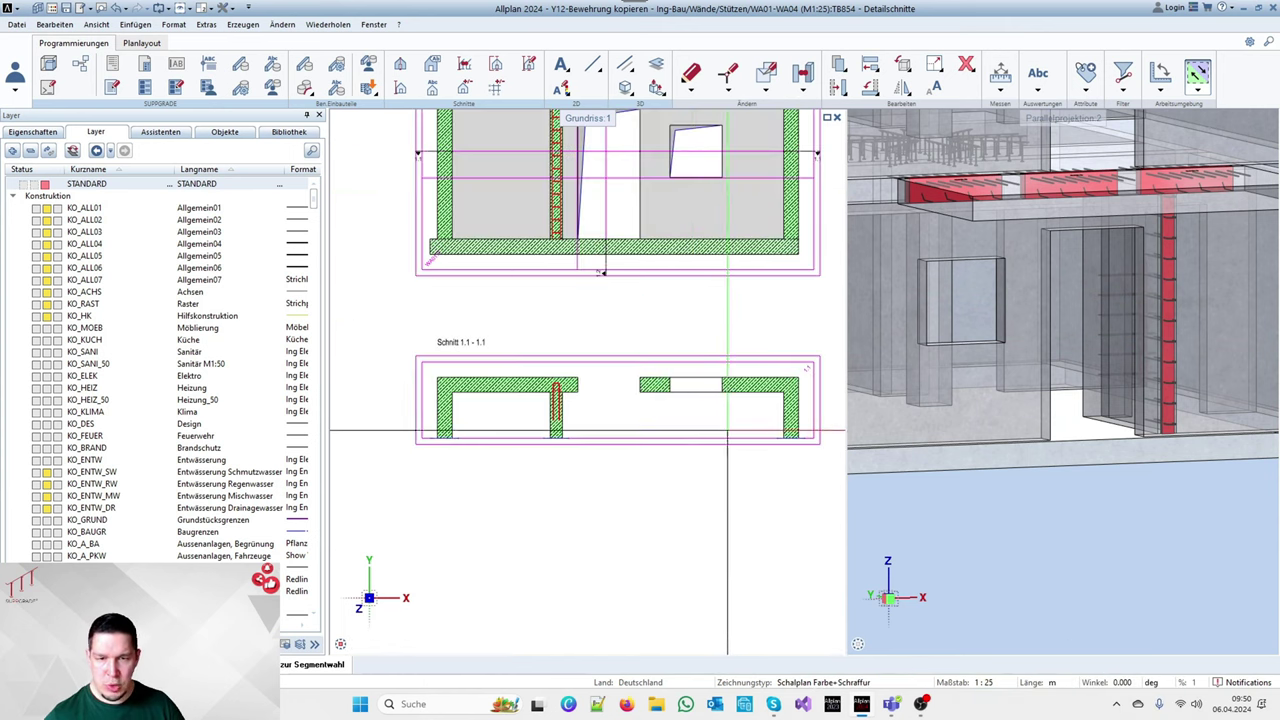
scroll(480, 375, down, 2)
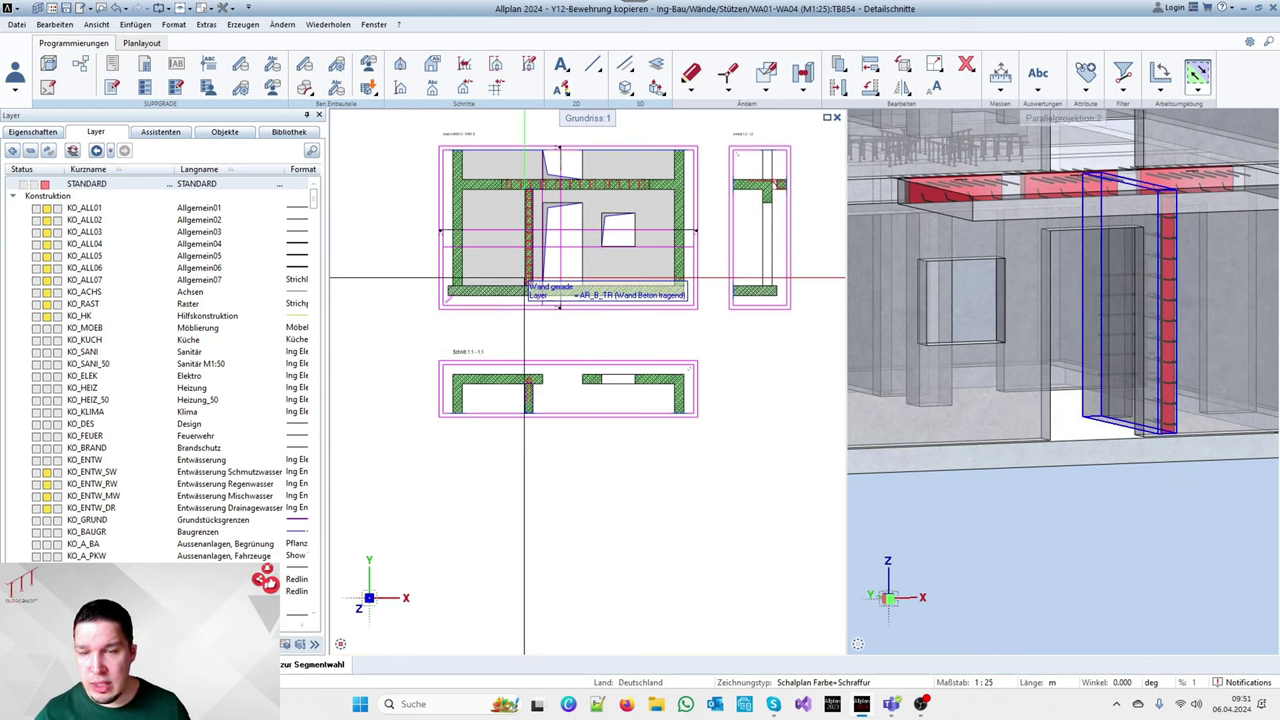
scroll(591, 206, up, 3)
scroll(546, 332, down, 4)
scroll(546, 332, up, 3)
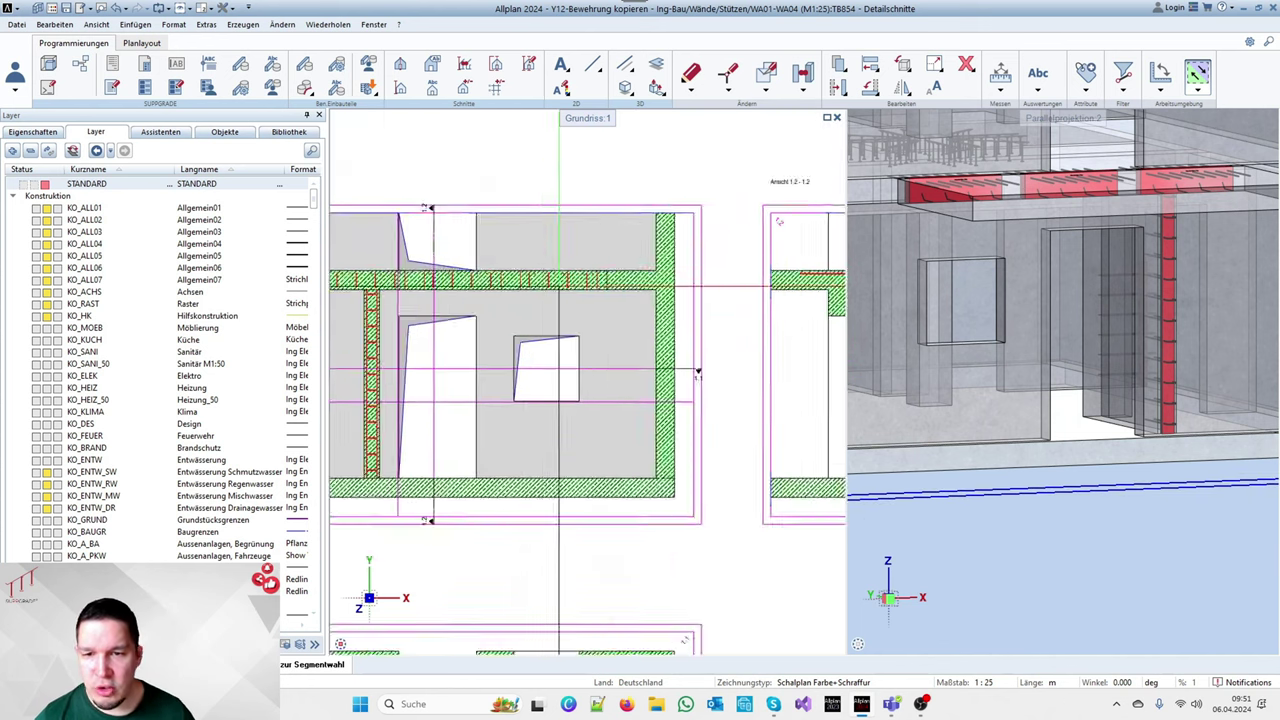
scroll(680, 315, down, 3)
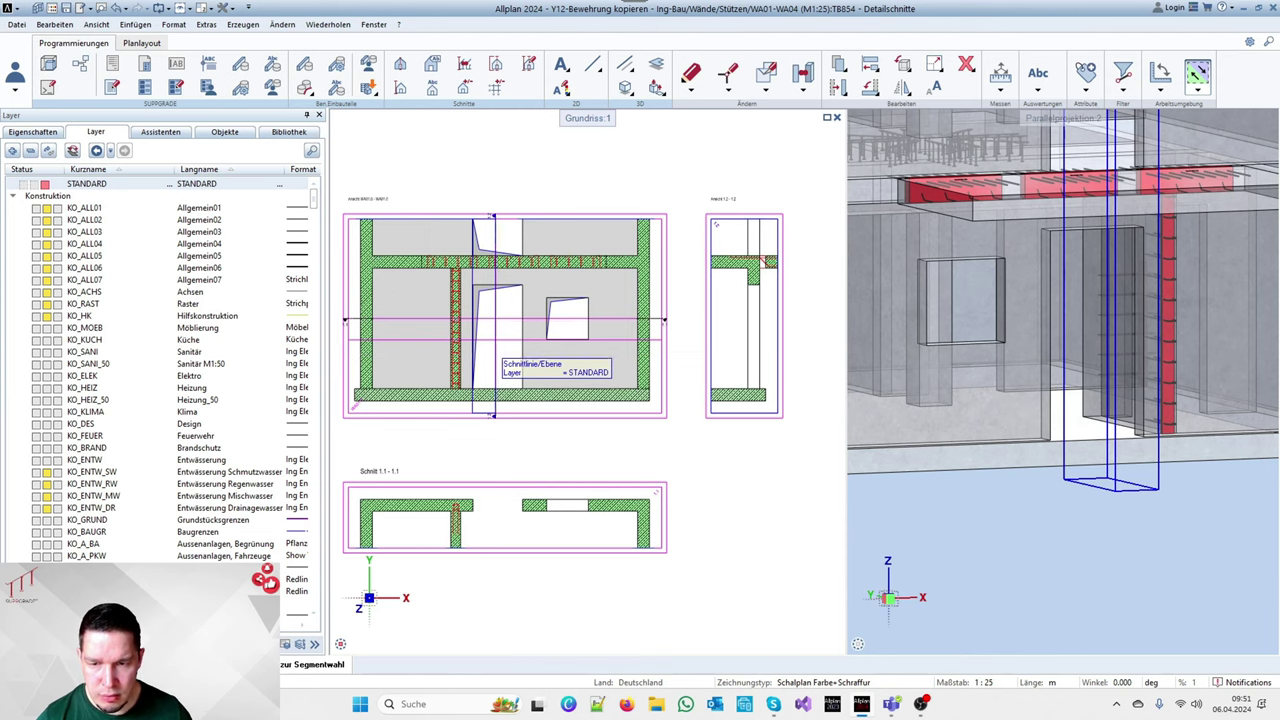
right_click(496, 352)
right_click(496, 352)
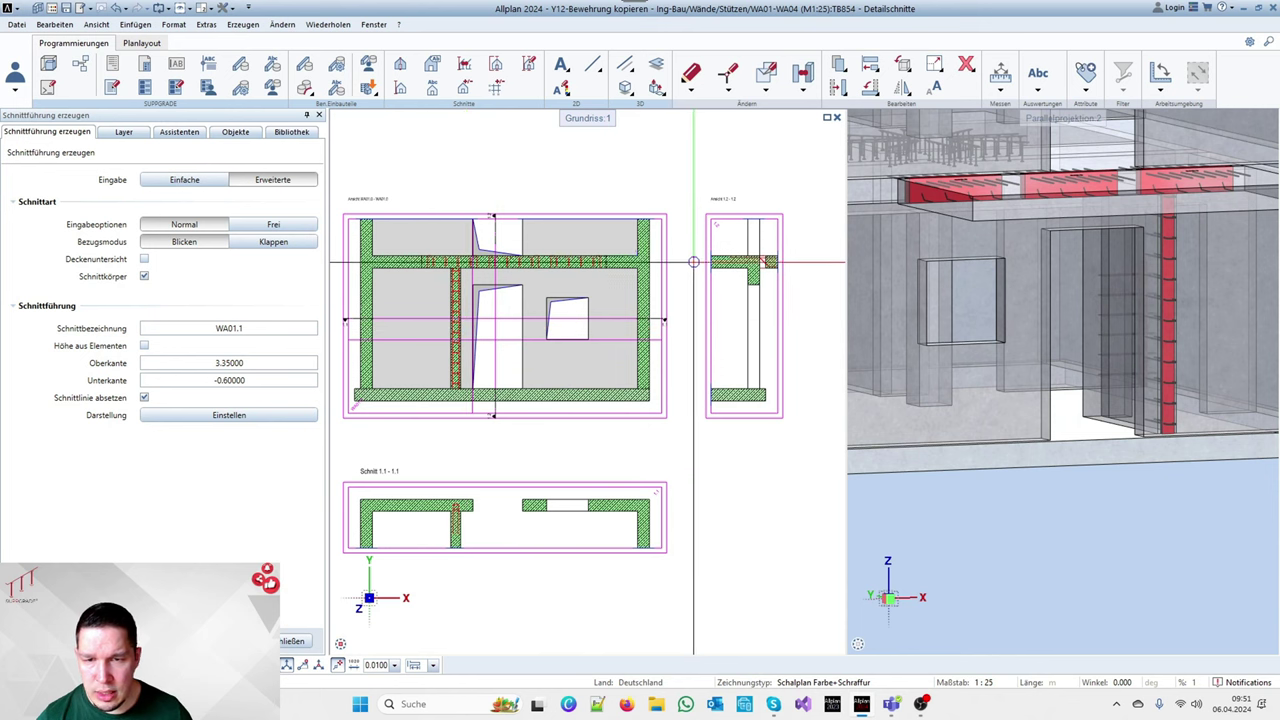
key(Escape)
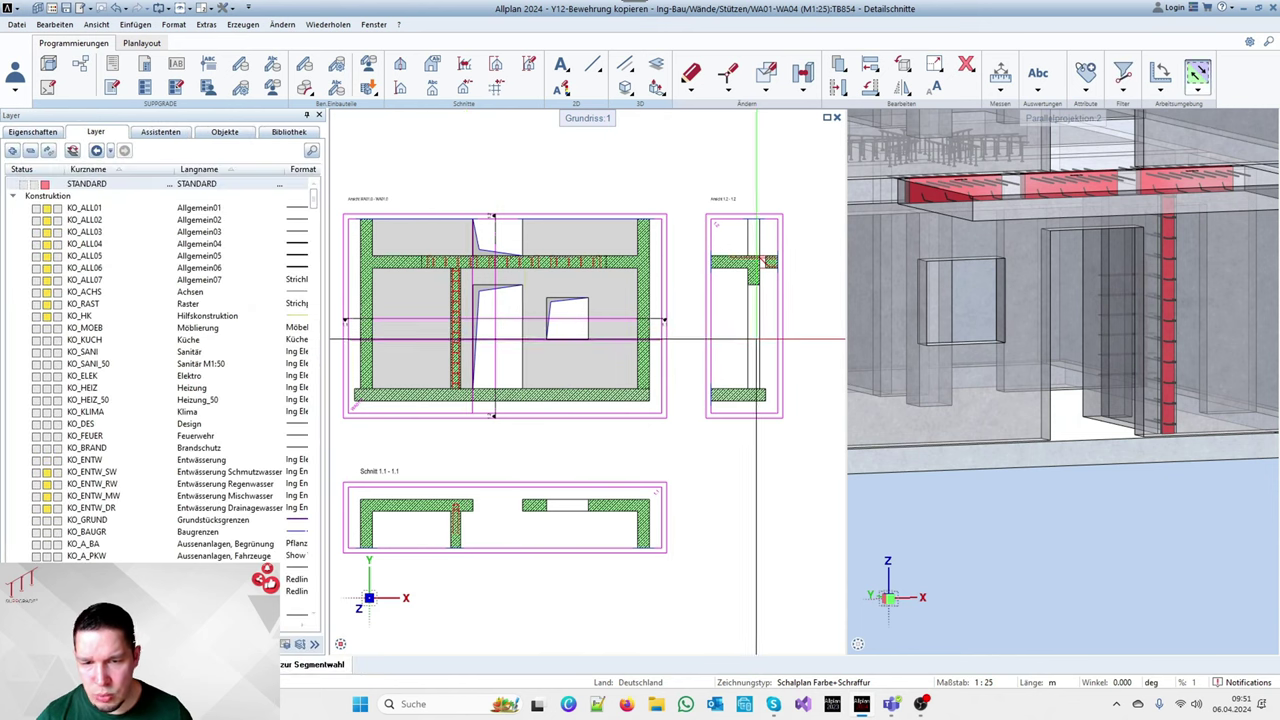
Start a new section in the WA01 elevation and draw its vertical section line through the middle of the window opening
right_click(763, 348)
right_click(763, 348)
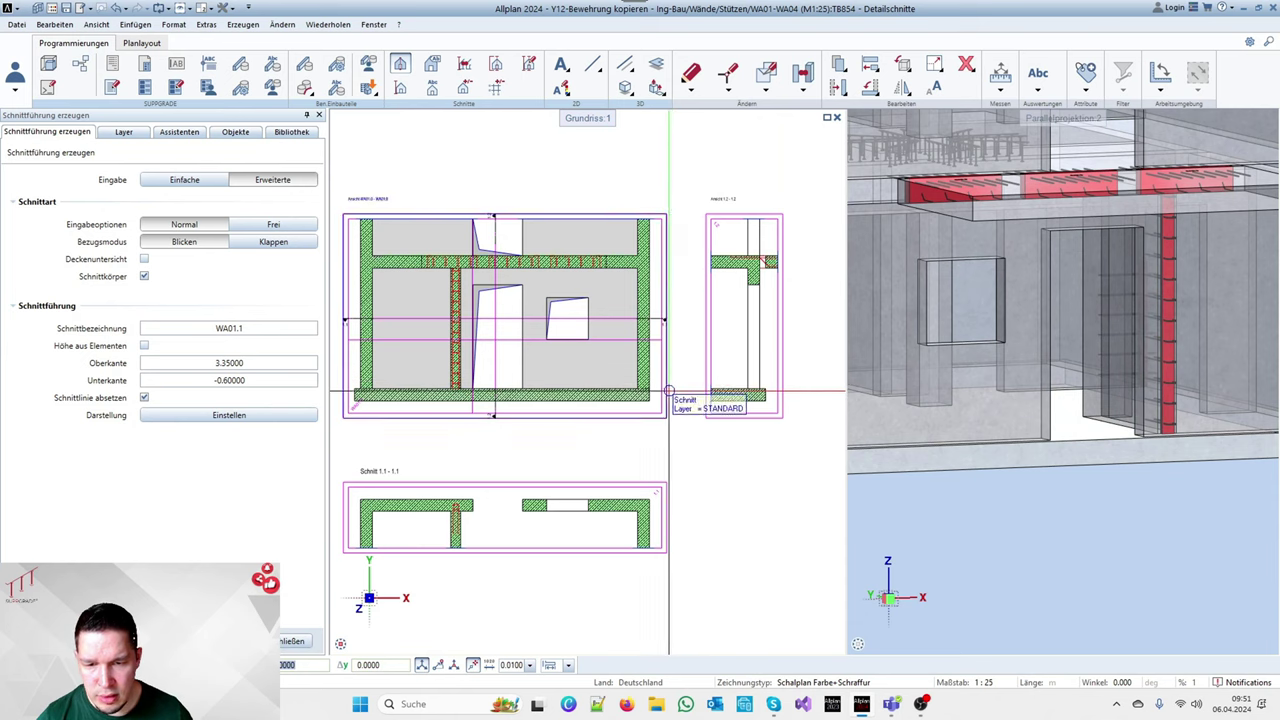
click(668, 391)
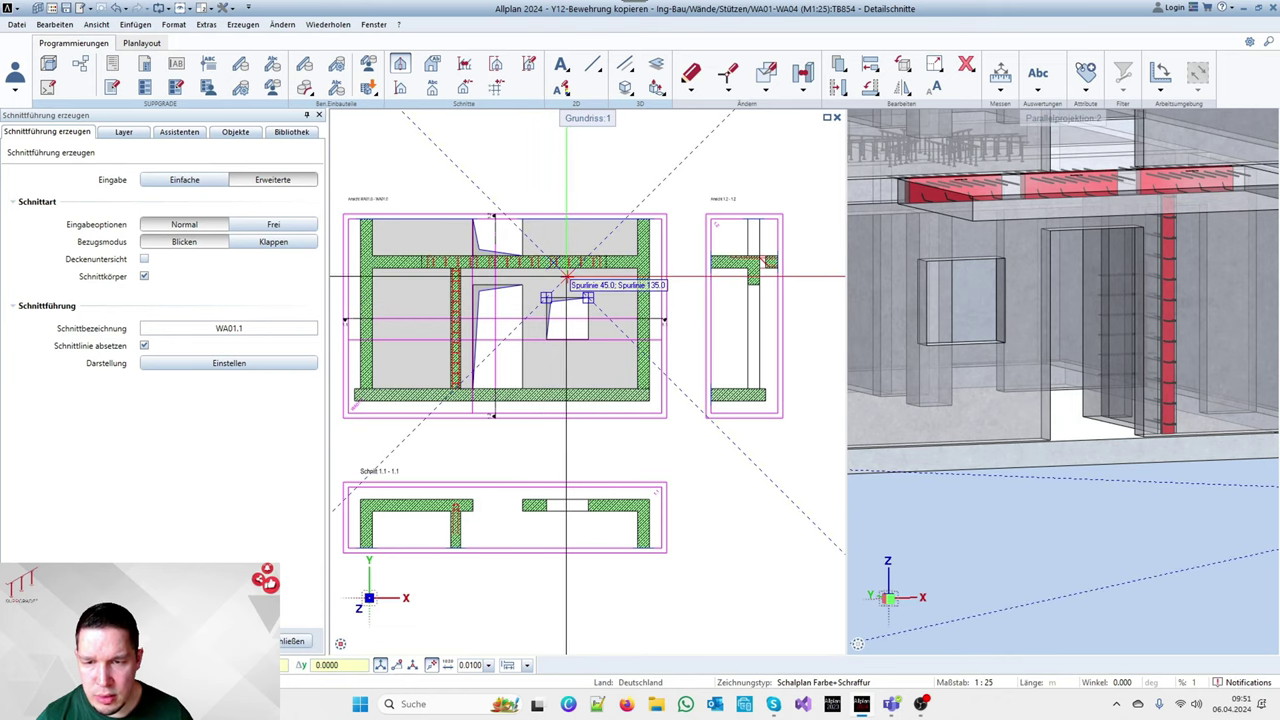
right_click(566, 276)
click(598, 326)
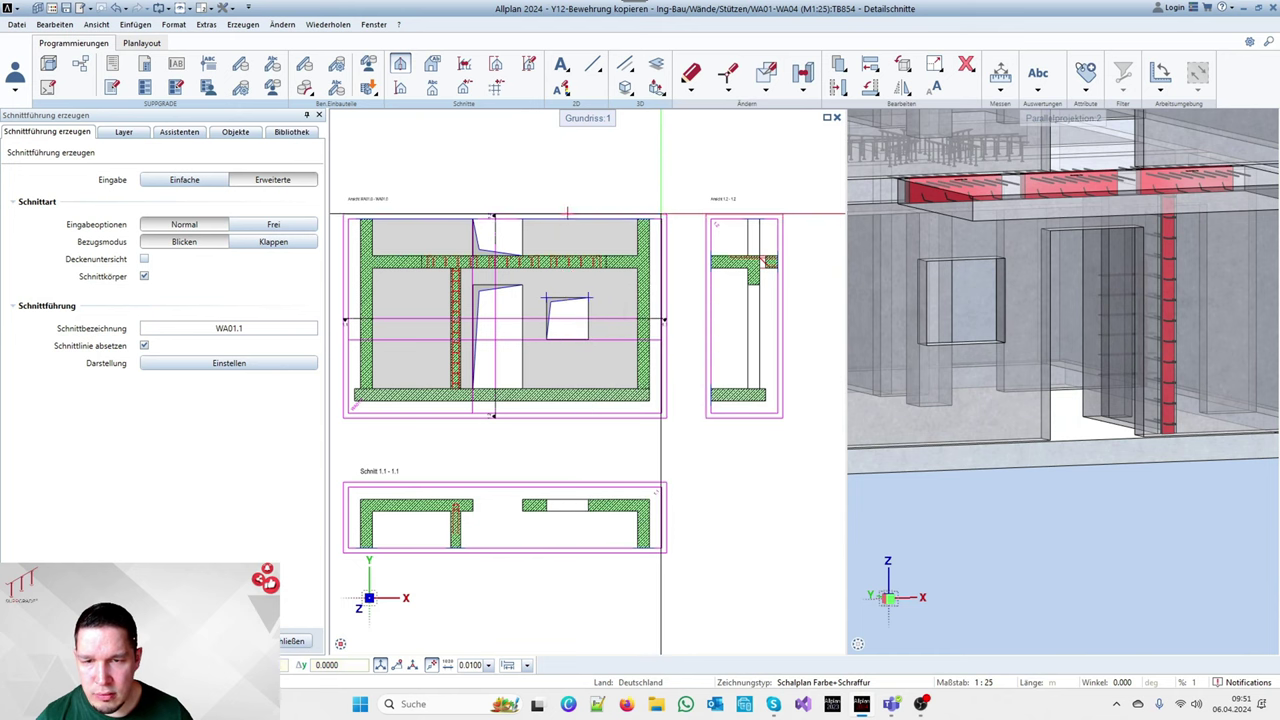
scroll(528, 430, up, 3)
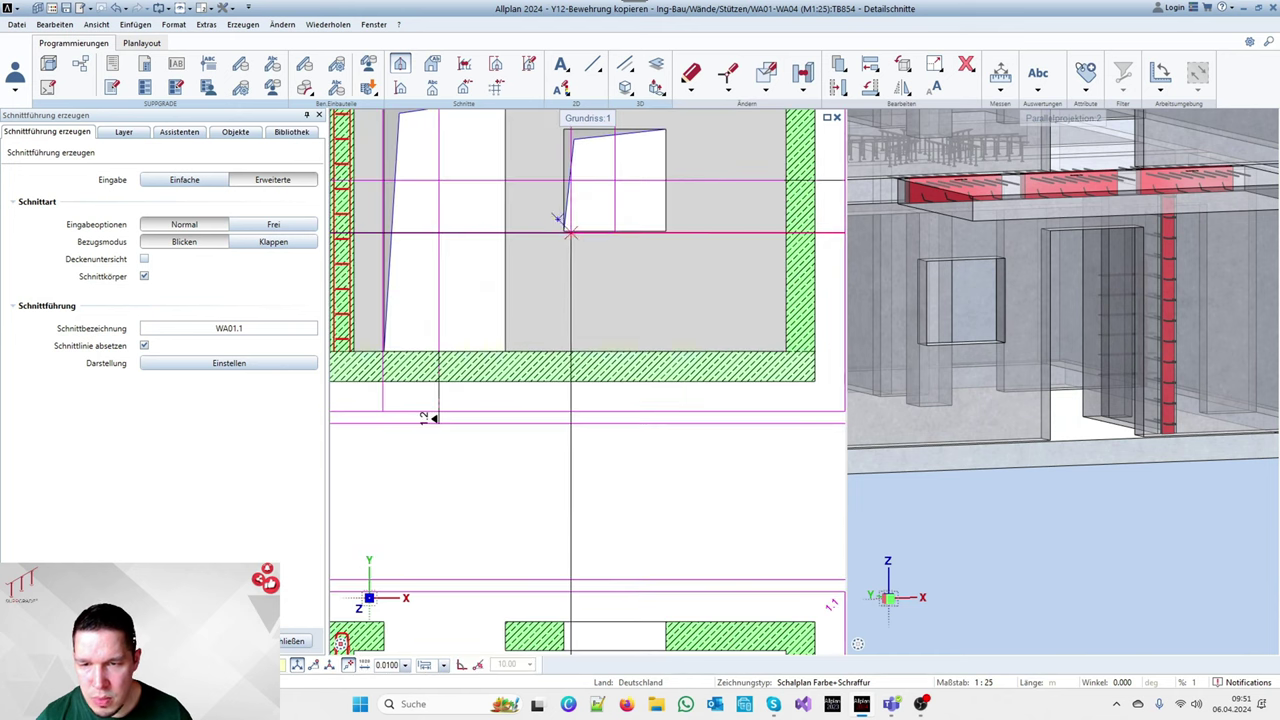
Limit the new section's depth at the window's left edge, using a fixed X coordinate down to the elevation's lower boundary
right_click(564, 233)
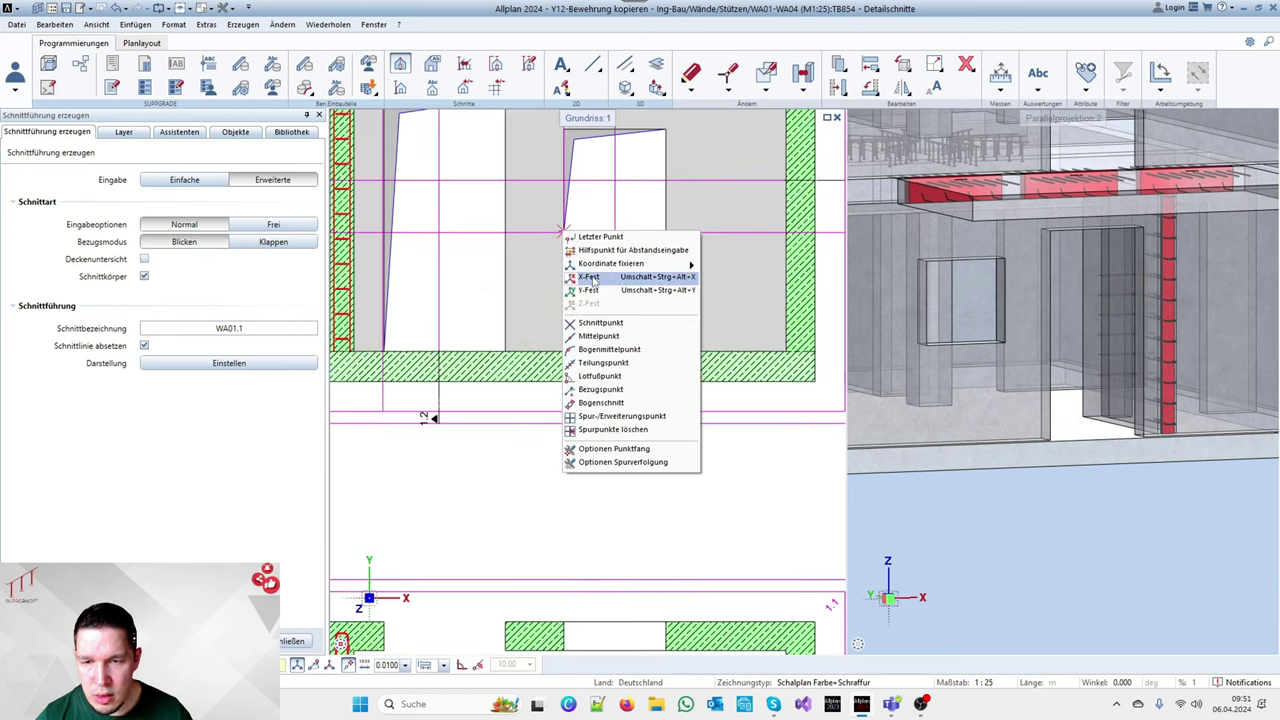
click(592, 278)
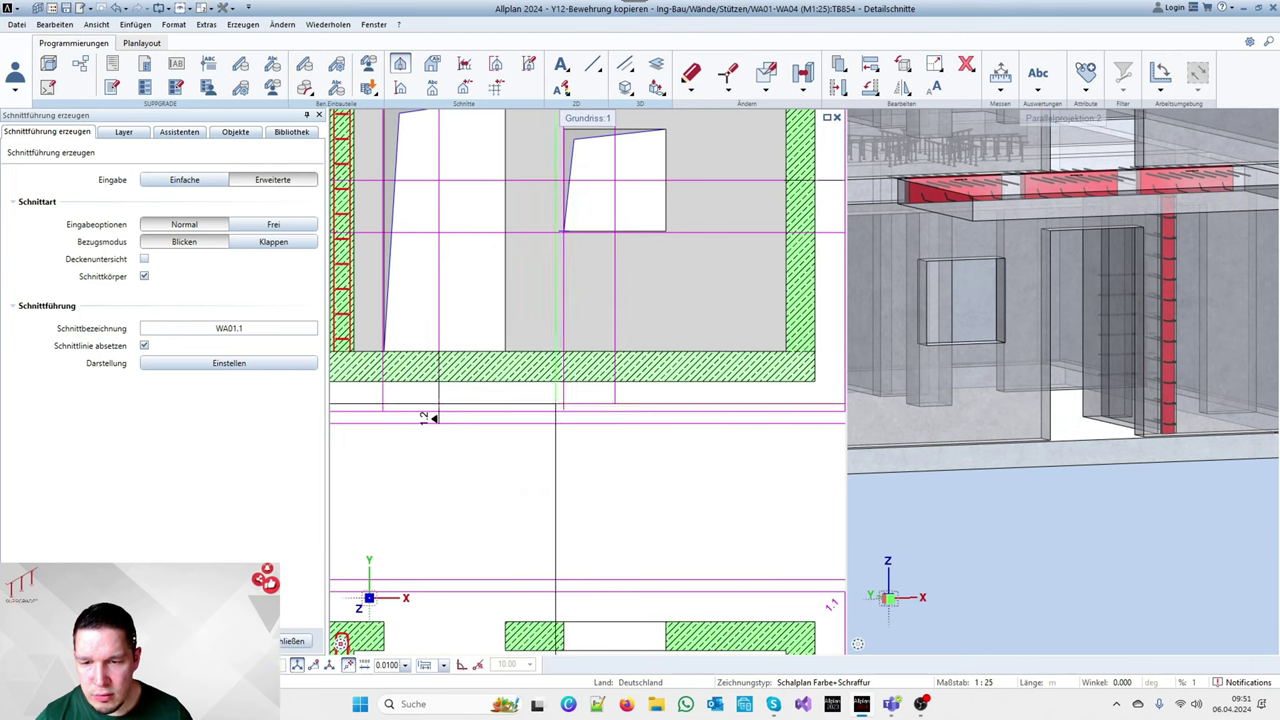
click(563, 411)
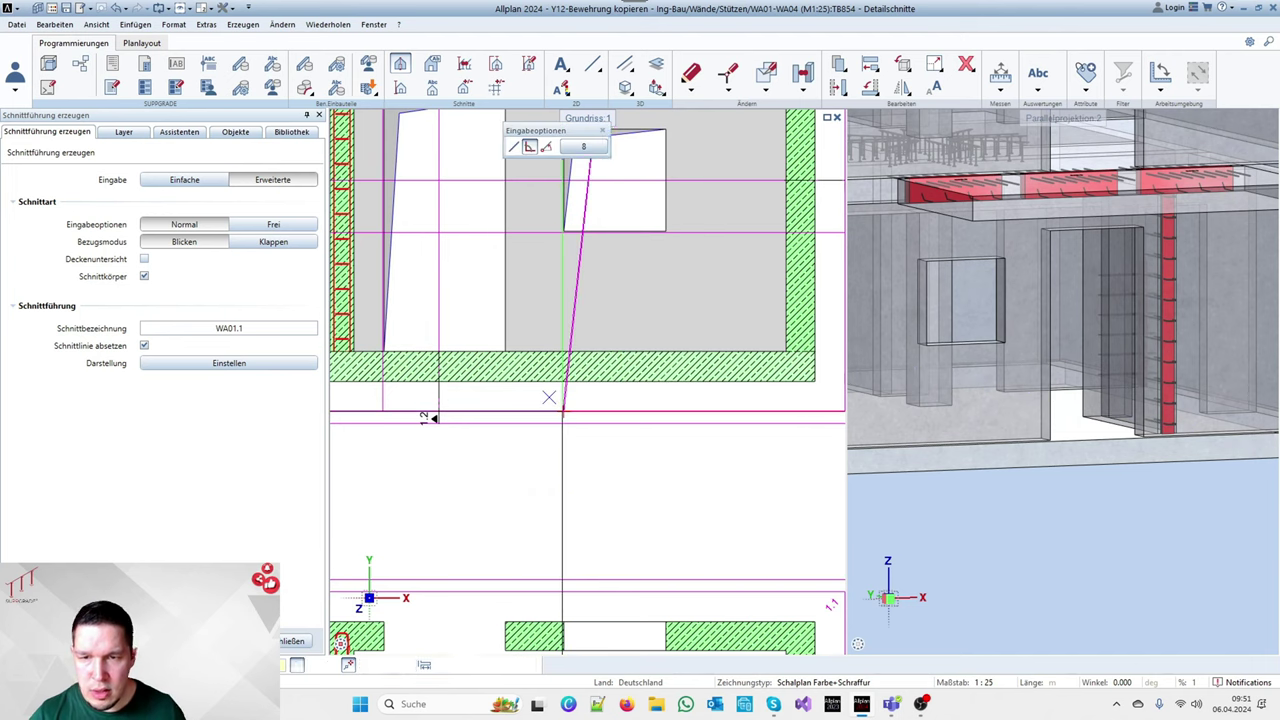
scroll(611, 335, down, 2)
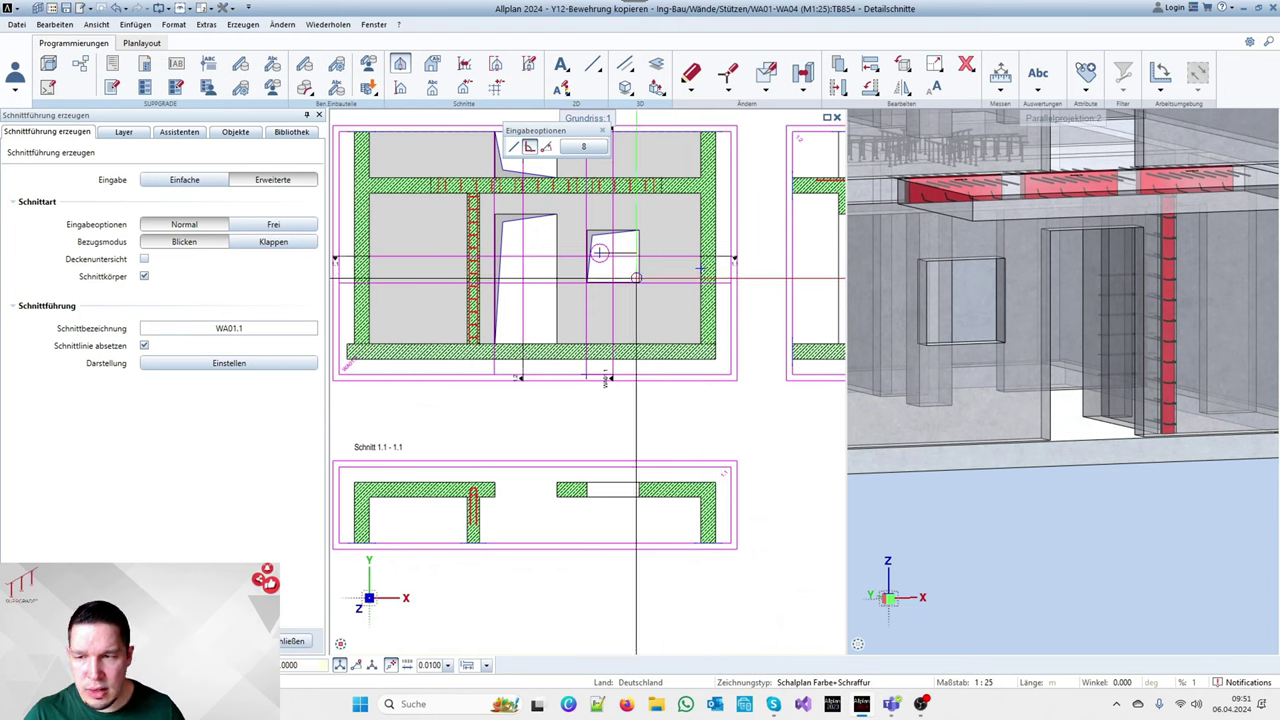
Name the new section 1.3, generate its view beside section 1.2 and finish creating sections
click(251, 331)
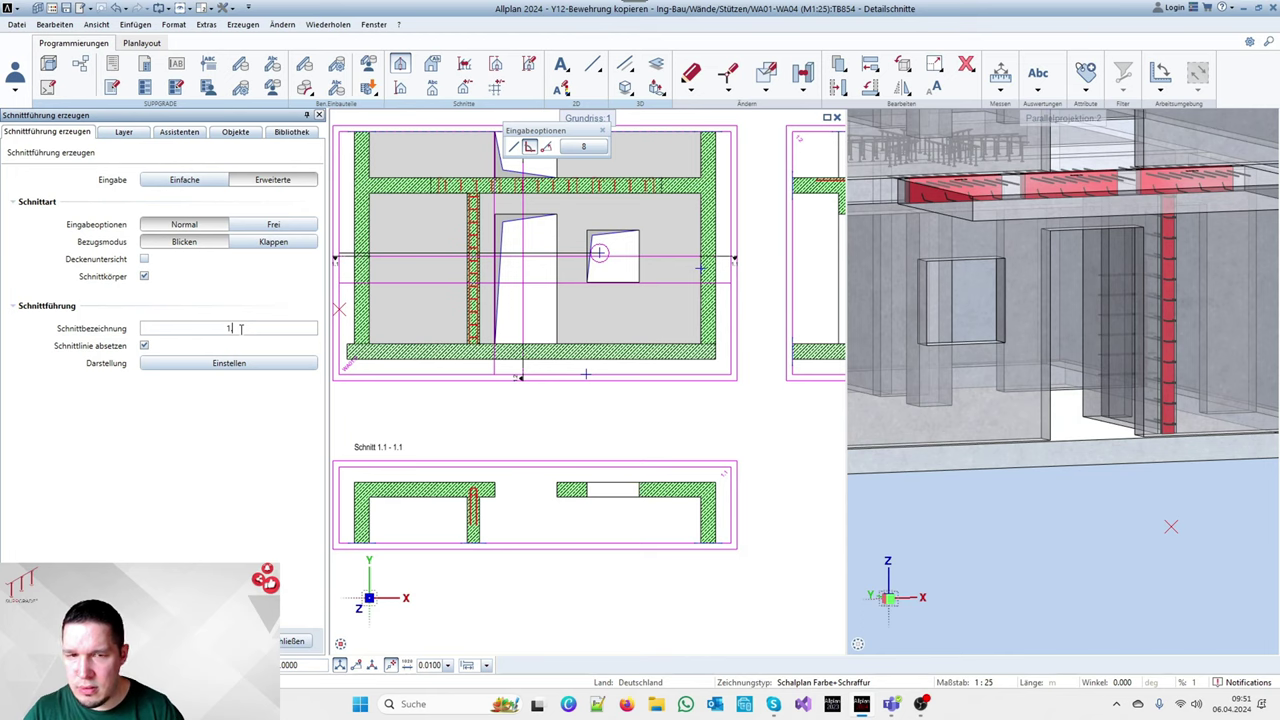
text(1.3)
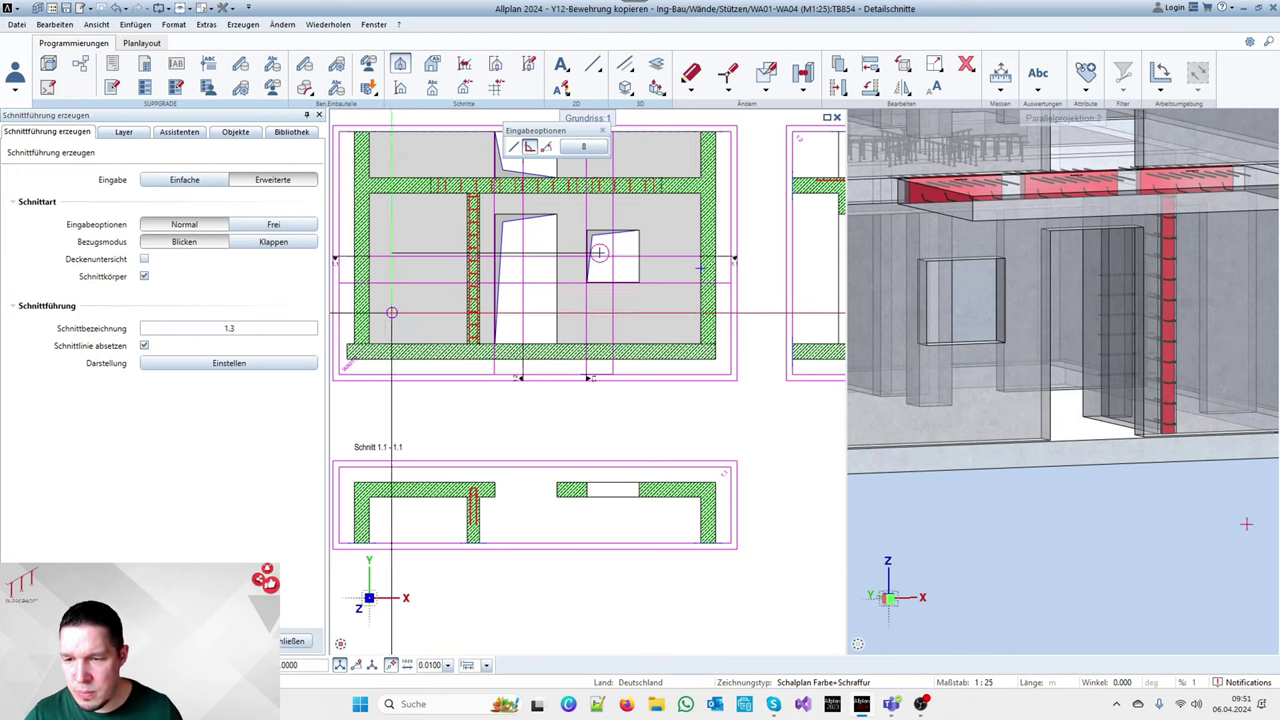
scroll(461, 287, down, 3)
scroll(643, 231, up, 3)
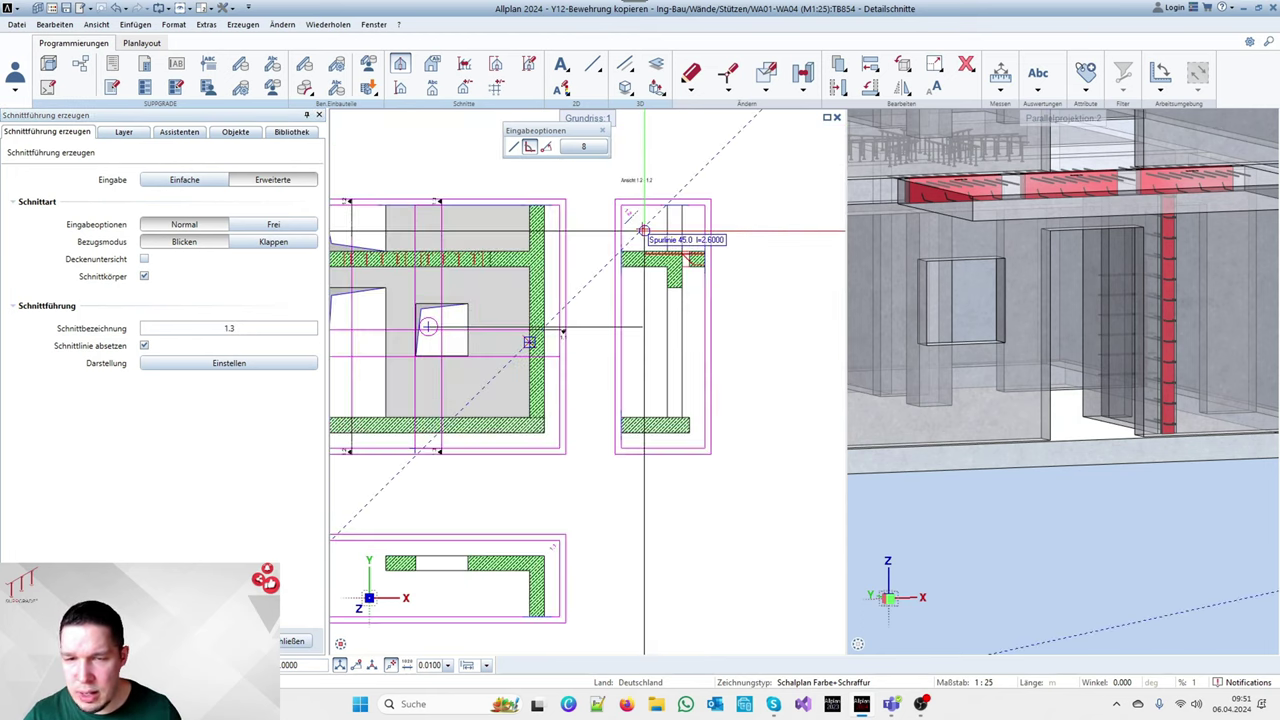
click(682, 300)
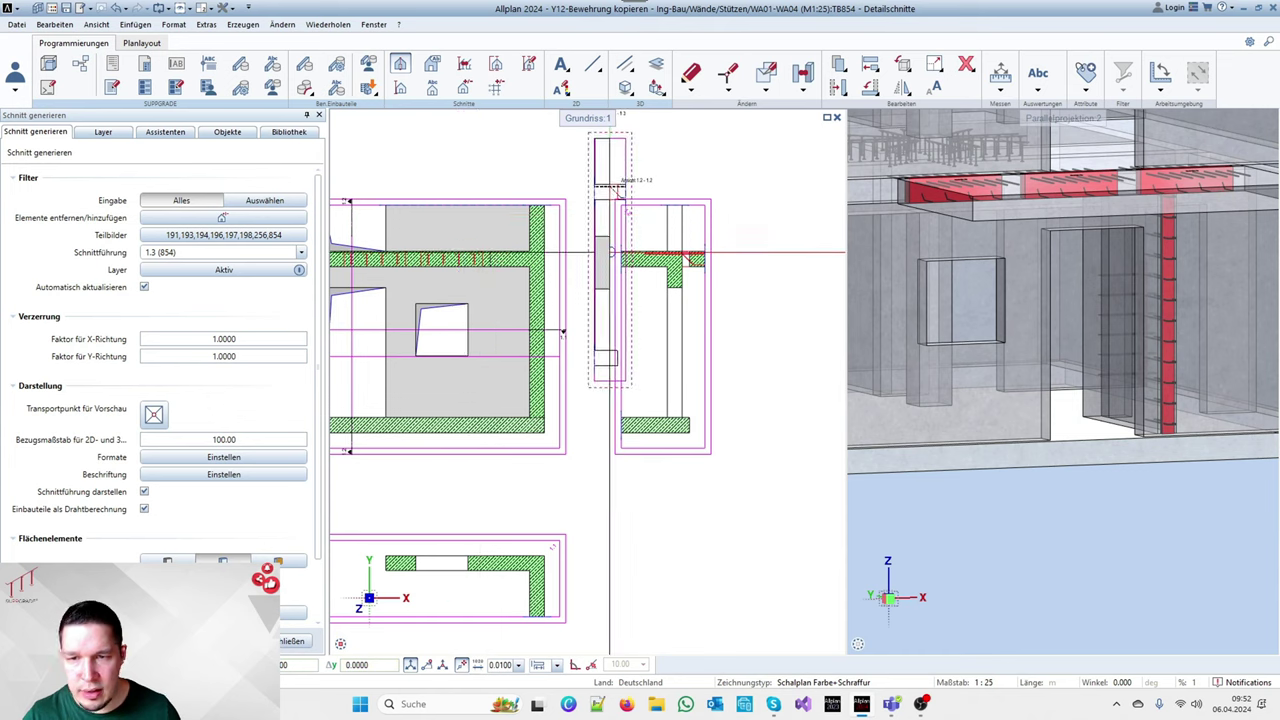
scroll(545, 252, down, 3)
scroll(711, 295, up, 3)
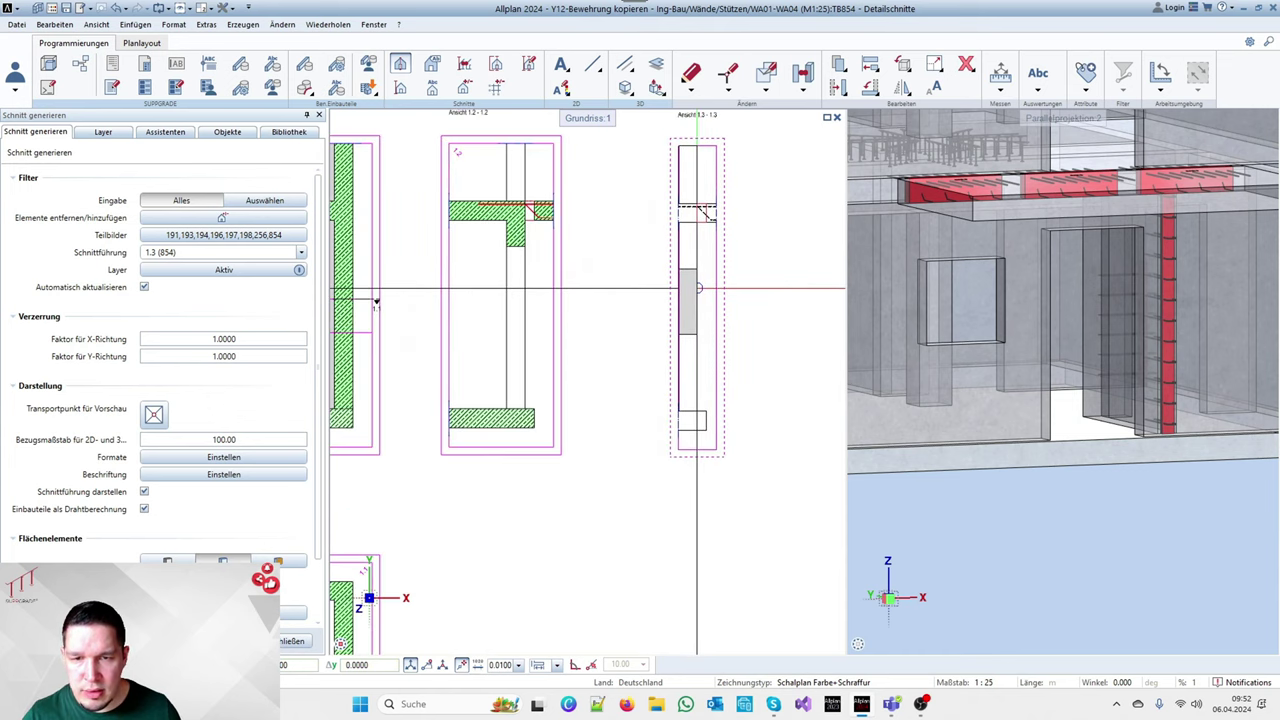
click(752, 319)
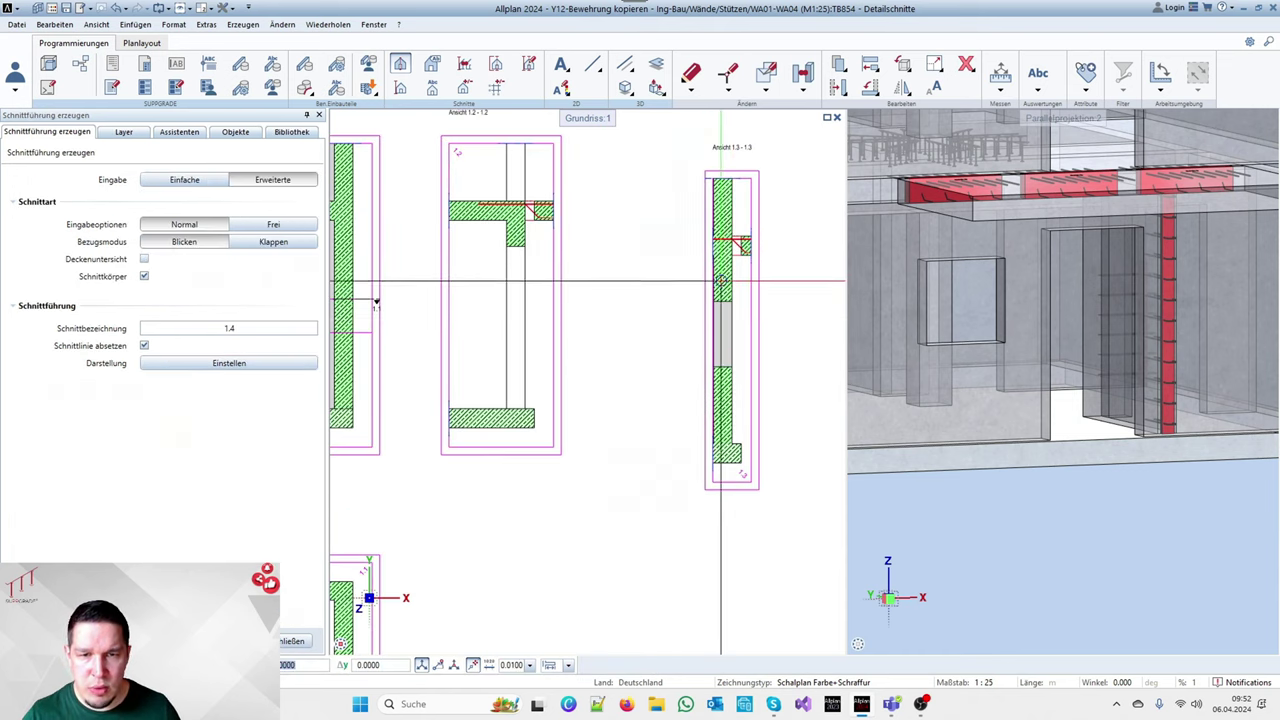
key(Escape)
Widen section 1.3's depth boundaries on both sides of the wall, using an X offset of -0.75 m at the wall's outer corner
click(754, 388)
click(750, 330)
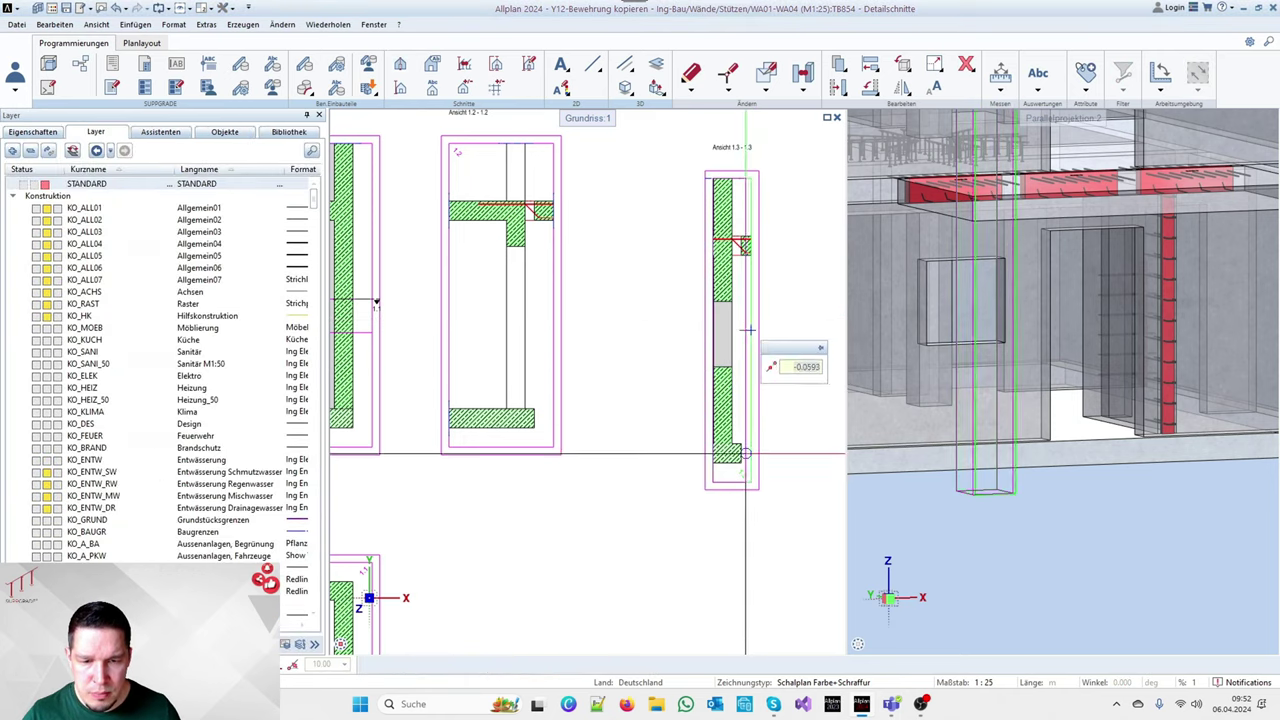
text(0)
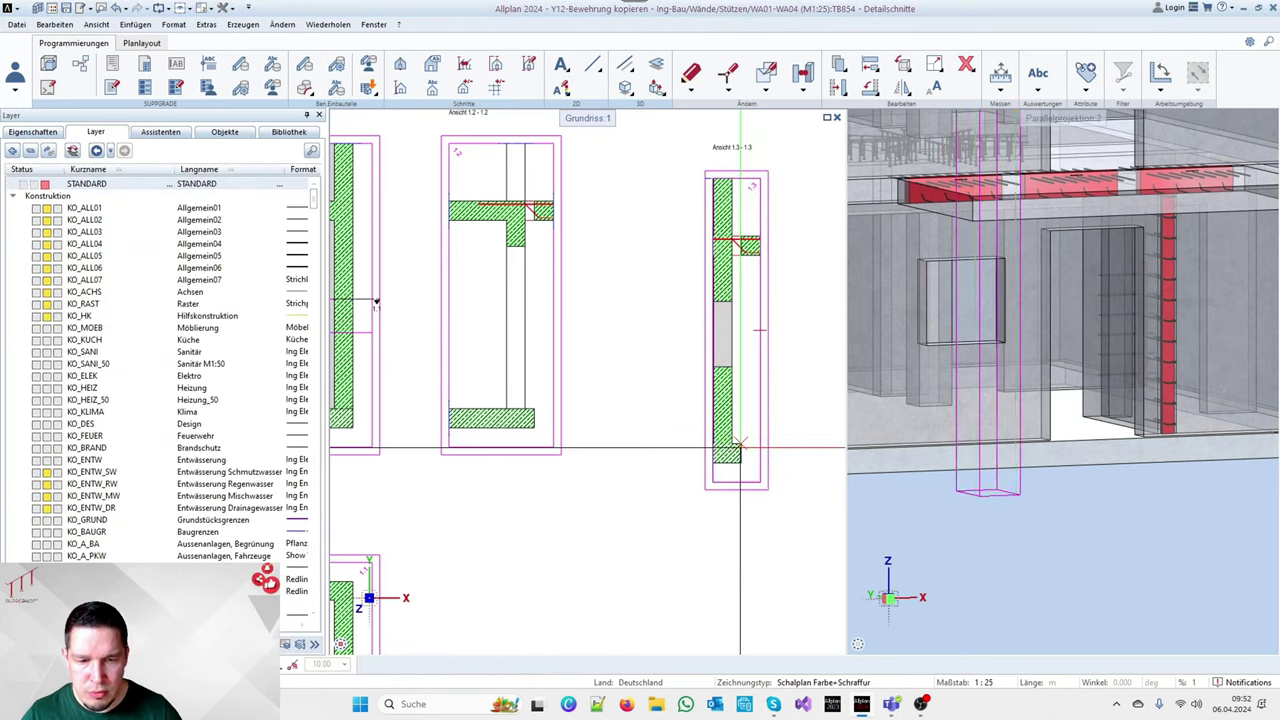
key(Return)
scroll(711, 330, up, 5)
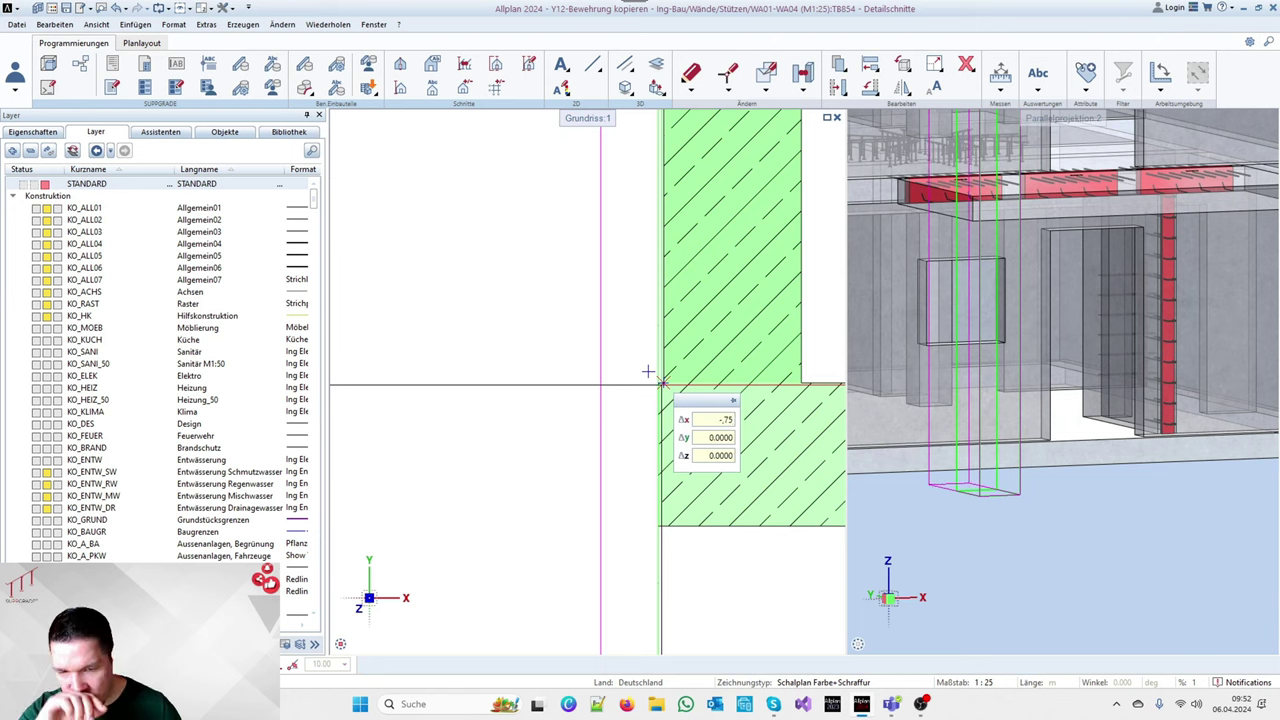
key(Return)
scroll(648, 372, down, 6)
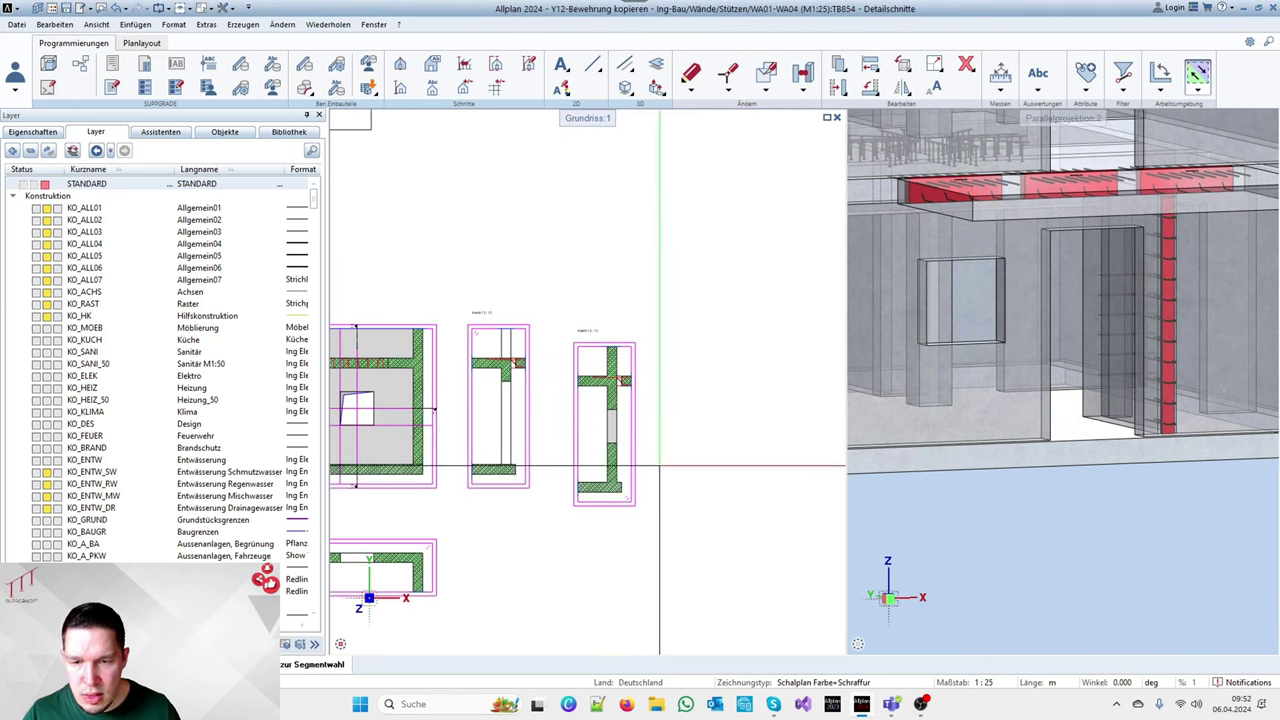
Move section 1.3 level with section 1.2, leaving an offset of 1 m between their boundaries
key(v)
click(635, 464)
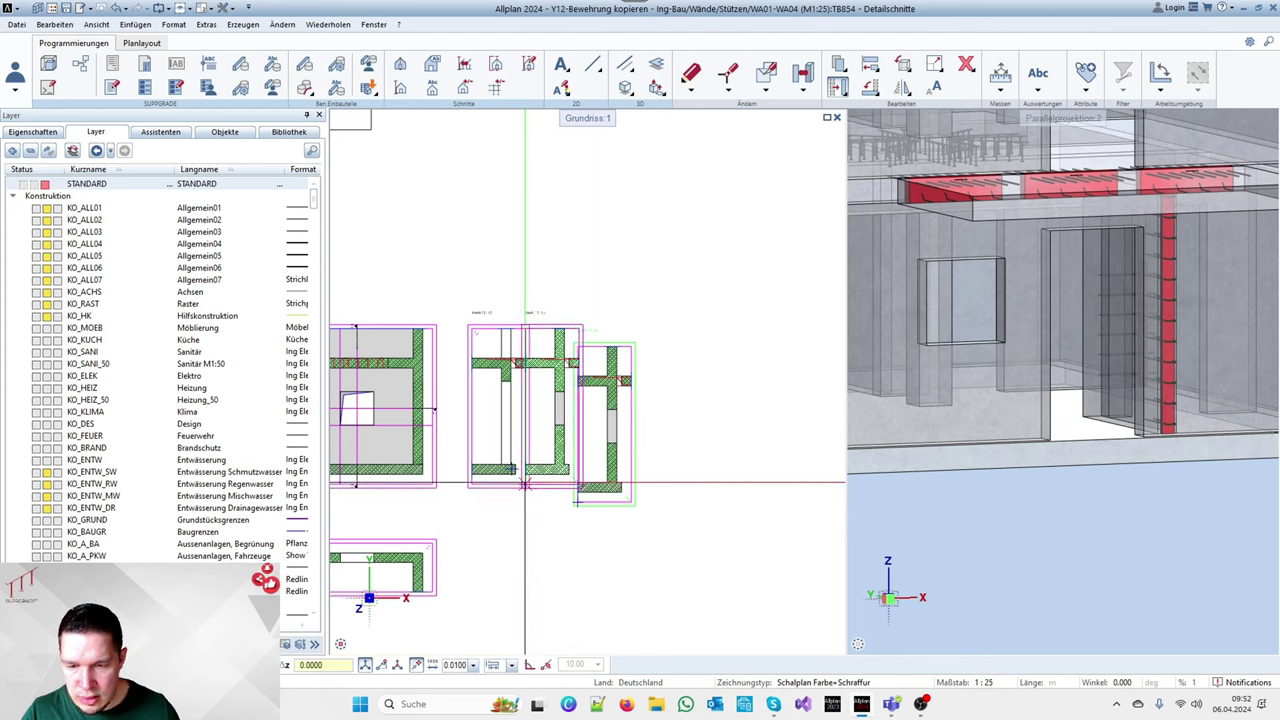
text(1)
key(Return)
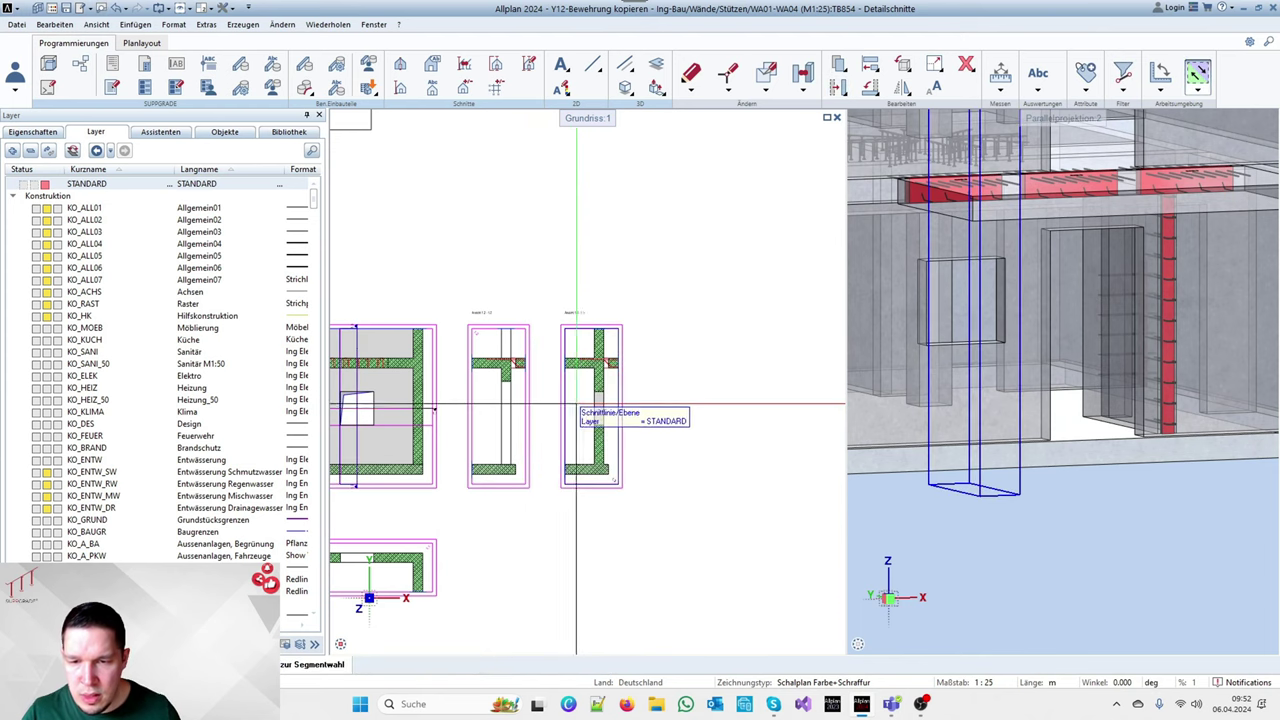
double_click(582, 402)
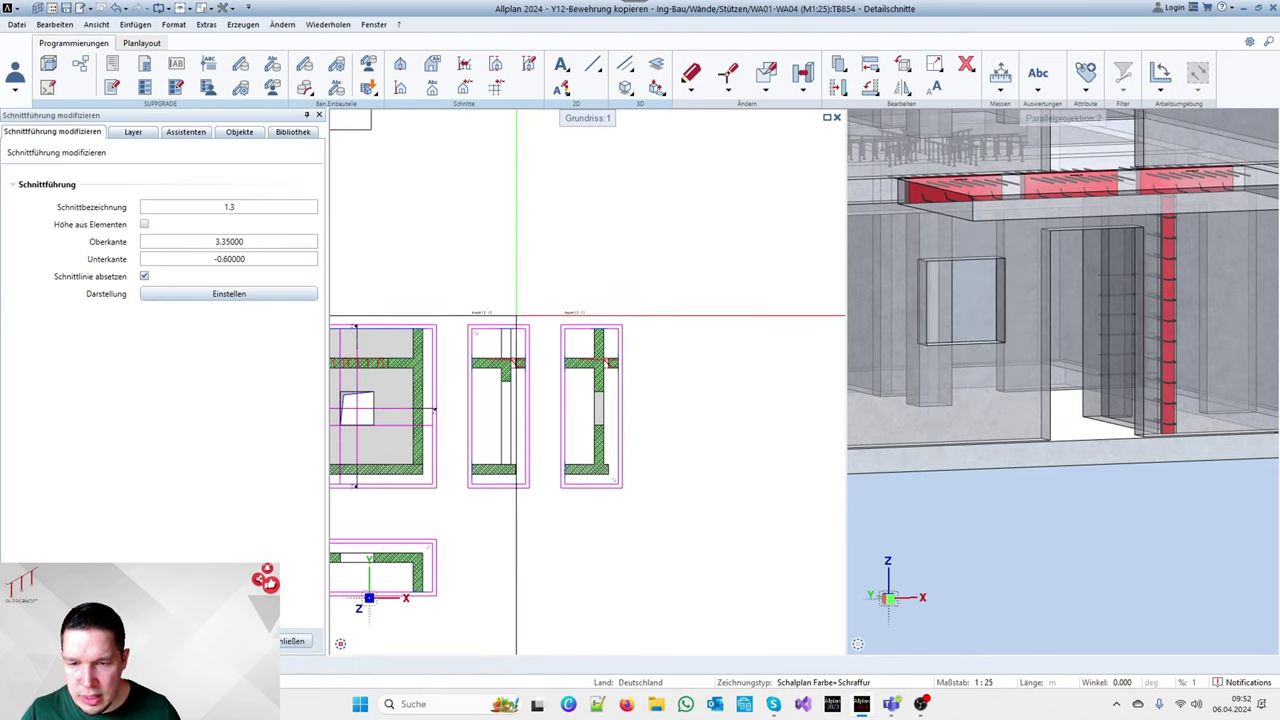
click(205, 294)
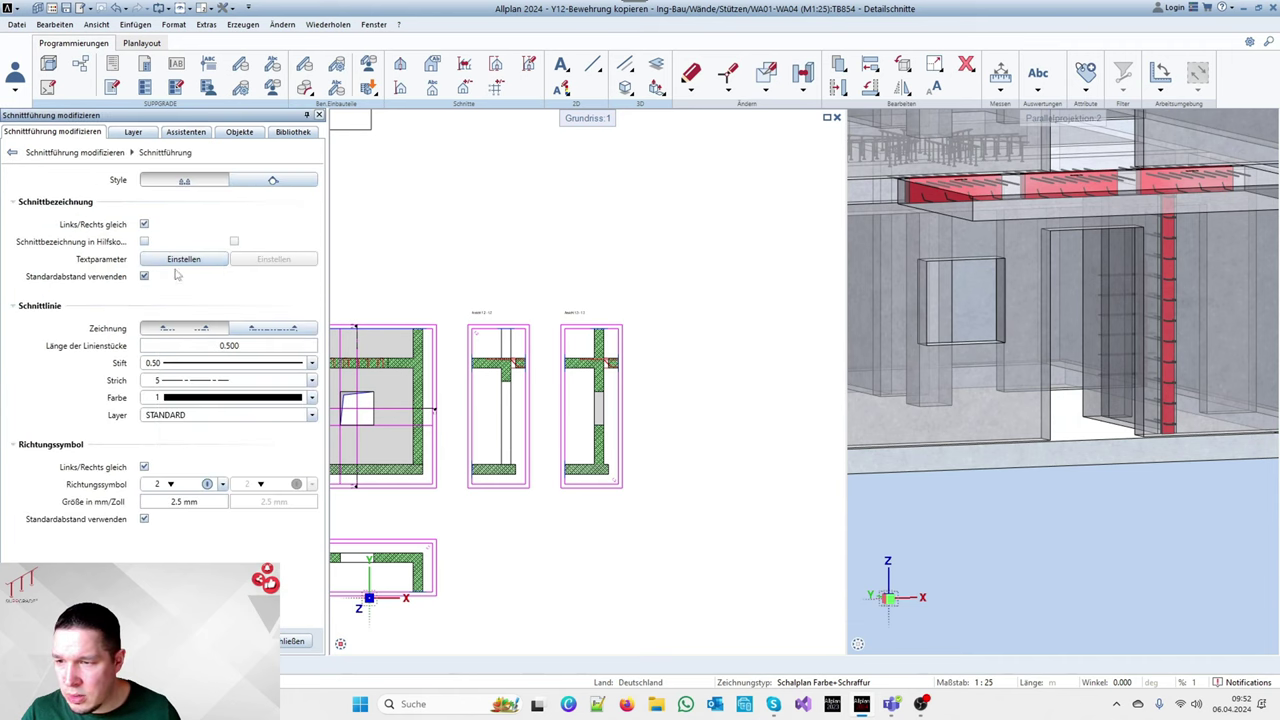
key(Escape)
Set the heading's additional text to Schnitt in the labelling of section 1.3
double_click(621, 403)
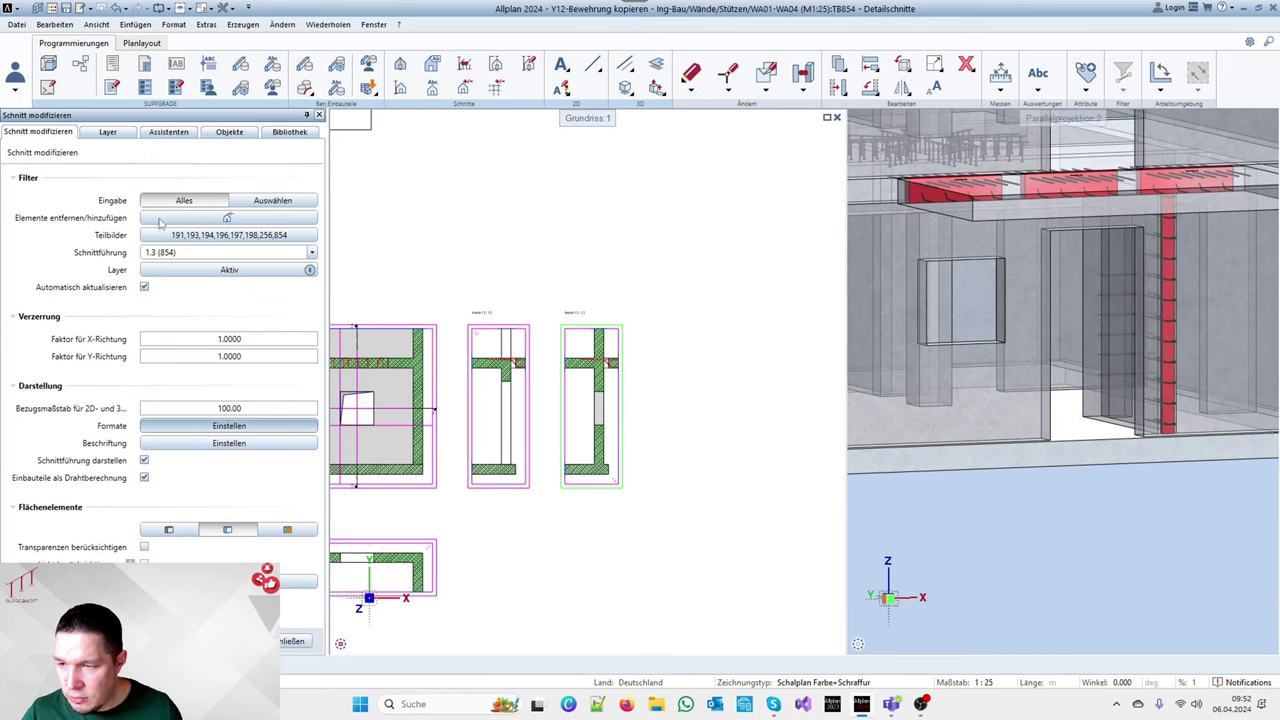
click(315, 192)
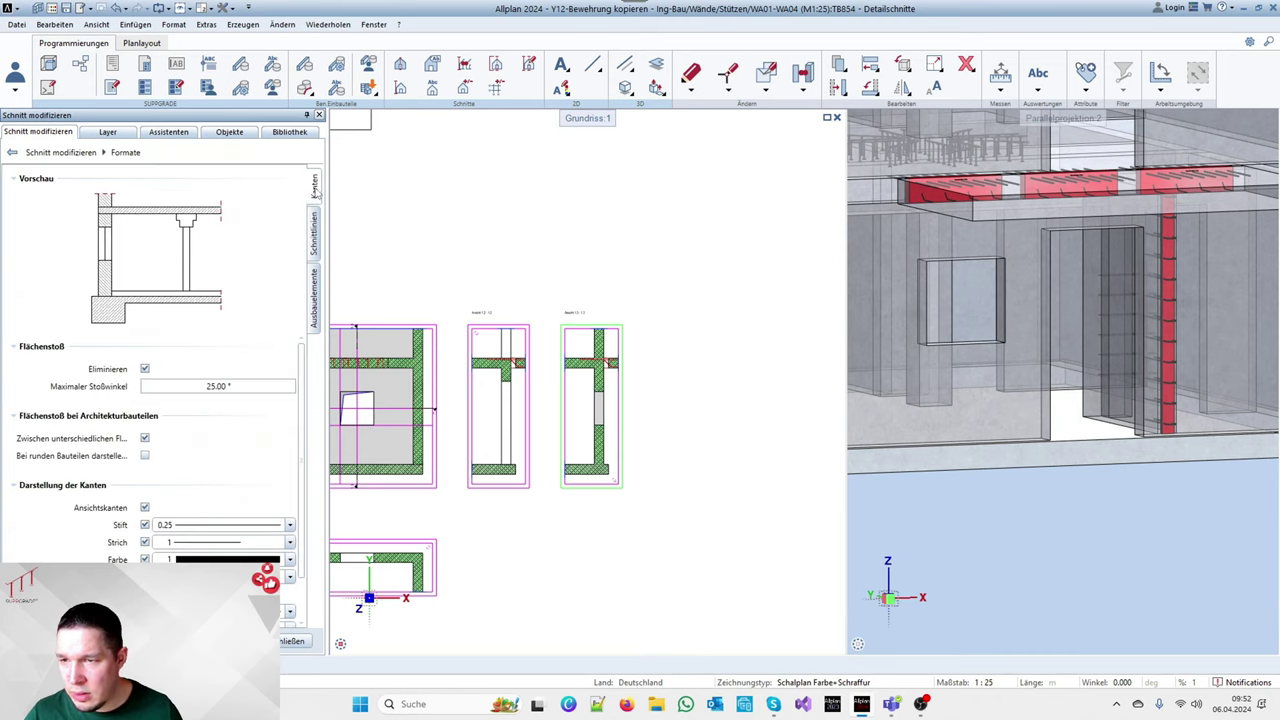
click(70, 152)
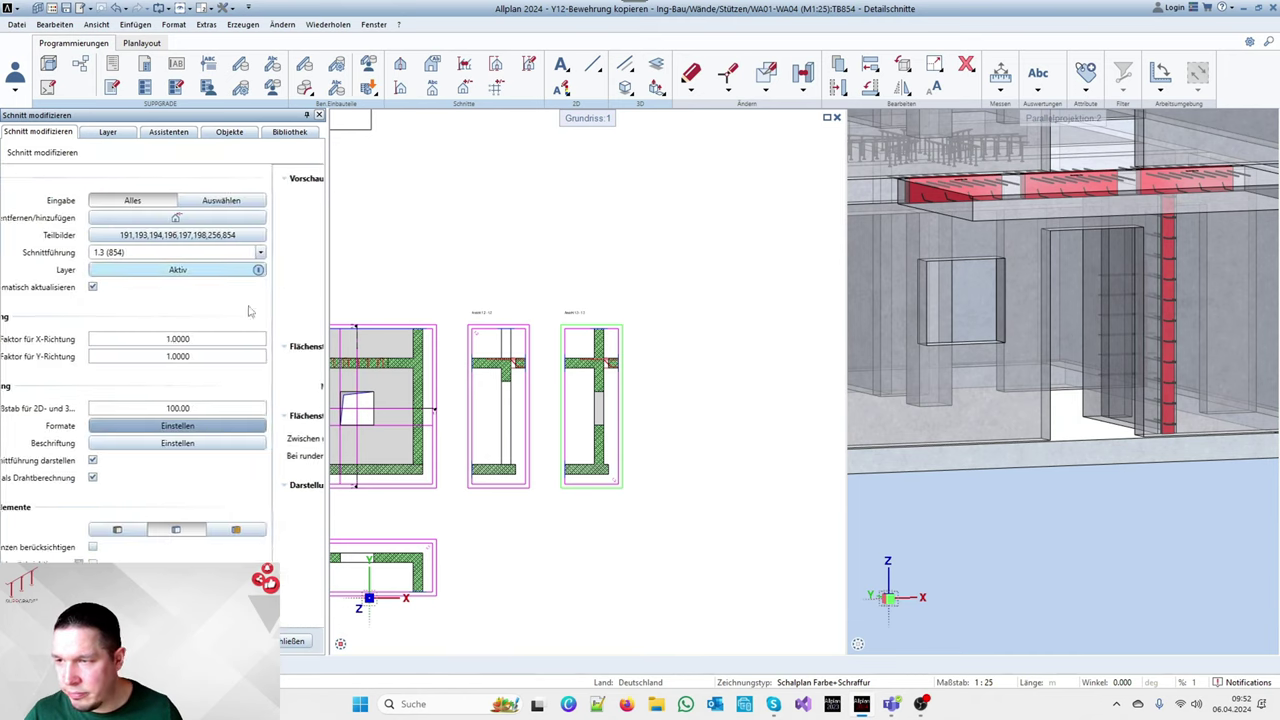
click(229, 436)
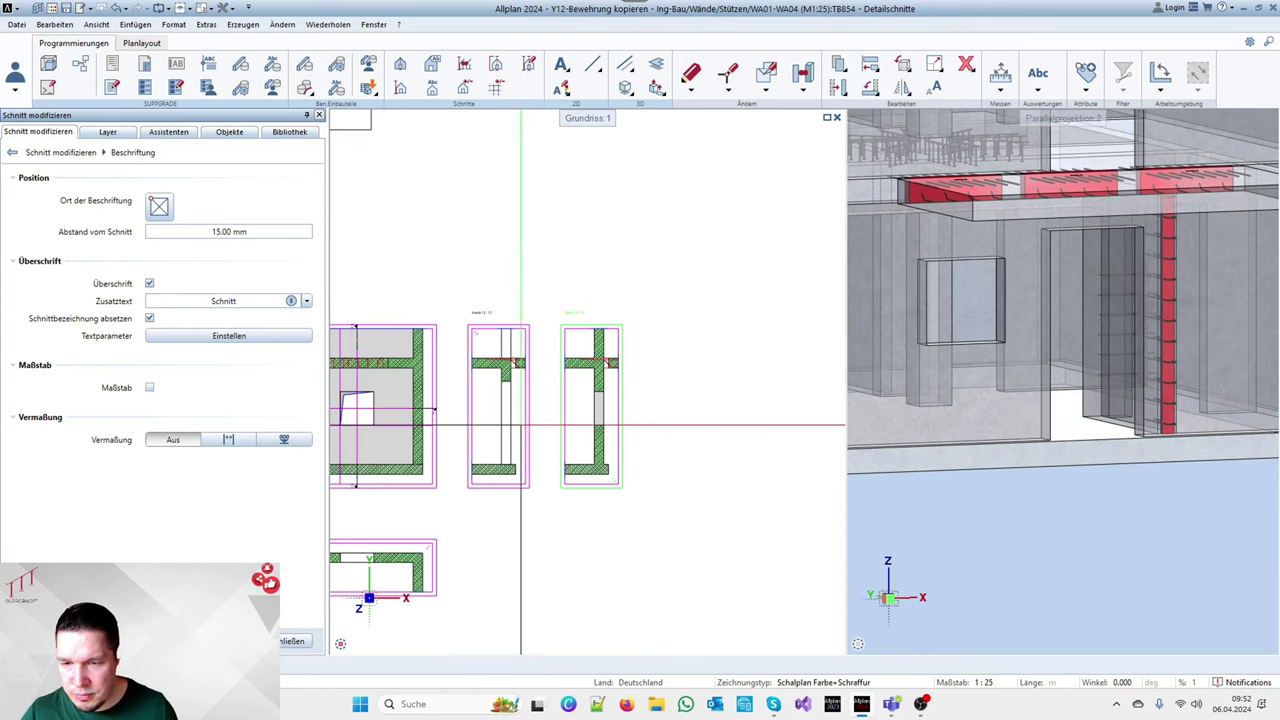
key(Escape)
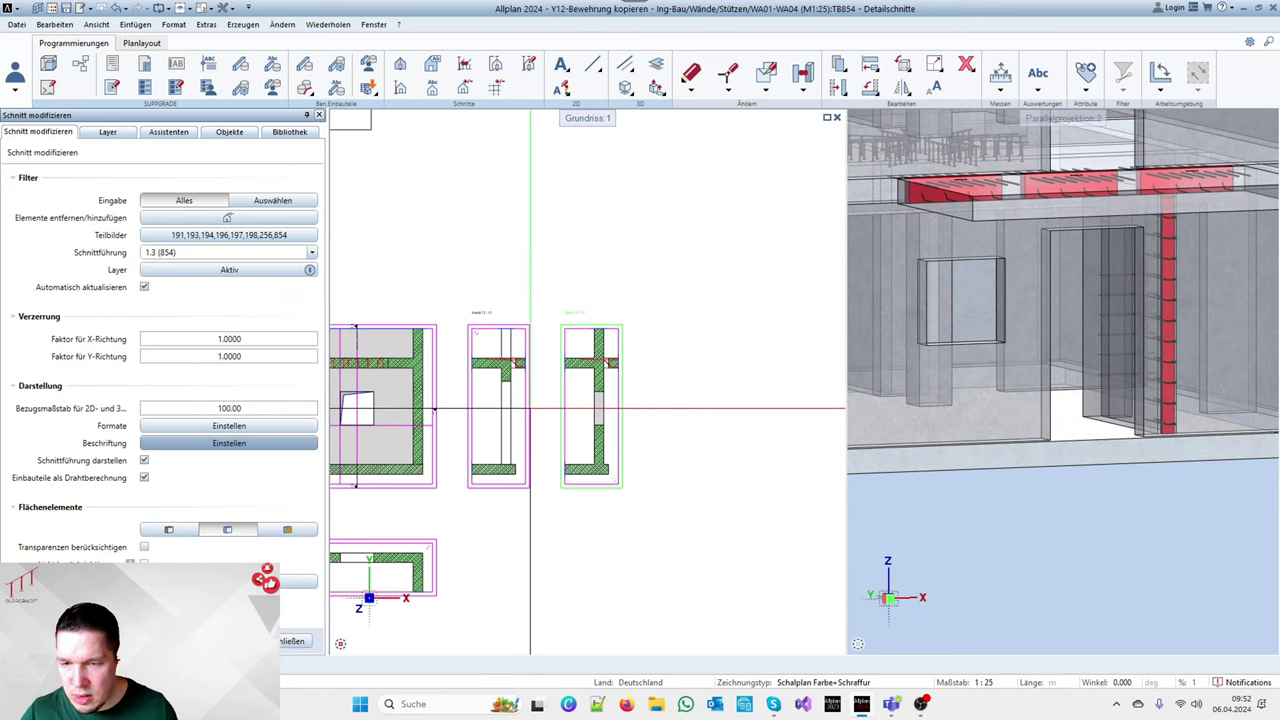
key(Escape)
Set the heading's additional text to Schnitt in the labelling of section 1.2
double_click(468, 411)
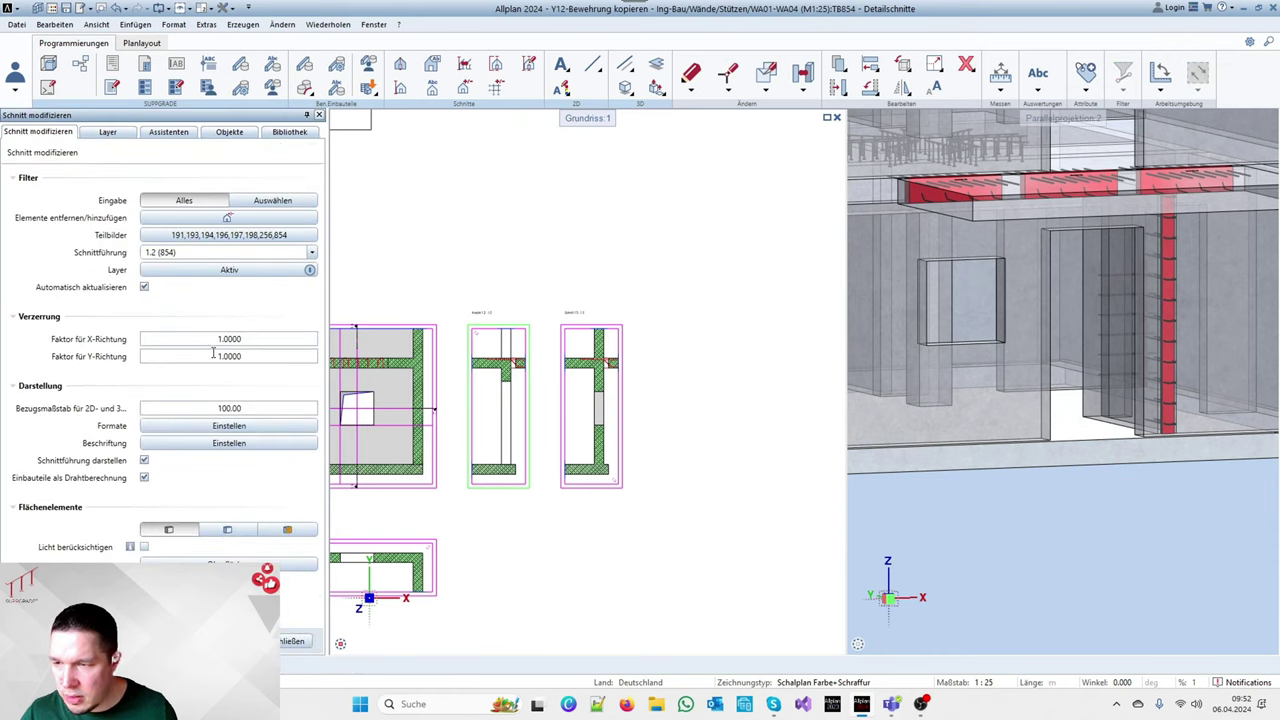
click(209, 443)
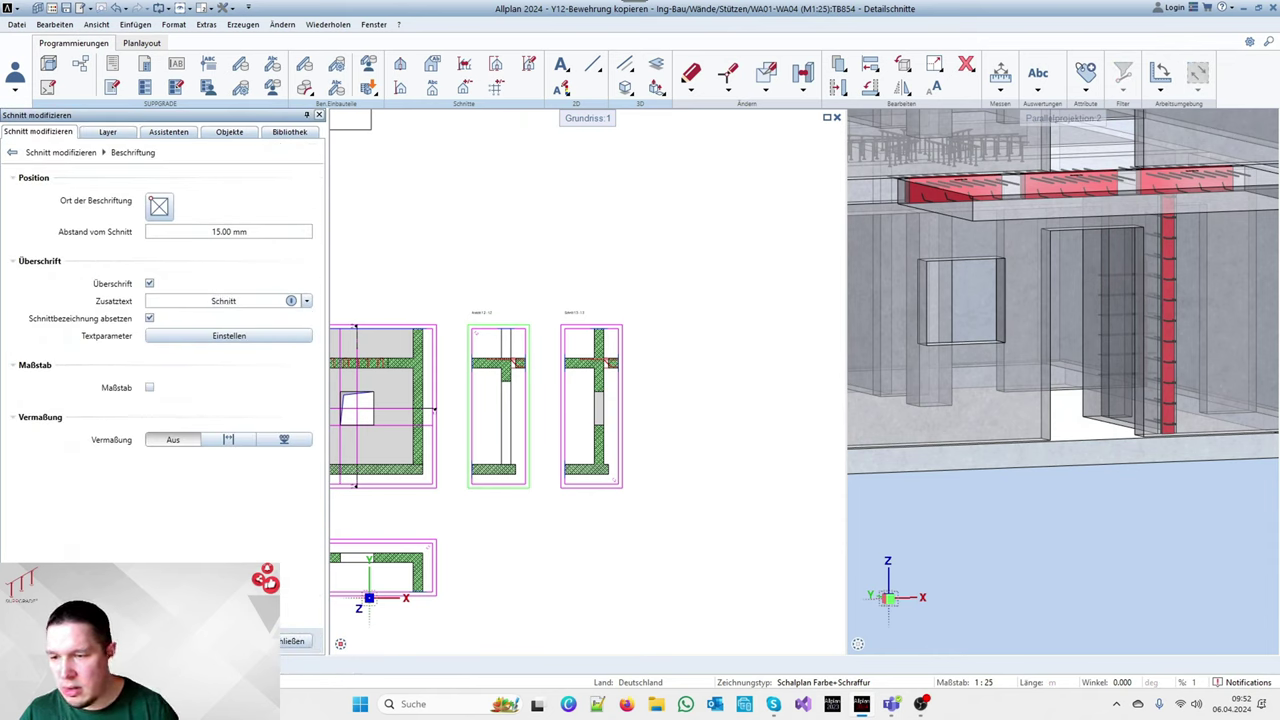
click(313, 641)
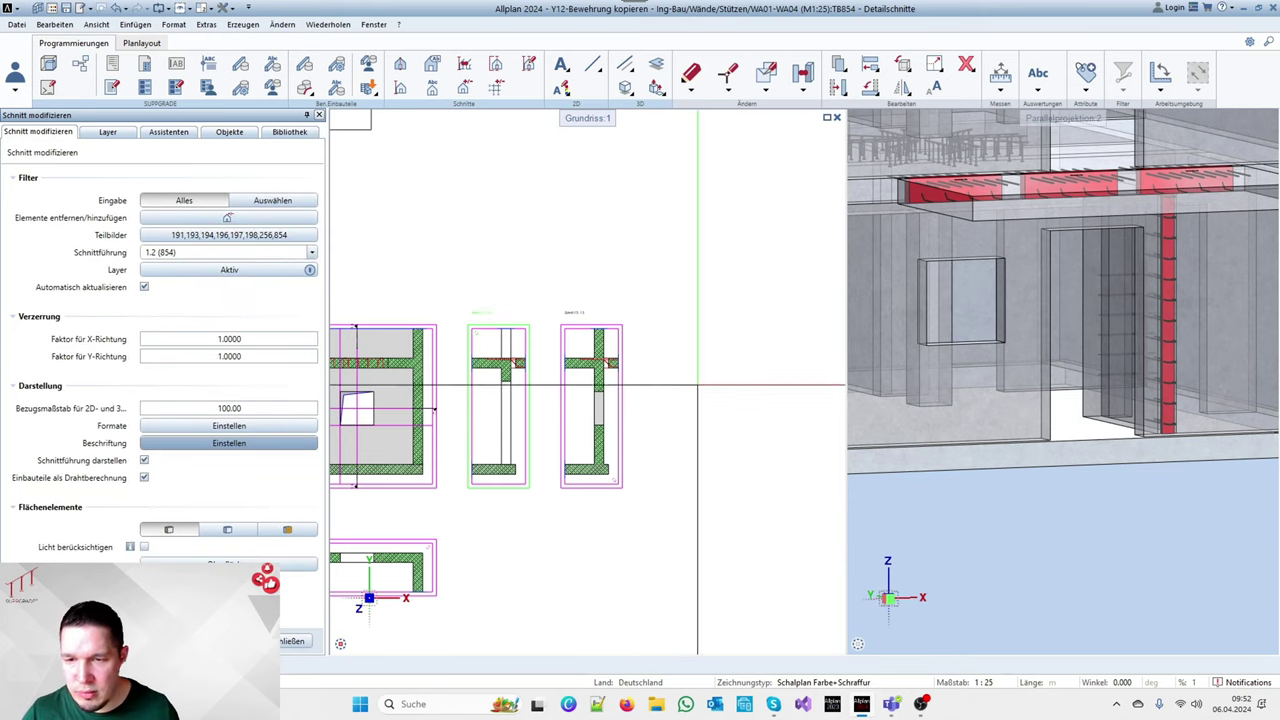
Examine the WA01 elevation and its sections, checking the joints between walls, floor slab and ceiling slab
scroll(633, 413, up, 3)
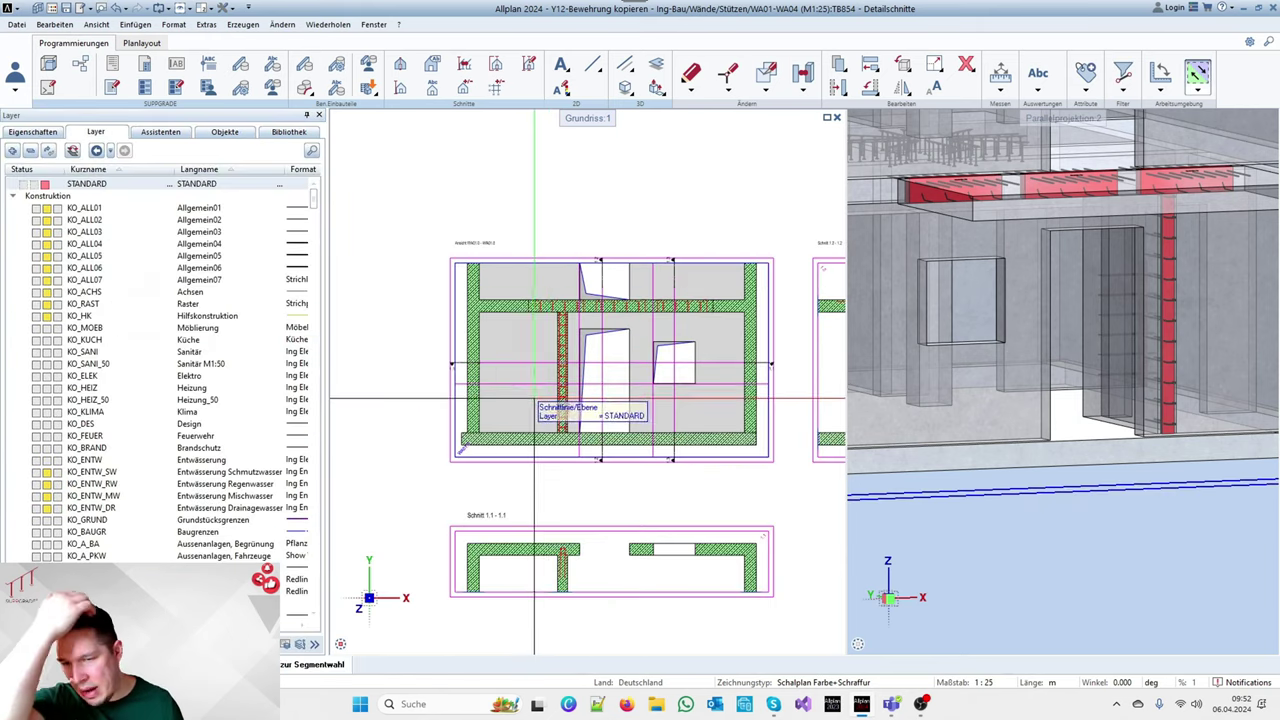
scroll(681, 444, down, 3)
scroll(656, 385, up, 3)
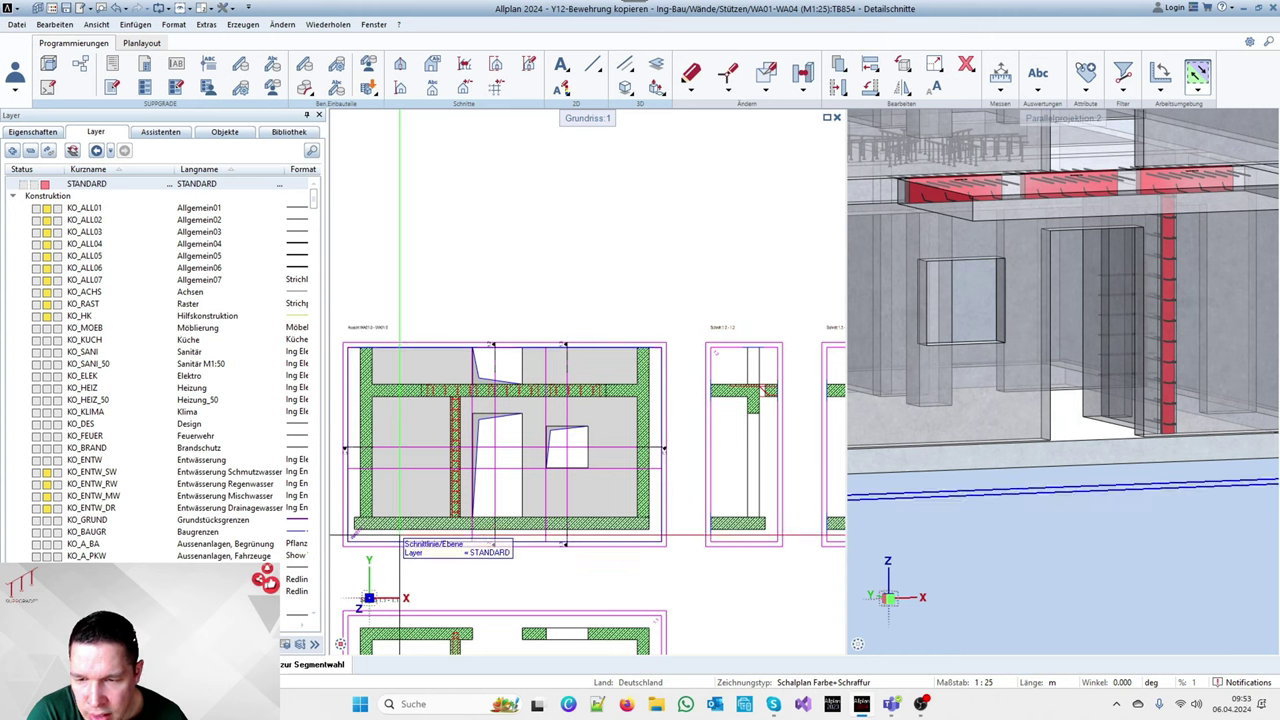
scroll(430, 440, up, 3)
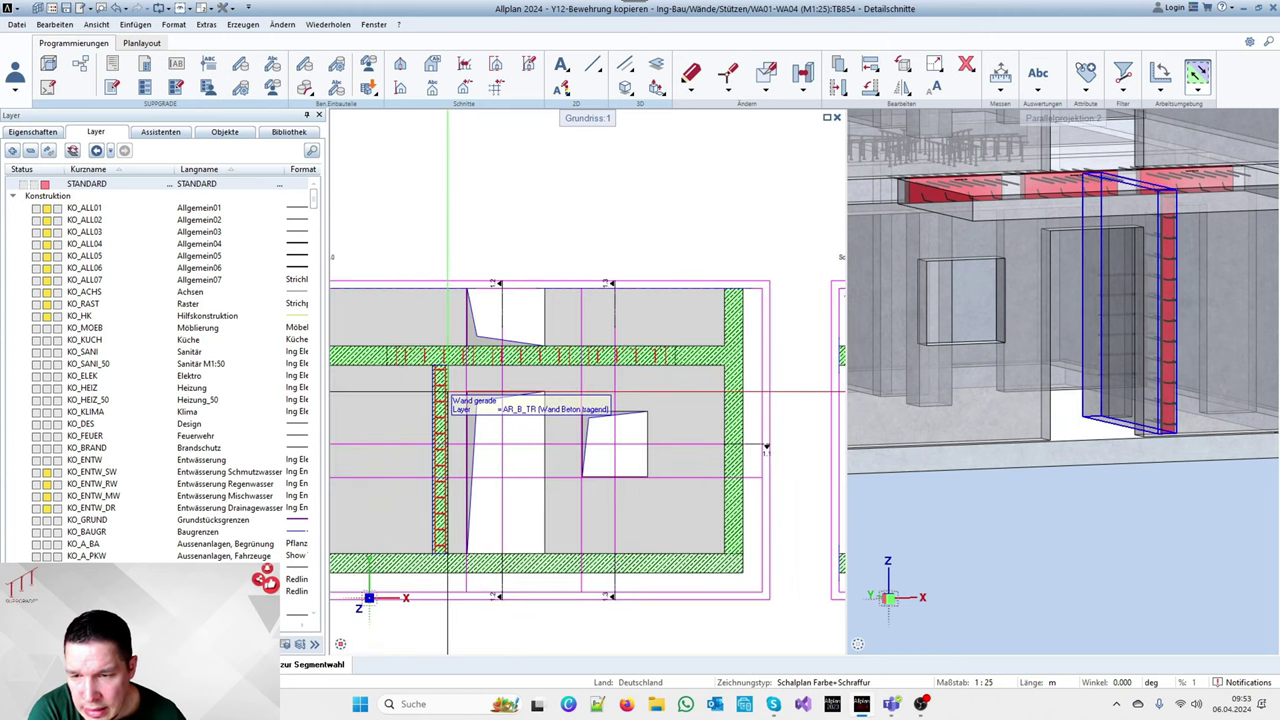
scroll(447, 392, down, 3)
scroll(447, 392, up, 5)
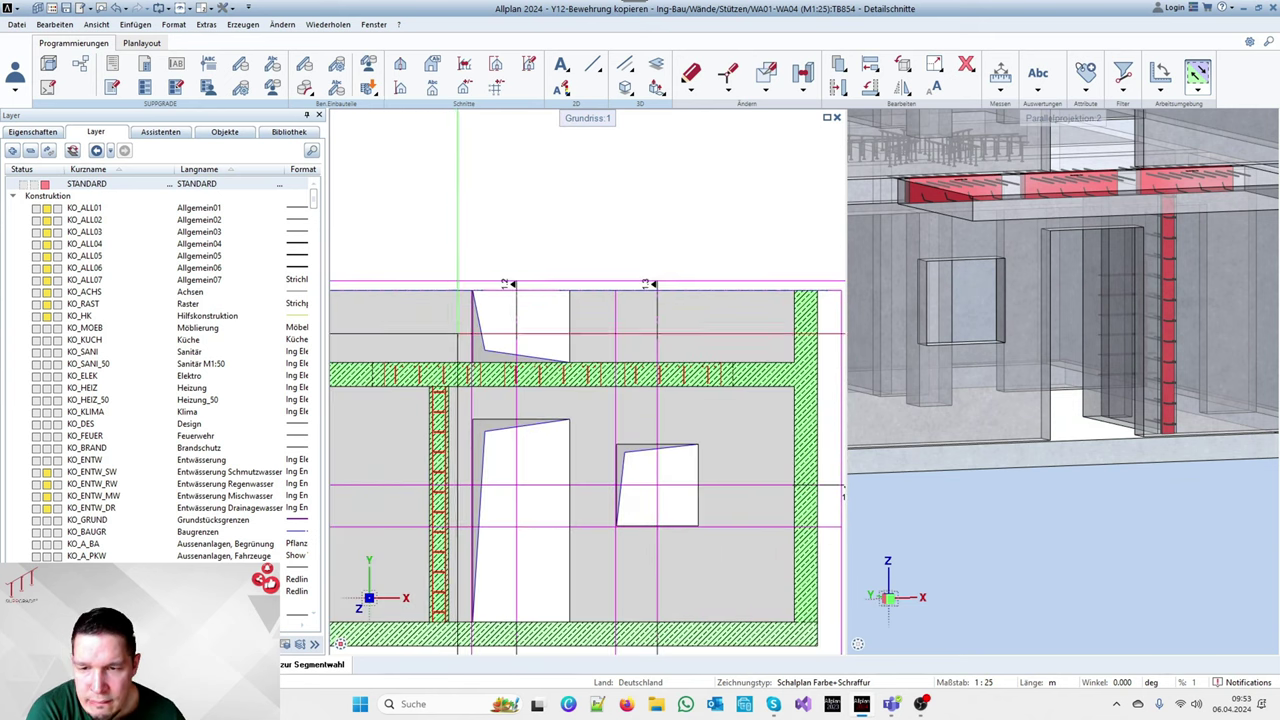
scroll(436, 356, down, 3)
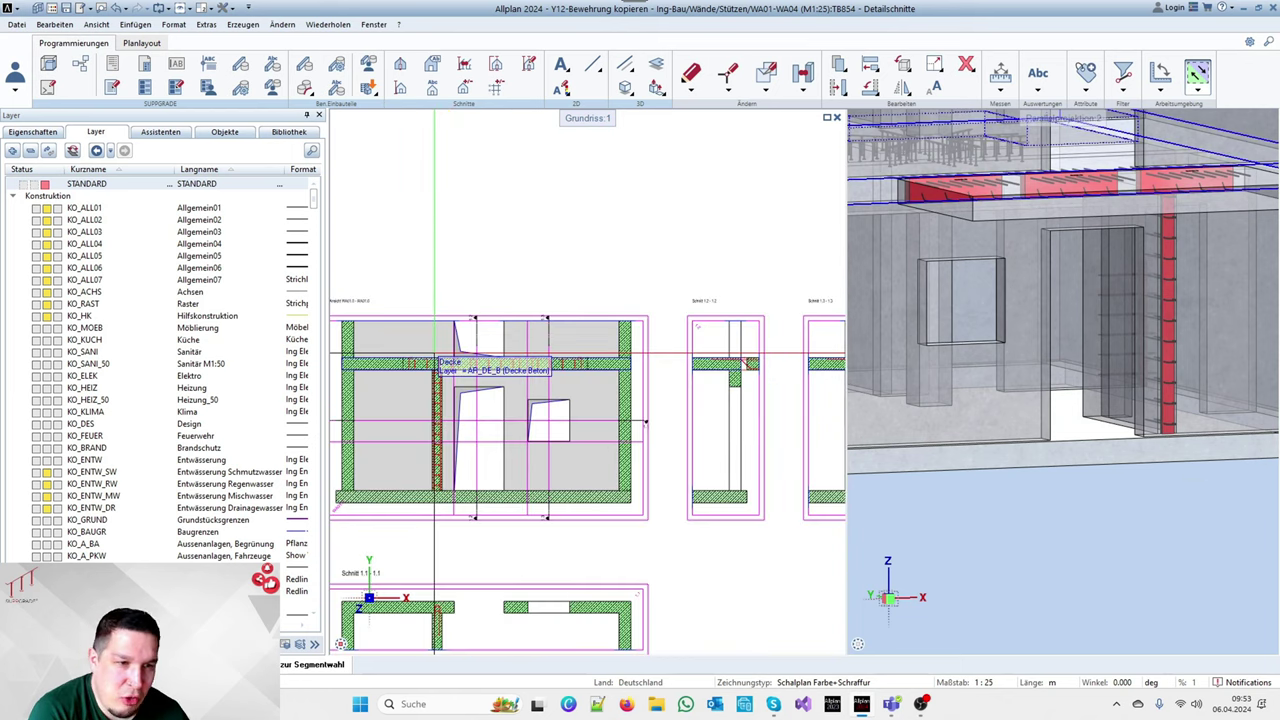
middle_drag(643, 465, 650, 283)
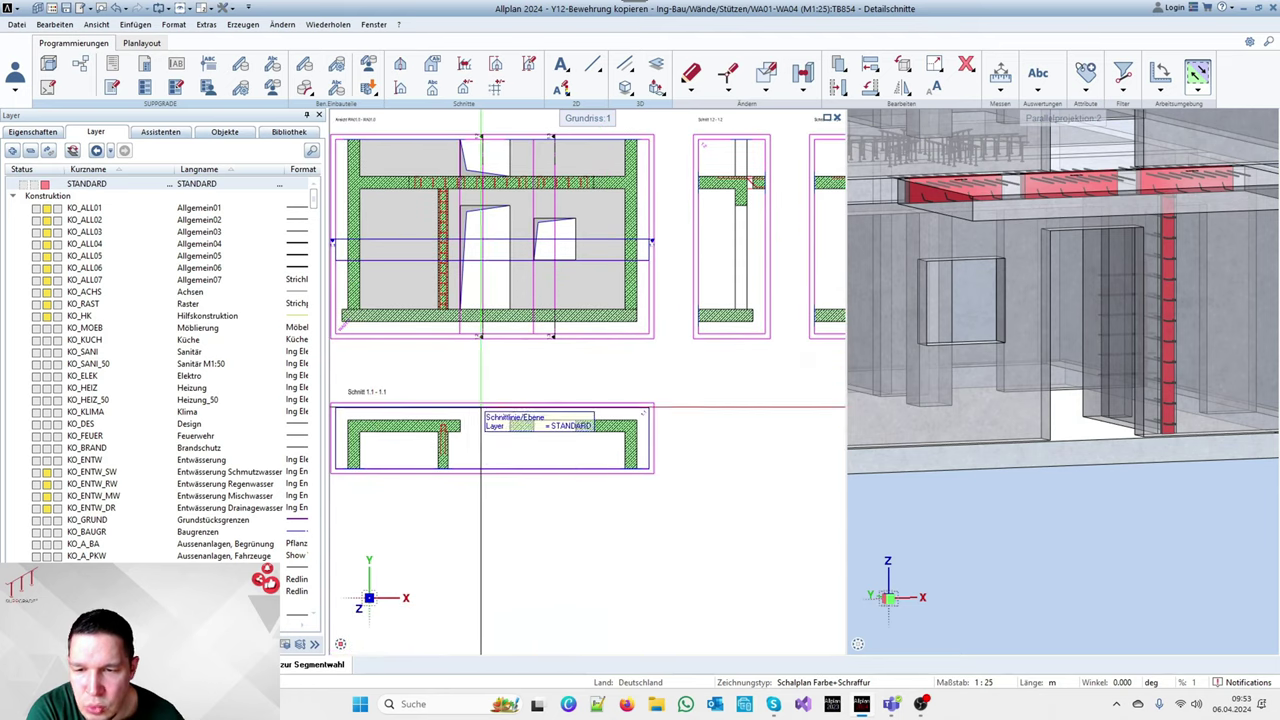
Take over the NC-Betonierfuge pattern line from the SUPPGRADE assistant and draw a construction joint across the foot of the elevation's left wall
click(162, 132)
scroll(173, 345, up, 5)
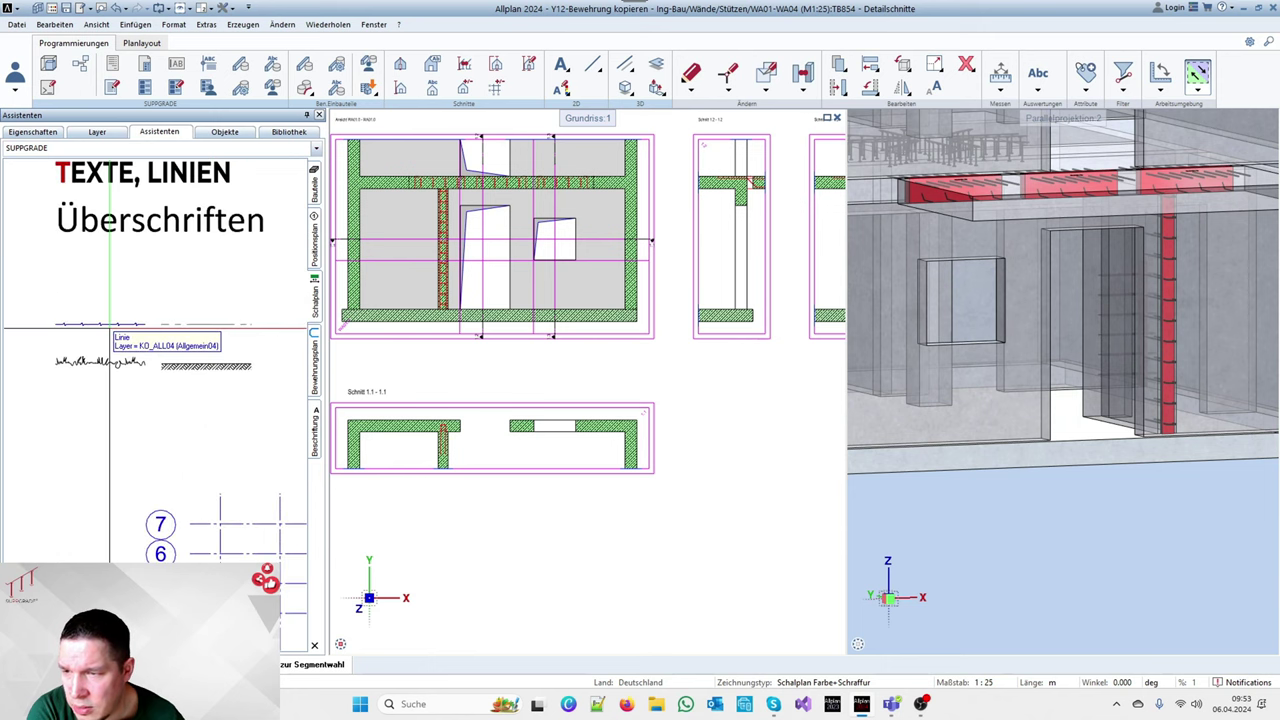
double_click(112, 324)
scroll(437, 295, up, 4)
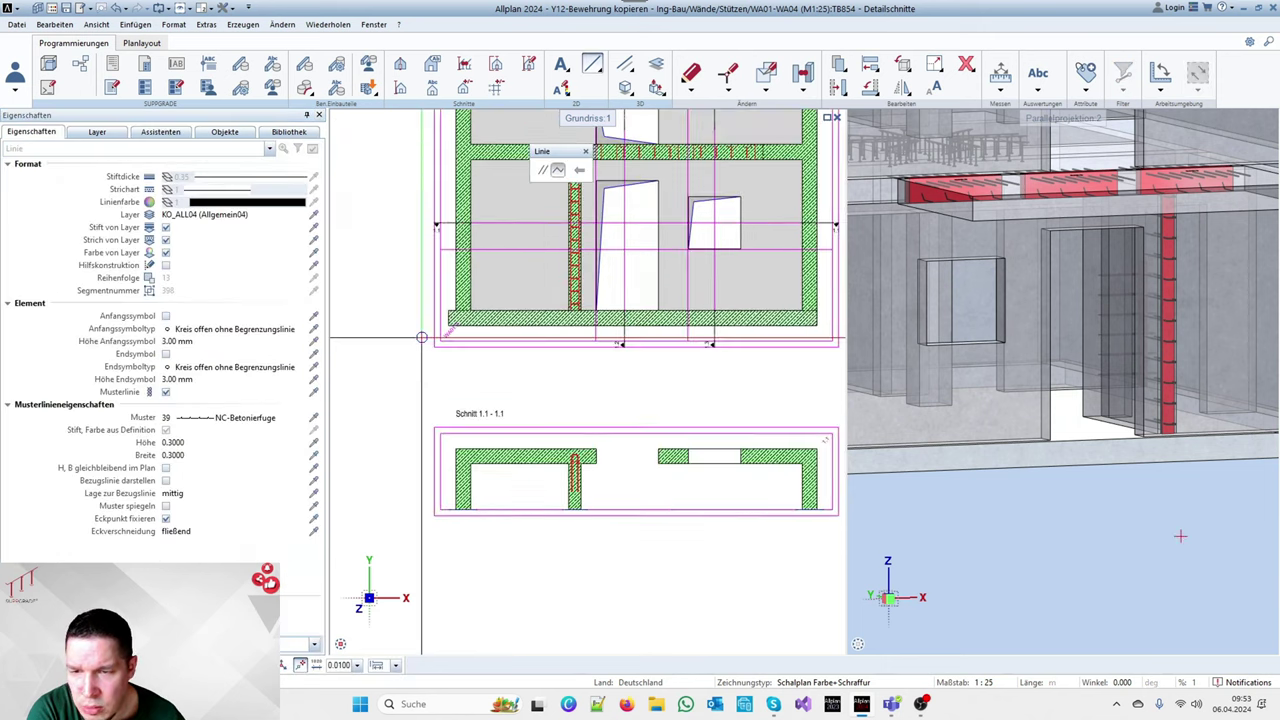
click(475, 307)
scroll(483, 420, down, 4)
key(Escape)
Draw construction joint lines across the elevation's left wall at the underside and top of the ceiling slab
scroll(486, 249, up, 4)
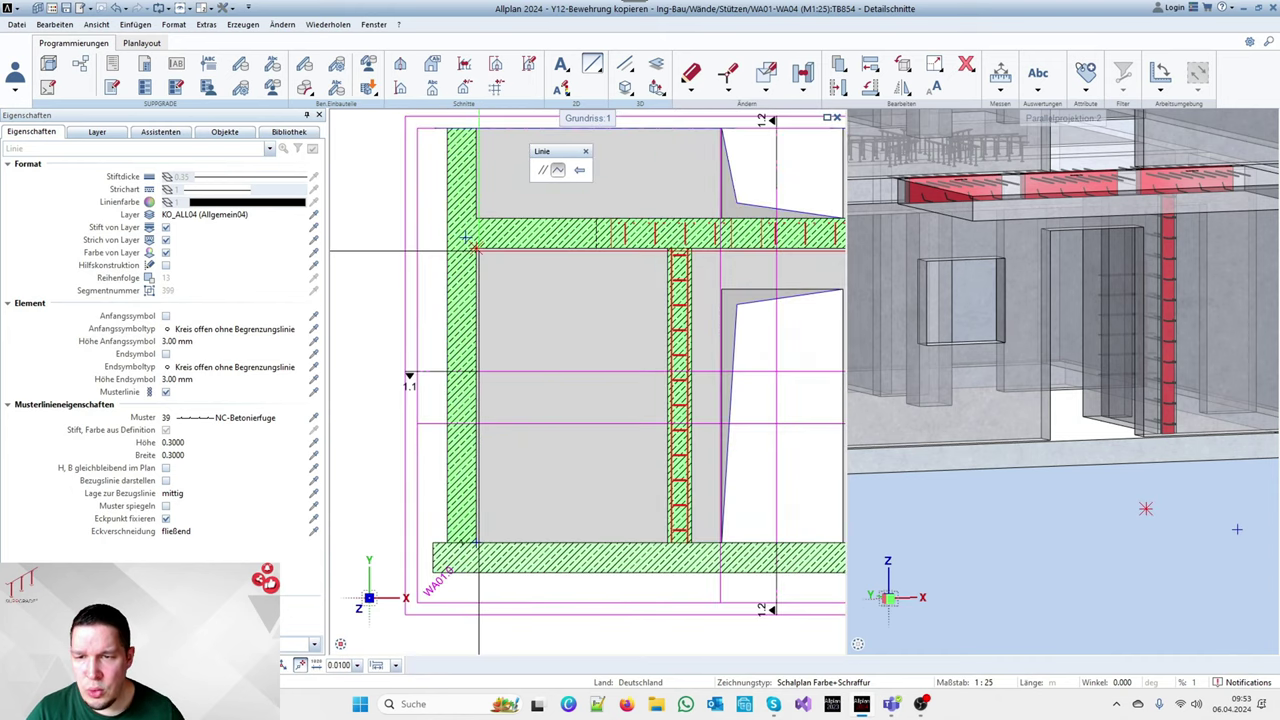
click(478, 250)
click(450, 249)
key(Escape)
click(476, 220)
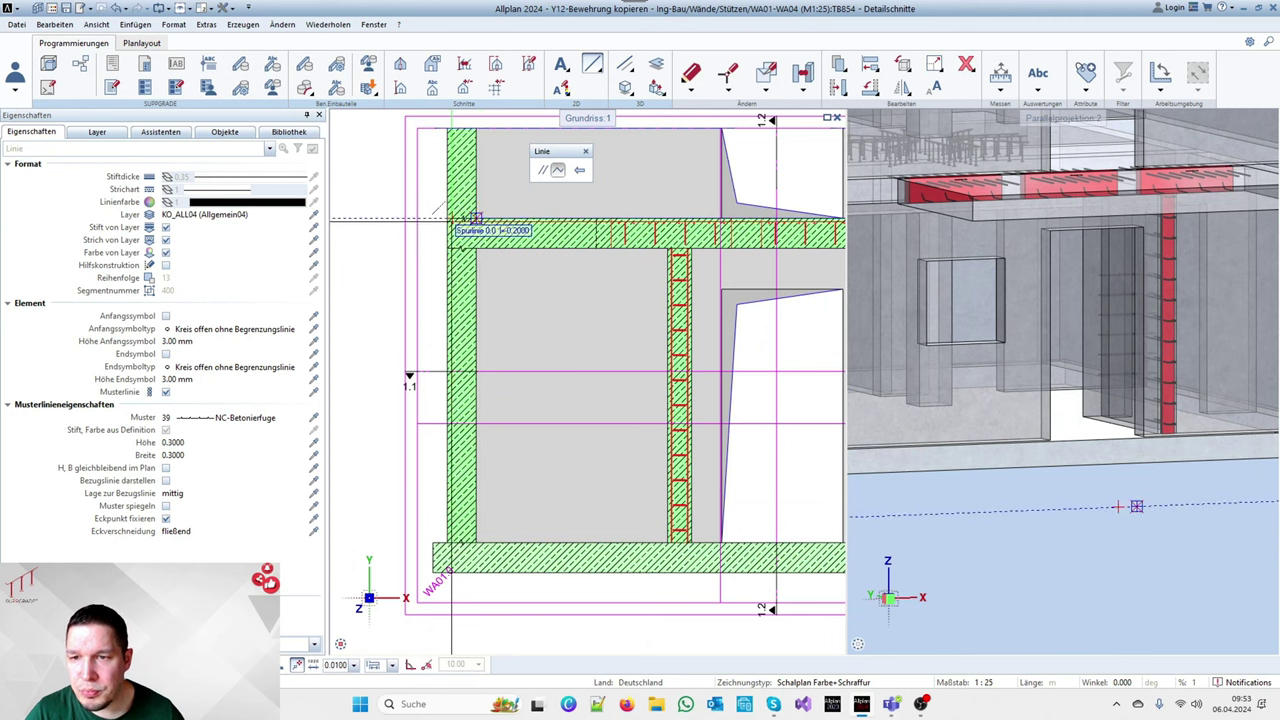
scroll(420, 262, down, 1)
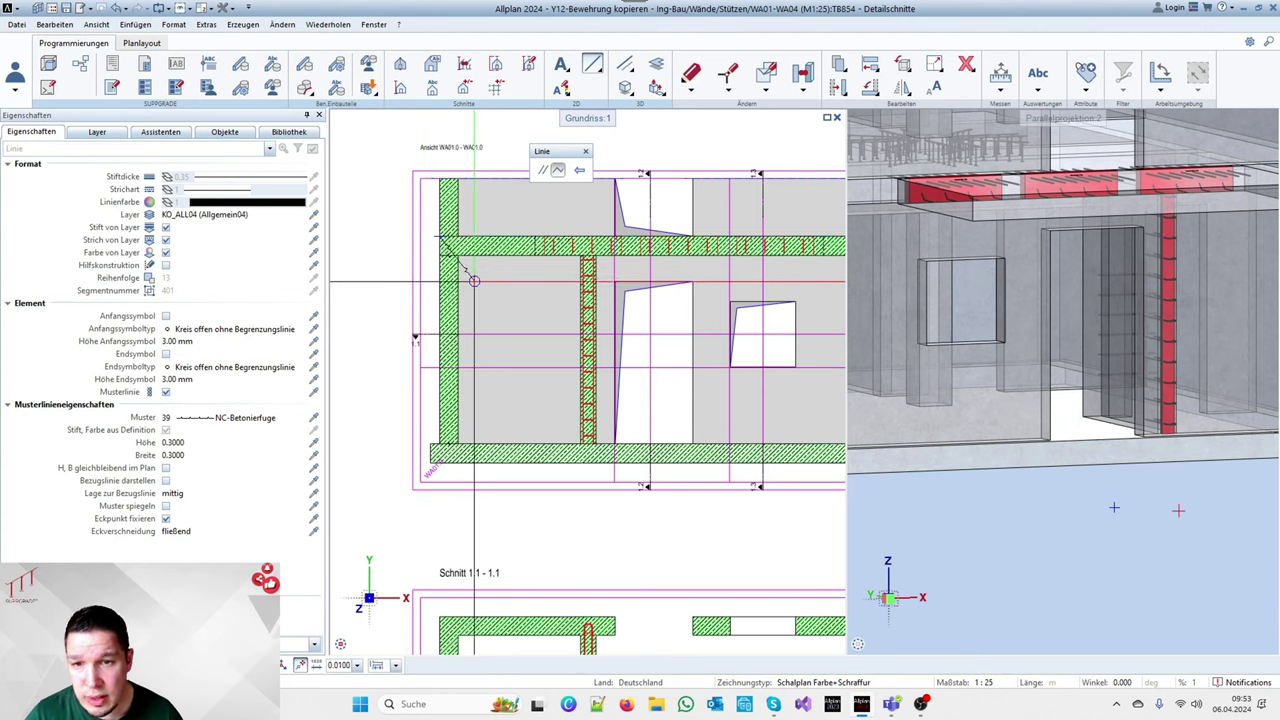
Draw a construction joint line across the head of the reinforced inner wall, at the underside of the ceiling slab
scroll(420, 262, down, 2)
scroll(397, 270, up, 4)
scroll(397, 270, up, 3)
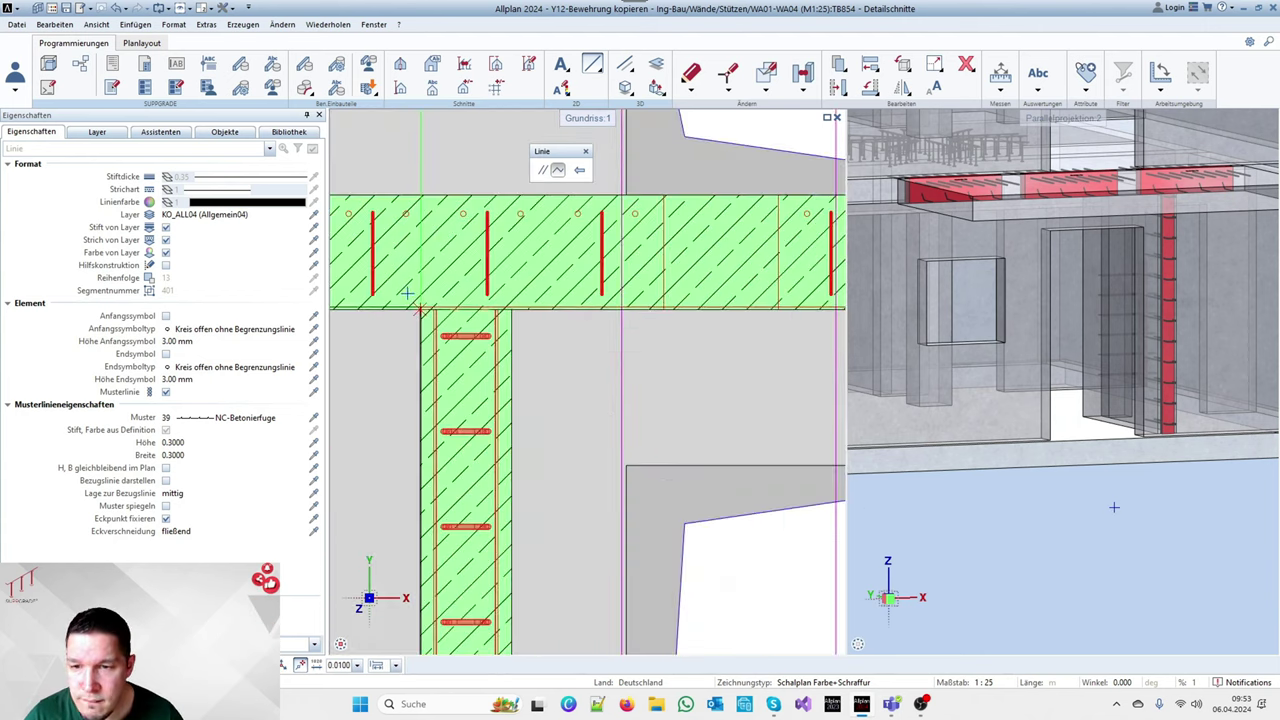
scroll(515, 268, down, 3)
scroll(515, 268, down, 3)
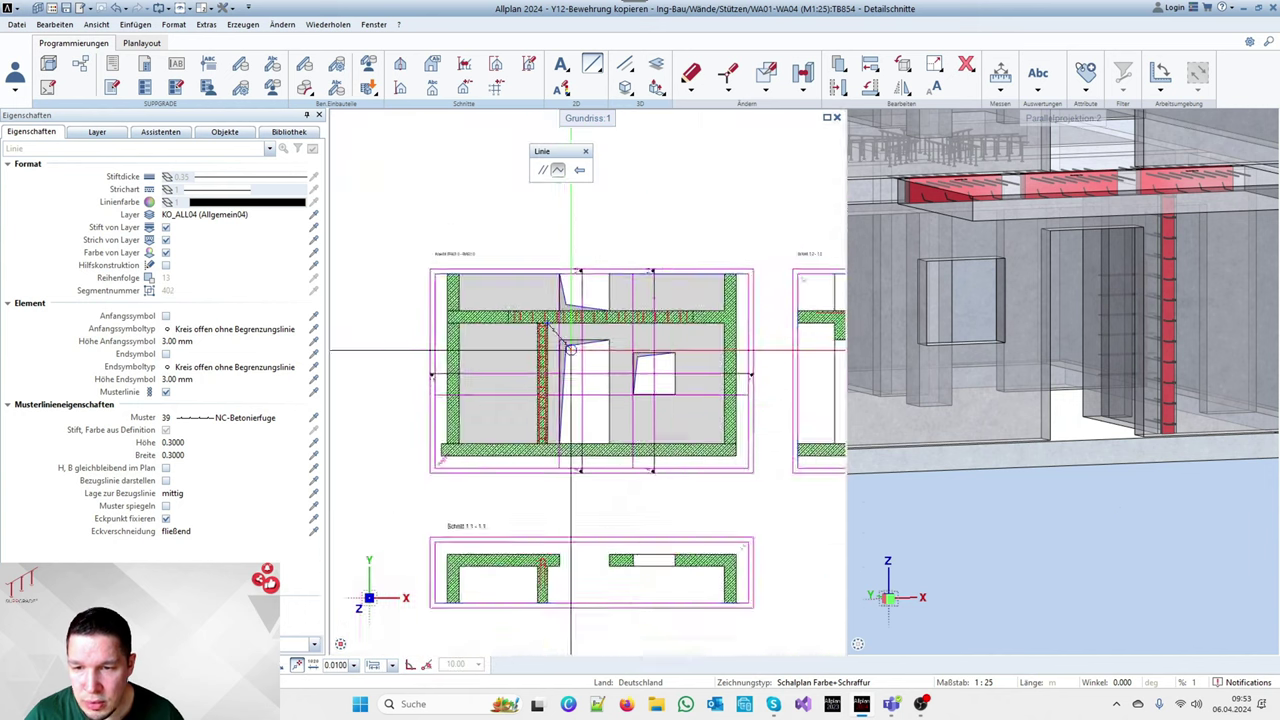
Draw construction joint lines across the feet of the elevation's reinforced inner wall and right wall, on top of the floor slab
scroll(565, 297, up, 4)
scroll(565, 297, down, 3)
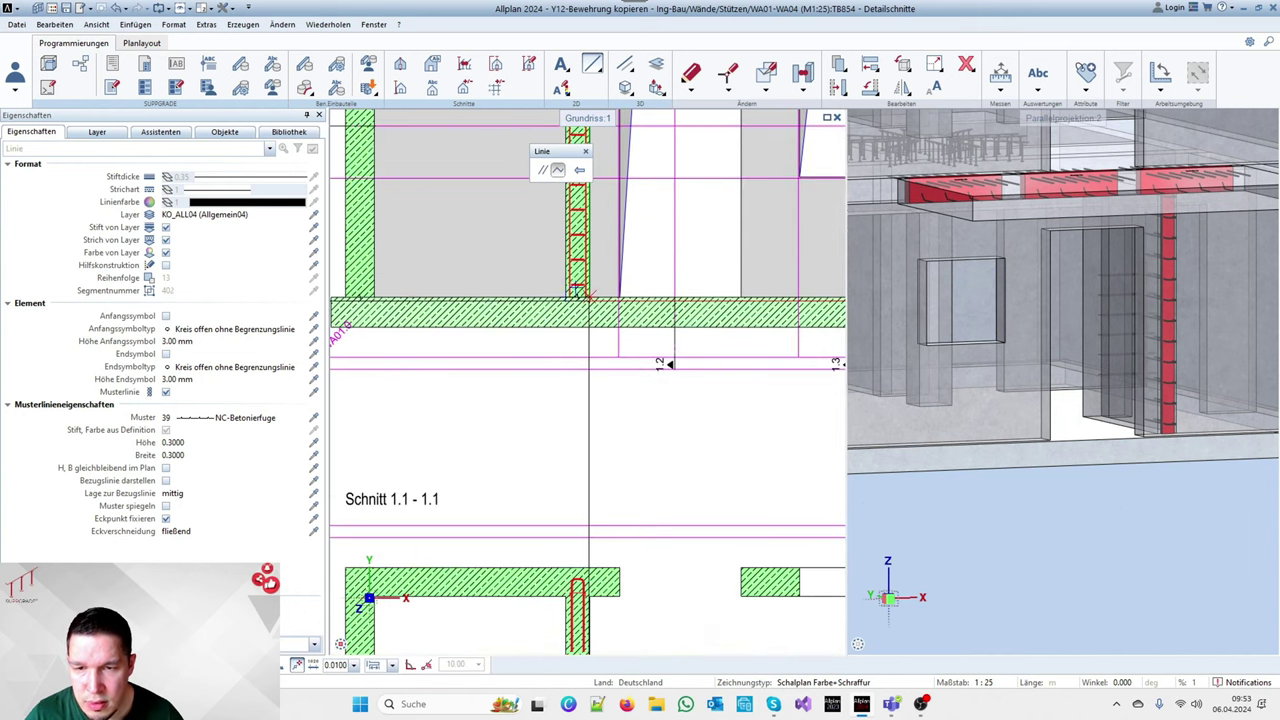
scroll(600, 285, up, 3)
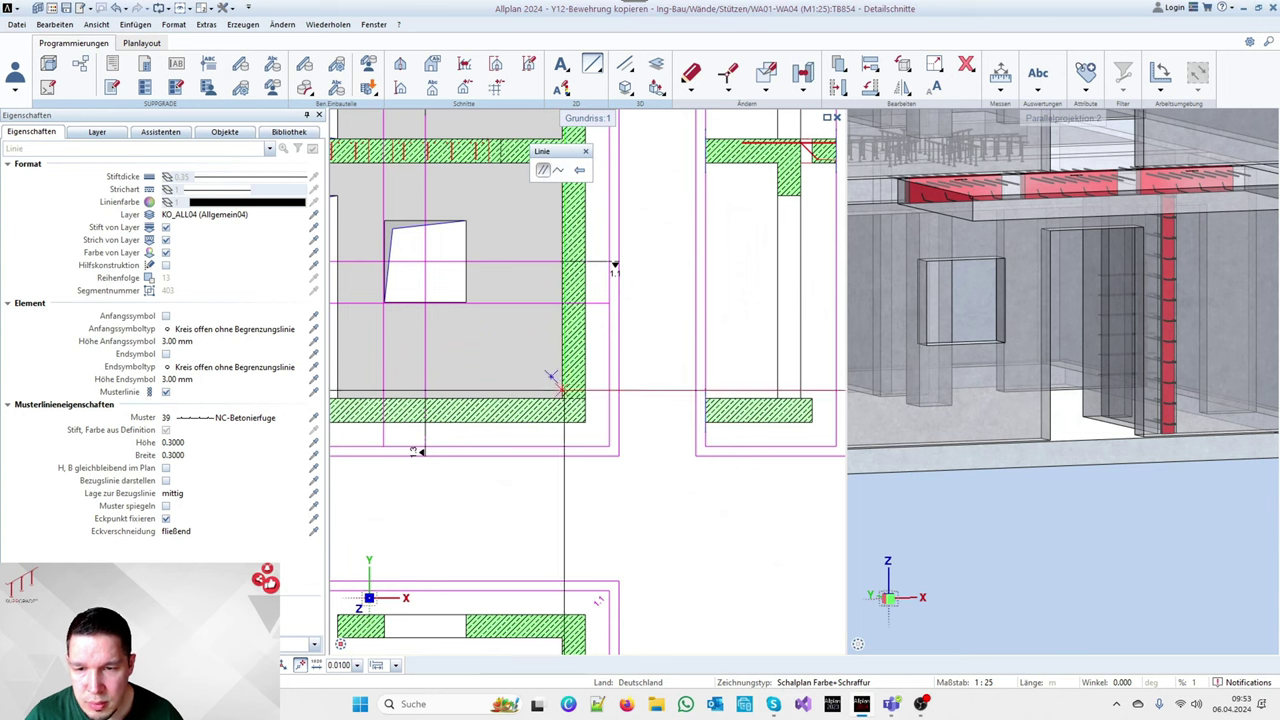
Draw construction joint lines across the elevation's right wall at the underside and top of the ceiling slab
scroll(577, 316, down, 3)
scroll(577, 316, up, 2)
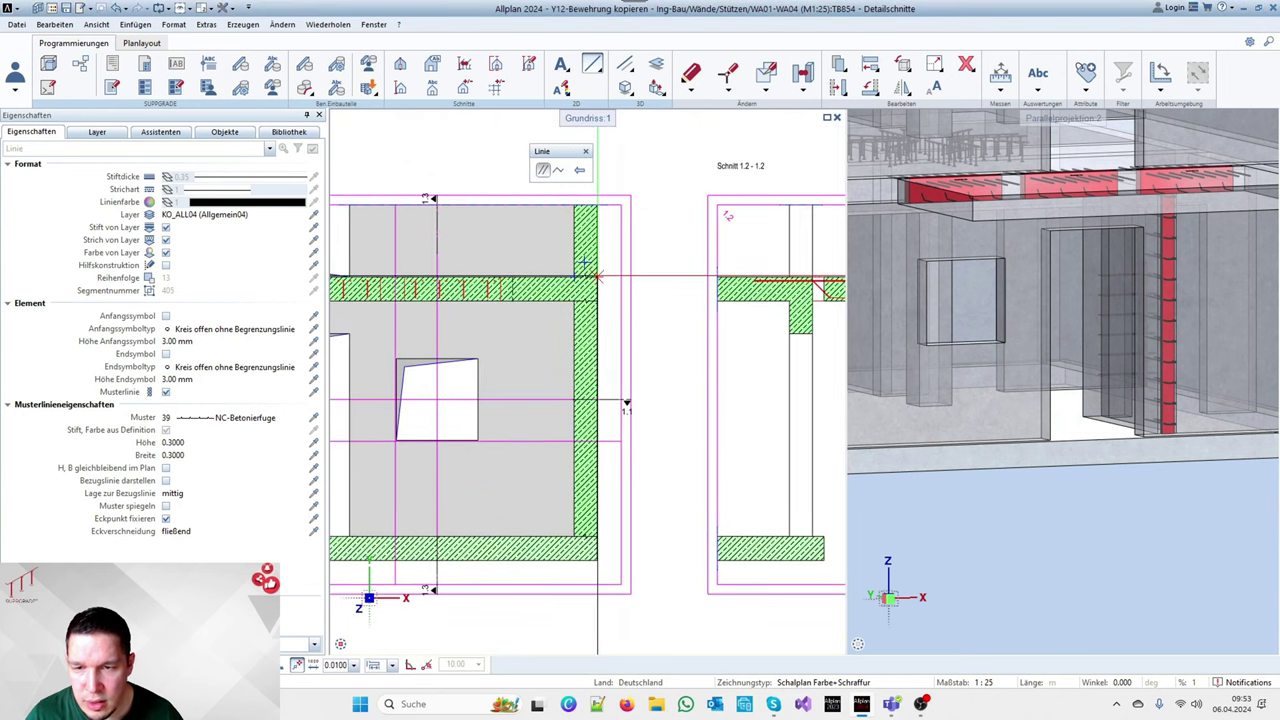
scroll(598, 318, down, 2)
scroll(598, 318, up, 4)
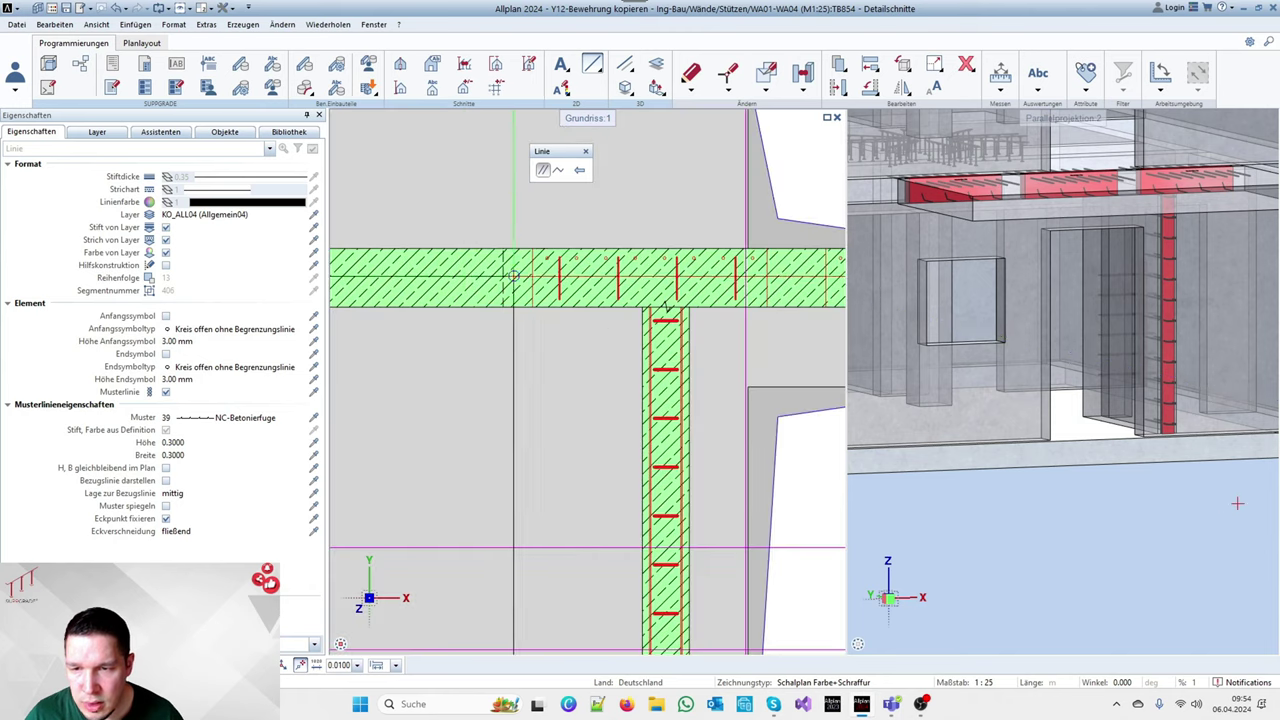
Draw a construction joint line in section 1.2 between the lintel and the underside of the ceiling slab
scroll(474, 290, down, 4)
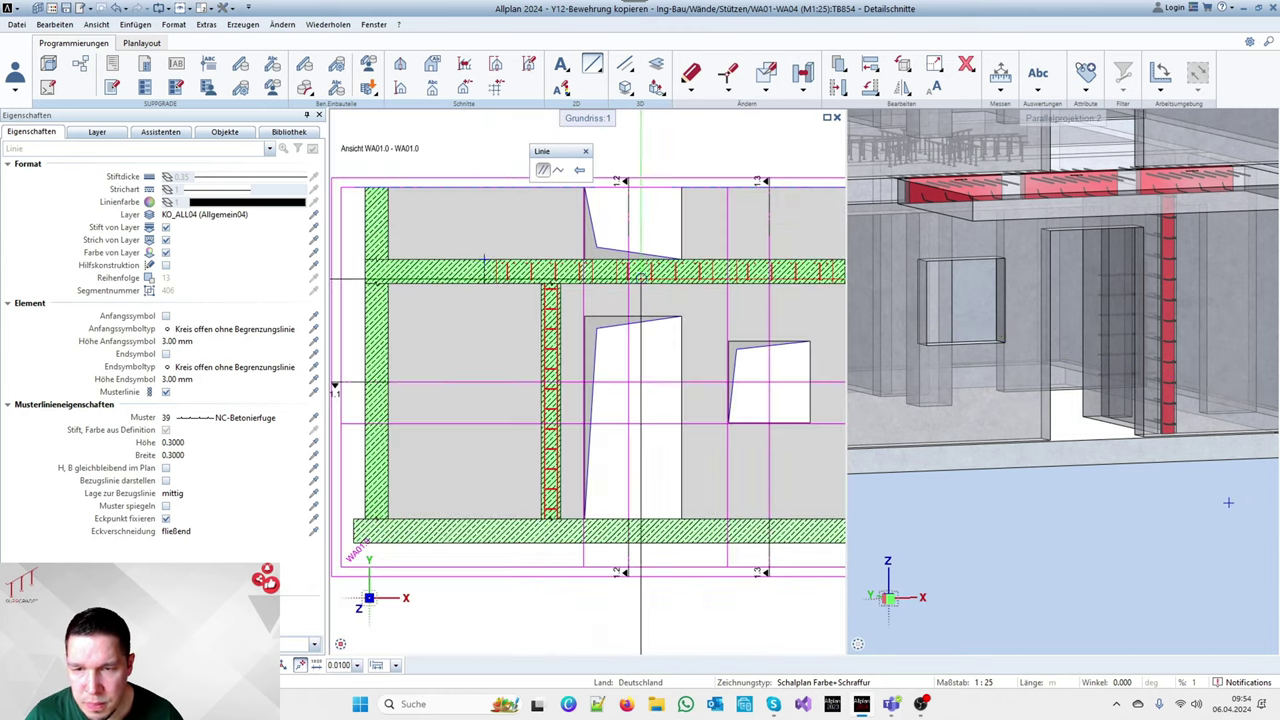
scroll(716, 268, down, 3)
scroll(620, 265, up, 6)
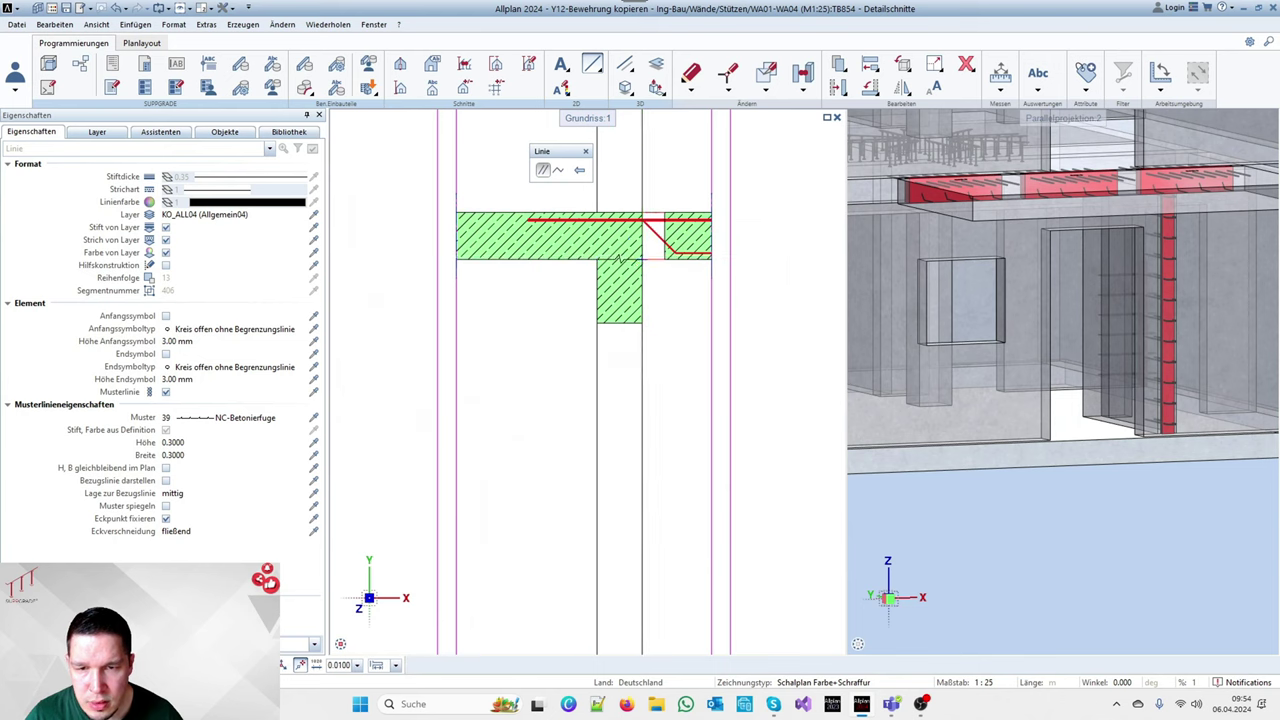
Draw construction joint lines across the wall in section 1.3 at its foot and at the underside and top of the ceiling slab
scroll(560, 418, down, 4)
scroll(560, 418, down, 2)
scroll(608, 408, up, 3)
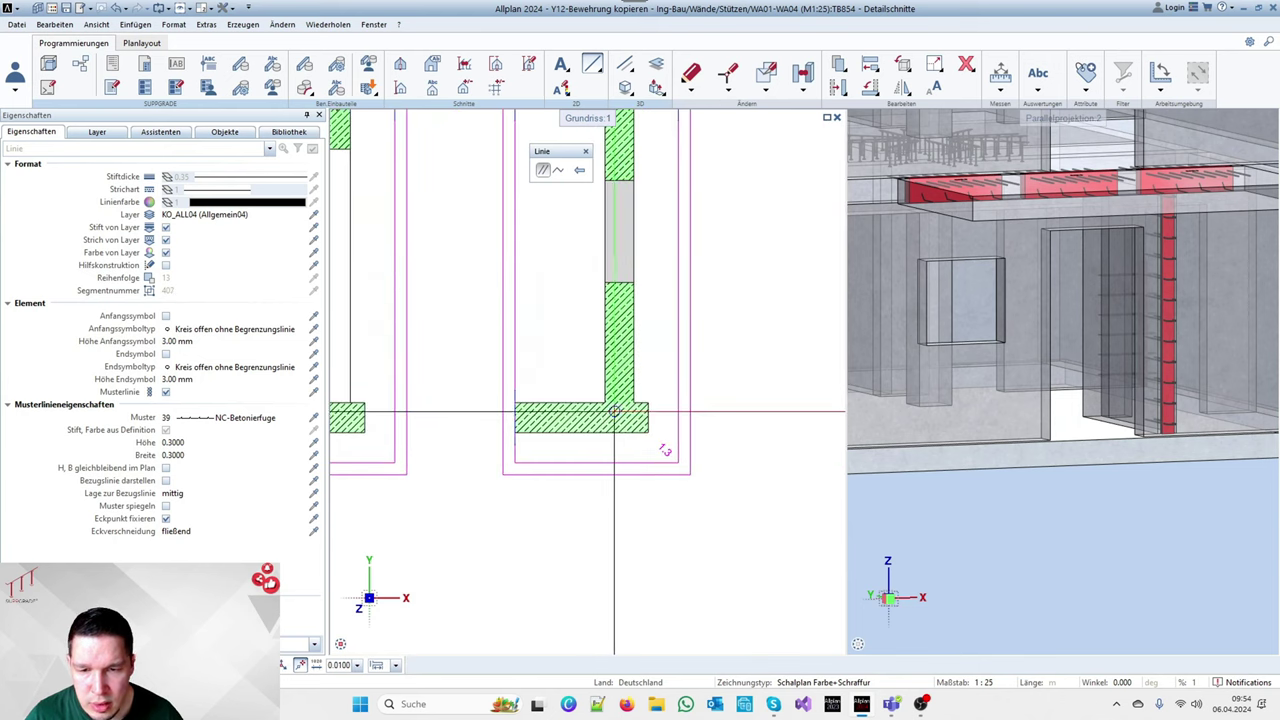
scroll(631, 404, down, 2)
scroll(620, 402, up, 3)
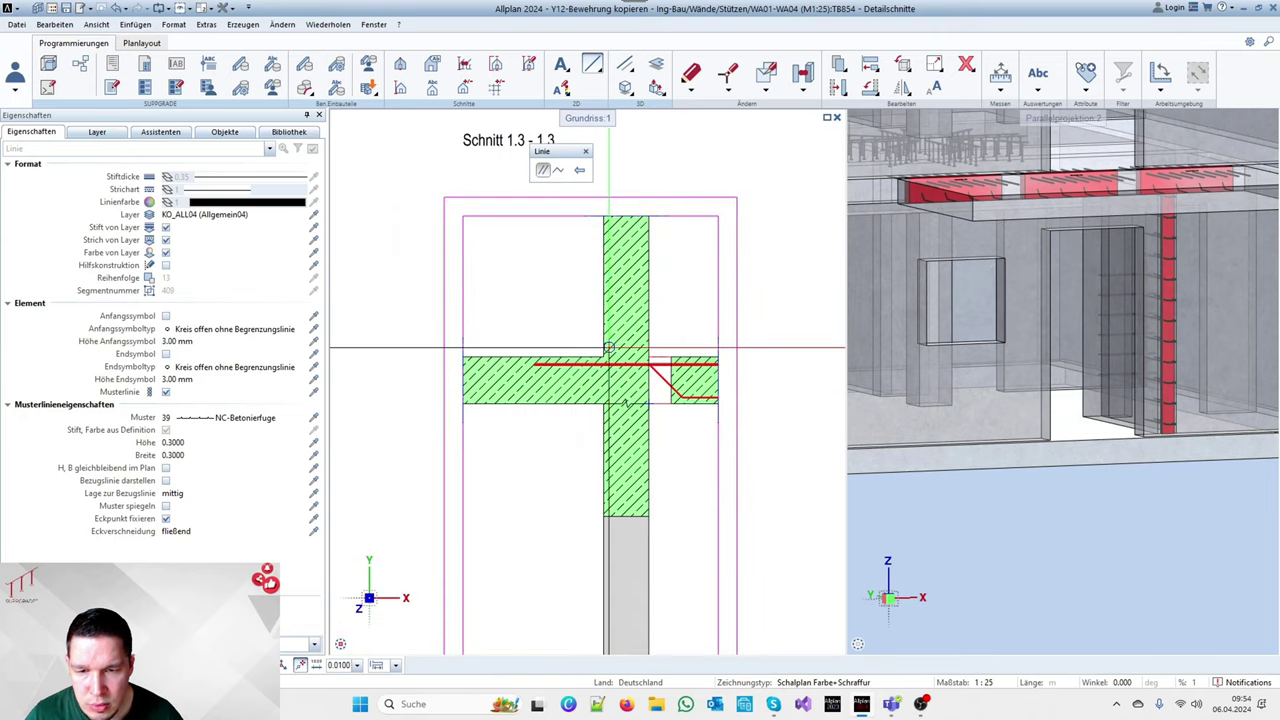
key(Escape)
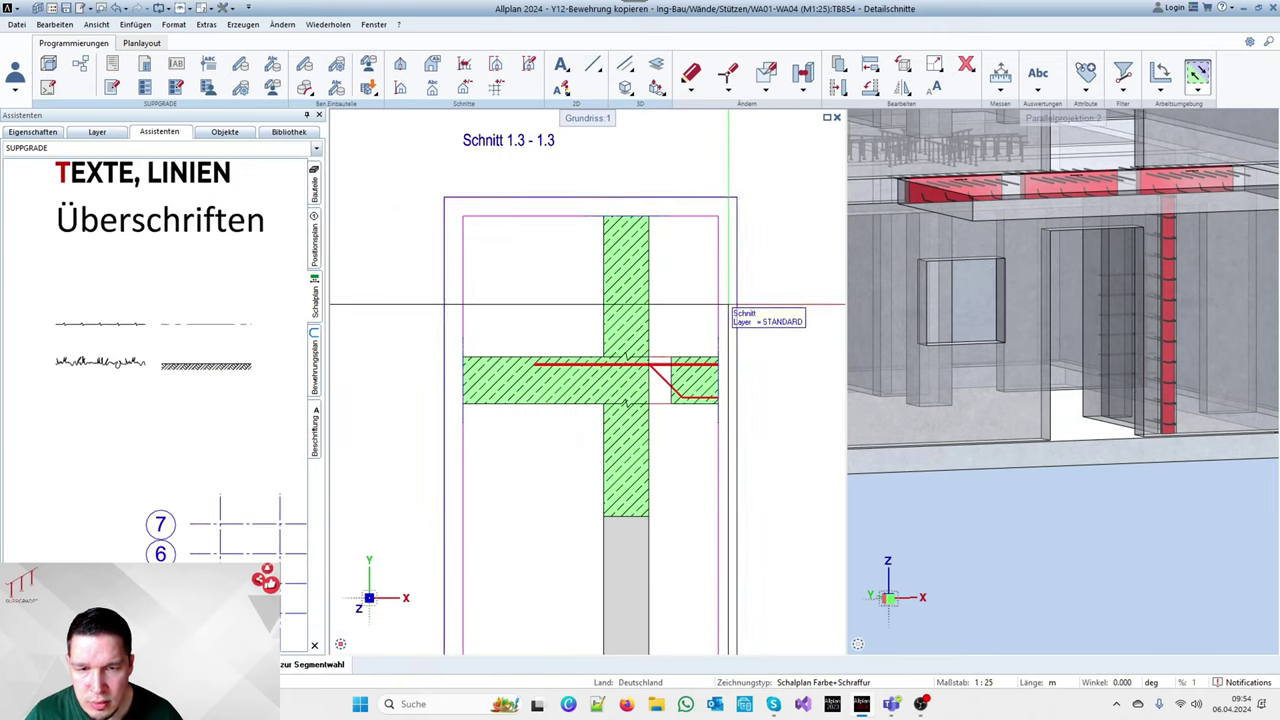
Turn off the grey surface fill in the settings of section 1.3
double_click(717, 300)
click(181, 533)
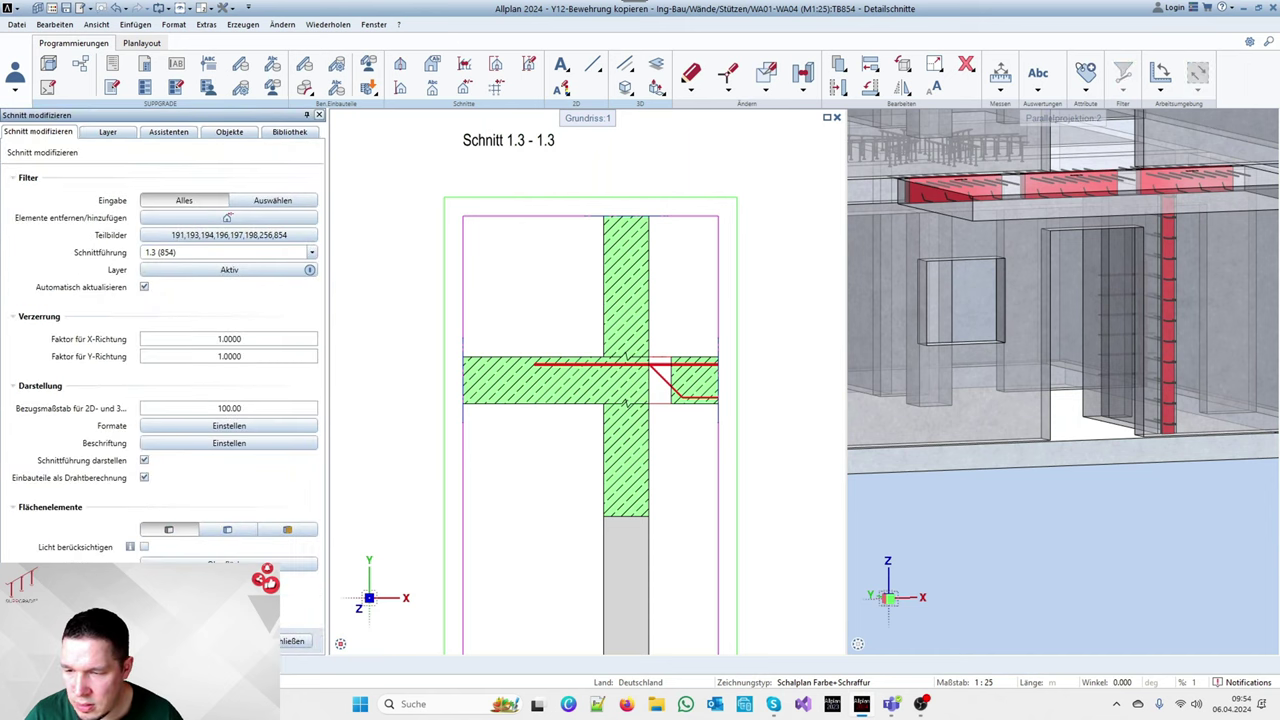
scroll(654, 367, down, 3)
key(Escape)
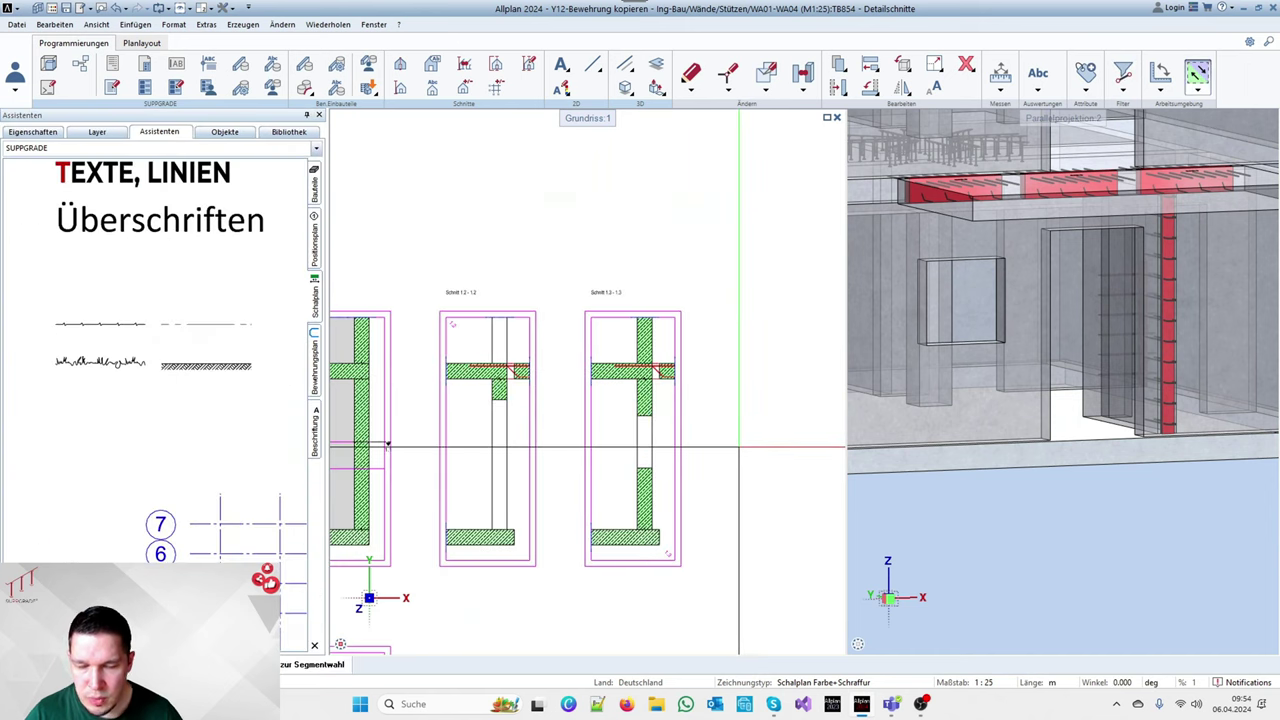
Look through the SUPPGRADE assistant pages for a line suitable for the opening edges
scroll(731, 449, down, 3)
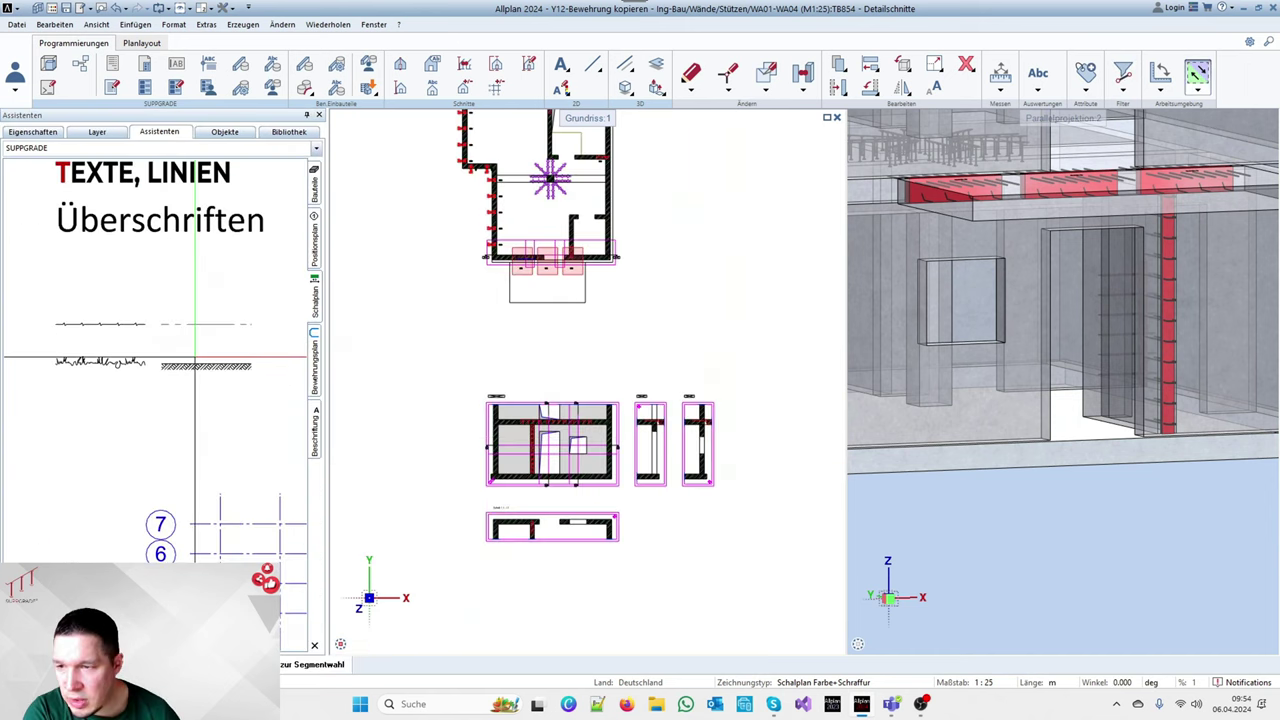
click(314, 370)
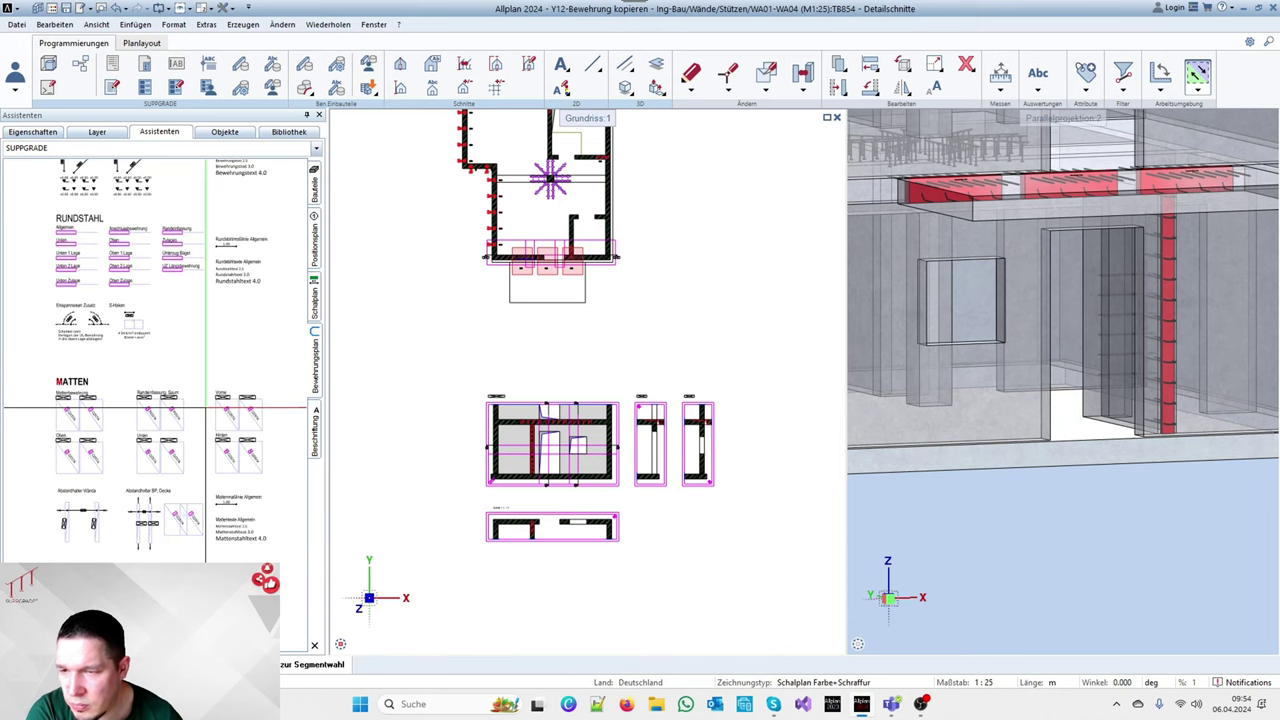
scroll(150, 286, down, 3)
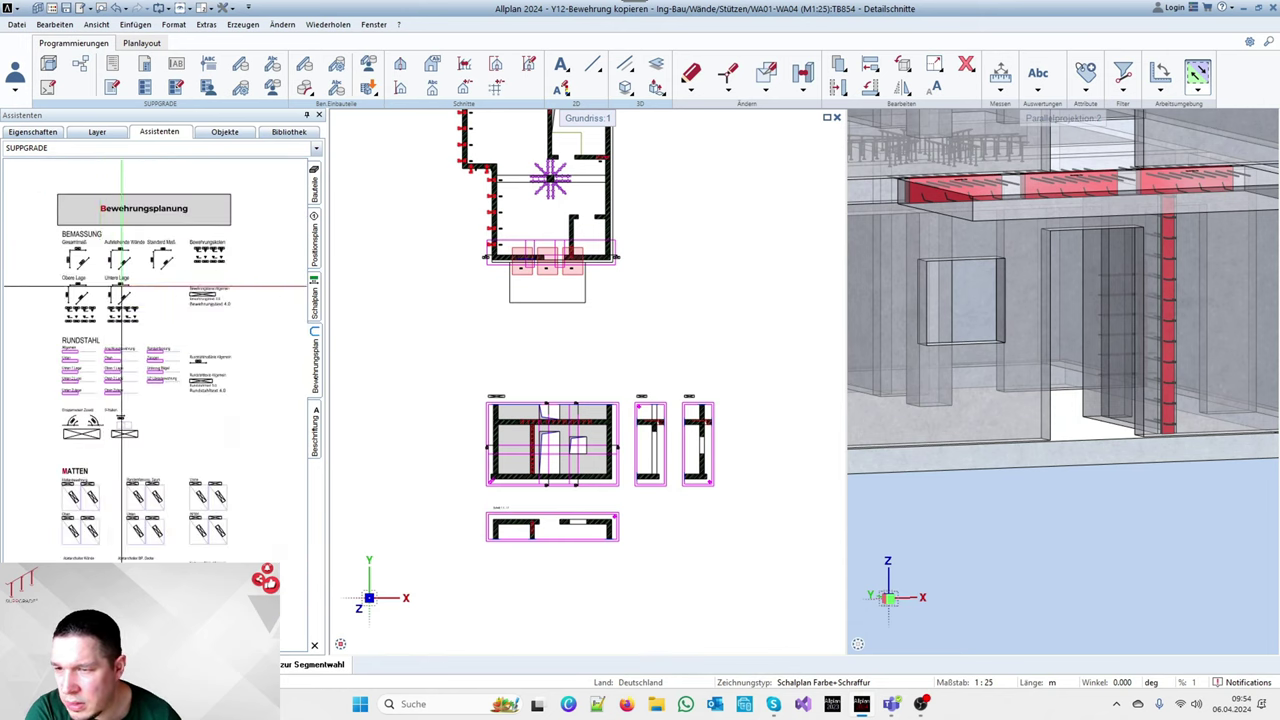
scroll(192, 383, up, 4)
click(314, 305)
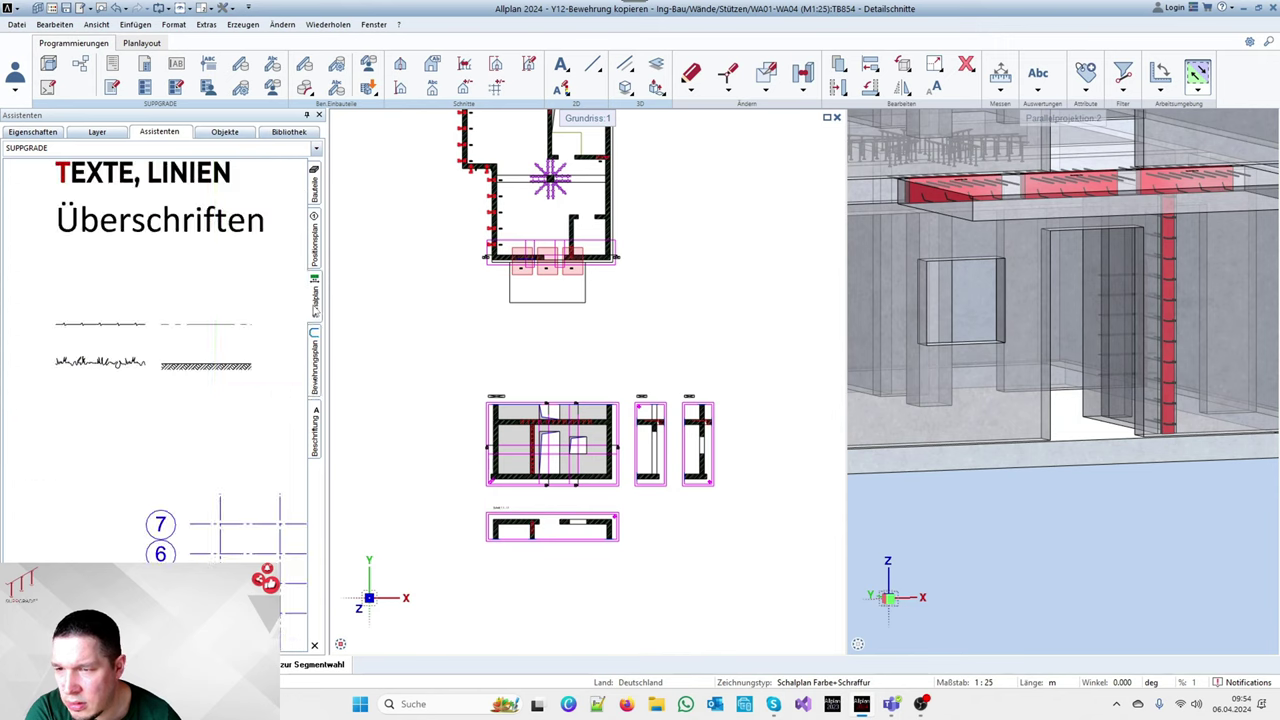
scroll(184, 388, down, 4)
scroll(199, 276, up, 2)
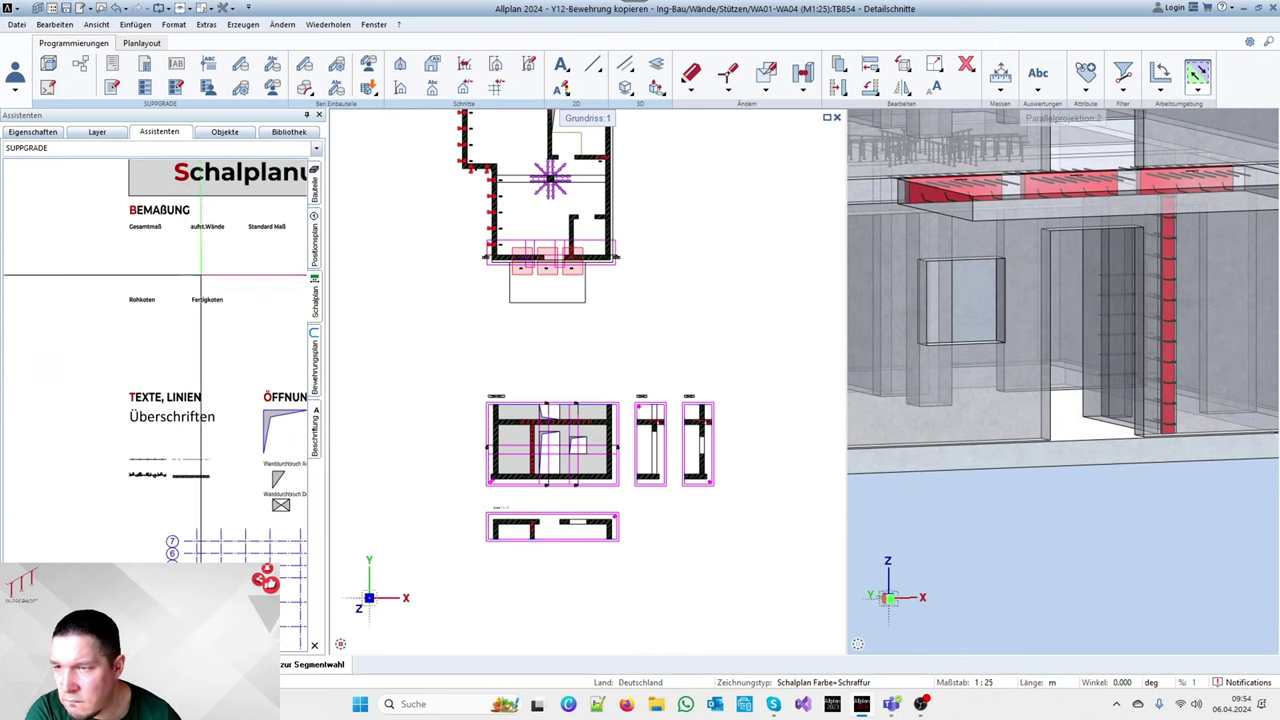
click(316, 245)
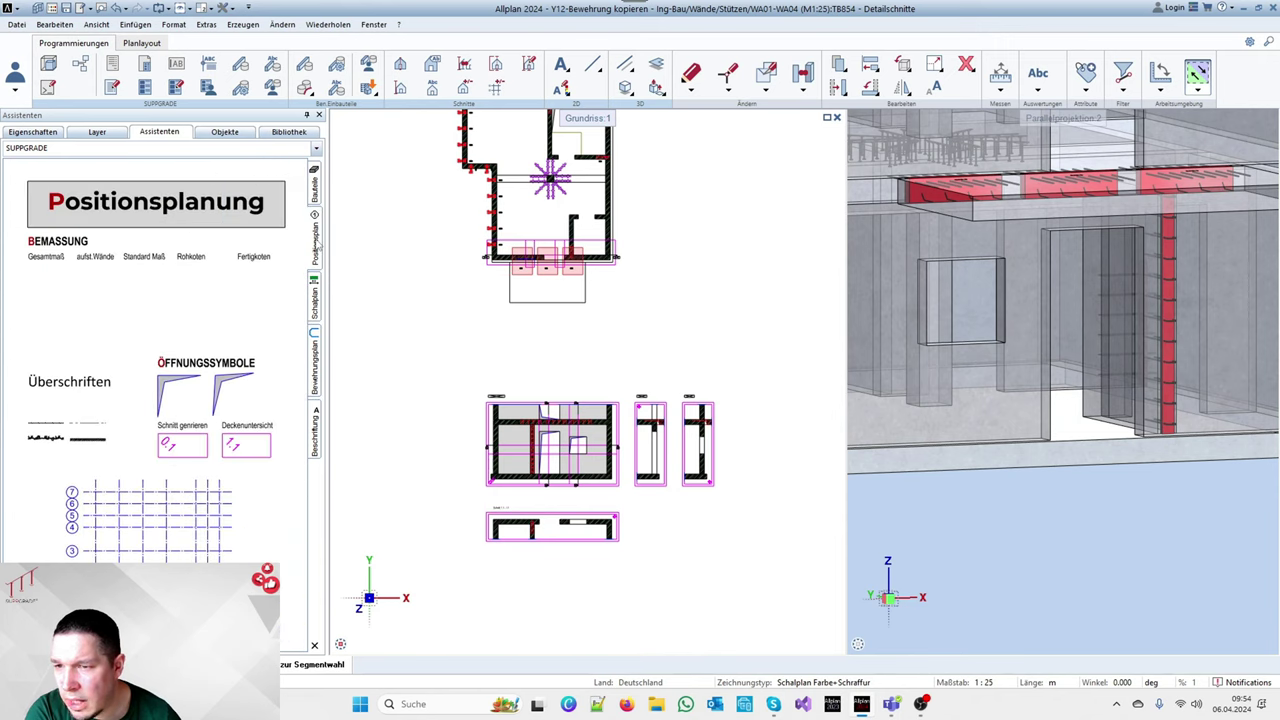
click(318, 431)
click(316, 189)
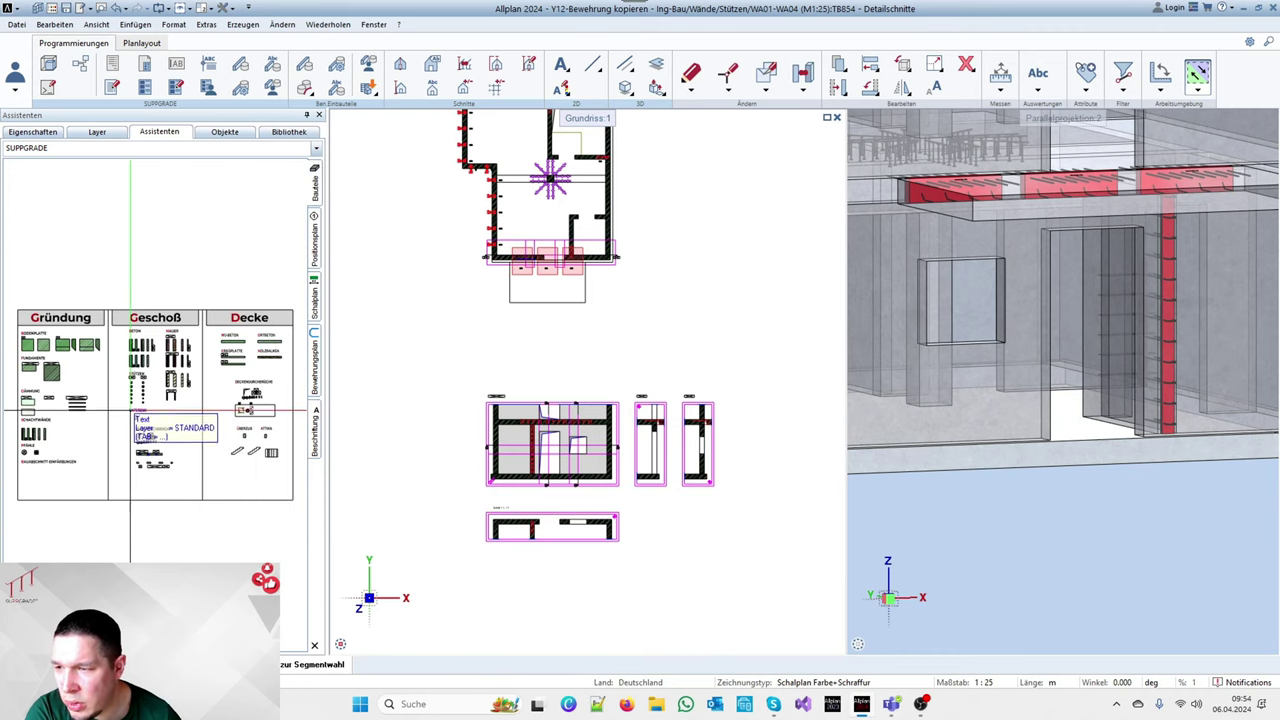
click(316, 298)
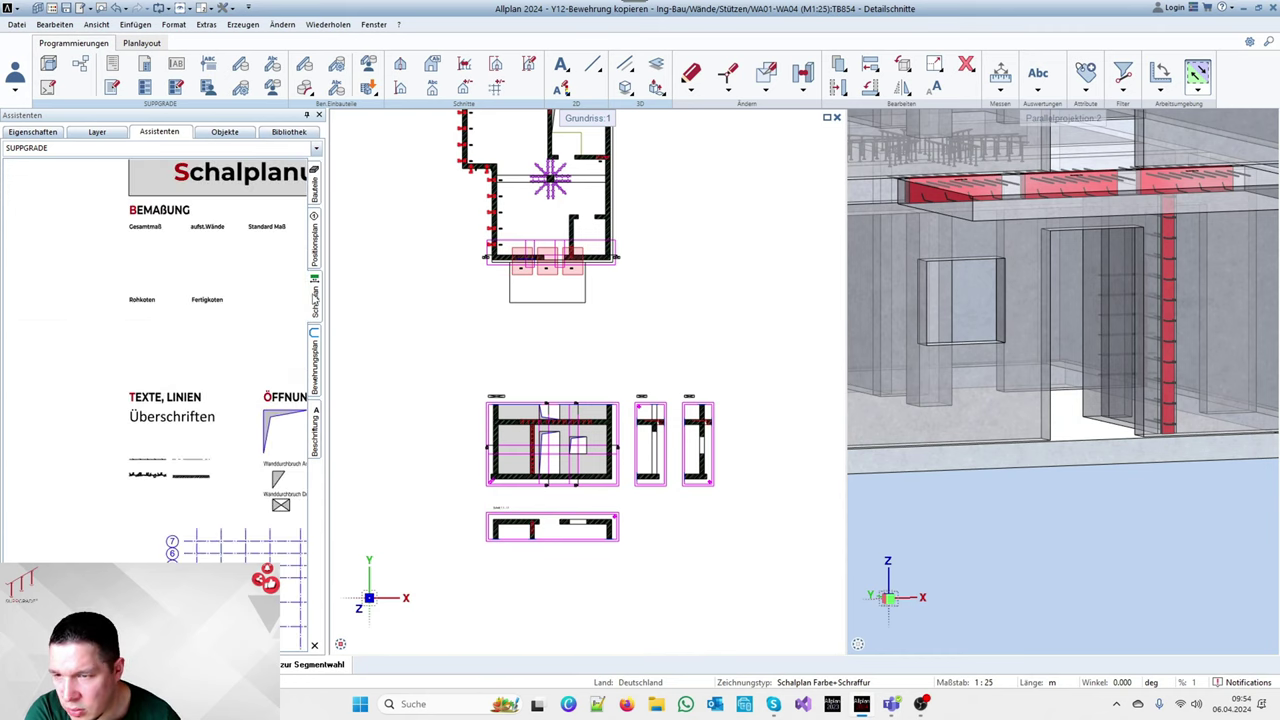
Take over the NC-Betonierfuge line from the Schalplan assistant, turn off its pattern line and set the layer to KO_ALL03
scroll(201, 458, up, 2)
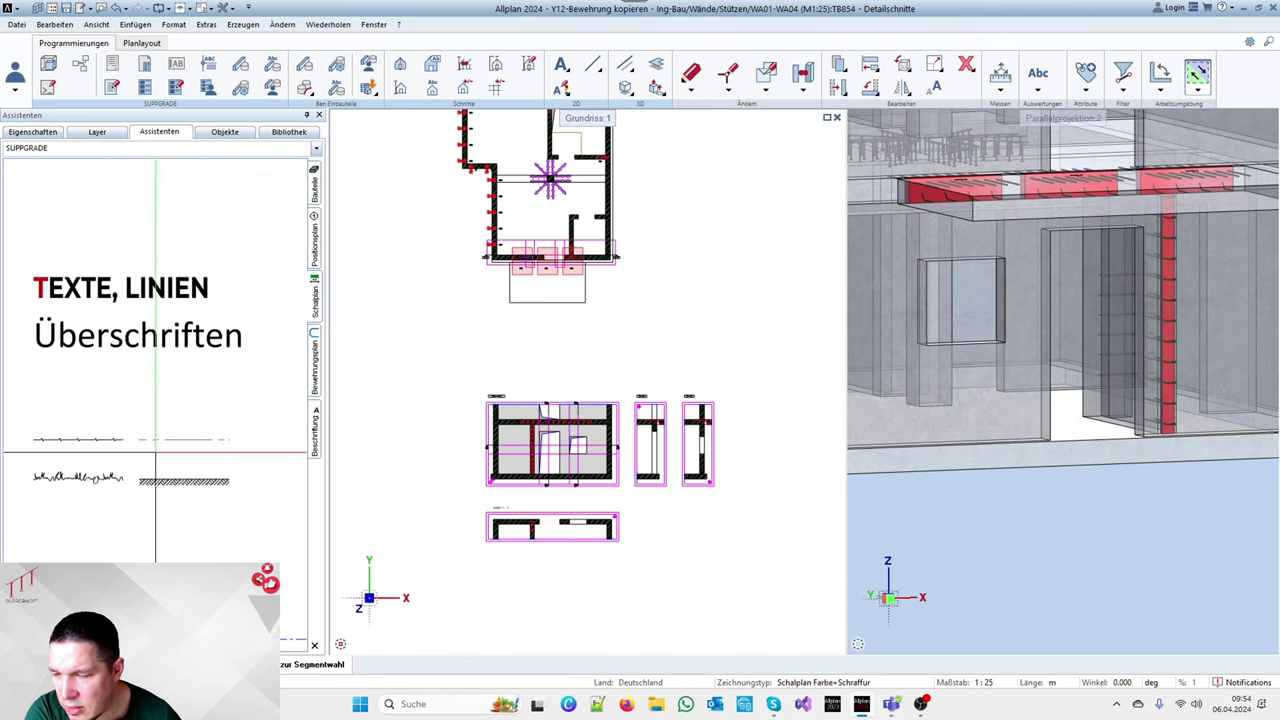
right_click(104, 440)
right_click(104, 440)
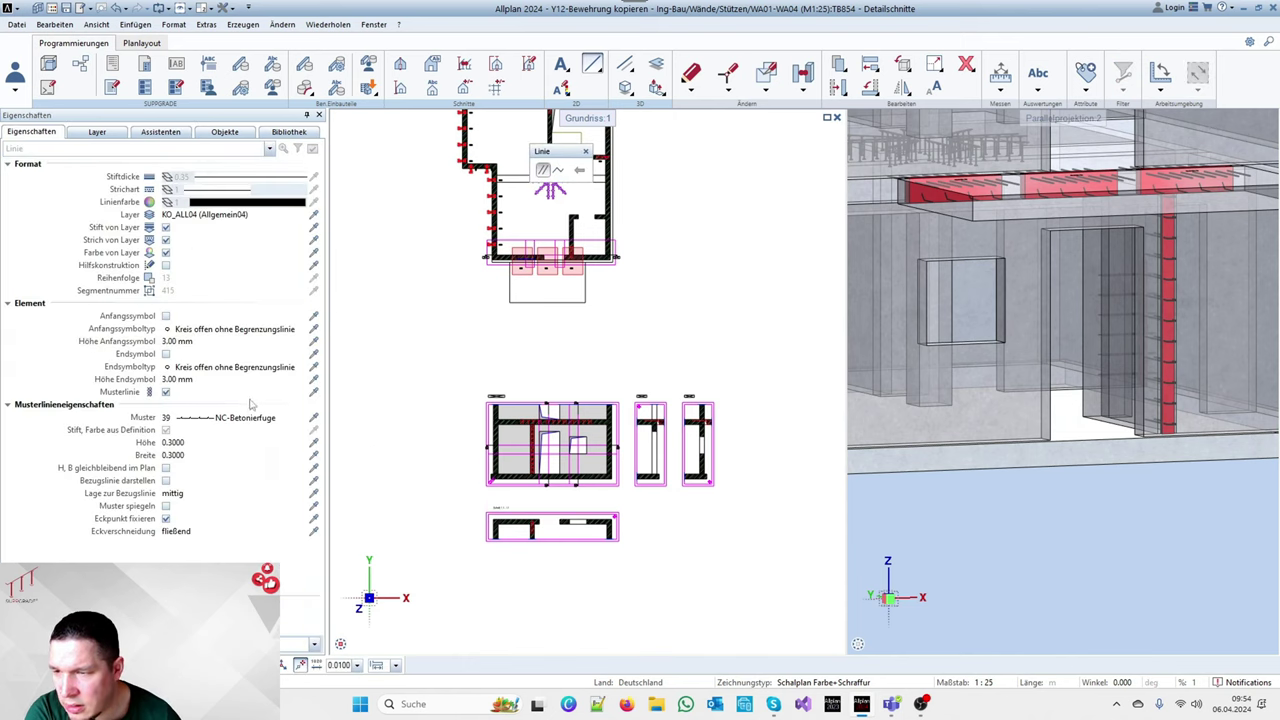
click(165, 391)
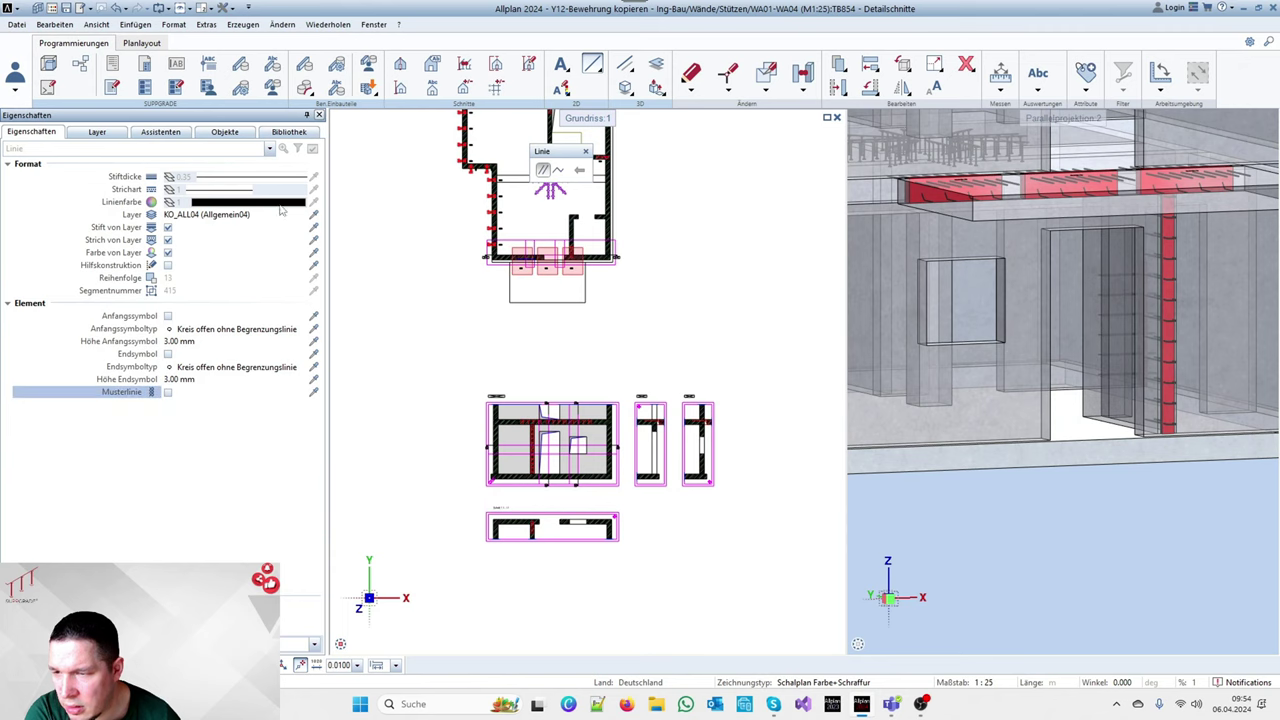
click(212, 218)
click(200, 298)
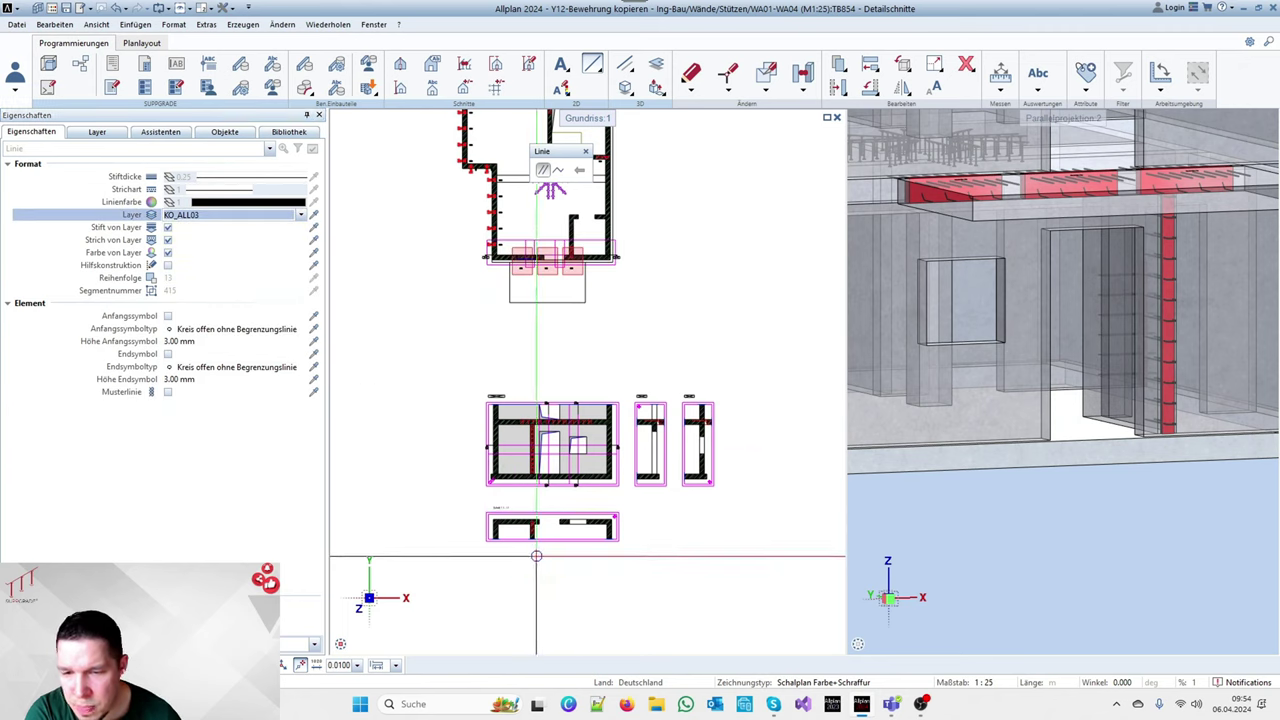
Draw plain edge lines across the door opening in section 1.1 along both faces of the wall
scroll(536, 555, up, 5)
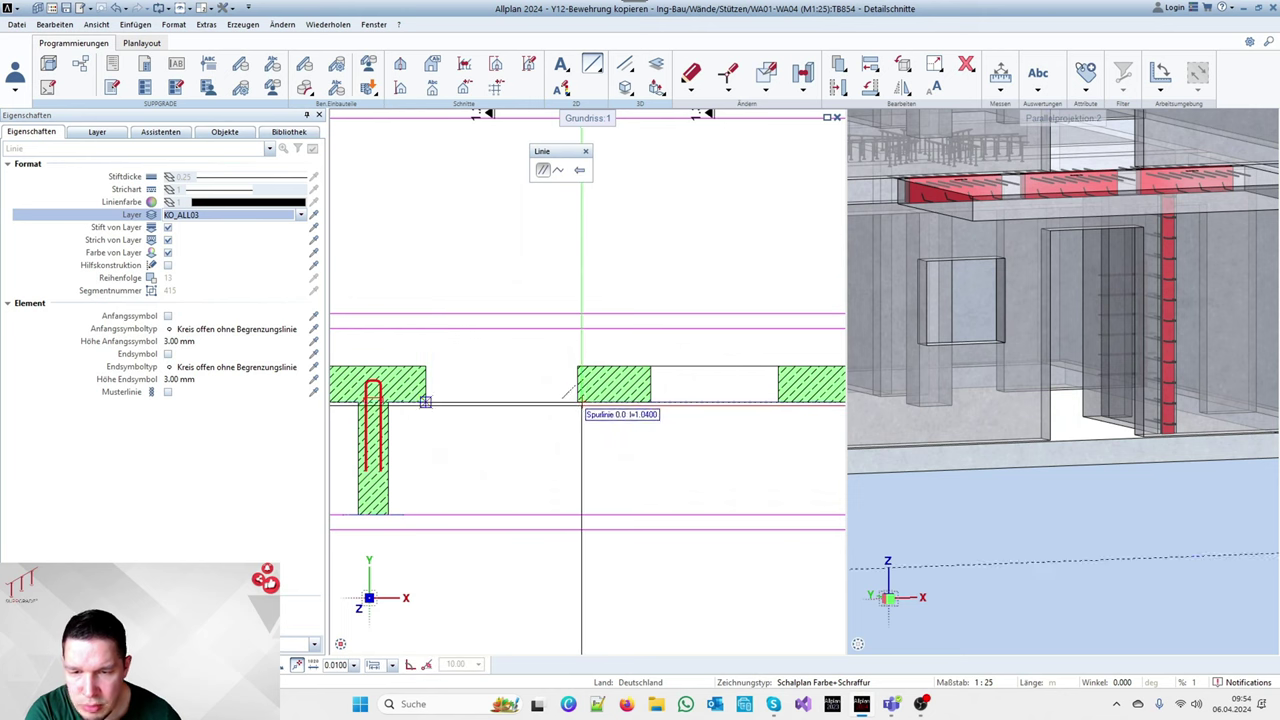
scroll(566, 393, down, 3)
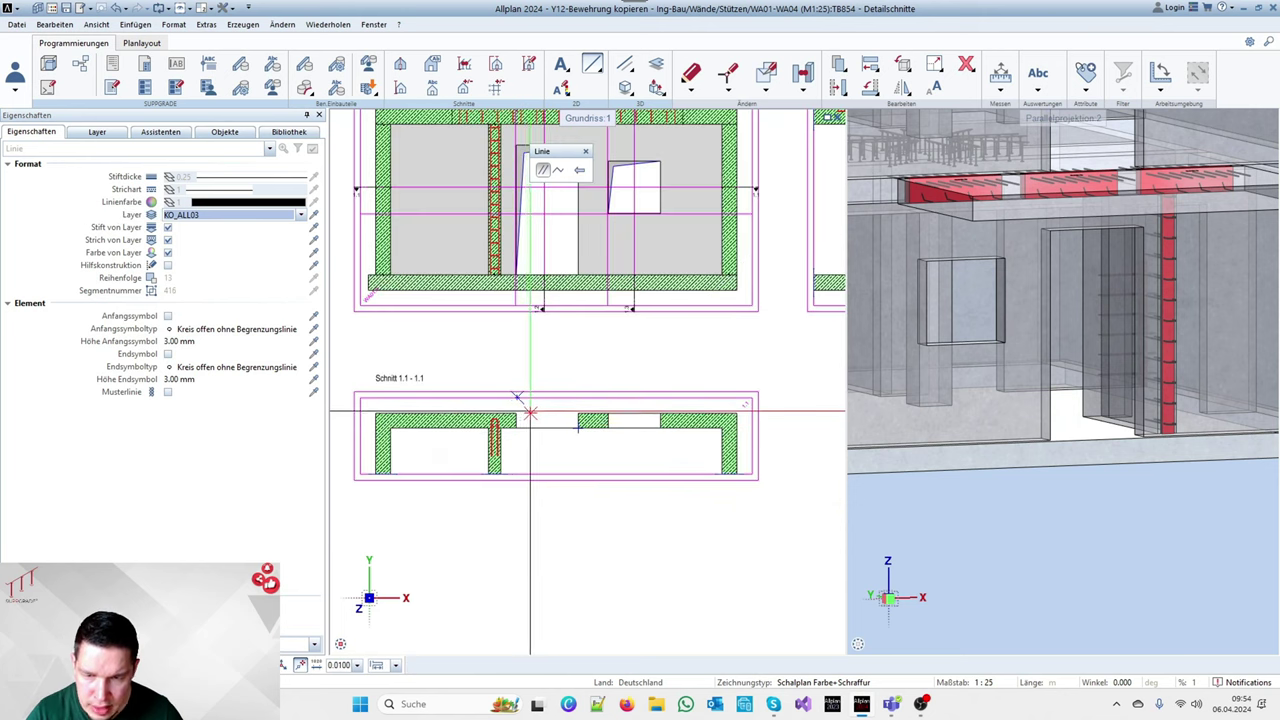
click(517, 412)
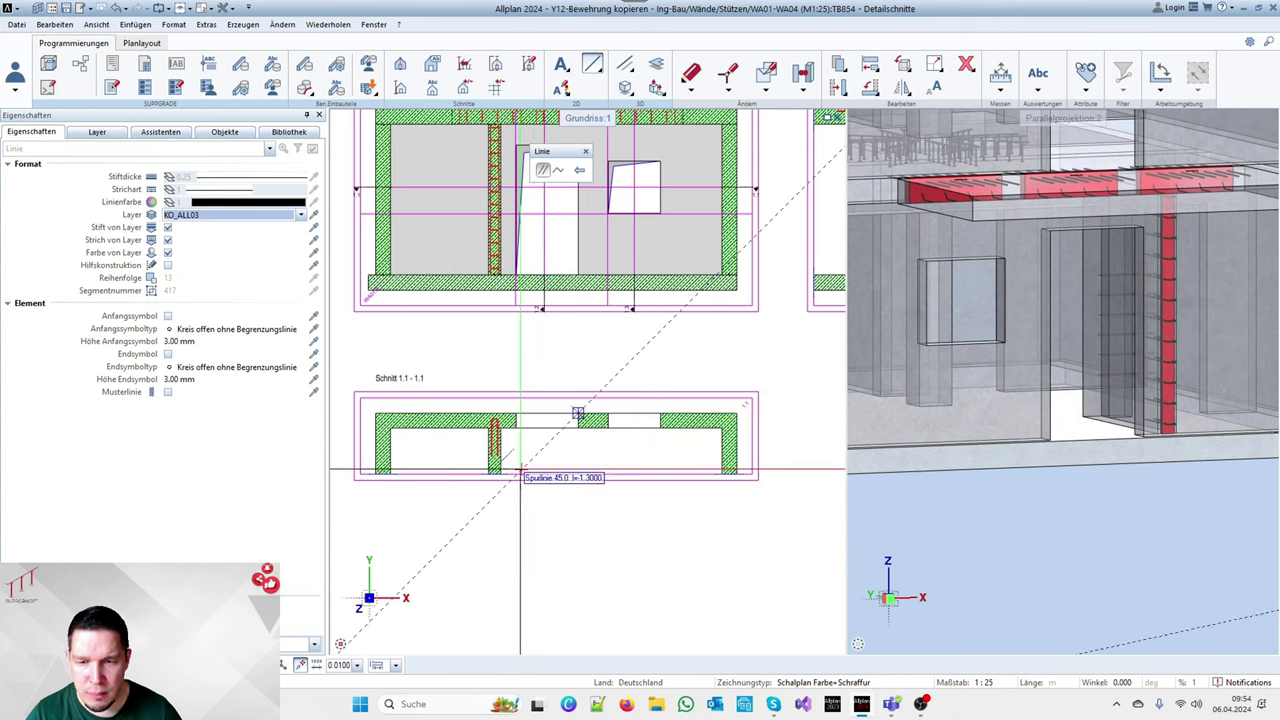
key(Escape)
Take over the construction joint line from the elevation and draw it across both outer side walls at their inner corners in section 1.1
scroll(425, 480, down, 1)
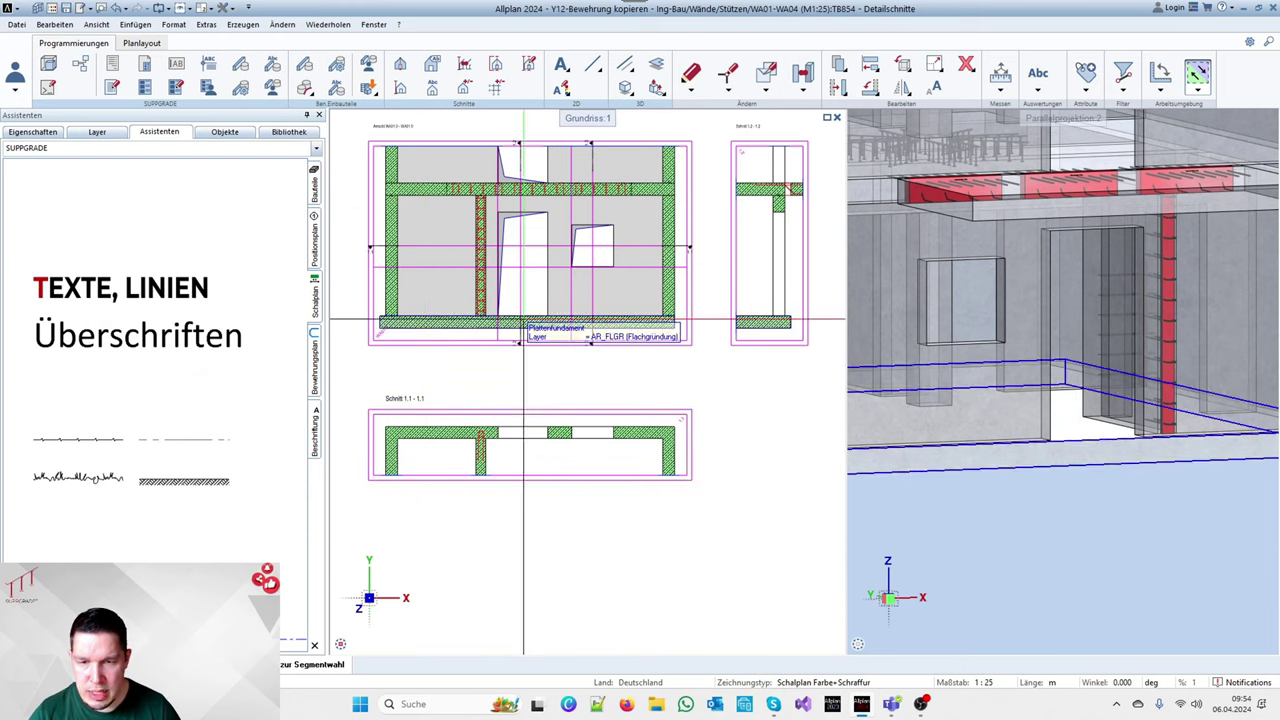
scroll(678, 327, up, 3)
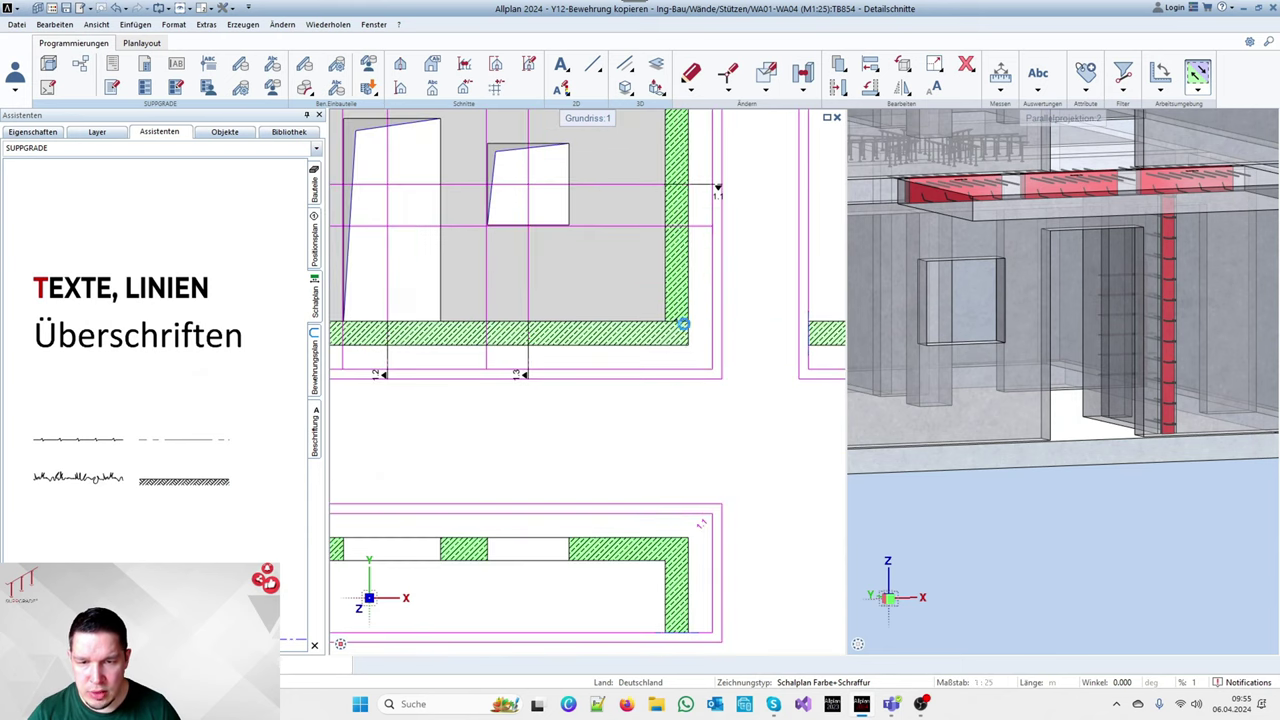
right_click(683, 325)
right_click(683, 325)
scroll(670, 560, up, 3)
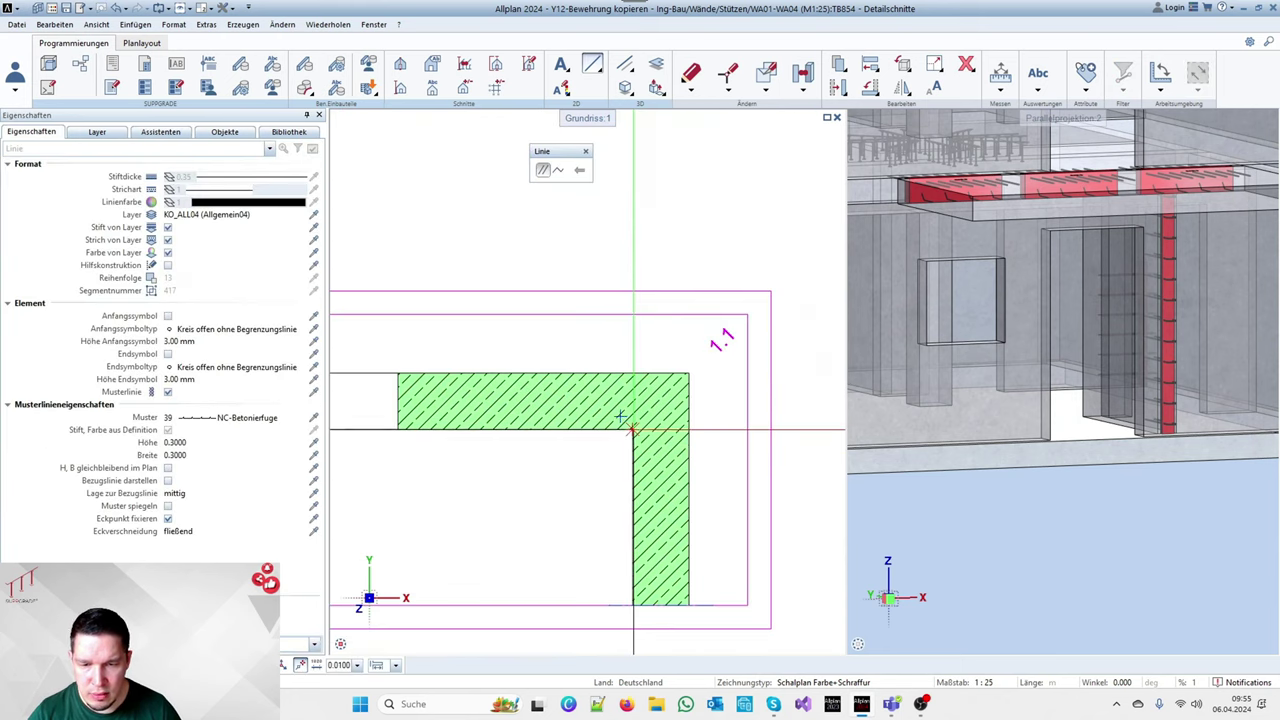
scroll(747, 398, down, 5)
scroll(586, 386, up, 5)
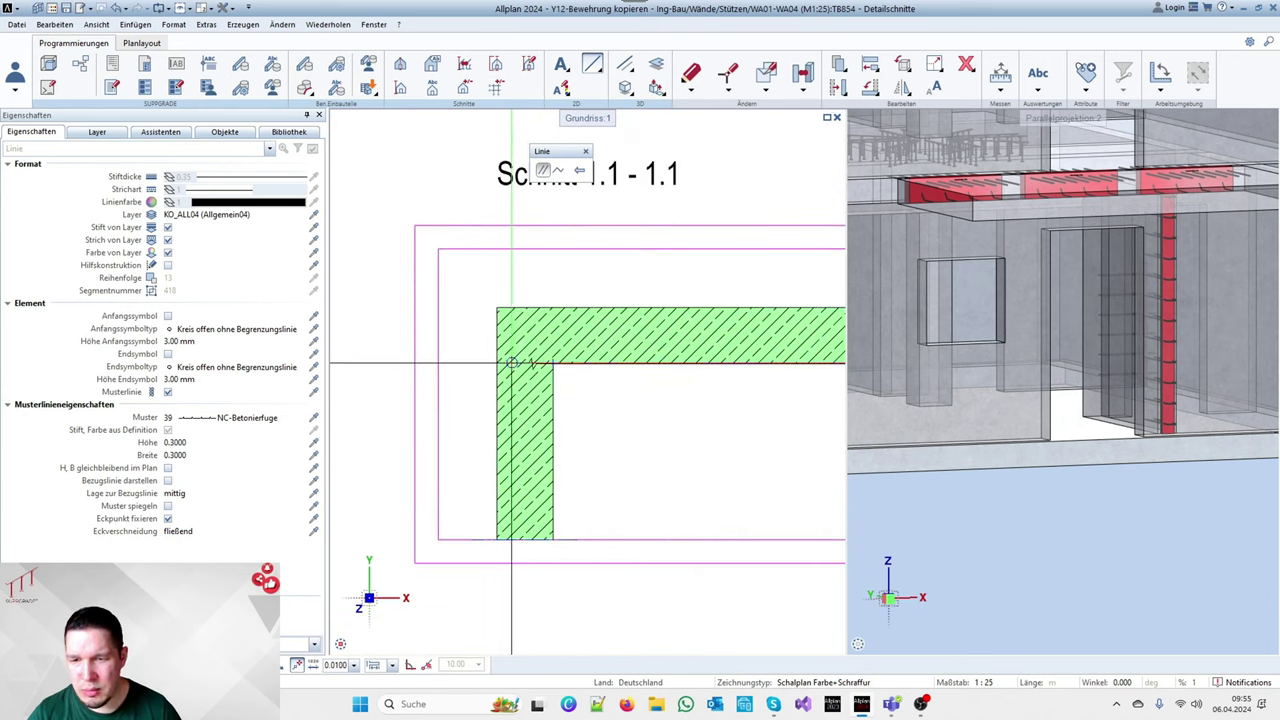
scroll(505, 360, down, 6)
key(Escape)
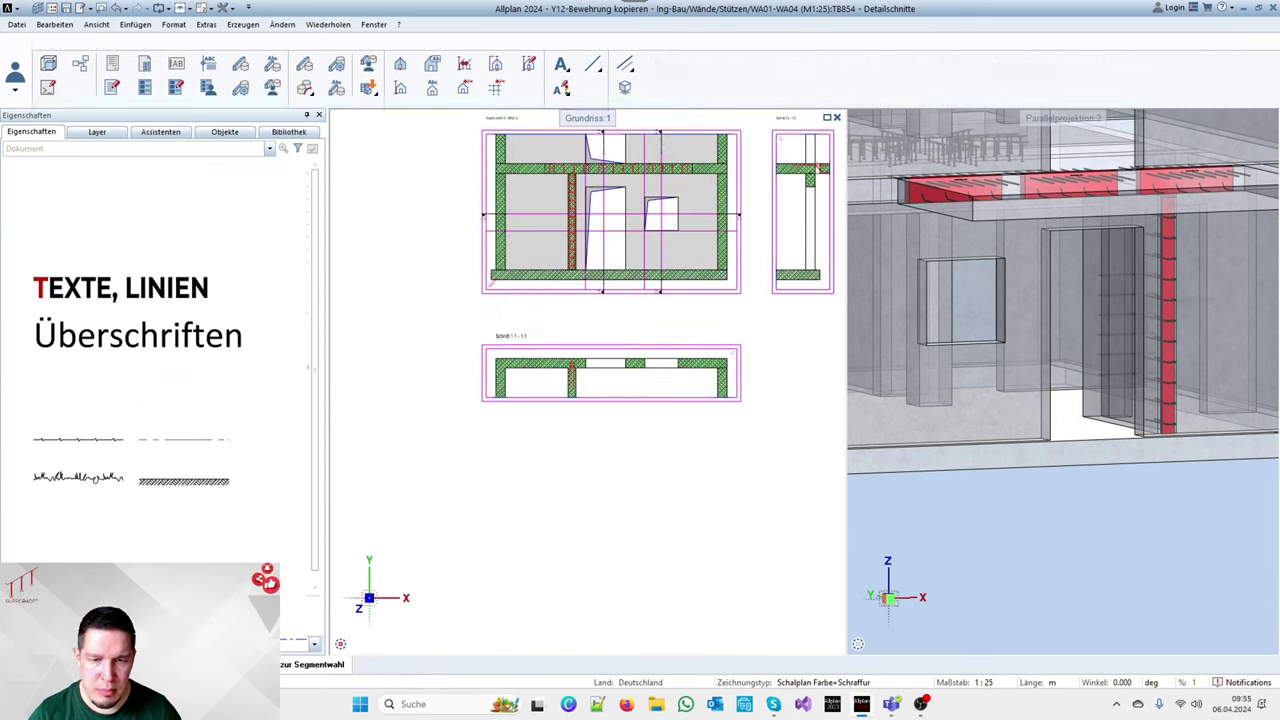
Take over the construction joint line from the elevation and draw it across the inner wall where it meets the longitudinal wall in section 1.1
scroll(740, 372, up, 5)
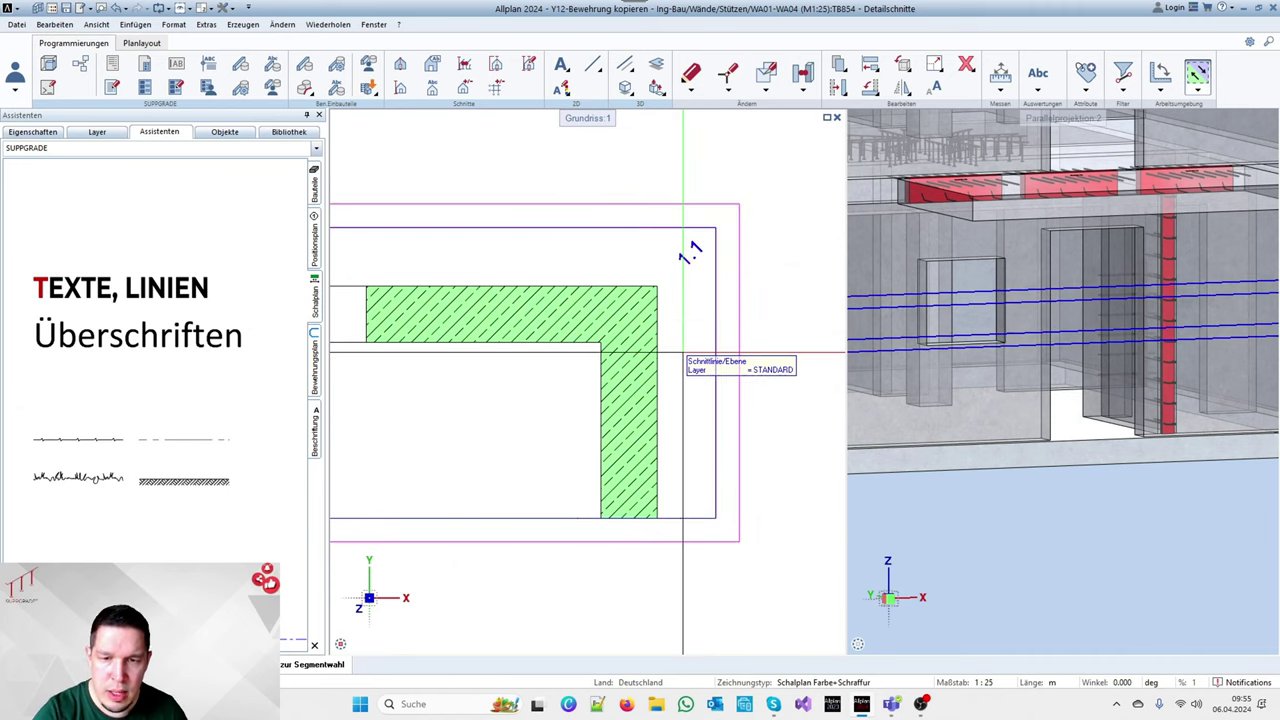
scroll(683, 352, down, 4)
scroll(518, 387, up, 3)
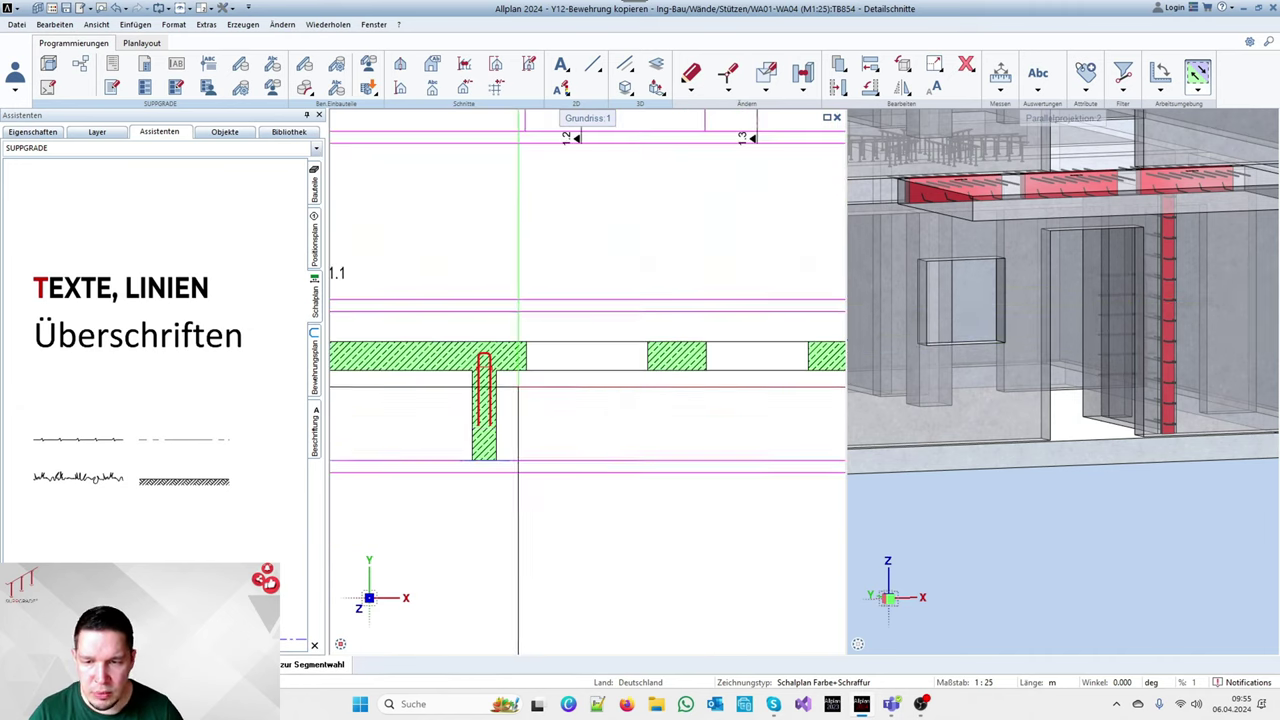
scroll(518, 387, up, 1)
scroll(457, 386, down, 4)
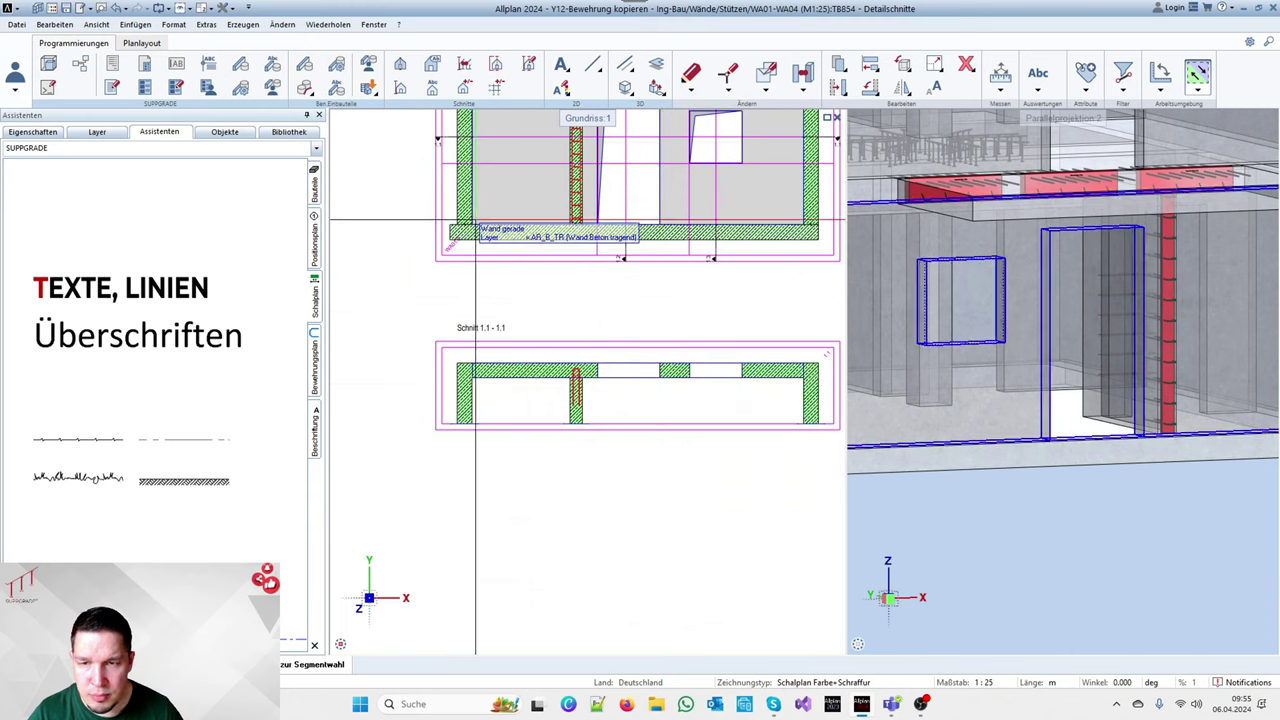
right_click(457, 224)
right_click(457, 224)
scroll(620, 394, up, 3)
scroll(506, 343, up, 2)
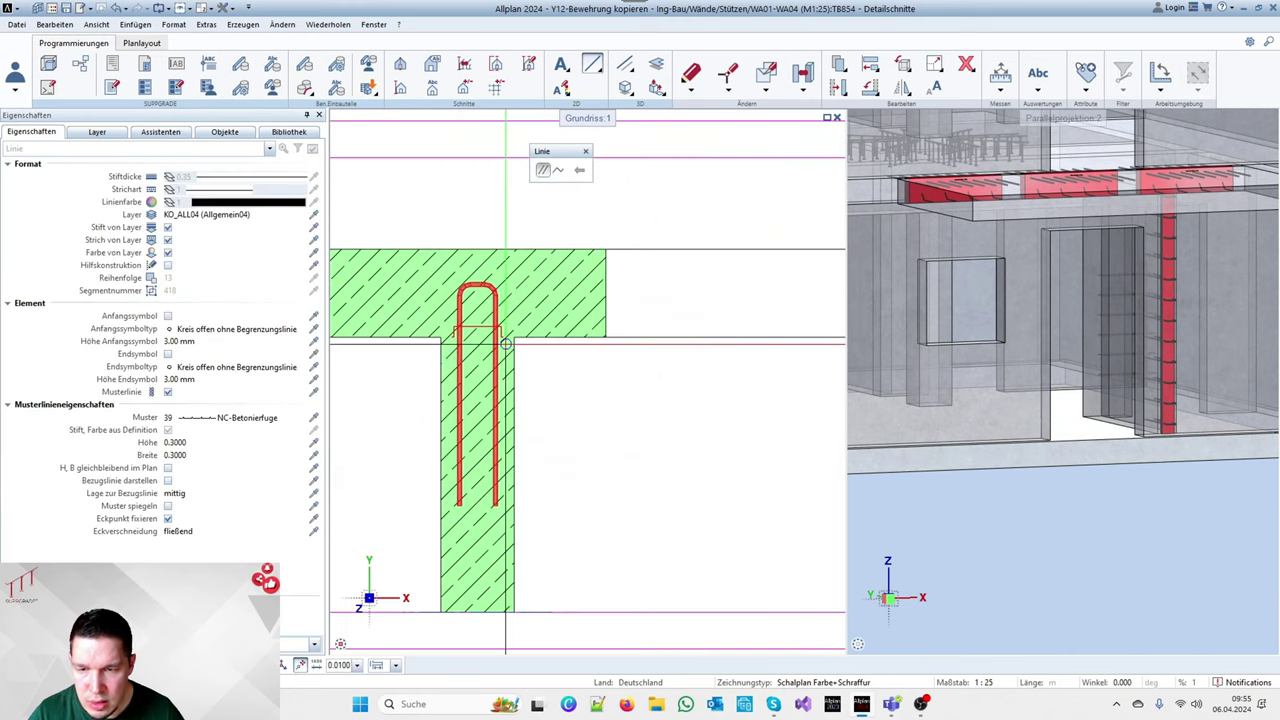
click(514, 337)
click(440, 337)
key(Escape)
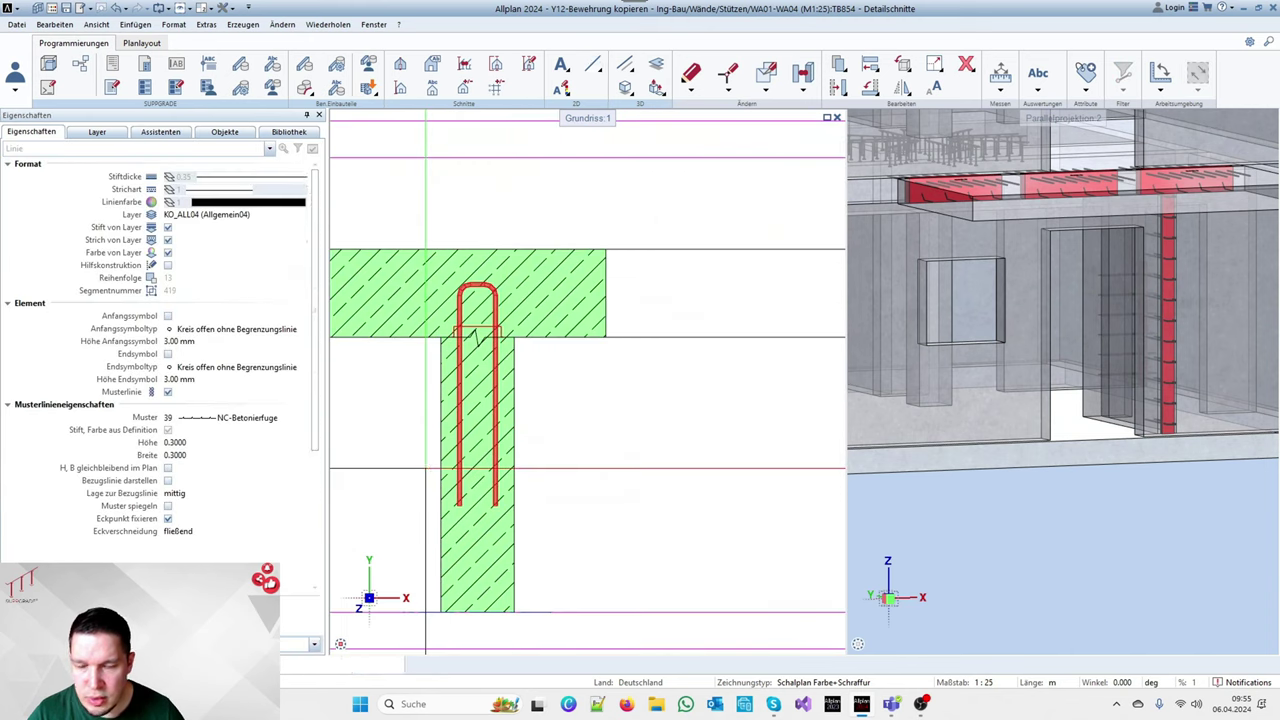
scroll(426, 468, down, 5)
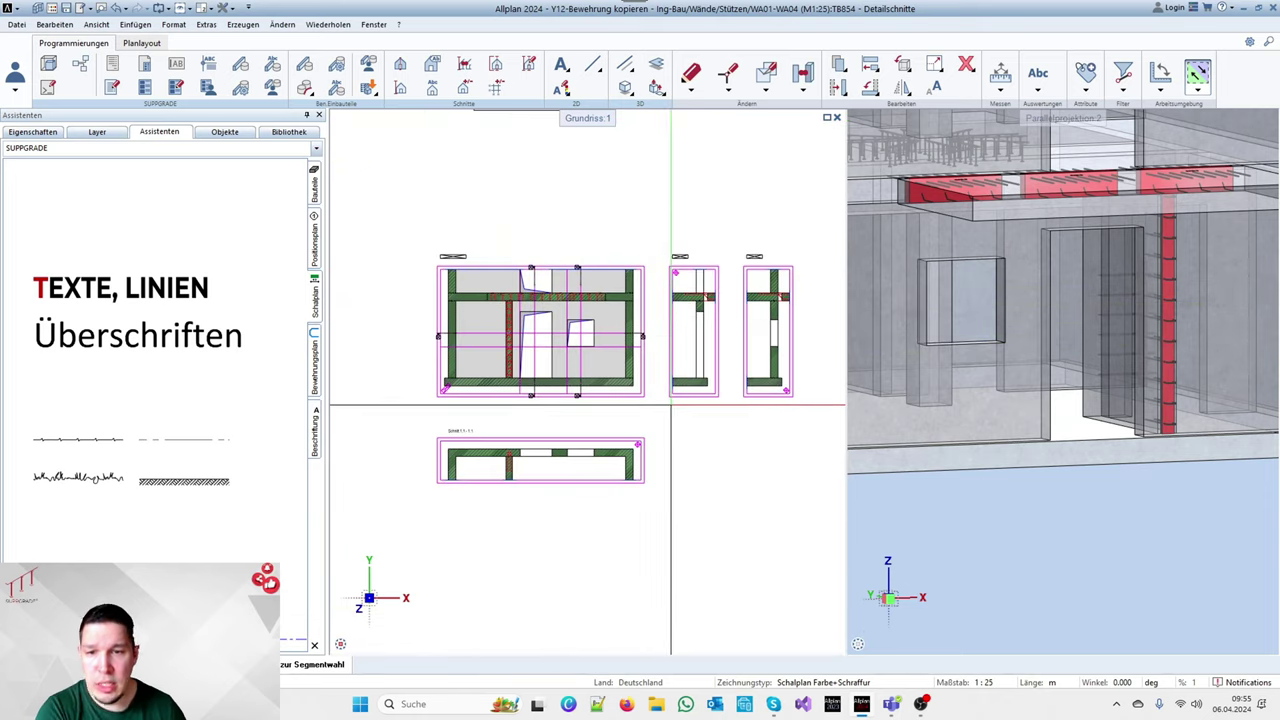
Make the Schalplan drawing file (855) of WA01-WA04 (M1:25) the active one
double_click(688, 420)
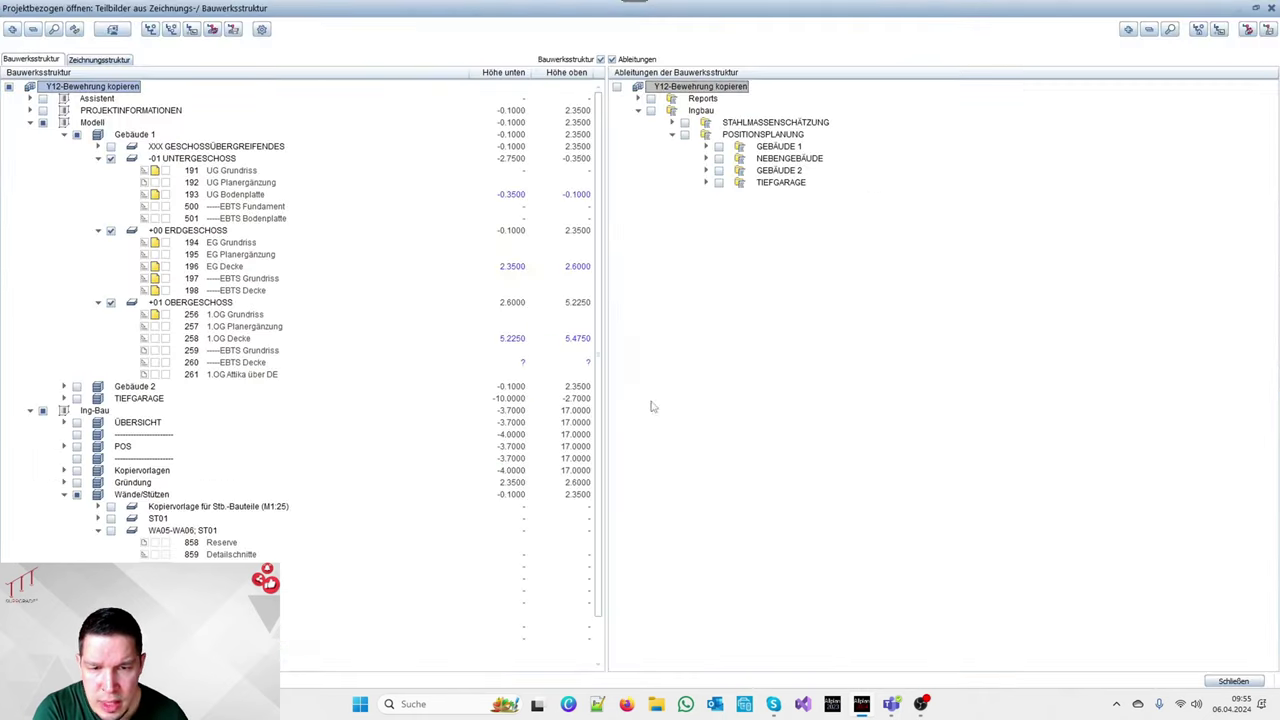
scroll(258, 420, down, 1)
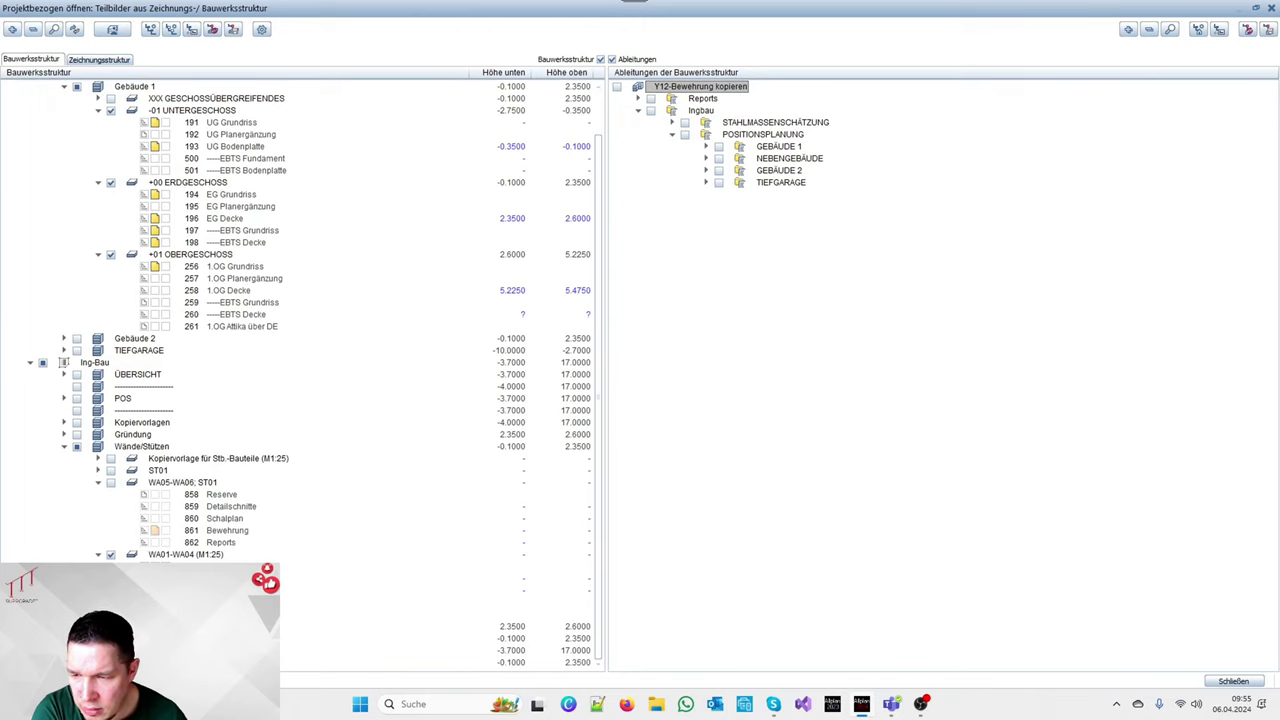
click(1234, 681)
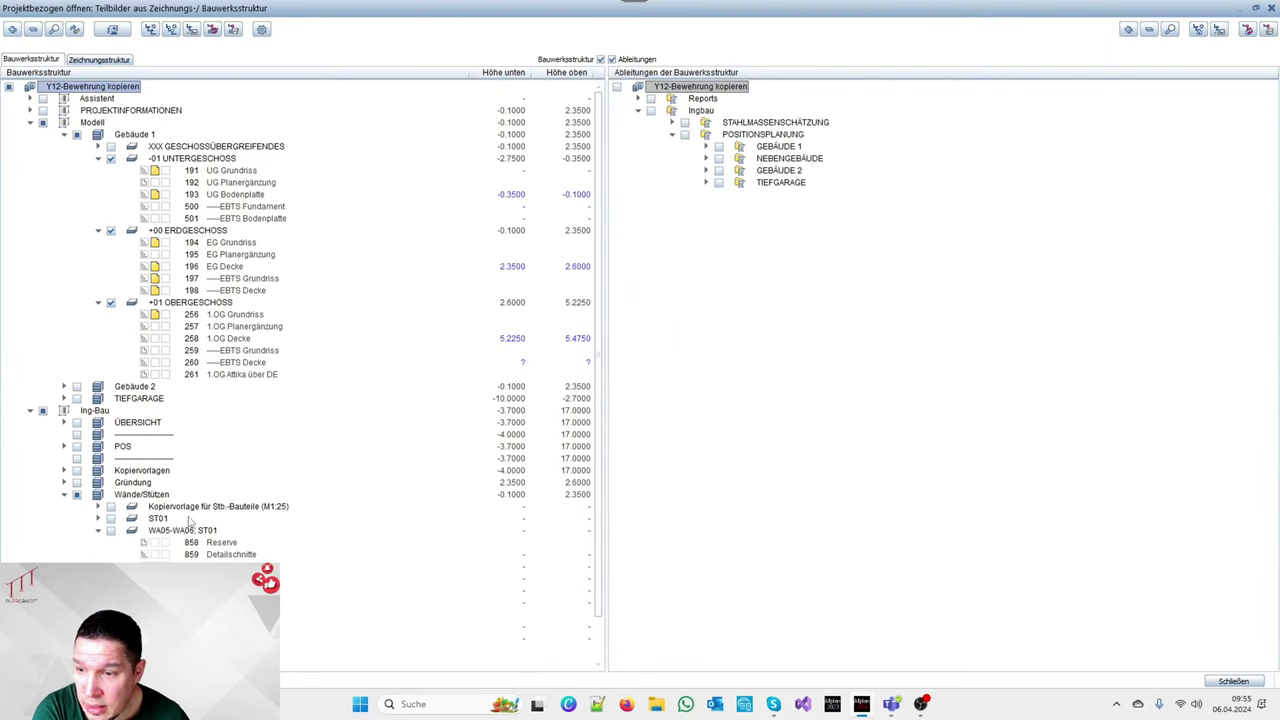
scroll(190, 520, down, 2)
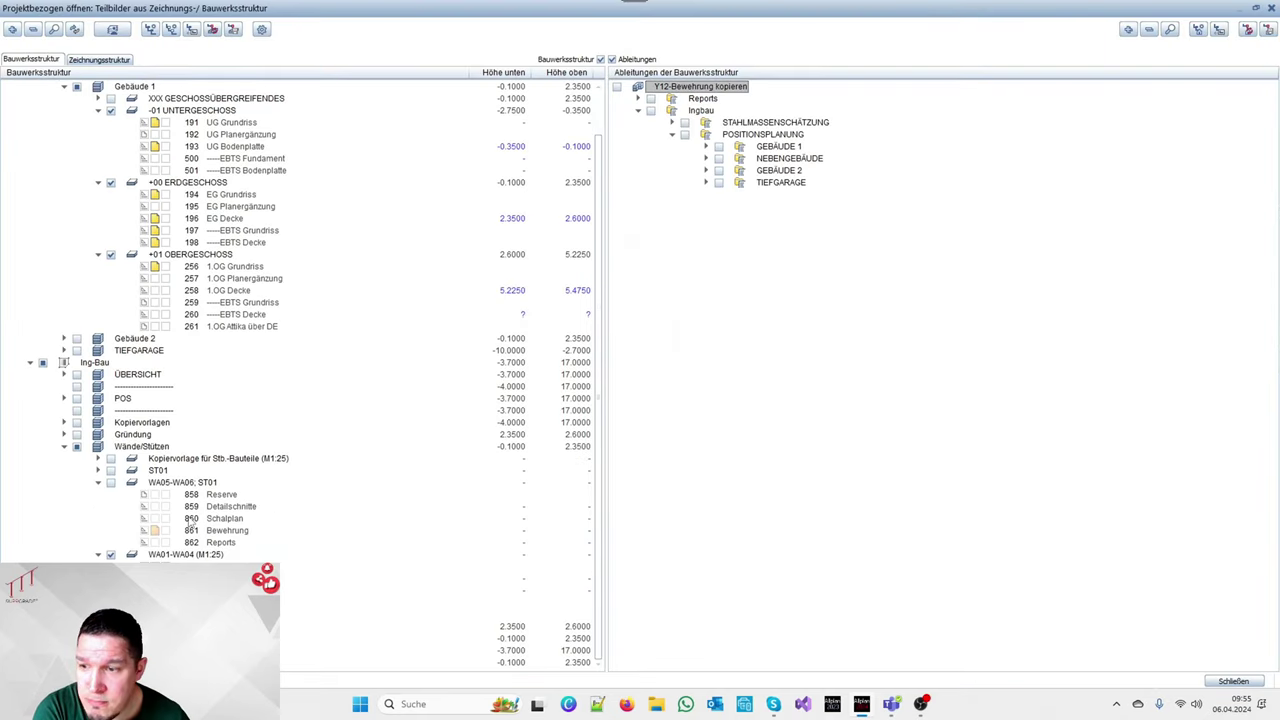
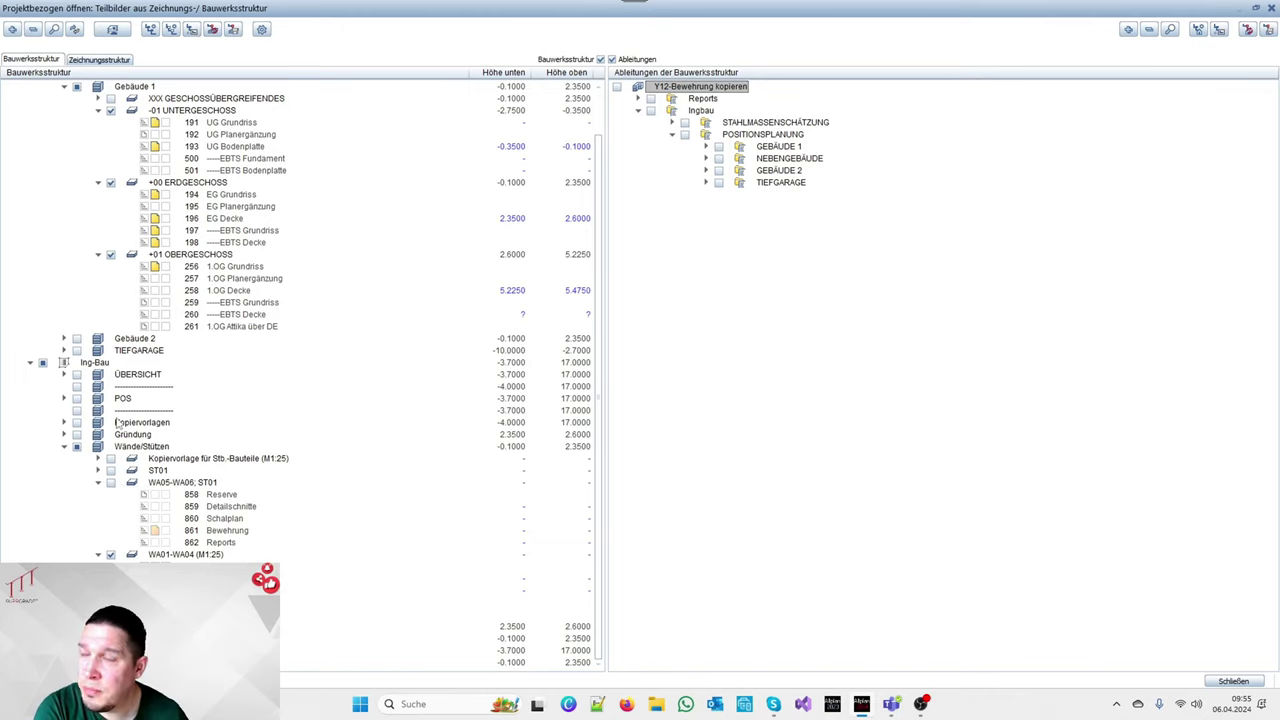
click(1253, 684)
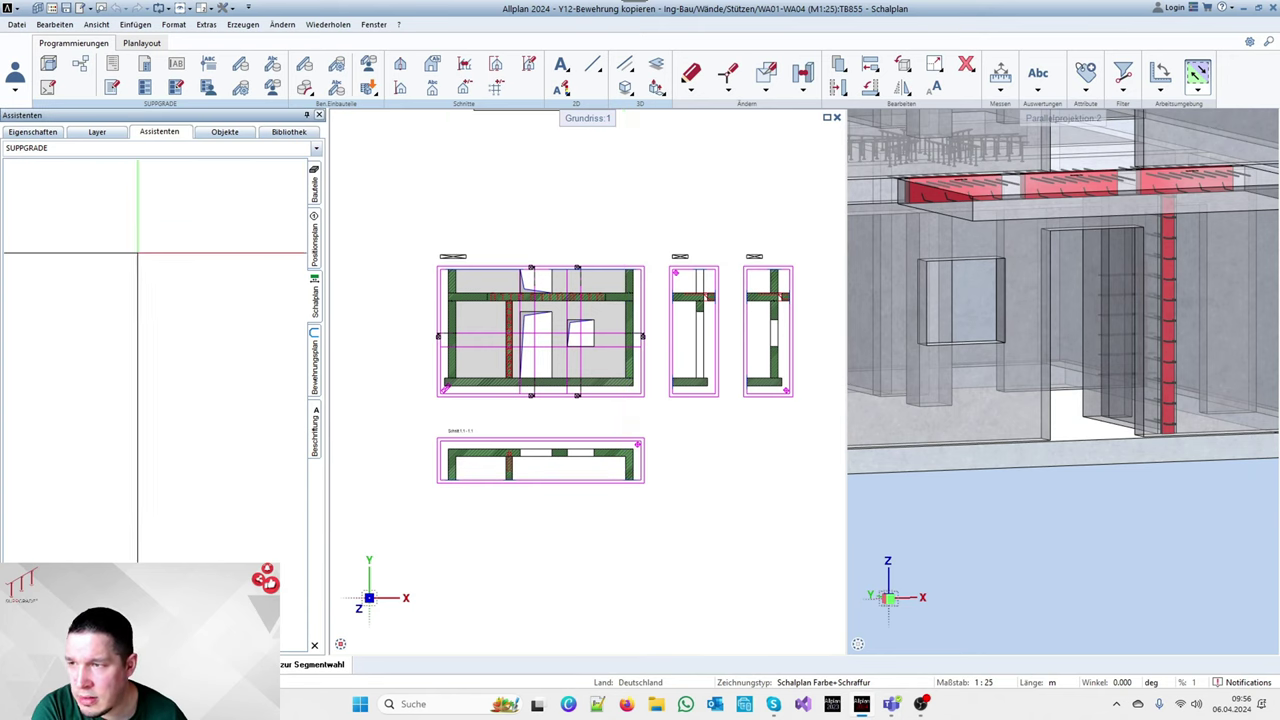
Choose the drawing type Schalplan Farbe+Schraffur and apply the matching layer visibility selection so that the reinforcement is hidden
click(828, 687)
mouse_move(998, 709)
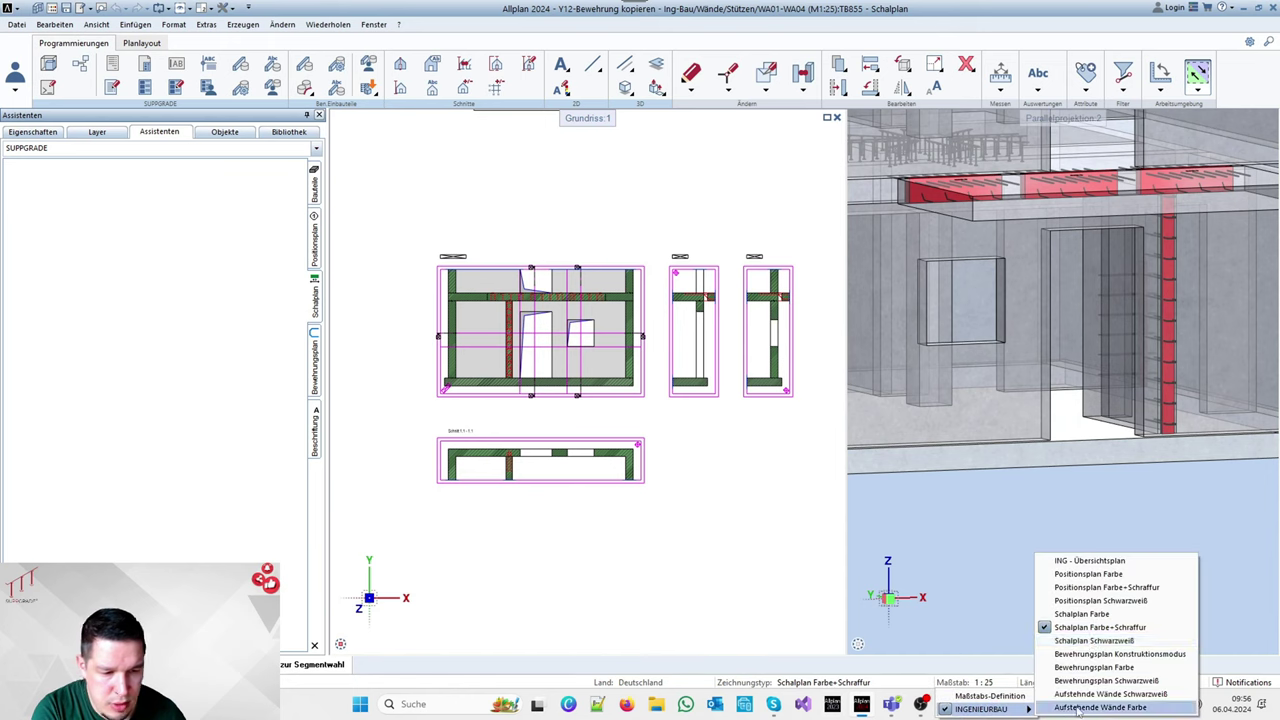
click(1100, 627)
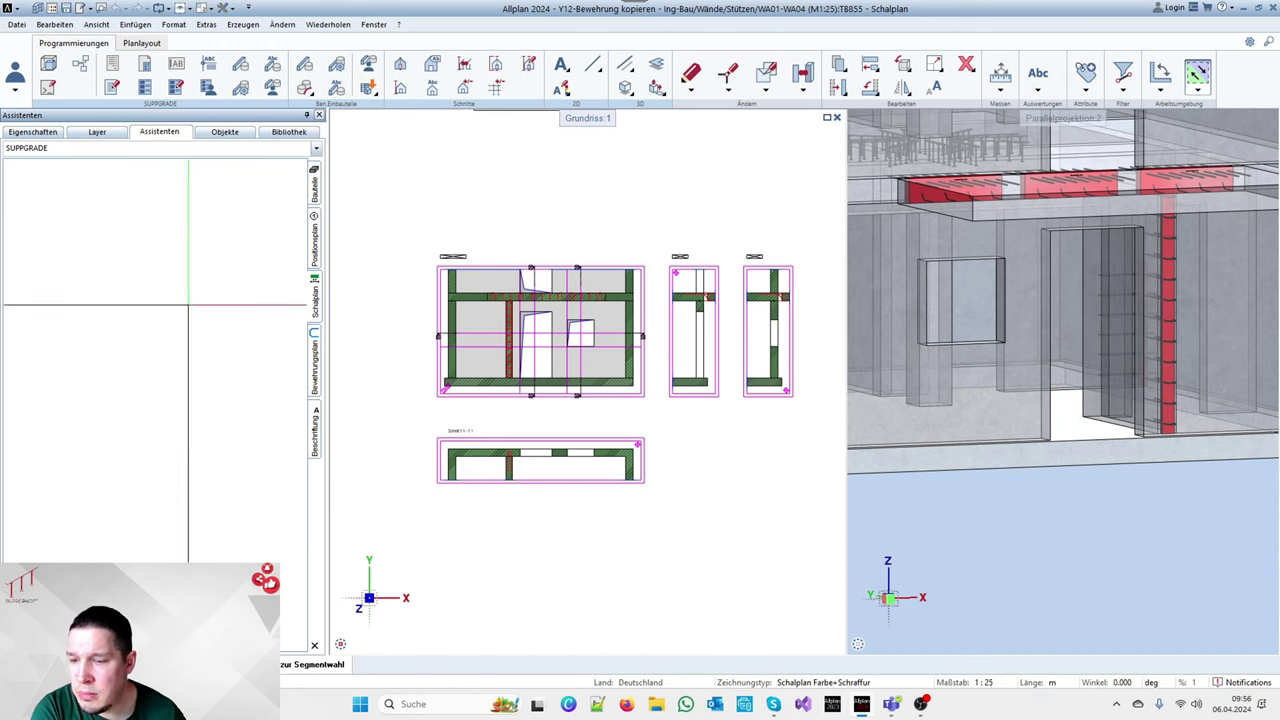
click(96, 132)
click(298, 646)
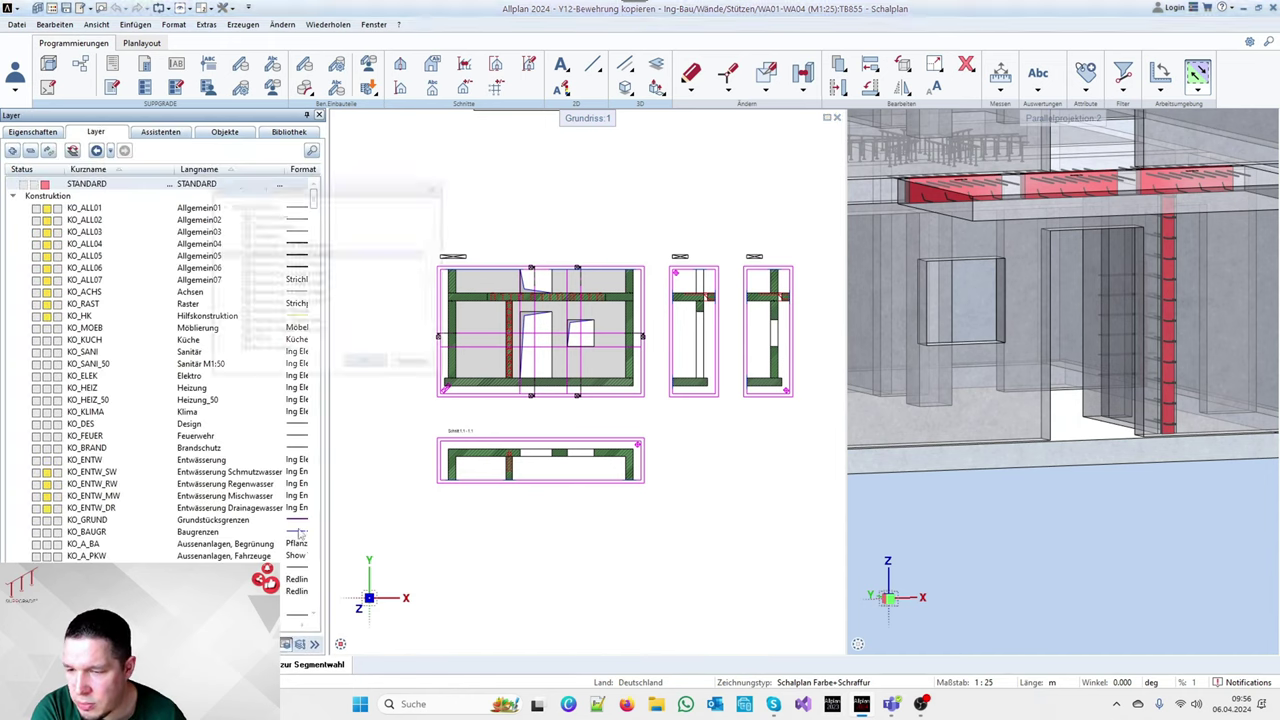
click(258, 230)
click(369, 372)
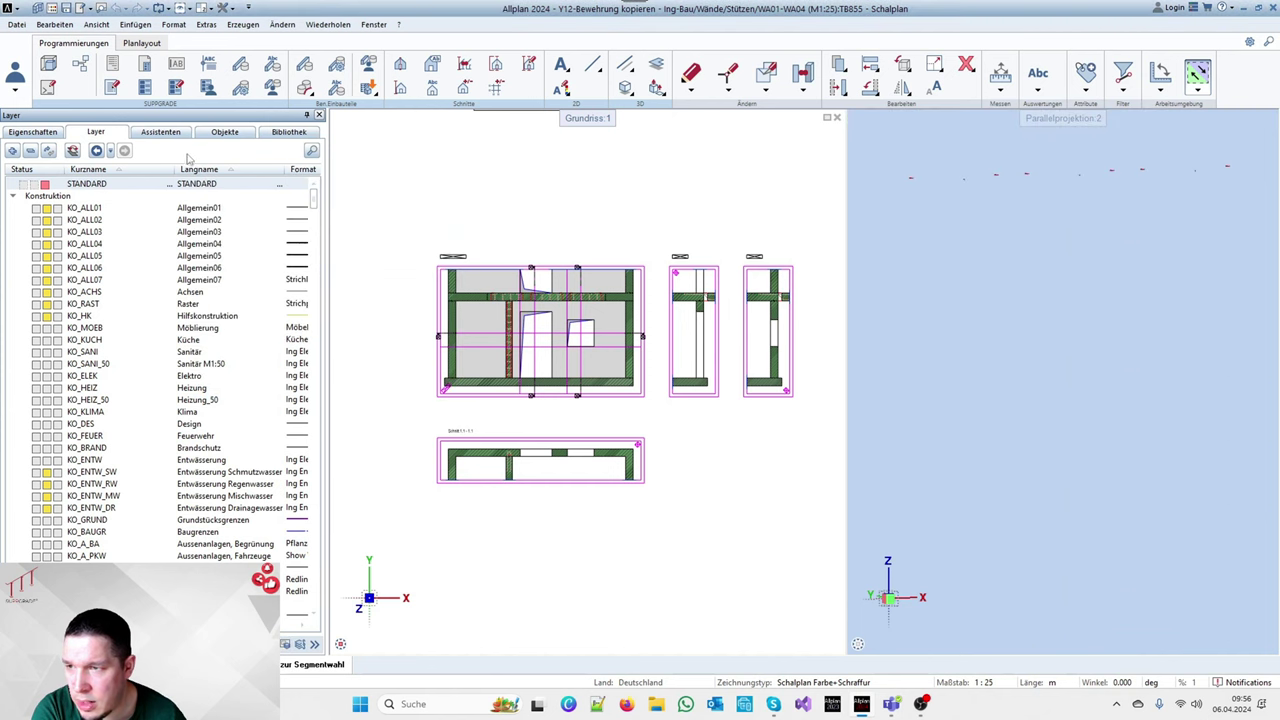
Take over the blue Standard Maß dimension line from the Schalplan page of the SUPPGRADE assistant
click(160, 132)
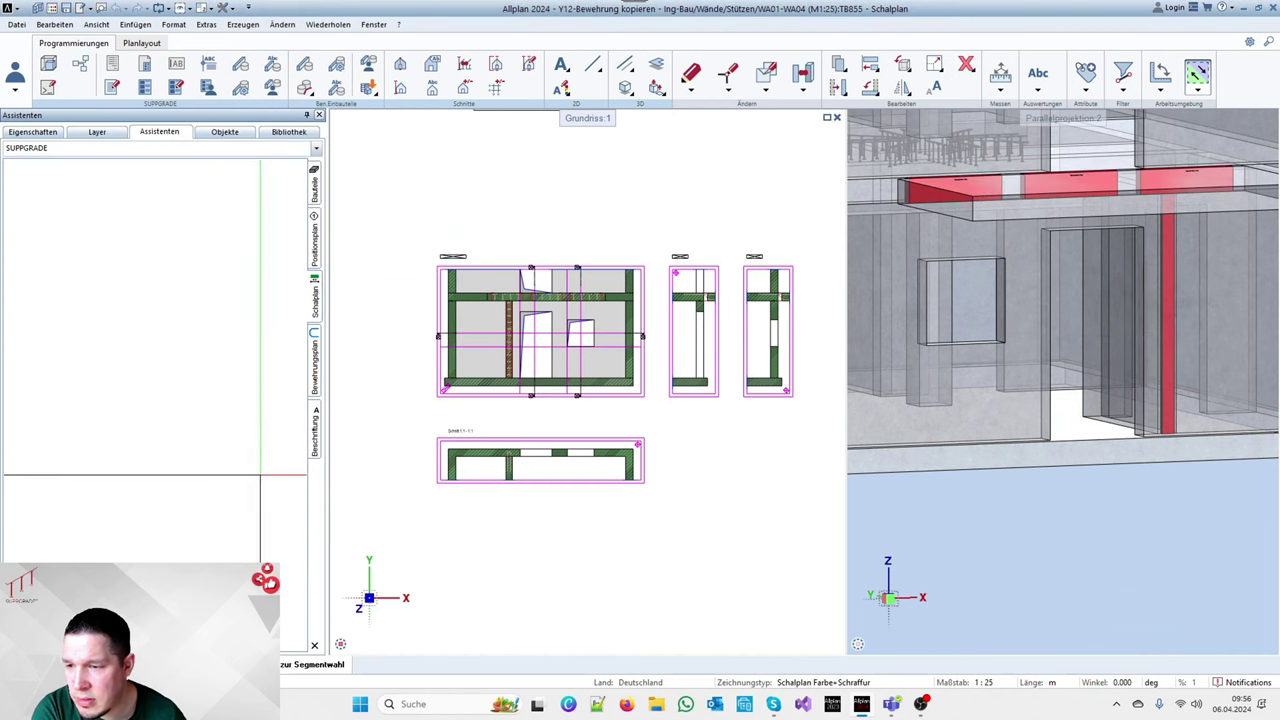
click(316, 345)
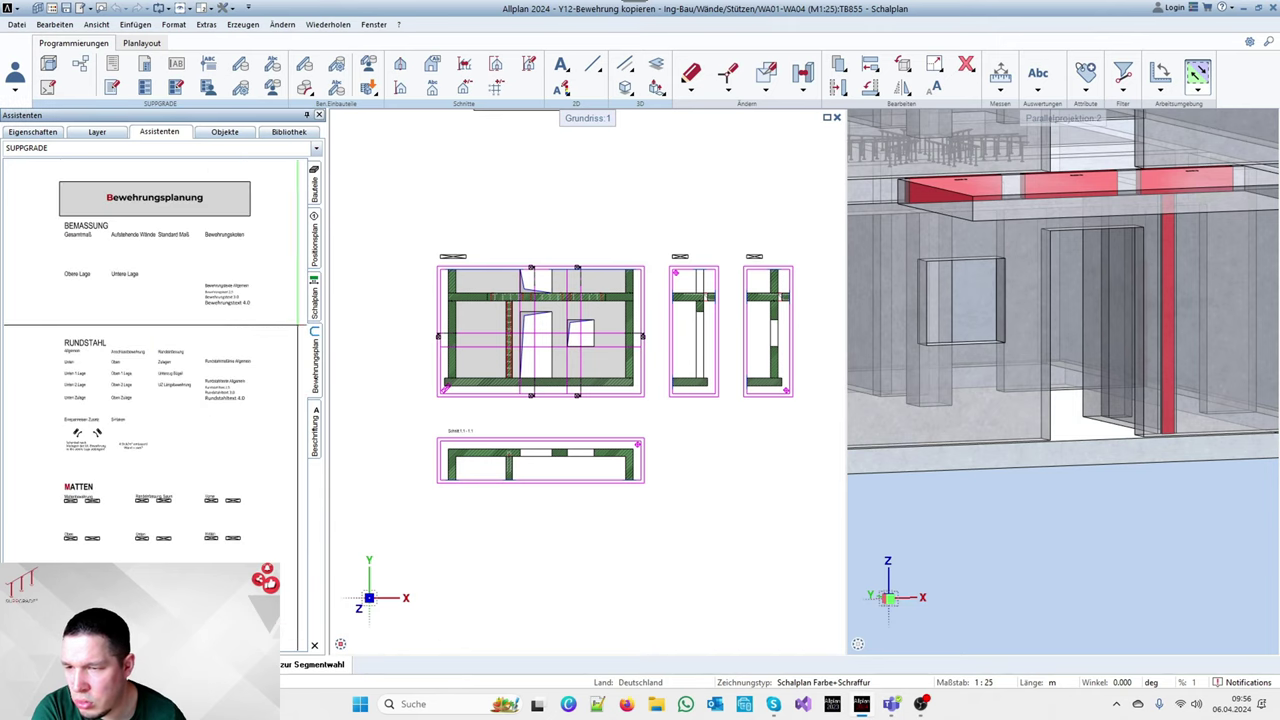
click(315, 300)
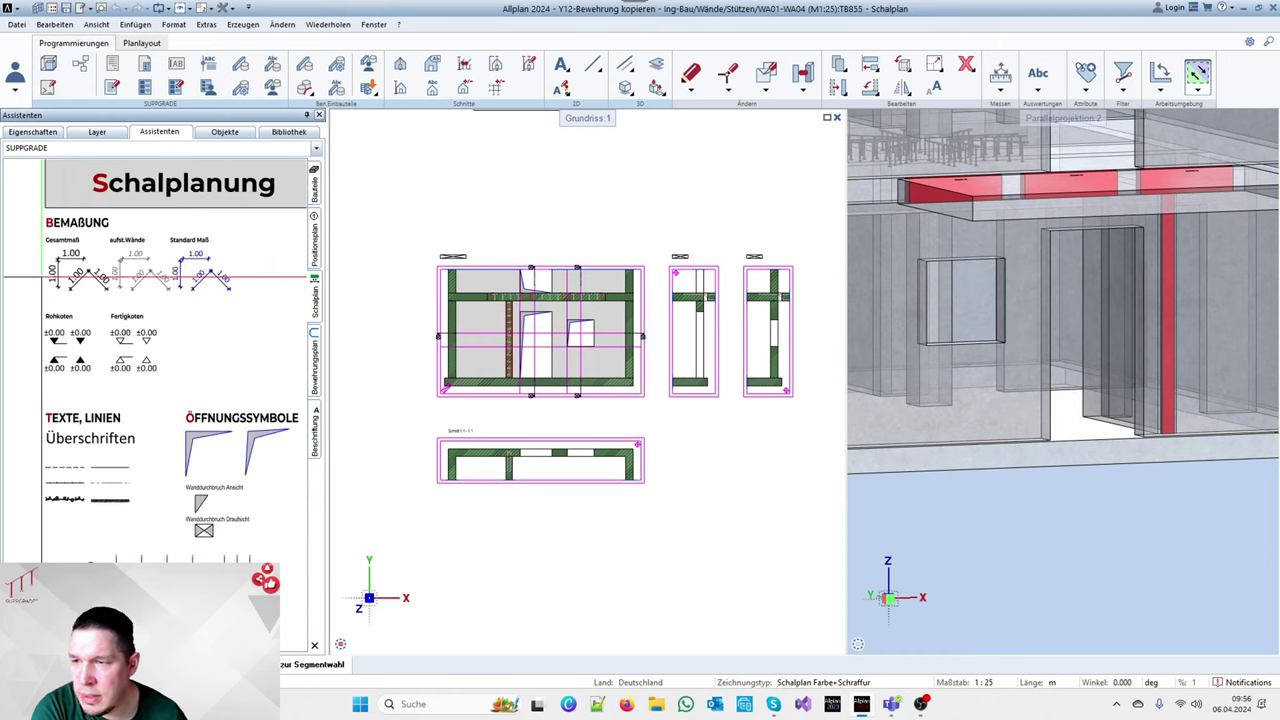
double_click(185, 268)
Place a horizontal dimension line through the lower storey of the elevation, dimensioning the left slab overhang, the left outer wall and the inner wall
scroll(510, 375, up, 5)
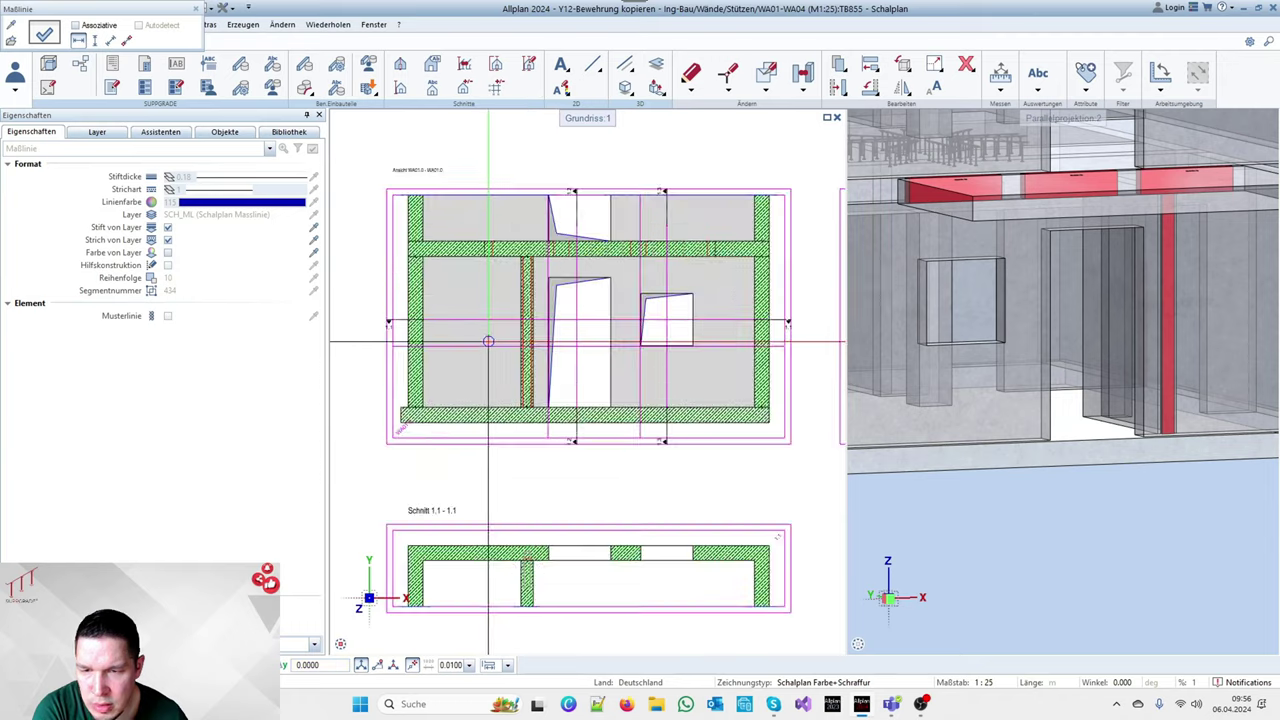
scroll(475, 330, down, 3)
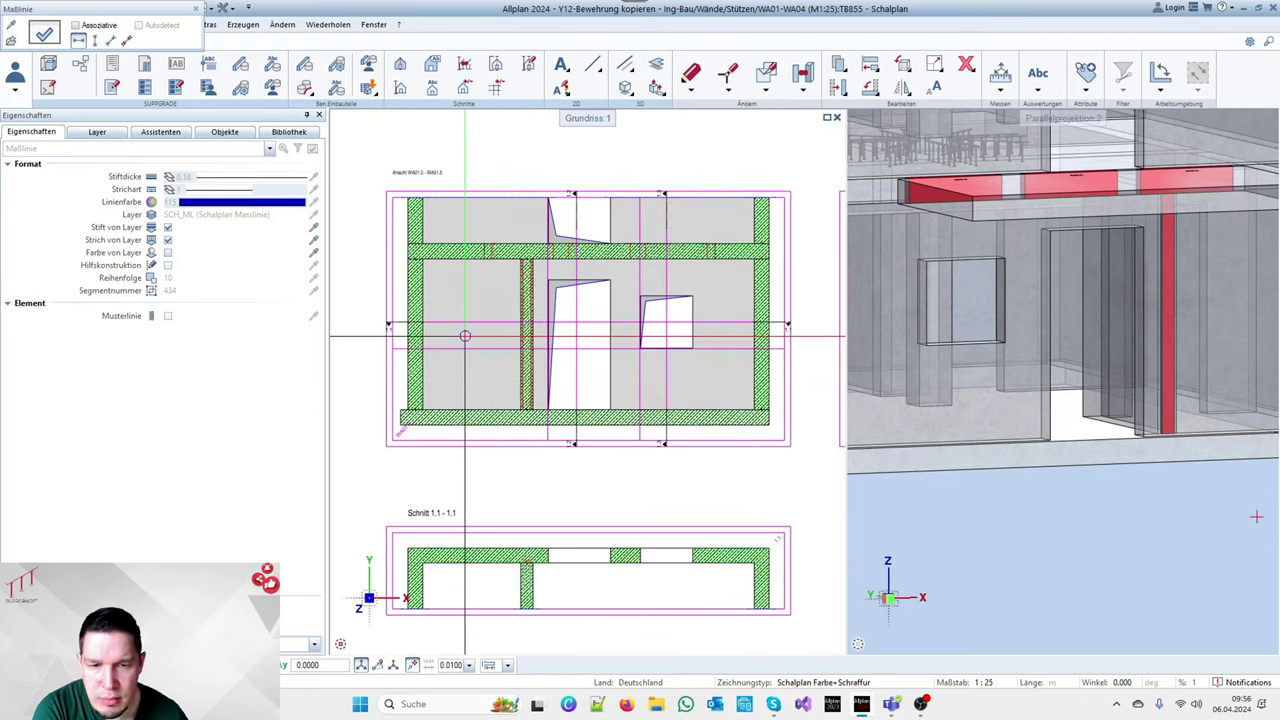
click(407, 409)
scroll(407, 409, up, 3)
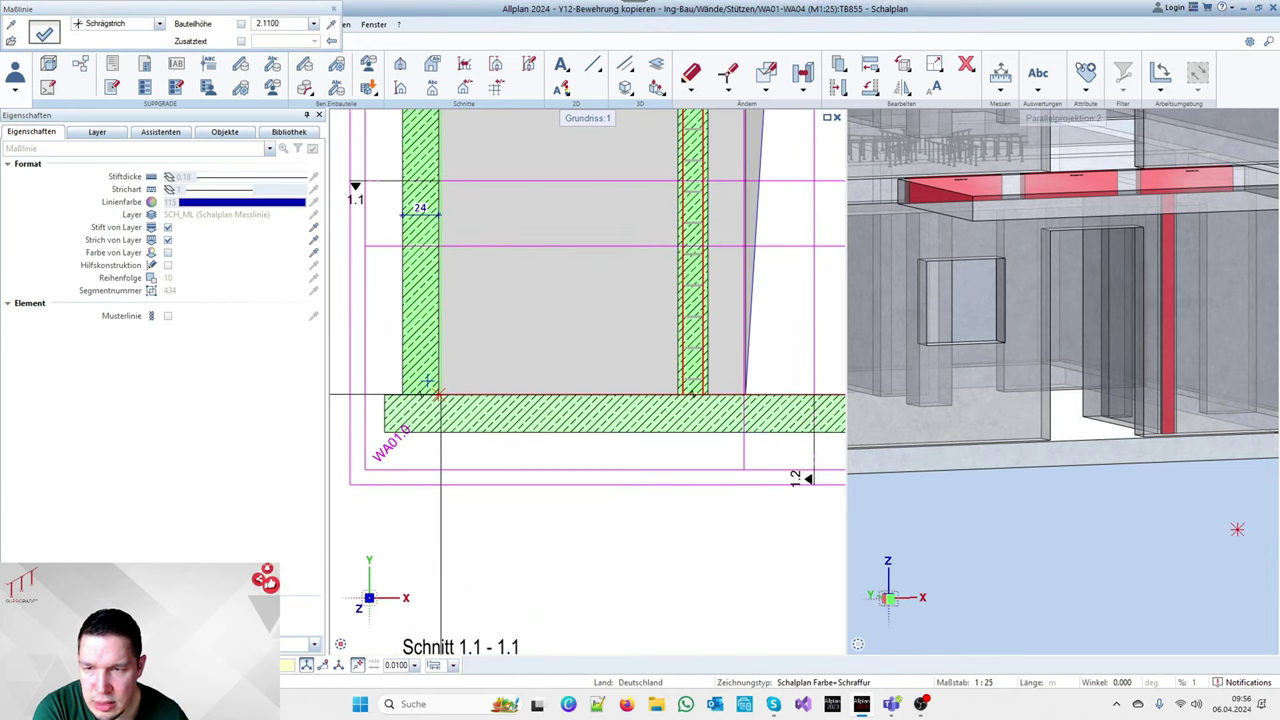
click(428, 381)
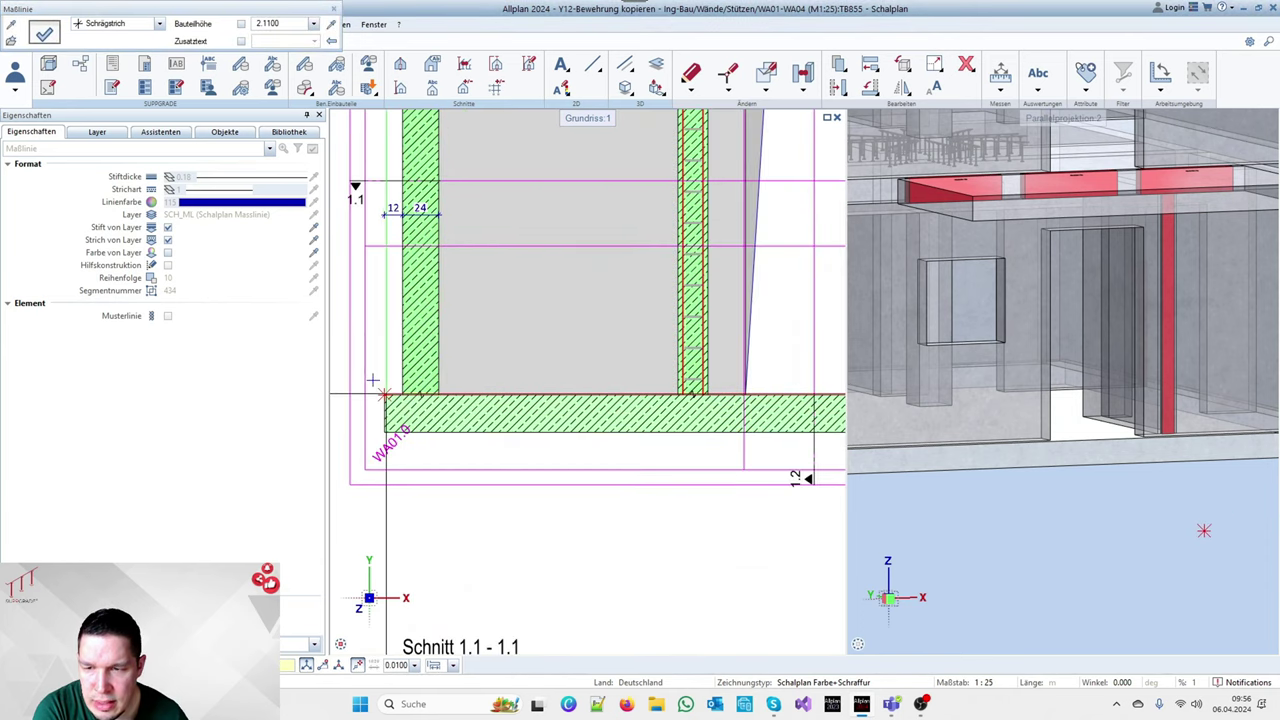
click(386, 393)
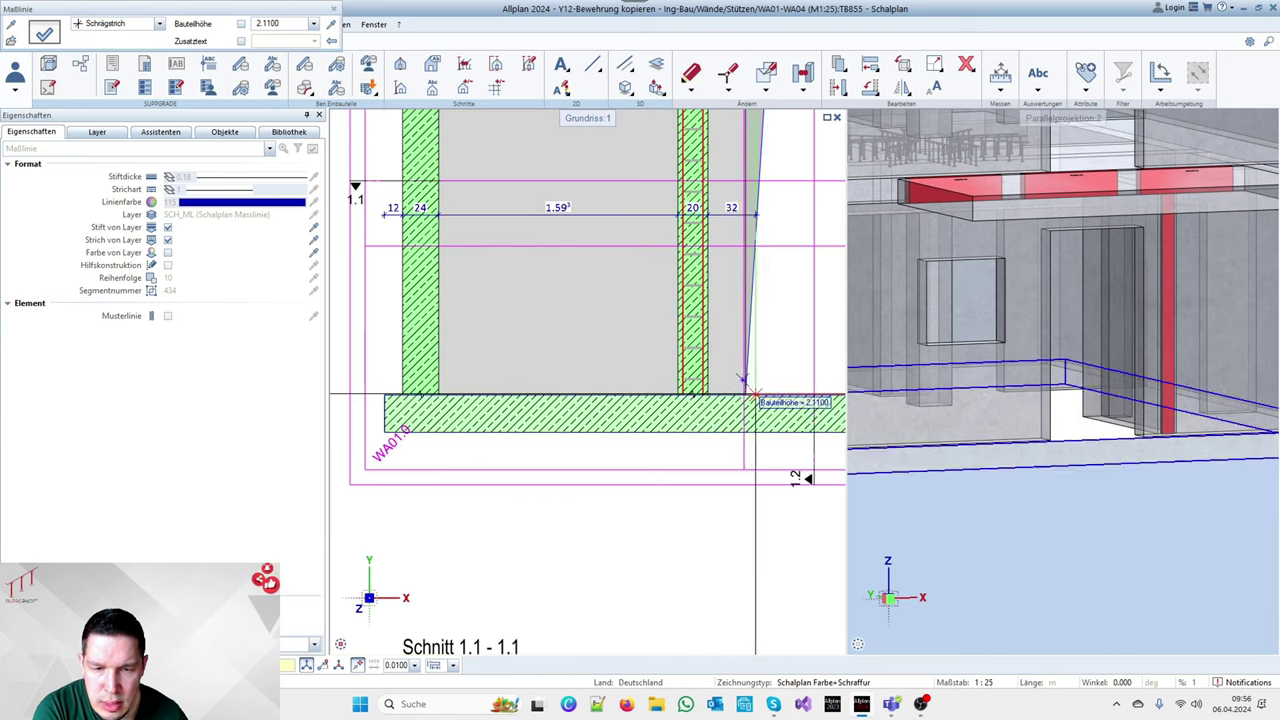
Add both edges of the door opening to the horizontal dimension line in the elevation
scroll(715, 397, up, 4)
scroll(715, 397, up, 3)
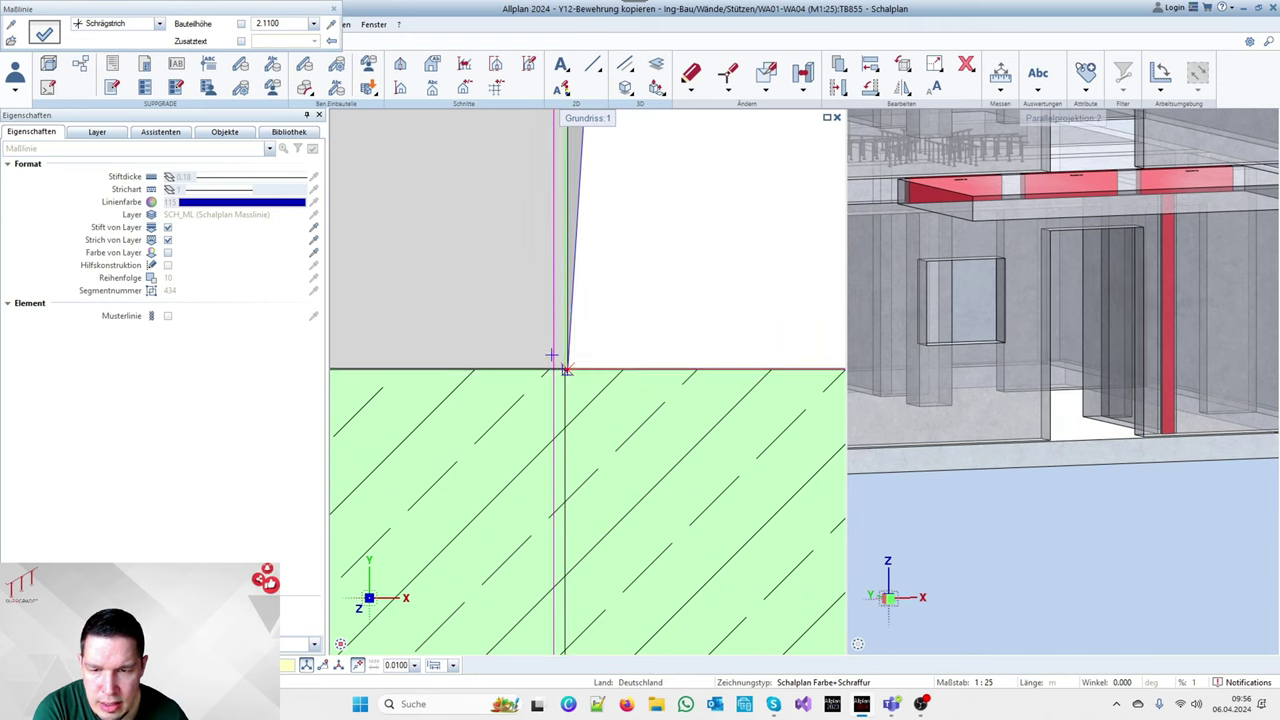
scroll(565, 368, down, 3)
scroll(590, 360, up, 2)
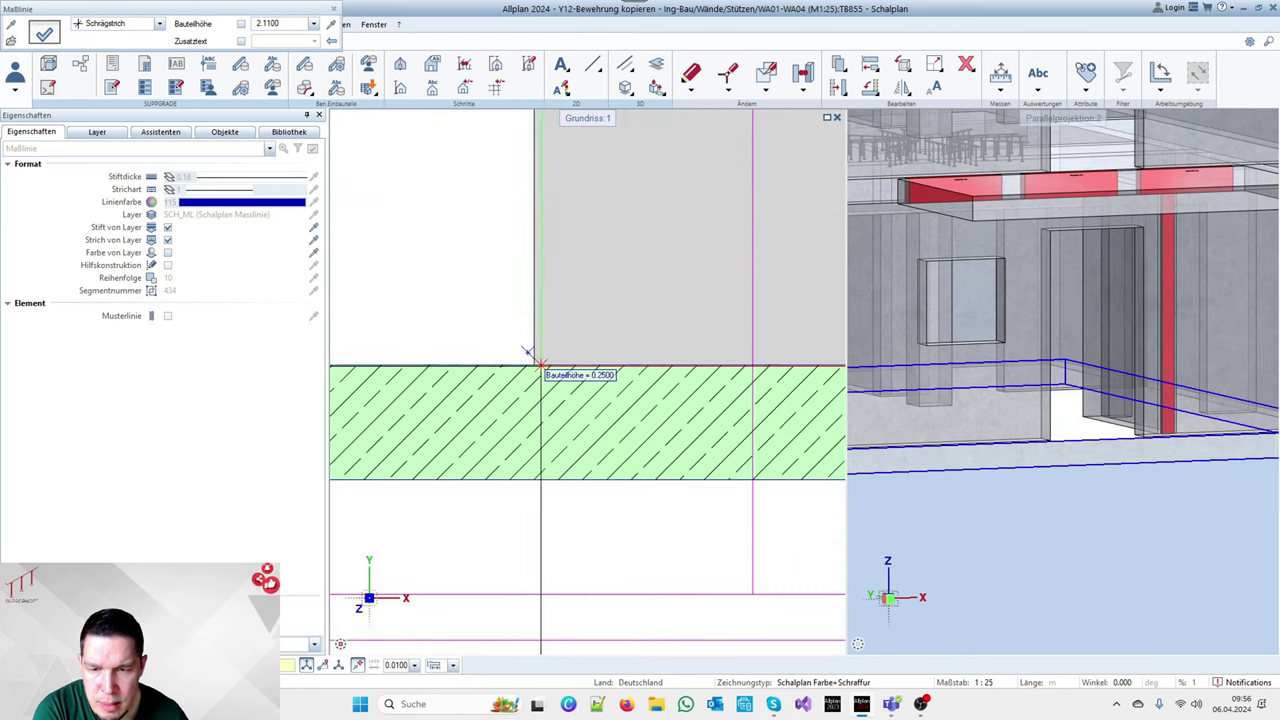
scroll(524, 353, down, 3)
Add the window opening edges and both faces of the right outer wall to the horizontal dimension line, and finish it
scroll(580, 230, up, 5)
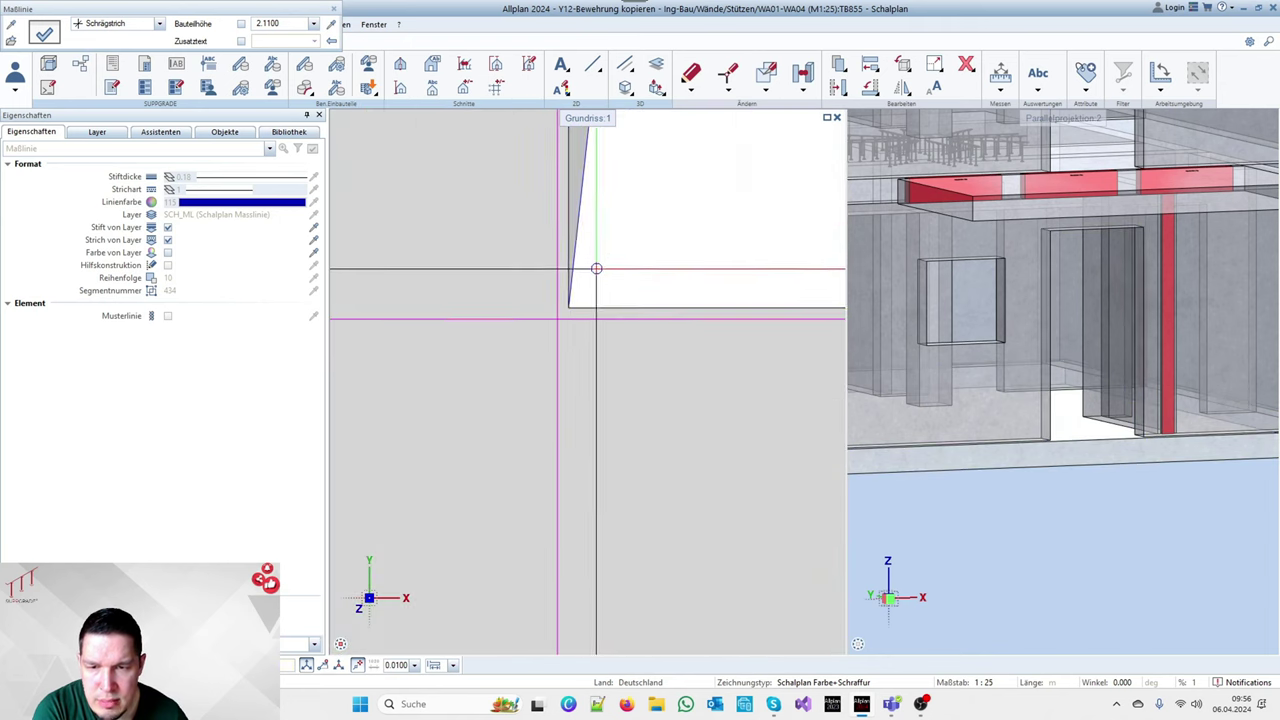
click(568, 306)
scroll(534, 283, down, 4)
scroll(751, 291, up, 2)
scroll(600, 291, down, 4)
scroll(690, 291, up, 2)
scroll(666, 291, up, 1)
scroll(604, 289, down, 3)
scroll(612, 365, up, 3)
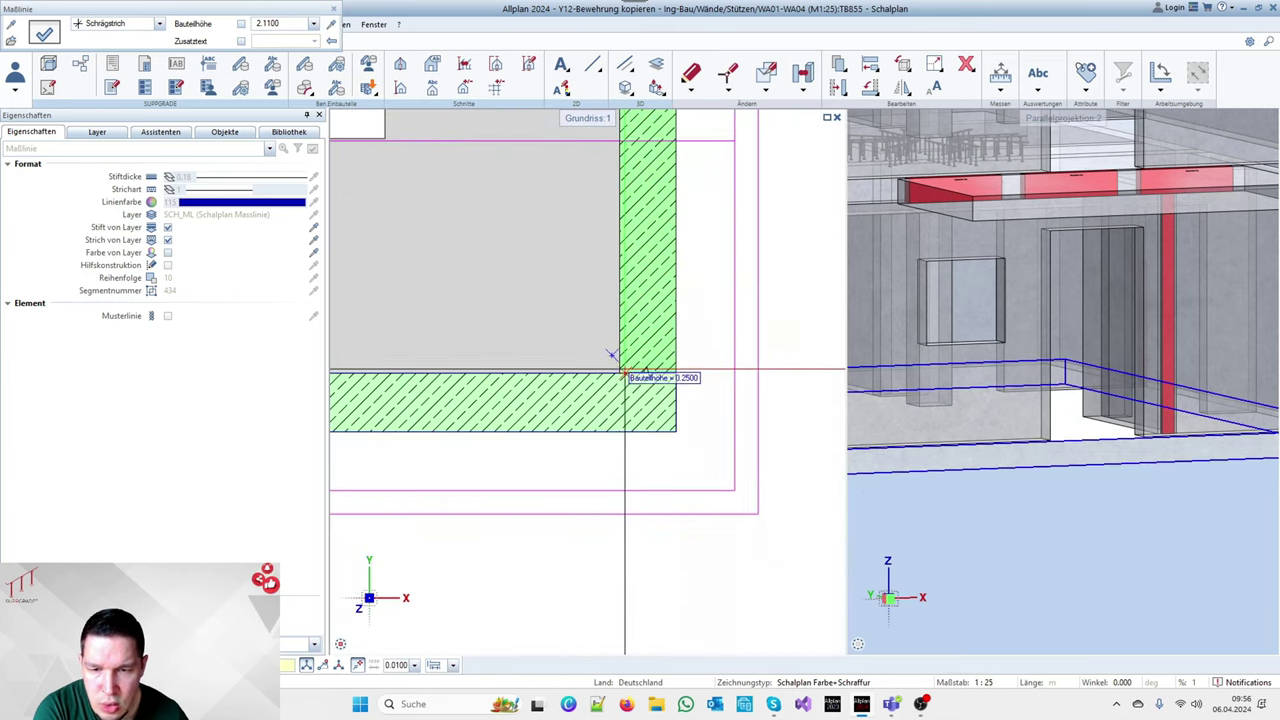
scroll(660, 368, down, 2)
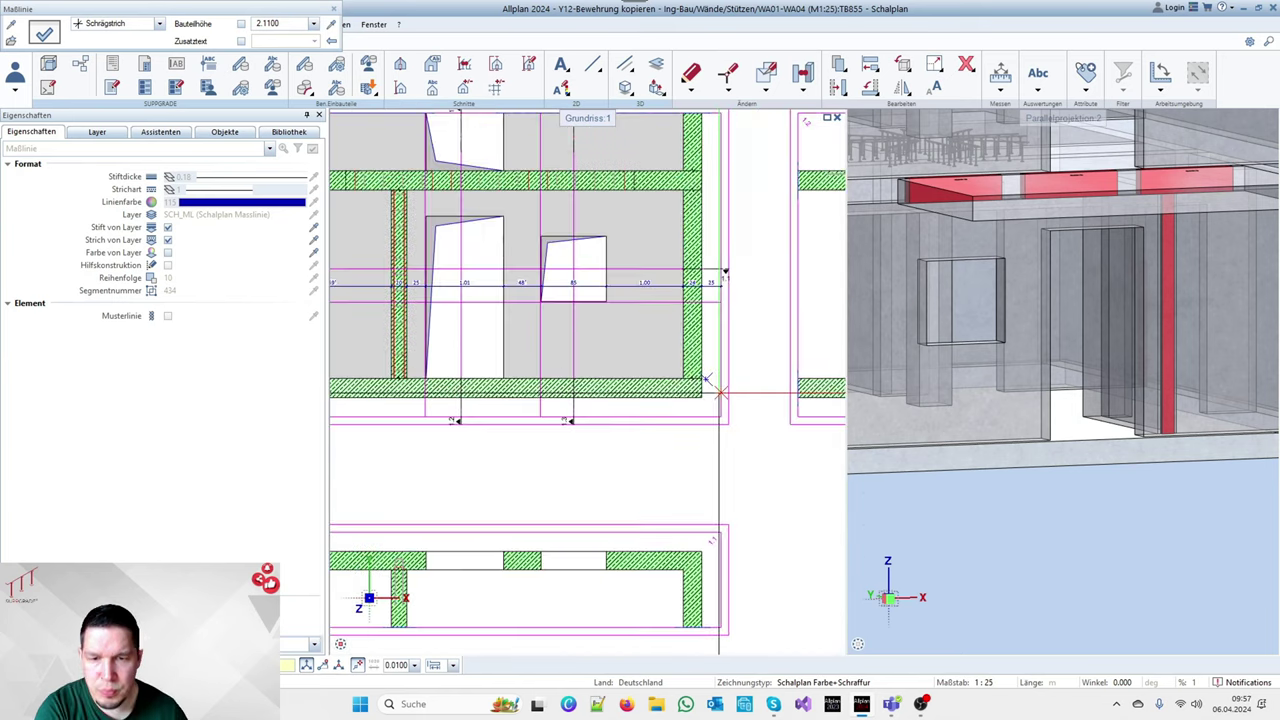
scroll(758, 373, down, 2)
key(Escape)
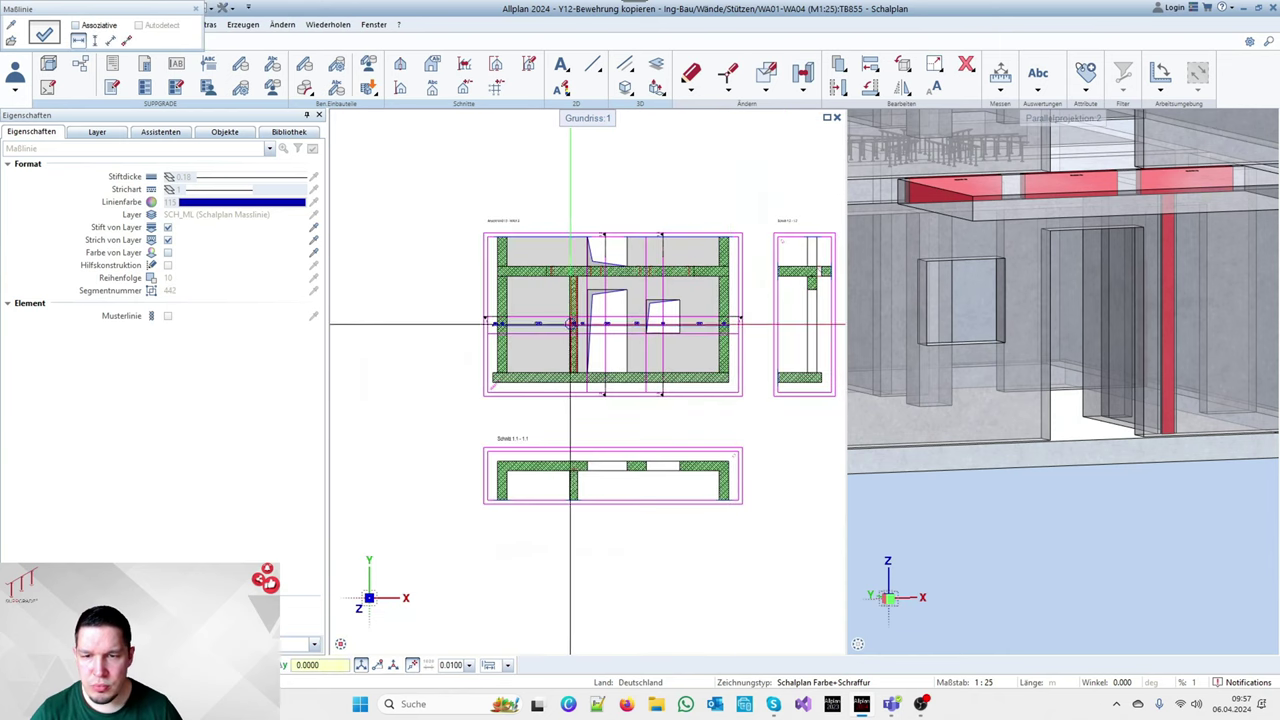
key(Escape)
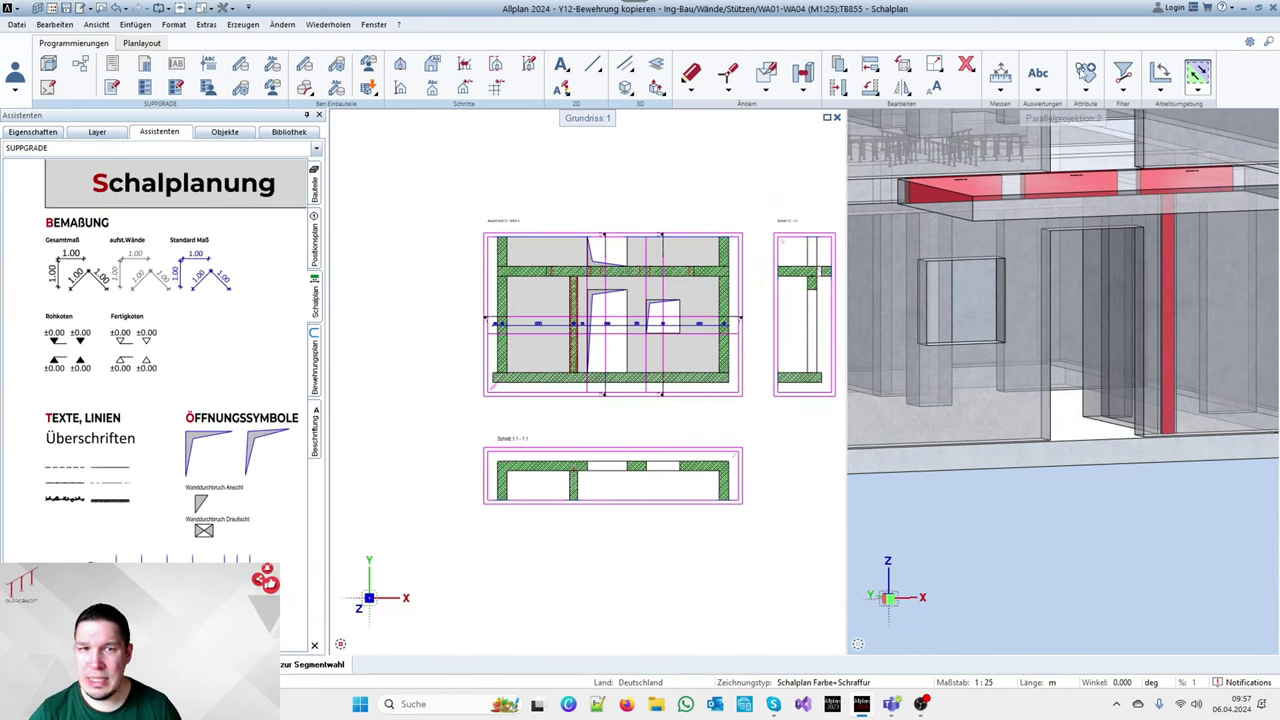
Import the interface configuration PP ohne ACTION.ubx, including the surface configuration and the shortcuts
click(1152, 517)
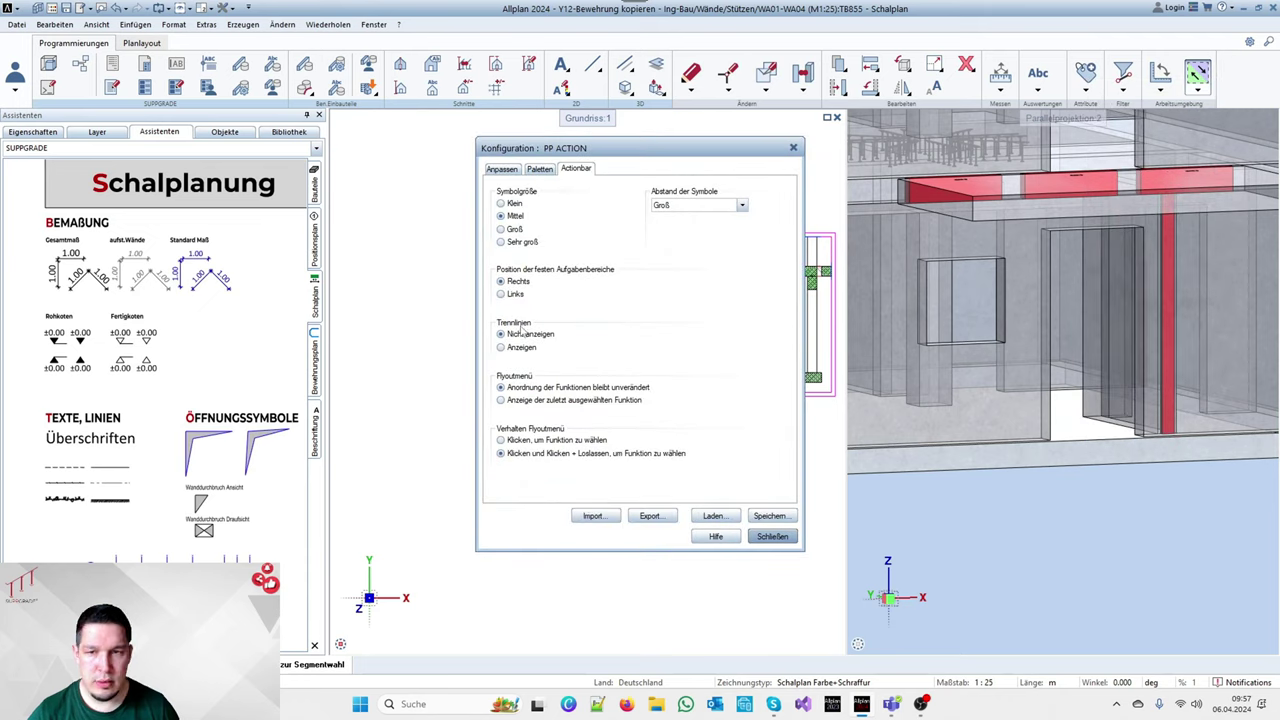
click(593, 515)
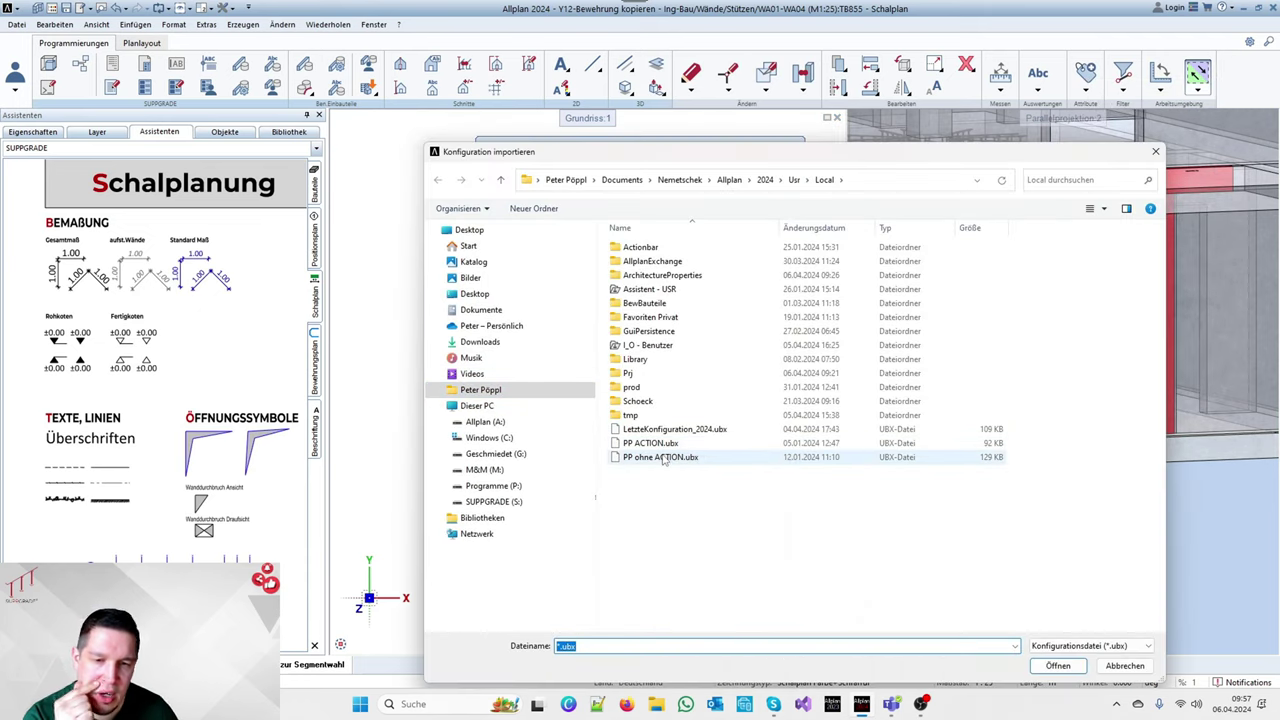
double_click(663, 457)
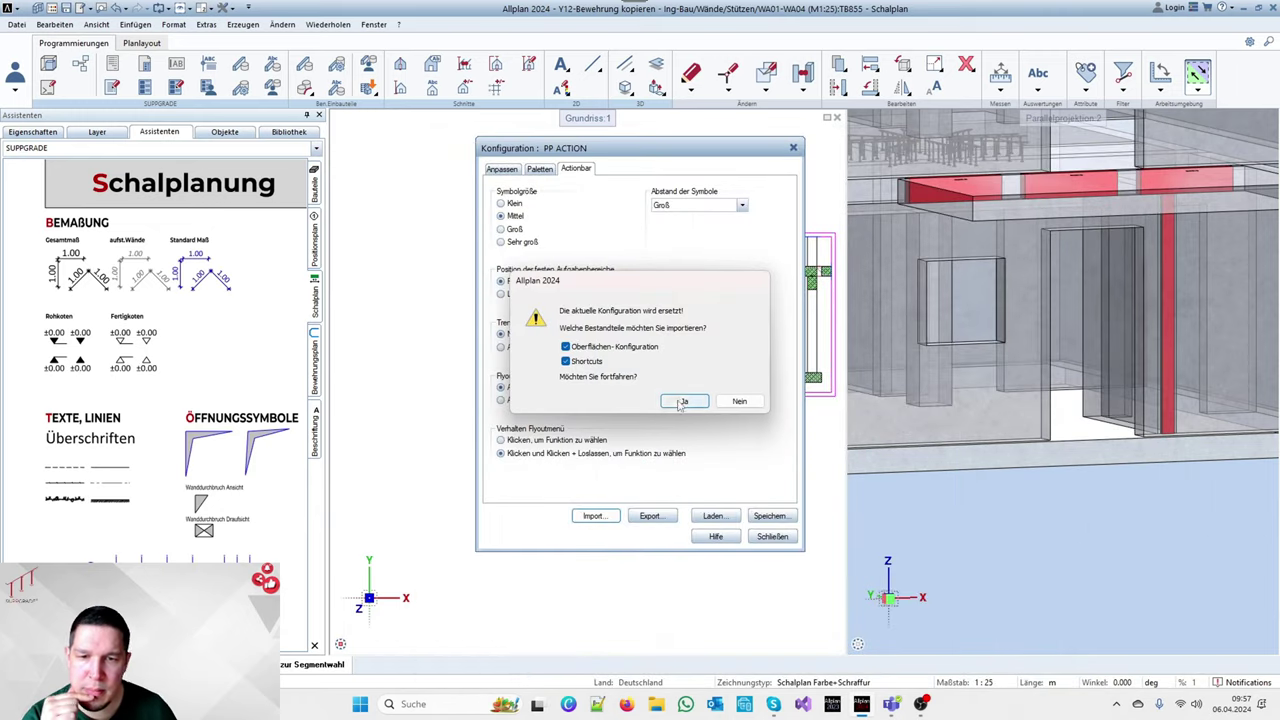
click(682, 402)
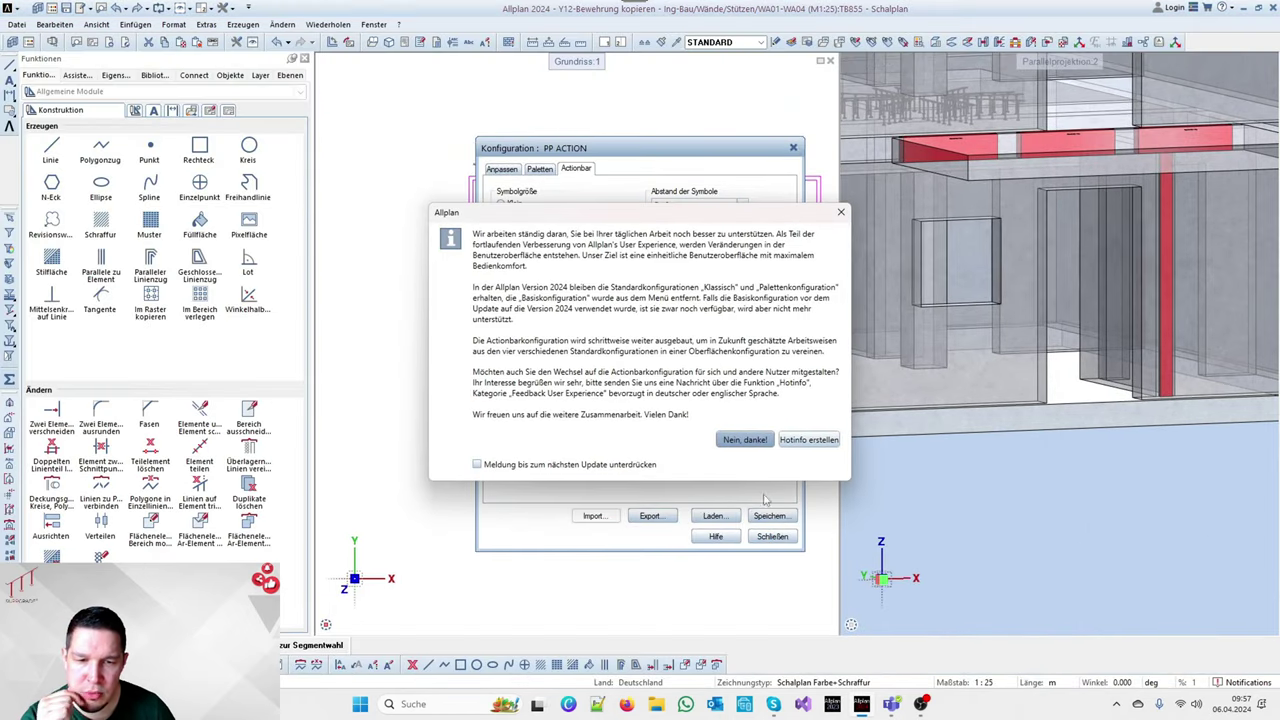
Decline the user-experience feedback notice and close the PP ACTION configuration
click(743, 445)
click(772, 536)
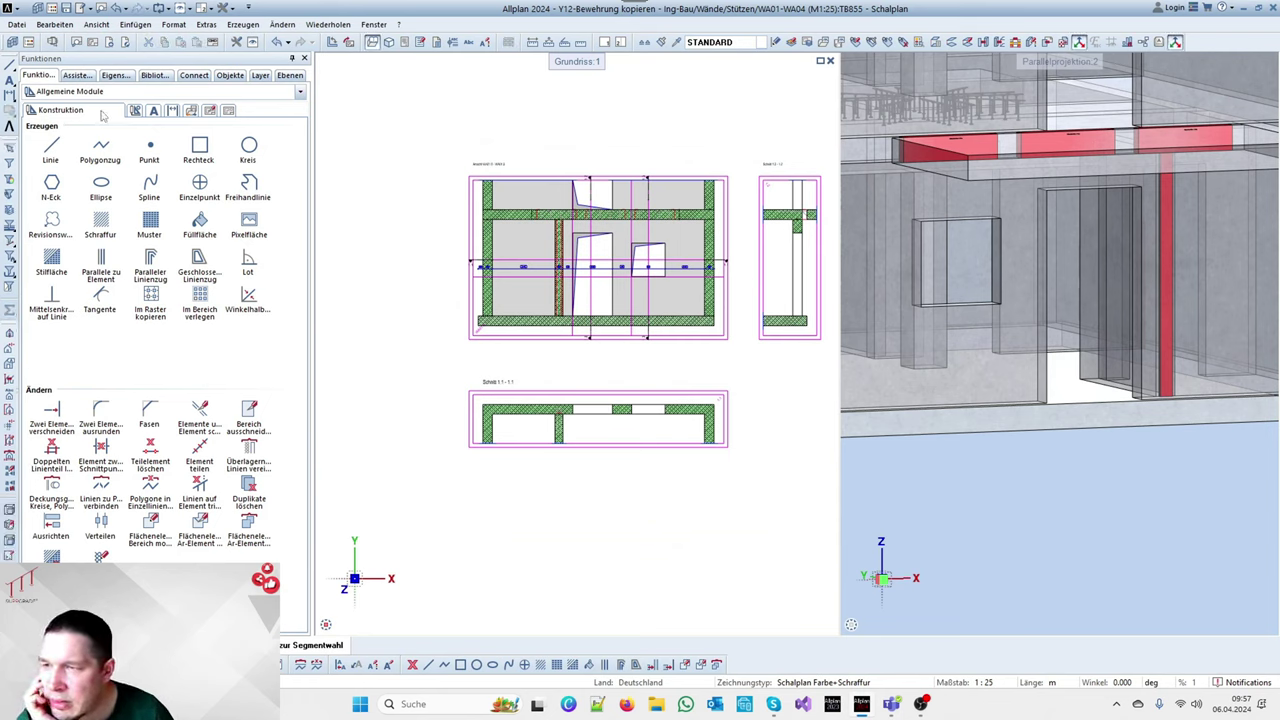
Run the dimension check (Bemaßung kontrollieren) over the elevation and sections of wall WA01
click(172, 113)
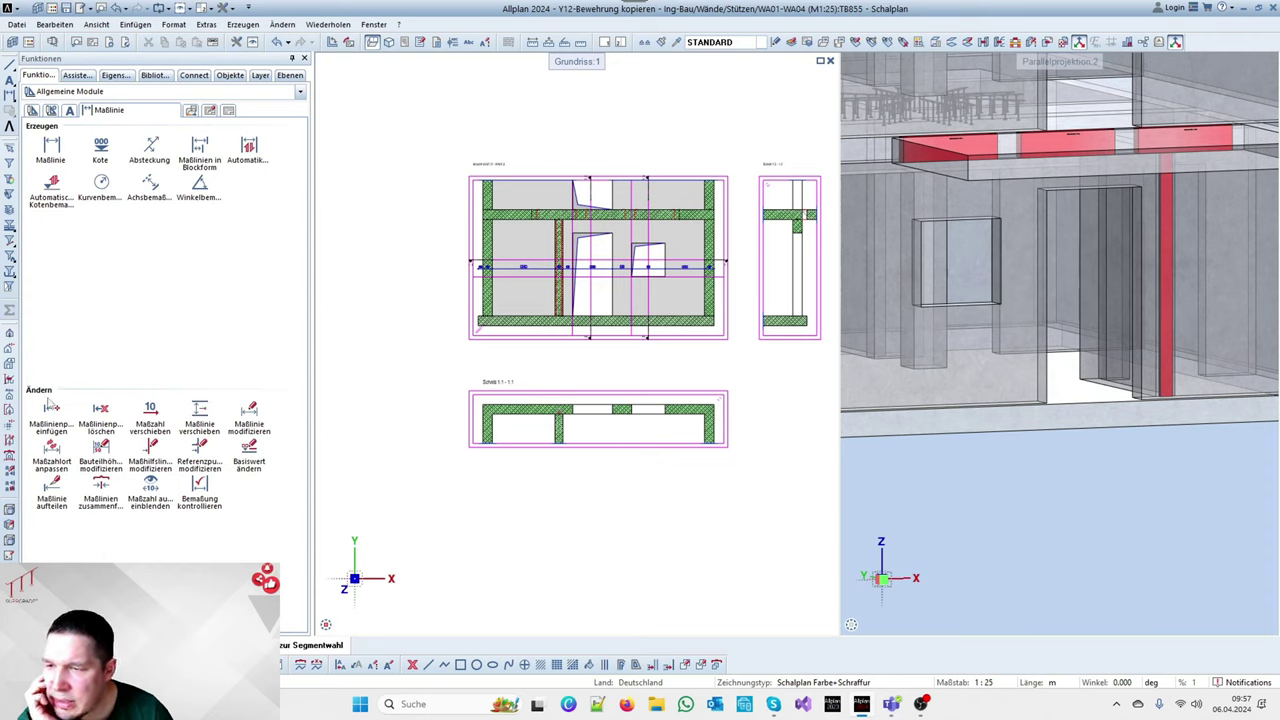
click(199, 484)
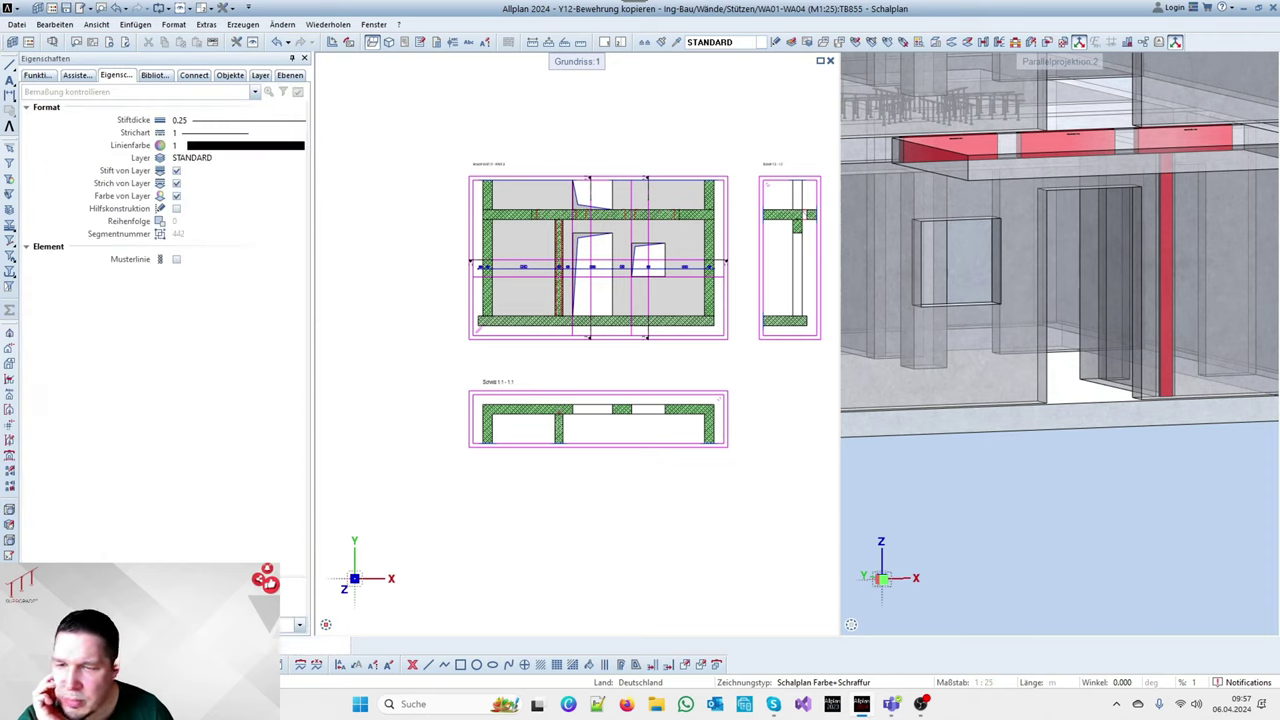
drag(778, 425, 418, 132)
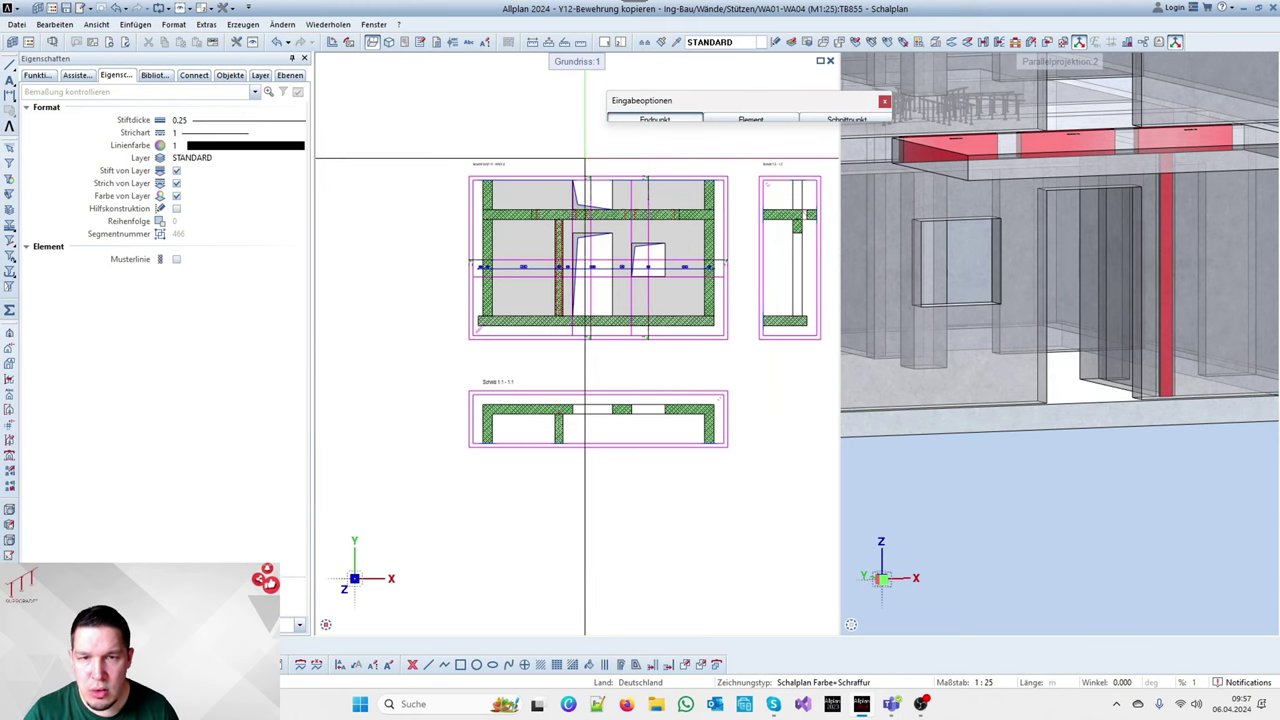
key(Escape)
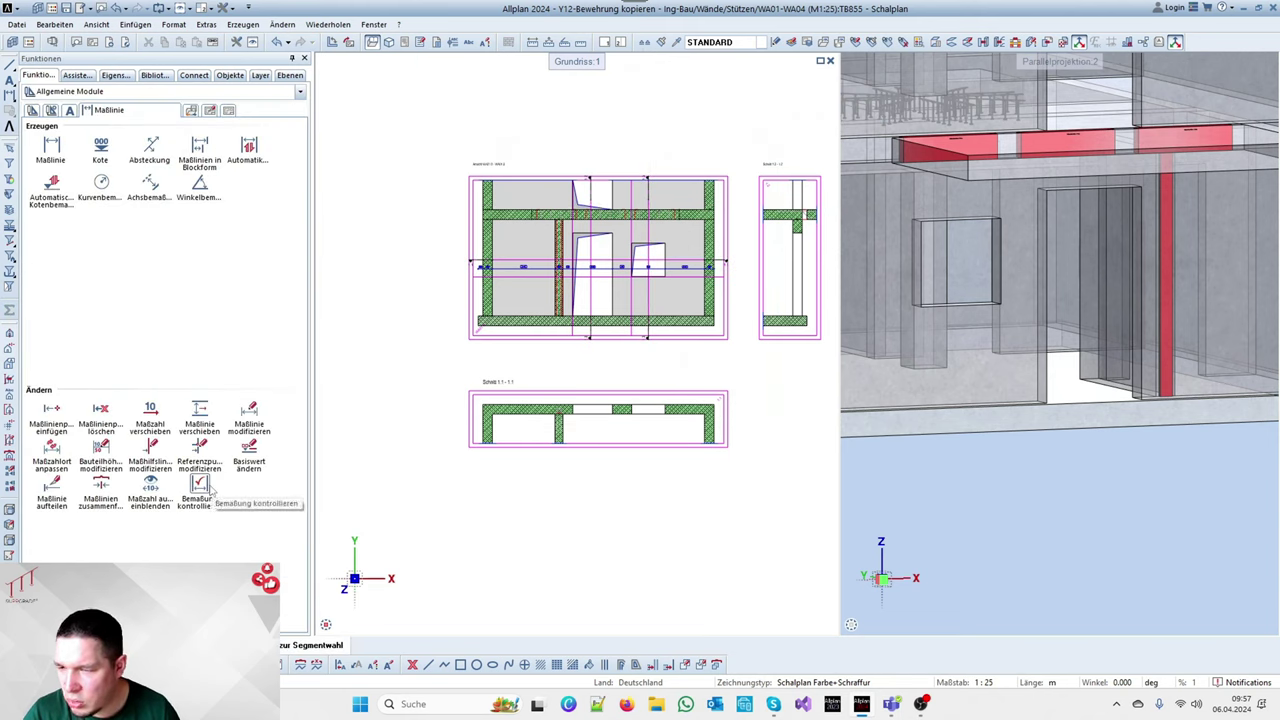
click(207, 486)
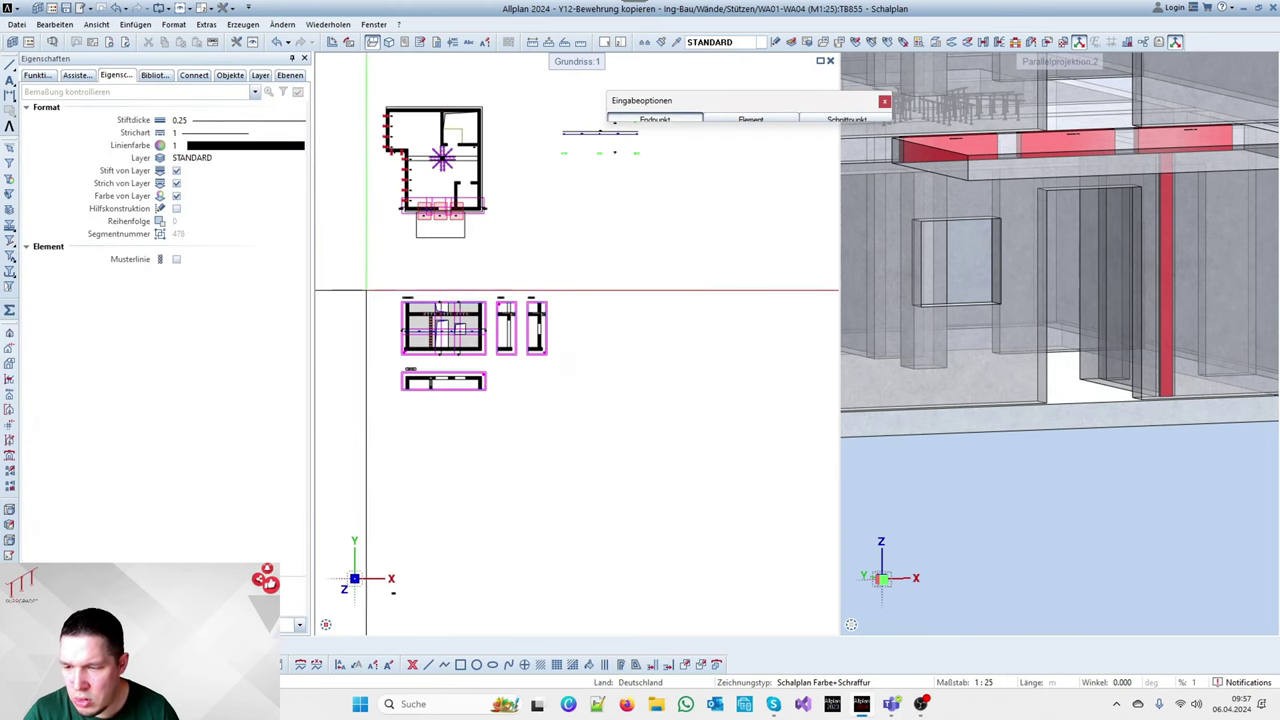
drag(354, 234, 671, 494)
key(Escape)
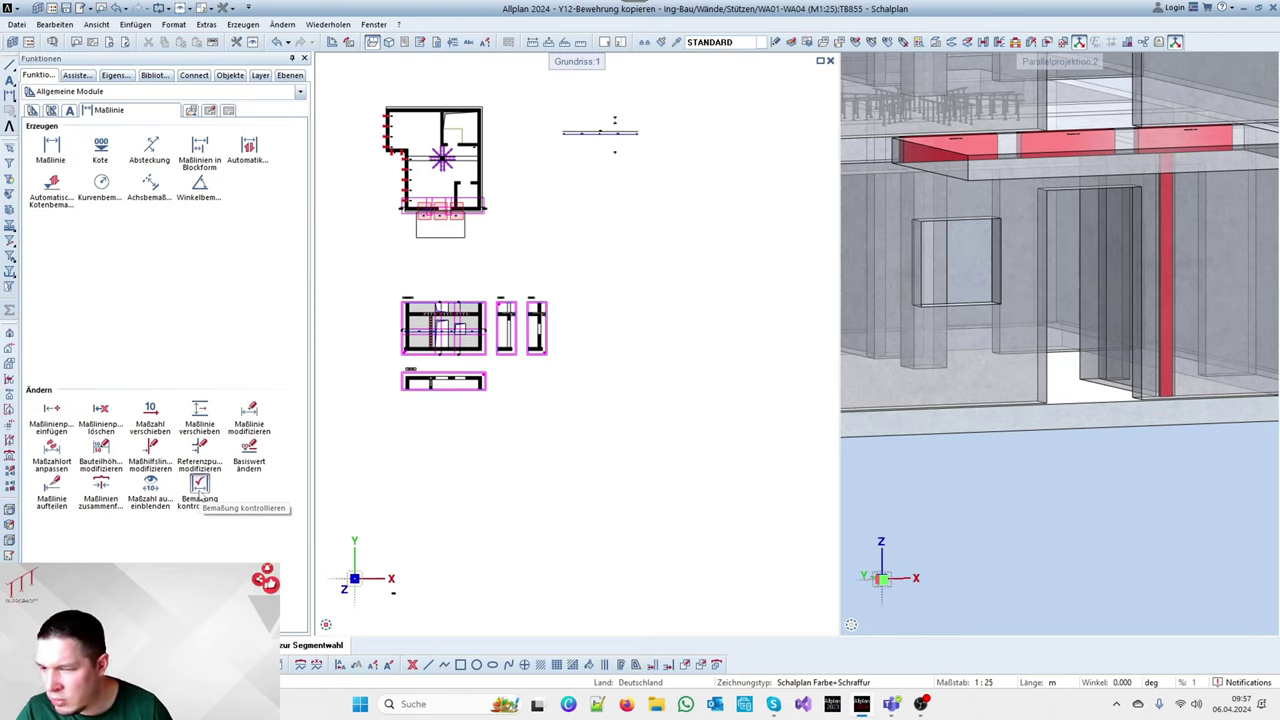
click(199, 486)
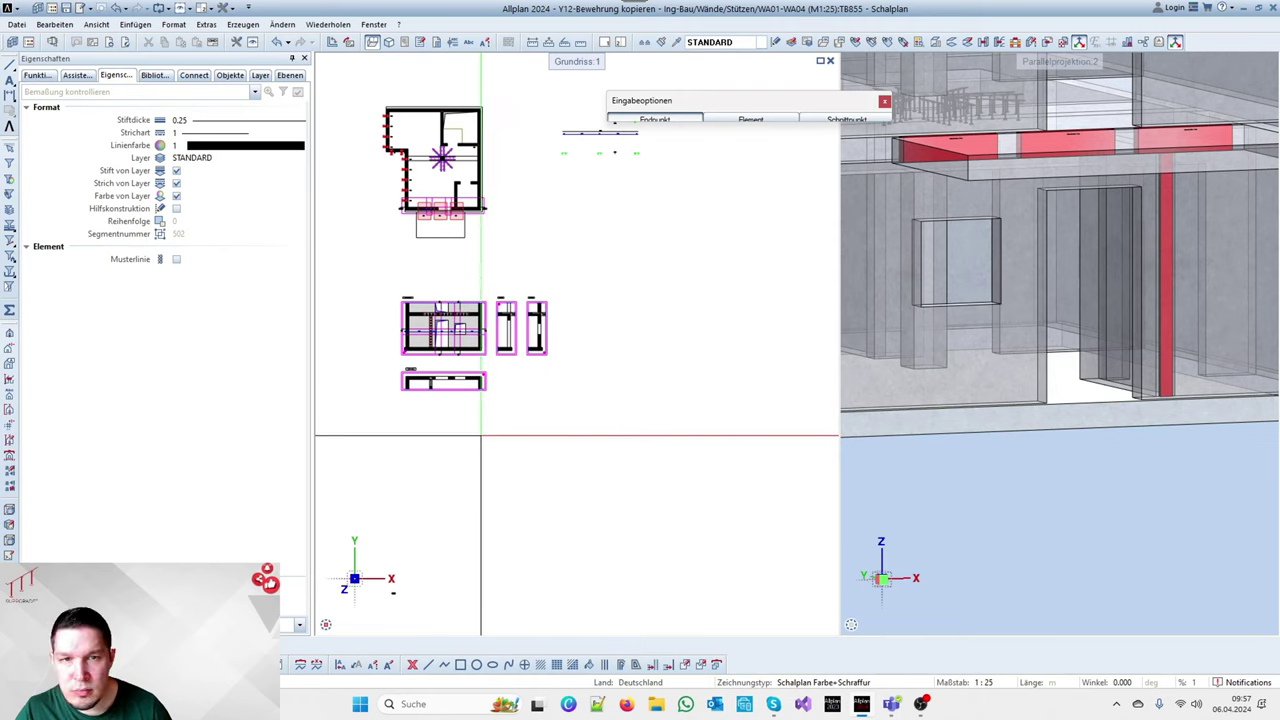
drag(691, 97, 548, 101)
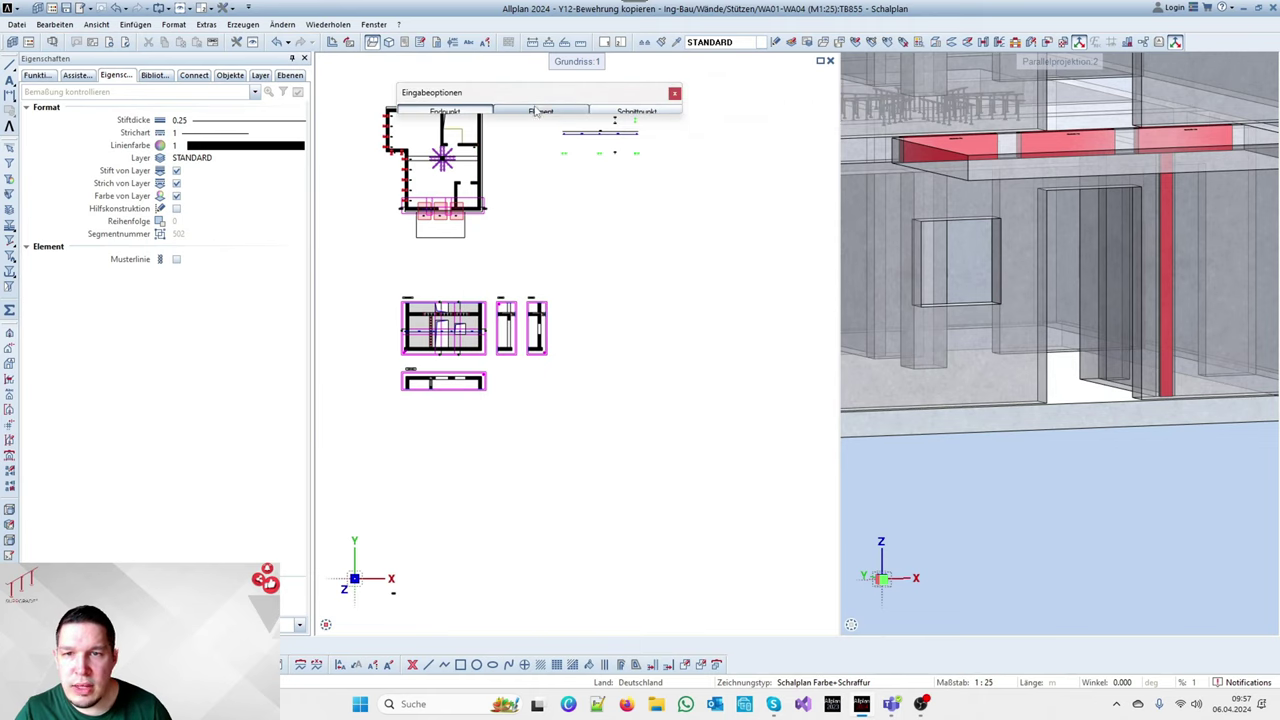
drag(617, 443, 356, 238)
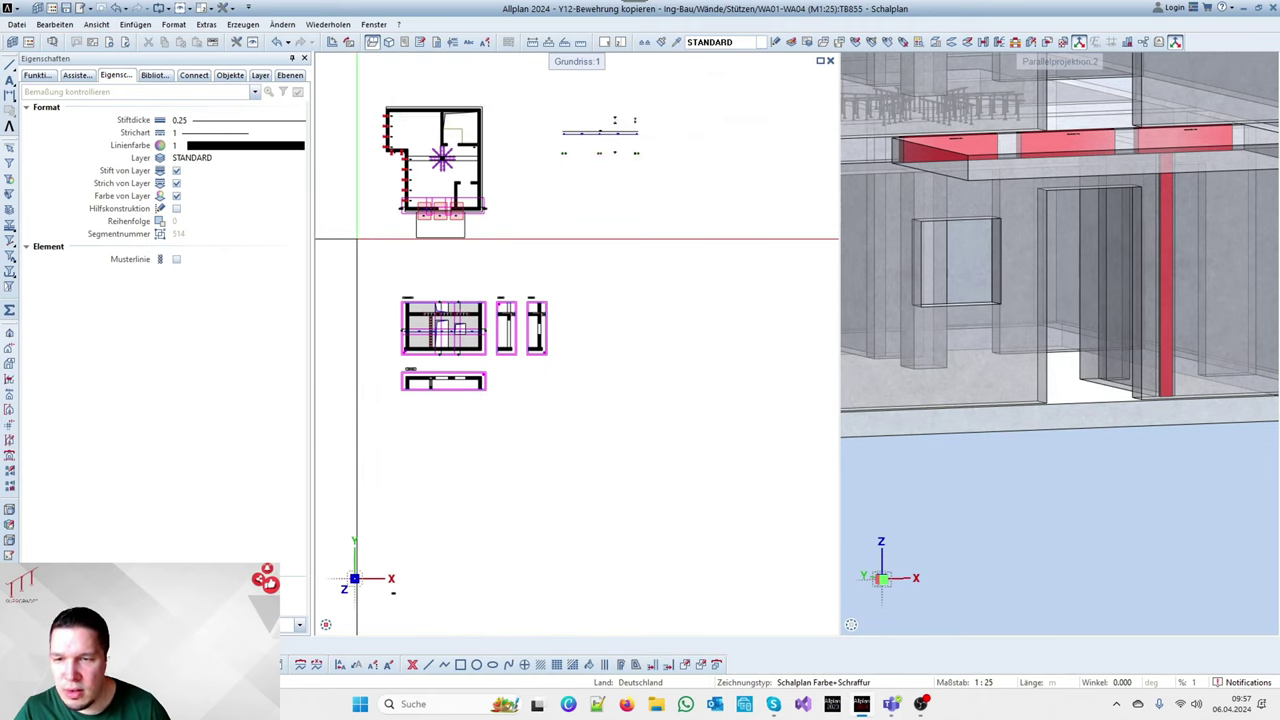
Place an overall dimension line between the outer wall faces of the elevation, just above the existing horizontal dimension line, using the Gesamtmaß template
scroll(445, 325, up, 8)
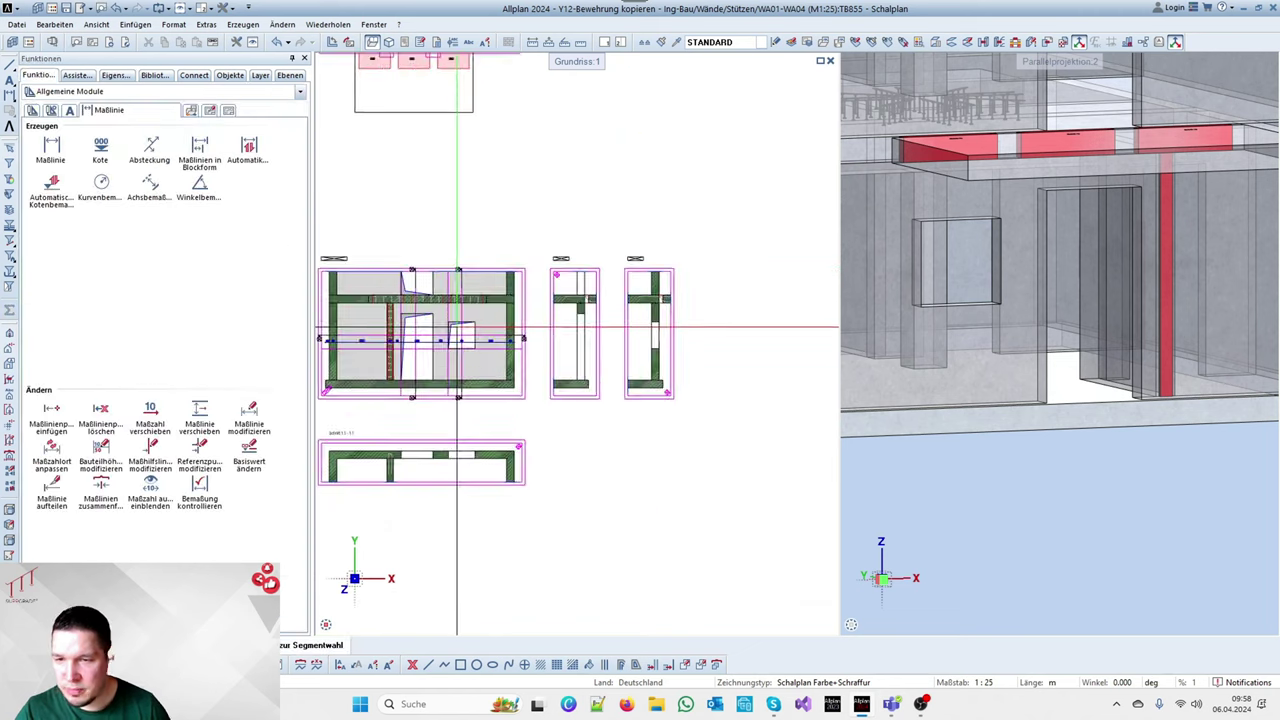
click(77, 75)
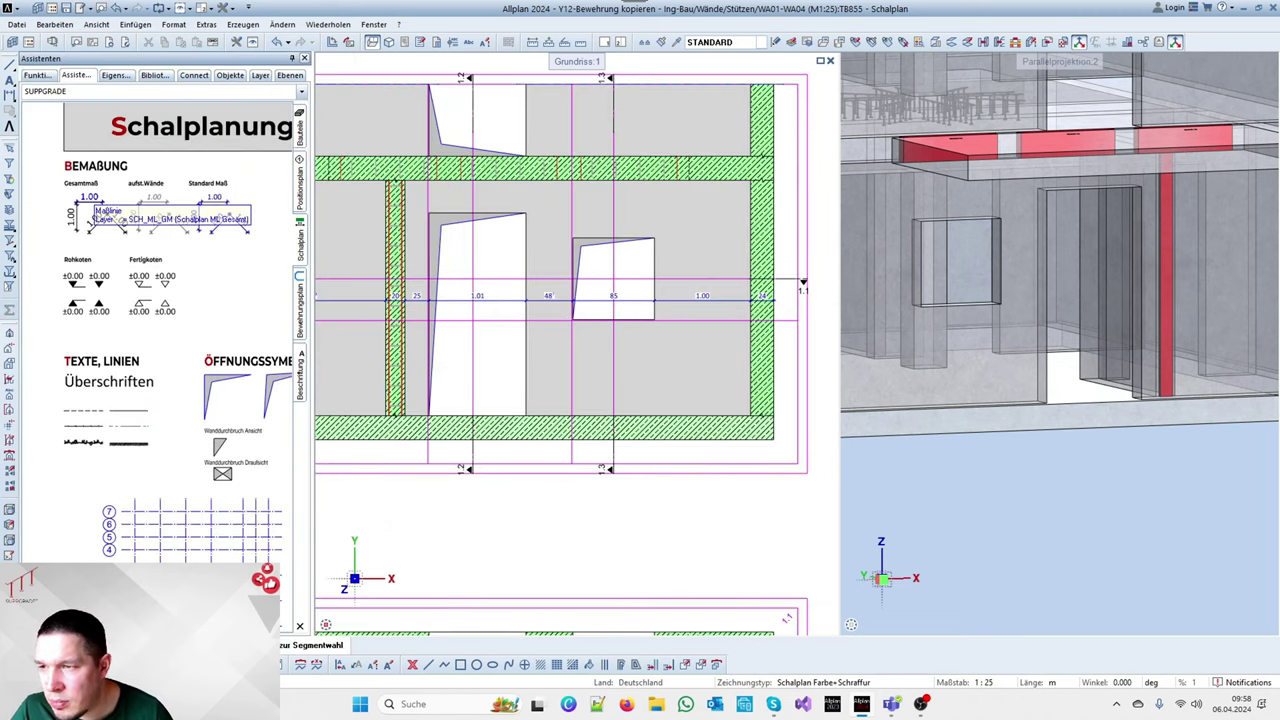
double_click(104, 216)
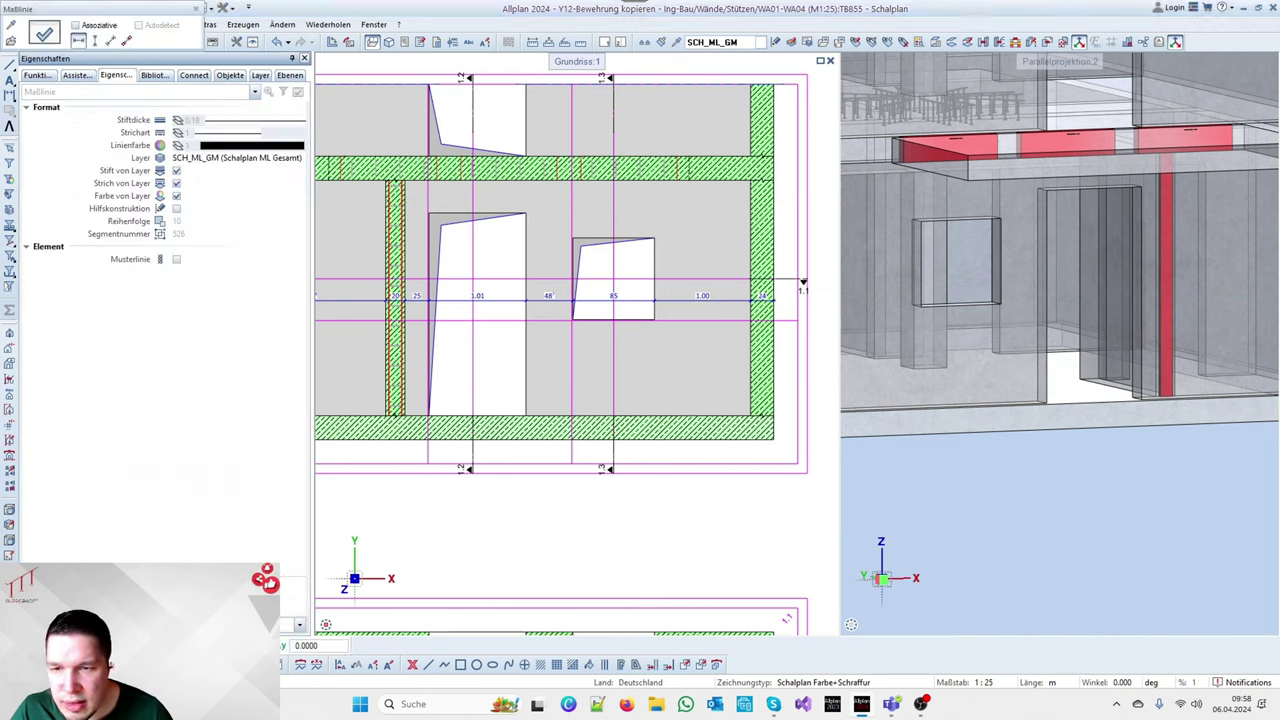
click(498, 295)
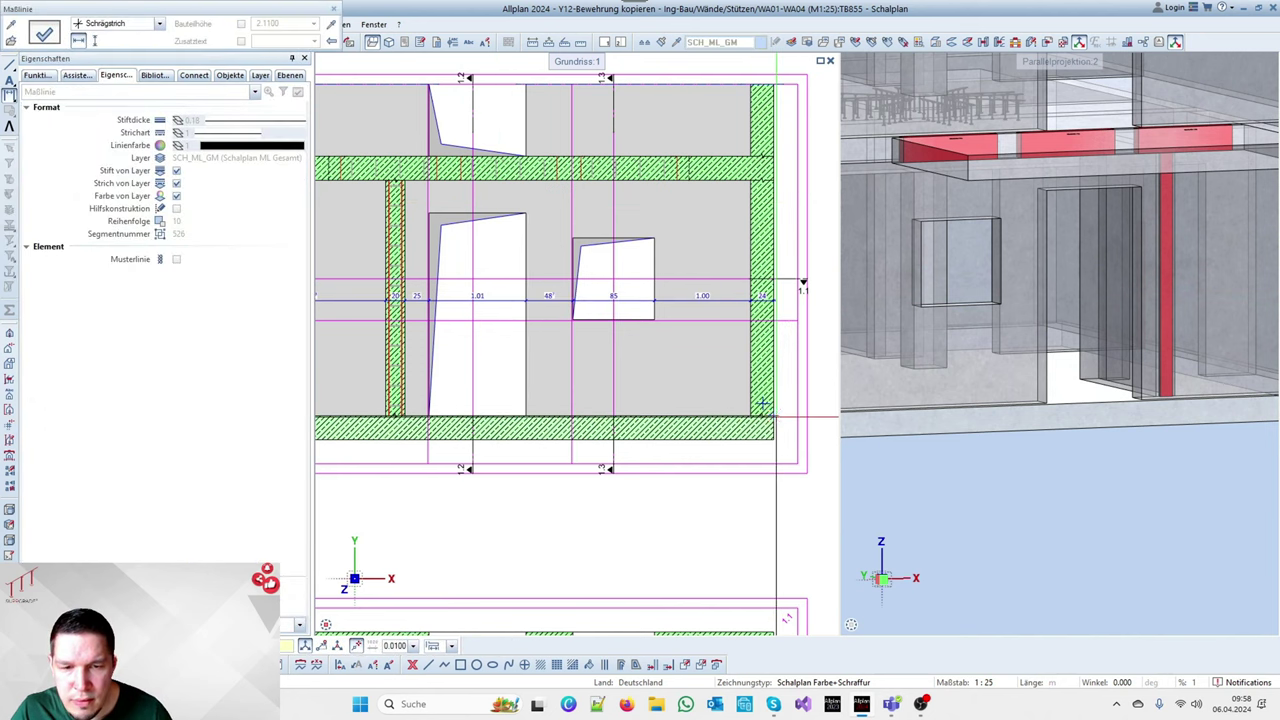
scroll(768, 415, down, 3)
scroll(500, 418, up, 4)
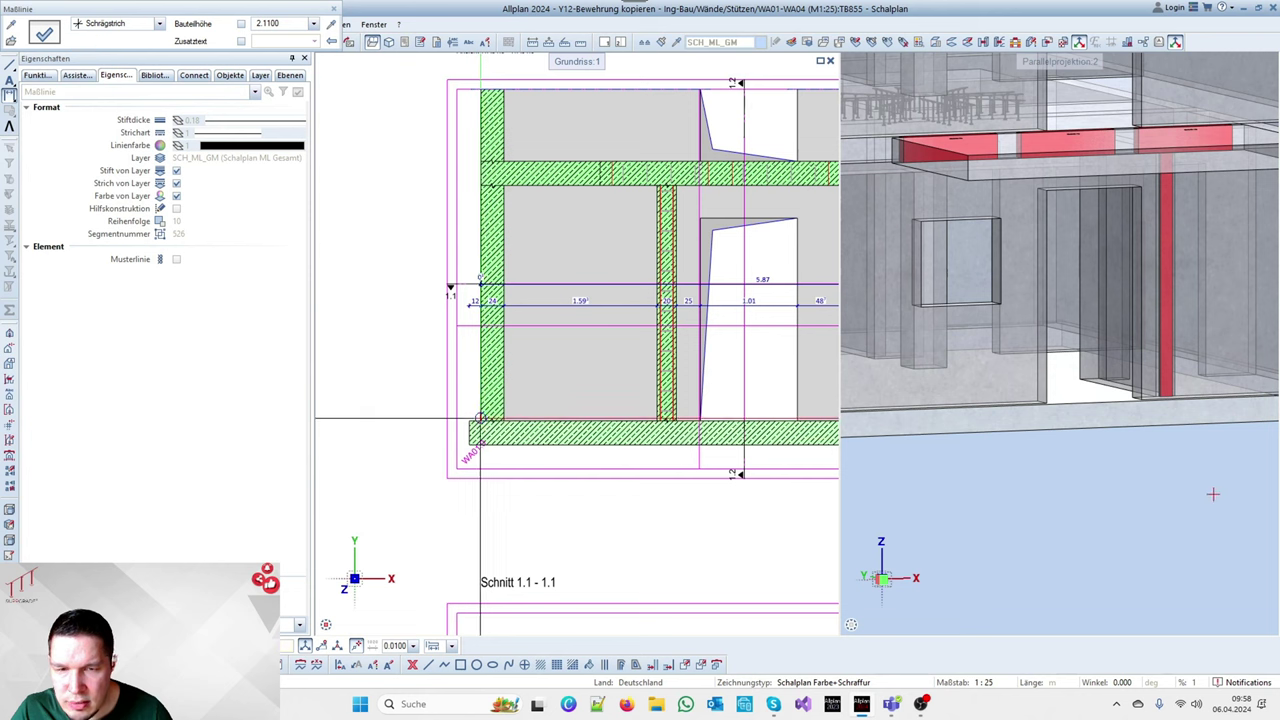
scroll(660, 371, down, 3)
key(Escape)
scroll(654, 330, up, 4)
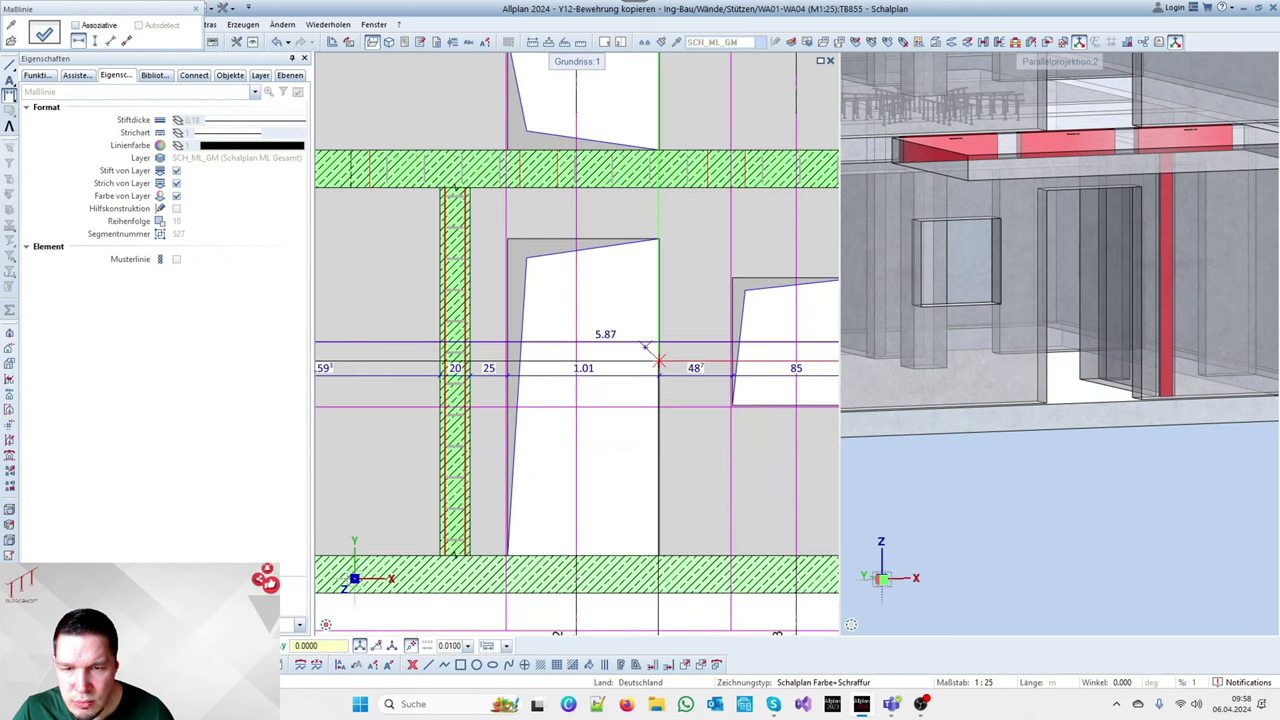
scroll(600, 360, up, 4)
key(Escape)
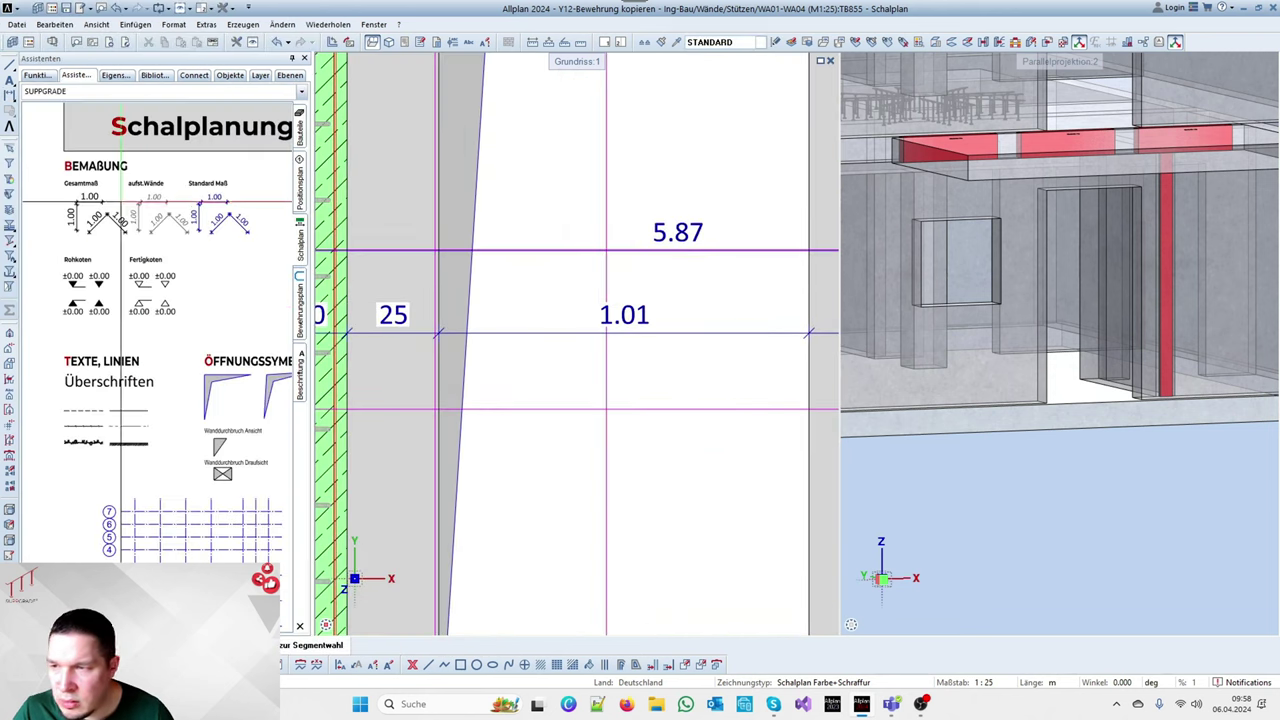
Try to place the overall dimension line again between the outer wall faces of the elevation, based on the Gesamtmaß template
right_click(92, 200)
right_click(92, 200)
click(629, 331)
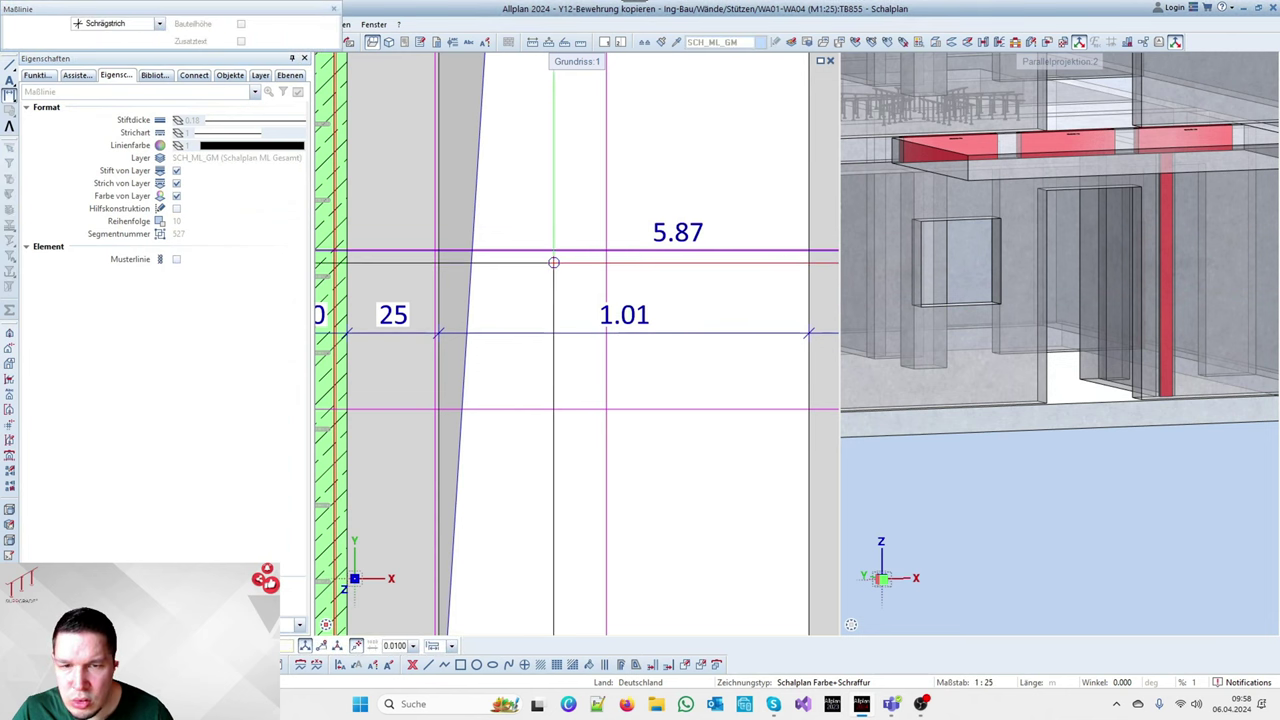
scroll(629, 332, down, 6)
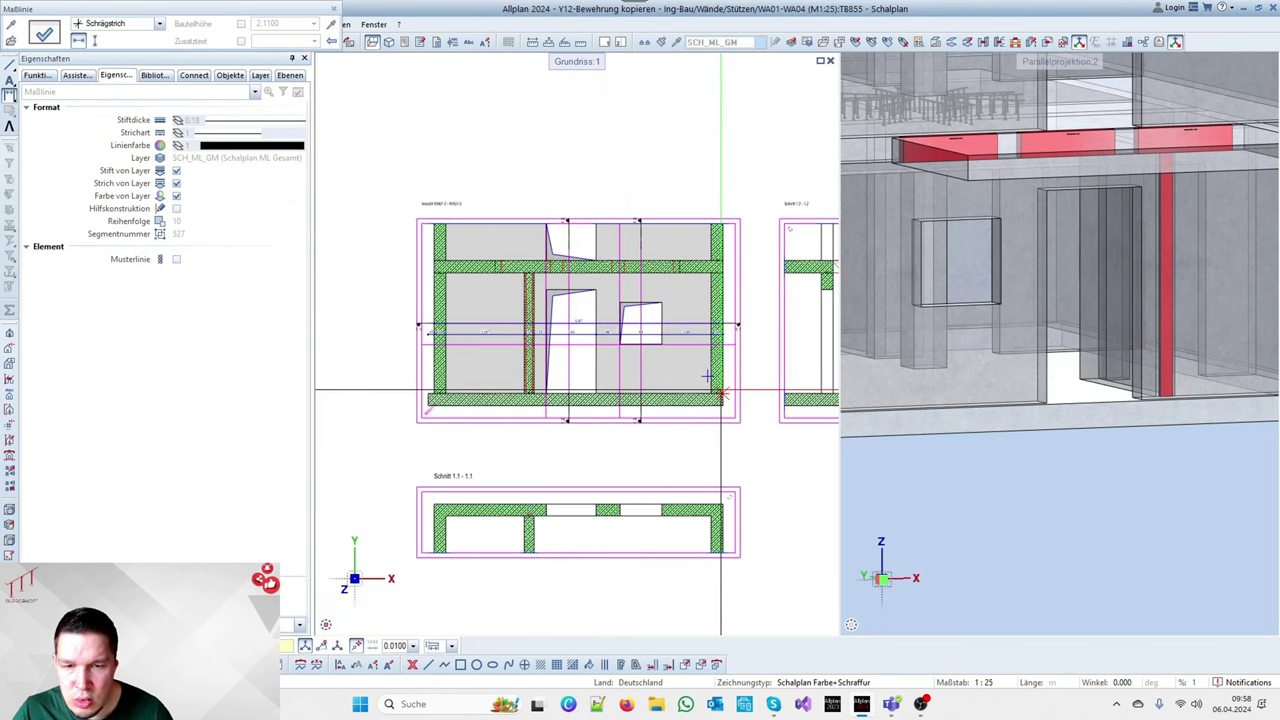
scroll(600, 372, up, 5)
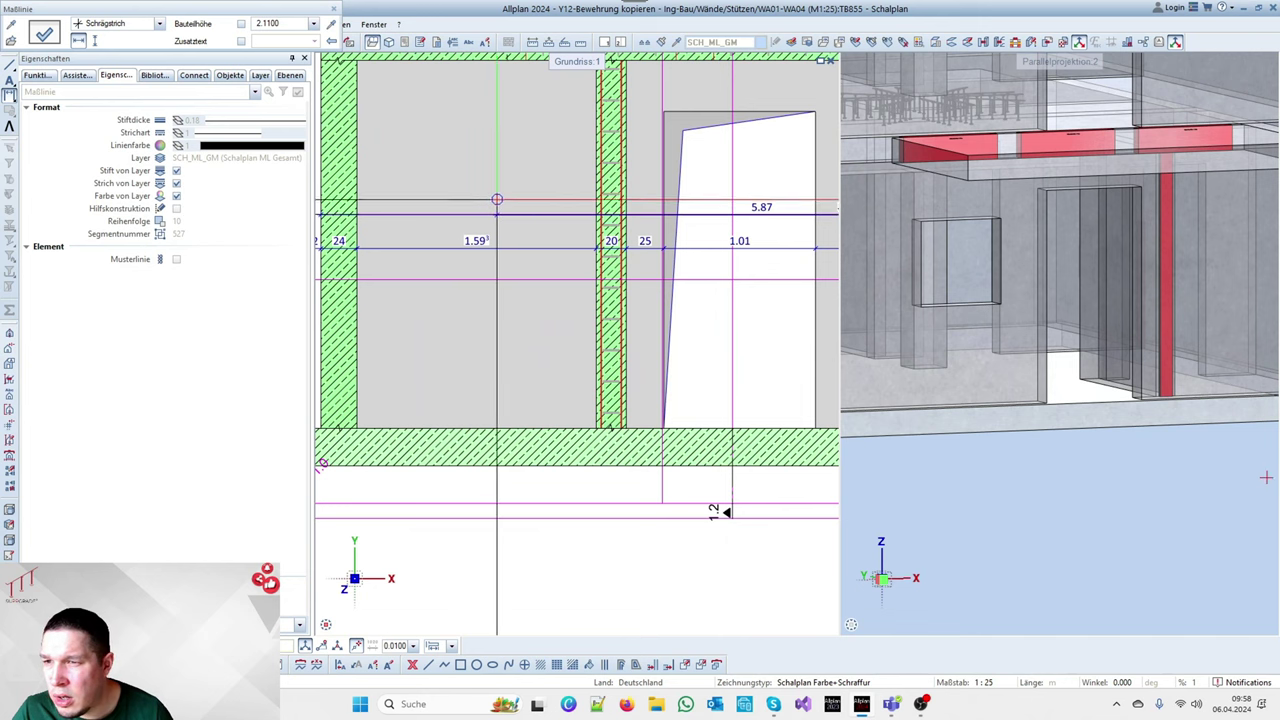
scroll(486, 300, down, 4)
scroll(391, 330, up, 4)
click(397, 349)
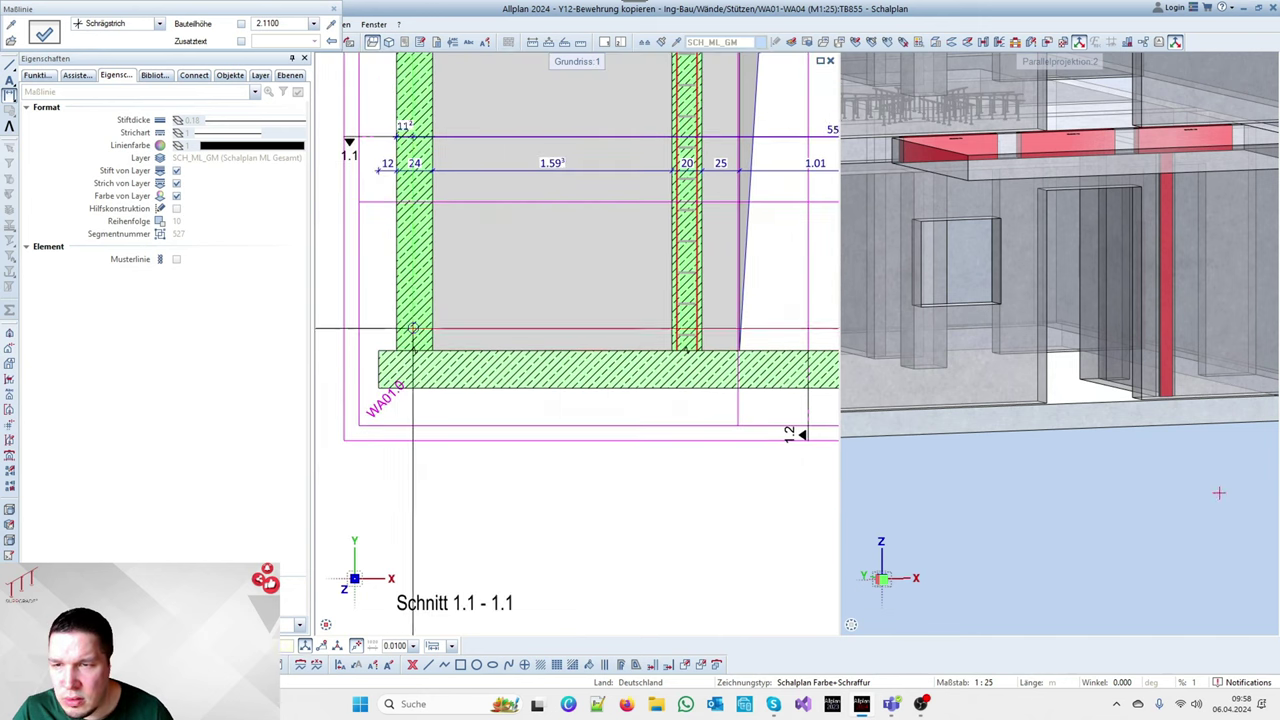
key(Escape)
key(Escape)
Open the properties of the overall dimension line in the elevation and assign it to the layer SCH_ML_GM (Schalplan ML Gesamt)
scroll(404, 142, up, 4)
scroll(439, 372, down, 2)
scroll(441, 378, up, 2)
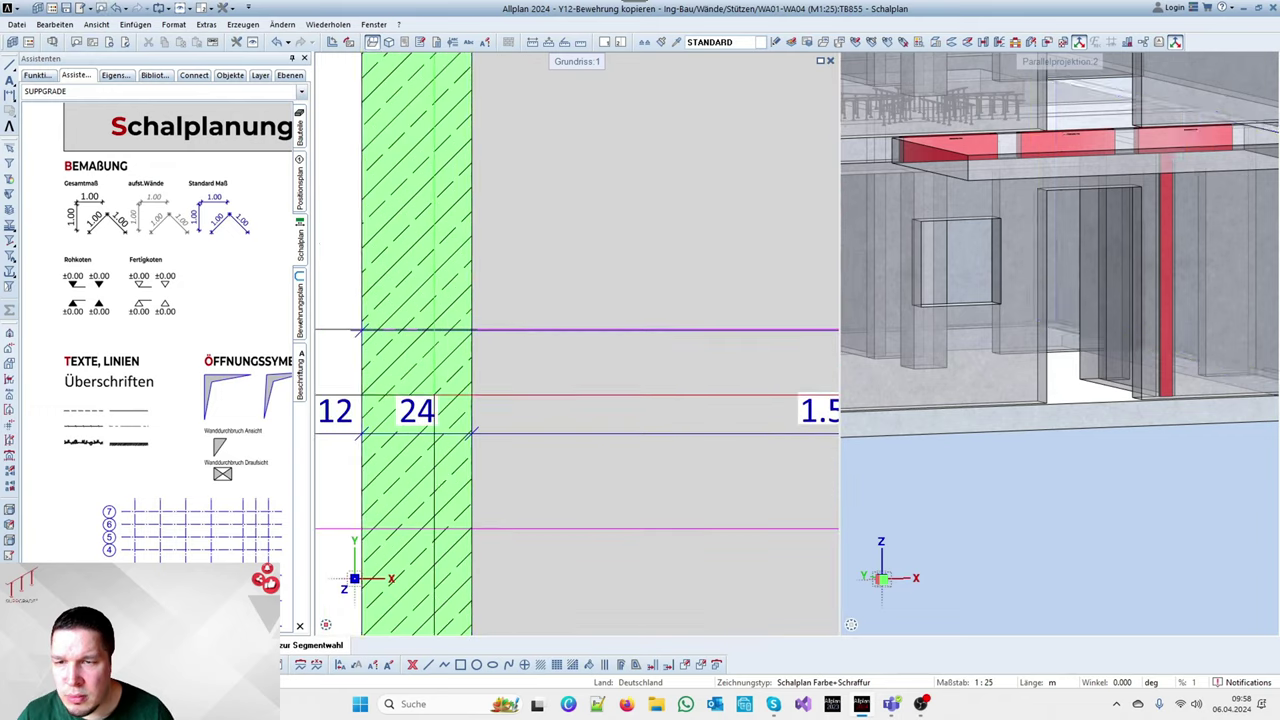
scroll(486, 340, up, 2)
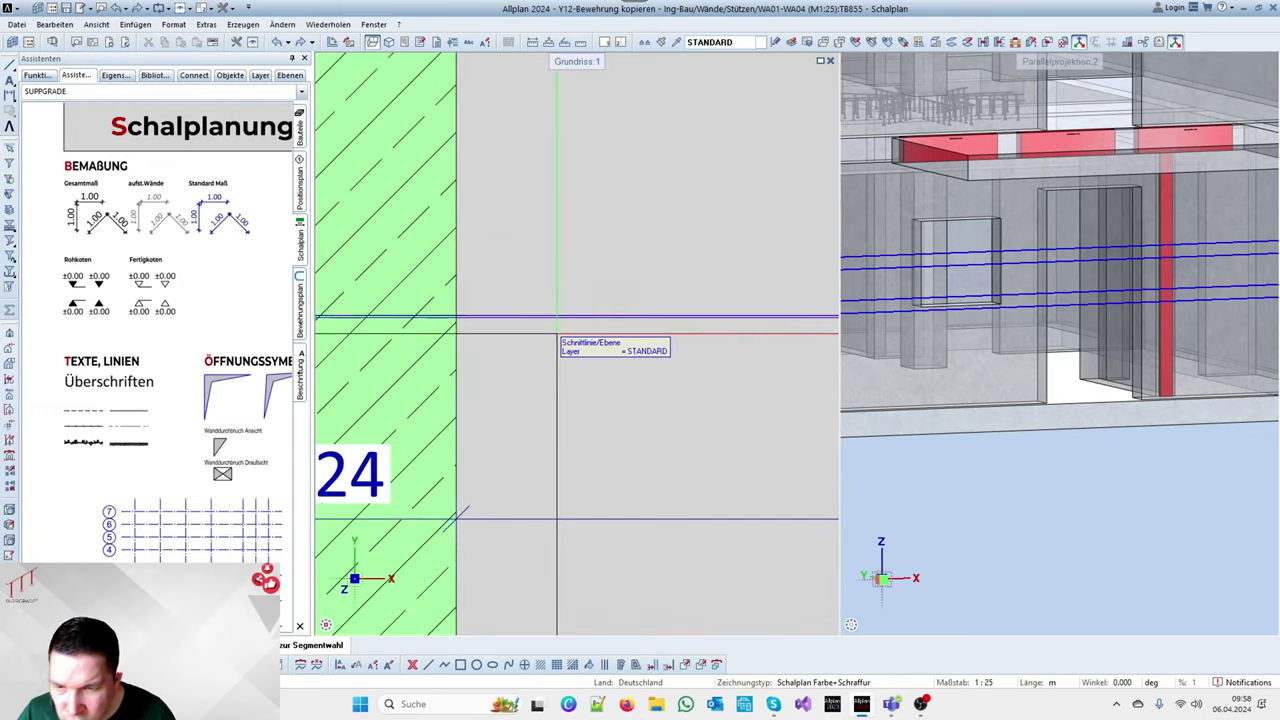
double_click(456, 317)
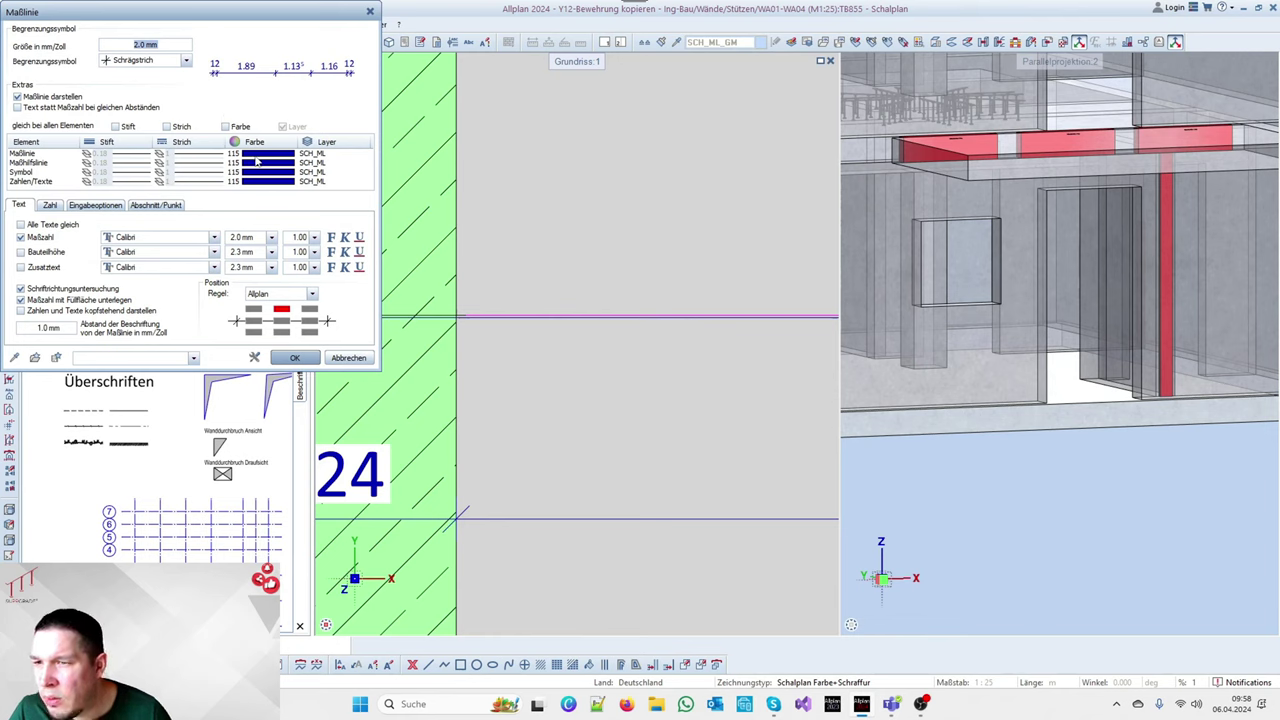
click(314, 161)
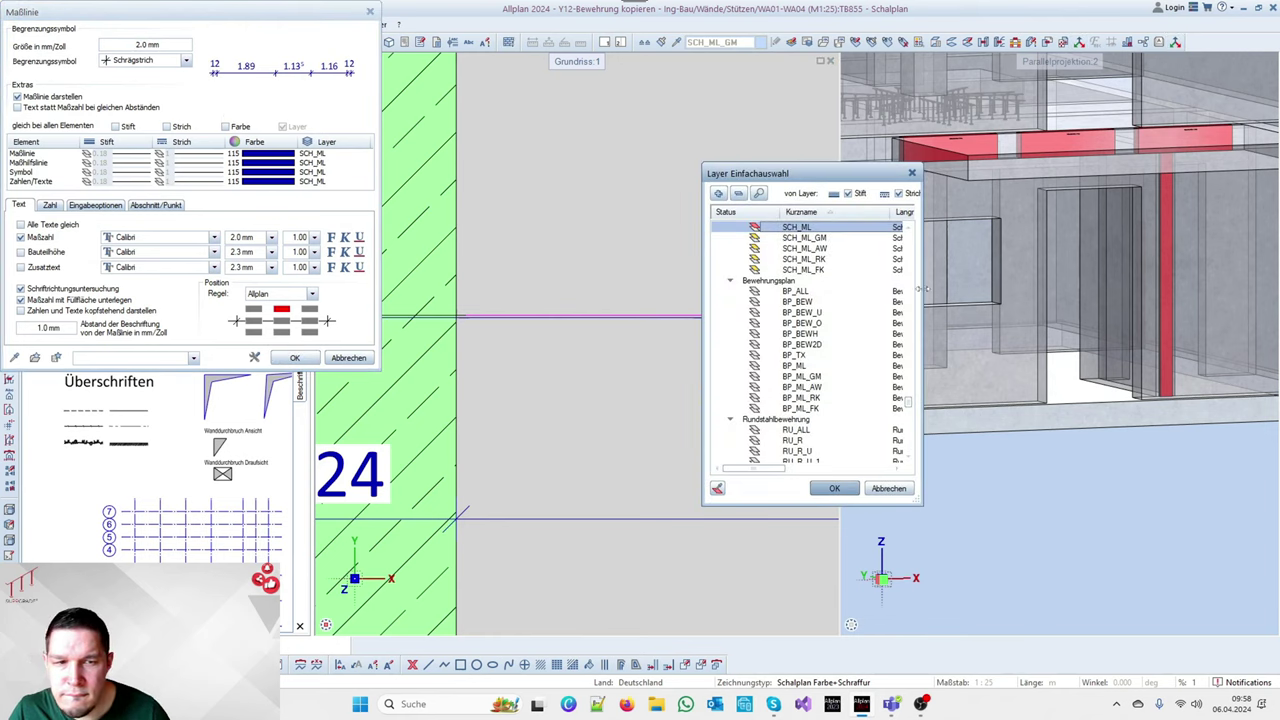
drag(925, 293, 1277, 274)
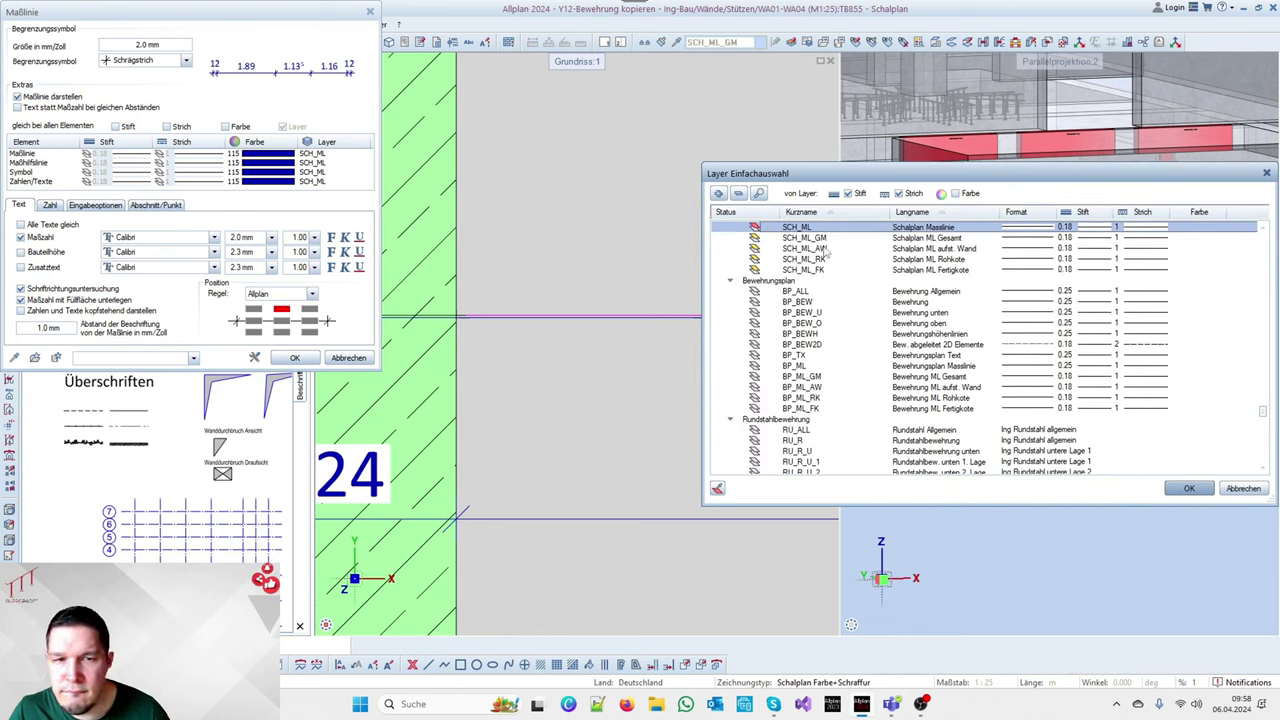
click(815, 240)
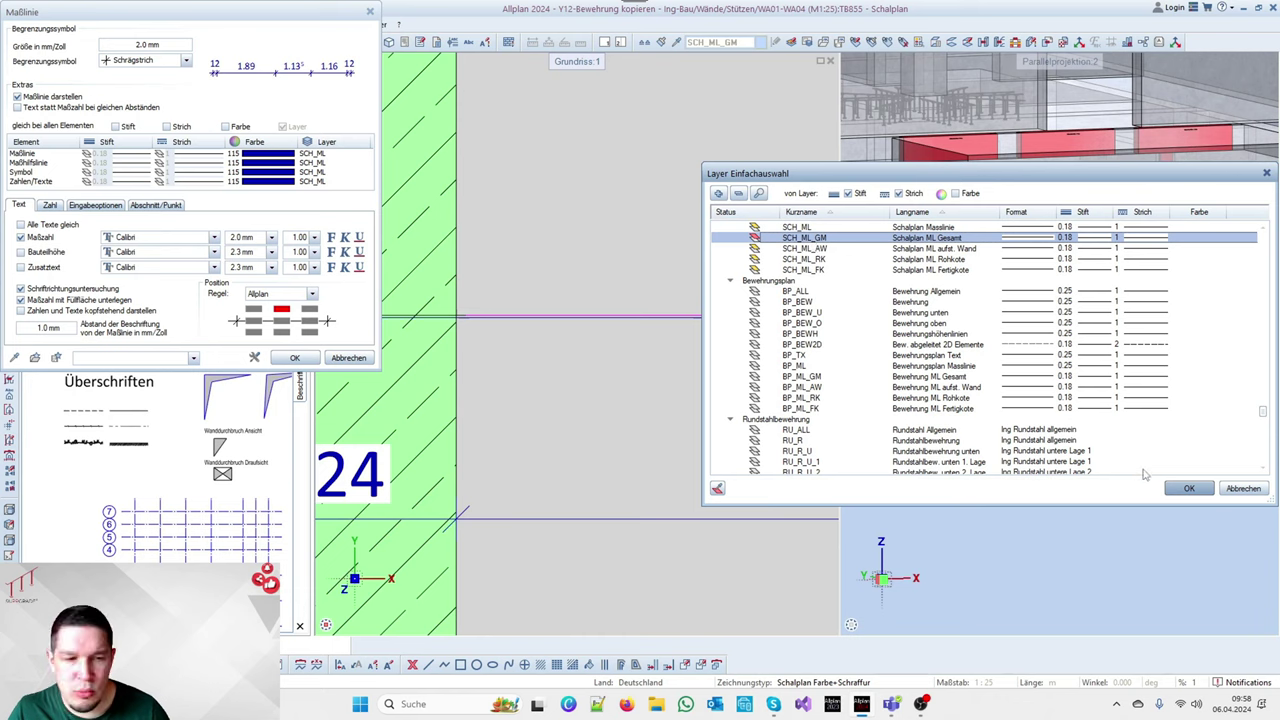
click(1189, 488)
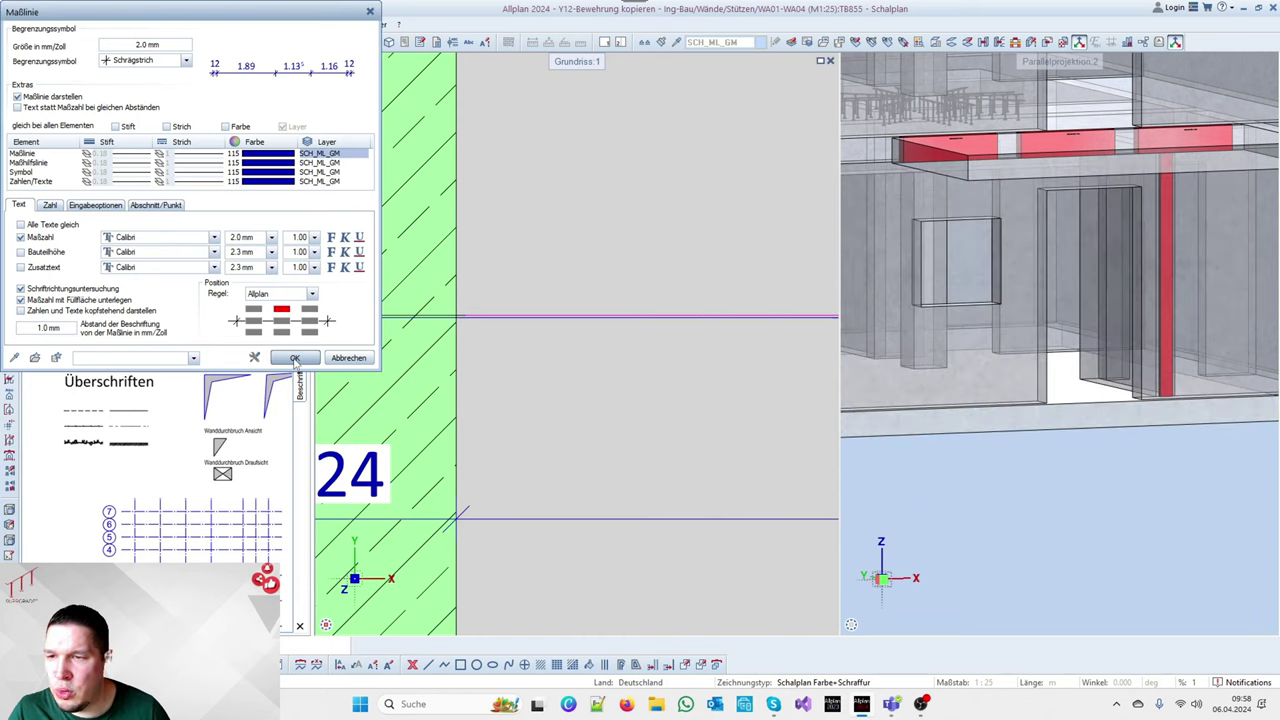
Set the overall dimension line's colour to 1 (black) for the dimension line, extension line, symbol and numbers/text, and apply the changes
click(261, 157)
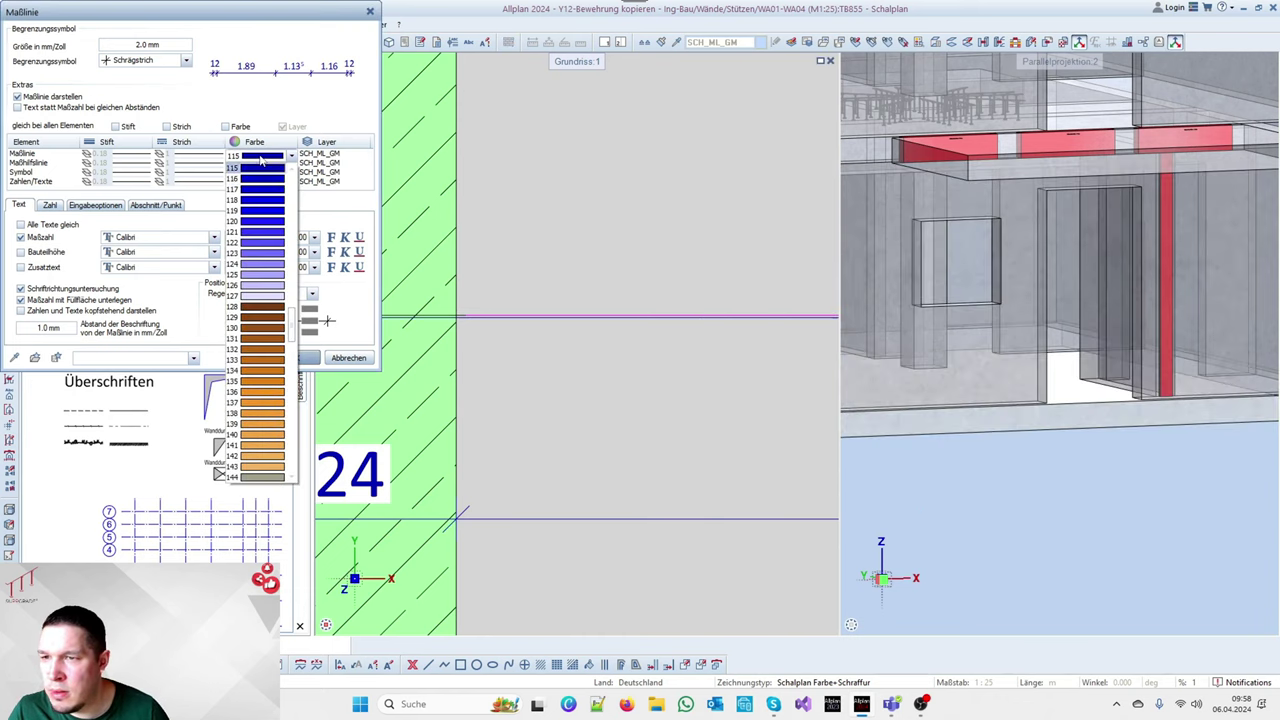
drag(293, 326, 292, 188)
click(276, 178)
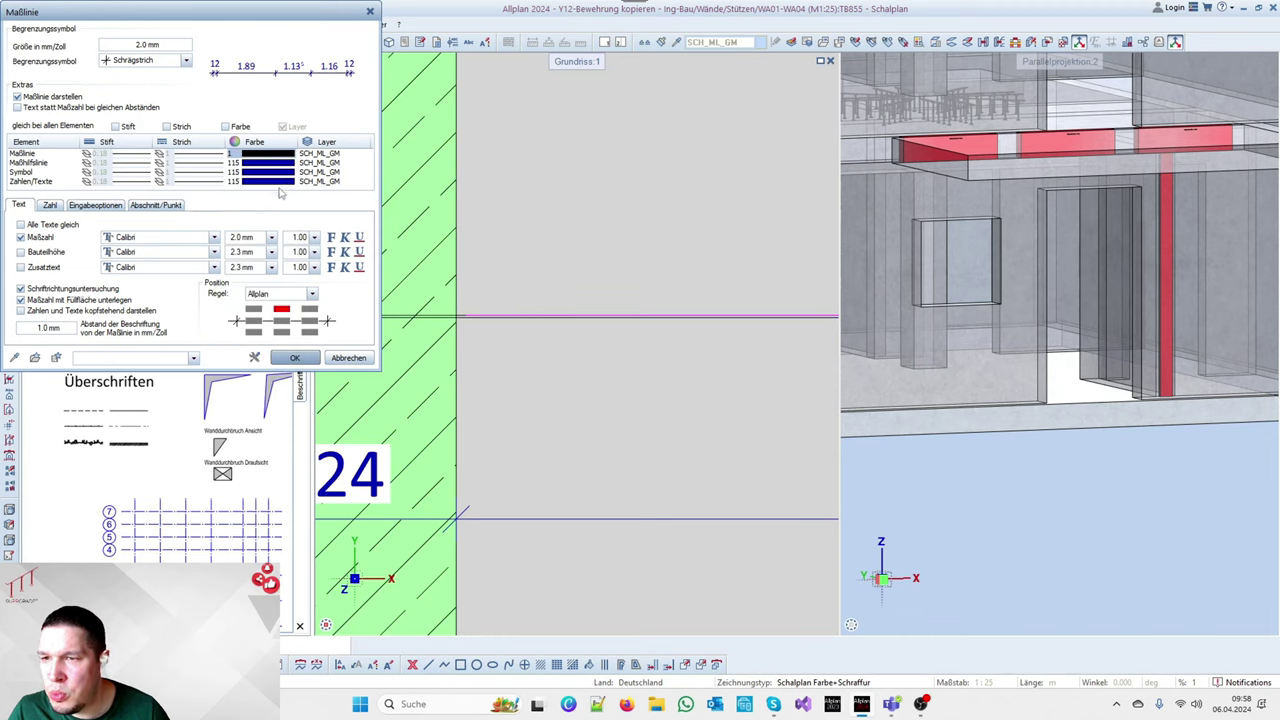
click(272, 166)
scroll(293, 343, up, 10)
click(267, 190)
click(272, 175)
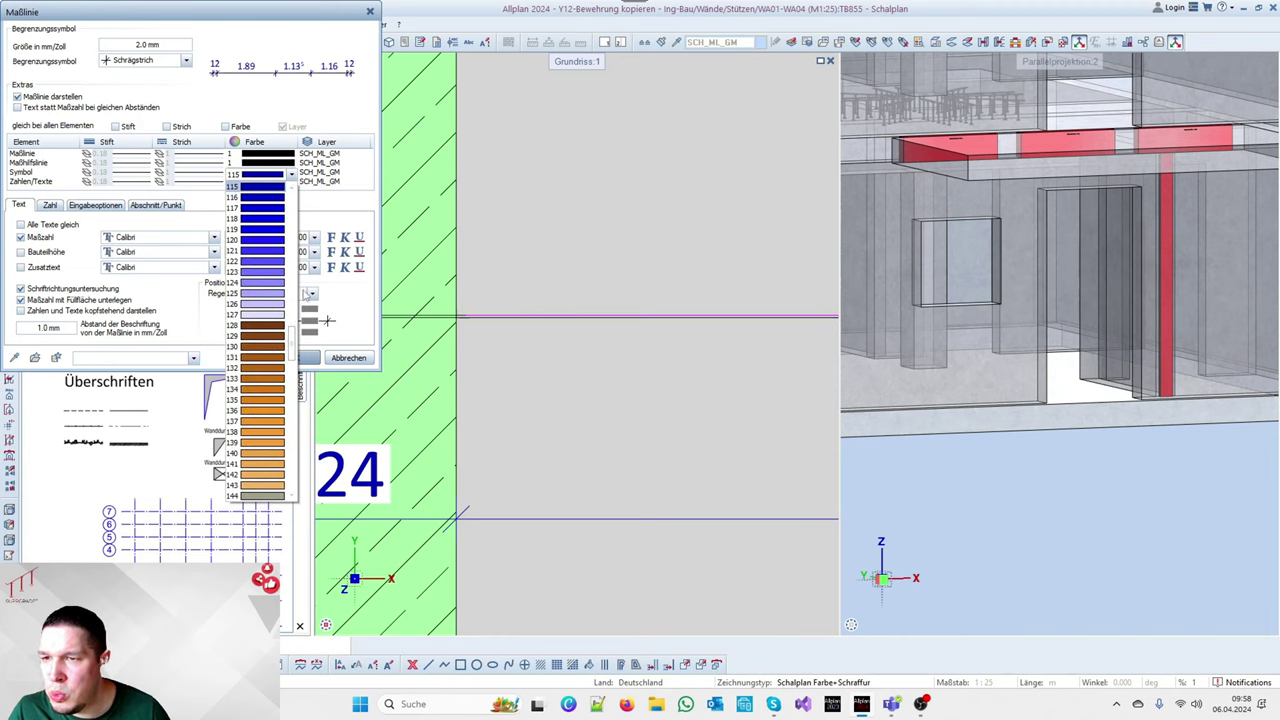
scroll(293, 343, up, 10)
click(280, 188)
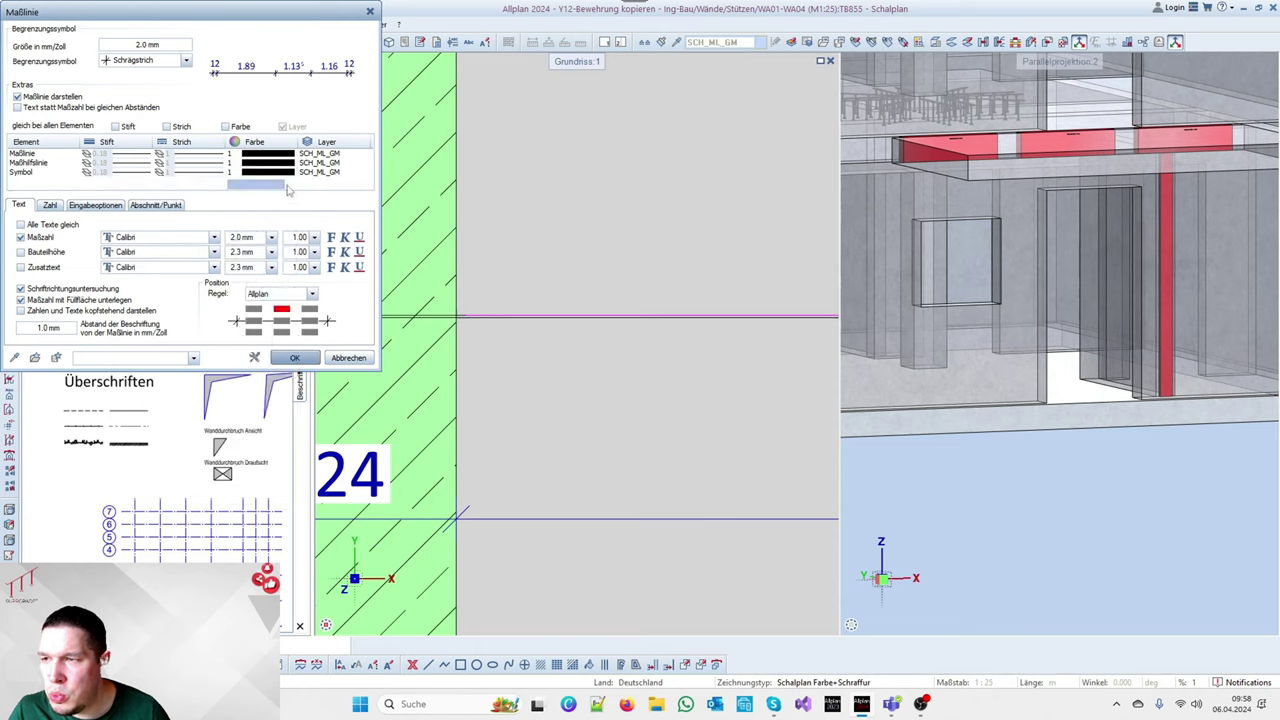
click(287, 185)
drag(292, 355, 293, 210)
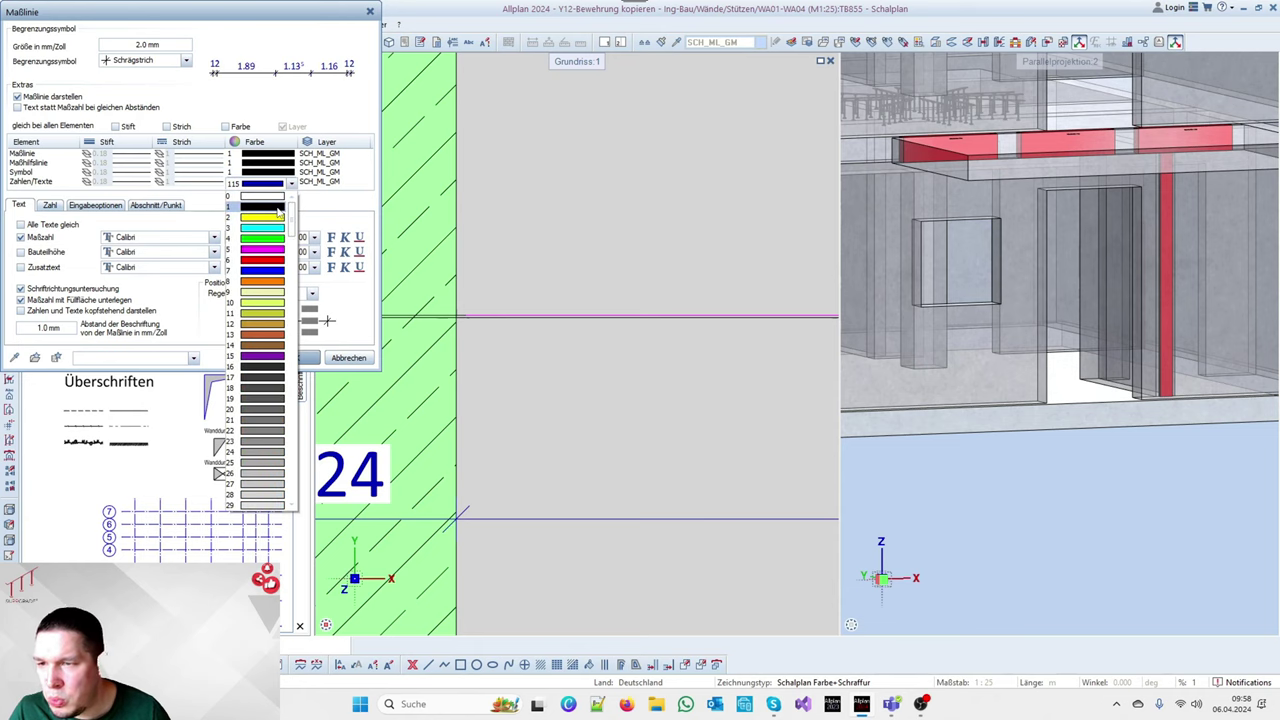
click(279, 208)
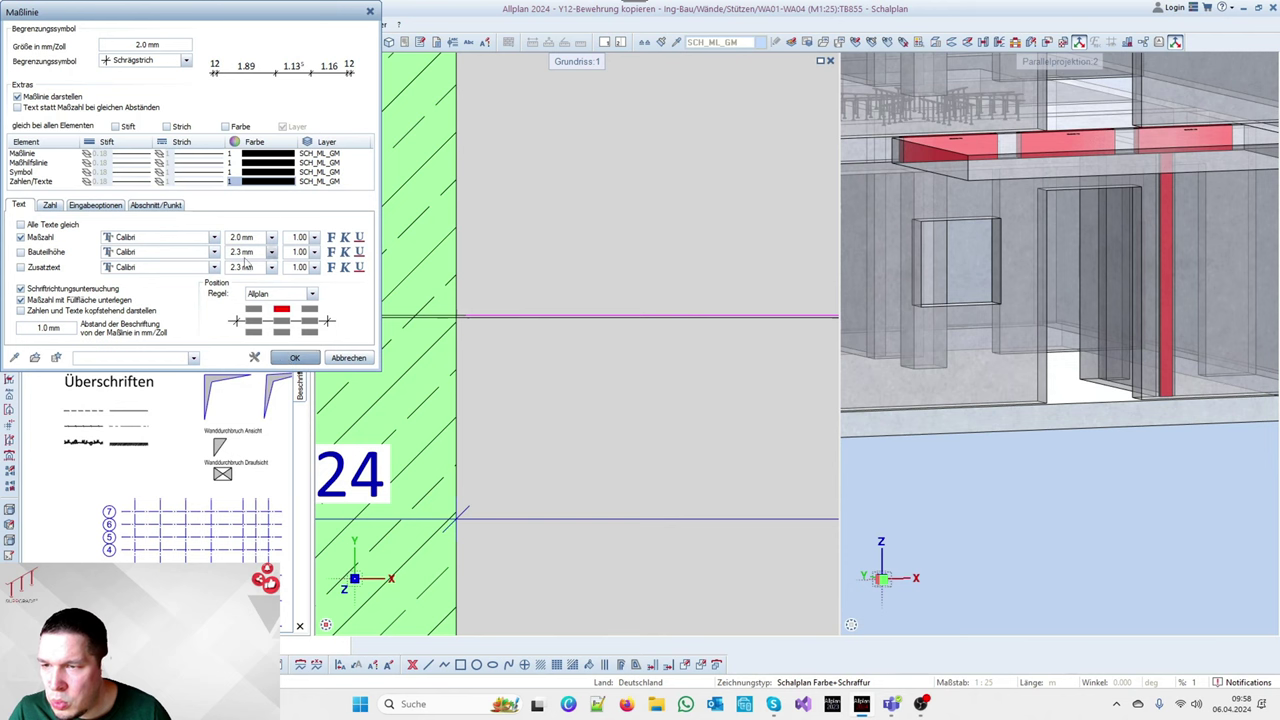
click(294, 357)
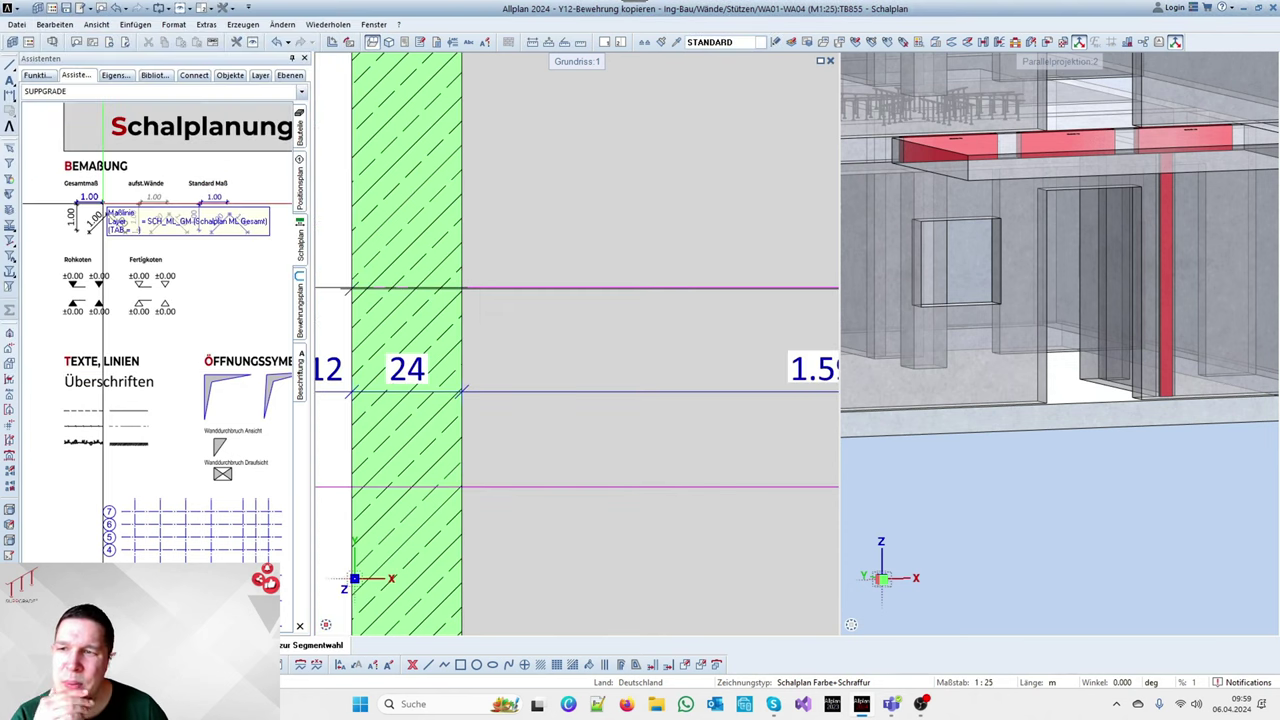
Check the layer and colour settings that the Gesamtmaß dimension template in the assistant passes to a new dimension line
right_click(103, 204)
right_click(103, 204)
scroll(385, 210, down, 4)
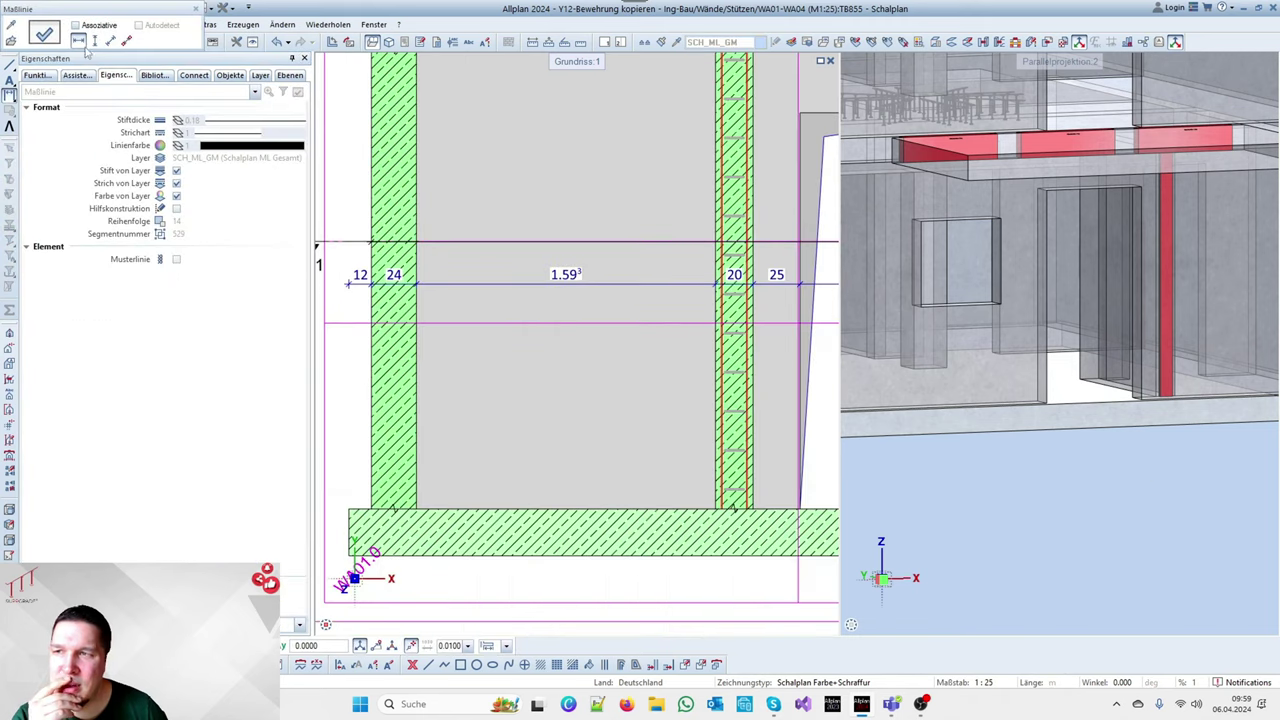
click(60, 36)
click(60, 38)
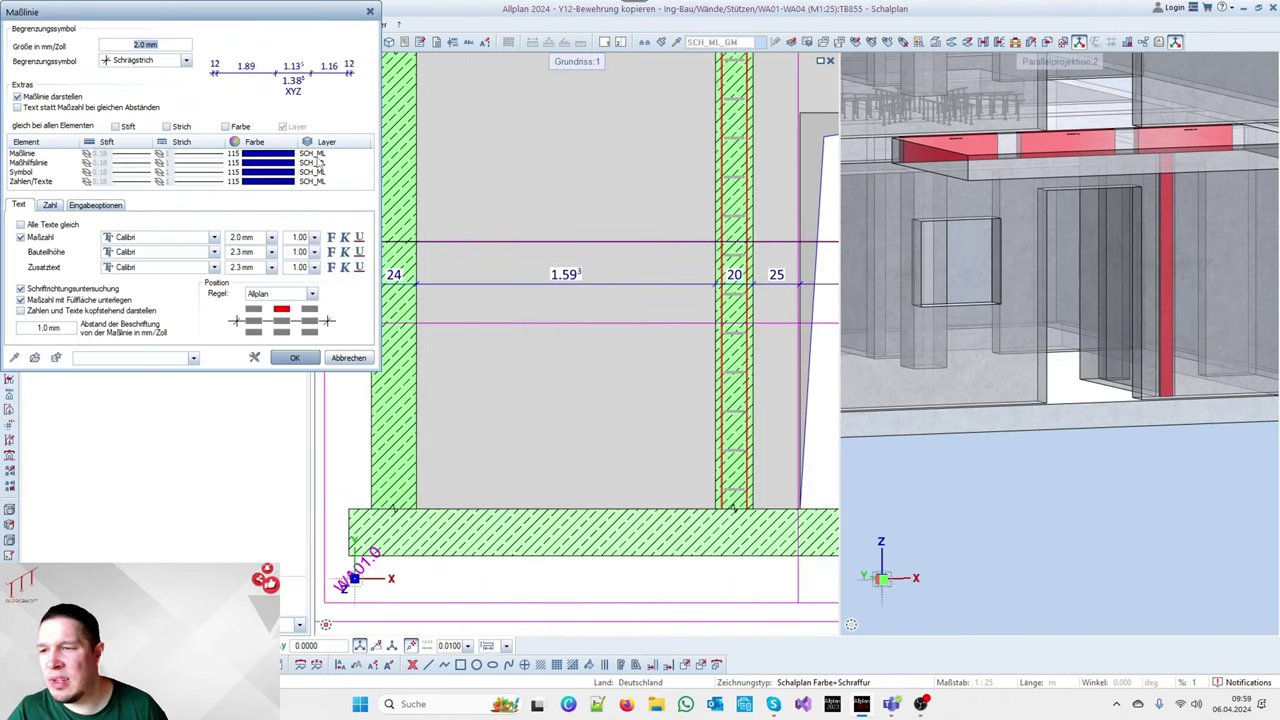
click(294, 357)
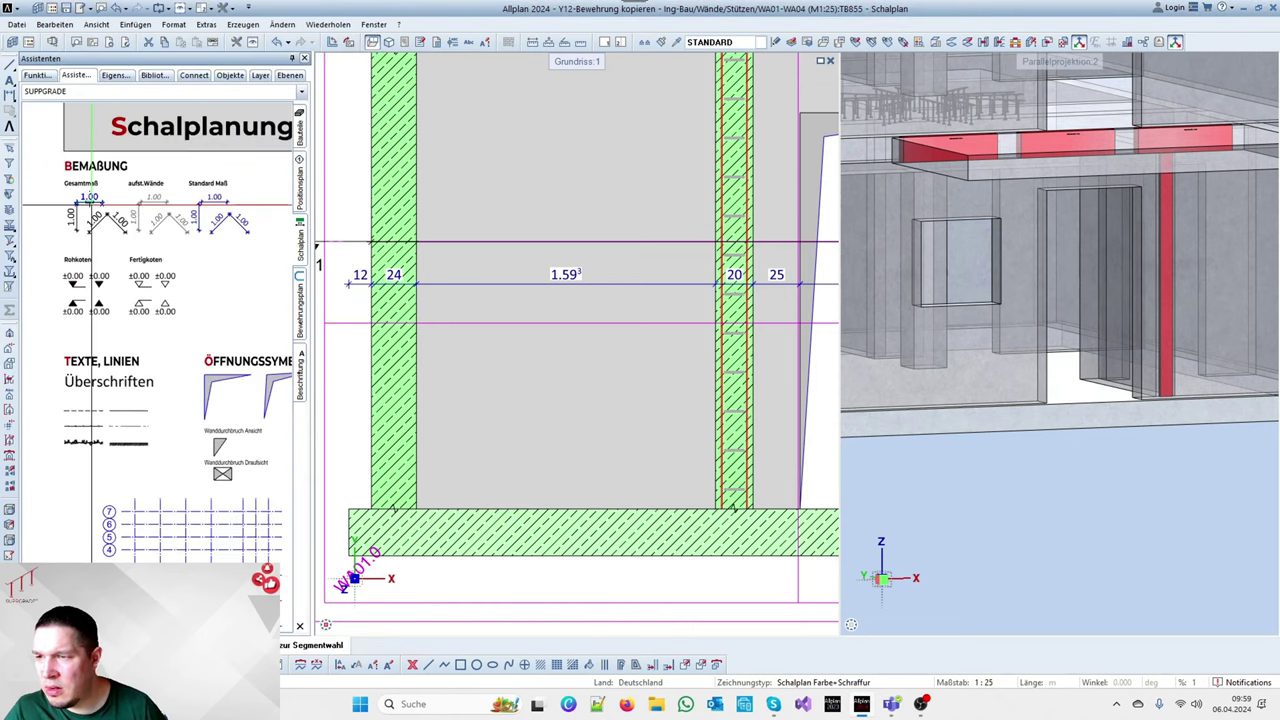
key(Escape)
key(Escape)
Copy the Gesamtmaß, aufst. Wände and Standard Maß dimension templates from the assistant into an empty area of the drawing below the views
scroll(125, 207, down, 3)
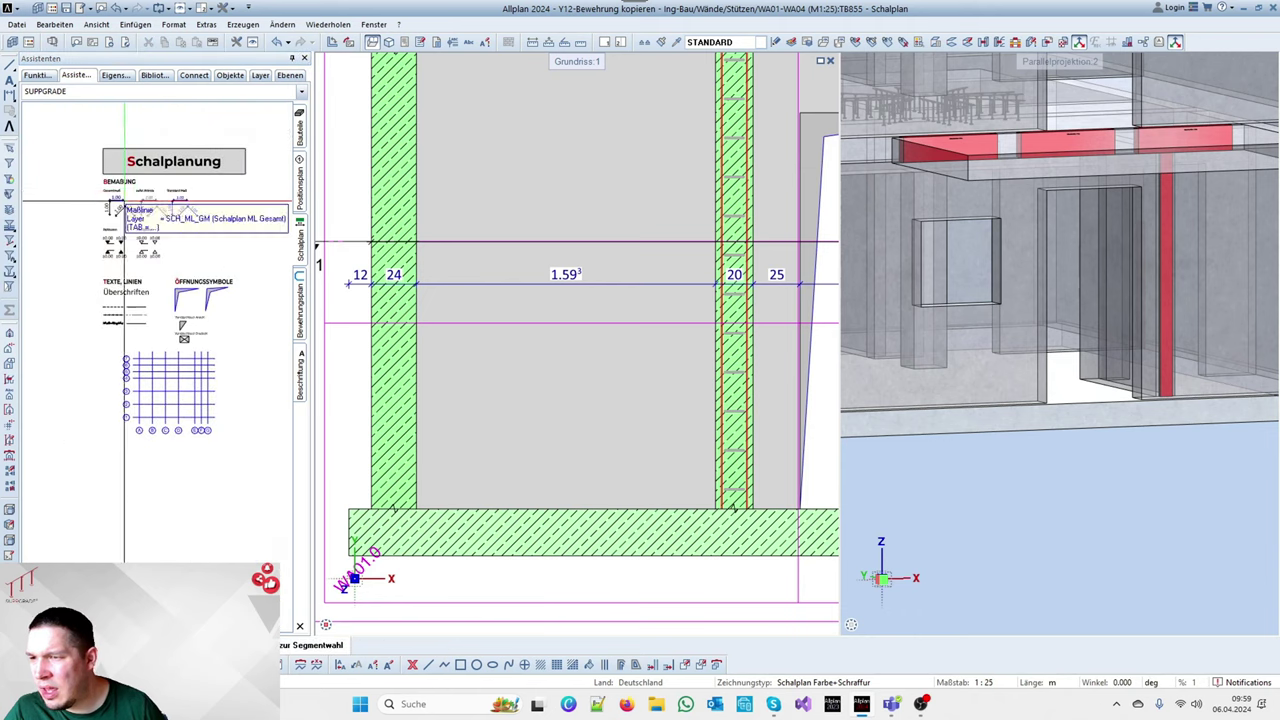
scroll(94, 200, up, 2)
drag(94, 191, 268, 246)
drag(185, 215, 580, 212)
scroll(530, 185, down, 6)
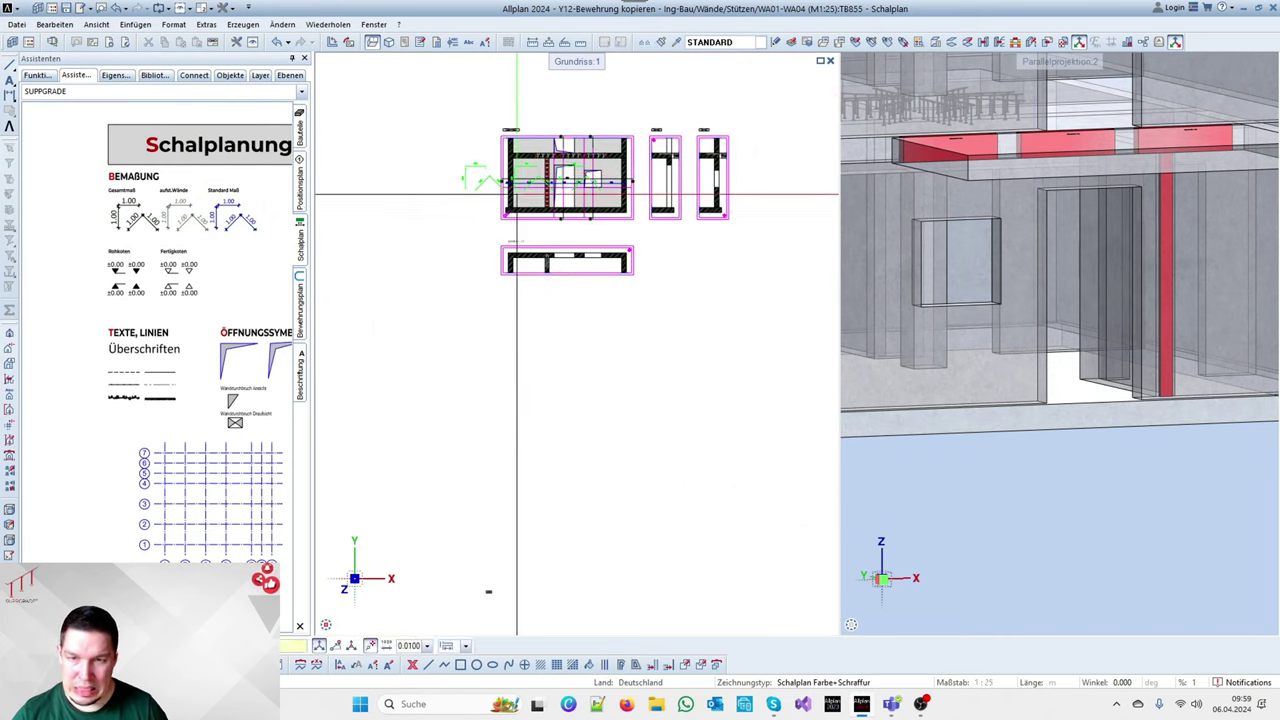
scroll(455, 301, down, 2)
click(455, 301)
scroll(451, 334, up, 4)
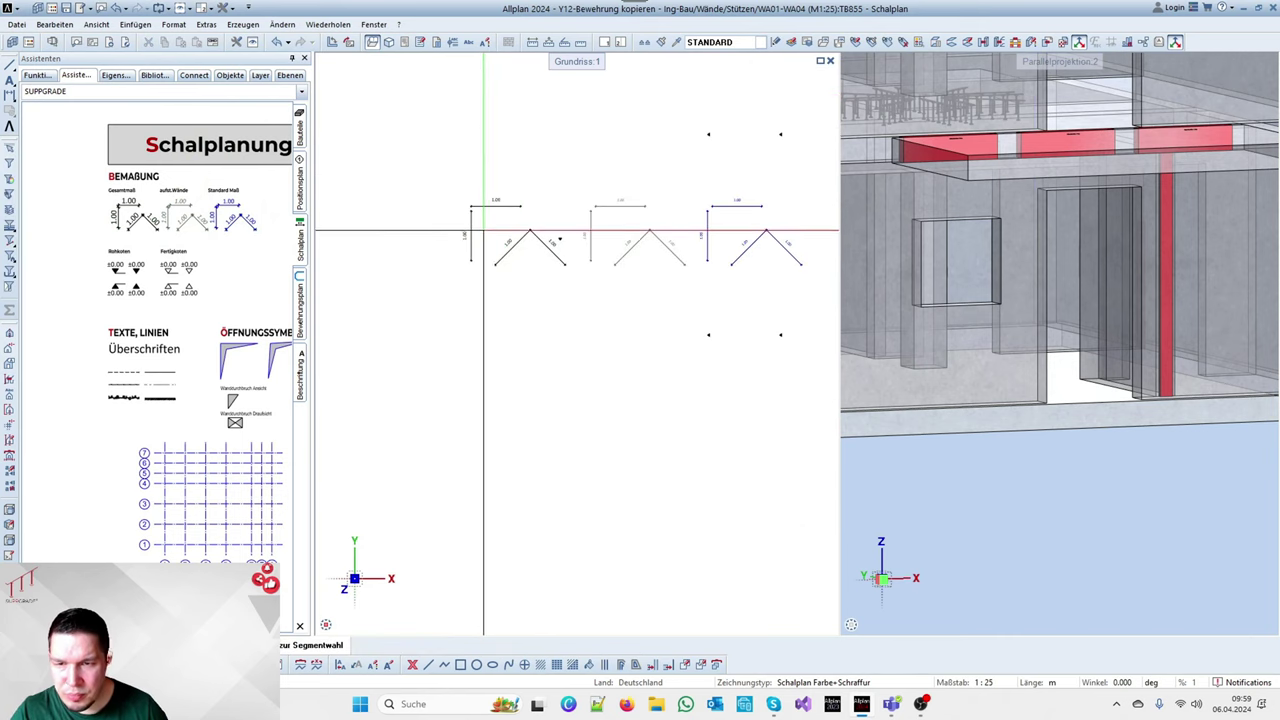
Examine the layers, colours and text heights of the Gesamtmaß, Standard Maß and aufst. Wände dimension lines
right_click(494, 206)
right_click(494, 206)
double_click(197, 213)
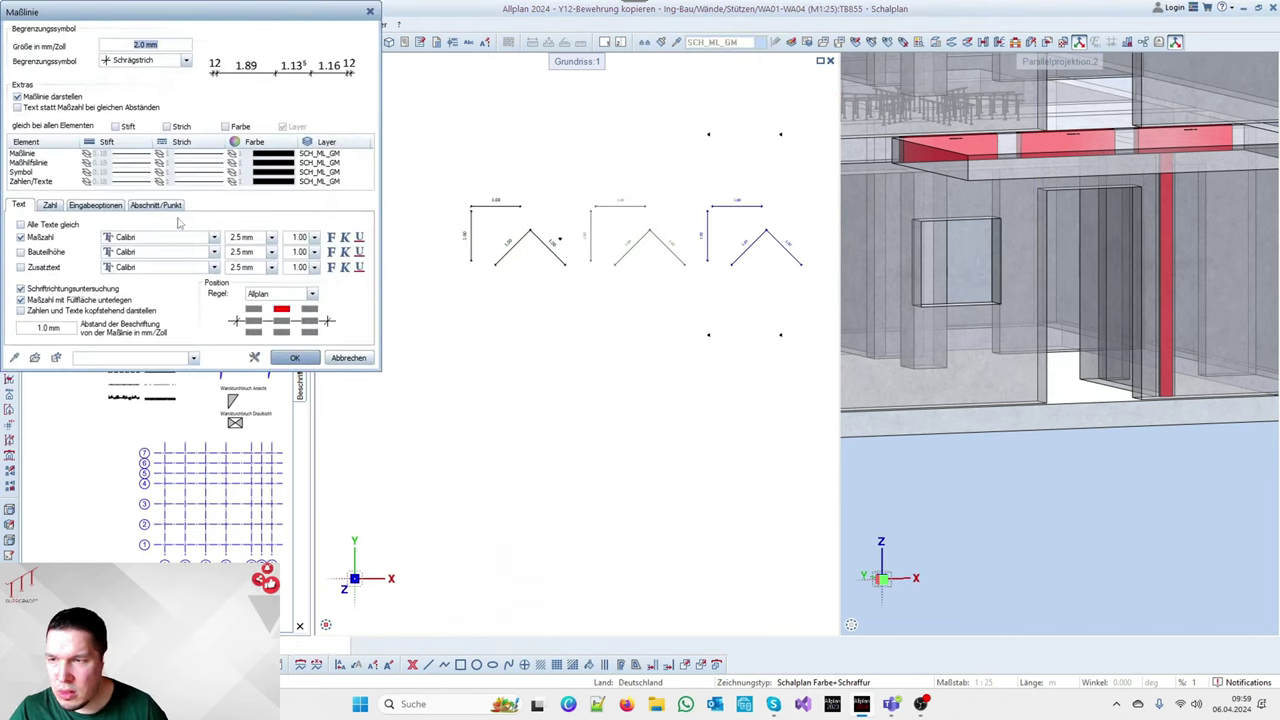
key(Escape)
key(Escape)
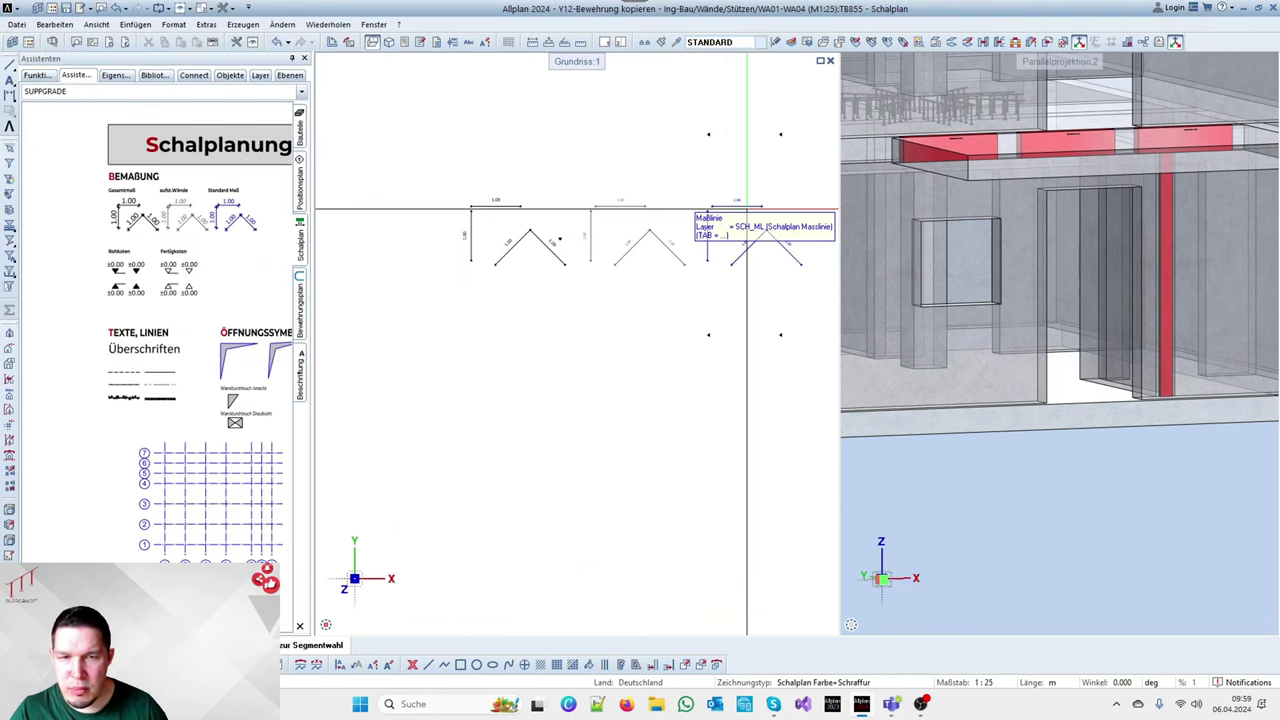
right_click(743, 206)
right_click(743, 206)
double_click(229, 214)
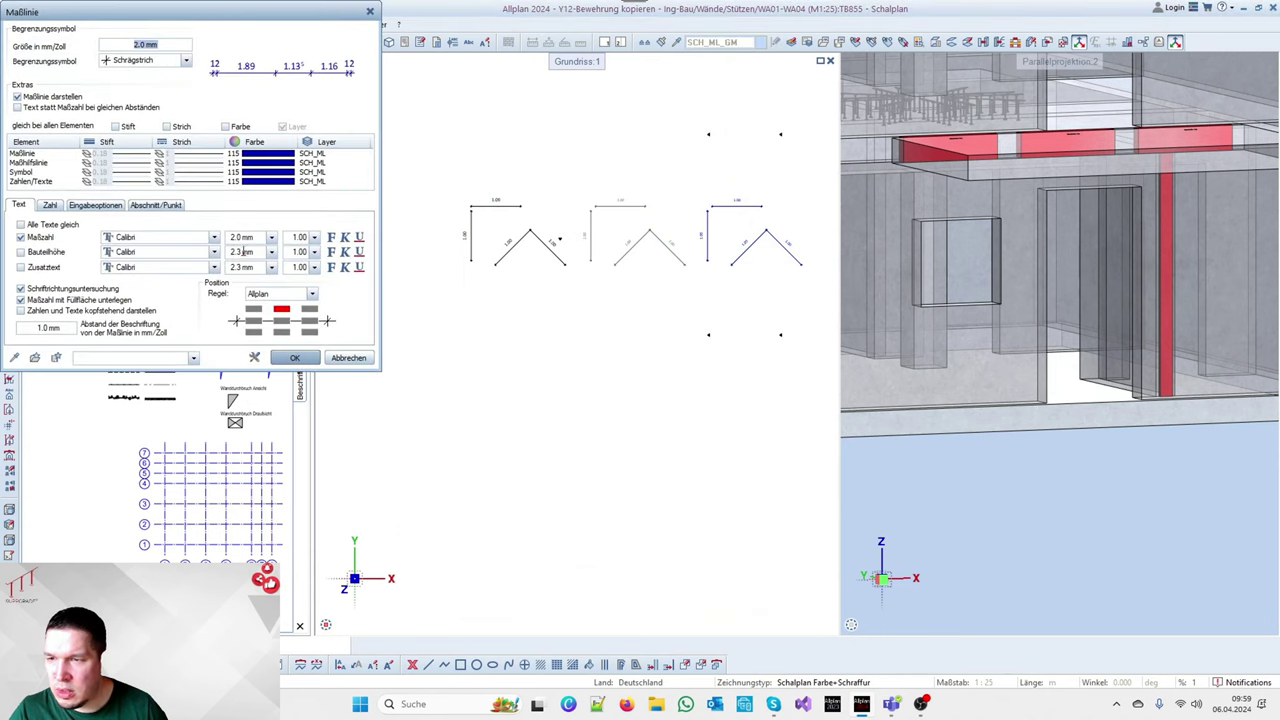
key(Return)
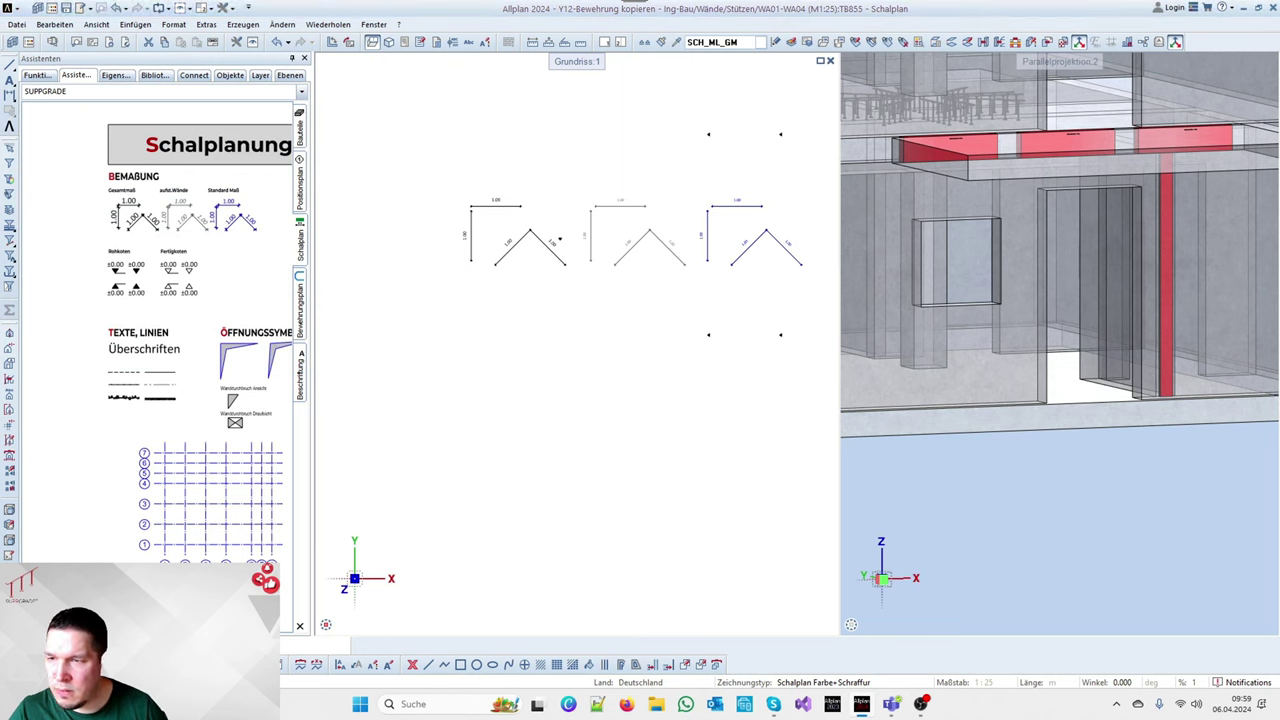
double_click(560, 239)
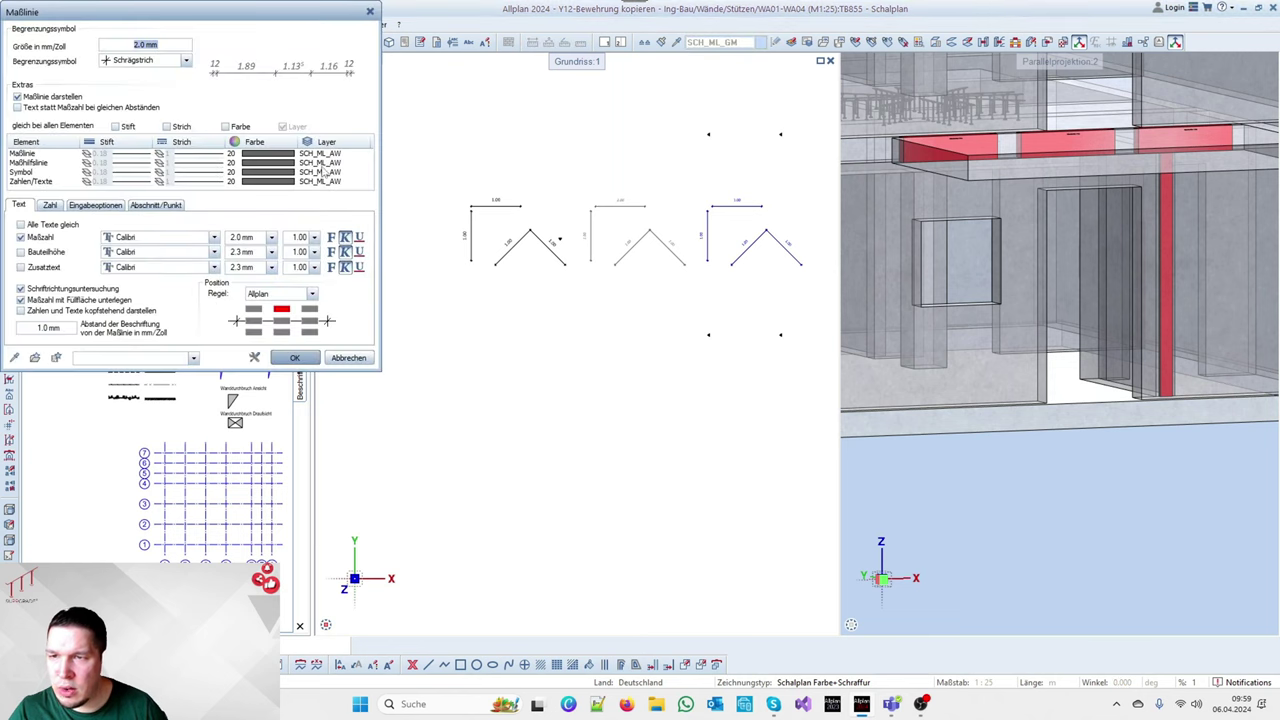
key(Escape)
Draw a horizontal test dimension line about 1.49 m long below the copied templates, based on the aufst. Wände template
right_click(174, 212)
right_click(174, 212)
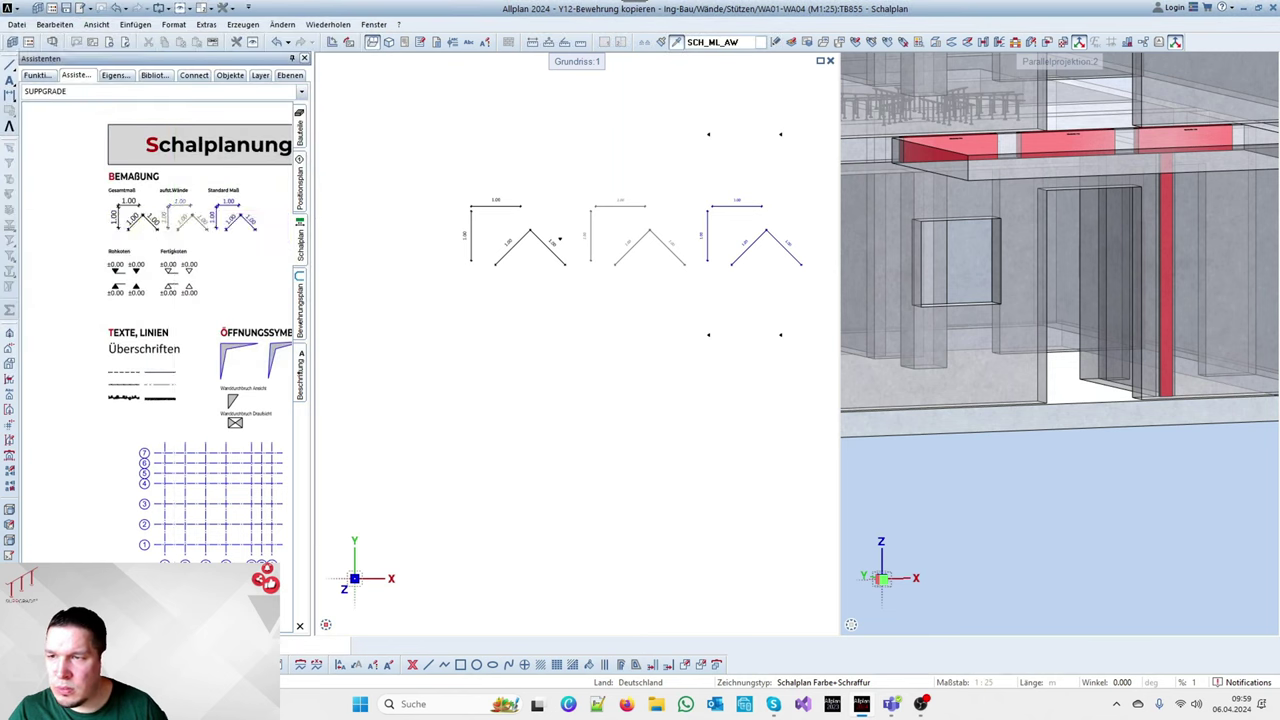
click(400, 335)
click(394, 349)
click(467, 352)
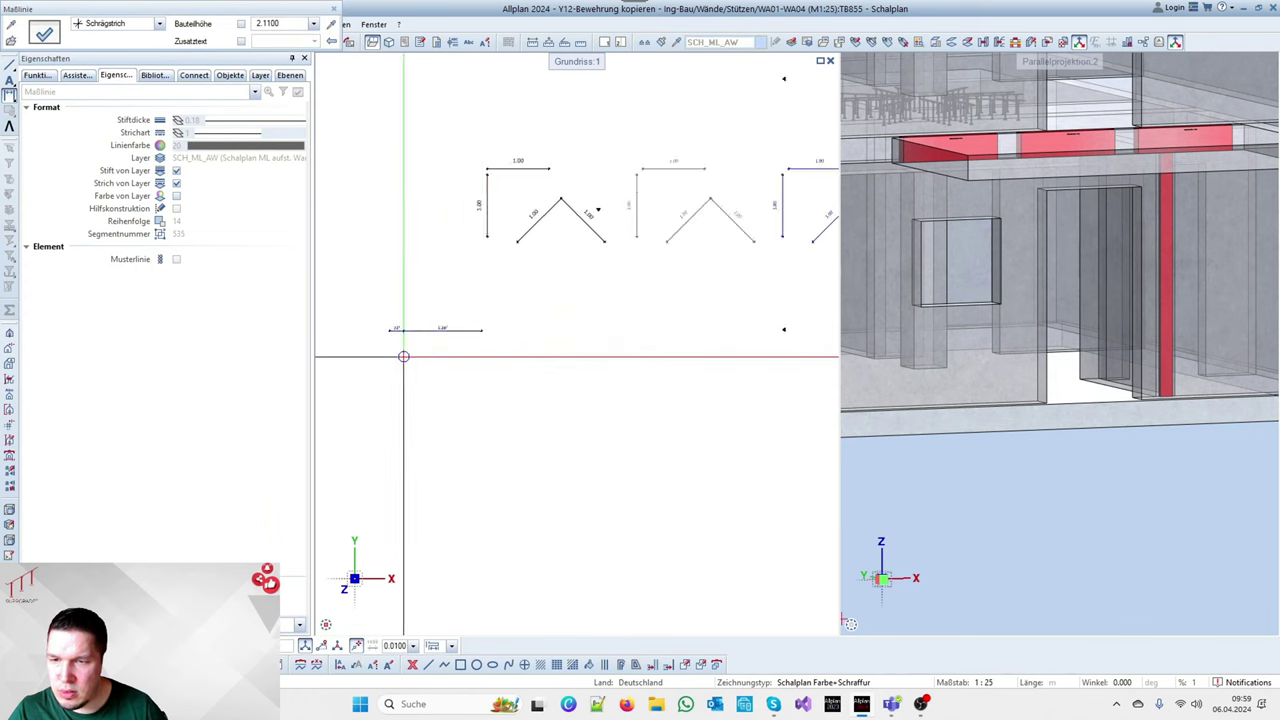
scroll(406, 356, up, 3)
key(Escape)
key(Escape)
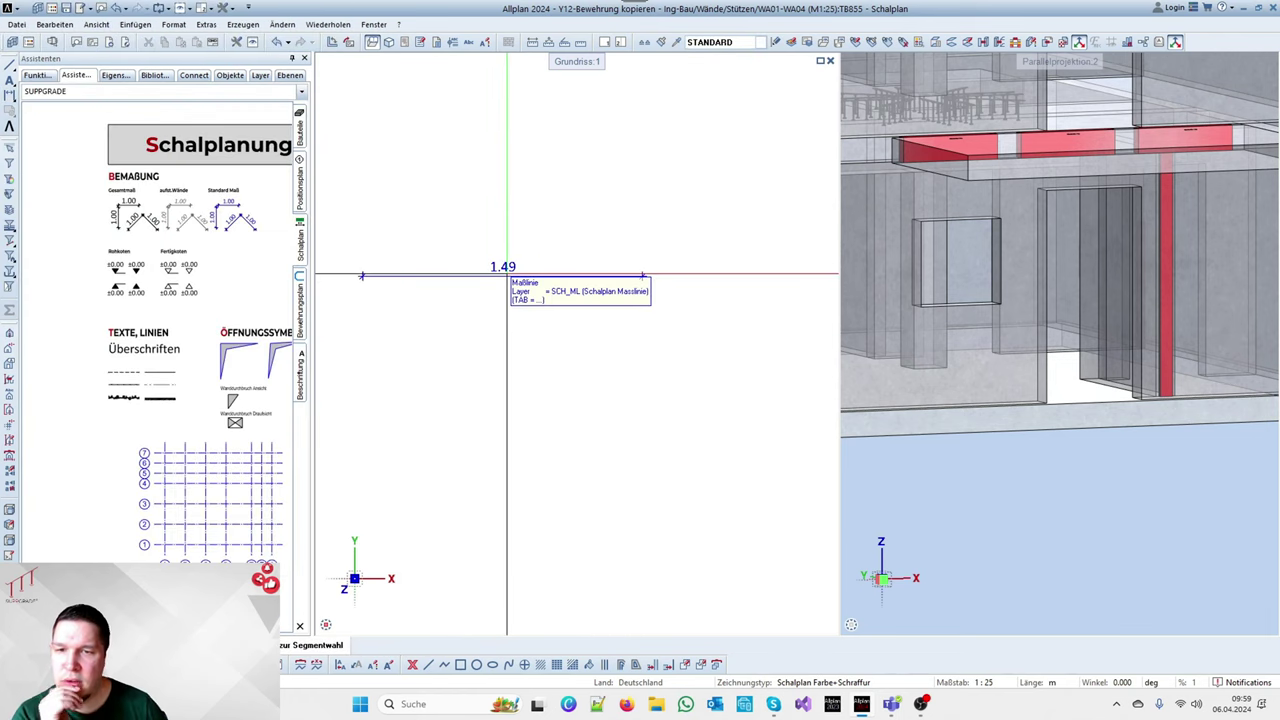
Delete the test dimension line and the stray symbols around the copied dimension templates
scroll(506, 274, down, 3)
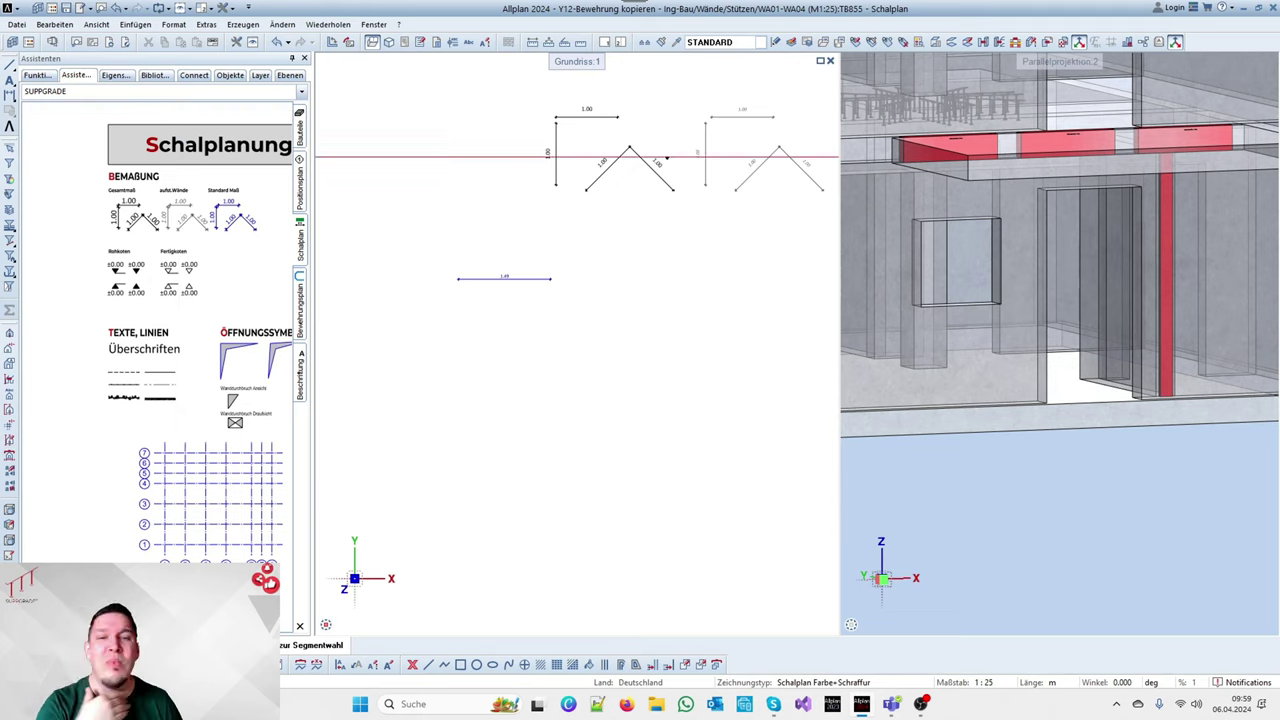
scroll(434, 208, down, 5)
scroll(611, 155, up, 4)
scroll(611, 155, up, 1)
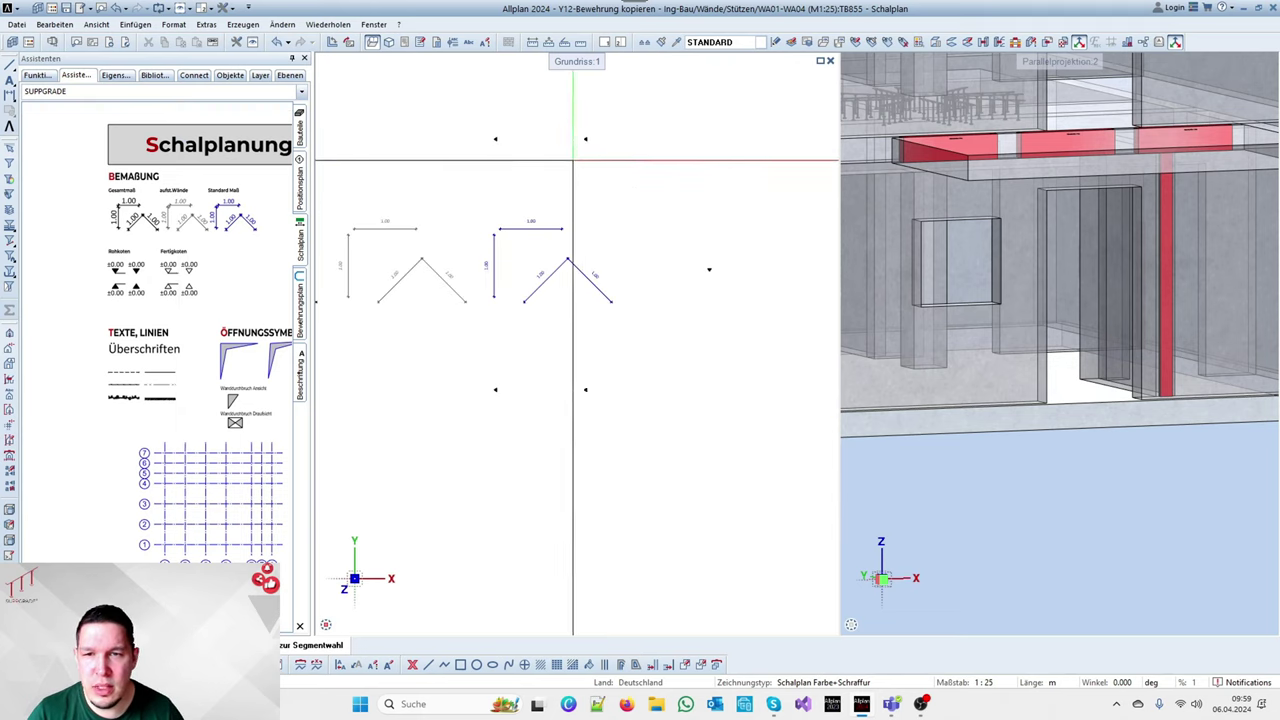
scroll(598, 194, down, 3)
key(Delete)
drag(505, 136, 708, 281)
scroll(697, 311, down, 2)
drag(719, 488, 456, 288)
scroll(529, 253, up, 1)
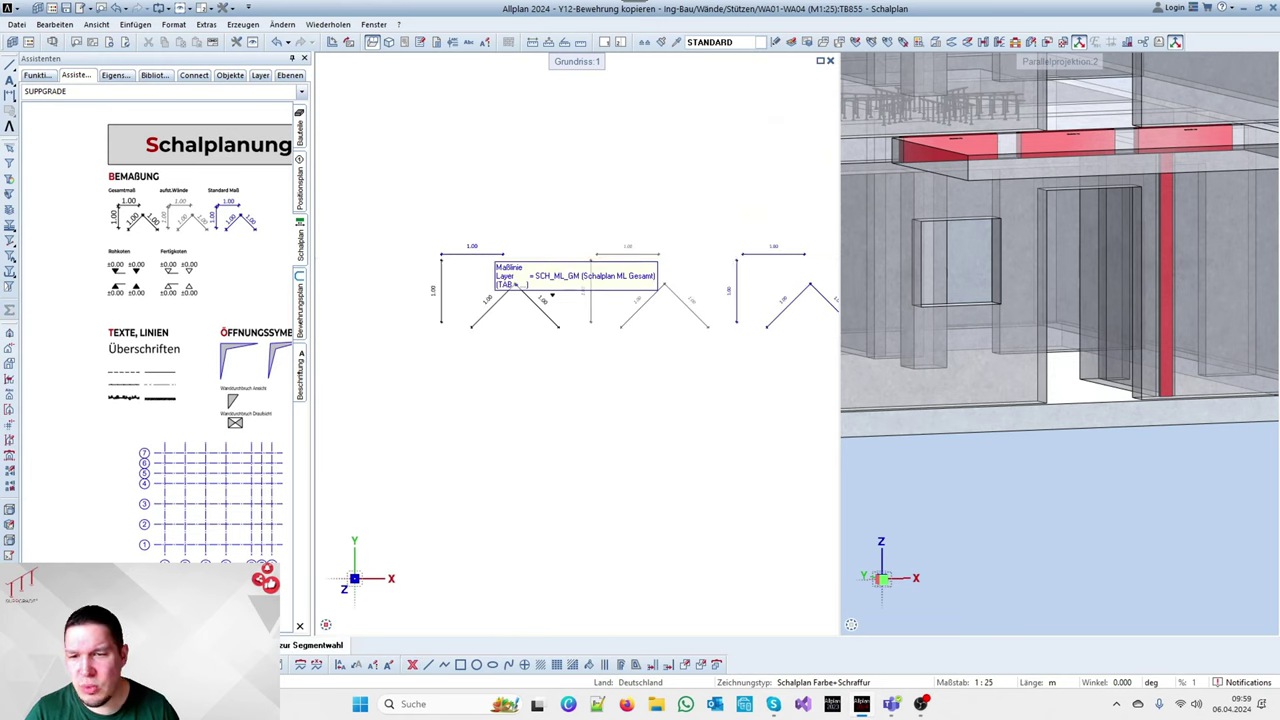
Delete the existing horizontal overall dimension line in the elevation
double_click(550, 296)
scroll(471, 300, down, 5)
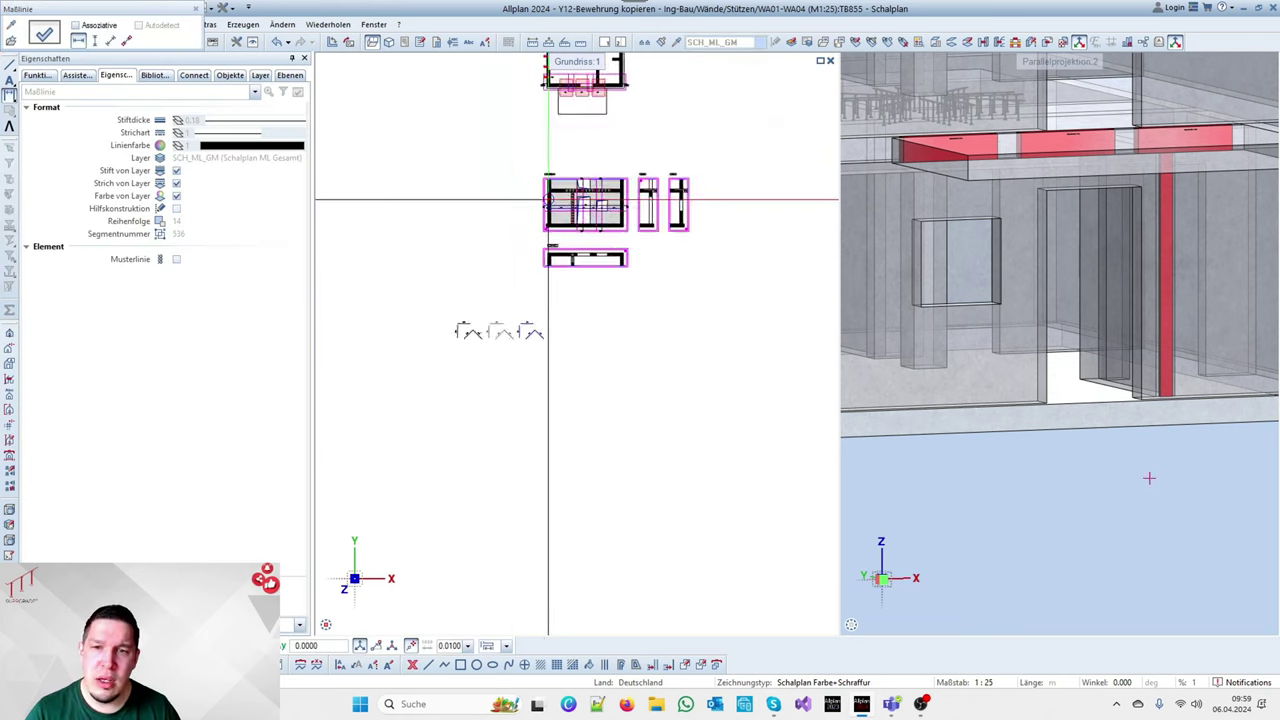
scroll(519, 192, up, 8)
key(Escape)
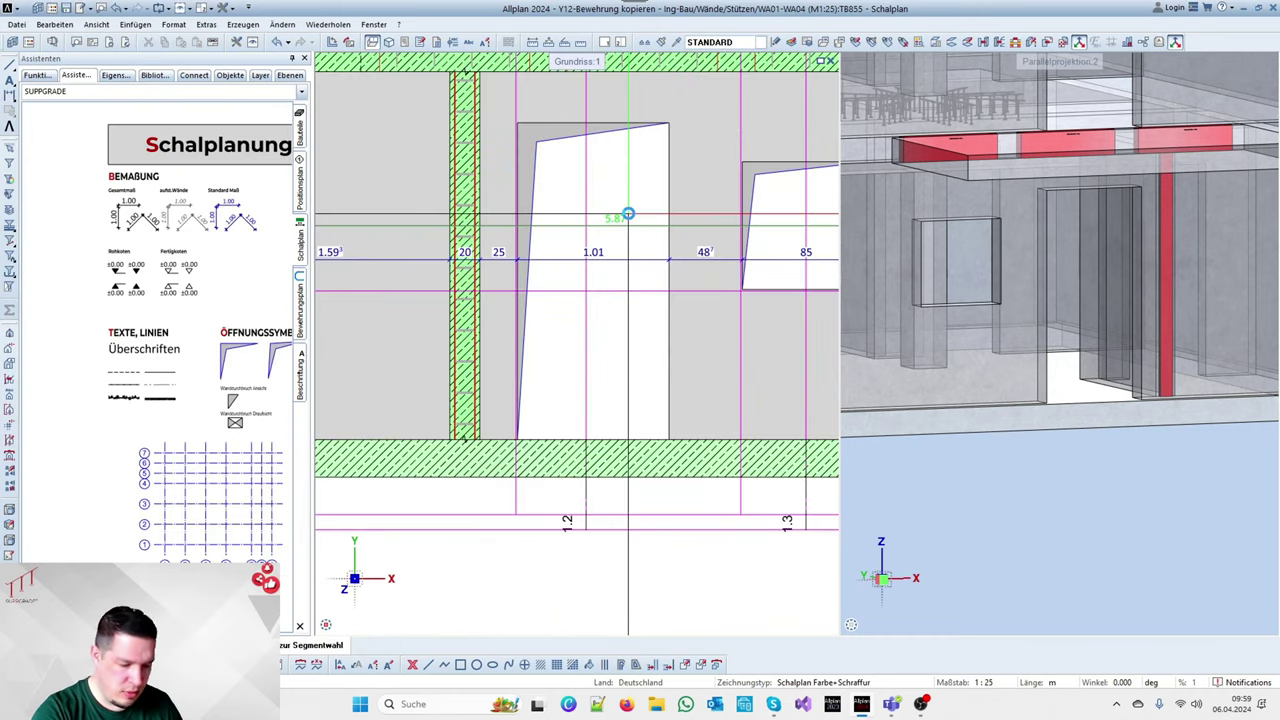
scroll(643, 177, down, 6)
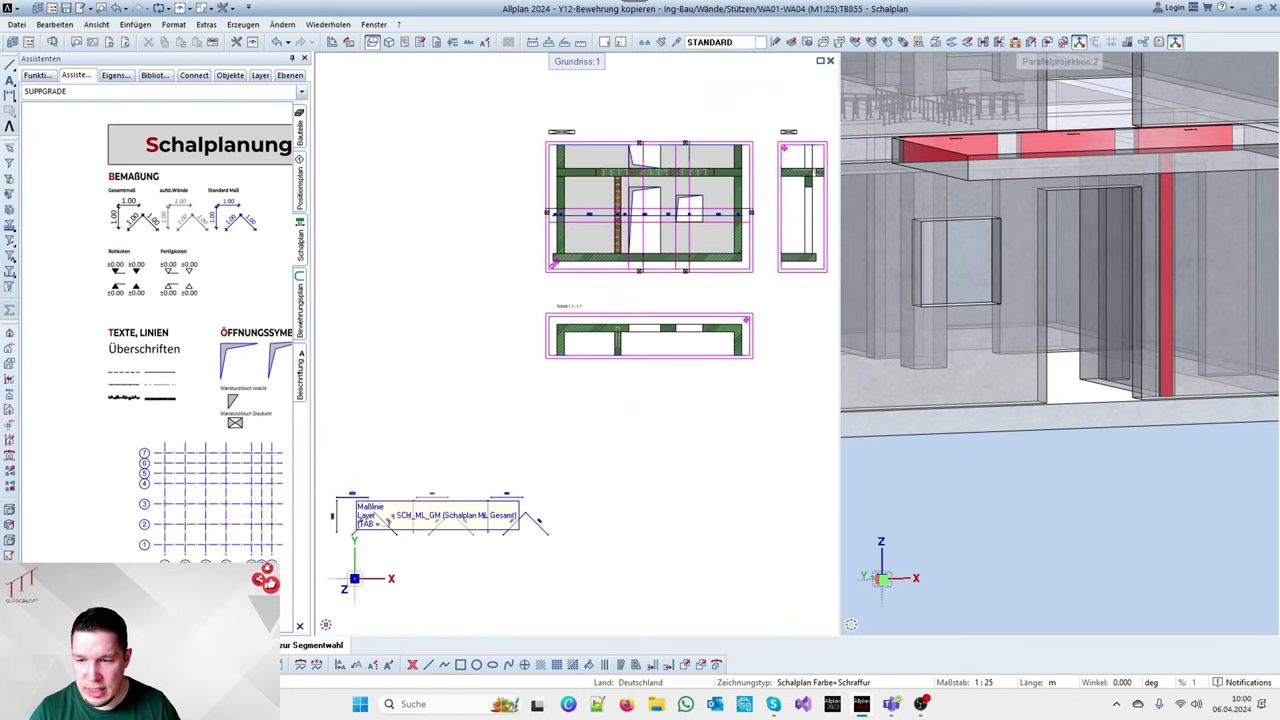
Place a horizontal overall dimension line between the outer wall faces of the elevation, based on the copied Gesamtmaß template
right_click(353, 497)
right_click(353, 497)
scroll(652, 180, up, 4)
click(650, 264)
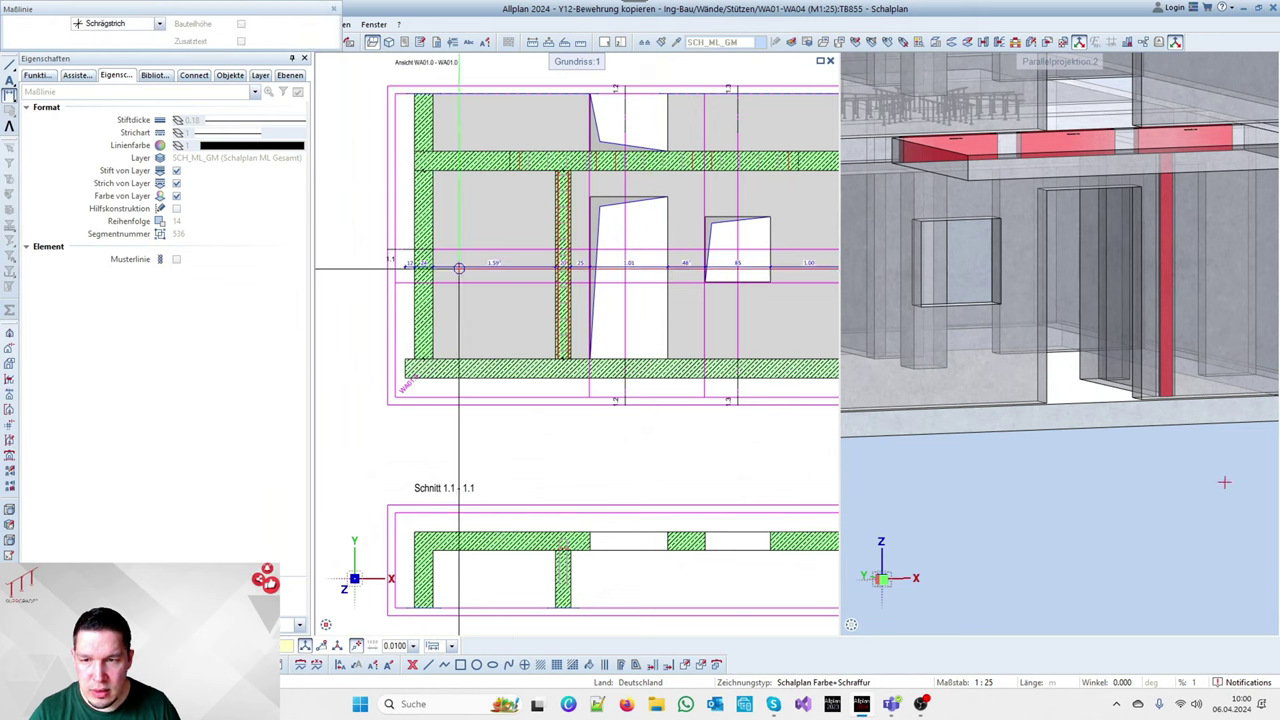
click(459, 268)
scroll(403, 348, down, 3)
scroll(642, 346, up, 4)
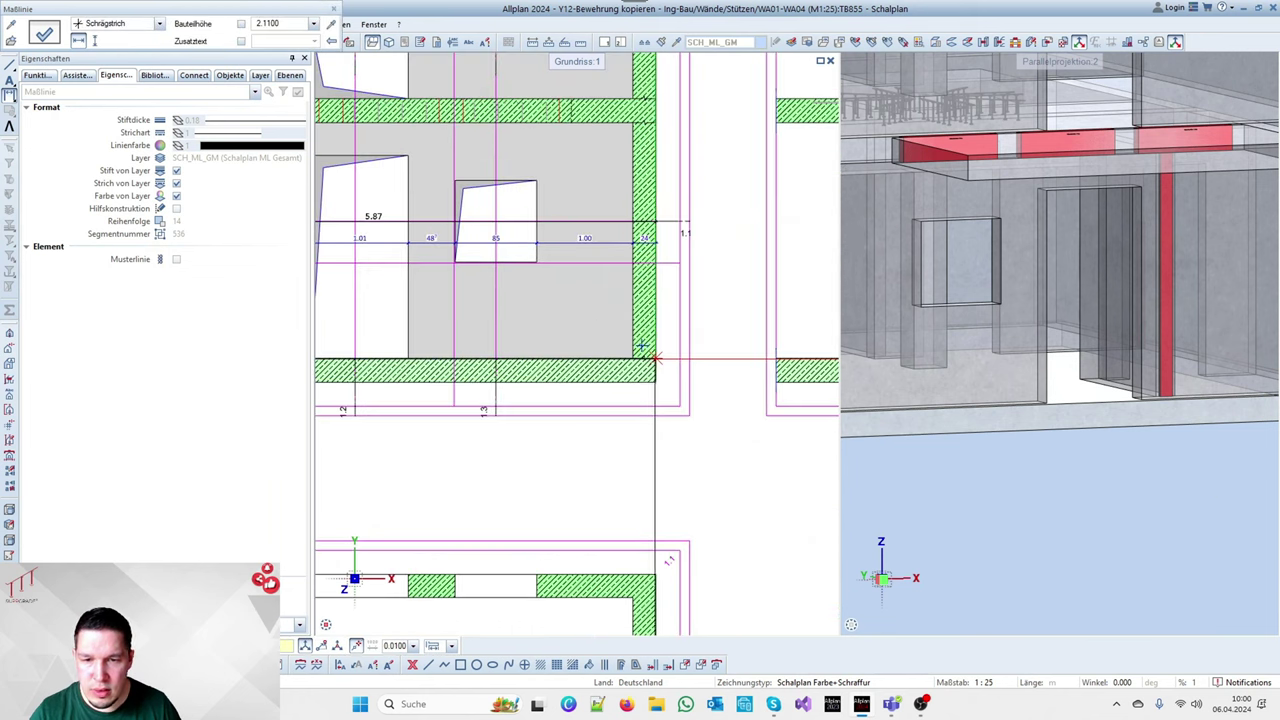
scroll(686, 345, down, 3)
key(Escape)
Place a vertical overall dimension line in the elevation's leftmost bay, from the top of the base slab to the underside of the upper slab
scroll(553, 310, up, 4)
scroll(587, 230, down, 2)
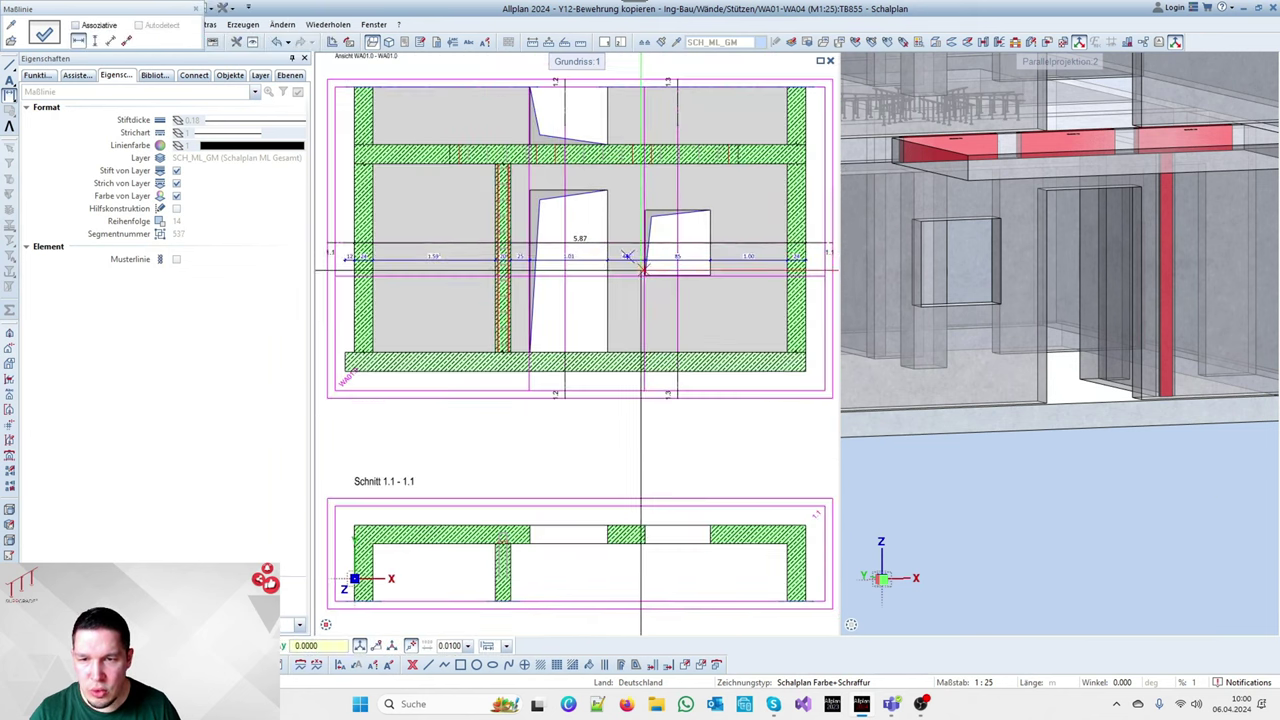
click(94, 42)
scroll(534, 184, down, 2)
scroll(425, 232, up, 3)
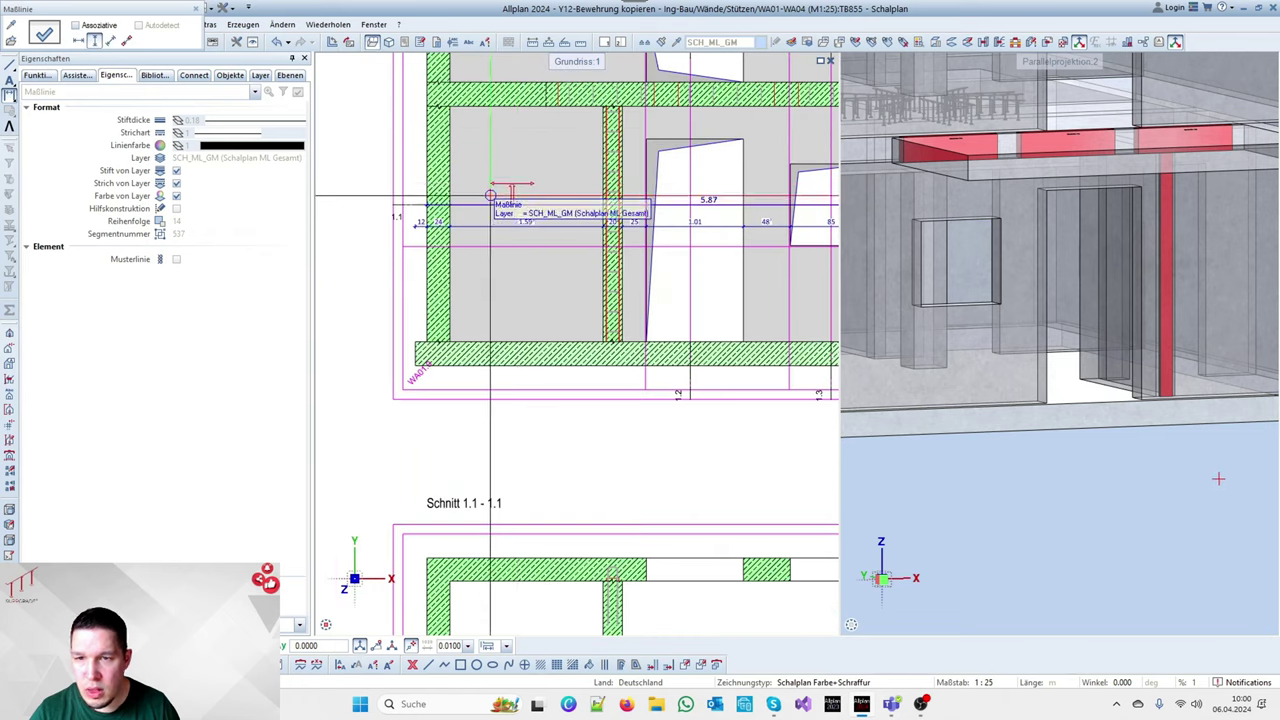
click(506, 178)
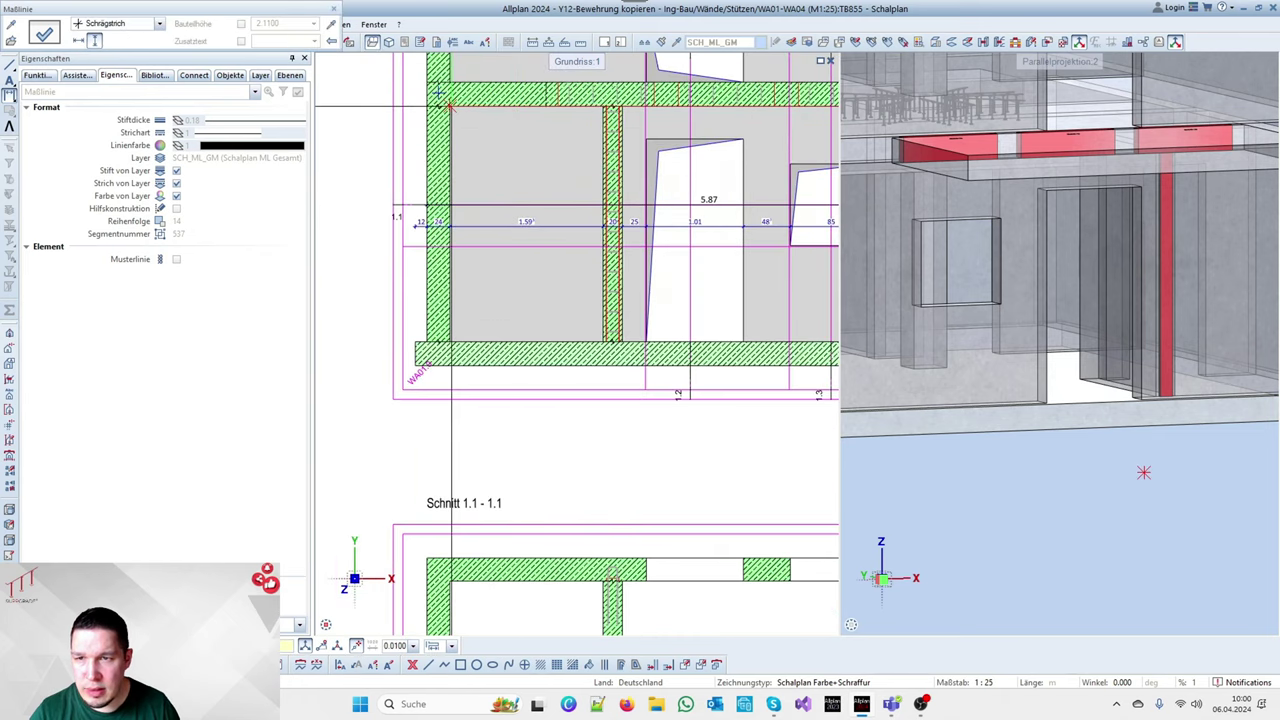
click(450, 105)
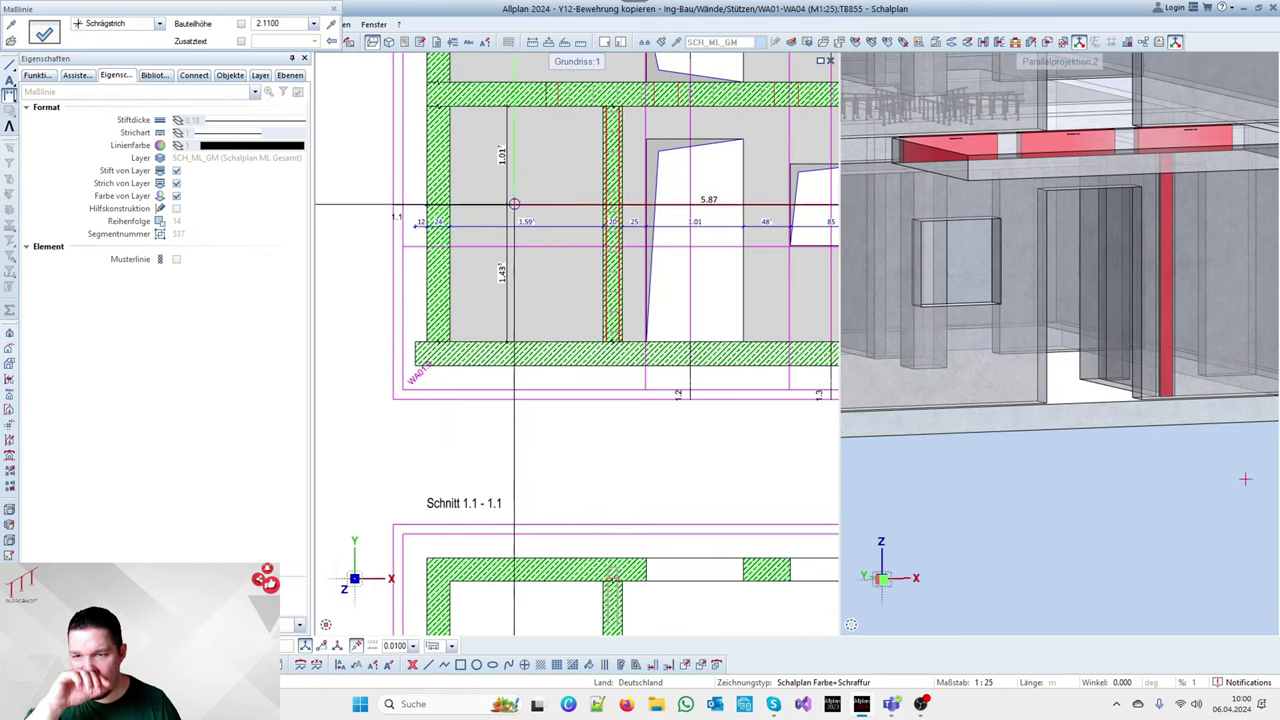
key(Escape)
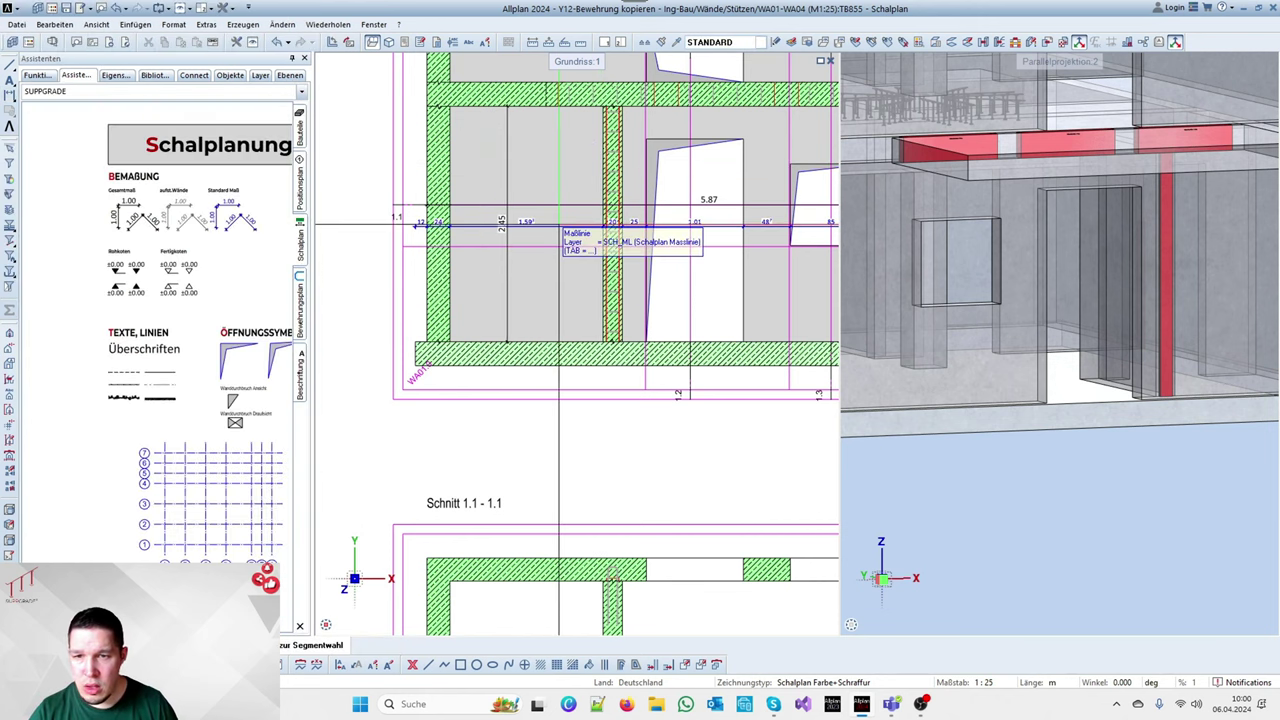
Place a vertical standard dimension chain at the door for the opening height, the wall above it and the upper slab thickness, on layer SCH_ML
right_click(556, 225)
right_click(556, 225)
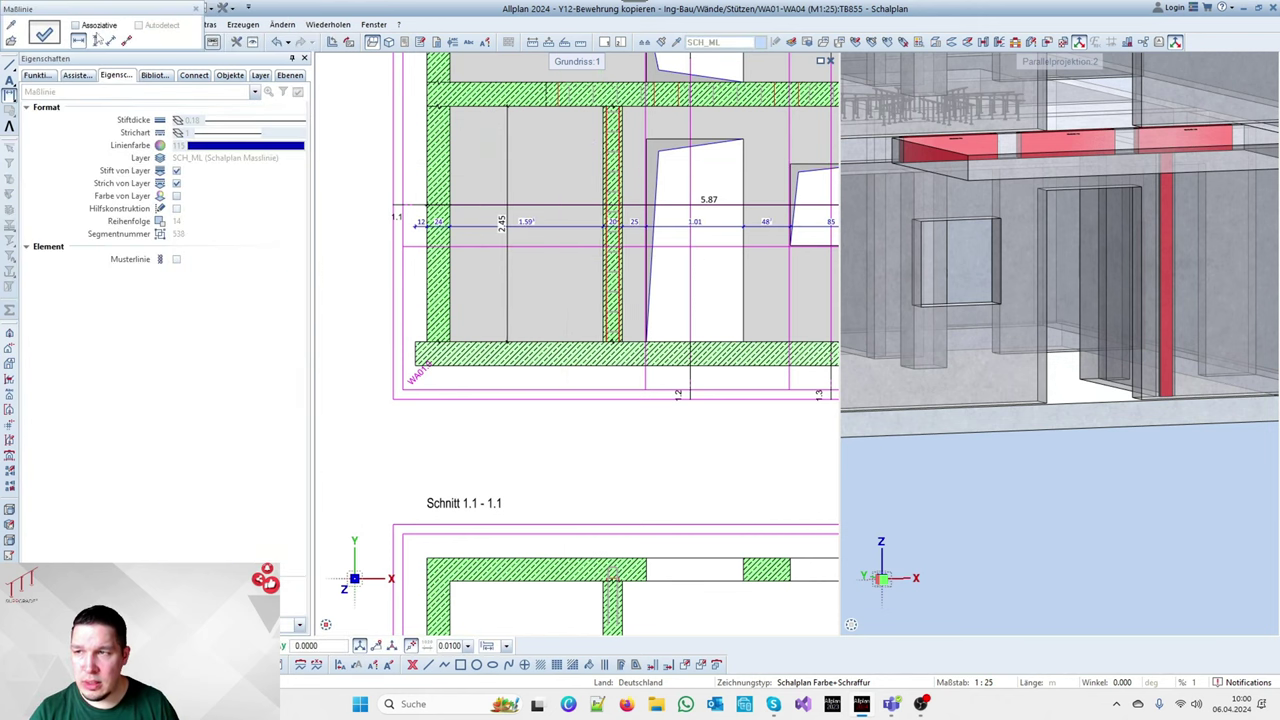
click(97, 39)
scroll(534, 129, down, 2)
scroll(585, 205, up, 4)
click(615, 346)
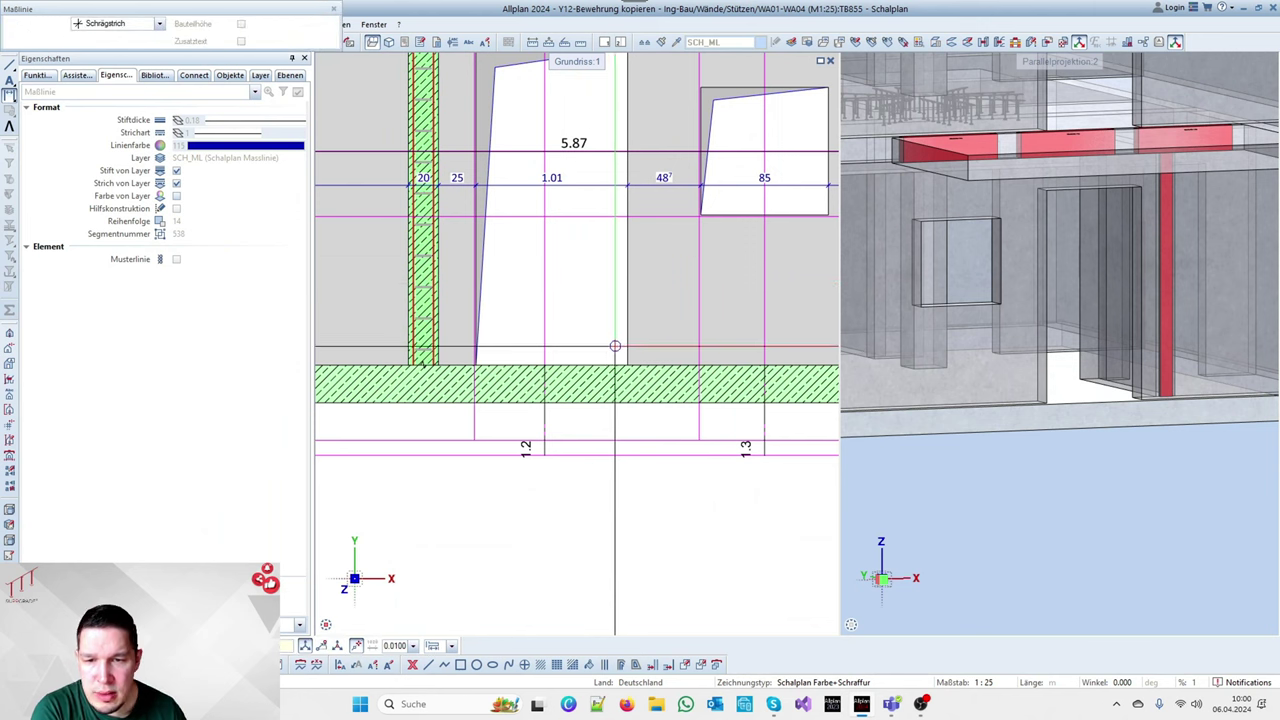
click(627, 365)
scroll(627, 538, down, 3)
scroll(610, 285, up, 3)
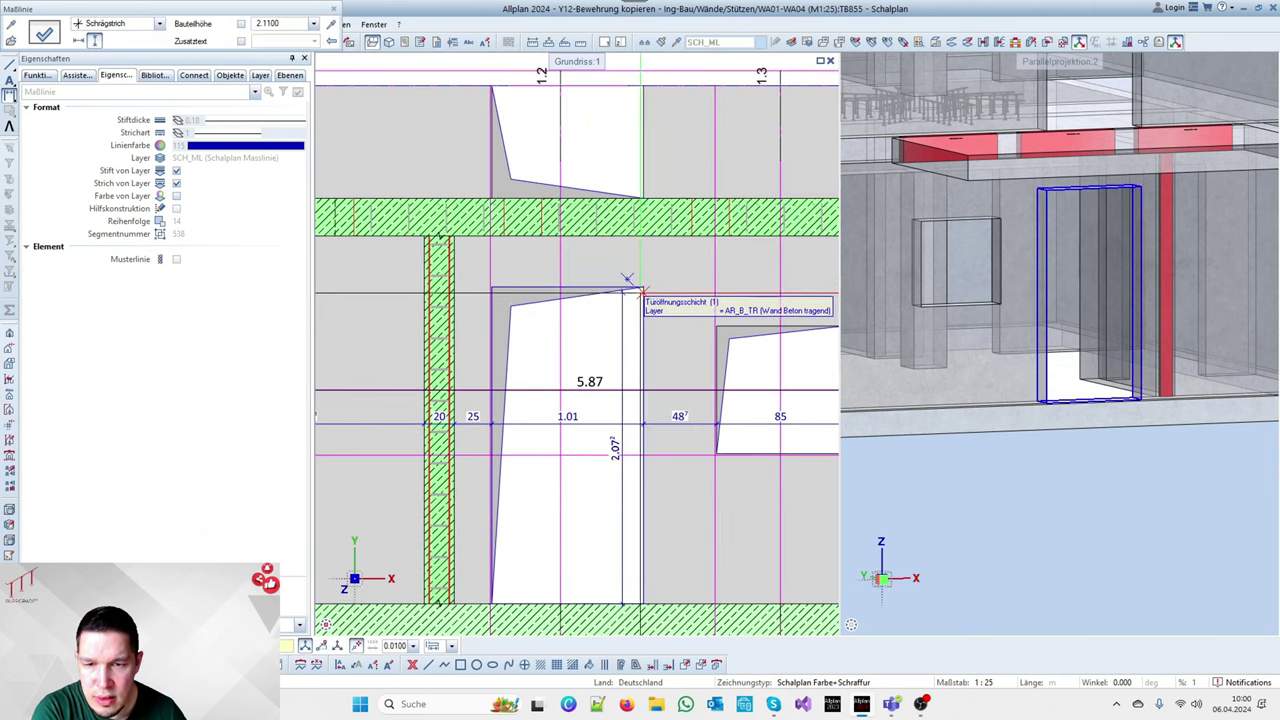
click(628, 278)
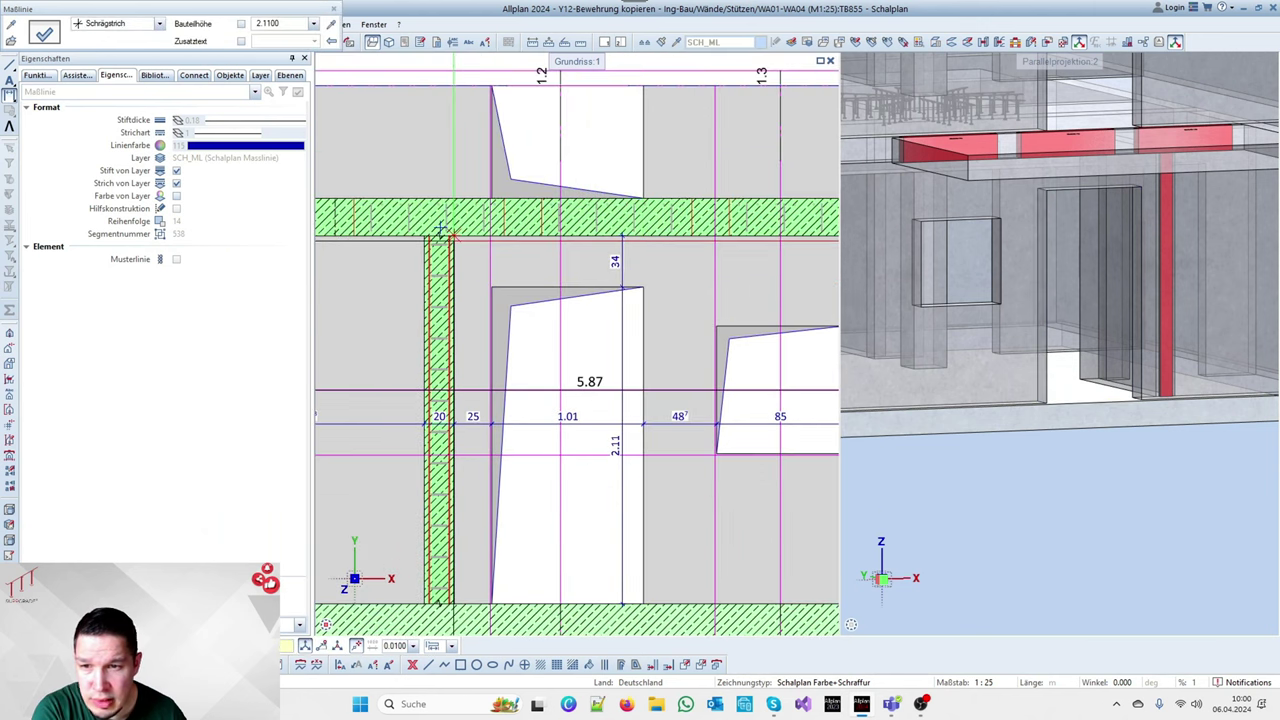
scroll(641, 289, down, 3)
scroll(704, 242, up, 3)
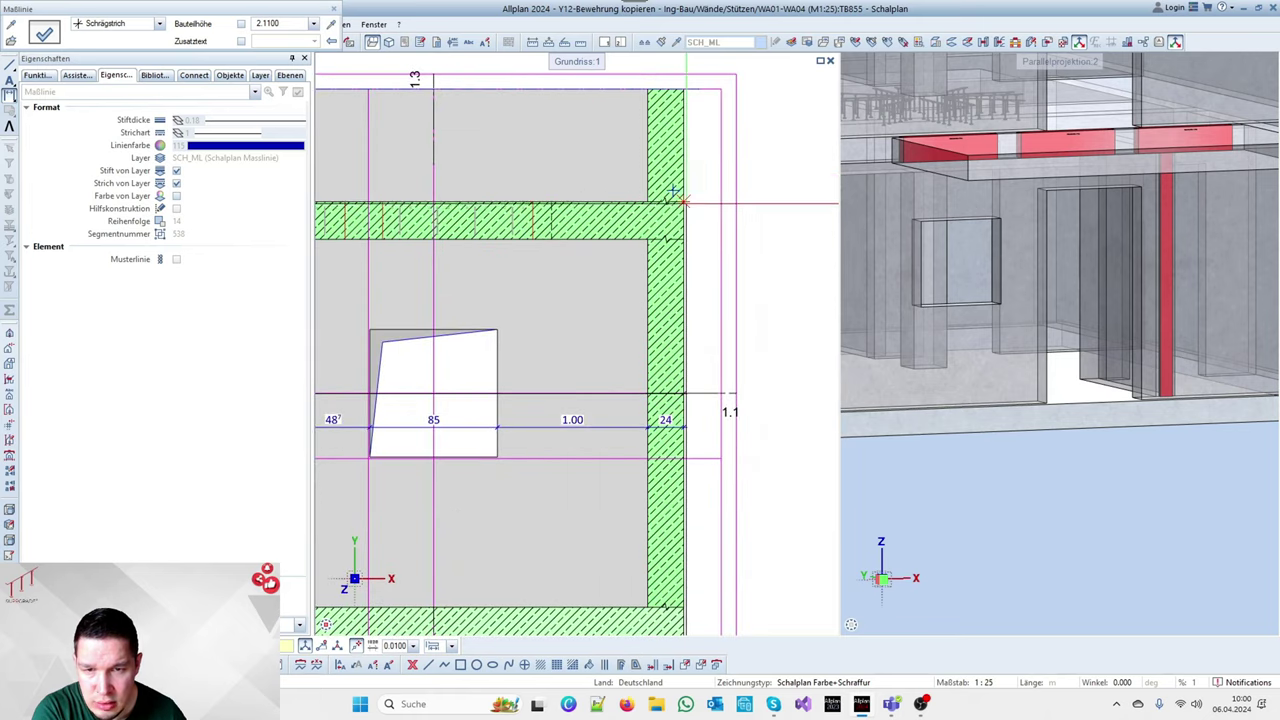
scroll(683, 201, down, 3)
scroll(619, 247, up, 3)
scroll(580, 224, down, 2)
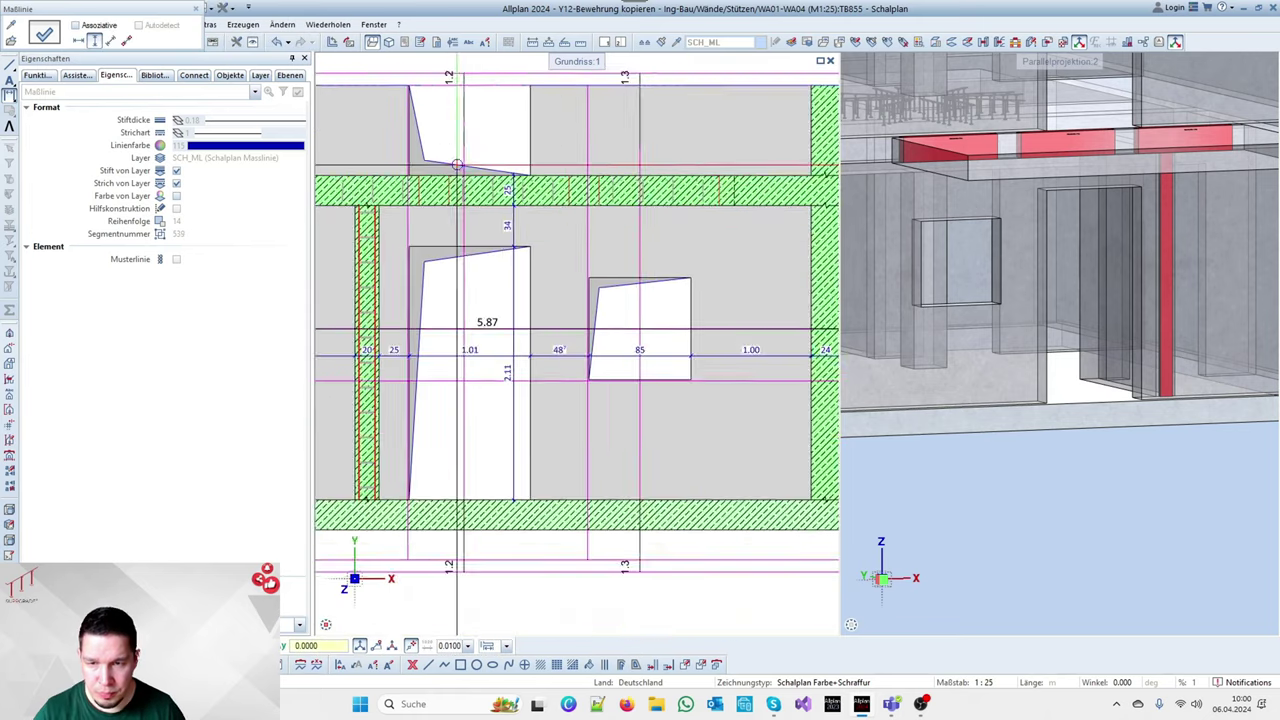
Place a vertical standard dimension chain at the elevation's window for the sill height, the opening, the wall above and the upper slab thickness
click(587, 362)
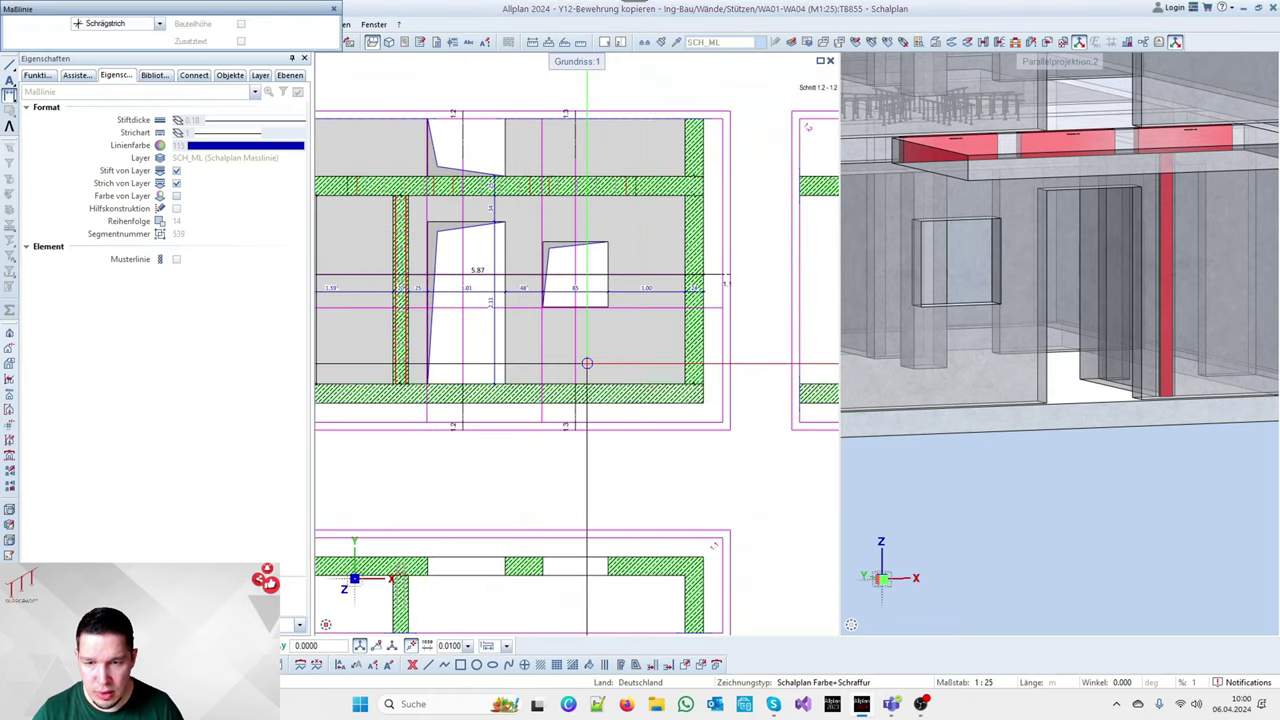
click(704, 385)
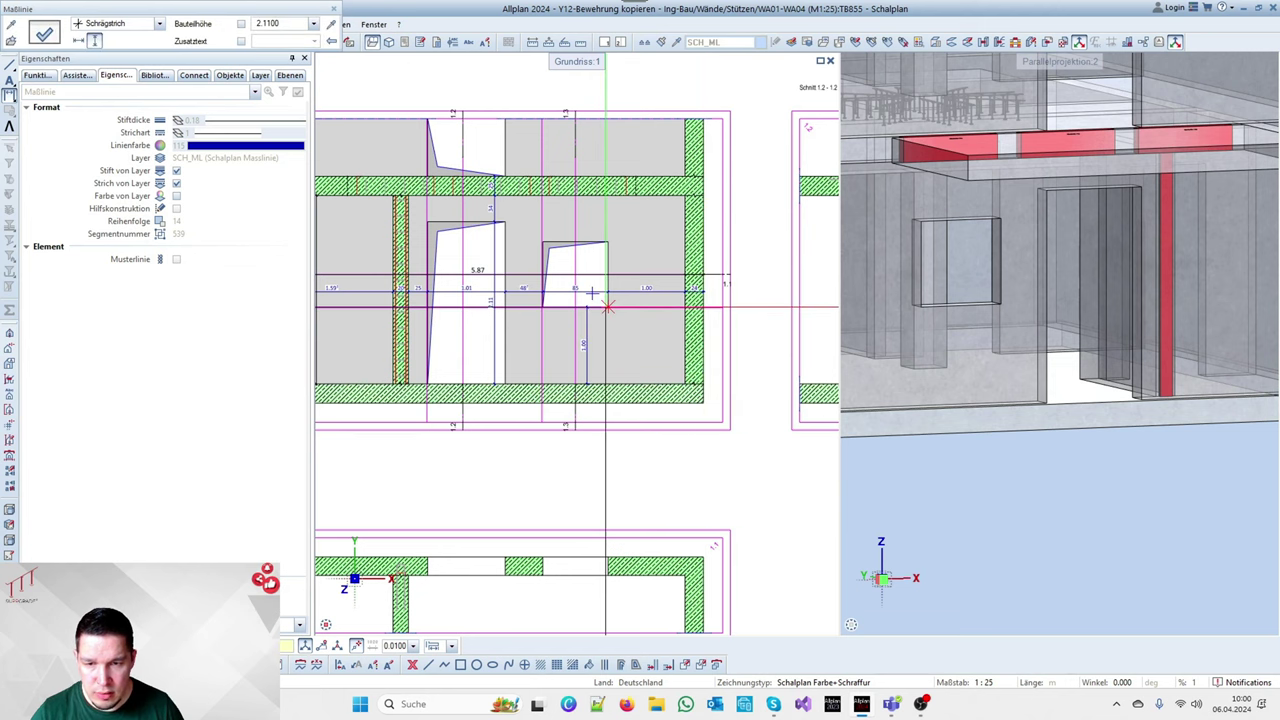
scroll(601, 312, up, 4)
click(616, 272)
scroll(611, 323, down, 4)
scroll(620, 220, up, 3)
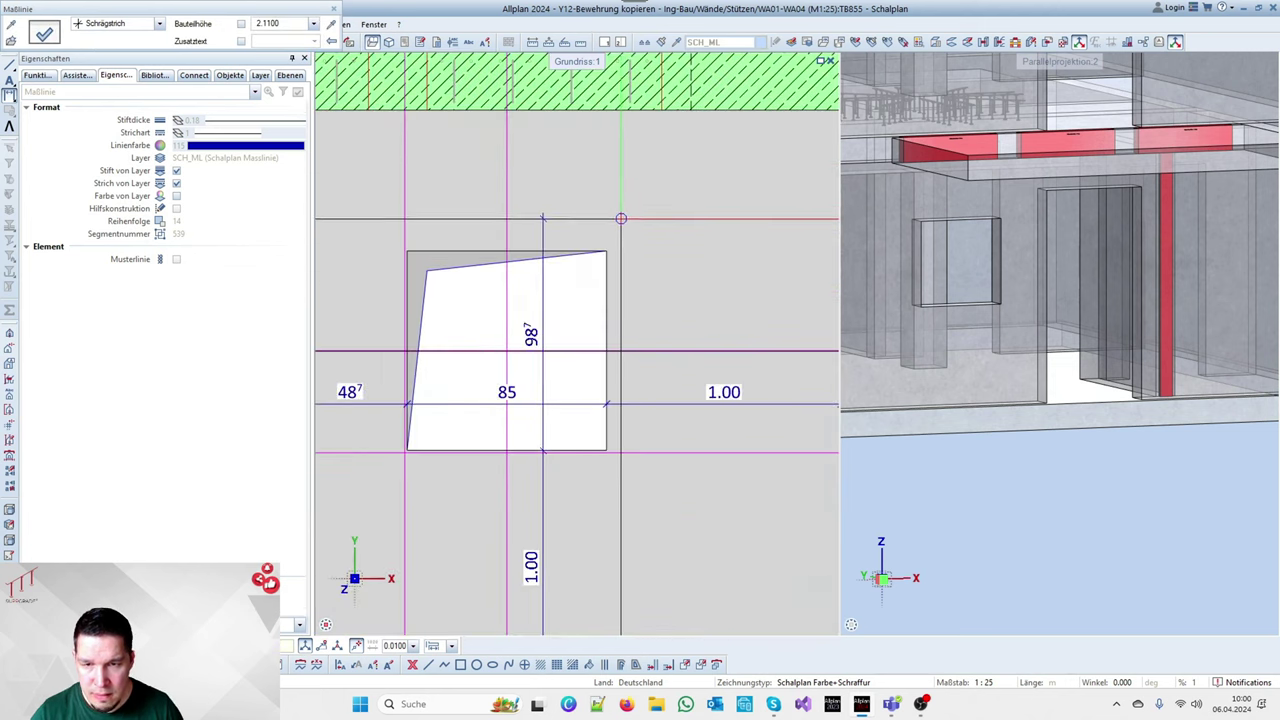
click(595, 234)
scroll(550, 272, down, 4)
scroll(549, 272, up, 5)
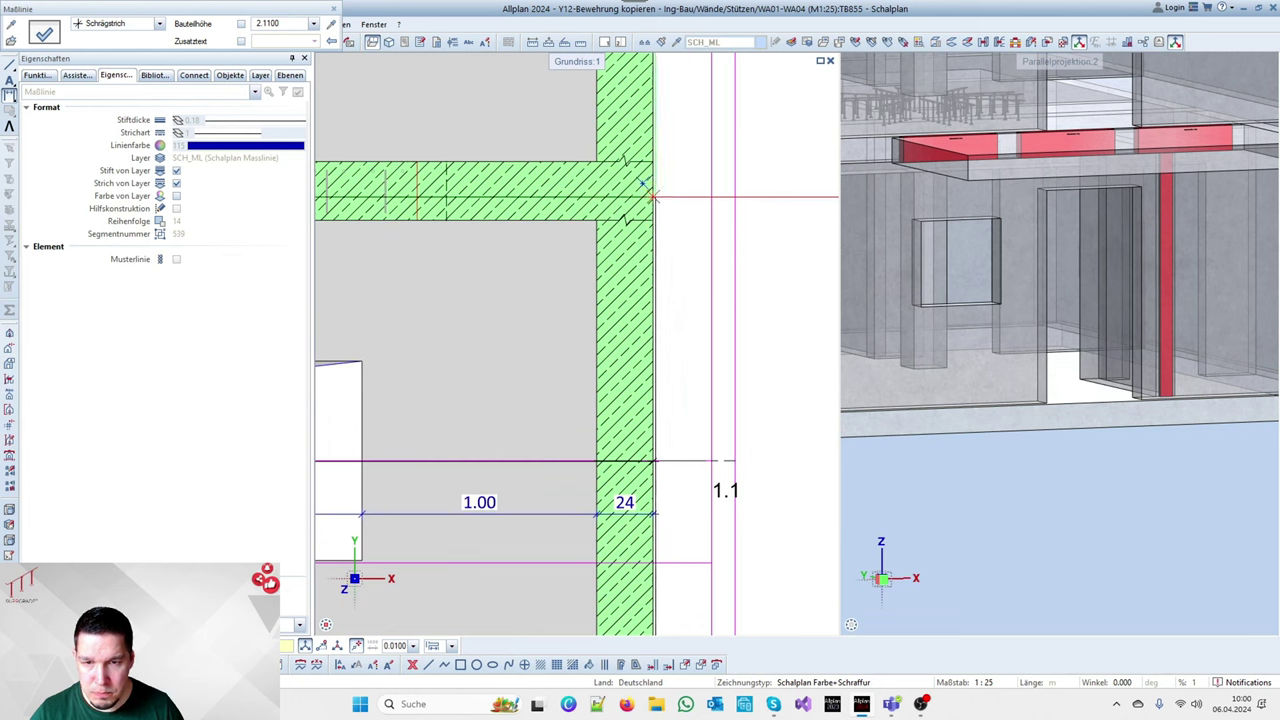
scroll(680, 260, down, 5)
key(Escape)
scroll(707, 316, down, 2)
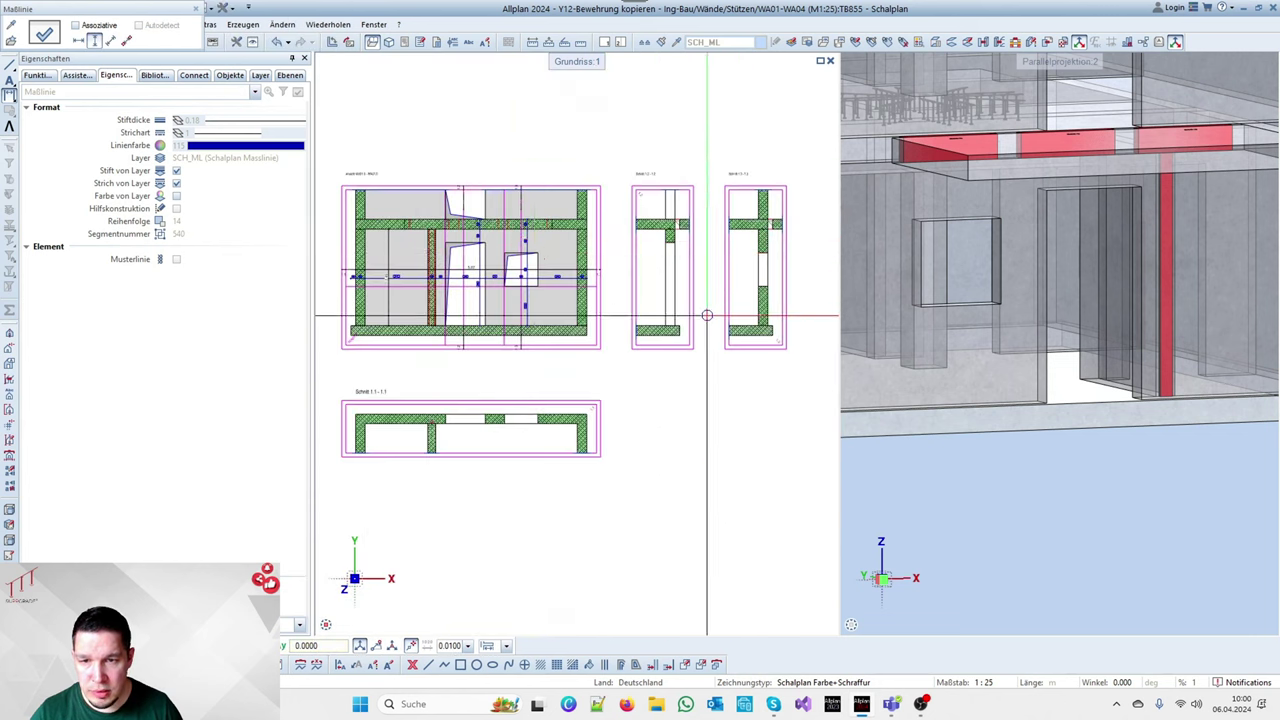
Place a vertical dimension chain in section 1.2 from the base slab over the door opening and lintel to the top of the upper slab
scroll(707, 316, up, 4)
scroll(614, 306, down, 1)
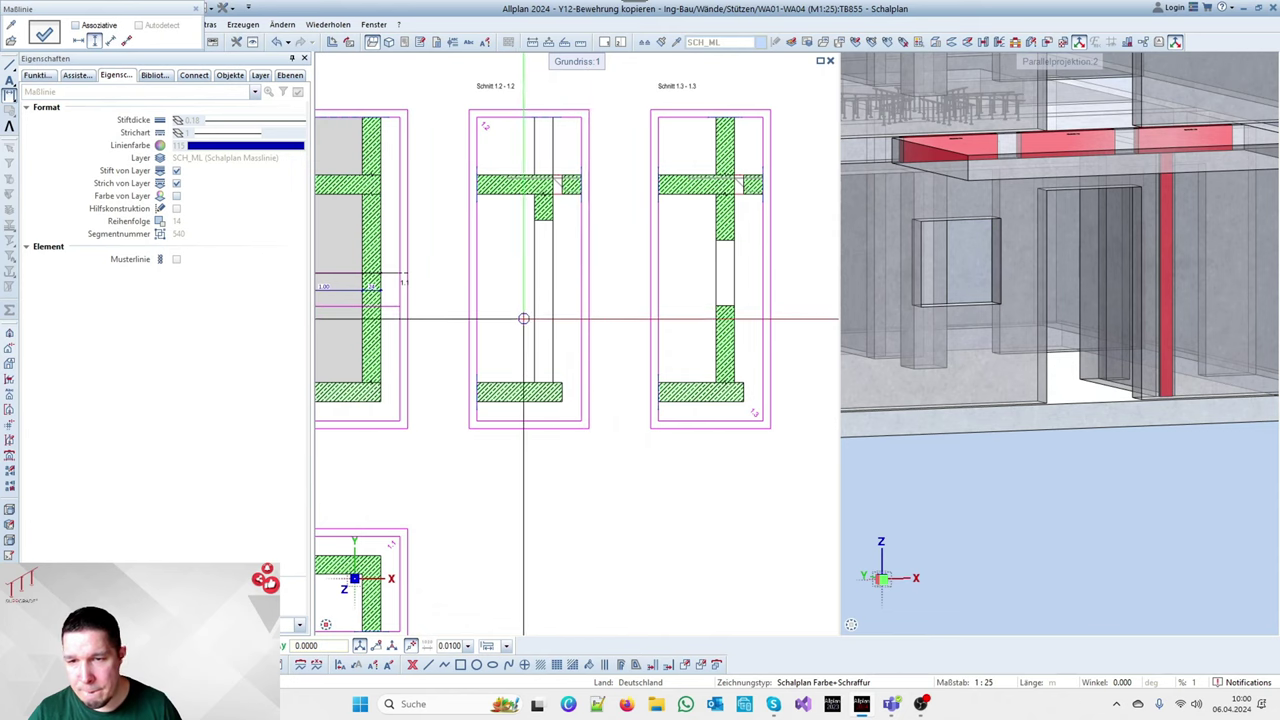
click(491, 362)
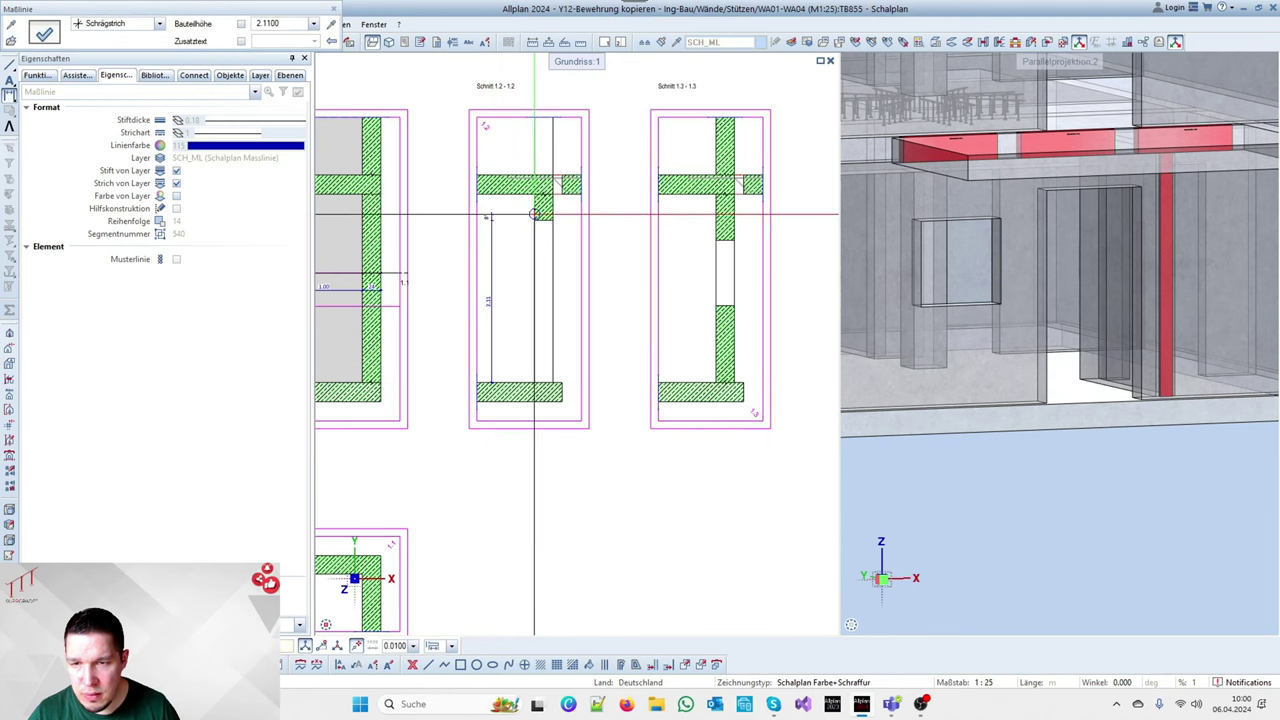
click(551, 180)
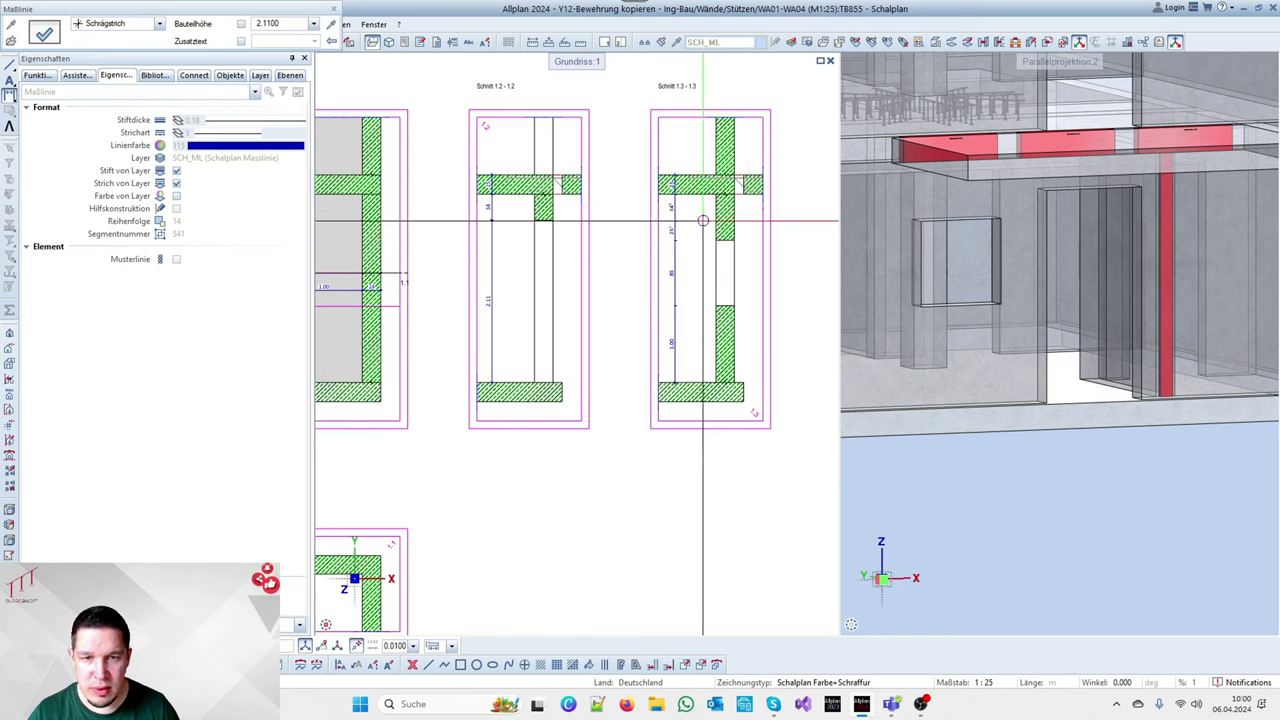
Place a vertical dimension chain in section 1.3 for the parapet wall, window opening, wall above and upper slab
click(703, 220)
key(Escape)
scroll(751, 276, down, 3)
key(Escape)
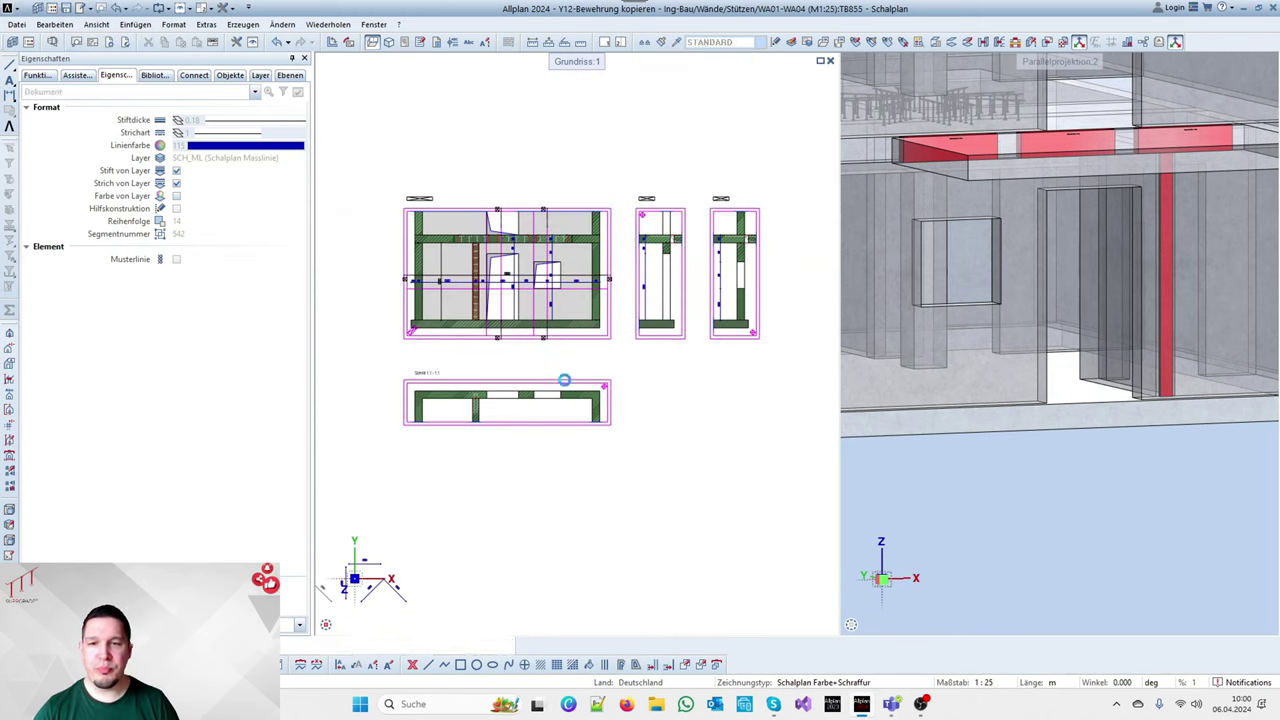
Place a horizontal standard dimension chain along section 1.1 for all wall thicknesses, wall segments and openings, based on the elevation's standard chain
scroll(491, 381, up, 3)
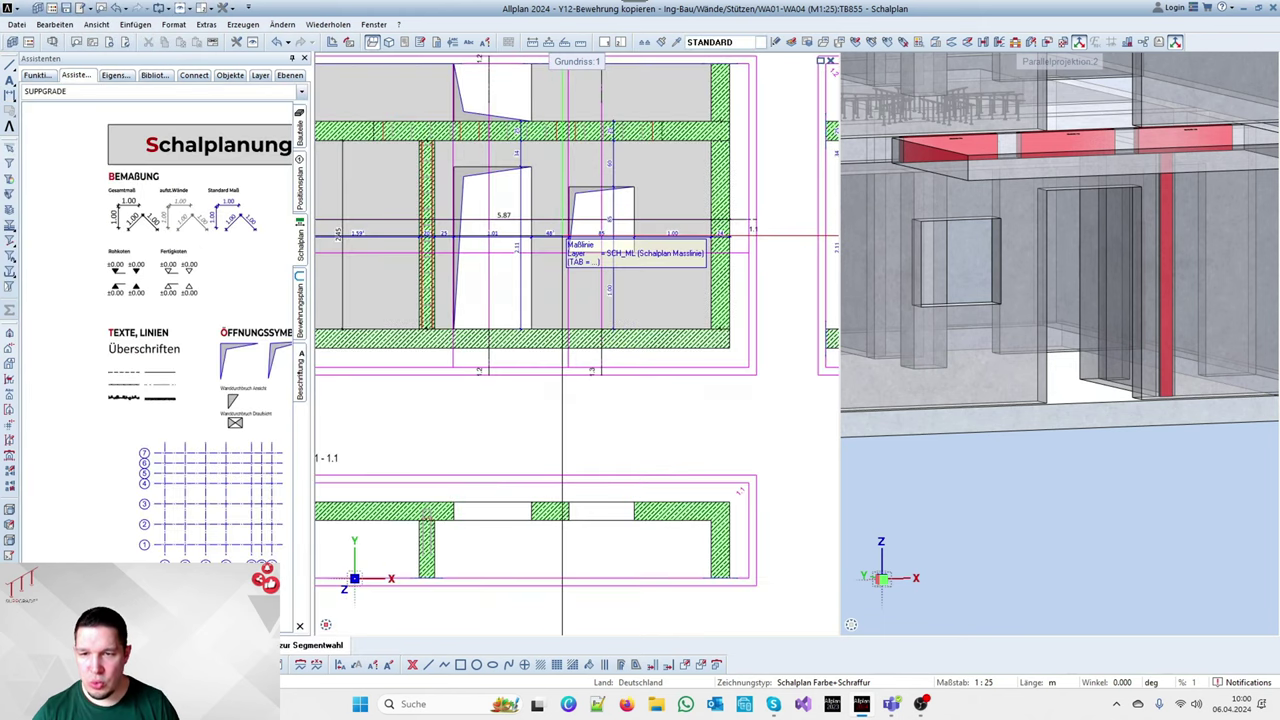
right_click(558, 236)
right_click(558, 236)
scroll(634, 222, down, 3)
scroll(543, 446, up, 4)
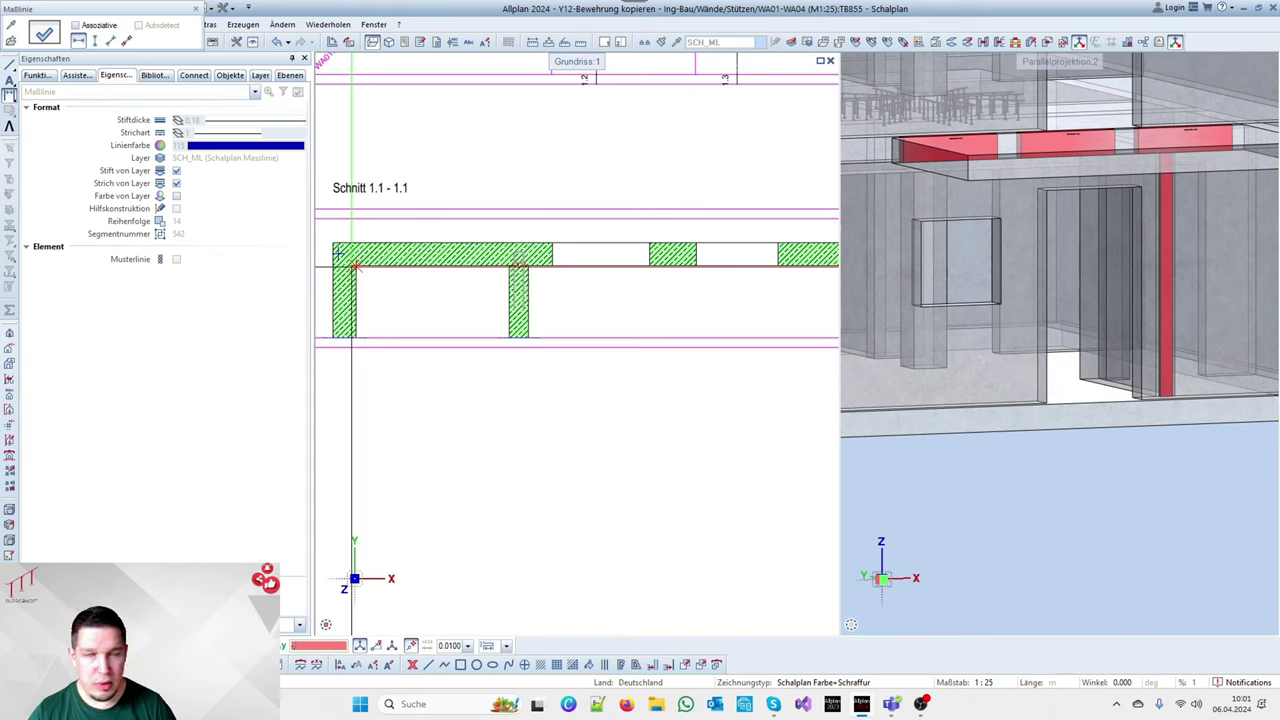
click(352, 262)
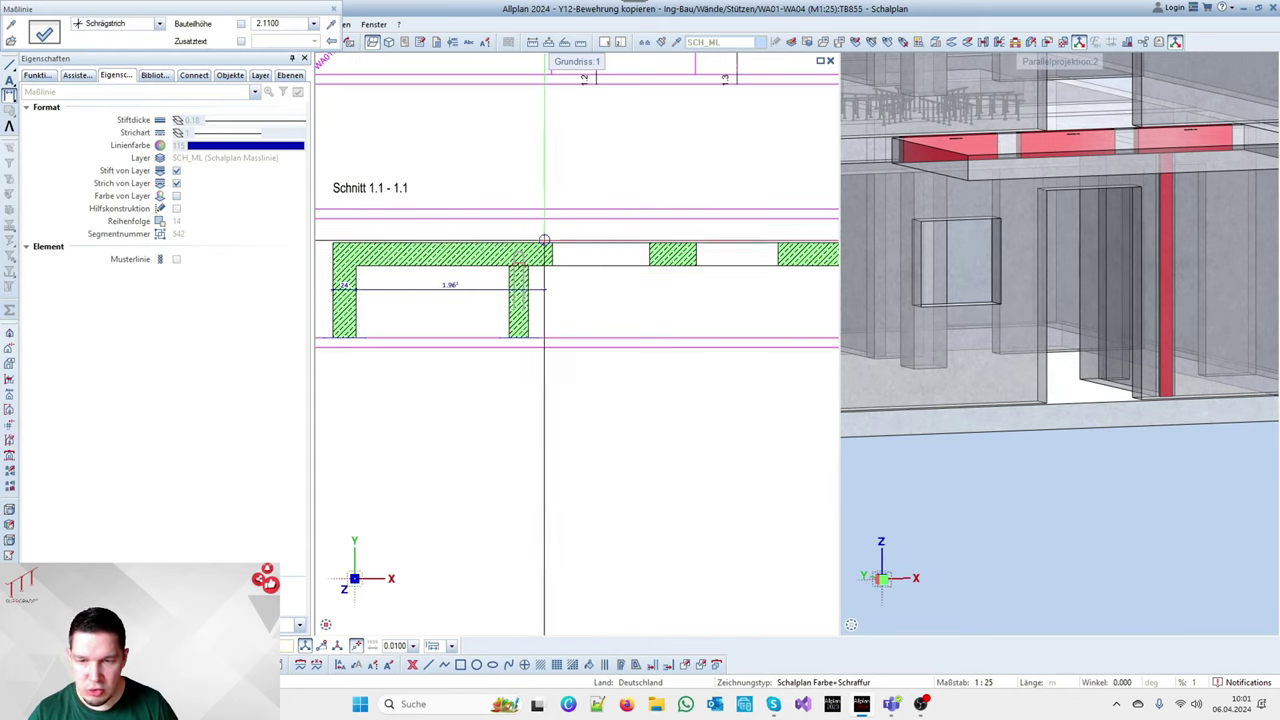
click(528, 263)
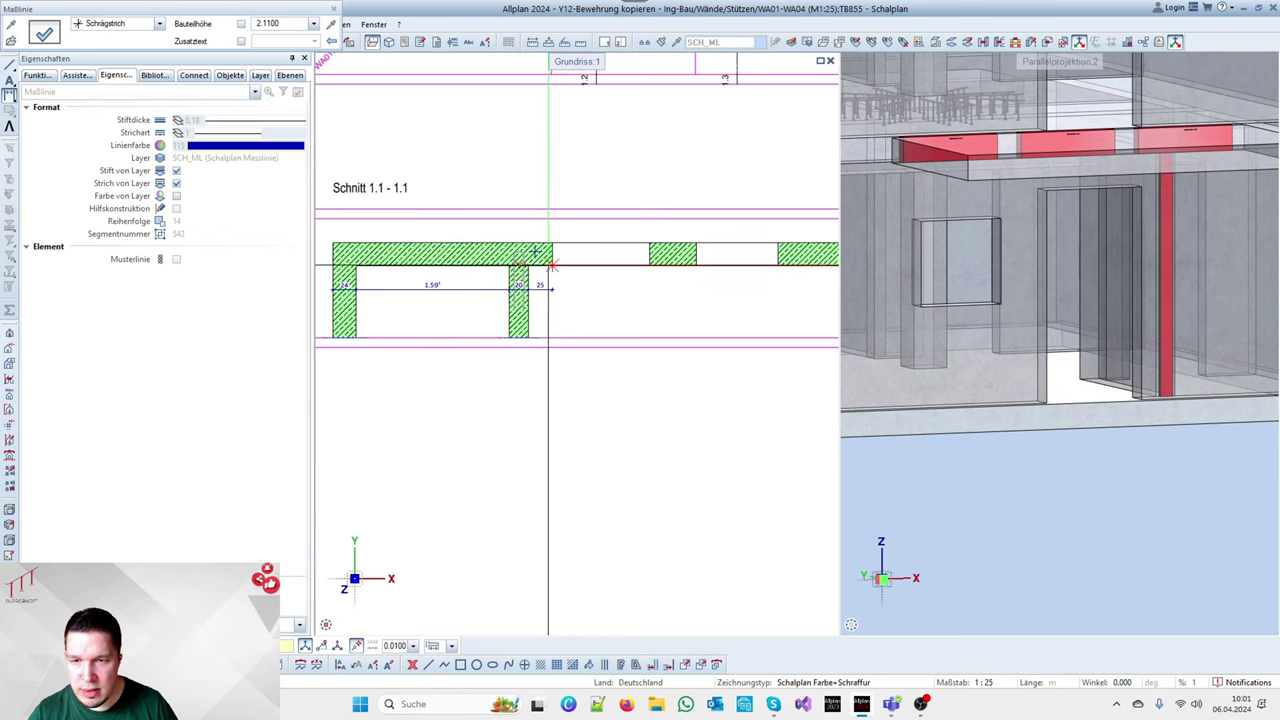
click(649, 264)
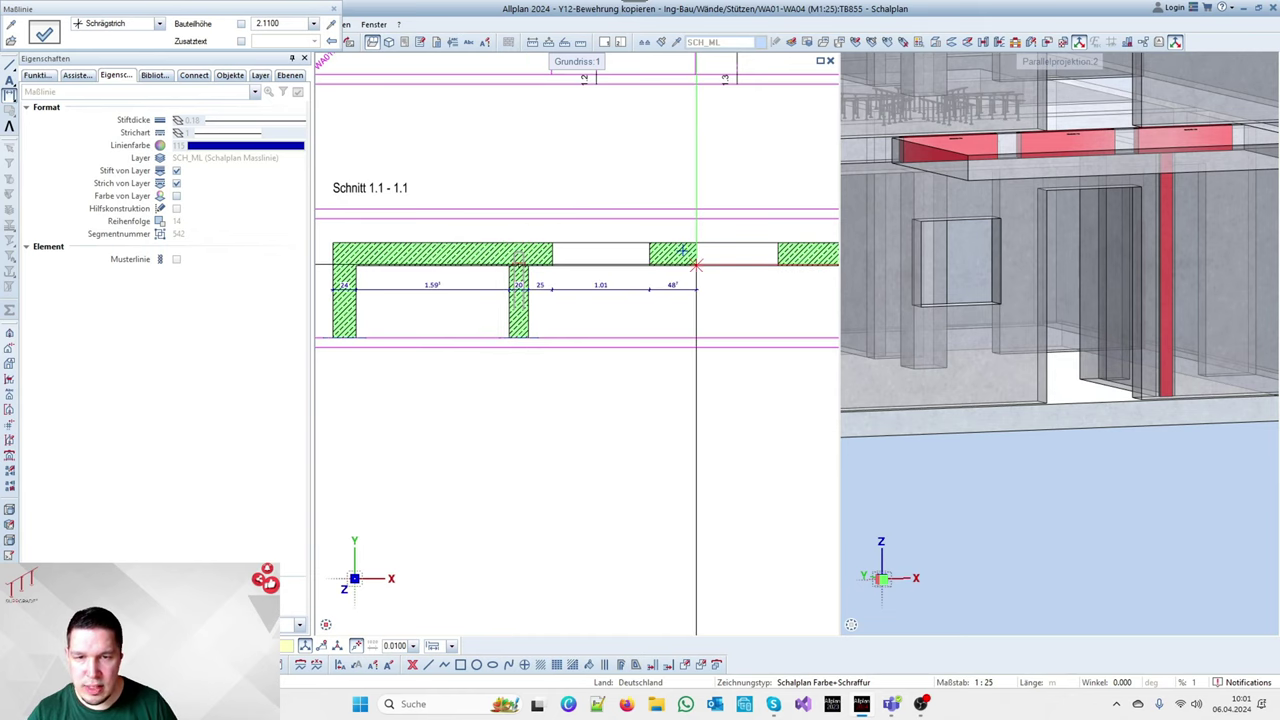
click(696, 265)
scroll(696, 263, down, 3)
scroll(717, 263, up, 4)
click(664, 267)
click(784, 268)
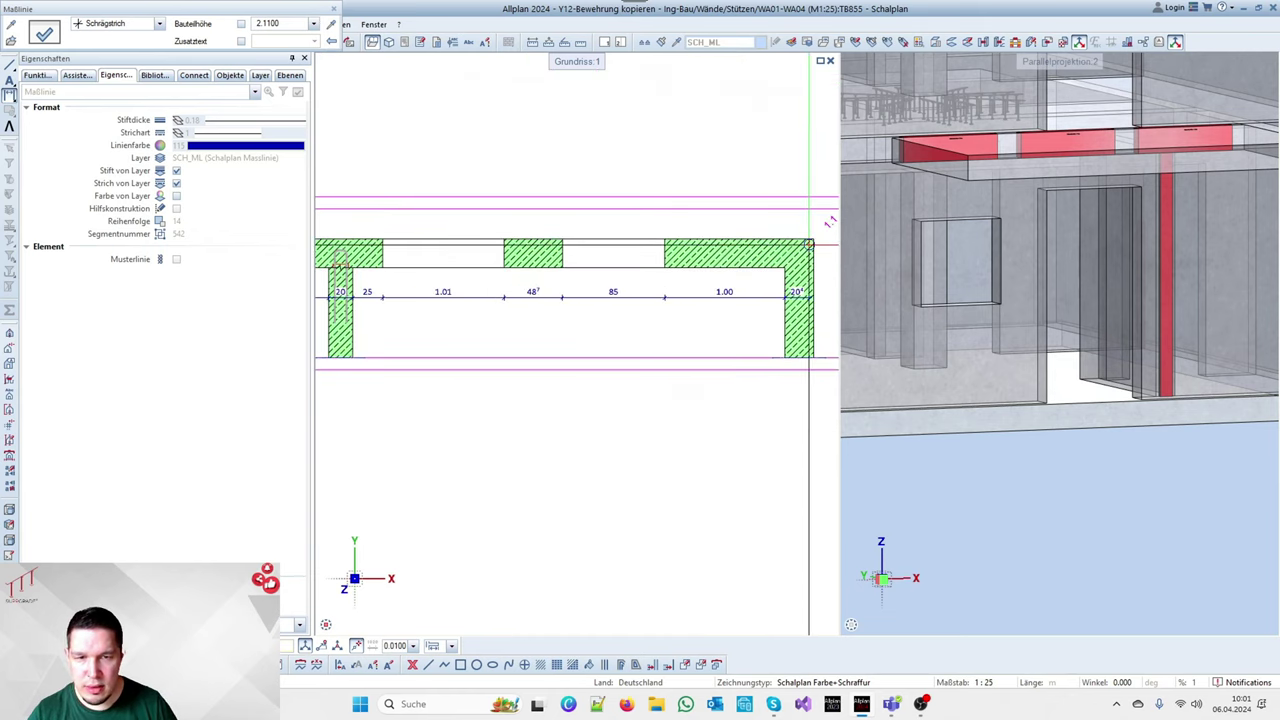
click(814, 239)
scroll(717, 270, down, 4)
key(Escape)
key(Escape)
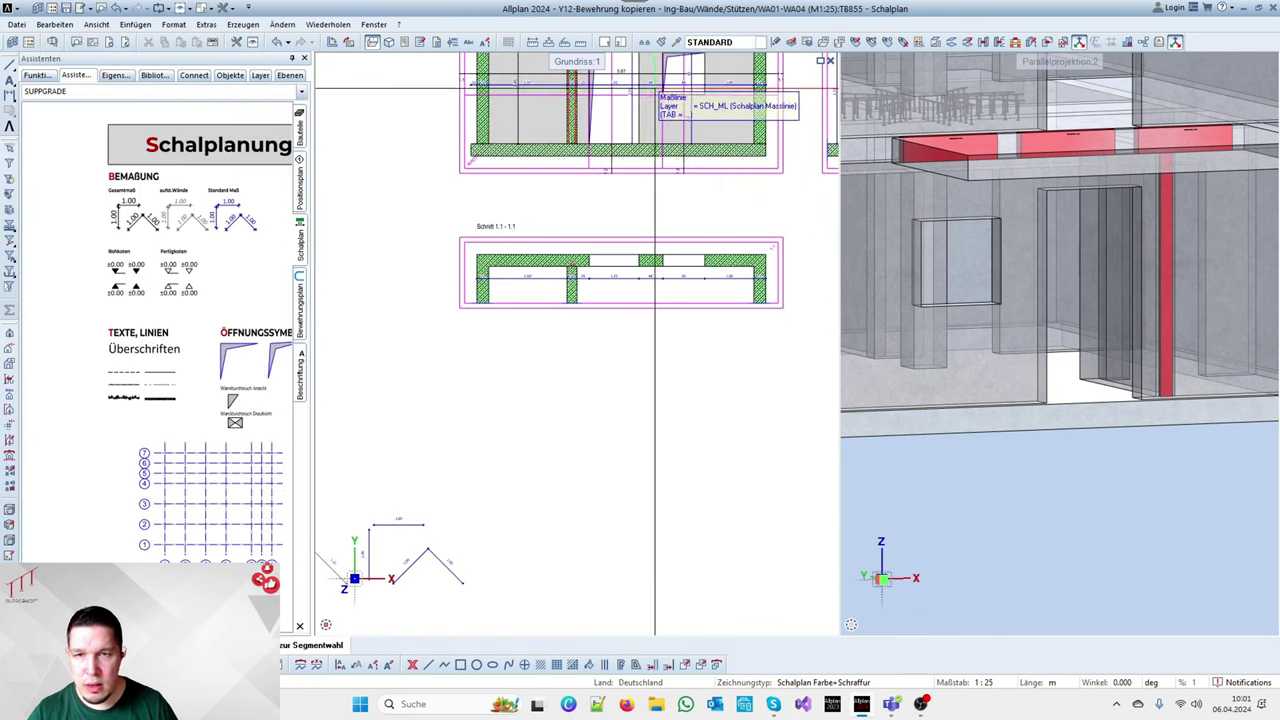
Place a horizontal overall dimension line between the outer wall faces of section 1.1 on layer SCH_ML_GM, based on the elevation's overall dimension
right_click(617, 76)
right_click(617, 76)
scroll(525, 292, up, 3)
click(523, 268)
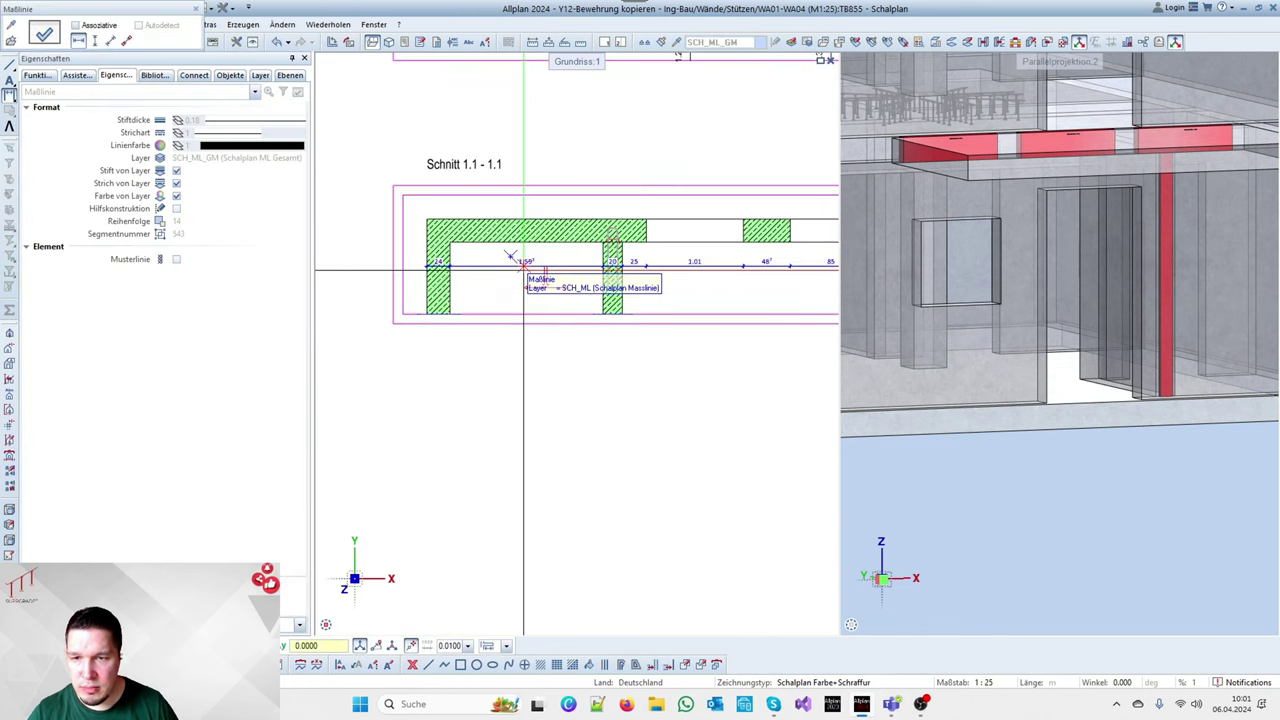
scroll(425, 218, down, 3)
scroll(714, 240, up, 3)
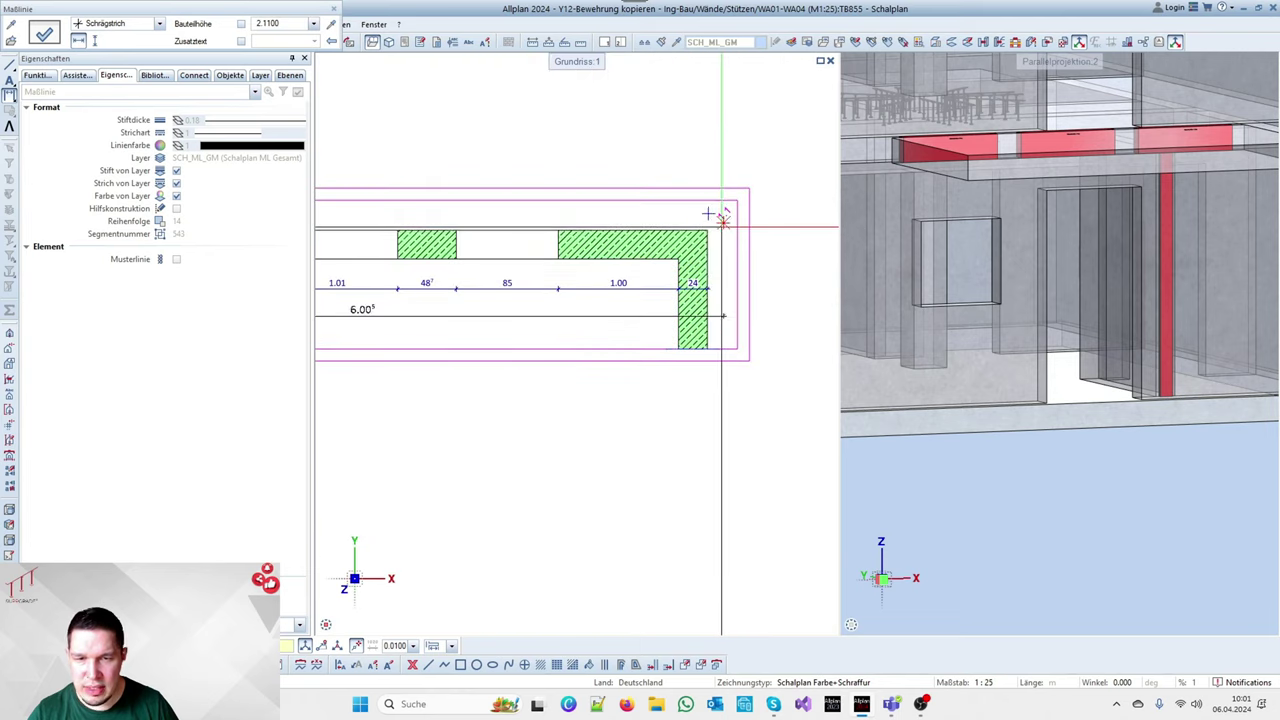
scroll(713, 254, down, 3)
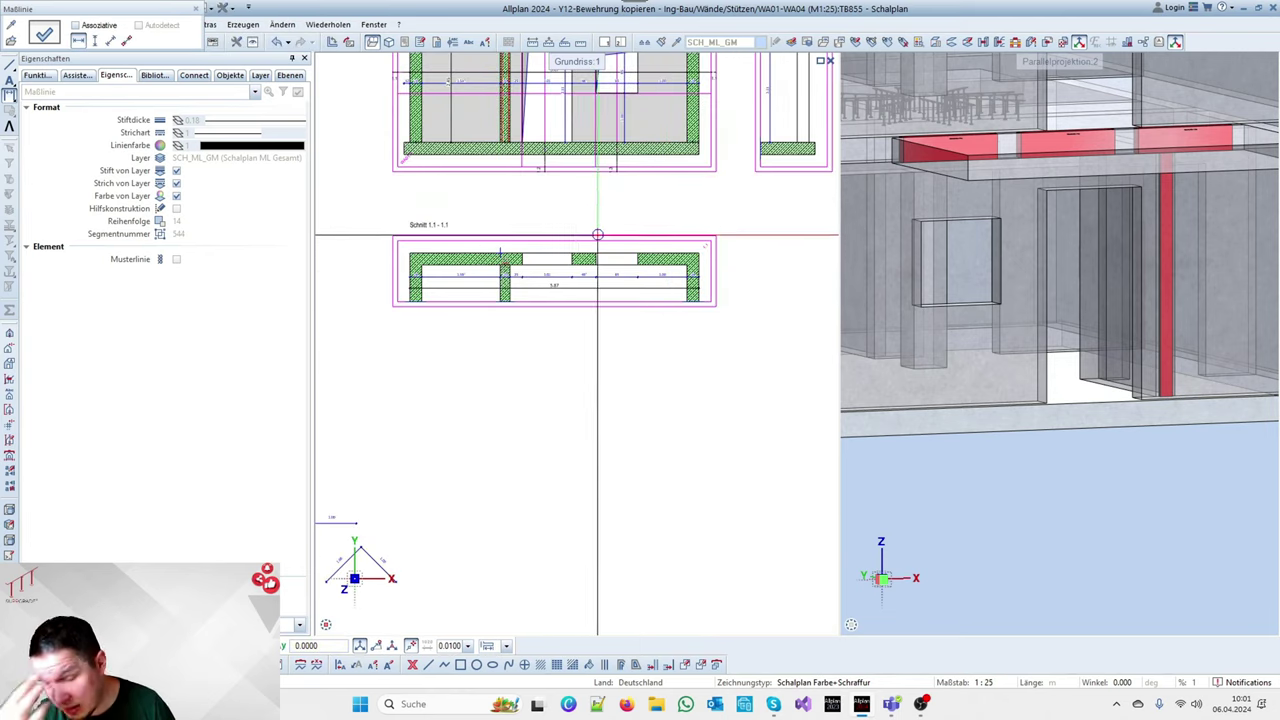
key(Escape)
Delete the copied dimension line templates lying below the views
click(77, 75)
scroll(247, 222, down, 2)
scroll(470, 267, down, 3)
scroll(510, 354, down, 2)
scroll(392, 363, up, 2)
drag(383, 351, 640, 460)
key(Delete)
scroll(222, 254, up, 4)
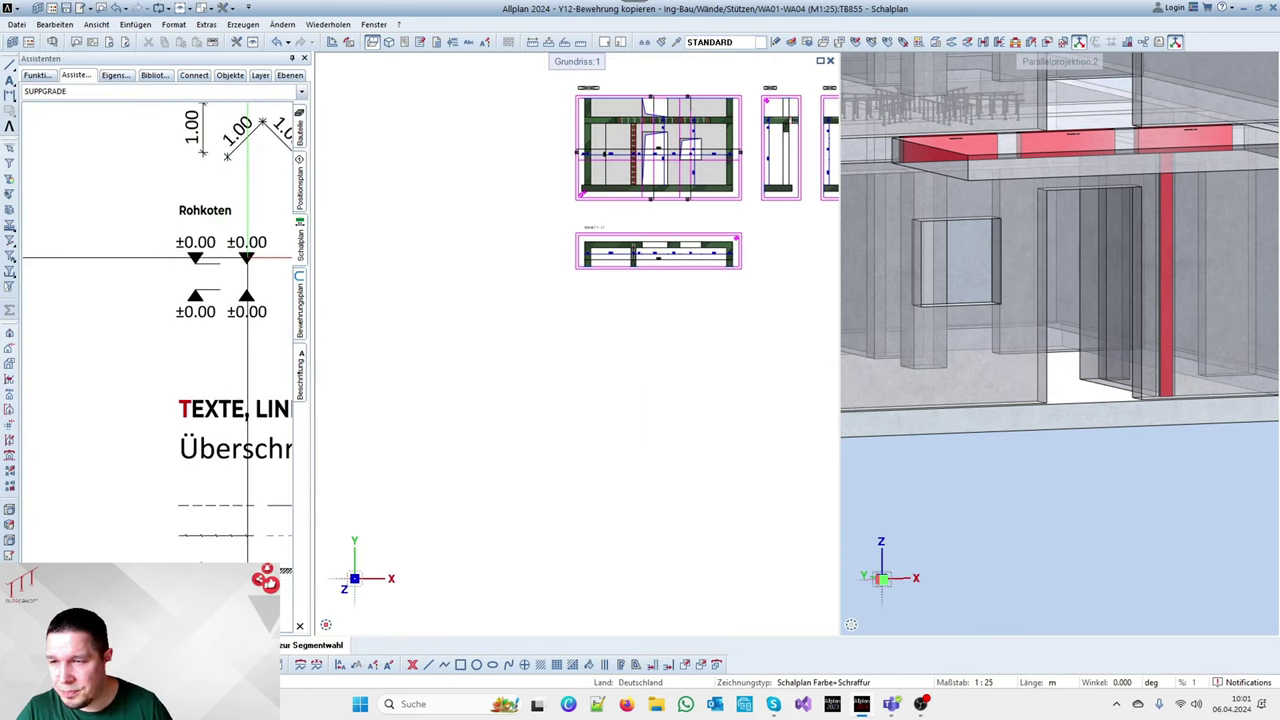
right_click(247, 257)
right_click(247, 257)
scroll(441, 246, down, 2)
scroll(662, 174, up, 4)
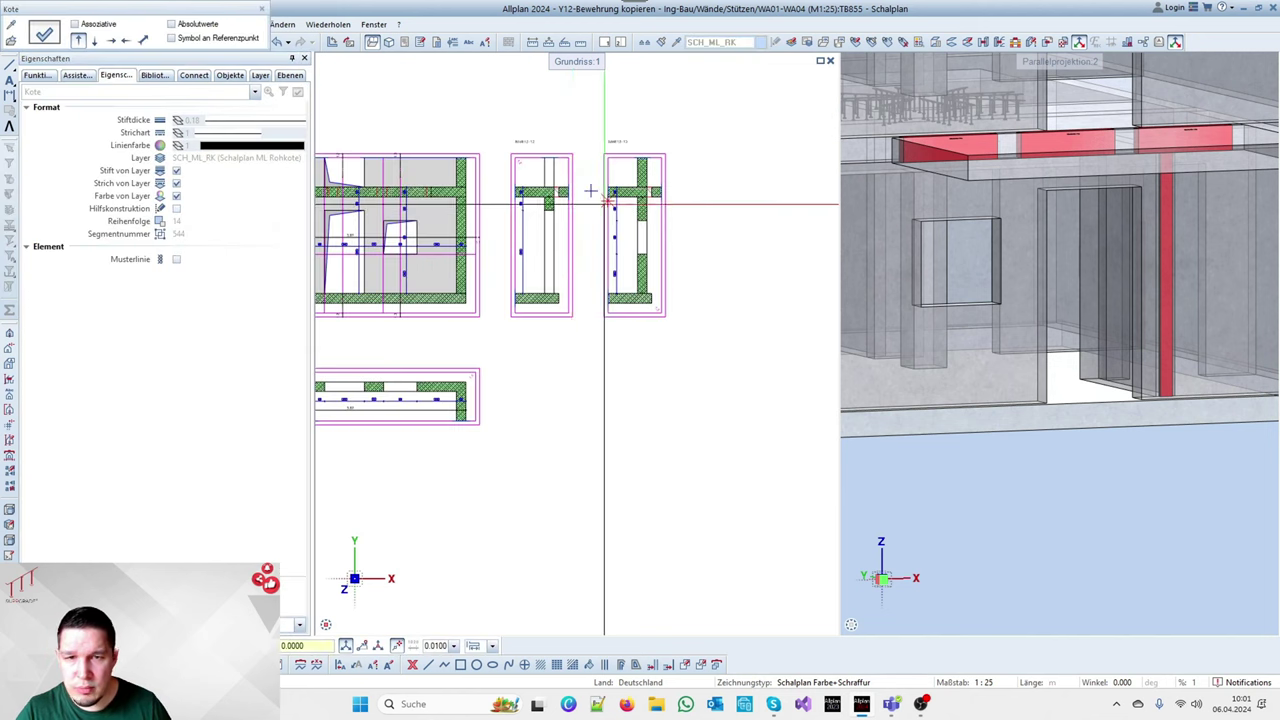
scroll(450, 220, up, 5)
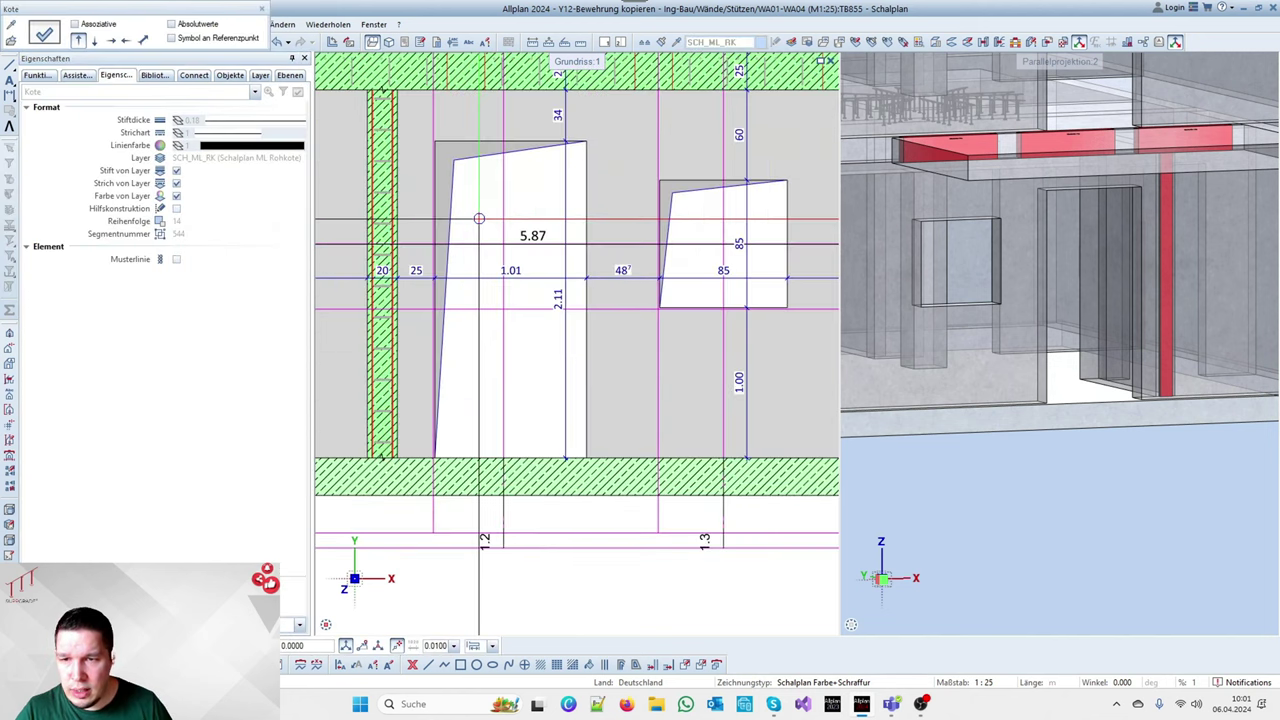
scroll(608, 386, down, 3)
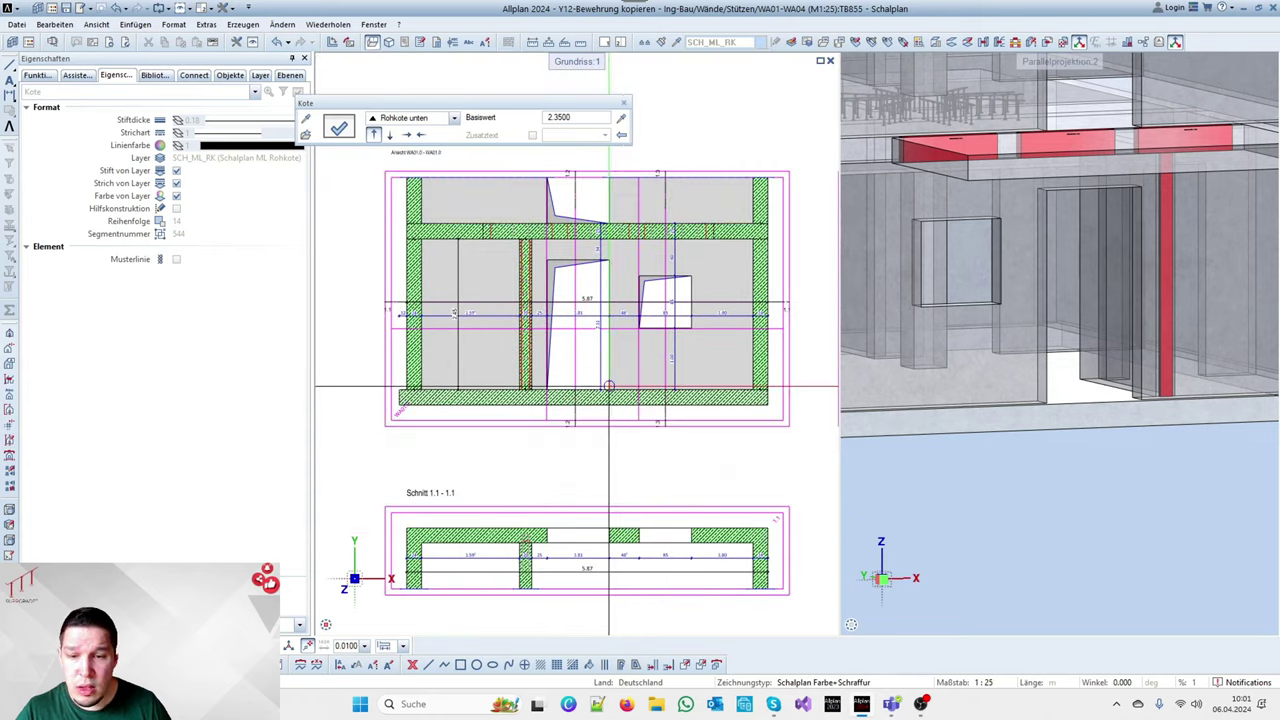
key(Escape)
Check the settings of the WA01.0 elevation and the upper and lower limits of its section line
scroll(1012, 371, down, 3)
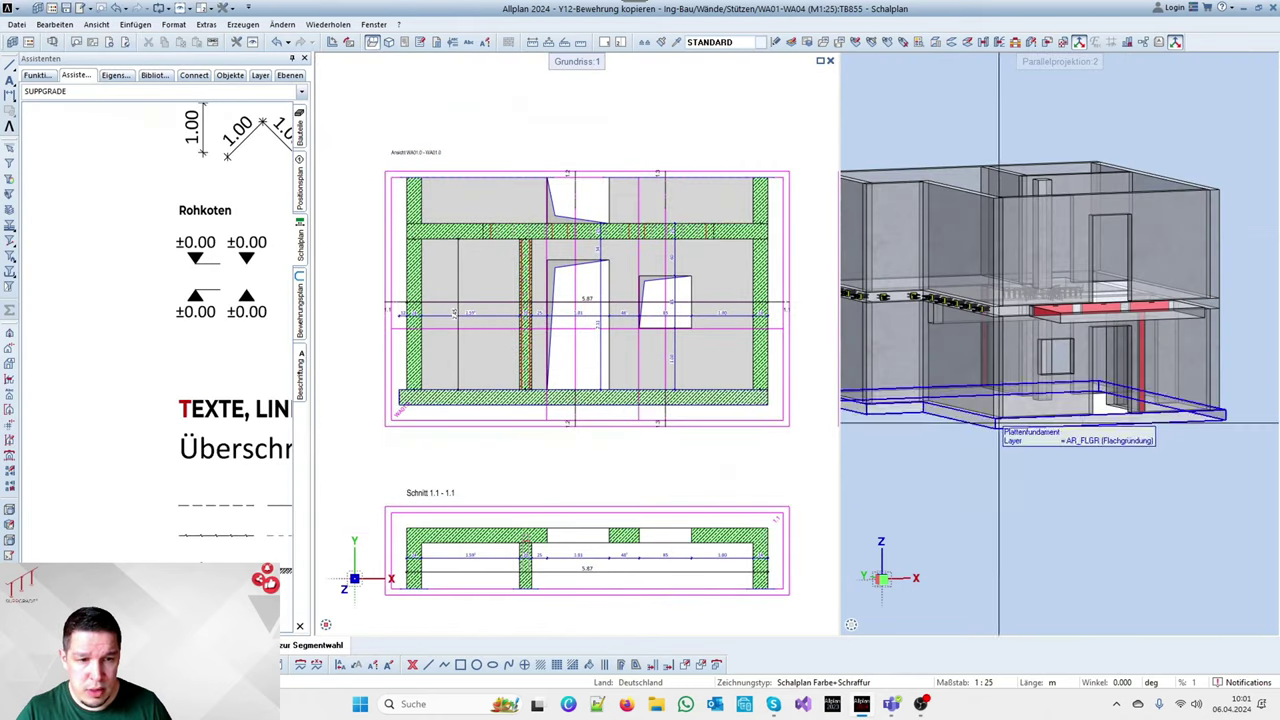
double_click(455, 313)
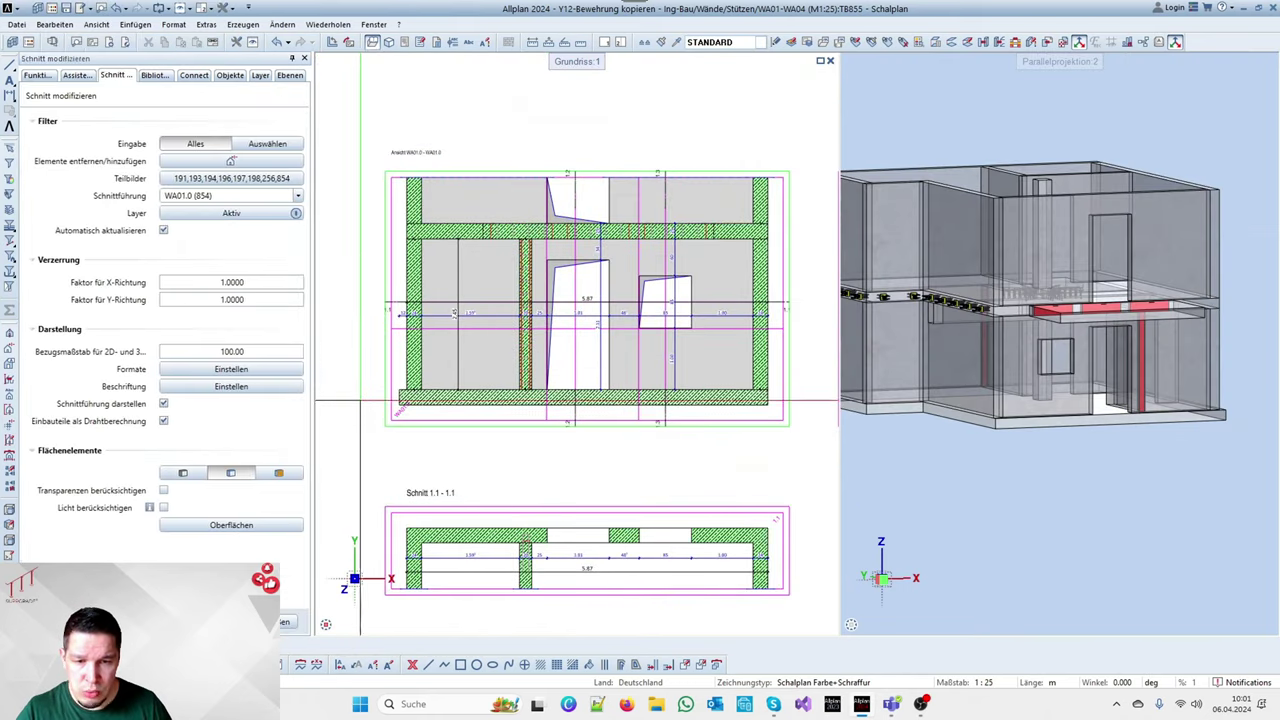
key(Escape)
double_click(771, 410)
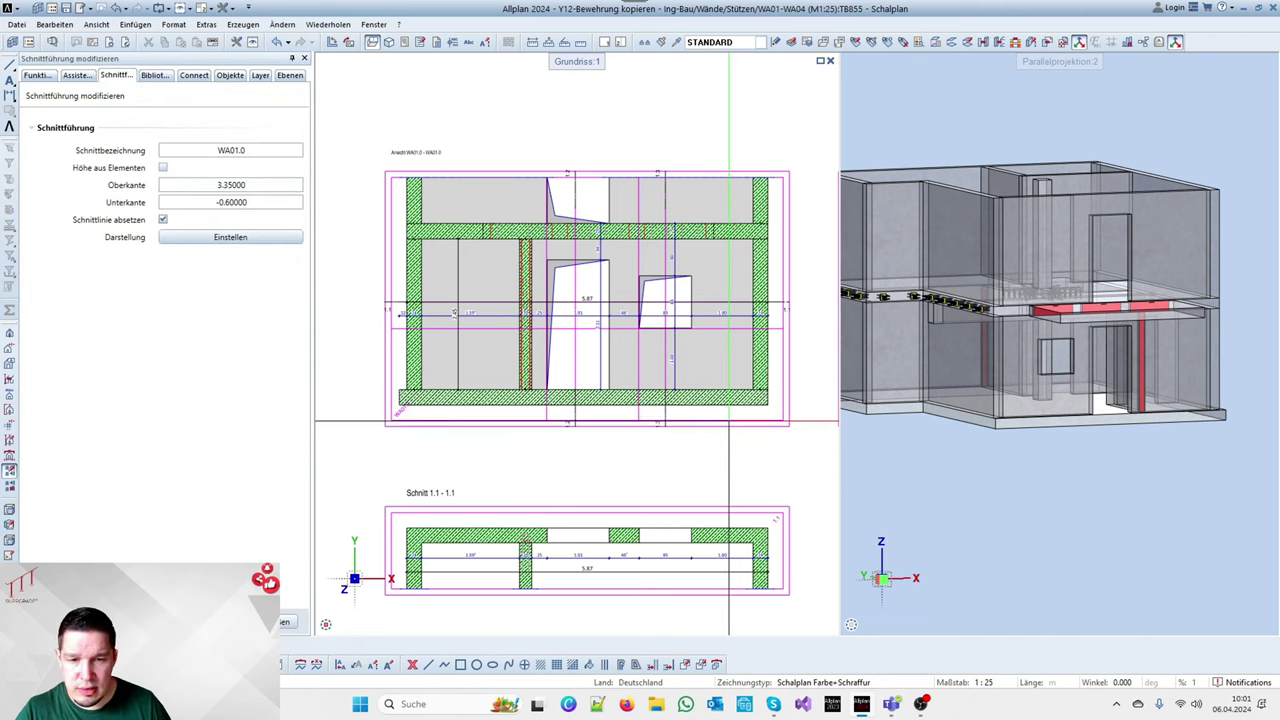
key(Escape)
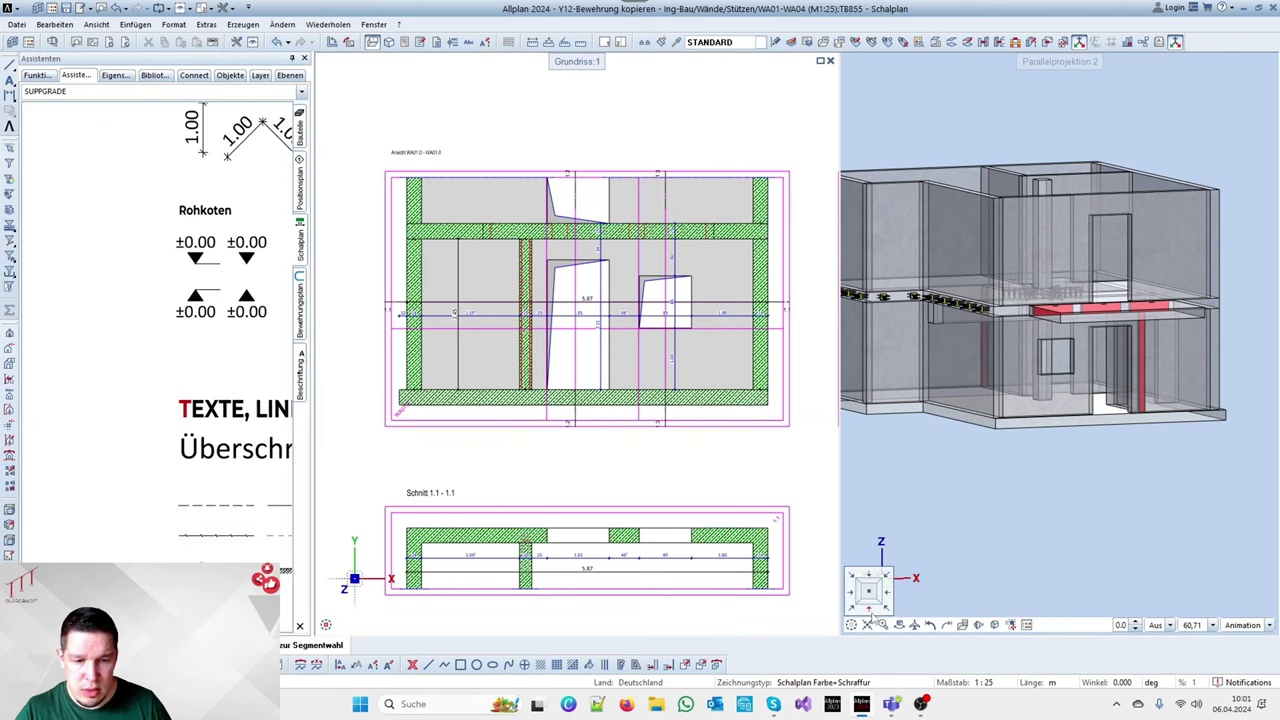
Switch the 3D viewport to the front view from the south with the wireframe (Draht) display
click(880, 612)
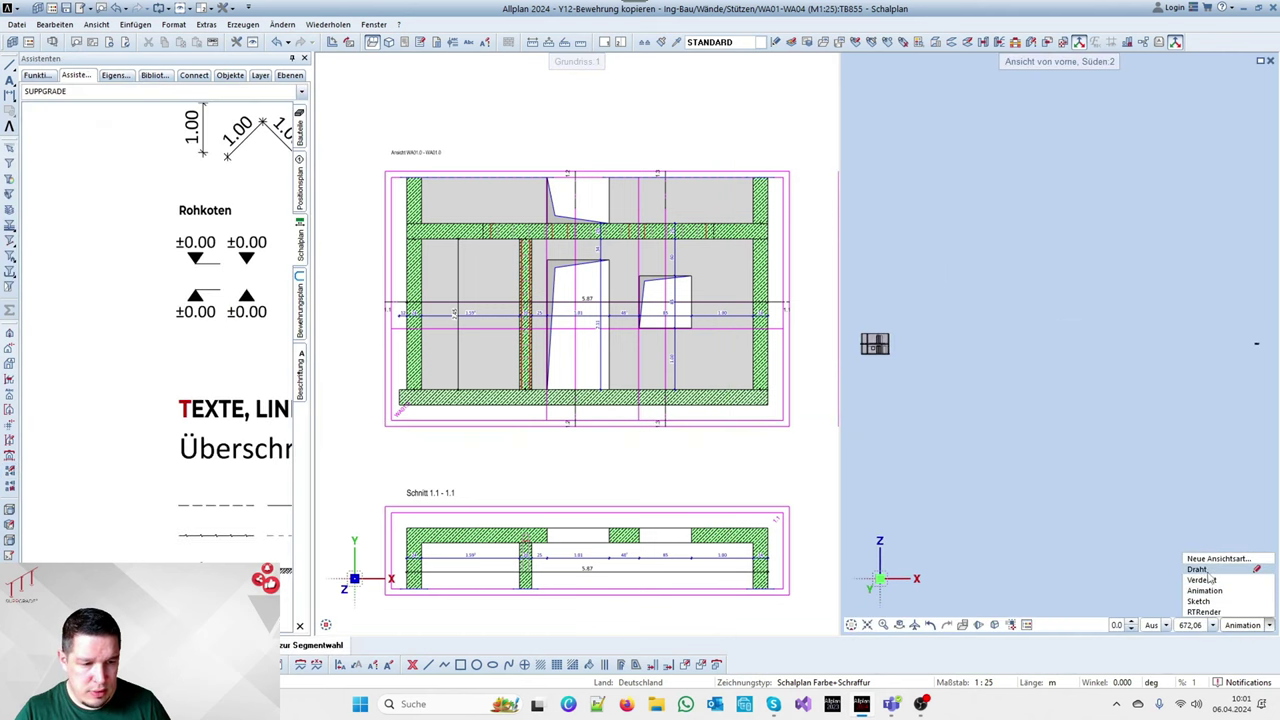
click(1208, 578)
scroll(480, 408, down, 5)
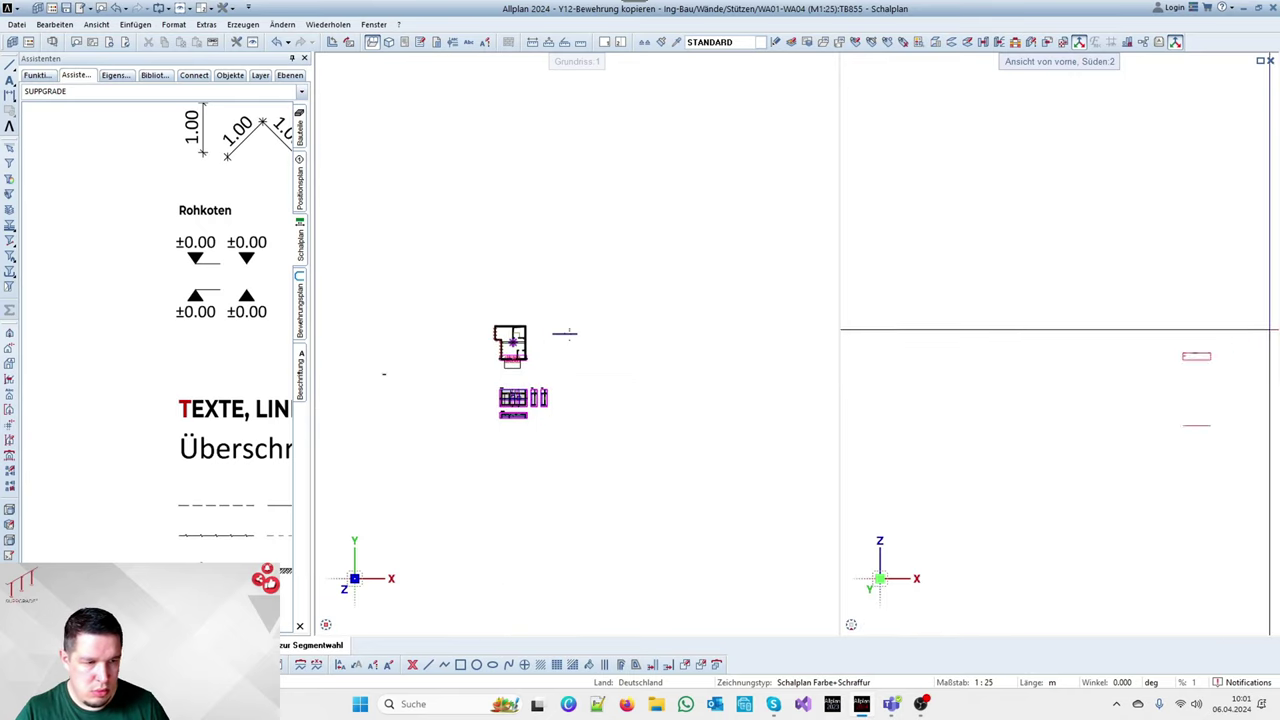
scroll(1235, 390, up, 4)
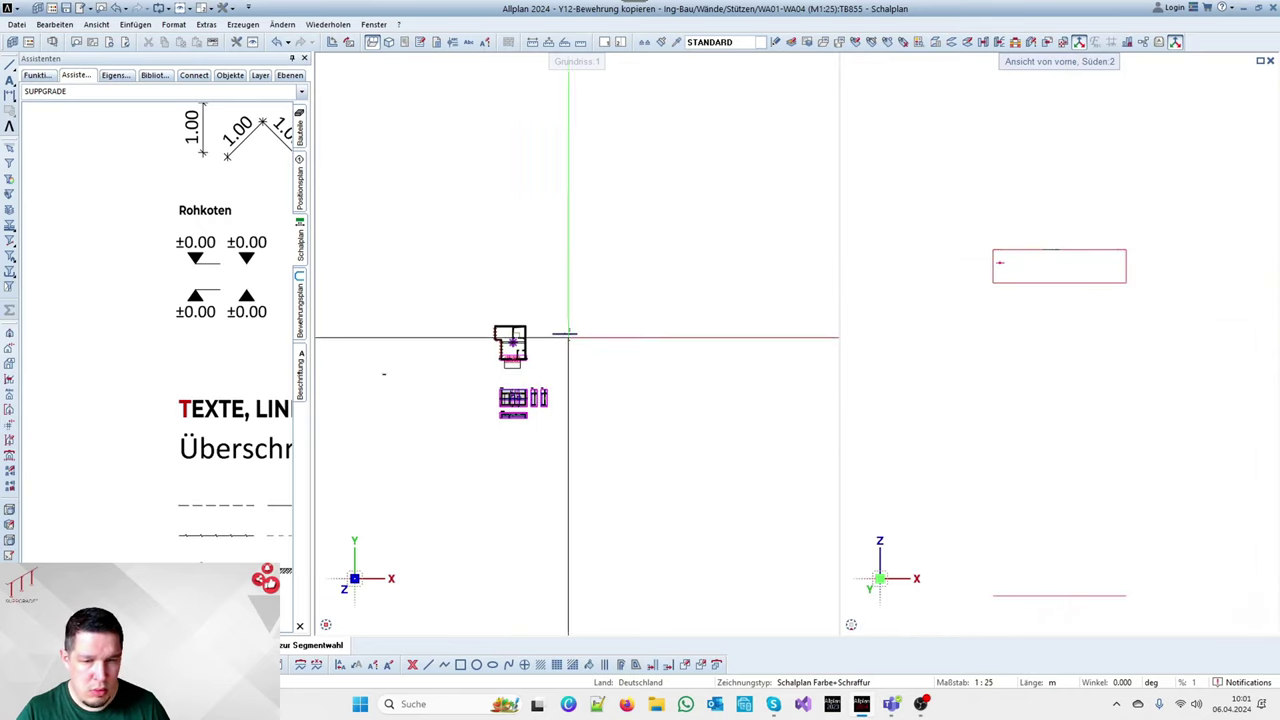
Delete the stray element lying far to the left of the floor plan
scroll(569, 337, down, 5)
key(Delete)
drag(529, 282, 584, 345)
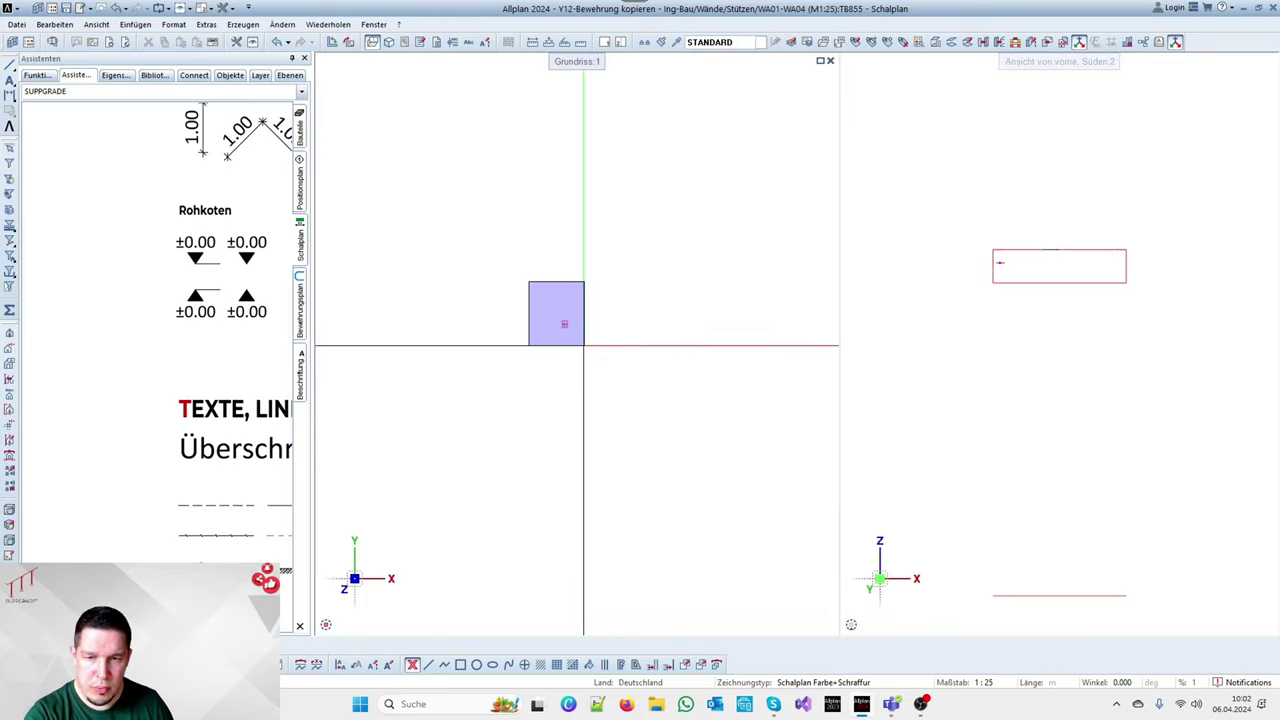
Examine the floor plan and its surroundings for remaining stray elements and fit all elements into both viewports
scroll(584, 345, down, 5)
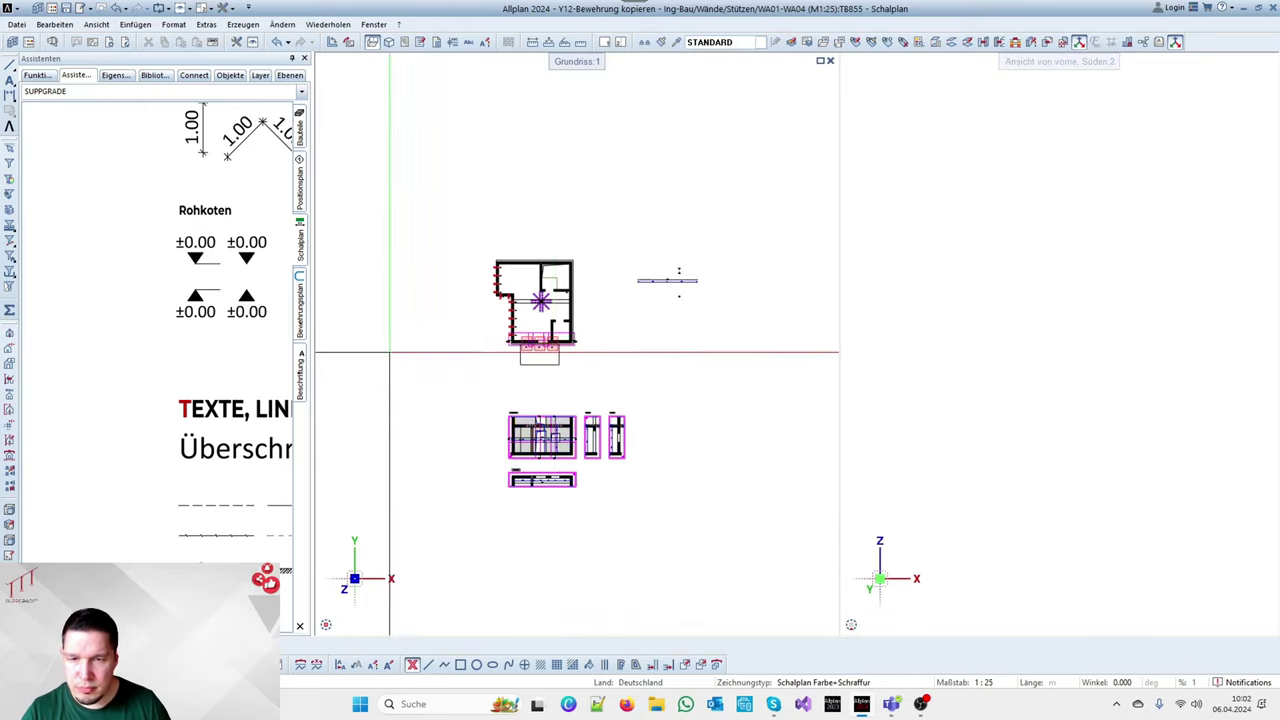
scroll(485, 360, up, 5)
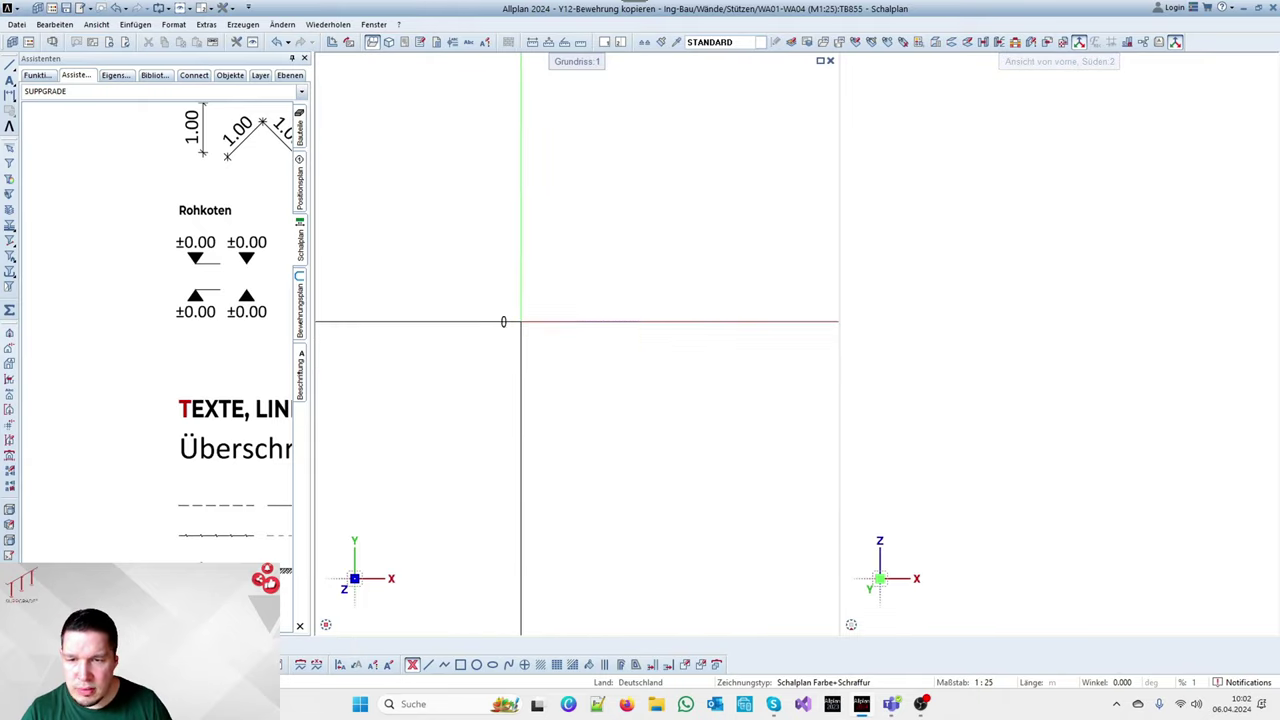
scroll(540, 340, down, 5)
scroll(557, 343, up, 3)
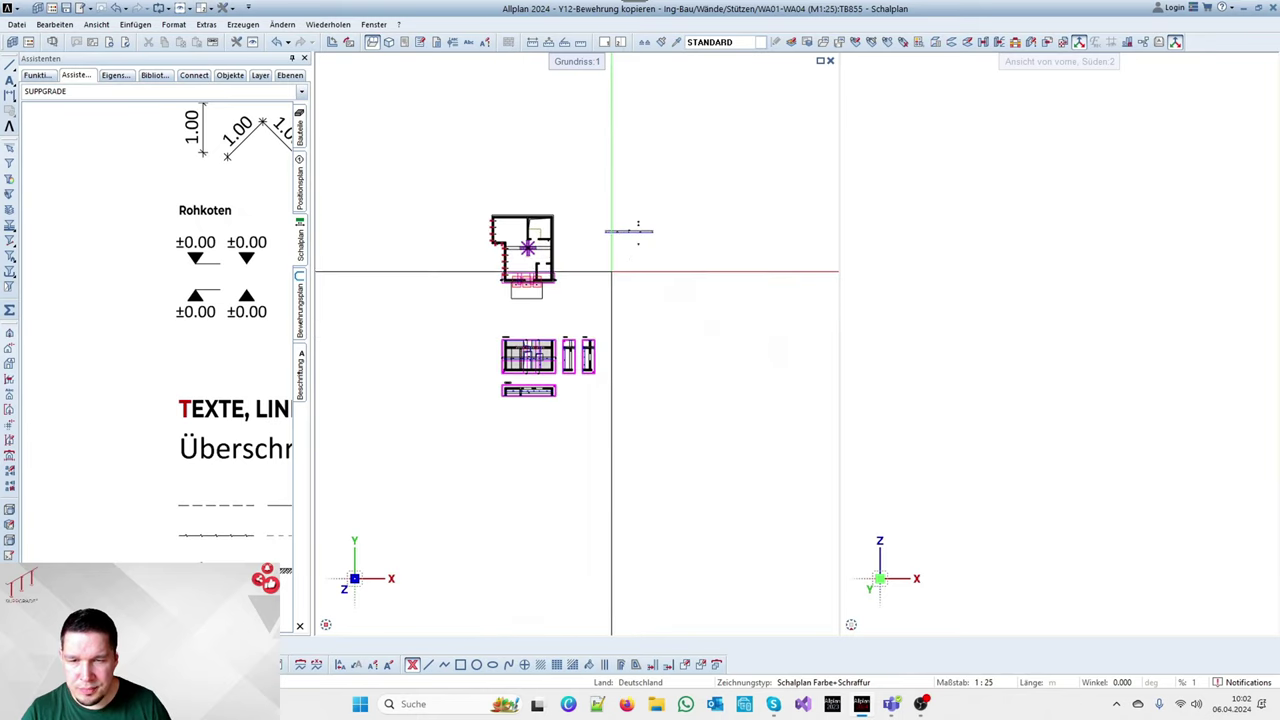
scroll(611, 271, up, 5)
scroll(546, 171, down, 2)
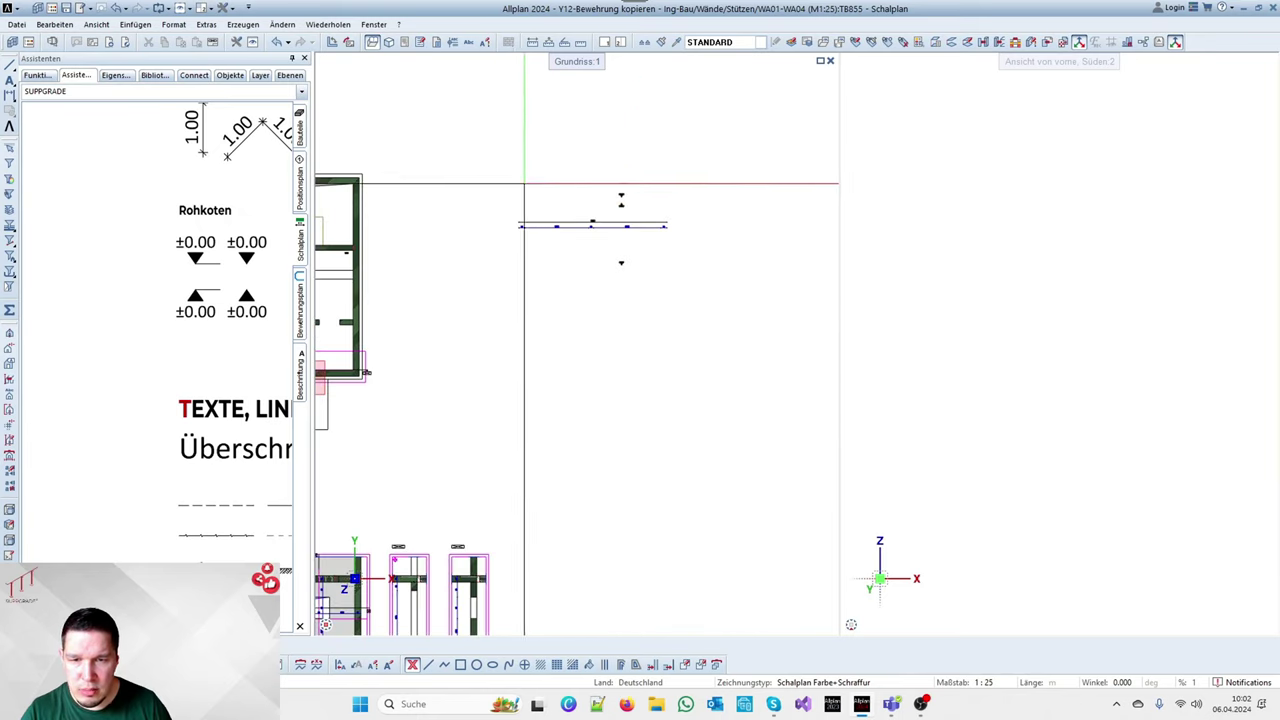
scroll(729, 338, down, 3)
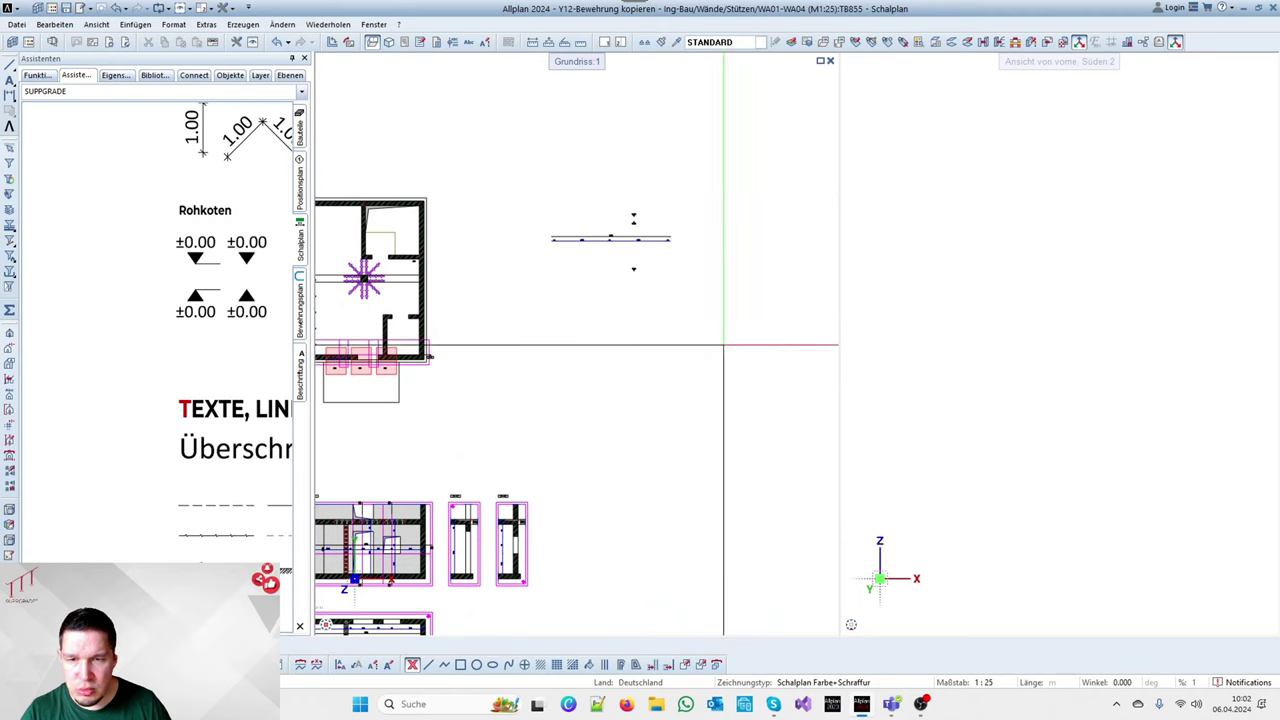
scroll(586, 349, down, 2)
scroll(609, 428, up, 3)
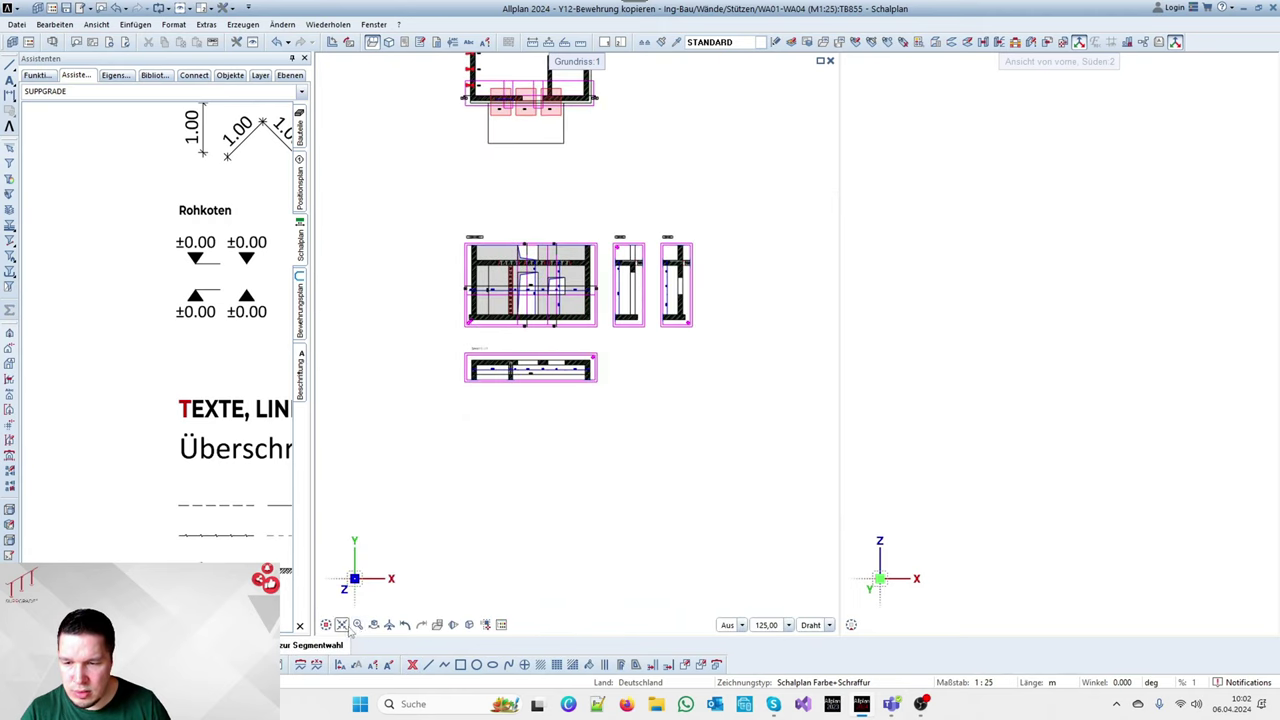
click(341, 624)
click(867, 624)
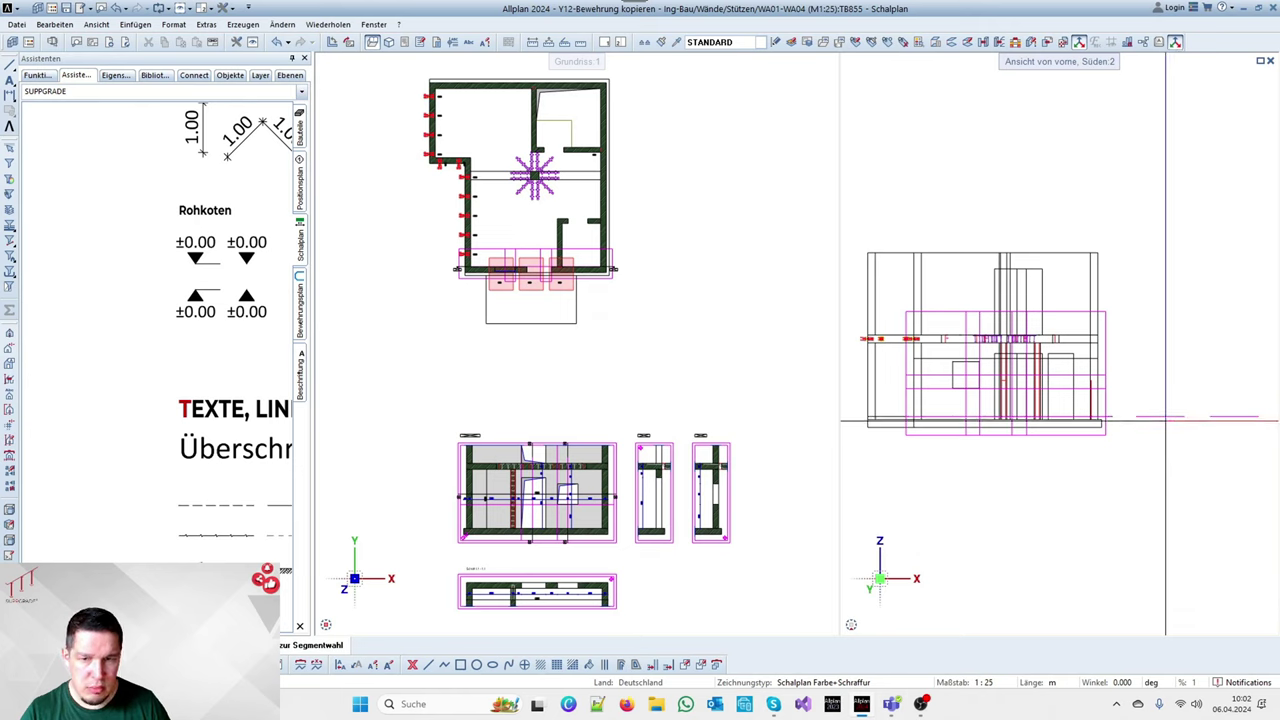
Measure point coordinates in the front view, including the base slab's upper edge at its outer end
scroll(1152, 420, up, 4)
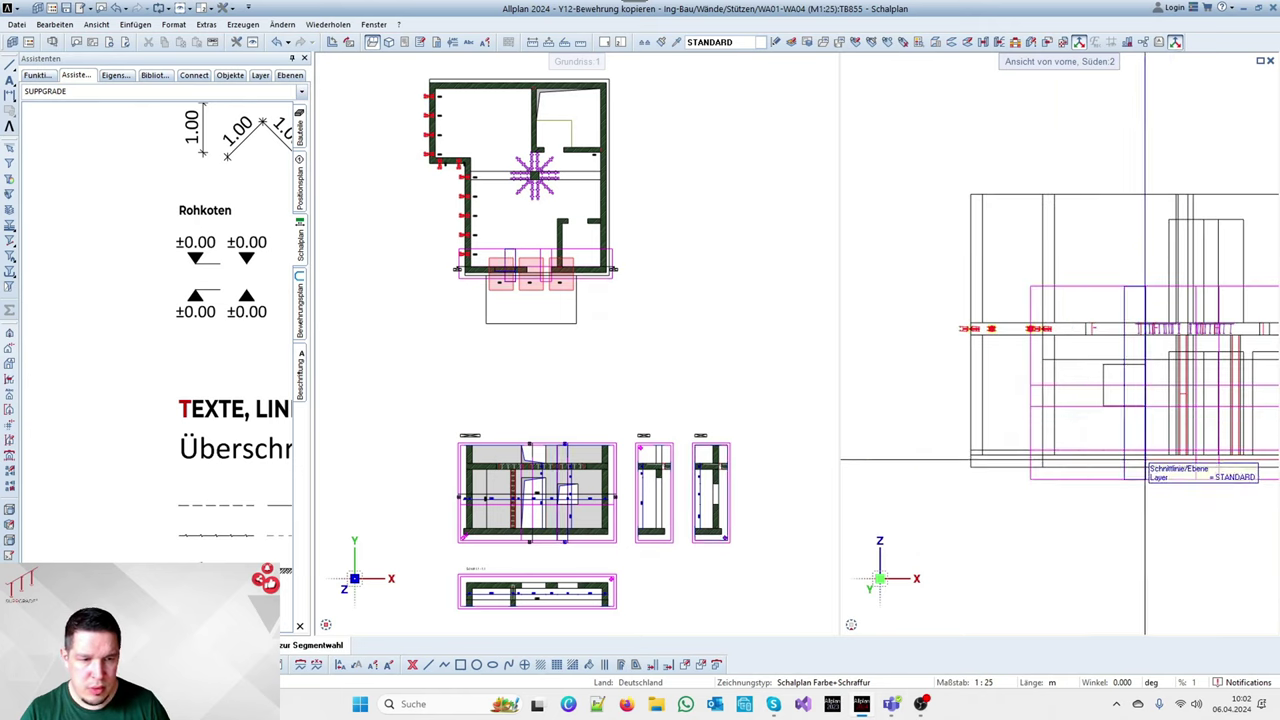
scroll(1098, 485, down, 3)
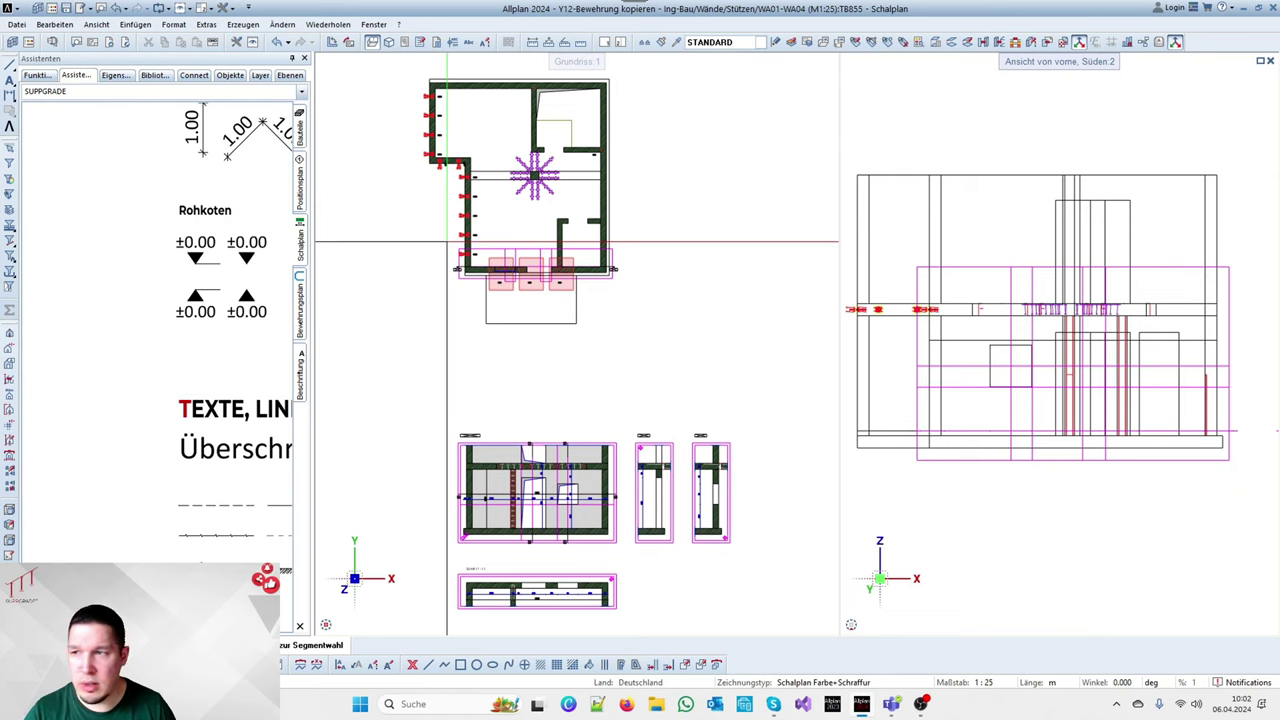
click(548, 45)
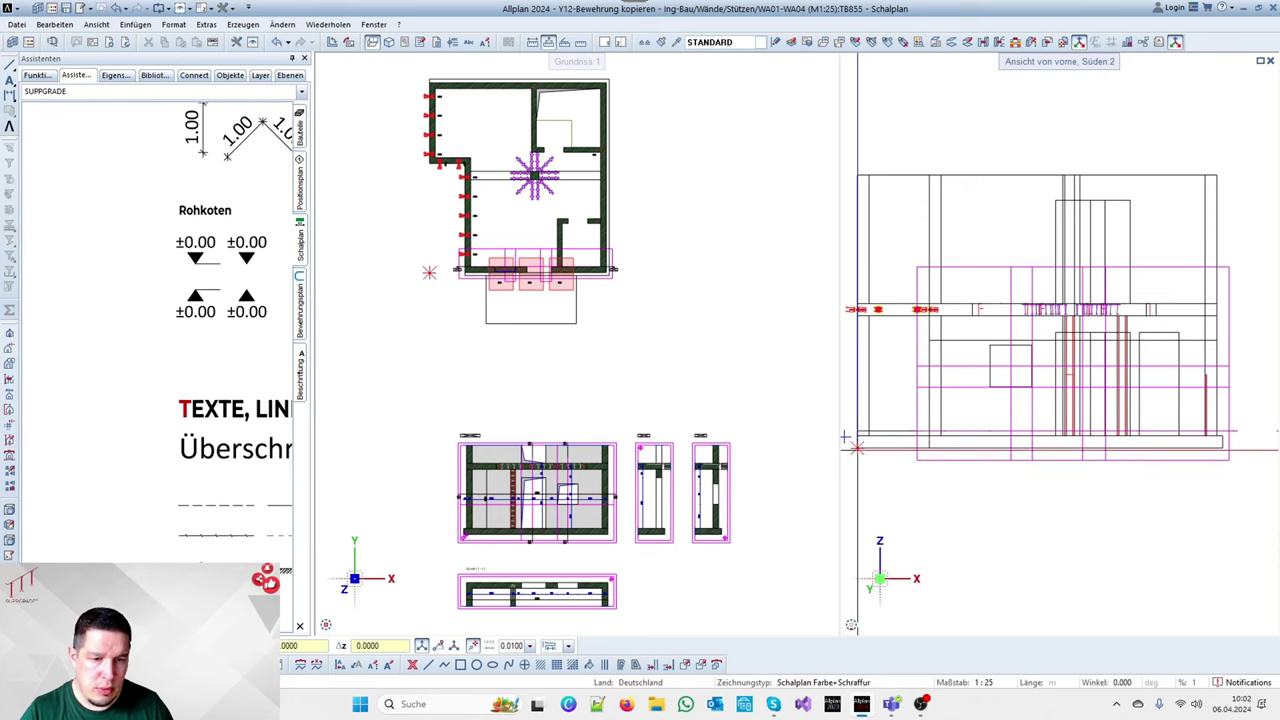
click(848, 309)
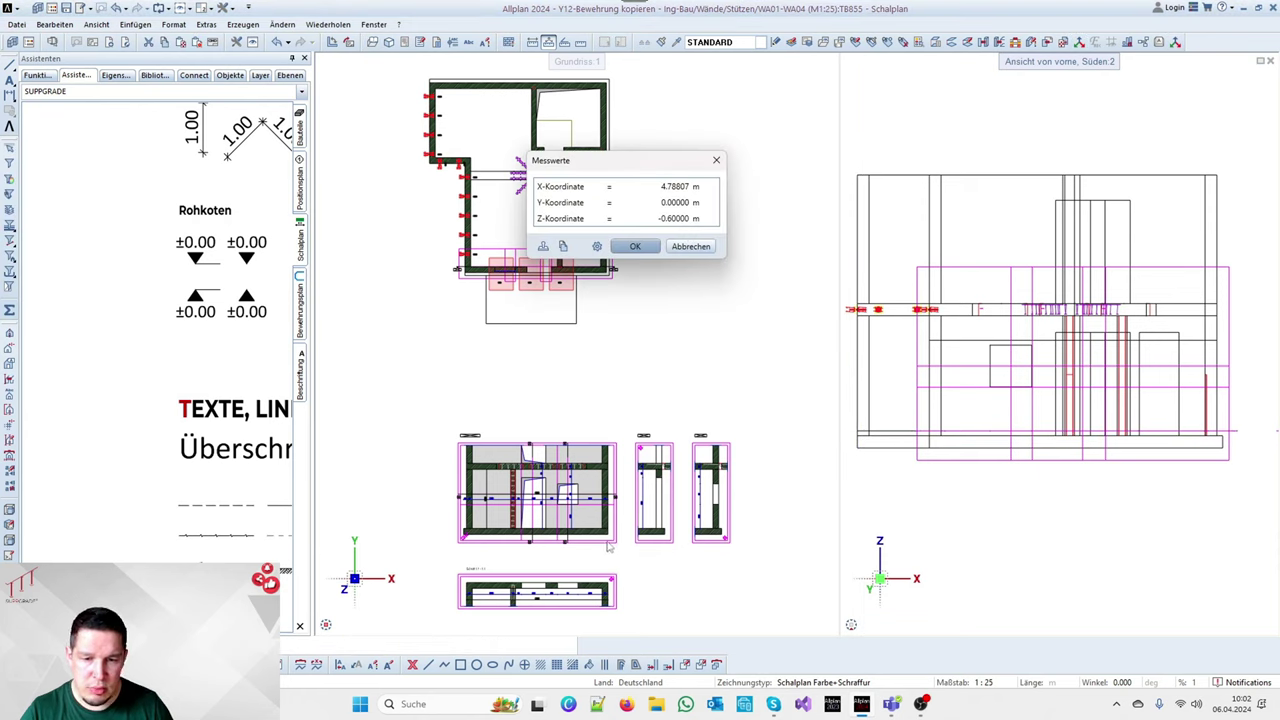
click(692, 247)
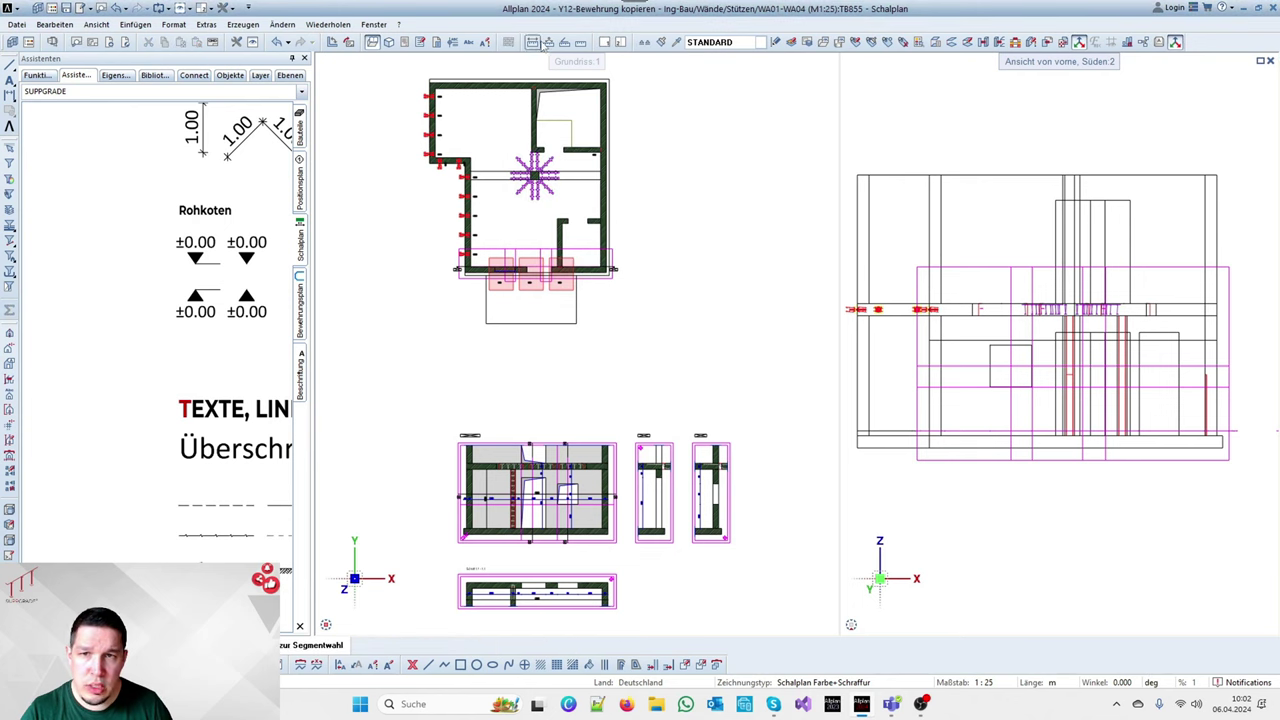
scroll(872, 470, up, 3)
scroll(872, 470, down, 2)
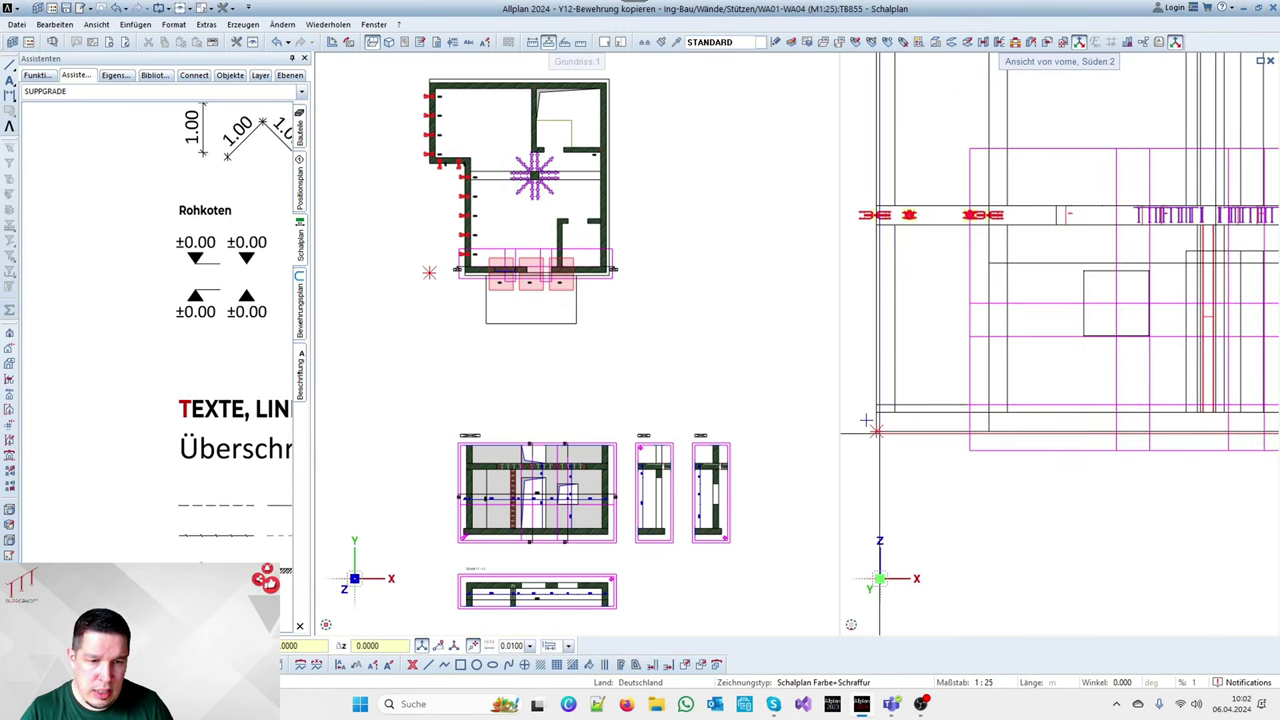
click(876, 410)
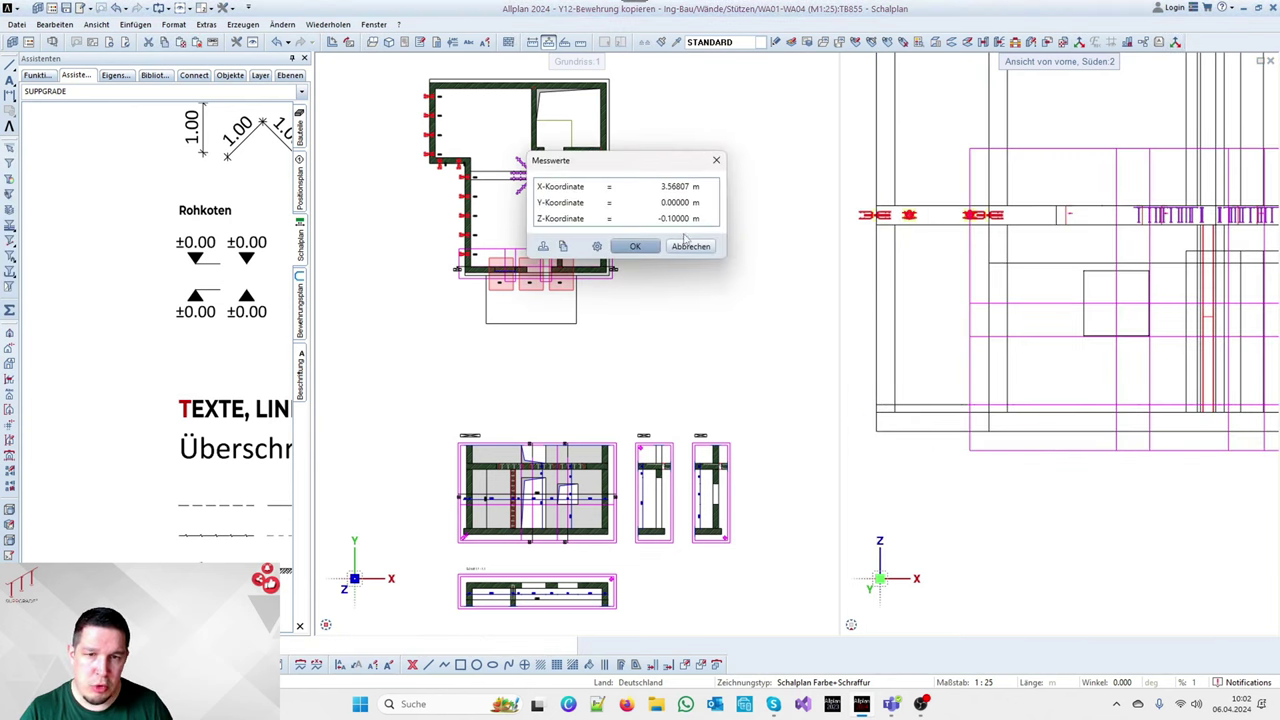
click(691, 246)
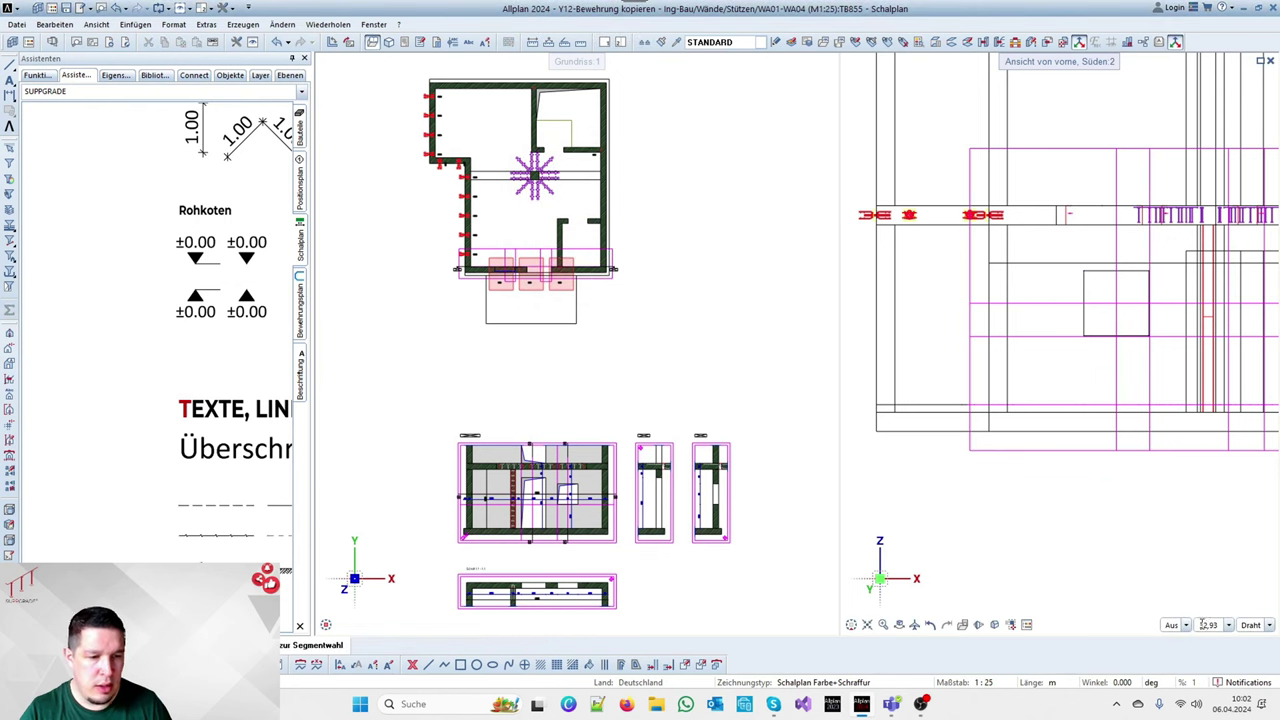
Show the 3D viewport in Animation display with the southwest view and central perspective
click(1218, 590)
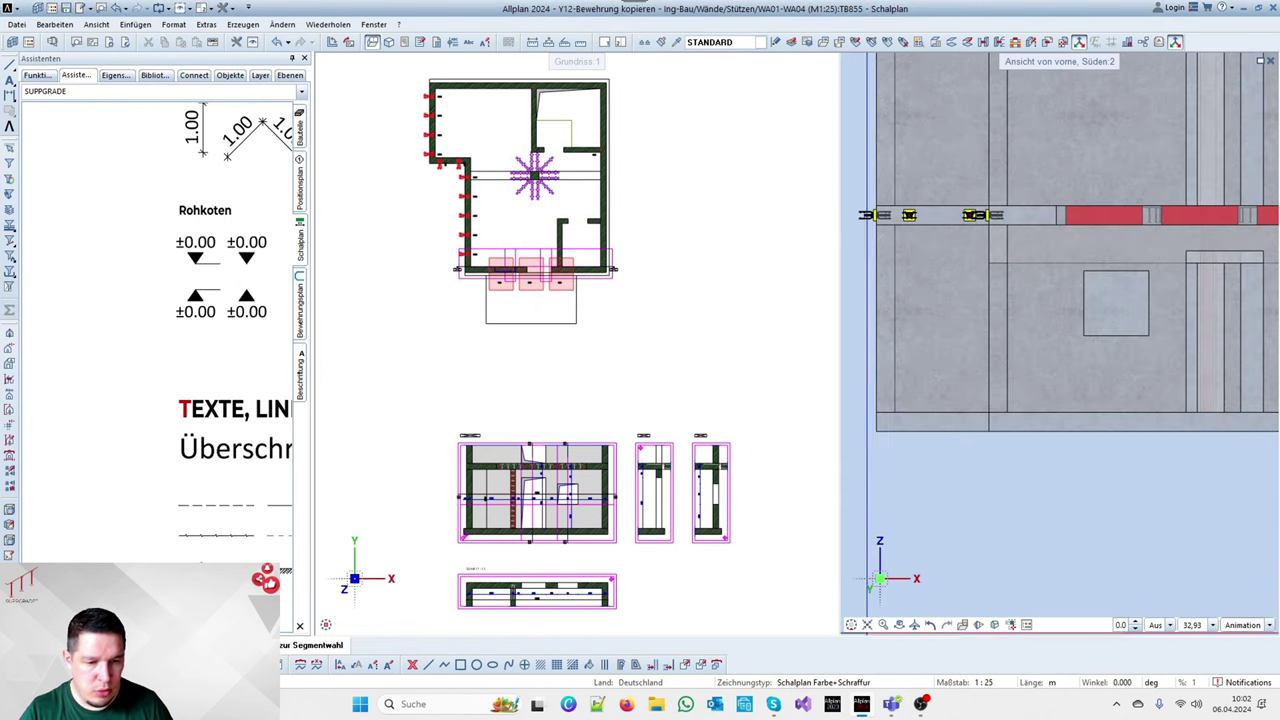
click(855, 604)
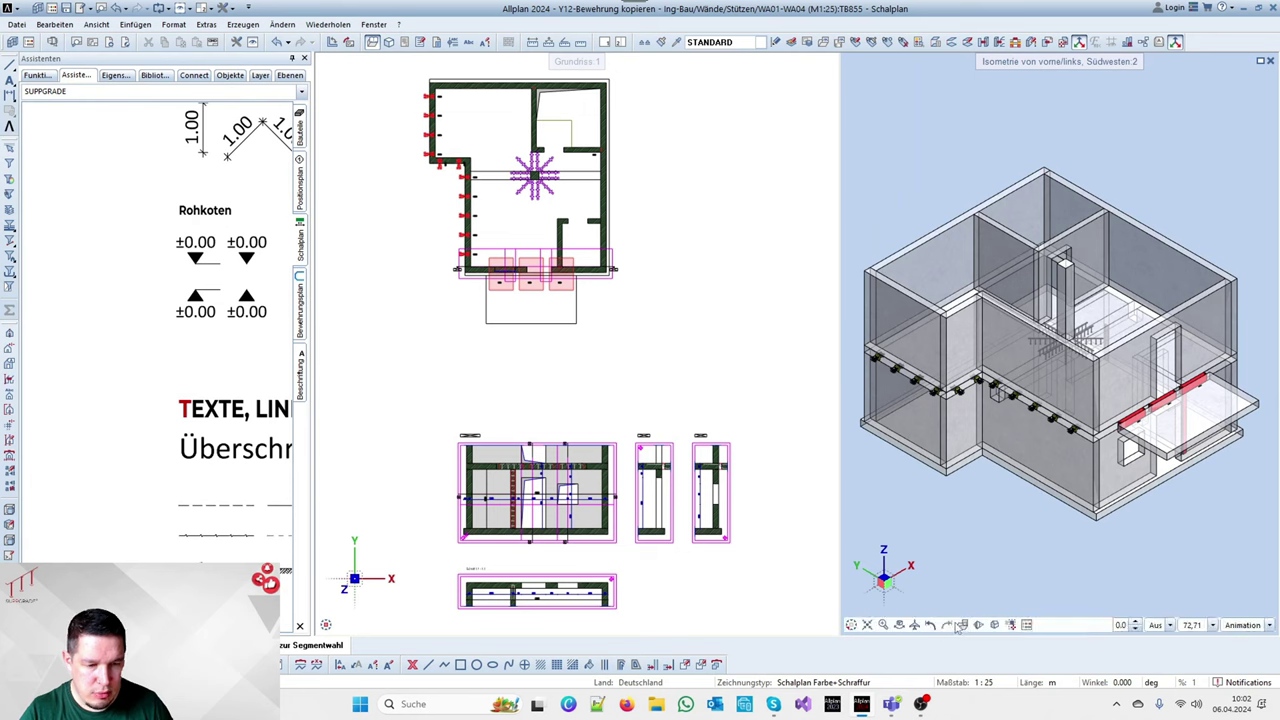
click(995, 625)
scroll(1087, 323, up, 3)
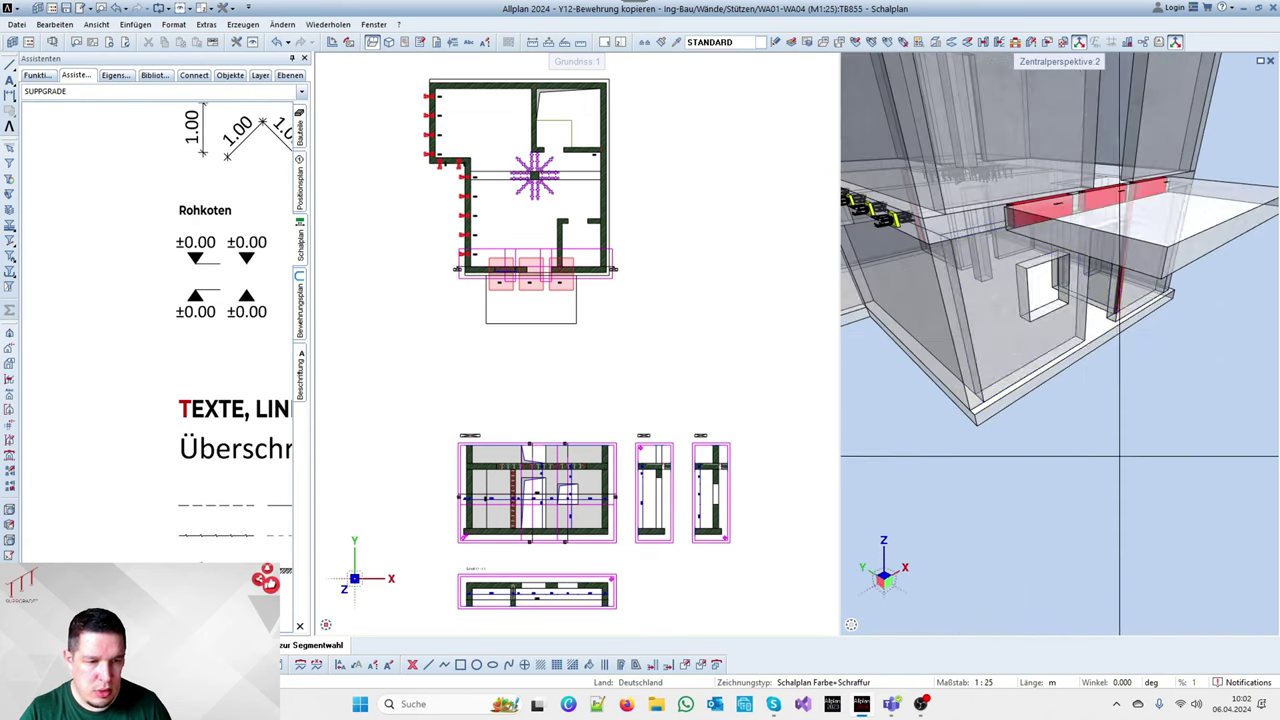
mouse_move(881, 626)
drag(950, 525, 1036, 432)
scroll(1085, 340, down, 3)
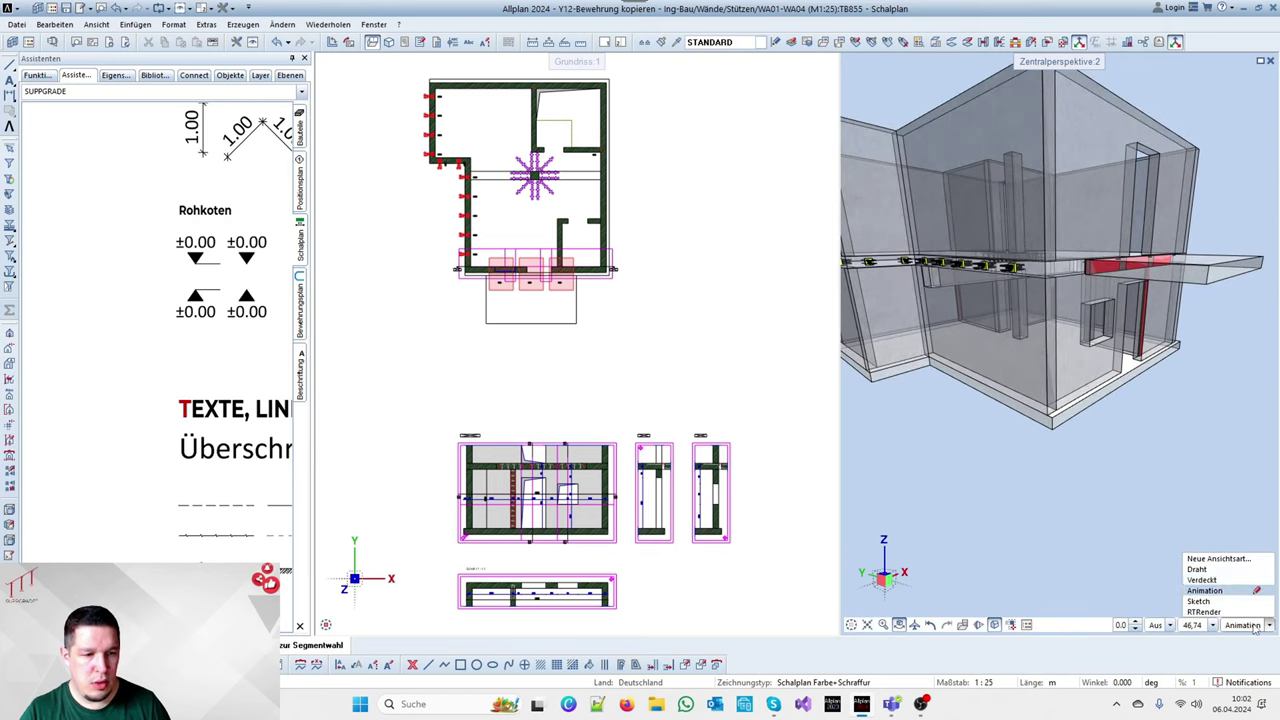
Try the hidden-line (Verdeckt) and wireframe (Draht) displays in the 3D viewport and set it to Sketch
click(1203, 580)
middle_drag(1160, 474, 1060, 365)
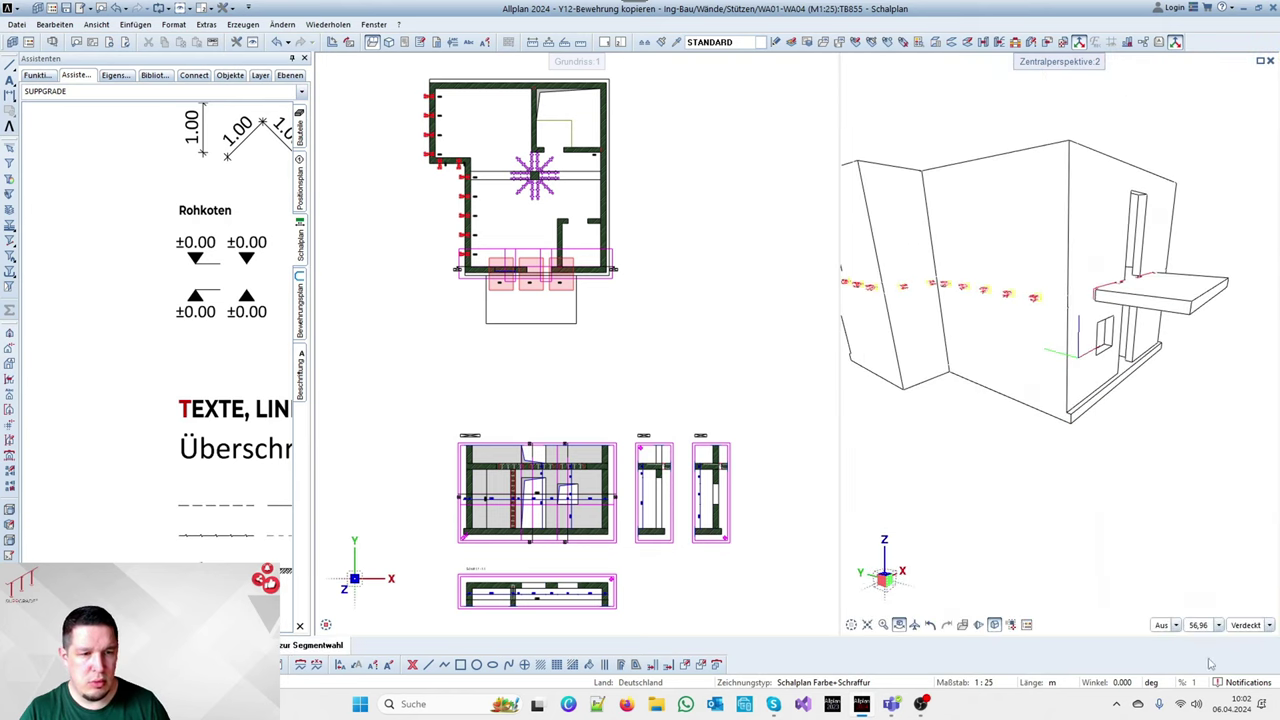
click(1222, 570)
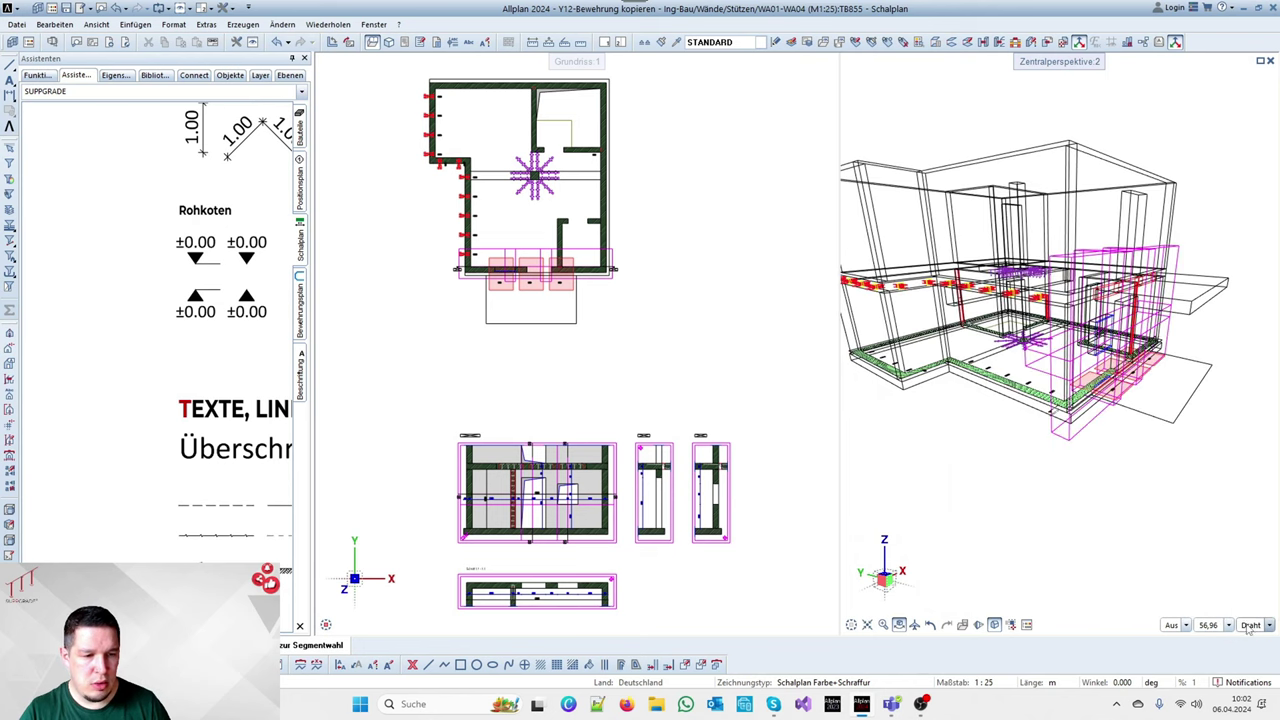
click(1200, 601)
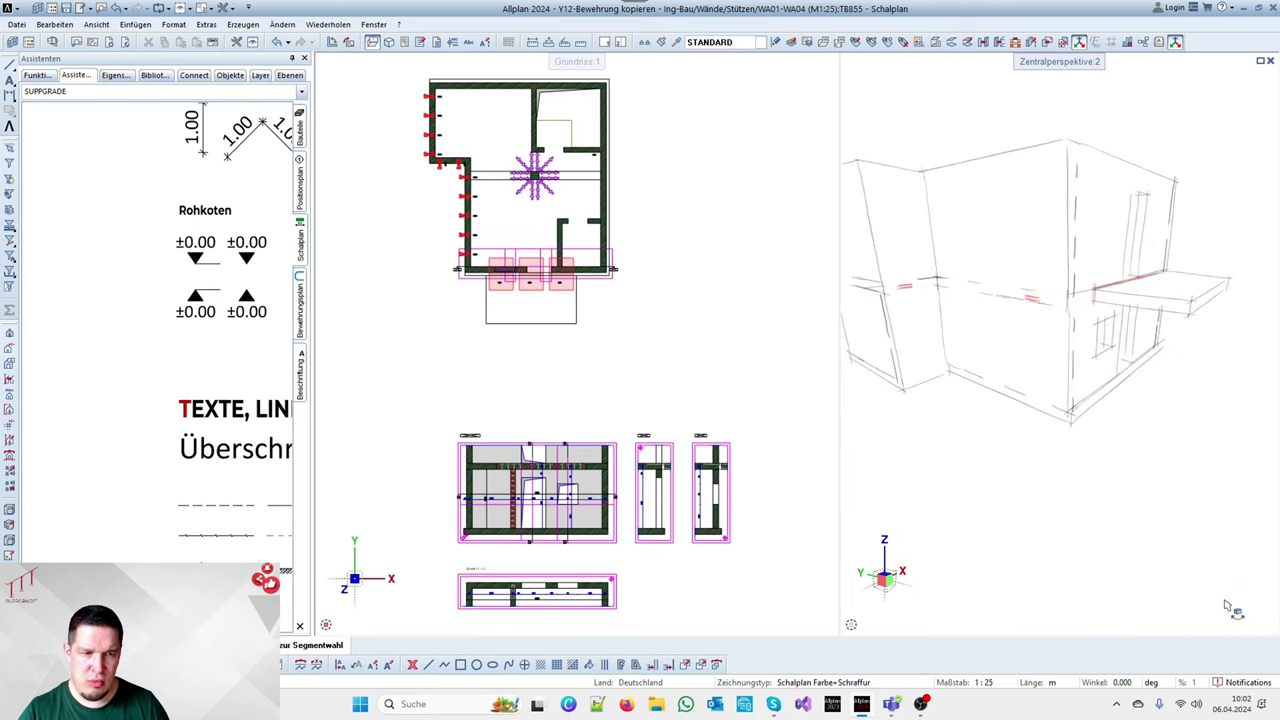
scroll(1185, 440, down, 3)
middle_drag(1120, 408, 1169, 451)
scroll(1169, 410, up, 3)
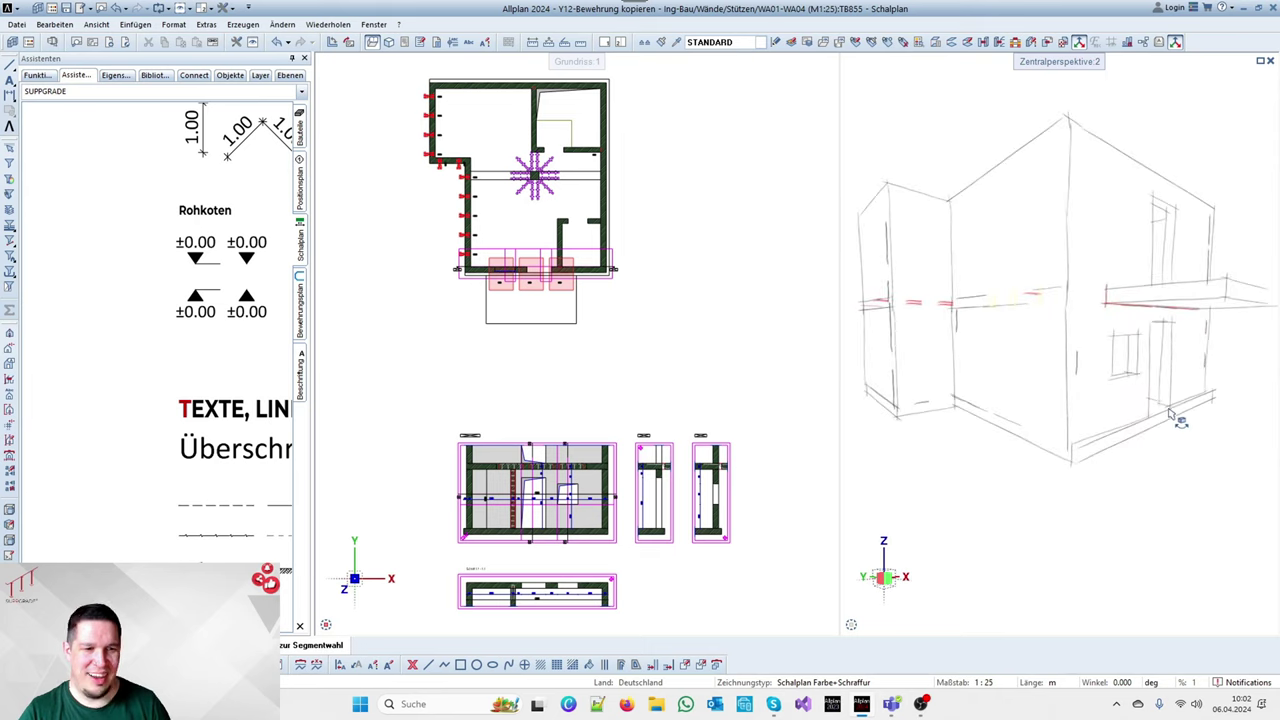
scroll(1165, 467, down, 2)
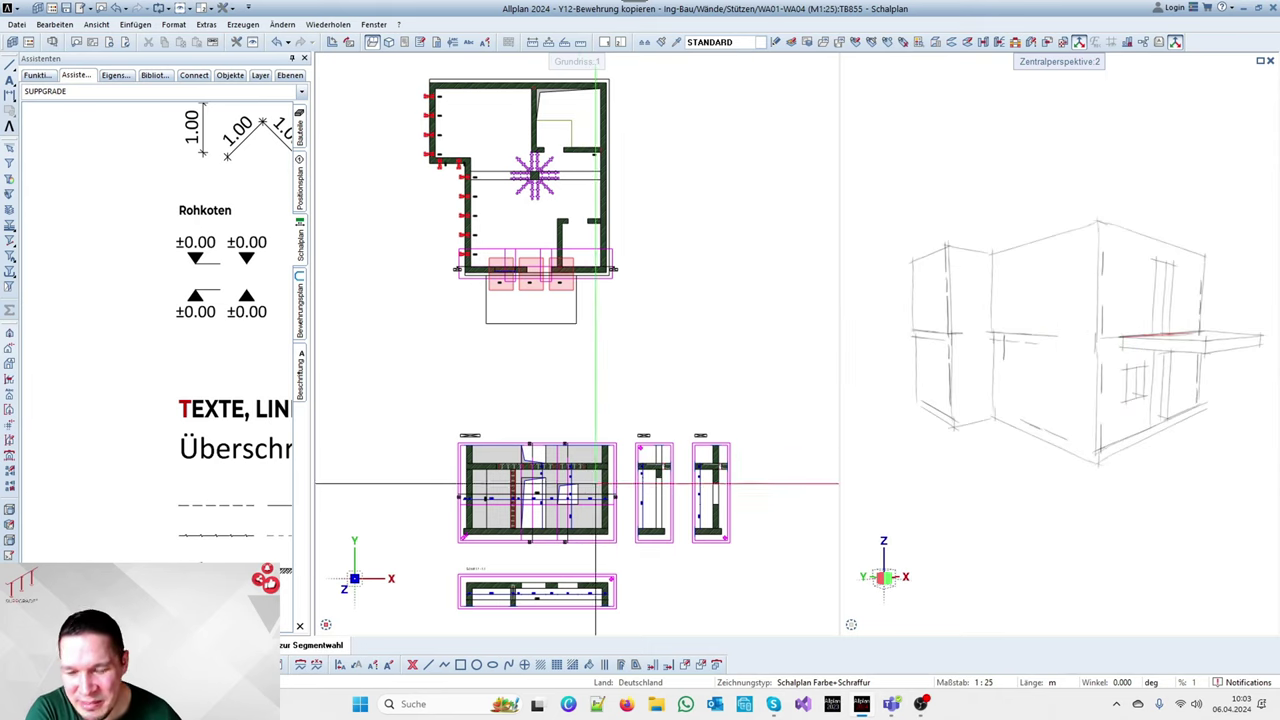
Start a level mark using the downward-pointing Rohkoten template from the Schalplan assistant
scroll(531, 445, down, 2)
scroll(531, 445, up, 4)
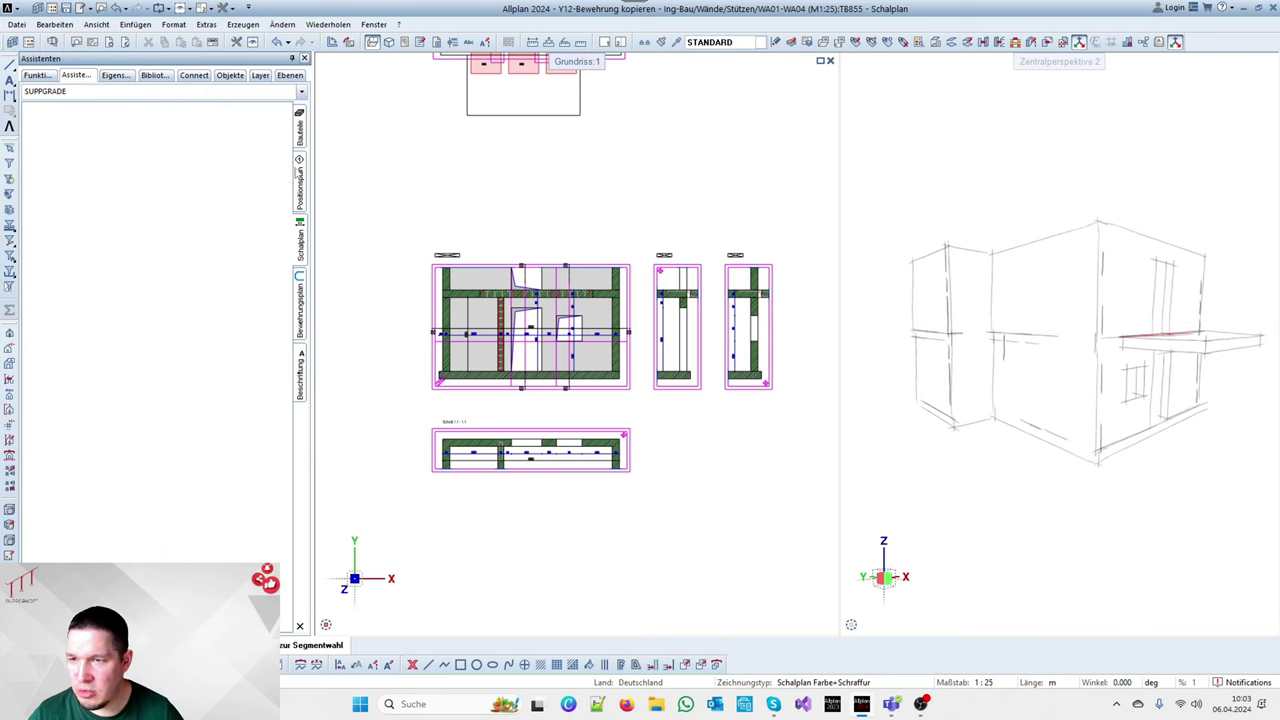
click(299, 240)
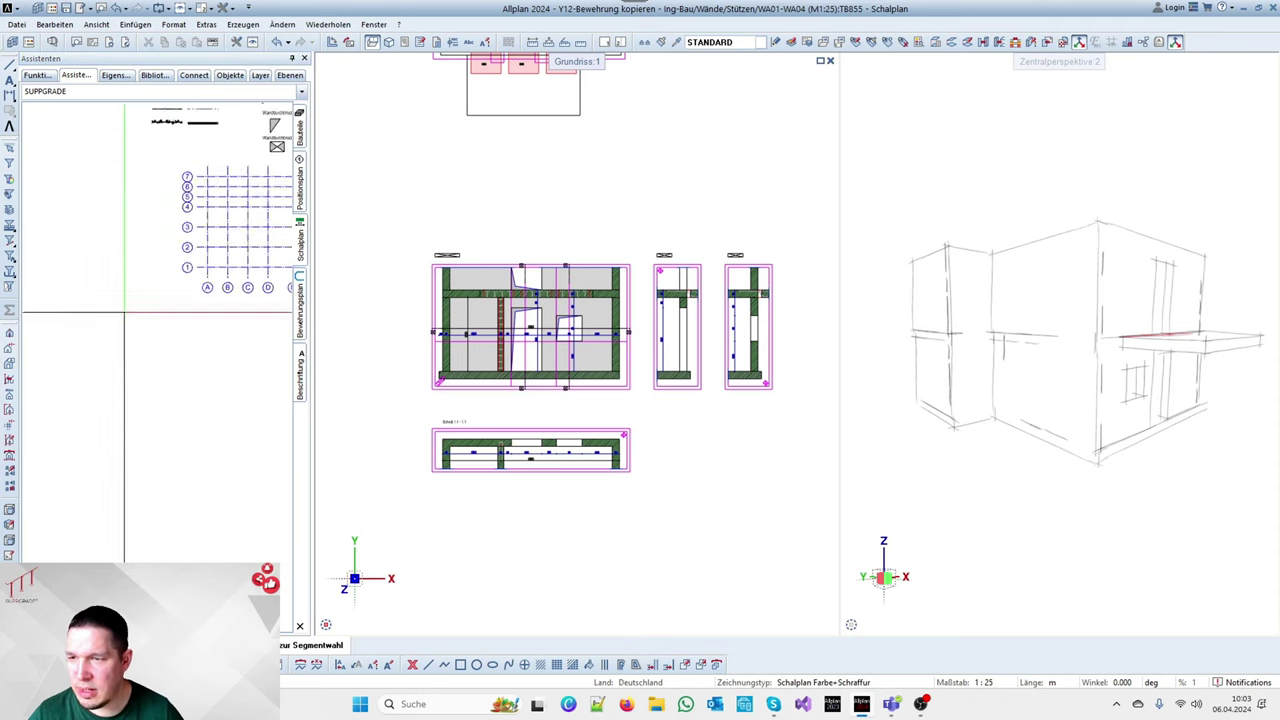
scroll(124, 313, up, 5)
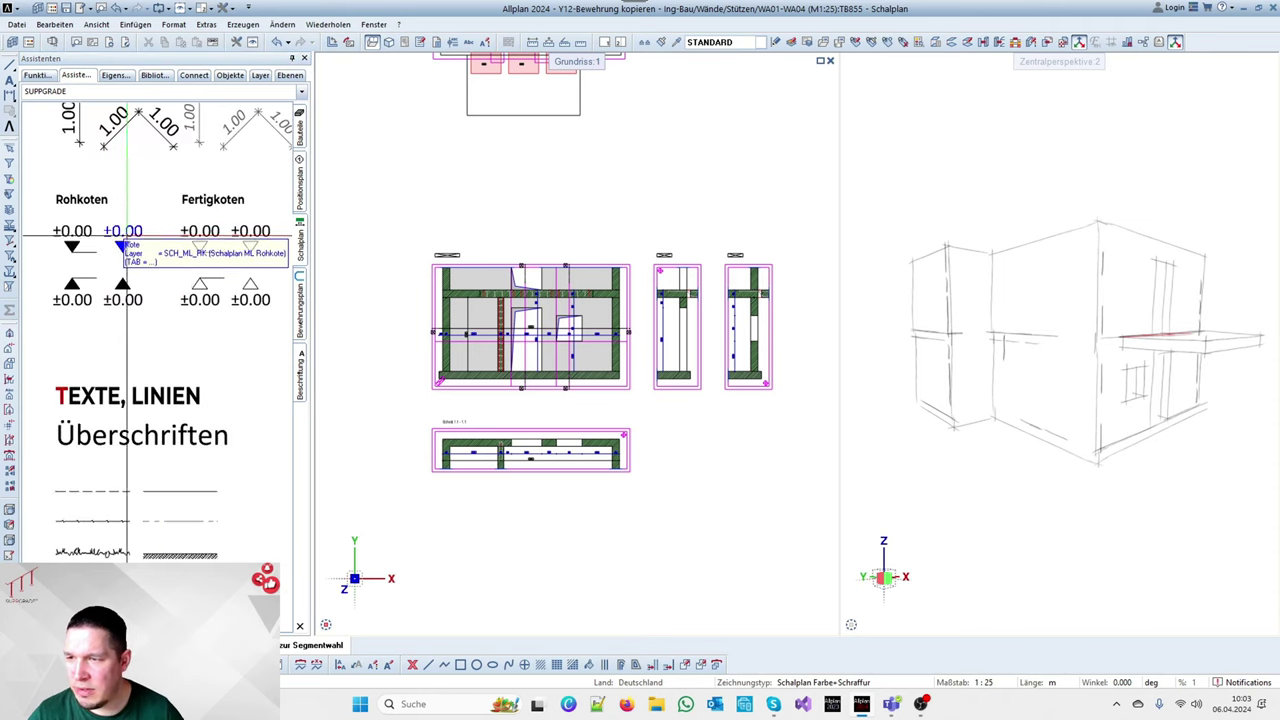
double_click(126, 237)
mouse_move(183, 30)
mouse_down()
mouse_move(411, 81)
mouse_move(835, 91)
mouse_up()
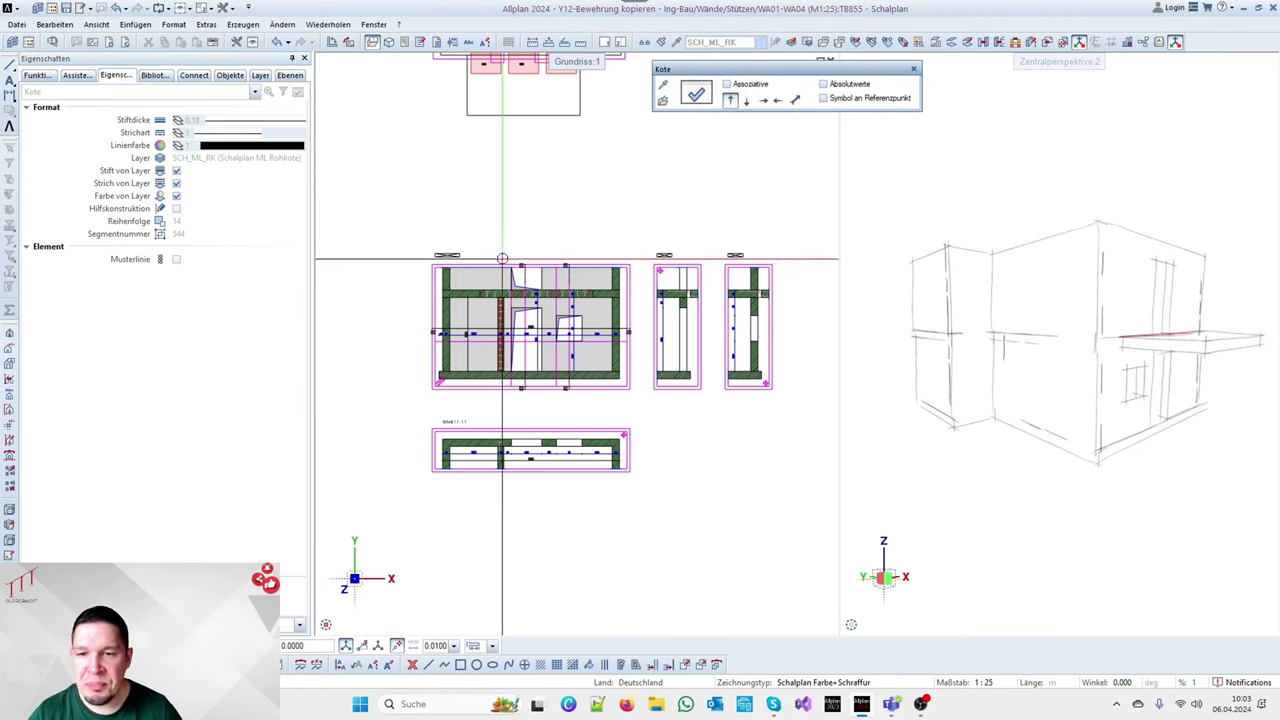
Place a Rohkote oben level mark on the base slab's upper edge, centred in the door opening, with base value -0.1
scroll(512, 320, up, 6)
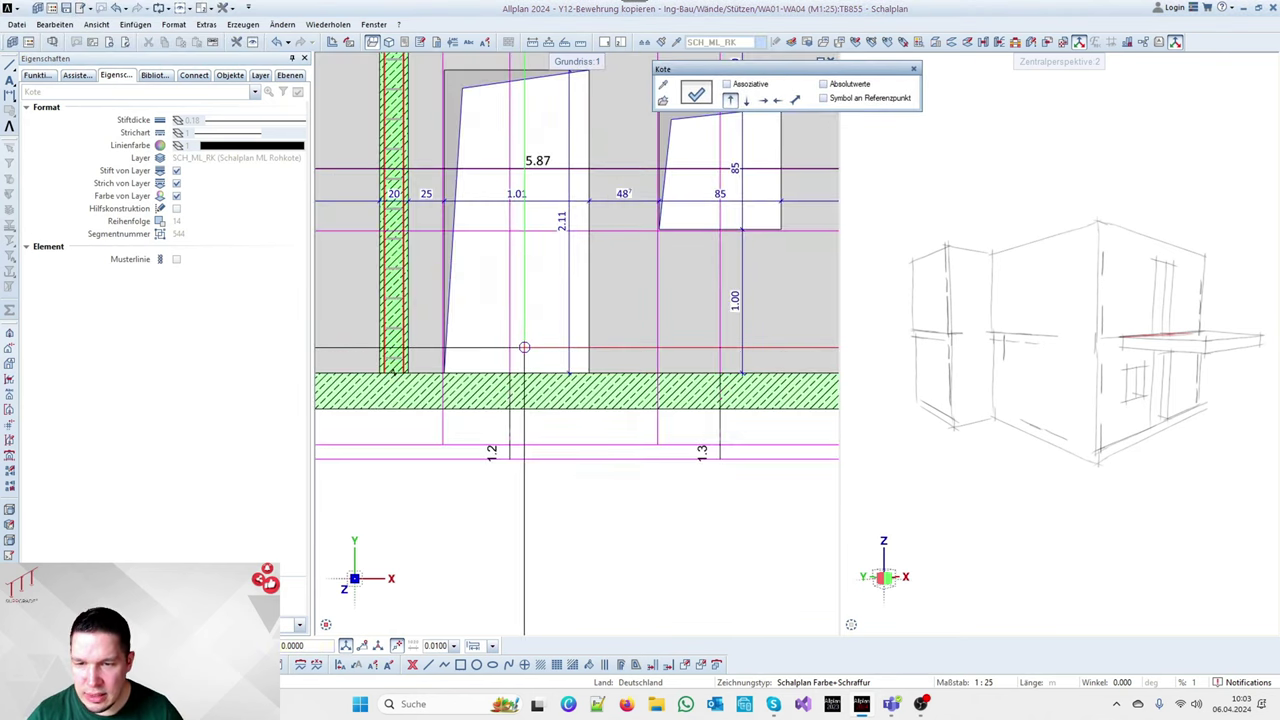
scroll(524, 347, down, 2)
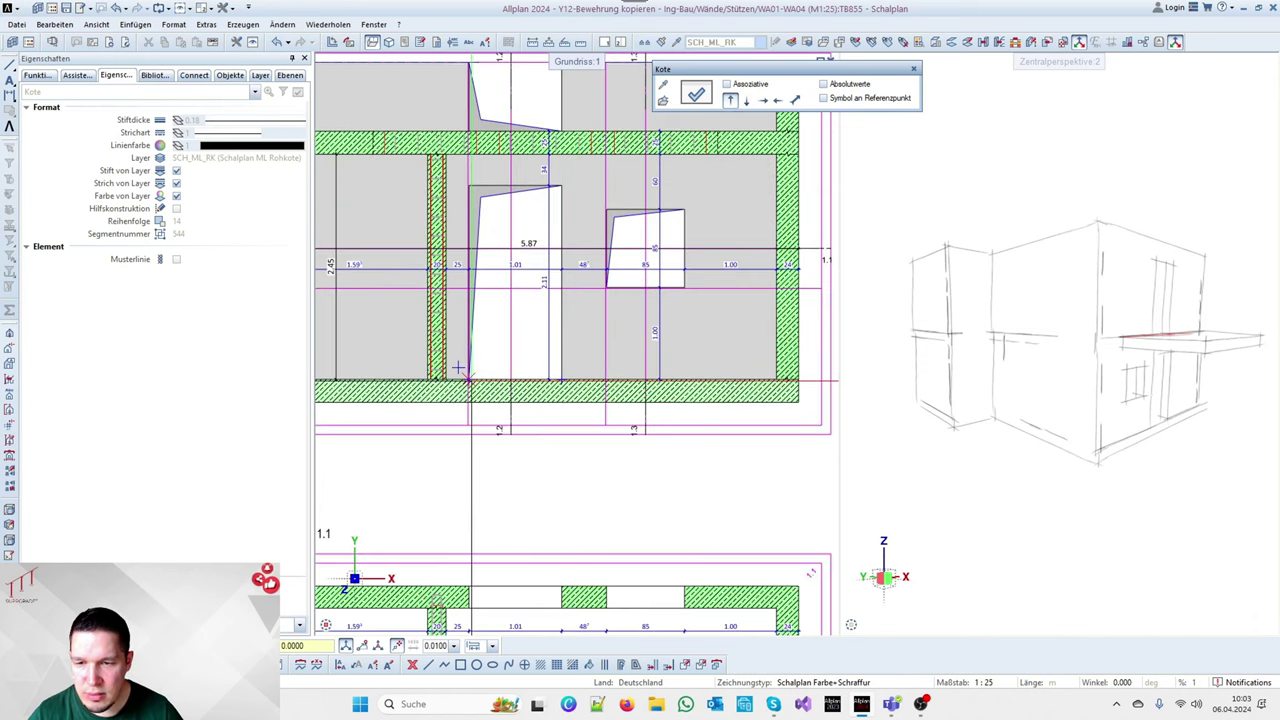
click(515, 378)
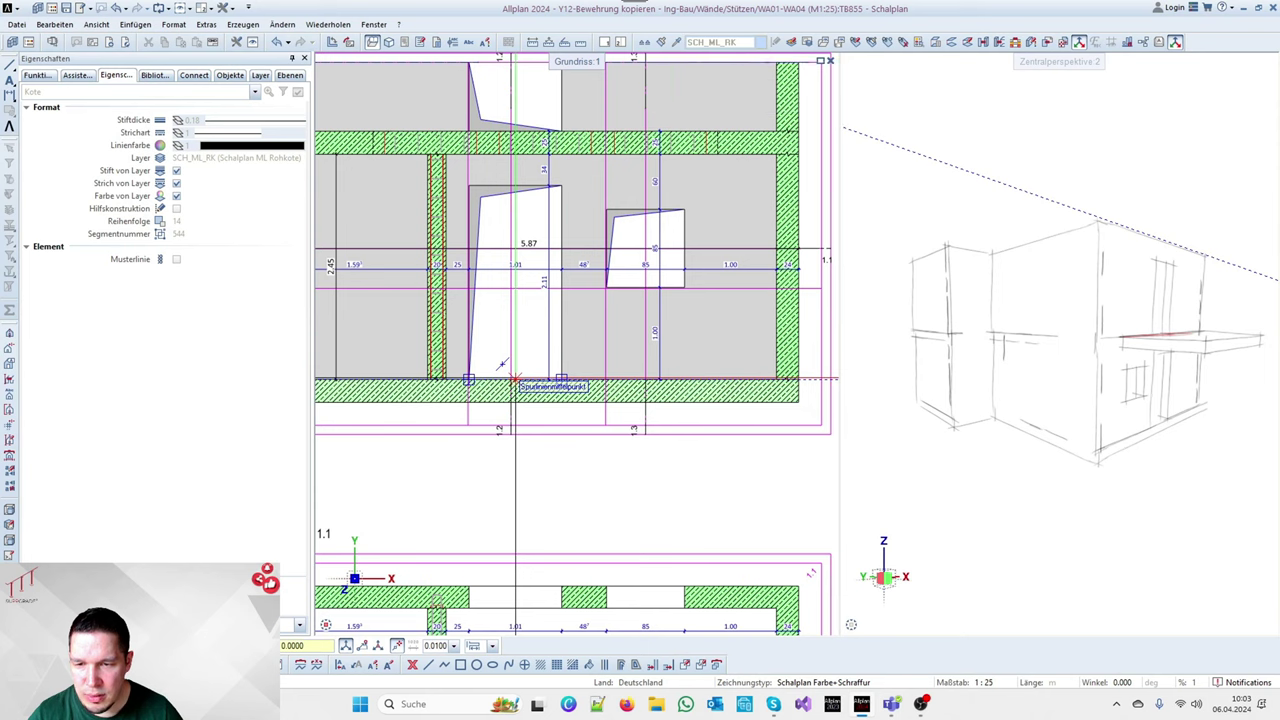
key(Escape)
click(592, 118)
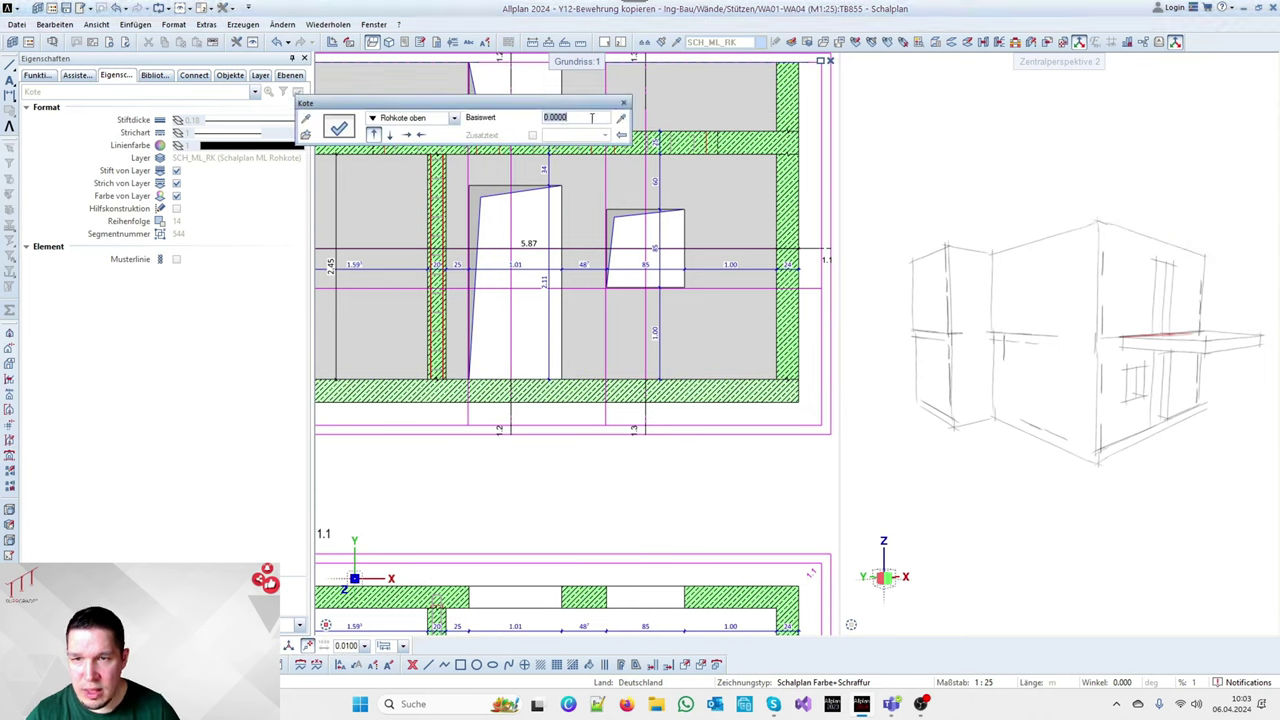
text(-0.1)
key(Return)
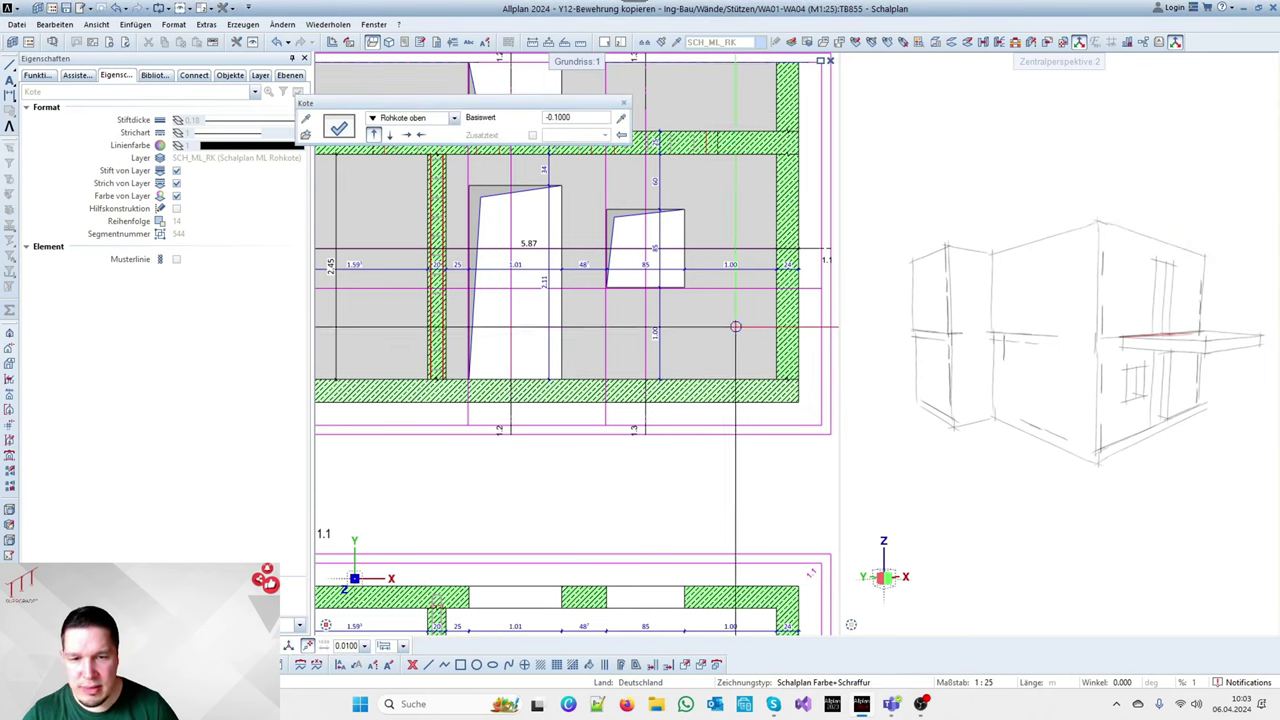
click(775, 378)
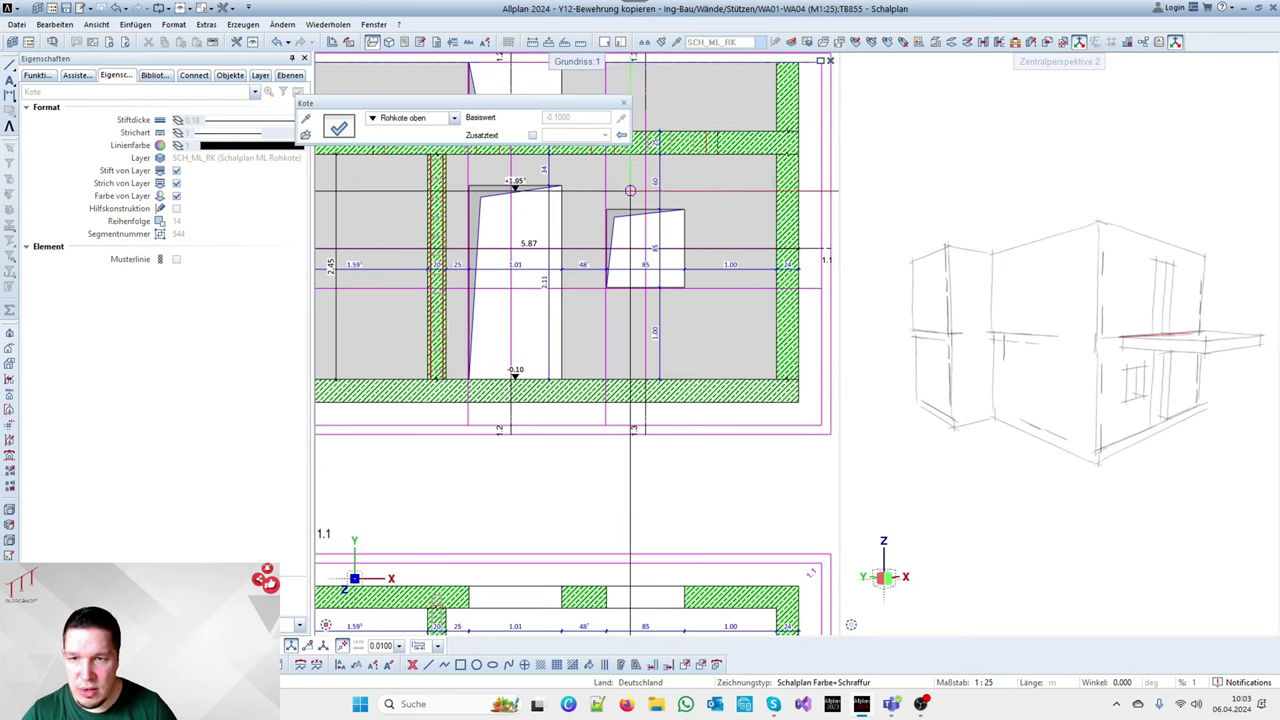
Add Rohkote unten level marks at the door opening's head and the upper floor slab's underside
scroll(548, 185, up, 3)
scroll(660, 311, down, 3)
scroll(660, 311, up, 4)
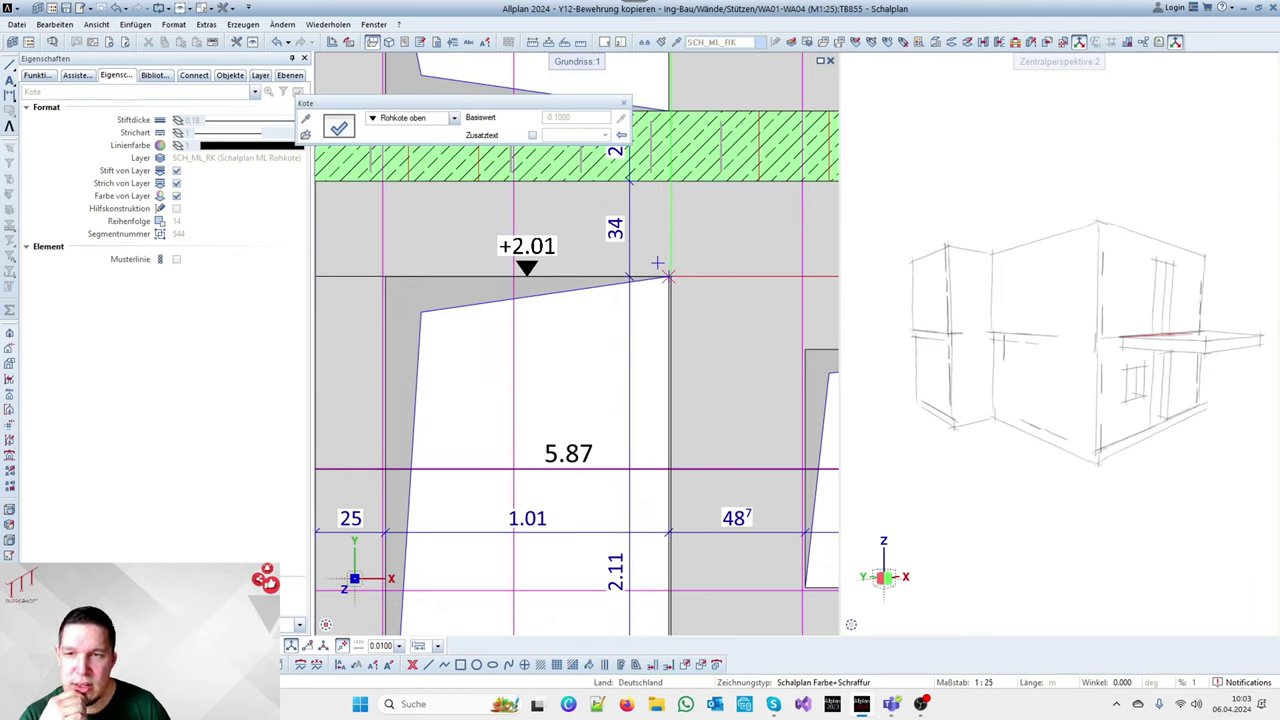
click(453, 118)
click(415, 191)
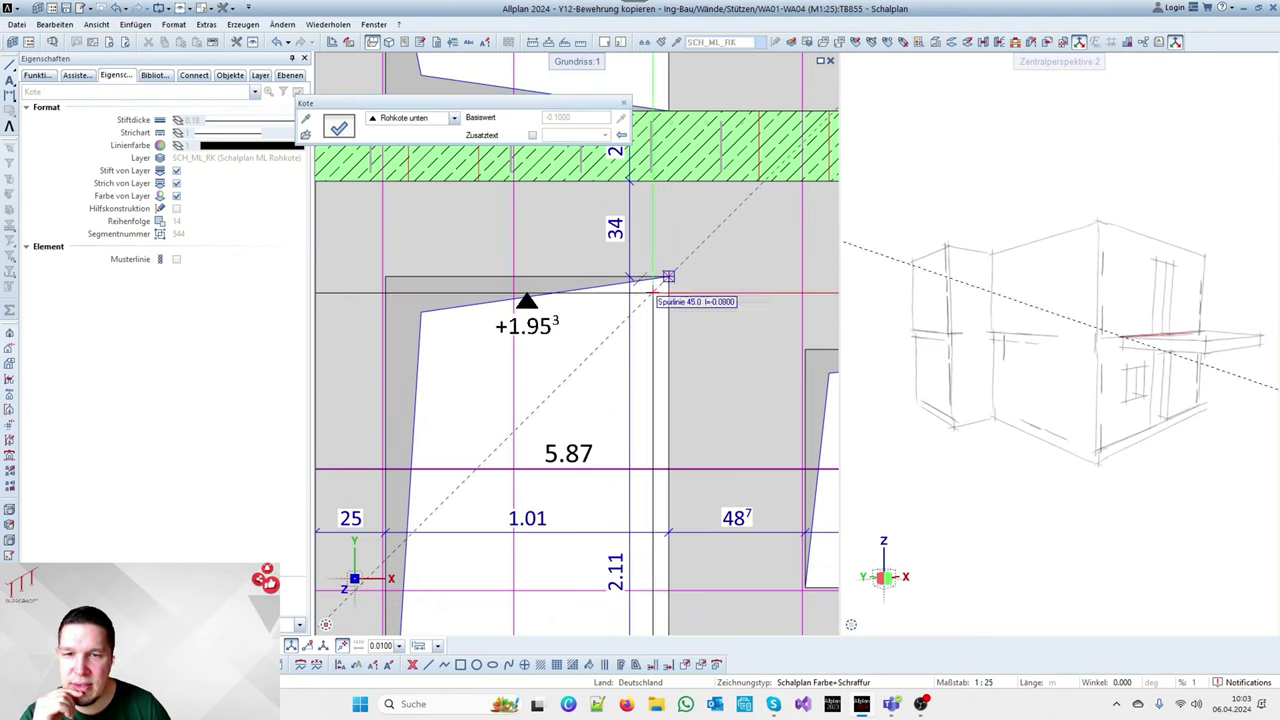
click(653, 261)
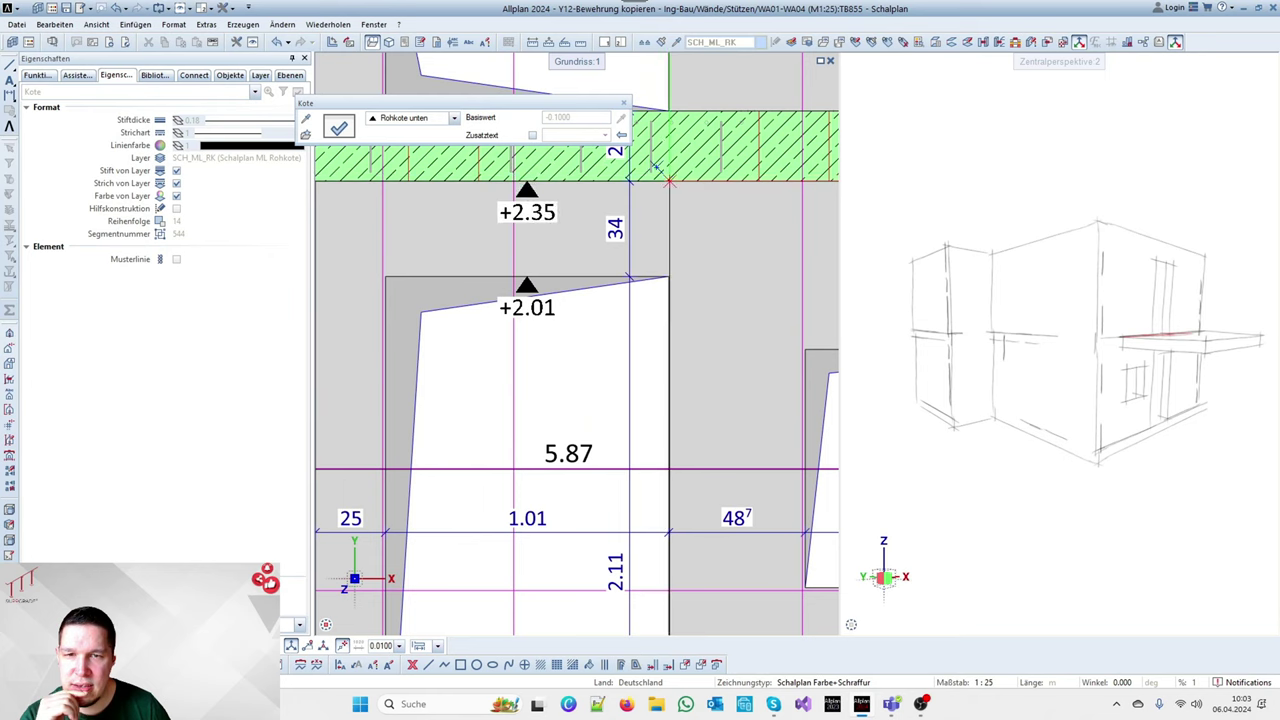
Add a Rohkote oben level mark at the upper floor slab's top edge and finish the door's level marks
scroll(752, 211, down, 4)
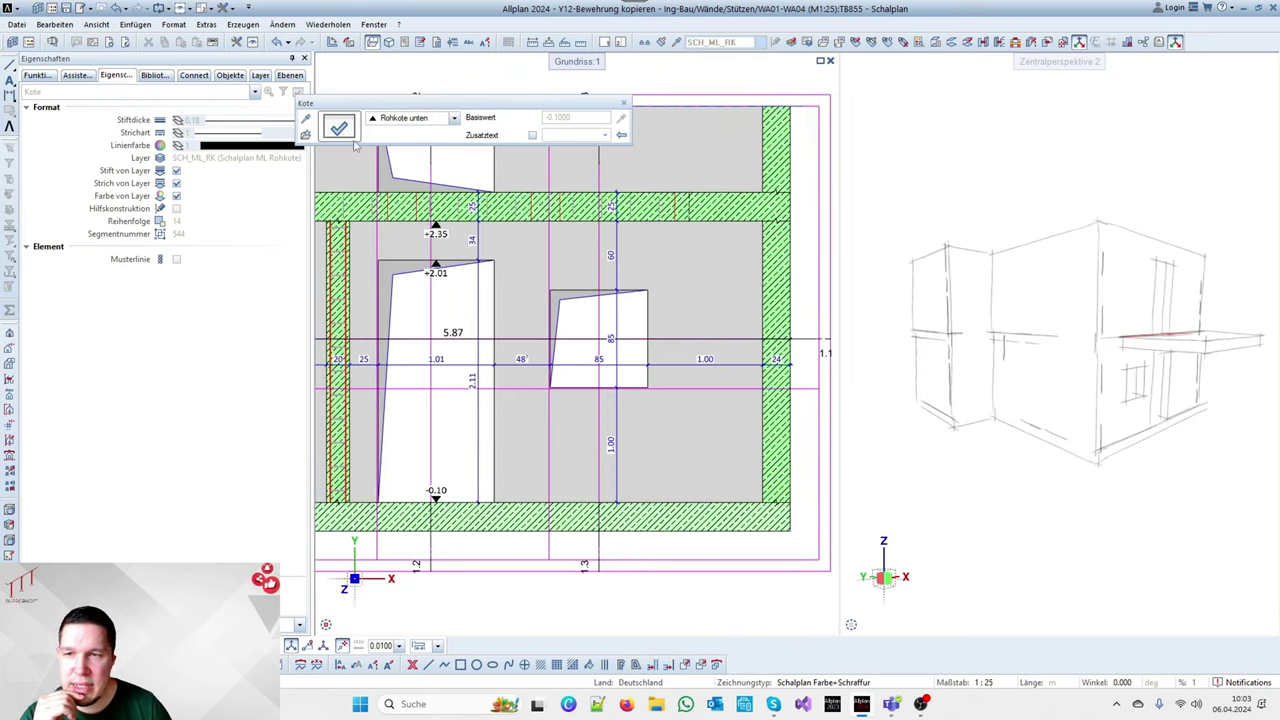
click(420, 119)
click(422, 158)
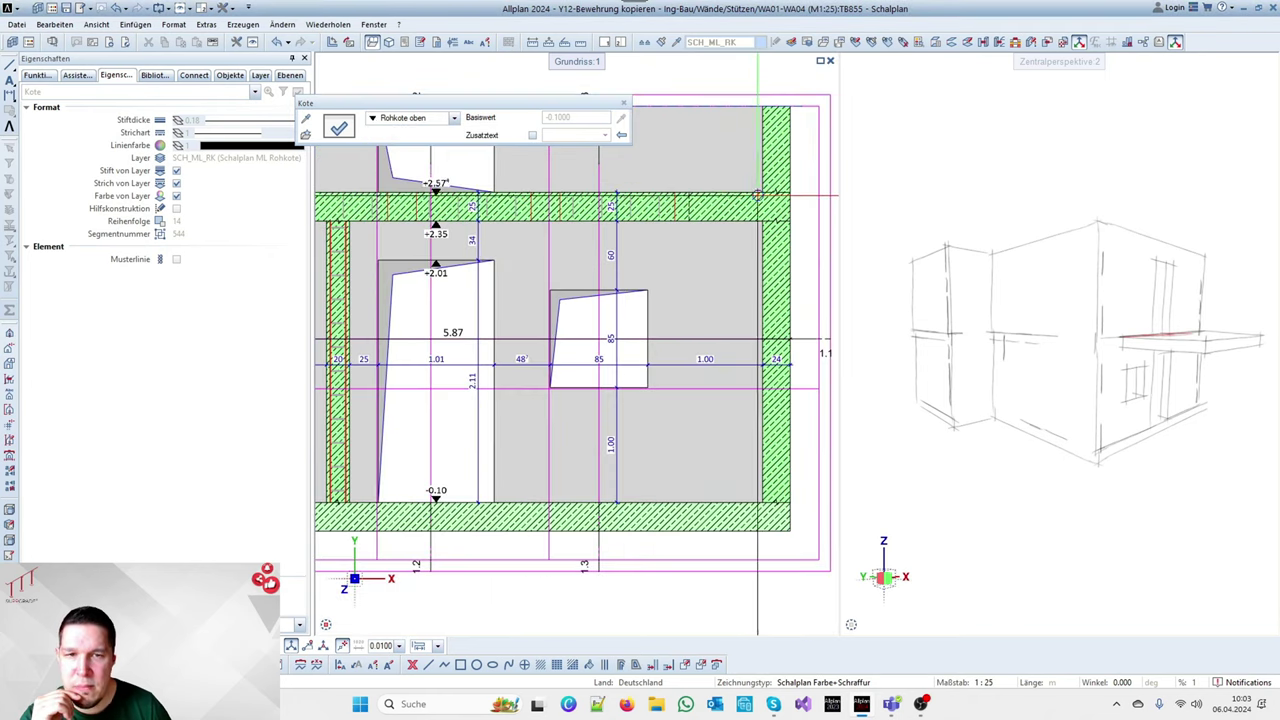
click(744, 178)
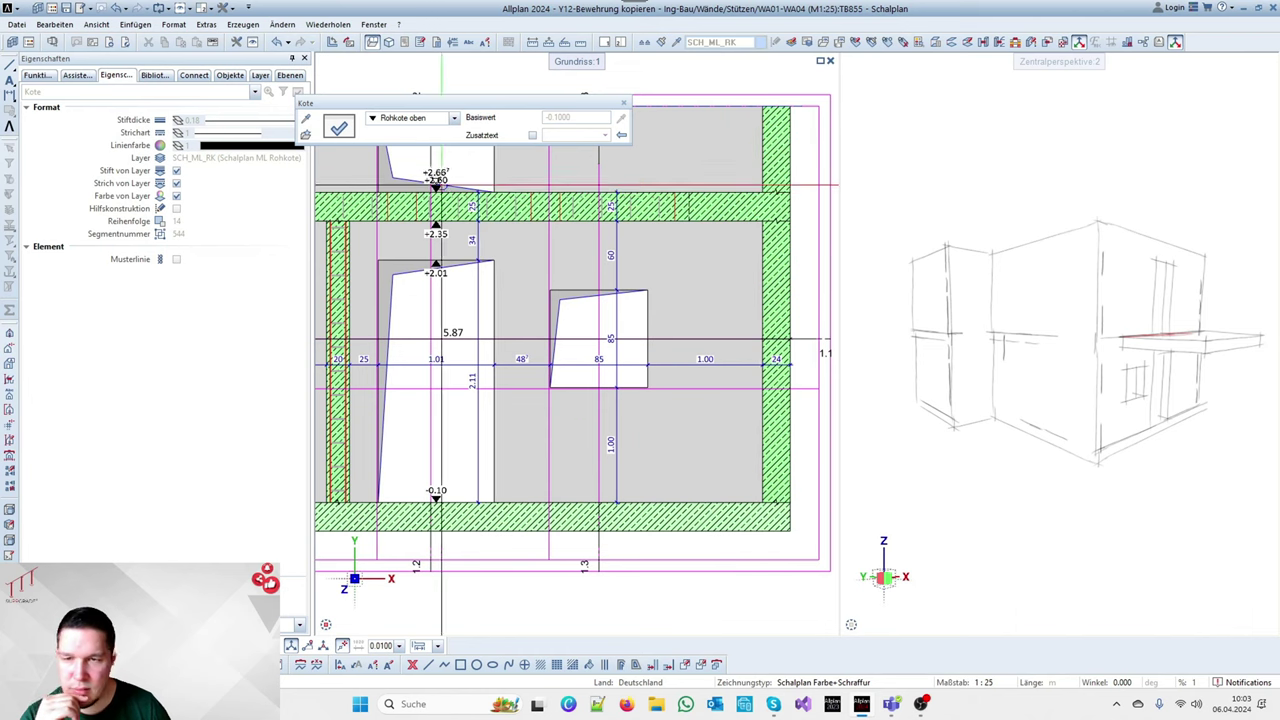
scroll(405, 220, up, 5)
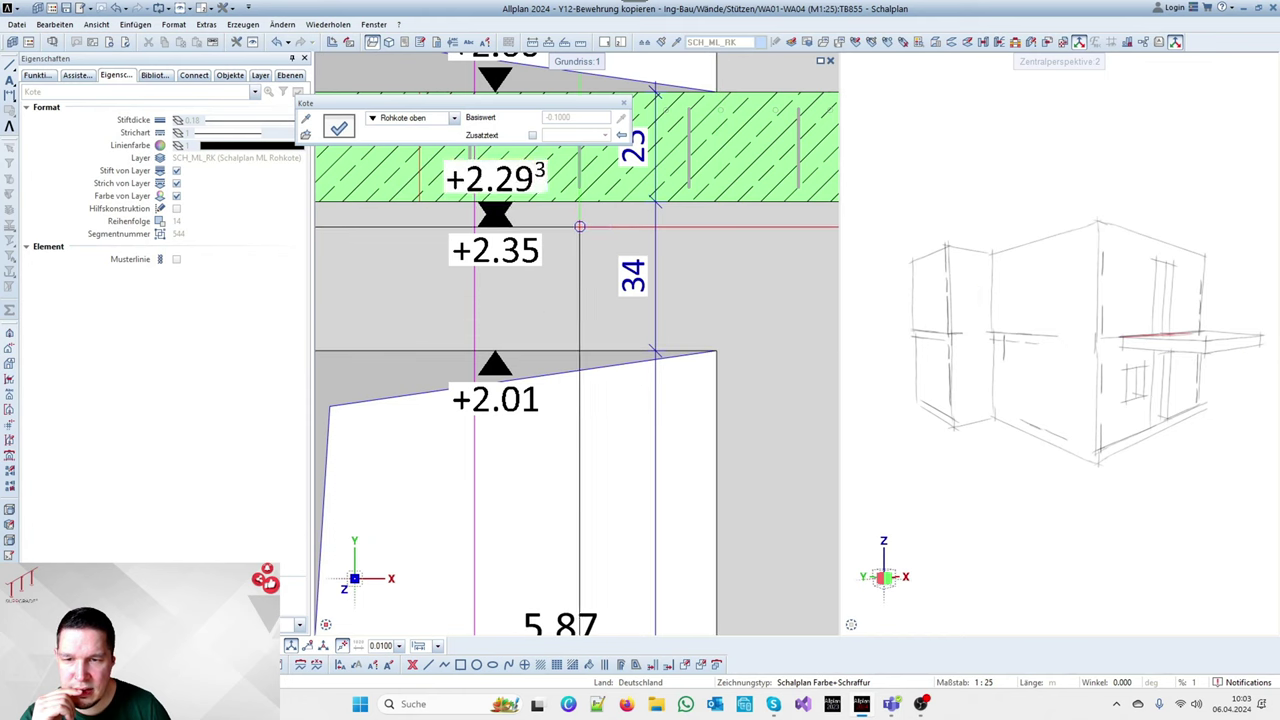
scroll(647, 225, down, 3)
scroll(470, 287, up, 4)
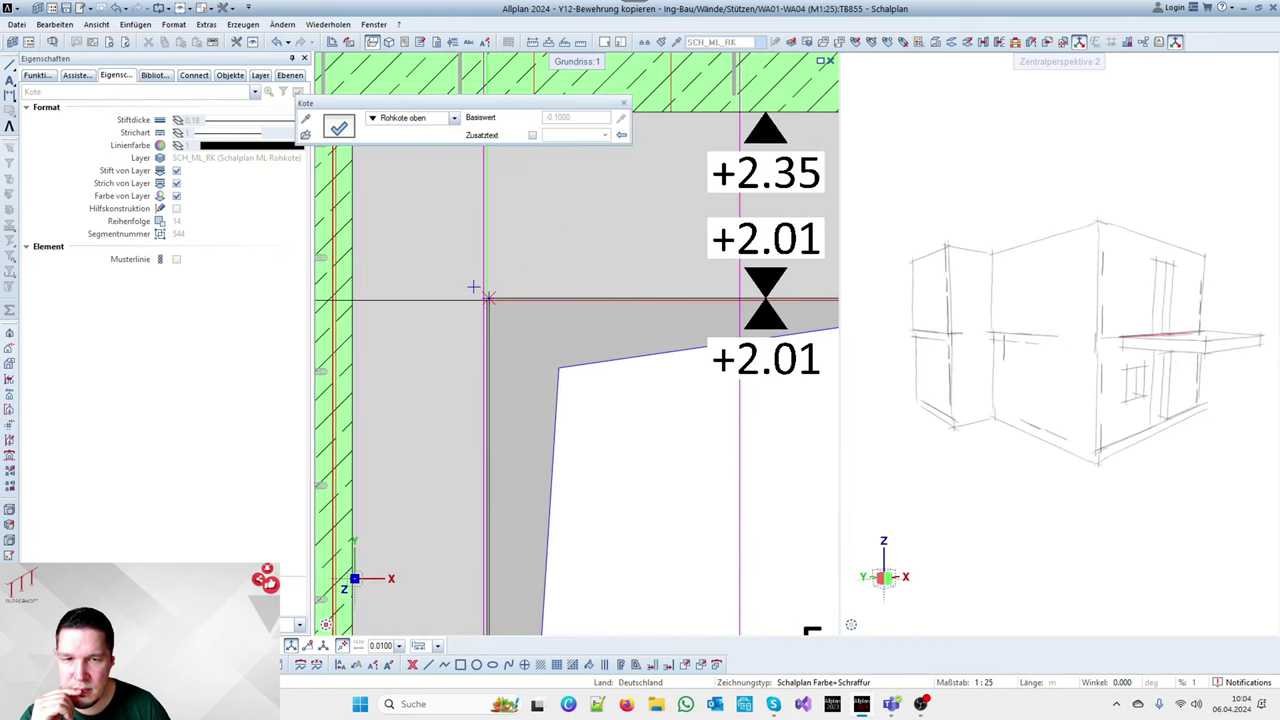
scroll(487, 297, down, 5)
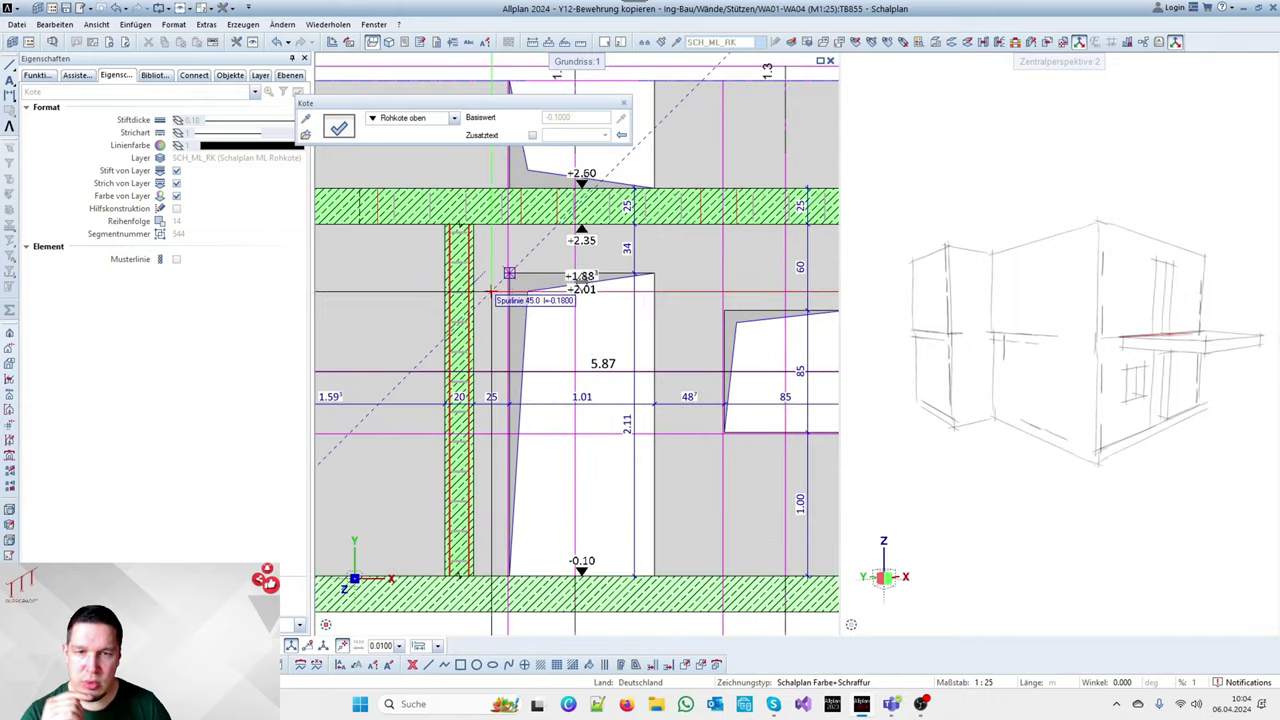
scroll(511, 273, down, 3)
scroll(683, 360, up, 4)
key(Escape)
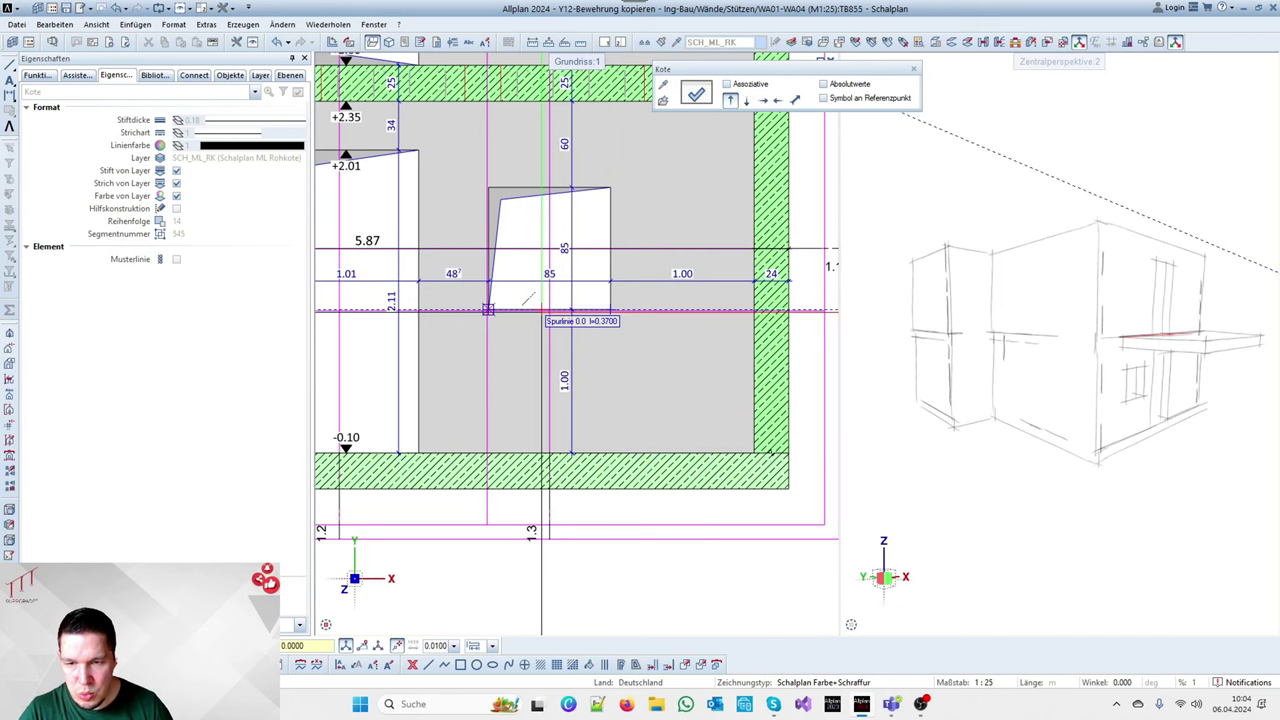
Place a Rohkote oben level mark on the window's sill, centred in the opening
click(549, 309)
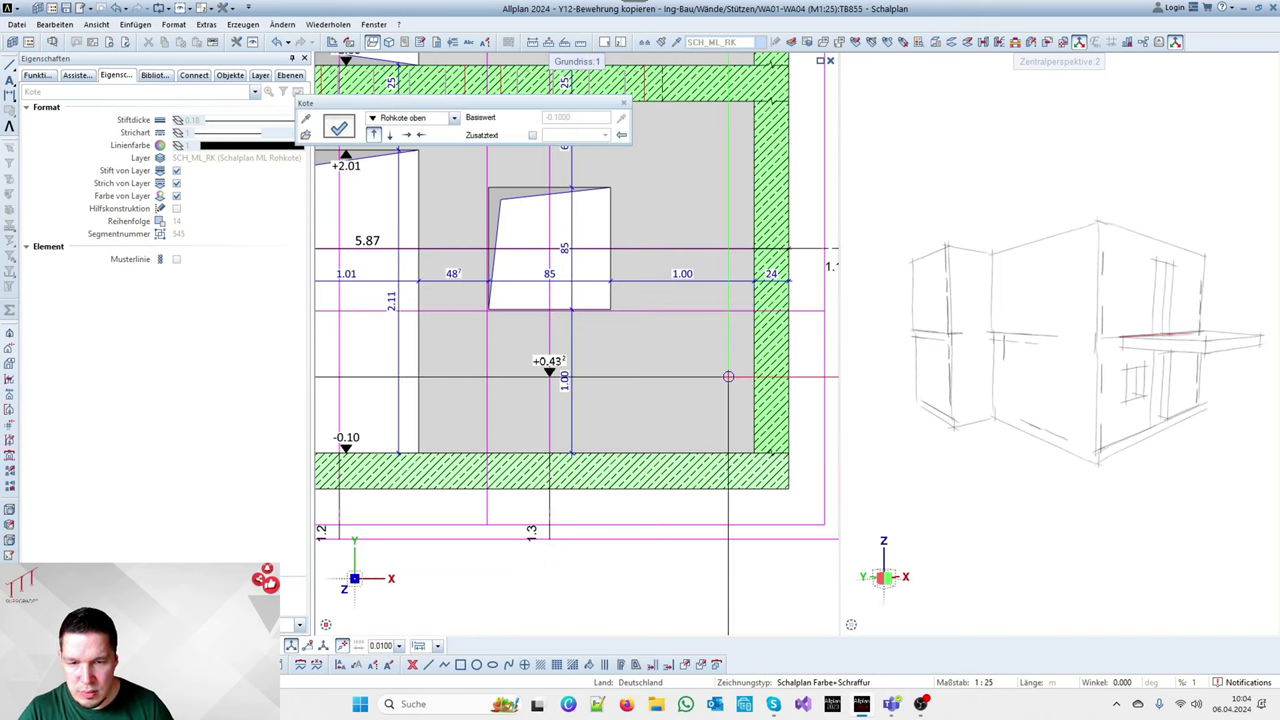
scroll(560, 287, up, 3)
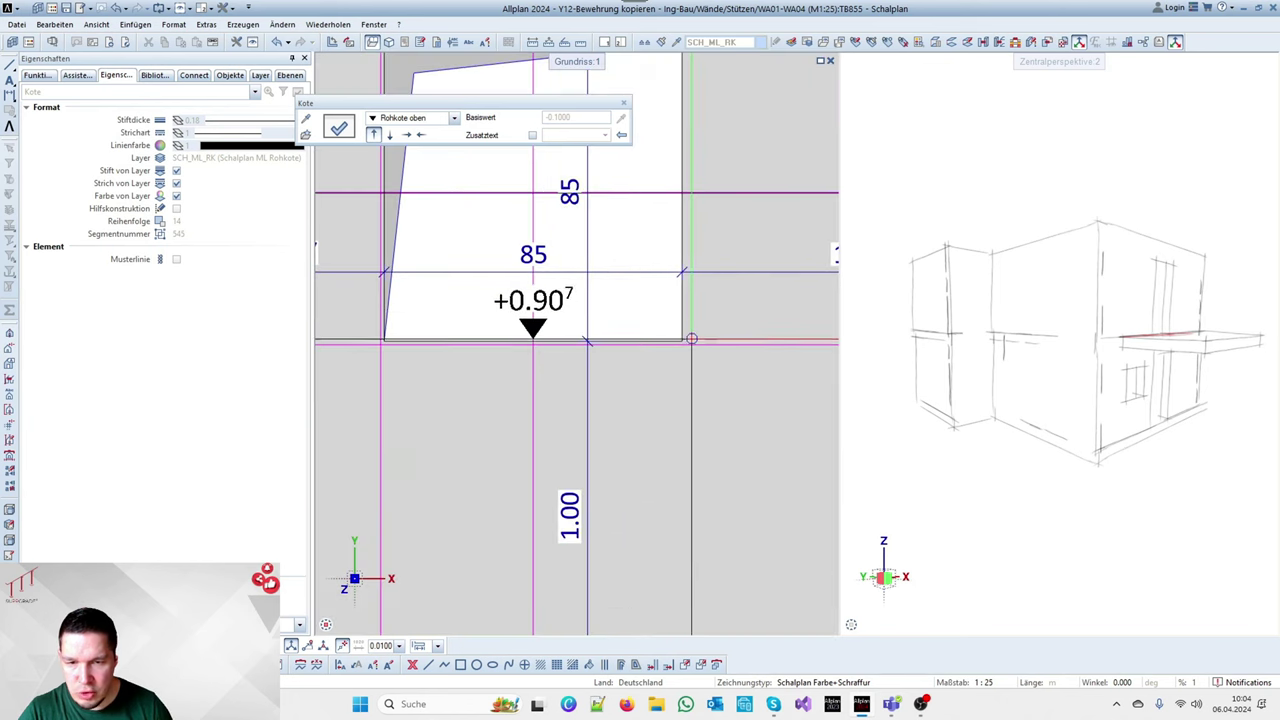
click(680, 335)
Add a Rohkote unten level mark at the window's head and finish the window's level marks
click(407, 127)
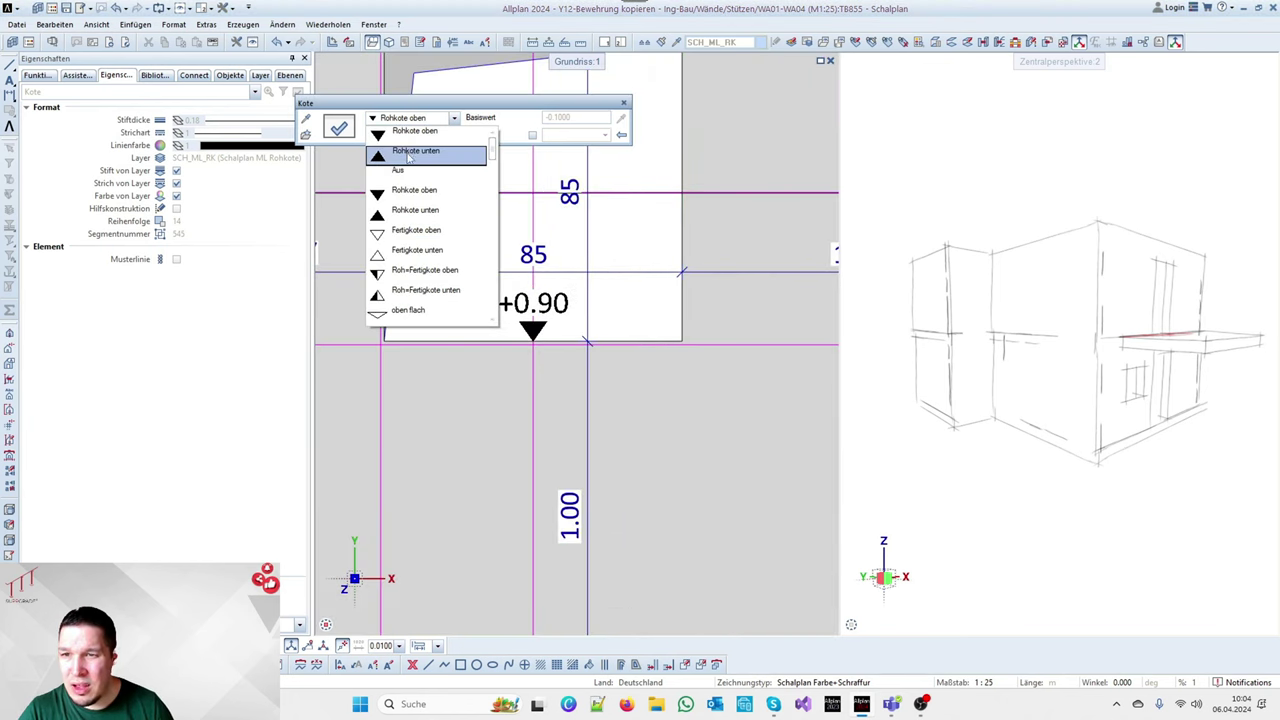
click(410, 157)
scroll(579, 310, down, 3)
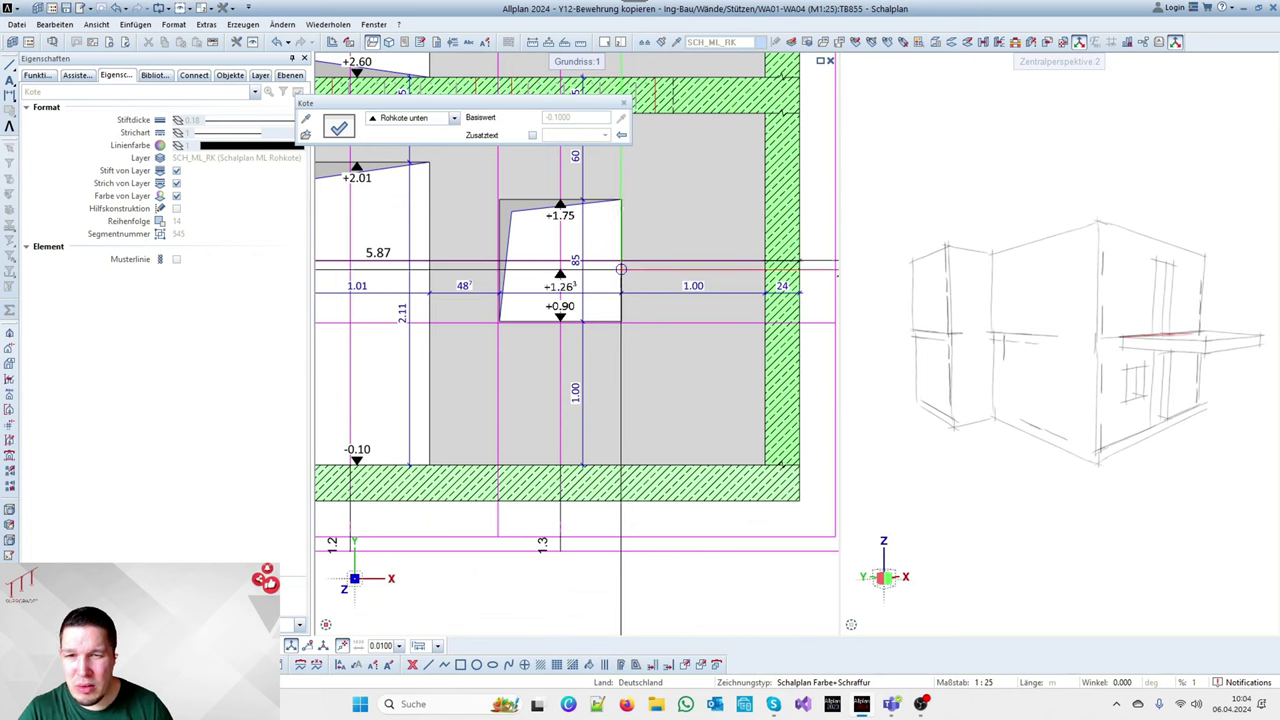
scroll(637, 284, down, 2)
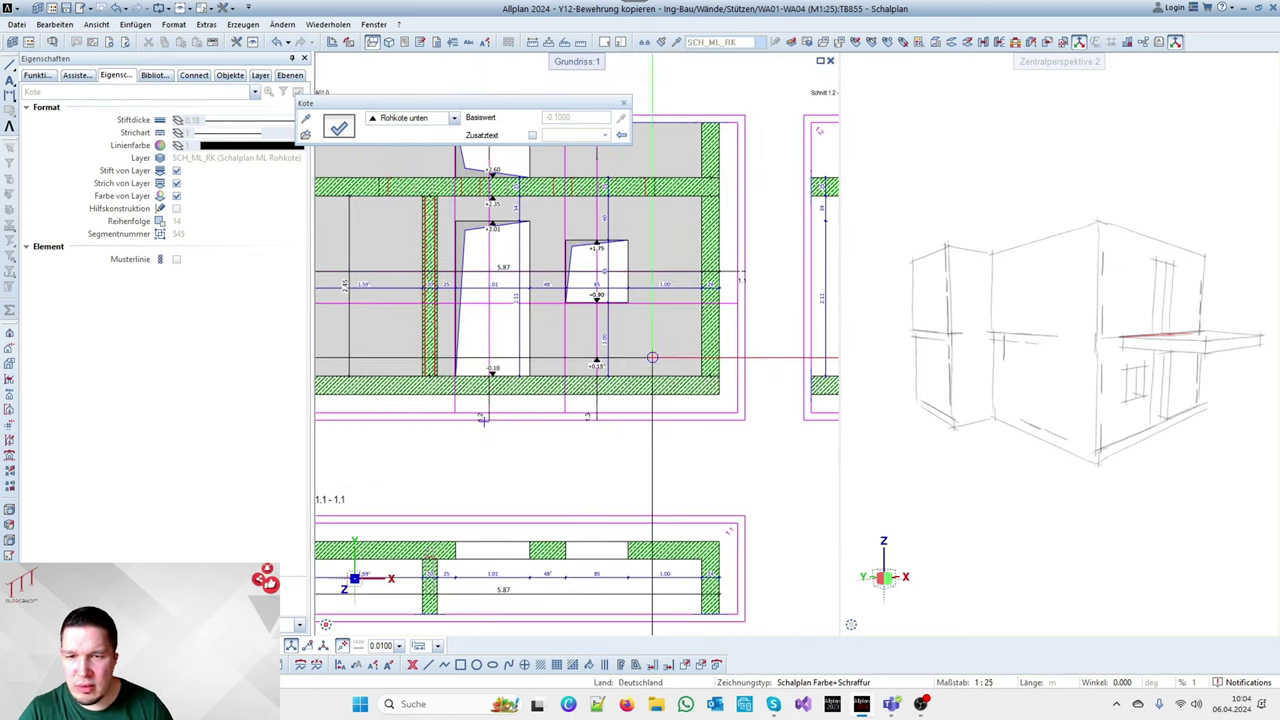
scroll(622, 362, down, 2)
scroll(587, 360, up, 4)
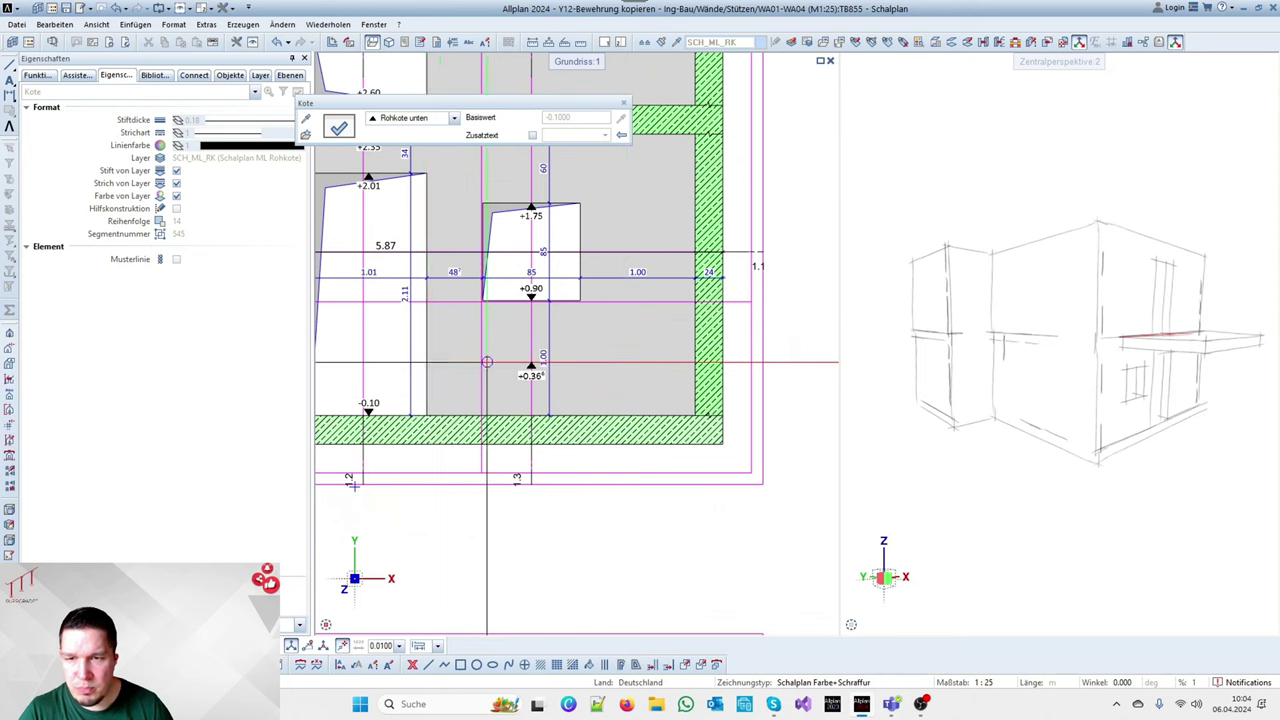
scroll(638, 356, down, 2)
scroll(638, 356, down, 1)
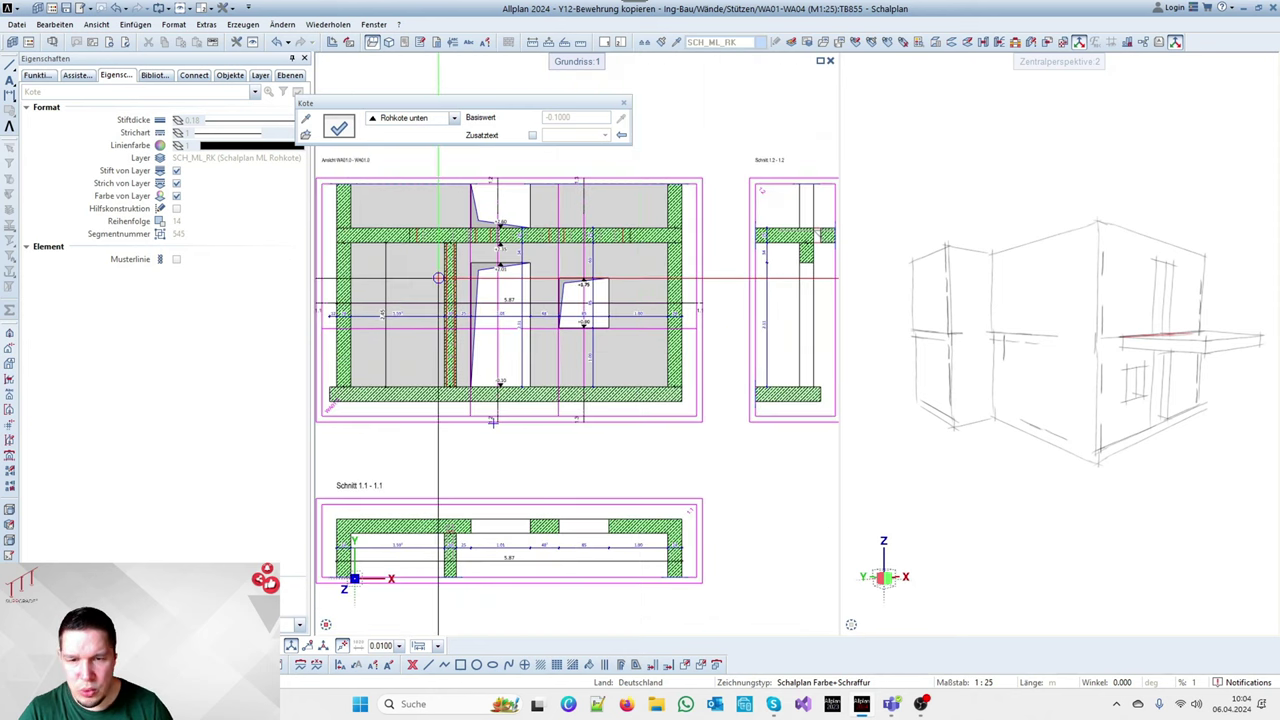
key(Escape)
Add level marks to section 1.2
scroll(438, 305, down, 3)
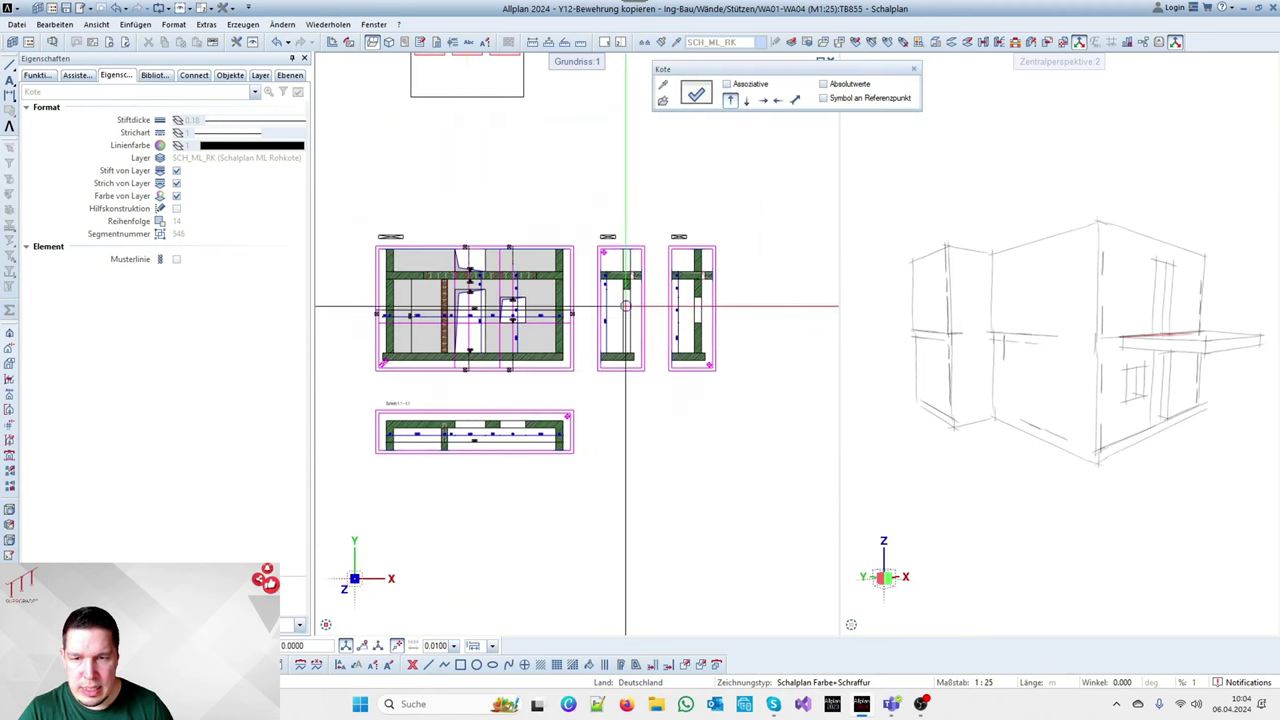
scroll(467, 306, up, 4)
scroll(465, 305, up, 5)
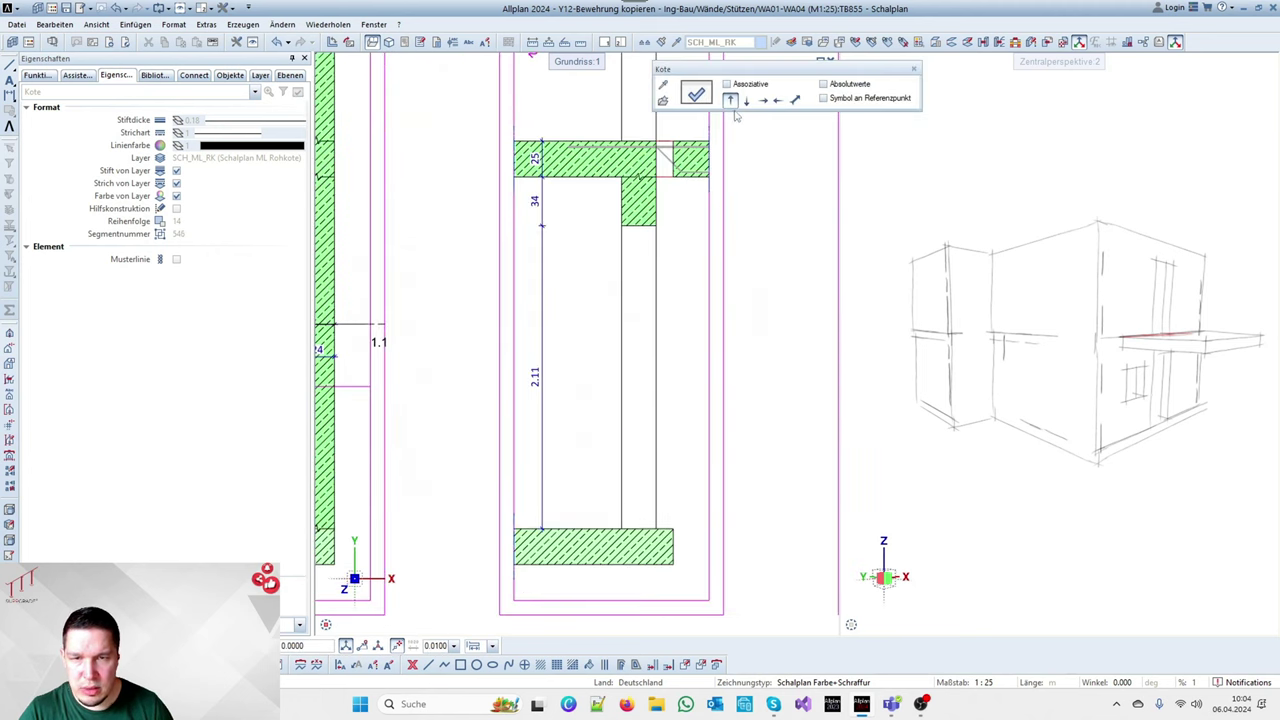
Place a Rohkote unten level mark at the underside of the lintel in Section 1.2, positioned beside the wall
key(Escape)
click(76, 75)
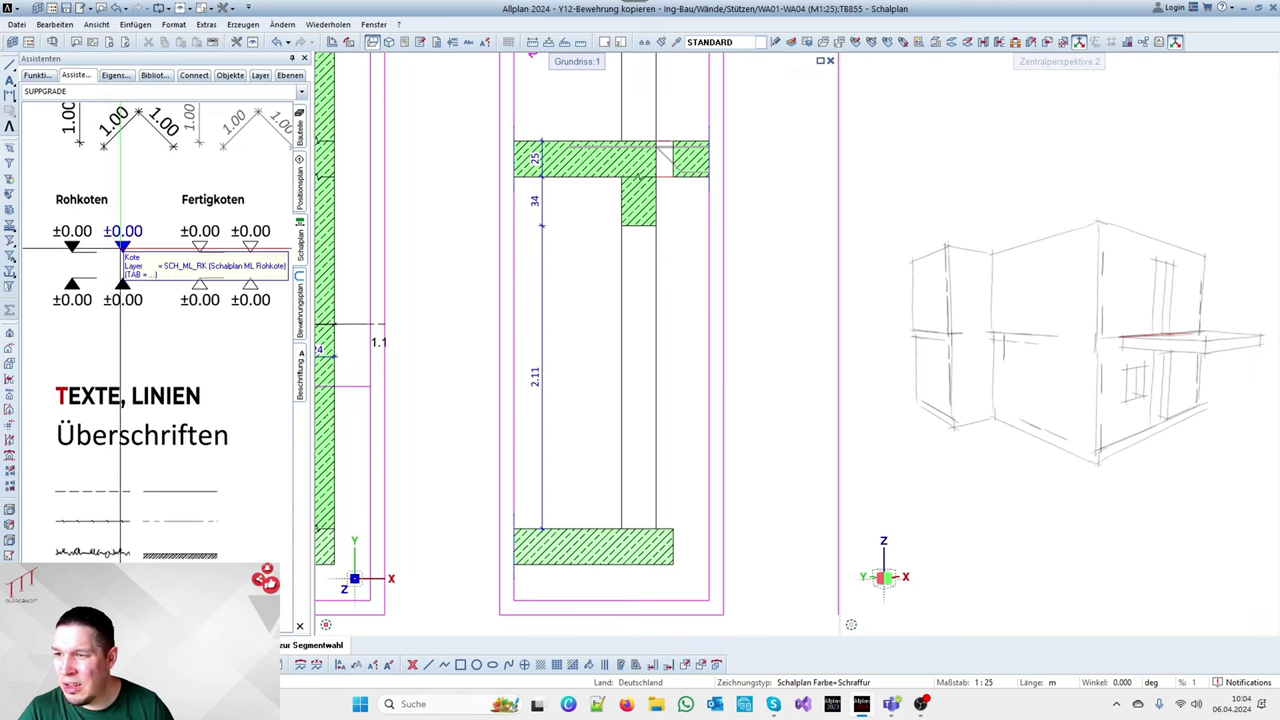
double_click(72, 247)
scroll(617, 305, down, 3)
scroll(605, 432, up, 4)
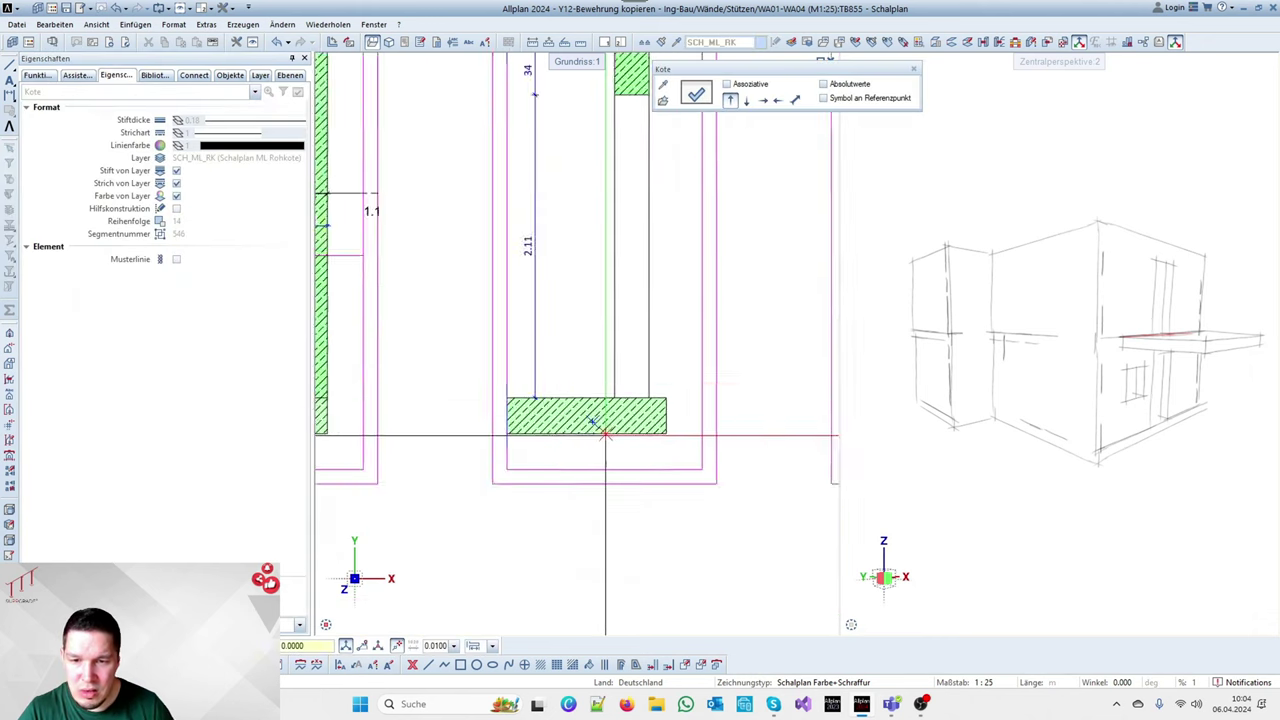
scroll(575, 362, down, 1)
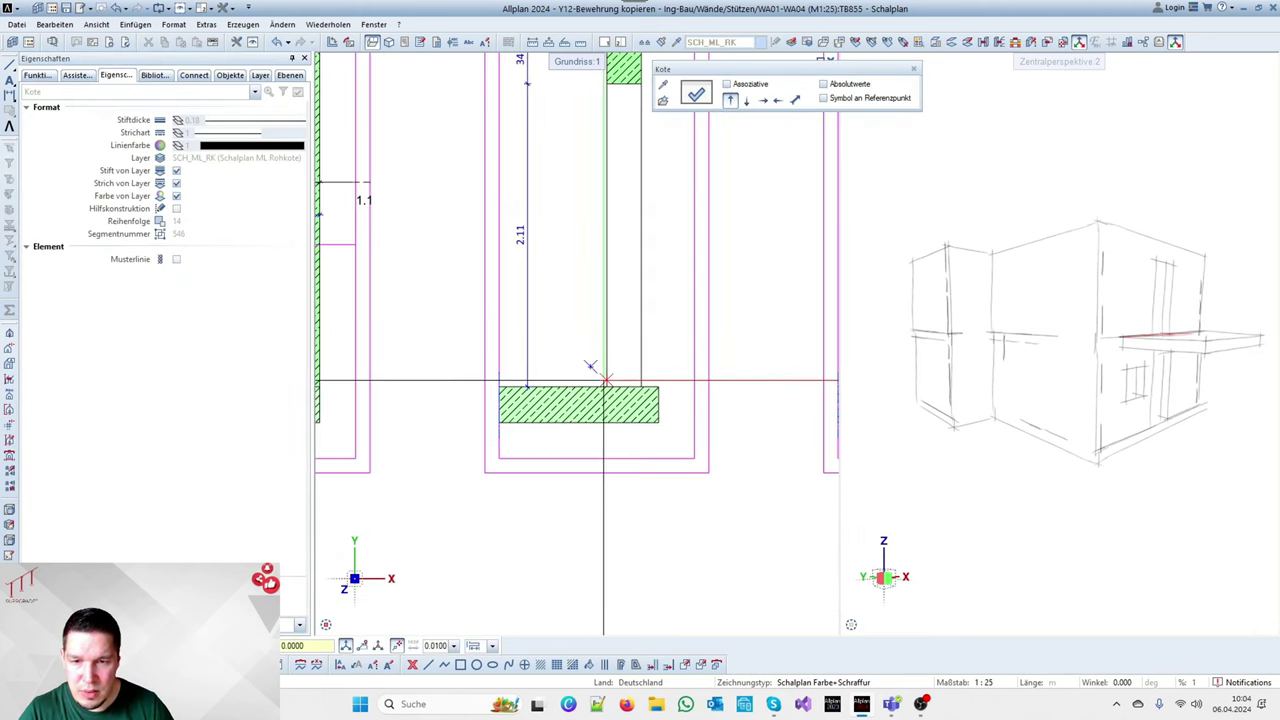
click(591, 373)
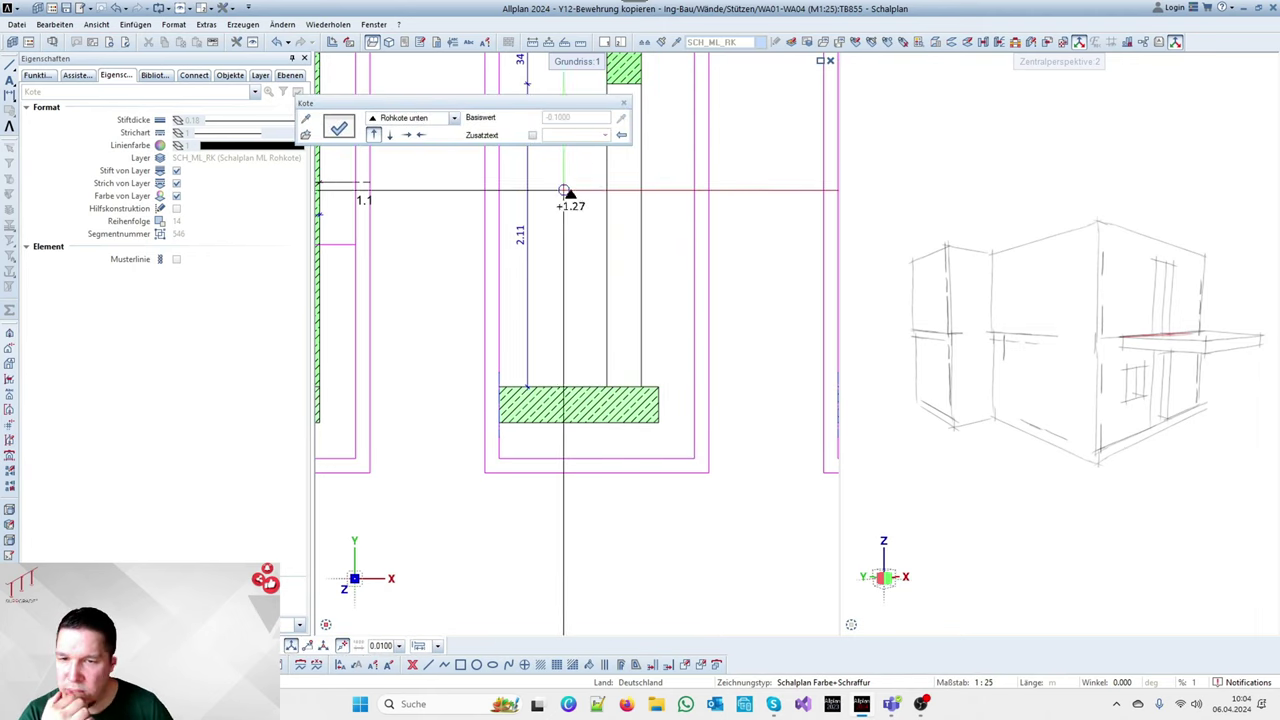
scroll(608, 200, down, 2)
scroll(651, 248, up, 4)
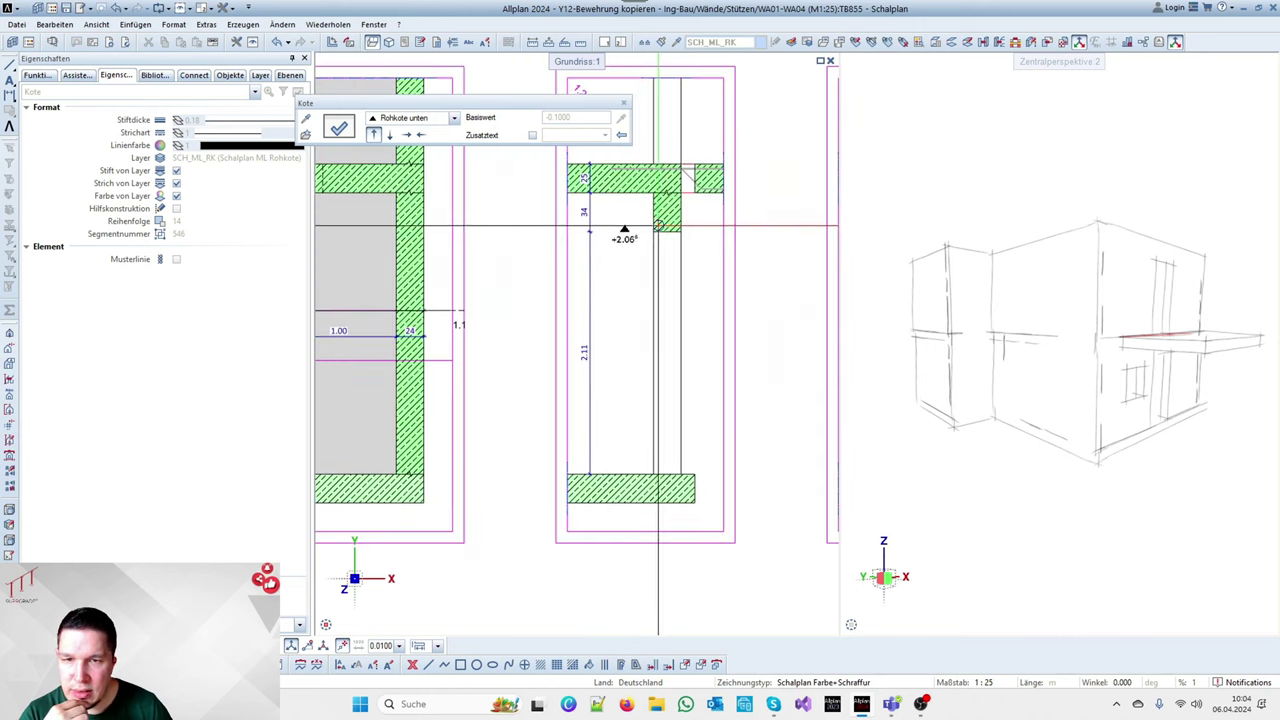
click(653, 232)
scroll(645, 219, up, 2)
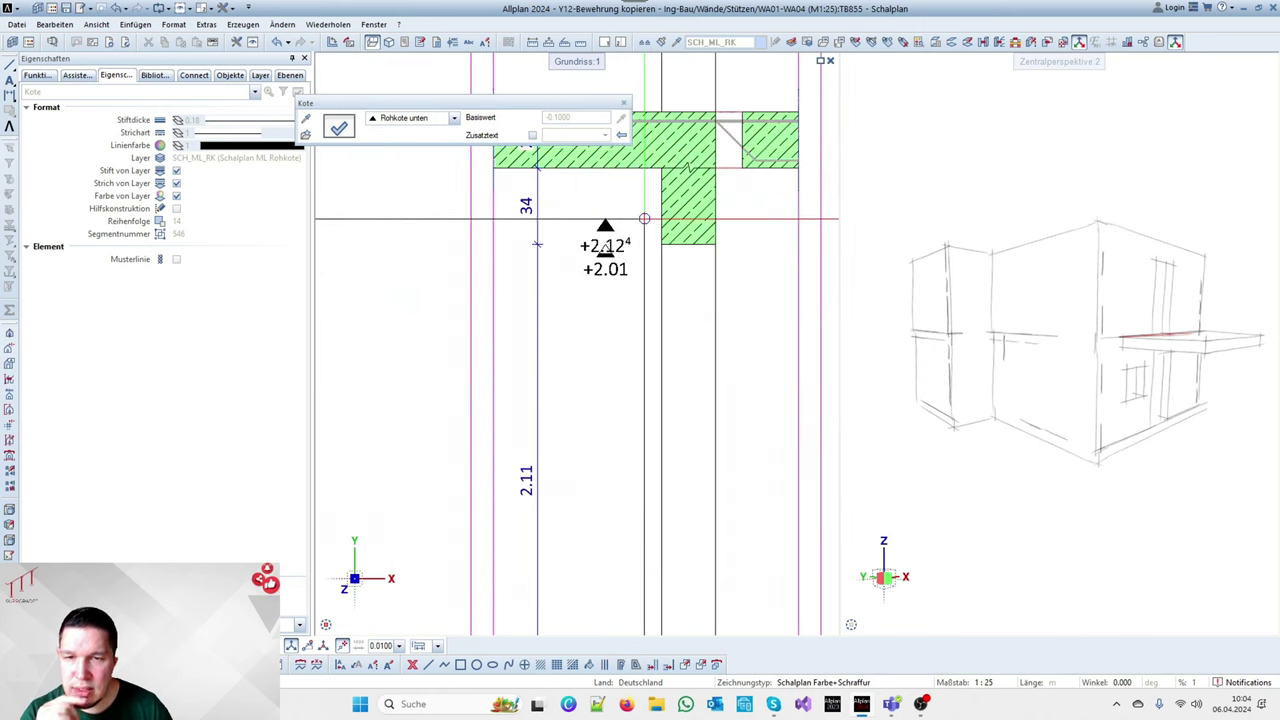
key(Escape)
key(Escape)
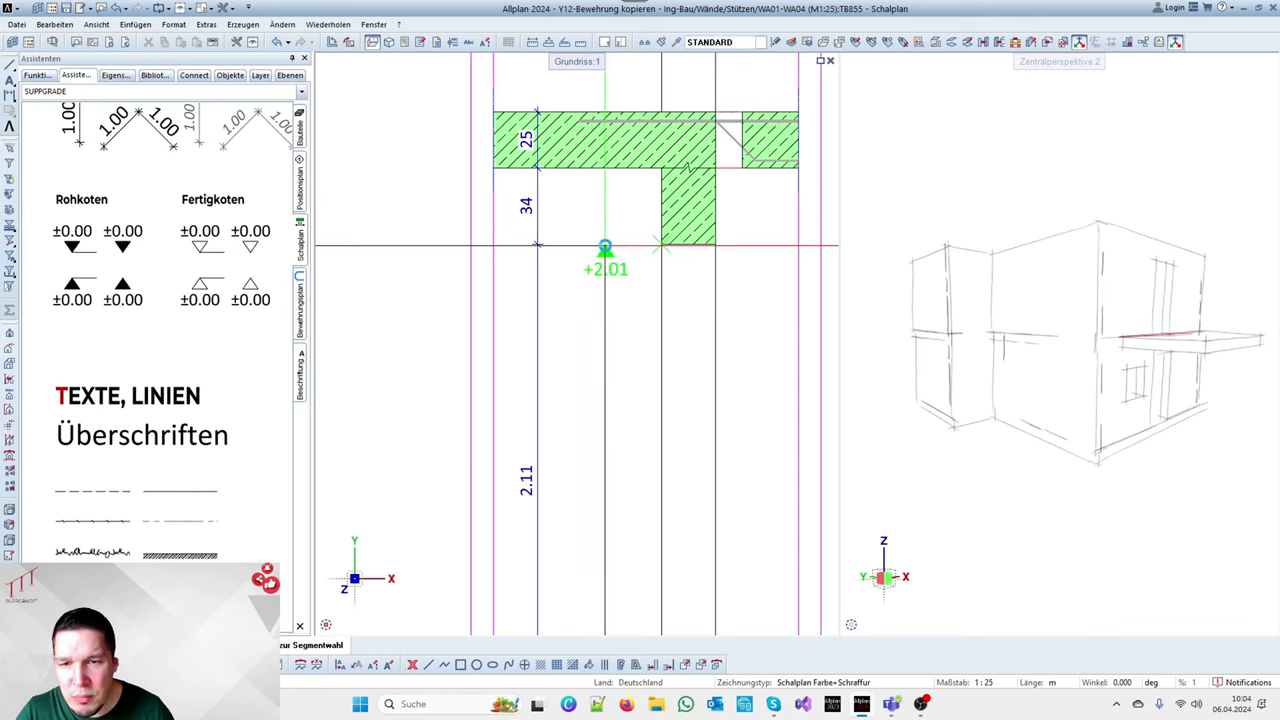
Set the lintel level mark's extension line to run to the reference point (Zum Referenzpunkt)
double_click(122, 284)
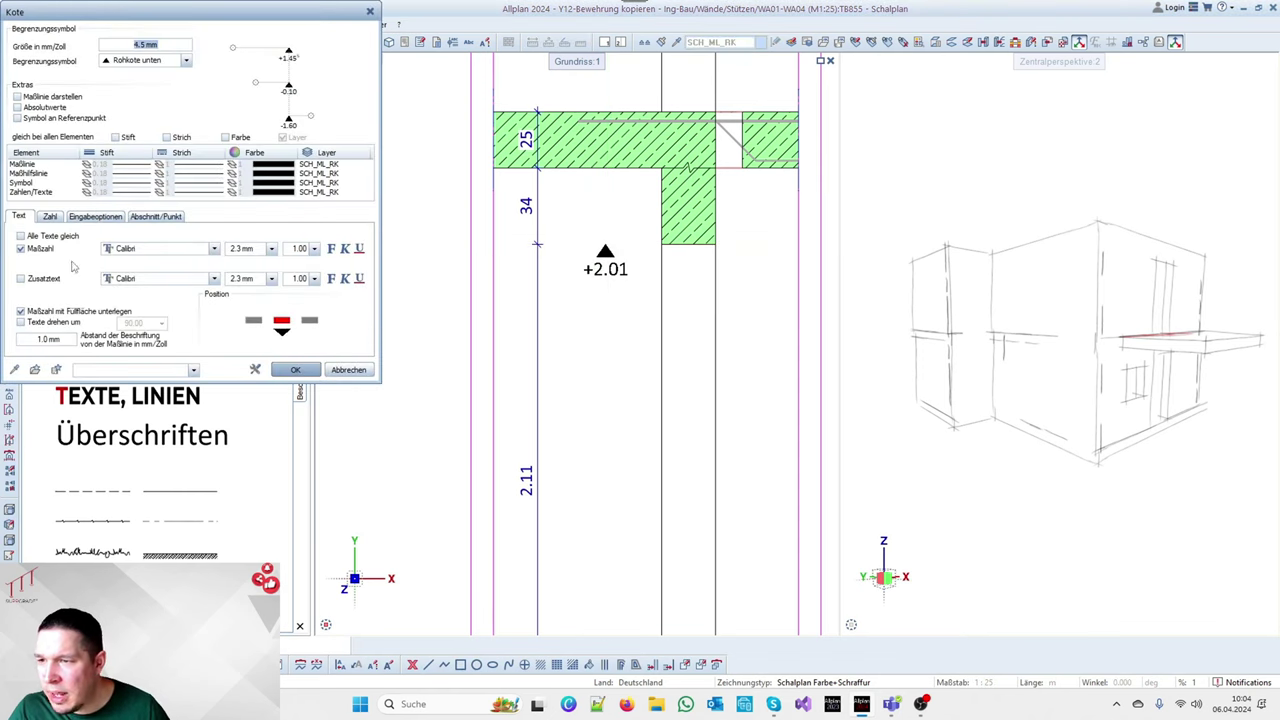
click(18, 216)
click(95, 216)
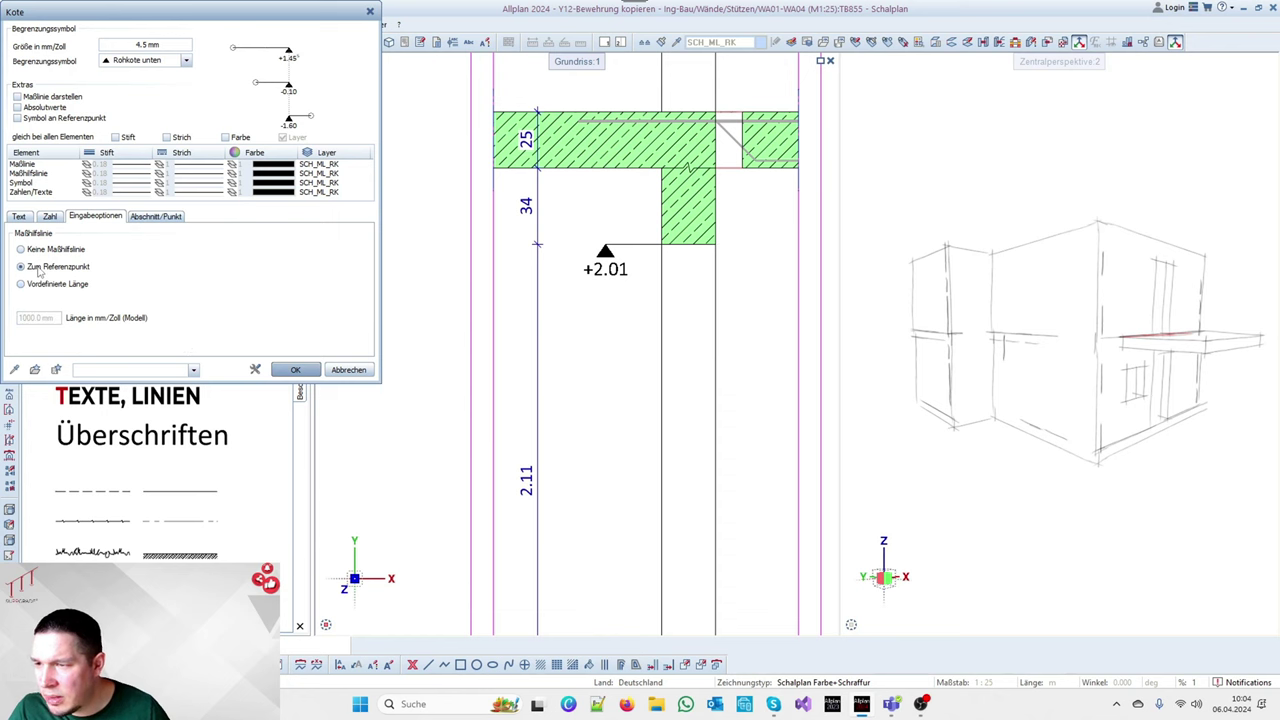
click(296, 370)
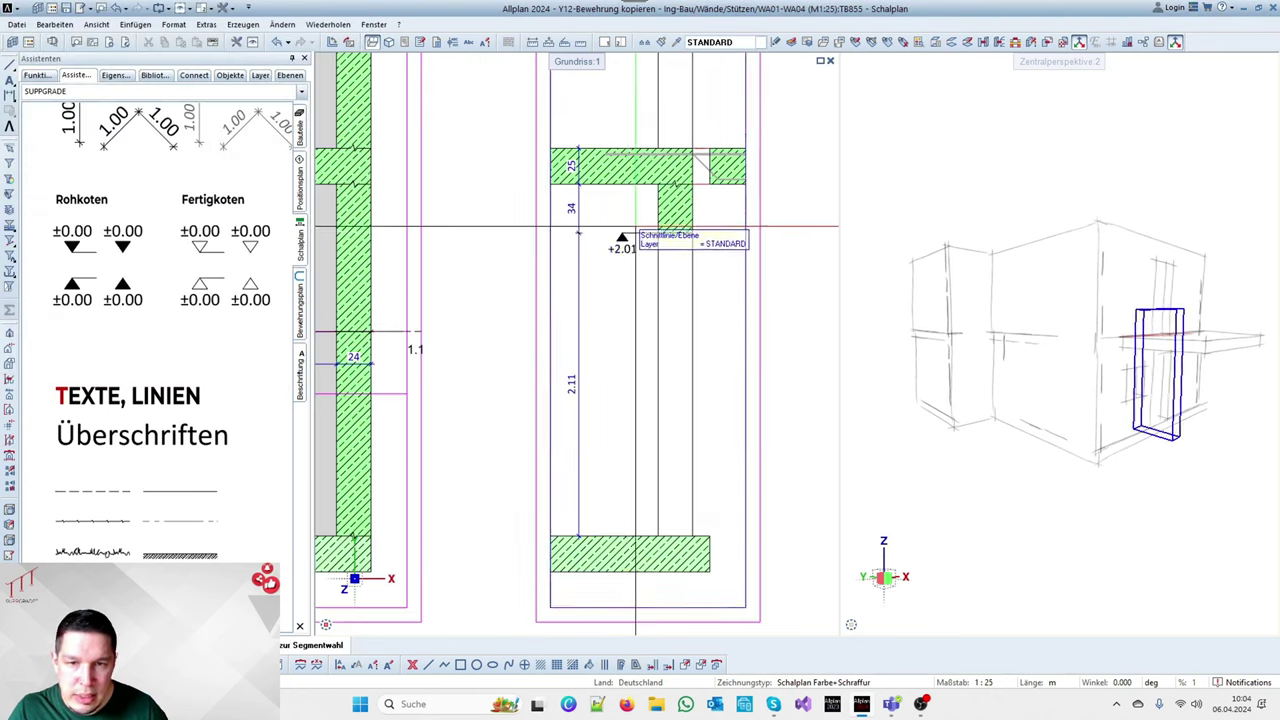
key(Escape)
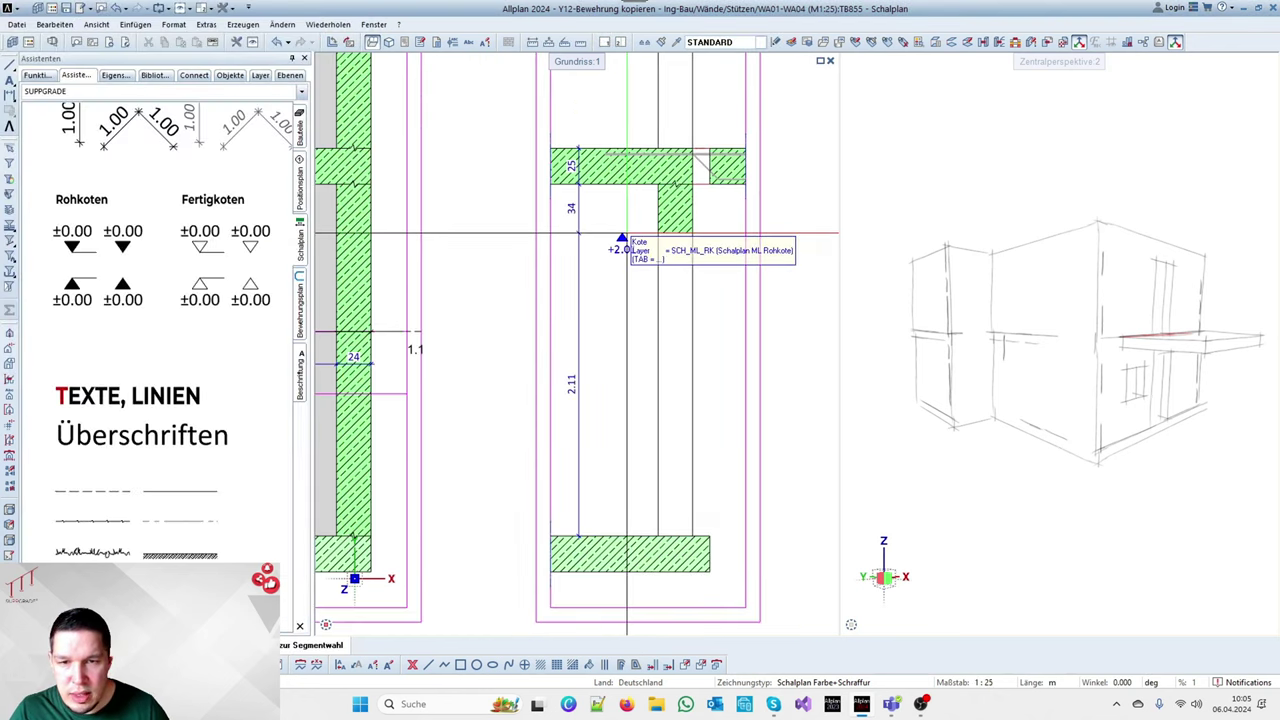
Add a Rohkote unten mark at the upper slab's underside and a Rohkote oben mark at its top in Section 1.2
click(621, 240)
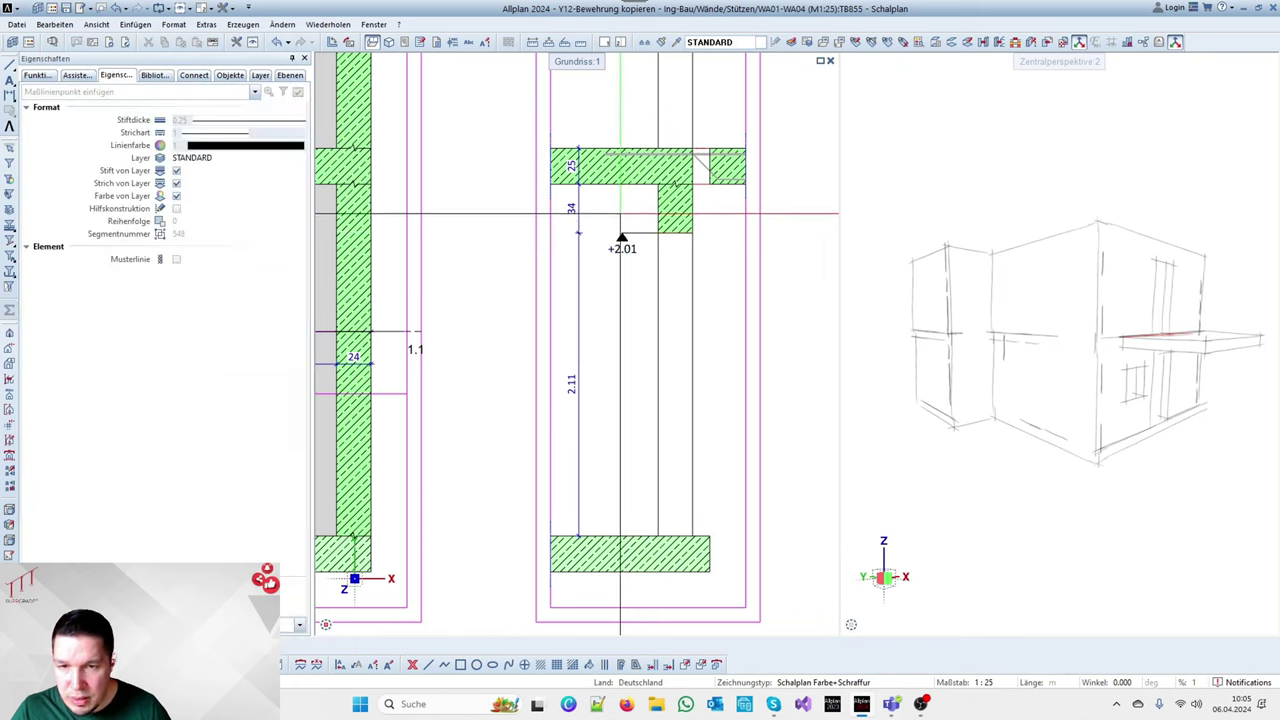
click(621, 240)
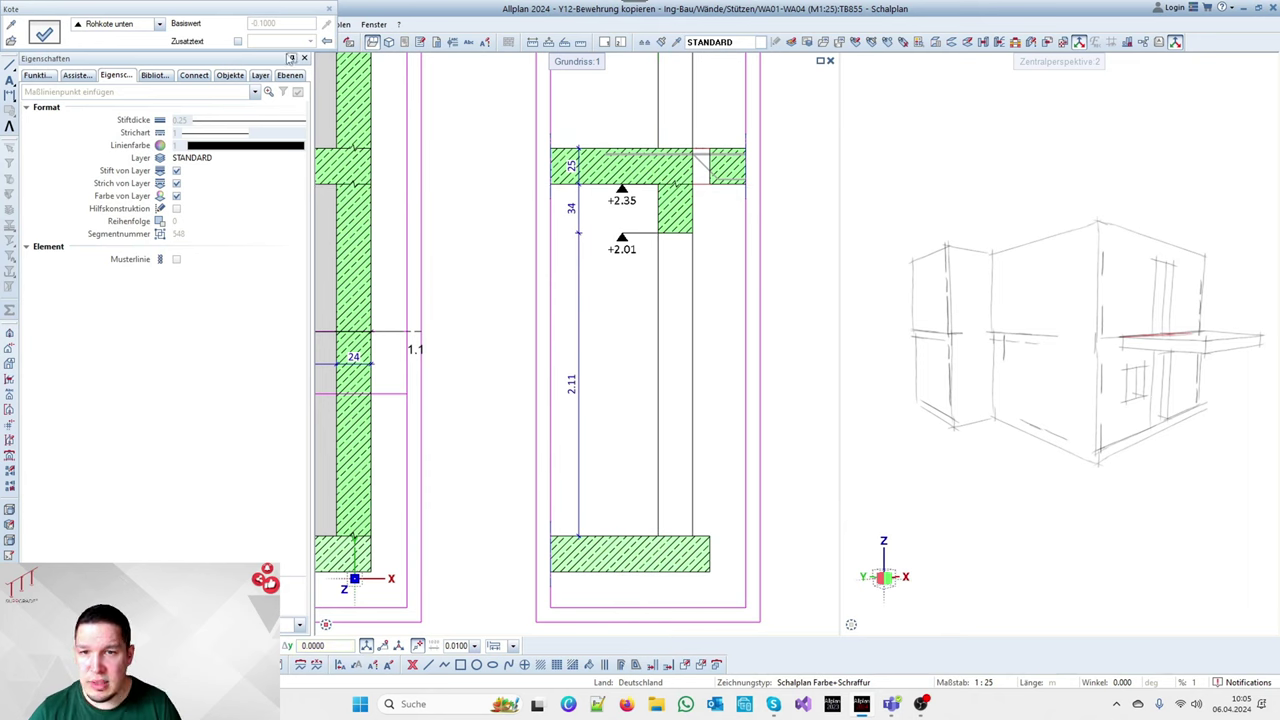
click(103, 27)
click(110, 54)
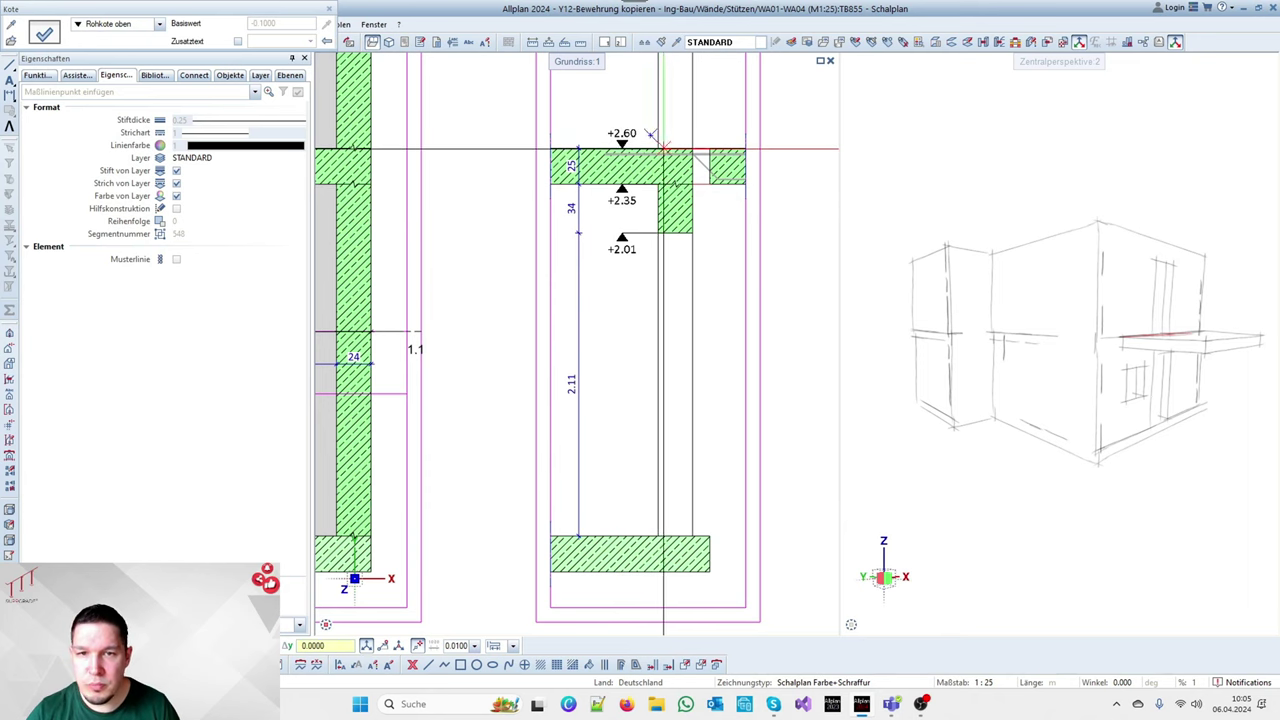
Add a Rohkote oben mark on the top edge of the floor slab in Section 1.2 and finish the insertion
scroll(658, 150, down, 3)
scroll(672, 343, up, 3)
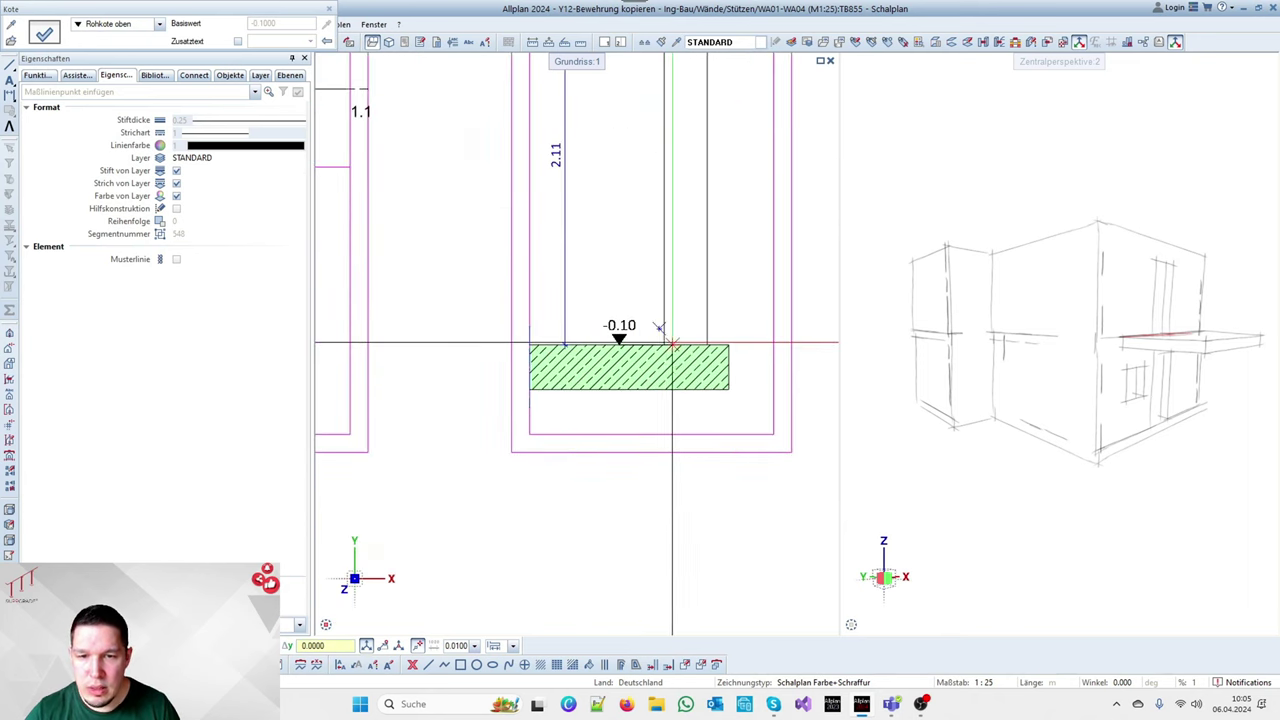
click(663, 343)
scroll(663, 343, down, 3)
key(Escape)
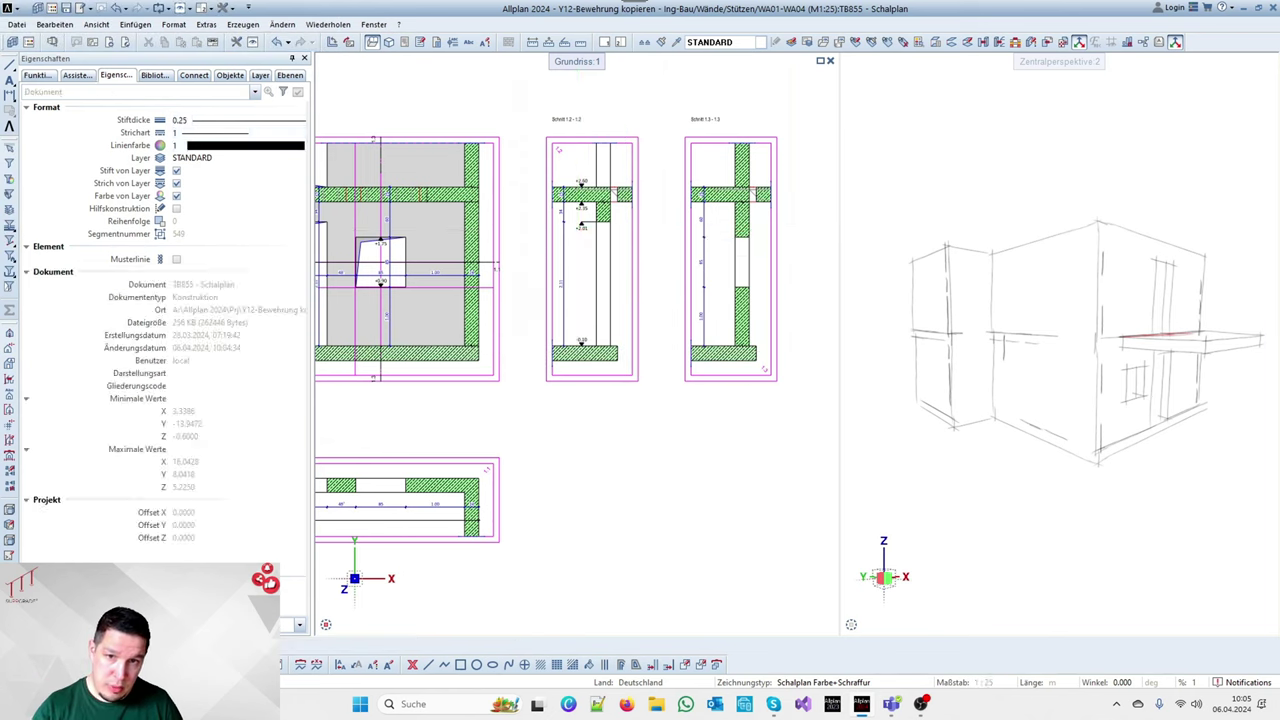
Place Rohkote unten marks at the window opening's head and the upper slab's underside in Section 1.3
click(581, 232)
scroll(737, 243, up, 3)
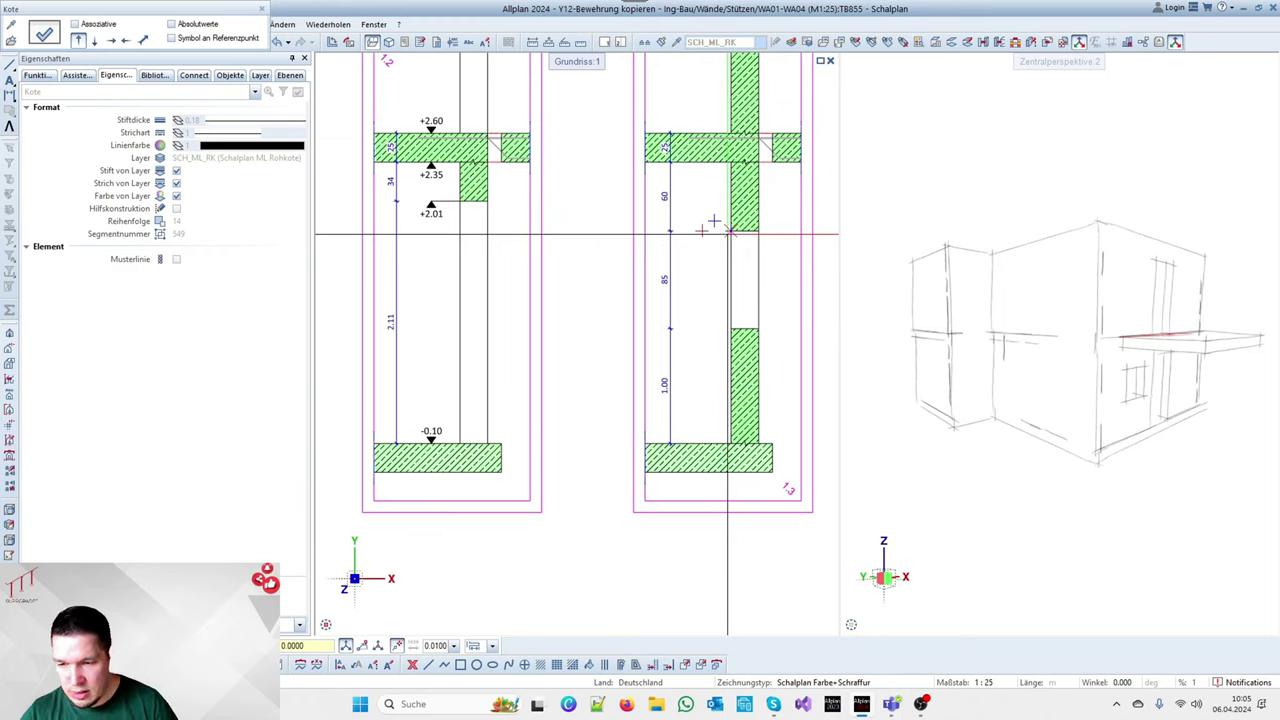
click(728, 233)
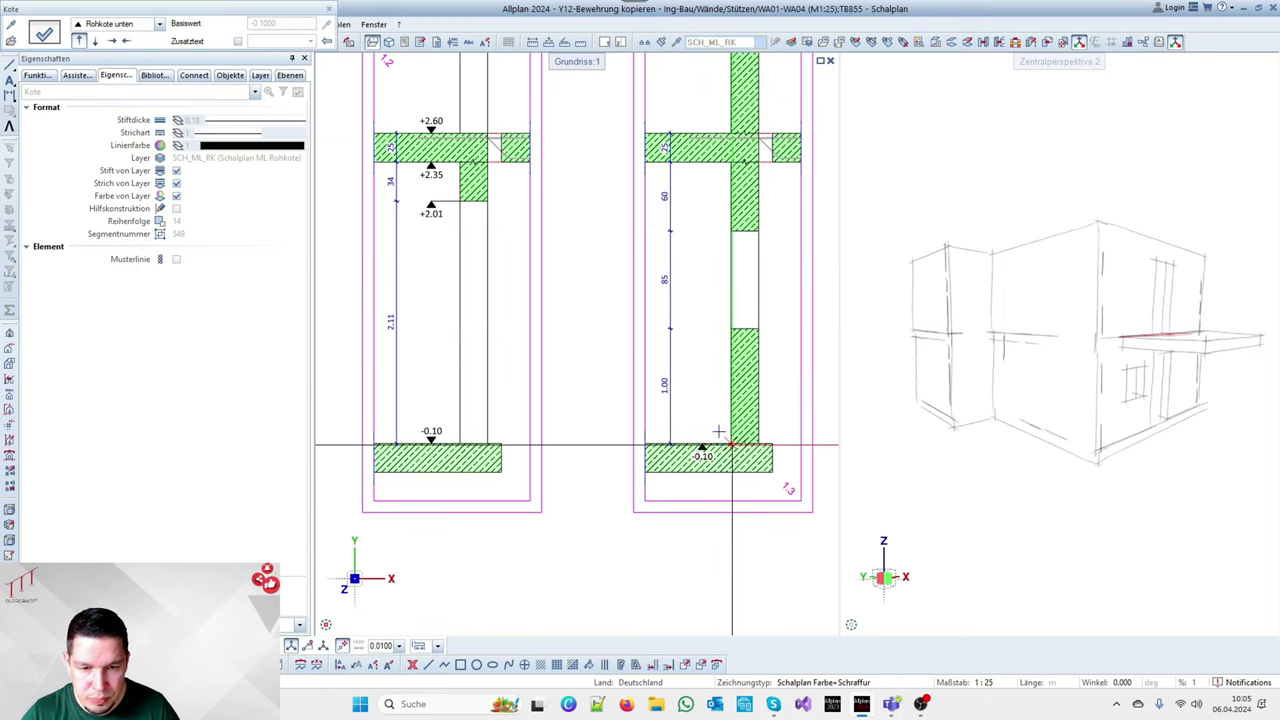
click(733, 165)
Add Rohkote oben marks at the top edges of the floor slab and the upper slab in Section 1.3
click(158, 25)
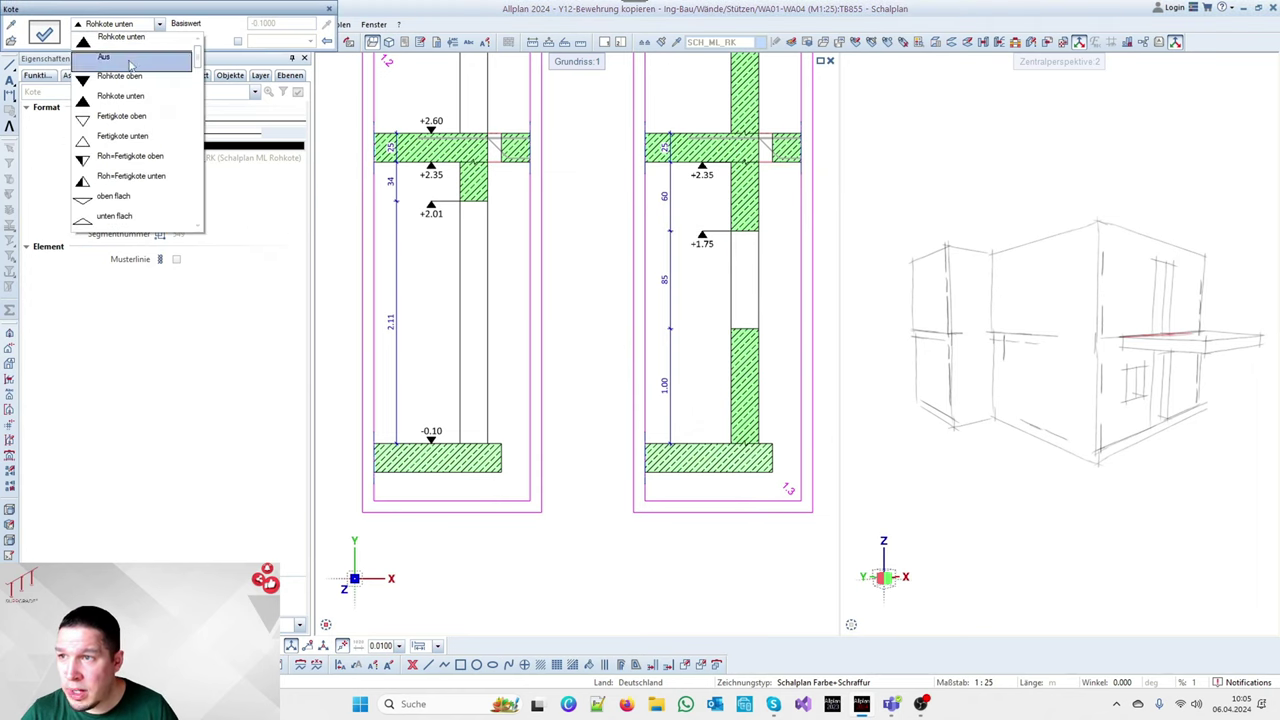
click(134, 100)
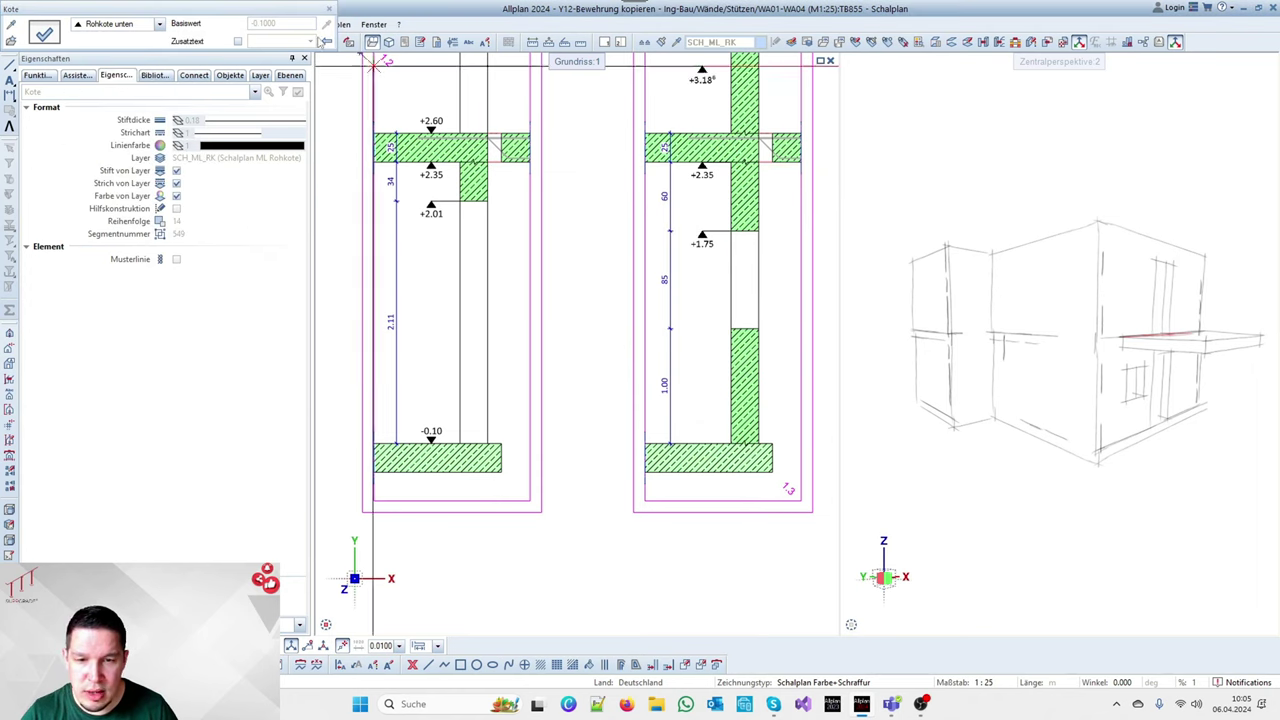
click(158, 23)
click(105, 80)
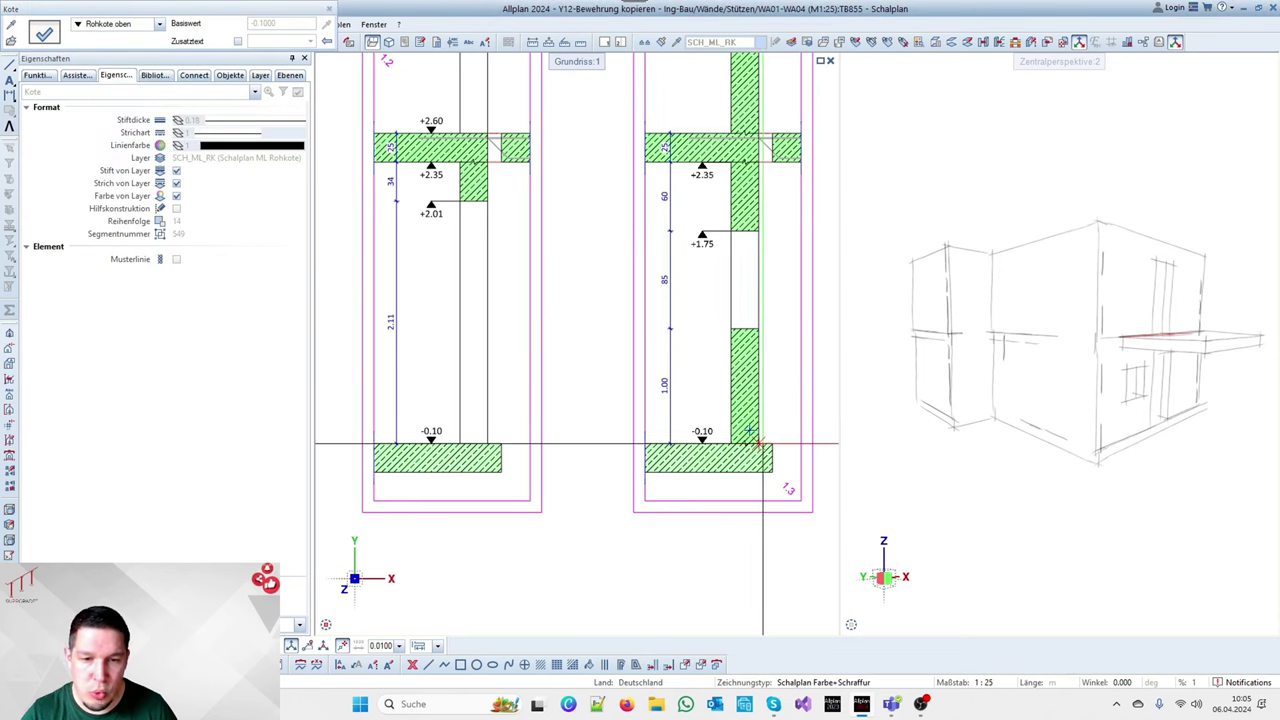
click(733, 444)
click(731, 131)
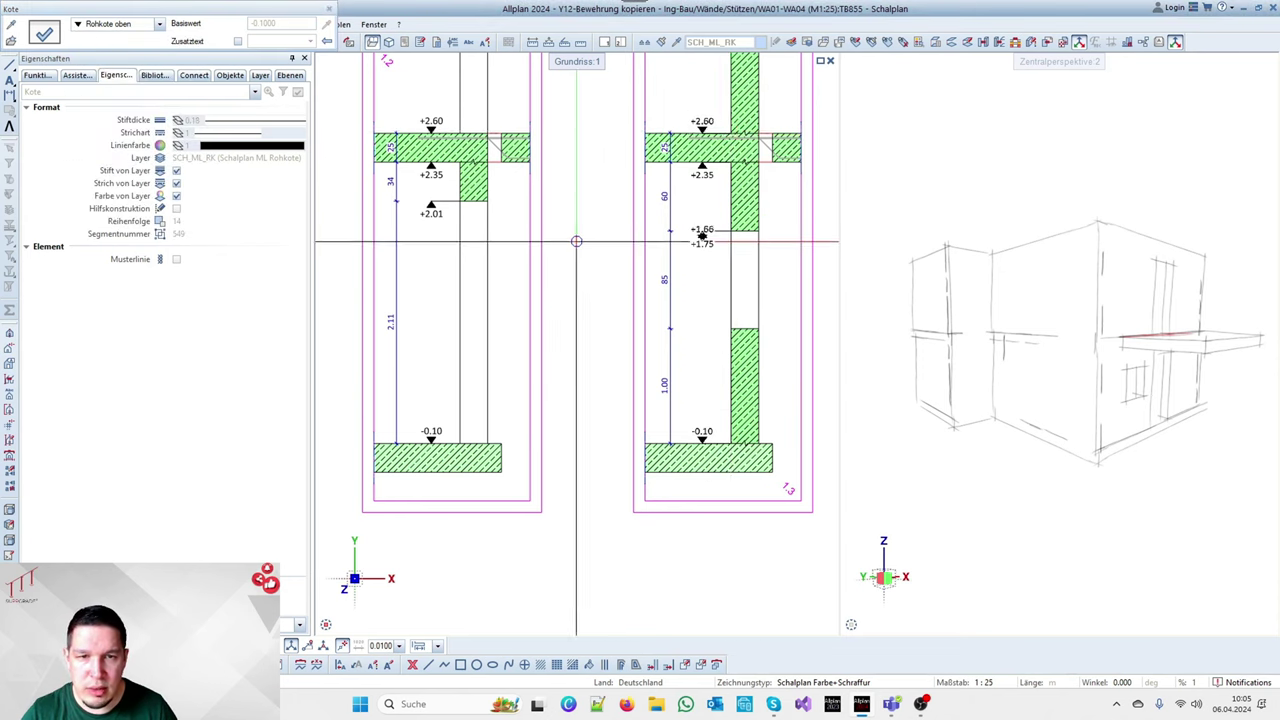
Add a Rohkote oben mark at the window sill in Section 1.3 and end the Kote command
scroll(572, 247, down, 1)
click(700, 307)
key(Escape)
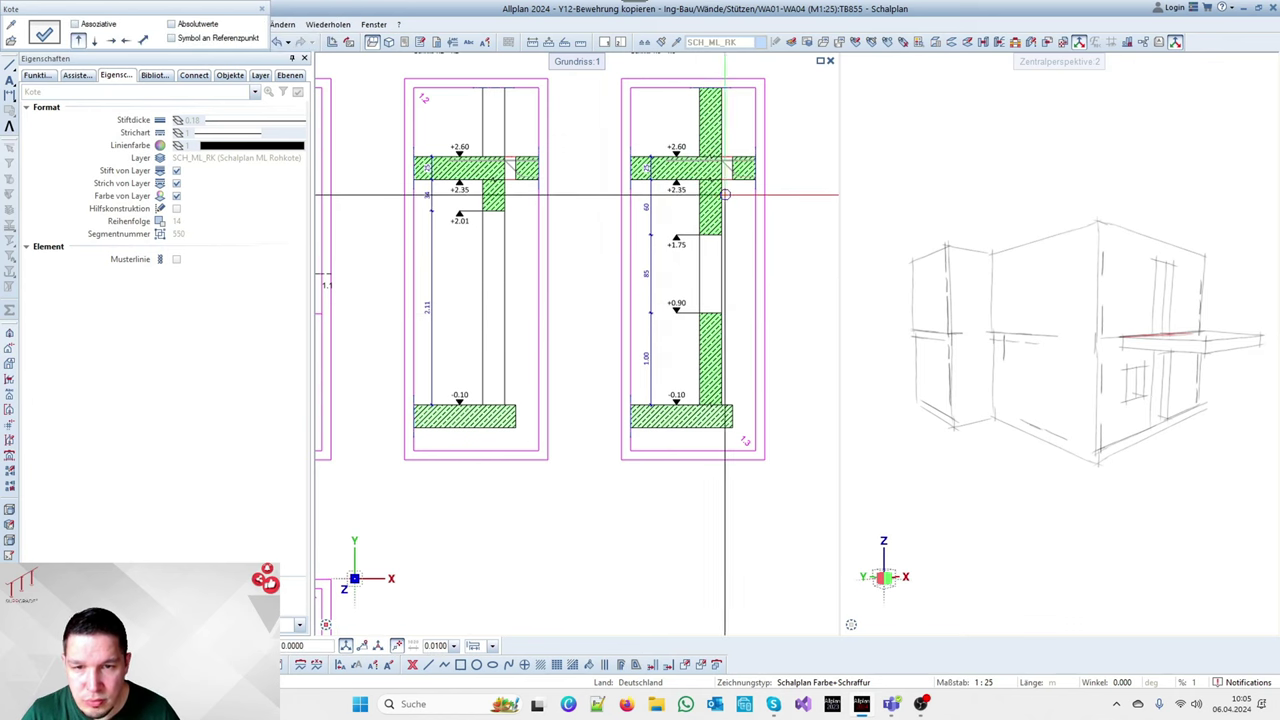
scroll(772, 268, down, 4)
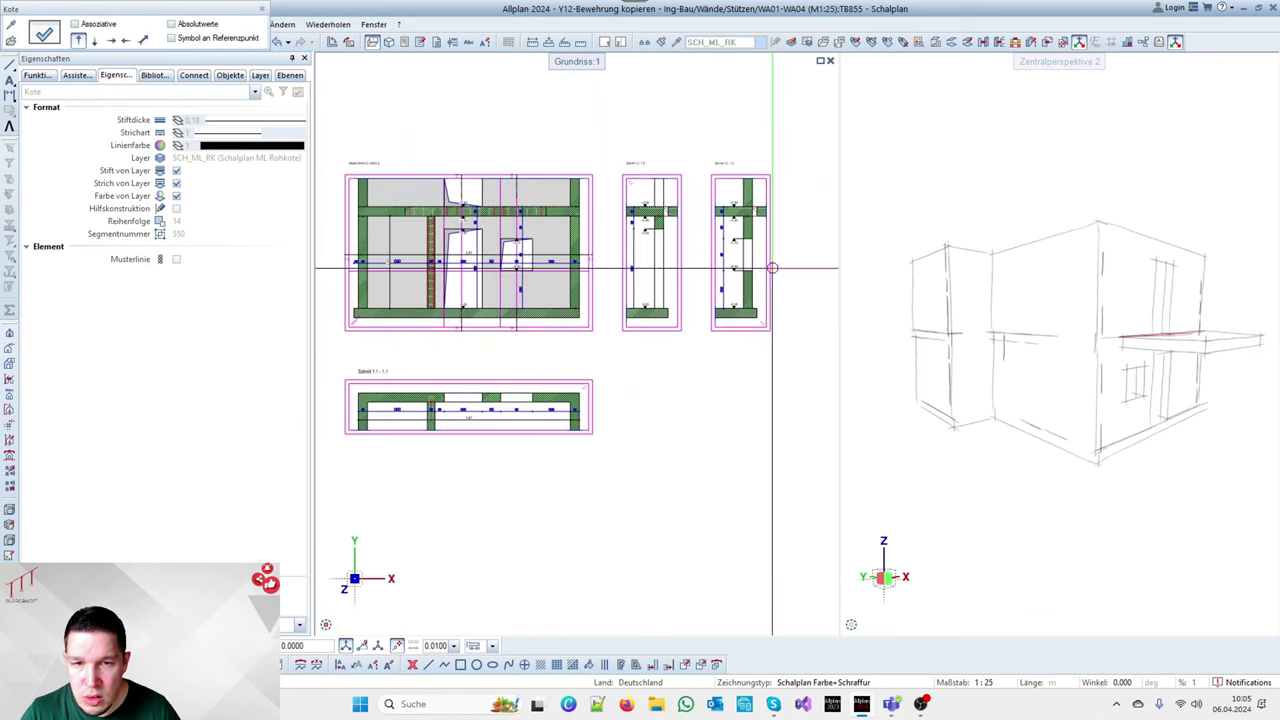
key(Escape)
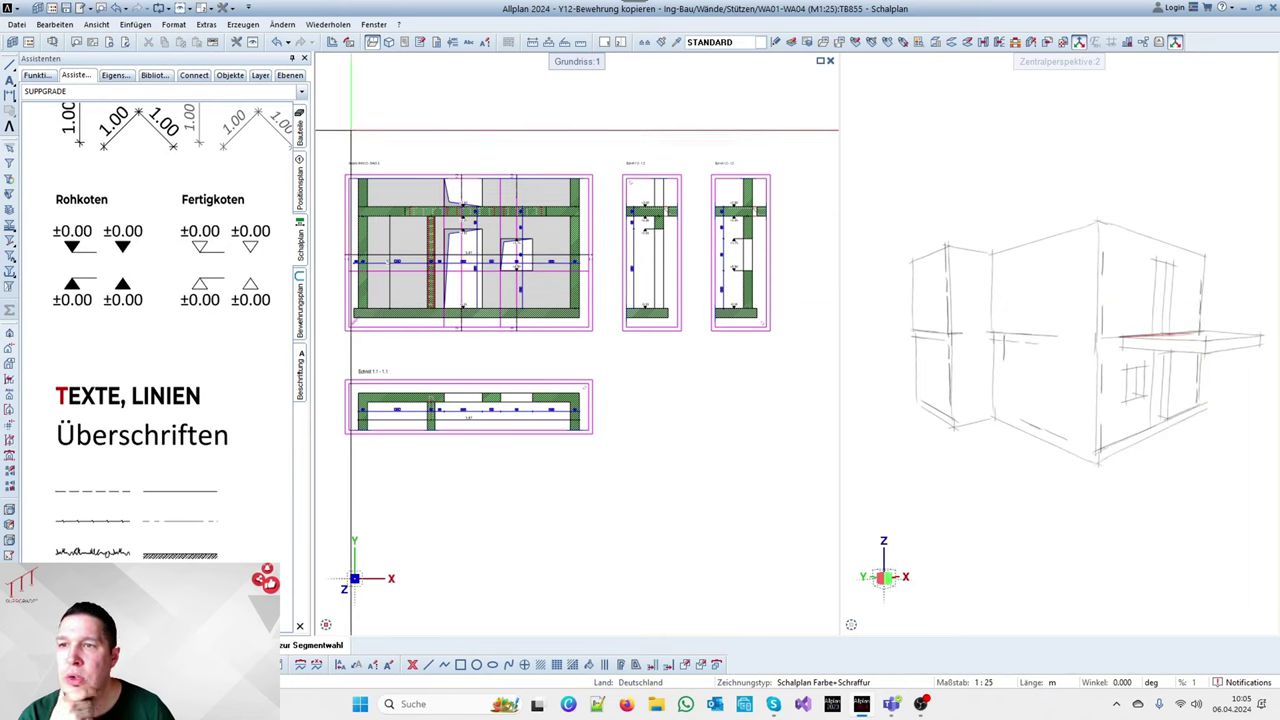
Bring up the Einbauteile functions of the Zusätzliche Module
click(35, 76)
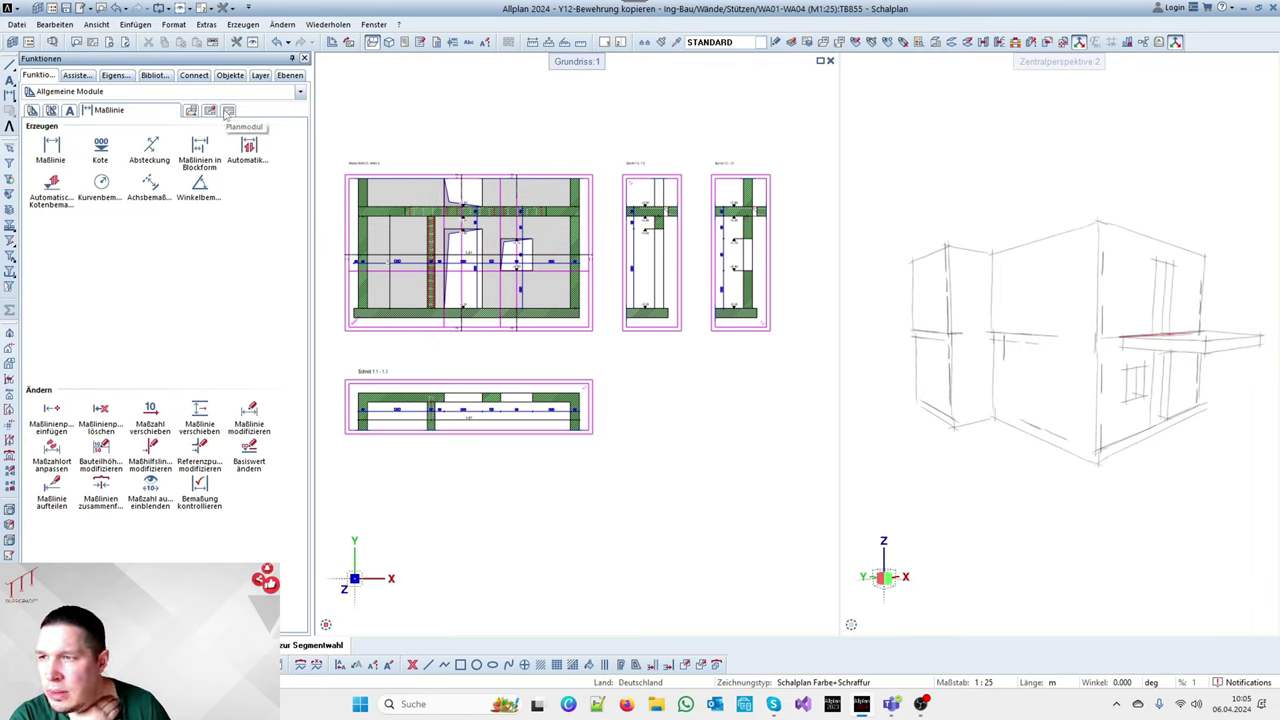
click(300, 91)
click(283, 107)
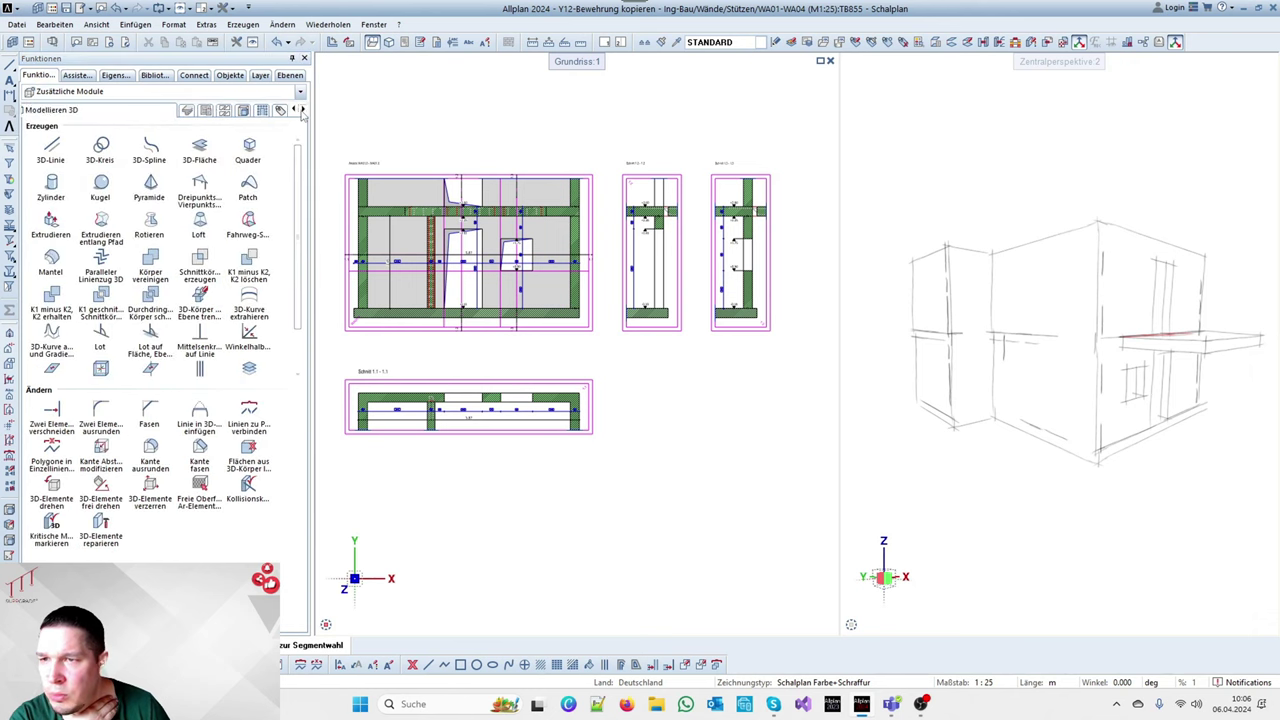
click(256, 111)
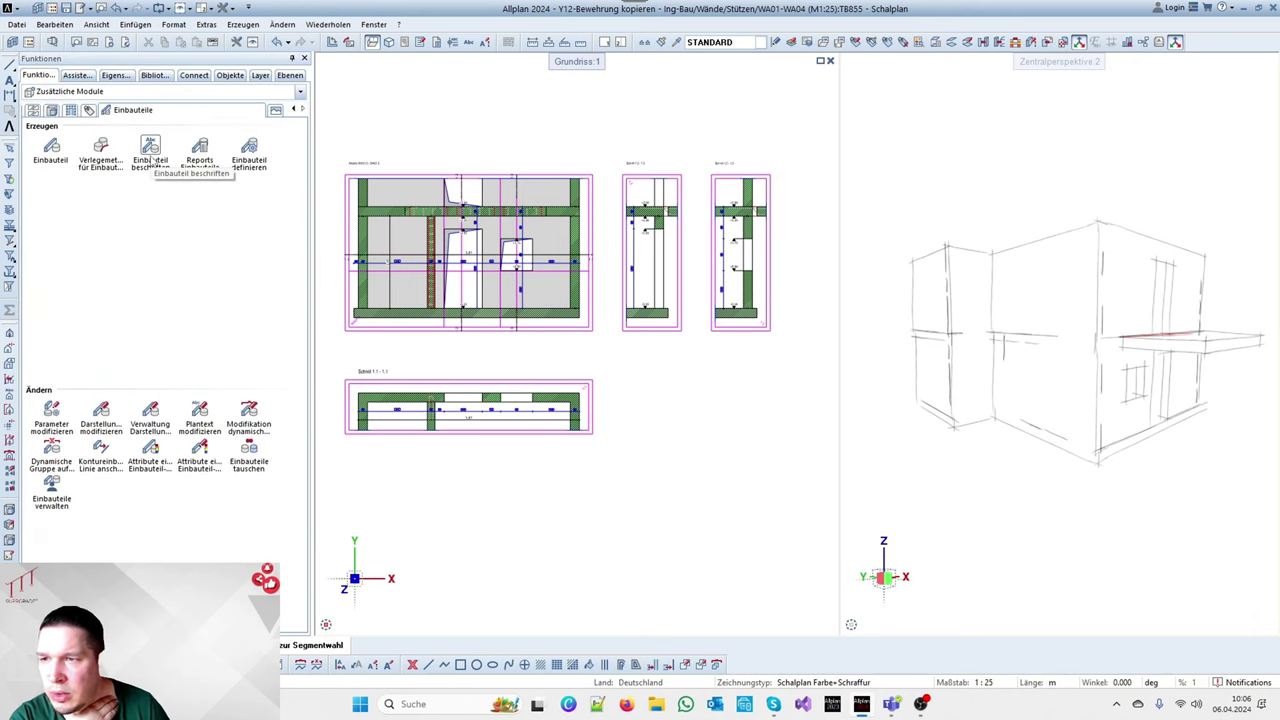
Start an associative label for the built-in part in the interior wall, using Objektbeschriftung with Arial text 2.50 mm high and 2.00 mm wide
scroll(462, 230, up, 8)
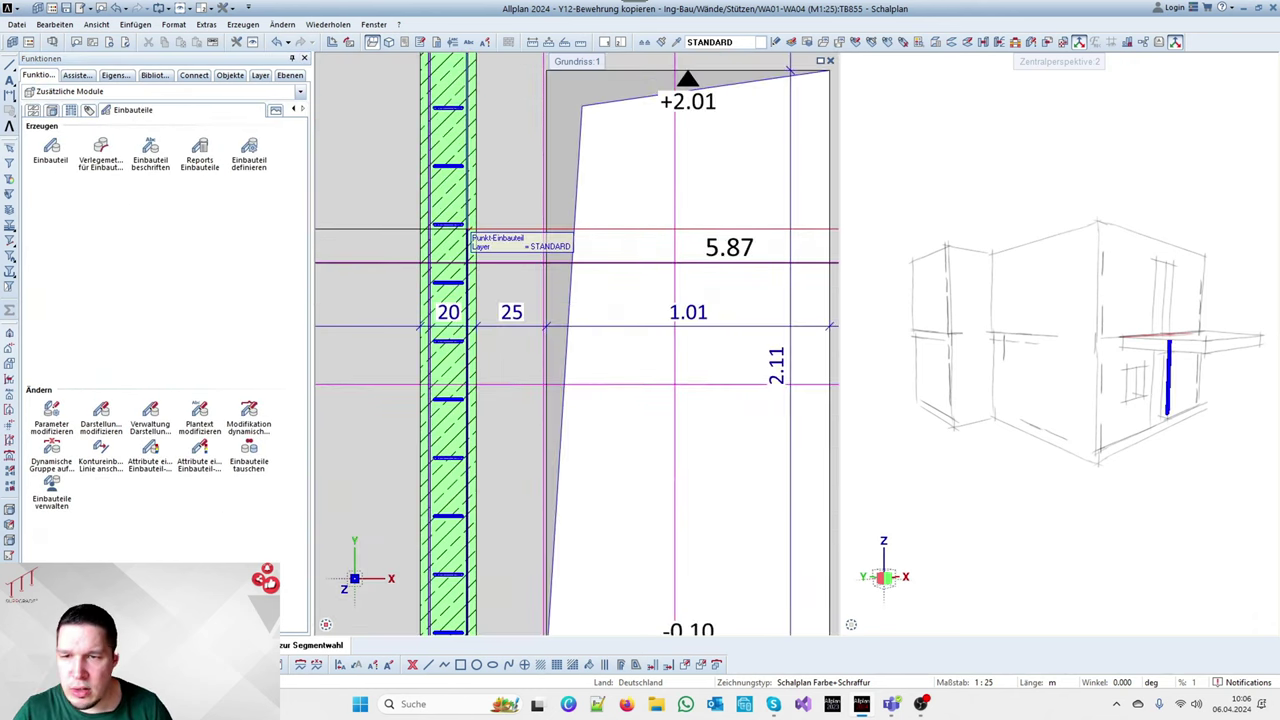
right_click(469, 236)
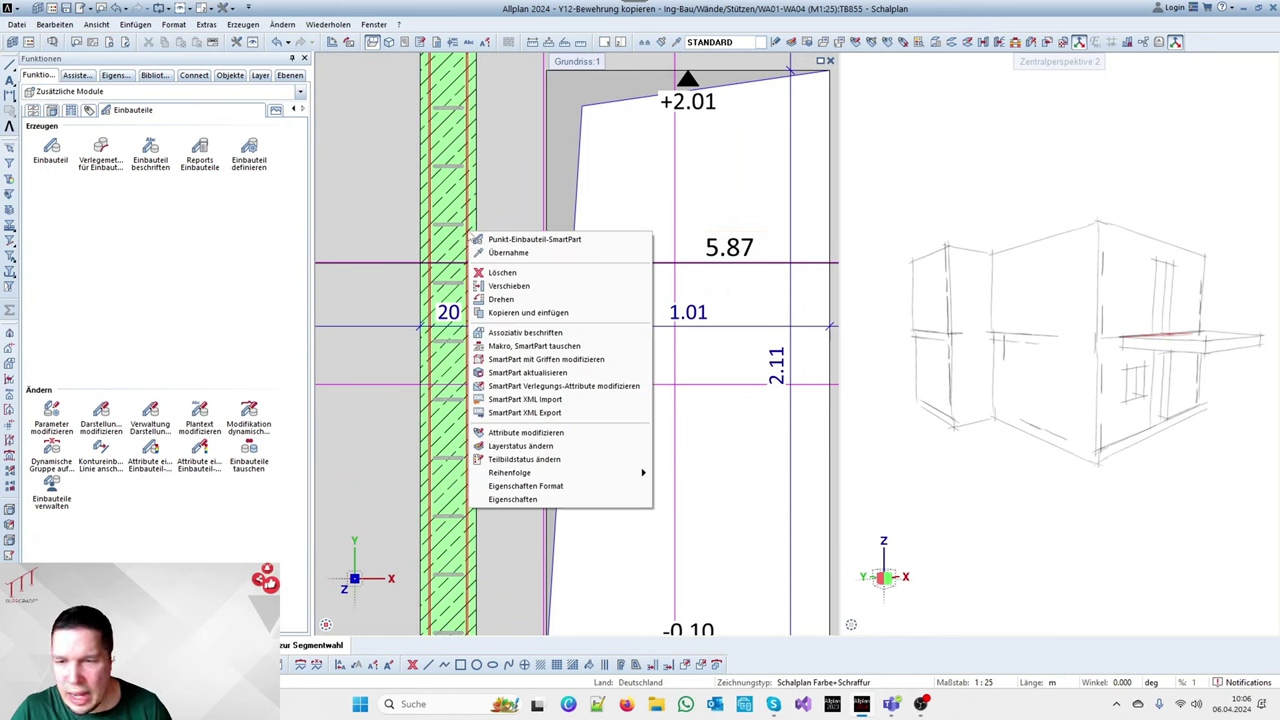
click(530, 333)
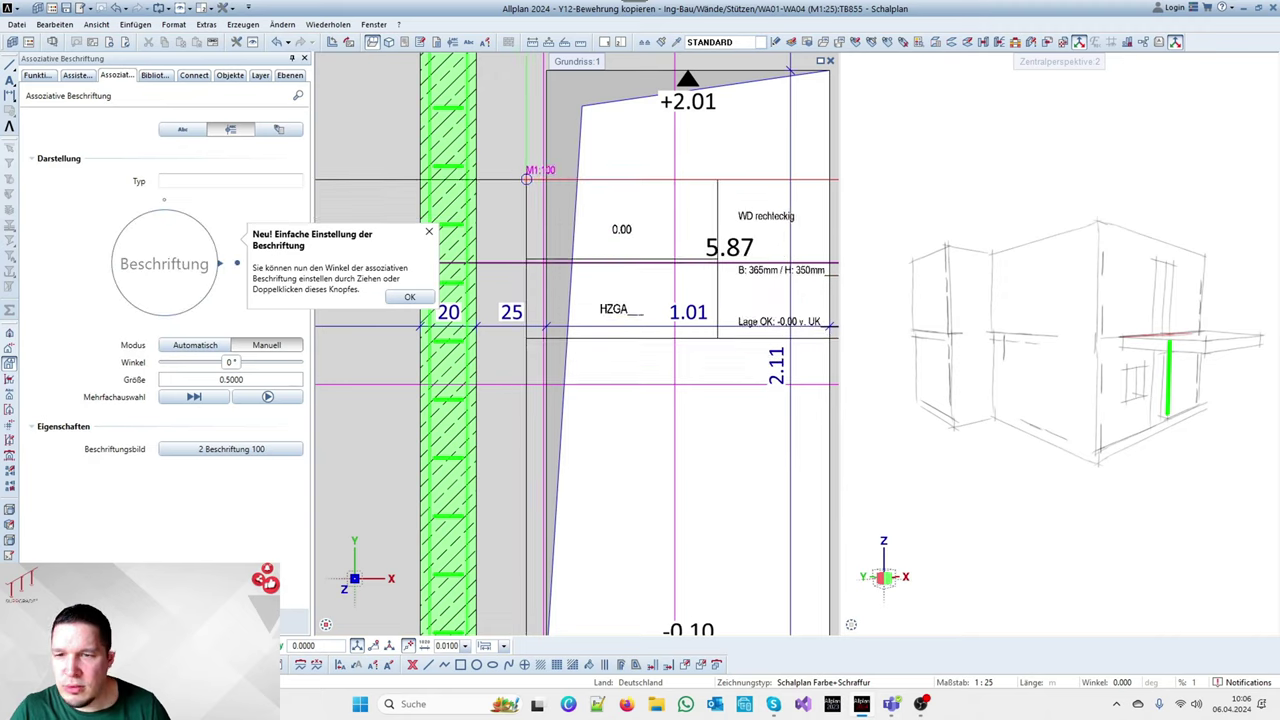
scroll(597, 220, down, 5)
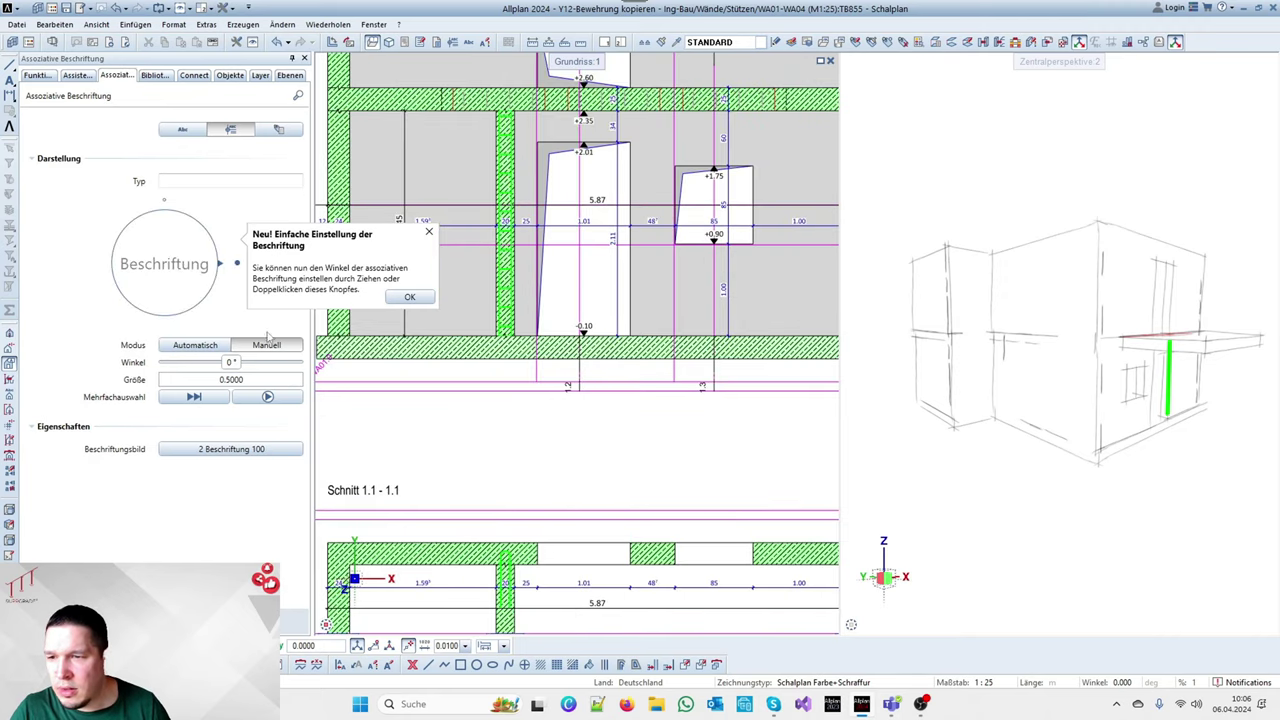
click(289, 131)
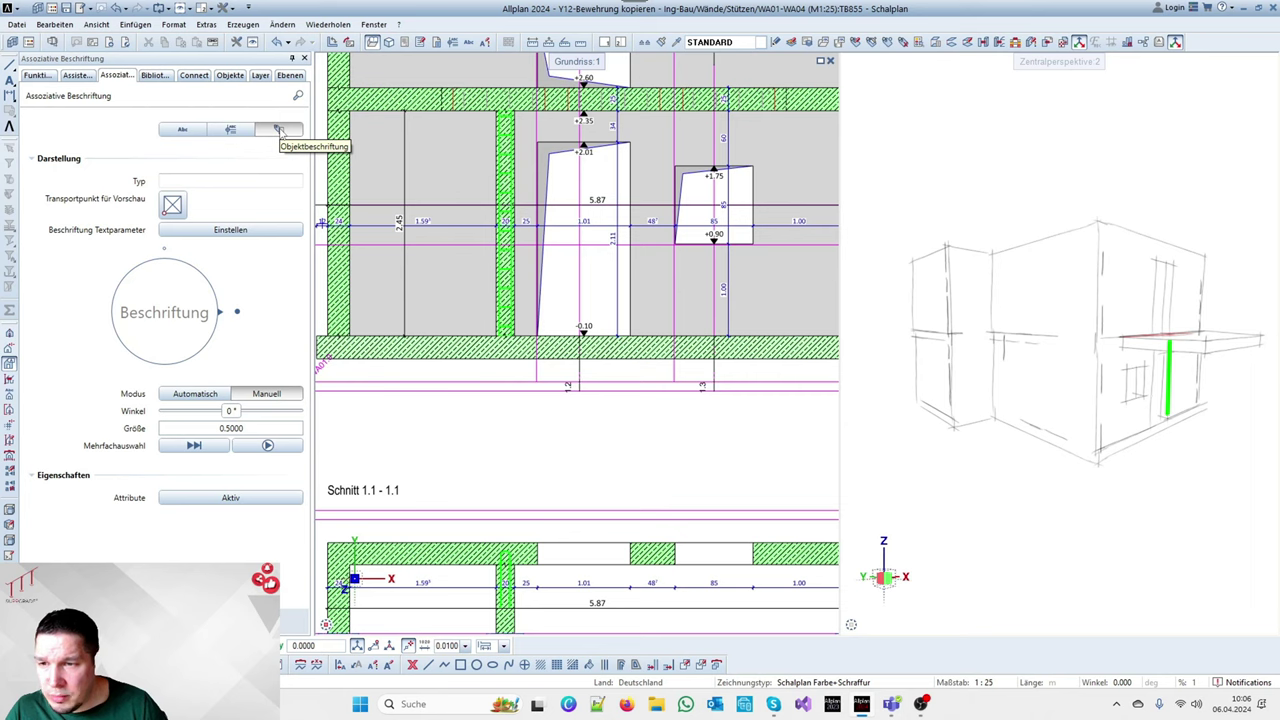
click(230, 229)
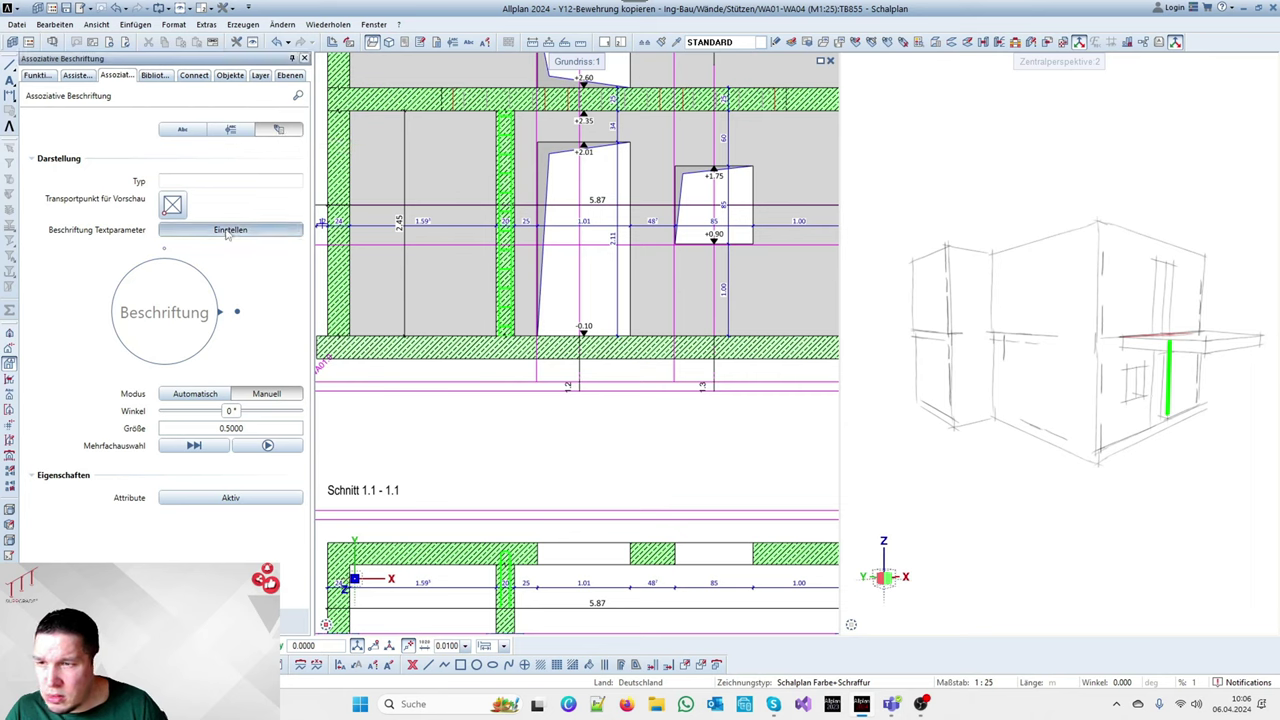
click(1078, 509)
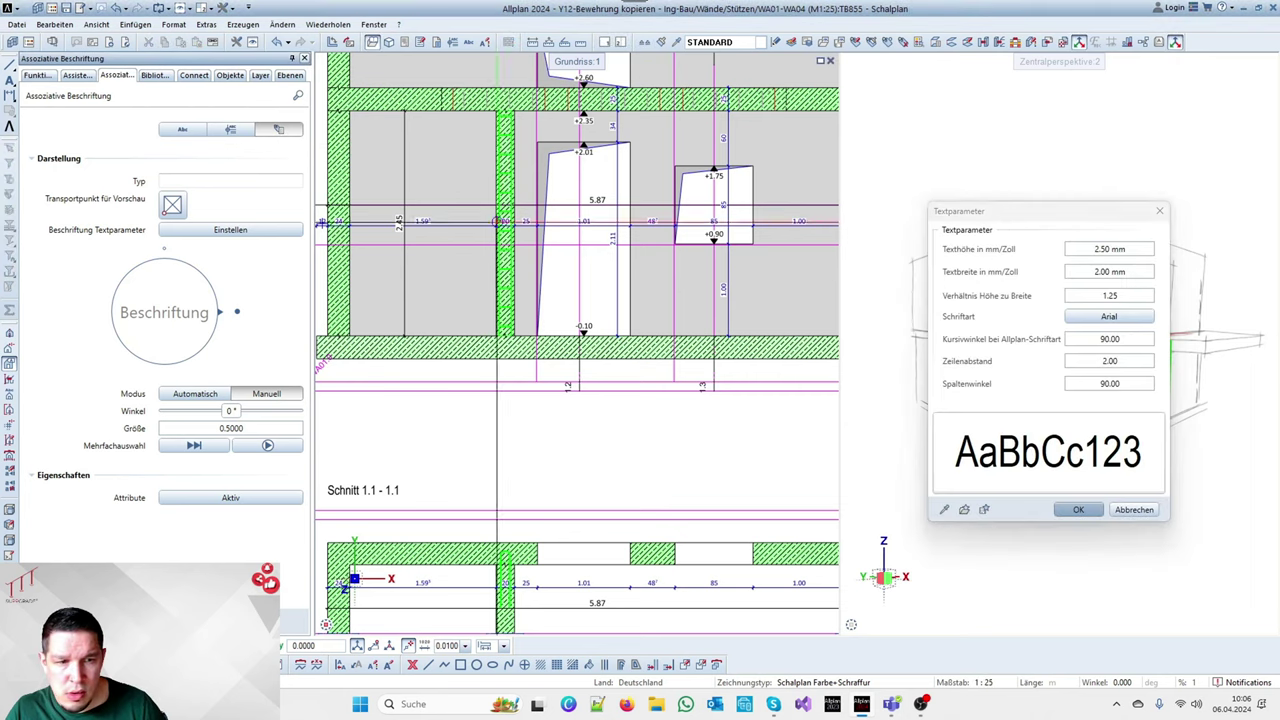
Clear the Sonstige attribute group and choose only the Plantext attribute for the label
click(221, 499)
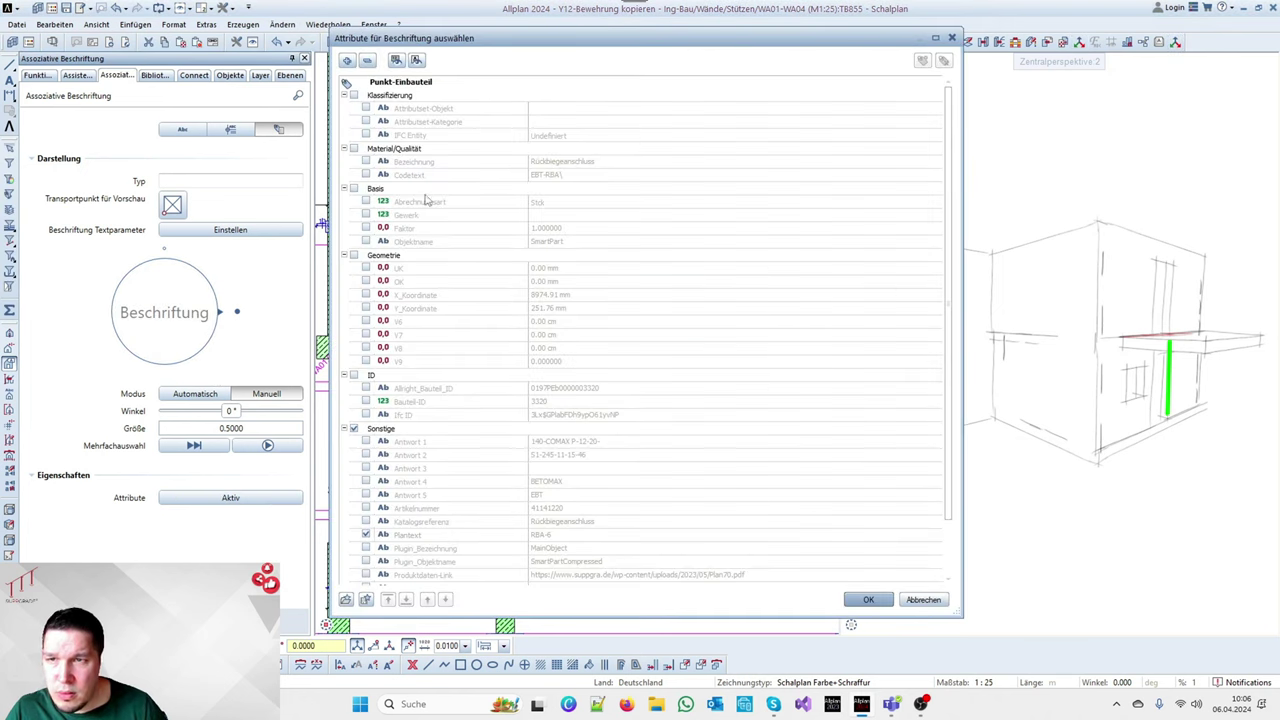
scroll(413, 167, down, 3)
click(366, 473)
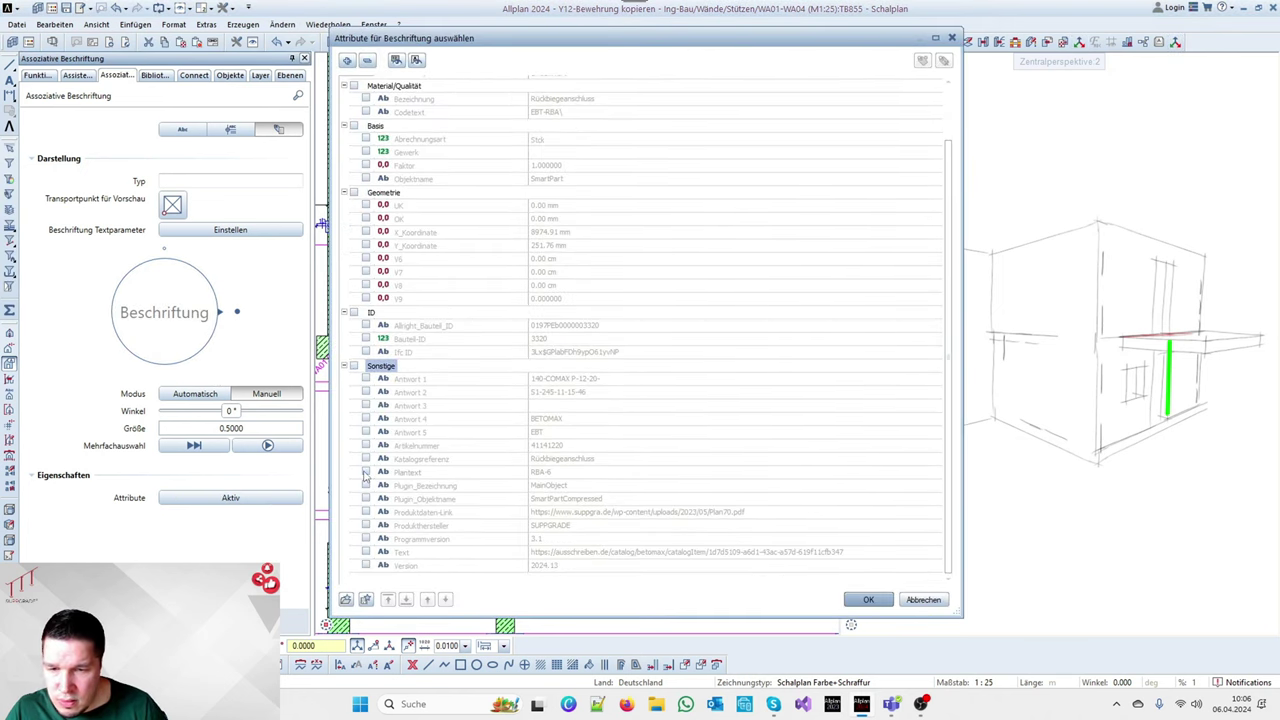
click(366, 473)
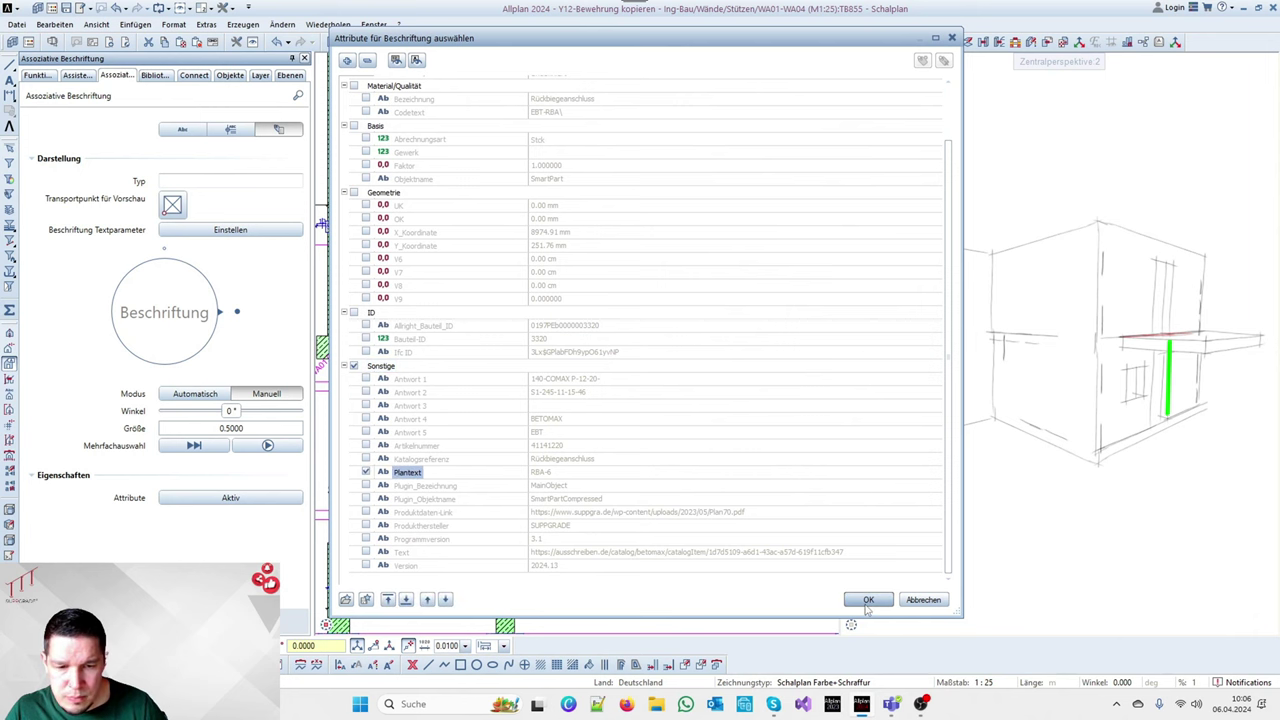
click(868, 599)
Set the label size to 2.2 and the angle to 90°, and place RBA-6 beside the interior wall in the elevation
scroll(503, 293, up, 5)
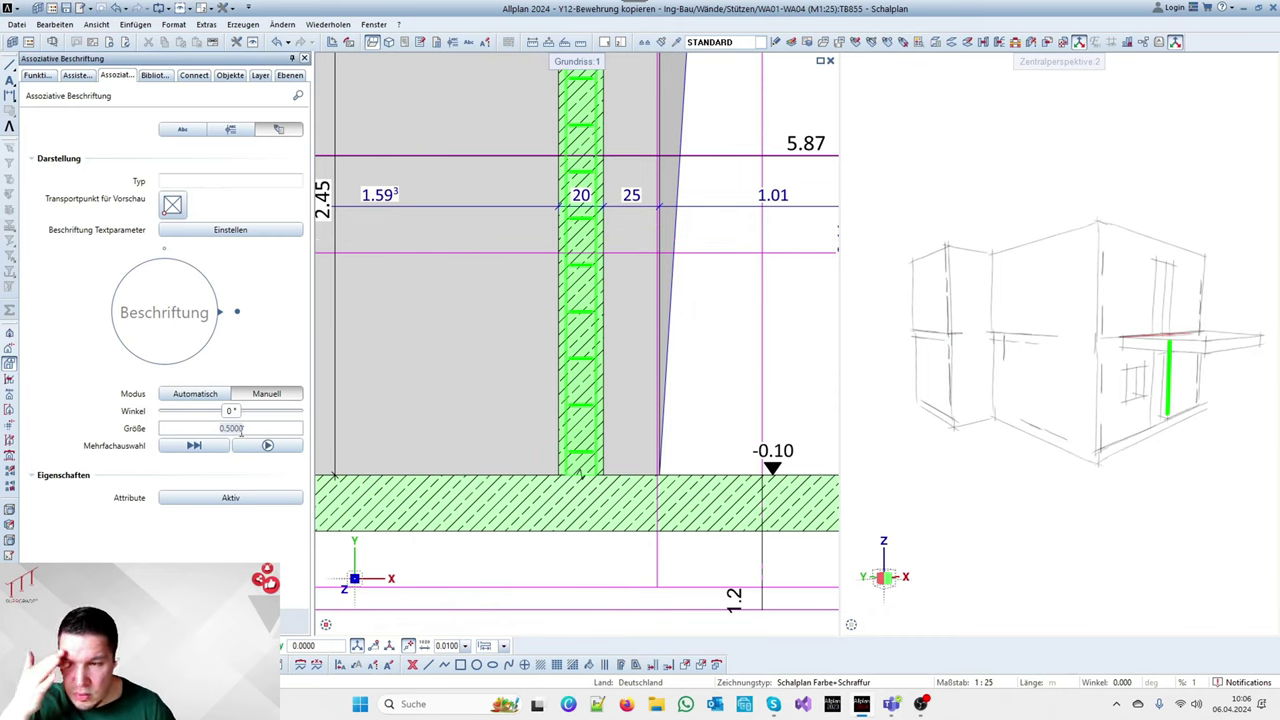
key(Return)
scroll(375, 385, down, 2)
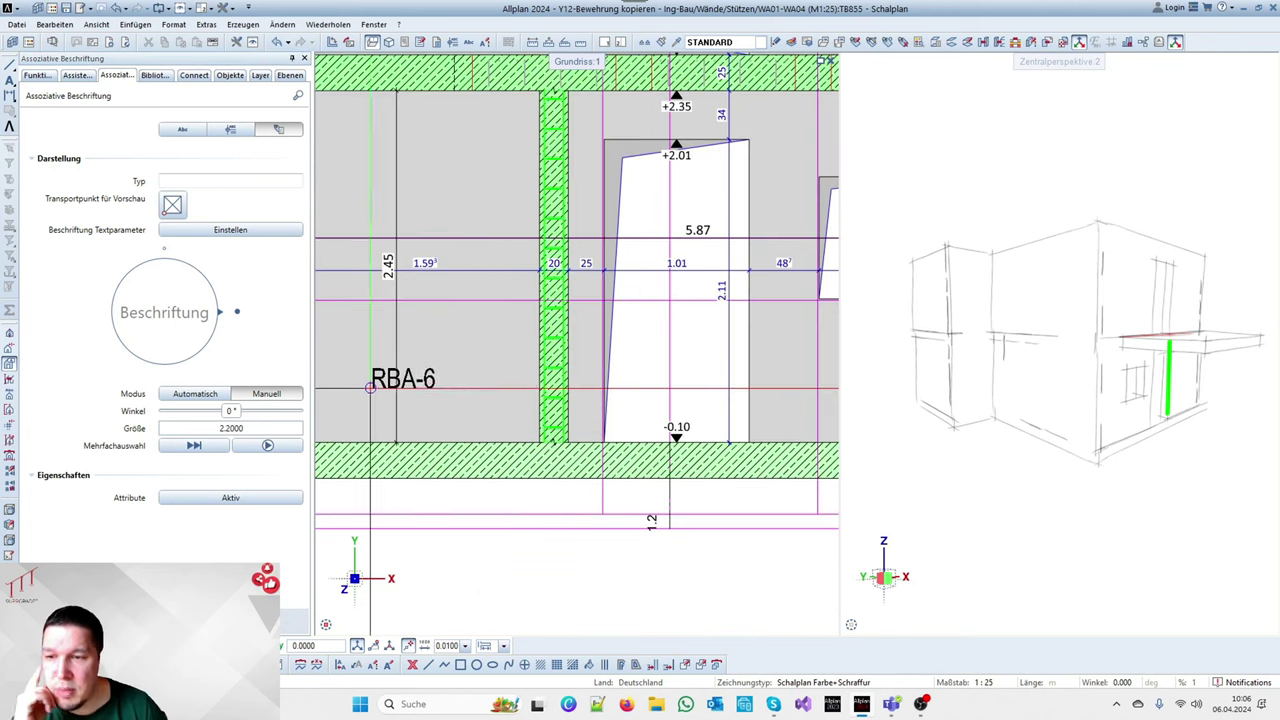
drag(237, 411, 269, 417)
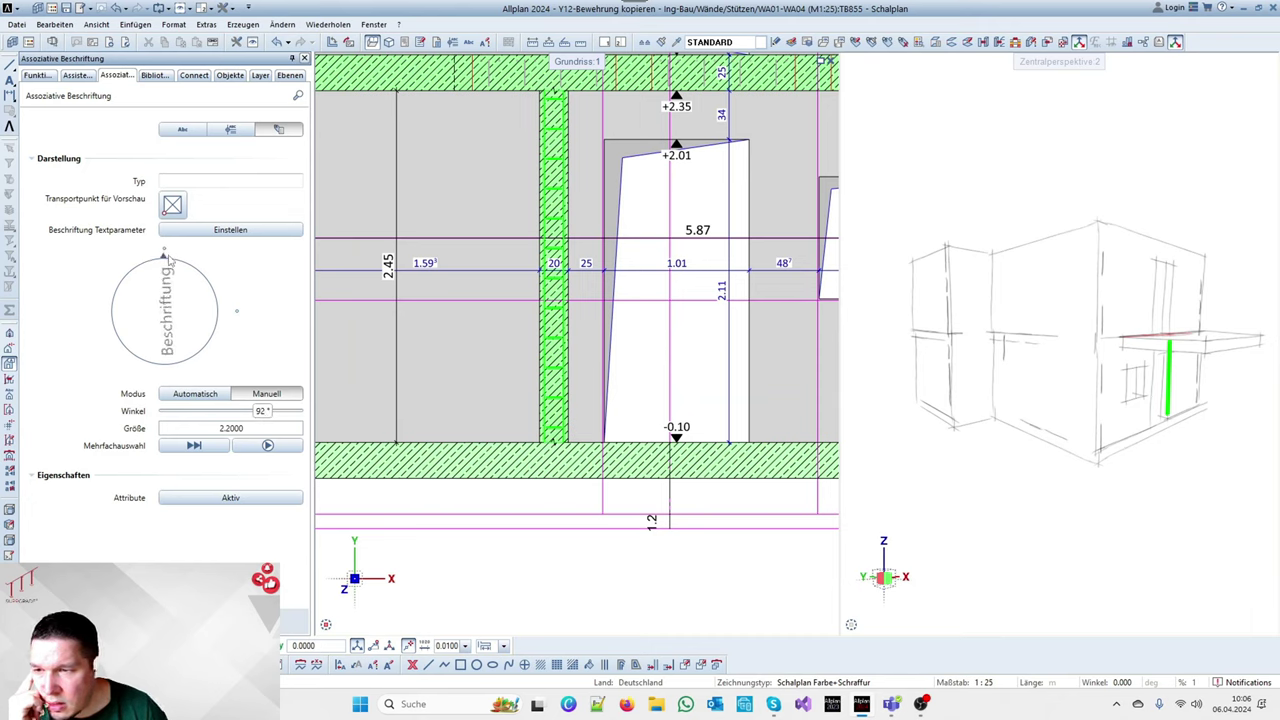
click(164, 249)
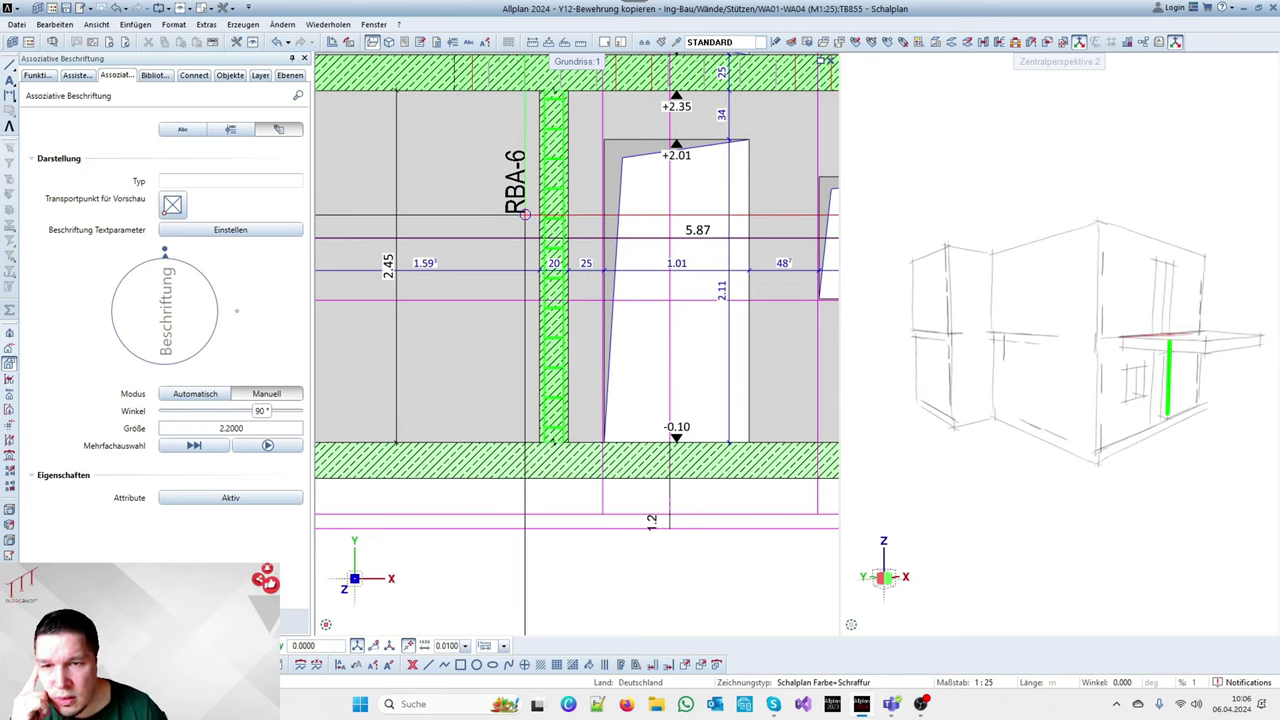
click(524, 214)
Label the built-in part in Section 1.1 with RBA-6 at 0°, placed above the wall junction
scroll(524, 214, down, 2)
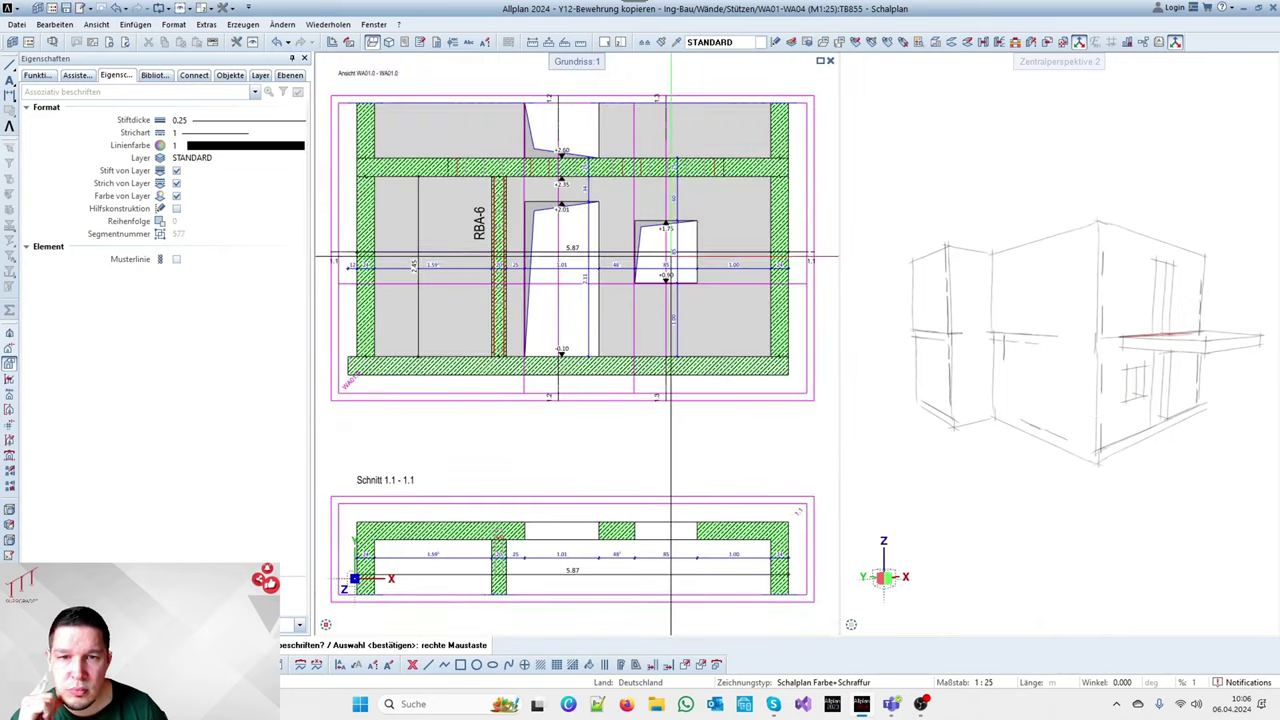
scroll(524, 167, down, 2)
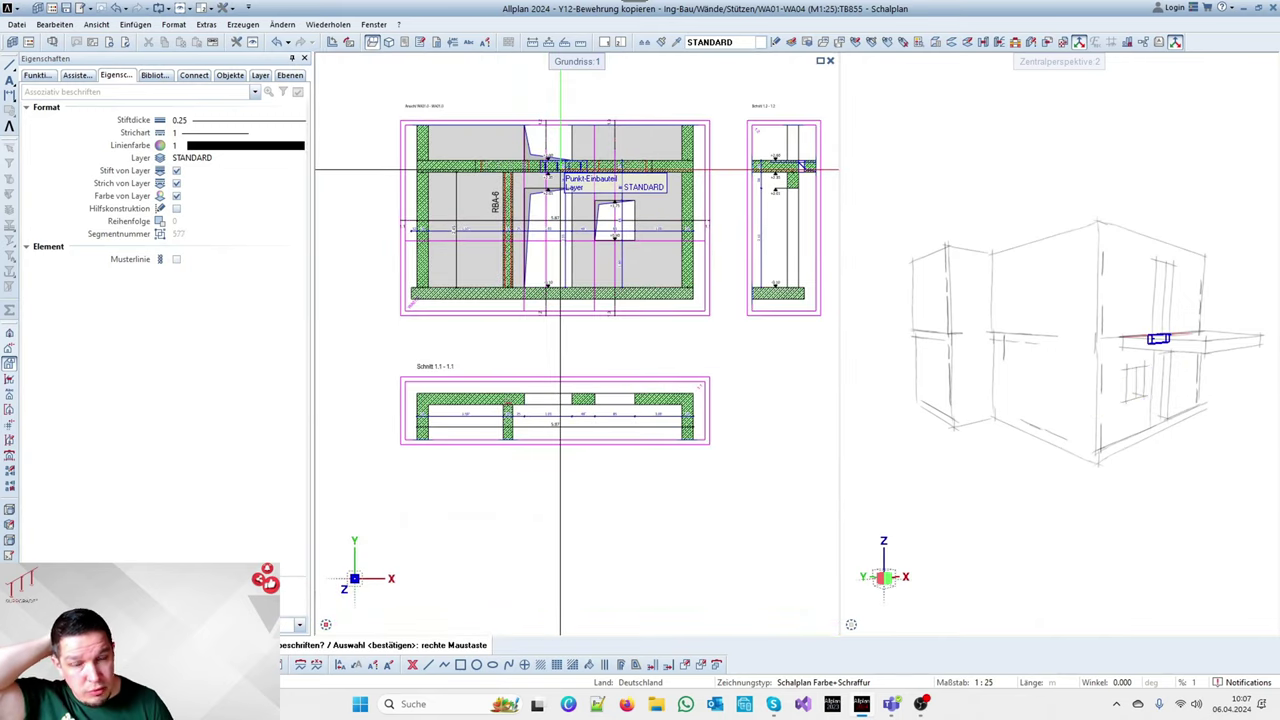
scroll(510, 415, up, 3)
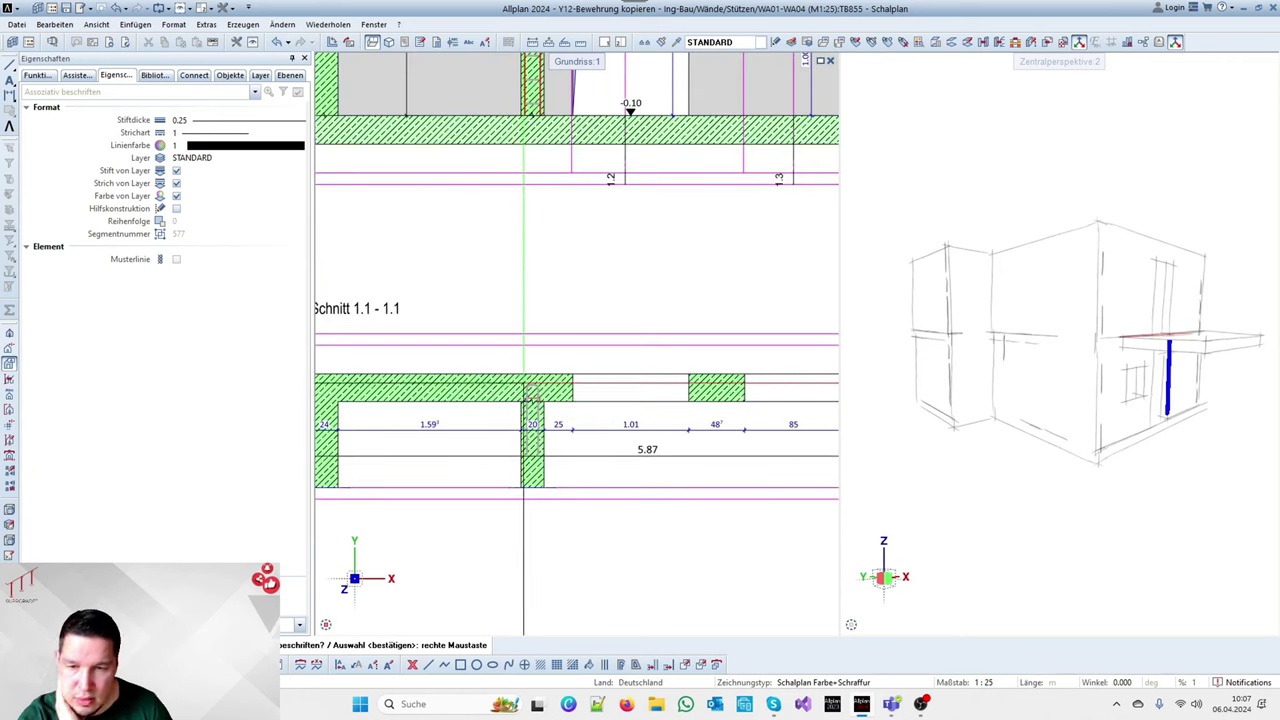
click(552, 335)
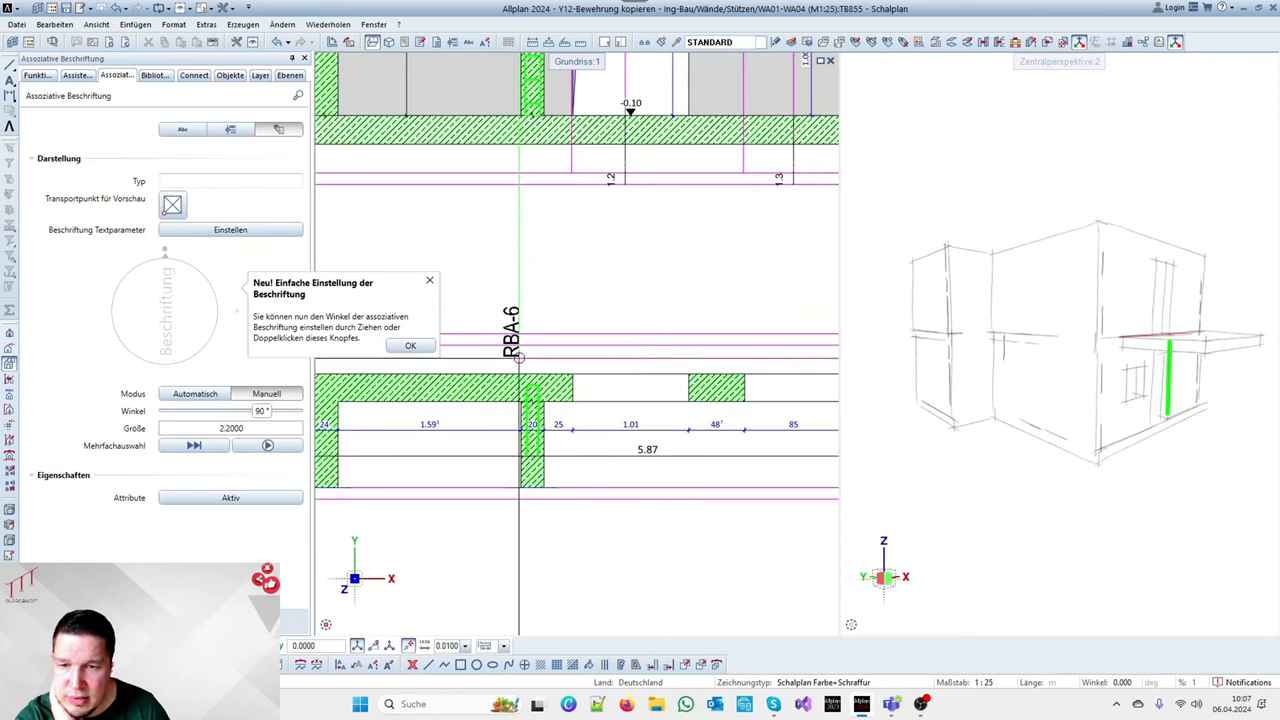
double_click(238, 315)
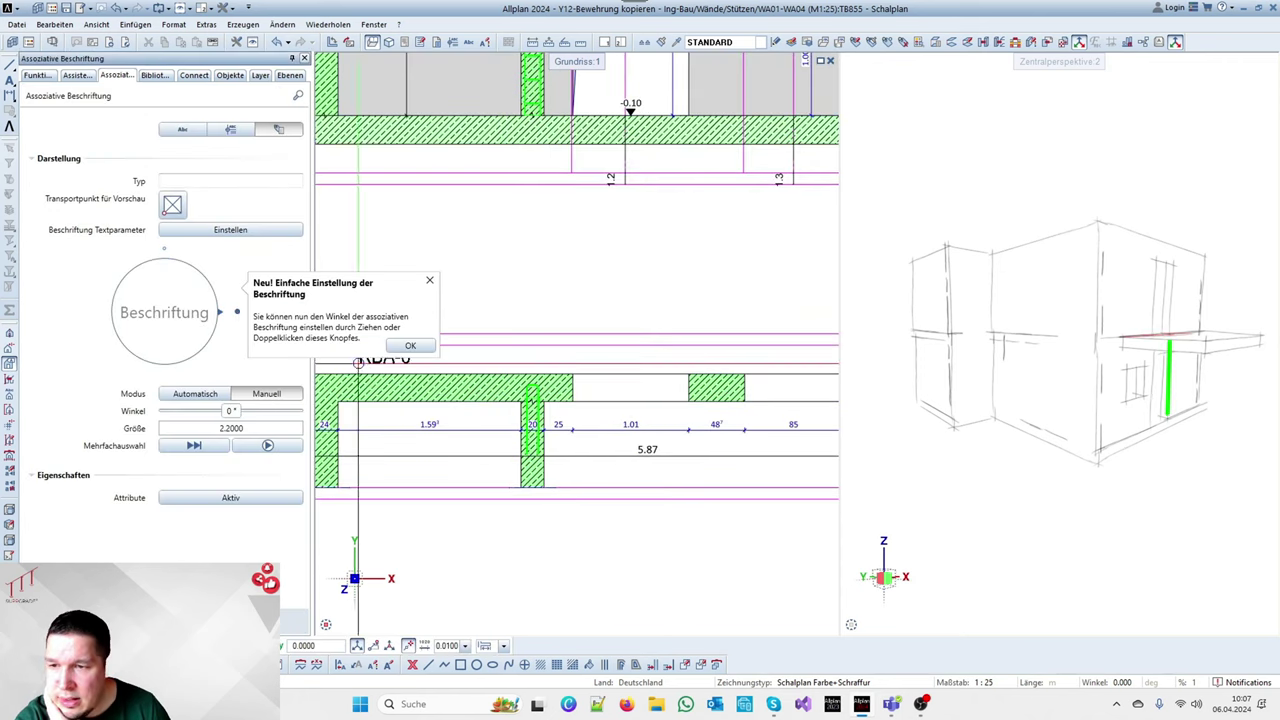
scroll(509, 355, up, 3)
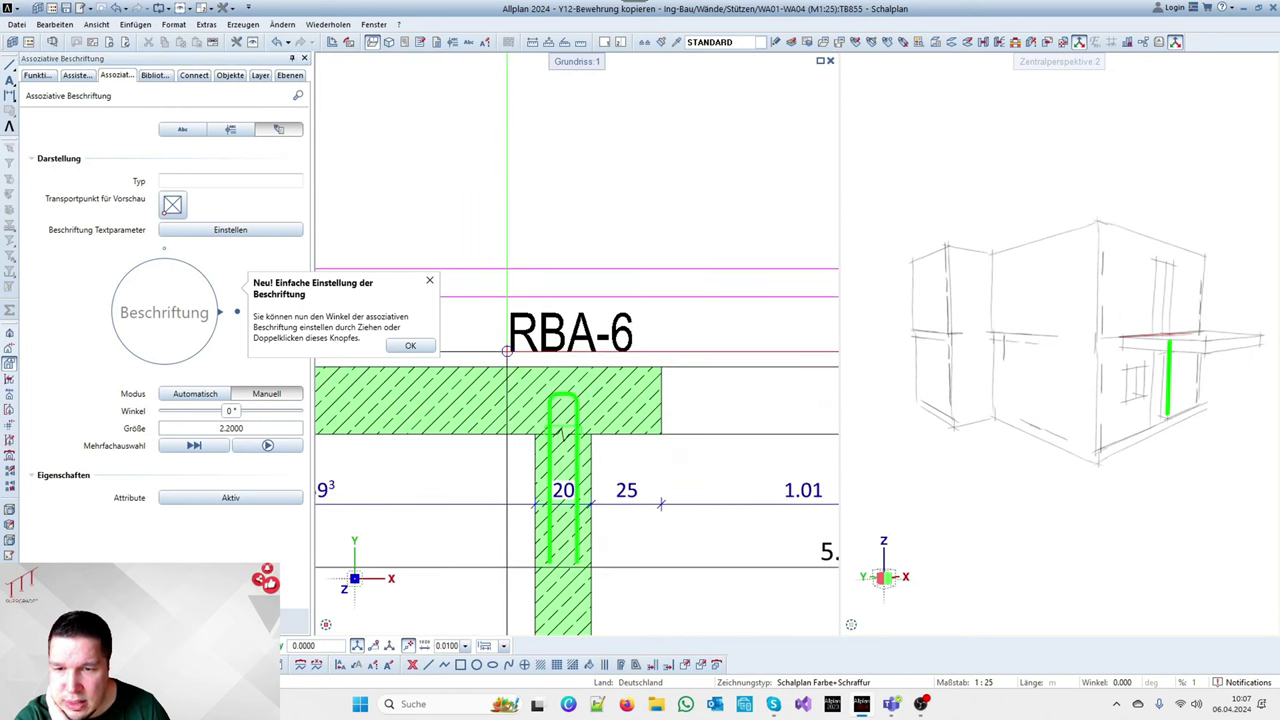
click(508, 350)
Start a report and choose !SUPPARTS-Mengenliste-V2024_10.rdlc from the SUPPARTS folder in Reports - Büro as its template
scroll(490, 310, down, 5)
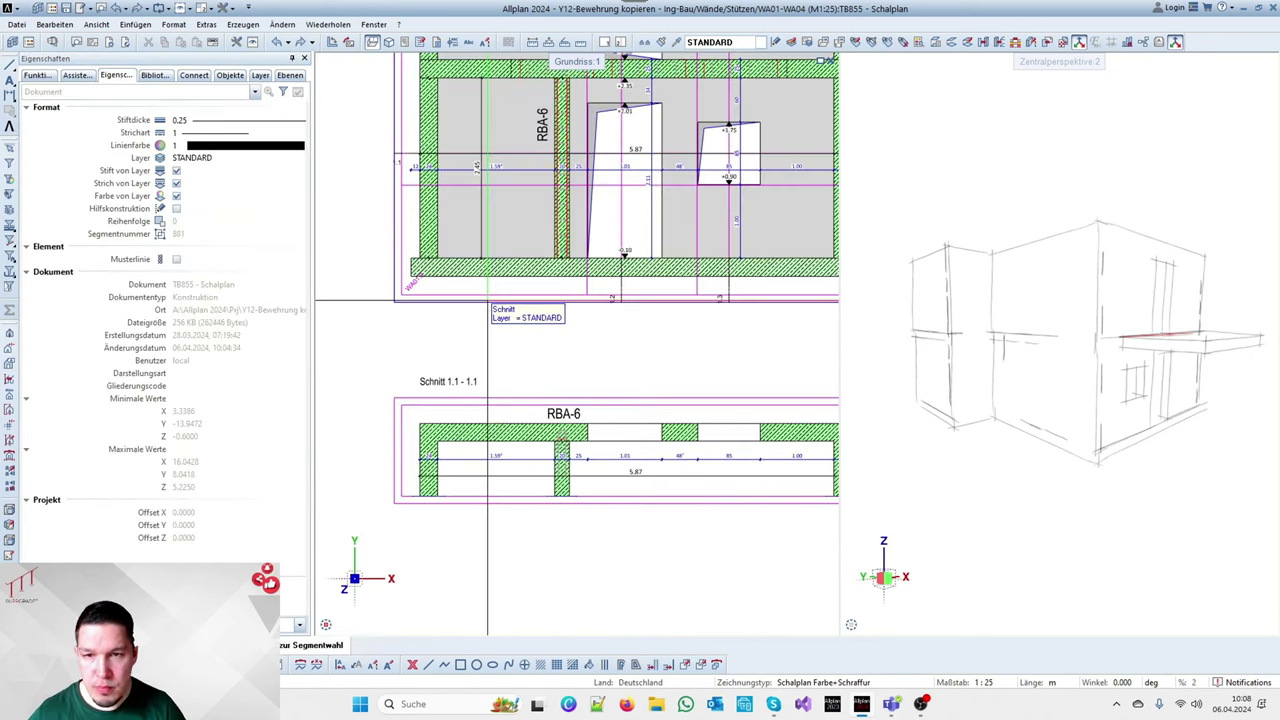
scroll(488, 300, down, 4)
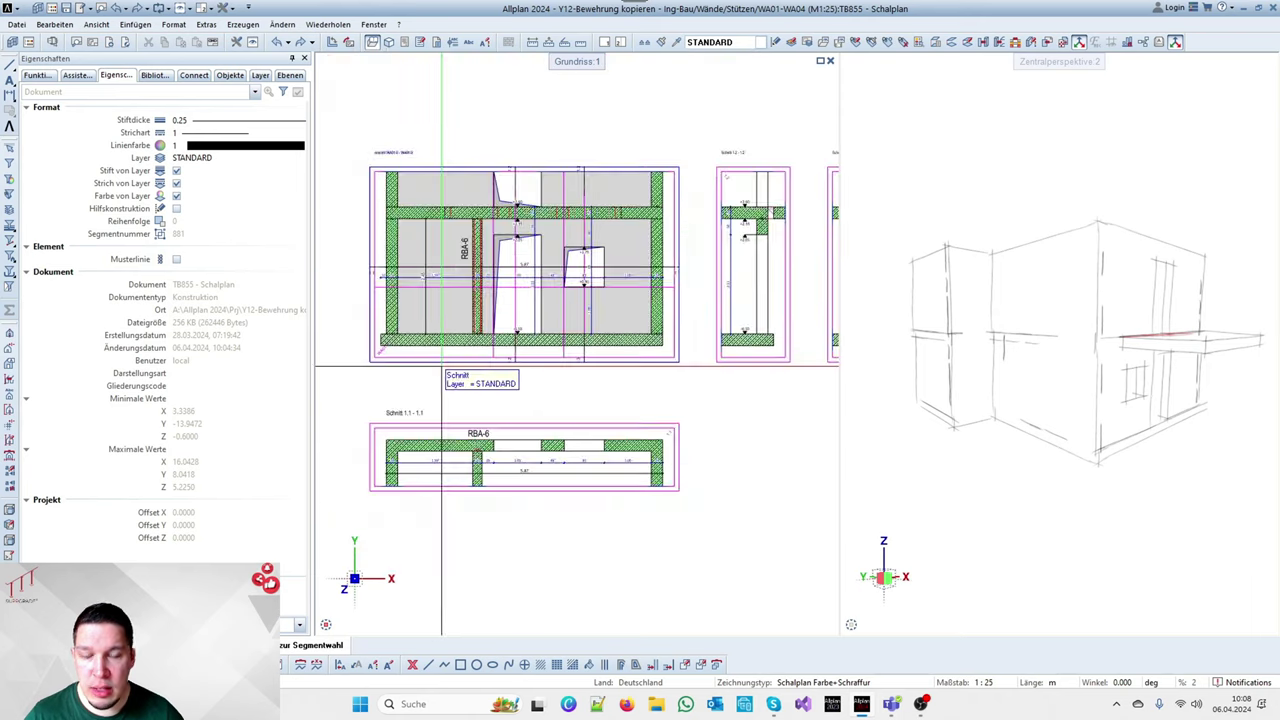
scroll(491, 357, down, 2)
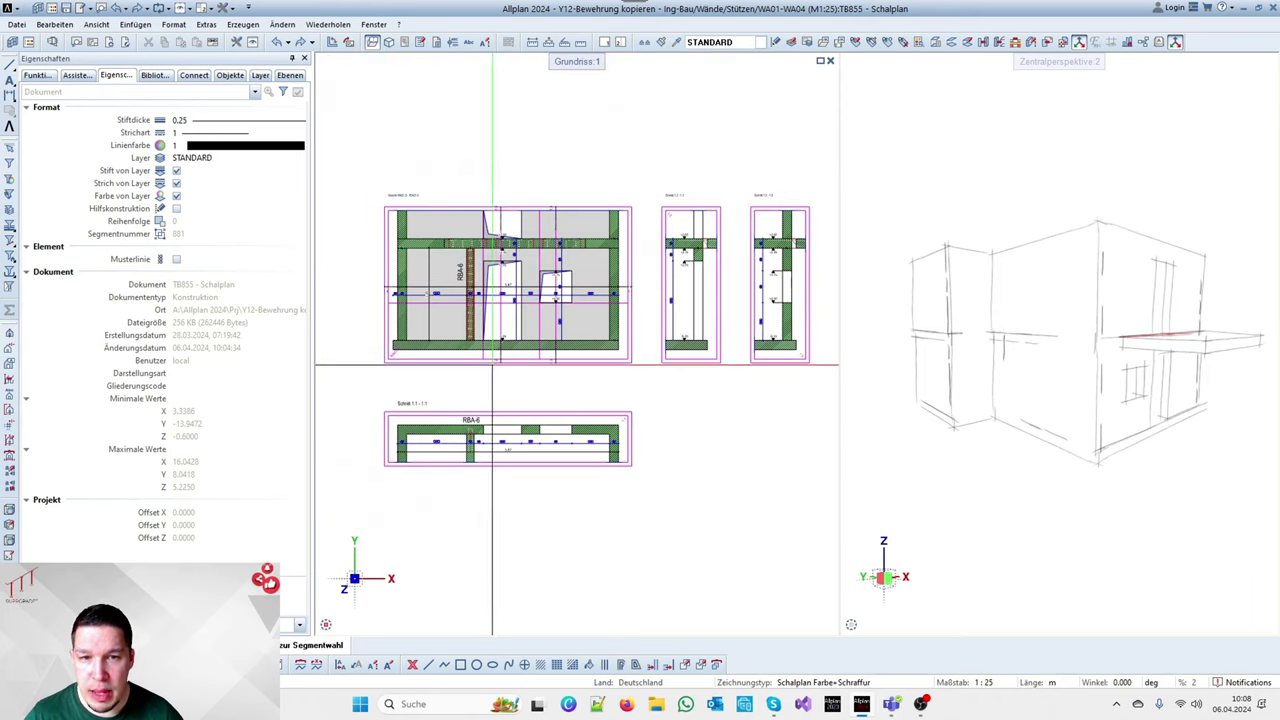
click(404, 44)
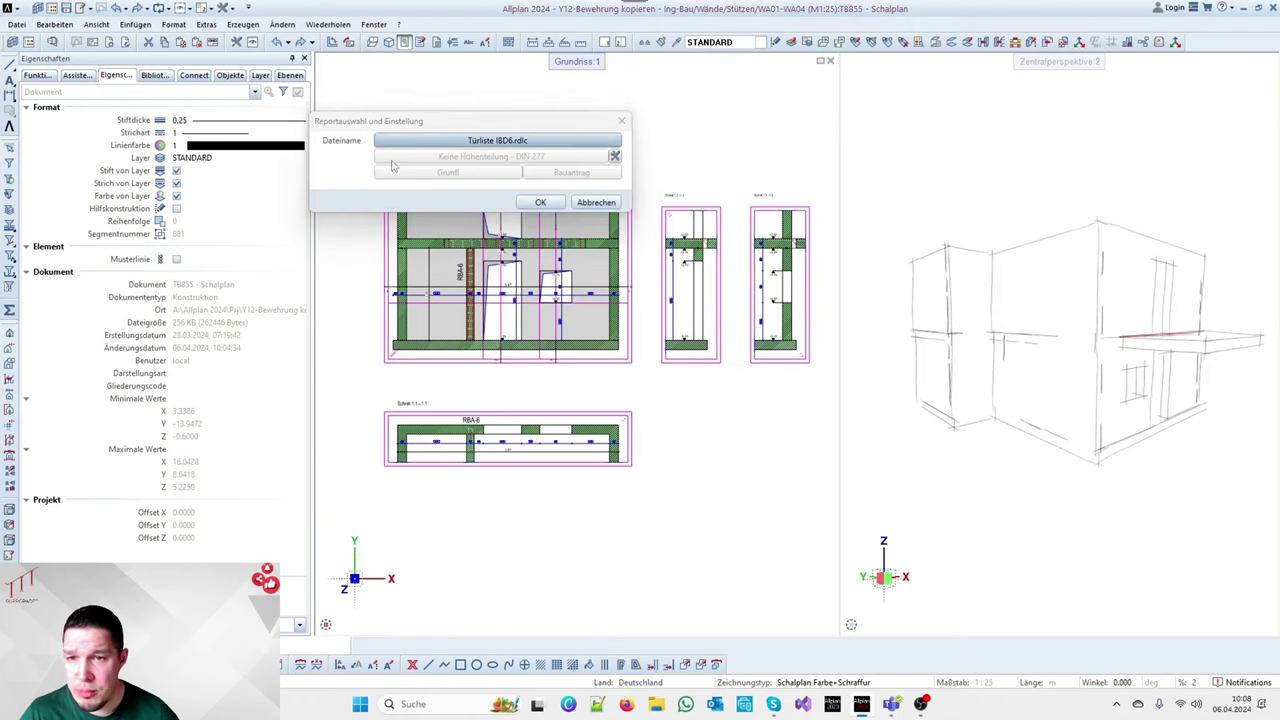
click(430, 141)
click(640, 40)
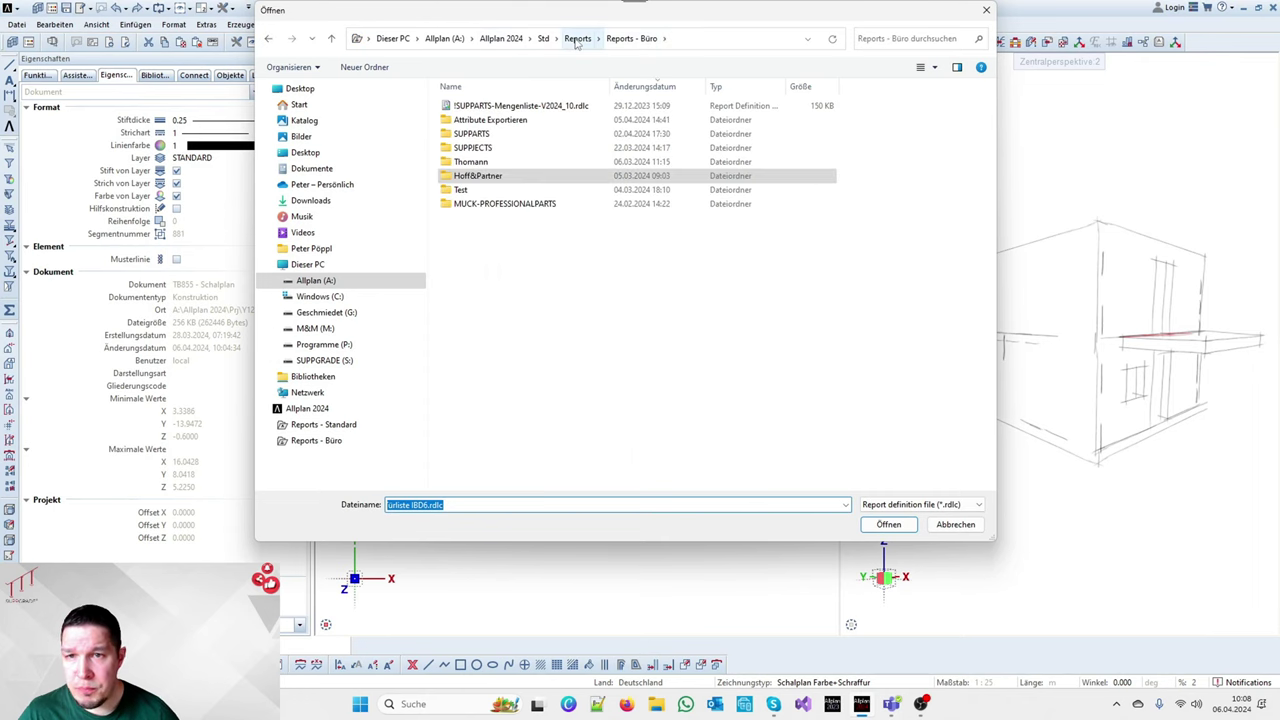
double_click(493, 136)
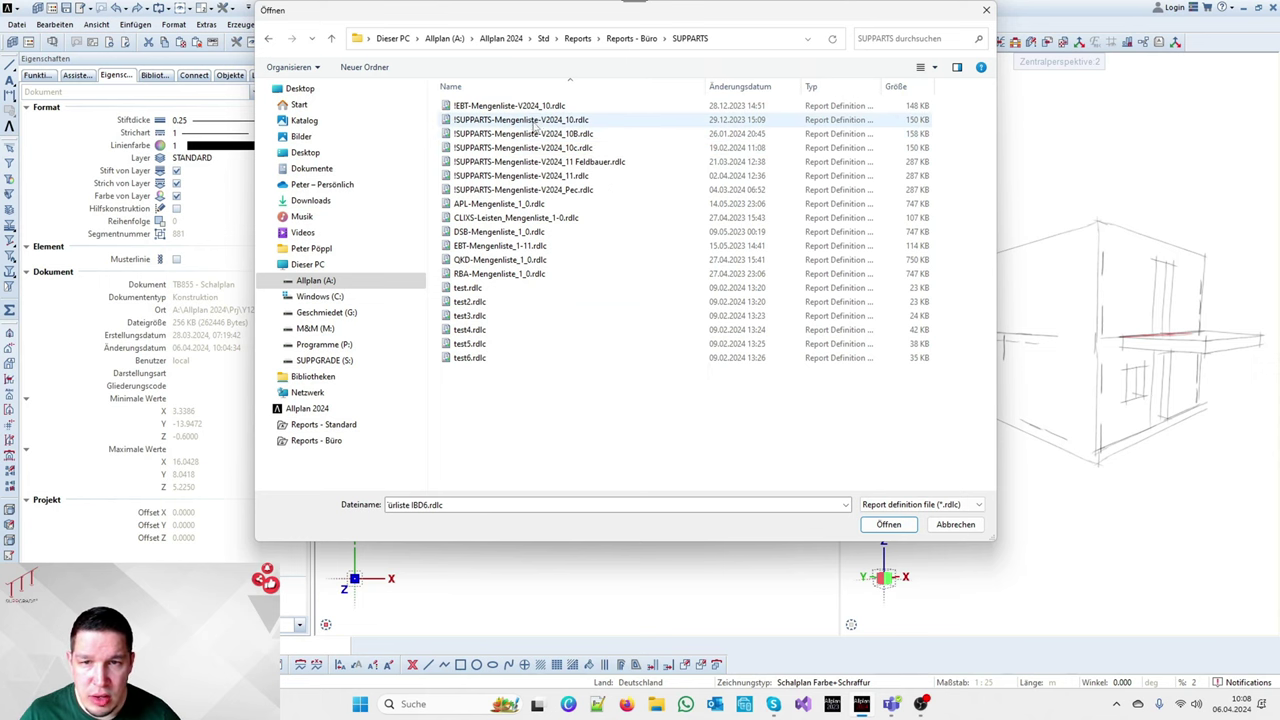
click(520, 121)
double_click(520, 121)
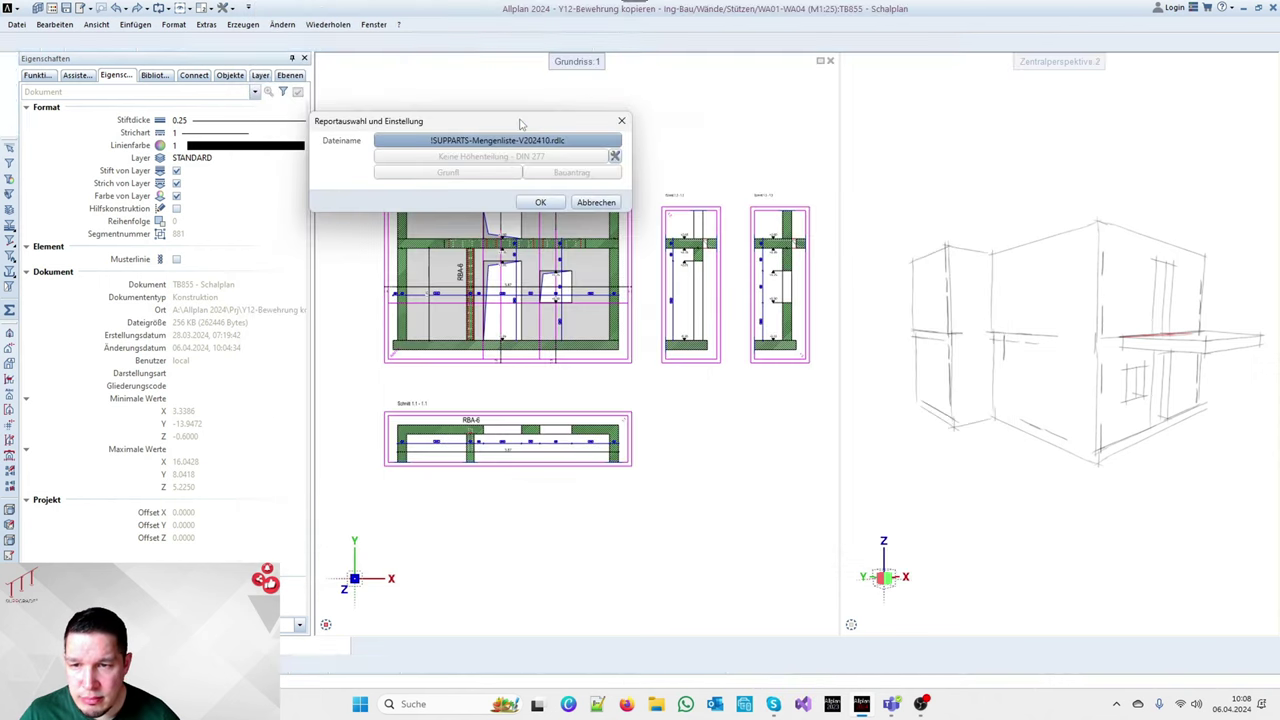
Generate the quantity list for all elements, review its built-in parts and close the report
click(535, 205)
click(468, 110)
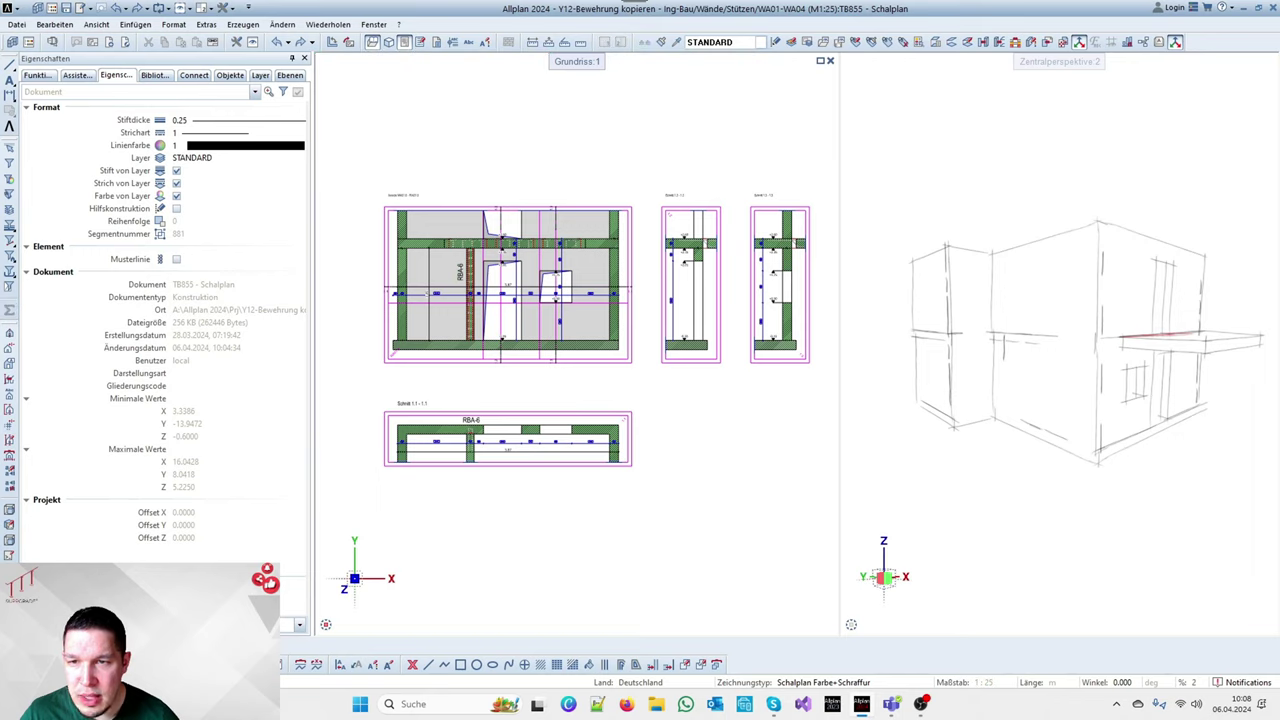
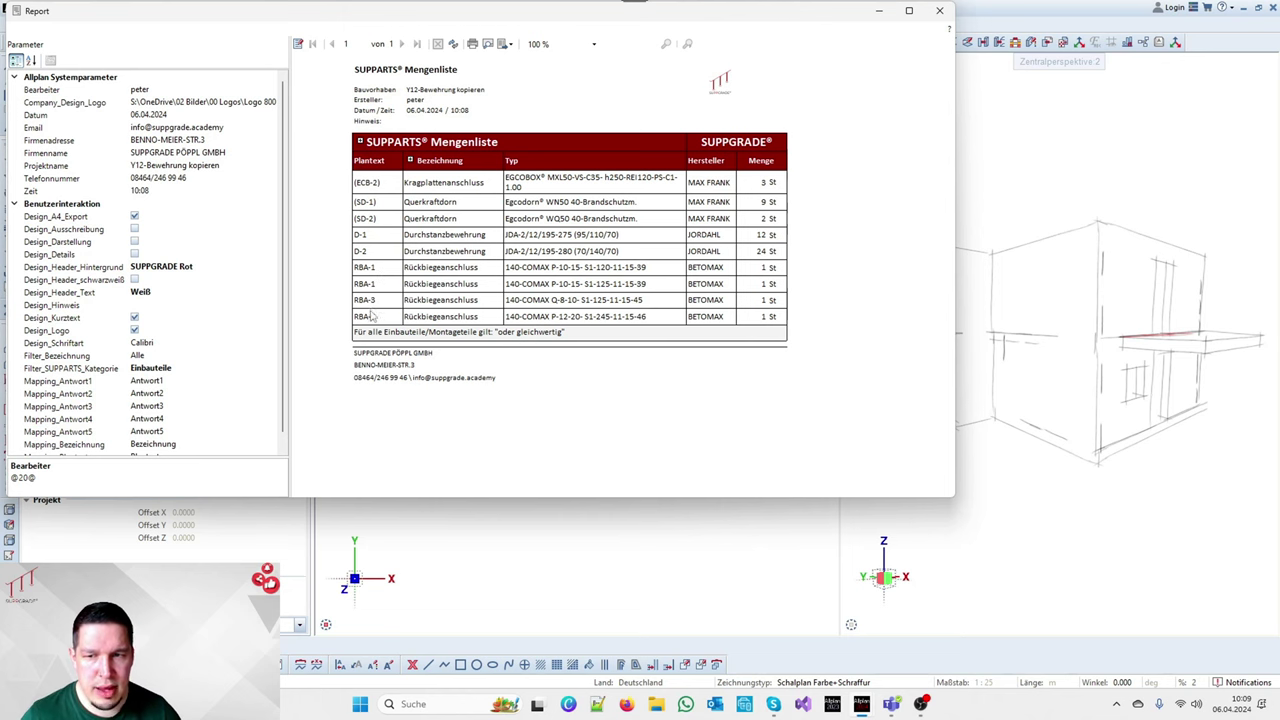
click(939, 10)
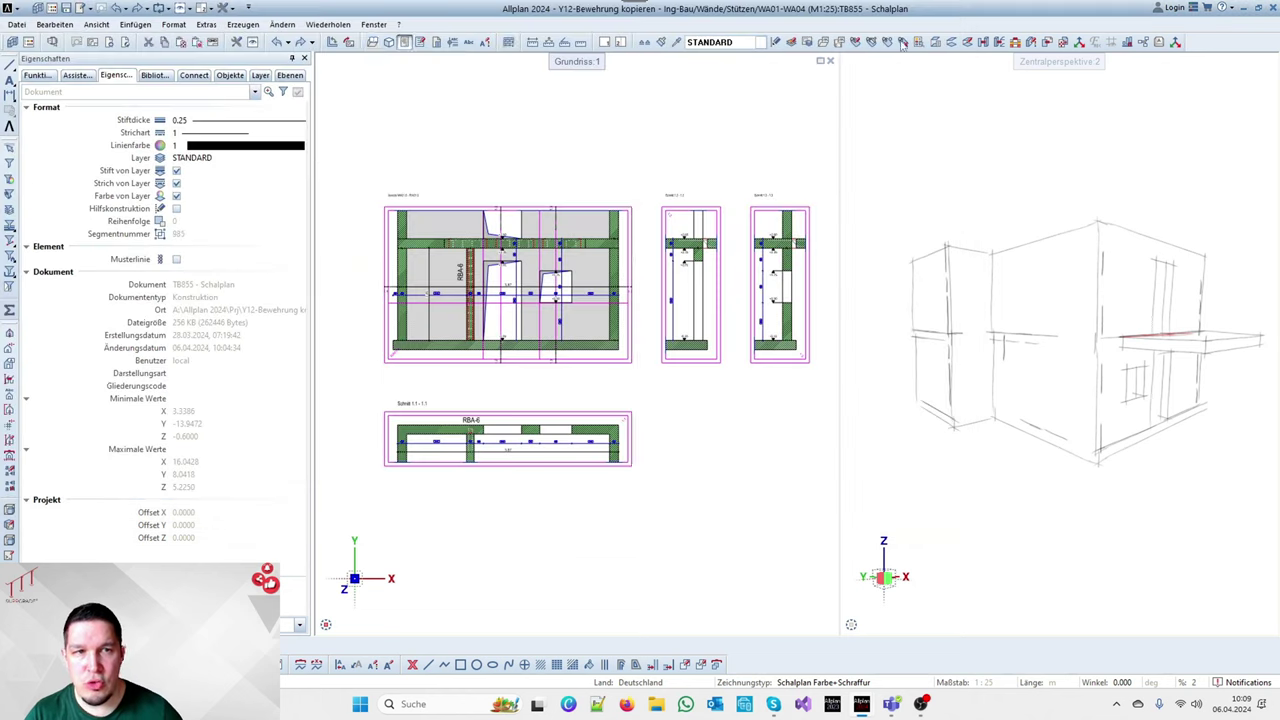
Generate the SUPPARTS quantity list again for only the elements enclosed by a selection window over Section 1.1
click(404, 42)
click(540, 203)
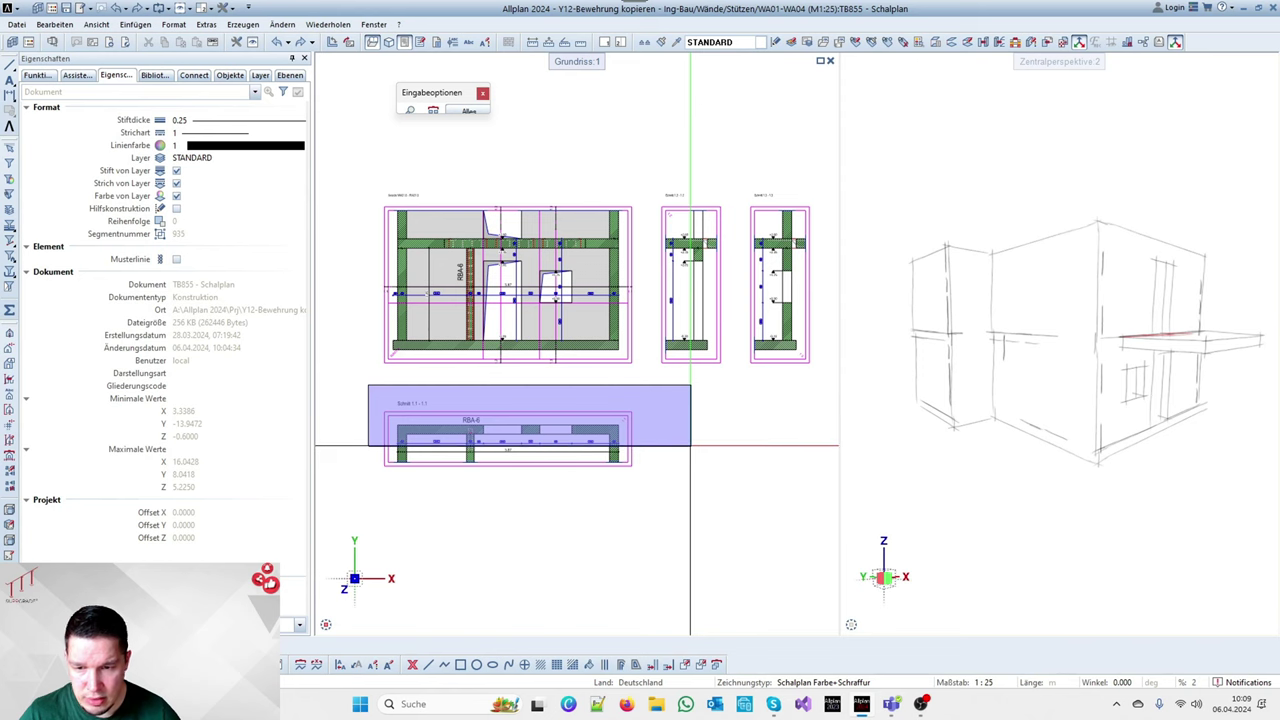
click(686, 445)
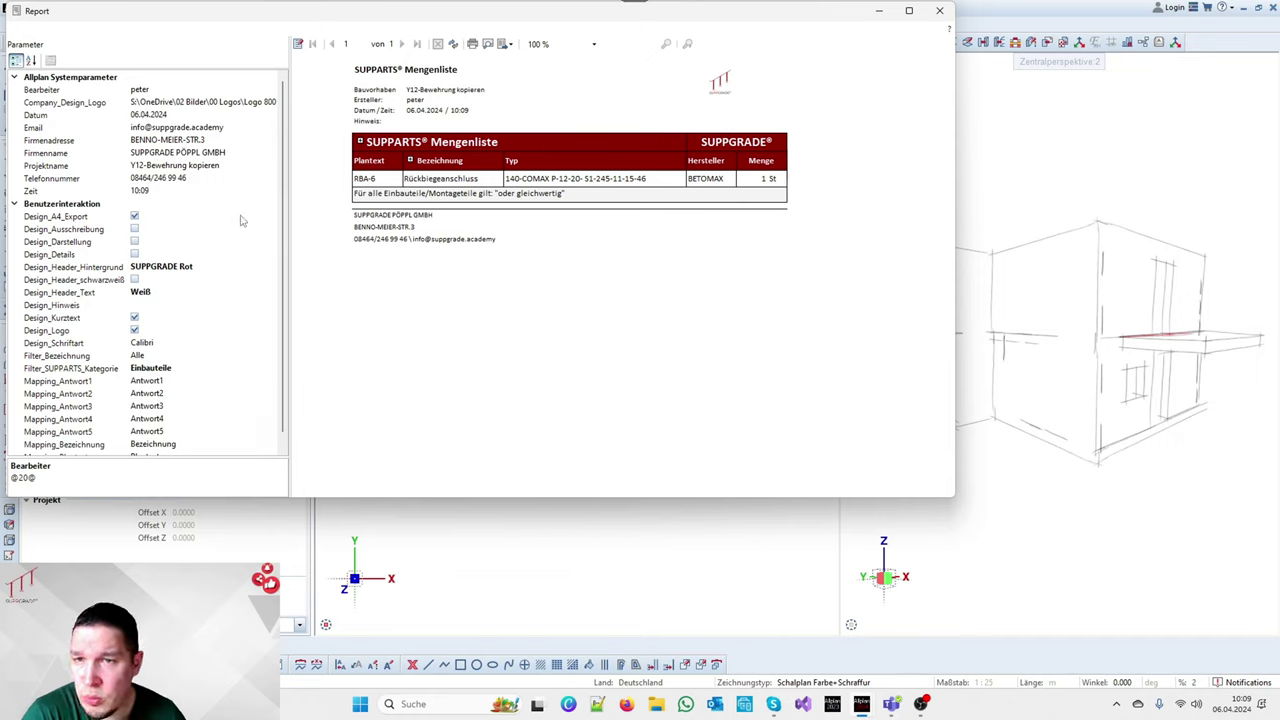
Export the SUPPARTS quantity list to Allplan without Design_Darstellung and place it in the drawing to the right of the sections
click(134, 241)
click(134, 241)
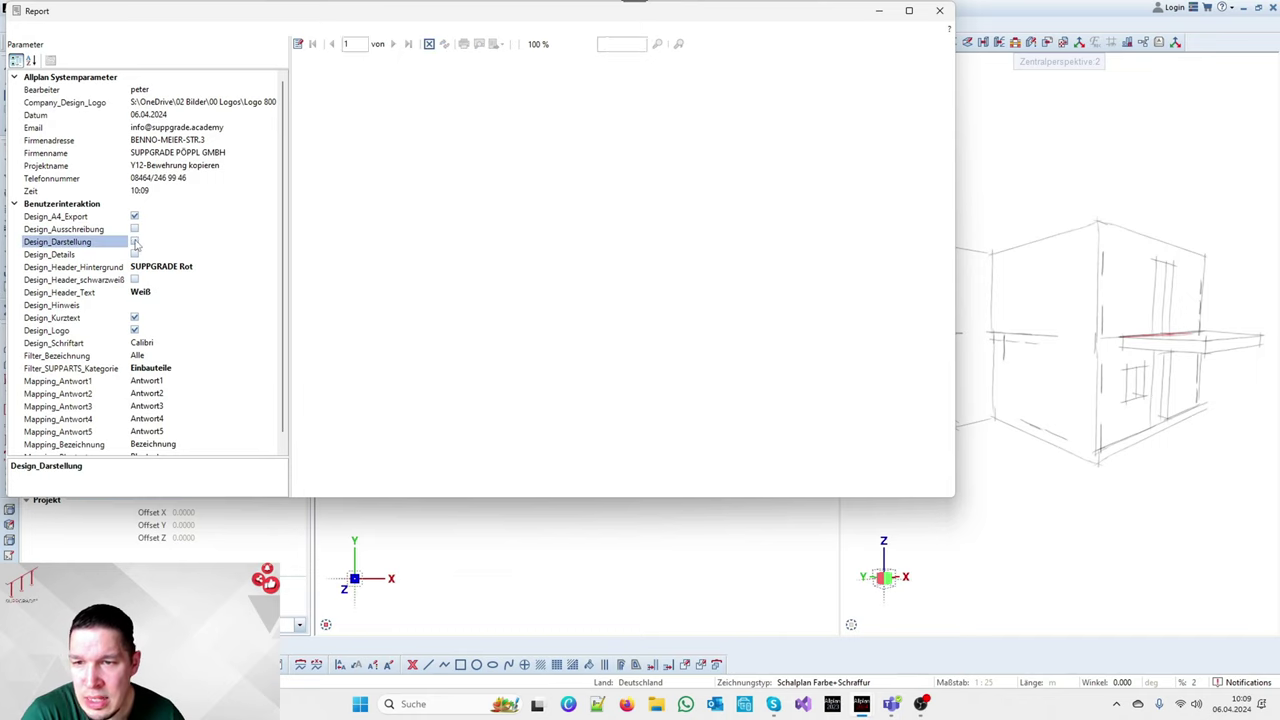
click(506, 45)
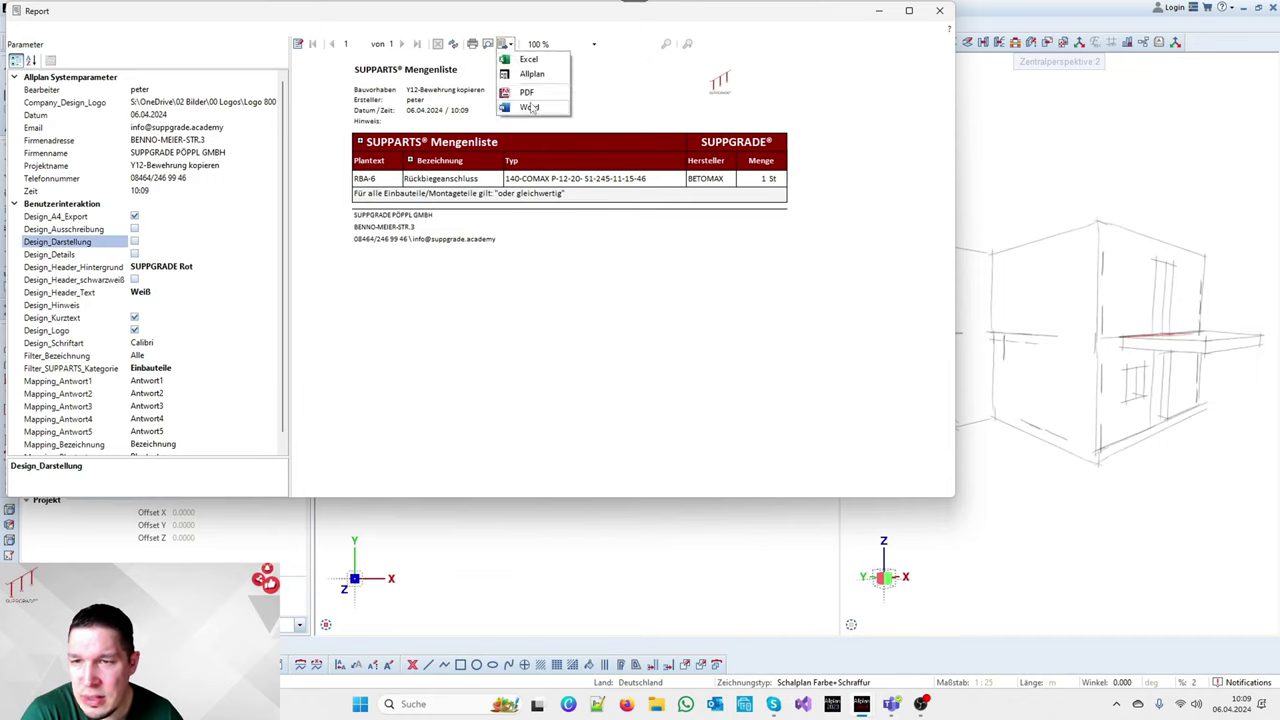
click(532, 75)
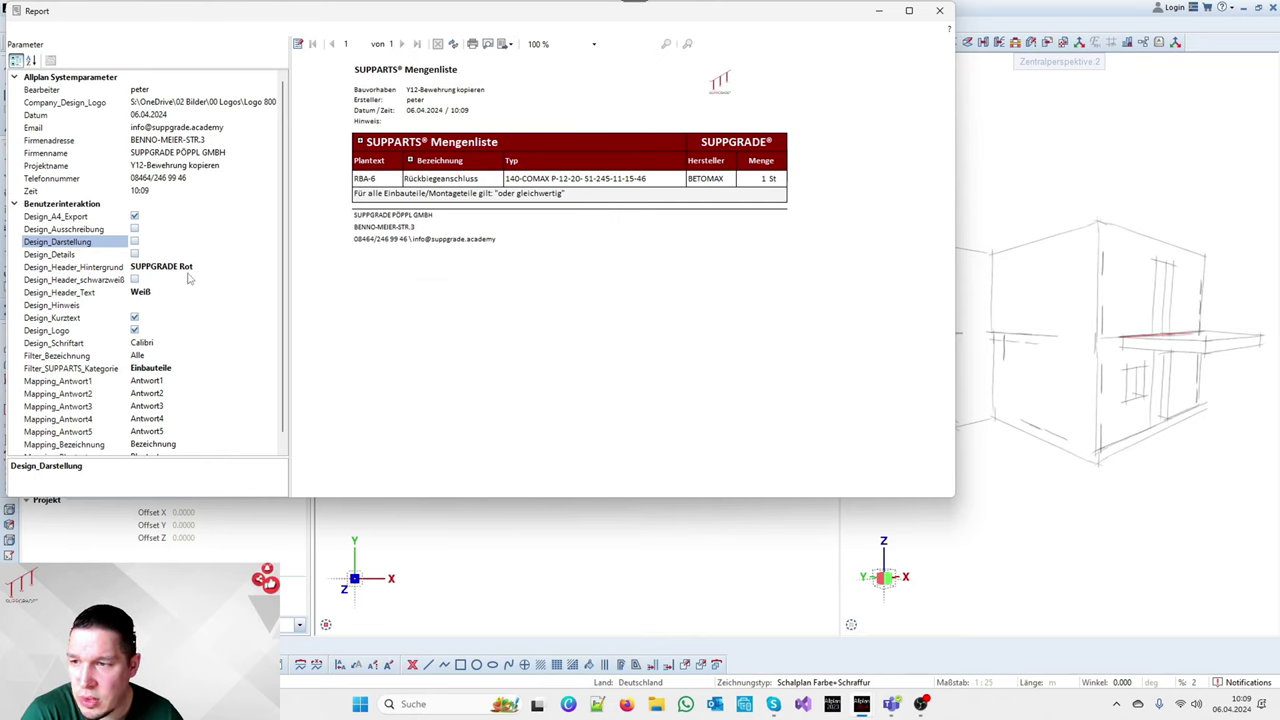
scroll(560, 145, down, 5)
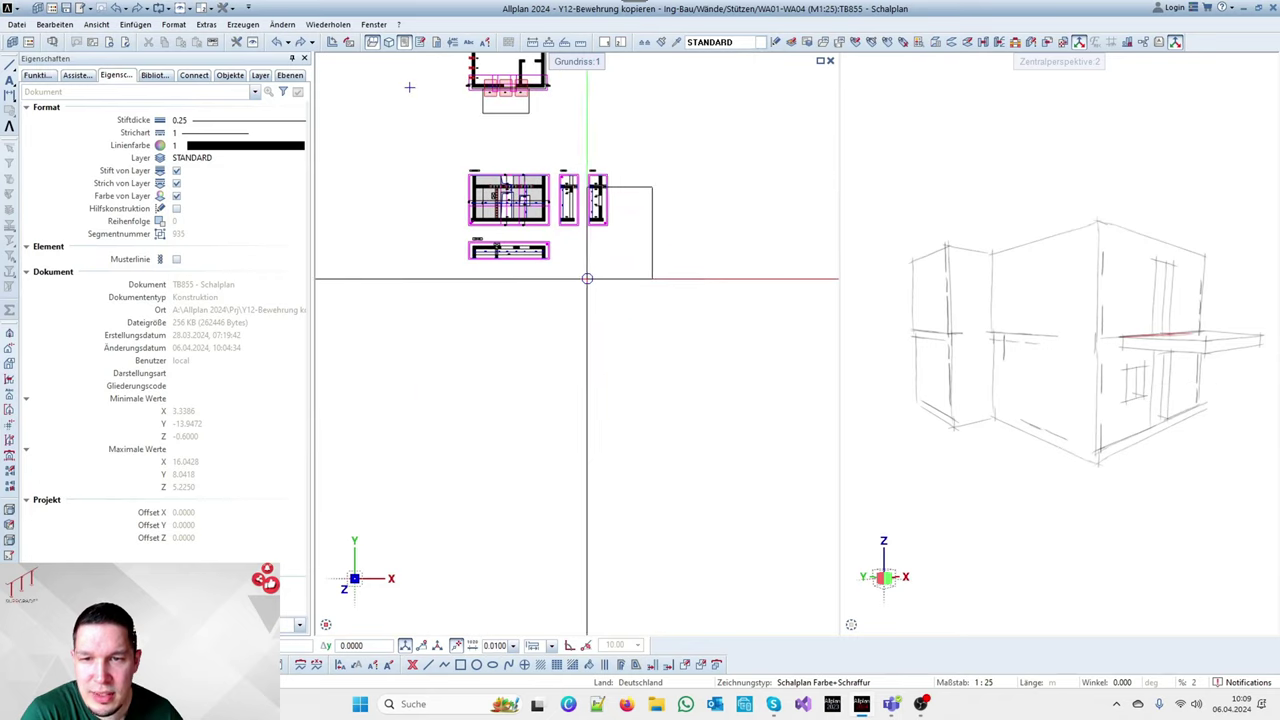
click(628, 262)
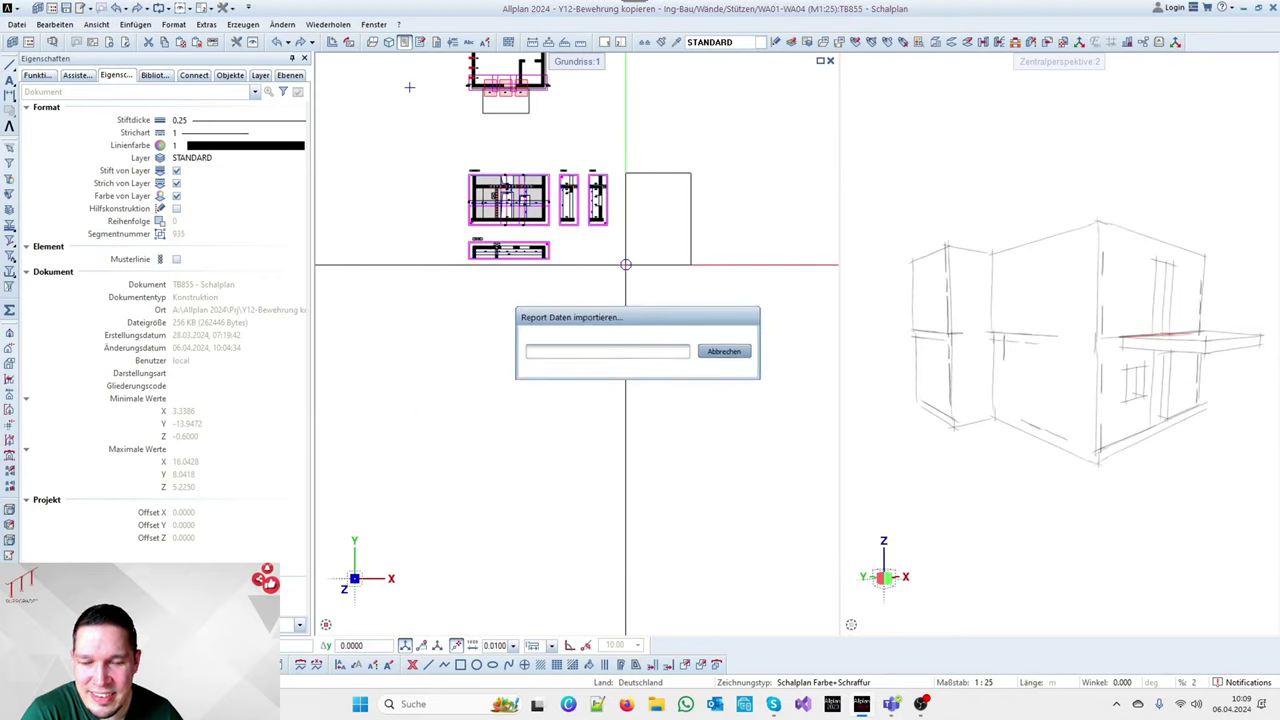
scroll(677, 251, up, 4)
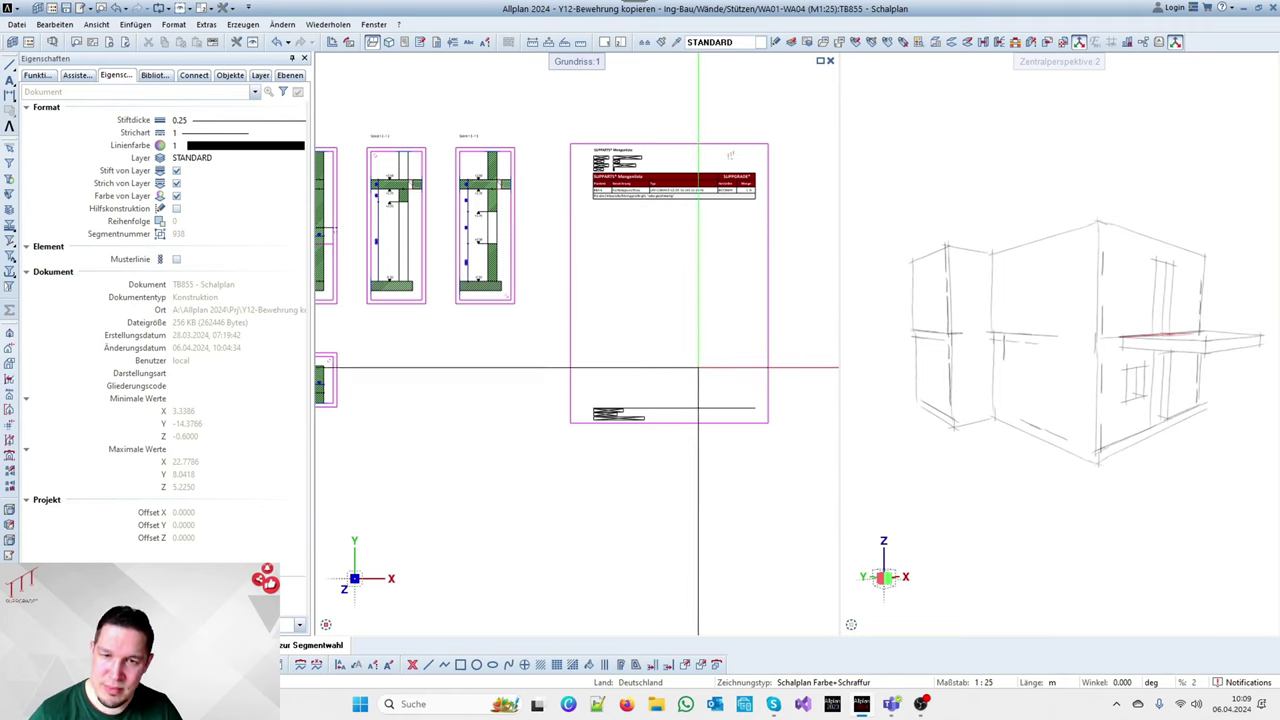
Delete the page frame, project header, logo and company footer around the placed list, keeping only the quantity table
scroll(677, 143, up, 4)
scroll(573, 162, down, 4)
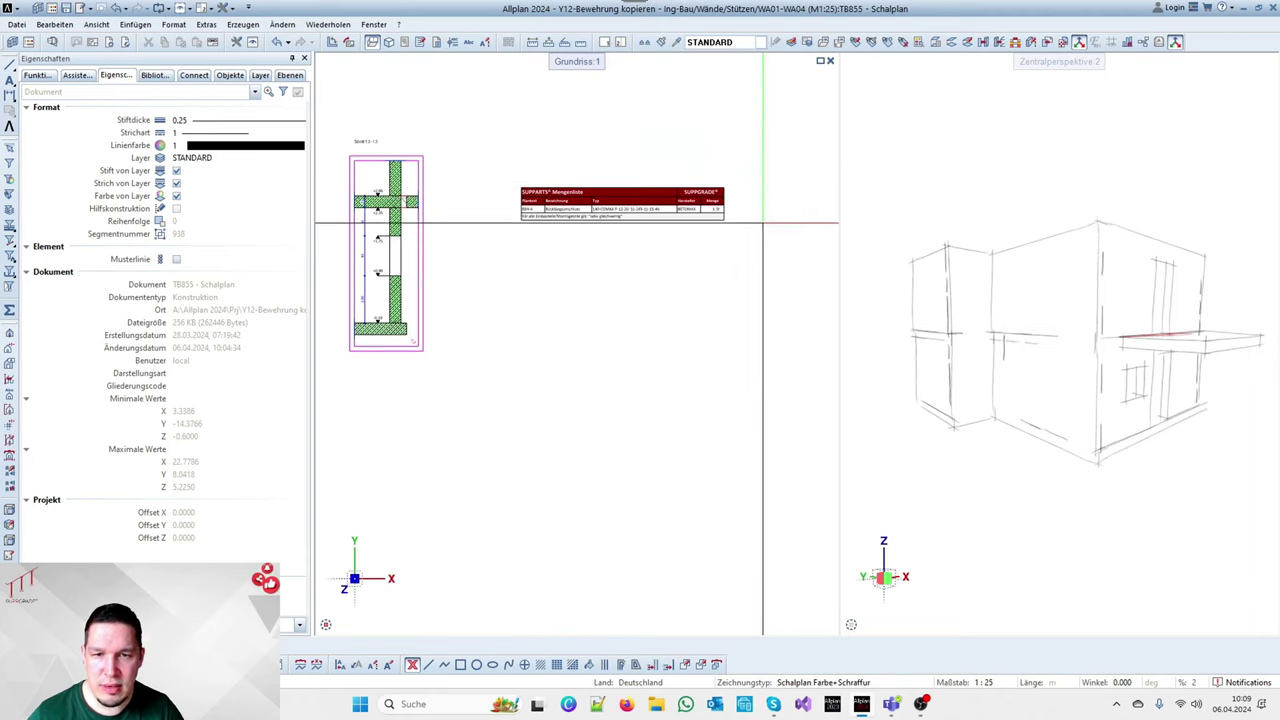
scroll(600, 191, up, 3)
scroll(446, 187, down, 3)
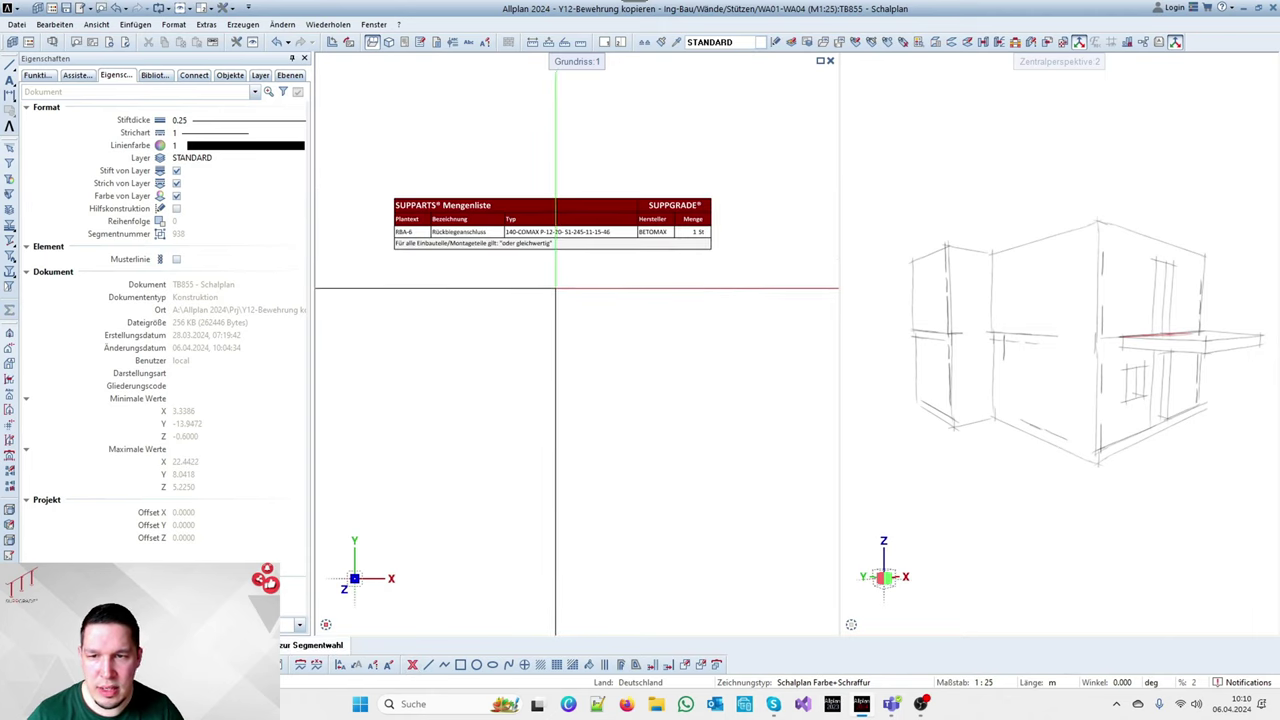
scroll(745, 300, down, 5)
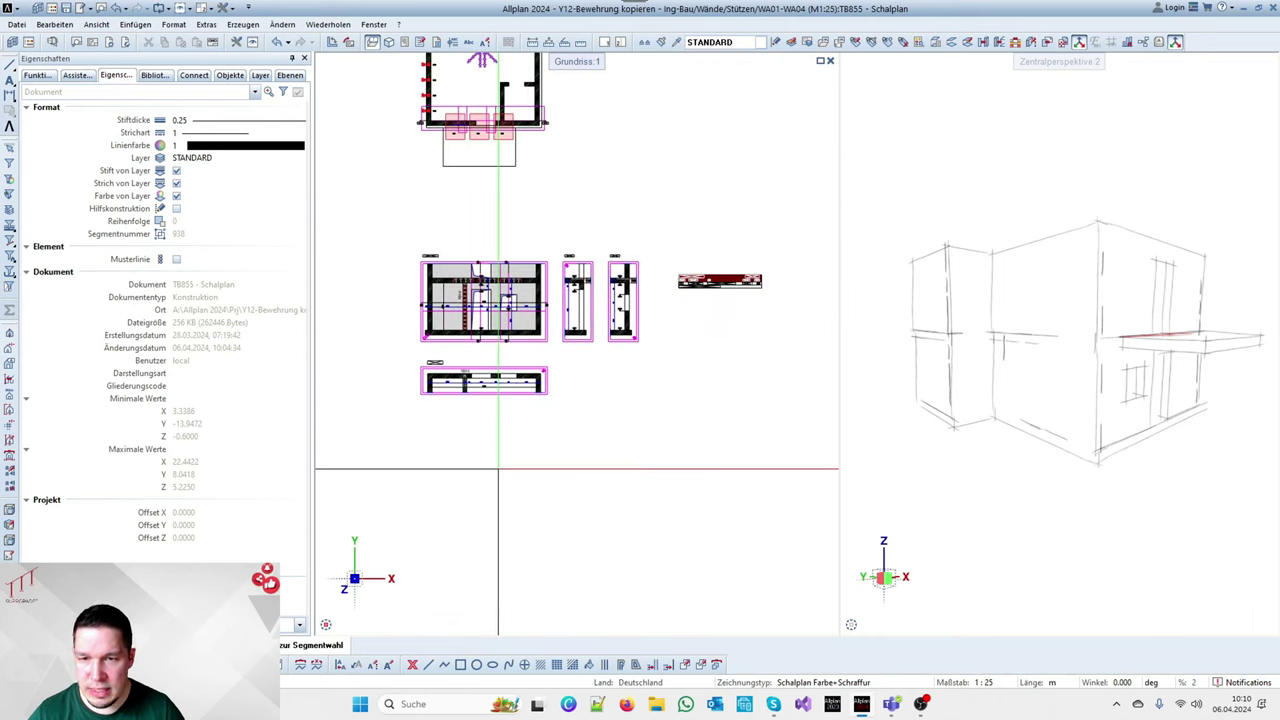
Make drawing file 856 Bewehrung of structural level WA01-WA04 (M1:25) the active one
key(F2)
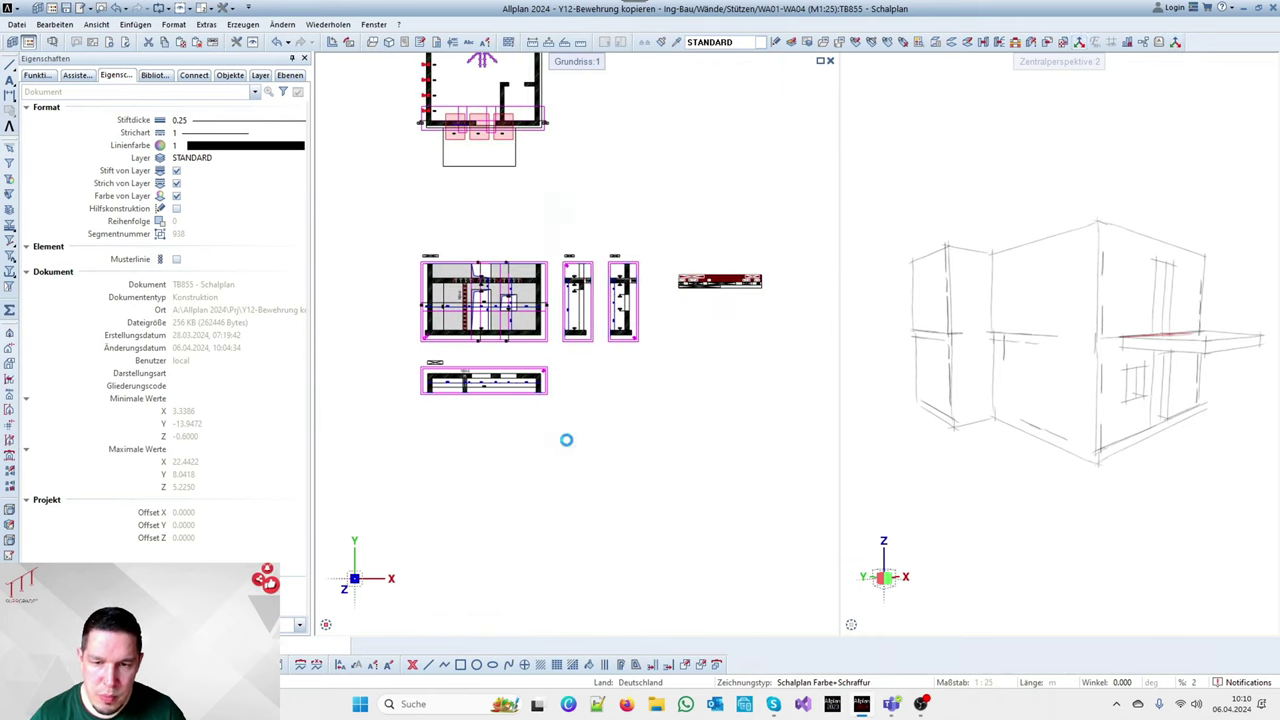
scroll(265, 484, down, 1)
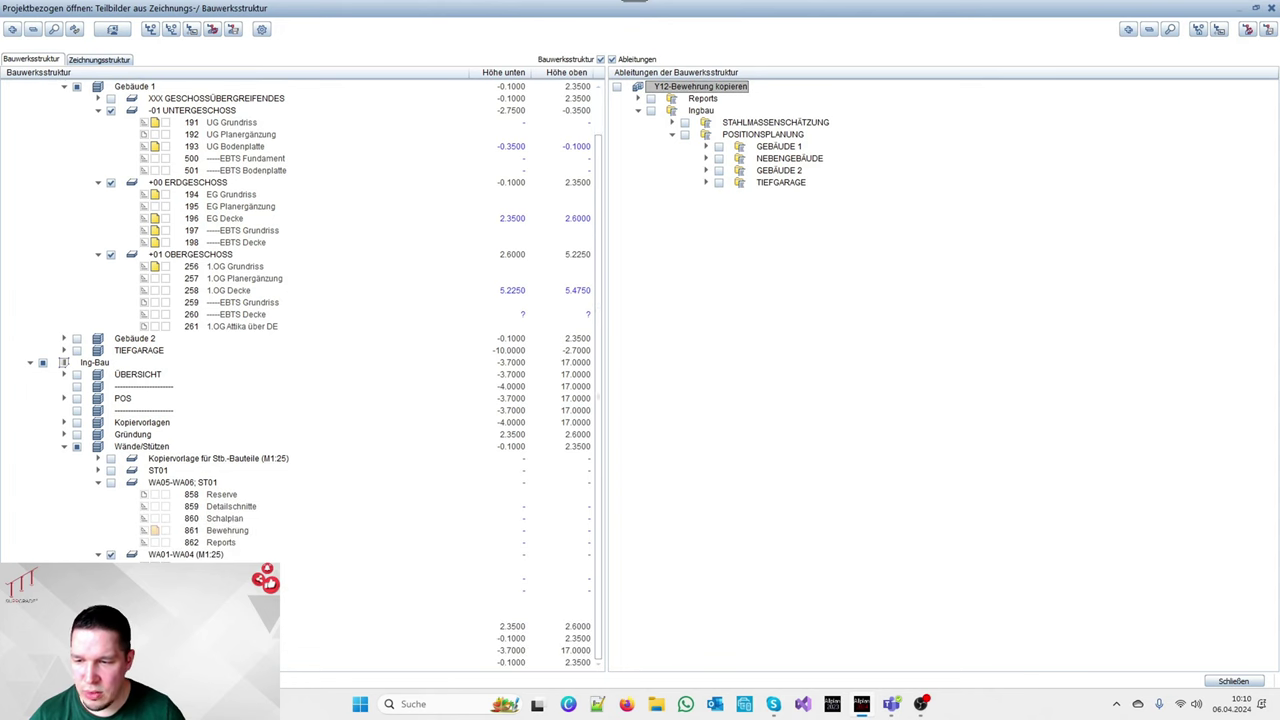
click(1231, 681)
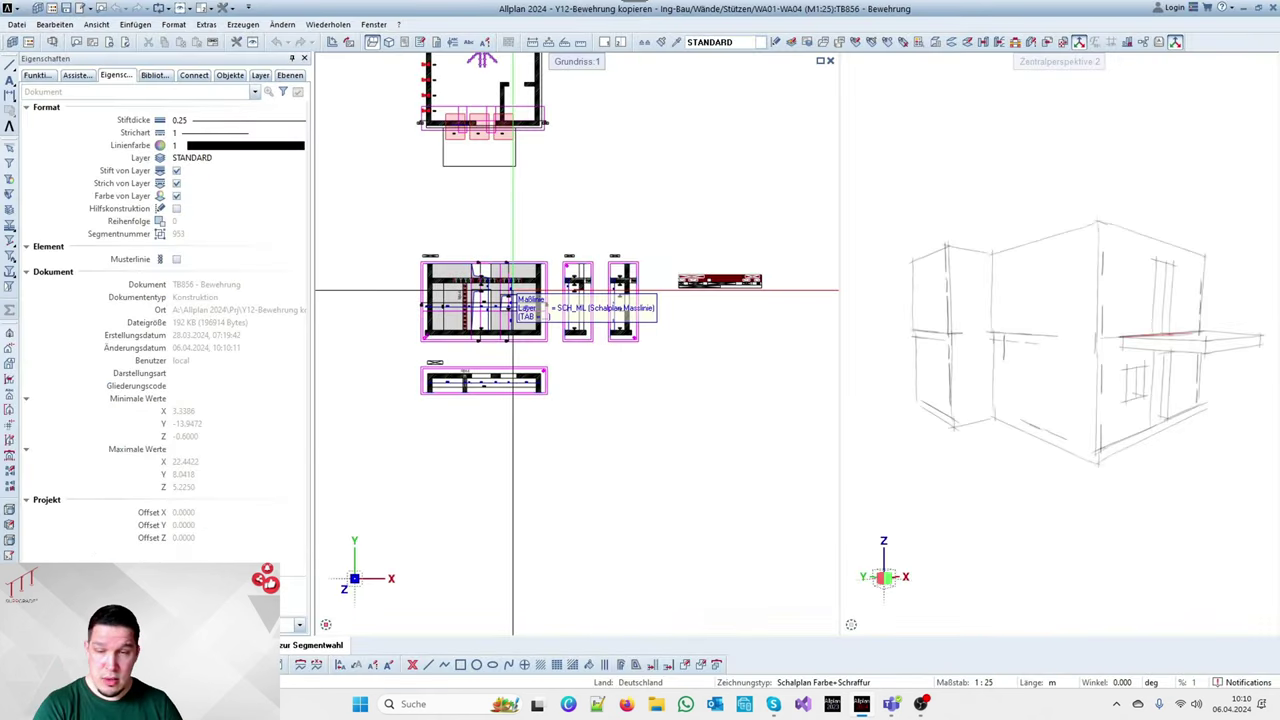
Display the central perspective in Animation mode and view the building closer from its corner
click(1252, 625)
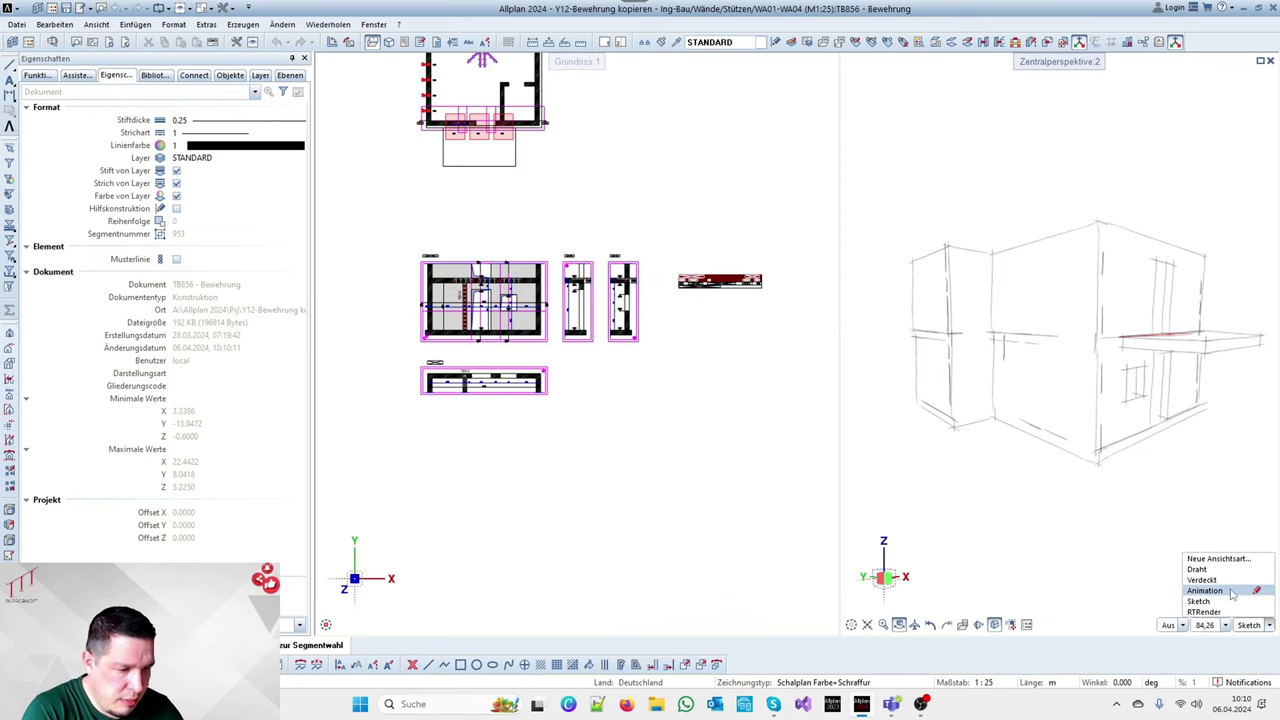
click(1232, 591)
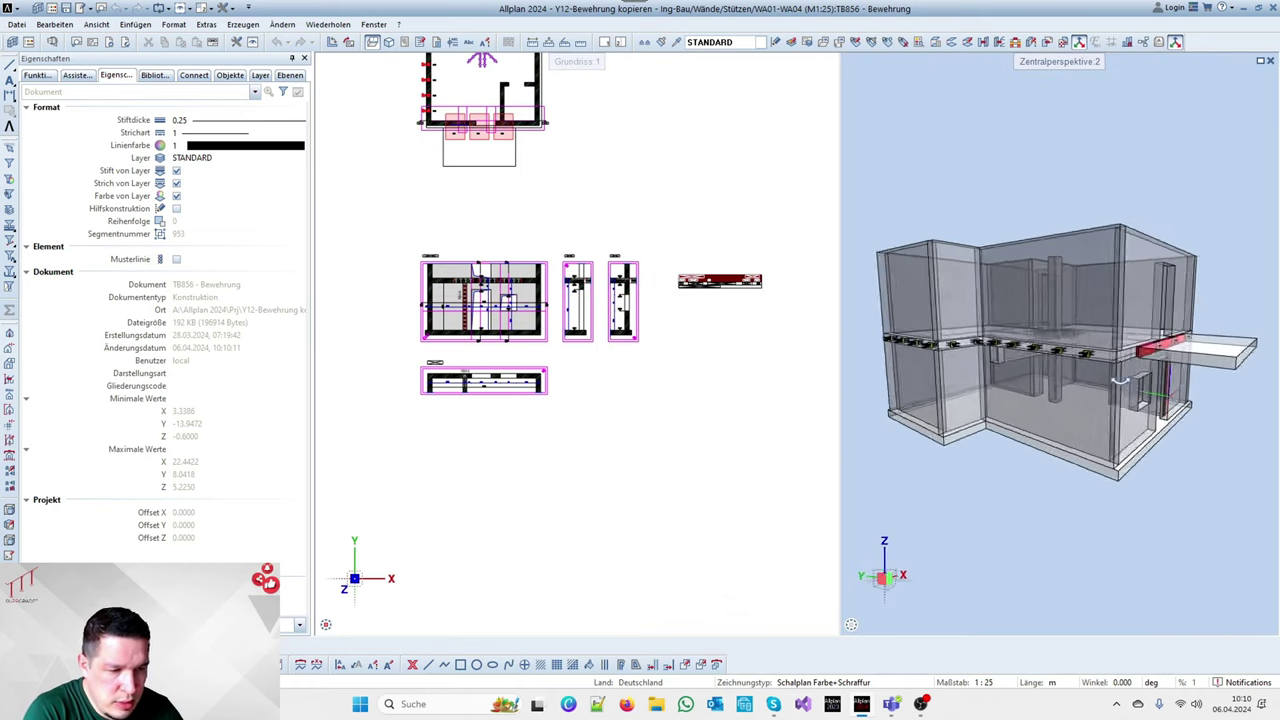
drag(1120, 381, 1080, 357)
scroll(1166, 357, up, 3)
scroll(968, 341, down, 3)
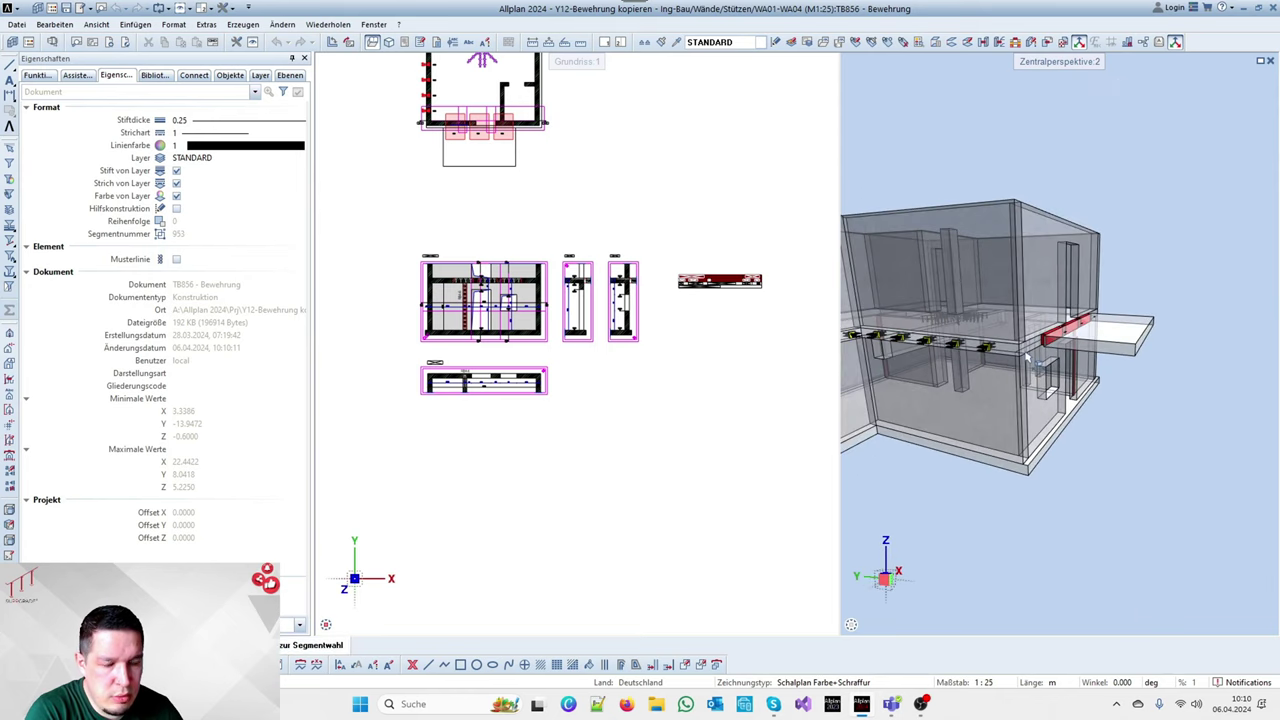
Hide drawing files TB198 EBTS Decke, TB256 1.OG Grundriss and TB196 EG Decke to expose the built-in part at the wall junction
click(236, 78)
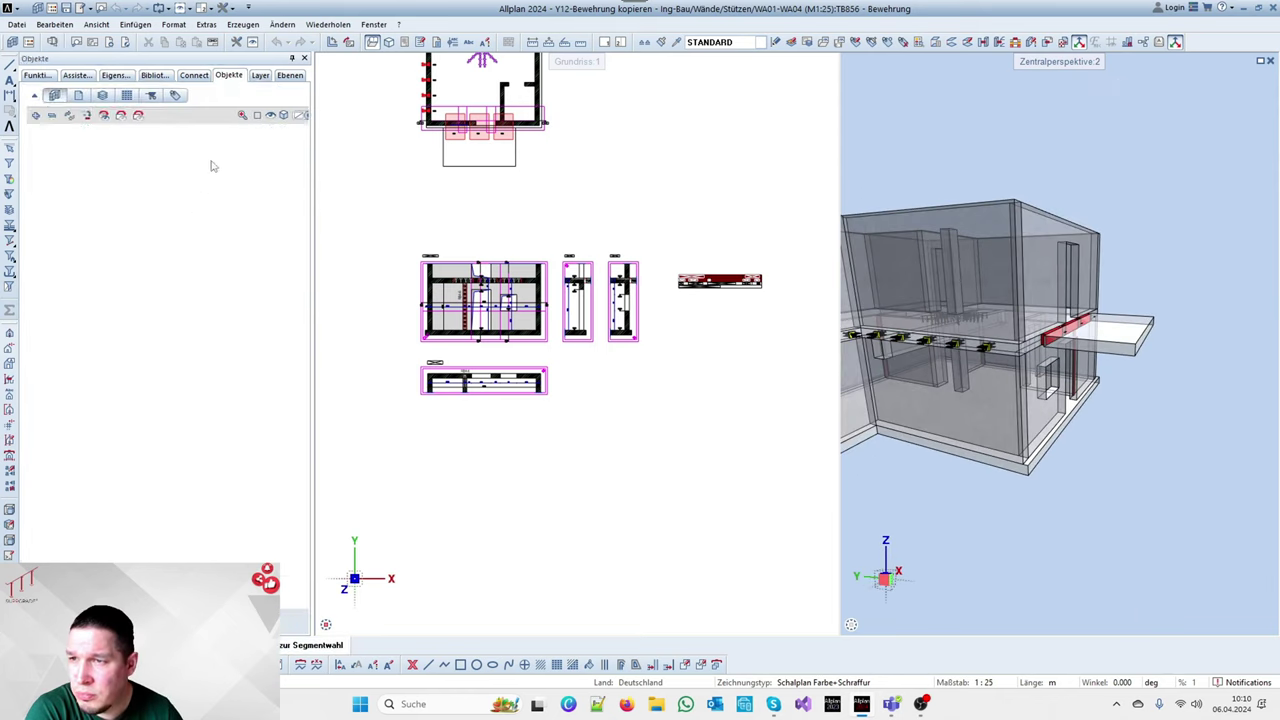
click(71, 95)
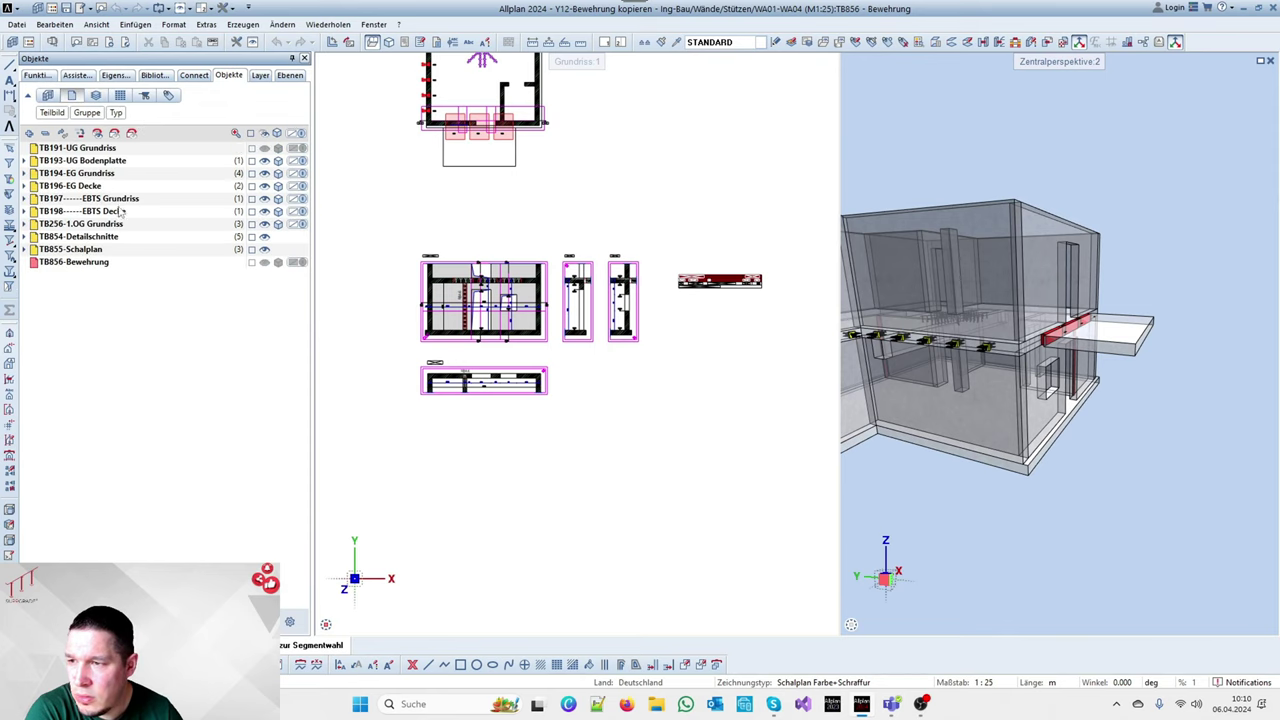
click(265, 212)
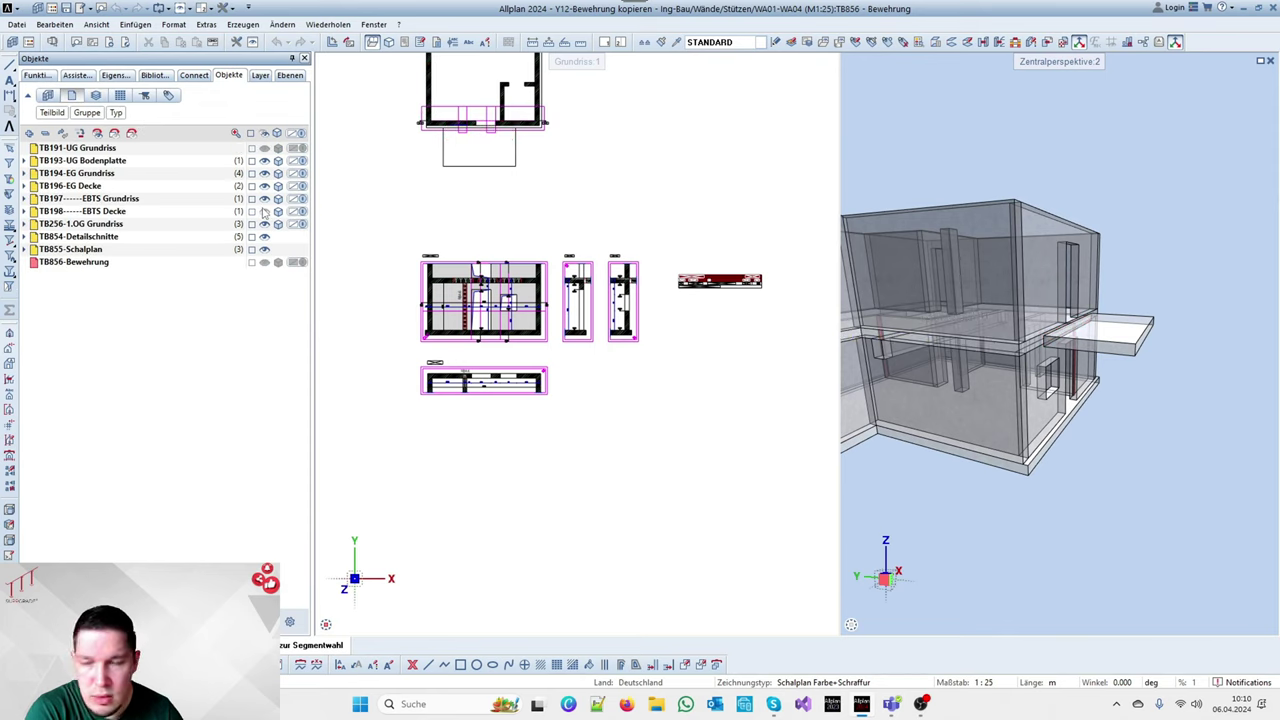
click(265, 225)
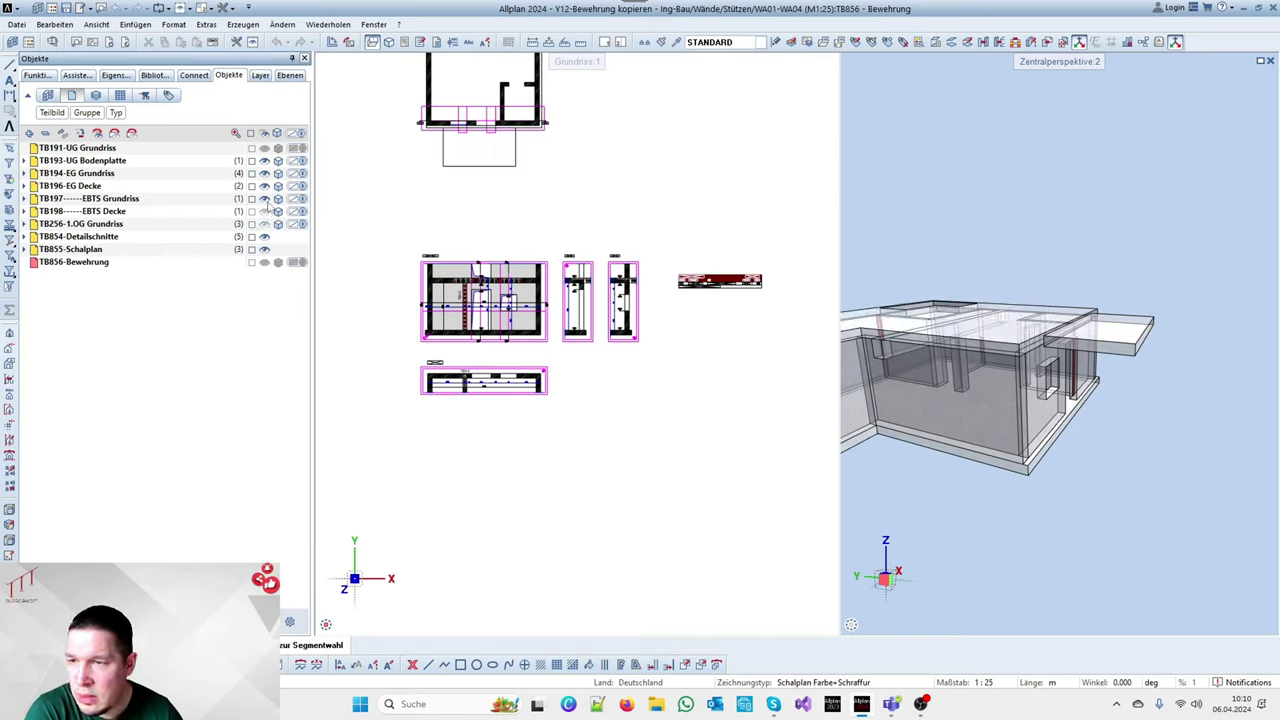
click(268, 187)
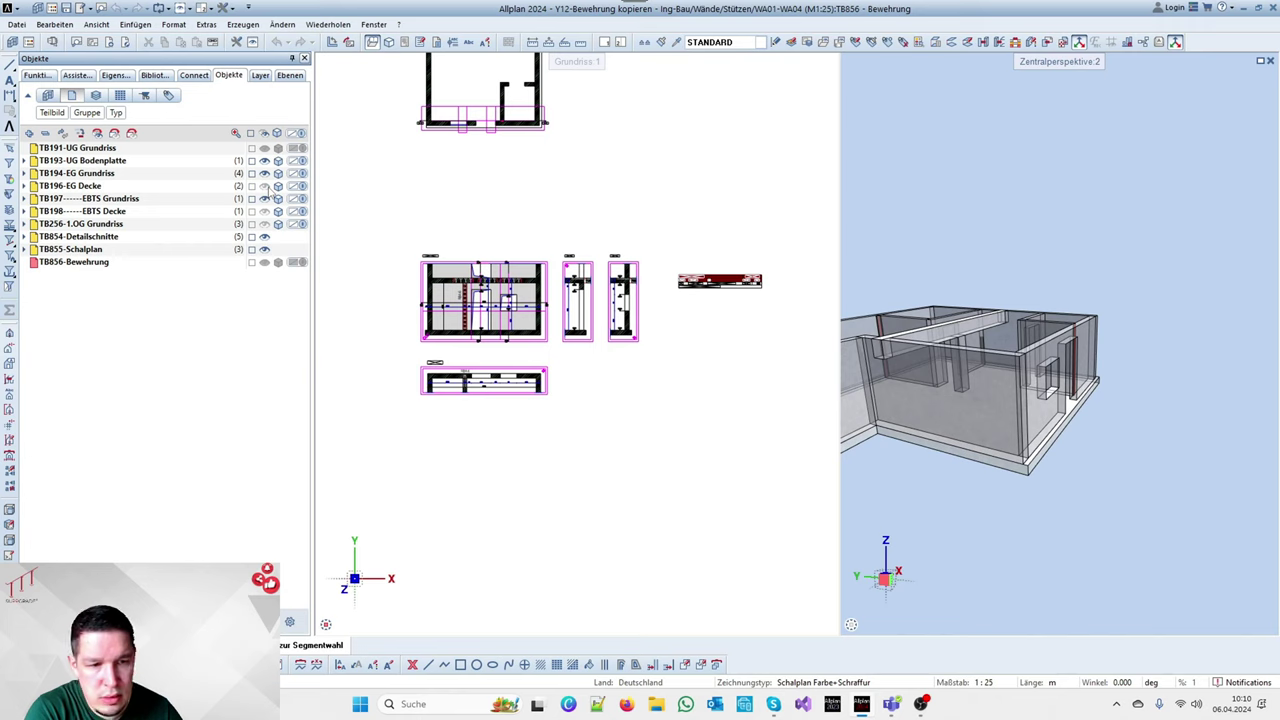
drag(1144, 388, 972, 243)
drag(1094, 310, 1055, 417)
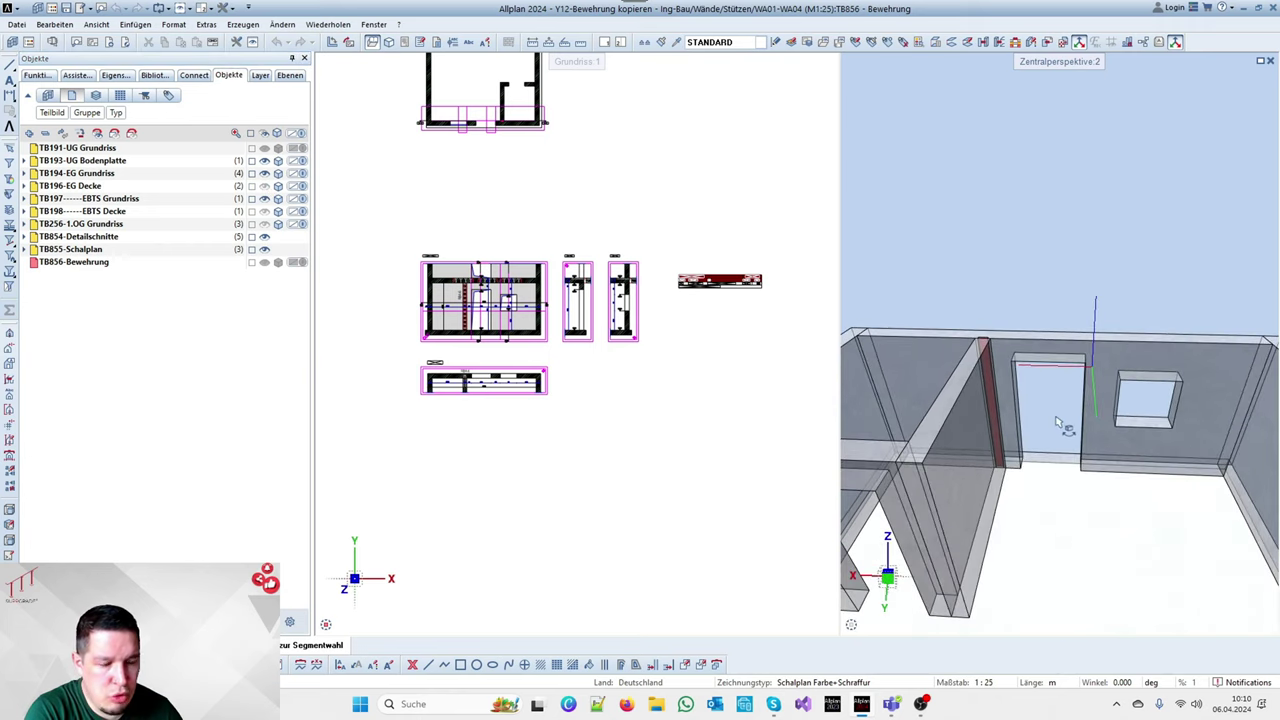
scroll(503, 323, up, 2)
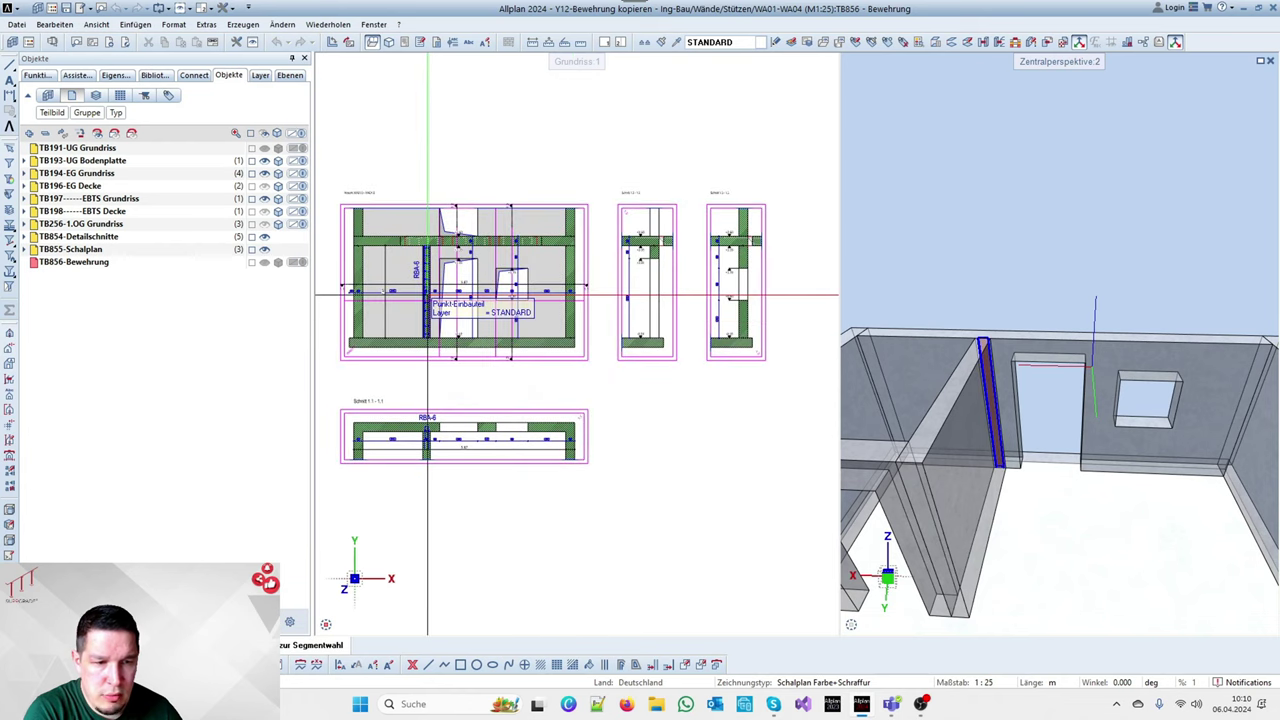
drag(1128, 323, 1122, 371)
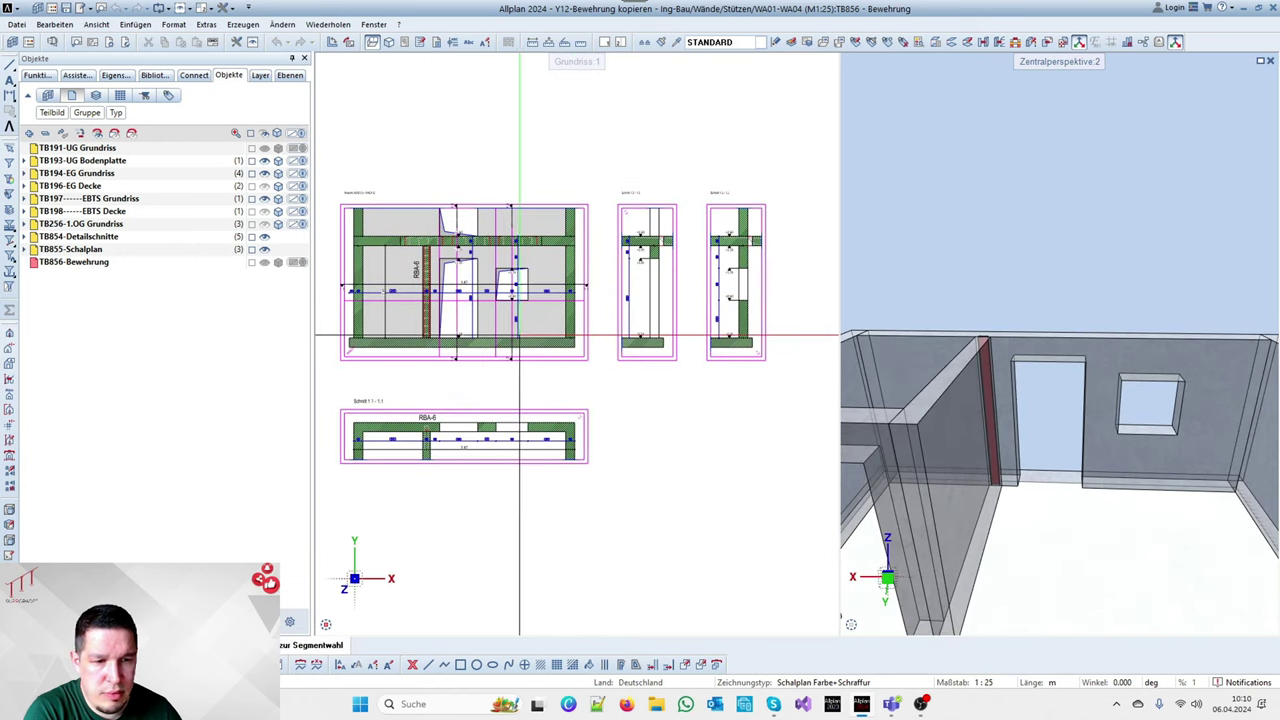
click(426, 293)
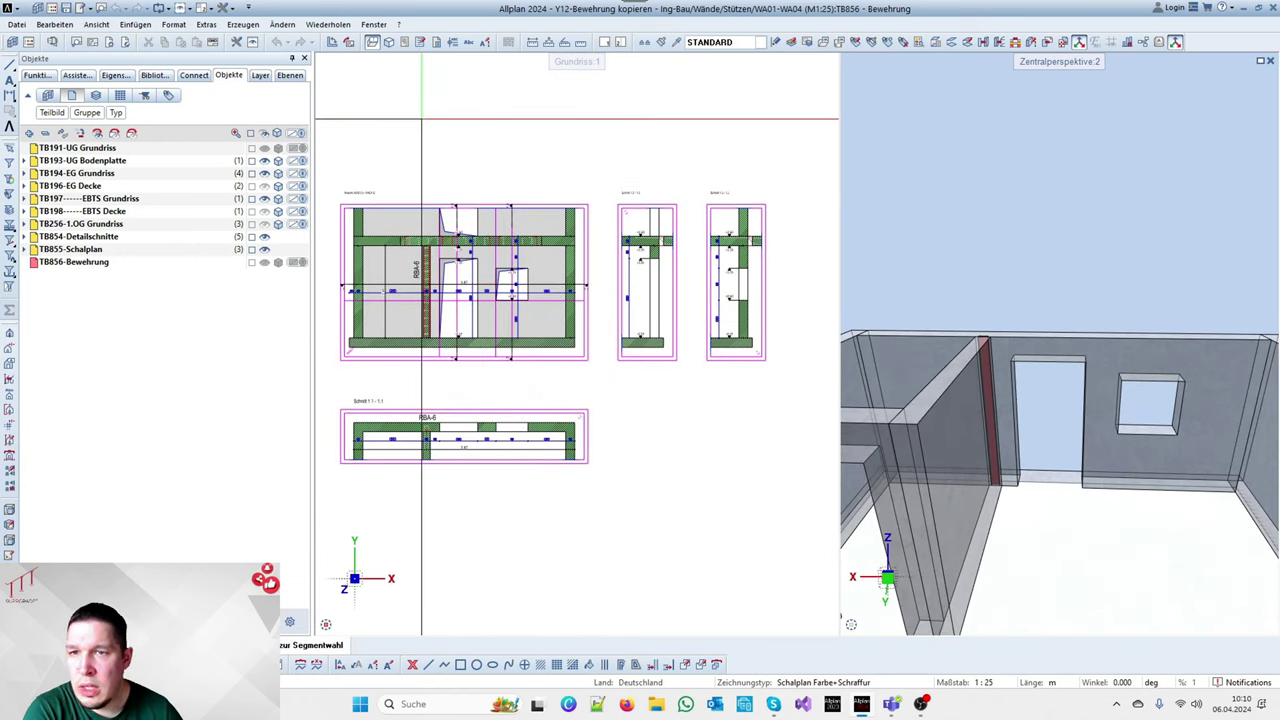
Review the loaded drawing files in the building structure and close it without changes
double_click(388, 122)
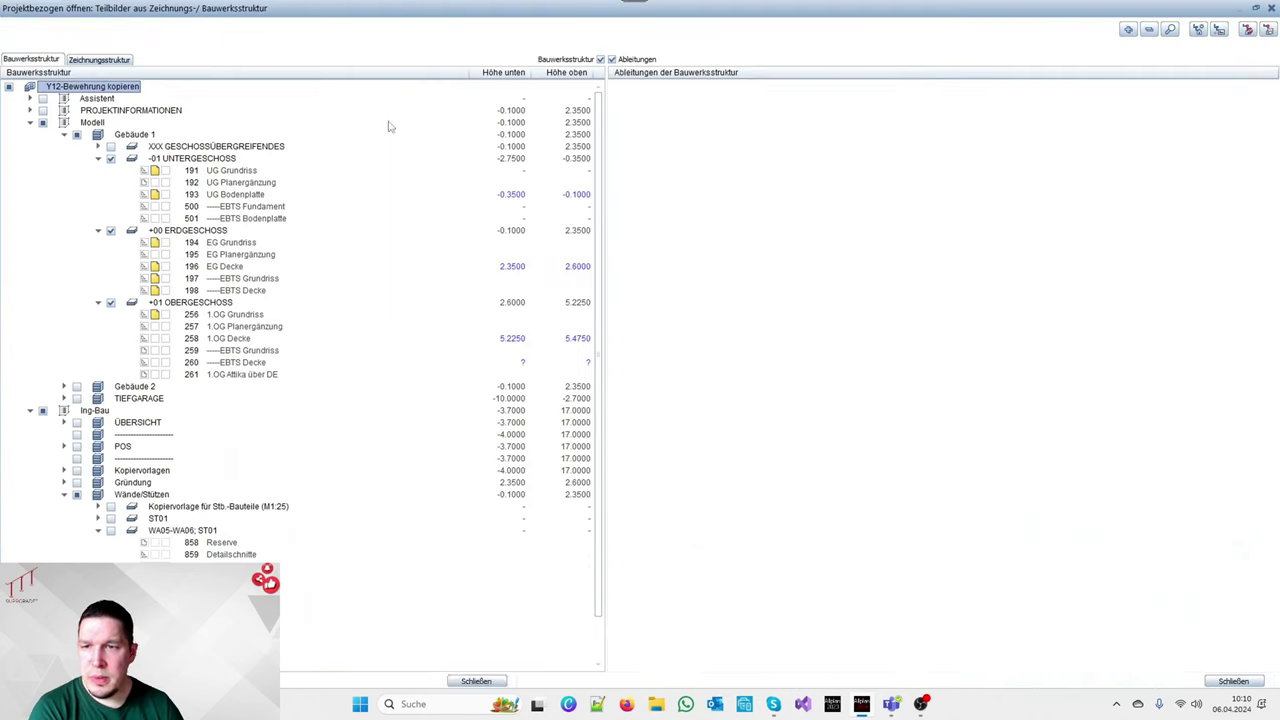
scroll(258, 306, down, 2)
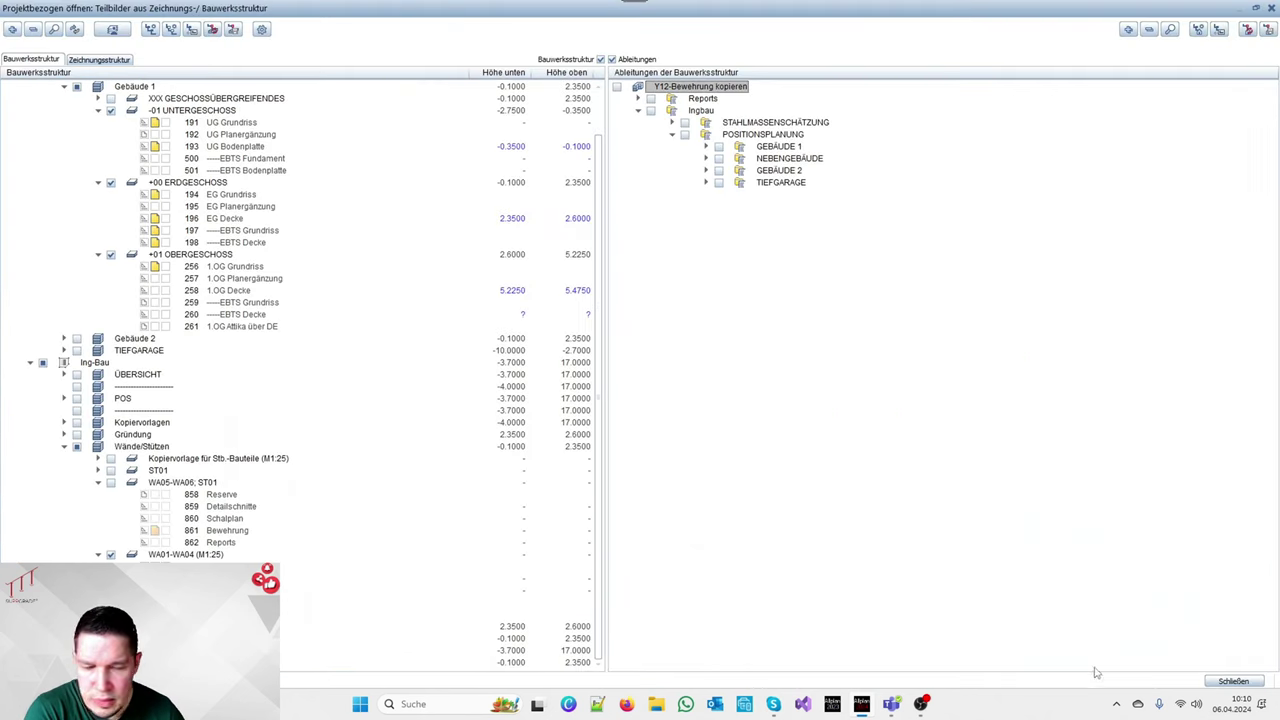
click(1240, 681)
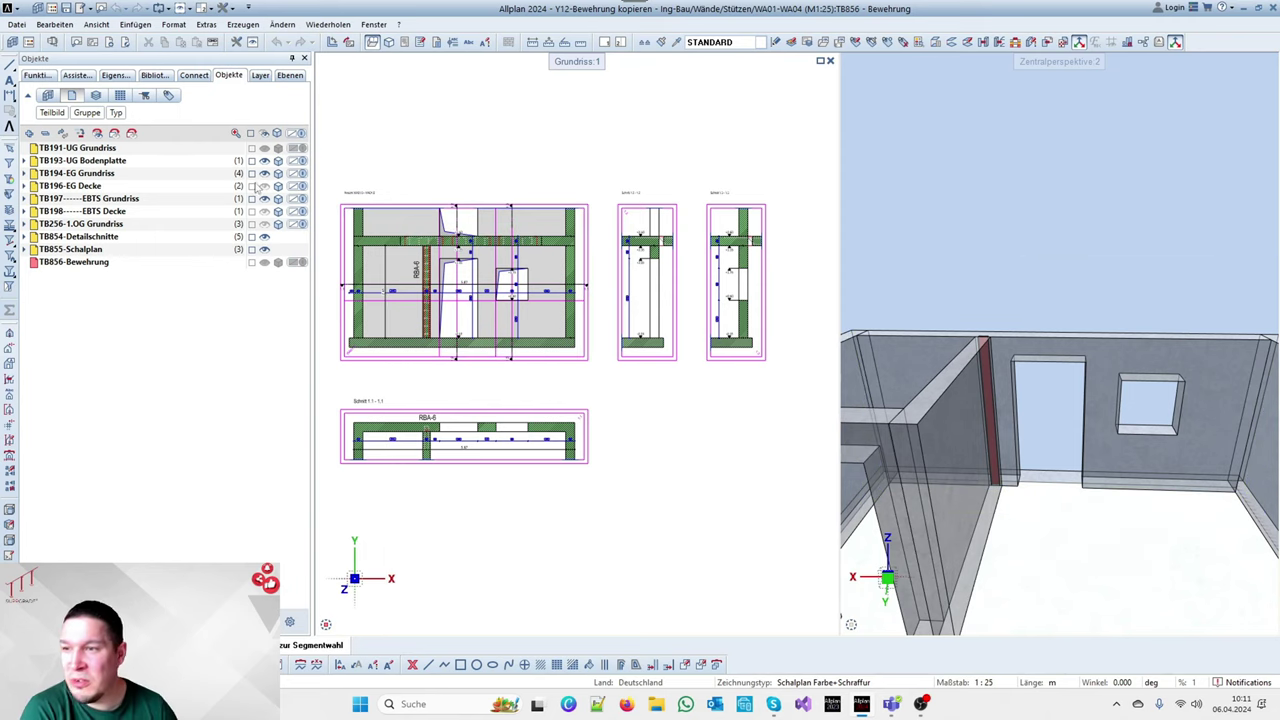
Bring up the Bewehrungsplan assistant and set the drawing type to Bewehrungsplan Farbe
click(86, 80)
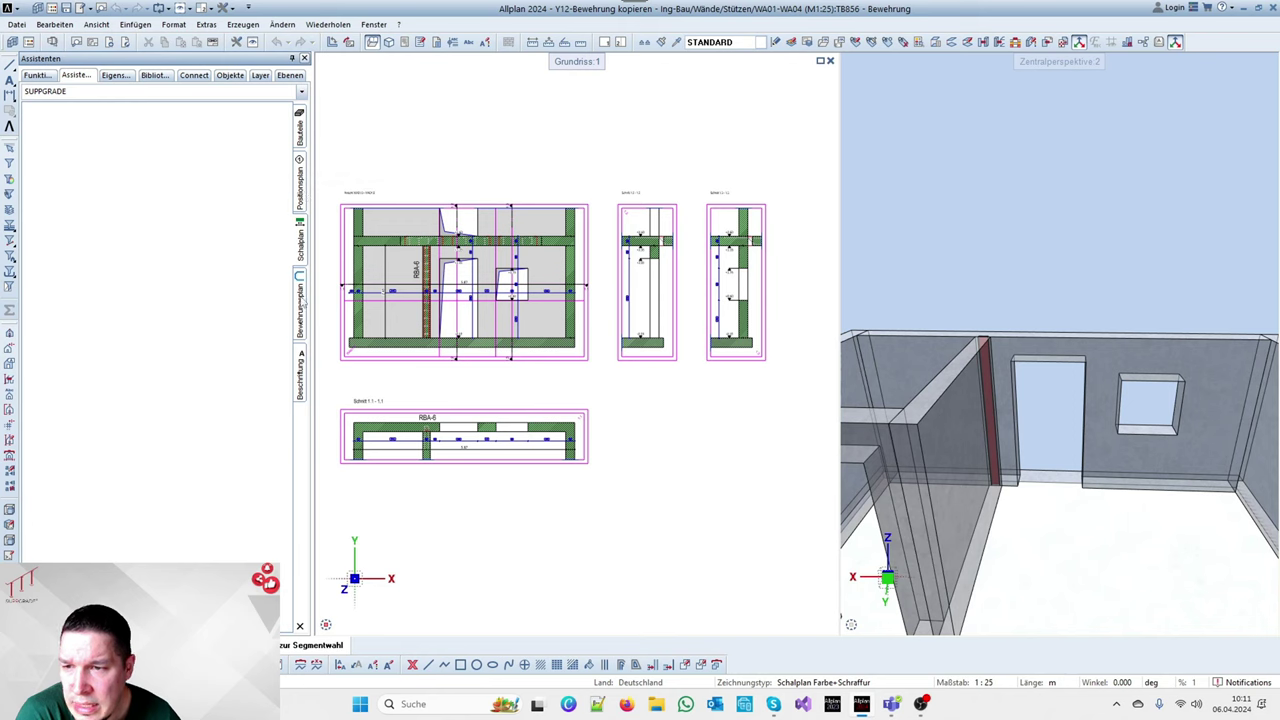
click(300, 304)
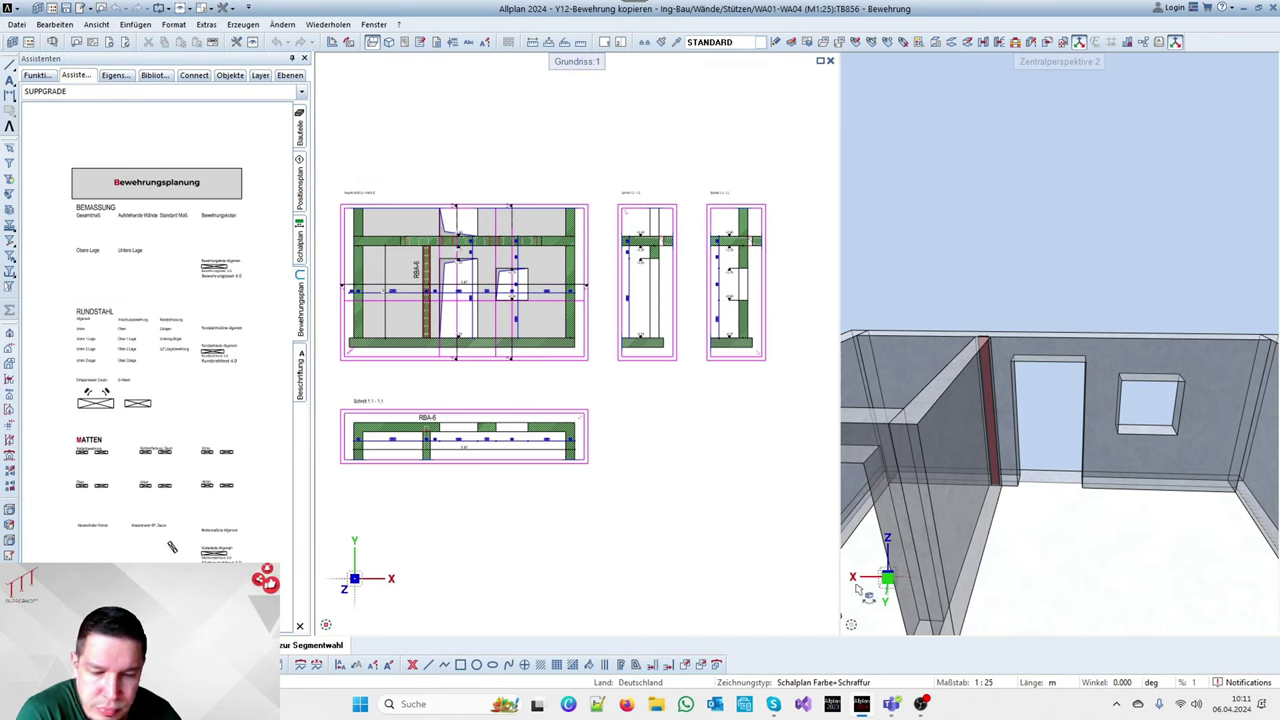
click(838, 684)
mouse_move(1007, 708)
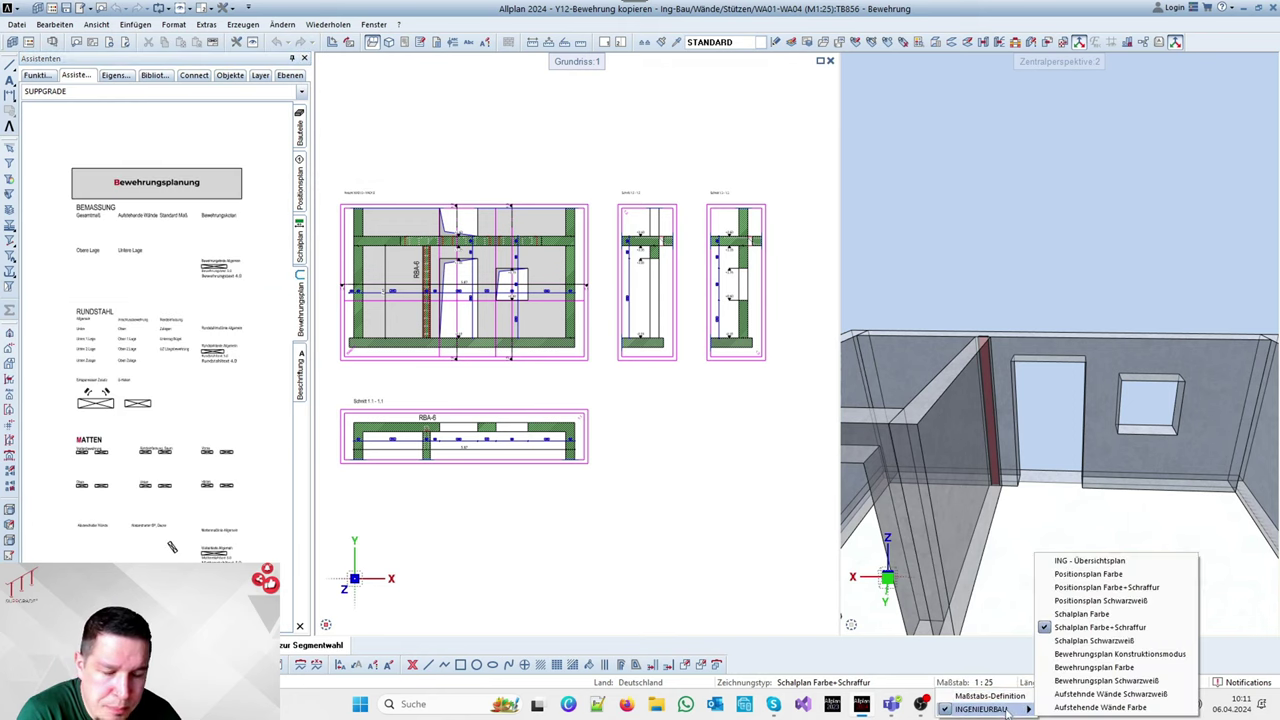
click(1095, 667)
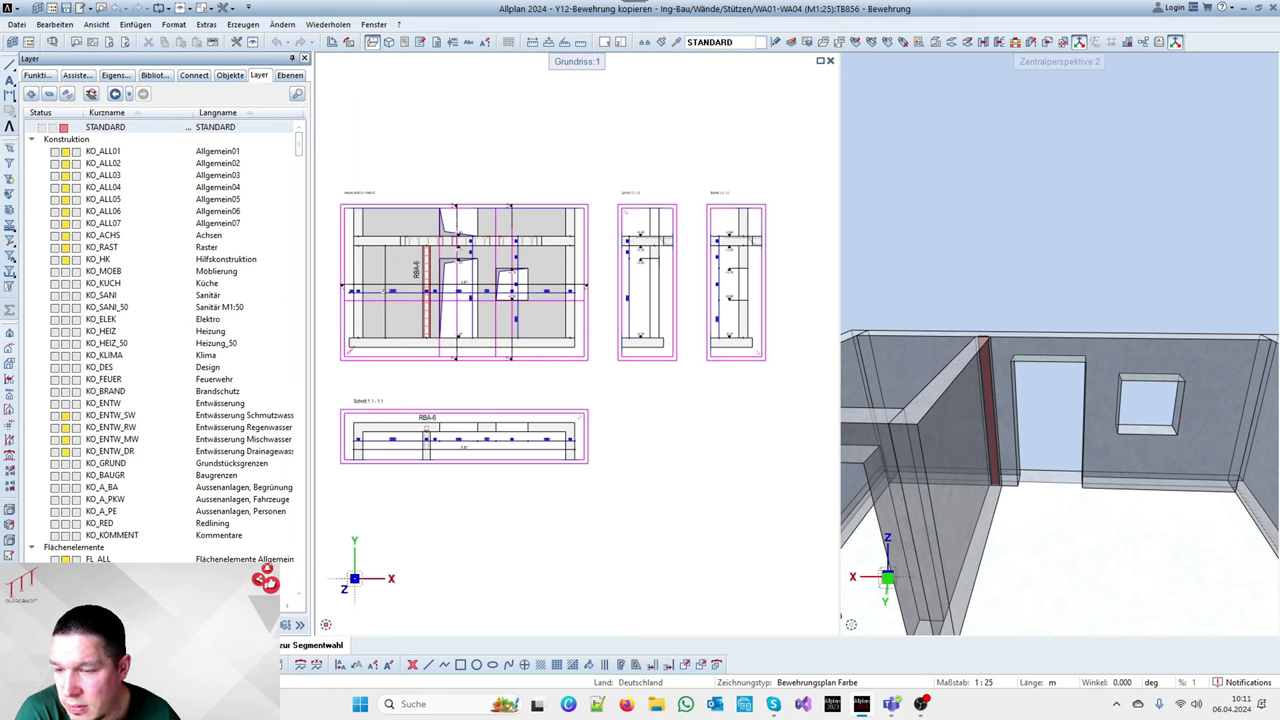
Apply the layer print set Bewehrung 1.Lagig (Gesamt) to the drawing
click(285, 625)
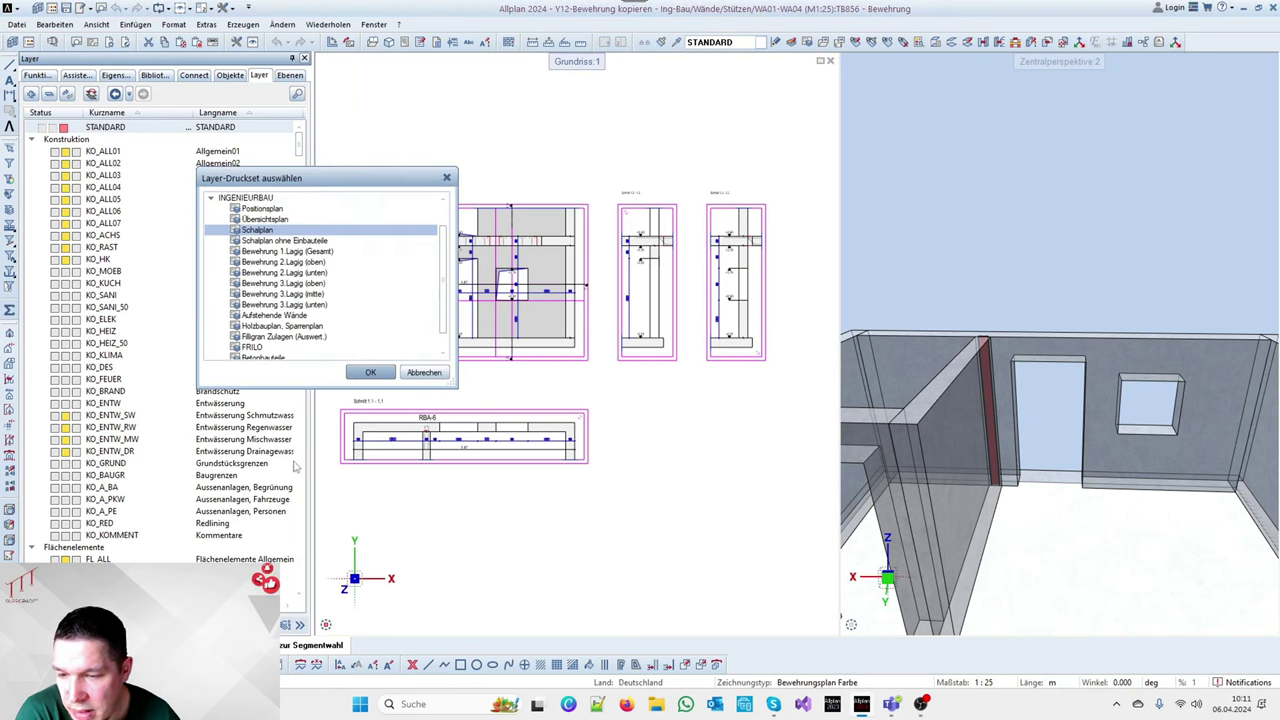
click(285, 251)
click(370, 372)
Locate the Matten section in the Bewehrungsplan assistant and start the Vorne Einzelverlegung mat from its template
click(76, 75)
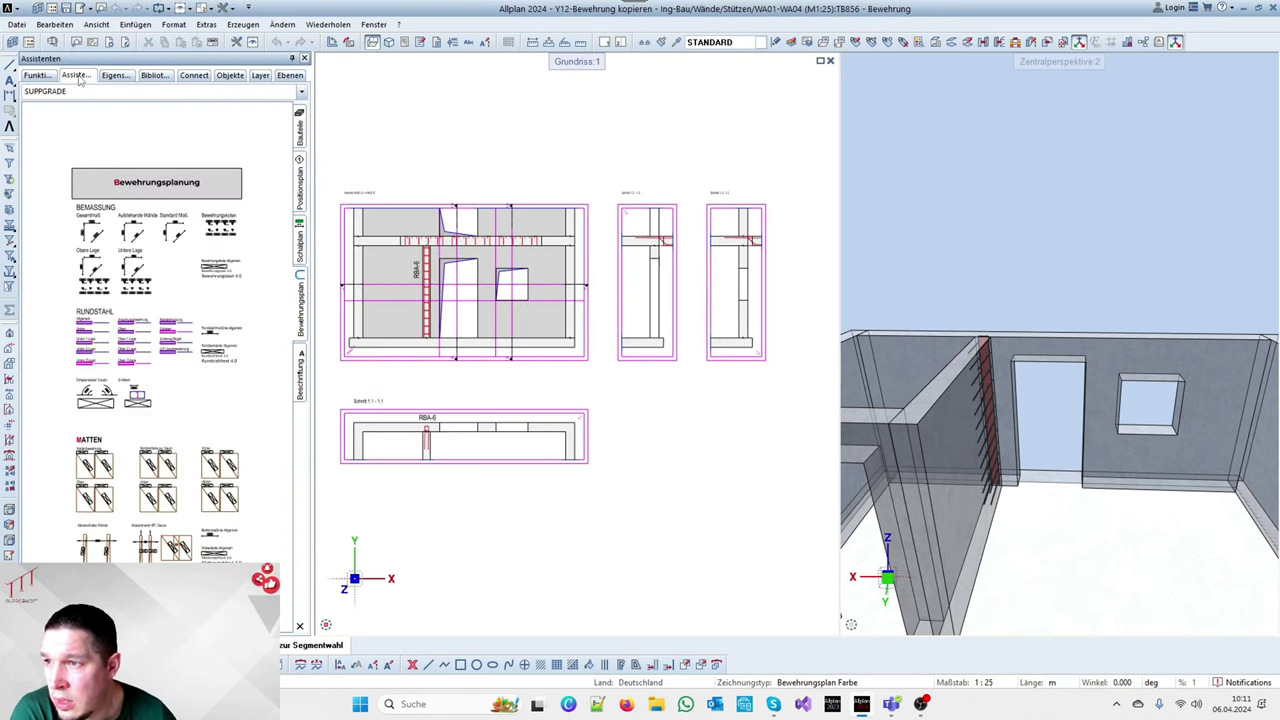
scroll(103, 352, up, 4)
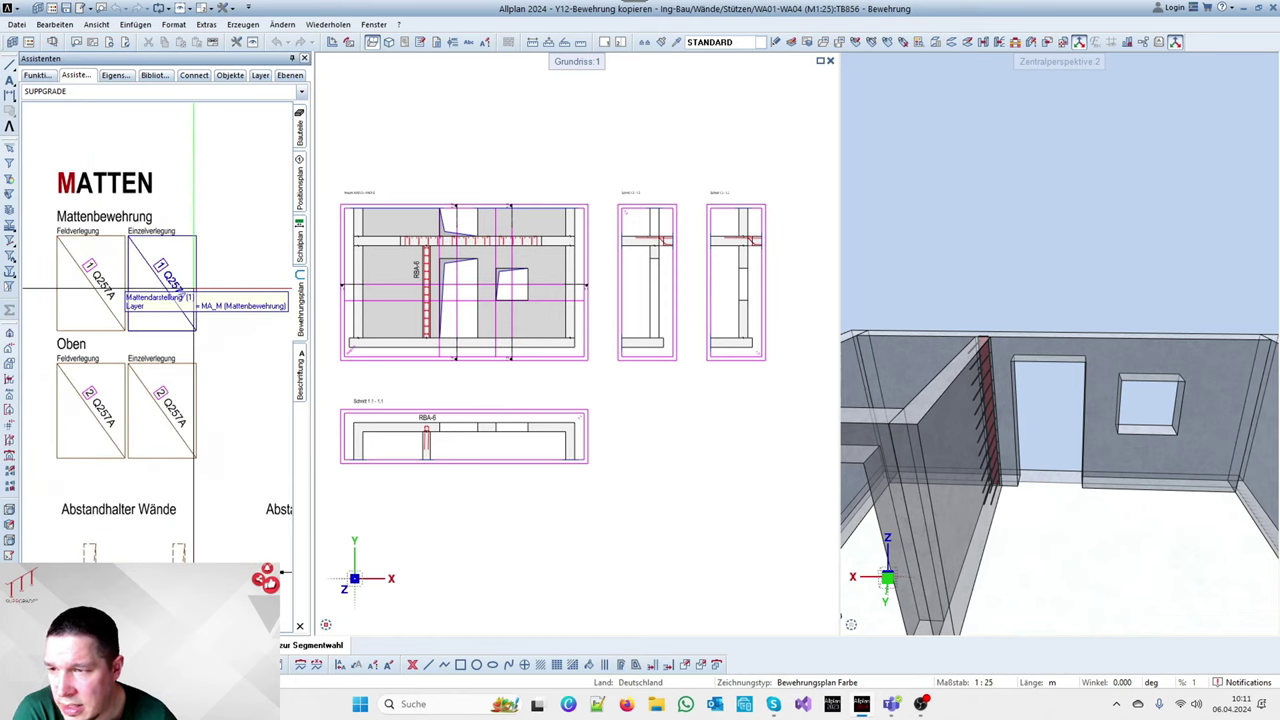
scroll(91, 252, down, 5)
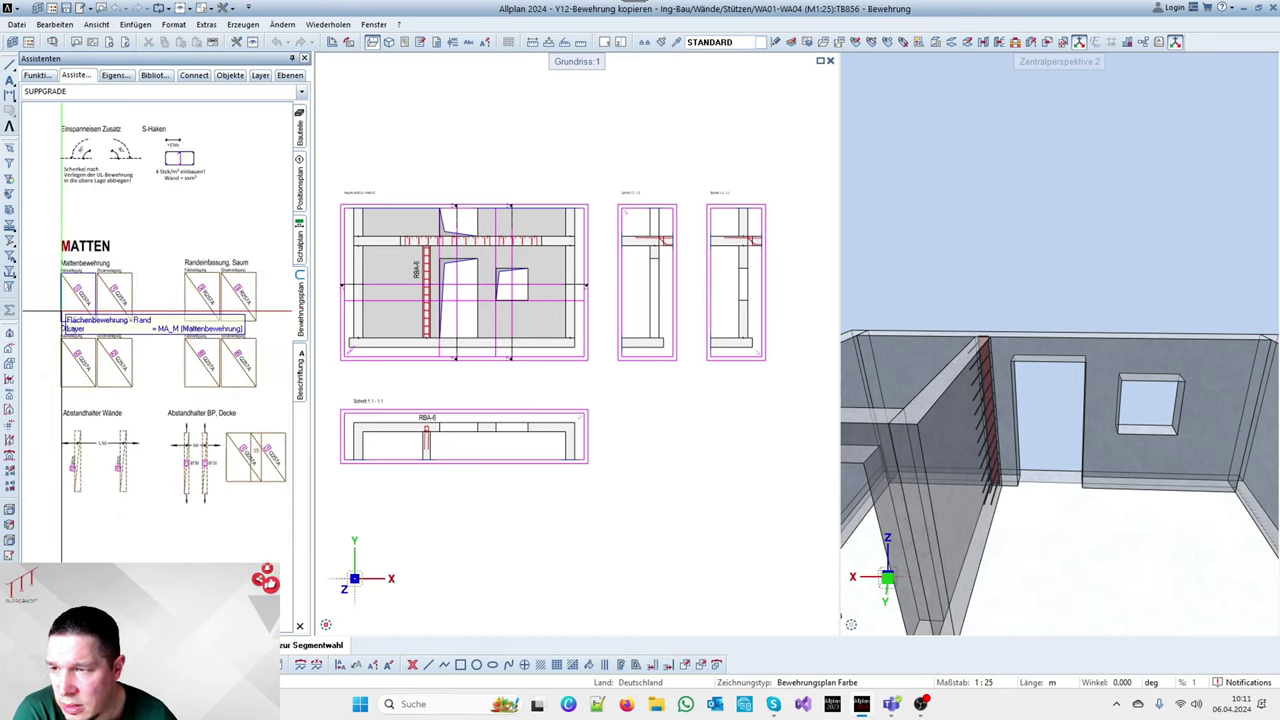
scroll(100, 310, up, 5)
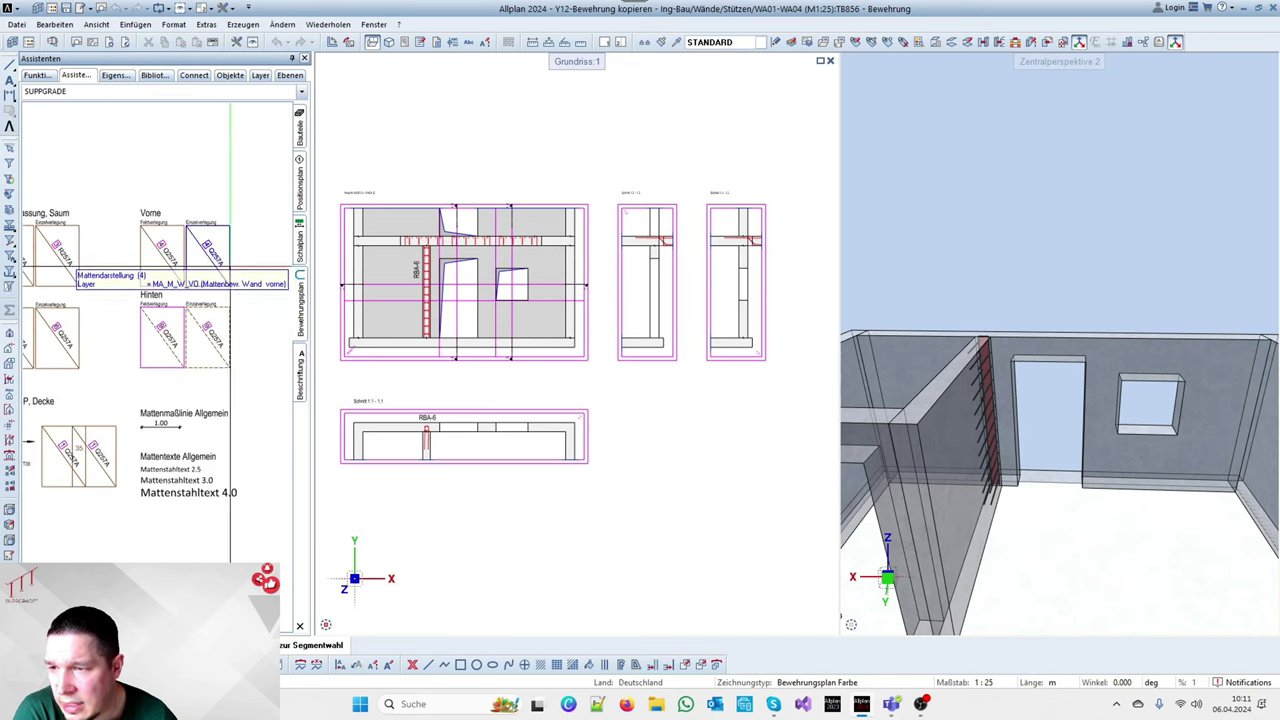
scroll(93, 353, up, 3)
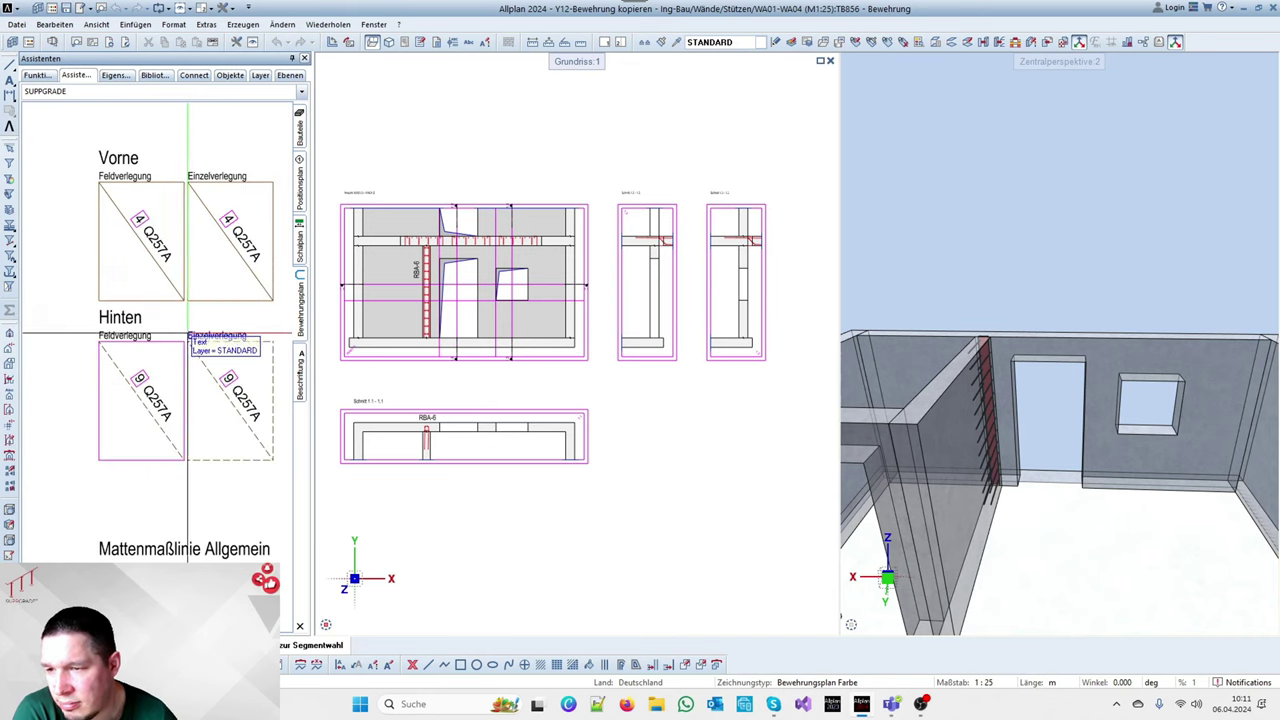
scroll(184, 335, up, 1)
scroll(184, 335, down, 2)
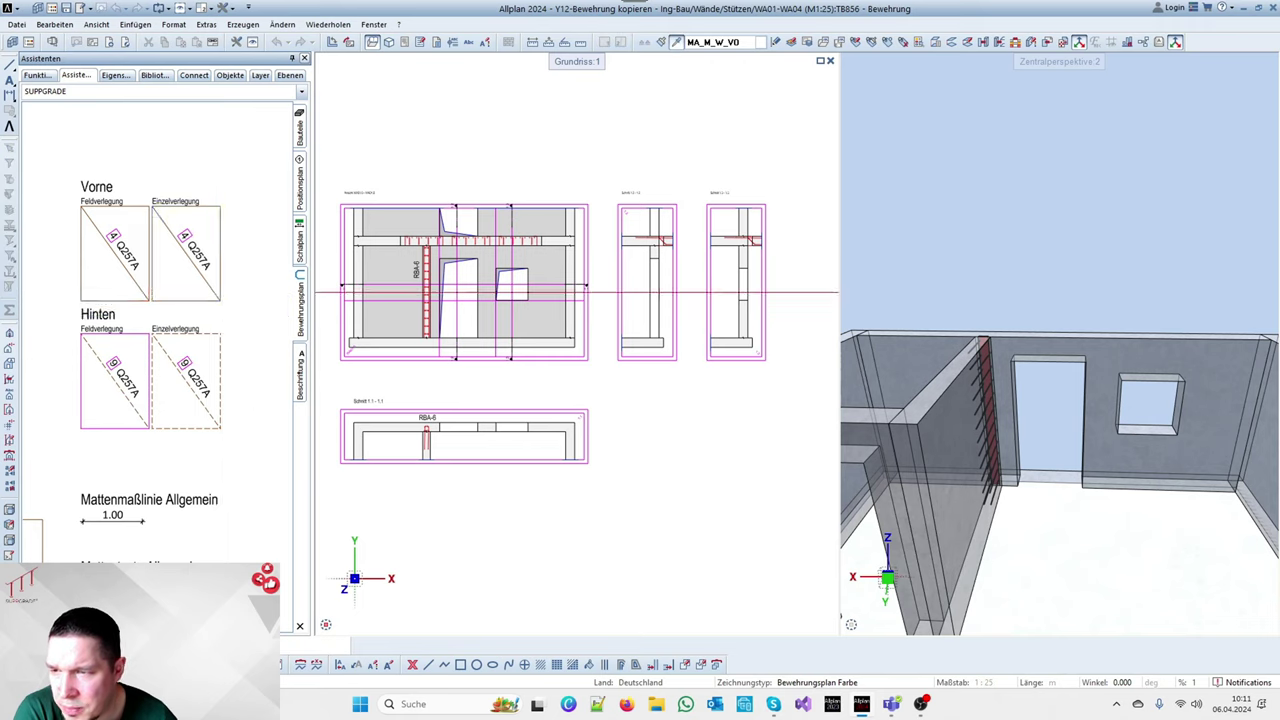
double_click(220, 293)
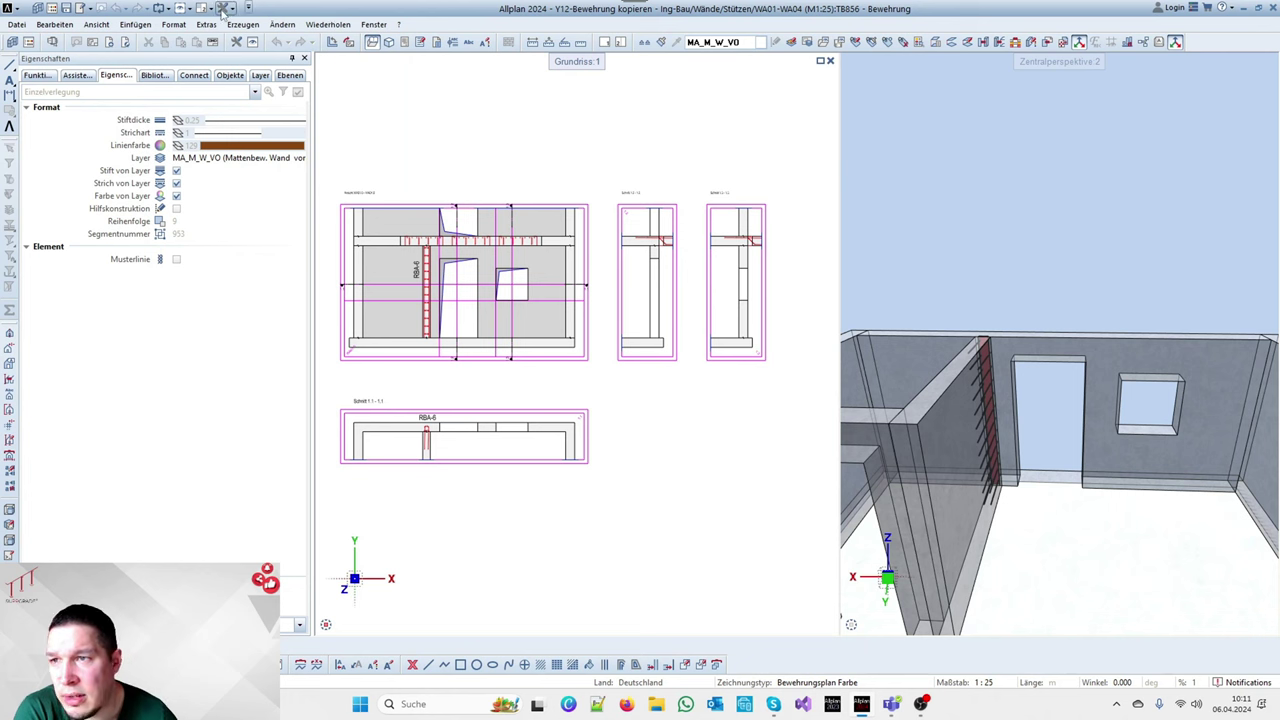
Review the general Bewehrung settings in the options and close them without changes
click(206, 24)
click(245, 31)
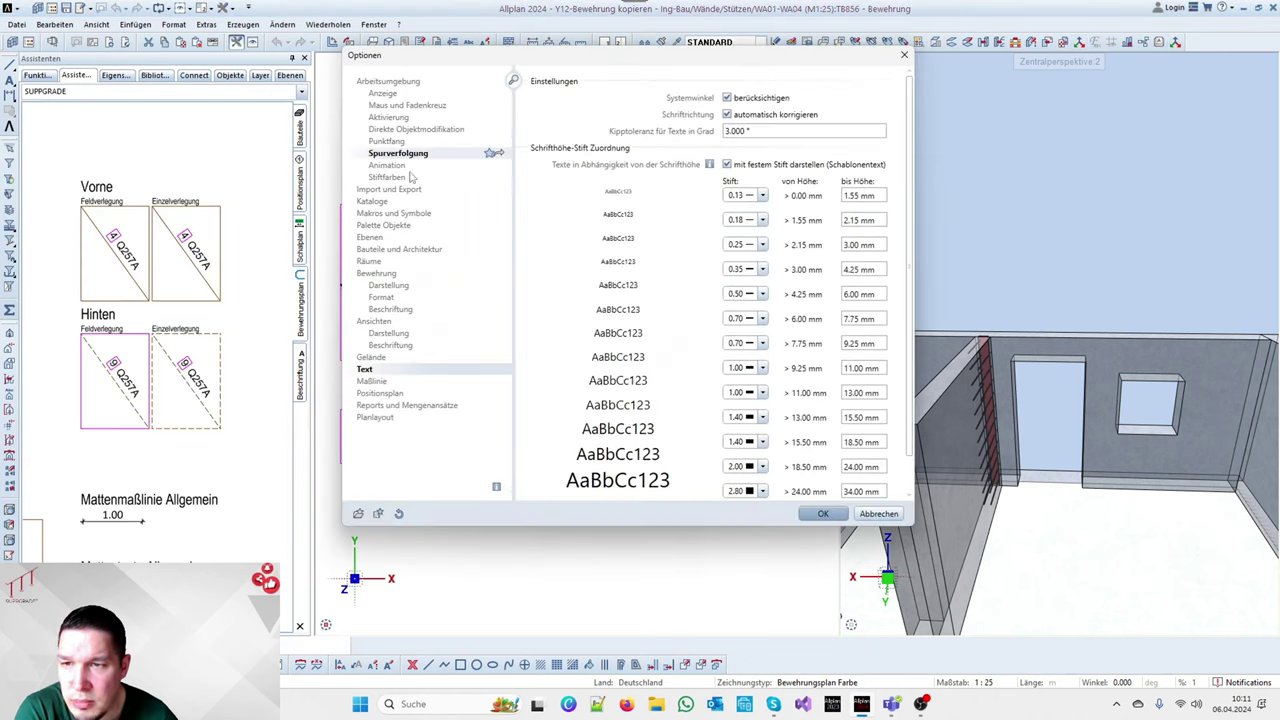
click(392, 273)
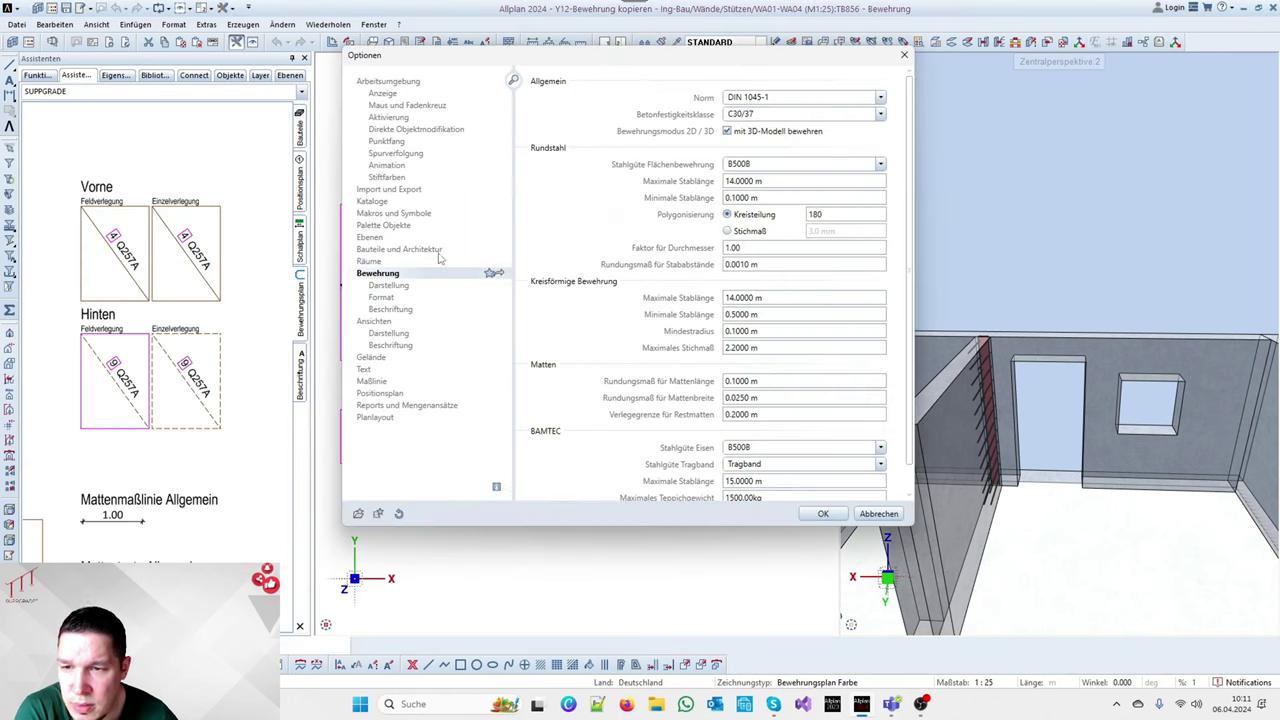
click(880, 514)
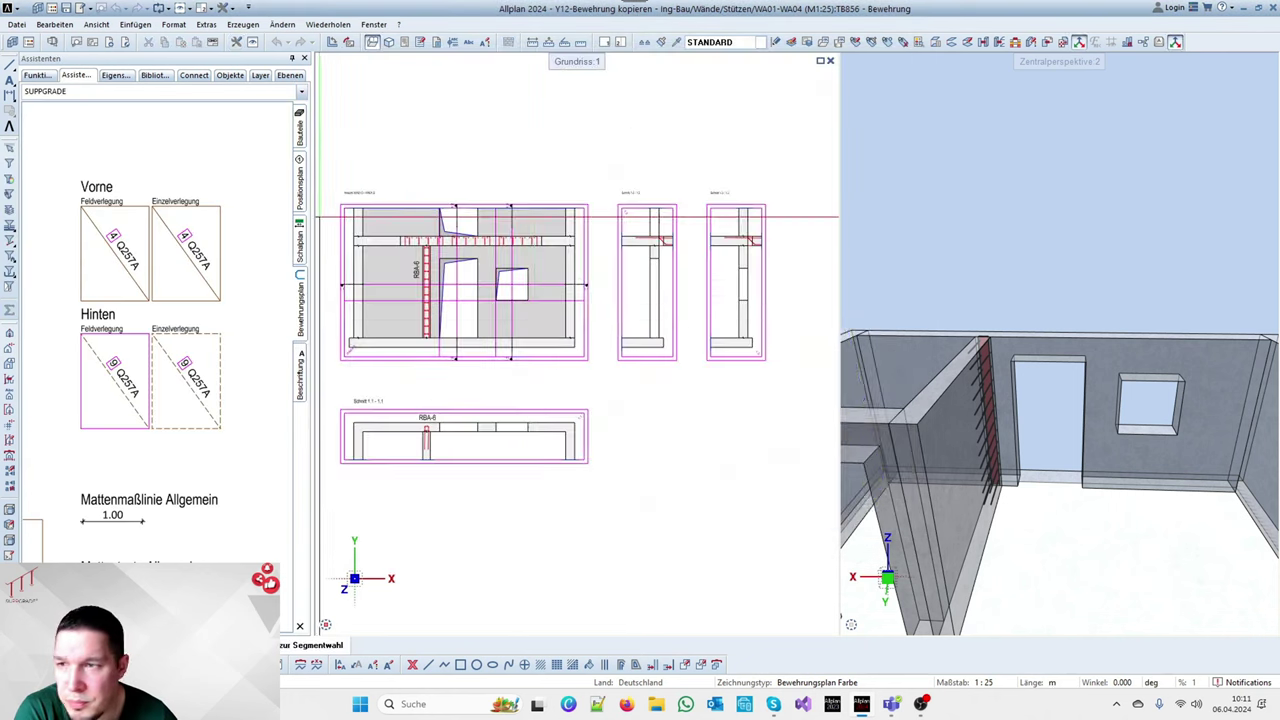
Start a Vorne Einzelverlegung mat in the wall elevation and define its laying depth at the wall face in section 1.3, using 0.025 m cover
click(193, 243)
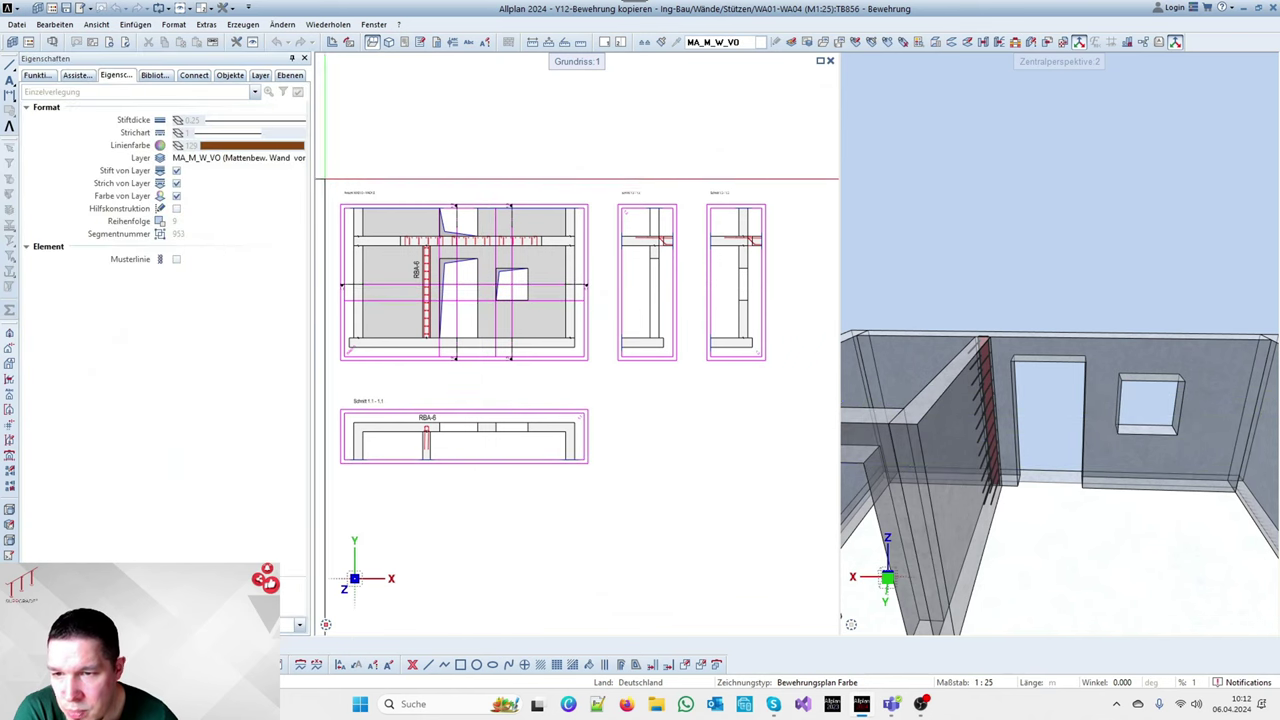
click(363, 240)
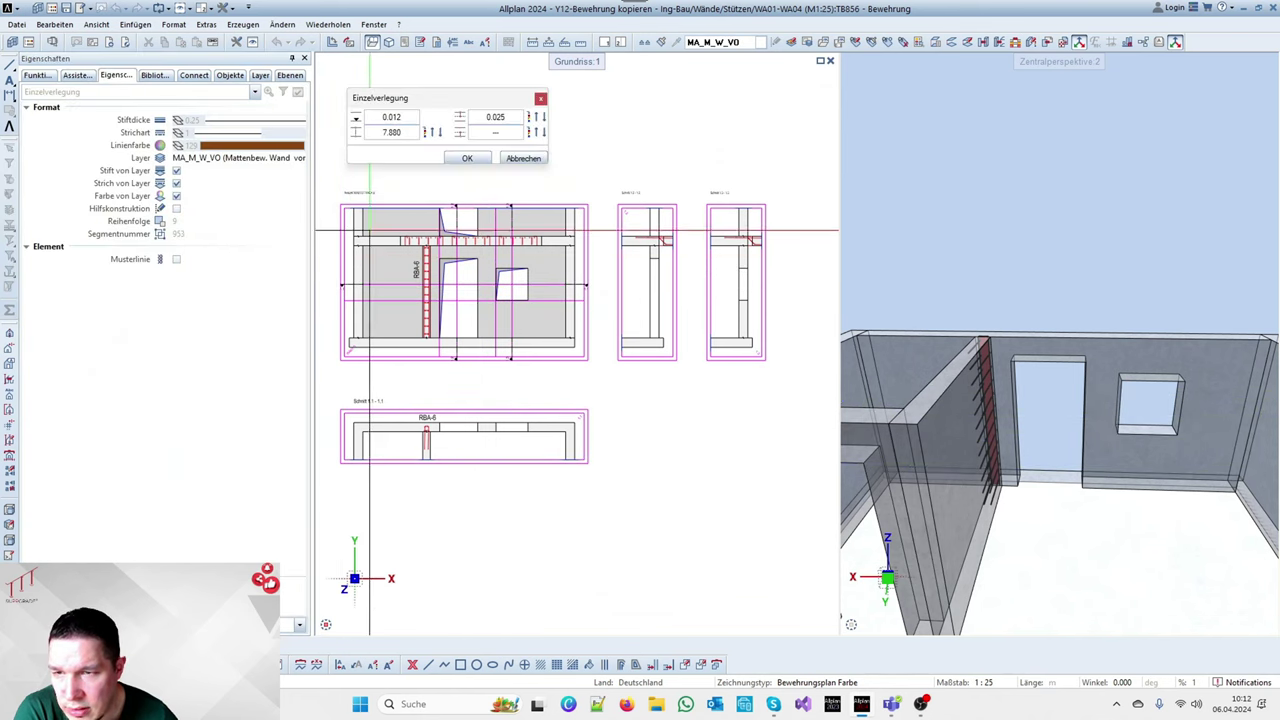
click(395, 136)
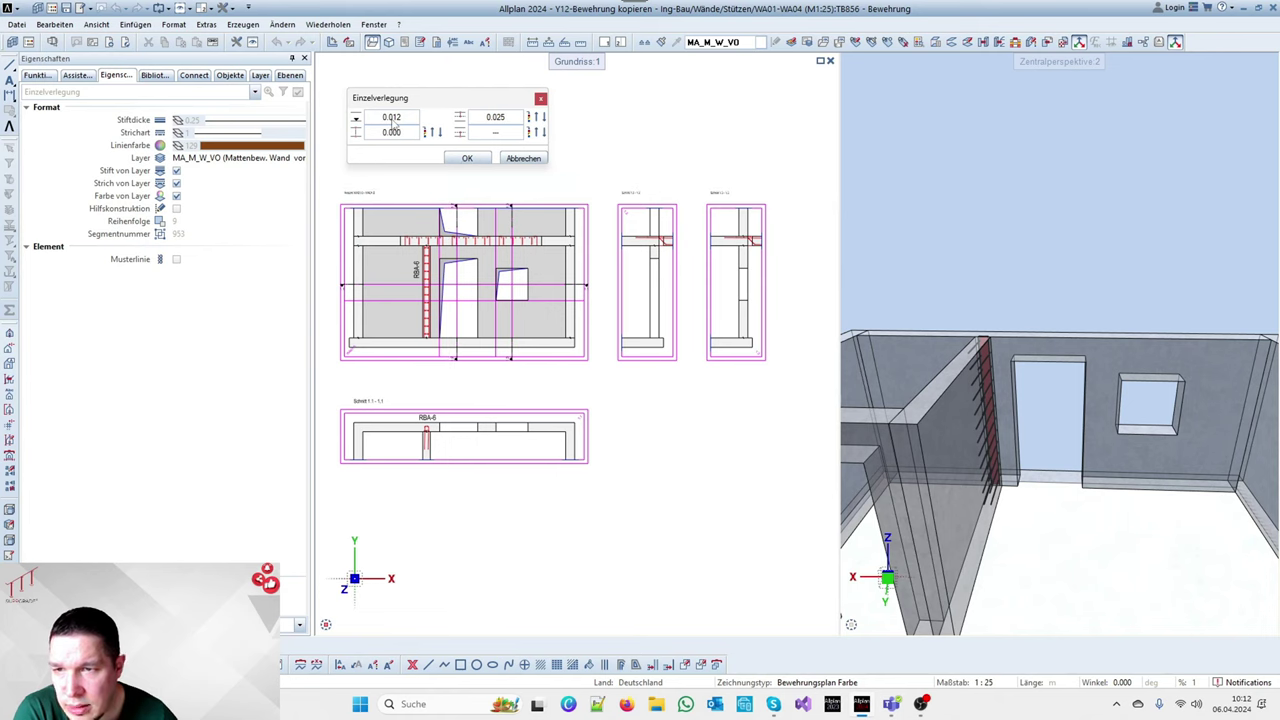
scroll(677, 348, up, 2)
scroll(640, 350, down, 3)
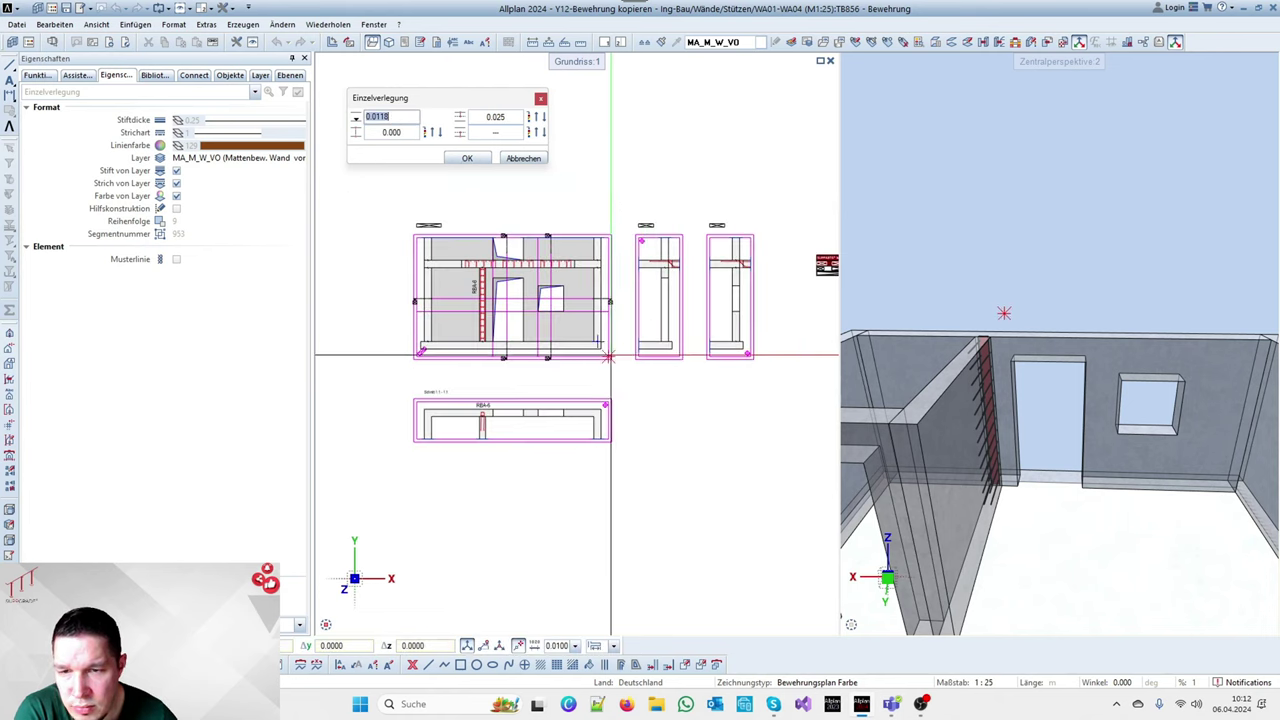
scroll(730, 337, up, 2)
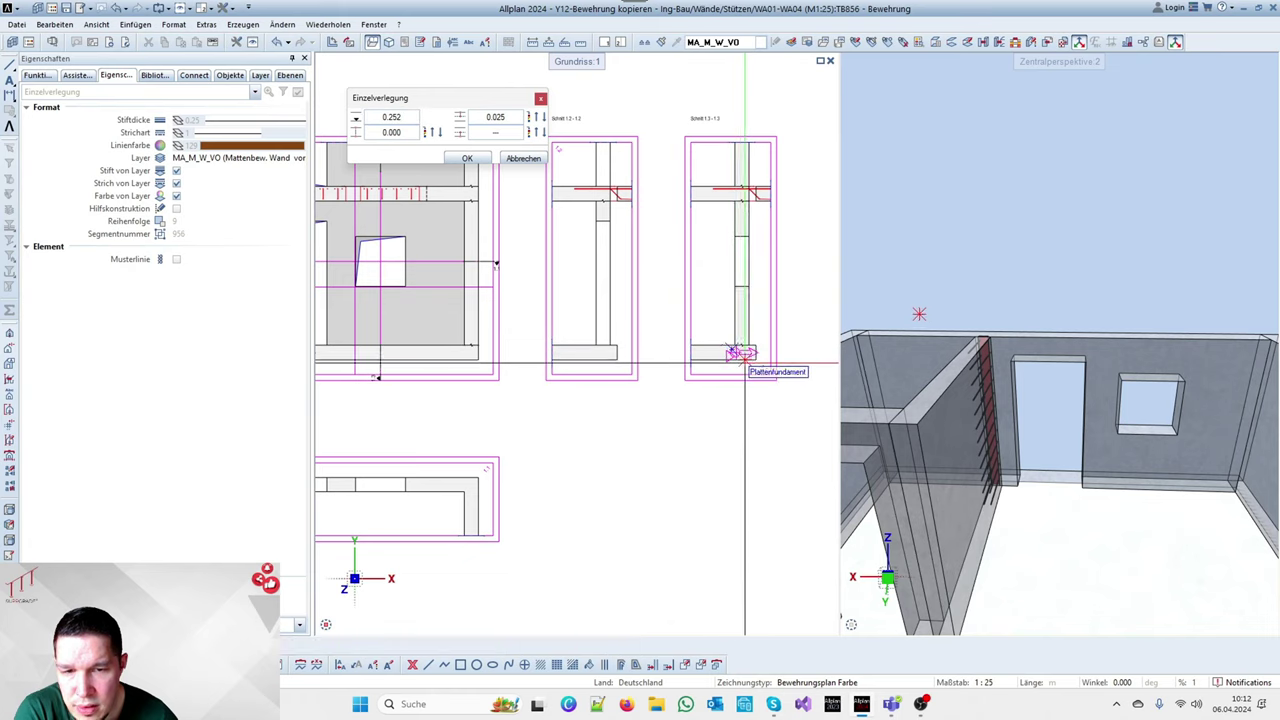
scroll(737, 340, up, 4)
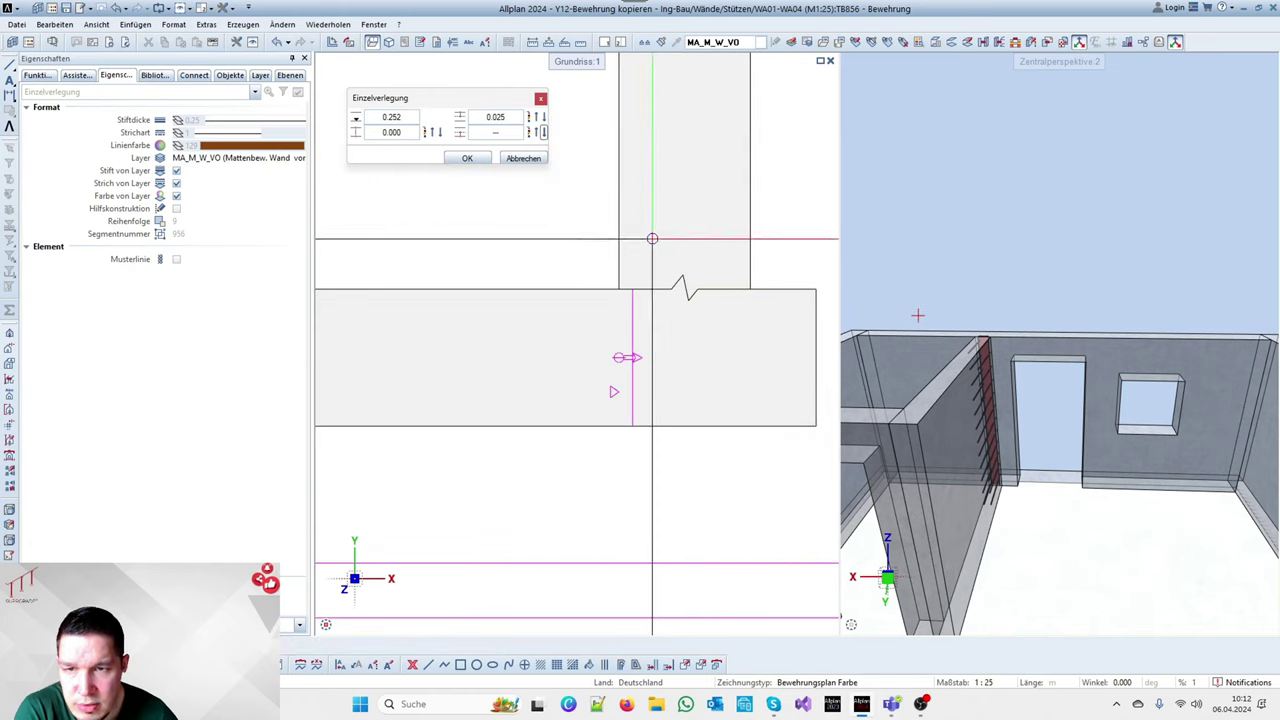
click(509, 133)
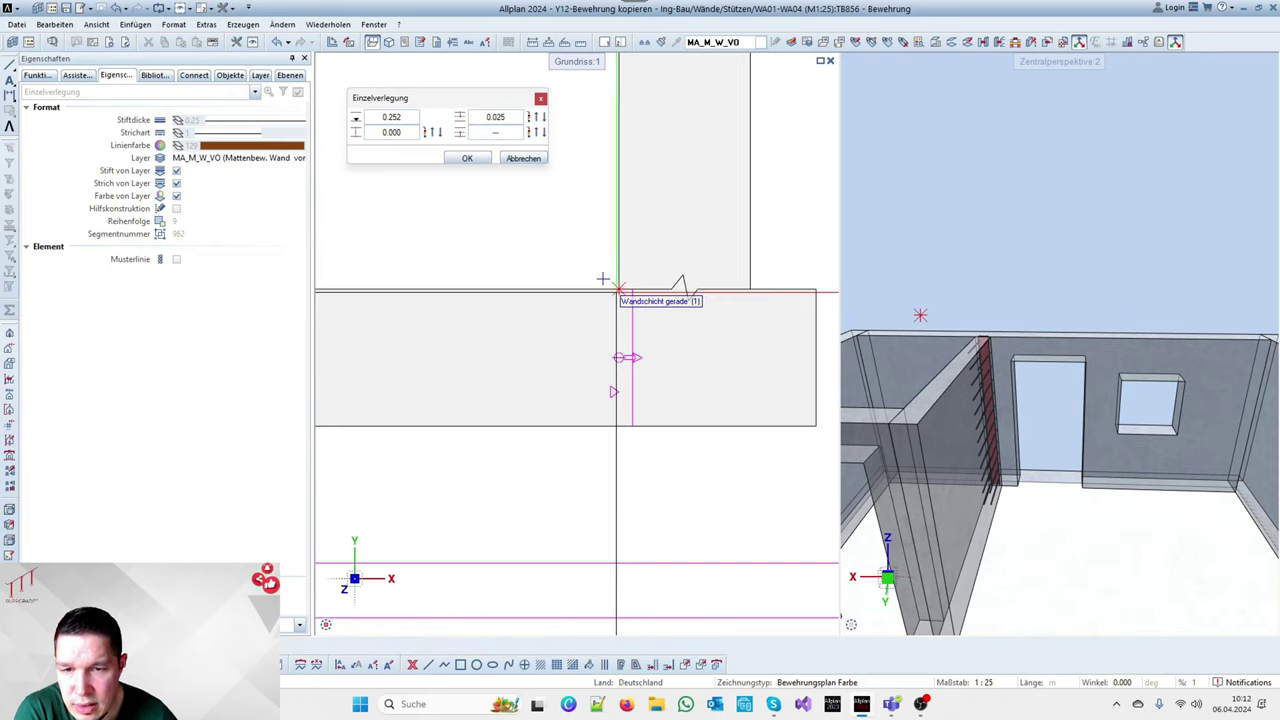
scroll(469, 183, down, 5)
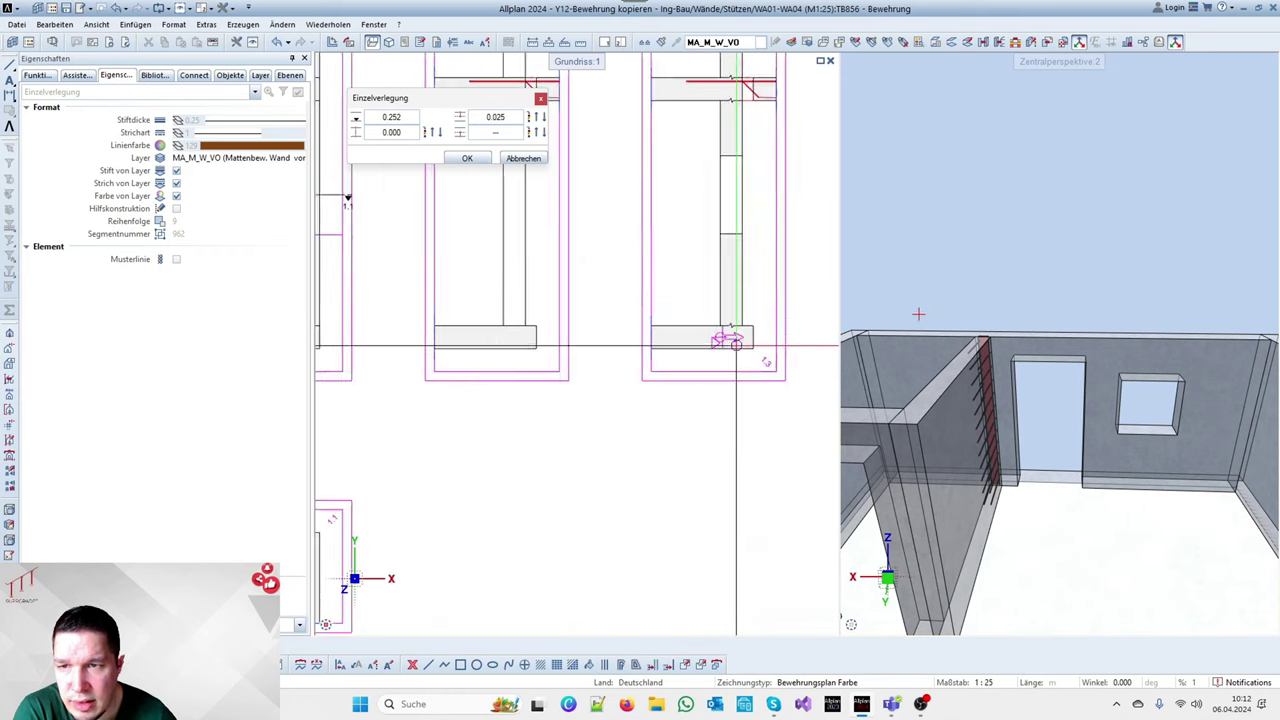
click(466, 160)
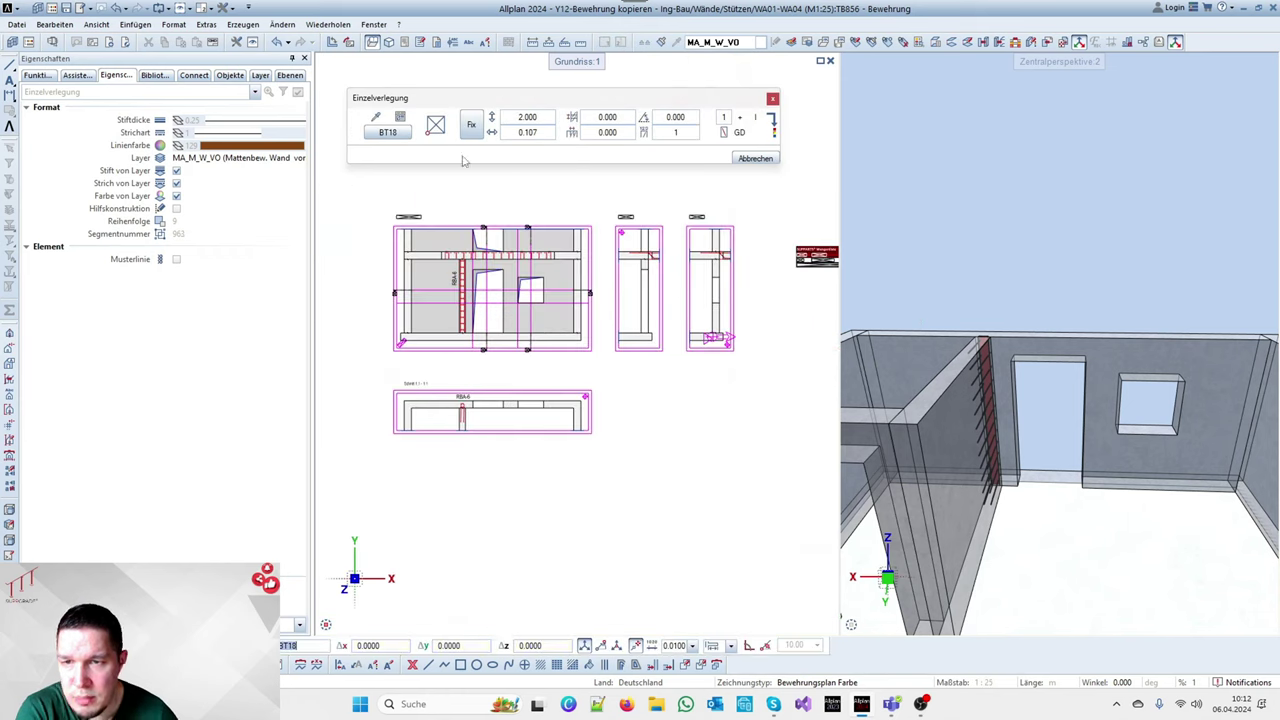
Choose mat type Q335A for the single placement and set its angle to 90°
click(388, 133)
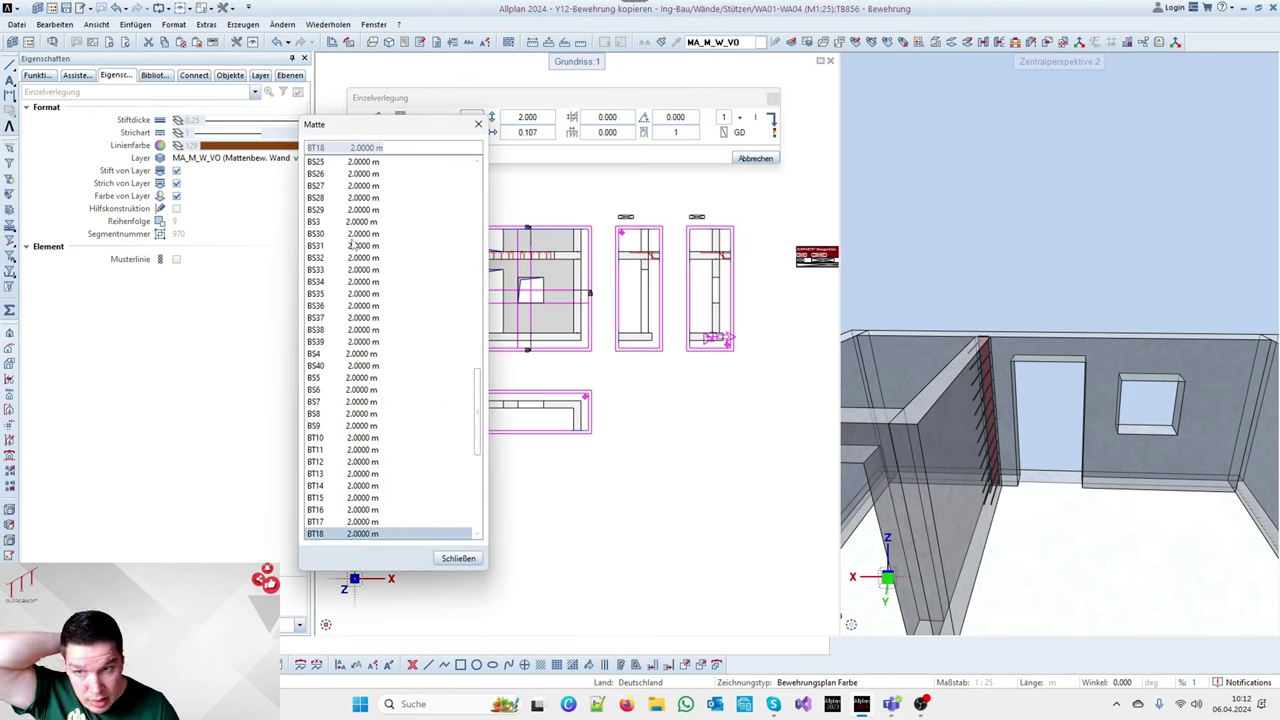
scroll(385, 310, up, 5)
scroll(390, 328, up, 4)
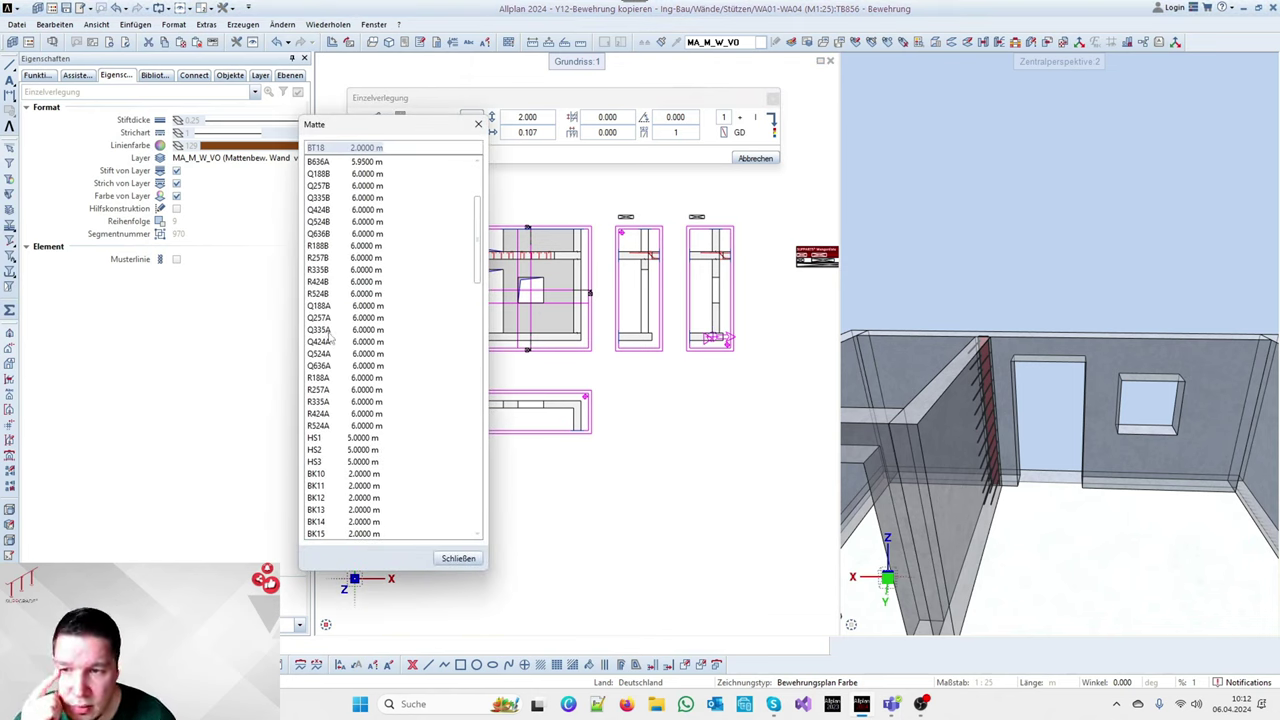
double_click(320, 330)
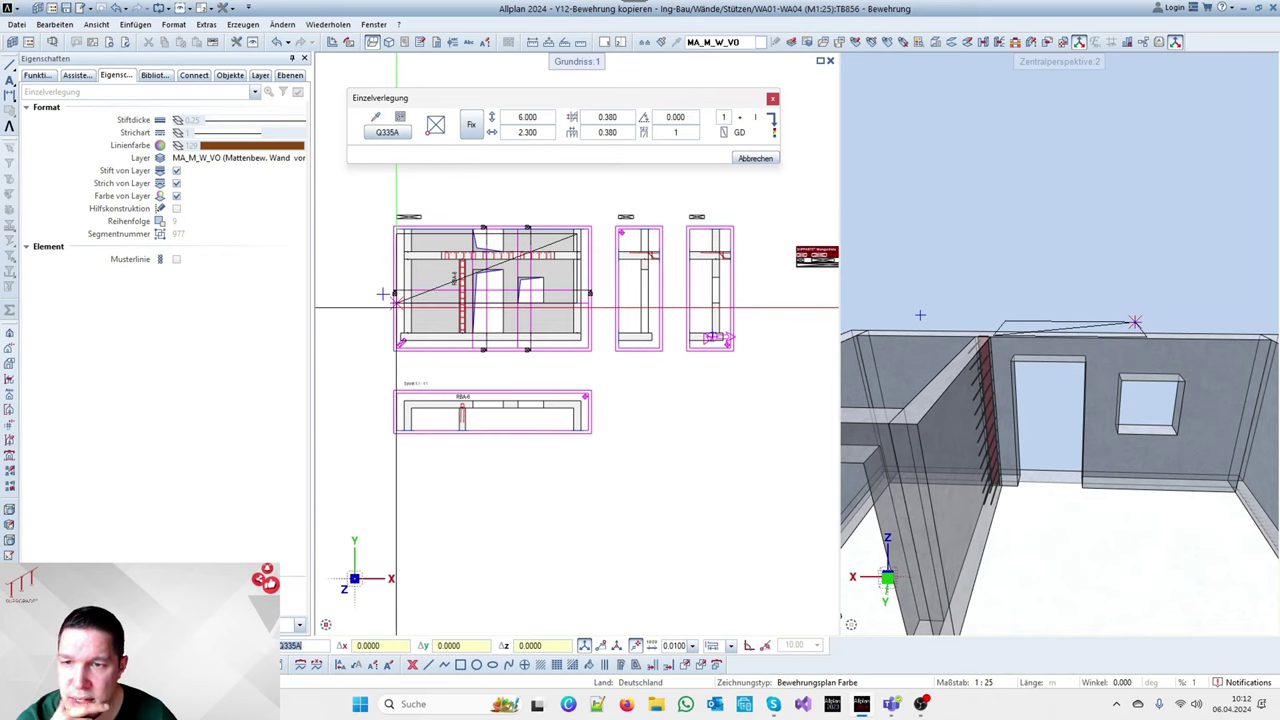
click(684, 118)
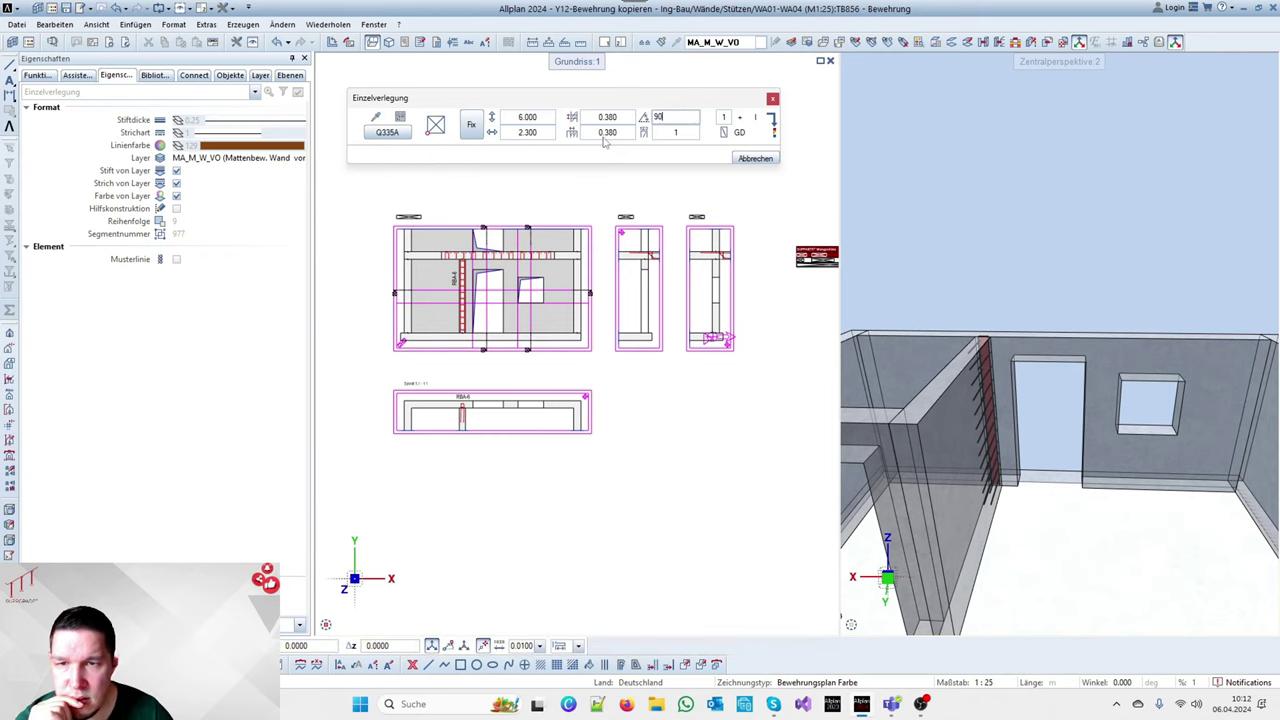
key(Return)
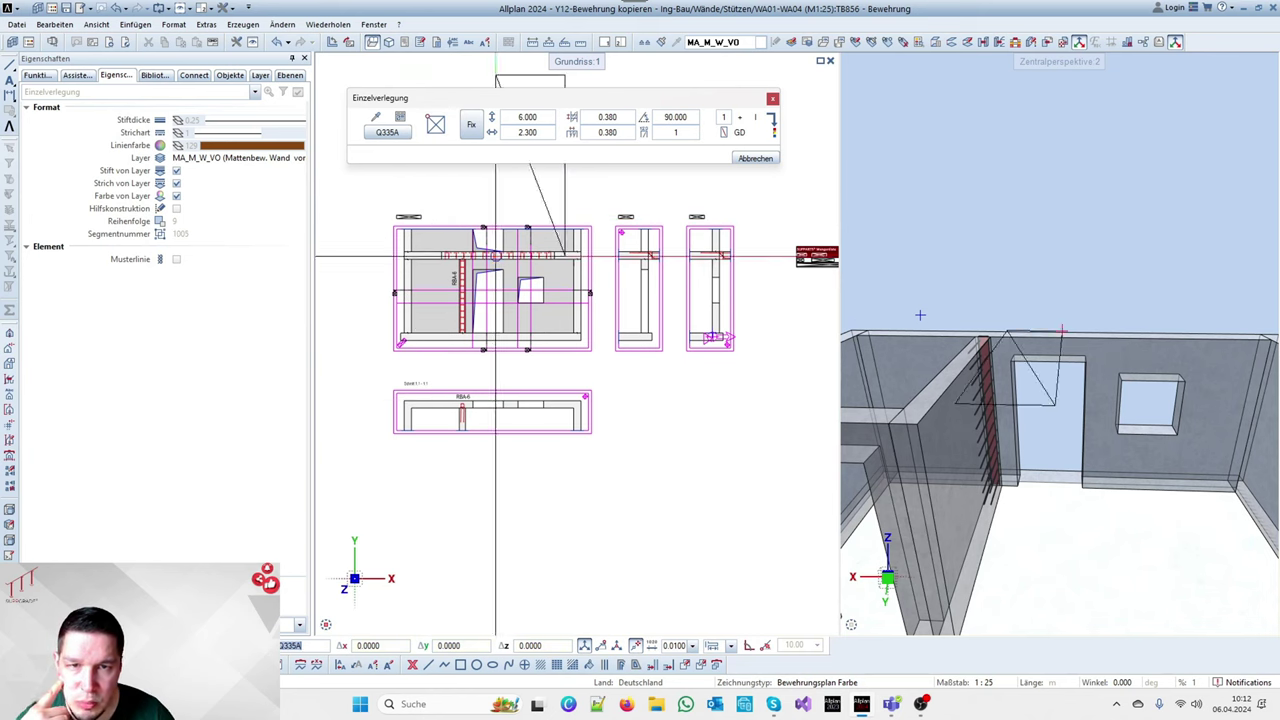
click(428, 120)
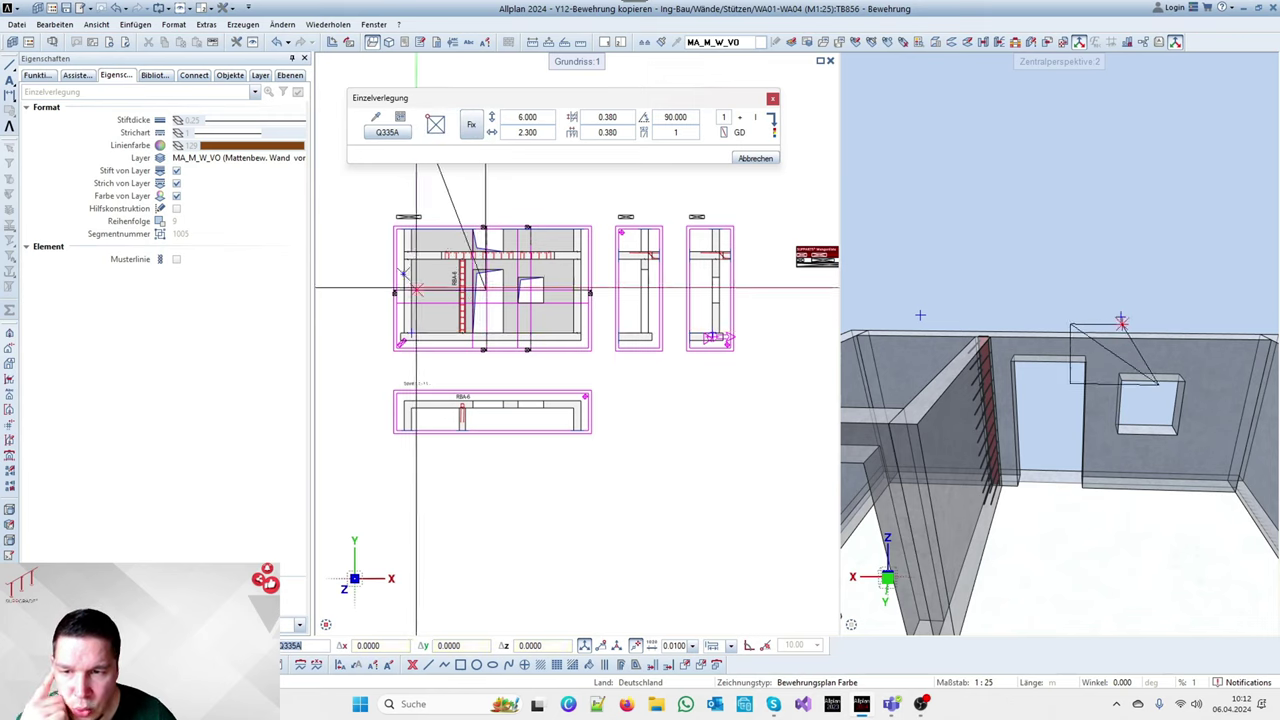
Measure the clear wall height between the floor slab and the ceiling at the wall's inner corner in the elevation
scroll(400, 330, up, 4)
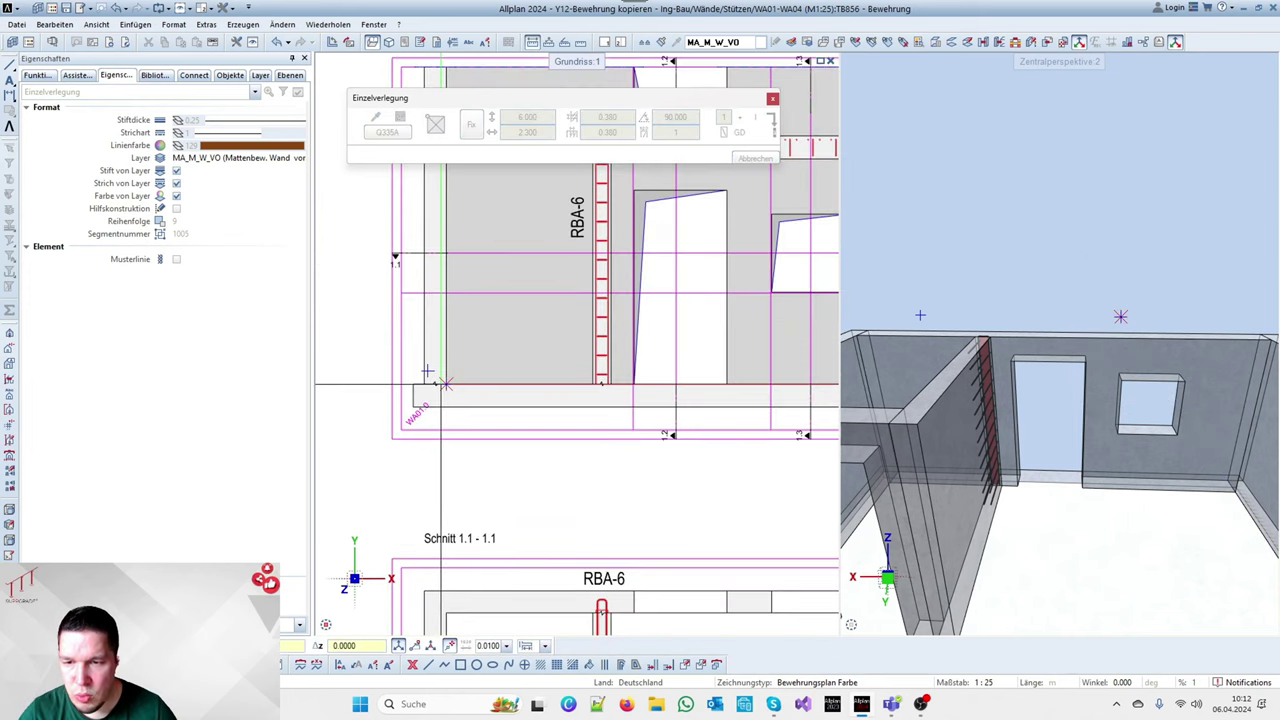
scroll(430, 365, down, 5)
scroll(490, 337, up, 5)
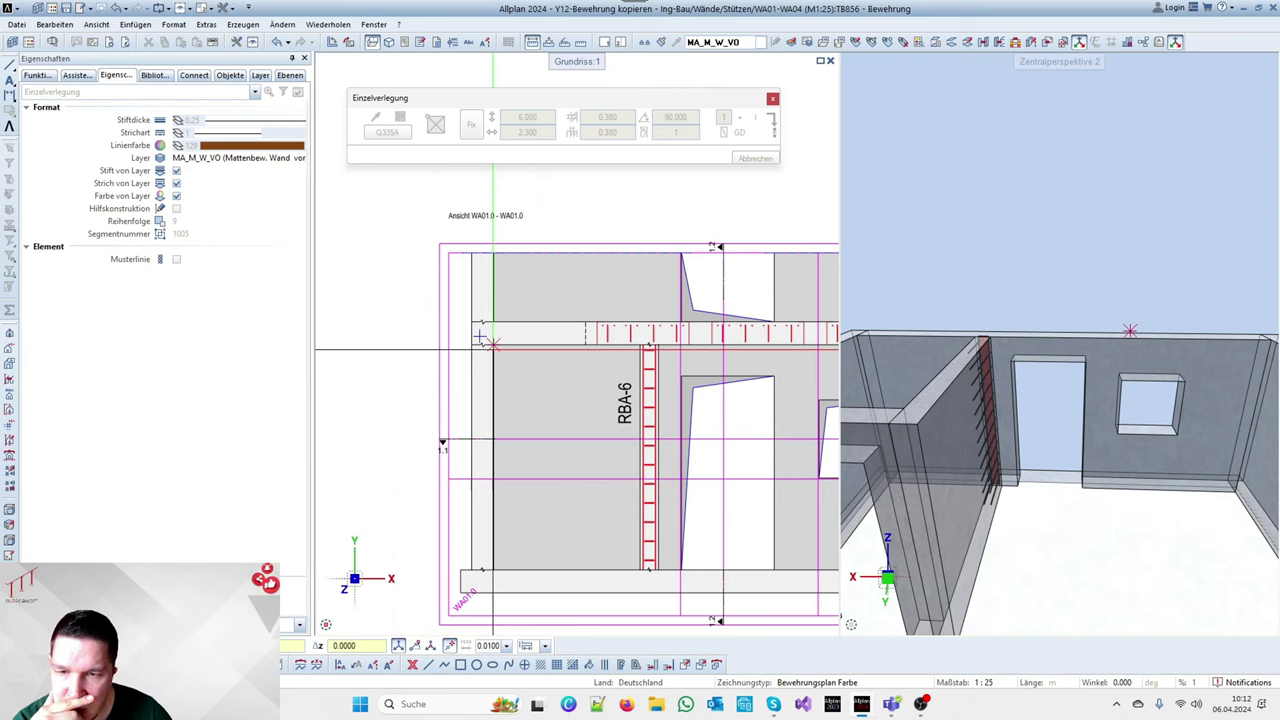
click(488, 340)
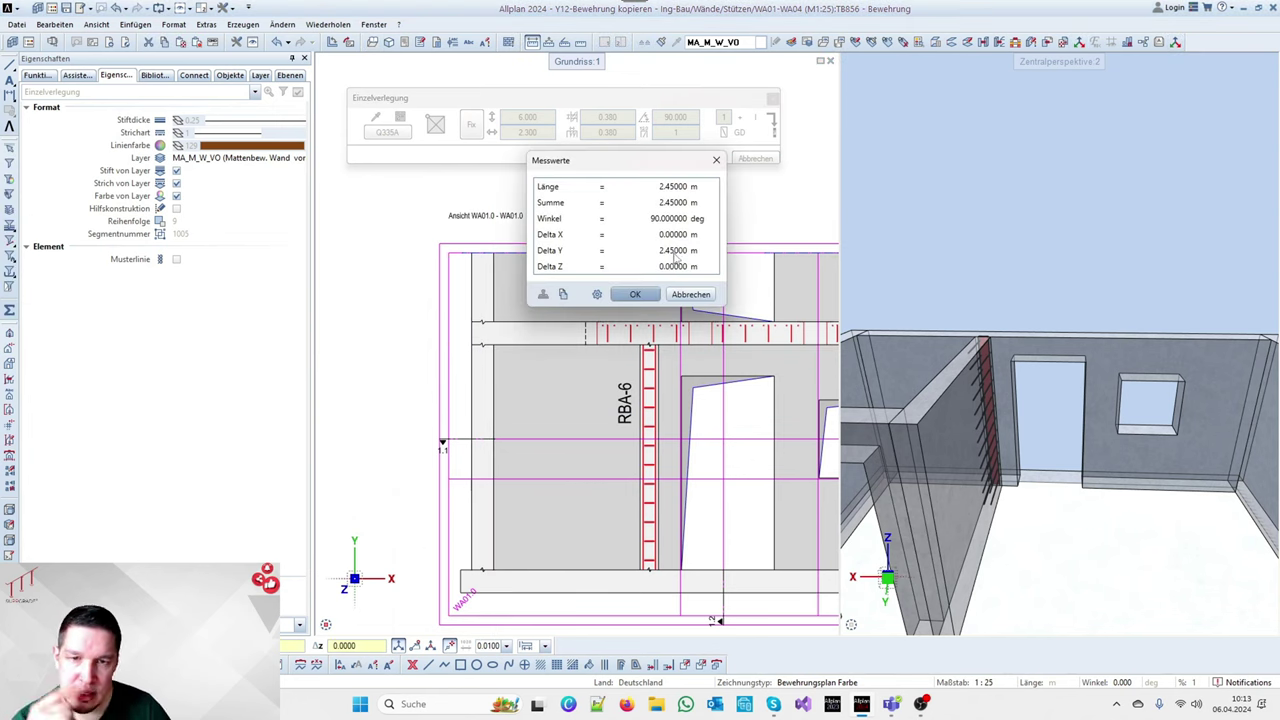
click(690, 294)
Set the mat length to 2.550 m and place the Q335A mat at the lower-left inner corner of the wall elevation
scroll(472, 303, up, 5)
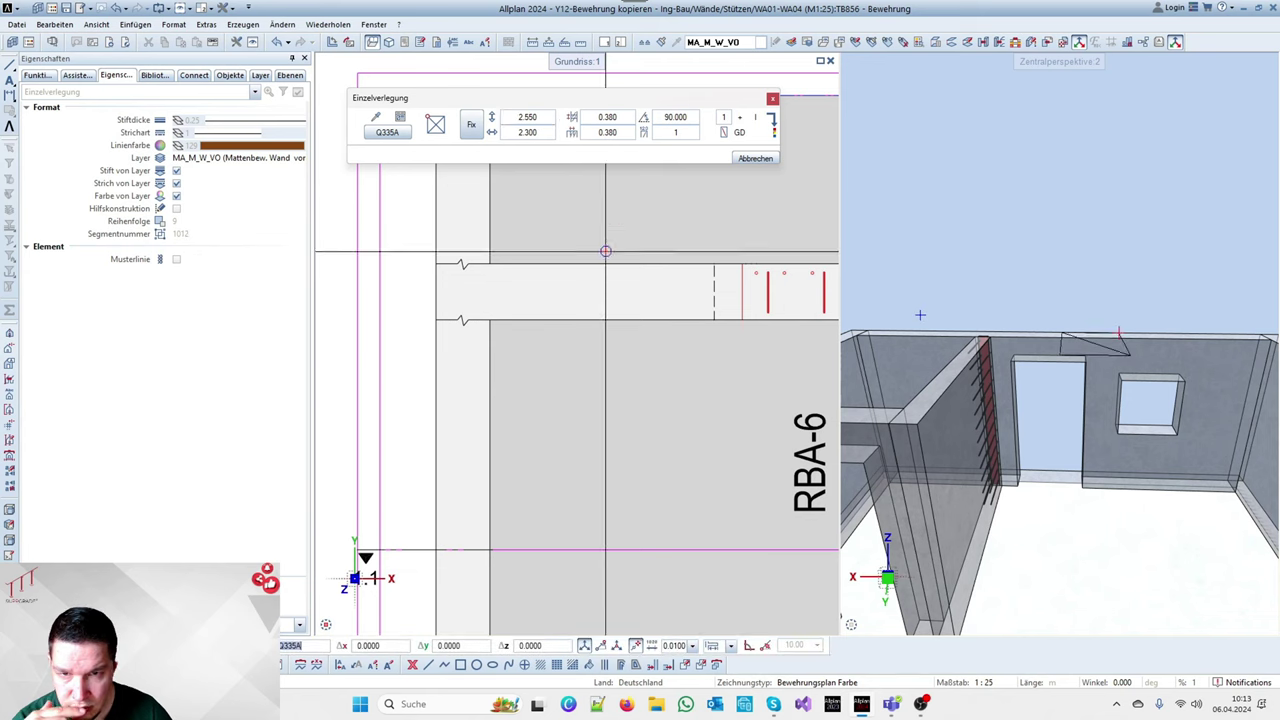
scroll(560, 234, down, 5)
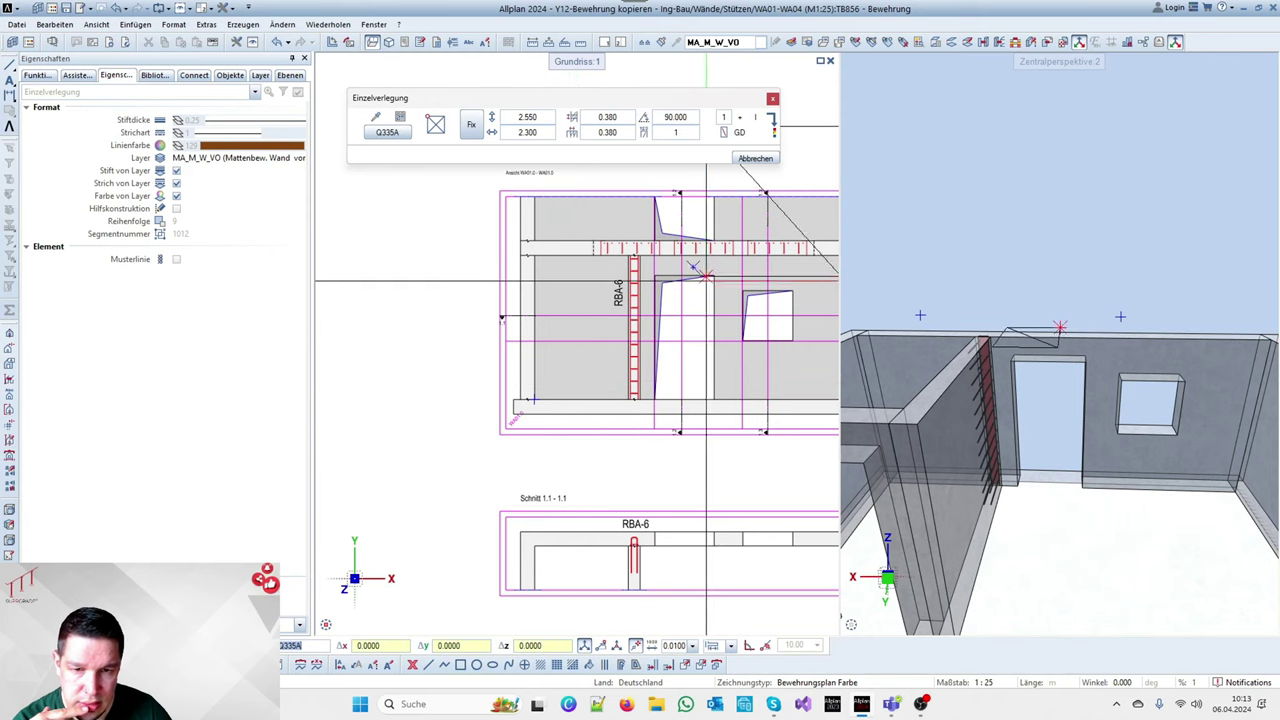
click(533, 398)
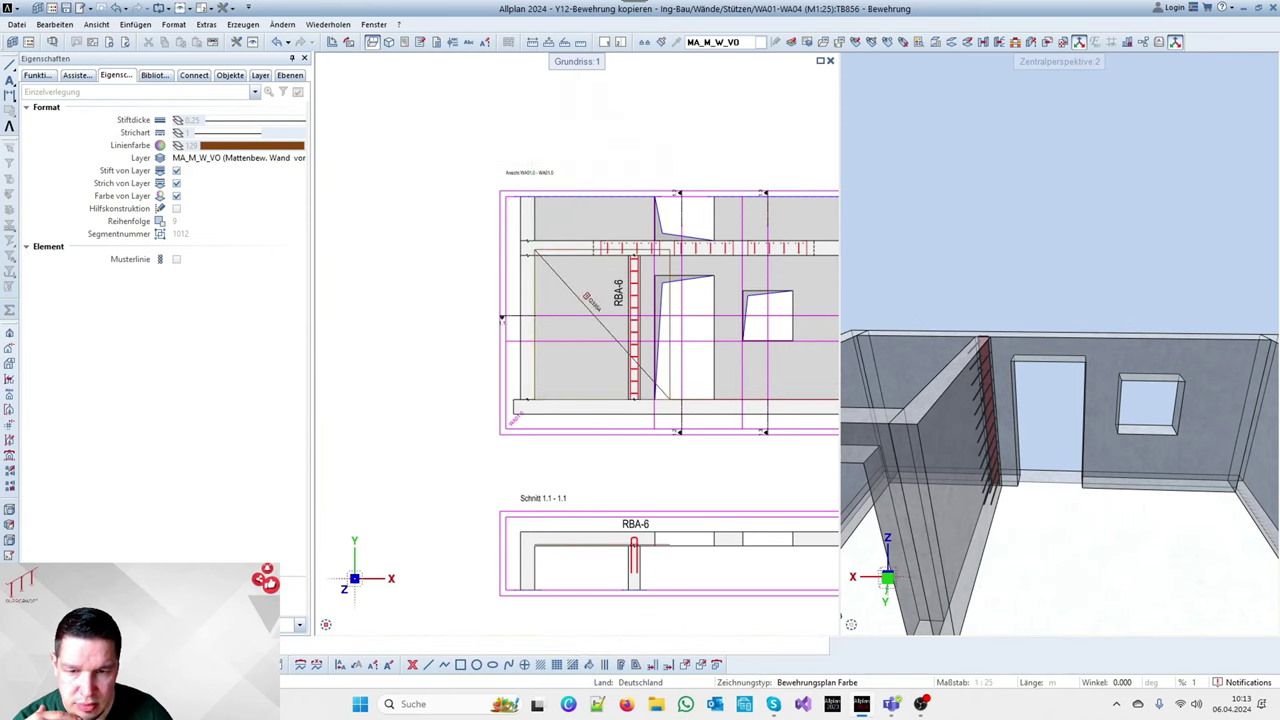
key(Escape)
key(Escape)
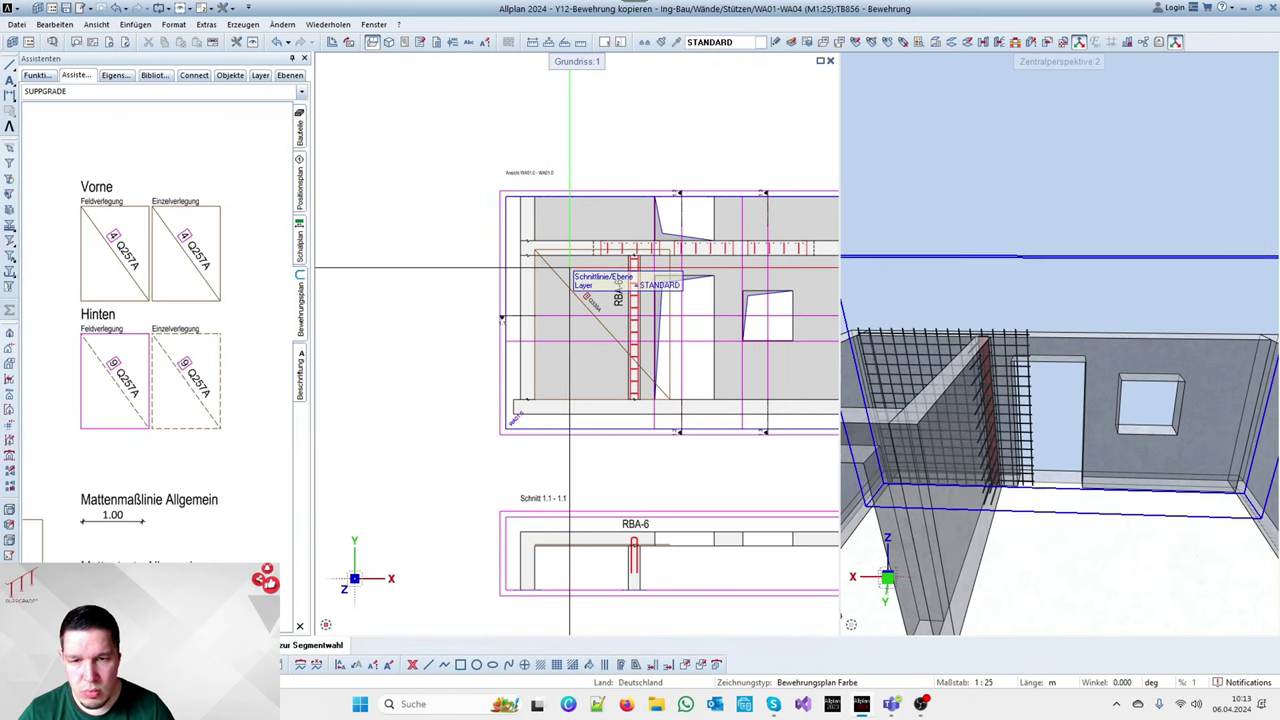
Shorten the front Q335A mat in the wall elevation so its free vertical edge ends just before the door opening
scroll(706, 277, up, 4)
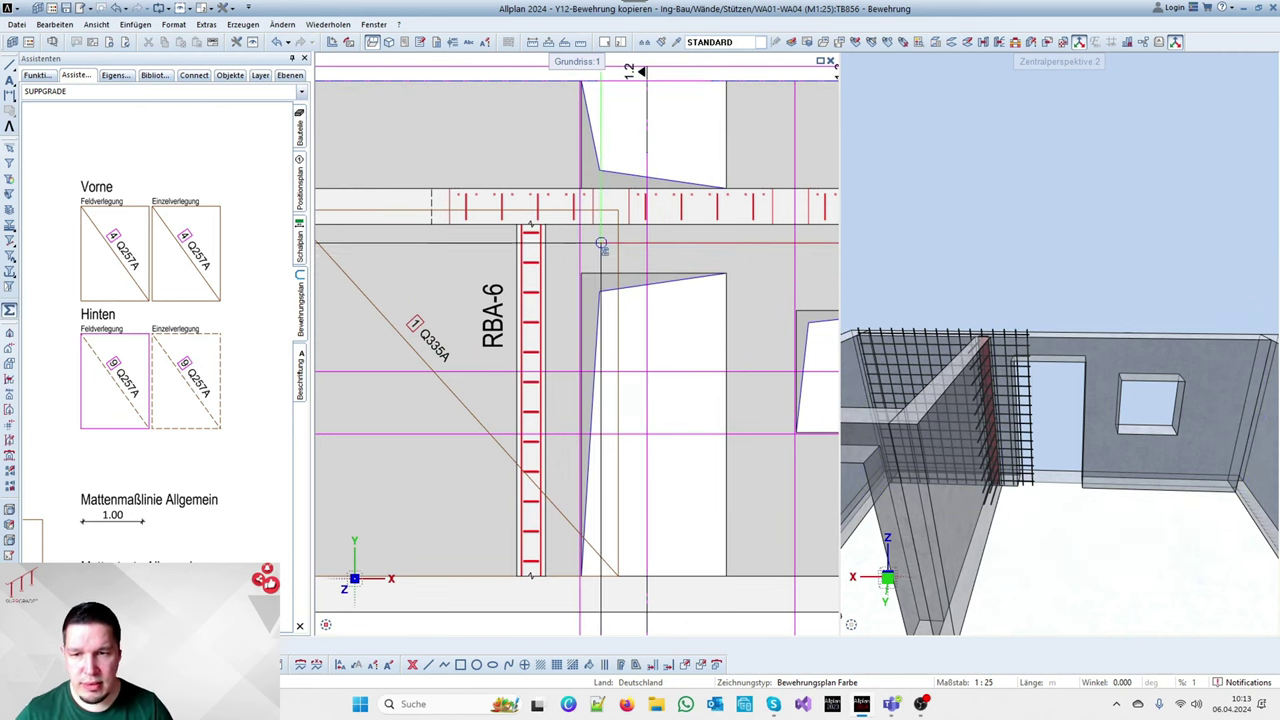
scroll(617, 194, up, 3)
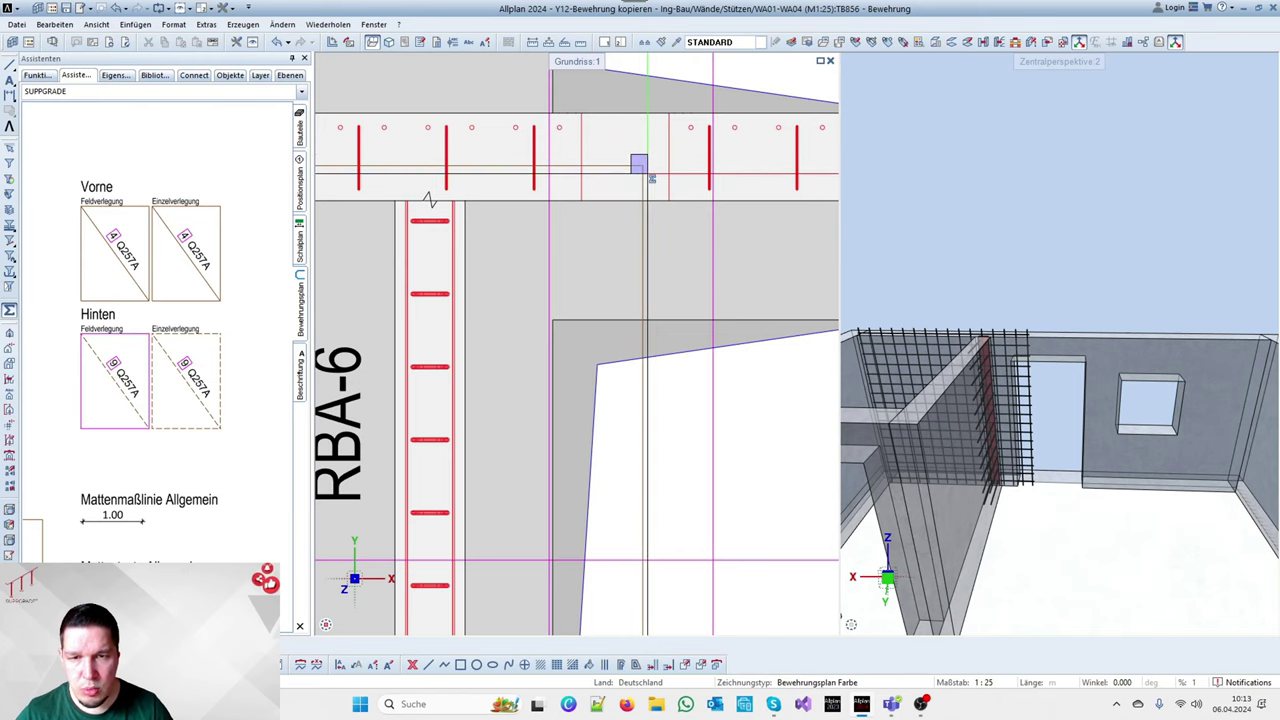
scroll(648, 114, down, 5)
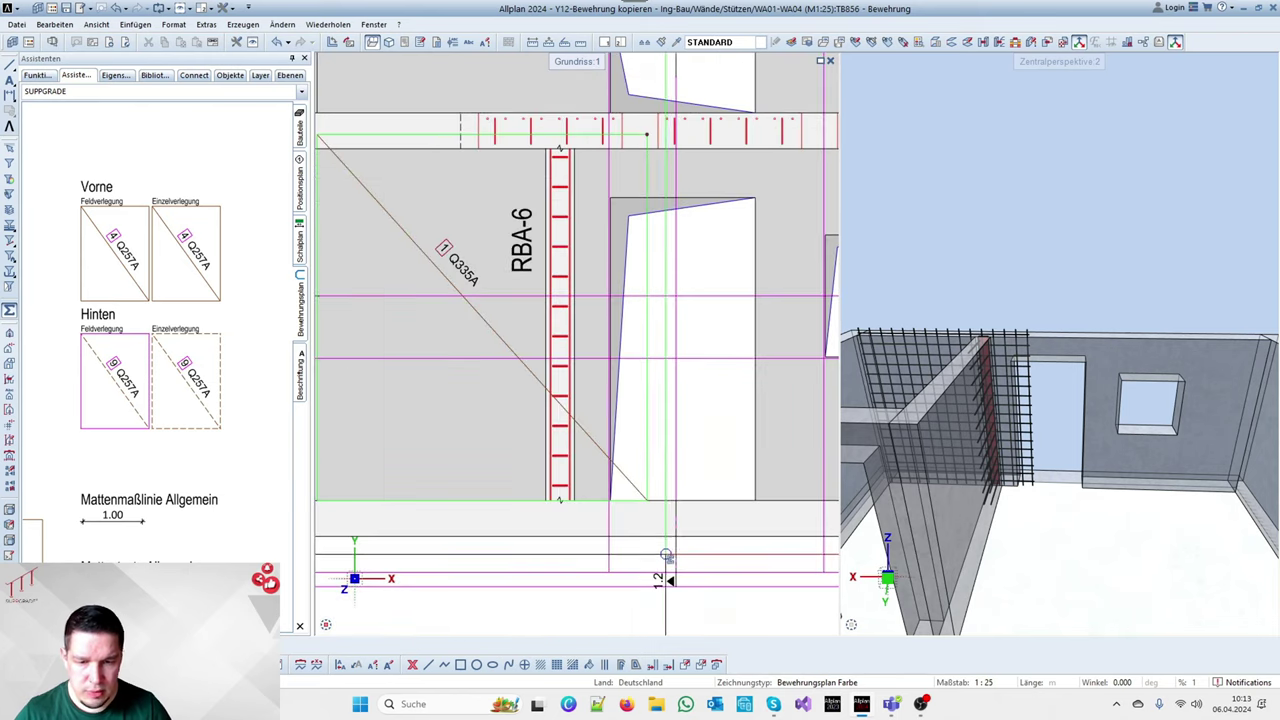
scroll(663, 550, up, 7)
drag(608, 355, 631, 381)
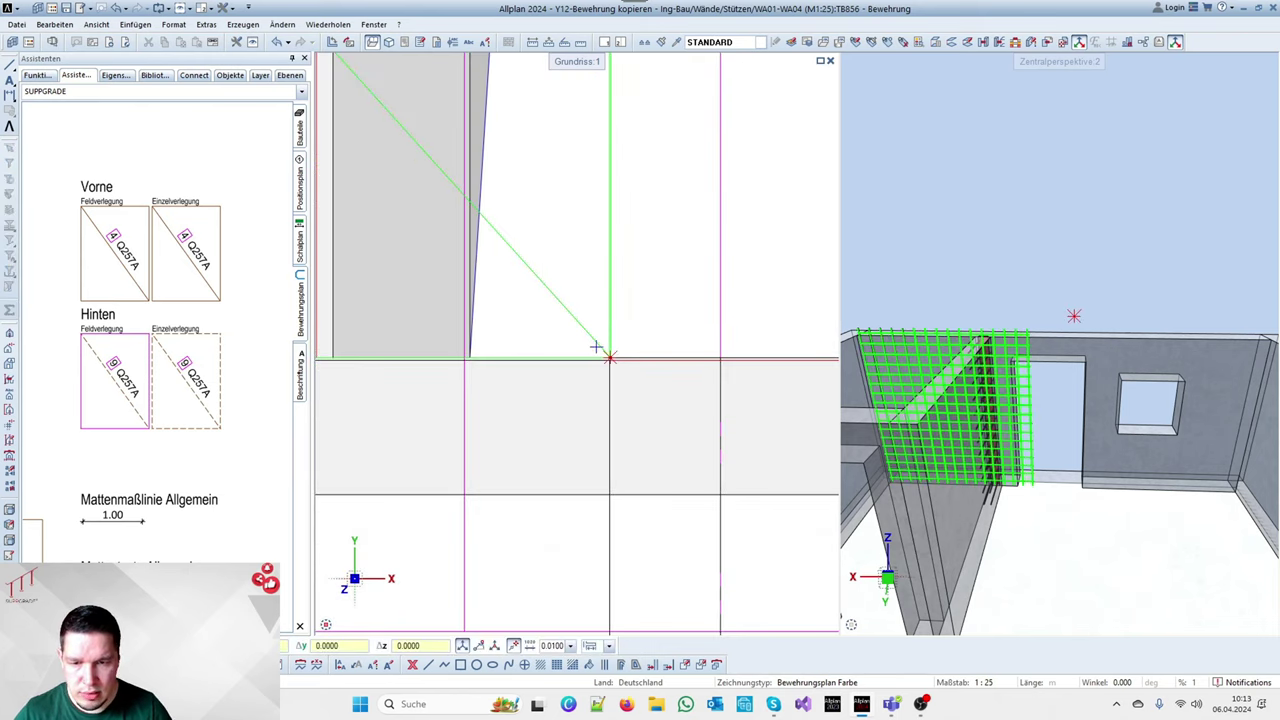
click(456, 343)
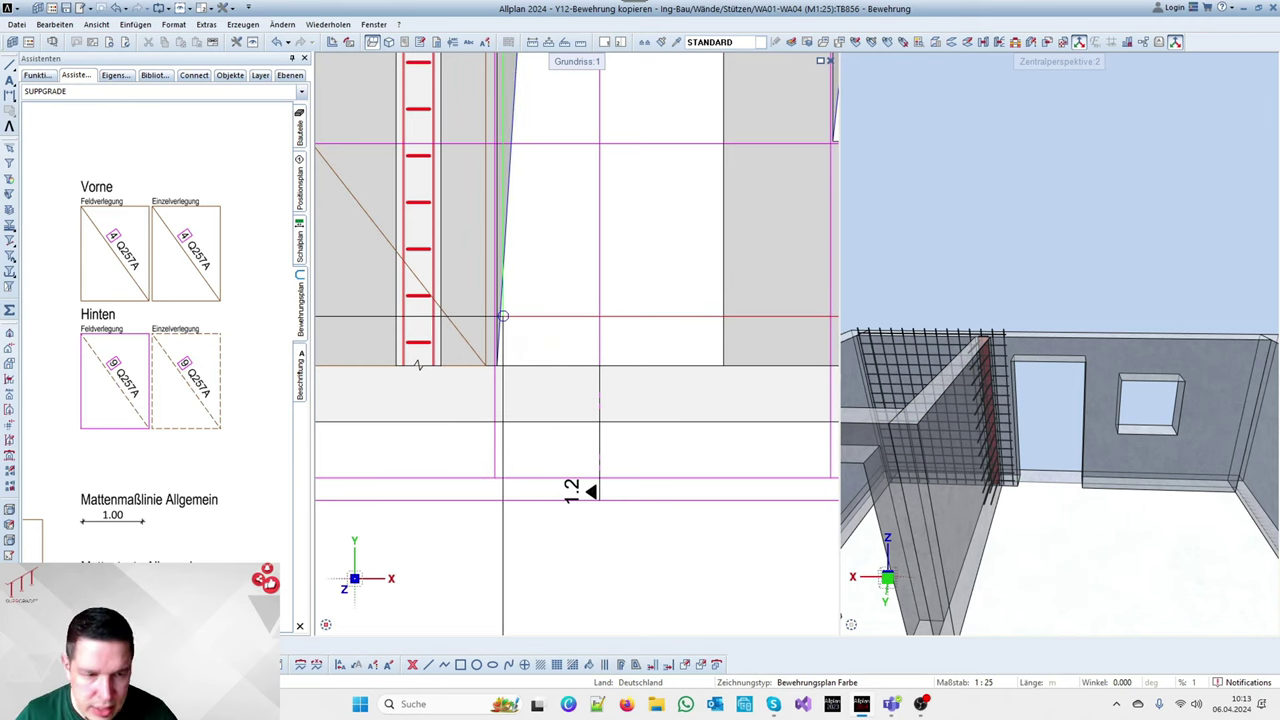
Examine how the front mat's edge meets the RBA-6 connection in the 3D view and section 1.1
scroll(503, 309, down, 5)
scroll(480, 205, up, 5)
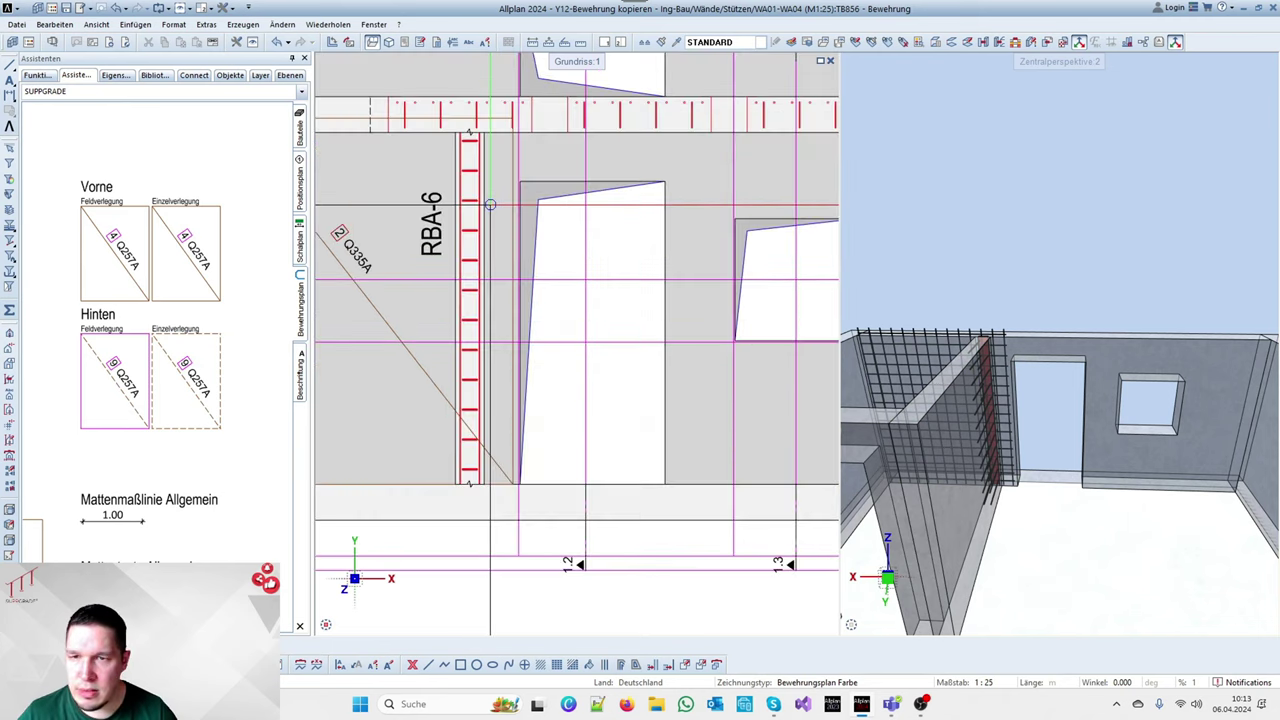
scroll(1048, 395, up, 5)
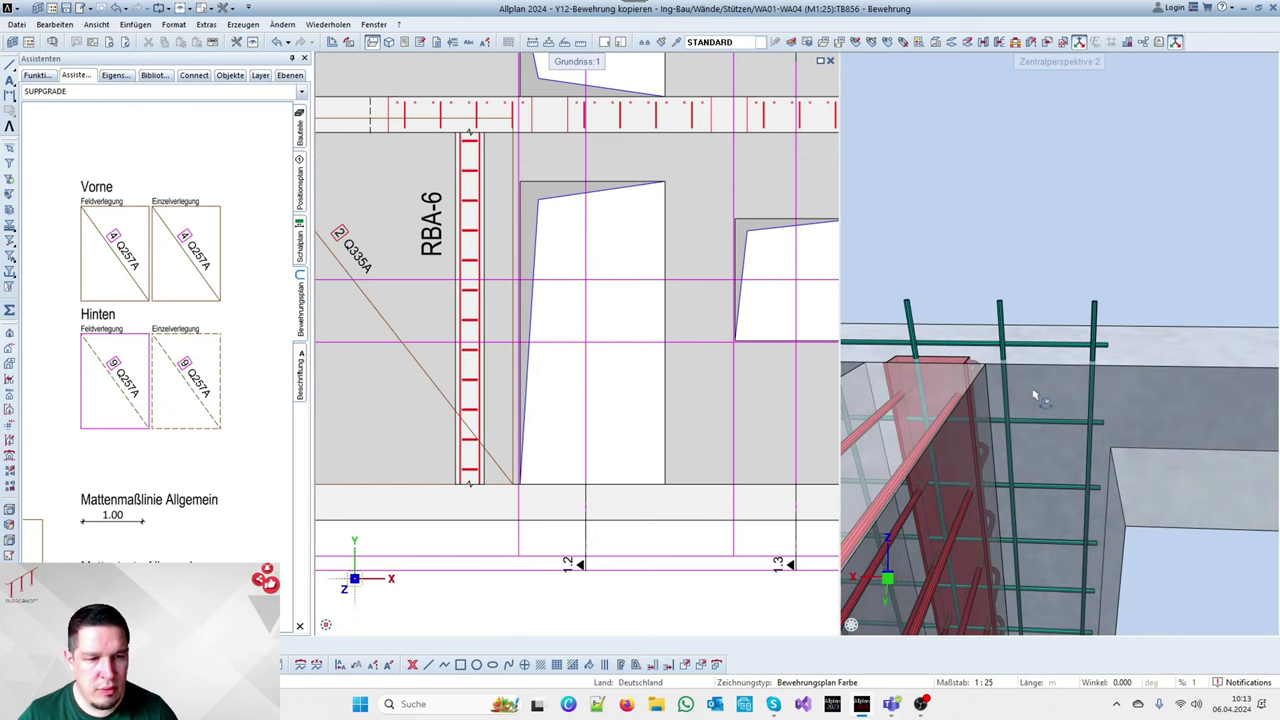
shift+middle_drag(1050, 370, 1062, 395)
scroll(509, 286, down, 4)
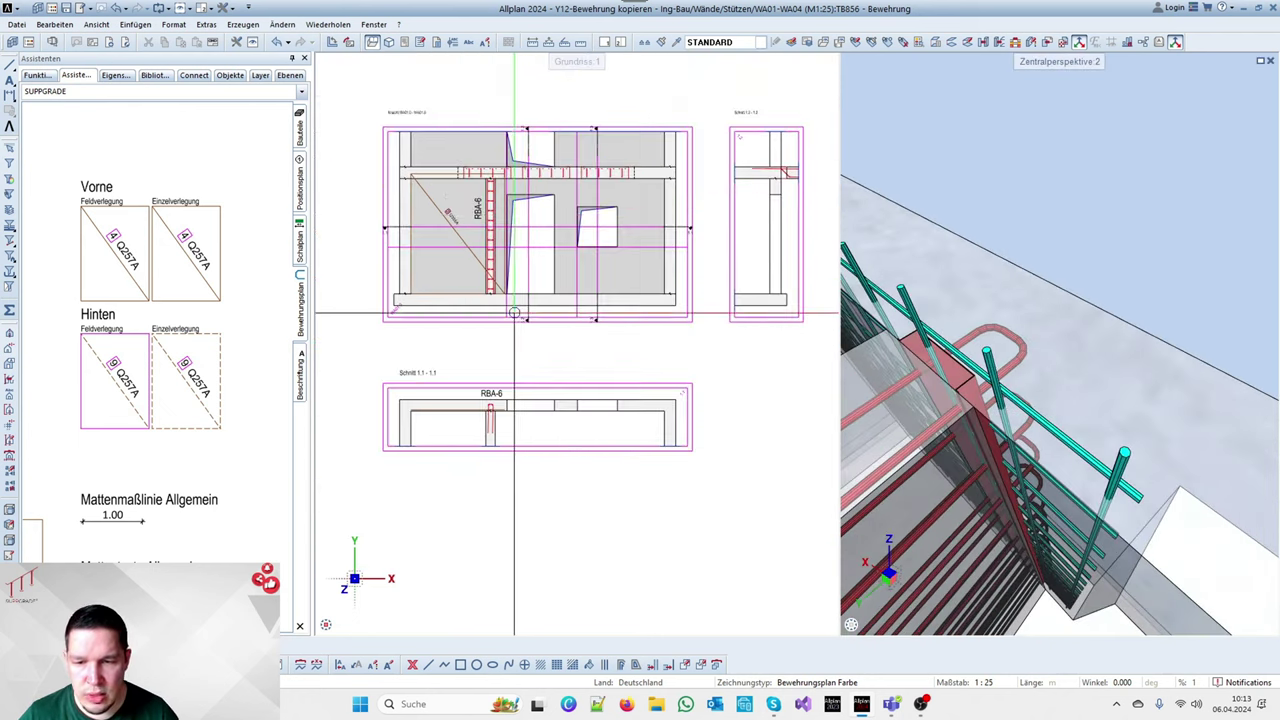
scroll(524, 332, up, 6)
scroll(524, 332, up, 3)
shift+middle_drag(1033, 302, 1036, 270)
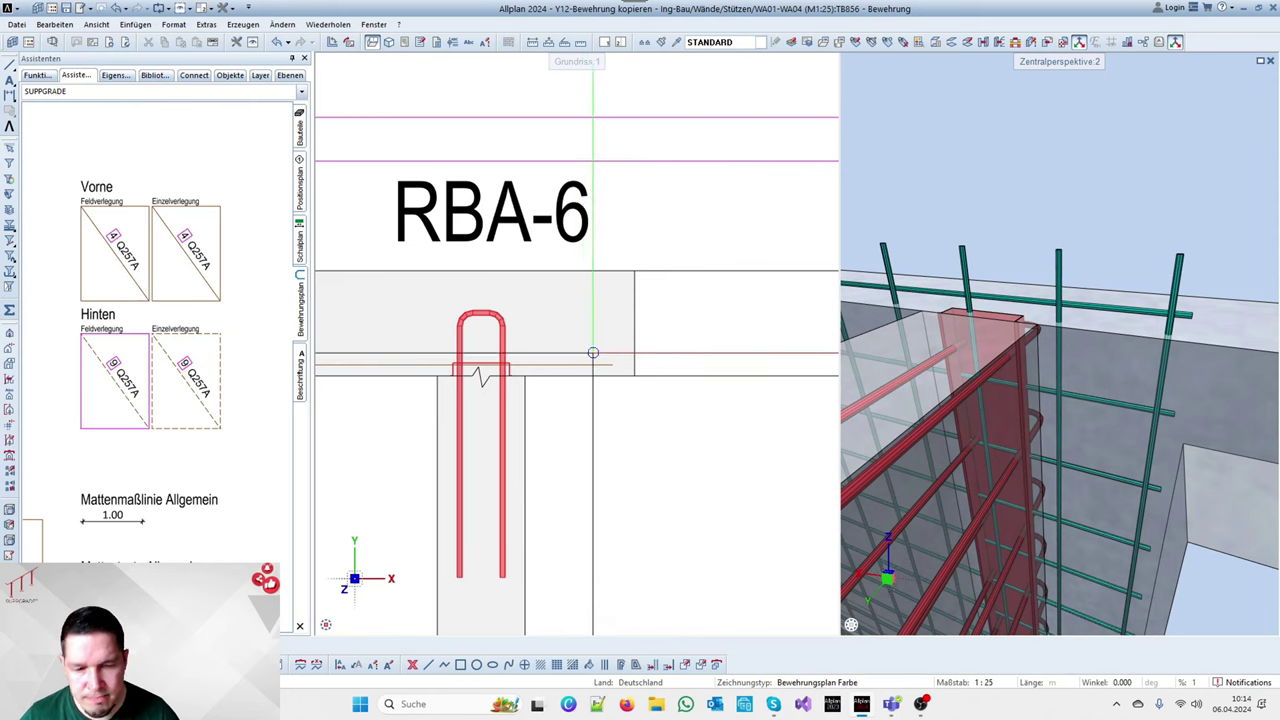
scroll(597, 273, down, 1)
click(581, 327)
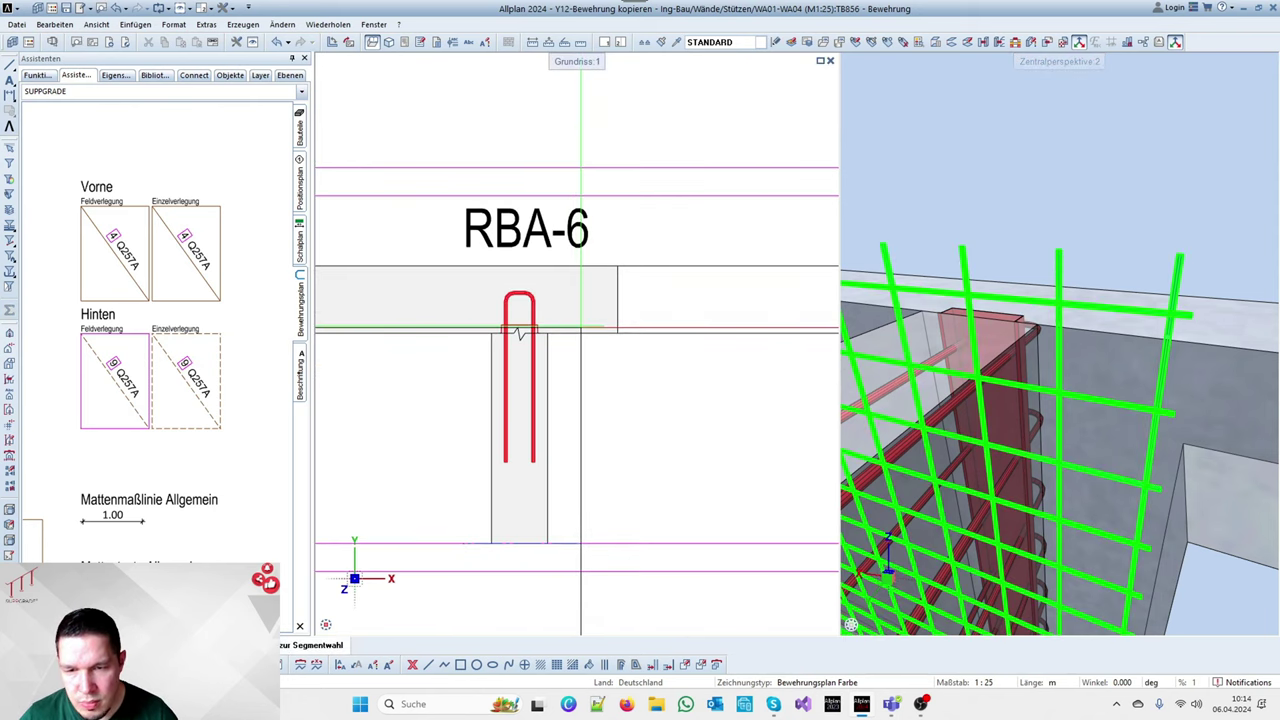
key(Escape)
Pull the front mat's end in section 1.1 back to the near face of the partition wall at RBA-6
drag(595, 309, 607, 340)
click(596, 320)
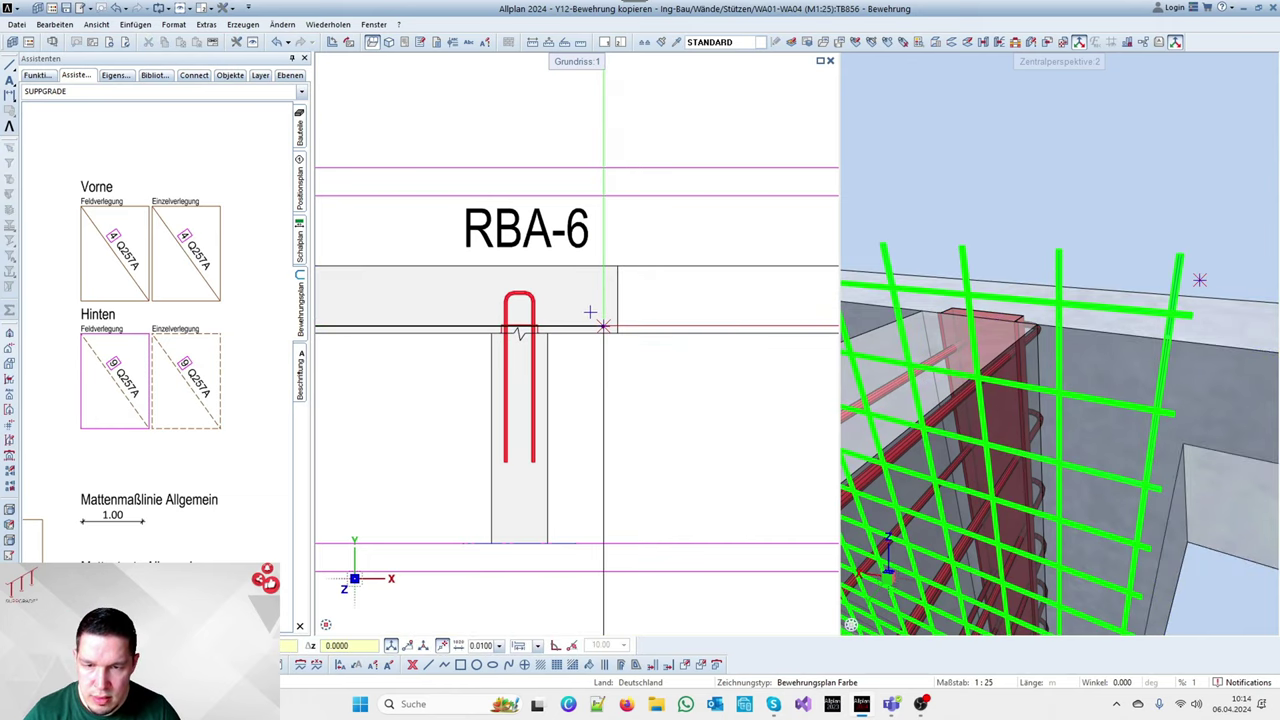
right_click(603, 327)
click(646, 386)
click(503, 329)
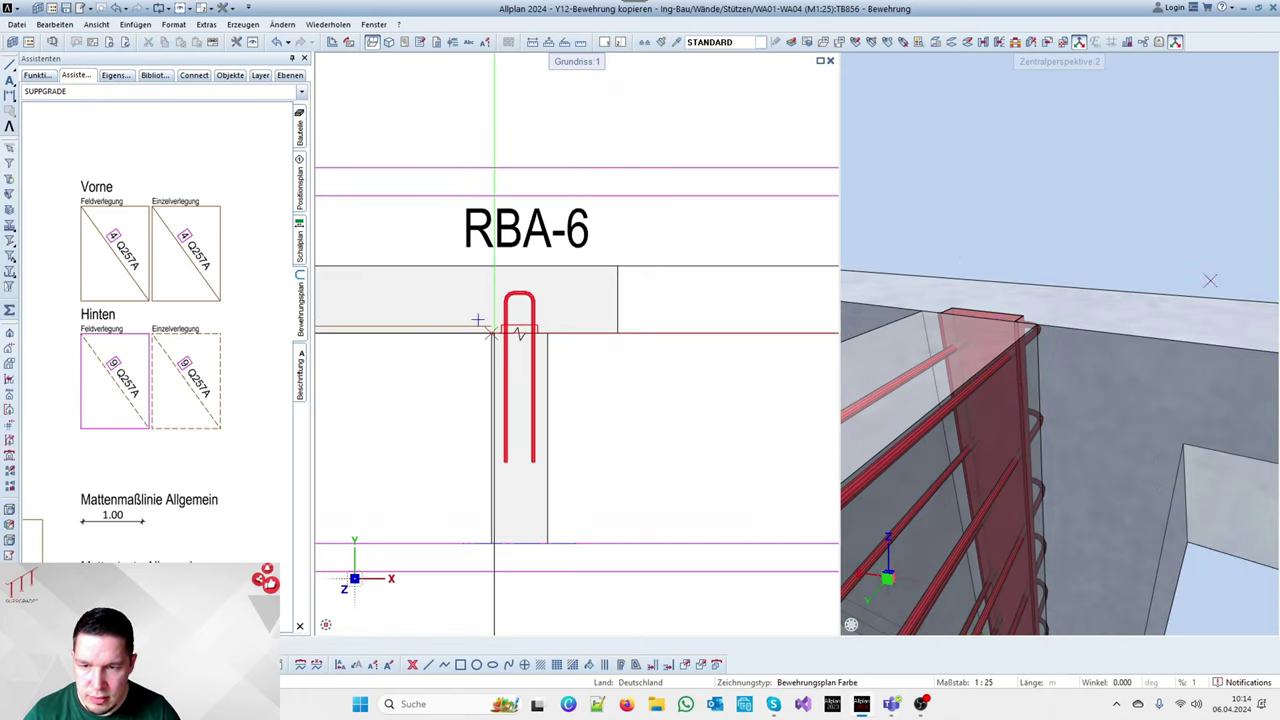
scroll(606, 269, down, 3)
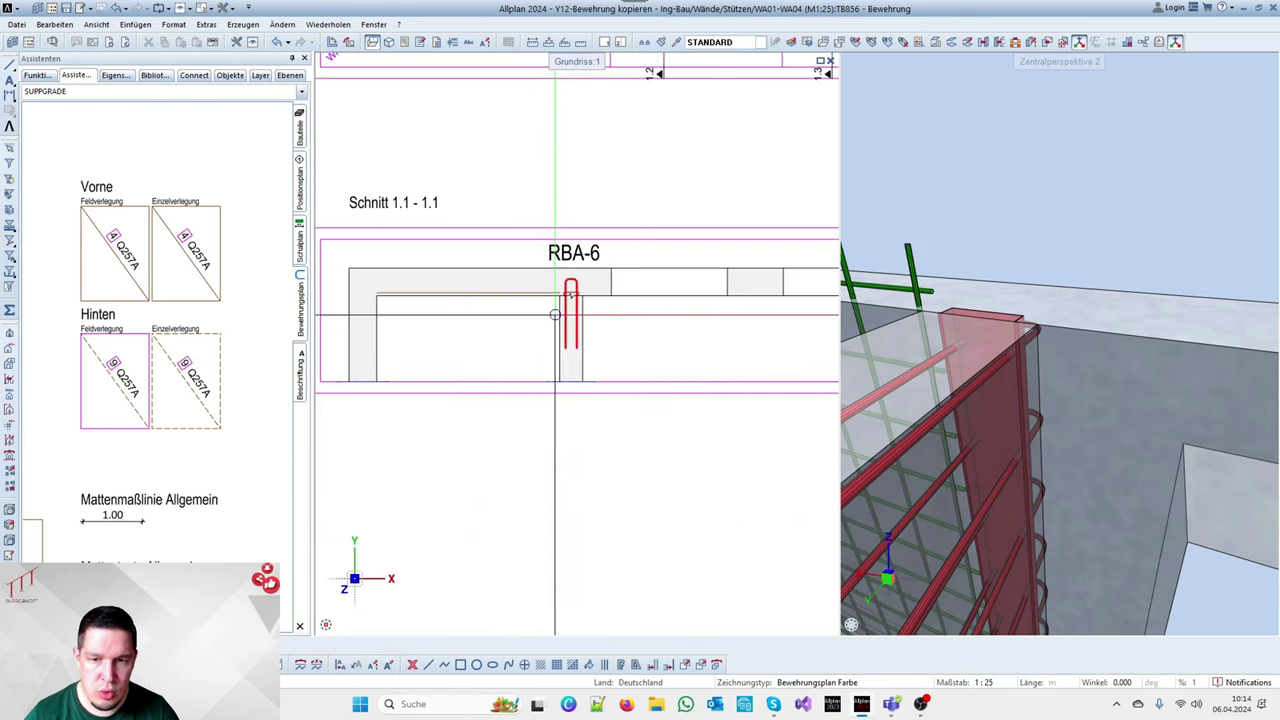
scroll(583, 298, up, 3)
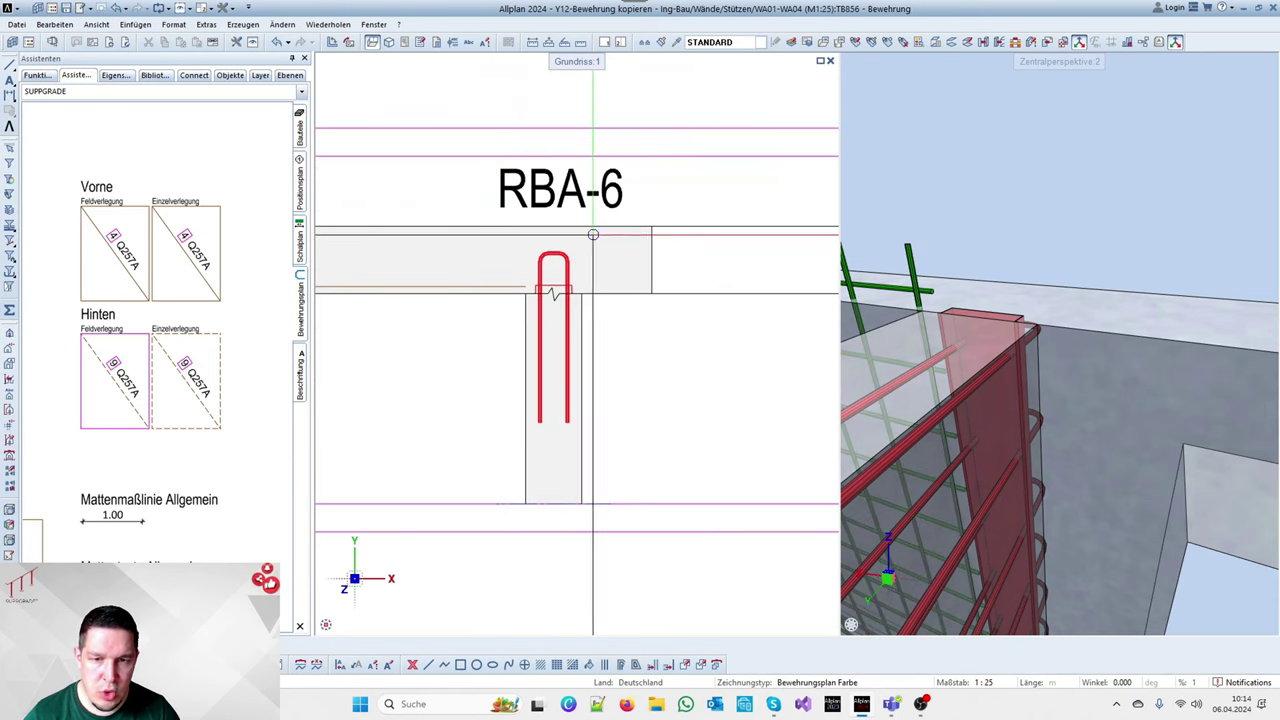
scroll(530, 282, down, 3)
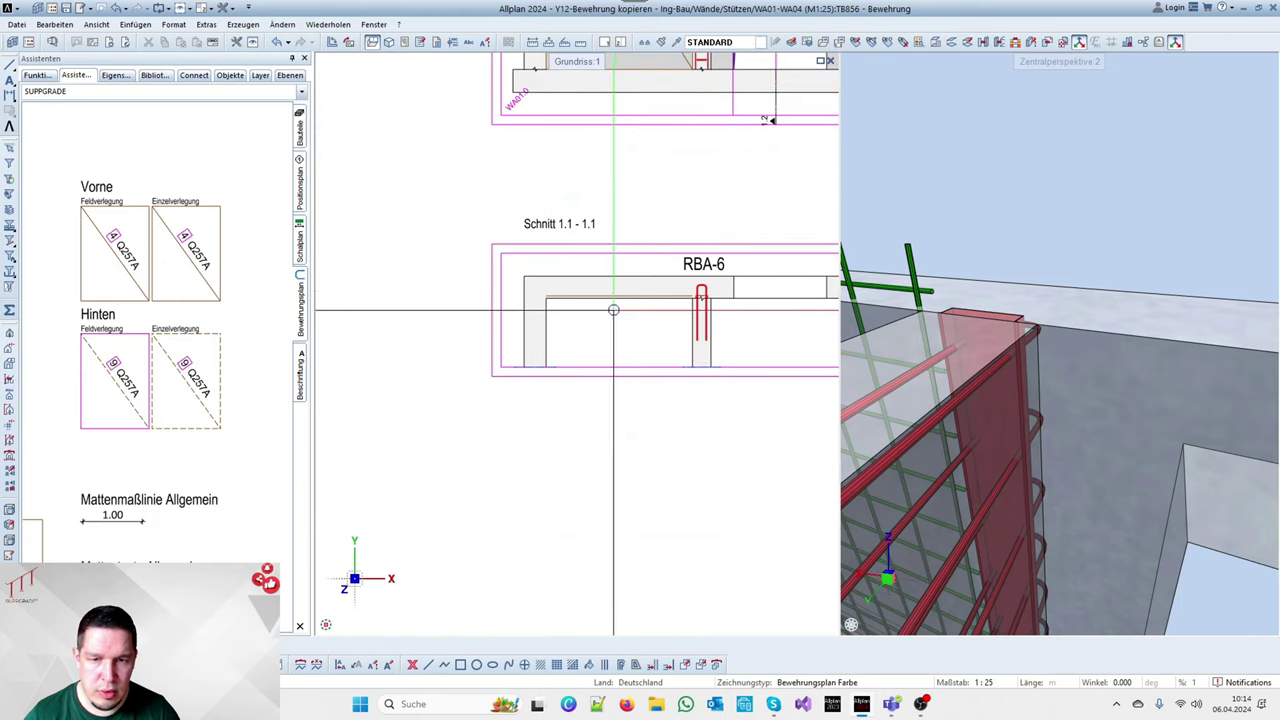
Start a Hinten Einzelverlegung mat and reference its laying depth to the wall's rear face in the vertical section beside the elevation
click(200, 385)
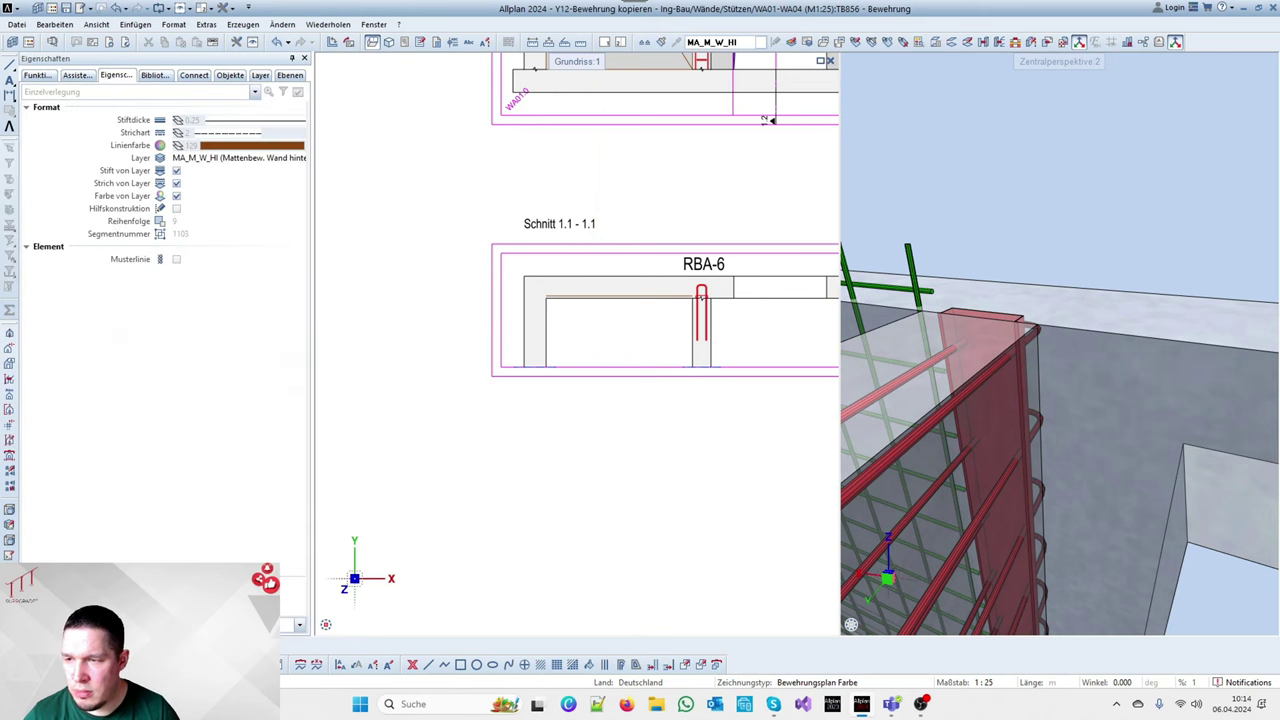
scroll(521, 236, down, 3)
scroll(474, 201, up, 2)
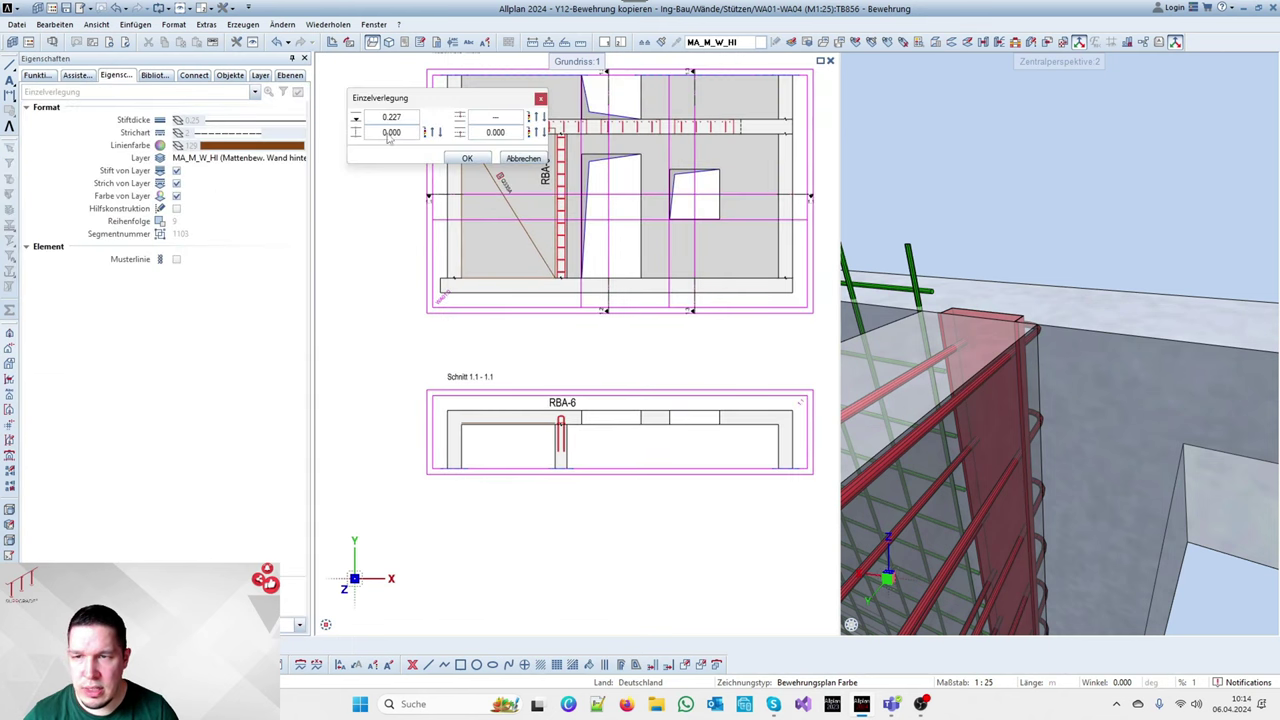
click(392, 118)
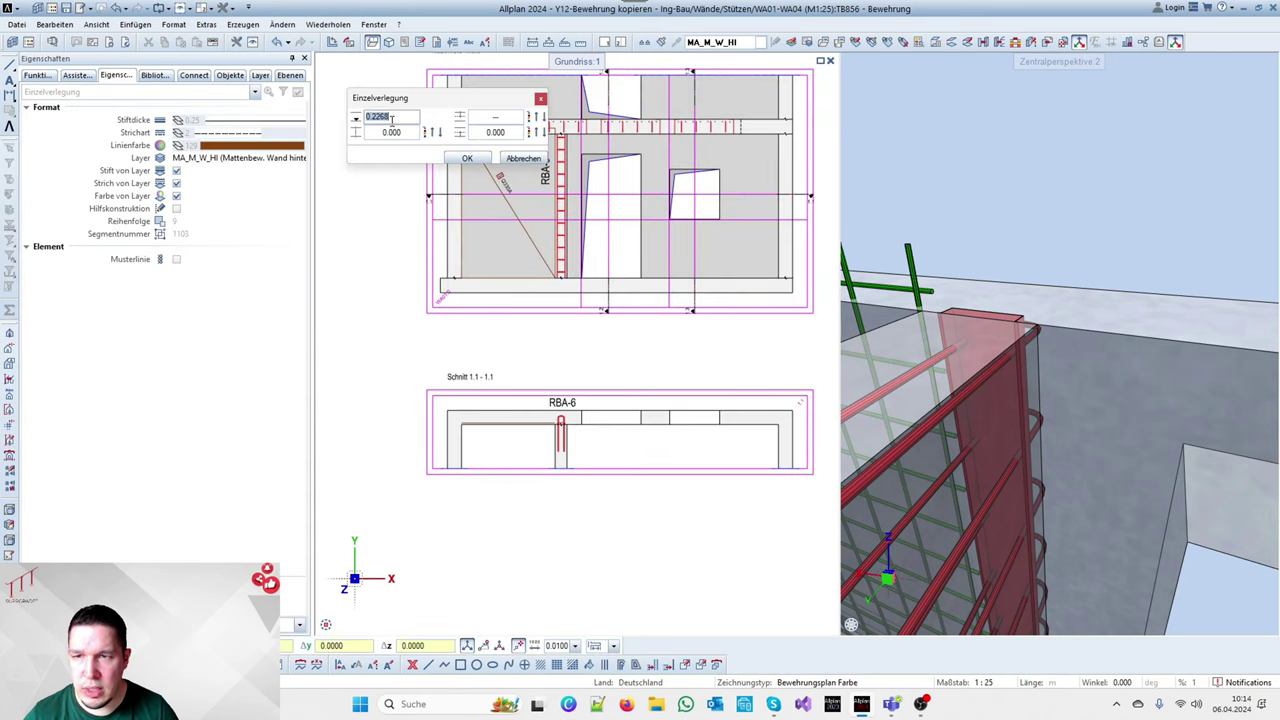
scroll(350, 259, down, 3)
scroll(588, 262, up, 6)
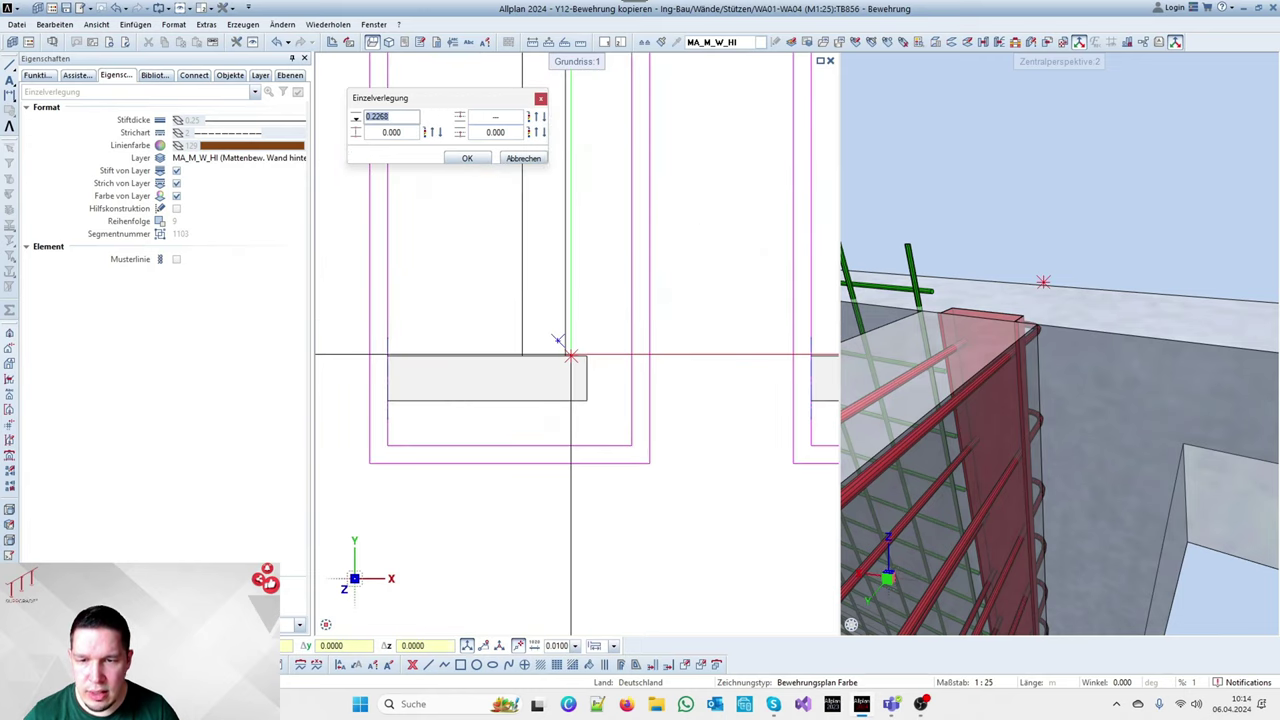
click(566, 355)
scroll(570, 368, up, 3)
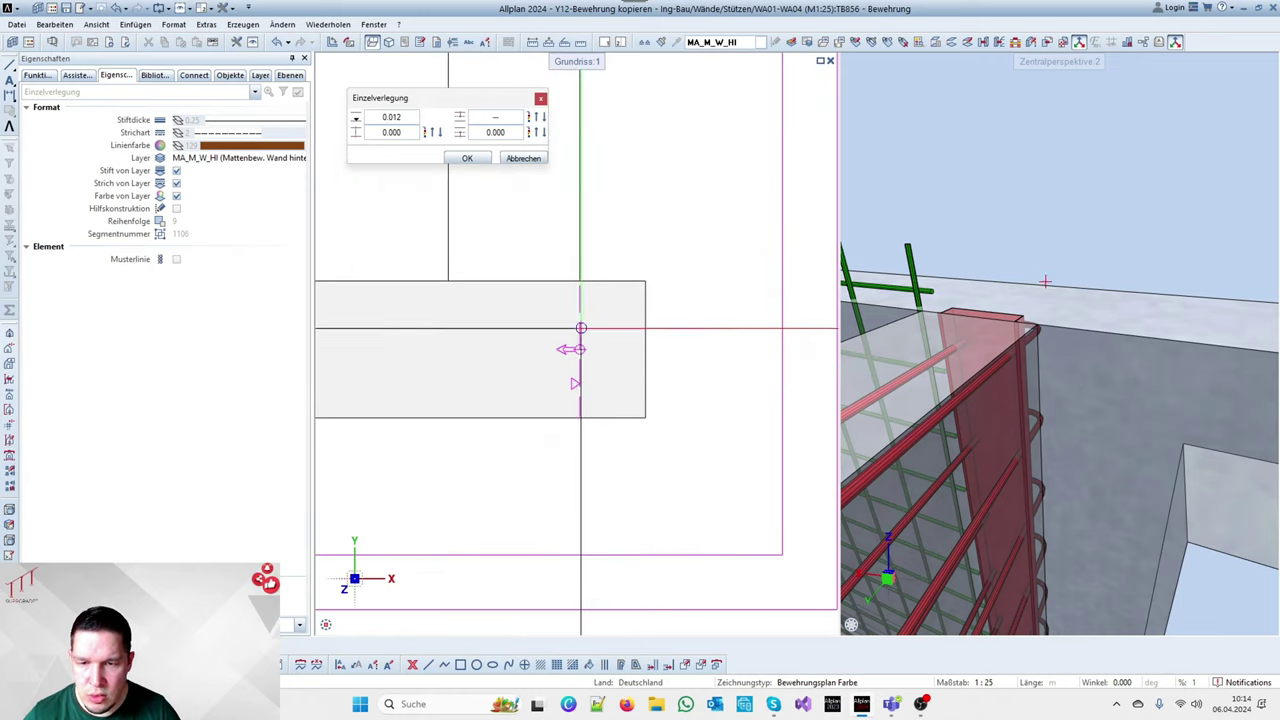
Set the rear mat's cover to 0.025 m, offset inward from the wall face, and accept the laying depth
click(497, 117)
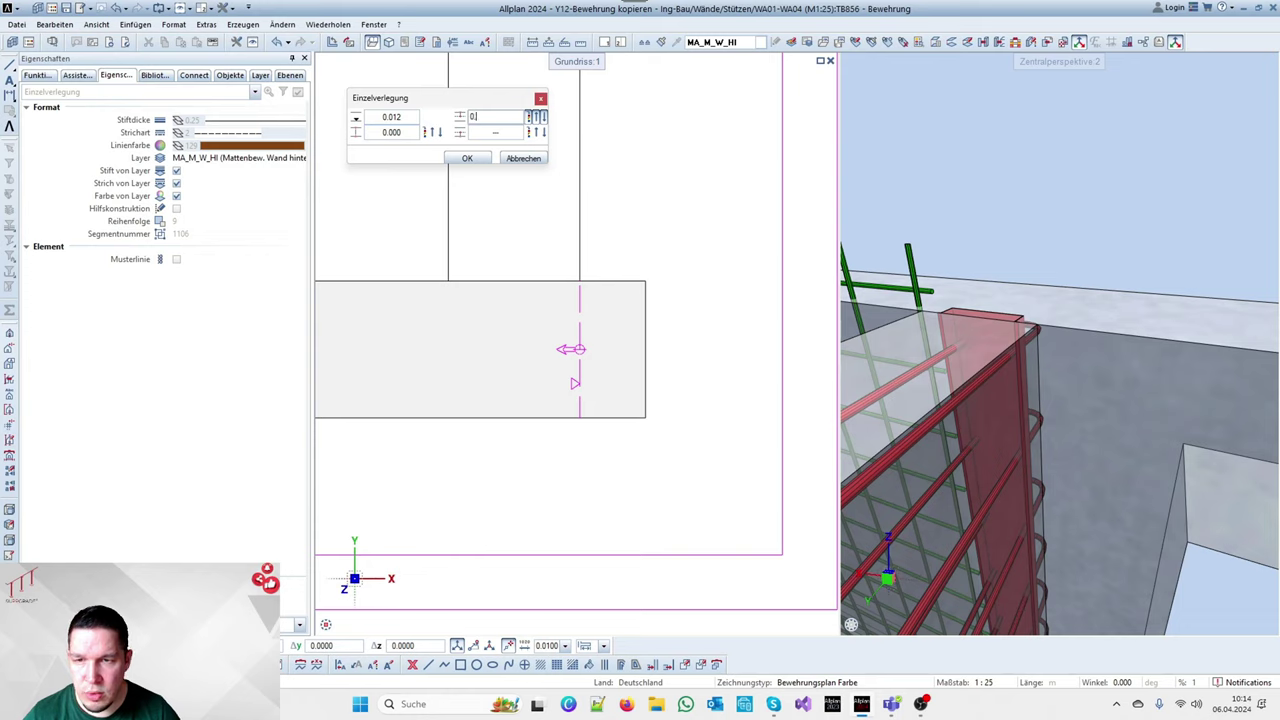
key(Return)
click(497, 132)
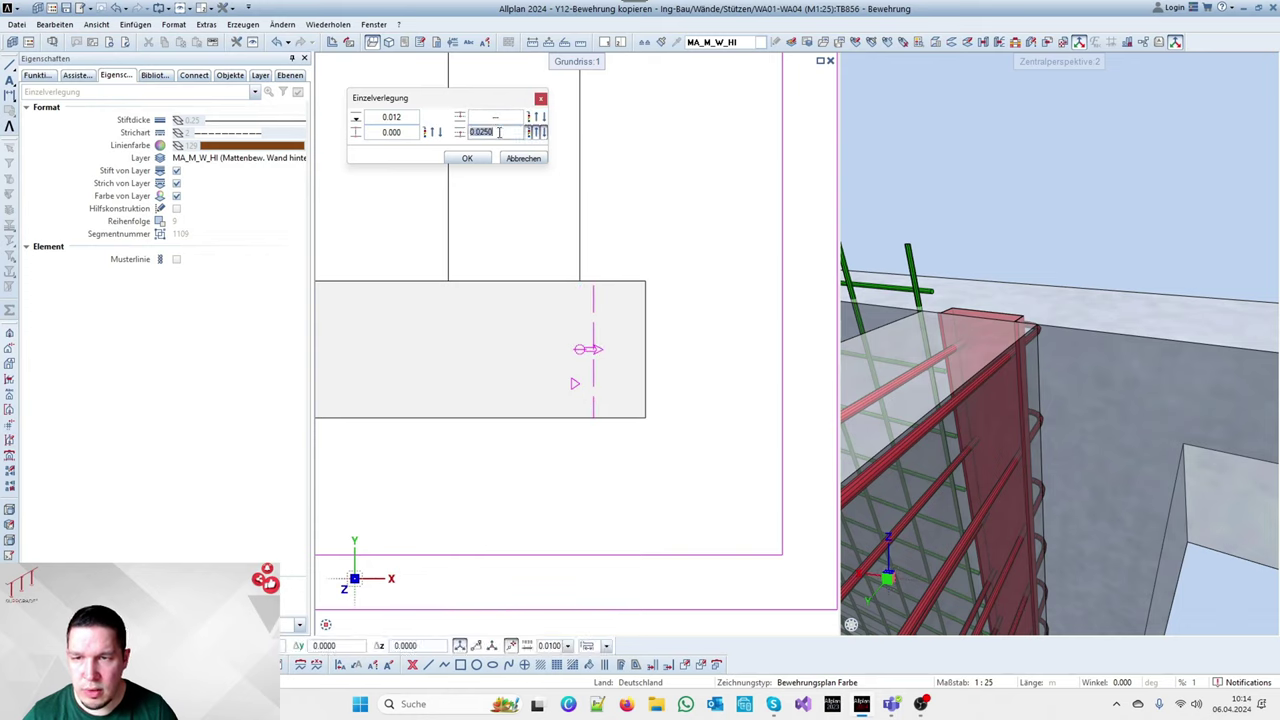
key(Return)
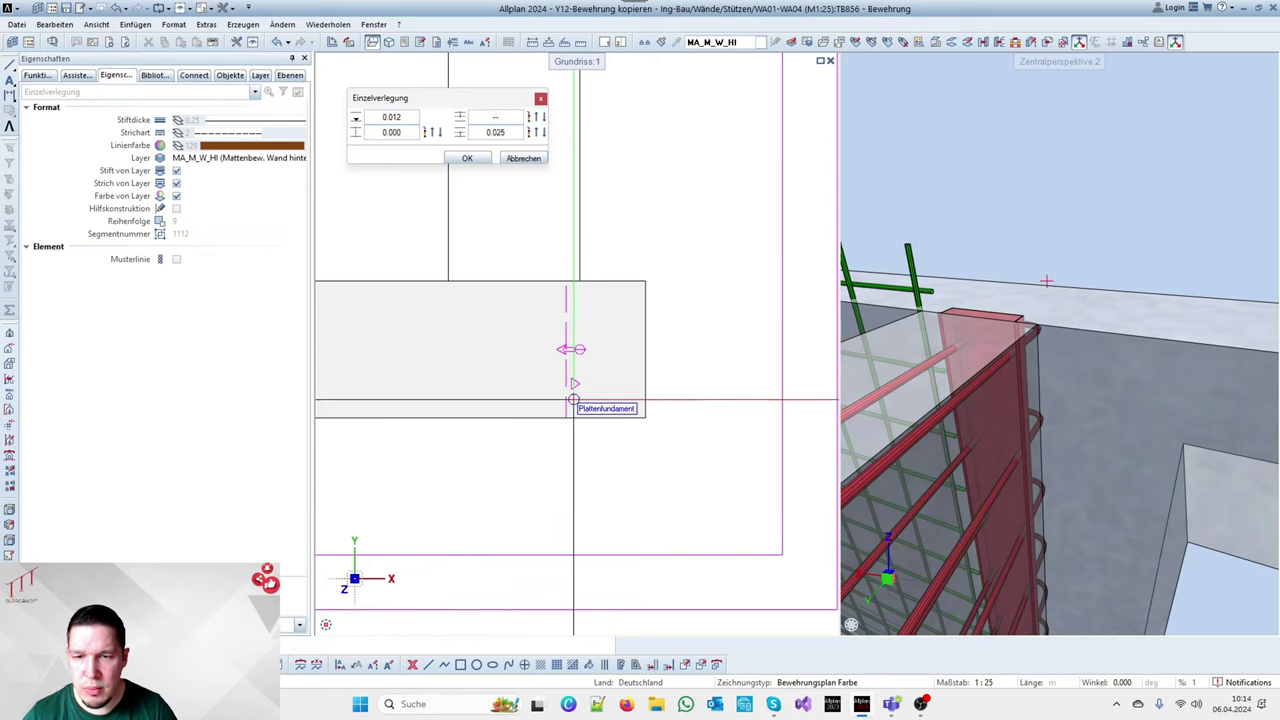
click(467, 158)
Set the rear Q335A mat's length to 2.550 m and place it at the elevation's lower-left inner wall corner
scroll(637, 322, down, 4)
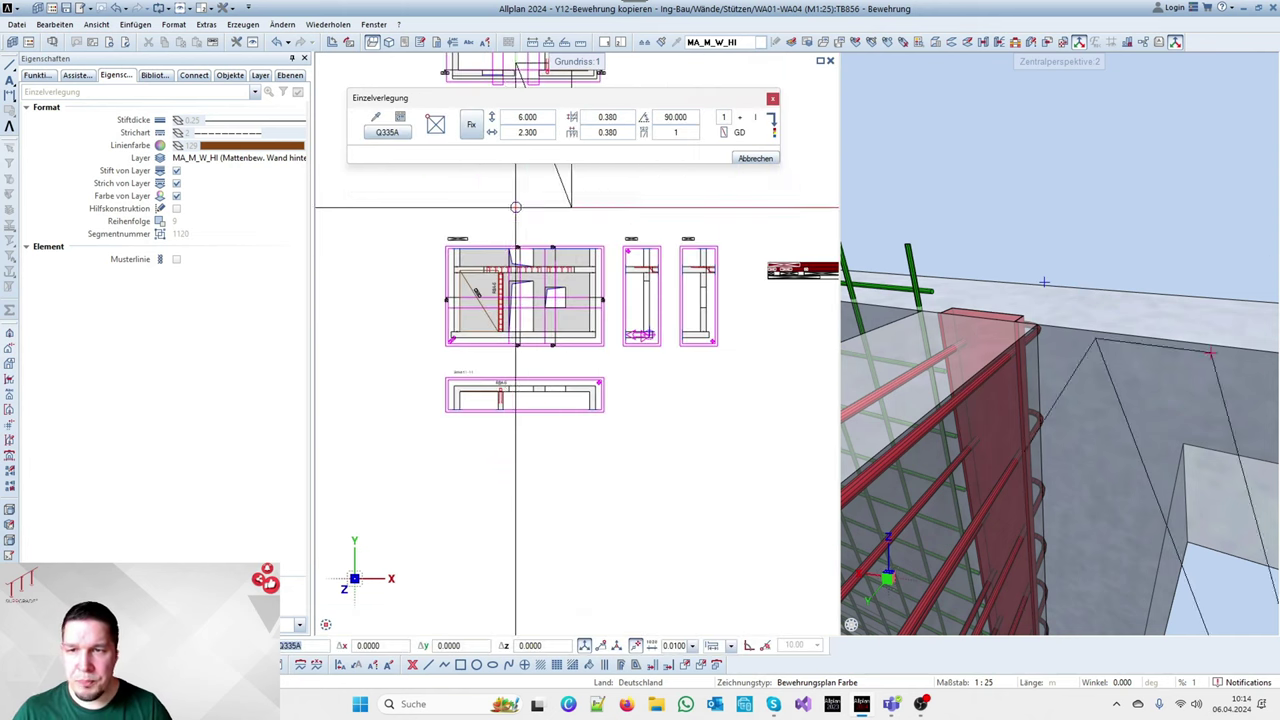
scroll(532, 130, up, 3)
click(539, 120)
text(2.5)
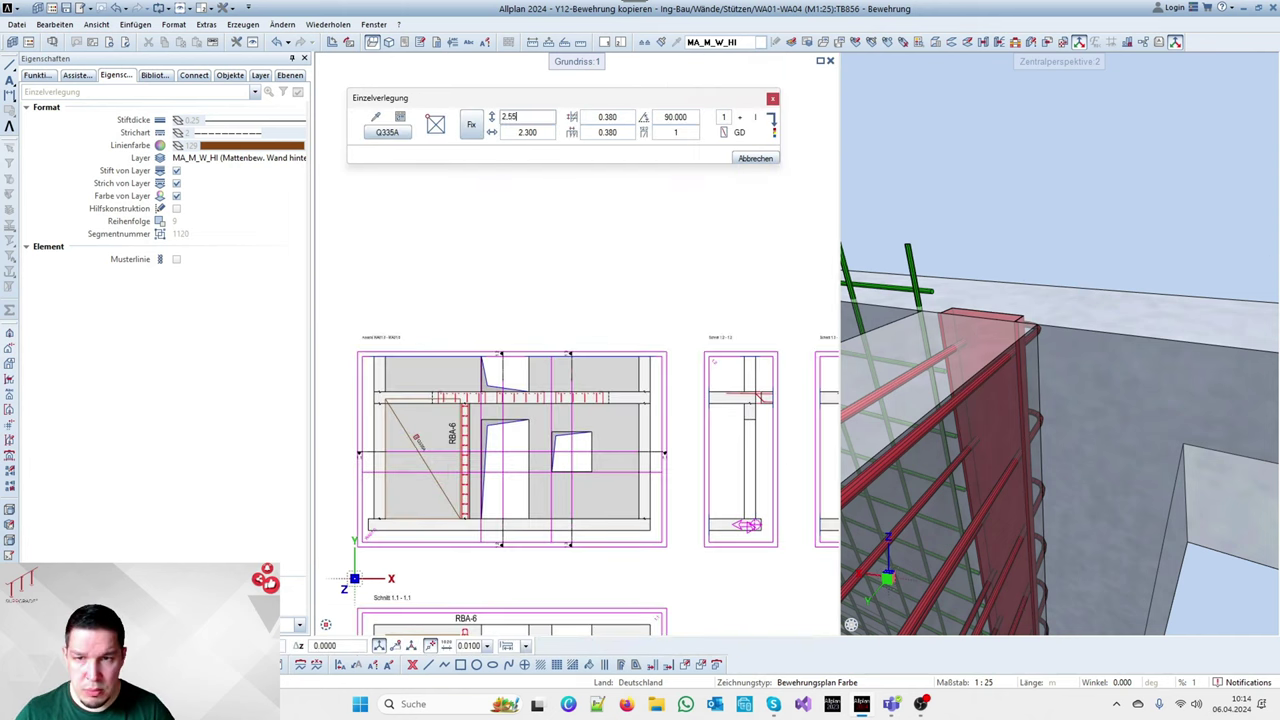
text(5)
key(Return)
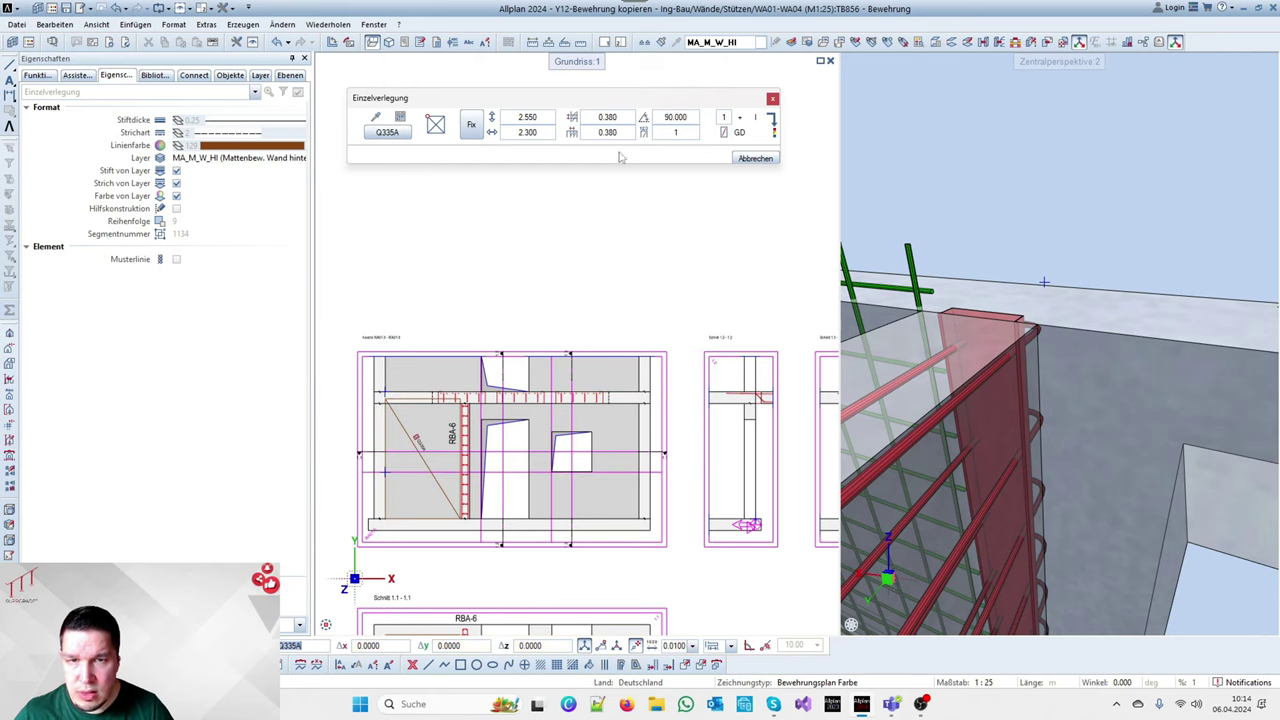
scroll(405, 484, up, 6)
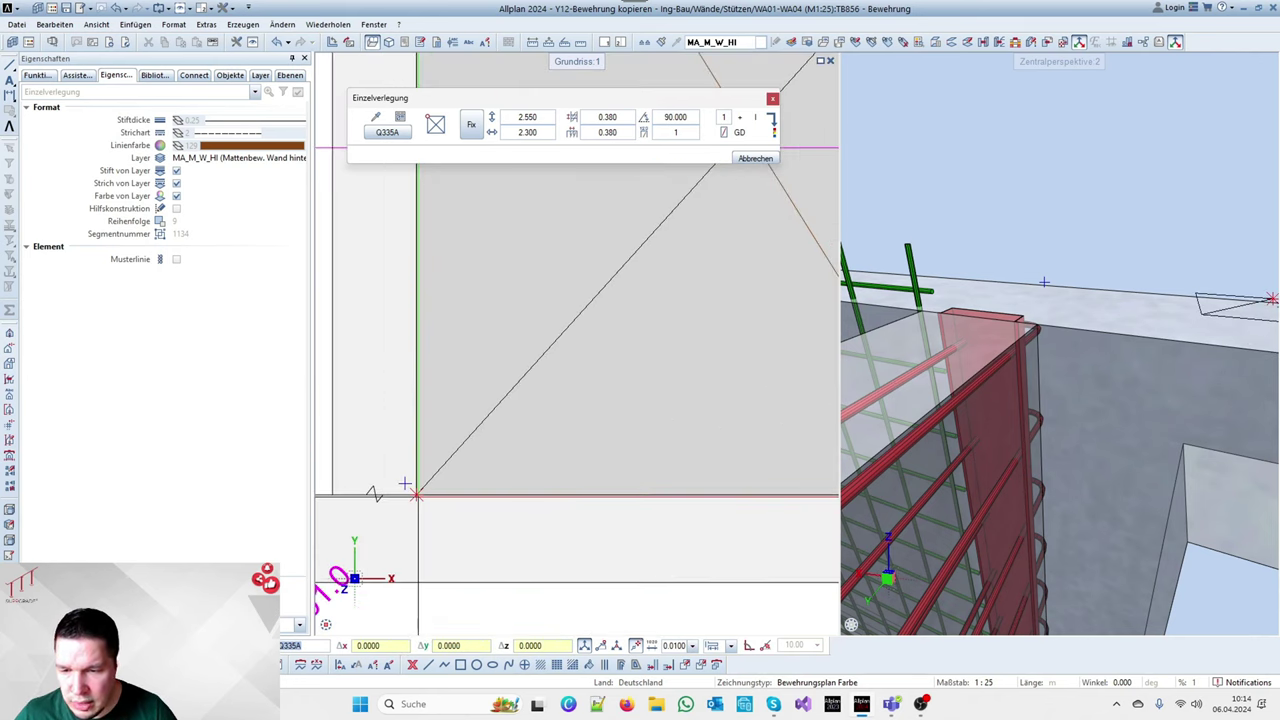
click(405, 484)
scroll(405, 484, down, 5)
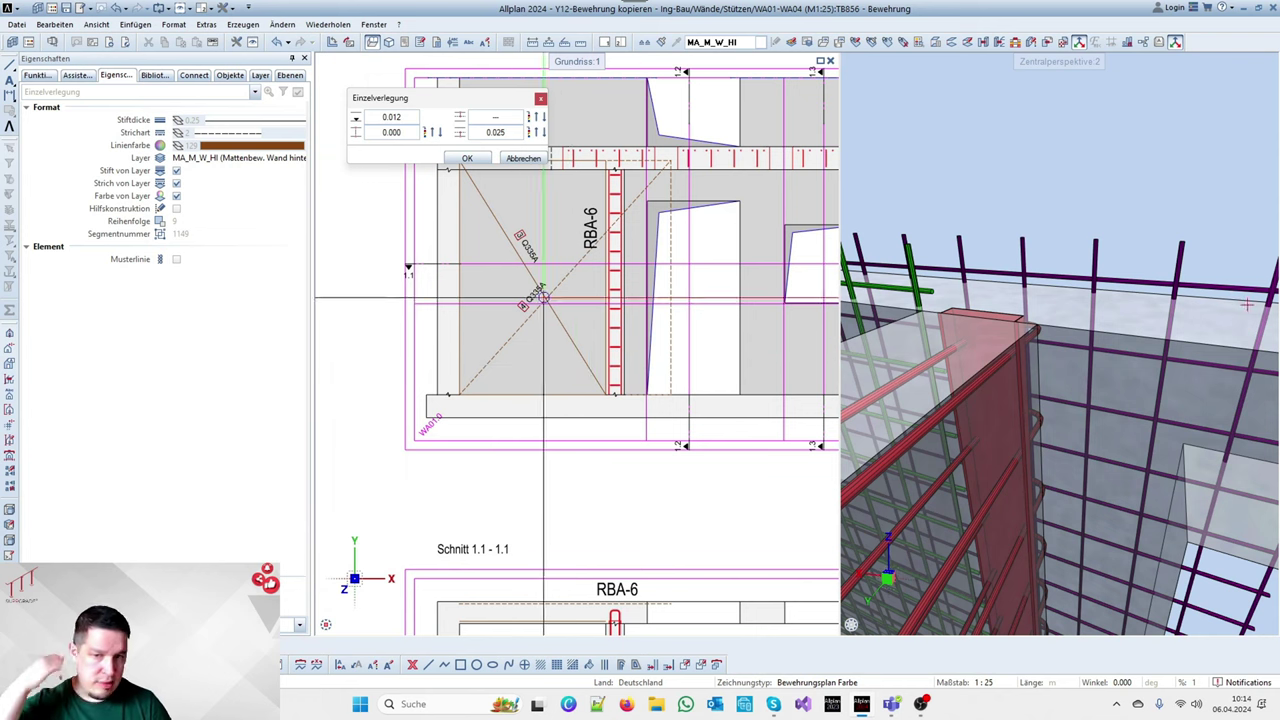
End the mat placement and shorten the rear mat in section 1.1 to just before the door opening's edge
scroll(662, 300, down, 4)
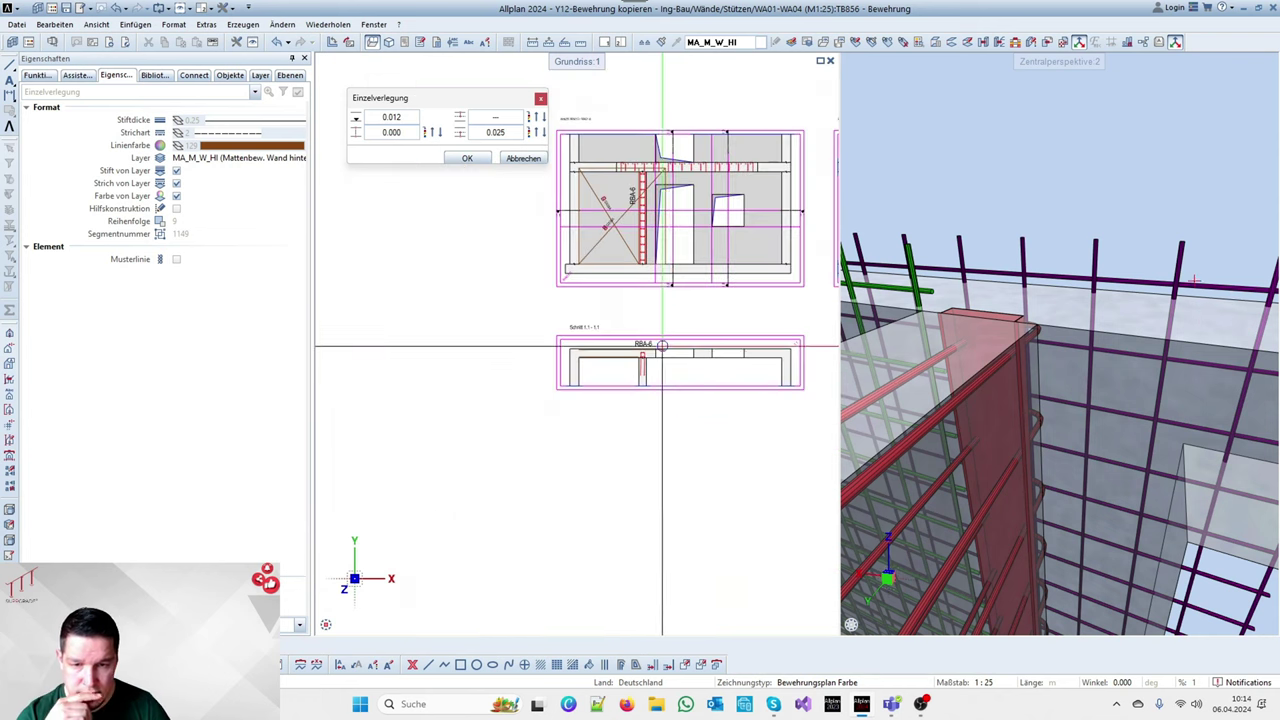
scroll(680, 331, up, 5)
key(Escape)
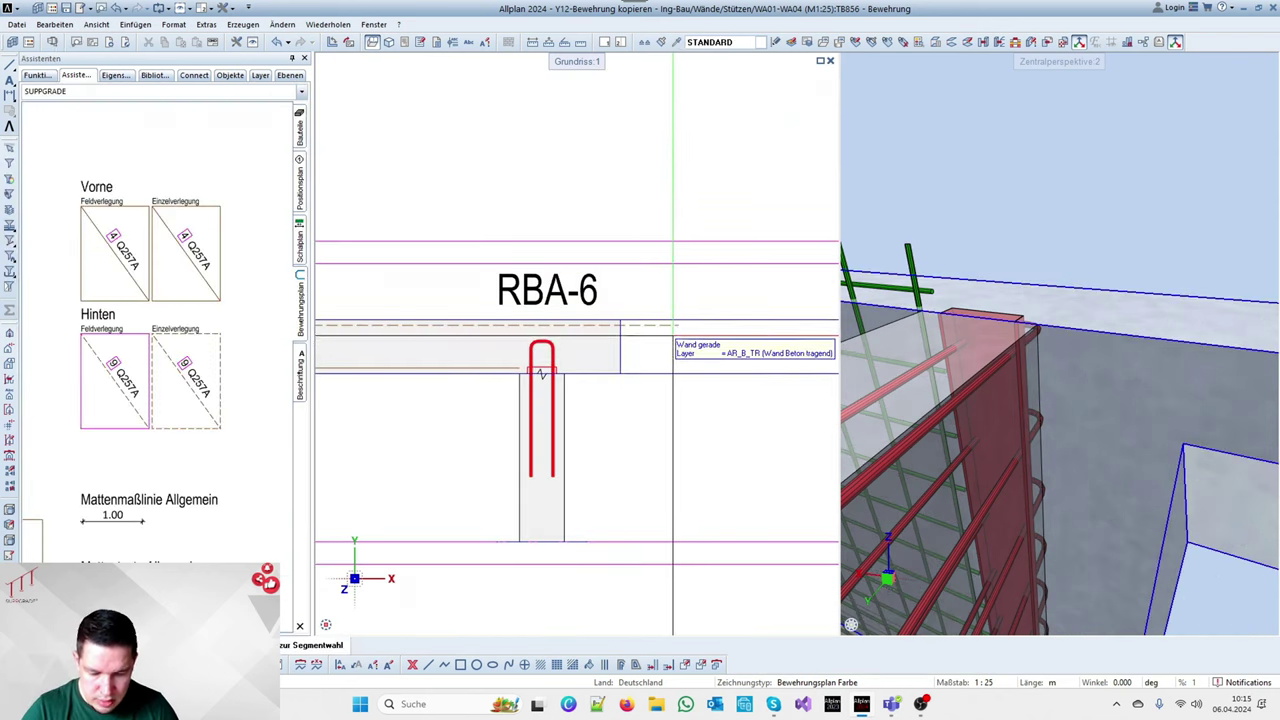
drag(662, 304, 697, 354)
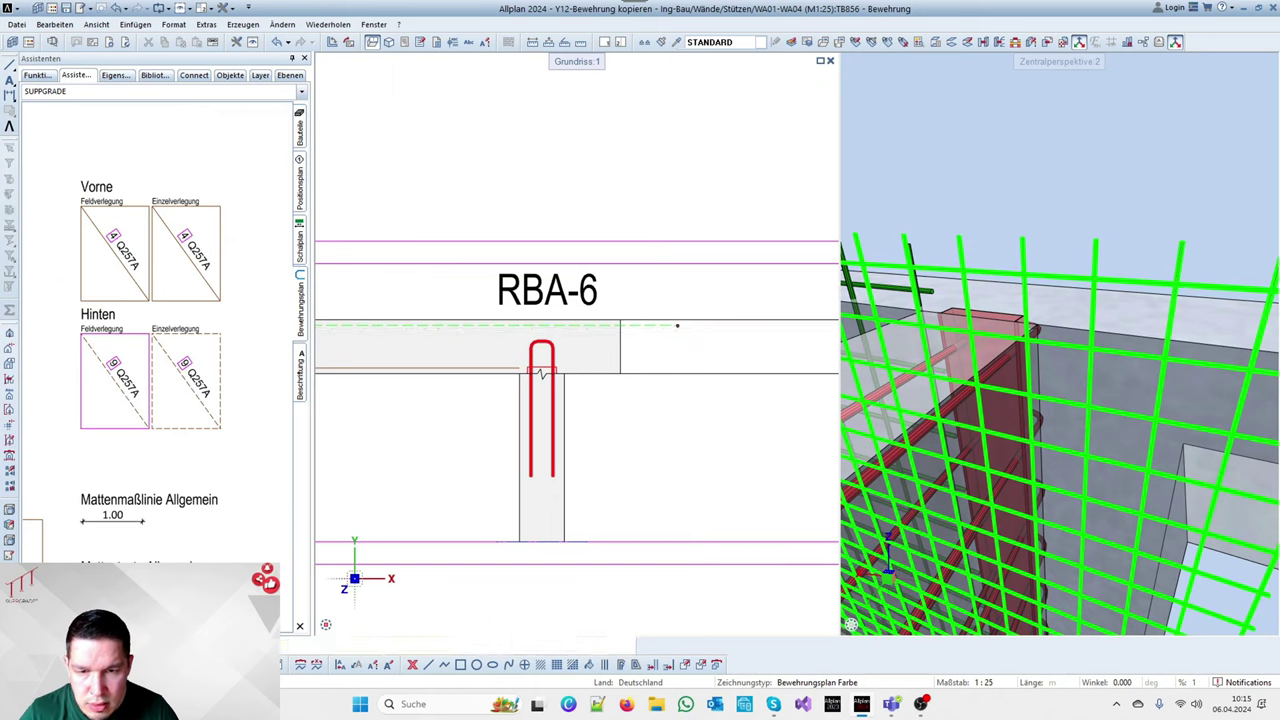
click(621, 326)
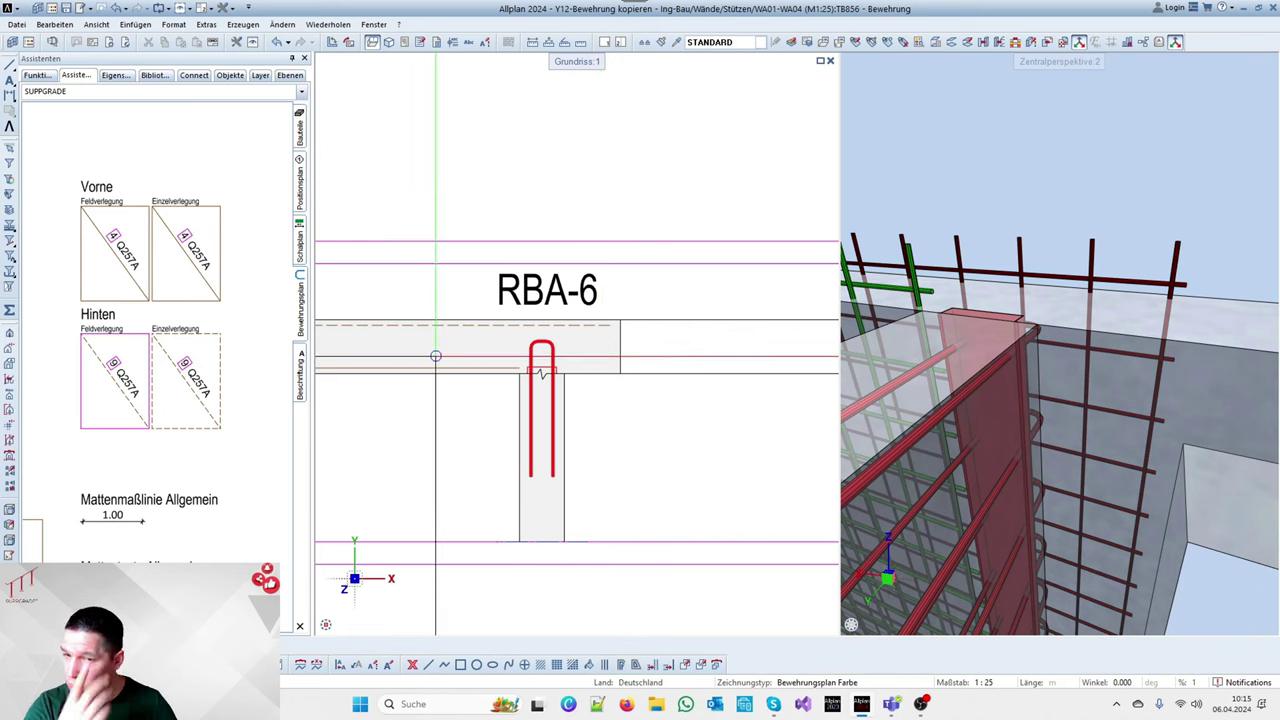
Sketch a trial U-shaped bar outline around the wall end at the door opening in section 1.1, and remove it
click(541, 376)
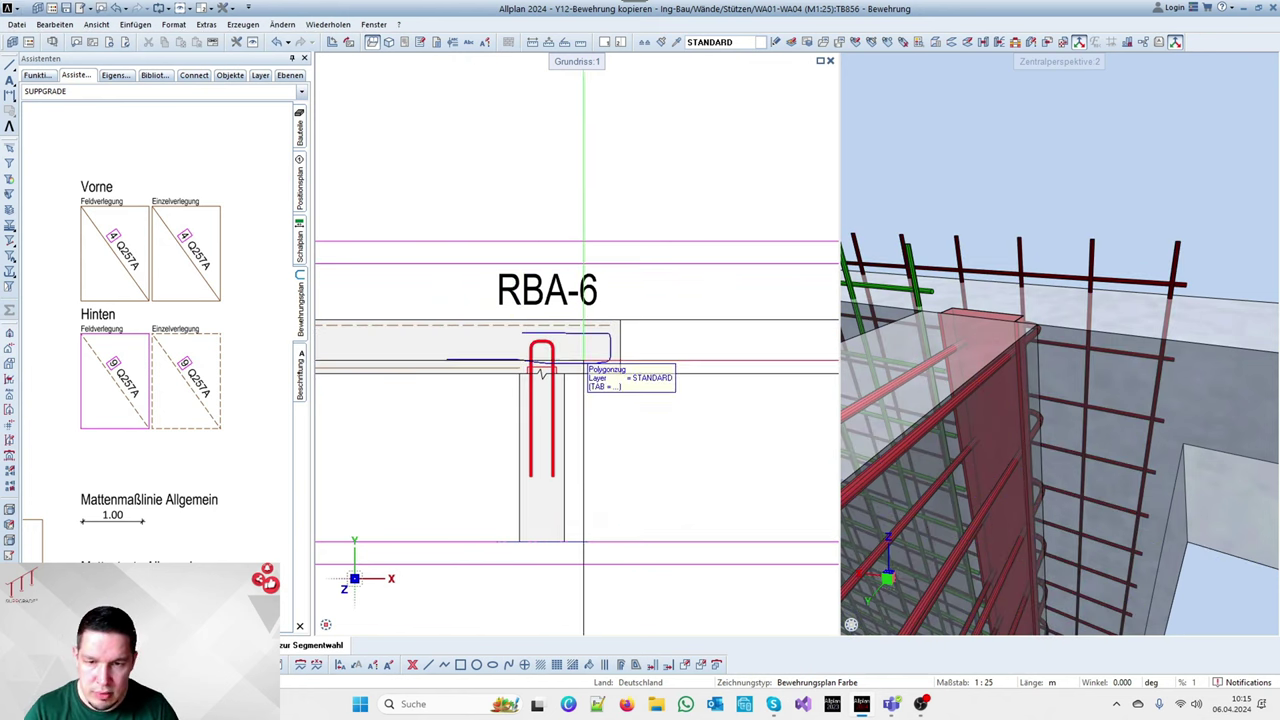
click(582, 364)
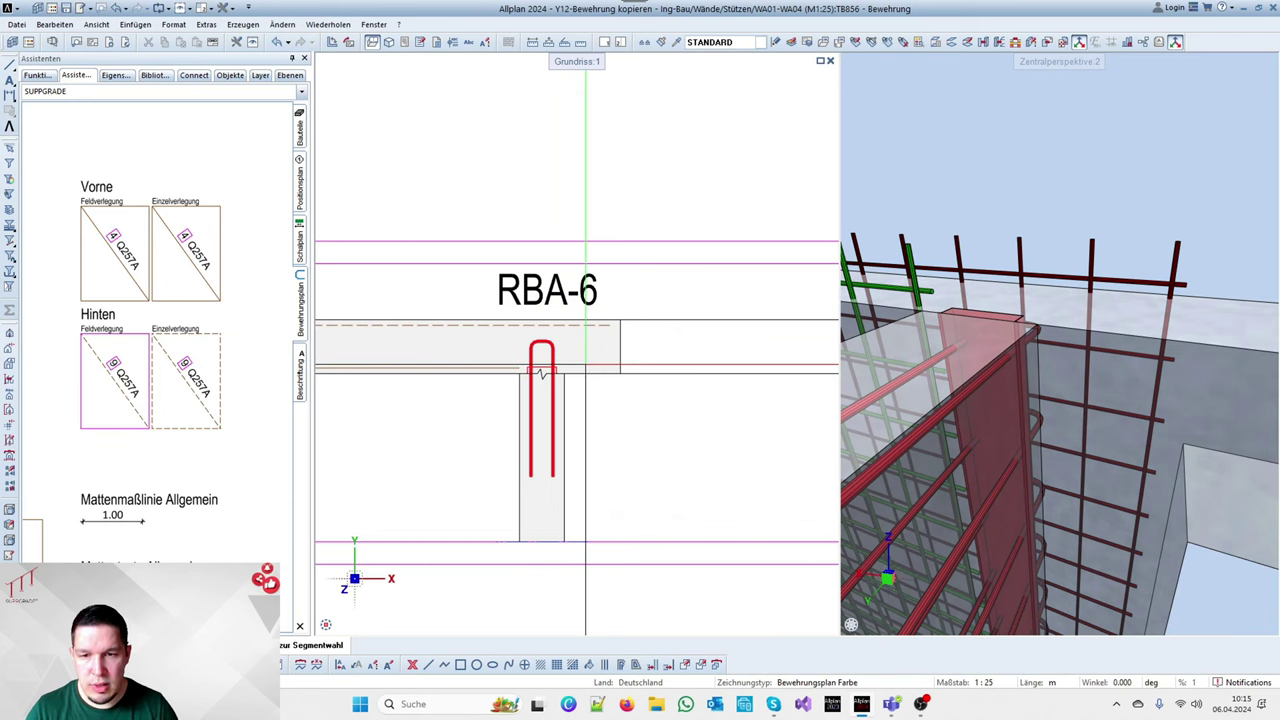
scroll(541, 373, down, 5)
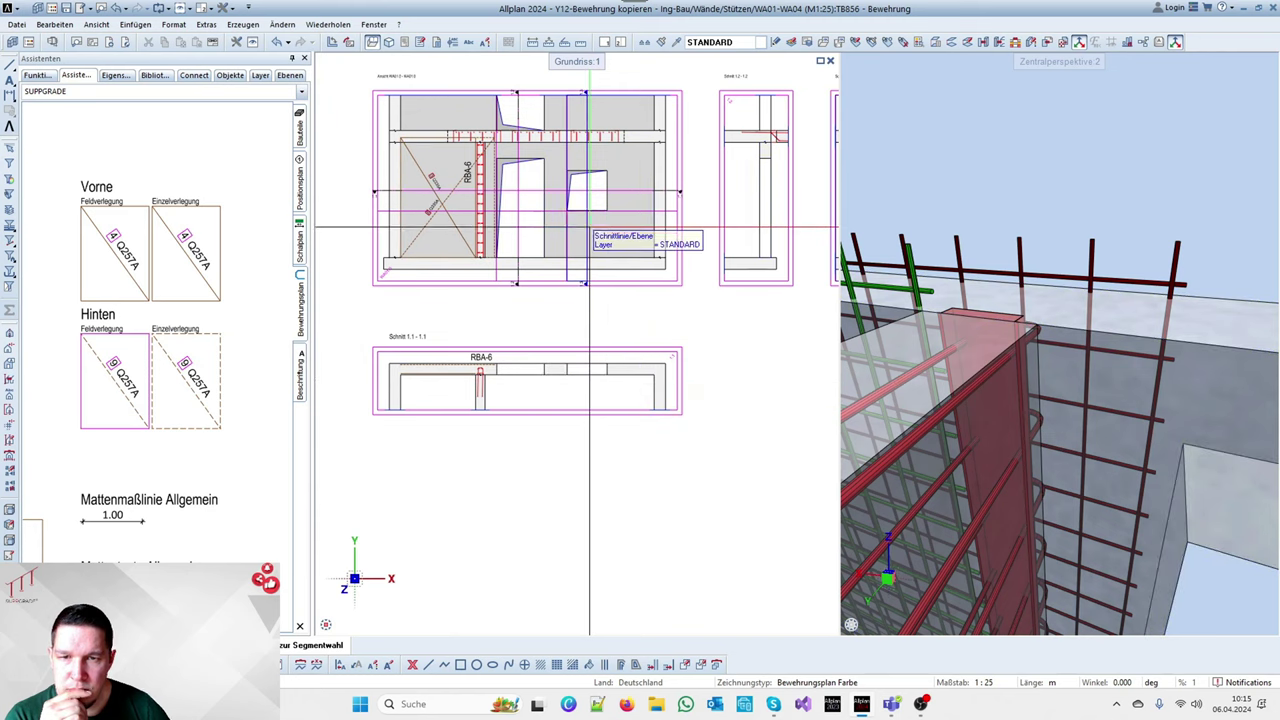
Start another individual mat placement based on the front Q335A mat in section 1.1 and choose the wall elevation as the placement view
scroll(574, 193, up, 3)
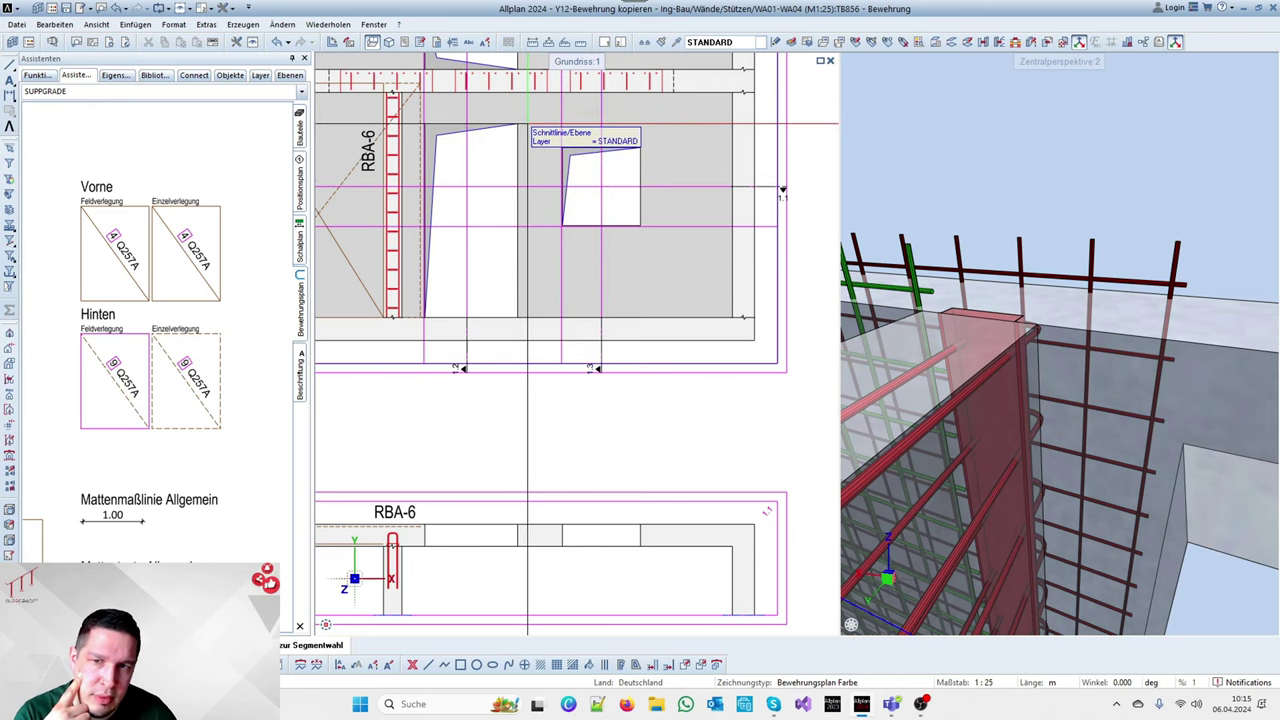
scroll(700, 137, down, 3)
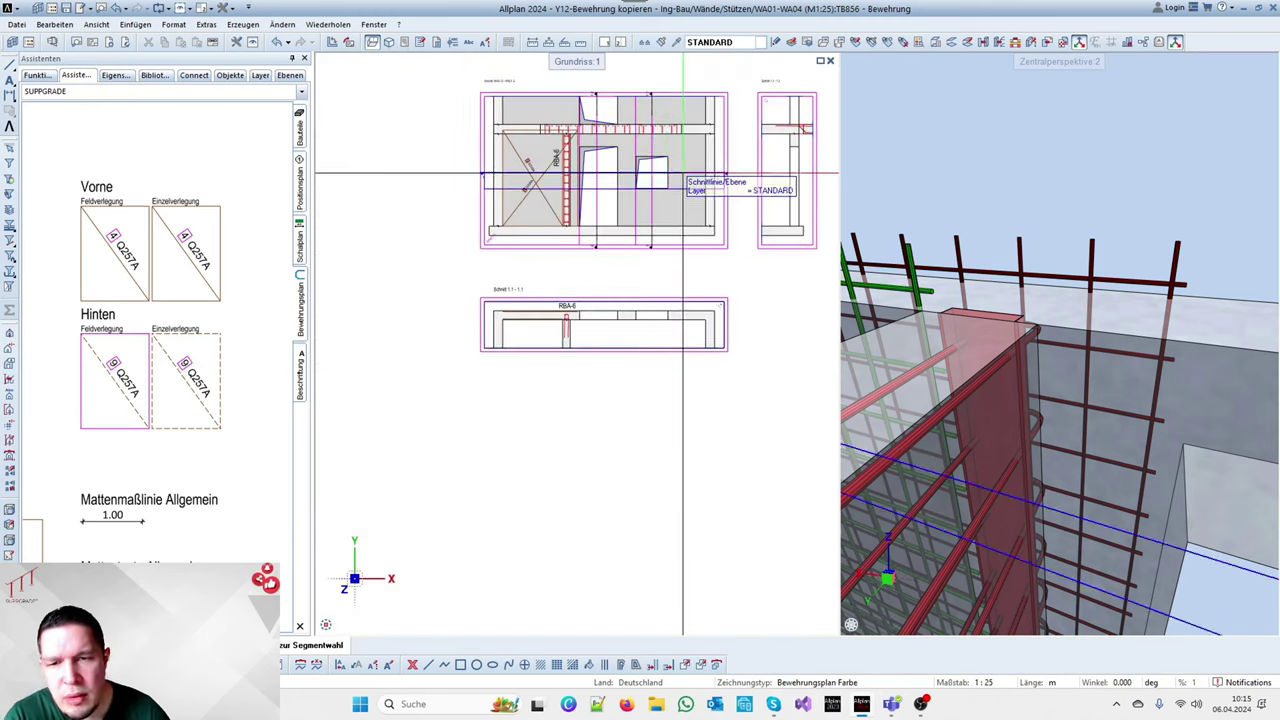
scroll(580, 321, up, 3)
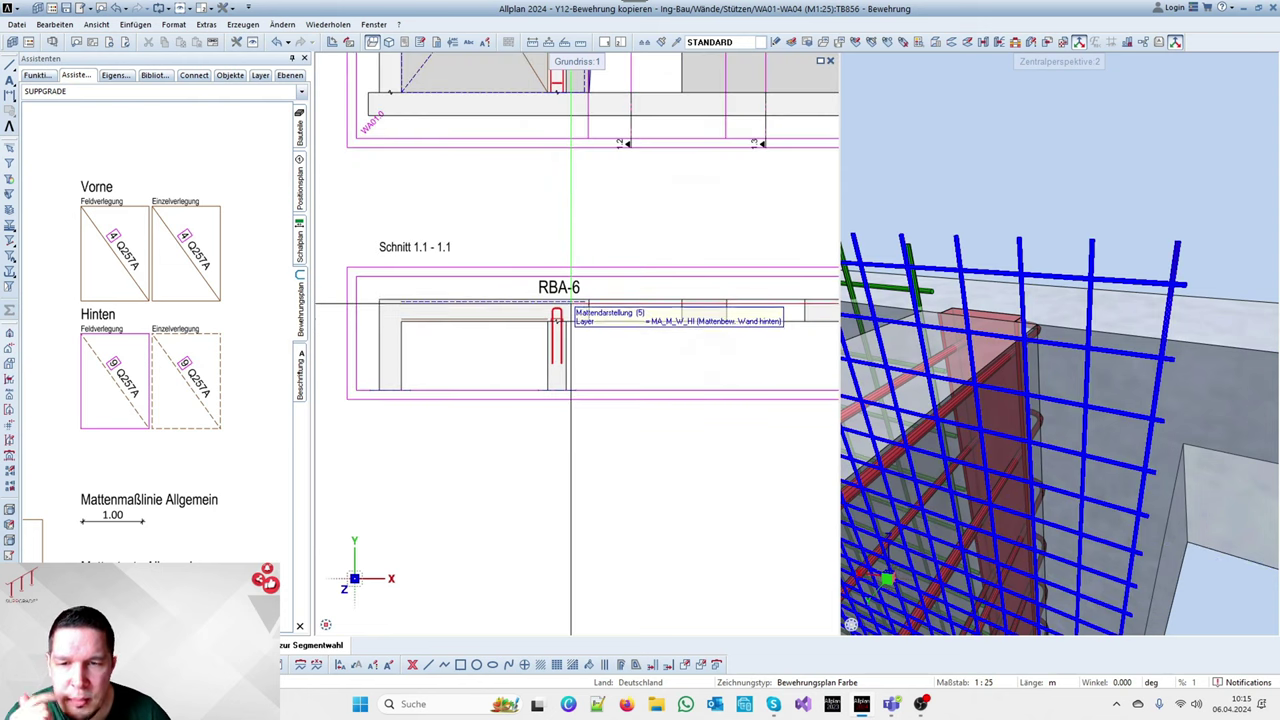
click(533, 321)
scroll(588, 217, down, 4)
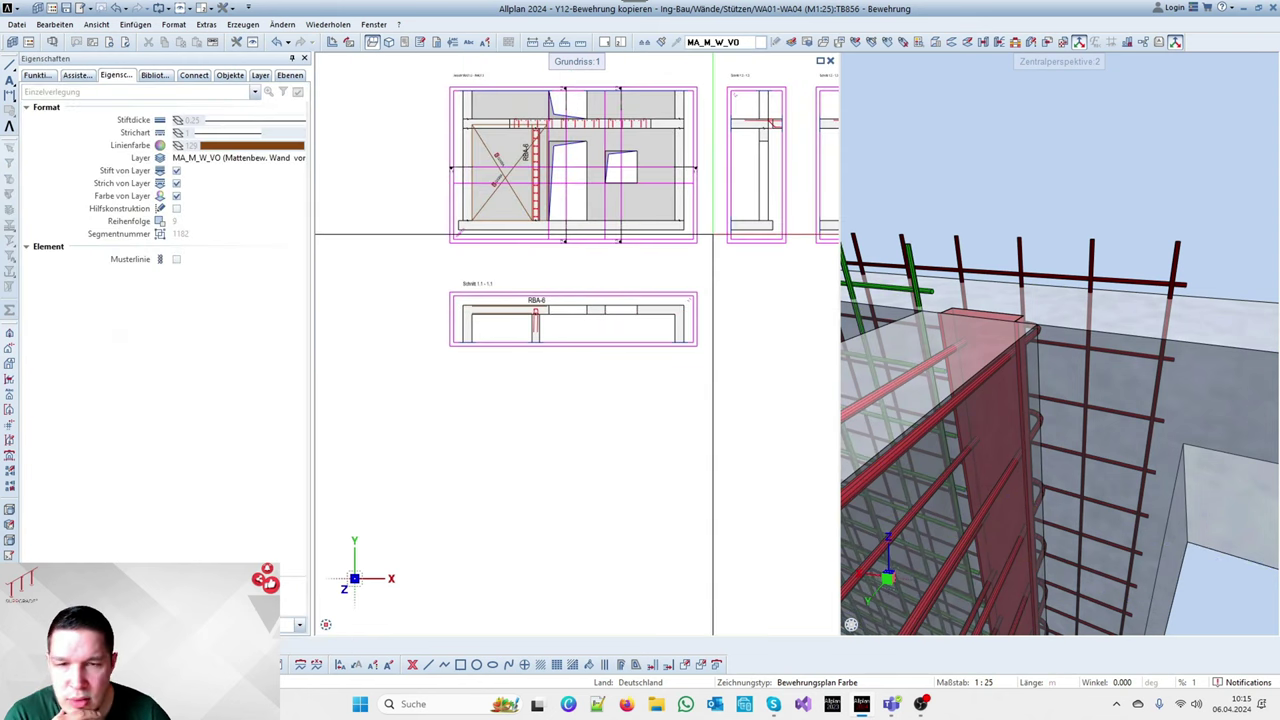
scroll(505, 313, up, 3)
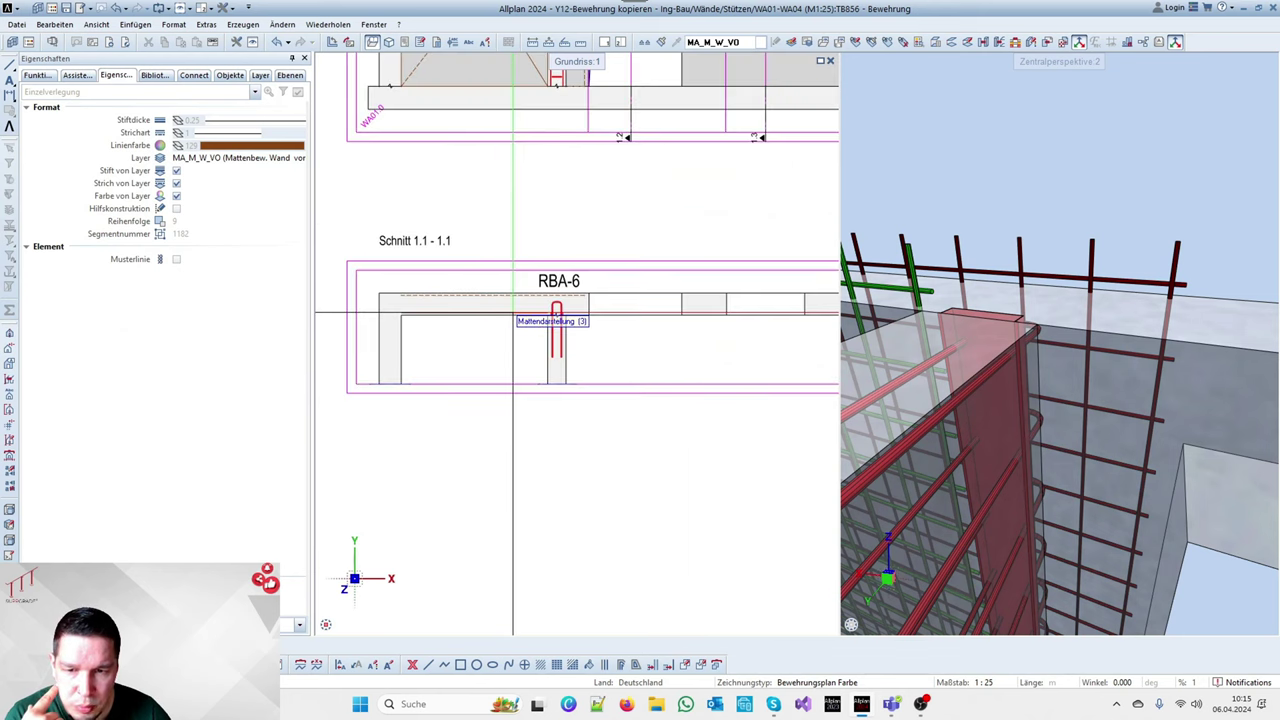
scroll(509, 313, down, 4)
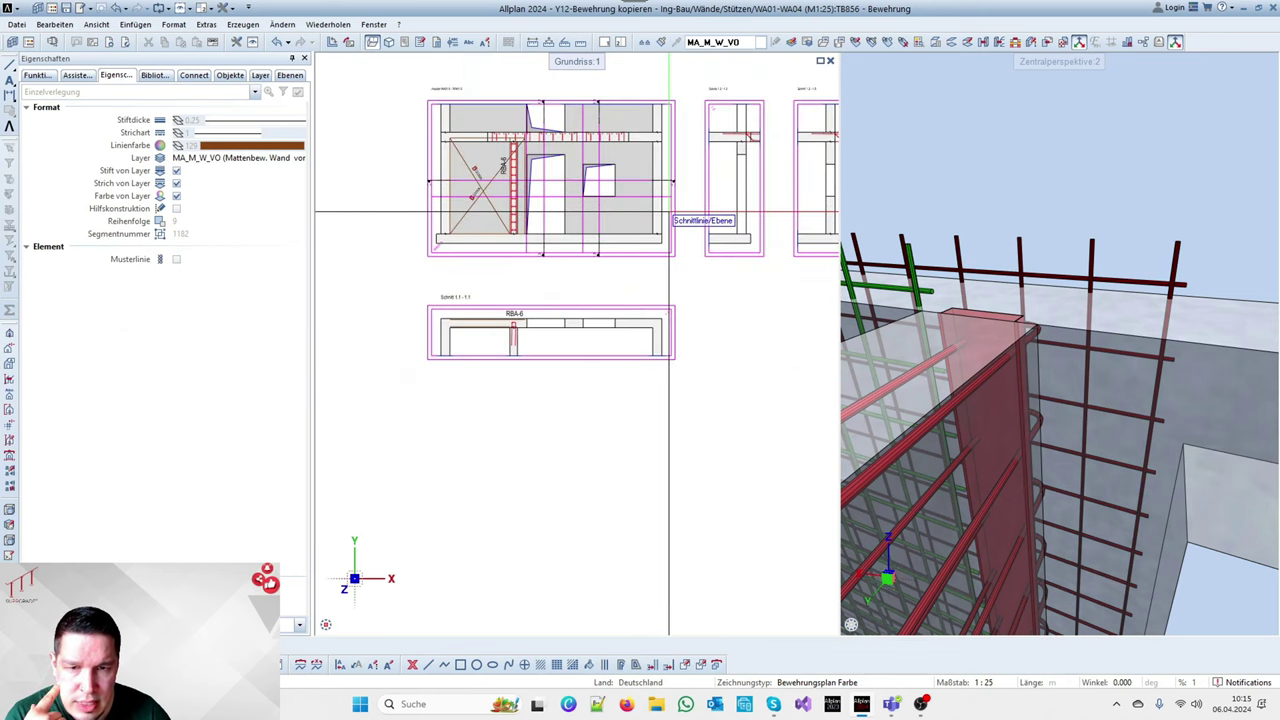
double_click(668, 208)
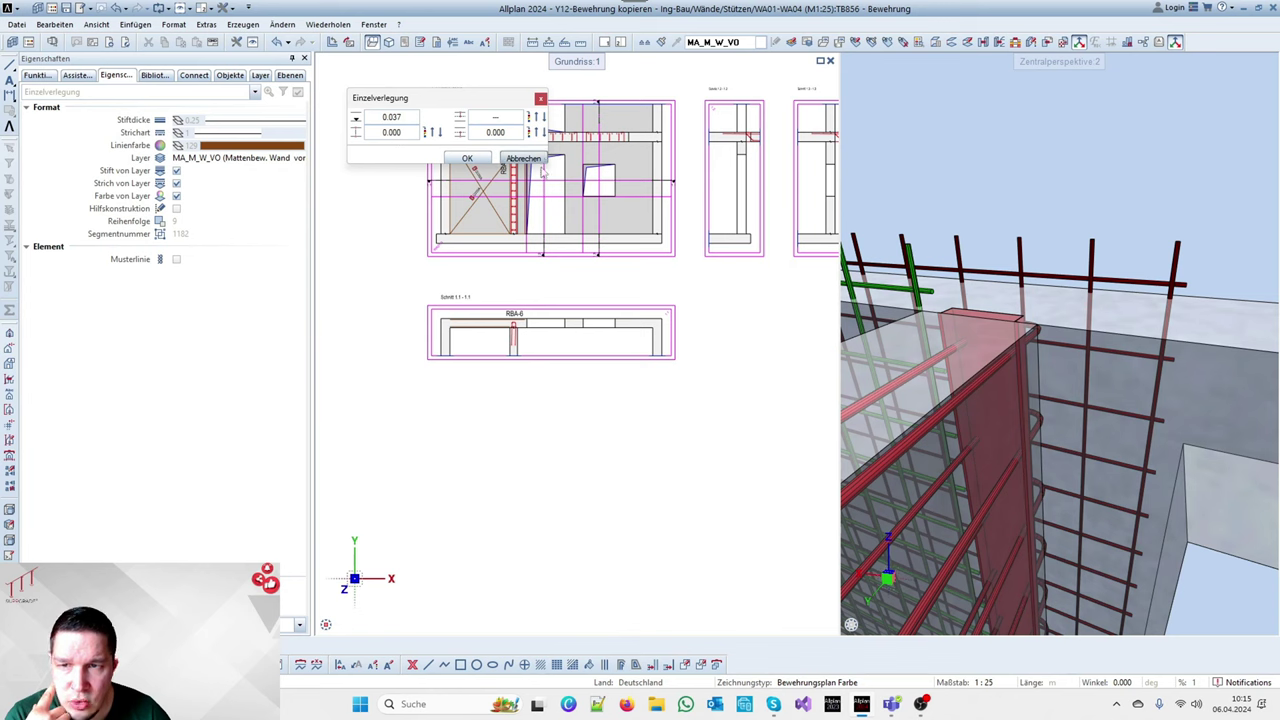
Take the new front mat's laying depth from the wall face in section 1.2, using a 0.025 m cover
scroll(534, 197, down, 4)
scroll(628, 194, up, 5)
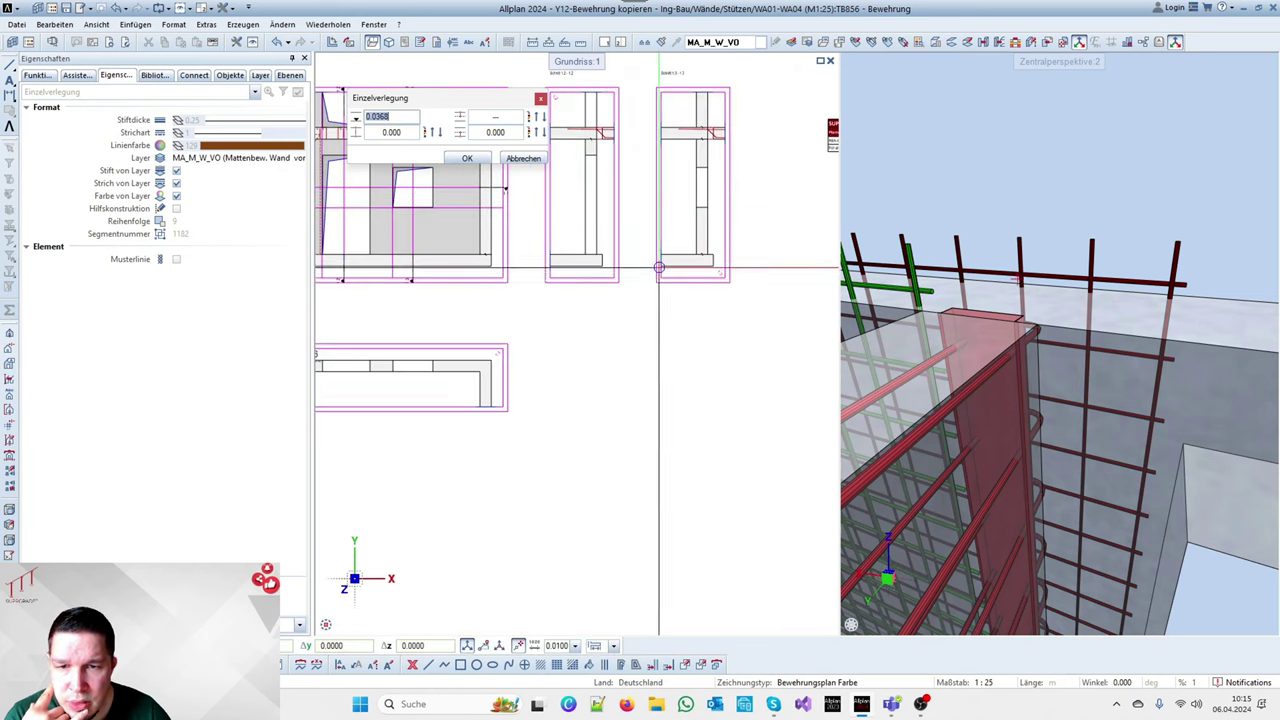
scroll(628, 265, down, 2)
scroll(628, 265, up, 3)
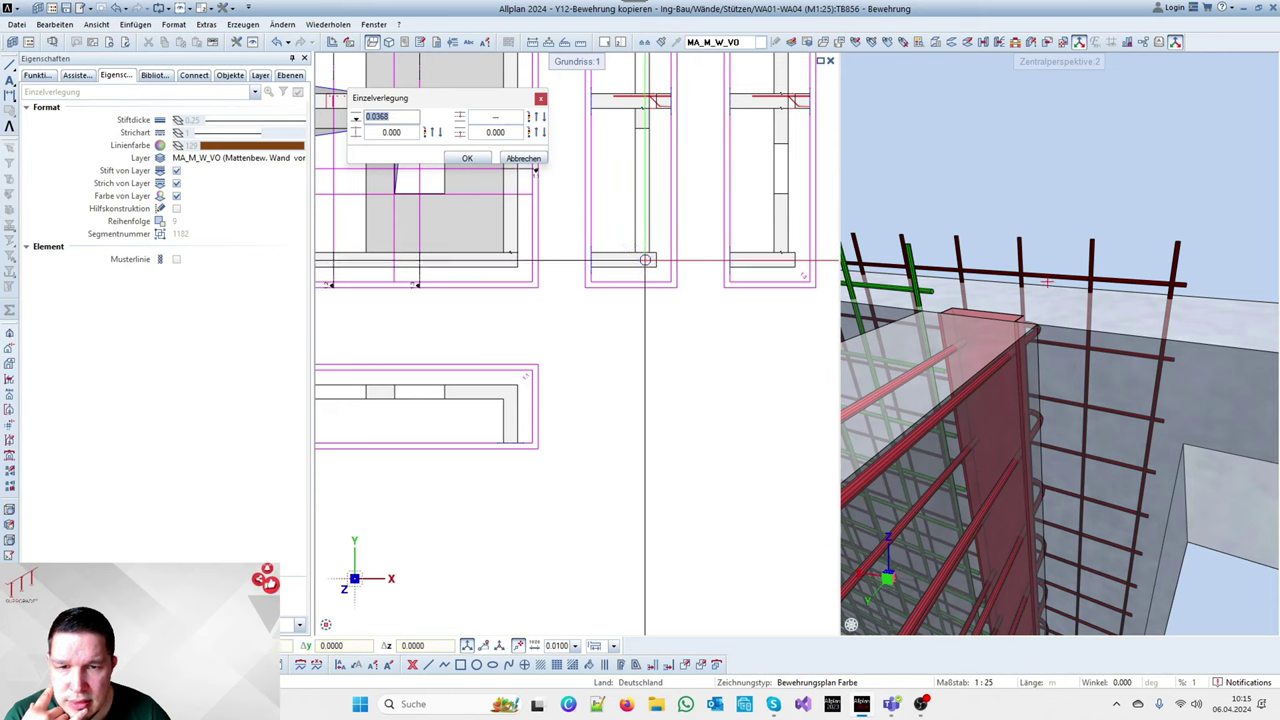
click(503, 117)
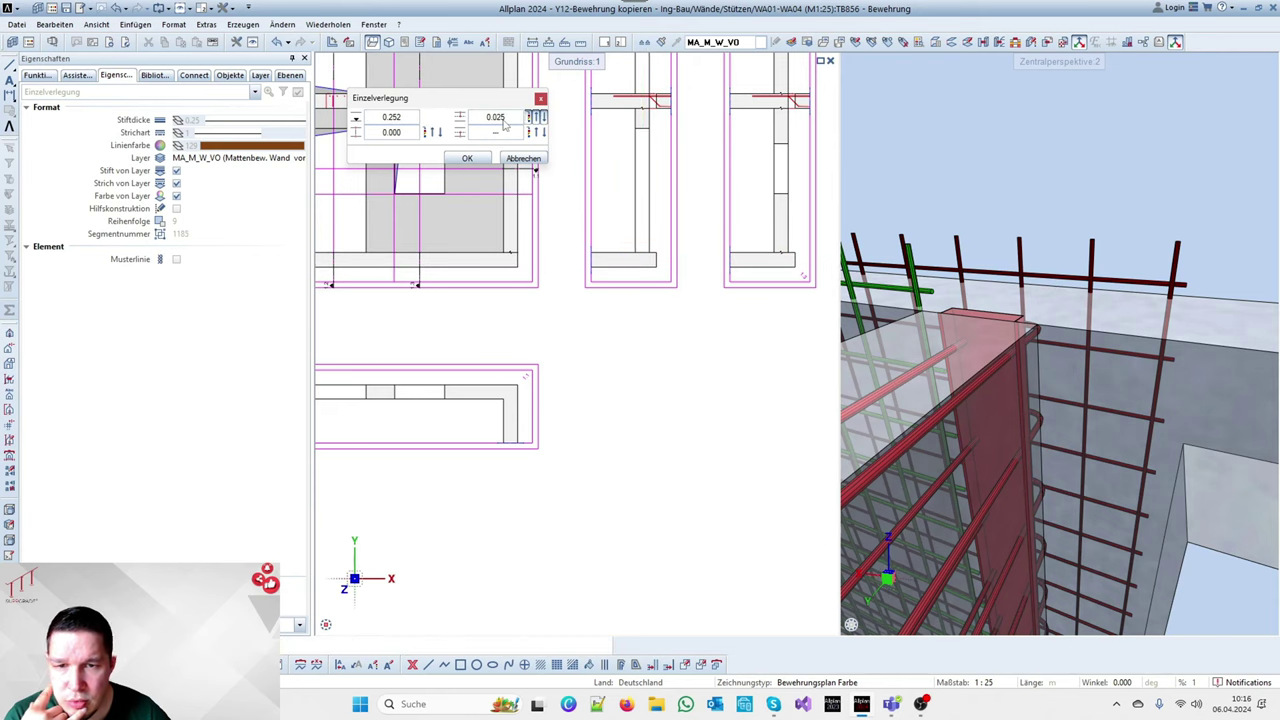
click(467, 158)
Set the front Q335A mat's length to 2.550 m, place it with its label at the elevation's lower-right inner wall corner, and end the placement
scroll(506, 300, down, 2)
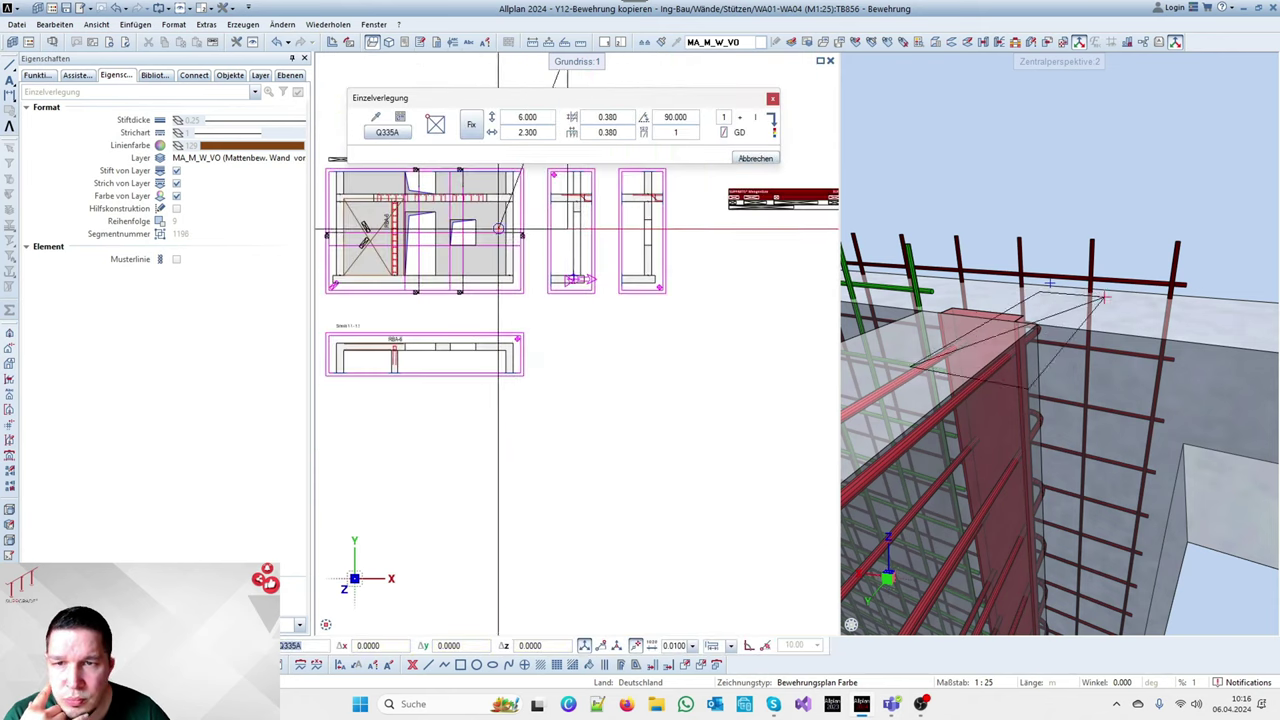
click(530, 116)
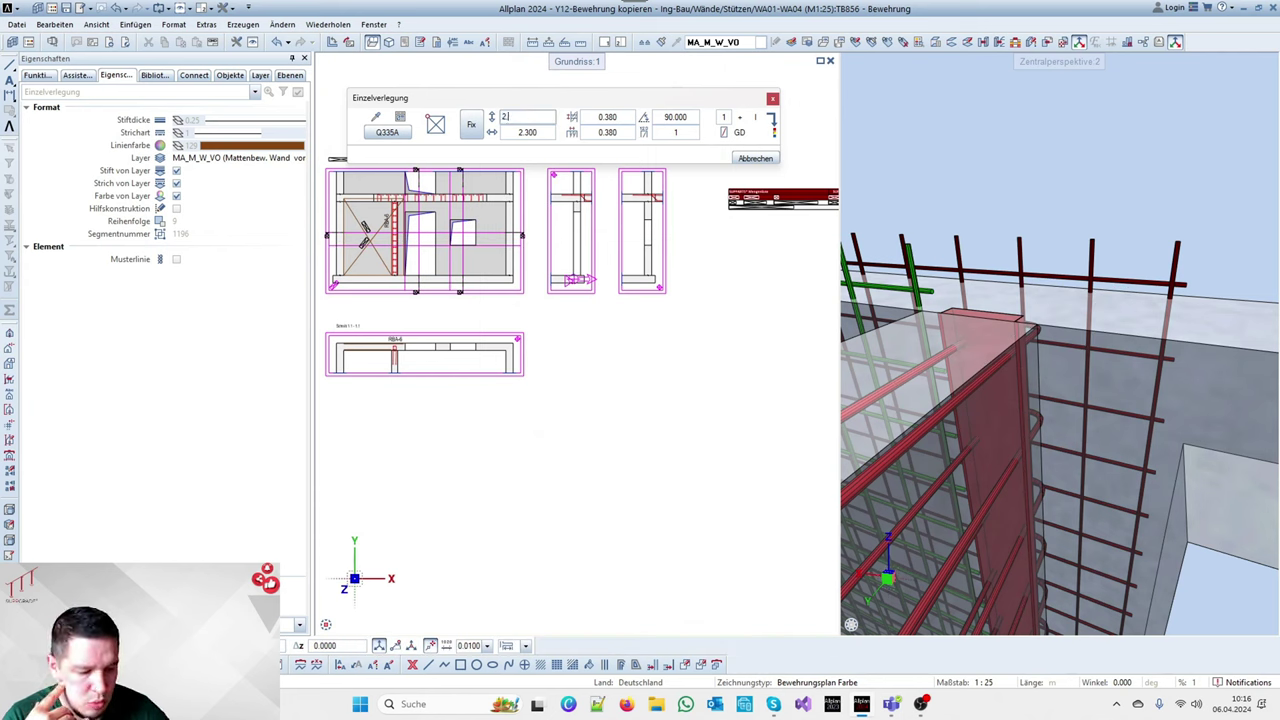
text(2.55)
key(Return)
scroll(400, 270, up, 3)
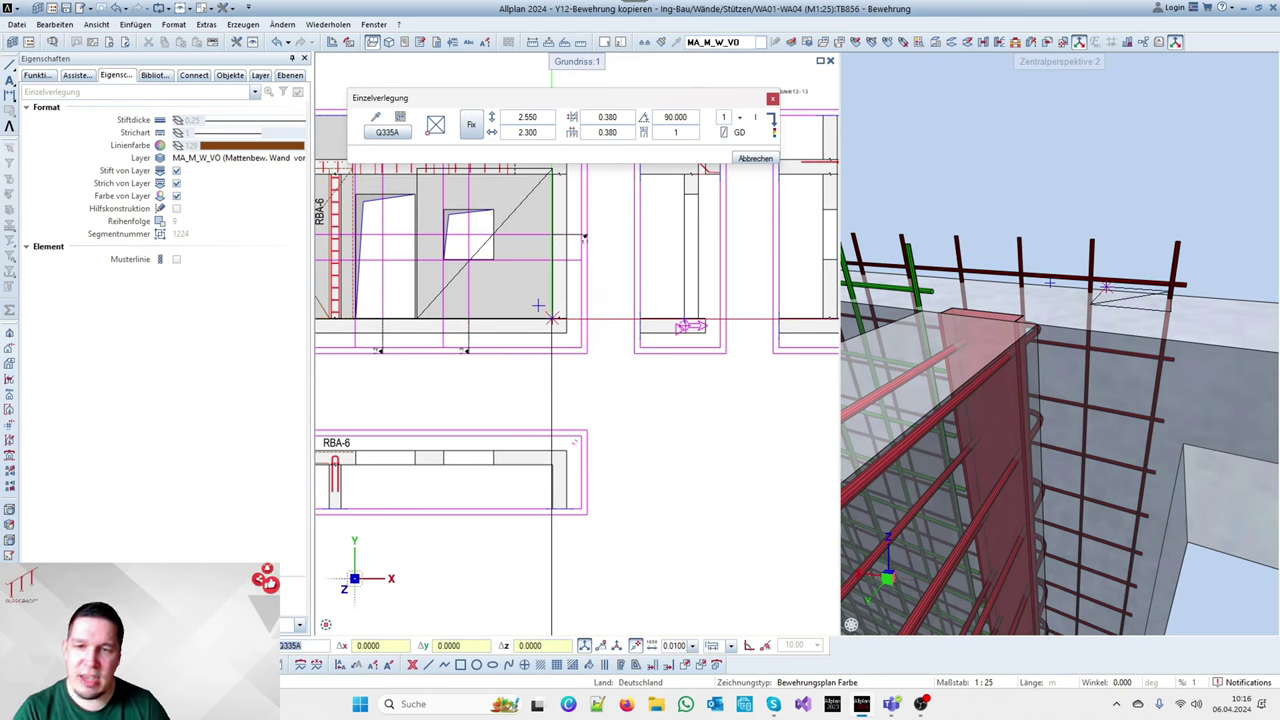
click(538, 305)
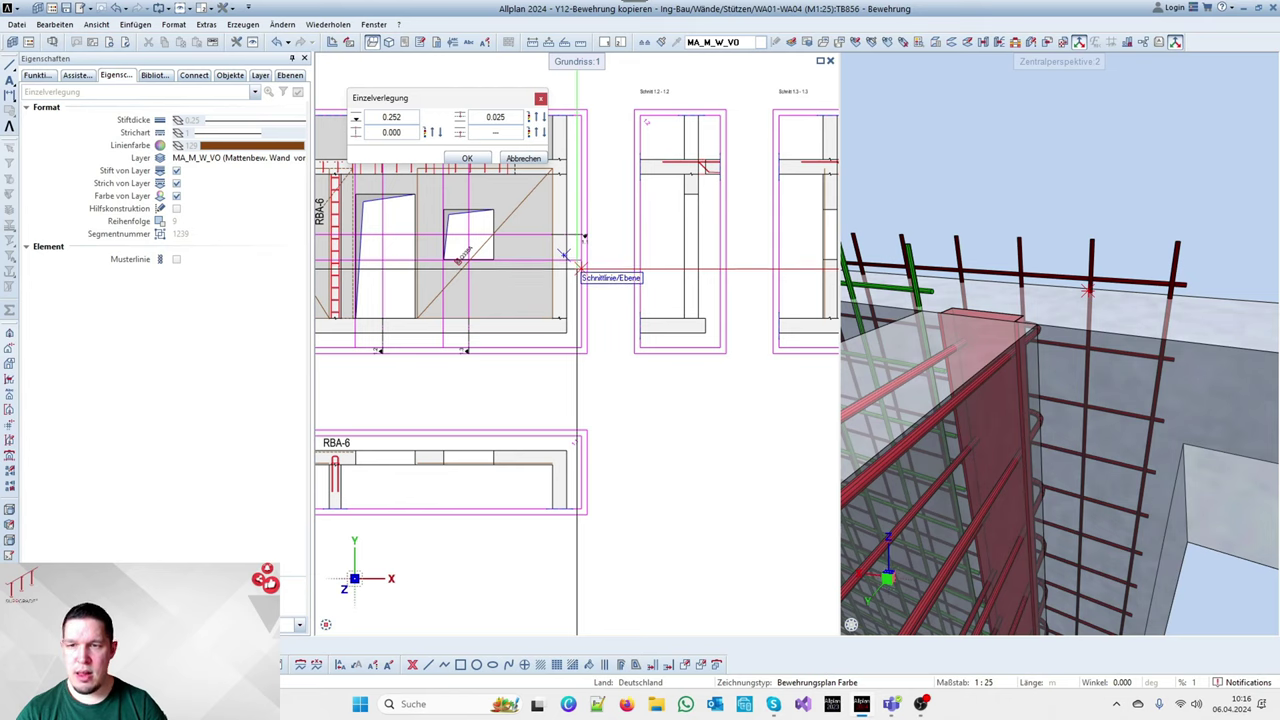
click(432, 289)
key(Escape)
Examine how the new front mat covers the wall around the window opening in the 3D view
scroll(420, 174, up, 3)
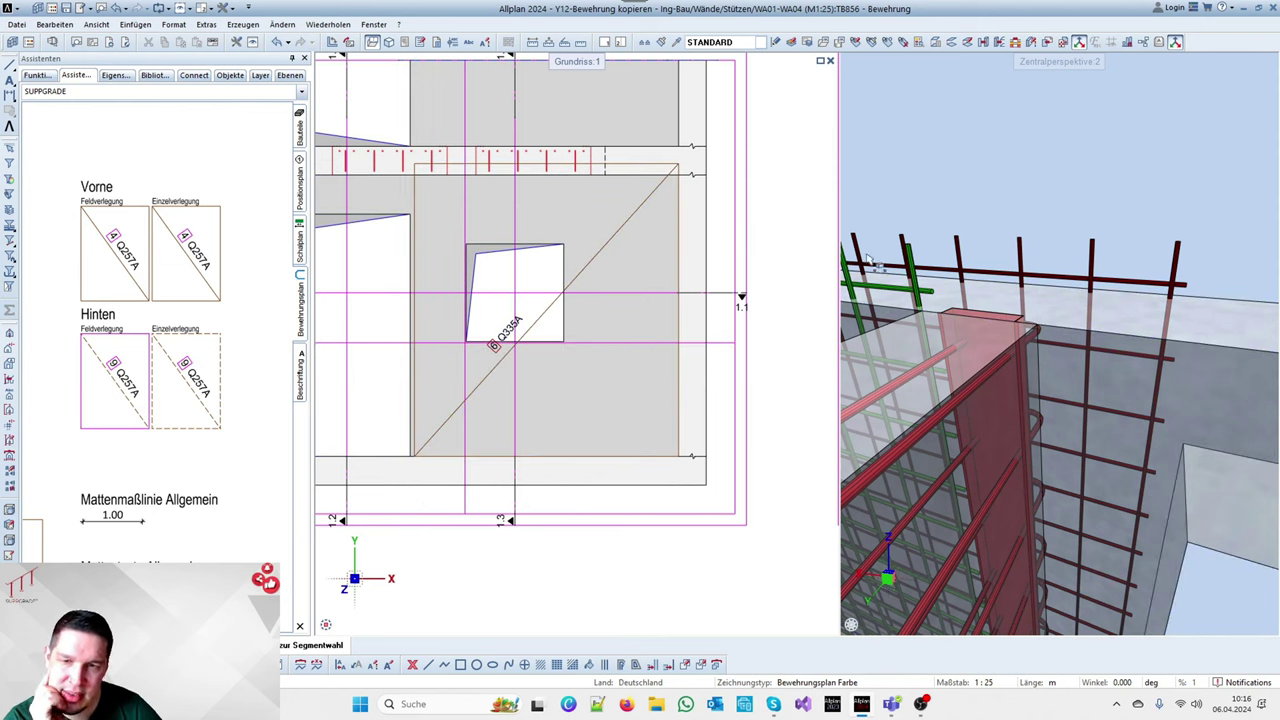
scroll(920, 230, down, 5)
drag(1053, 300, 996, 298)
scroll(996, 298, down, 4)
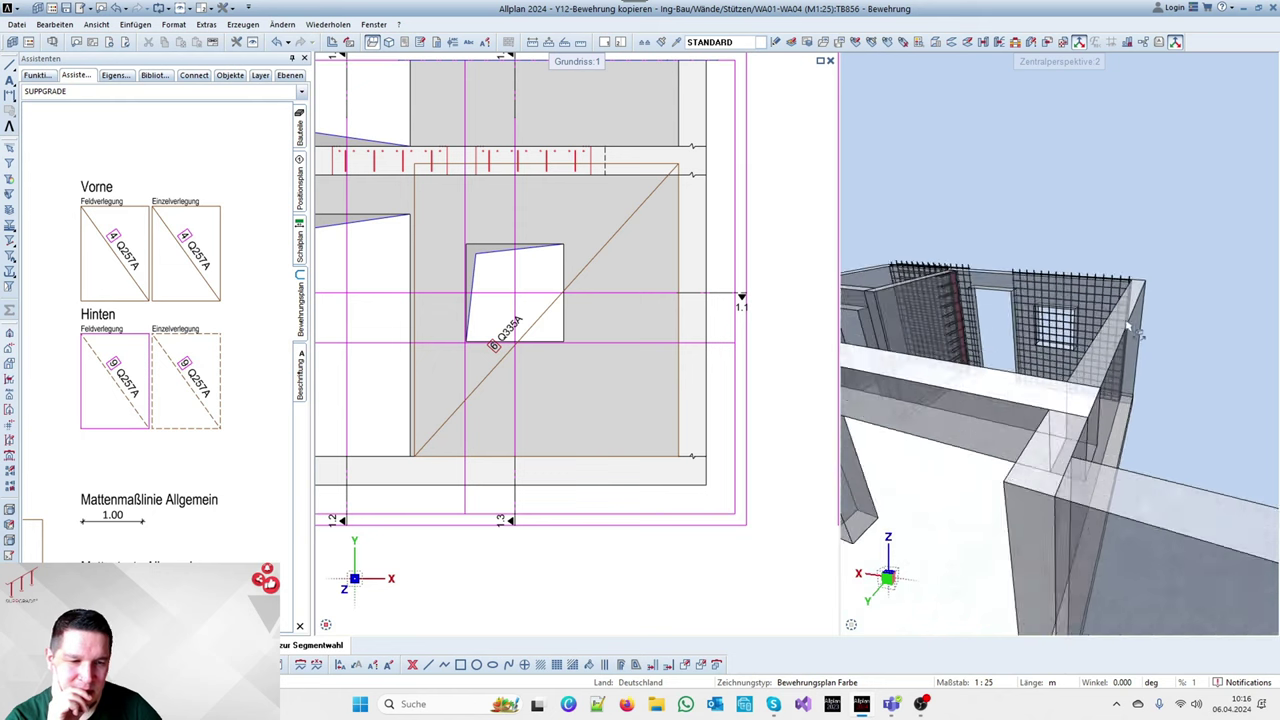
scroll(1016, 312, up, 7)
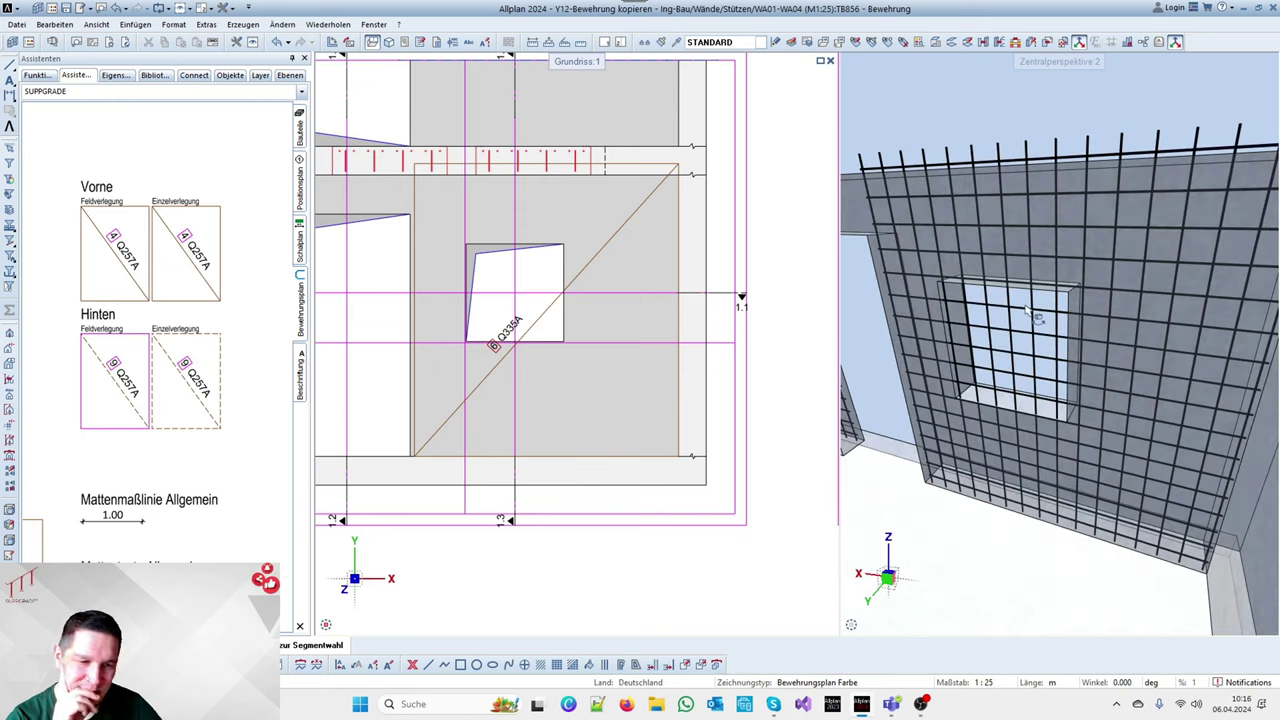
drag(1080, 298, 1076, 326)
scroll(1076, 326, down, 2)
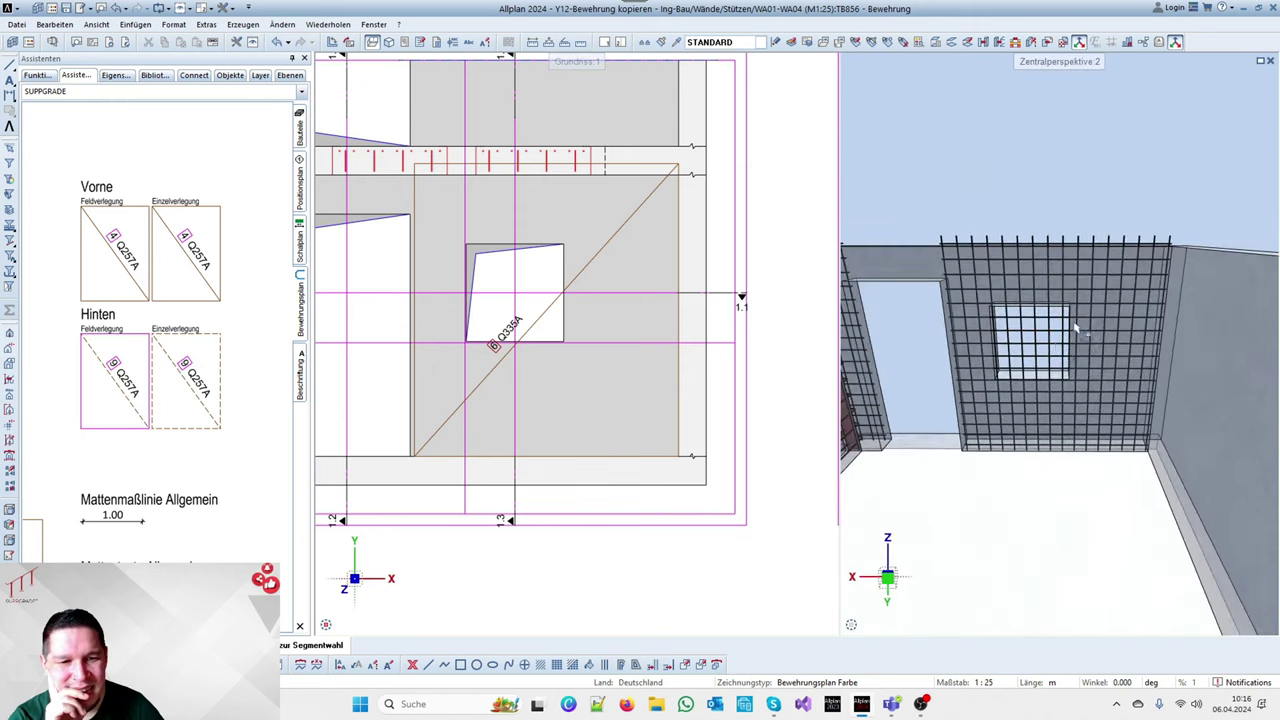
scroll(980, 372, up, 4)
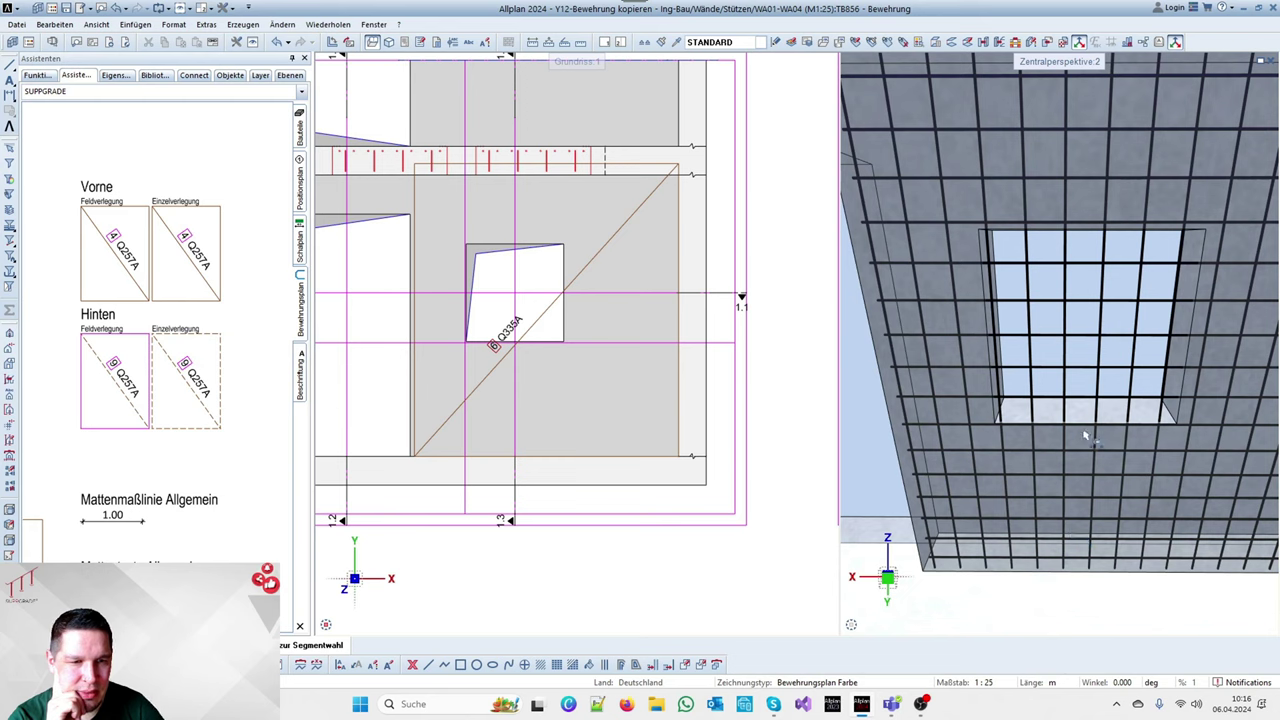
scroll(1006, 466, down, 3)
scroll(1016, 346, up, 2)
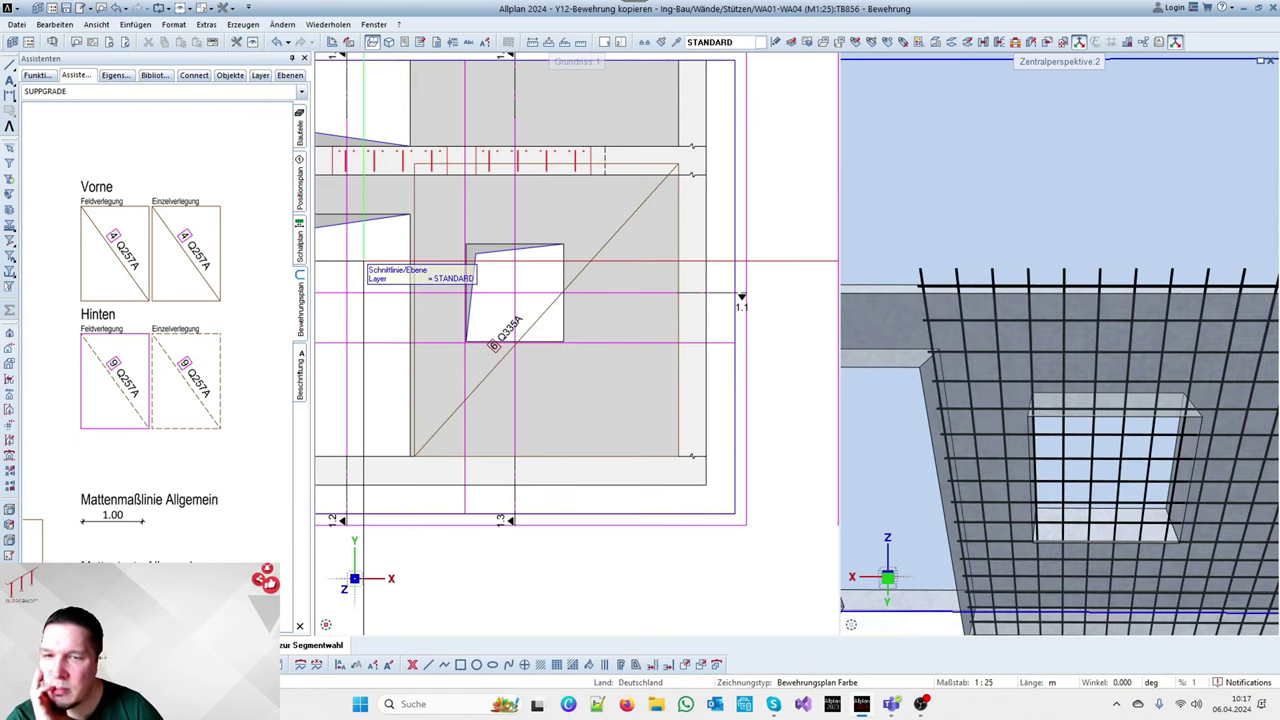
Mirror a copy of the right-hand front mat about the wall's centreline in section 1.1 to form the rear mat
scroll(600, 235, down, 4)
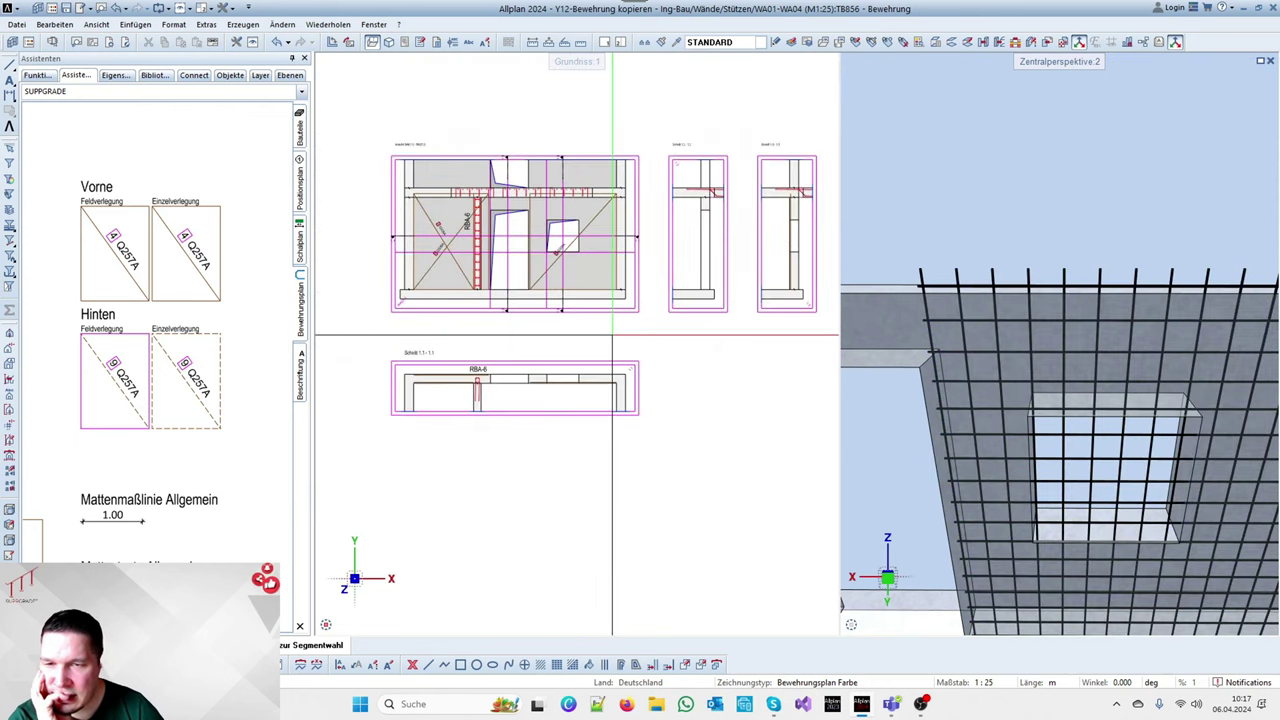
scroll(606, 360, up, 5)
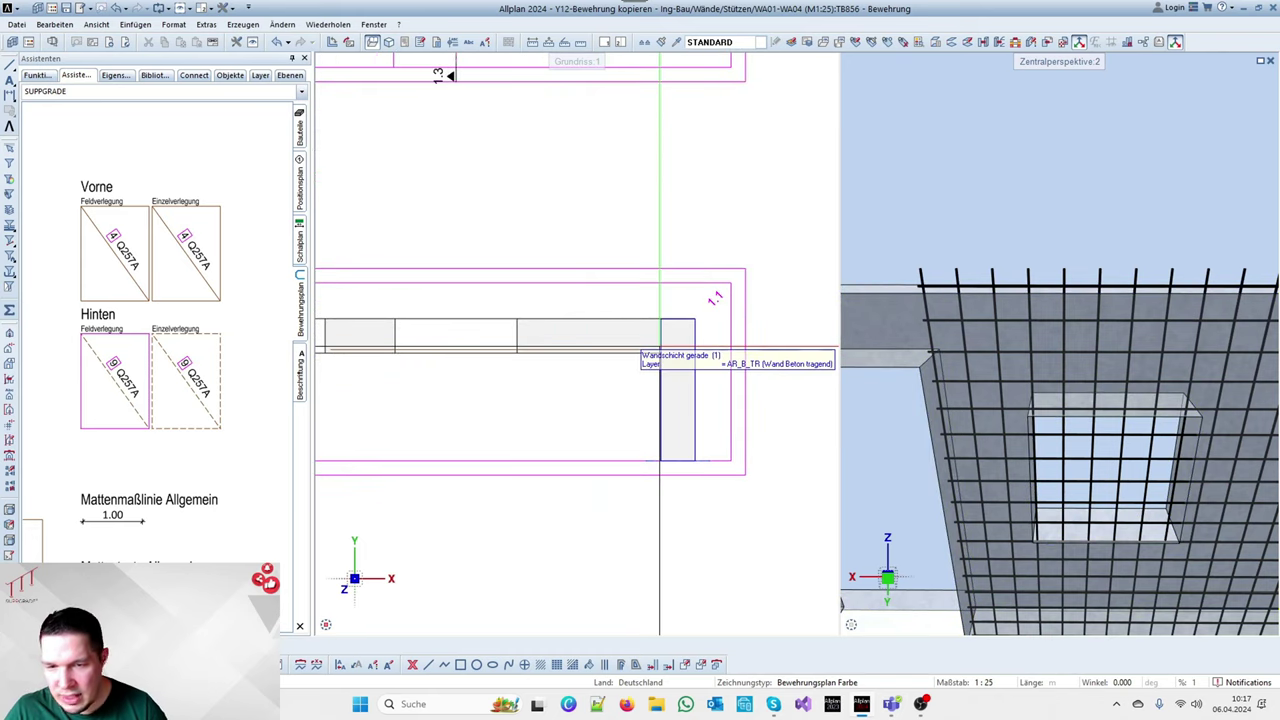
click(652, 350)
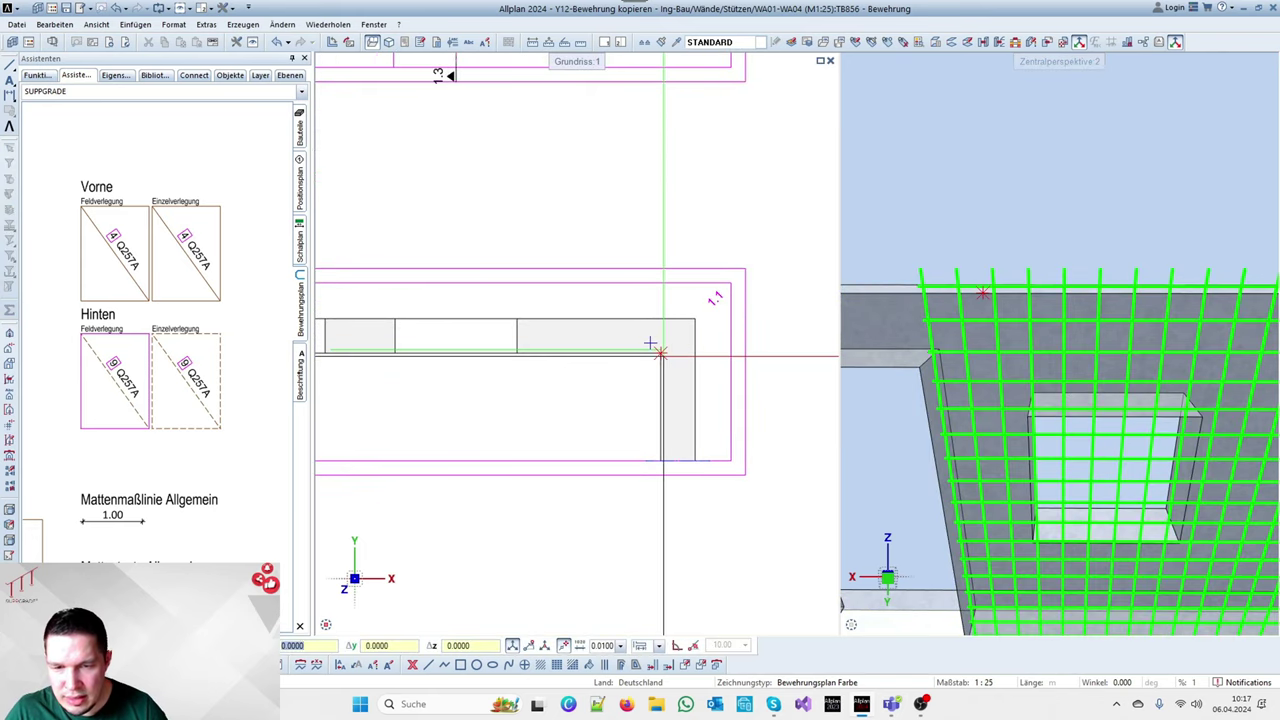
right_click(661, 356)
click(702, 462)
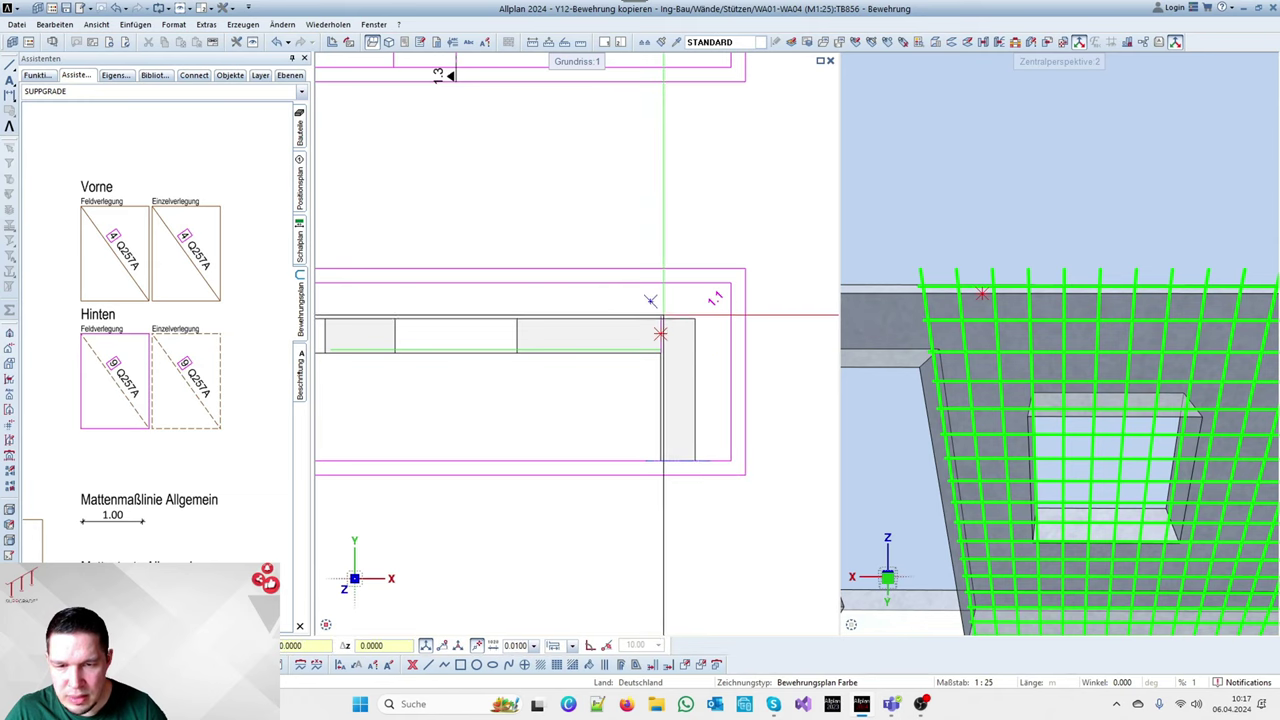
click(662, 317)
click(577, 334)
scroll(614, 418, down, 3)
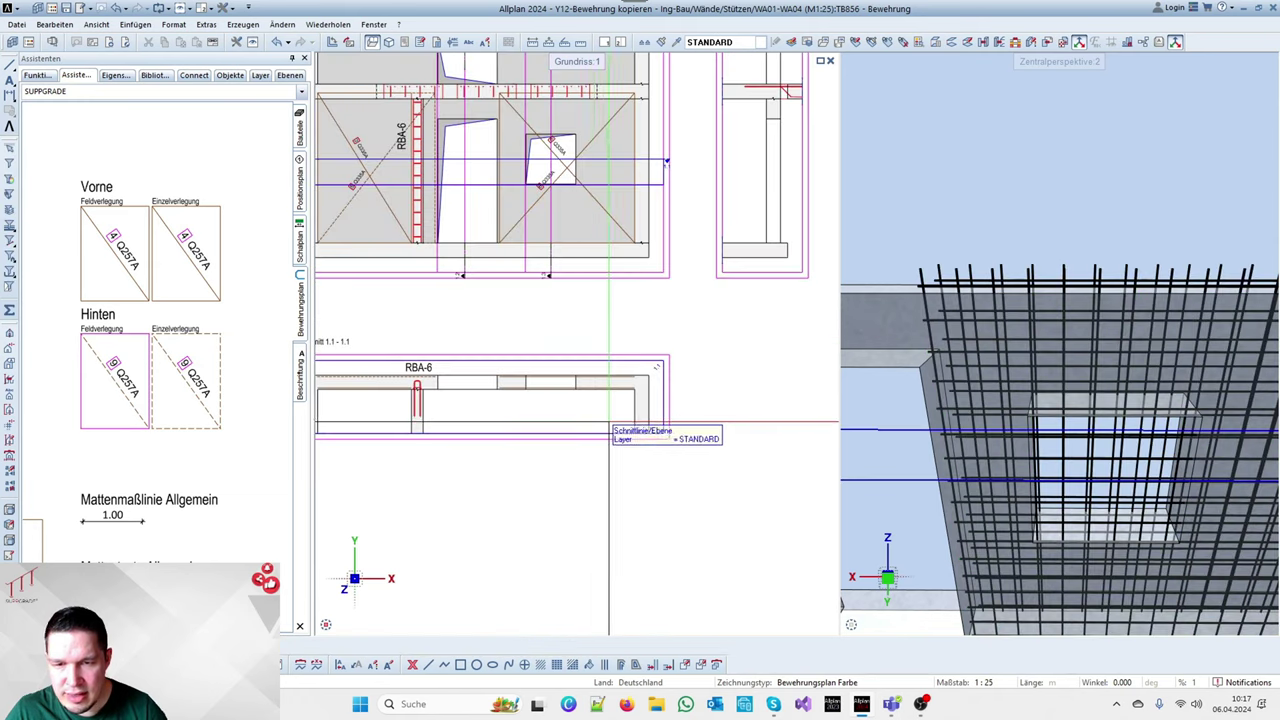
scroll(573, 165, down, 3)
scroll(609, 245, up, 4)
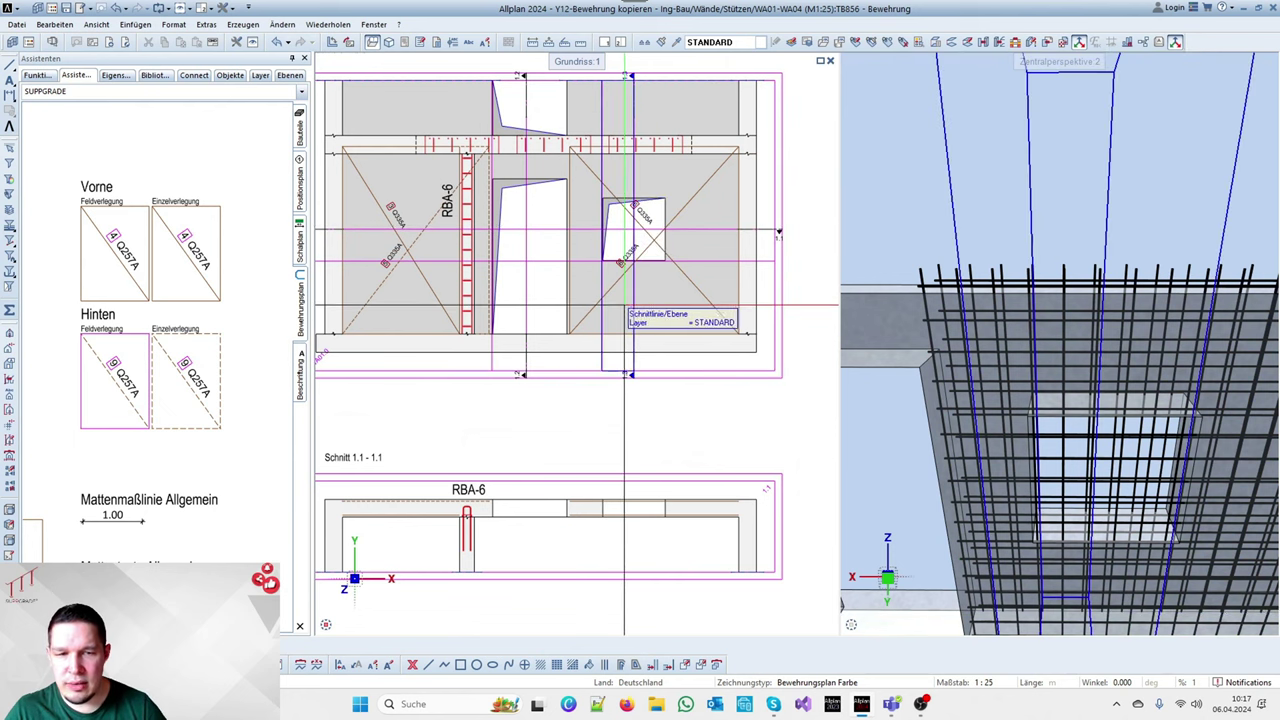
click(609, 292)
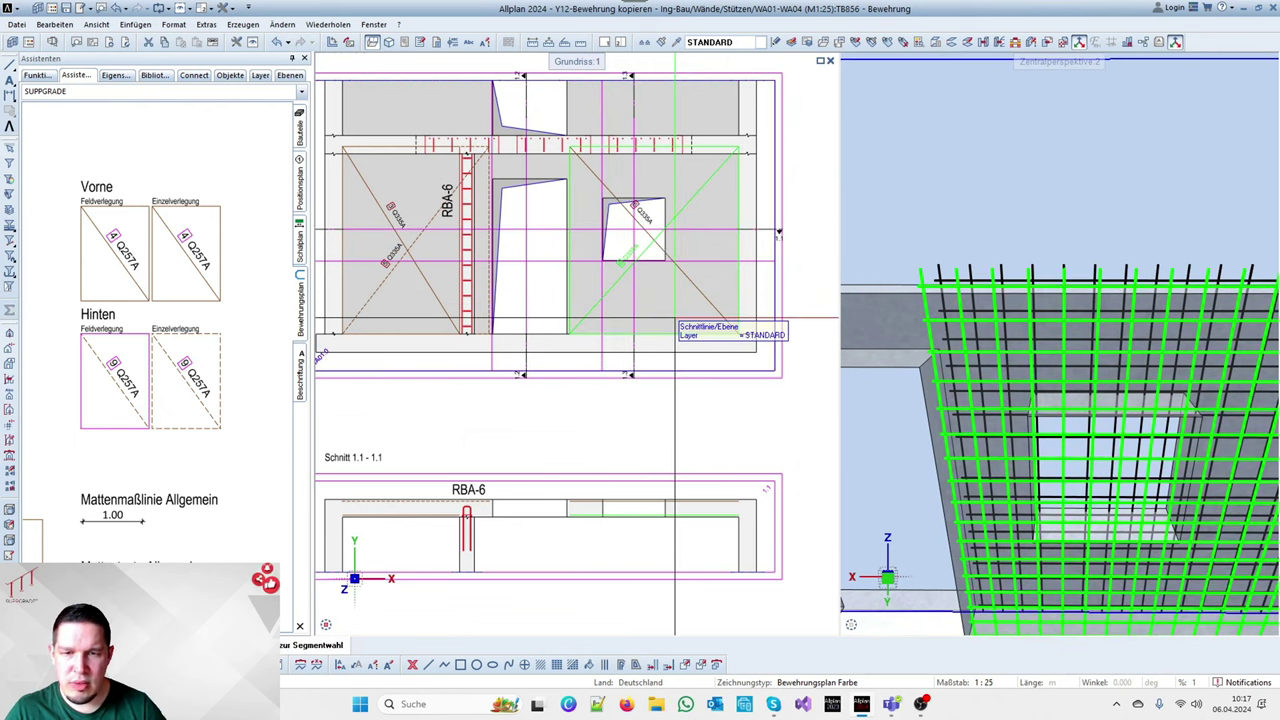
scroll(640, 295, down, 2)
key(Escape)
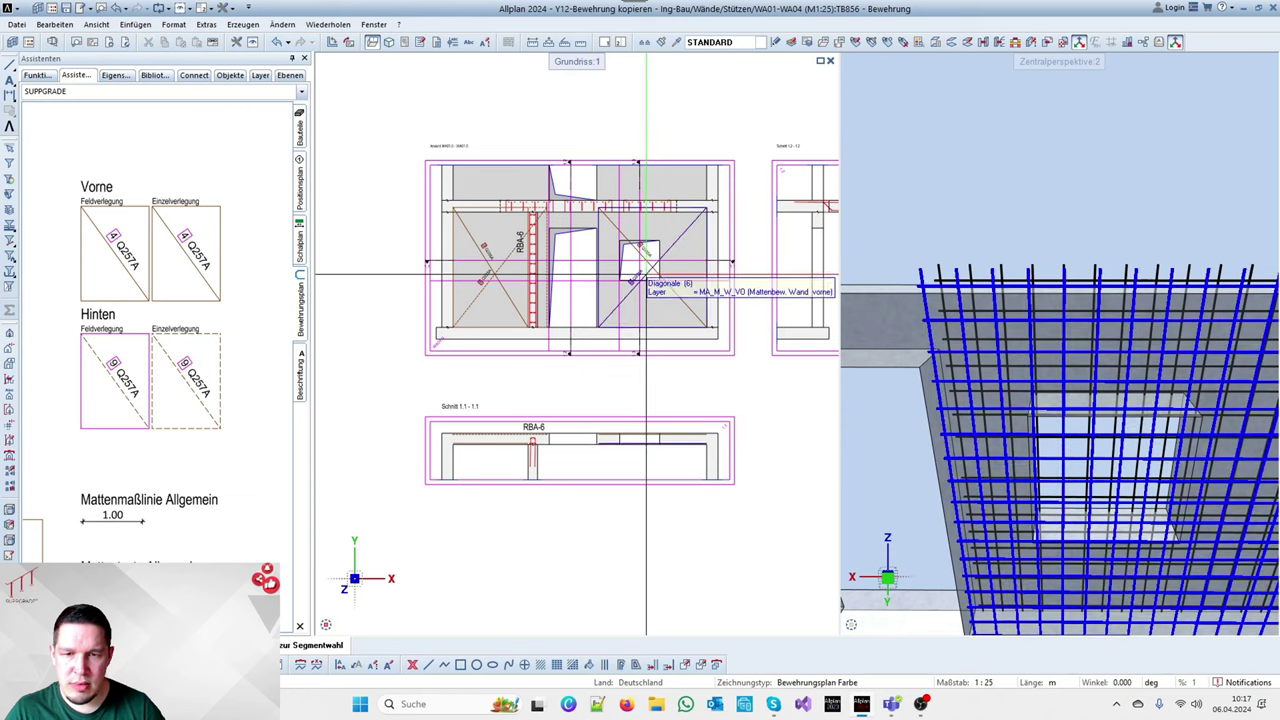
click(646, 274)
right_click(646, 273)
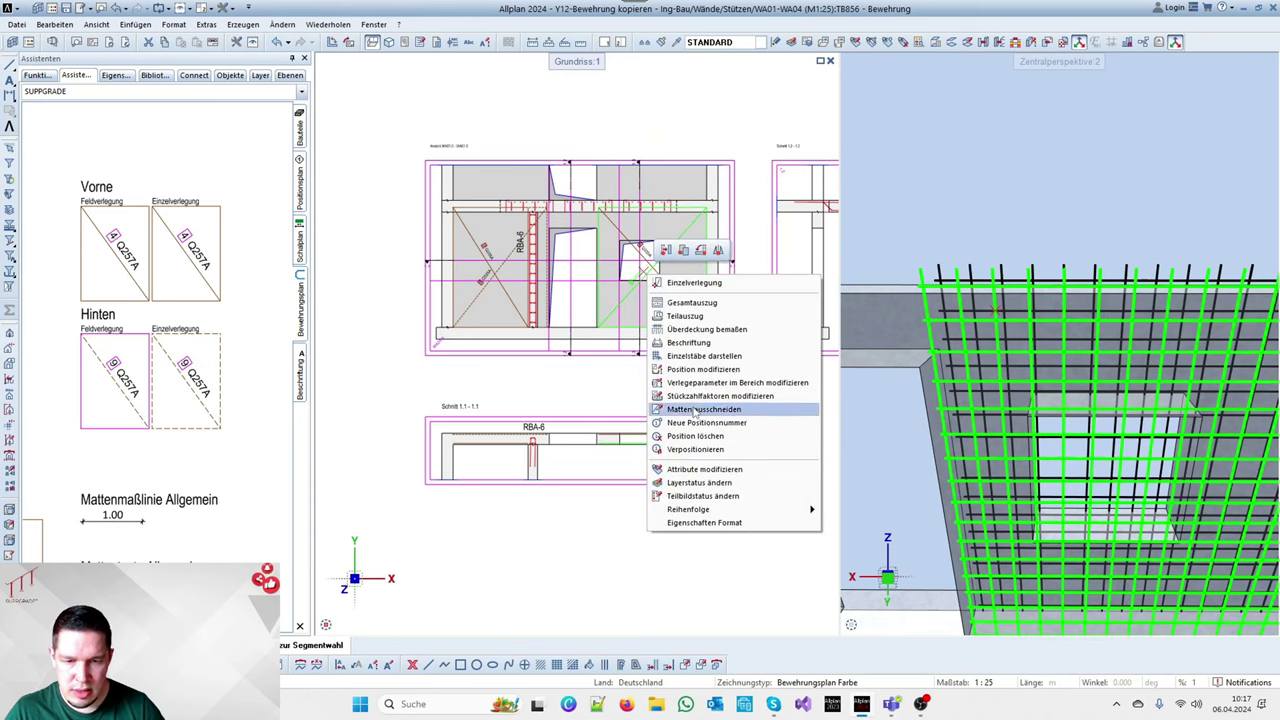
click(702, 369)
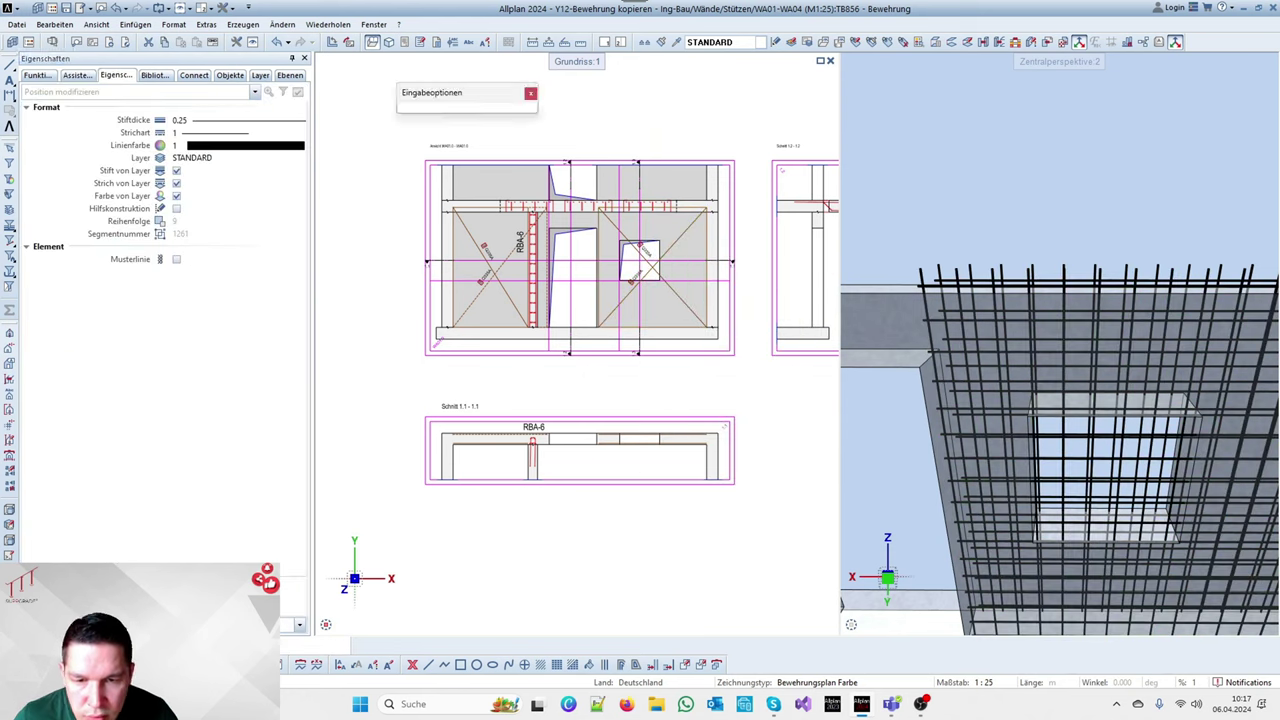
click(555, 158)
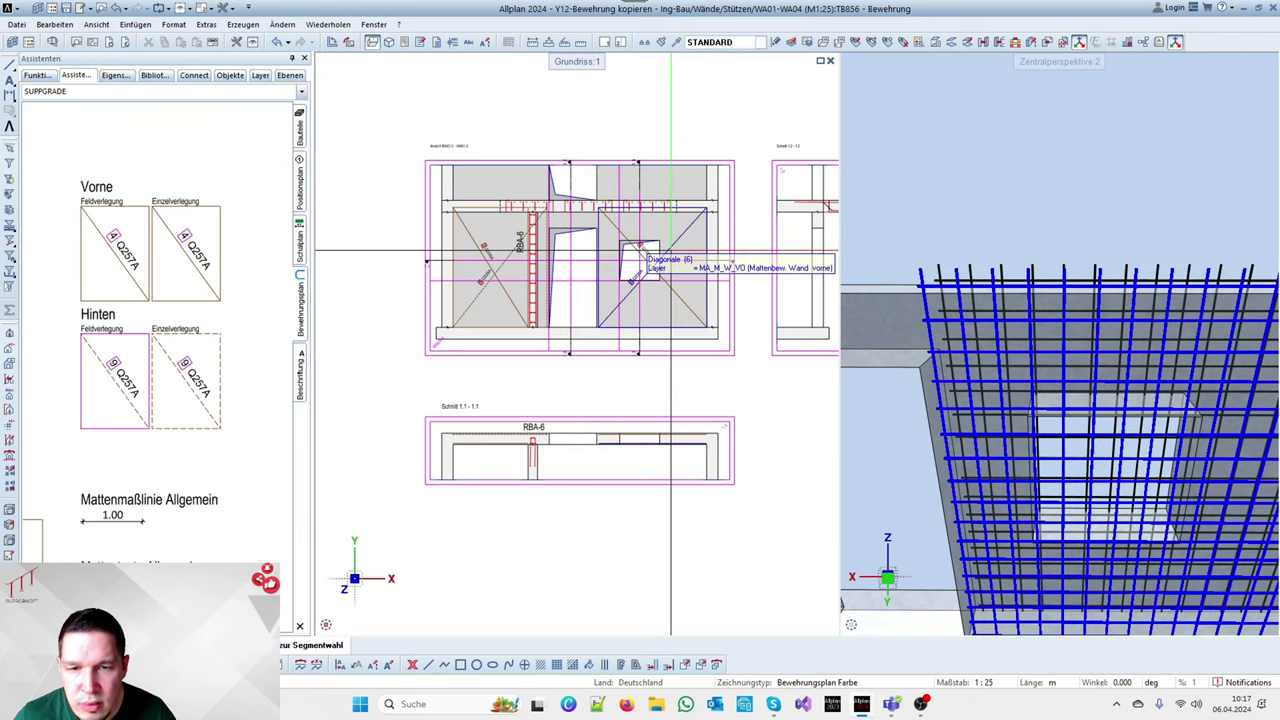
Flip the diagonal direction of the right-hand front mat through its laying parameters
right_click(678, 258)
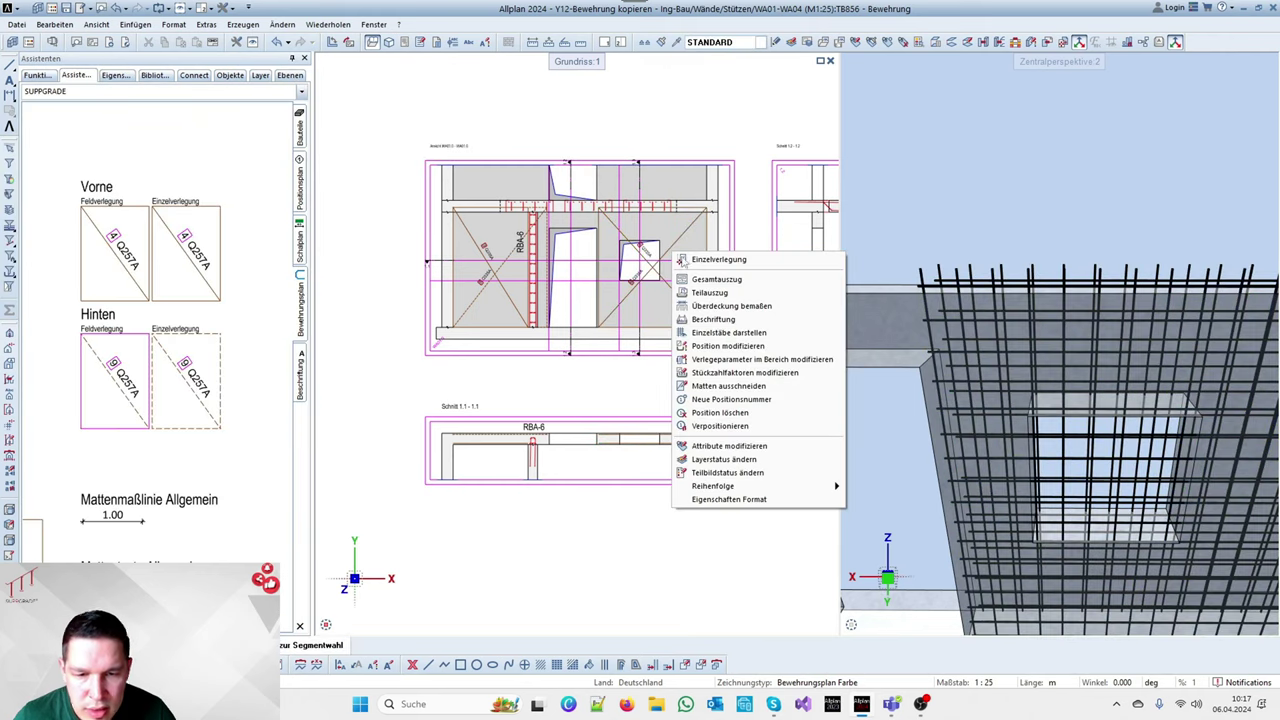
click(760, 359)
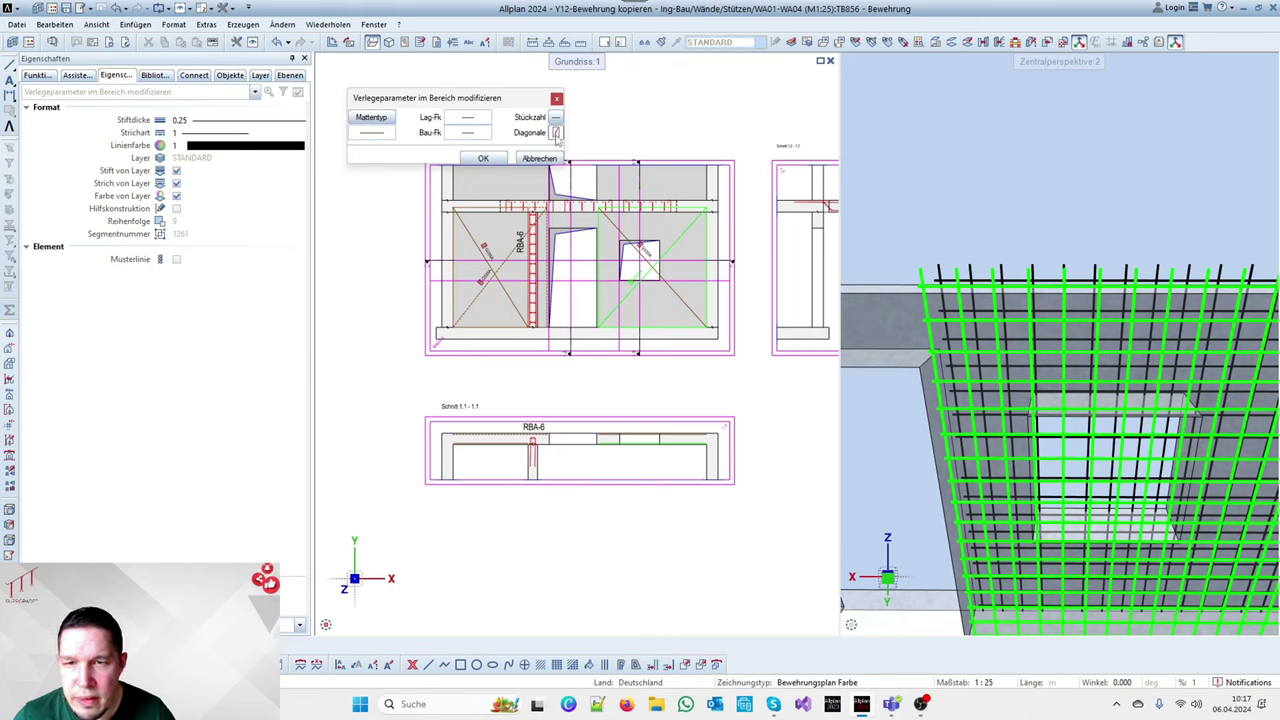
click(483, 158)
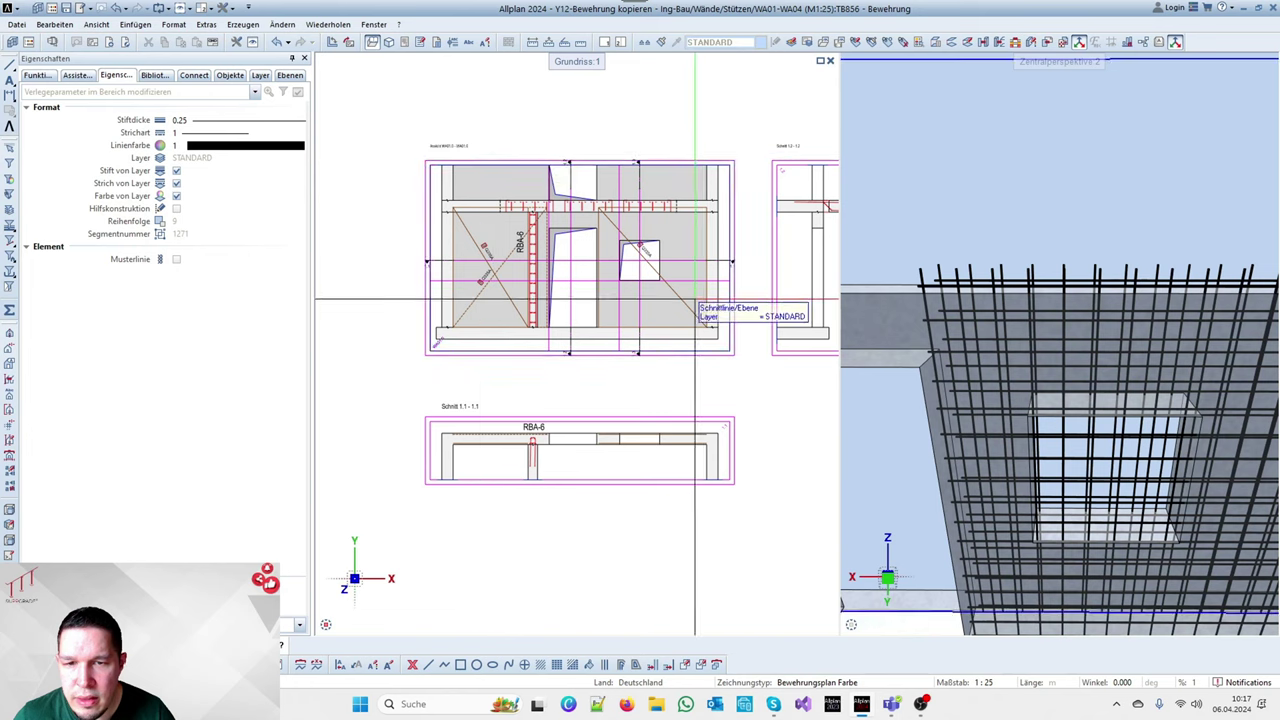
Flip the diagonal direction of the right-hand rear mat through its laying parameters
click(688, 439)
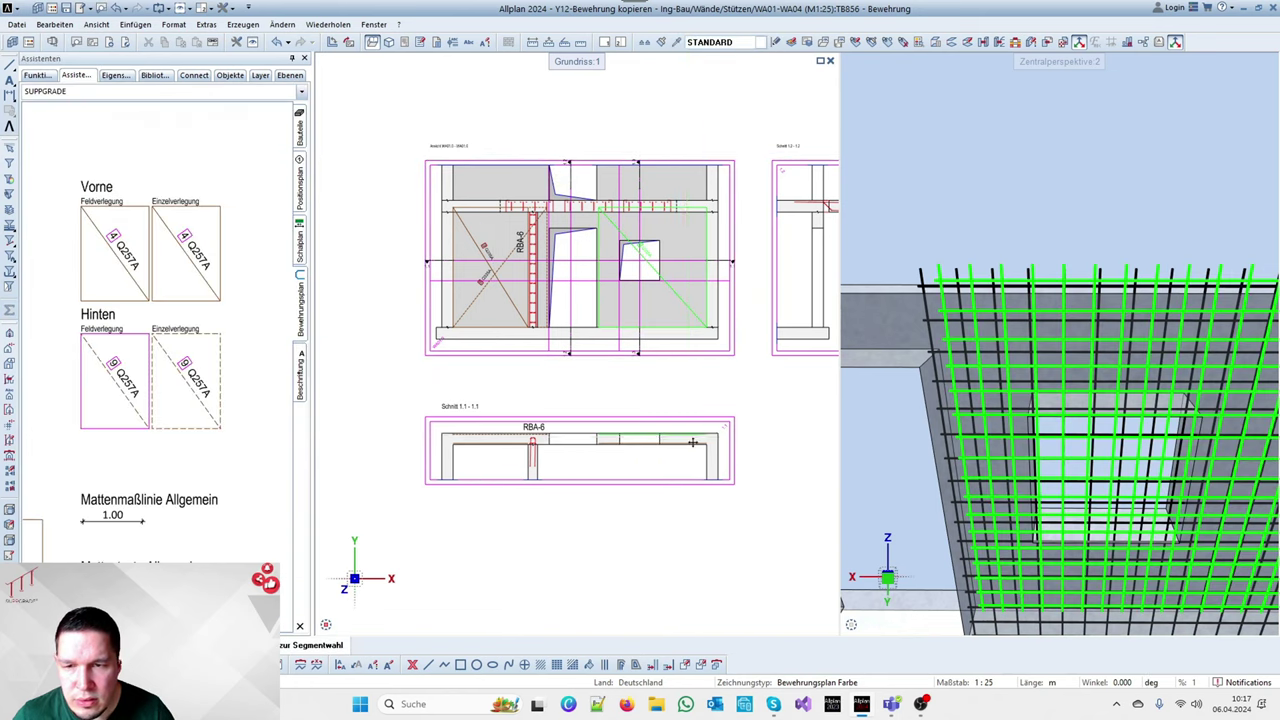
key(Escape)
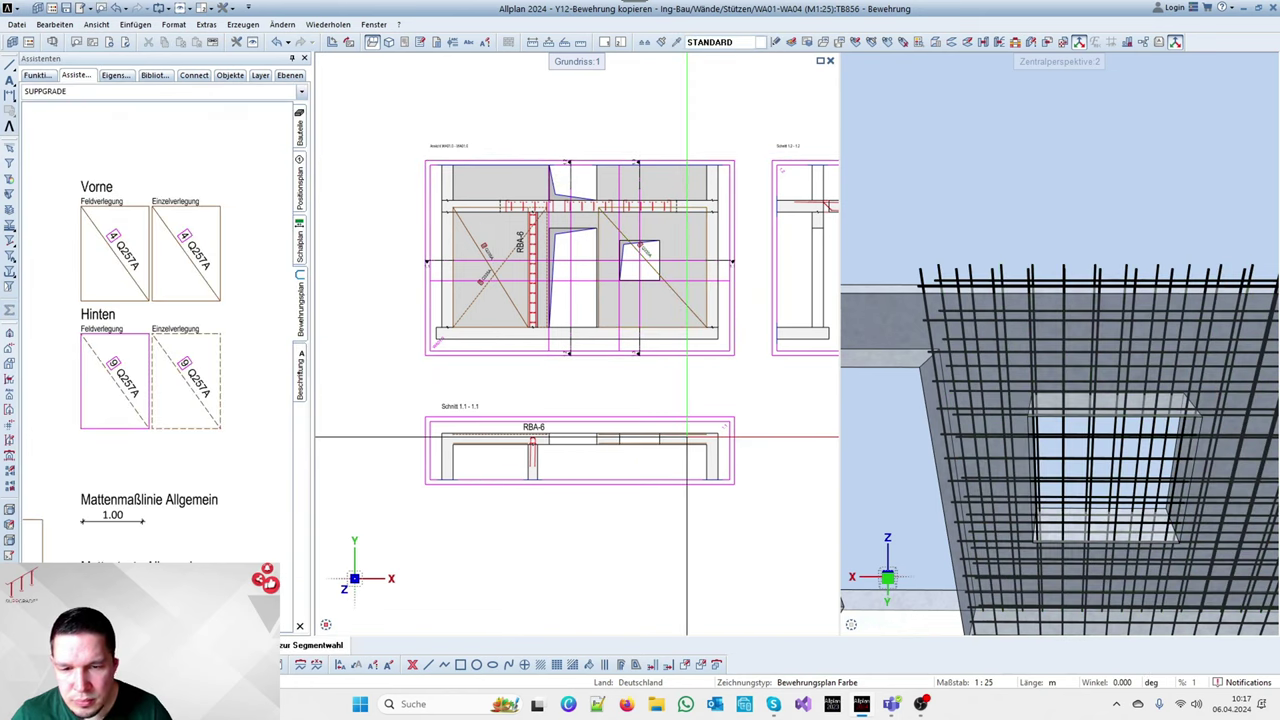
right_click(687, 436)
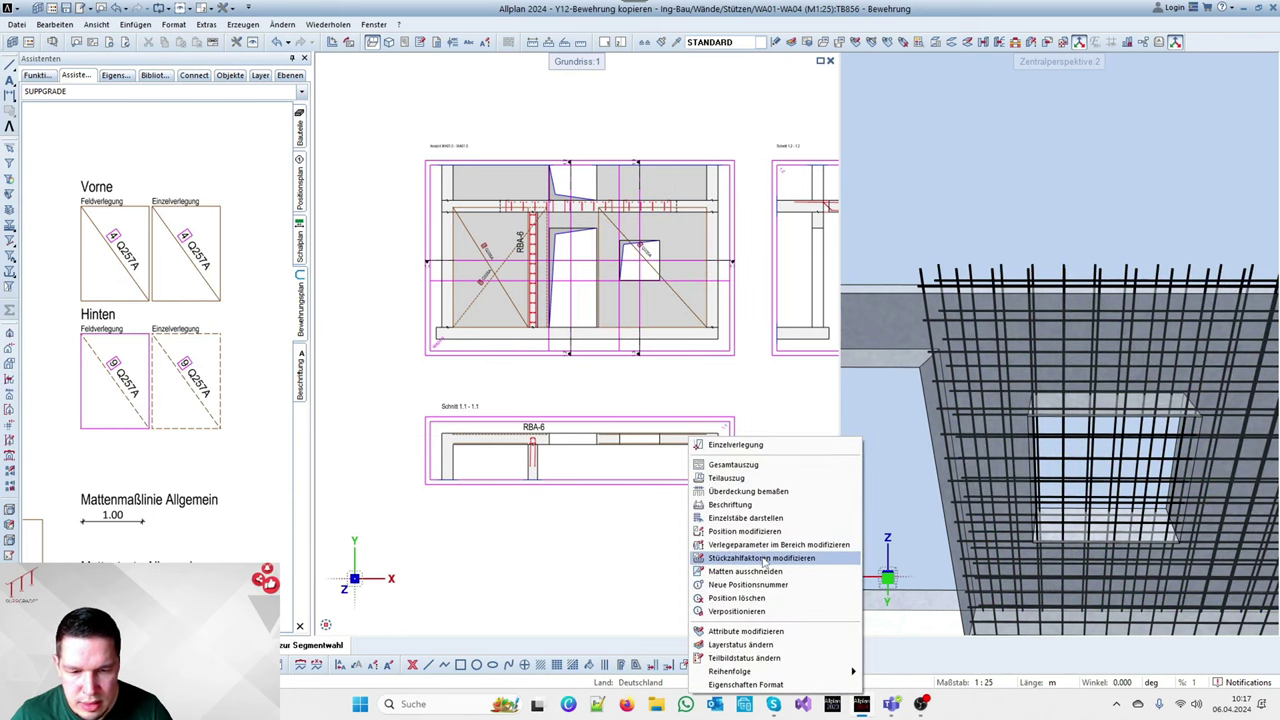
click(763, 544)
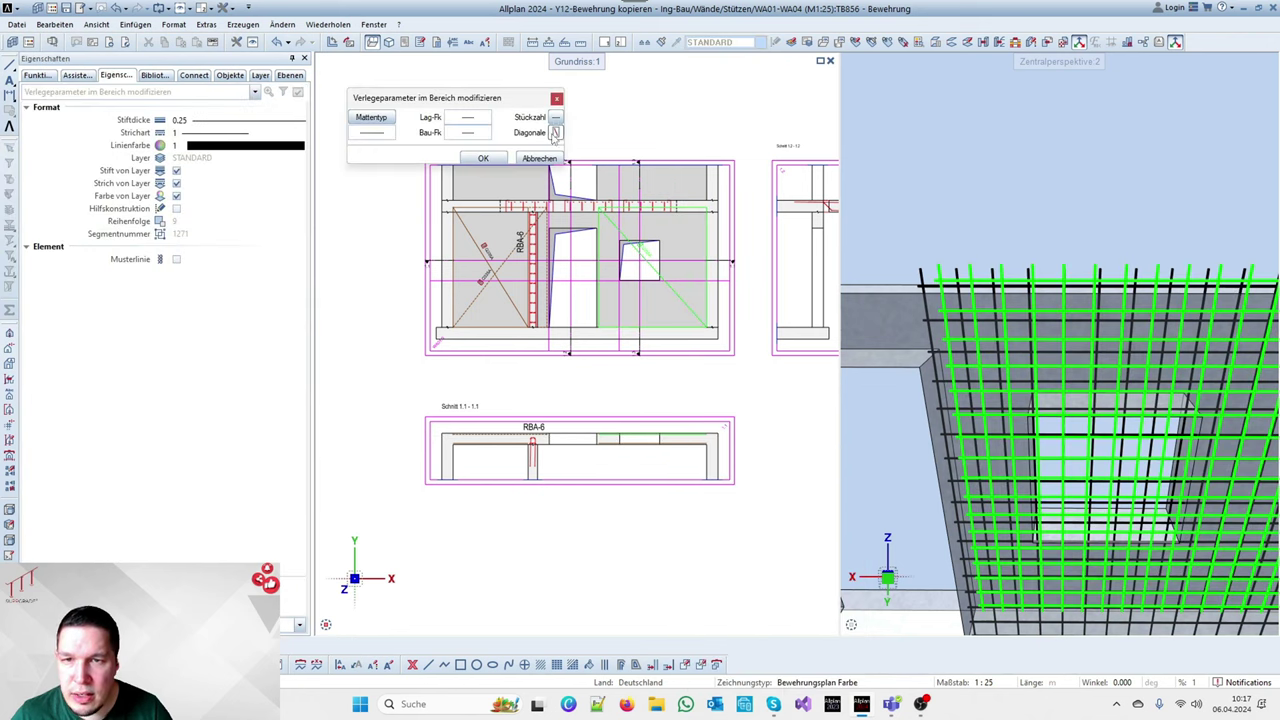
click(483, 159)
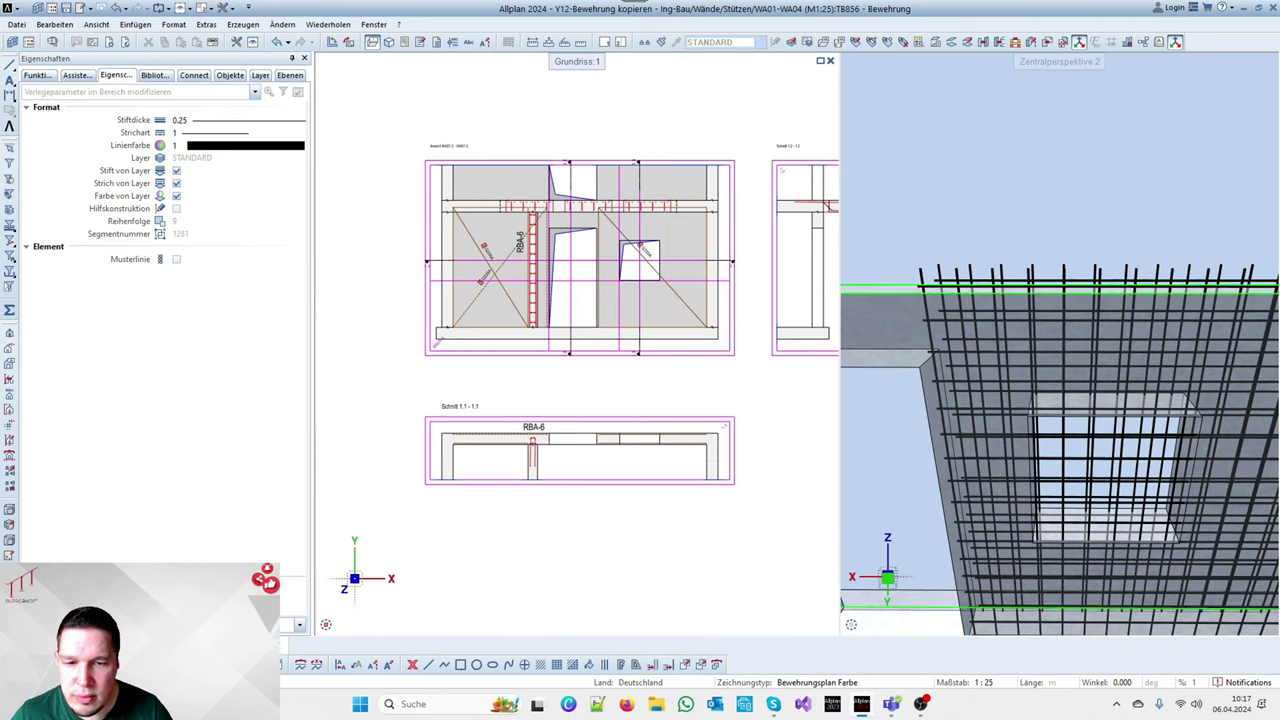
click(696, 437)
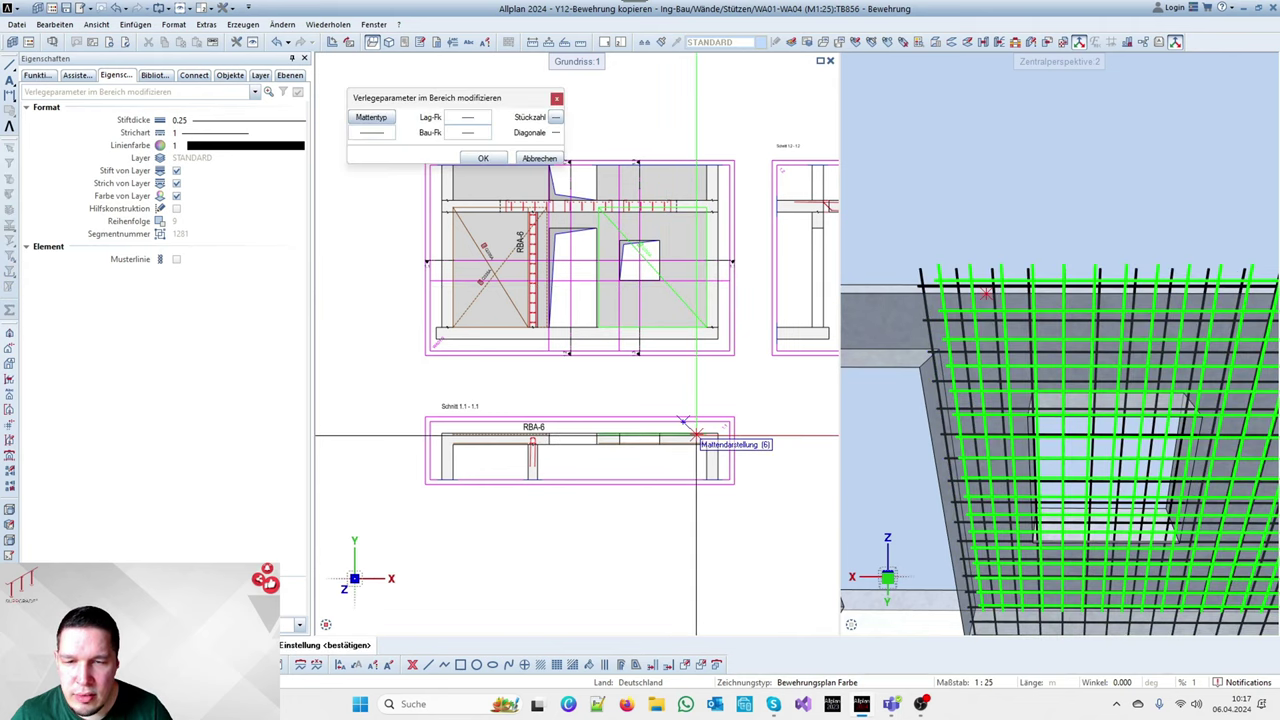
click(484, 158)
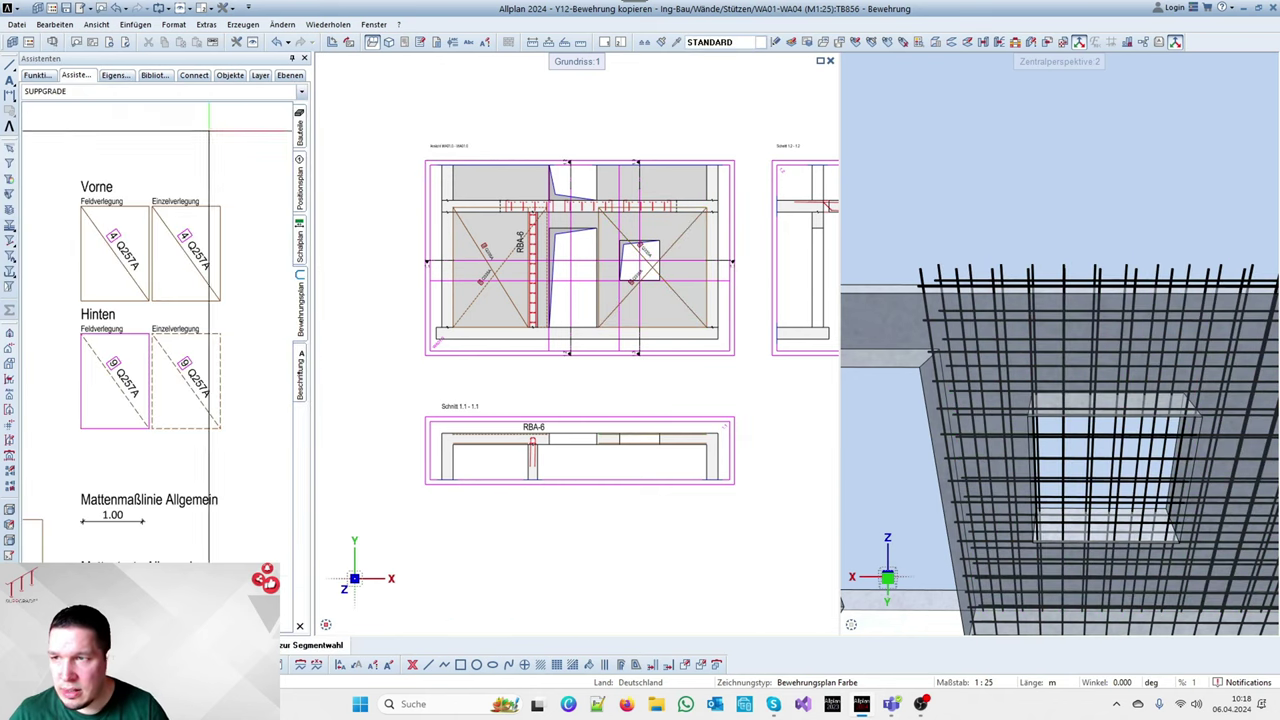
click(115, 75)
right_click(293, 211)
click(302, 190)
scroll(646, 253, up, 2)
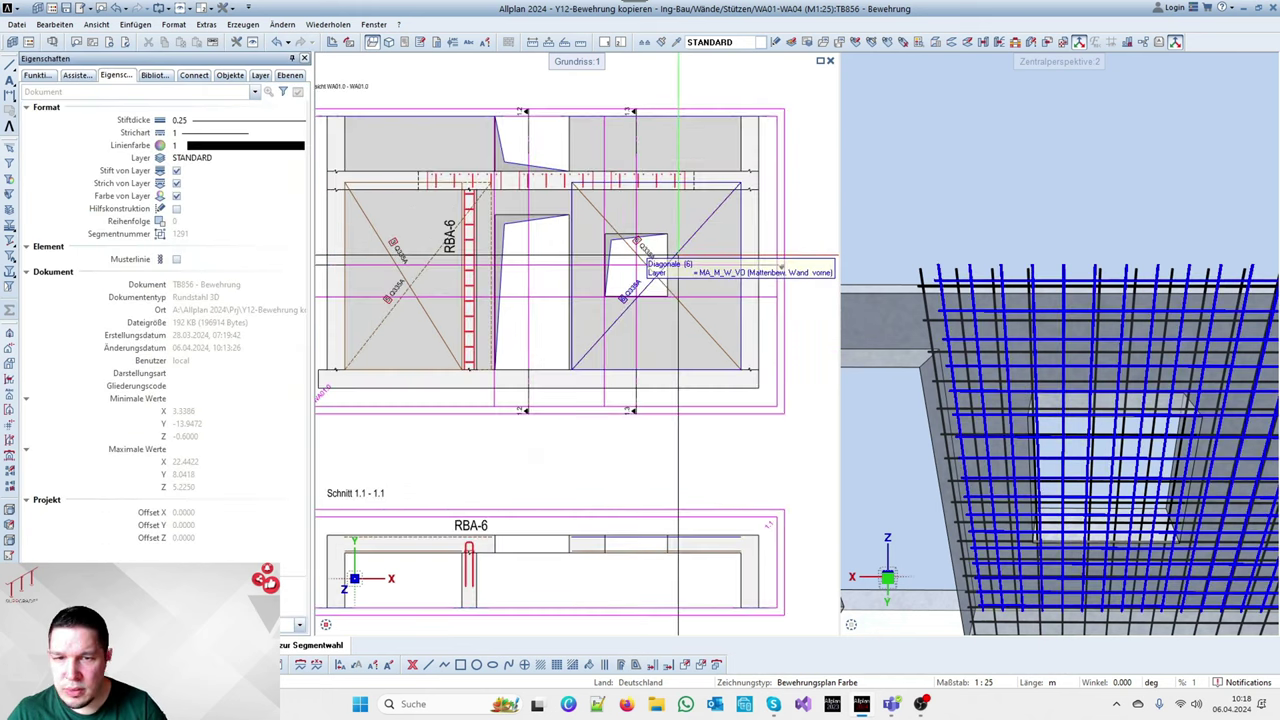
click(680, 252)
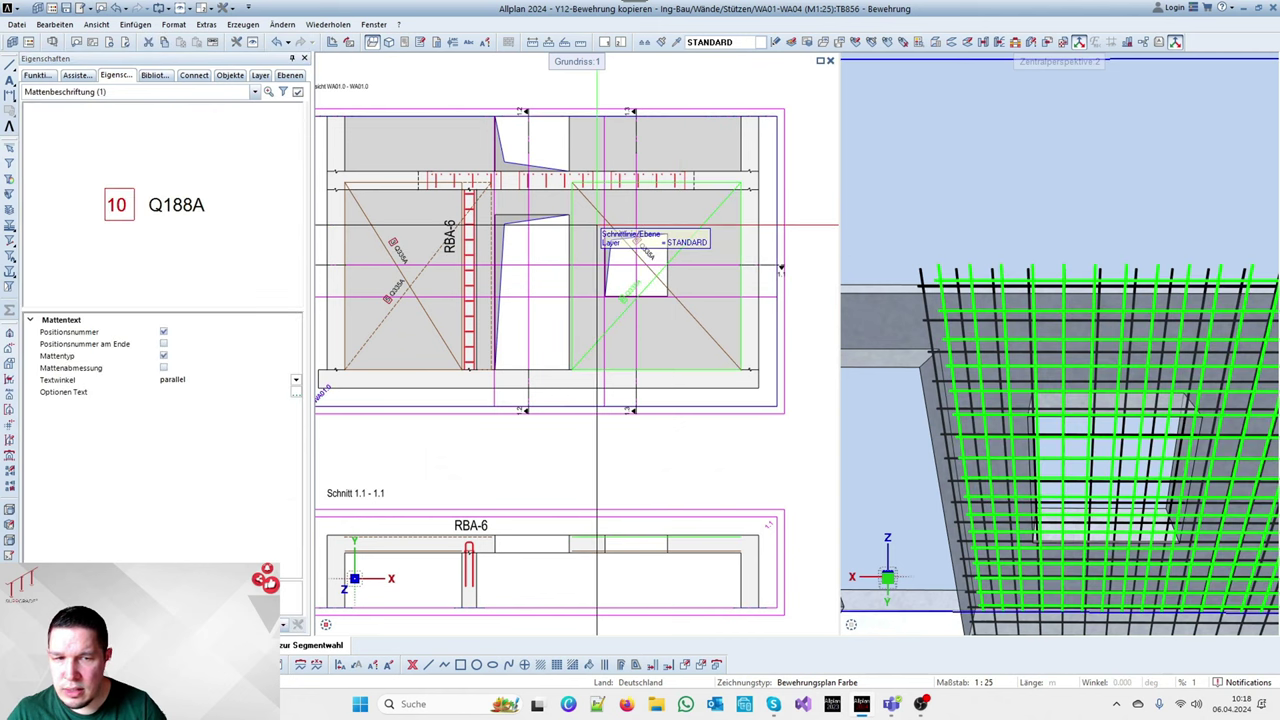
click(623, 537)
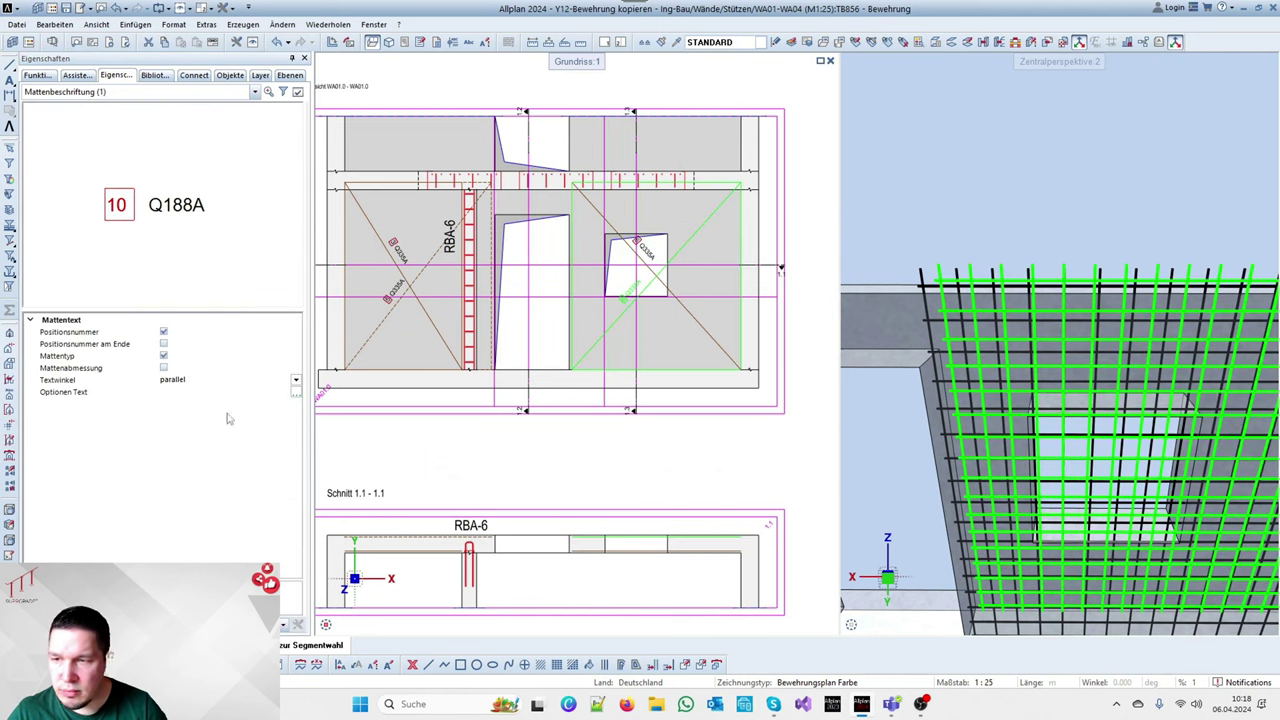
click(128, 91)
click(125, 115)
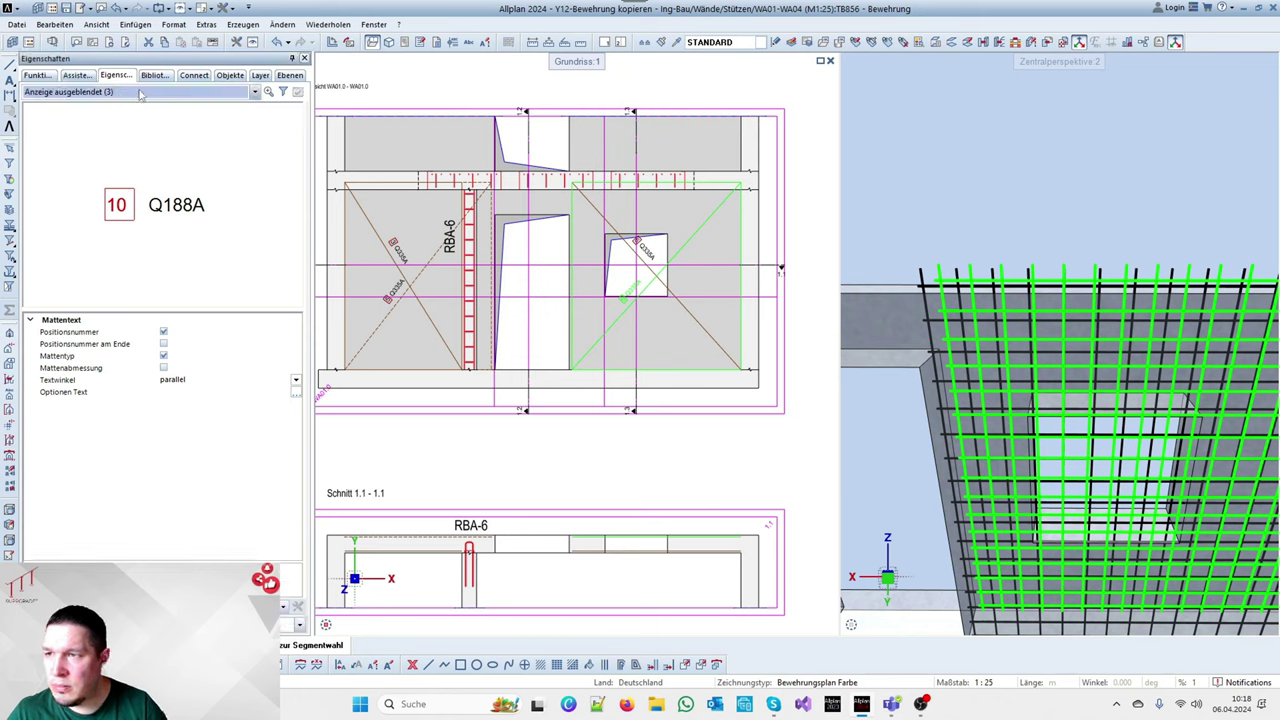
click(140, 91)
click(100, 125)
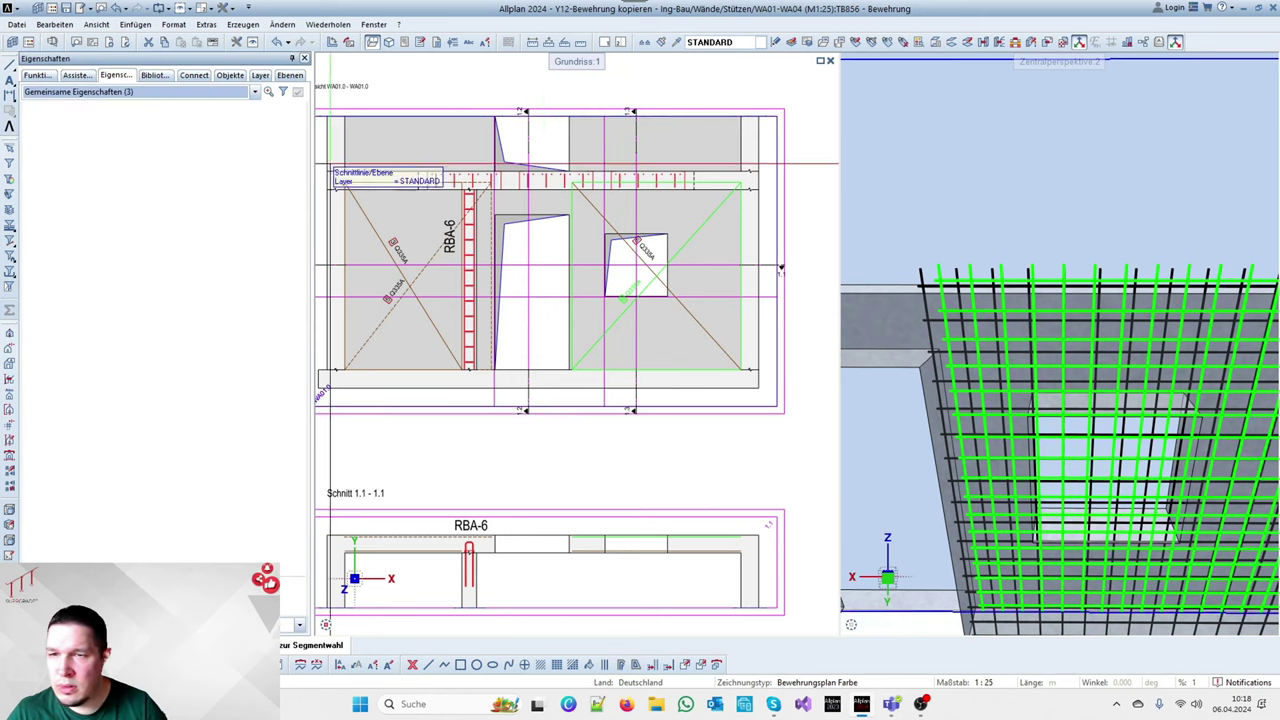
key(Escape)
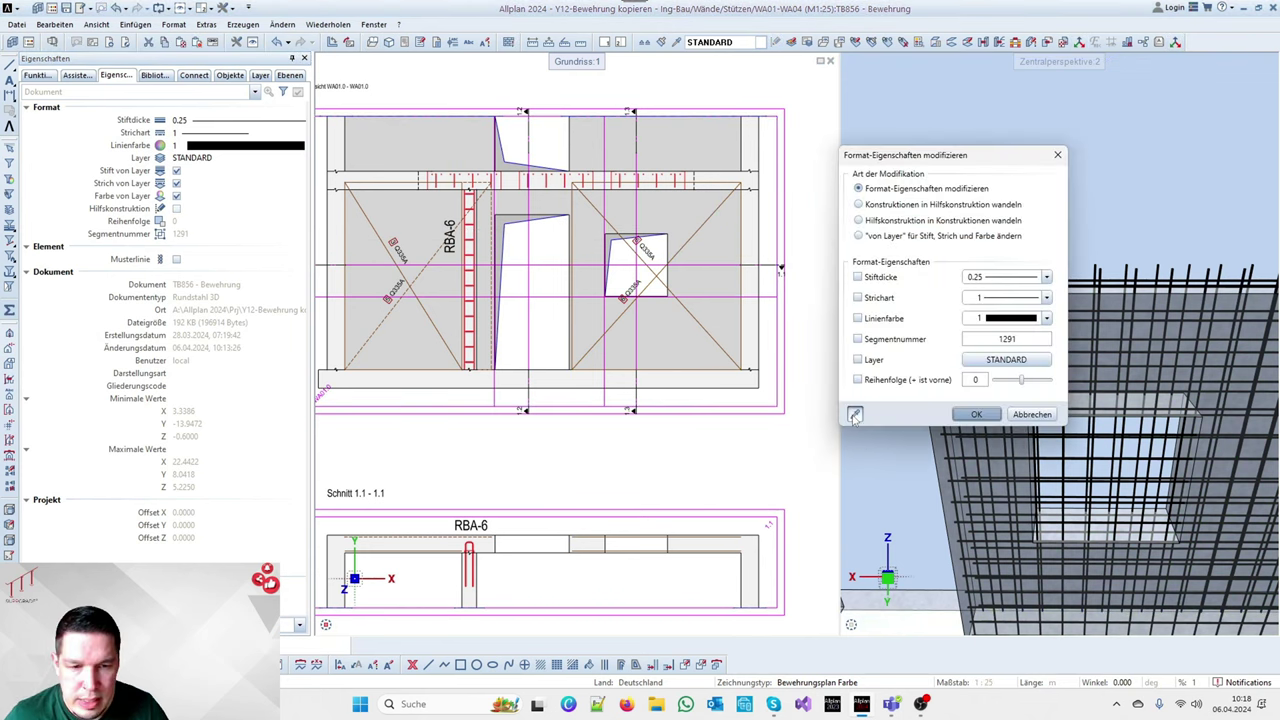
Try to transfer the left-hand rear mat's segment number 1168, layer MA_M_W_HI and sequence 9 to the right-hand rear mat
click(854, 414)
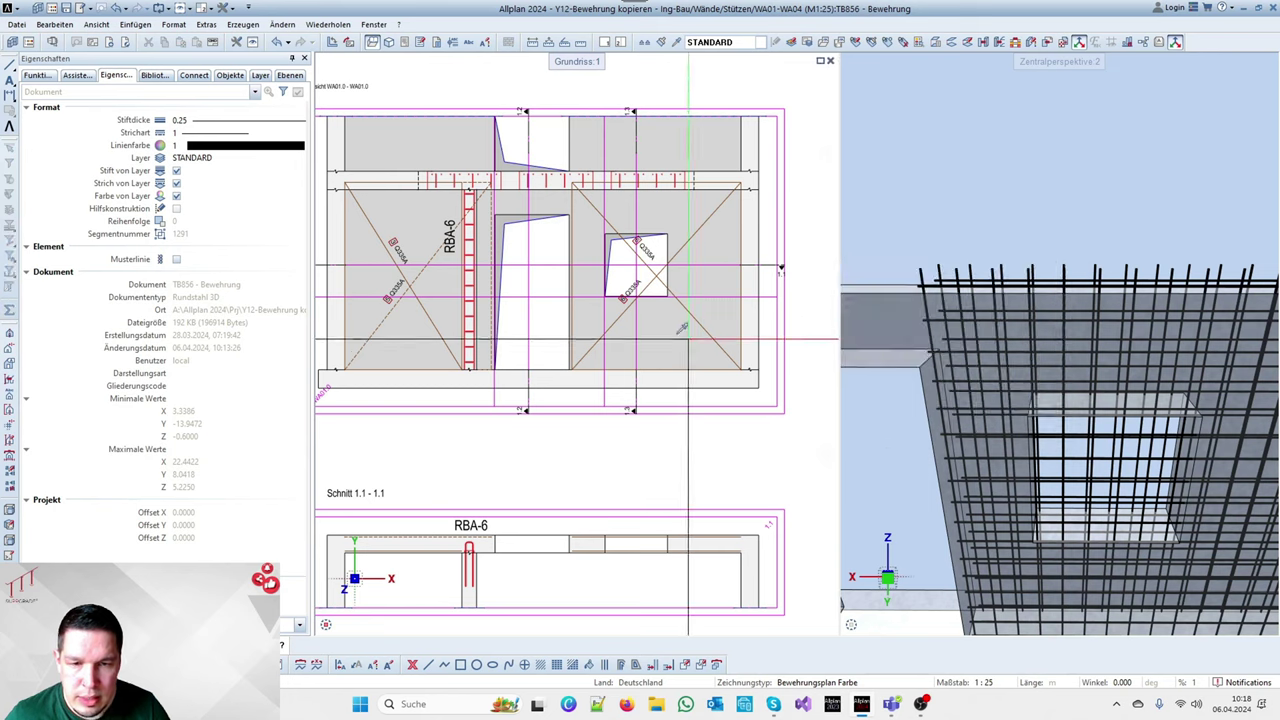
click(421, 540)
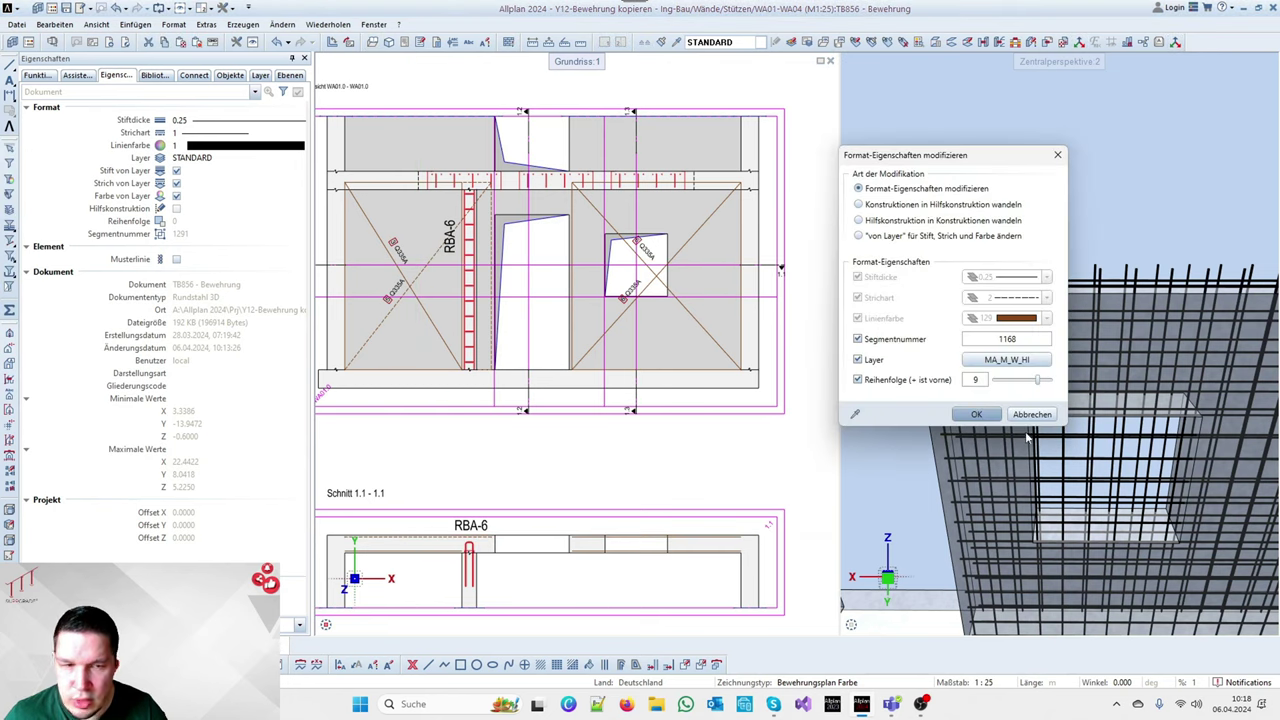
click(976, 414)
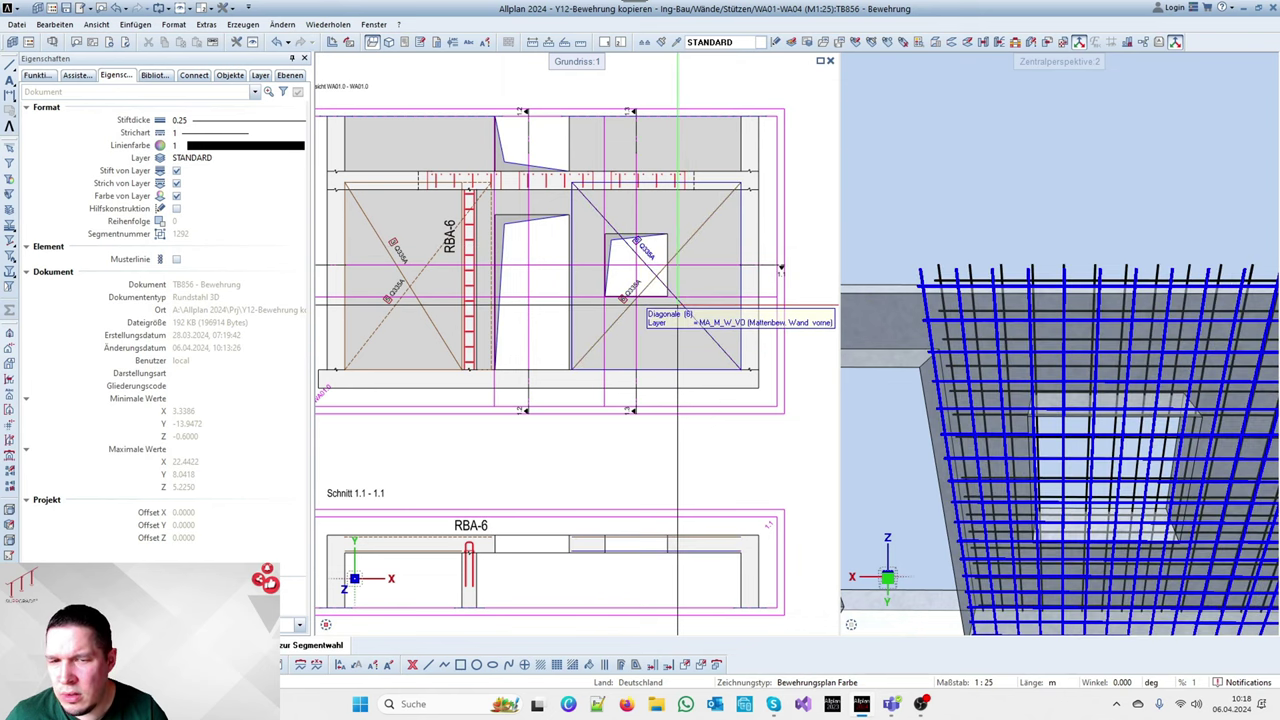
click(76, 42)
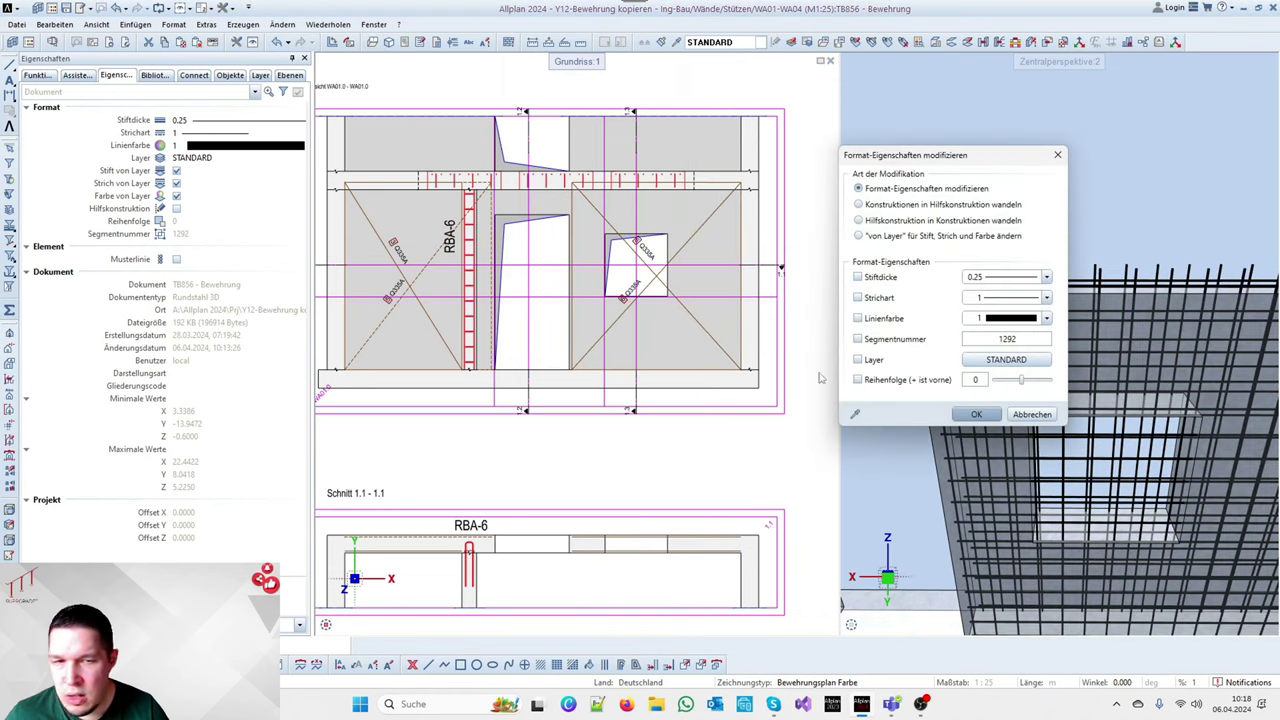
click(856, 415)
click(432, 256)
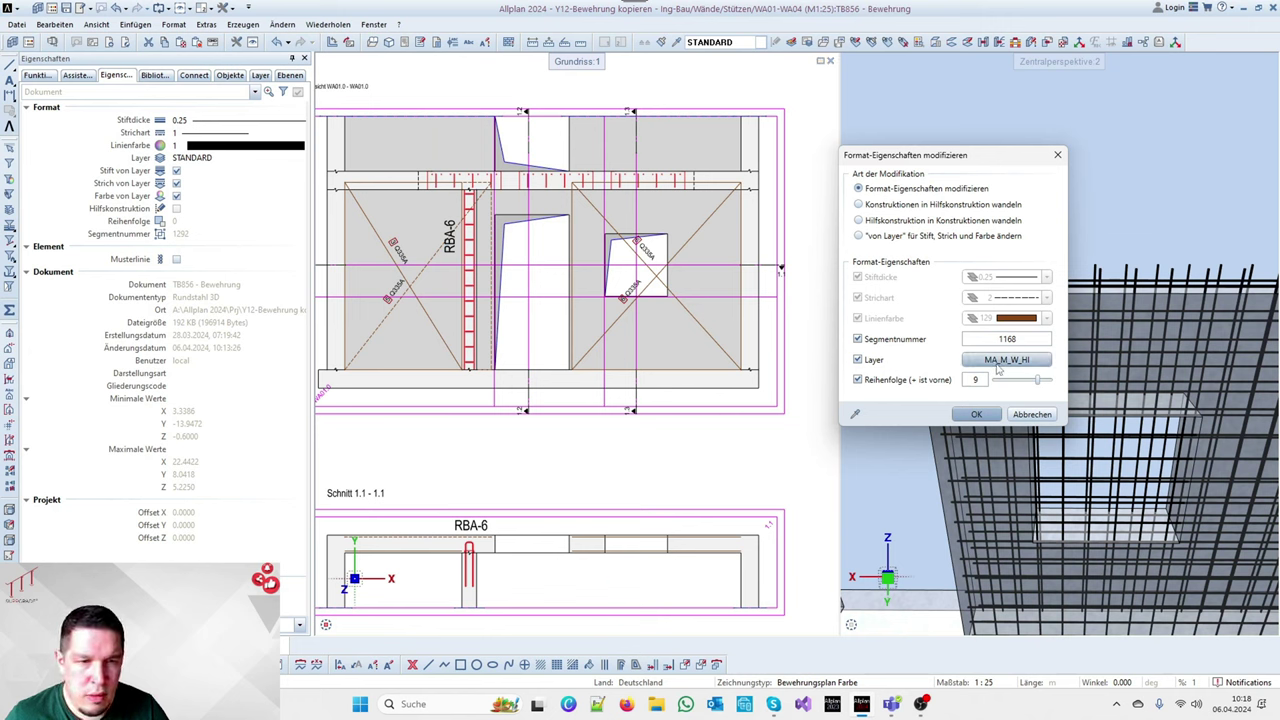
click(976, 414)
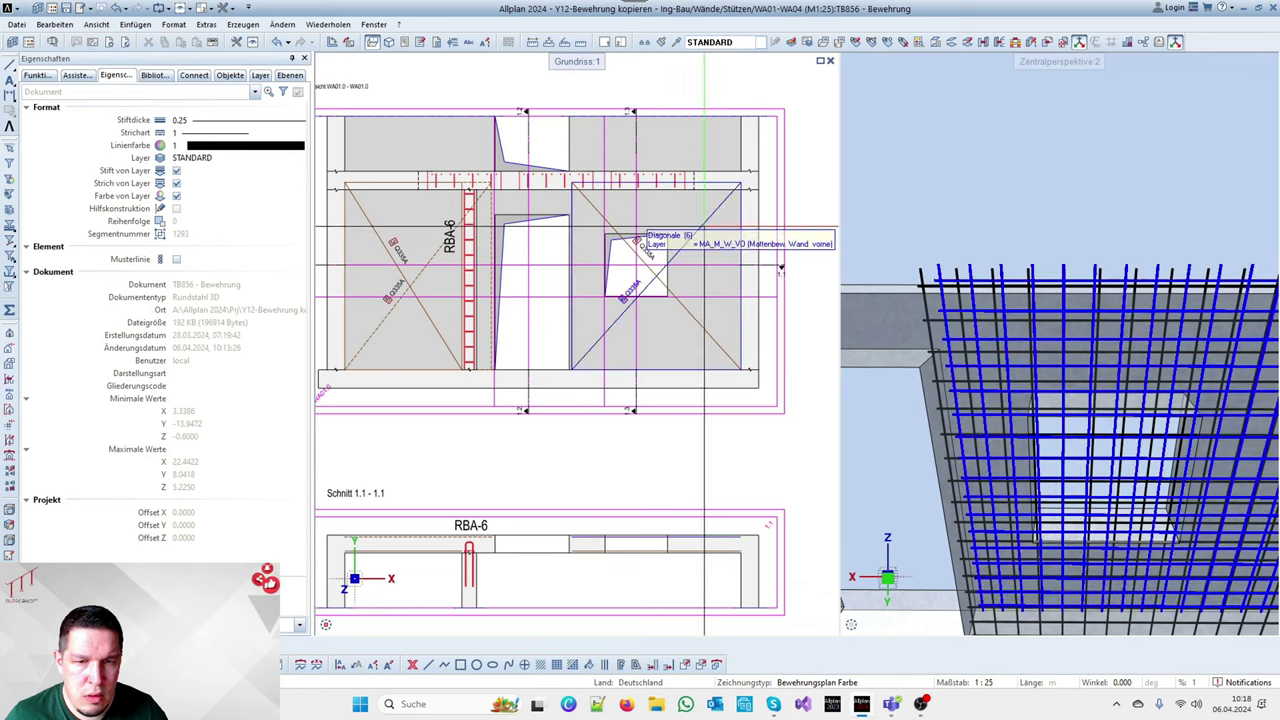
Assign a new position number to the right-hand rear mat in the elevation
scroll(704, 244, down, 3)
scroll(543, 275, up, 5)
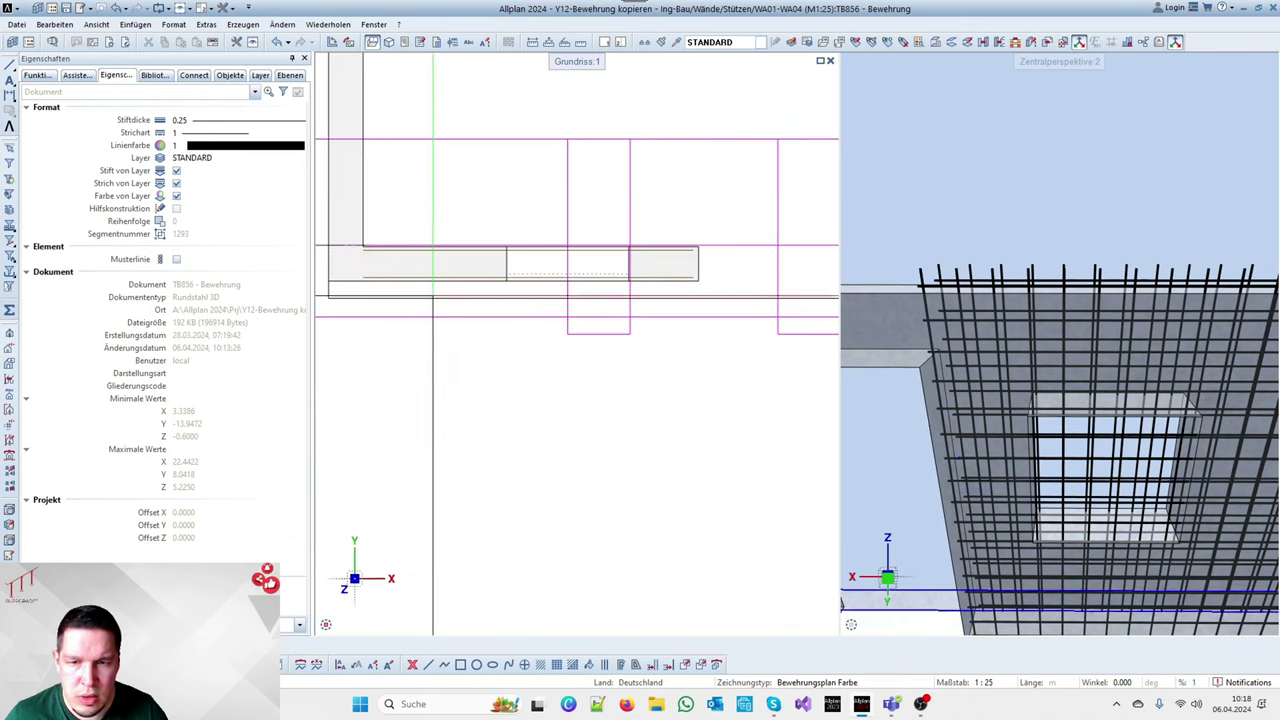
scroll(433, 290, down, 2)
scroll(440, 285, up, 3)
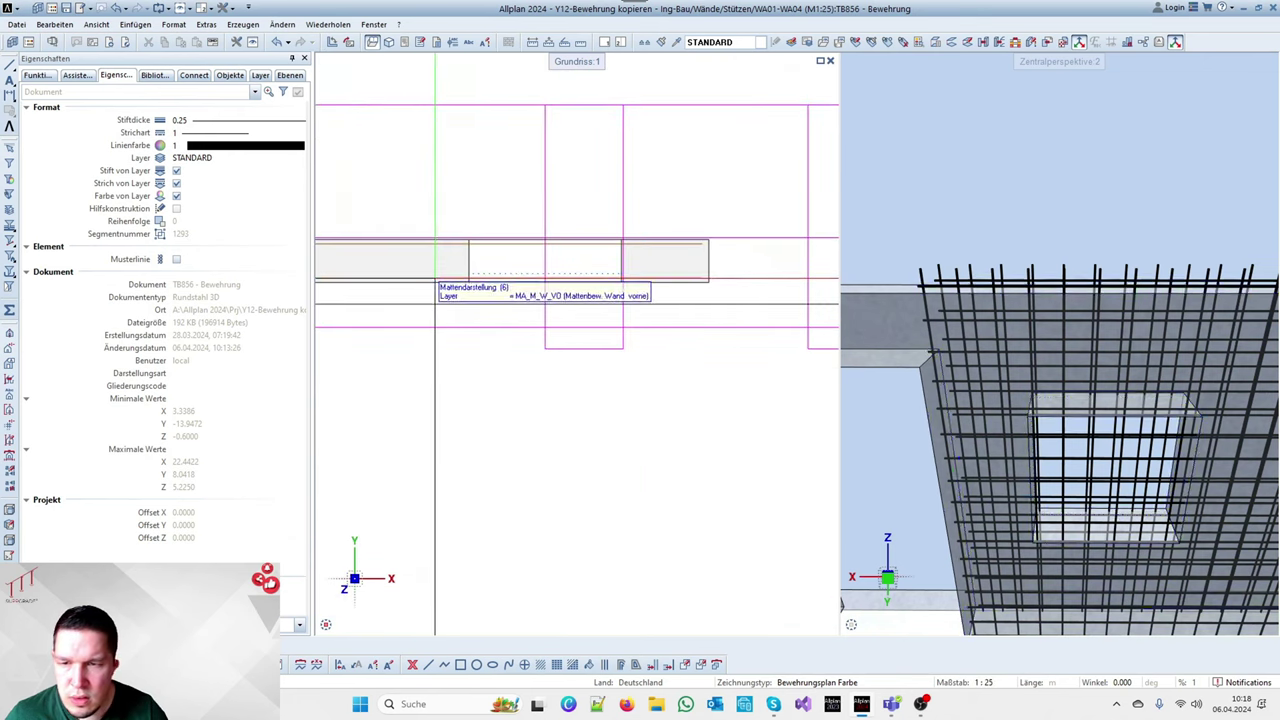
scroll(480, 295, down, 3)
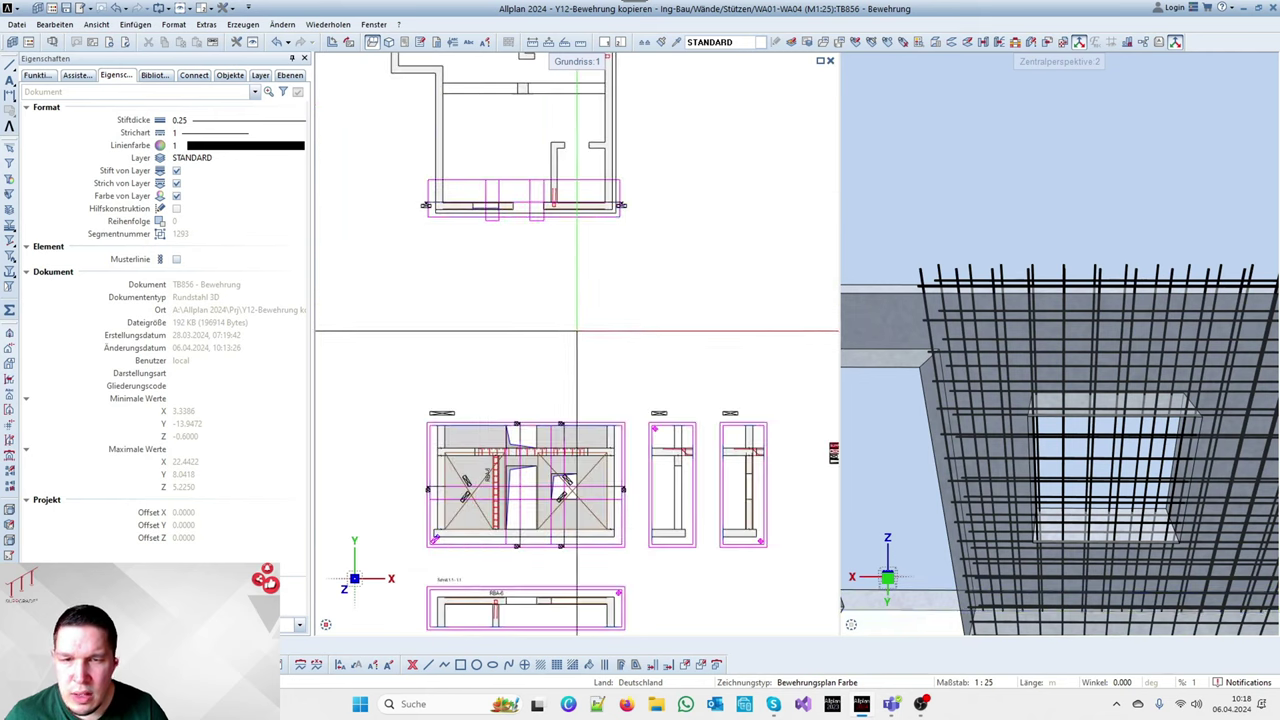
scroll(565, 480, up, 3)
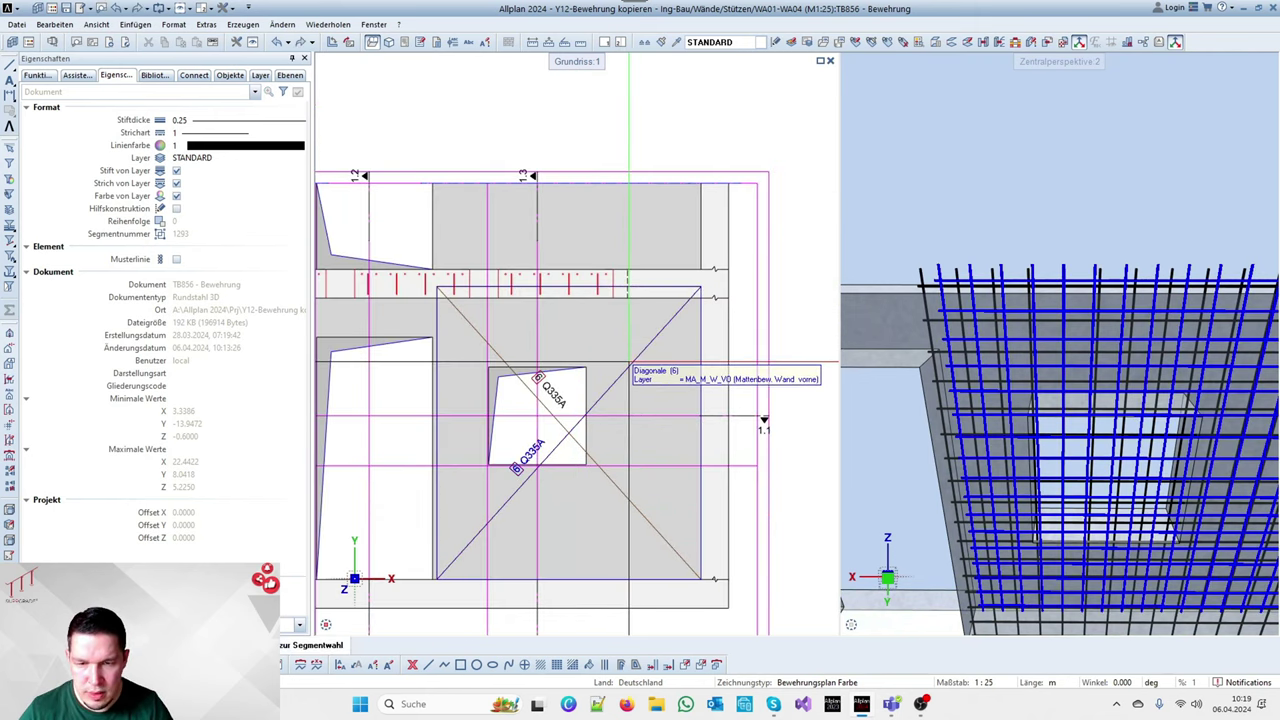
click(634, 367)
right_click(634, 367)
click(712, 512)
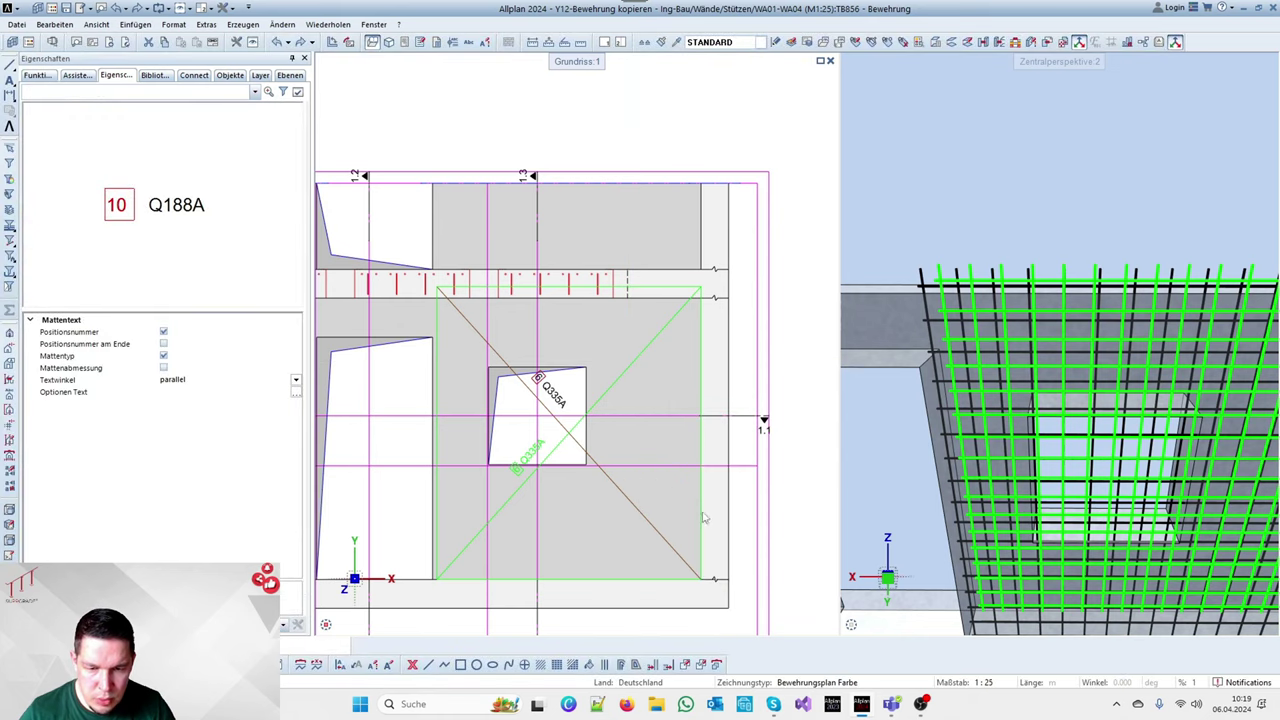
key(Escape)
Transfer segment number 1137, layer MA_M_W_HI and sequence 9 from an existing rear mat in the floor plan to the window-side rear mat
scroll(600, 320, down, 5)
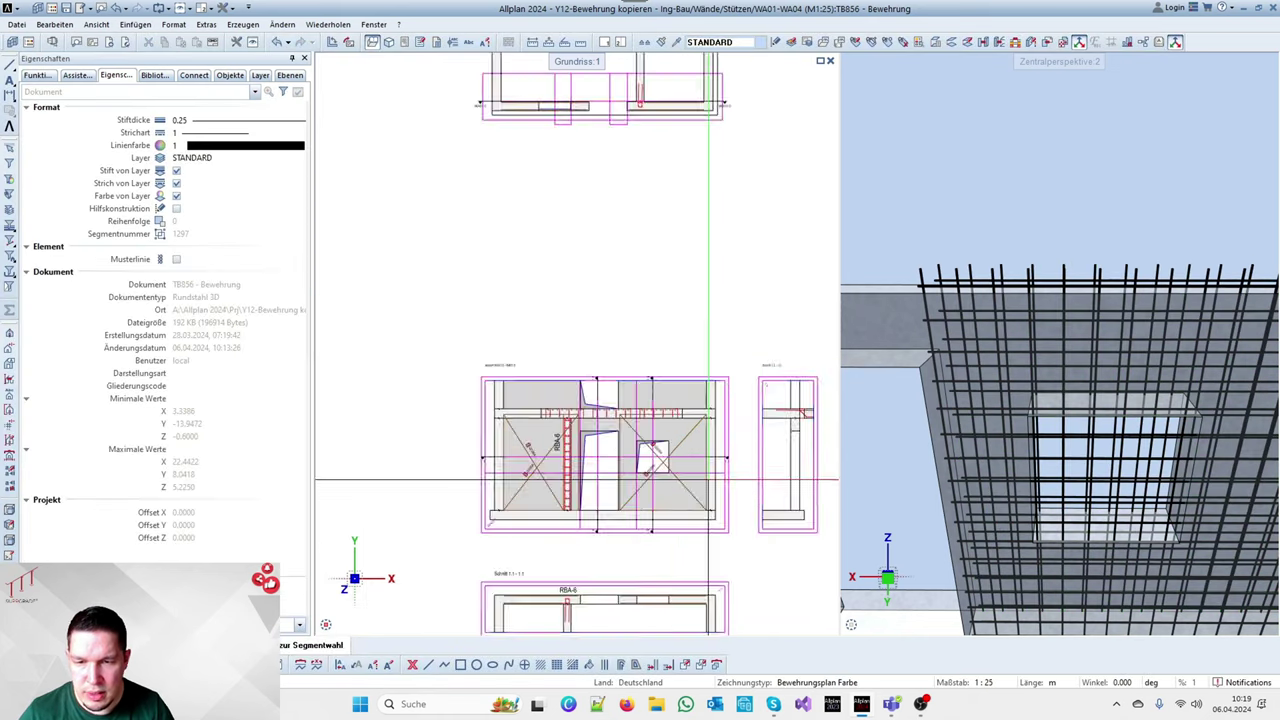
scroll(632, 285, up, 4)
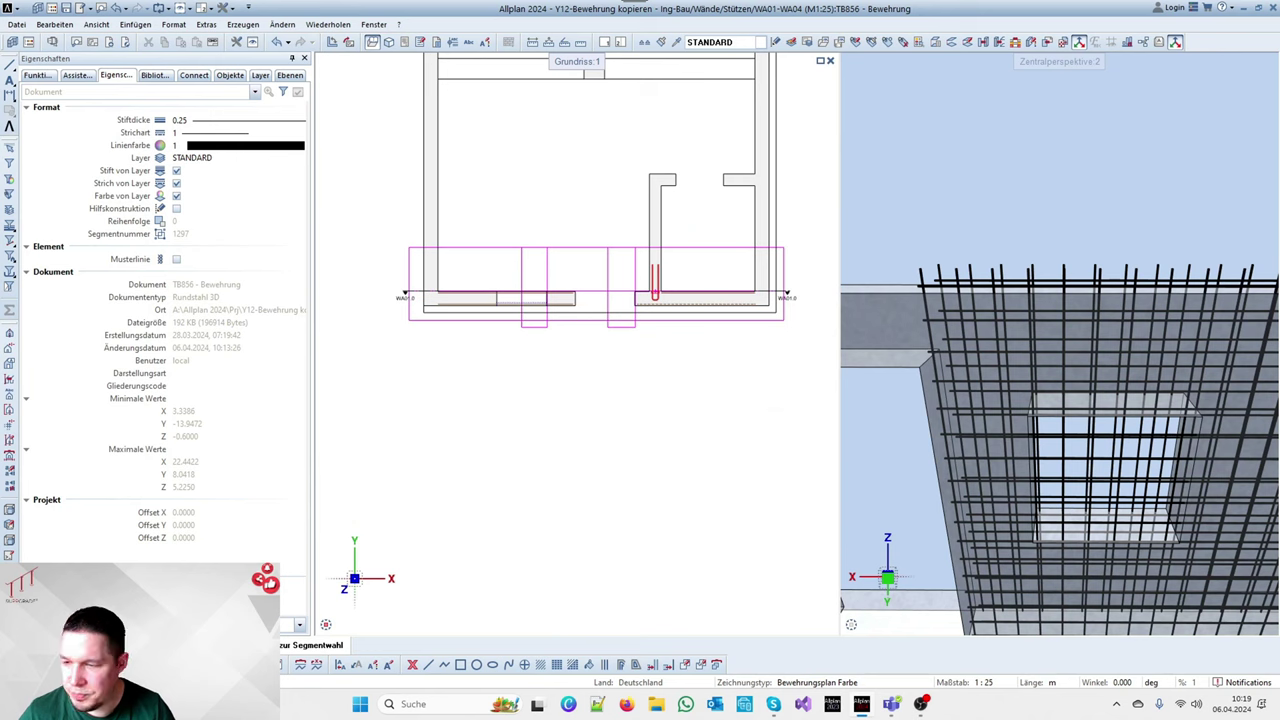
click(489, 299)
click(855, 414)
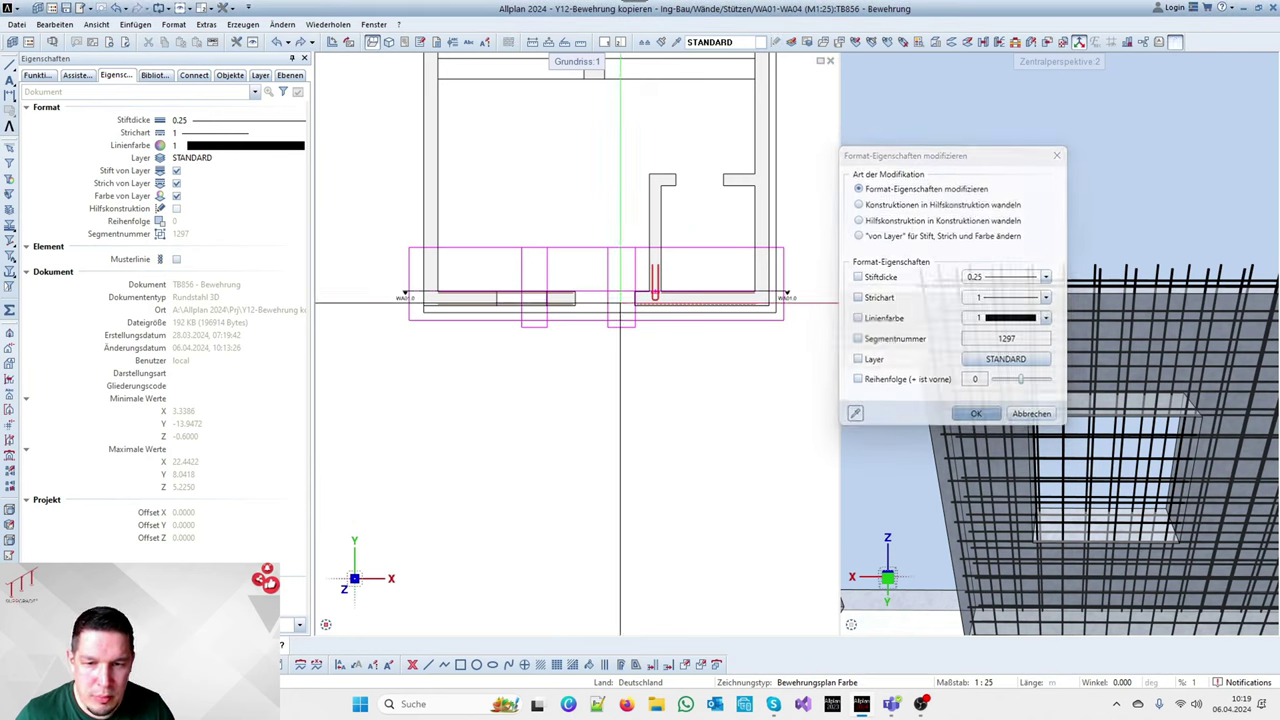
scroll(625, 297, up, 2)
click(808, 316)
click(976, 414)
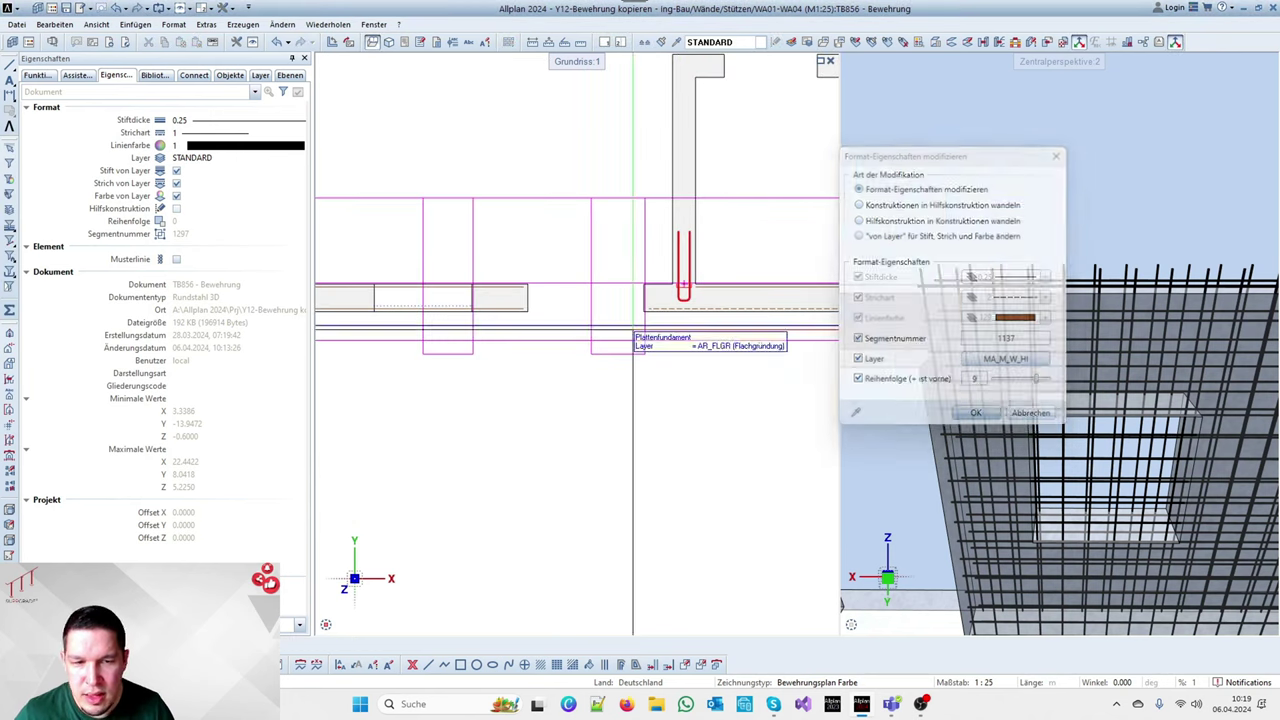
Move the rear mat's label to the upper right and the front mat's label to the lower right, clear of the window opening
scroll(600, 240, down, 6)
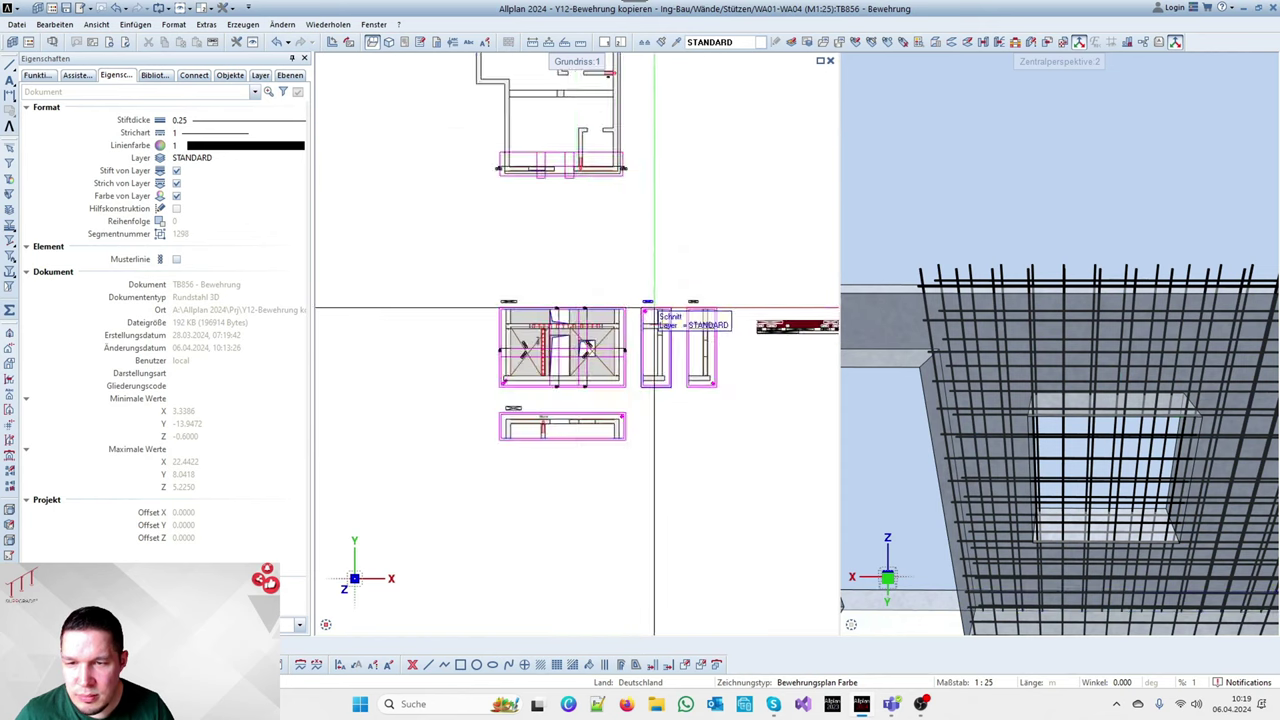
scroll(604, 372, up, 6)
scroll(620, 262, down, 1)
scroll(505, 385, up, 2)
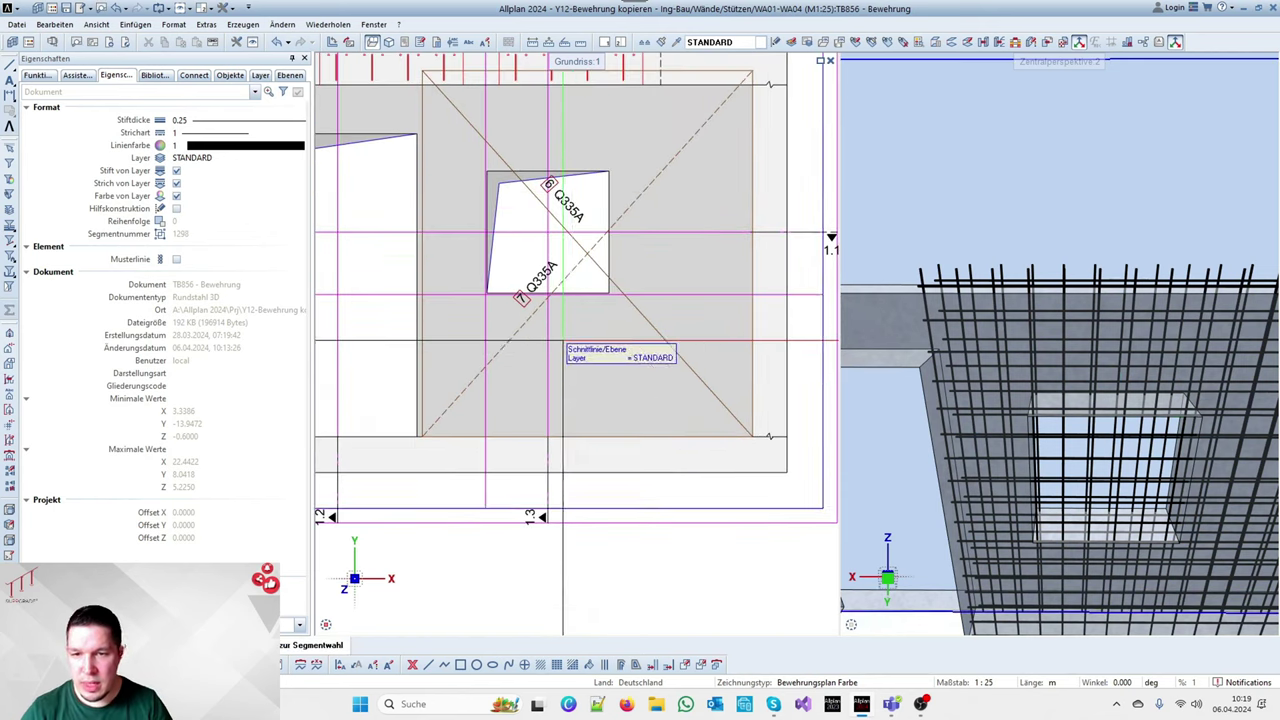
drag(523, 304, 567, 200)
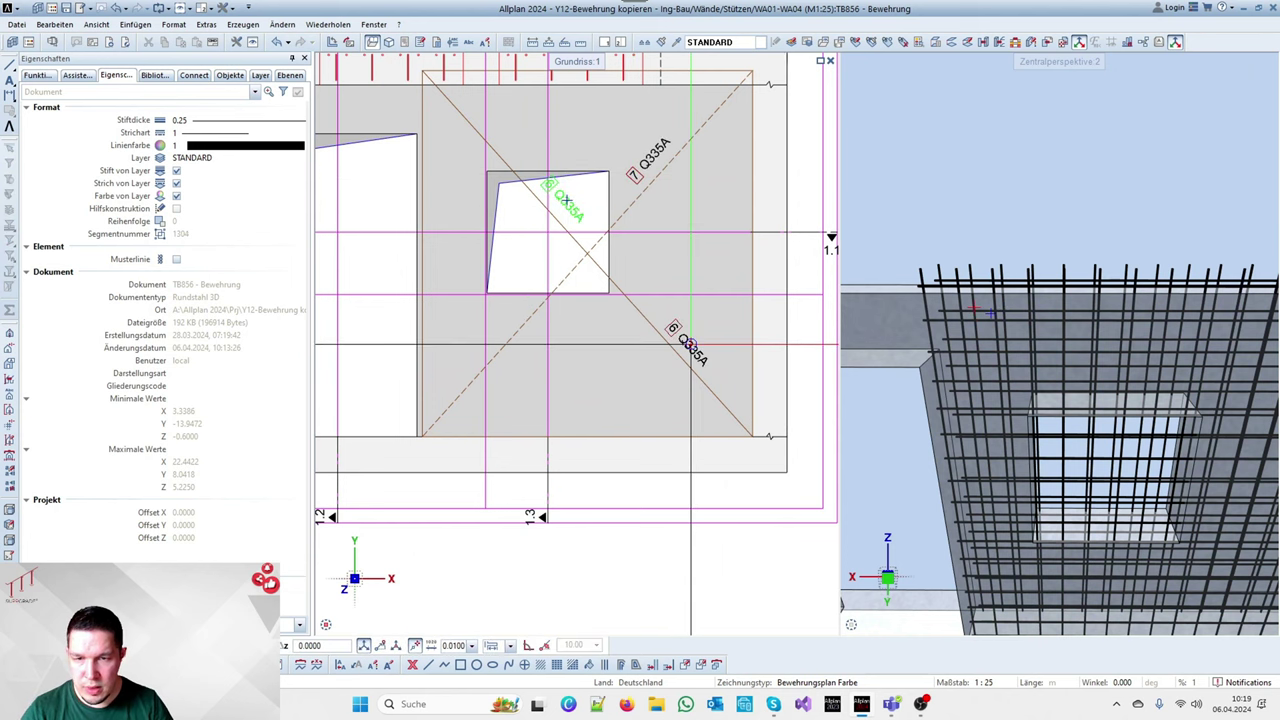
Find the "schalplan" layer and assign TX_SCHALPL (Text Schalplan) to the RBA-6 label in the wall elevation
scroll(520, 280, down, 2)
scroll(483, 333, up, 4)
scroll(483, 333, down, 2)
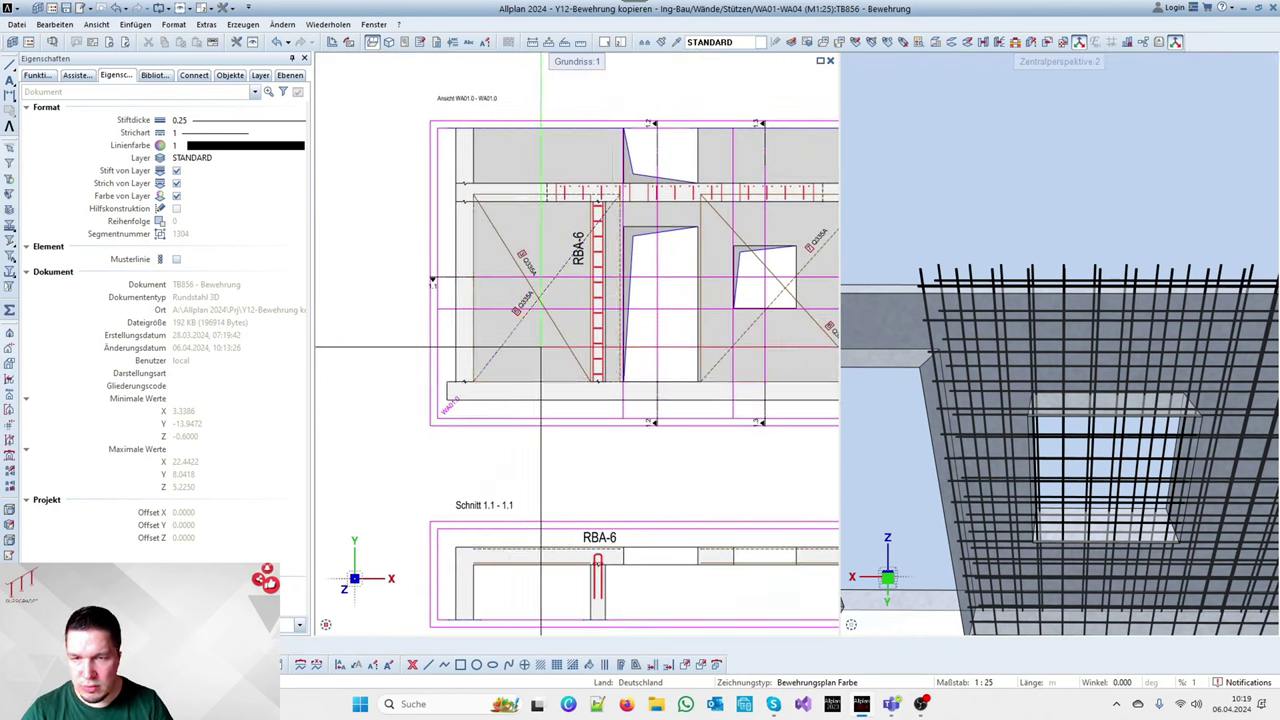
scroll(469, 325, down, 3)
scroll(469, 325, up, 3)
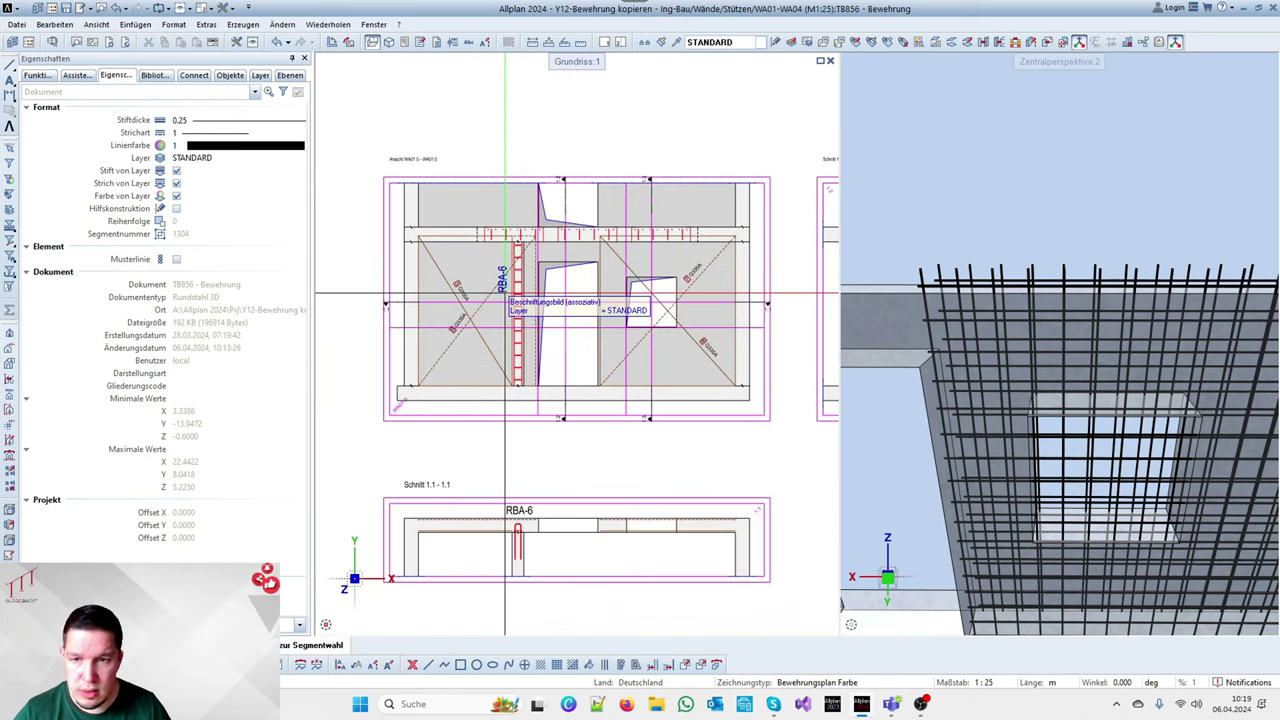
click(505, 295)
click(200, 158)
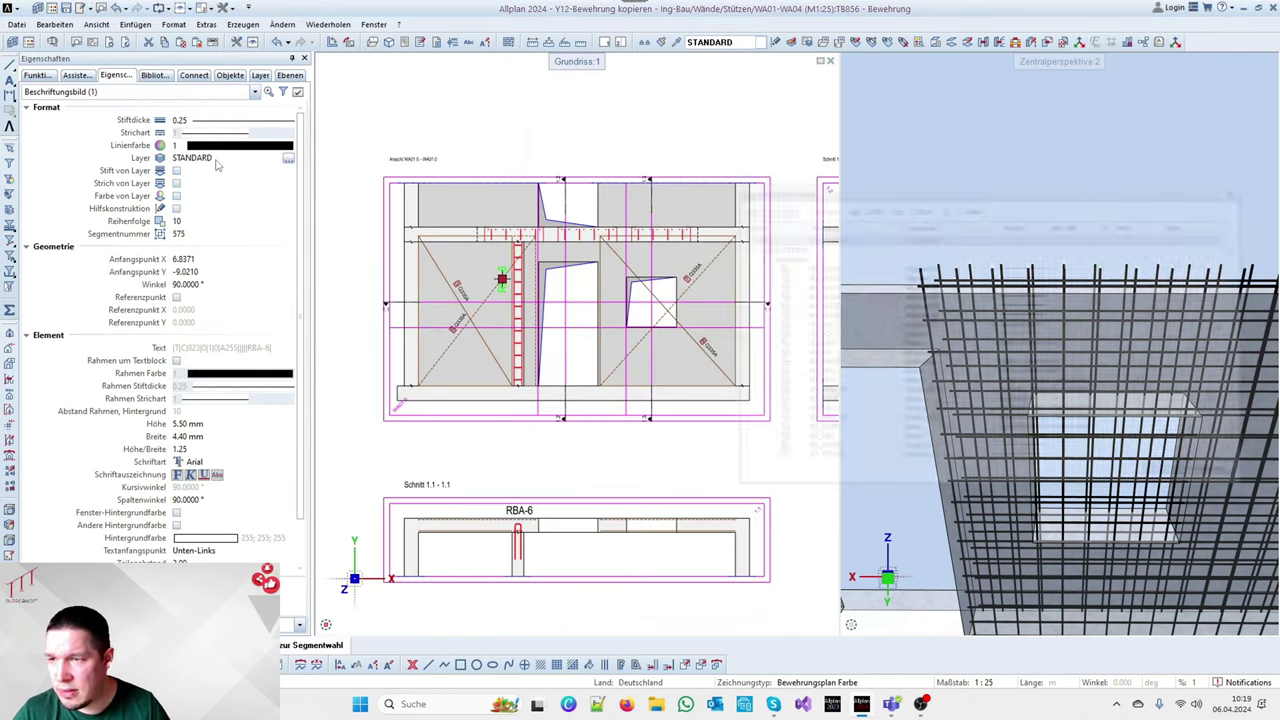
drag(852, 178, 602, 90)
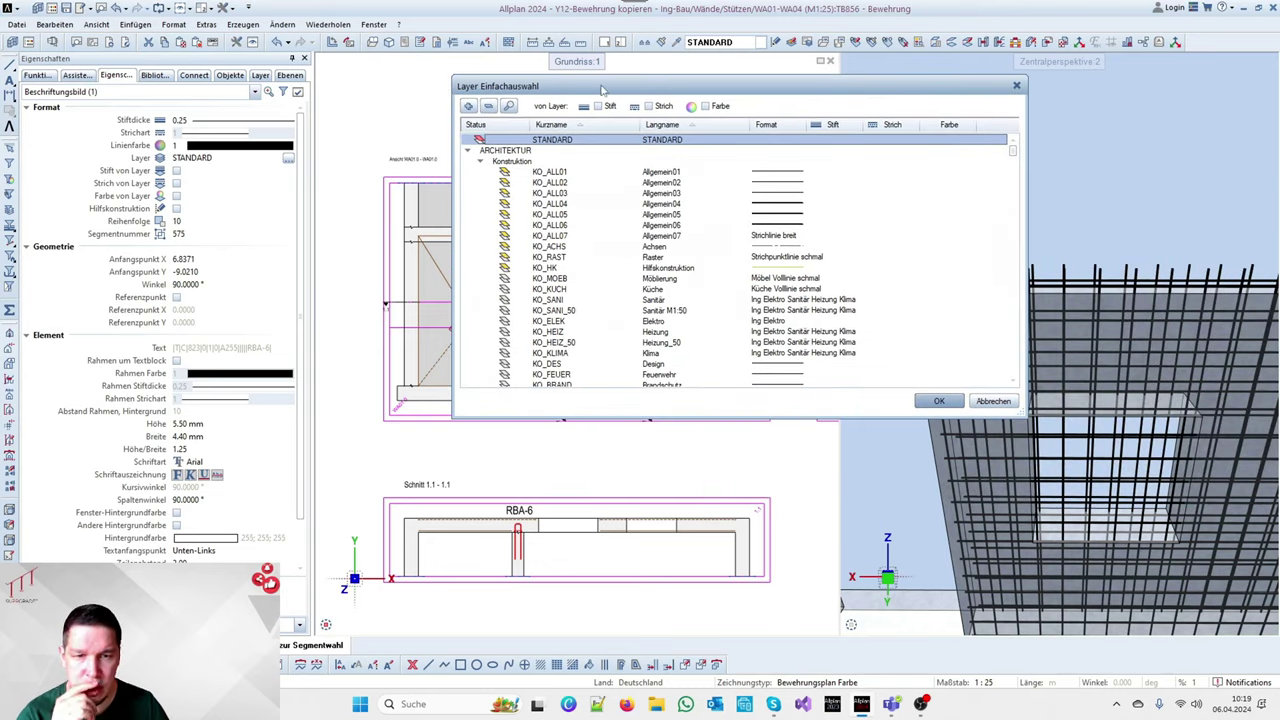
click(488, 106)
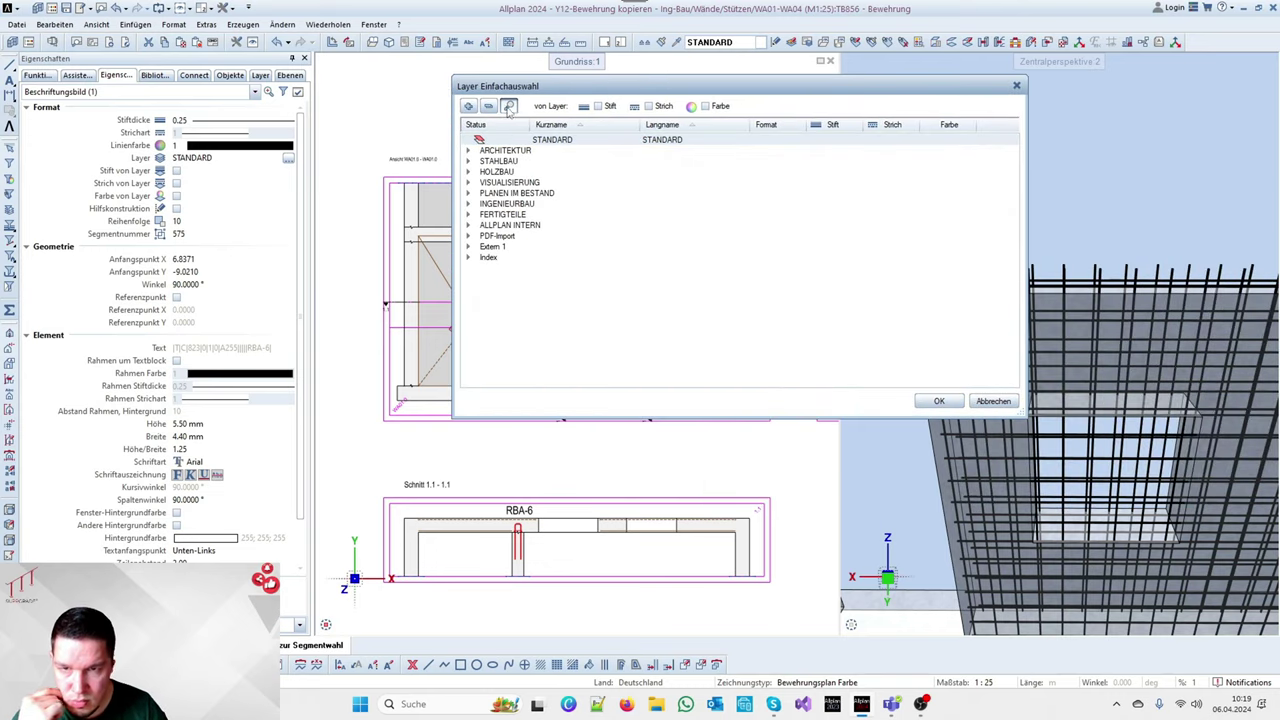
click(508, 106)
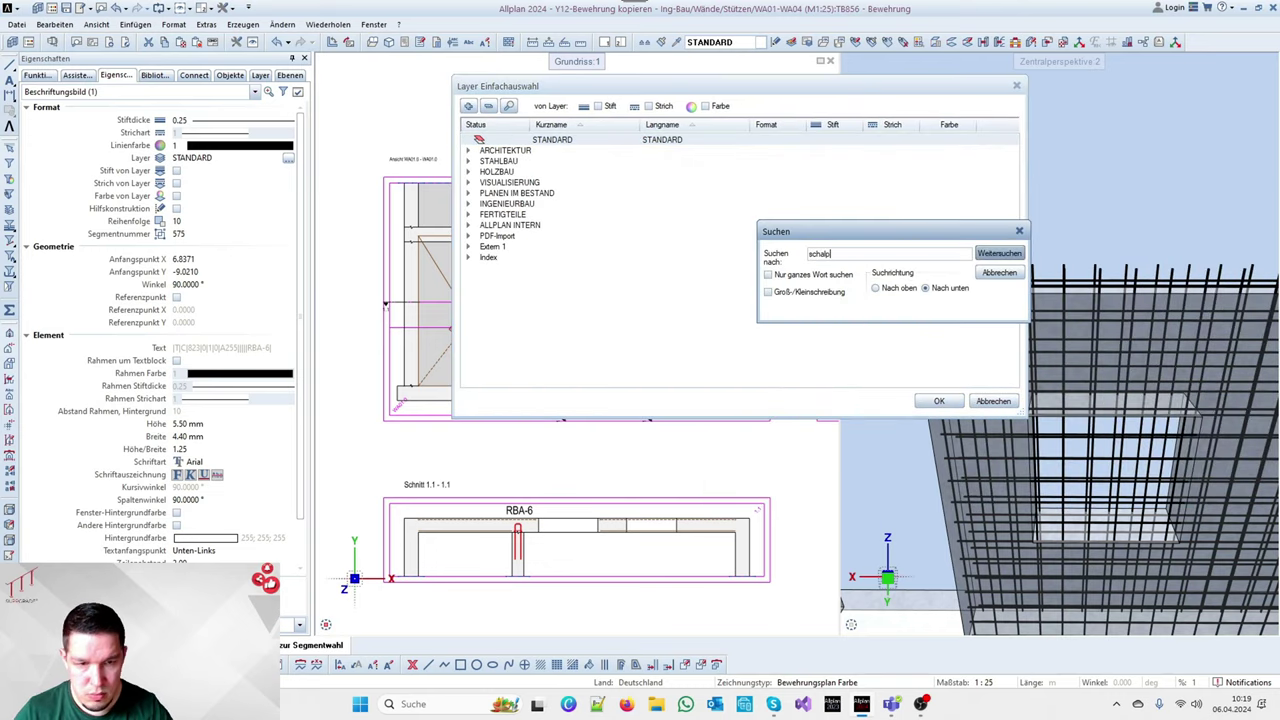
key(Return)
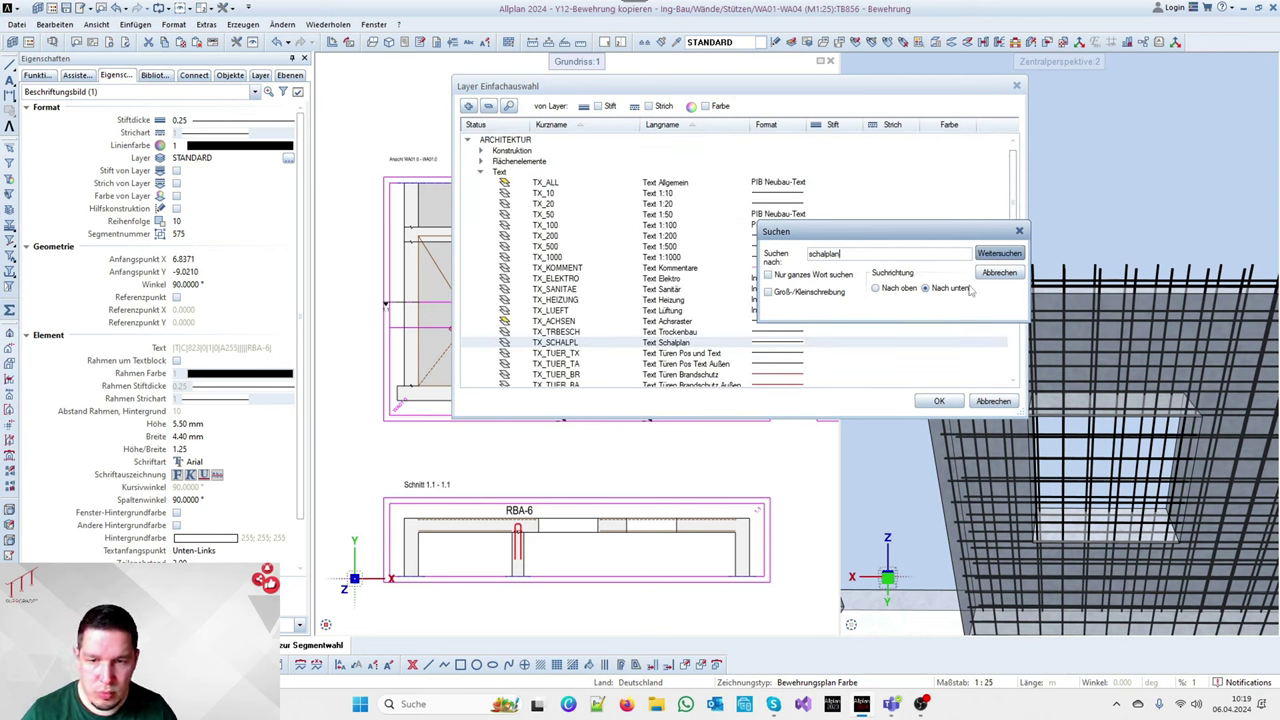
click(1018, 232)
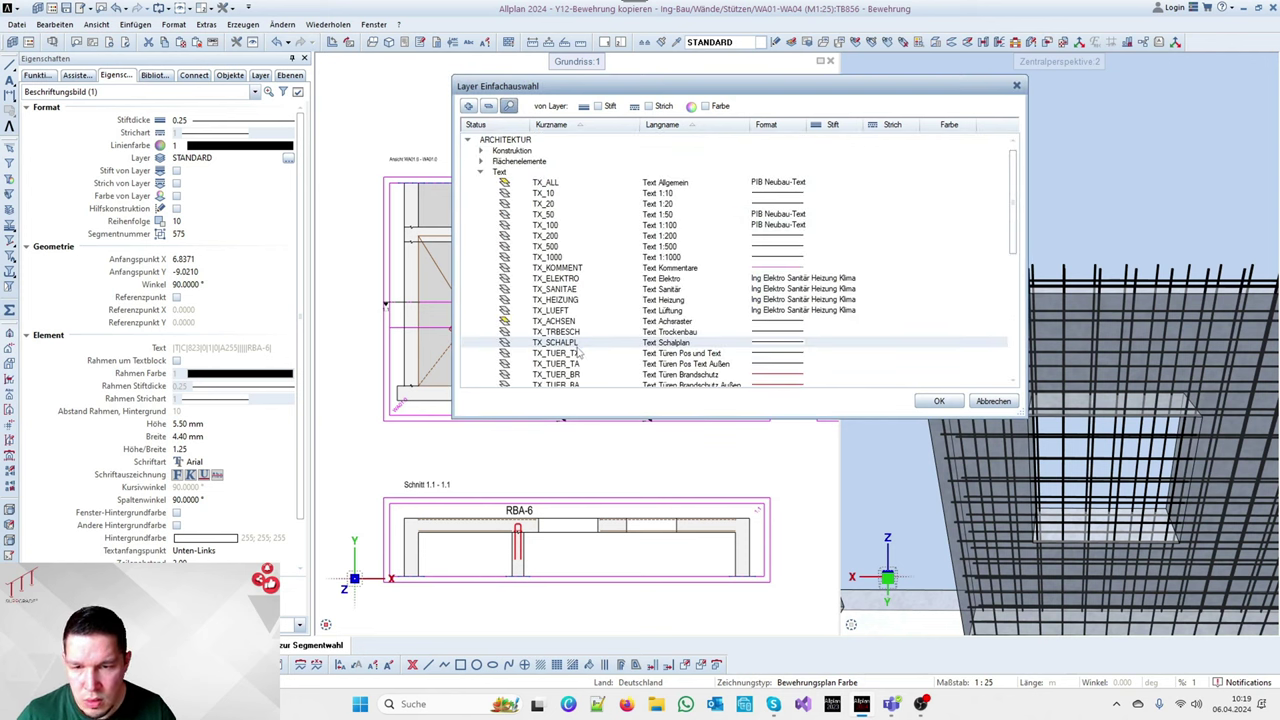
double_click(576, 344)
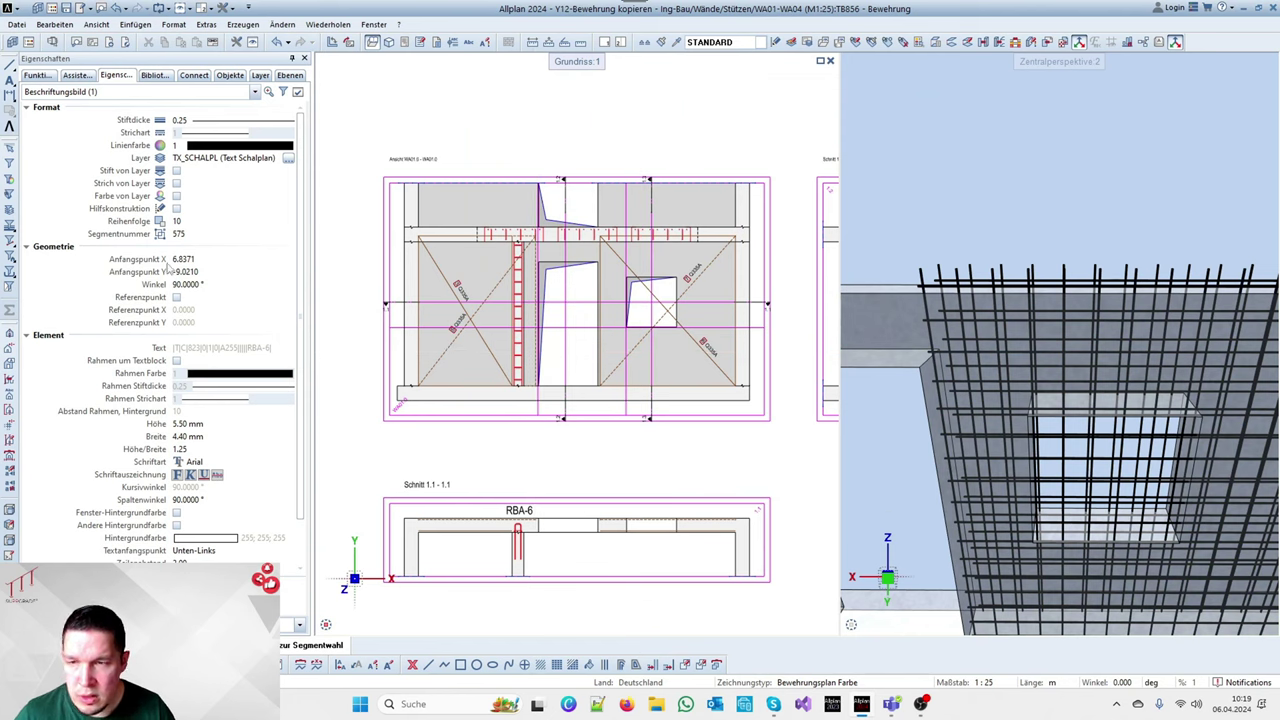
Start a new round bar on layer RU_ALL from the SUPPGRADE assistant's Rundstahl samples and choose the Steckbügel shape
click(80, 76)
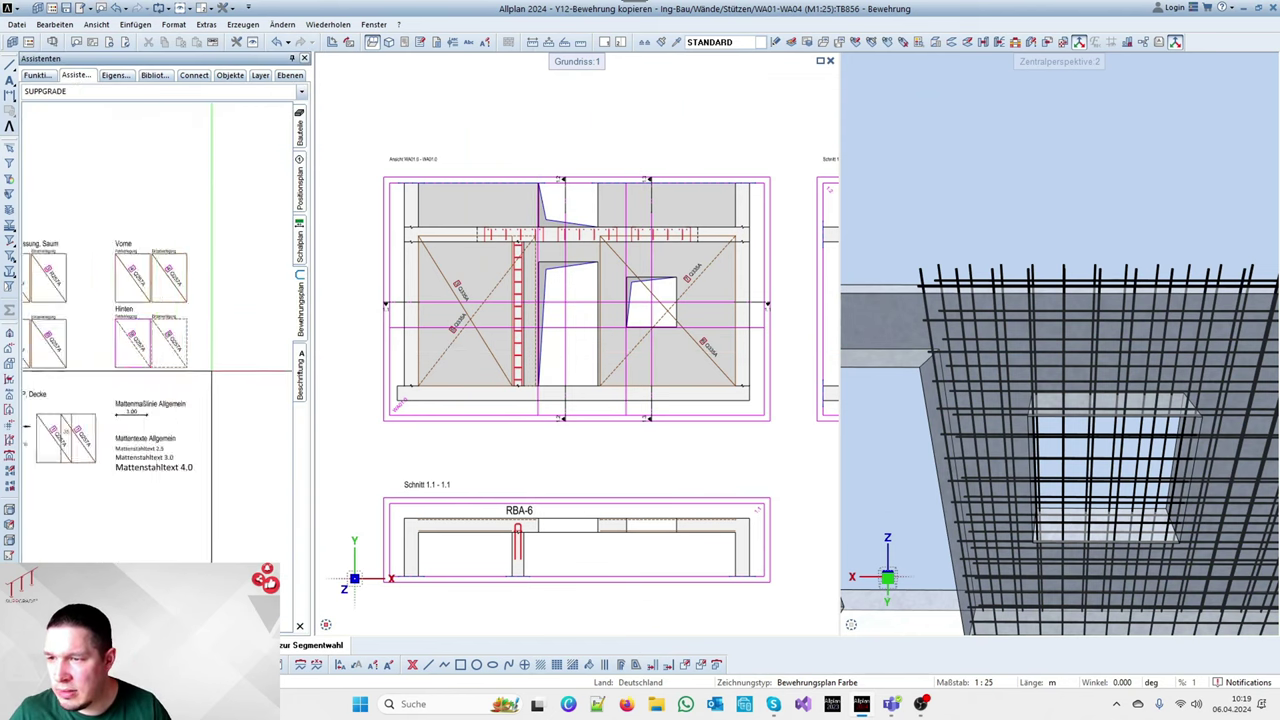
scroll(188, 342, up, 2)
scroll(182, 285, down, 1)
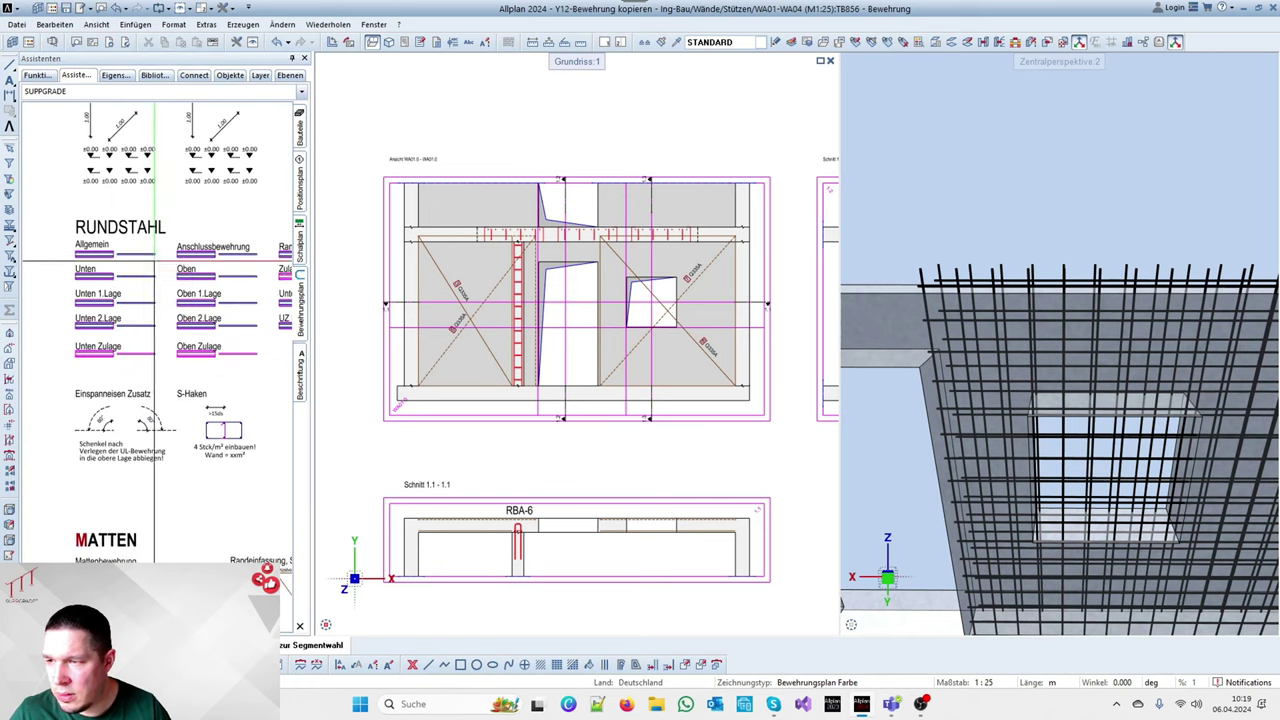
scroll(84, 280, down, 3)
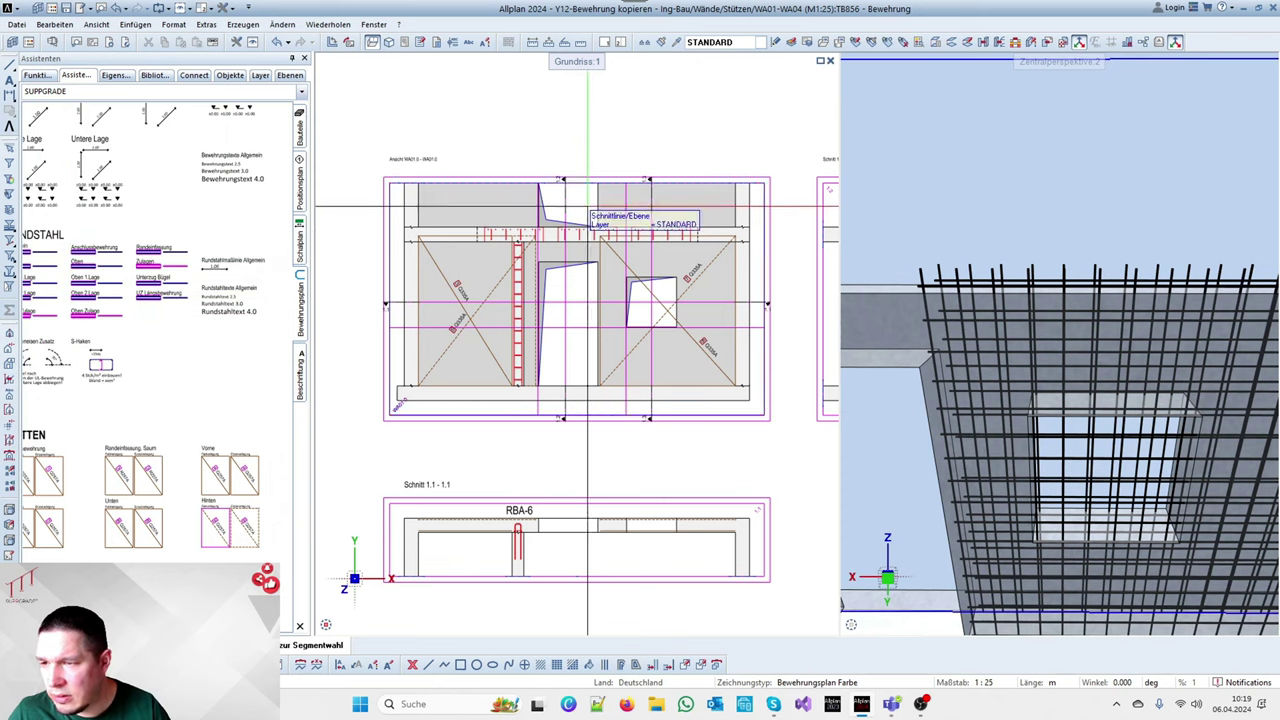
scroll(196, 286, down, 2)
scroll(110, 266, up, 3)
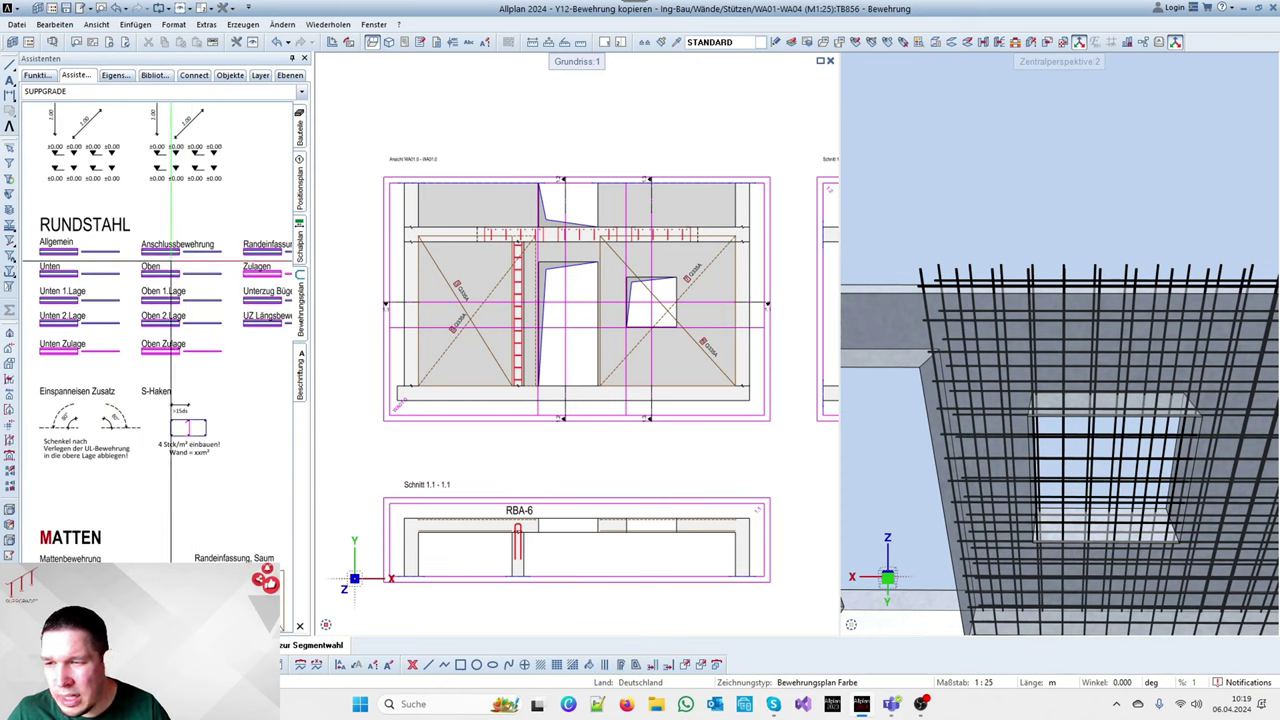
double_click(113, 266)
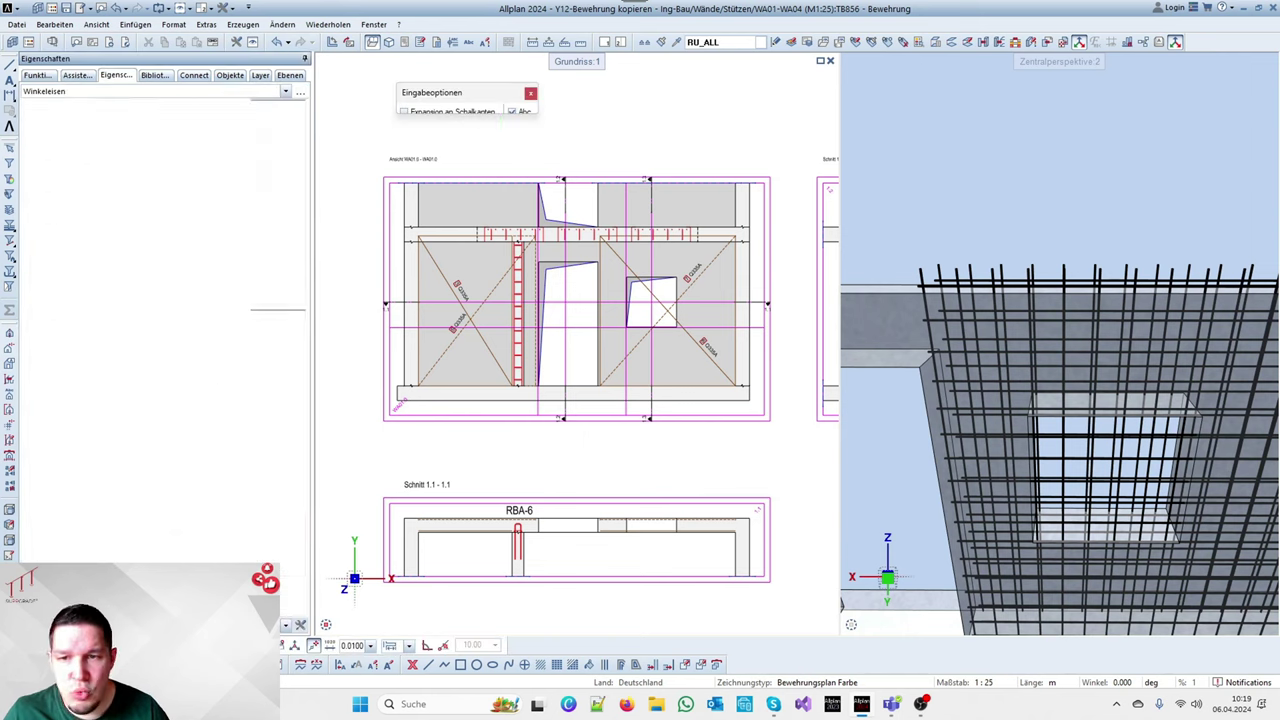
click(154, 93)
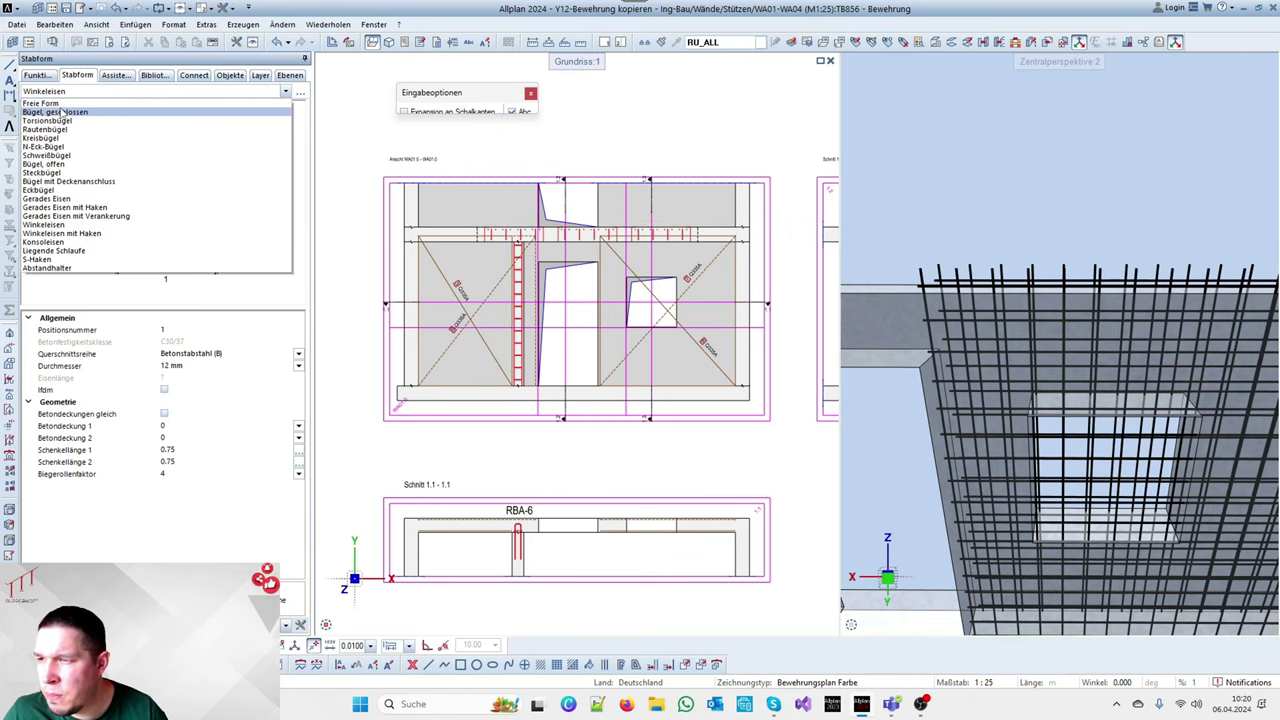
click(70, 173)
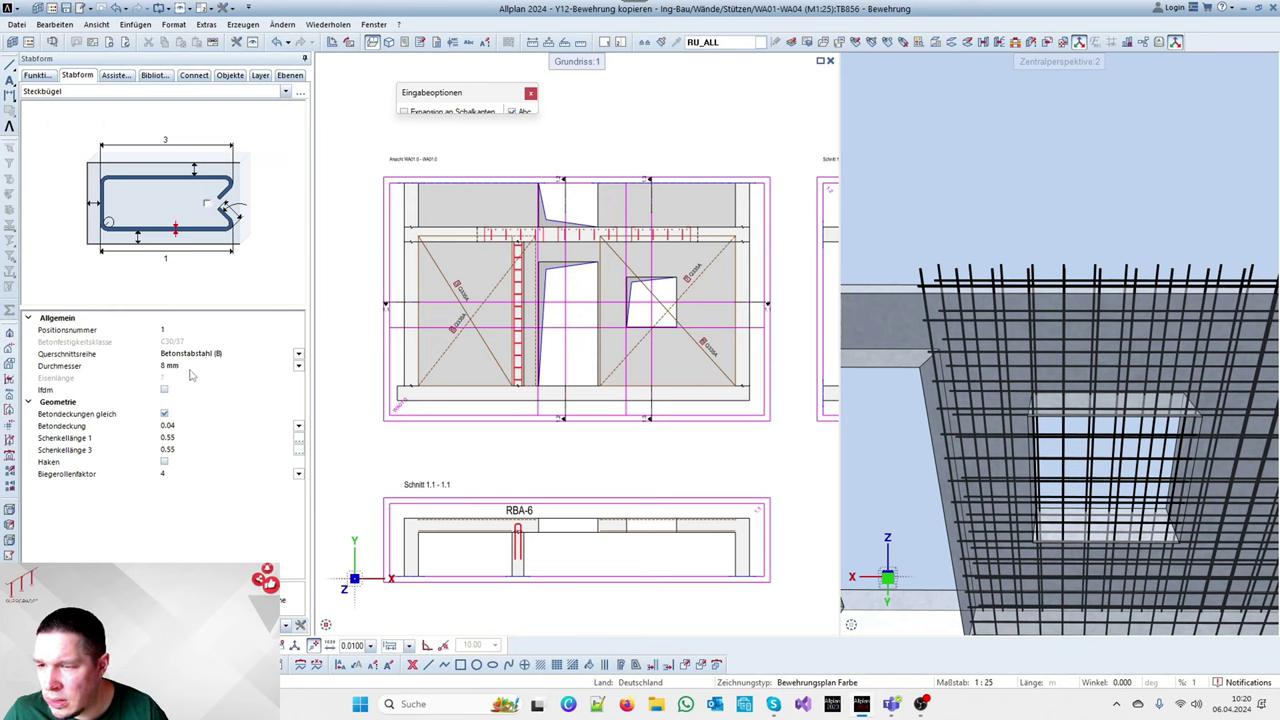
Fit the Steckbügel with both leg lengths set to 0.75 into the wall's left-hand corner in section 1.1 - 1.1, without a label
click(185, 427)
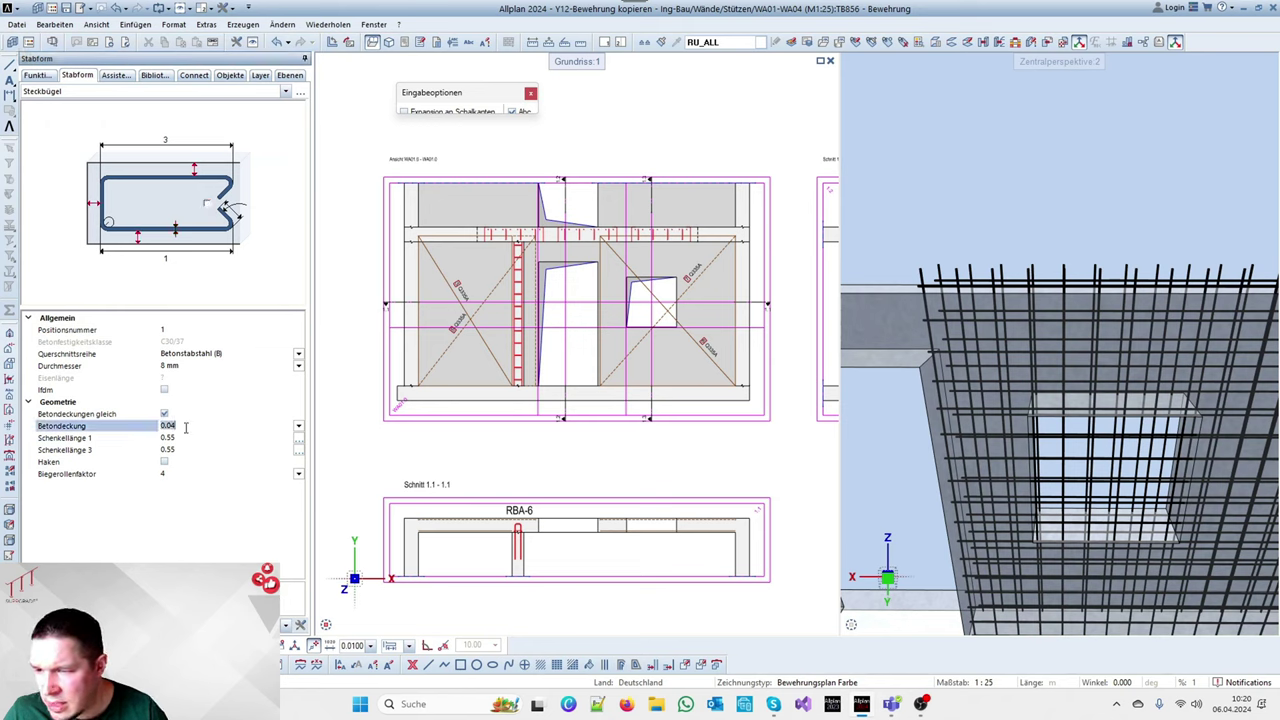
scroll(639, 384, up, 10)
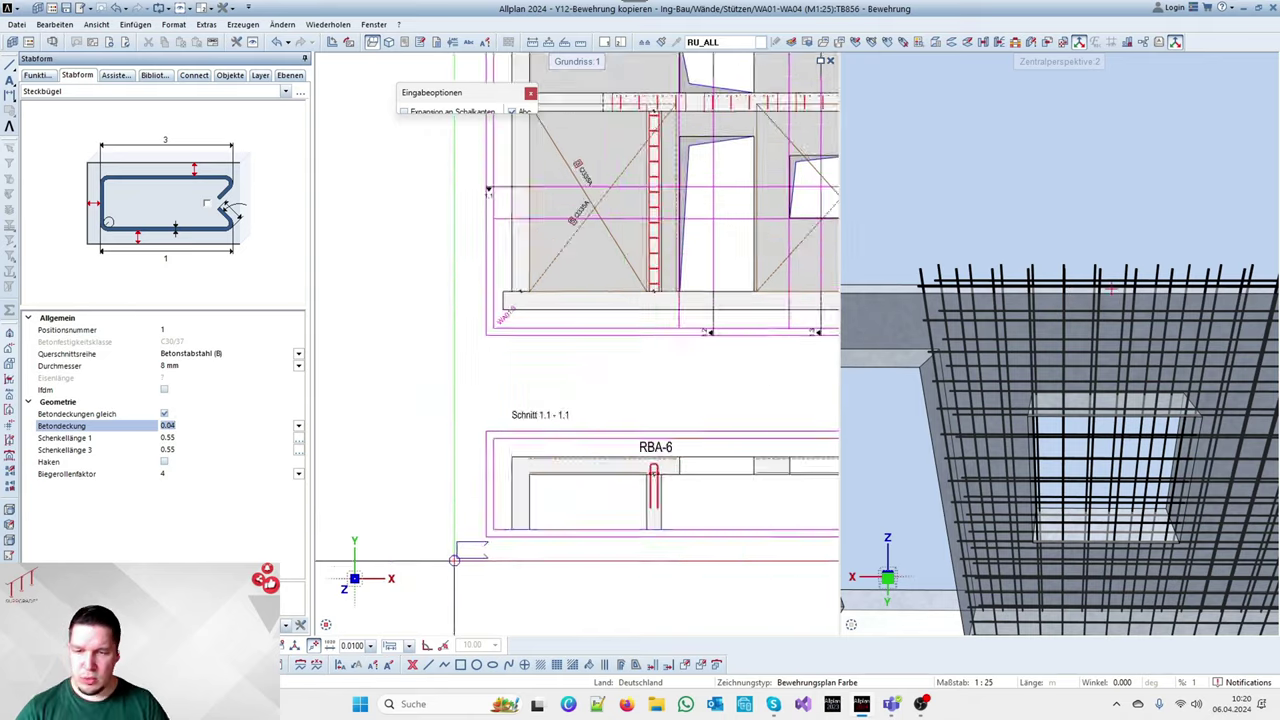
scroll(513, 355, up, 3)
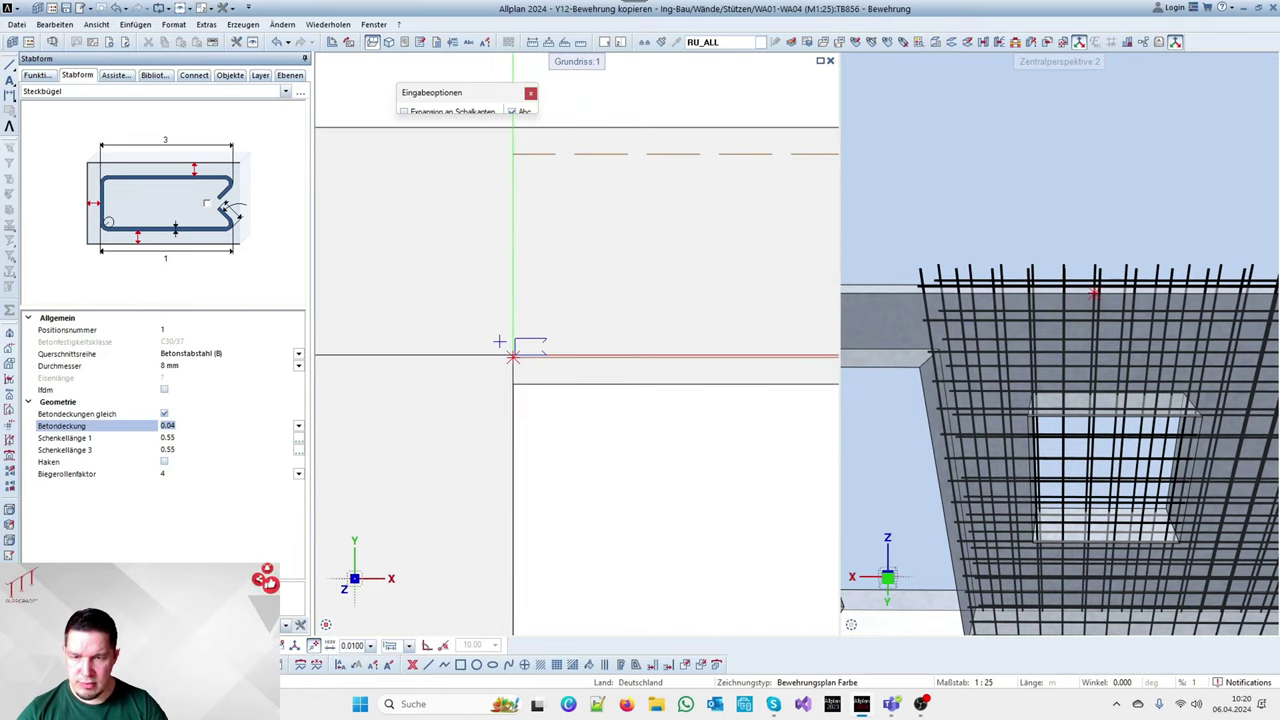
click(512, 355)
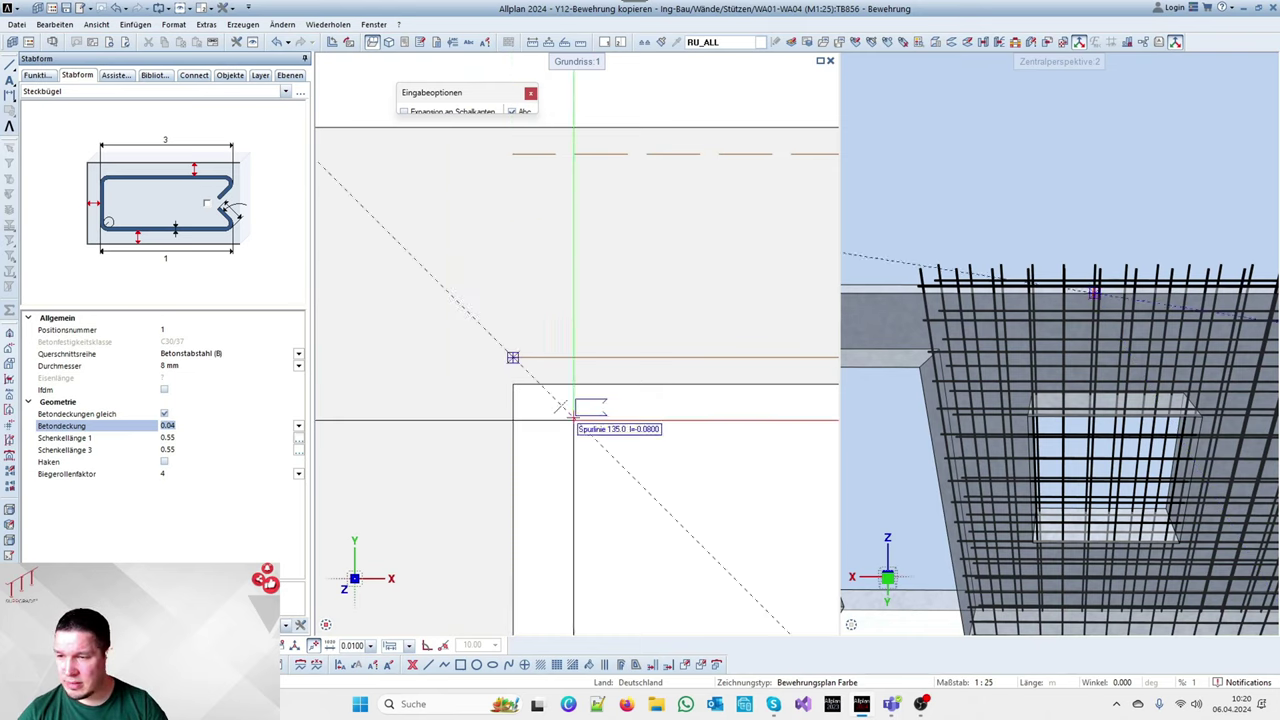
scroll(626, 389, down, 3)
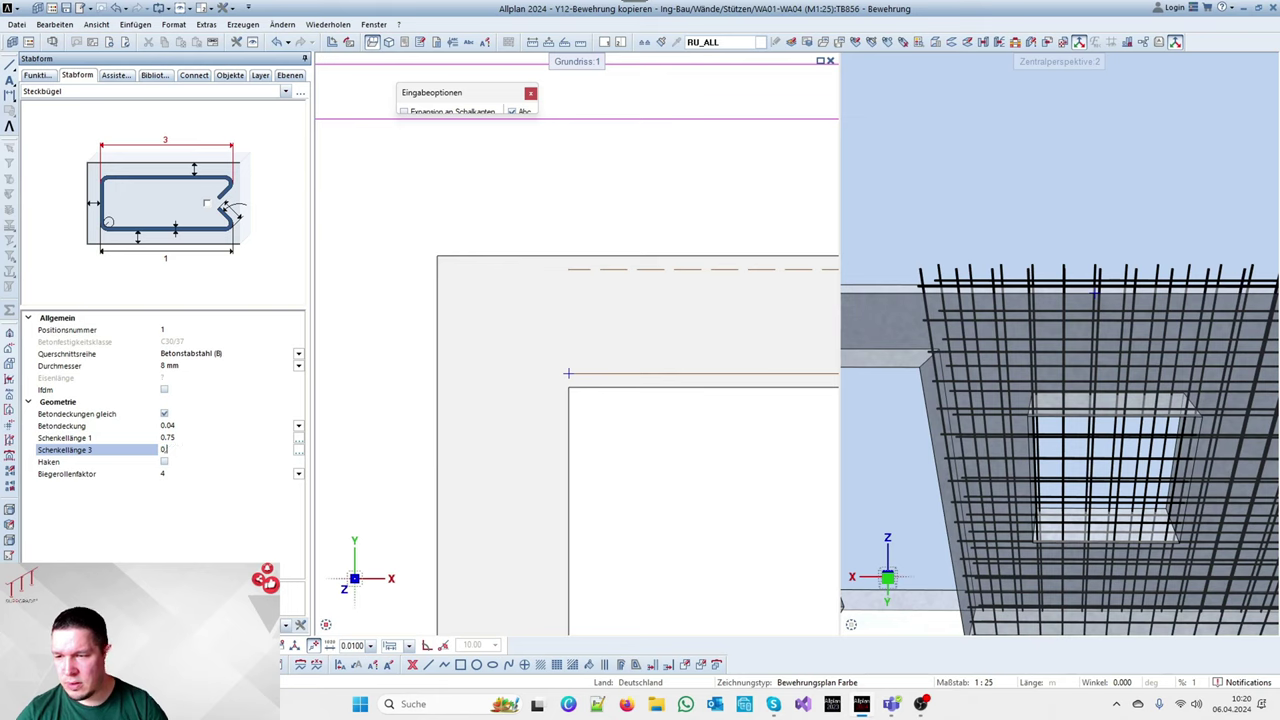
click(436, 256)
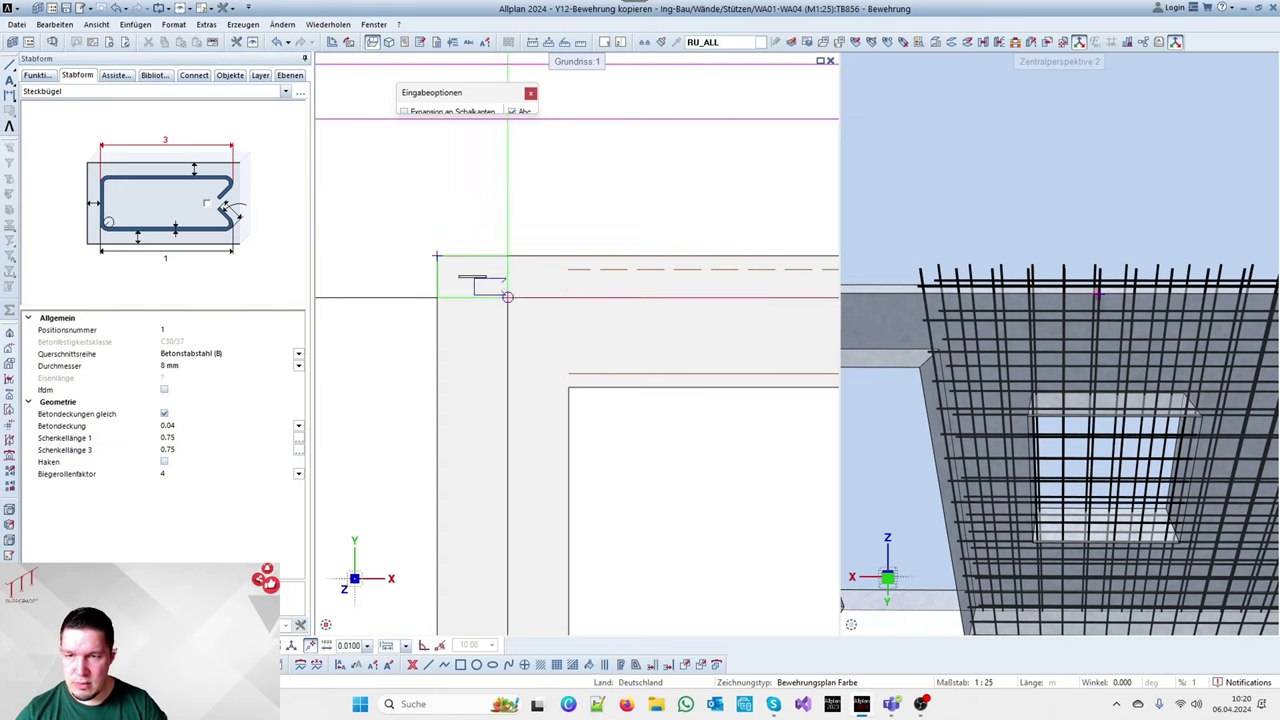
click(749, 392)
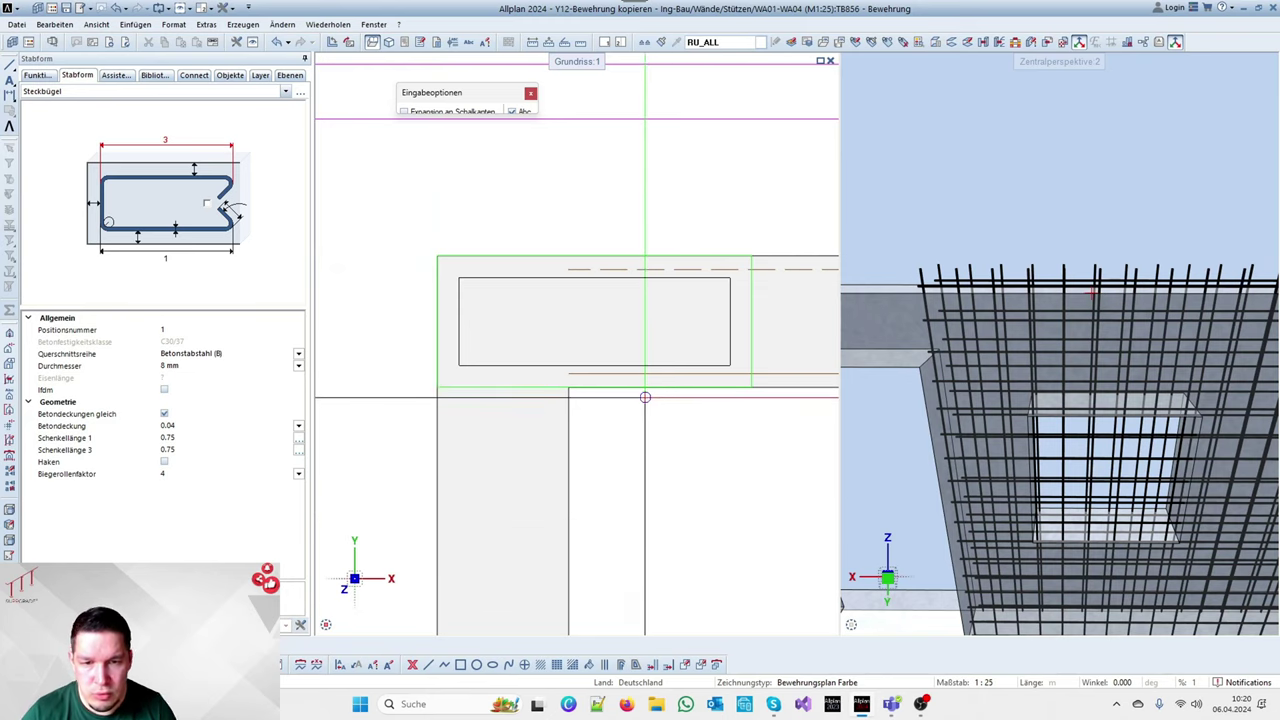
click(746, 320)
scroll(390, 251, down, 2)
key(Escape)
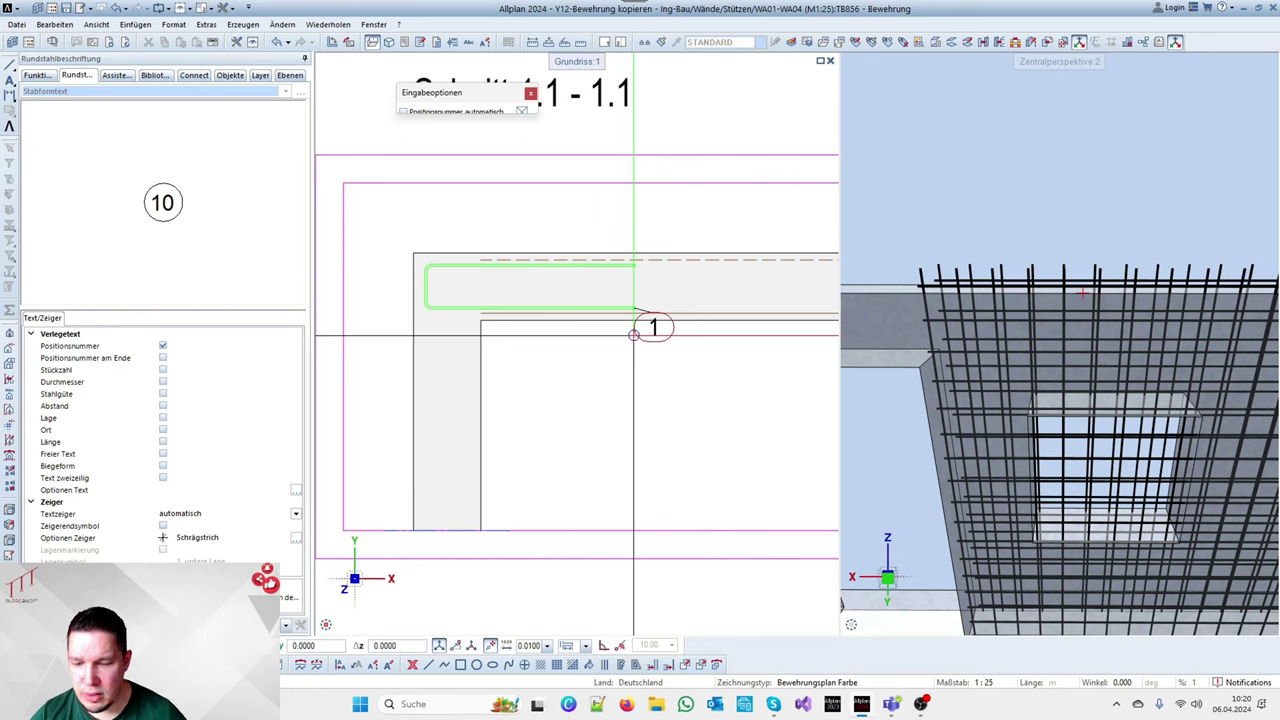
key(Escape)
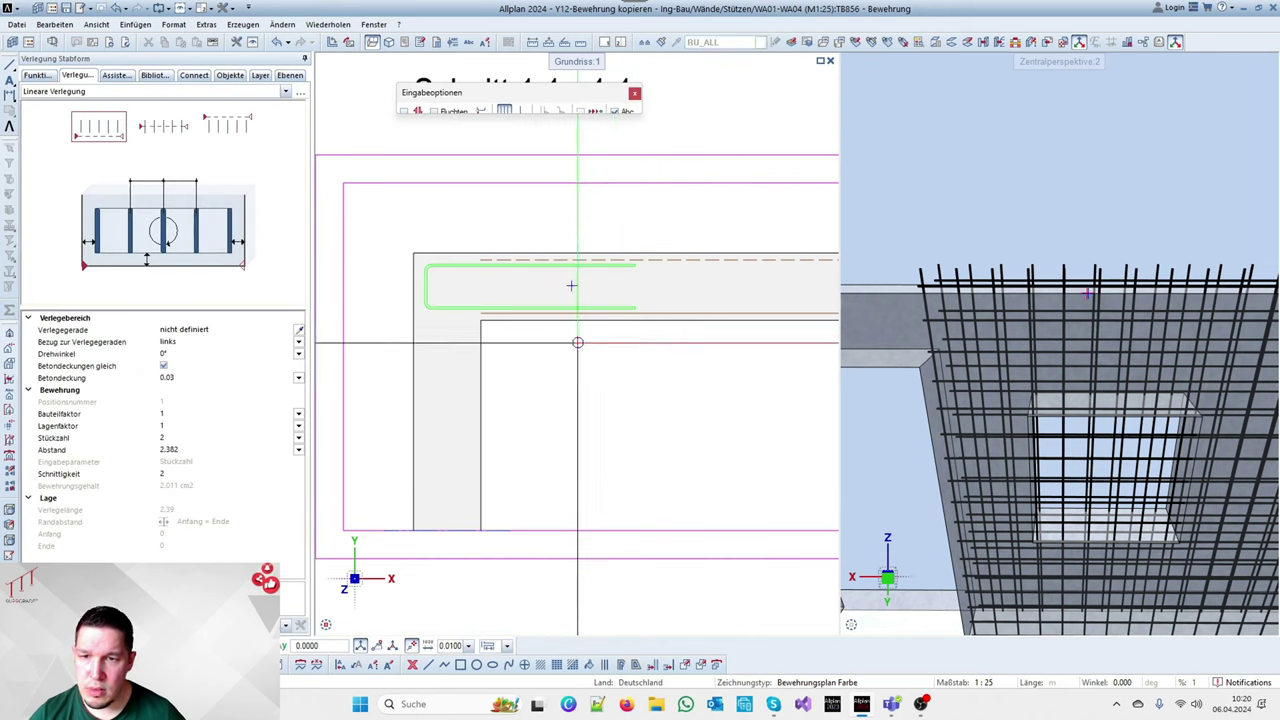
Define the stirrups' laying line over the wall height at the left edge of the elevation and set the spacing to 0.15
scroll(585, 345, down, 3)
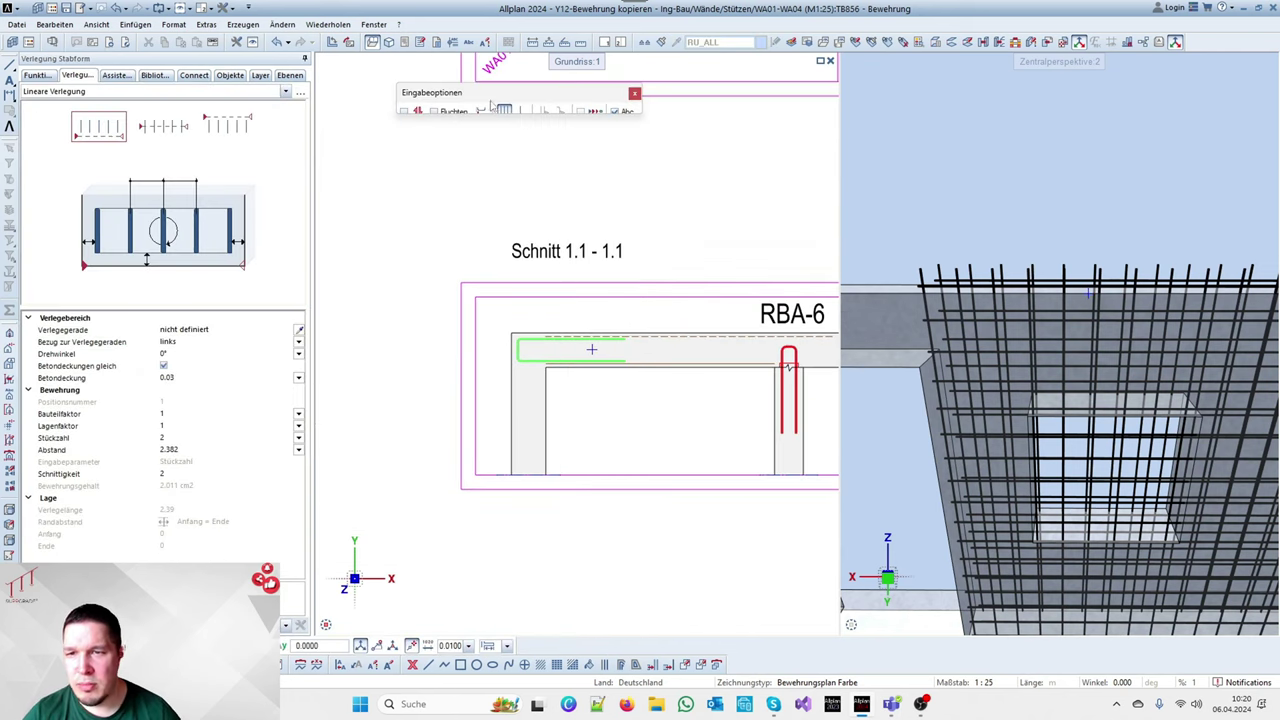
scroll(591, 349, down, 4)
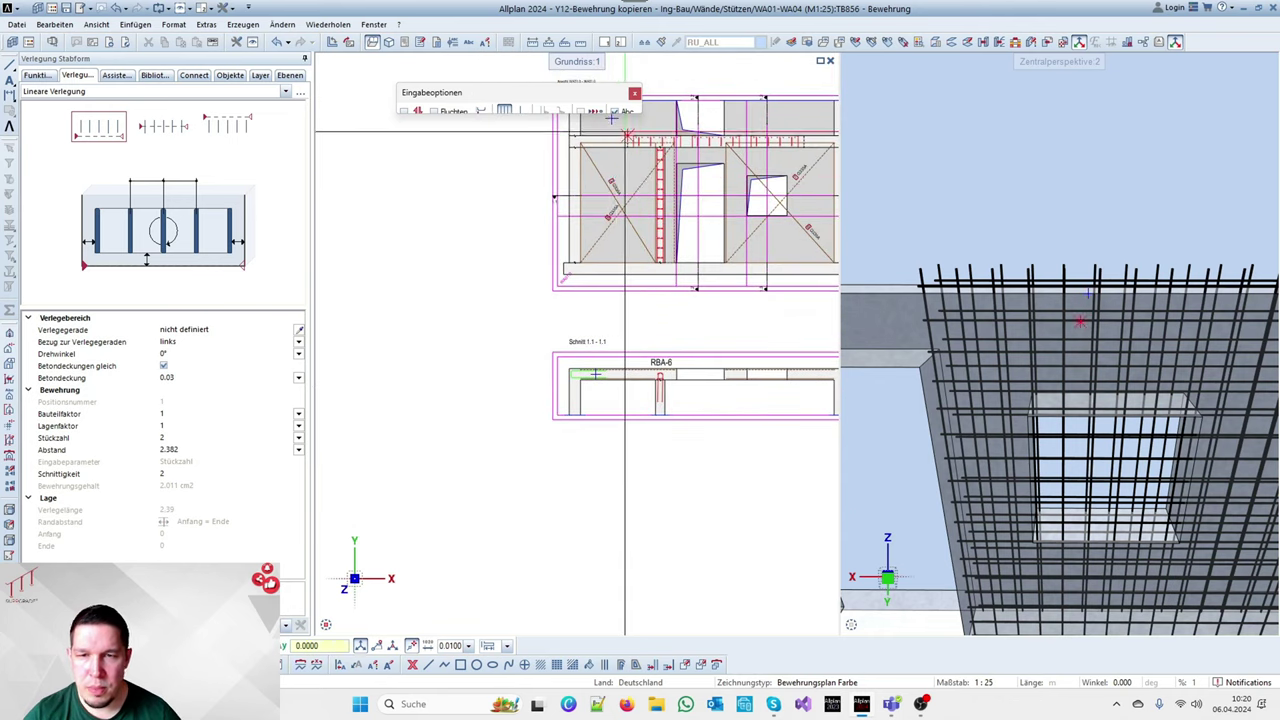
scroll(626, 132, up, 3)
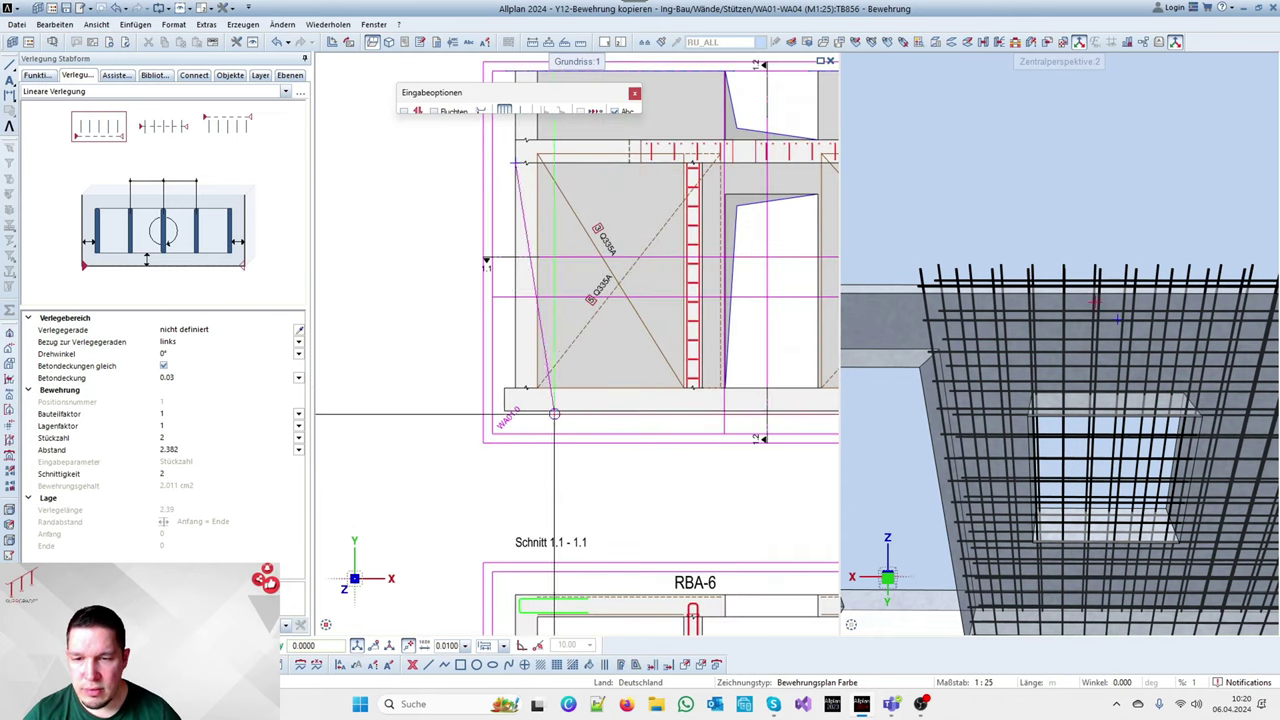
click(560, 408)
scroll(557, 424, down, 3)
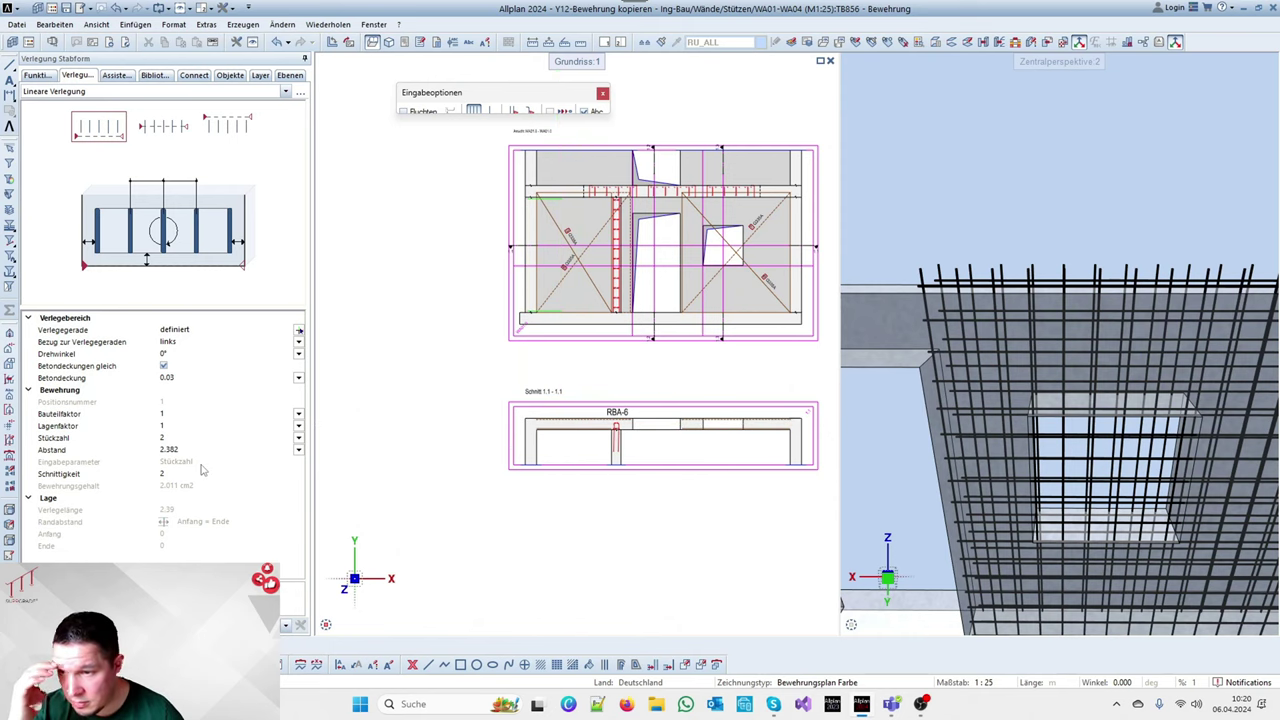
click(170, 450)
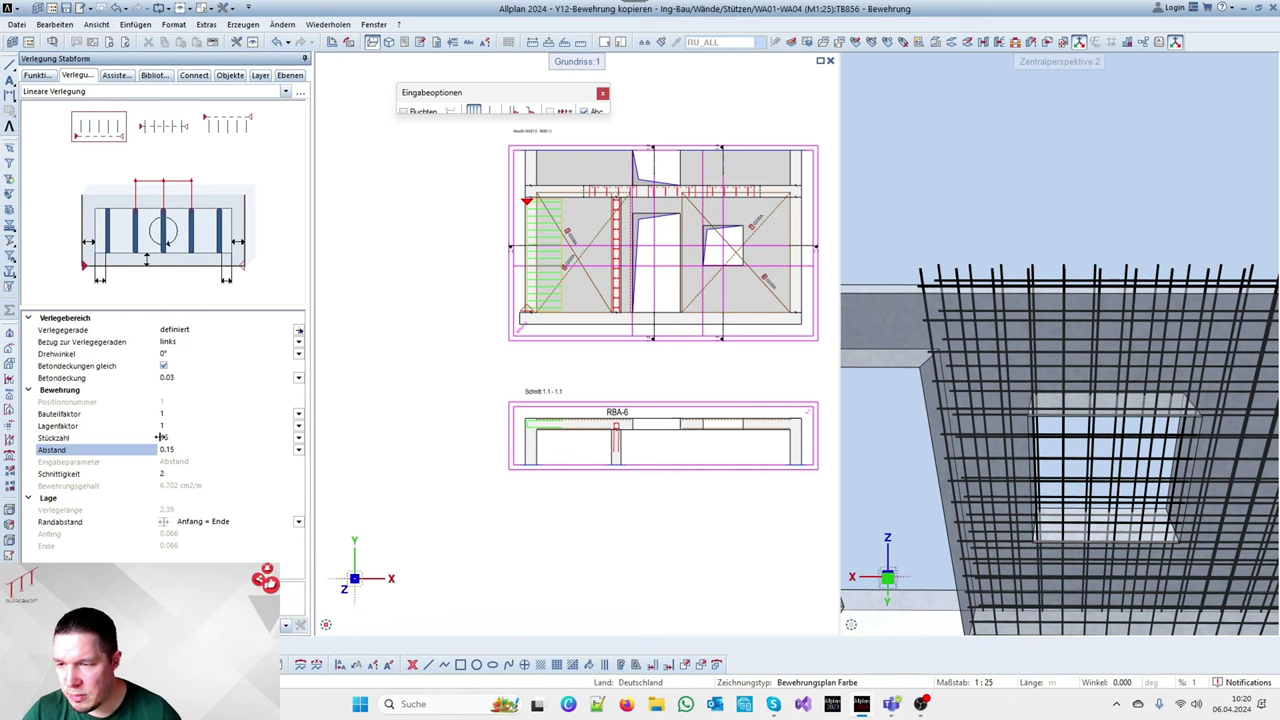
Check the stirrup row at the wall corner in the perspective view and finalize its placement in the elevation
scroll(561, 276, up, 3)
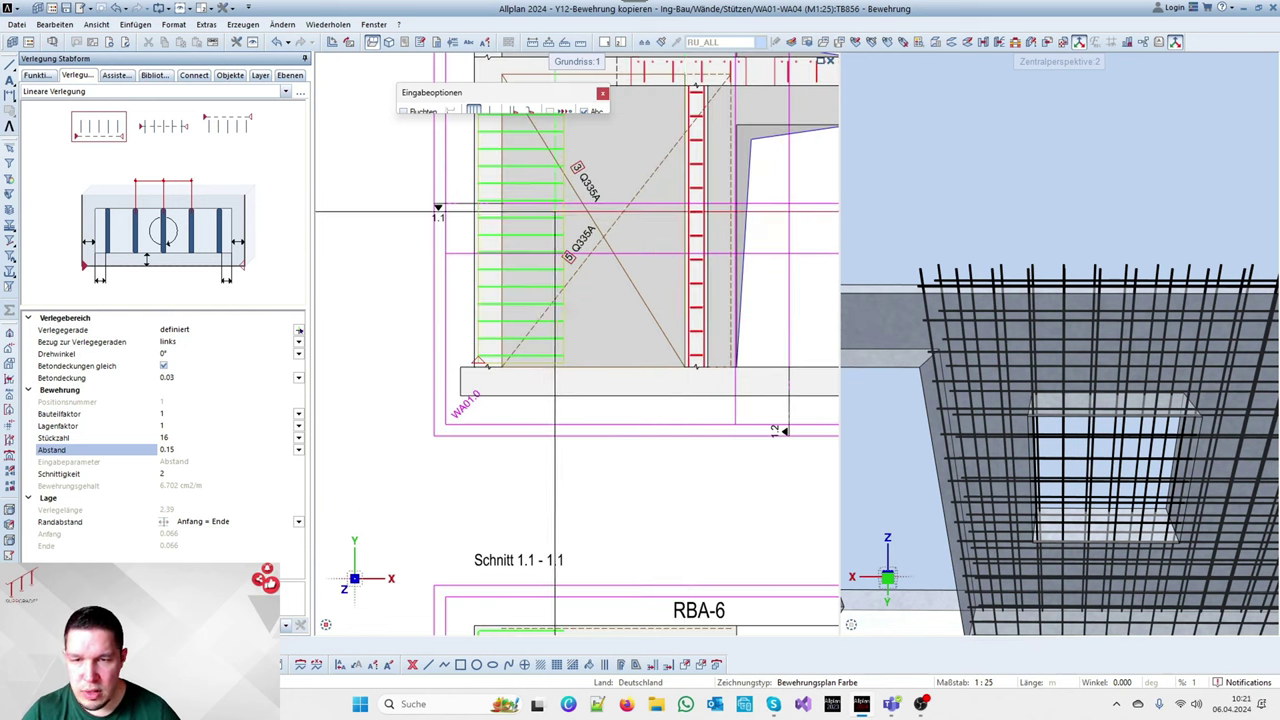
scroll(980, 280, down, 3)
scroll(1022, 322, down, 4)
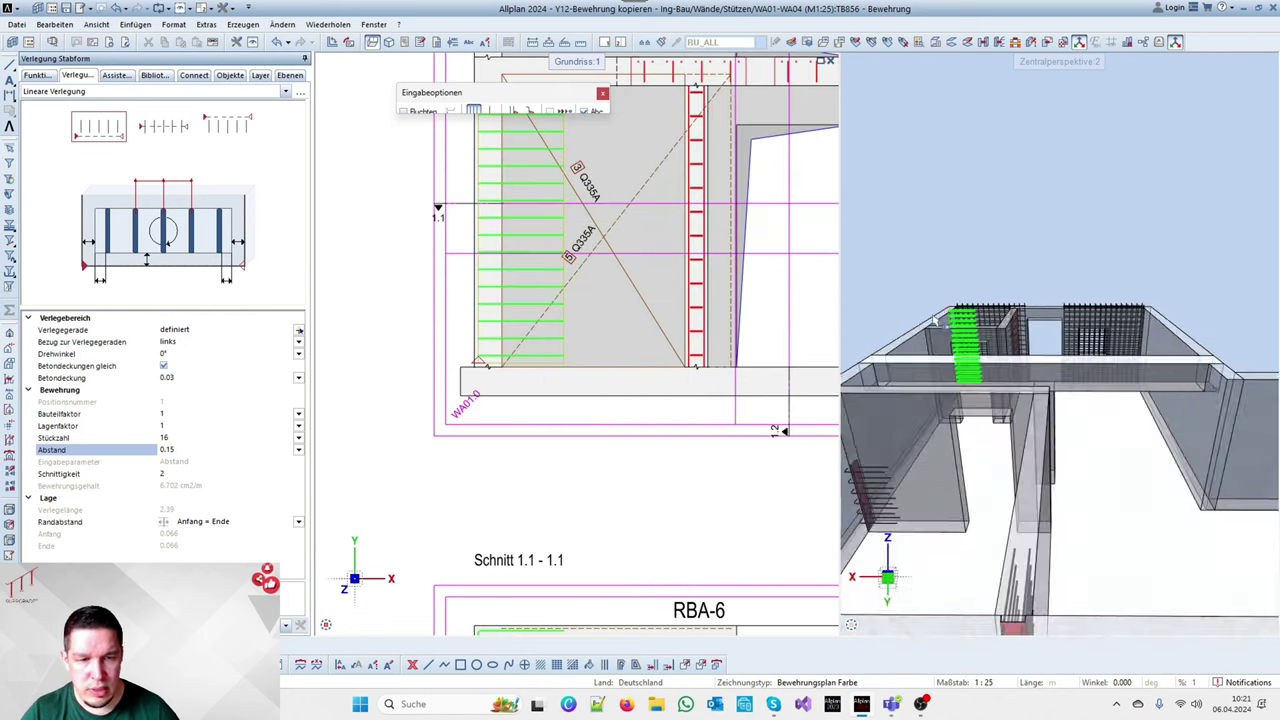
scroll(977, 314, up, 6)
drag(986, 319, 1021, 282)
scroll(1012, 284, down, 2)
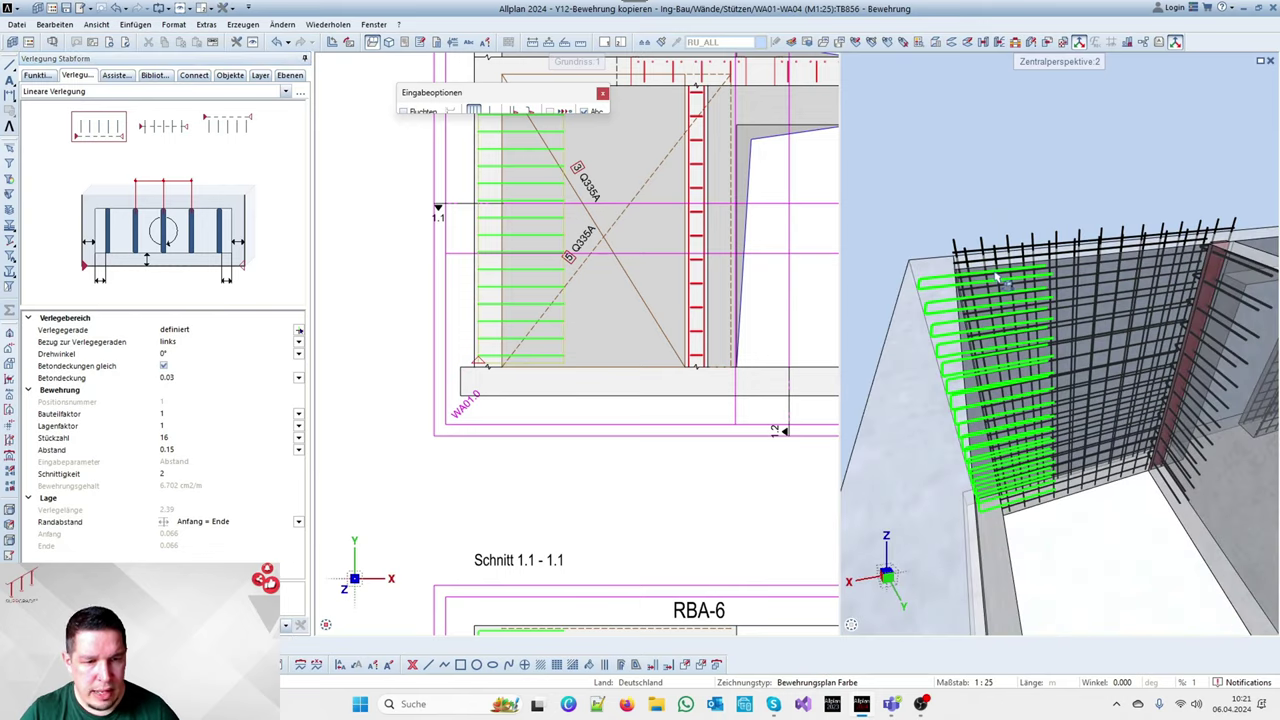
scroll(560, 427, down, 2)
scroll(546, 362, up, 3)
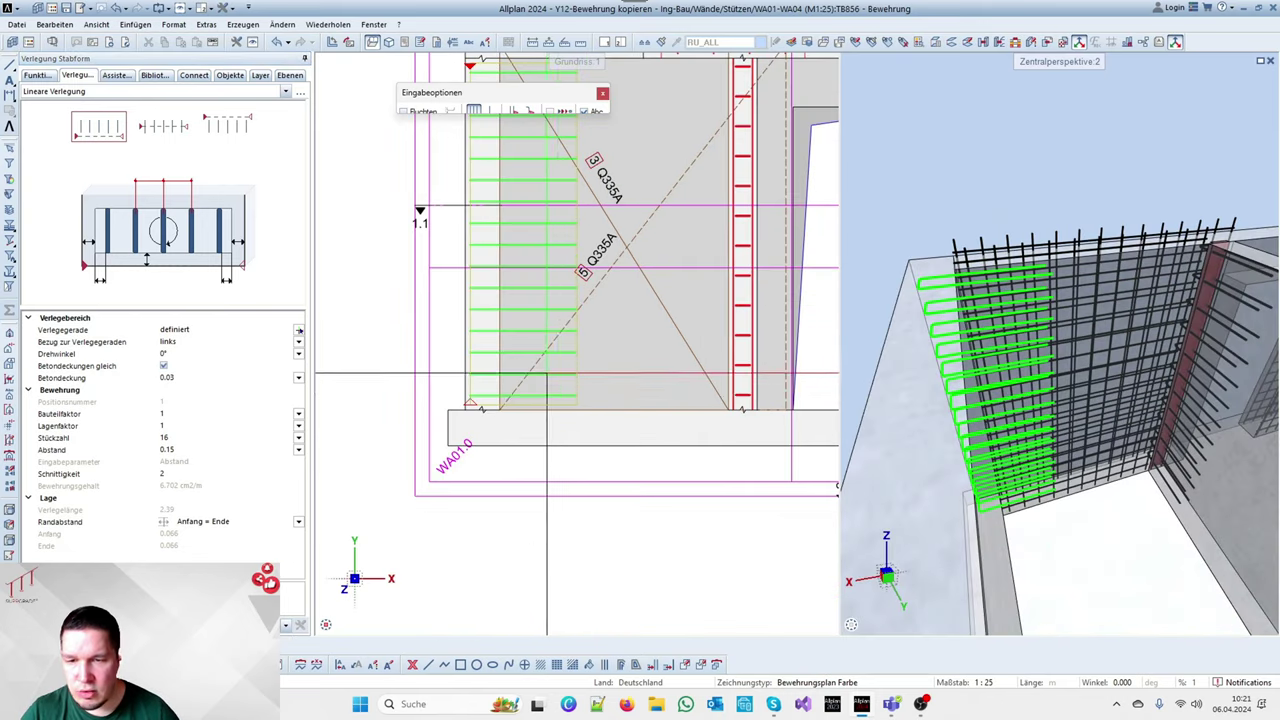
click(487, 379)
scroll(560, 225, down, 4)
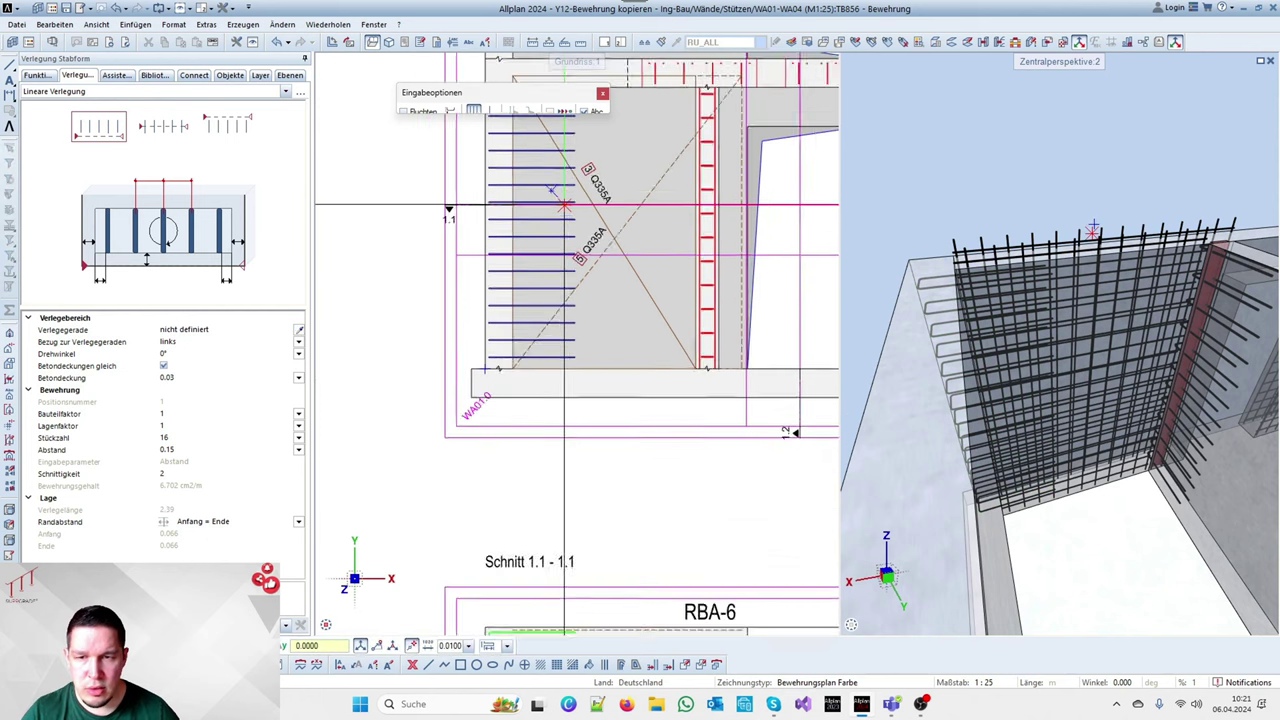
Leave the stirrup placement without a label and measure from a leg end to the wall's inner corner in section 1.1 - 1.1
scroll(557, 408, up, 4)
key(Escape)
right_click(542, 362)
key(Escape)
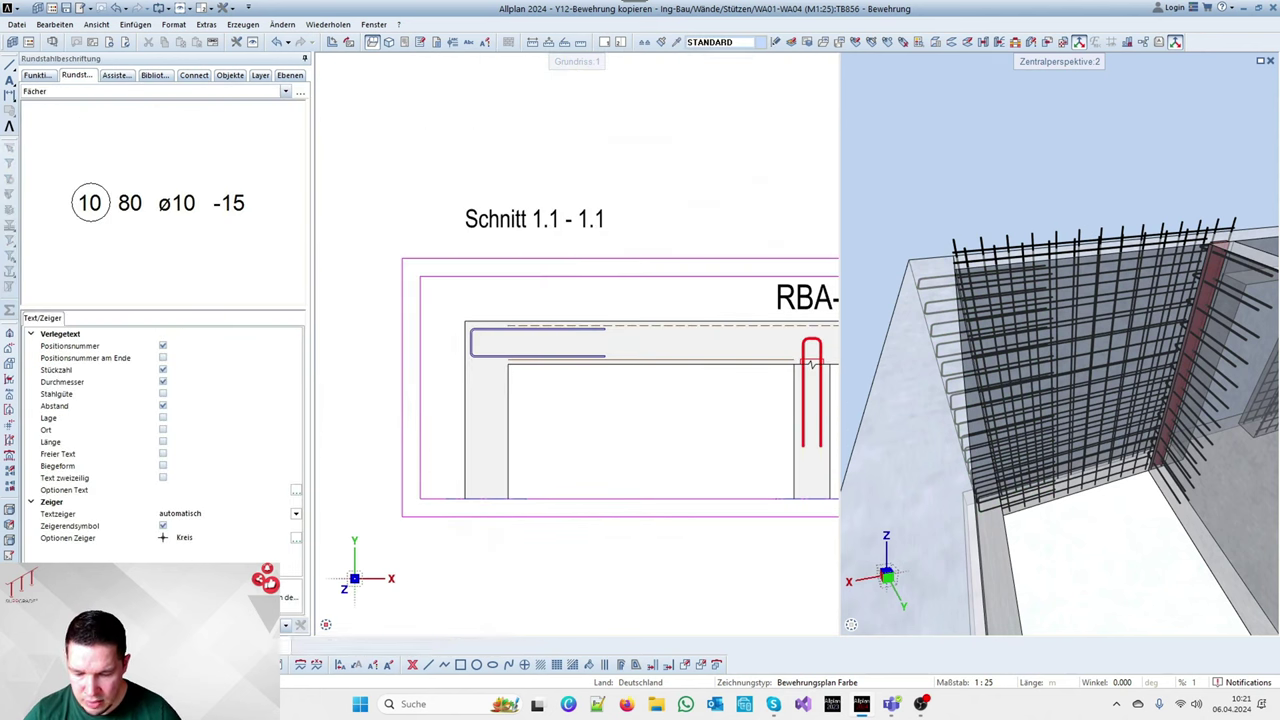
key(m)
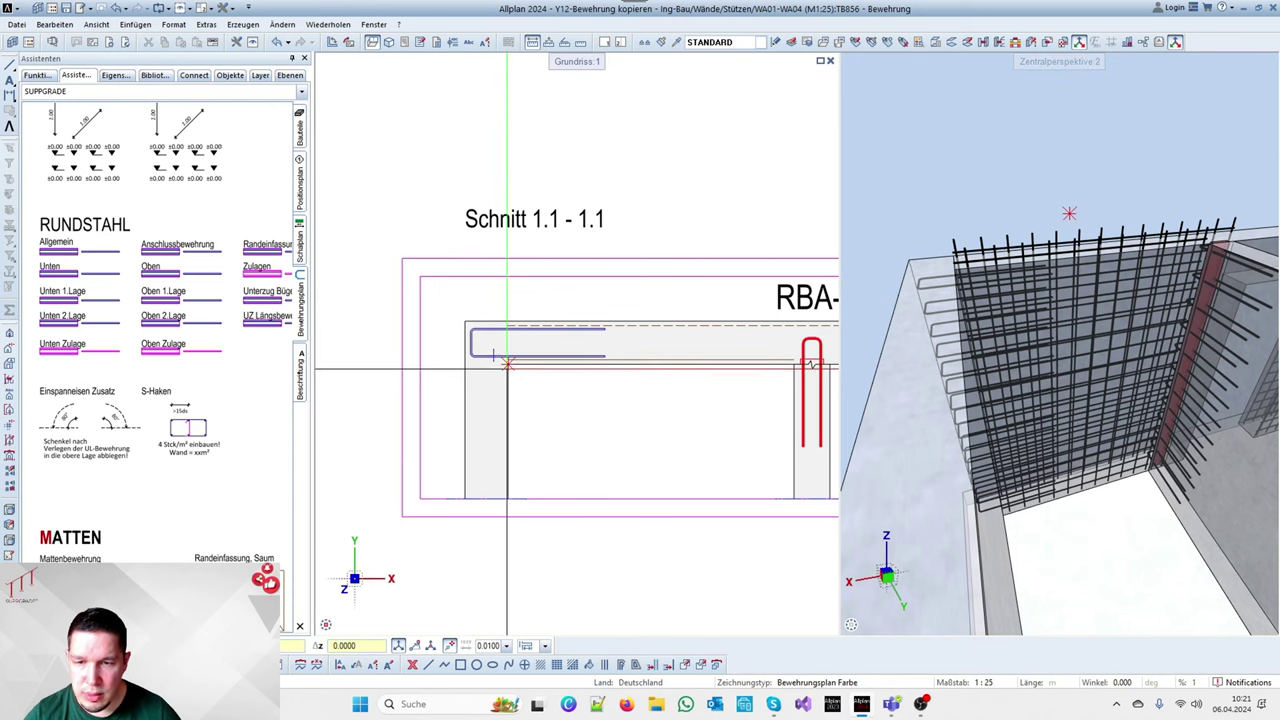
click(506, 367)
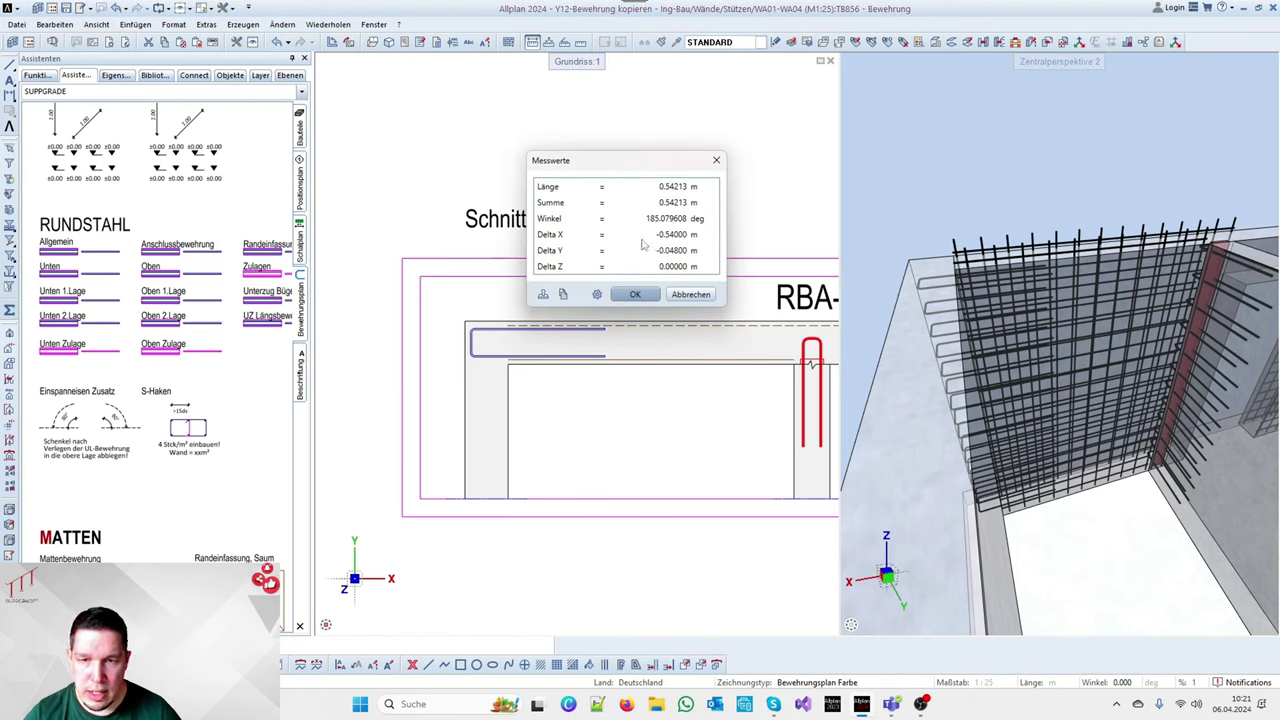
click(688, 294)
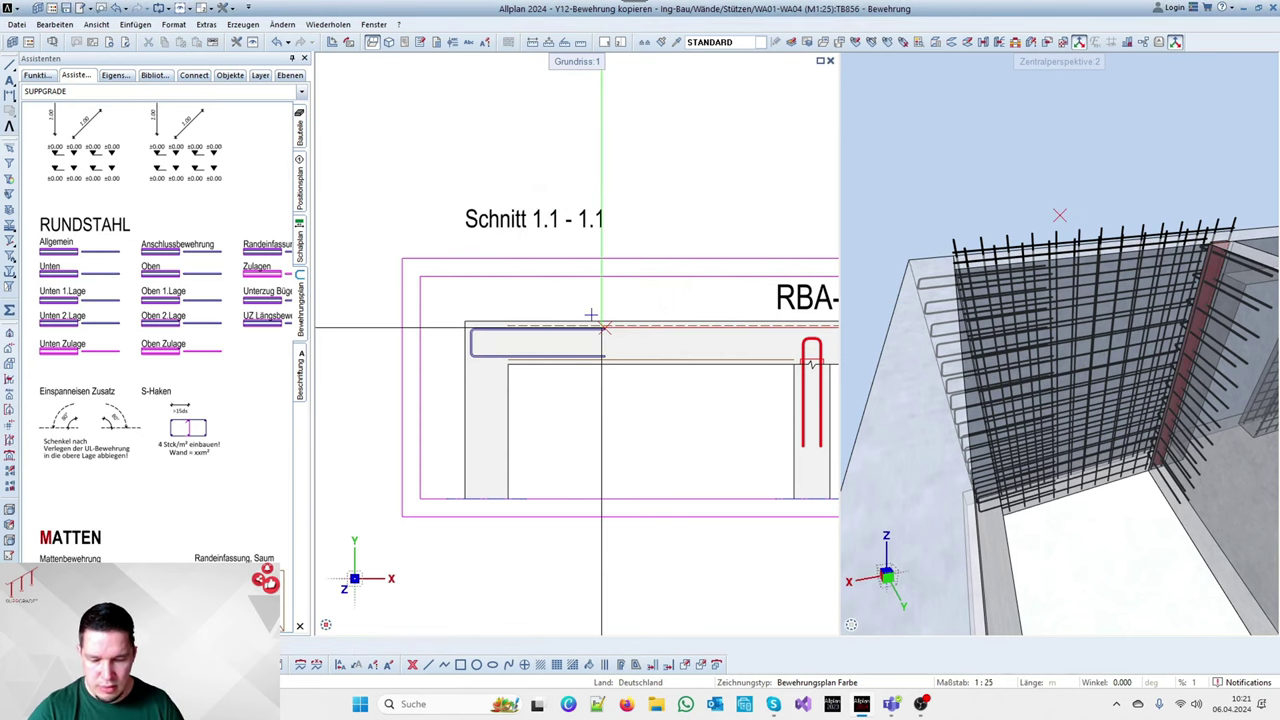
Shorten both legs of the corner stirrups by 0.05 m in the section and remeasure to the wall's inner corner
drag(590, 301, 634, 415)
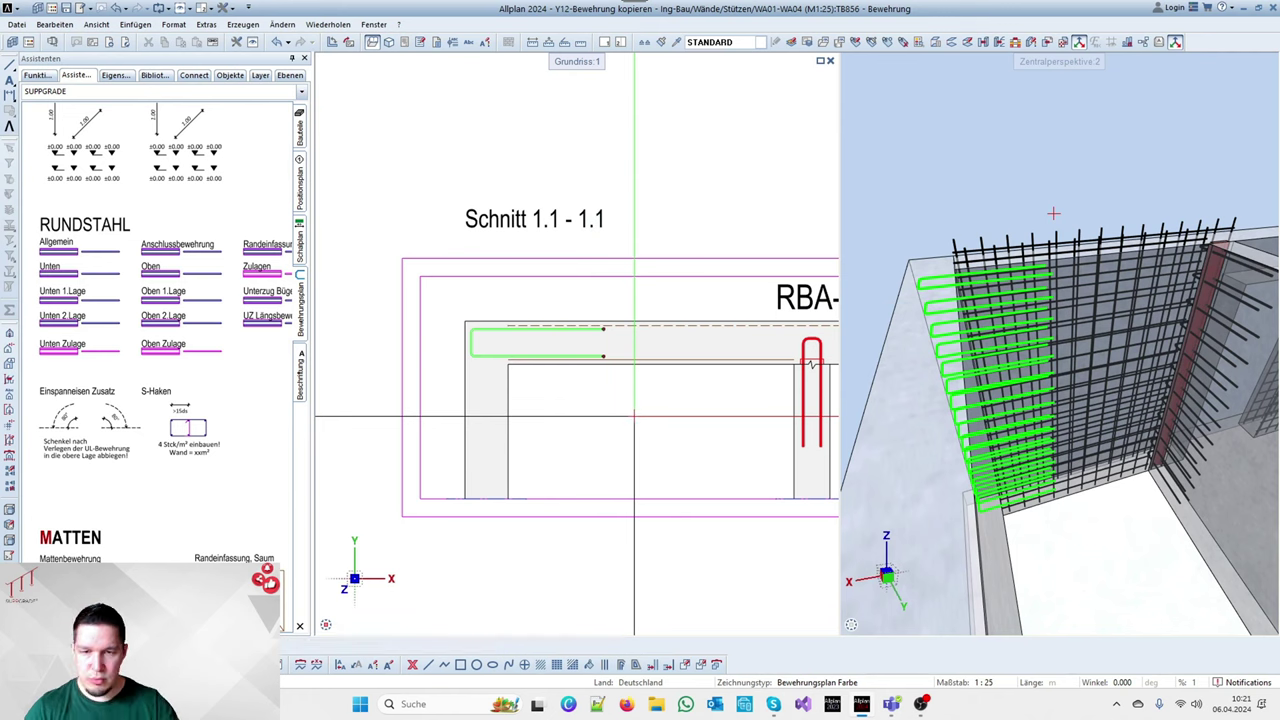
click(634, 415)
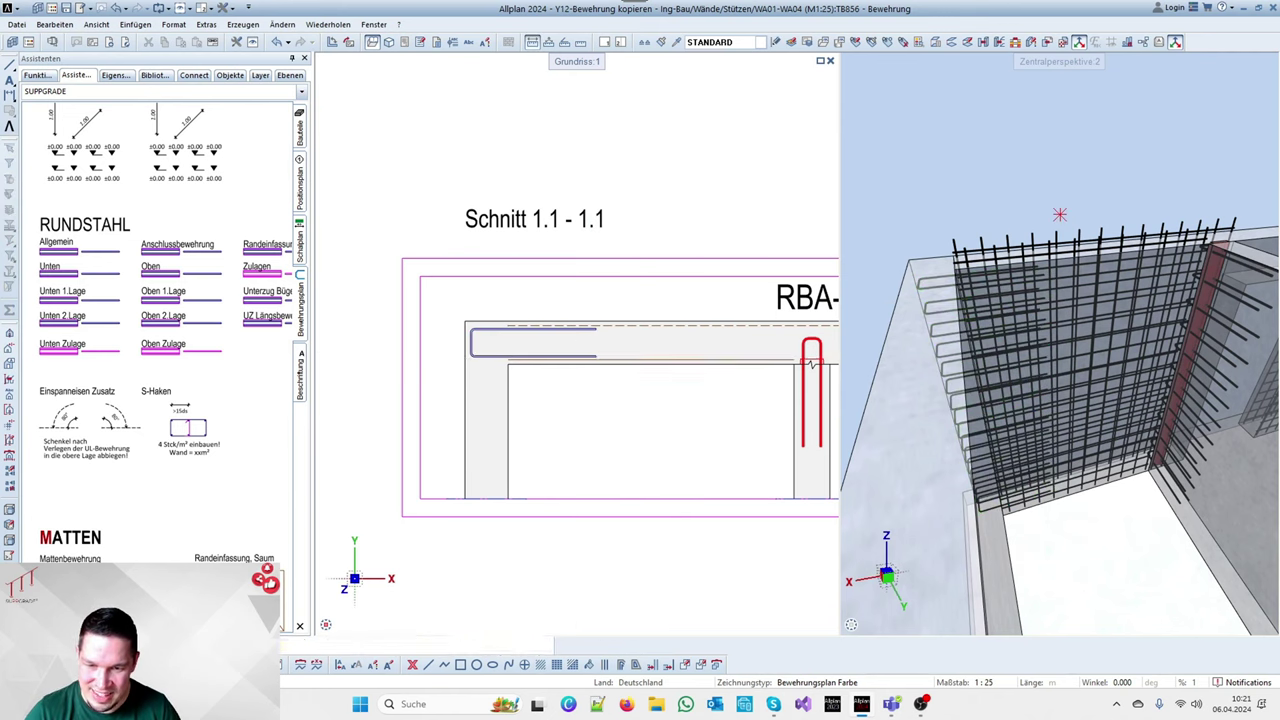
click(508, 370)
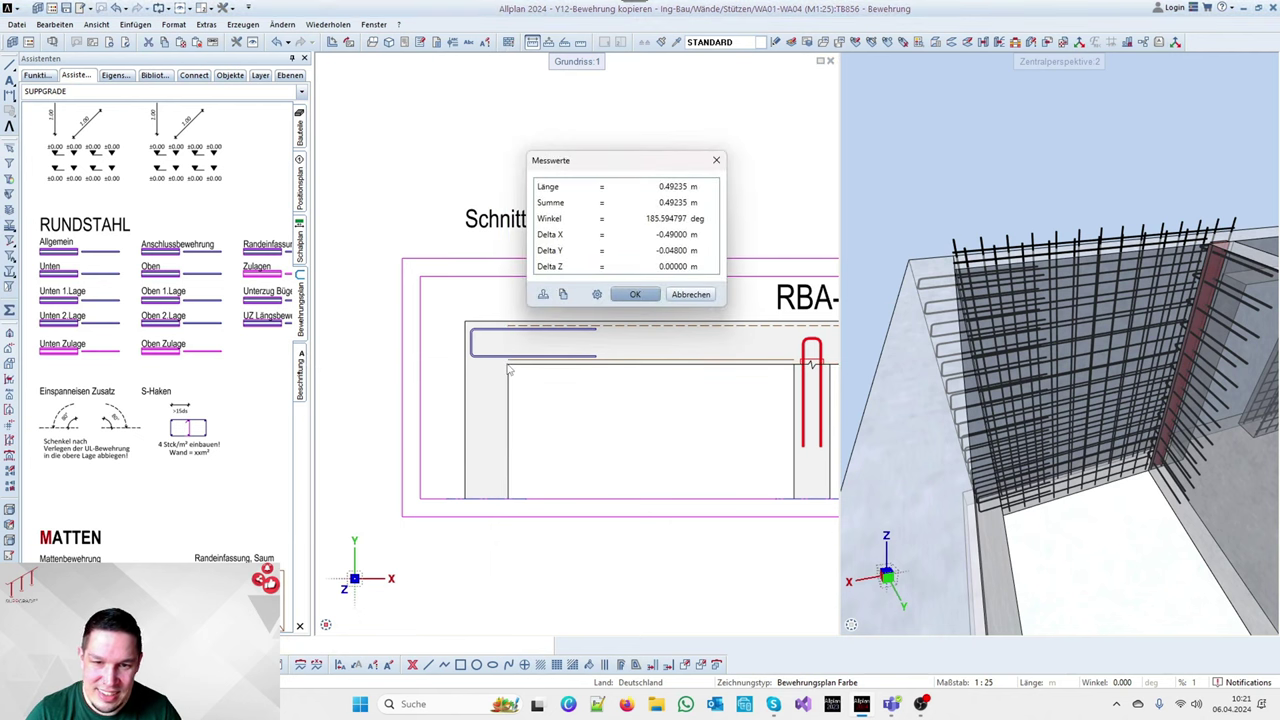
key(Escape)
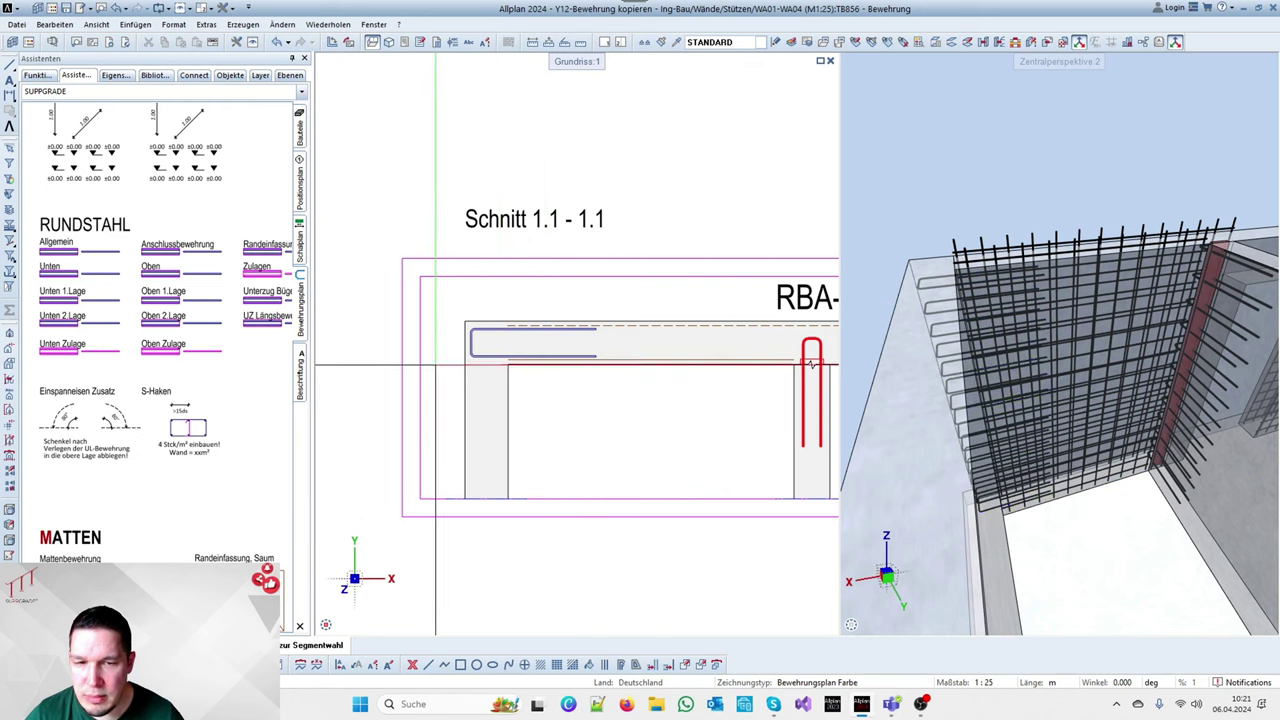
Mirror a copy of the stirrup row about the diagonal through the wall's outer corner so its legs run along the adjoining wall
scroll(501, 355, down, 2)
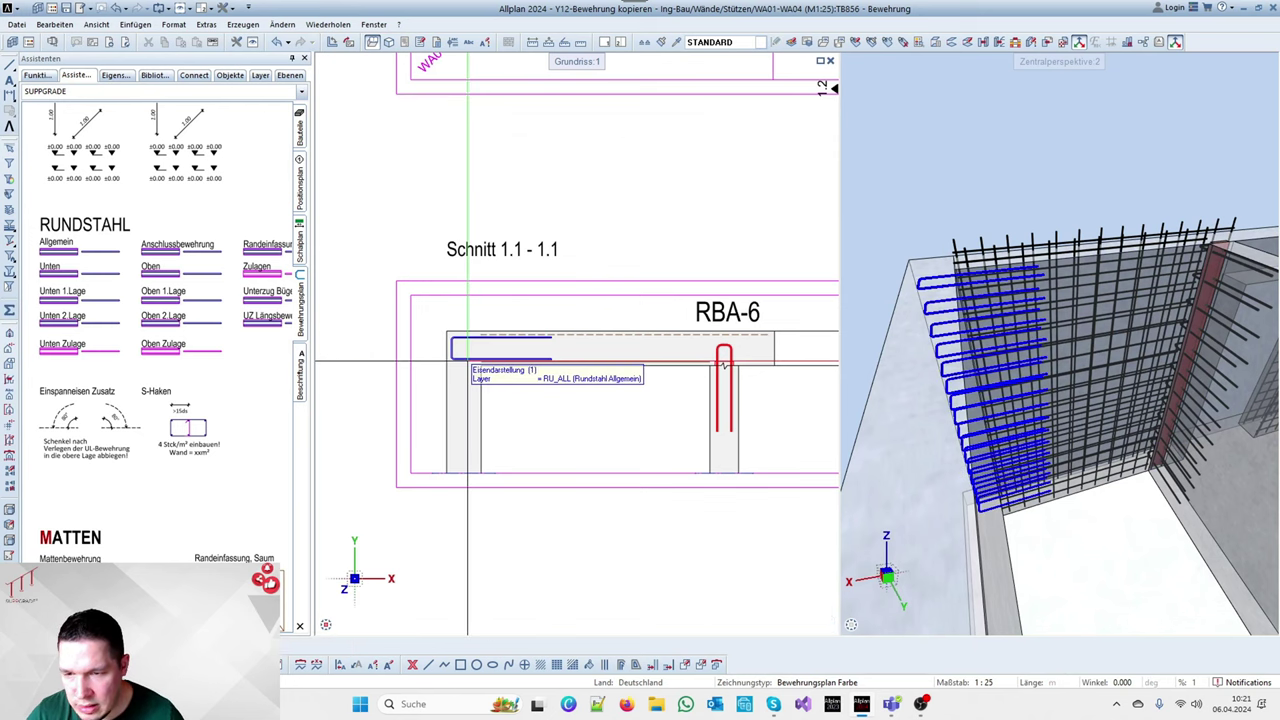
click(446, 336)
click(445, 332)
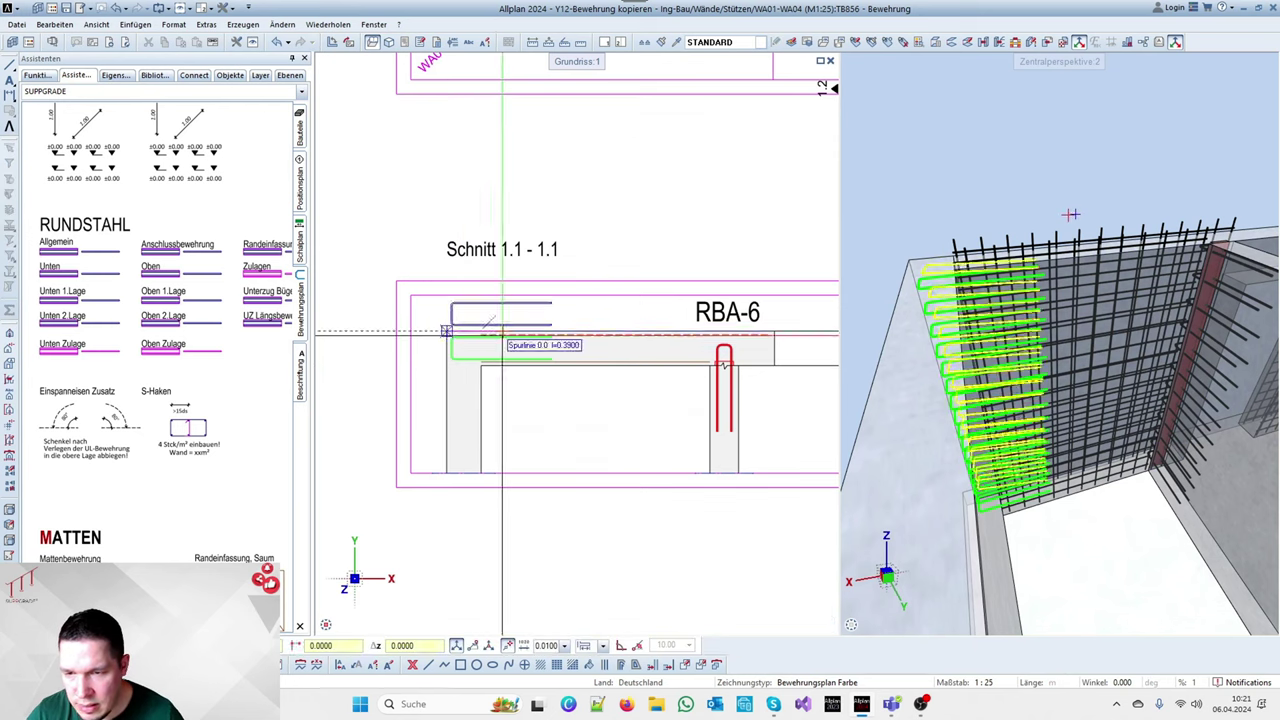
click(503, 386)
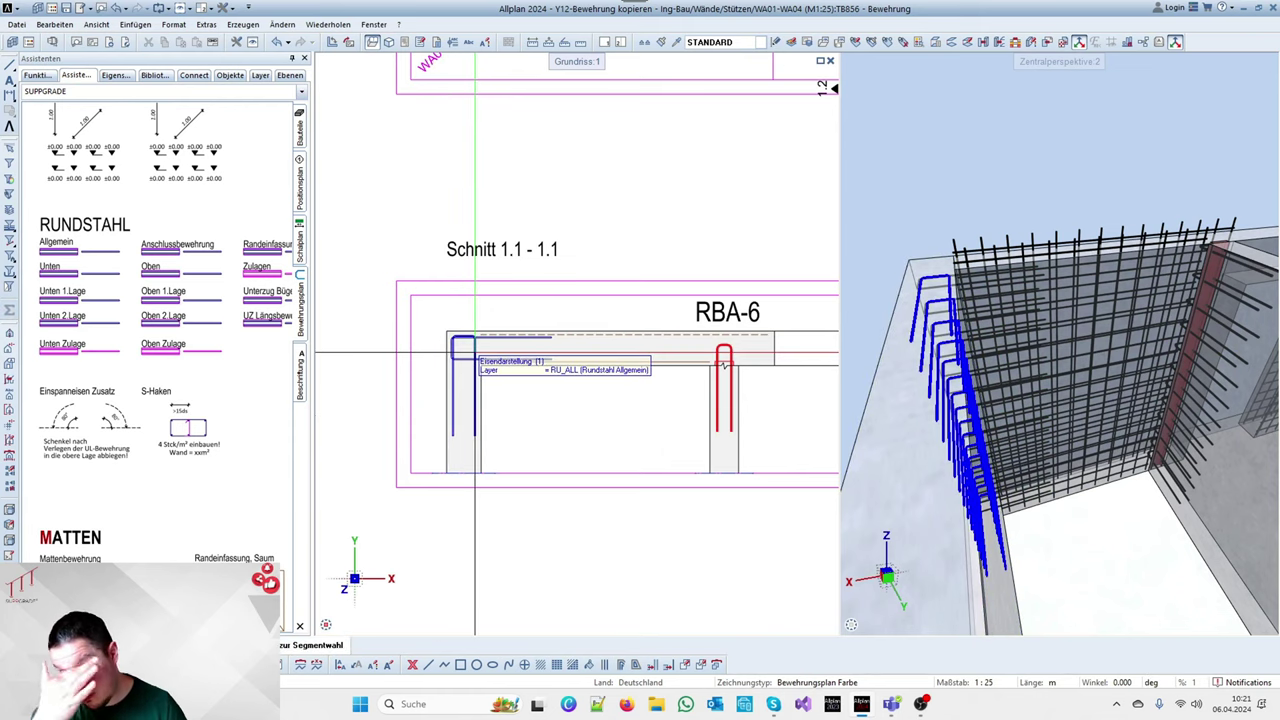
Move the copied stirrups vertically with X fixed to align their closed end with the outer leg of the original stirrups
scroll(475, 352, up, 4)
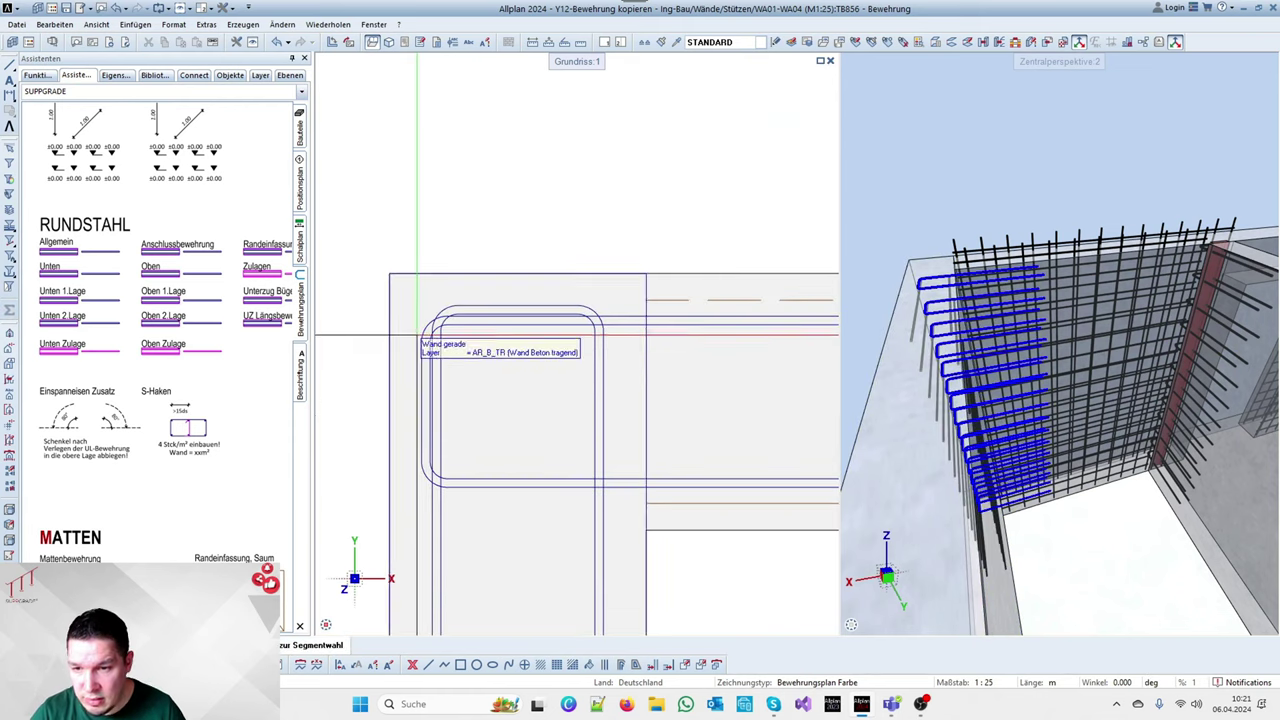
click(510, 310)
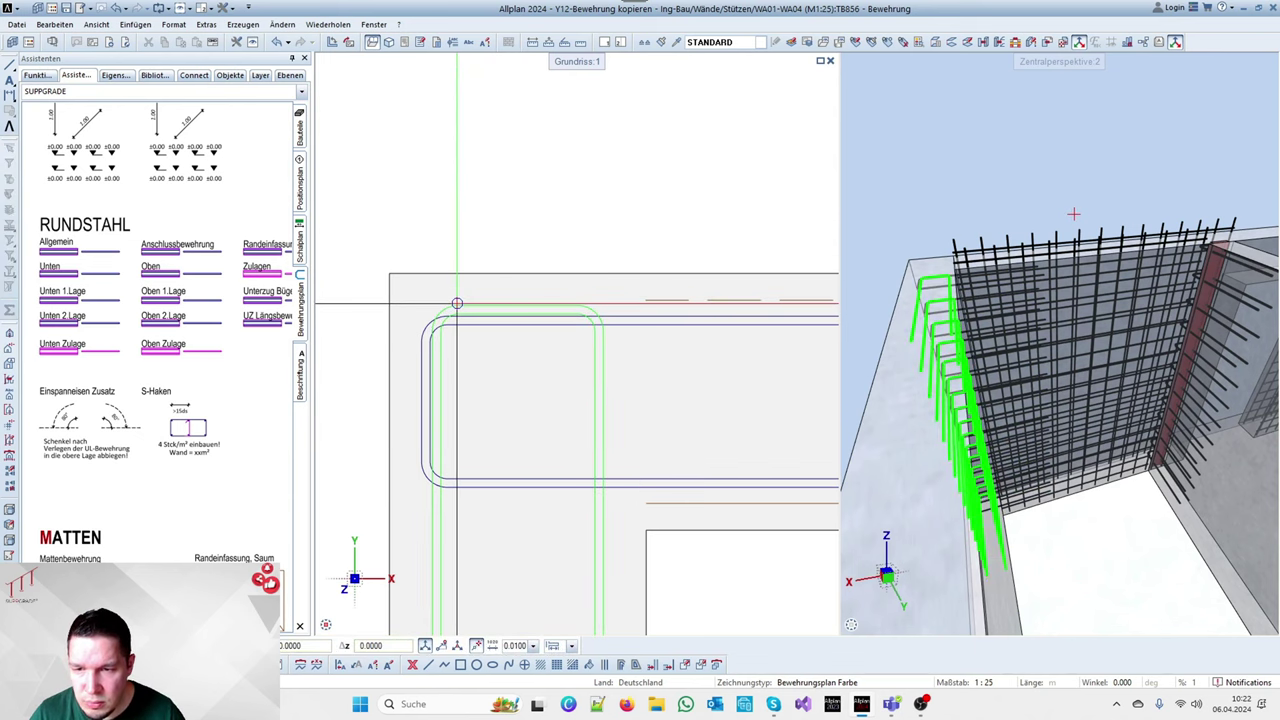
click(457, 305)
right_click(457, 305)
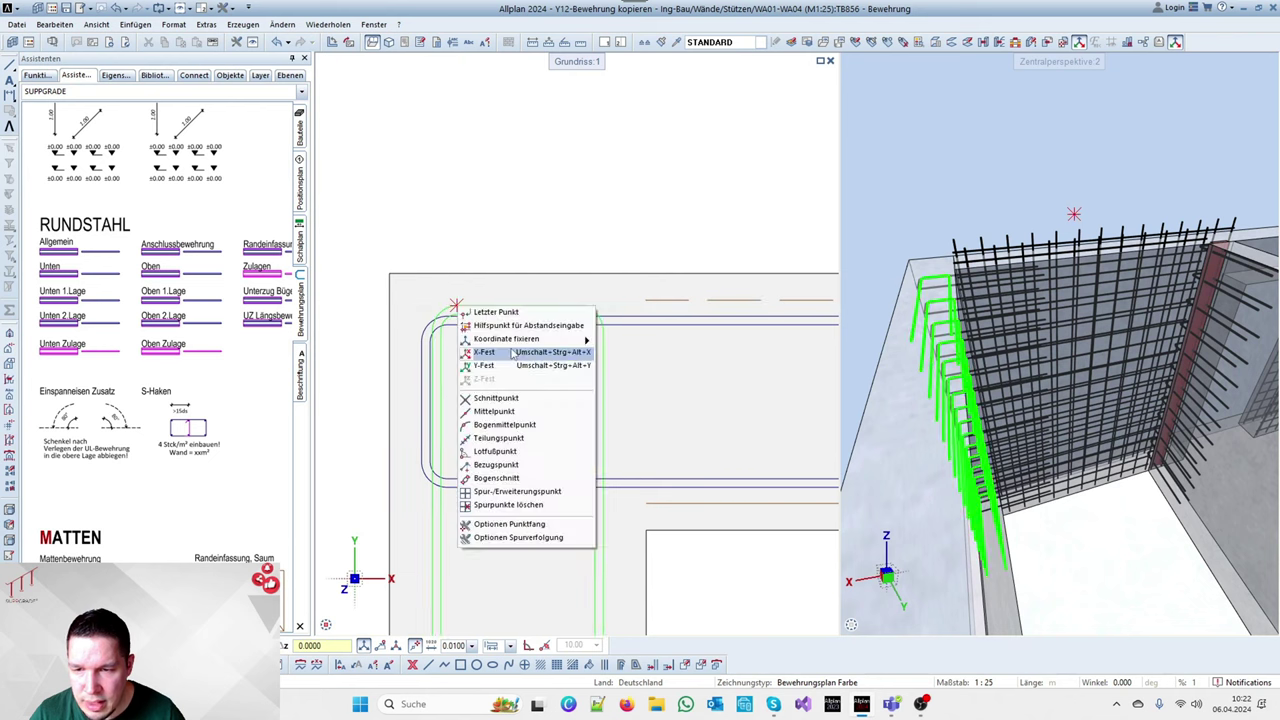
click(442, 342)
click(449, 315)
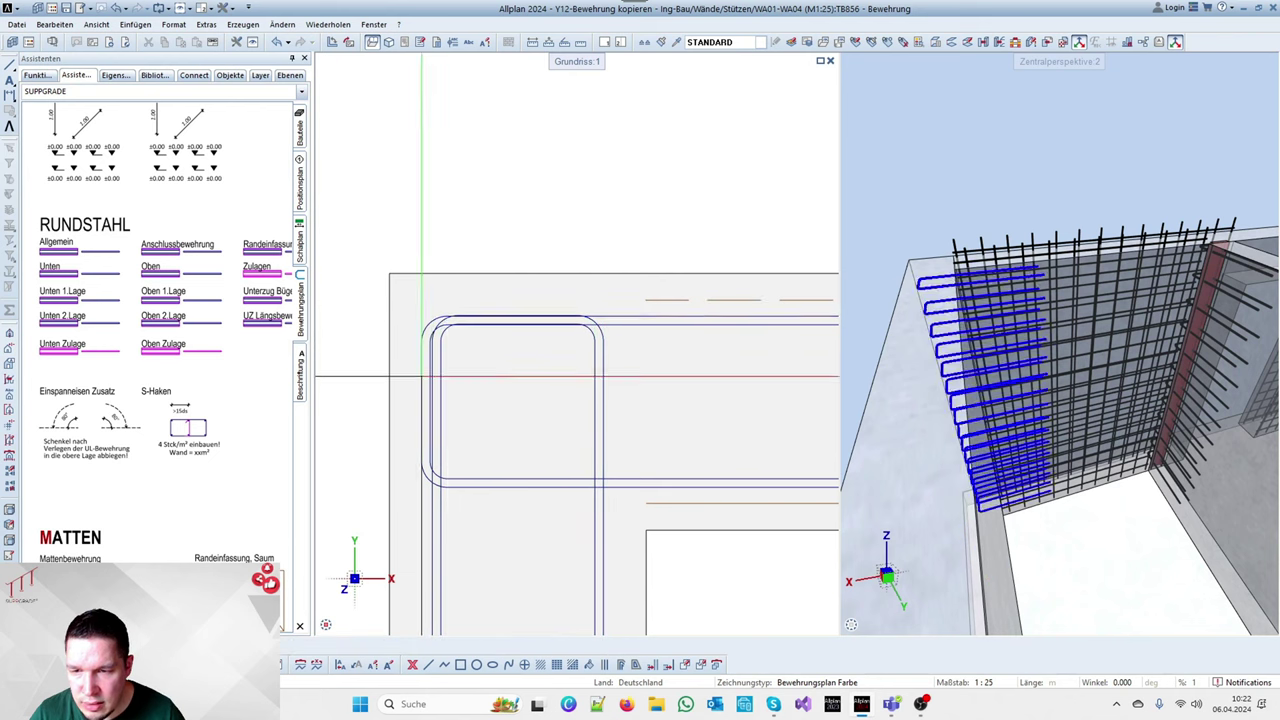
Move the original stirrups horizontally with Y fixed to align their closed end with the outer leg of the copied stirrups
click(422, 379)
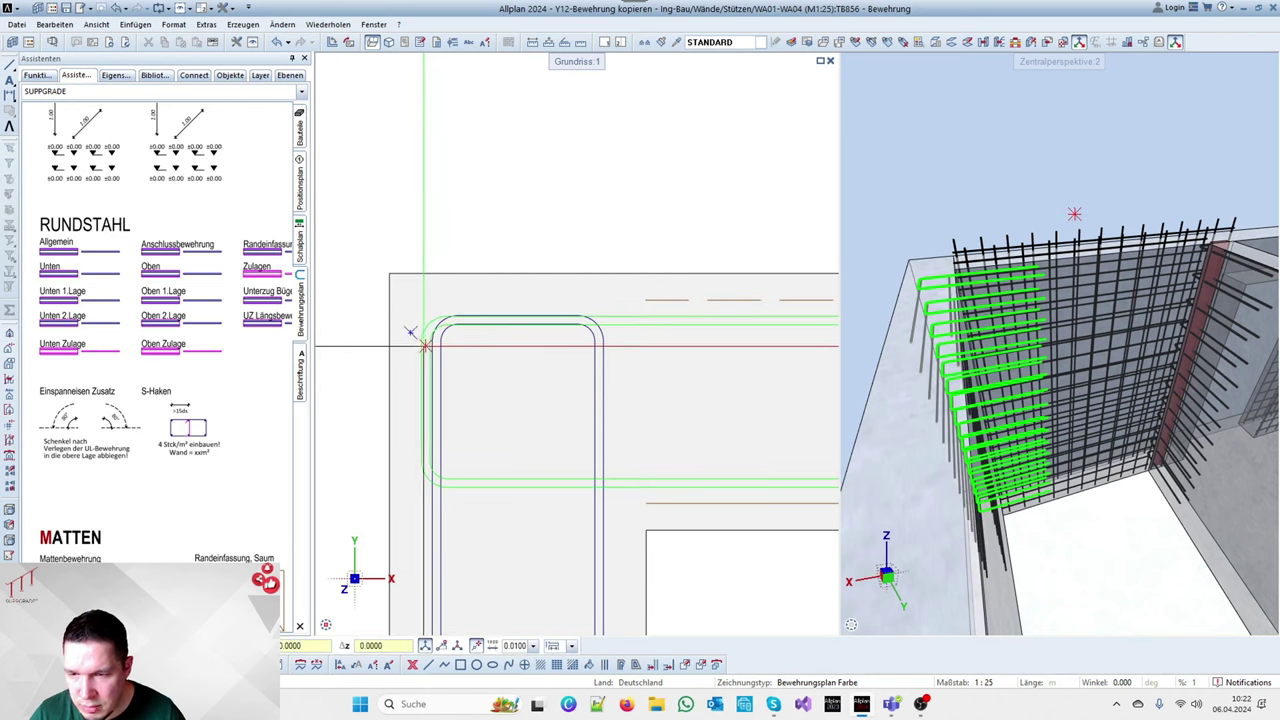
right_click(421, 341)
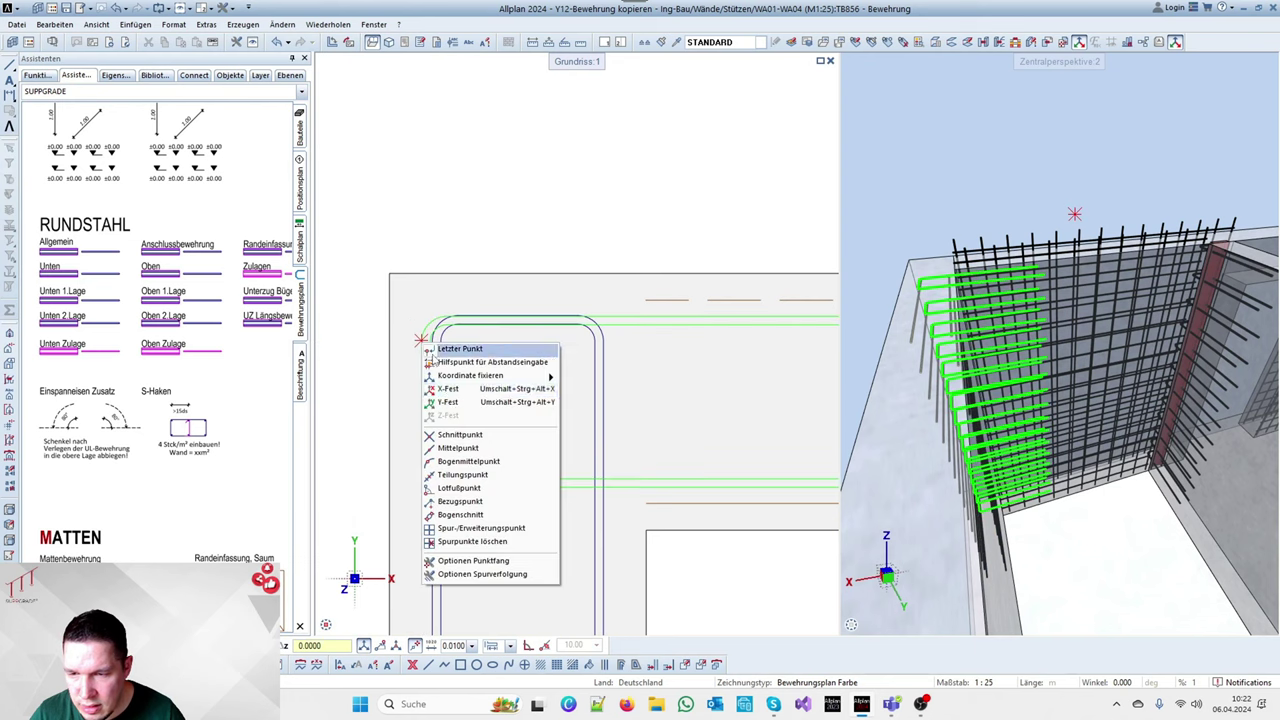
click(447, 402)
click(432, 340)
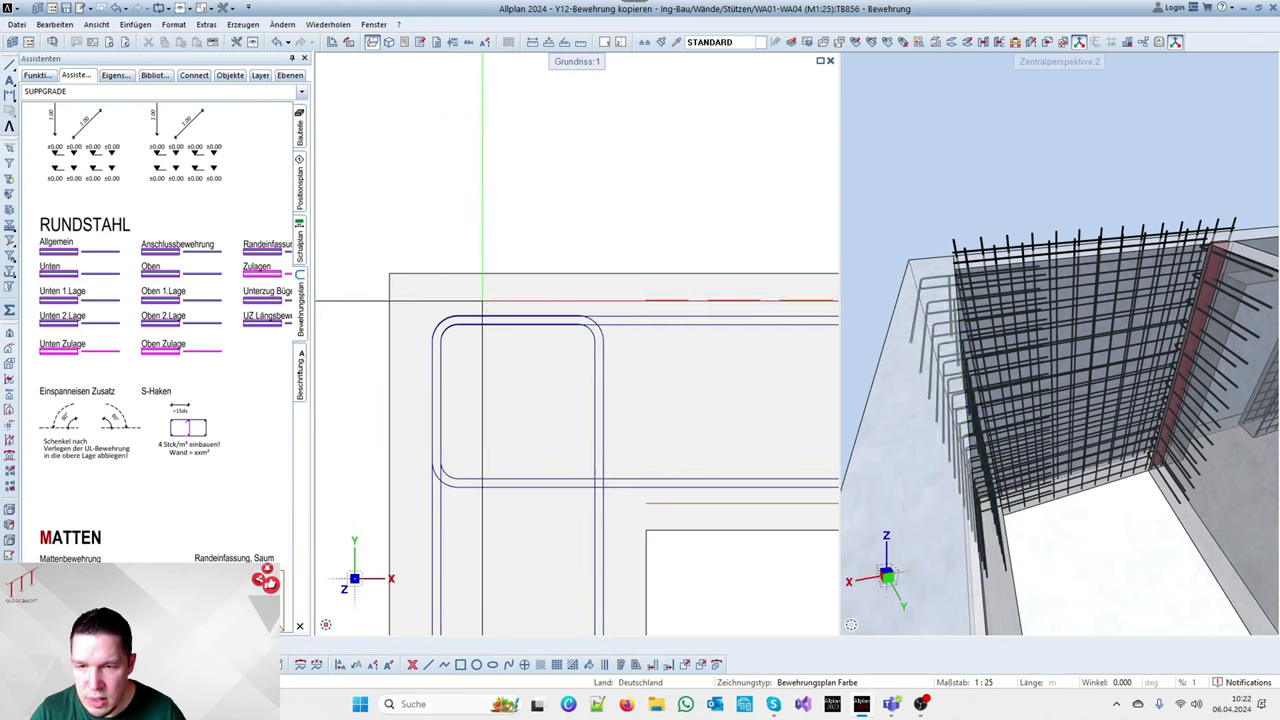
Fine-align the copied stirrups by moving them exactly onto the outer edge of the original stirrups at the corner bend
scroll(449, 333, up, 3)
scroll(403, 308, up, 2)
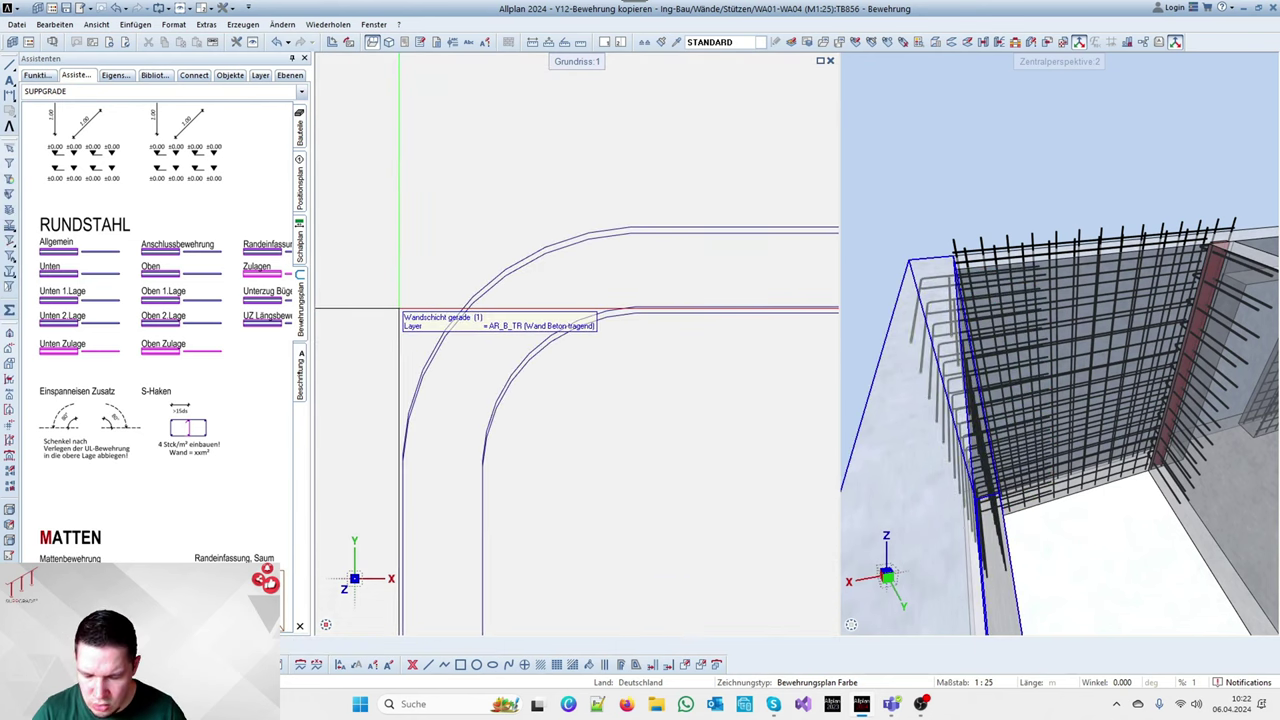
scroll(555, 274, down, 2)
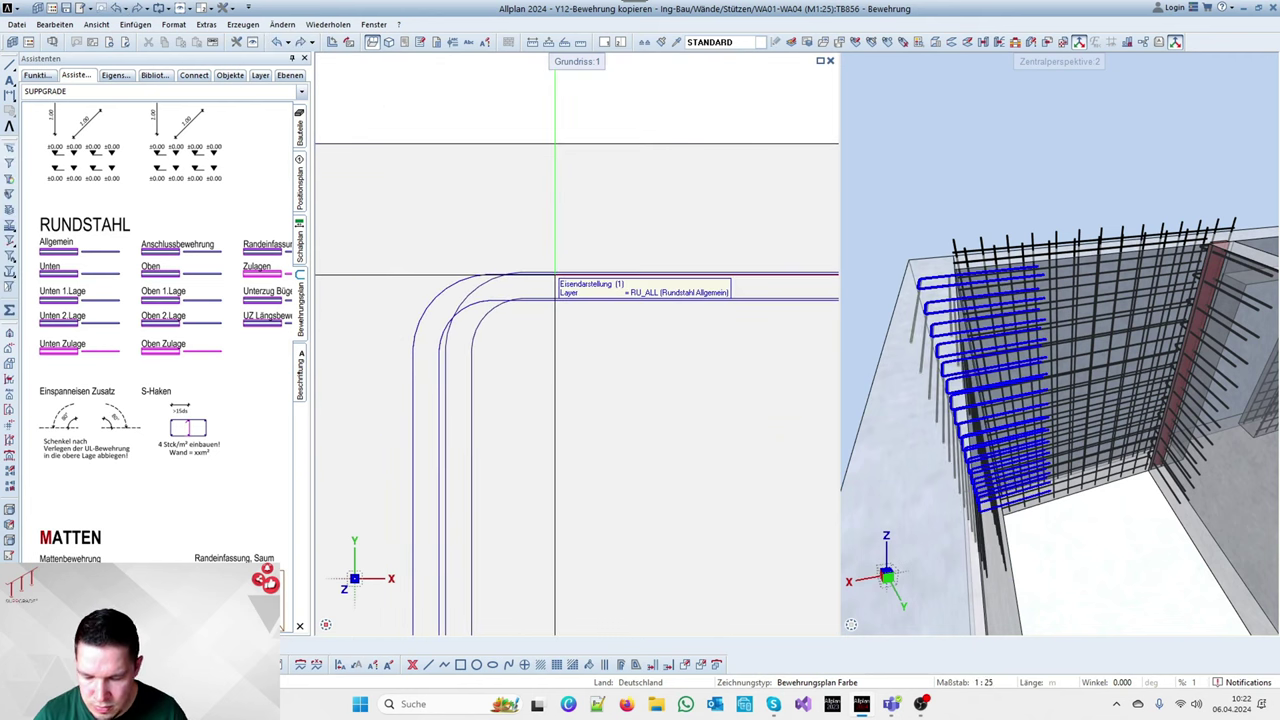
click(521, 267)
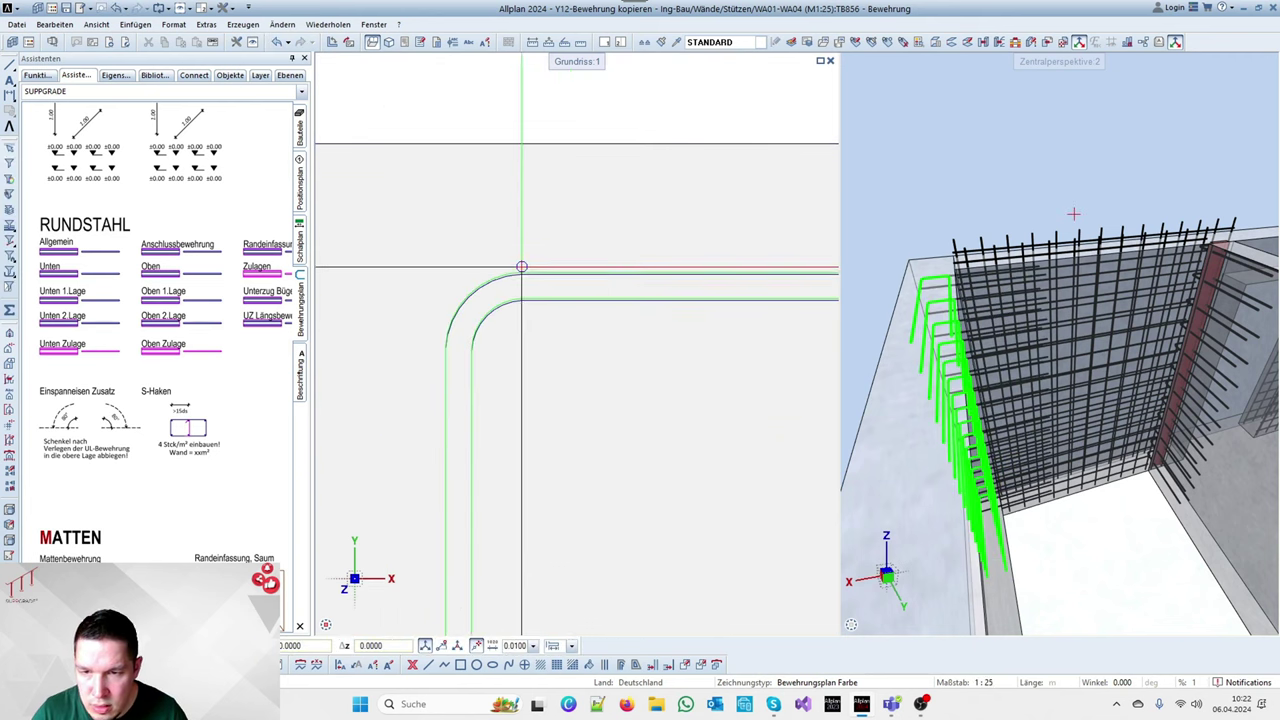
scroll(521, 267, up, 3)
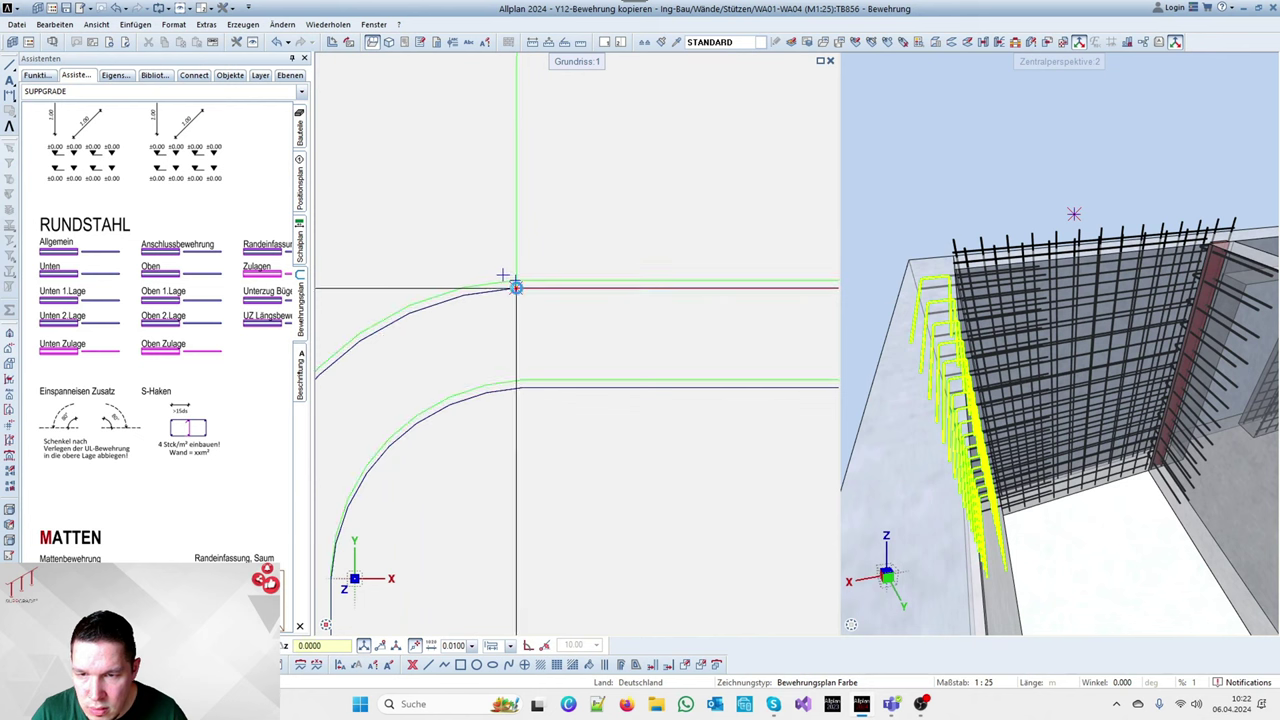
click(516, 288)
scroll(516, 263, down, 8)
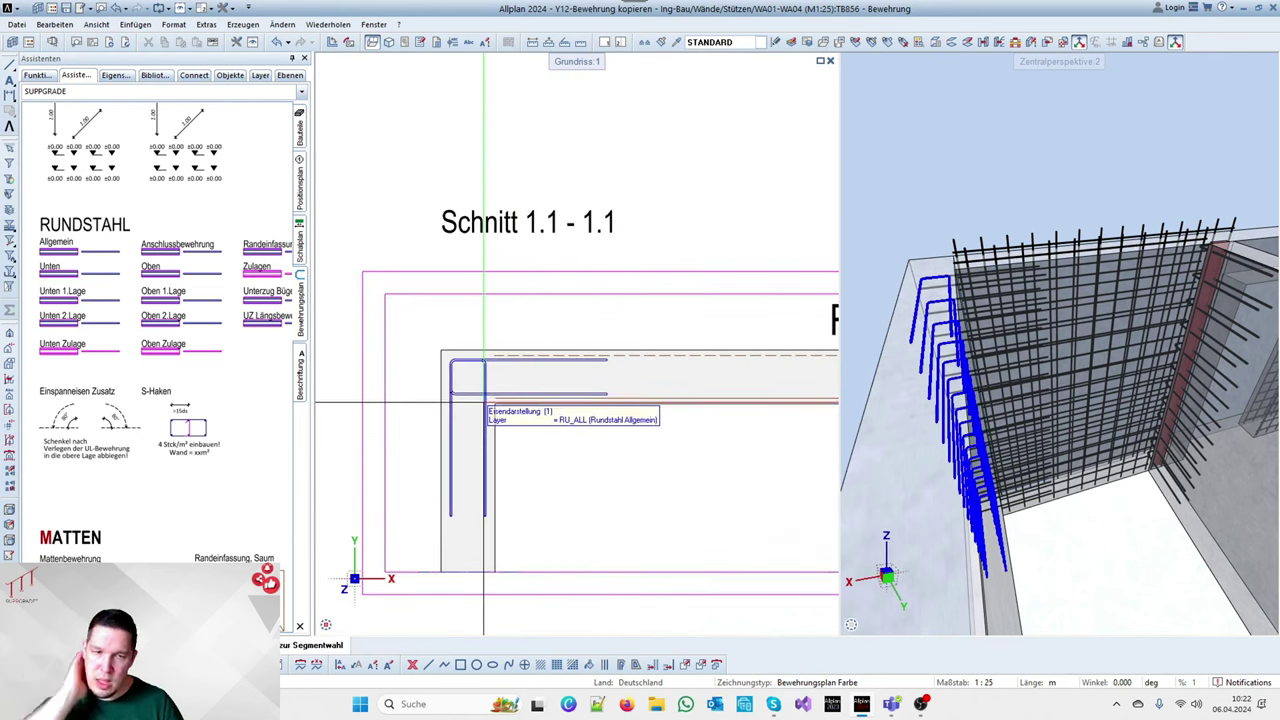
Raise the original stirrup row by one bar thickness in the elevation so the two corner stirrup rows sit directly above each other
scroll(484, 404, down, 3)
scroll(530, 300, up, 5)
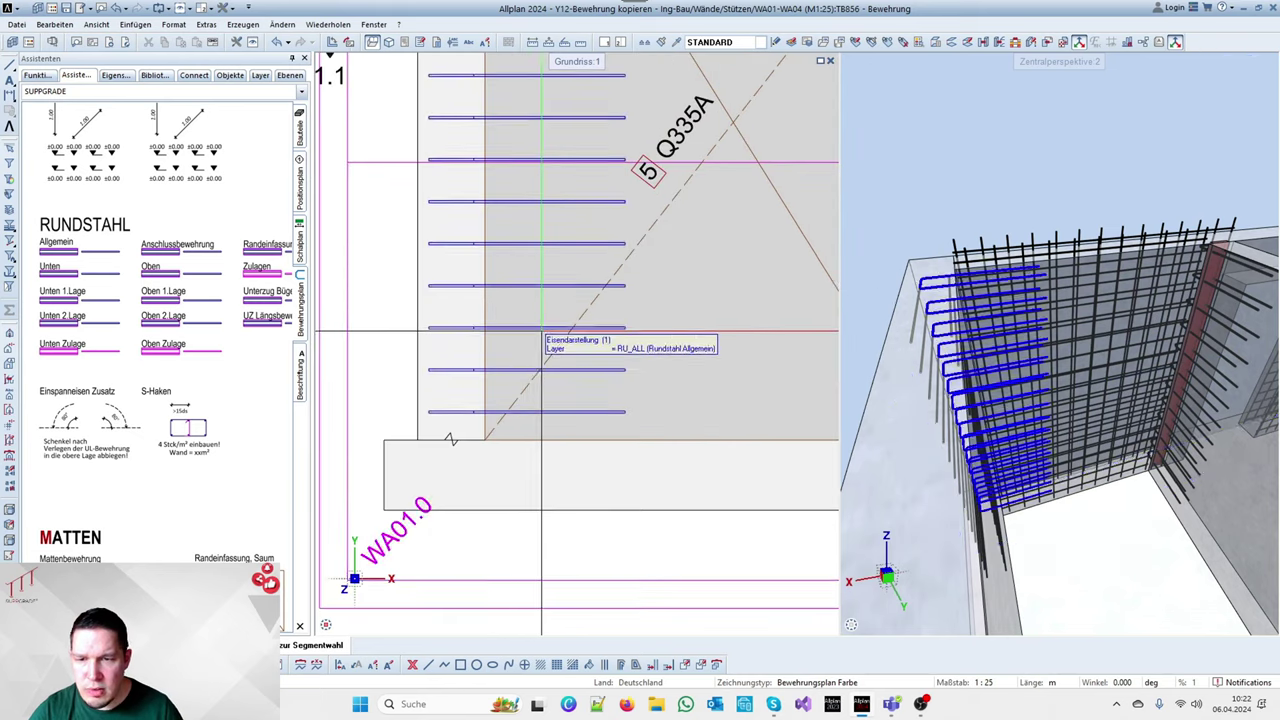
click(505, 370)
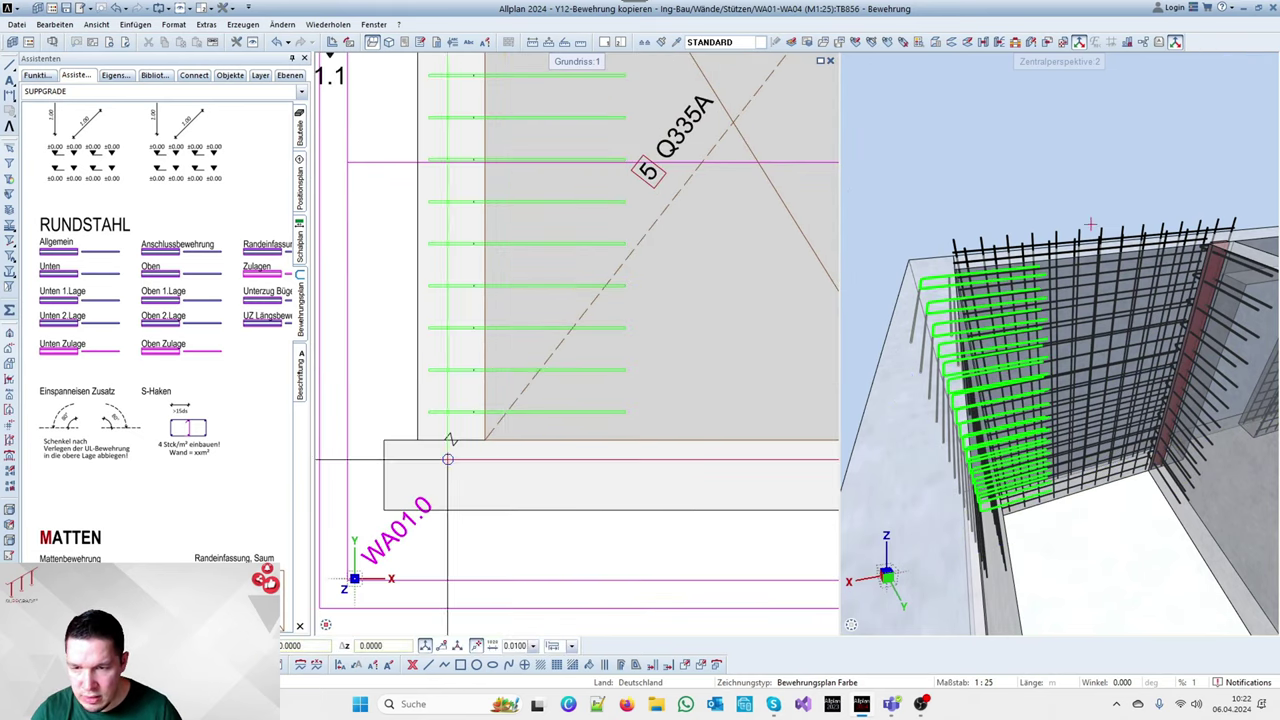
scroll(550, 420, up, 5)
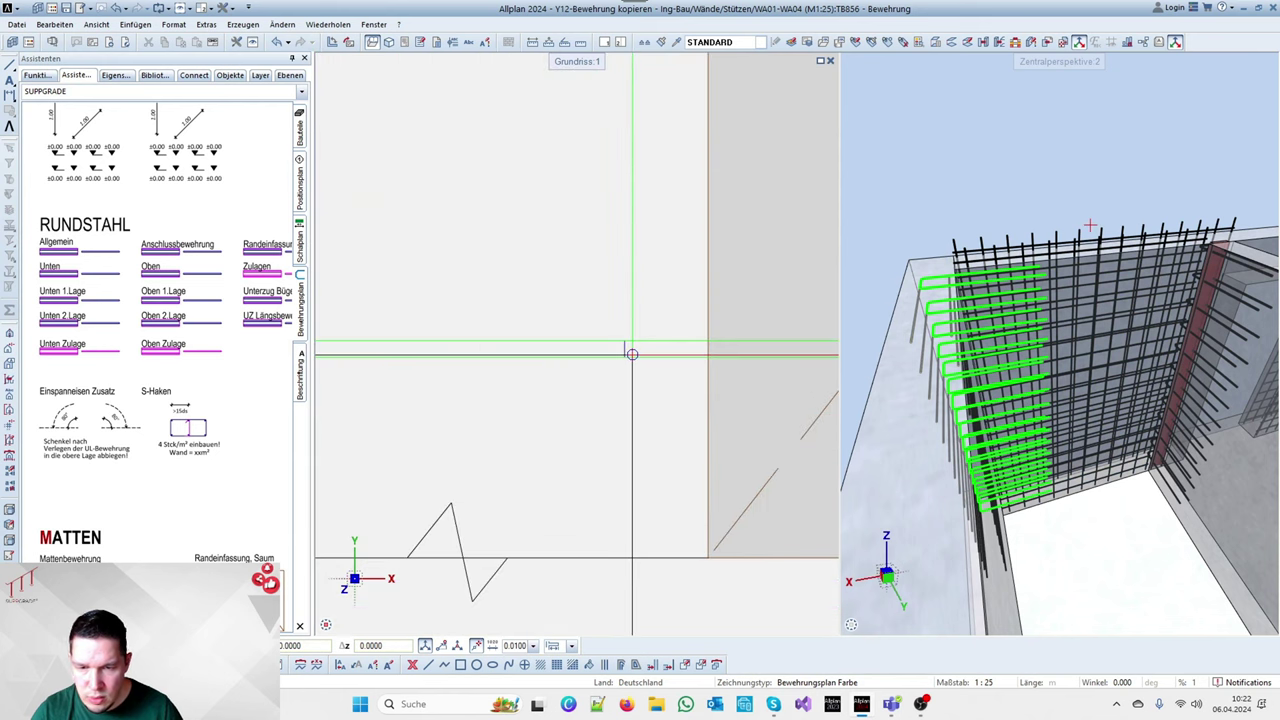
click(624, 357)
click(624, 342)
scroll(597, 388, down, 5)
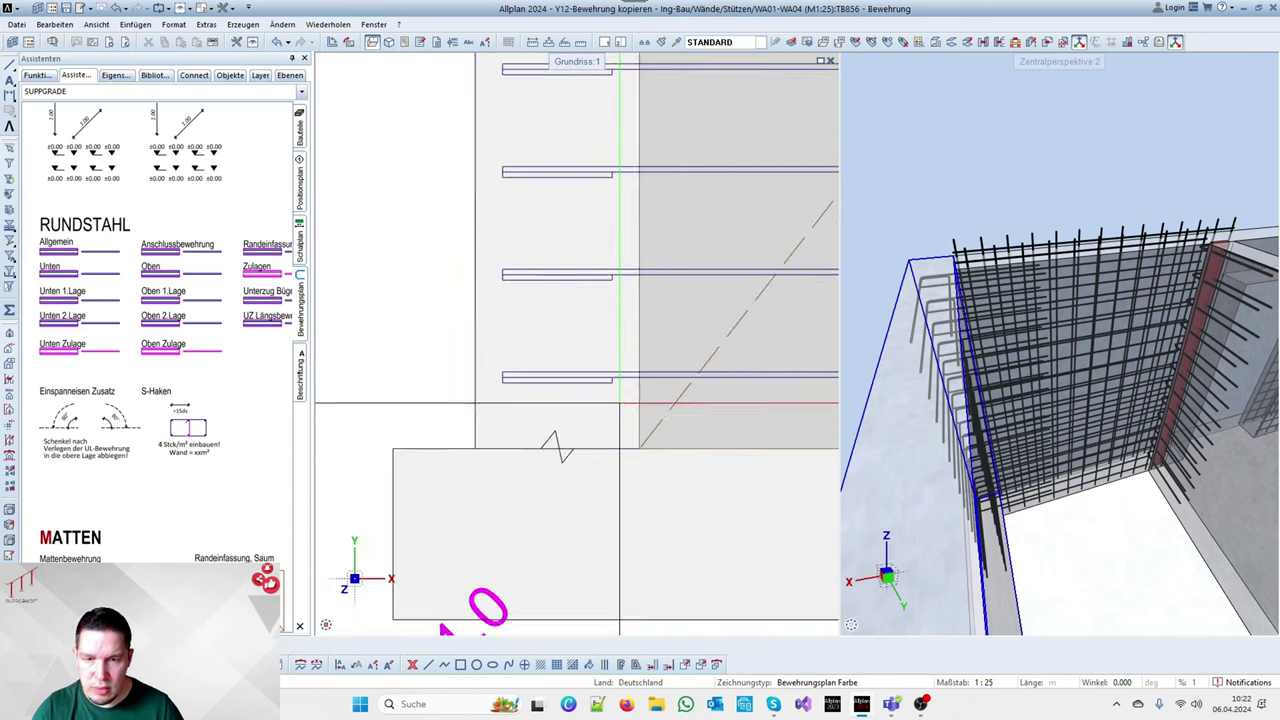
Start a new round bar on layer RU_ALL from the existing corner stirrups and choose the Gerades Eisen shape
scroll(611, 398, down, 4)
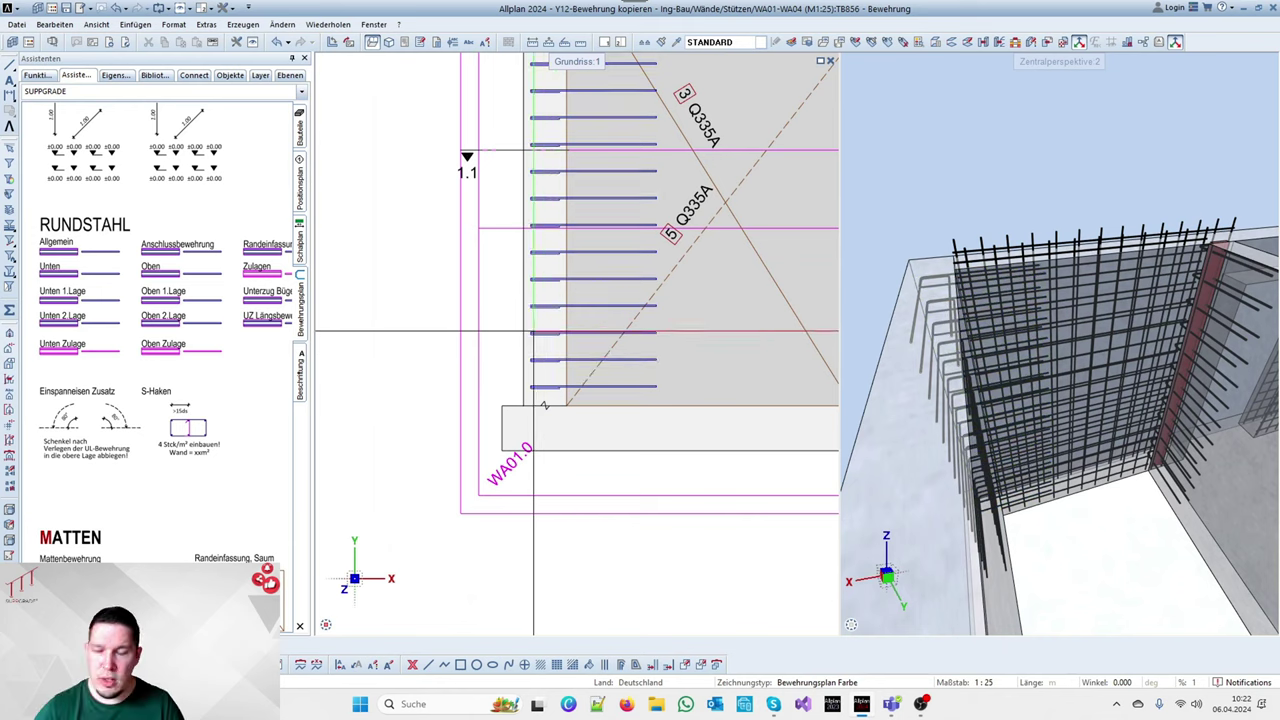
scroll(560, 365, down, 1)
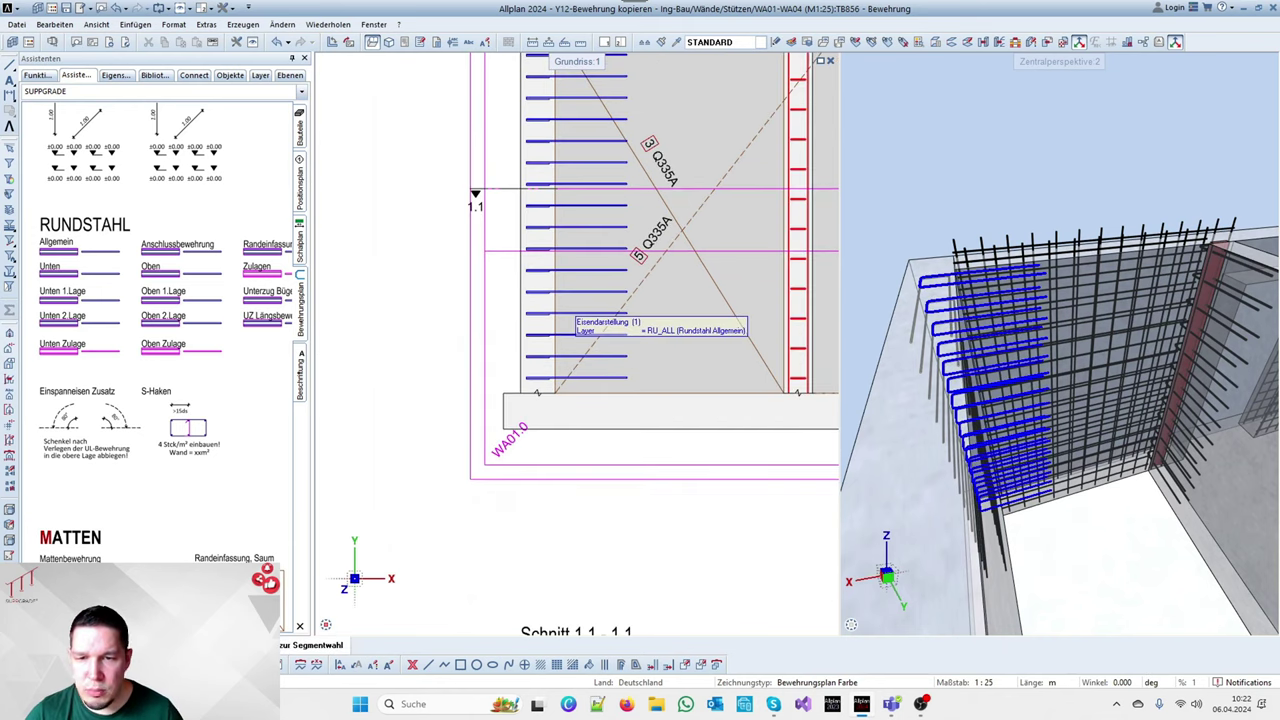
double_click(554, 302)
right_click(555, 303)
right_click(555, 303)
click(286, 91)
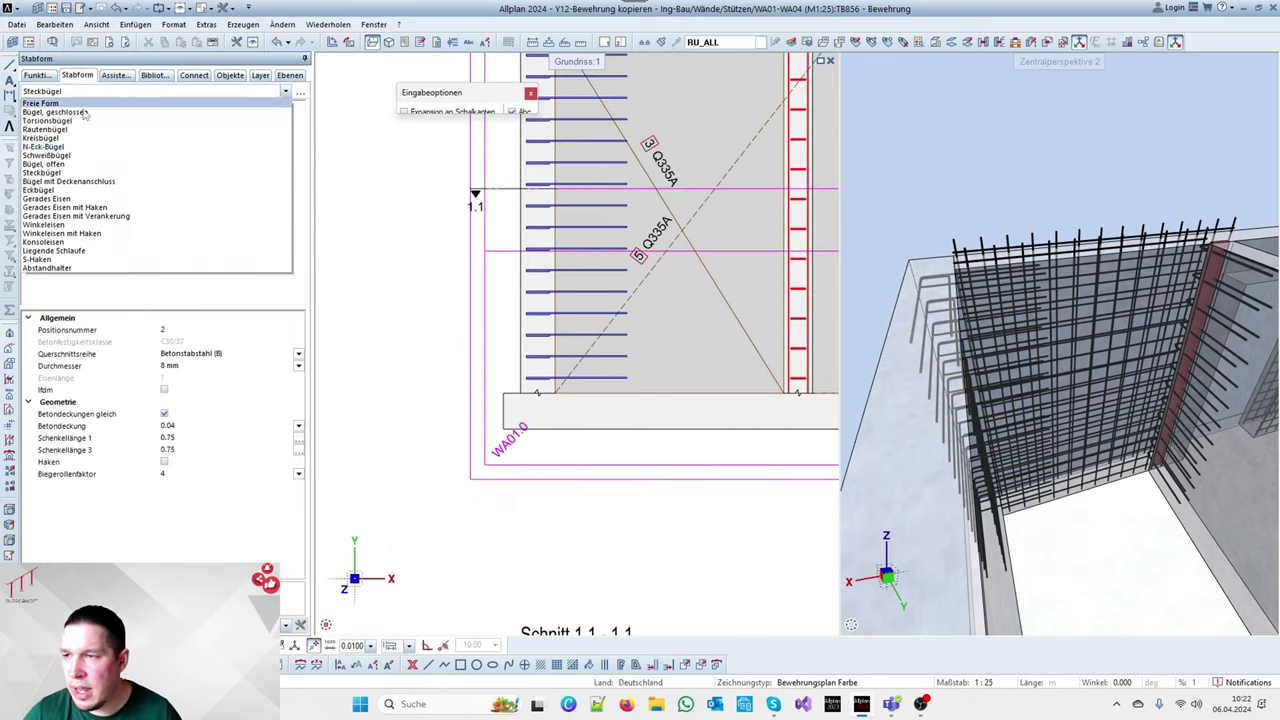
click(66, 199)
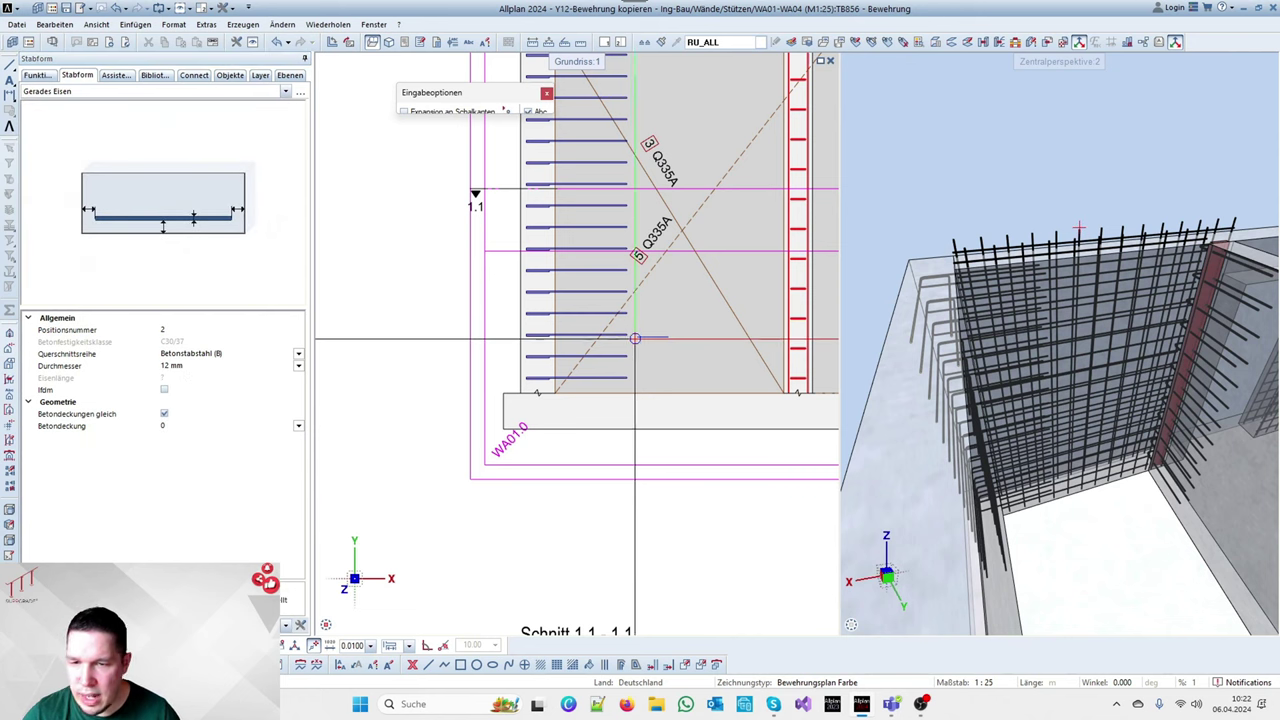
Draw a 12 mm straight vertical bar with zero concrete cover along the wall's outer edge from the foundation to the slab underside
scroll(533, 390, up, 3)
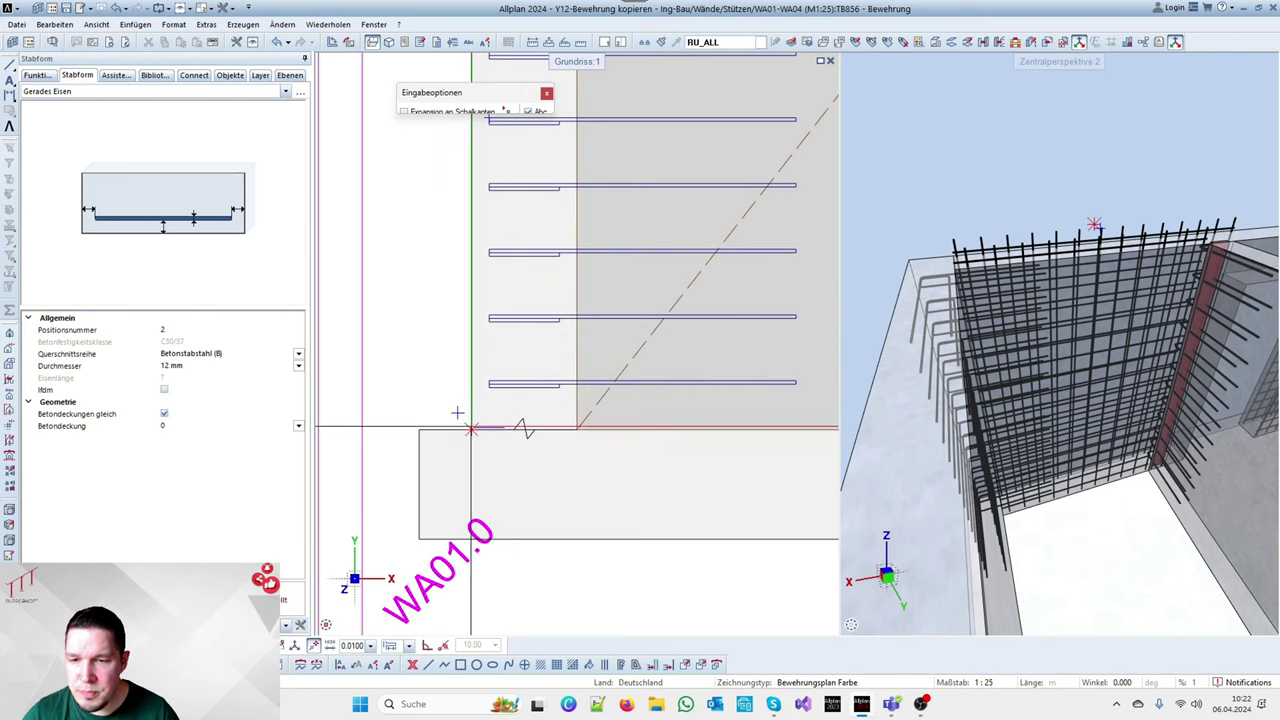
scroll(525, 515, down, 3)
scroll(537, 205, up, 3)
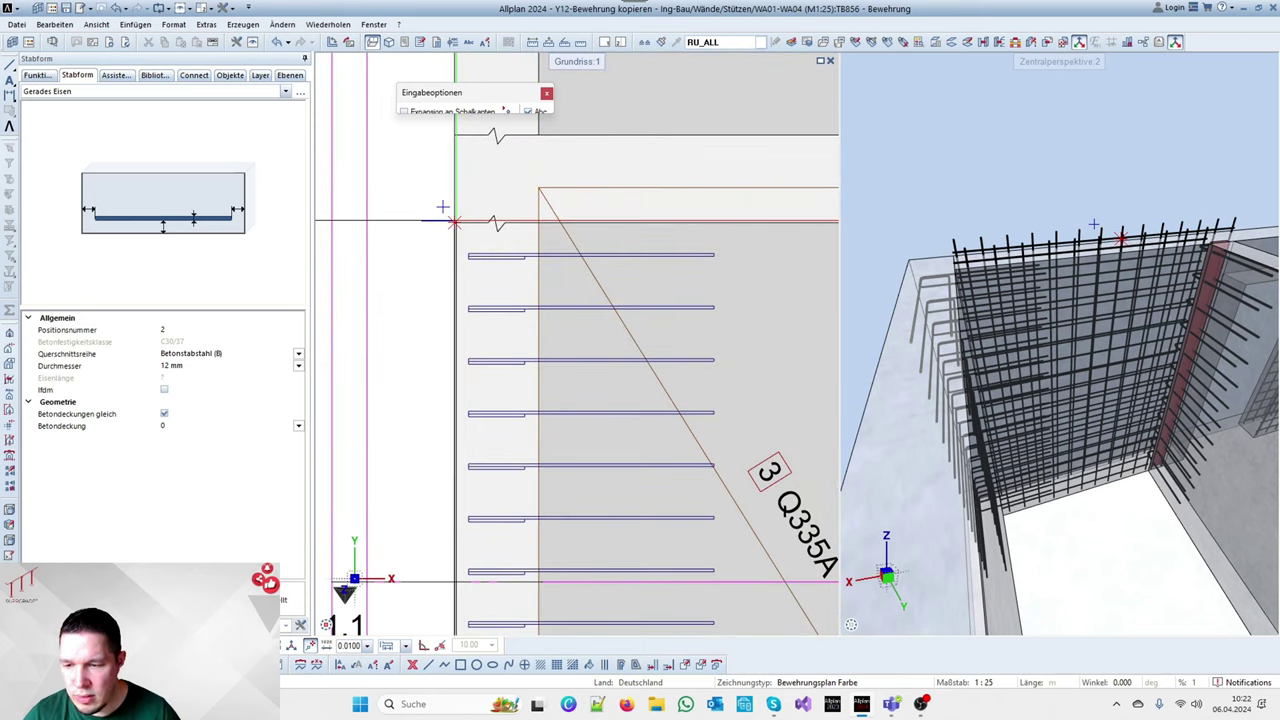
scroll(443, 207, down, 3)
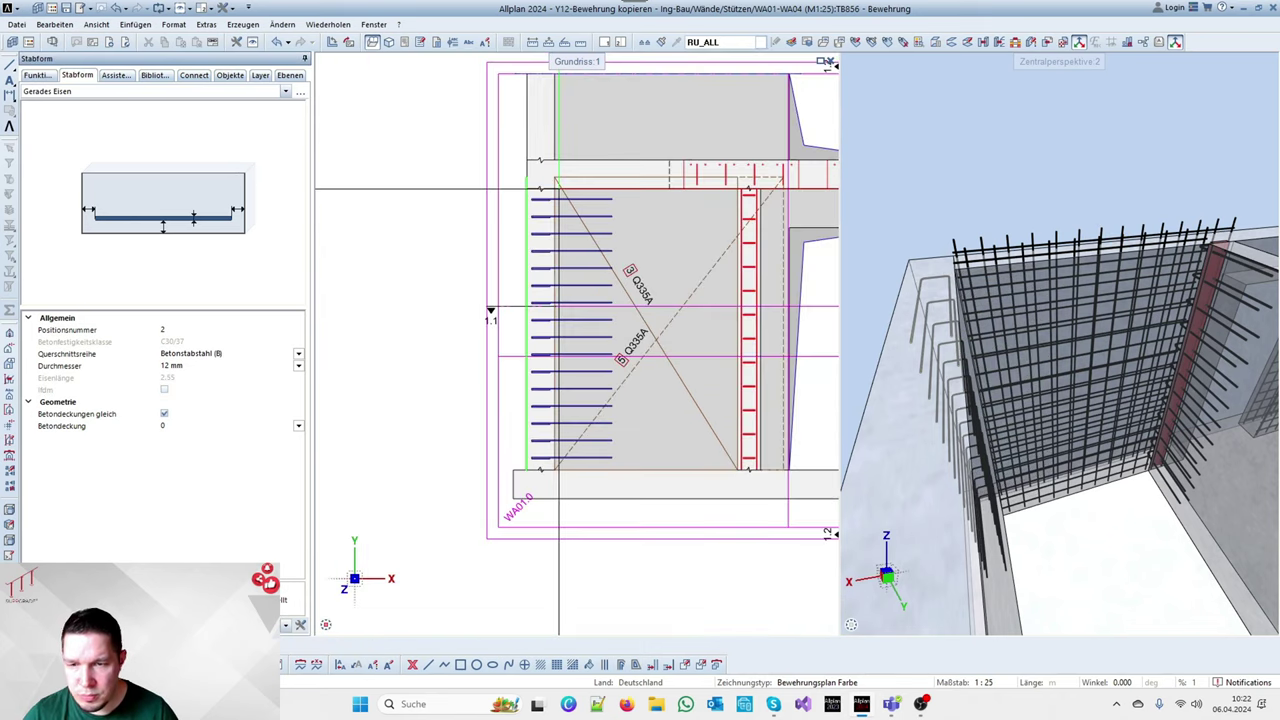
key(Escape)
Lay 2 straight vertical bars linearly in section 1.1, against the inside of the corner stirrup's outer leg with zero cover
scroll(538, 157, down, 1)
scroll(538, 157, down, 3)
key(Escape)
click(468, 112)
scroll(510, 320, up, 5)
click(510, 319)
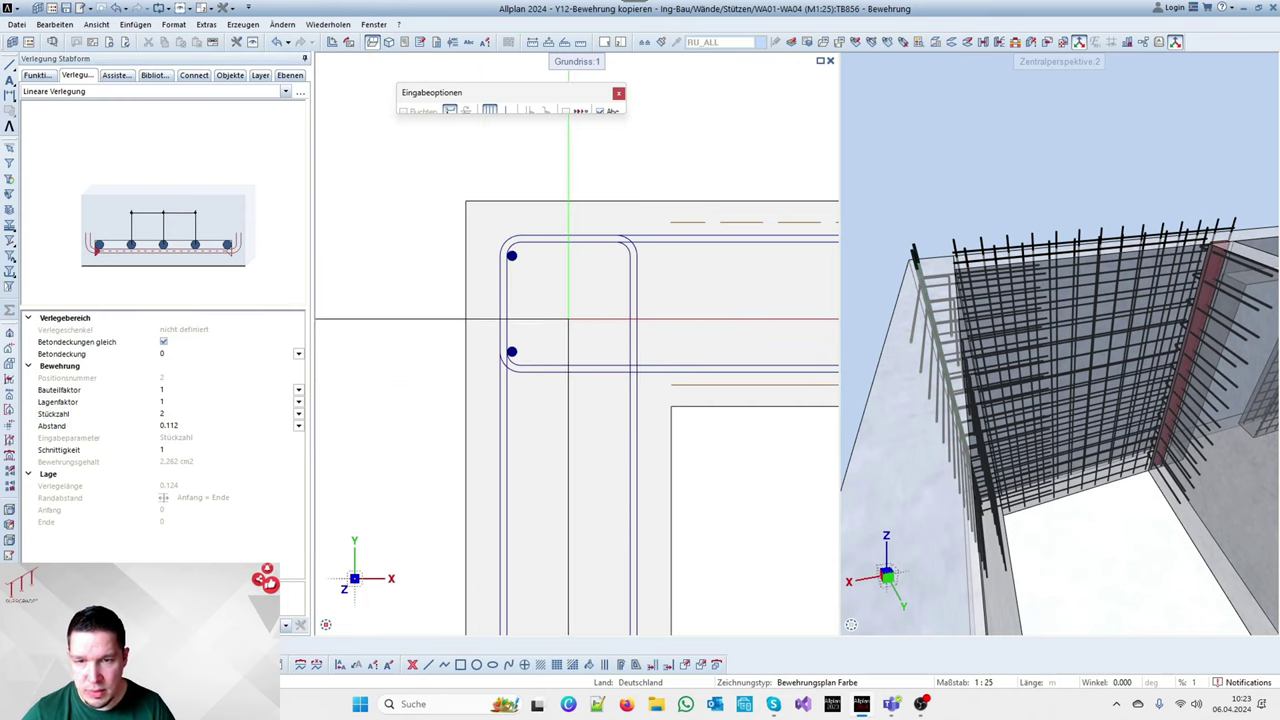
key(Escape)
key(Escape)
key(Escape)
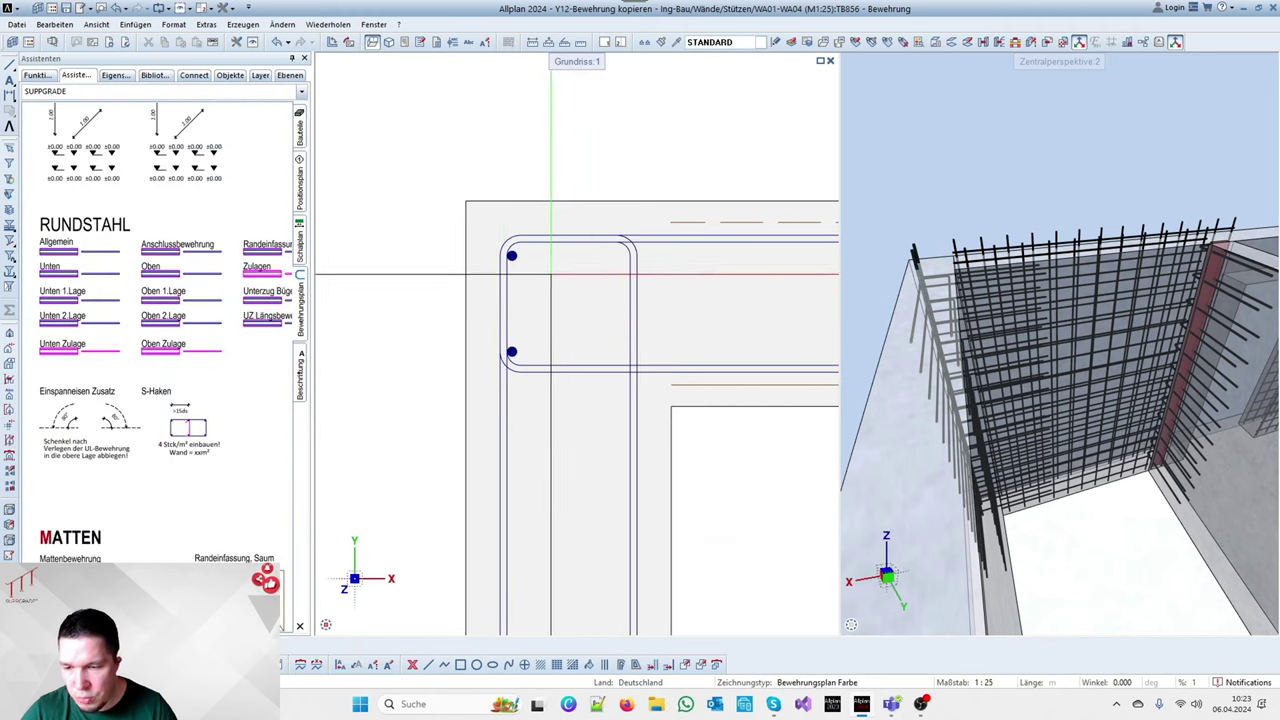
Mirror a copy of the two vertical corner bars across the stirrup's vertical centre axis so all four stirrup corners hold a bar
drag(450, 216, 561, 418)
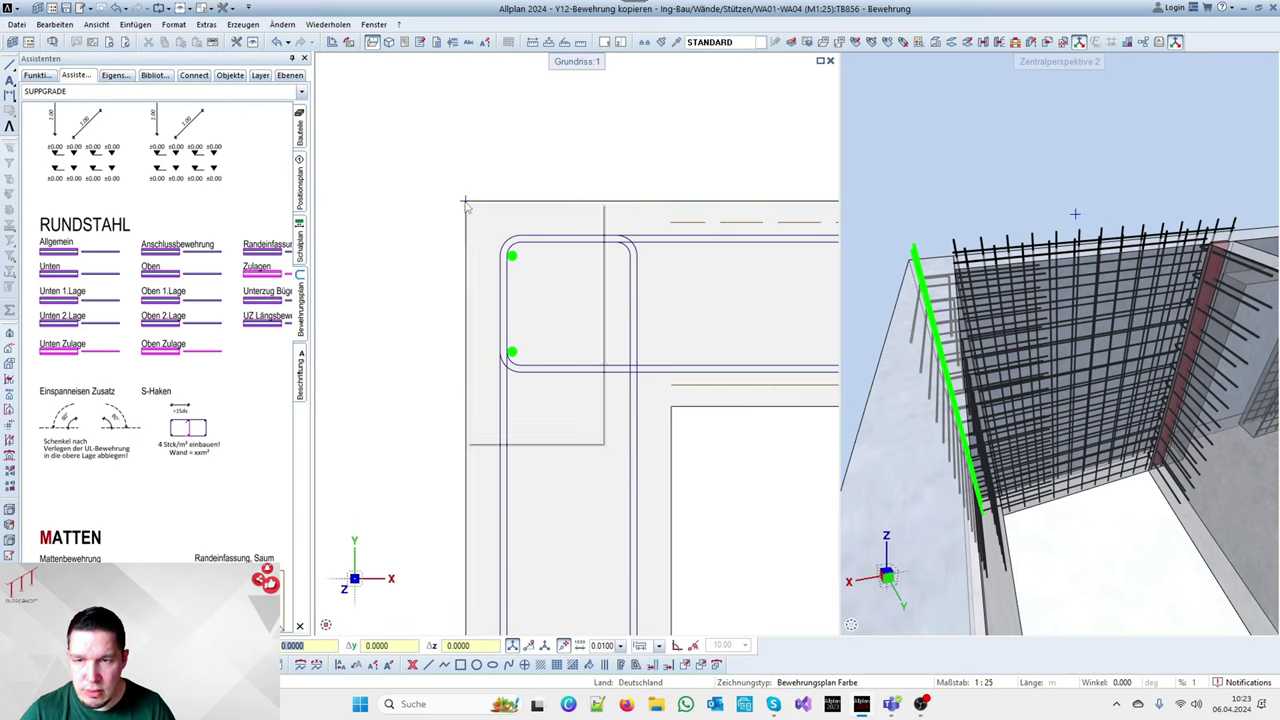
click(523, 315)
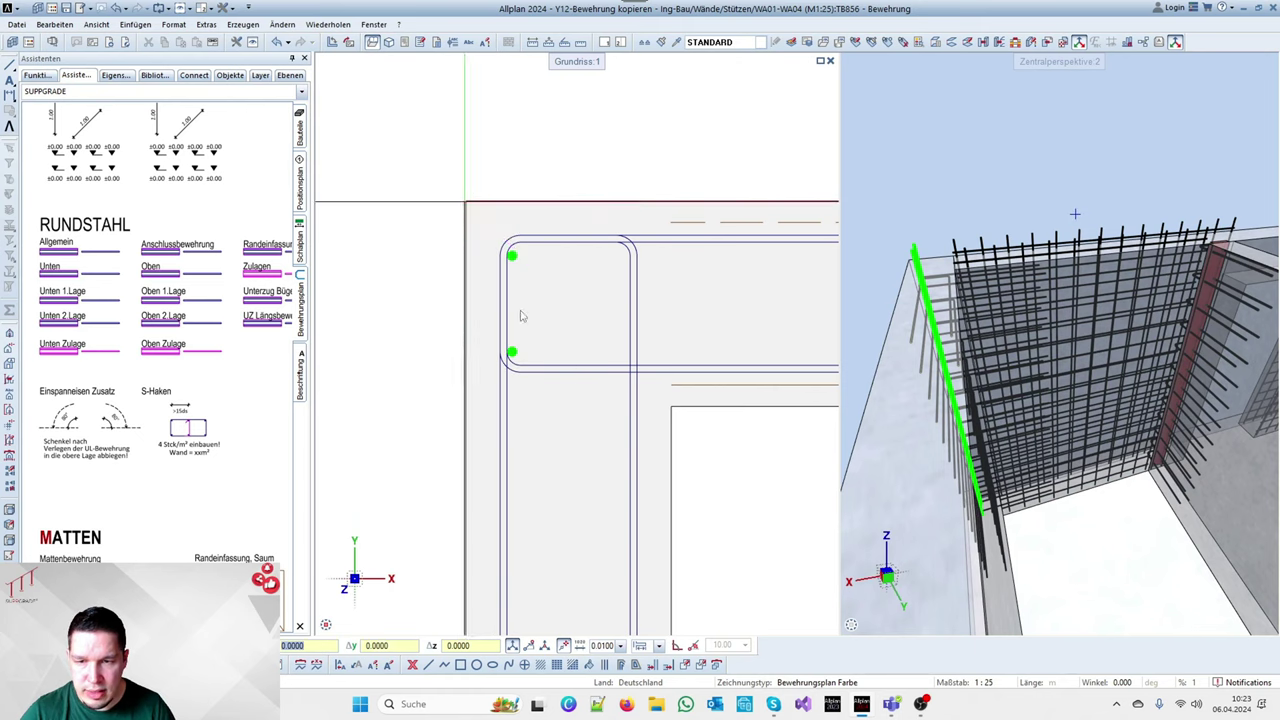
click(657, 391)
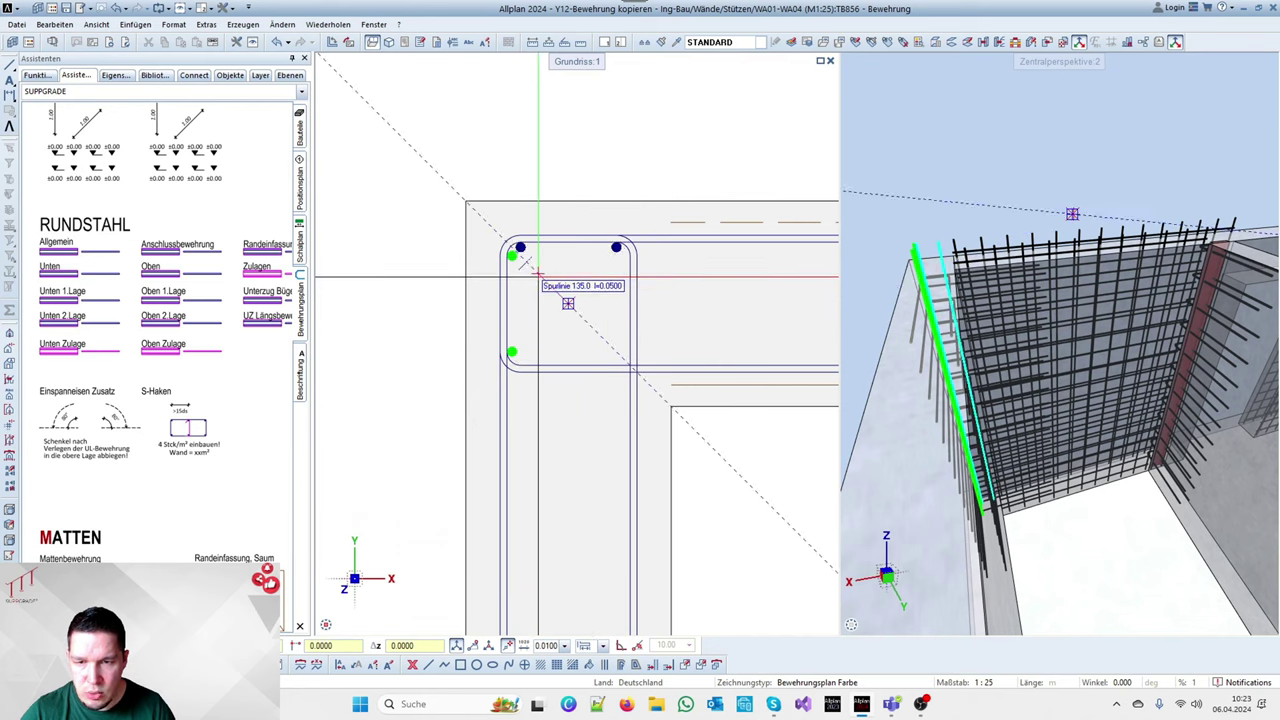
click(570, 245)
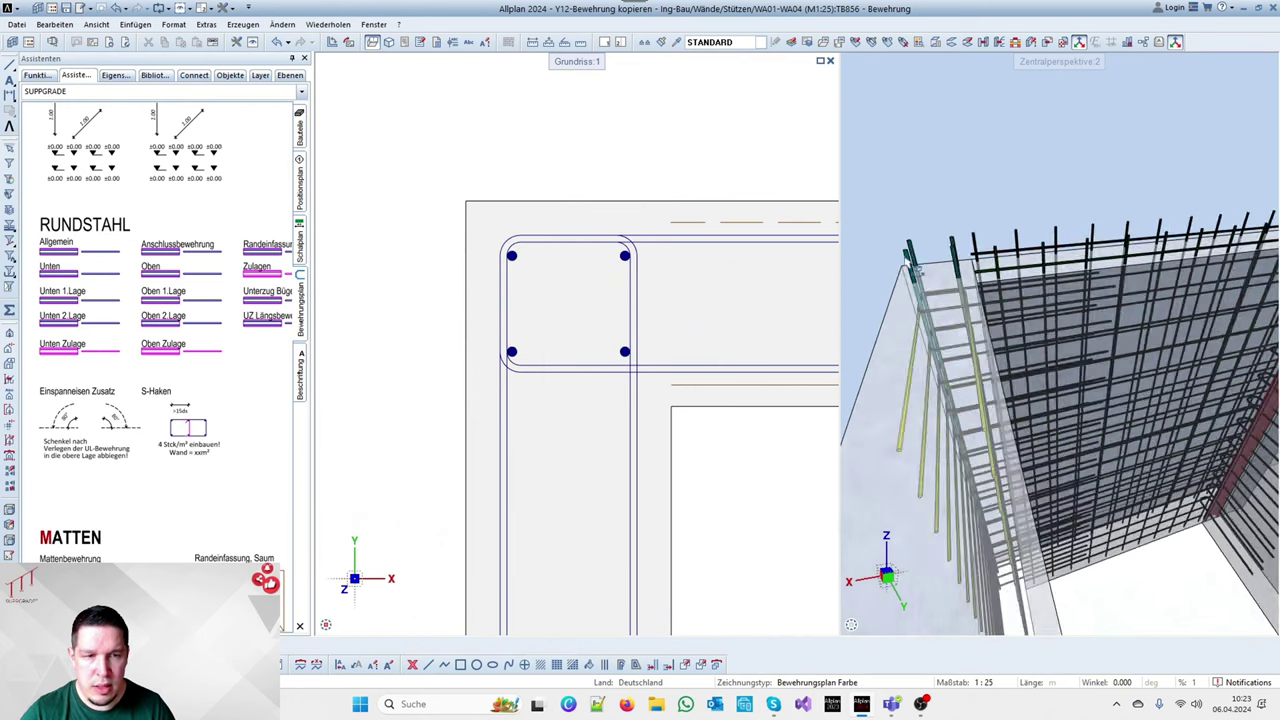
scroll(913, 268, up, 3)
ctrl+drag(963, 296, 1000, 356)
scroll(985, 358, up, 1)
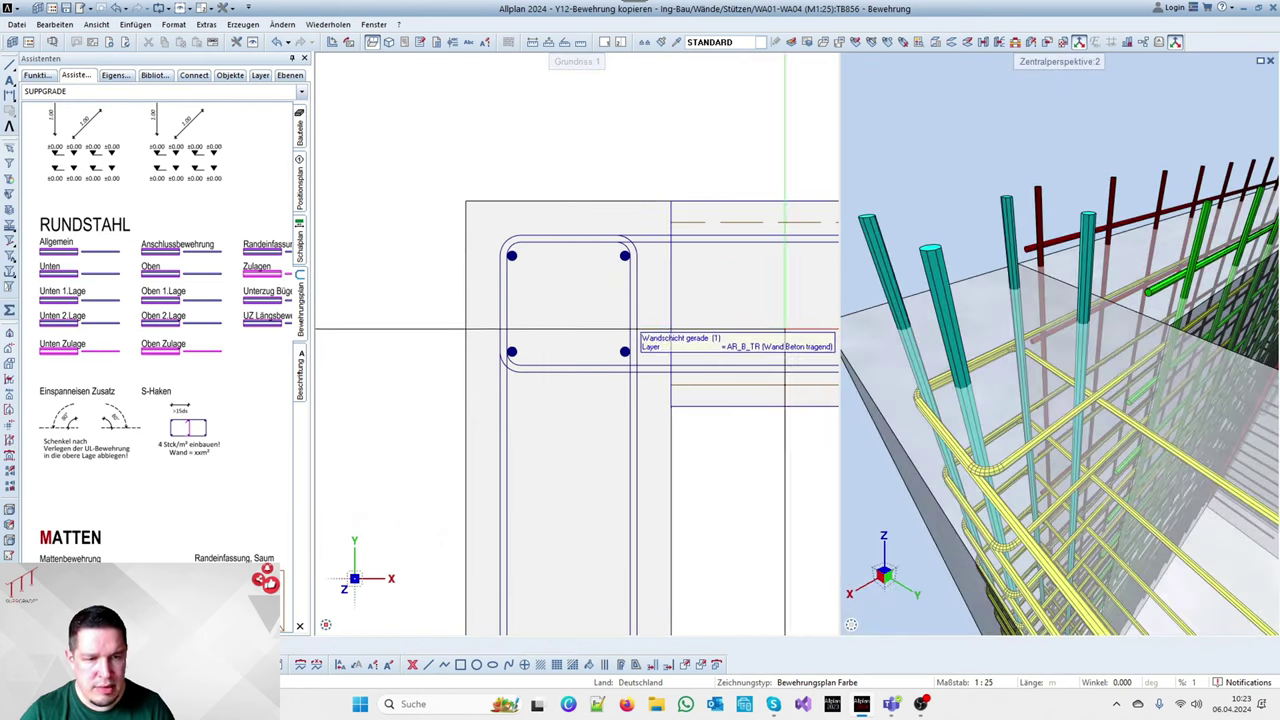
Mirror a copy of the complete corner reinforcement, stirrups and vertical bars, about the wall's midpoint to the opposite wall end in section 1.1
scroll(640, 330, down, 5)
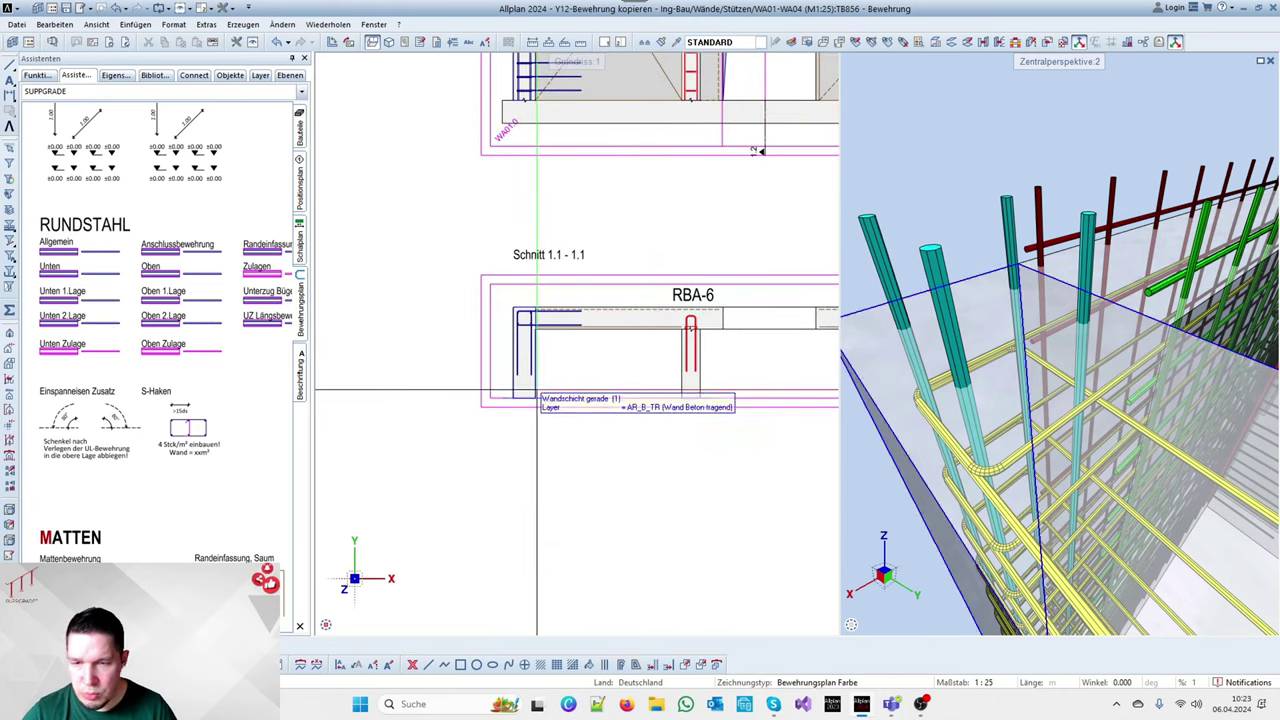
scroll(525, 305, up, 3)
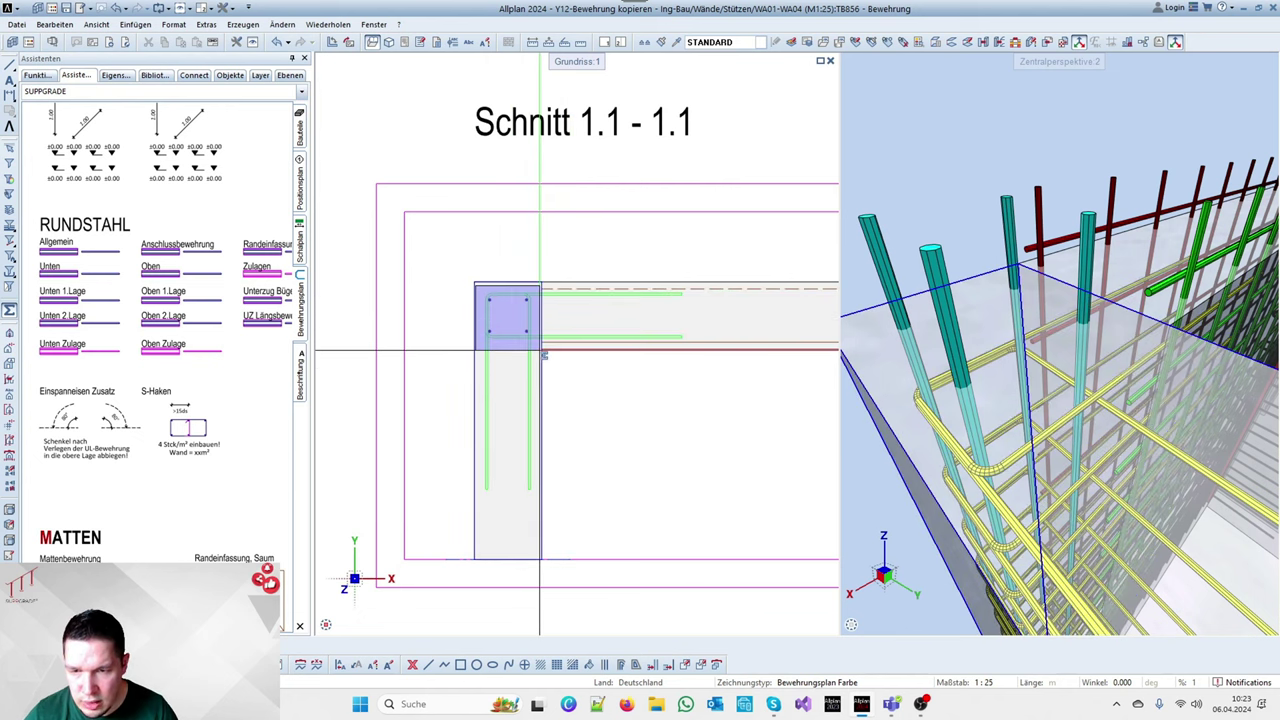
click(540, 316)
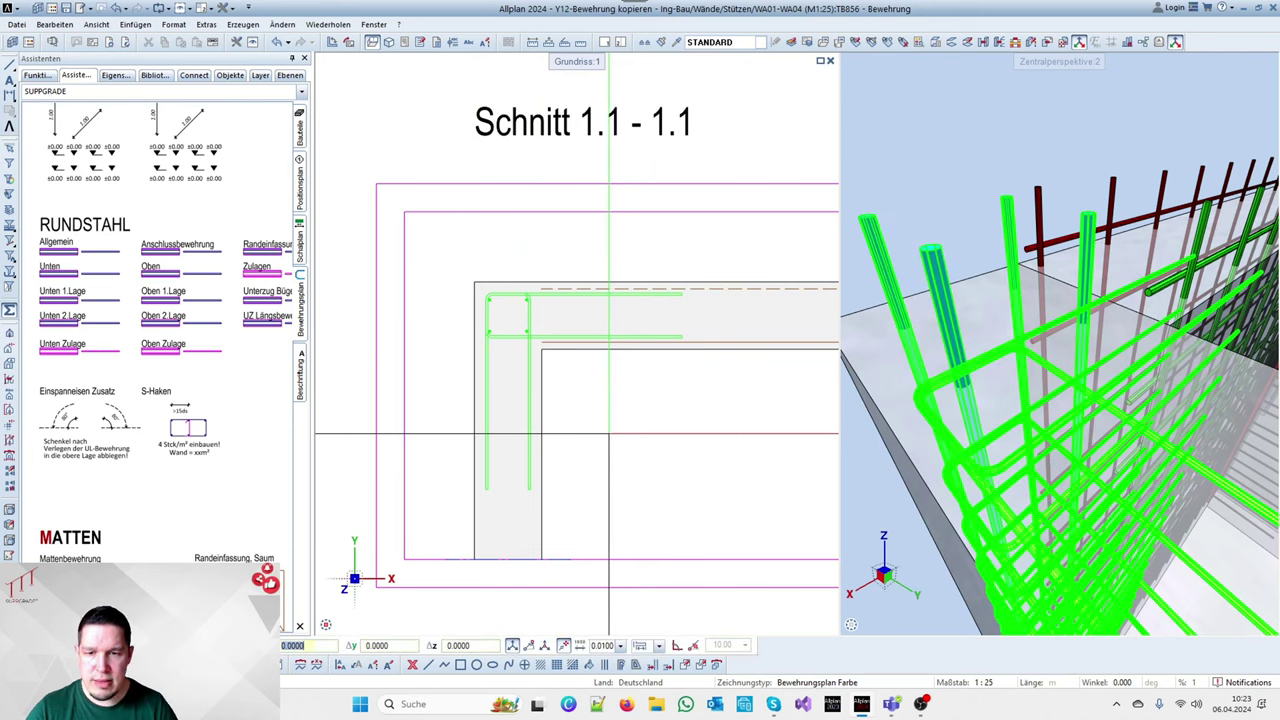
right_click(474, 281)
click(499, 391)
scroll(450, 350, down, 5)
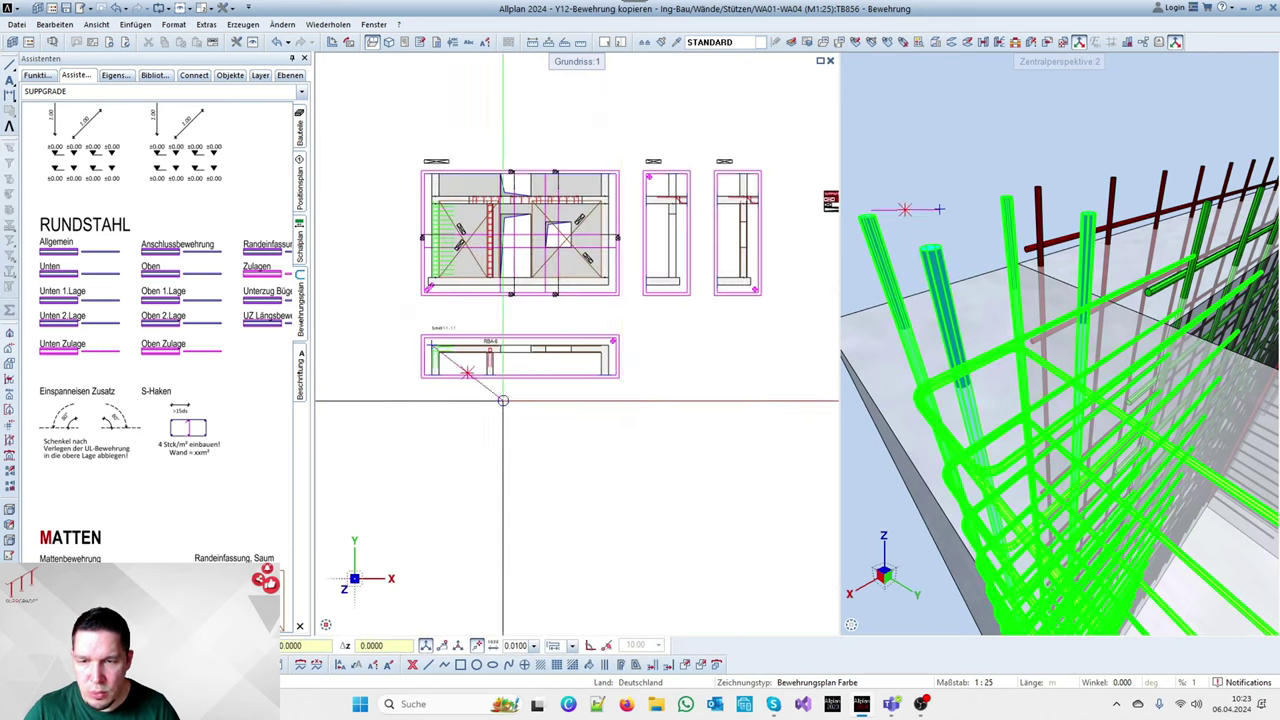
scroll(607, 365, up, 4)
scroll(591, 271, down, 3)
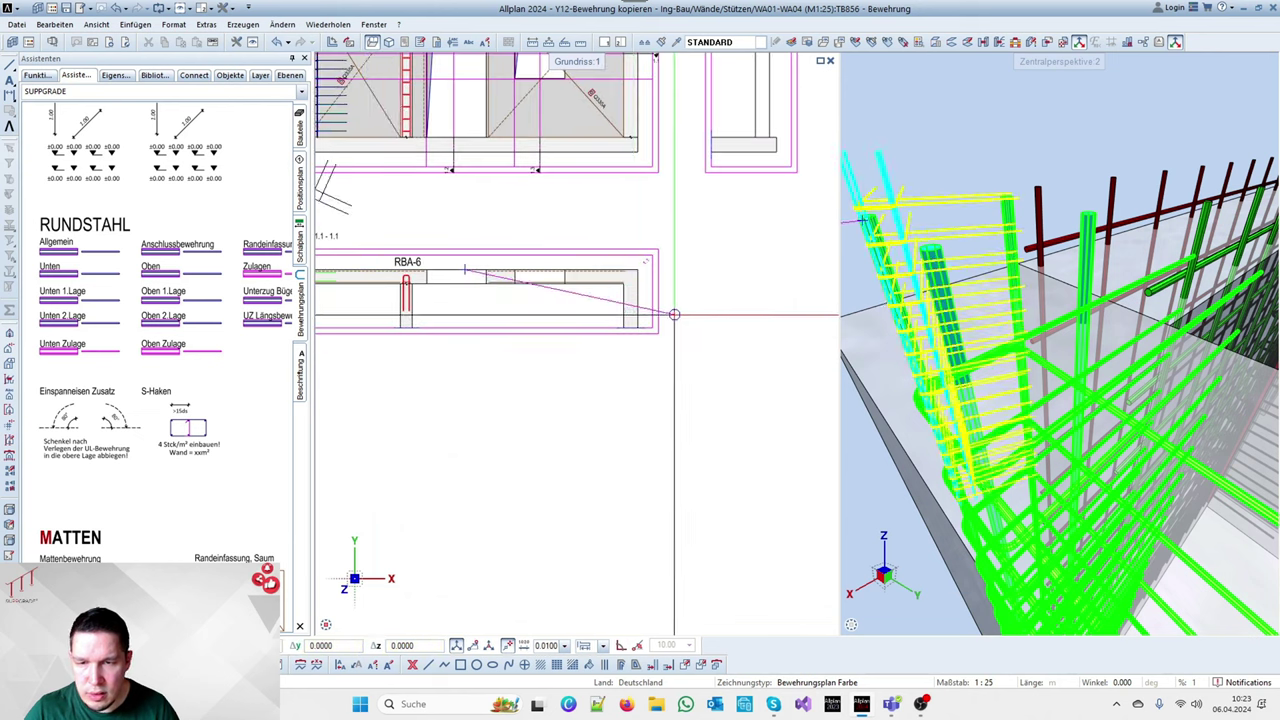
click(472, 385)
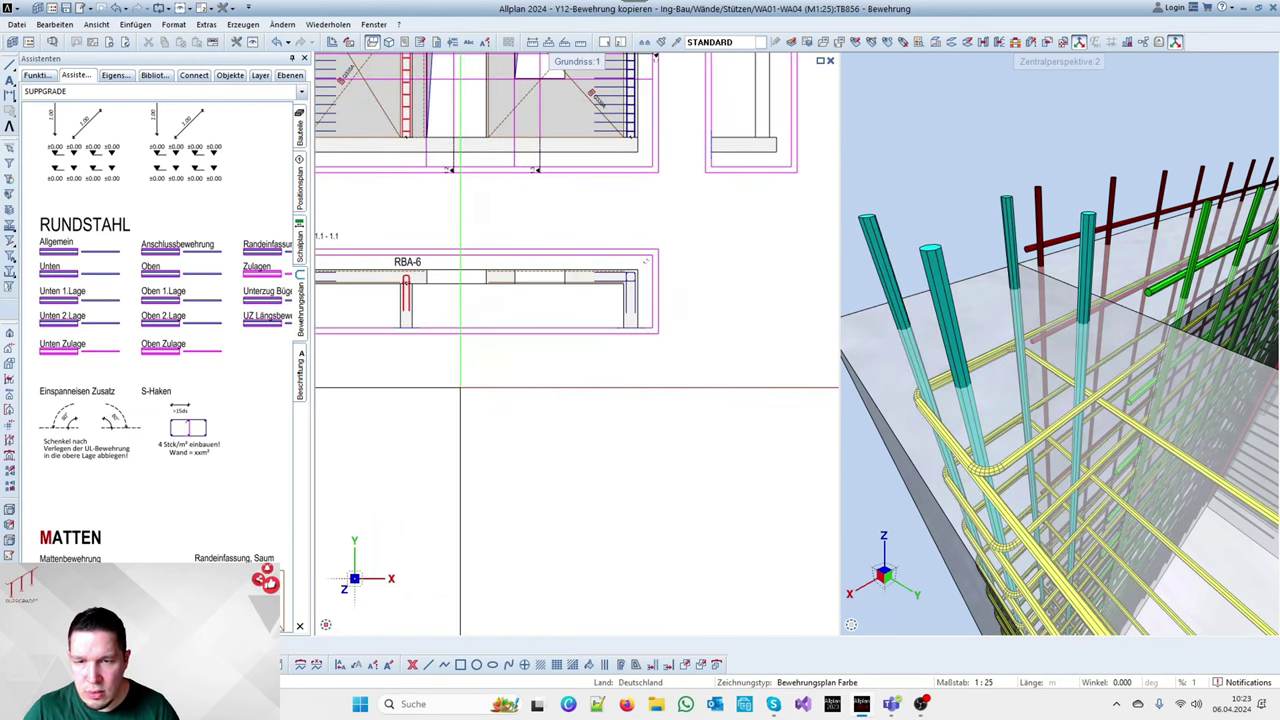
Examine the mirrored corner reinforcement in 3D, then section 1.1 and the elevation around the door and window openings
scroll(922, 322, down, 6)
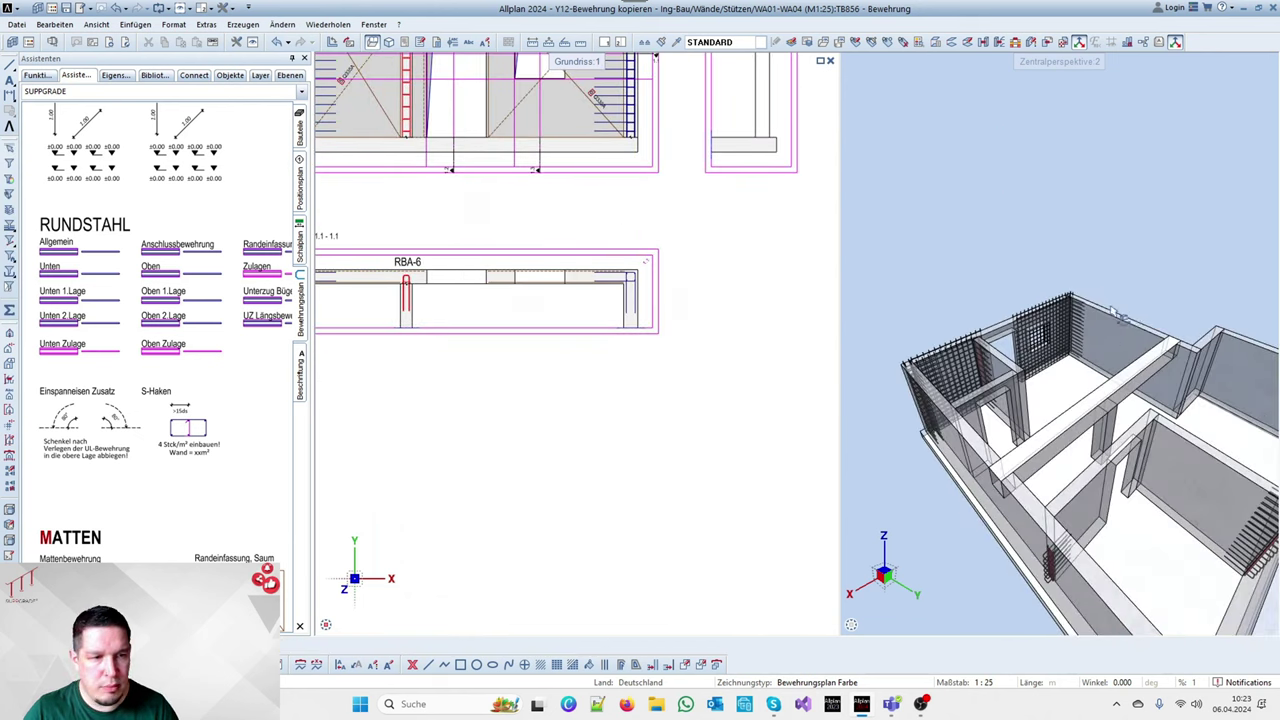
scroll(1038, 260, up, 4)
scroll(1040, 250, up, 3)
scroll(1040, 258, down, 2)
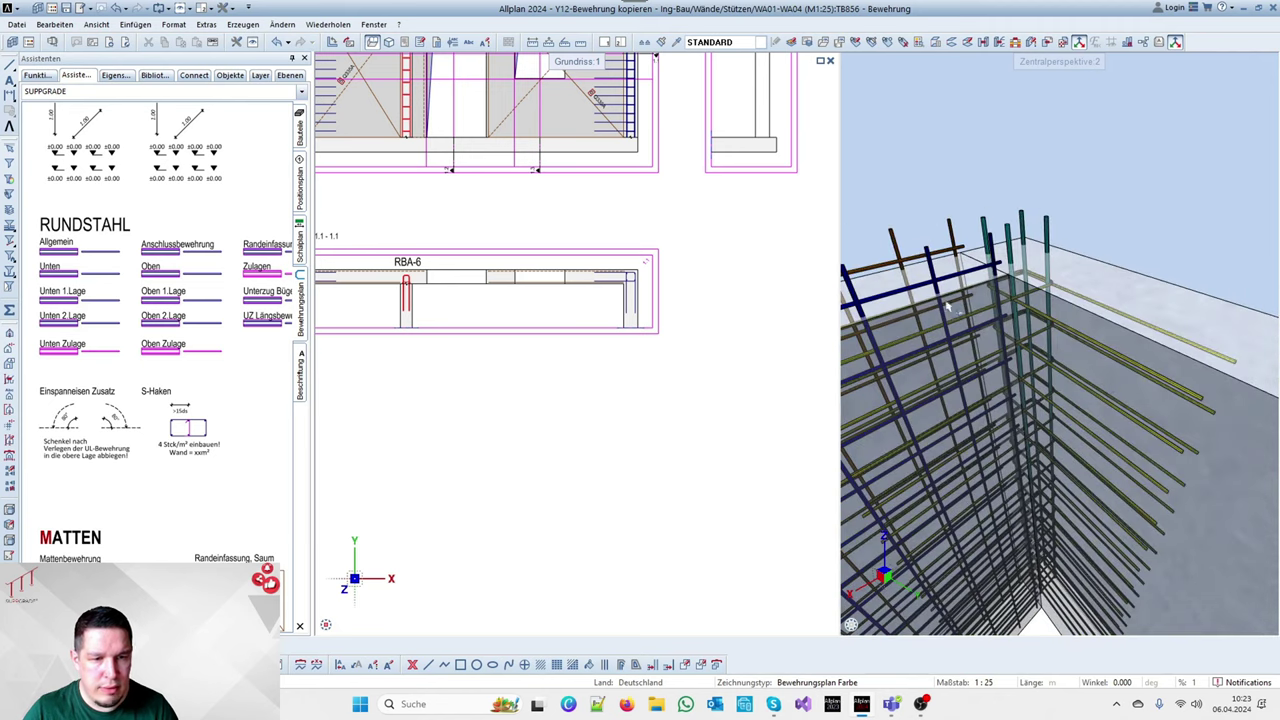
scroll(746, 297, down, 4)
scroll(683, 290, up, 4)
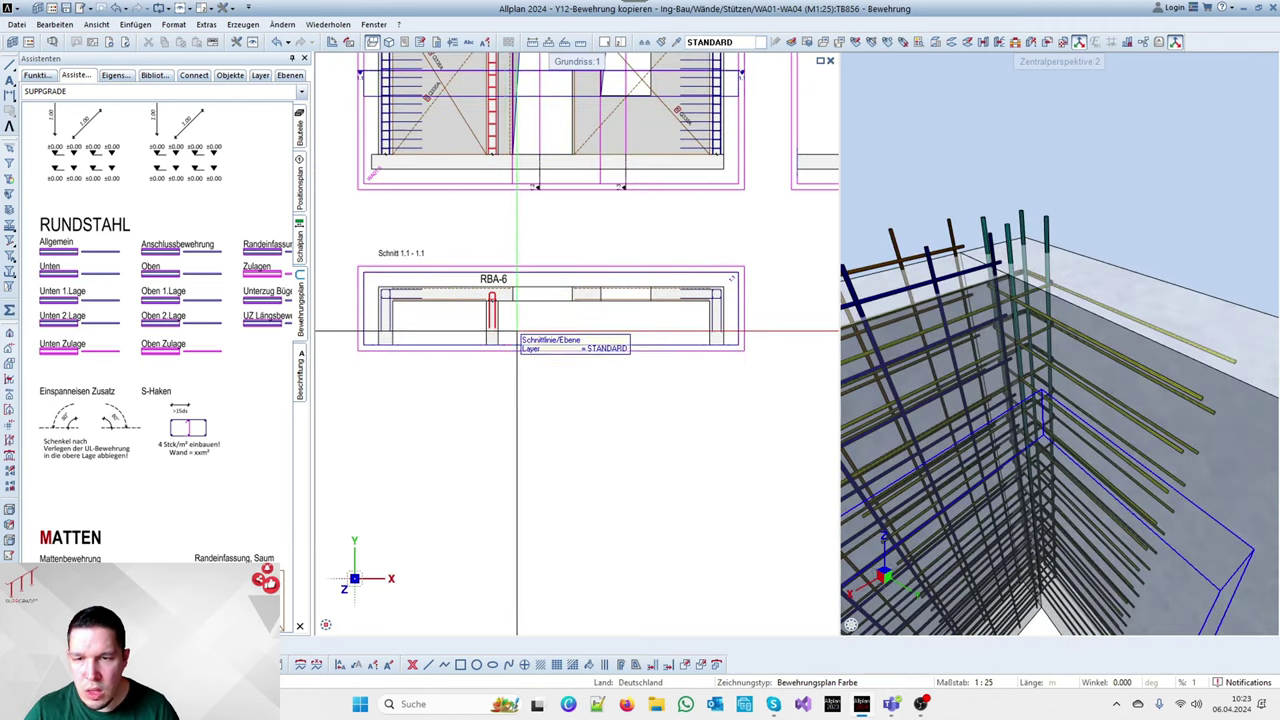
scroll(592, 330, up, 3)
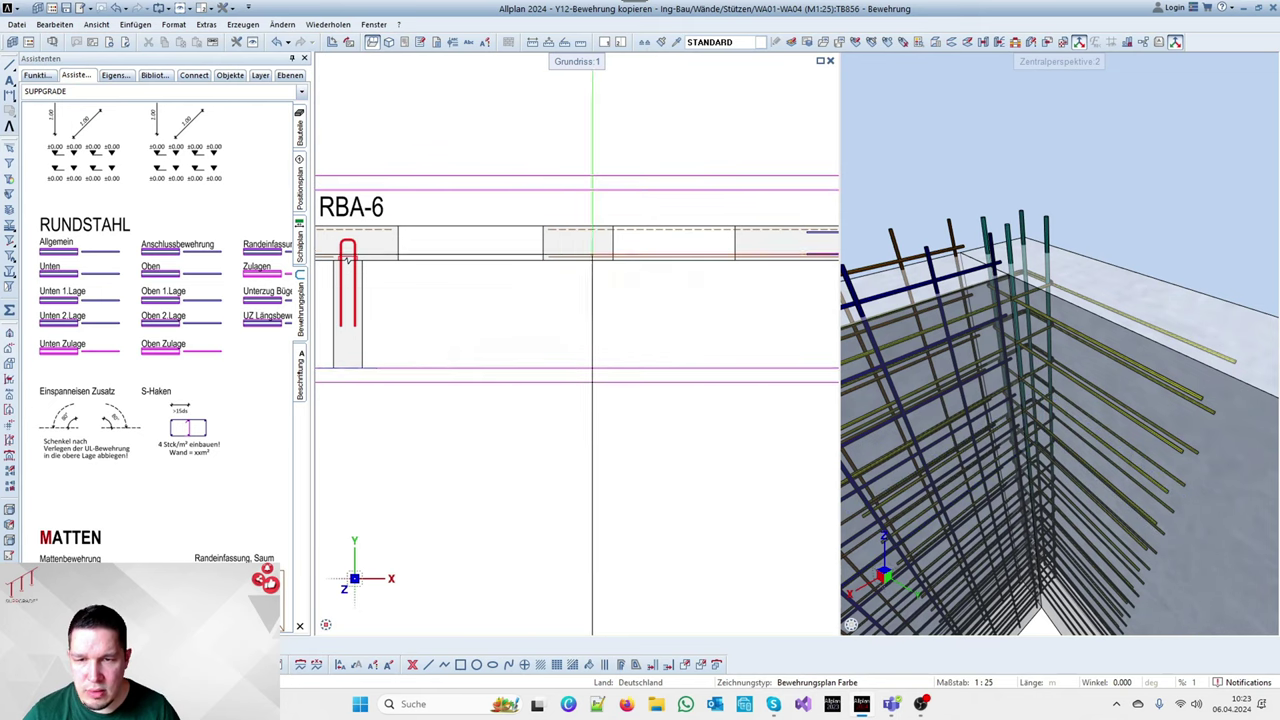
scroll(592, 258, down, 5)
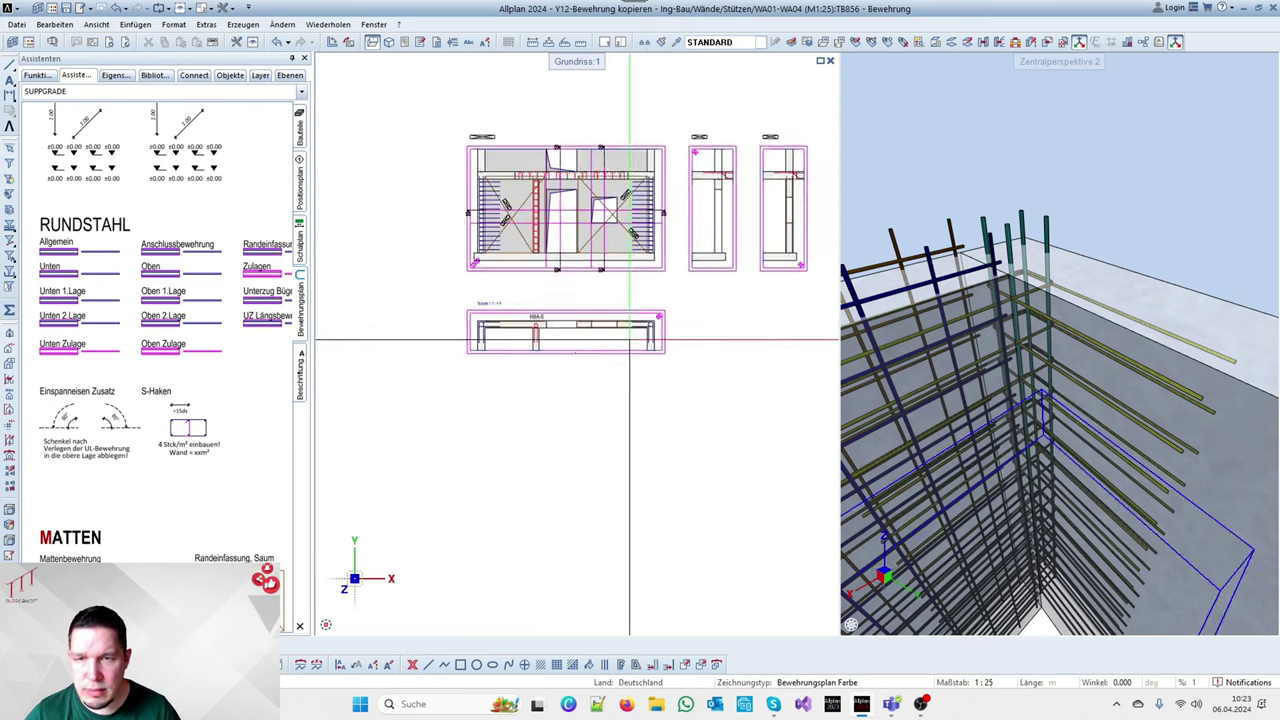
scroll(625, 175, up, 3)
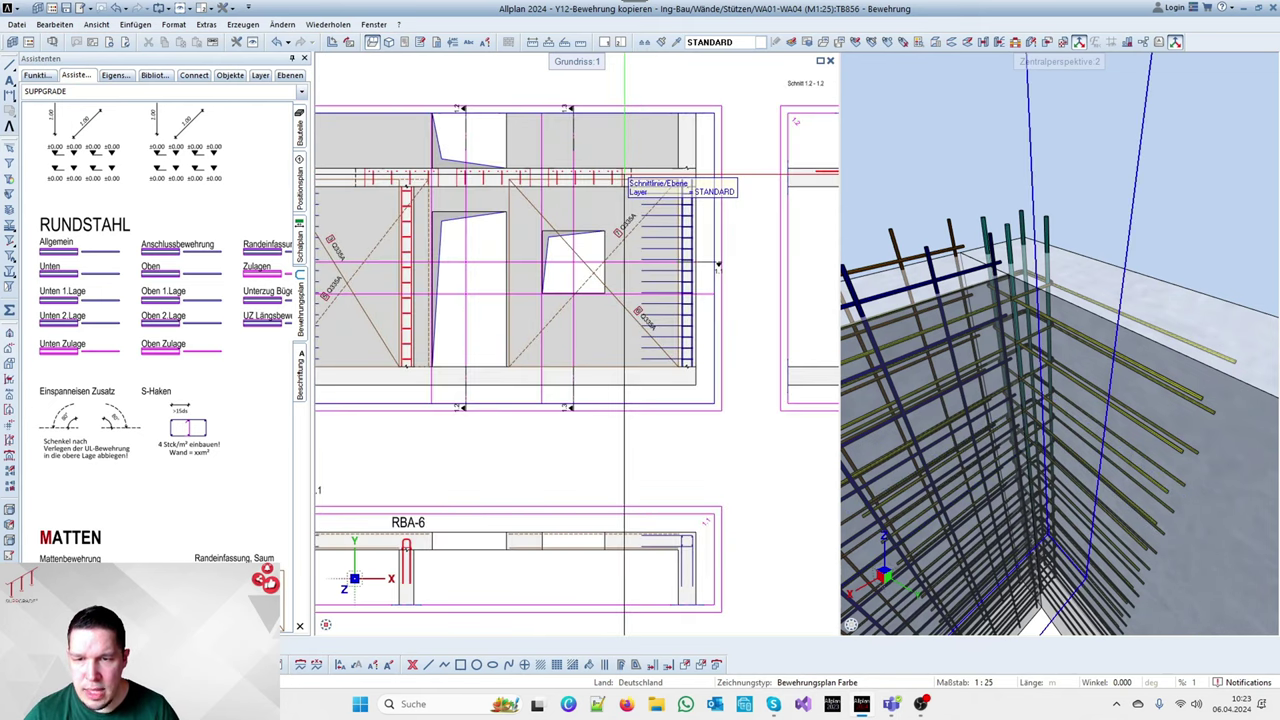
scroll(625, 175, up, 3)
scroll(497, 255, down, 2)
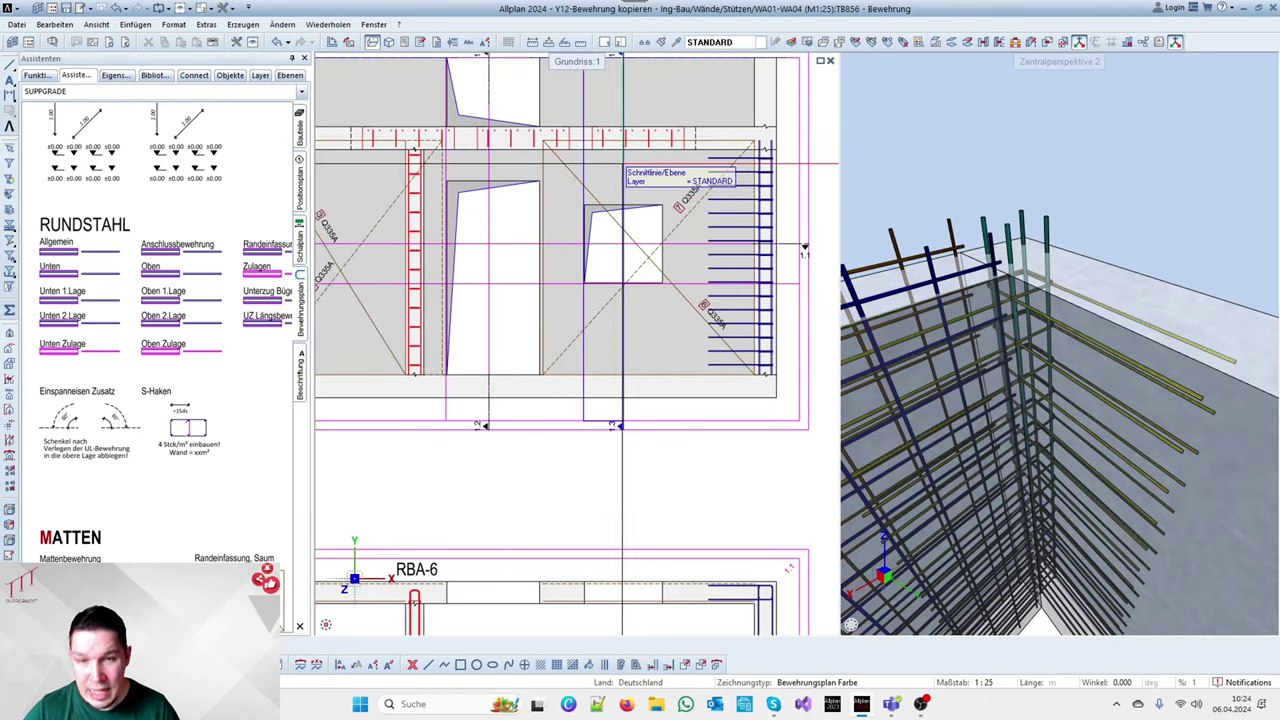
scroll(687, 218, down, 4)
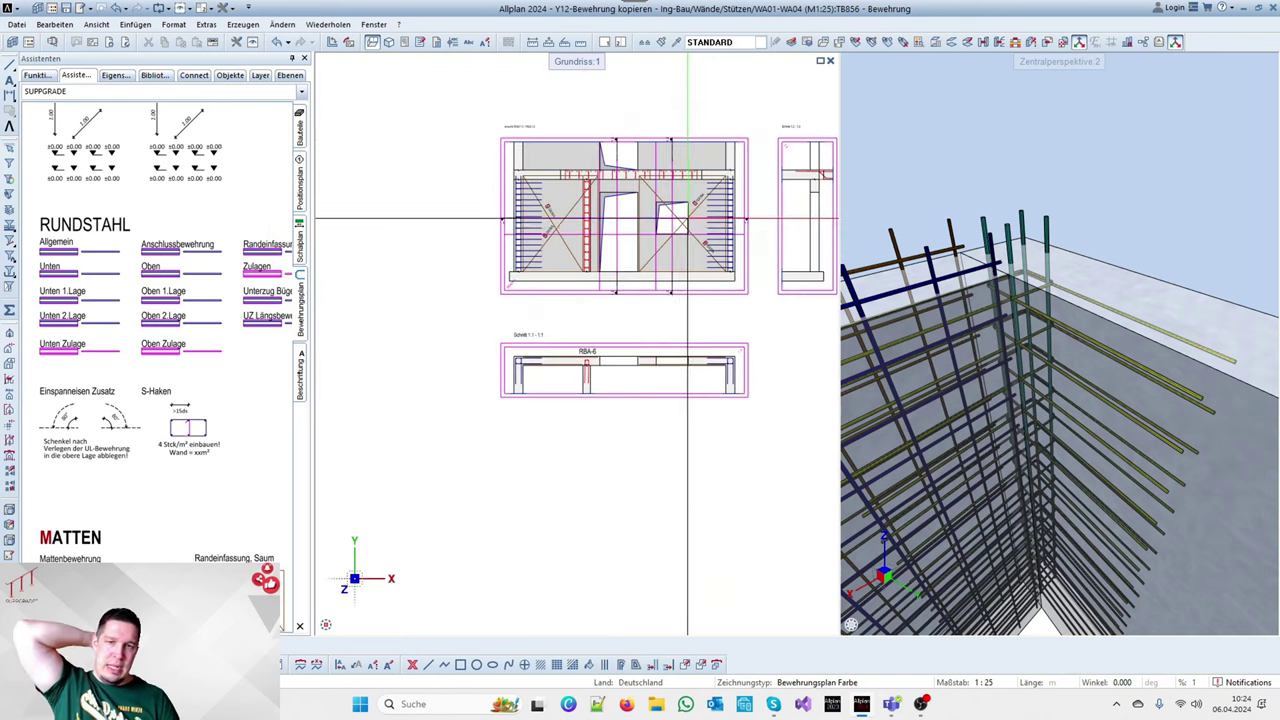
scroll(661, 243, up, 6)
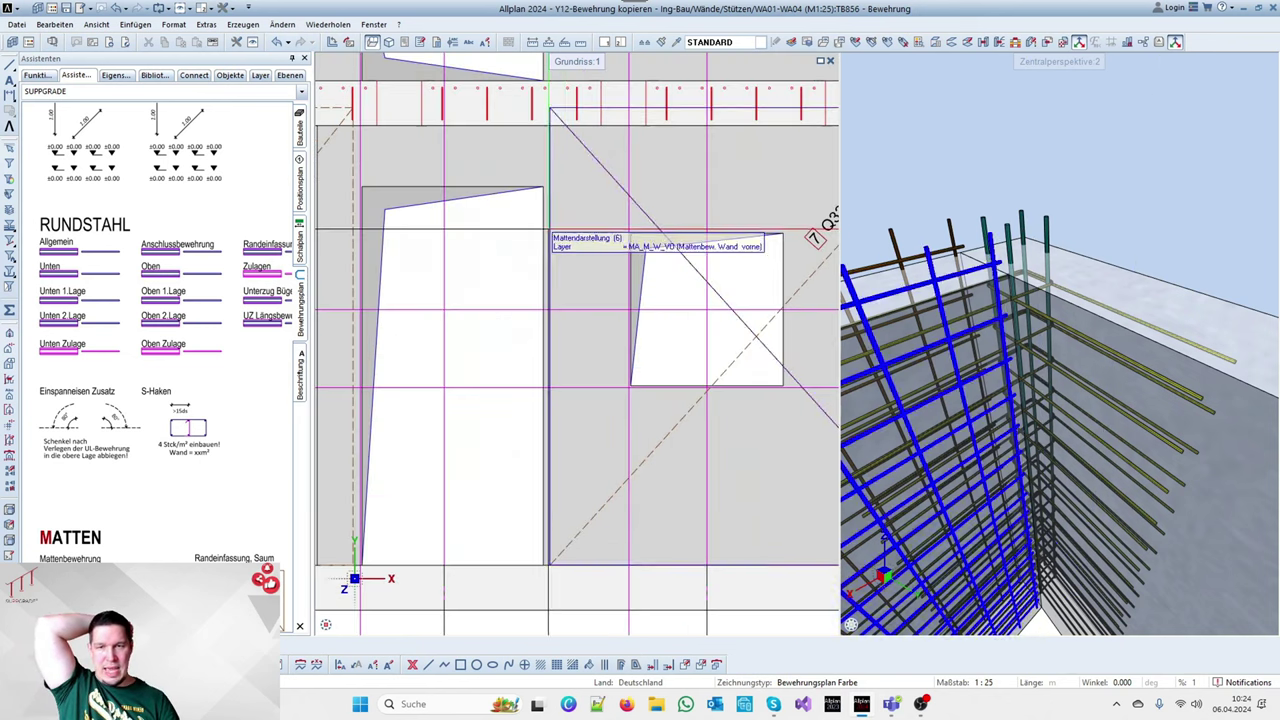
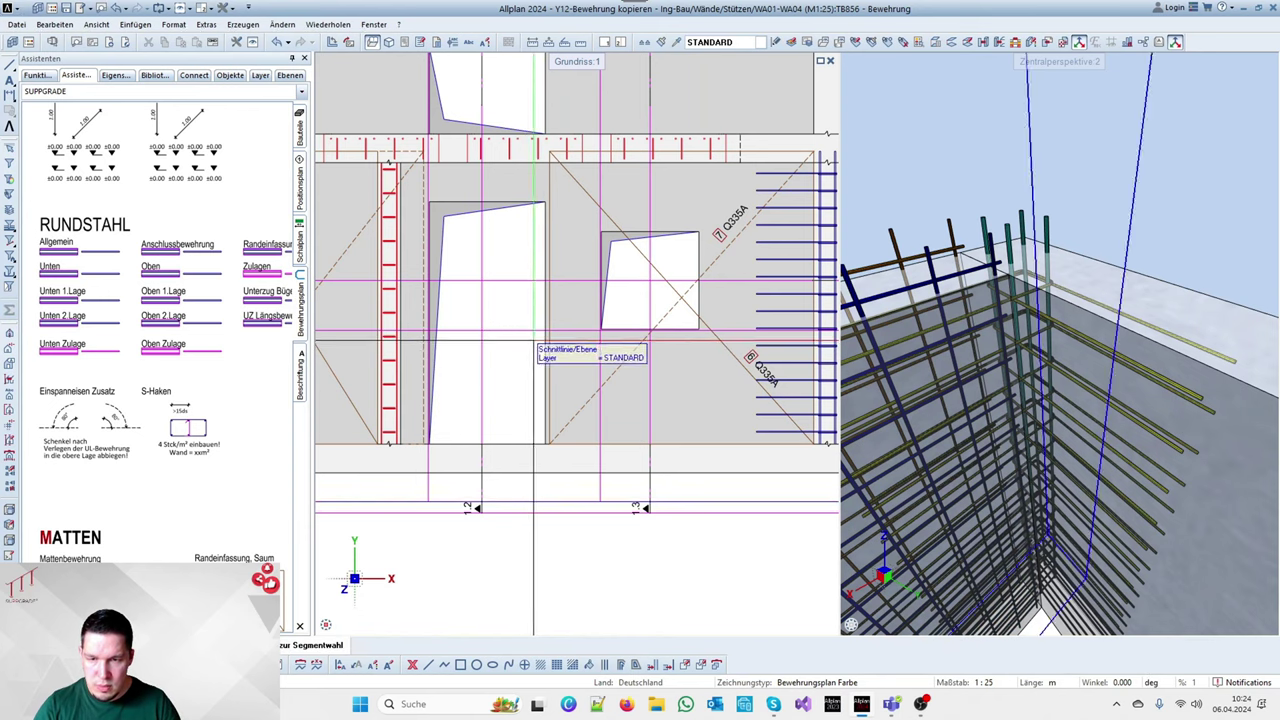
key(l)
key(Escape)
right_drag(533, 340, 646, 340)
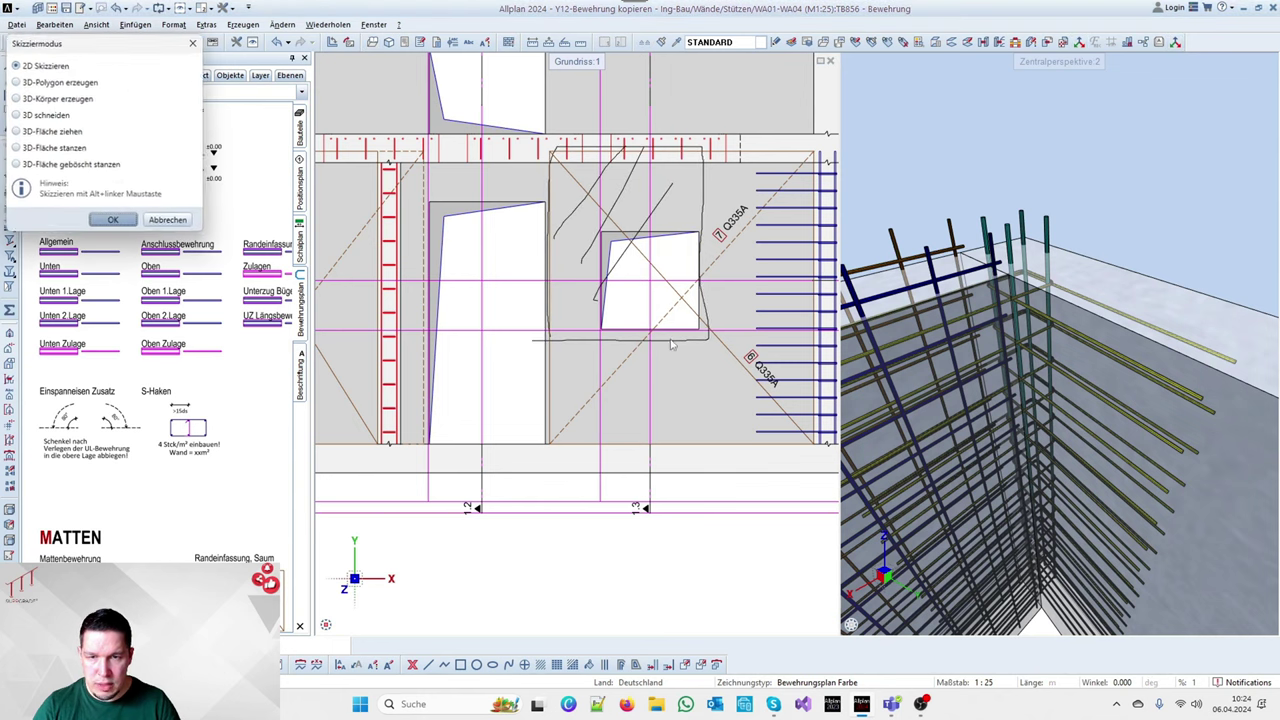
key(Escape)
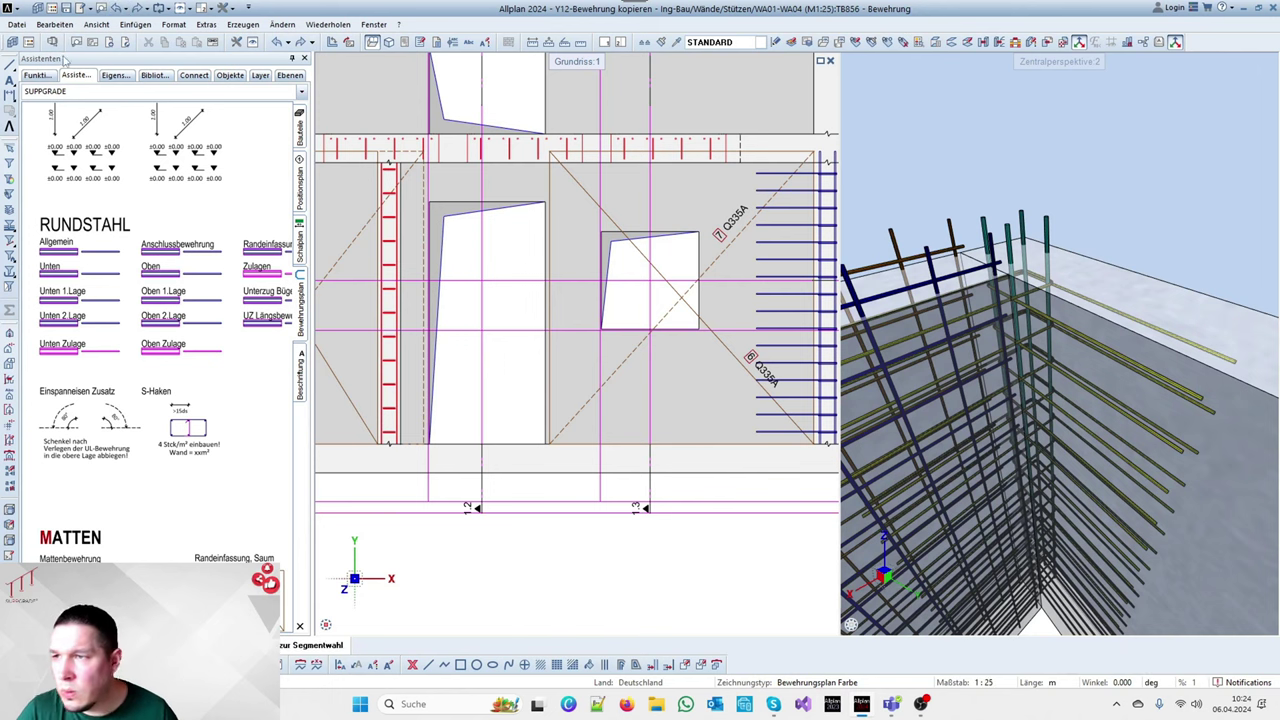
Cut the two Q335A mats with Matten ausschneiden, removing the area over and beside the window from the mats' door-side edge
click(37, 76)
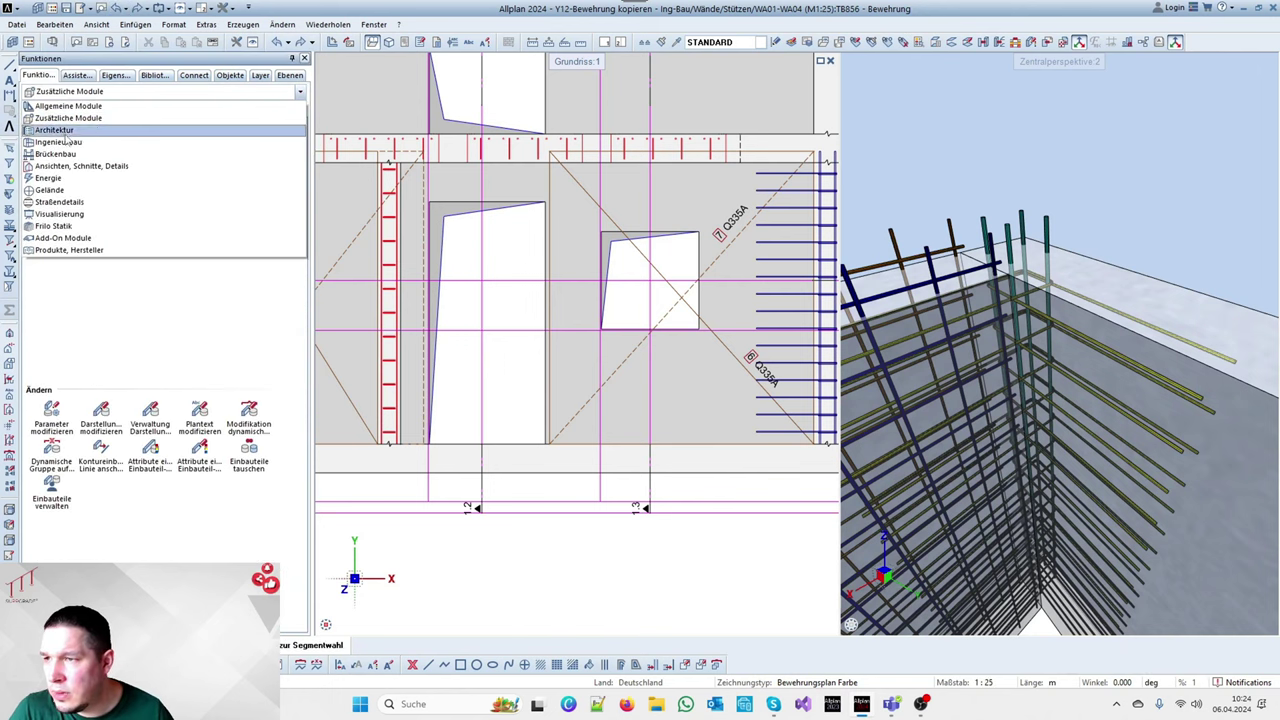
click(68, 140)
click(131, 112)
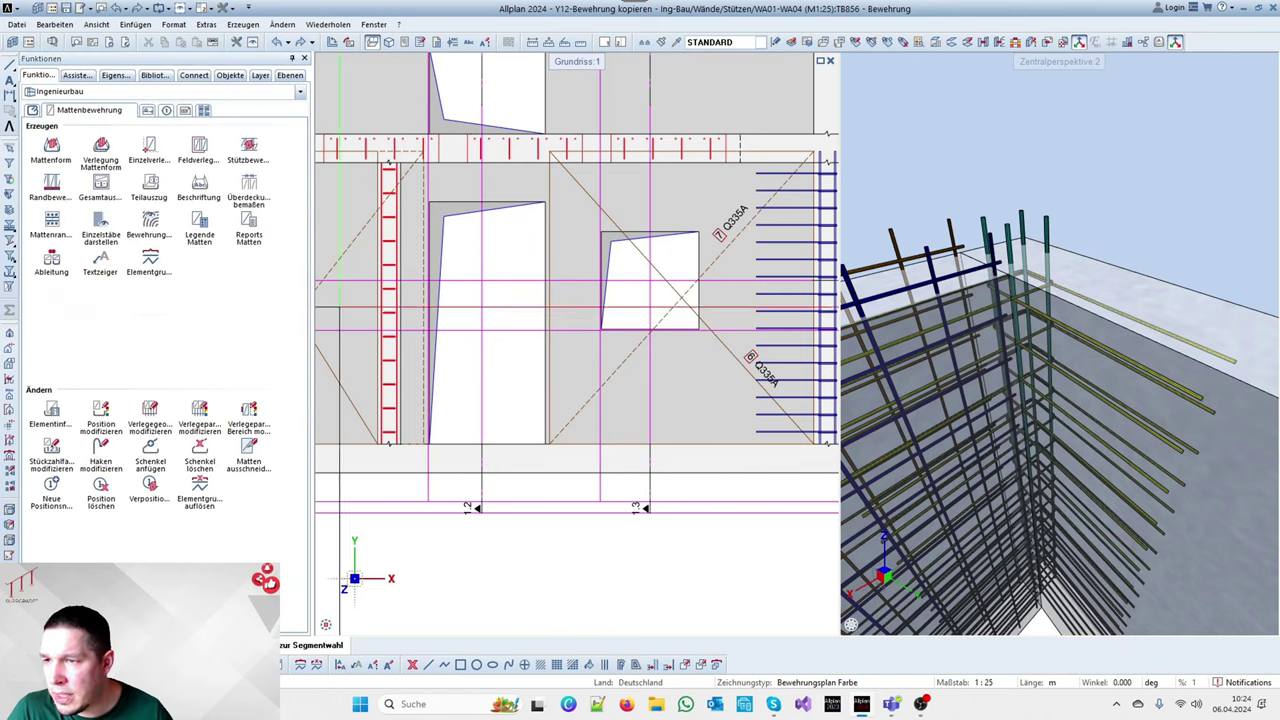
click(250, 450)
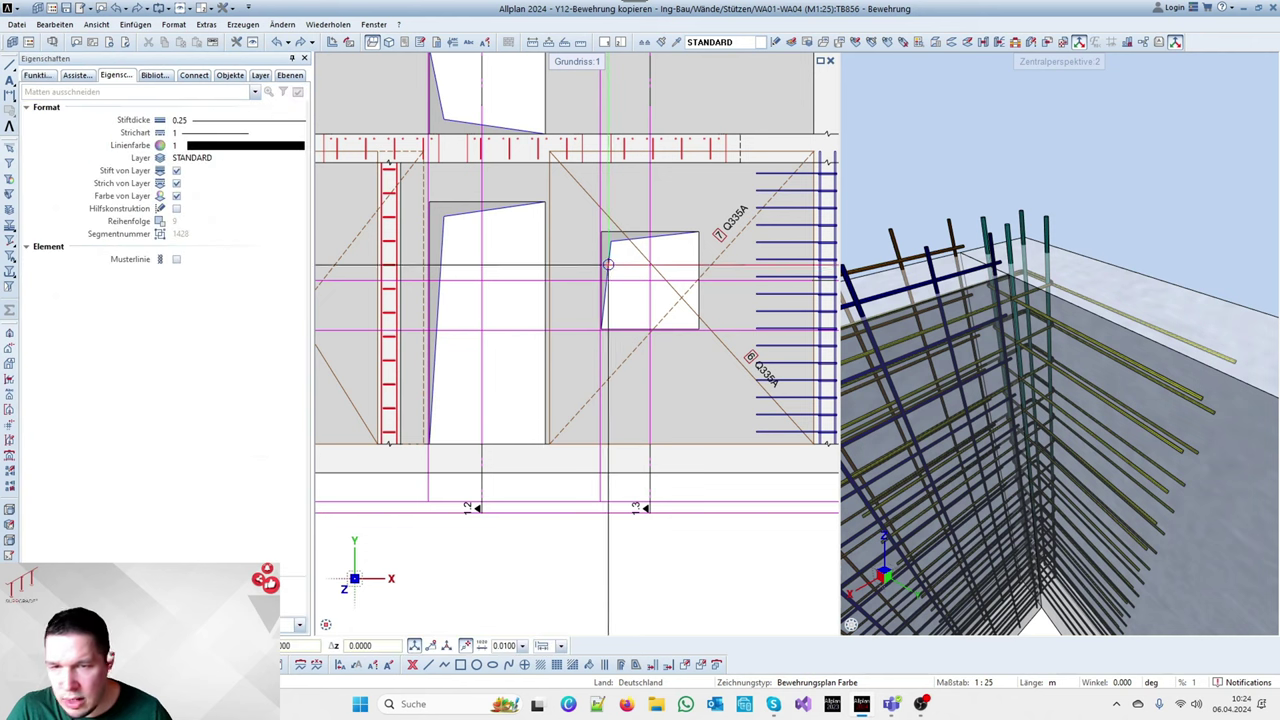
scroll(708, 338, up, 3)
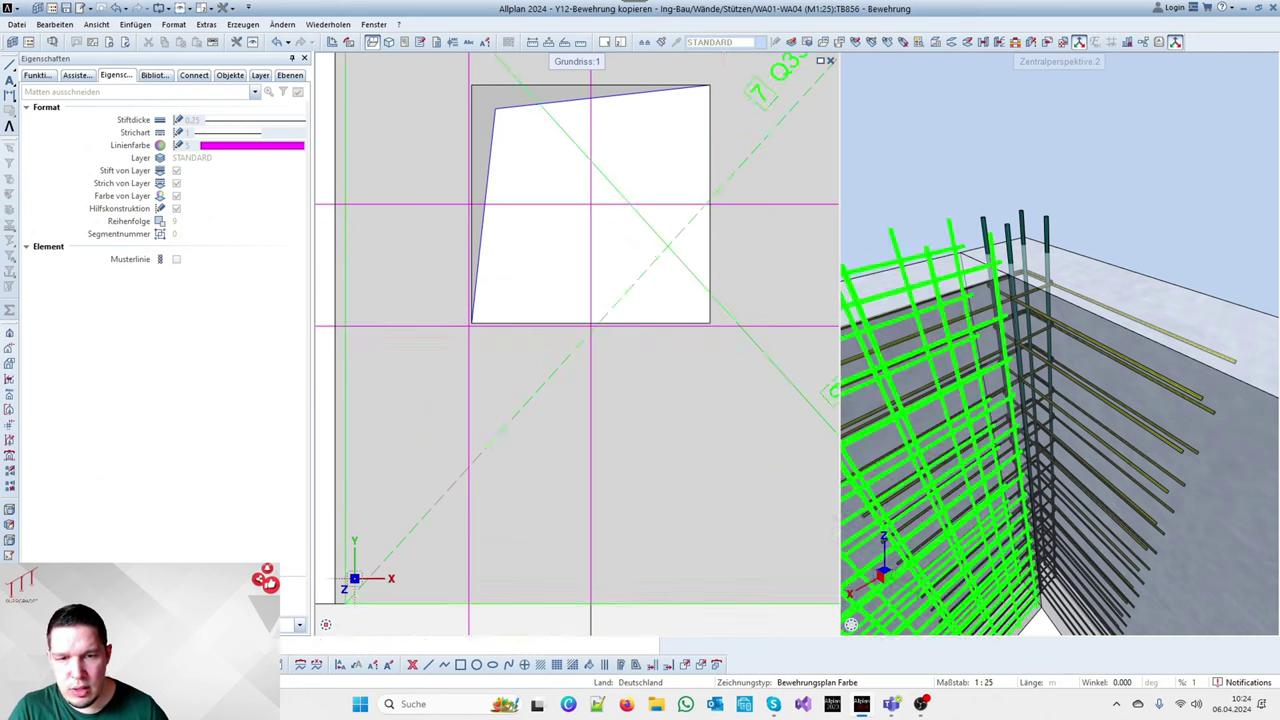
scroll(695, 330, down, 3)
scroll(1052, 264, down, 5)
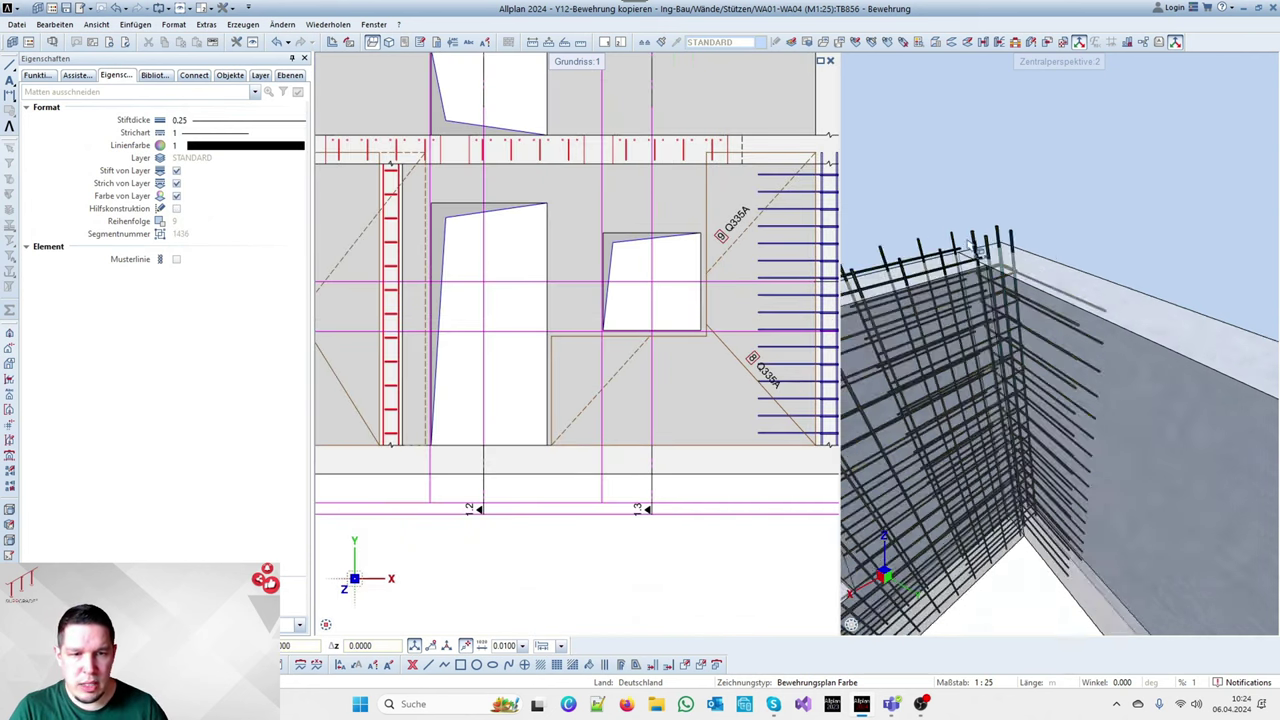
scroll(932, 295, up, 3)
shift+middle_drag(933, 298, 1090, 290)
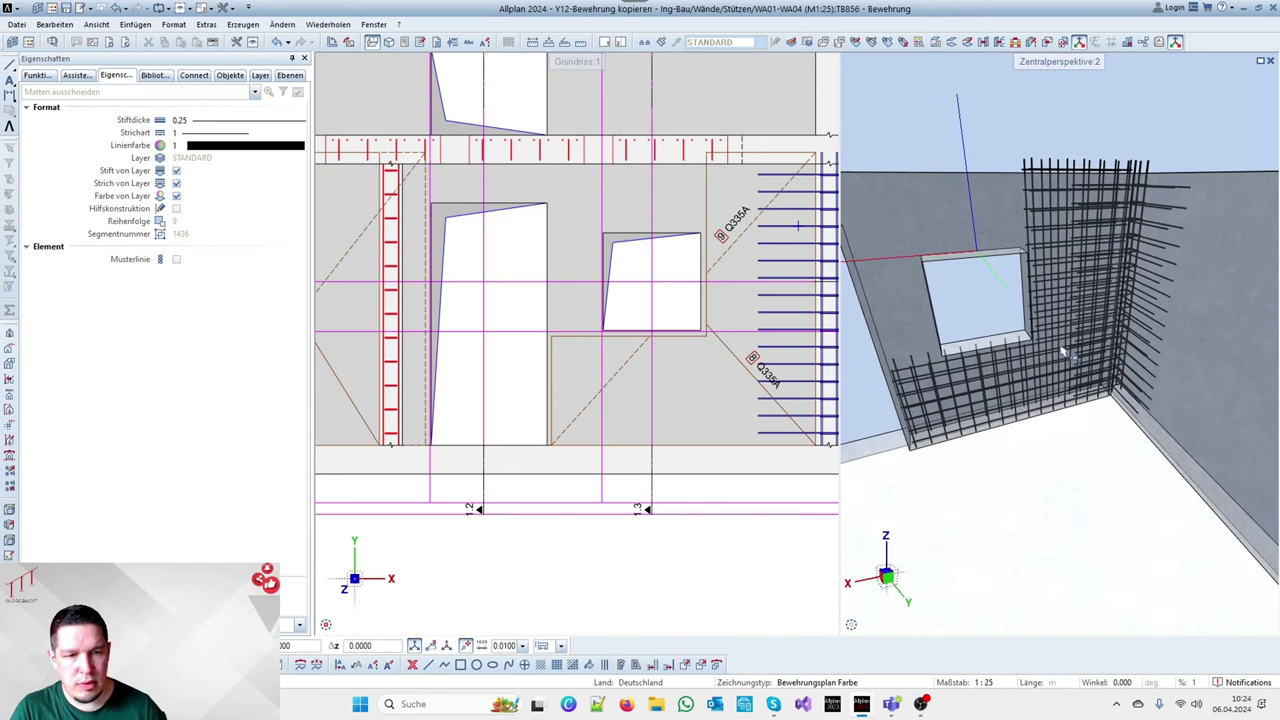
scroll(664, 239, down, 4)
scroll(642, 300, up, 1)
key(Escape)
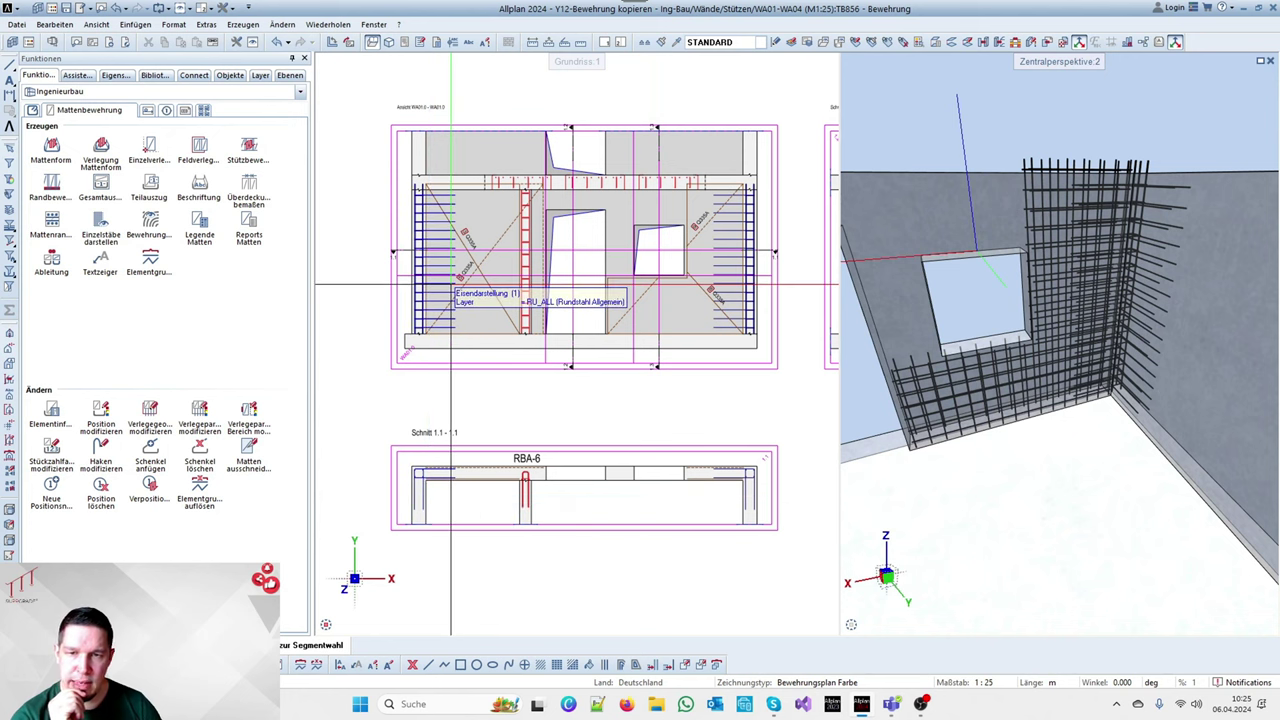
Examine the mirrored corner reinforcement in section 1.1 and check the corner stirrups in the 3D view
scroll(540, 400, up, 3)
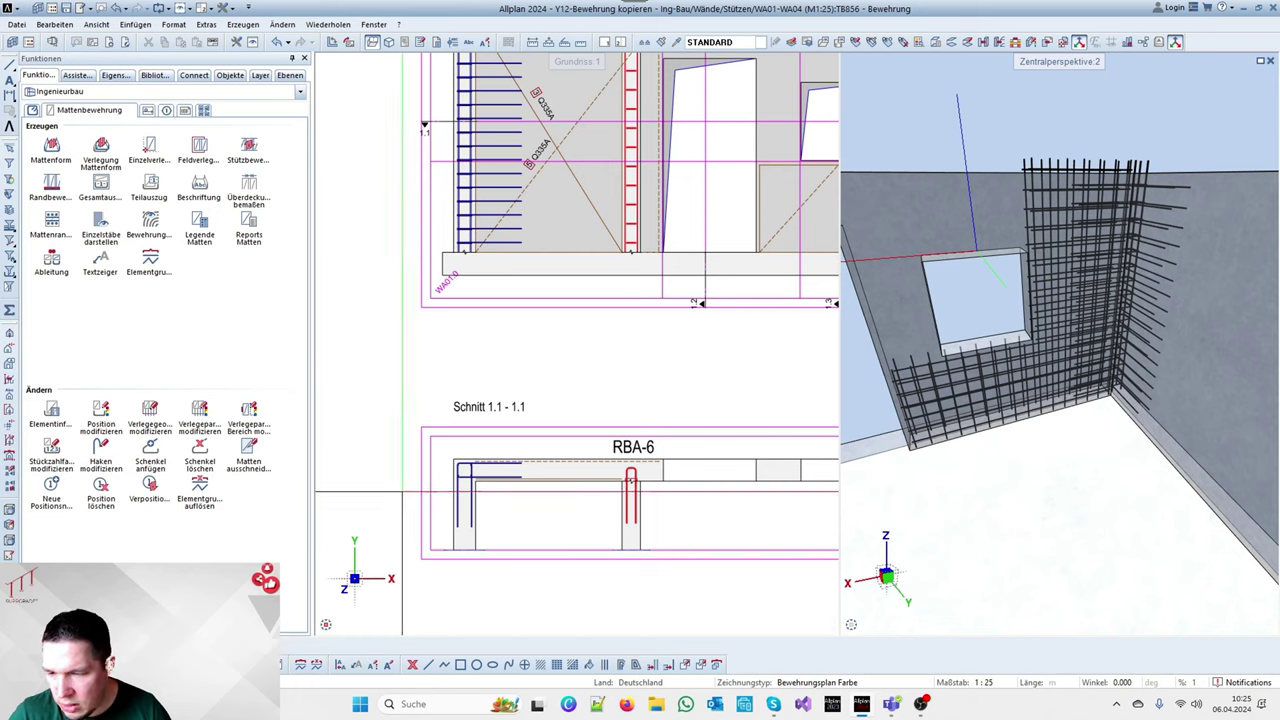
scroll(588, 426, down, 3)
scroll(611, 297, up, 5)
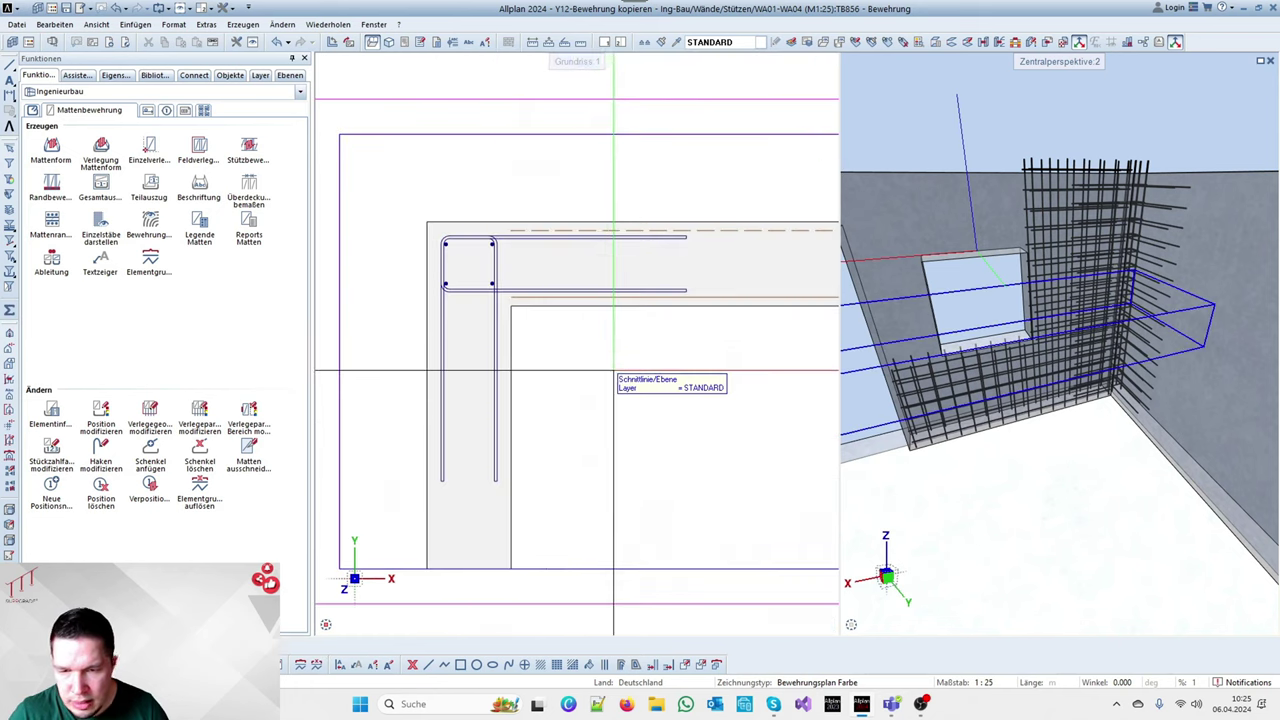
click(611, 291)
scroll(1154, 311, down, 3)
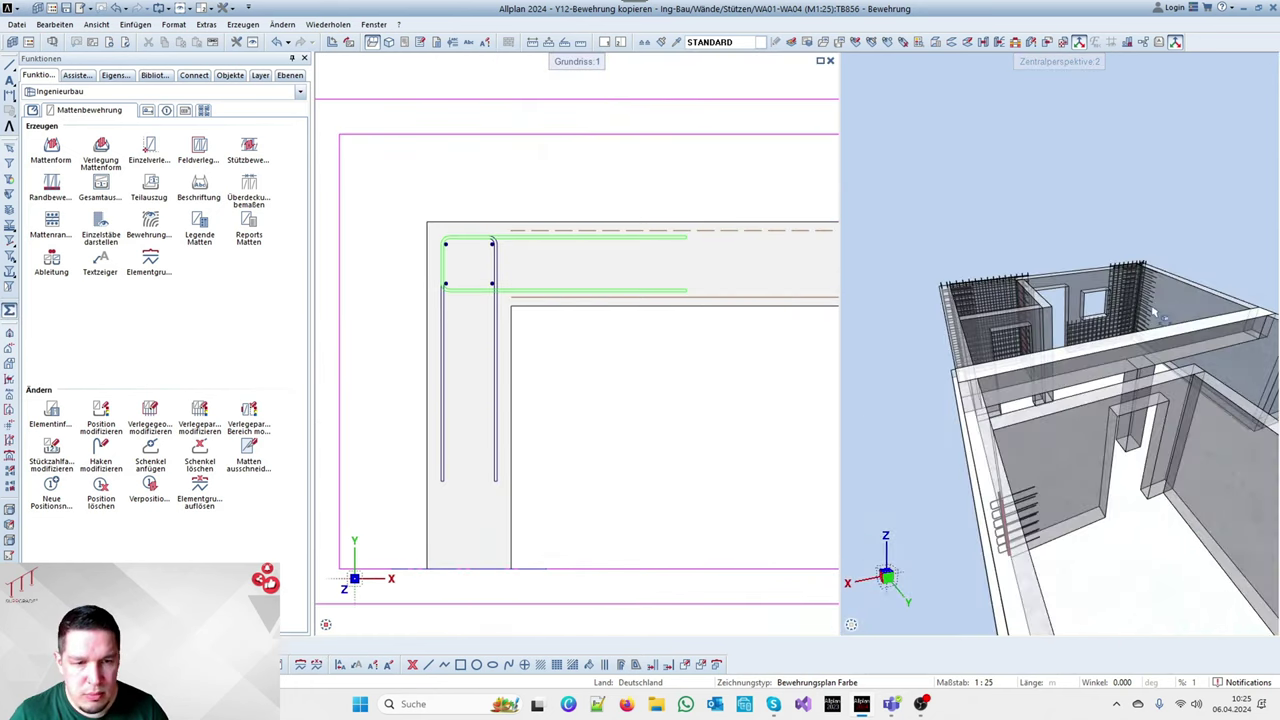
scroll(971, 349, up, 2)
key(Escape)
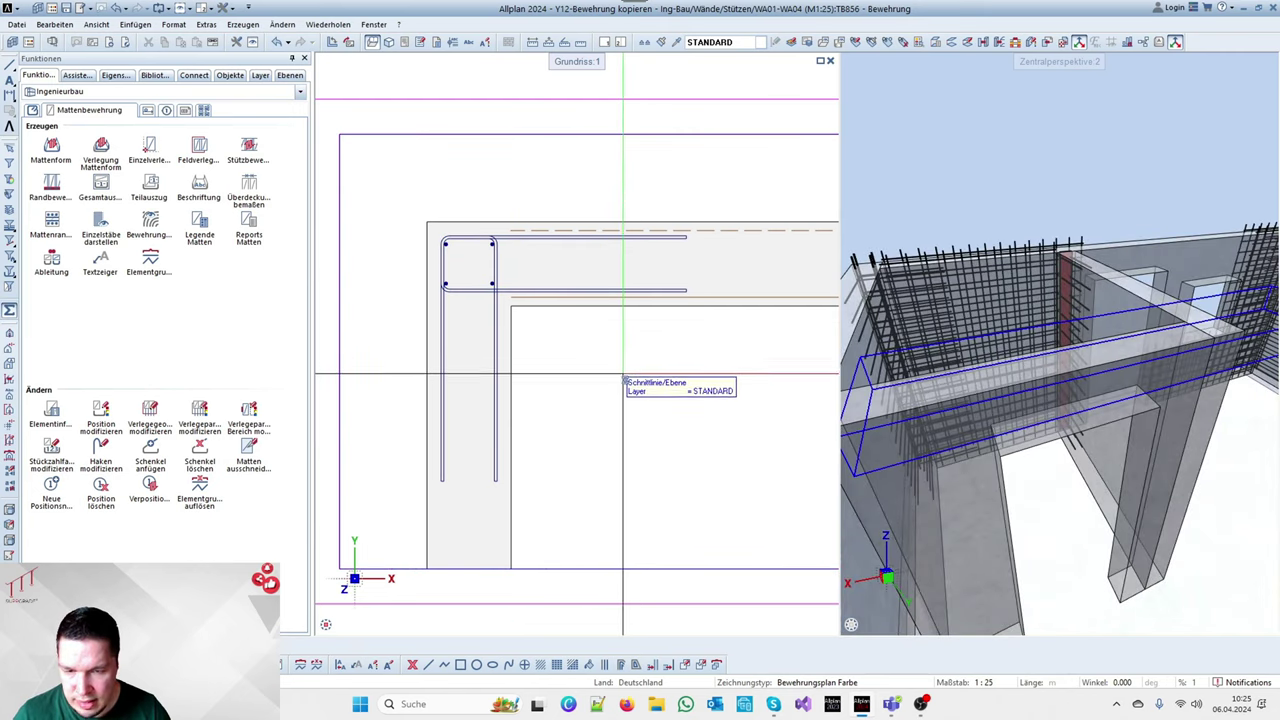
Mirror a copy of the horizontal corner stirrups and two outer vertical bars to the door edge, about the midpoint between wall corner and door edge
right_click(598, 350)
click(545, 290)
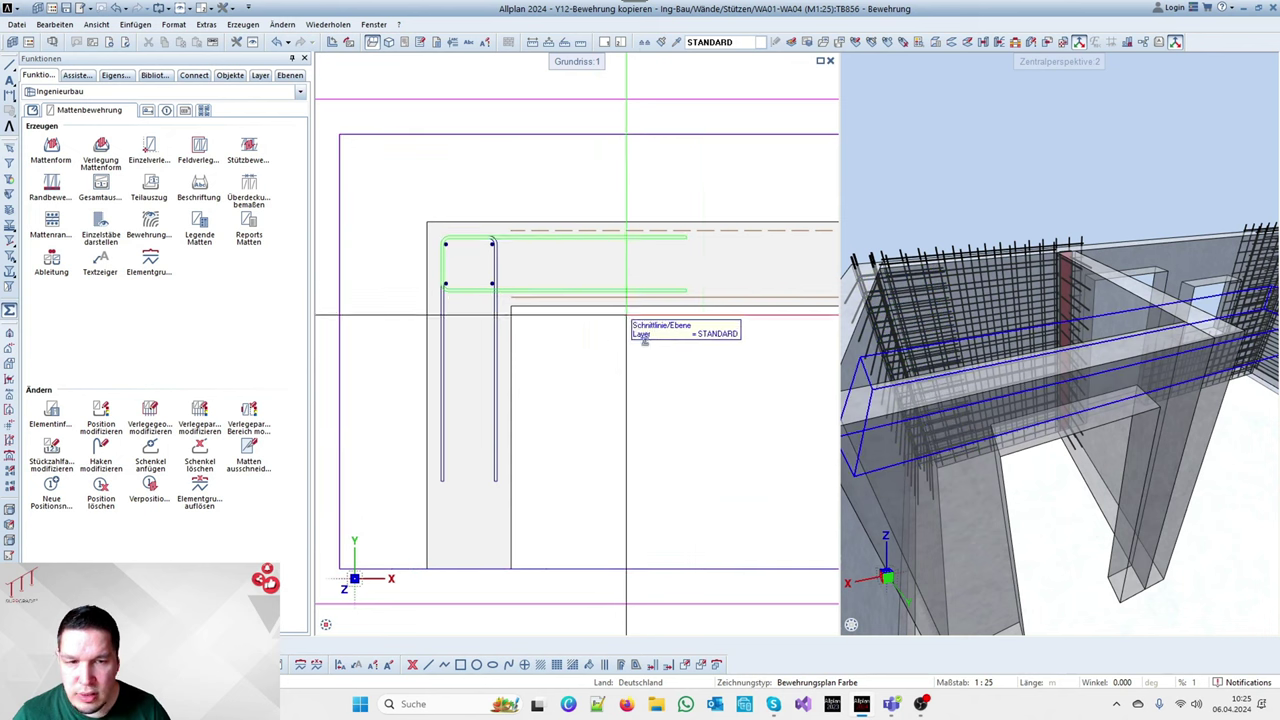
drag(435, 226, 462, 296)
scroll(440, 312, down, 2)
right_click(586, 331)
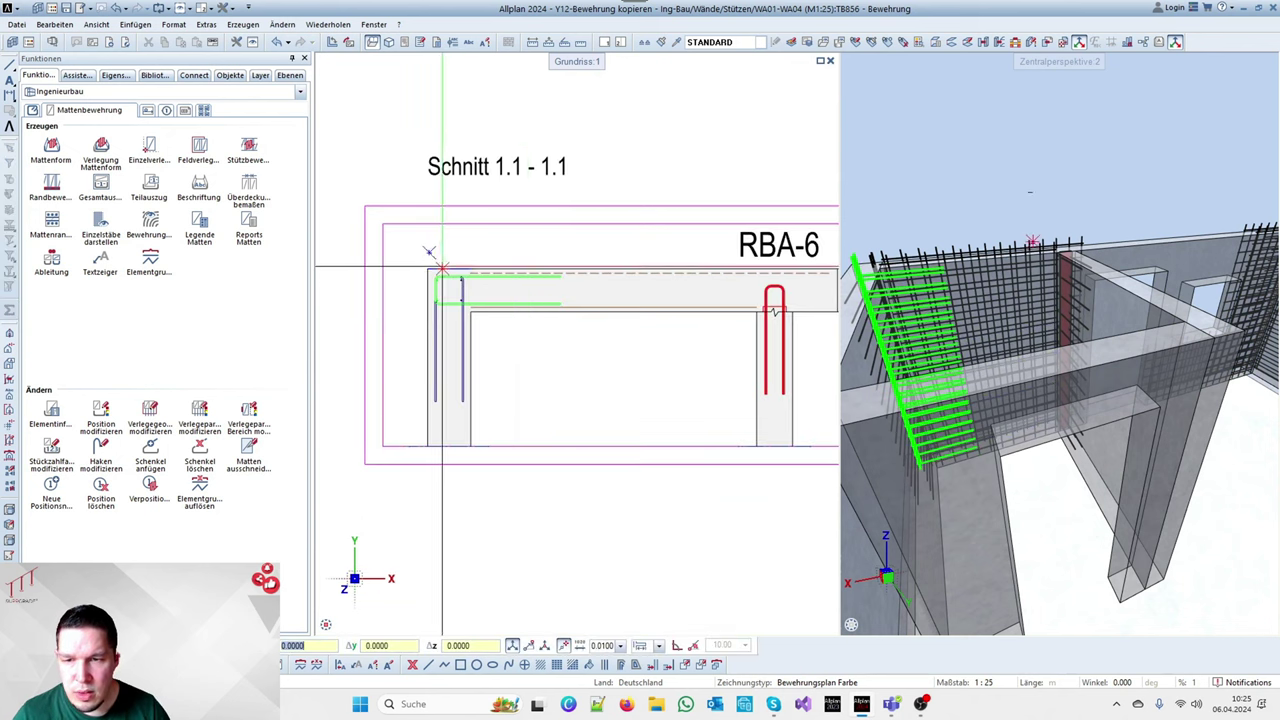
right_click(427, 268)
click(477, 377)
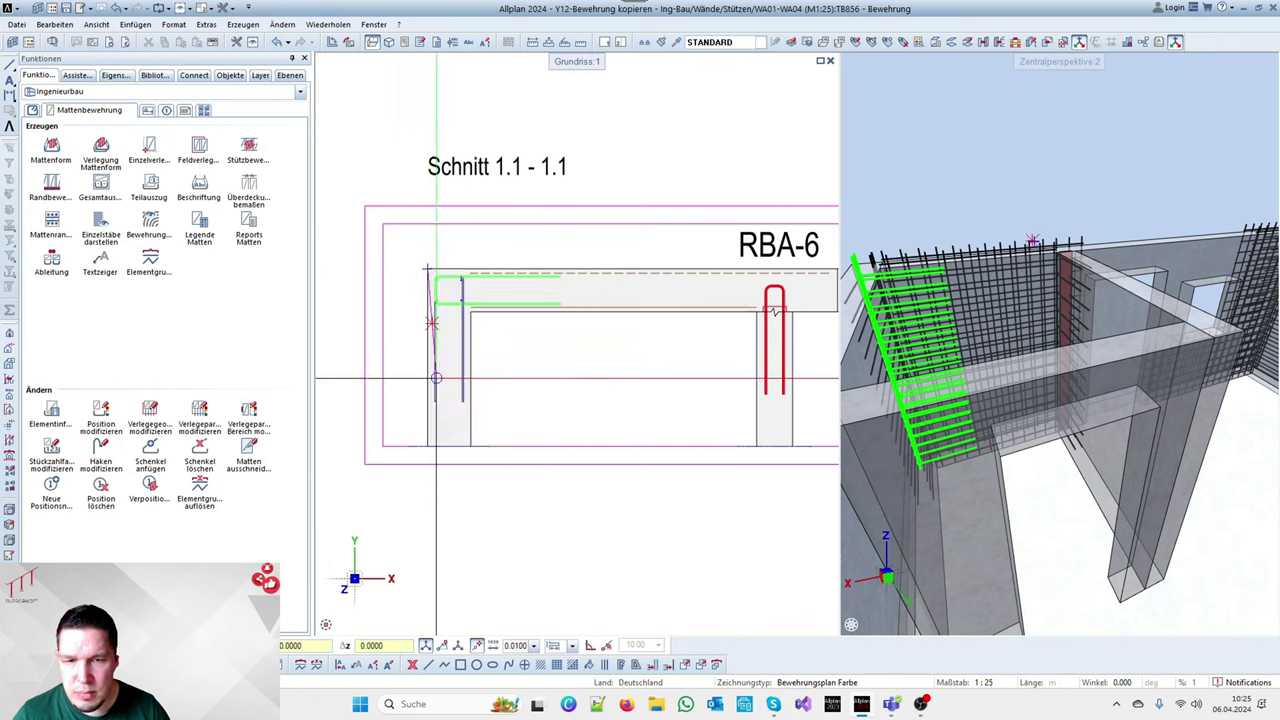
scroll(428, 374, down, 4)
scroll(629, 383, up, 5)
scroll(550, 300, down, 5)
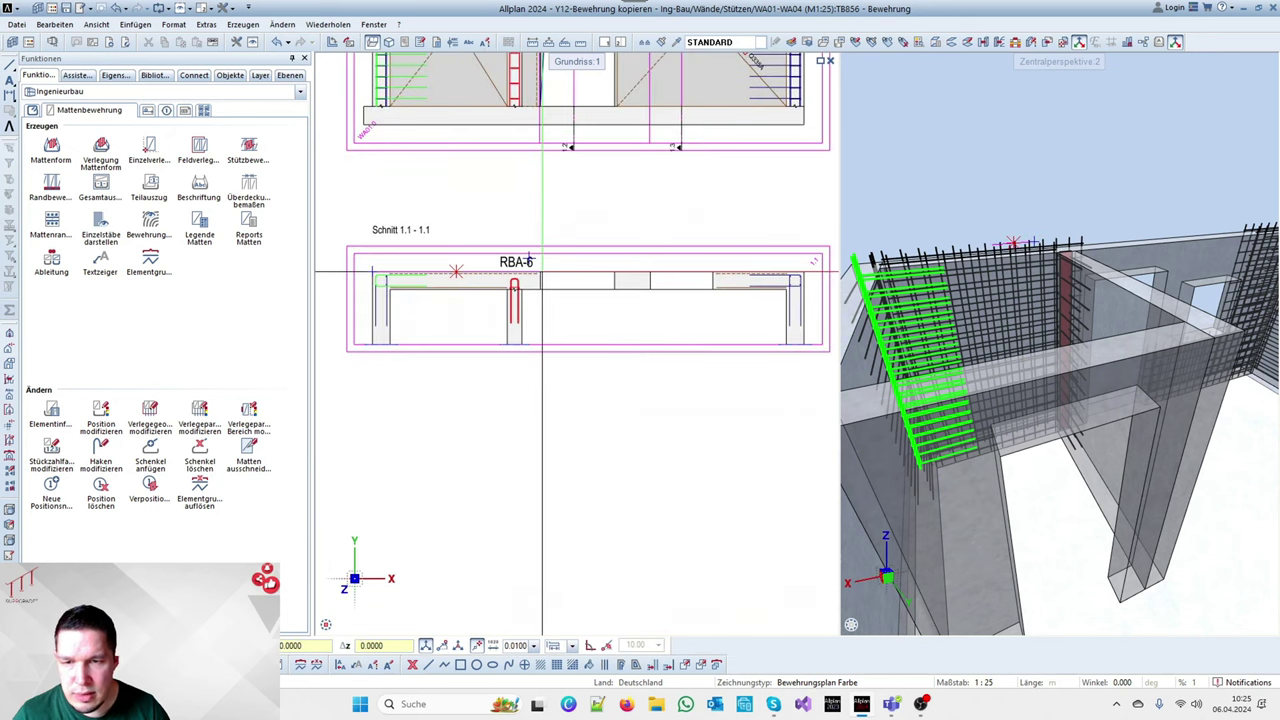
click(542, 271)
click(457, 326)
Delete the two uppermost copied stirrups beside the door in the elevation
scroll(541, 376, down, 2)
scroll(541, 190, up, 4)
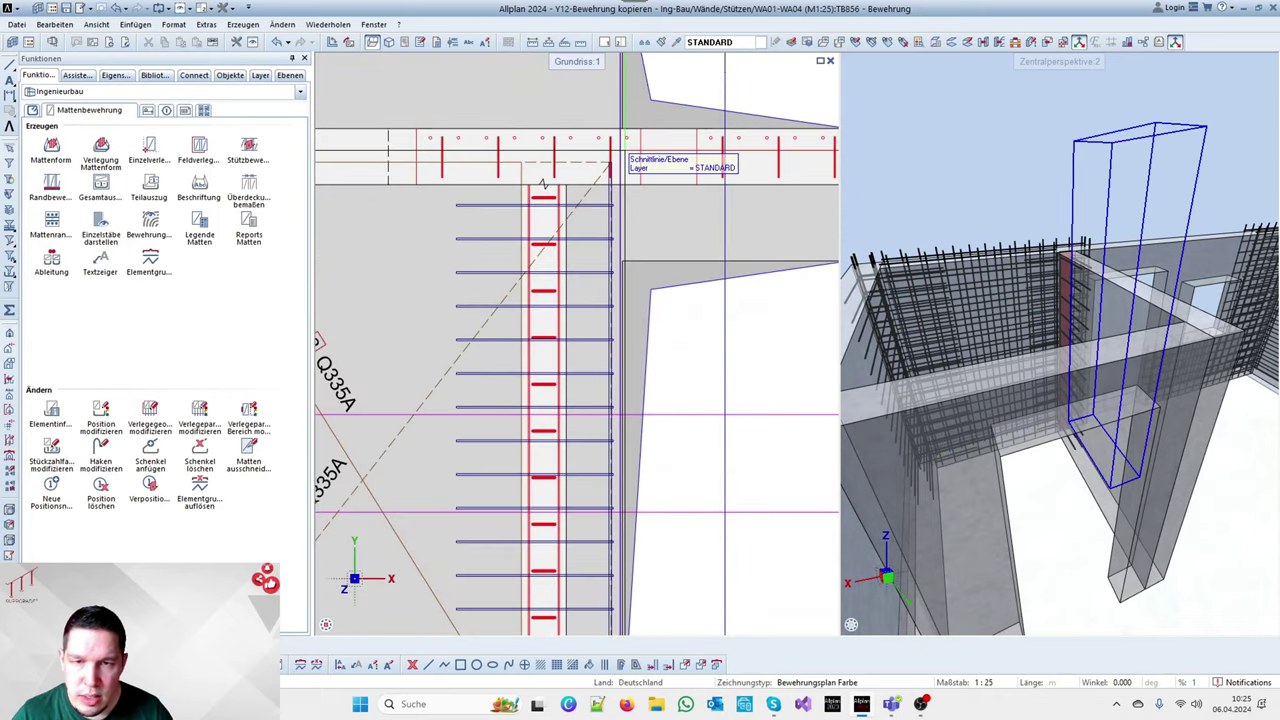
scroll(623, 150, down, 2)
scroll(604, 192, up, 4)
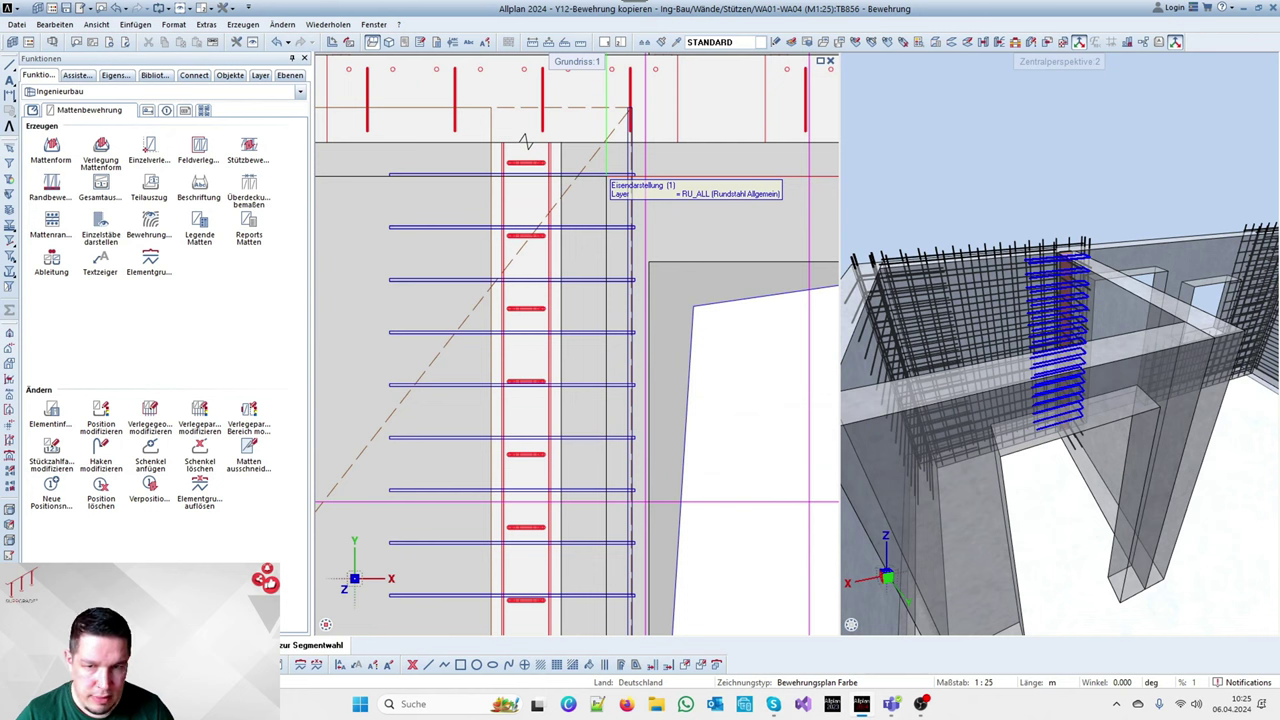
click(608, 177)
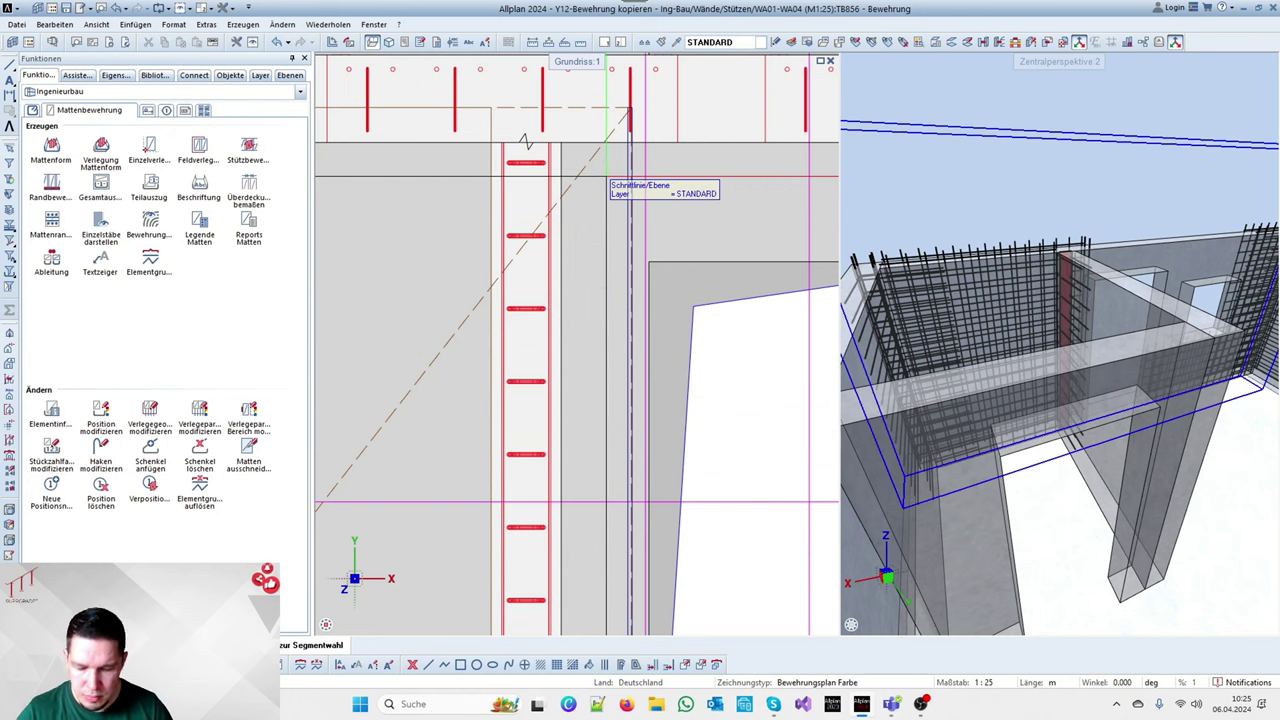
key(ctrl+z)
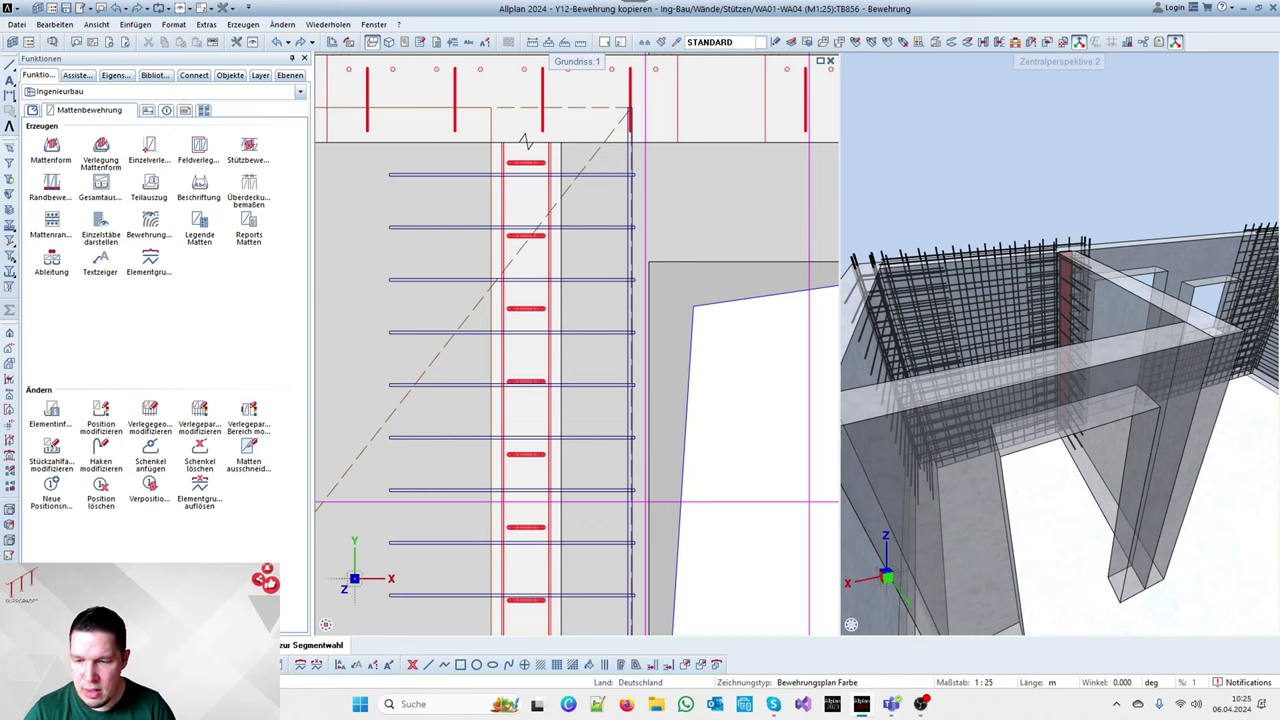
click(412, 664)
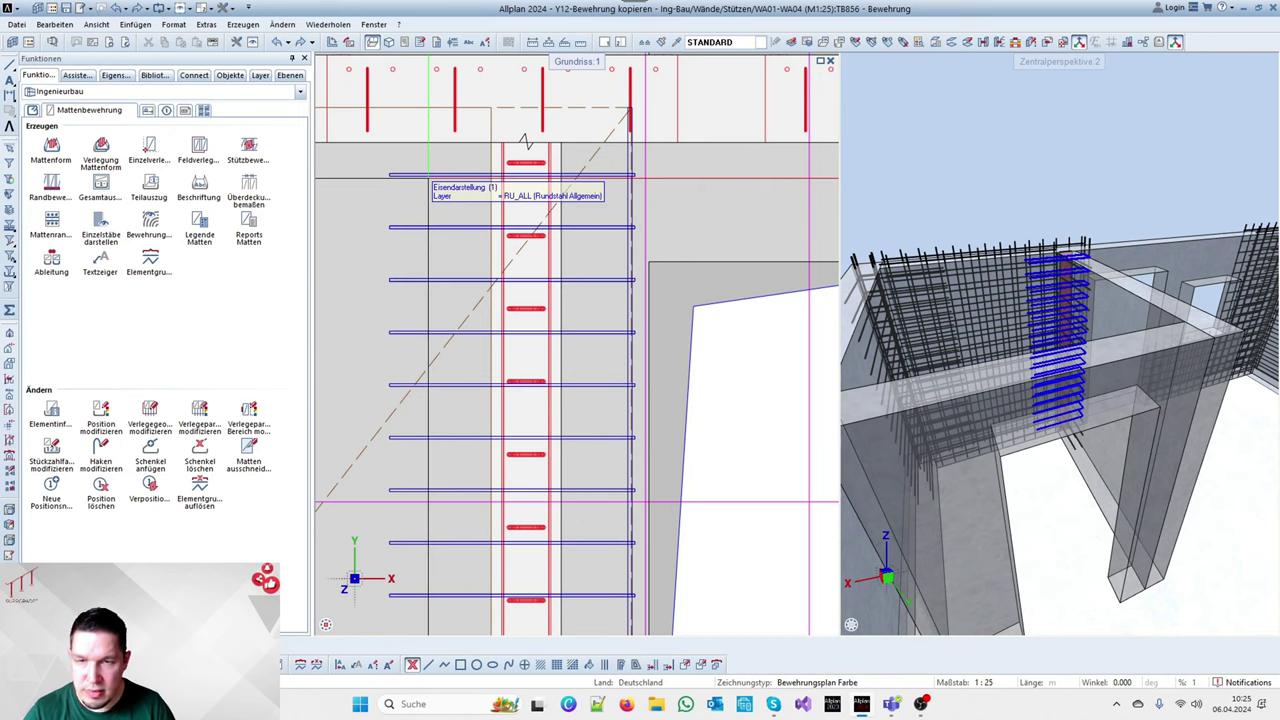
click(430, 178)
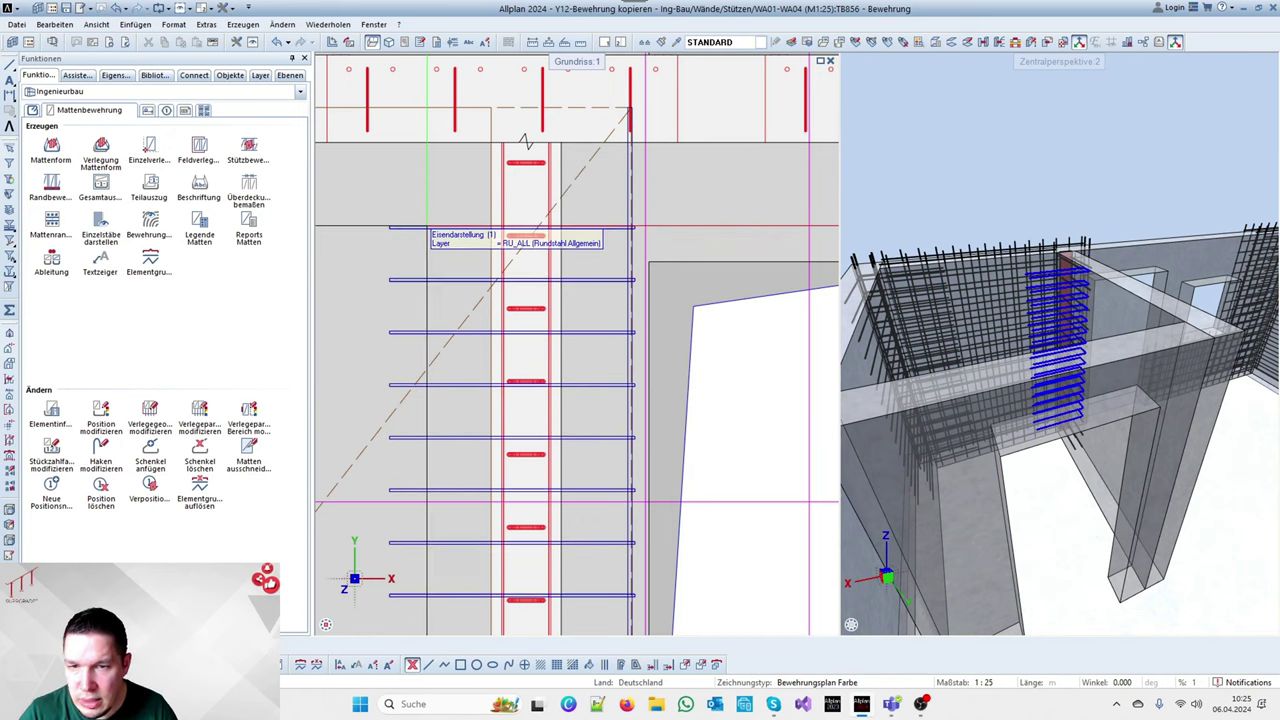
click(425, 228)
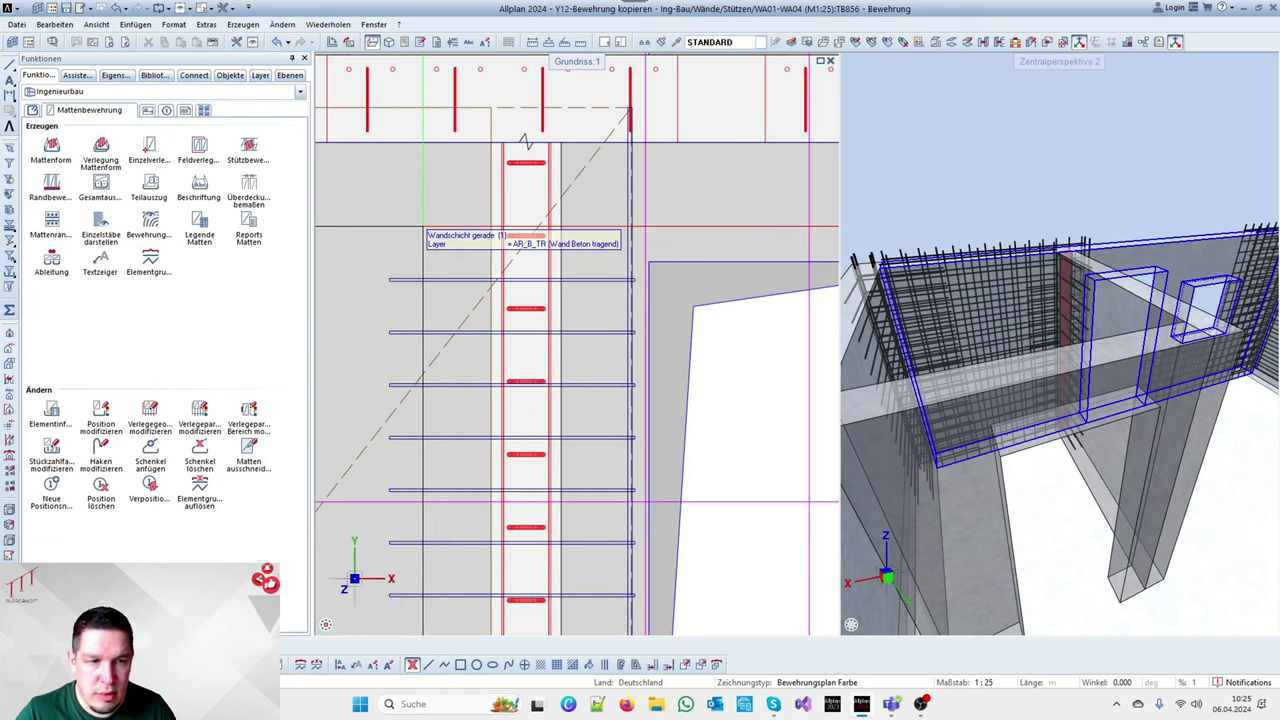
Assign a new position number to the copied stirrups at the door edge in section 1.1
scroll(523, 140, down, 6)
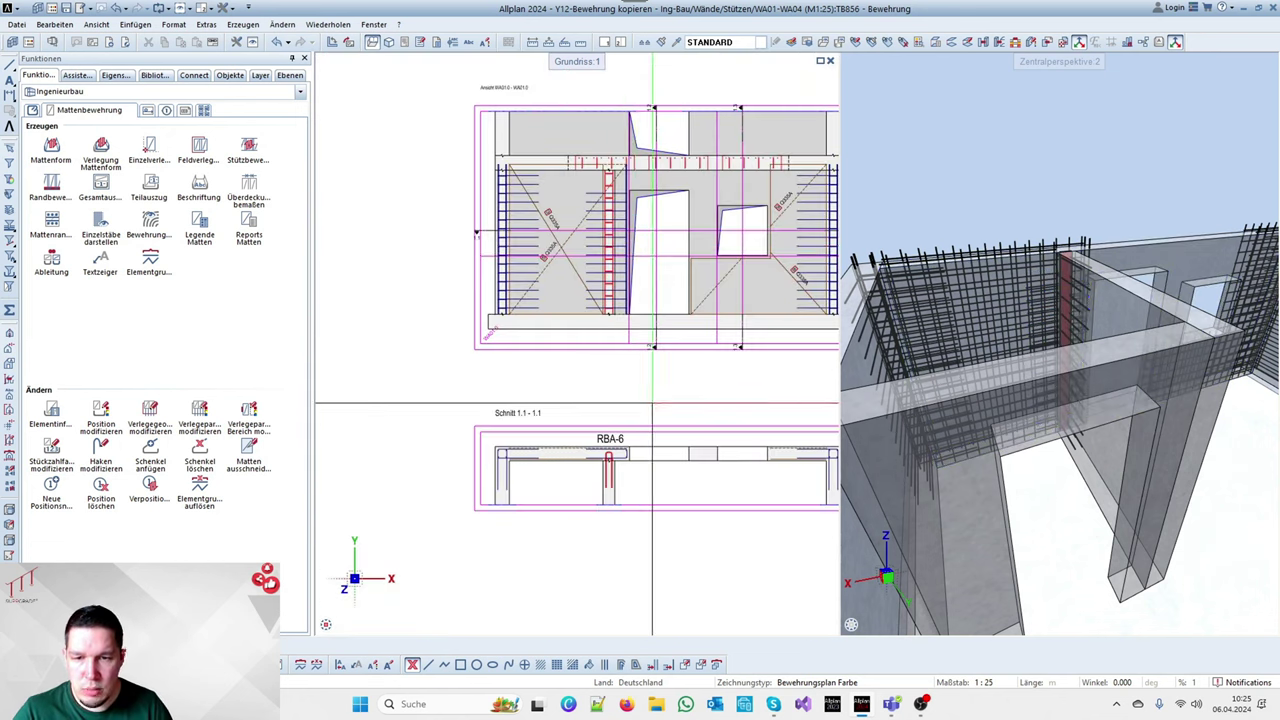
scroll(585, 352, up, 6)
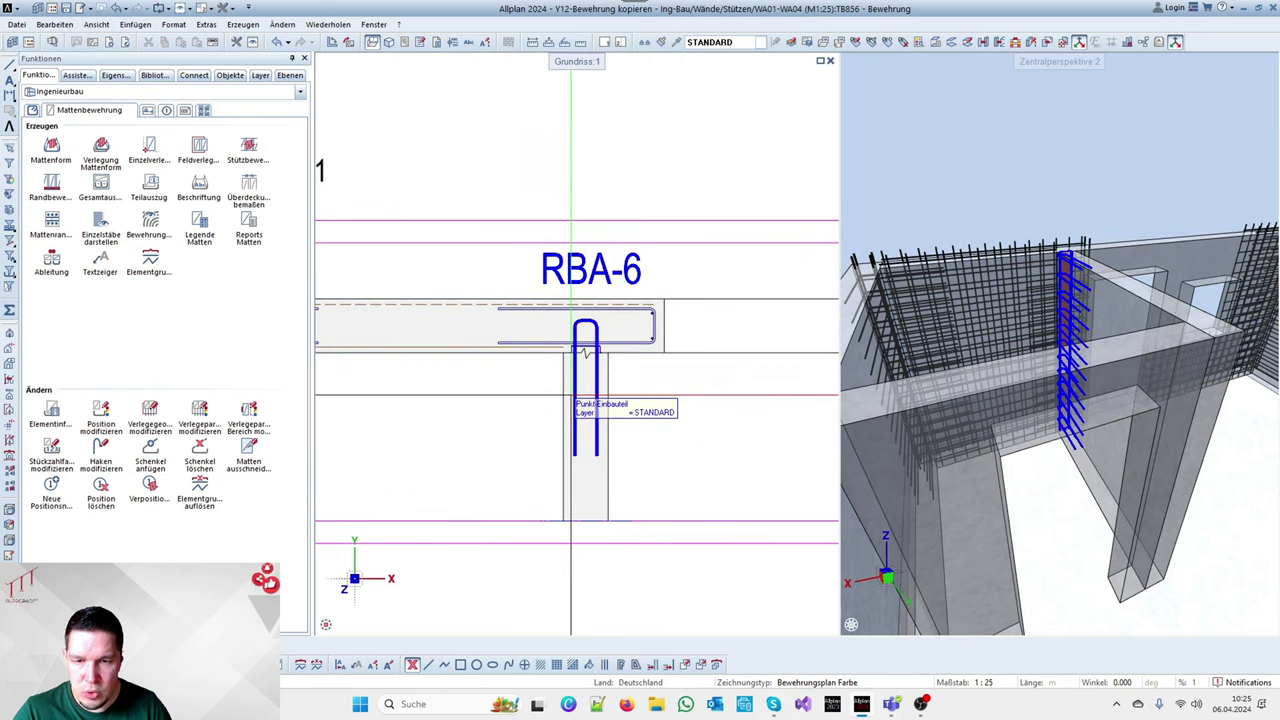
click(571, 400)
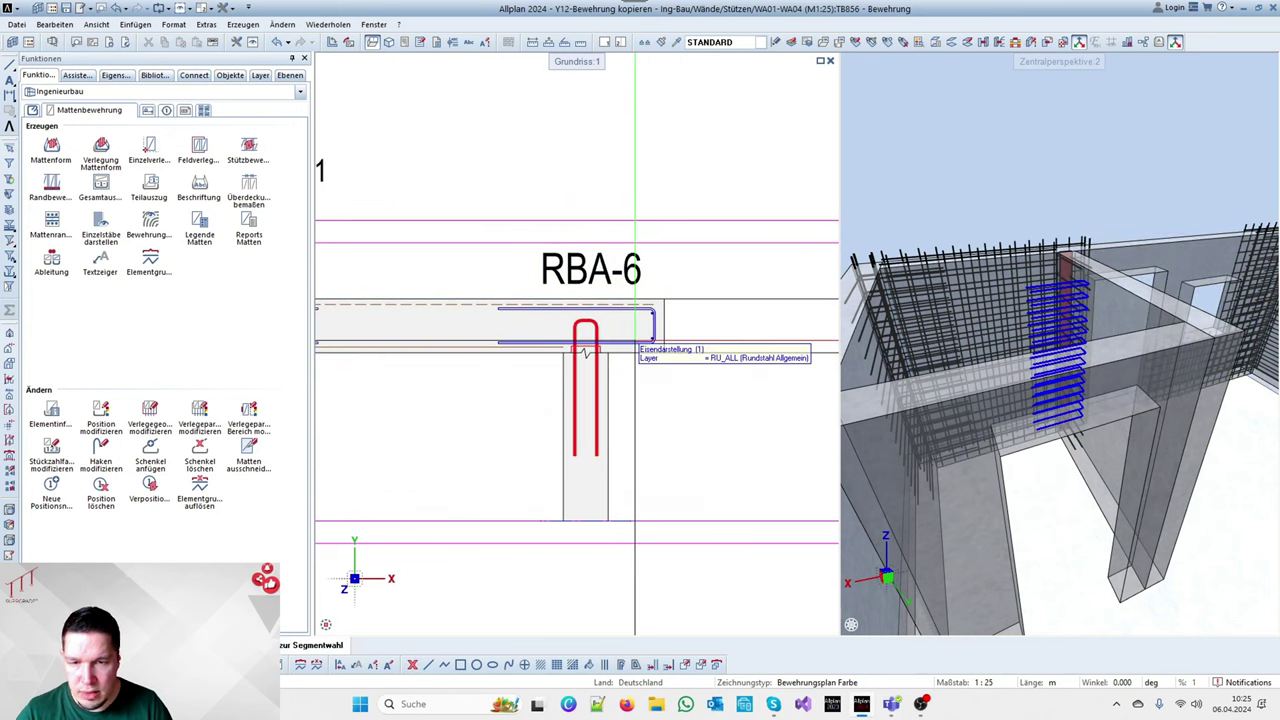
click(55, 488)
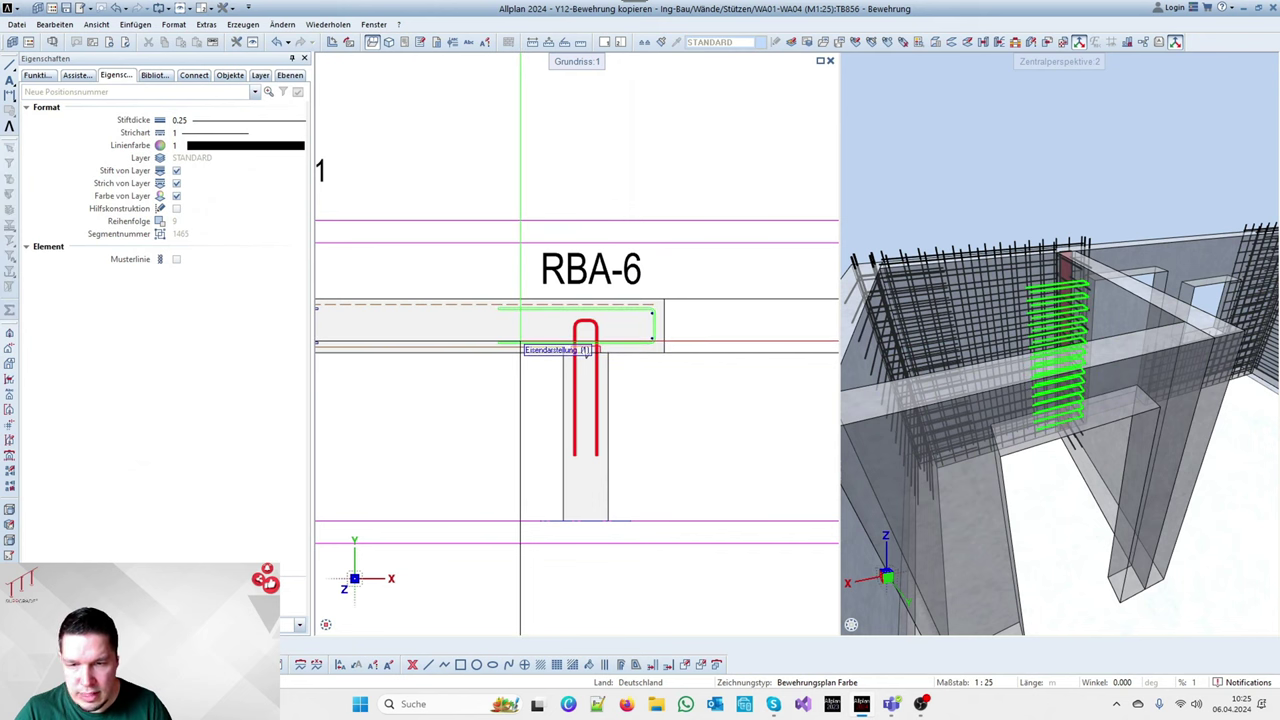
click(585, 345)
key(Escape)
Lengthen the door-edge stirrup's leg on the RBA-6 connection side horizontally away from the door, keeping its Y coordinate fixed
scroll(610, 350, up, 2)
drag(456, 320, 480, 345)
click(468, 332)
right_click(470, 338)
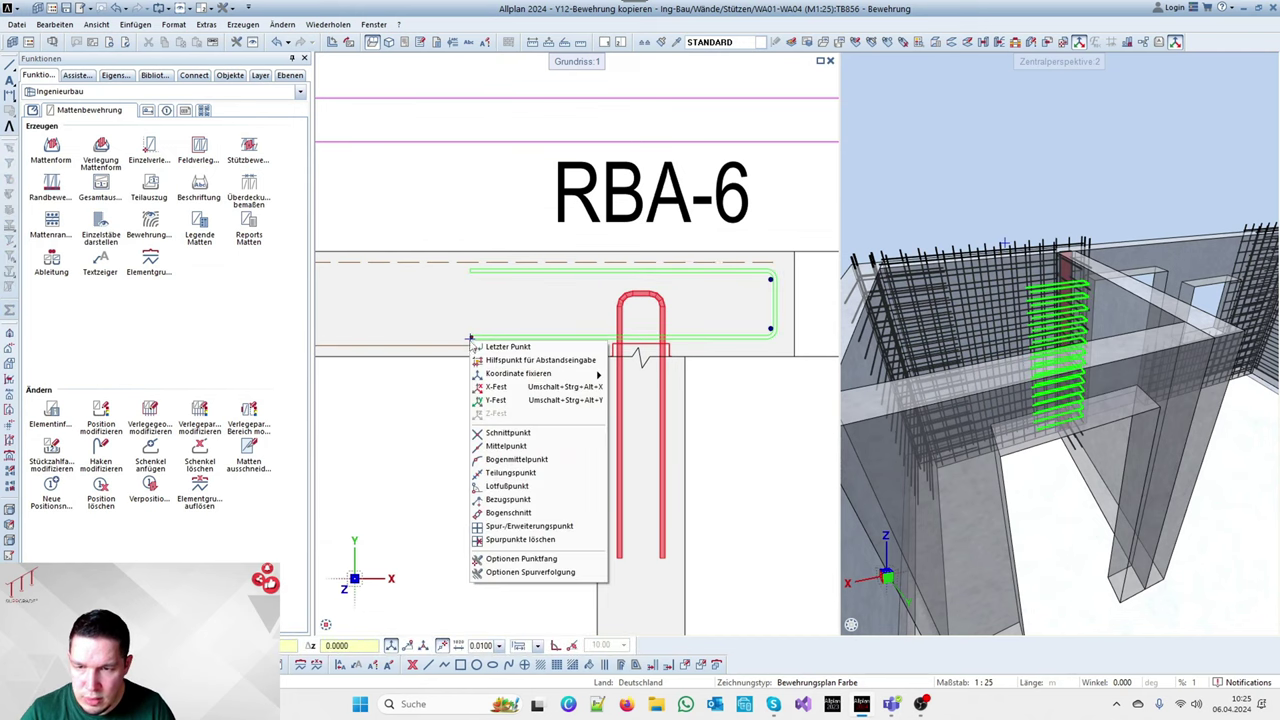
click(496, 400)
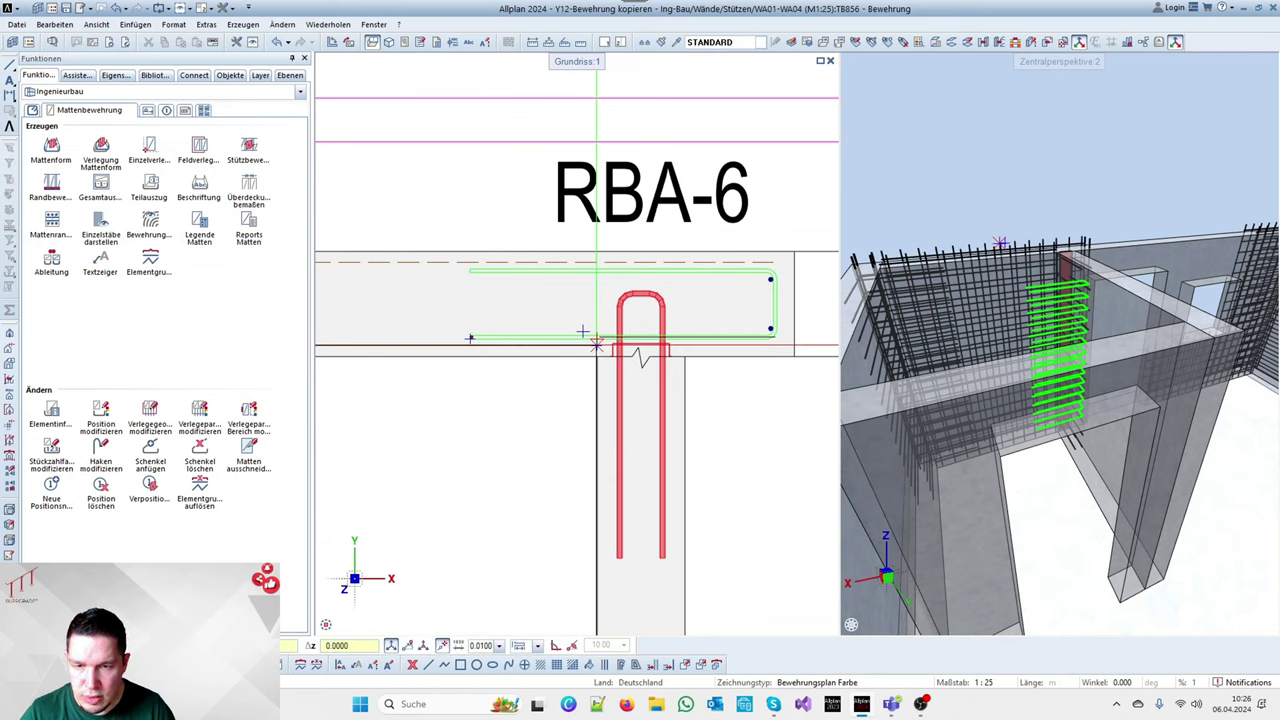
click(583, 331)
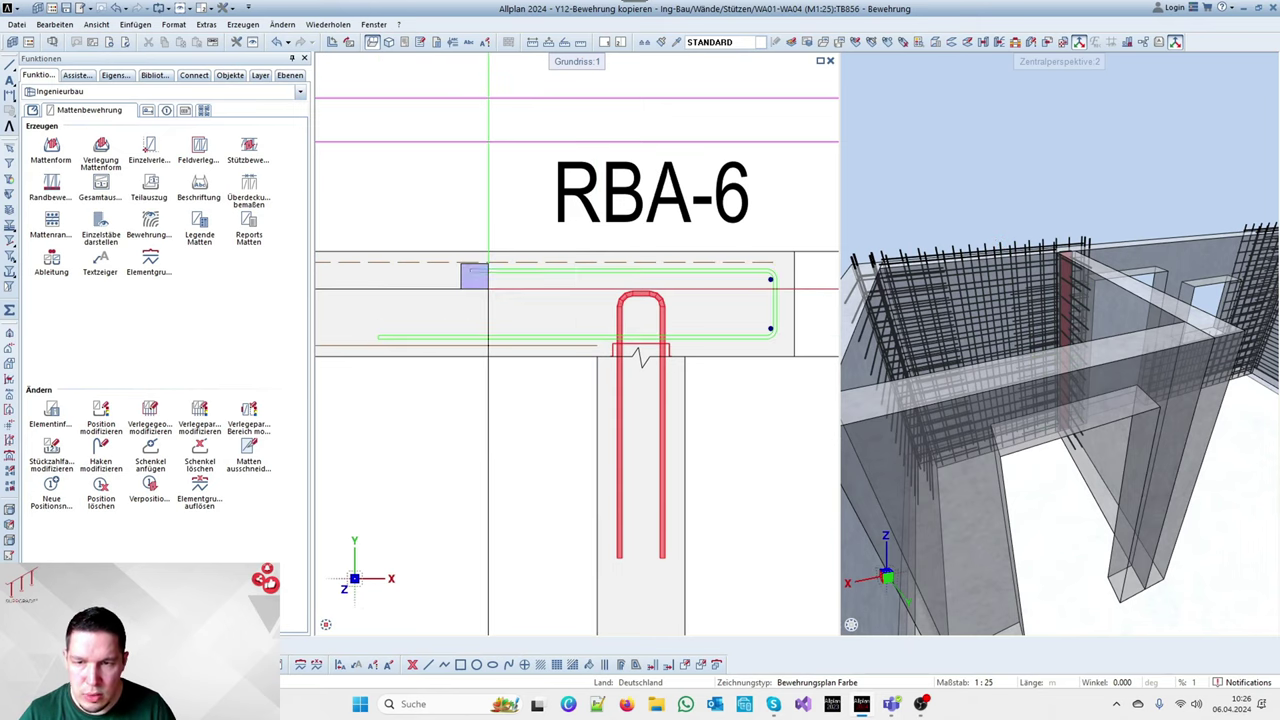
Shorten the upper leg of the U-bar at the wall end in section 1.1 to about 51 cm, keeping the Y coordinate fixed
click(488, 271)
right_click(470, 269)
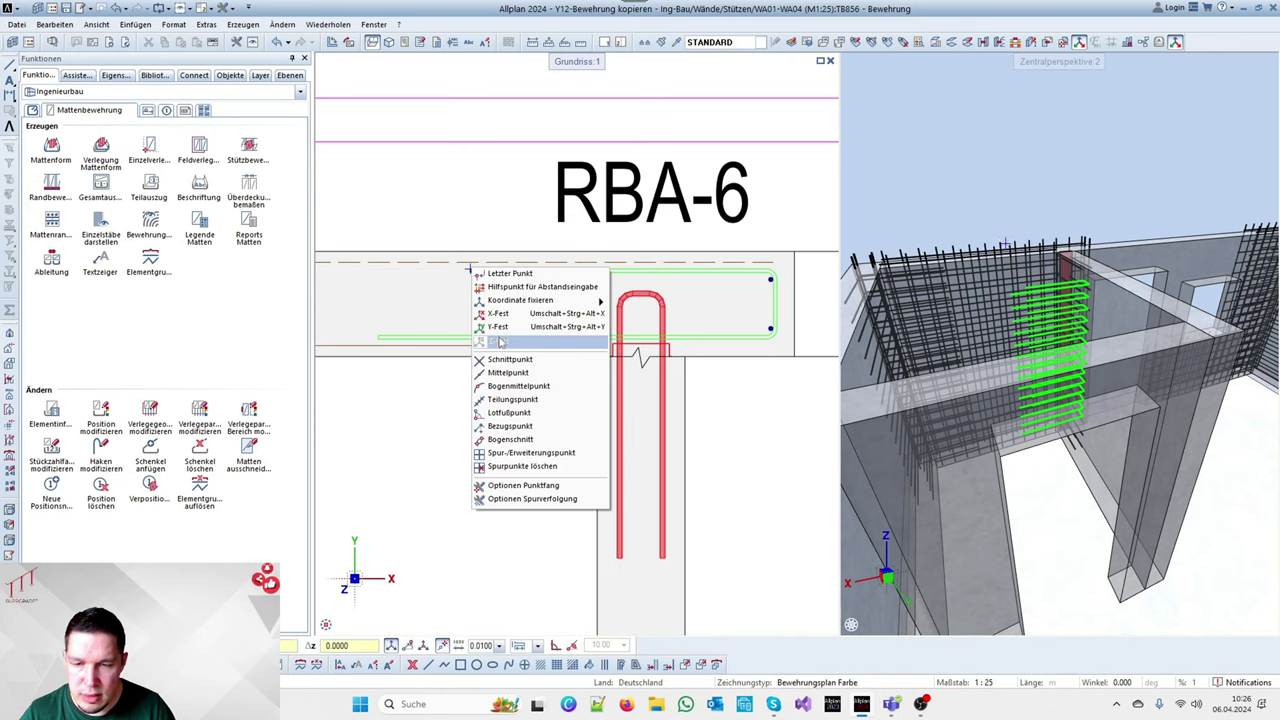
click(500, 328)
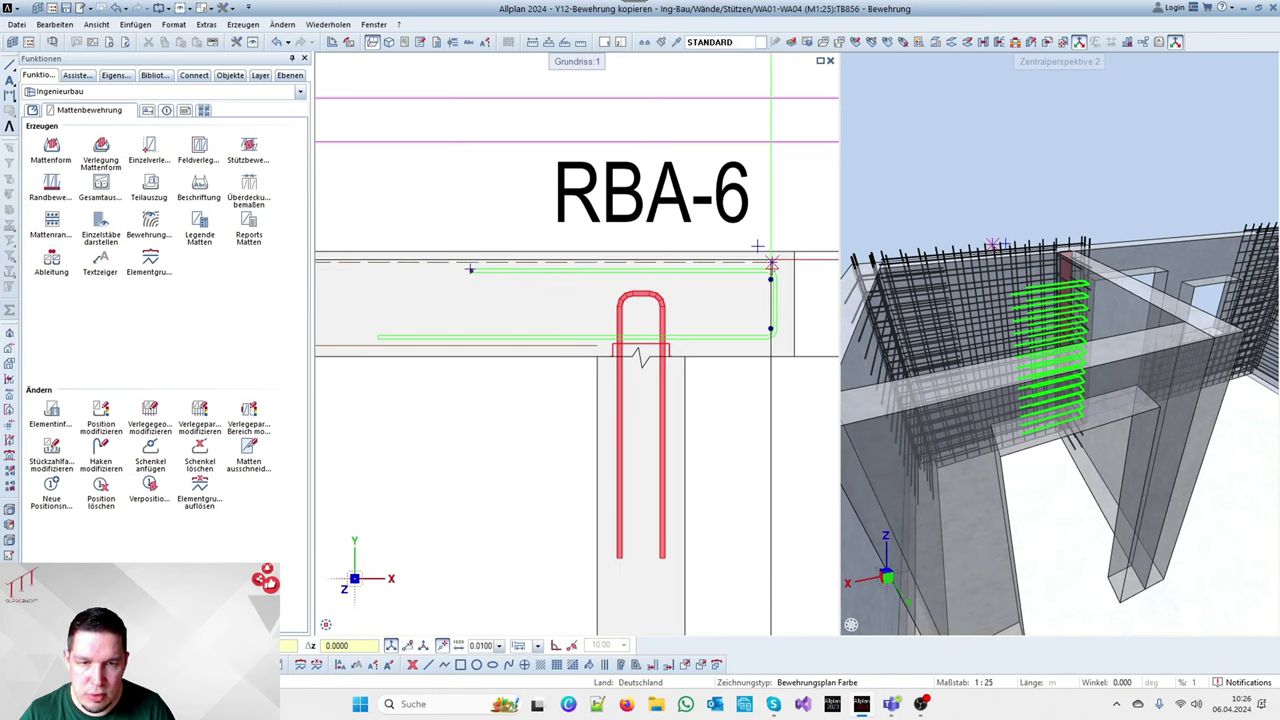
click(771, 262)
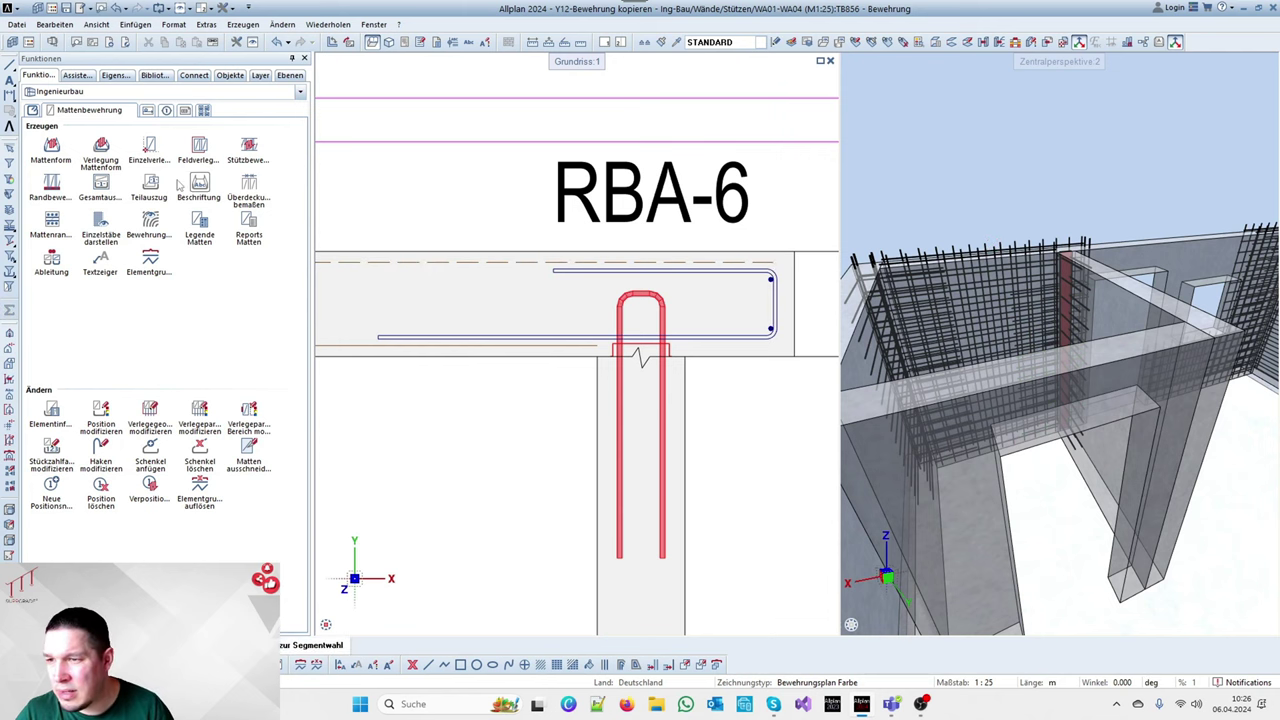
Create a full bar extract of the U-bar below section 1.1, with its leg dimensions and reinforcement label
click(110, 188)
click(526, 337)
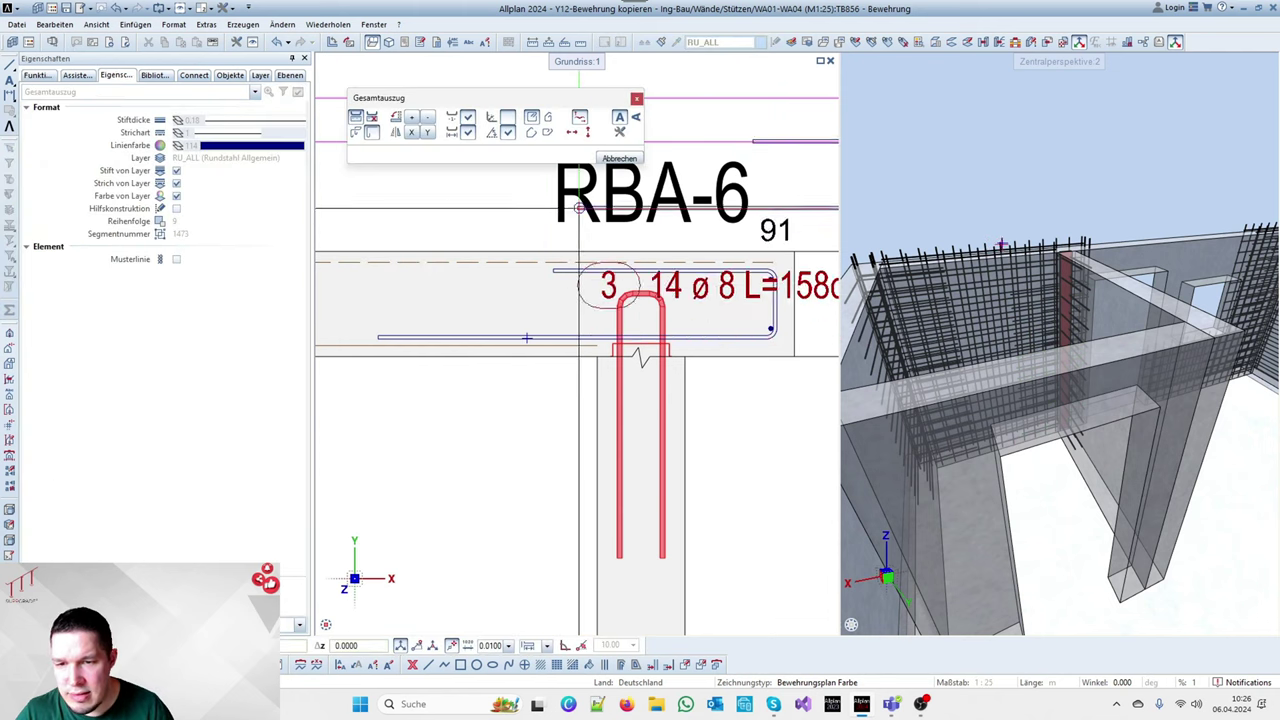
scroll(587, 193, down, 3)
scroll(594, 287, down, 2)
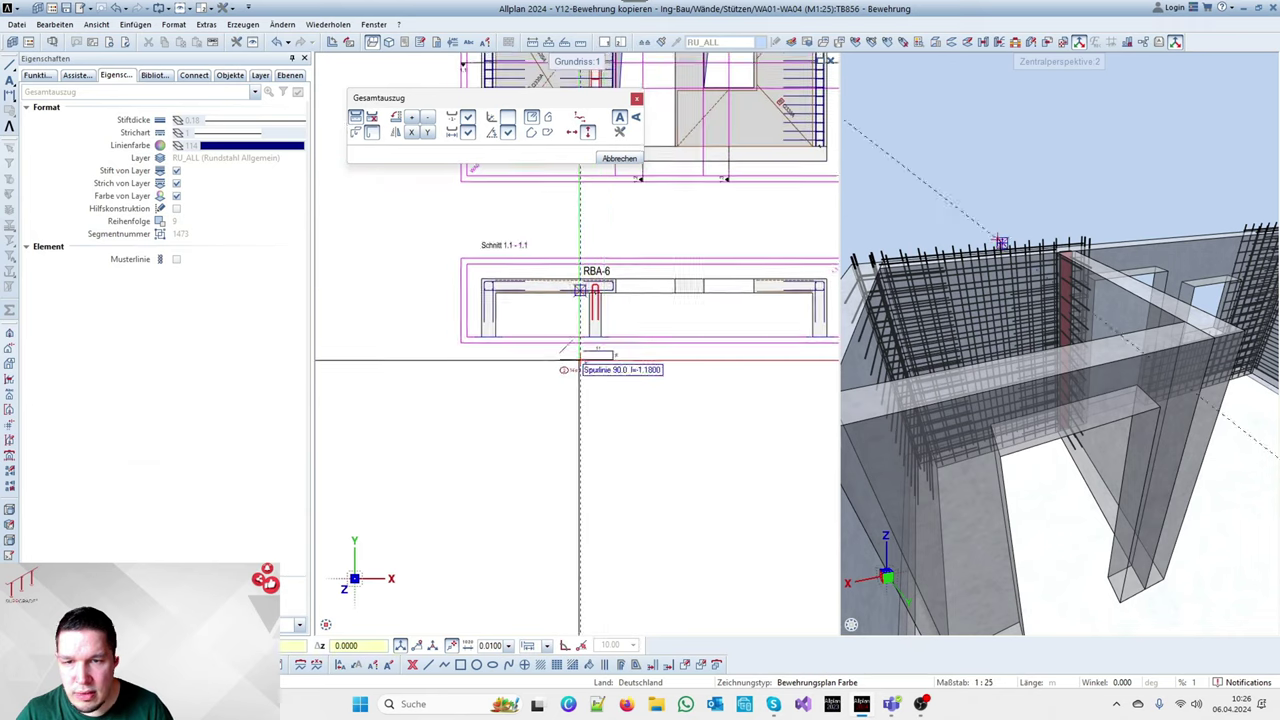
scroll(590, 330, up, 3)
click(598, 370)
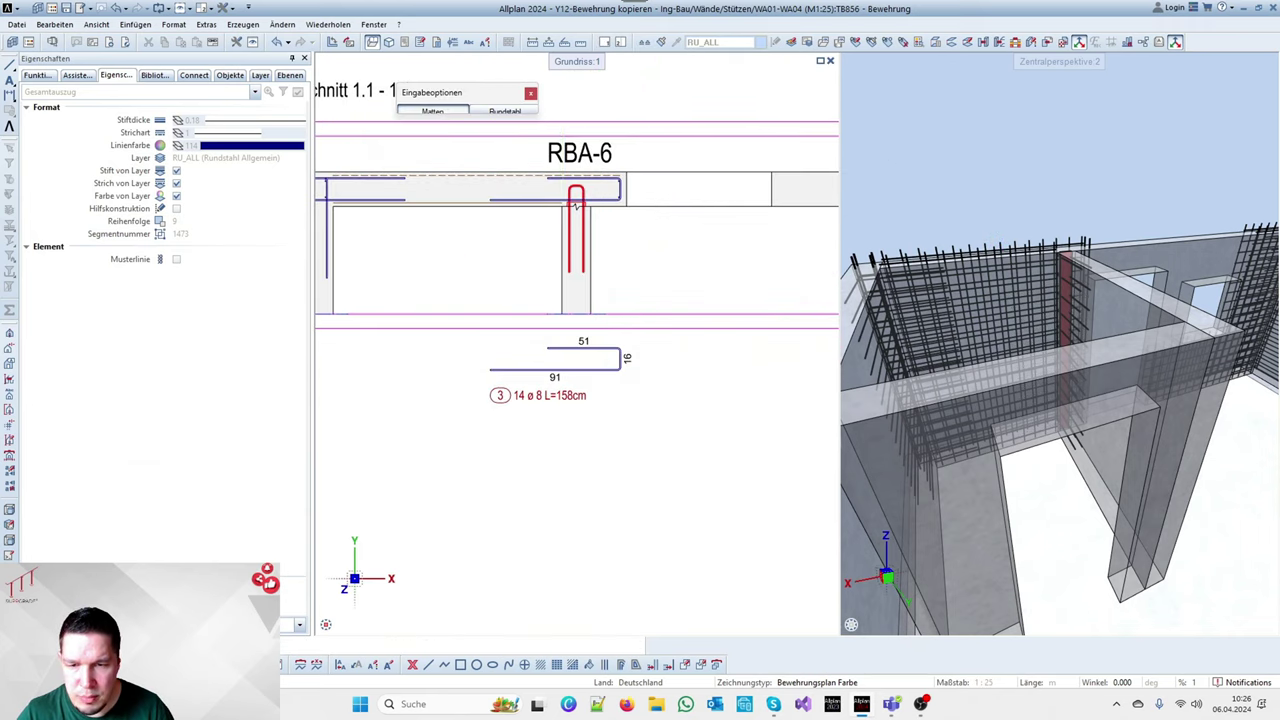
scroll(580, 370, up, 3)
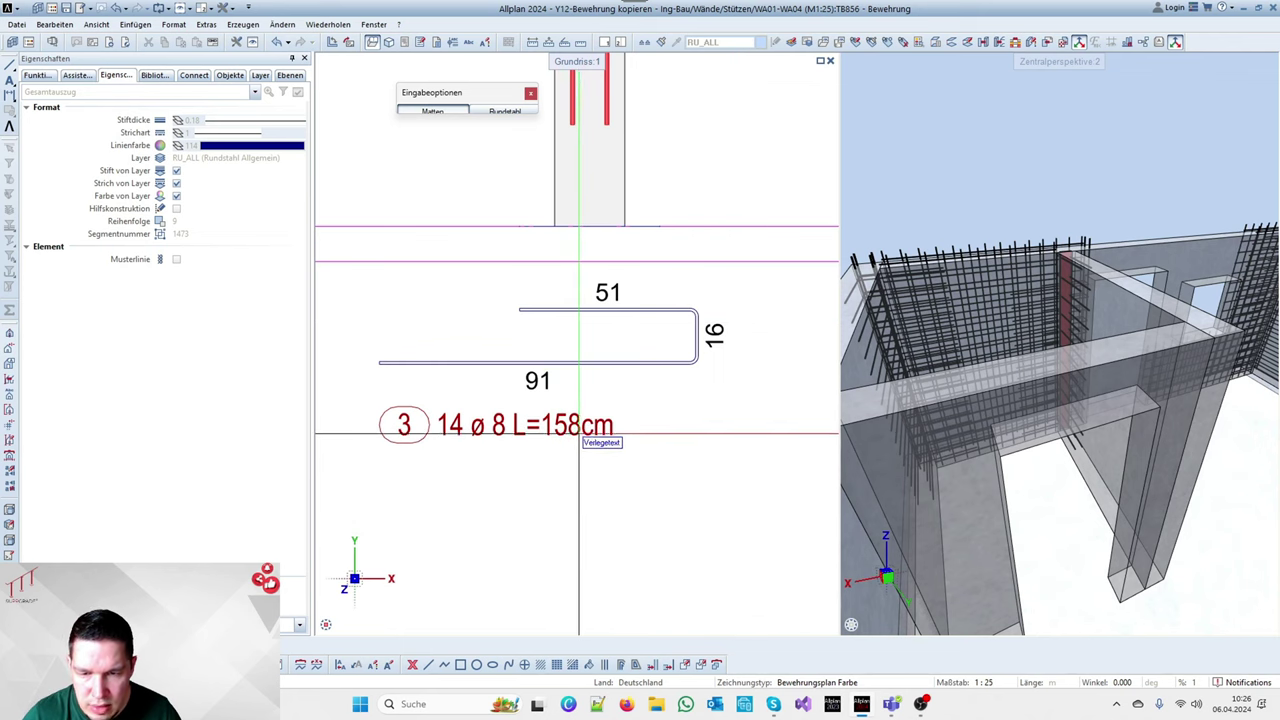
key(Escape)
Lengthen the legs of the extracted U-bar to 92 cm for the lower leg and 52 cm for the upper leg
scroll(470, 350, down, 2)
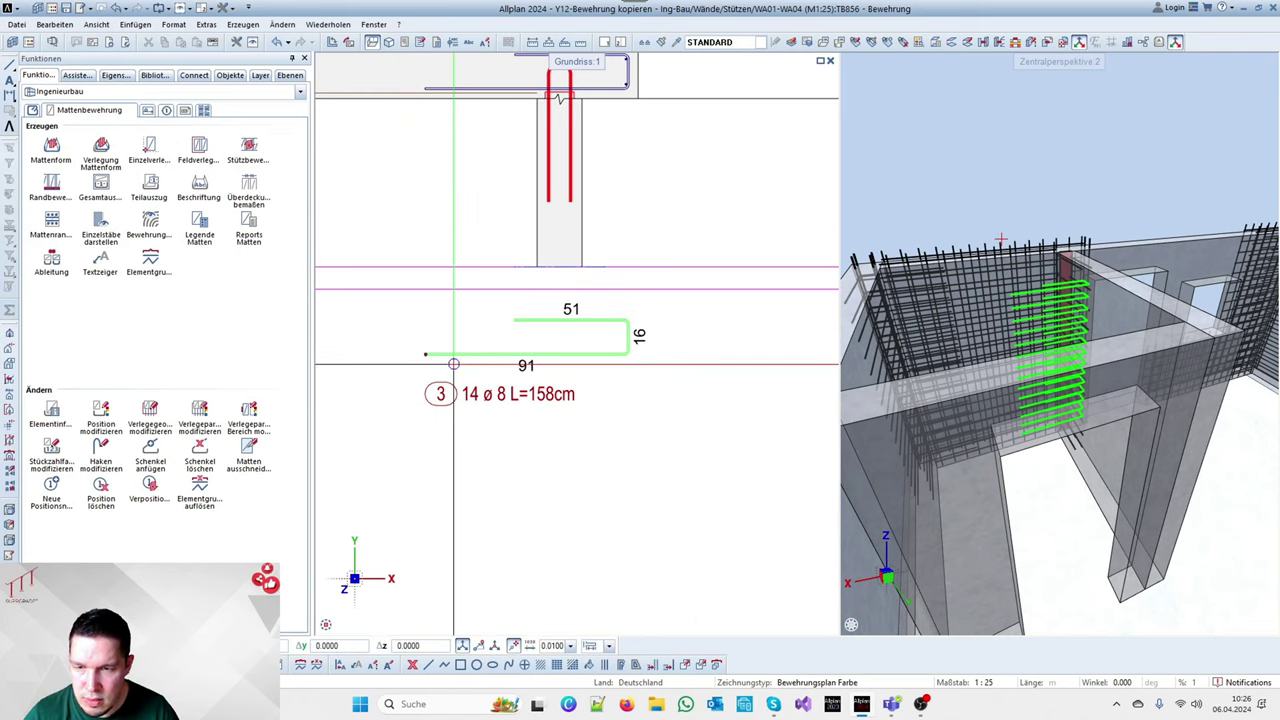
key(Return)
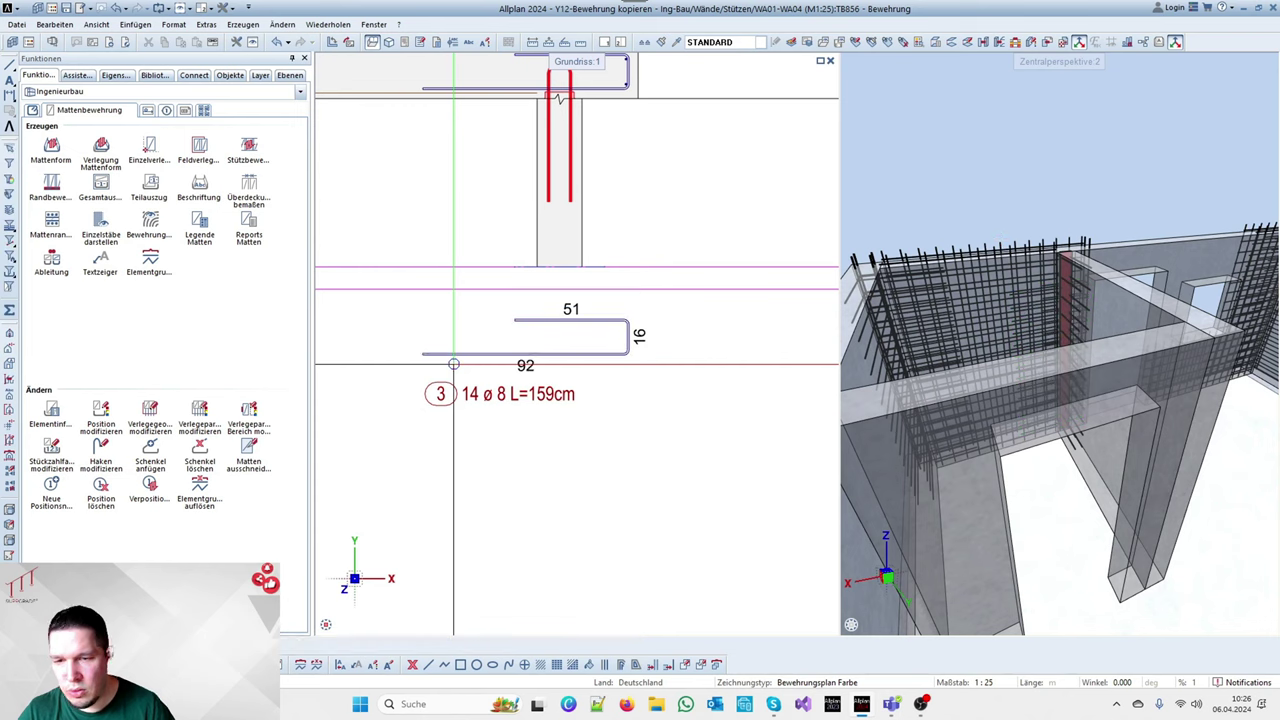
drag(494, 297, 536, 325)
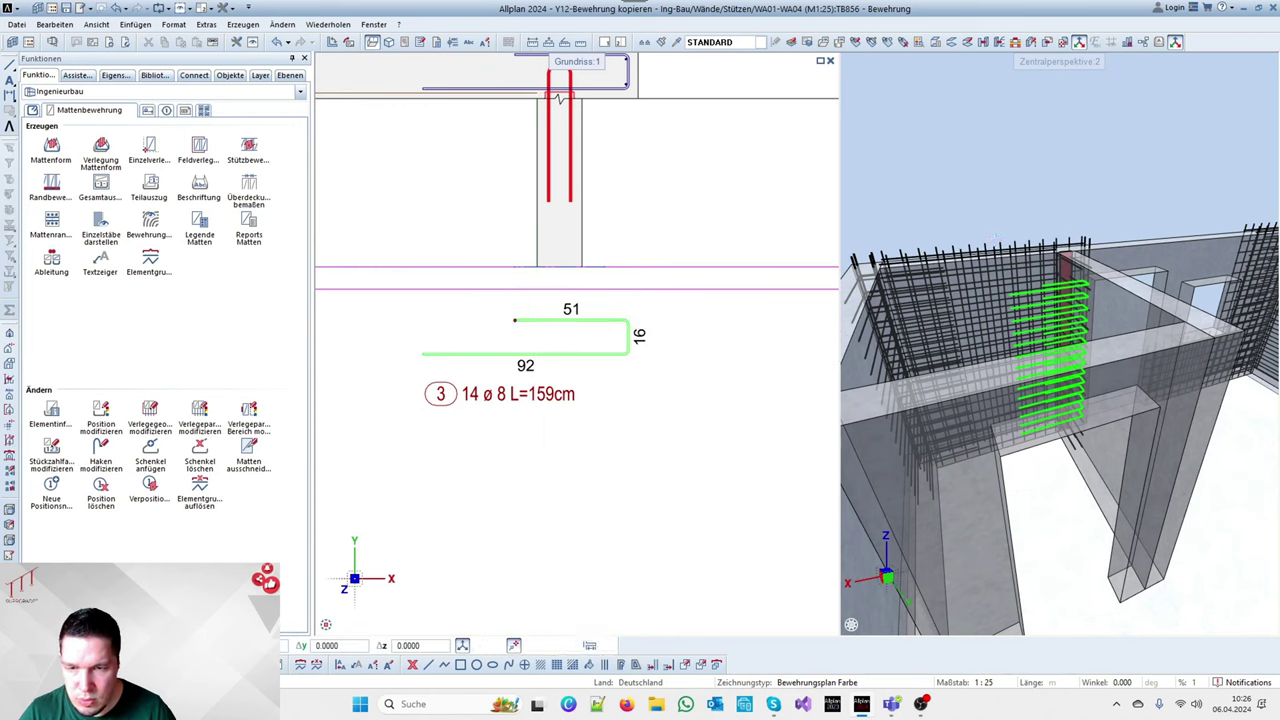
click(535, 327)
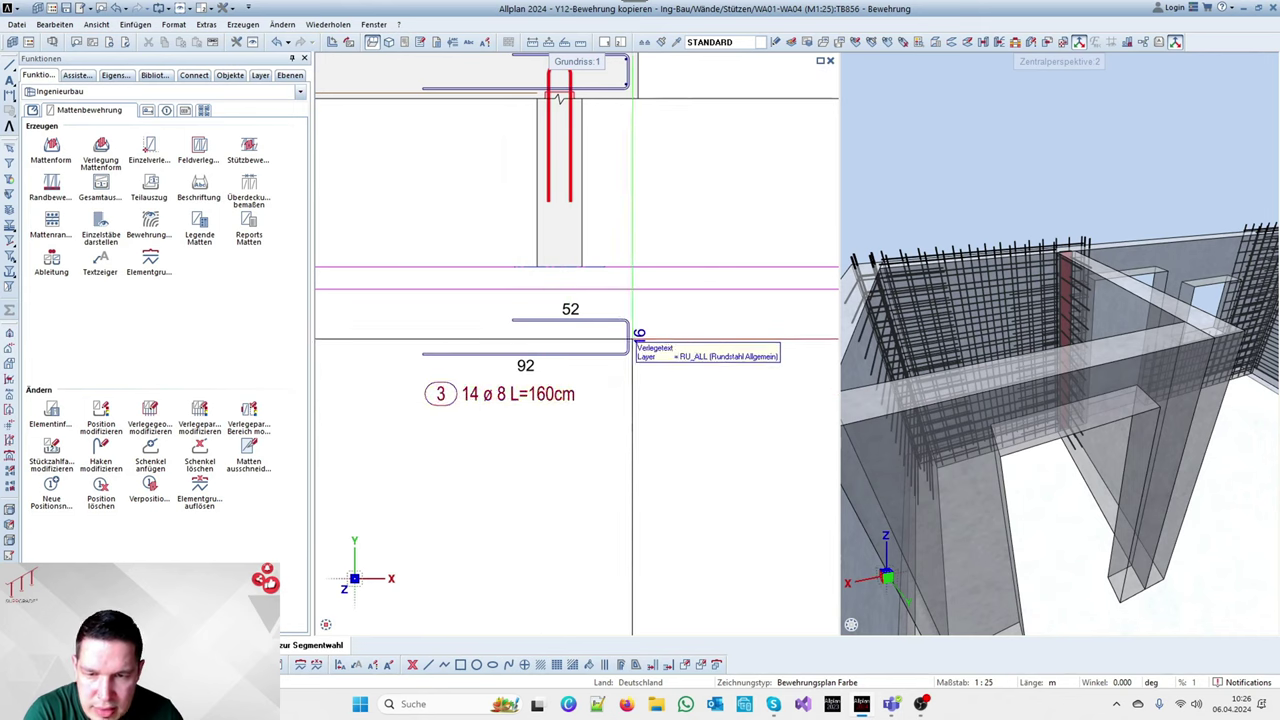
Review the U-bar extract, section 1.1 and the U-bars beside the door opening in the wall elevation
scroll(655, 401, down, 2)
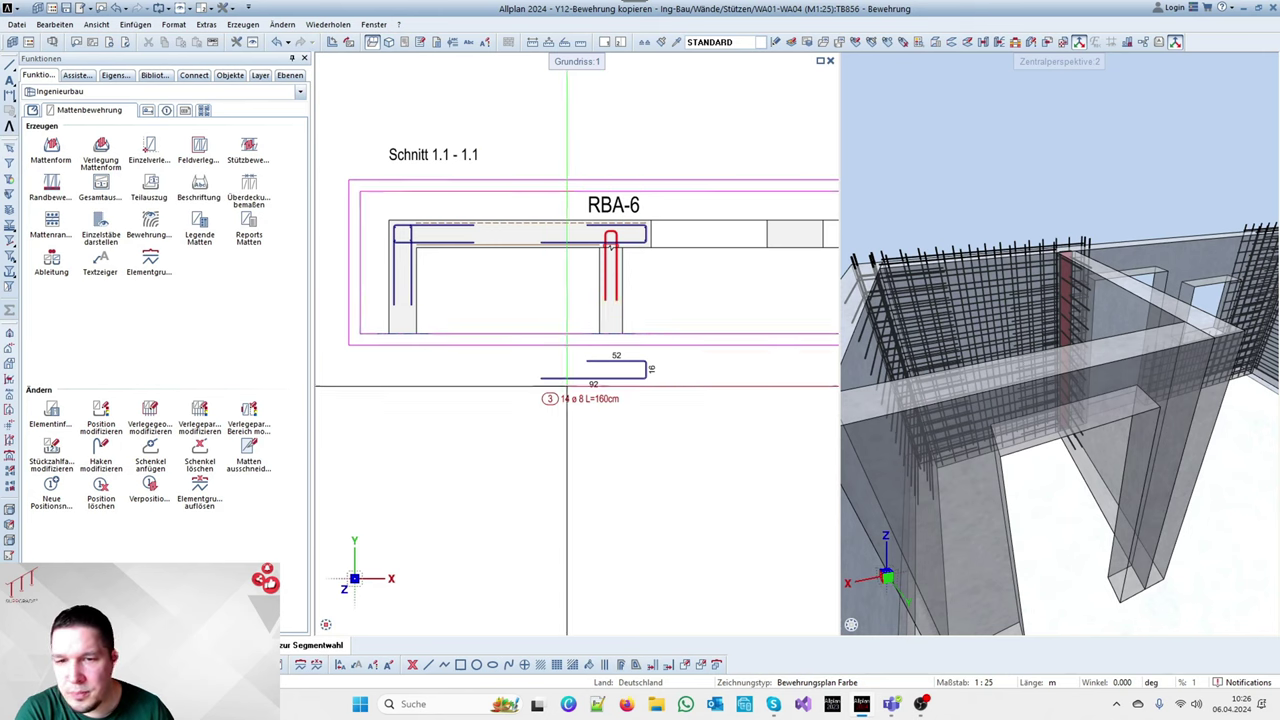
scroll(563, 371, down, 2)
scroll(565, 390, up, 5)
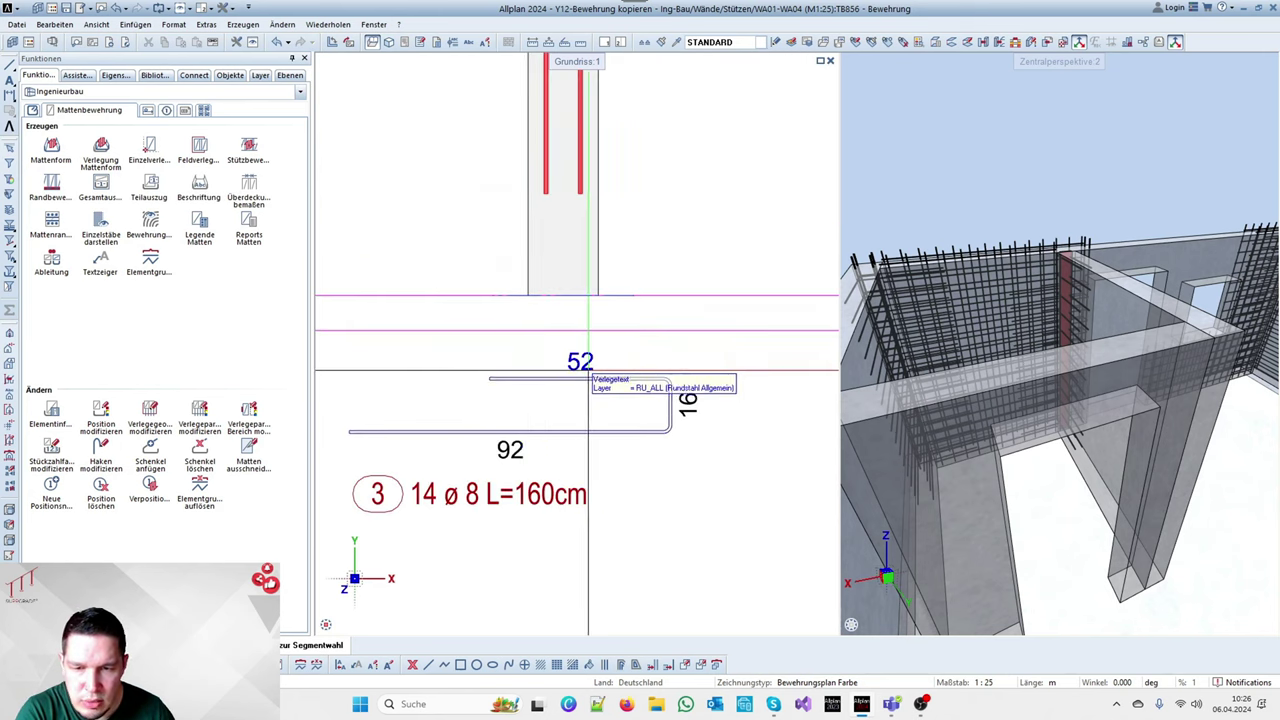
scroll(628, 447, down, 3)
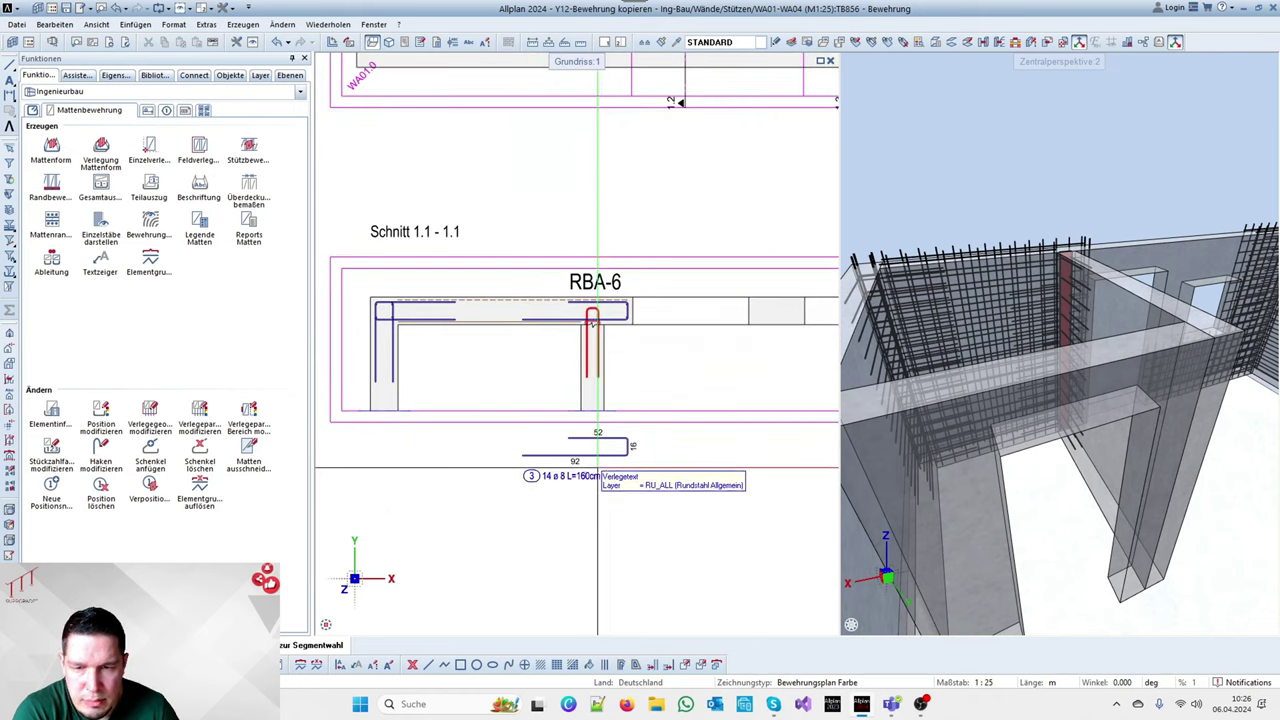
scroll(561, 496, down, 2)
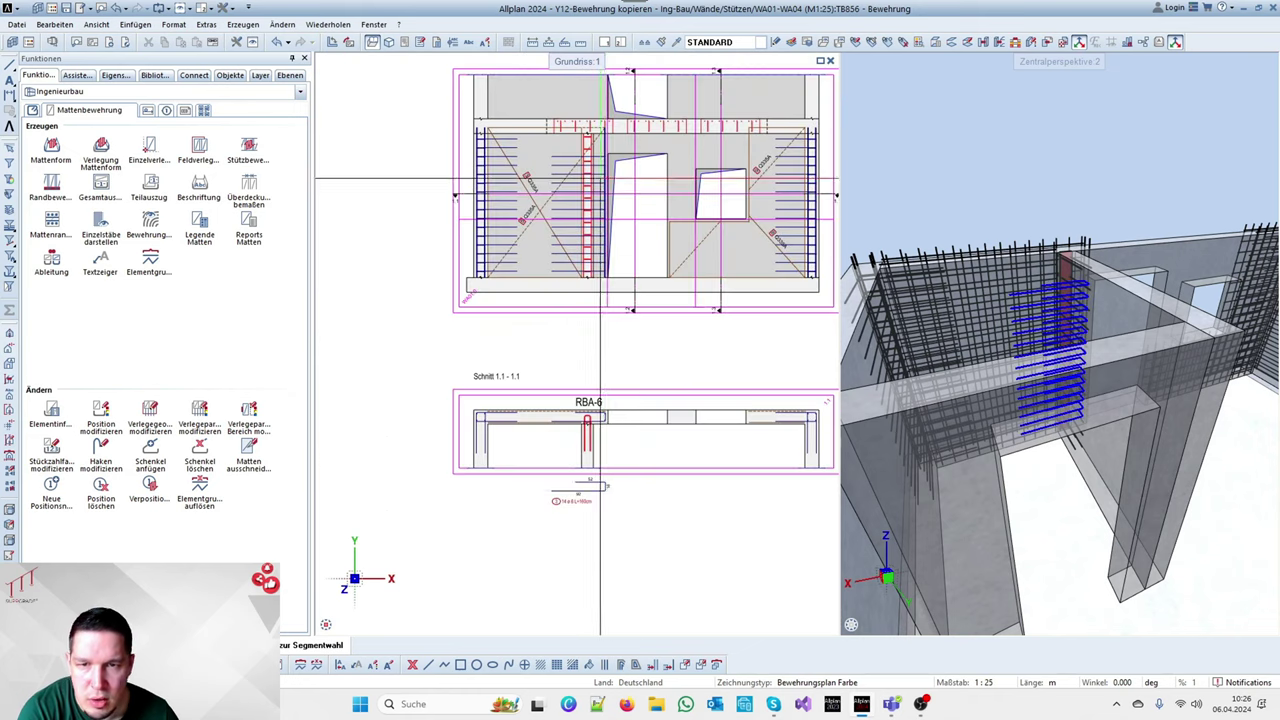
scroll(600, 183, up, 5)
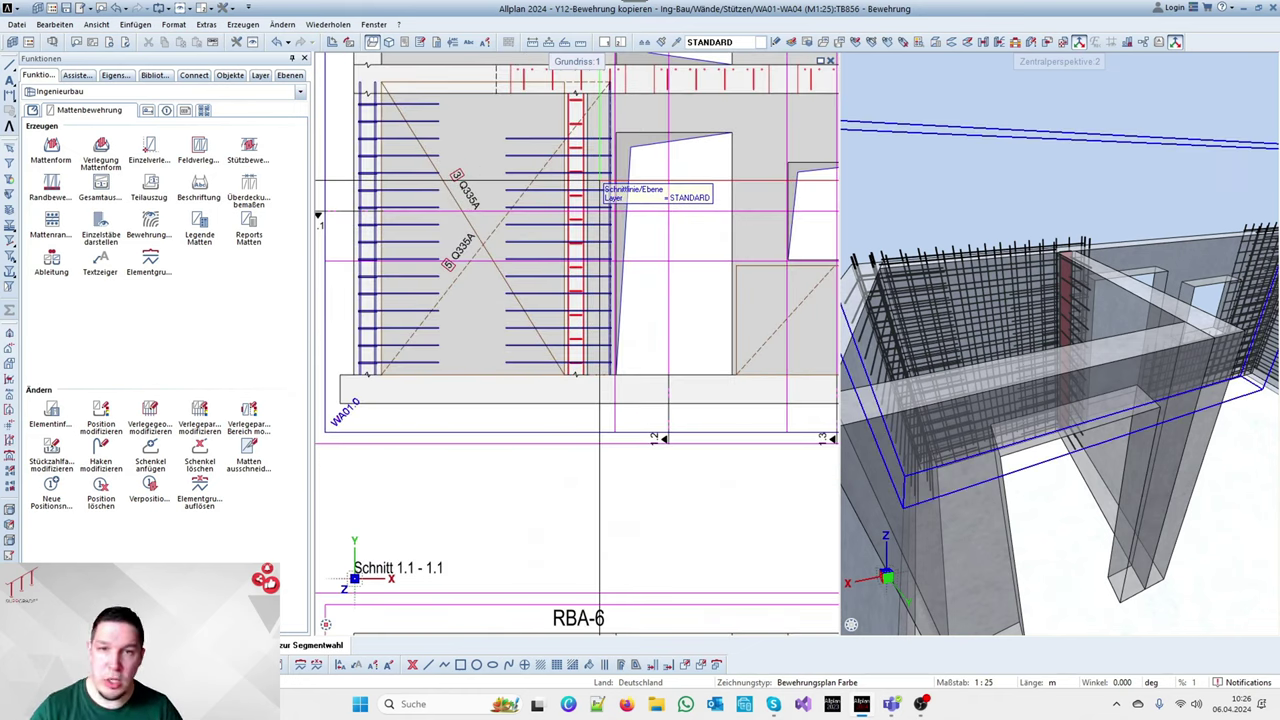
scroll(600, 183, down, 3)
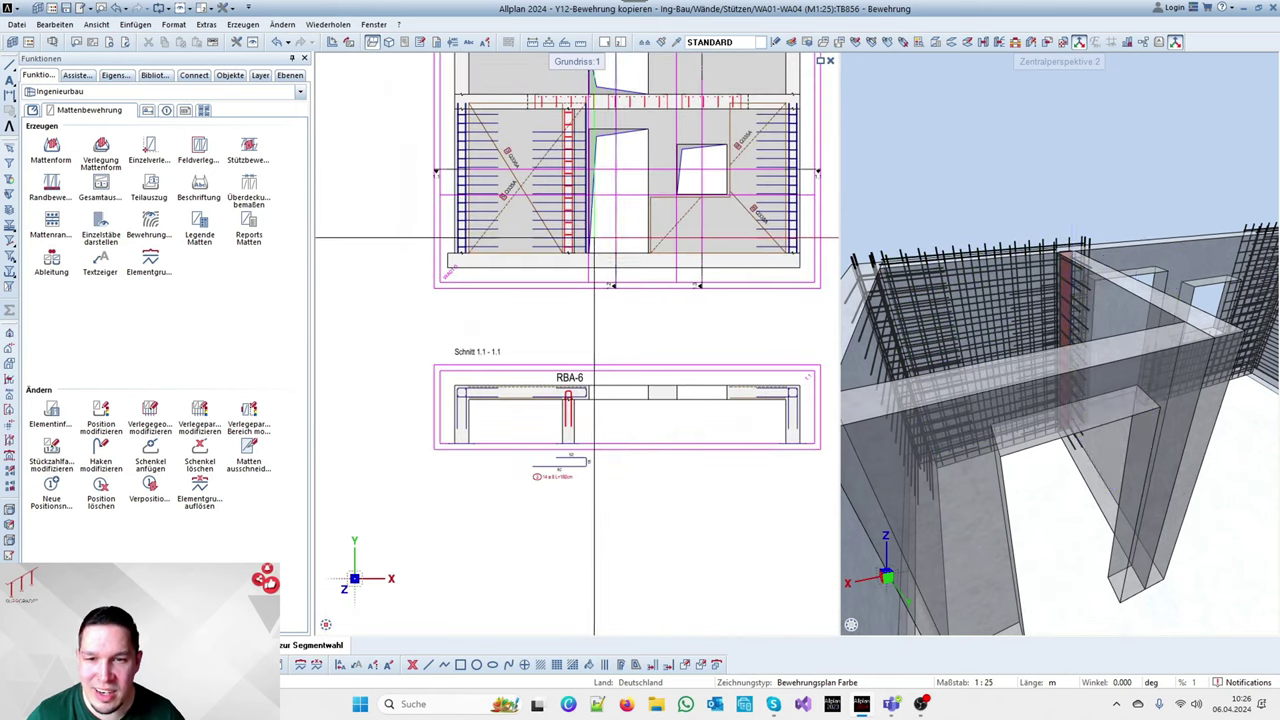
scroll(590, 237, up, 4)
scroll(590, 240, down, 3)
scroll(560, 200, up, 5)
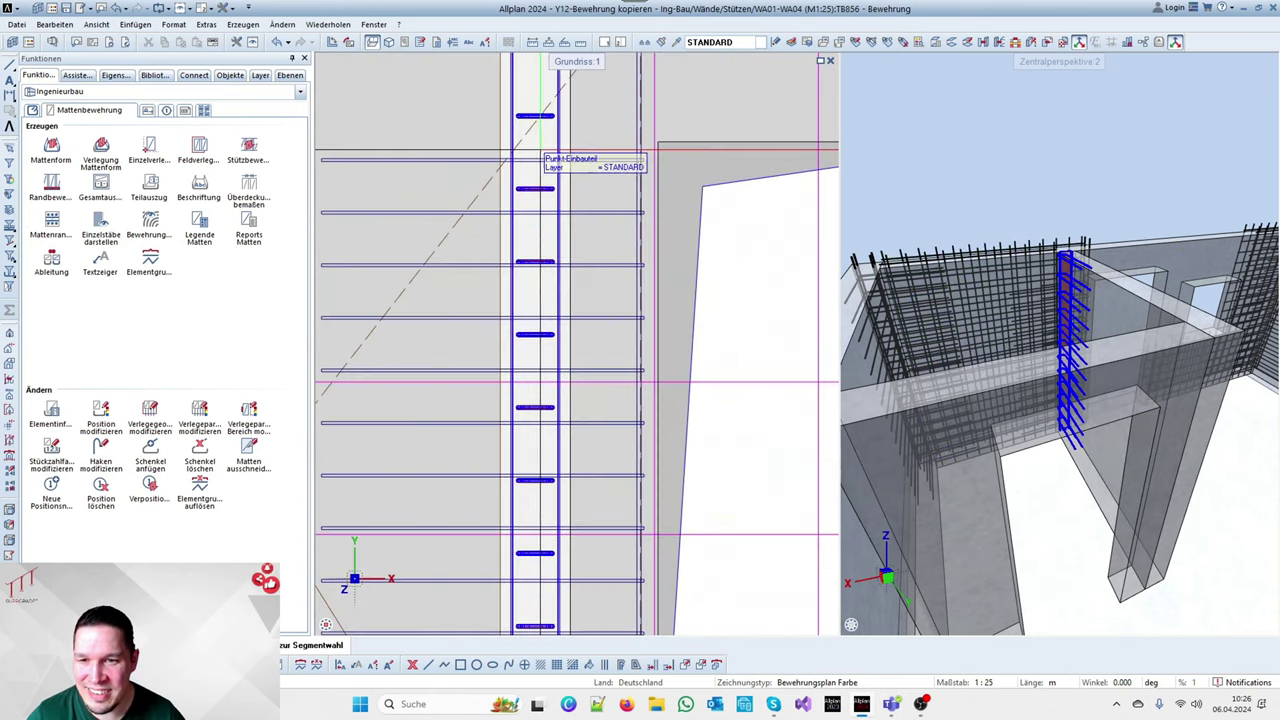
scroll(545, 168, down, 1)
scroll(545, 168, up, 3)
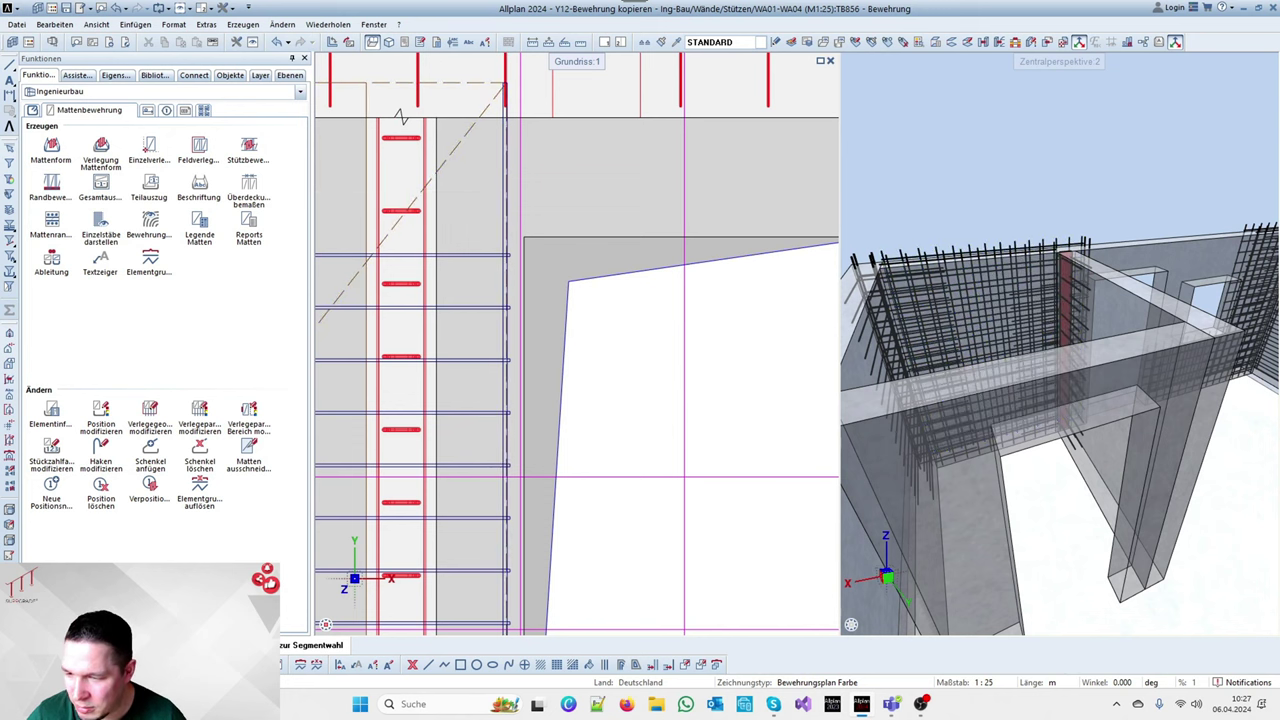
scroll(597, 286, down, 3)
right_click(580, 280)
scroll(573, 250, up, 2)
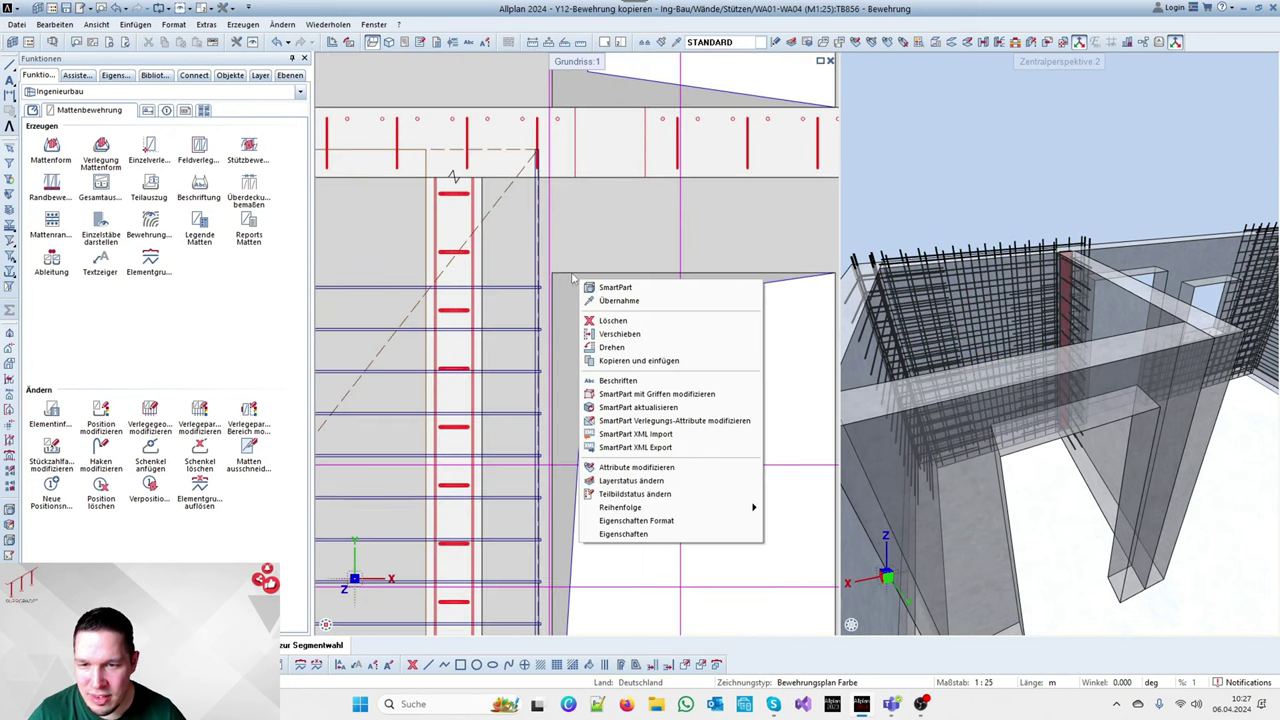
key(Escape)
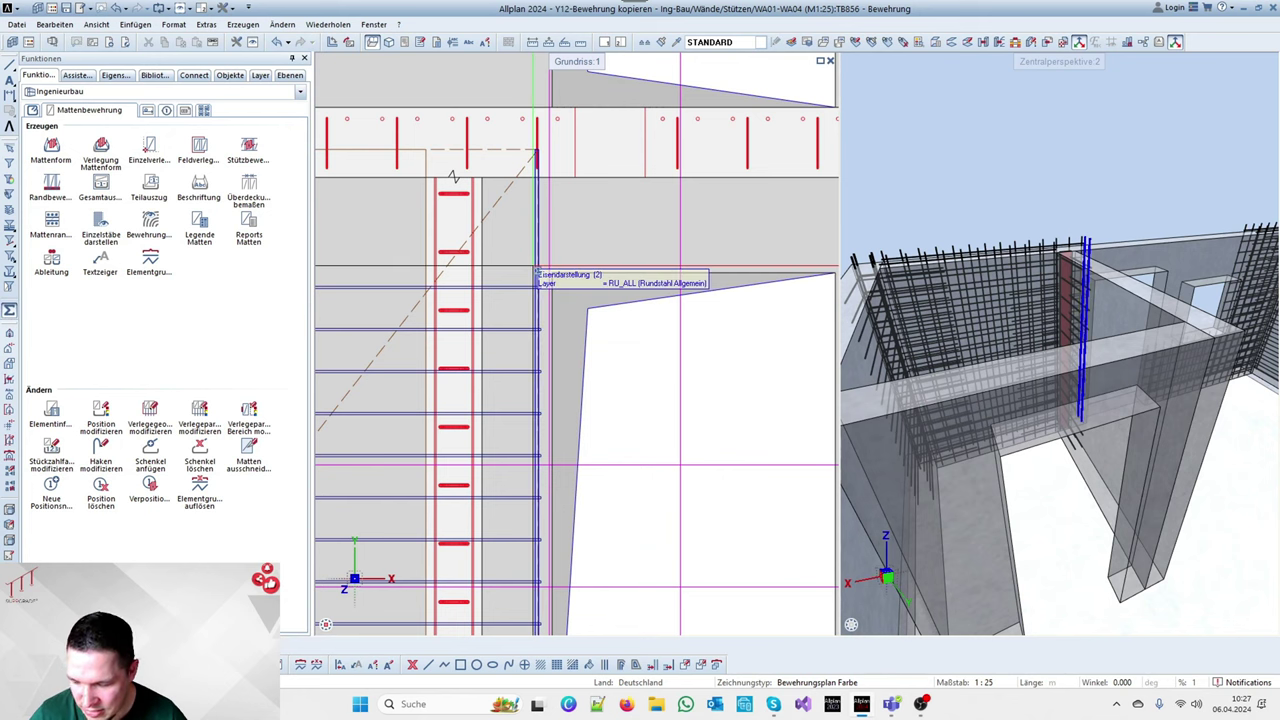
Mirror a copy of the U-bars and vertical edge bars about the middle of the door opening onto the opposite jamb
click(445, 250)
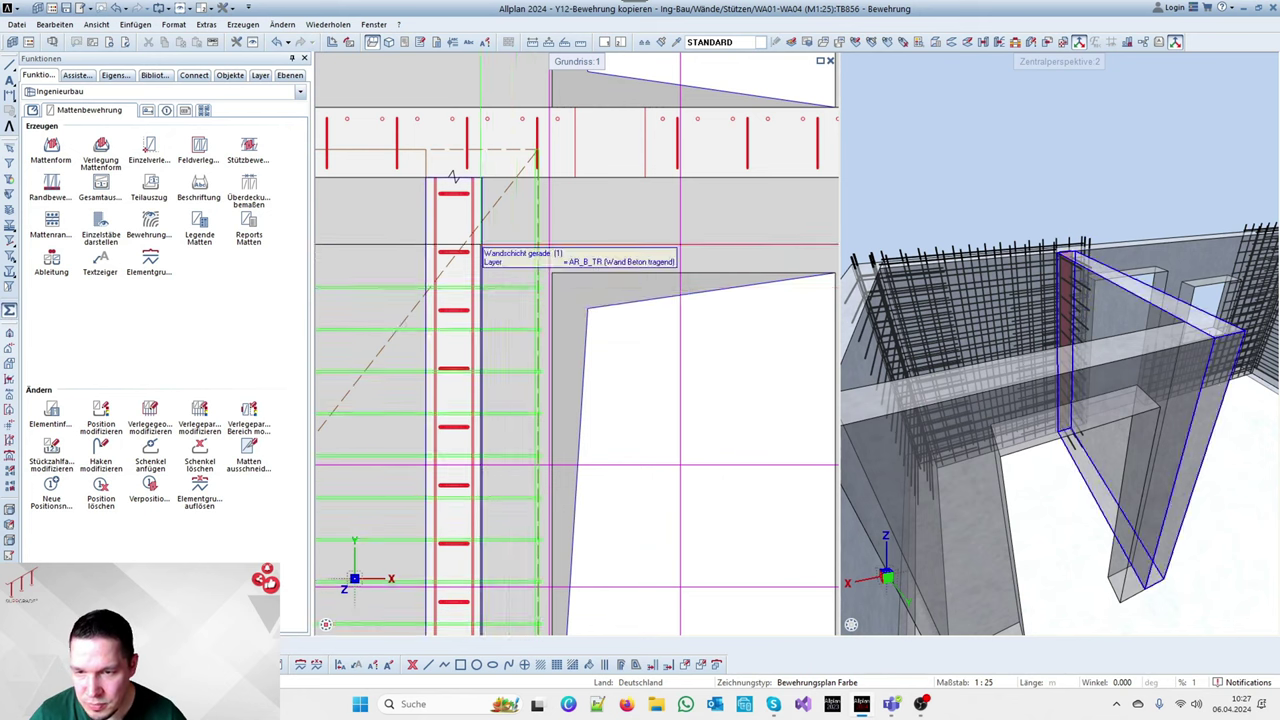
scroll(445, 250, down, 3)
right_click(479, 253)
click(520, 368)
click(478, 259)
scroll(537, 268, up, 2)
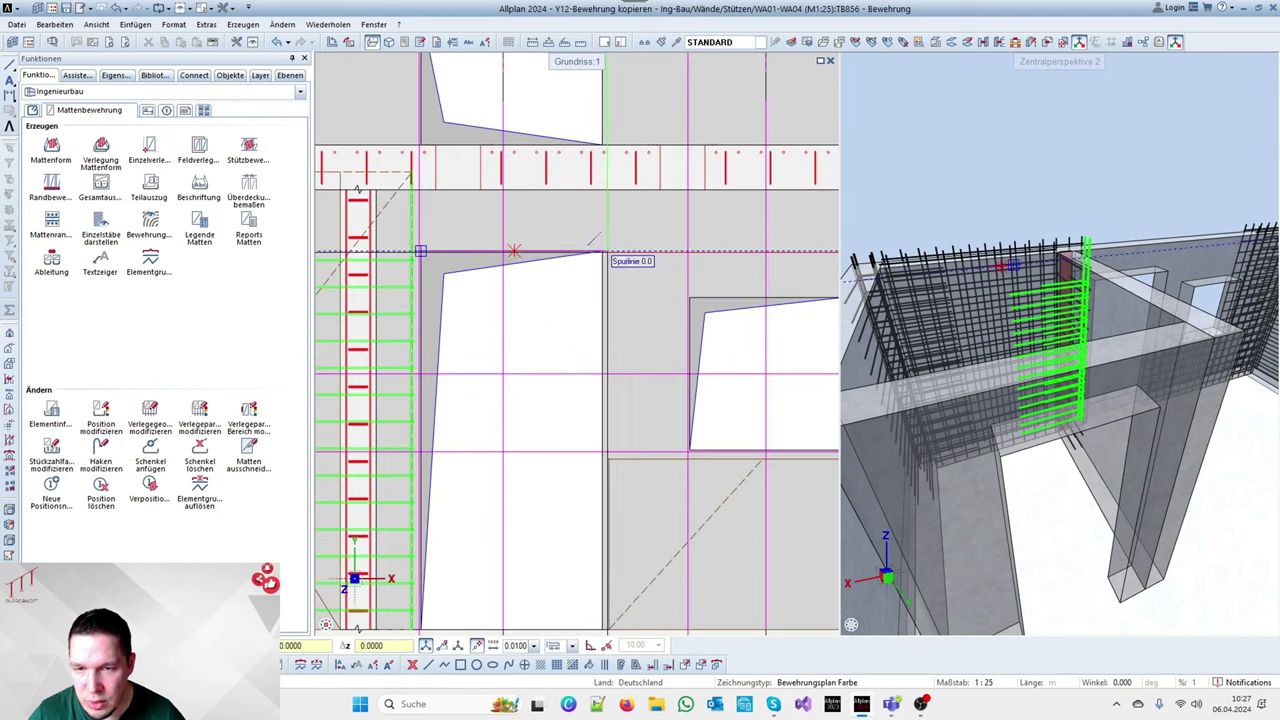
click(602, 250)
click(514, 309)
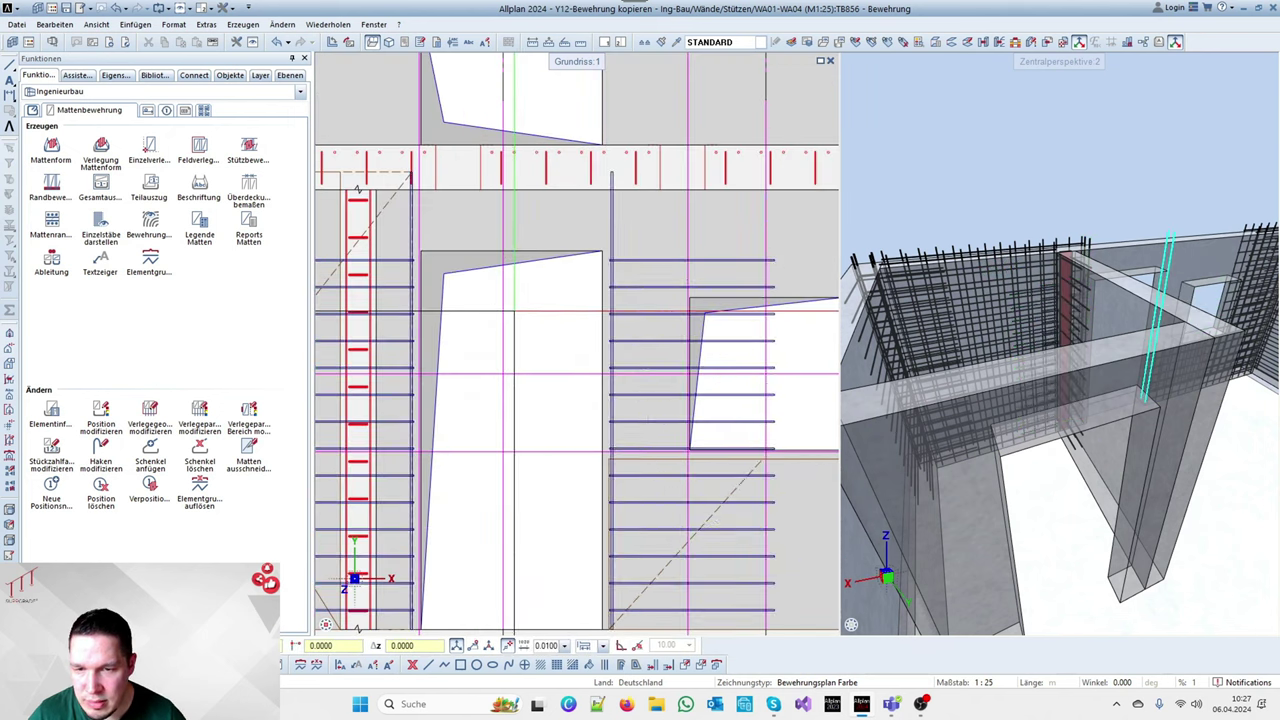
Assign a new position number to the mirrored U-bars in the pier between the door and window openings
scroll(600, 330, down, 3)
scroll(617, 376, up, 3)
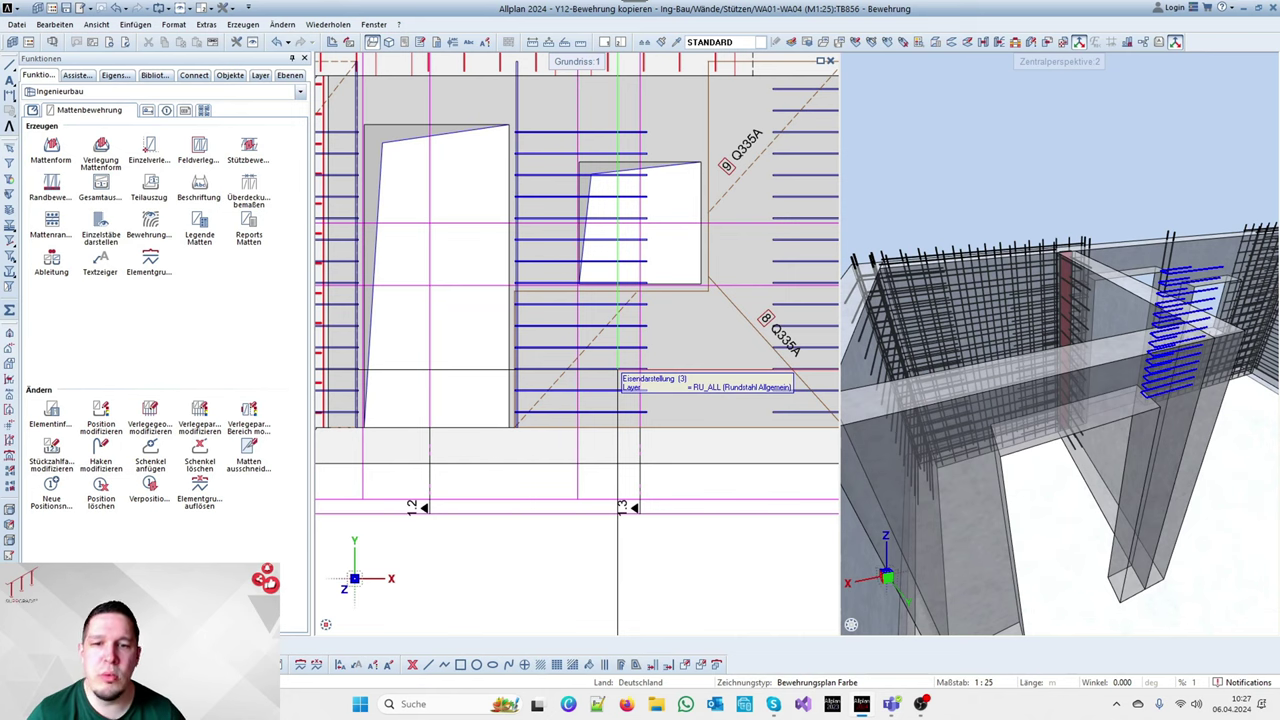
scroll(617, 376, down, 3)
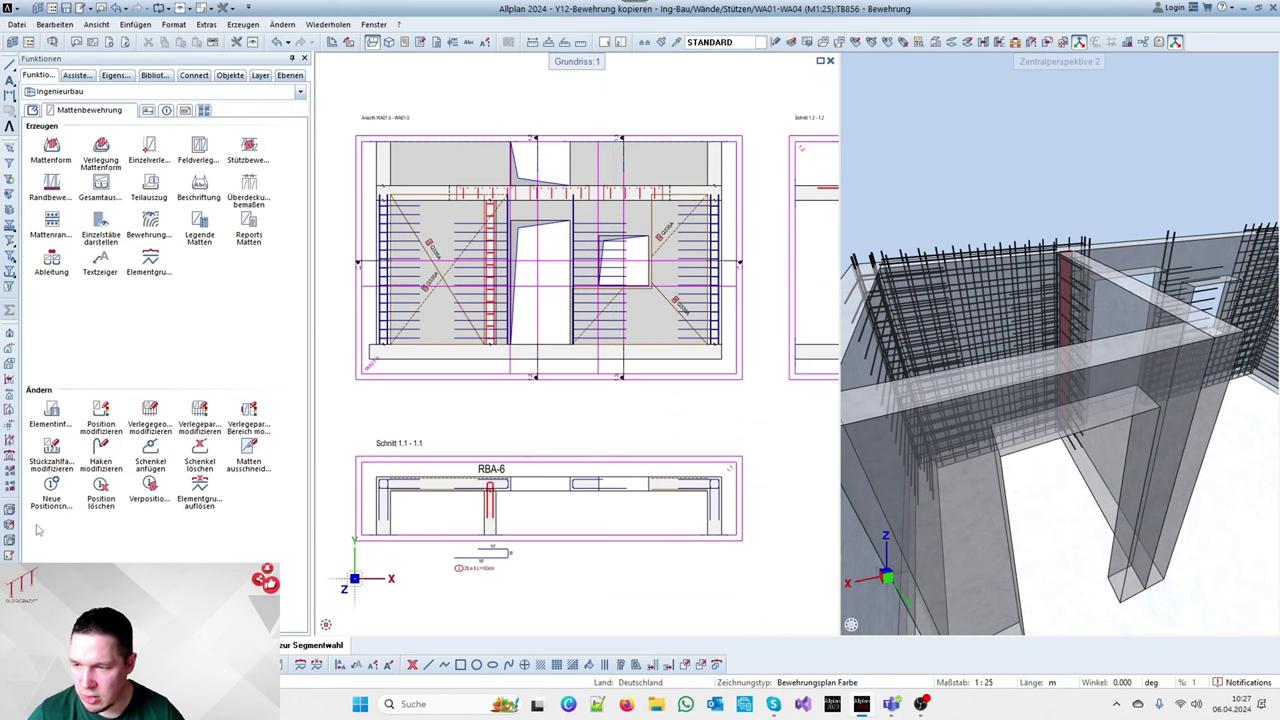
click(52, 484)
scroll(658, 465, up, 5)
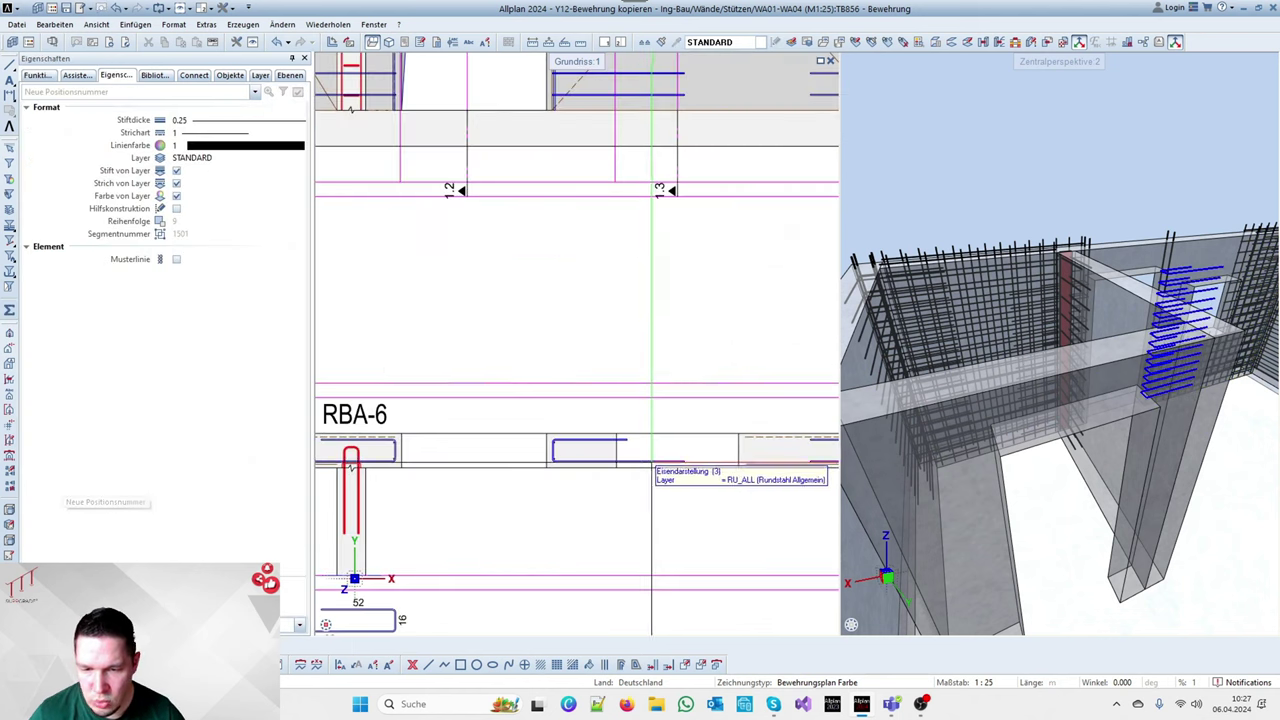
click(658, 465)
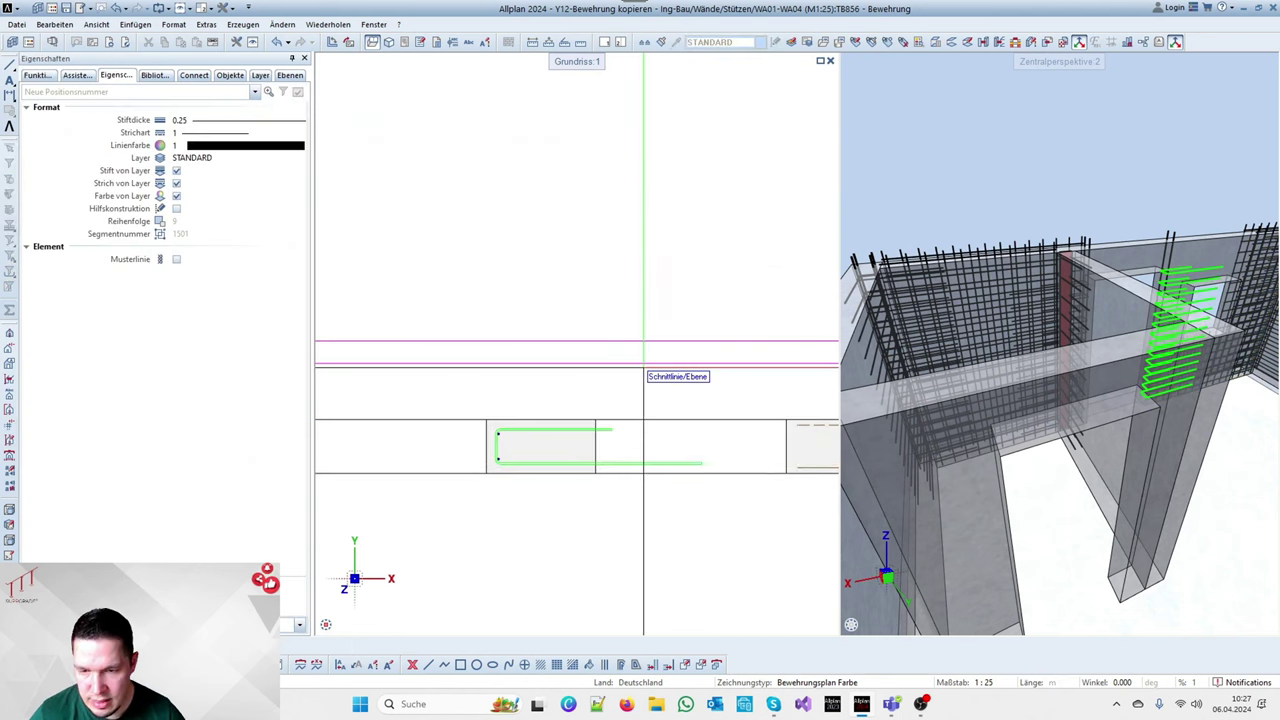
key(Escape)
key(Escape)
Try to shorten the placement range of the mirrored U-bars beside the door by moving its upper end to the window's lower corner
scroll(629, 456, down, 5)
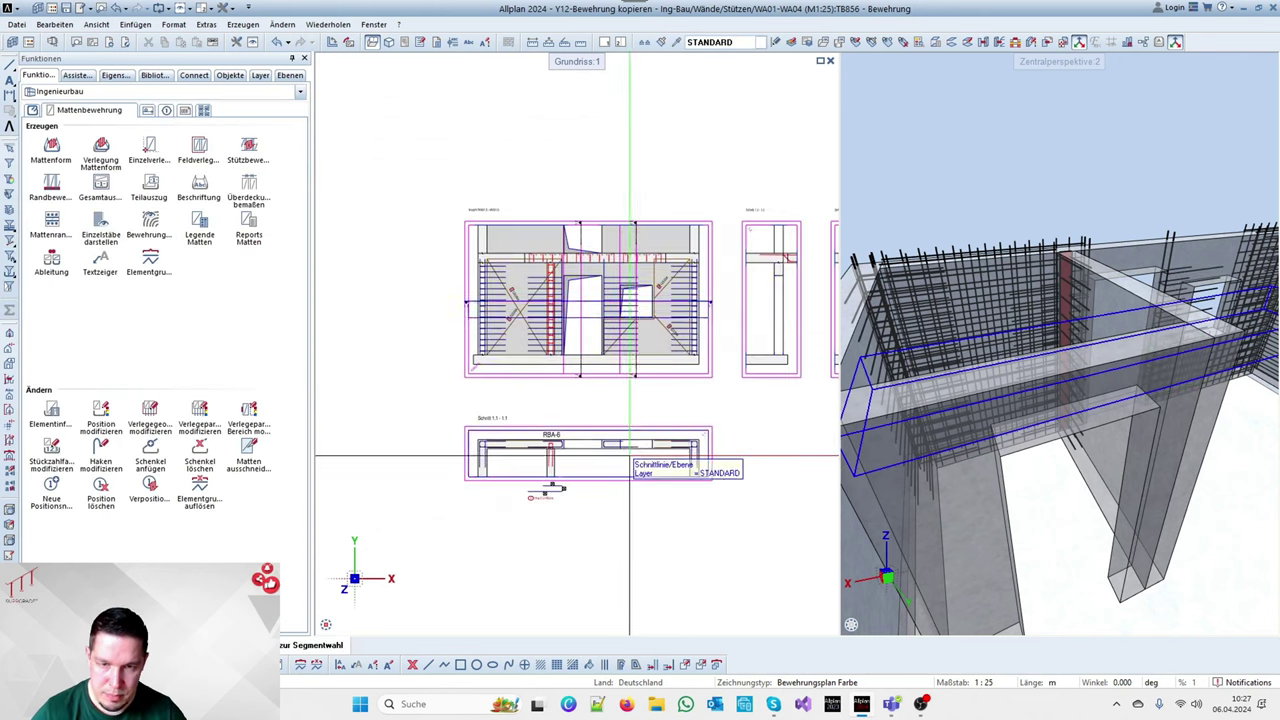
scroll(649, 280, up, 4)
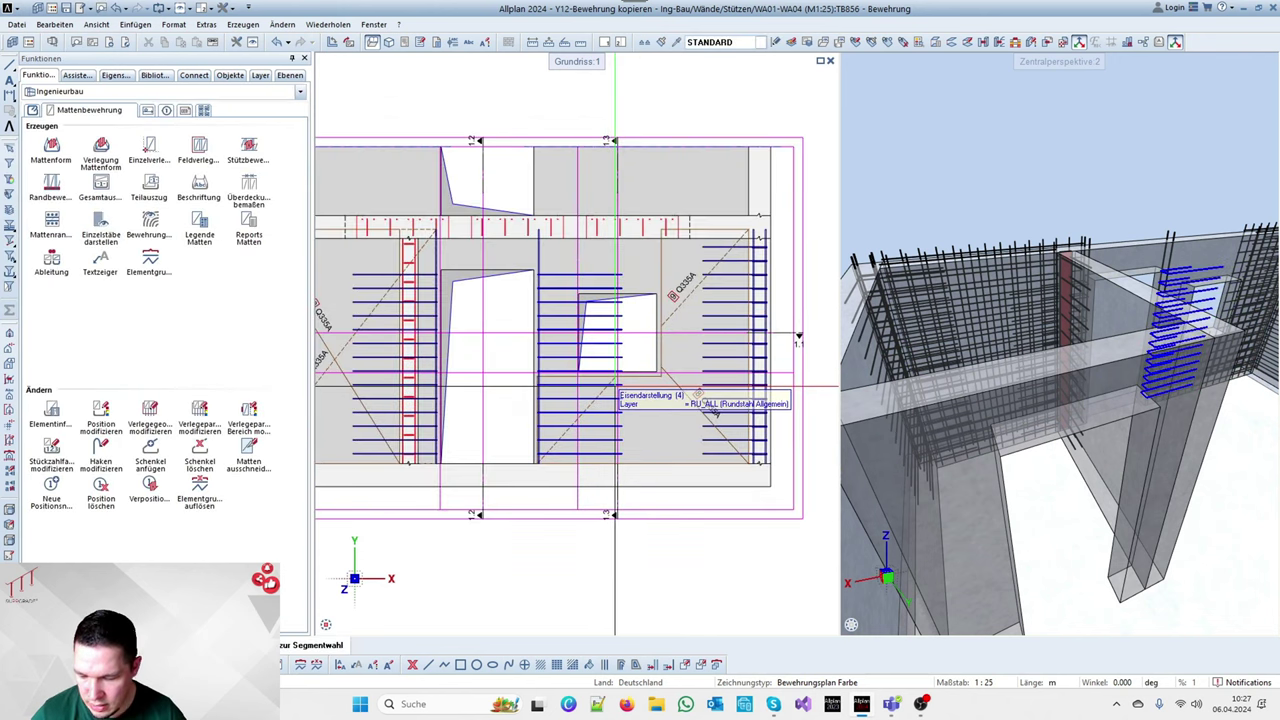
click(615, 385)
click(539, 271)
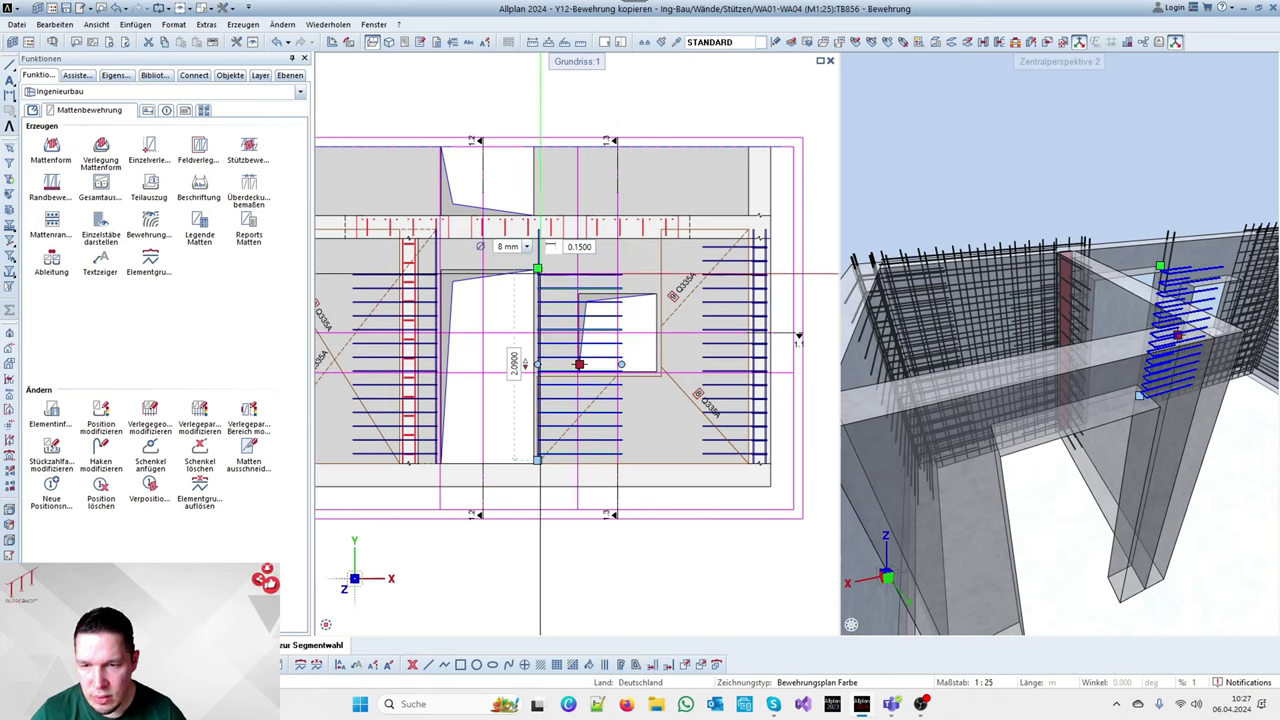
scroll(540, 275, up, 5)
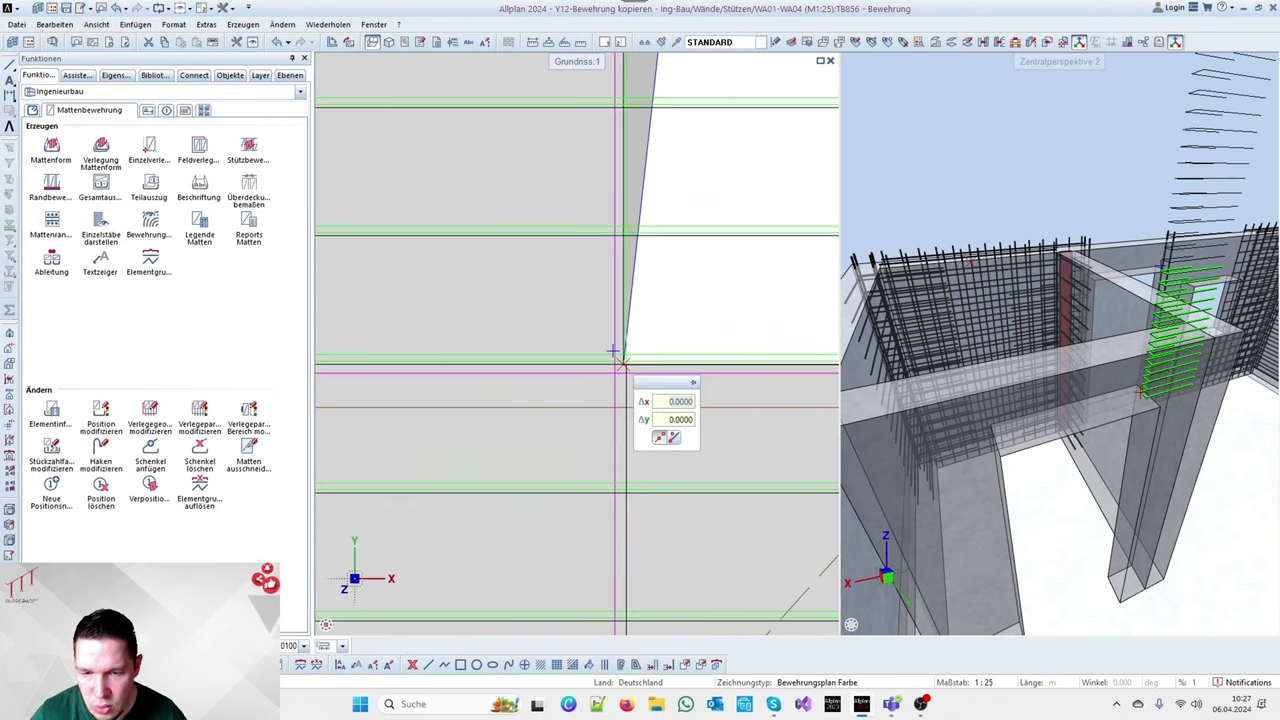
scroll(626, 368, down, 5)
scroll(482, 421, up, 6)
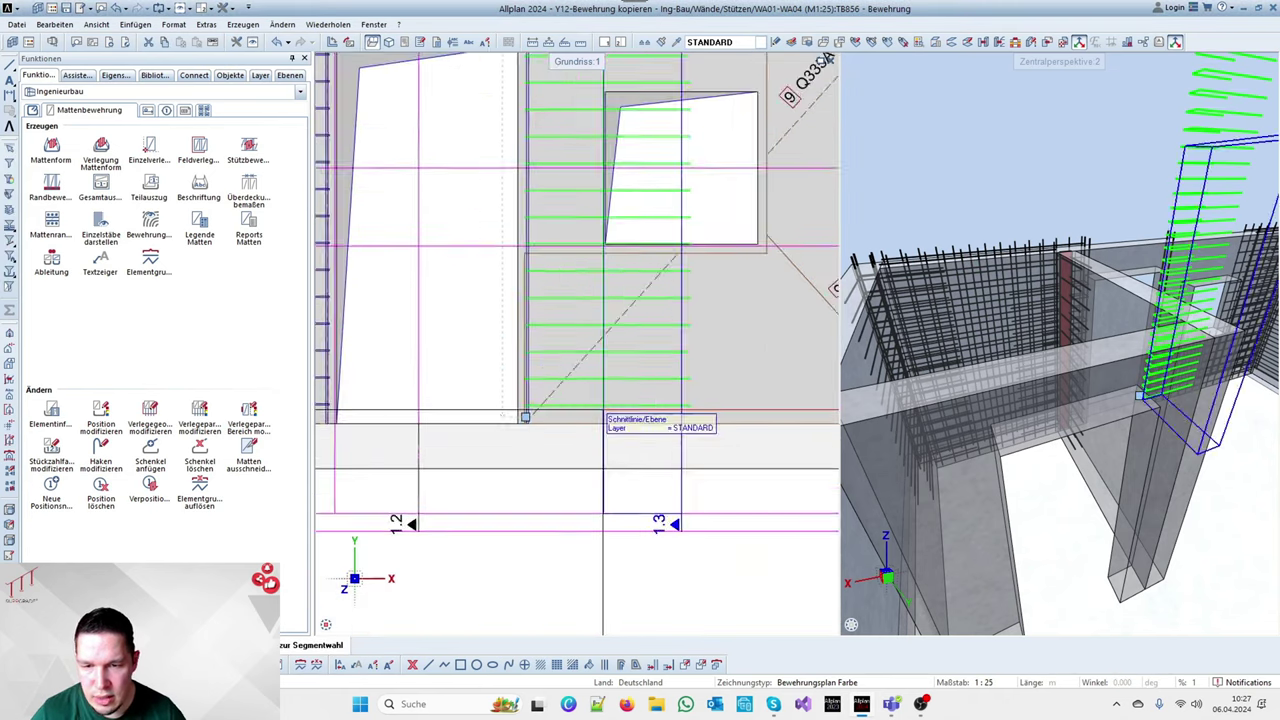
click(482, 420)
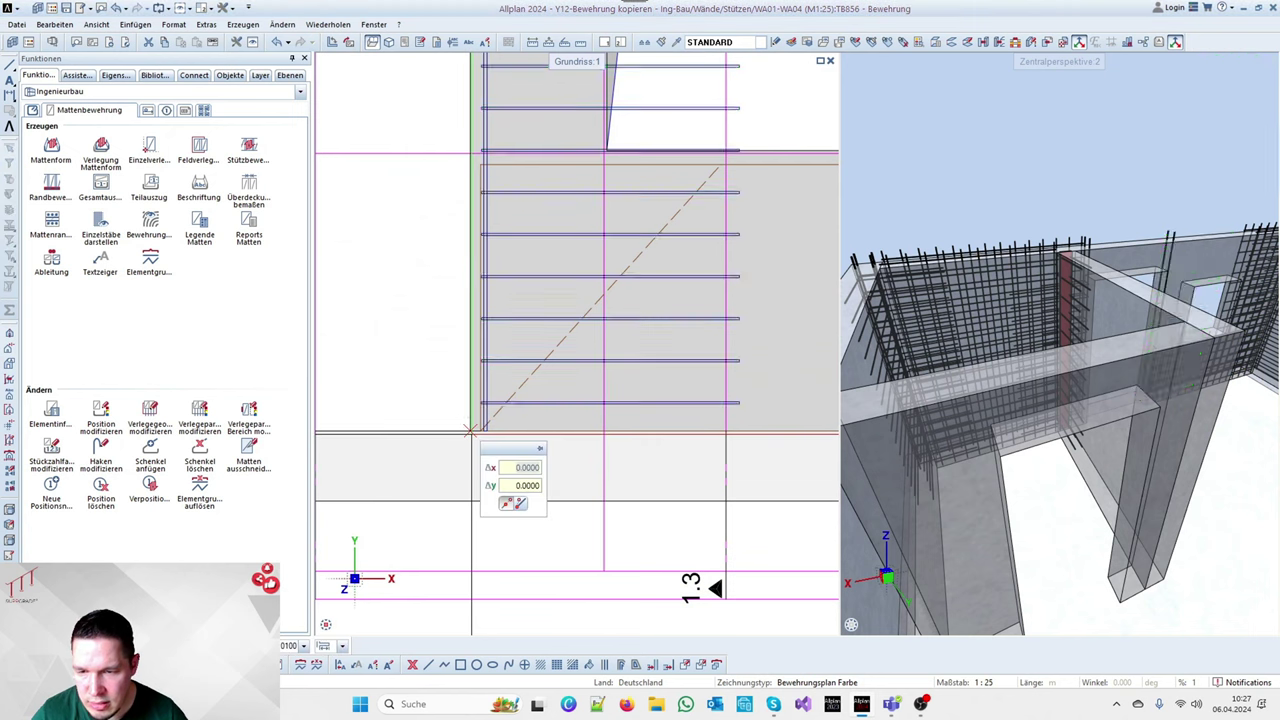
scroll(535, 360, down, 3)
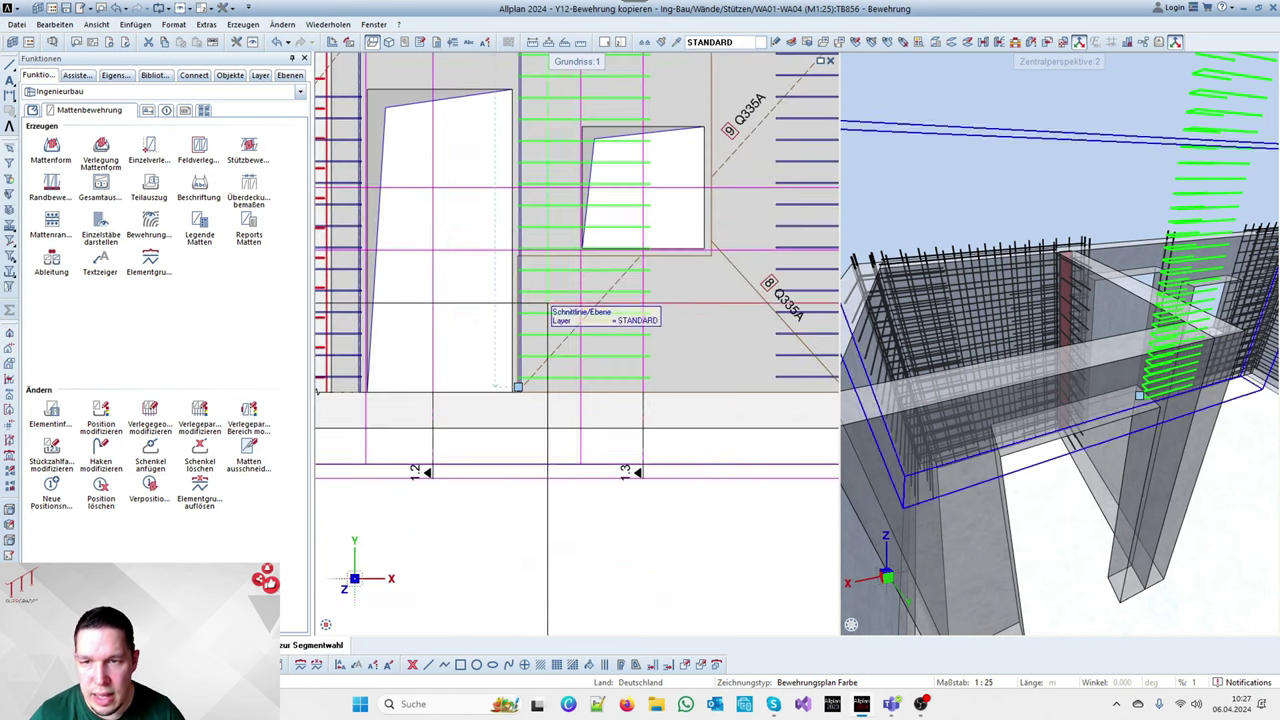
Shorten the placement range of the mirrored U-bars in the wall elevation so its upper end lies just below the window's lower edge
scroll(528, 356, down, 5)
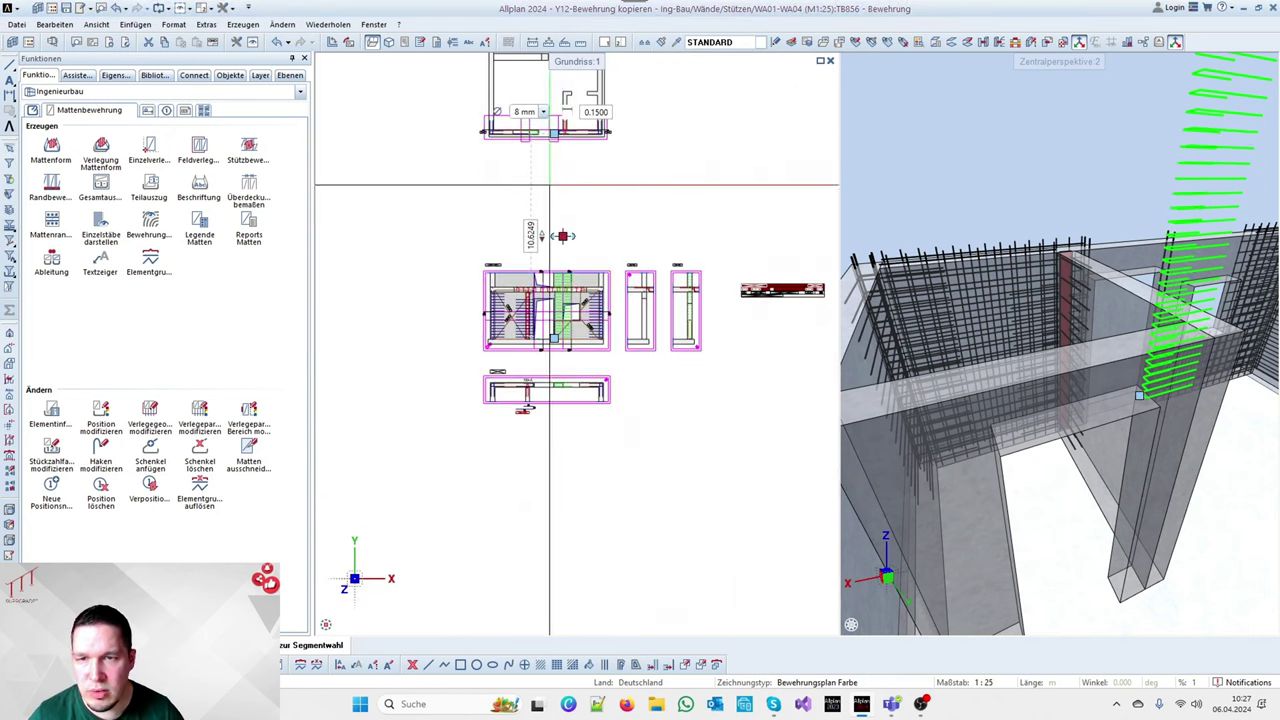
scroll(553, 143, up, 6)
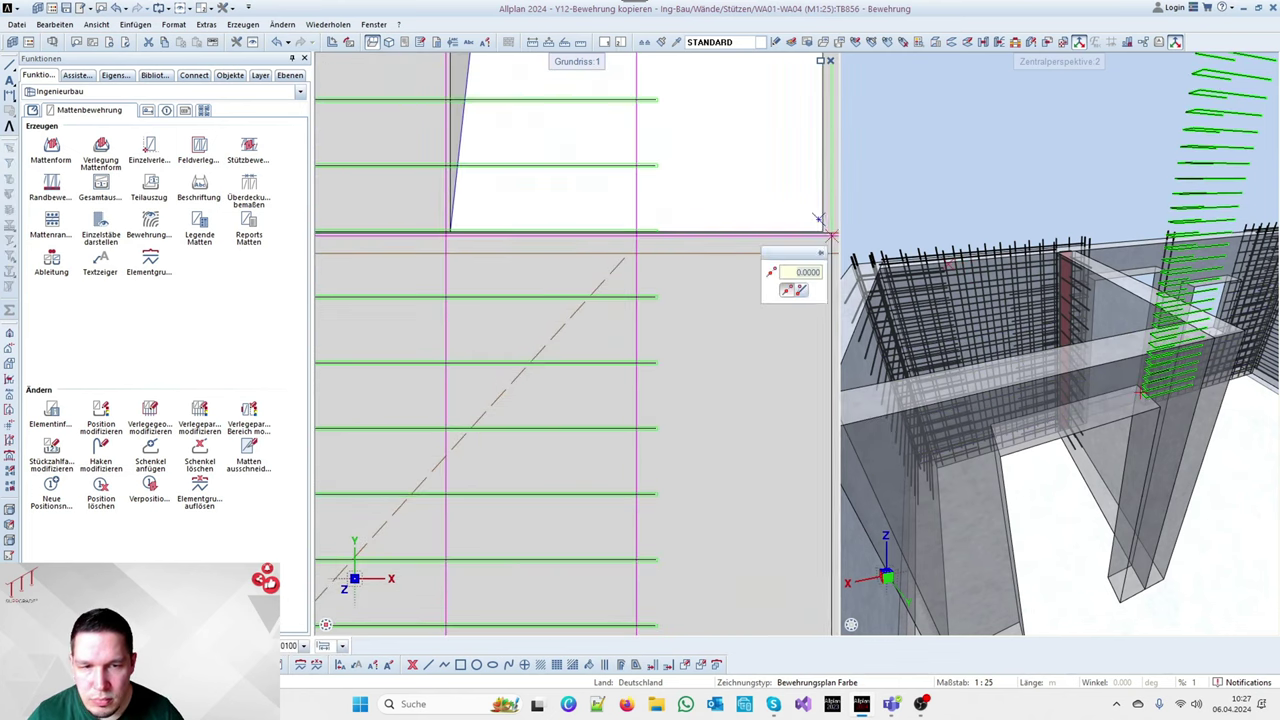
click(816, 228)
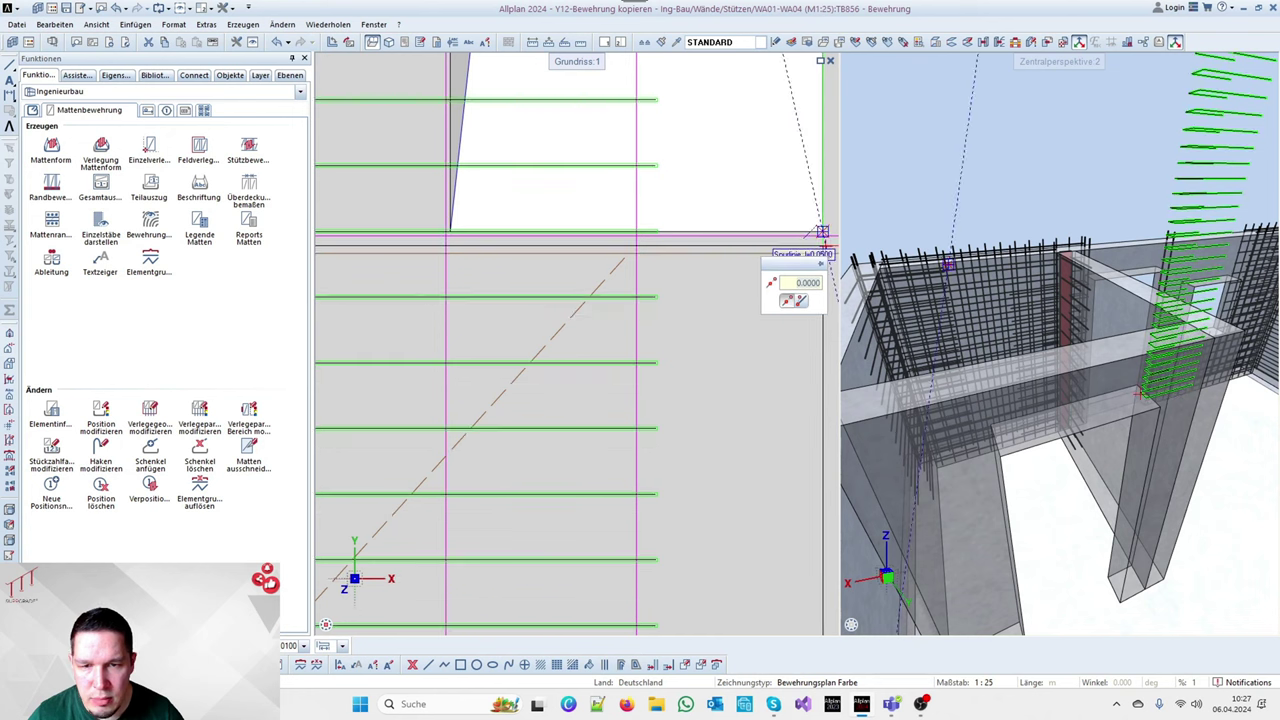
scroll(810, 224, up, 1)
scroll(752, 220, down, 3)
scroll(502, 225, up, 3)
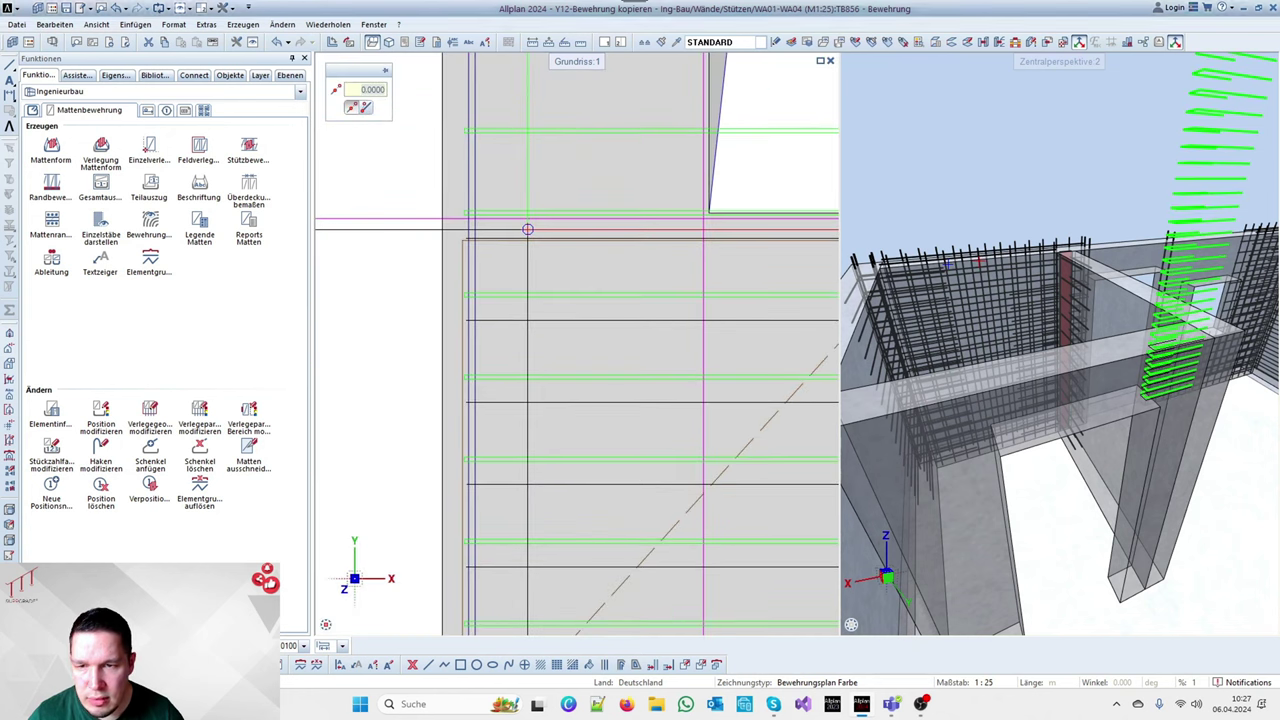
click(527, 229)
scroll(714, 484, down, 3)
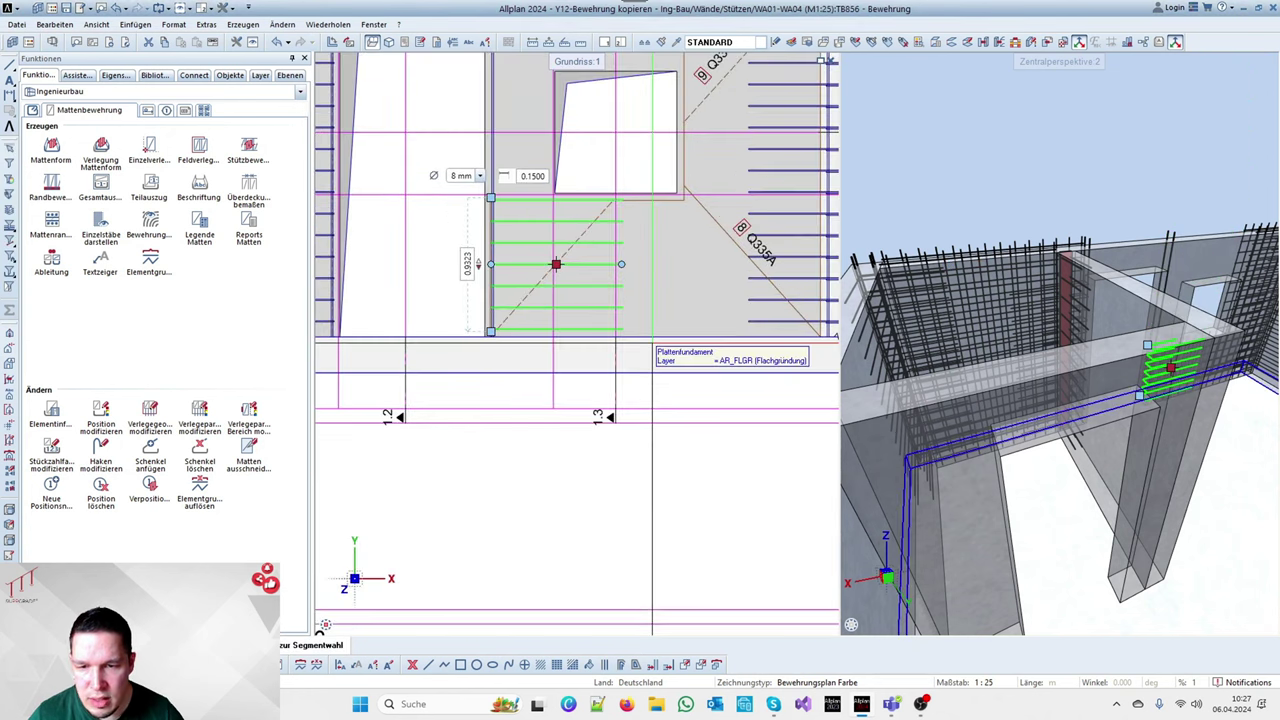
key(Escape)
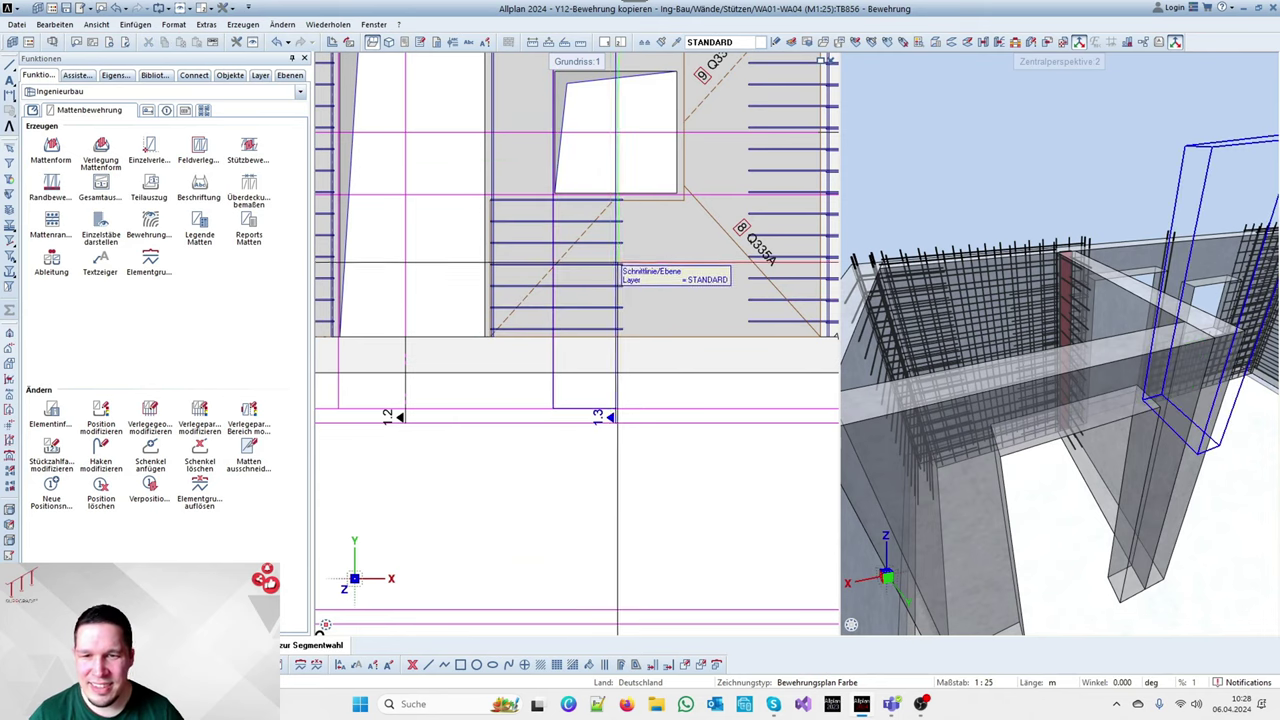
Move the shortened U-bars below the window vertically upward so the cutting zone of section 1.1 includes them
scroll(609, 208, up, 3)
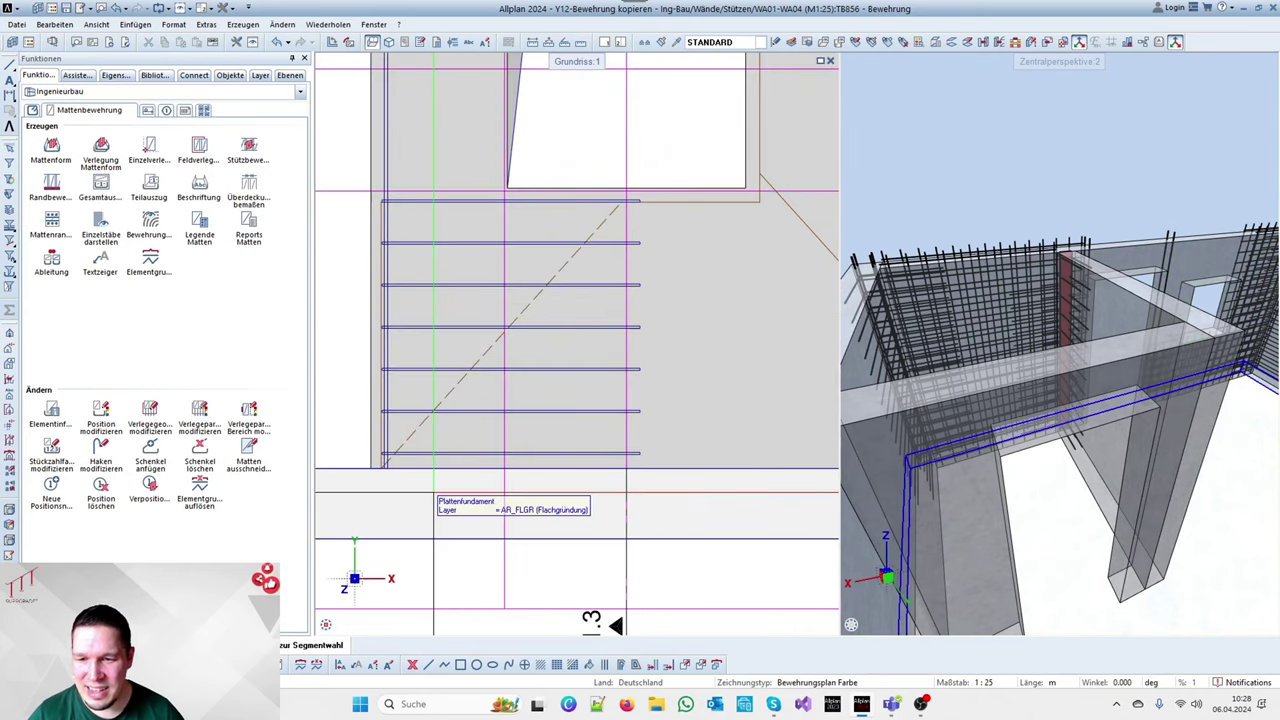
scroll(643, 368, down, 5)
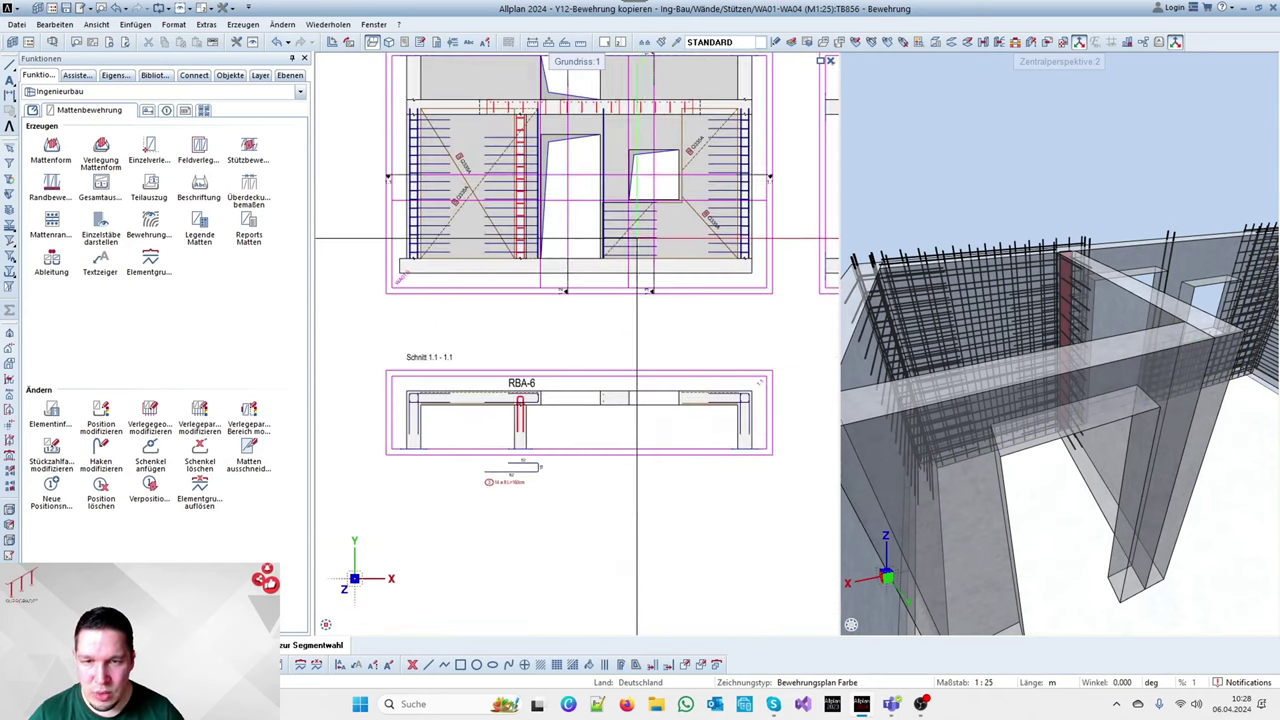
scroll(645, 157, up, 3)
scroll(594, 367, down, 3)
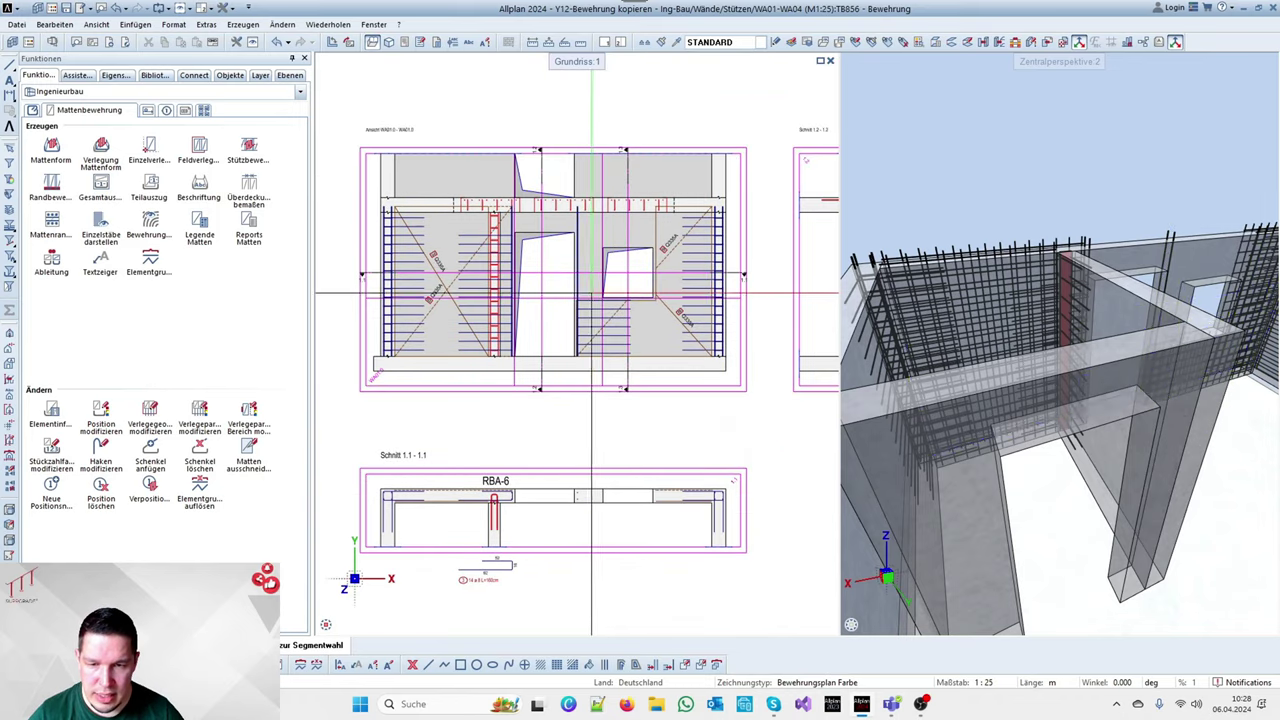
scroll(597, 293, up, 5)
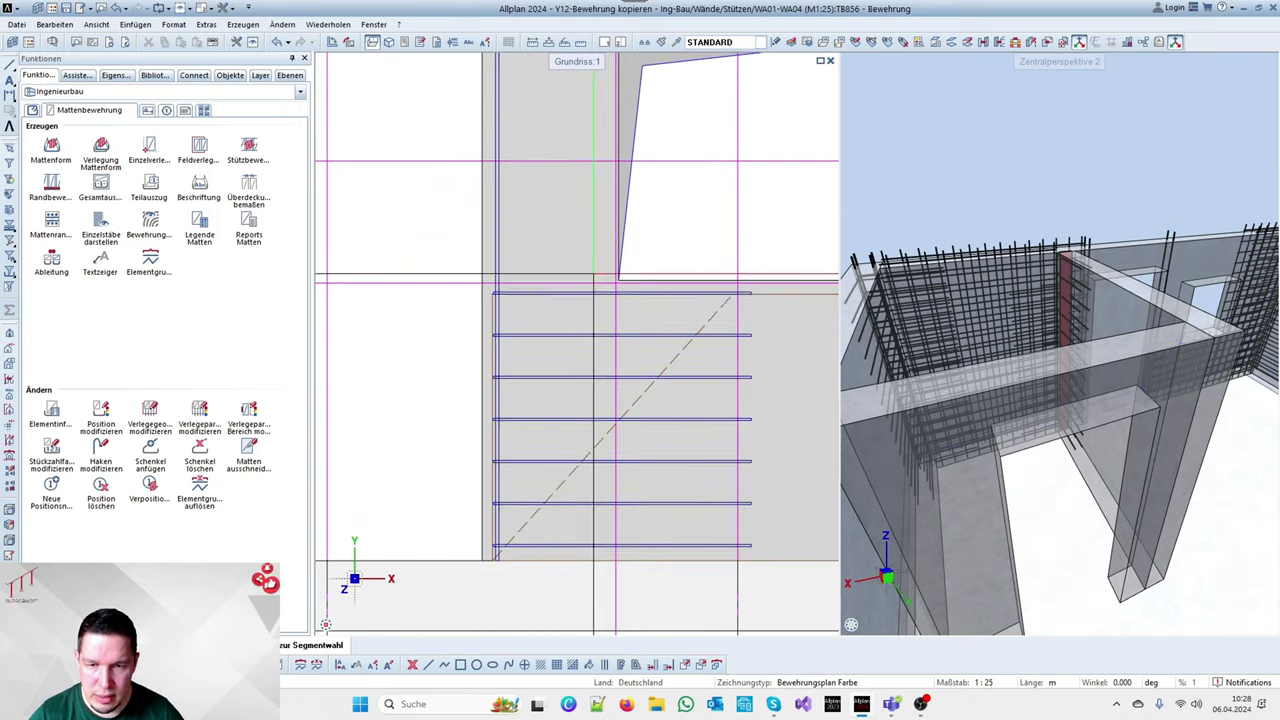
scroll(597, 295, down, 3)
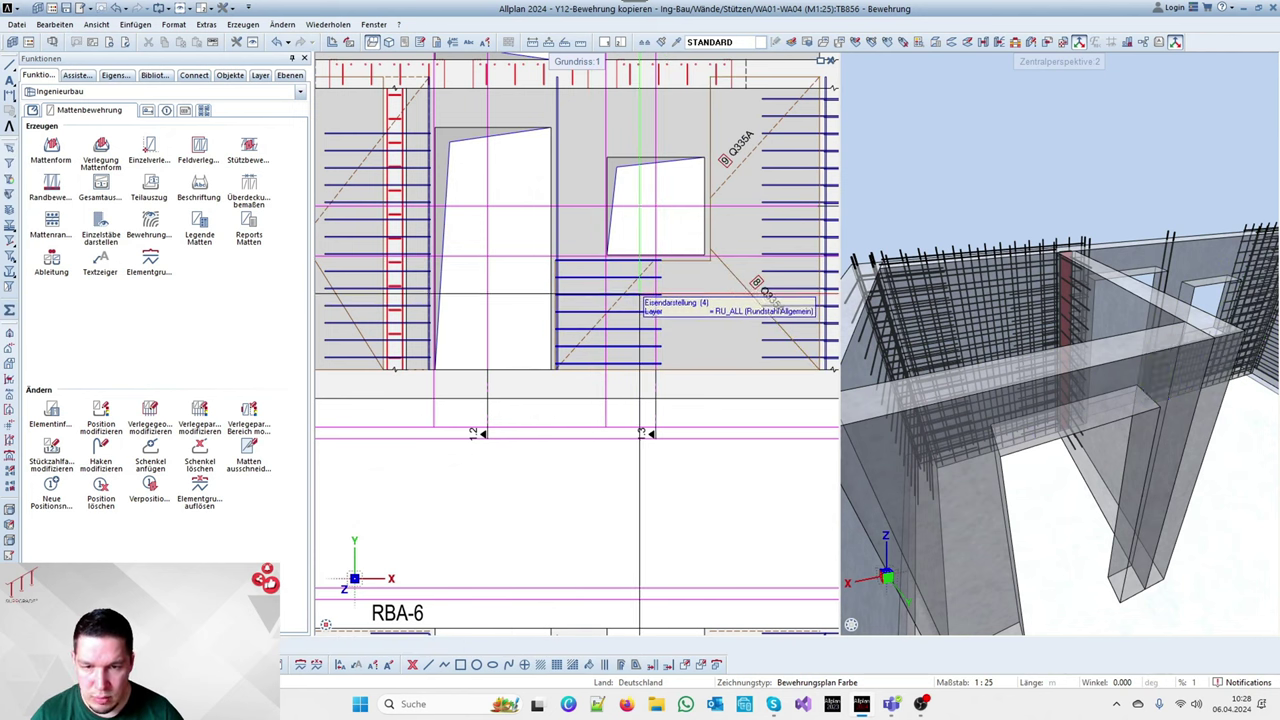
click(705, 316)
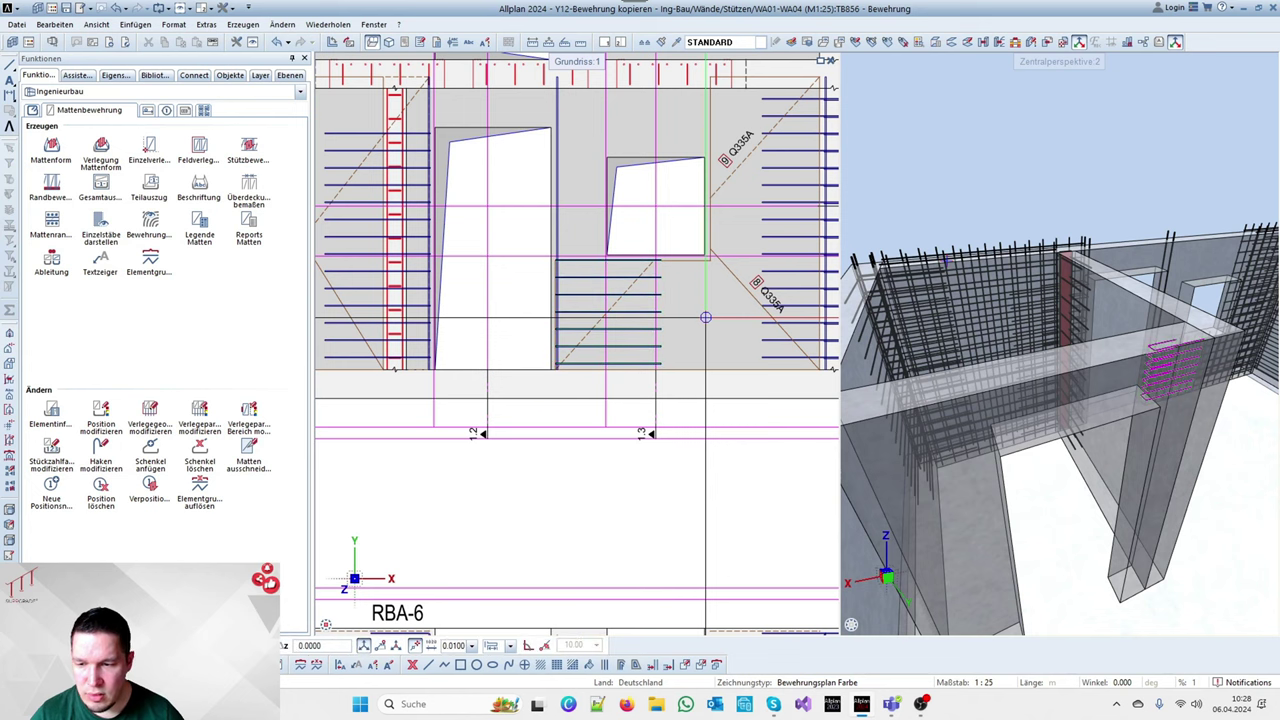
key(Escape)
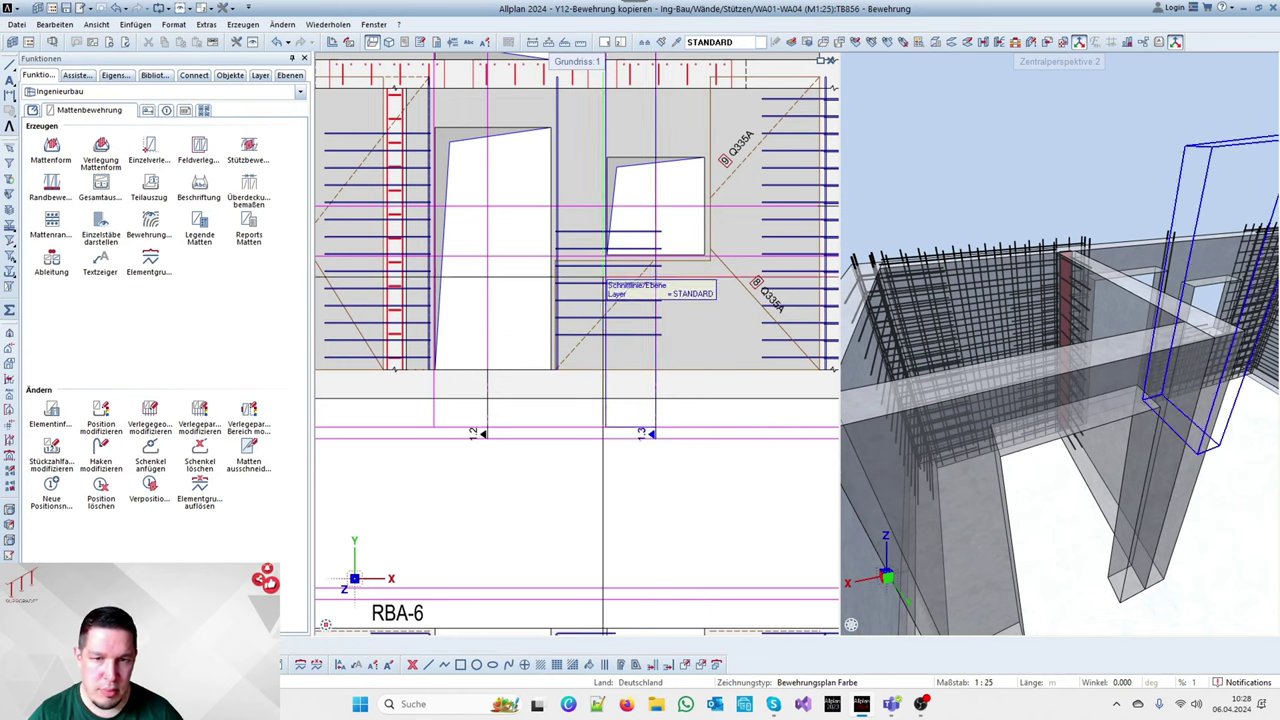
Shorten the upper leg of the U-bar in section 1.1, keeping Y fixed and referencing its closed end
scroll(628, 200, down, 5)
scroll(560, 390, up, 8)
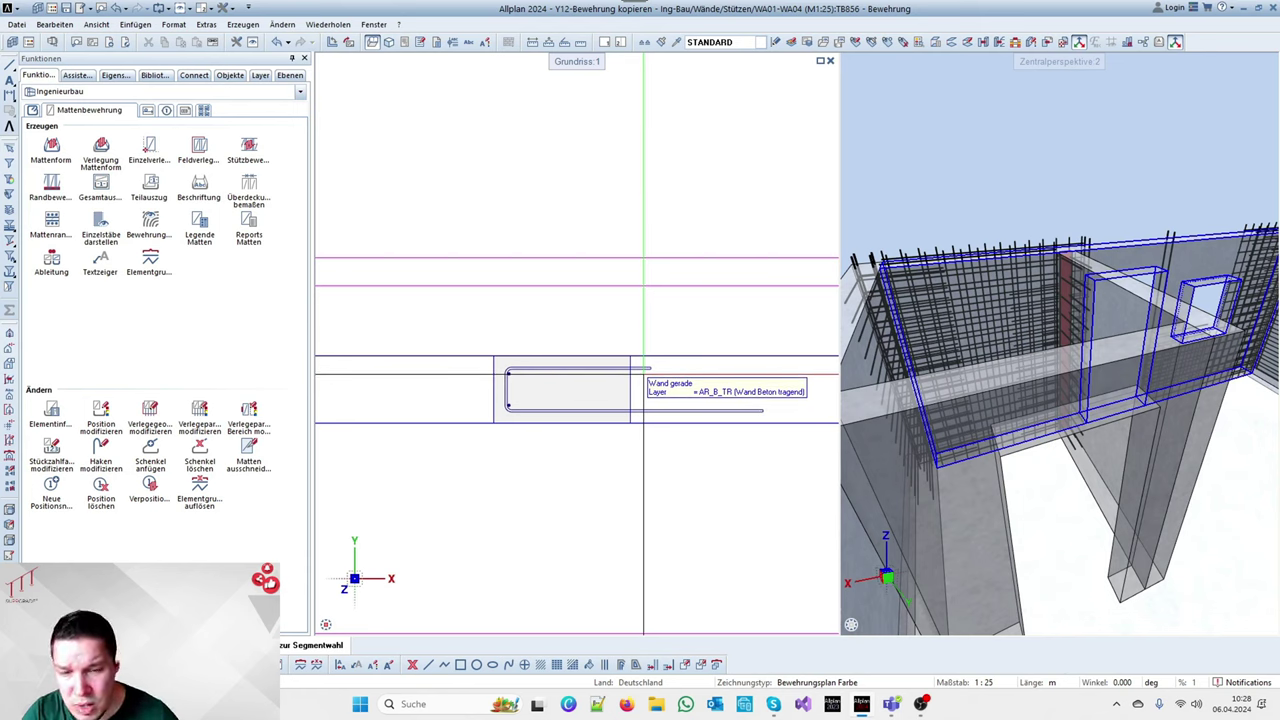
key(p)
drag(650, 356, 660, 376)
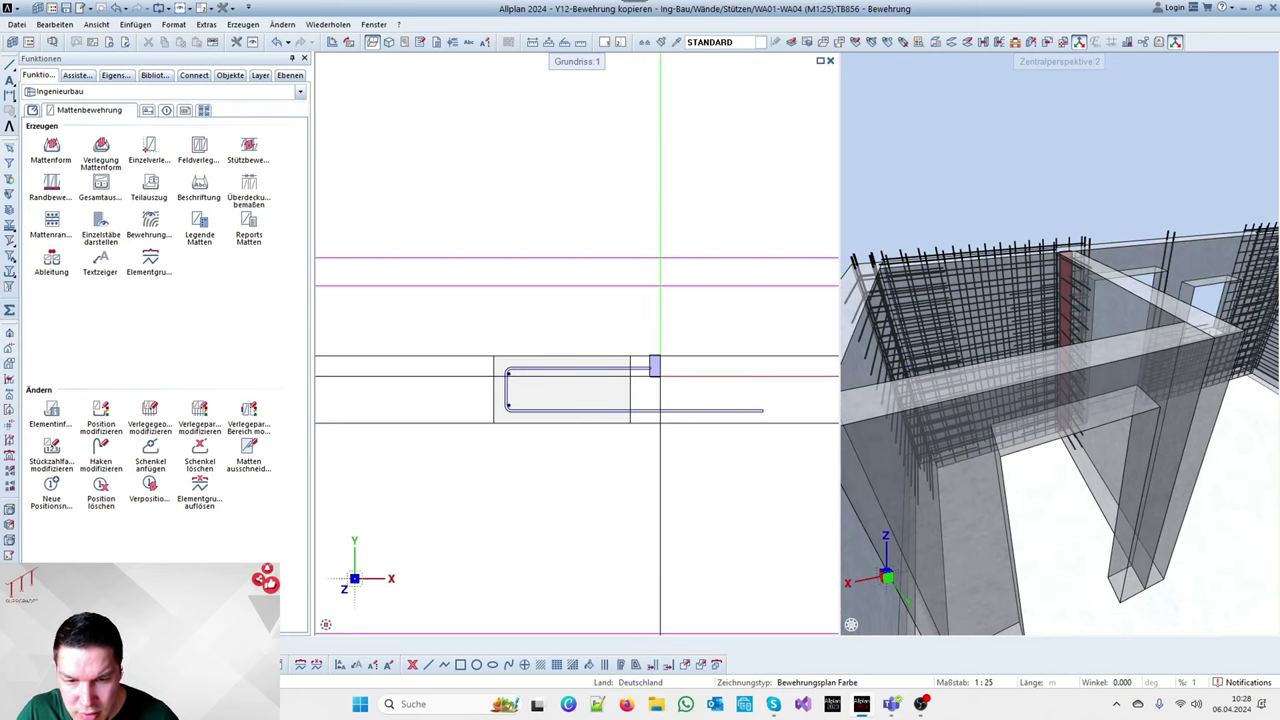
click(651, 367)
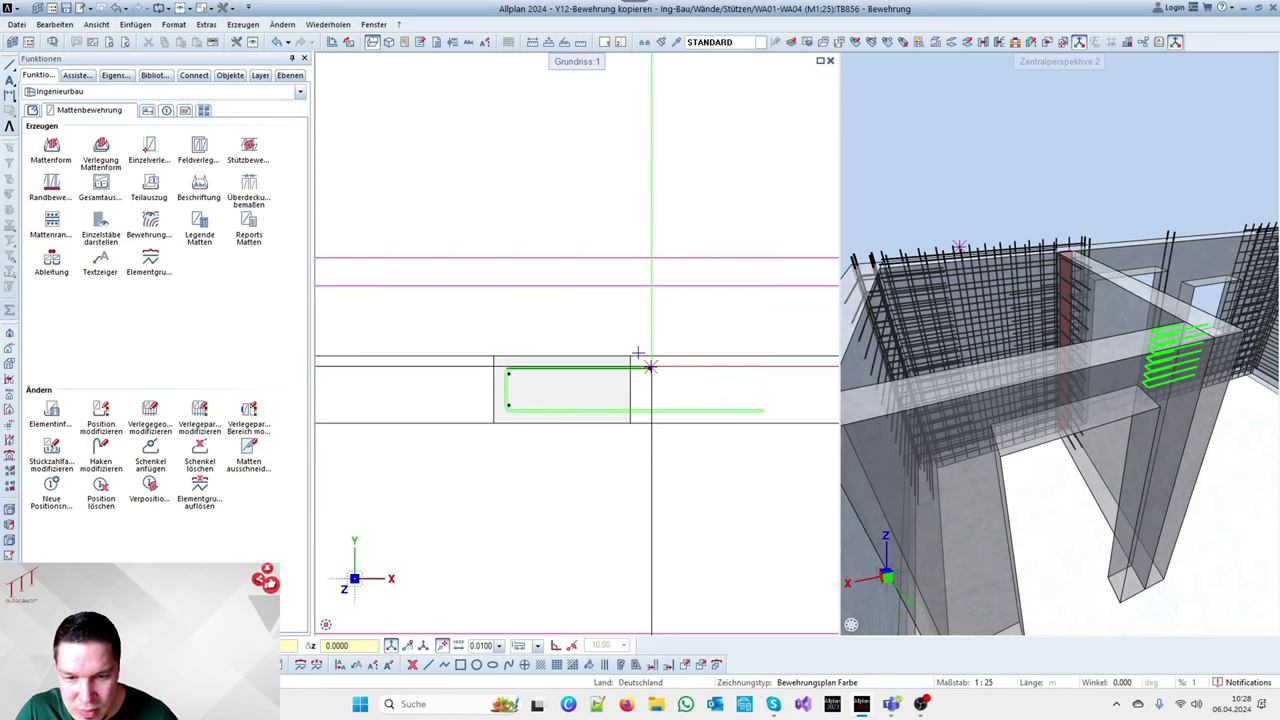
right_click(651, 367)
click(669, 428)
scroll(506, 376, up, 3)
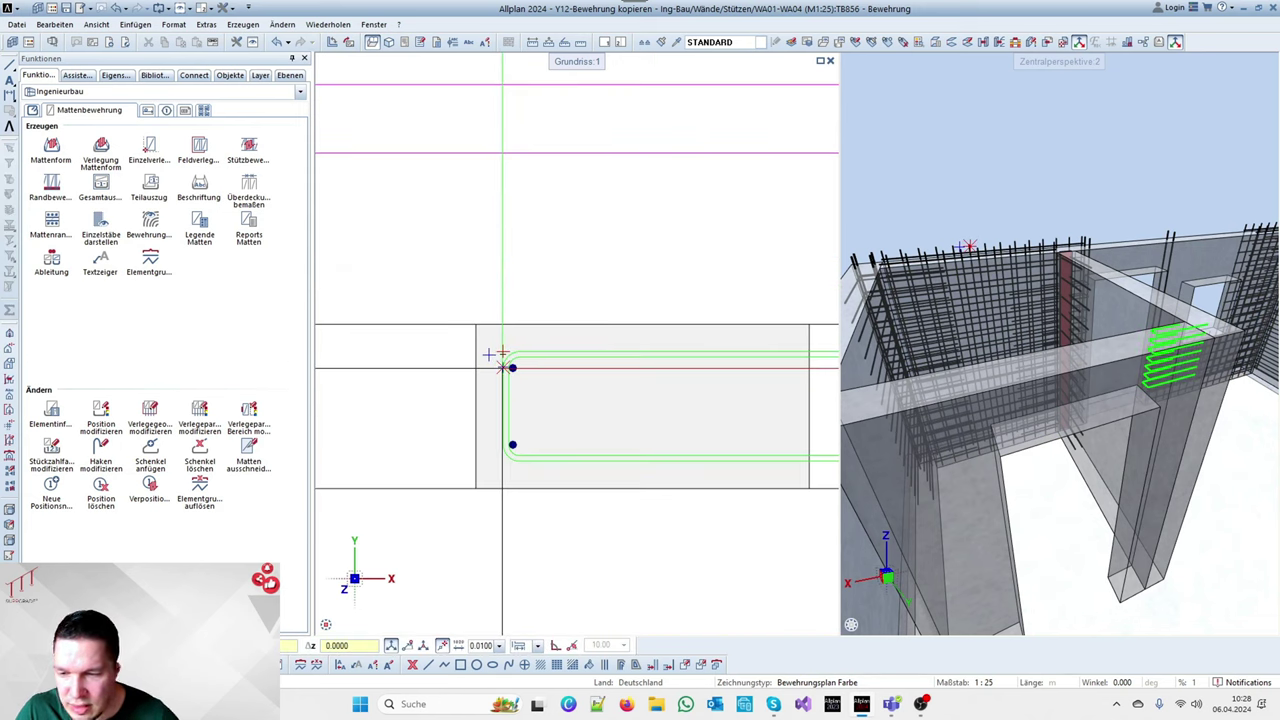
click(502, 362)
scroll(485, 355, down, 4)
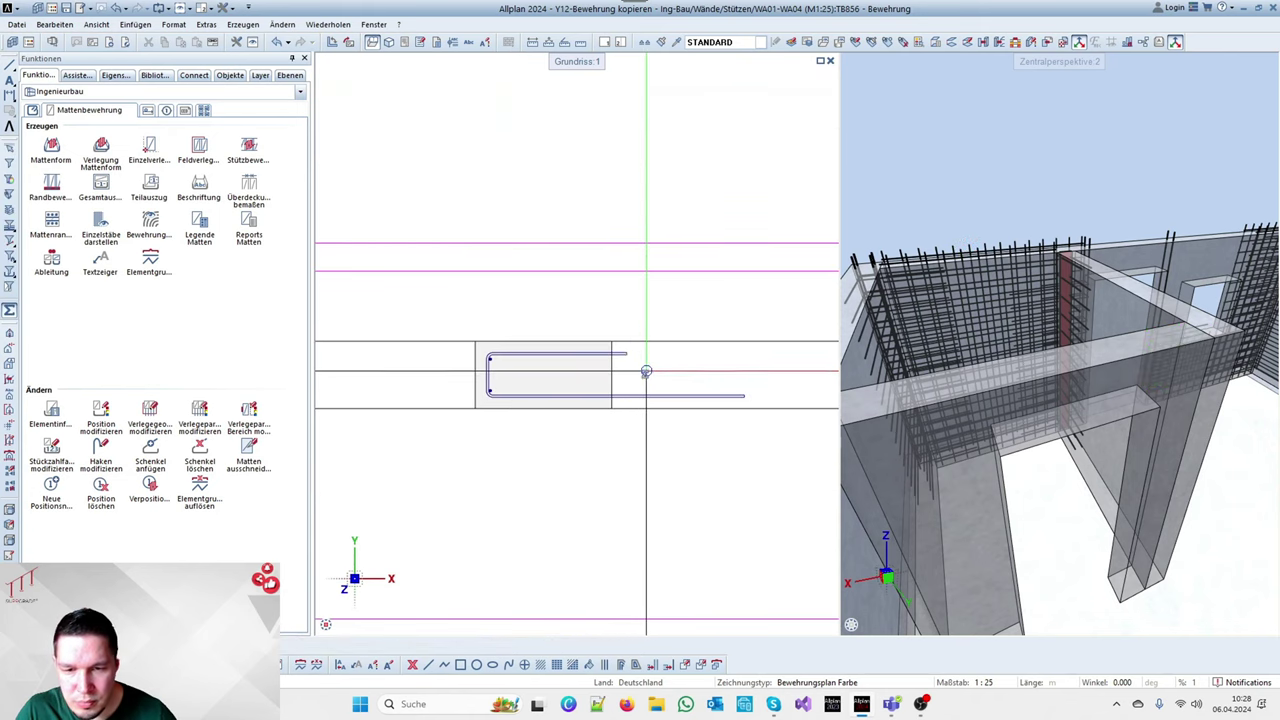
Shorten the lower leg of the U-bar in section 1.1 to match the upper leg, keeping Y fixed
click(746, 396)
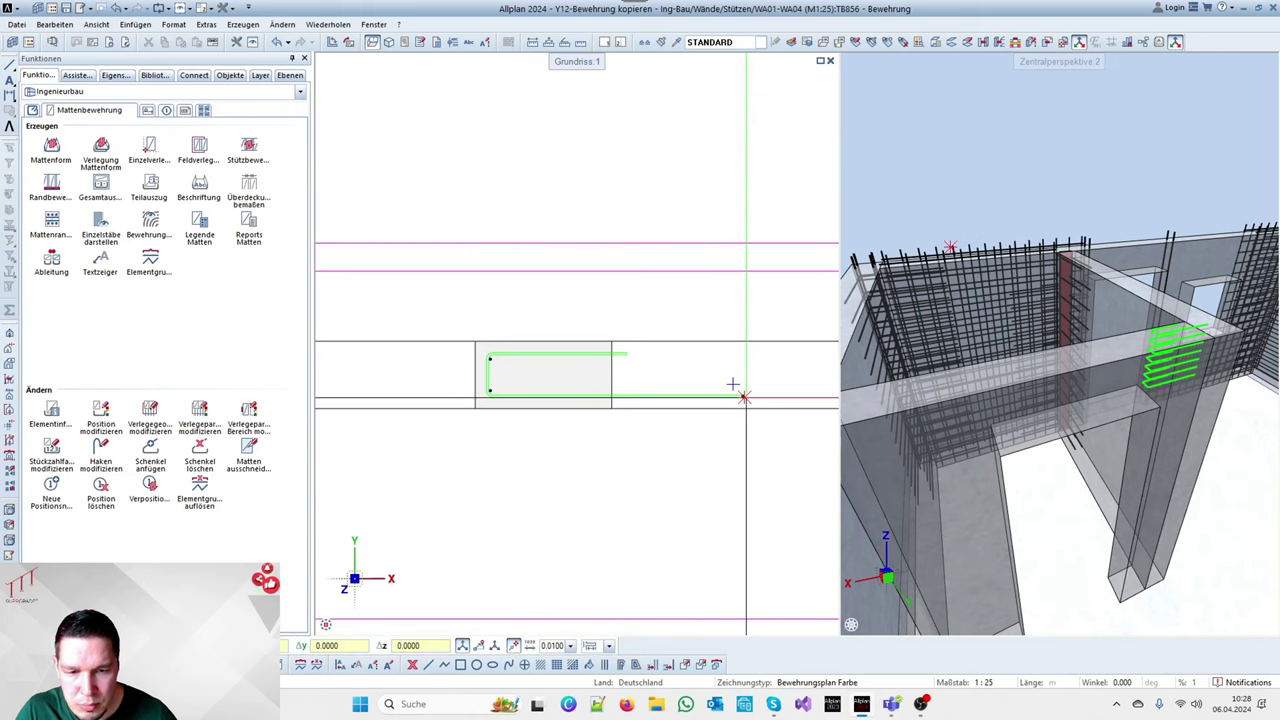
right_click(744, 397)
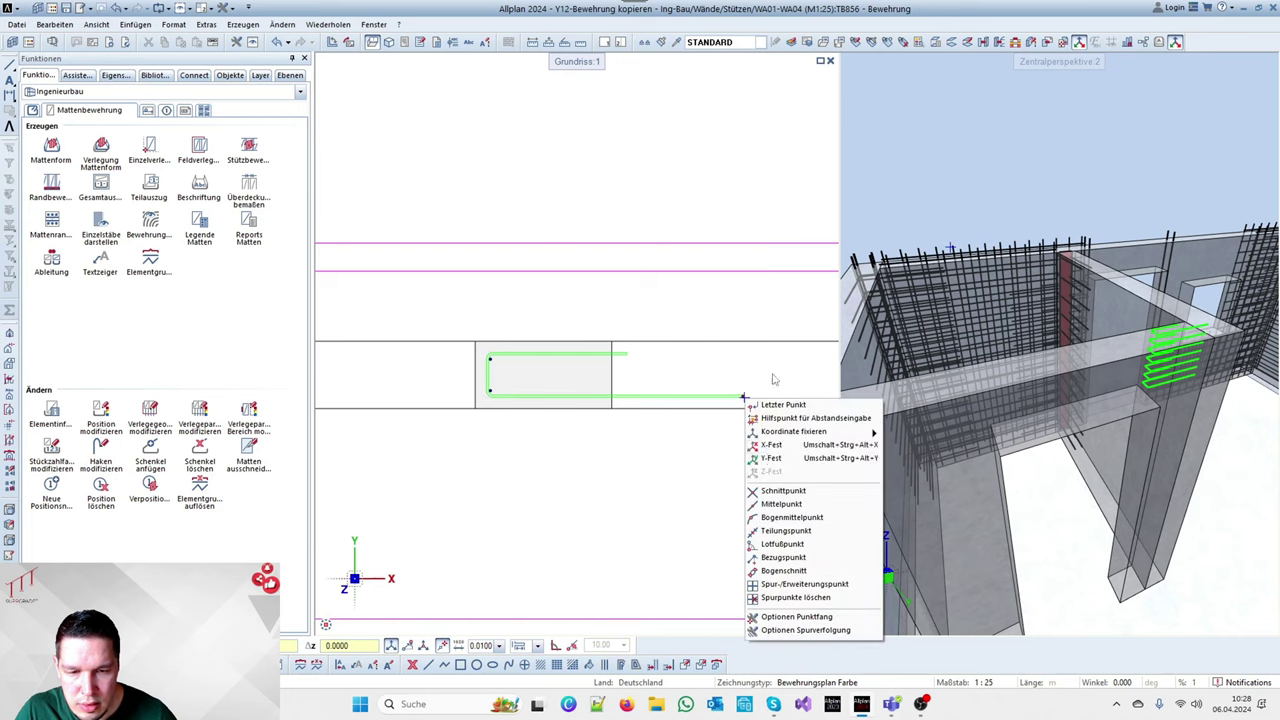
click(770, 458)
scroll(443, 375, up, 3)
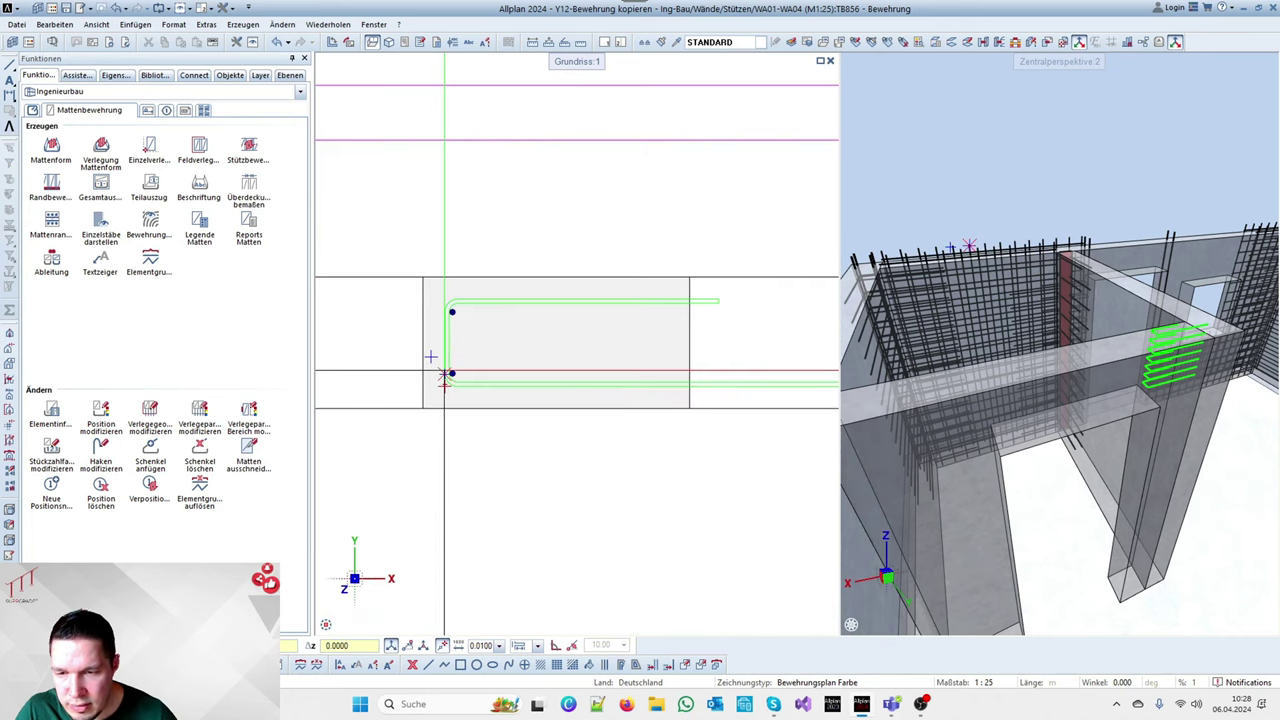
click(443, 375)
scroll(520, 351, down, 1)
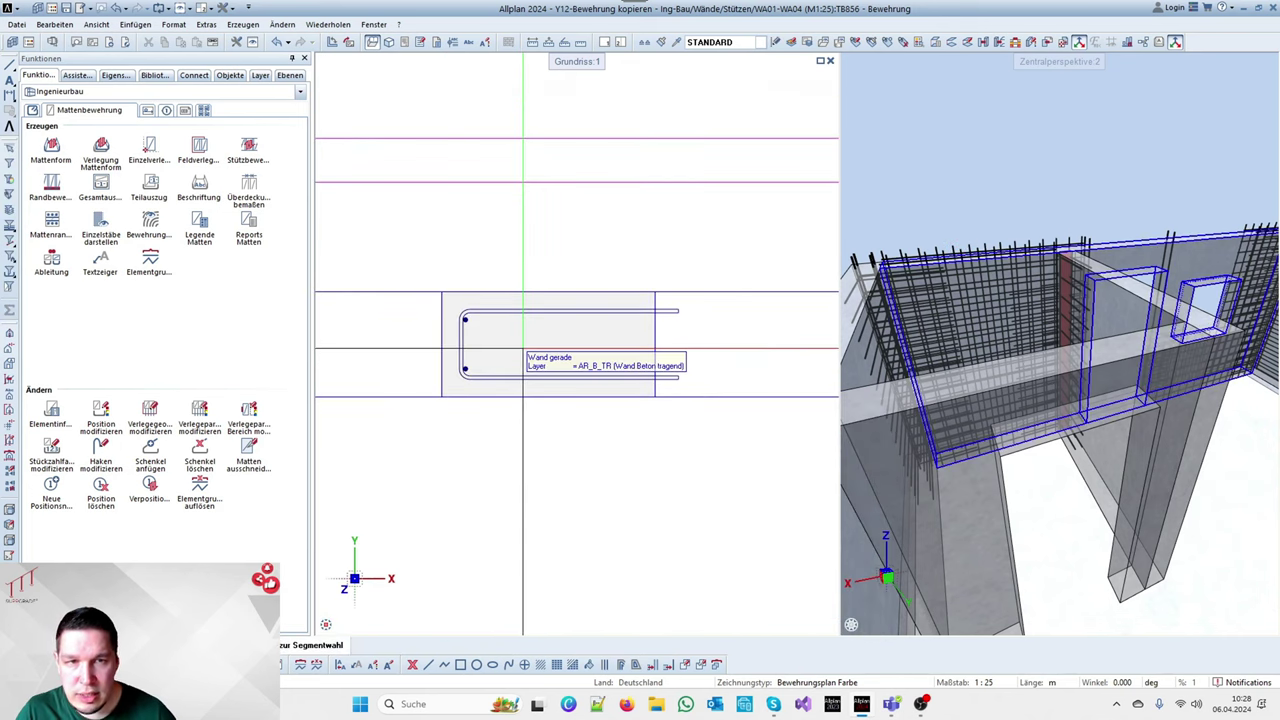
Move the edited U-bars vertically back down in the wall elevation to the parapet between the foundation and the window's lower edge
scroll(573, 429, down, 5)
scroll(628, 258, up, 1)
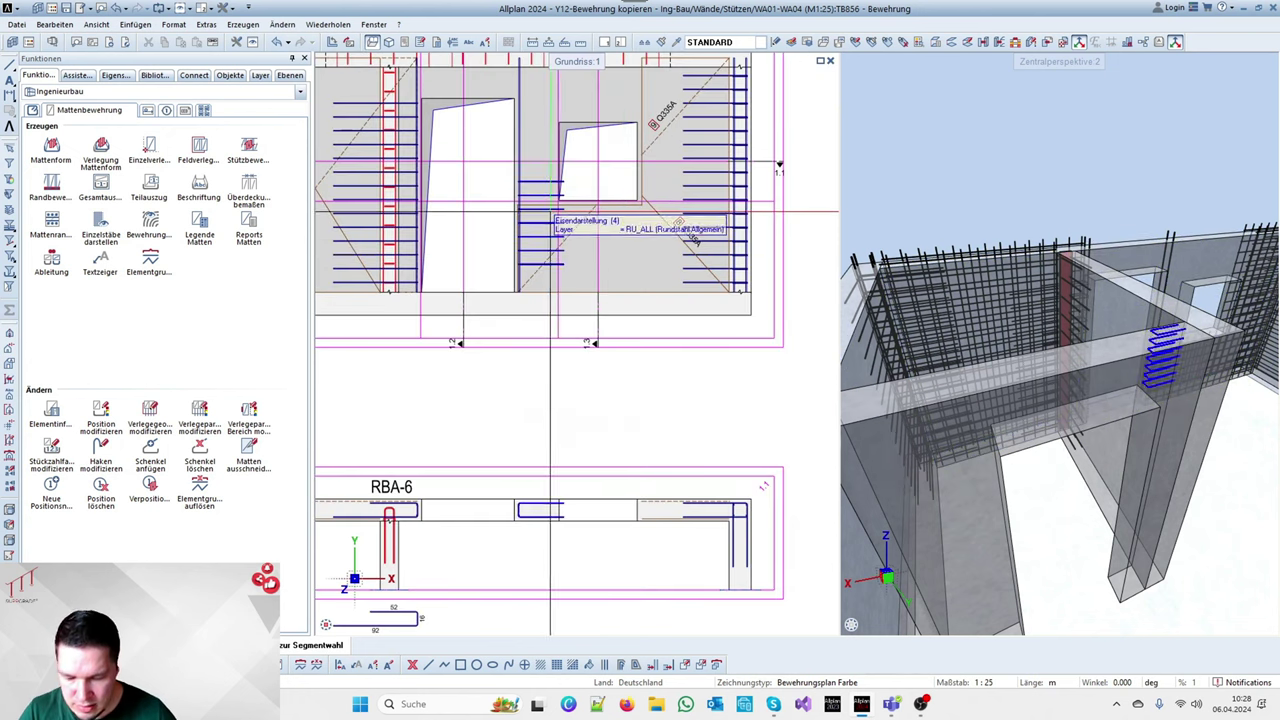
click(593, 238)
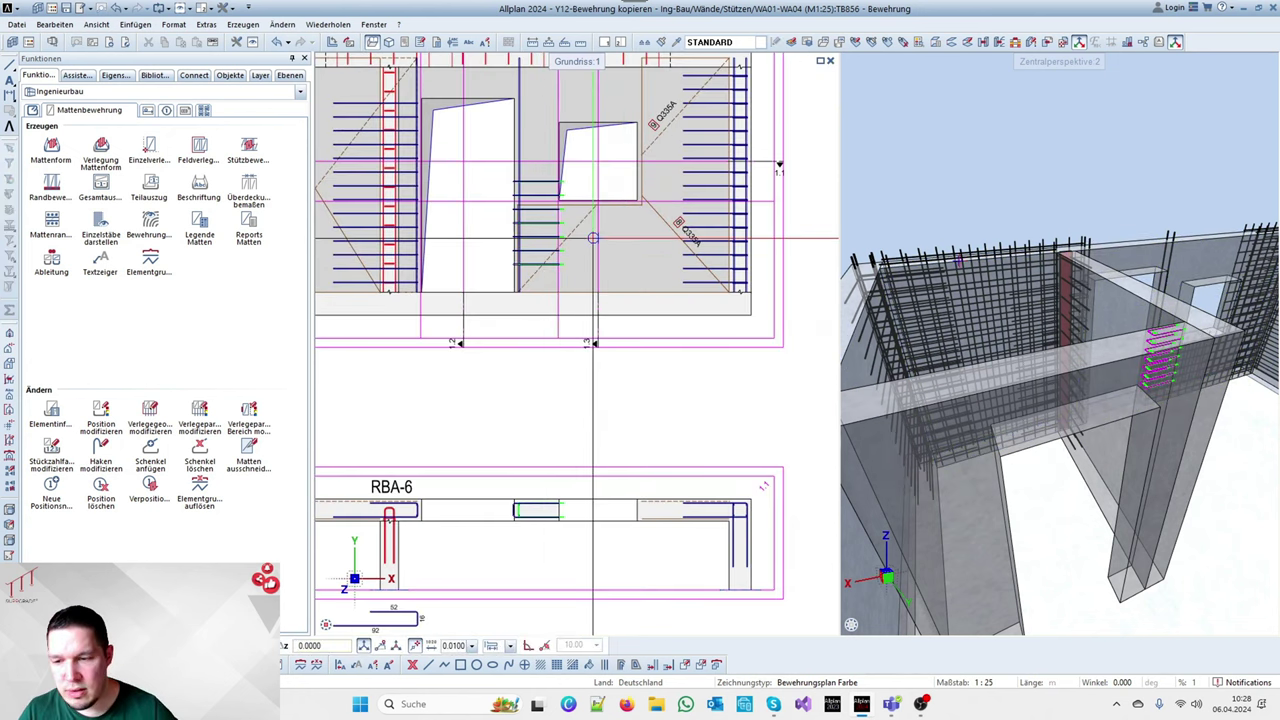
key(Escape)
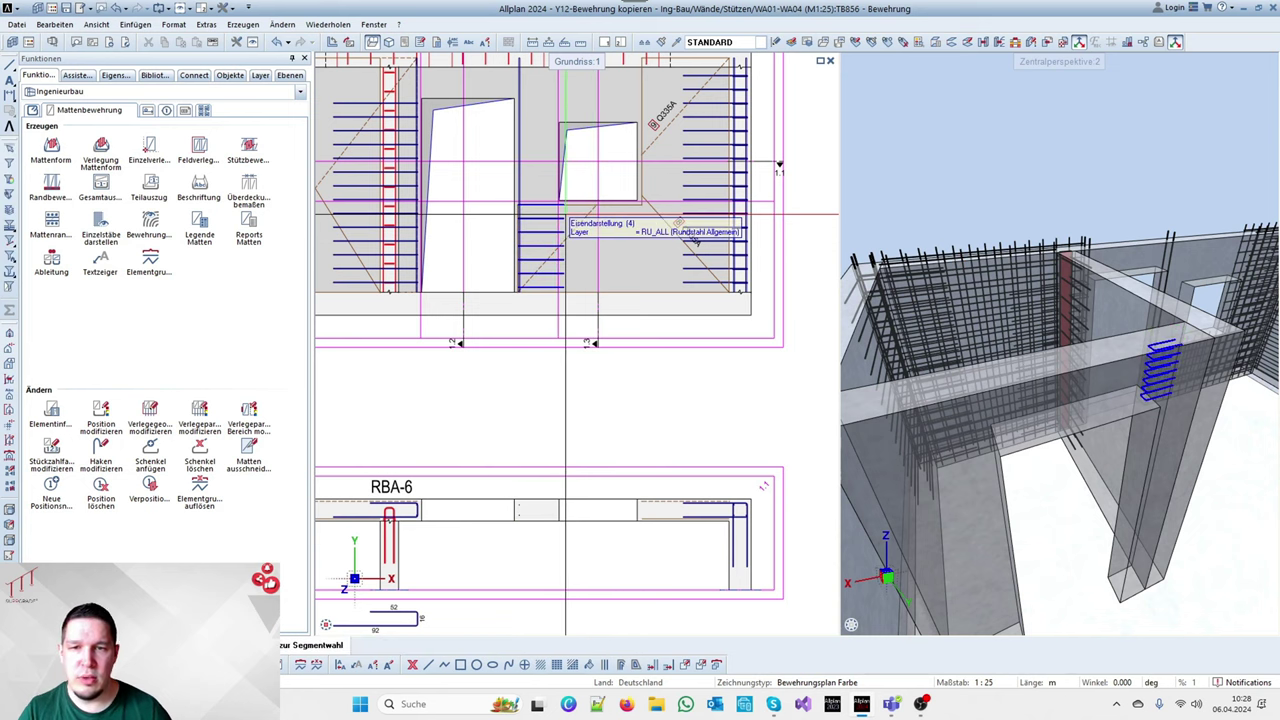
scroll(1098, 336, up, 5)
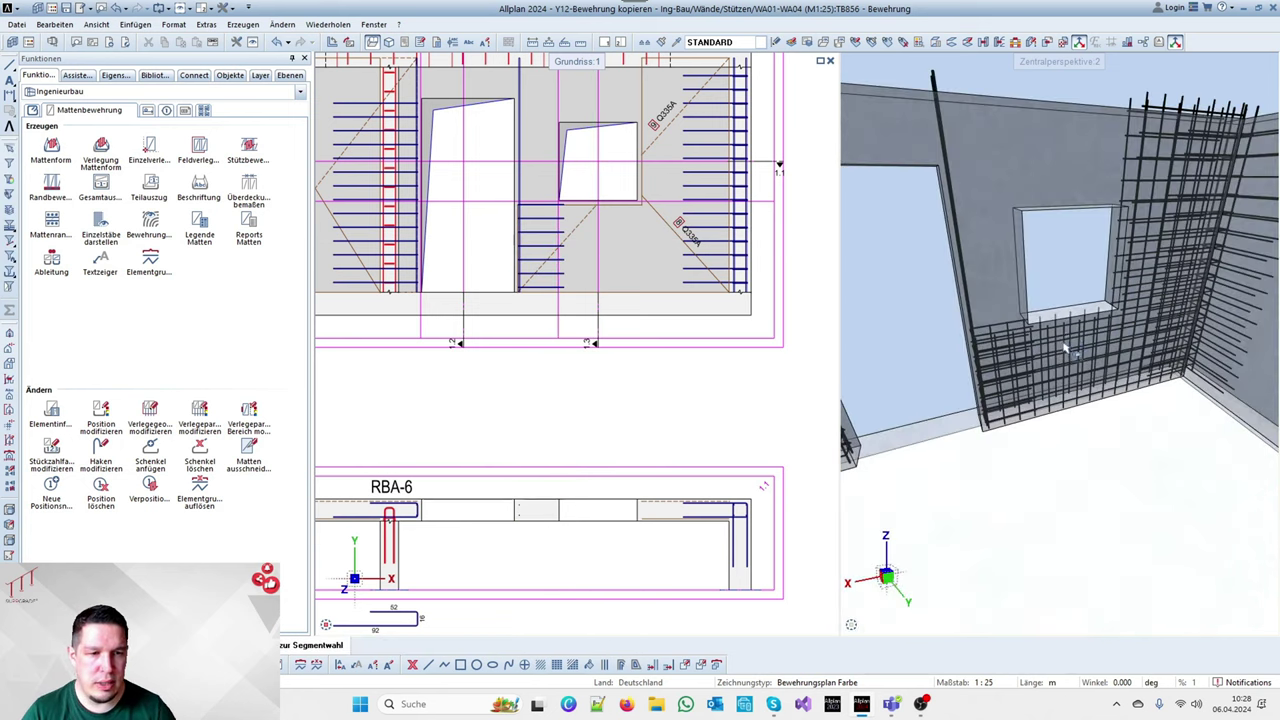
scroll(975, 325, down, 1)
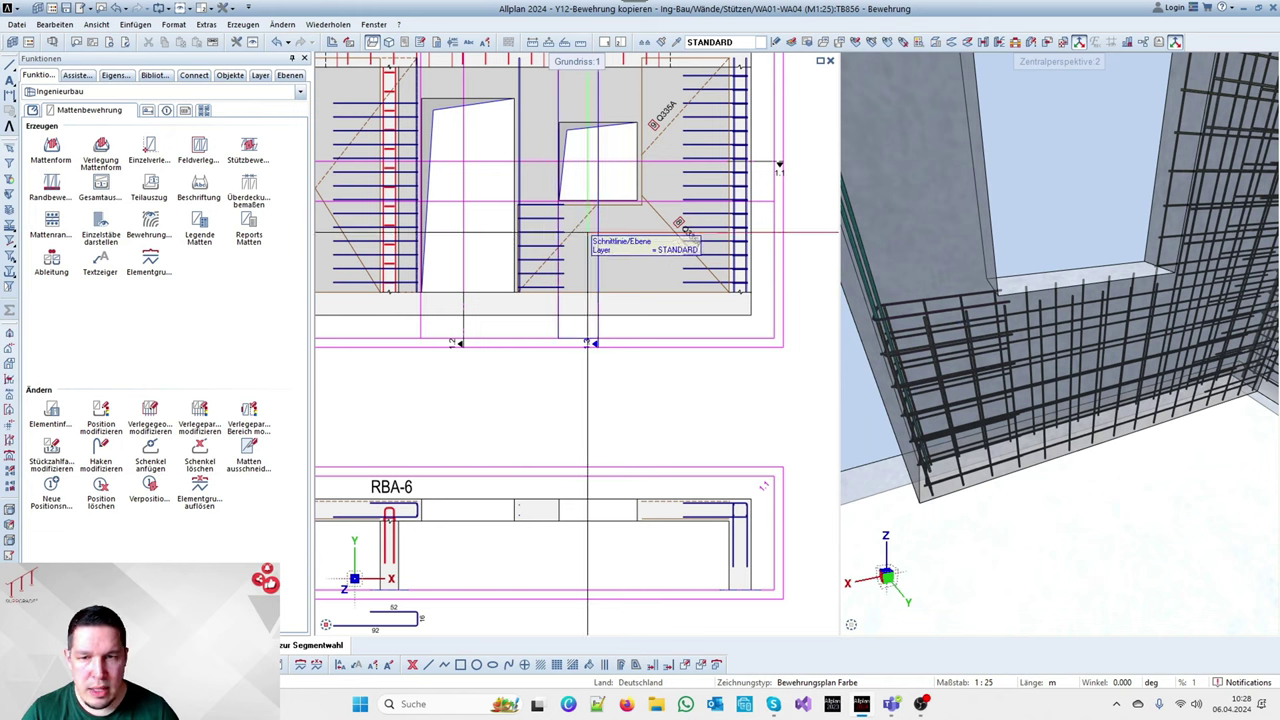
right_click(539, 205)
right_click(539, 205)
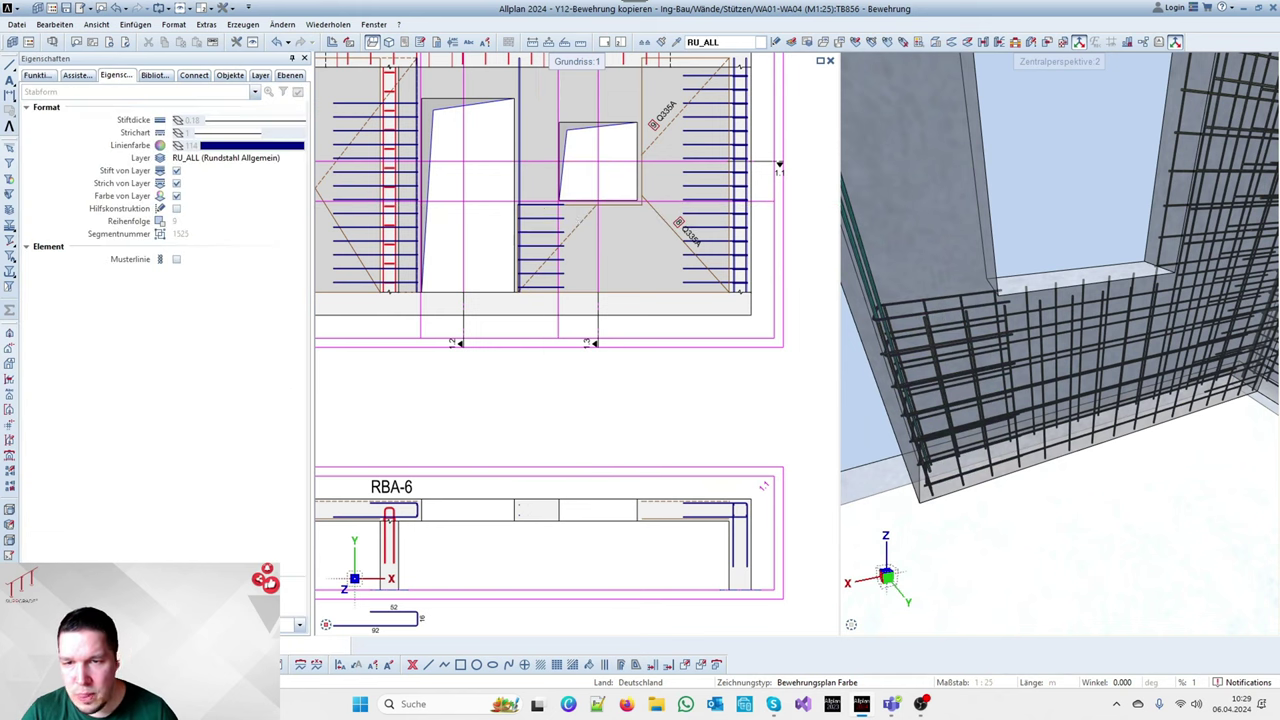
click(148, 91)
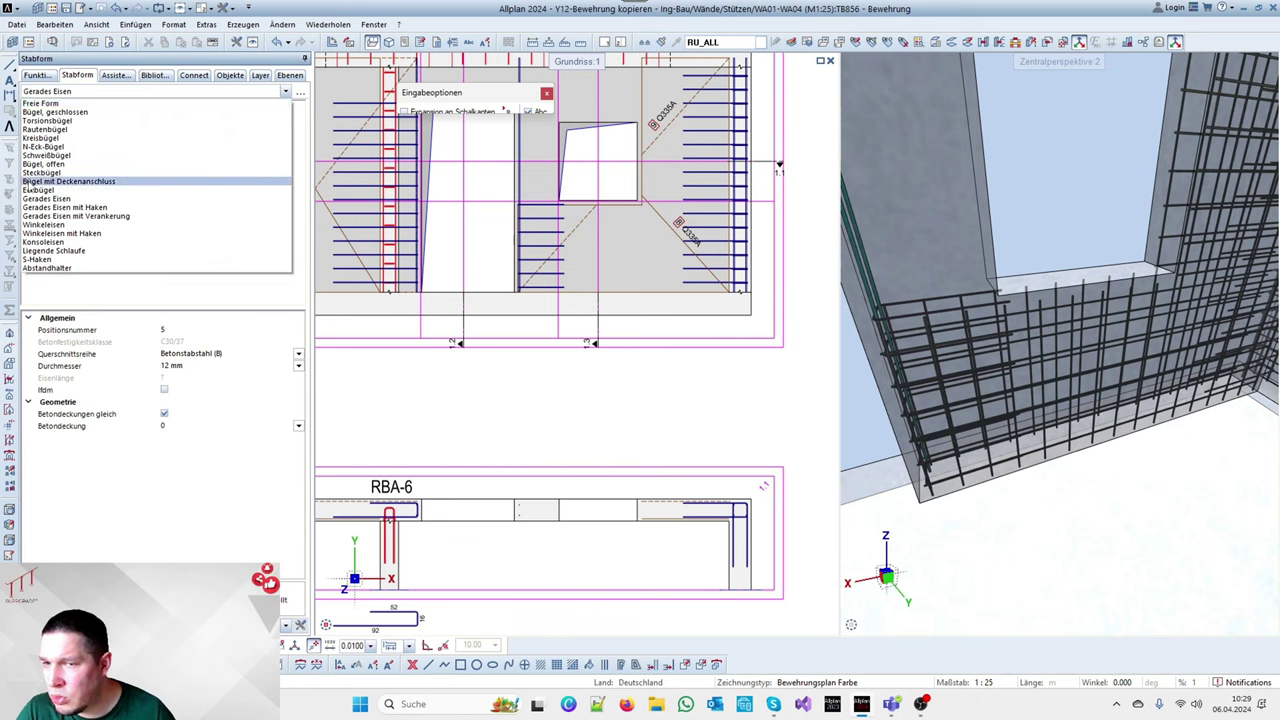
key(Escape)
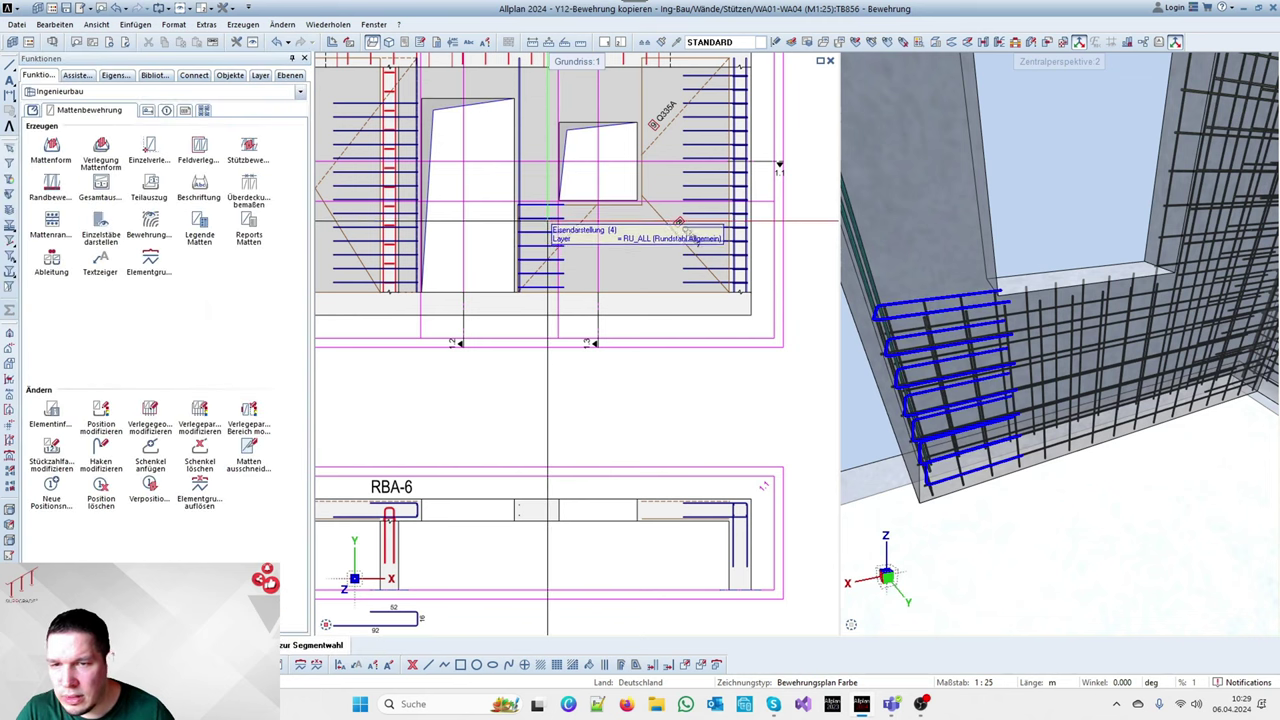
Set up a closed stirrup (Bügel, geschlossen) with 8 mm diameter, 0.025 concrete cover and 0.11 hook length
right_click(545, 219)
right_click(545, 219)
double_click(545, 218)
click(148, 91)
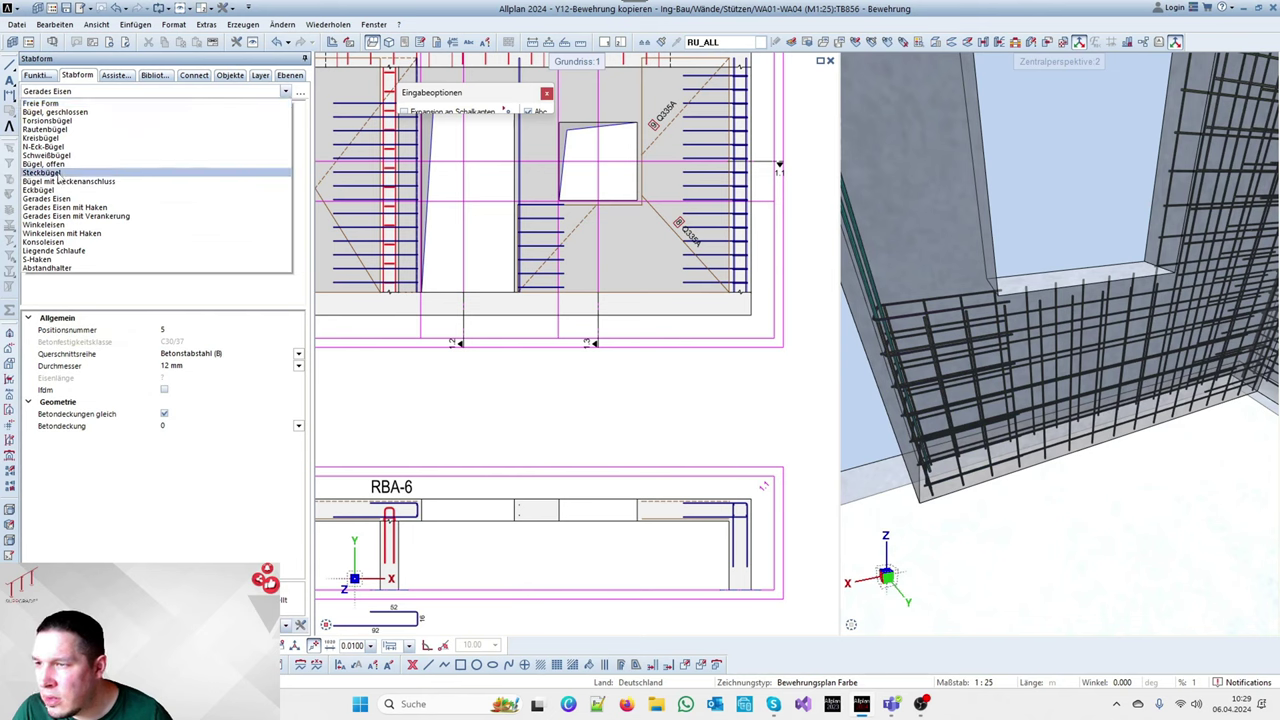
click(55, 112)
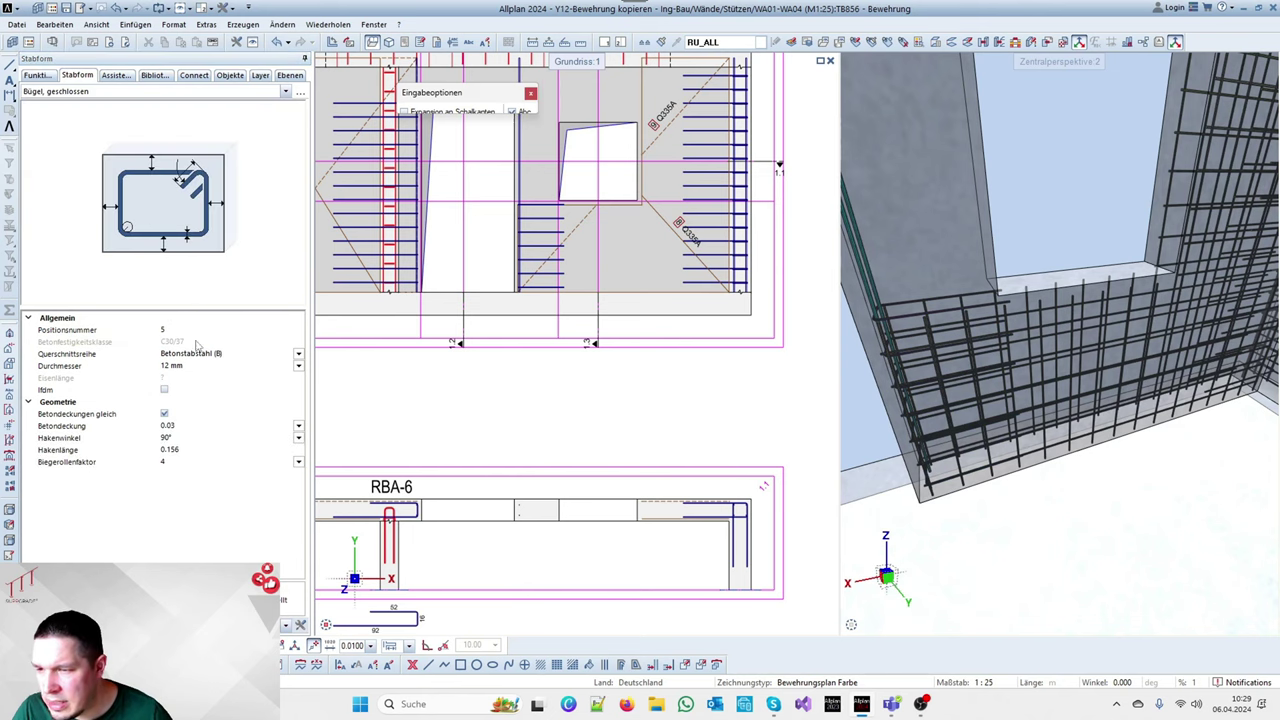
click(298, 366)
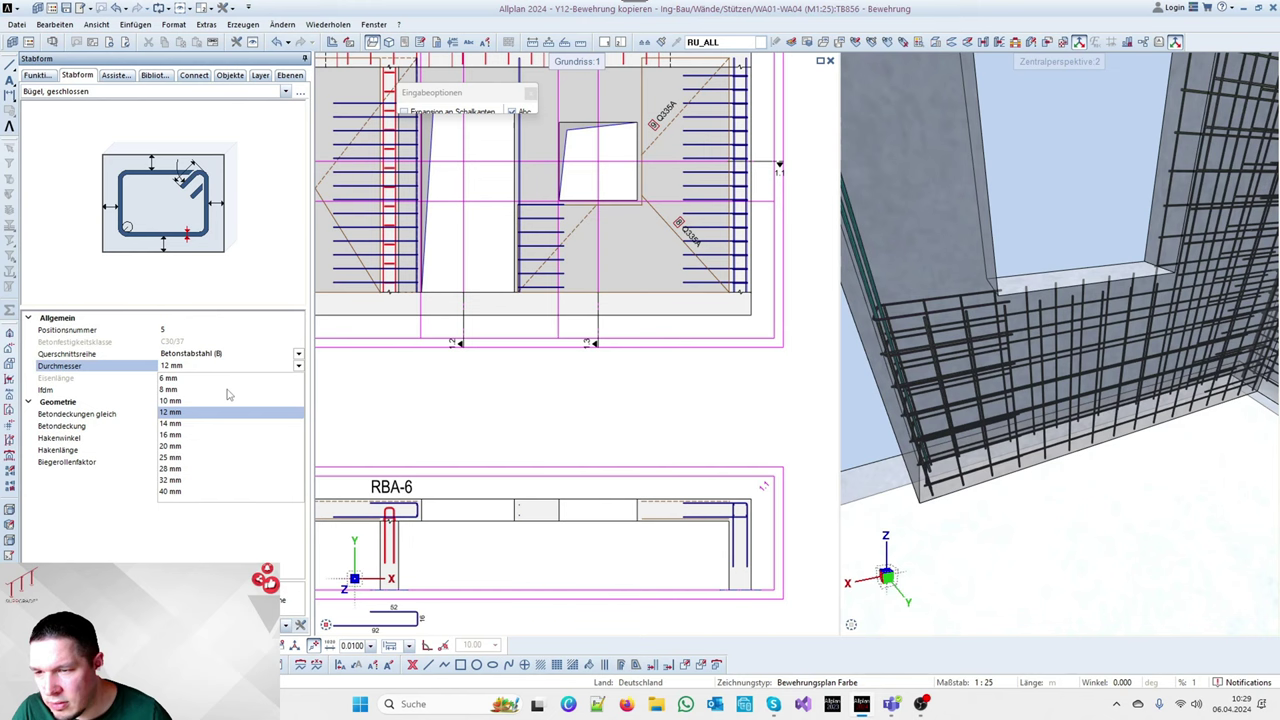
click(170, 390)
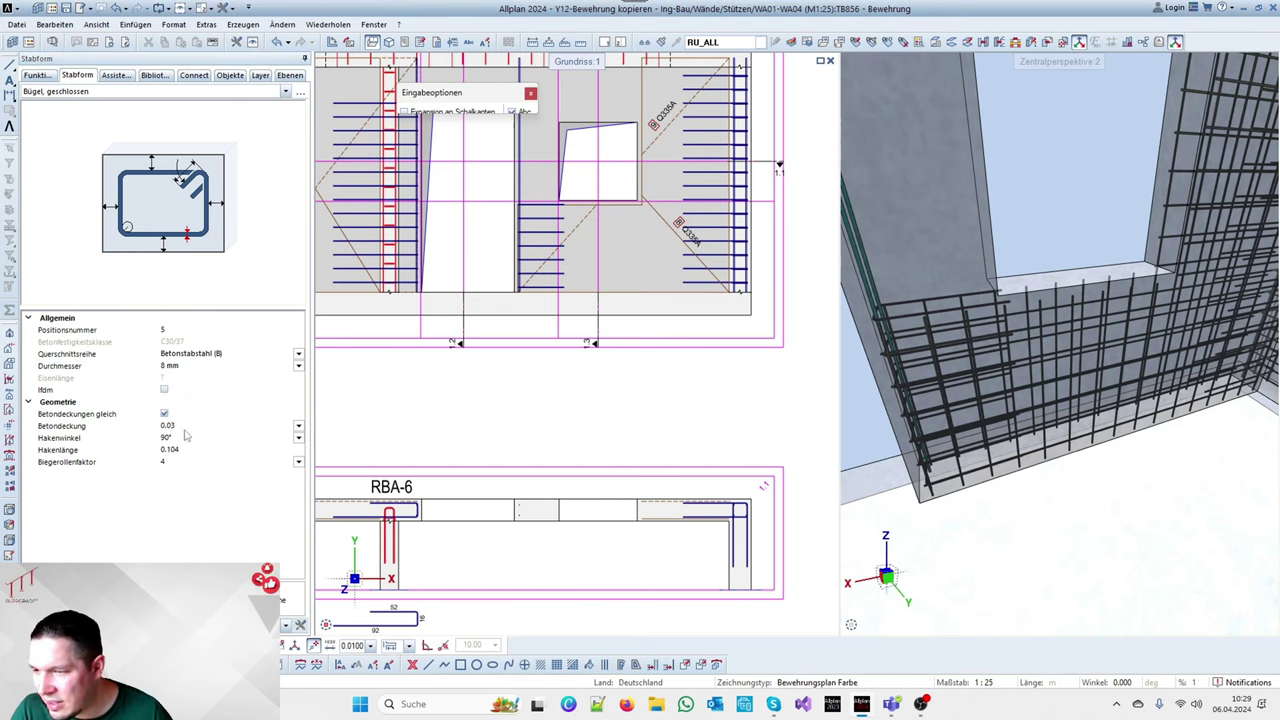
scroll(481, 320, up, 4)
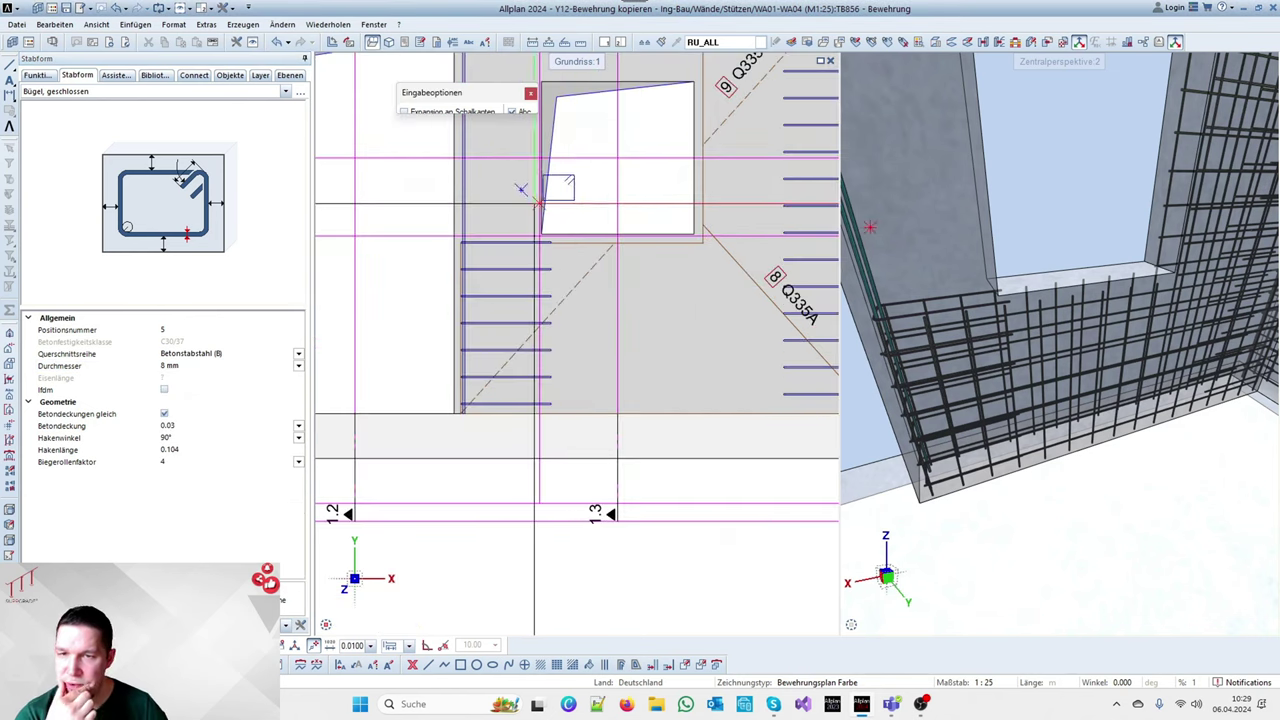
scroll(498, 217, down, 1)
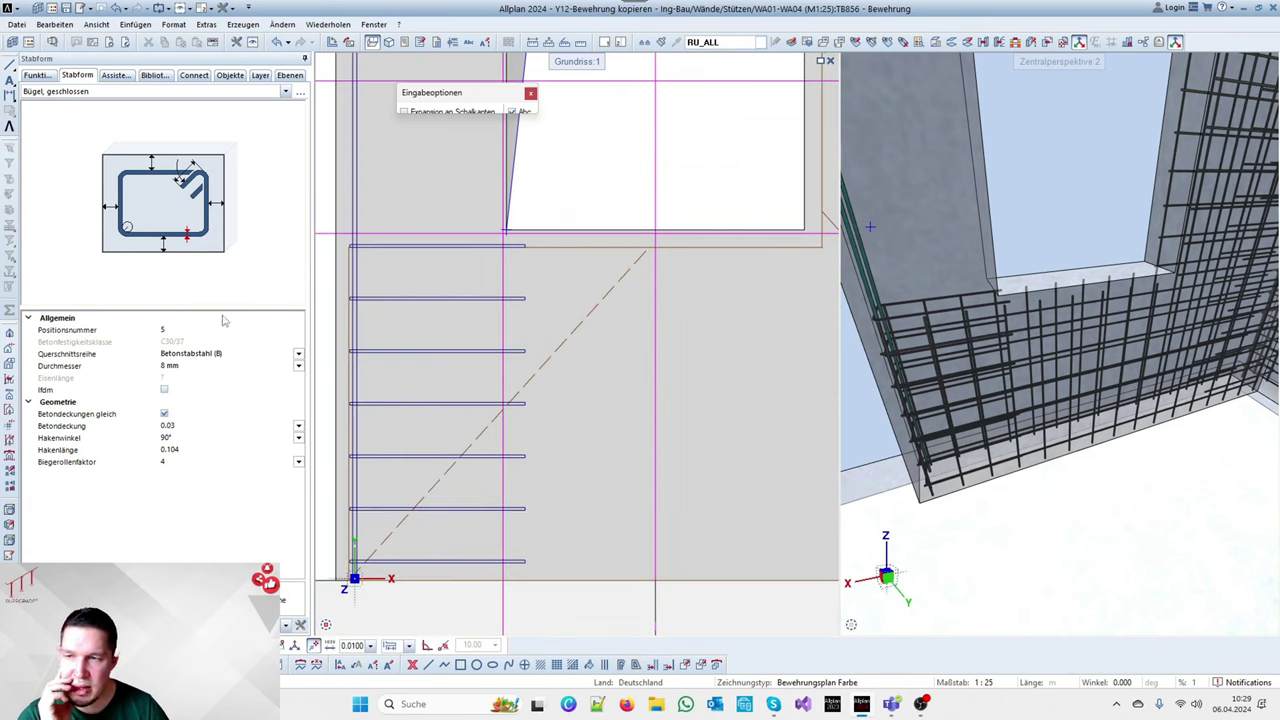
click(210, 428)
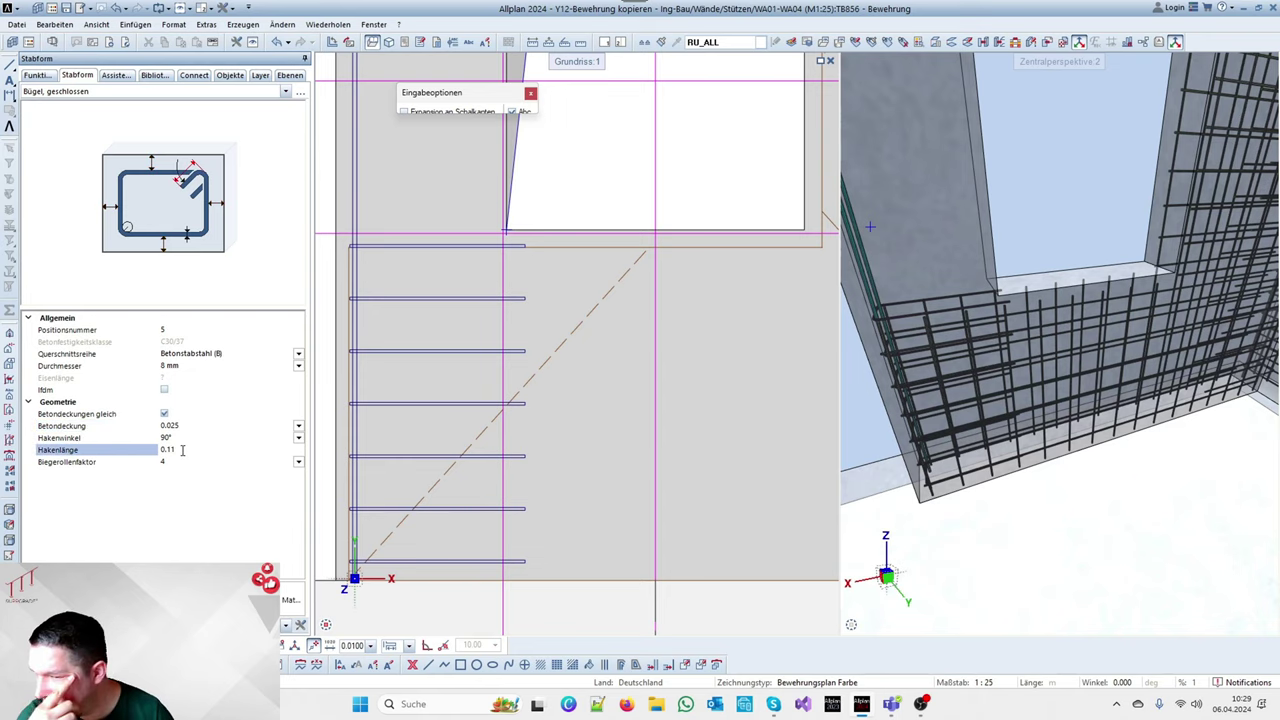
Place the closed stirrup in the wall pier between the door and the window in section 1.1
scroll(585, 438, down, 5)
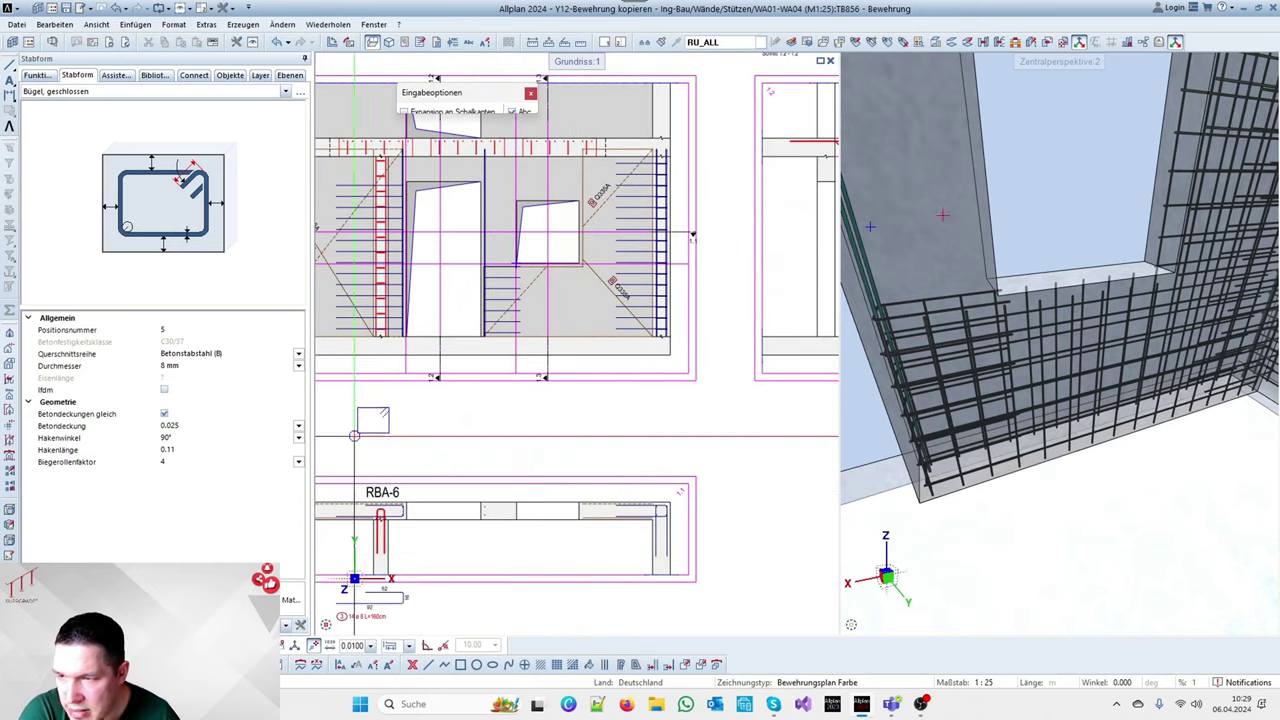
scroll(461, 520, up, 3)
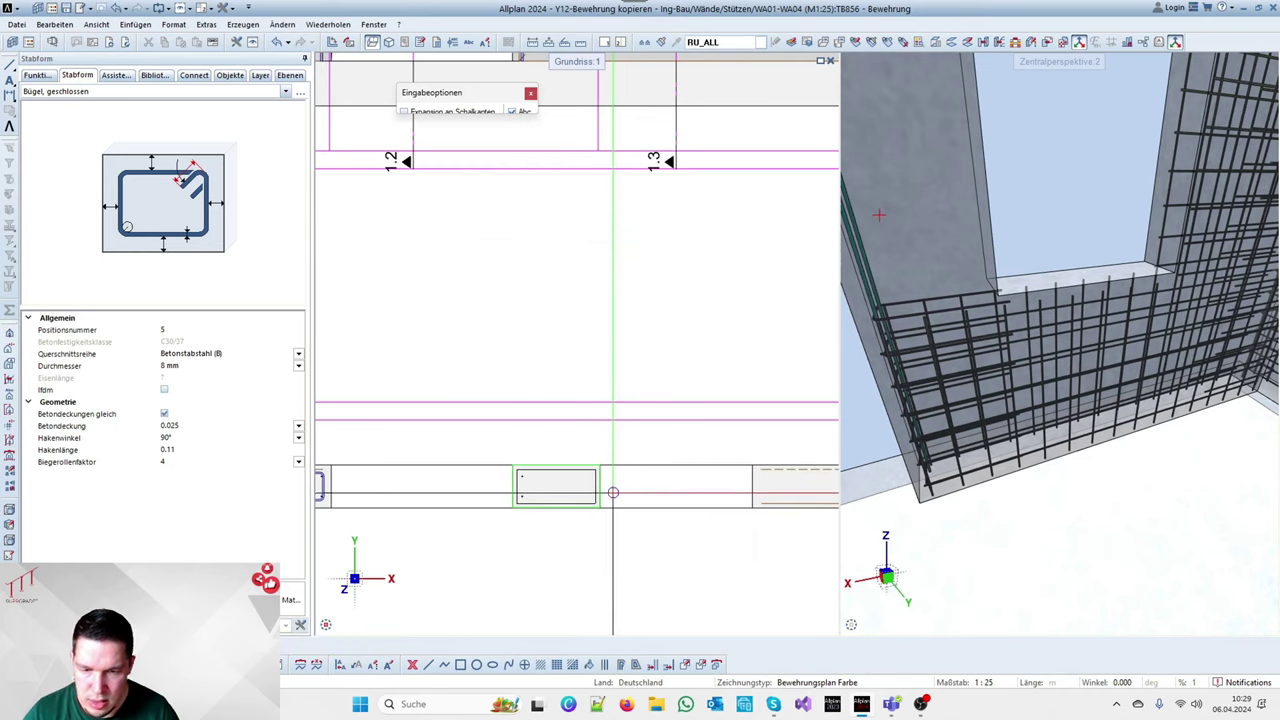
scroll(597, 499, up, 4)
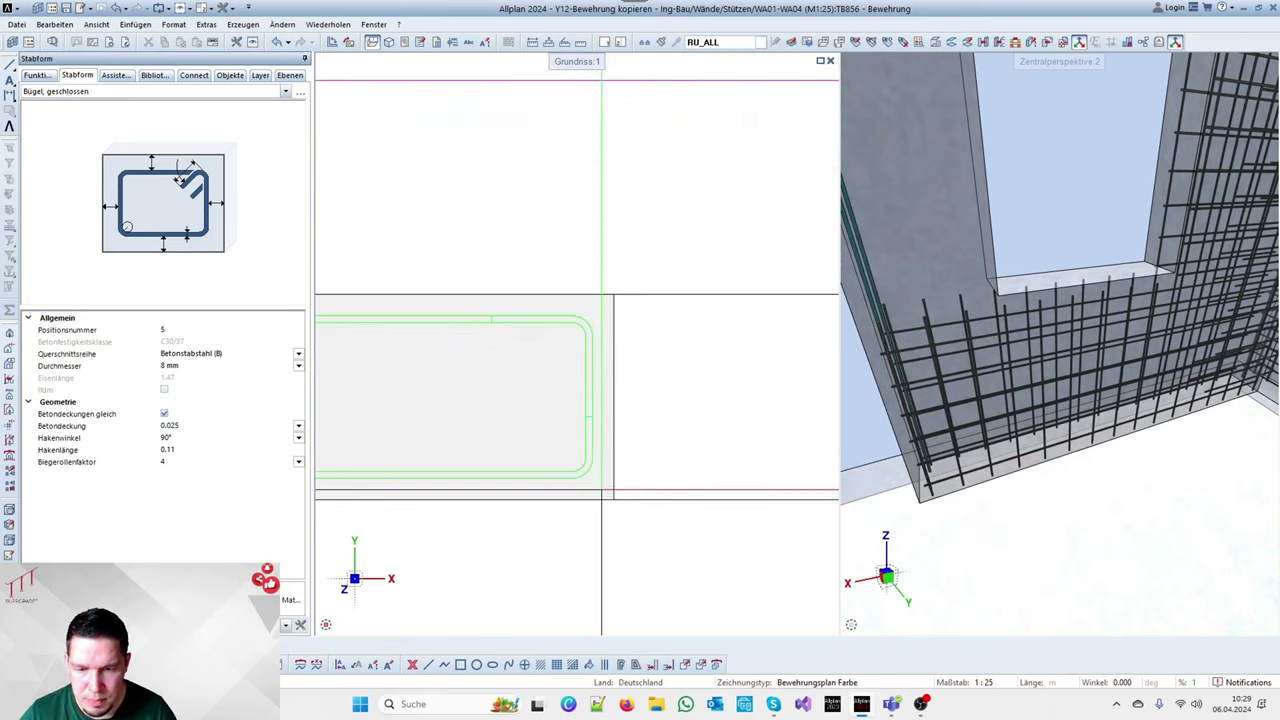
click(597, 499)
key(Escape)
Define the stirrups' linear placement in the wall elevation along the window's edge, from its lower to its upper corner
scroll(594, 505, down, 4)
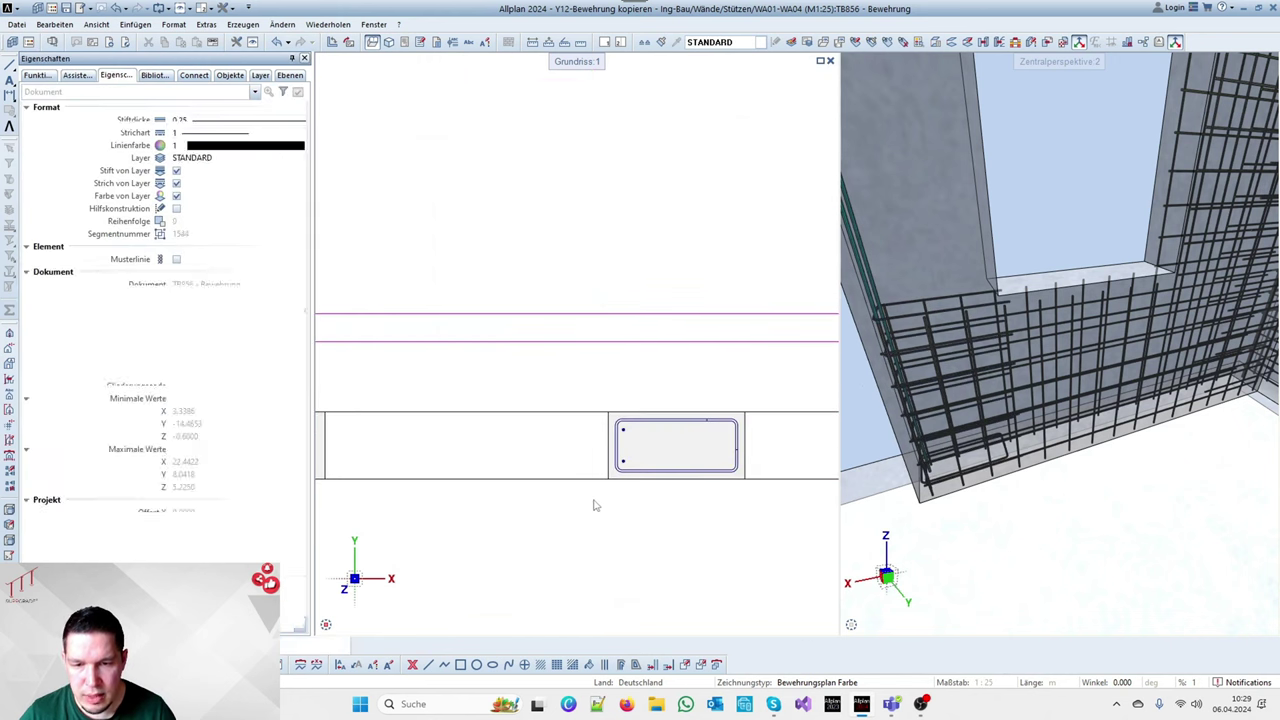
scroll(560, 535, down, 6)
scroll(577, 526, up, 4)
key(Escape)
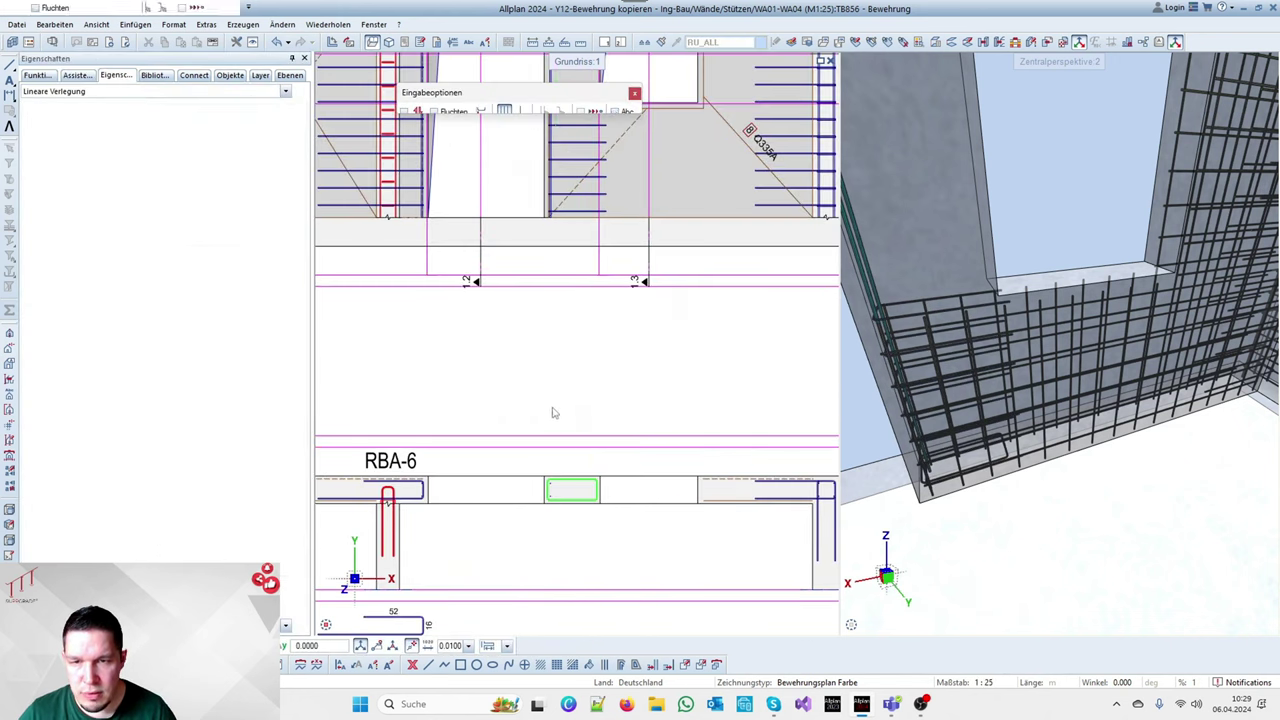
scroll(586, 514, down, 3)
scroll(594, 286, up, 7)
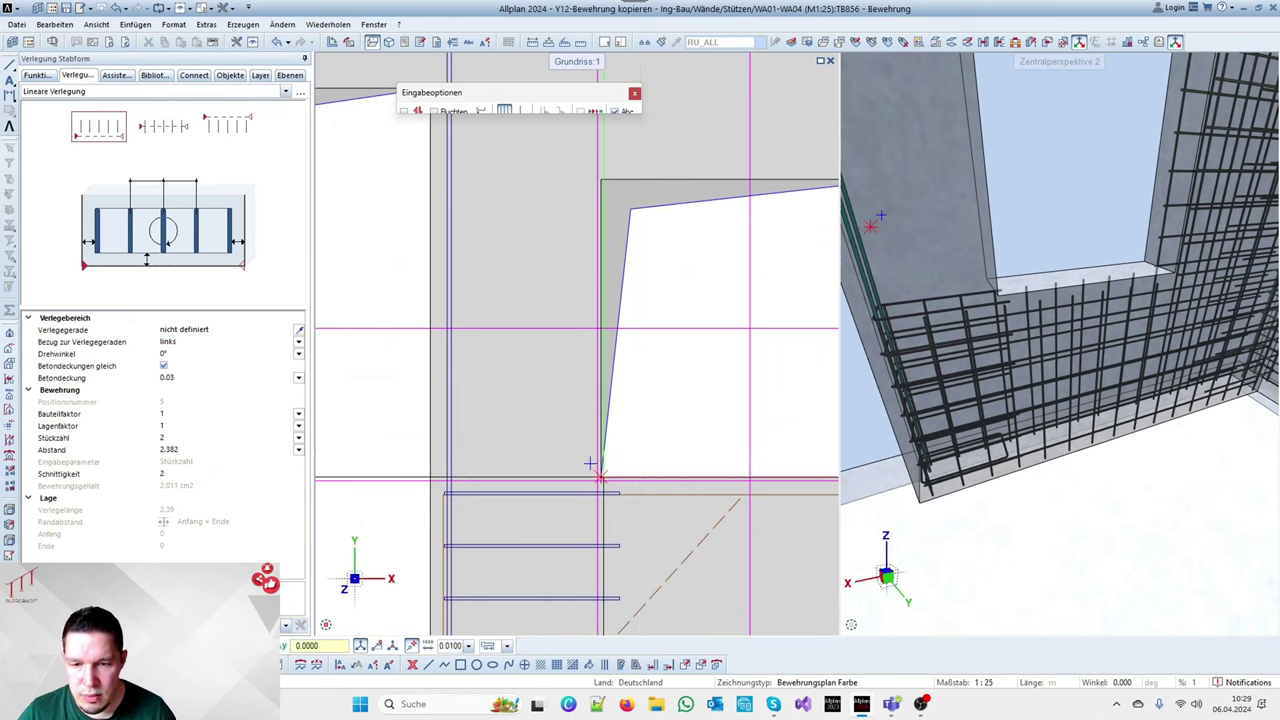
click(590, 463)
click(590, 192)
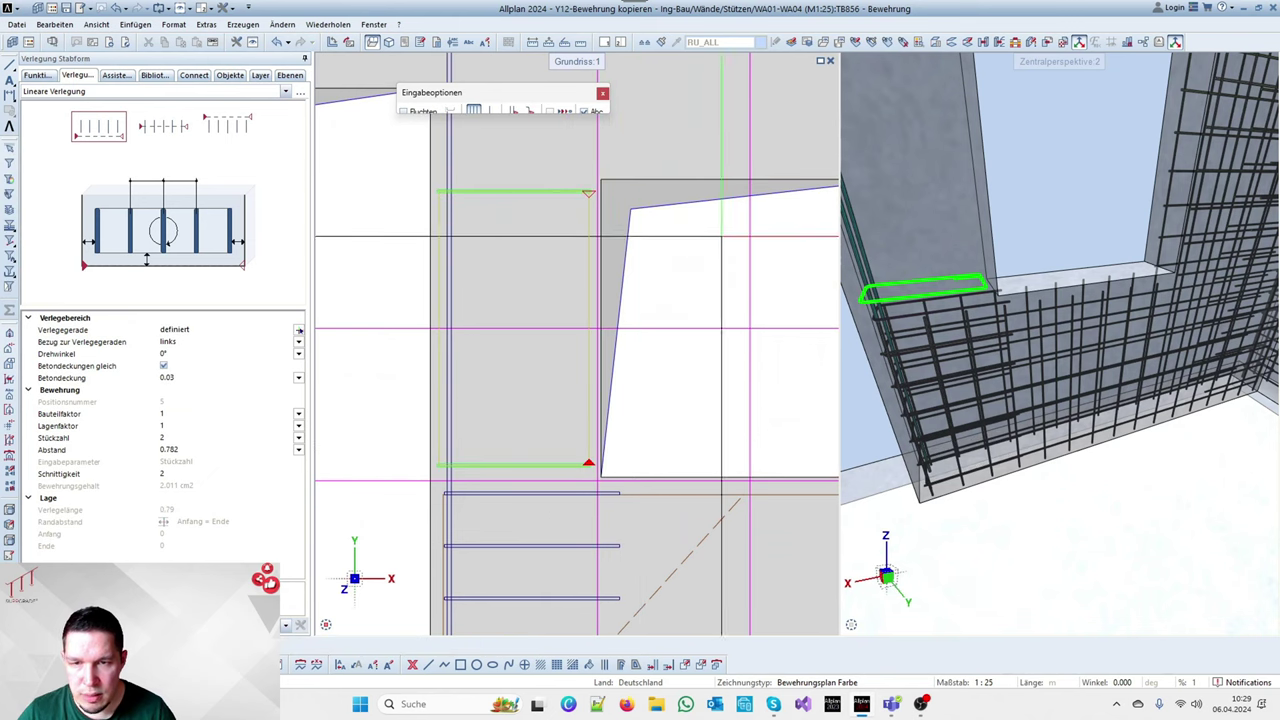
Set the pier stirrups' spacing to 0.15 and finish the placement without labelling it
click(186, 450)
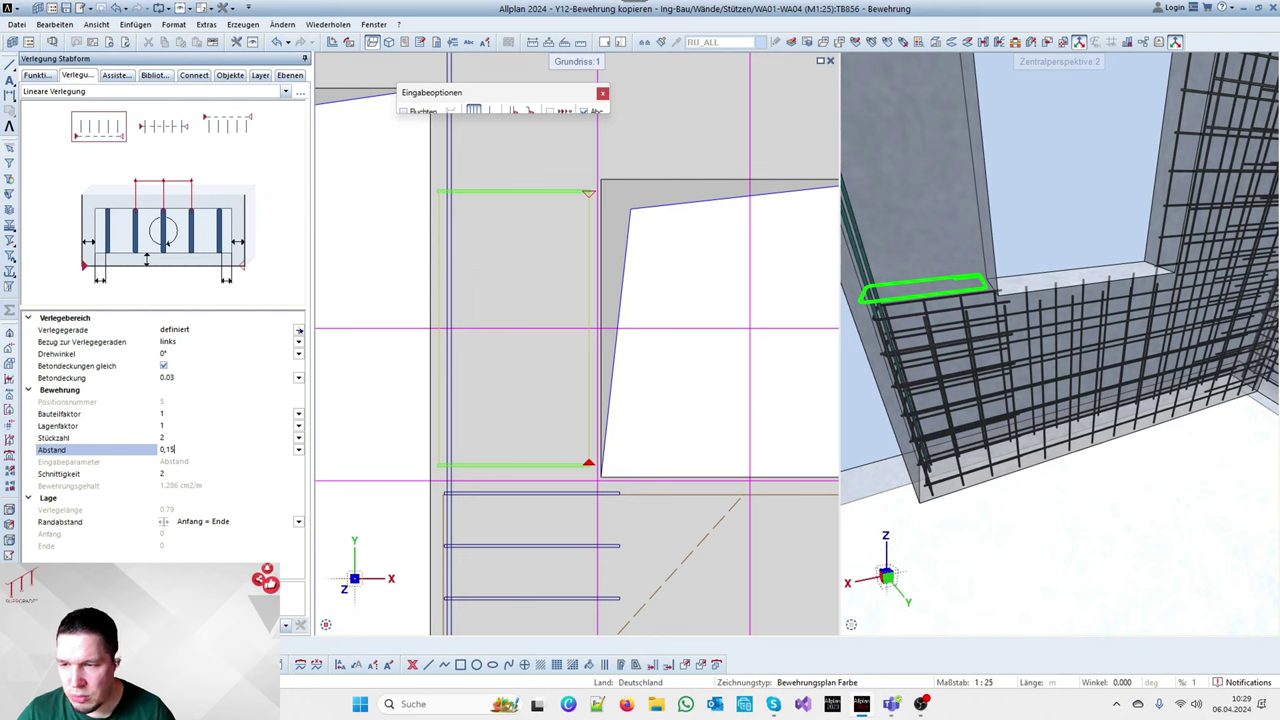
text(0,15)
key(Return)
scroll(643, 443, down, 2)
key(Escape)
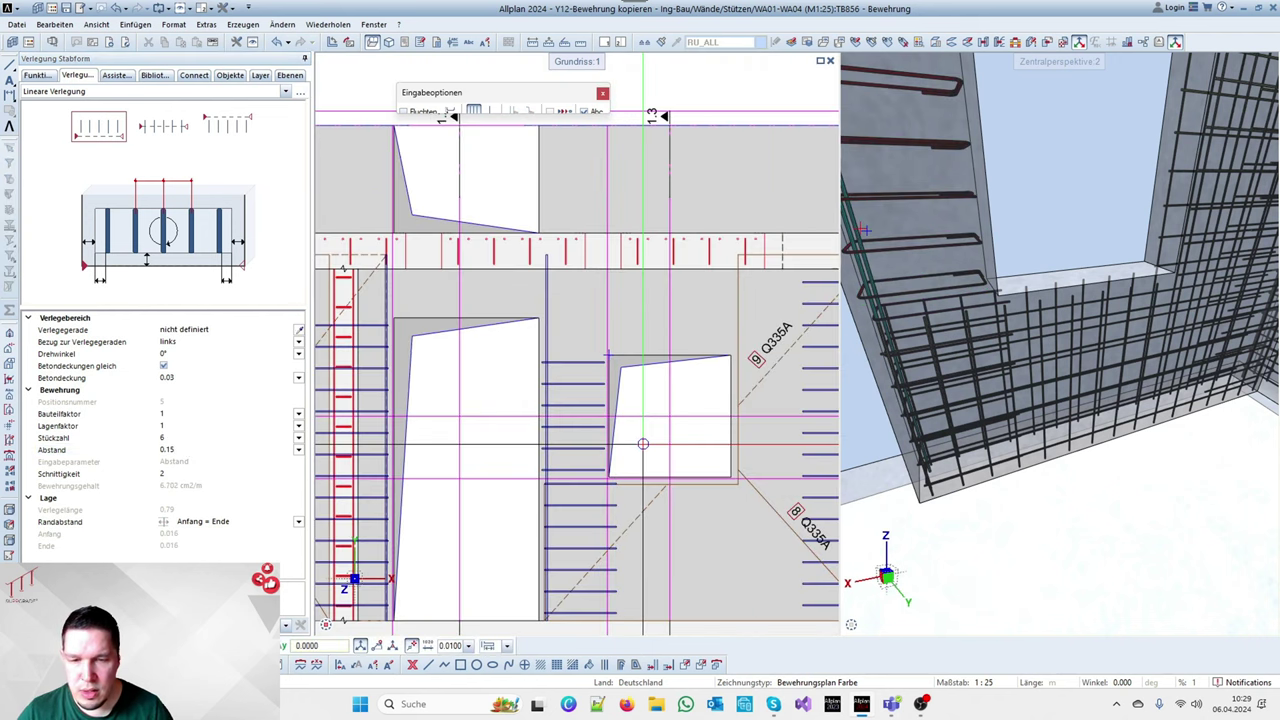
key(Escape)
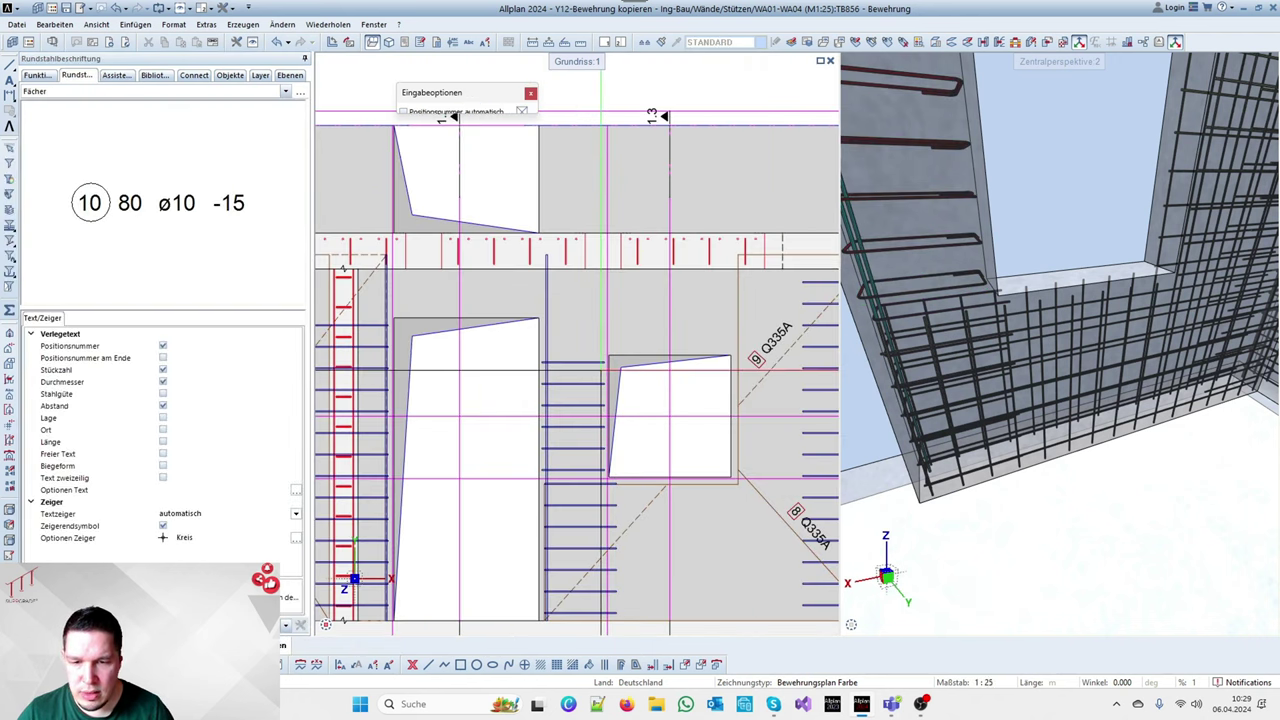
key(Escape)
Copy the two upper U-bars from below the window to above the pier stirrups, offset 0.15 in Y from the topmost stirrup
scroll(625, 548, up, 1)
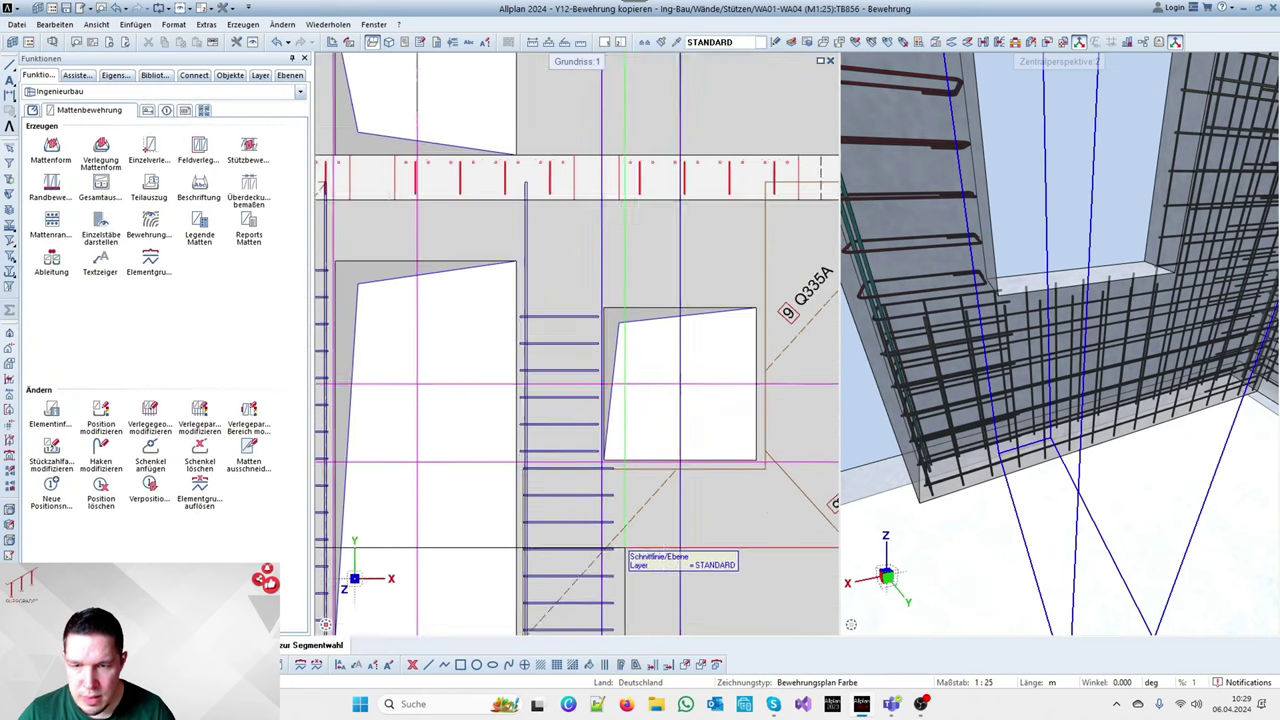
scroll(627, 551, up, 2)
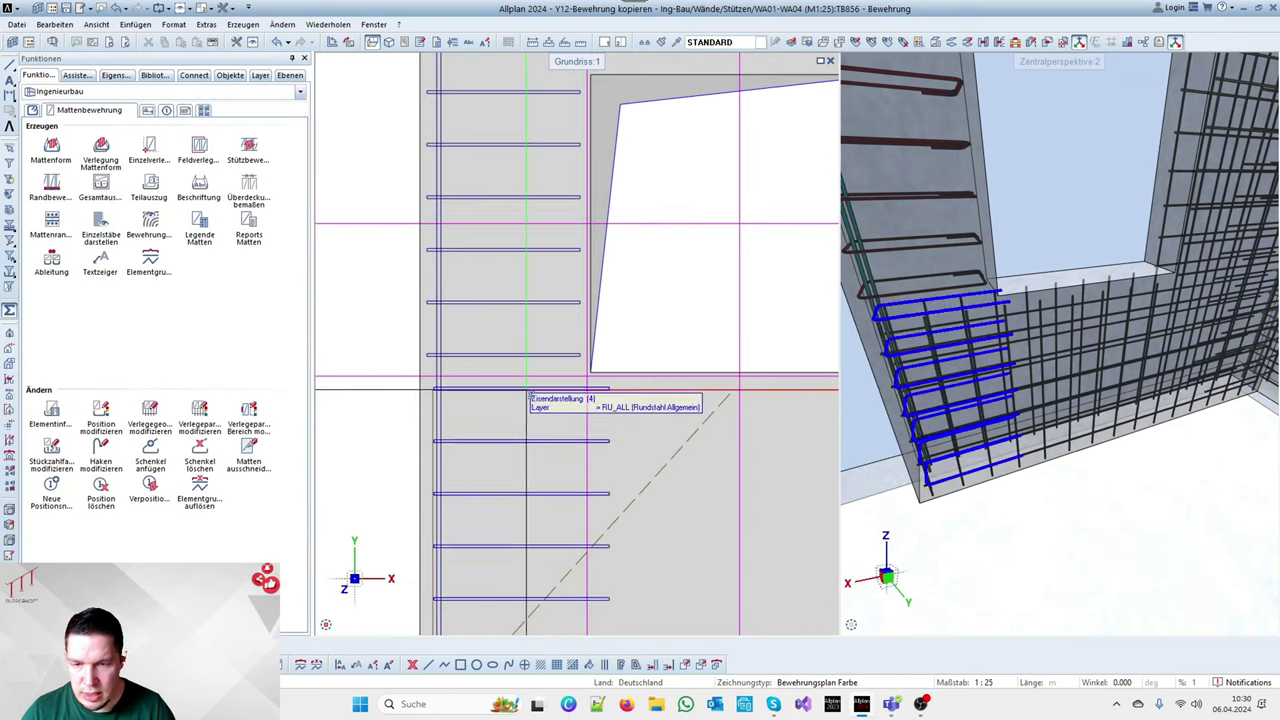
drag(428, 381, 684, 460)
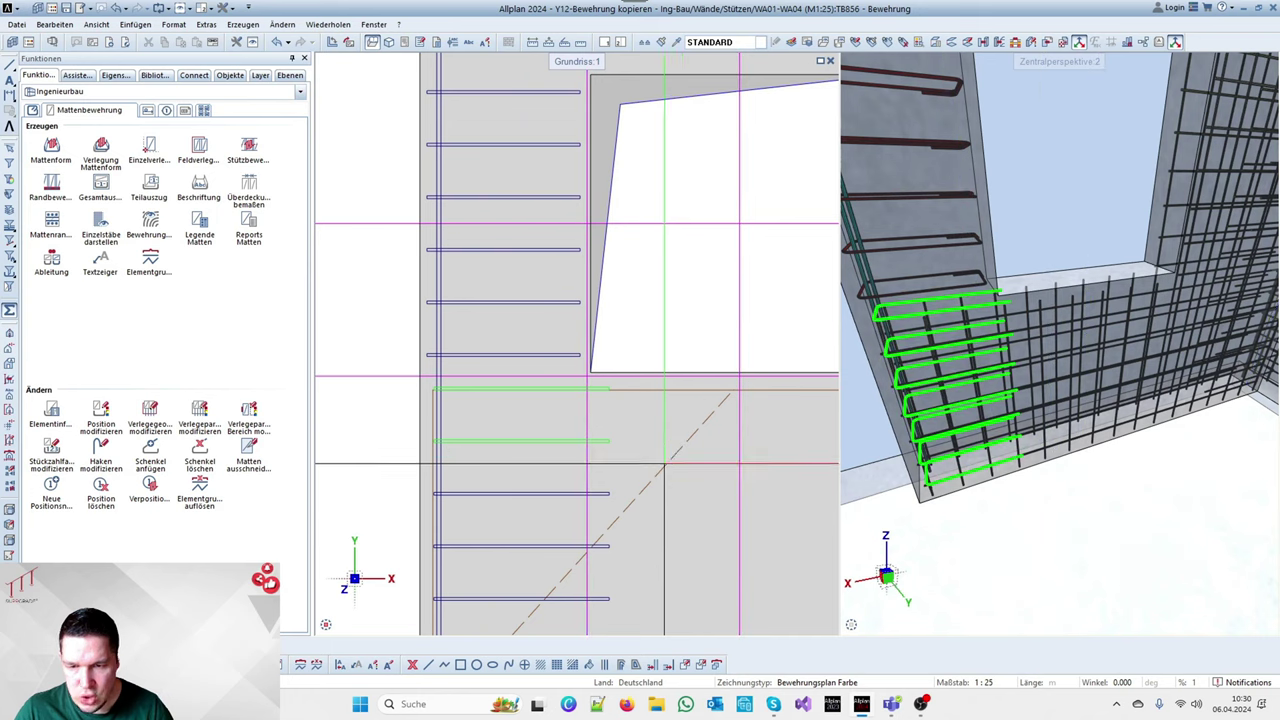
right_click(664, 463)
scroll(443, 449, up, 4)
click(417, 435)
scroll(454, 500, down, 5)
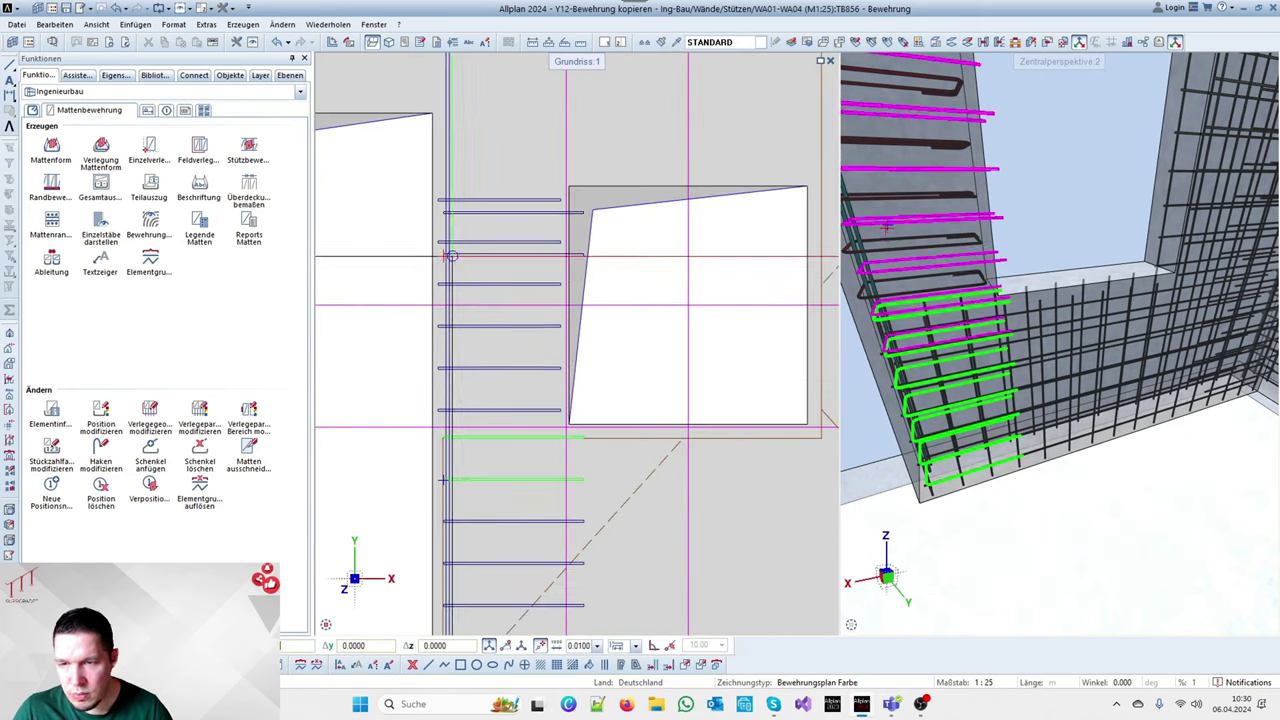
scroll(449, 200, up, 2)
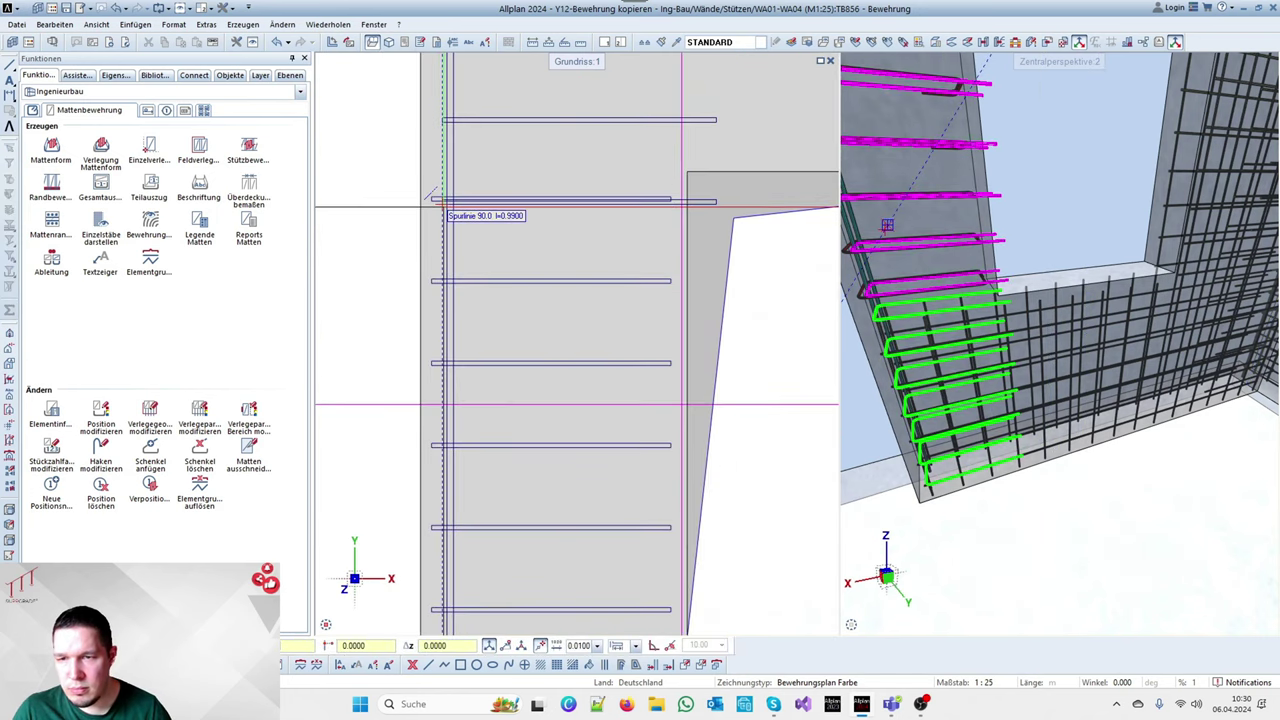
scroll(415, 190, up, 3)
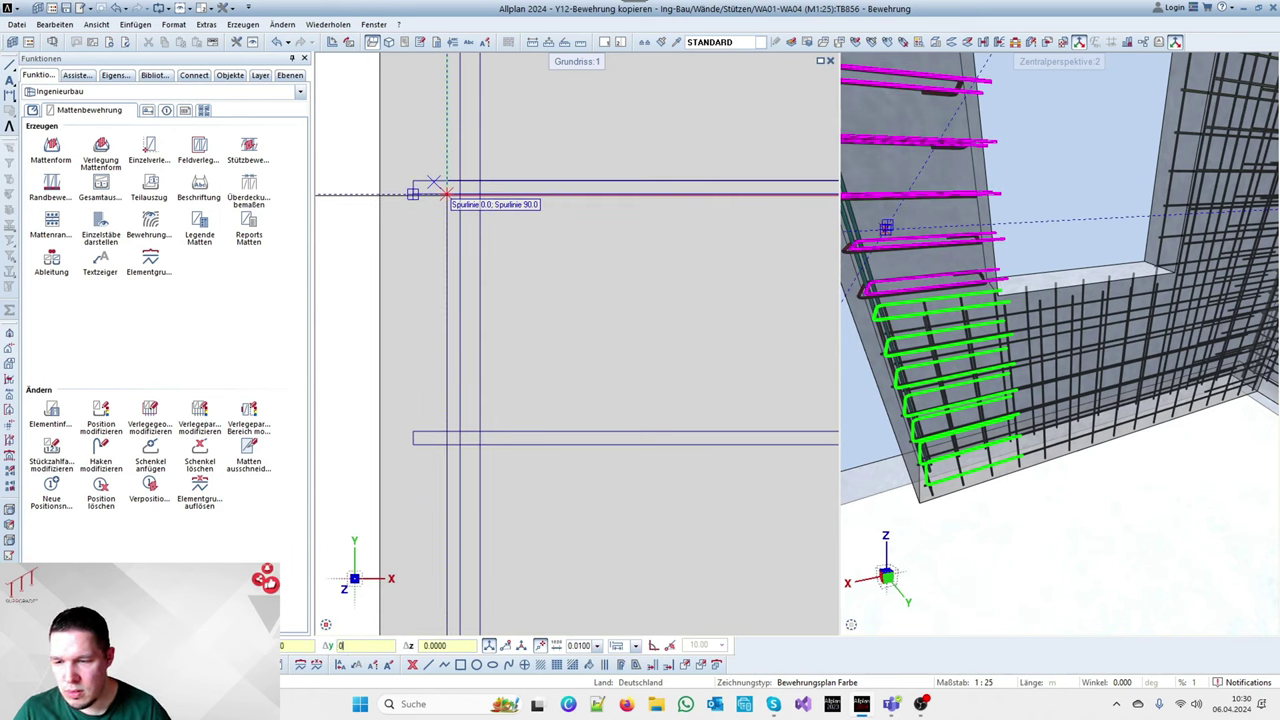
text(0.185)
key(BackSpace)
key(BackSpace)
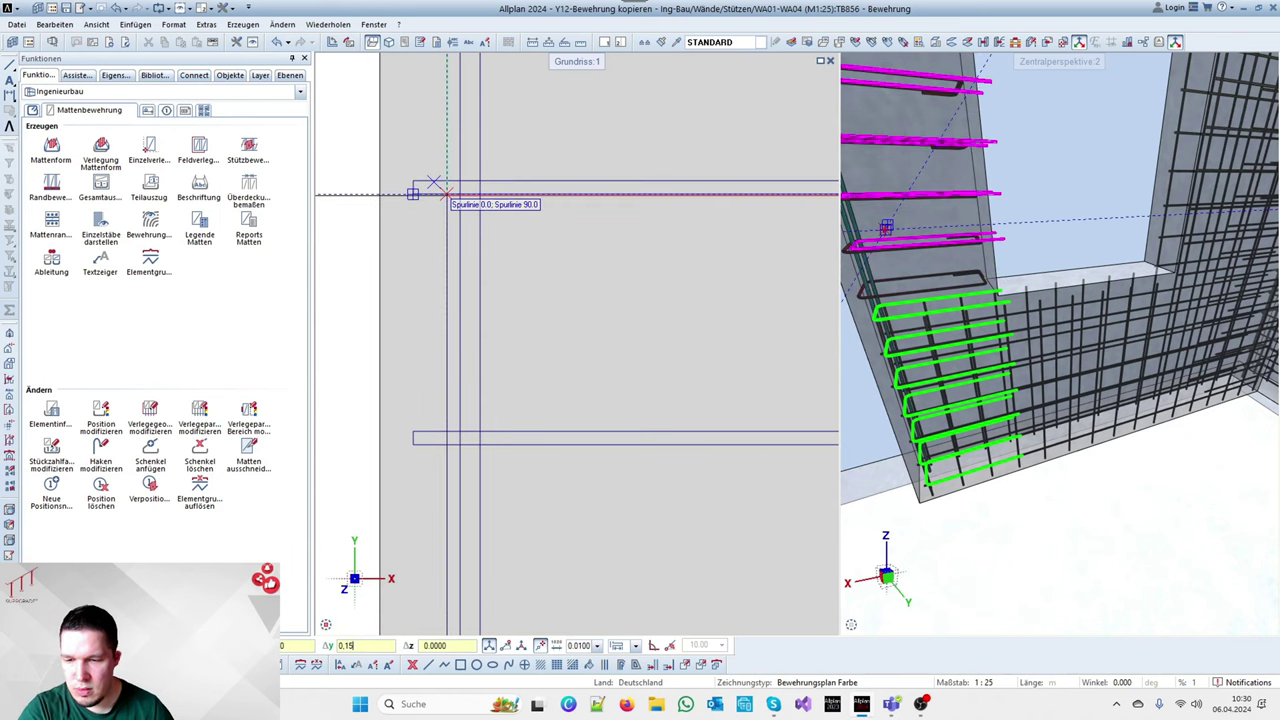
text(5)
key(Return)
scroll(520, 345, down, 5)
click(513, 361)
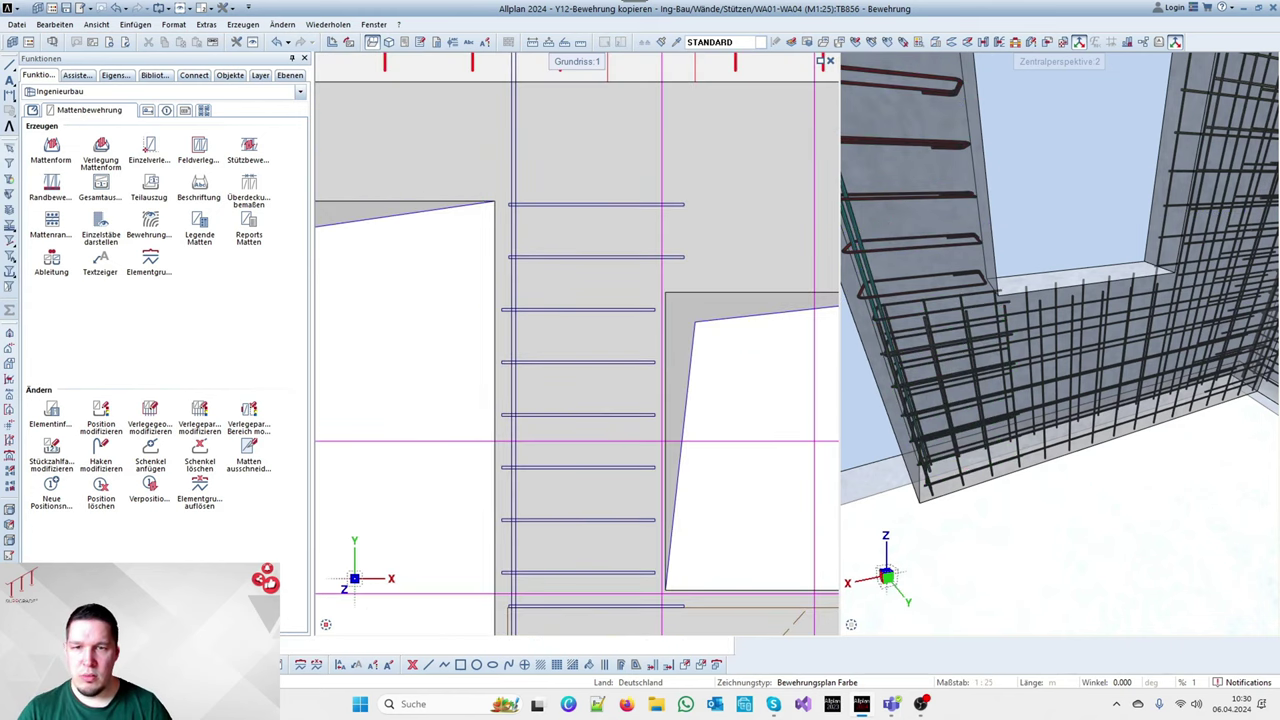
Copy the vertical edge bars beside the door by rotating them about the opening's upper corner to lie horizontally above the door
scroll(450, 325, down, 3)
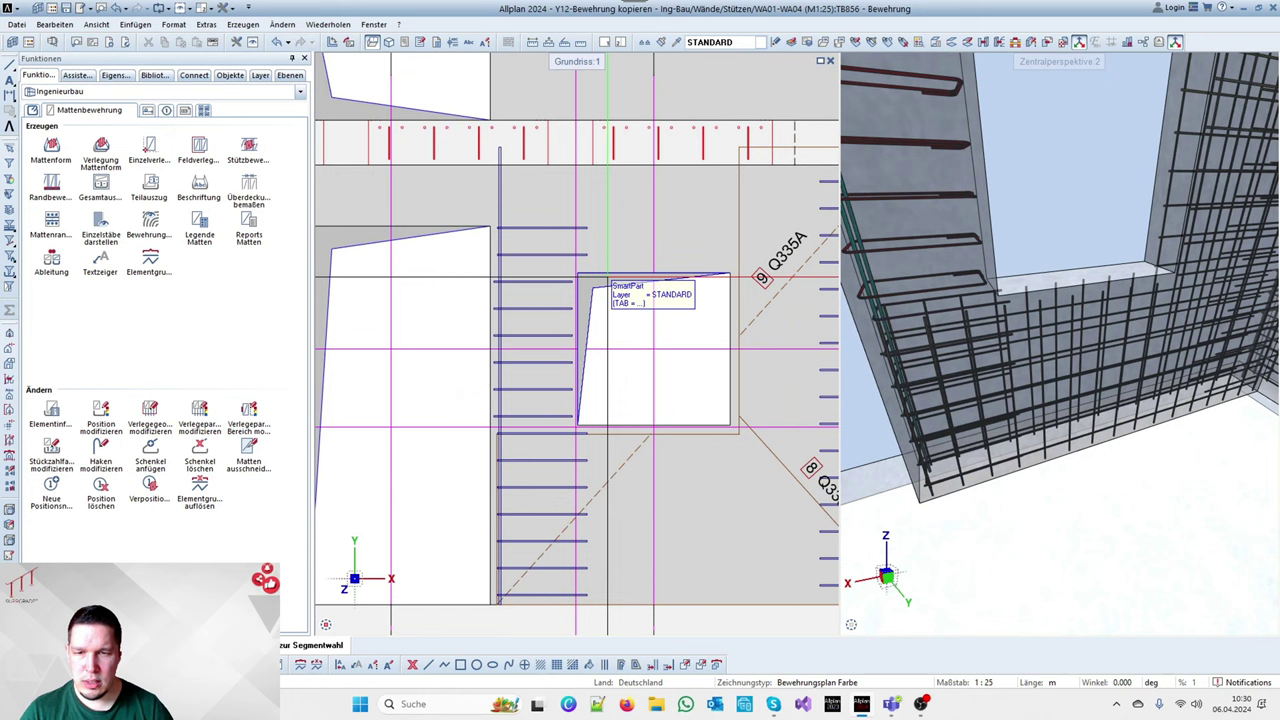
scroll(607, 279, down, 3)
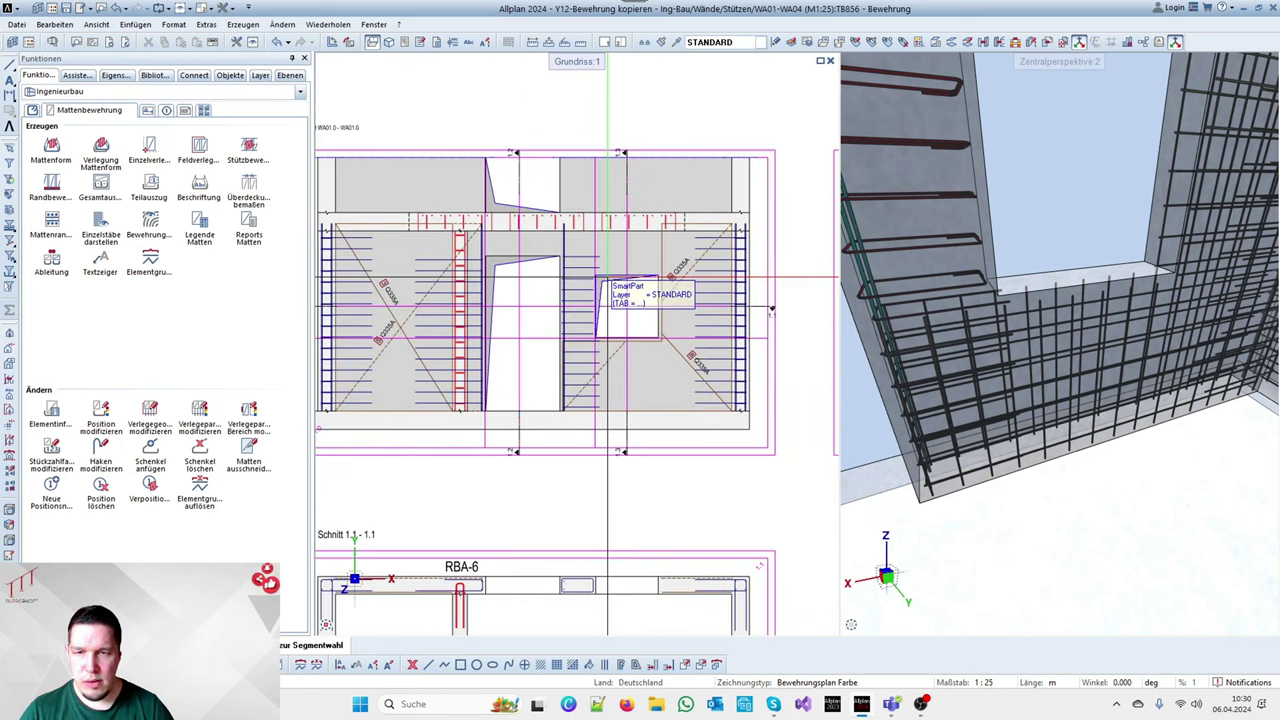
scroll(565, 262, up, 3)
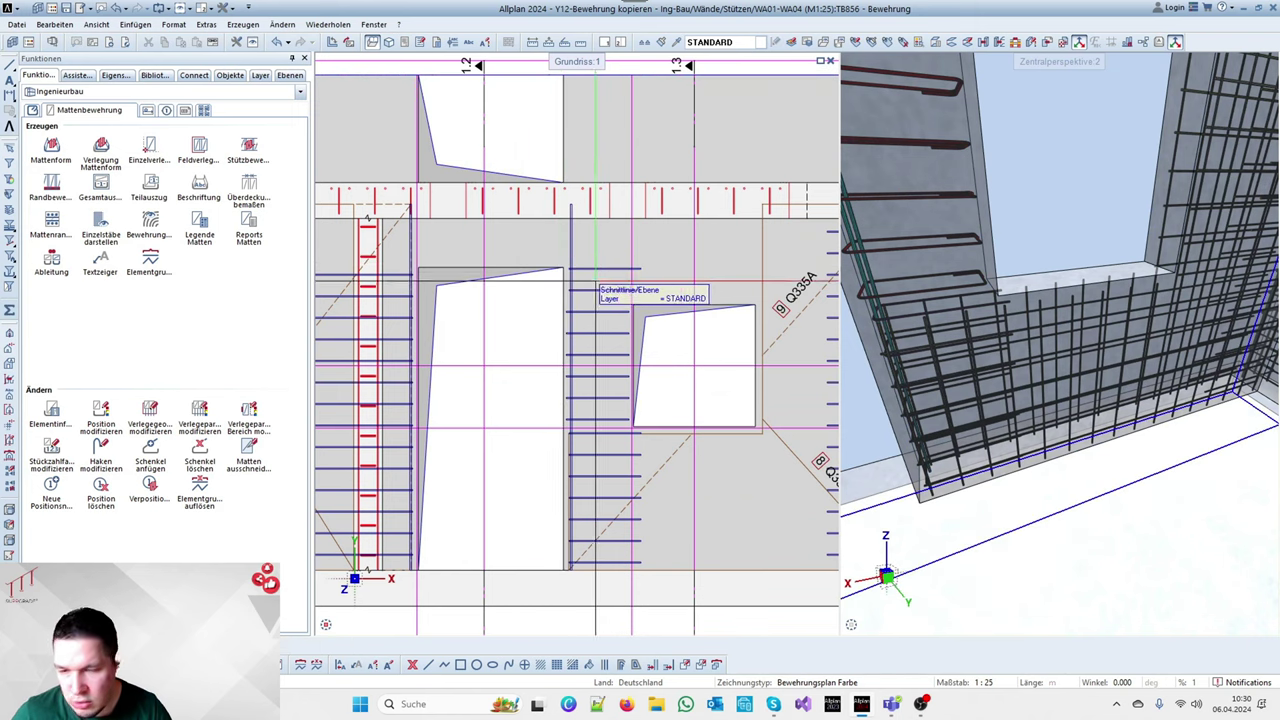
scroll(586, 262, up, 4)
drag(522, 225, 522, 225)
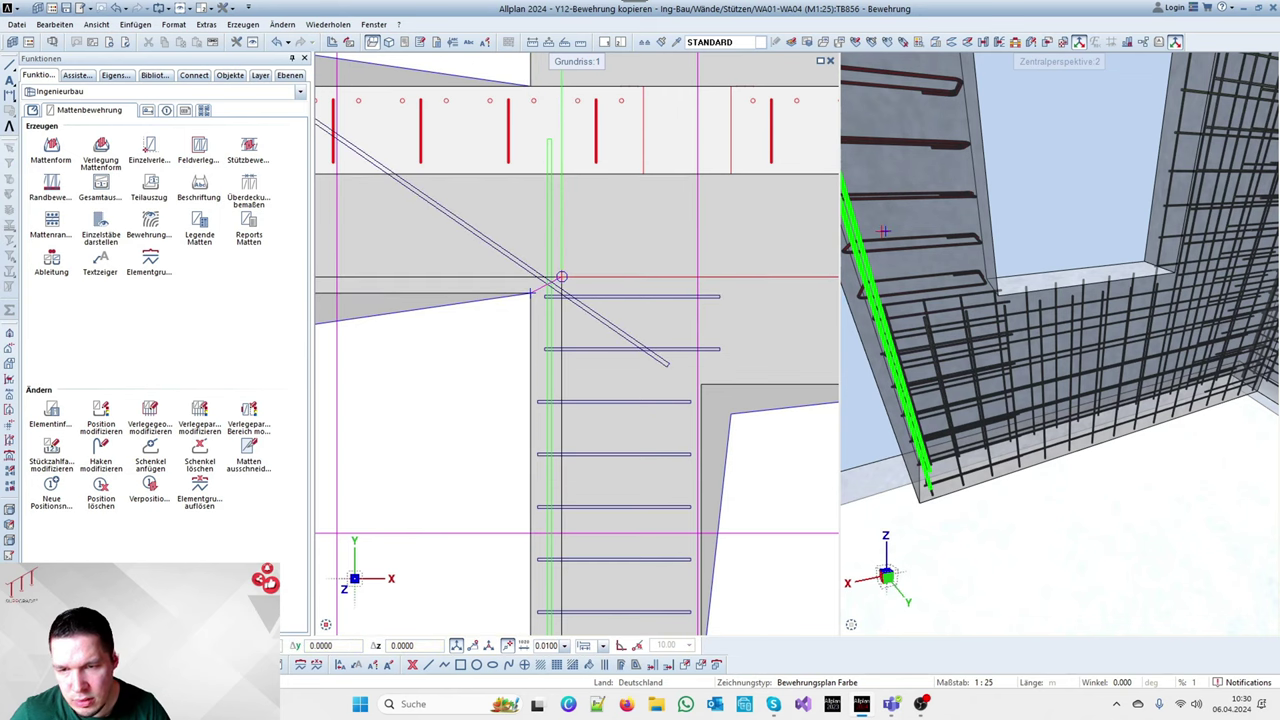
click(563, 270)
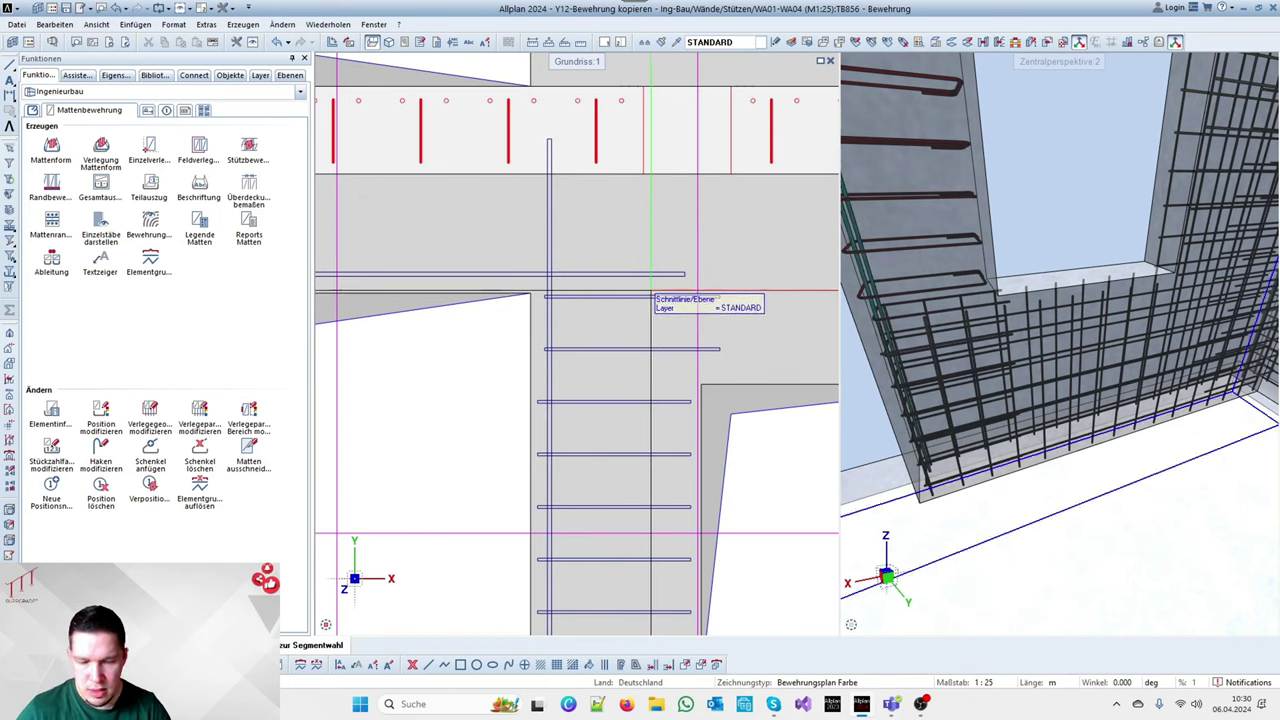
Stretch the right ends of the horizontal bars above the door to 0.75 beyond the opening's upper right corner
drag(691, 281, 692, 279)
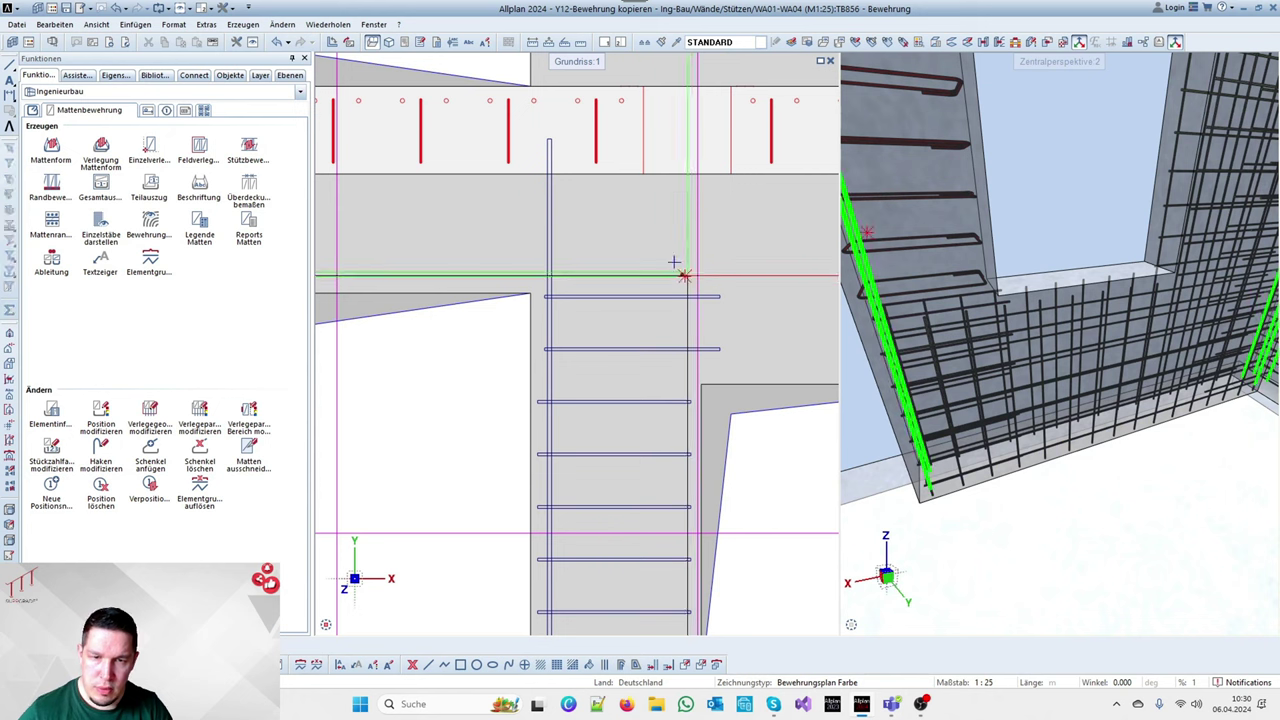
click(684, 274)
right_click(685, 276)
click(713, 338)
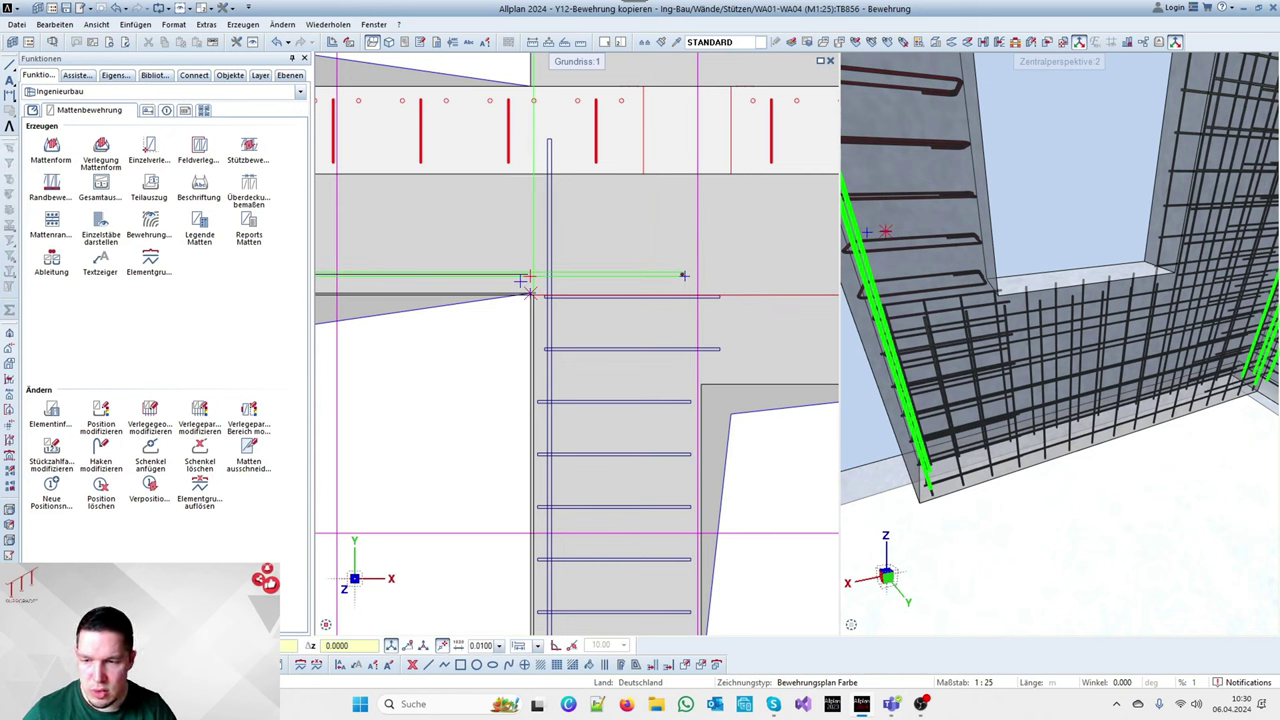
text(5)
key(Return)
Stretch the left ends of the horizontal bars above the door to a Δx of -0.75 from the opening's upper left corner
scroll(637, 300, down, 4)
scroll(768, 283, up, 5)
click(506, 272)
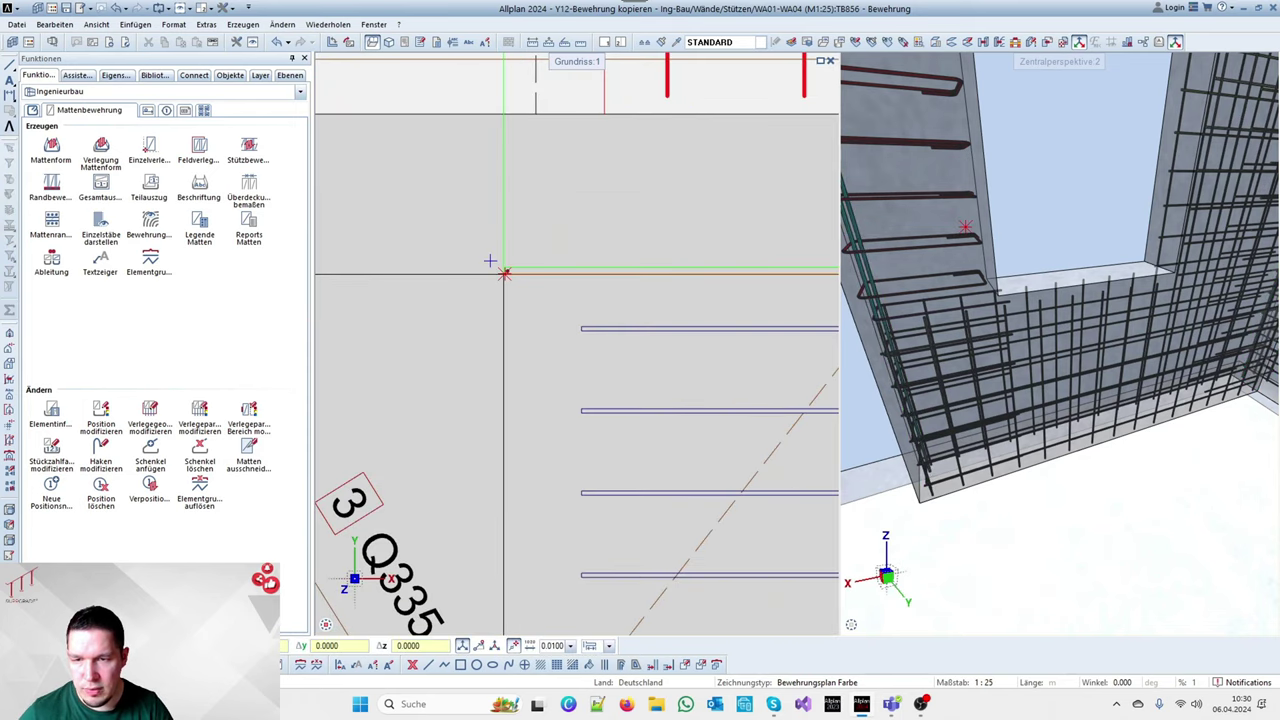
right_click(506, 274)
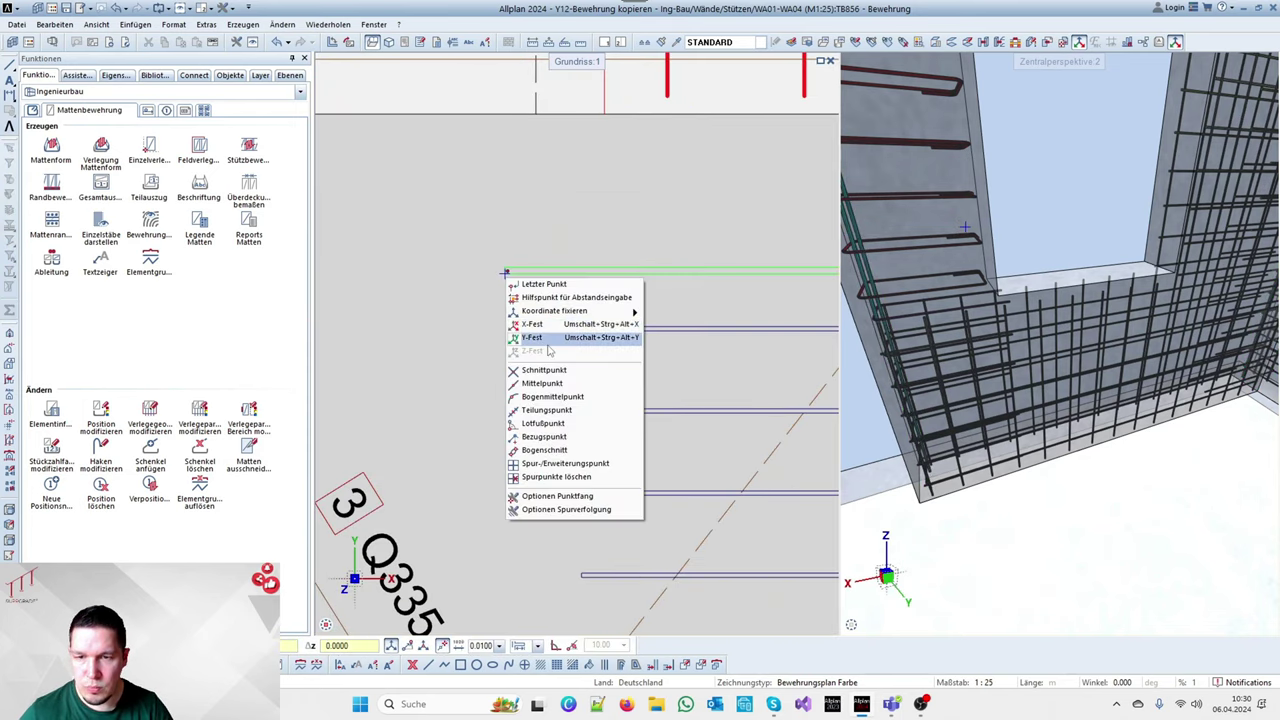
click(531, 337)
scroll(474, 300, down, 2)
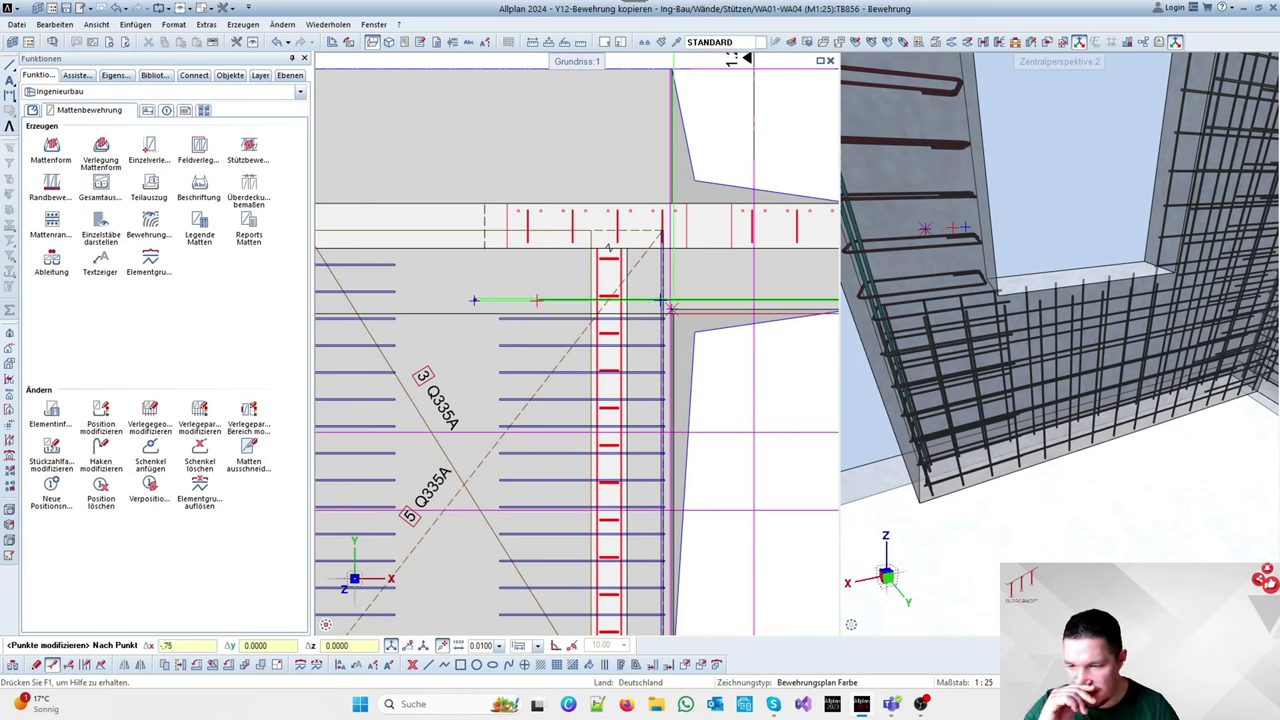
key(Return)
Copy the horizontal bars above the door once into the free wall area above the slab in the elevation
scroll(660, 300, down, 5)
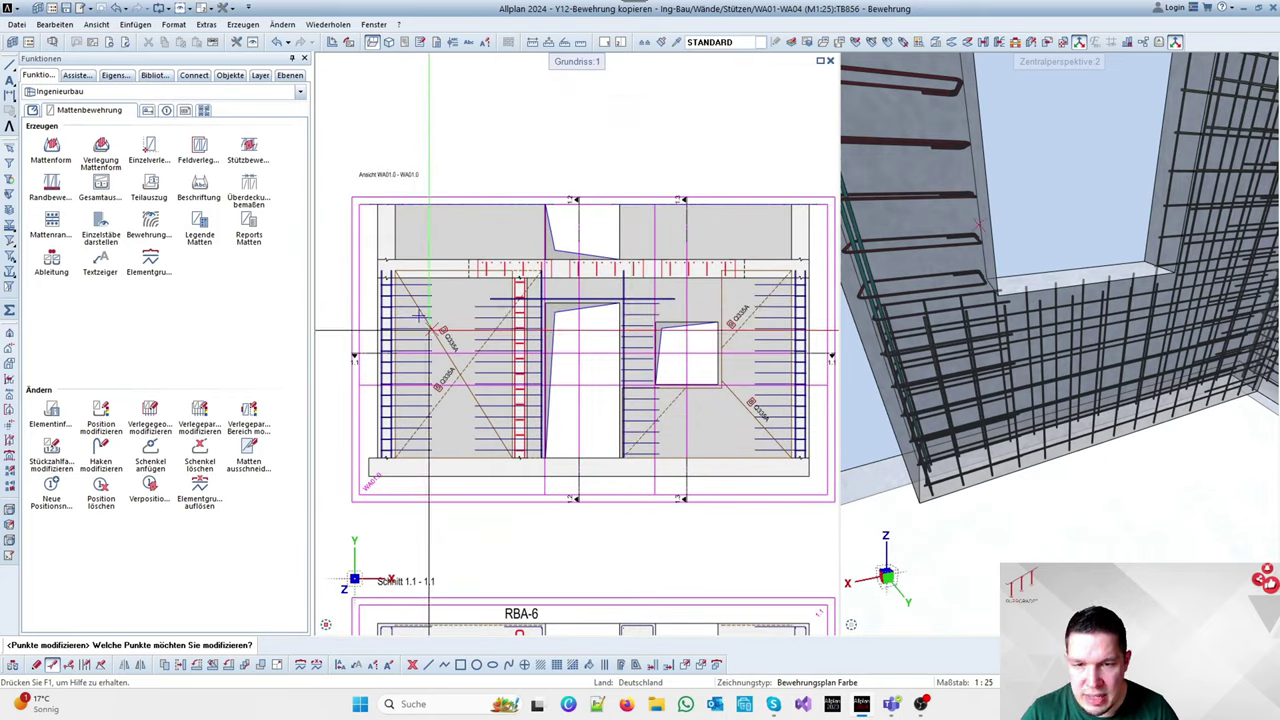
scroll(658, 302, up, 4)
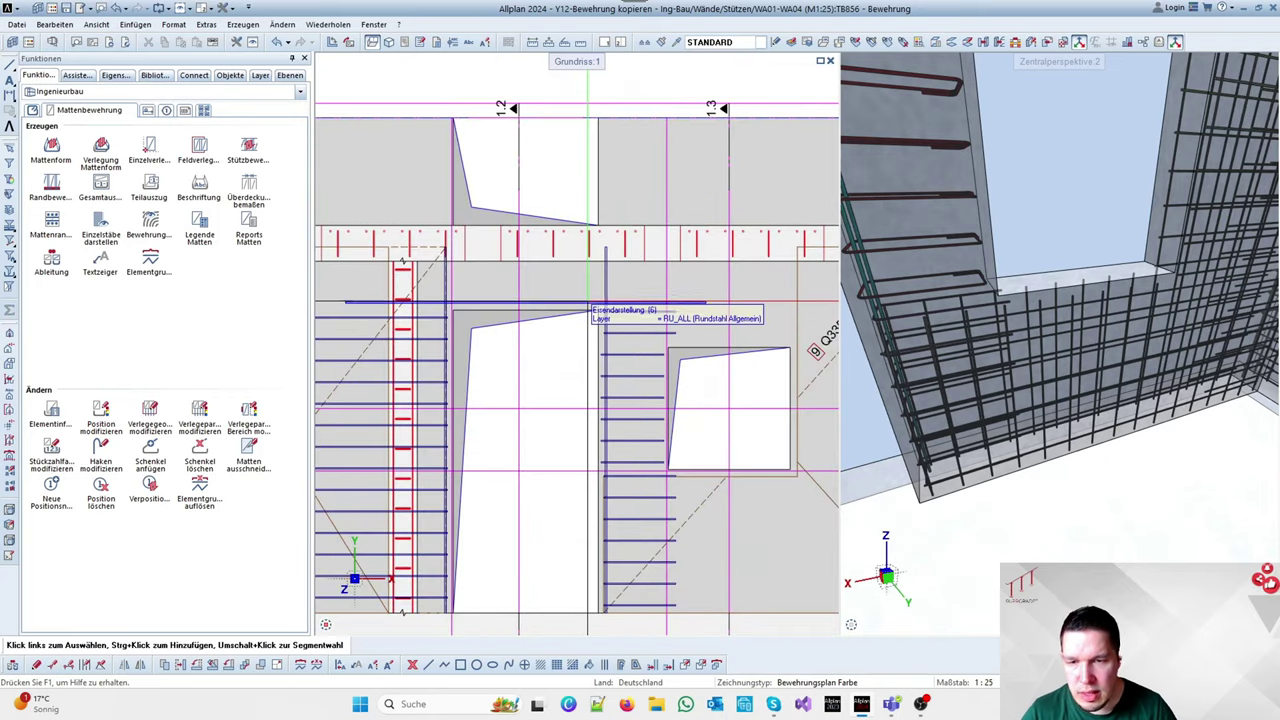
scroll(588, 302, up, 4)
key(k)
click(588, 302)
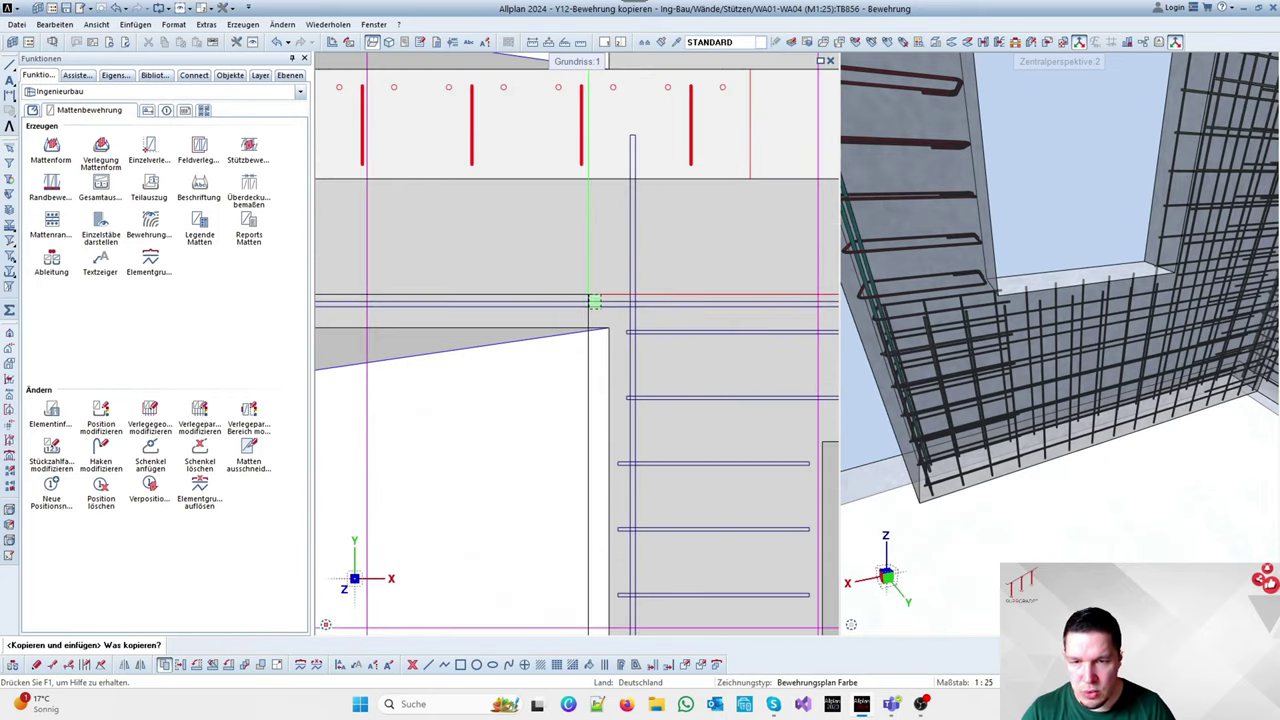
click(589, 302)
scroll(585, 280, down, 4)
scroll(582, 245, up, 2)
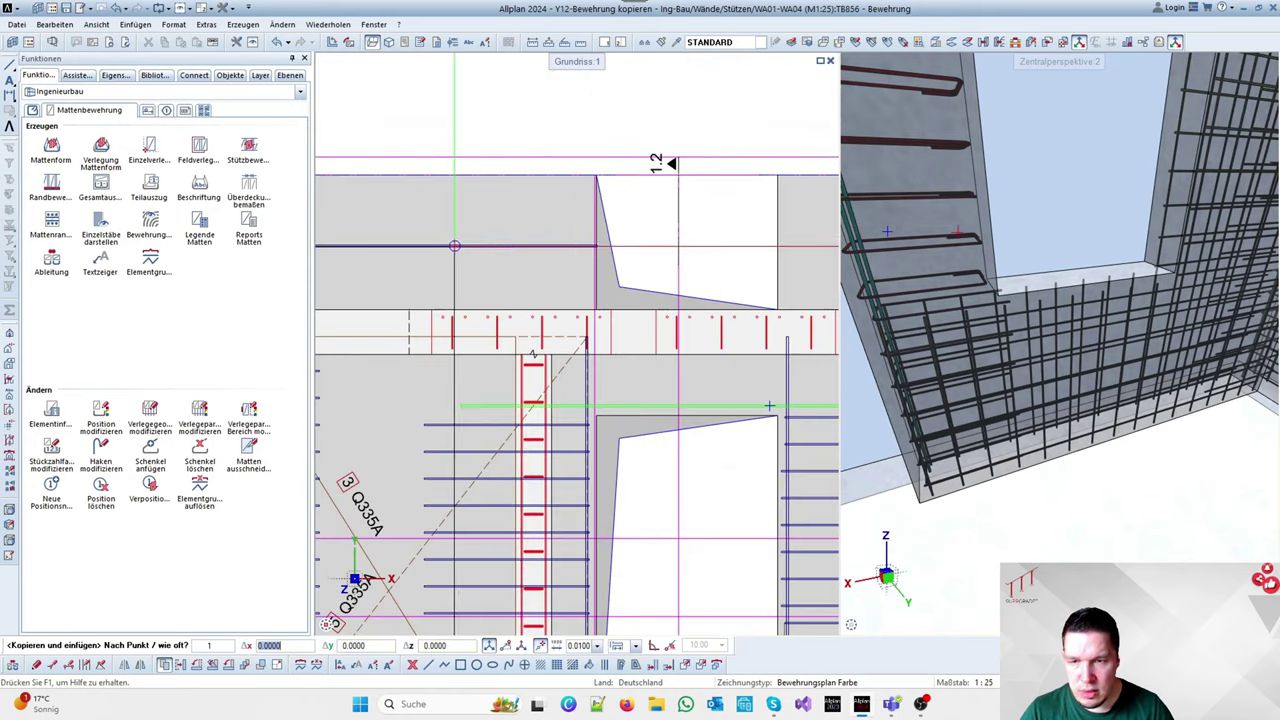
scroll(580, 235, down, 2)
click(591, 234)
key(Escape)
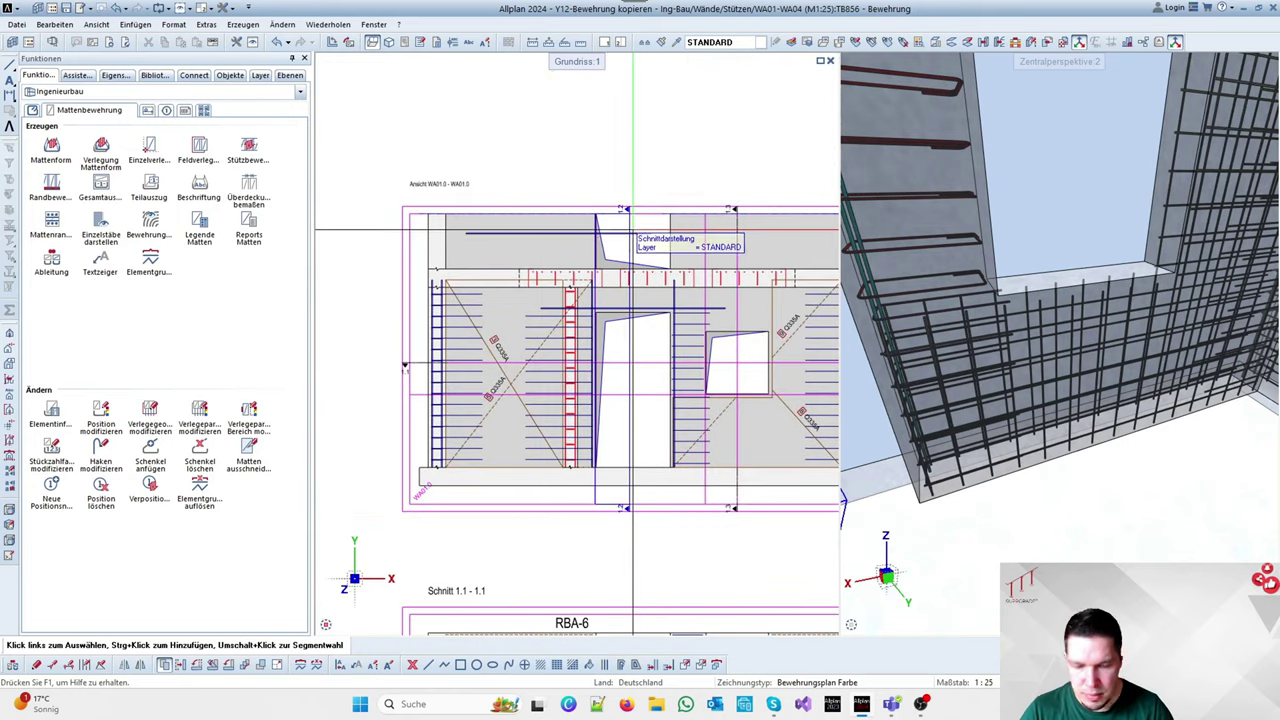
Shorten the copied horizontal bars to about half their length by moving their right end points to the left
scroll(637, 240, up, 4)
key(p)
drag(653, 214, 689, 240)
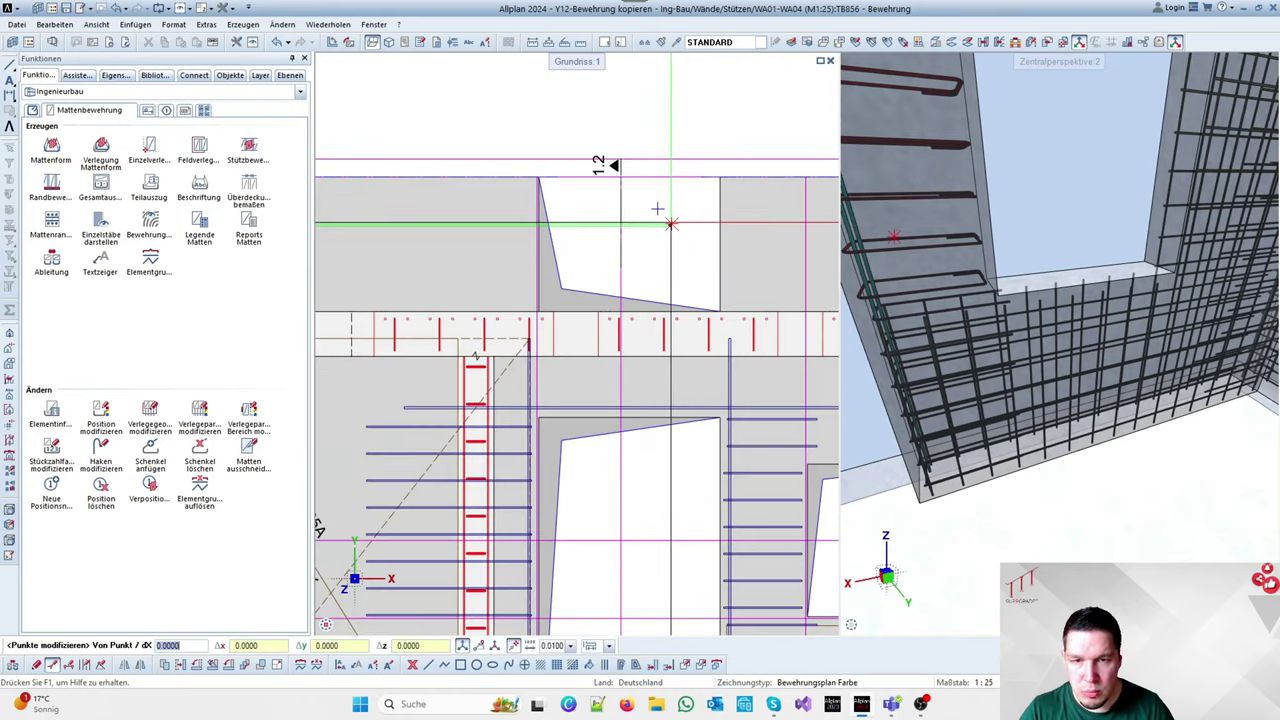
click(671, 225)
scroll(686, 241, down, 4)
scroll(506, 238, up, 2)
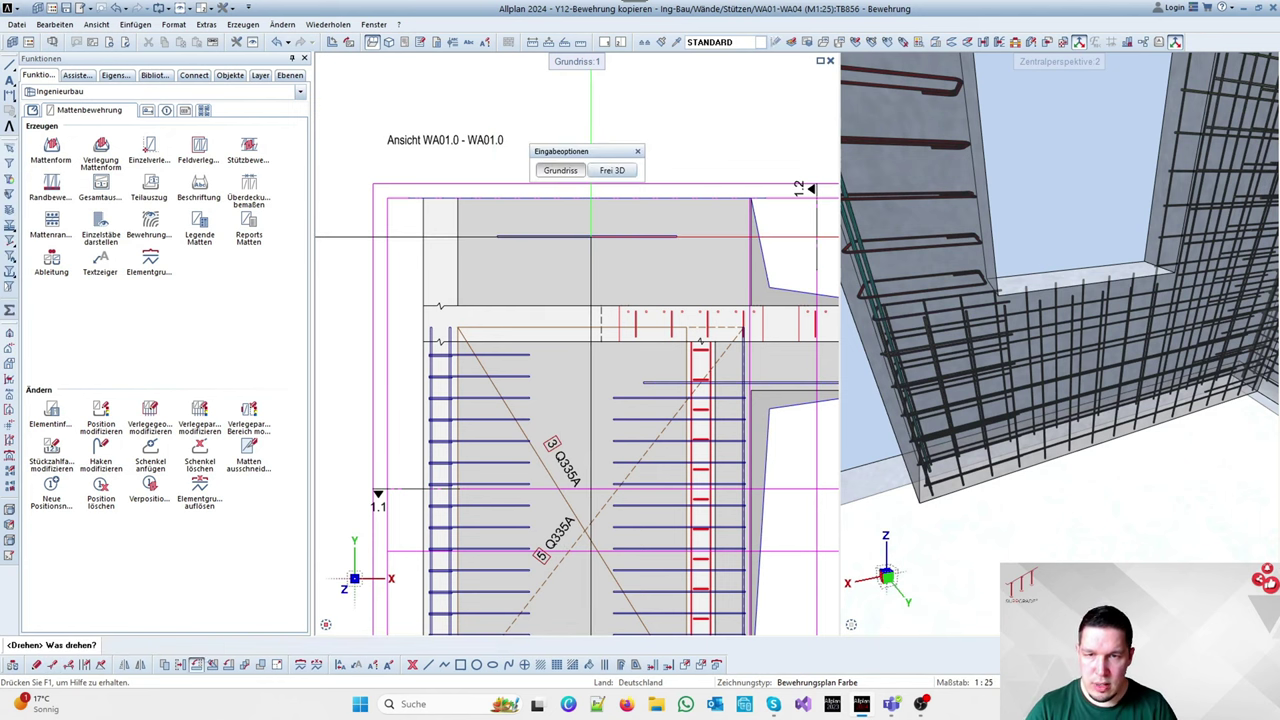
Rotate the shortened bars by 45° about their midpoint so they slope from upper left to lower right
key(d)
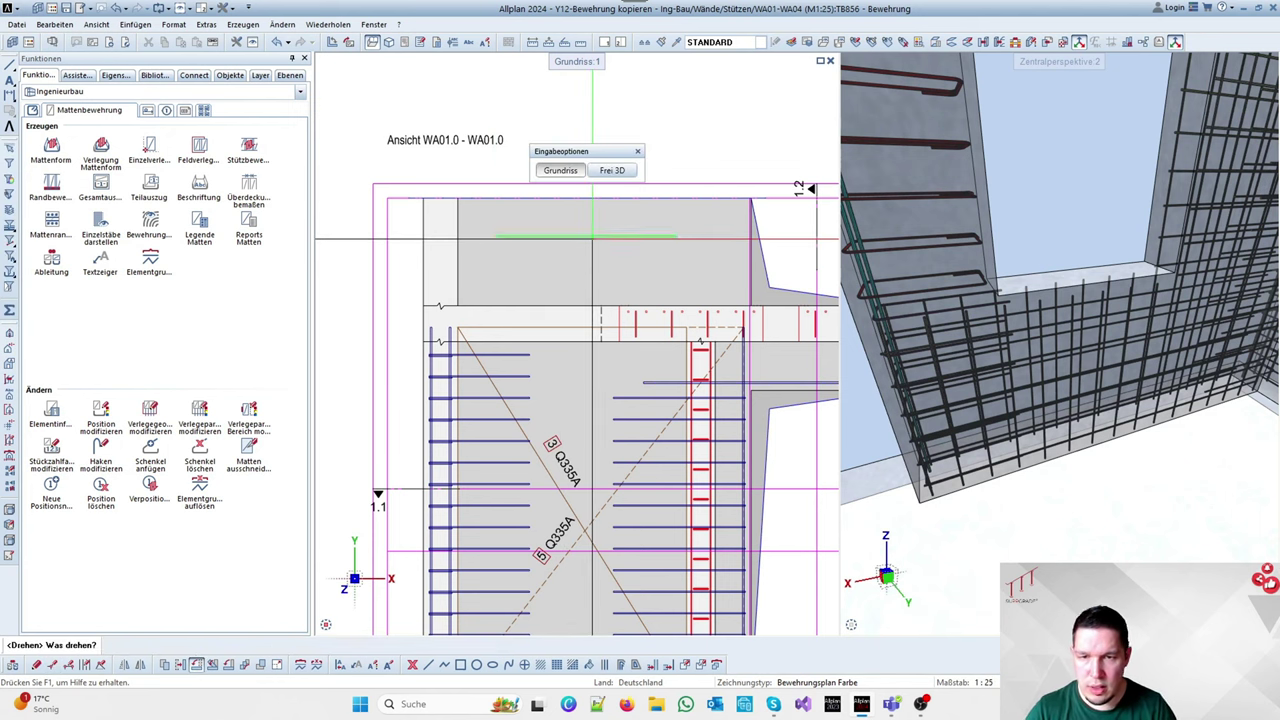
click(592, 237)
click(591, 237)
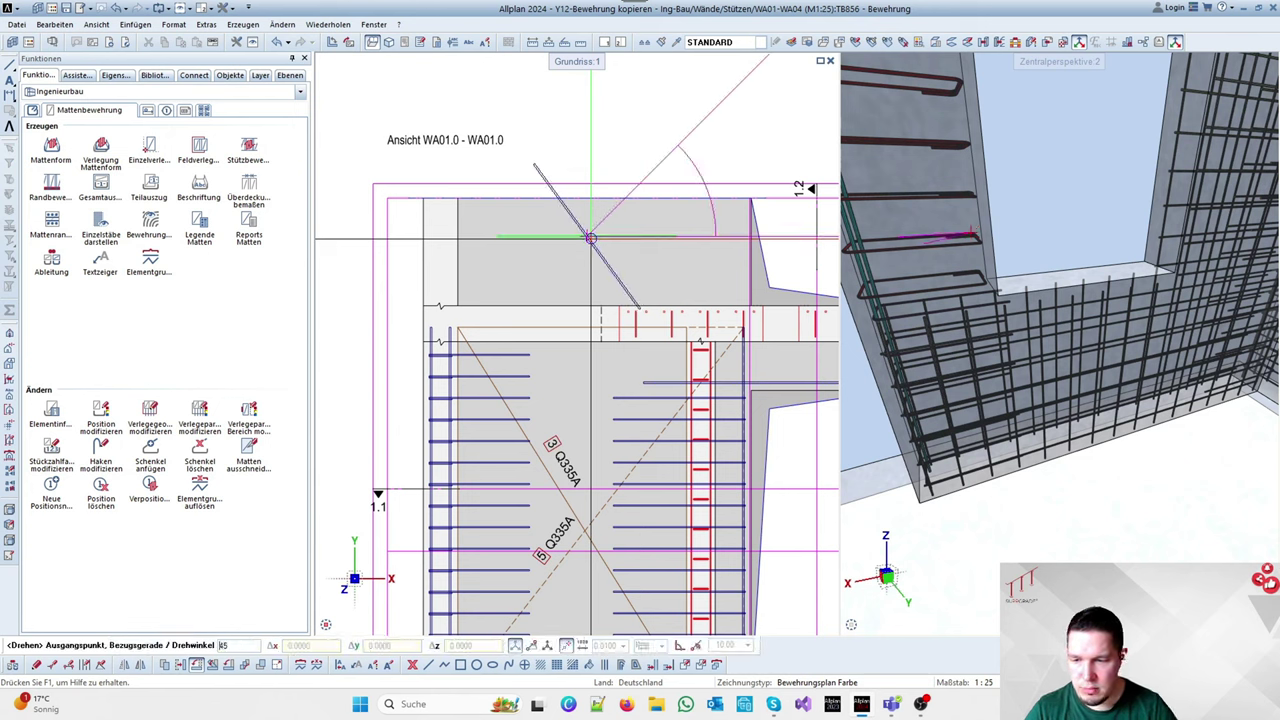
key(Return)
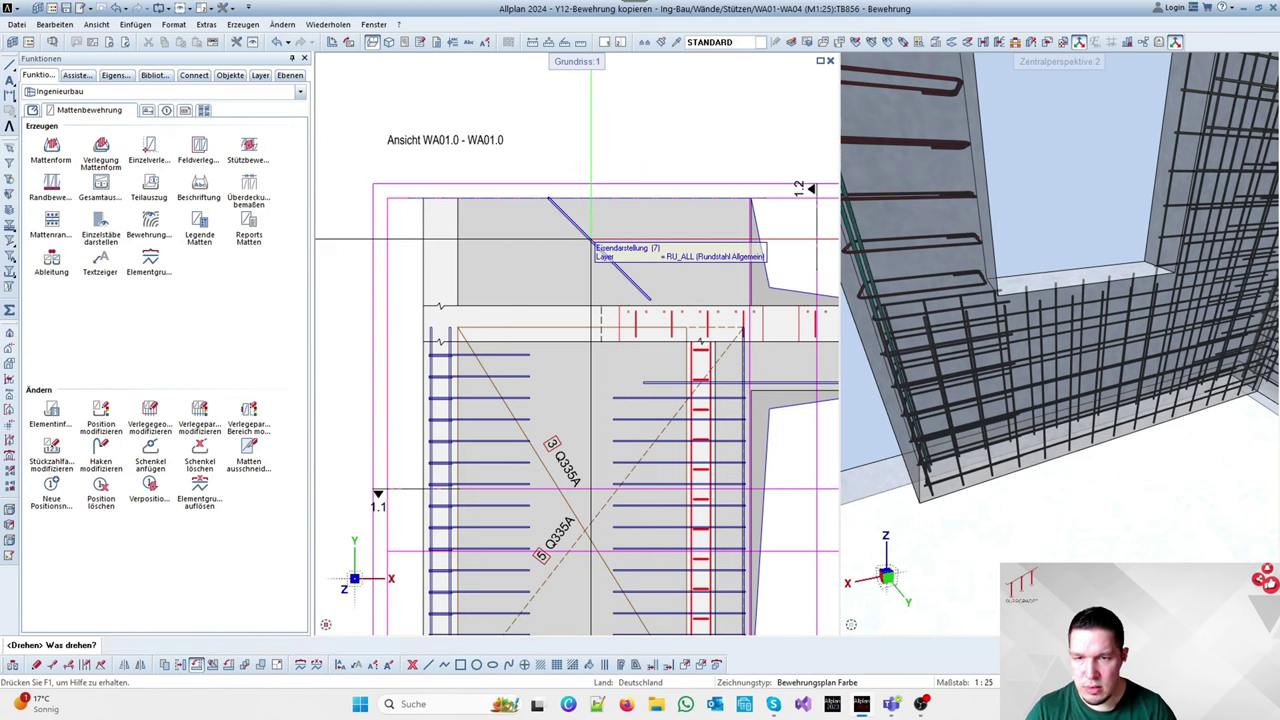
Move the diagonal bars to the door's upper right corner, centred where the horizontal and vertical edge bars cross
click(600, 249)
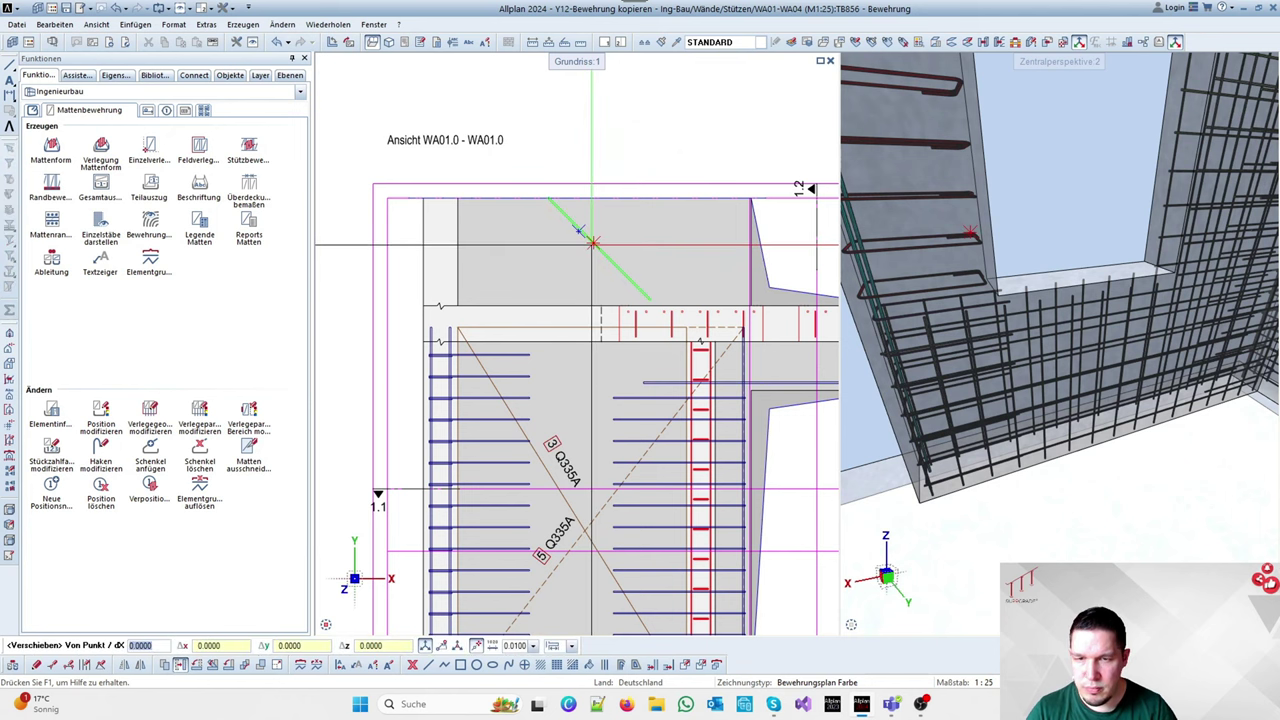
scroll(550, 210, down, 2)
middle_drag(834, 380, 628, 286)
scroll(628, 286, up, 1)
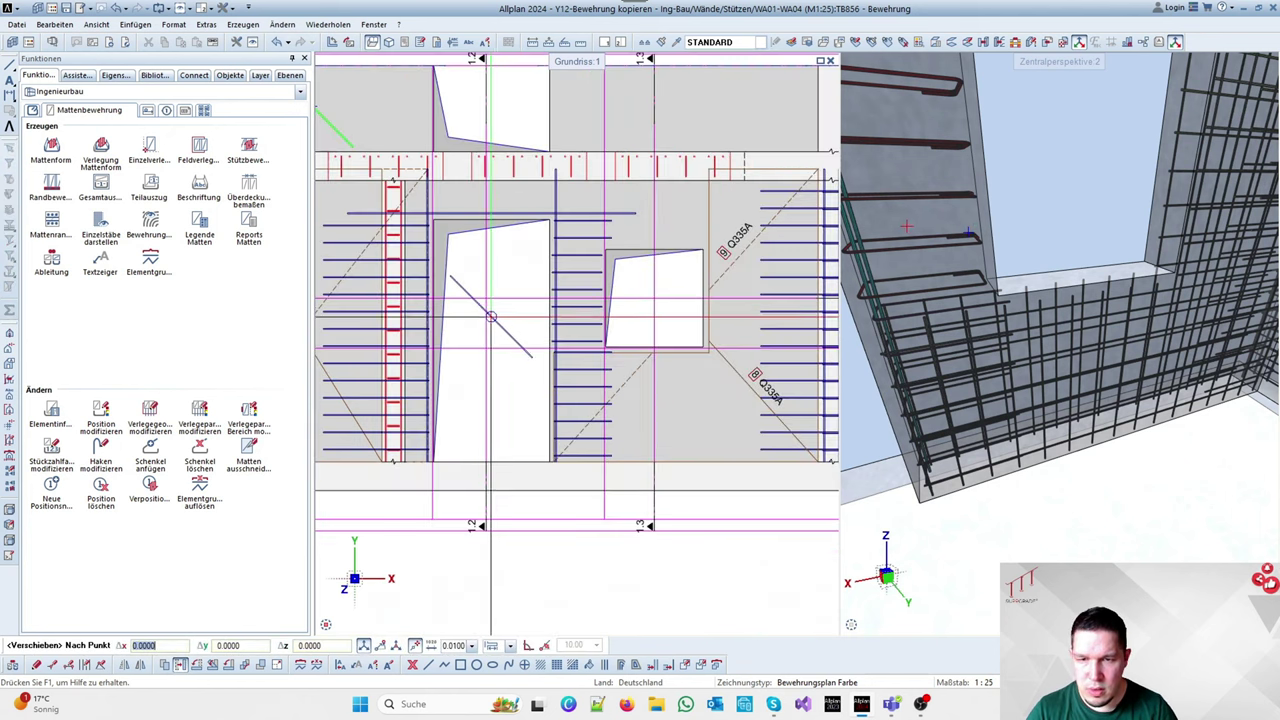
click(491, 316)
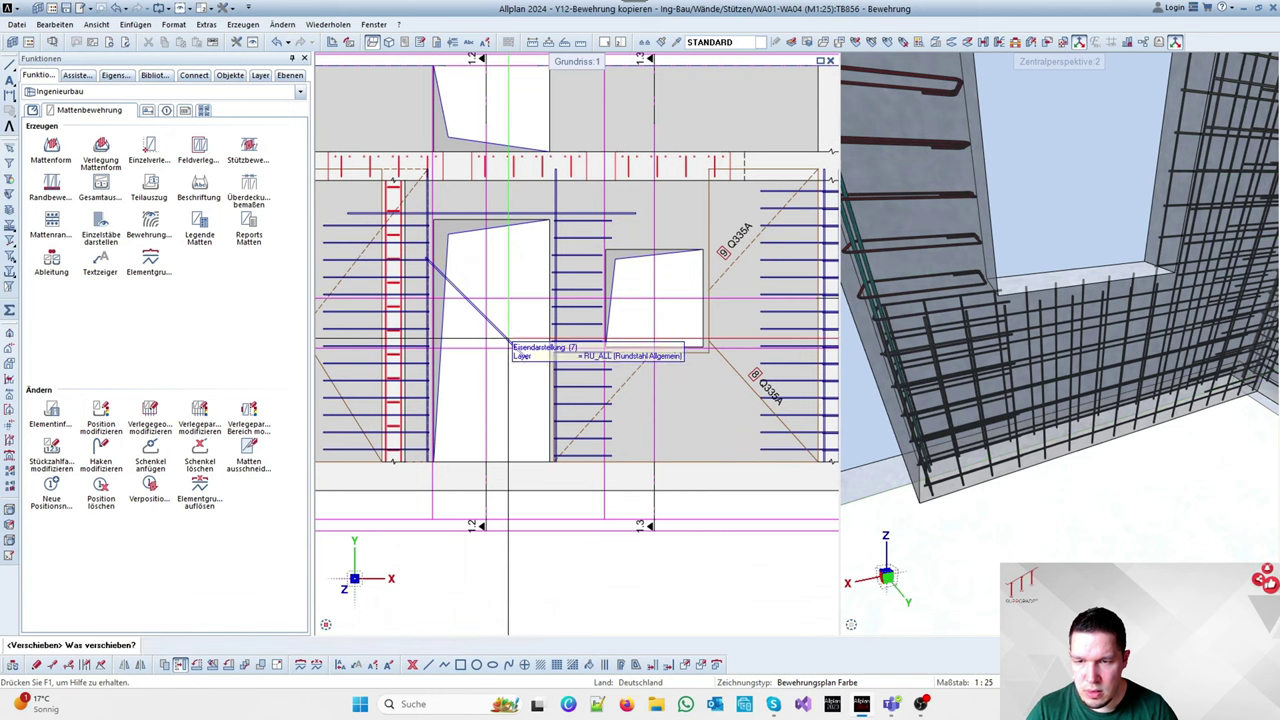
click(476, 308)
click(476, 308)
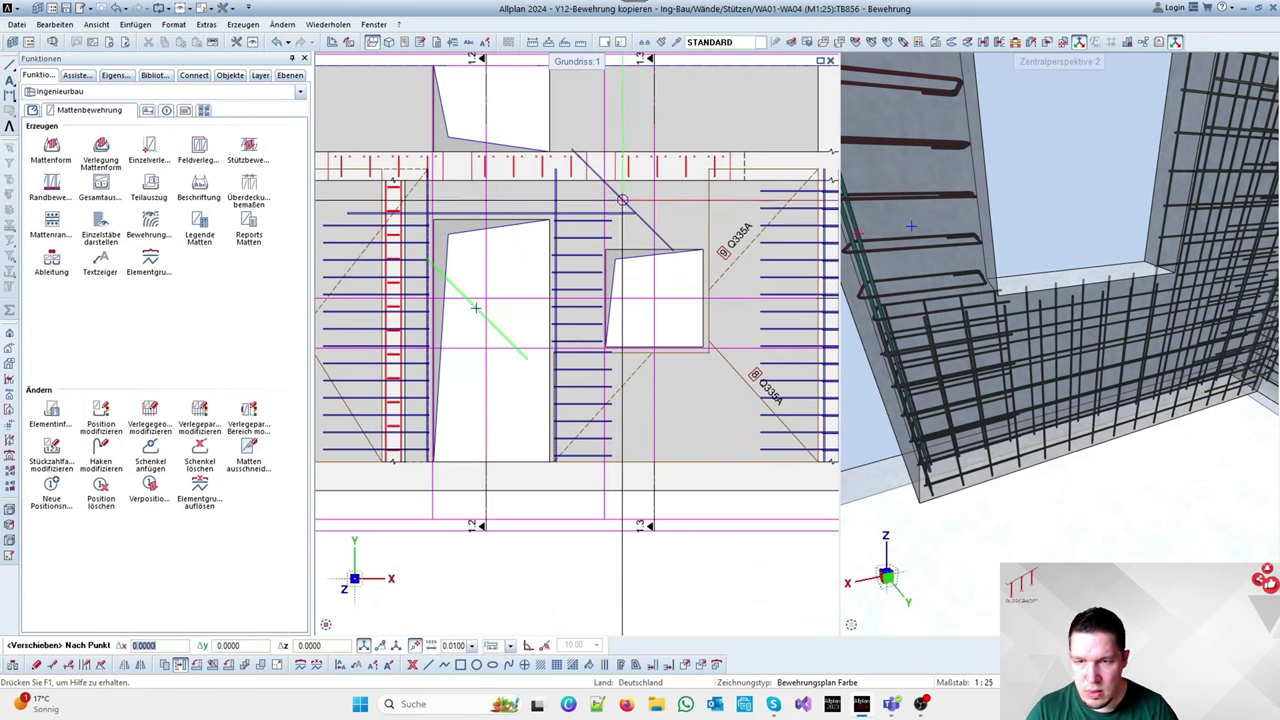
scroll(480, 300, up, 3)
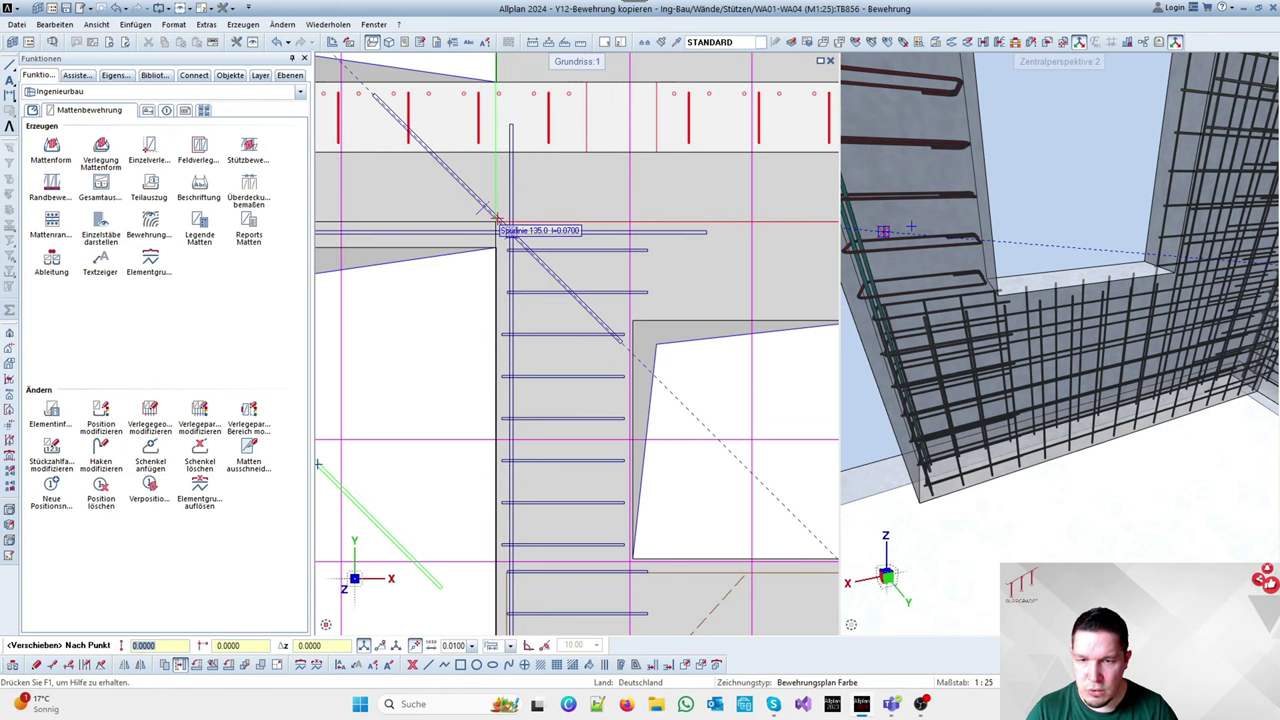
click(510, 232)
scroll(566, 230, down, 3)
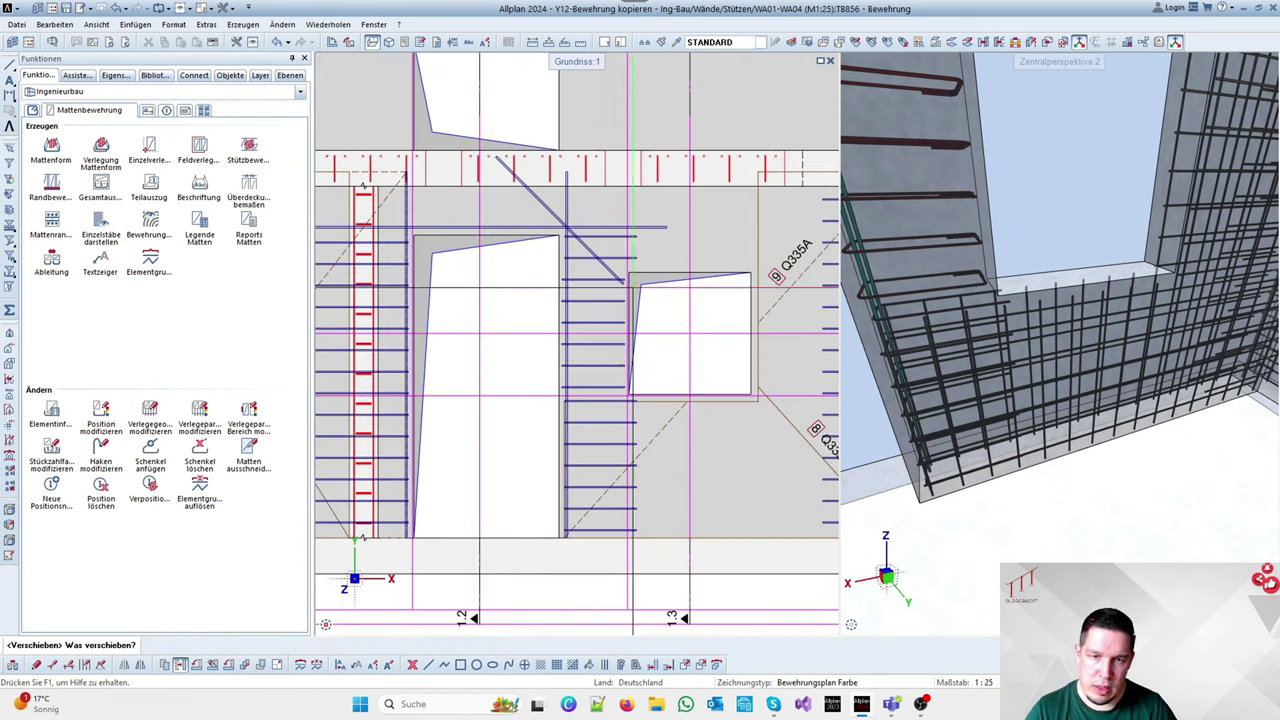
Copy and mirror the diagonal bars about the door's vertical centre axis to the opposite upper corner
click(210, 663)
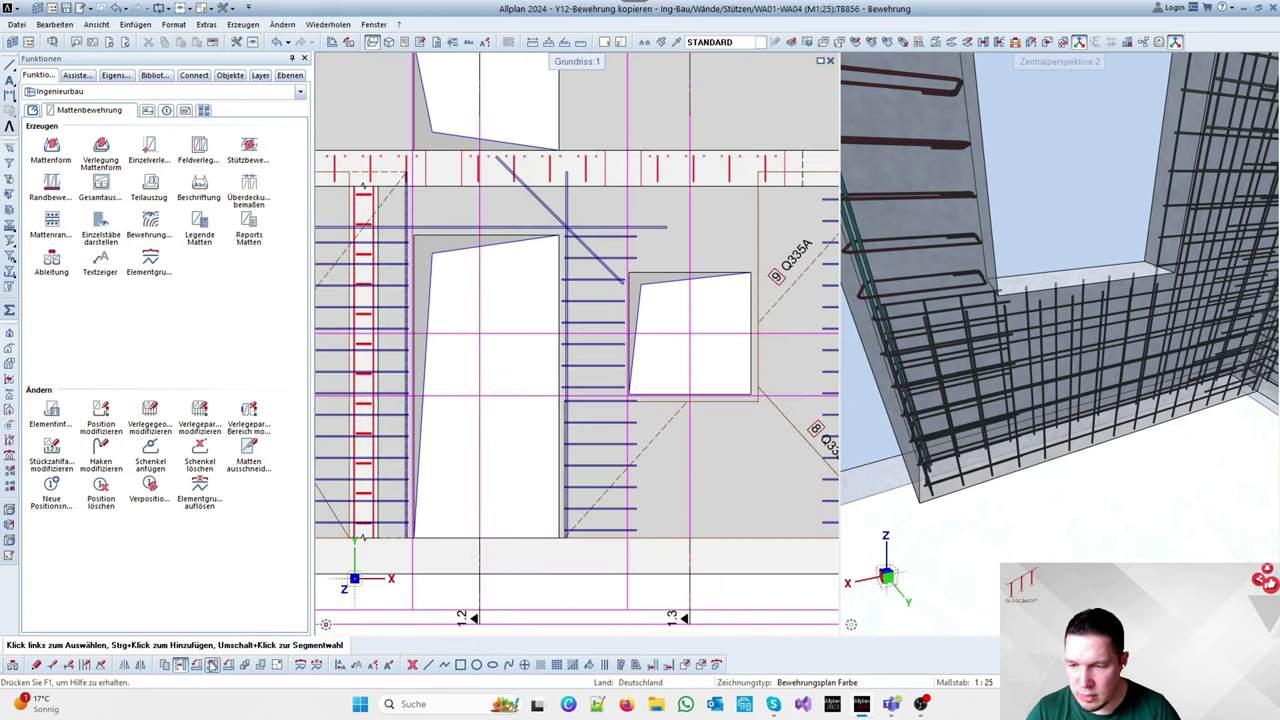
click(140, 664)
scroll(530, 190, up, 3)
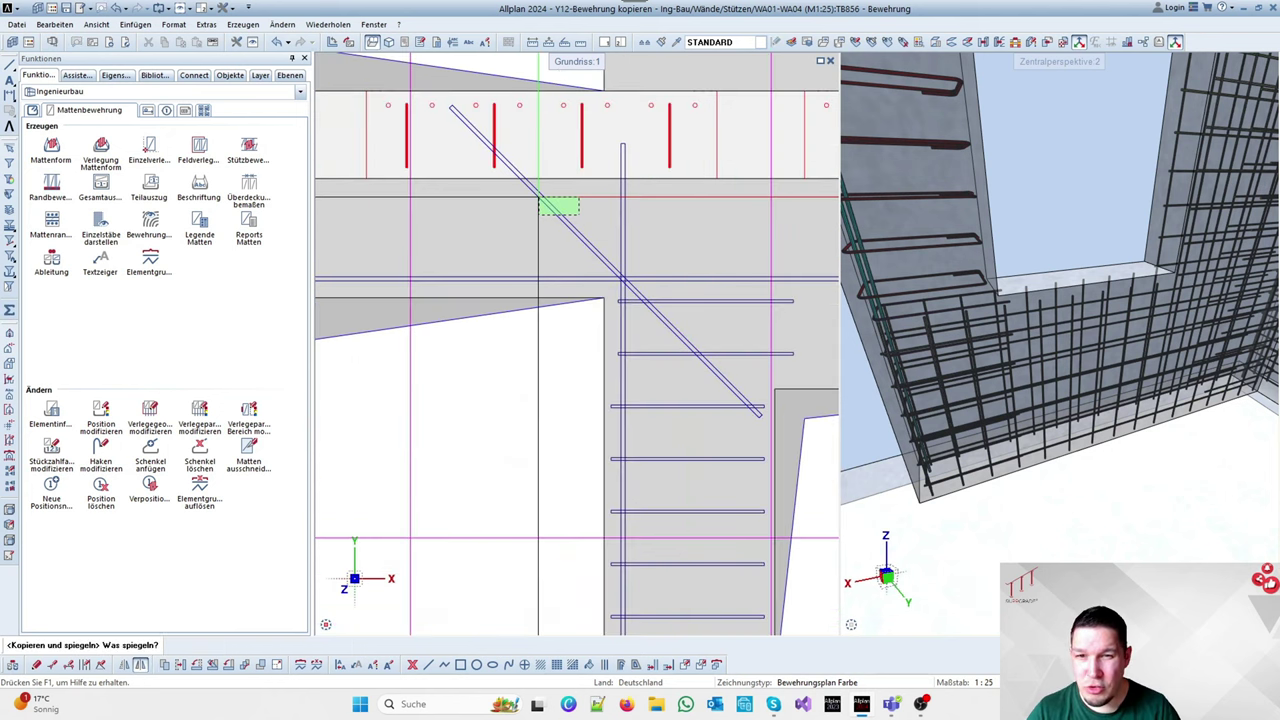
right_click(605, 298)
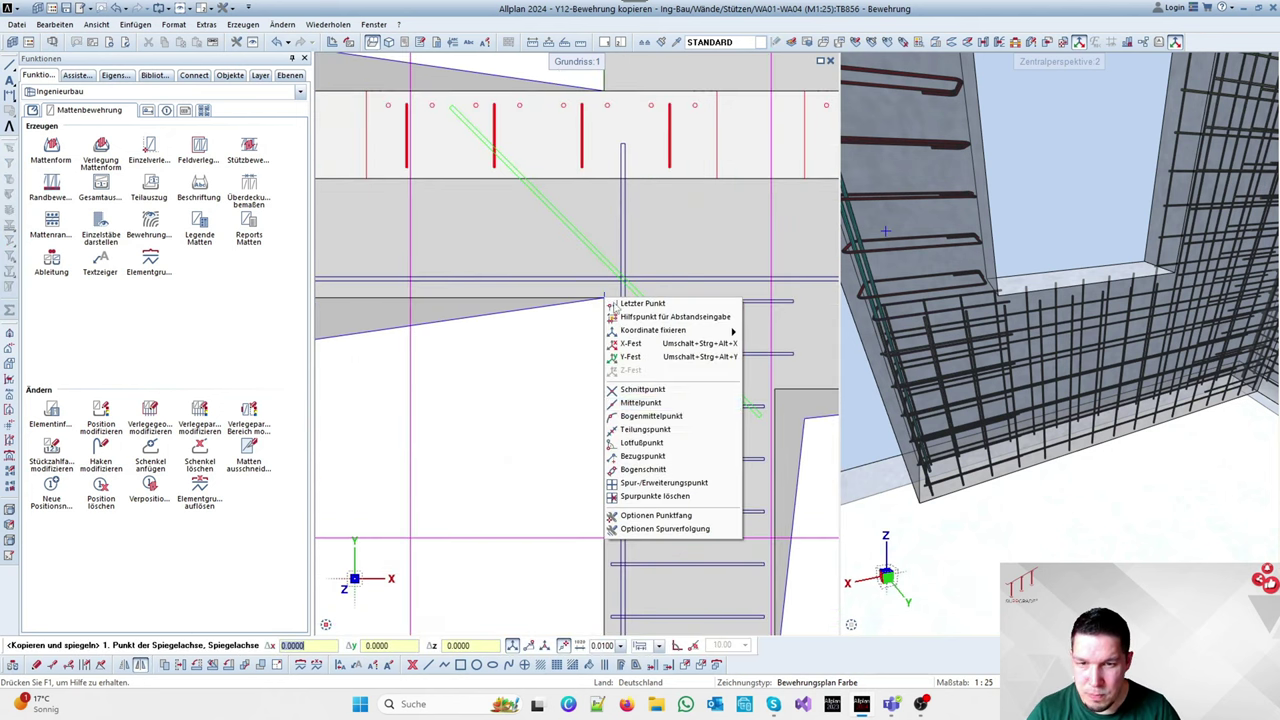
click(679, 405)
scroll(756, 385, down, 4)
scroll(583, 382, up, 4)
click(547, 287)
scroll(550, 300, down, 1)
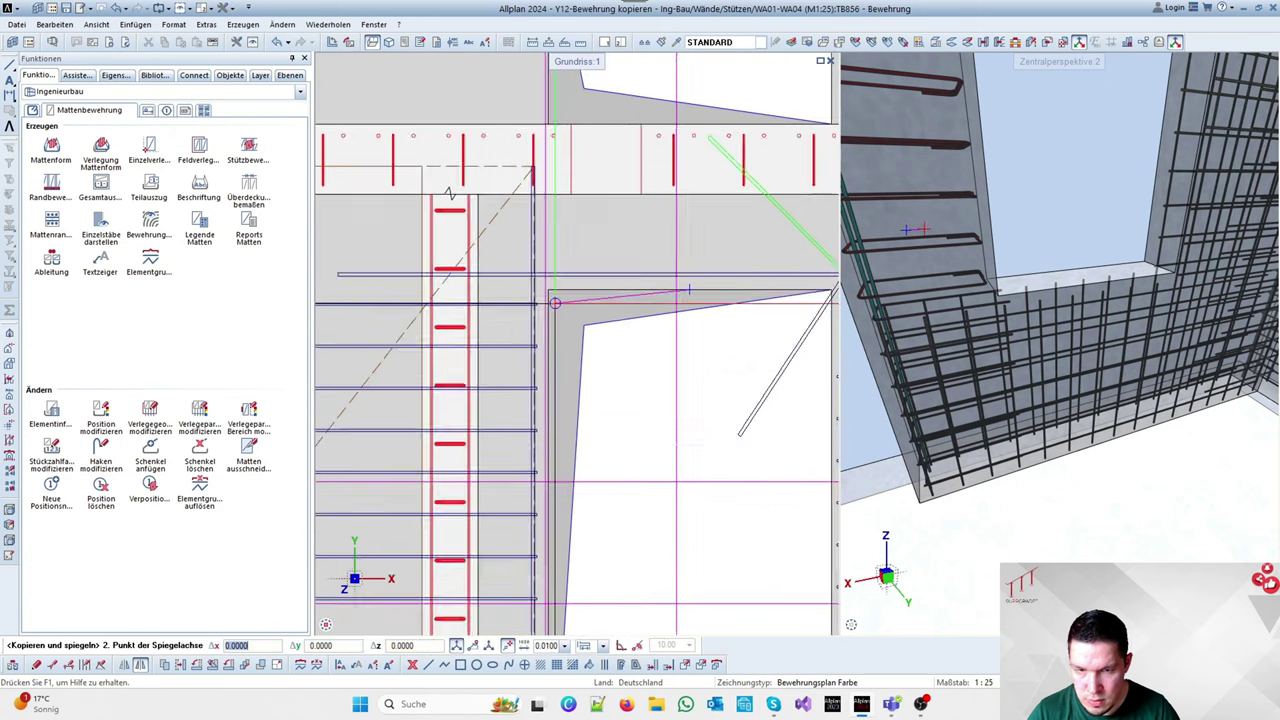
scroll(555, 303, down, 1)
click(664, 385)
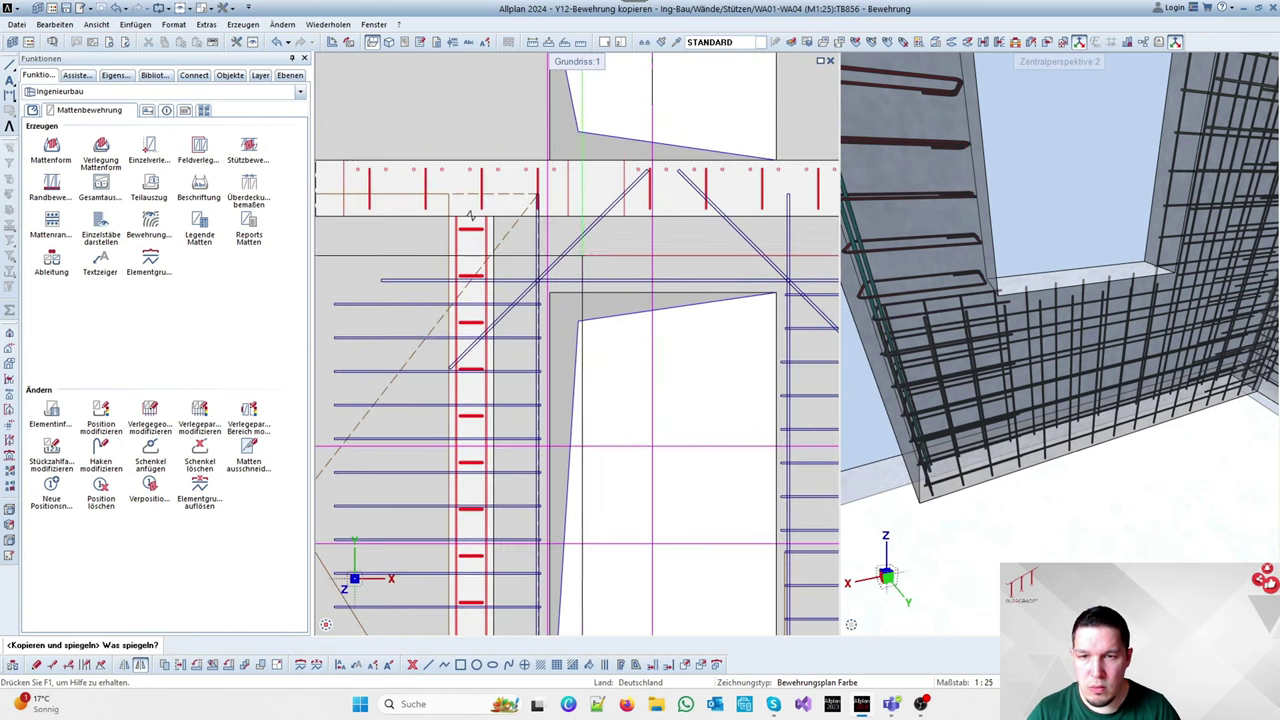
Examine the diagonal and edge bars around the door and window openings in the elevation and the 3D perspective
scroll(448, 300, down, 3)
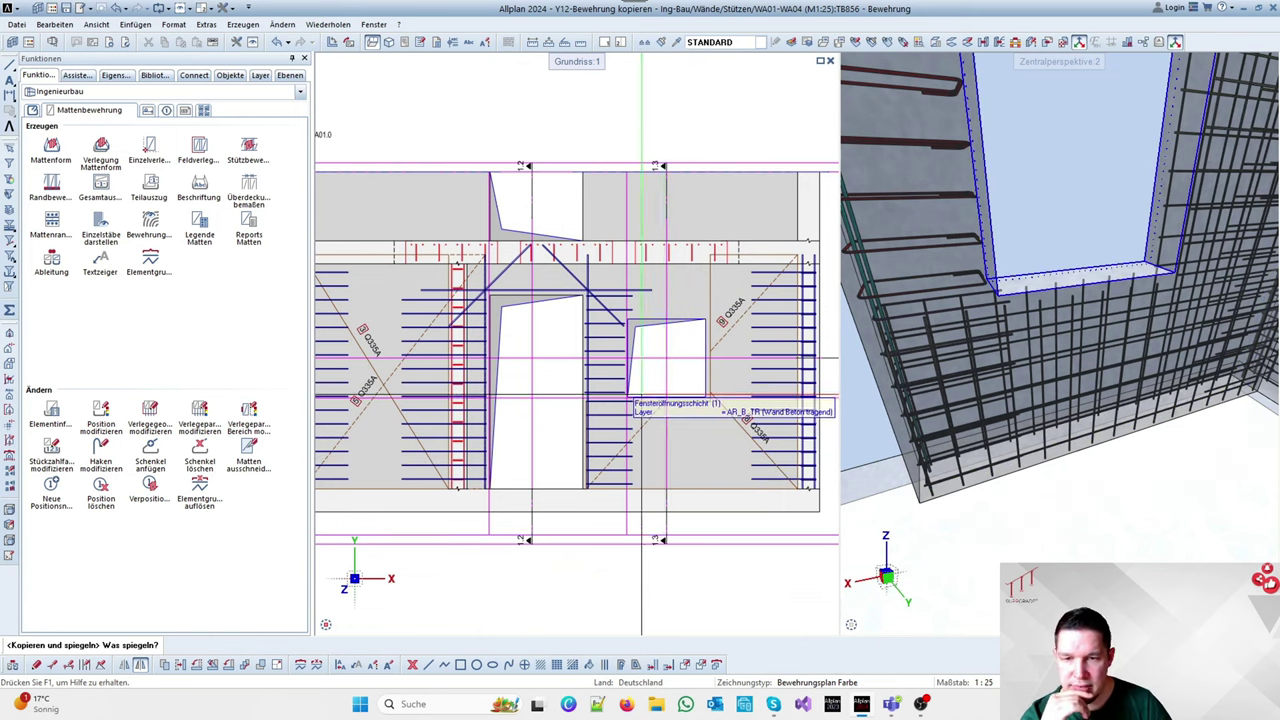
scroll(1004, 284, down, 3)
scroll(1143, 257, down, 1)
middle_drag(1025, 237, 1036, 320)
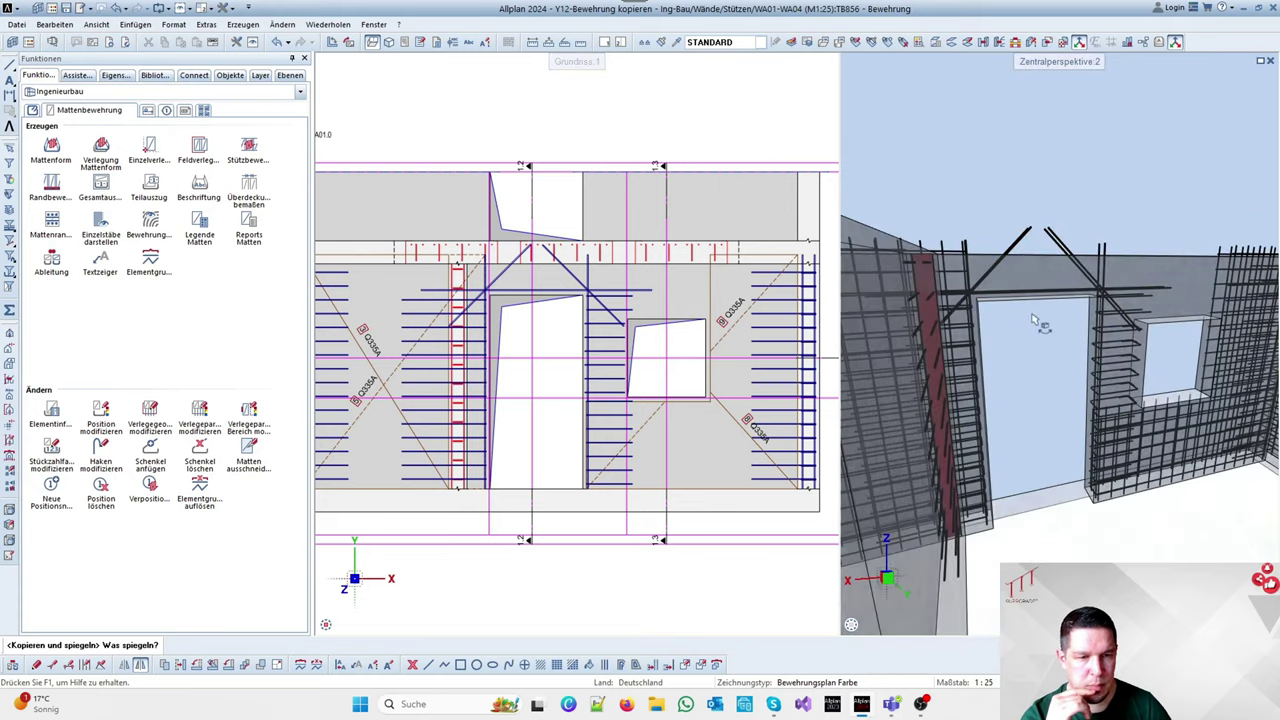
scroll(1025, 314, up, 3)
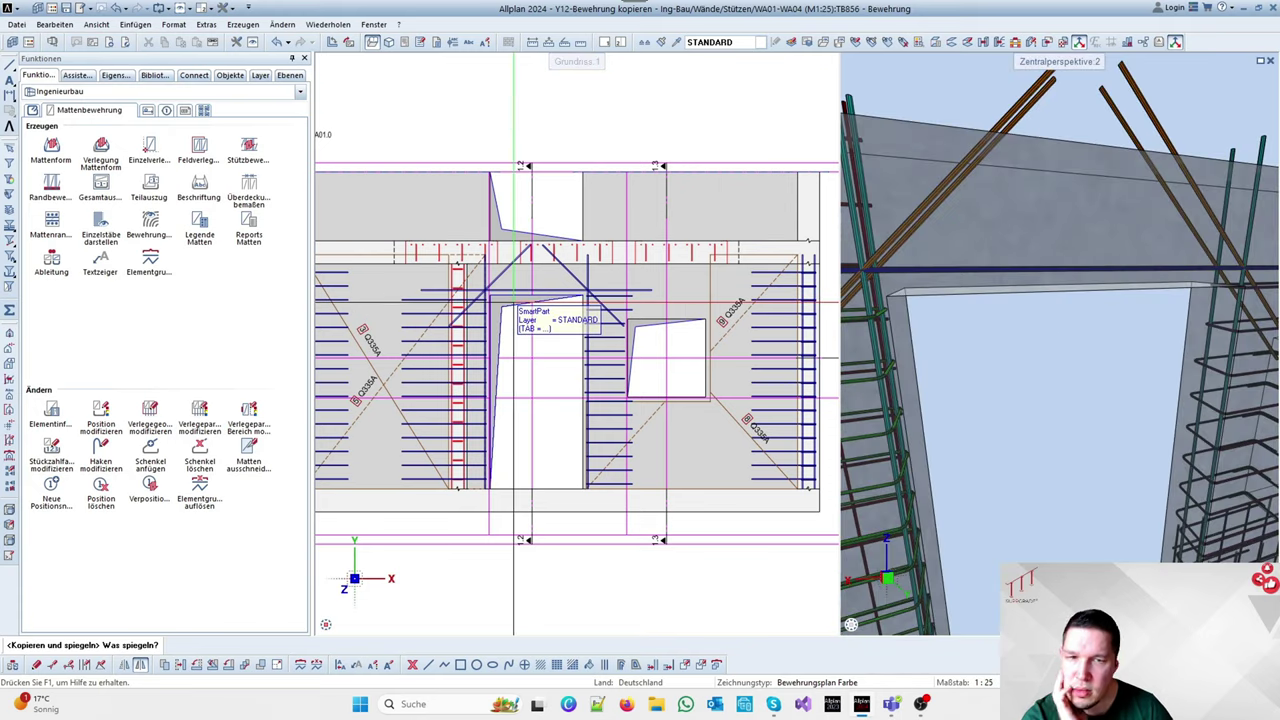
scroll(514, 308, down, 3)
scroll(514, 312, up, 3)
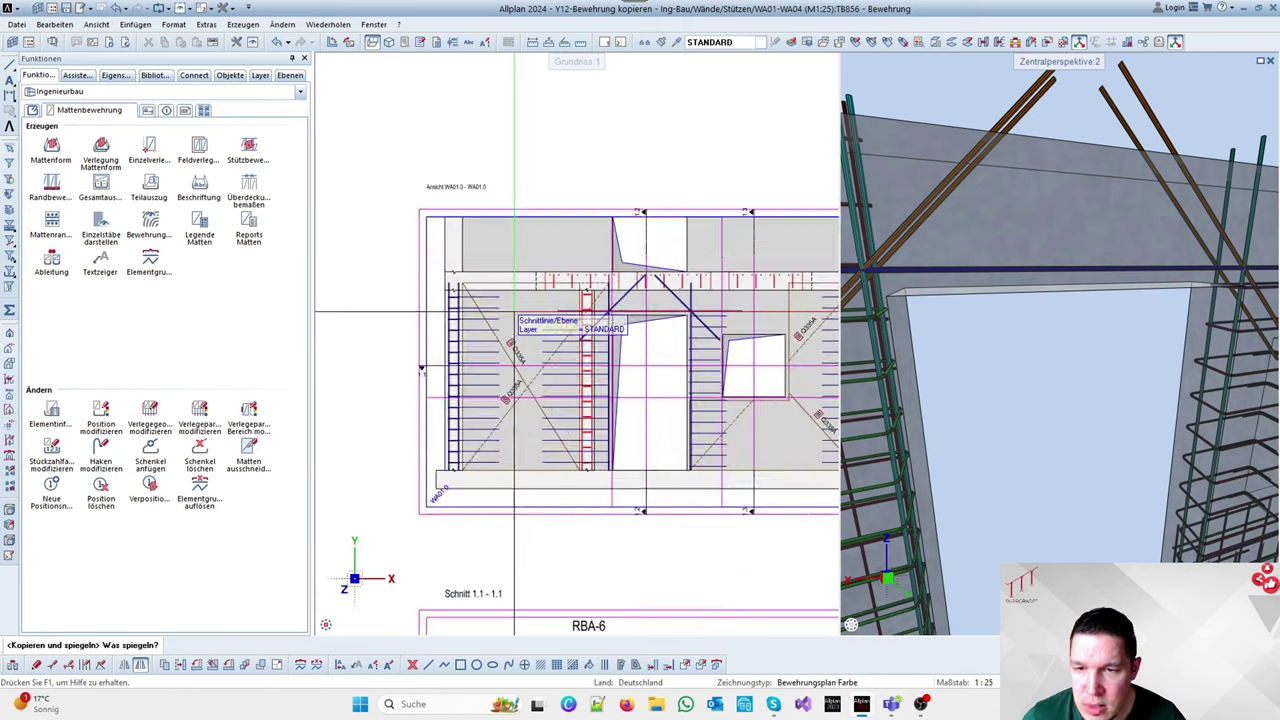
scroll(514, 312, up, 2)
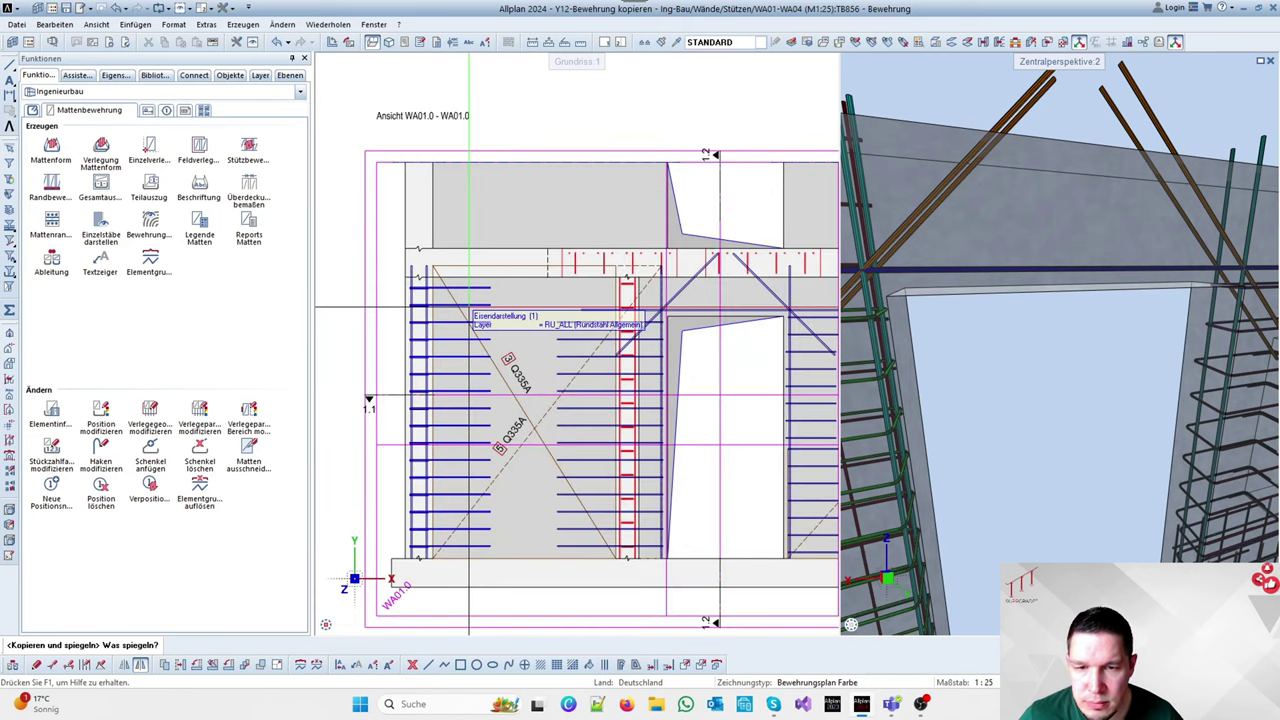
scroll(1069, 343, down, 4)
ctrl+drag(1074, 346, 1083, 392)
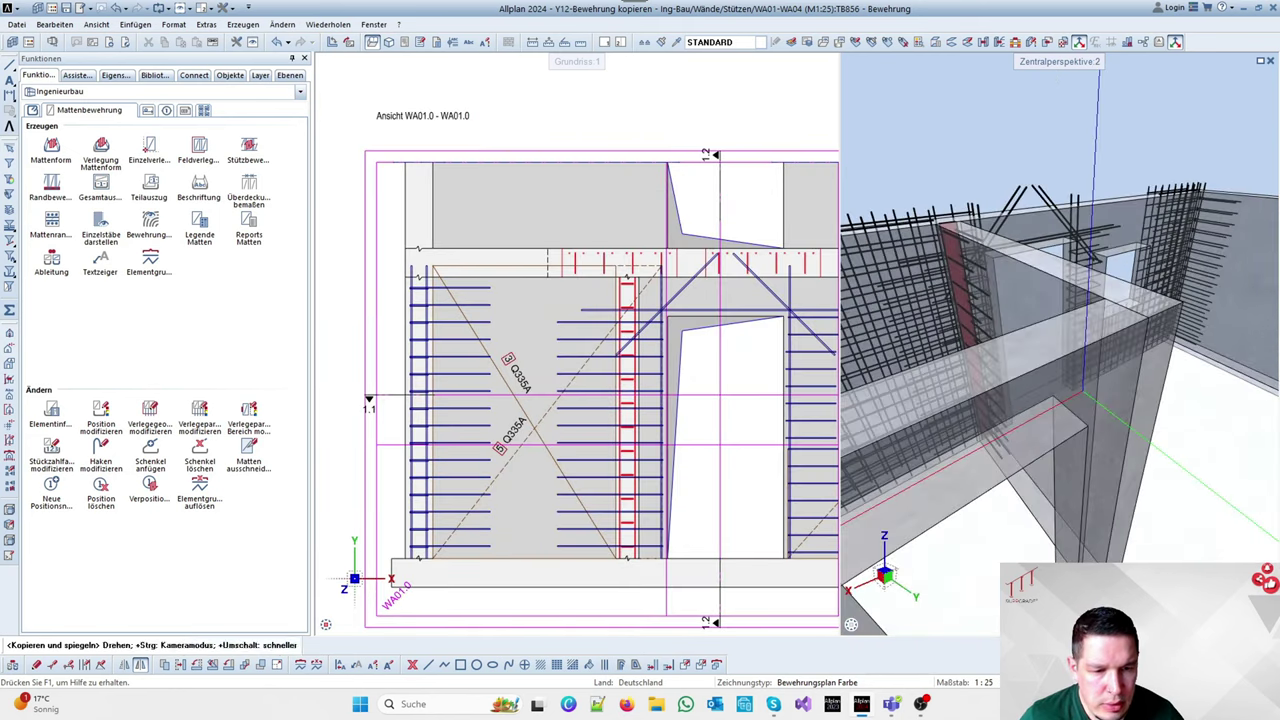
scroll(1030, 400, down, 4)
scroll(1030, 384, up, 7)
ctrl+drag(991, 422, 975, 346)
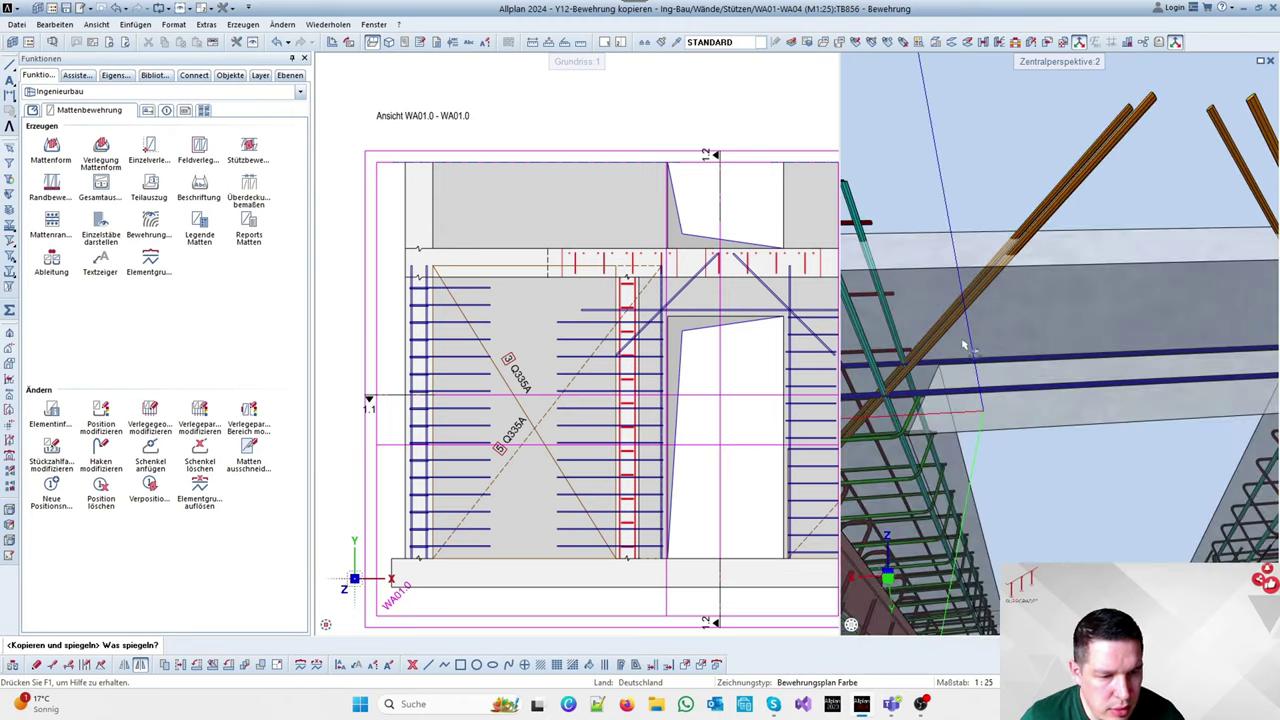
scroll(968, 348, down, 4)
middle_drag(966, 348, 1014, 423)
scroll(1158, 405, up, 1)
scroll(1054, 374, down, 4)
scroll(1124, 400, up, 4)
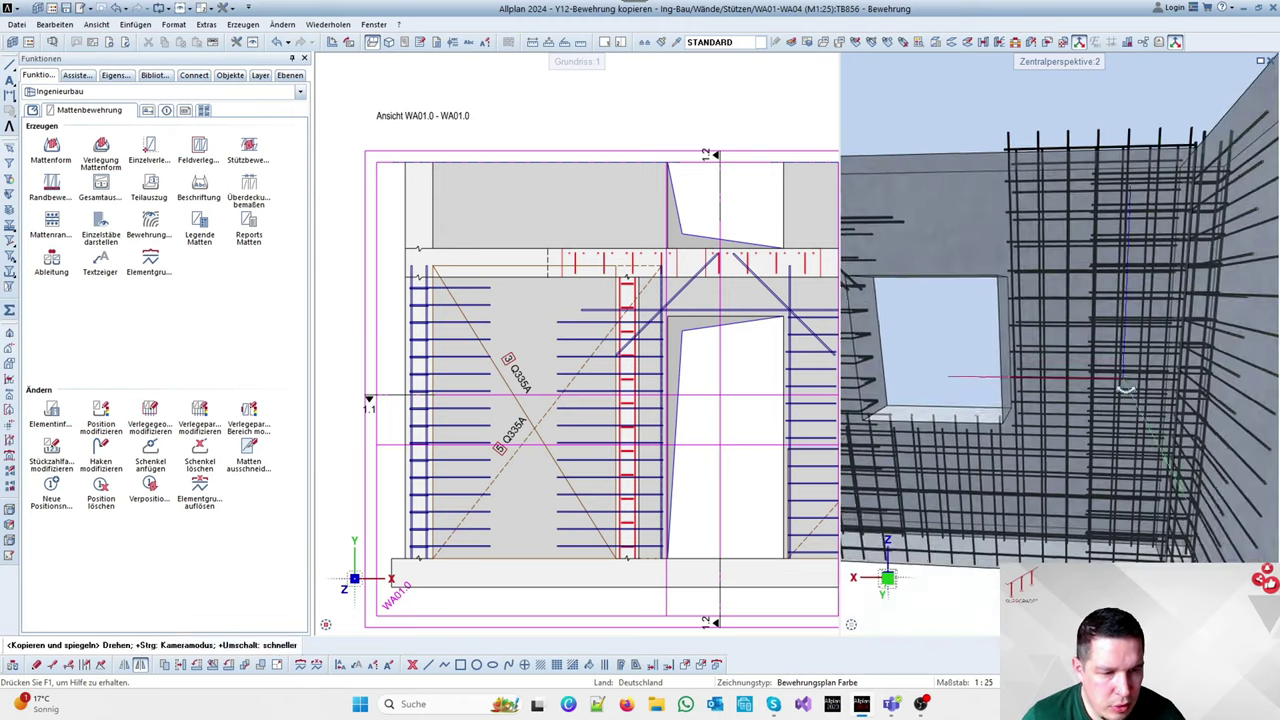
middle_drag(1125, 385, 1119, 400)
scroll(570, 372, down, 2)
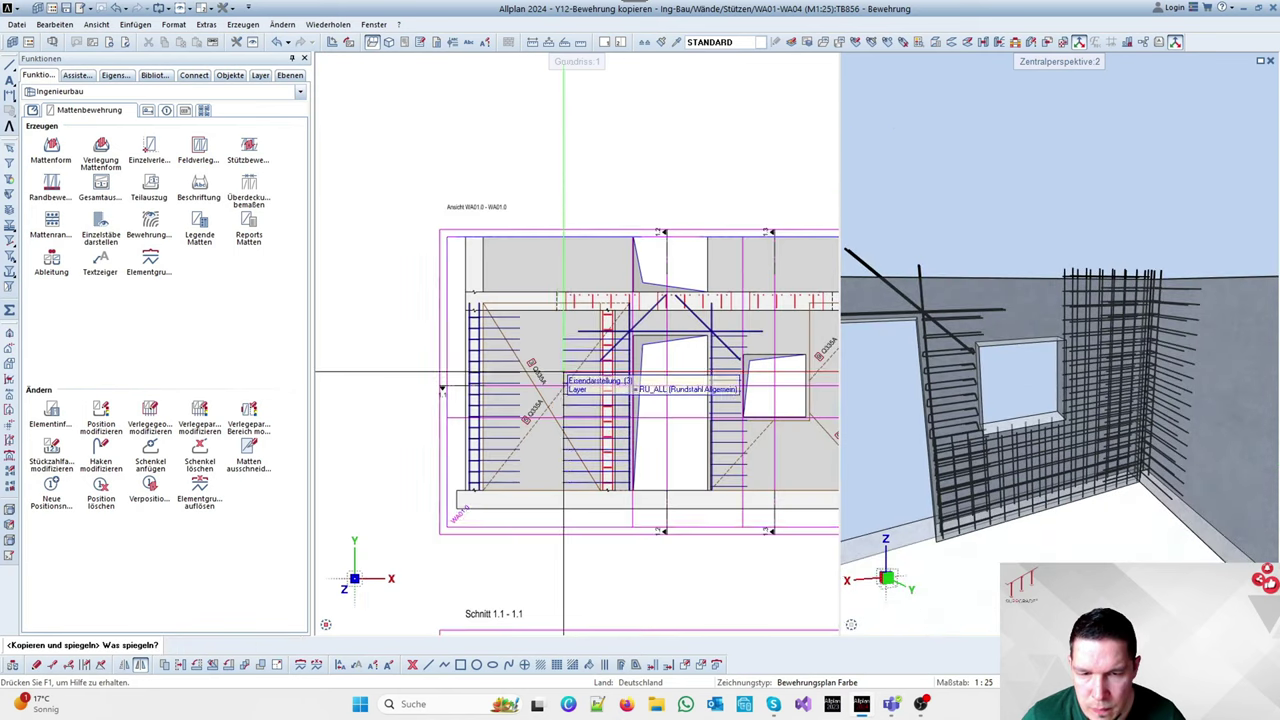
Try to copy and mirror the lower U-bars beside the door's right edge about the window's vertical centre axis
scroll(800, 426, up, 4)
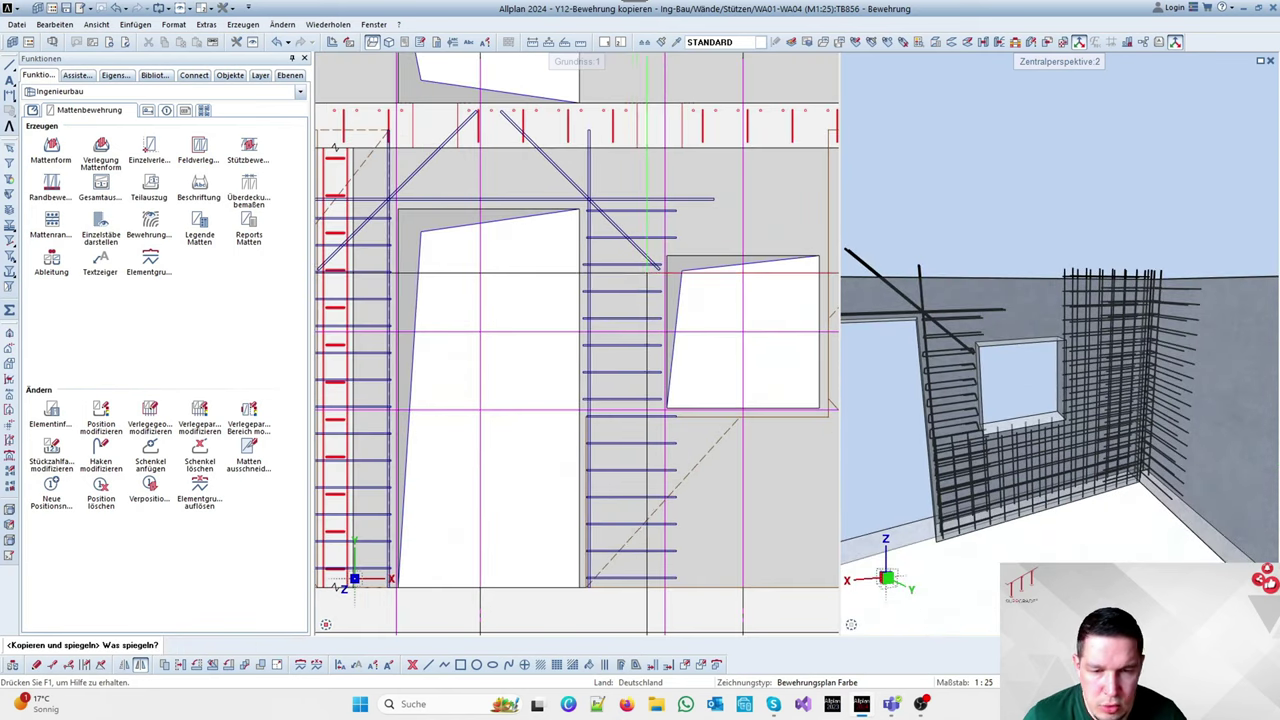
scroll(564, 300, down, 1)
scroll(670, 420, up, 3)
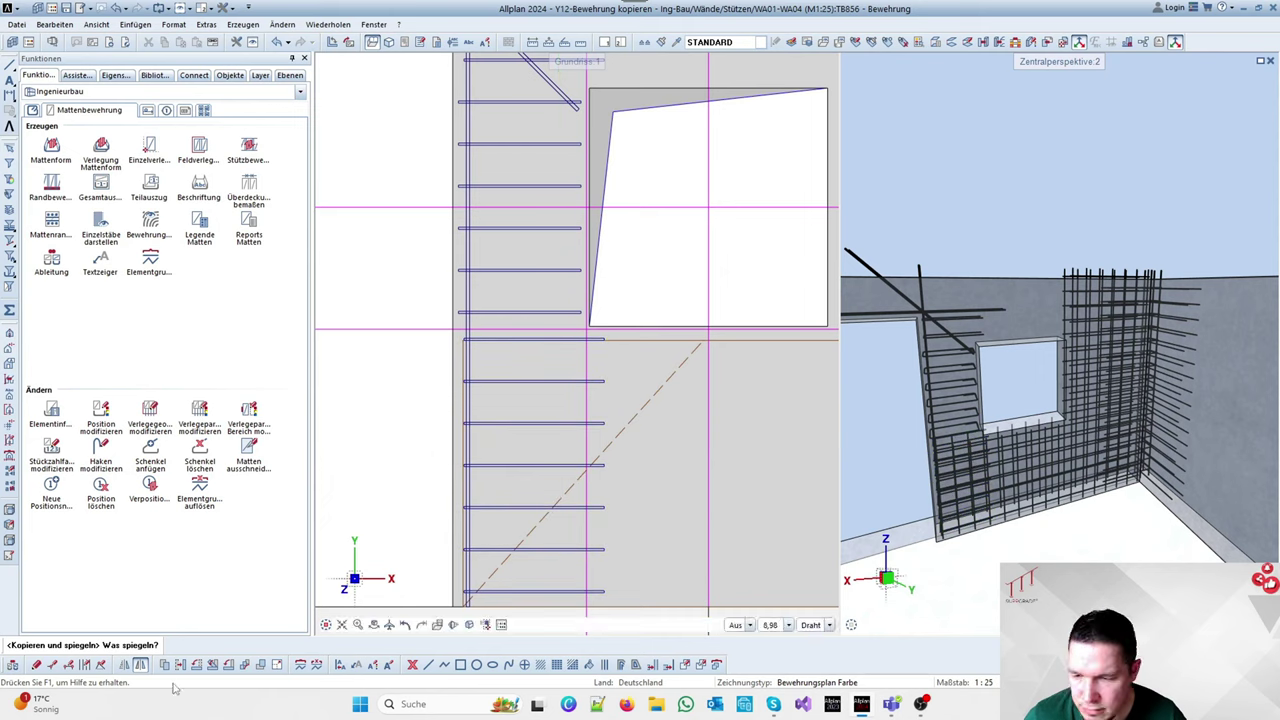
click(556, 380)
scroll(522, 408, down, 3)
scroll(618, 380, up, 4)
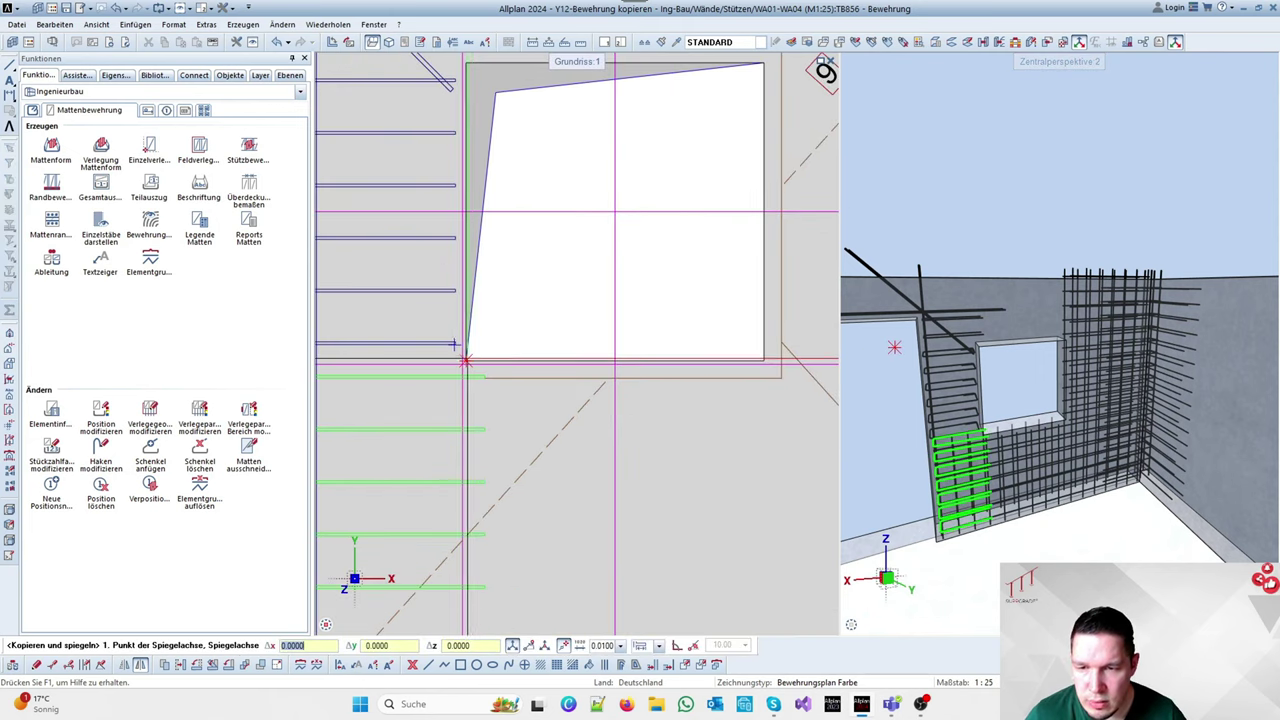
right_click(465, 360)
click(543, 466)
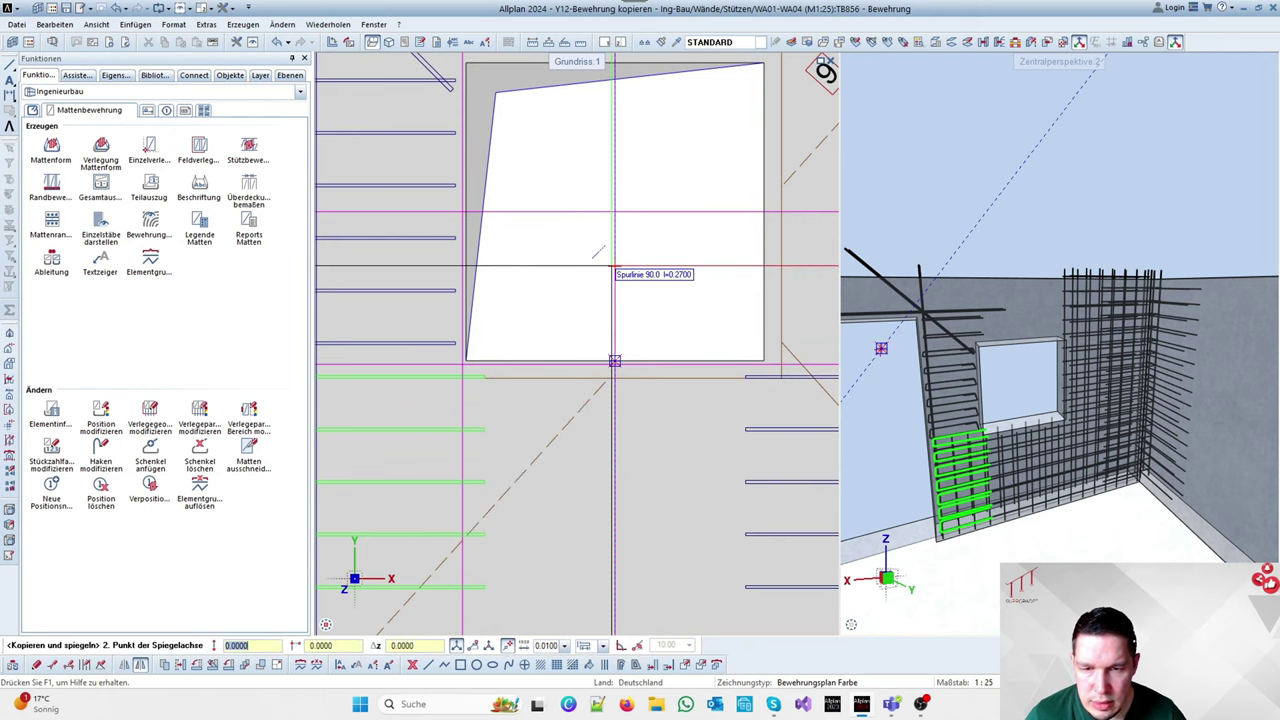
click(613, 265)
scroll(613, 265, down, 3)
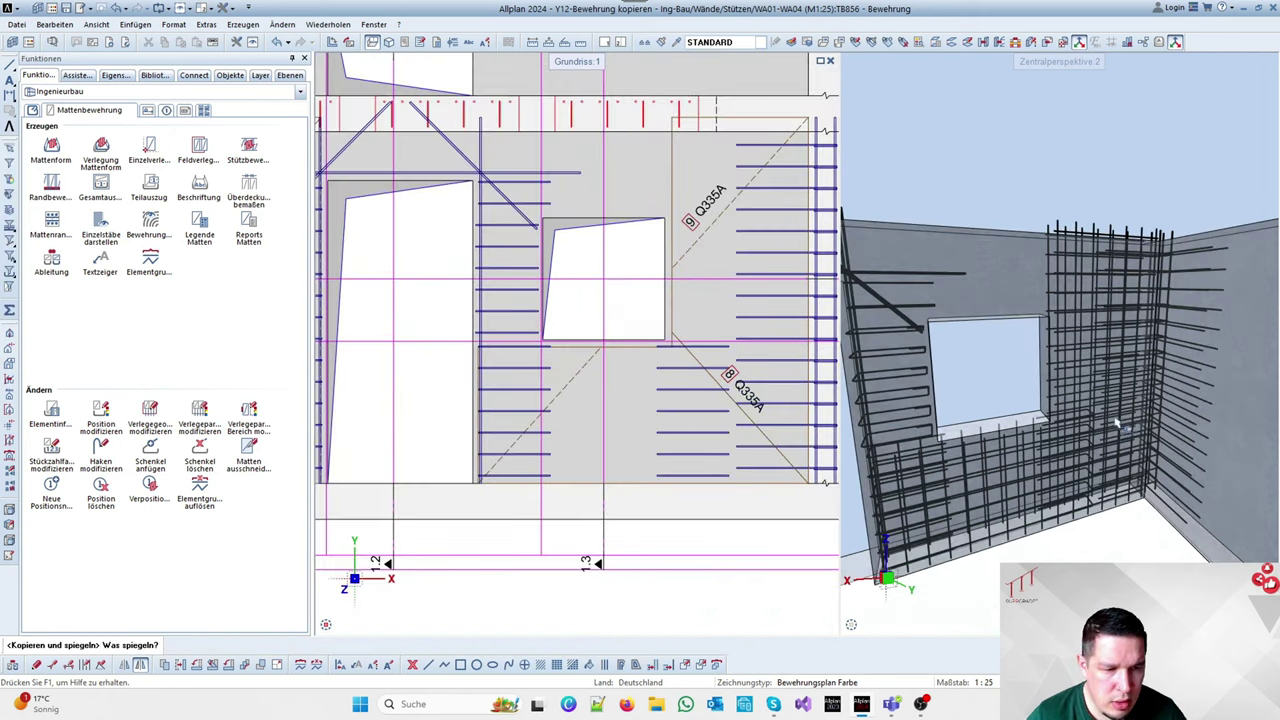
scroll(731, 412, down, 3)
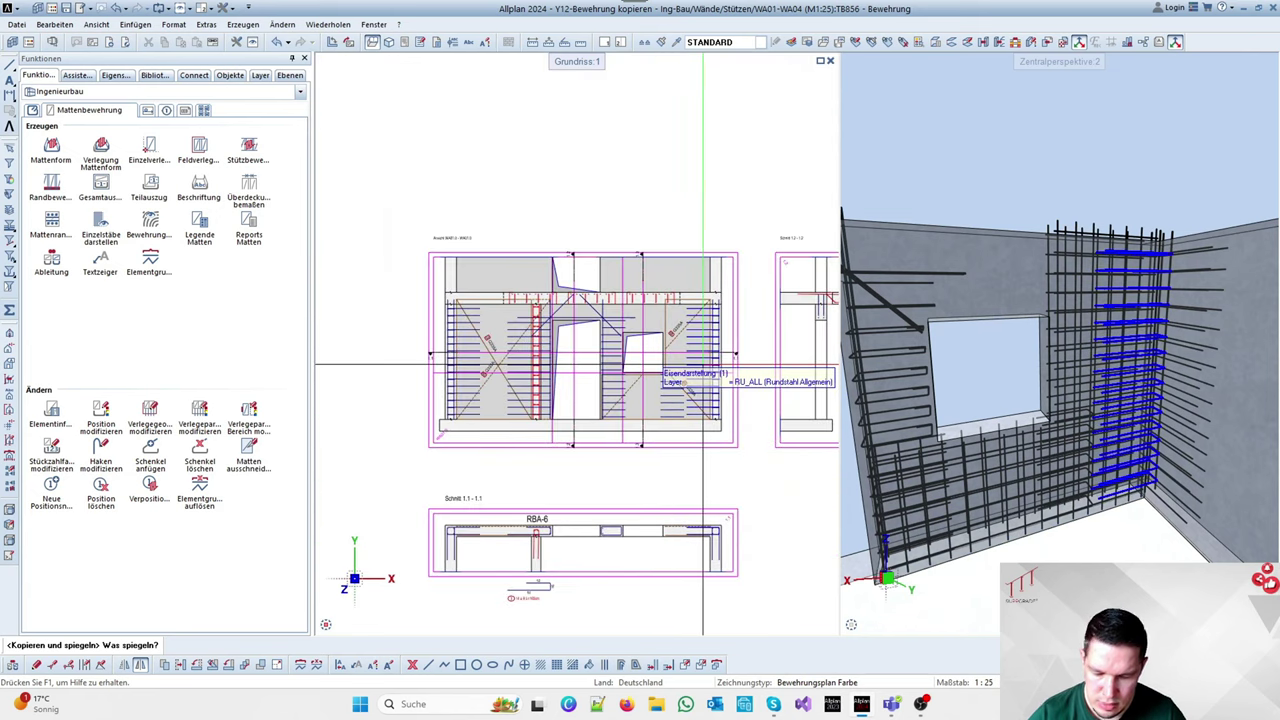
key(Escape)
Move the lower U-bars from the door's lower right corner to the window's lower right corner
scroll(649, 382, up, 3)
key(v)
click(551, 402)
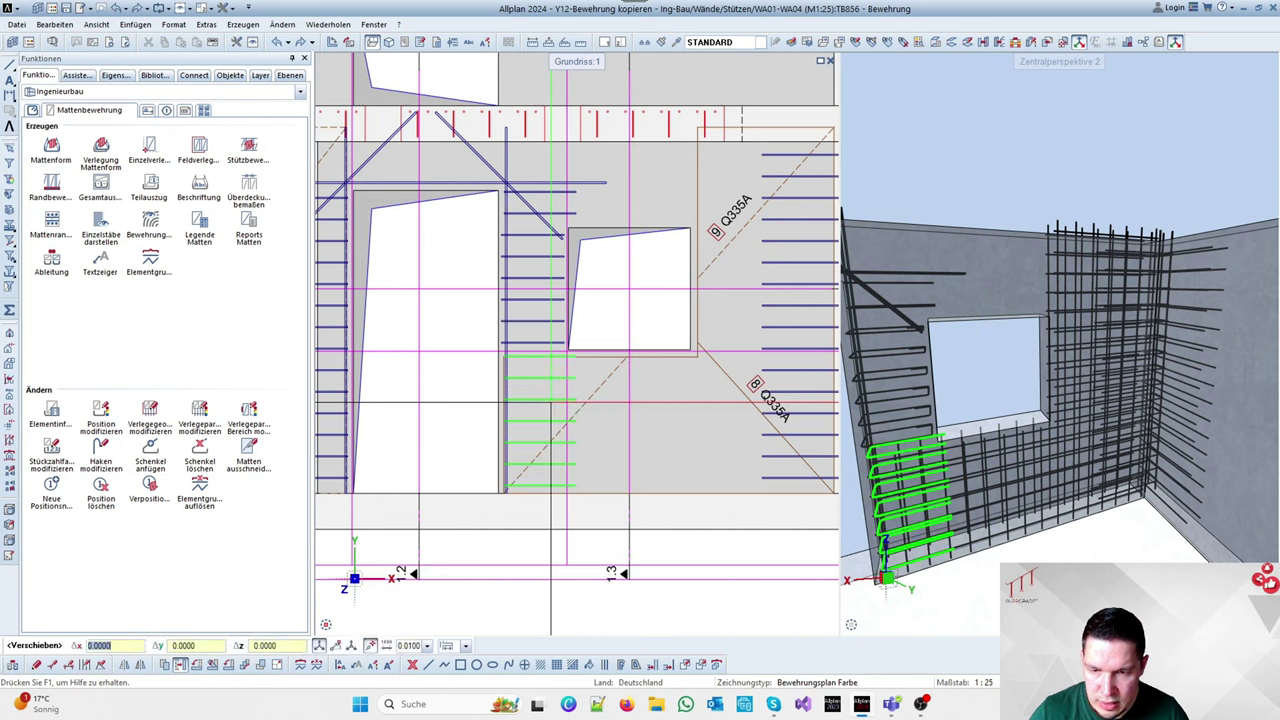
scroll(510, 485, up, 4)
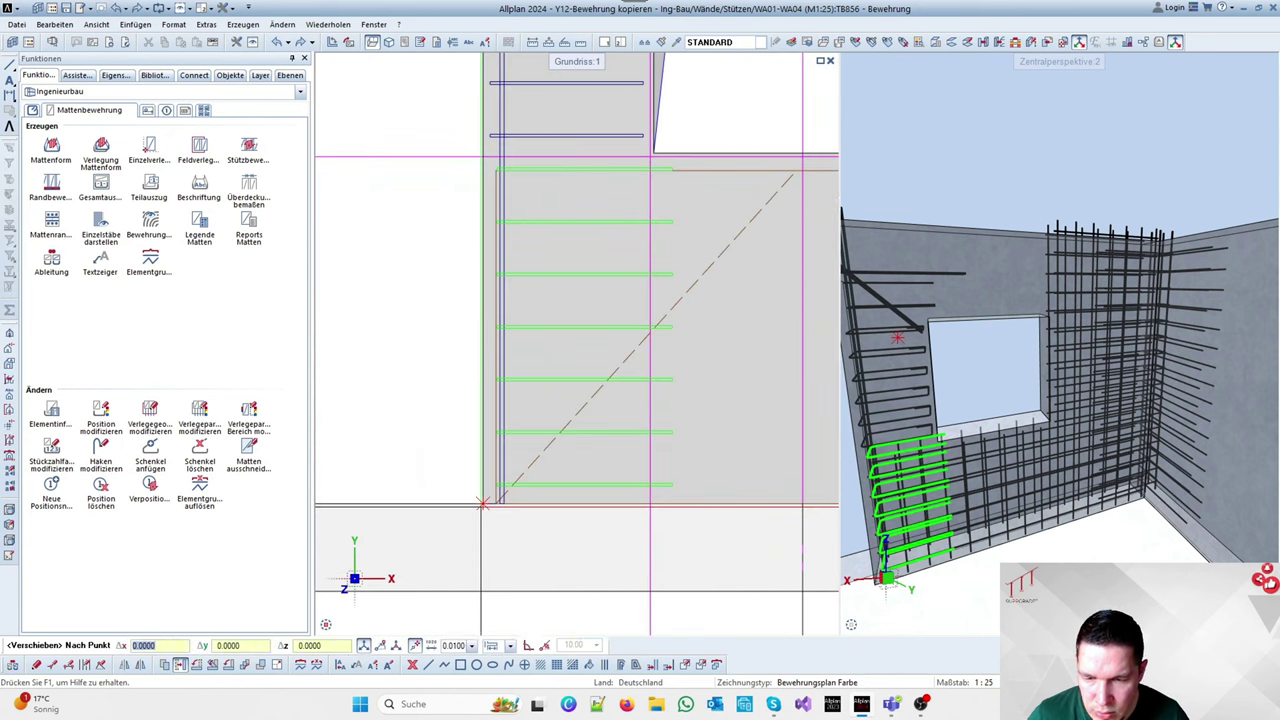
scroll(483, 503, down, 3)
scroll(588, 448, up, 5)
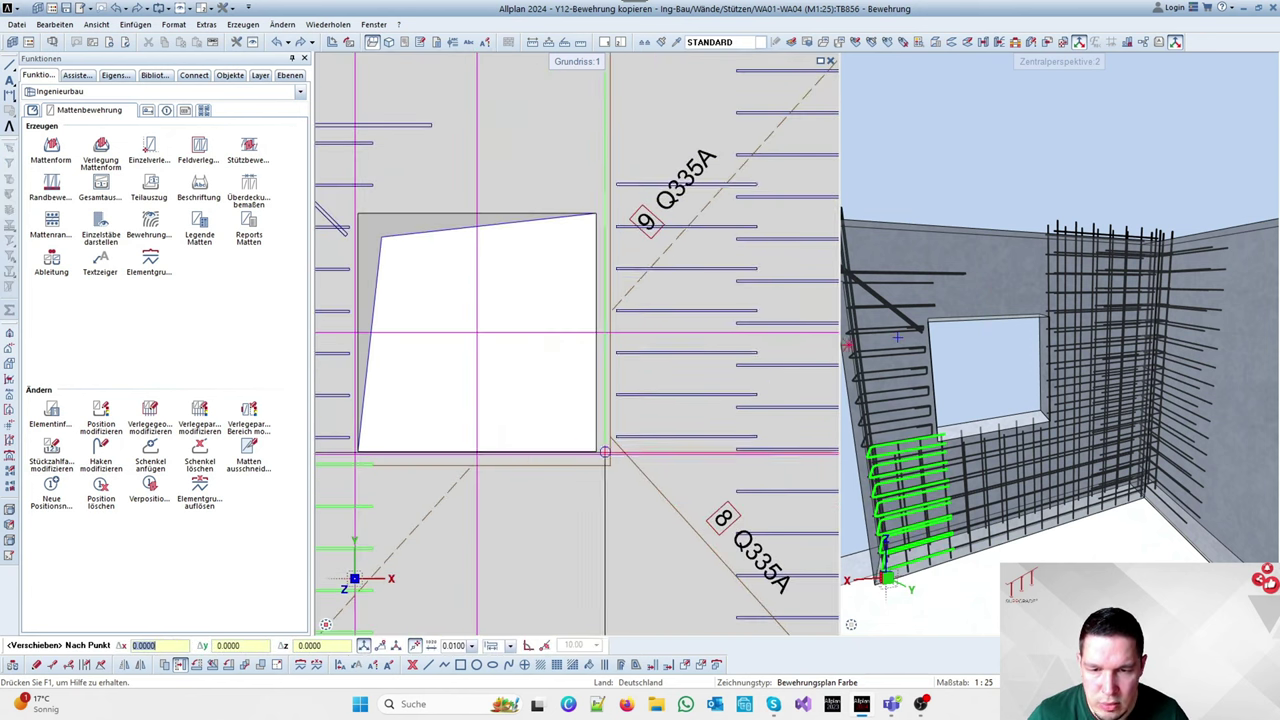
click(596, 452)
key(Escape)
Try to end the U-bar placement right of the window at the opening's upper corner, and undo the change
click(661, 393)
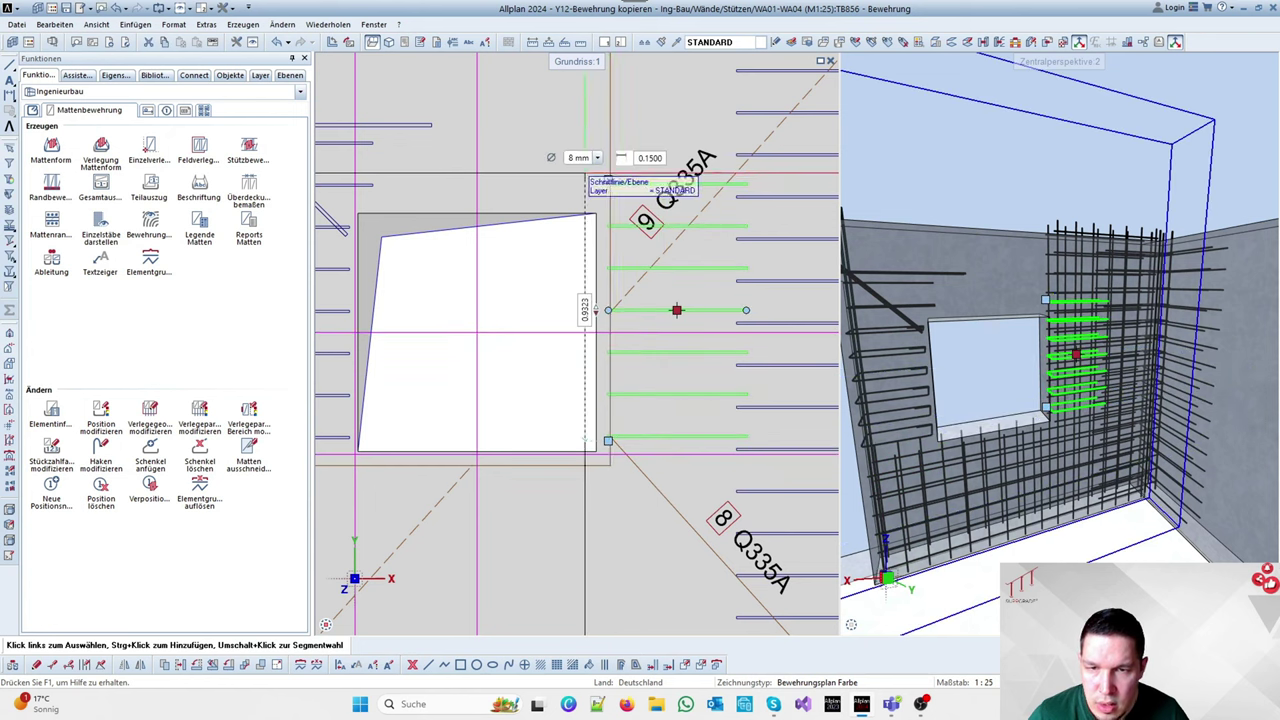
click(608, 180)
click(593, 215)
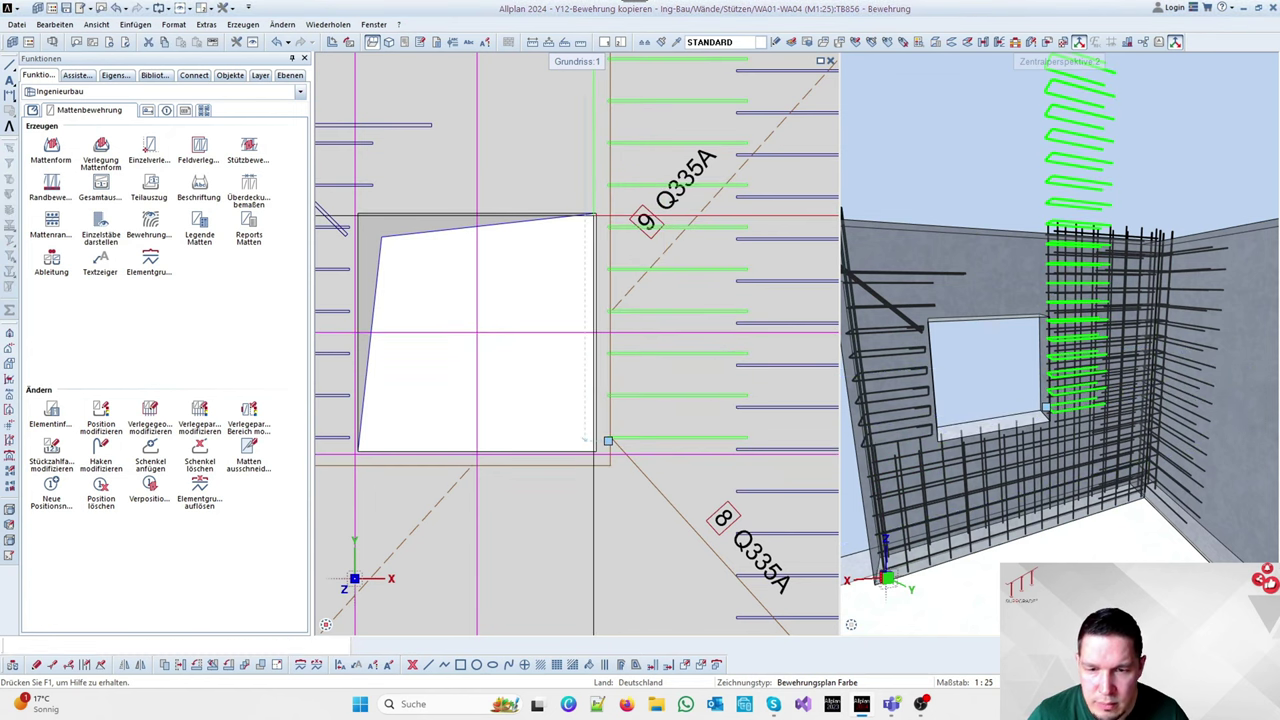
key(ctrl+z)
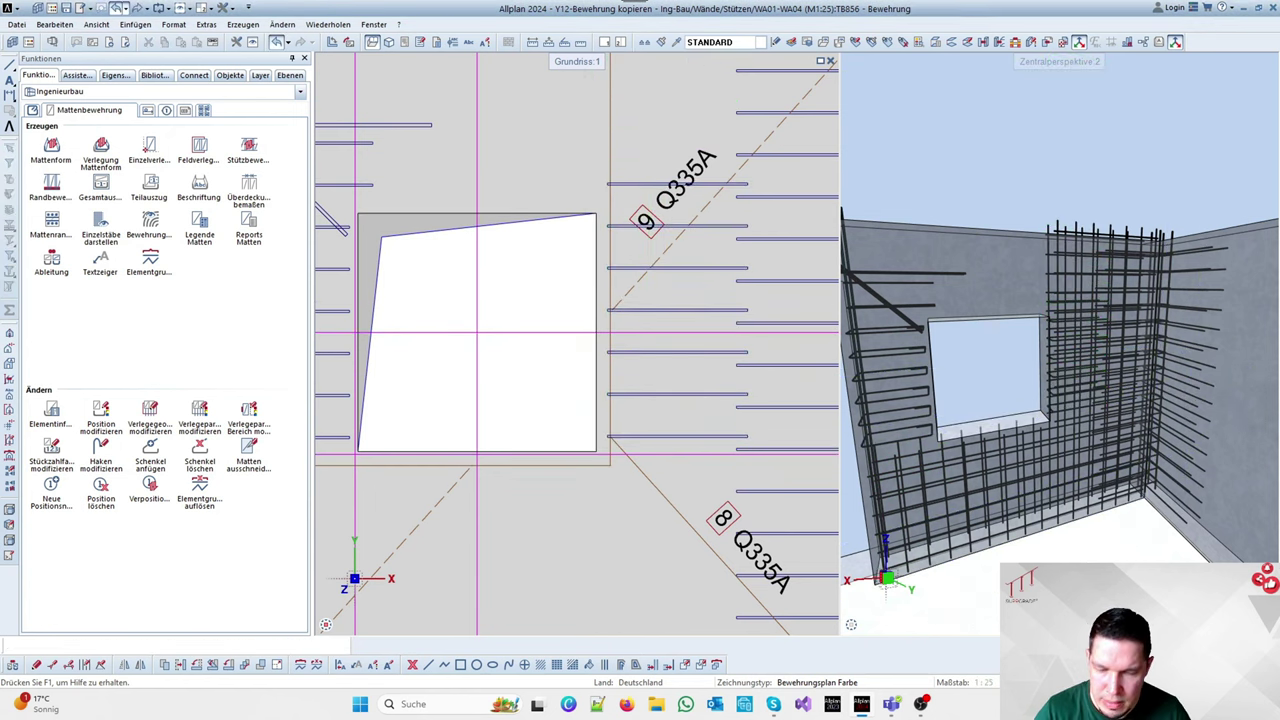
Shorten the U-bar placement right of the window so that it ends at the opening's upper edge
click(663, 268)
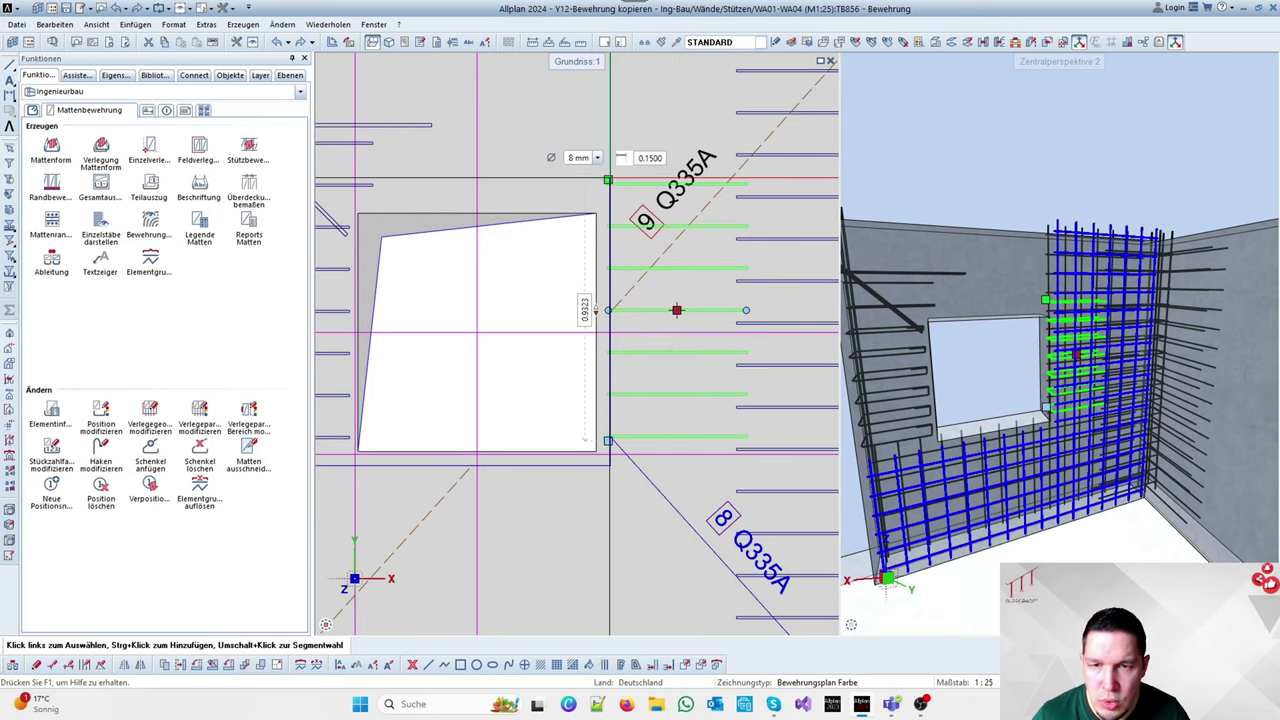
click(608, 180)
scroll(617, 205, up, 1)
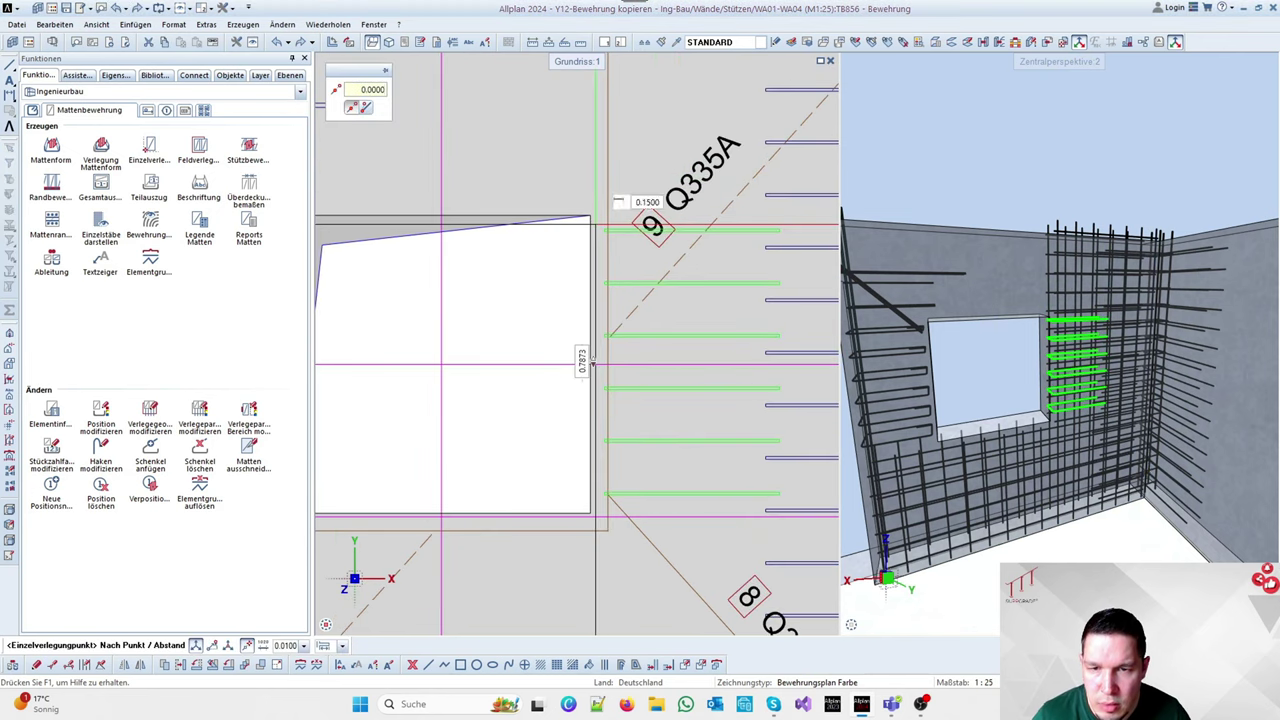
click(606, 223)
key(Escape)
Copy and mirror the door's right vertical edge bars about the centre axis of the pier to the window's left edge
scroll(604, 212, down, 4)
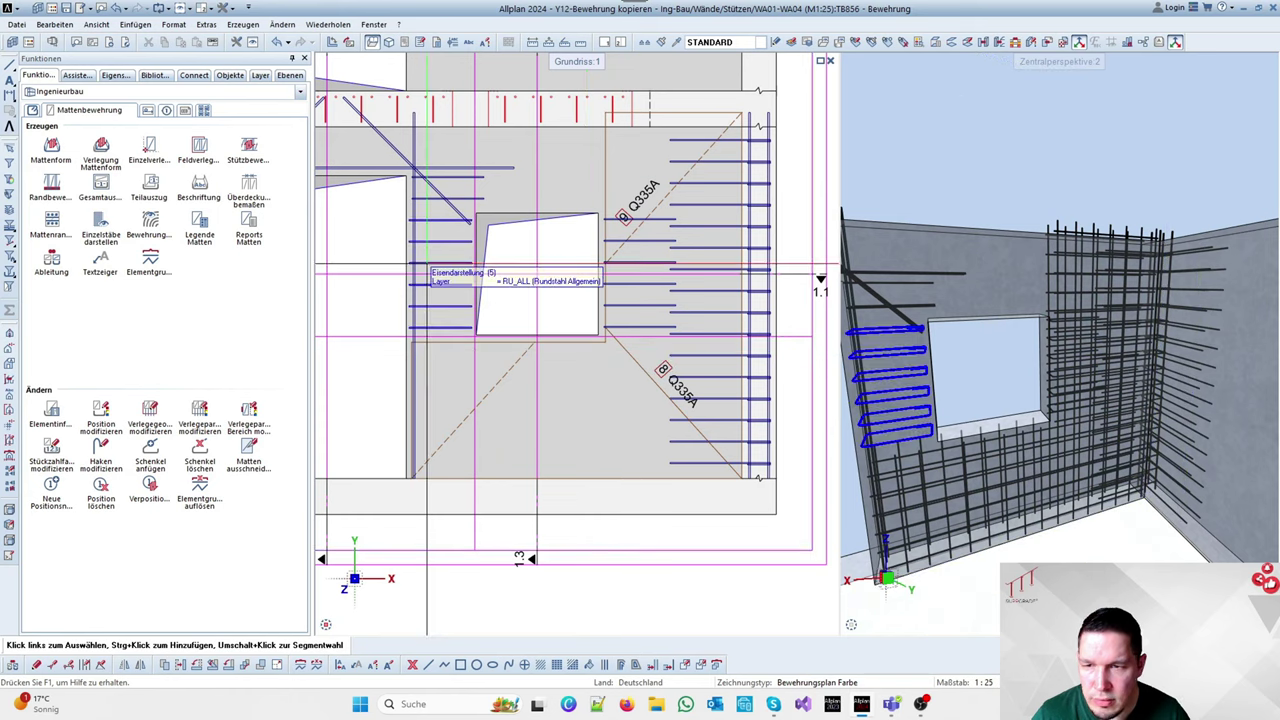
click(140, 664)
scroll(470, 300, up, 2)
click(467, 300)
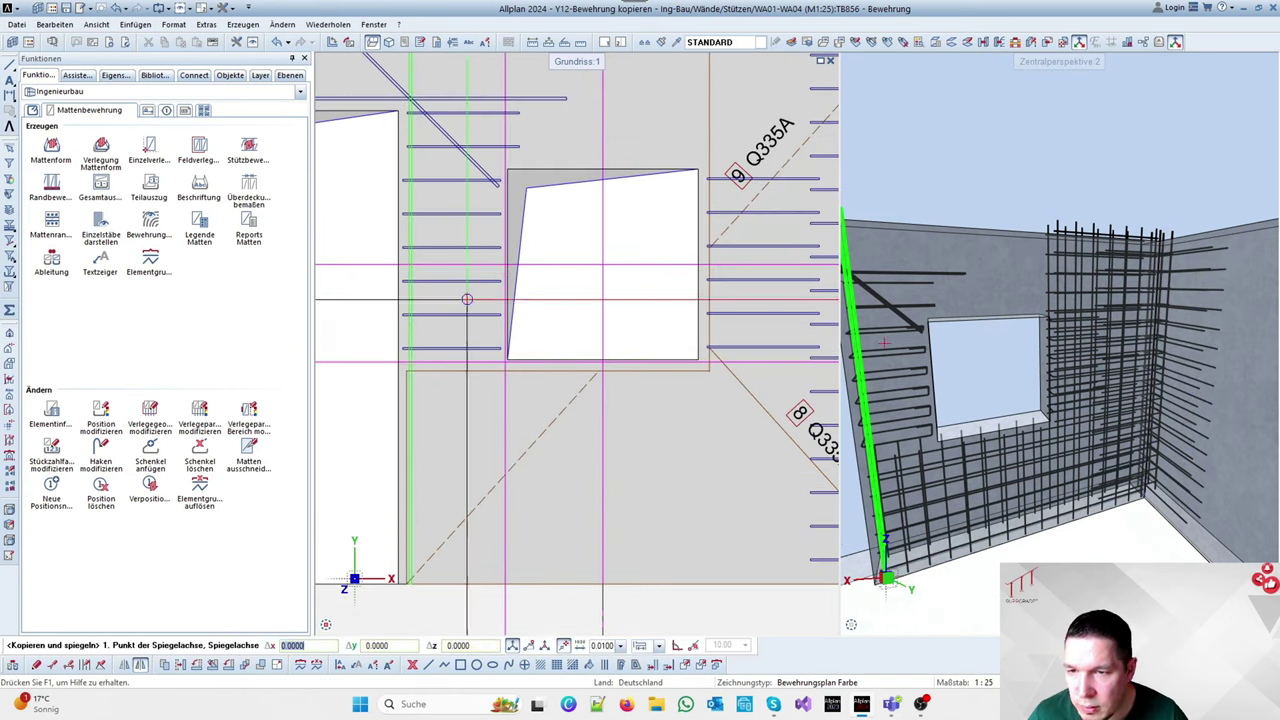
right_click(508, 362)
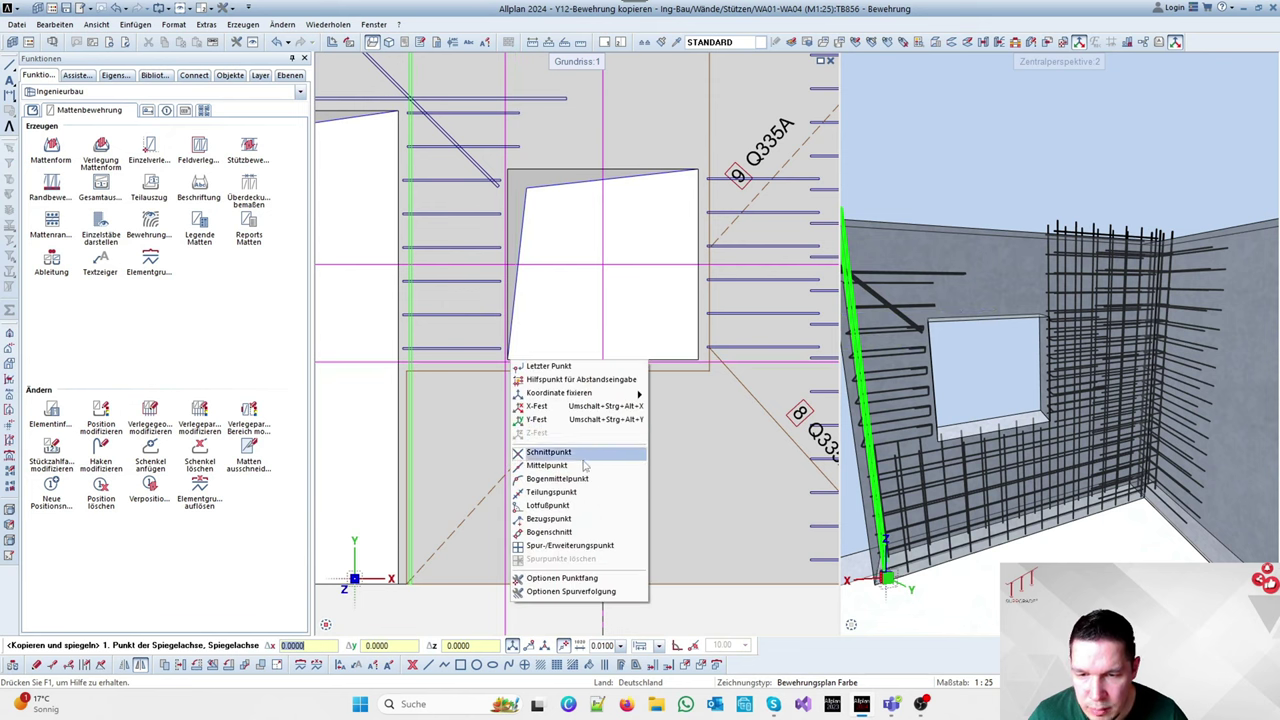
click(547, 465)
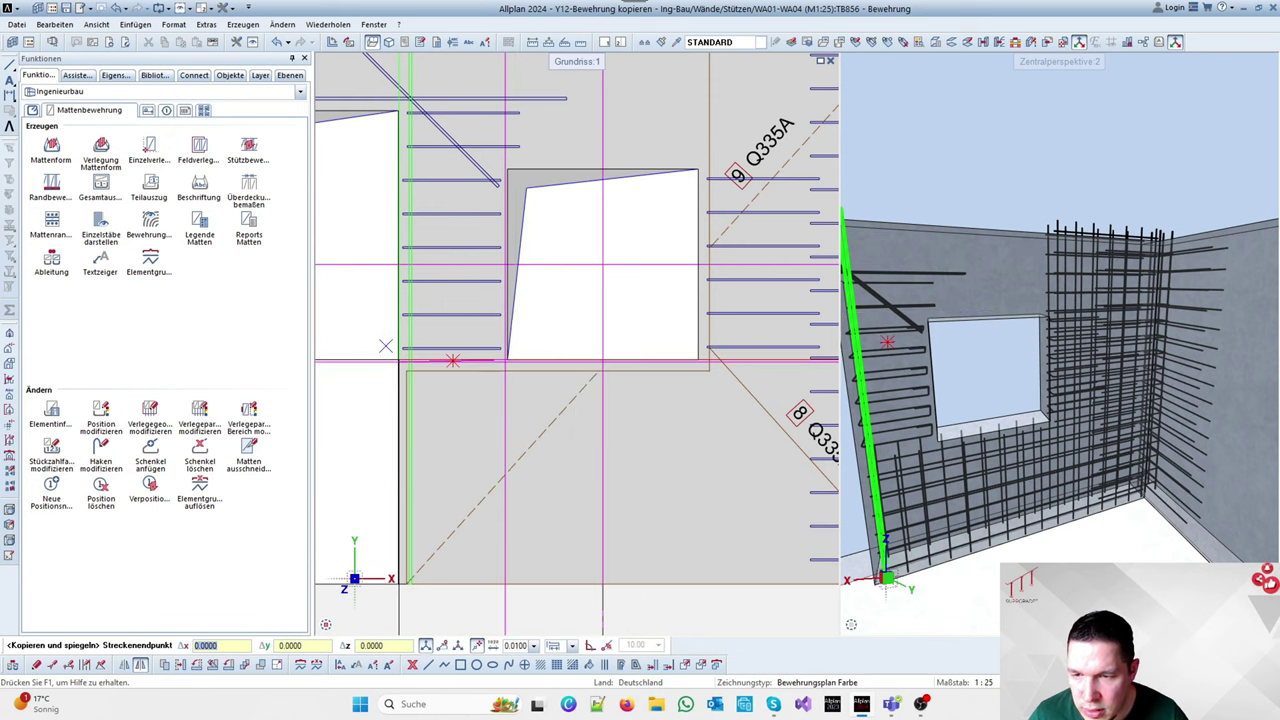
click(895, 332)
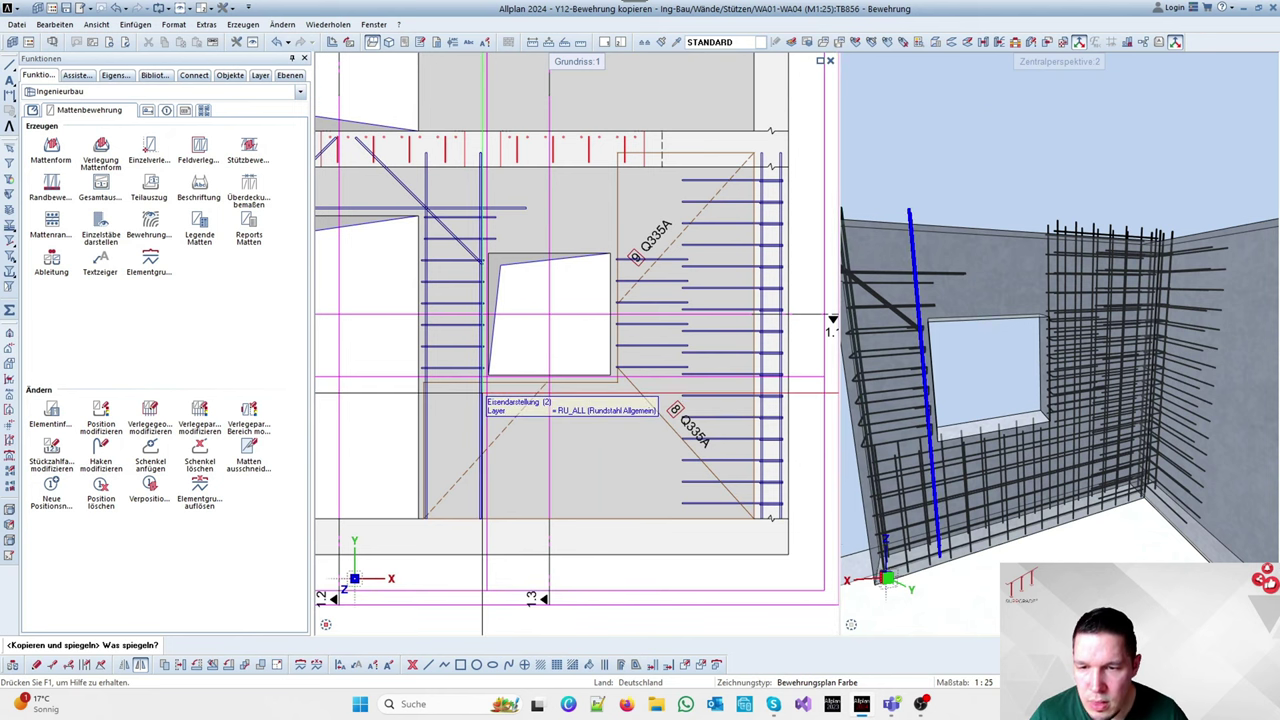
Copy and mirror the vertical edge bars left of the window about the window's vertical centre axis to its right edge
click(481, 300)
right_click(484, 374)
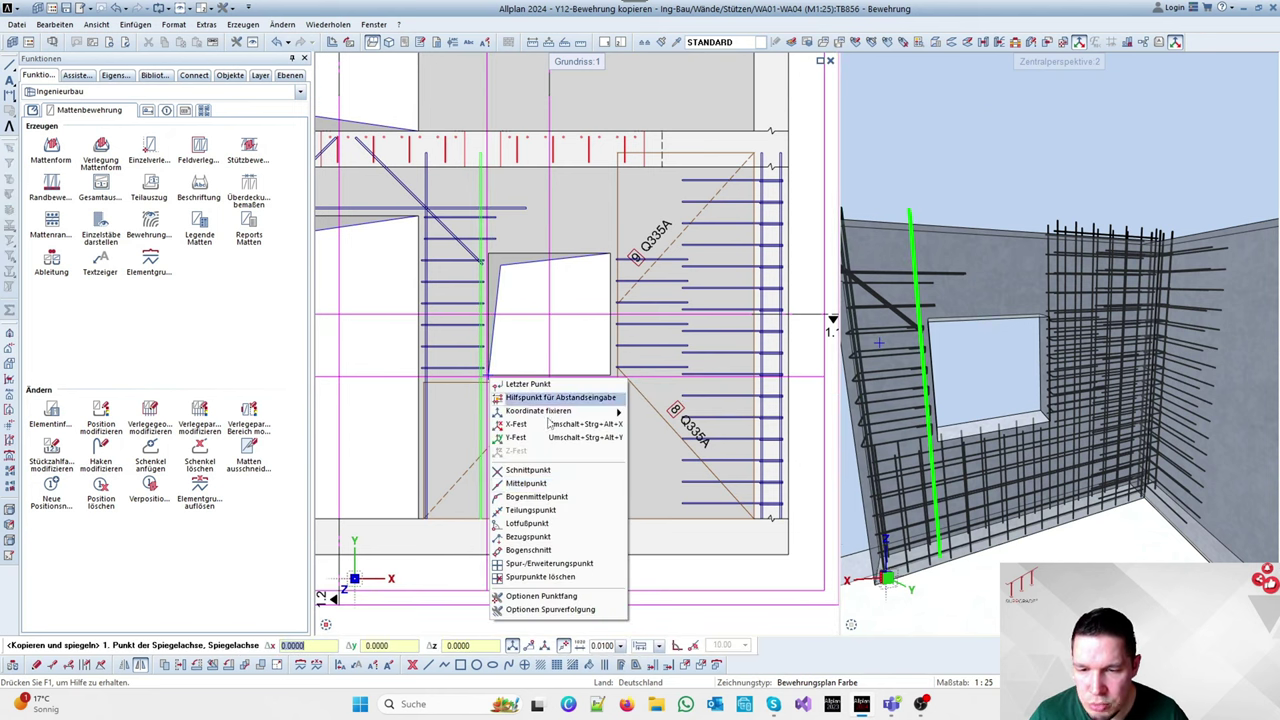
click(548, 484)
click(595, 360)
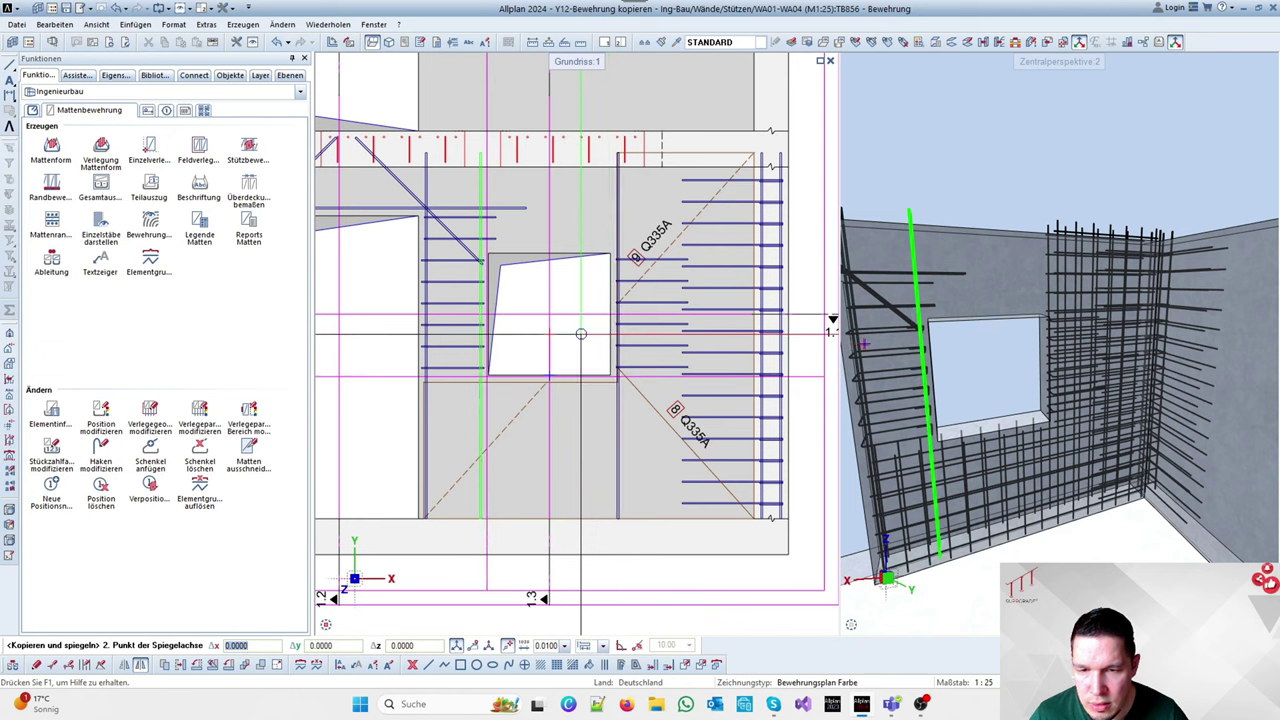
click(580, 334)
scroll(1090, 280, up, 5)
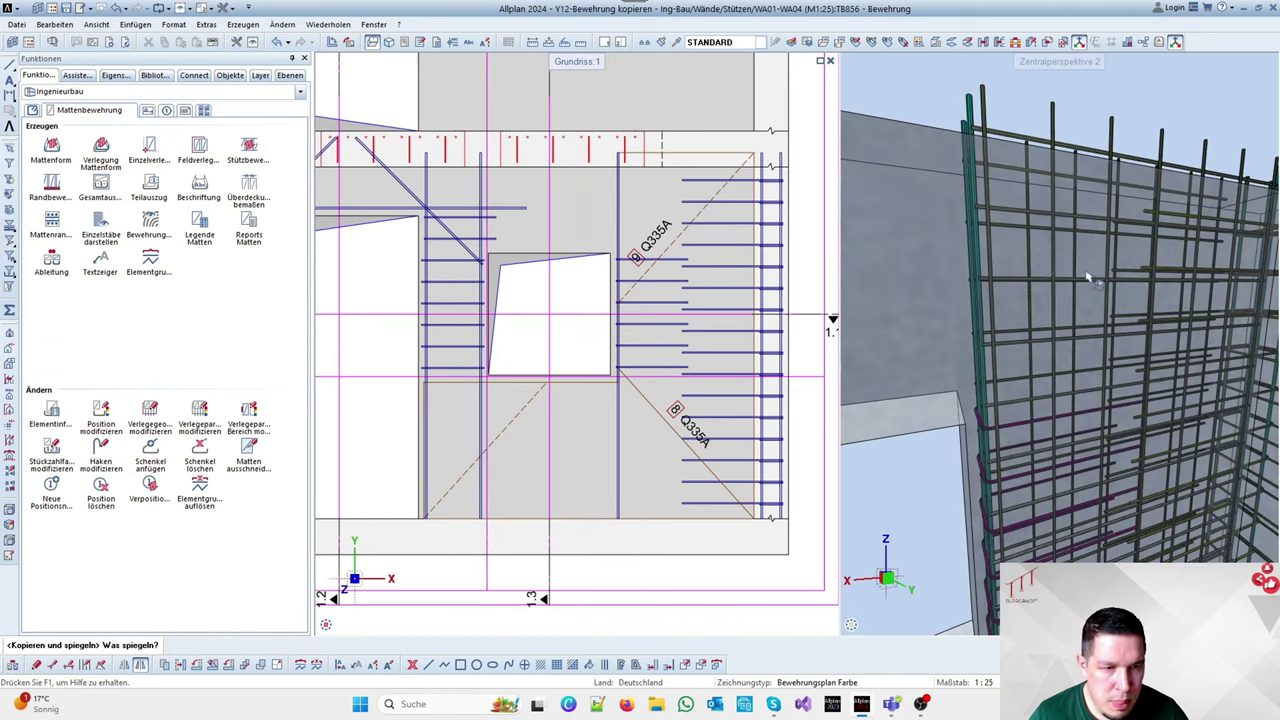
scroll(1015, 215, down, 5)
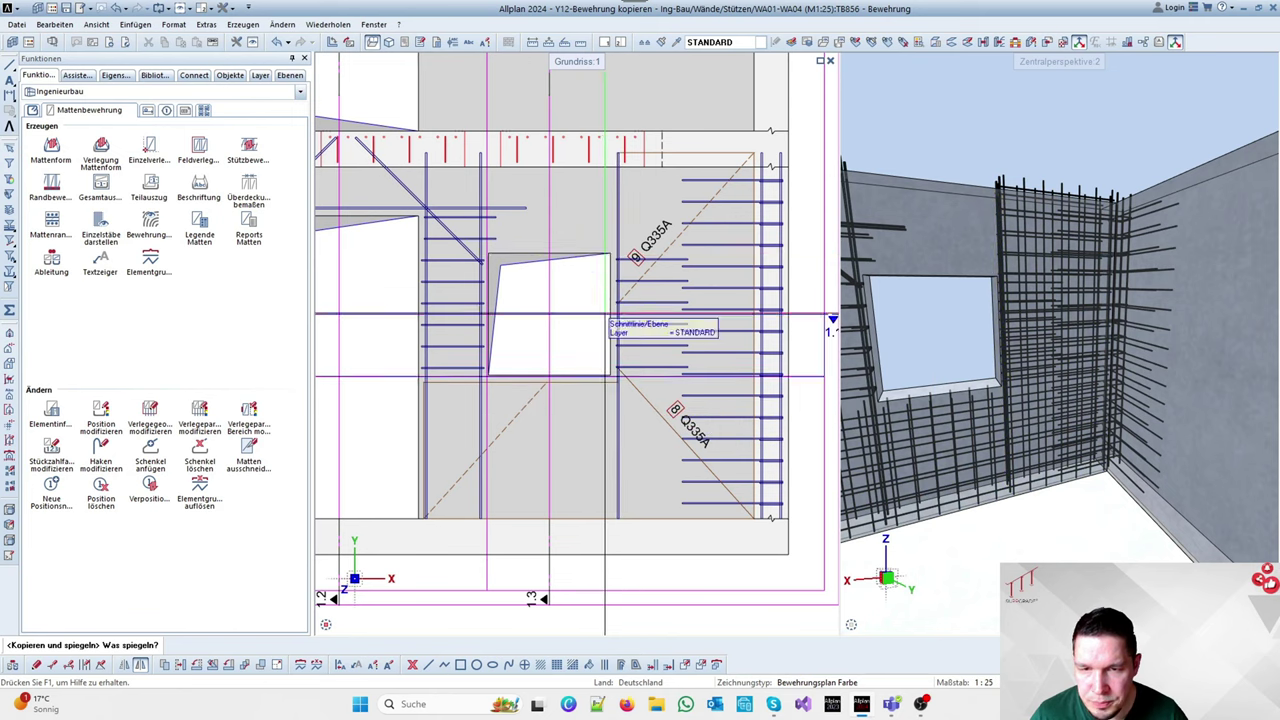
scroll(595, 400, up, 3)
click(614, 410)
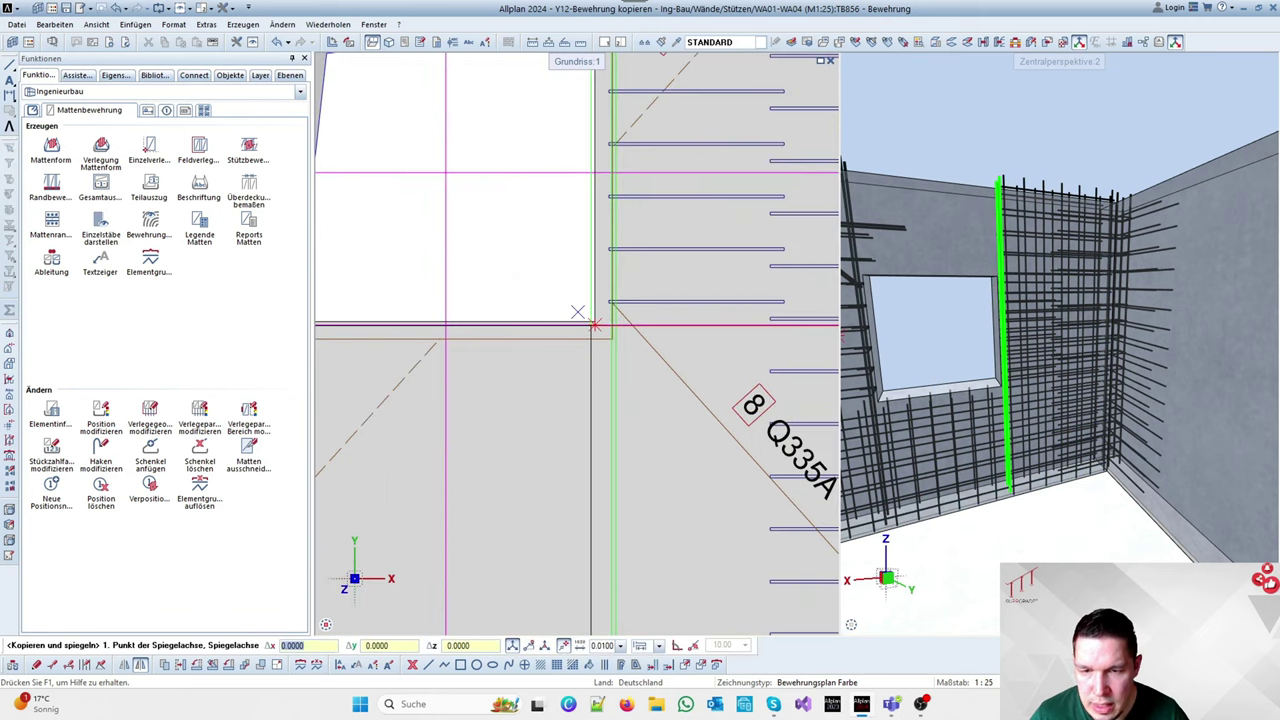
right_click(580, 303)
click(643, 337)
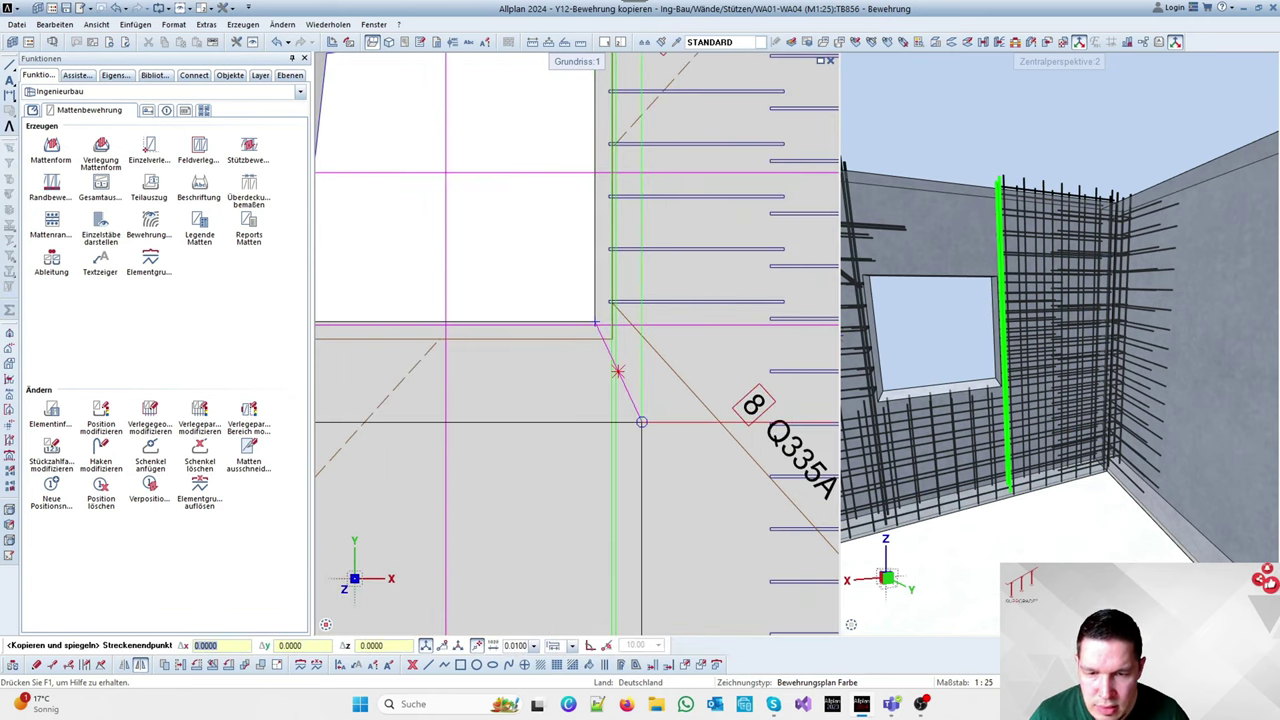
scroll(494, 341, down, 3)
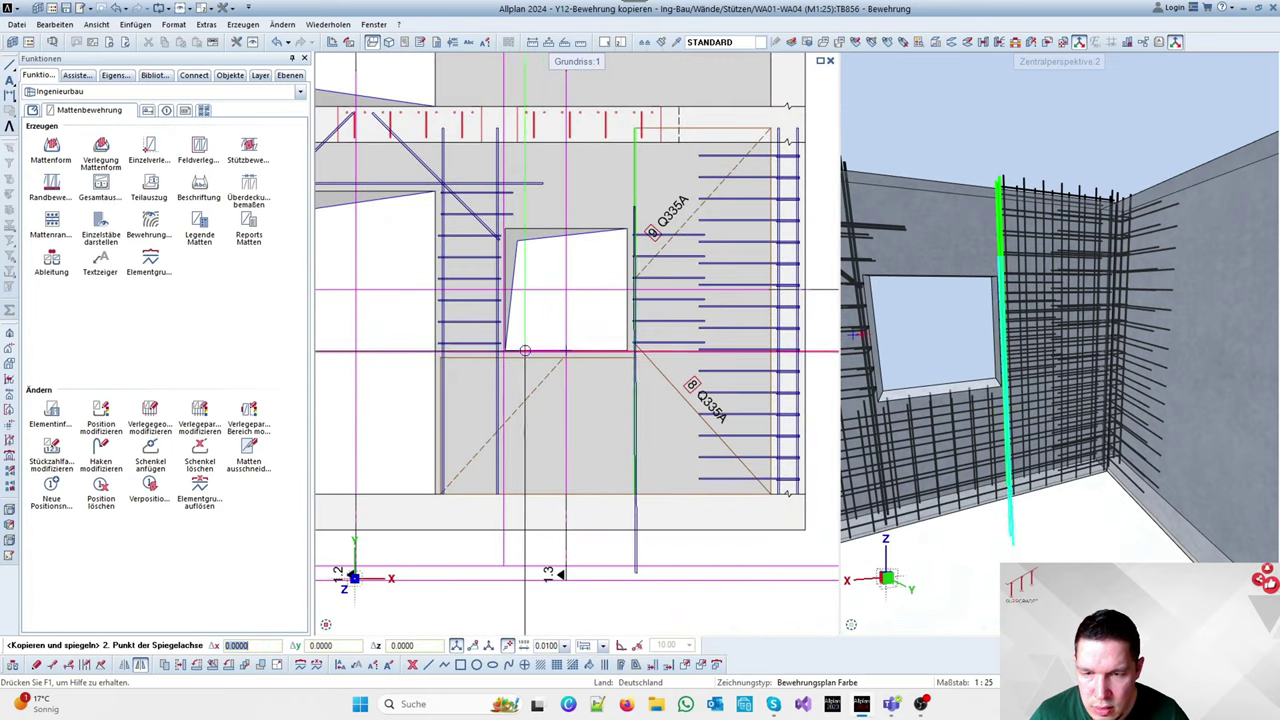
click(530, 346)
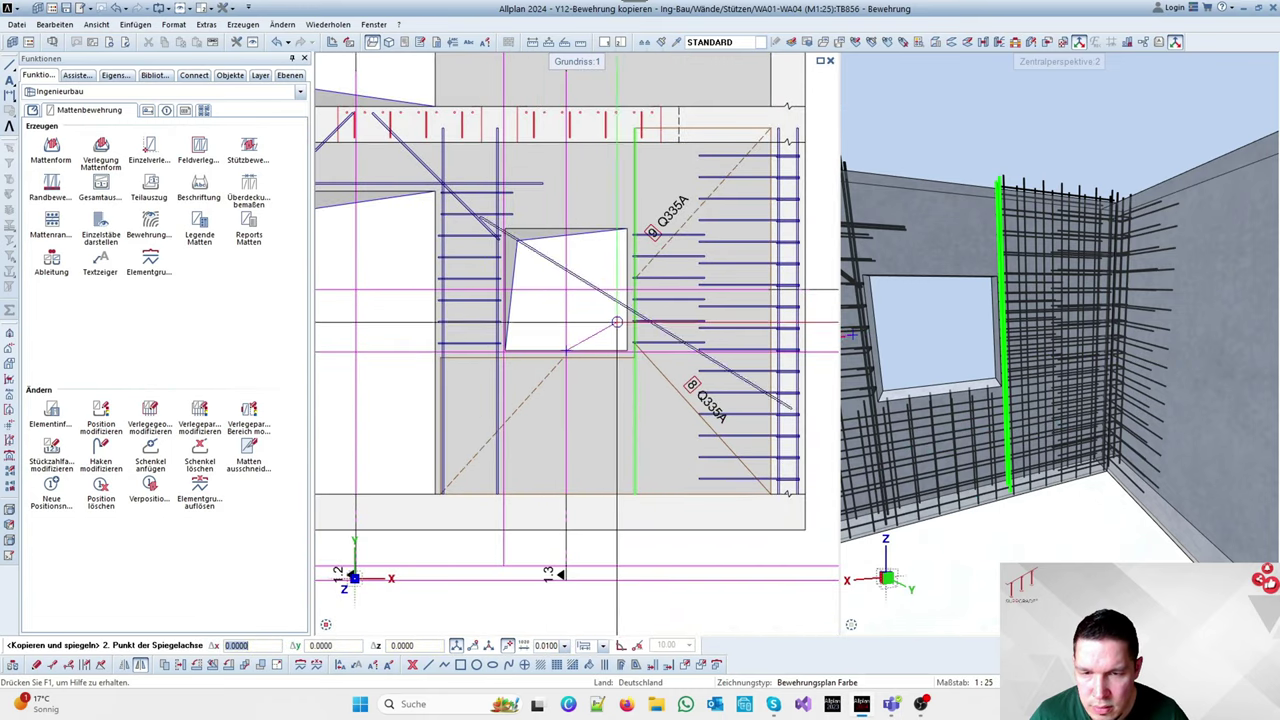
key(Escape)
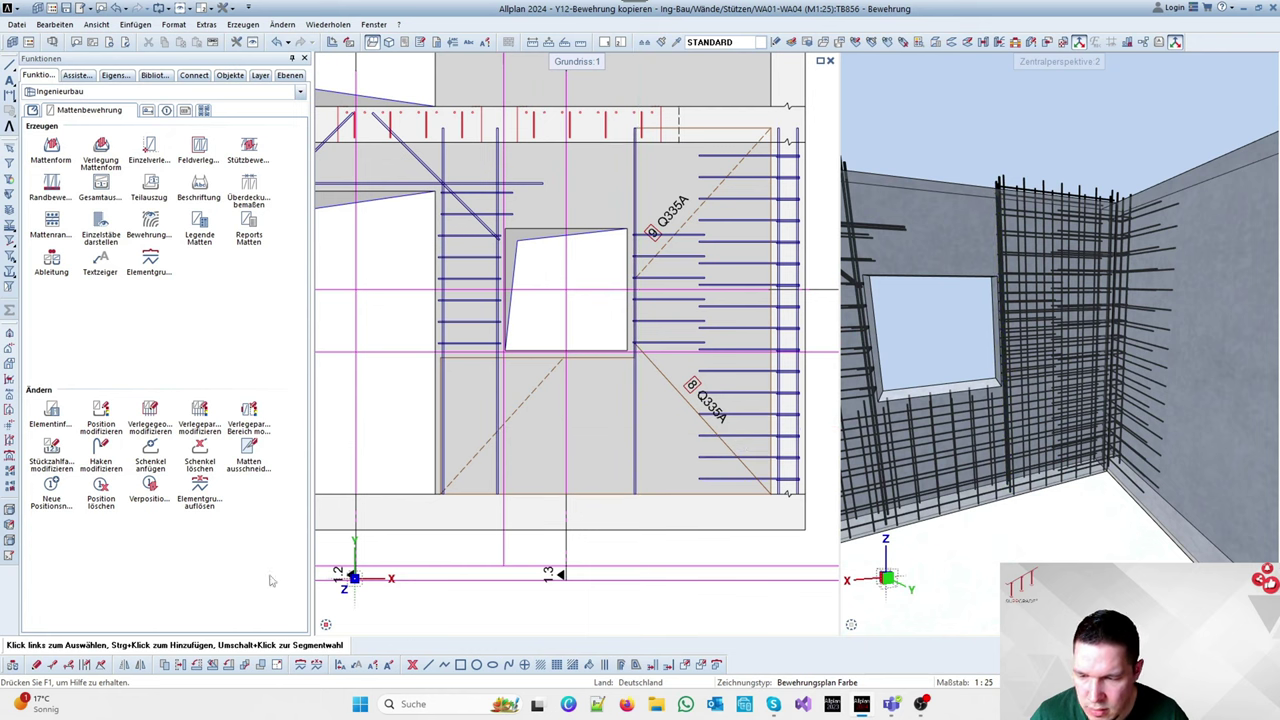
Copy and mirror the window's right vertical edge bars about a 45° axis through its lower right corner, giving horizontal bars below the sill
click(160, 665)
click(634, 410)
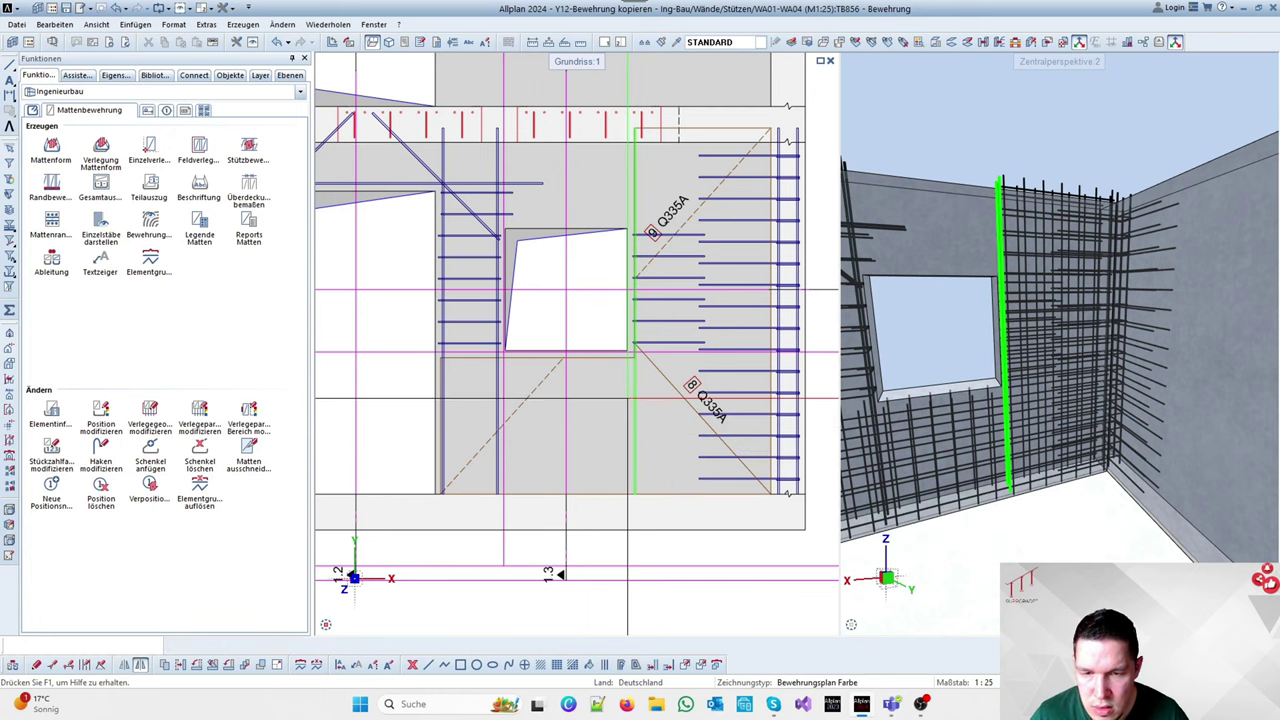
key(Escape)
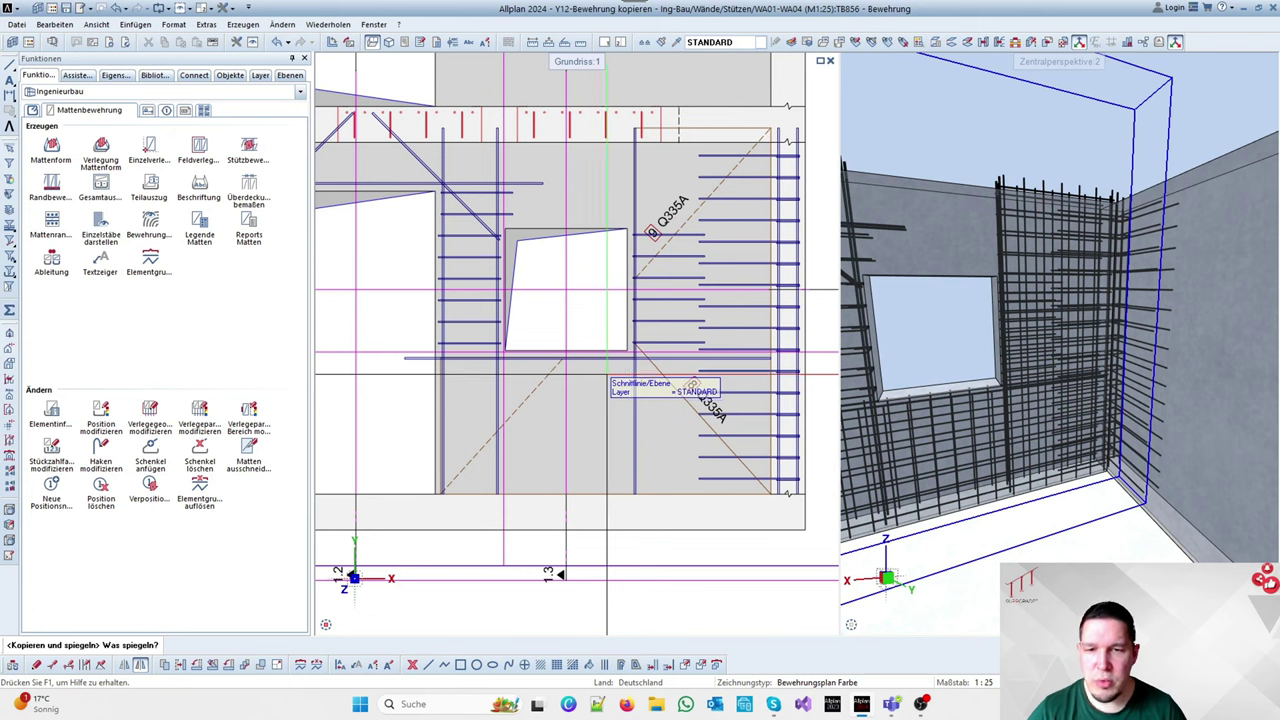
Shorten the right end of the horizontal bars below the window, locating the new end point from the window's lower right corner with Y fixed
scroll(621, 362, up, 3)
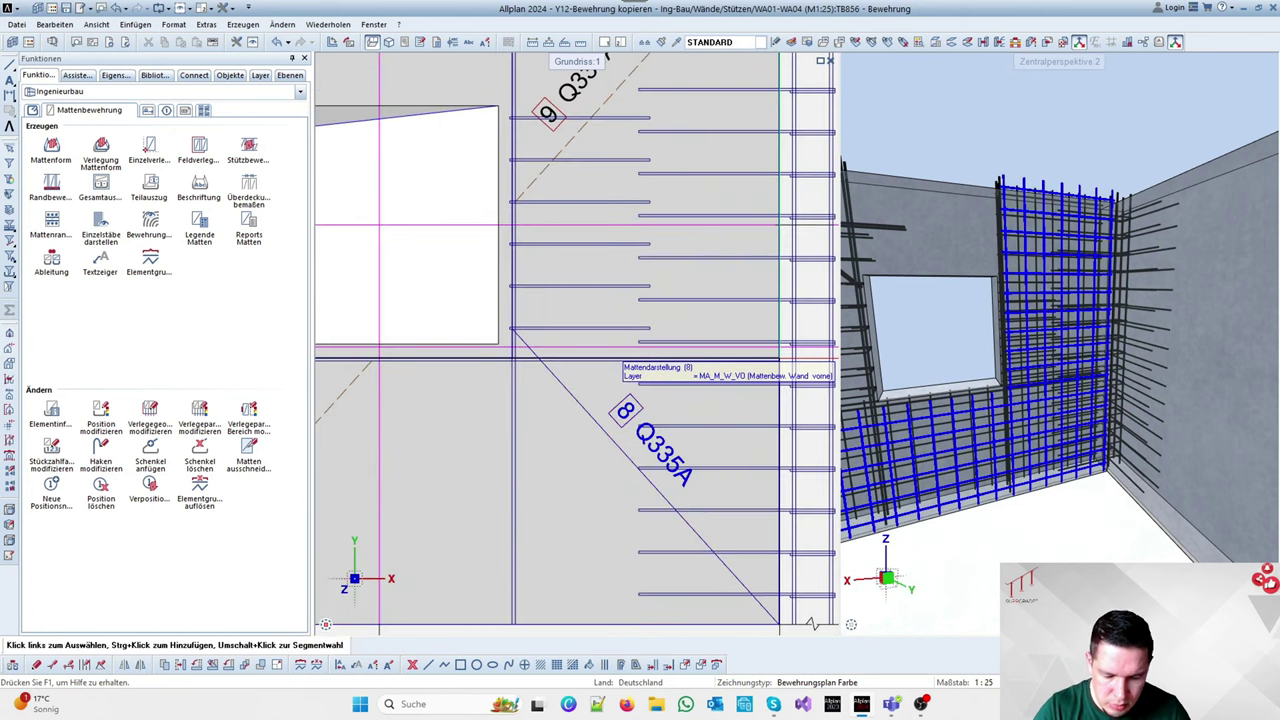
key(p)
scroll(783, 354, up, 3)
drag(757, 355, 783, 390)
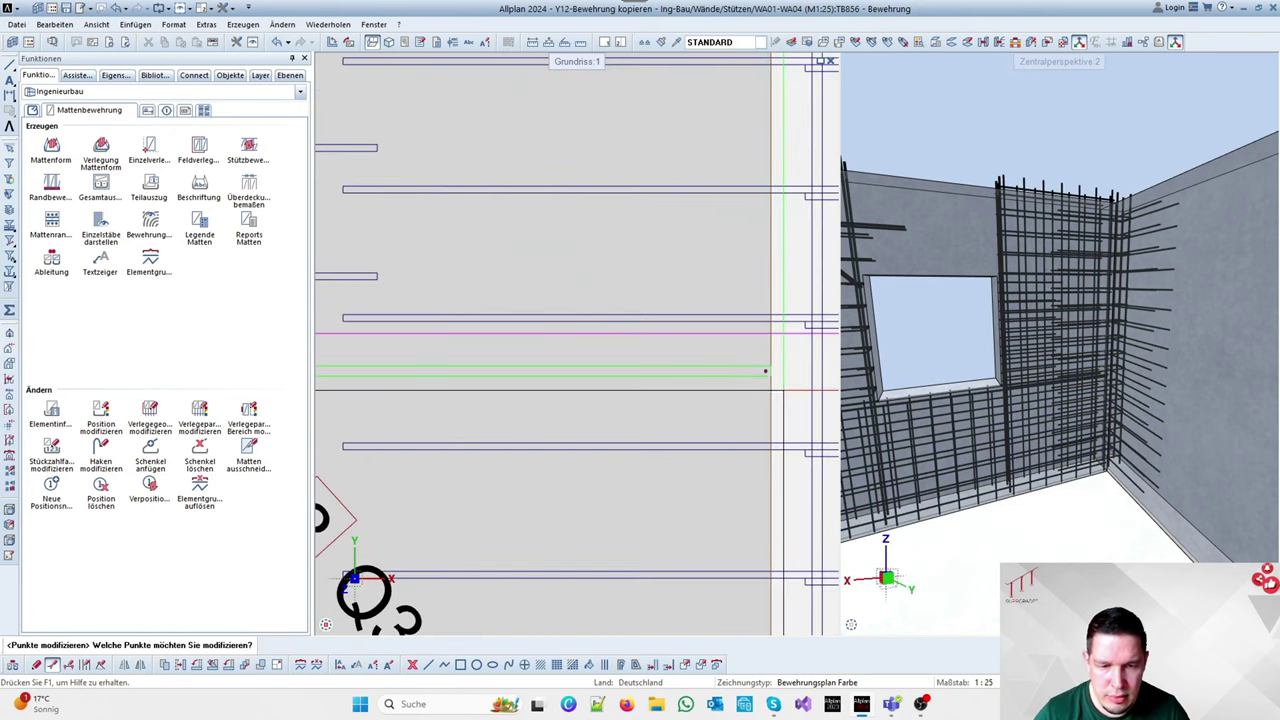
click(760, 363)
click(771, 367)
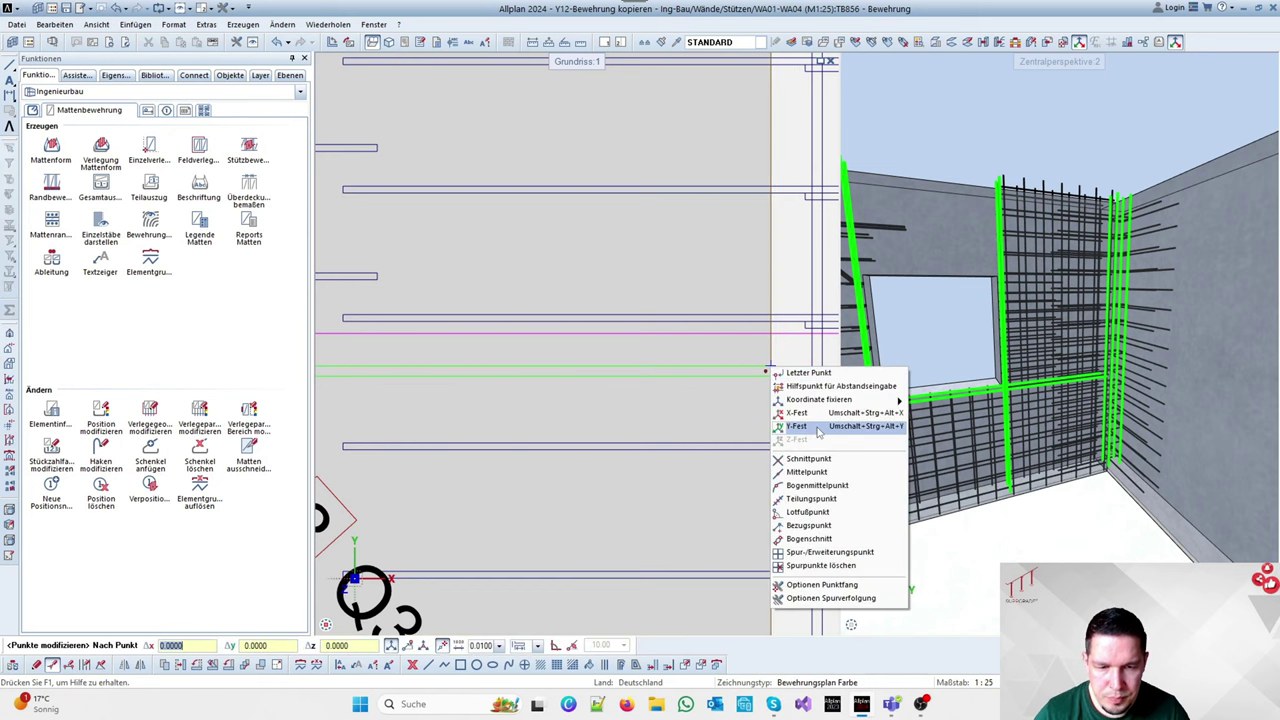
click(820, 428)
scroll(817, 421, down, 4)
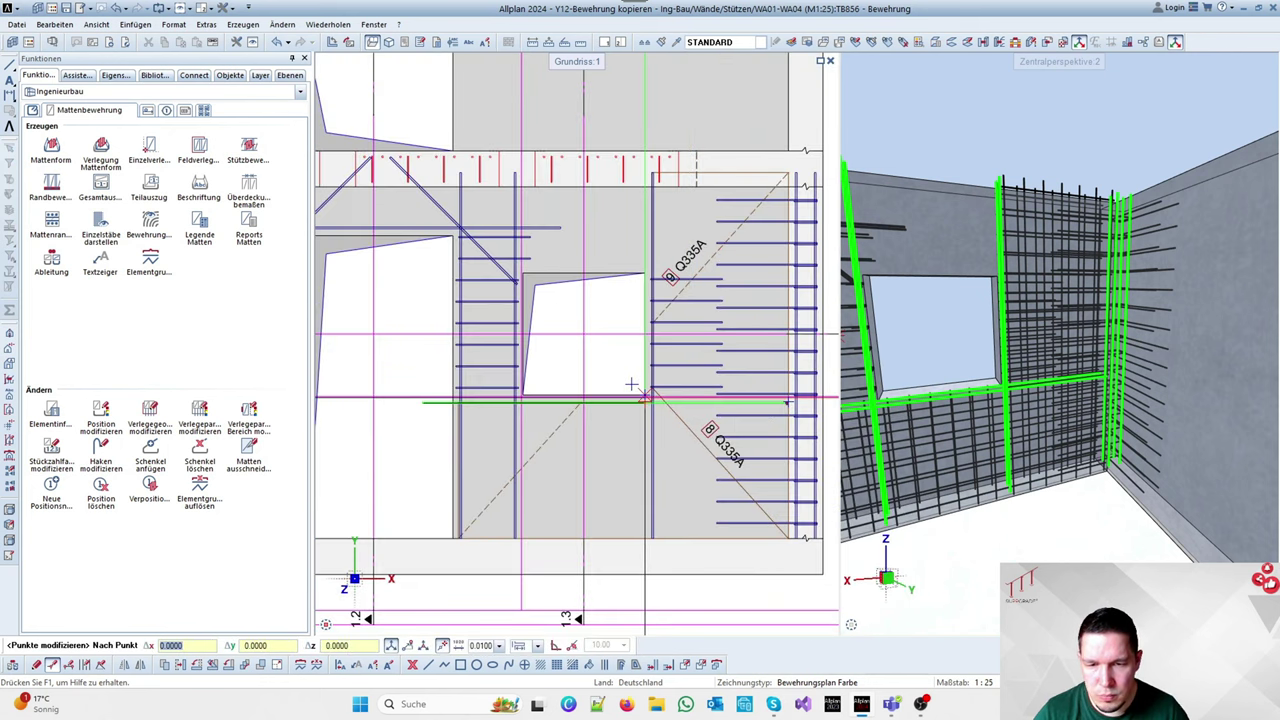
key(Return)
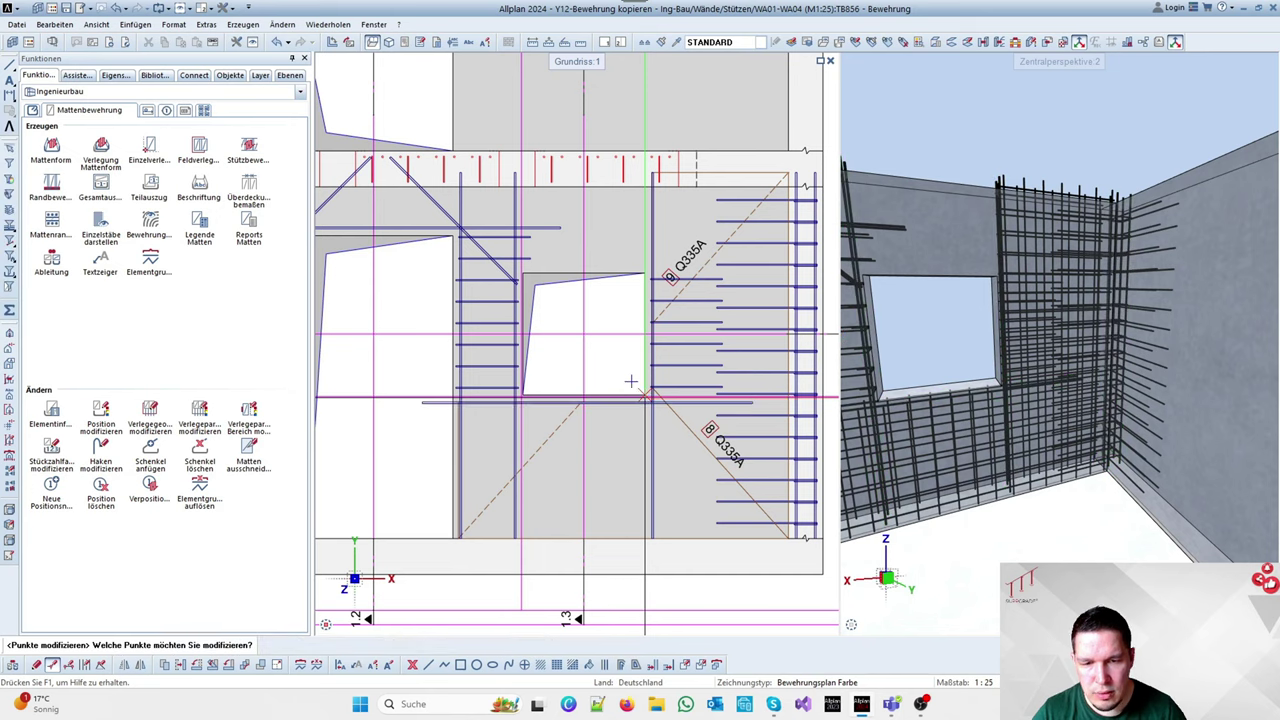
Shorten the left end of the horizontal bars below the window to a point -.45 in X from the window's lower left corner, keeping Y fixed
scroll(631, 384, up, 3)
click(389, 392)
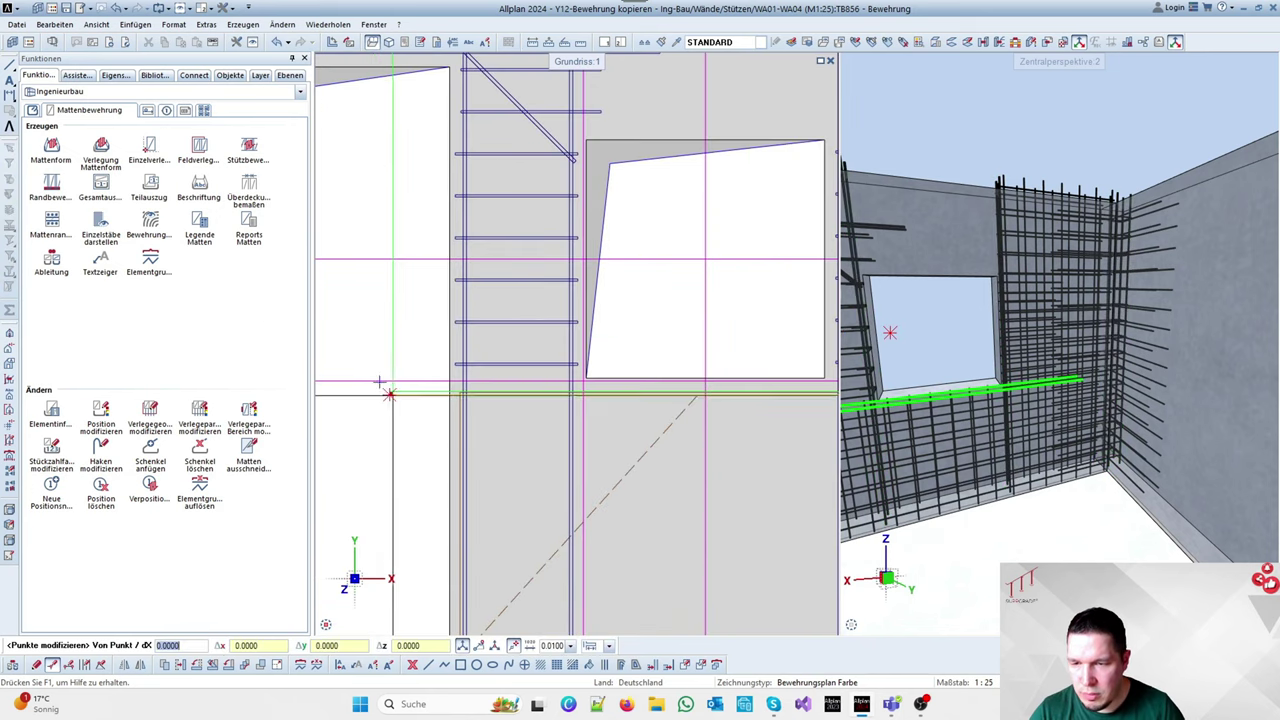
right_click(389, 391)
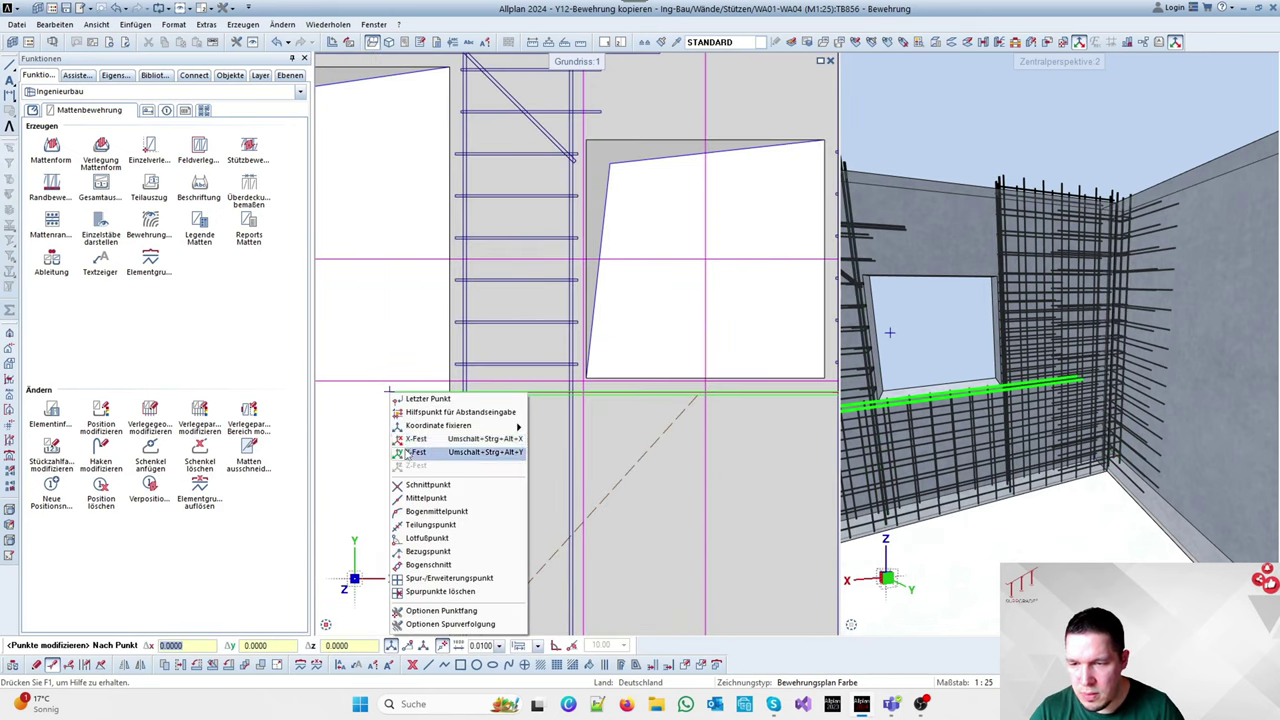
click(412, 452)
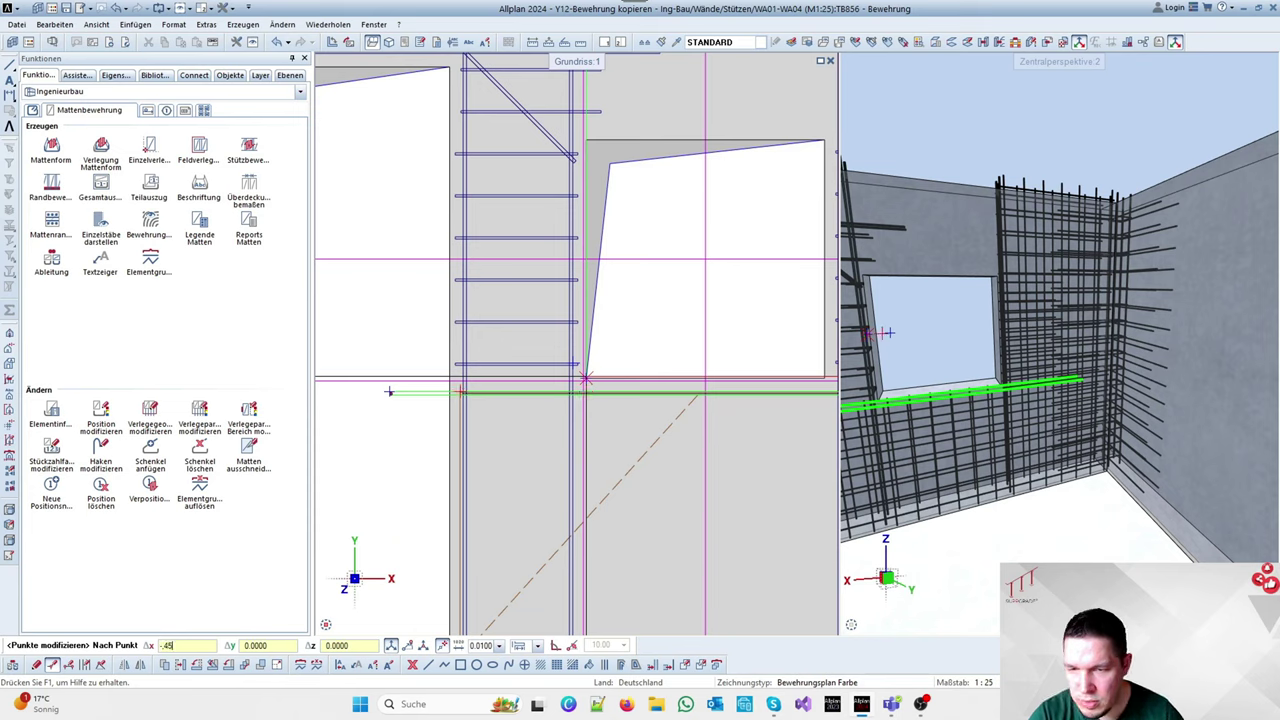
text(-45)
key(Return)
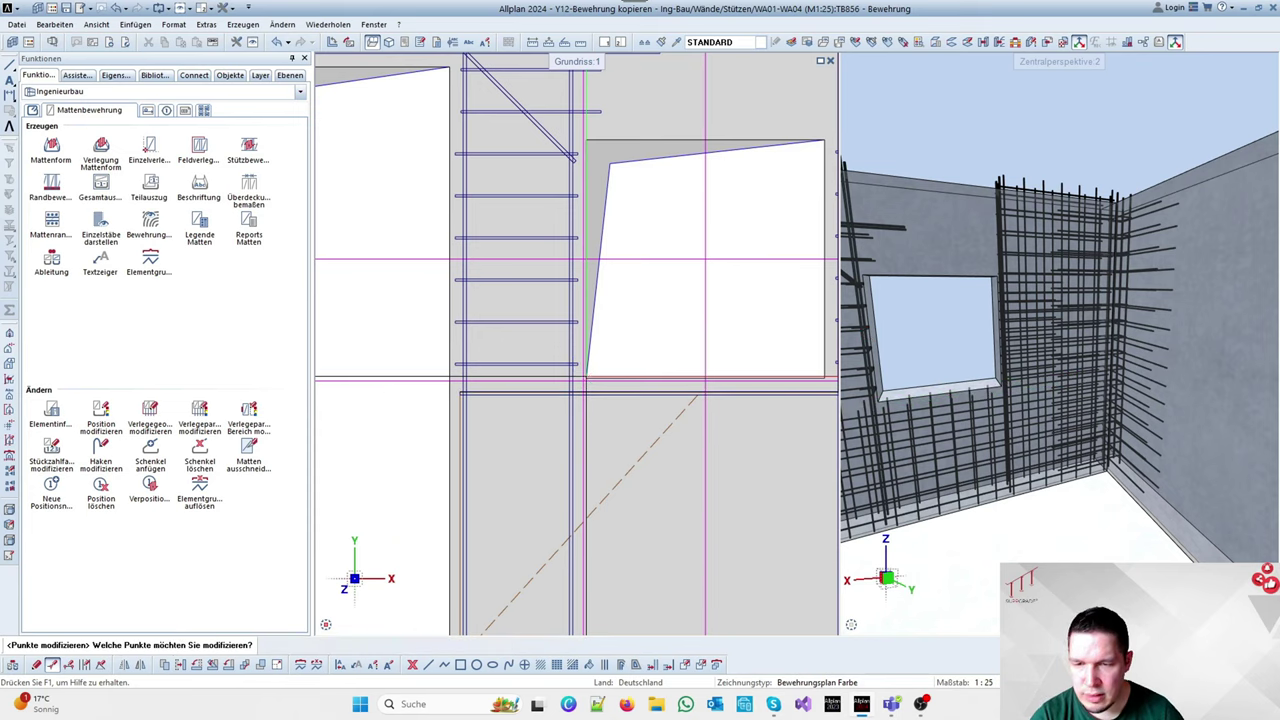
key(Escape)
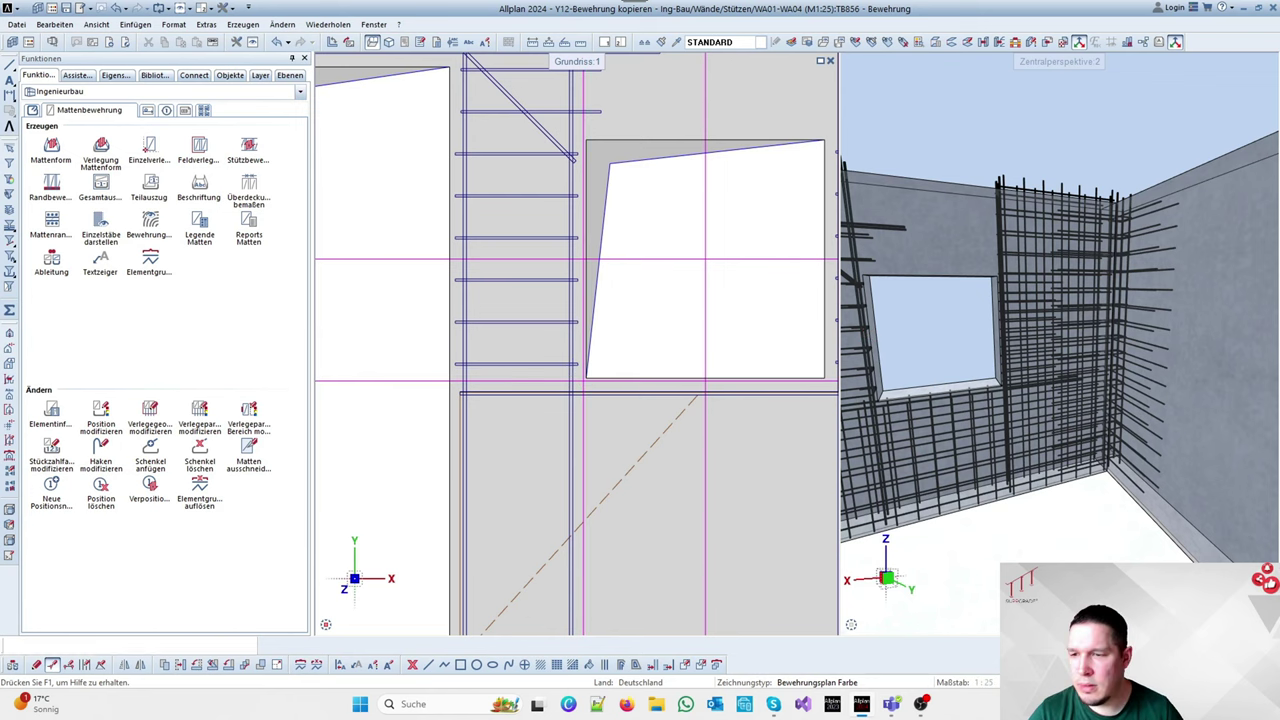
click(152, 450)
scroll(455, 393, up, 3)
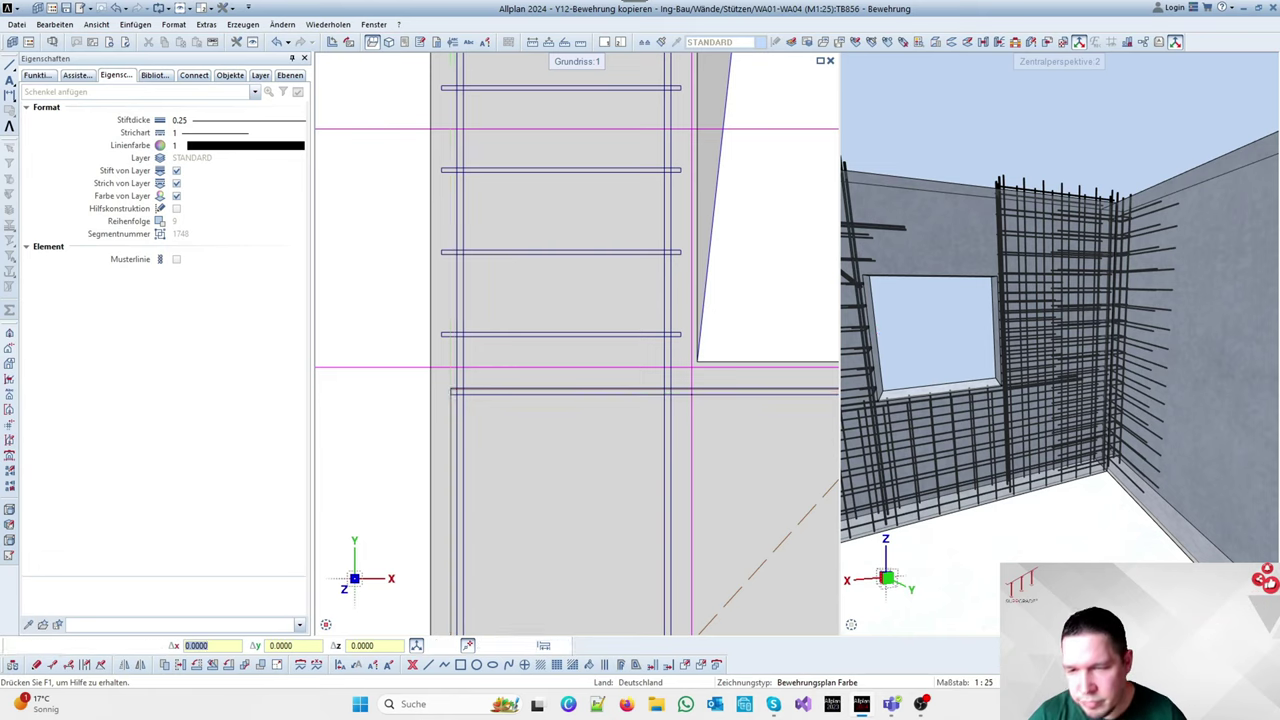
key(Escape)
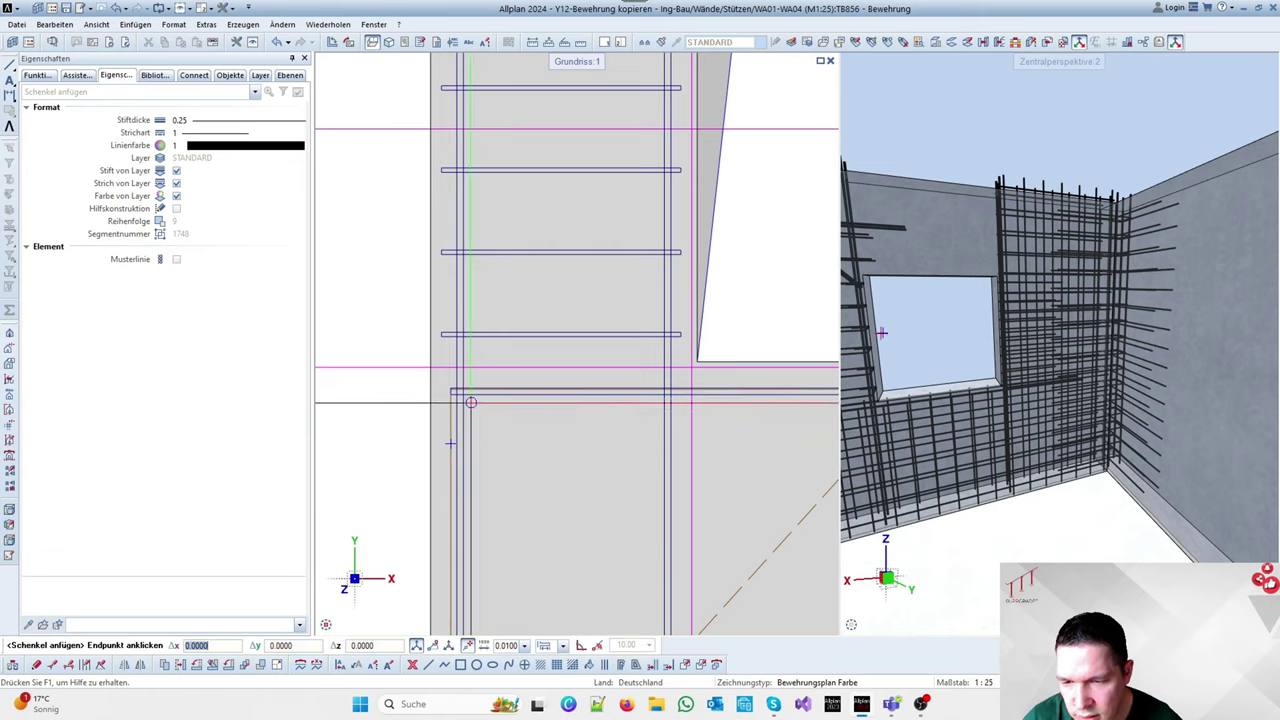
key(Escape)
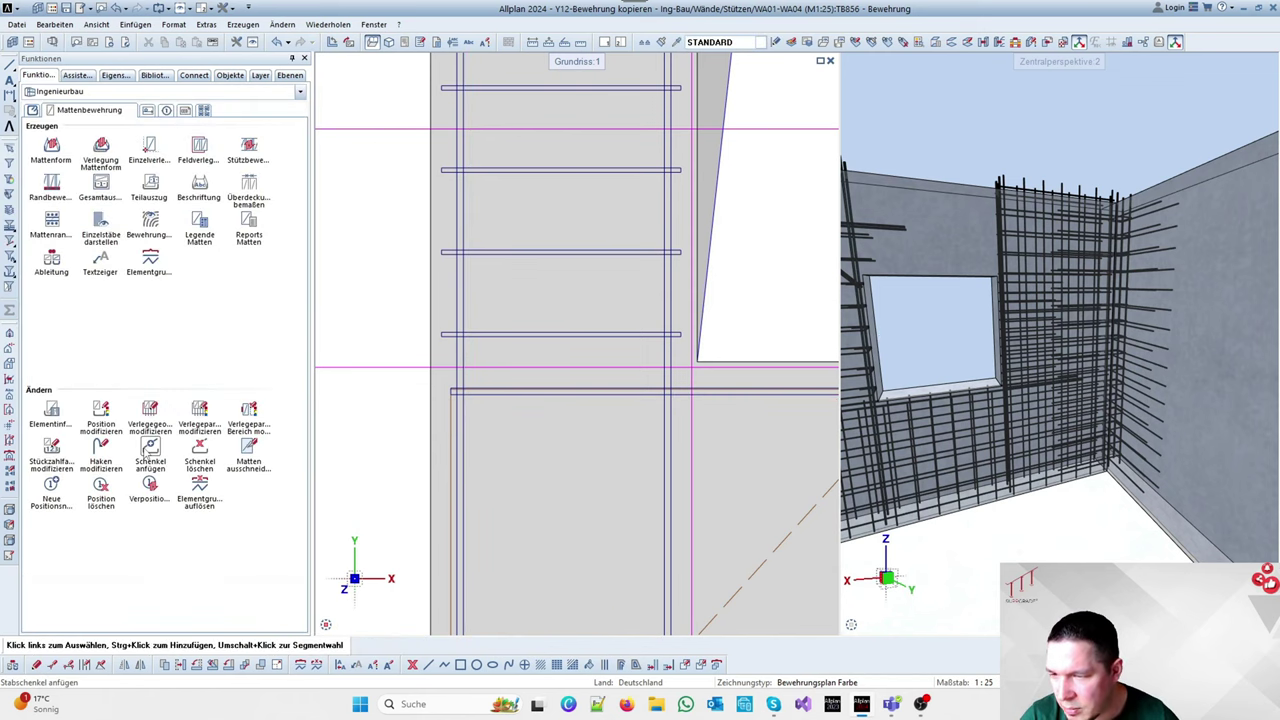
Add a downward leg about 20 cm long to the left end of the horizontal bars below the window
scroll(412, 400, up, 5)
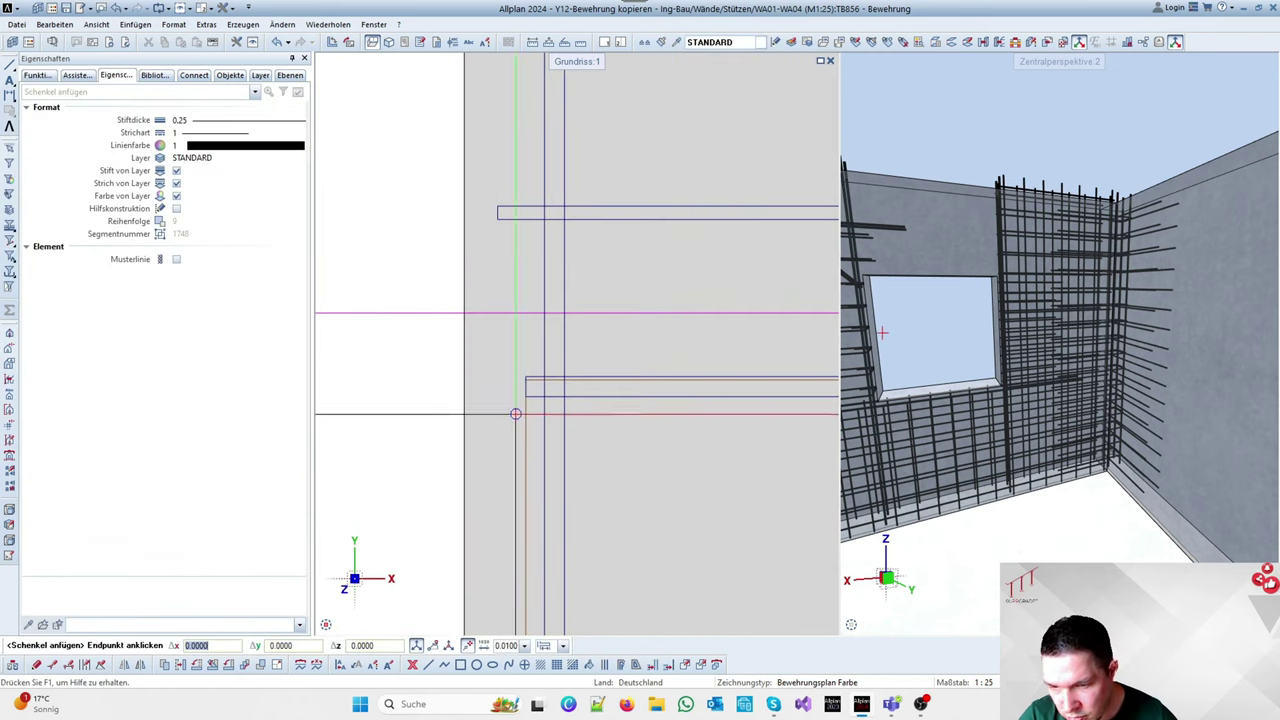
click(537, 384)
scroll(540, 359, down, 4)
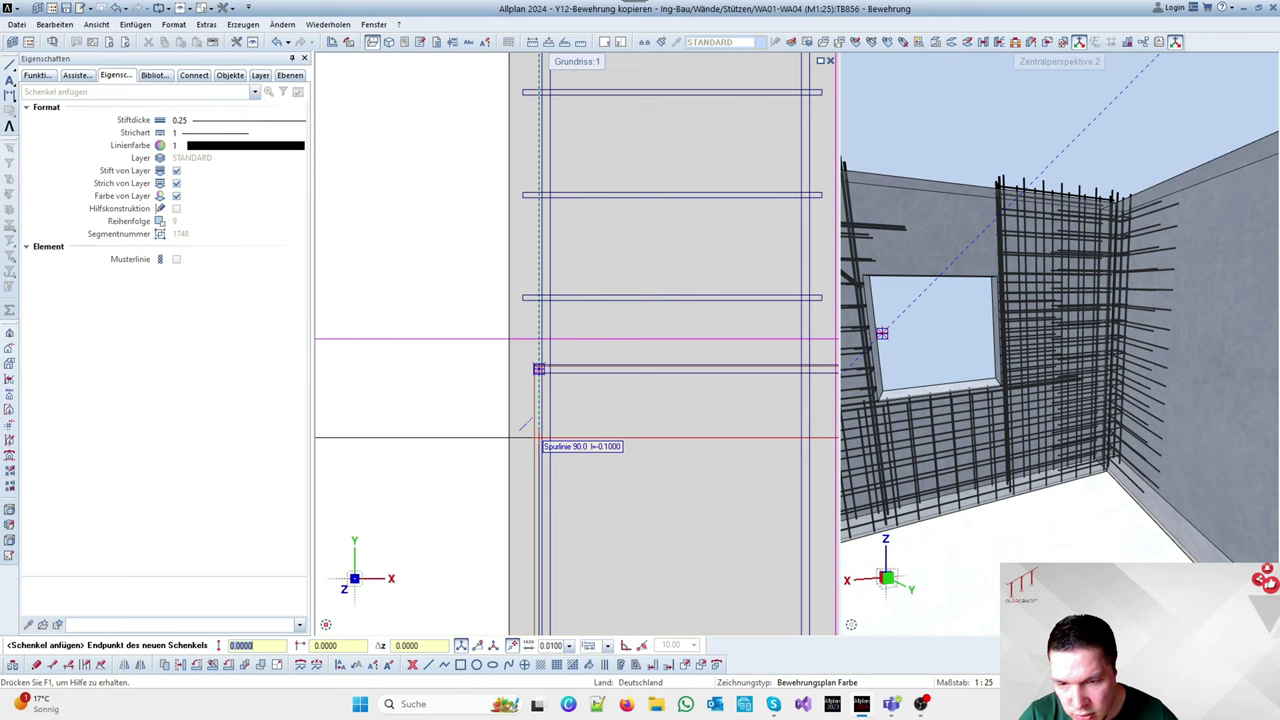
click(539, 502)
scroll(543, 397, down, 4)
key(Escape)
key(Escape)
scroll(550, 430, up, 4)
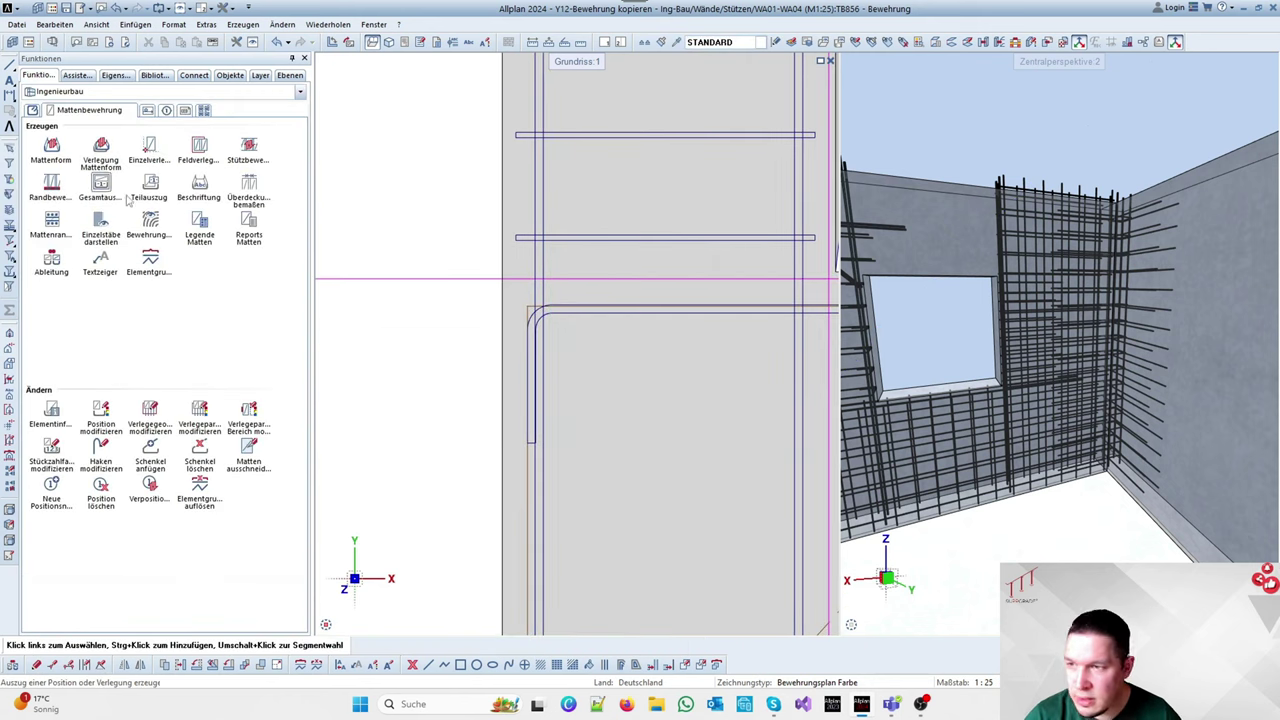
Create a full bar schematic of the angled bars below the window and place it beneath the wall elevation
click(566, 313)
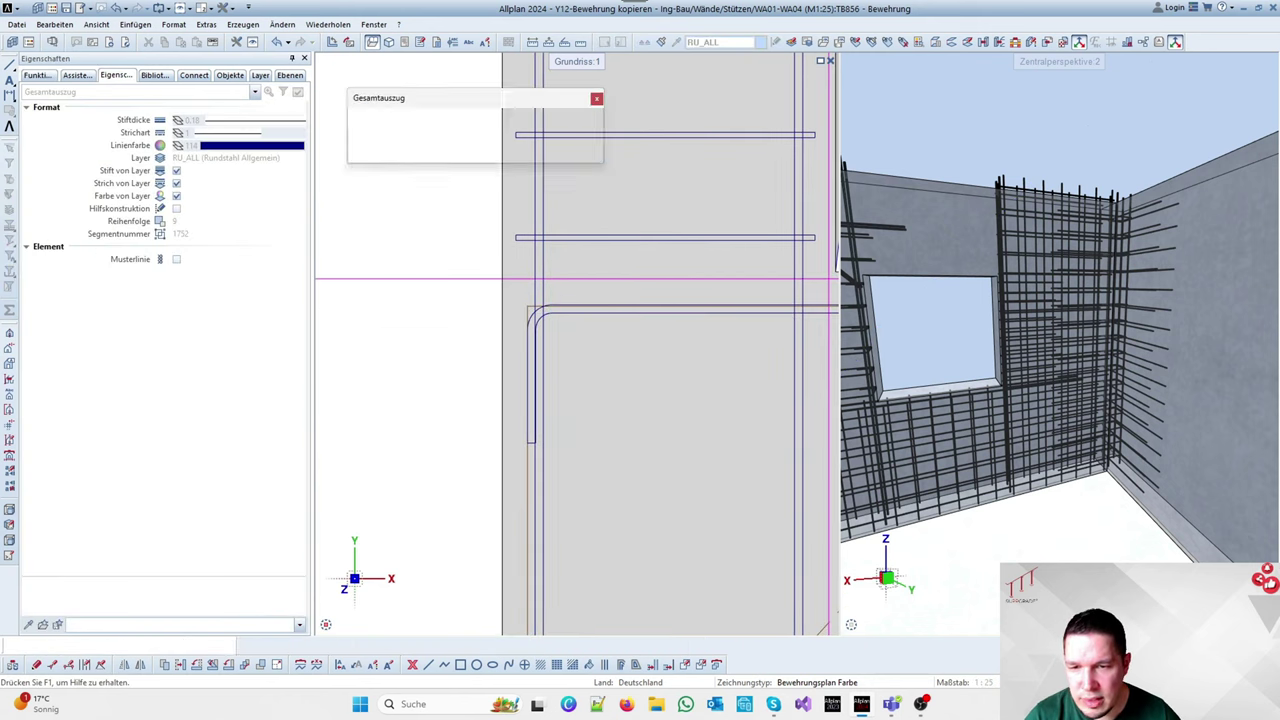
scroll(568, 171, down, 5)
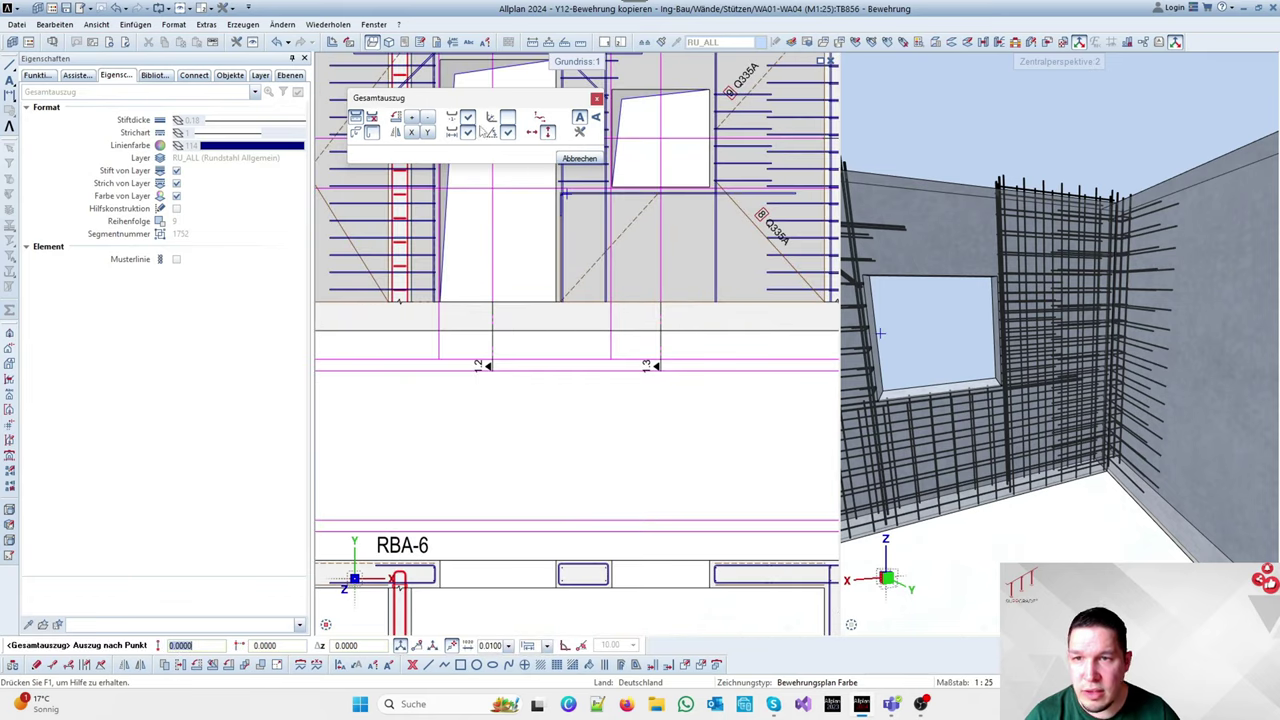
scroll(637, 423, down, 3)
scroll(637, 420, up, 4)
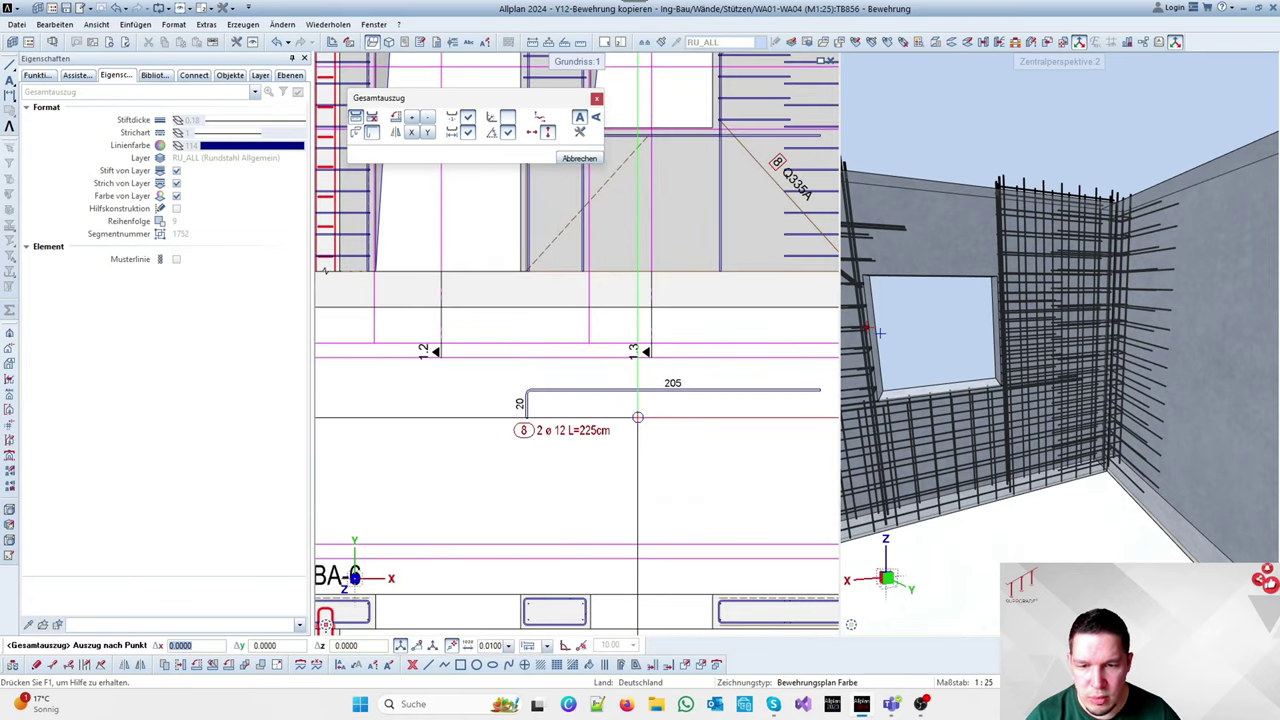
click(637, 417)
scroll(580, 420, up, 2)
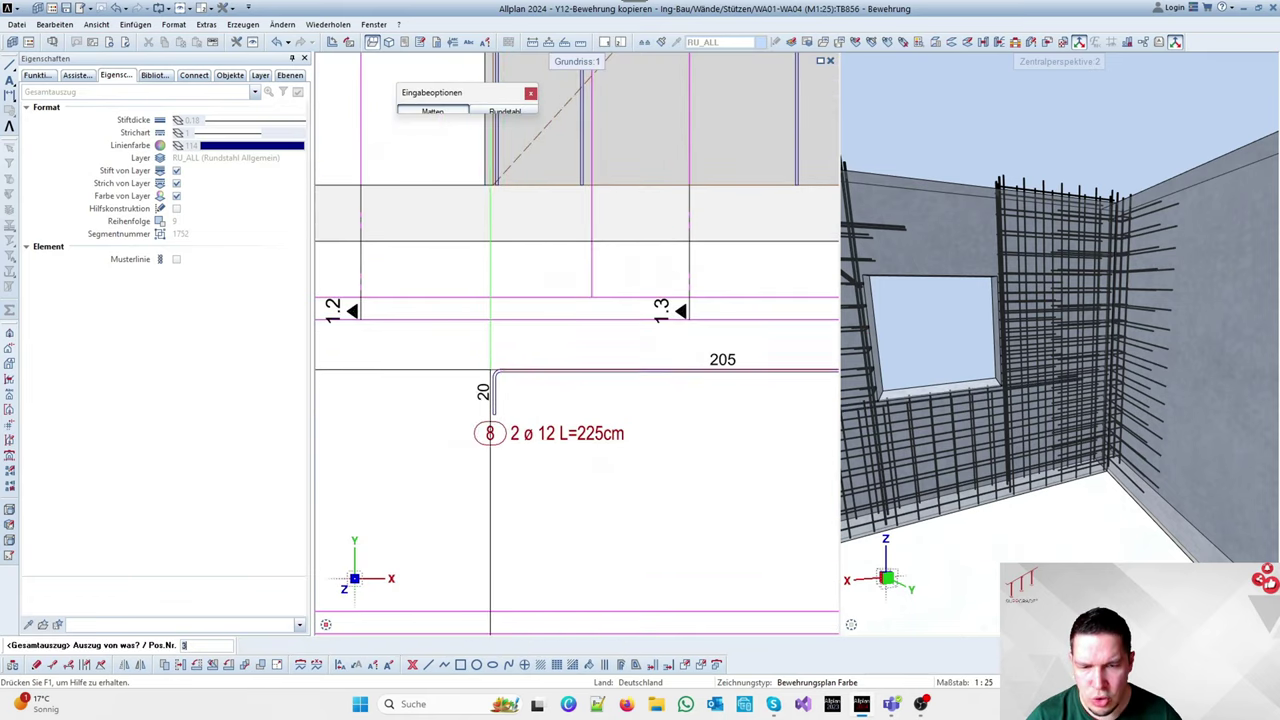
scroll(512, 405, down, 2)
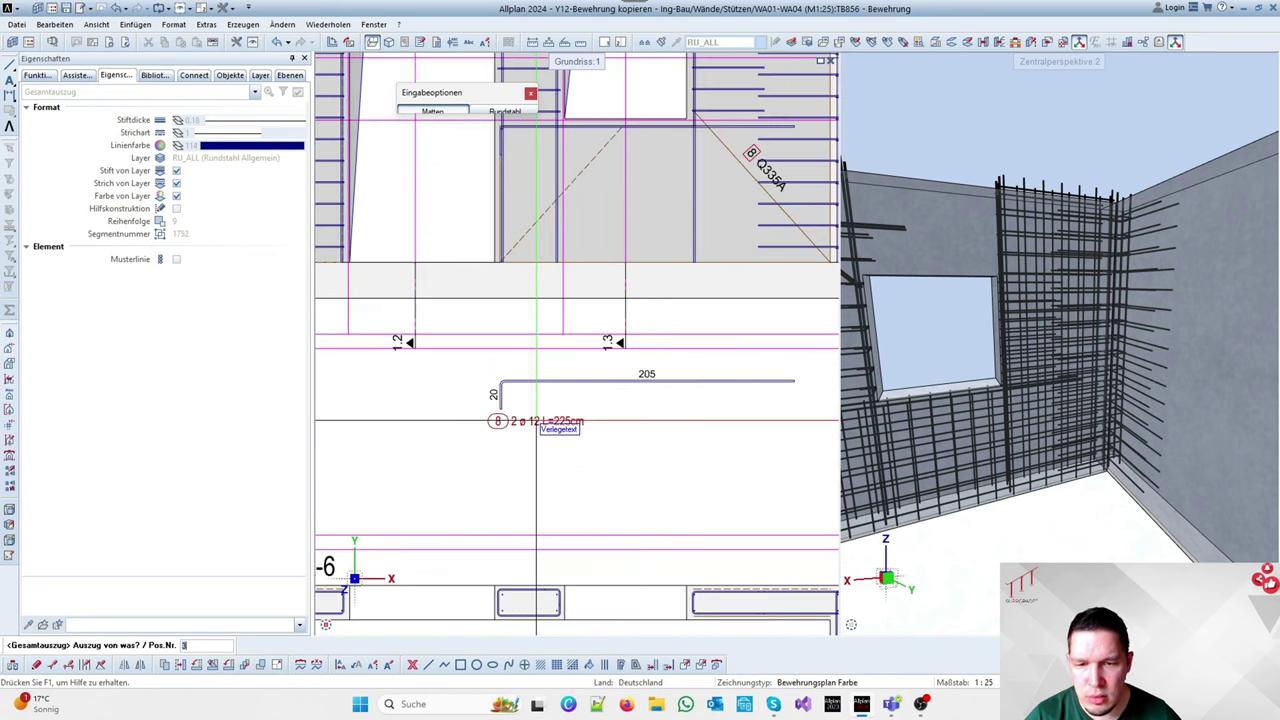
scroll(492, 420, down, 2)
scroll(540, 182, up, 5)
scroll(551, 409, down, 5)
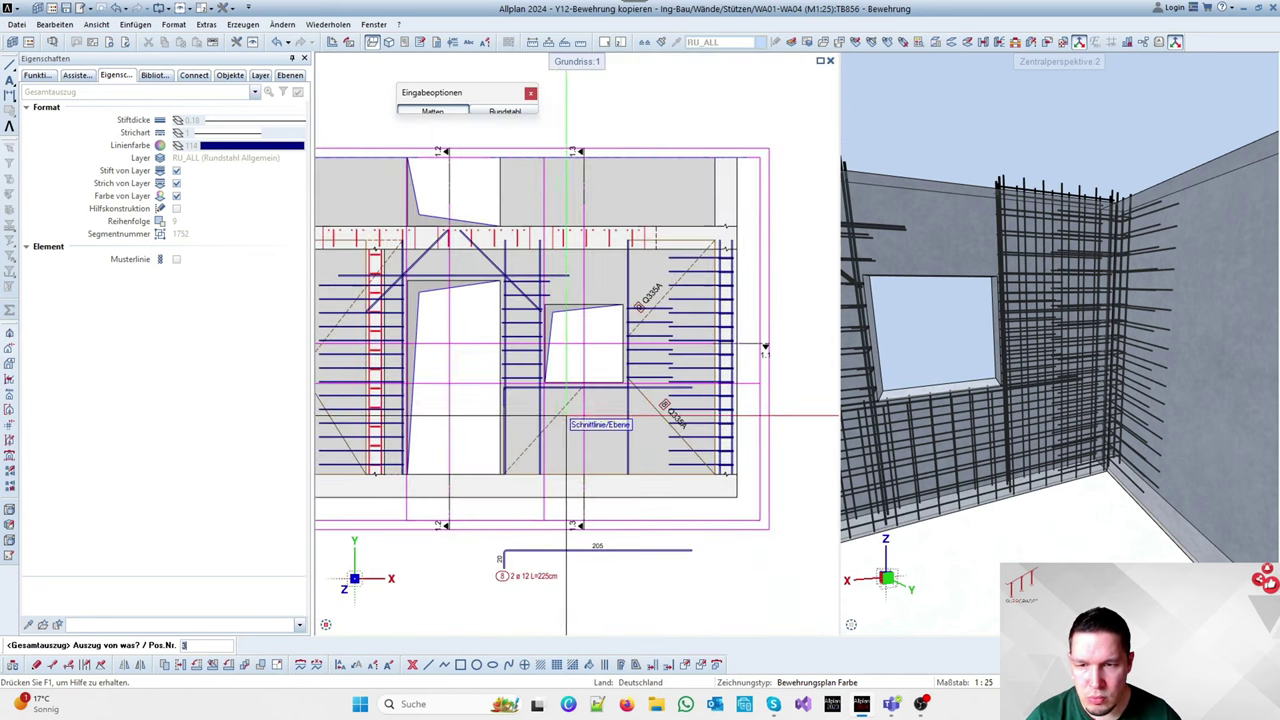
scroll(463, 249, up, 3)
key(Escape)
key(c)
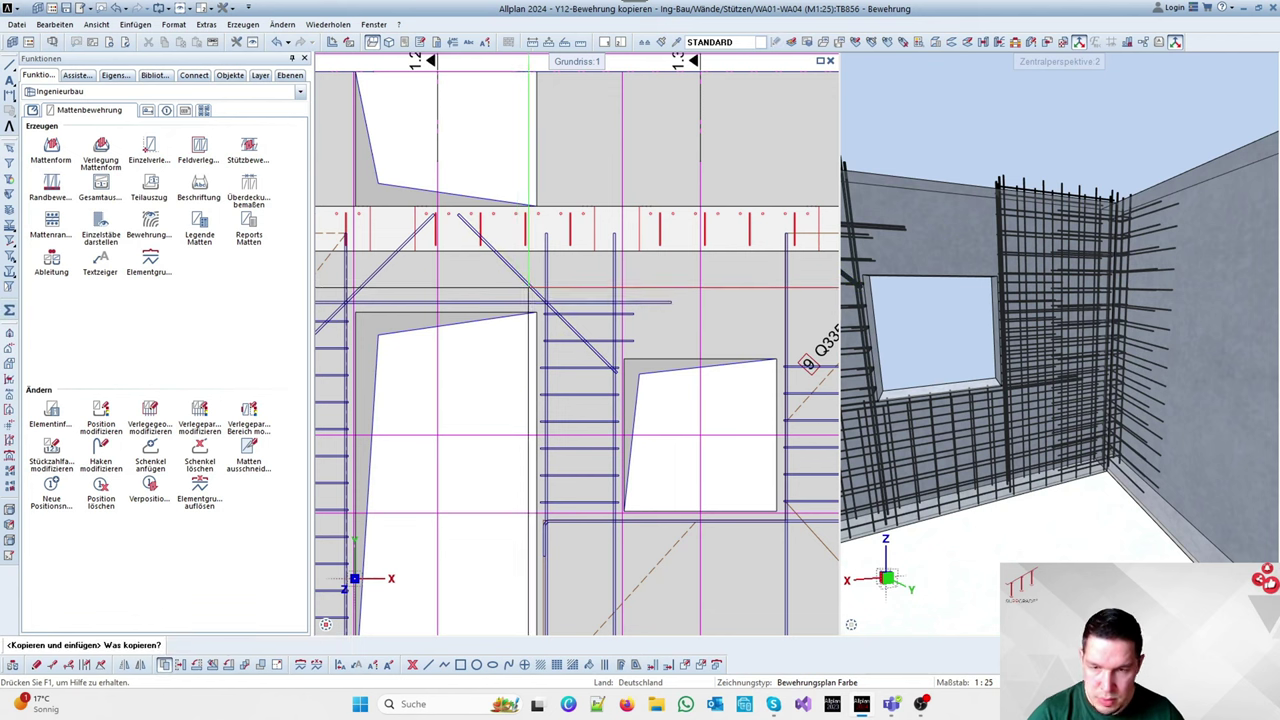
scroll(720, 370, down, 3)
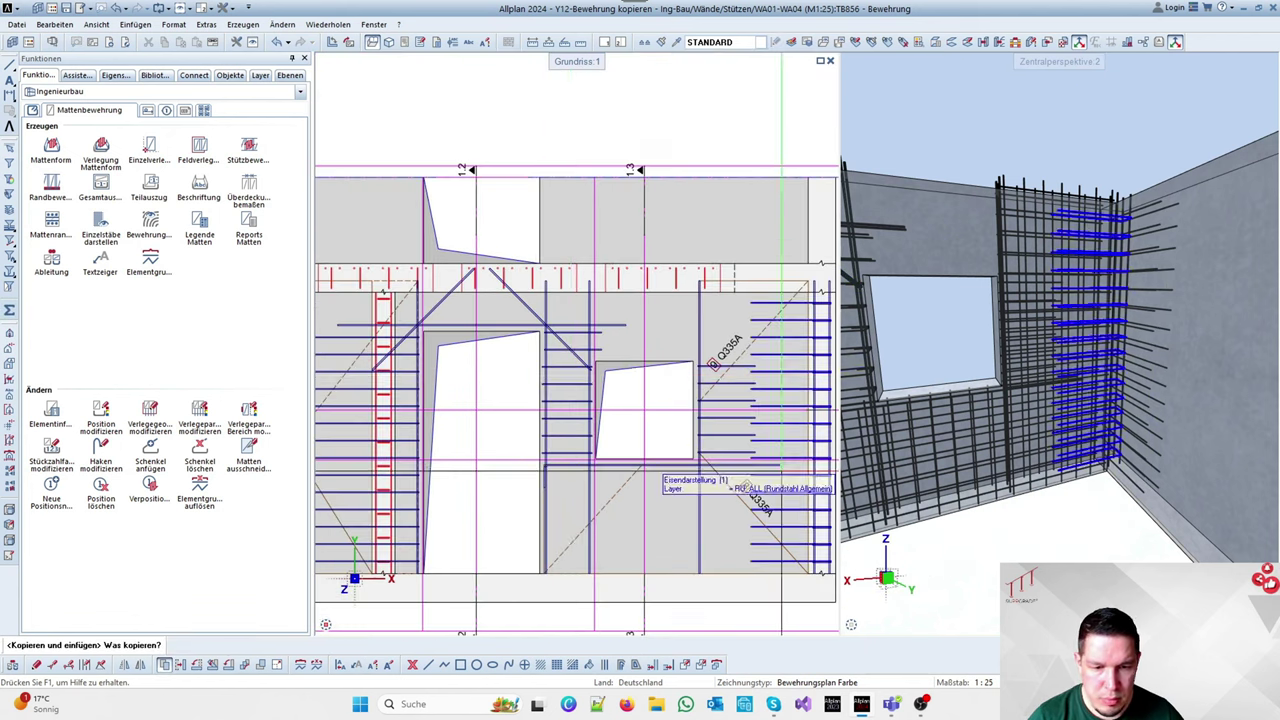
scroll(710, 430, up, 4)
click(710, 430)
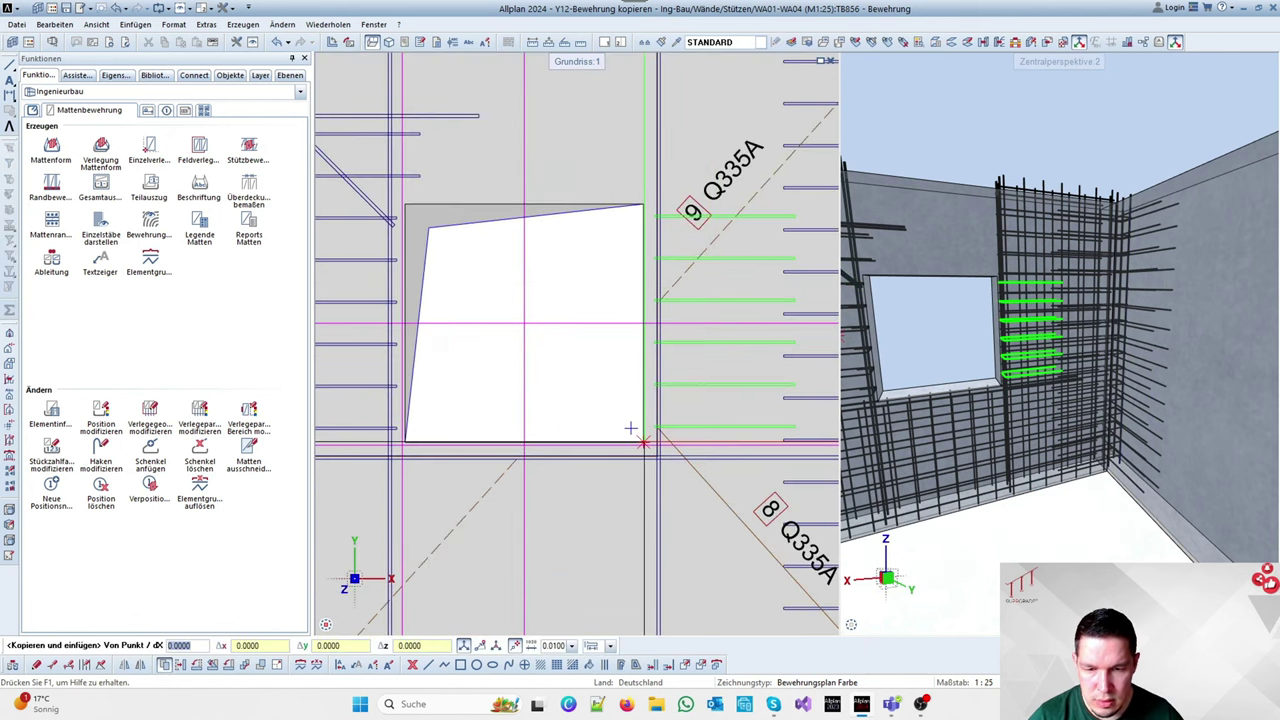
key(Escape)
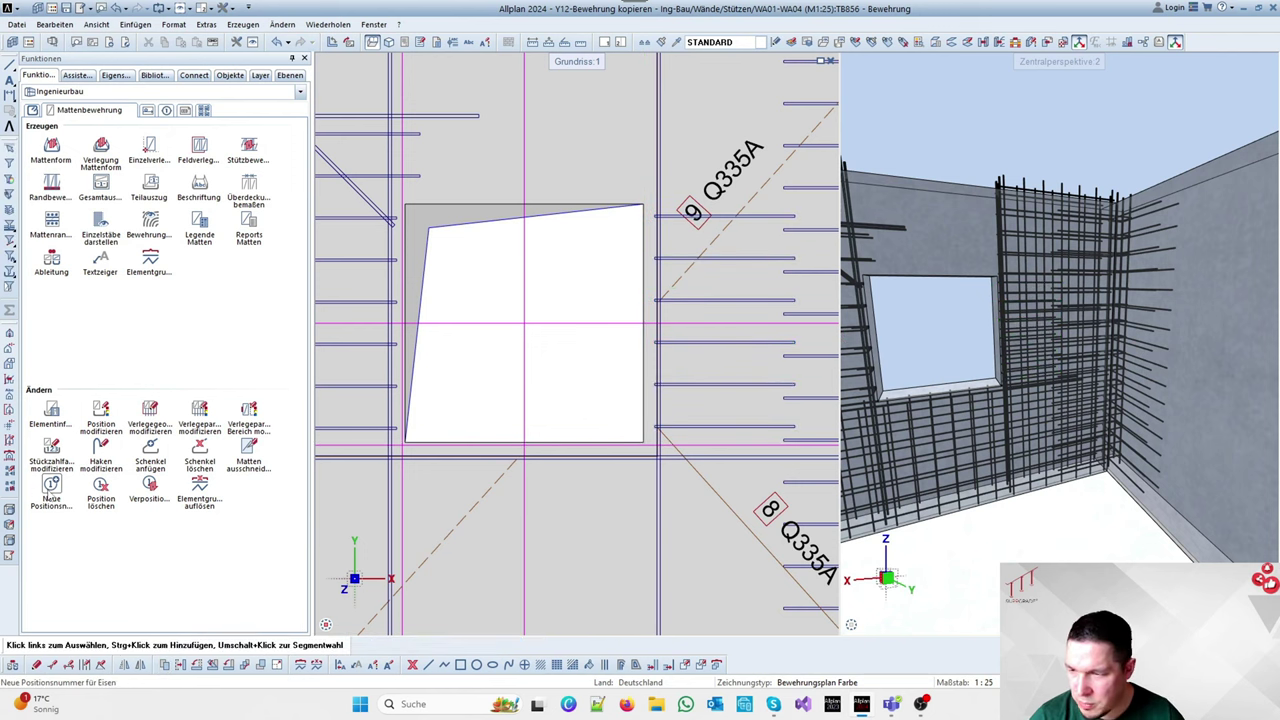
click(51, 487)
key(Return)
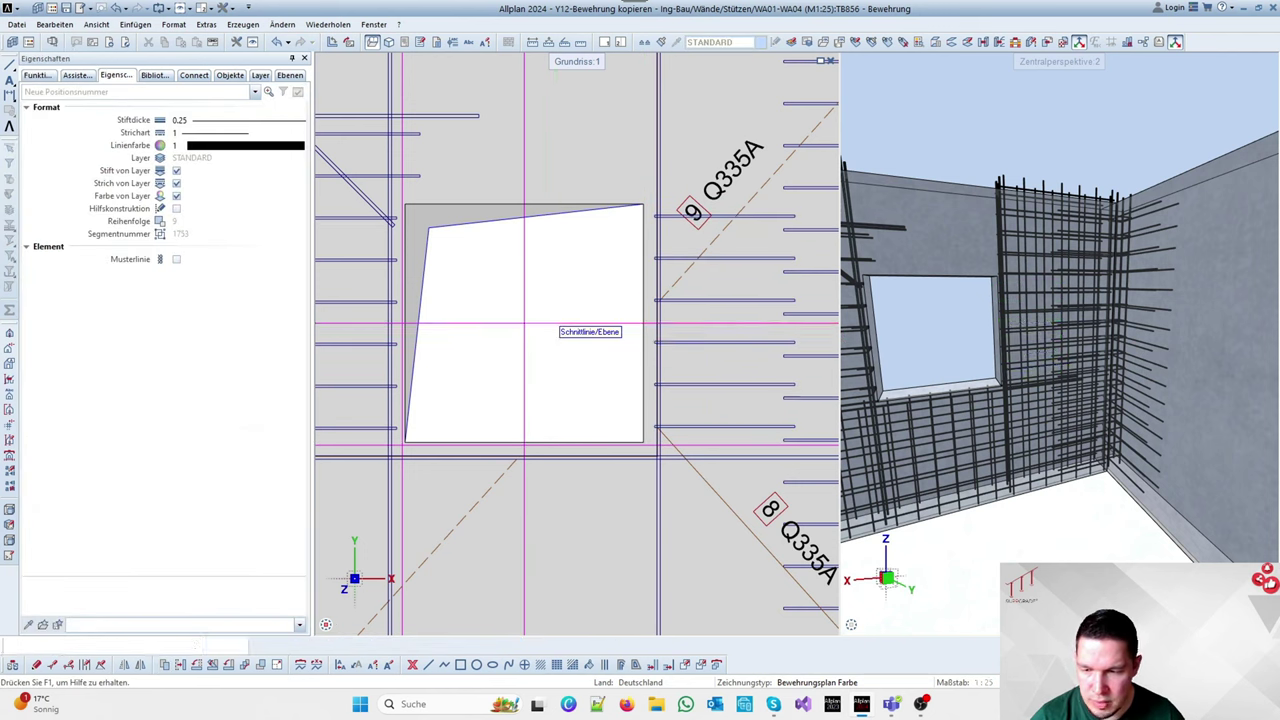
Measure the length of the lowest U-bar at the window's right edge
key(m)
click(643, 442)
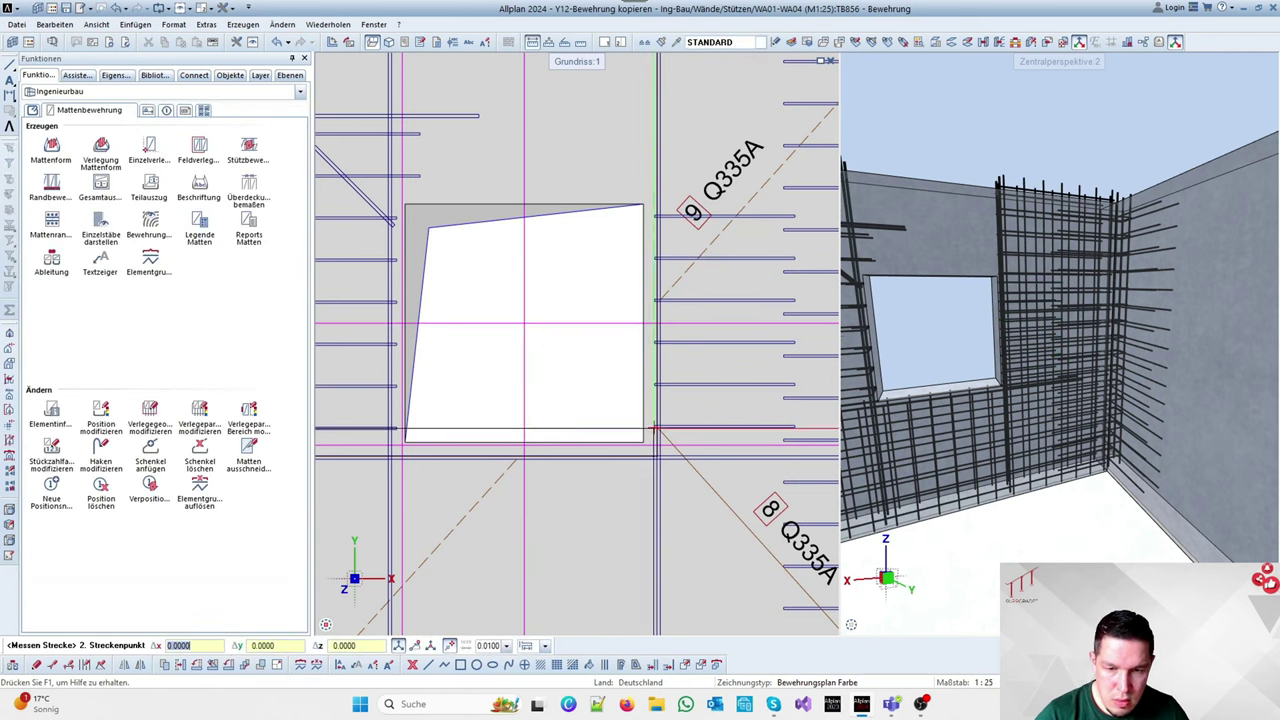
click(793, 425)
key(Escape)
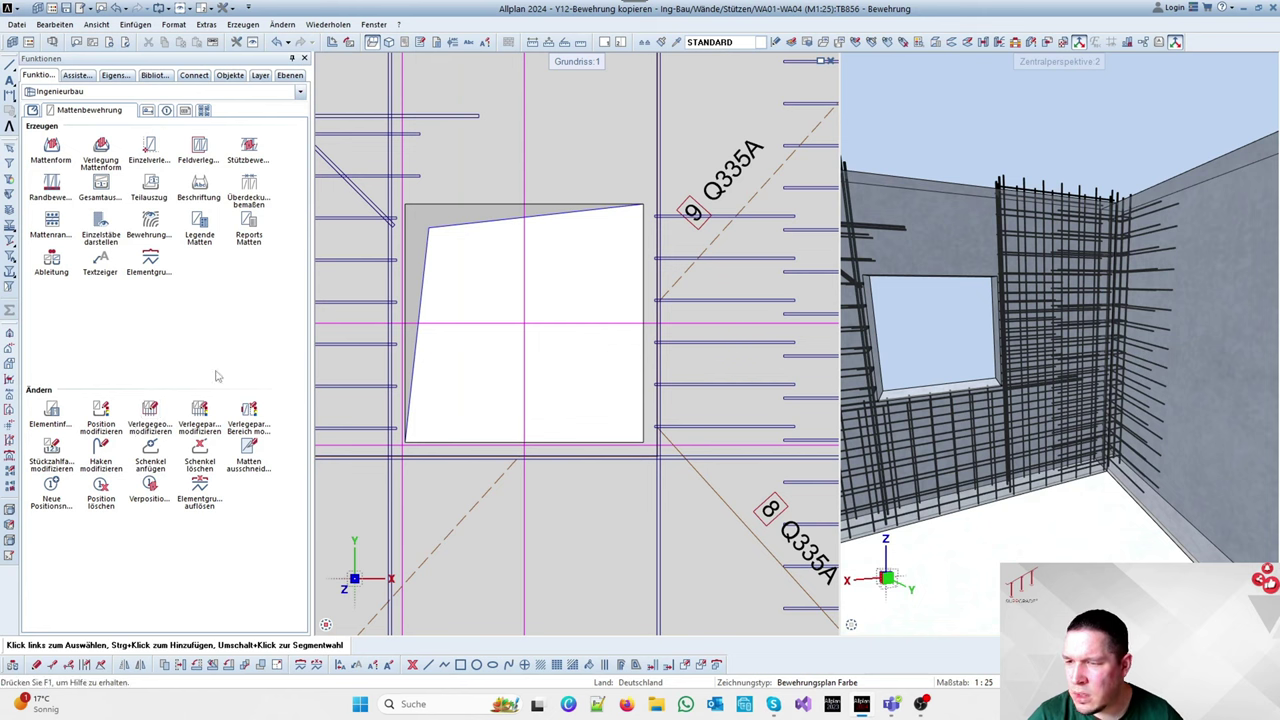
Copy and mirror the U-bars right of the window about a 45° axis through its lower right corner, giving vertical U-bars below the sill
click(141, 666)
click(716, 386)
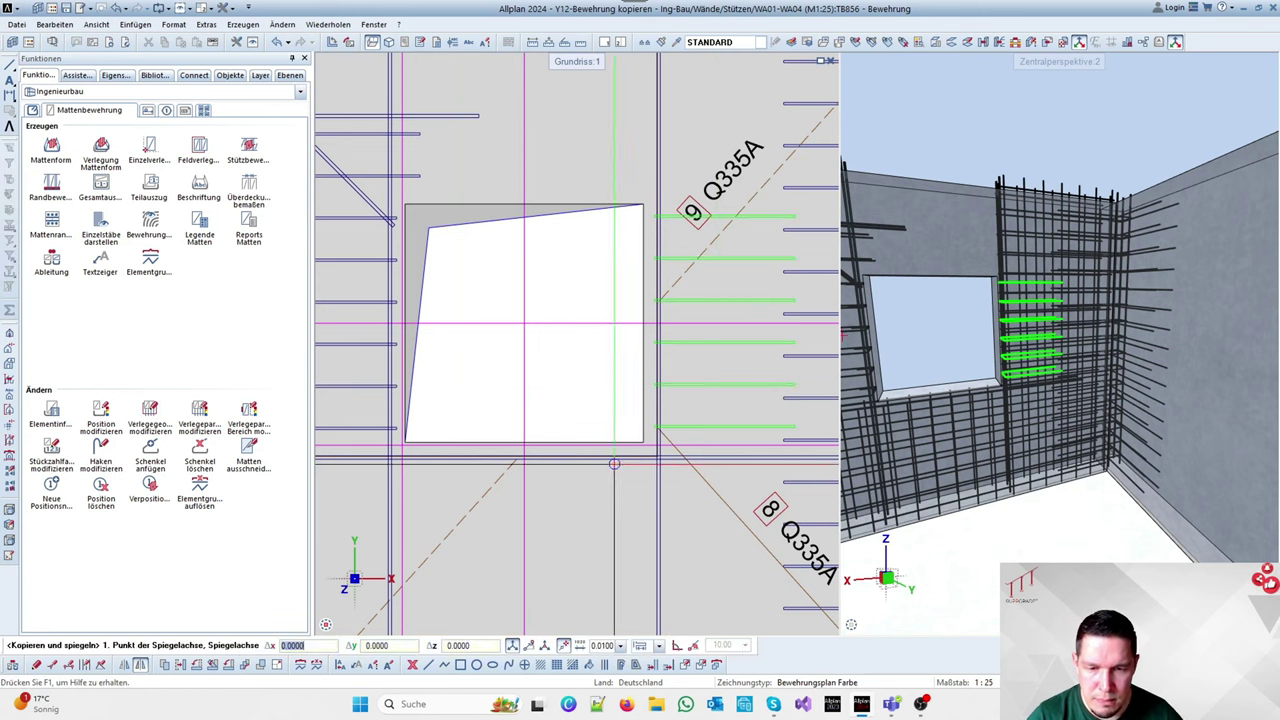
click(643, 442)
click(615, 414)
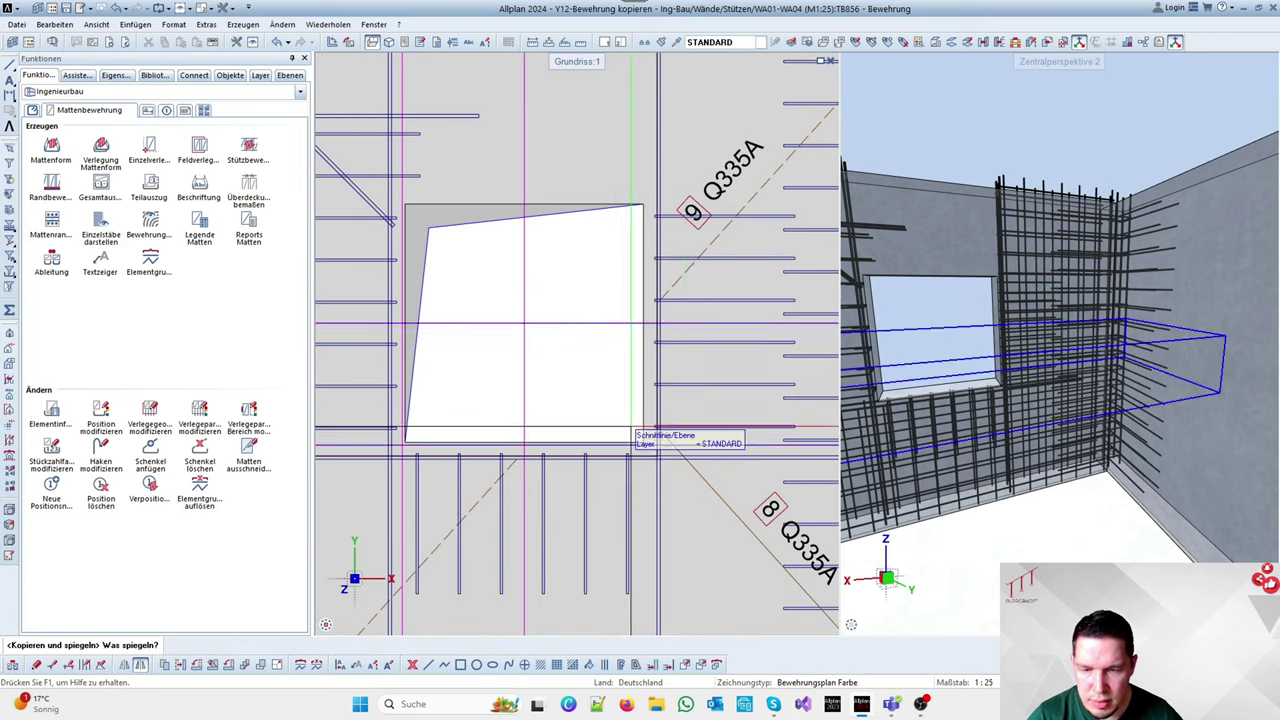
Copy and mirror the vertical U-bars and horizontal angled bars below the window about the window's horizontal centre axis to its upper edge
click(626, 483)
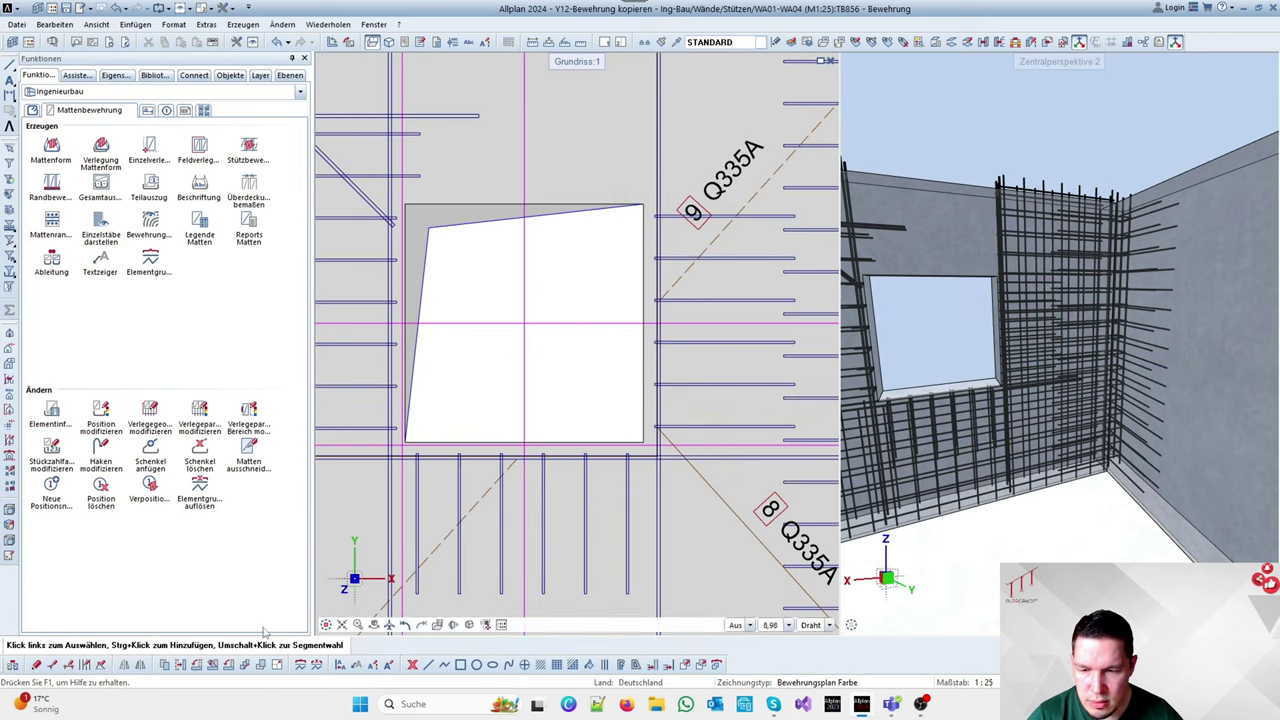
key(Escape)
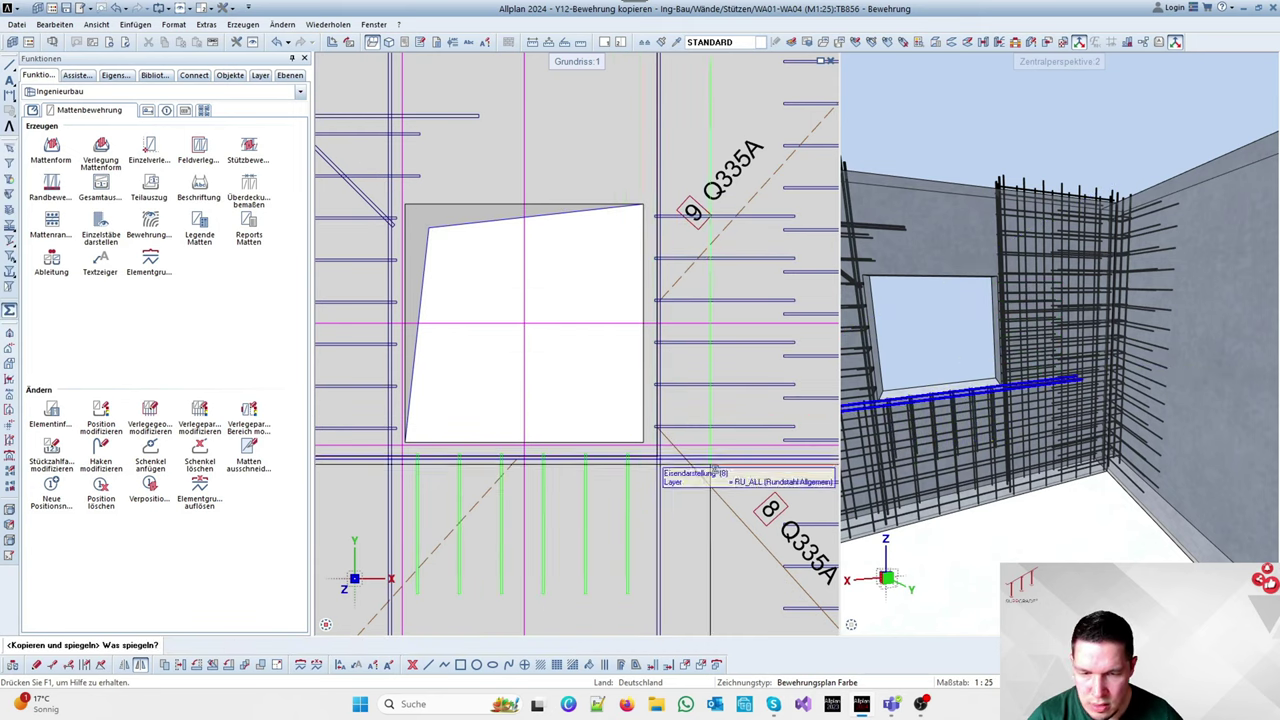
click(629, 452)
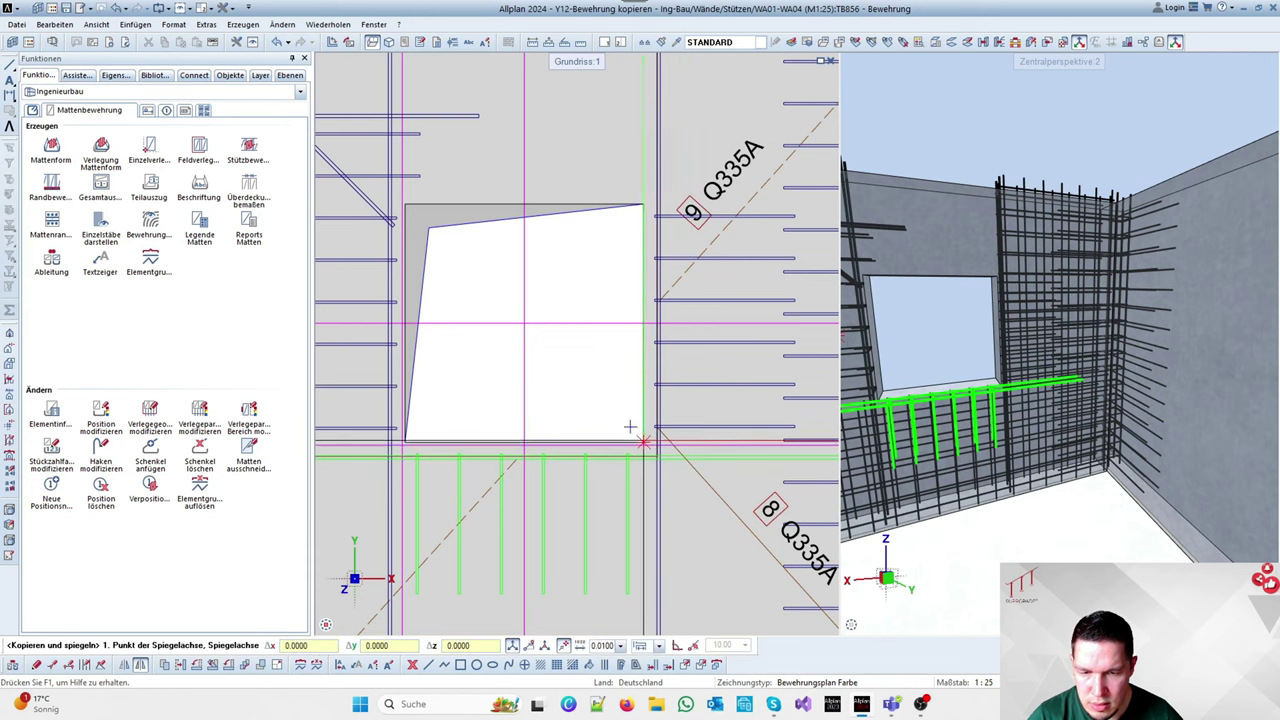
right_click(645, 440)
click(680, 546)
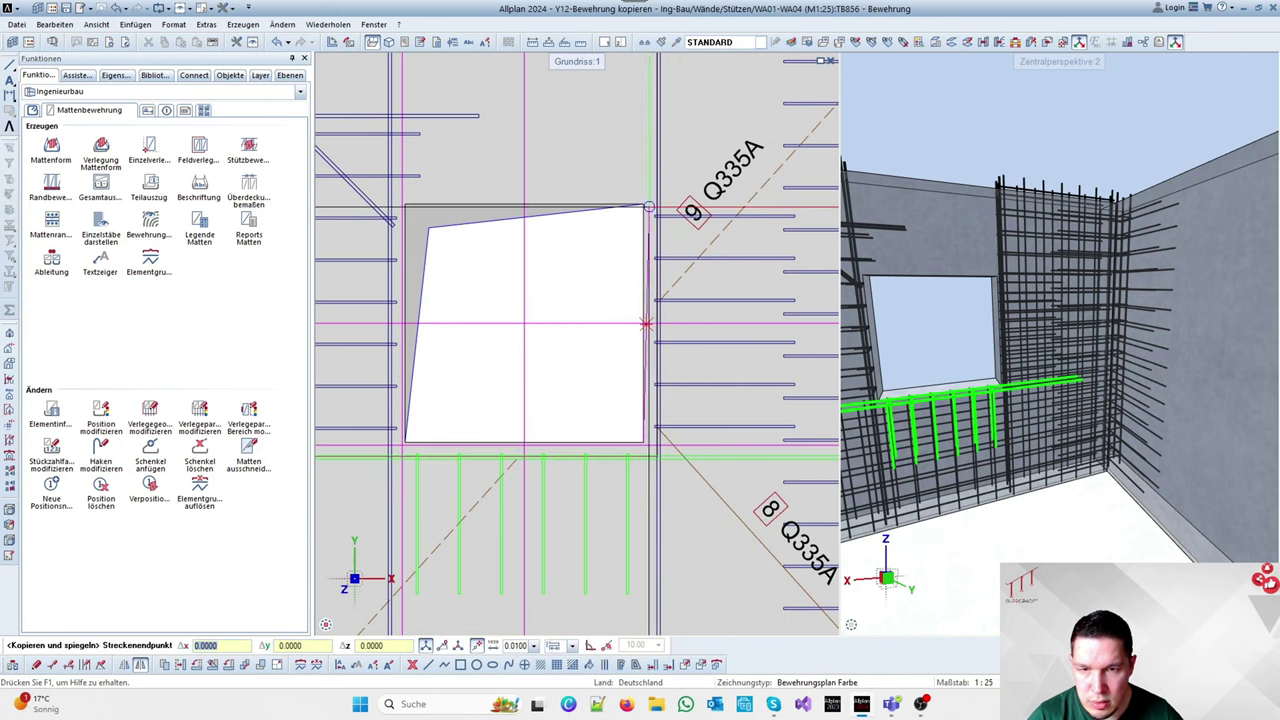
click(632, 192)
click(565, 300)
scroll(611, 340, down, 3)
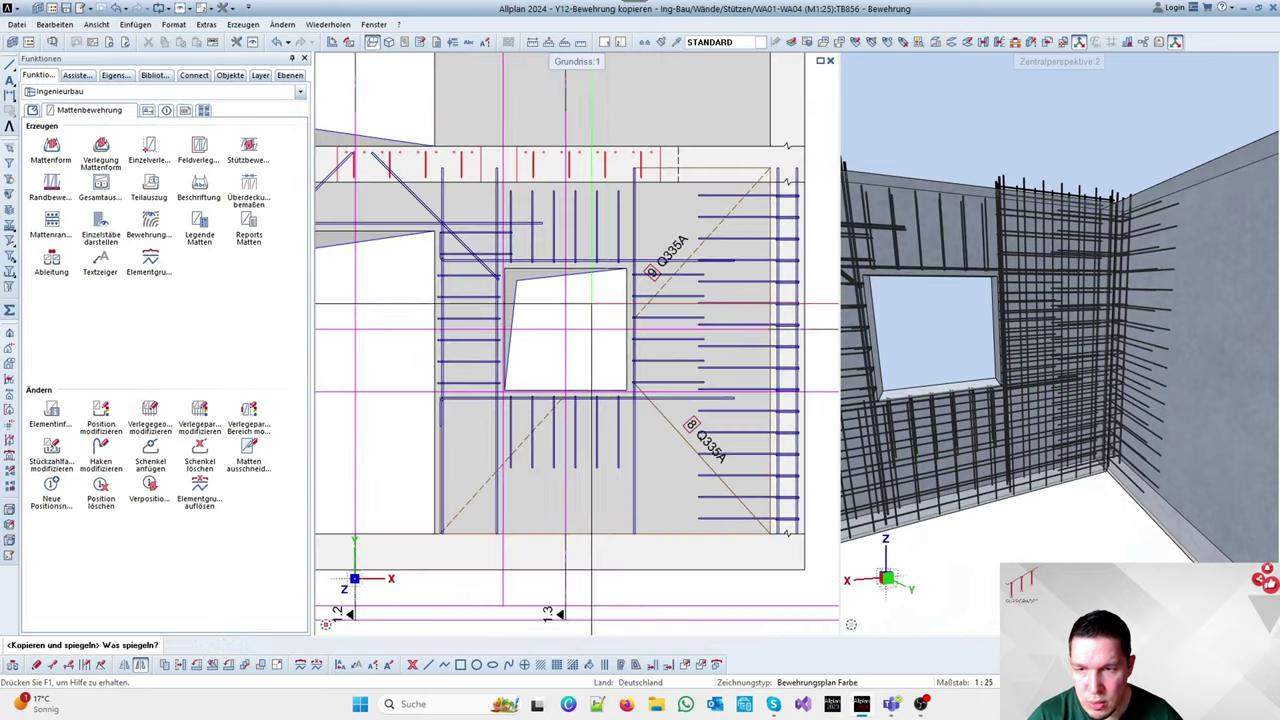
Mirror the horizontal angled bar above the window about its own horizontal axis so its hook points down
scroll(478, 257, up, 3)
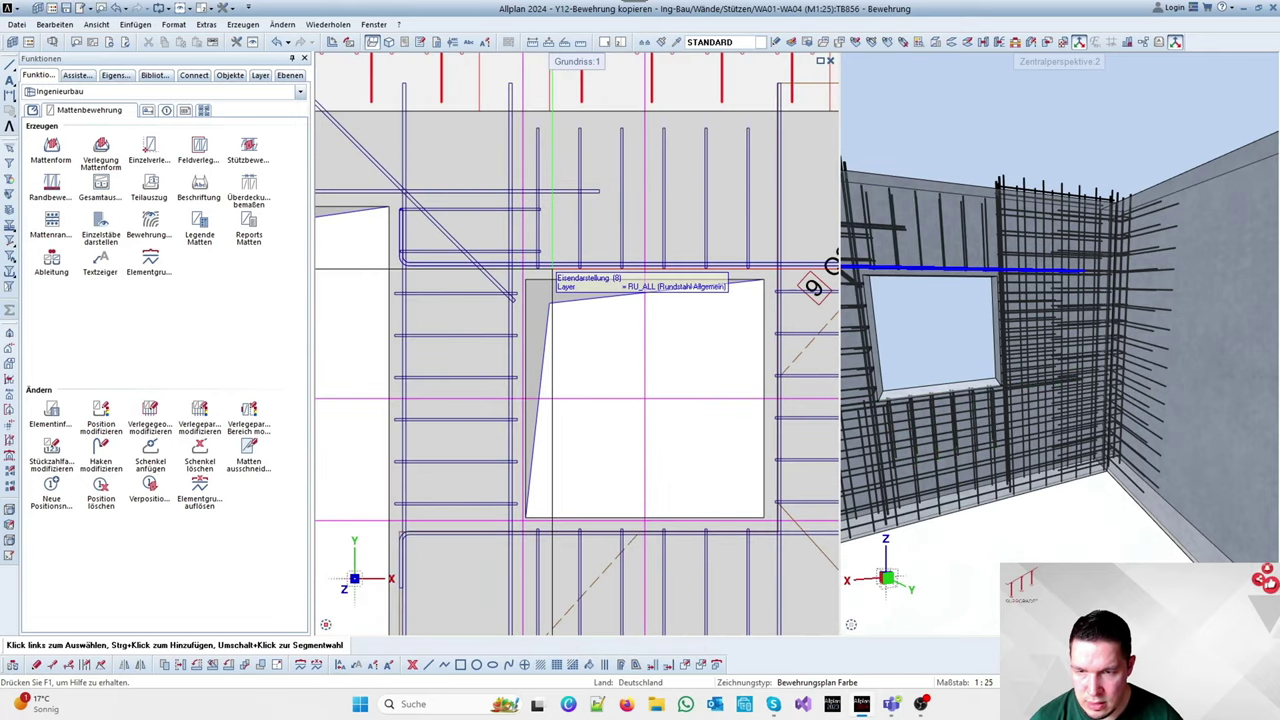
click(555, 268)
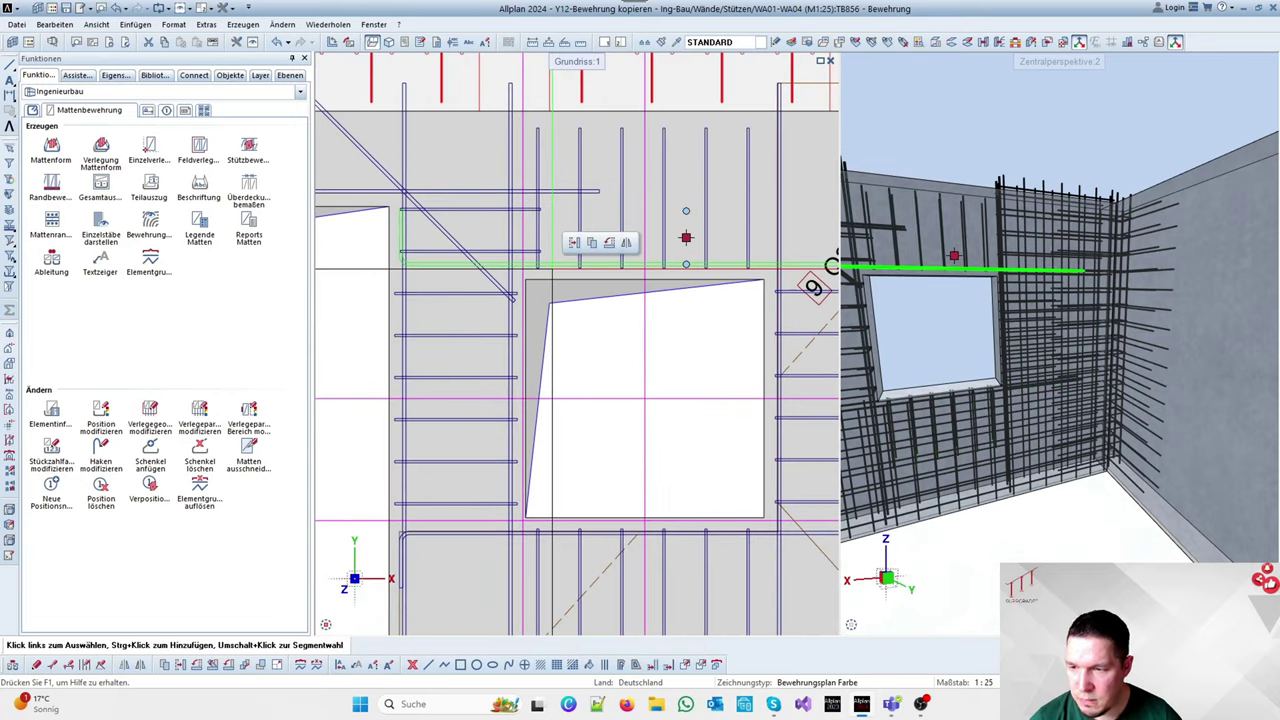
click(124, 666)
scroll(604, 263, down, 1)
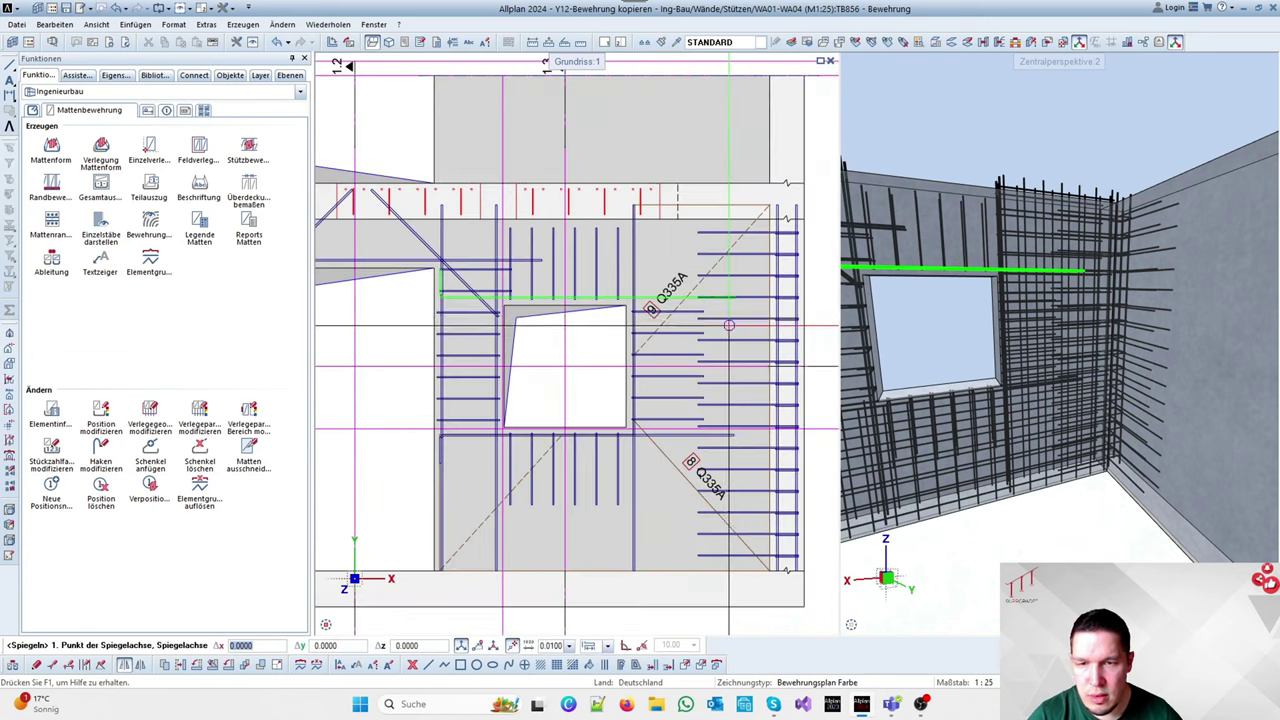
scroll(737, 265, up, 5)
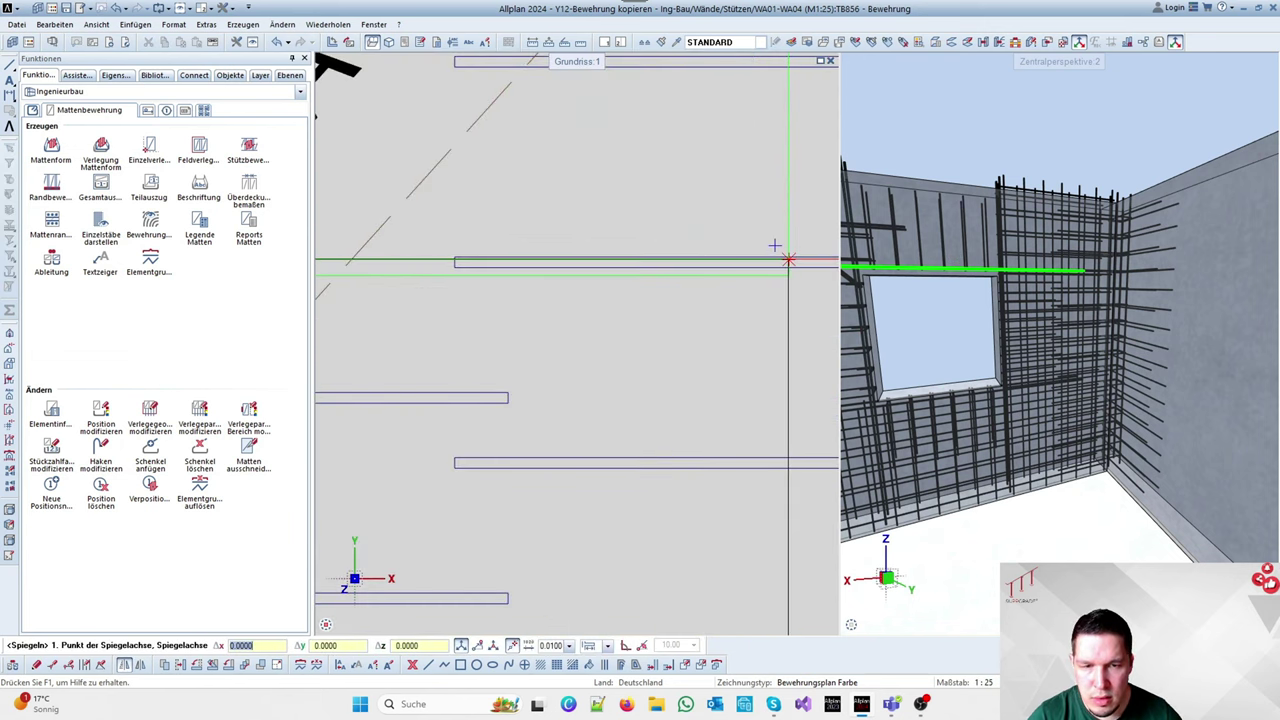
click(789, 267)
scroll(749, 258, down, 3)
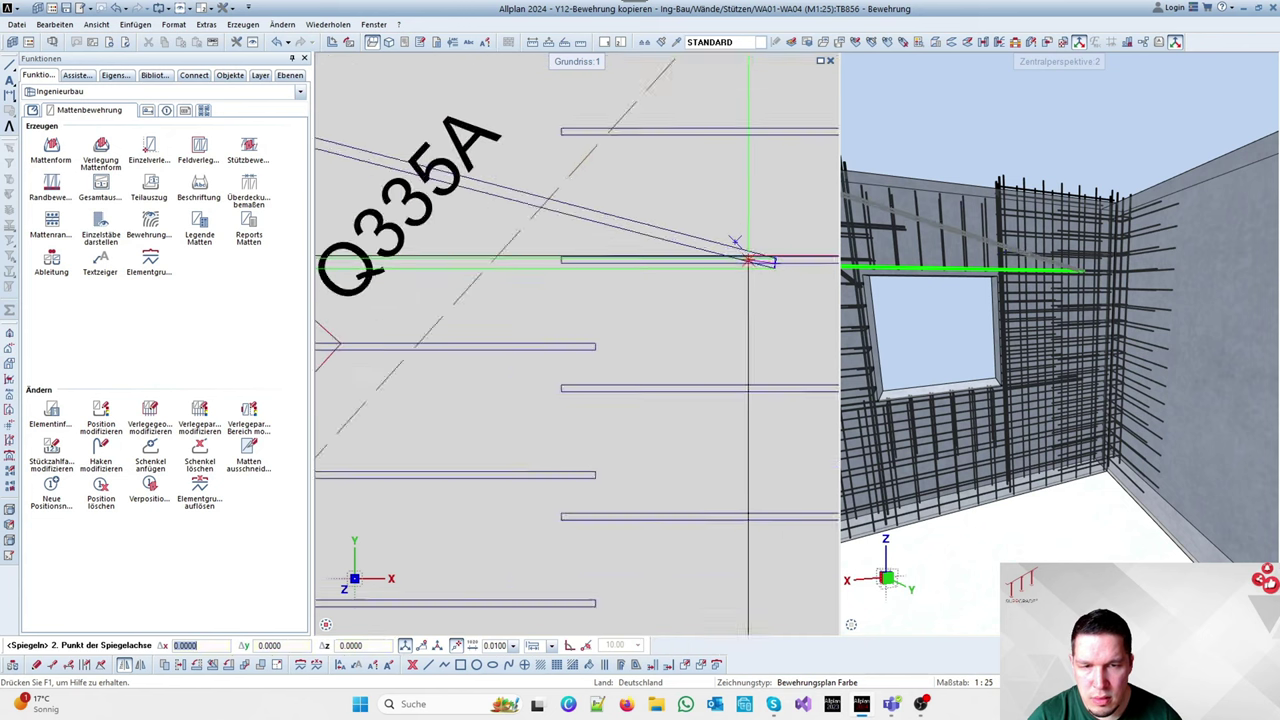
click(707, 263)
scroll(763, 278, down, 6)
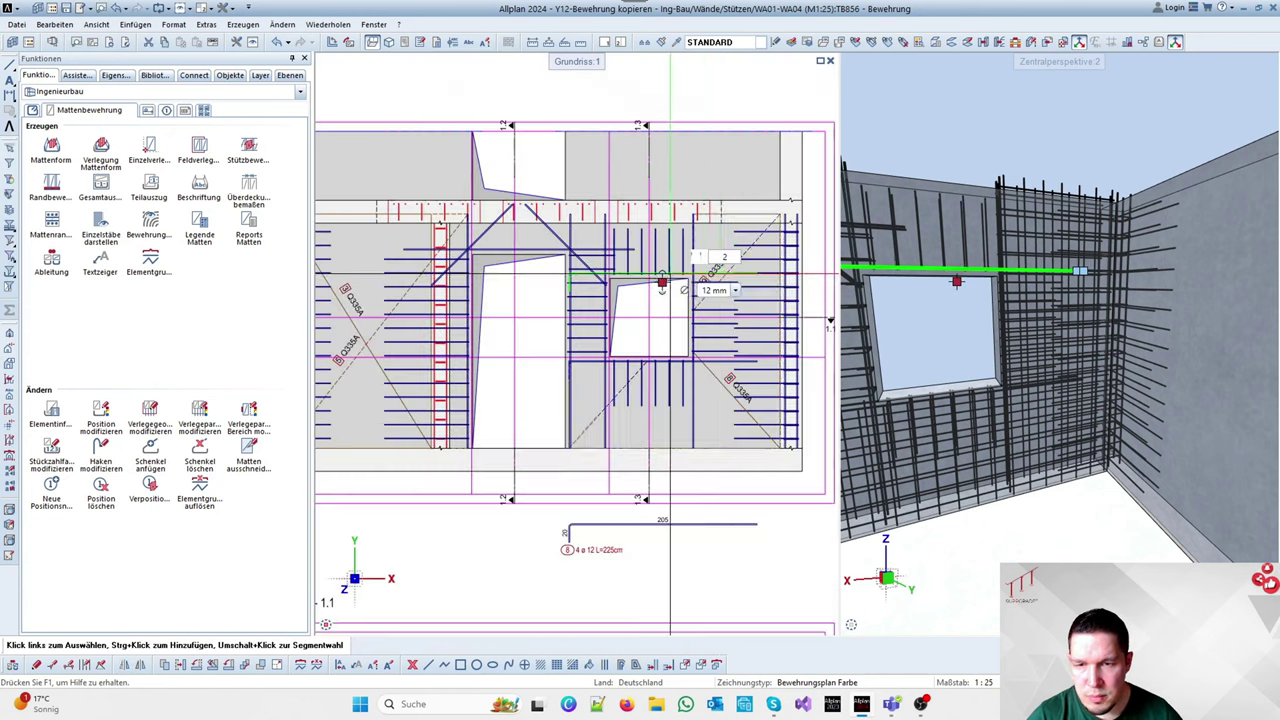
scroll(615, 274, up, 3)
scroll(477, 276, down, 2)
key(Escape)
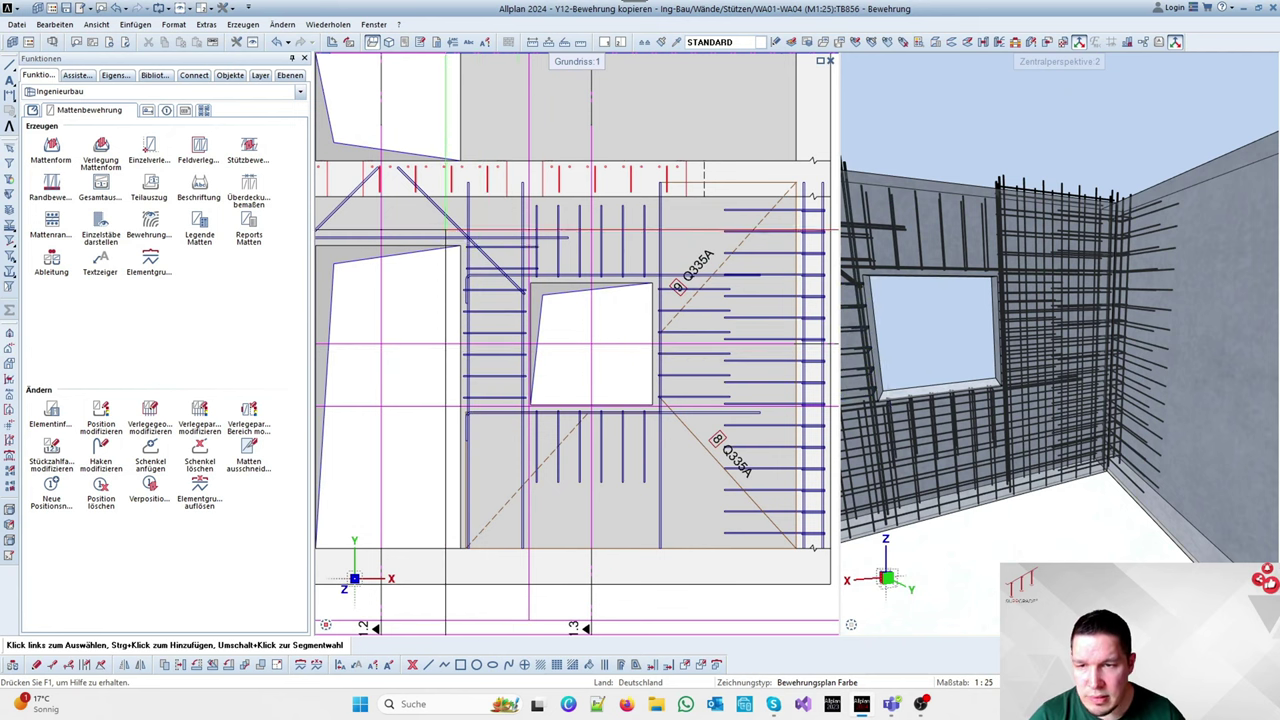
Copy the diagonal bar at the door's upper right corner to the window's upper right and lower left corners
click(445, 217)
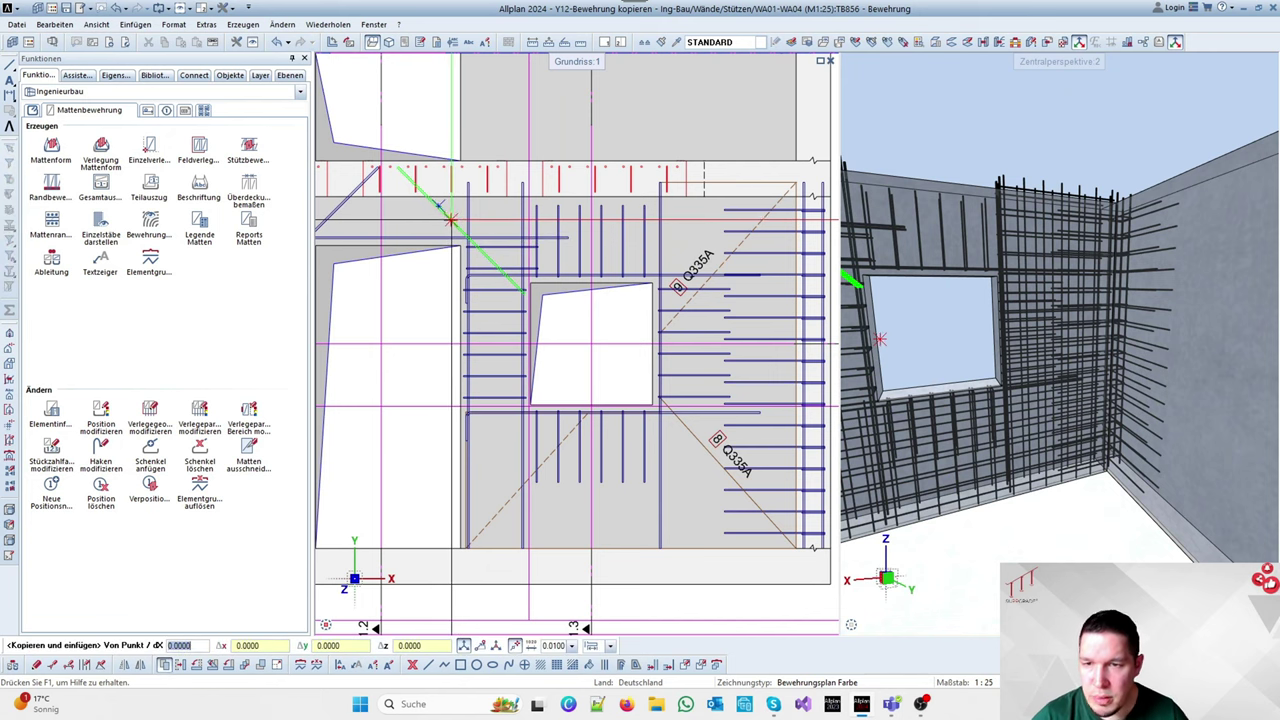
scroll(450, 222, up, 5)
click(617, 283)
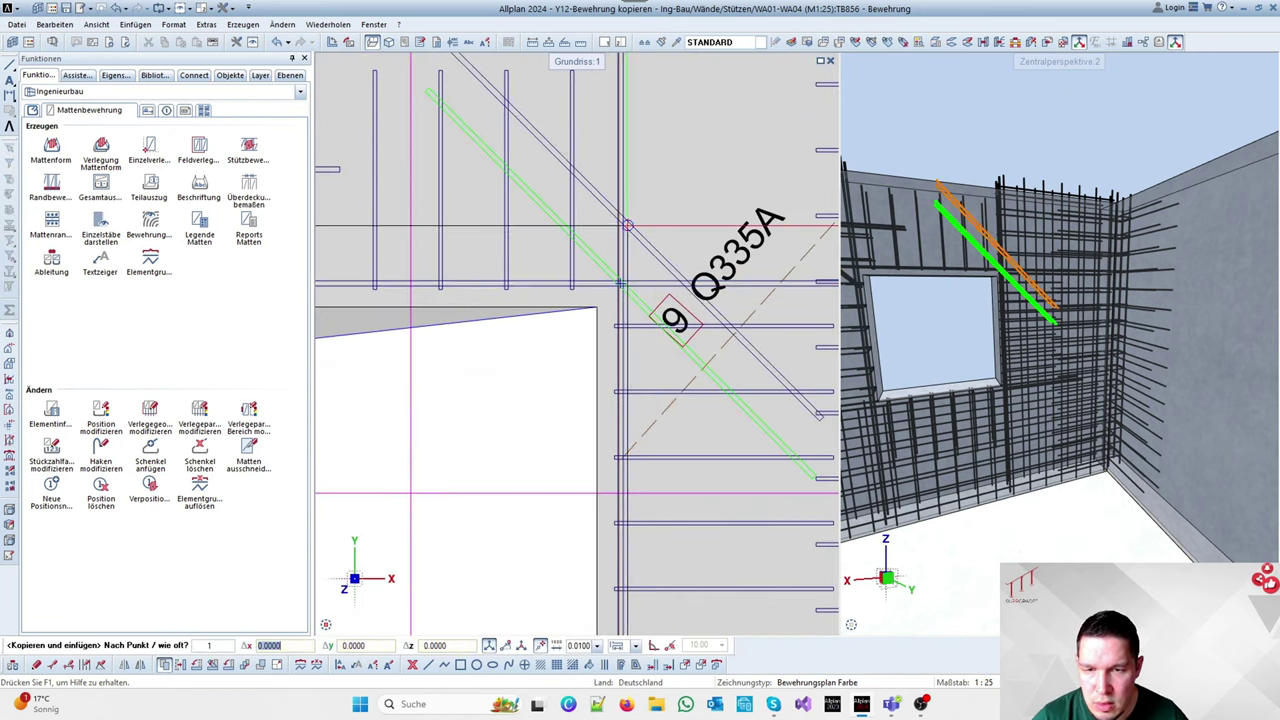
scroll(617, 283, down, 3)
scroll(478, 370, up, 3)
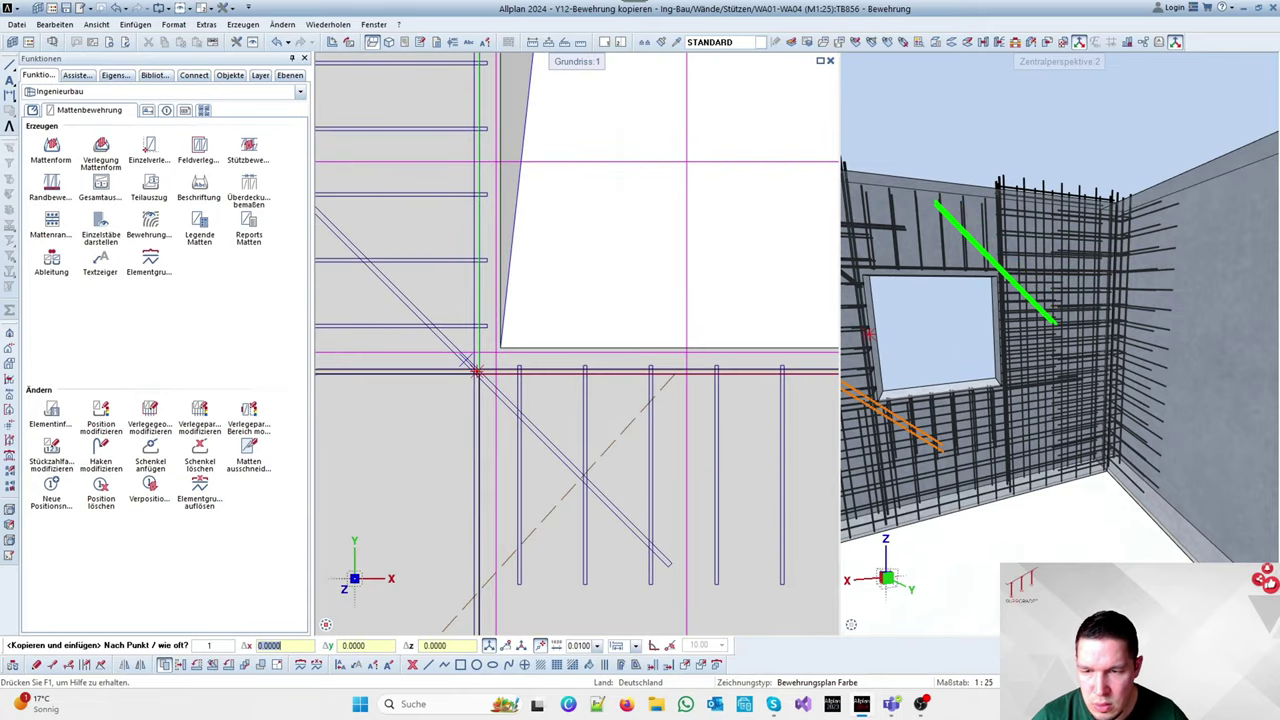
scroll(598, 396, down, 3)
key(Escape)
key(Escape)
Move the diagonal bar at the window's lower left corner slightly down along its own axis, ending at the window's vertical centre axis
scroll(563, 398, up, 2)
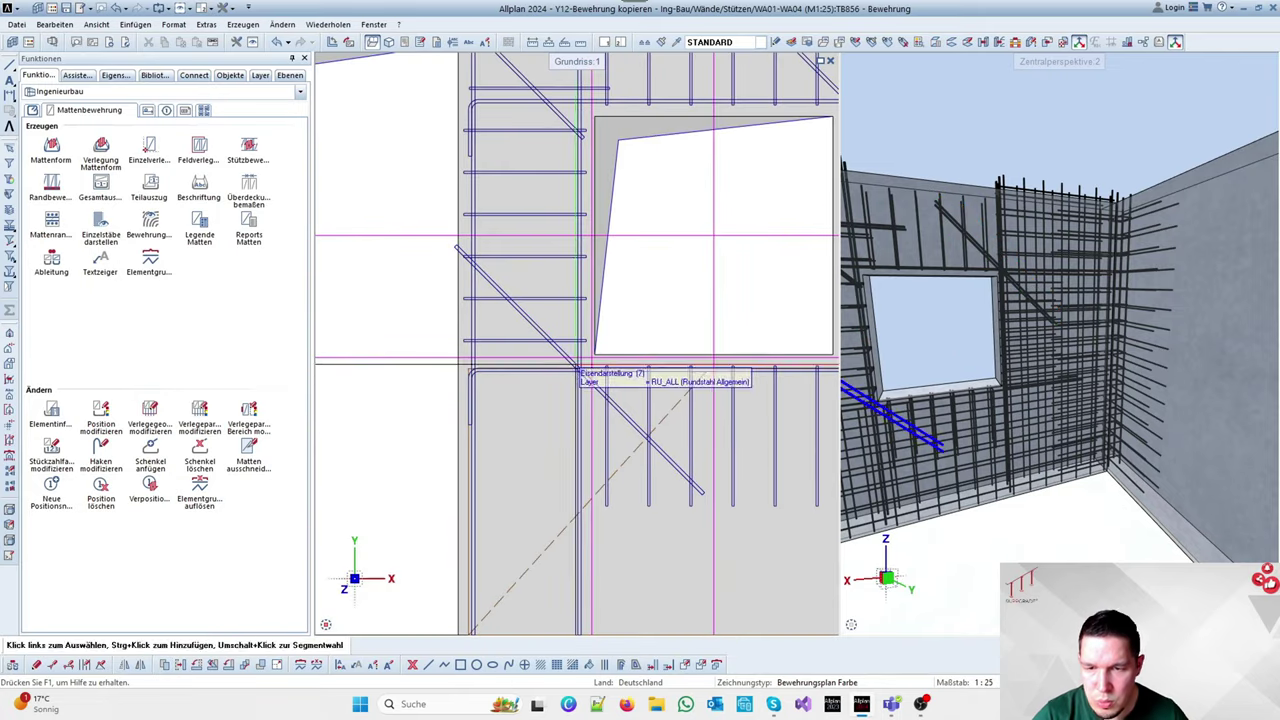
key(v)
click(566, 358)
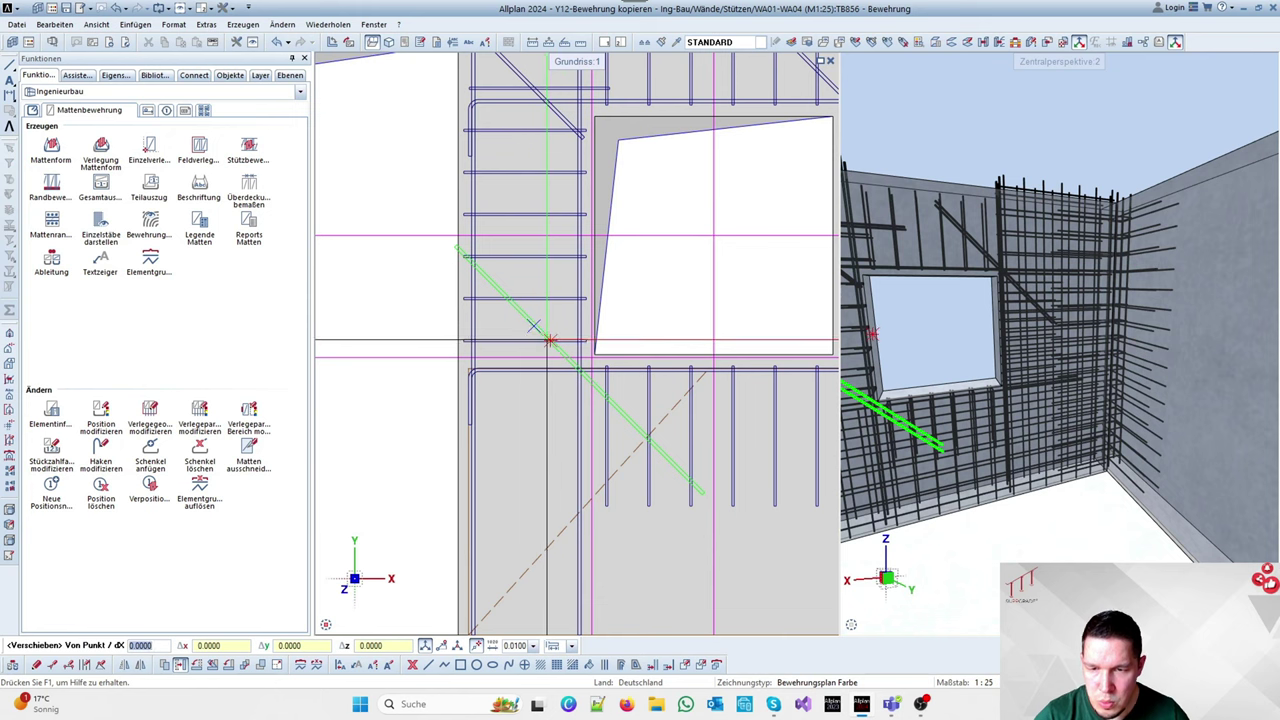
click(550, 340)
click(560, 356)
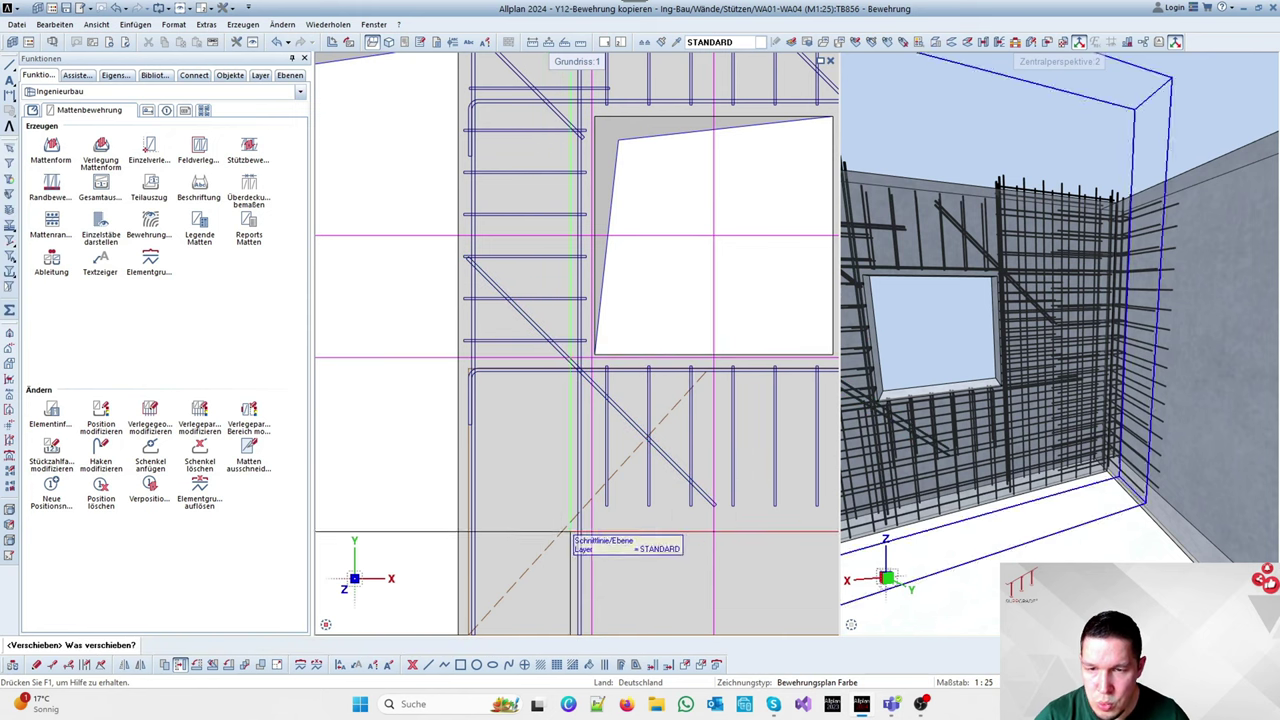
key(Escape)
Copy and mirror the lower left diagonal bar about the window's horizontal centre axis to the upper left corner
click(140, 665)
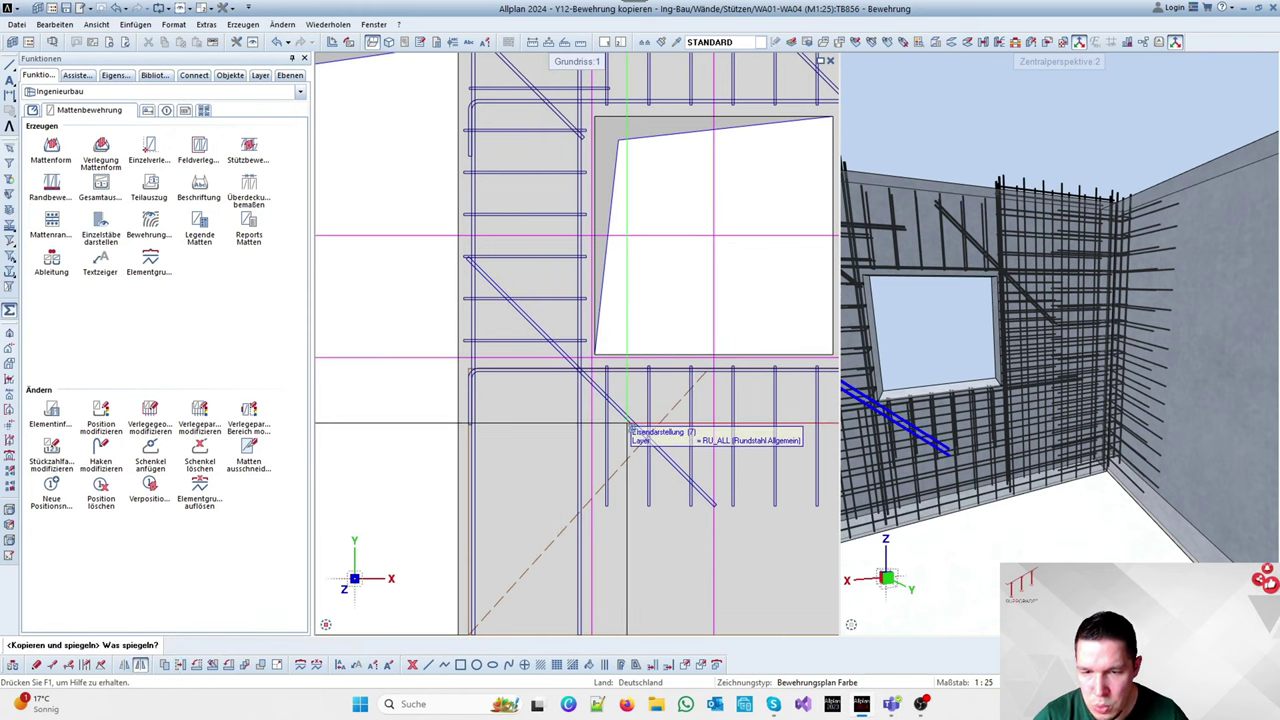
click(631, 428)
right_click(563, 349)
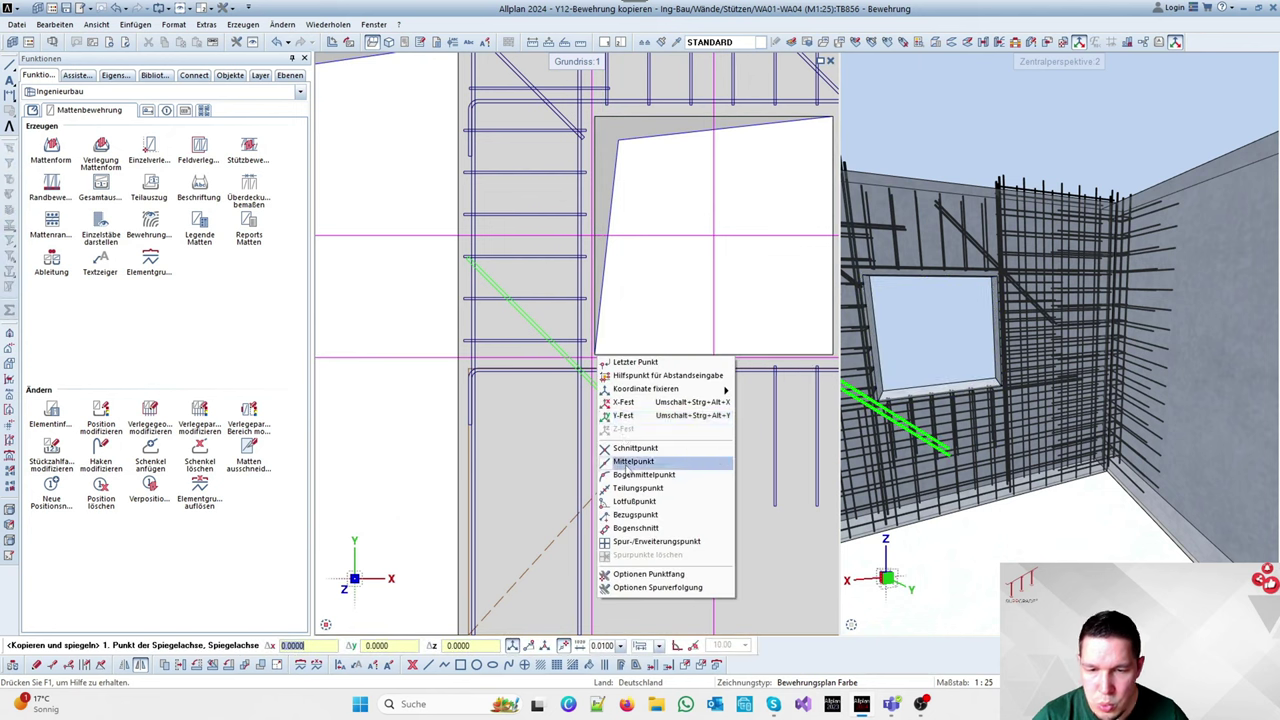
click(620, 467)
click(595, 117)
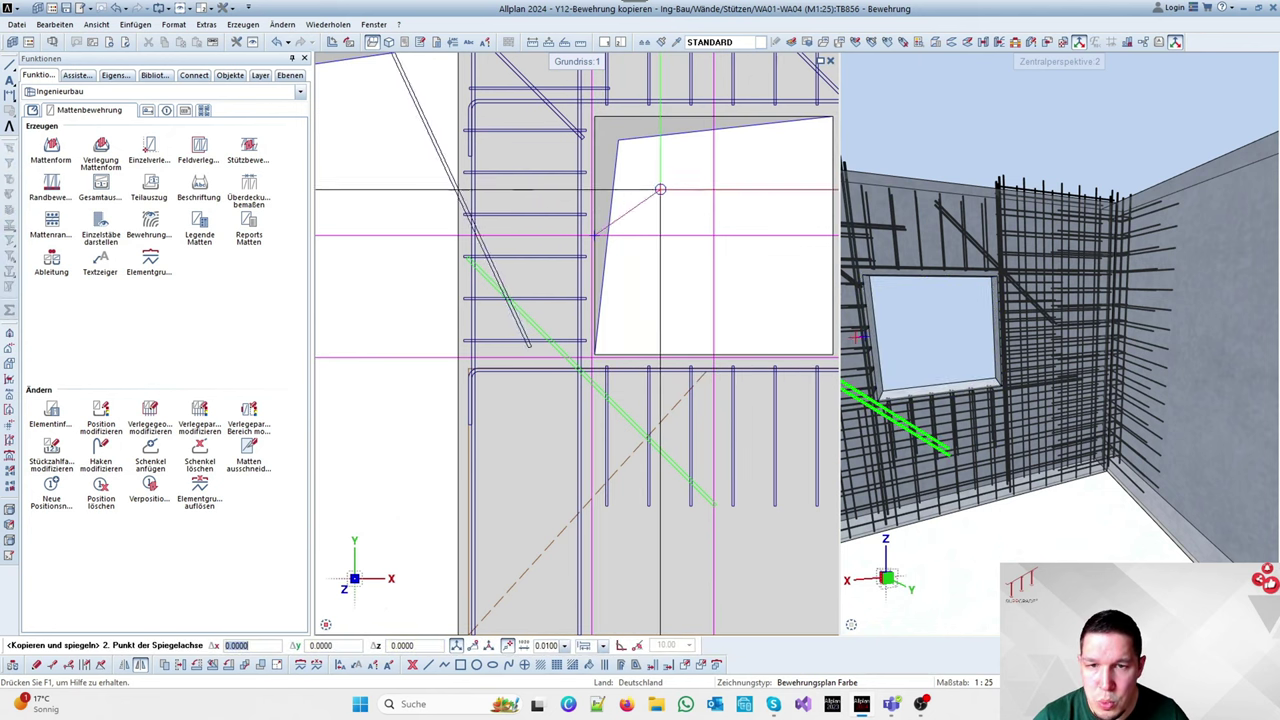
click(654, 235)
scroll(626, 268, down, 3)
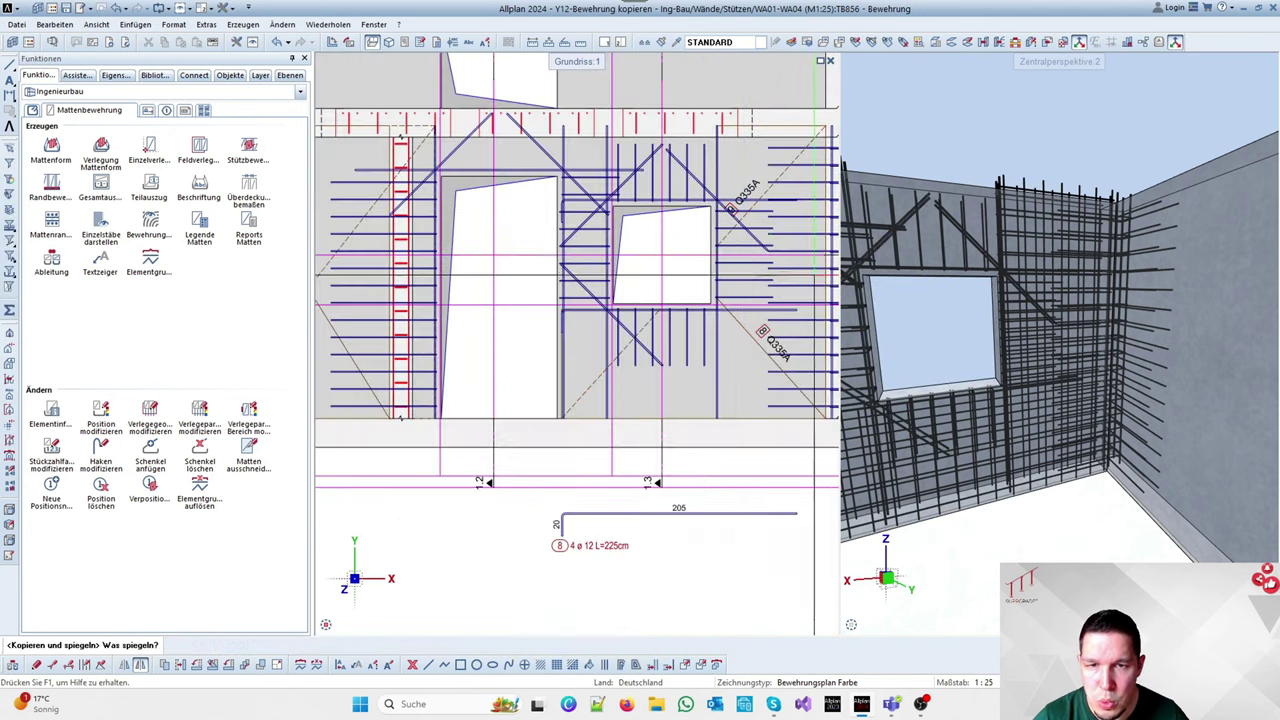
scroll(814, 262, up, 4)
scroll(747, 282, down, 3)
key(Escape)
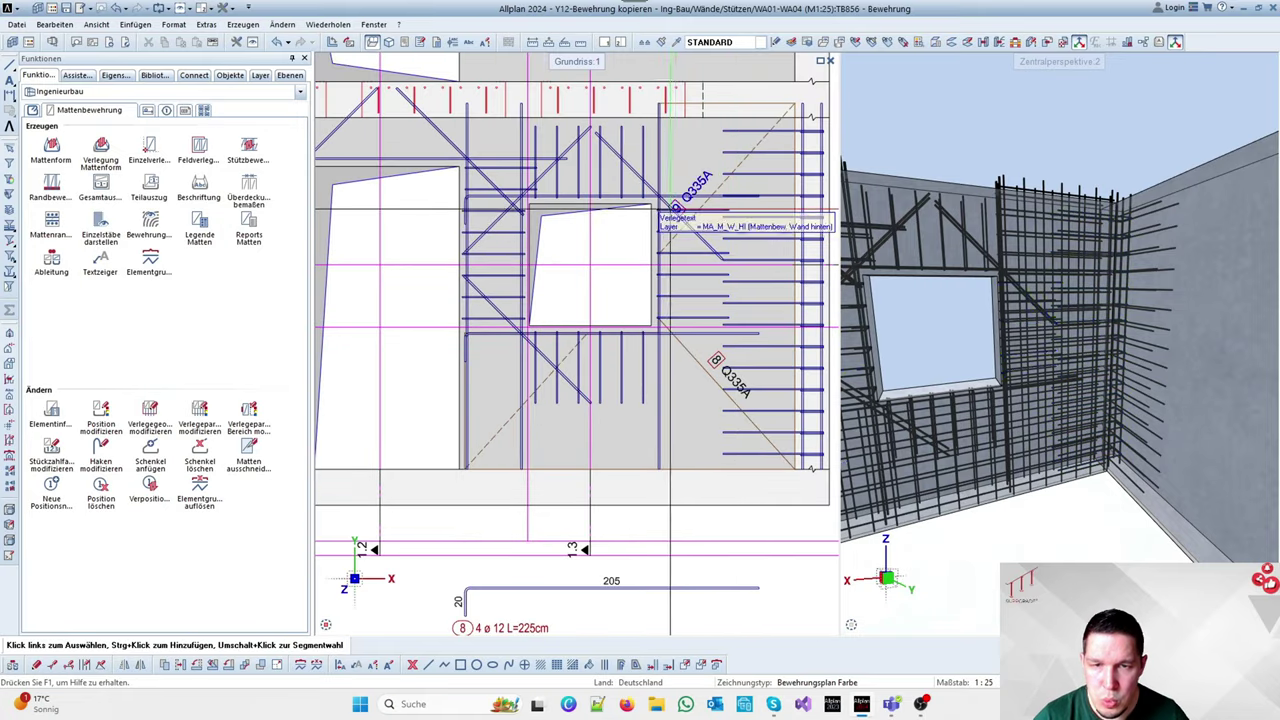
Delete the diagonal bar at the window's upper right corner and copy-mirror both left diagonal bars about the window's vertical centre axis
scroll(672, 210, up, 3)
scroll(640, 195, down, 2)
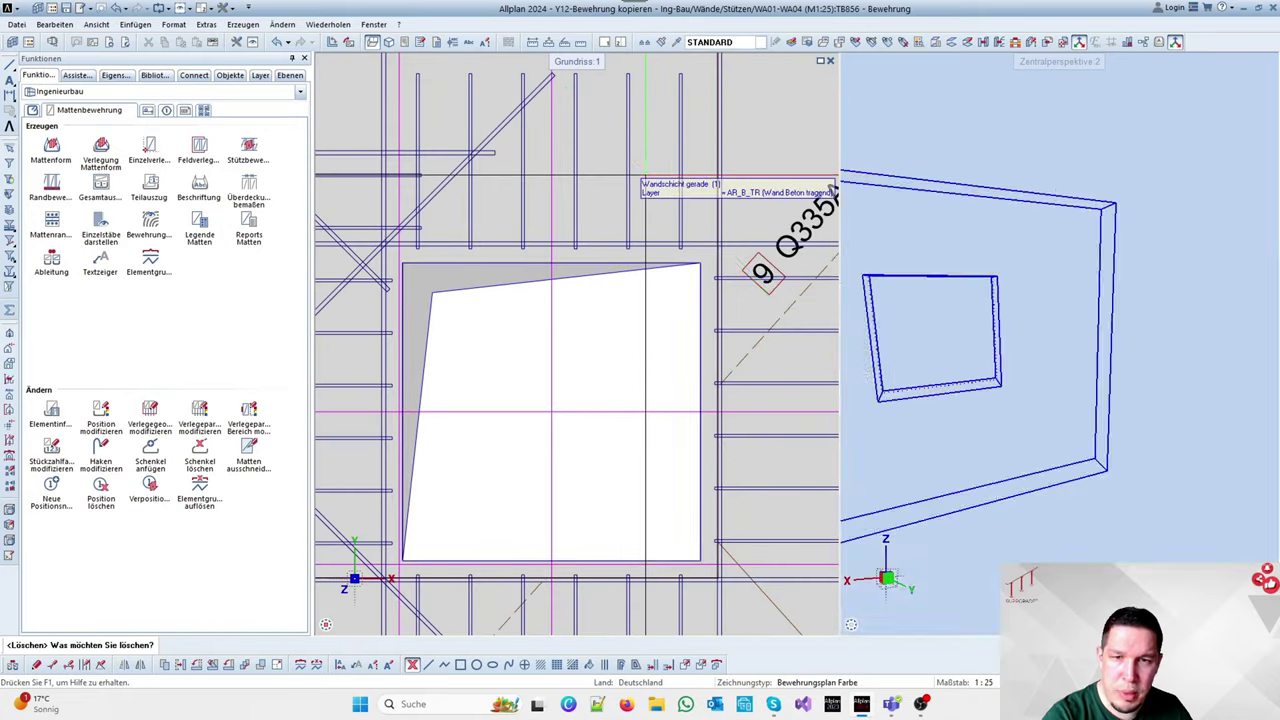
click(140, 664)
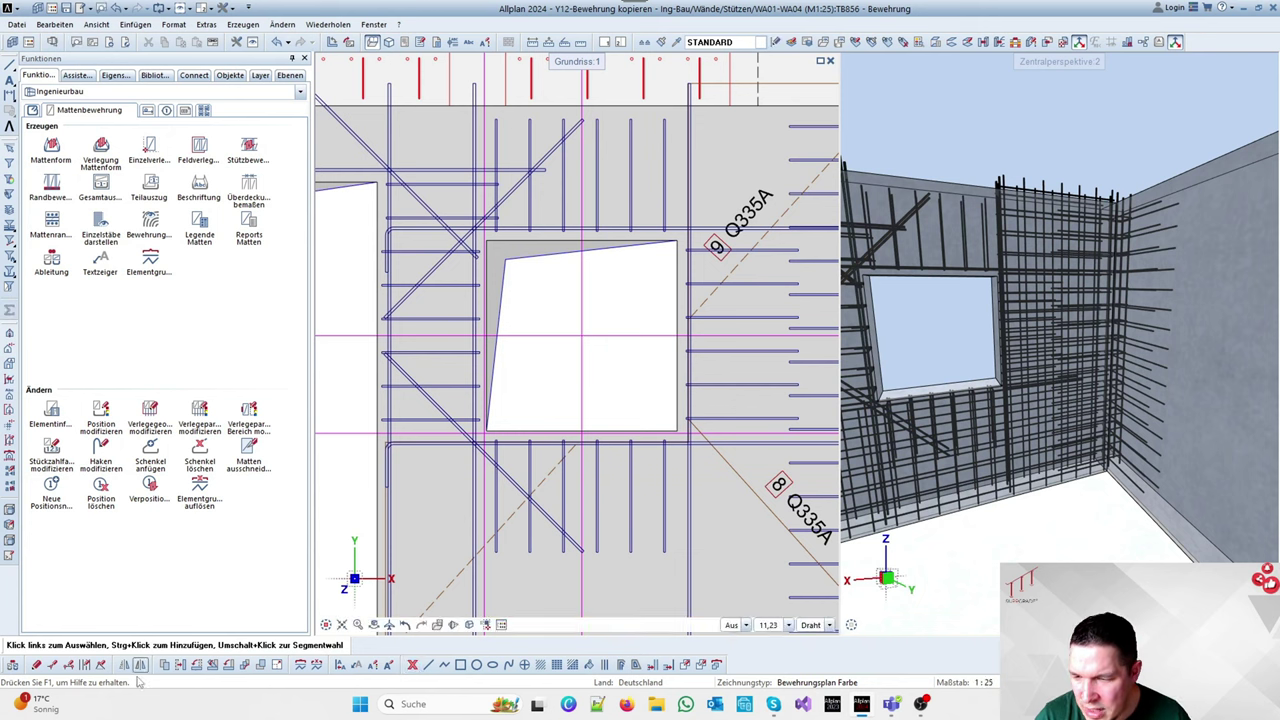
click(513, 195)
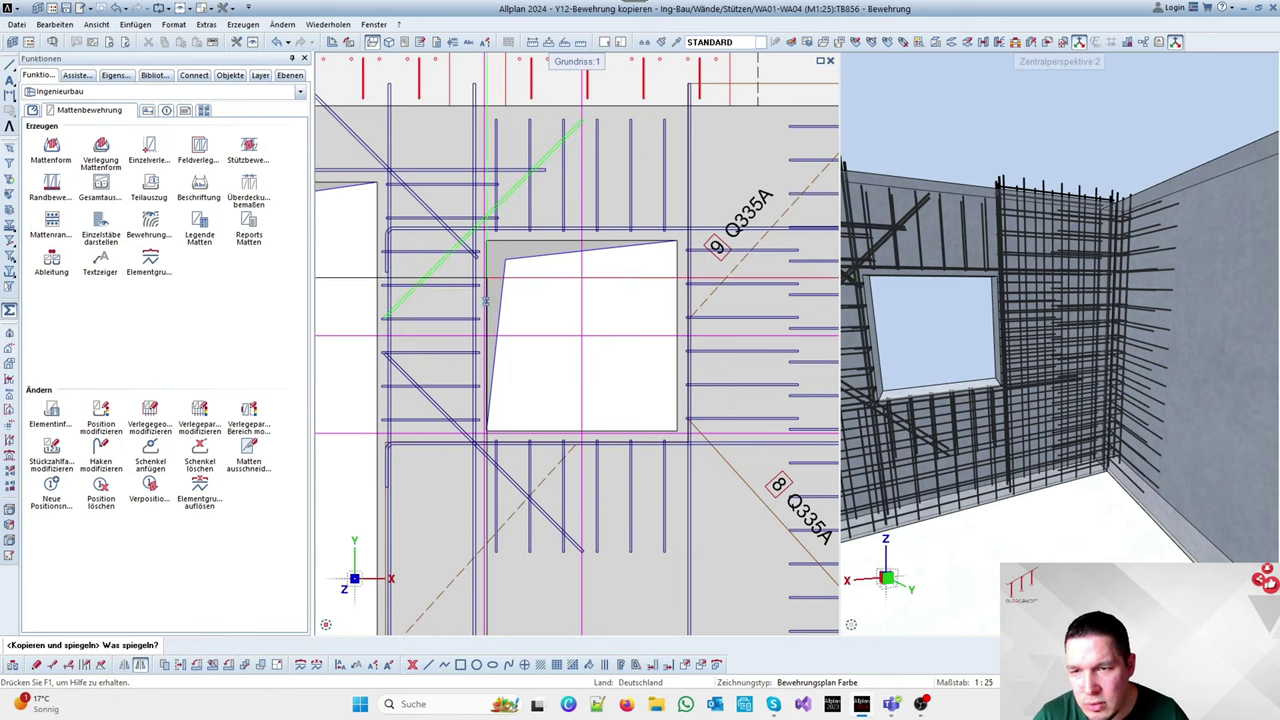
click(438, 406)
right_click(528, 256)
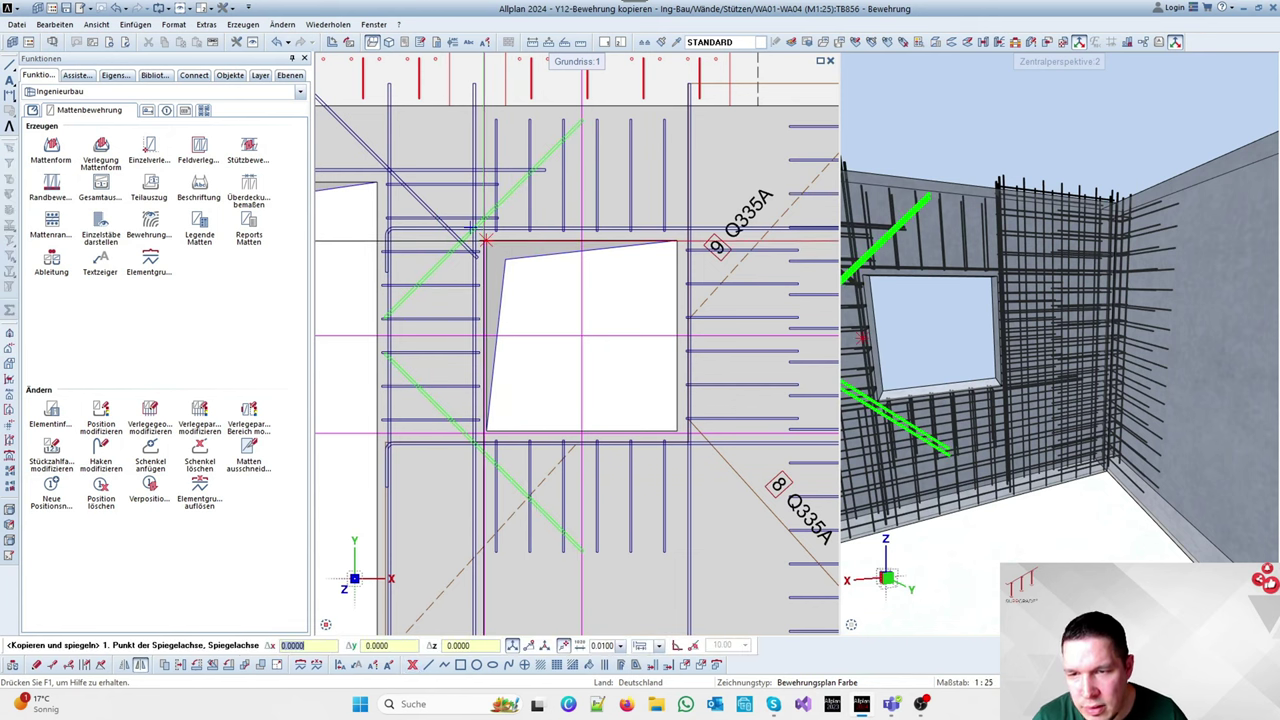
right_click(488, 244)
click(521, 347)
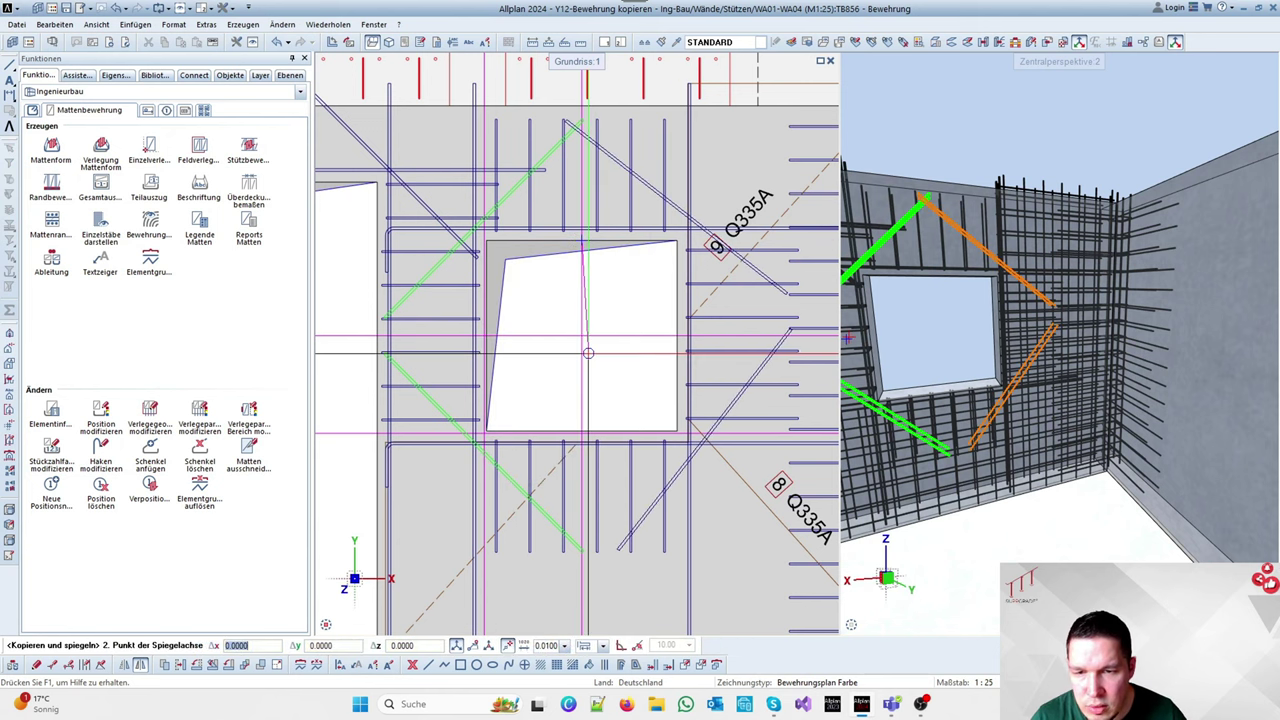
click(583, 352)
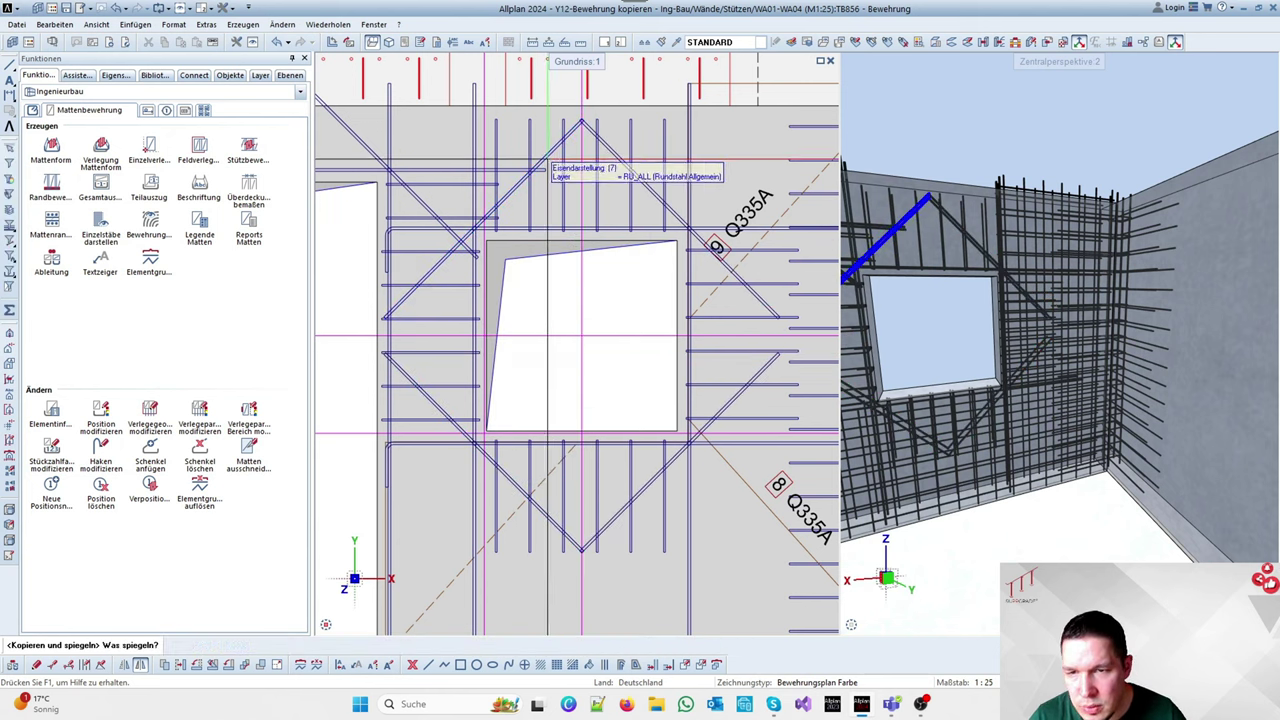
Examine the bars above and below the window in section 1.3 - 1.3 and the door lintel bars in section 1.2 - 1.2
scroll(412, 380, down, 5)
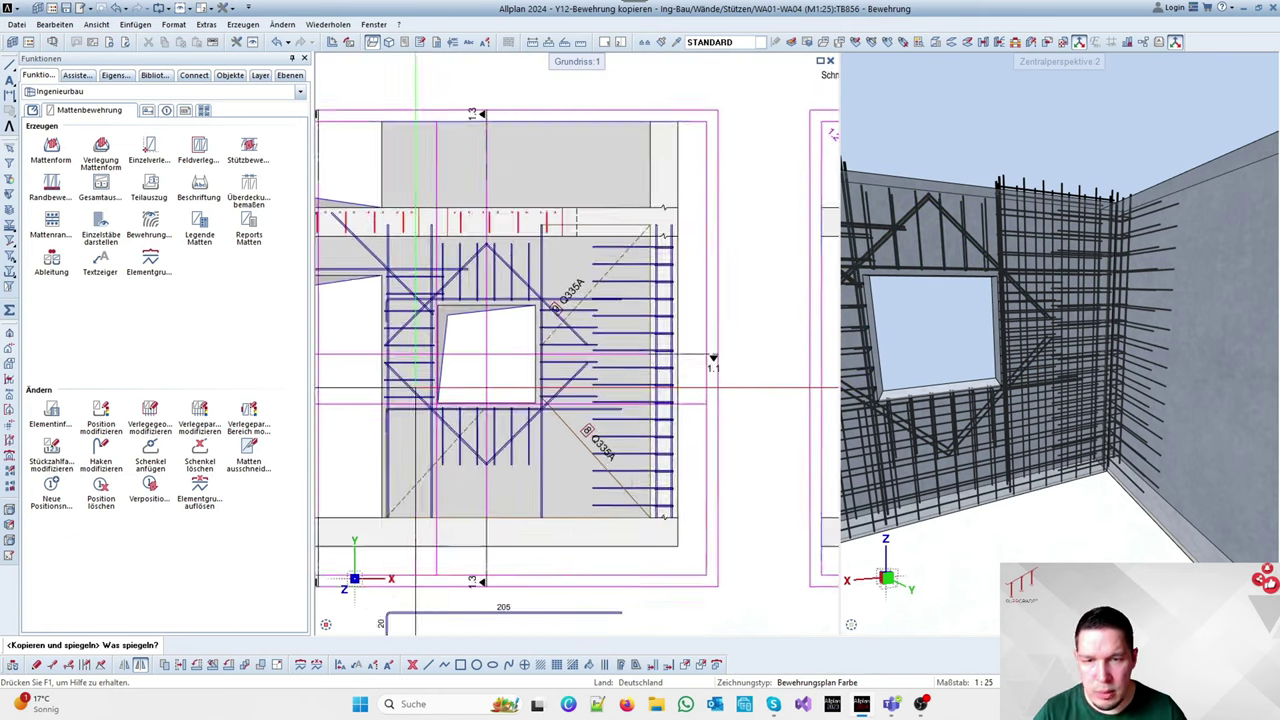
scroll(667, 322, down, 3)
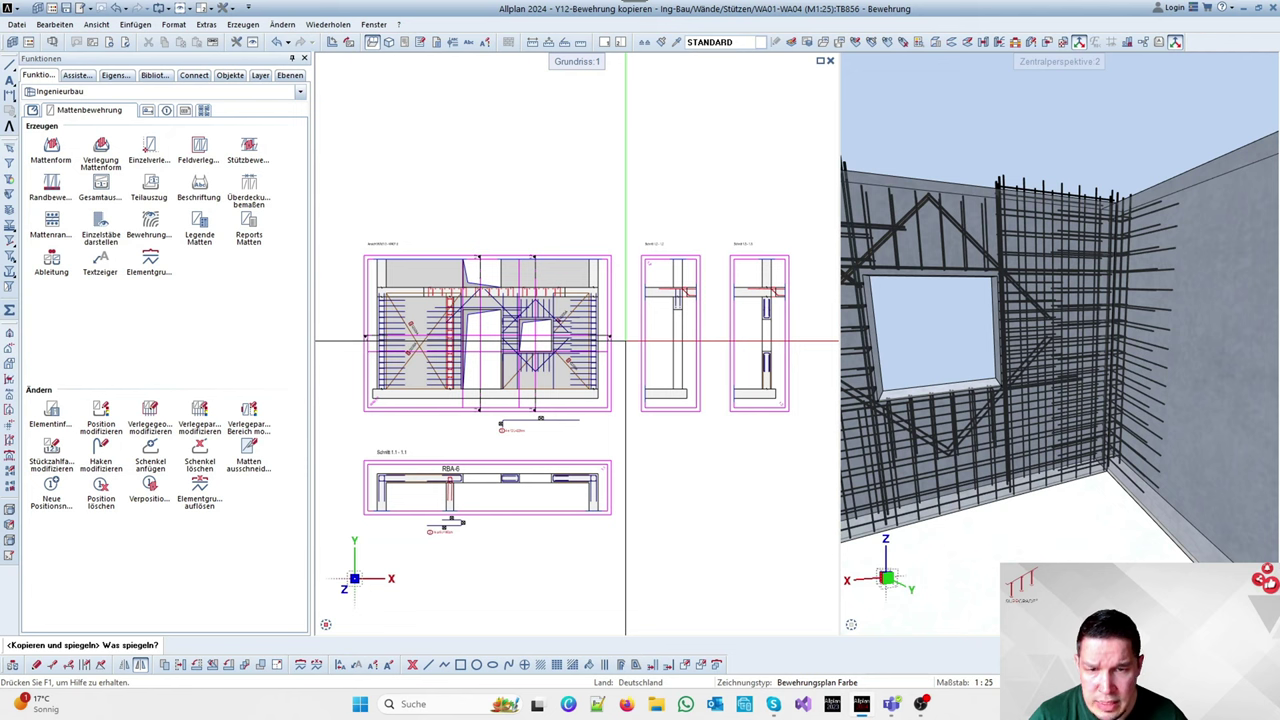
scroll(529, 297, up, 5)
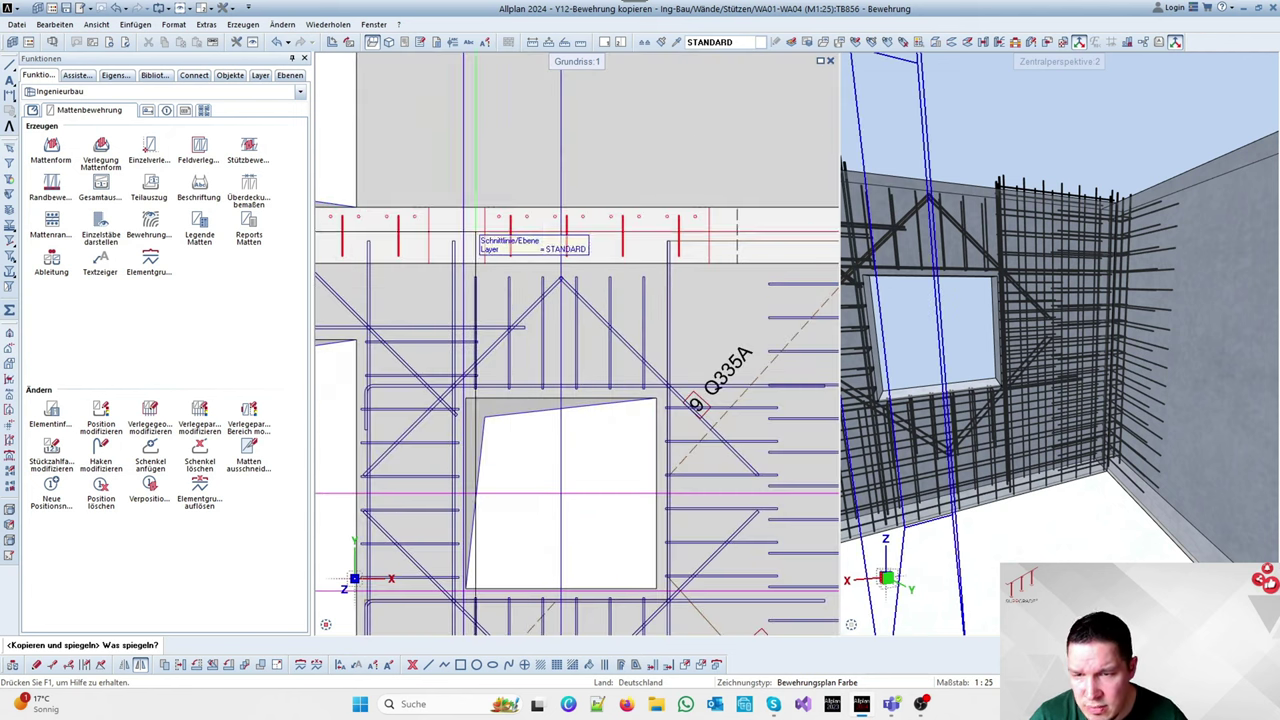
key(Escape)
scroll(450, 272, down, 4)
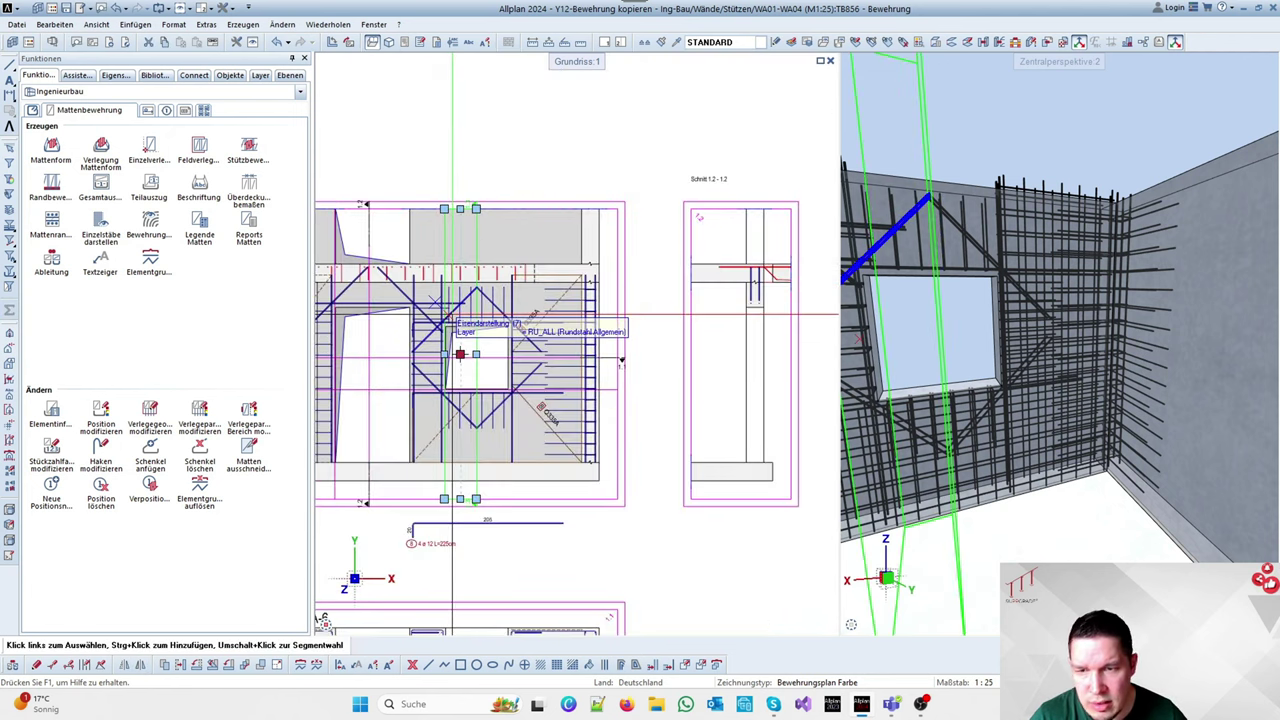
scroll(444, 272, down, 3)
scroll(600, 280, up, 8)
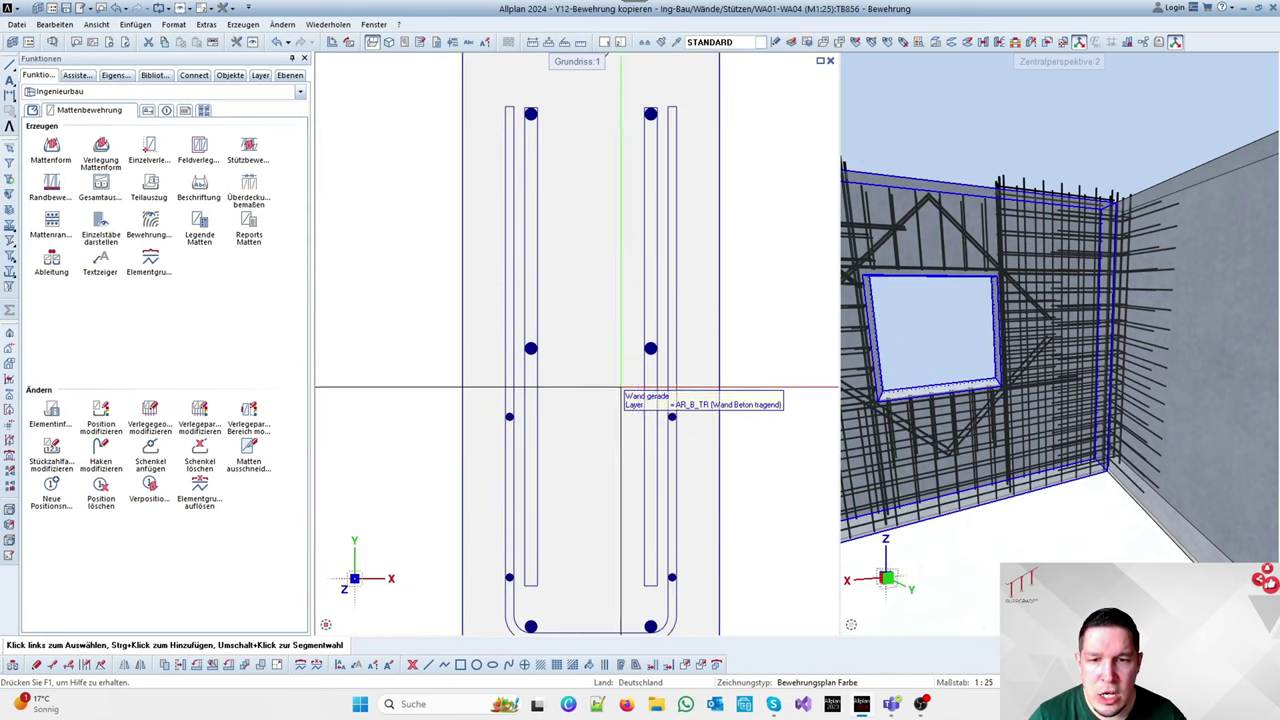
scroll(626, 364, down, 3)
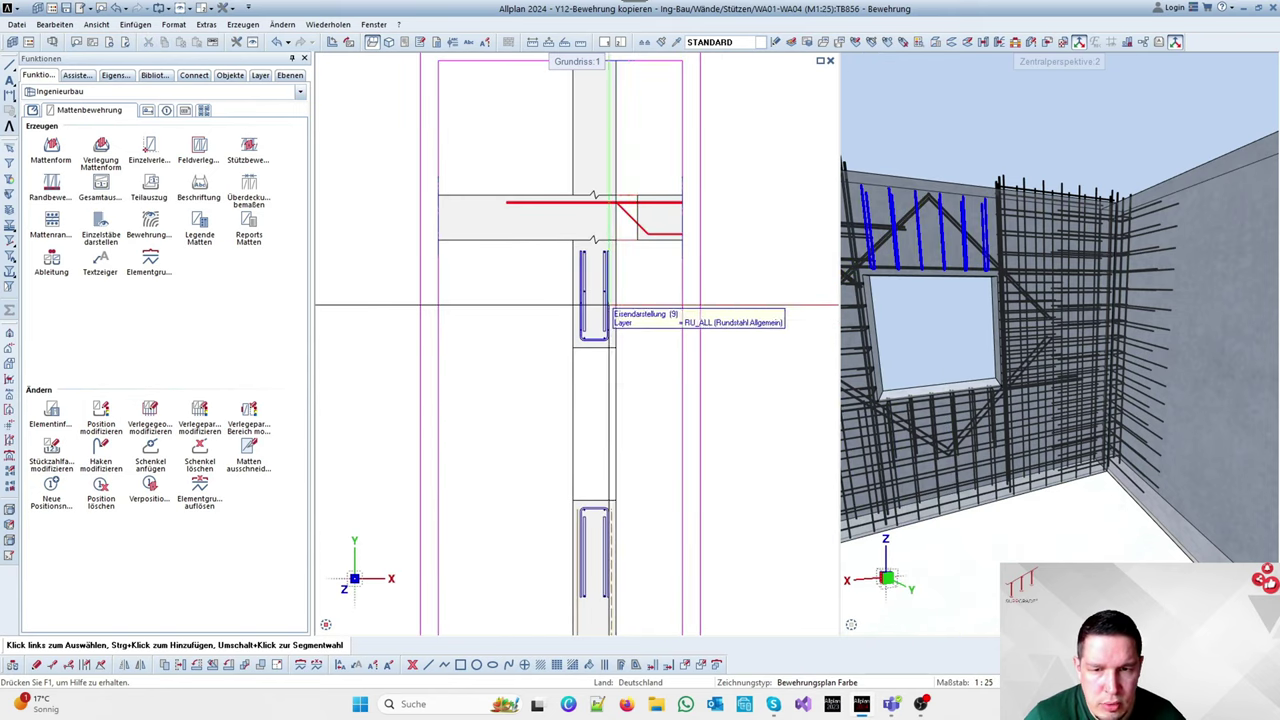
scroll(676, 333, down, 3)
scroll(458, 285, up, 5)
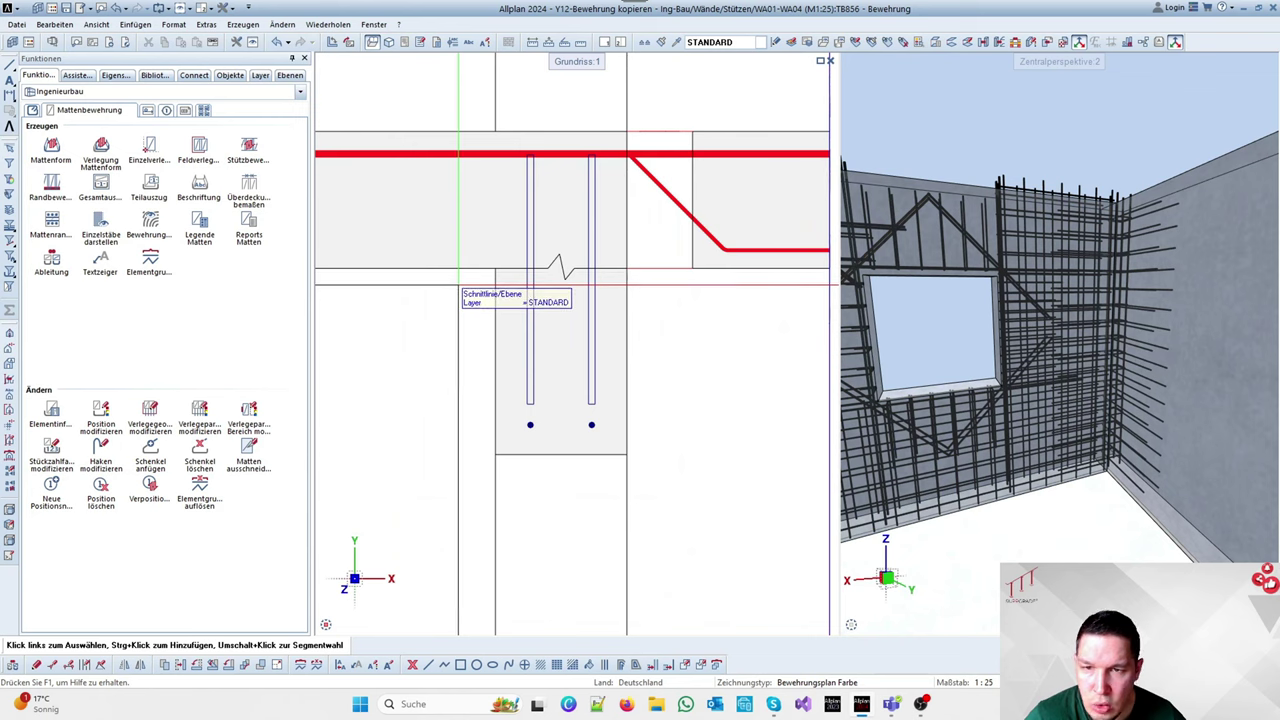
scroll(458, 287, down, 4)
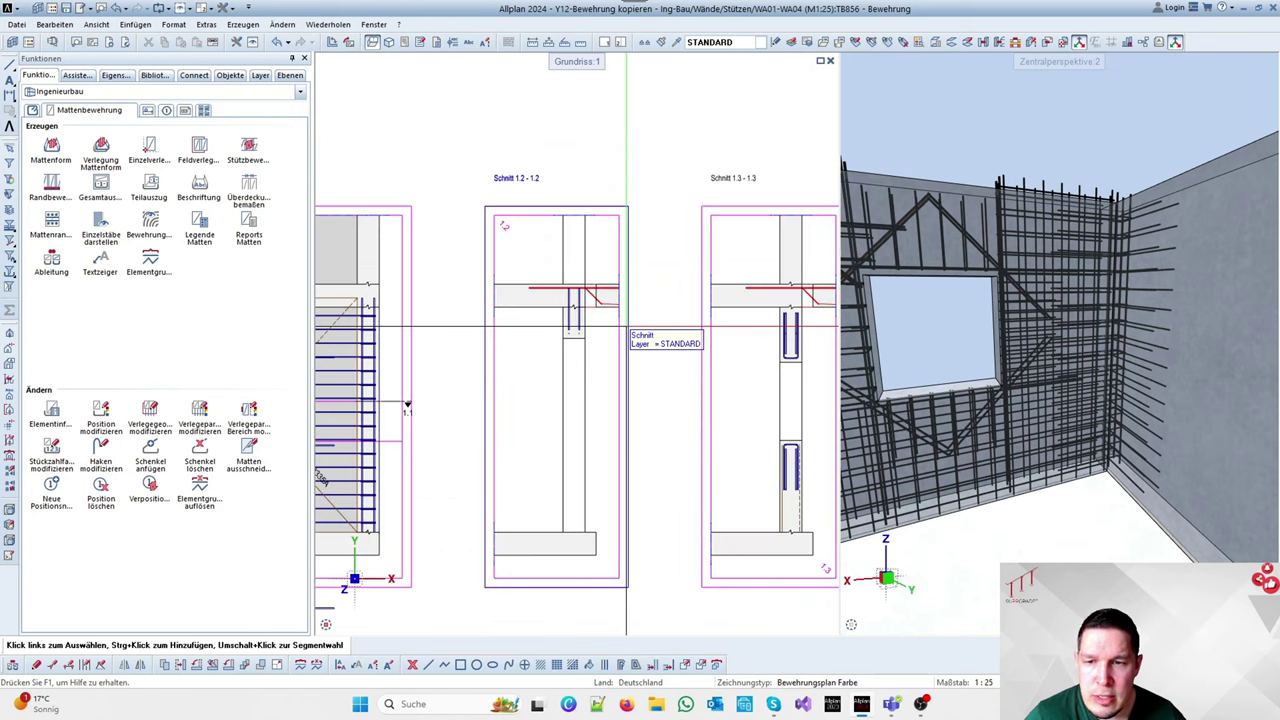
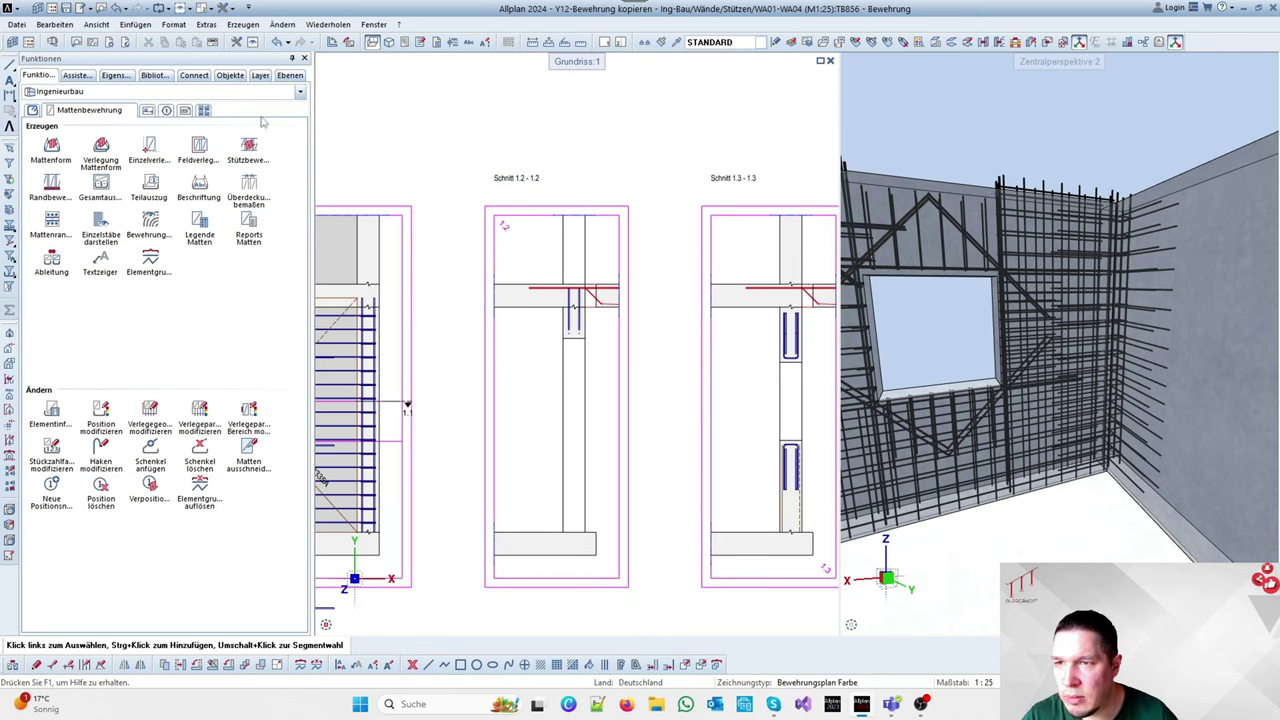
Import the user interface configuration file PP ACTION.ubx
right_click(8, 612)
click(58, 600)
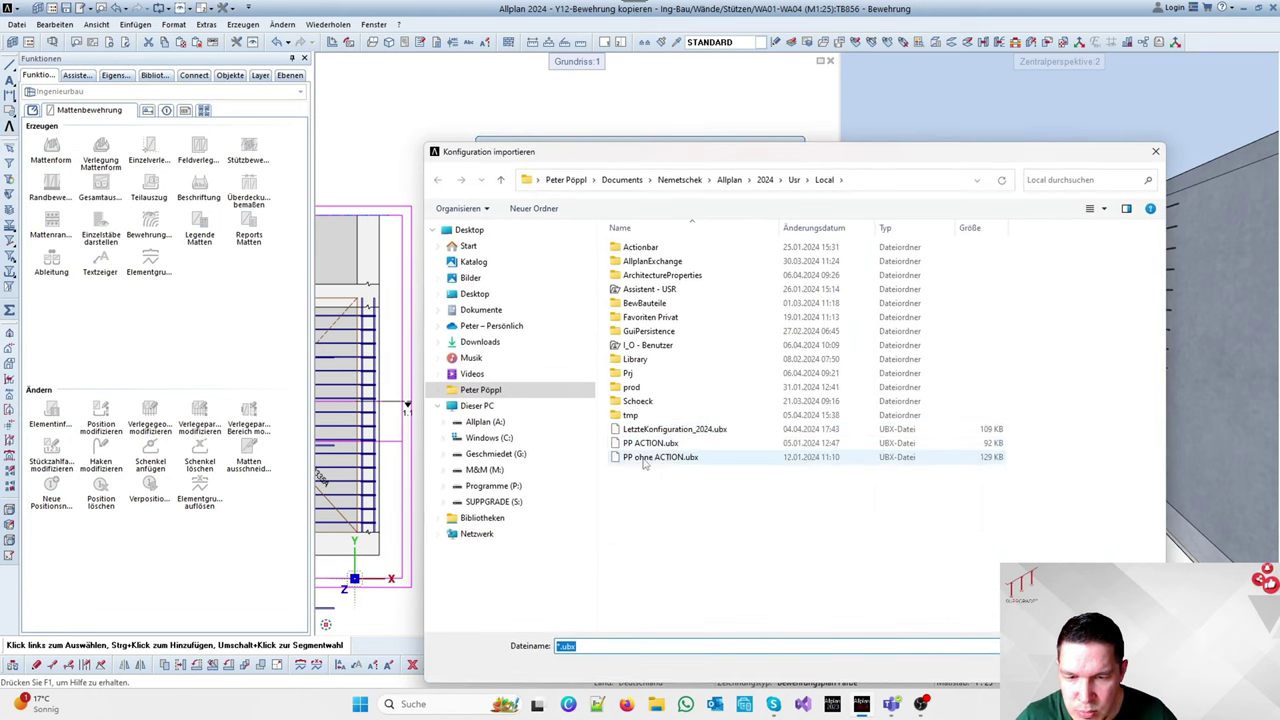
double_click(645, 445)
click(686, 401)
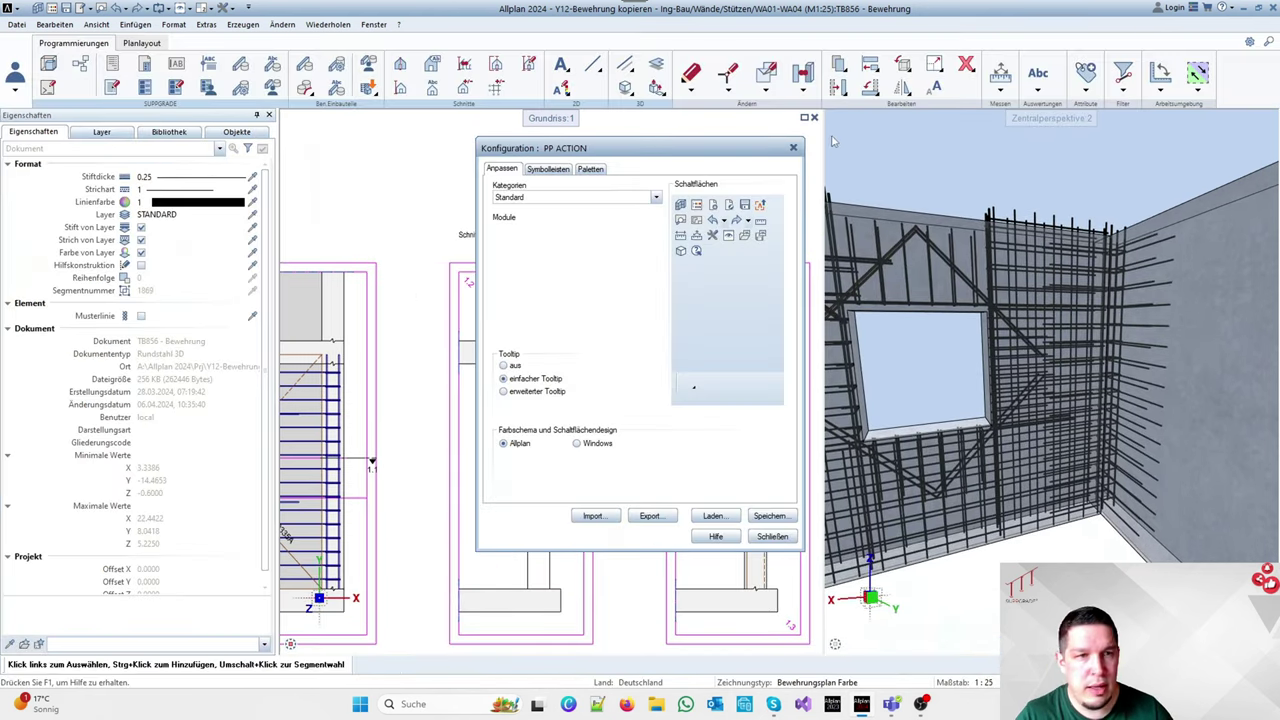
Close the configuration, search for "bewehrungsfunk" and start Bewehrungsfunktionen with the V-Uns option for hiding a placement in a view
click(793, 148)
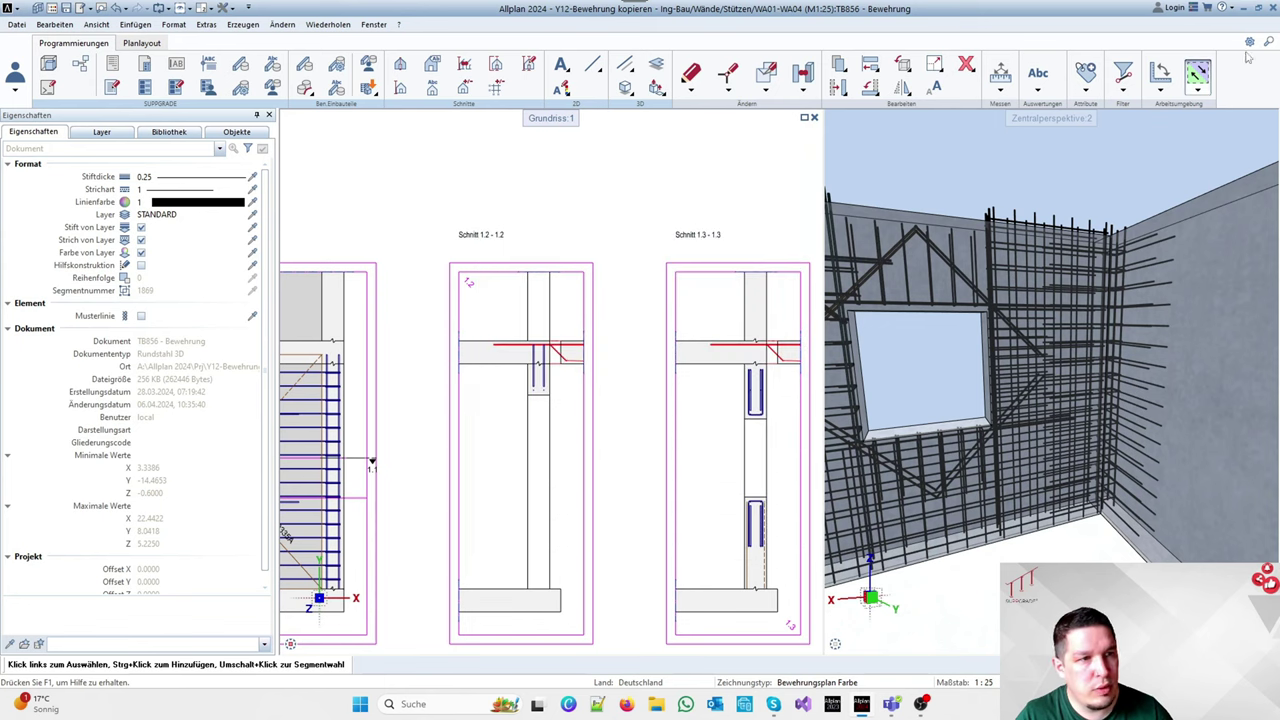
click(1267, 44)
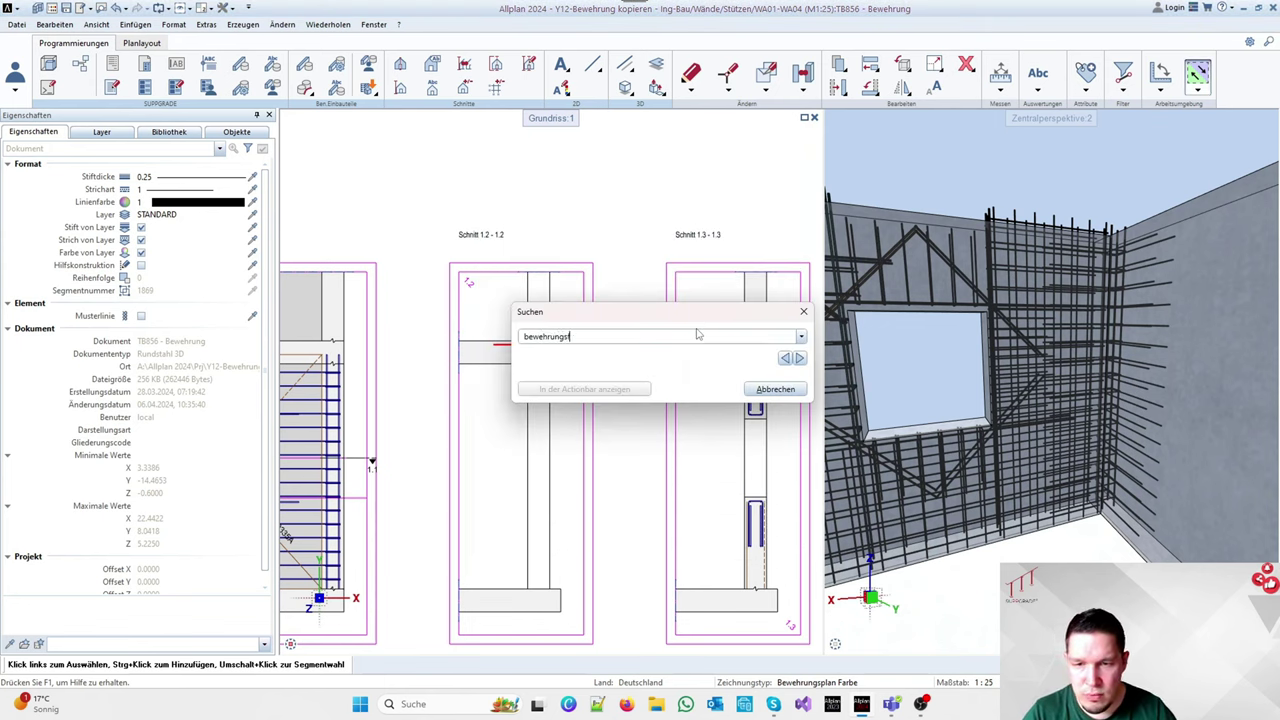
double_click(545, 377)
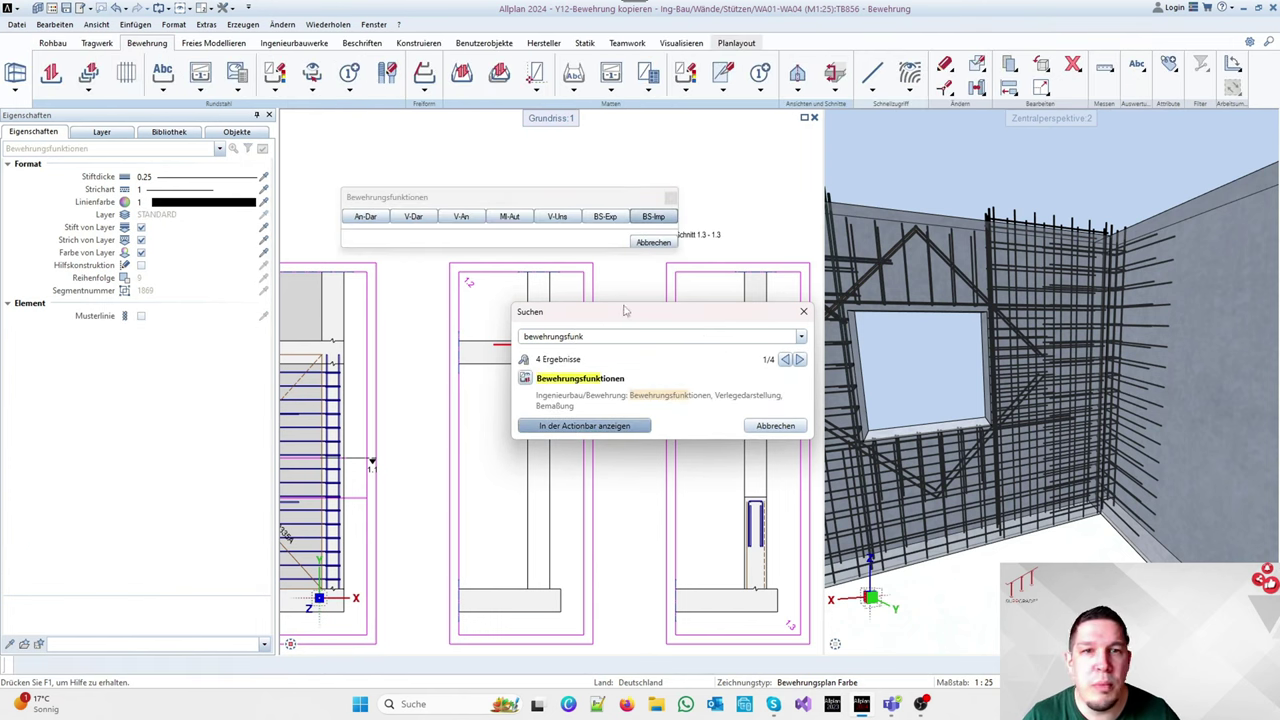
click(585, 426)
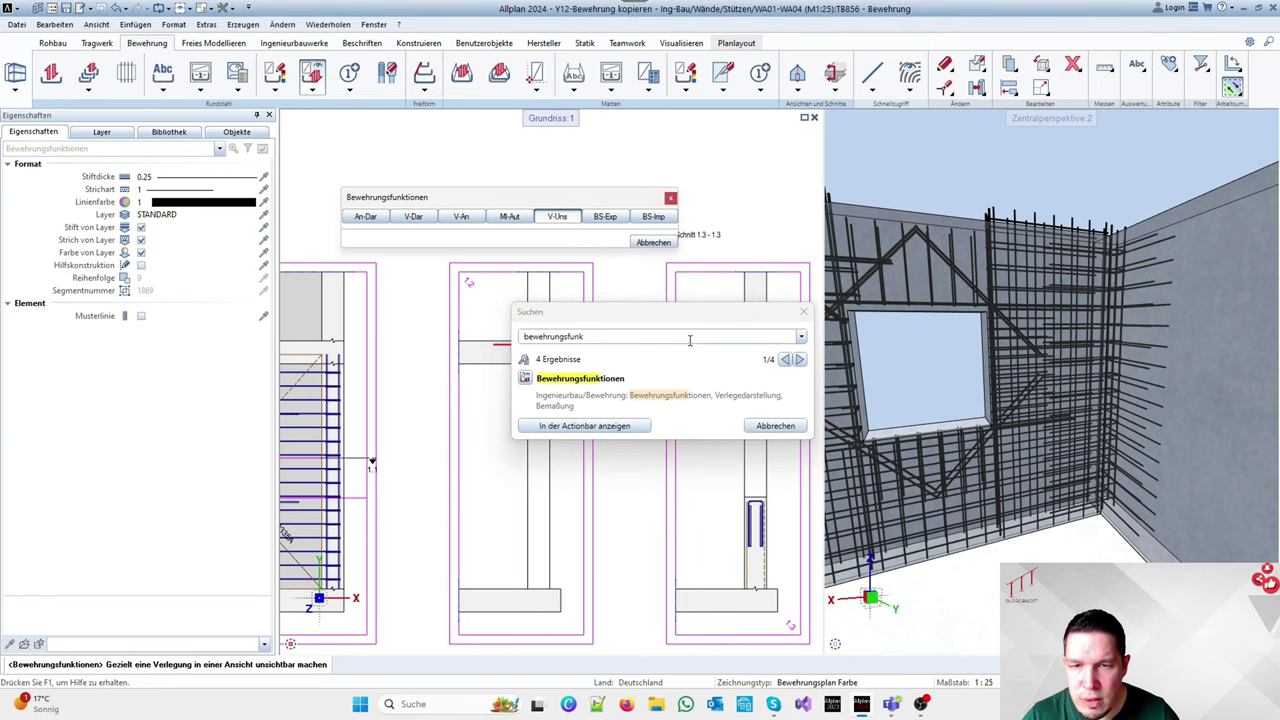
drag(675, 320, 1025, 163)
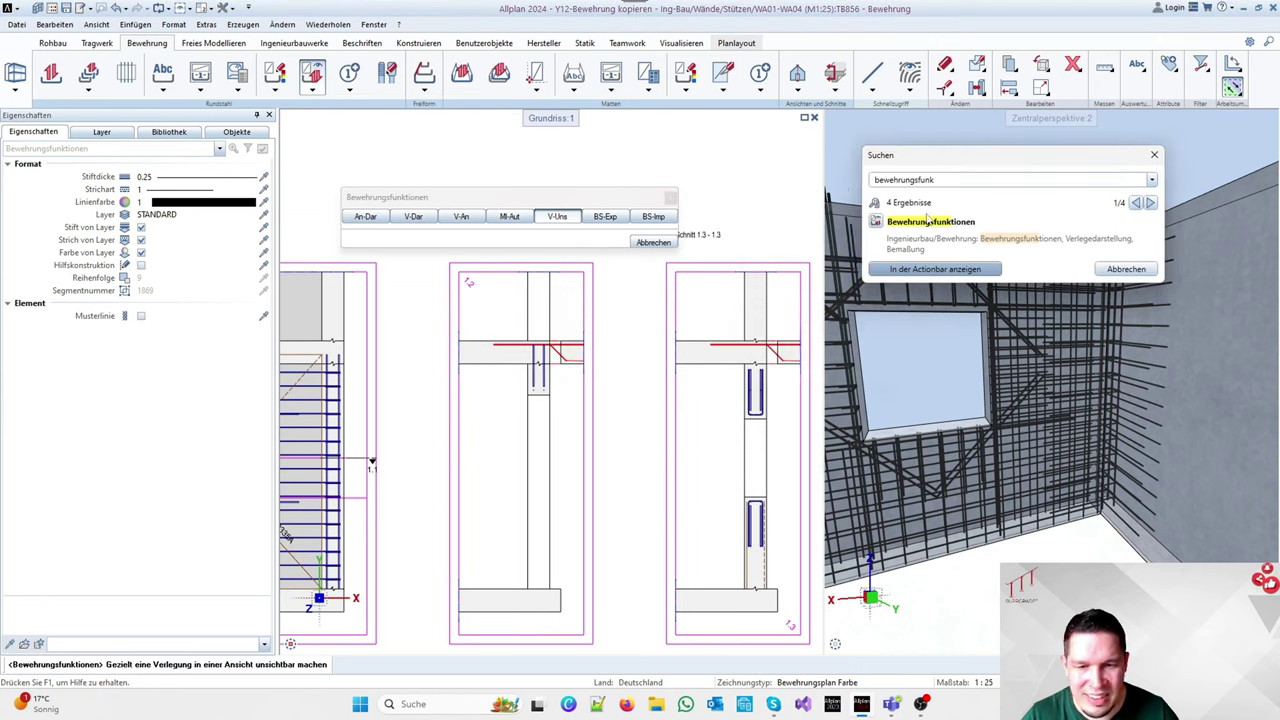
Hide the diagonal bars at the door lintel in section 1.2 - 1.2 and those below the window in section 1.3 - 1.3
scroll(541, 349, up, 3)
scroll(651, 349, down, 3)
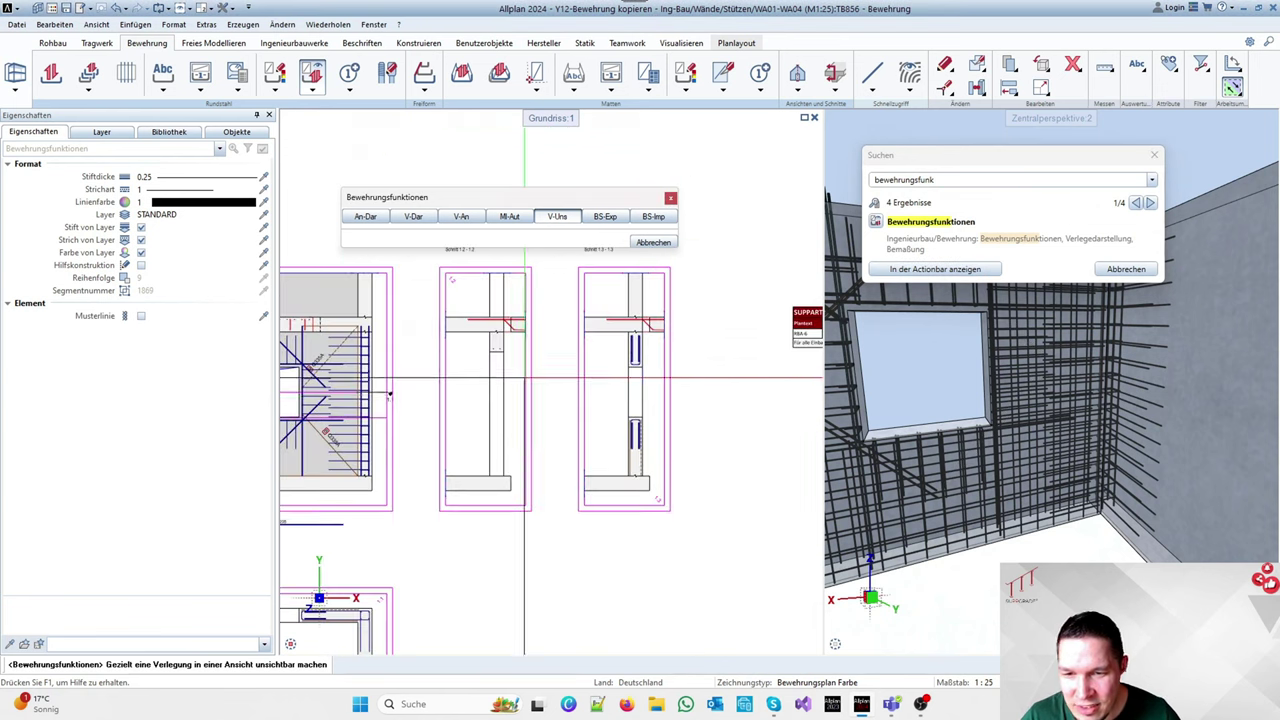
scroll(486, 360, up, 4)
click(575, 352)
scroll(566, 263, down, 3)
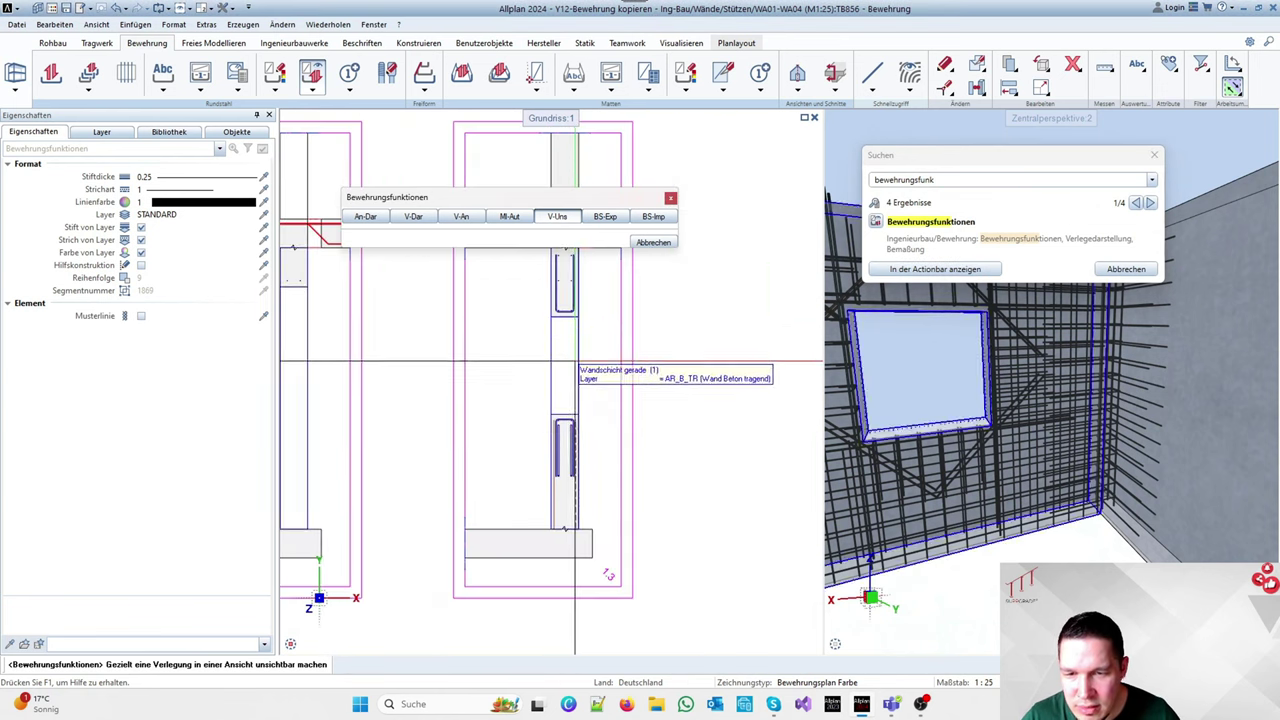
scroll(563, 470, up, 3)
click(586, 444)
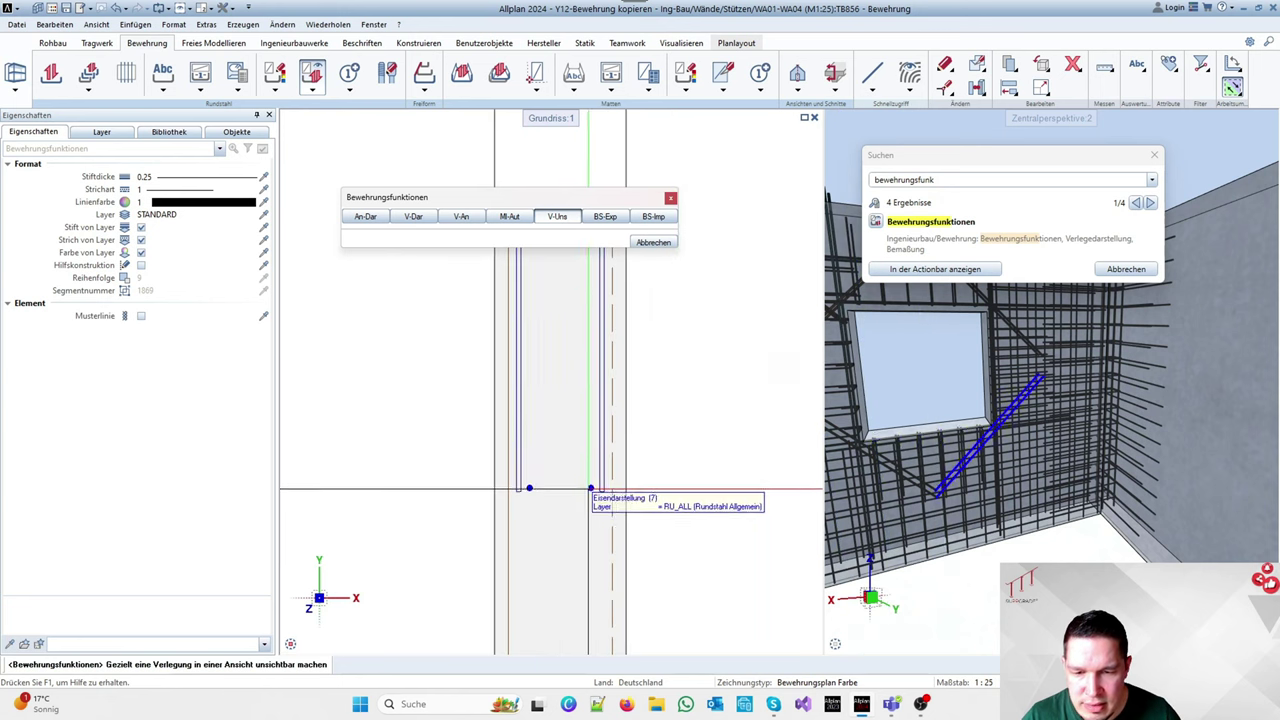
scroll(583, 478, down, 3)
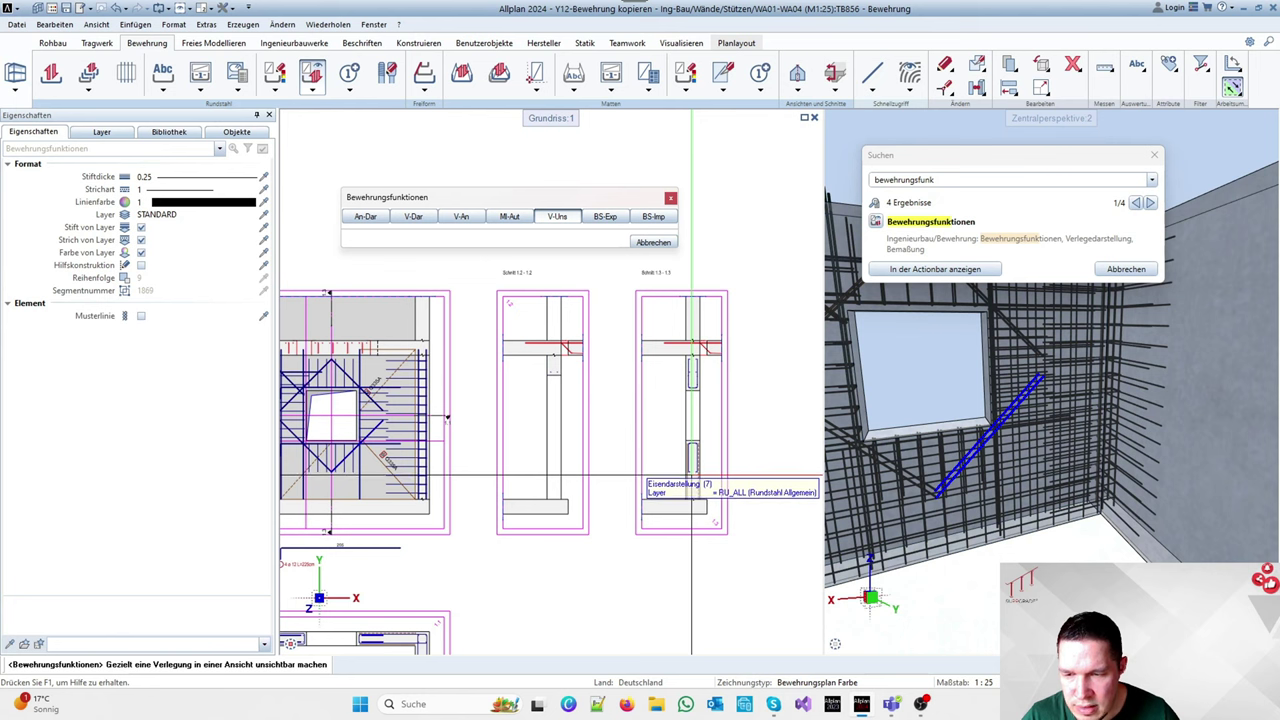
scroll(691, 478, up, 5)
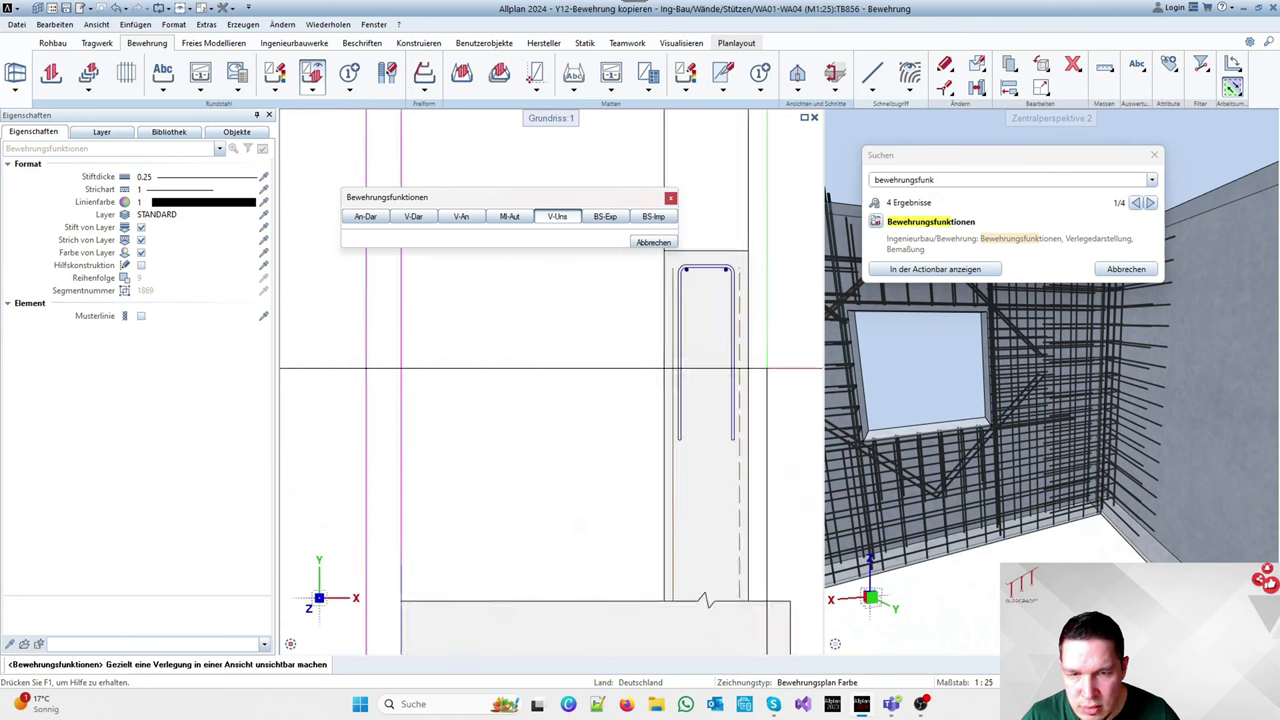
Hide the diagonal bars above the window in section 1.3 - 1.3 and end Bewehrungsfunktionen
scroll(766, 369, down, 5)
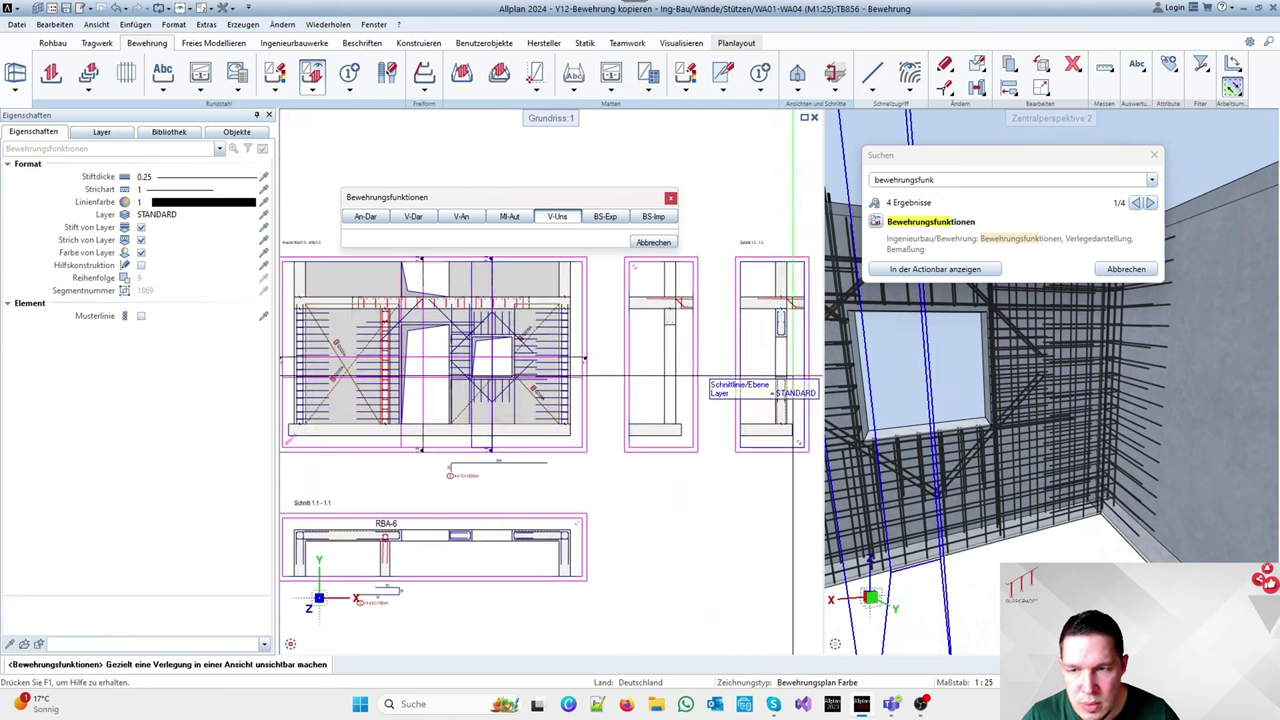
scroll(508, 350, up, 4)
scroll(508, 350, down, 3)
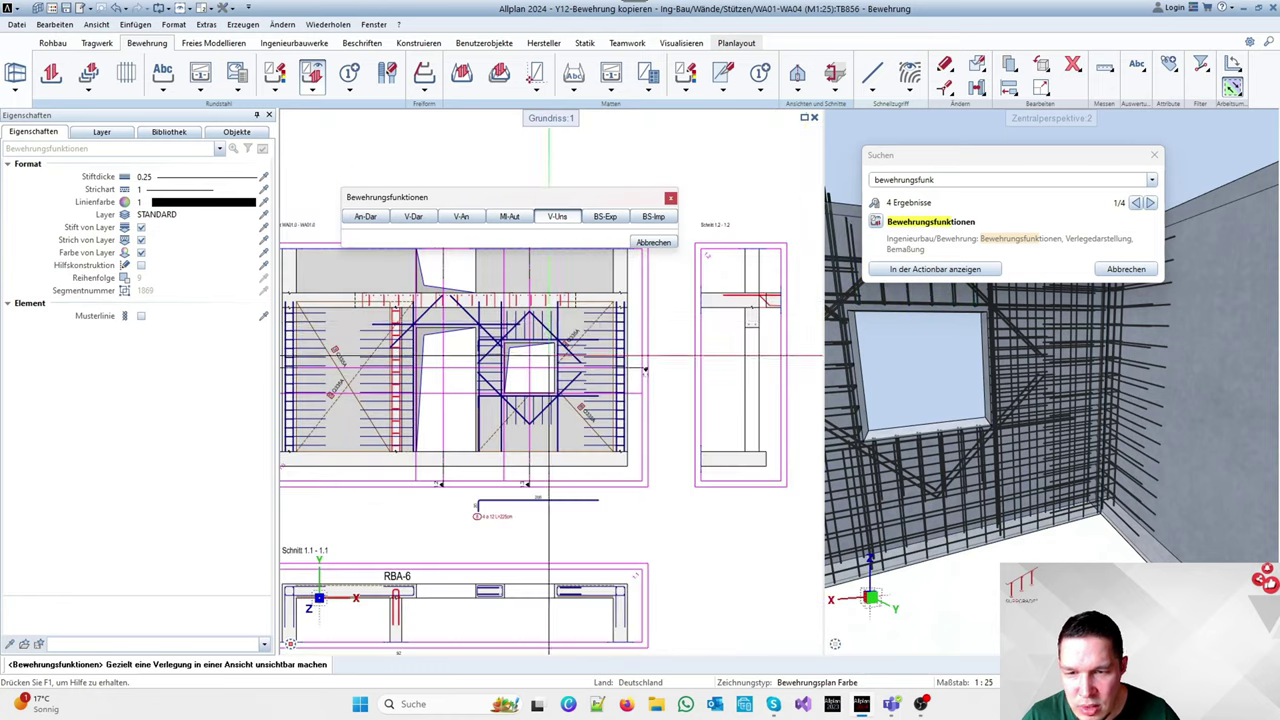
scroll(508, 350, up, 4)
scroll(608, 357, down, 5)
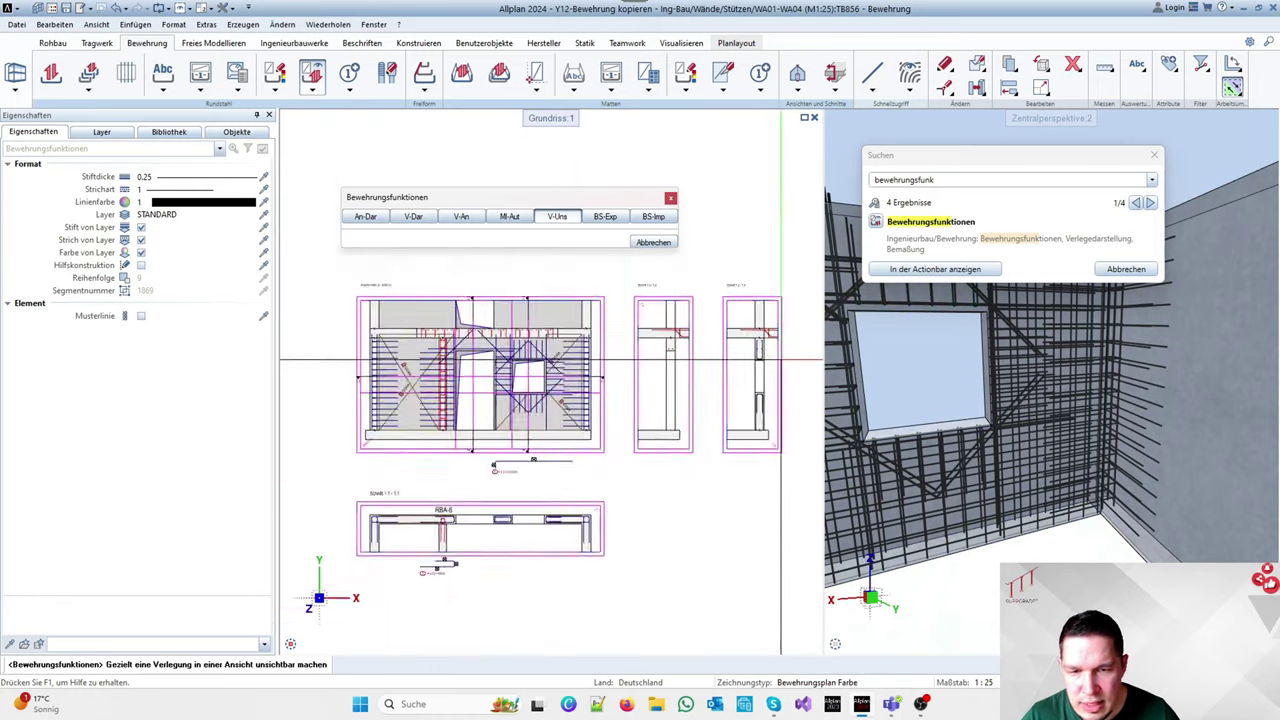
scroll(760, 355, up, 4)
scroll(771, 353, down, 2)
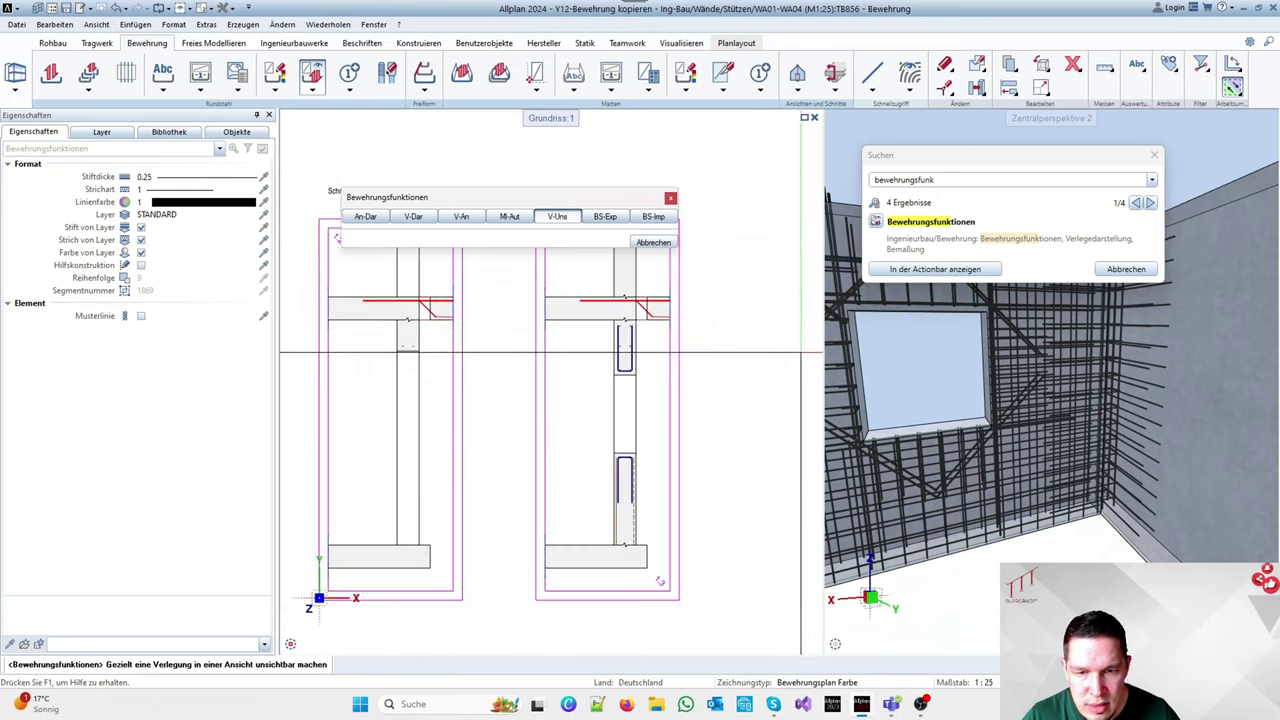
scroll(600, 358, up, 3)
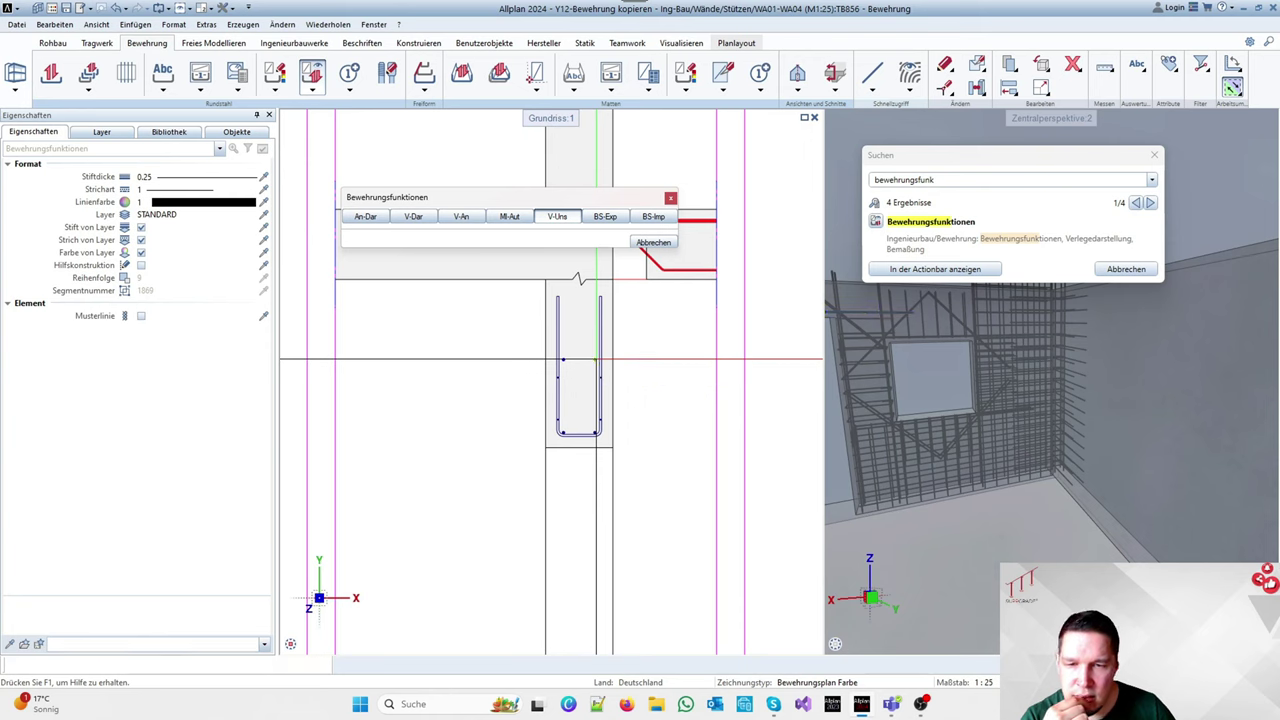
scroll(596, 359, up, 3)
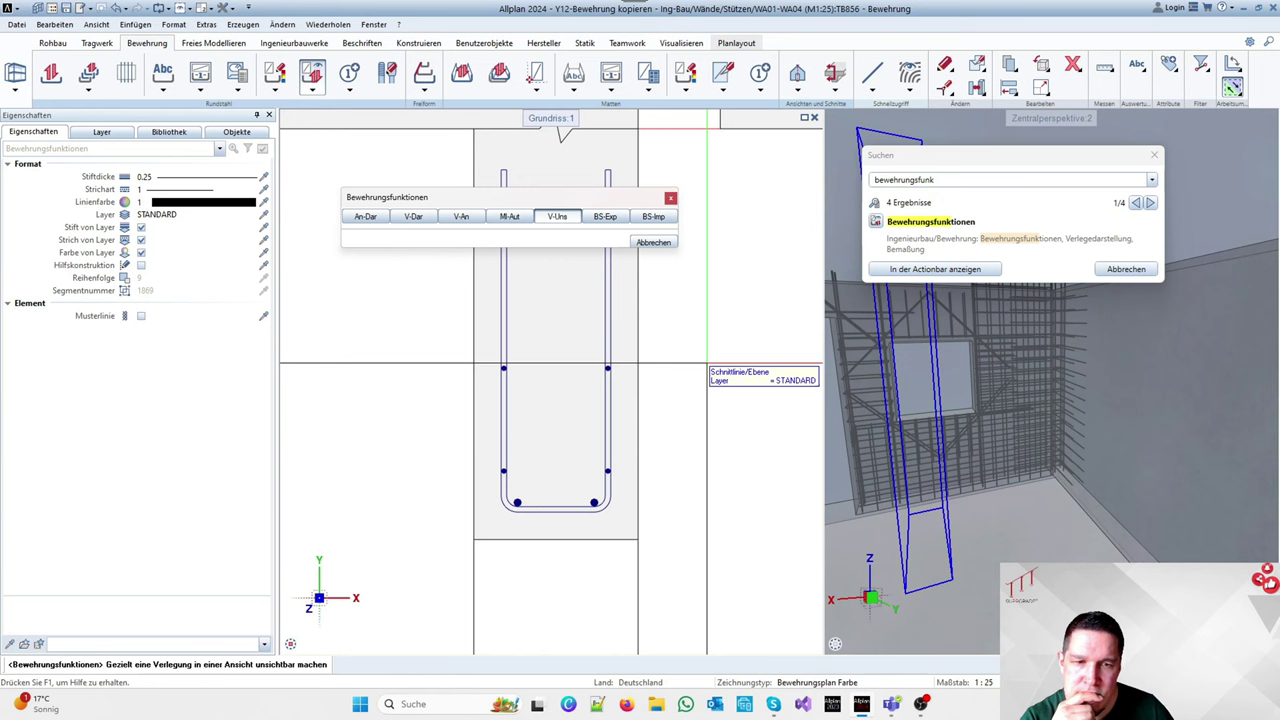
click(710, 370)
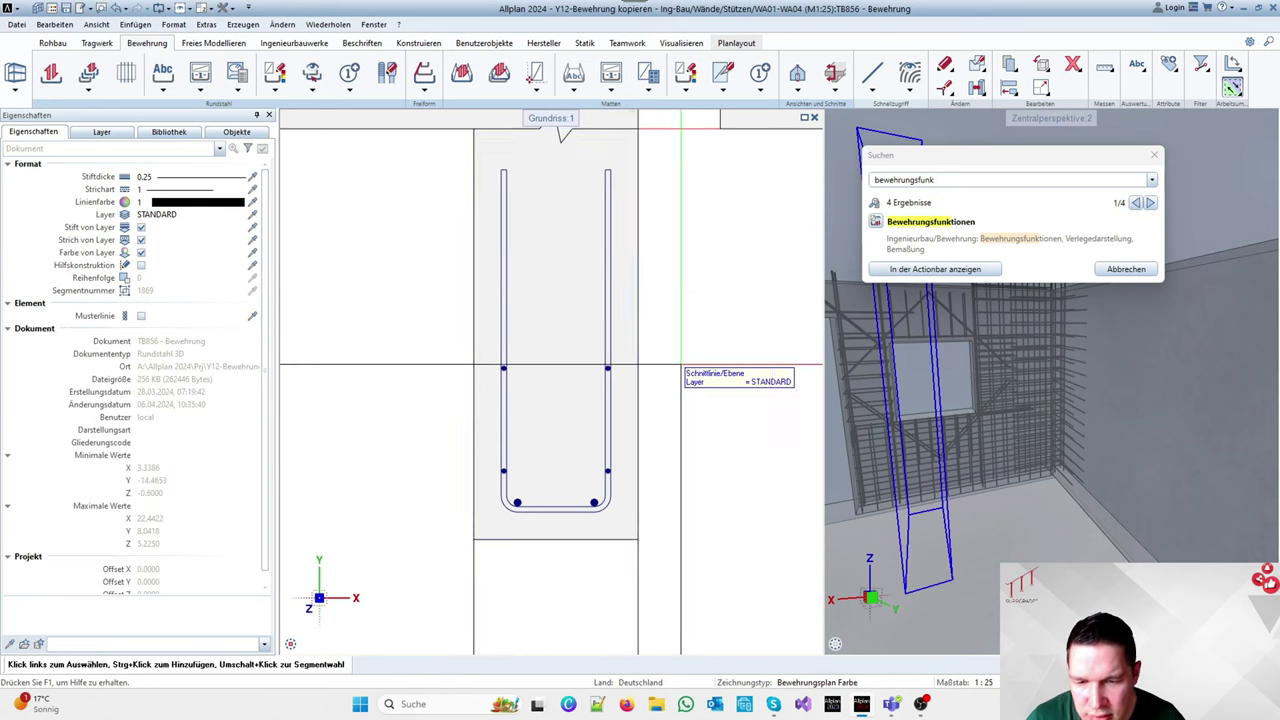
Move the horizontal U-bar placement at the upper end of the pier between door and window down by about one bar spacing
scroll(681, 364, down, 3)
scroll(540, 377, up, 6)
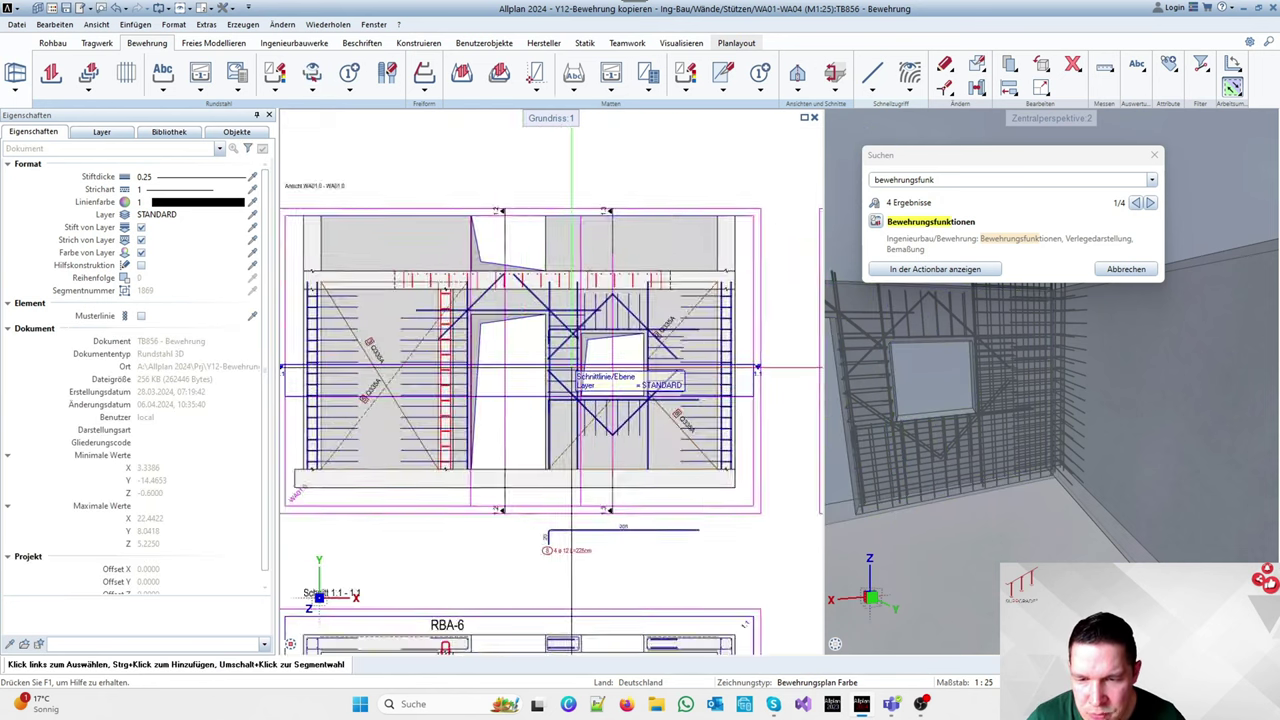
scroll(457, 390, down, 5)
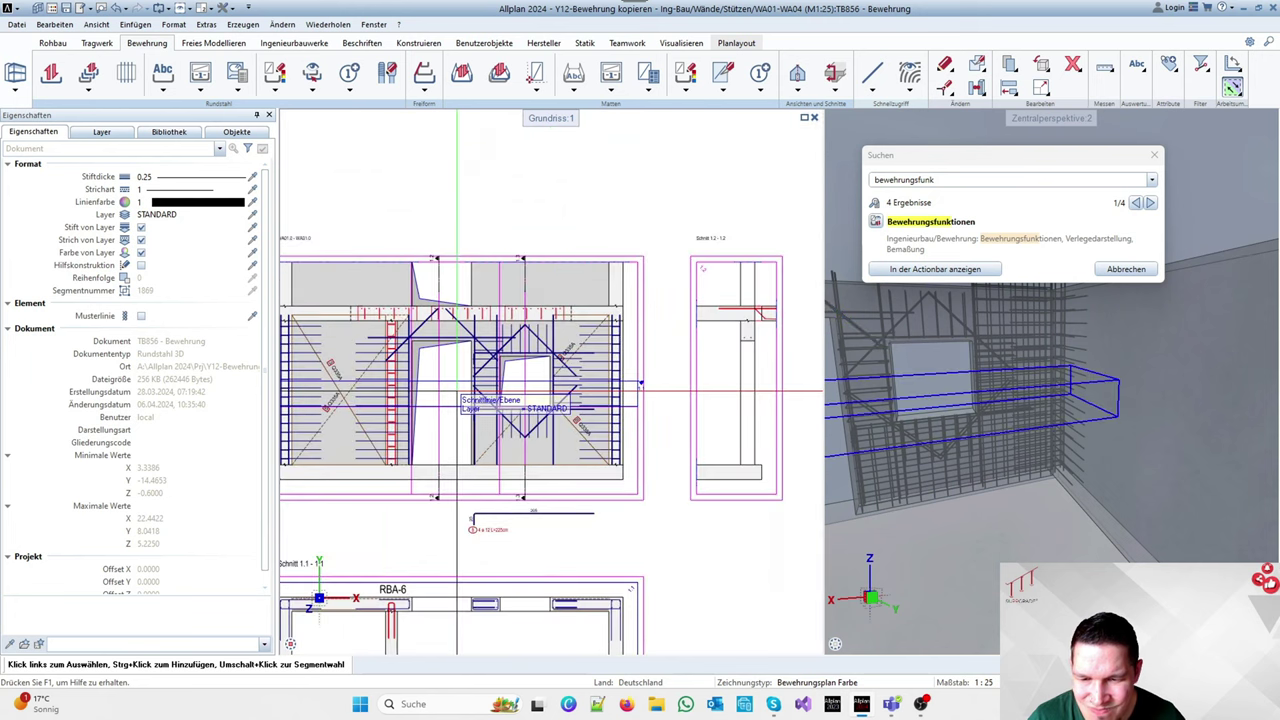
scroll(518, 340, up, 6)
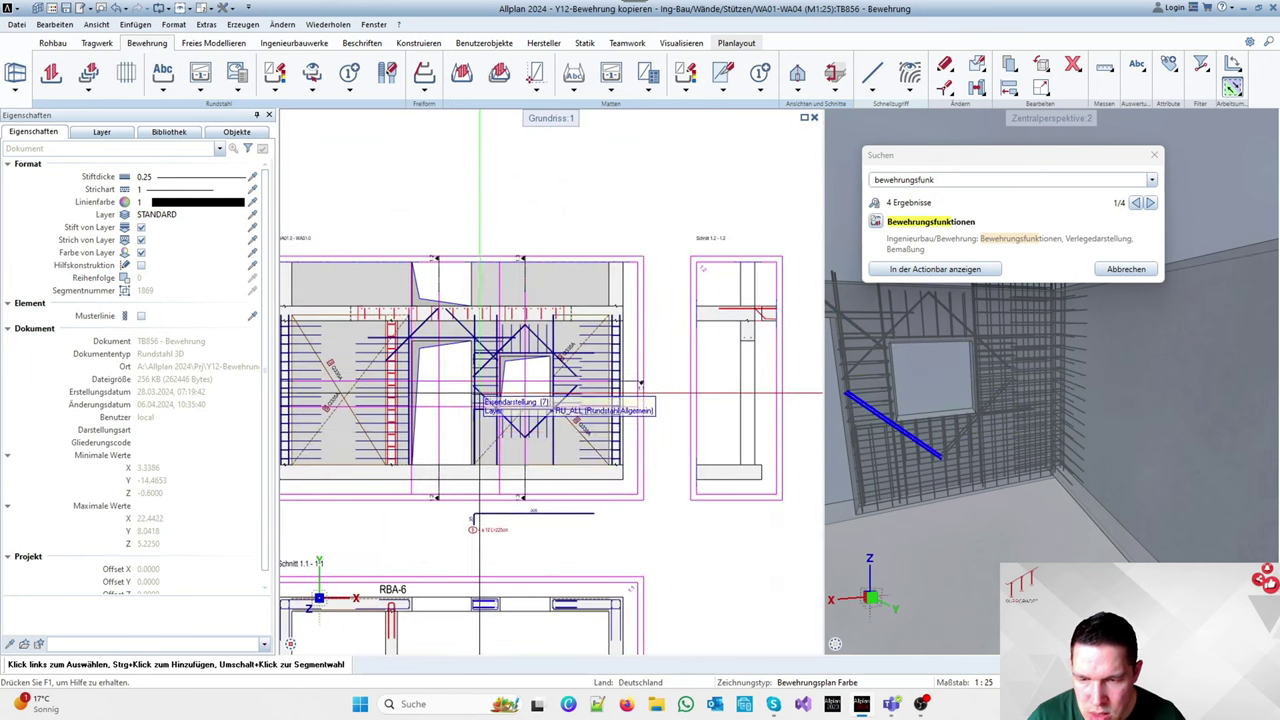
scroll(520, 320, up, 2)
key(v)
click(494, 257)
click(495, 258)
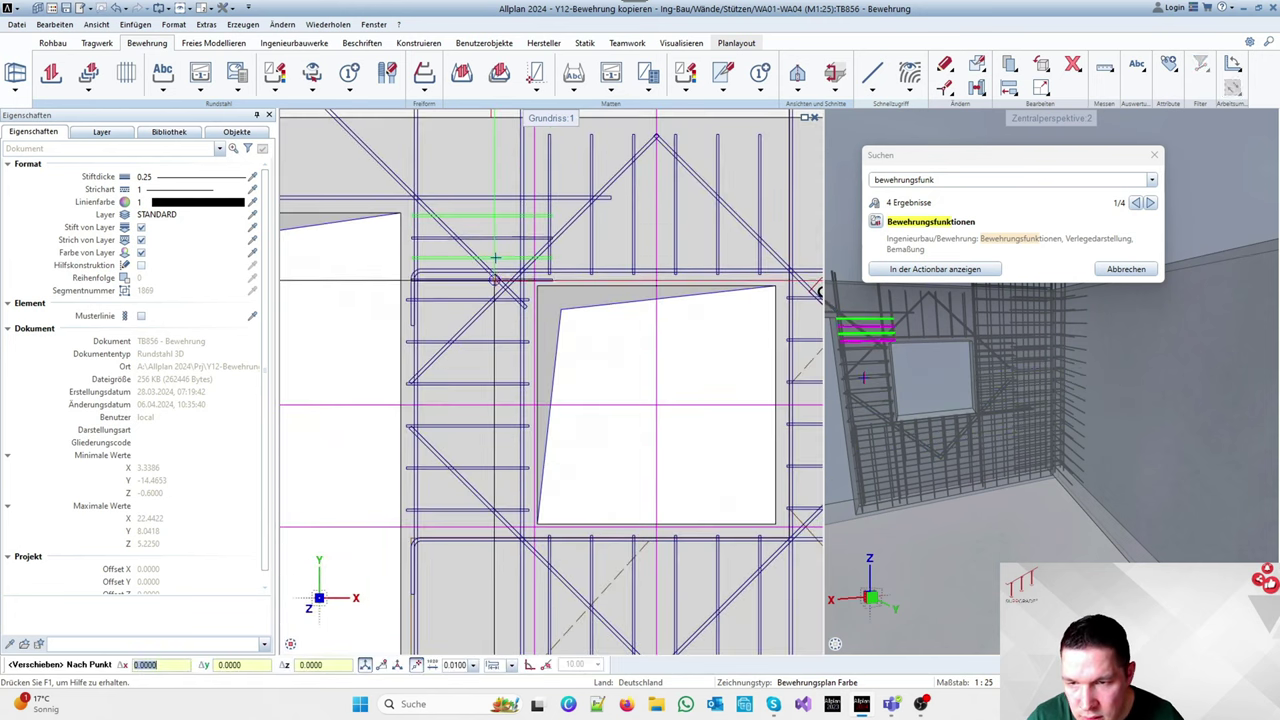
click(494, 298)
scroll(492, 370, down, 5)
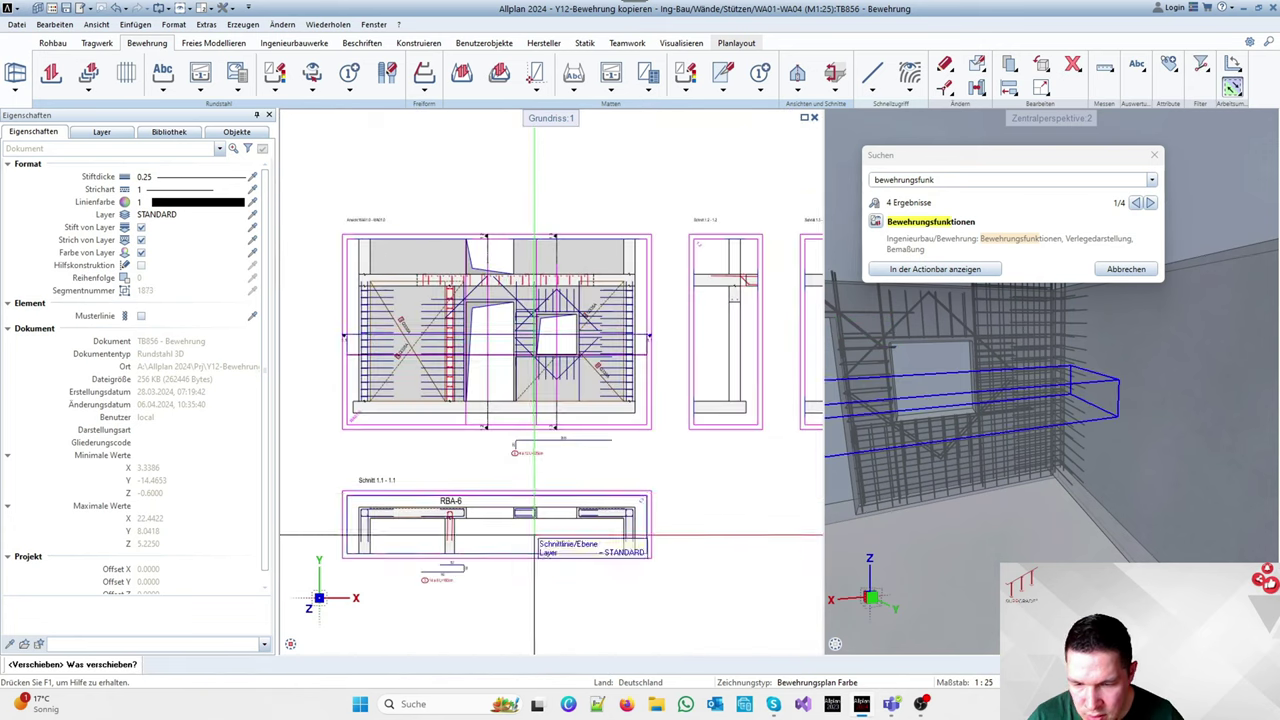
Move the same U-bar placement vertically down the pier to about mid-height of the window, within the range of section 1.1 - 1.1
scroll(530, 540, up, 4)
scroll(517, 440, down, 4)
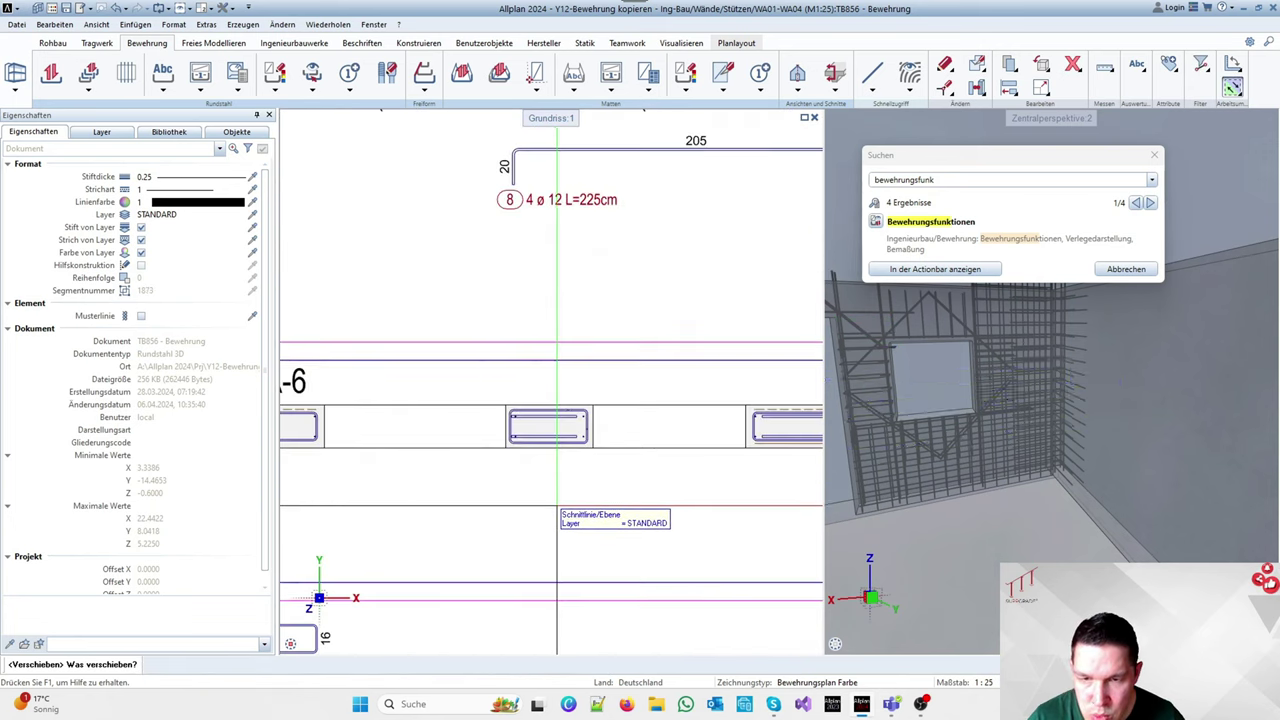
scroll(557, 240, up, 2)
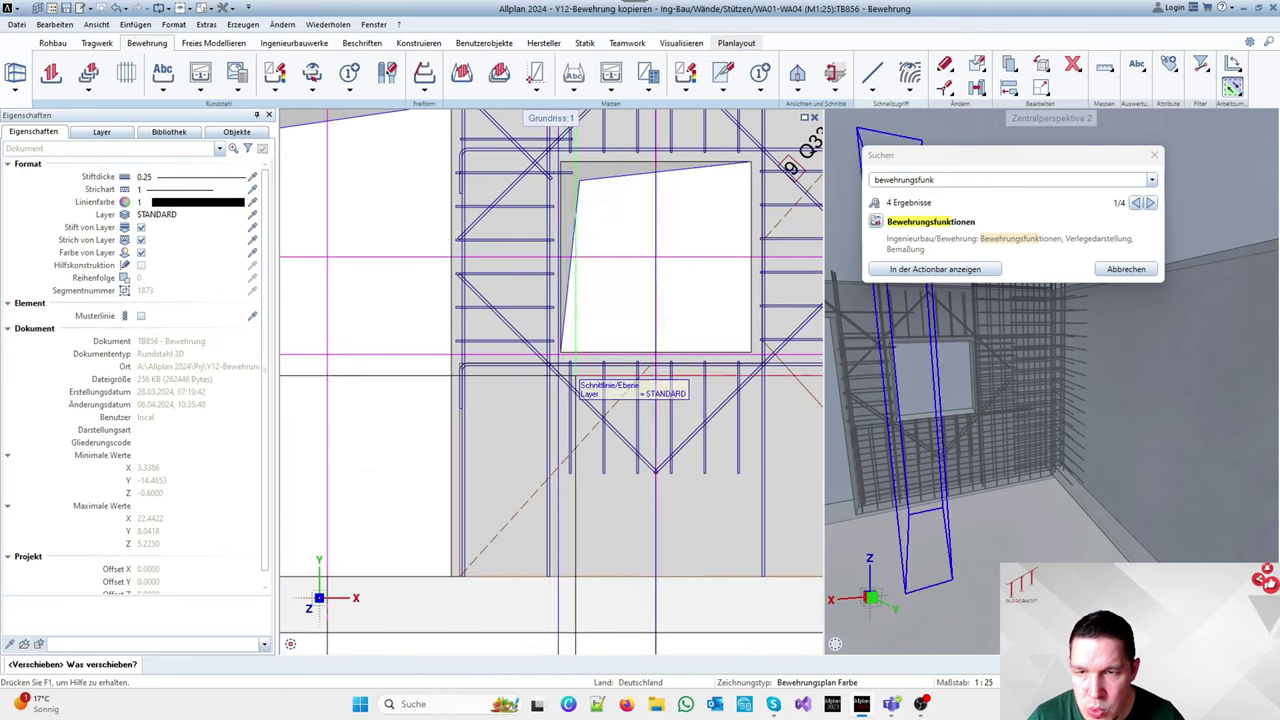
scroll(565, 371, up, 1)
middle_drag(565, 371, 568, 549)
key(Escape)
key(v)
click(577, 302)
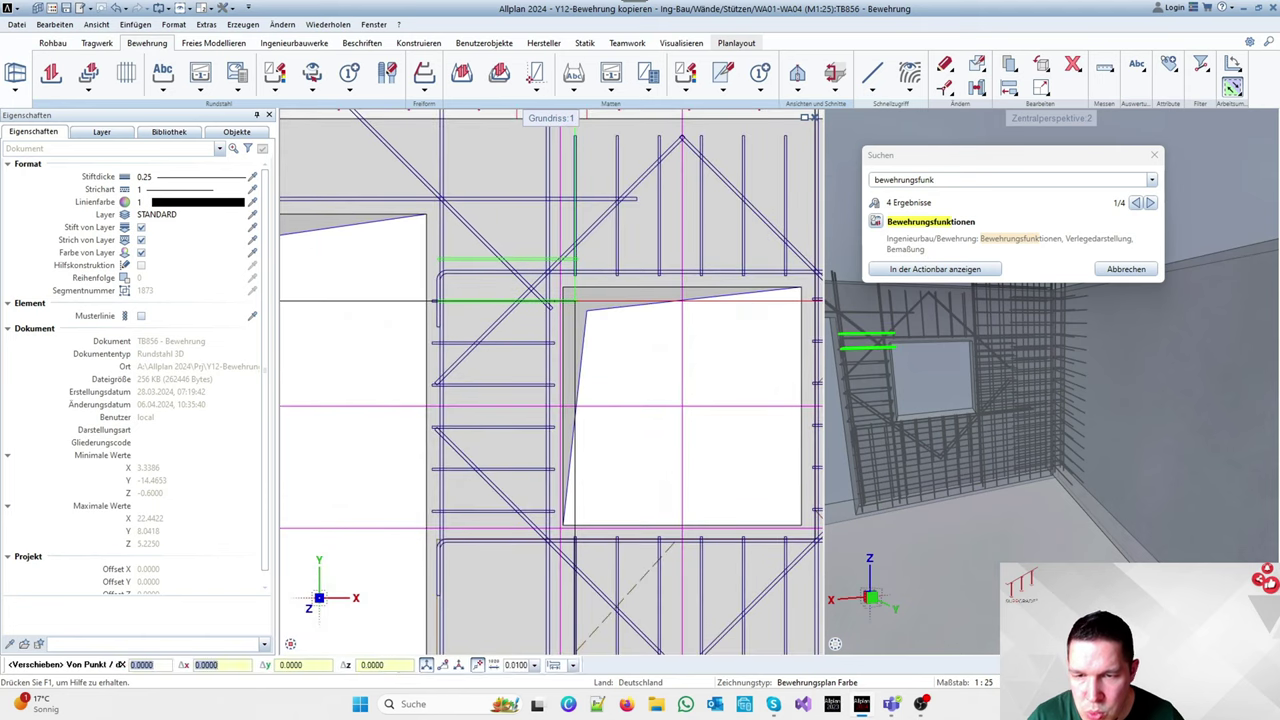
click(577, 300)
click(575, 456)
scroll(578, 286, down, 8)
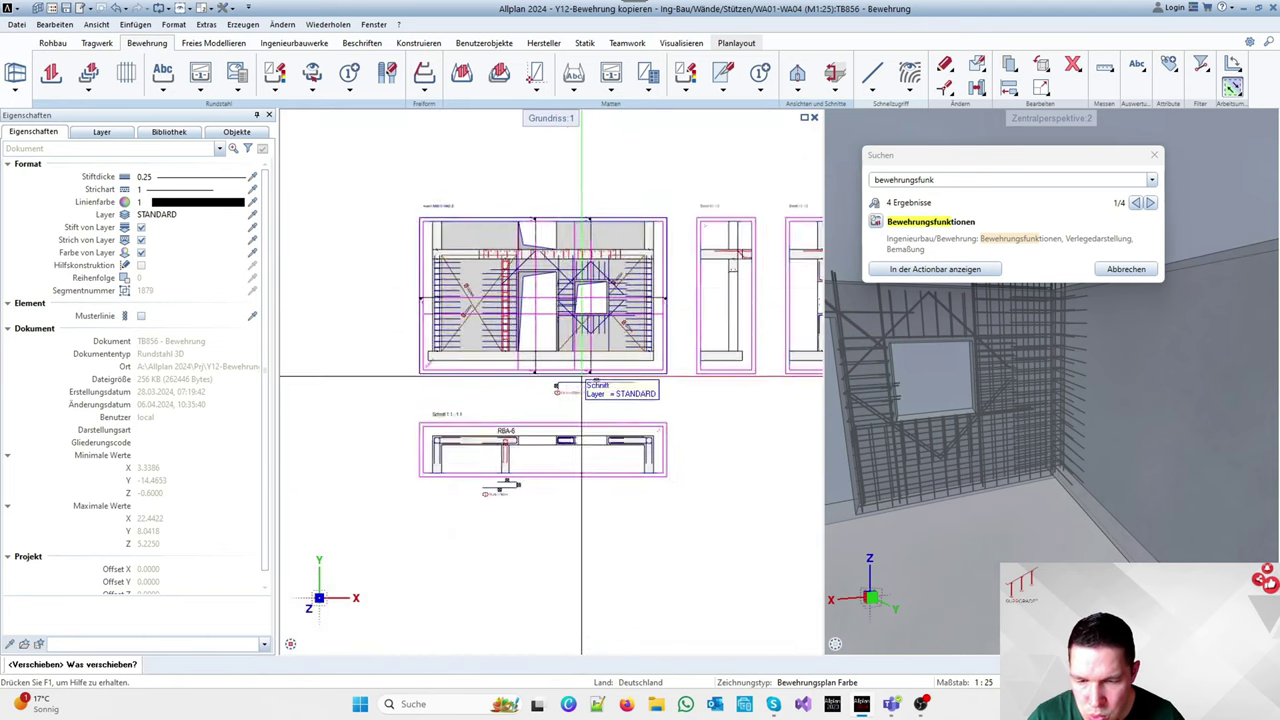
Examine the pier's moved U-bars in section 1.1 - 1.1 and compare them with the bars in the vertical sections
scroll(572, 450, up, 9)
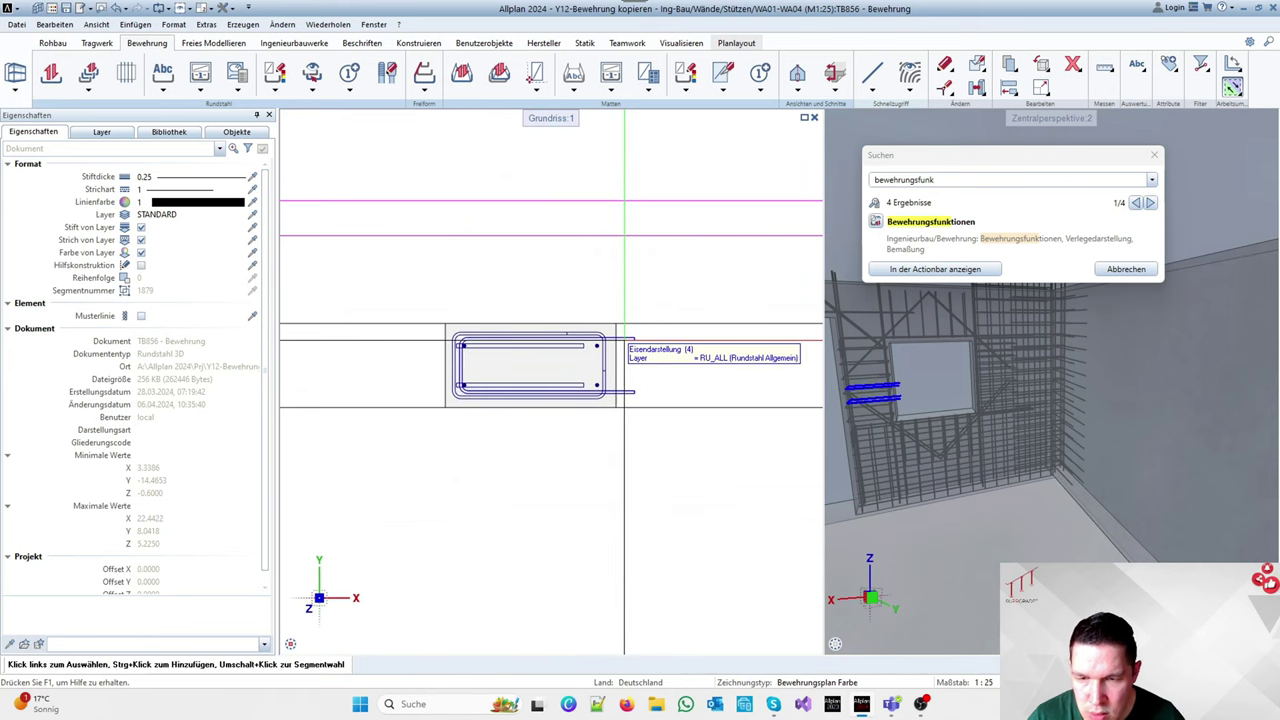
scroll(624, 340, down, 4)
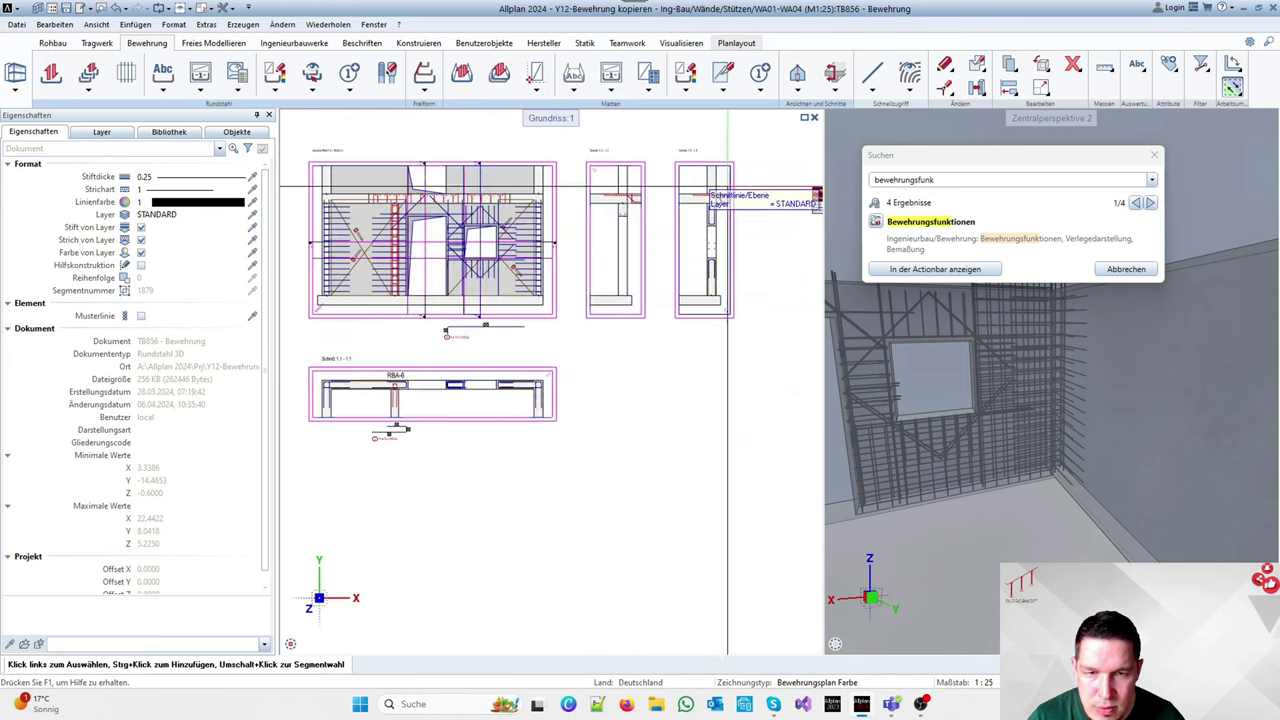
scroll(602, 232, up, 4)
scroll(602, 232, down, 3)
scroll(560, 300, up, 2)
scroll(560, 300, down, 3)
scroll(541, 333, up, 4)
scroll(519, 359, up, 5)
scroll(519, 359, down, 2)
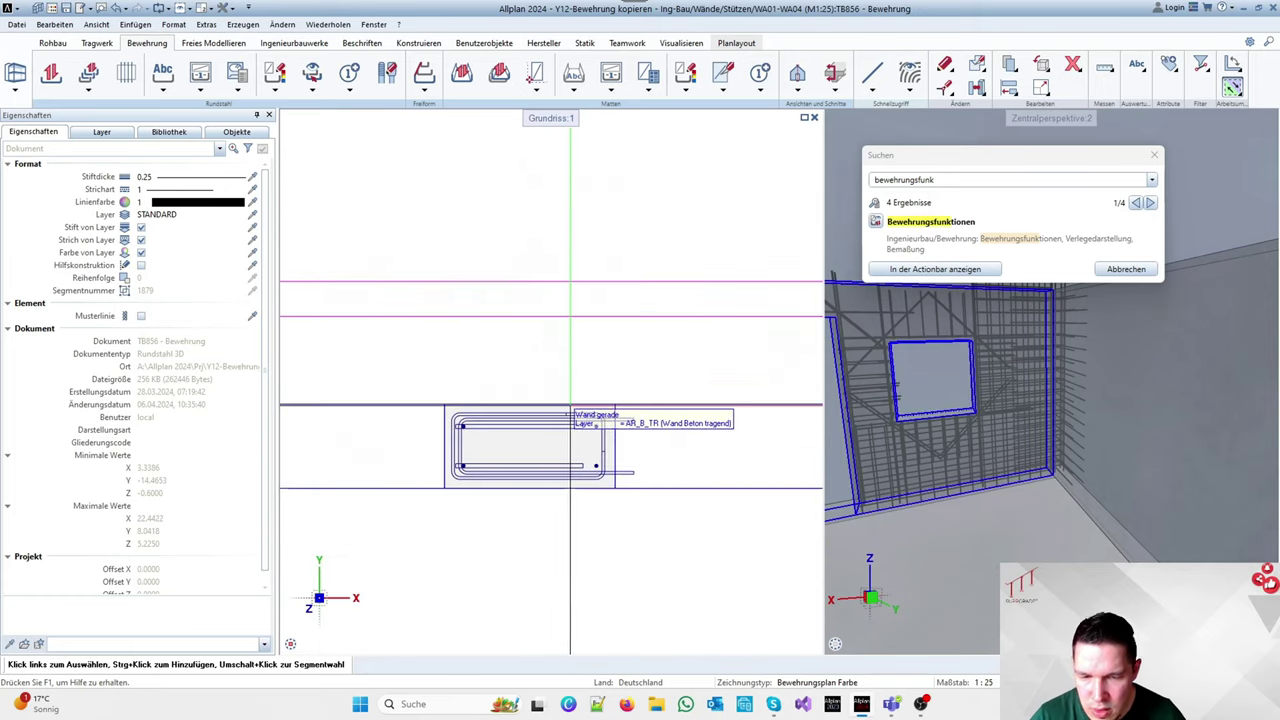
Modify the points of the pier's inner U-bar in section 1.1 - 1.1, shifting its upper leg outward onto the outer U-bar's line
key(p)
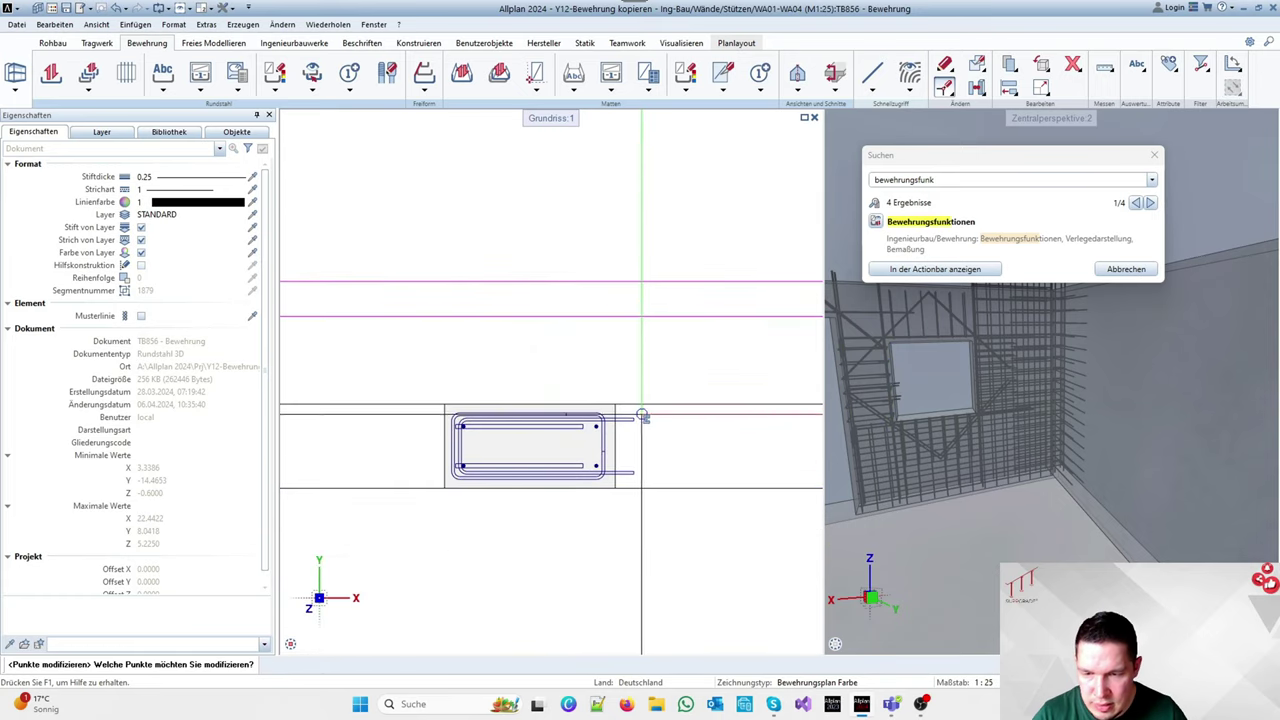
scroll(490, 432, up, 2)
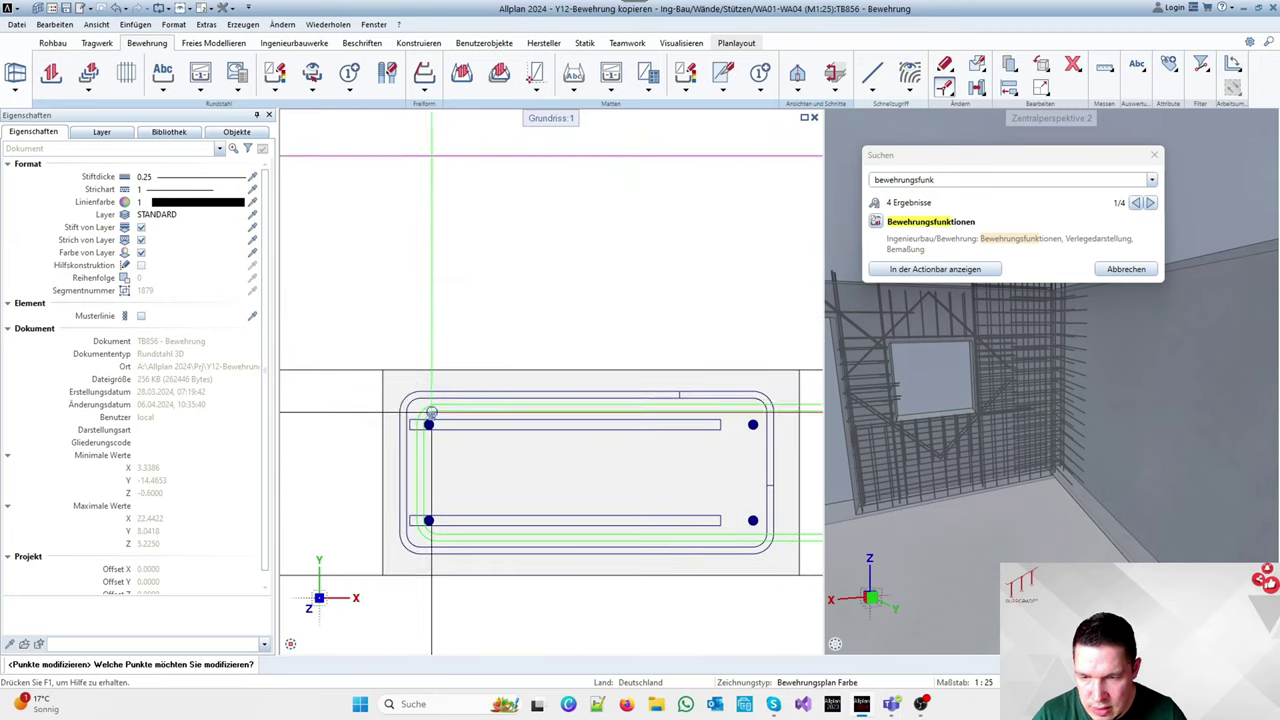
click(433, 405)
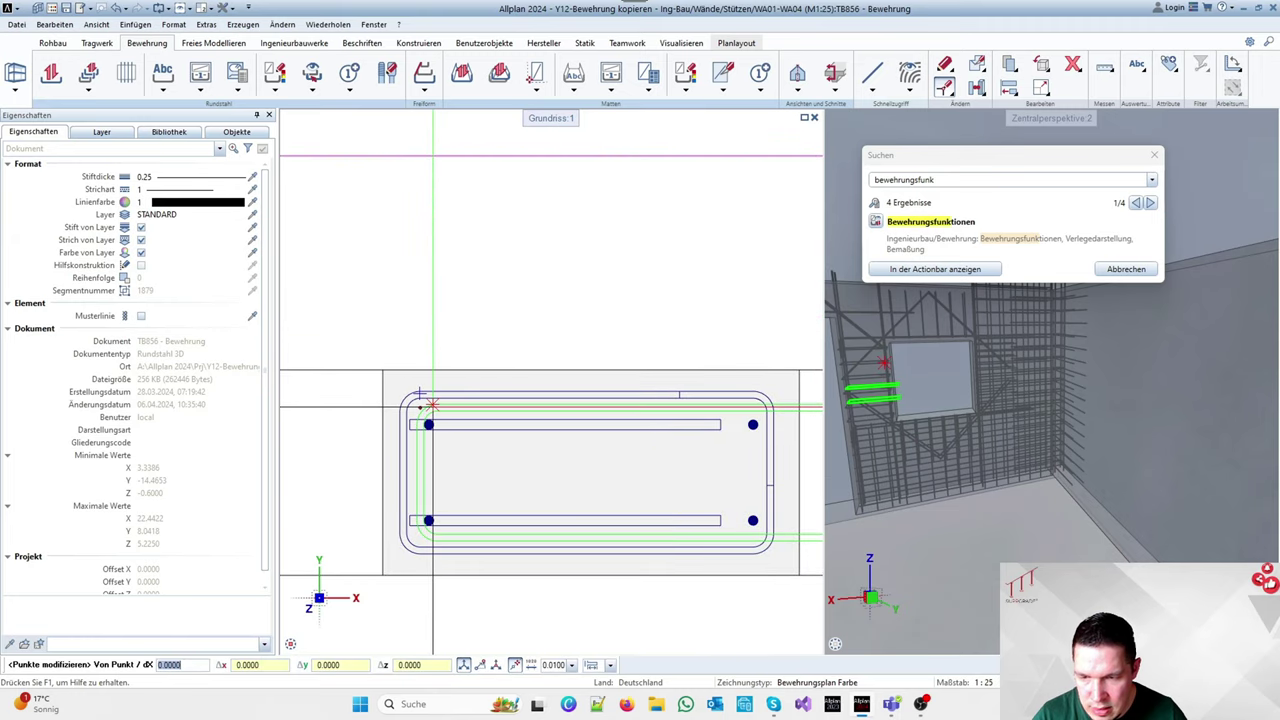
click(433, 395)
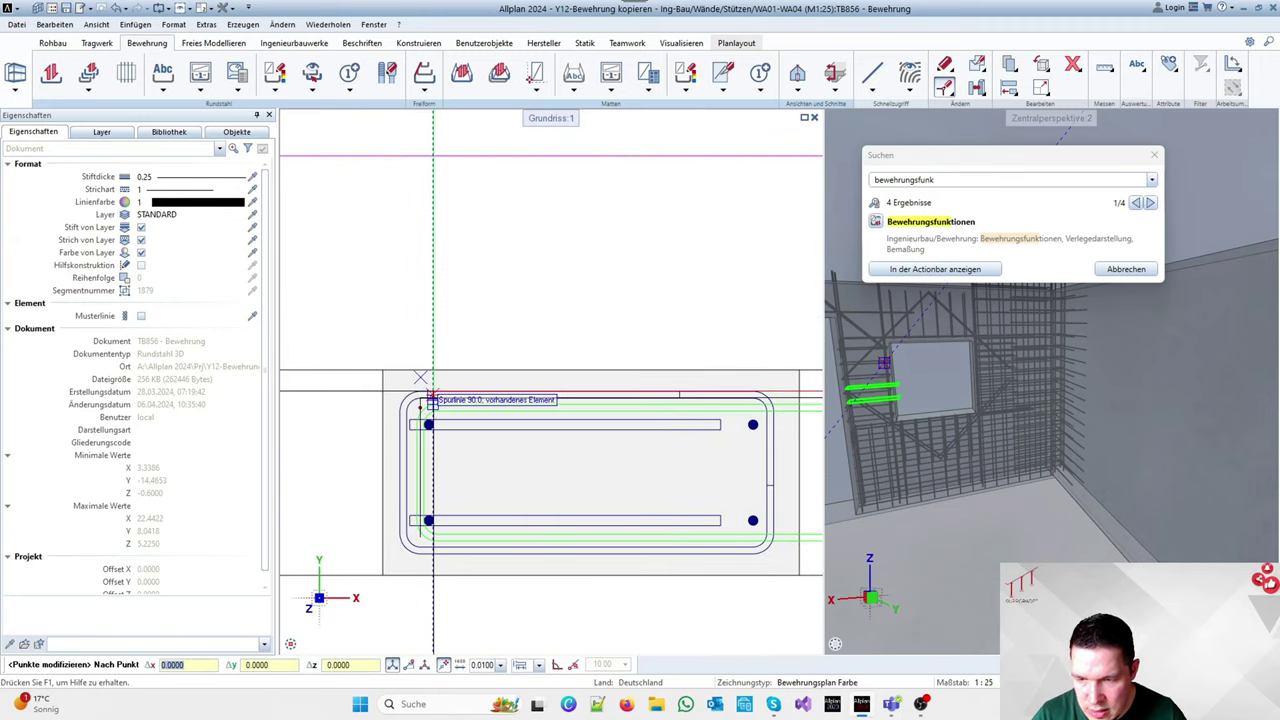
right_click(433, 404)
click(464, 456)
click(419, 393)
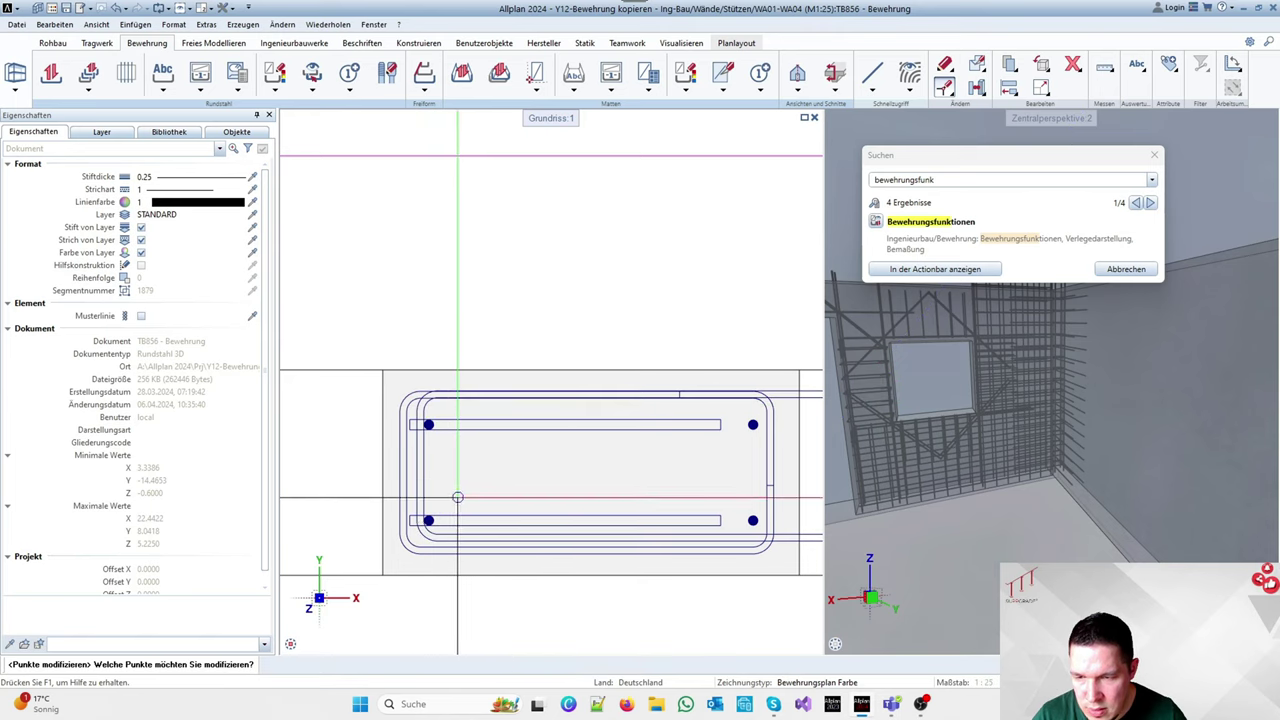
scroll(437, 541, down, 3)
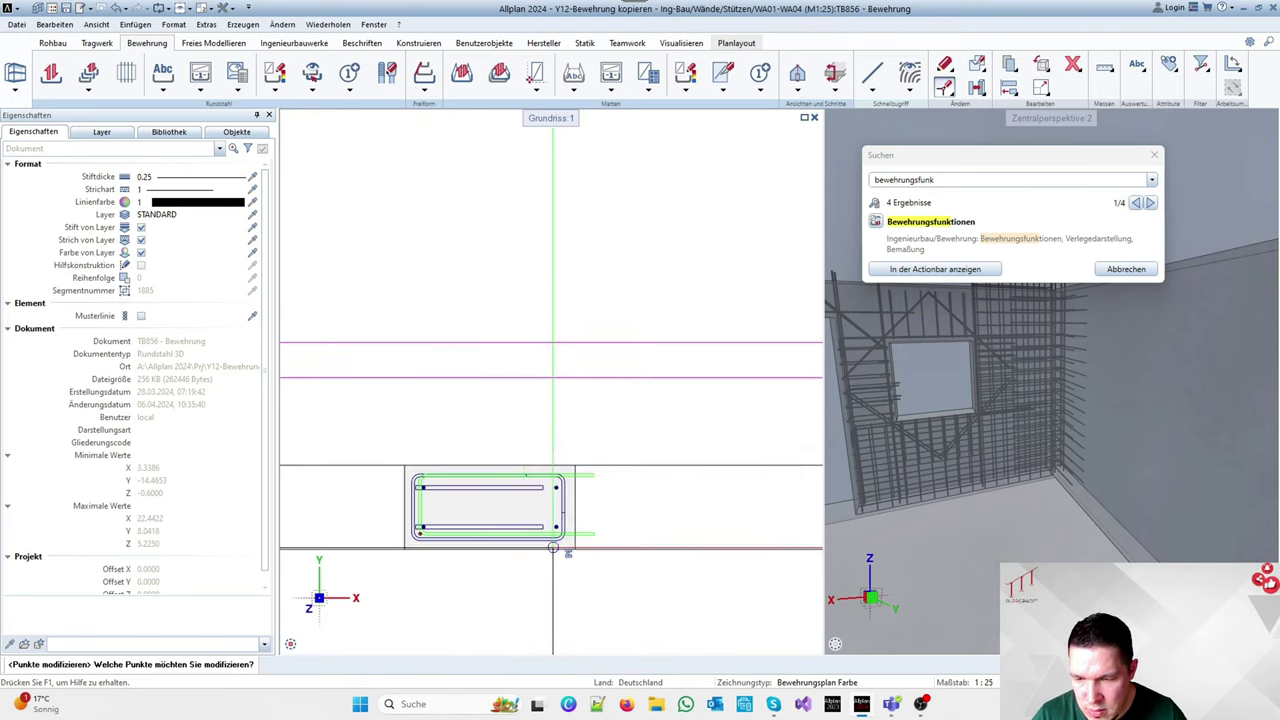
Modify the points of the lower leg of the pier's inner U-bar in section 1.1 - 1.1 onto the outer U-bar's line, keeping X fixed
scroll(577, 546, up, 2)
click(636, 537)
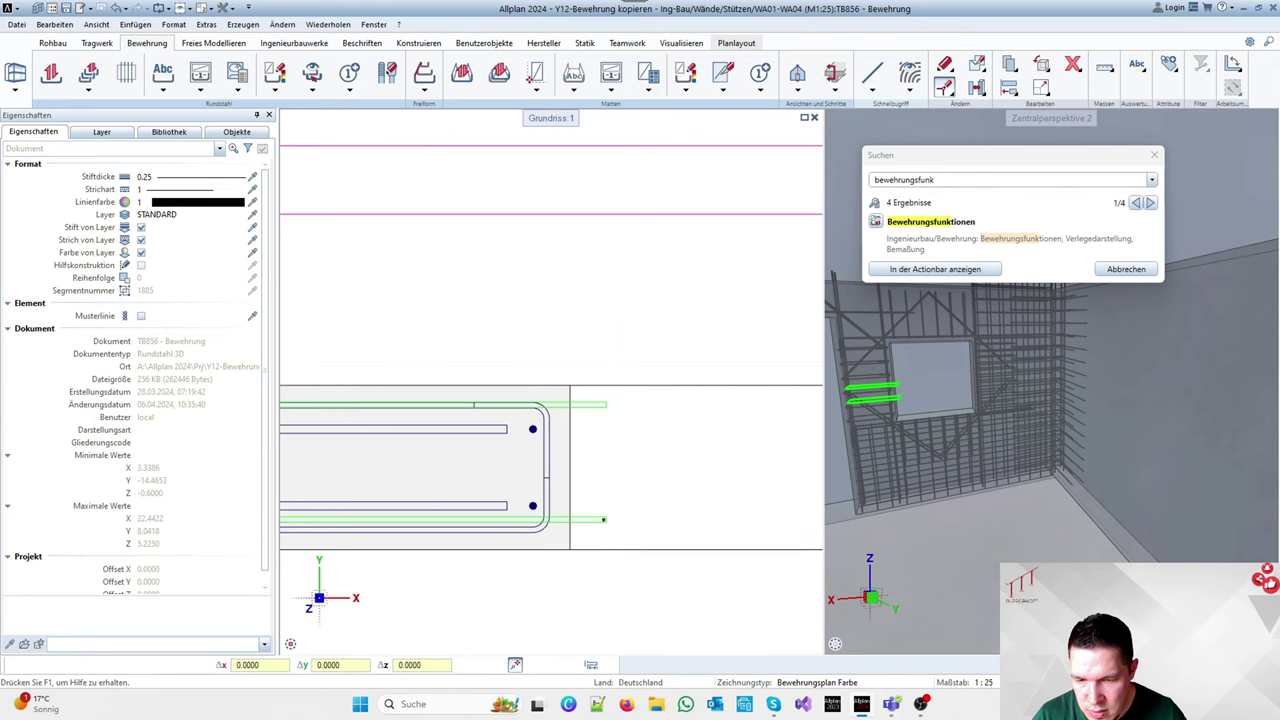
click(604, 520)
right_click(593, 512)
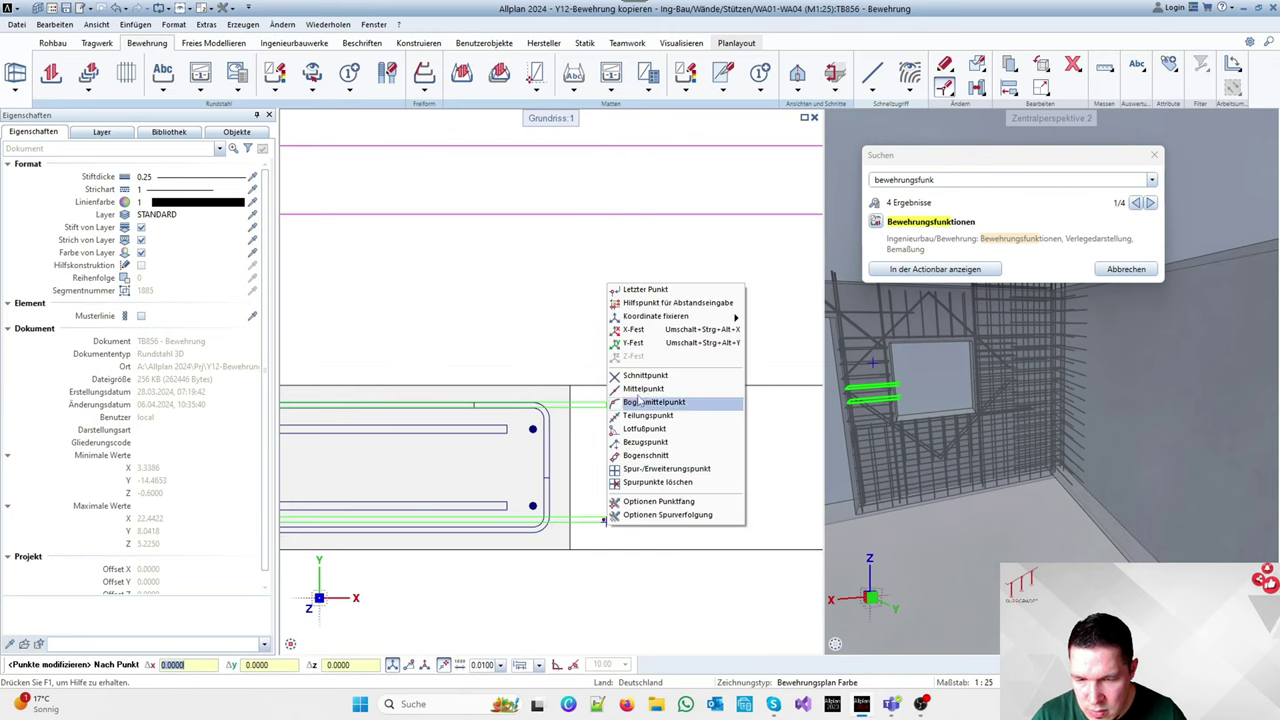
click(641, 331)
click(603, 520)
scroll(582, 535, down, 3)
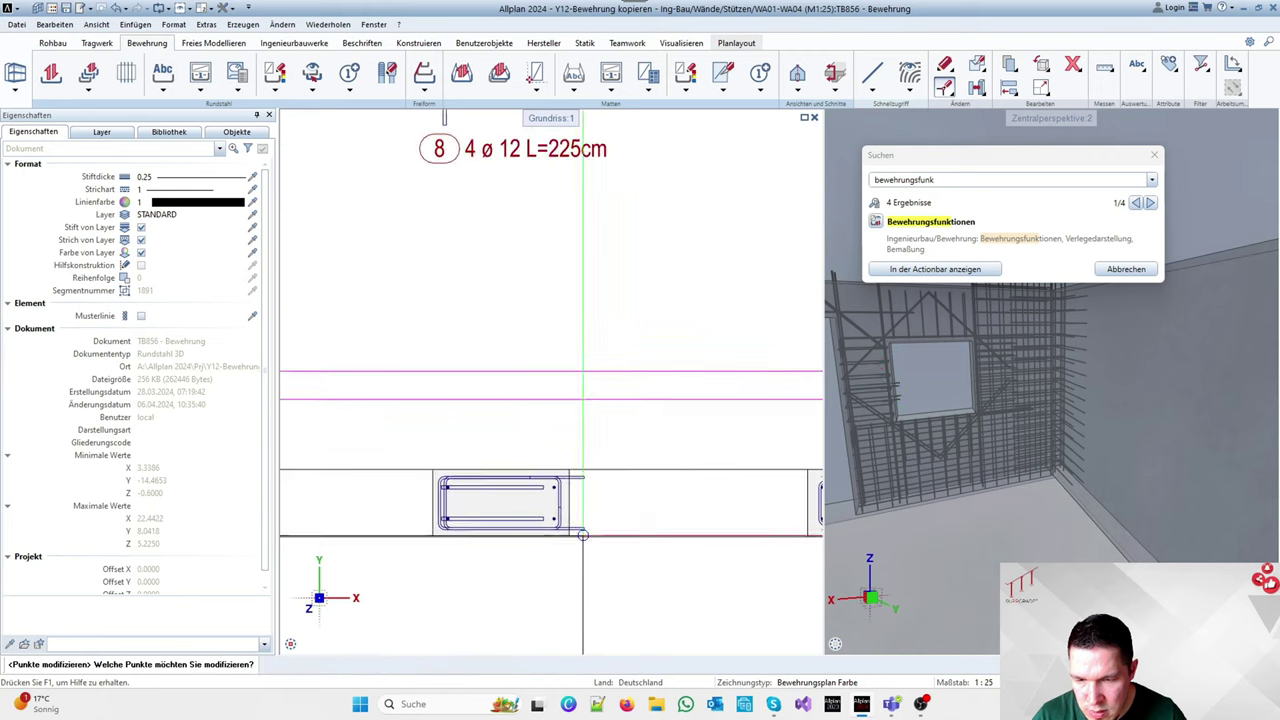
scroll(582, 535, down, 2)
scroll(615, 265, up, 8)
key(Escape)
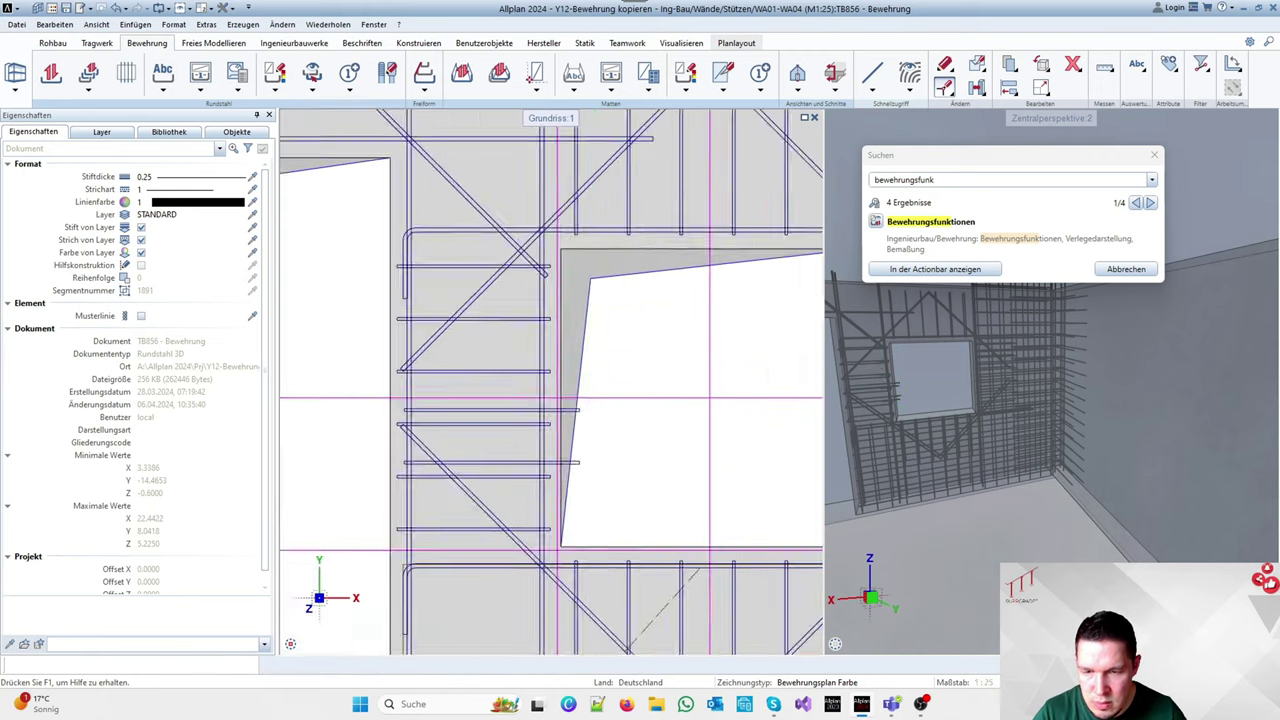
Move the pier's modified U-bar placement in the elevation vertically up to just above the bent corner bar over the window
scroll(608, 381, down, 6)
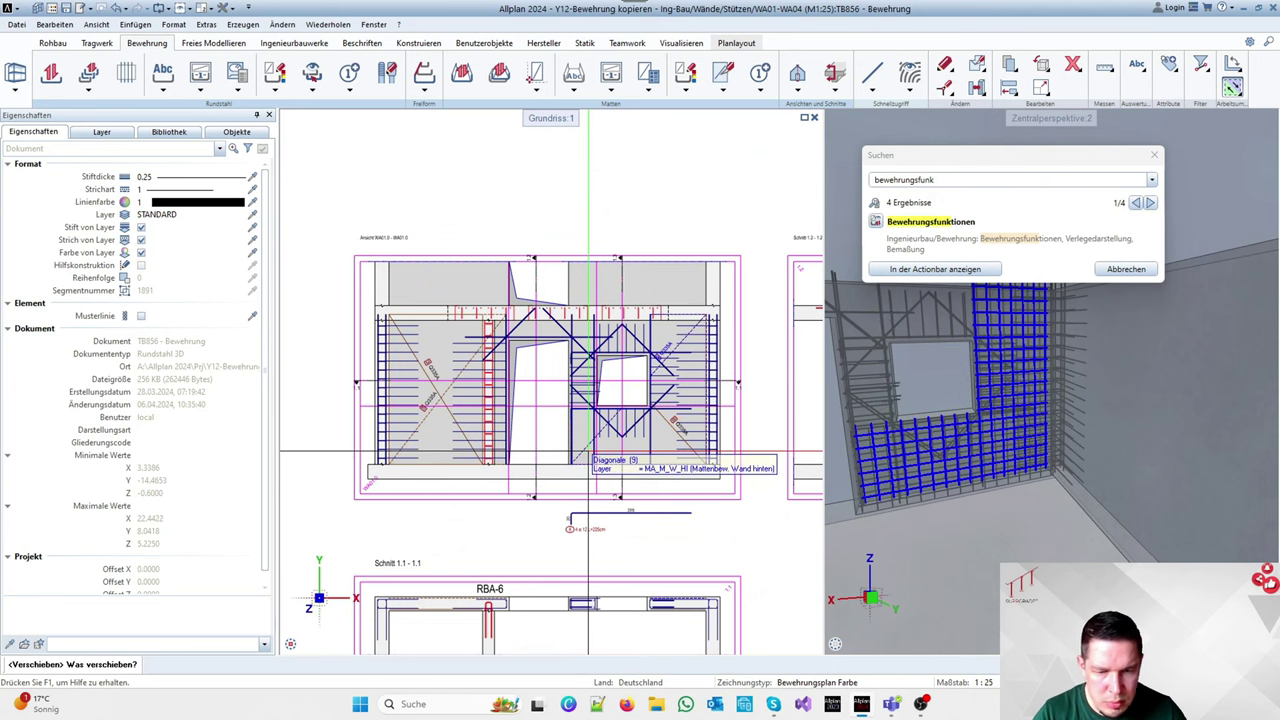
scroll(588, 454, up, 5)
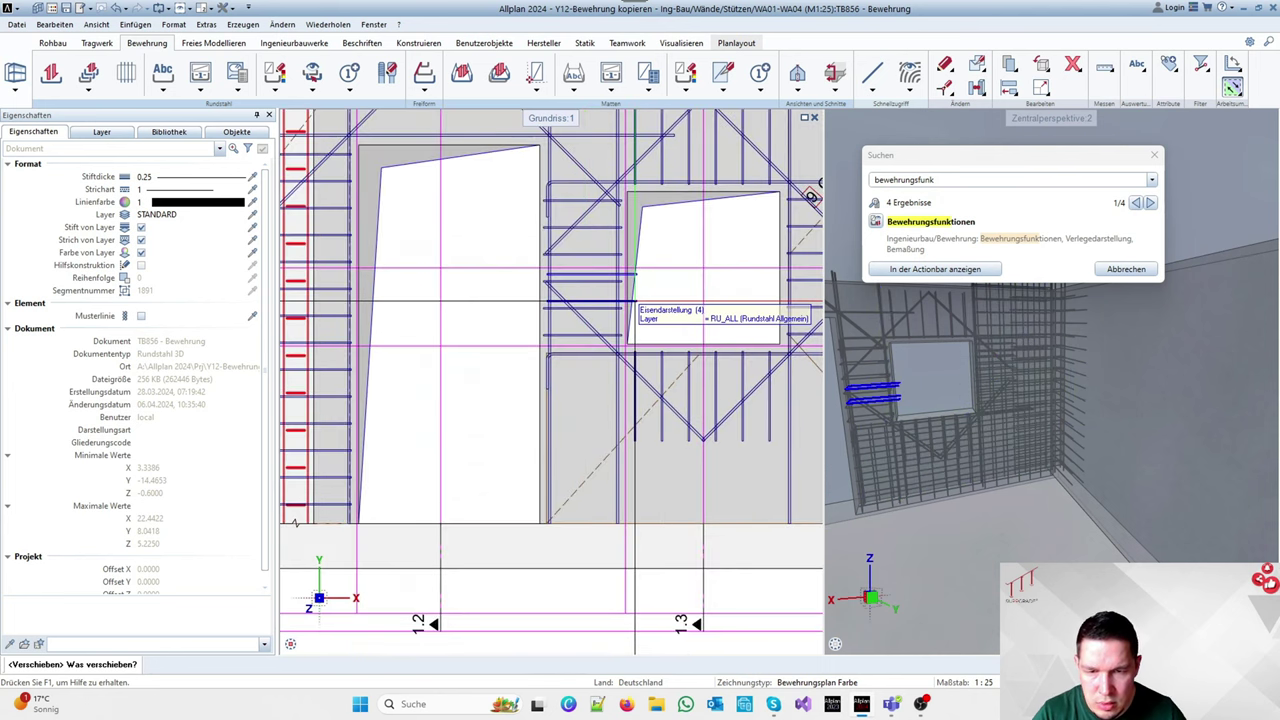
click(635, 301)
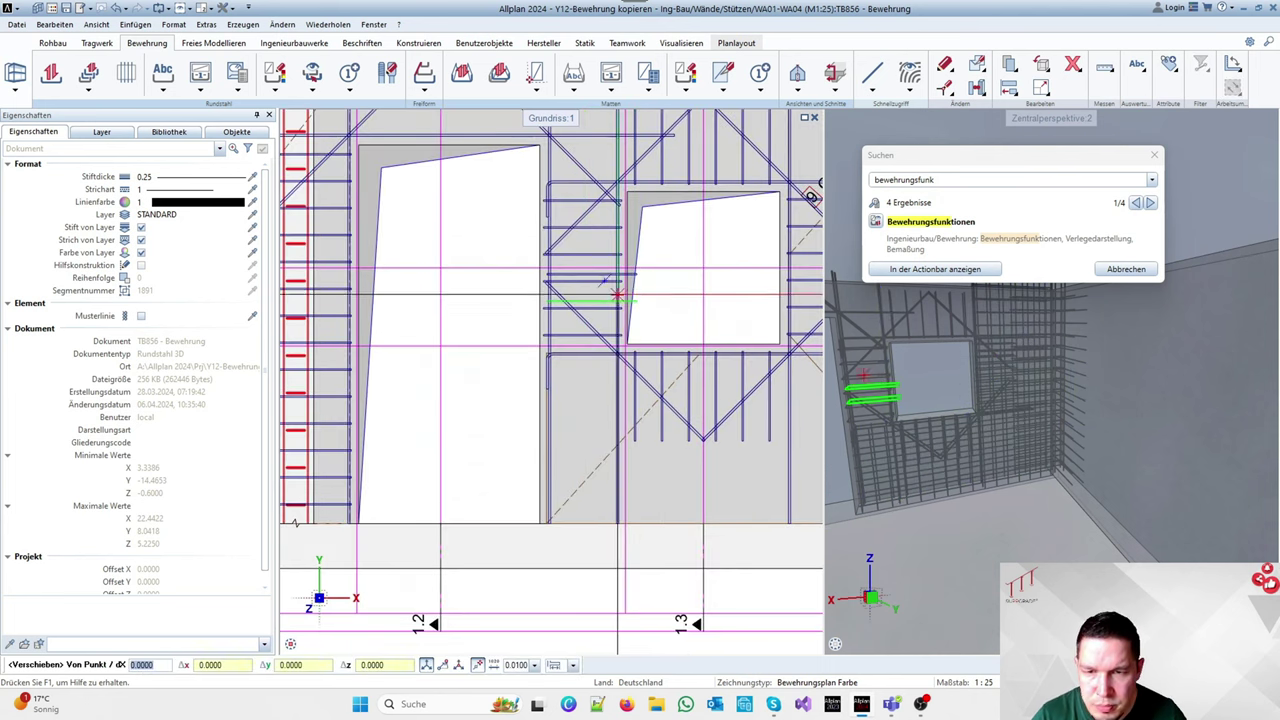
key(Escape)
key(v)
click(636, 300)
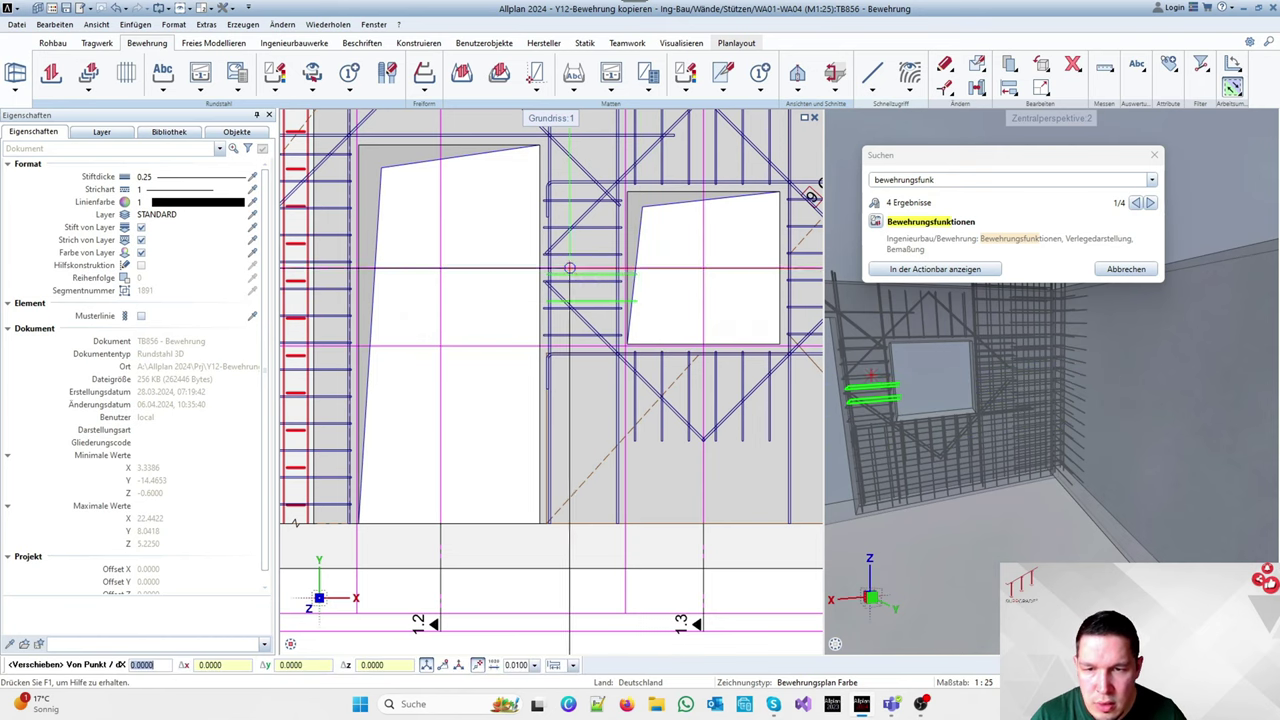
scroll(566, 277, up, 3)
click(519, 334)
scroll(521, 362, down, 5)
scroll(522, 258, up, 4)
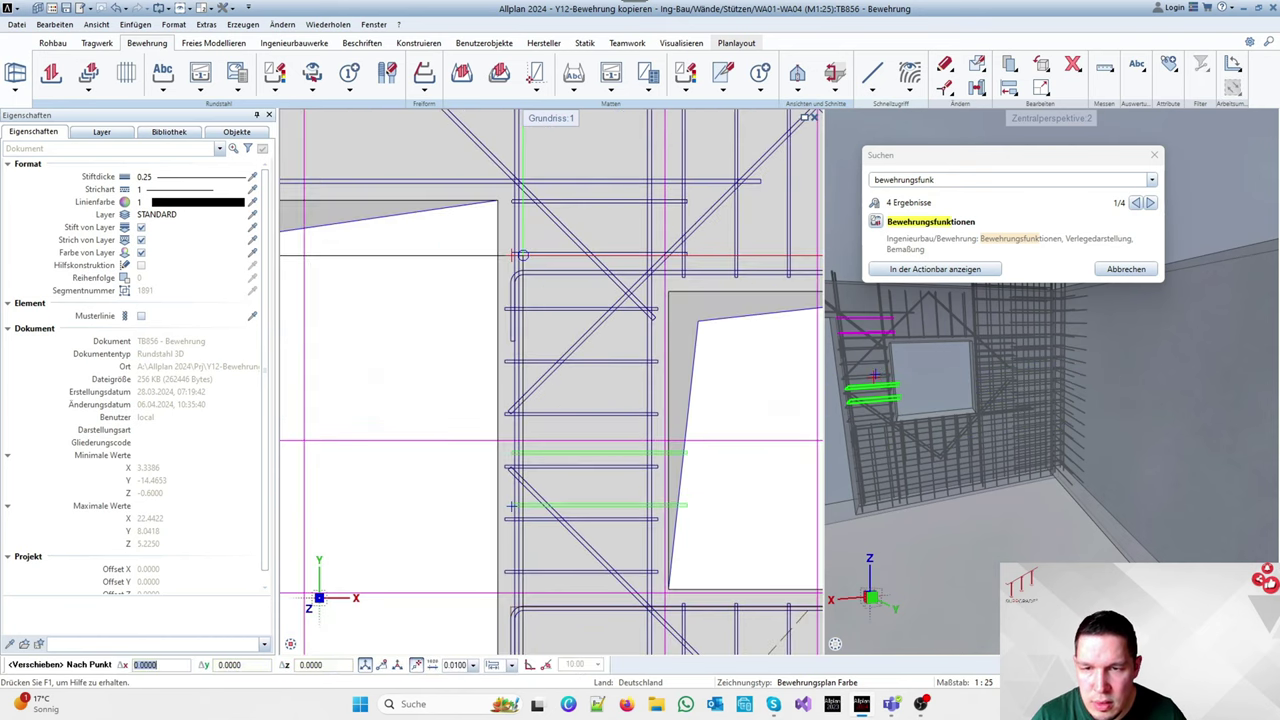
click(520, 254)
key(Escape)
Copy the U-bar placement once, straight down the pier to just below the bent corner bar under the window
key(k)
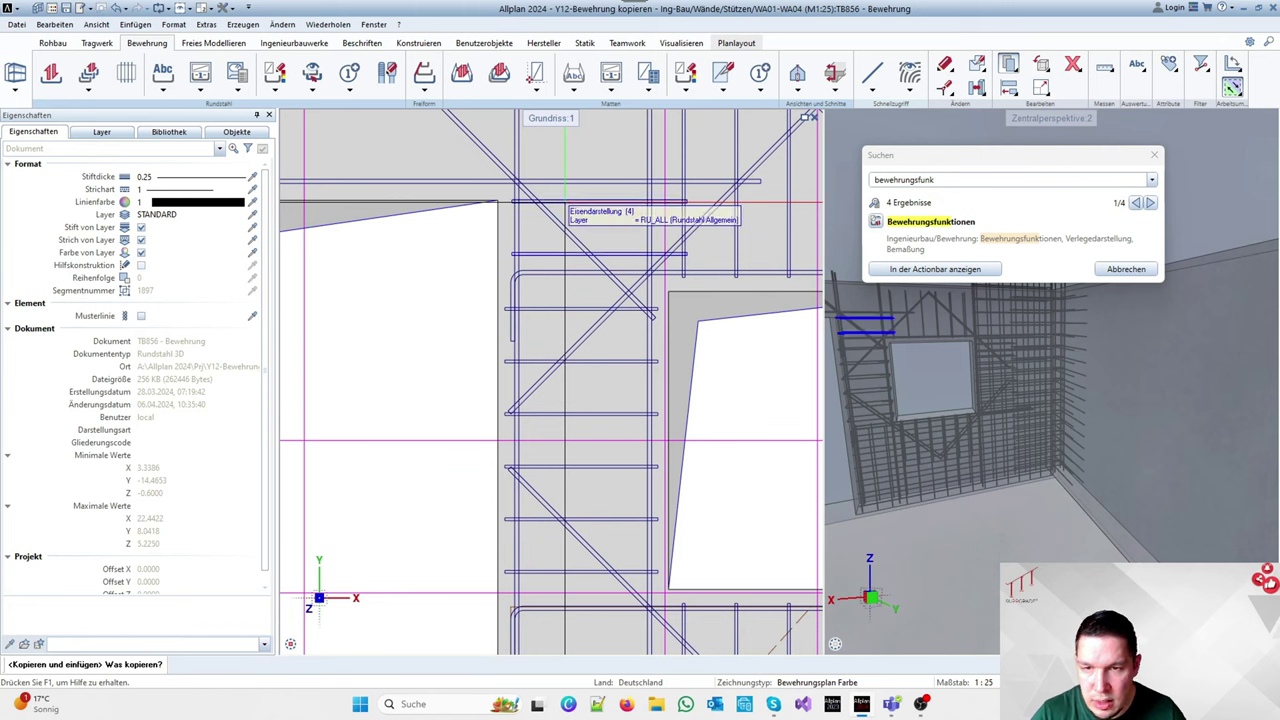
click(565, 201)
click(565, 201)
scroll(565, 202, down, 4)
scroll(568, 365, up, 5)
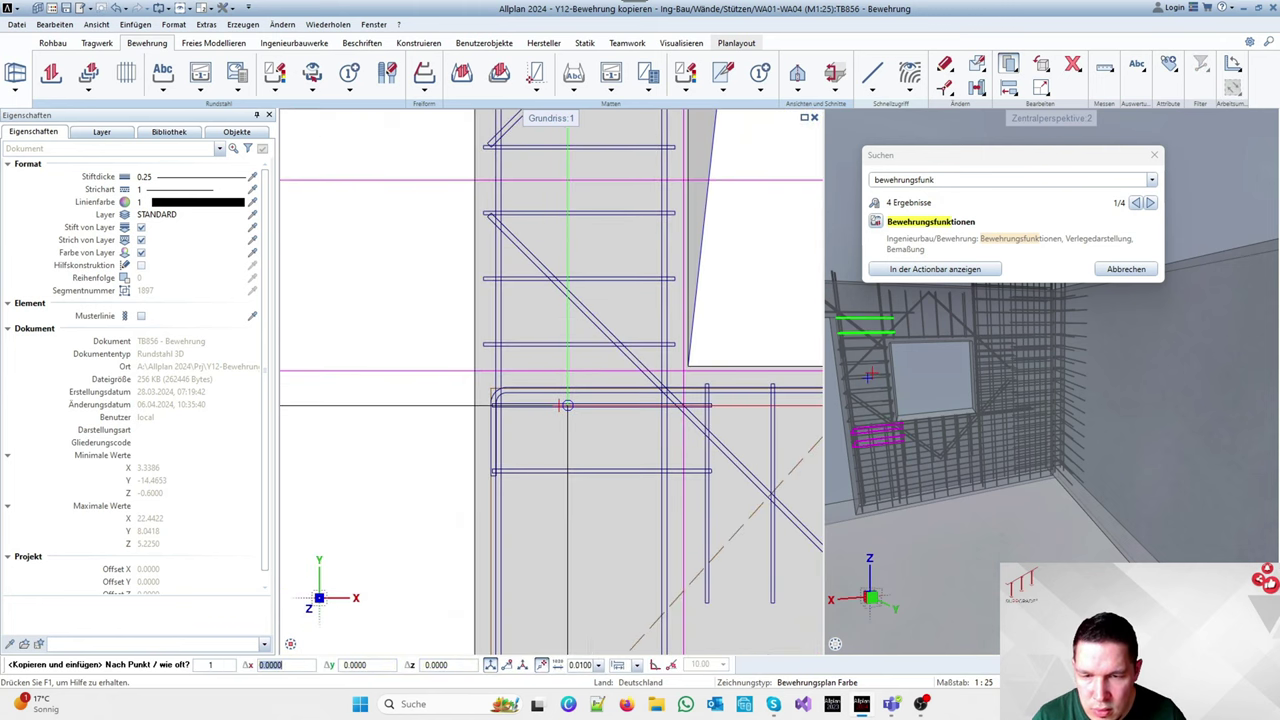
key(Escape)
Extend the copied U-bar placement below the window down to the bottom edge of the wall
click(567, 406)
scroll(567, 323, down, 3)
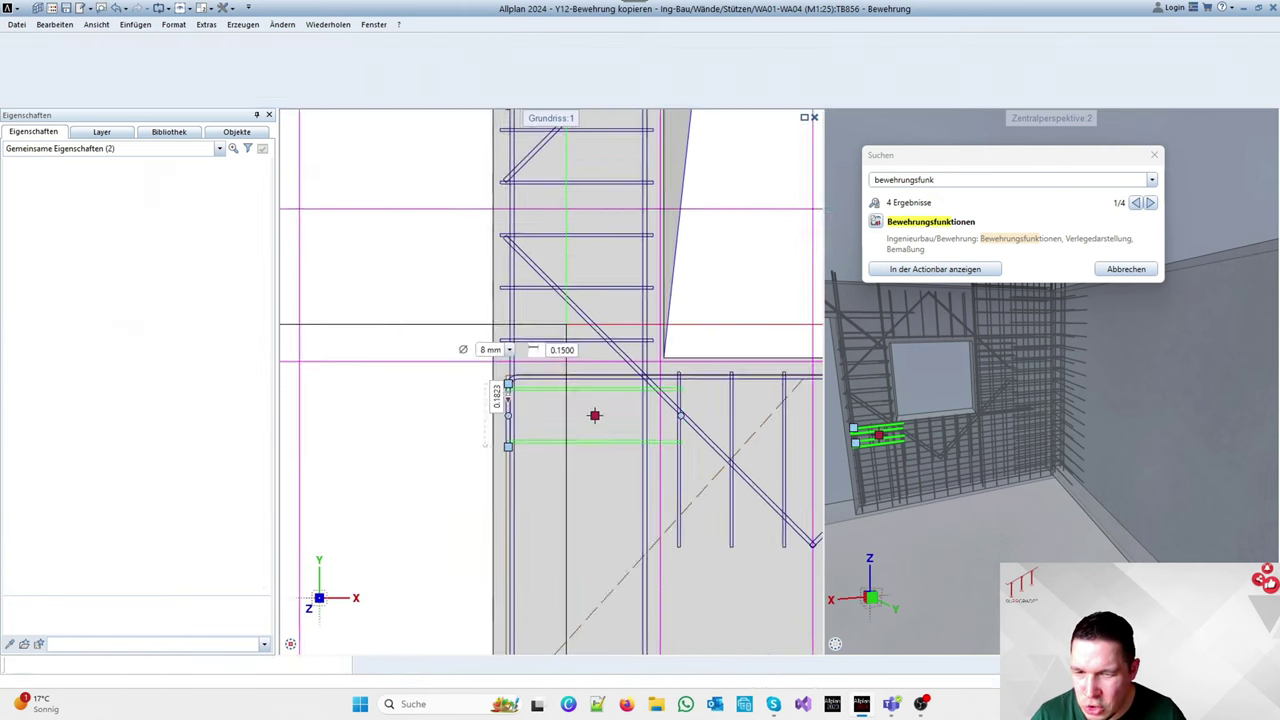
click(529, 403)
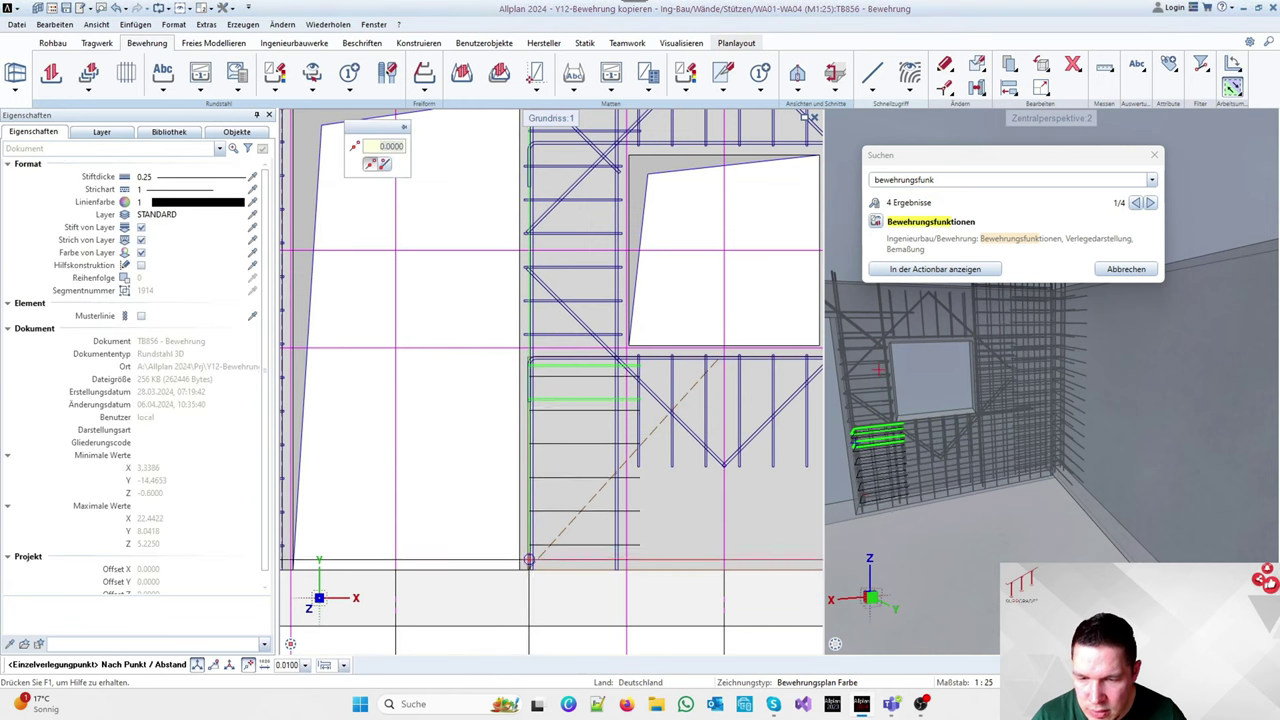
key(Escape)
scroll(531, 320, down, 5)
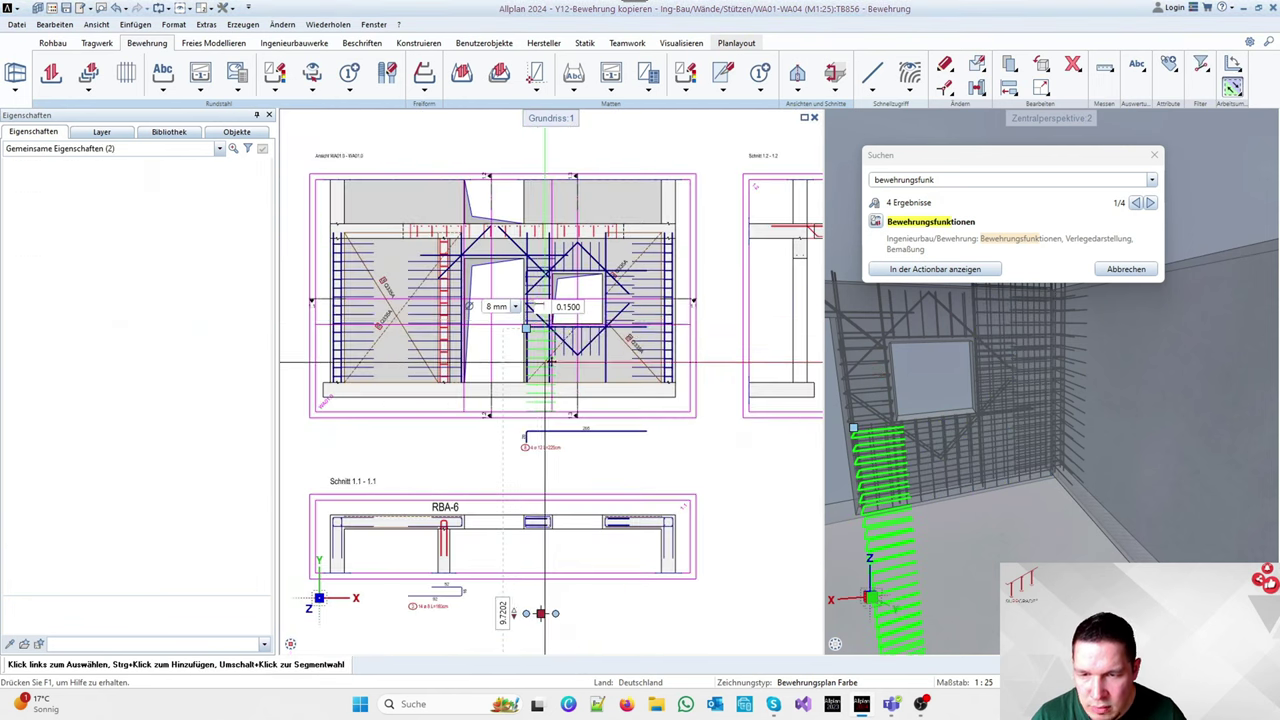
scroll(552, 328, up, 4)
scroll(431, 338, down, 5)
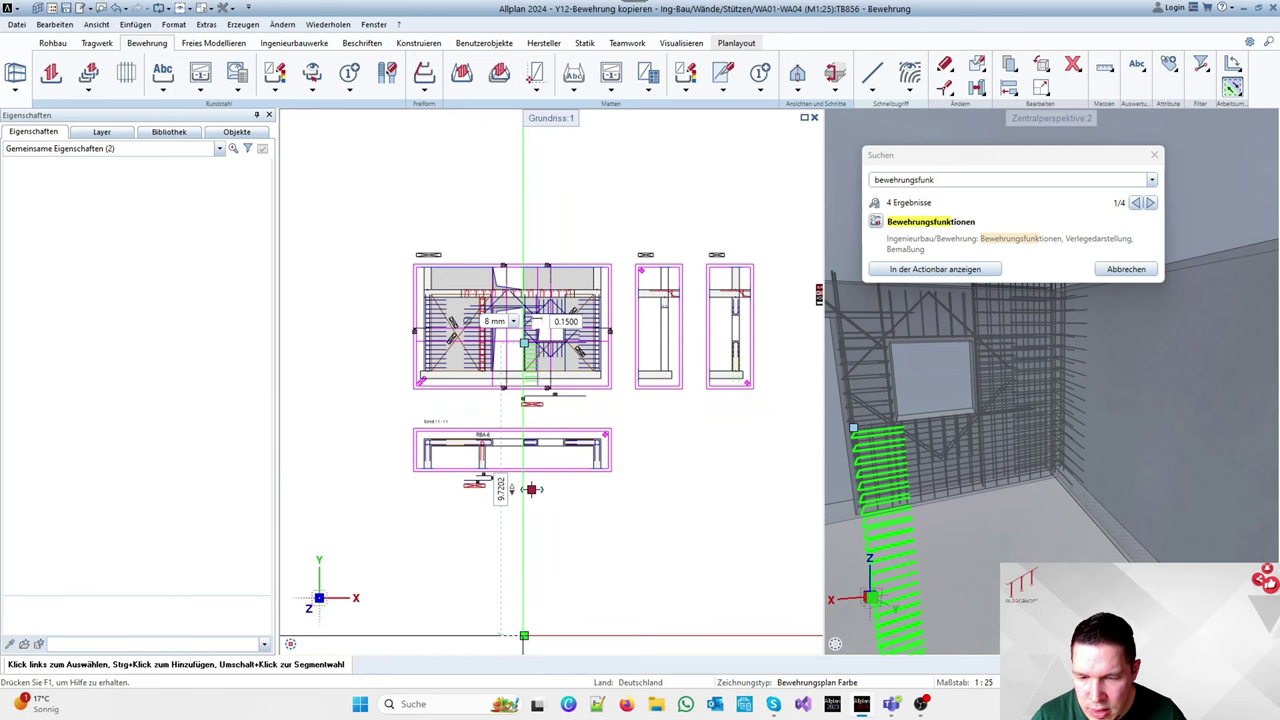
click(523, 635)
scroll(537, 374, up, 10)
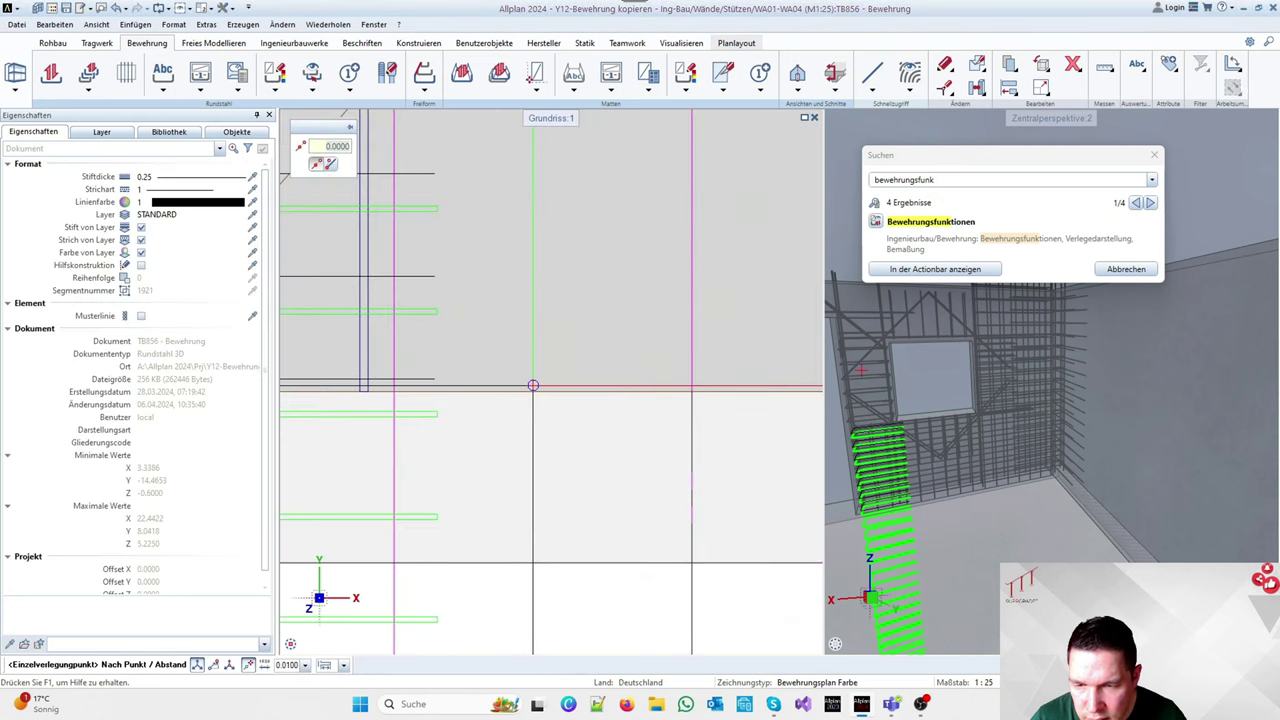
key(Escape)
scroll(533, 385, down, 3)
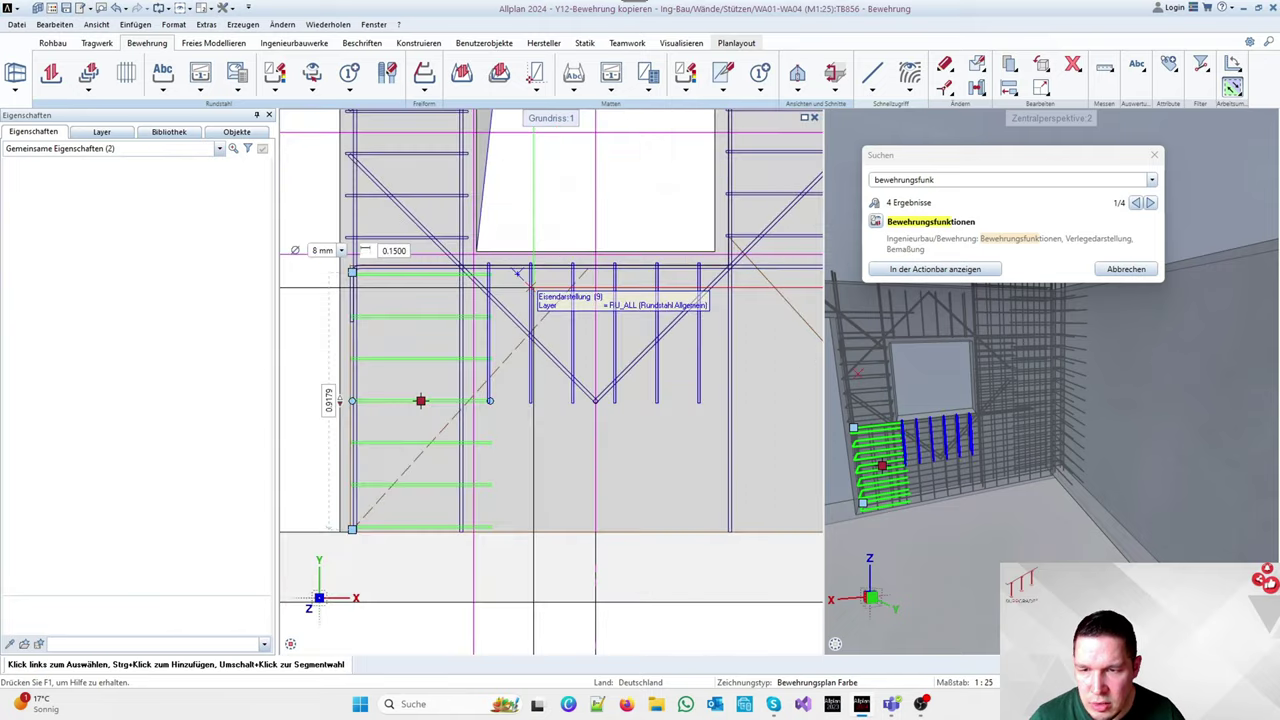
scroll(531, 292, down, 4)
key(Escape)
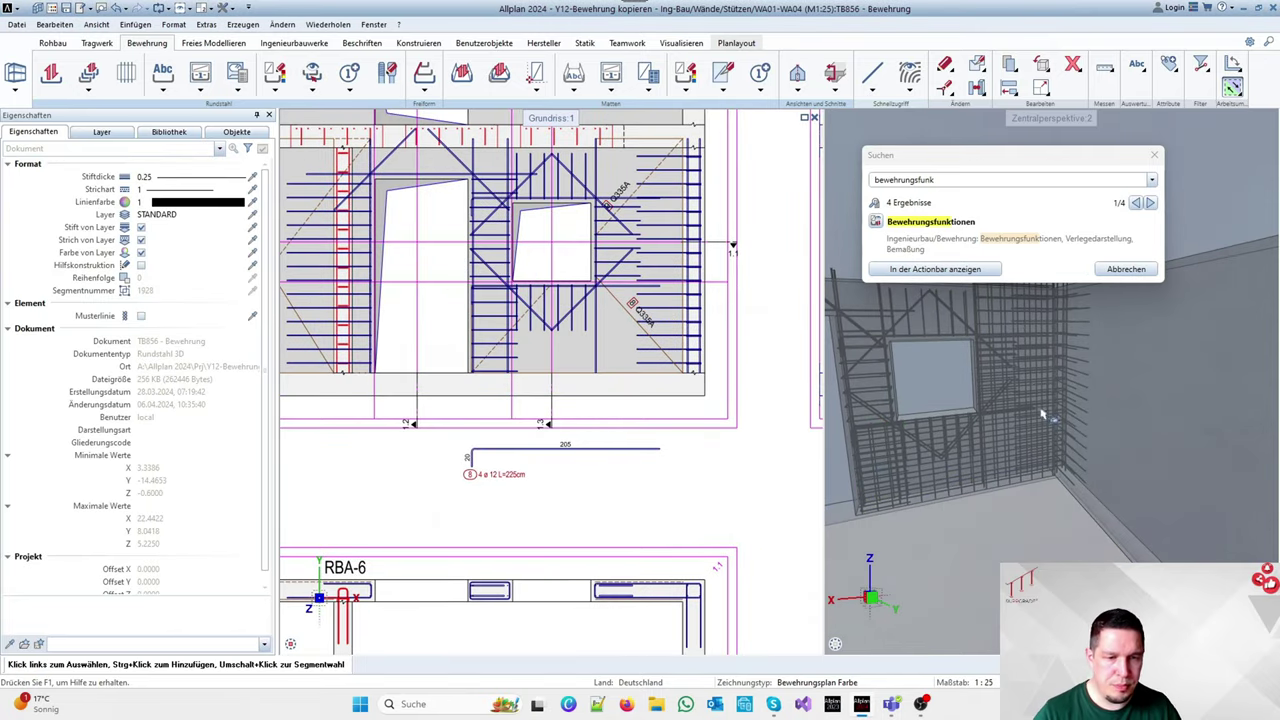
Close the search window and examine the reinforcement around the openings in the perspective view and the wall elevation
click(1154, 155)
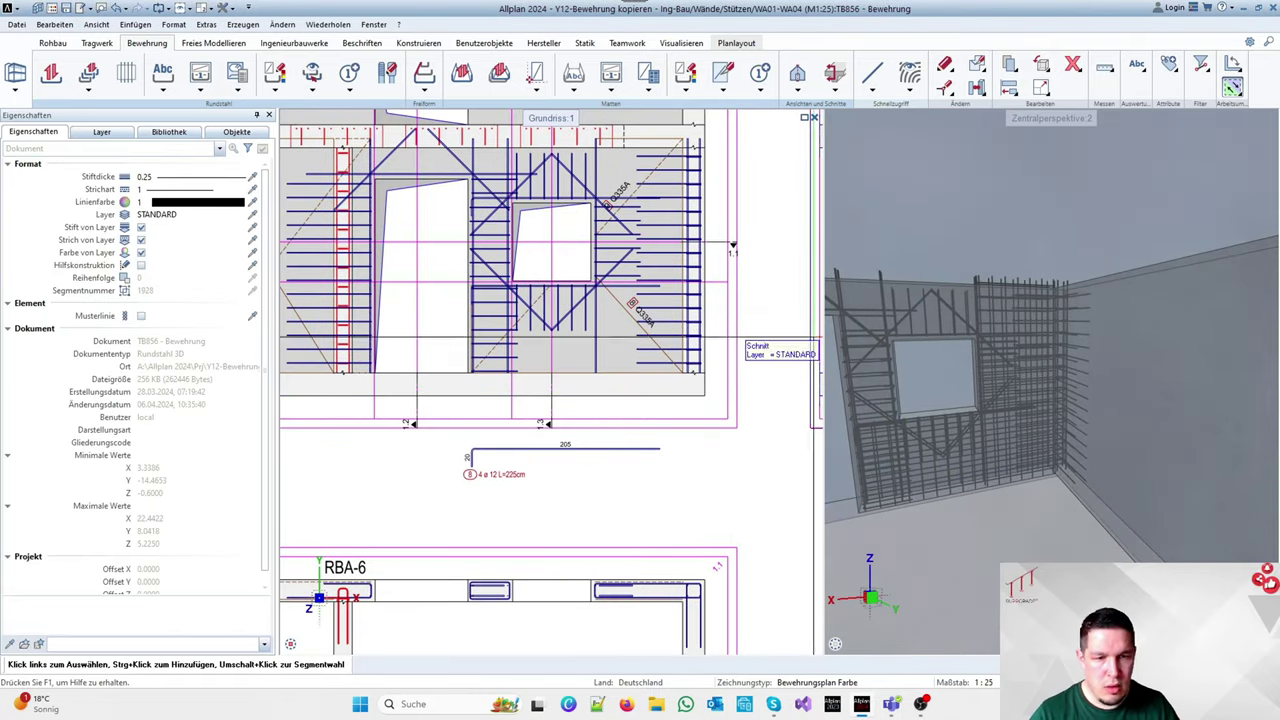
scroll(1018, 381, up, 3)
scroll(1106, 449, down, 10)
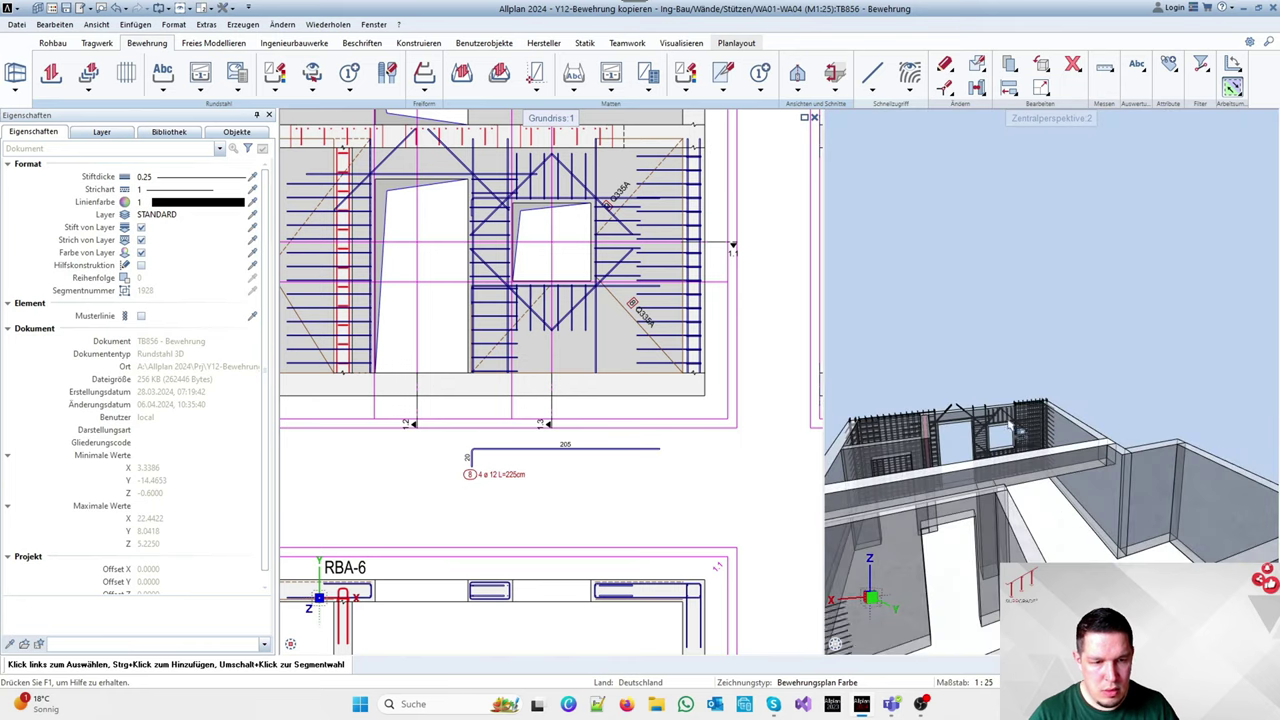
scroll(1016, 424, up, 8)
scroll(1062, 346, down, 2)
drag(1062, 346, 1038, 397)
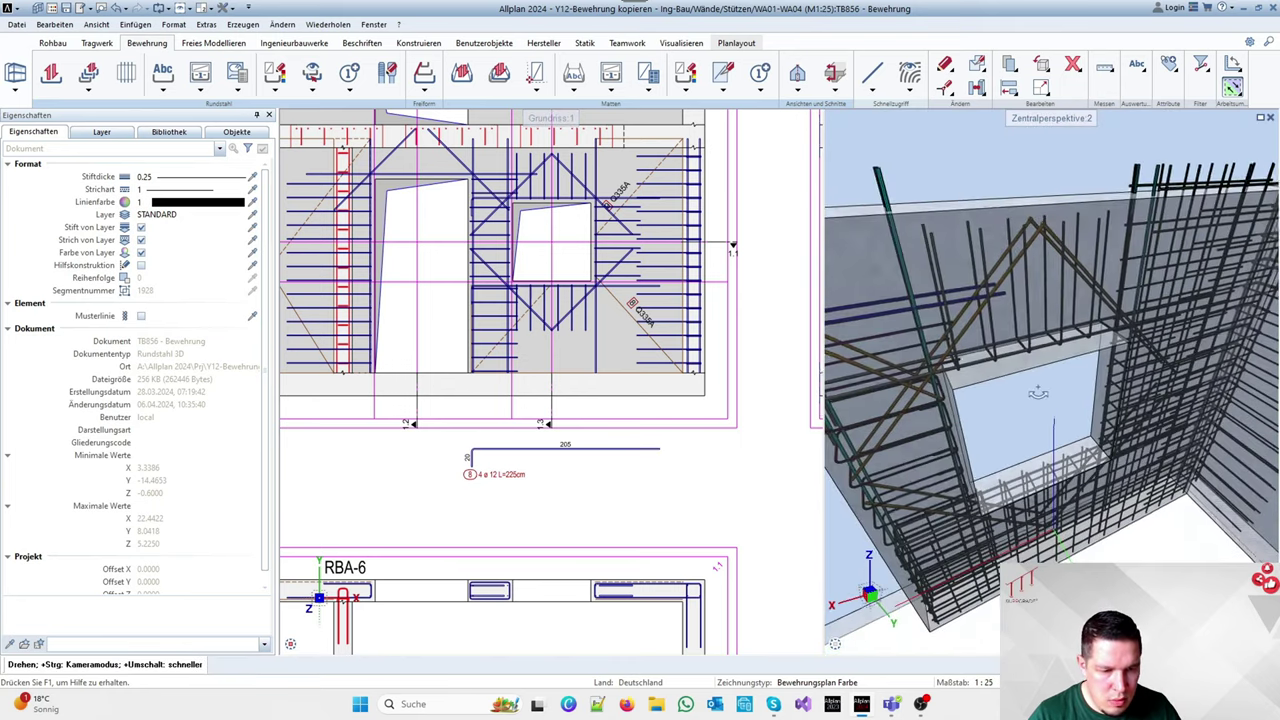
middle_drag(1038, 397, 1047, 419)
scroll(626, 390, down, 4)
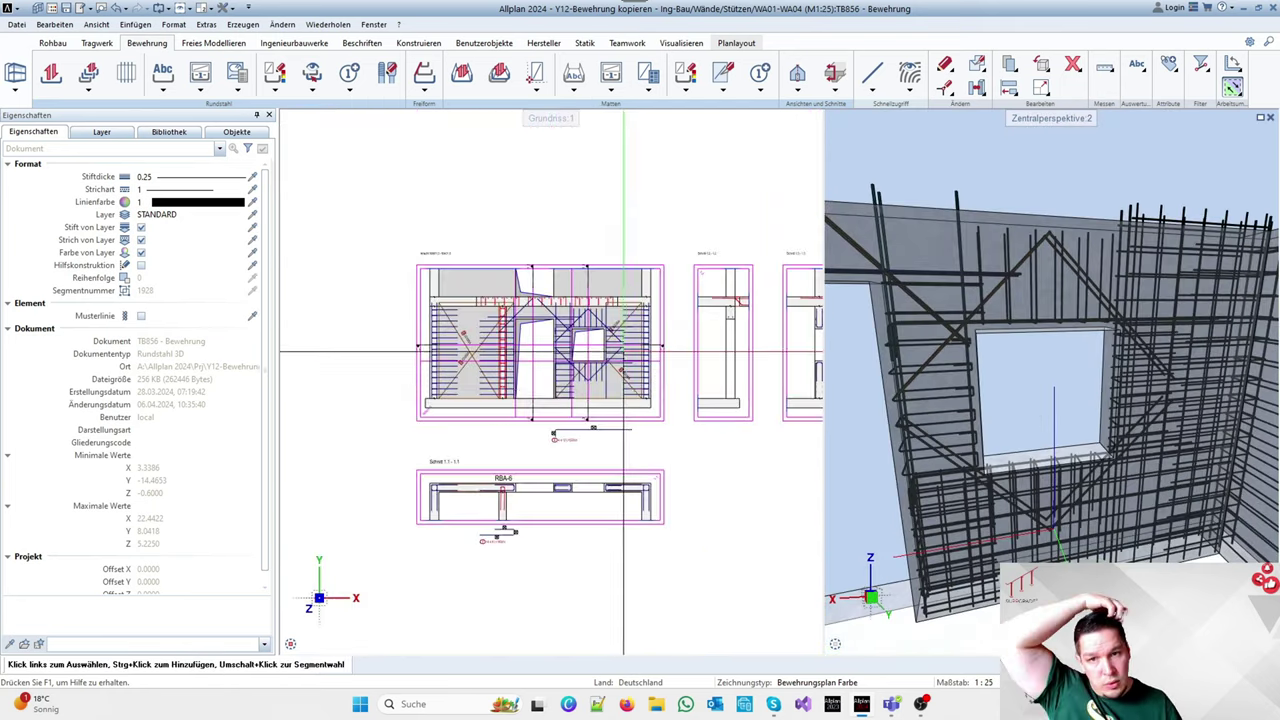
scroll(626, 390, up, 5)
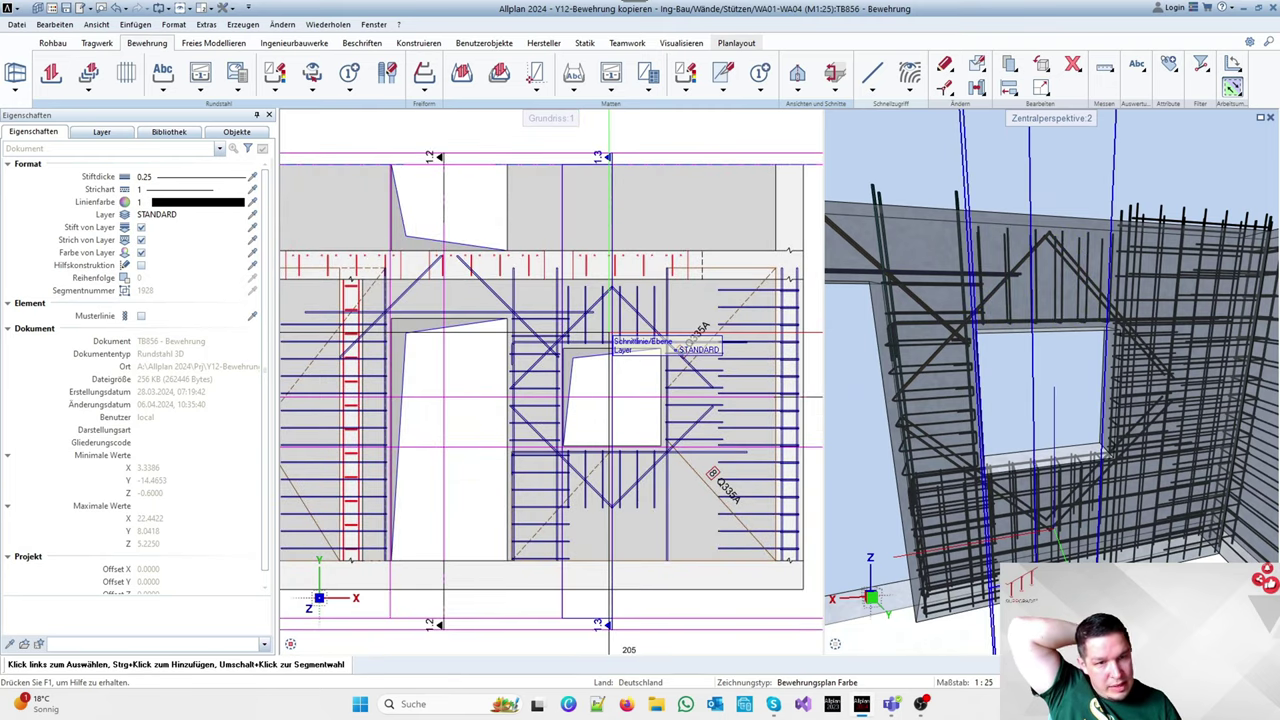
scroll(610, 338, down, 5)
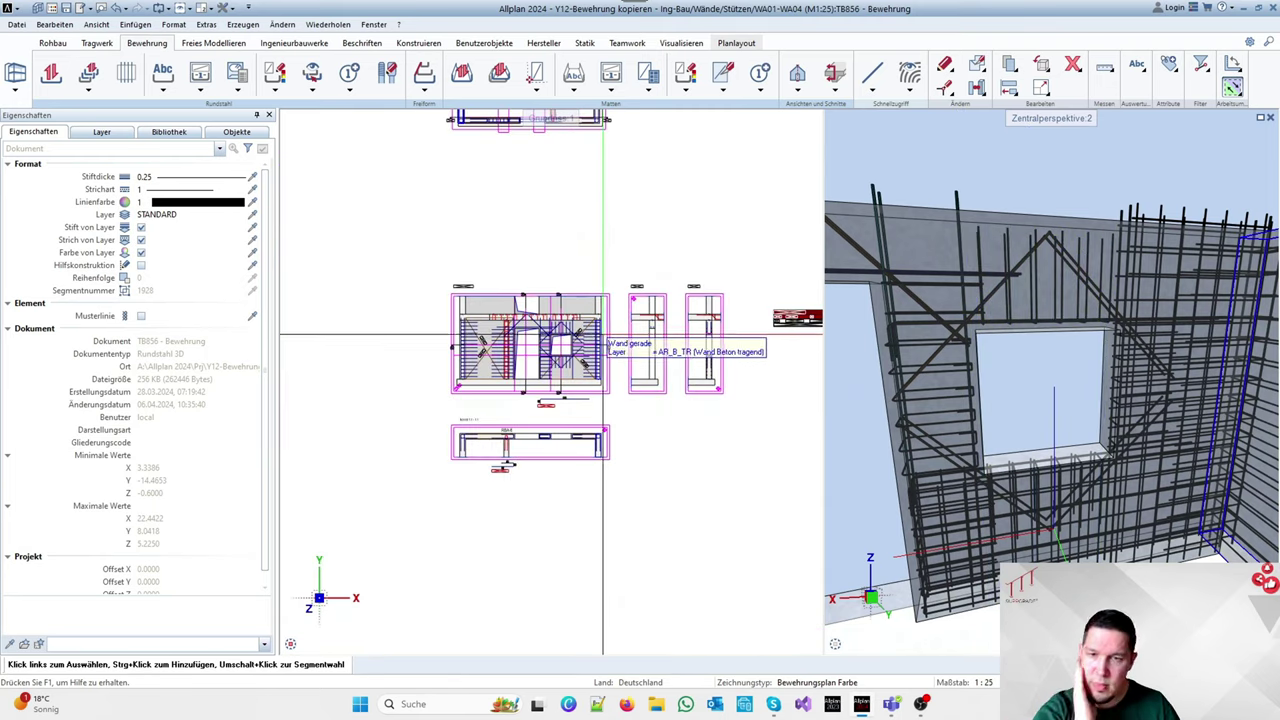
scroll(503, 309, up, 3)
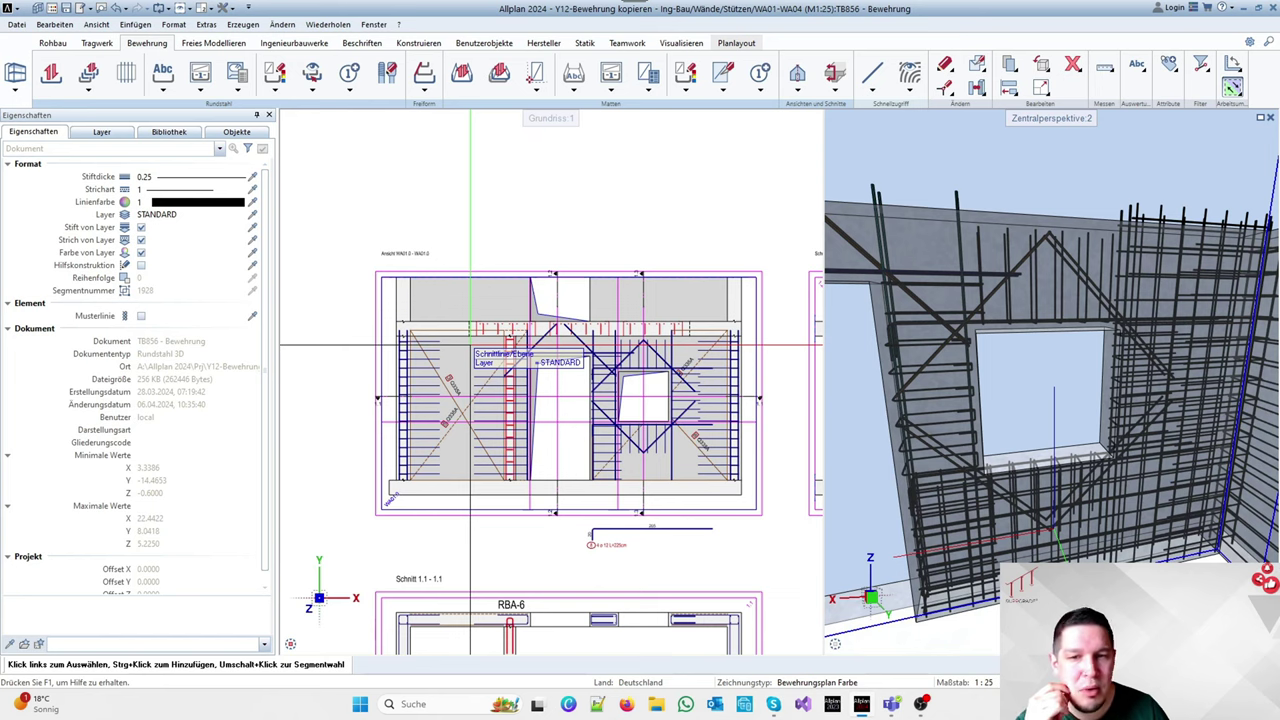
scroll(455, 320, up, 2)
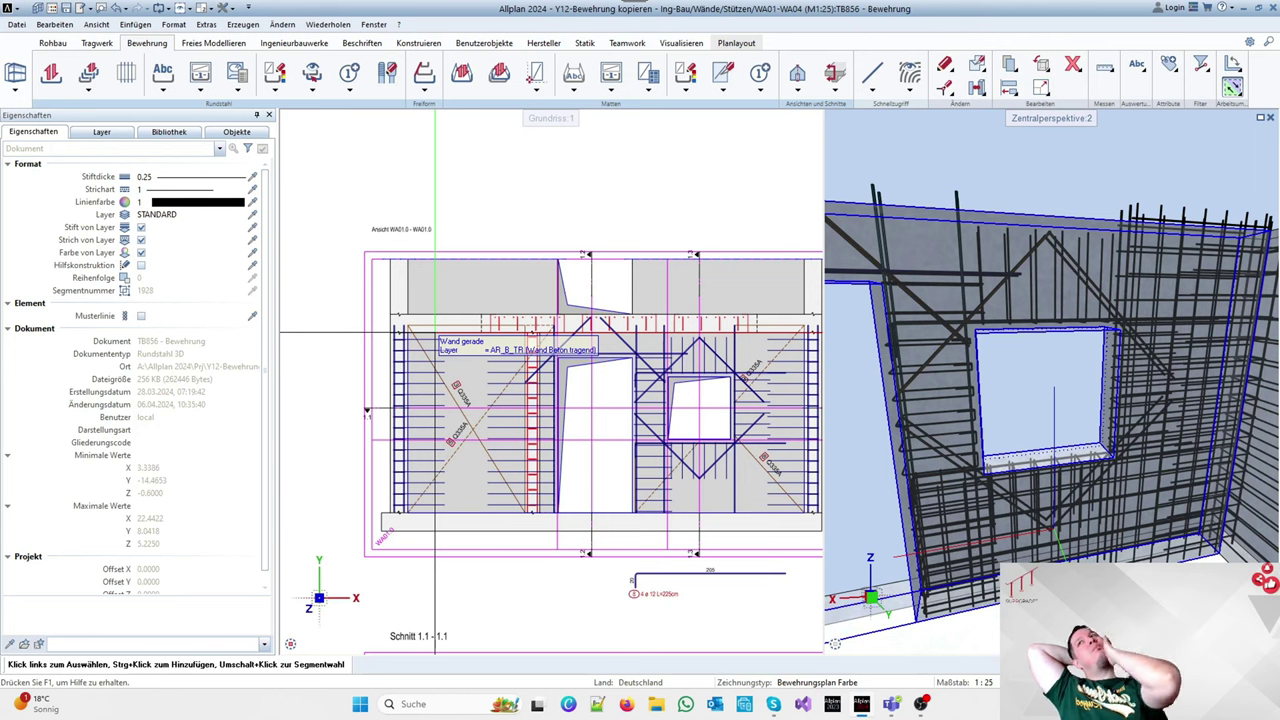
Create a vertical straight bar (Gerades Eisen), 8 mm in diameter and about 1.26 m long, through the slab at the left inner wall edge in the elevation
scroll(474, 360, up, 3)
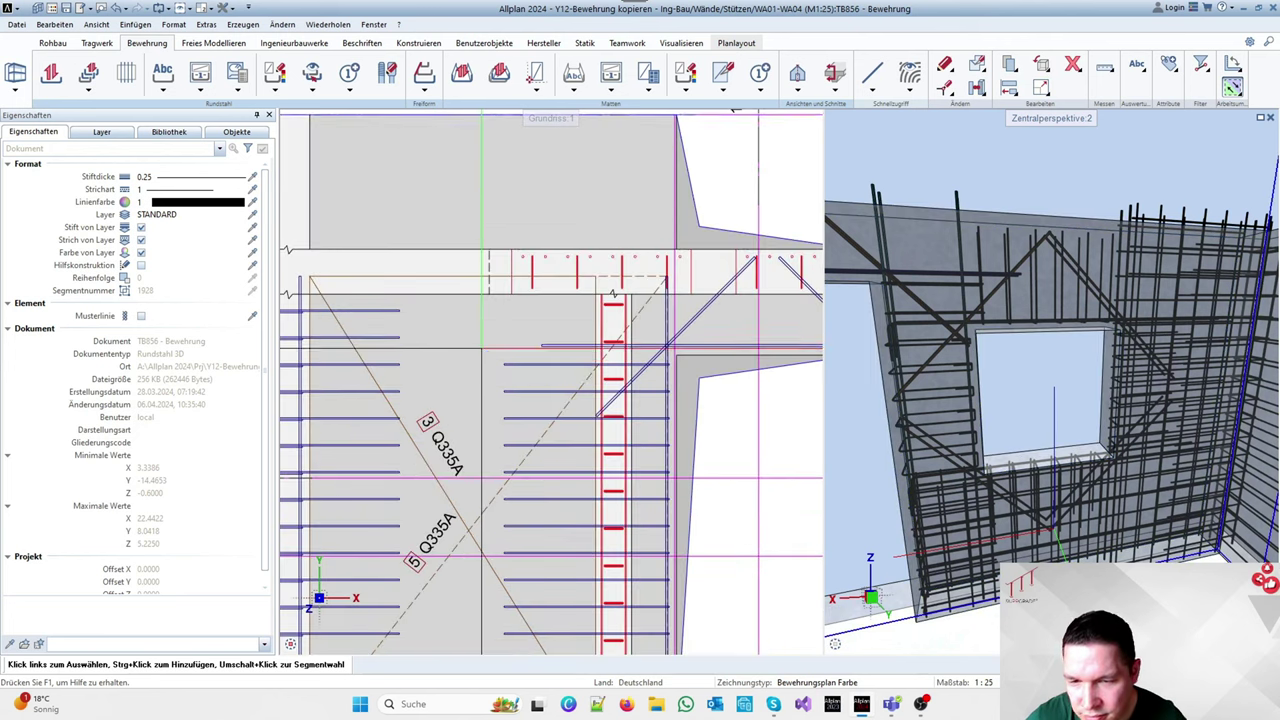
right_click(389, 310)
right_click(389, 310)
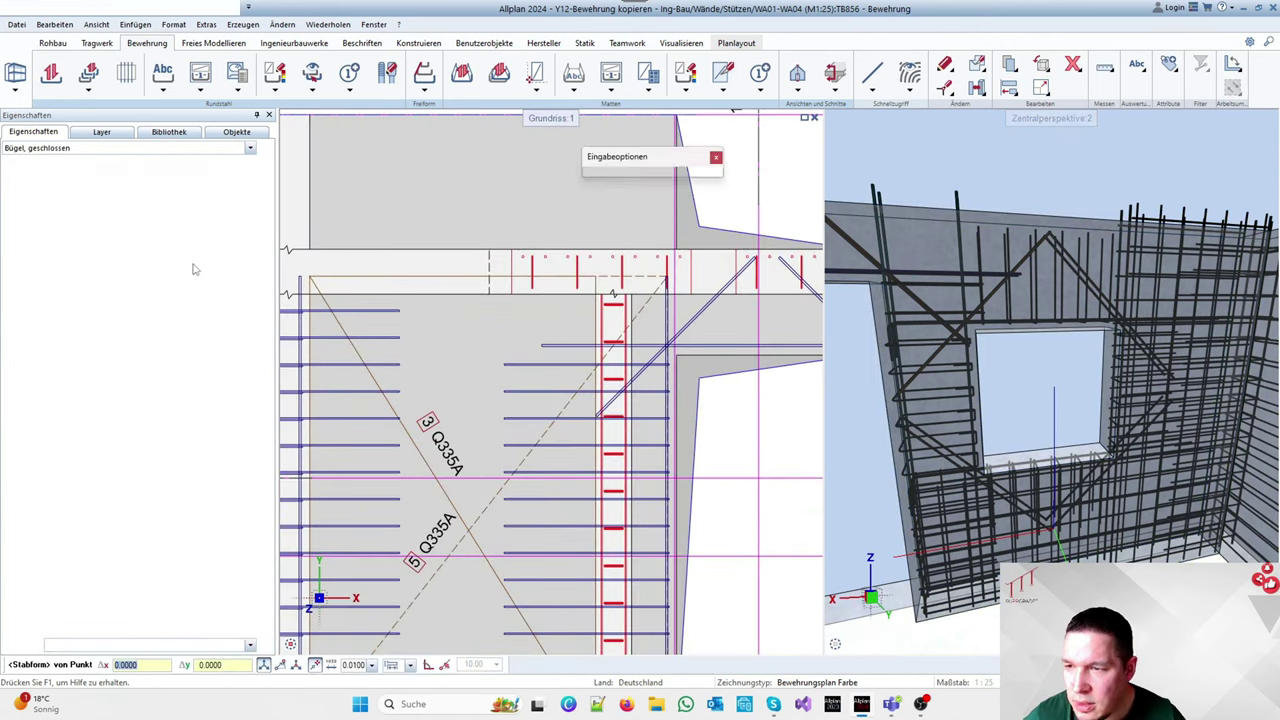
click(112, 149)
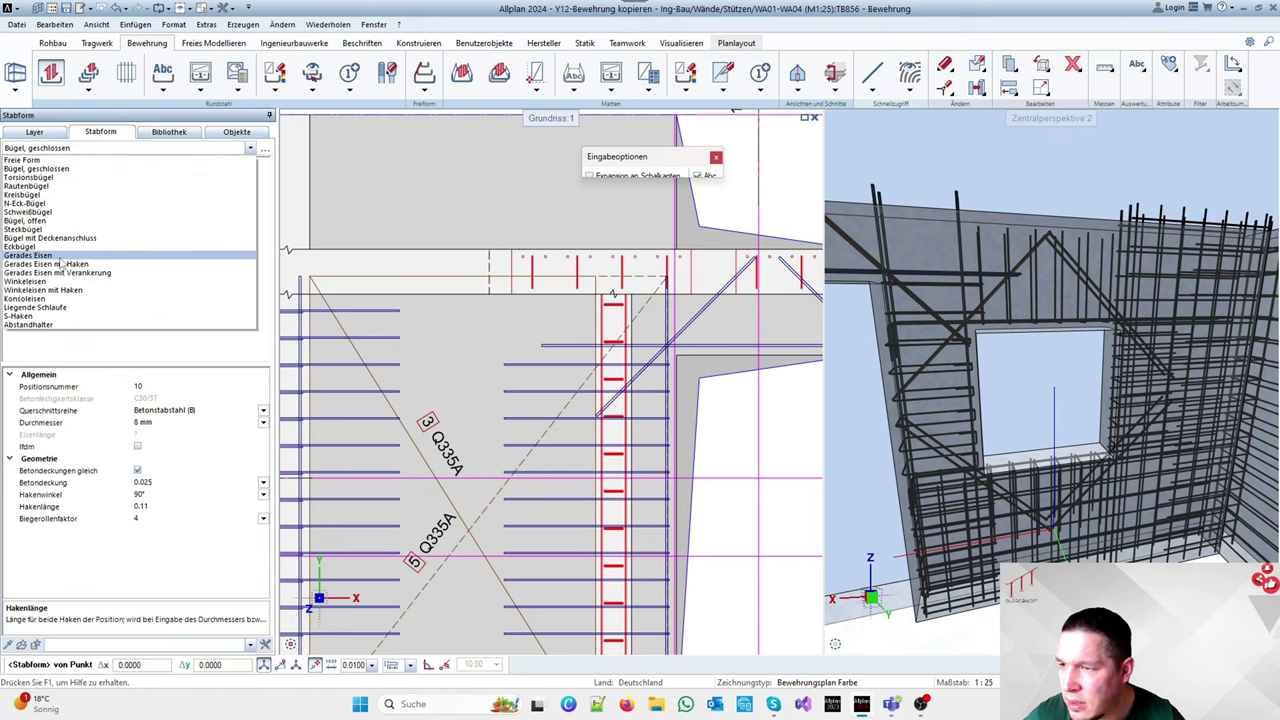
click(60, 258)
click(179, 423)
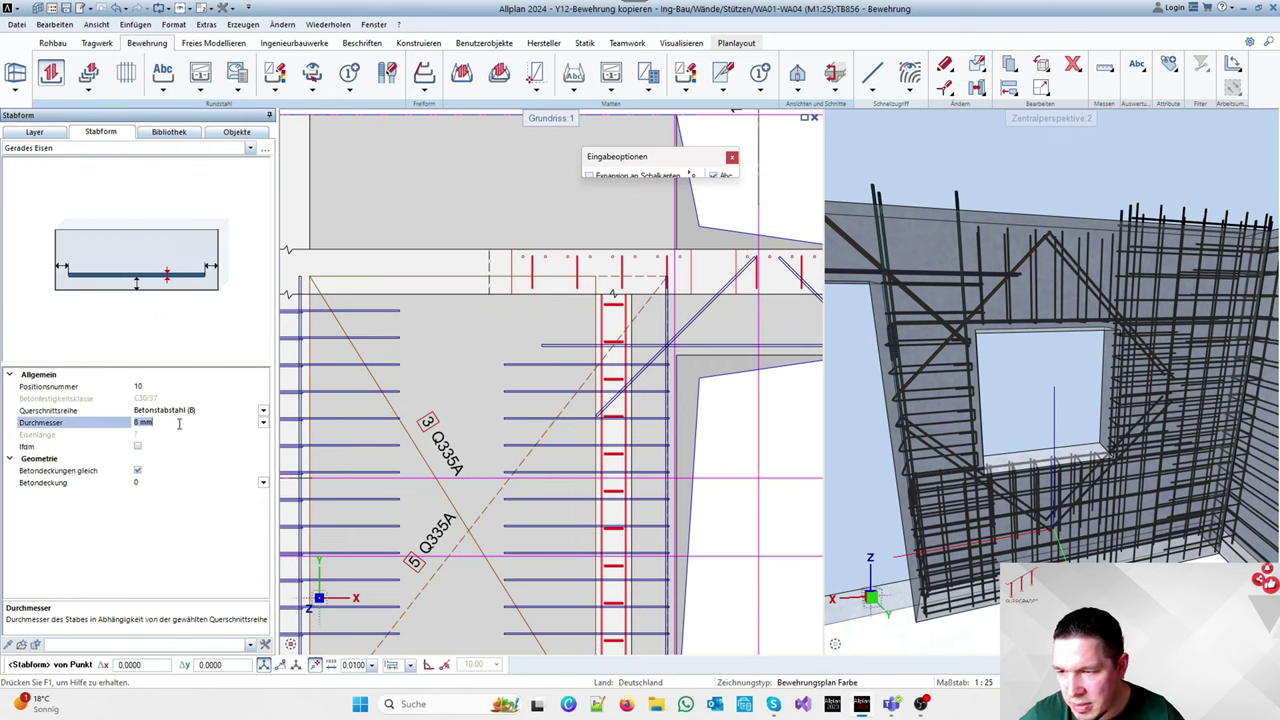
scroll(416, 292, down, 2)
scroll(416, 292, up, 4)
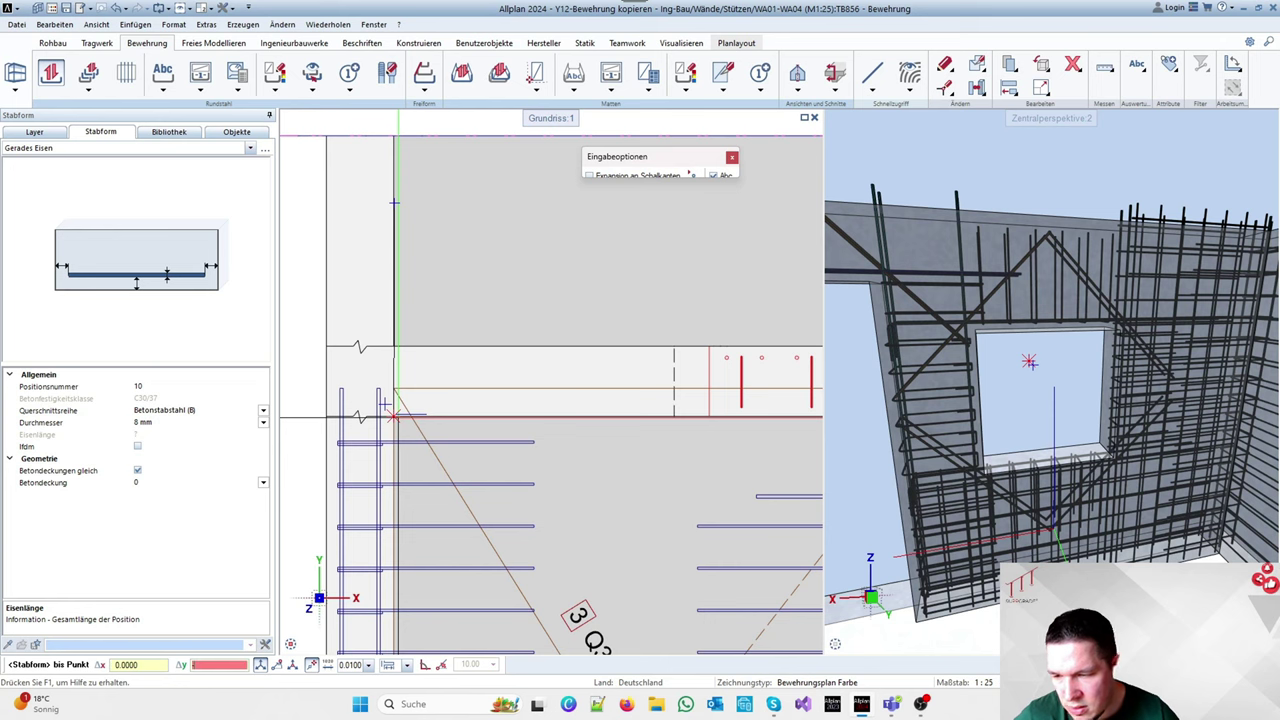
key(Return)
scroll(450, 364, down, 2)
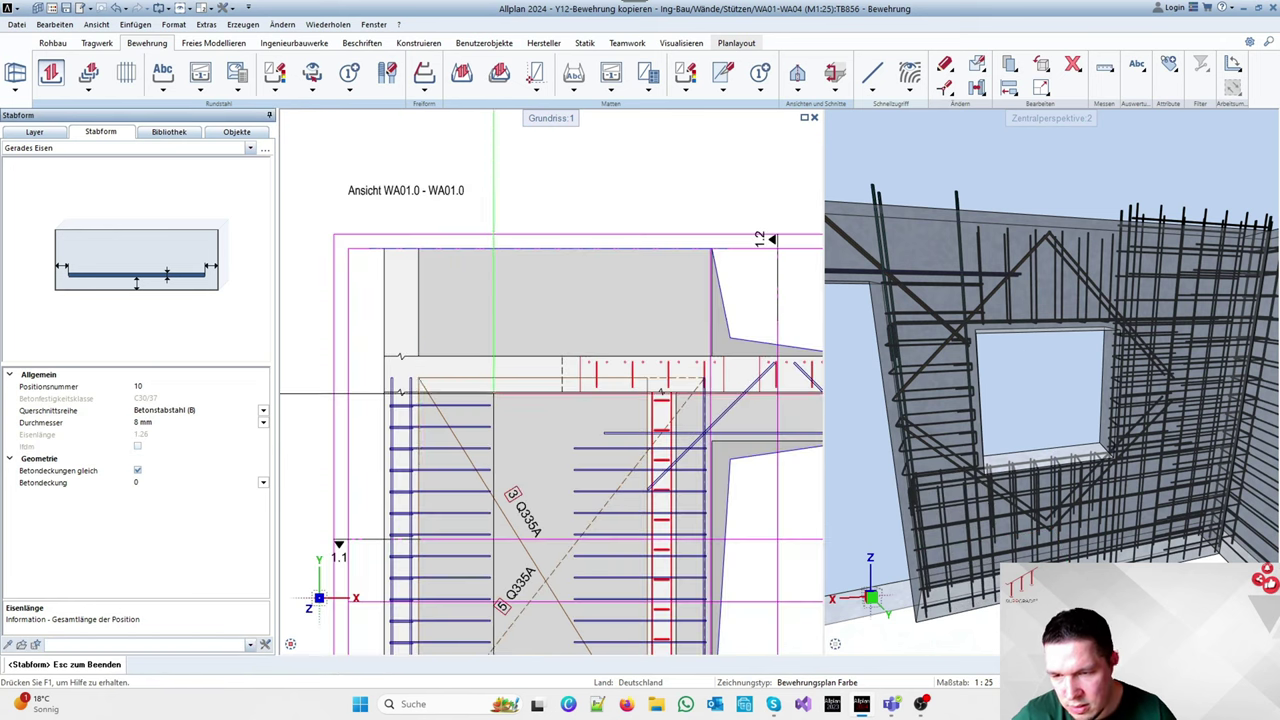
key(Escape)
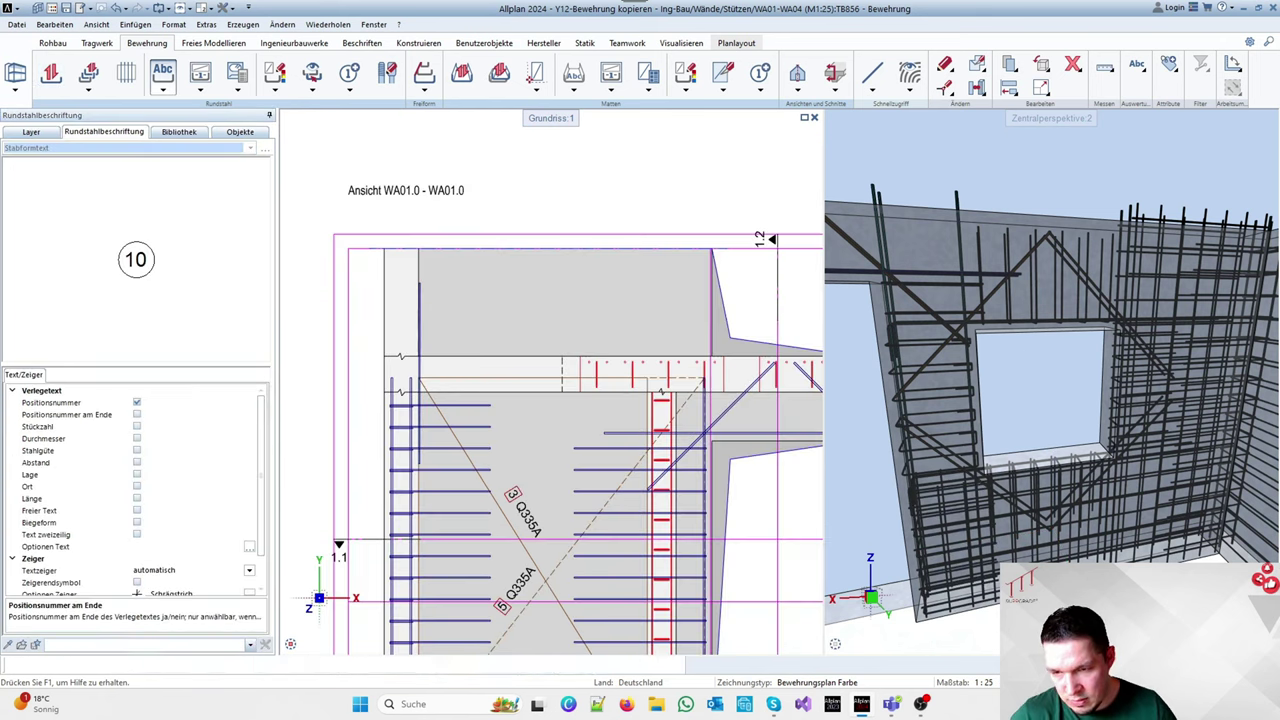
Lay the vertical bars linearly at 0.15 m spacing along the wall's inner face, from inner corner to inner corner, in section 1.1
scroll(444, 297, down, 4)
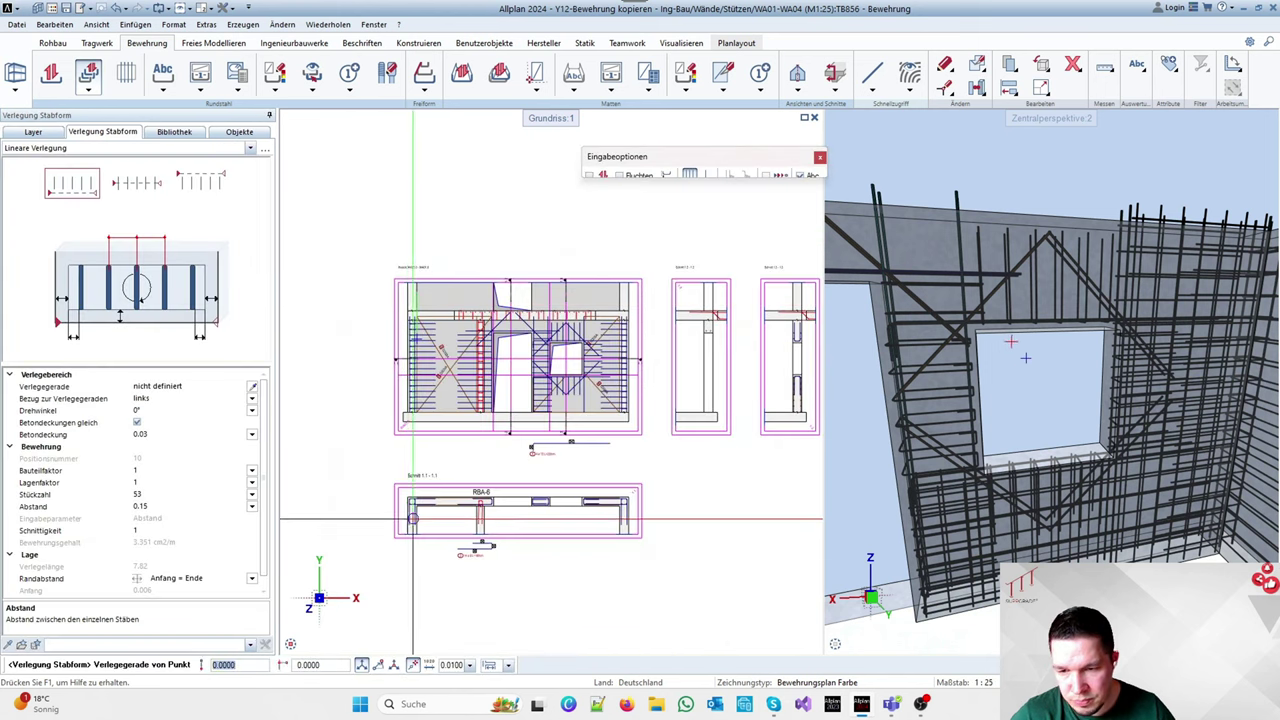
scroll(413, 519, up, 5)
click(417, 449)
scroll(372, 432, down, 3)
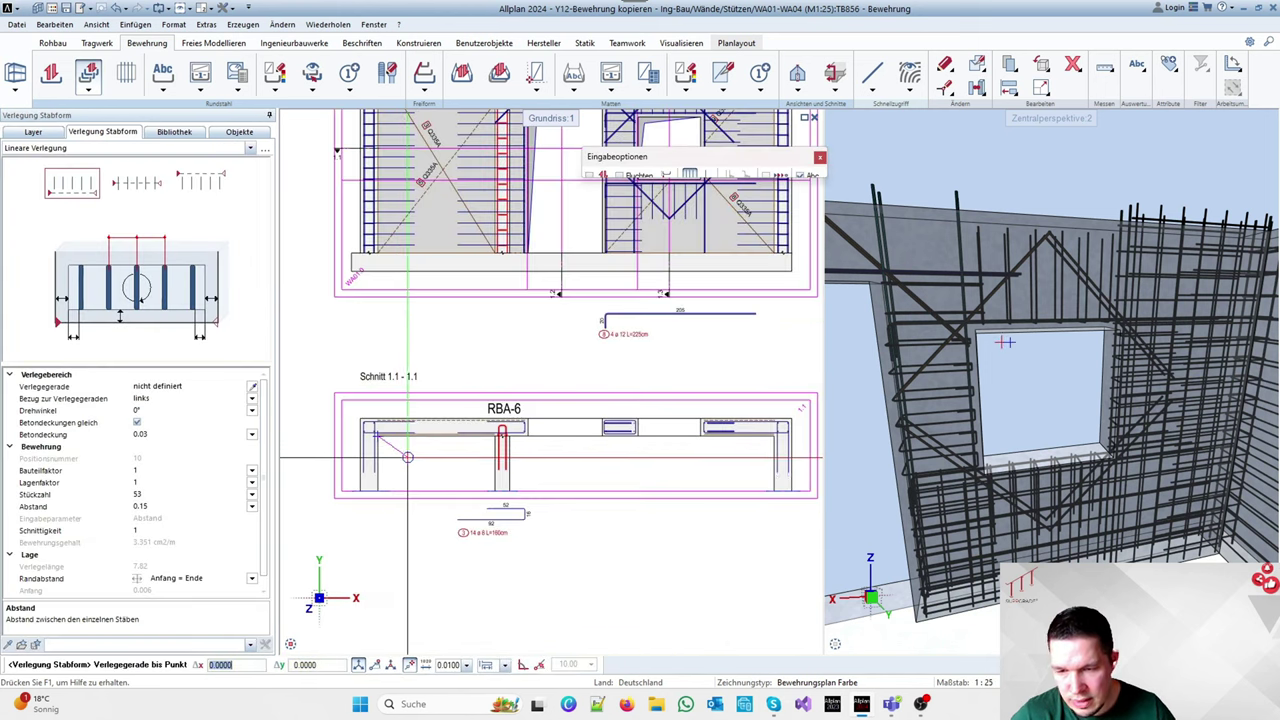
scroll(430, 455, down, 2)
scroll(597, 405, up, 3)
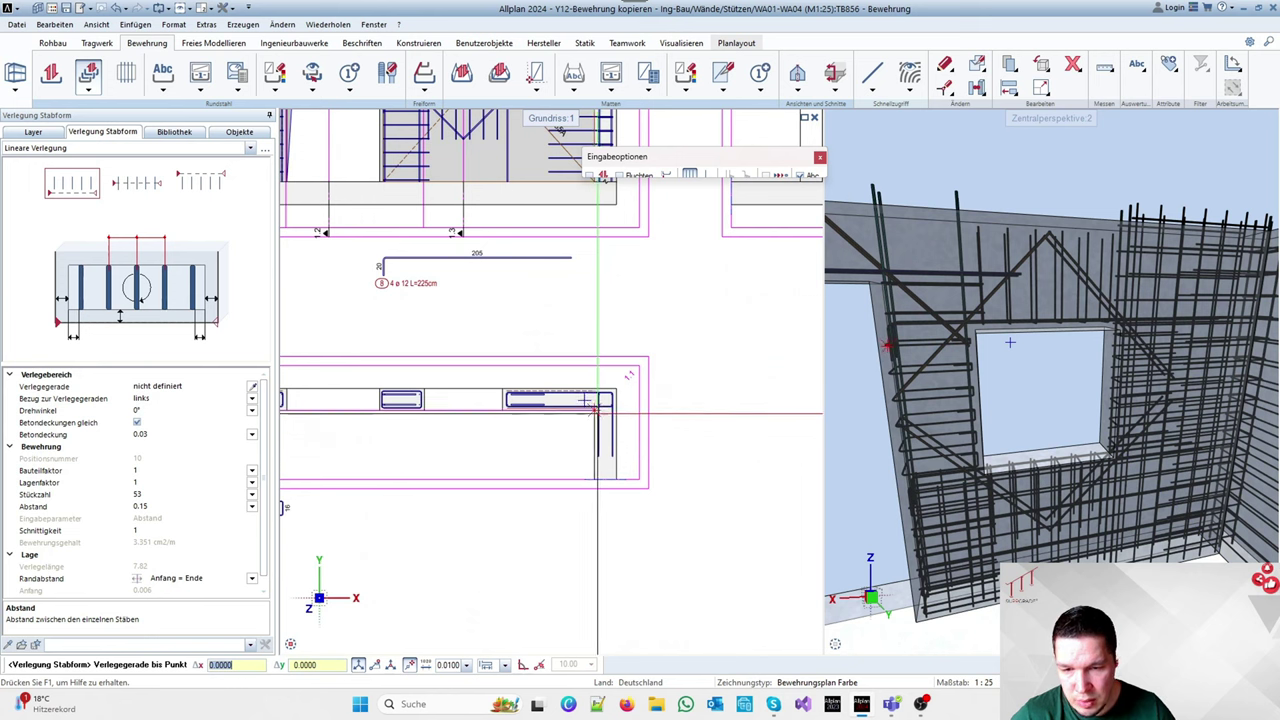
click(594, 434)
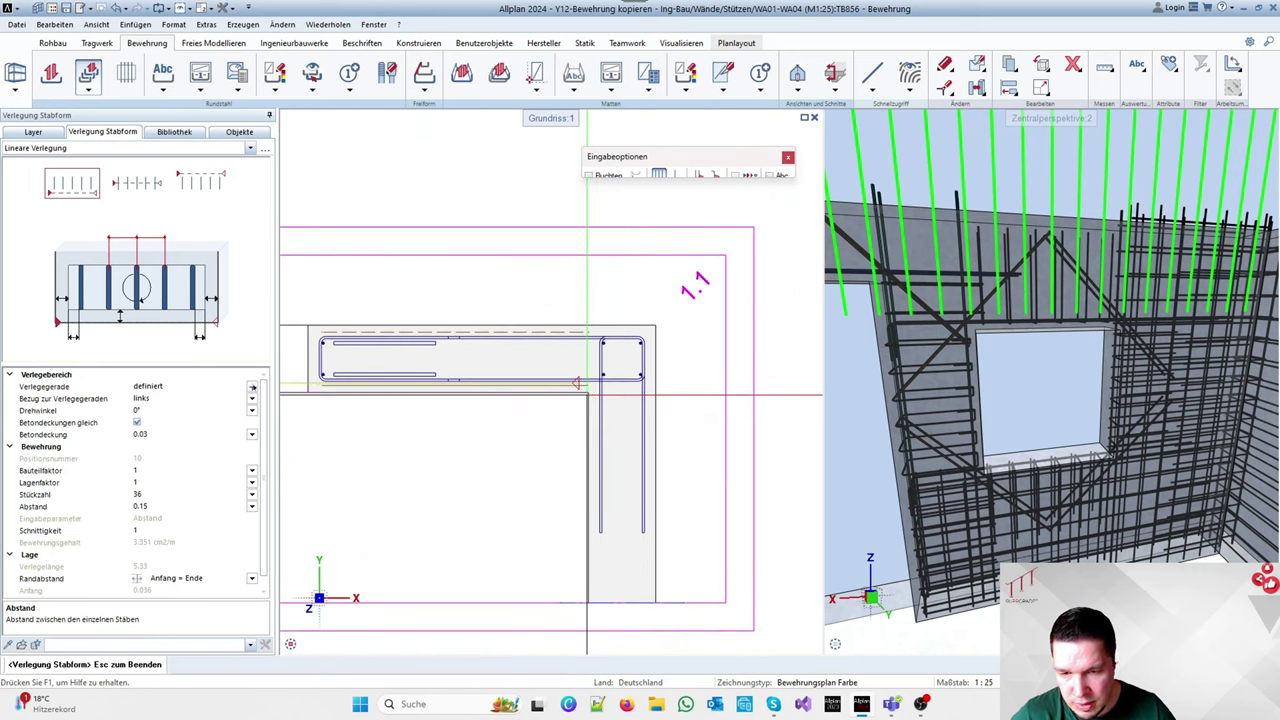
scroll(966, 400, down, 4)
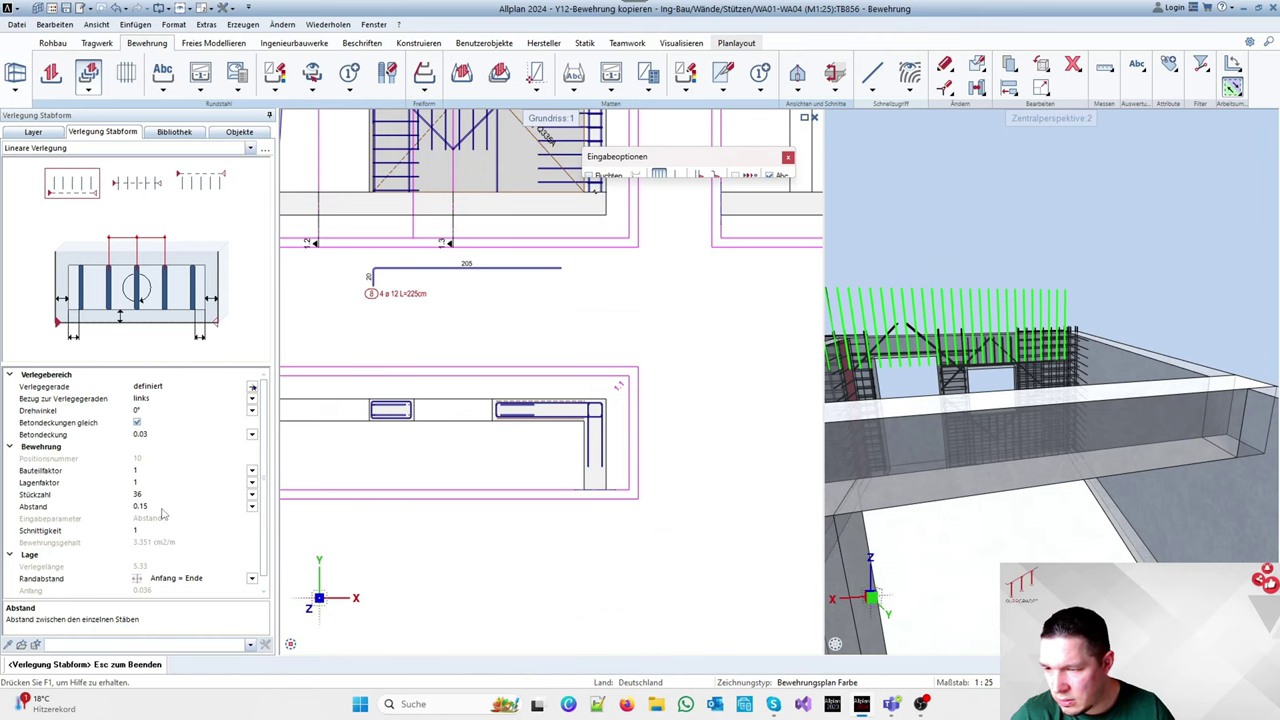
Set the concrete cover (Betondeckung) of the vertical bar placement to 0 and finish the placement
click(151, 434)
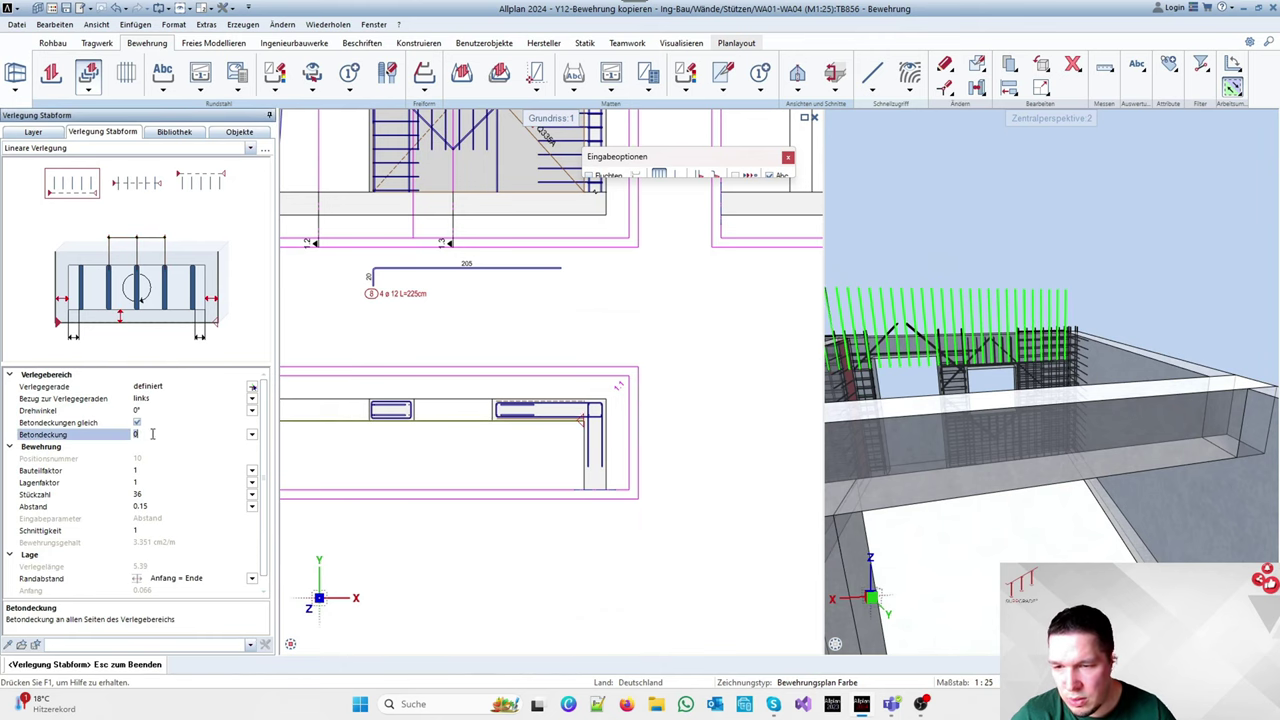
scroll(615, 489, down, 4)
scroll(707, 273, up, 7)
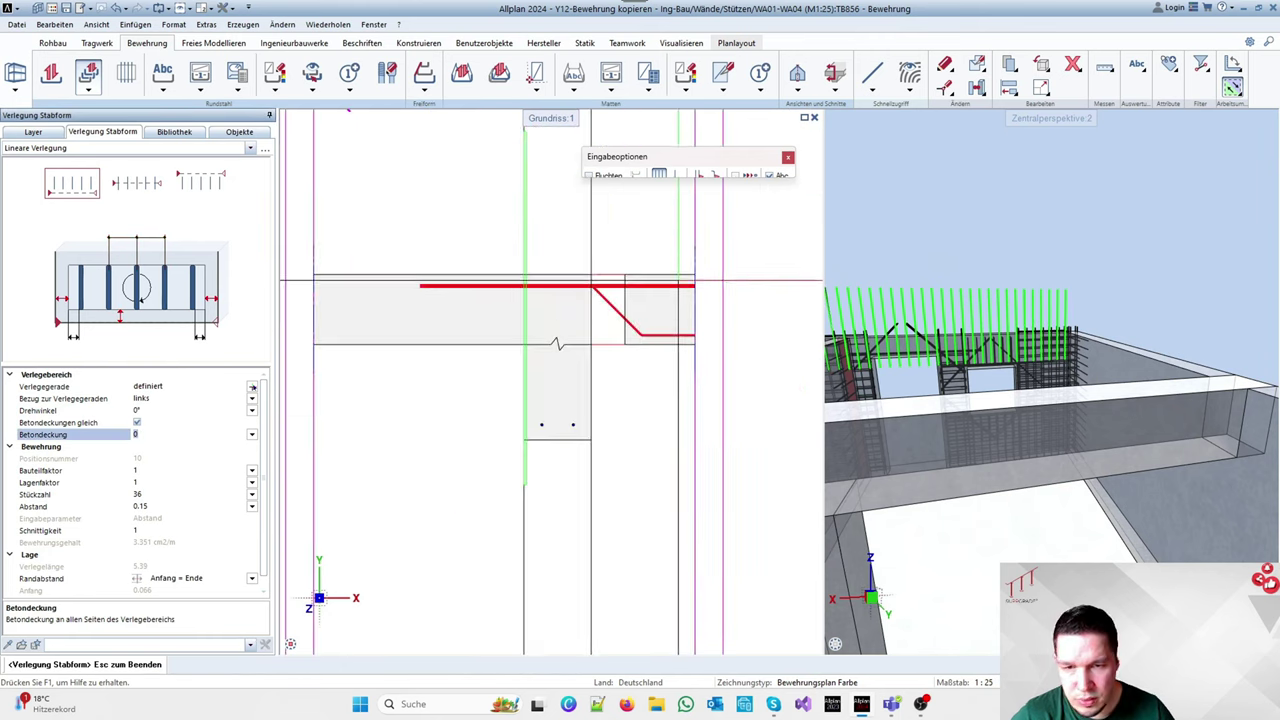
text(0)
key(Return)
key(Escape)
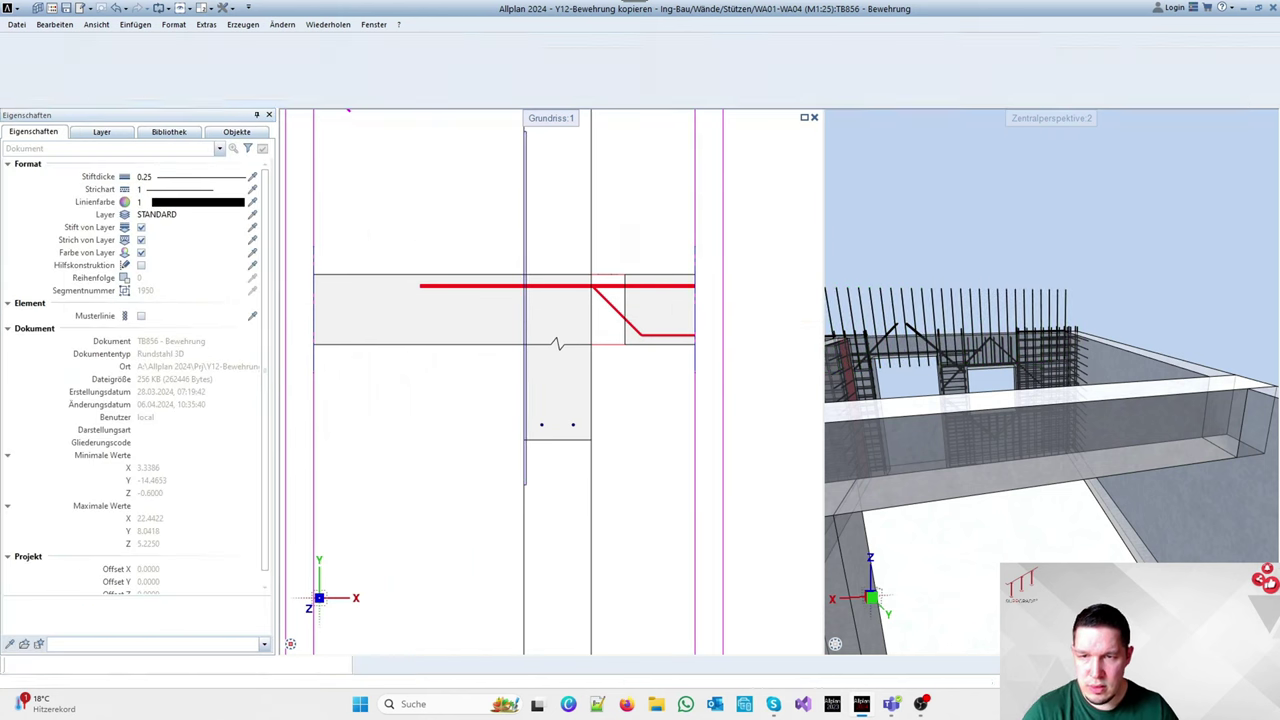
Move the vertical bar placement 0.025+0.008 m horizontally into the wall in section 1.2
key(s)
key(v)
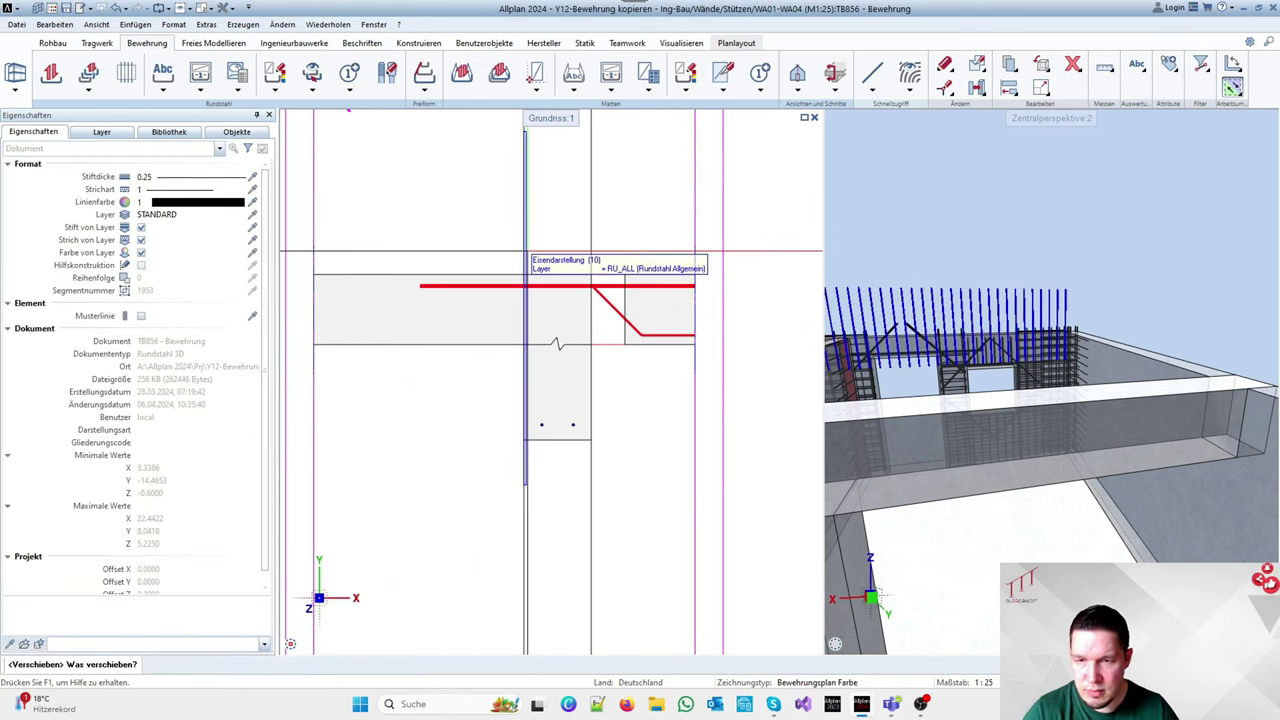
click(525, 251)
scroll(520, 346, up, 5)
click(529, 344)
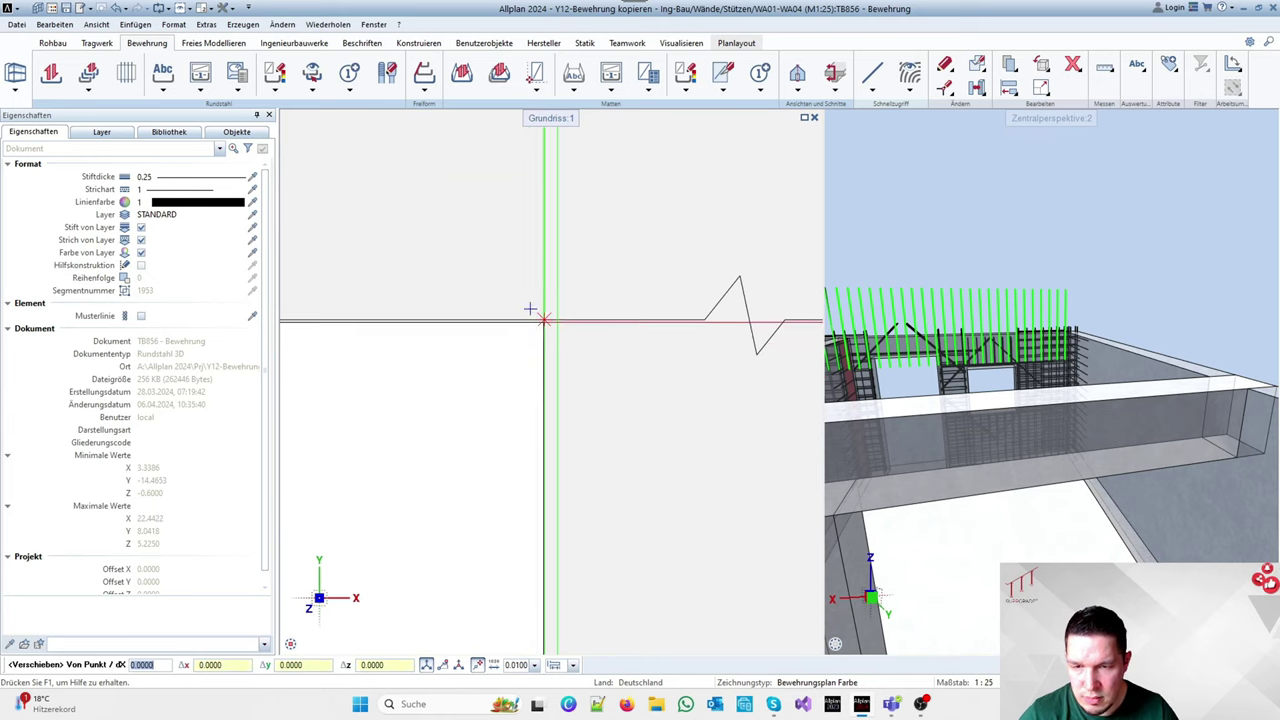
text(0.0)
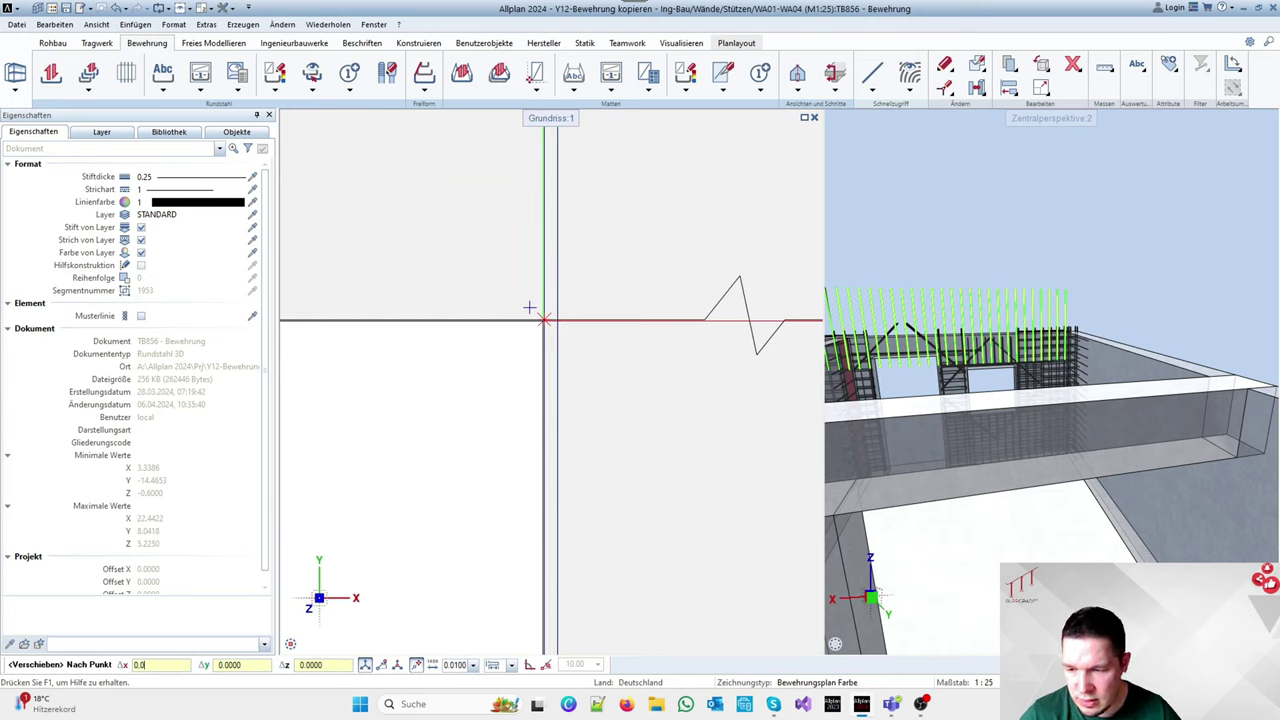
text(25+0.0)
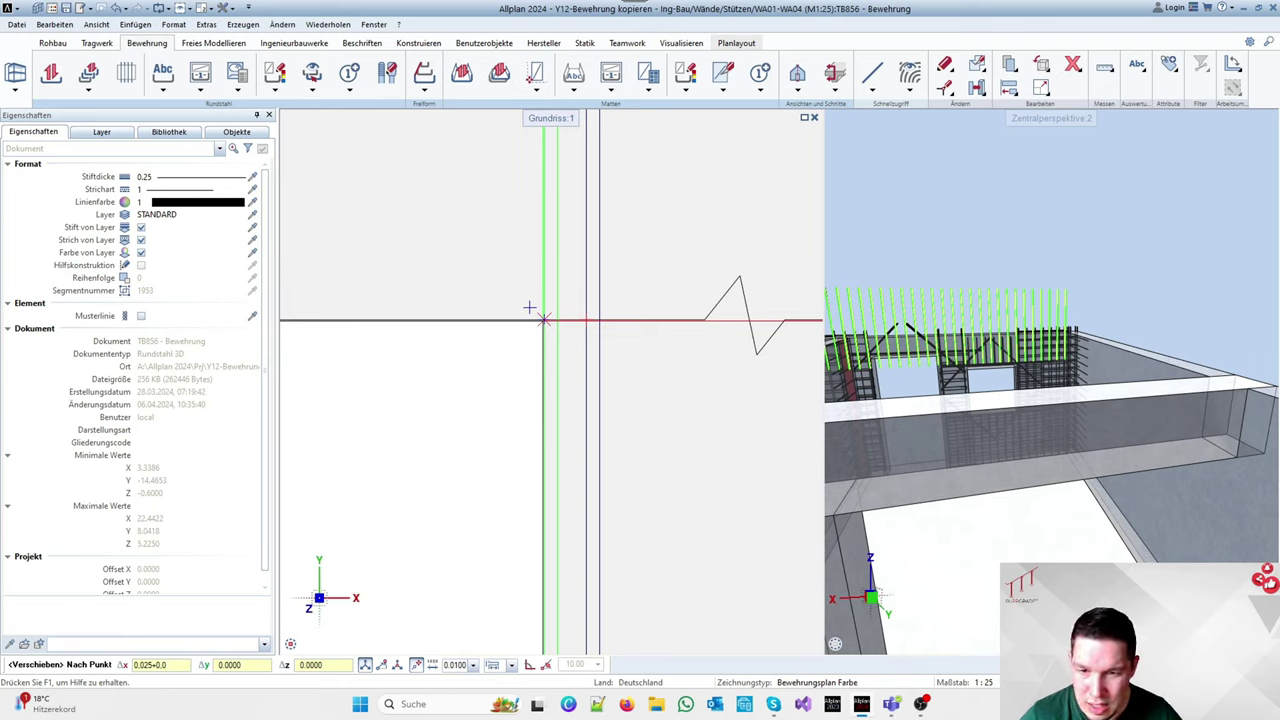
text(8)
key(BackSpace)
text(08)
key(Return)
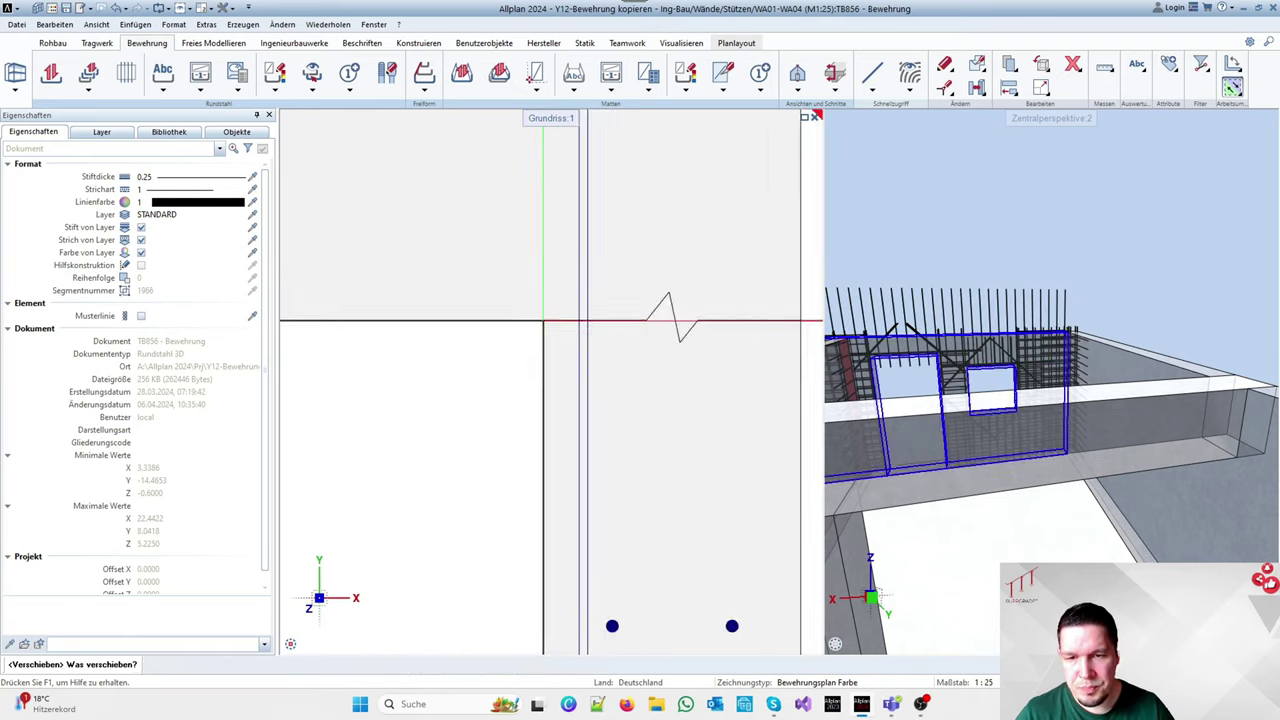
scroll(543, 320, down, 5)
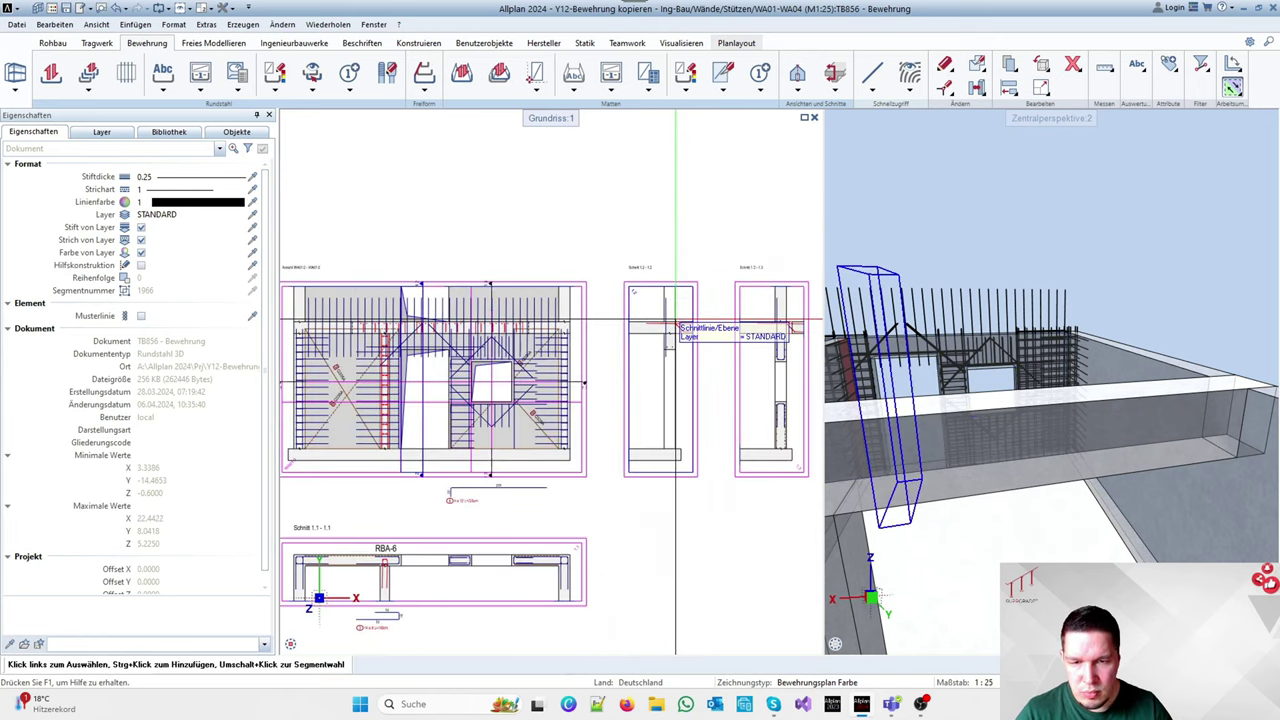
scroll(676, 322, up, 3)
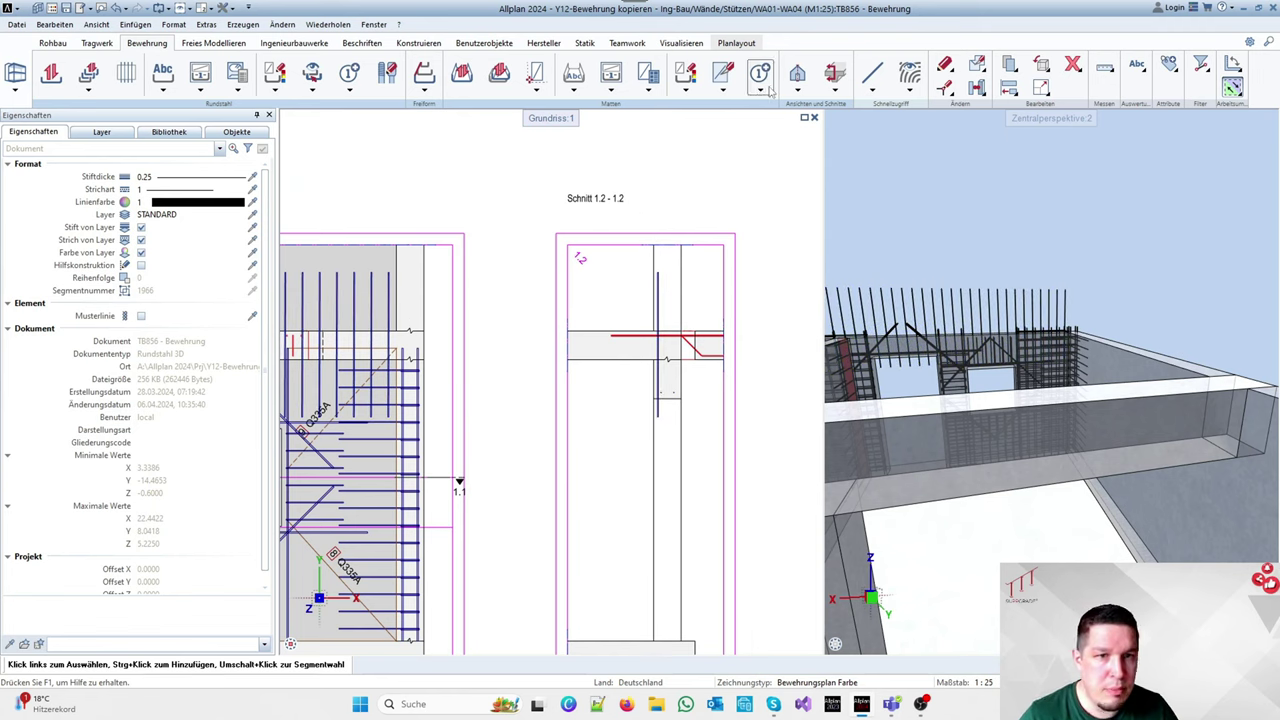
click(1017, 77)
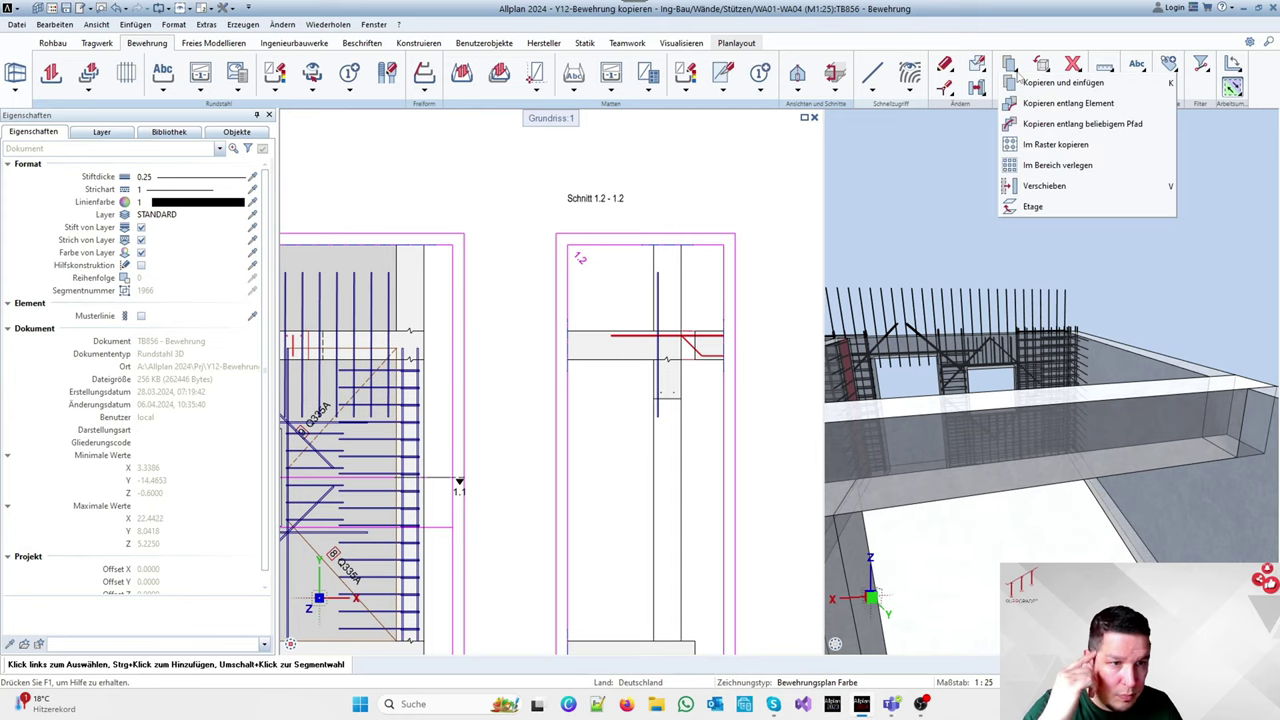
click(1018, 82)
click(1009, 92)
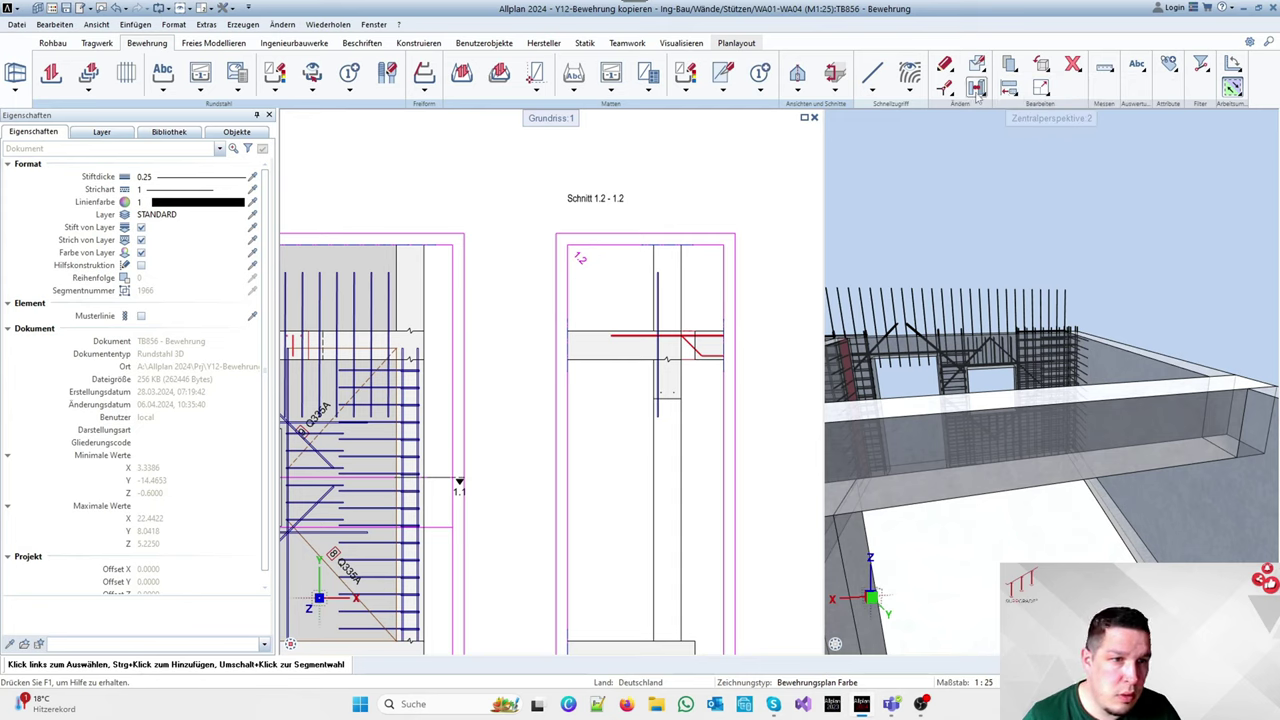
click(977, 88)
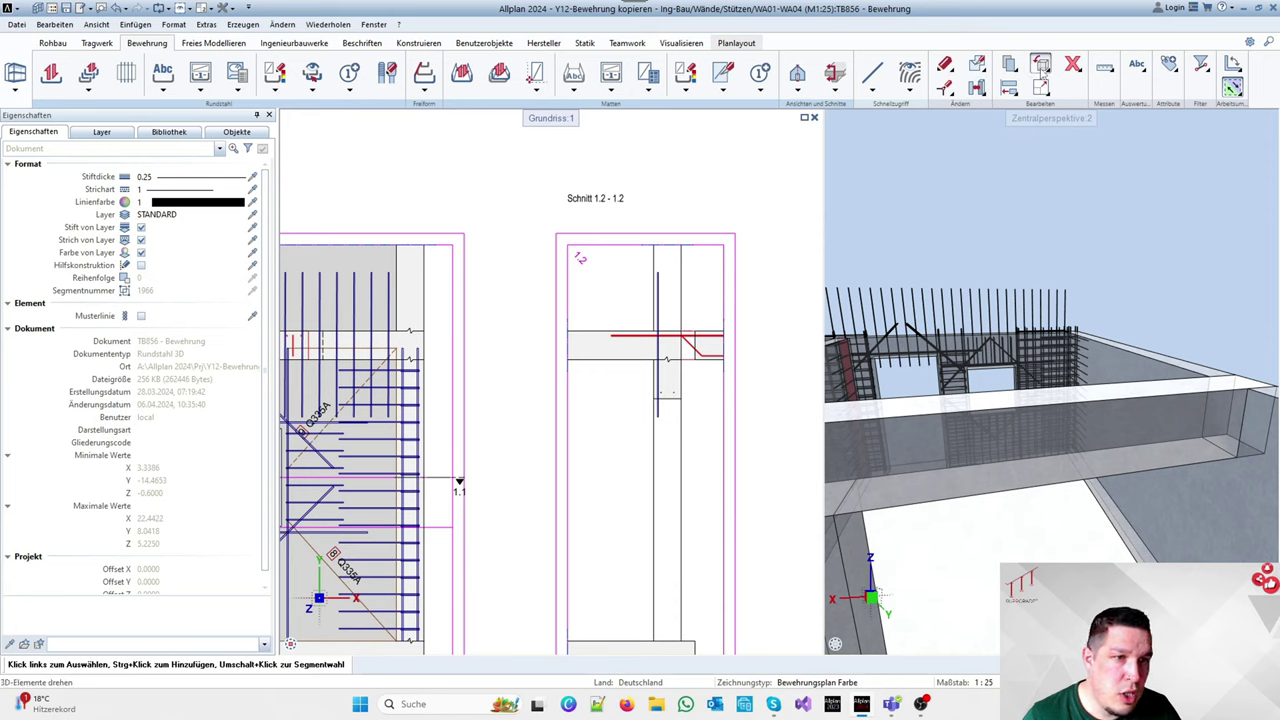
Copy and mirror the vertical bar placement about the wall's centre axis in section 1.2, using the wall's midpoint
click(1042, 92)
click(1067, 145)
scroll(630, 313, up, 3)
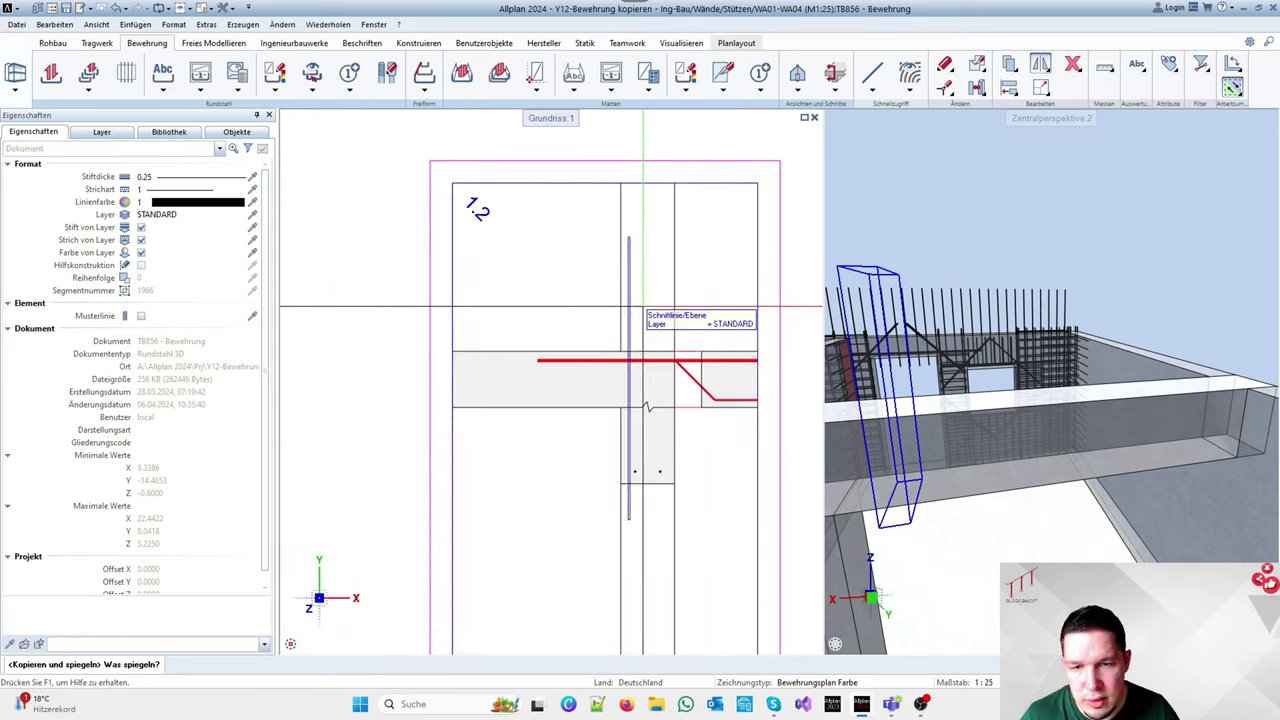
click(630, 313)
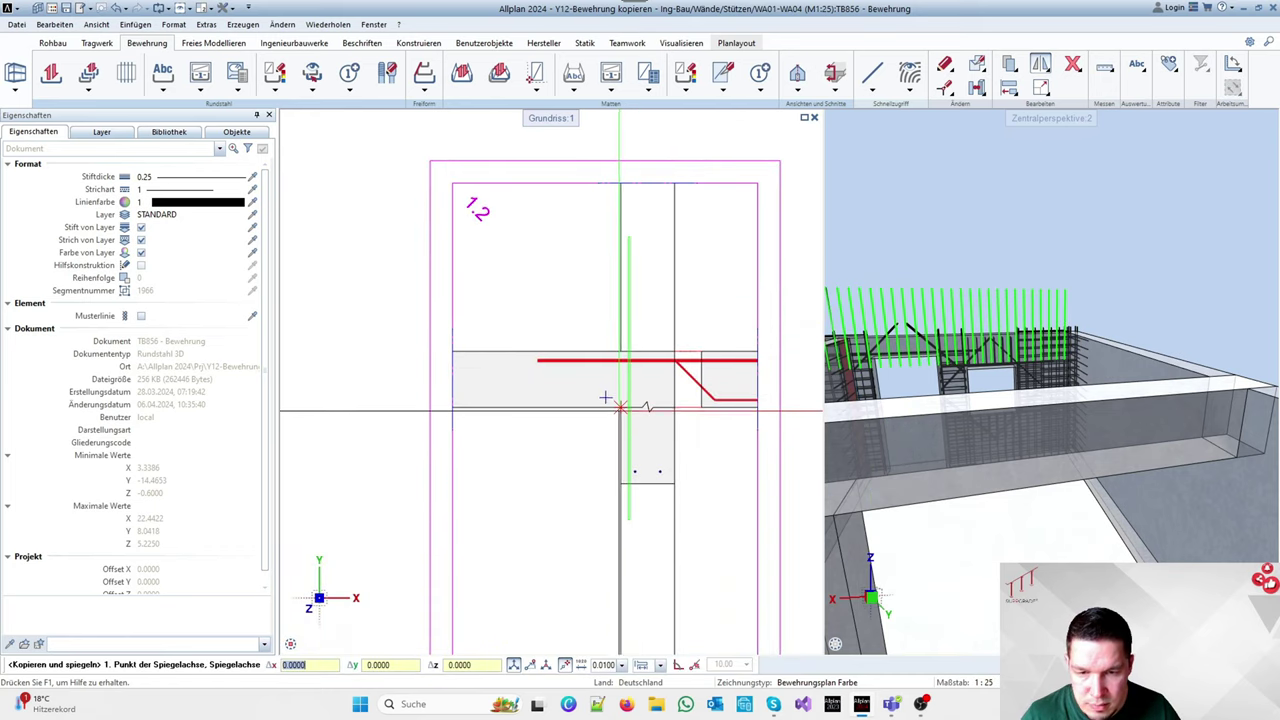
right_click(621, 410)
click(661, 529)
click(647, 408)
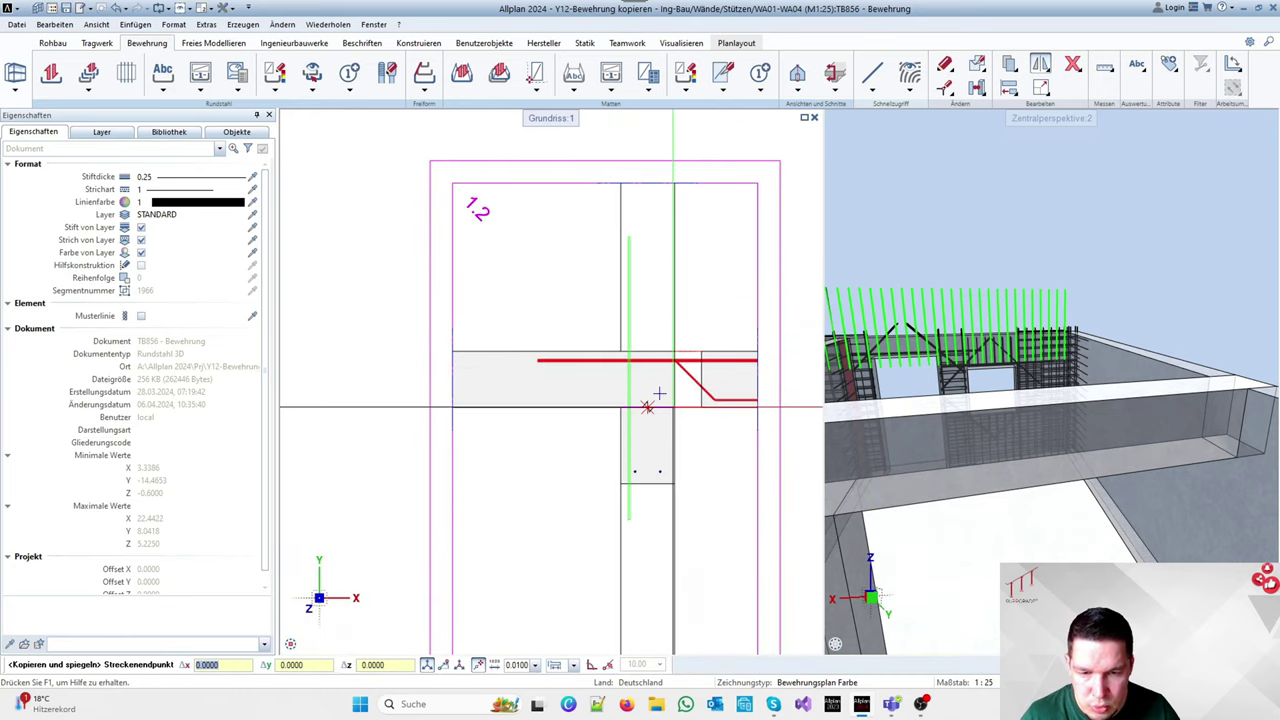
click(647, 457)
scroll(736, 326, down, 1)
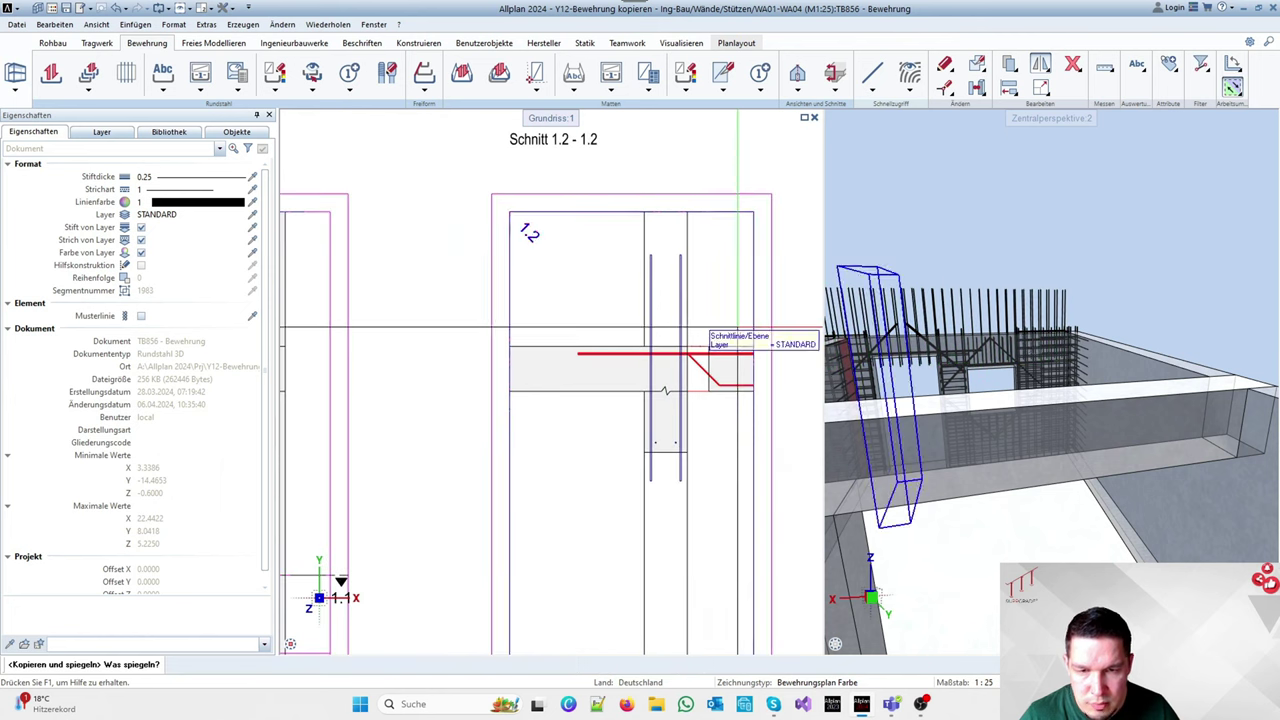
scroll(976, 298, down, 3)
scroll(595, 344, down, 5)
scroll(638, 358, up, 5)
key(Escape)
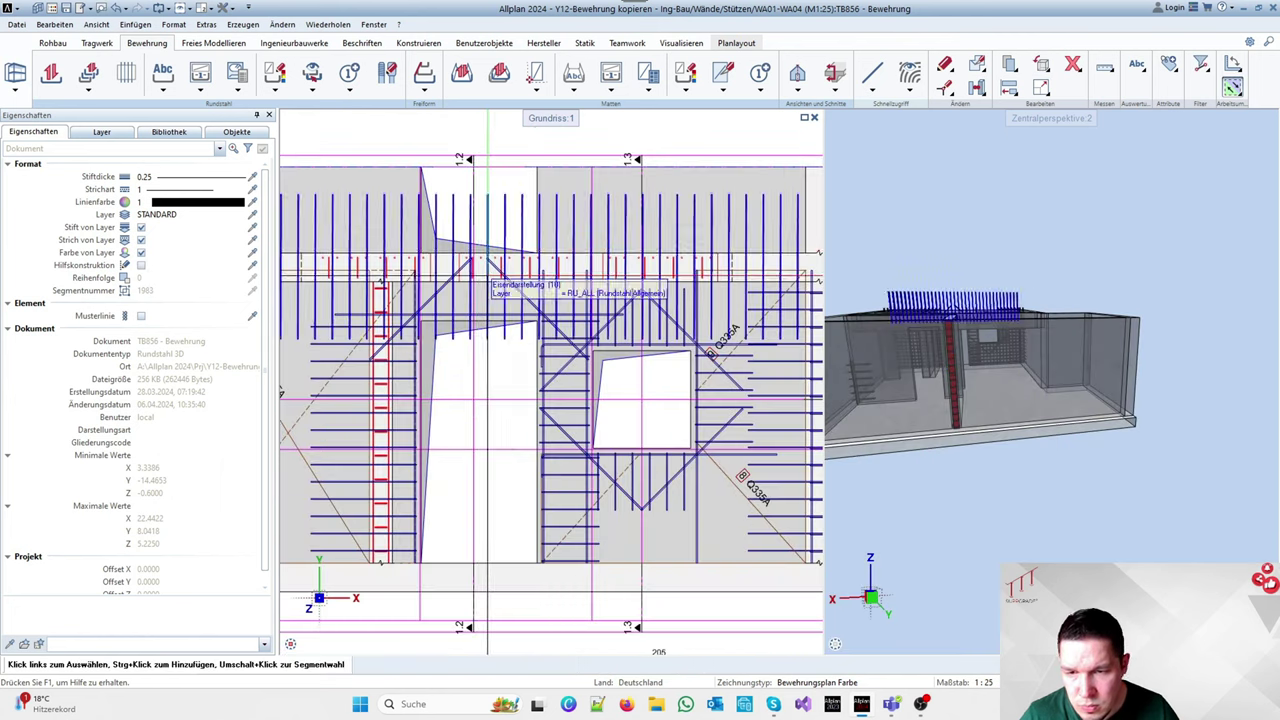
Delete the vertical connection bars above the door opening in both layers and check the remaining bars in the elevation
key(Delete)
scroll(423, 200, up, 3)
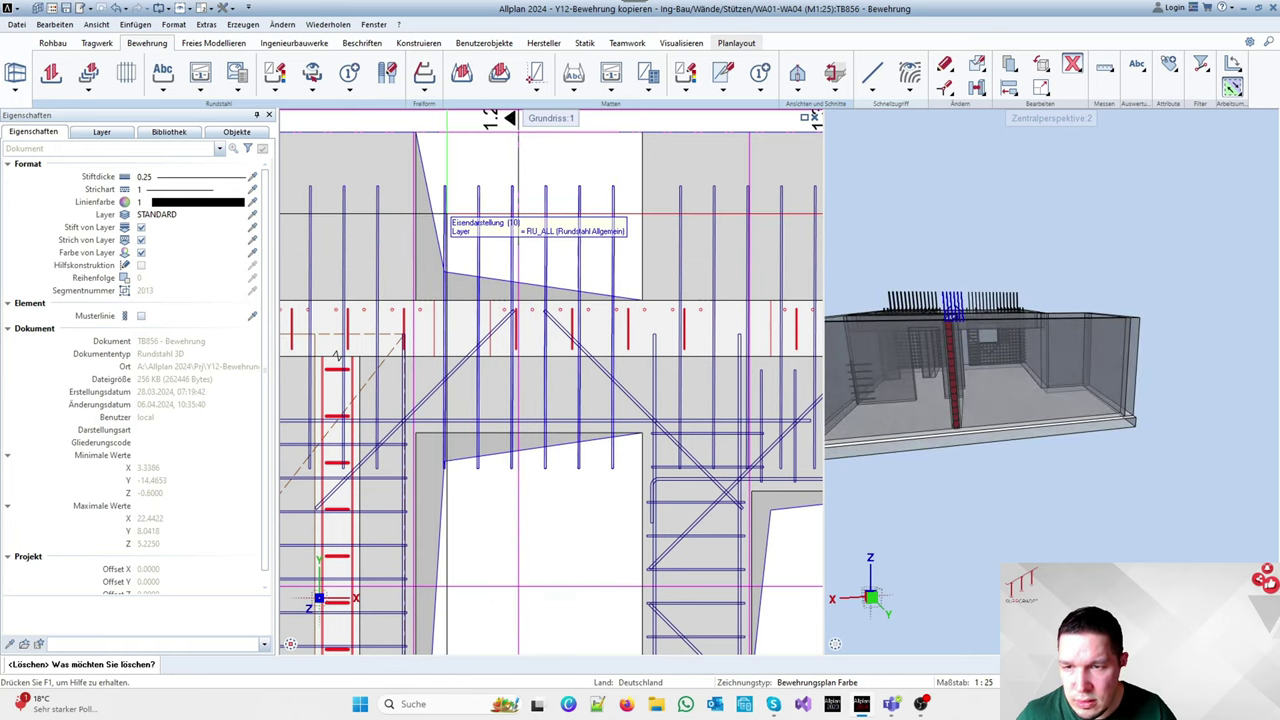
scroll(476, 250, down, 3)
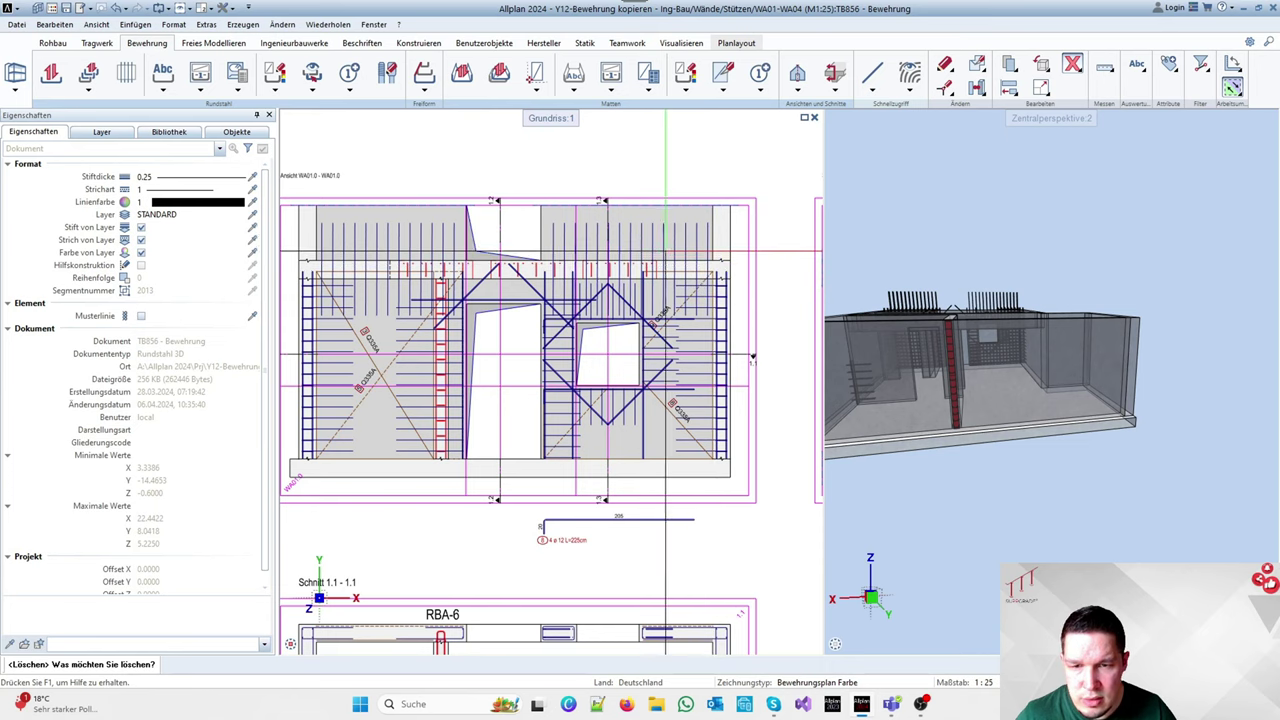
scroll(600, 390, down, 3)
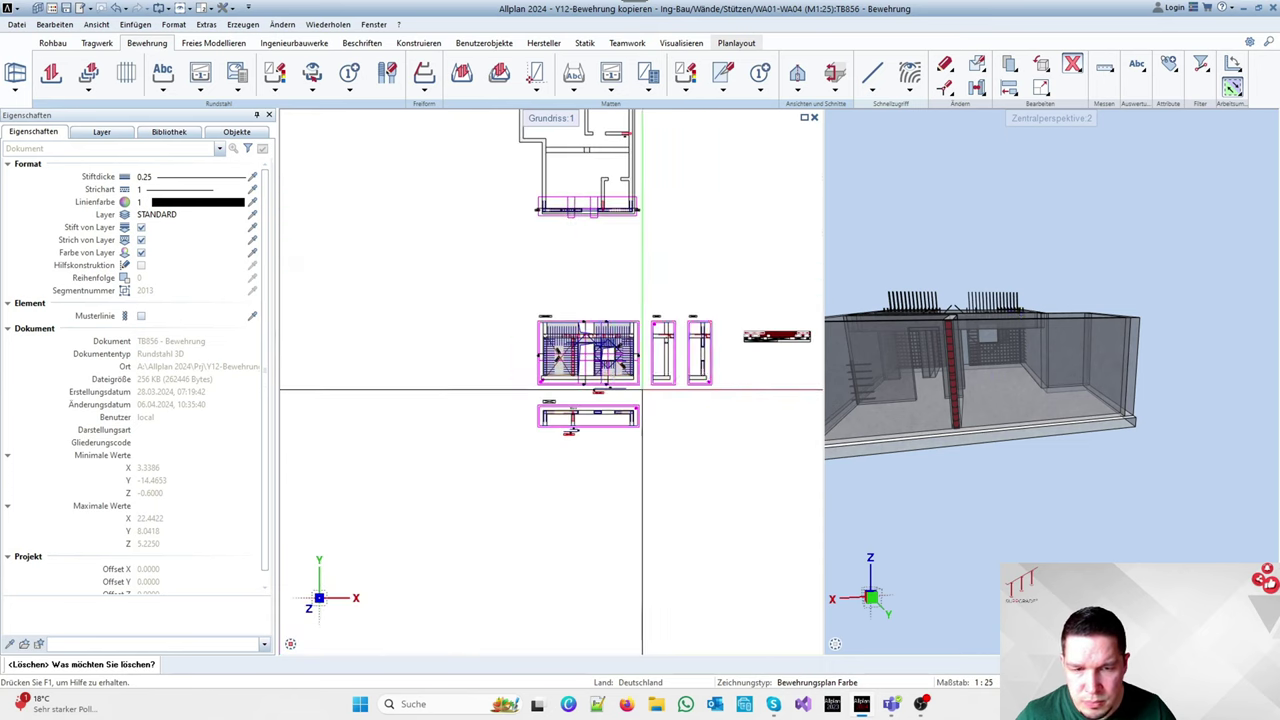
scroll(617, 345, up, 8)
scroll(525, 349, up, 4)
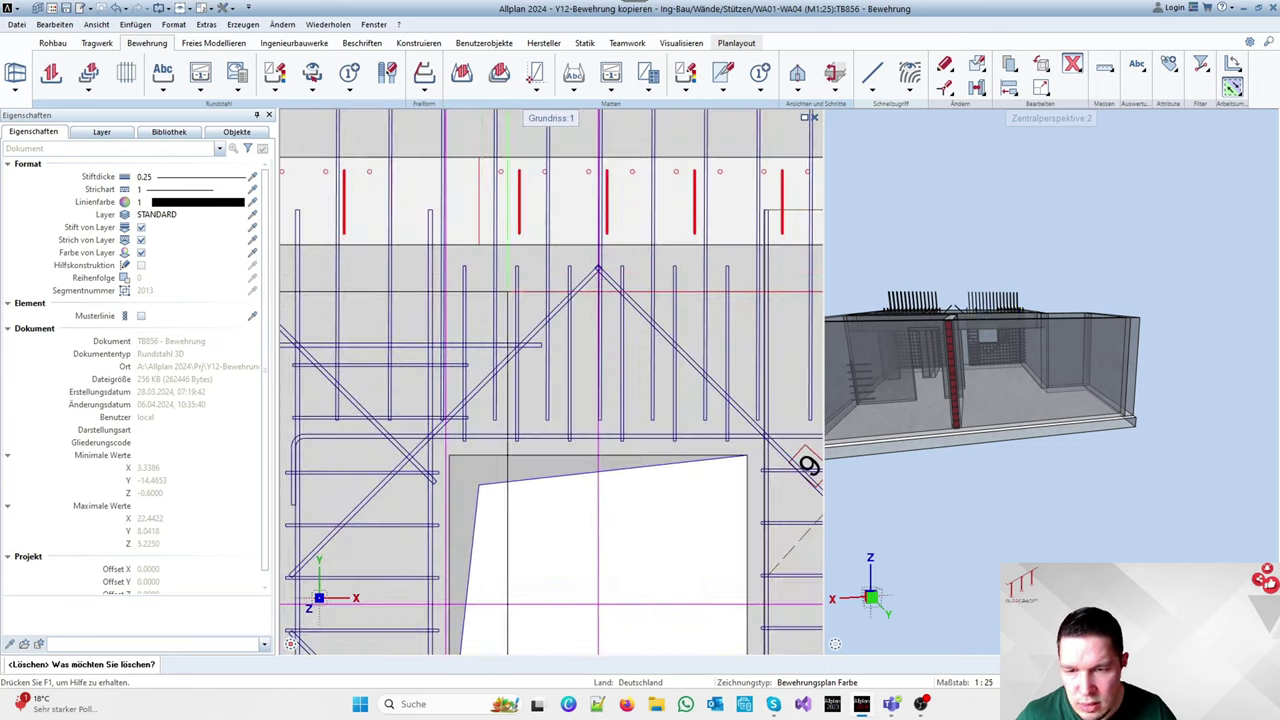
scroll(685, 329, down, 4)
scroll(637, 322, down, 3)
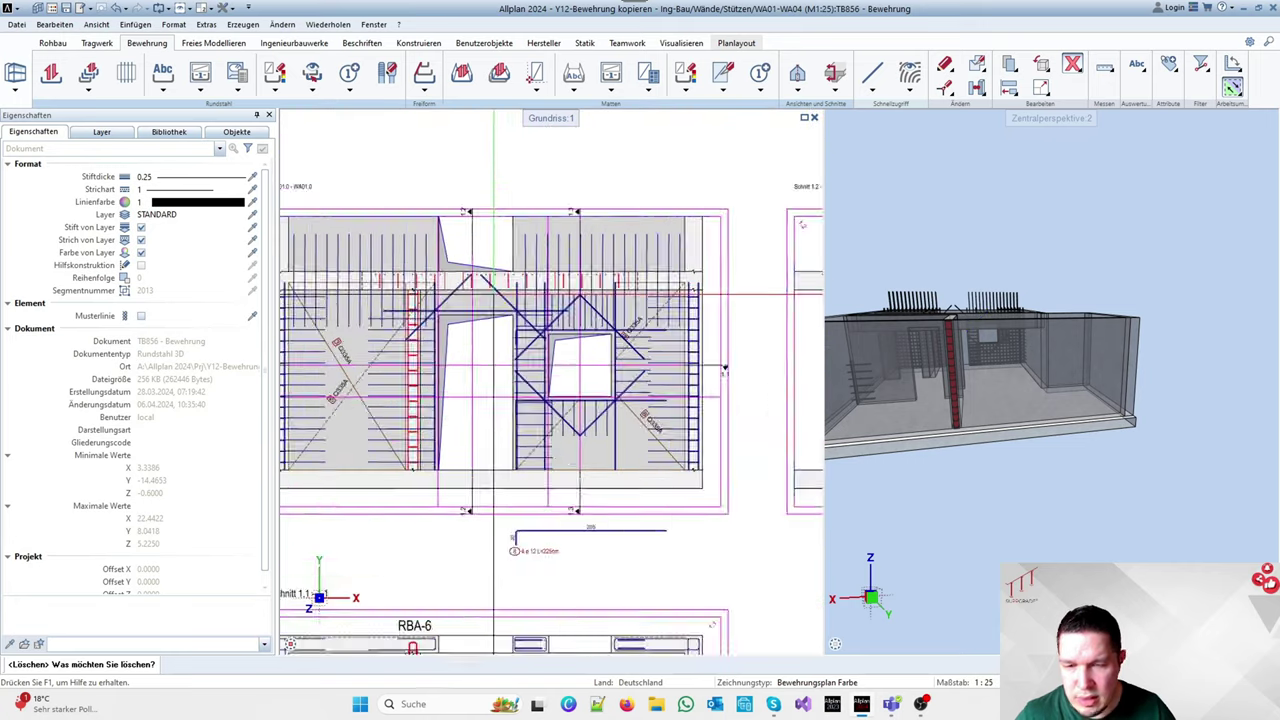
Start a new bar shape from the existing reinforcement in the sections and set its shape type to closed stirrup (Bügel, geschlossen)
scroll(532, 337, up, 5)
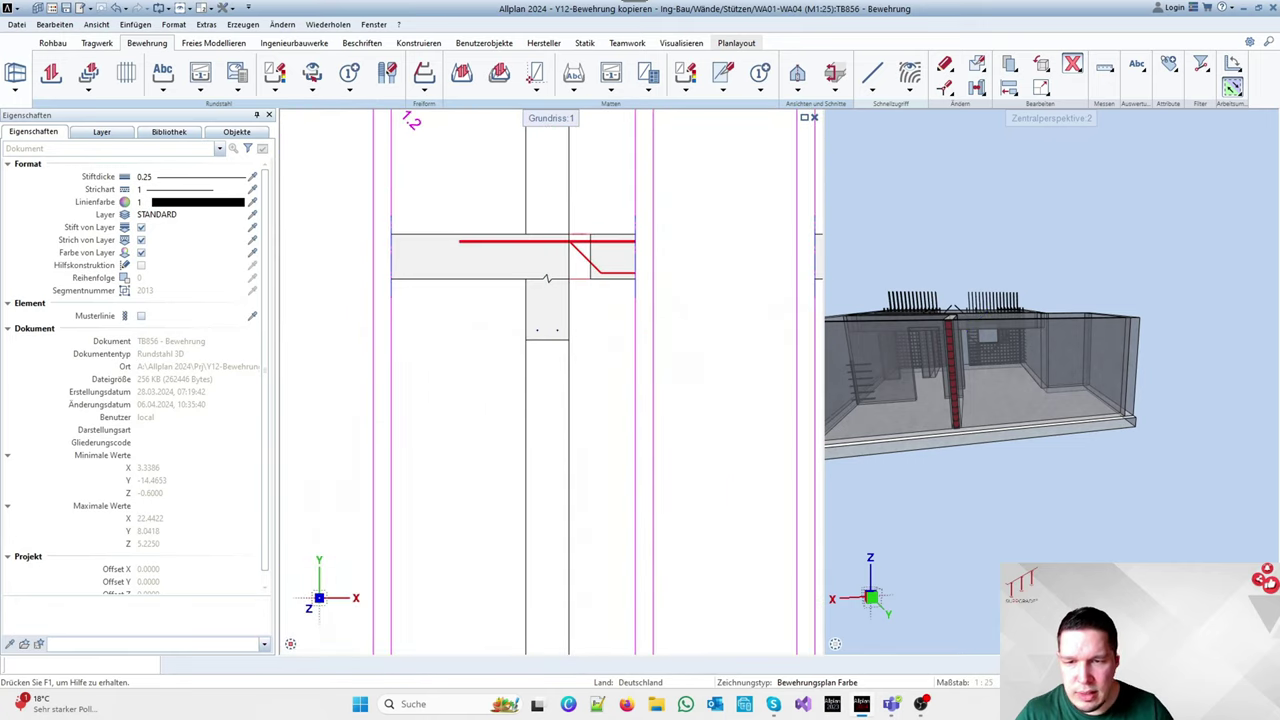
scroll(680, 354, down, 3)
scroll(560, 280, up, 5)
scroll(709, 360, up, 2)
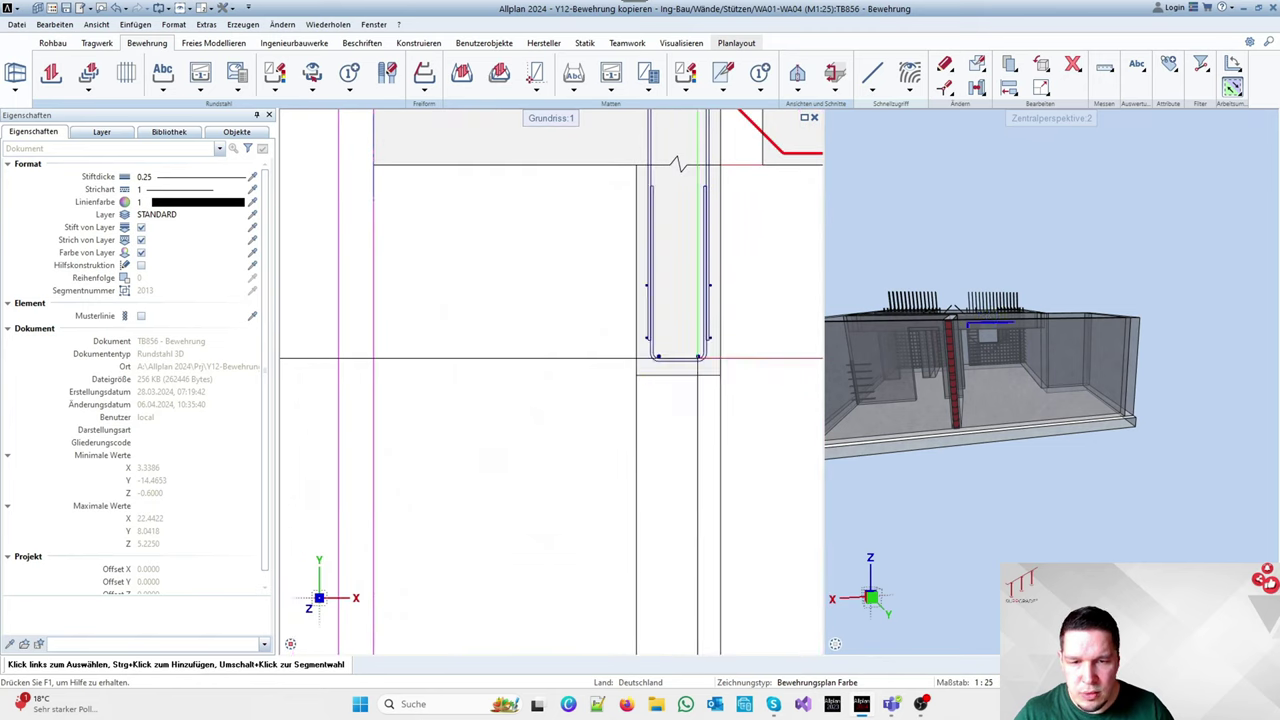
right_click(709, 340)
right_click(709, 340)
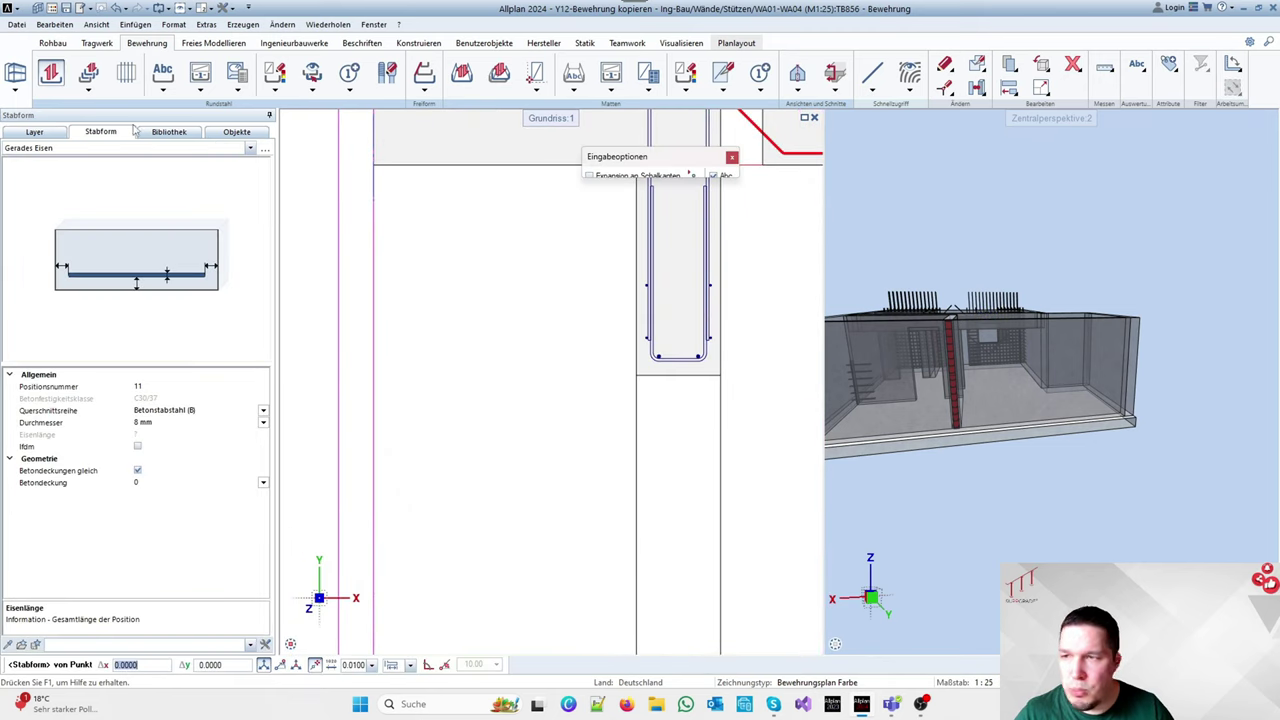
click(122, 150)
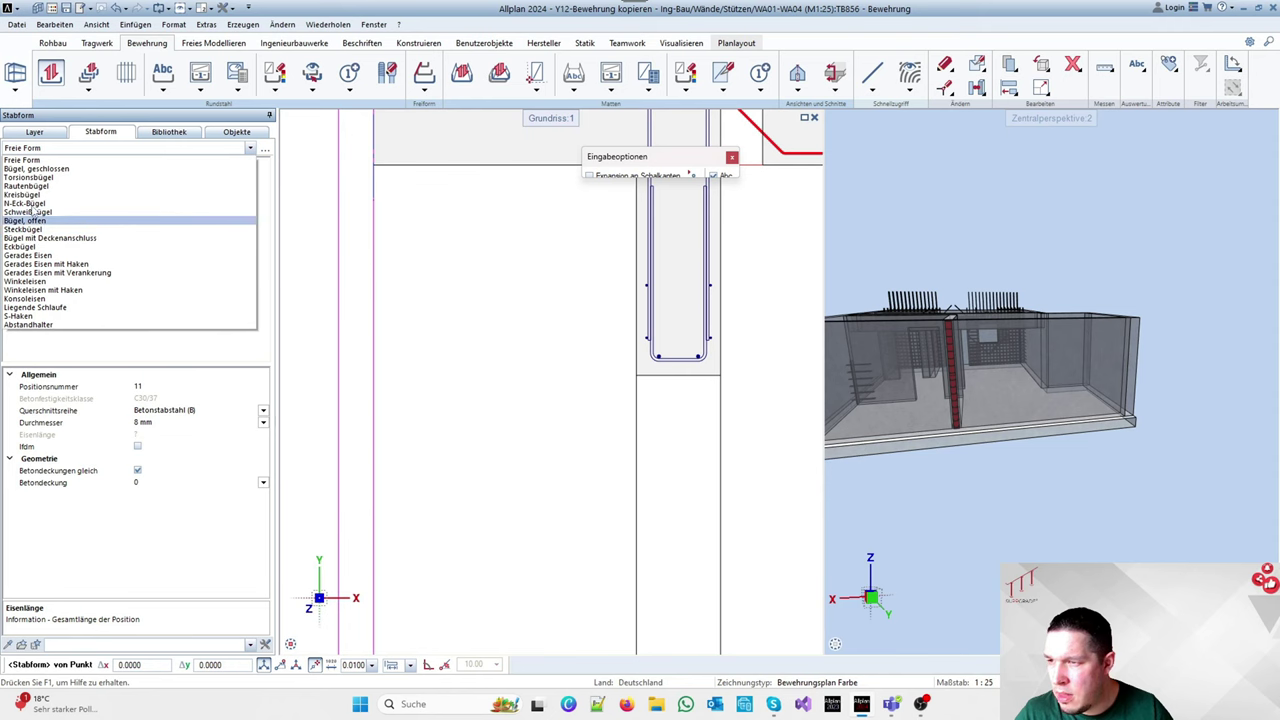
click(36, 168)
Draw an 8 mm closed stirrup with 0.025 m cover in section 1.2, spanning from the lintel's lower corner to the slab's top edge
scroll(630, 347, down, 4)
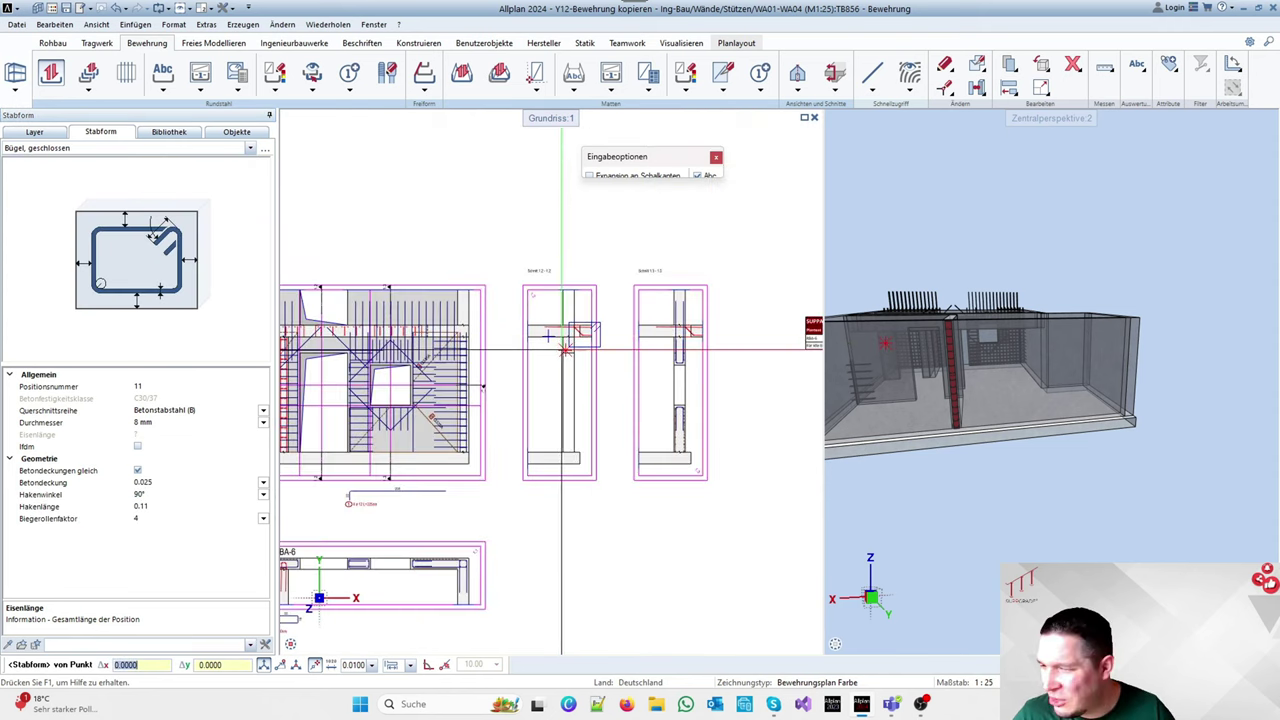
scroll(614, 379, up, 3)
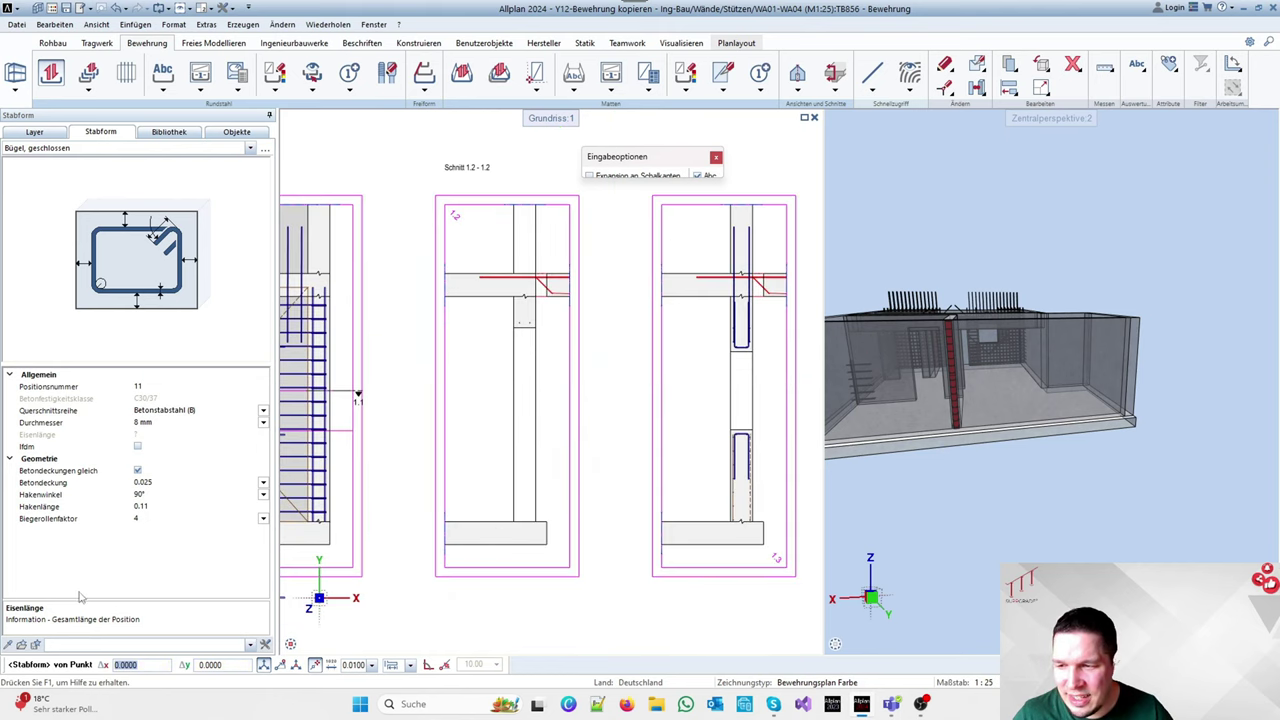
scroll(582, 300, up, 3)
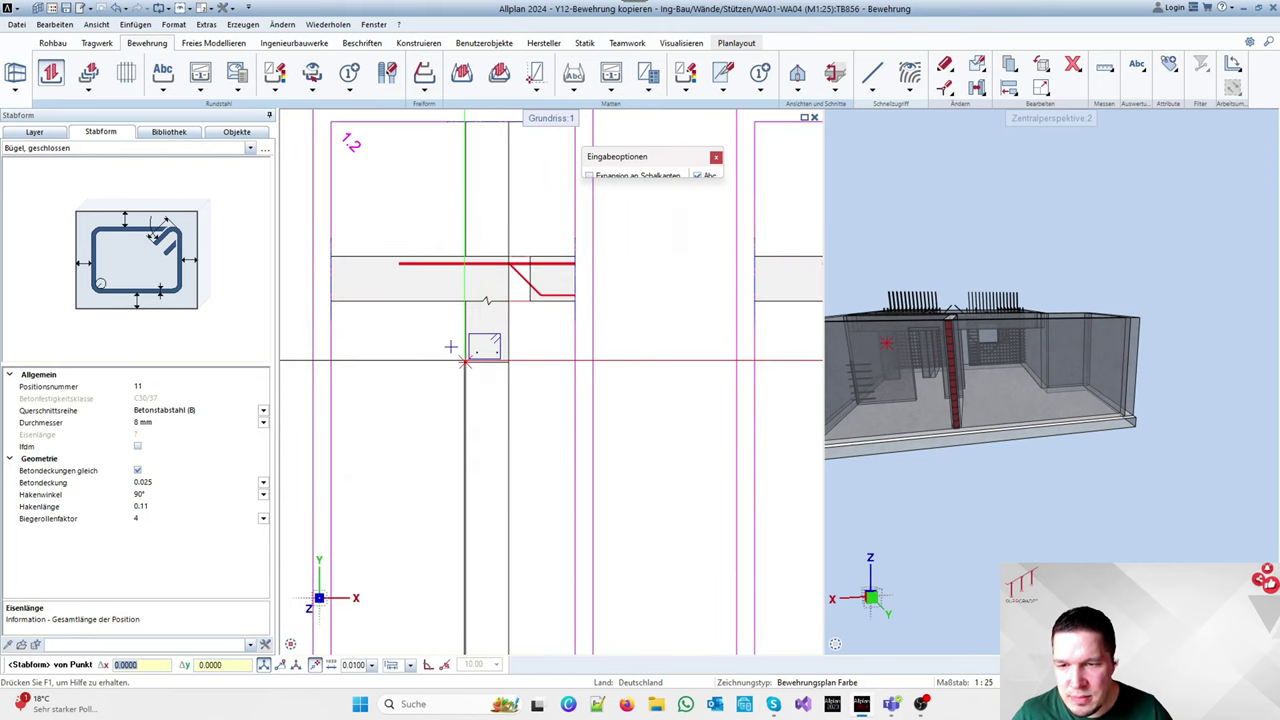
click(511, 263)
click(466, 360)
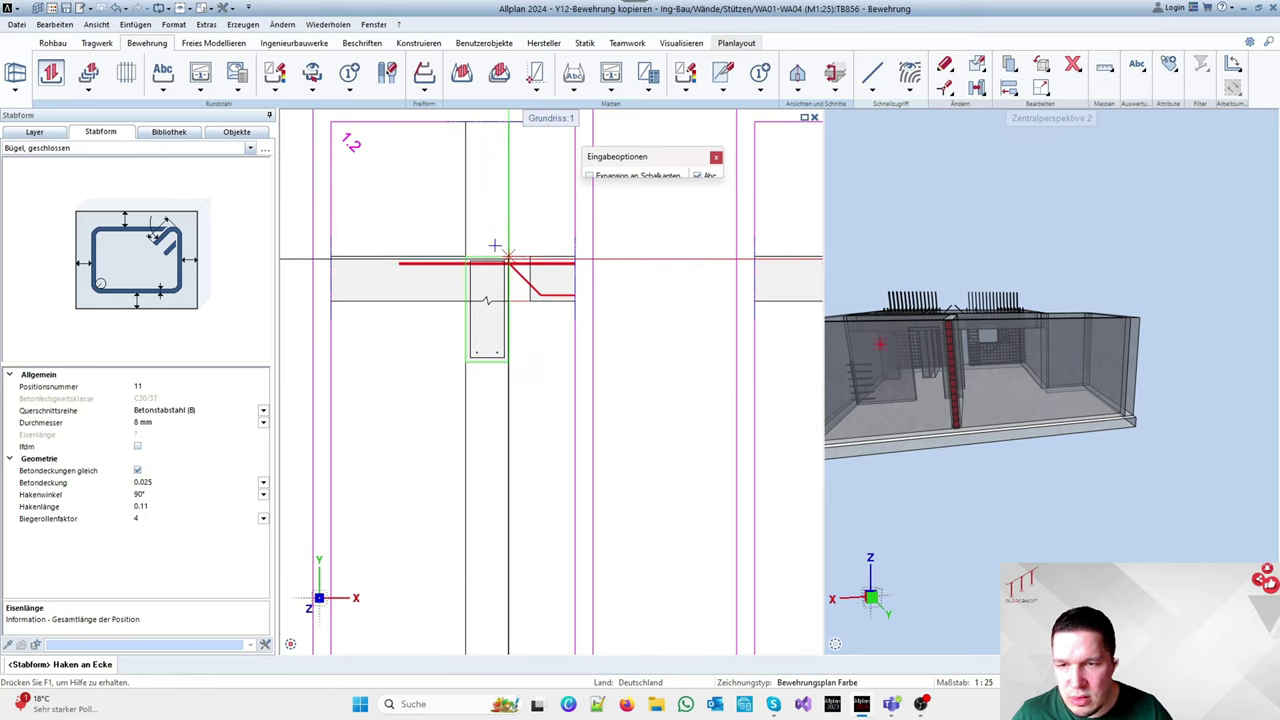
scroll(496, 267, up, 3)
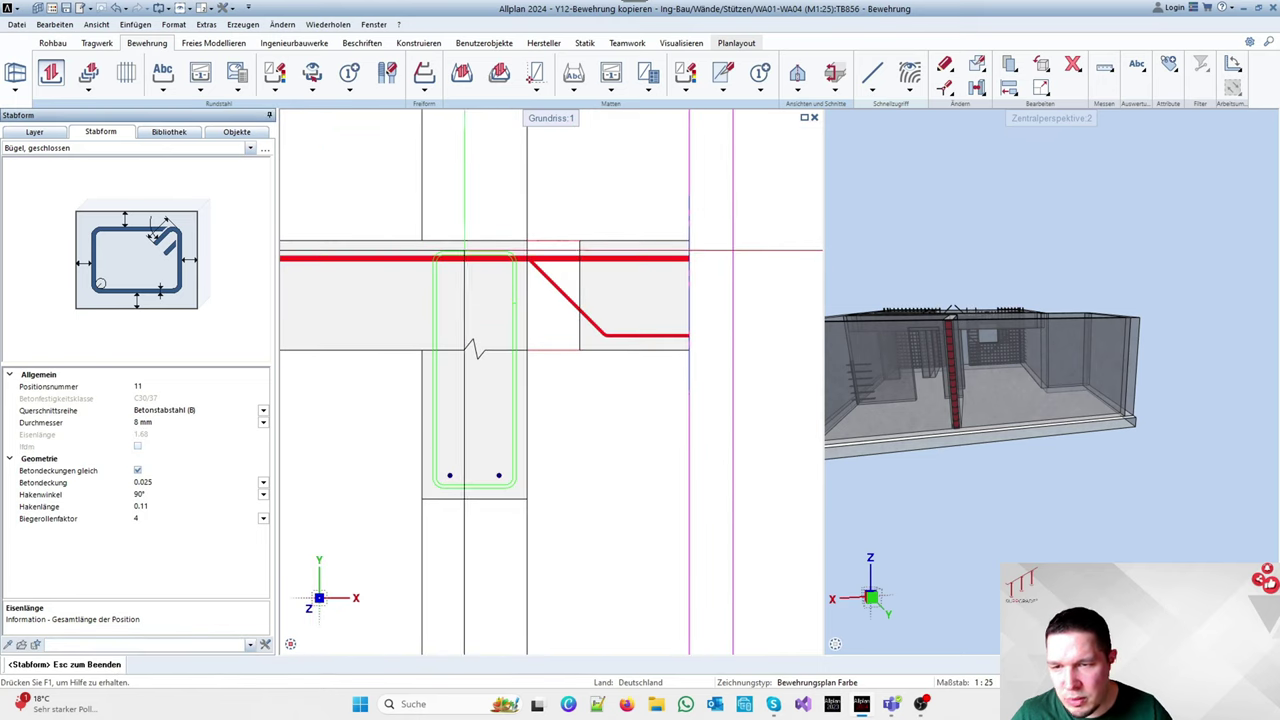
scroll(585, 297, down, 3)
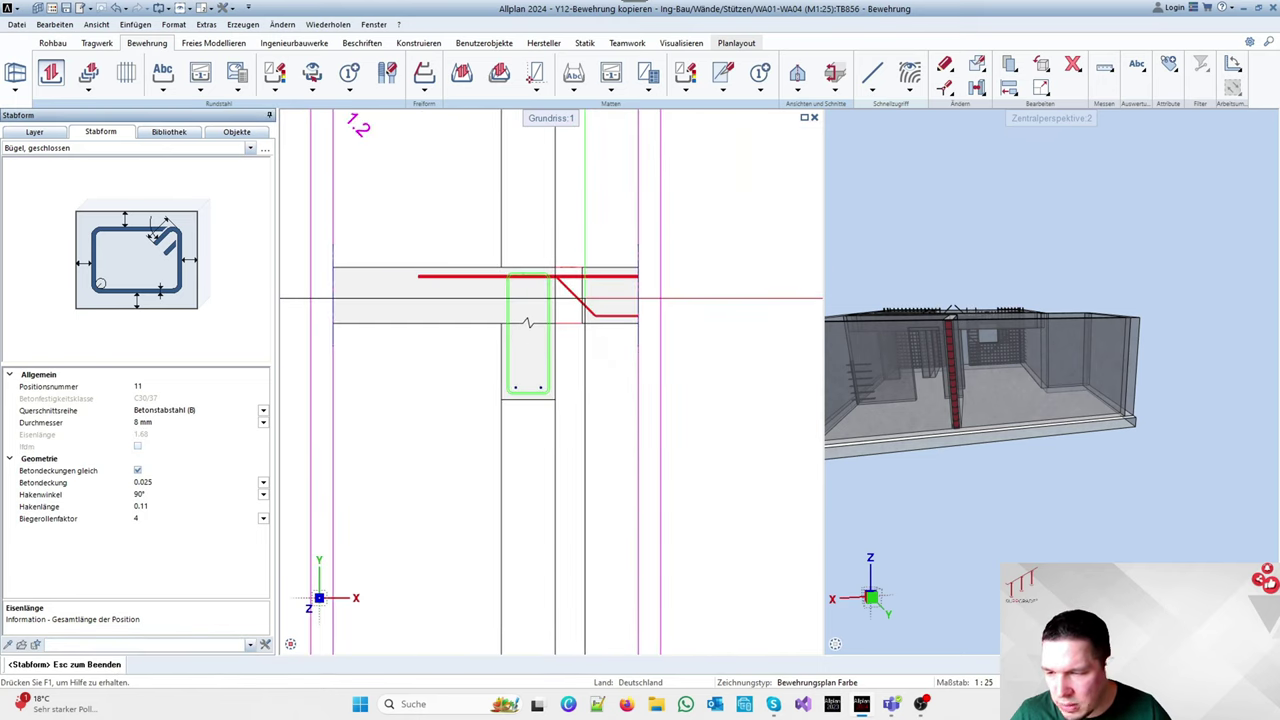
key(Escape)
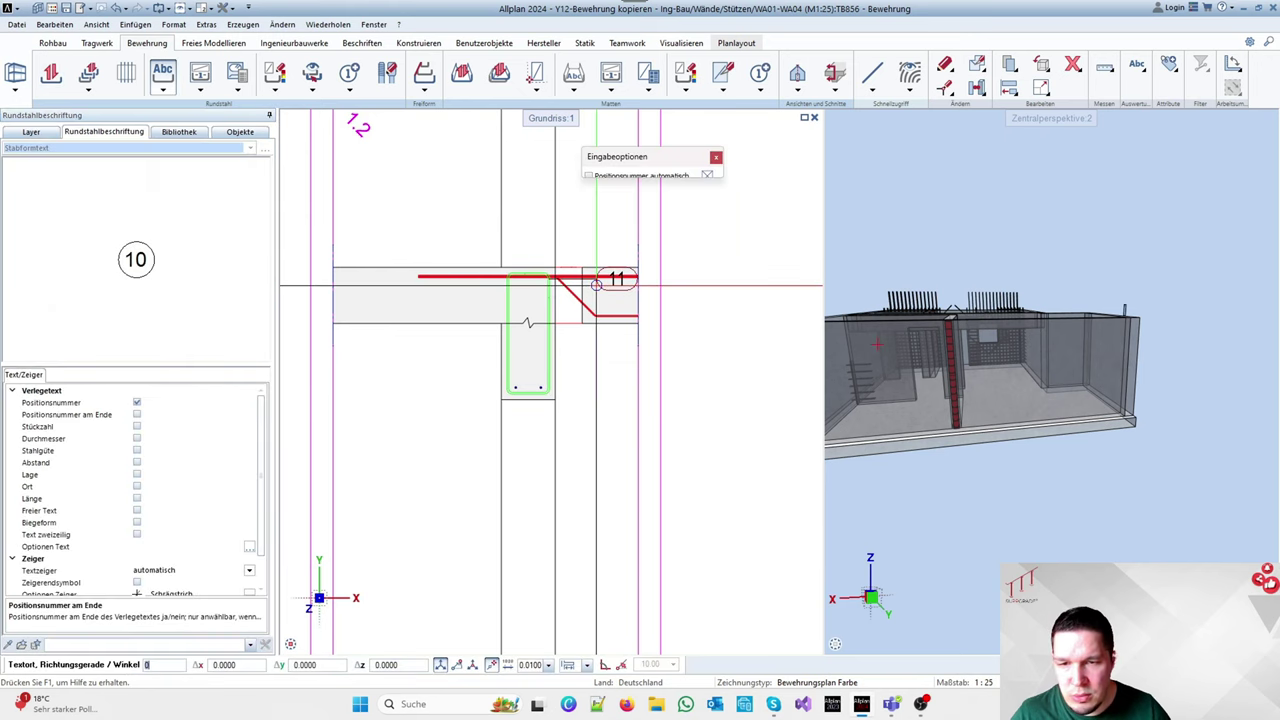
Skip the stirrup's label and place it linearly across the door opening's width in the elevation at 0.15 m spacing with cover 0
scroll(665, 317, down, 3)
key(Escape)
scroll(652, 312, down, 2)
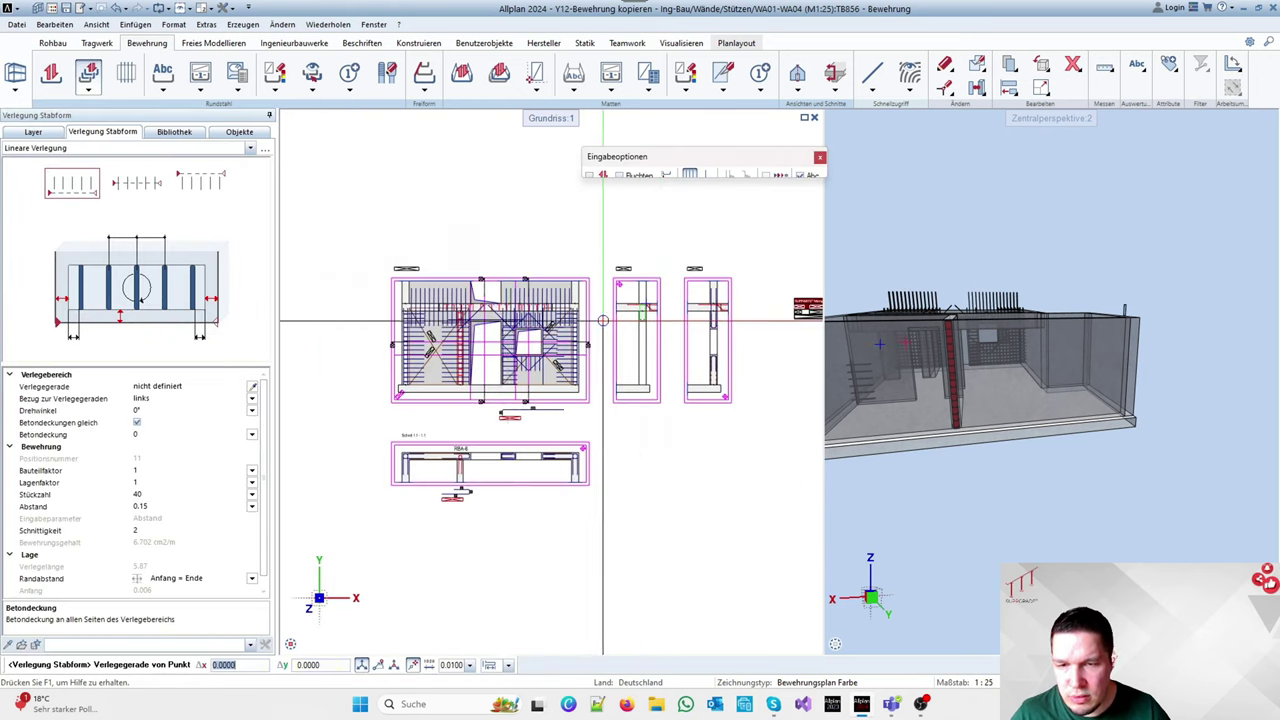
scroll(478, 307, up, 3)
scroll(487, 302, up, 3)
click(463, 326)
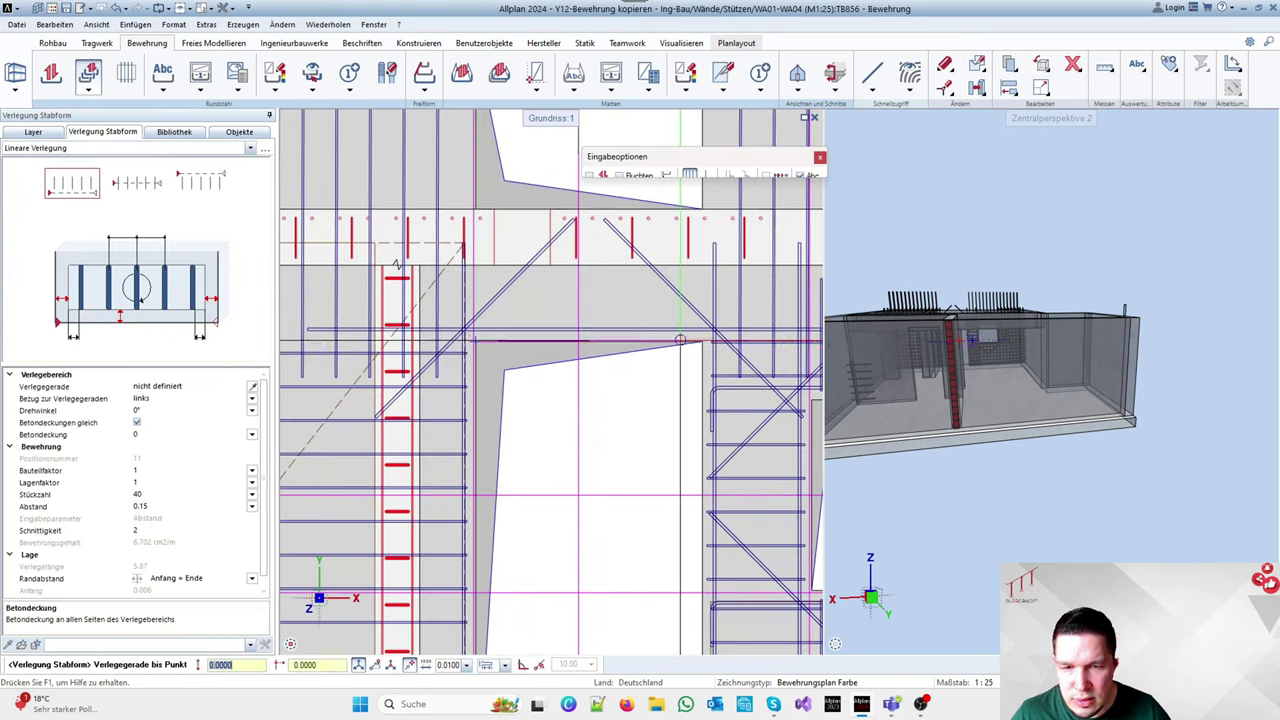
click(701, 341)
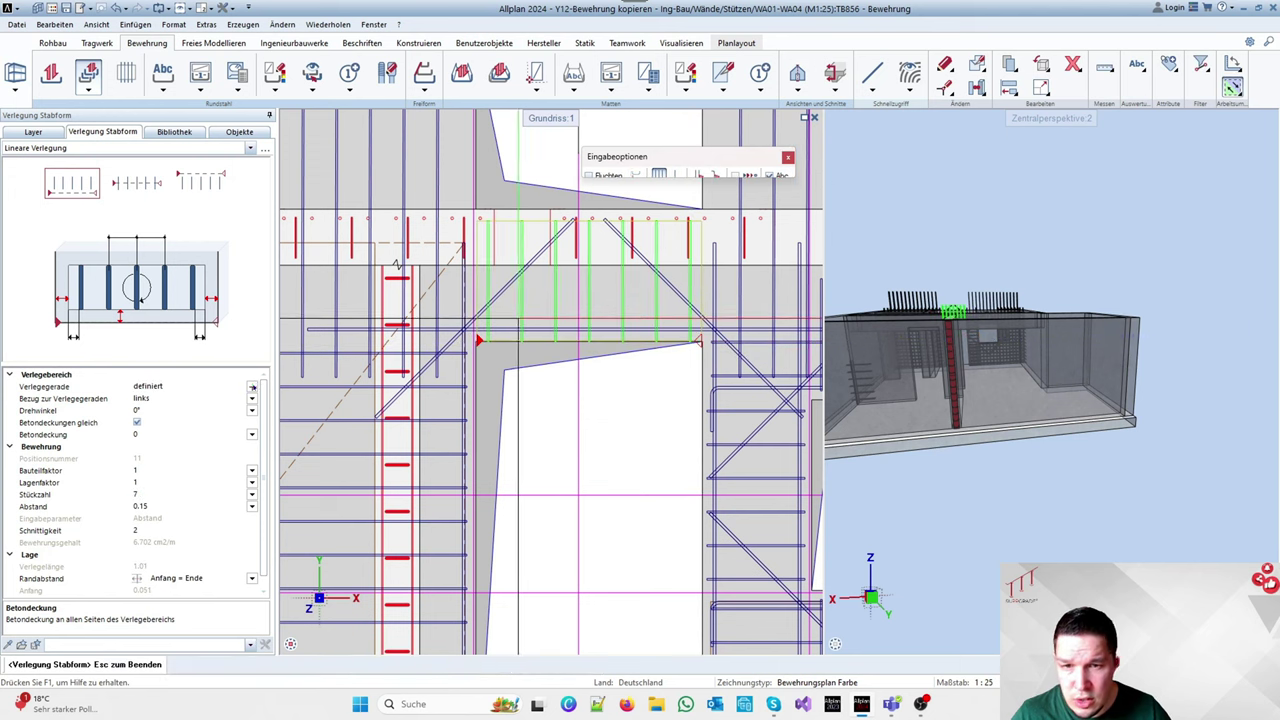
scroll(577, 305, down, 3)
scroll(440, 305, down, 3)
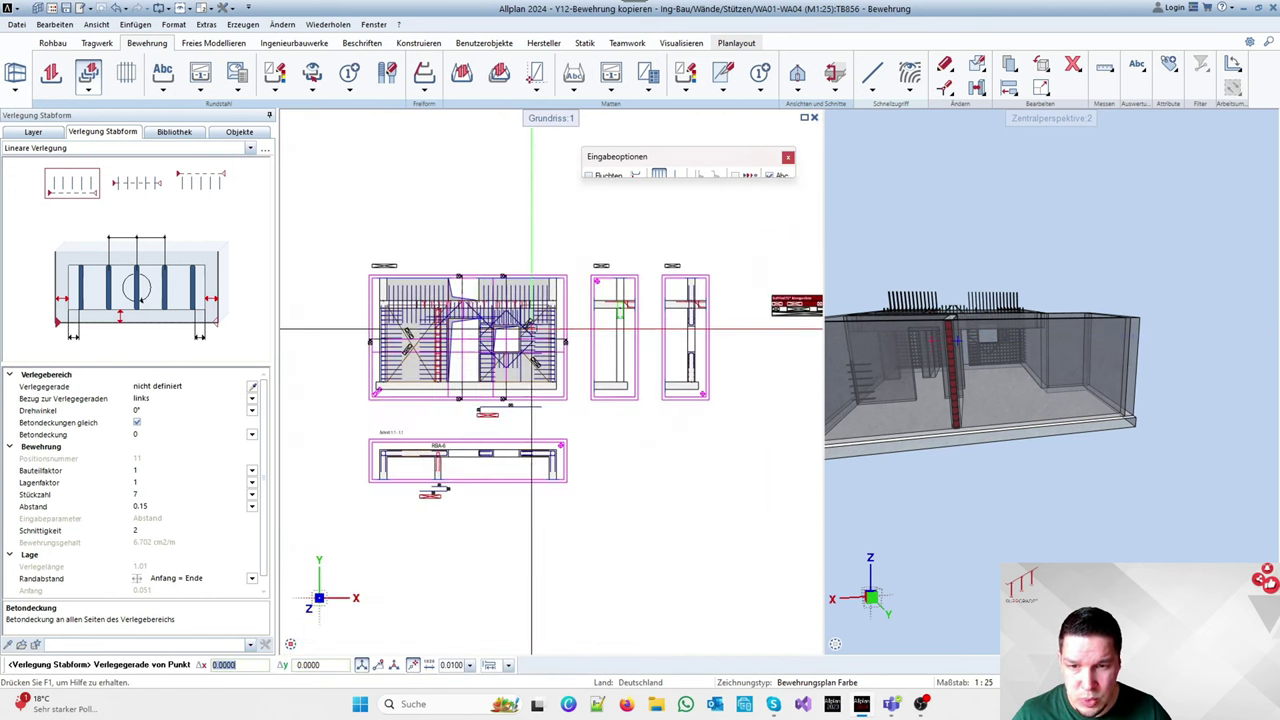
scroll(670, 289, up, 3)
scroll(523, 346, up, 2)
key(Escape)
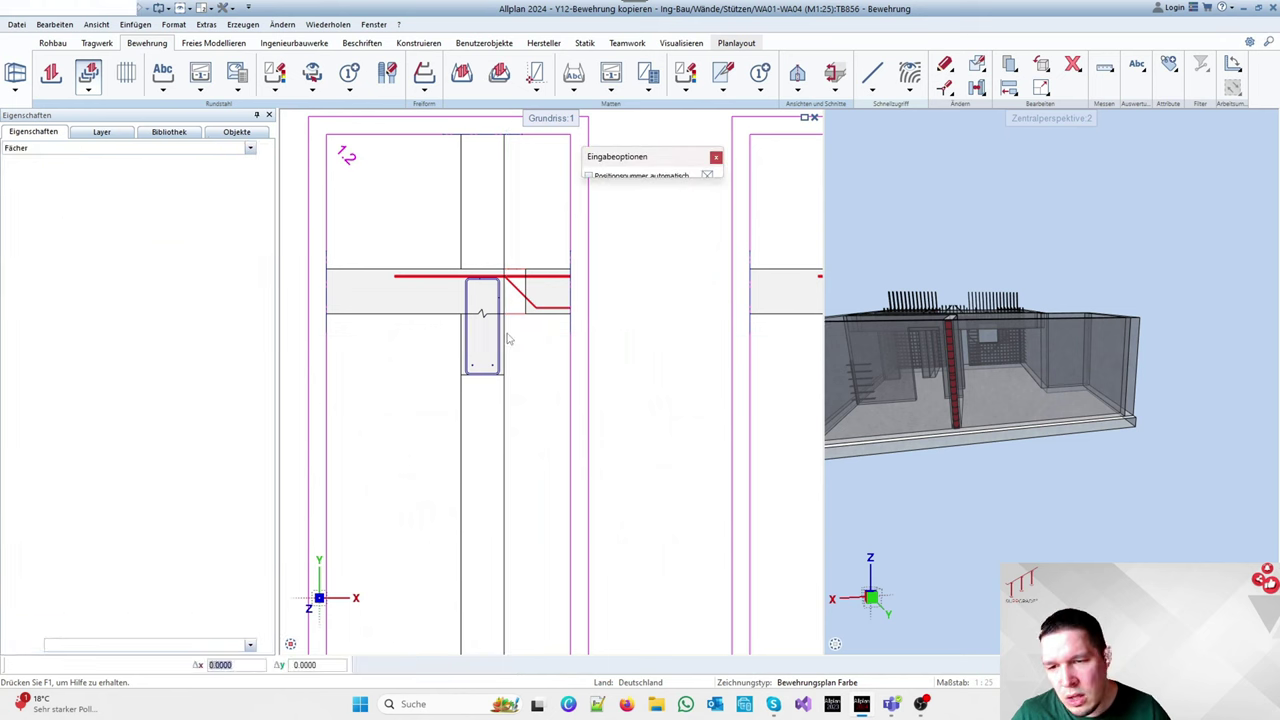
key(Escape)
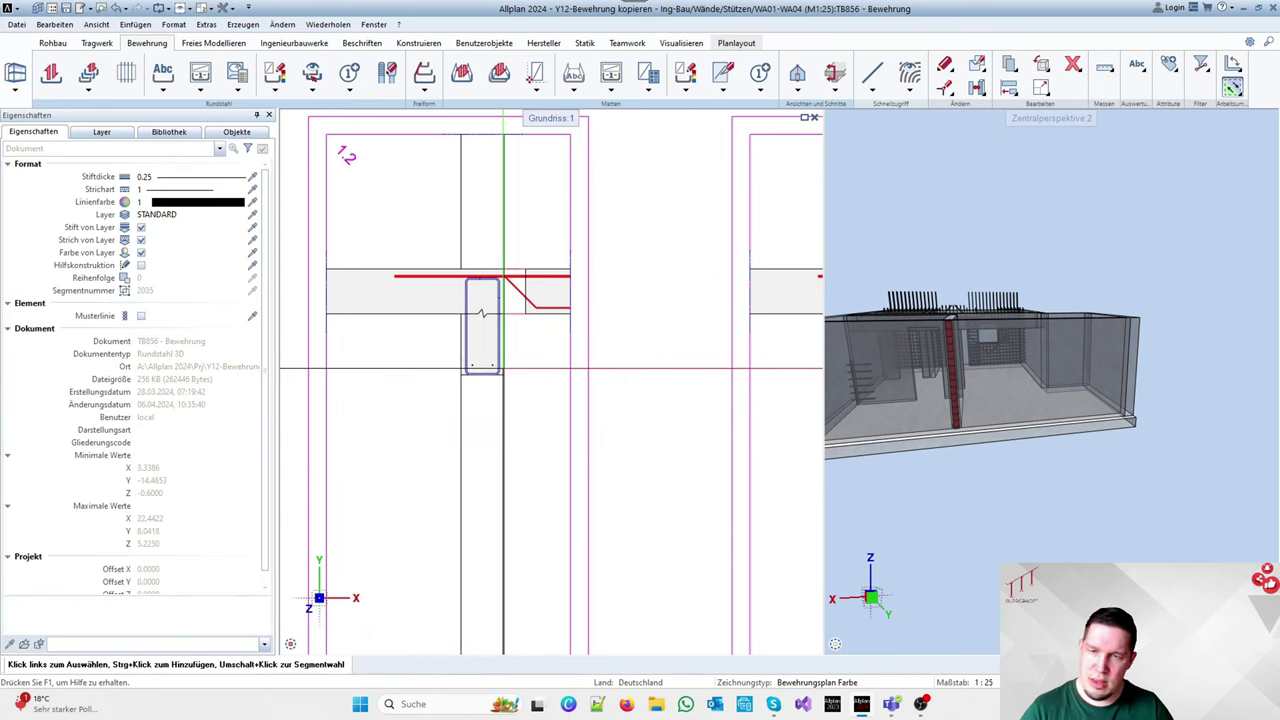
Move the stirrup placement vertically up into the lintel in section 1.2 so it encloses the two lower bars with bottom cover
scroll(503, 368, up, 3)
key(v)
click(494, 371)
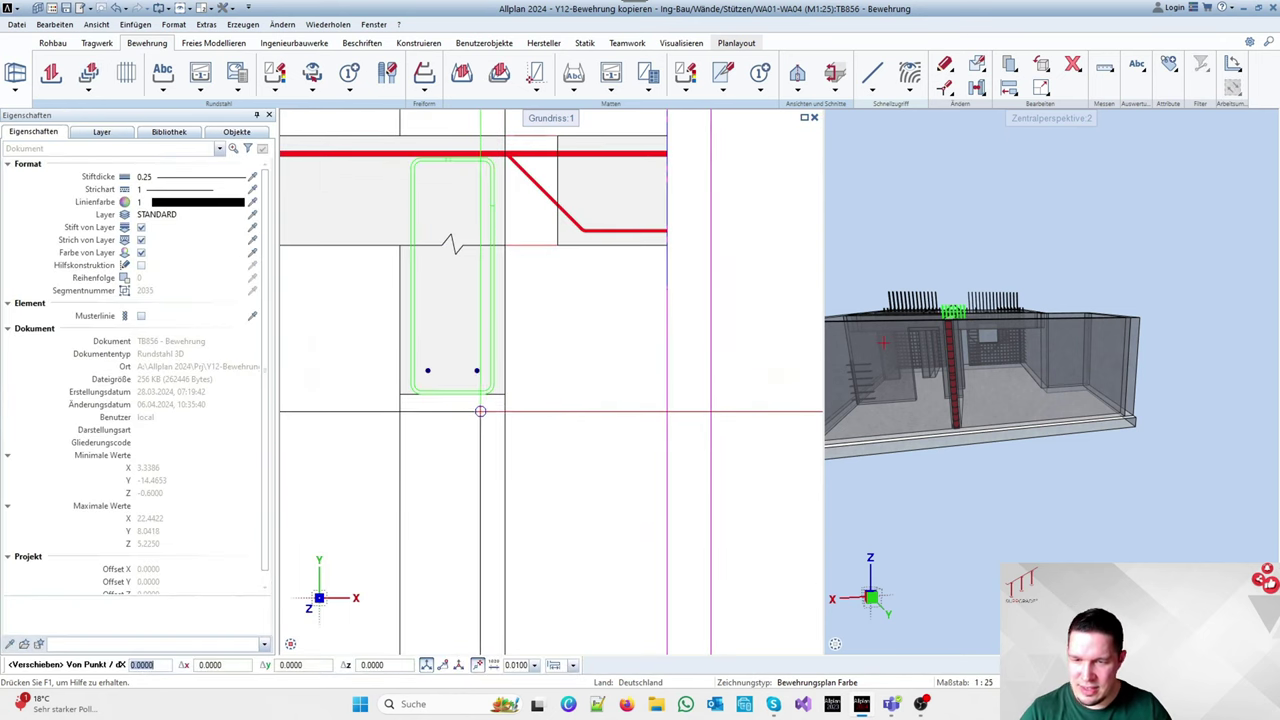
click(476, 420)
key(Return)
key(Escape)
Measure the distance between the slab's top edge and the top of the moved stirrup in section 1.2
key(m)
click(489, 137)
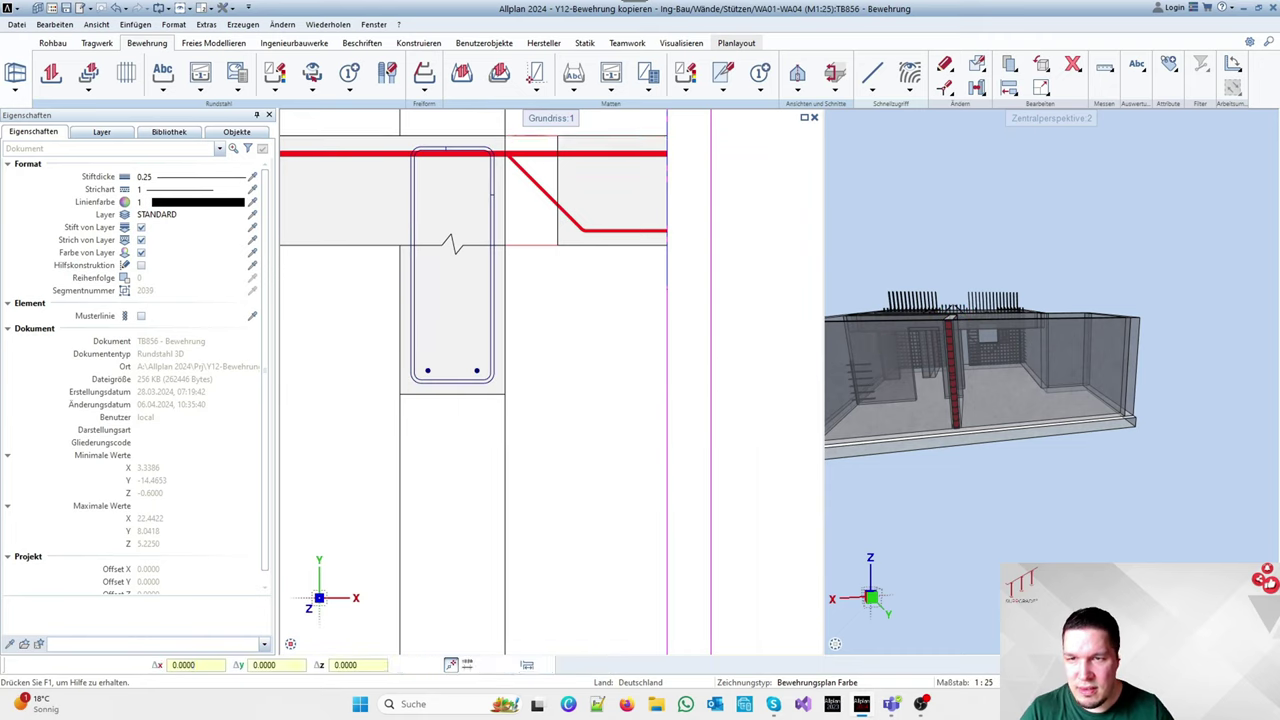
click(446, 148)
key(Escape)
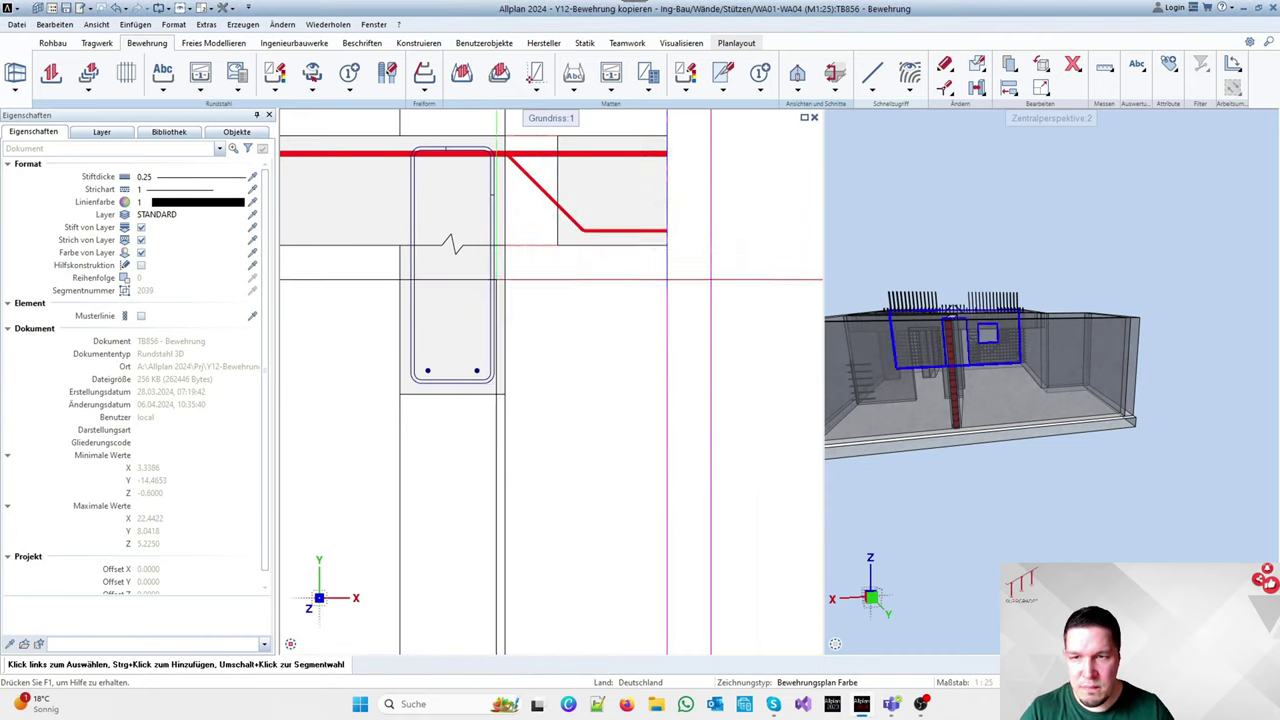
scroll(516, 213, down, 1)
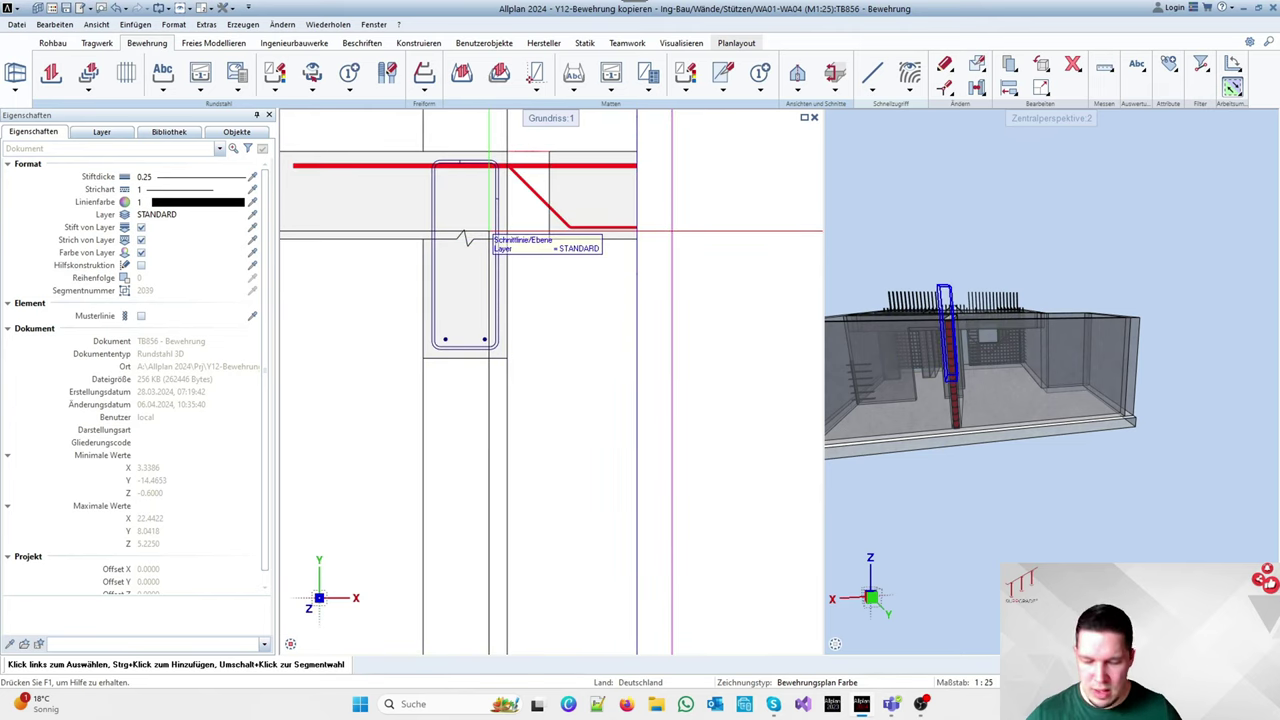
key(p)
scroll(474, 150, up, 3)
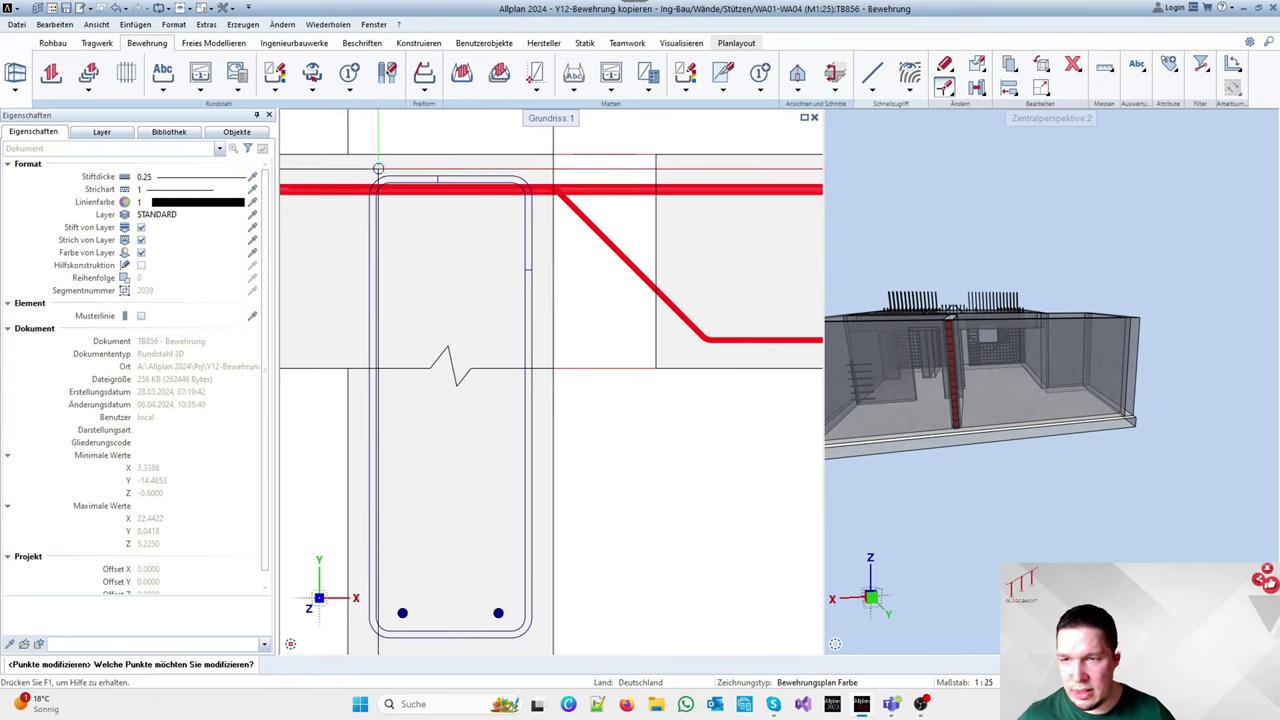
drag(348, 168, 540, 215)
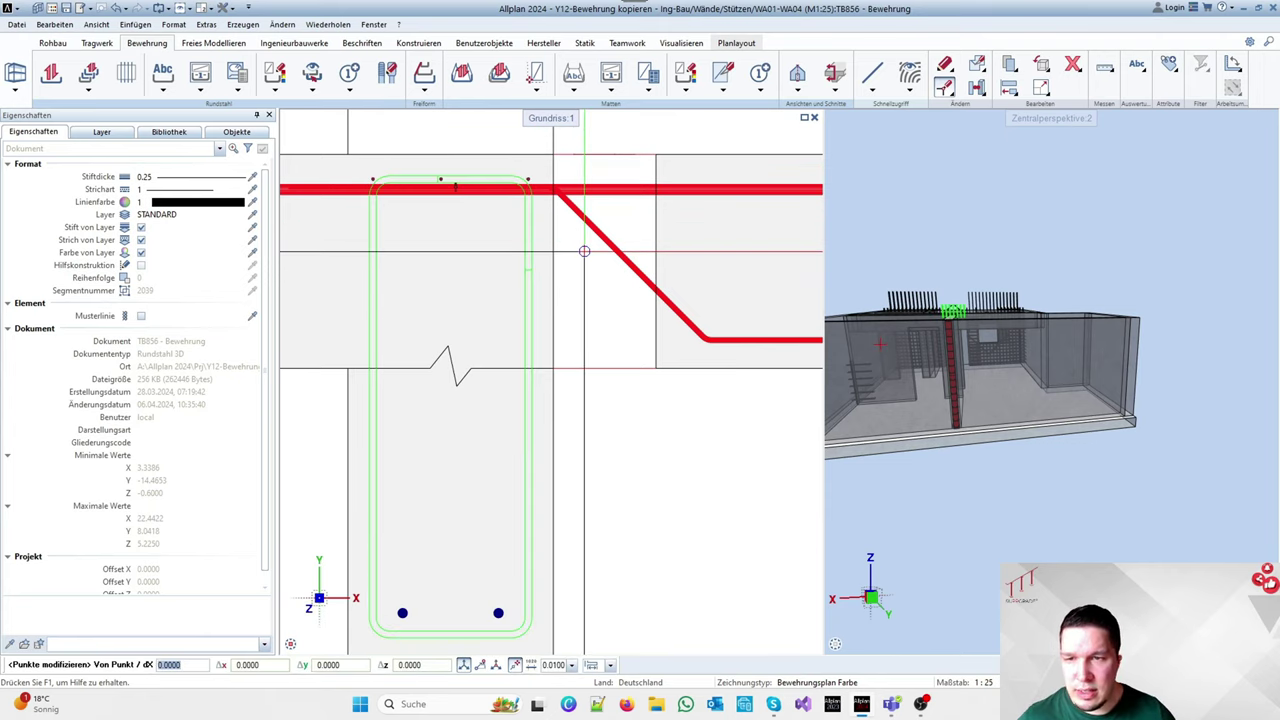
key(Escape)
Lower the top edge of the stirrup in the beam section so it sits below the red slab reinforcement
key(p)
drag(360, 162, 541, 177)
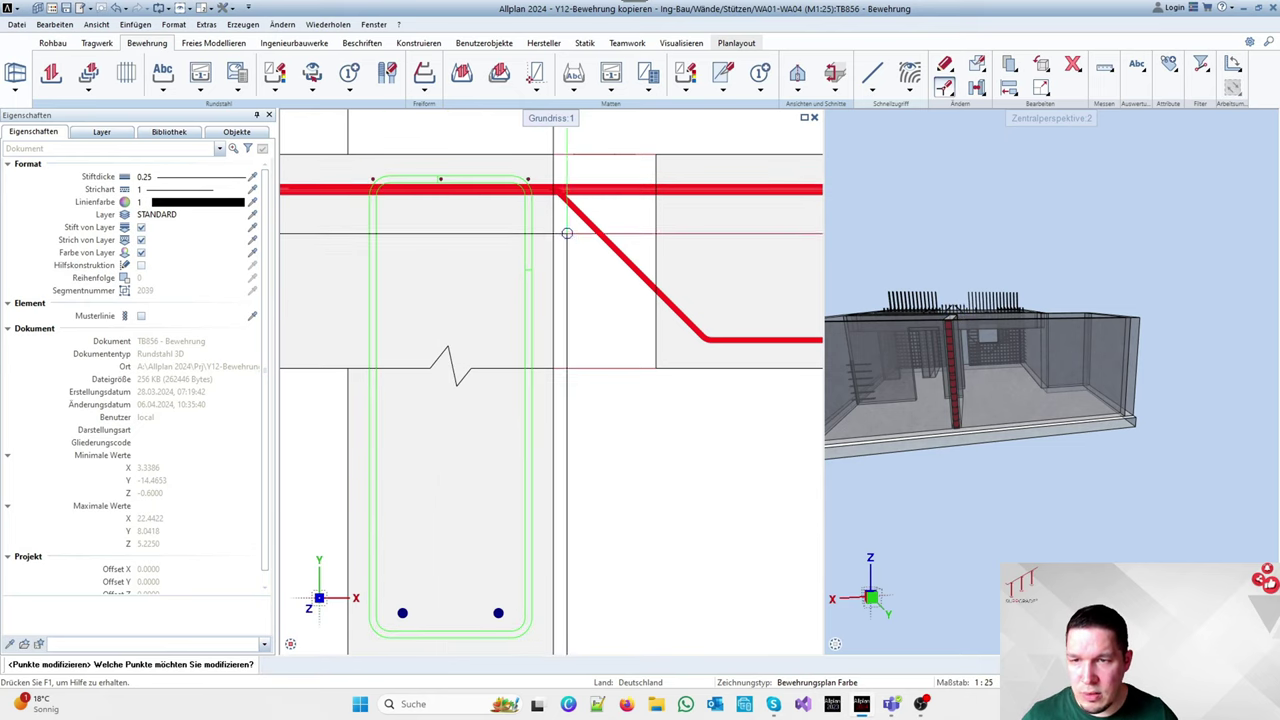
click(567, 233)
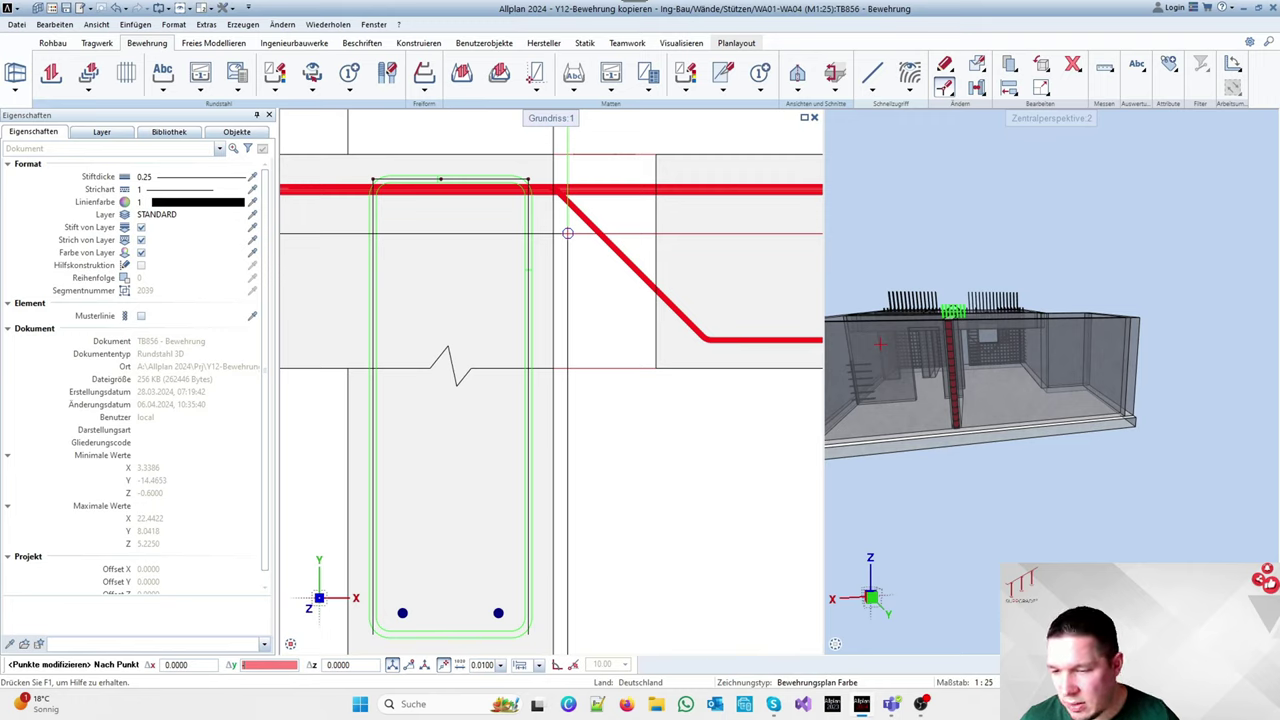
key(Return)
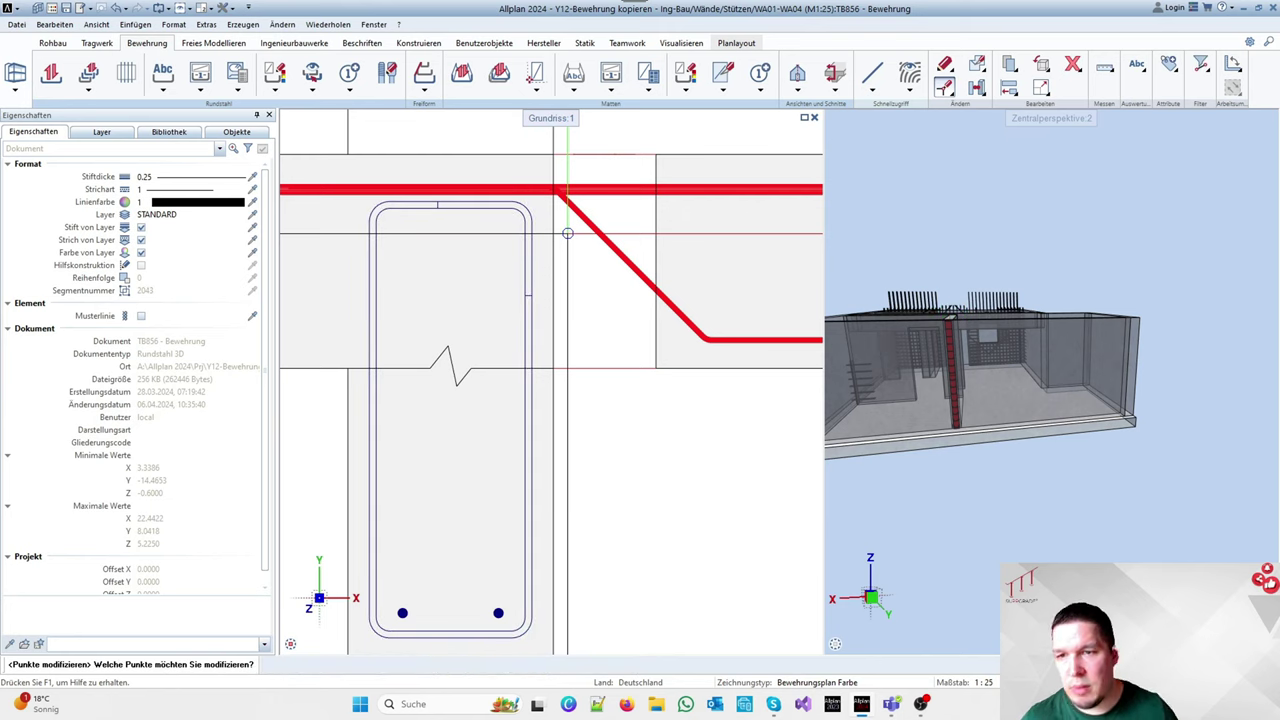
scroll(545, 260, down, 3)
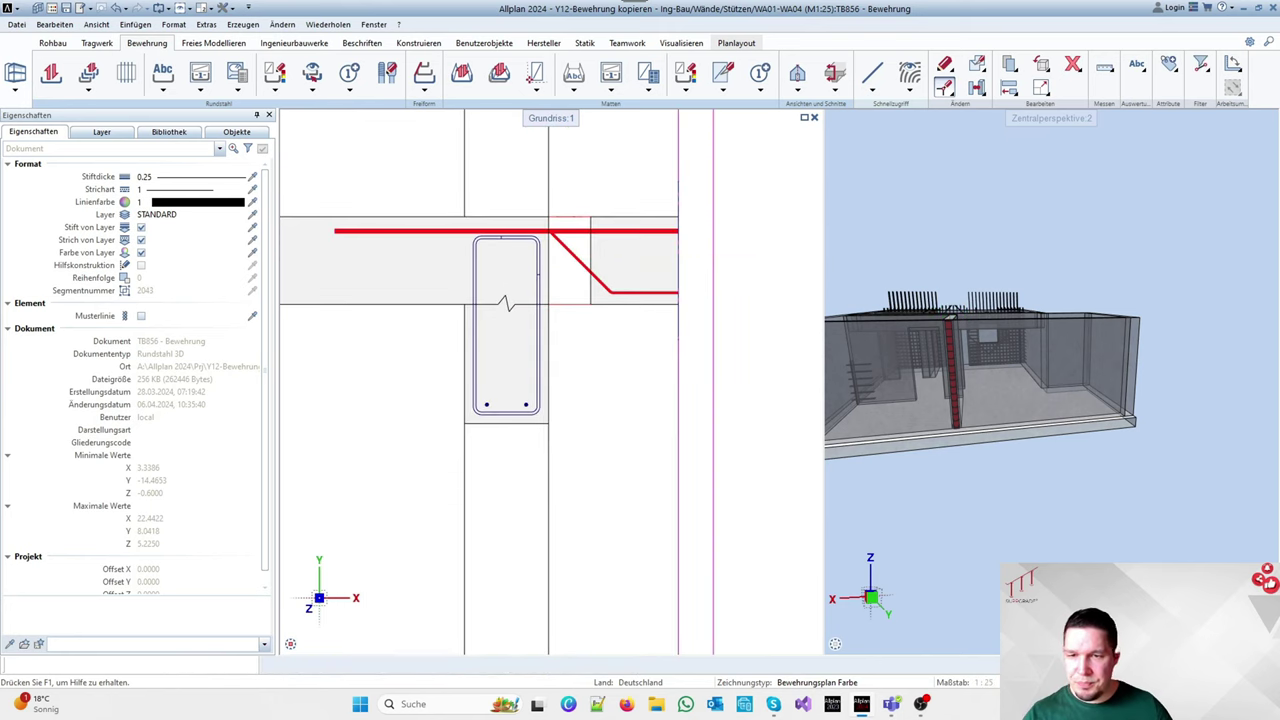
click(494, 401)
scroll(494, 400, up, 1)
key(Escape)
scroll(493, 402, up, 2)
key(ctrl+k)
drag(465, 389, 563, 419)
scroll(620, 428, down, 2)
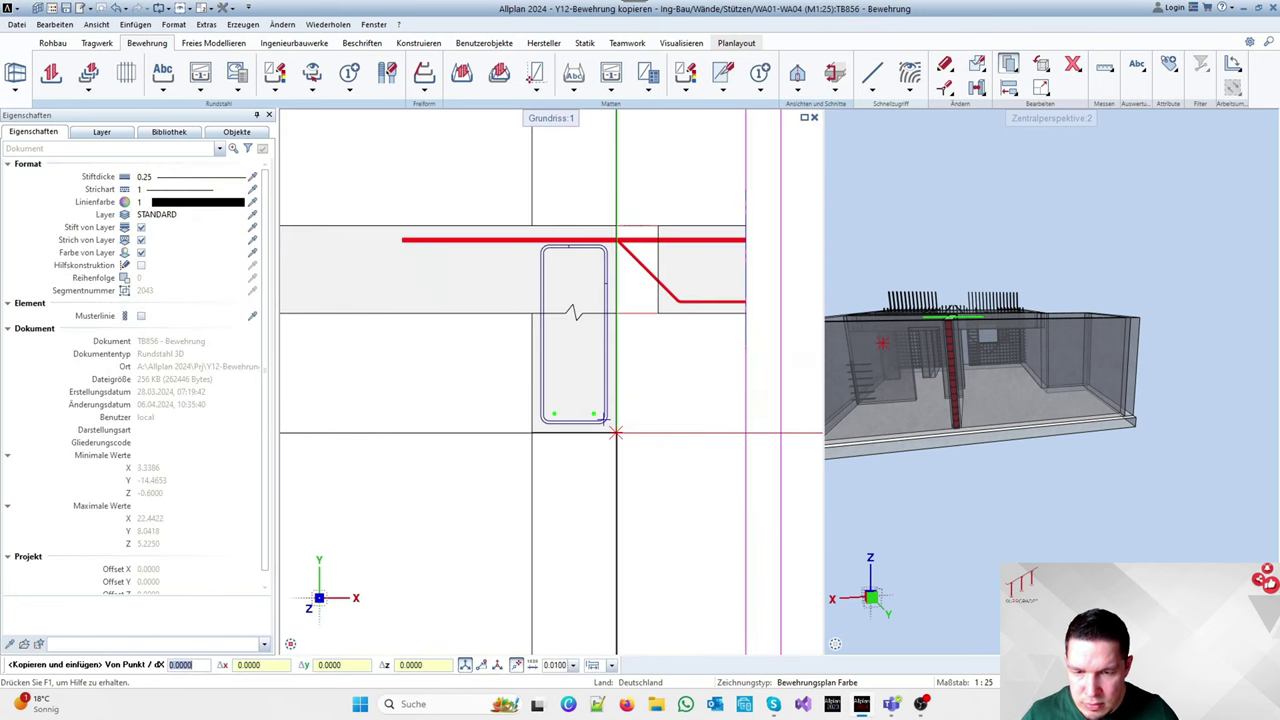
right_click(615, 432)
click(669, 543)
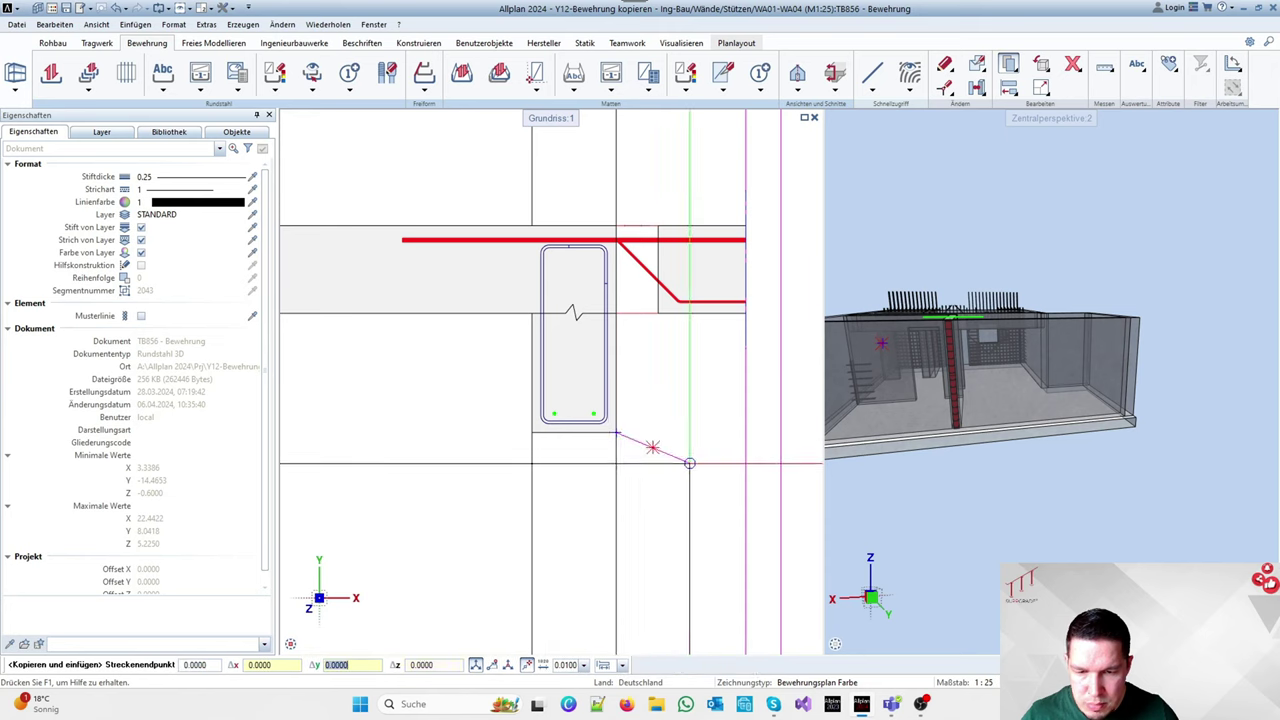
scroll(641, 245, up, 2)
click(594, 234)
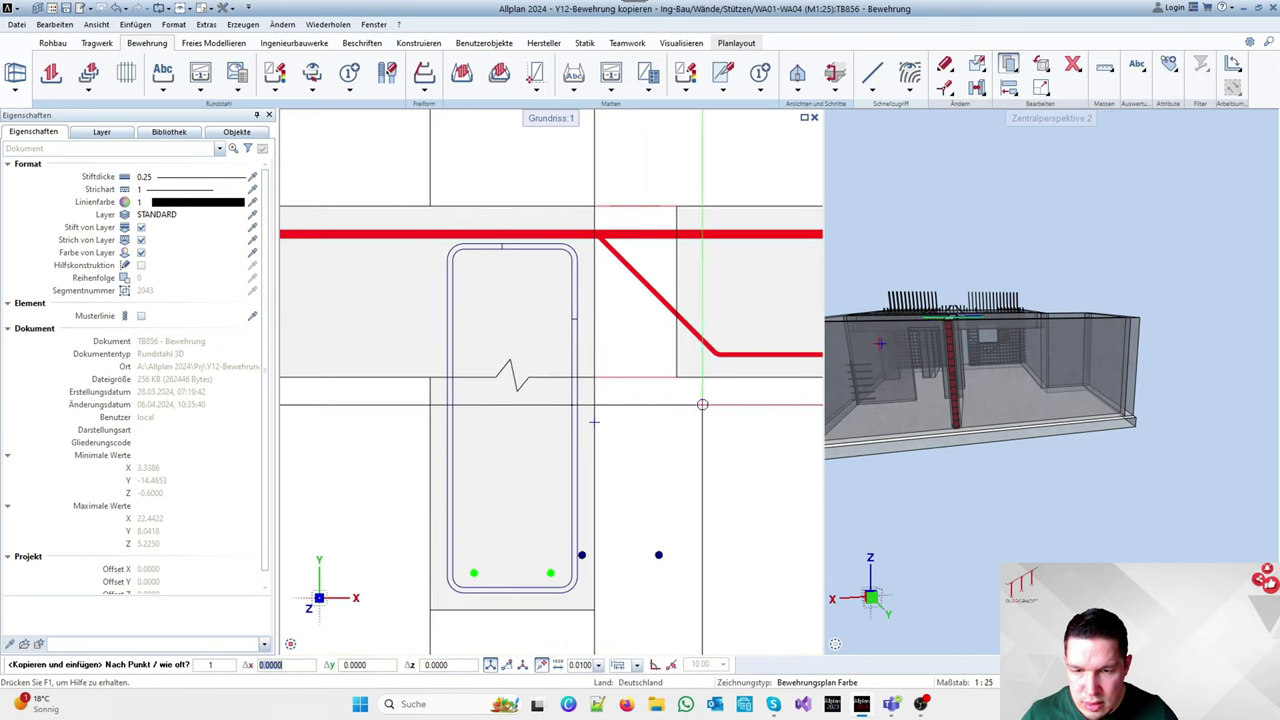
scroll(666, 328, down, 2)
key(Escape)
Copy the two bottom longitudinal bars vertically upward by about 0.45 m to the top of the stirrup
key(k)
drag(516, 469, 641, 507)
click(691, 503)
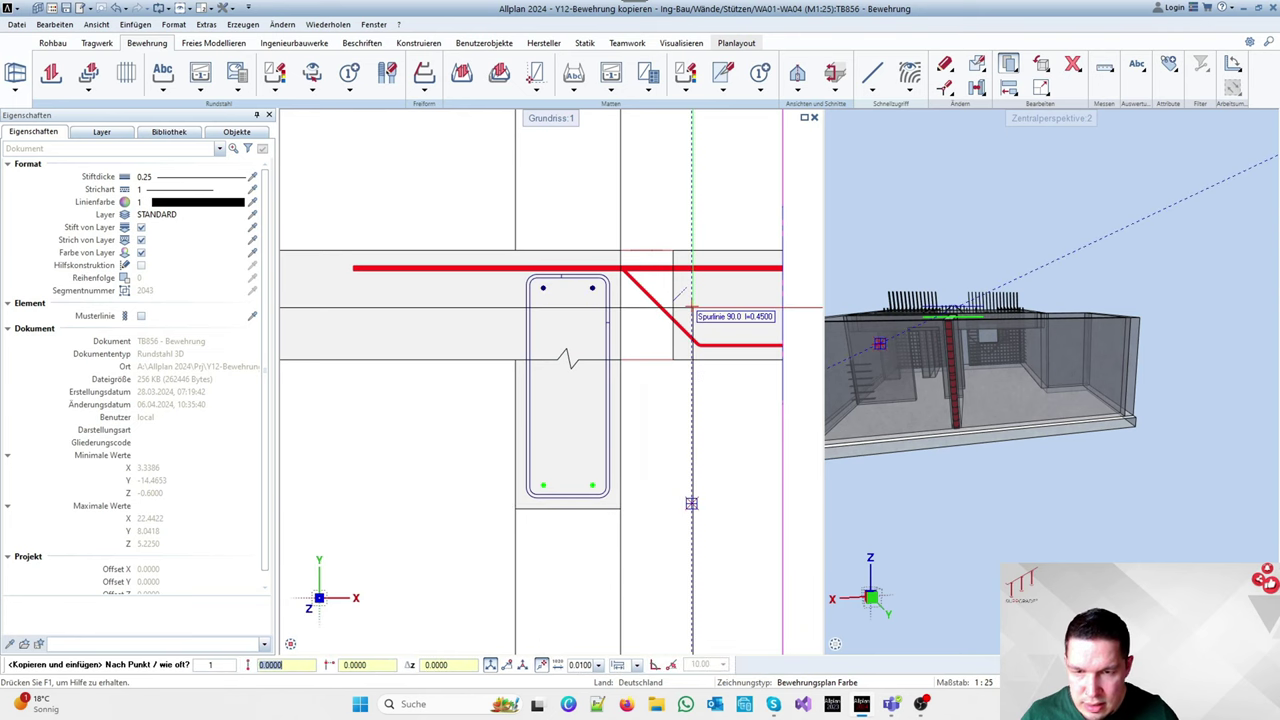
click(694, 303)
Mirror a copy of the vertical bars beside the door about a diagonal axis through the opening's upper right corner, producing horizontal bars
scroll(437, 457, down, 5)
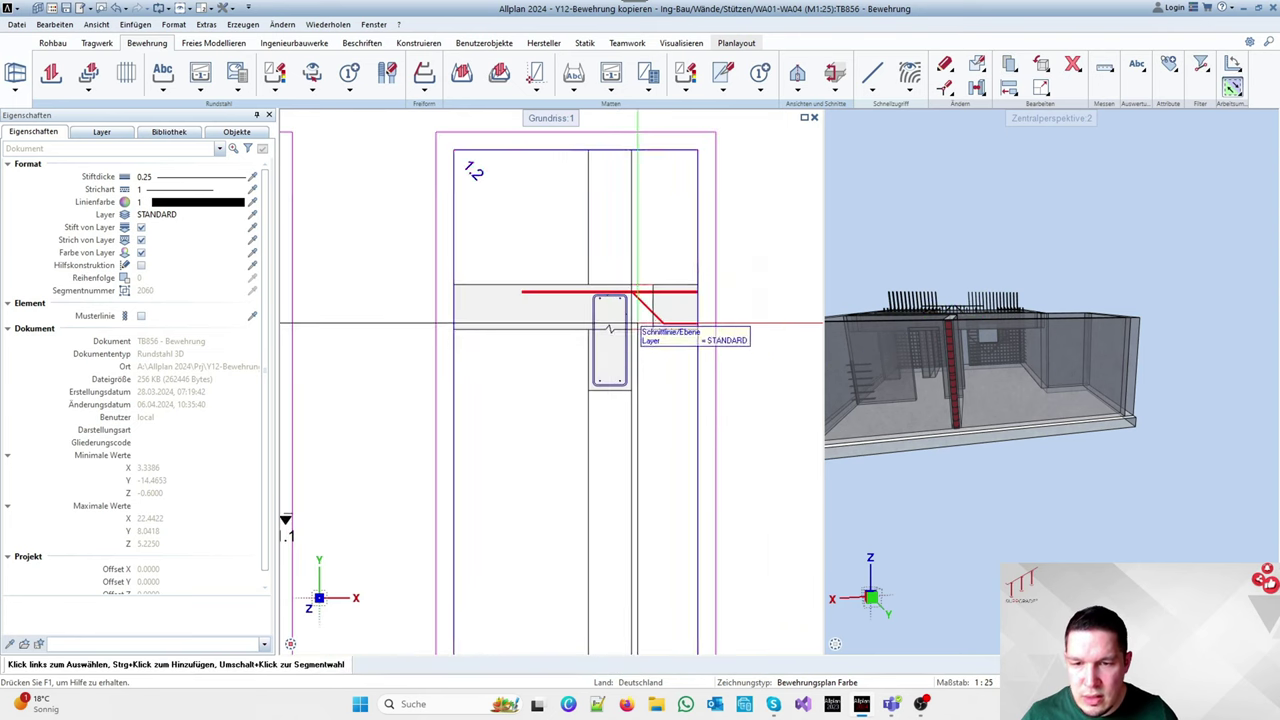
scroll(563, 355, down, 2)
scroll(600, 340, up, 6)
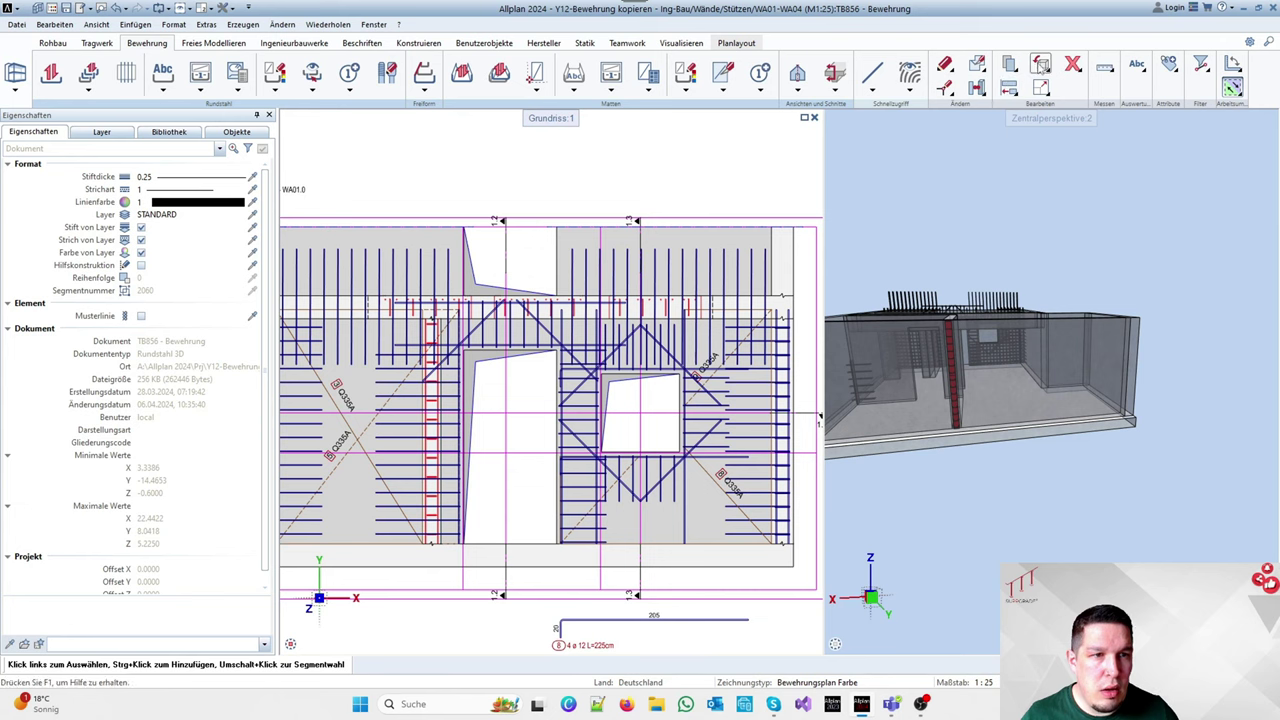
click(1042, 66)
click(1085, 145)
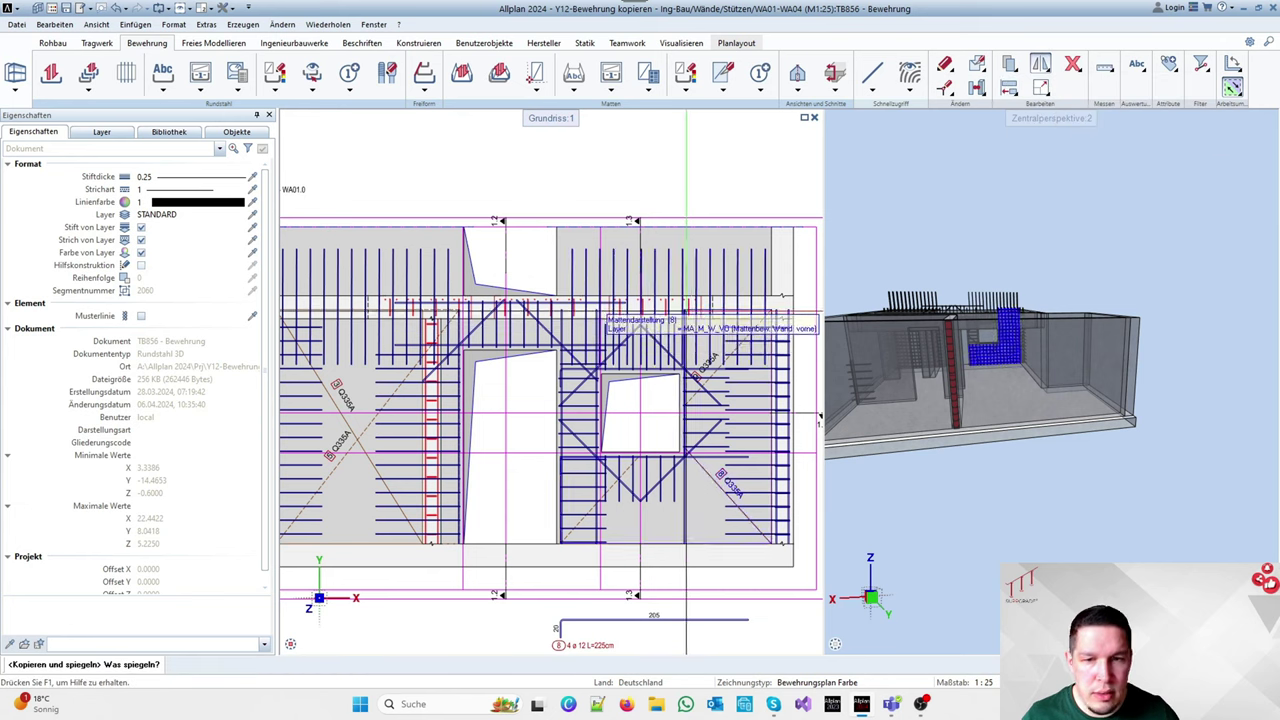
scroll(601, 278, up, 2)
scroll(602, 276, up, 2)
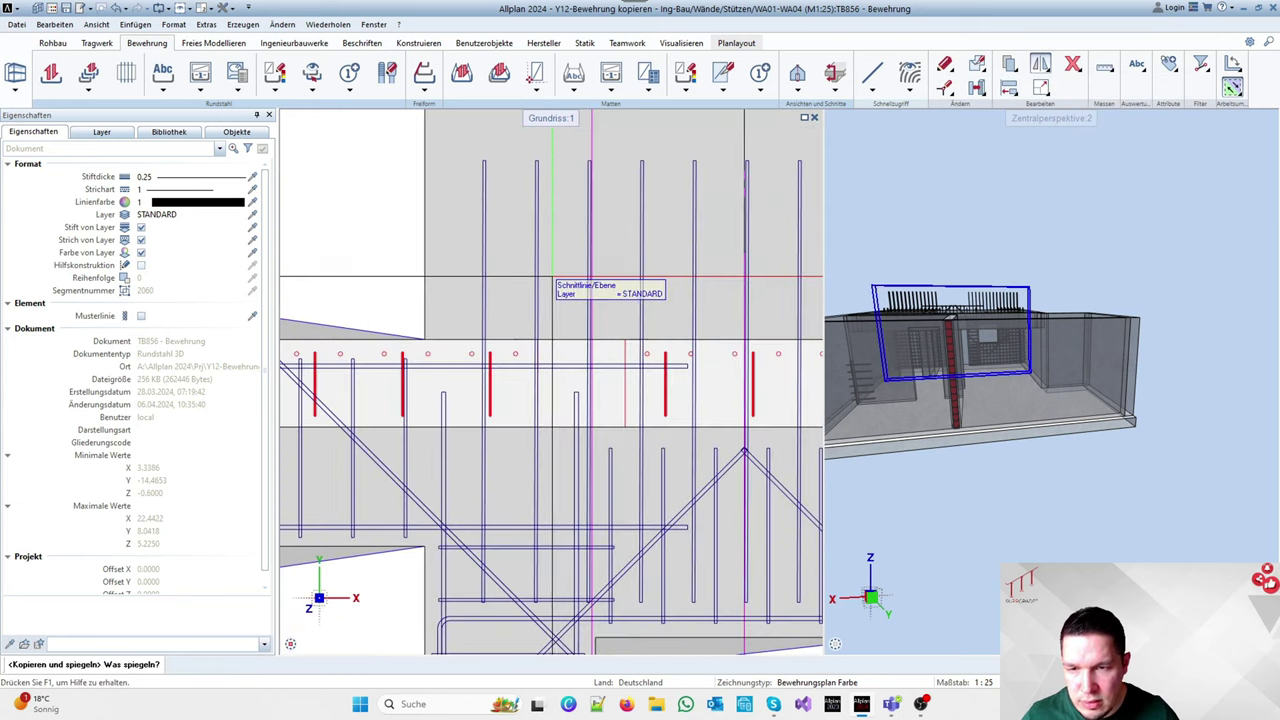
click(487, 246)
scroll(508, 228, down, 2)
scroll(472, 341, up, 2)
click(470, 412)
scroll(466, 378, down, 2)
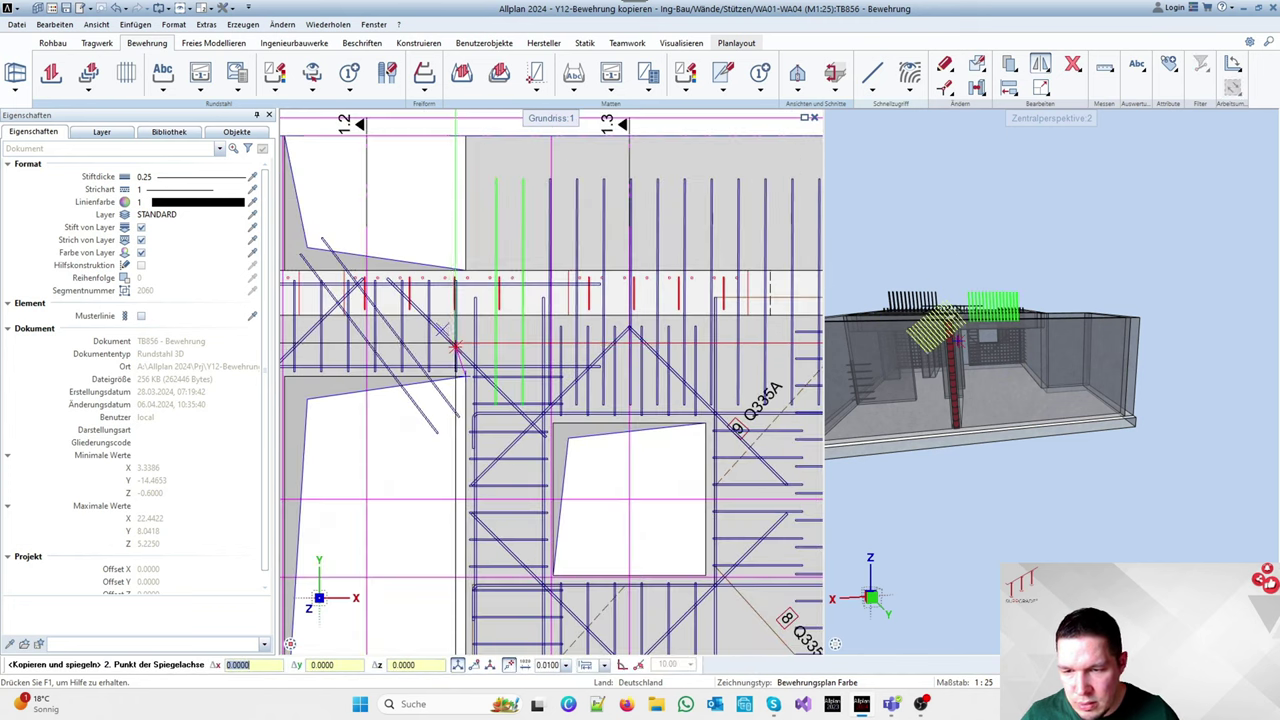
click(466, 375)
scroll(466, 375, down, 3)
scroll(541, 254, up, 3)
key(Escape)
Move the four mirrored bars in the section vertically upward by about 0.39 m into the beam's stirrup
scroll(550, 350, up, 3)
key(v)
drag(417, 303, 636, 434)
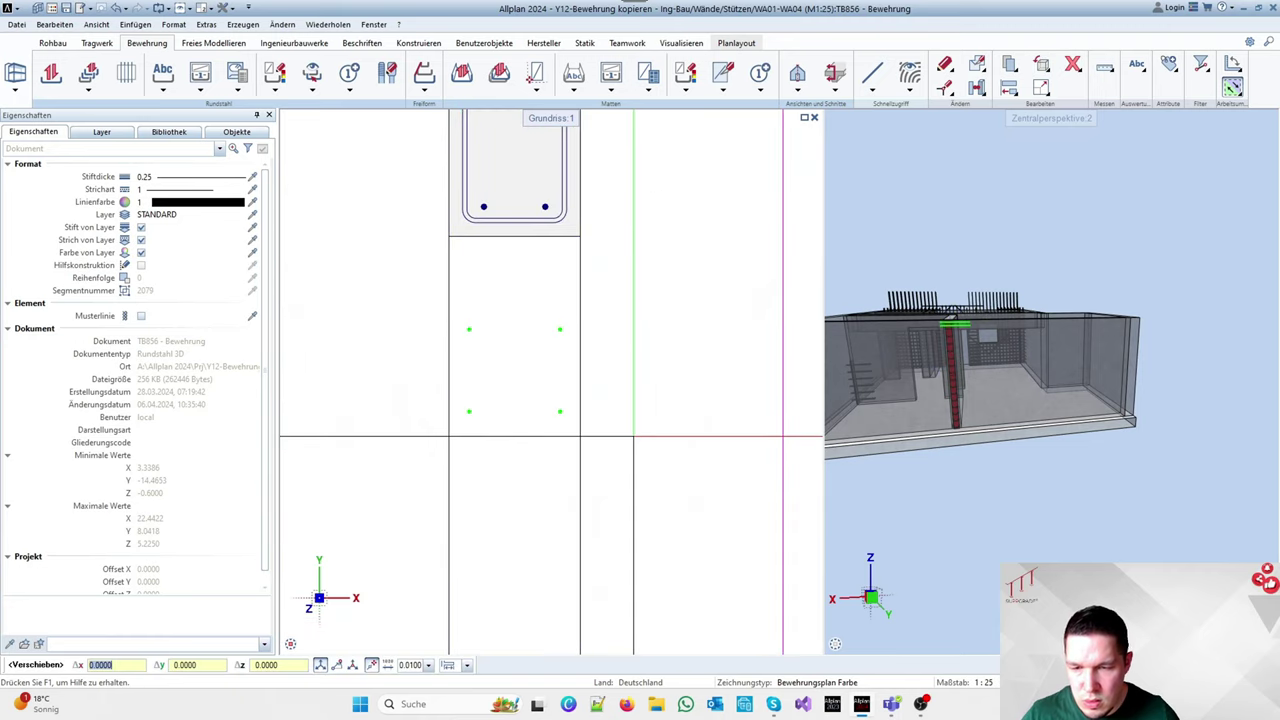
scroll(630, 418, down, 3)
click(636, 420)
scroll(637, 330, up, 2)
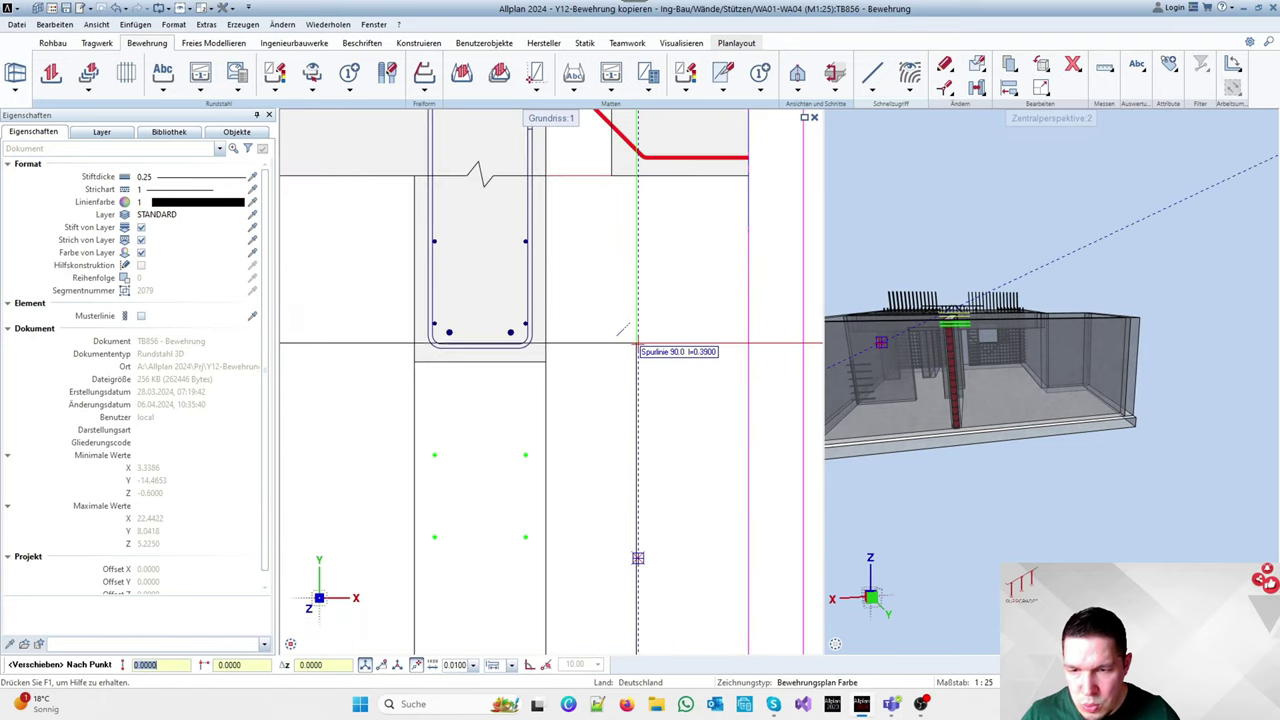
click(637, 345)
key(Escape)
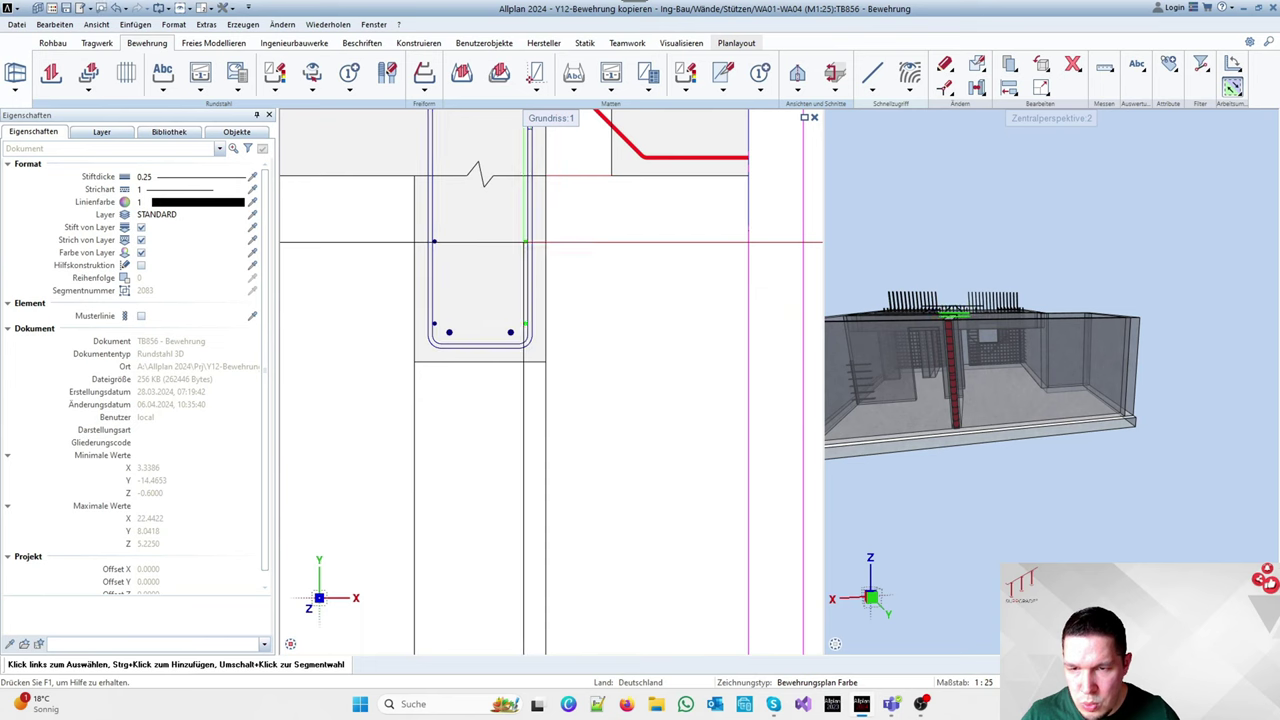
click(525, 242)
scroll(570, 361, down, 3)
scroll(552, 327, up, 3)
scroll(587, 355, down, 2)
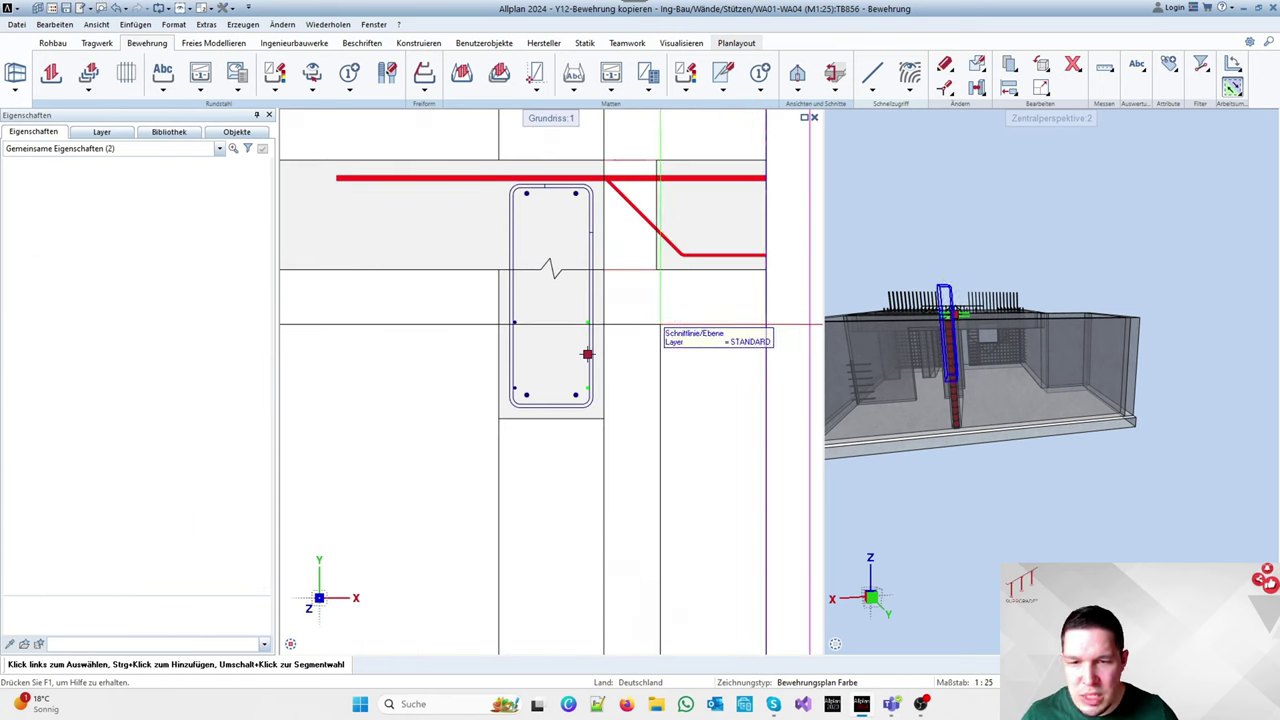
scroll(640, 345, down, 4)
key(Escape)
scroll(420, 355, up, 4)
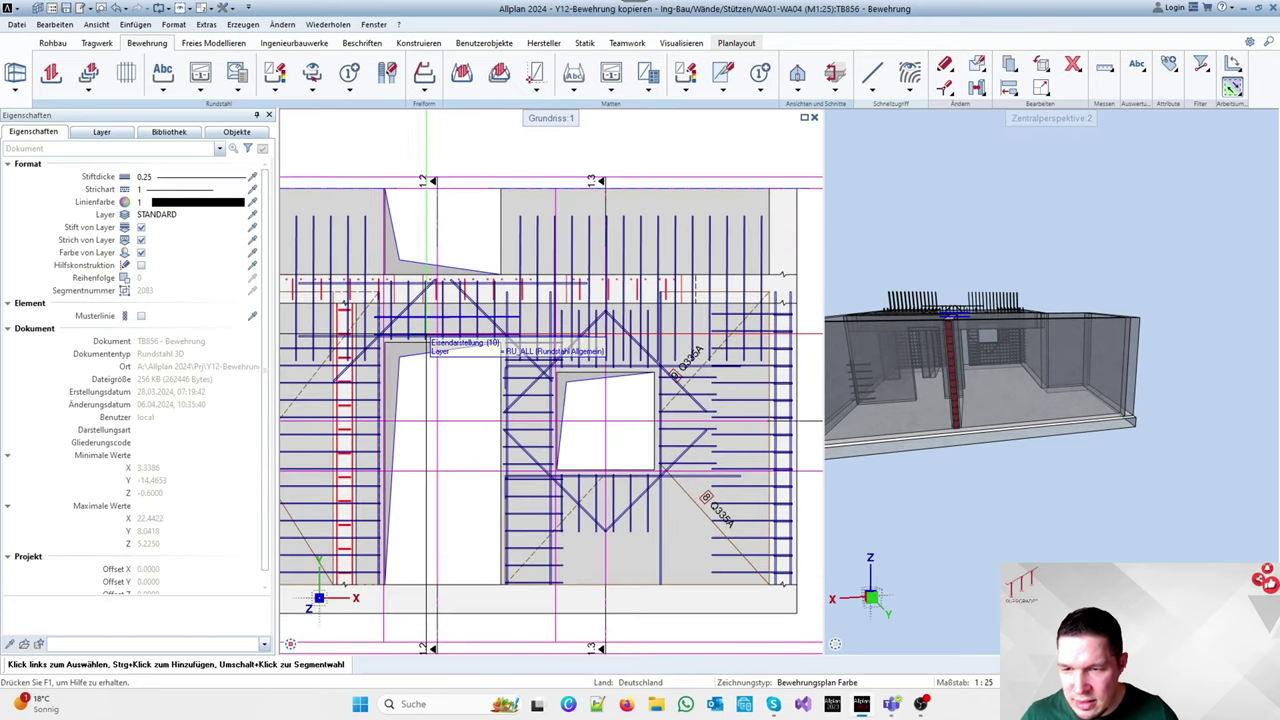
Try to extend the placement range of the horizontal lintel bars upward to the slab's underside in the elevation
click(437, 338)
scroll(420, 318, up, 3)
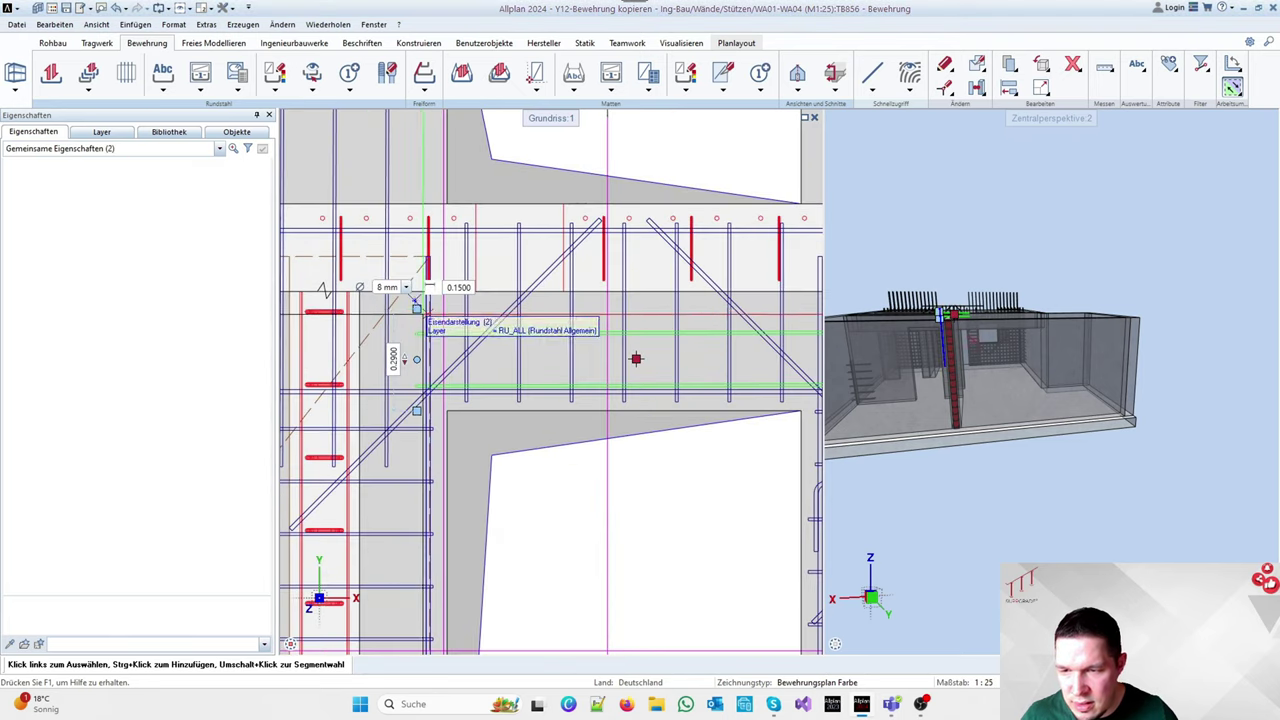
click(414, 309)
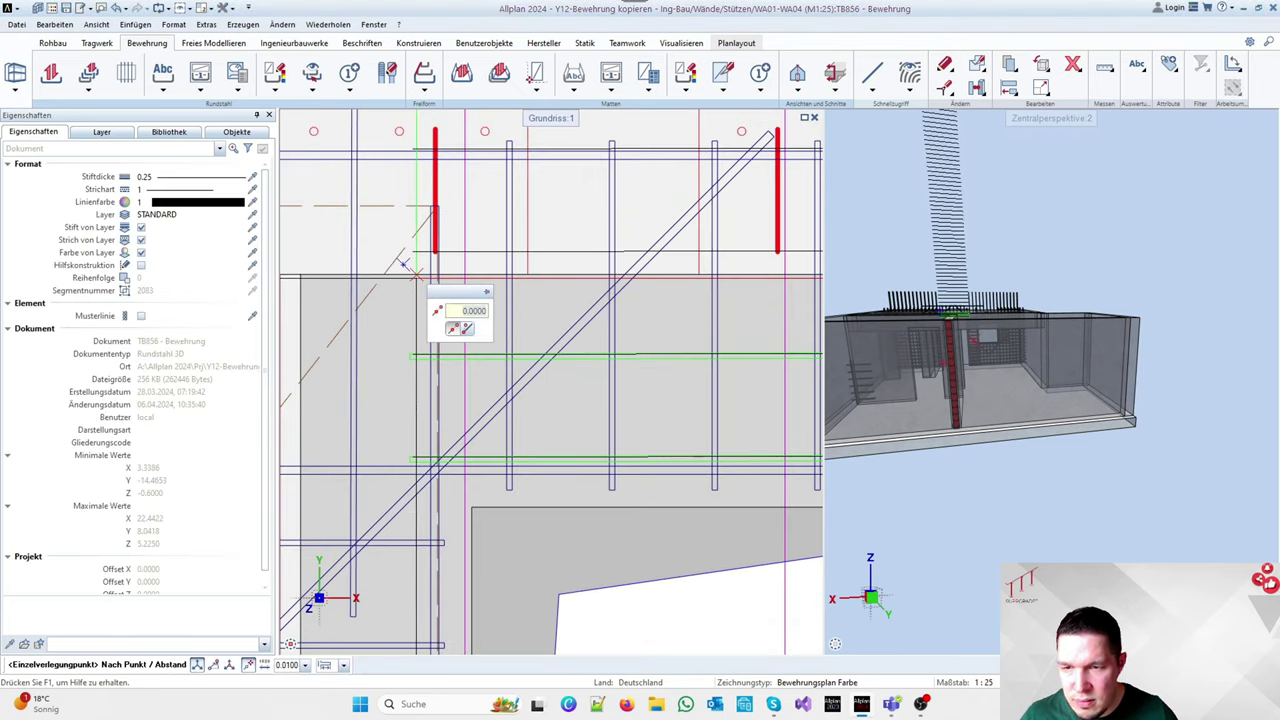
click(415, 287)
key(Escape)
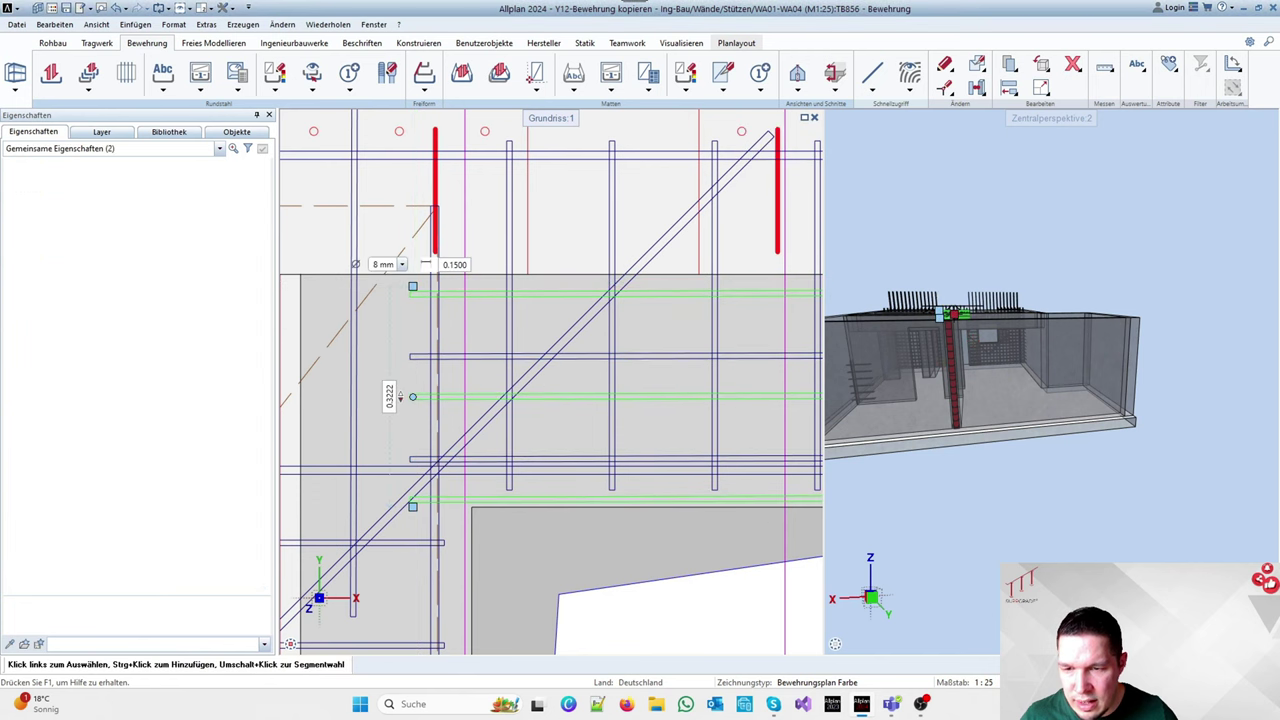
scroll(440, 292, down, 2)
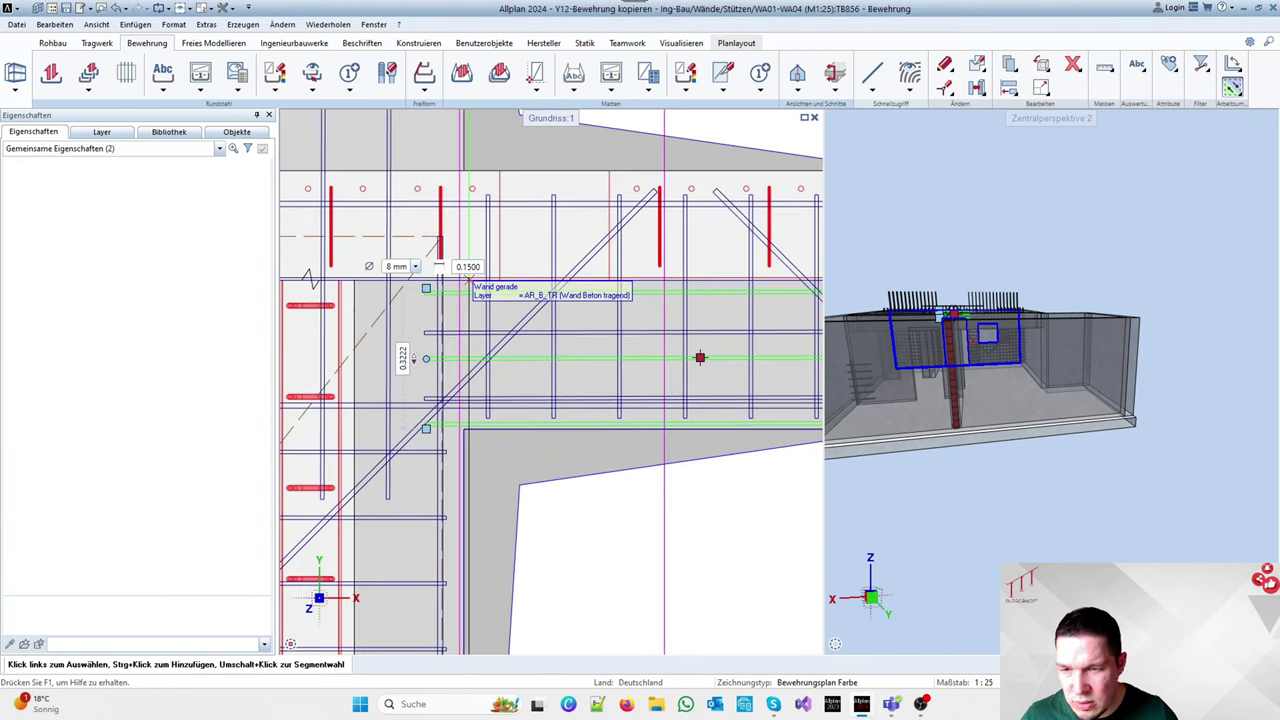
key(Escape)
Move the horizontal side bars on both faces of the beam section slightly upward
scroll(403, 324, down, 3)
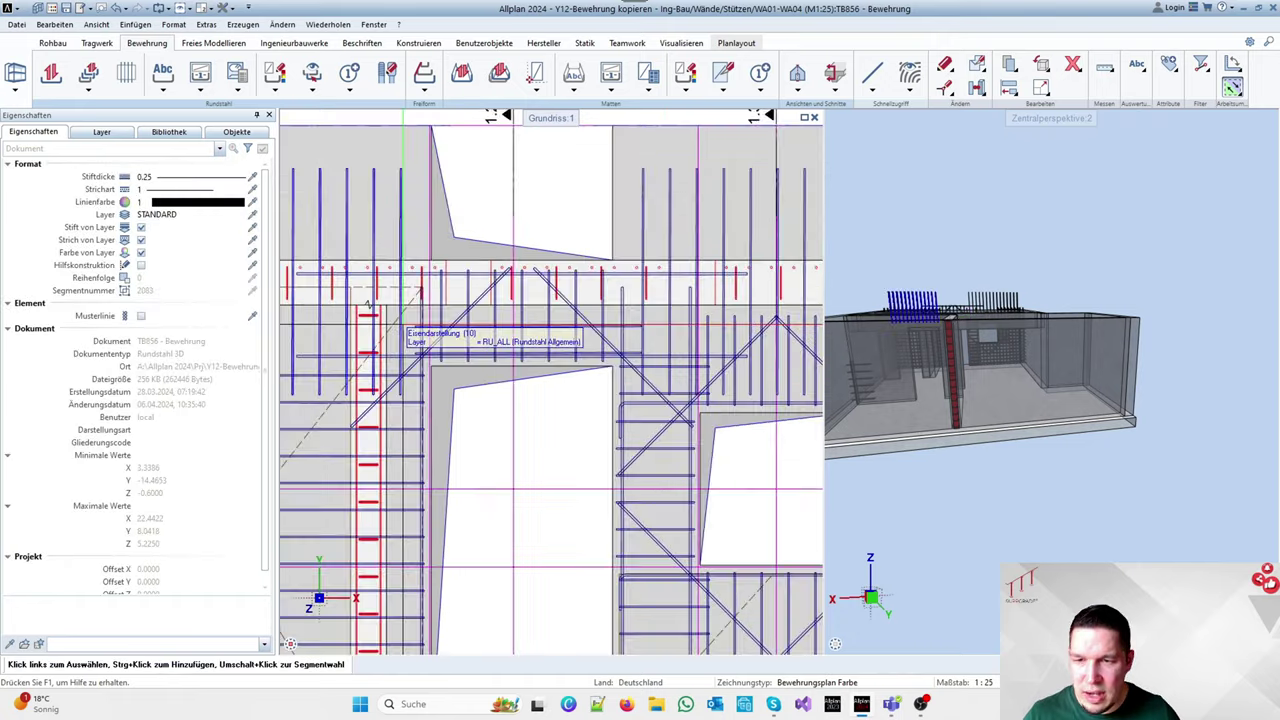
scroll(473, 366, down, 5)
scroll(626, 350, up, 7)
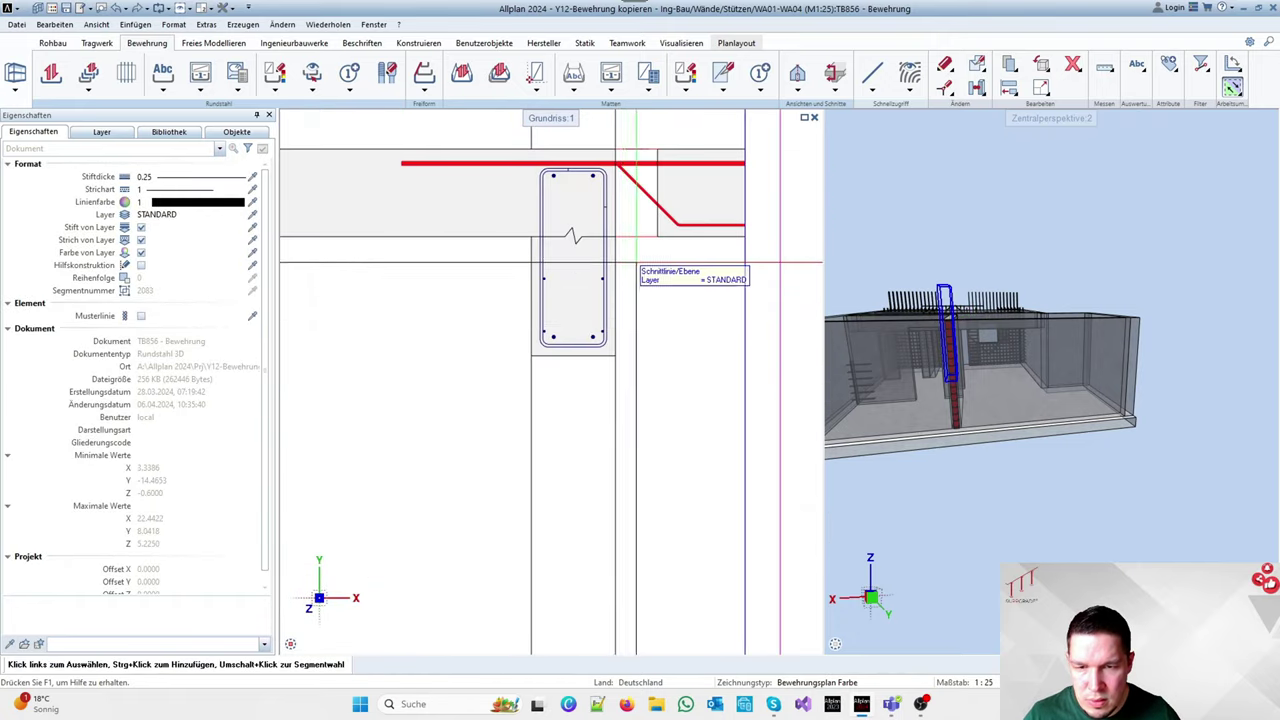
scroll(626, 269, up, 3)
key(ctrl+m)
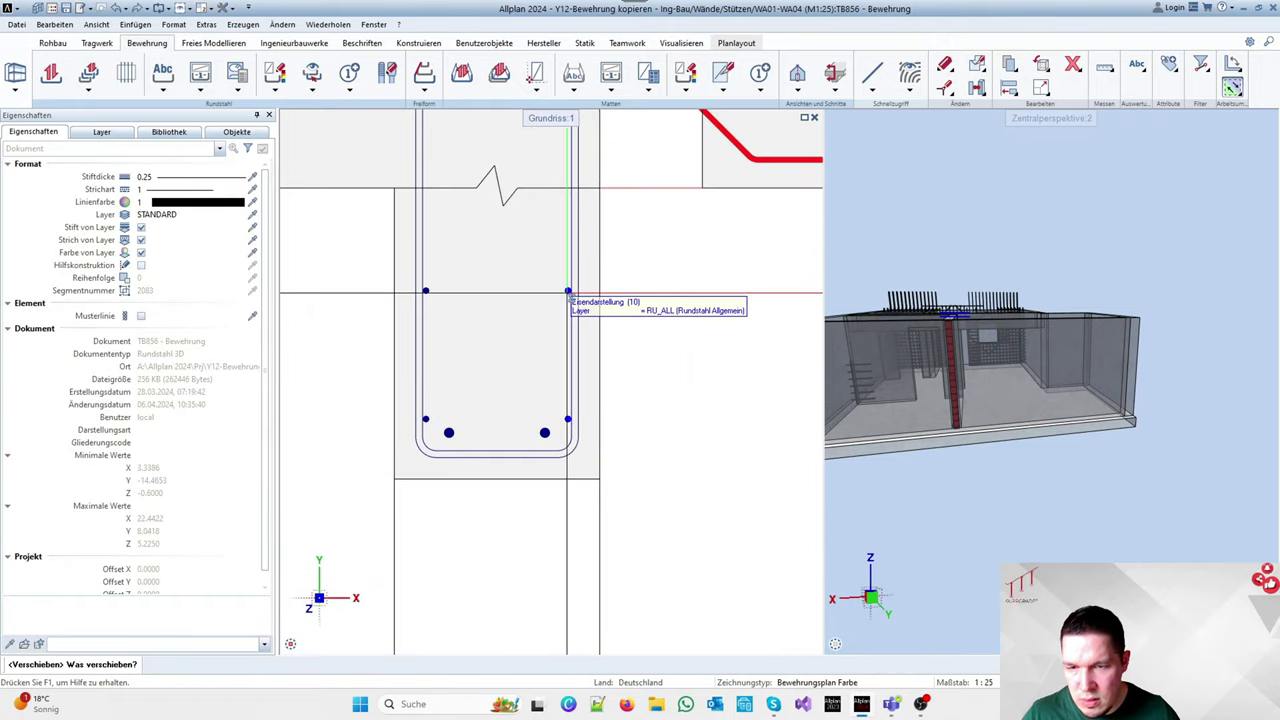
click(568, 291)
click(426, 291)
right_click(457, 308)
click(488, 347)
click(494, 309)
scroll(639, 303, down, 8)
scroll(443, 333, up, 3)
key(Escape)
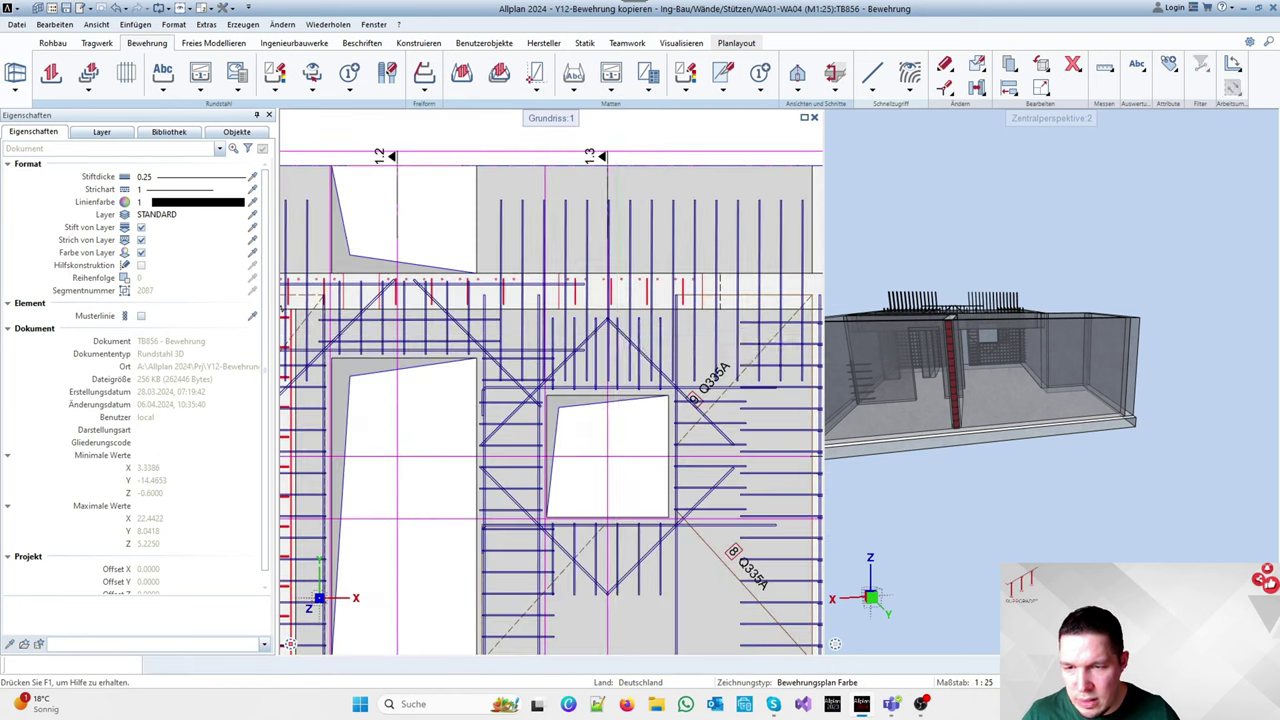
Stretch the right ends of the two horizontal lintel bars by 0.5 m in X in the elevation
scroll(484, 349, up, 3)
scroll(530, 298, up, 2)
key(p)
drag(486, 250, 530, 382)
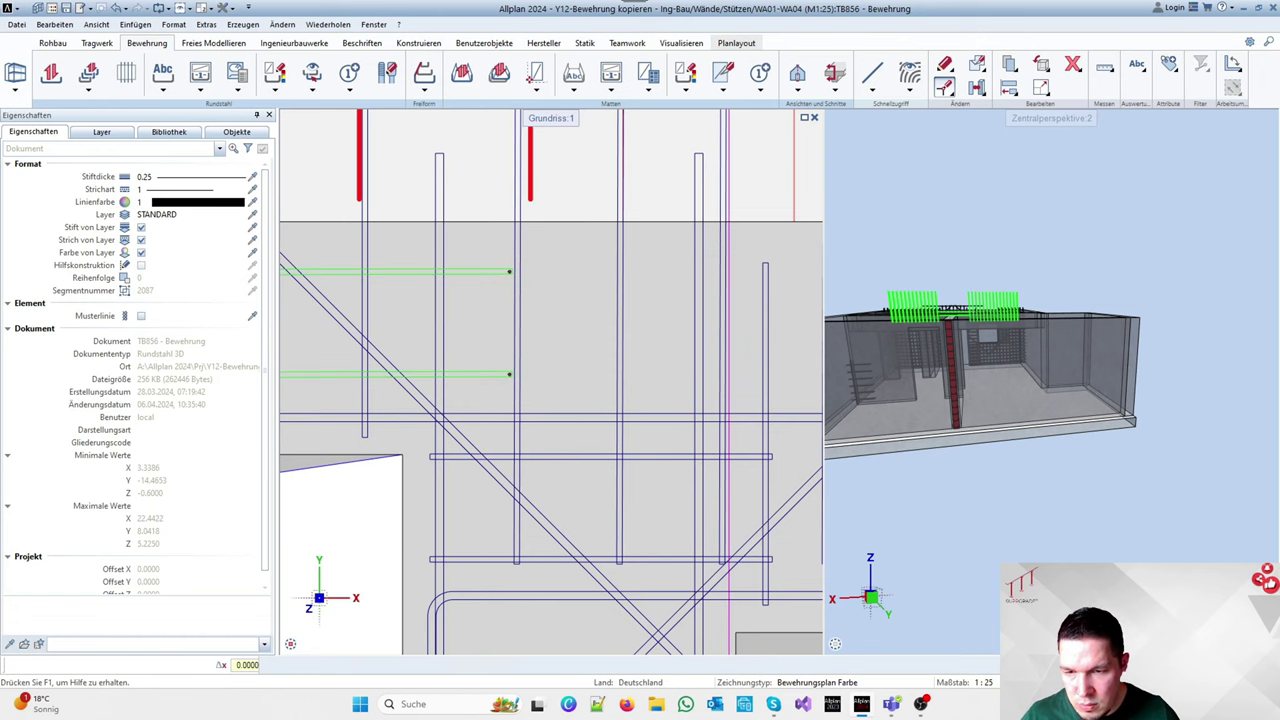
click(509, 374)
right_click(511, 377)
click(554, 440)
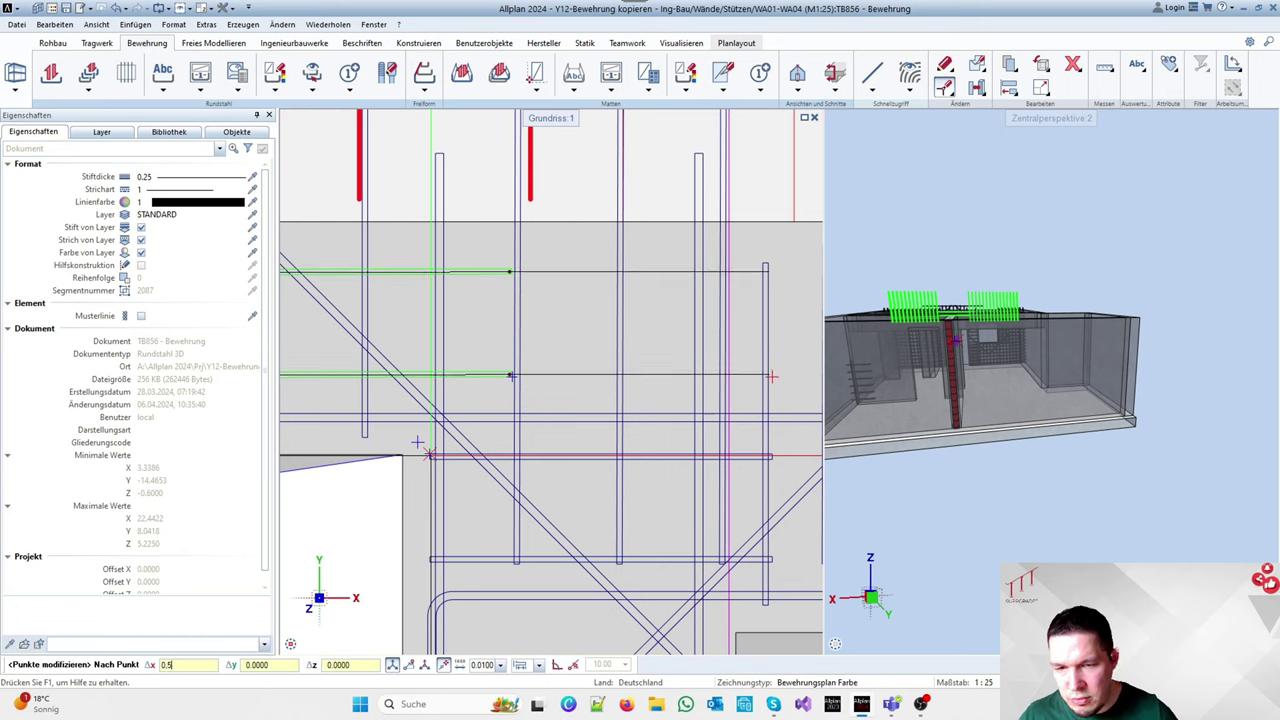
text(0.5)
key(Return)
Stretch the left ends of the two horizontal lintel bars by -0.5 m in X
scroll(625, 383, down, 2)
scroll(386, 461, up, 5)
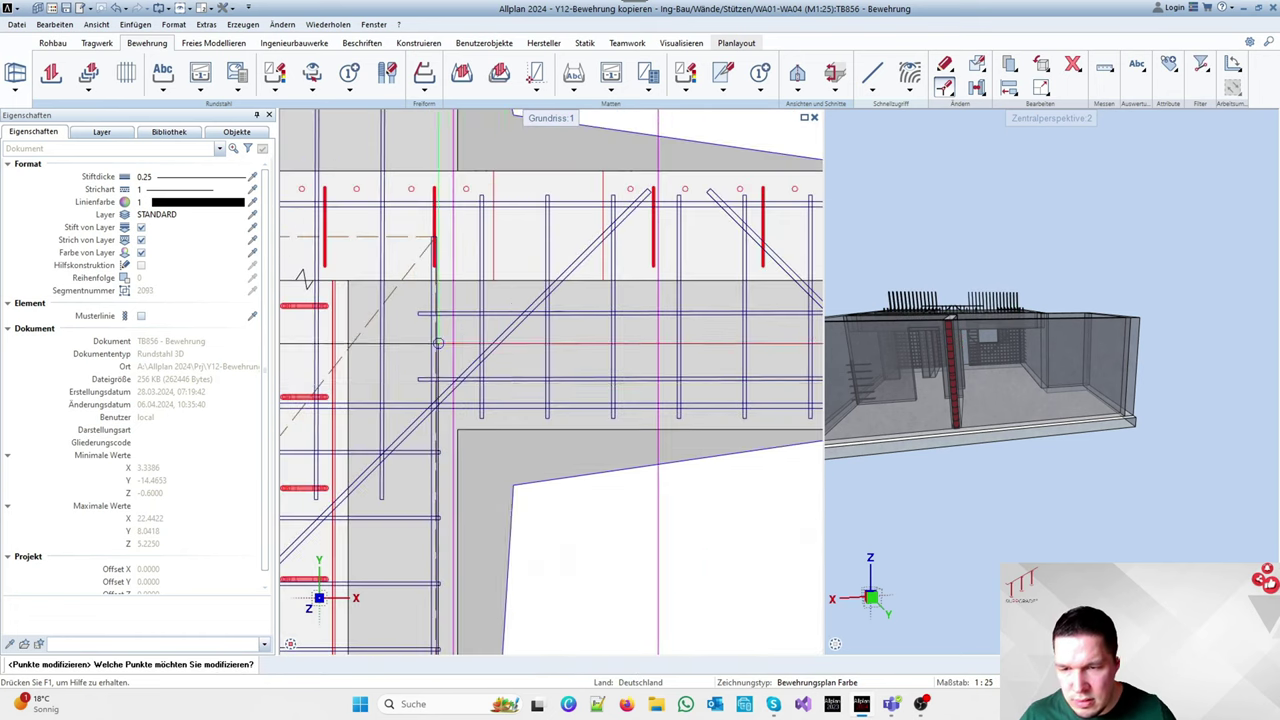
scroll(389, 471, down, 3)
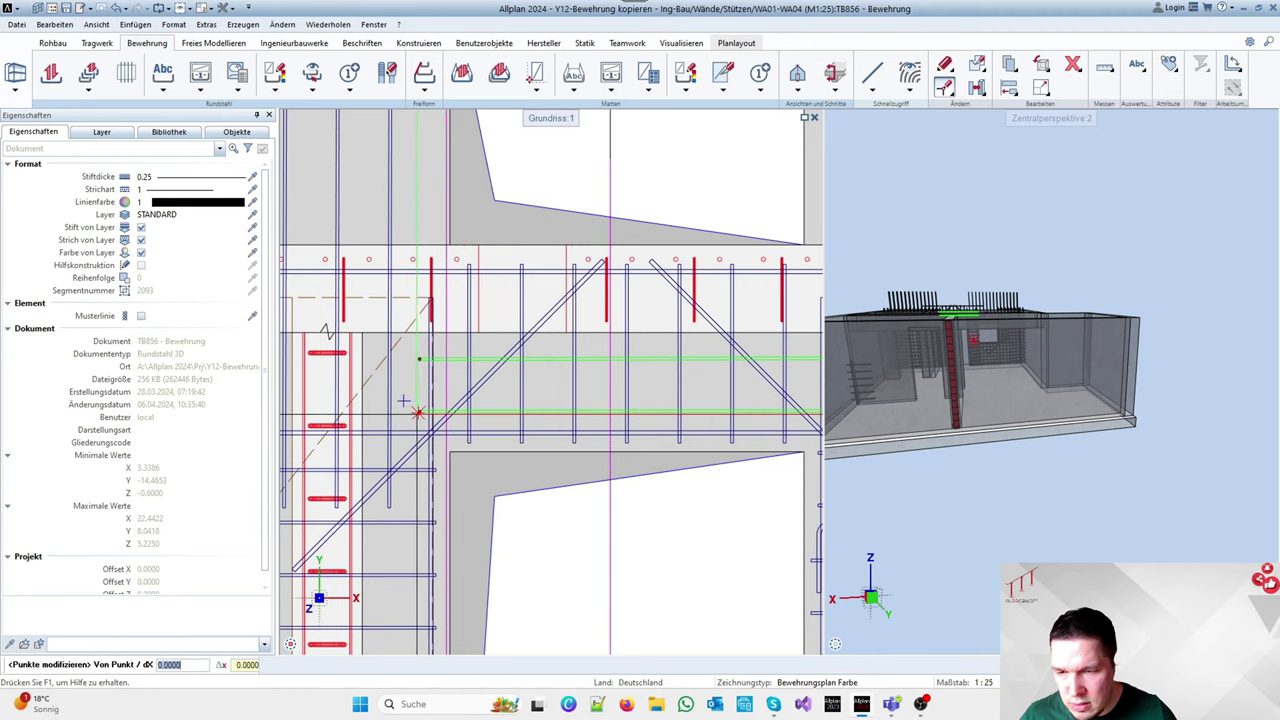
click(403, 401)
right_click(417, 410)
click(456, 469)
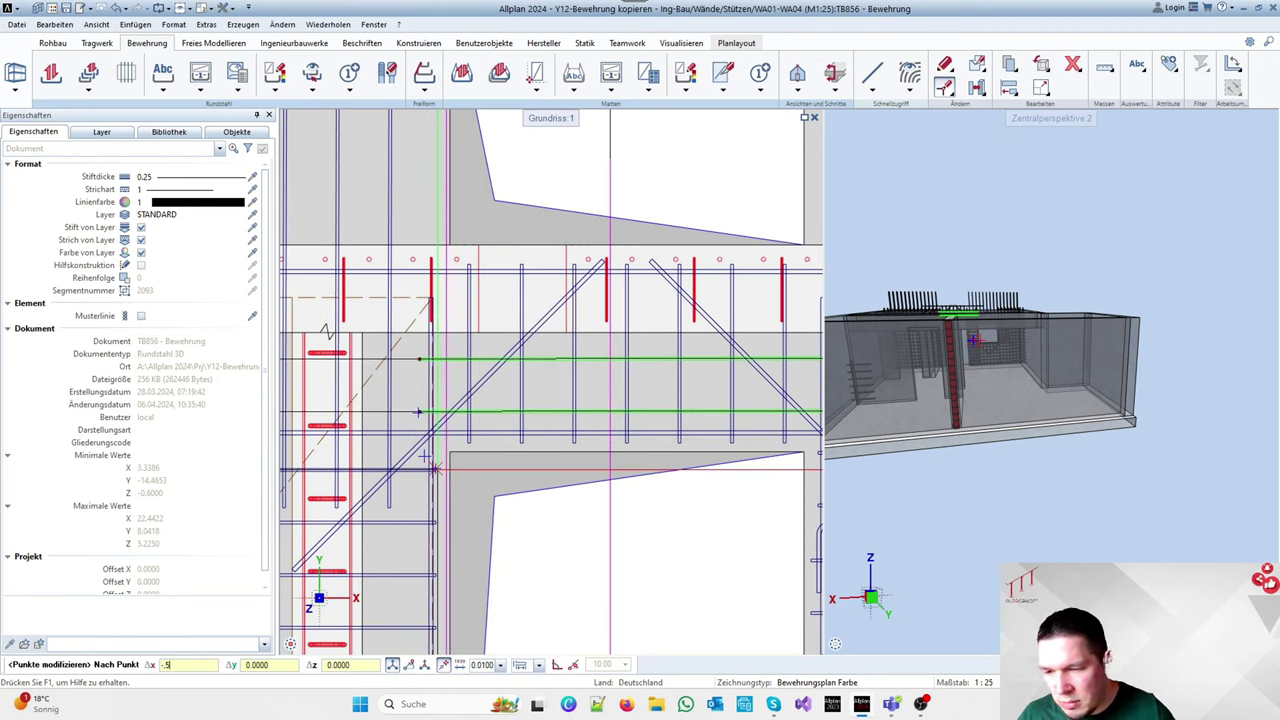
click(425, 458)
scroll(440, 368, down, 4)
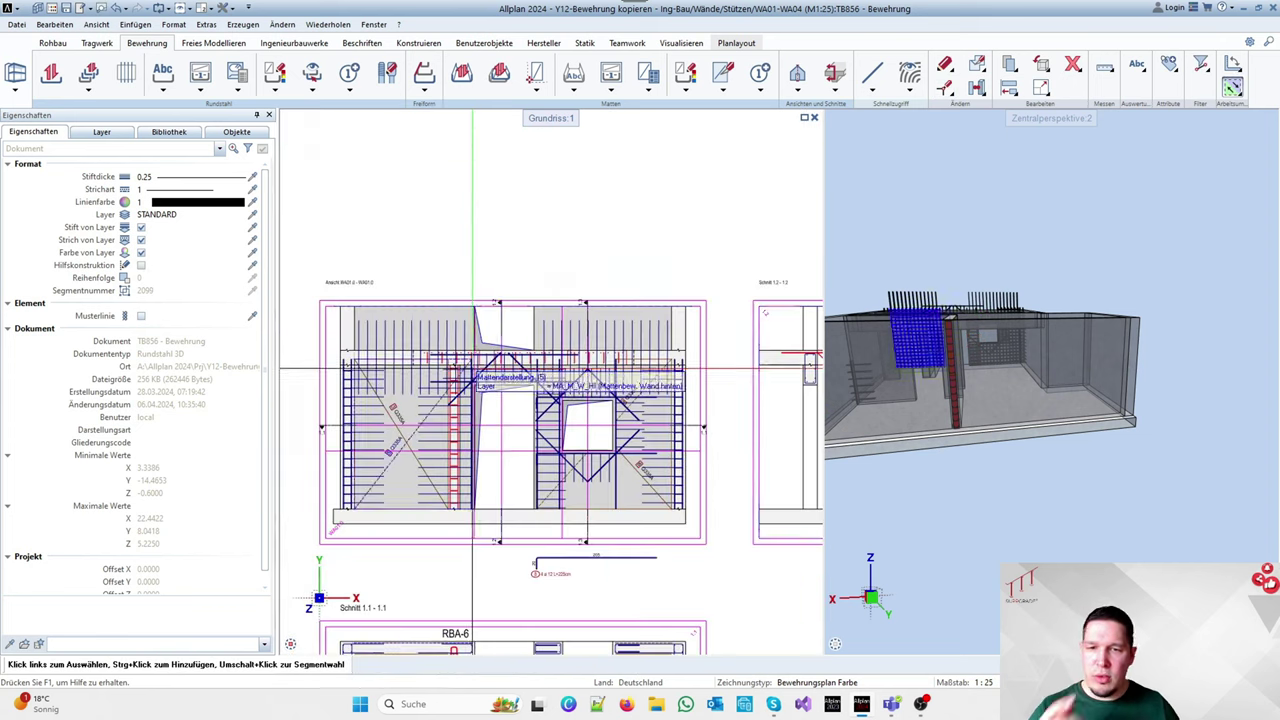
Stretch the right ends of the two horizontal lintel bars beyond the right edge of the window opening in the elevation
scroll(633, 425, up, 3)
scroll(629, 418, up, 1)
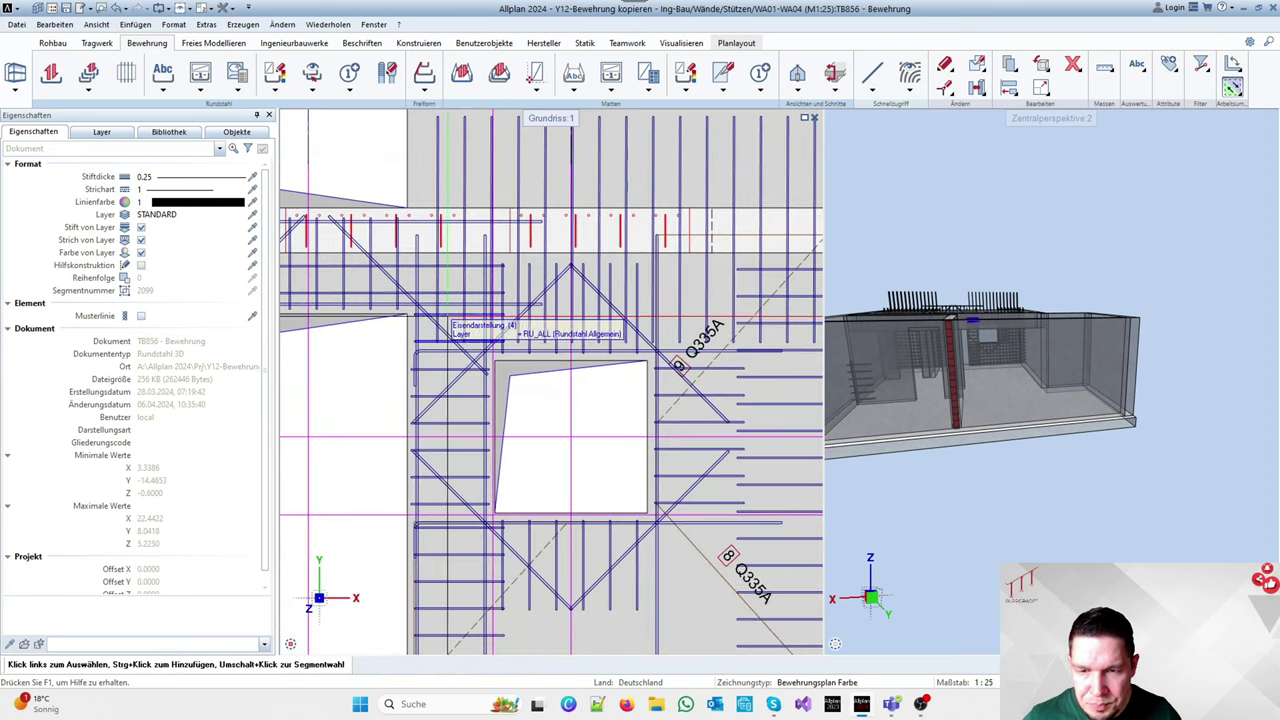
scroll(494, 289, up, 2)
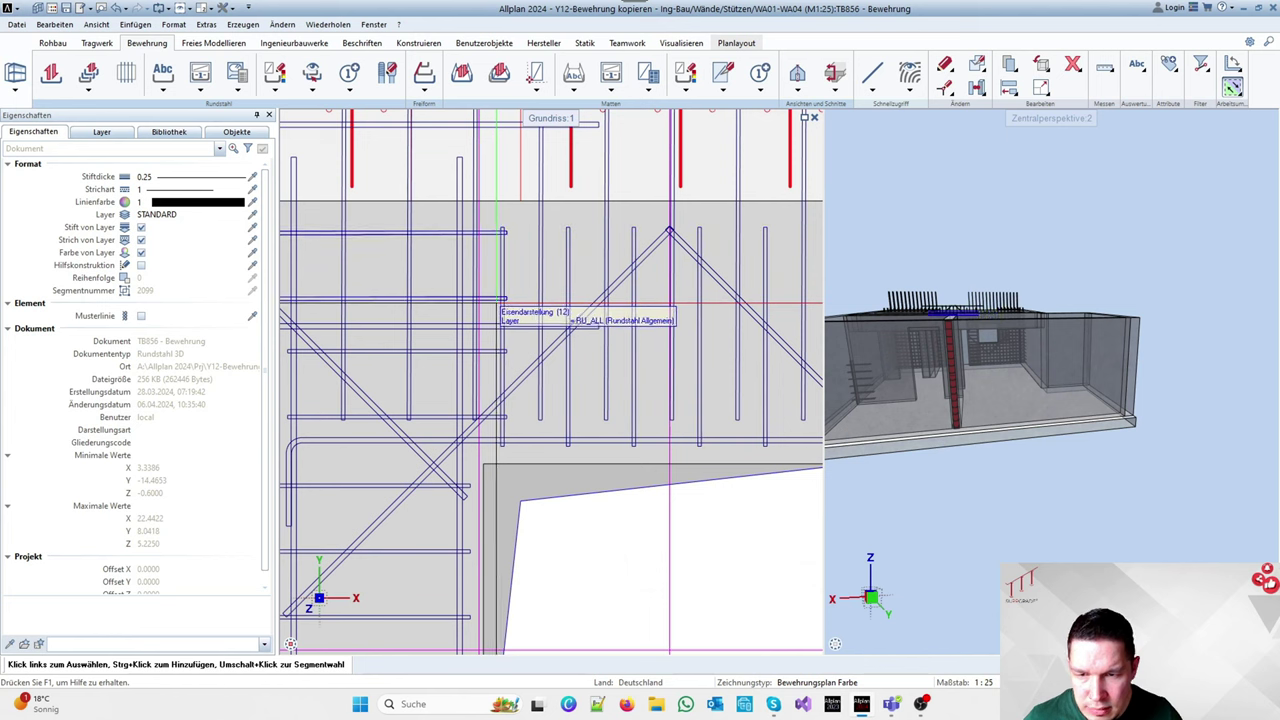
click(494, 289)
scroll(494, 290, down, 2)
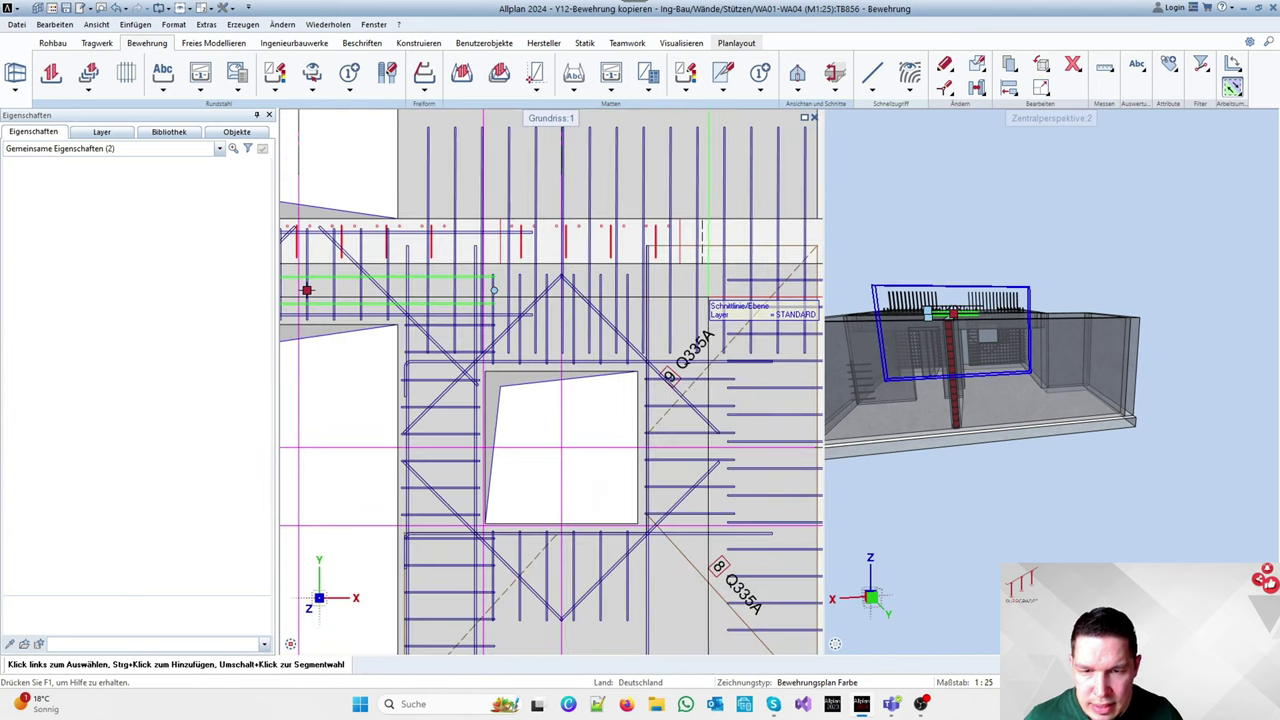
key(Escape)
scroll(512, 270, up, 1)
key(p)
scroll(489, 278, up, 3)
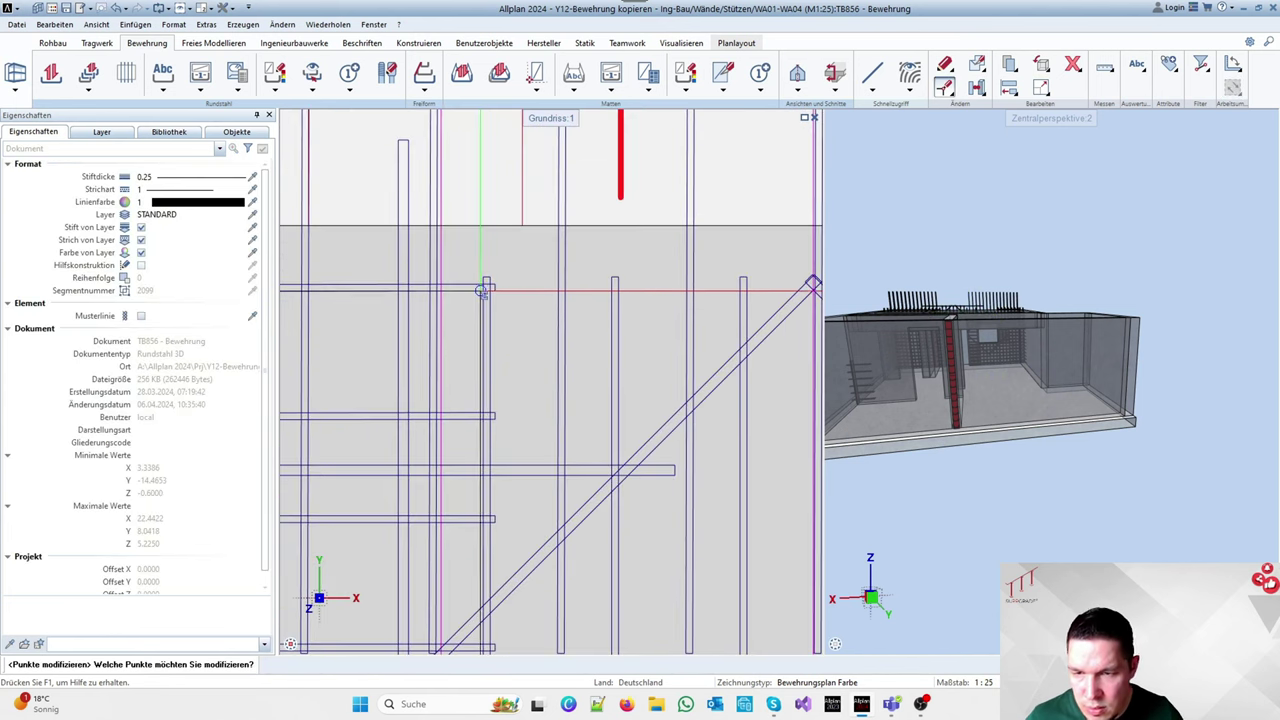
drag(524, 372, 526, 432)
scroll(512, 336, down, 4)
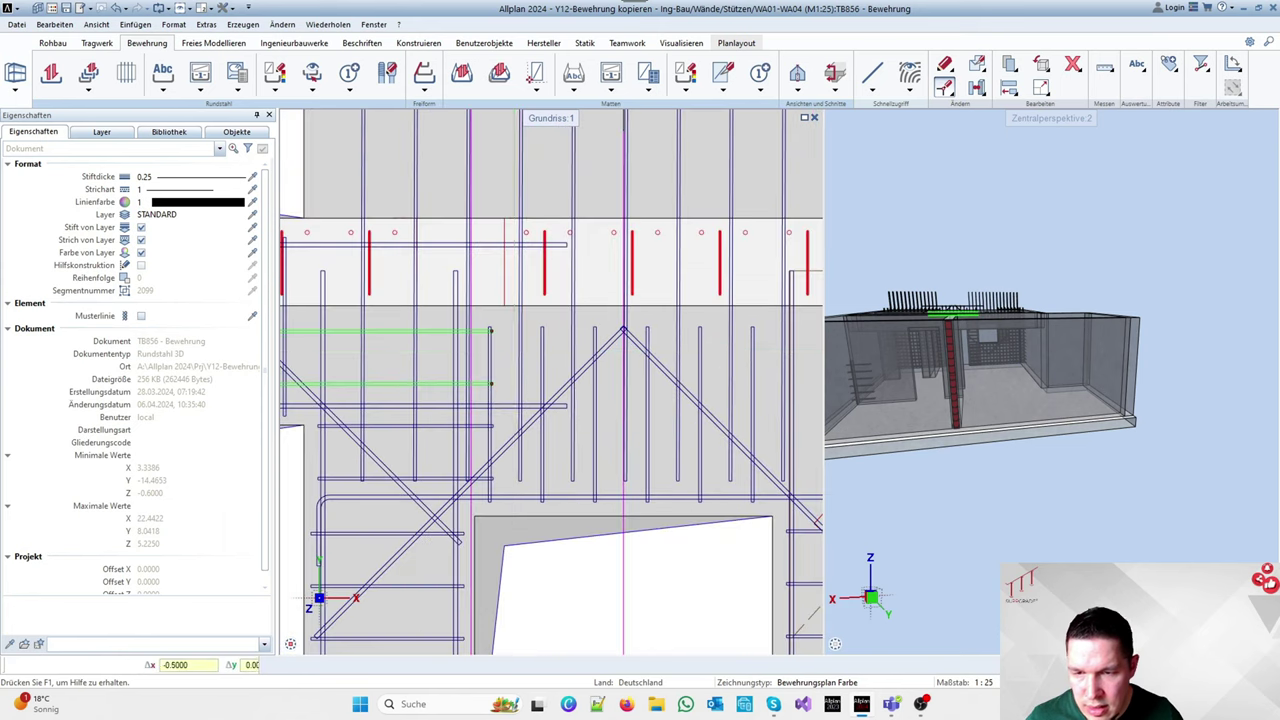
click(497, 333)
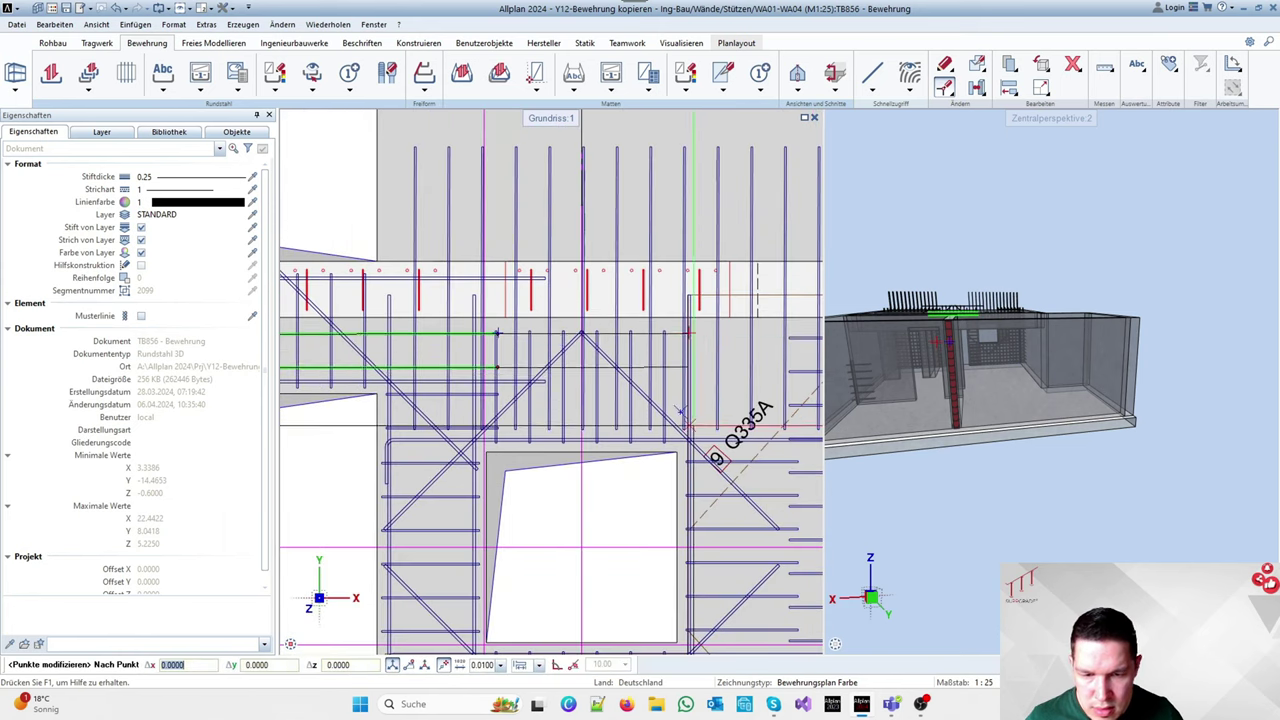
scroll(693, 431, up, 3)
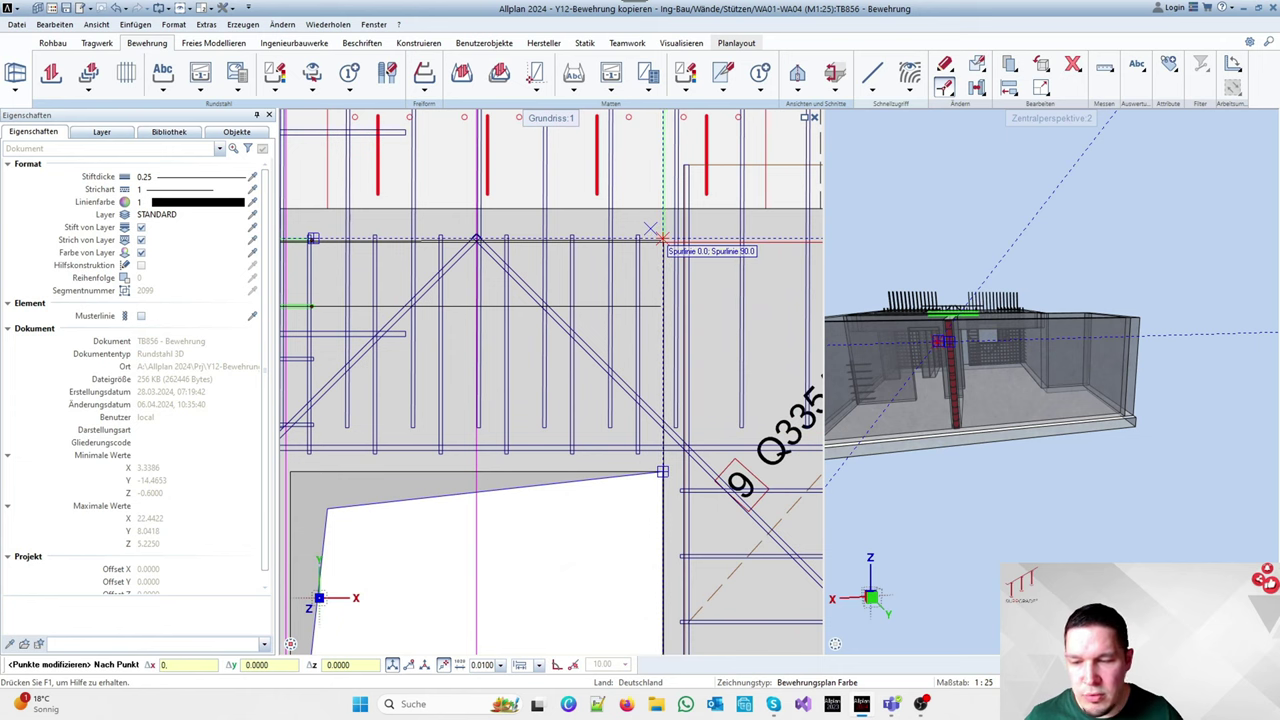
click(662, 238)
scroll(609, 318, down, 2)
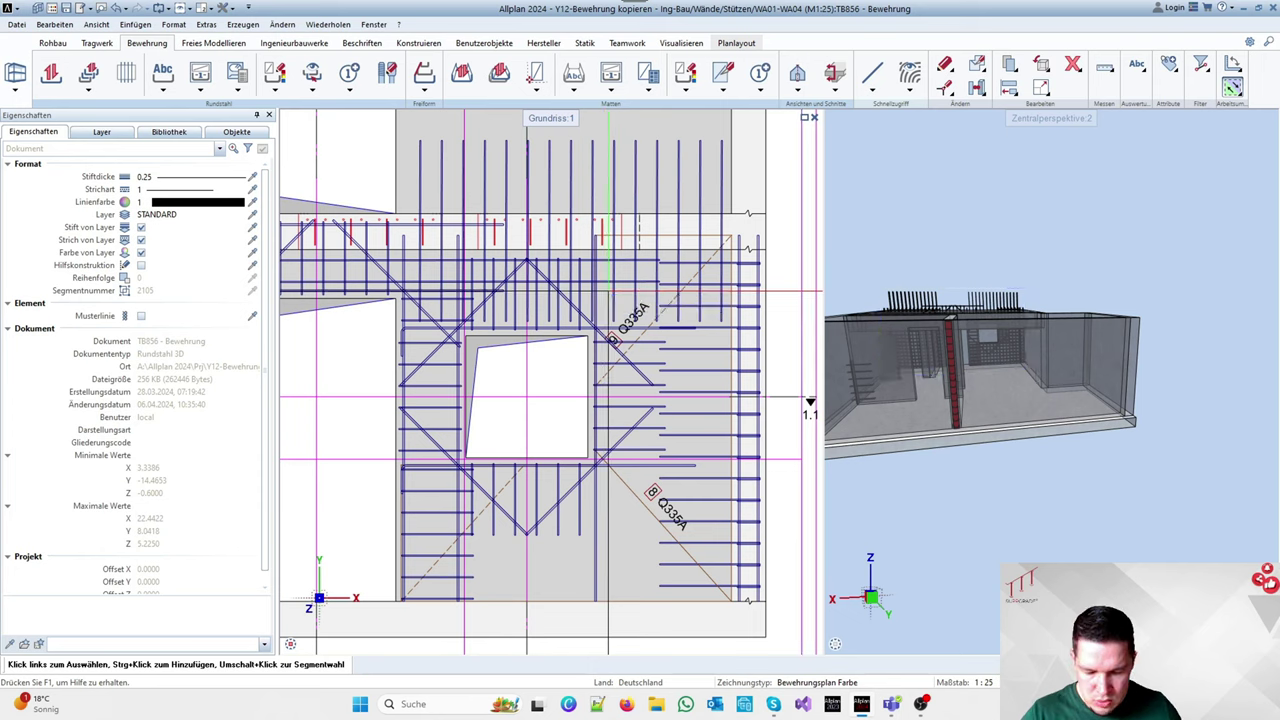
key(ctrl+c)
scroll(608, 293, up, 3)
drag(613, 289, 598, 206)
scroll(610, 200, down, 2)
scroll(615, 198, up, 3)
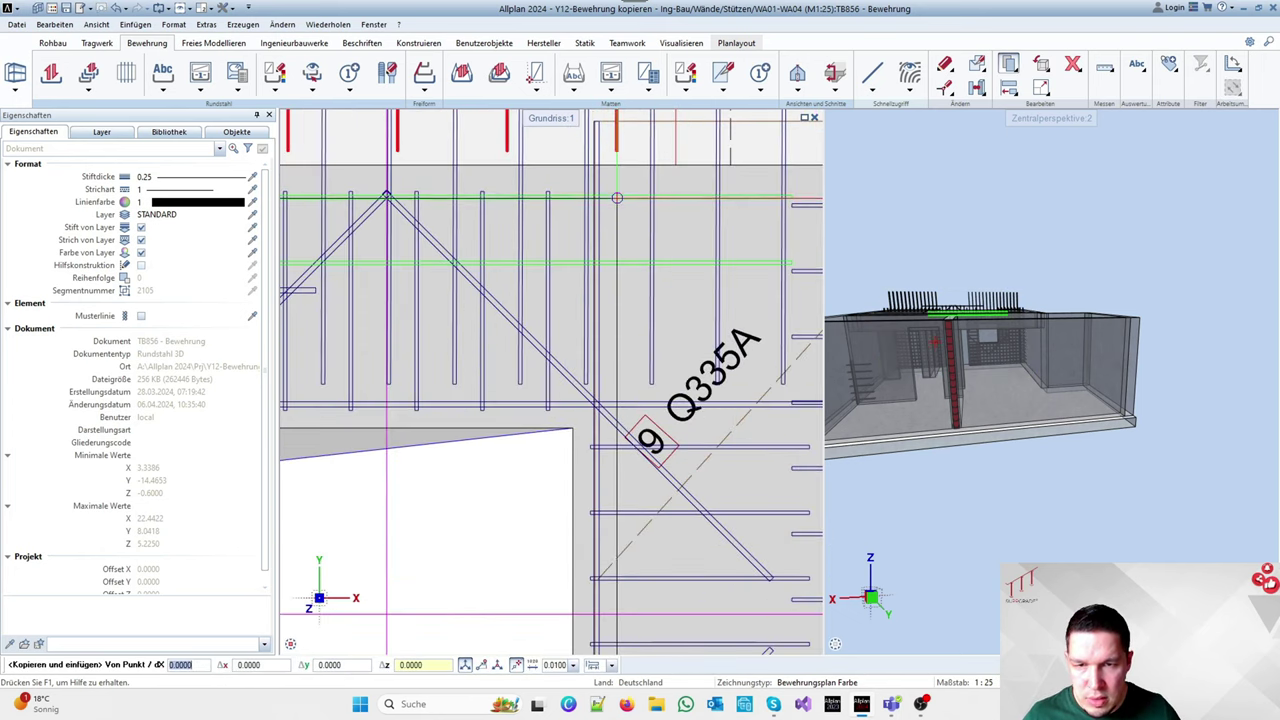
click(619, 196)
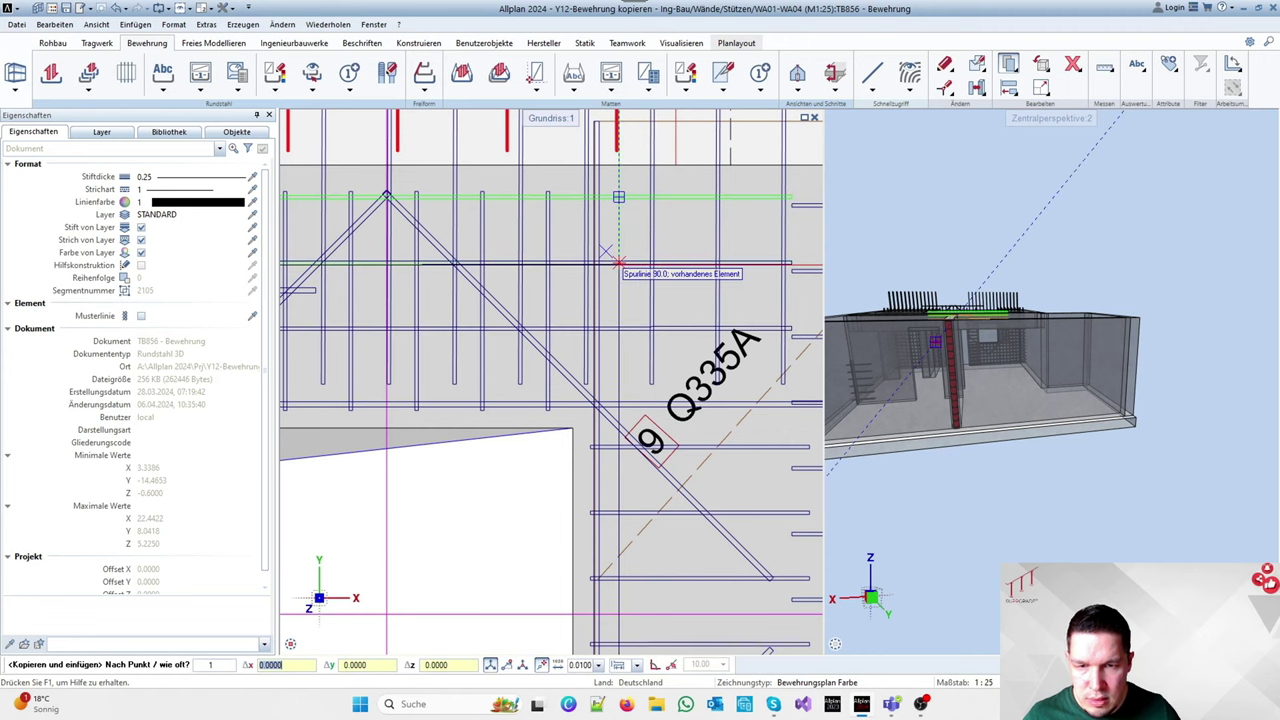
text(-0.5)
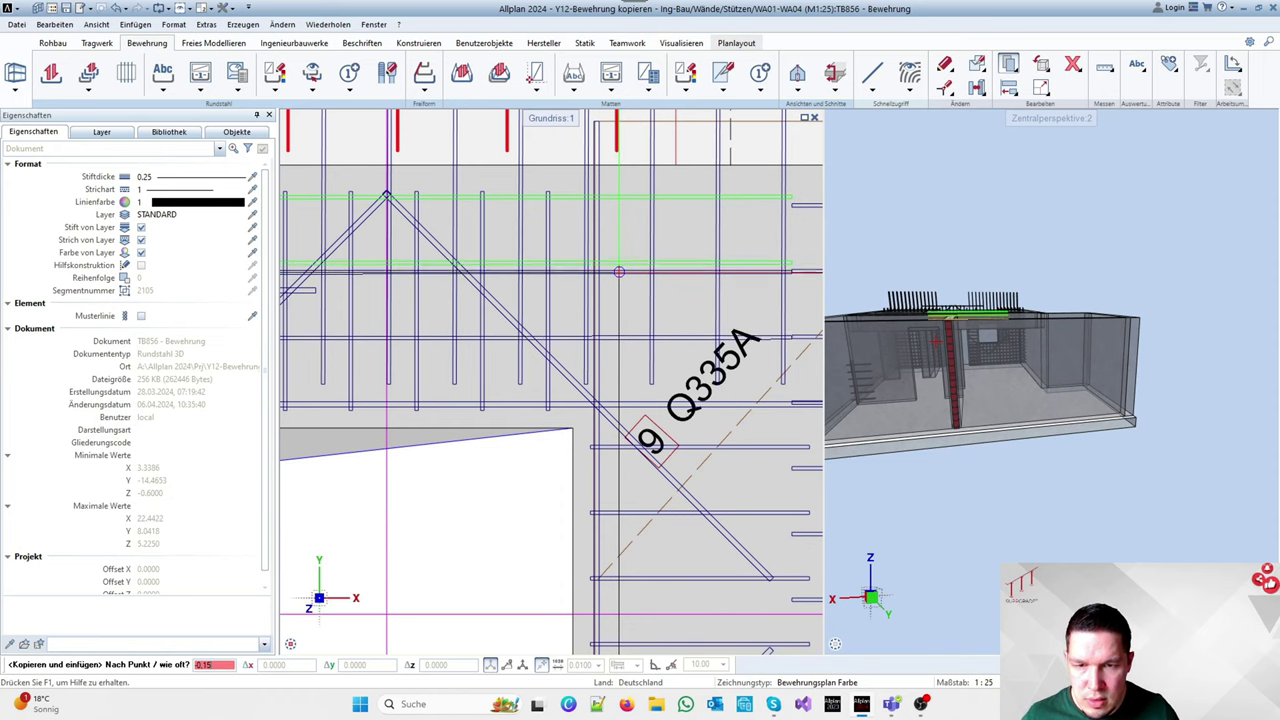
key(Escape)
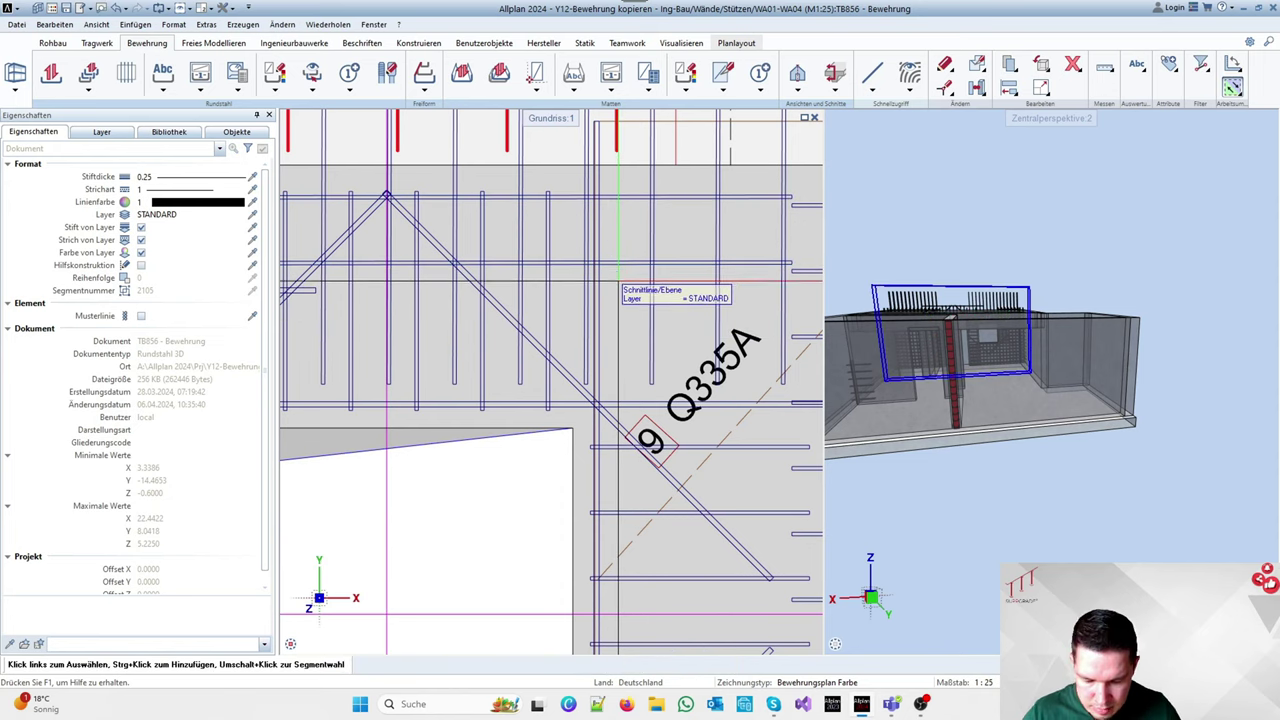
Copy the two extended horizontal lintel bars once, straight downward in the elevation
key(k)
key(ctrl+c)
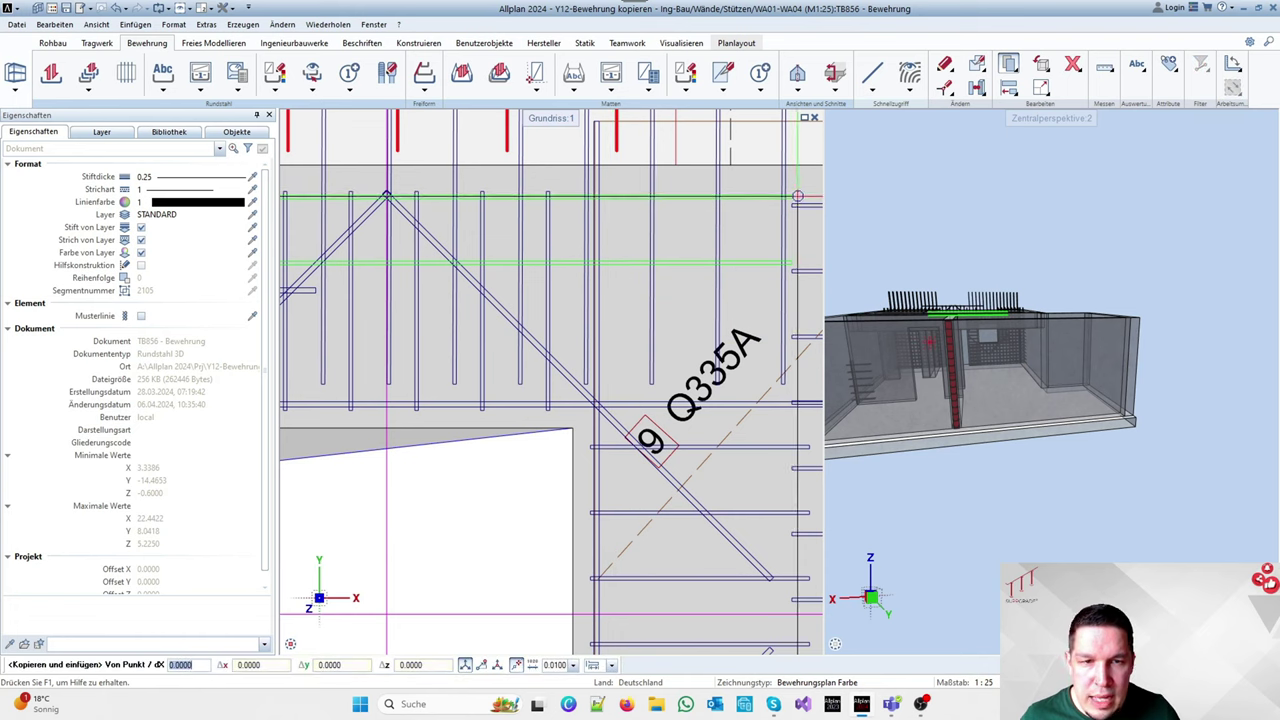
click(781, 182)
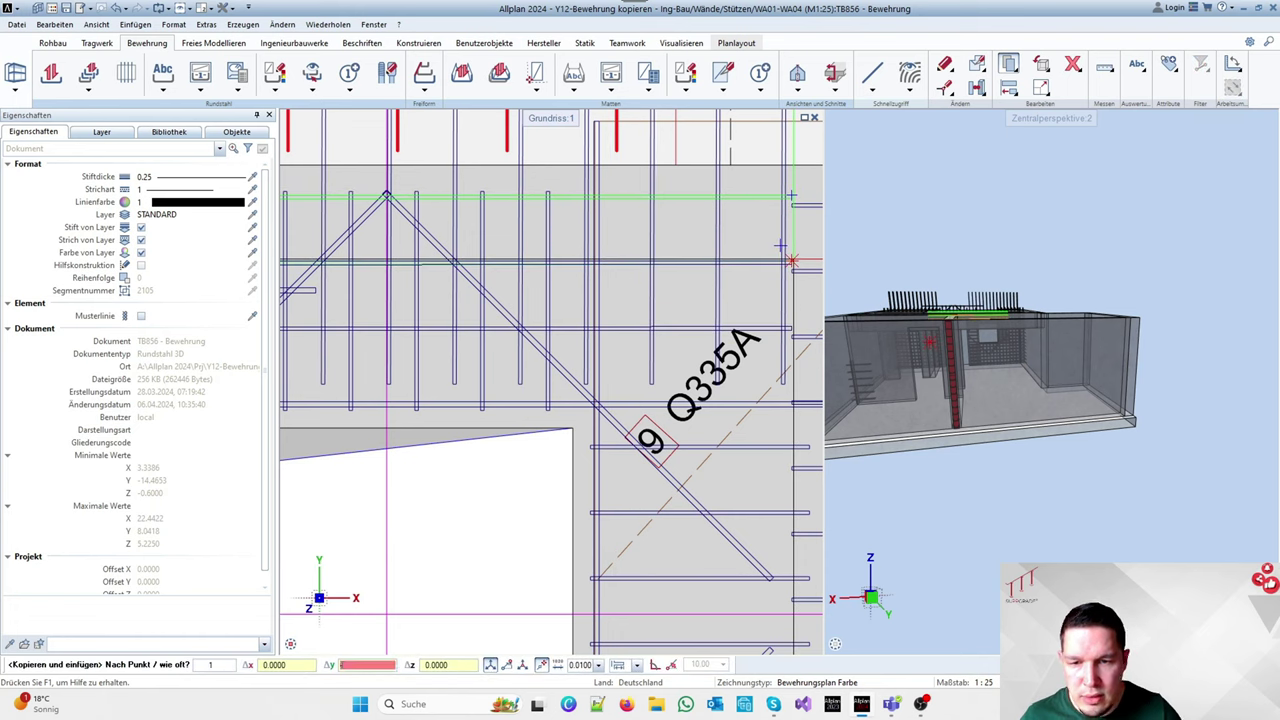
key(Return)
scroll(663, 323, down, 5)
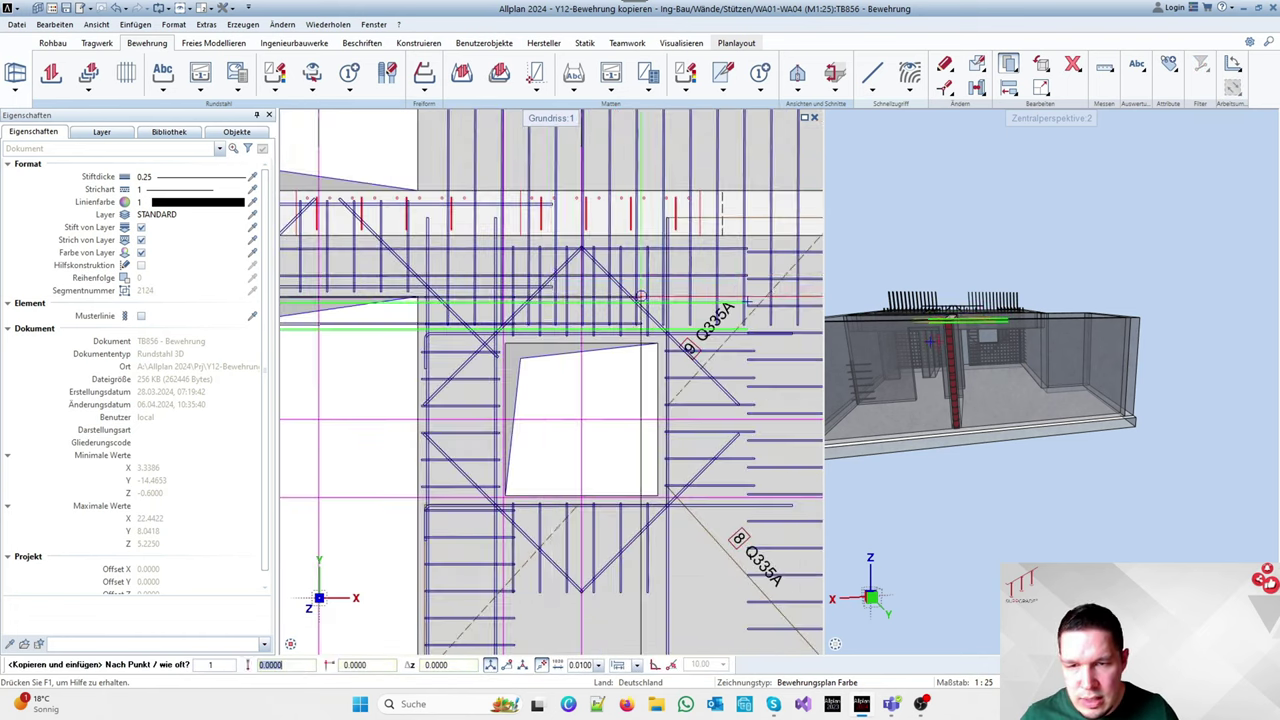
scroll(663, 323, up, 8)
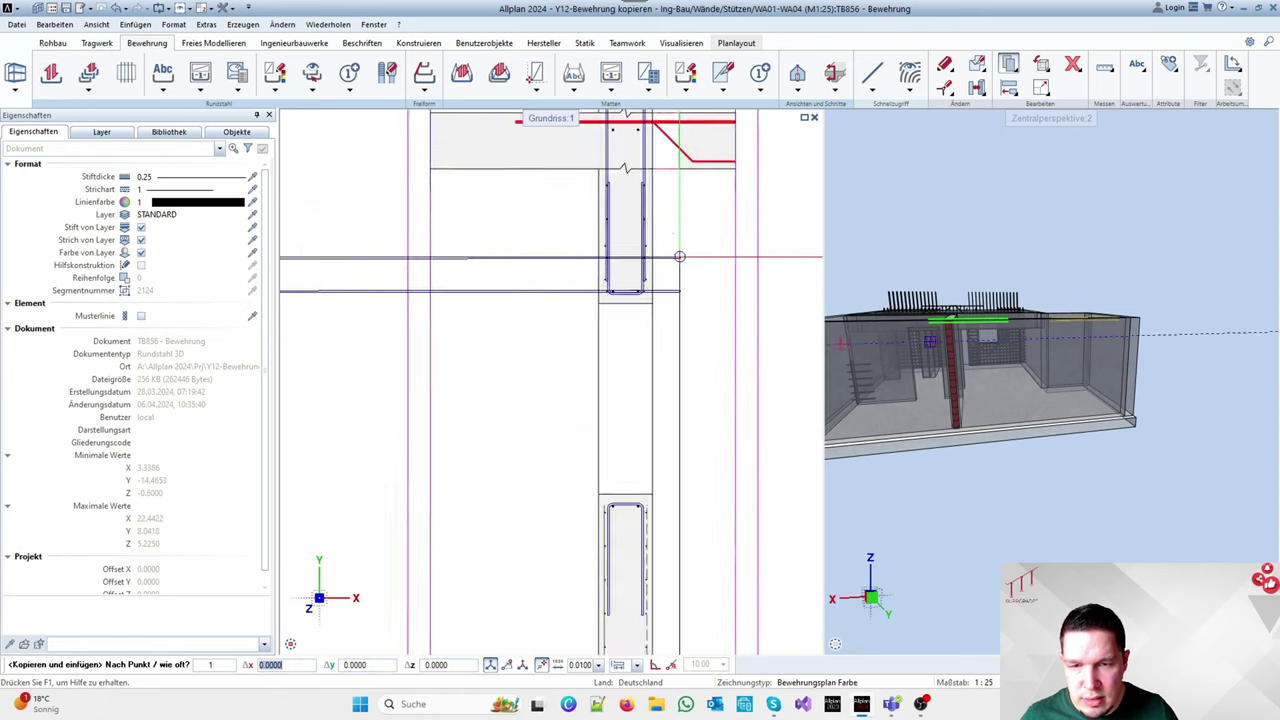
key(Escape)
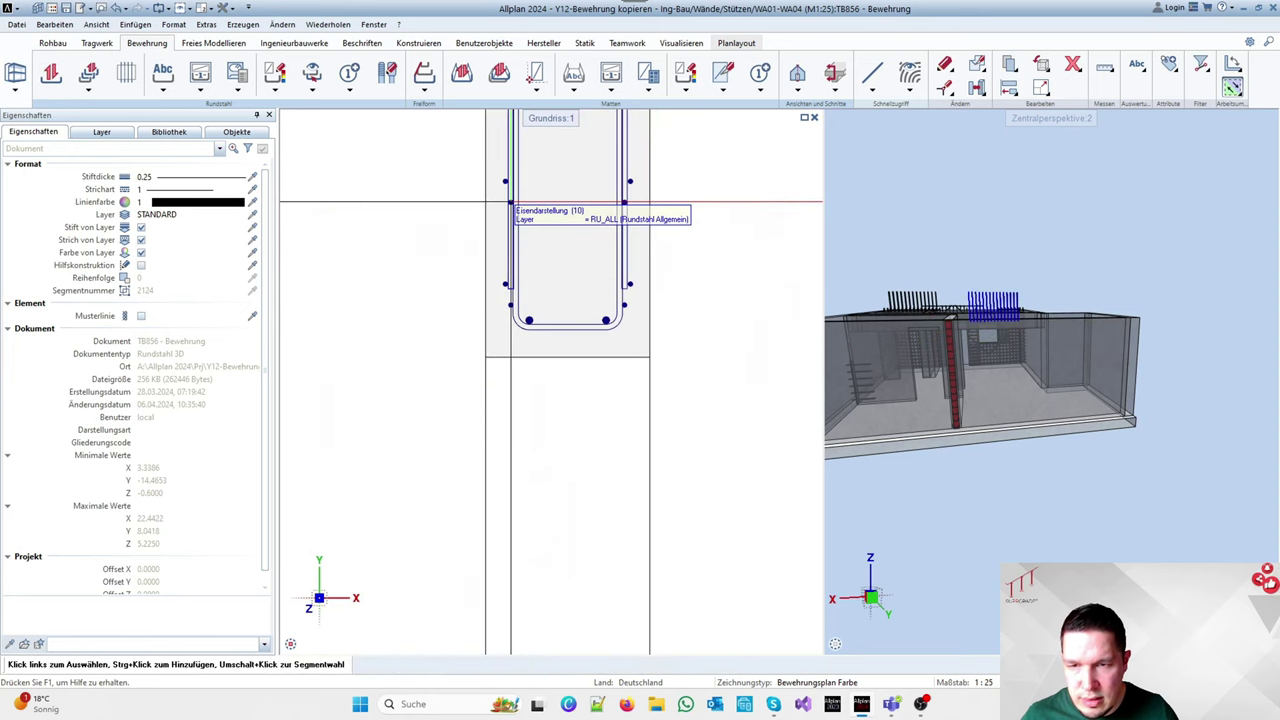
Examine the position of the horizontal side bars on both faces of the window lintel in section 1.3
scroll(593, 320, up, 5)
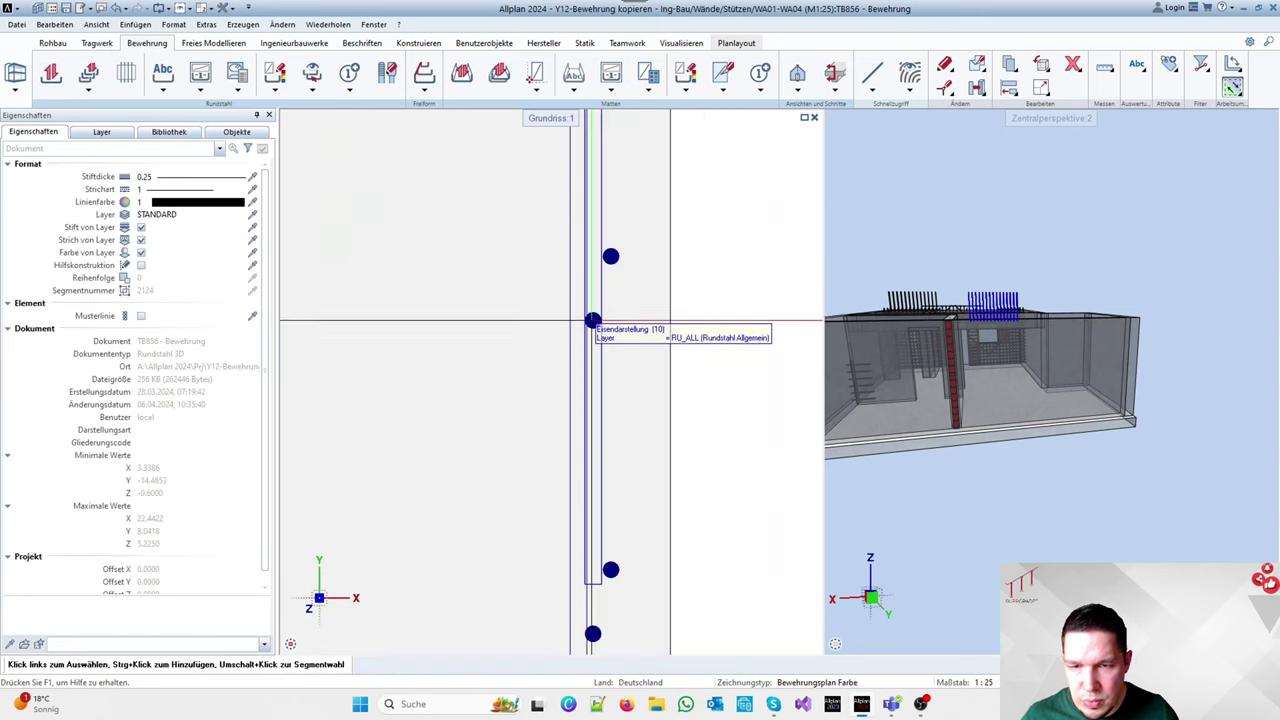
scroll(593, 320, down, 8)
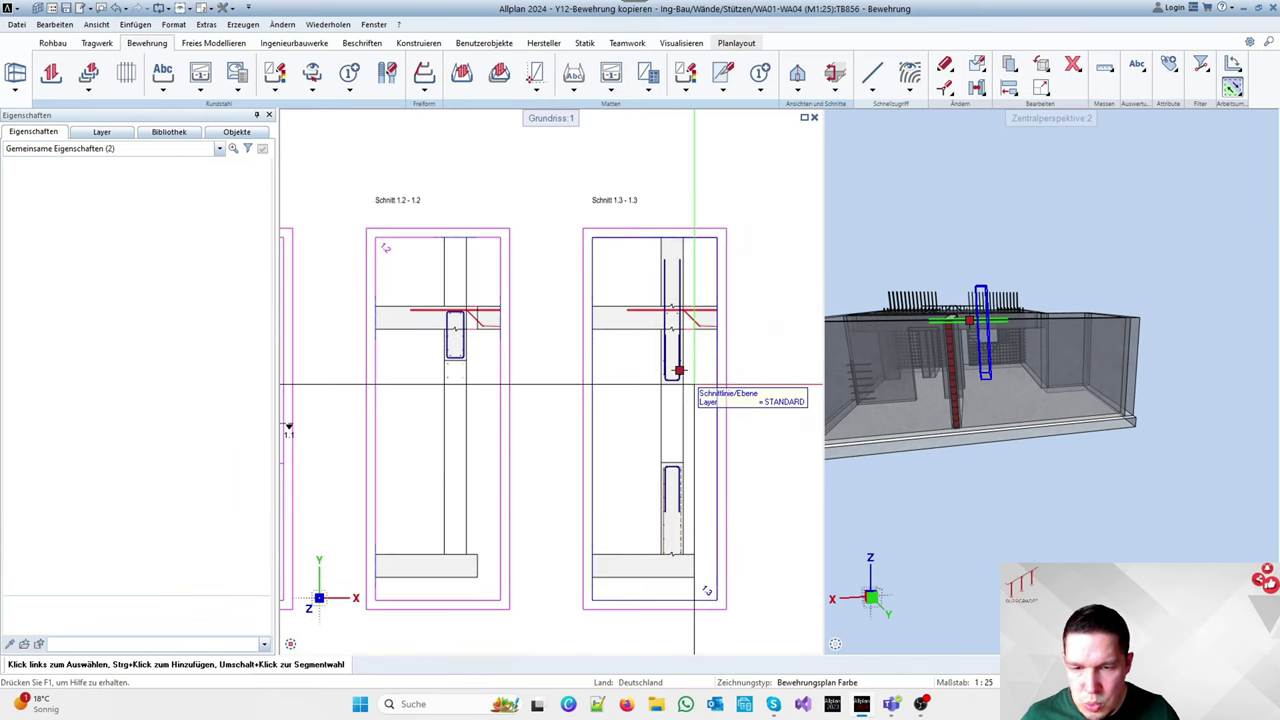
scroll(694, 384, up, 4)
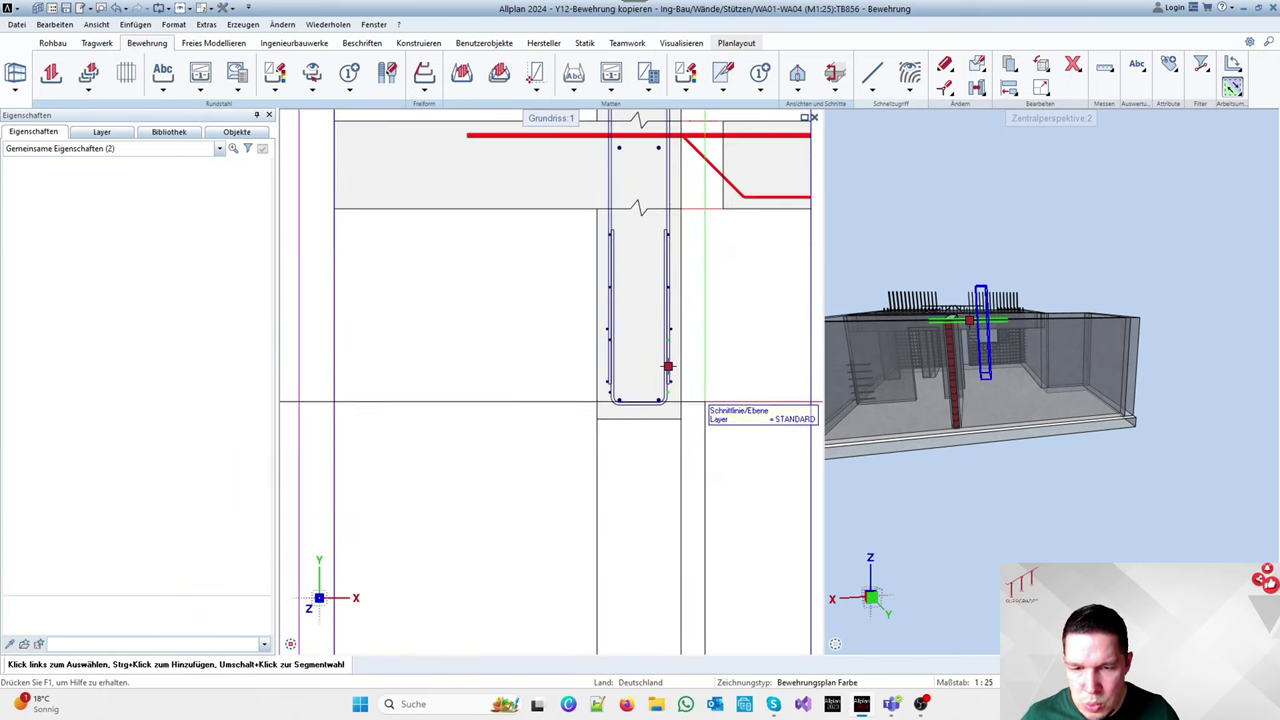
scroll(733, 397, up, 1)
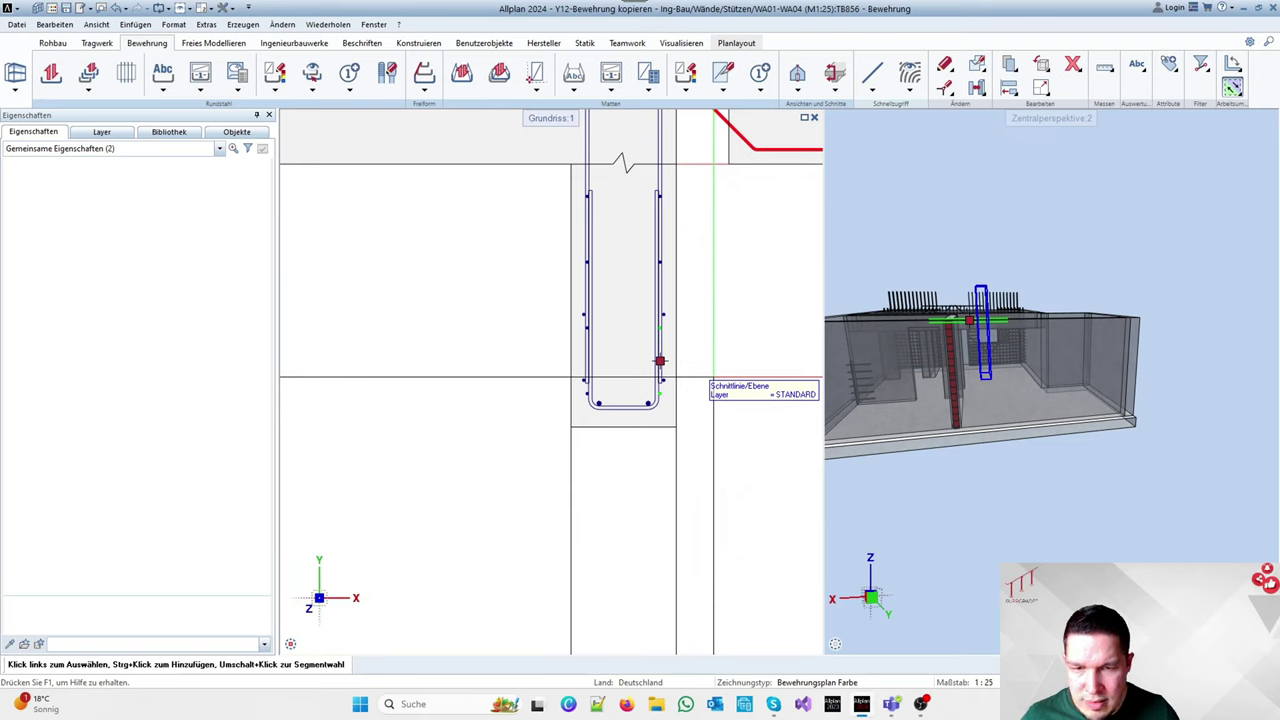
scroll(600, 355, down, 1)
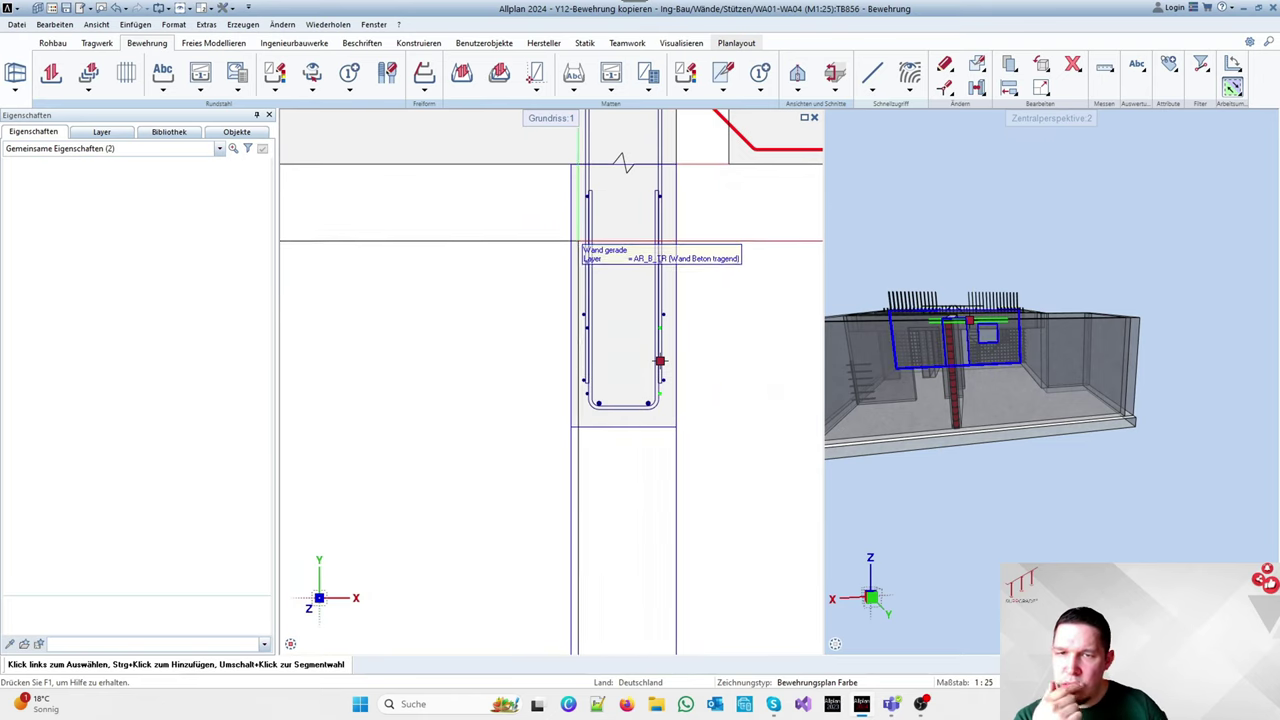
scroll(655, 330, down, 2)
scroll(689, 335, up, 2)
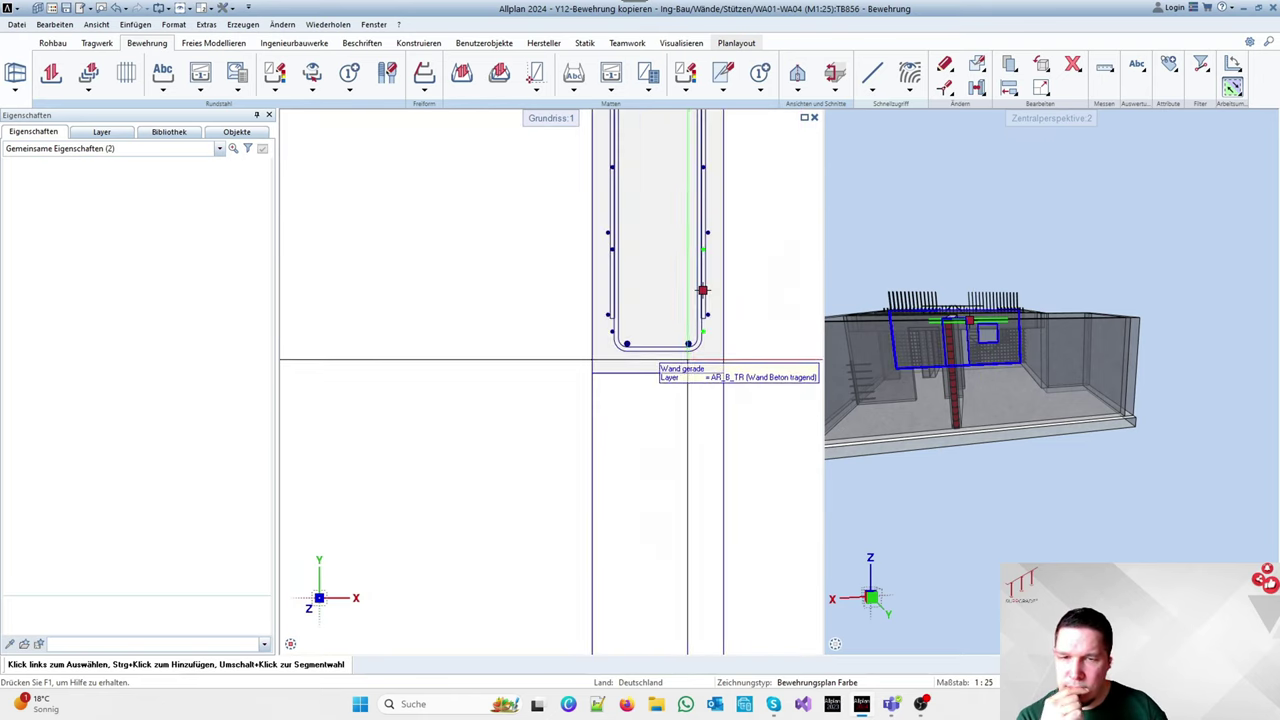
scroll(688, 350, down, 1)
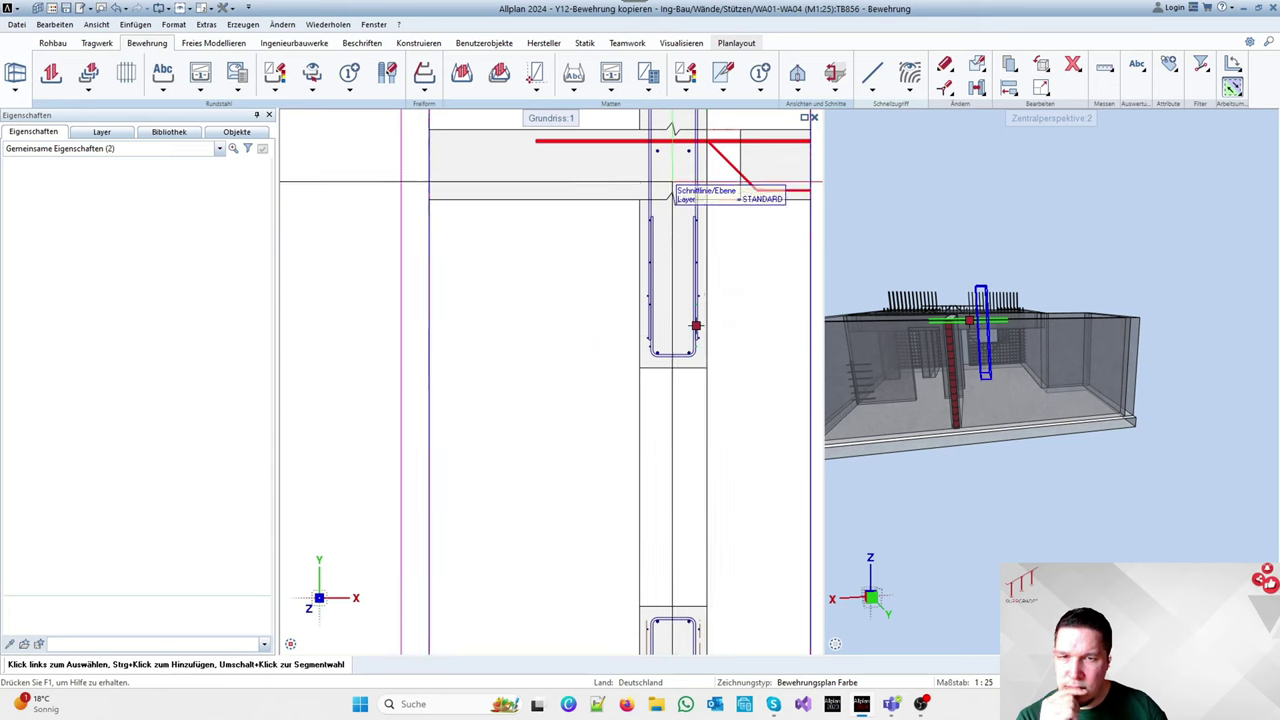
scroll(695, 322, up, 2)
scroll(621, 410, up, 2)
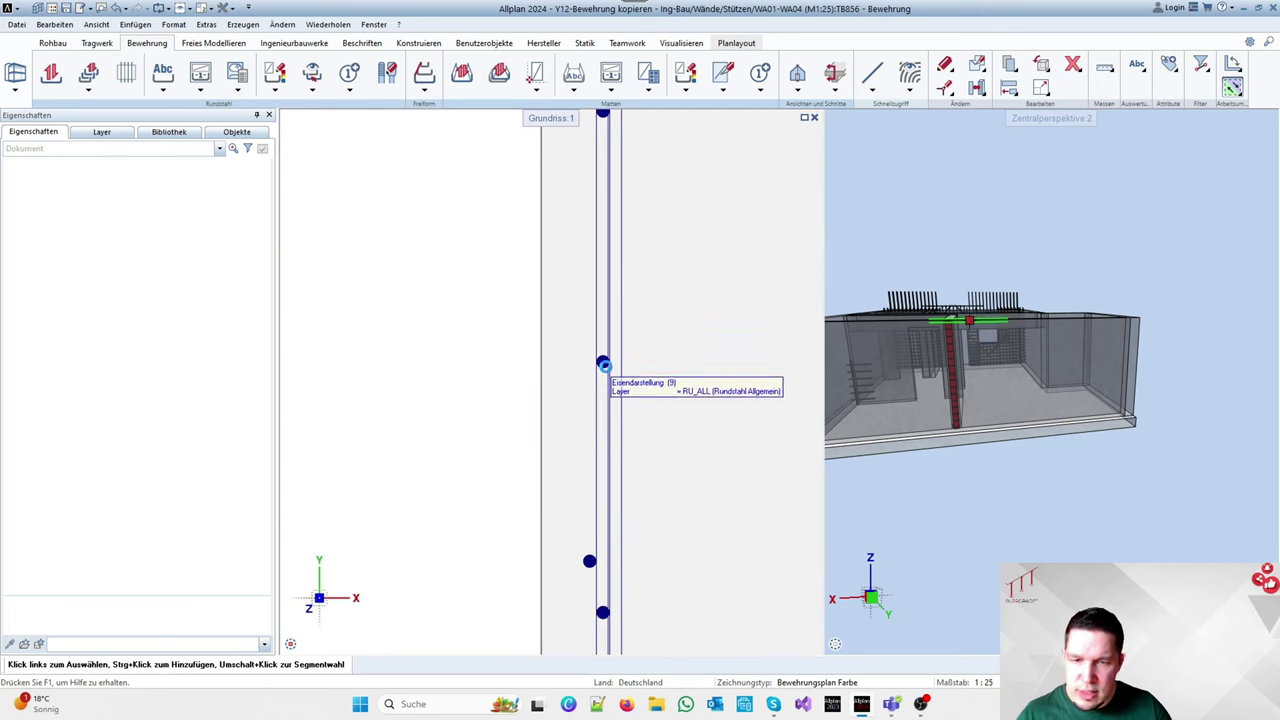
key(Escape)
click(602, 362)
scroll(600, 355, down, 4)
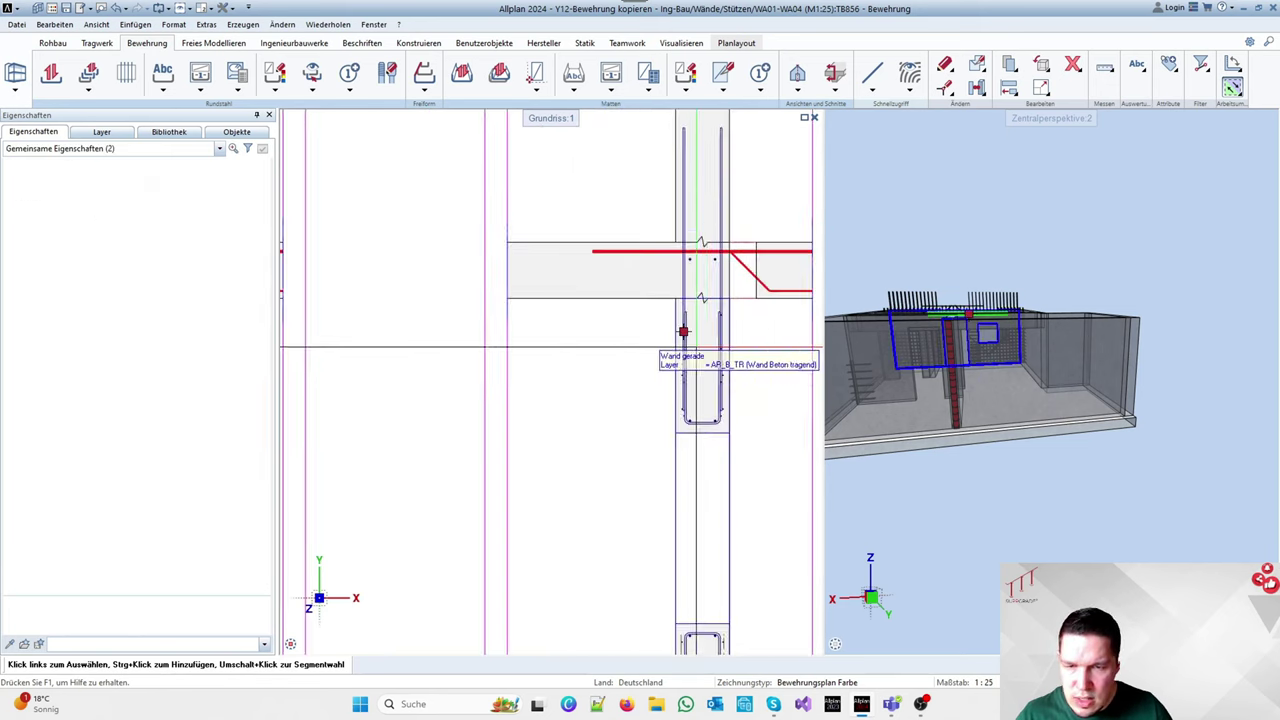
scroll(510, 355, up, 2)
scroll(543, 332, down, 3)
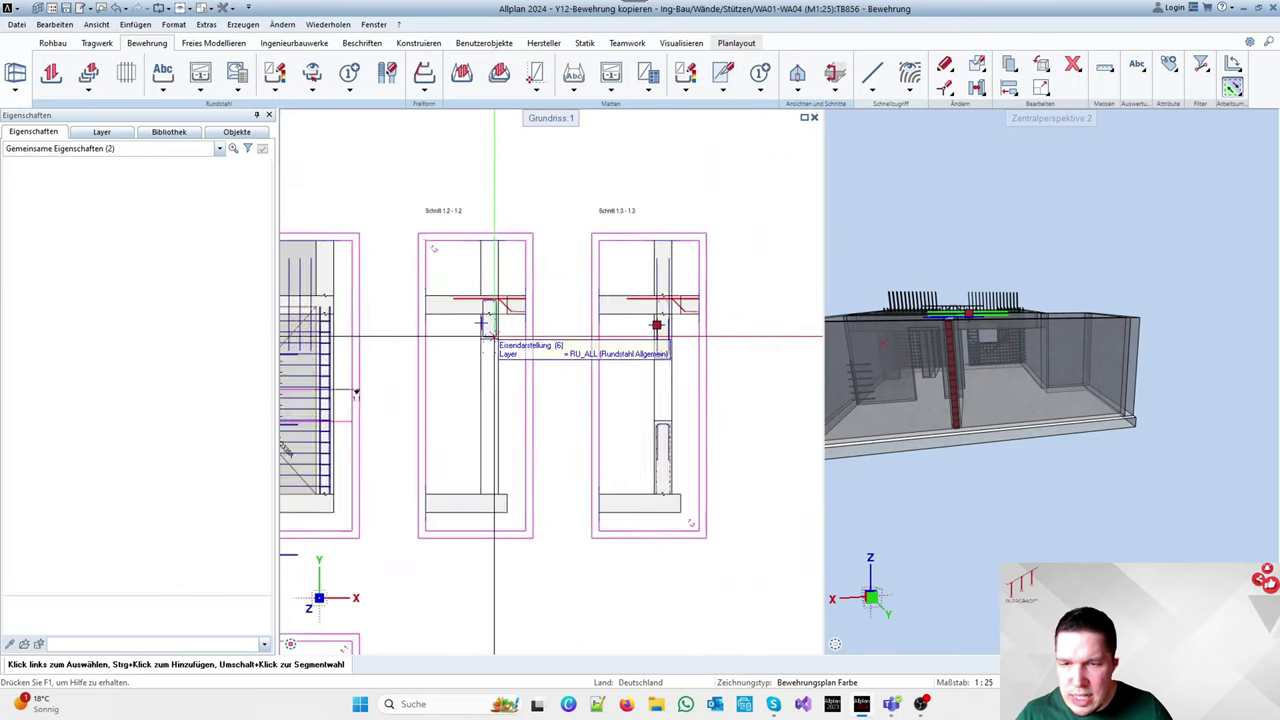
scroll(620, 337, up, 5)
key(Escape)
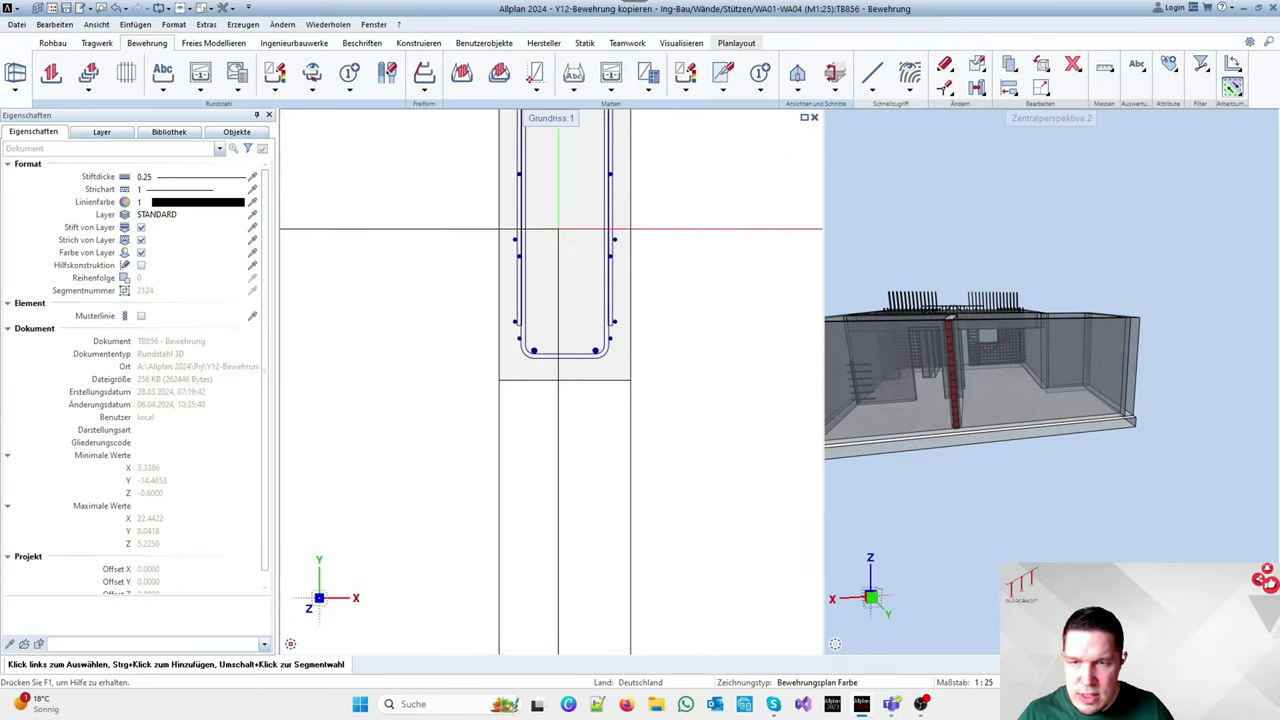
click(565, 358)
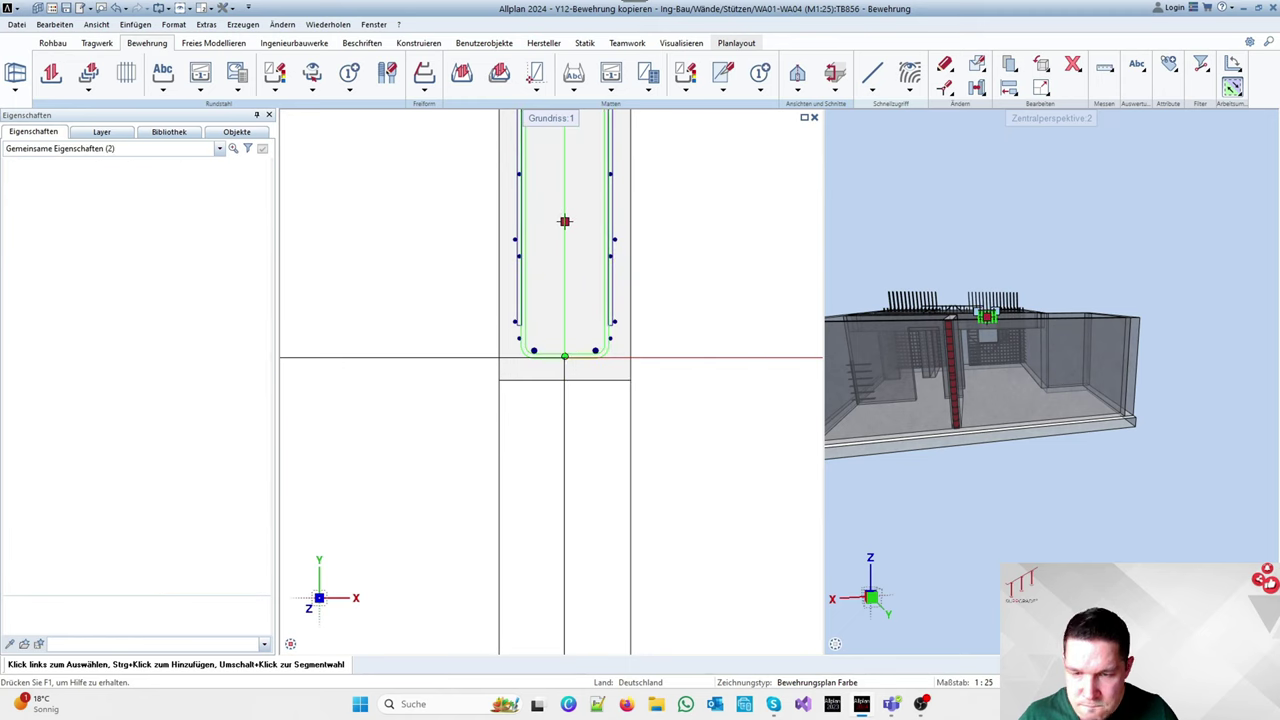
key(n)
click(564, 356)
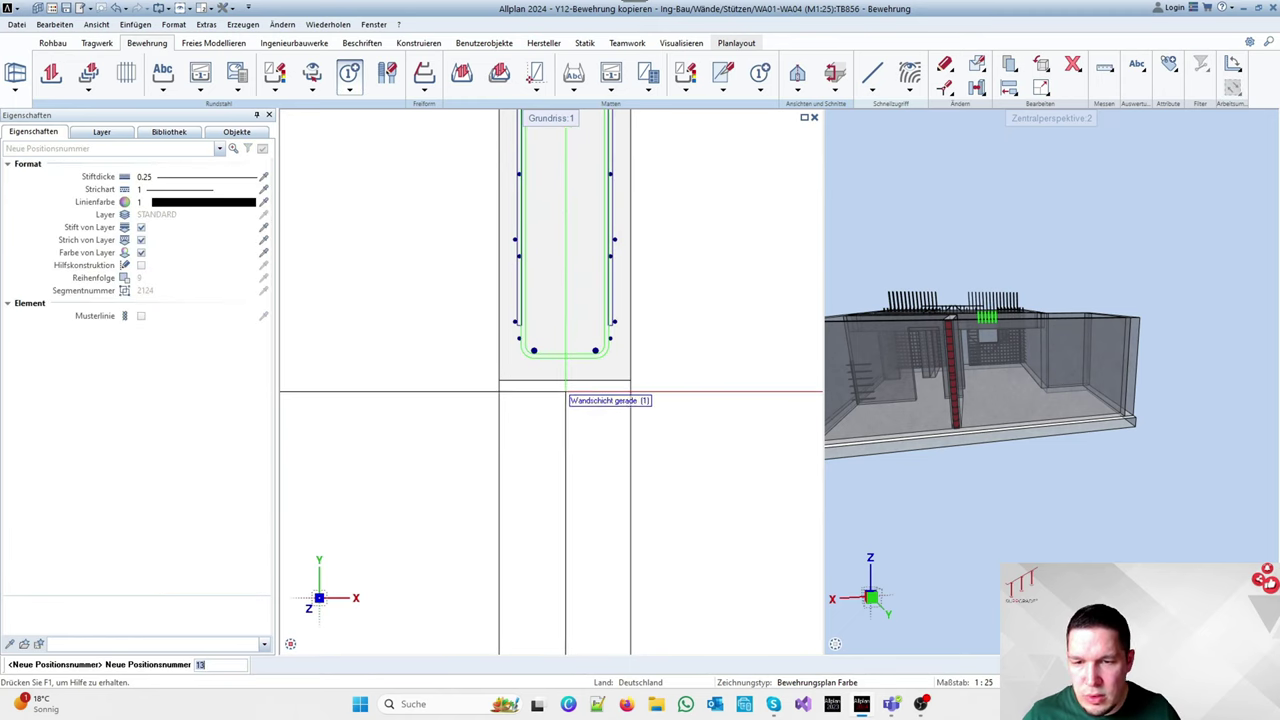
key(Escape)
Try to shift the left leg of the lintel stirrup horizontally outward past the vertical bar in section 1.3 by modifying its points
key(p)
scroll(561, 358, up, 10)
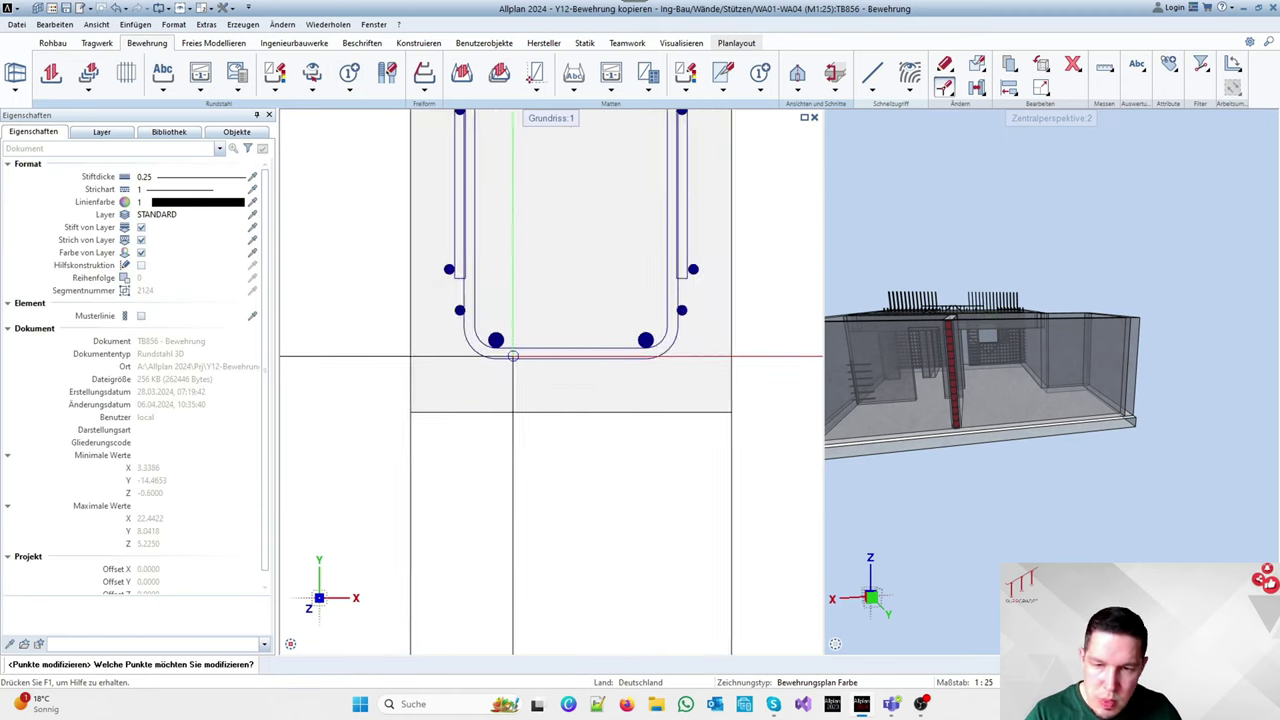
scroll(478, 333, down, 4)
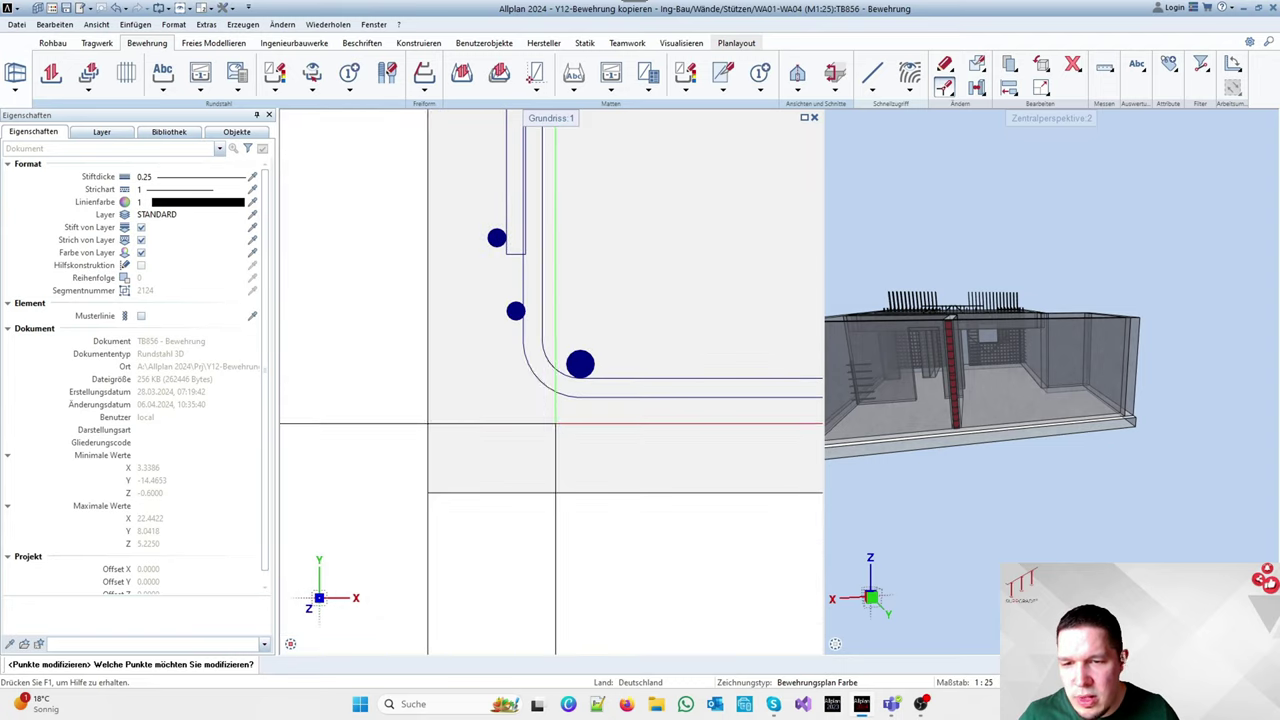
scroll(520, 340, down, 2)
scroll(537, 297, up, 5)
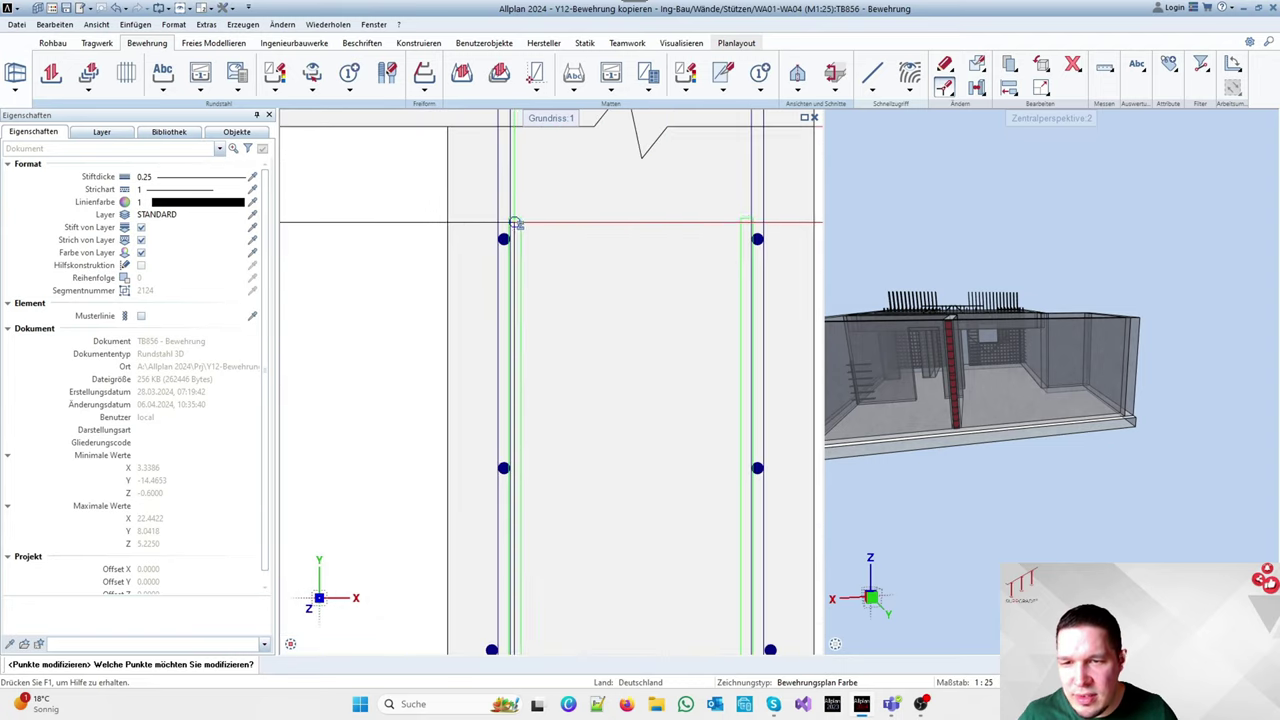
drag(540, 242, 515, 225)
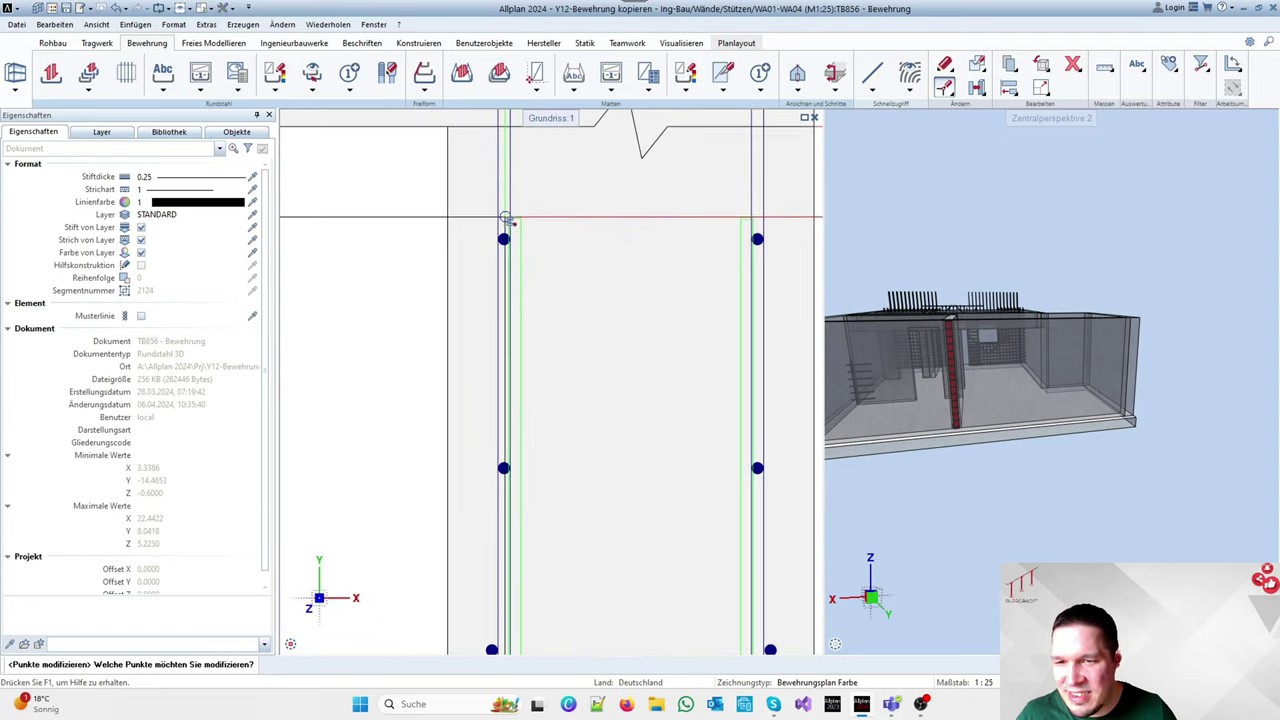
click(505, 219)
click(507, 219)
right_click(506, 218)
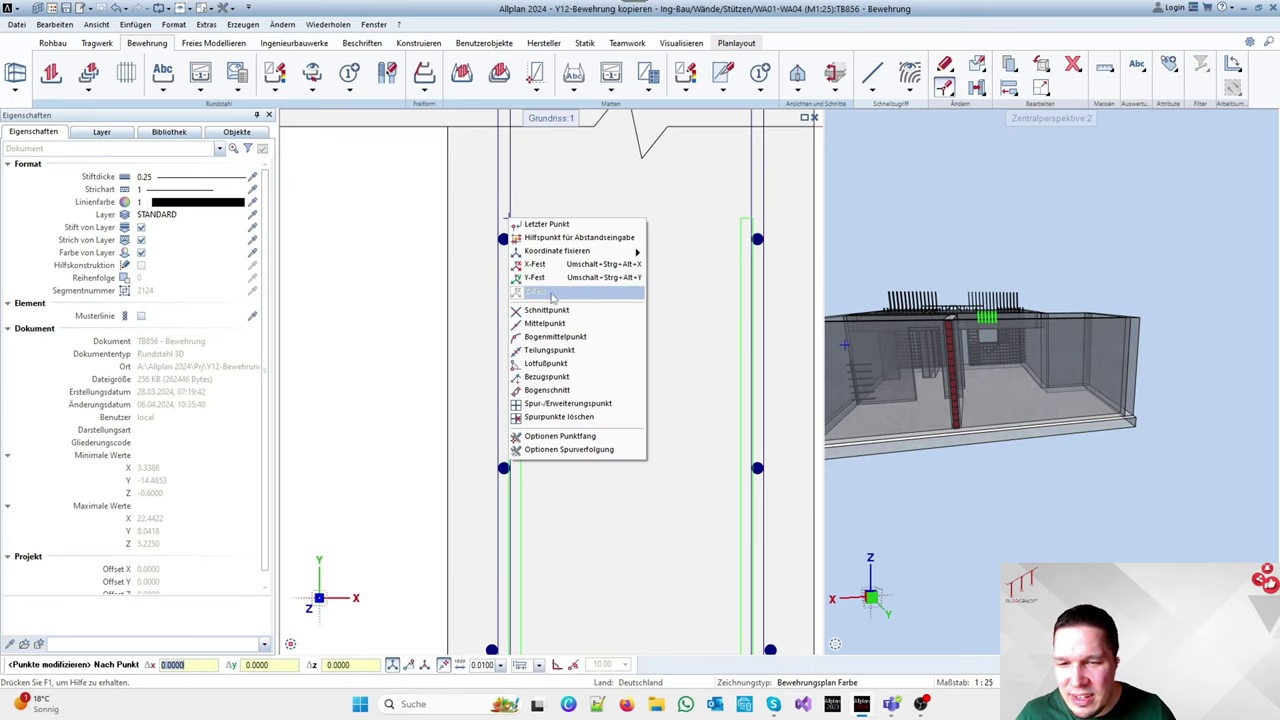
click(549, 278)
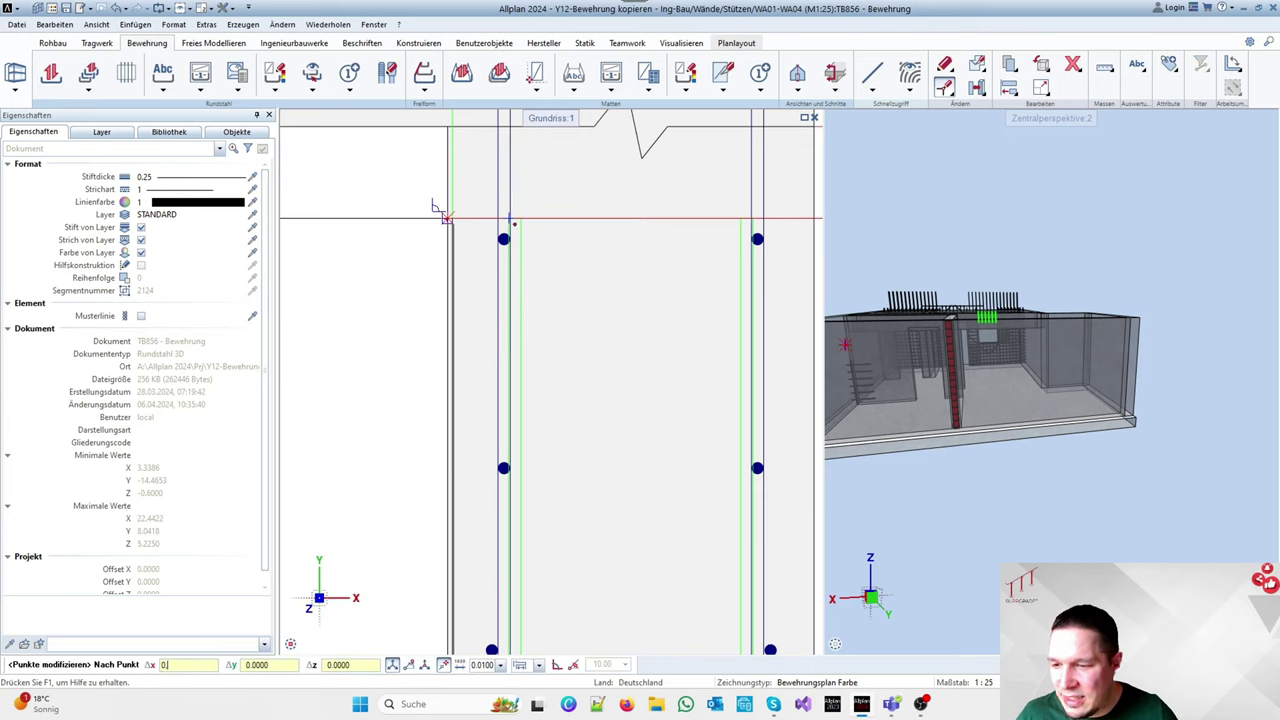
key(Return)
Try to shift the right leg of the lintel stirrup horizontally outward past the vertical bar in section 1.3
scroll(455, 216, down, 5)
scroll(572, 232, up, 4)
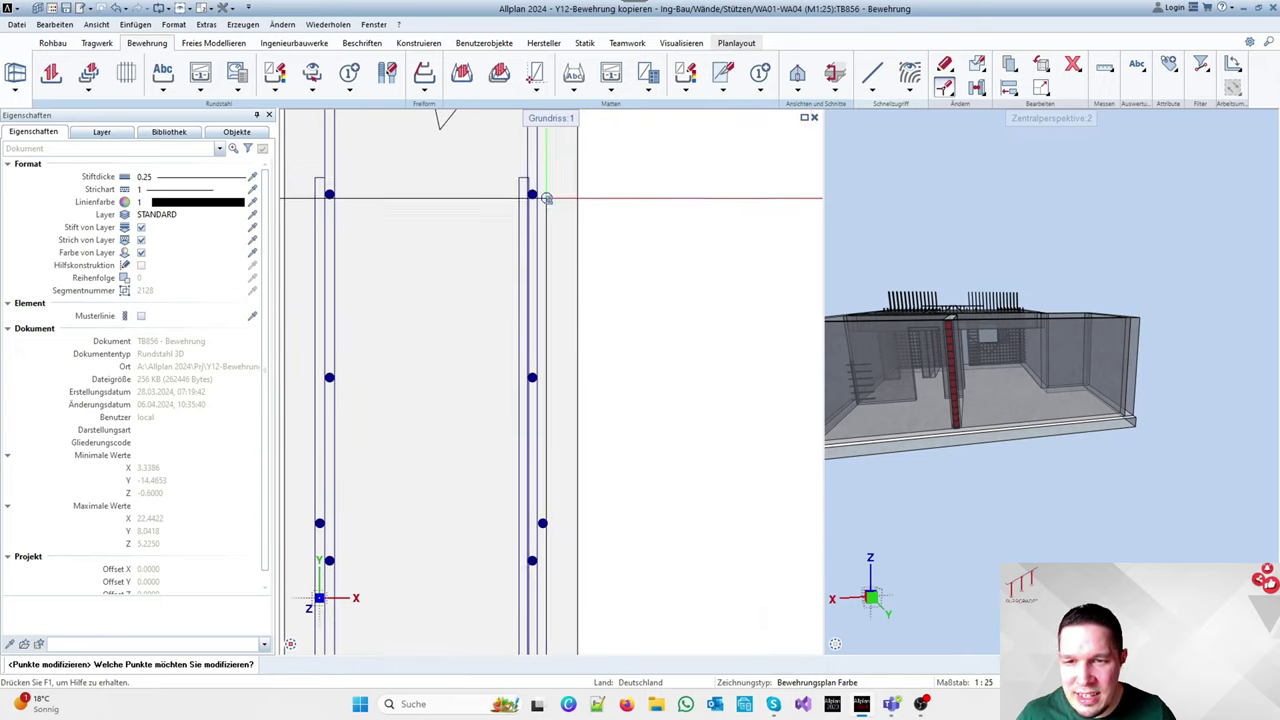
scroll(531, 190, down, 2)
scroll(536, 441, up, 3)
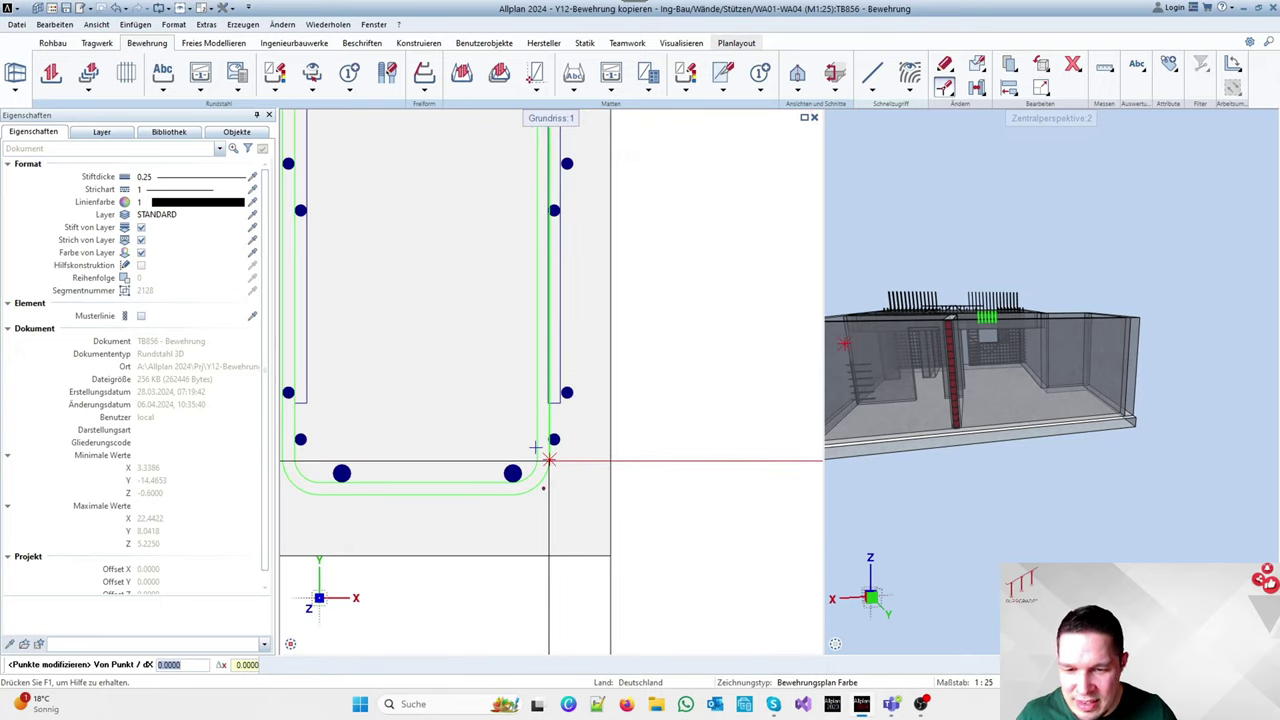
click(549, 460)
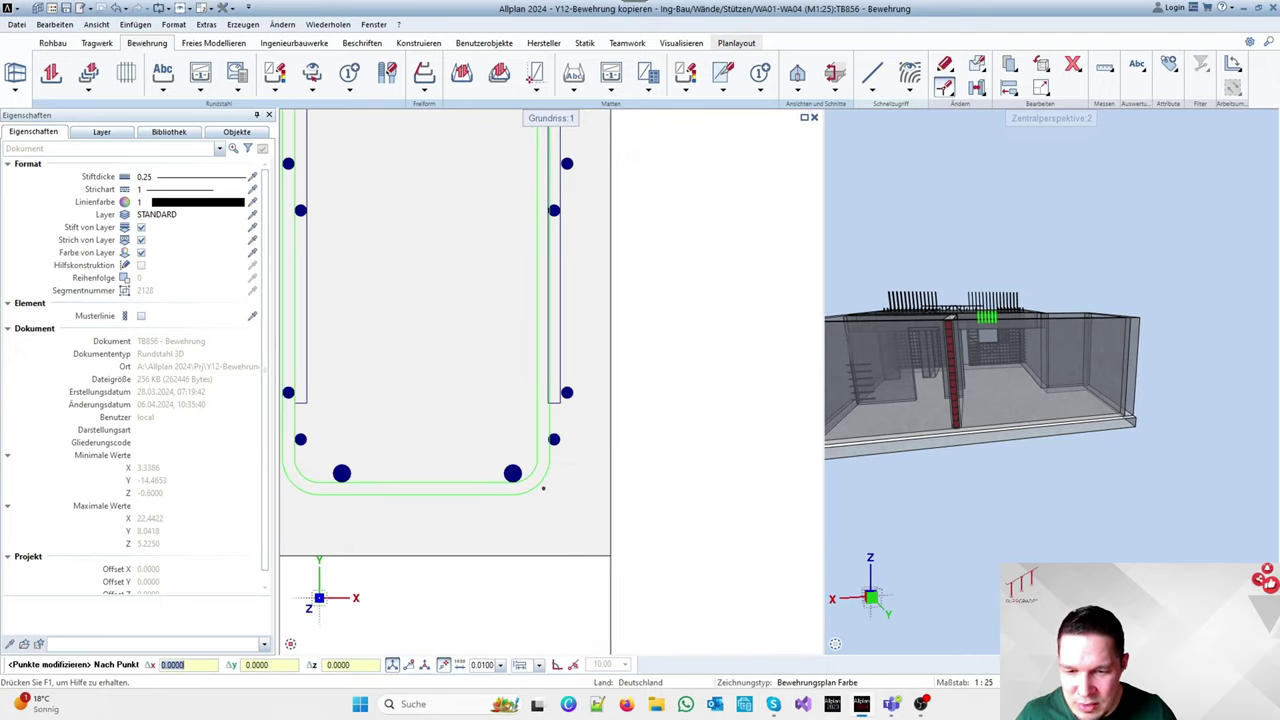
click(609, 459)
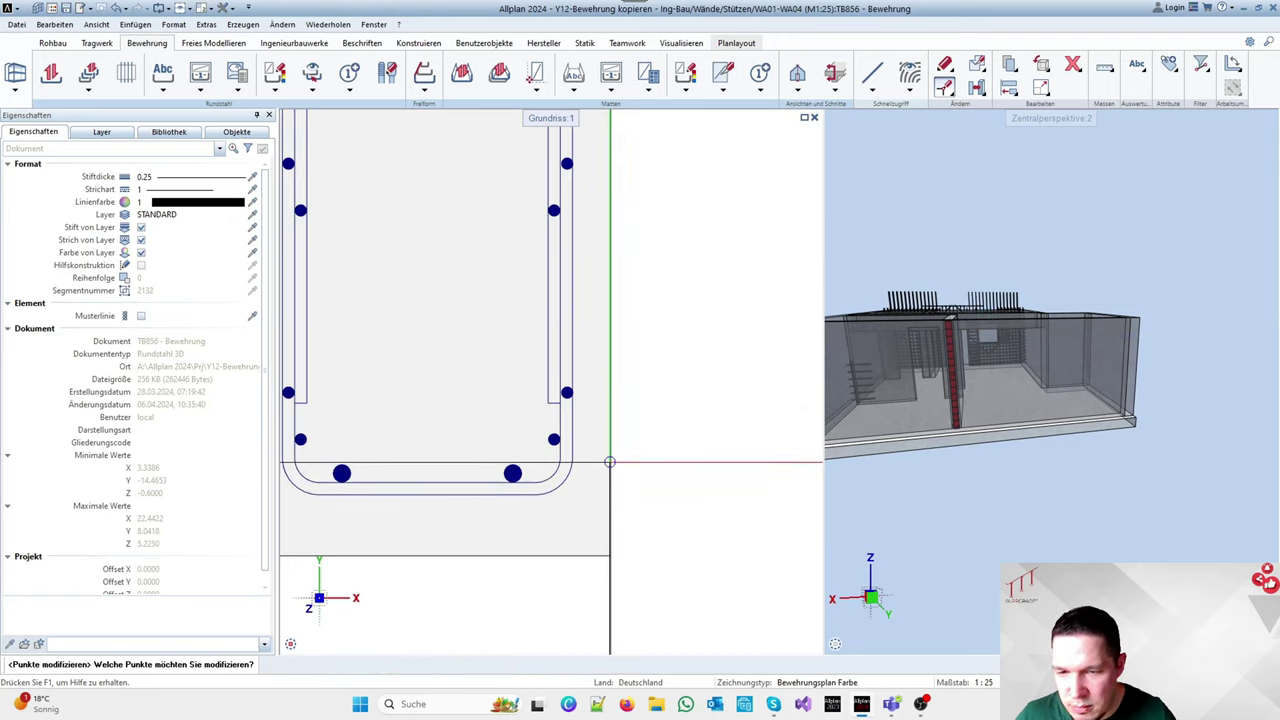
scroll(637, 454, down, 1)
scroll(606, 425, down, 3)
key(Escape)
Examine the upper horizontal side bars' position against the stirrup and vertical bars in section 1.3 and the elevation
scroll(532, 343, up, 7)
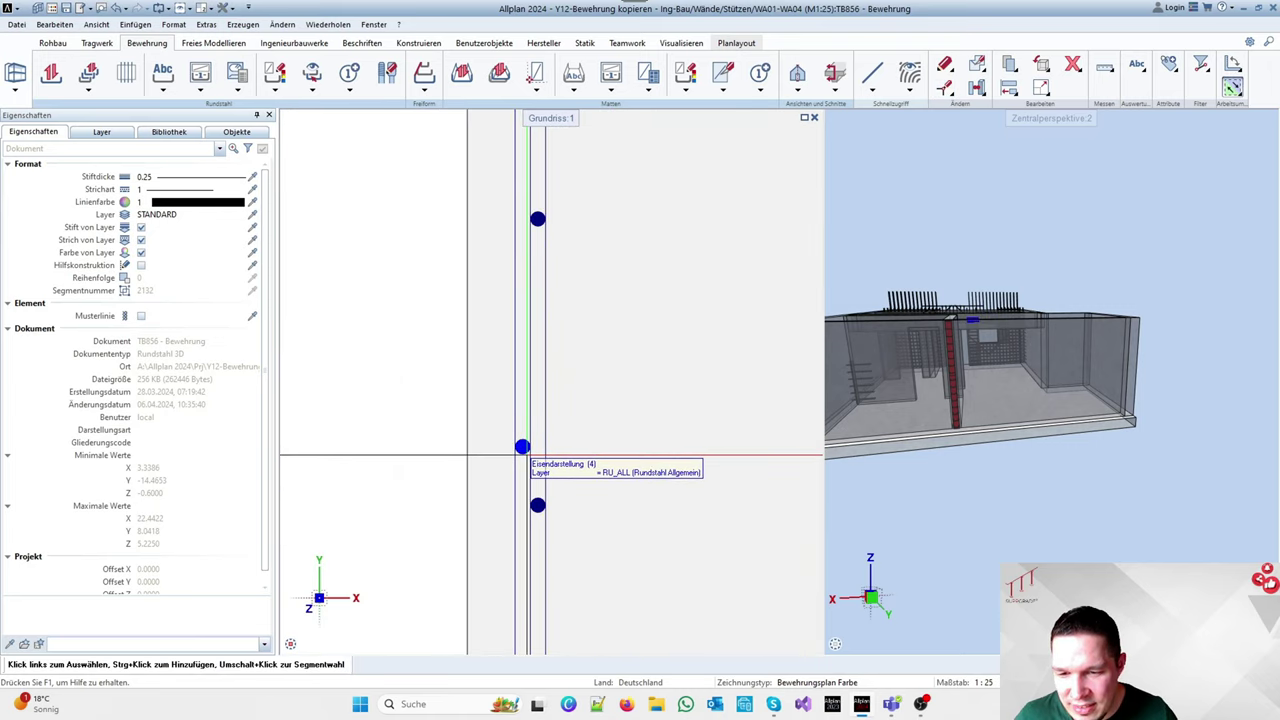
click(522, 450)
scroll(523, 449, down, 5)
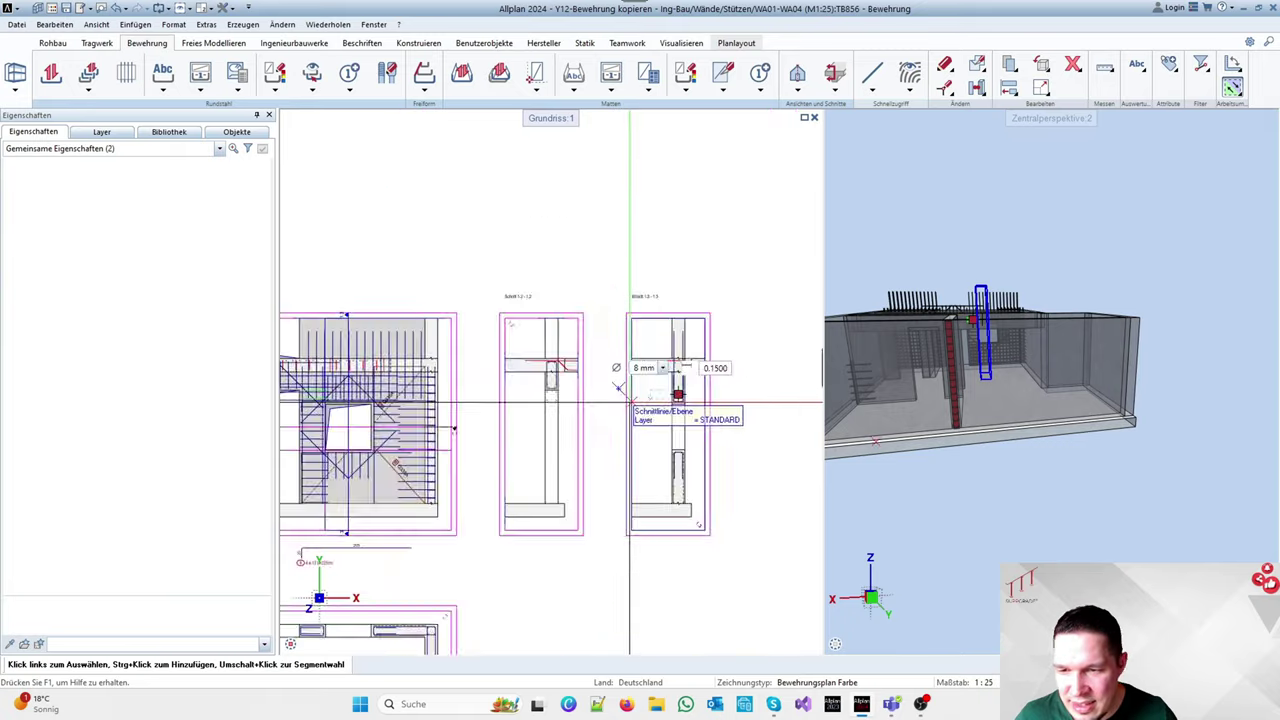
scroll(630, 403, down, 3)
scroll(571, 400, up, 5)
scroll(571, 400, down, 5)
scroll(659, 399, up, 4)
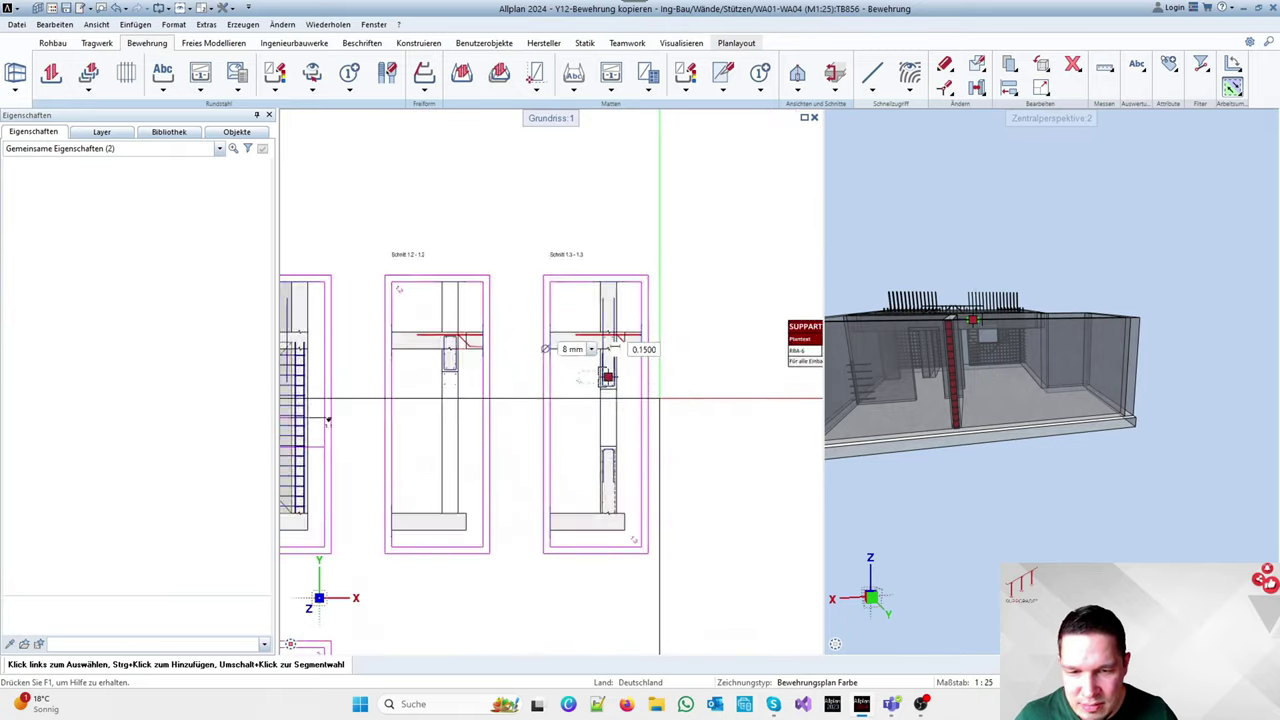
scroll(659, 399, up, 4)
scroll(600, 370, up, 2)
scroll(640, 380, down, 2)
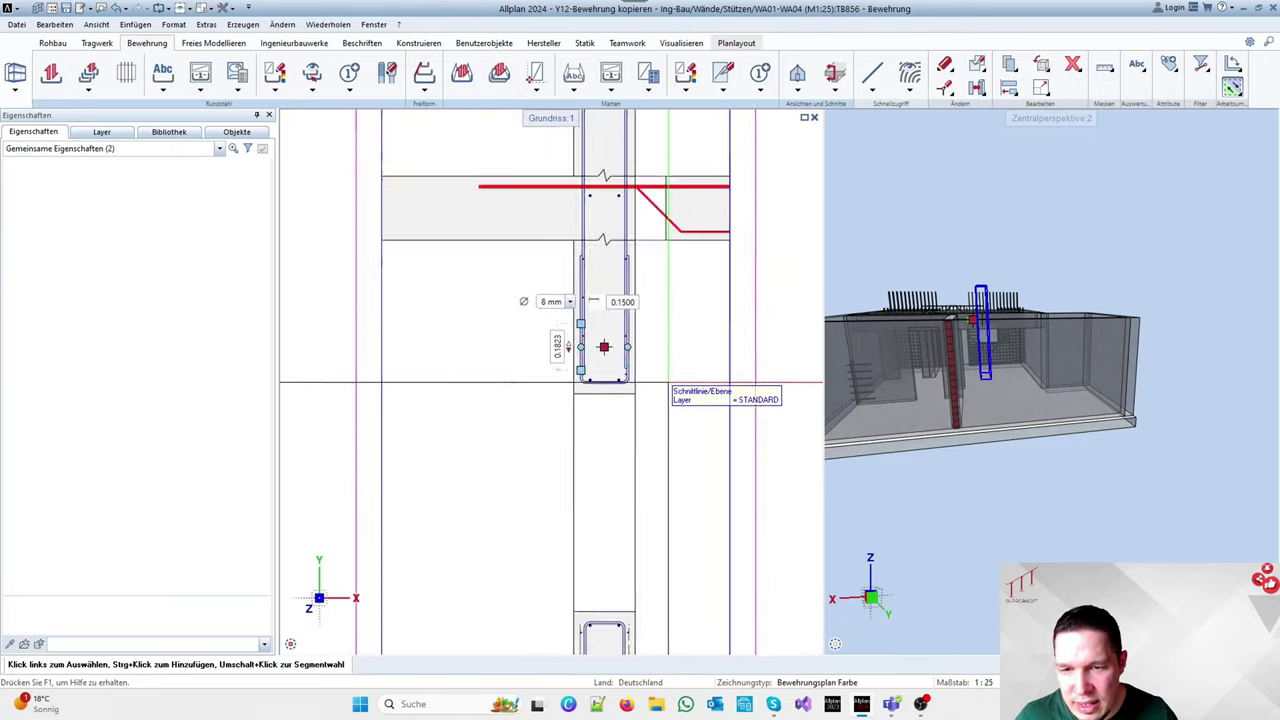
scroll(668, 383, down, 4)
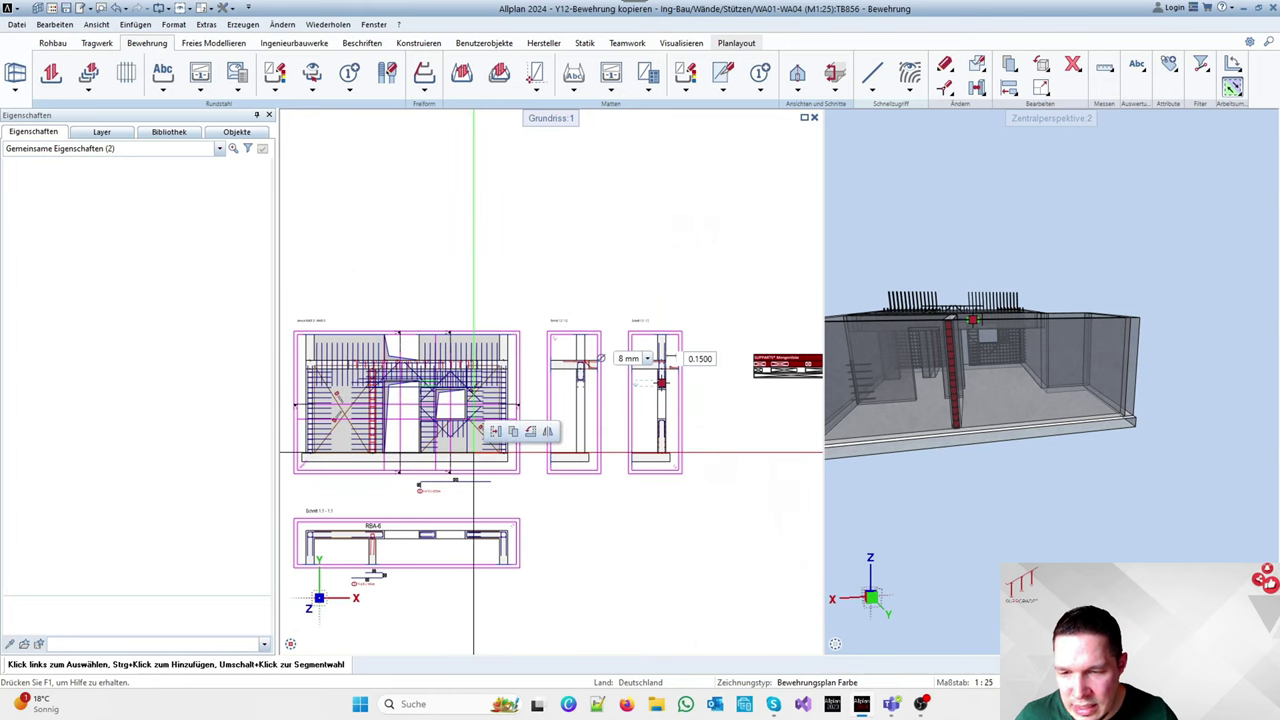
scroll(660, 383, up, 5)
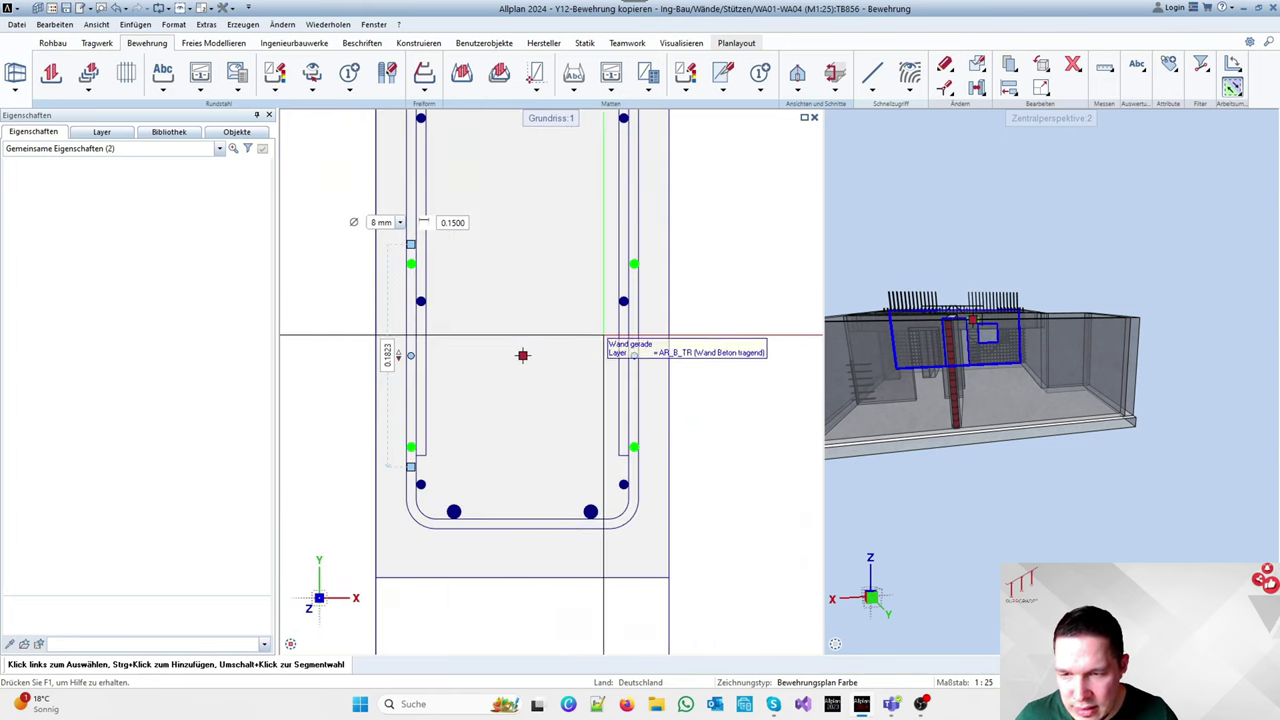
key(Escape)
key(p)
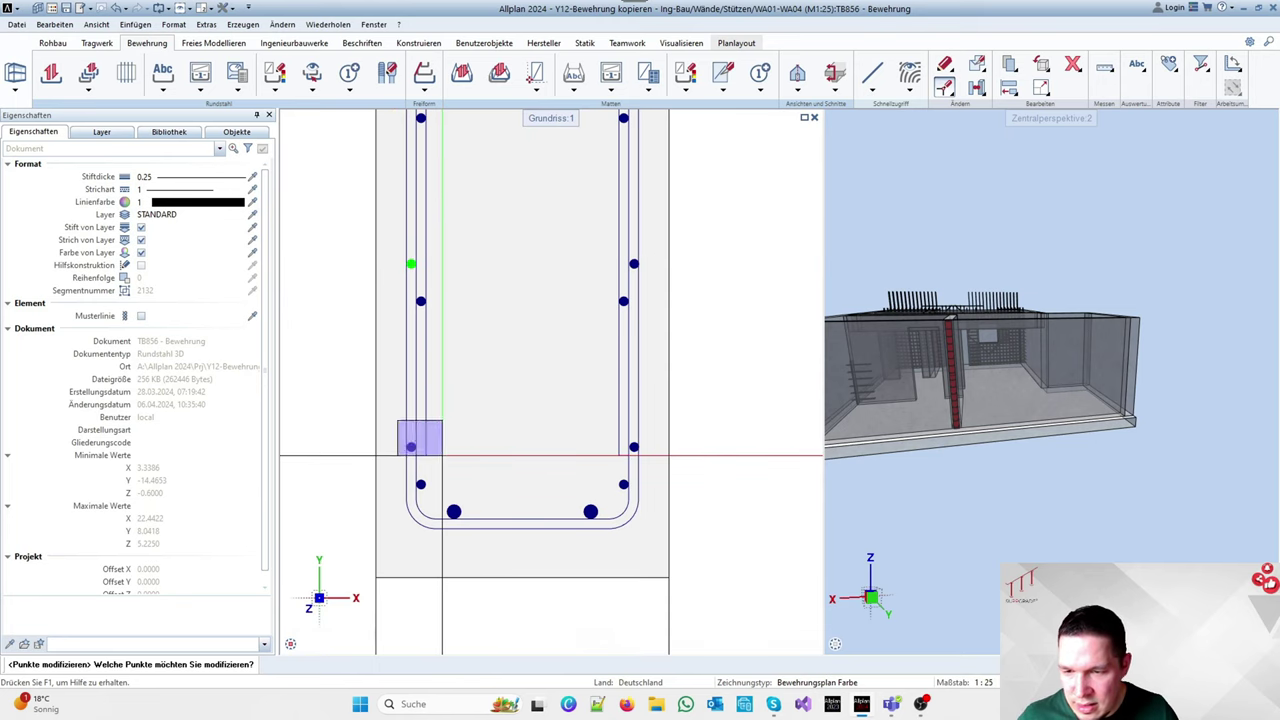
scroll(493, 446, down, 2)
key(Escape)
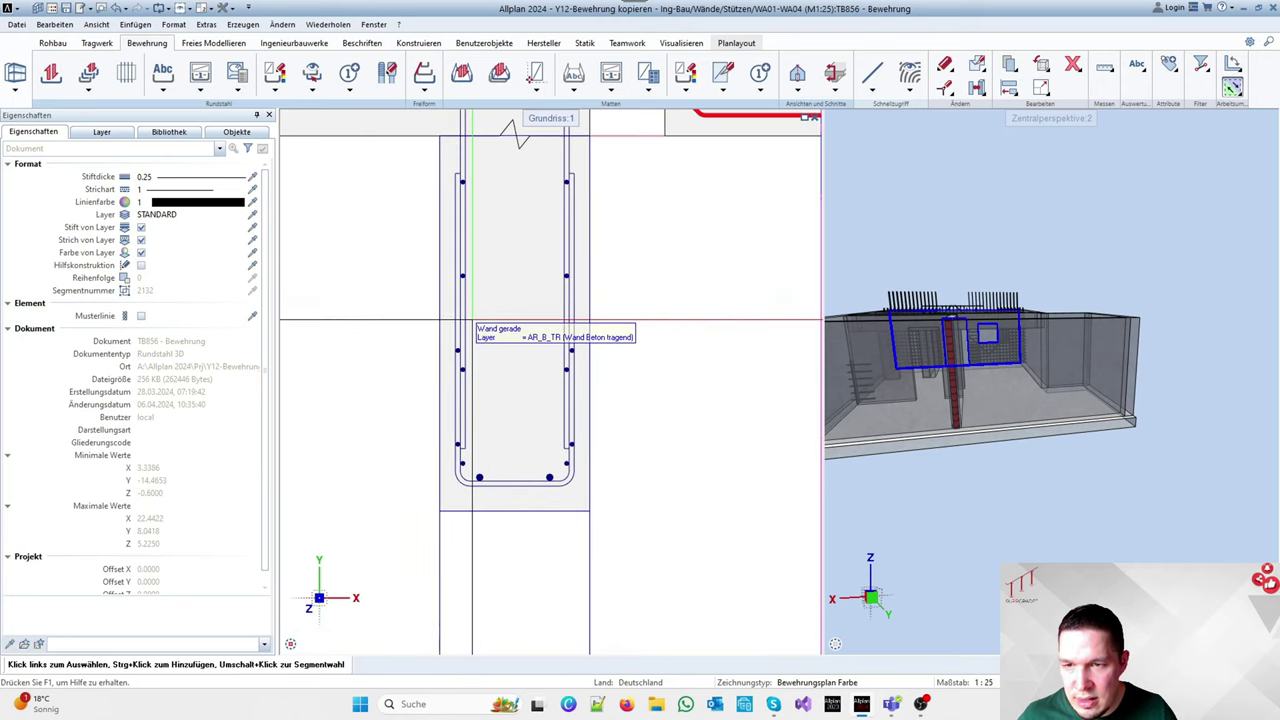
click(477, 441)
scroll(453, 343, up, 2)
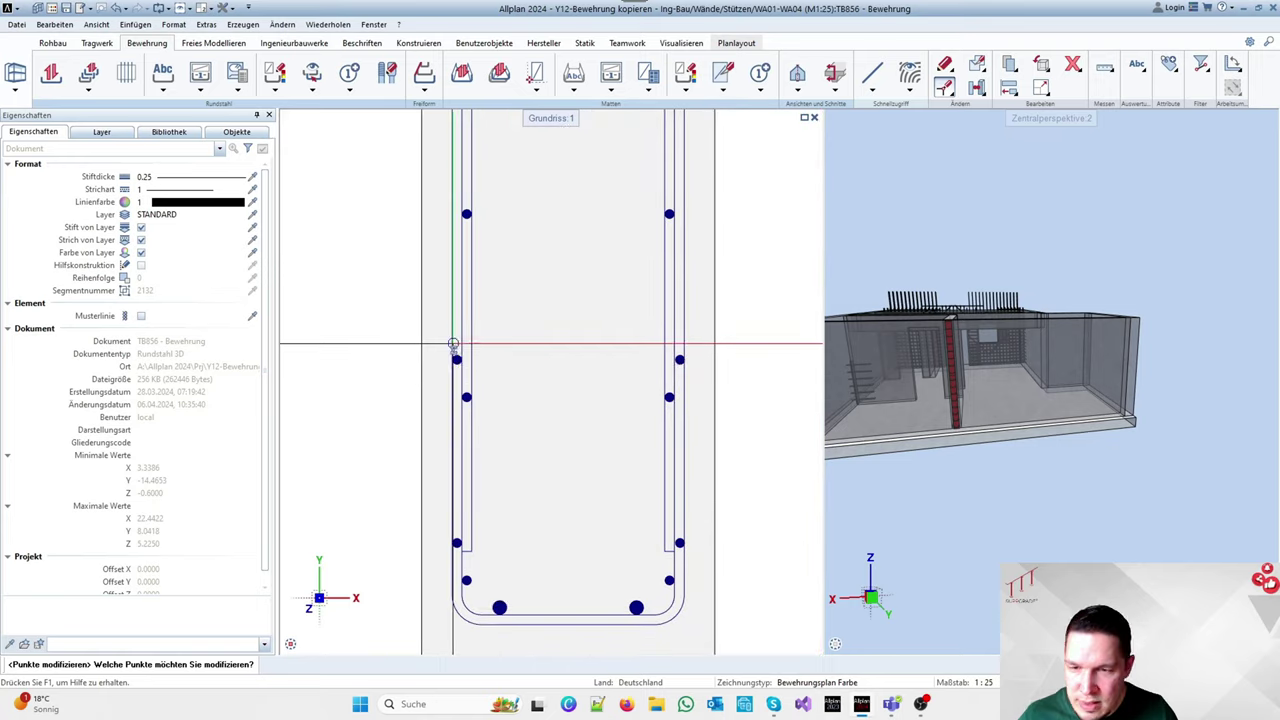
scroll(451, 530, up, 2)
scroll(449, 580, down, 1)
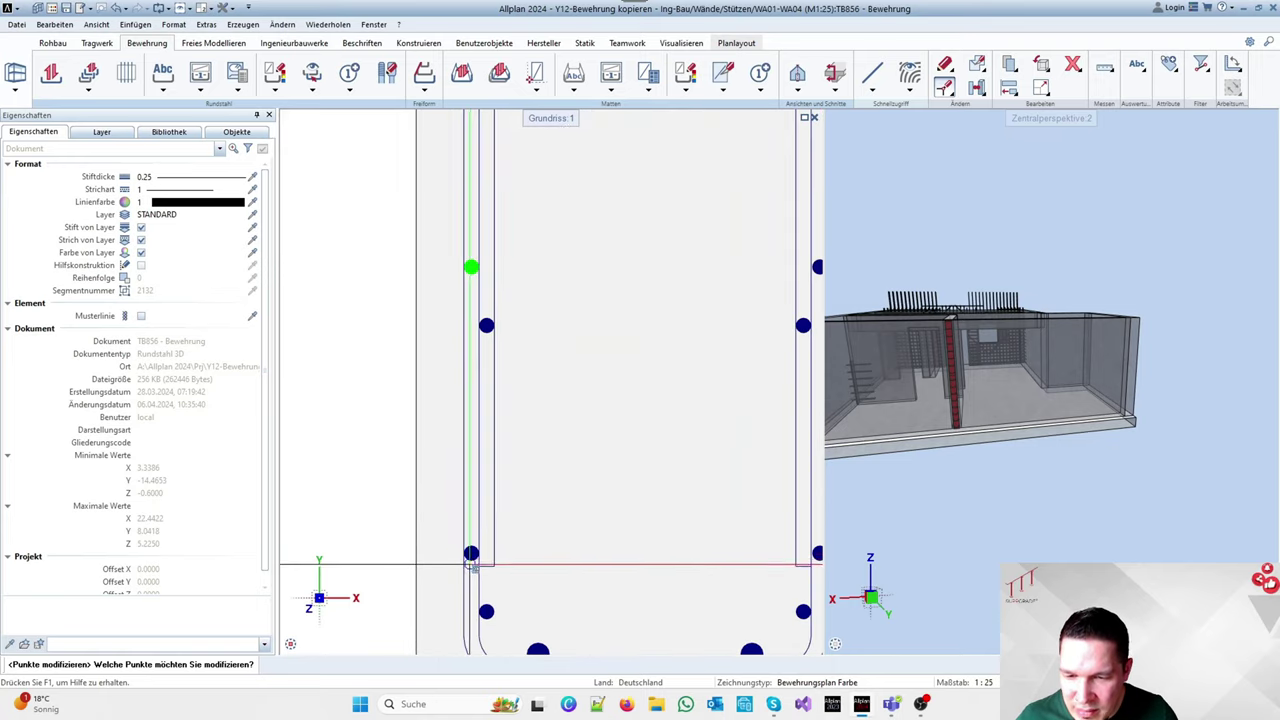
scroll(455, 500, down, 3)
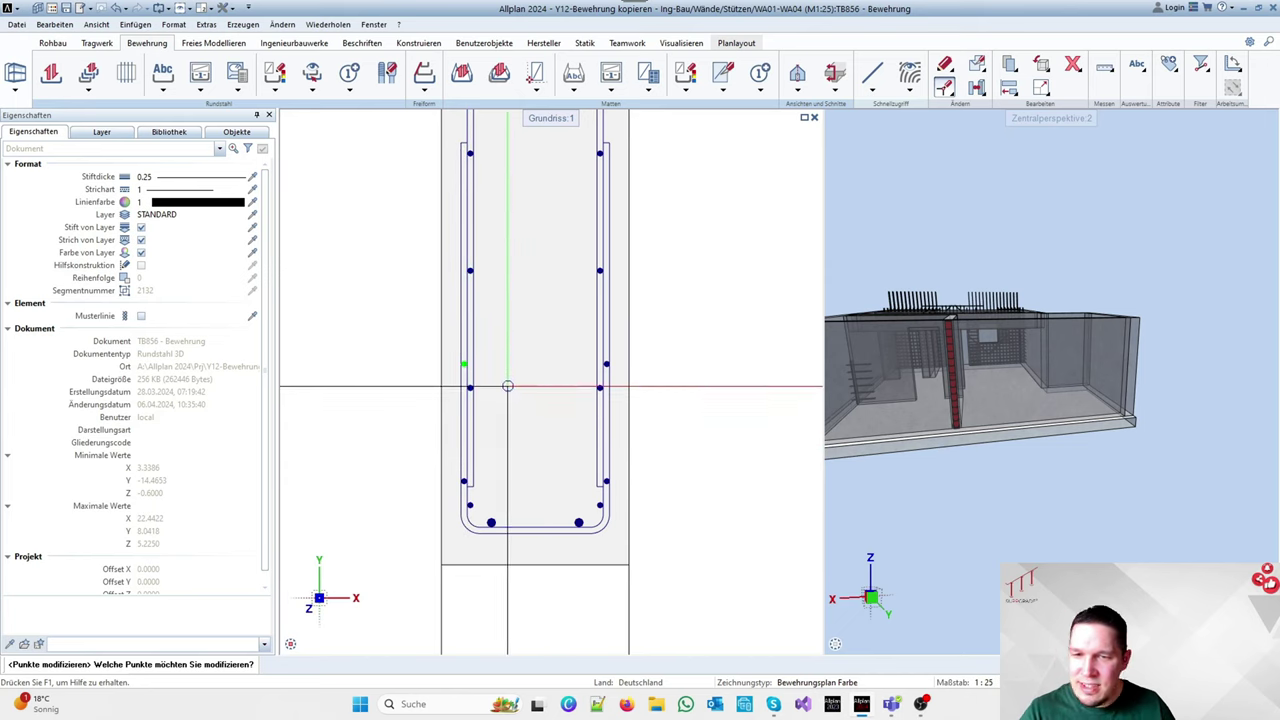
key(Escape)
Cancel moving the left side bars and undo the outward shifts of both lintel stirrup legs
key(v)
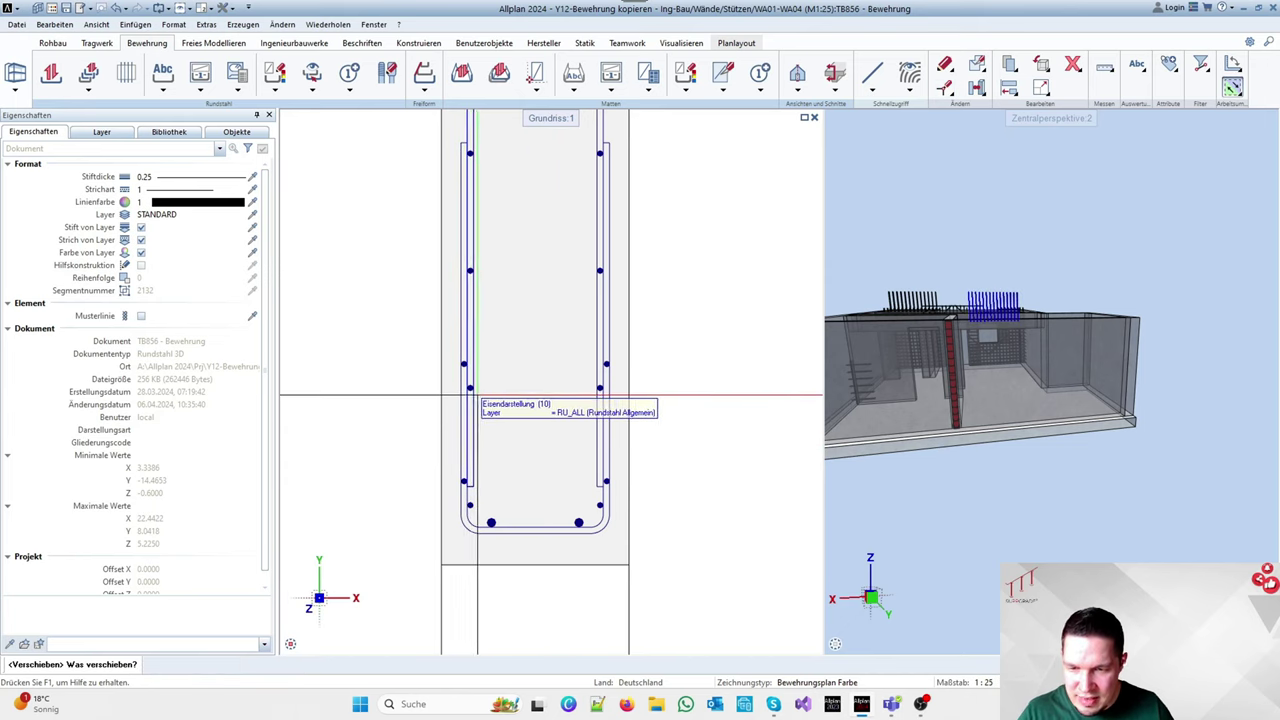
scroll(466, 394, up, 2)
click(476, 387)
scroll(541, 407, down, 3)
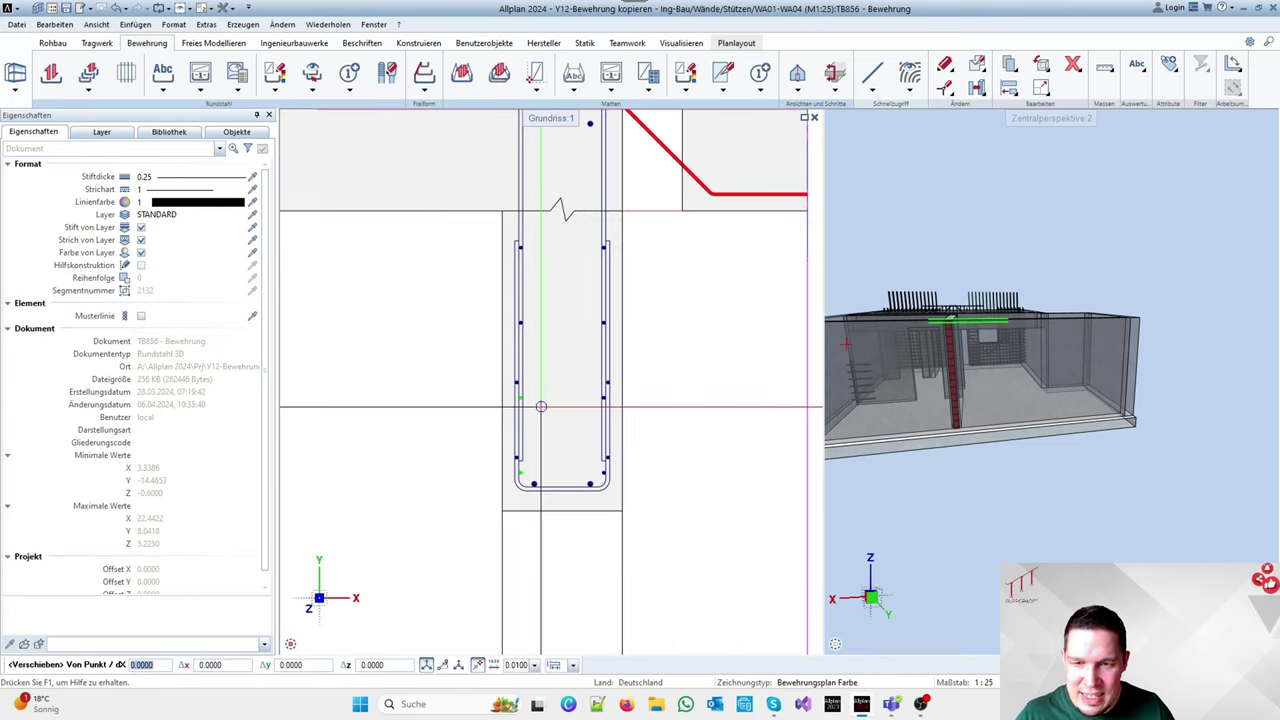
key(Escape)
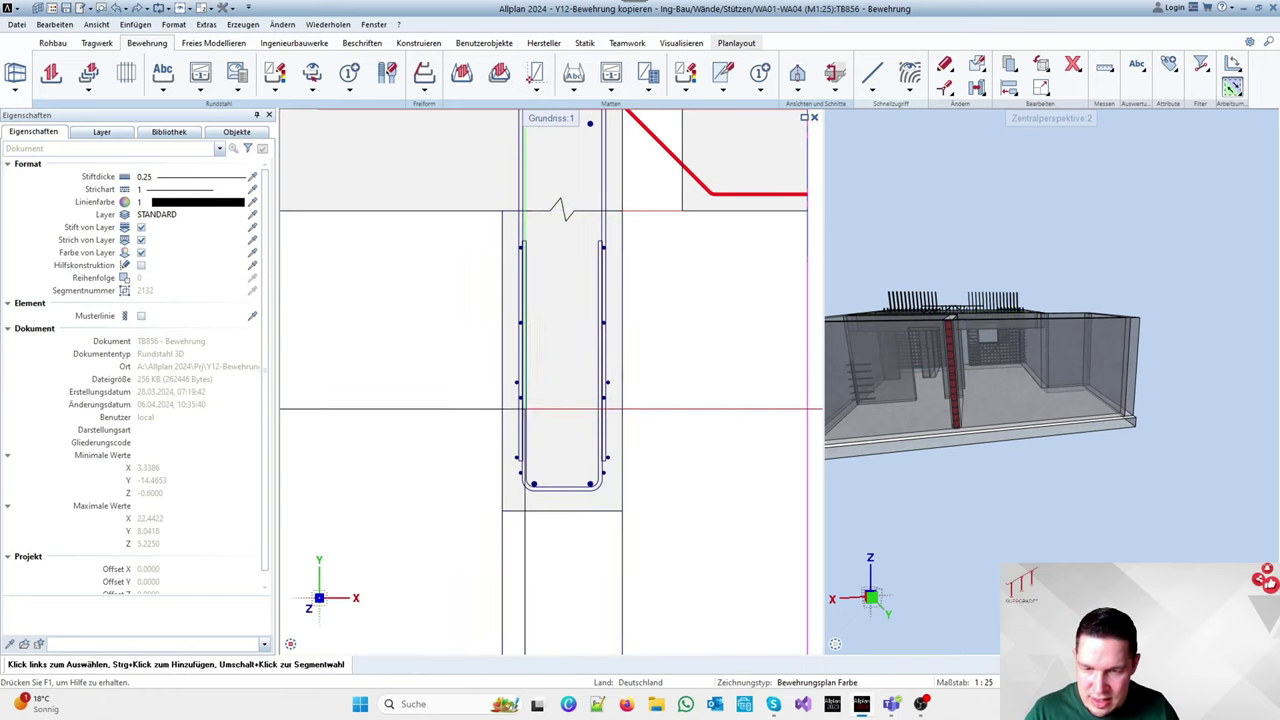
Move the pair of horizontal side bars beside the stirrup's left leg by -0.01 m in X in section 1.3
scroll(515, 393, up, 2)
key(v)
click(527, 396)
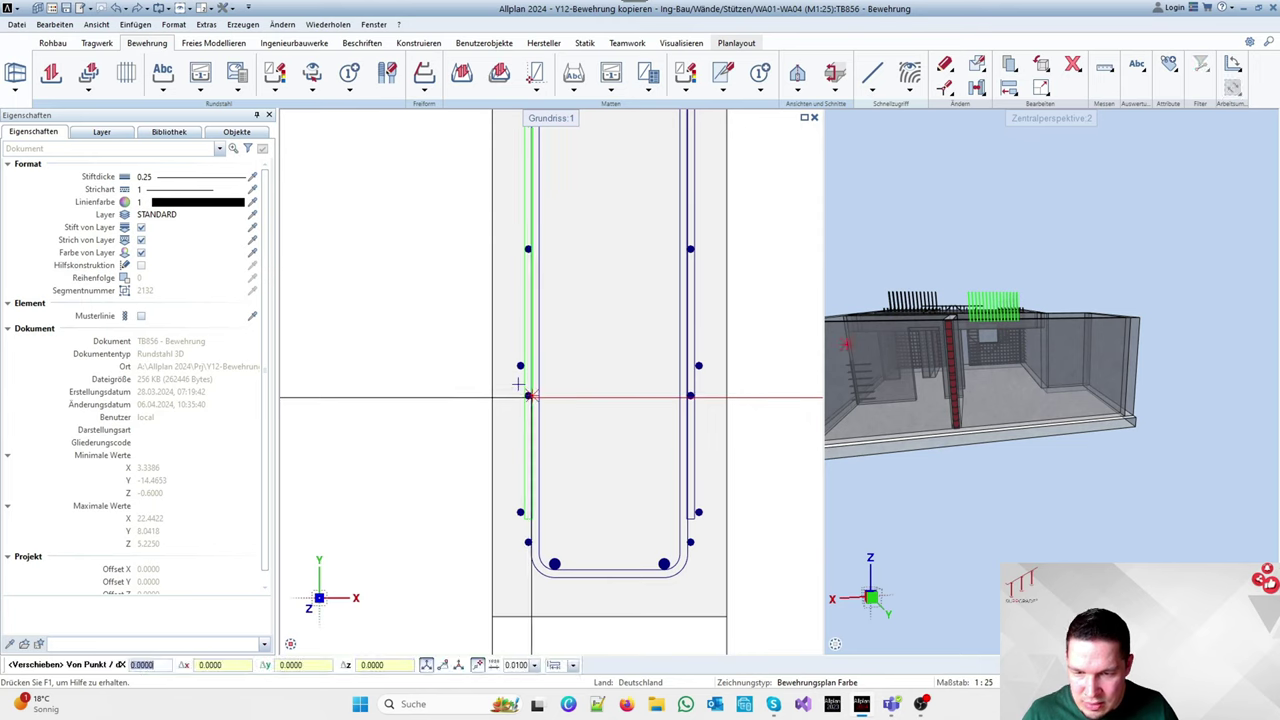
key(Escape)
scroll(530, 400, up, 2)
click(526, 398)
scroll(530, 398, down, 2)
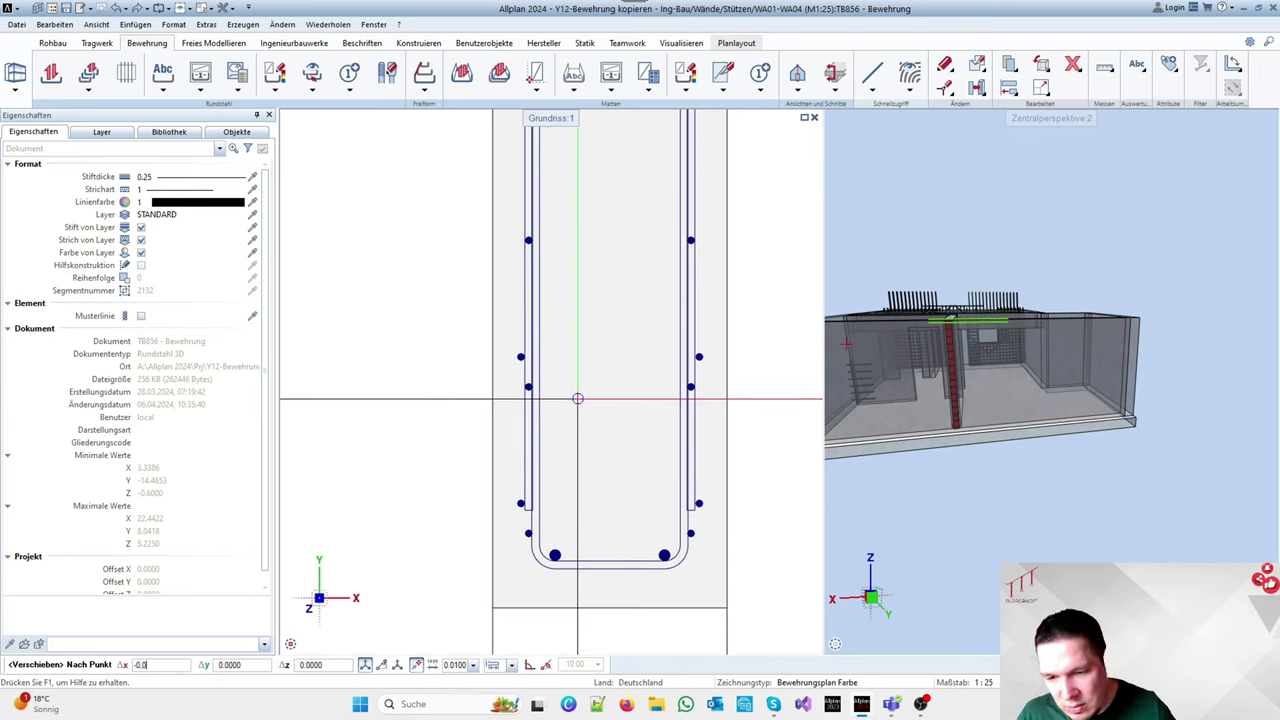
text(-0.01)
key(Return)
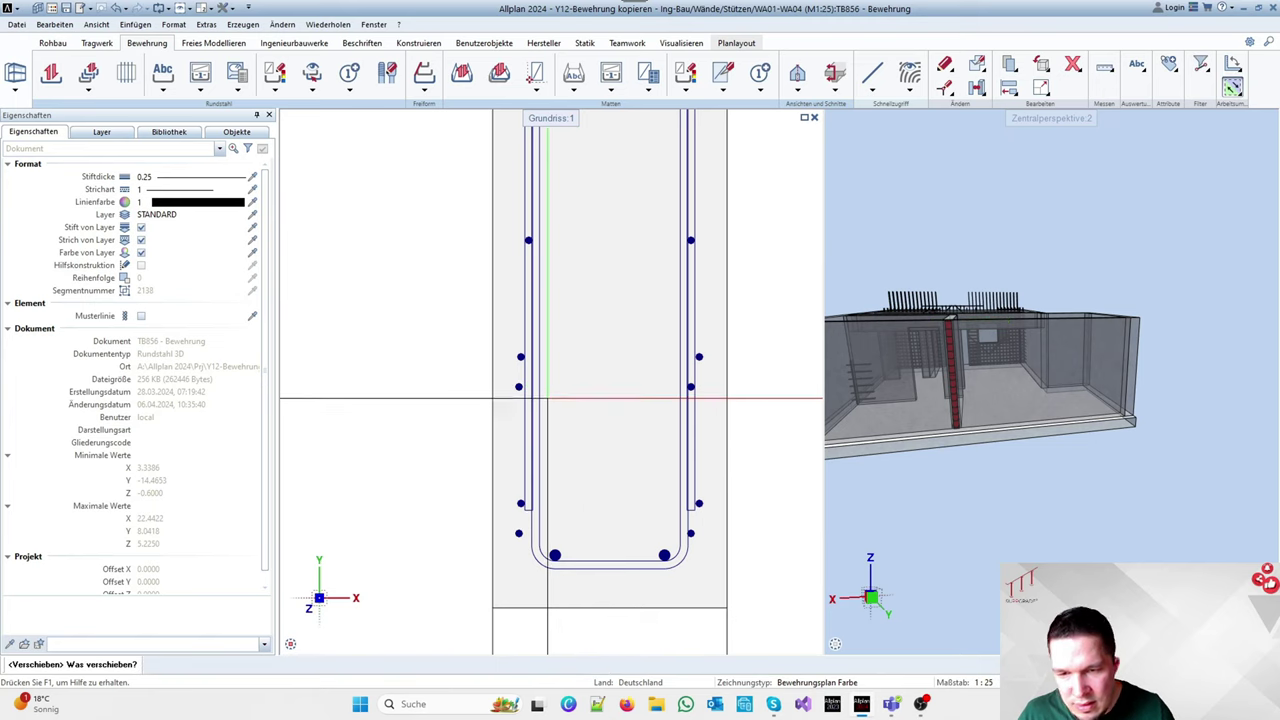
Move the same left pair of side bars horizontally, with Y fixed, into line with the neighbouring outer side bars
click(506, 376)
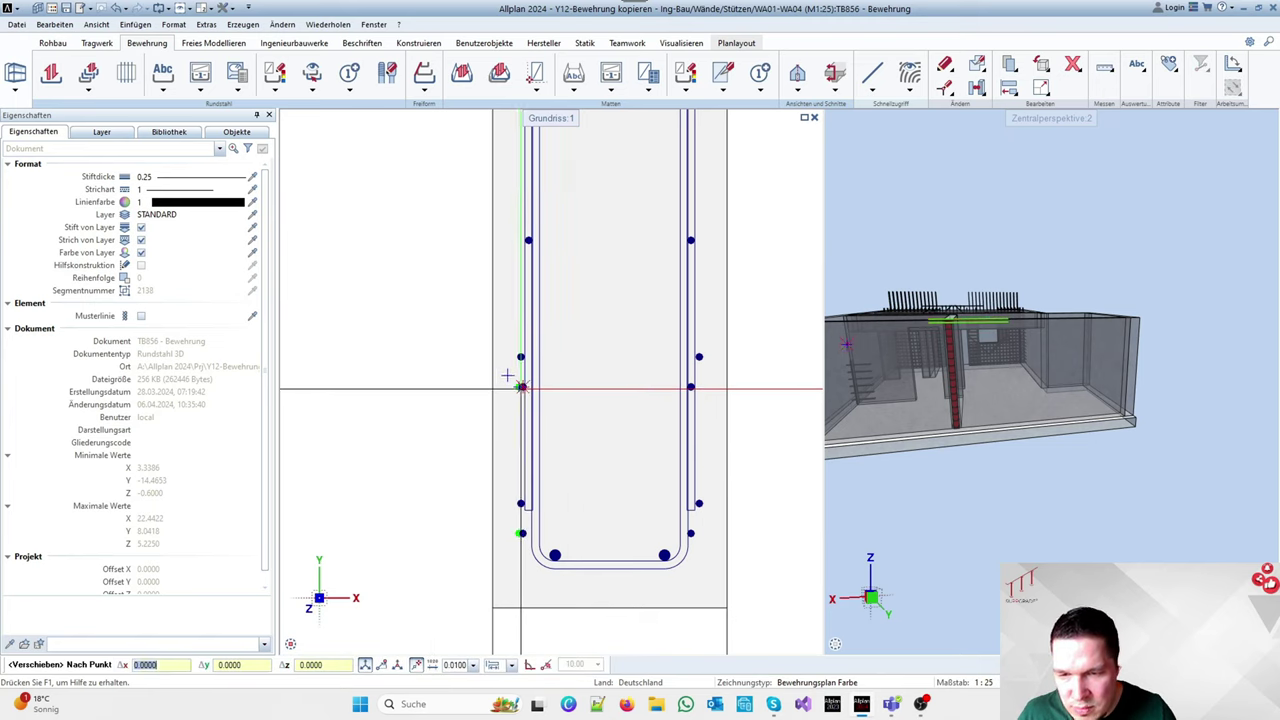
right_click(518, 386)
click(559, 447)
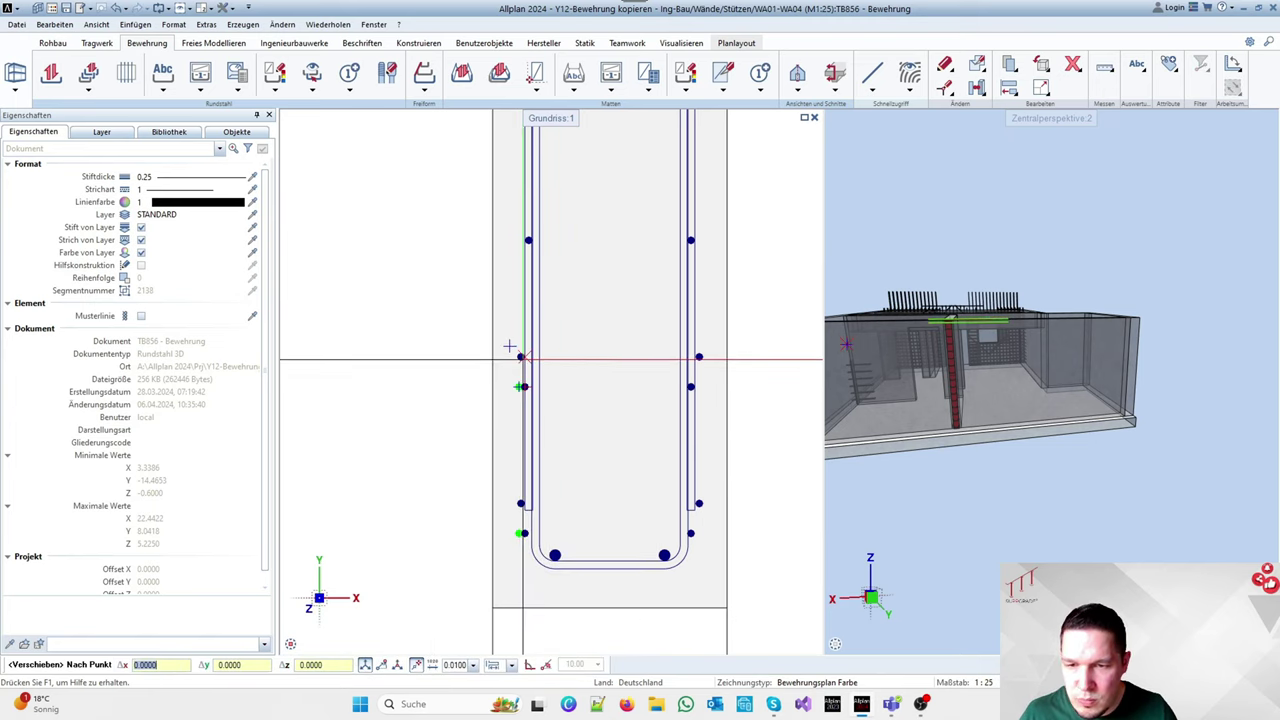
click(520, 357)
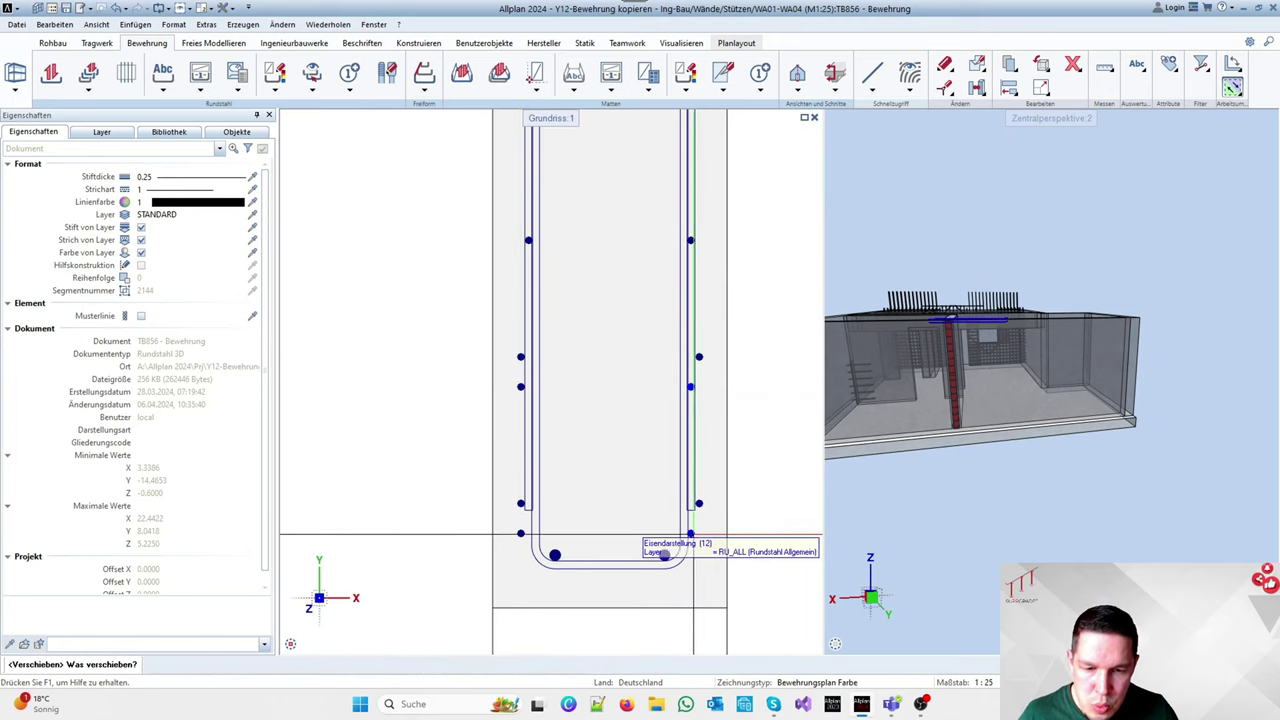
Move the pair of side bars at the stirrup's right leg horizontally, with Y fixed, into line with the outer right side bars
click(692, 533)
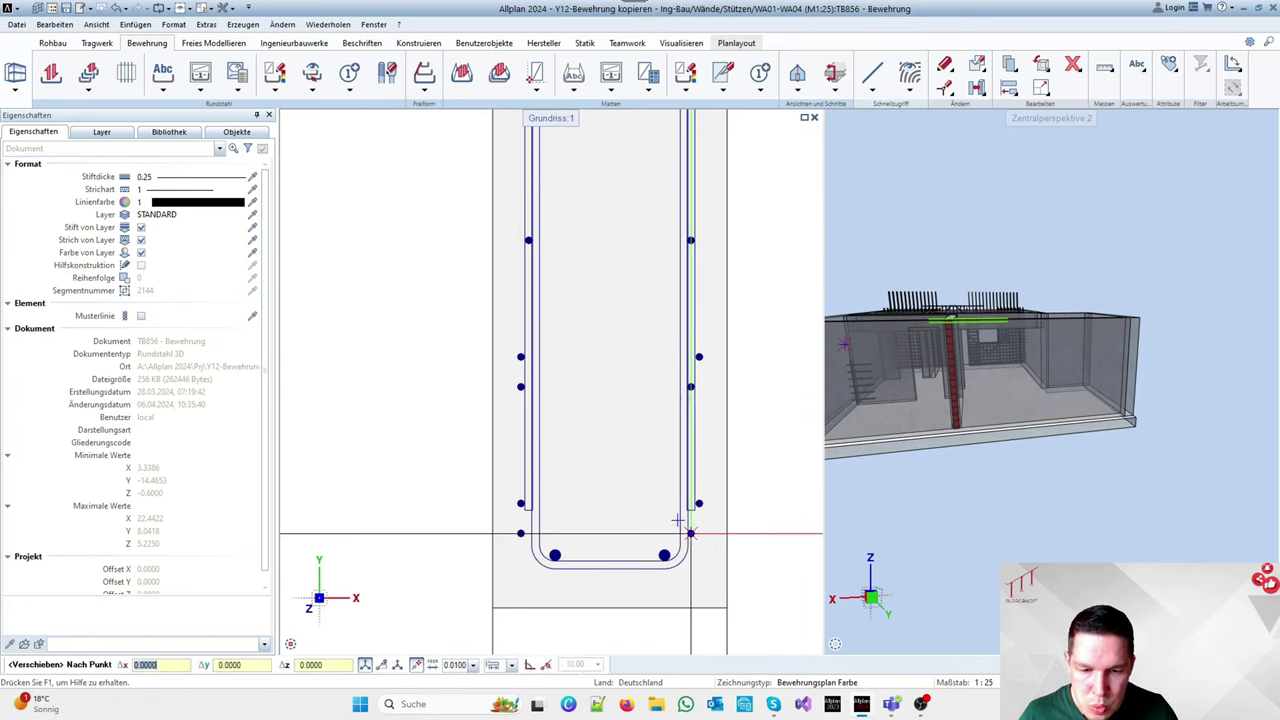
right_click(691, 530)
click(713, 367)
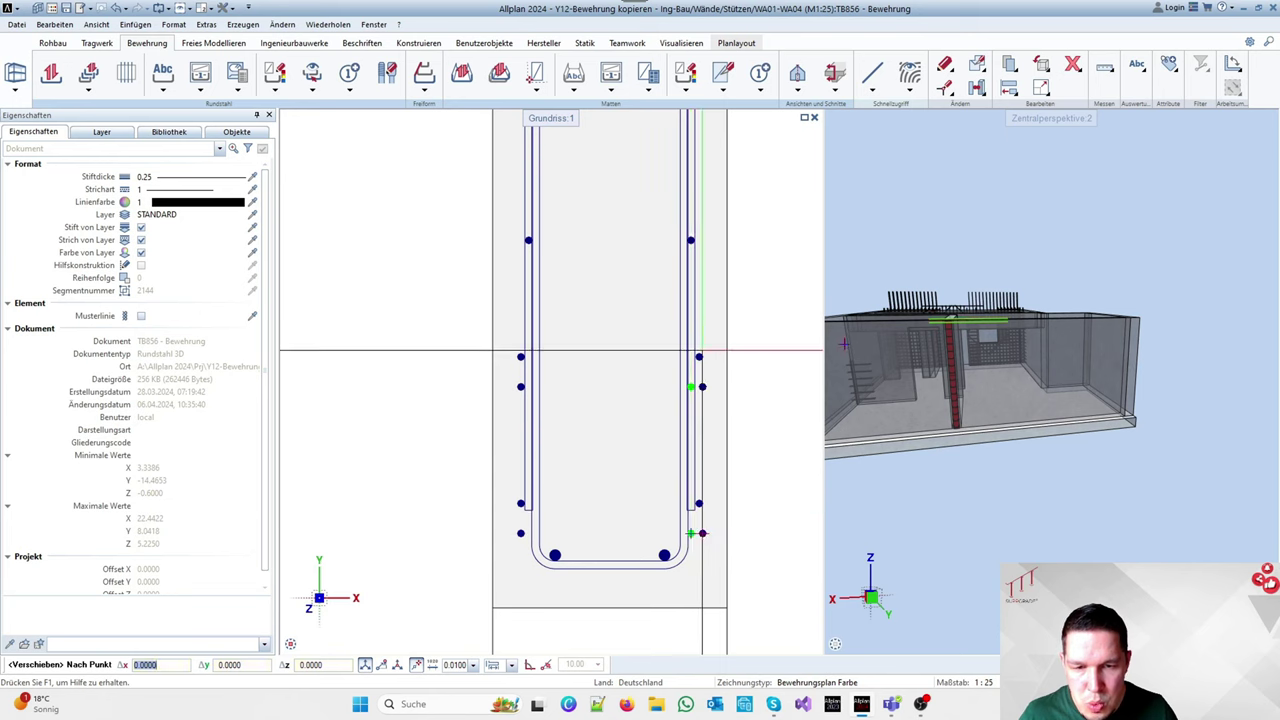
click(577, 347)
scroll(577, 347, down, 5)
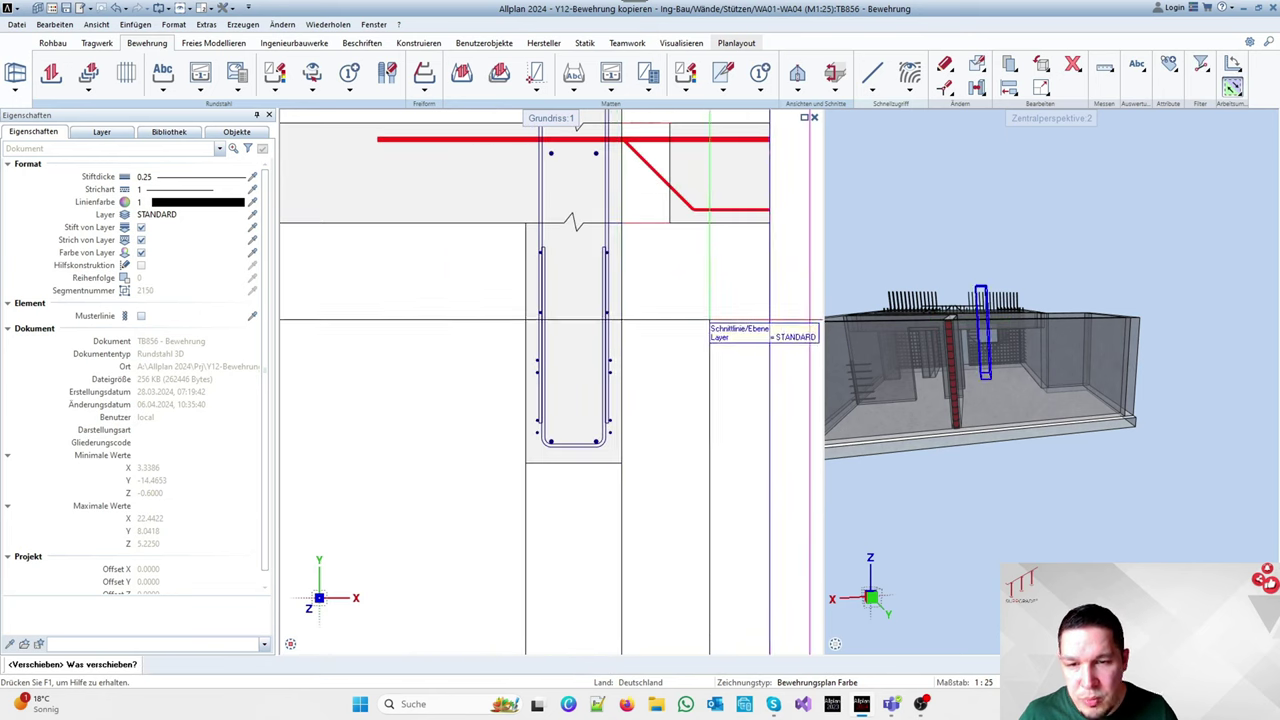
scroll(533, 373, down, 3)
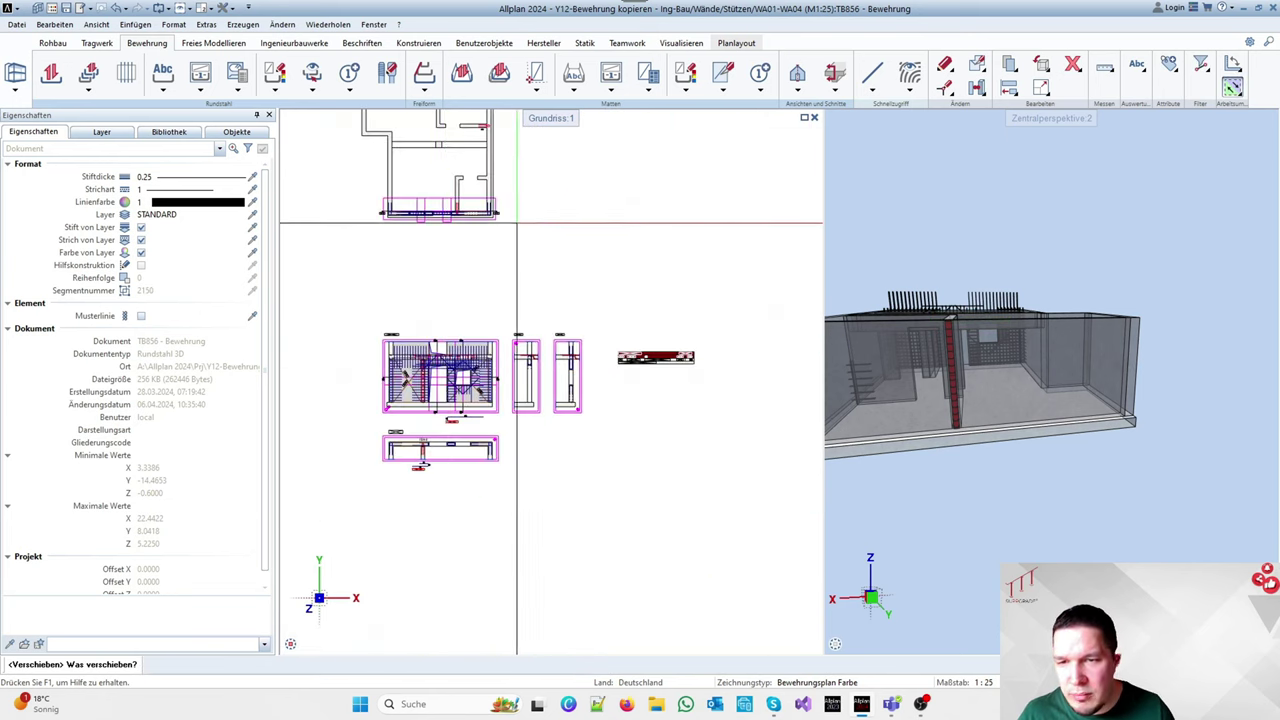
scroll(547, 300, up, 8)
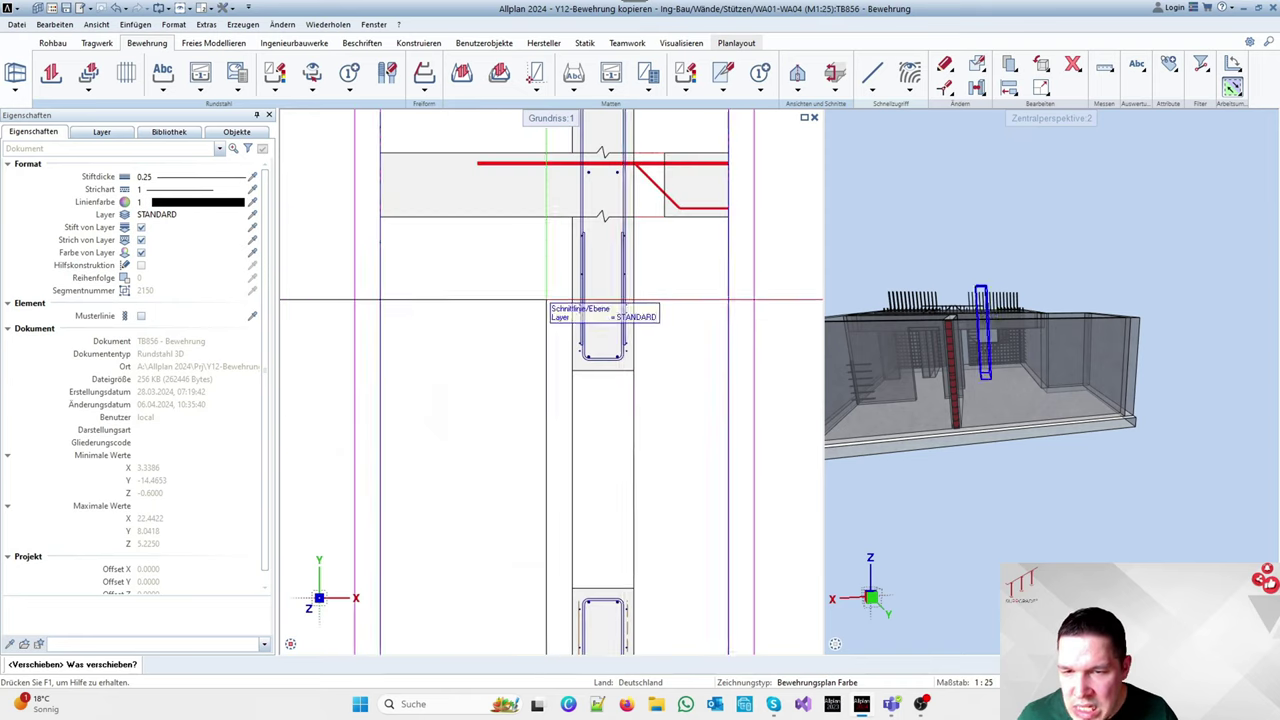
Move the upper pair of side bars at the right stirrup leg in section 1.3 horizontally, Y fixed, into line with the lower right side bars
scroll(643, 183, up, 4)
scroll(633, 262, down, 5)
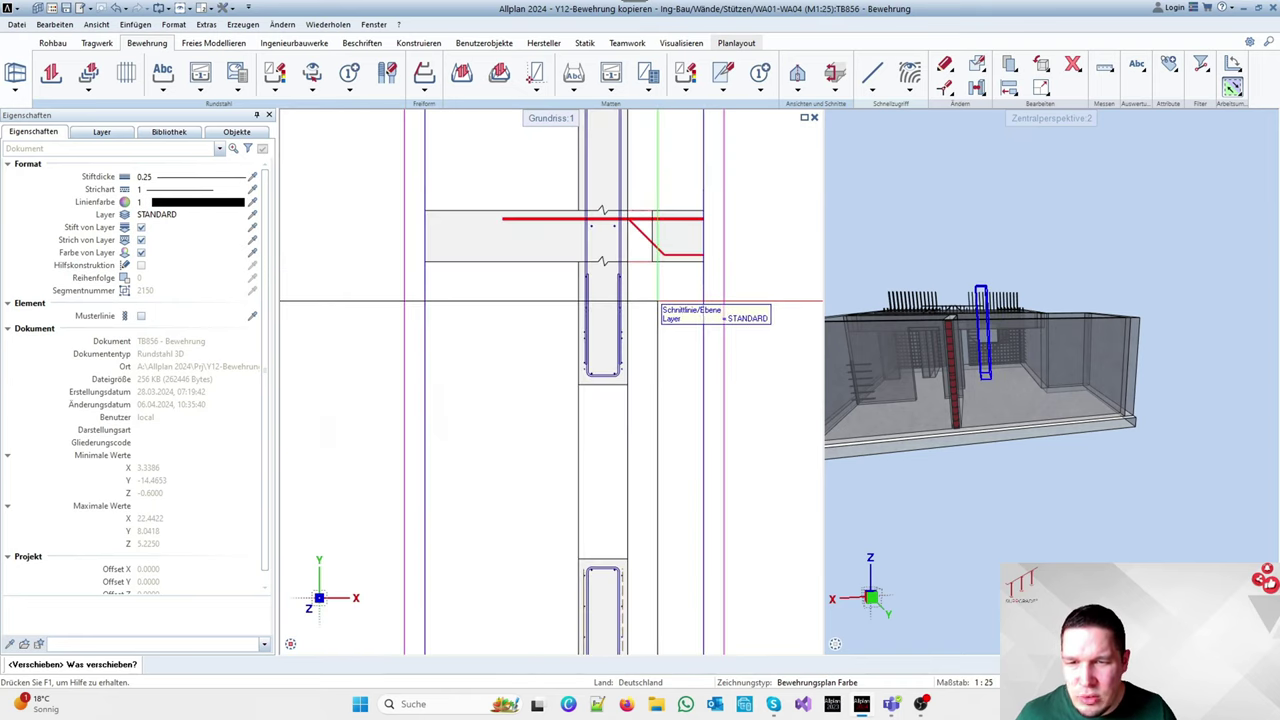
scroll(657, 301, up, 4)
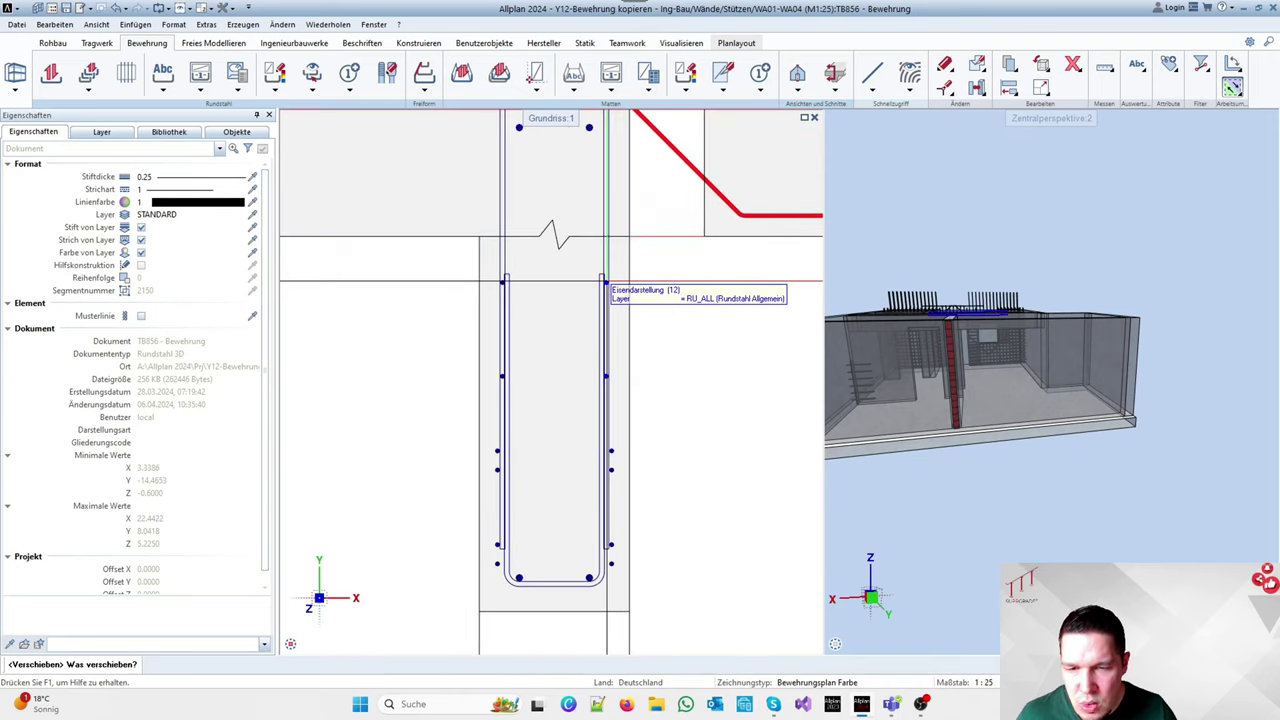
click(604, 281)
key(Escape)
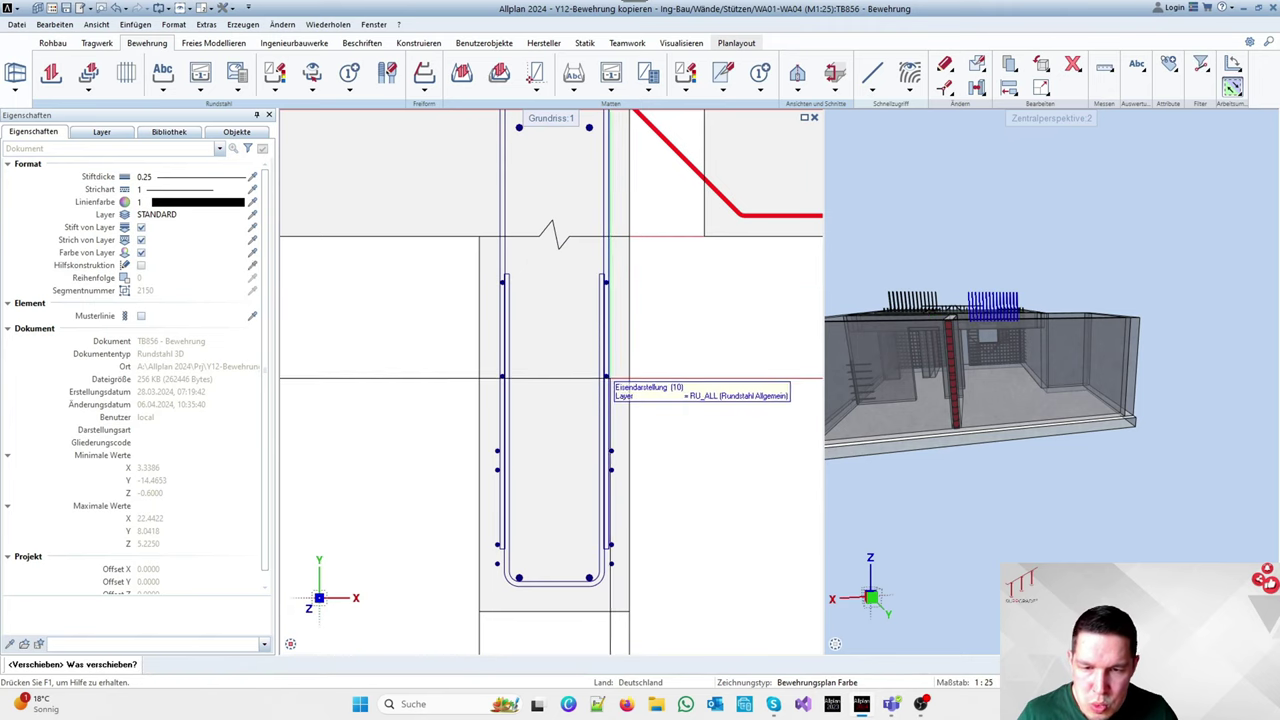
scroll(608, 371, up, 3)
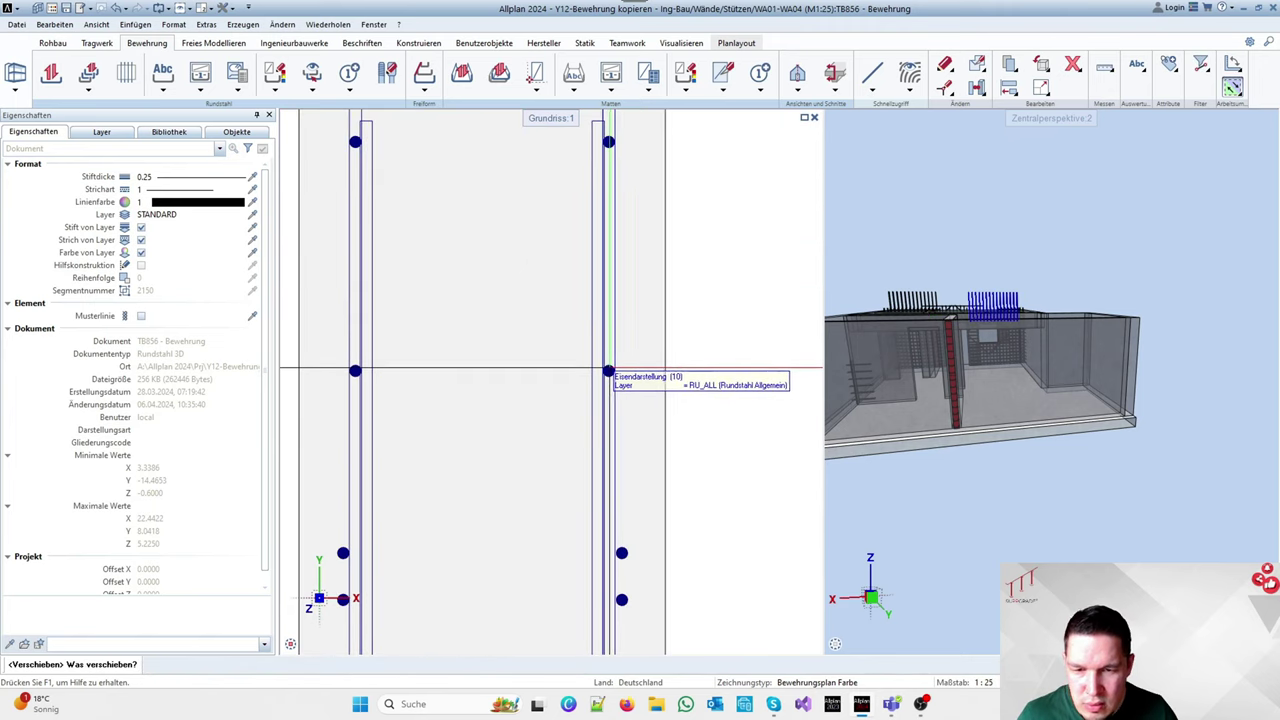
click(608, 371)
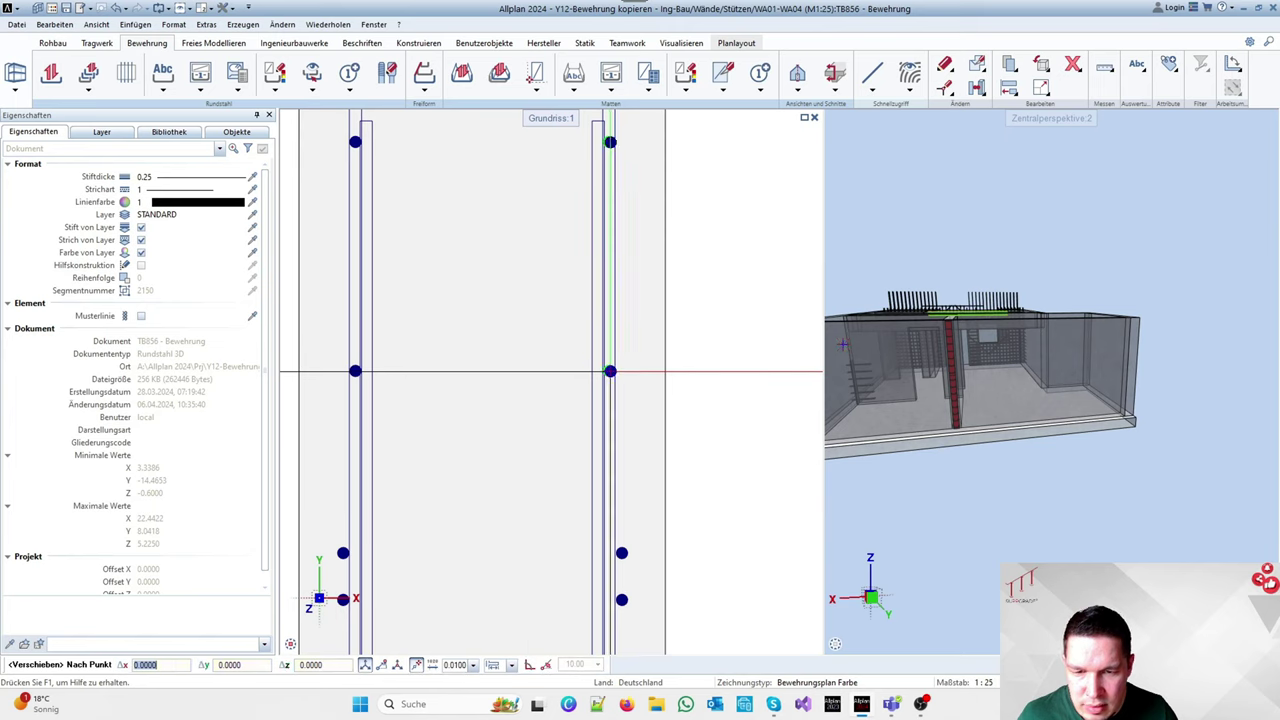
right_click(607, 370)
click(654, 435)
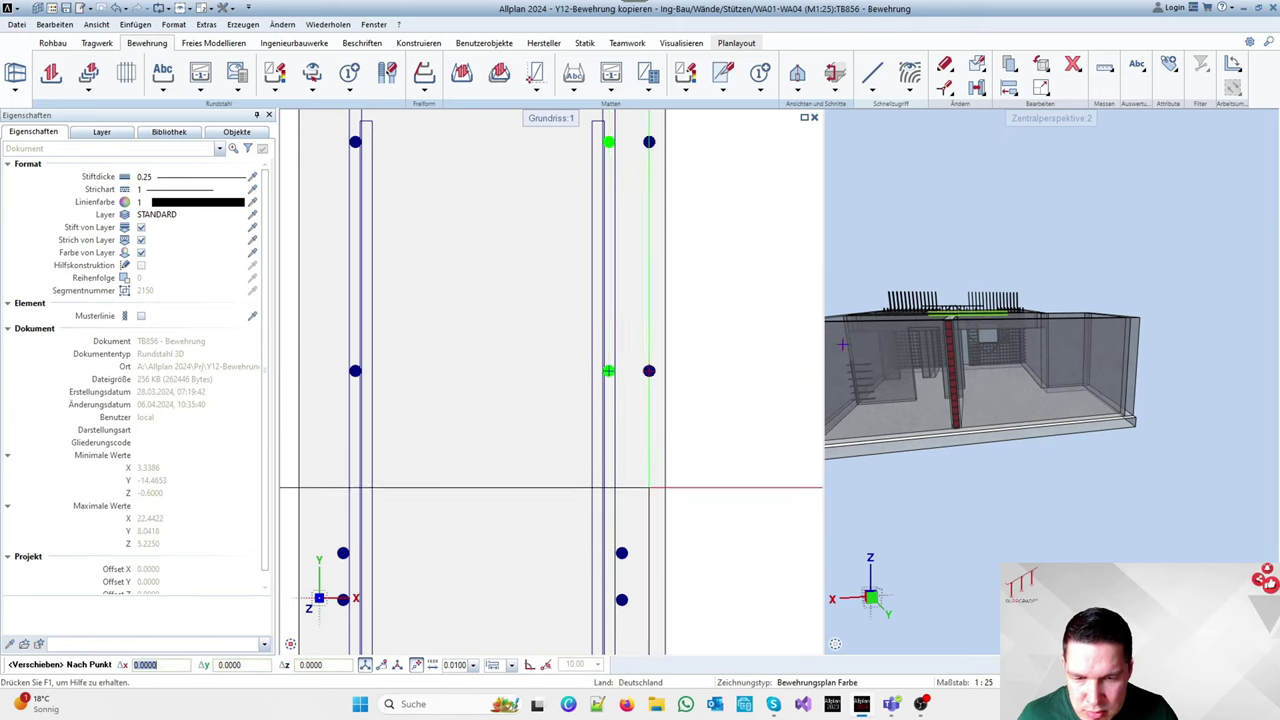
click(621, 552)
scroll(565, 365, down, 3)
Align the upper pair of side bars at the left stirrup leg with the lower left side bars by moving it horizontally with Y fixed
scroll(555, 362, up, 5)
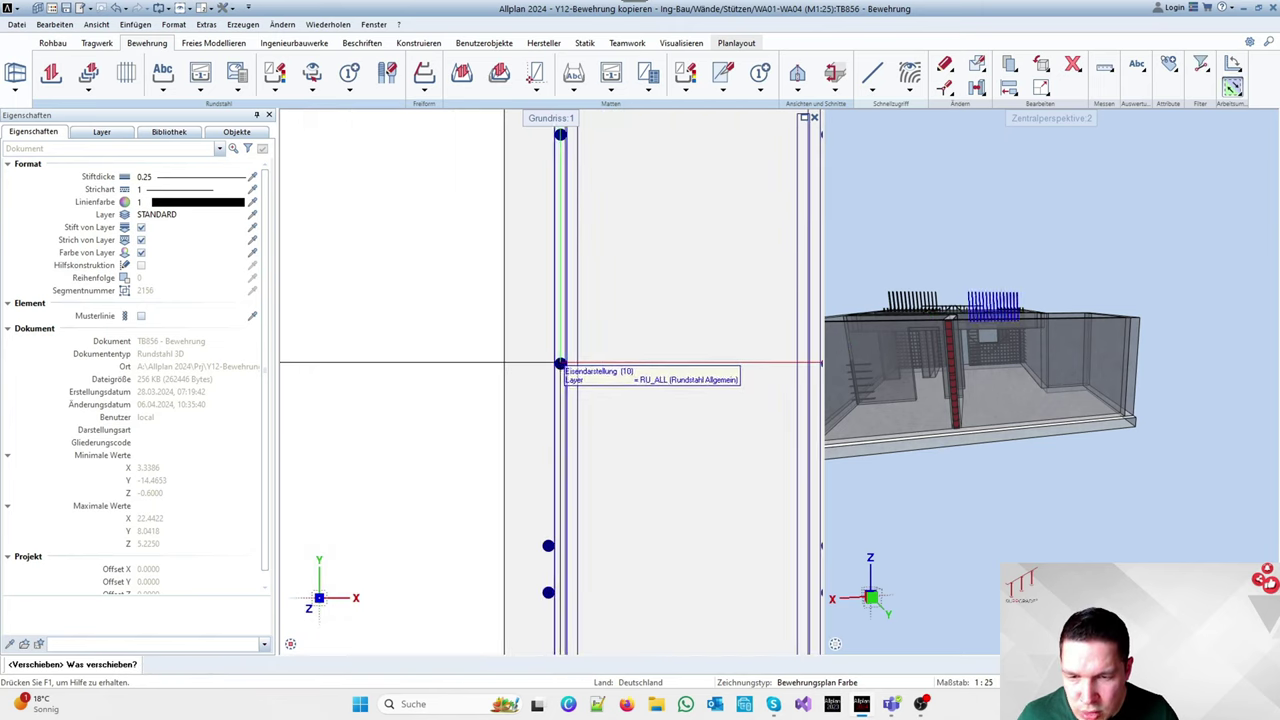
click(546, 349)
key(Escape)
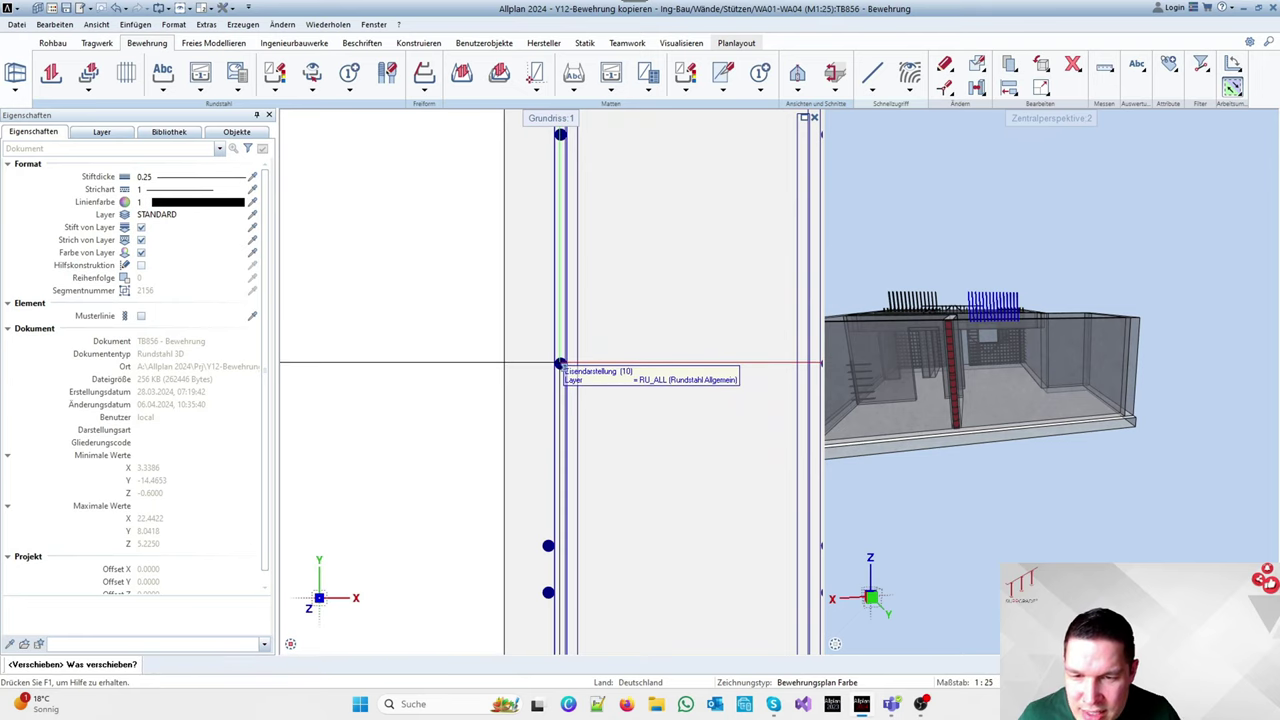
scroll(563, 376, up, 3)
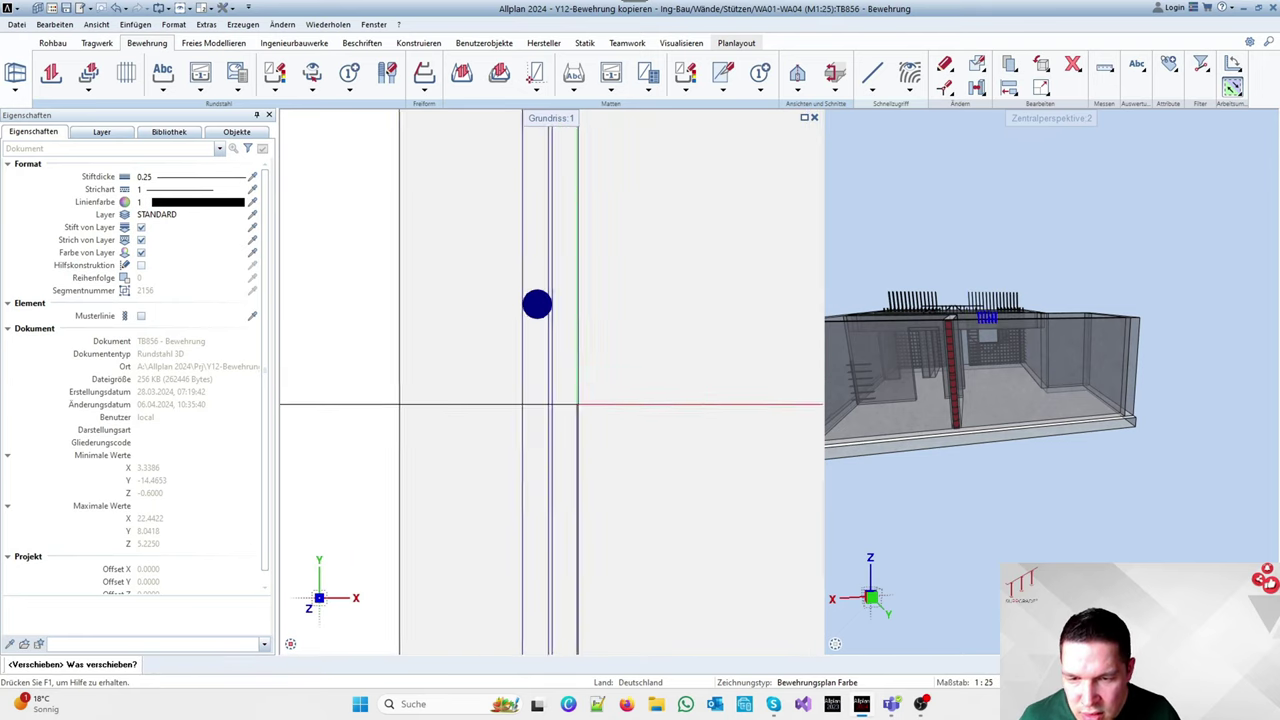
scroll(536, 296, down, 3)
click(542, 320)
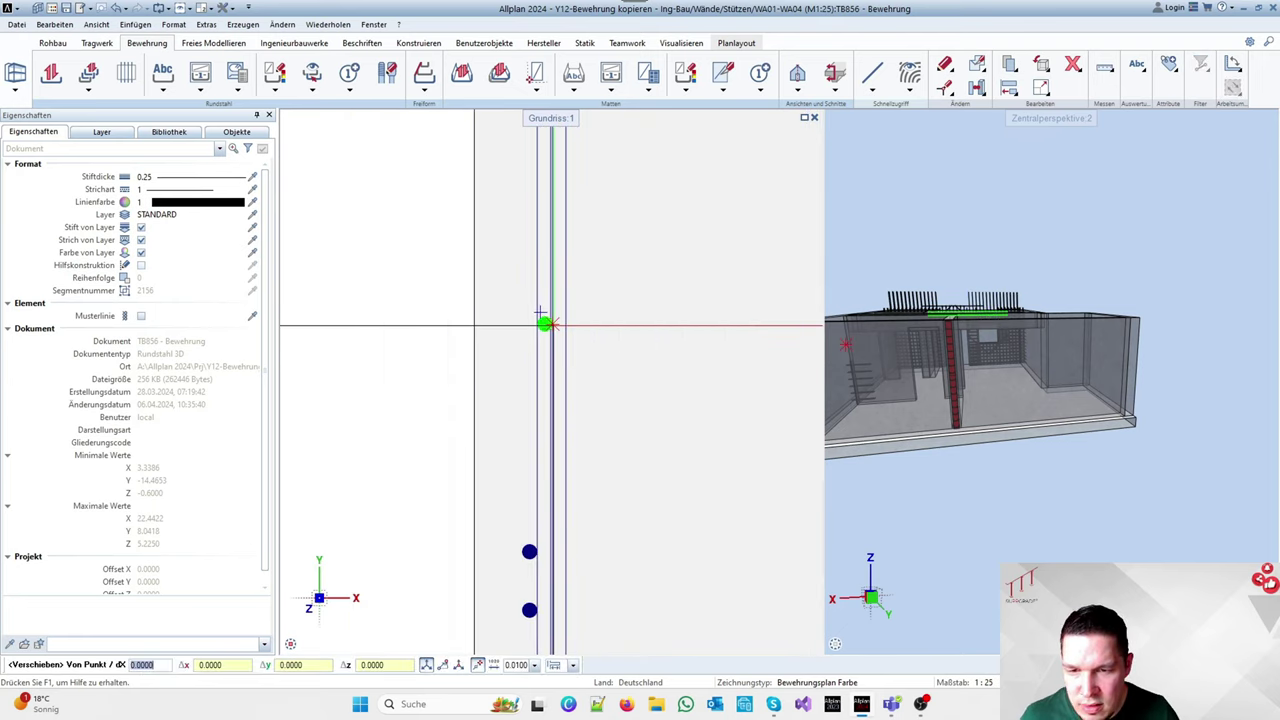
click(533, 311)
right_click(545, 323)
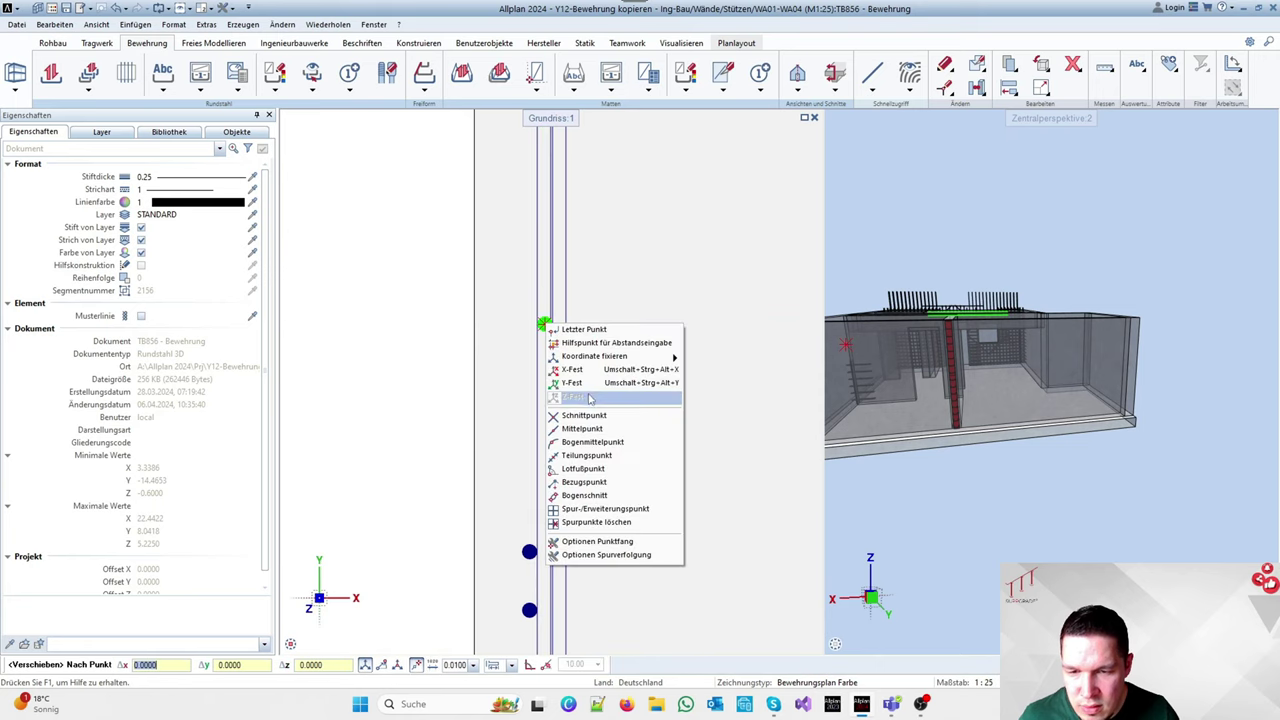
click(591, 384)
click(529, 552)
scroll(529, 552, down, 3)
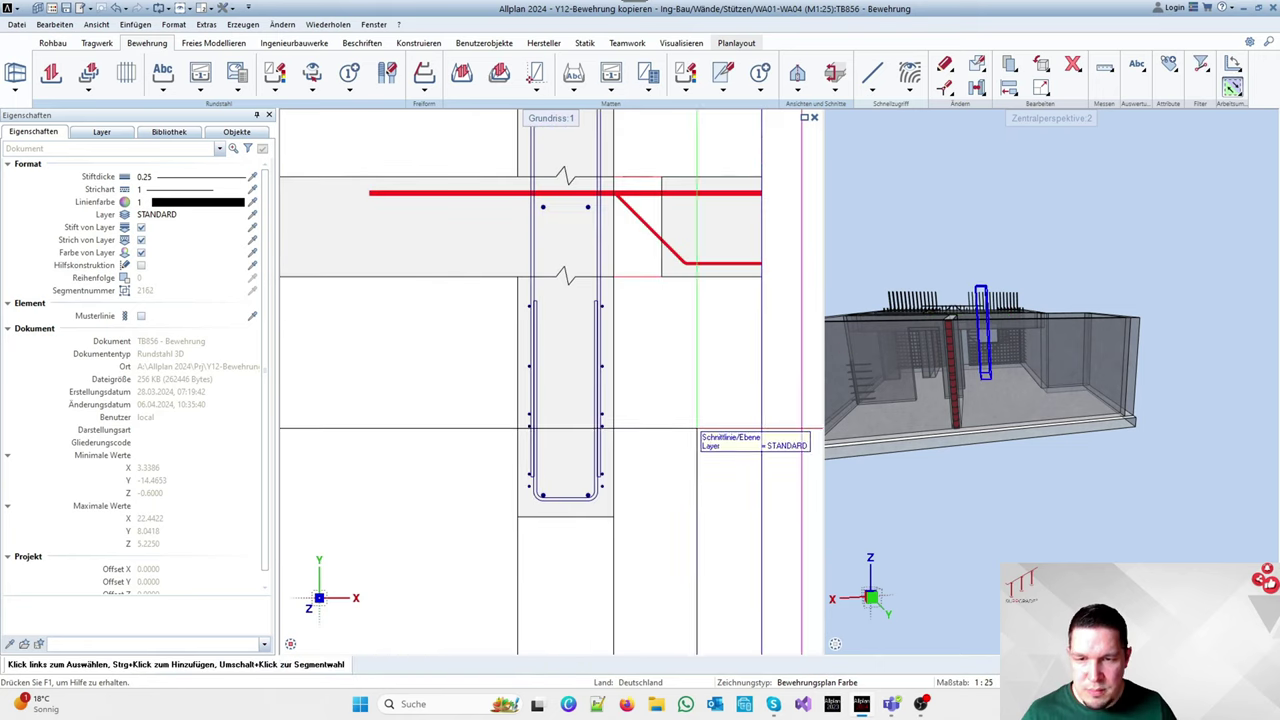
Select the open stirrups of the lintel in section 1.3 and examine their arrangement in the sections and the wall elevation
scroll(667, 413, down, 4)
scroll(634, 397, up, 4)
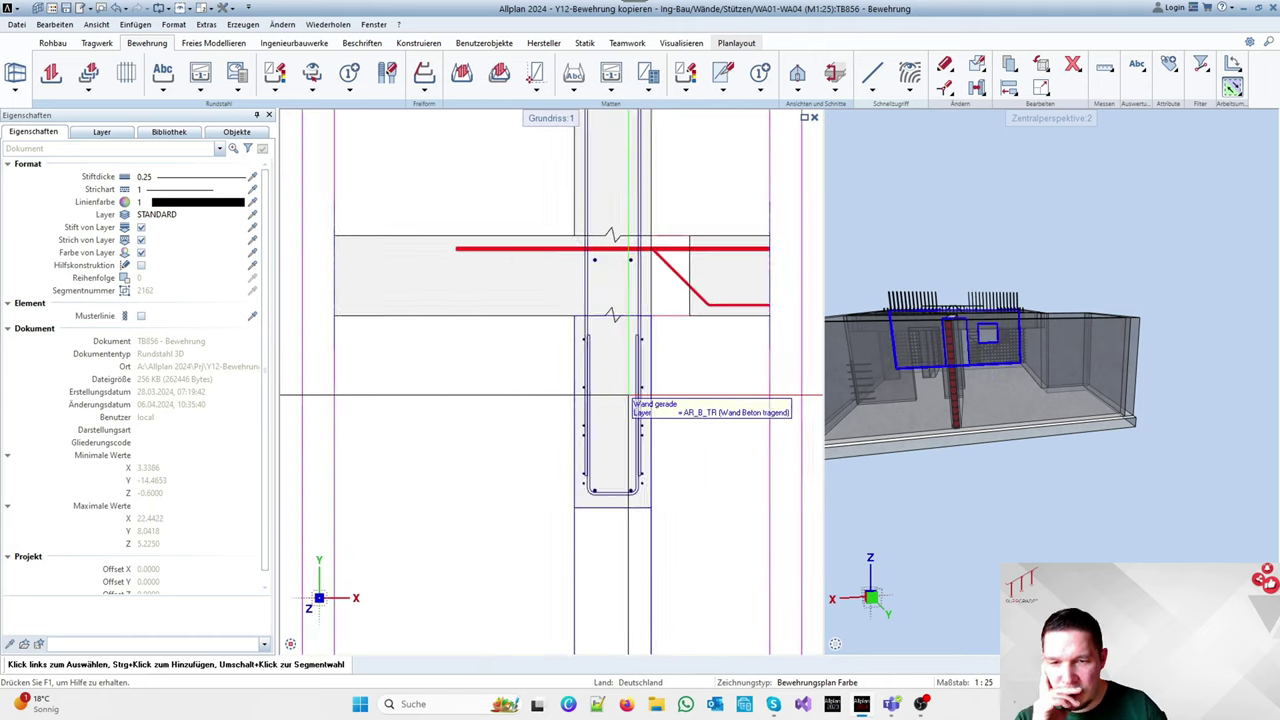
click(638, 371)
scroll(651, 373, down, 5)
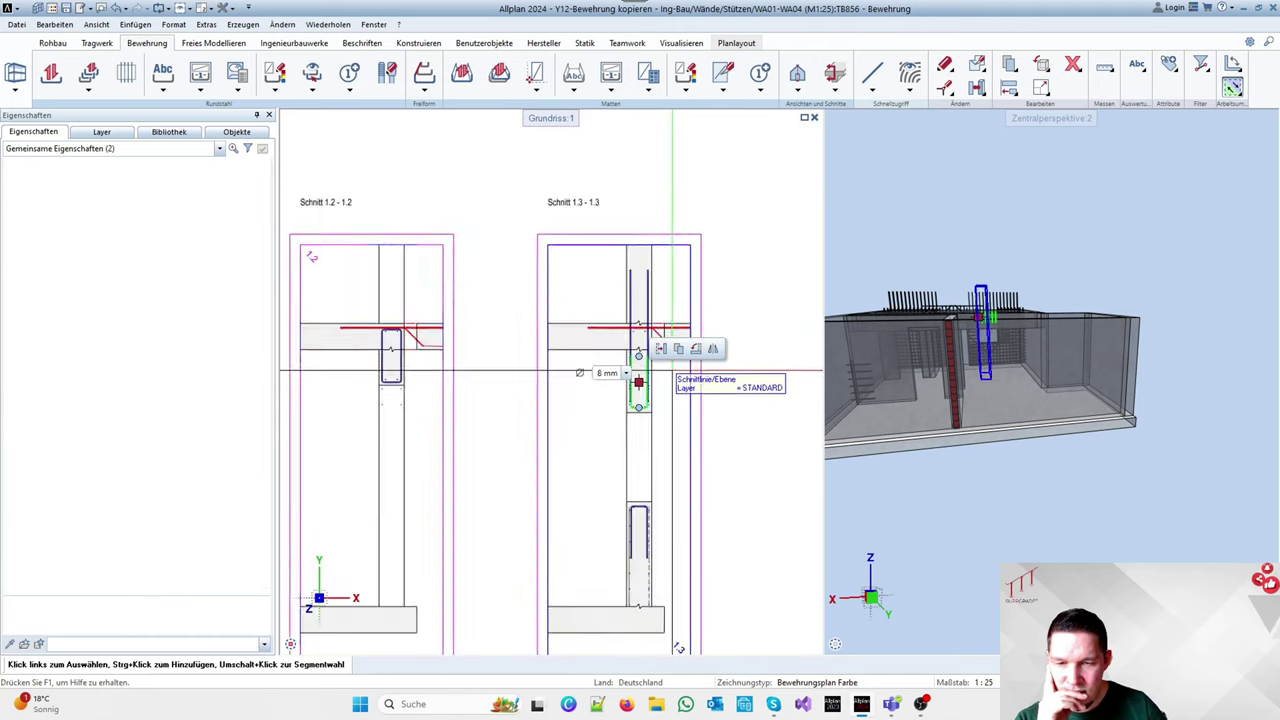
scroll(304, 376, up, 3)
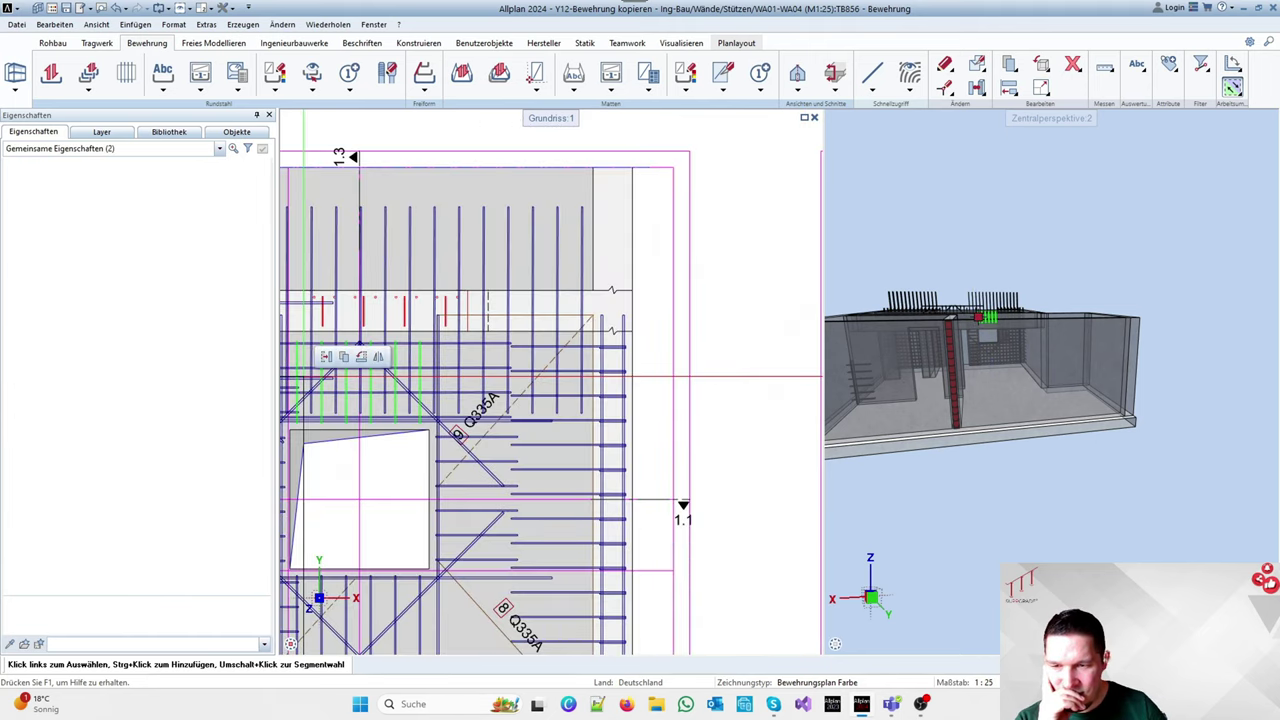
scroll(292, 376, down, 4)
scroll(608, 354, up, 5)
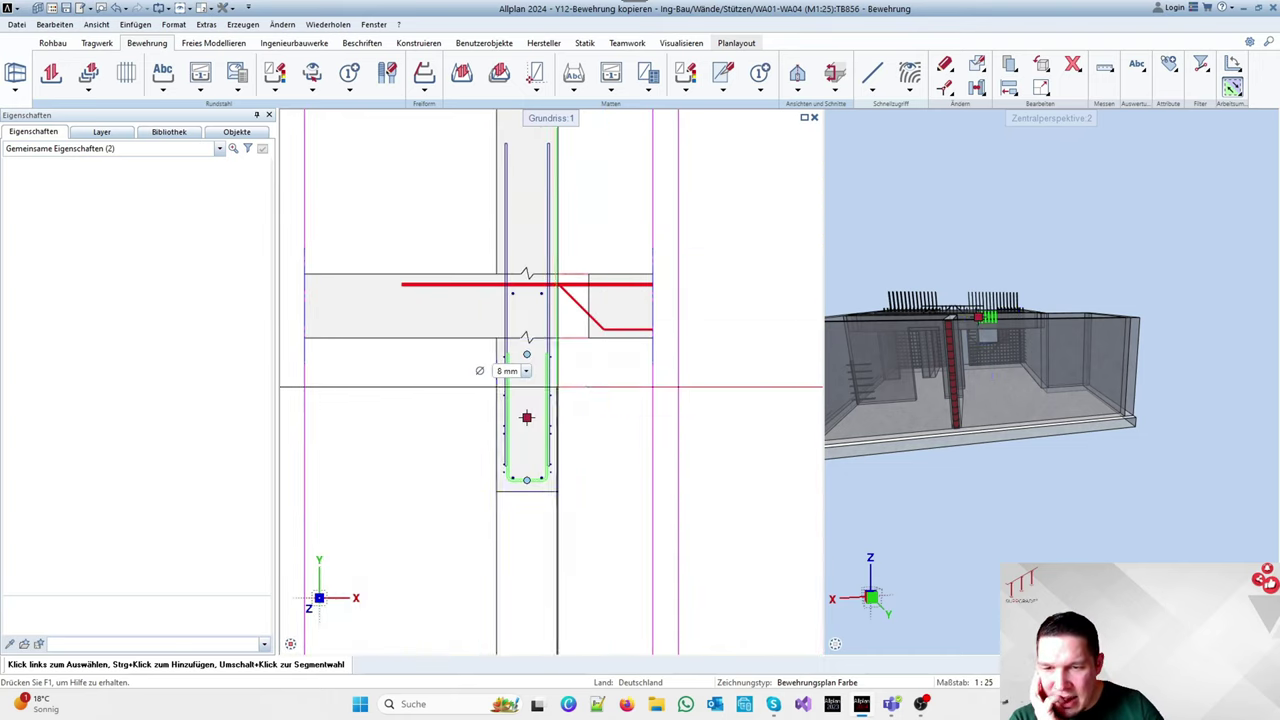
scroll(558, 382, up, 1)
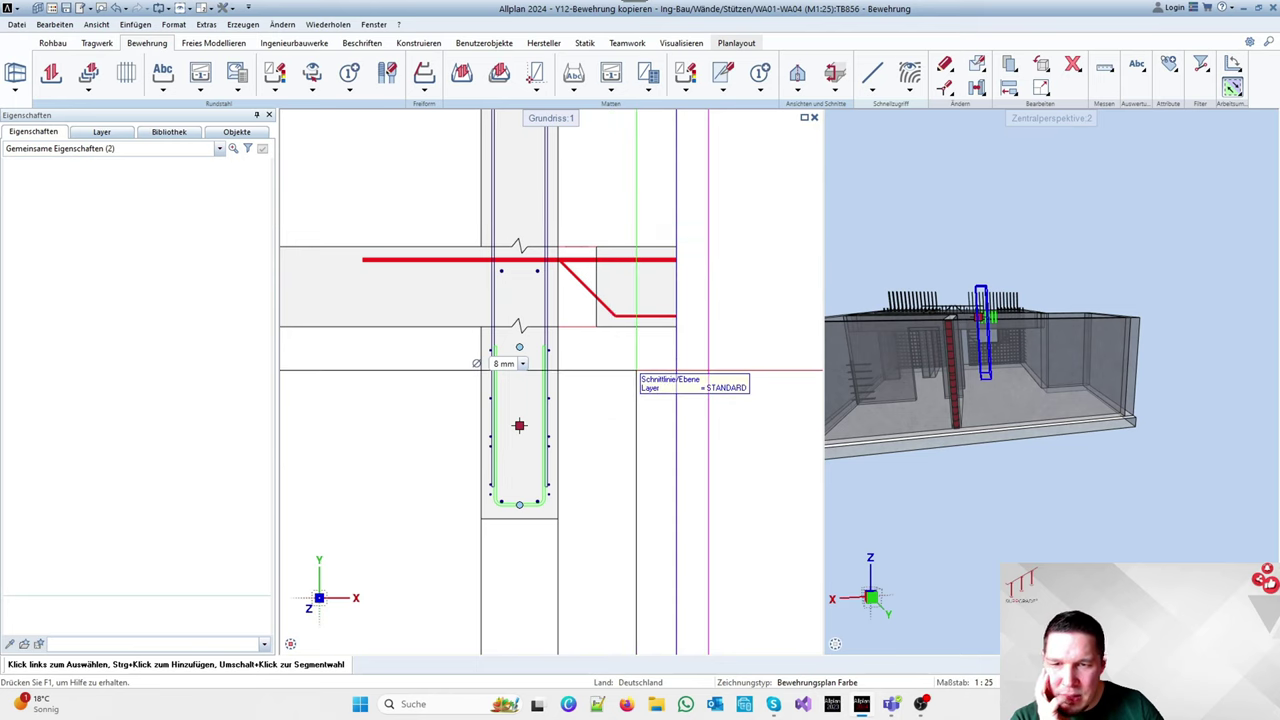
scroll(637, 370, down, 3)
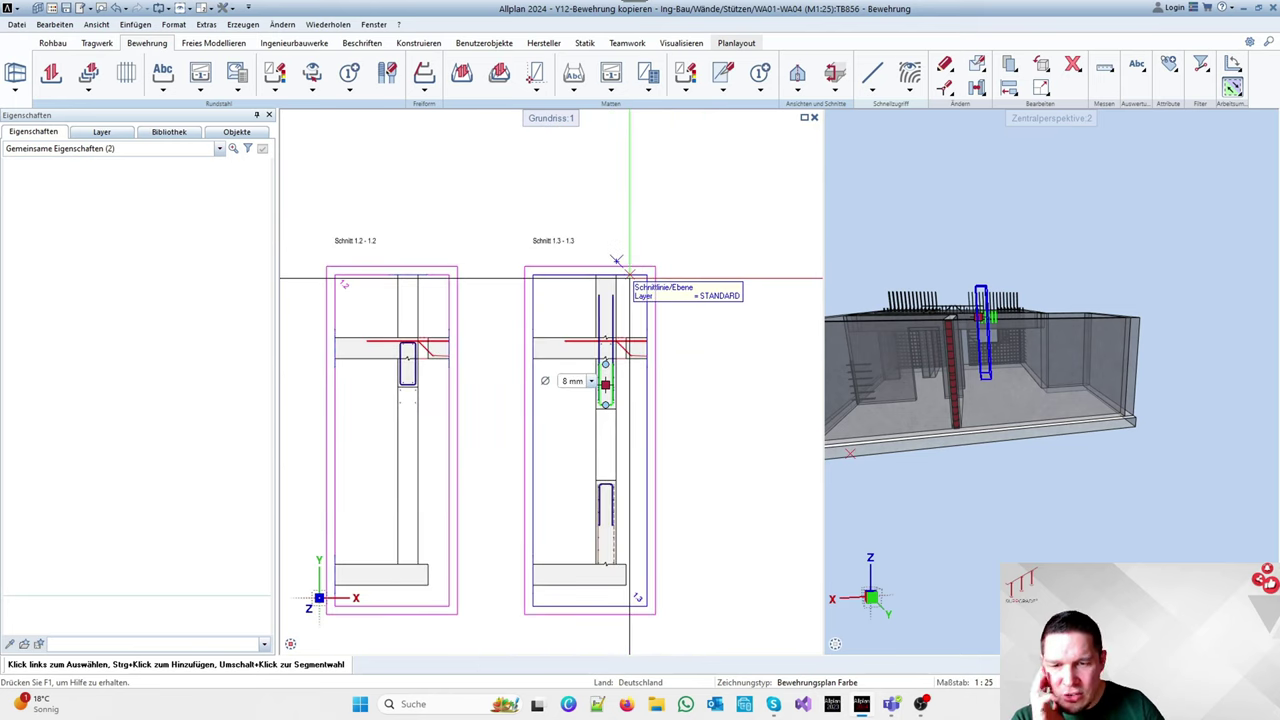
scroll(605, 325, up, 3)
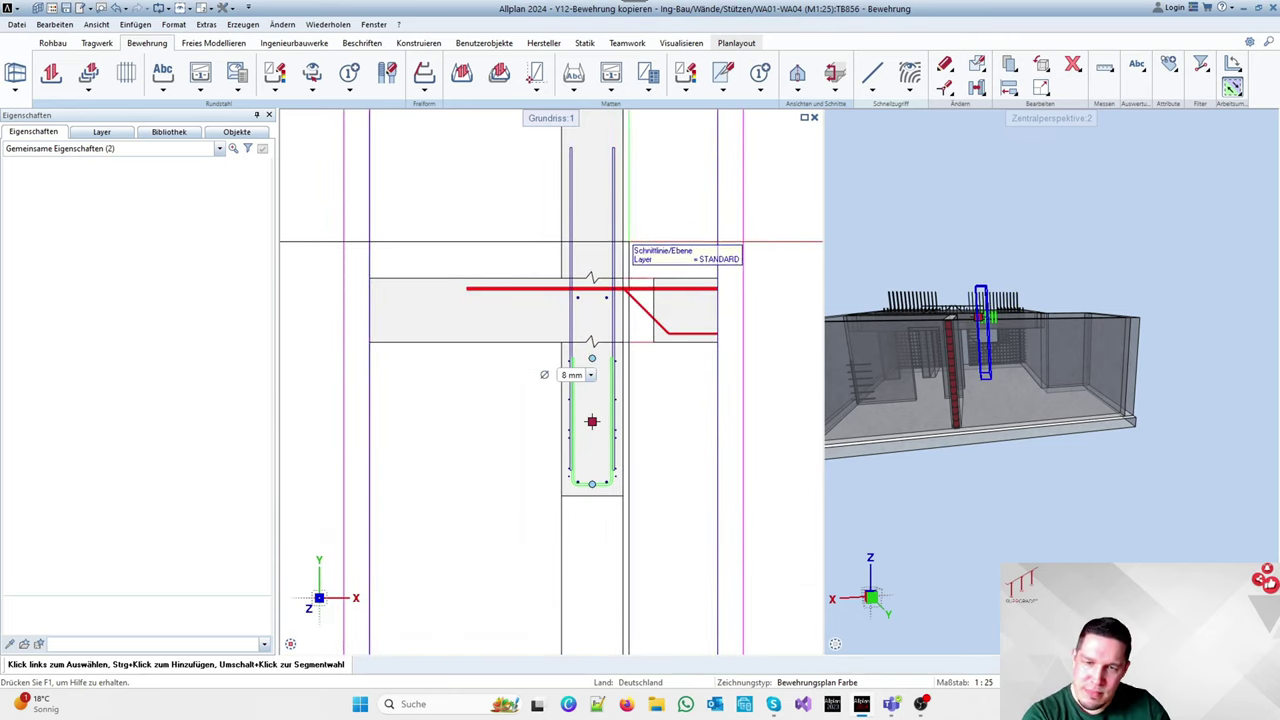
scroll(680, 400, down, 5)
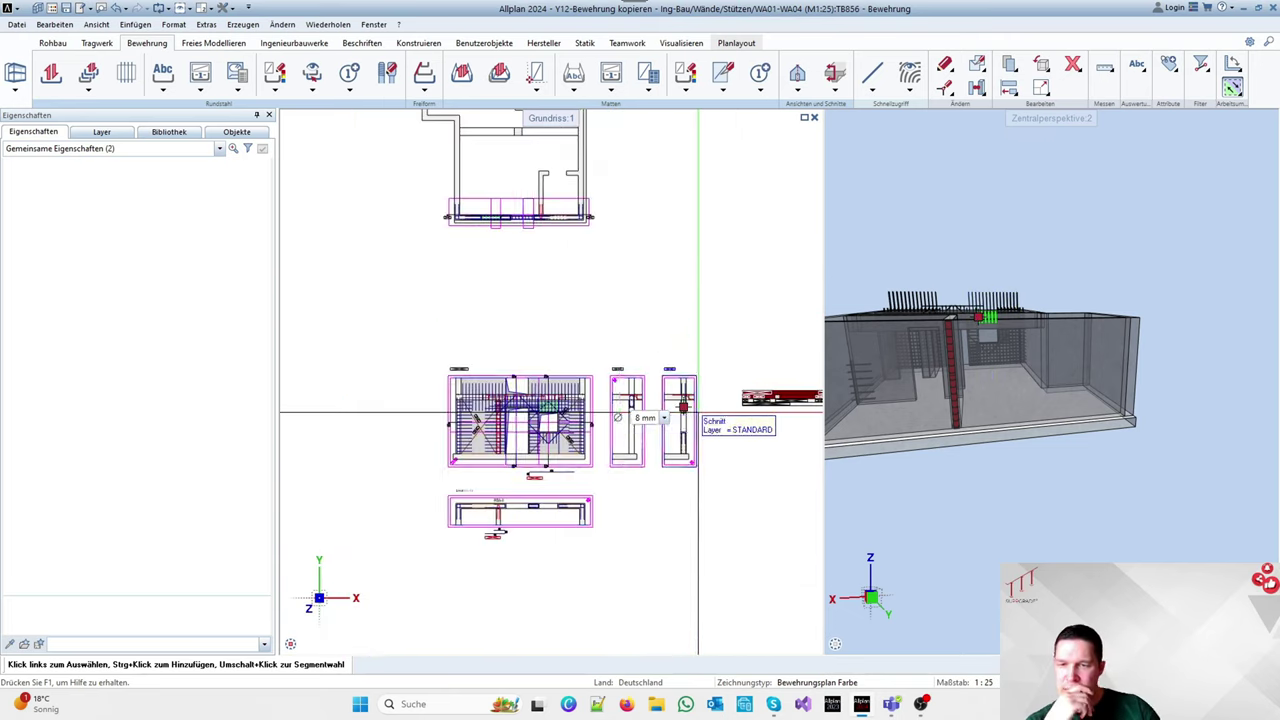
scroll(684, 414, up, 6)
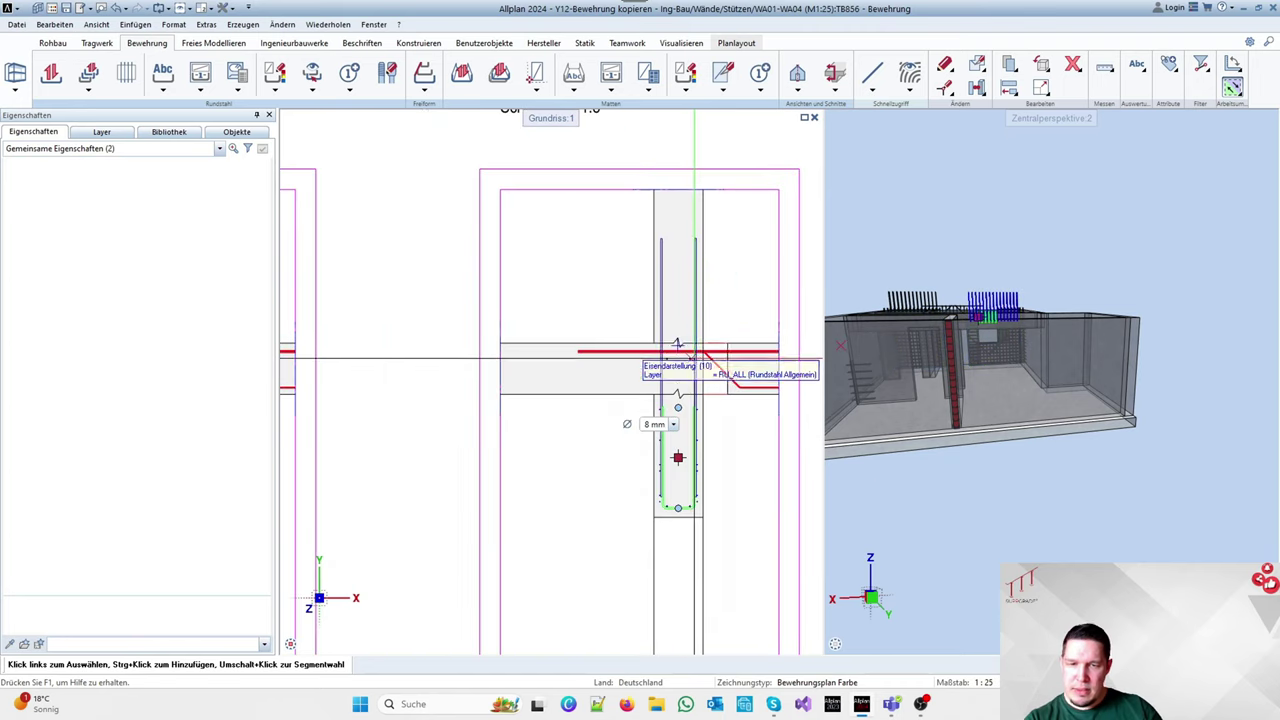
Start a new bar shape of type Winkeleisen with a diameter of 8 mm
key(s)
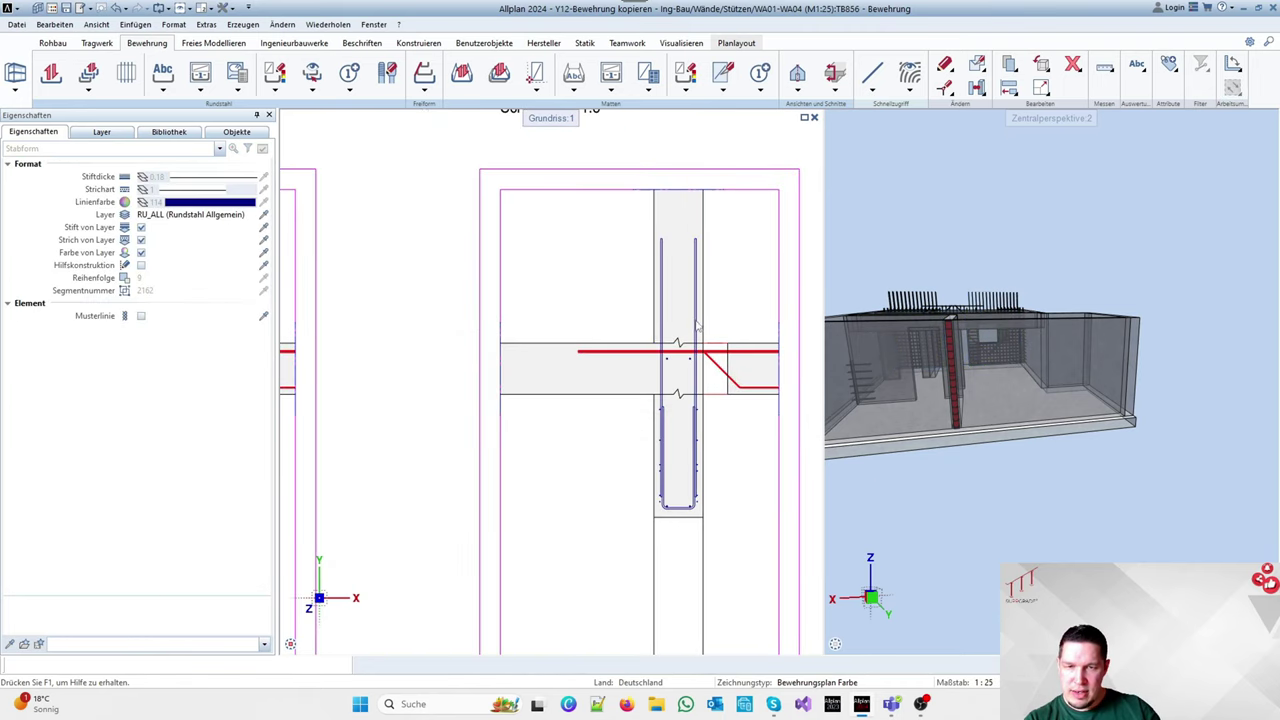
click(119, 150)
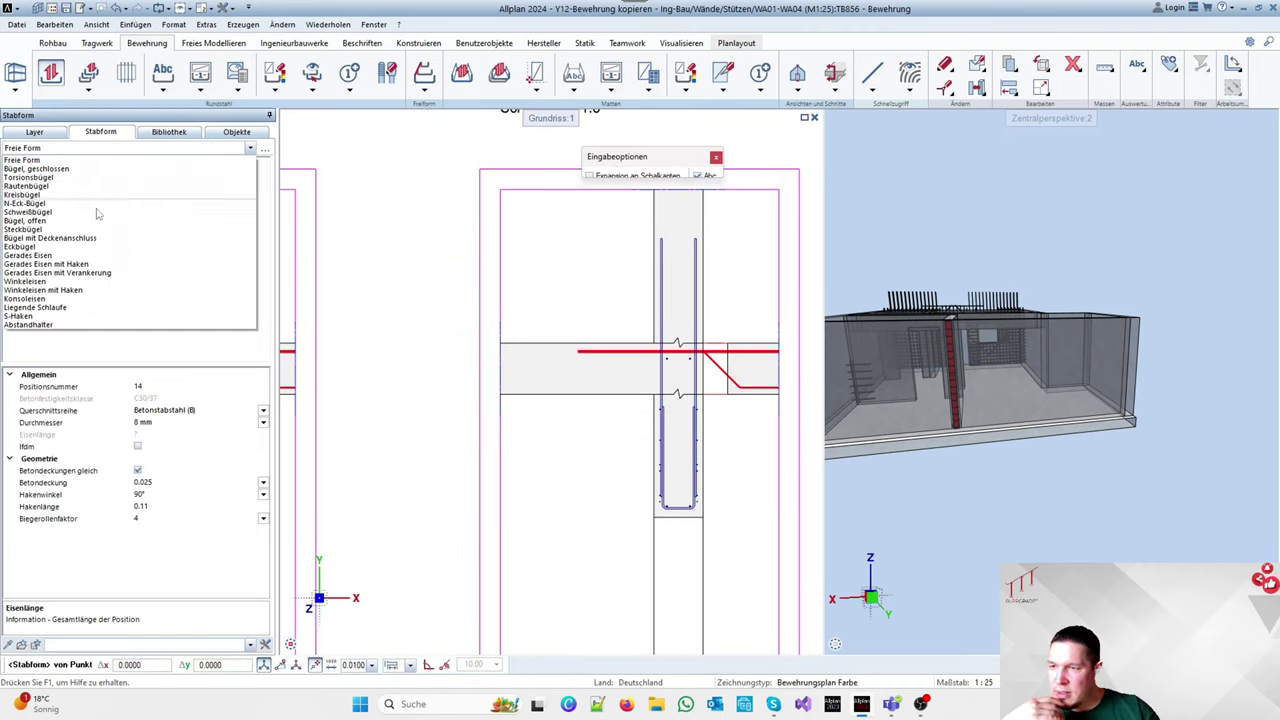
click(60, 283)
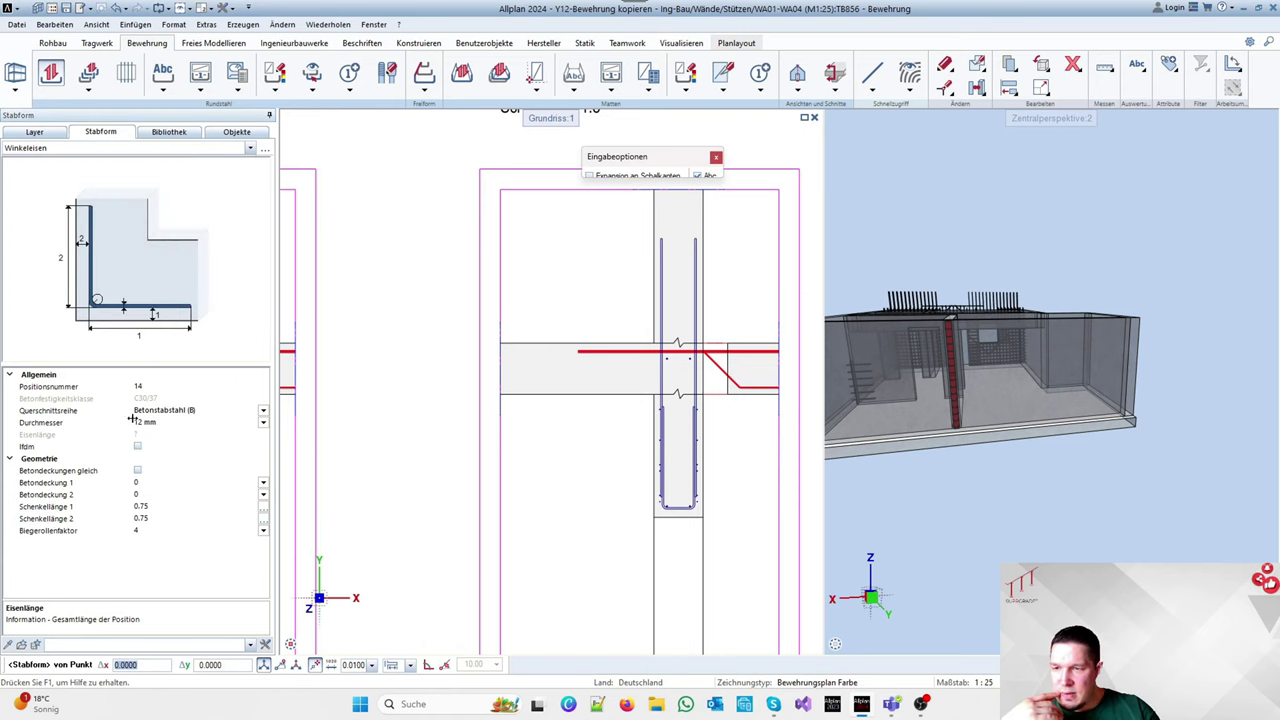
click(238, 421)
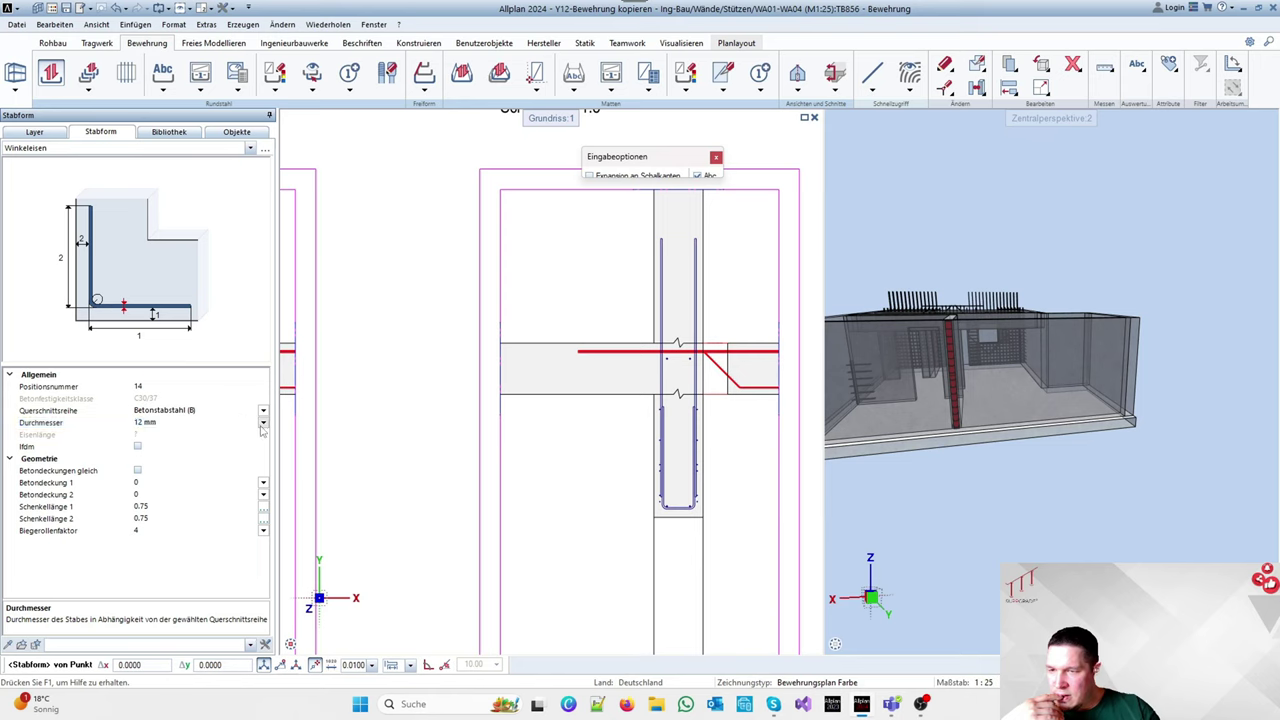
click(263, 422)
click(170, 452)
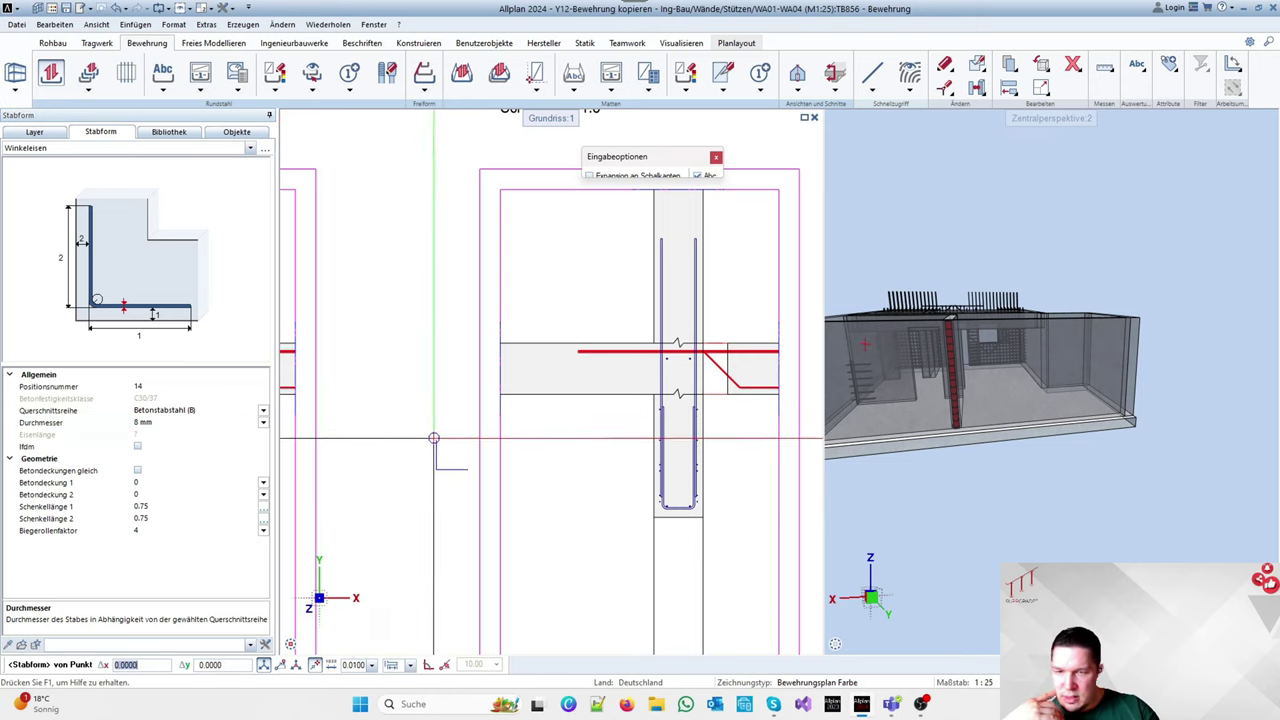
Place the angle bar in section 1.3 using the lintel's lower right corner and the slab's top edge at the right wall face, without labelling it
scroll(773, 395, down, 2)
scroll(727, 472, up, 3)
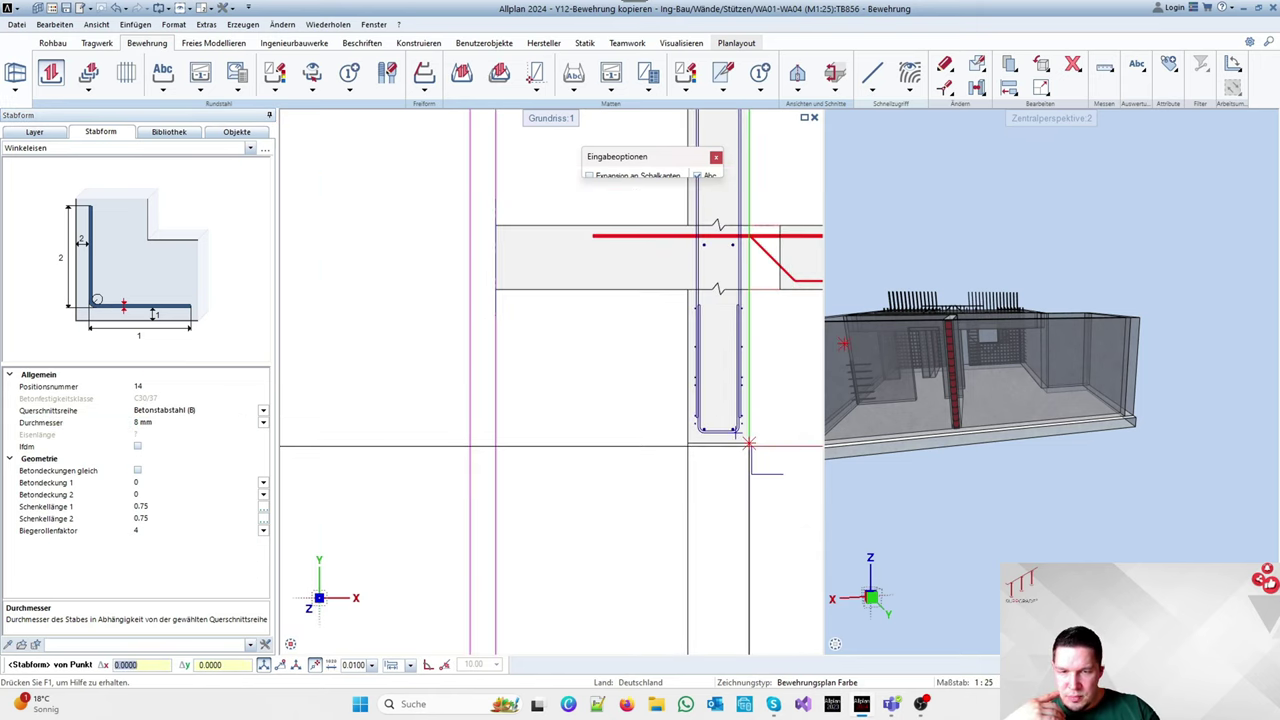
click(749, 442)
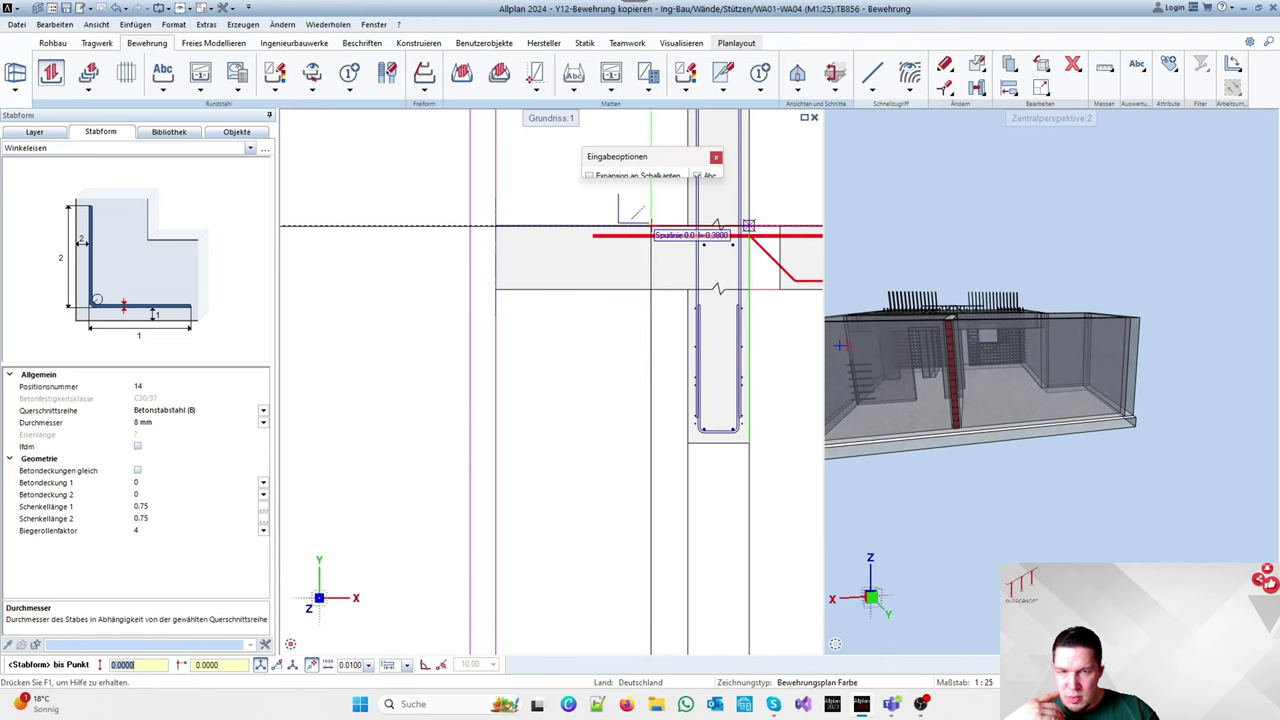
click(749, 226)
scroll(700, 300, down, 3)
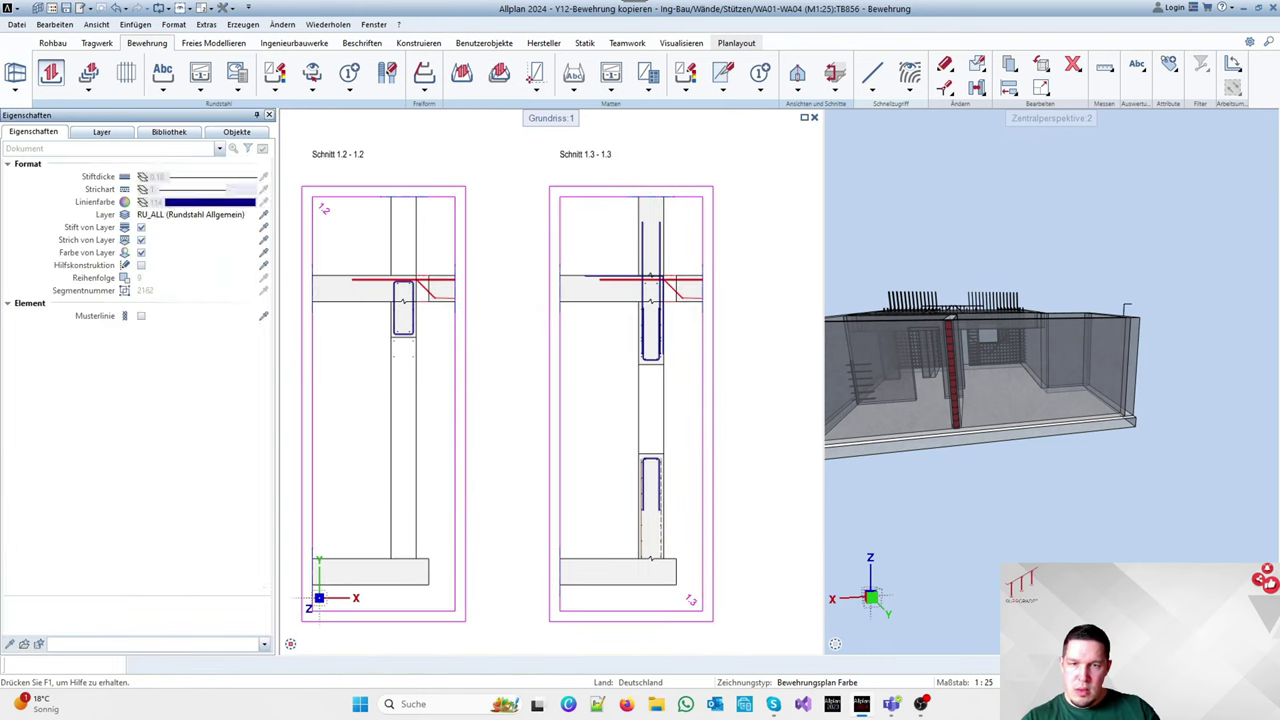
scroll(681, 298, up, 2)
key(Escape)
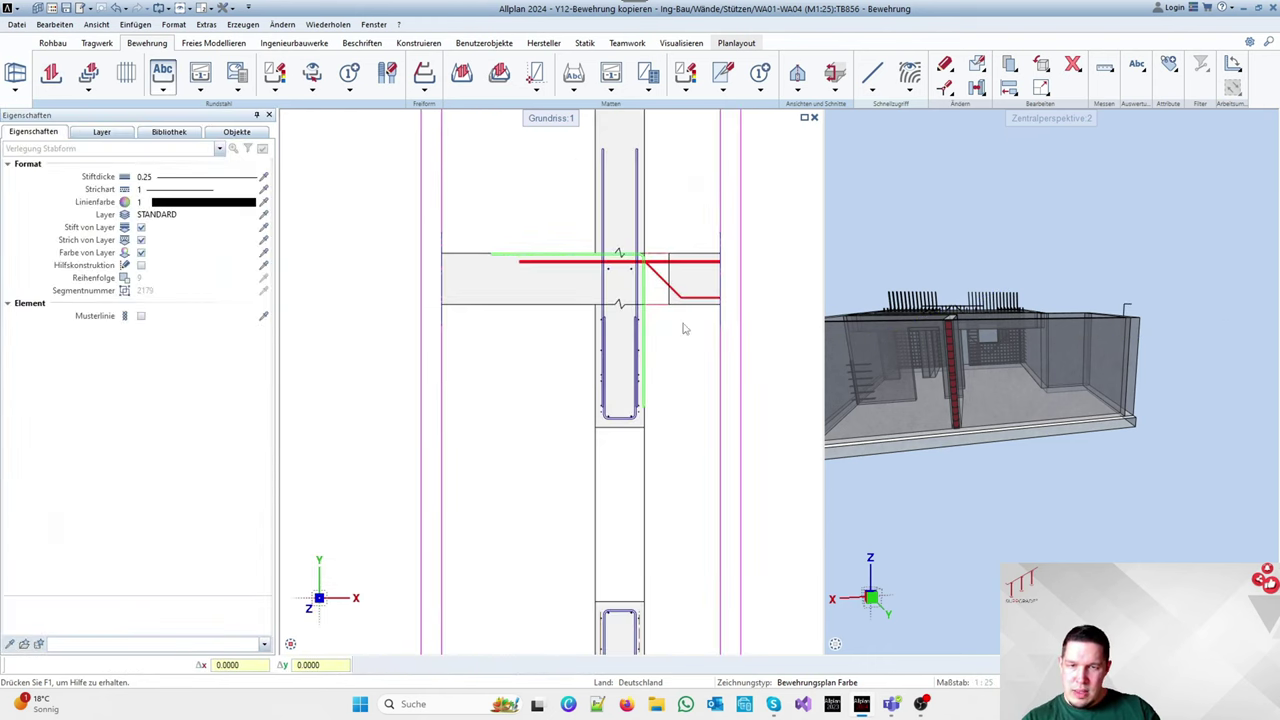
Distribute the angle bars linearly across the wall elevation WA01.0 from its left to its right end at 0.15 m spacing, with Fluchten enabled
scroll(538, 254, down, 3)
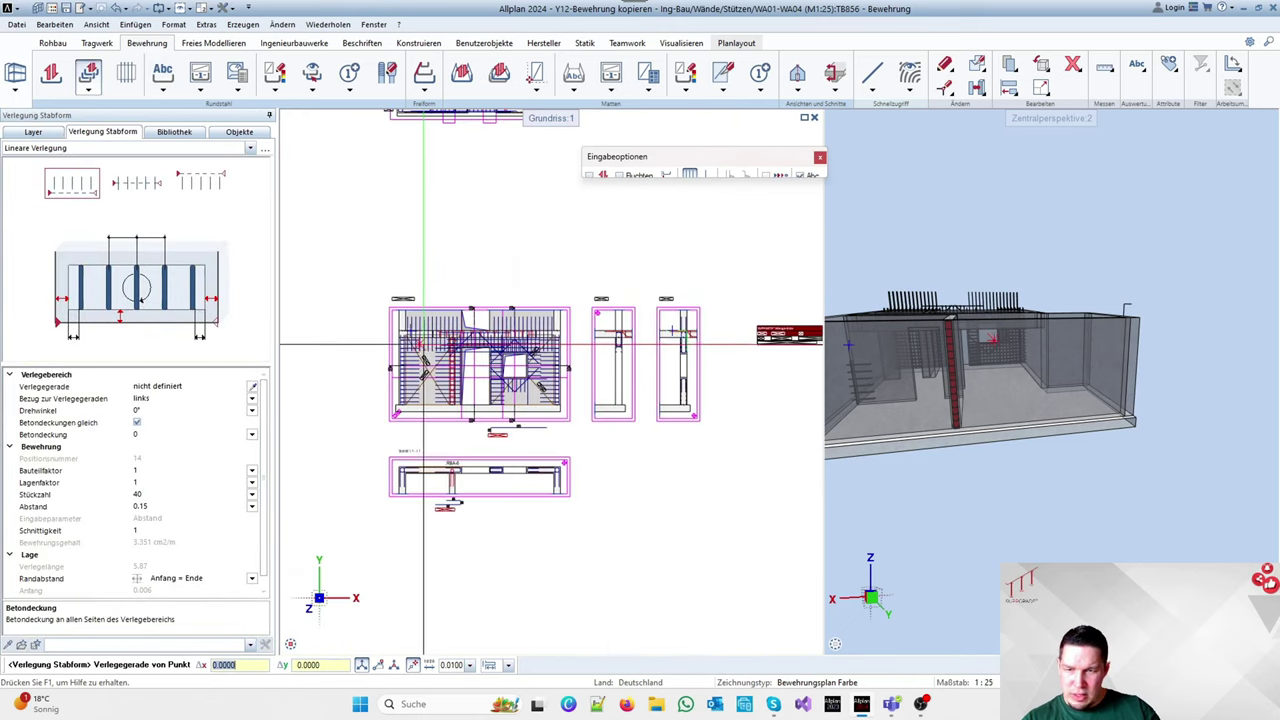
scroll(430, 344, up, 3)
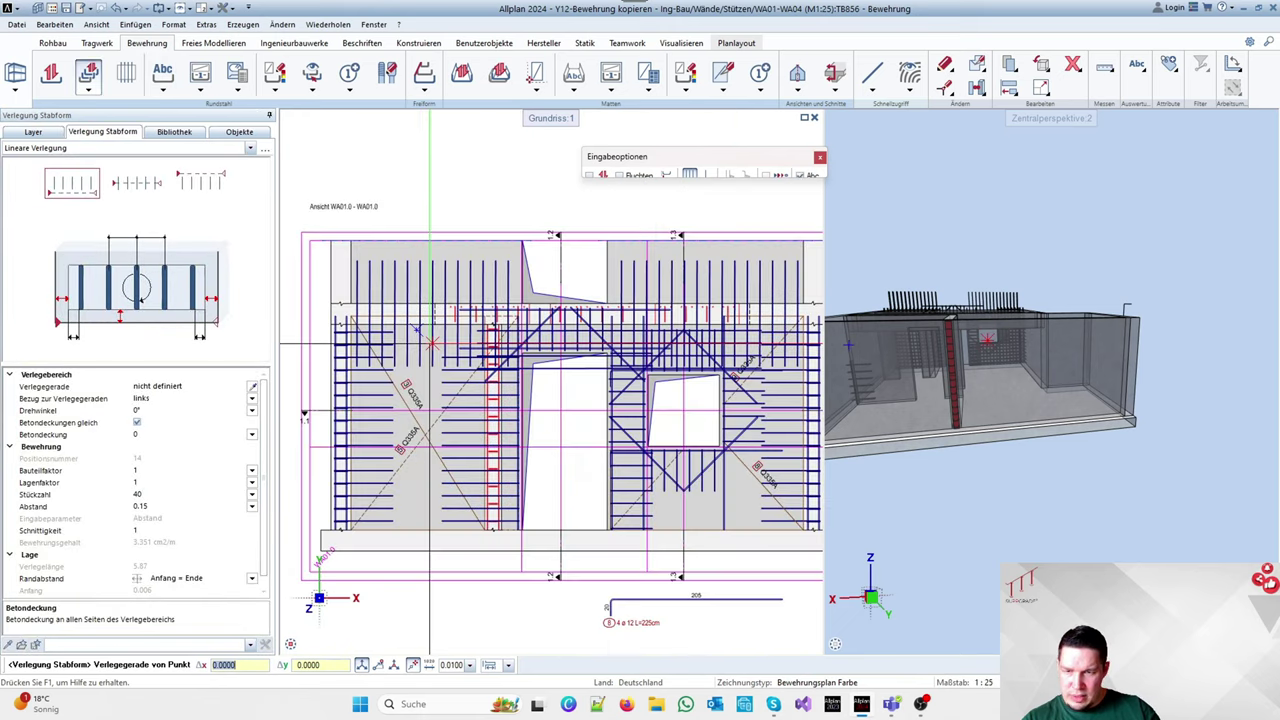
click(347, 325)
scroll(362, 392, down, 3)
scroll(584, 390, up, 4)
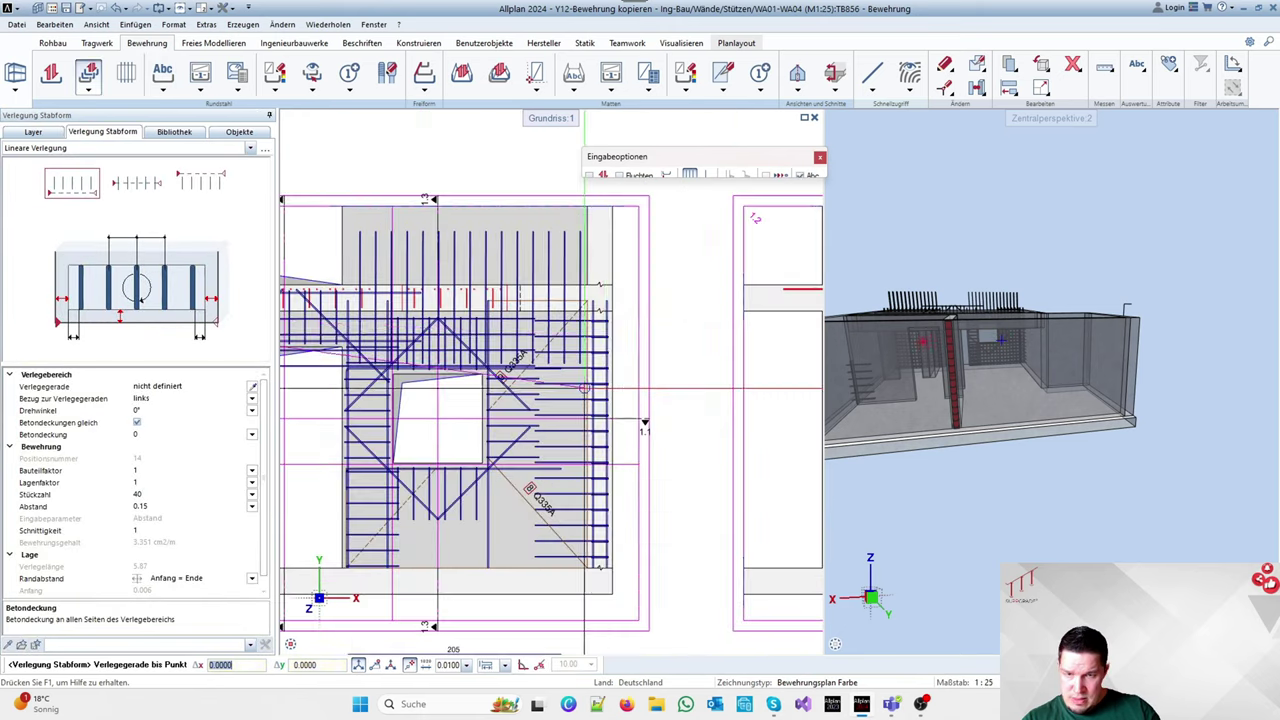
click(575, 298)
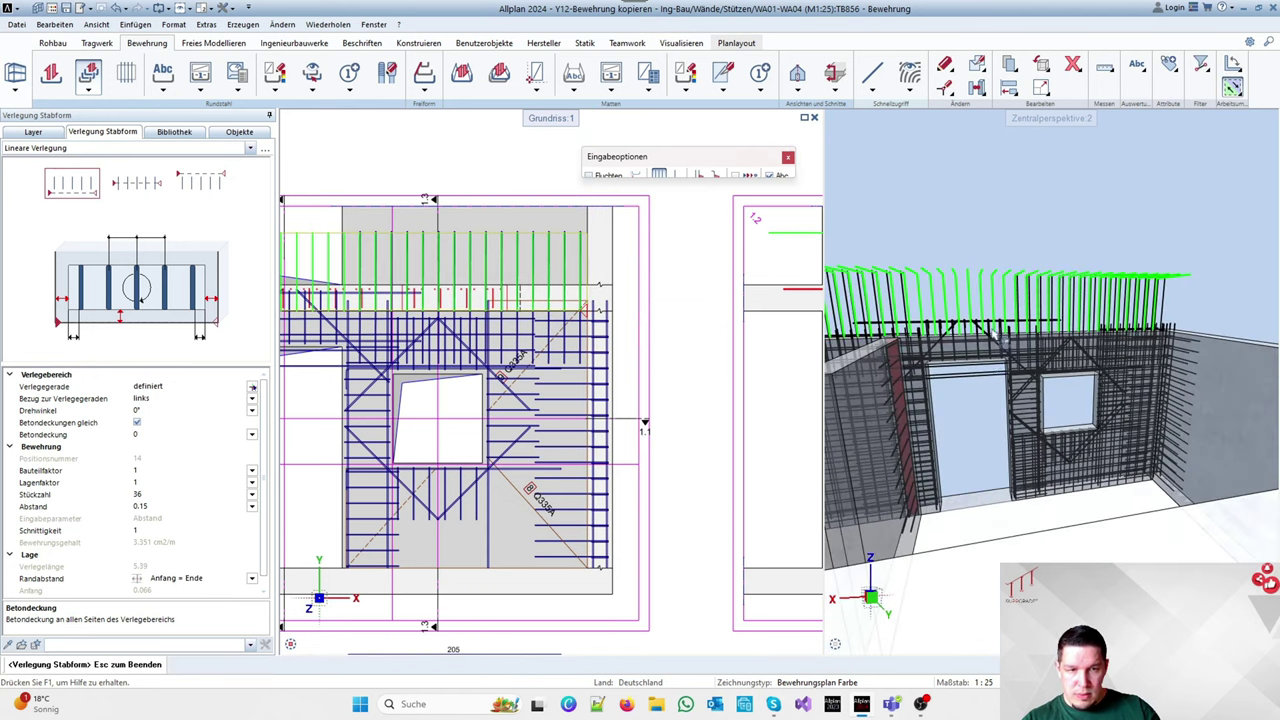
click(589, 176)
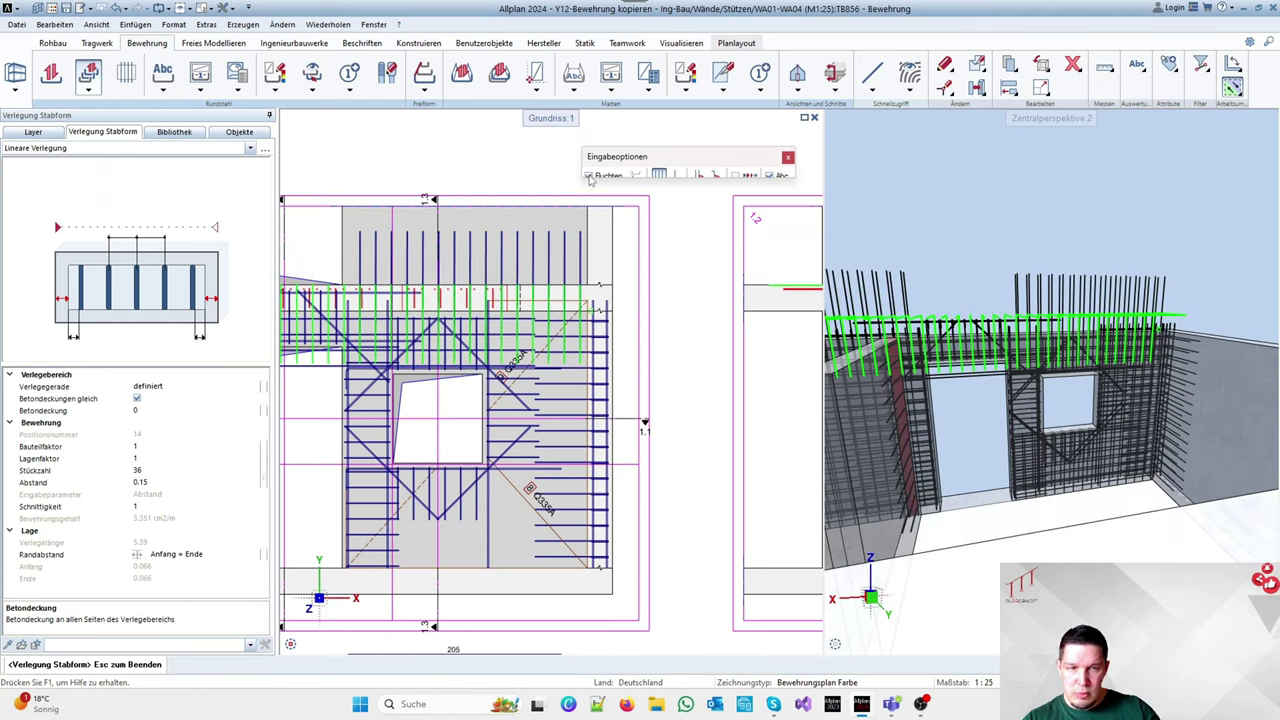
Finish placing the angle bars and start moving elements in the section at the slab
scroll(472, 325, down, 4)
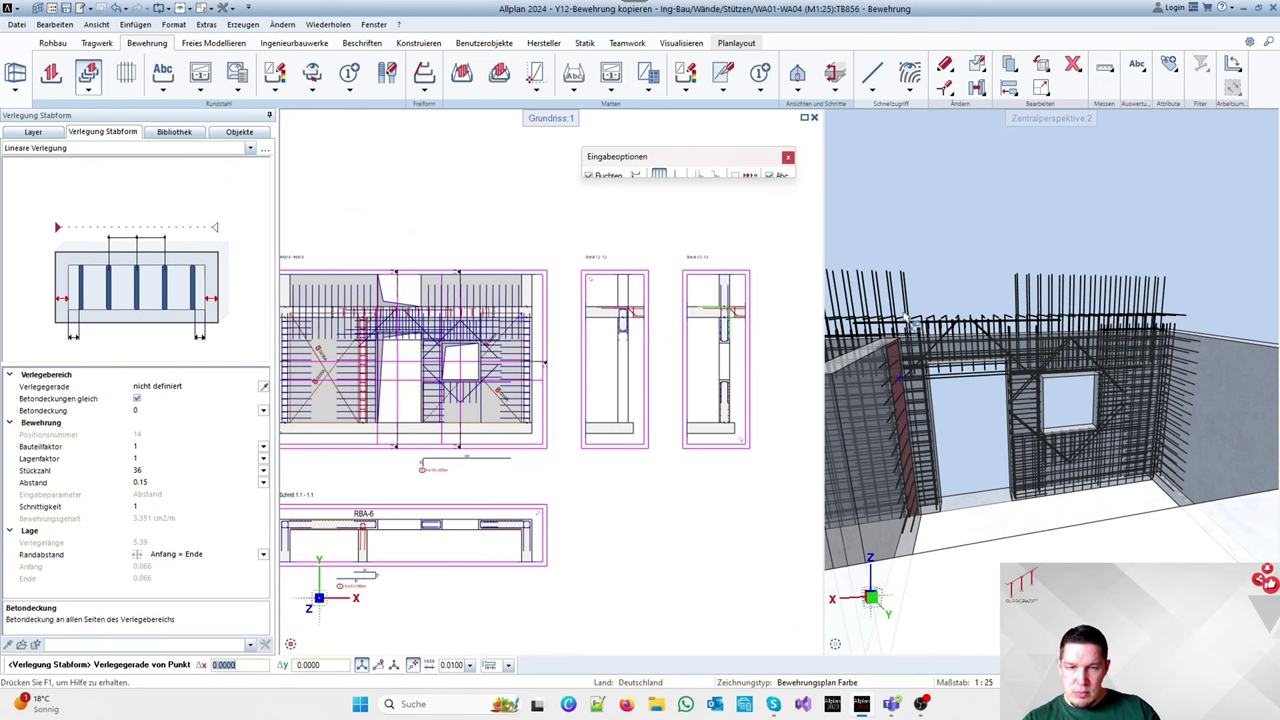
key(Escape)
scroll(745, 308, up, 5)
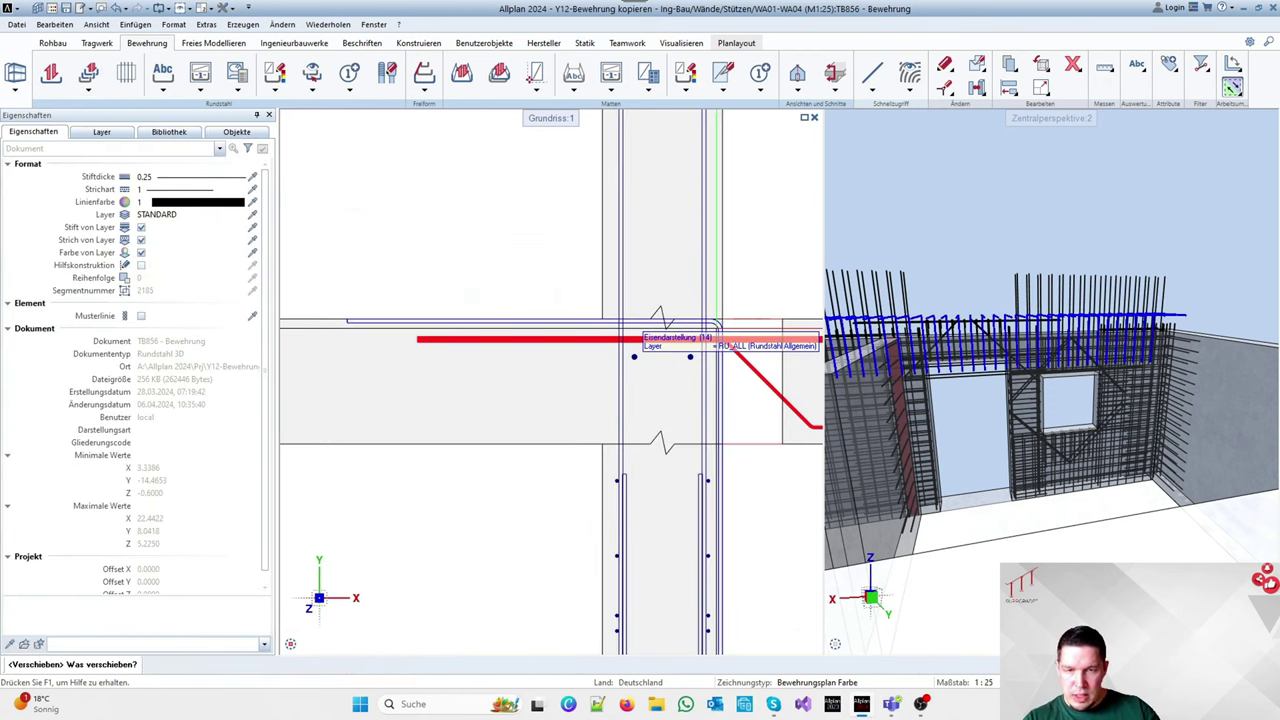
click(716, 319)
scroll(722, 311, up, 3)
scroll(722, 311, down, 1)
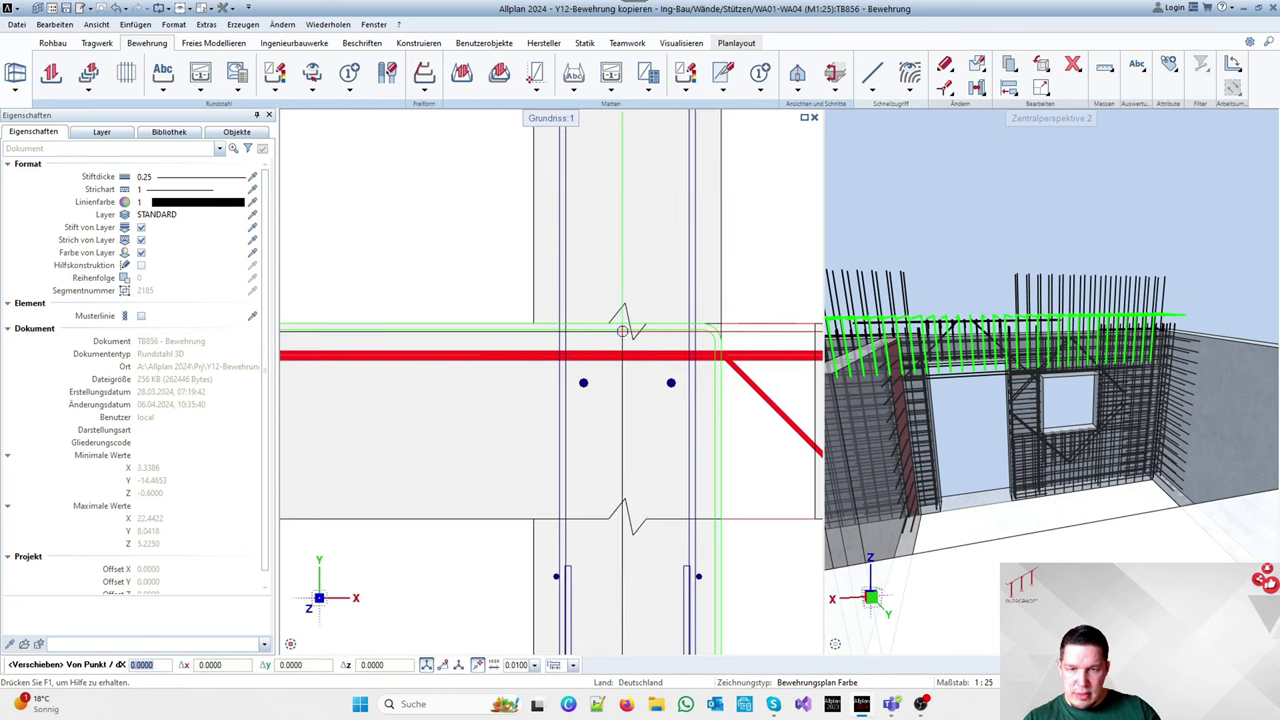
scroll(654, 318, down, 5)
scroll(306, 328, up, 4)
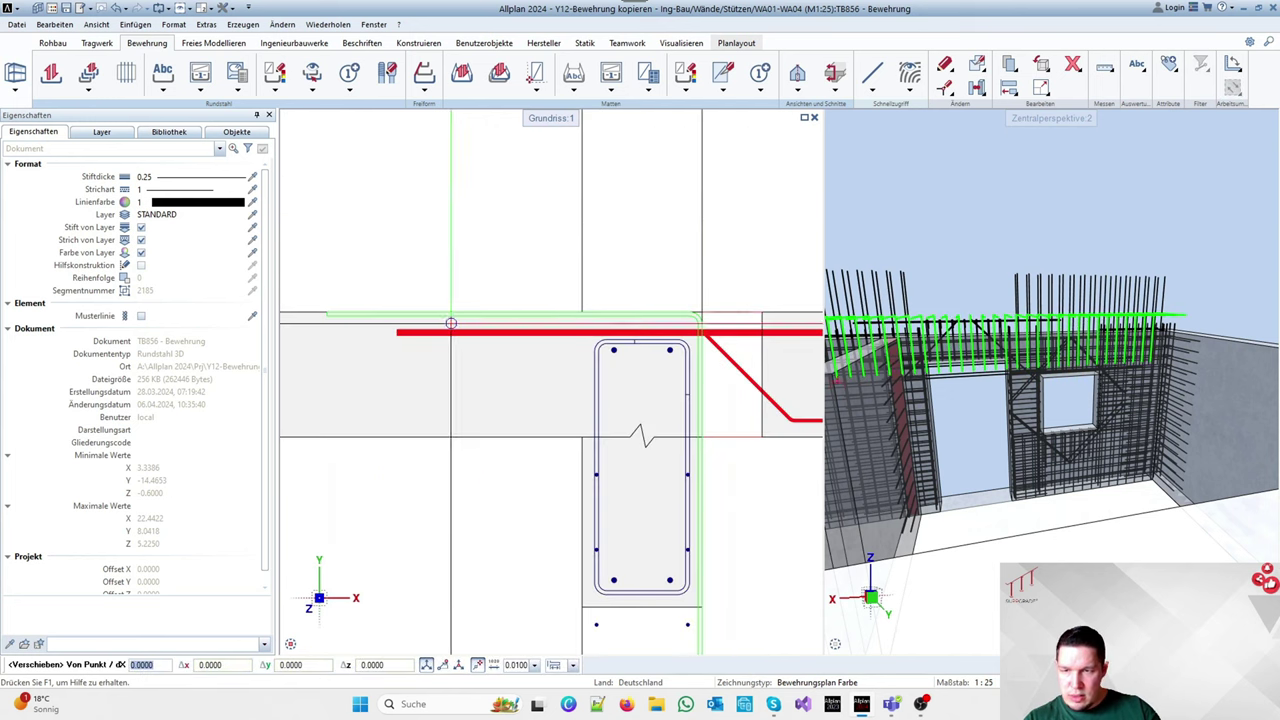
key(Escape)
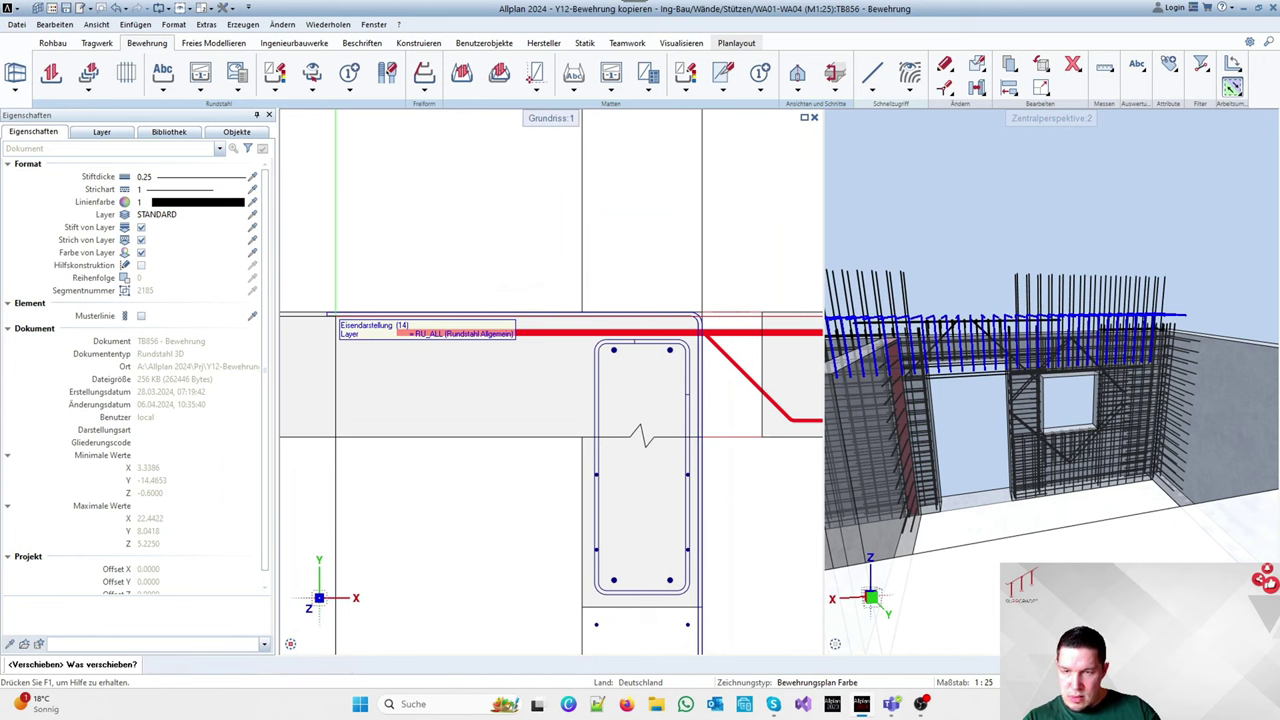
Move the angle bars straight down in the door lintel section so their horizontal leg aligns with the top of the stirrup
click(328, 314)
click(327, 311)
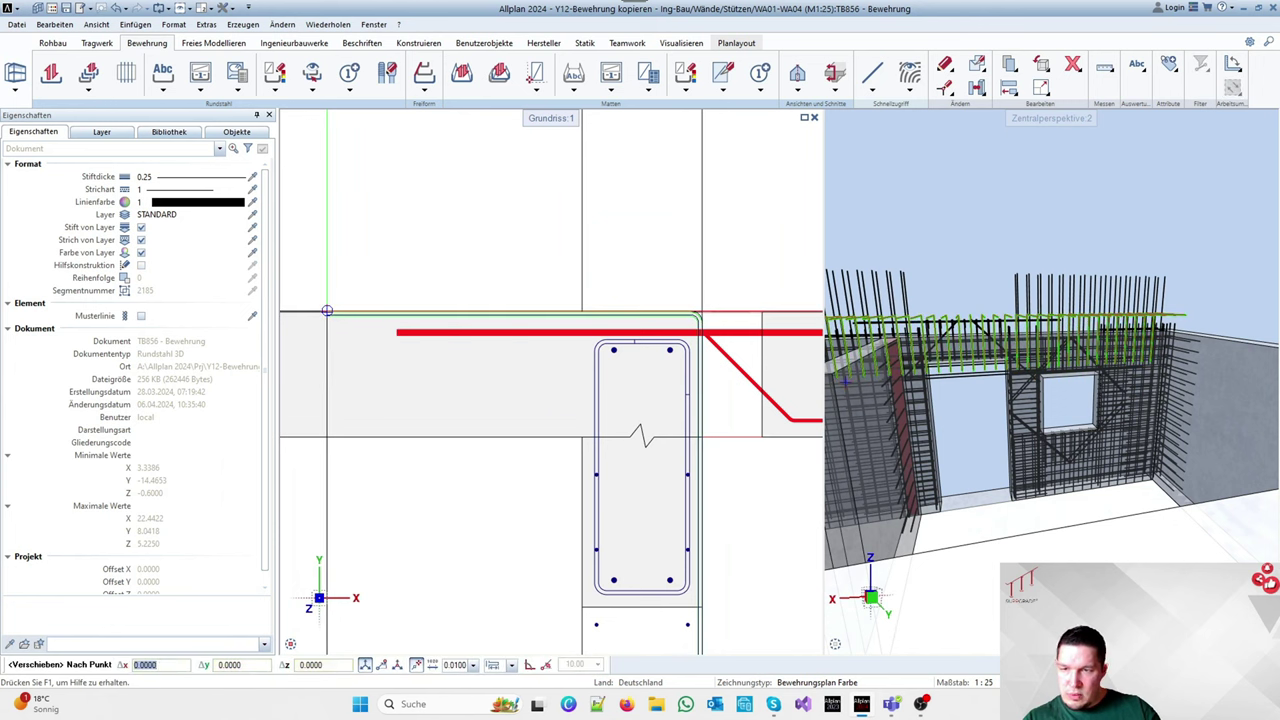
right_click(328, 313)
click(365, 363)
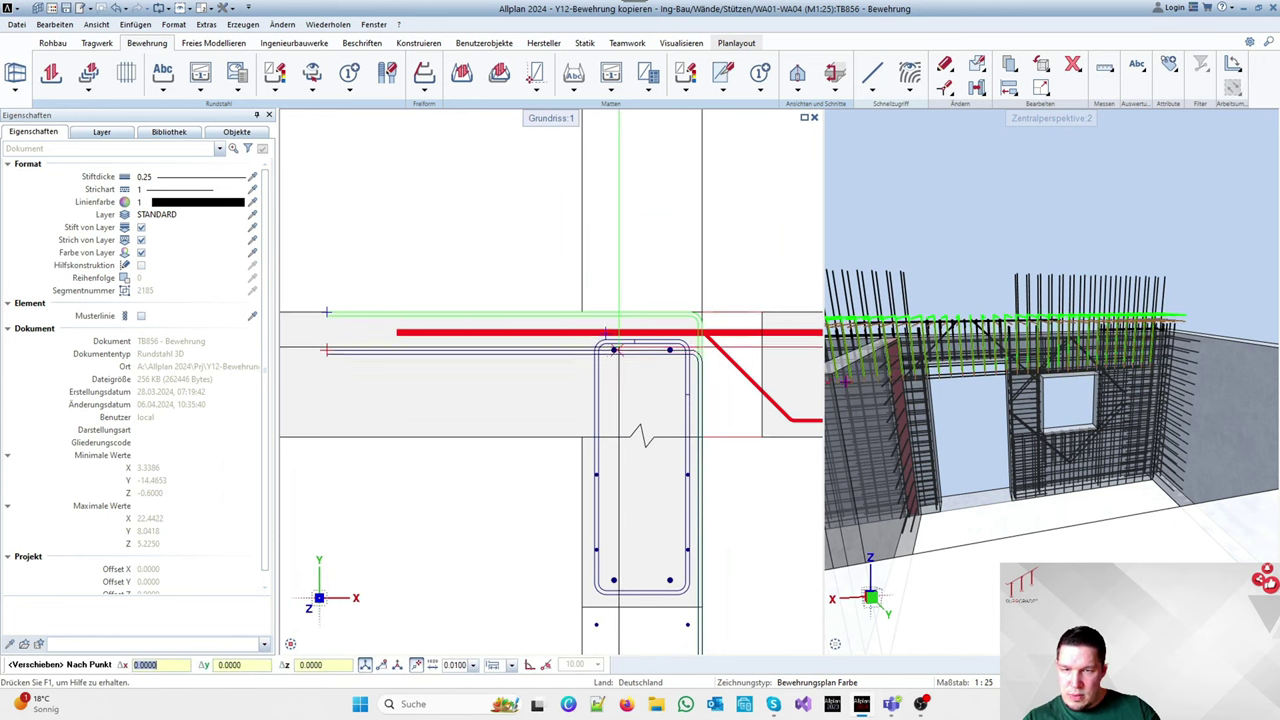
click(690, 340)
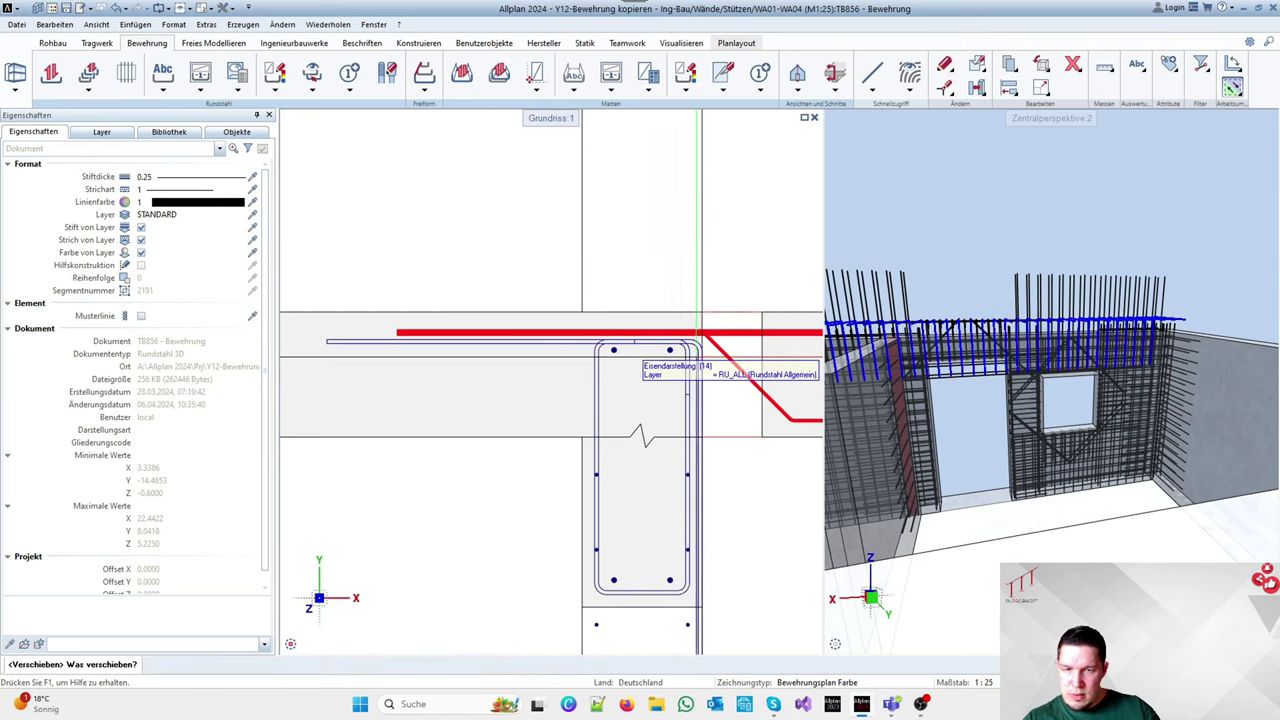
Move the angle bars horizontally so their vertical leg aligns with the outer right side of the door lintel's stirrup
click(696, 355)
scroll(647, 322, down, 2)
scroll(697, 460, up, 4)
scroll(644, 462, down, 2)
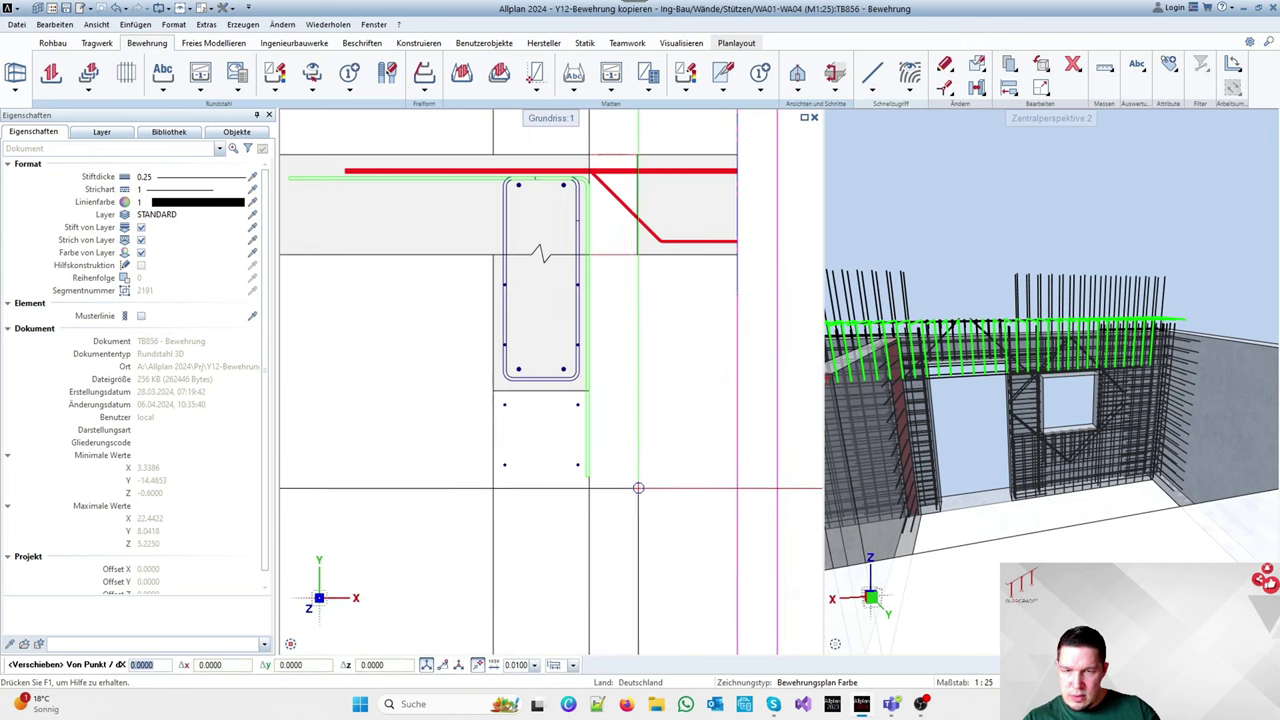
click(588, 477)
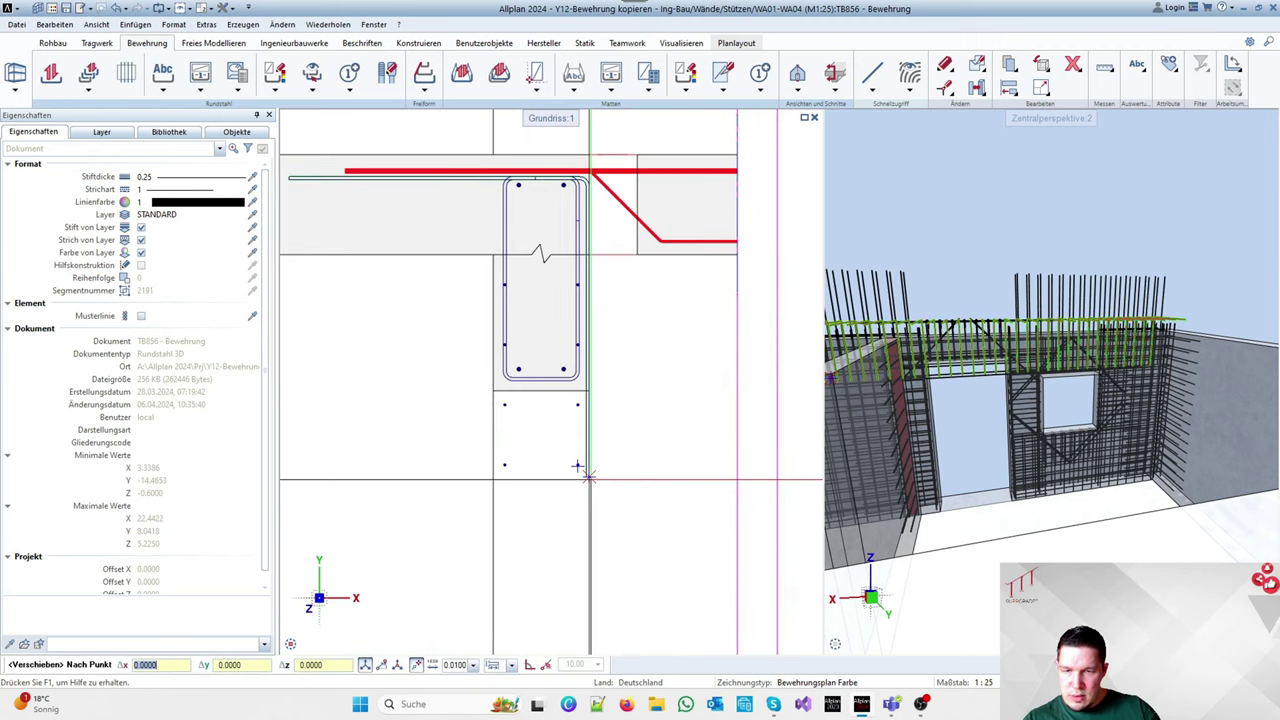
right_click(588, 478)
click(625, 298)
scroll(626, 352, up, 2)
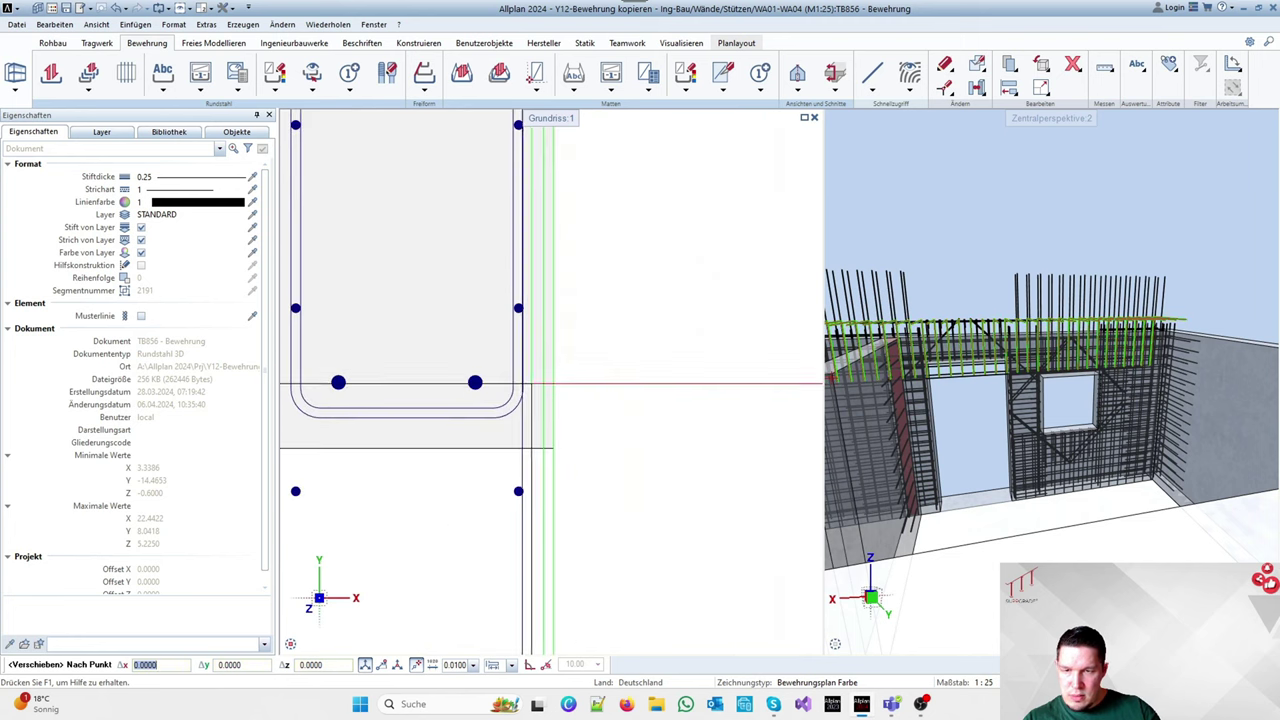
click(521, 386)
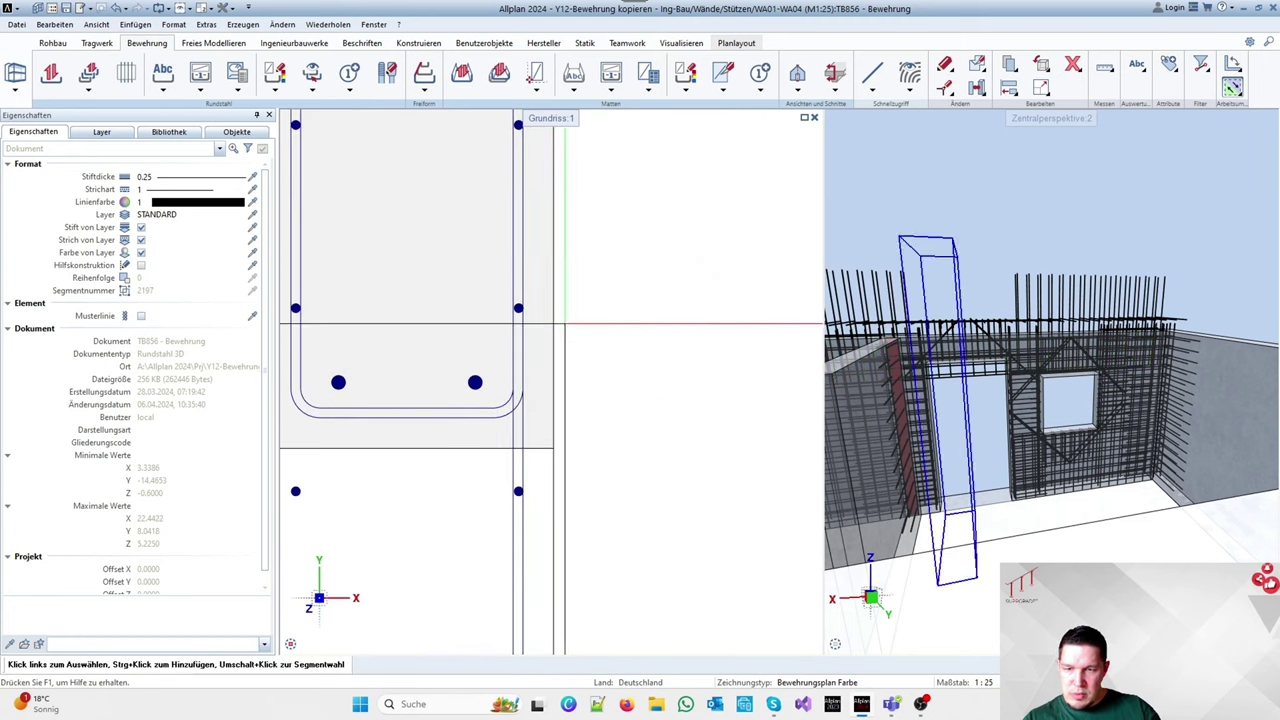
Find Bewehrungsfunktionen through the search "bewehrungsfunk" and use V-Uns to hide the bars below the door lintel in the section
scroll(491, 301, down, 4)
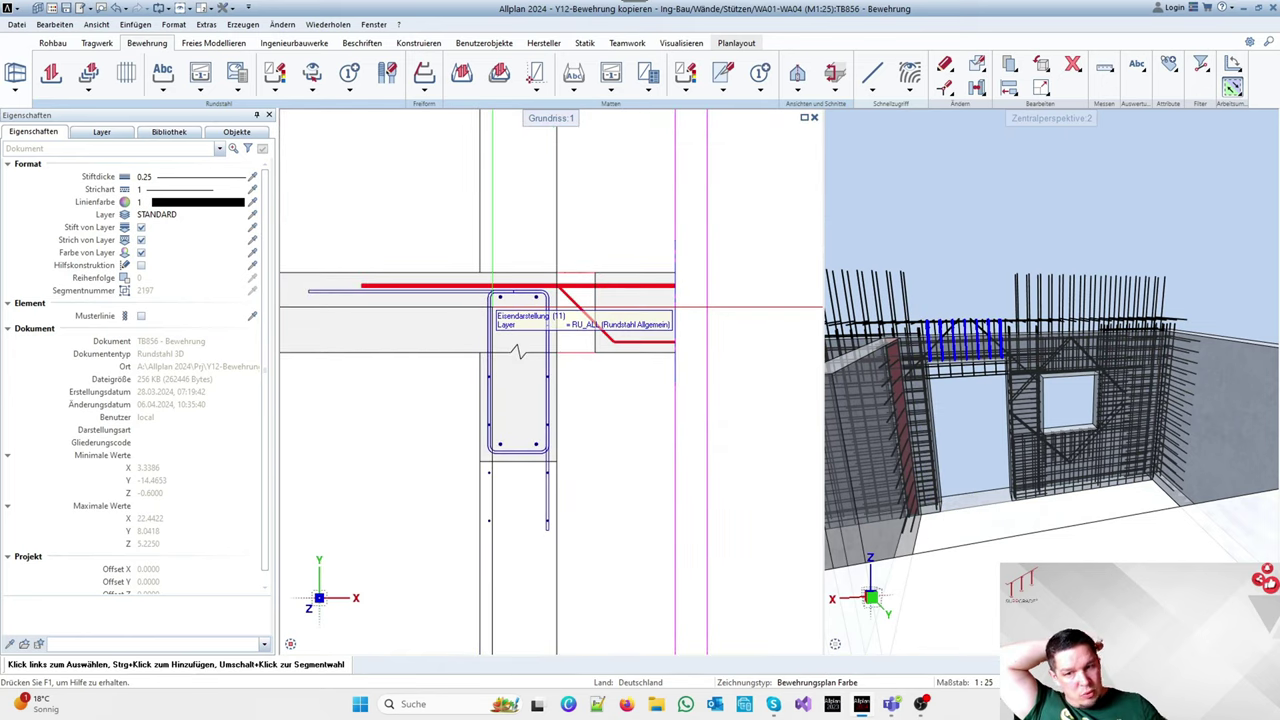
scroll(492, 308, up, 4)
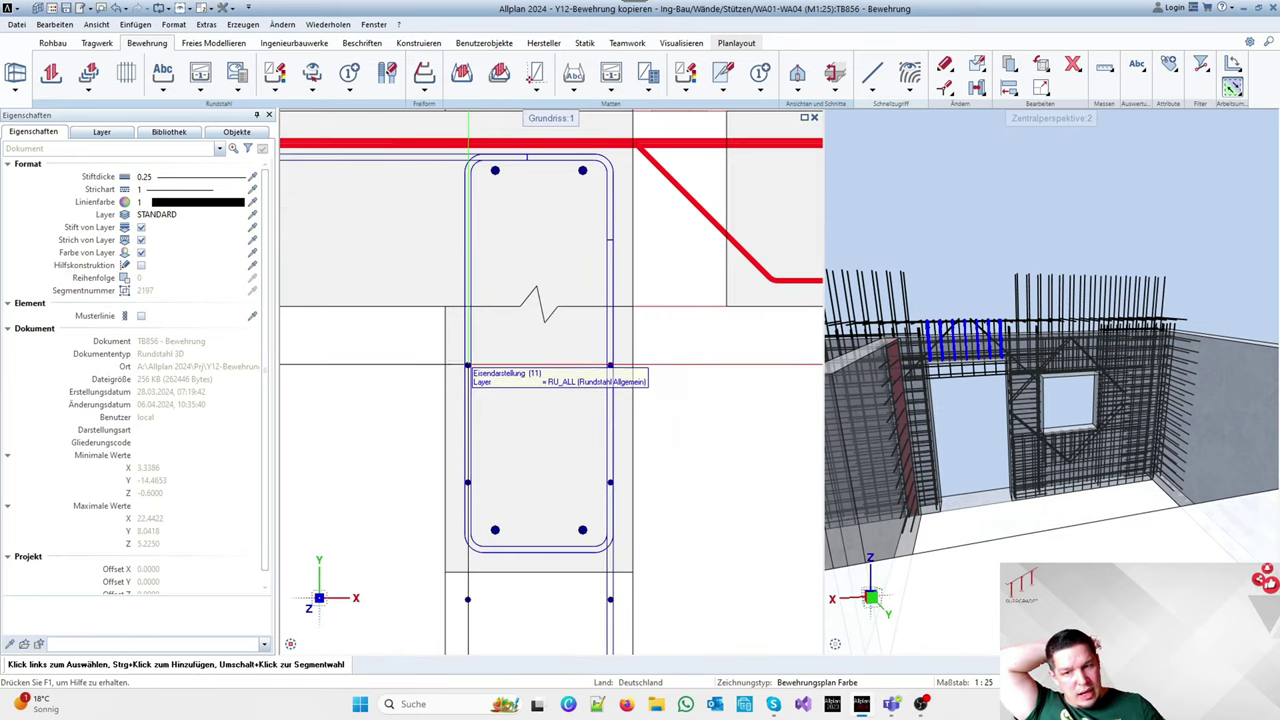
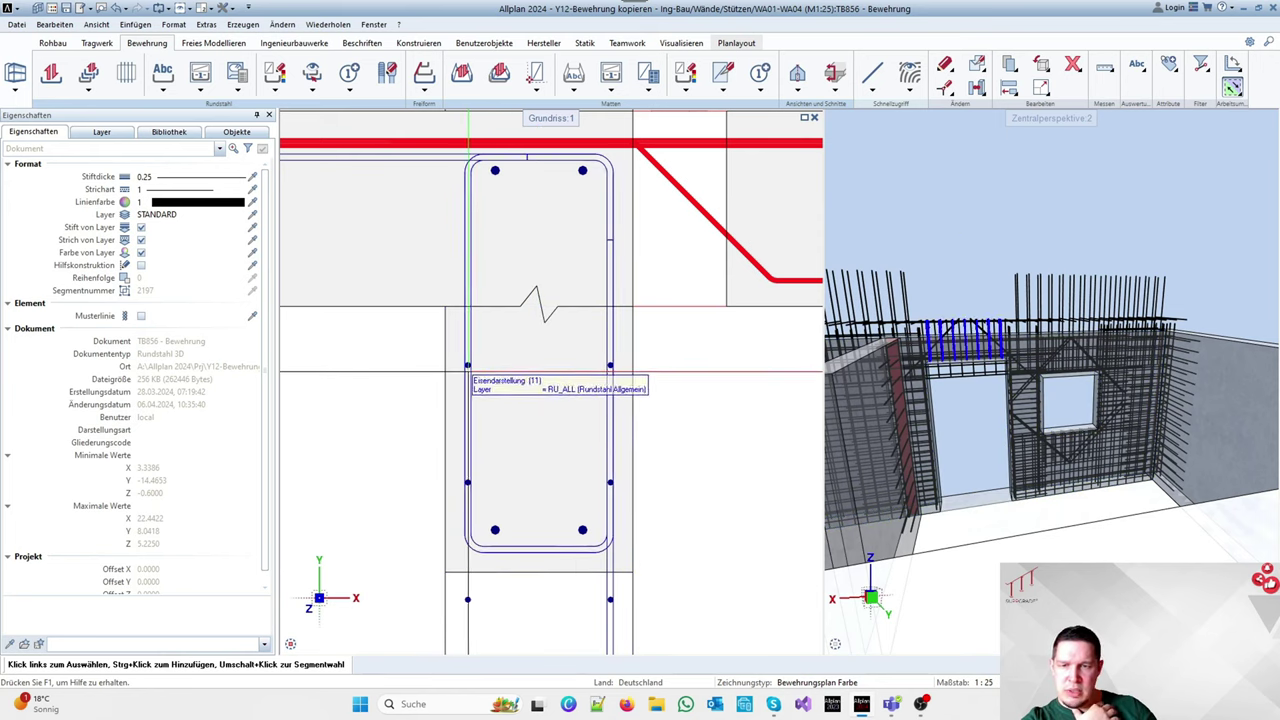
scroll(527, 380, down, 3)
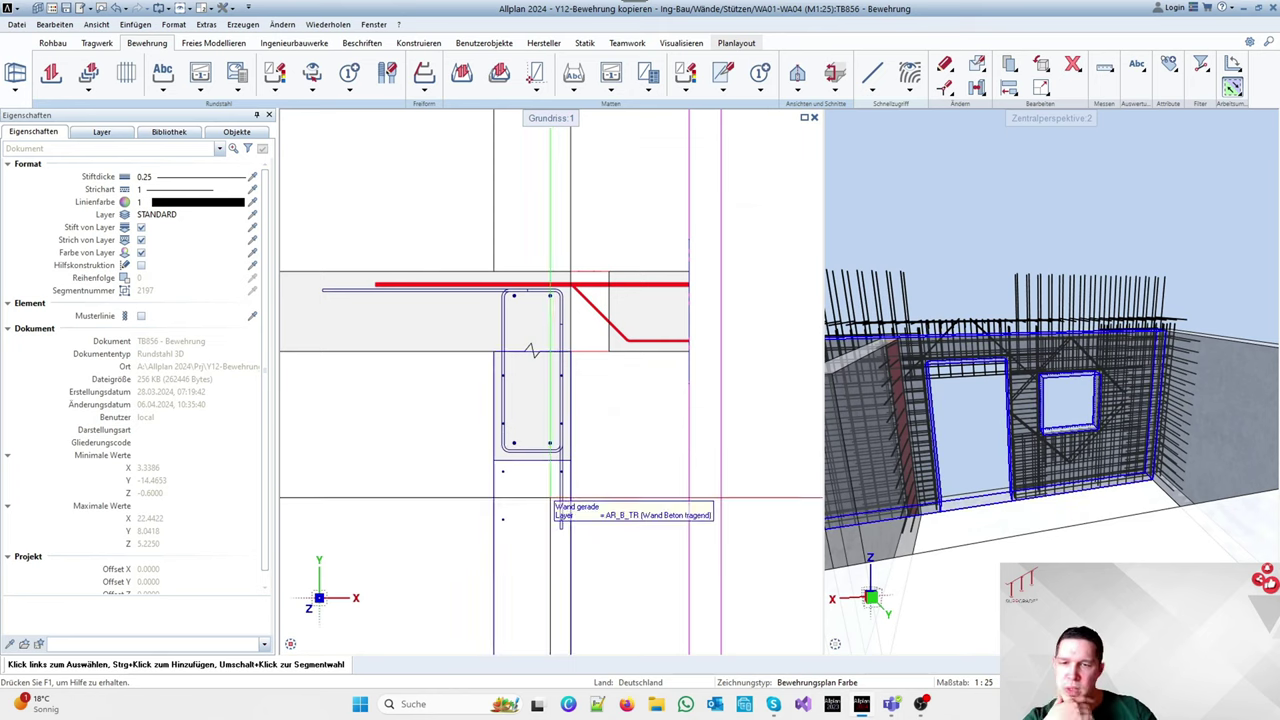
scroll(500, 472, up, 3)
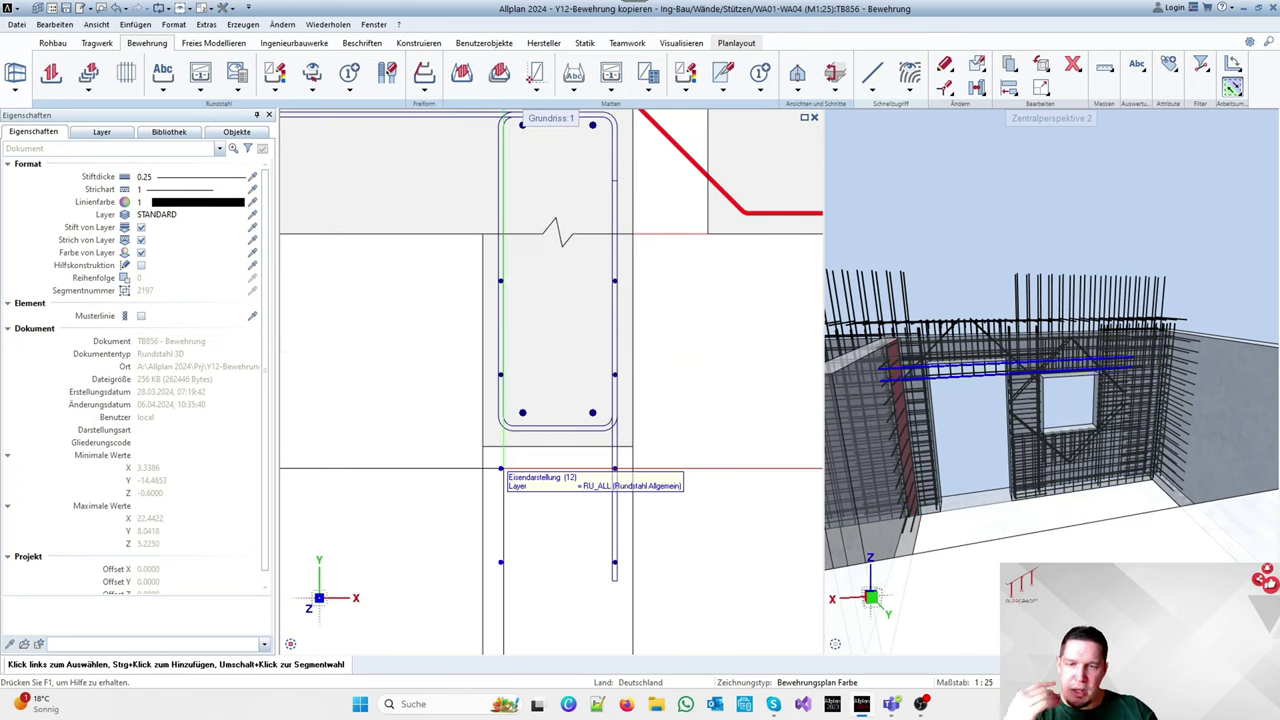
click(1267, 45)
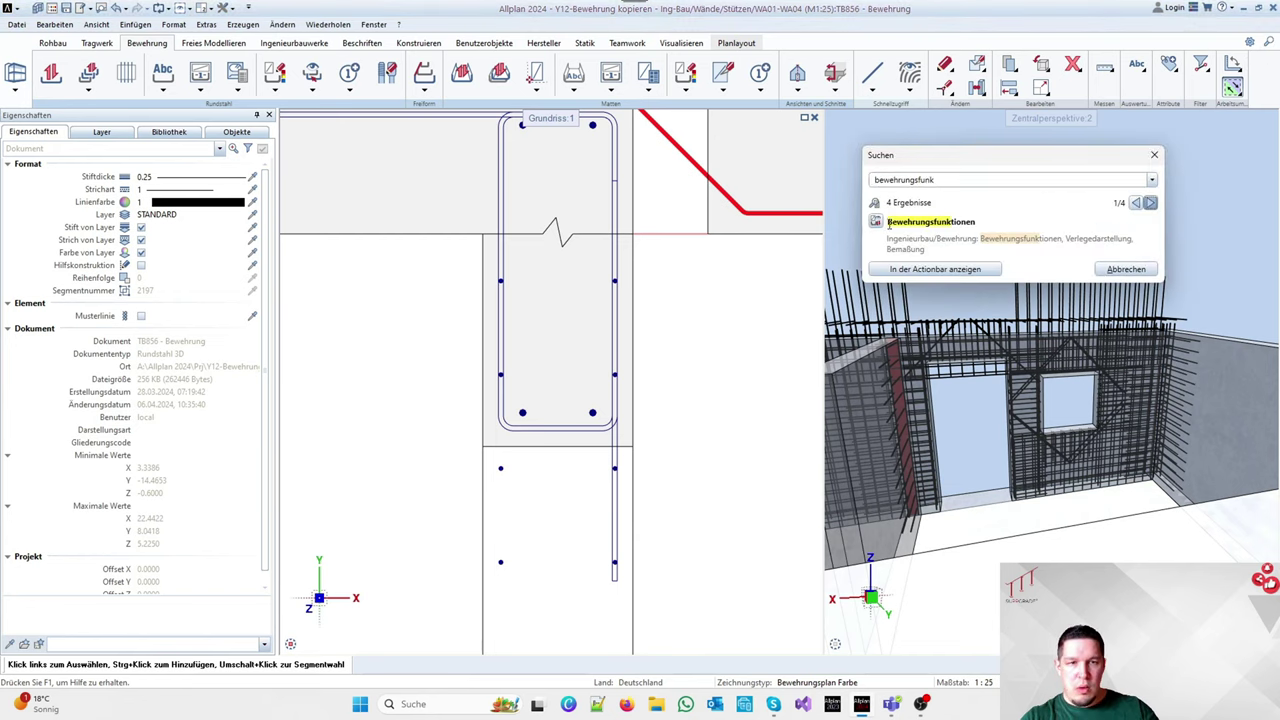
click(900, 222)
click(557, 217)
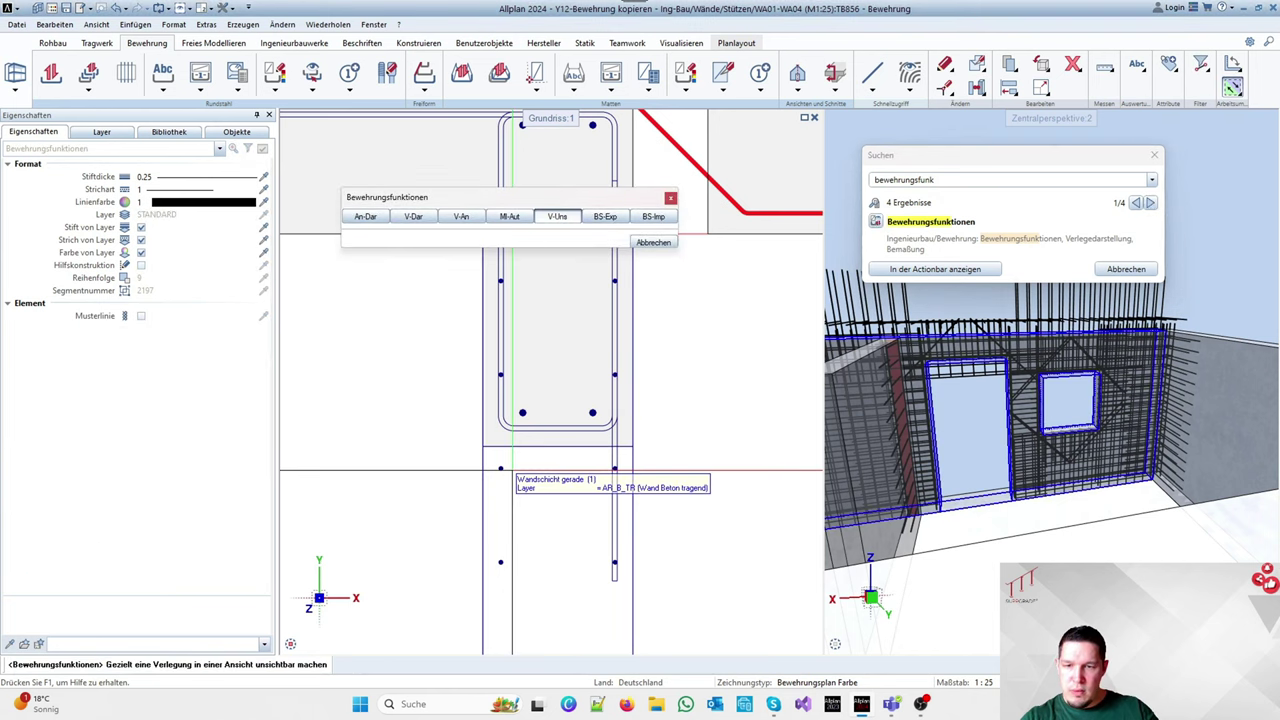
scroll(622, 471, up, 4)
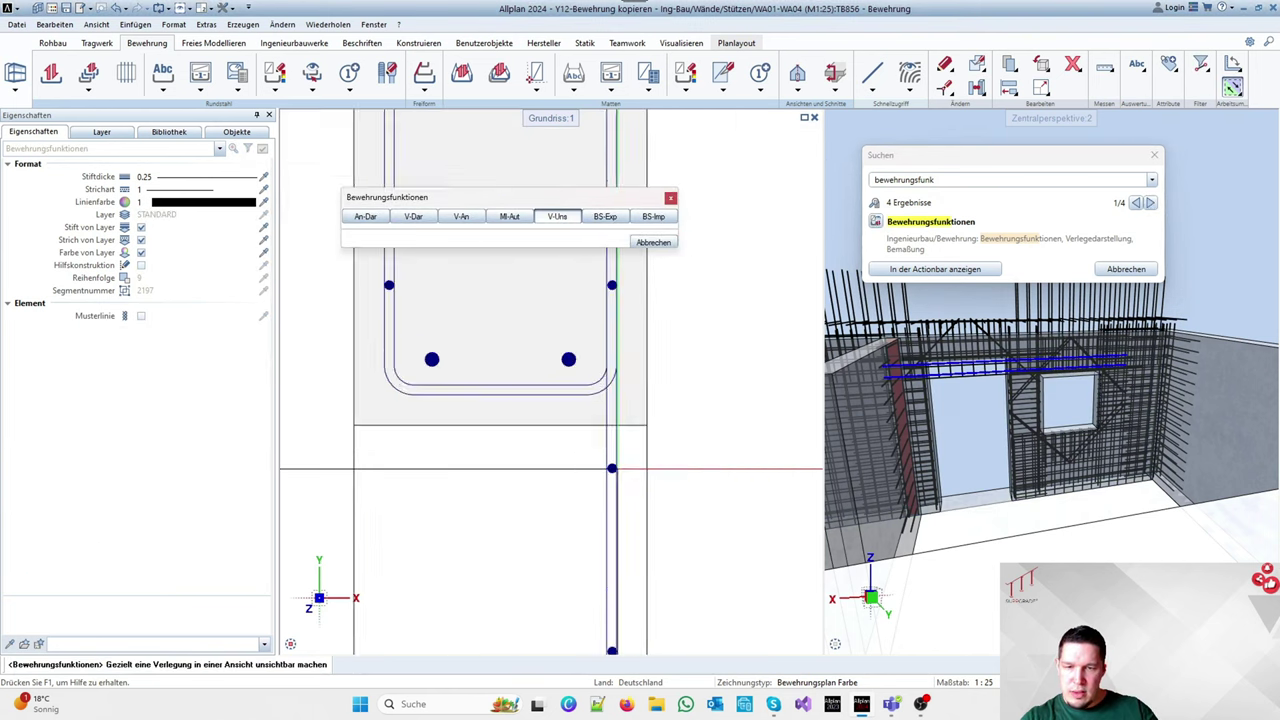
scroll(622, 465, down, 4)
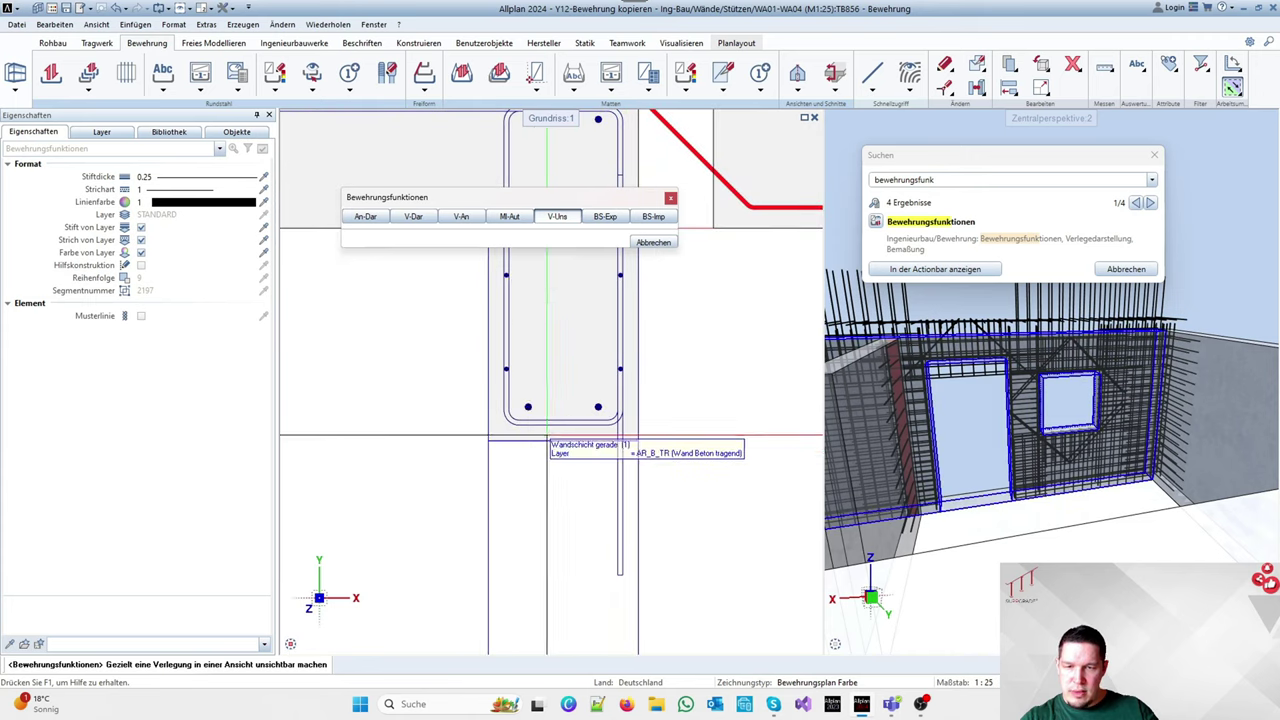
click(363, 217)
click(312, 88)
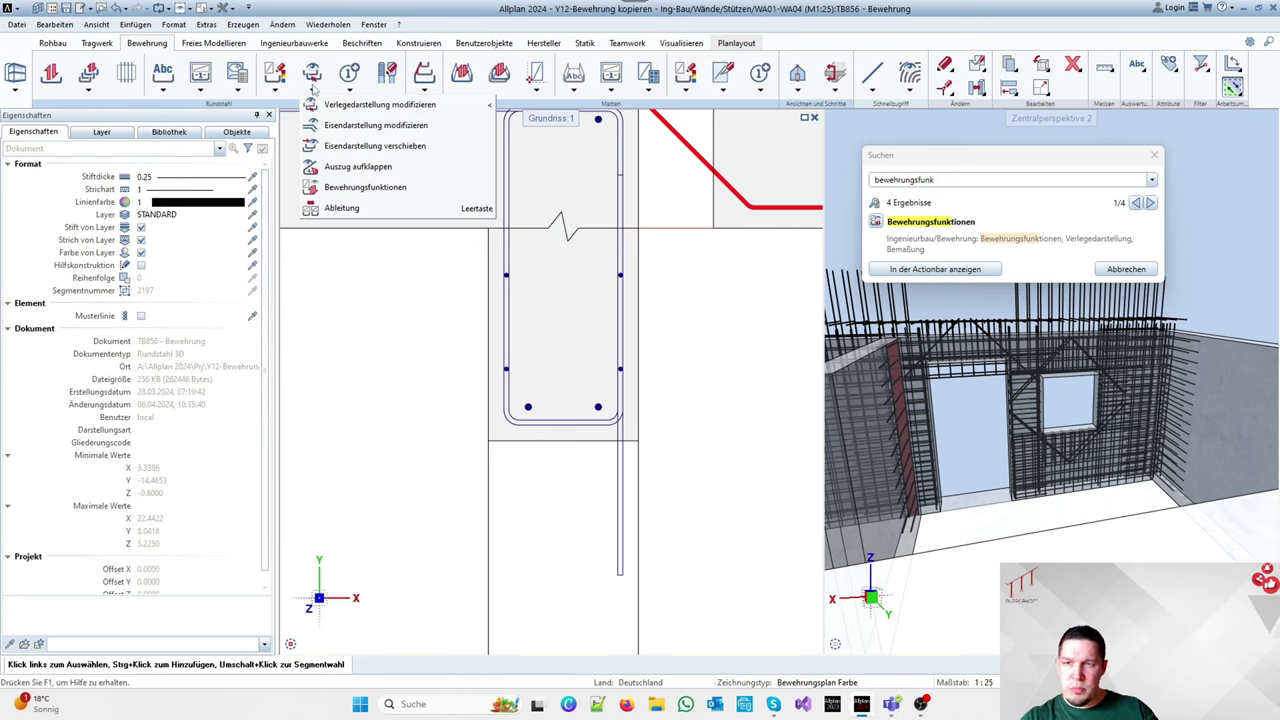
click(380, 108)
scroll(495, 369, up, 3)
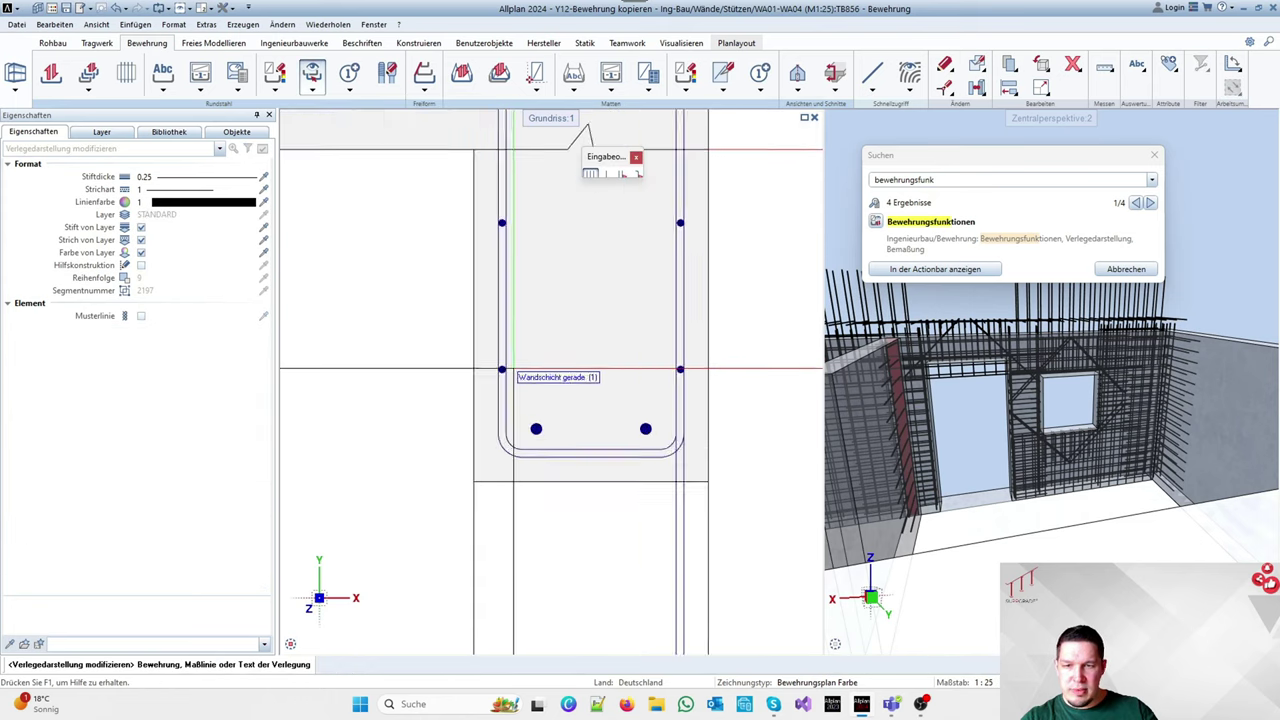
click(496, 366)
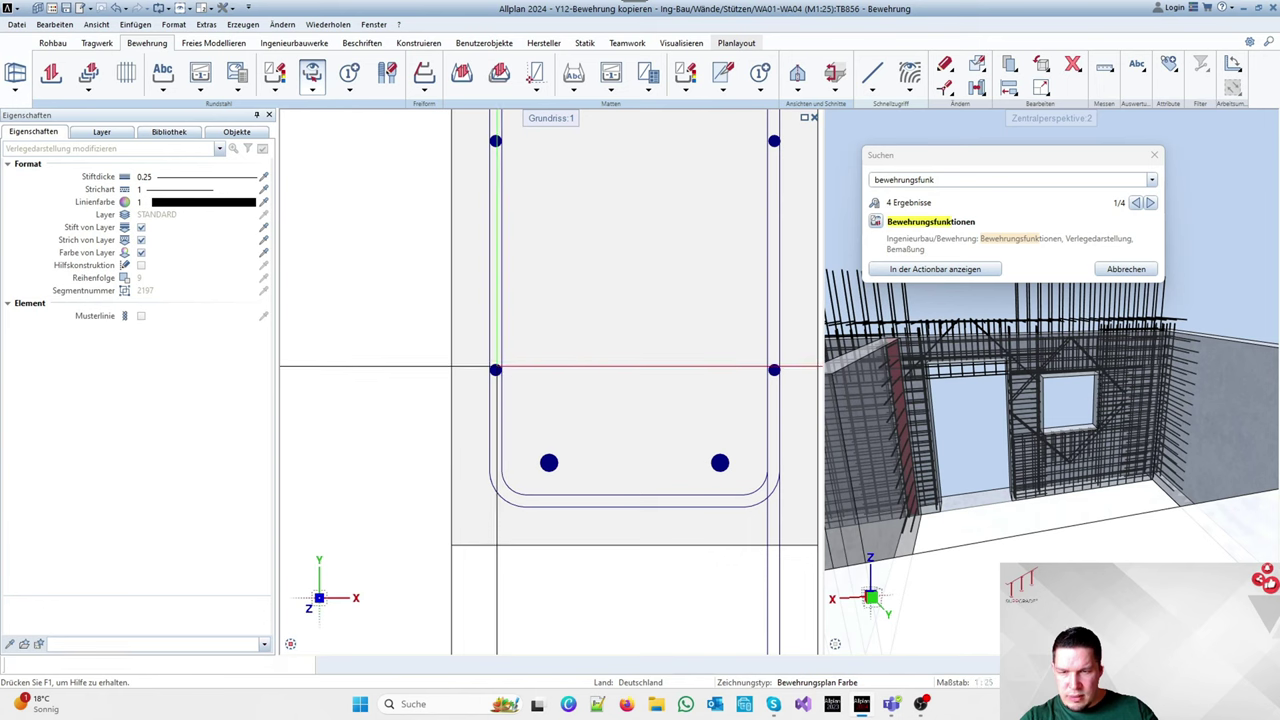
key(Escape)
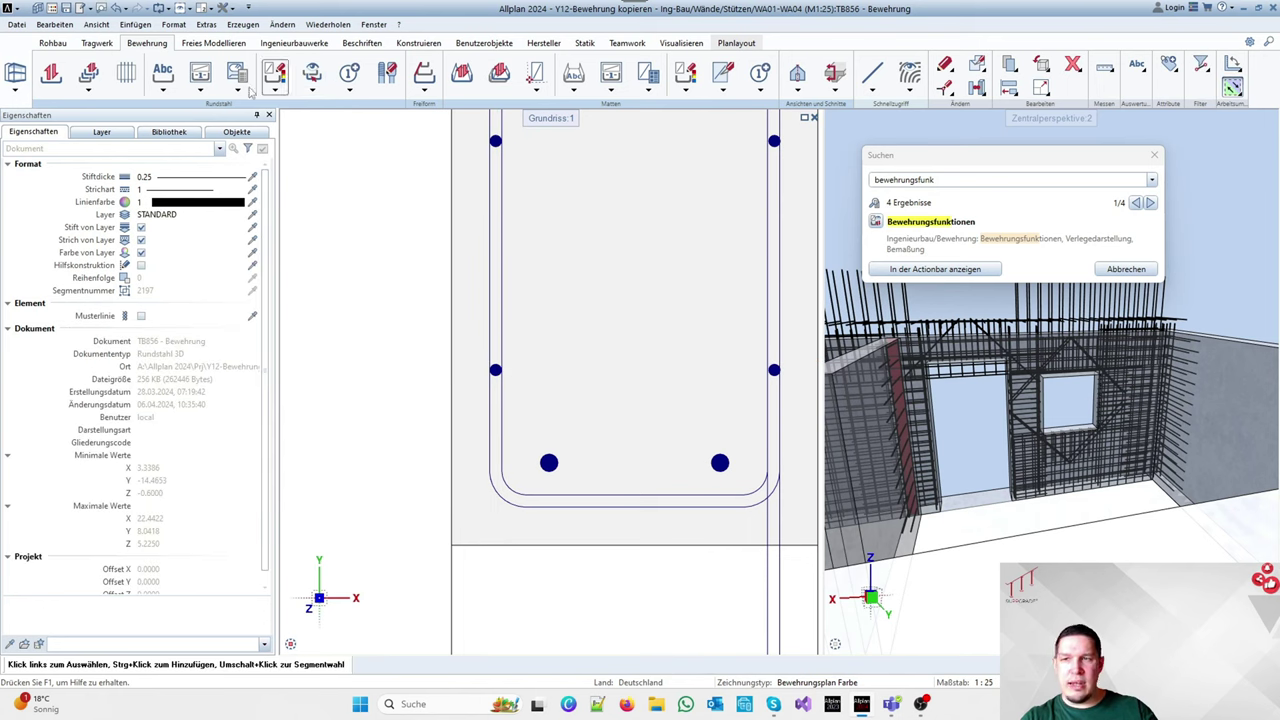
Import the user interface configuration PP ohne ACTION.ubs, decline the feedback offer and close the configuration dialog
right_click(1260, 86)
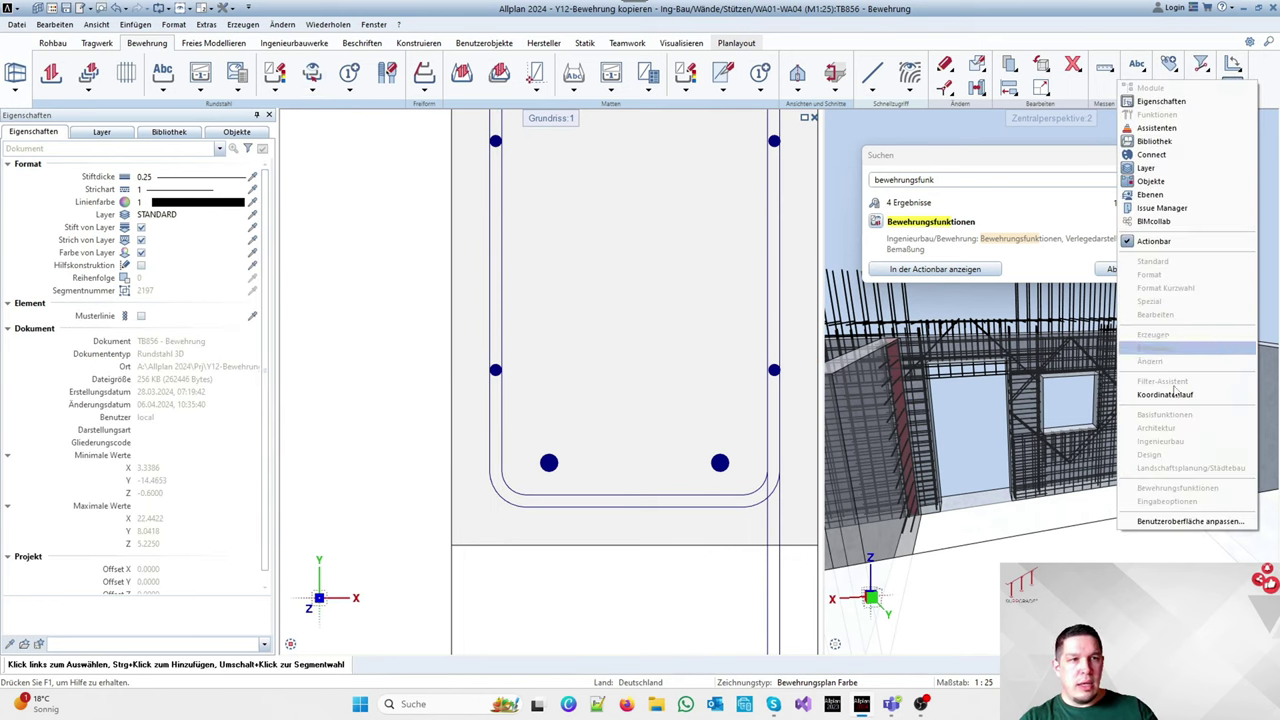
click(1168, 521)
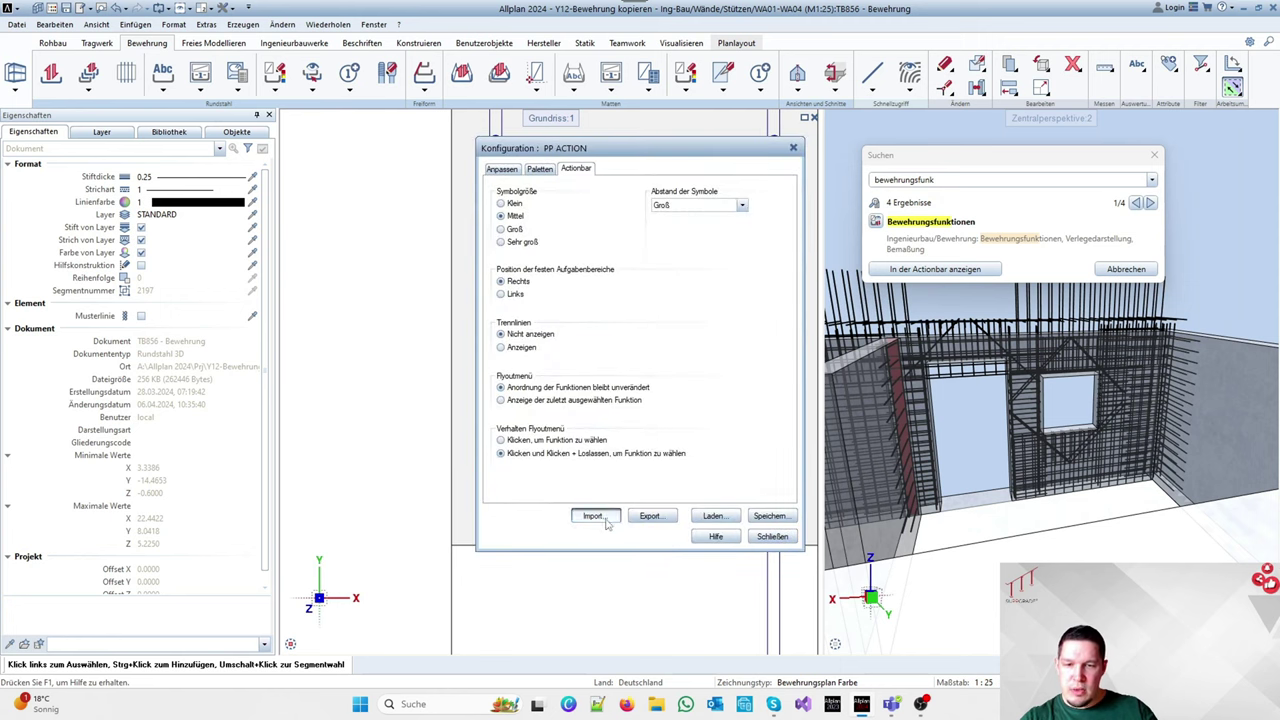
click(593, 516)
double_click(662, 456)
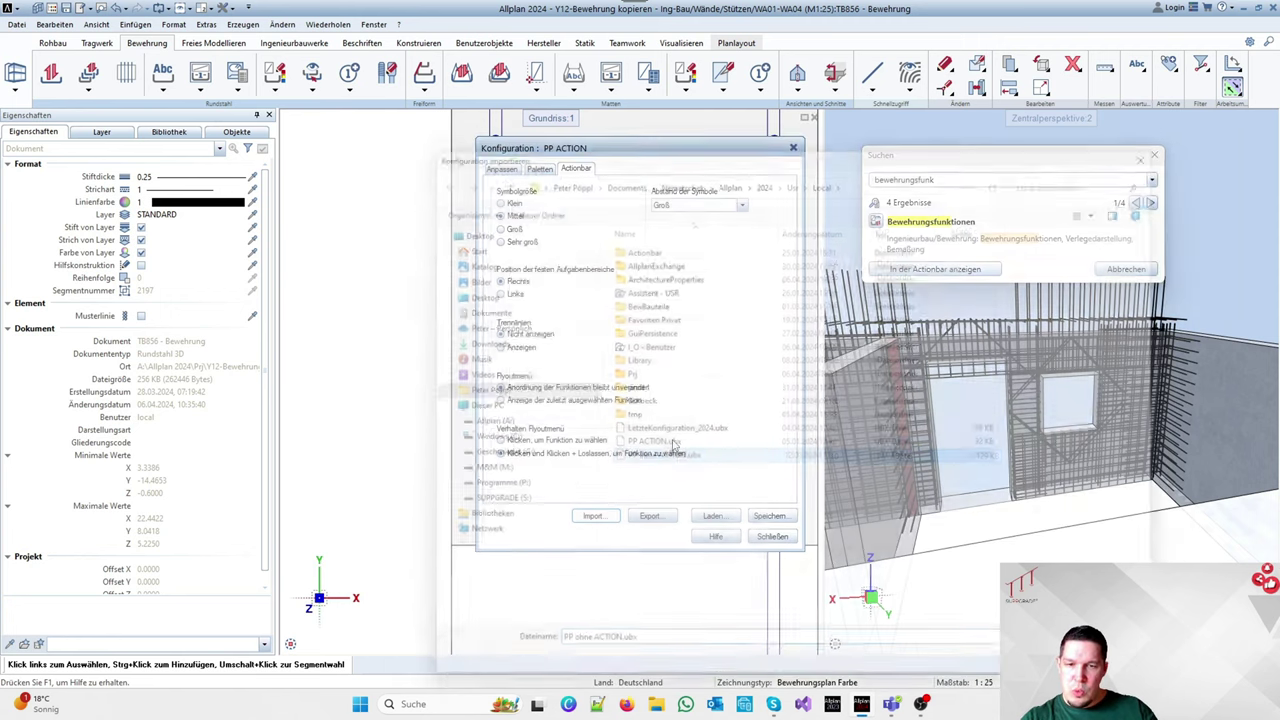
click(685, 401)
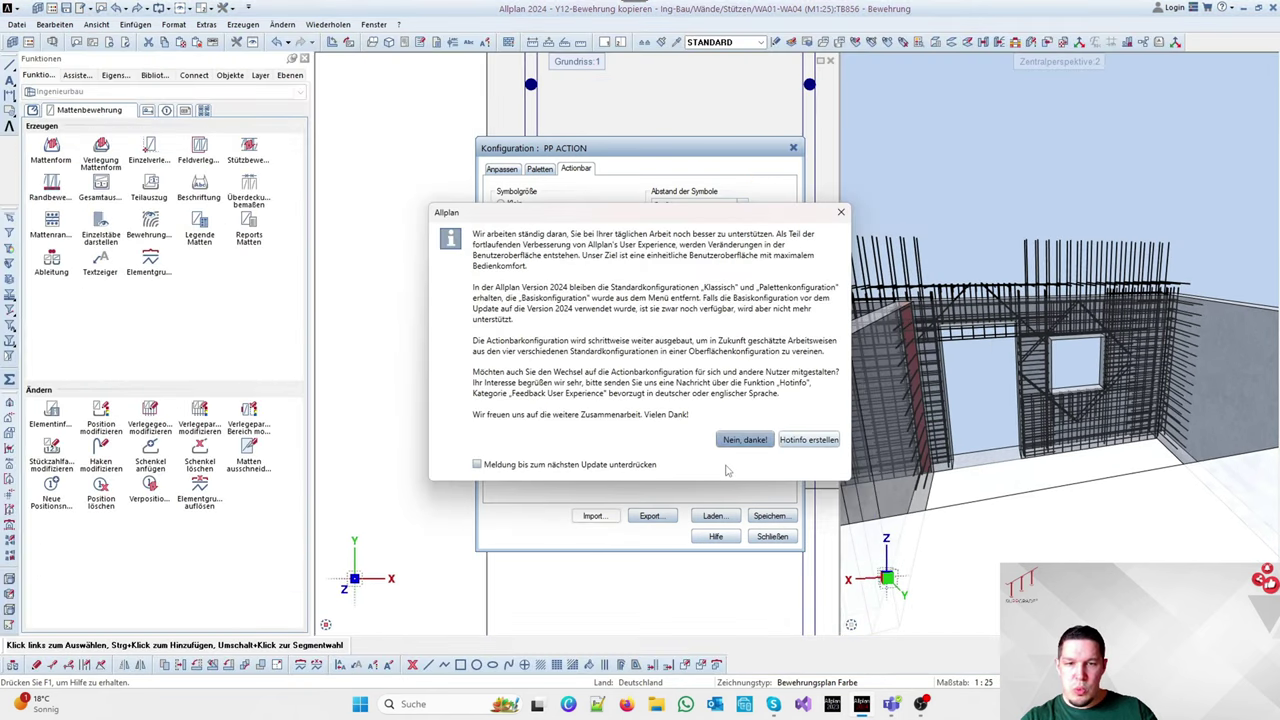
click(745, 439)
click(772, 536)
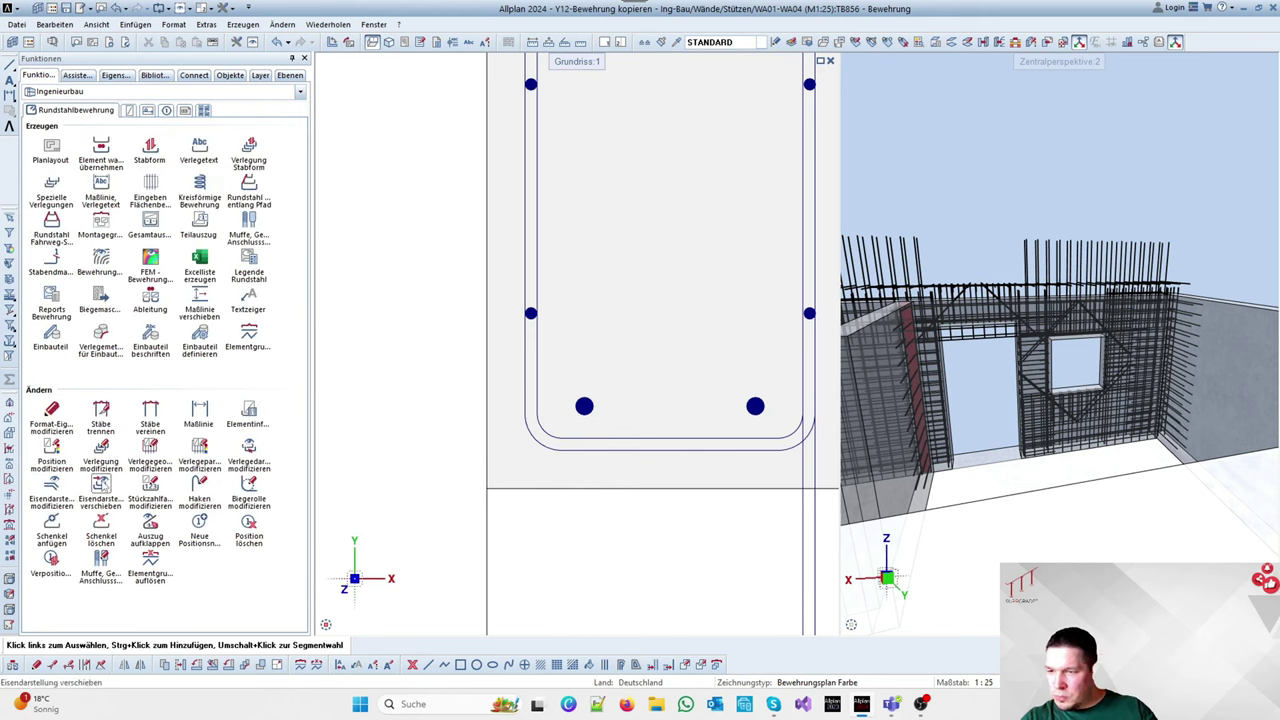
Shift the representation of the door lintel's lower left side bar by 0.01 in X with Eisendarstellung verschieben
click(101, 485)
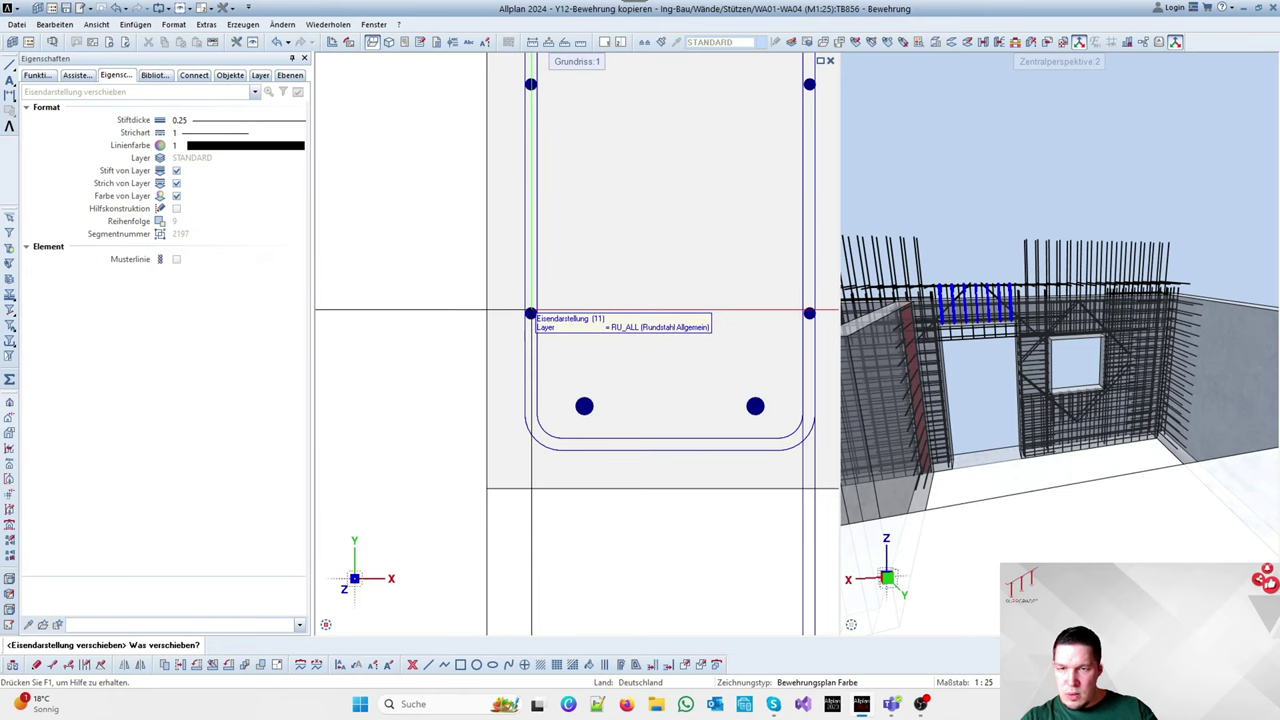
click(530, 313)
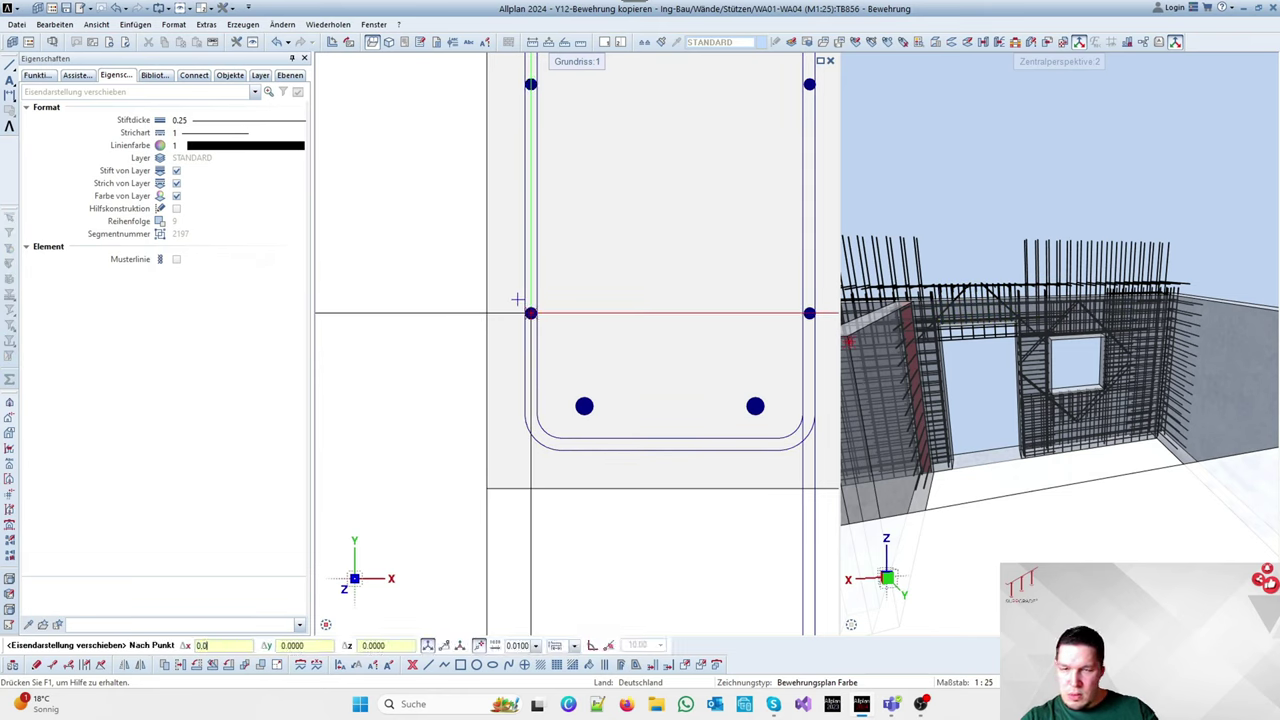
text(0.01)
key(Return)
Shift the representation of the door lintel's lower right side bar inward in X, entering -0.02 for the target point
scroll(606, 331, up, 5)
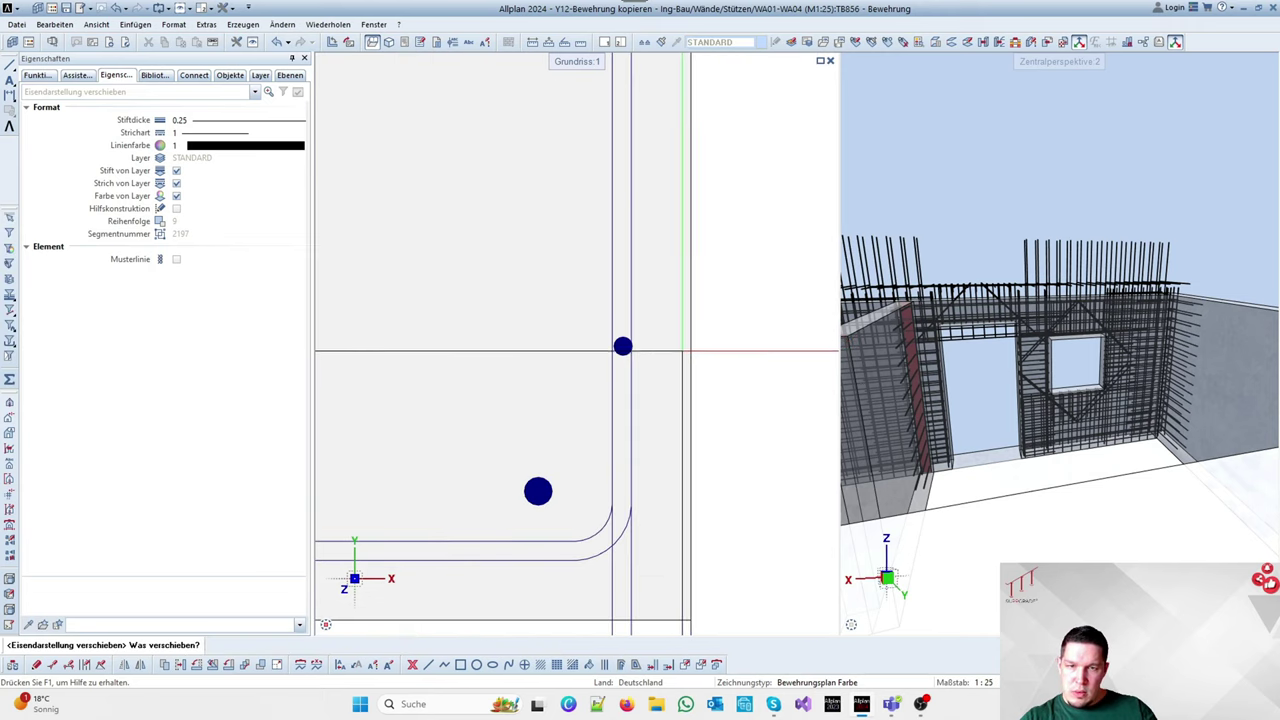
click(606, 331)
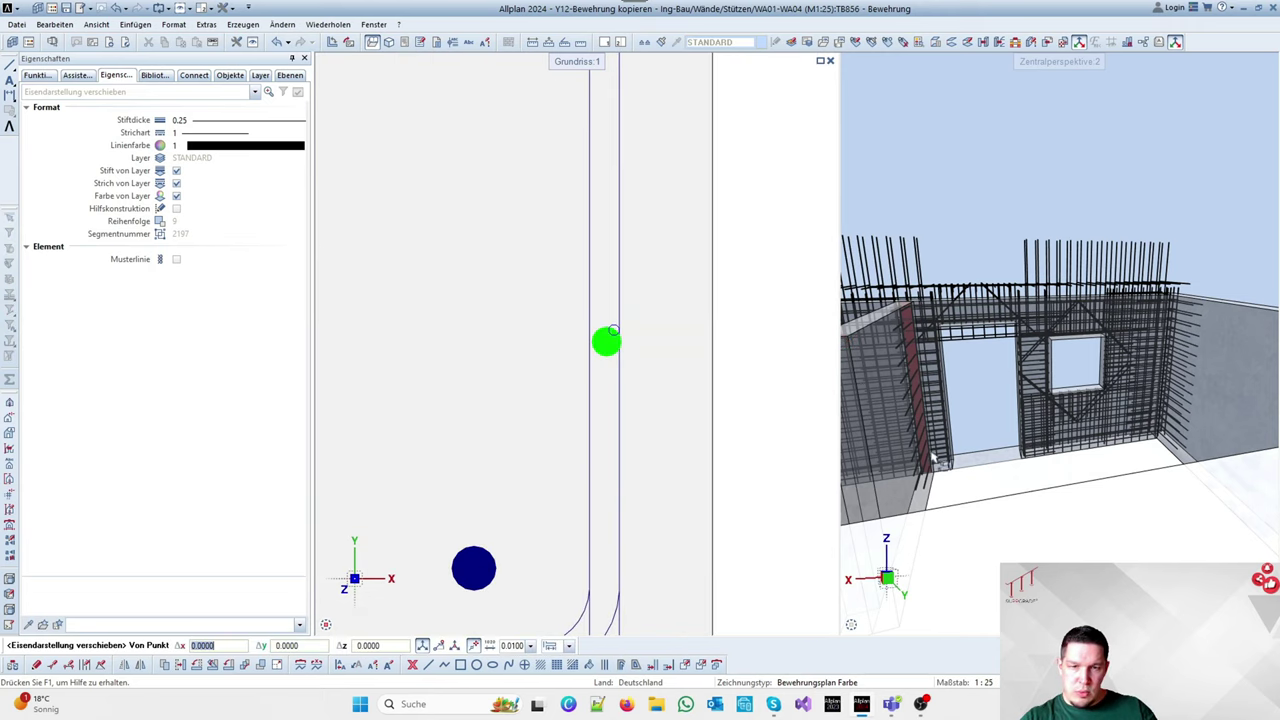
click(869, 594)
scroll(1100, 480, up, 7)
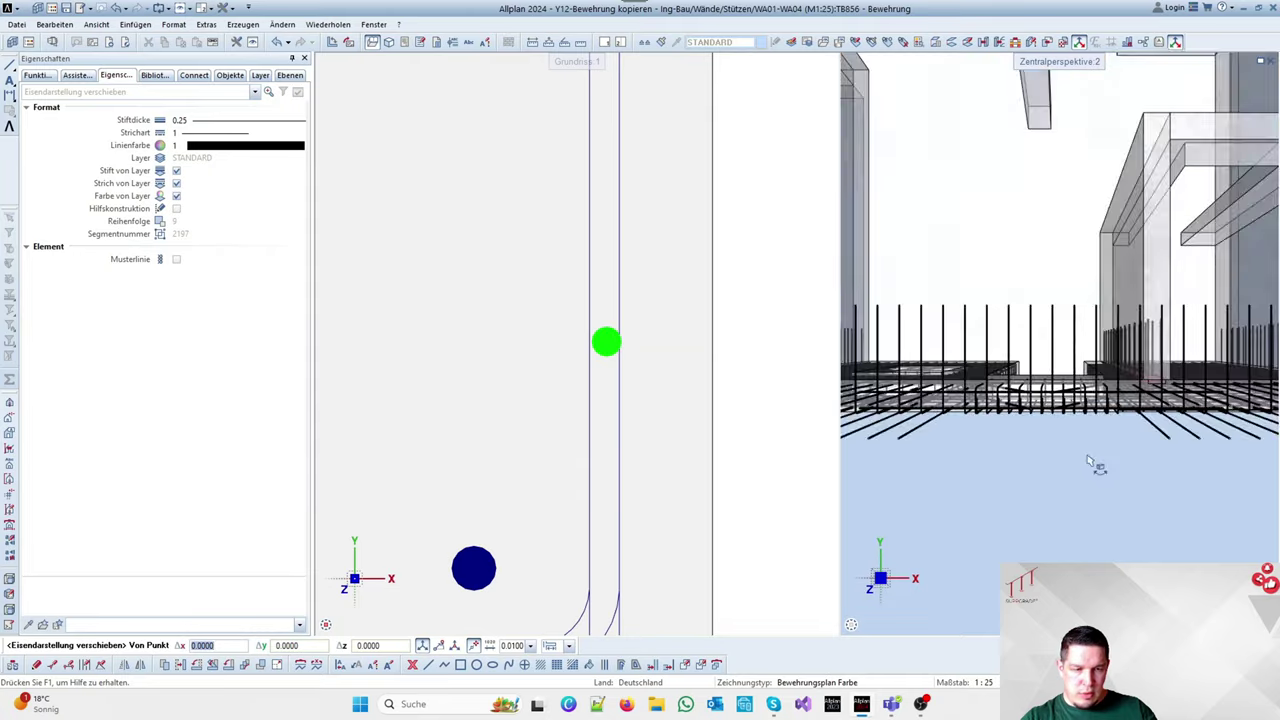
ctrl+drag(1087, 454, 1098, 428)
scroll(1044, 318, down, 7)
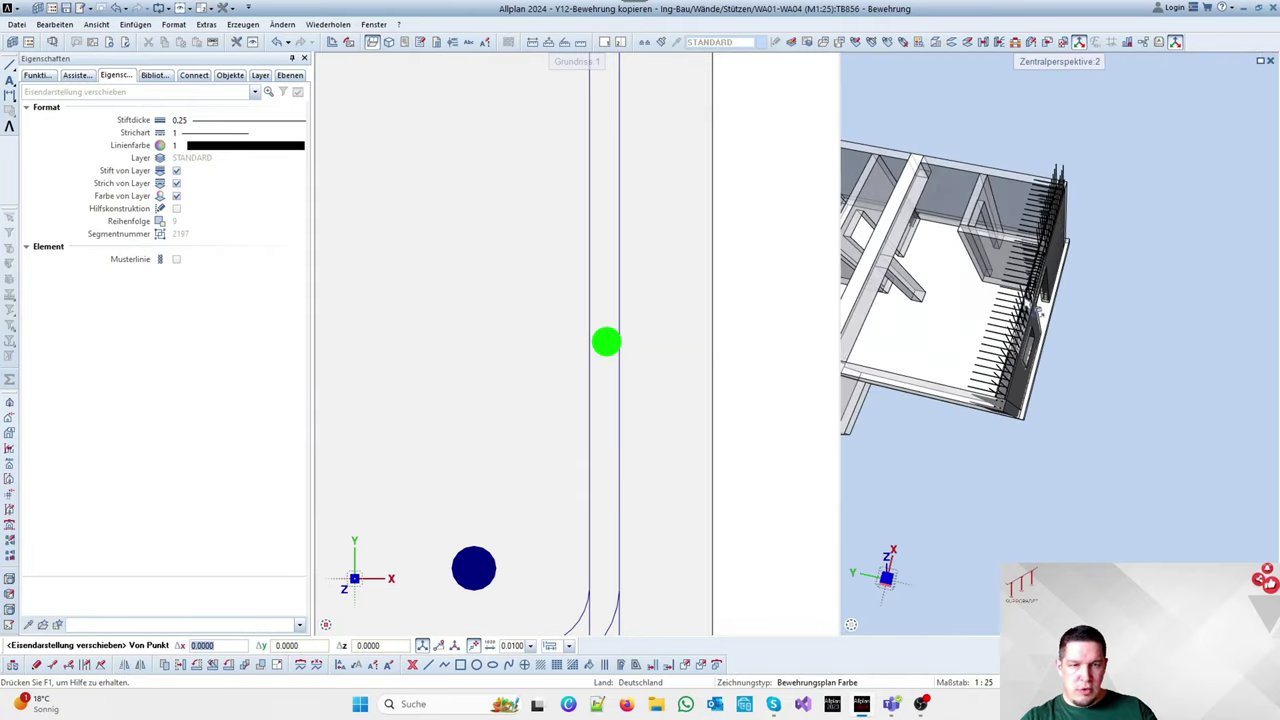
scroll(1032, 298, up, 6)
scroll(1018, 293, down, 2)
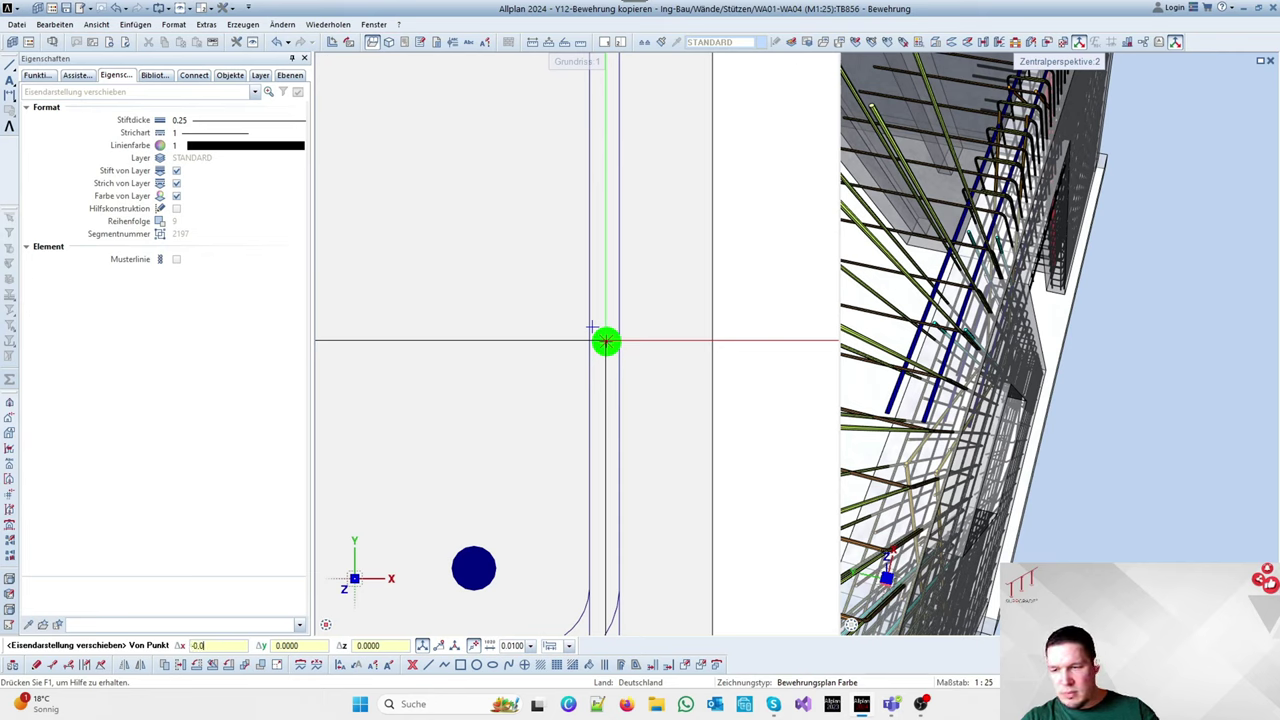
key(Return)
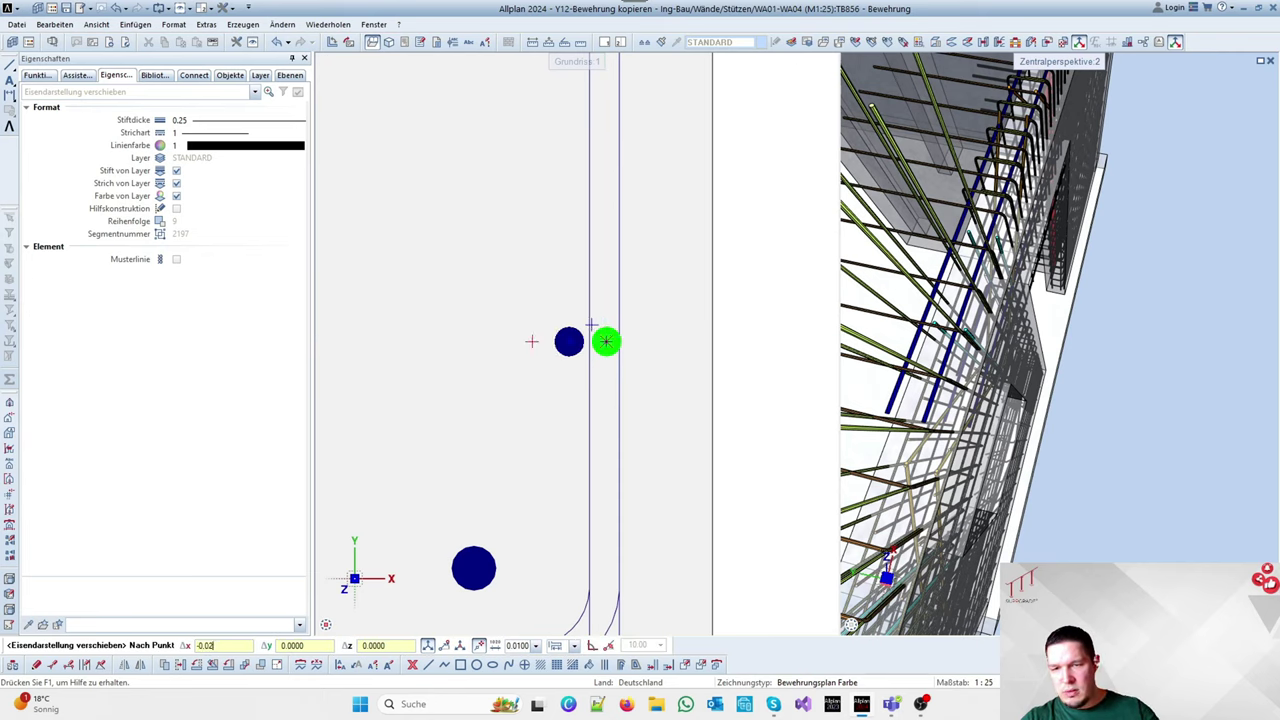
key(Return)
scroll(610, 350, down, 9)
key(Escape)
Examine where the slab angle bars run above the door and window, comparing the elevation with section 1.2
scroll(628, 355, down, 5)
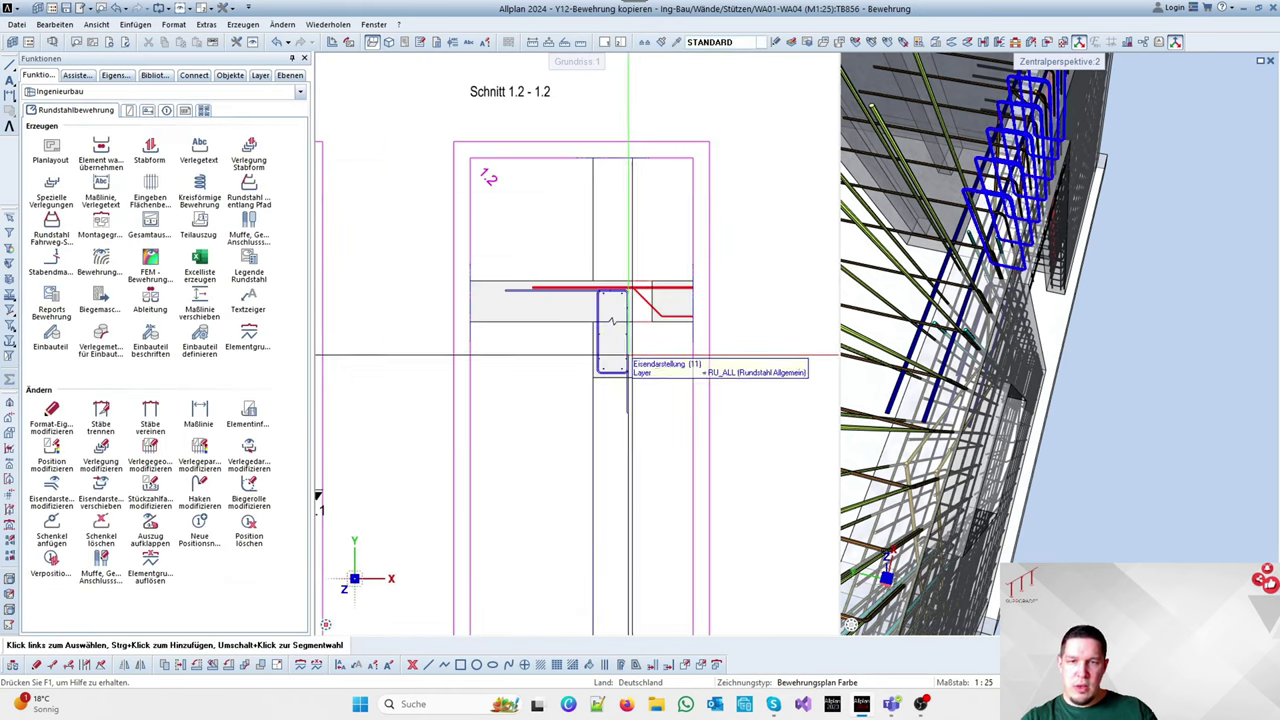
scroll(686, 362, down, 5)
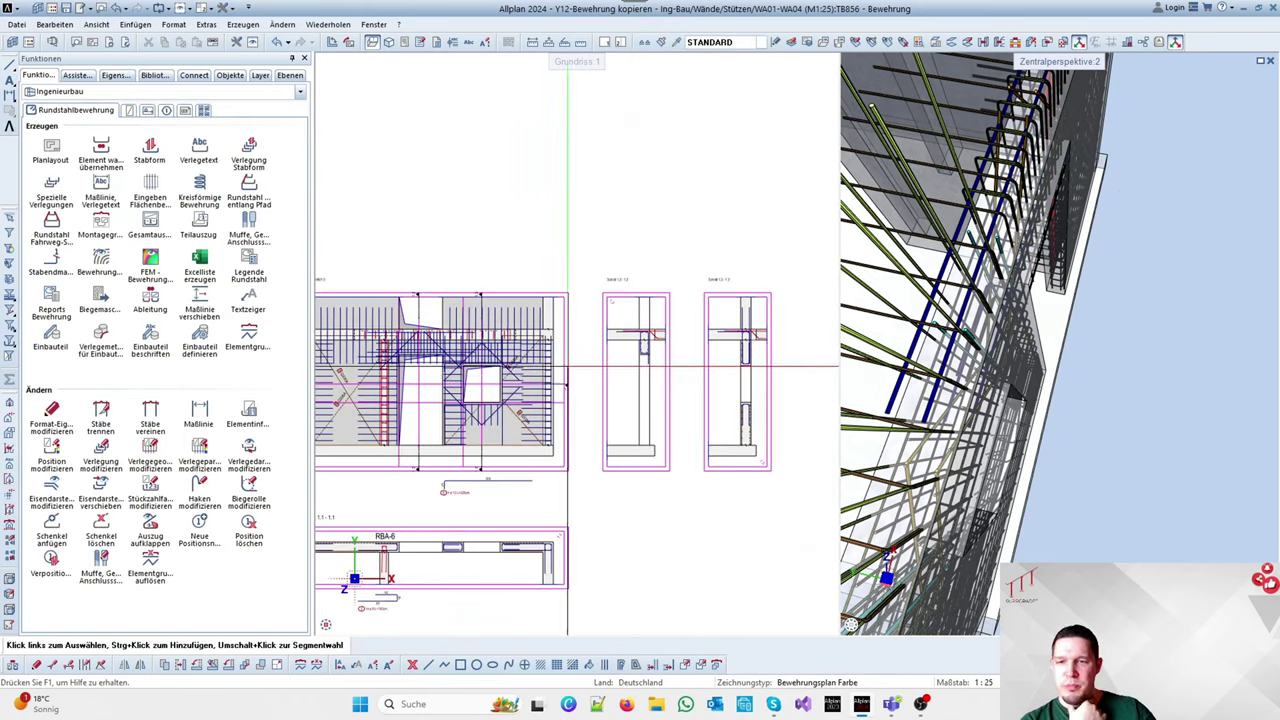
scroll(652, 349, up, 4)
click(640, 366)
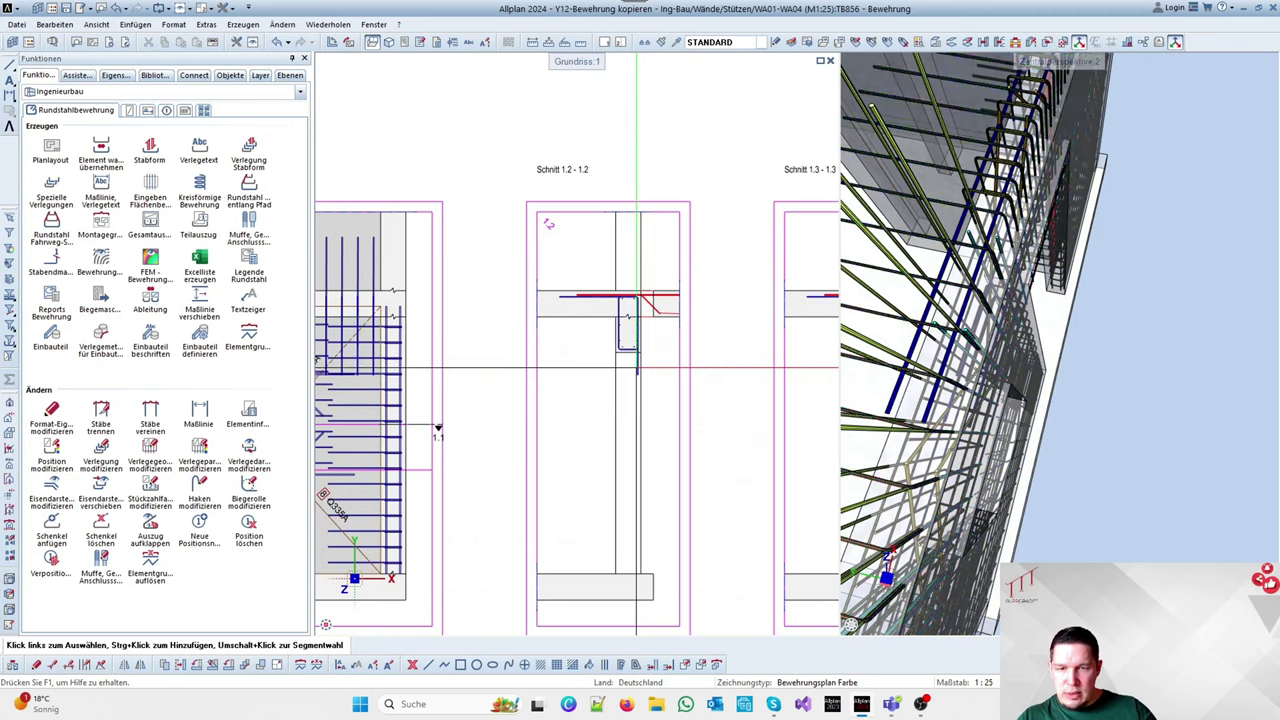
scroll(711, 342, down, 4)
scroll(525, 364, up, 5)
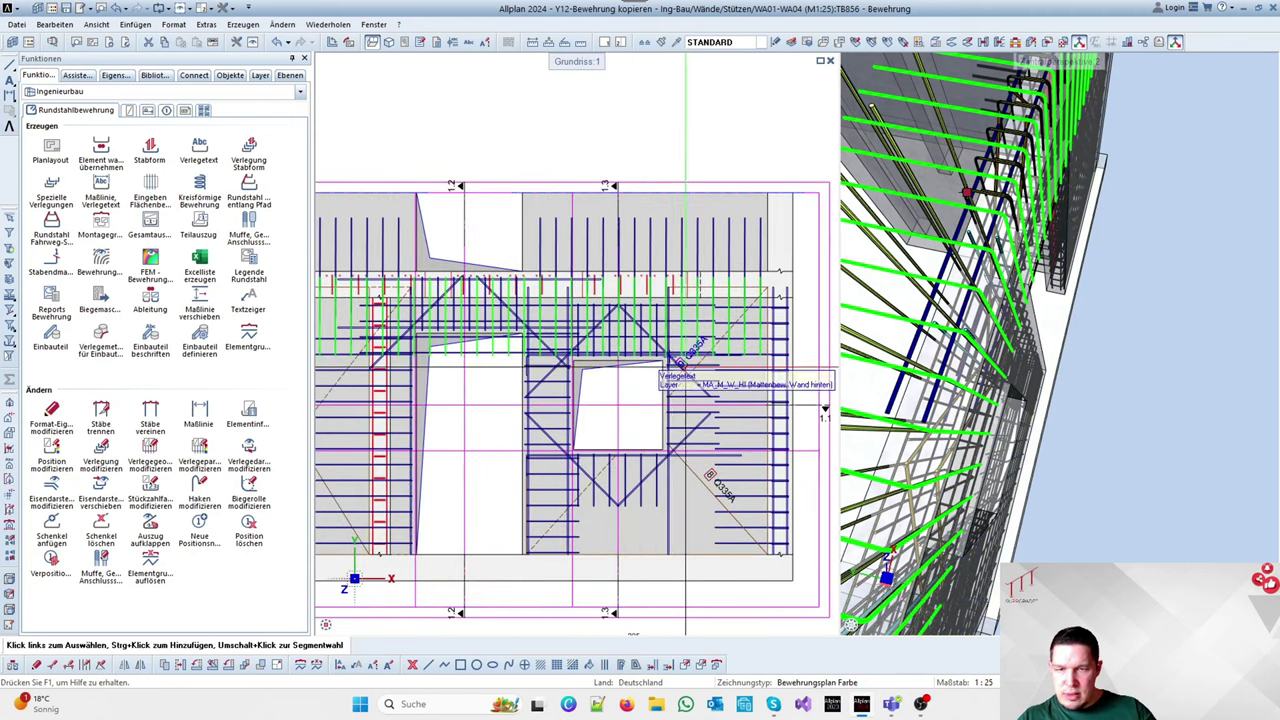
scroll(800, 341, down, 1)
scroll(564, 348, down, 3)
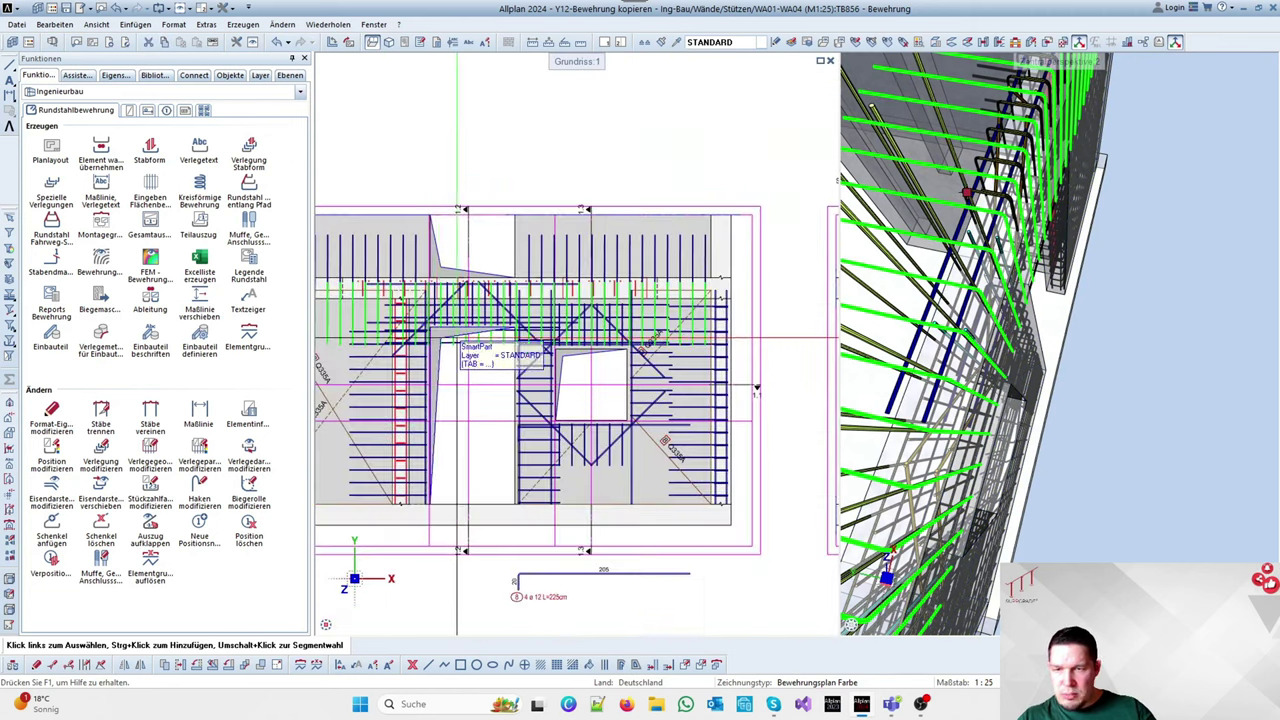
scroll(460, 348, up, 3)
scroll(506, 342, down, 6)
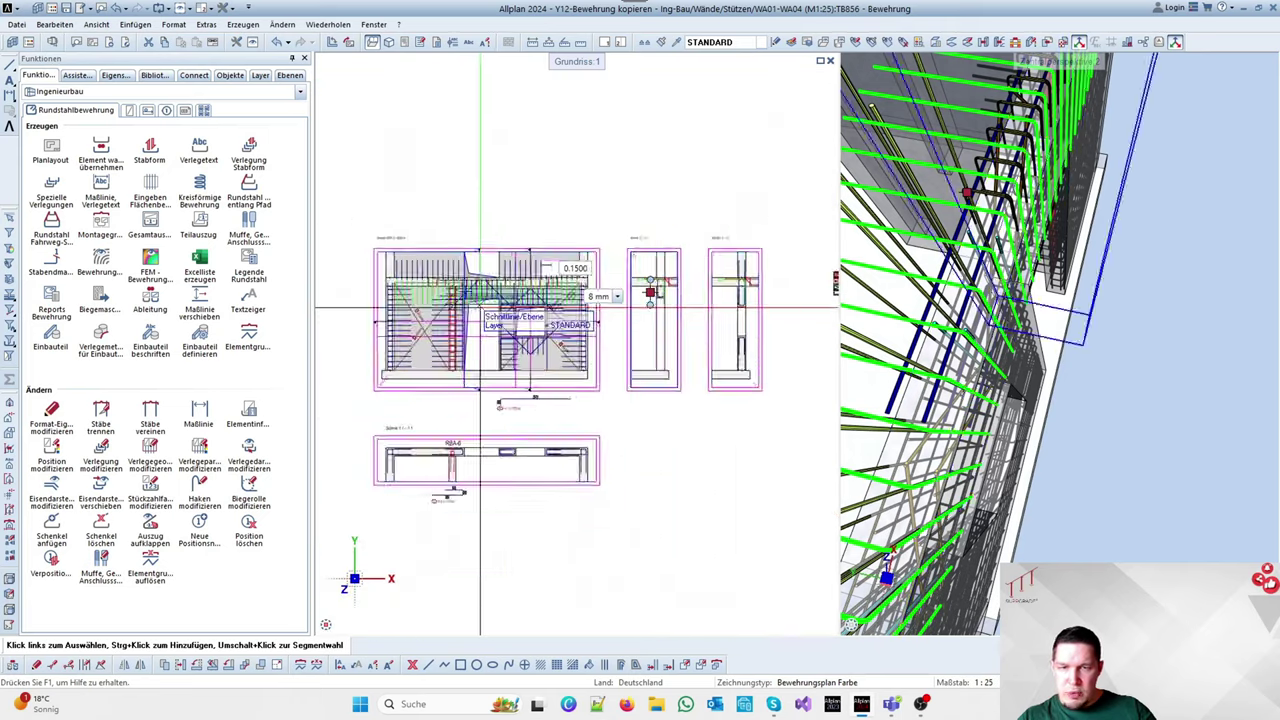
scroll(719, 288, up, 8)
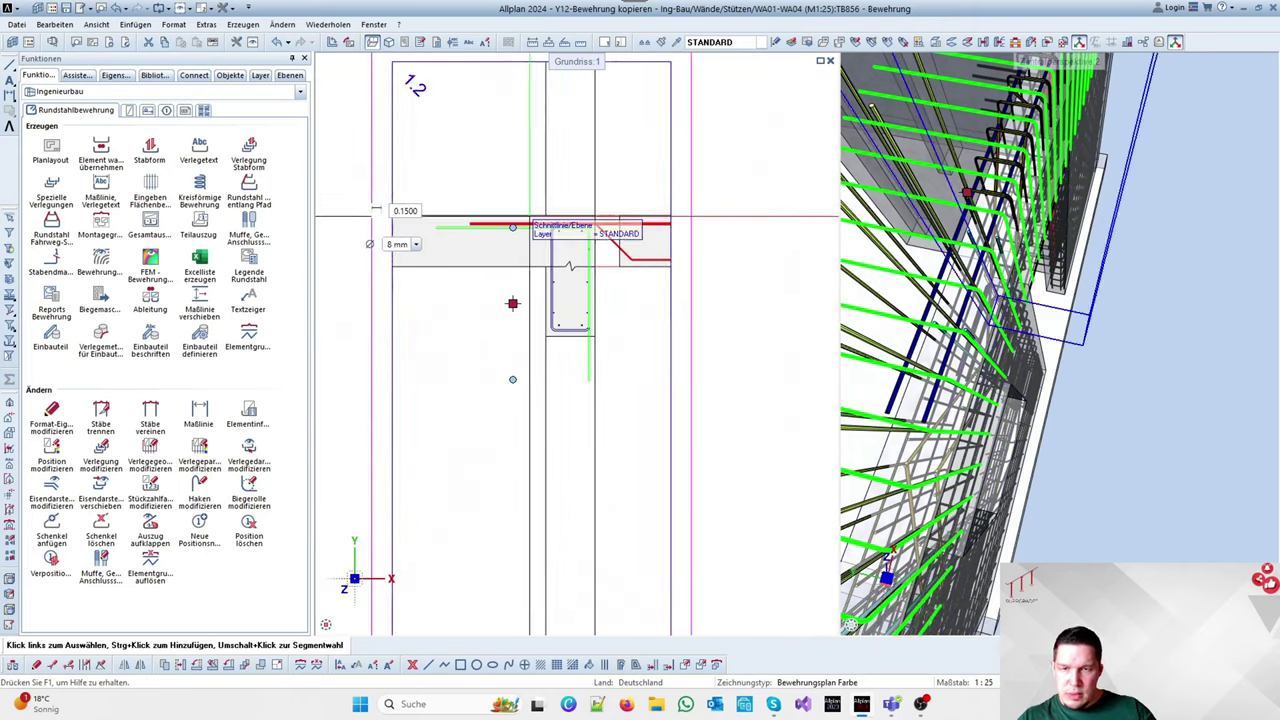
scroll(565, 228, down, 6)
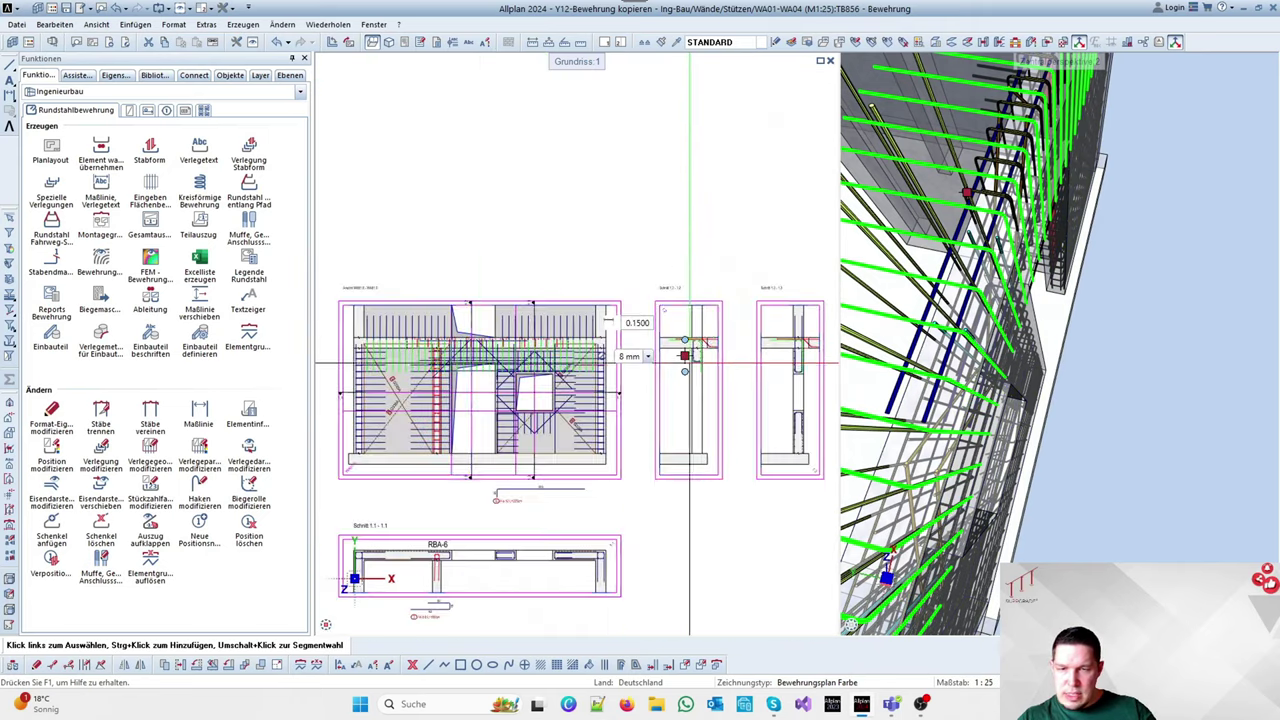
scroll(410, 312, up, 6)
scroll(600, 440, up, 3)
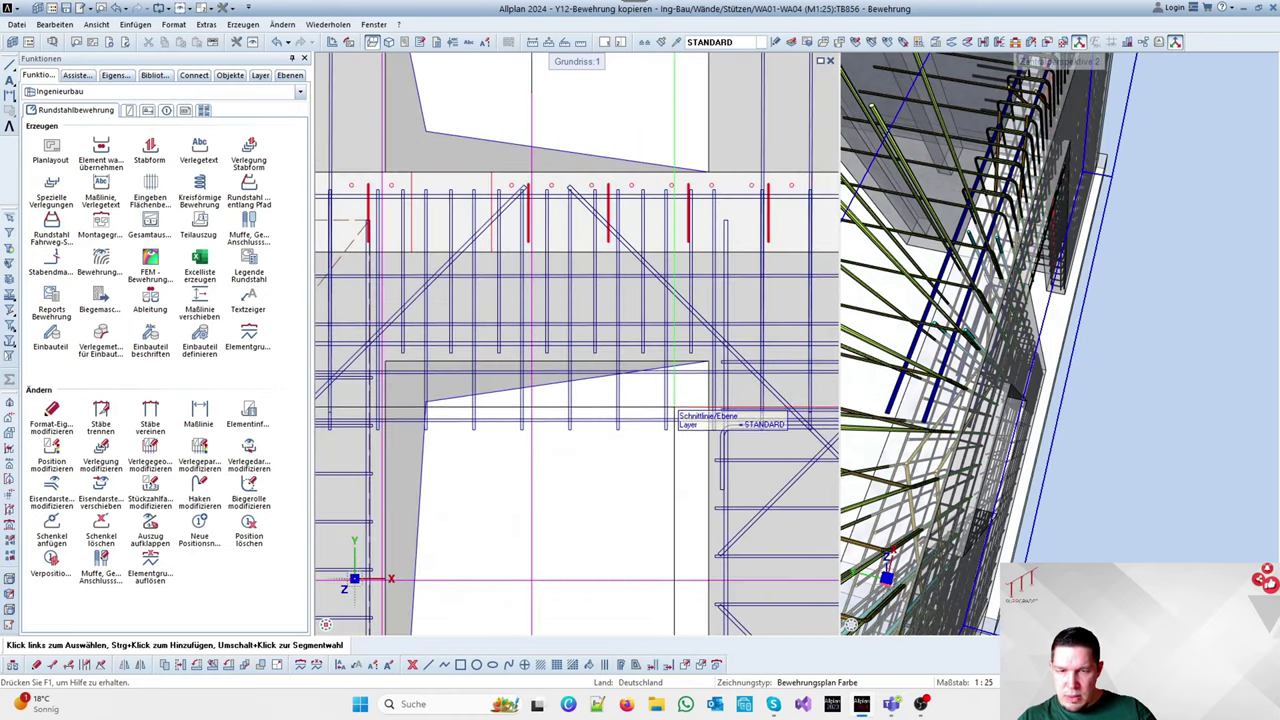
Delete the slab angle bars above the door opening, keeping those beside it
click(666, 407)
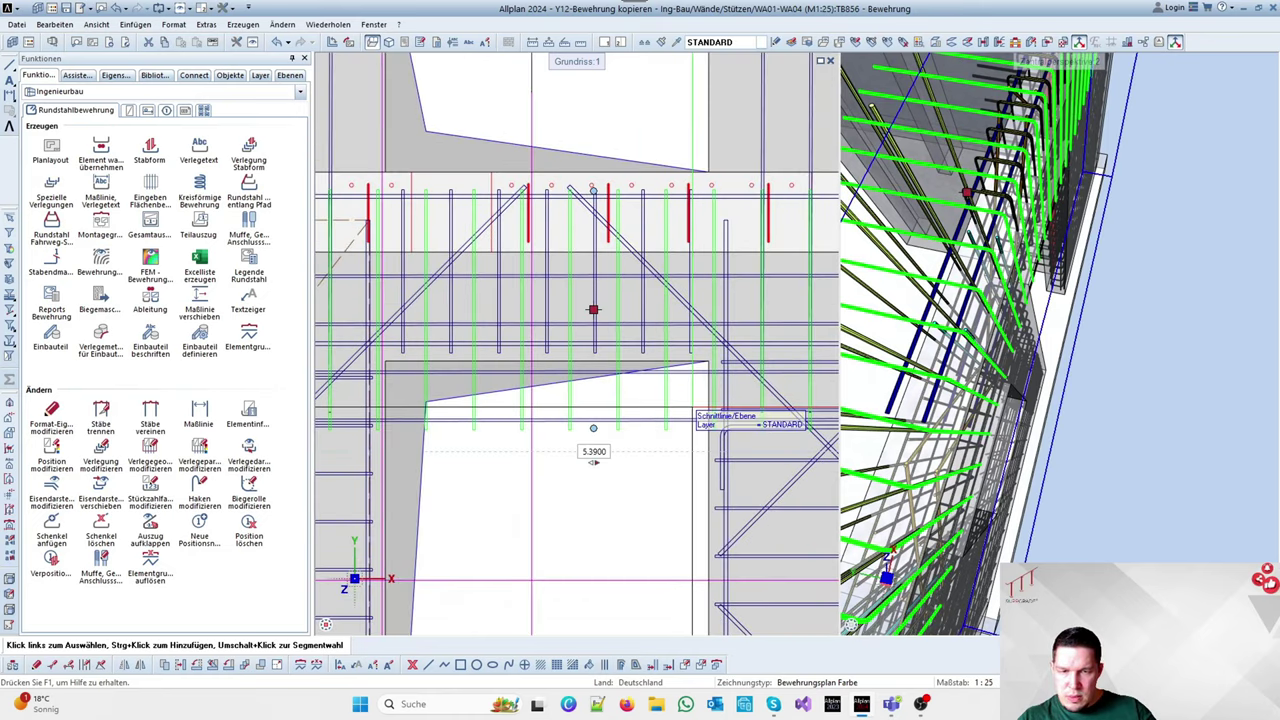
key(Delete)
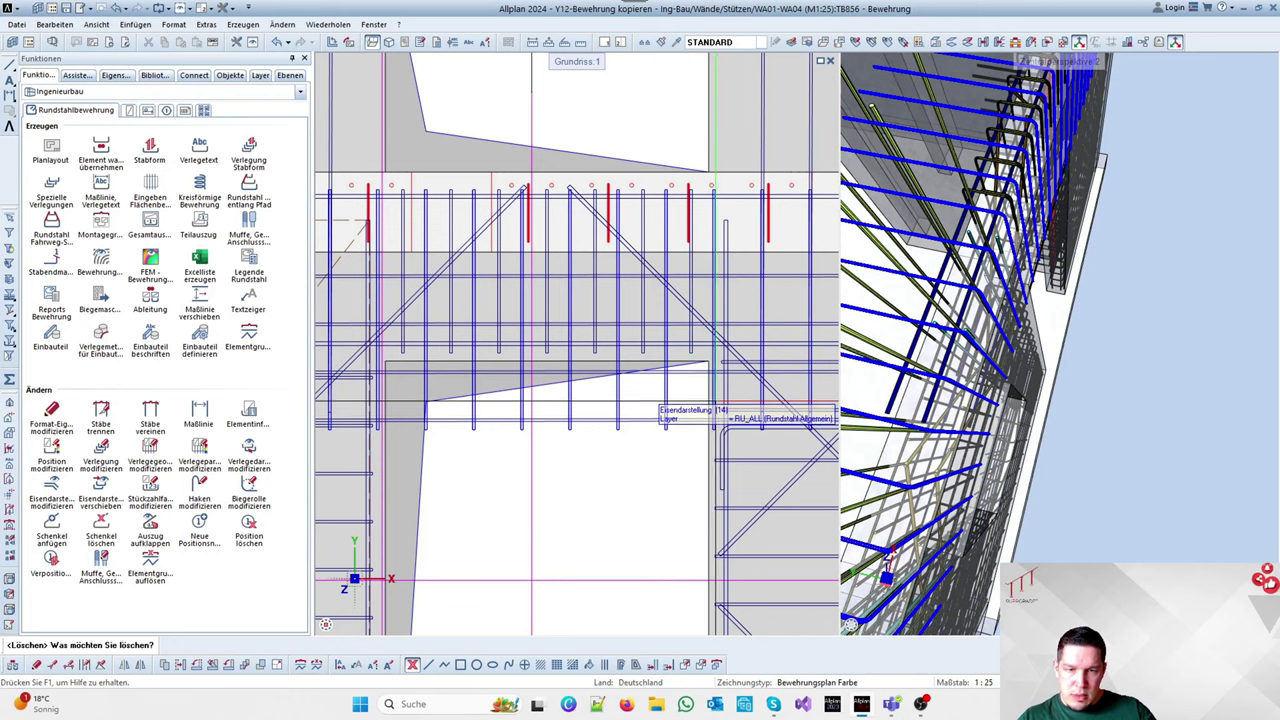
click(376, 404)
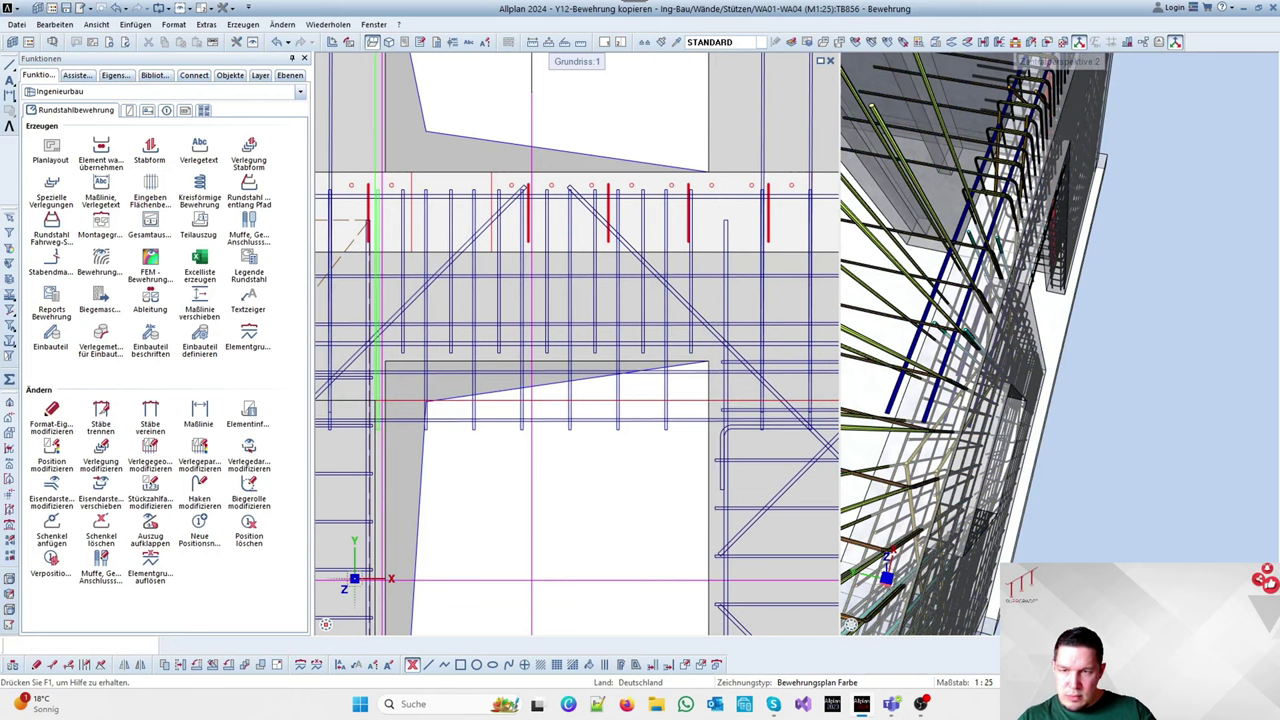
key(Escape)
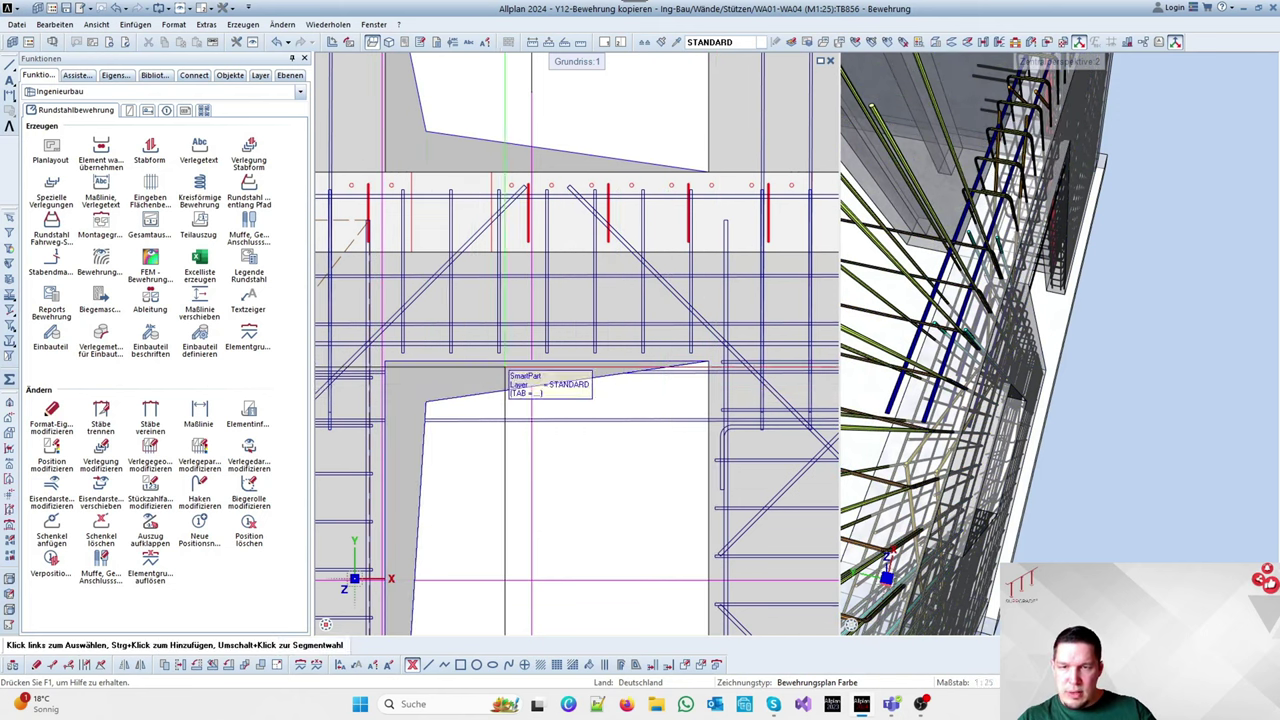
Set Hakenlänge Ende of the door lintel's stirrups to 0.75 in their Rundstahlposition properties, extending the end hook into the slab
scroll(480, 360, down, 4)
click(512, 337)
scroll(476, 337, down, 1)
scroll(500, 330, down, 3)
scroll(600, 355, up, 6)
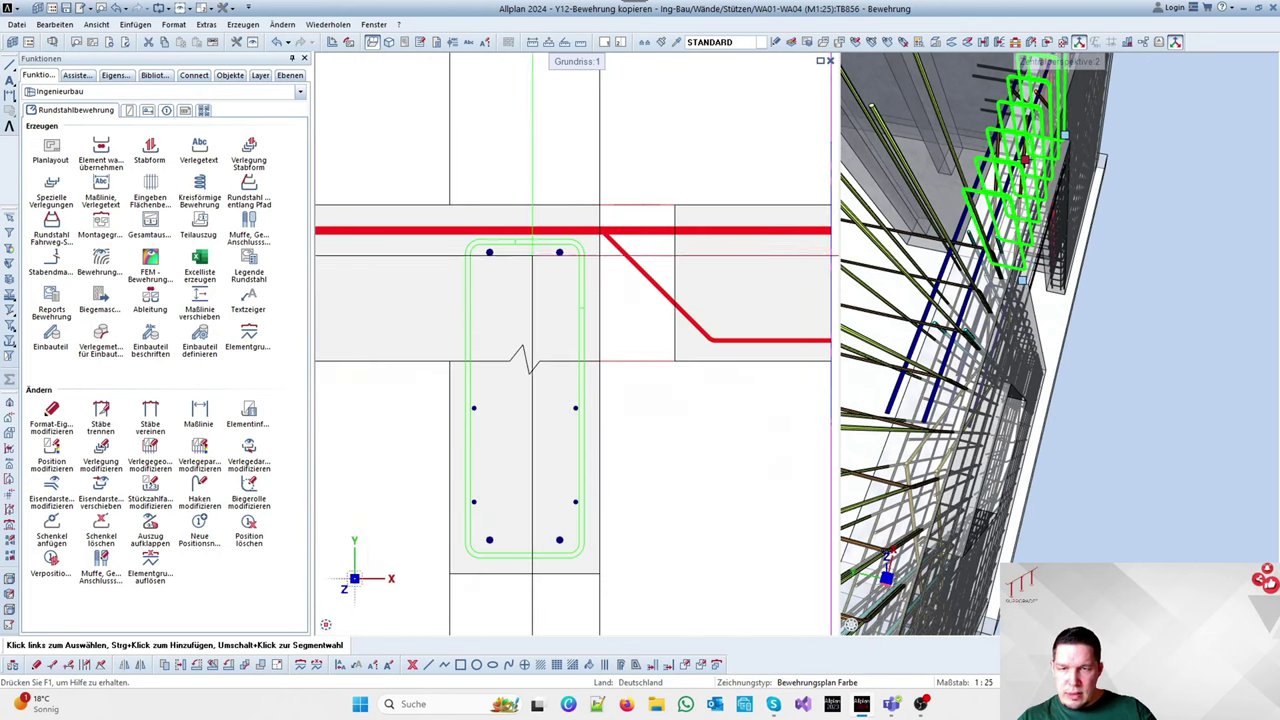
key(Escape)
click(519, 250)
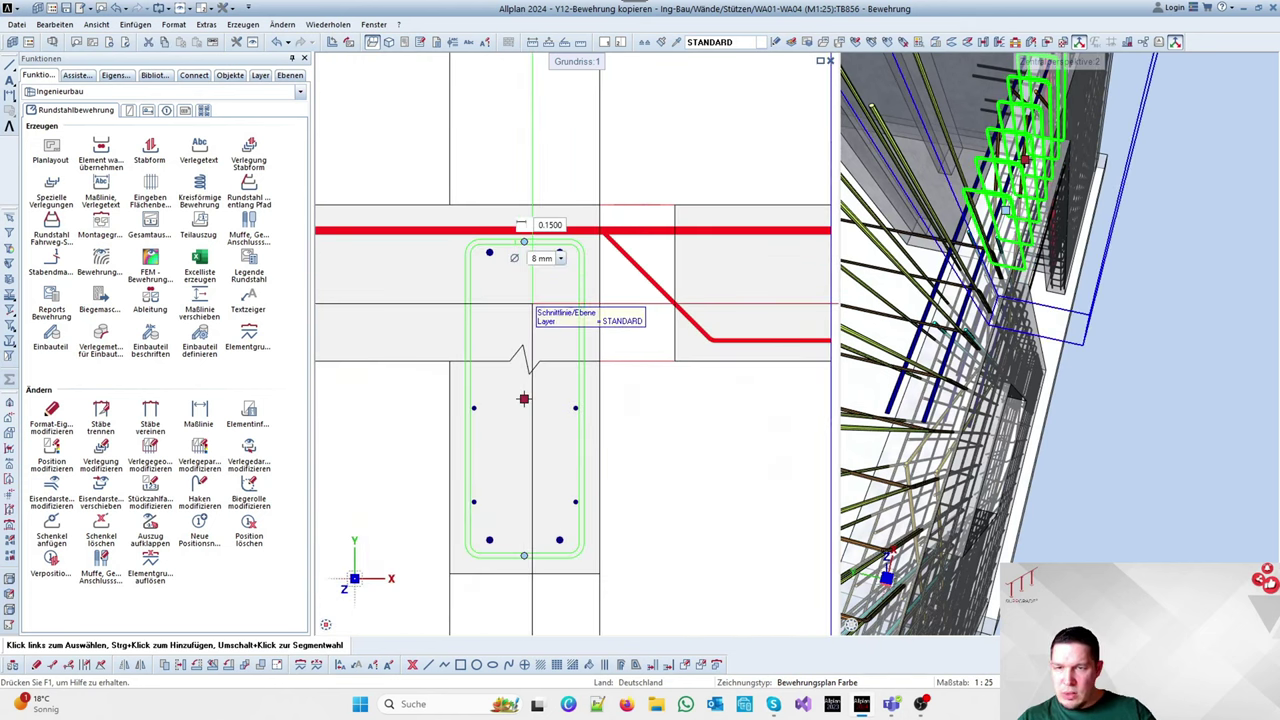
click(133, 92)
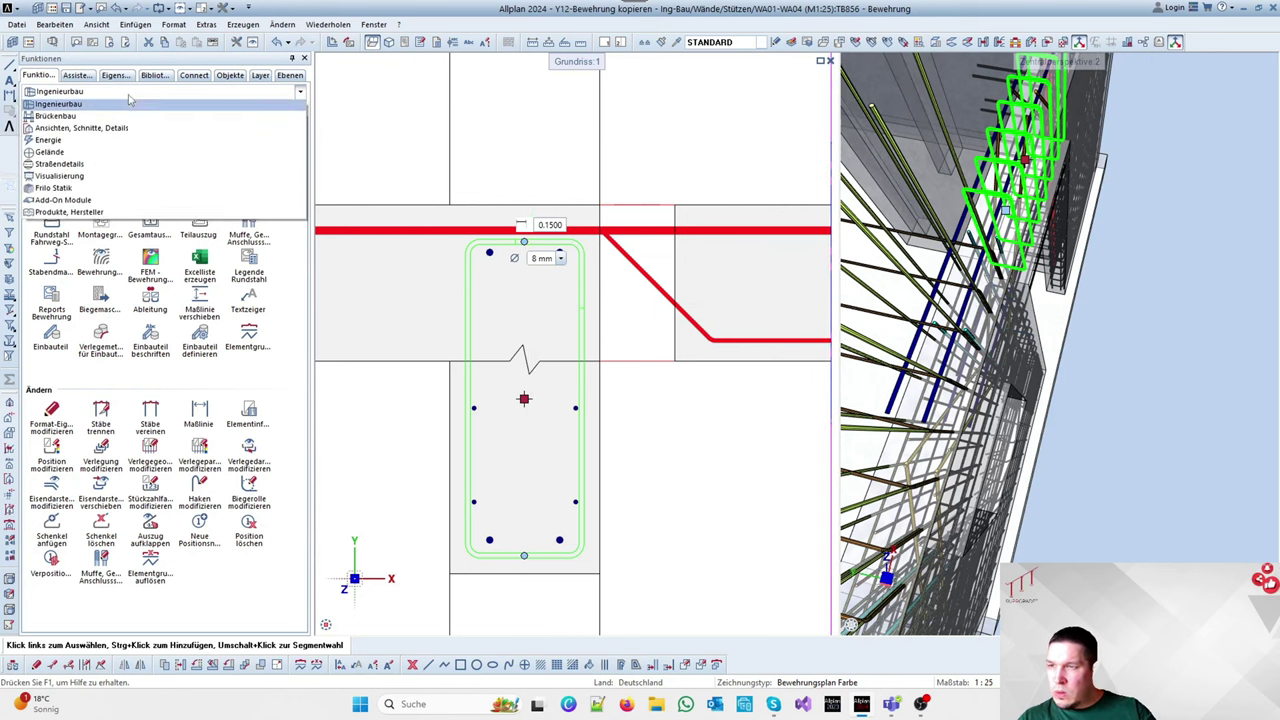
click(120, 76)
click(133, 94)
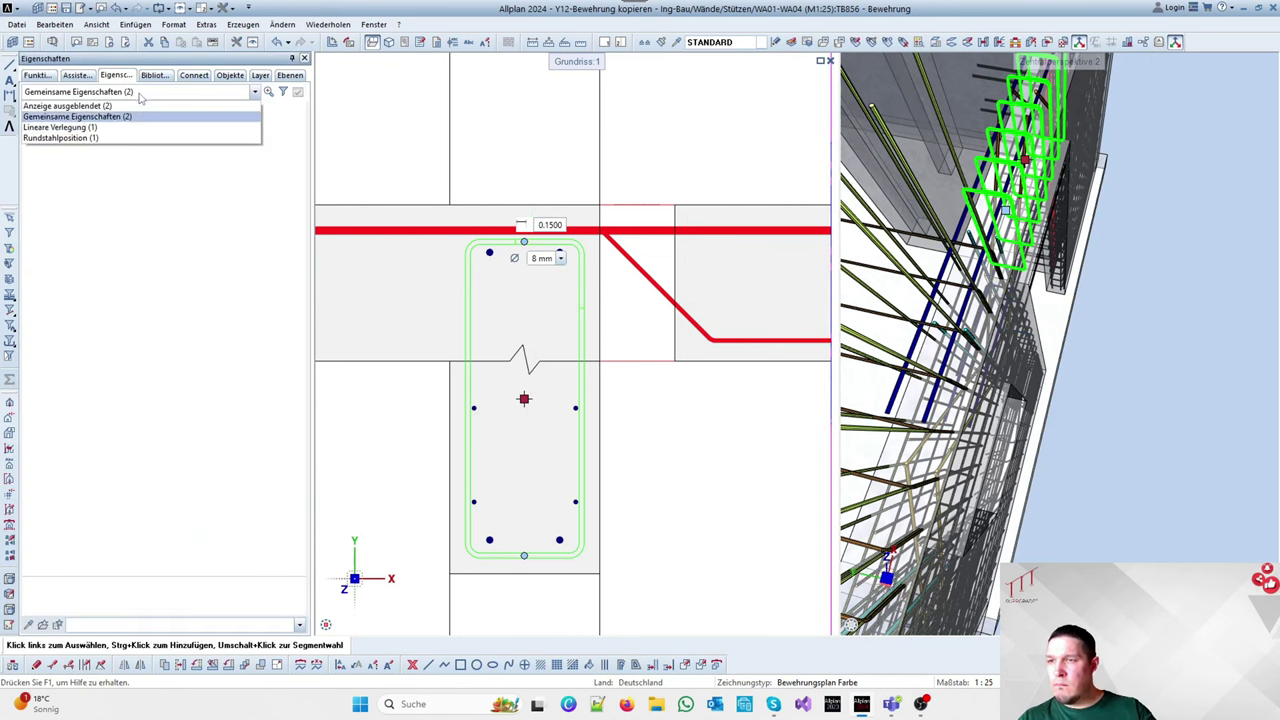
click(102, 131)
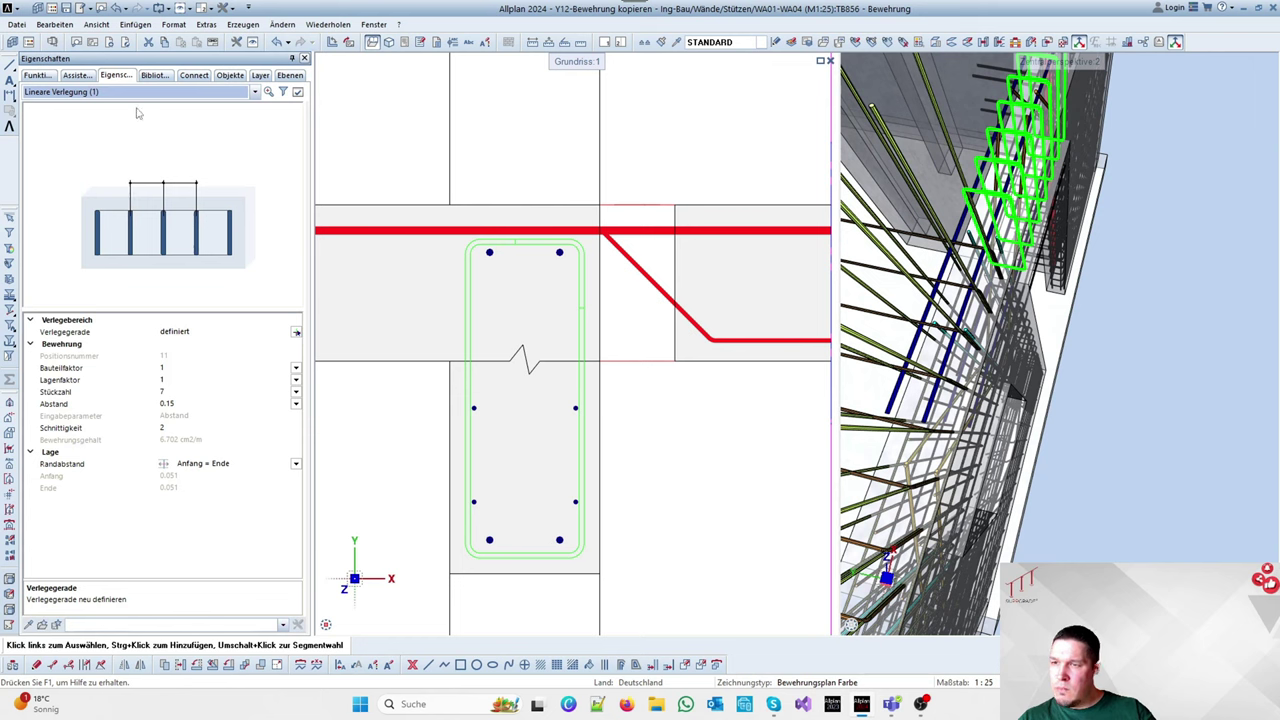
click(138, 93)
click(118, 144)
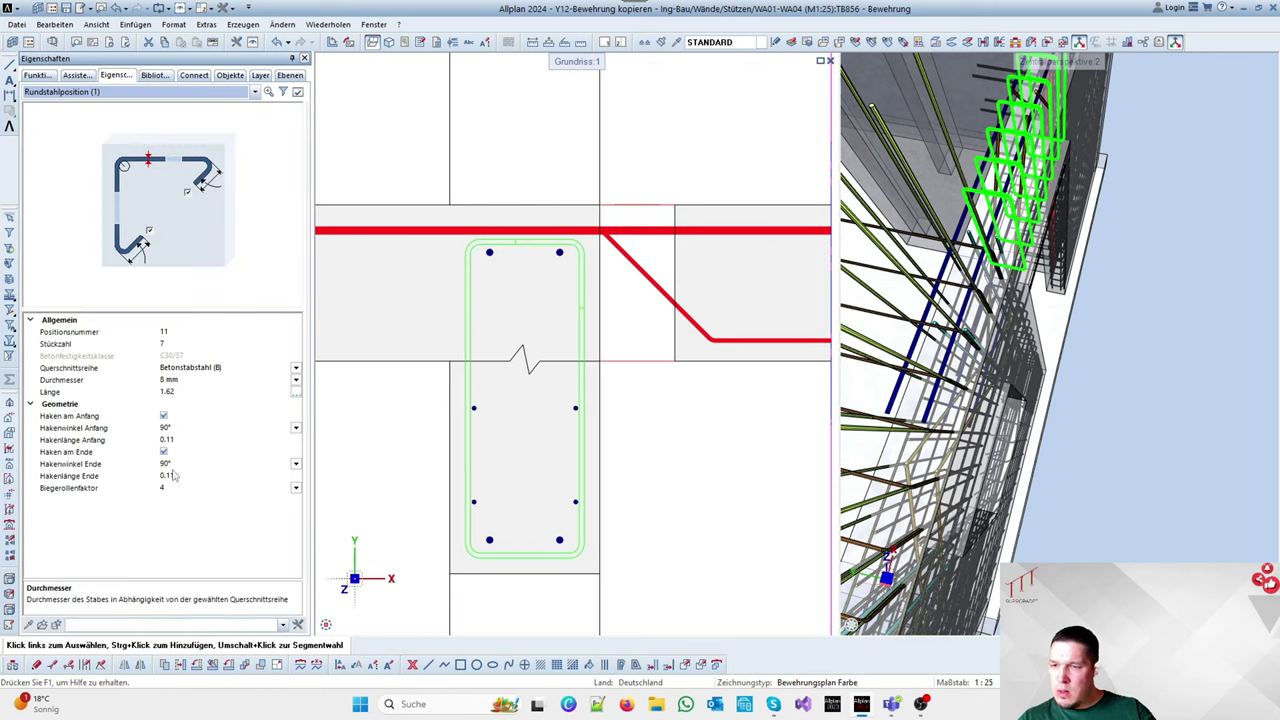
click(179, 440)
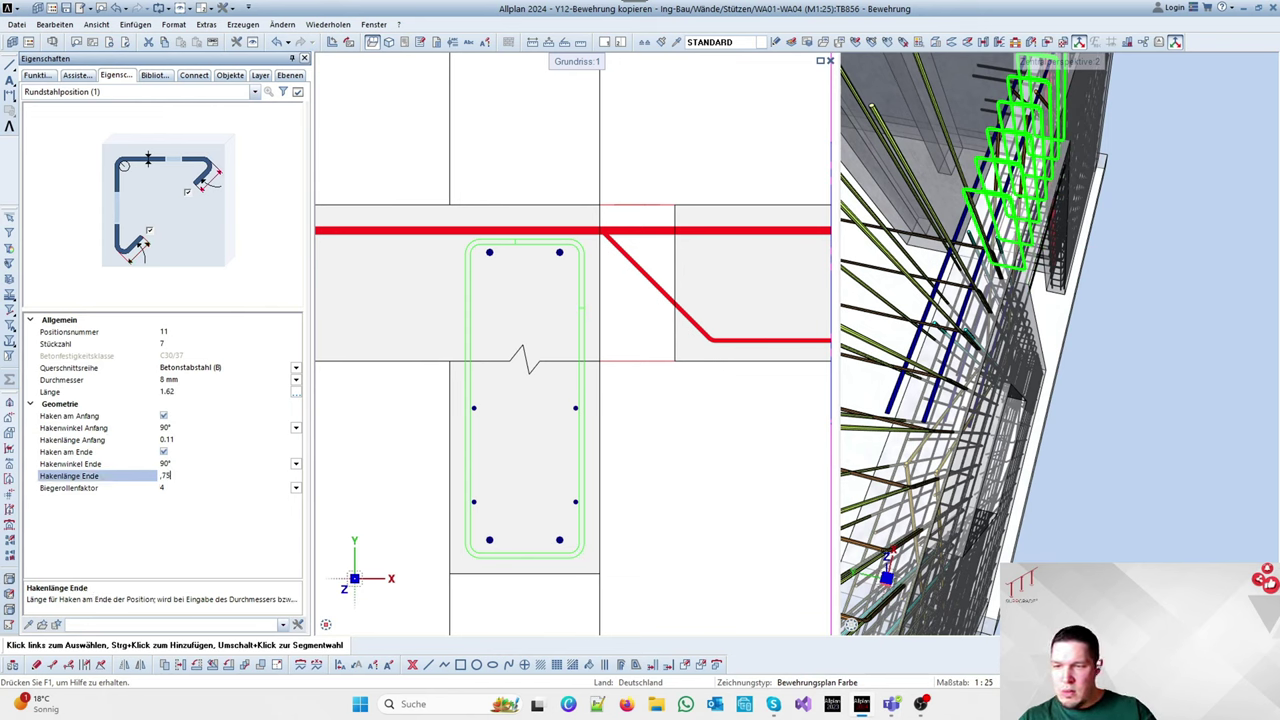
scroll(540, 445, down, 3)
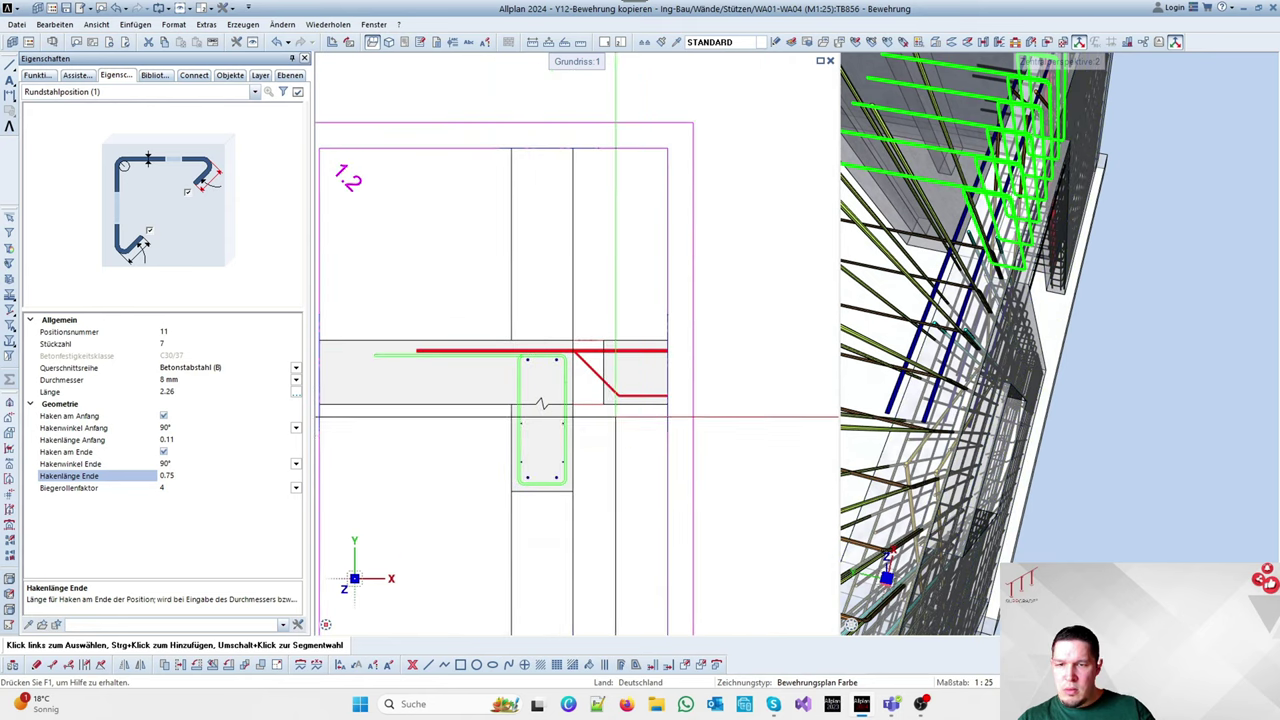
key(Escape)
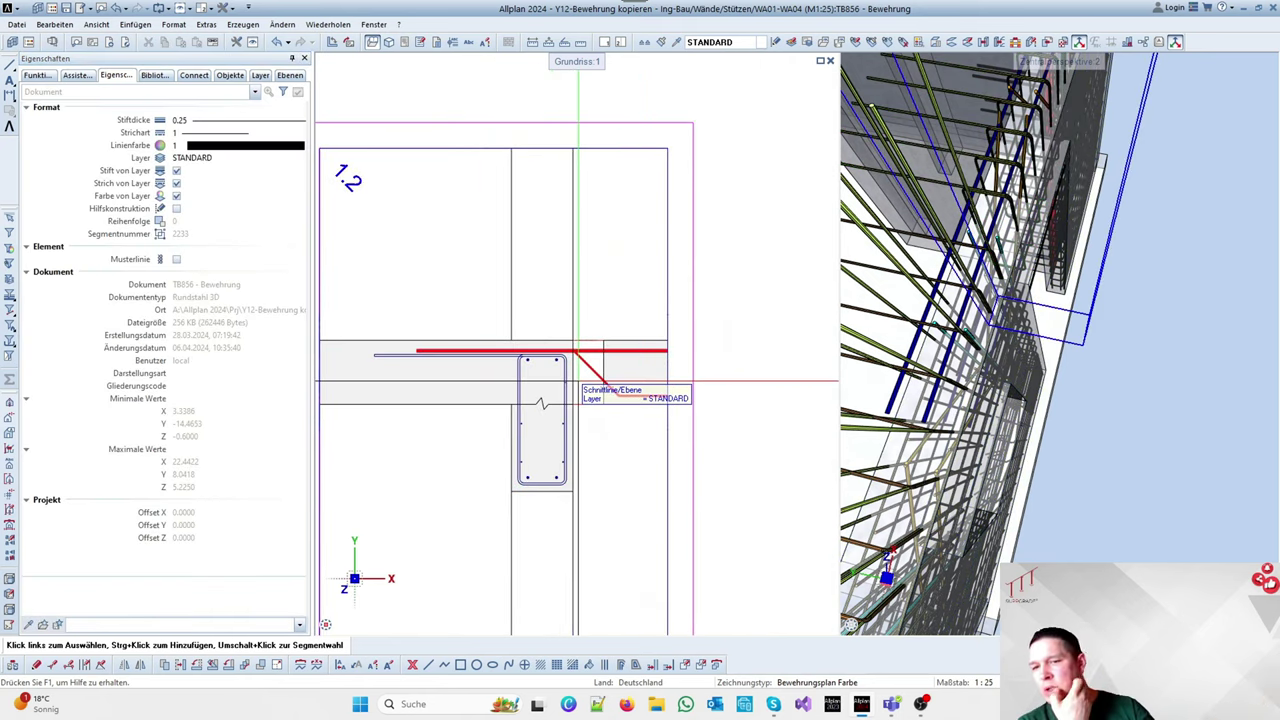
Make drawing file 854 Detailschnitte the active one, with 856 Bewehrung open in the background
scroll(606, 274, down, 5)
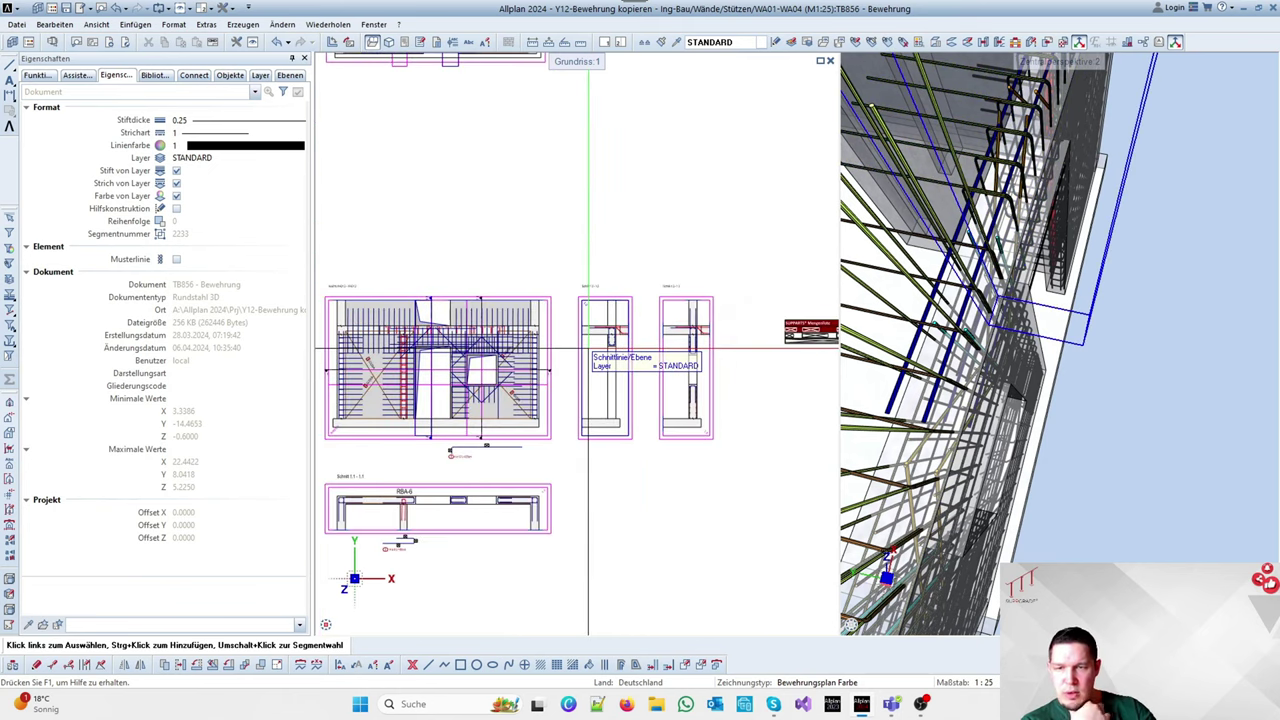
scroll(516, 337, down, 2)
scroll(741, 331, up, 4)
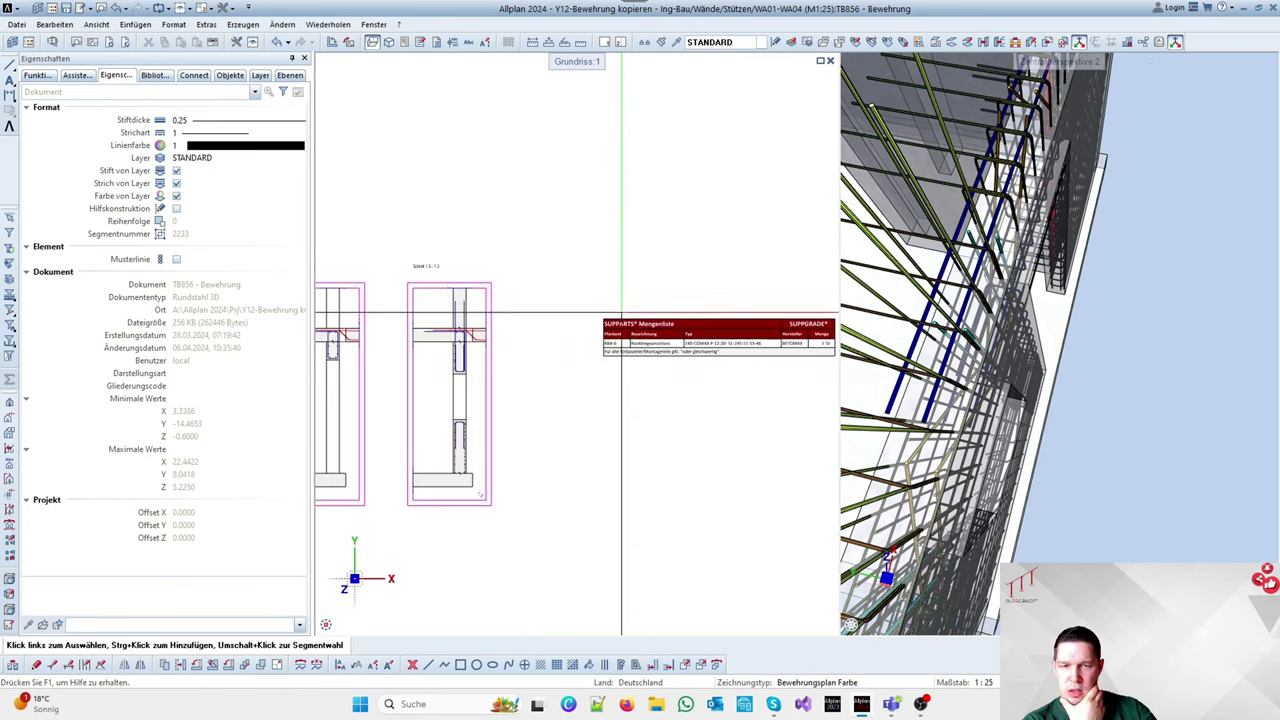
scroll(609, 303, down, 2)
double_click(646, 423)
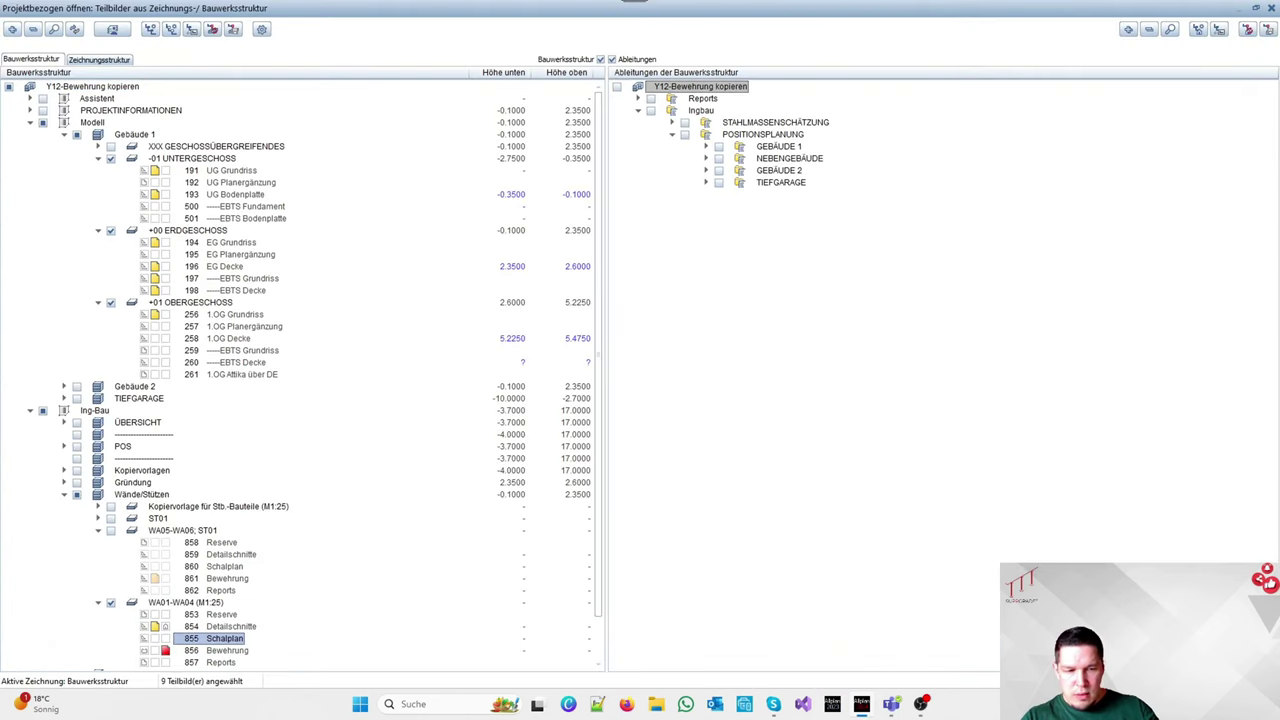
key(Escape)
double_click(666, 394)
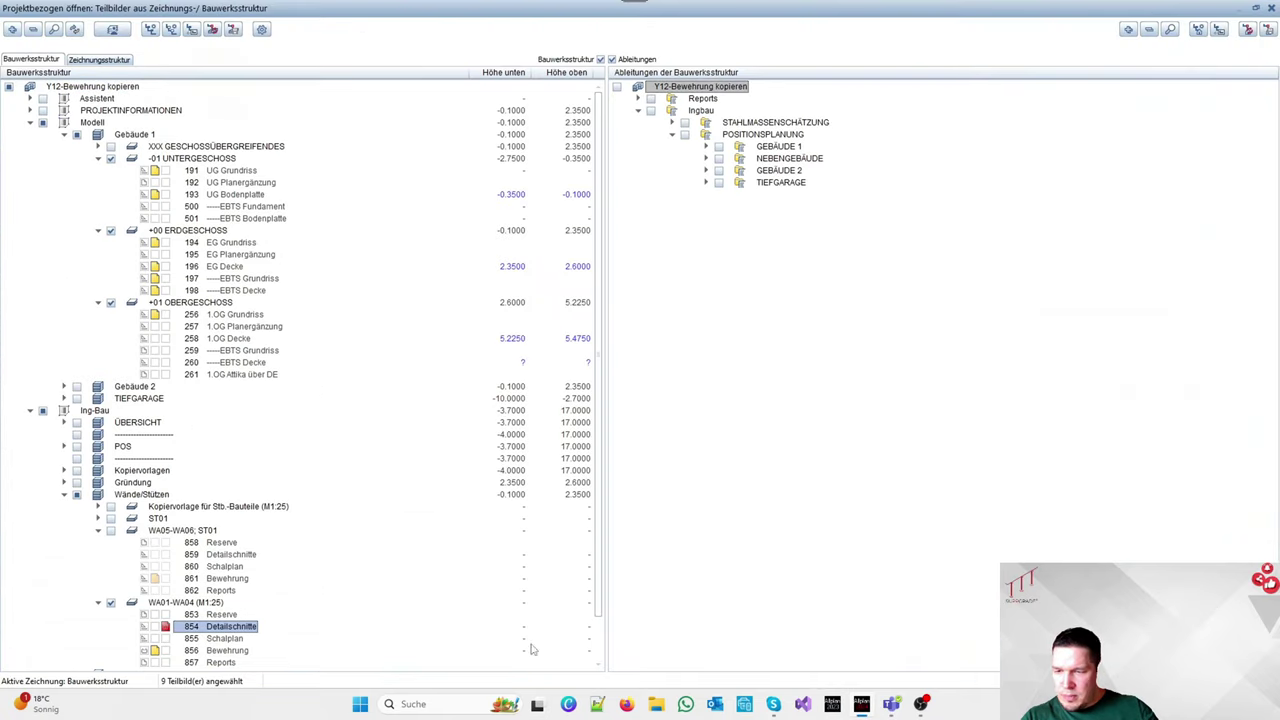
key(Return)
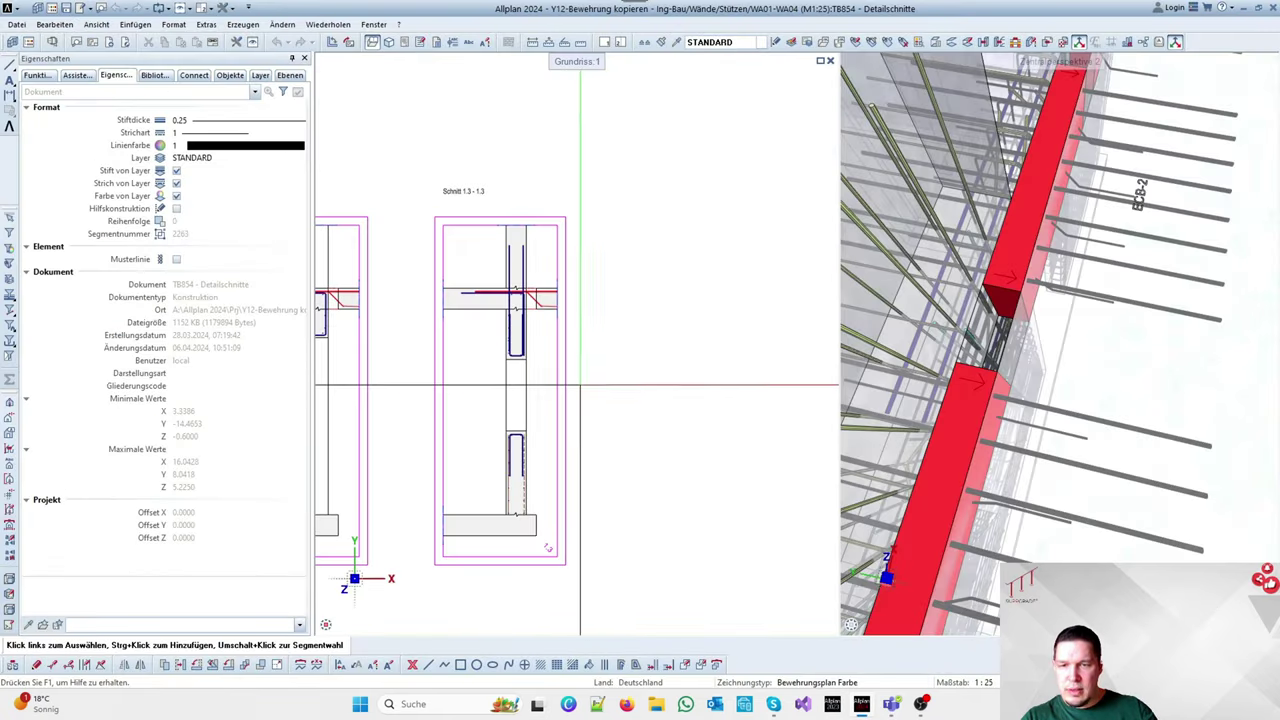
right_click(564, 392)
right_click(564, 392)
scroll(655, 234, down, 4)
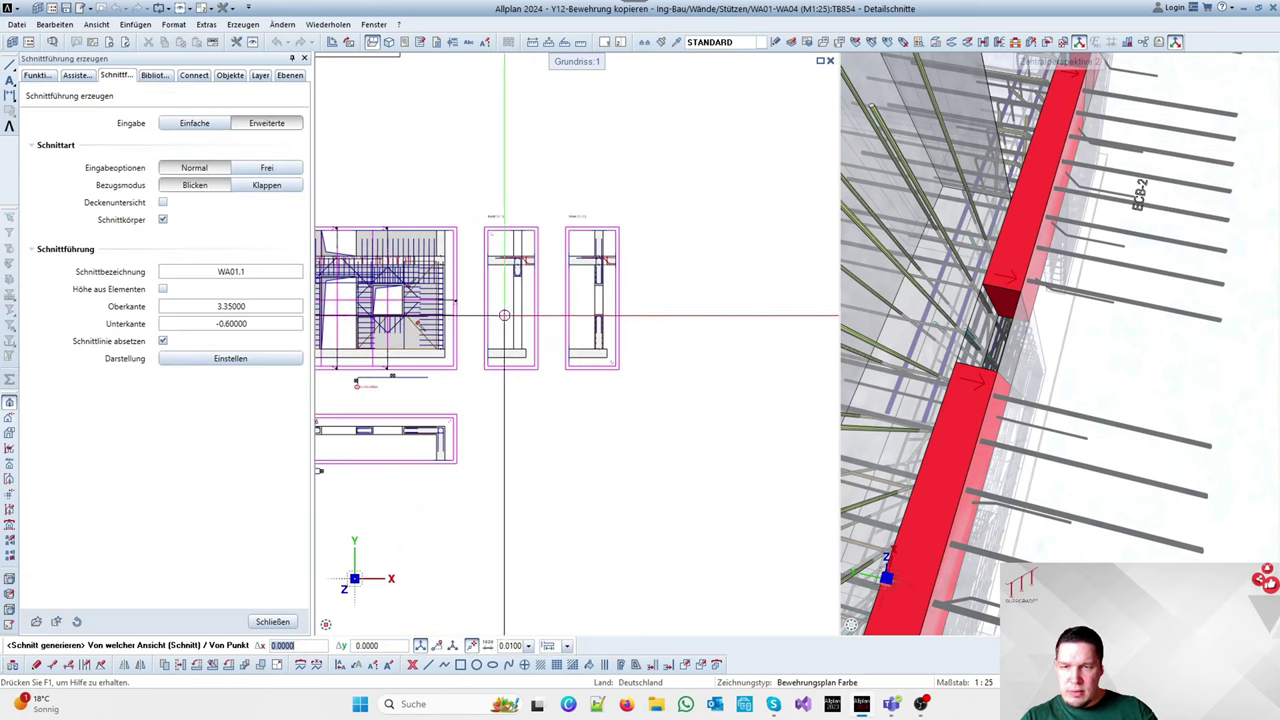
key(Escape)
key(Escape)
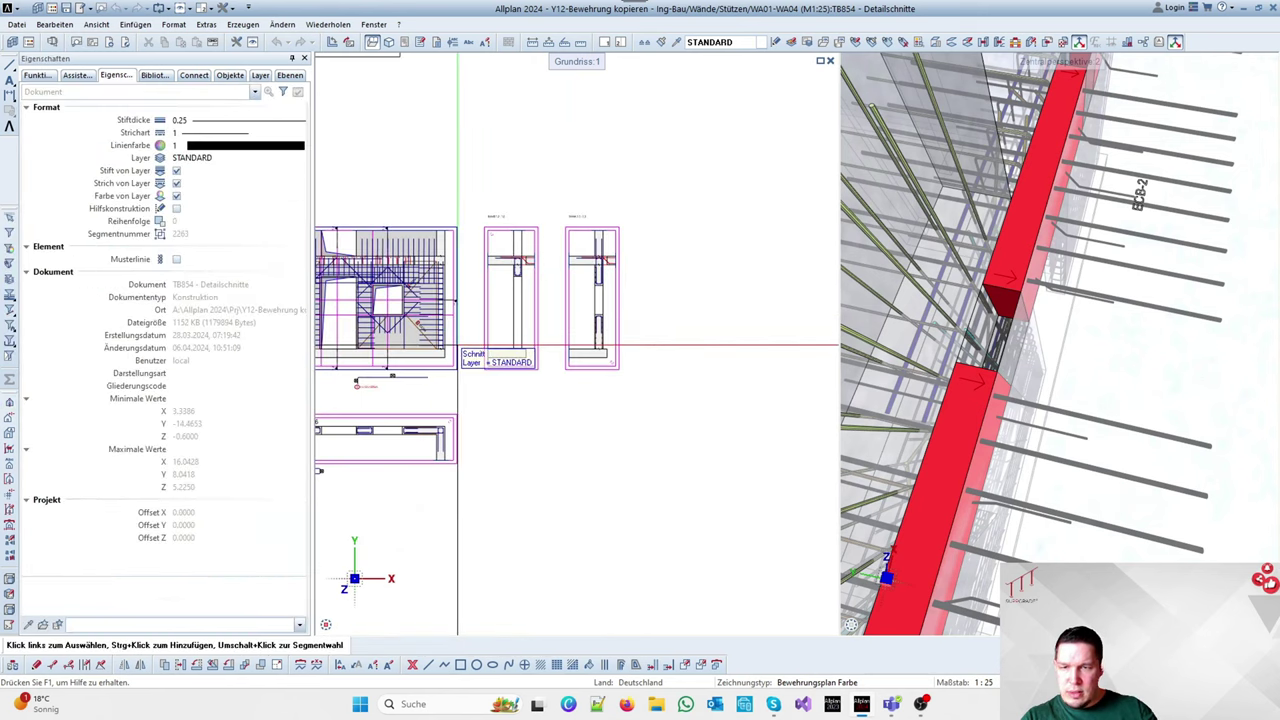
Start a new section from elevation WA01.0 and draw its vertical cutting line through the wall panel beside the door
right_click(457, 345)
right_click(457, 345)
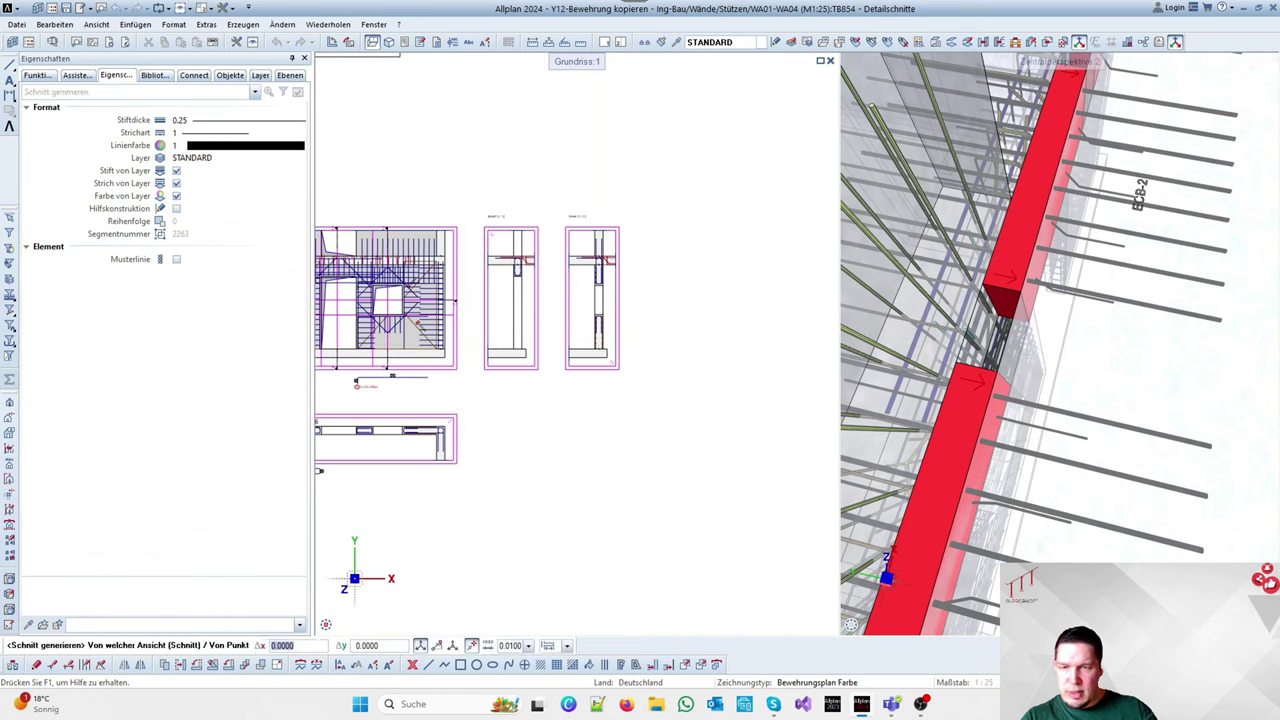
click(457, 345)
scroll(420, 325, up, 5)
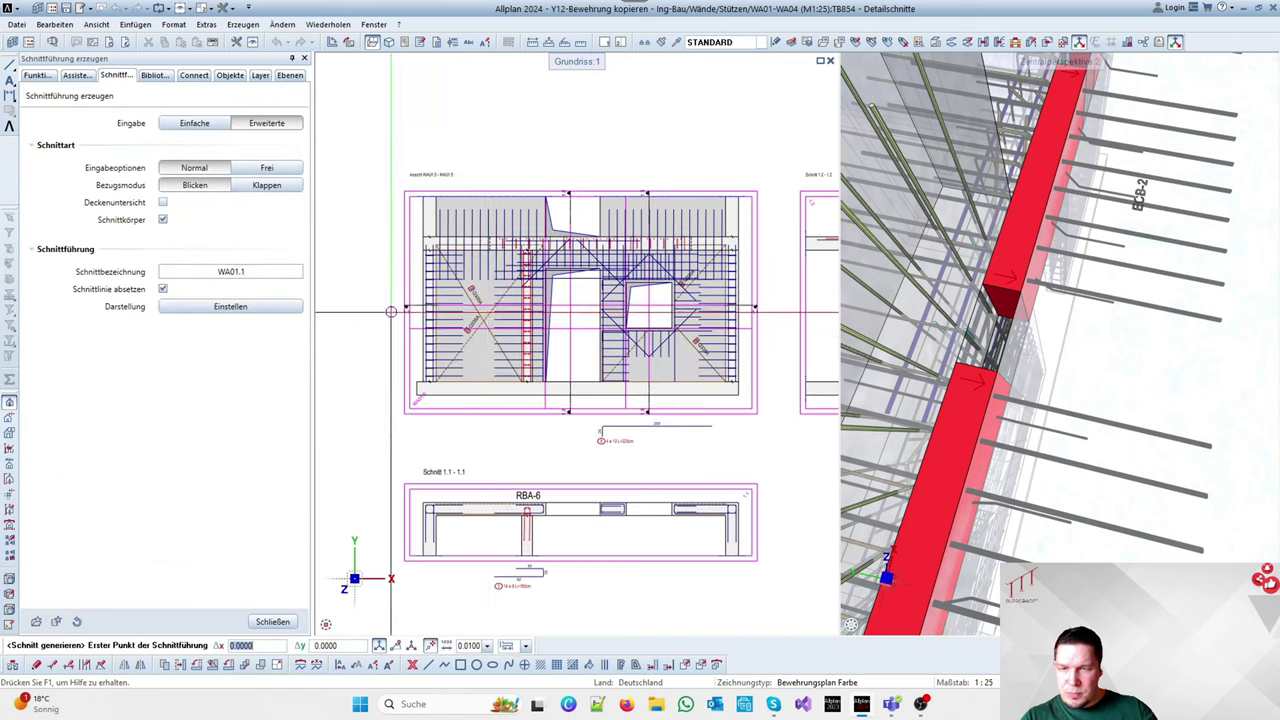
scroll(763, 278, down, 3)
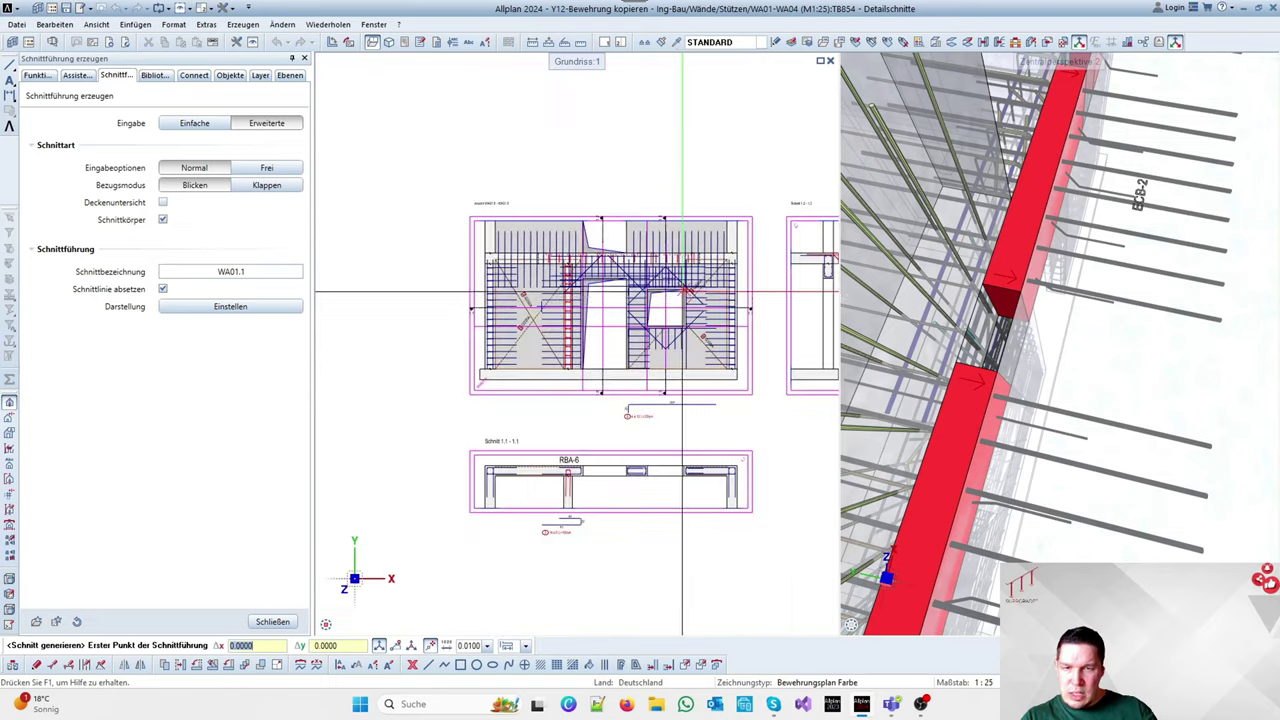
scroll(527, 250, up, 5)
click(538, 165)
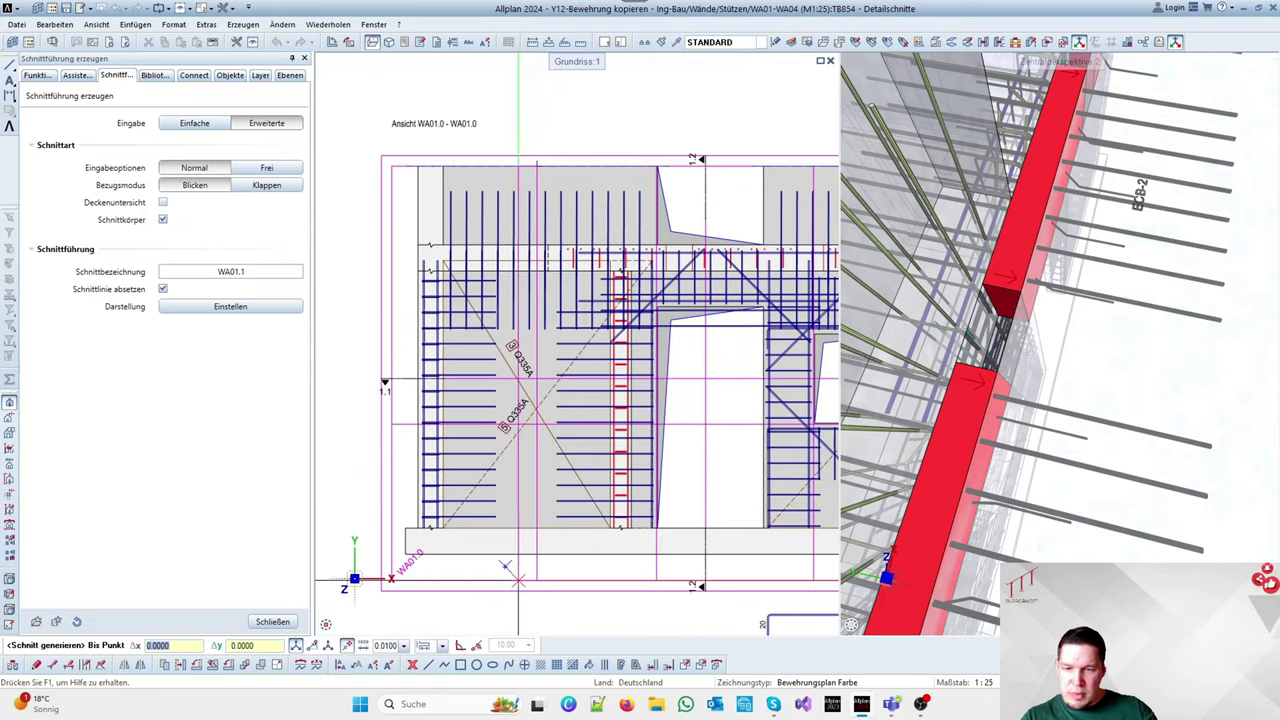
click(507, 566)
scroll(507, 400, down, 3)
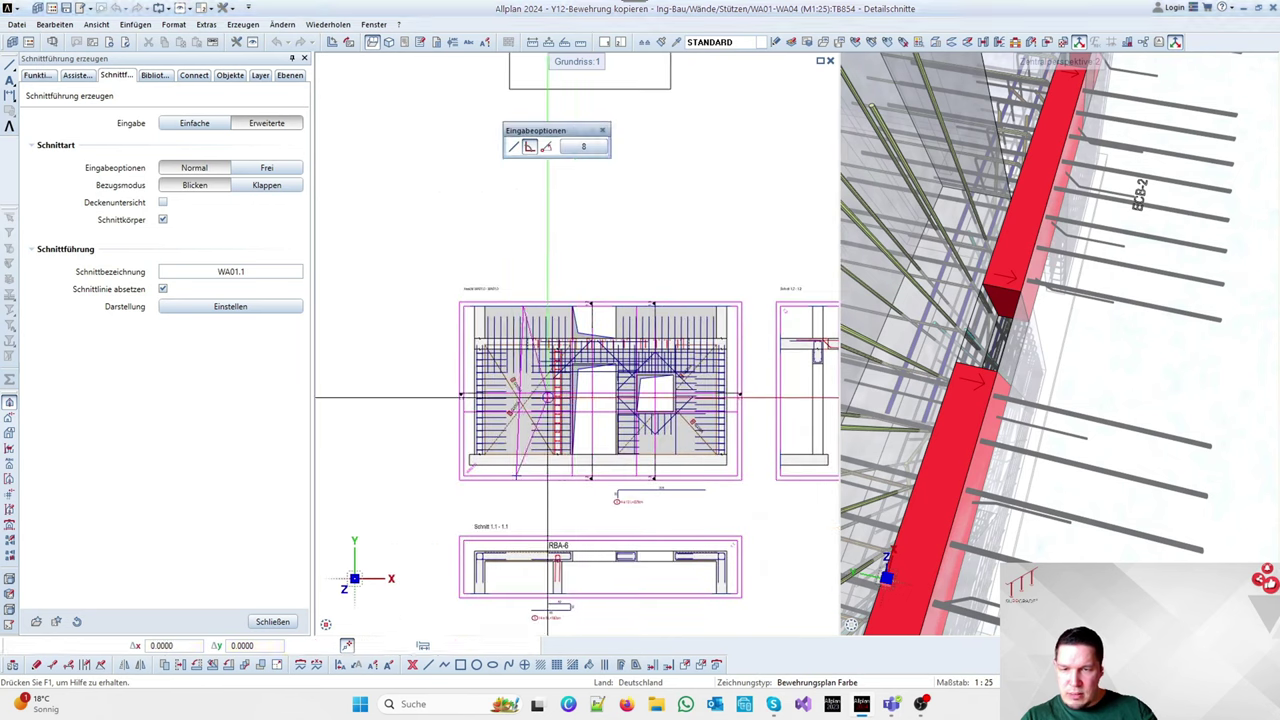
scroll(507, 391, up, 2)
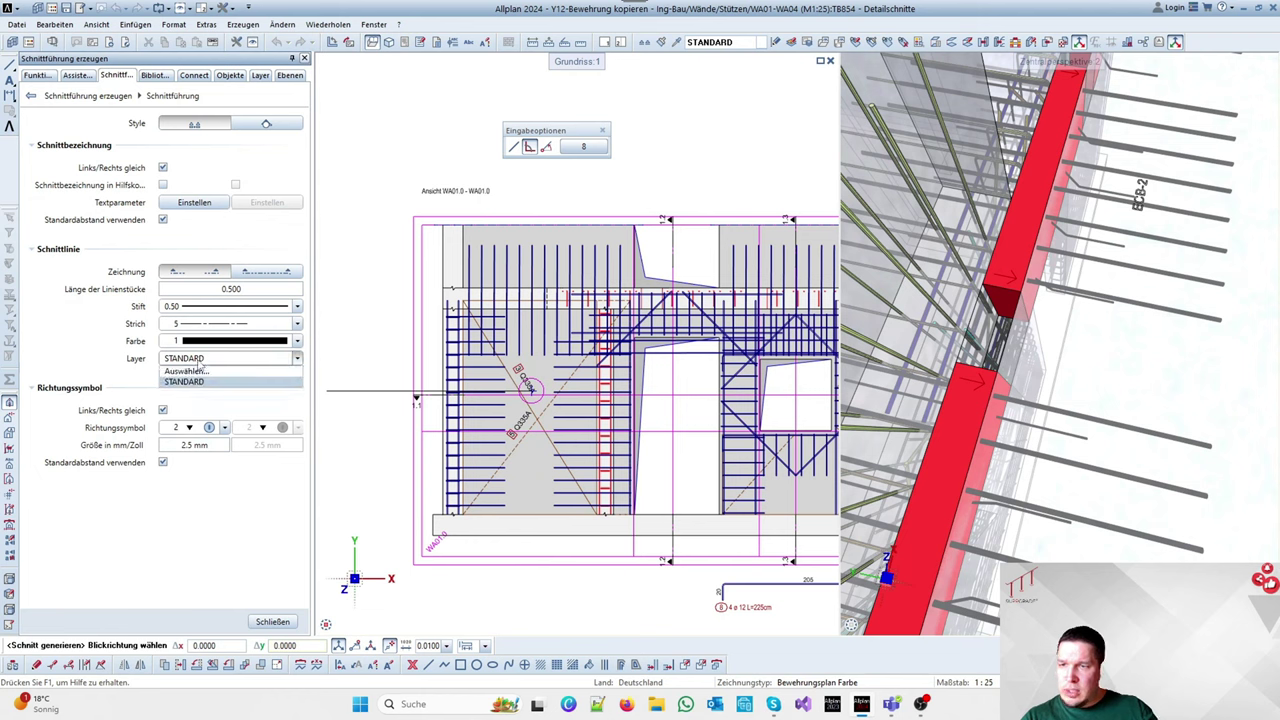
Search the layers for "rundstahl" and assign RU_ALL Rundstahl Allgemein to the new section line
click(207, 372)
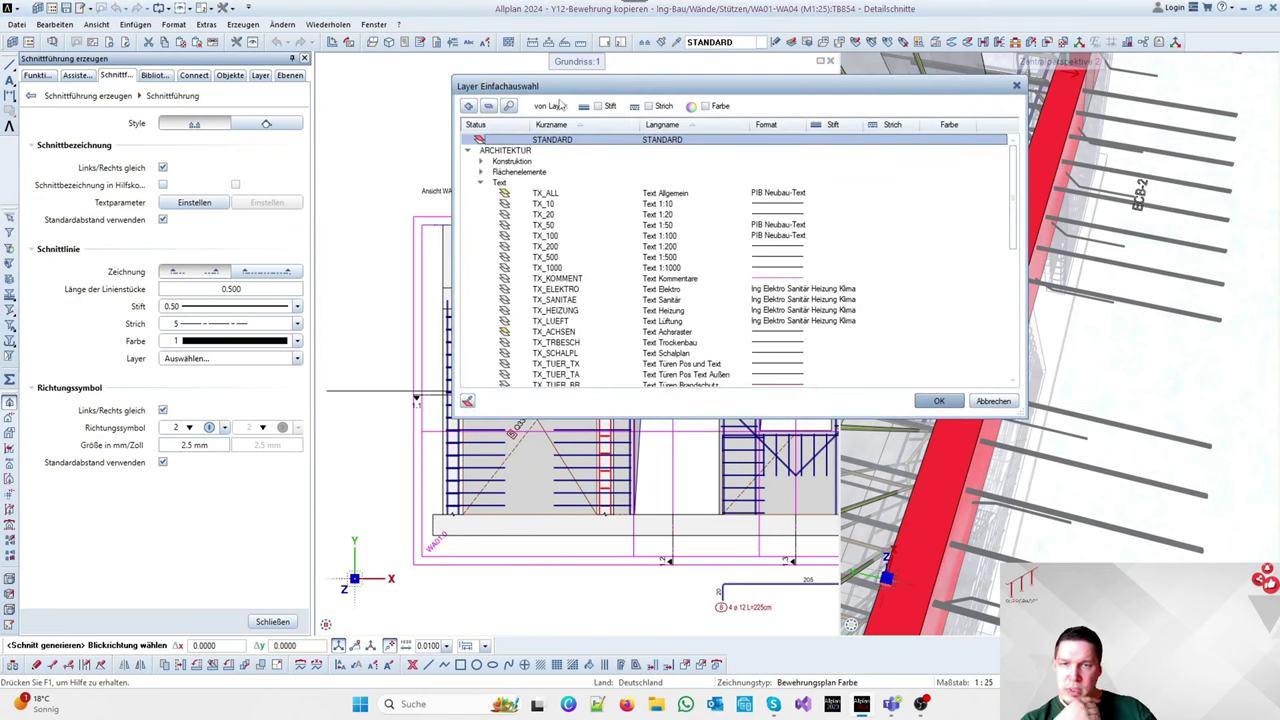
click(509, 106)
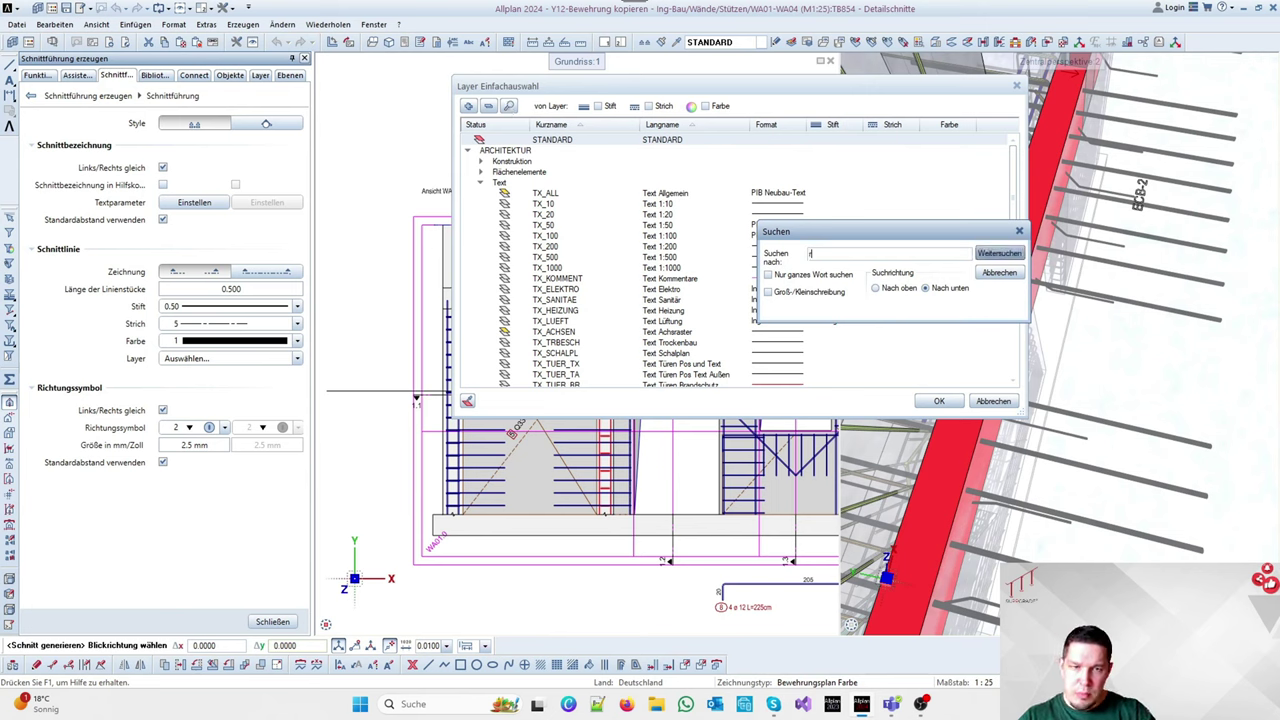
key(Return)
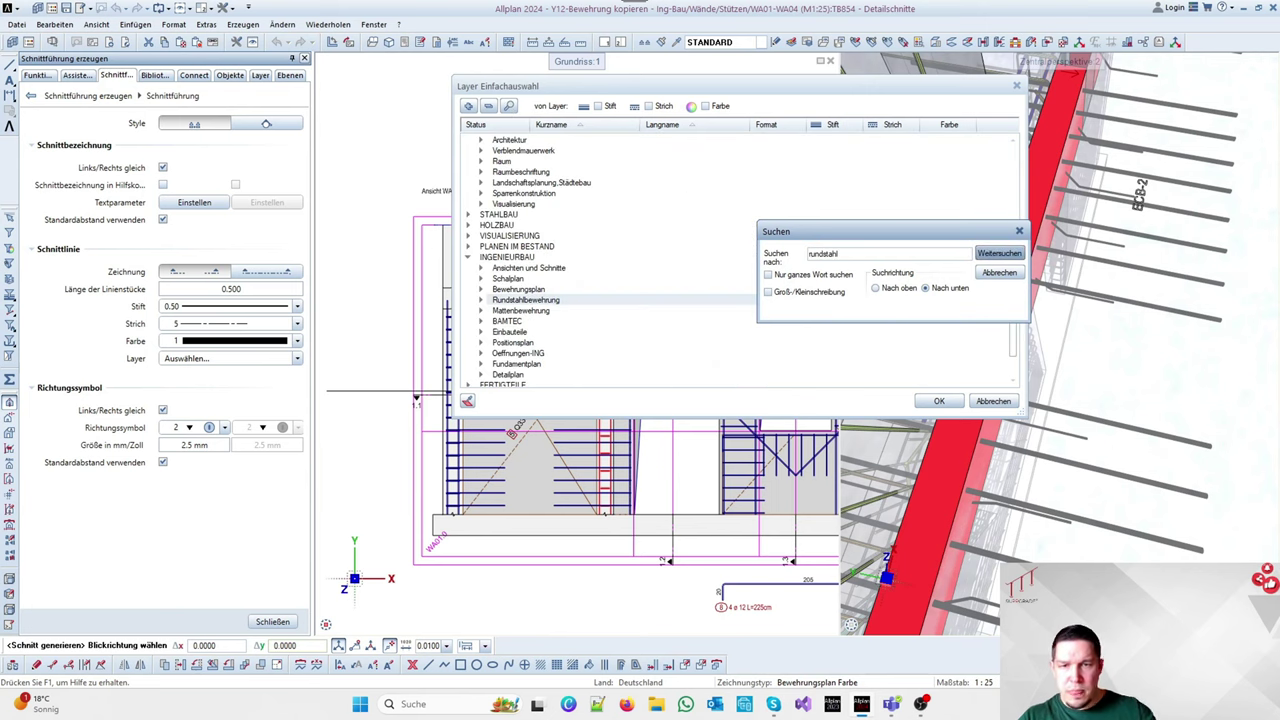
click(1019, 232)
click(480, 300)
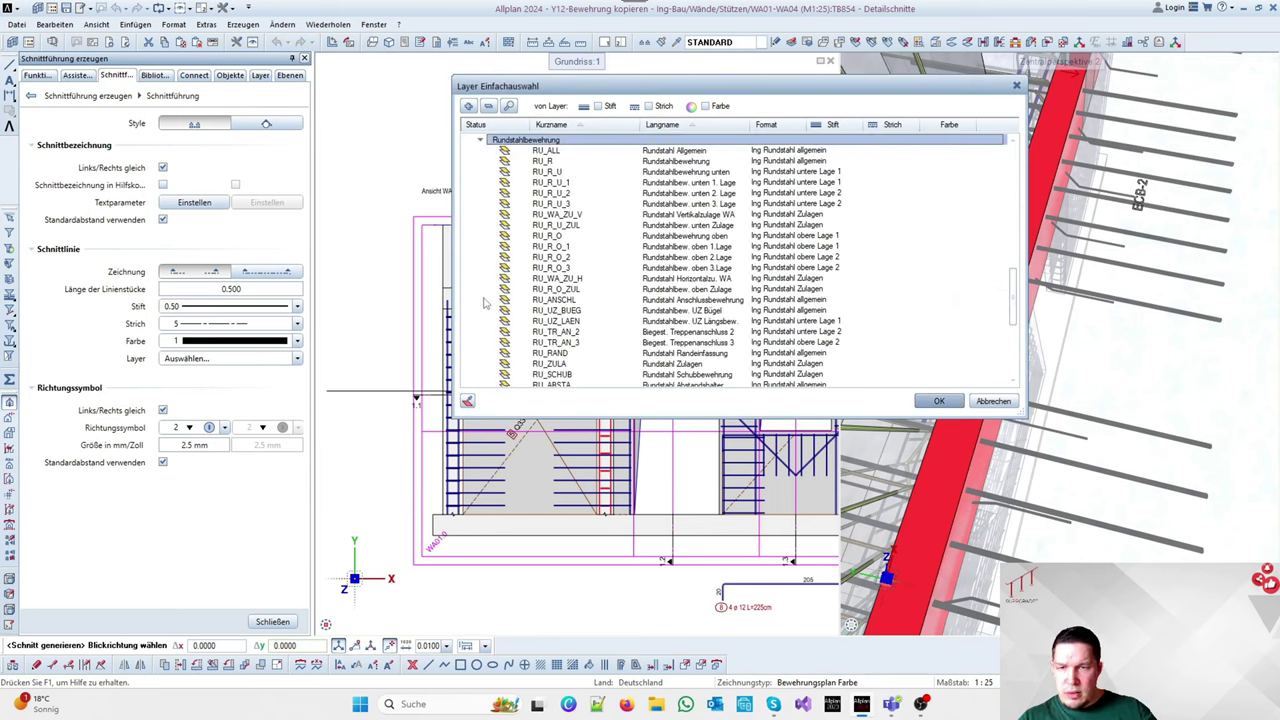
click(560, 150)
click(935, 401)
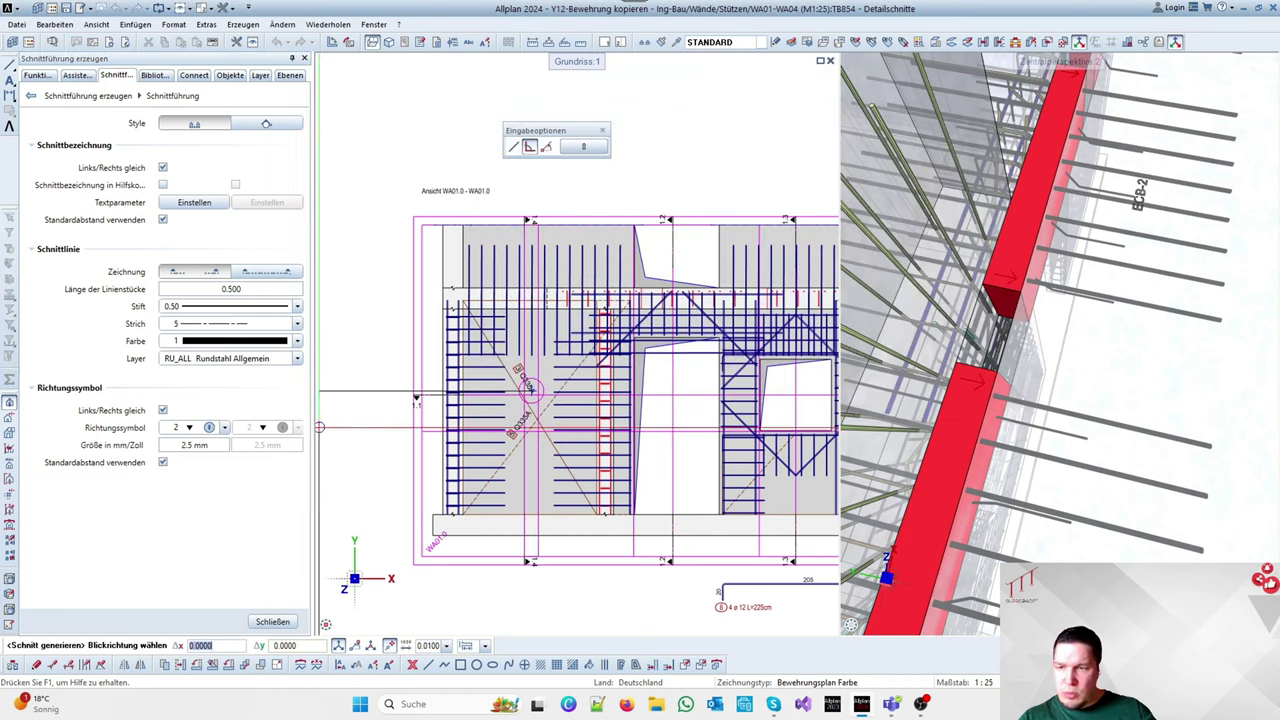
Set the section's viewing direction and place the generated view 1.4 on the free side of section 1.3
key(Escape)
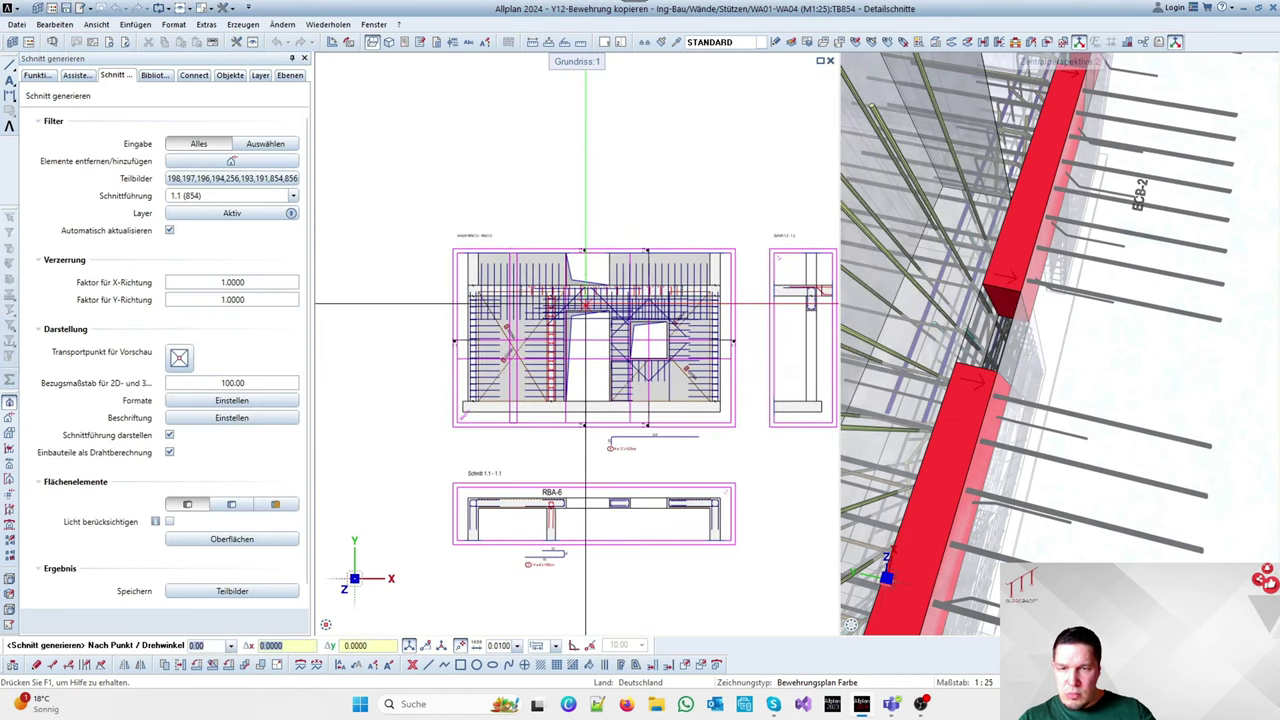
scroll(436, 318, down, 3)
scroll(677, 338, up, 4)
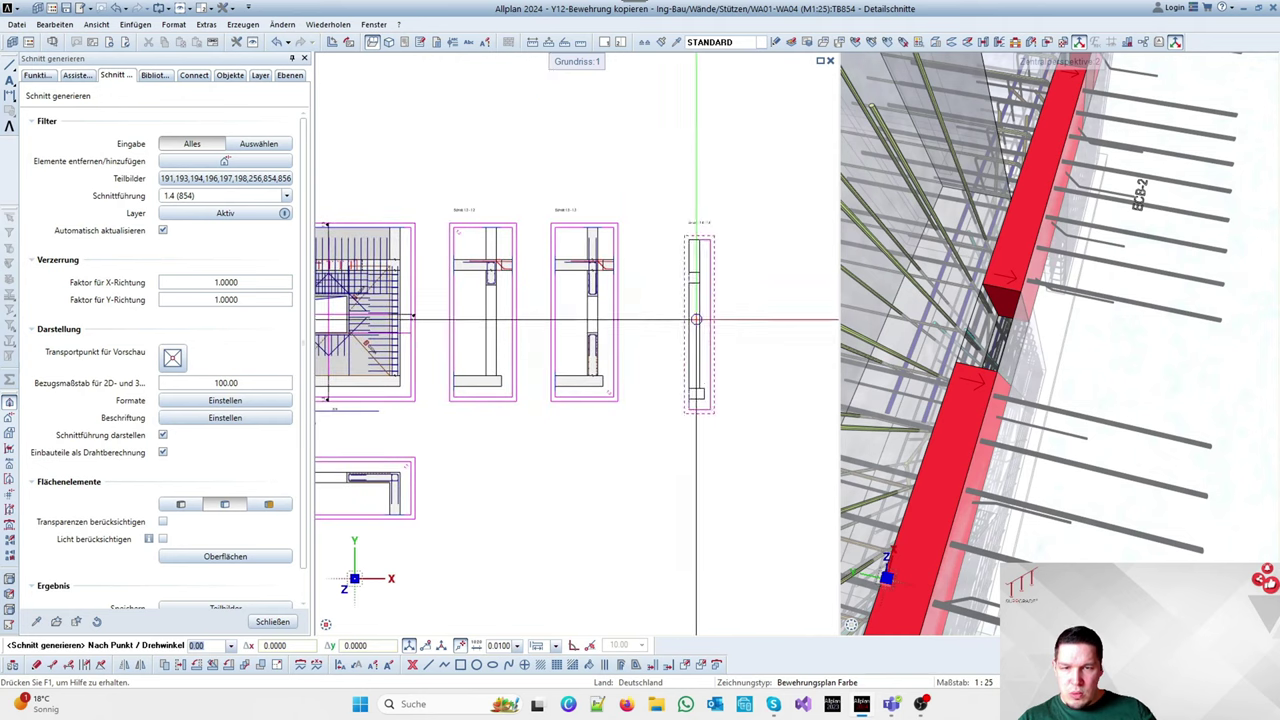
click(737, 334)
scroll(766, 322, up, 5)
key(Escape)
key(Escape)
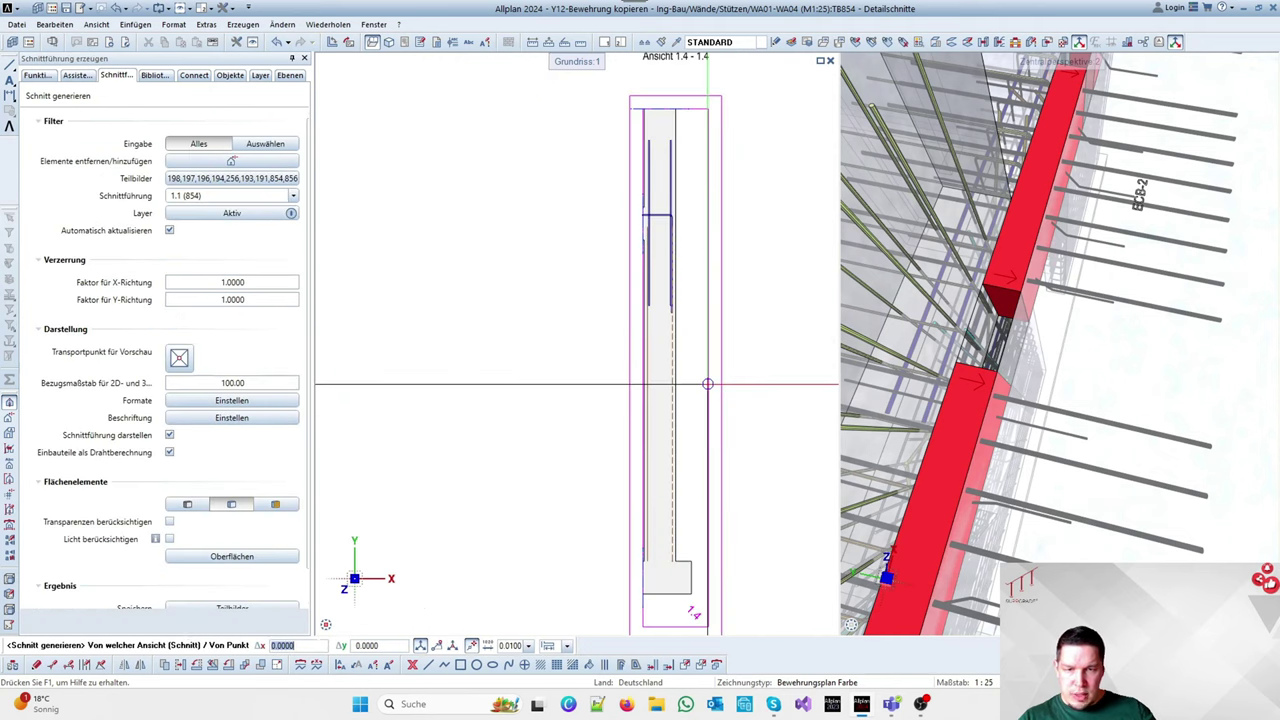
Widen view 1.4's section boundary to include the adjoining slab, with its outer edge 0.25 beyond the footing
click(690, 382)
click(668, 382)
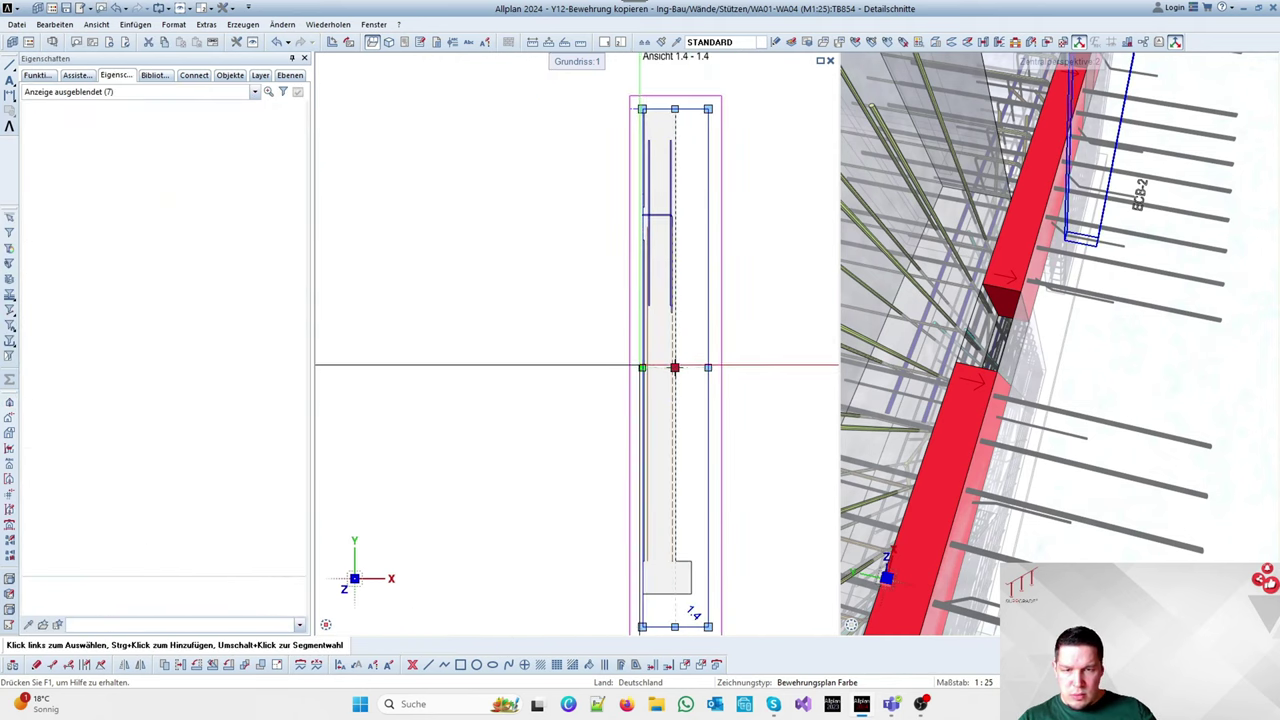
click(642, 369)
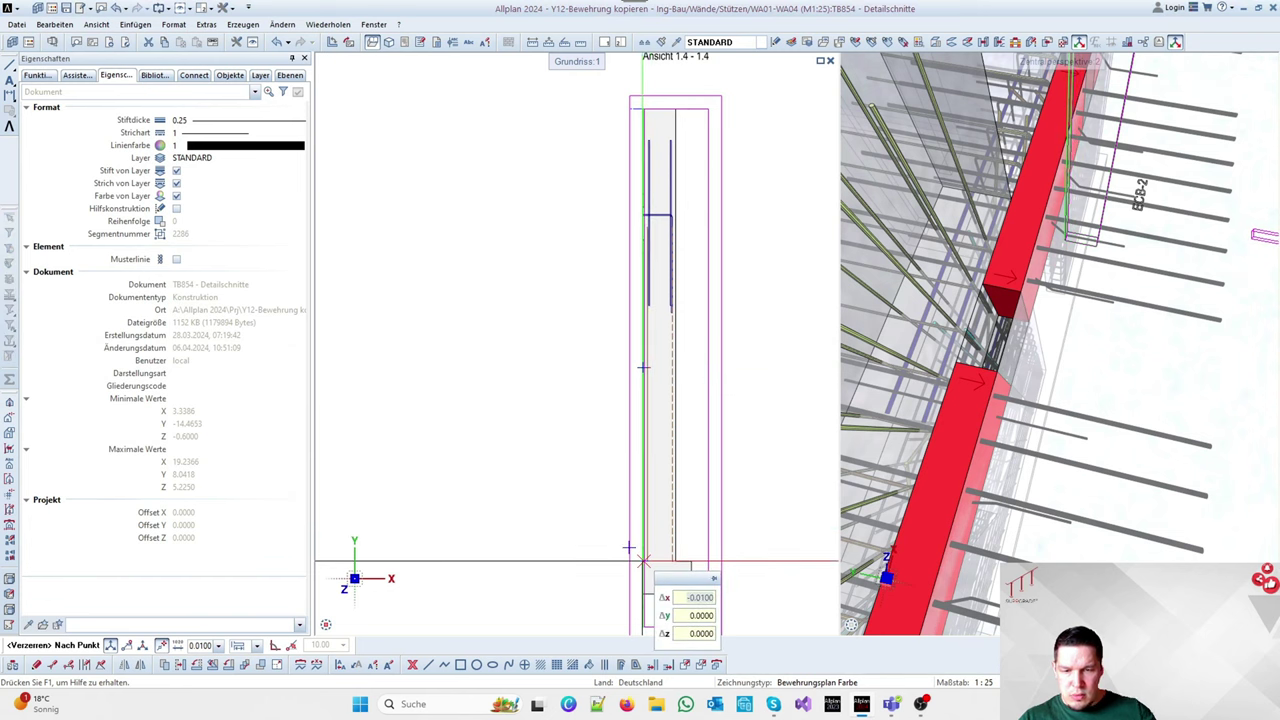
click(628, 548)
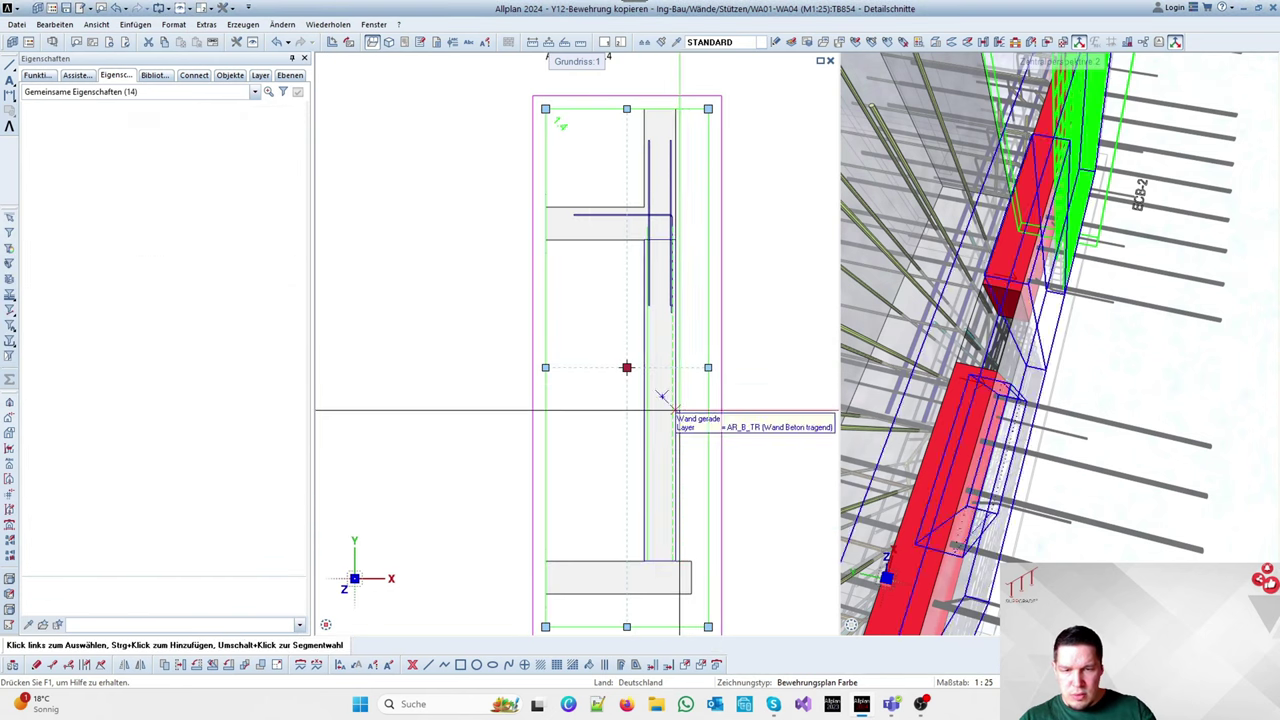
click(626, 367)
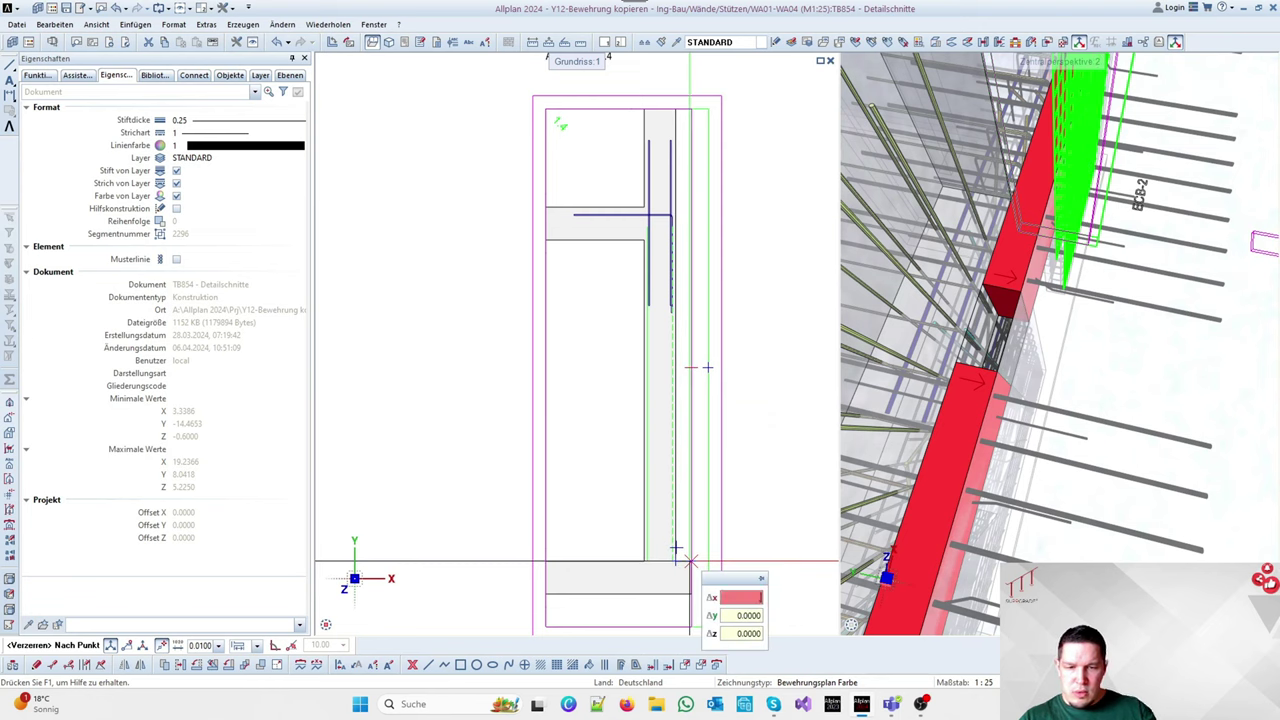
text(.25)
key(Return)
scroll(714, 462, down, 4)
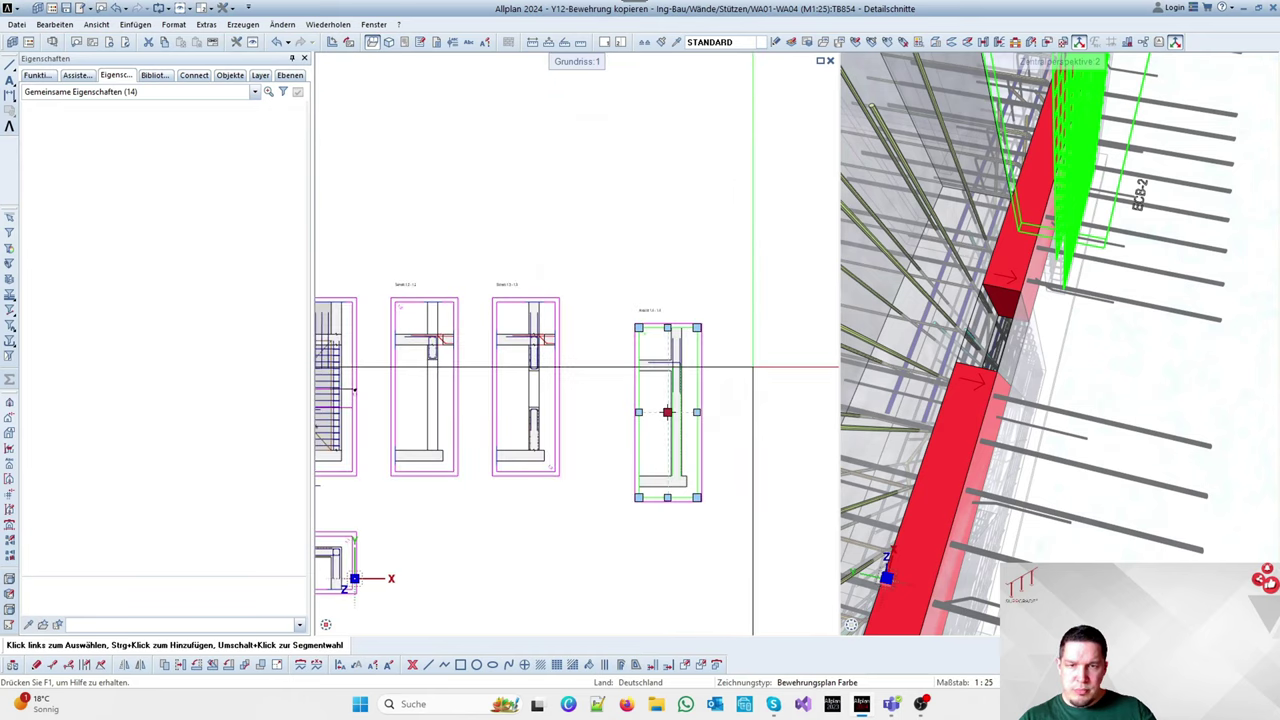
Move view 1.4 next to section 1.3, aligned with the row of sections
key(Escape)
key(v)
click(701, 485)
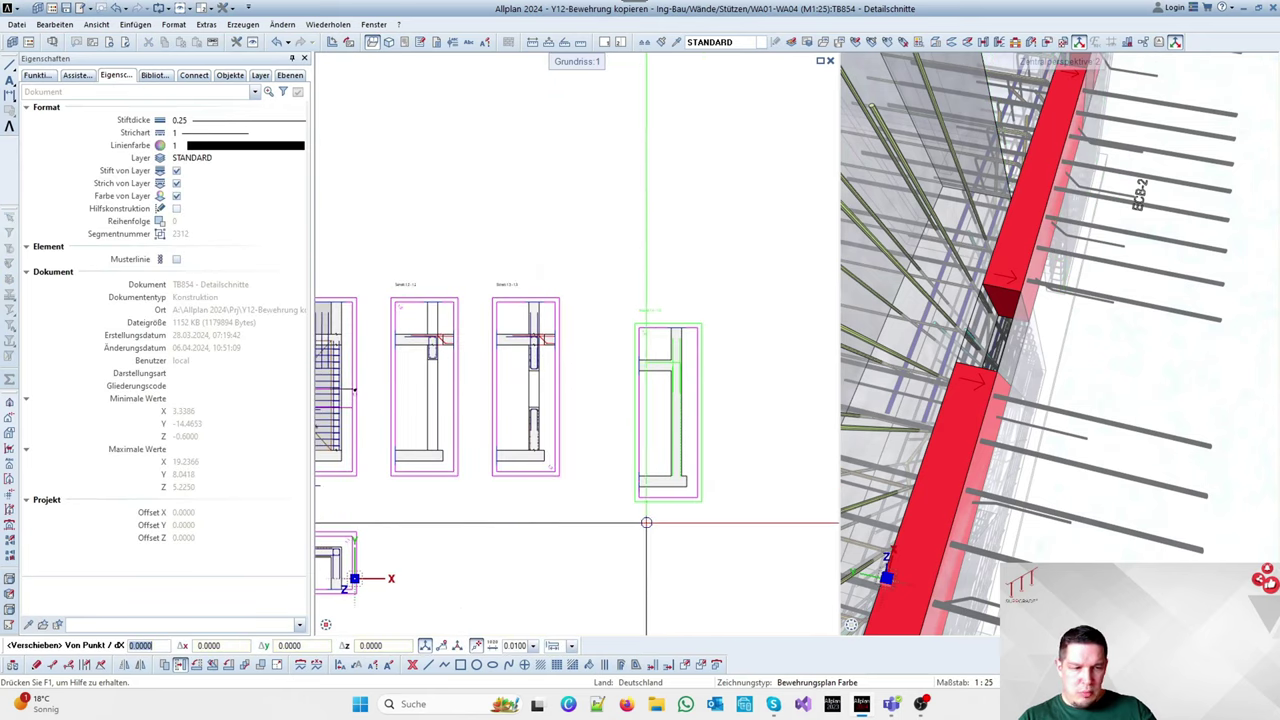
click(638, 497)
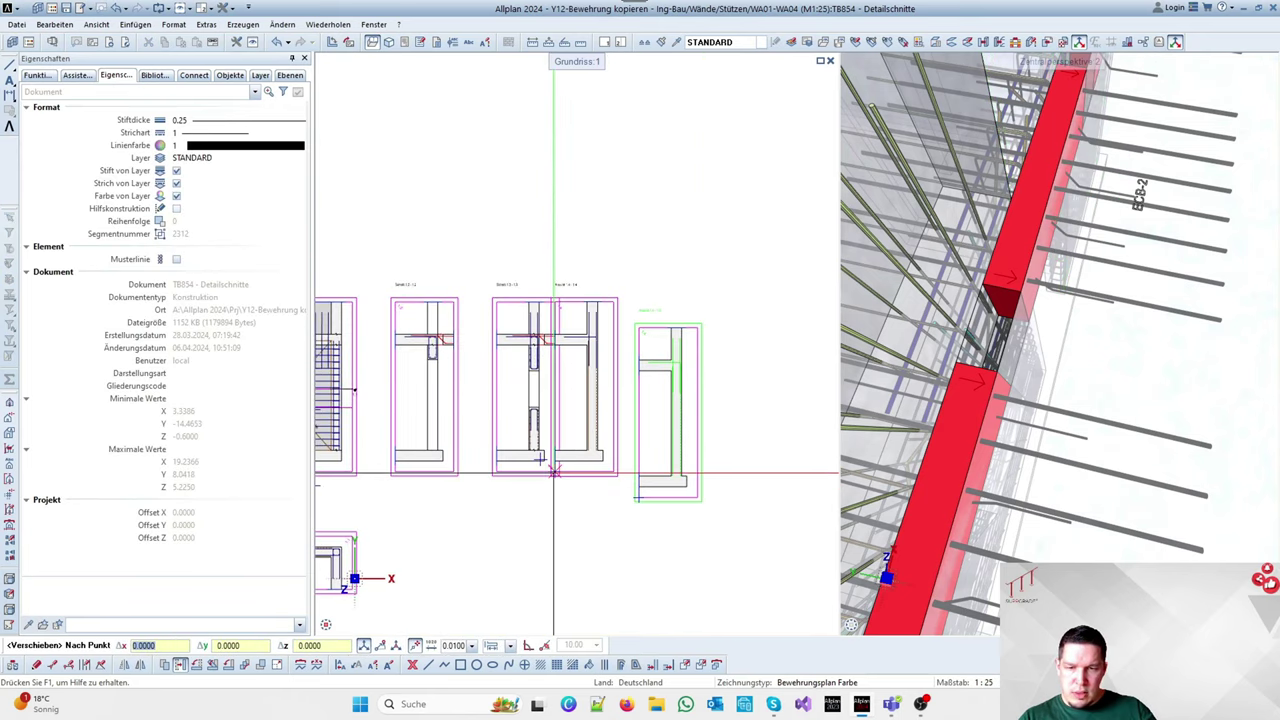
click(554, 472)
key(Escape)
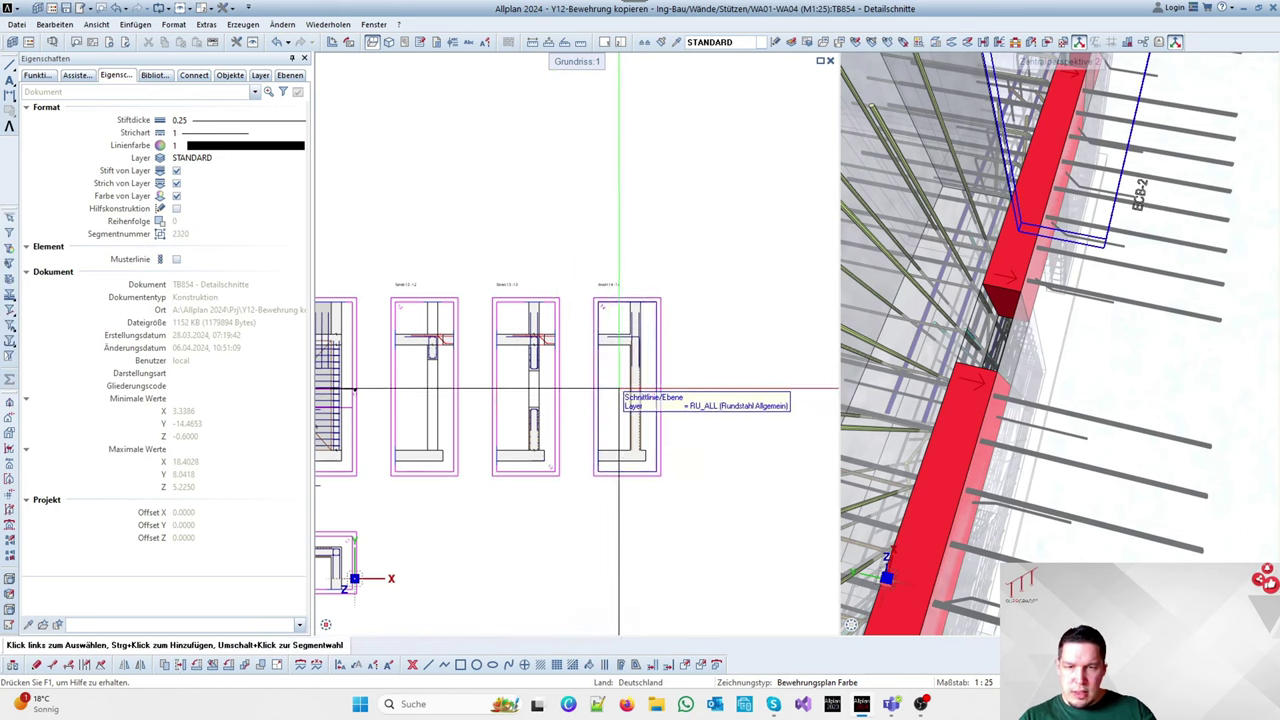
scroll(683, 341, up, 3)
scroll(683, 341, down, 3)
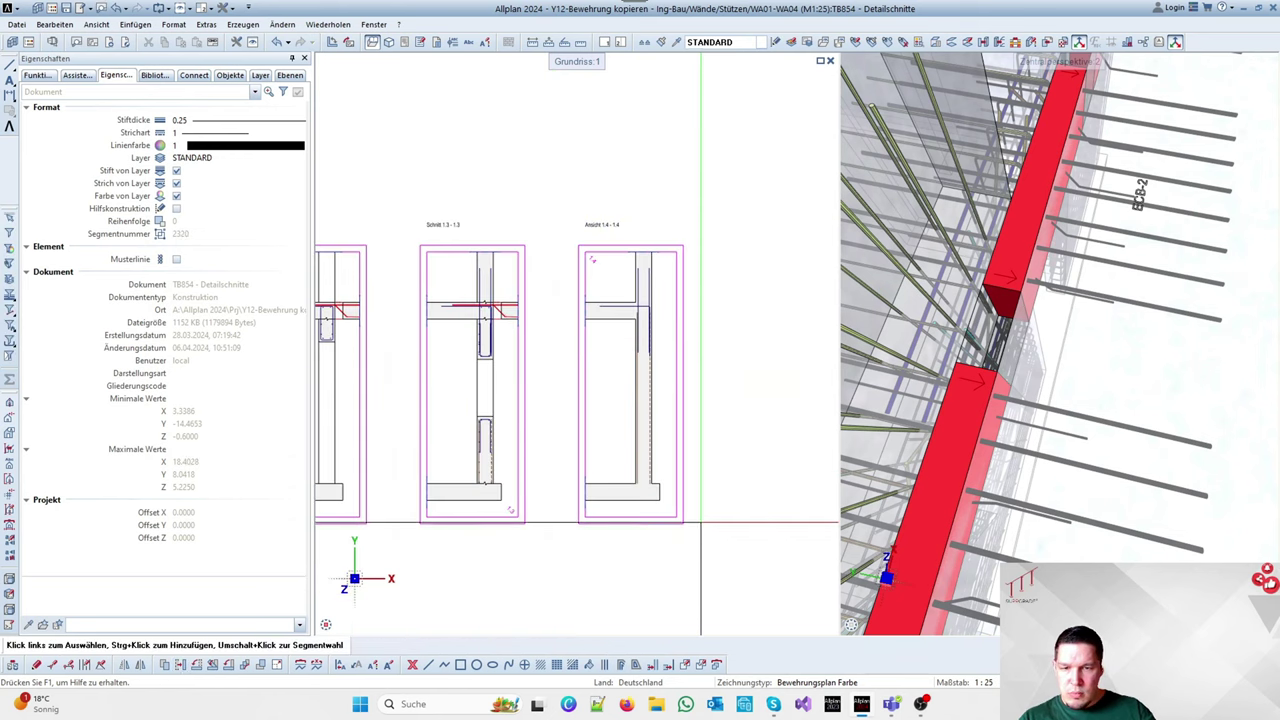
double_click(710, 549)
key(Escape)
key(Escape)
Copy section 1.3's joint line properties (layer KO_ALL04, pattern 39 NC-Betonierfuge) and draw that line across view 1.4's wall at the slab underside
scroll(420, 268, up, 3)
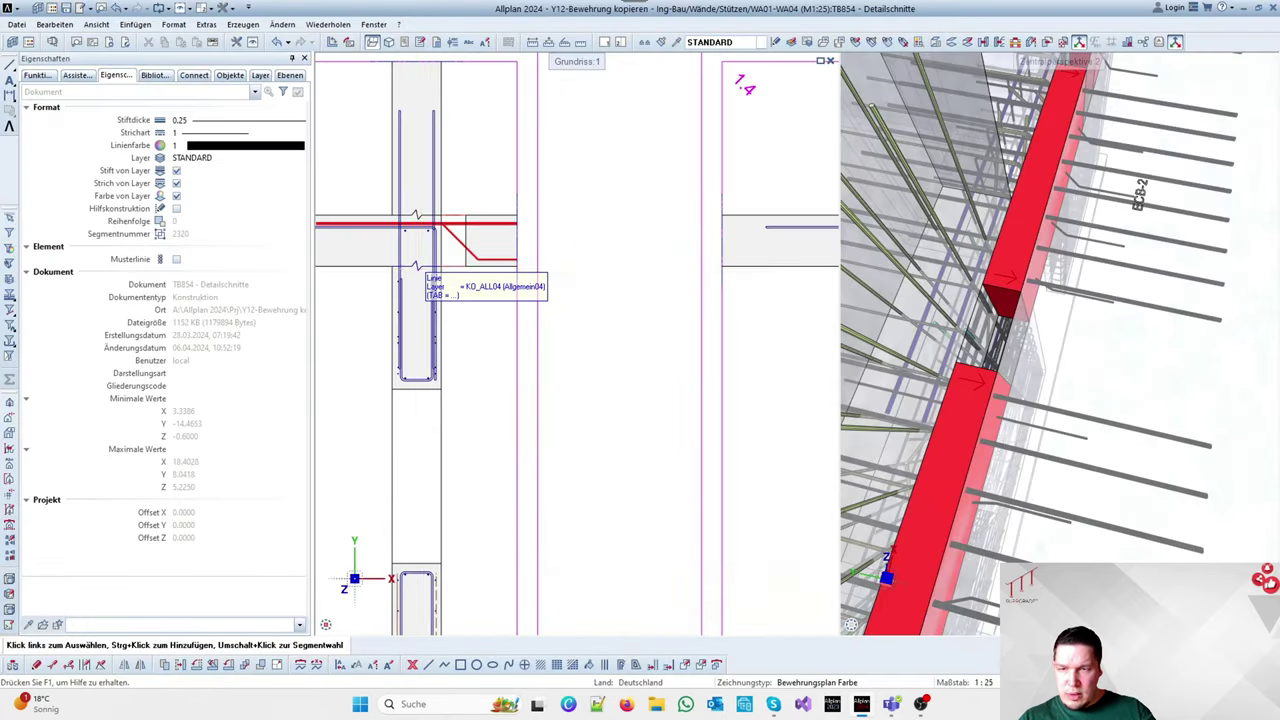
right_click(417, 264)
right_click(417, 264)
scroll(454, 291, down, 3)
scroll(768, 277, up, 4)
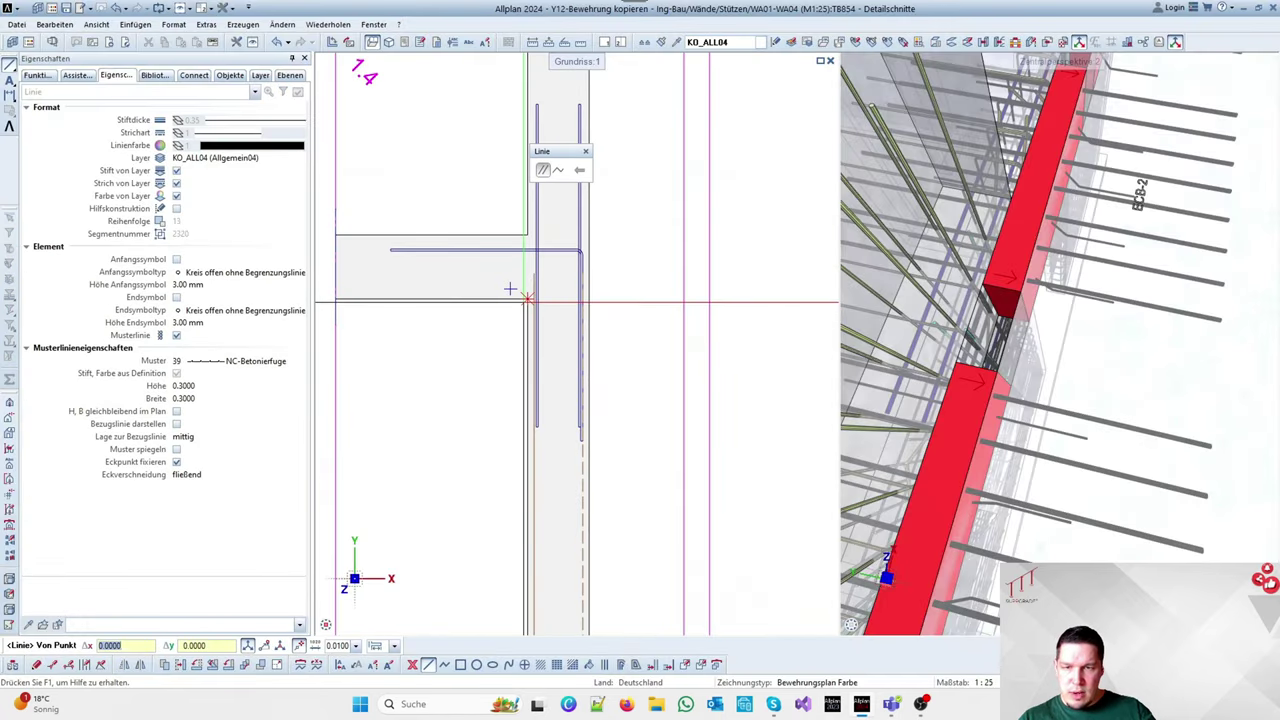
click(510, 289)
click(588, 298)
key(Escape)
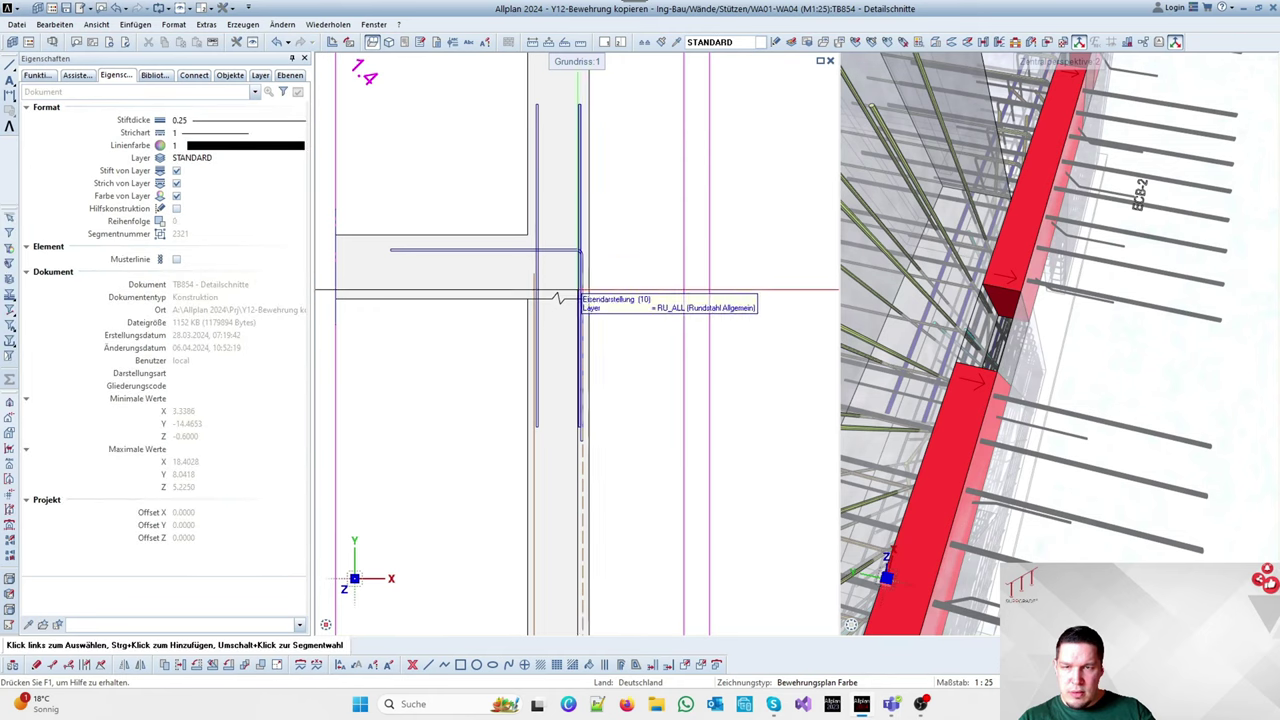
Draw matching NC-Betonierfuge joint lines across view 1.4's wall at the slab top and at the wall base above the footing
key(l)
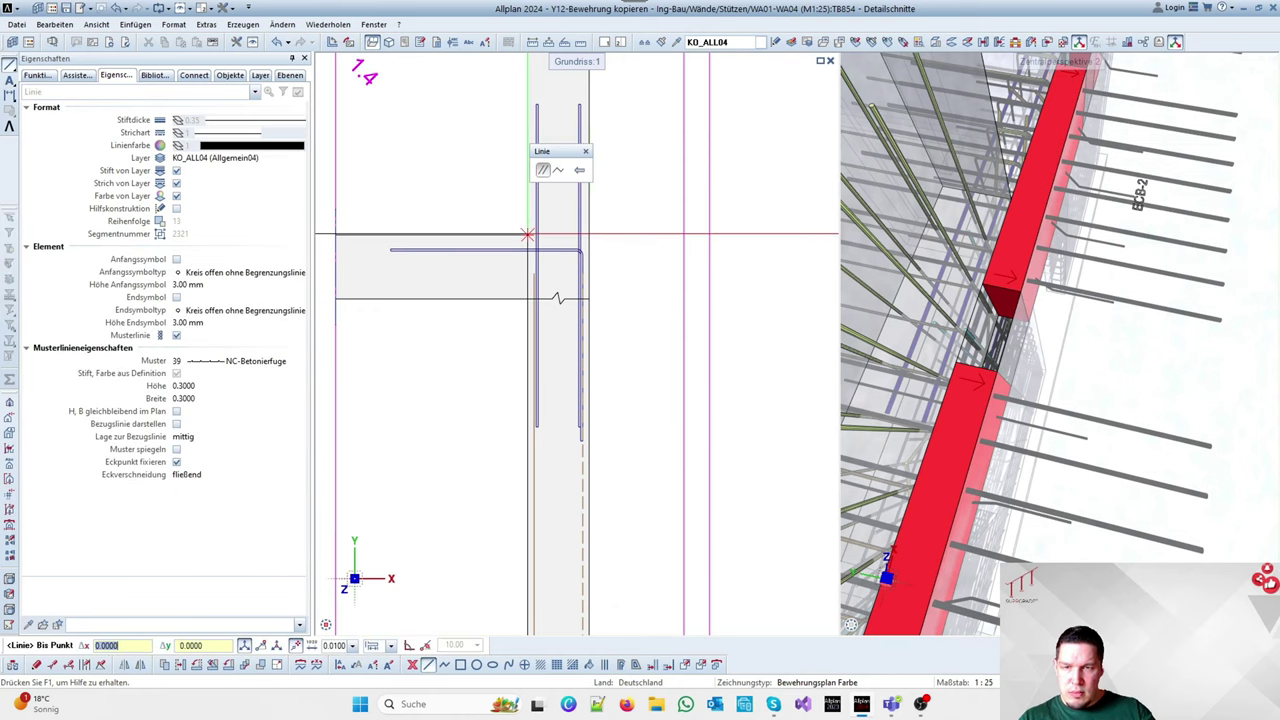
scroll(600, 340, down, 3)
scroll(543, 457, up, 3)
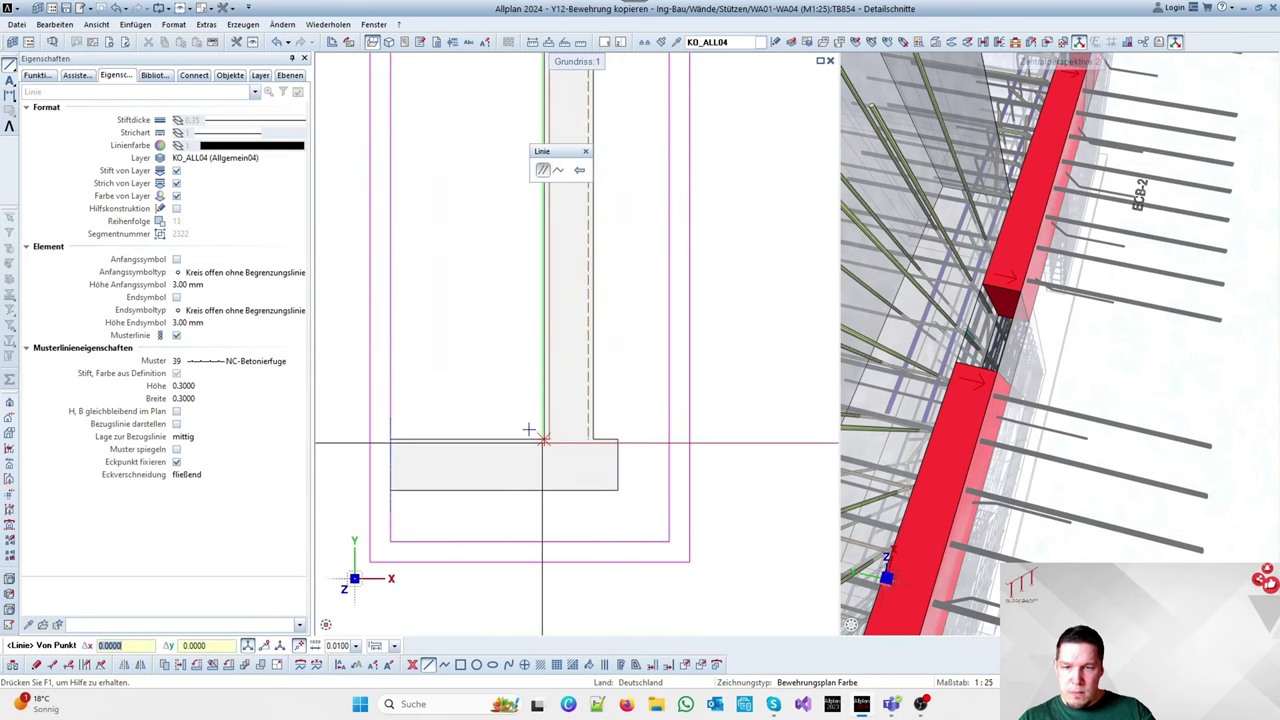
click(591, 440)
scroll(666, 376, down, 3)
key(Escape)
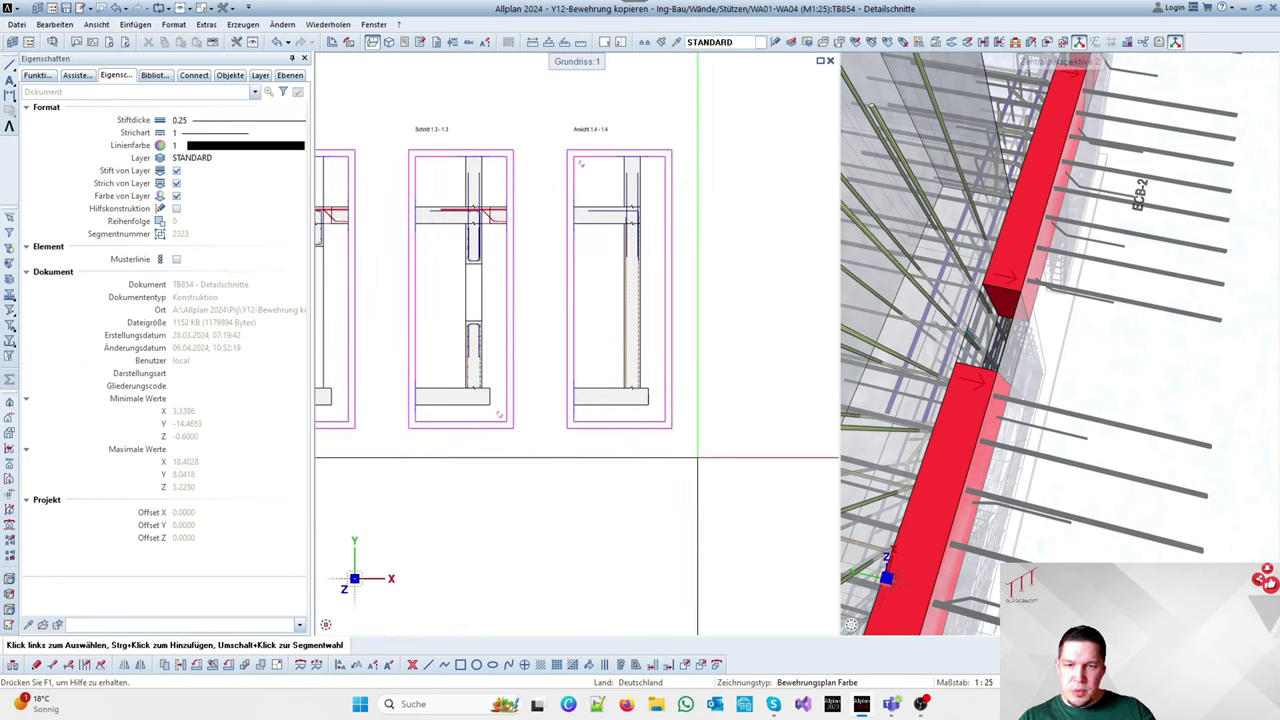
Make drawing file 856 Bewehrung the active one, keeping 854 Detailschnitte open in the background
double_click(686, 486)
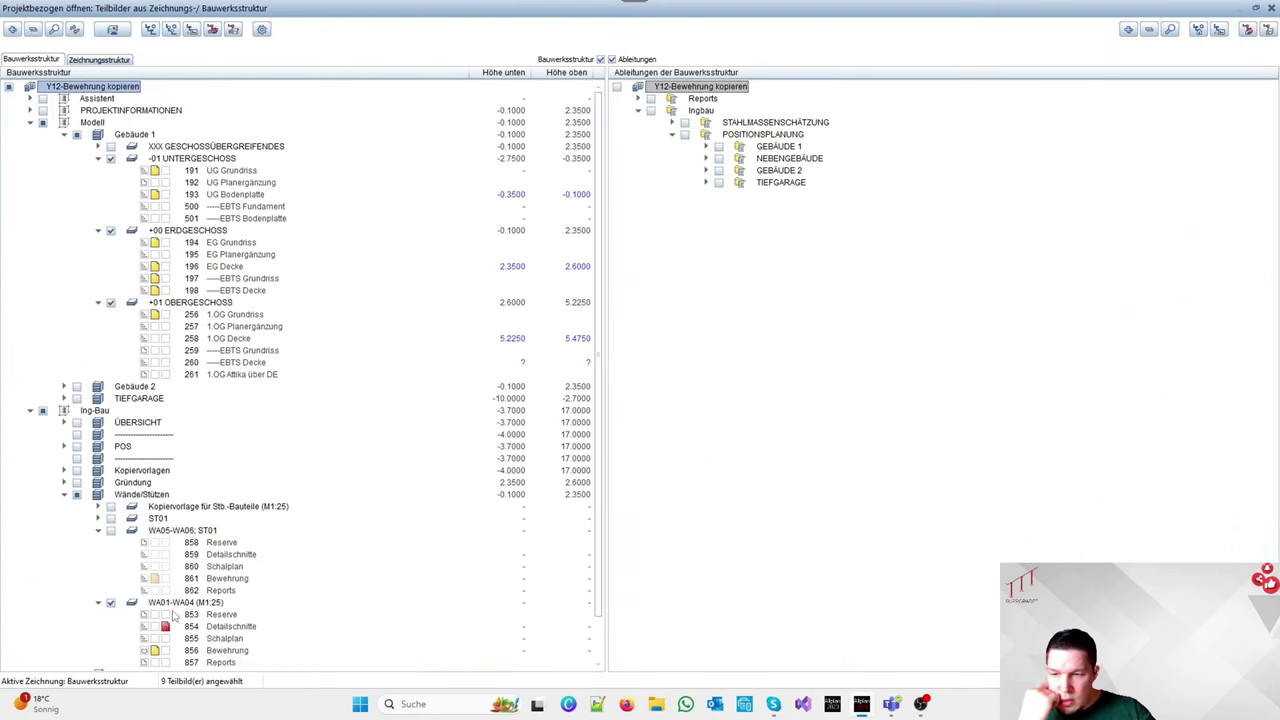
scroll(172, 617, down, 1)
key(Escape)
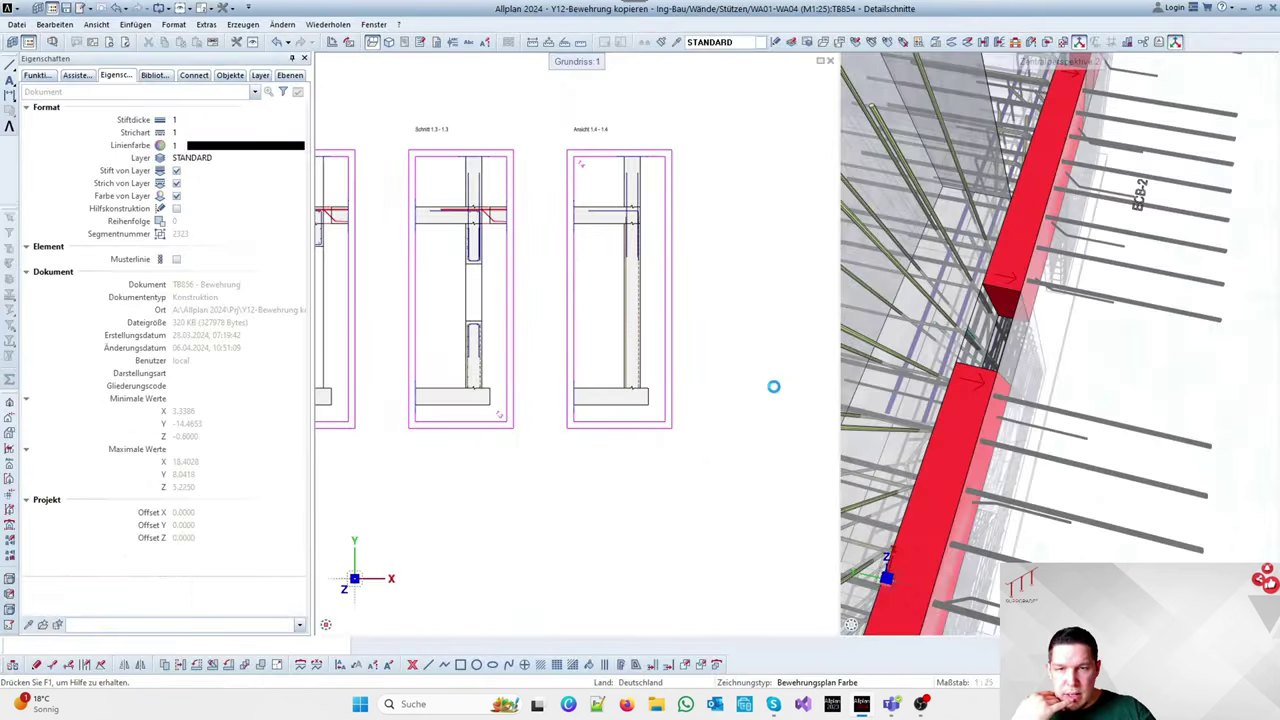
Compare the bars in sections 1.3 and 1.4, and open the ECB-2 Egcobox SmartPart's properties from the elevation
scroll(686, 236, up, 3)
scroll(607, 204, down, 4)
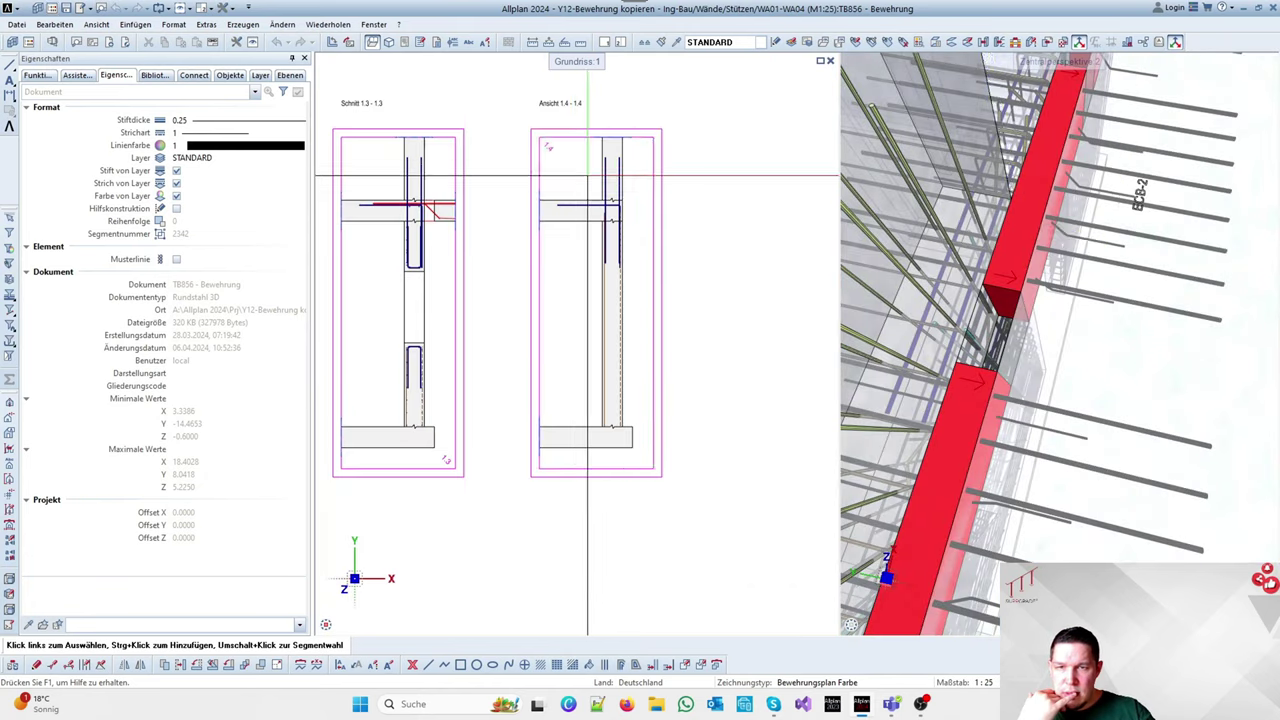
scroll(690, 285, up, 5)
scroll(655, 296, down, 5)
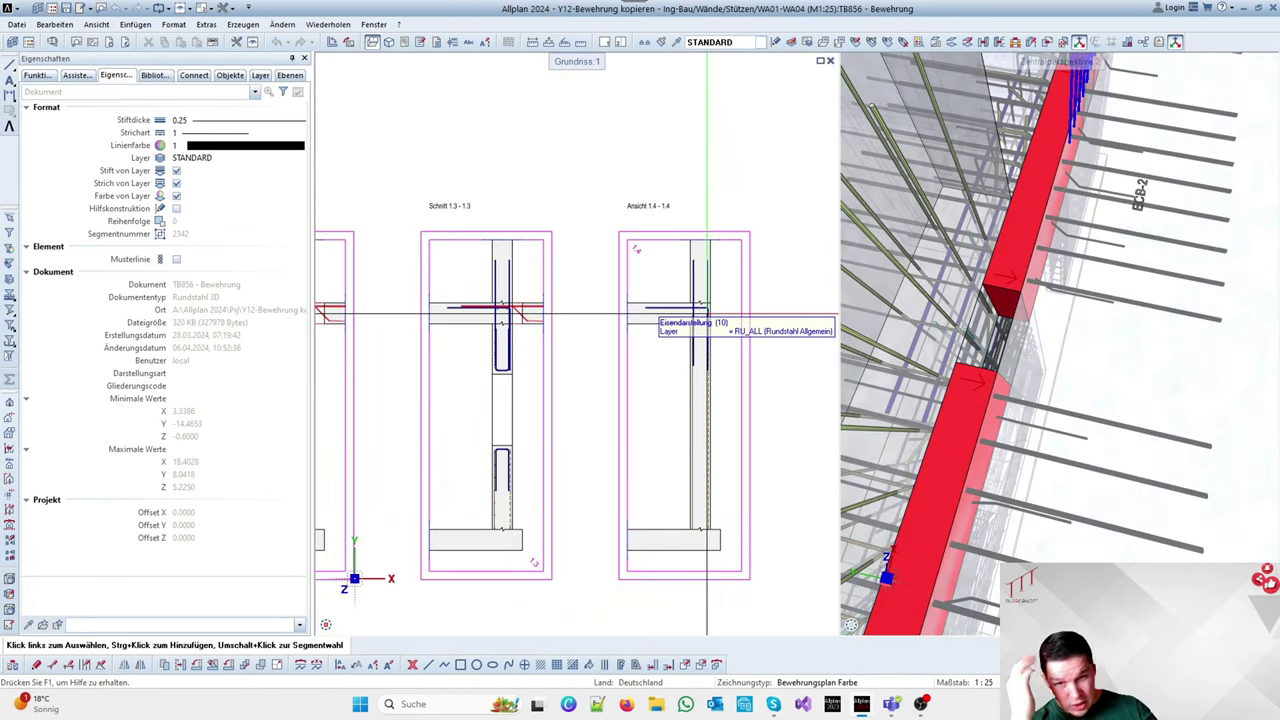
scroll(625, 335, up, 5)
scroll(627, 335, down, 2)
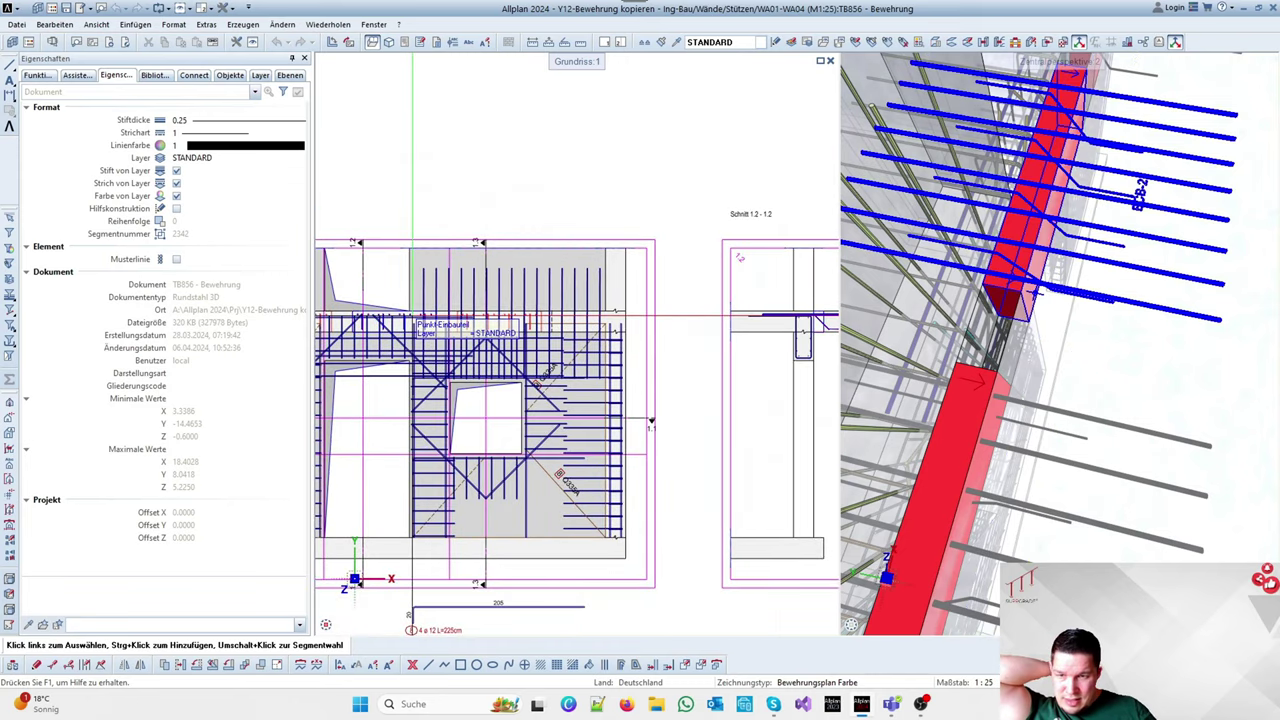
double_click(418, 324)
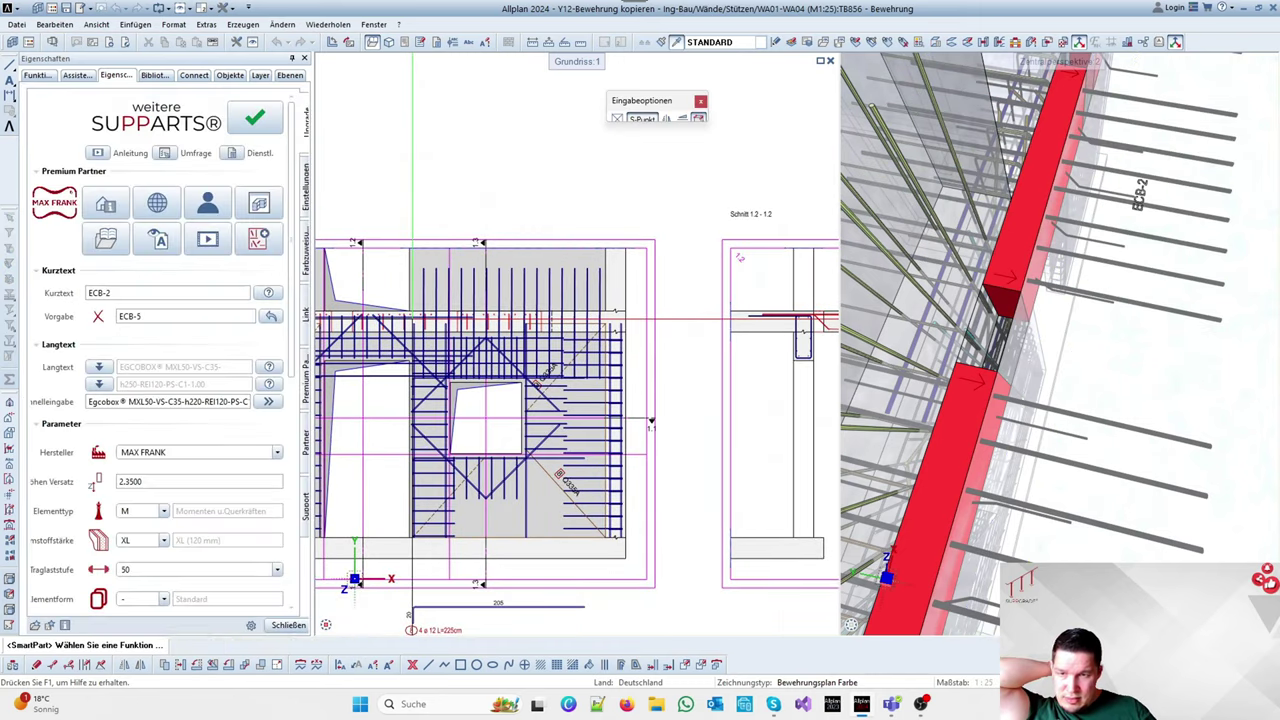
Close the SmartPart properties and draw a straight 8 mm bar across the elevation between the outer upper corners of the wall meshes
scroll(493, 300, up, 3)
key(Escape)
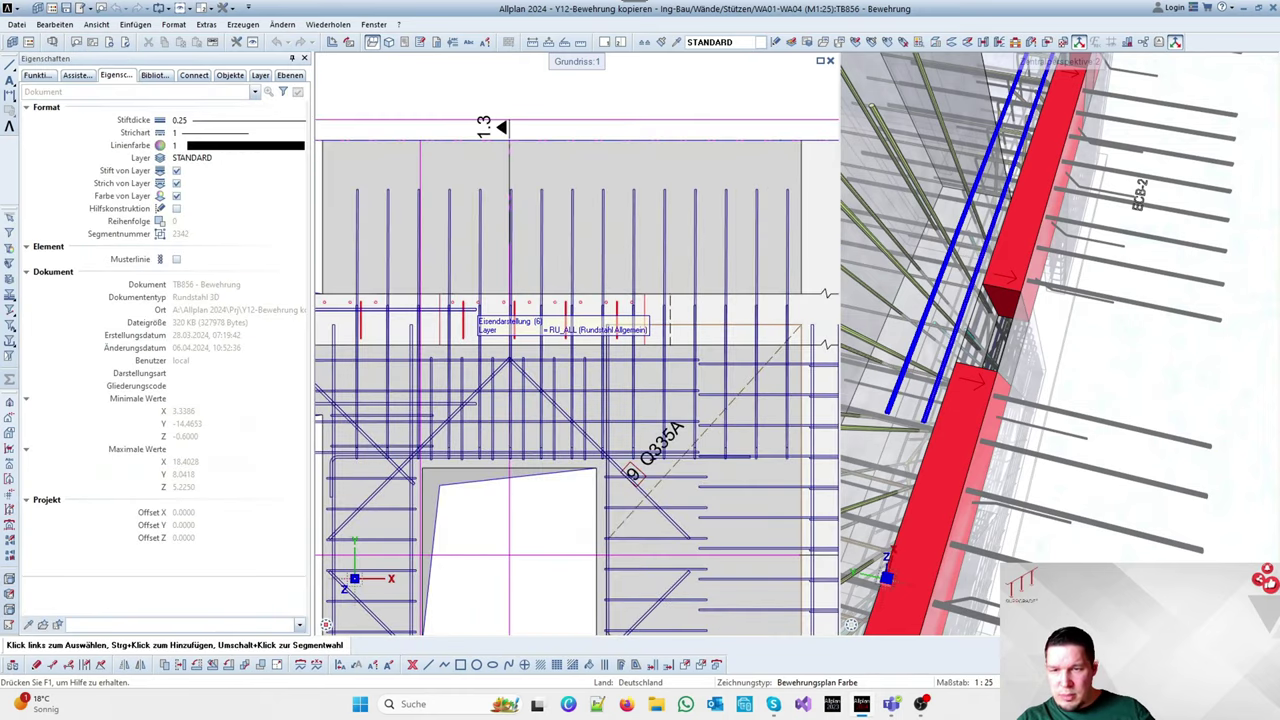
click(332, 42)
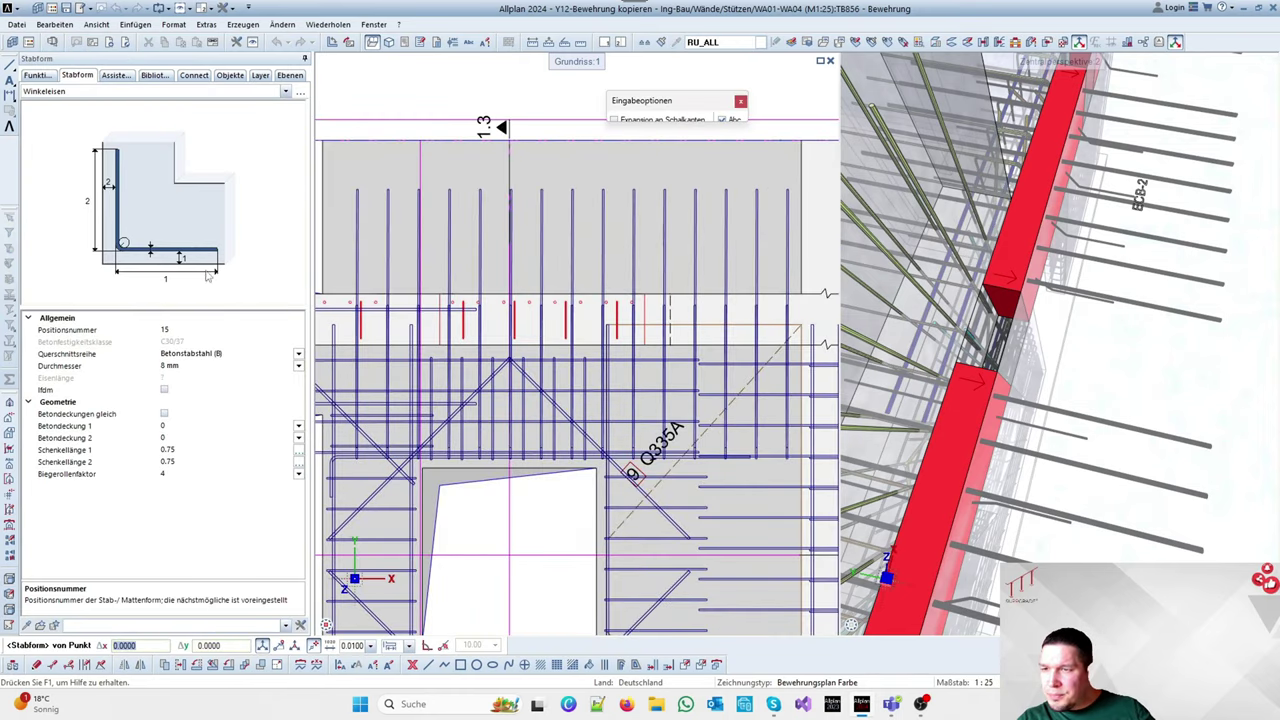
click(179, 93)
click(55, 200)
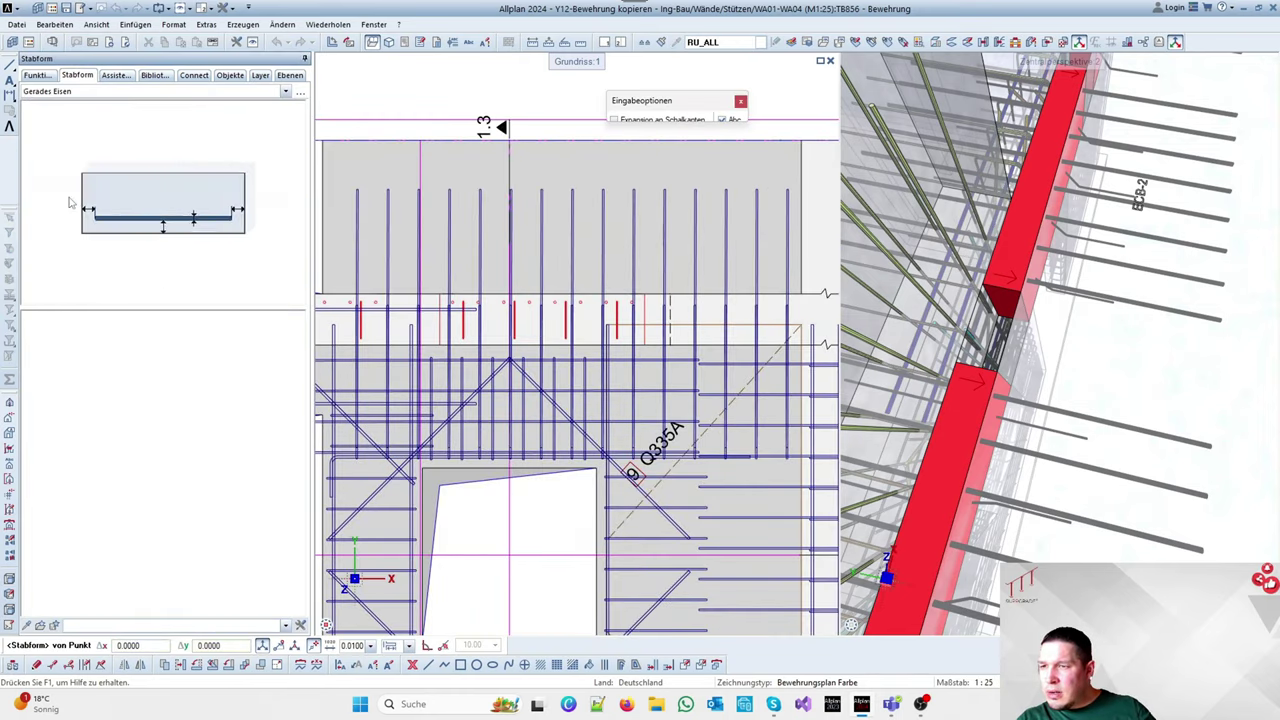
scroll(618, 226, down, 2)
scroll(620, 228, up, 5)
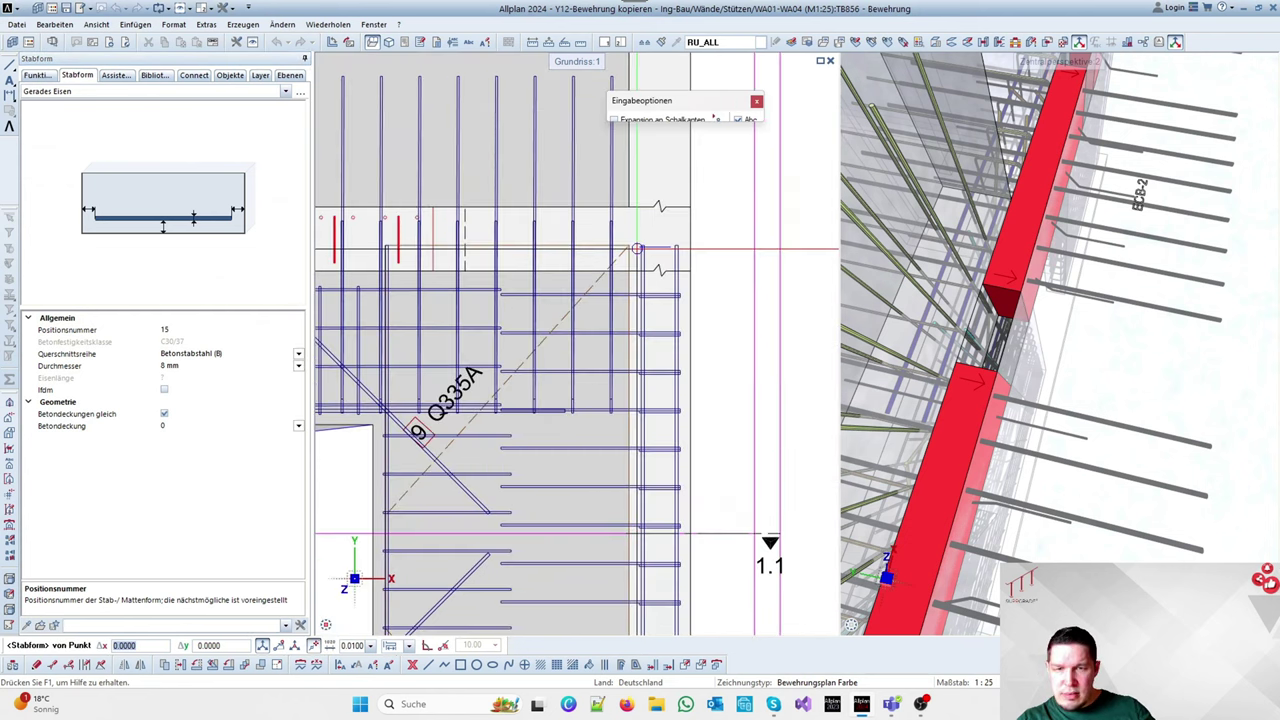
click(627, 230)
scroll(627, 230, down, 3)
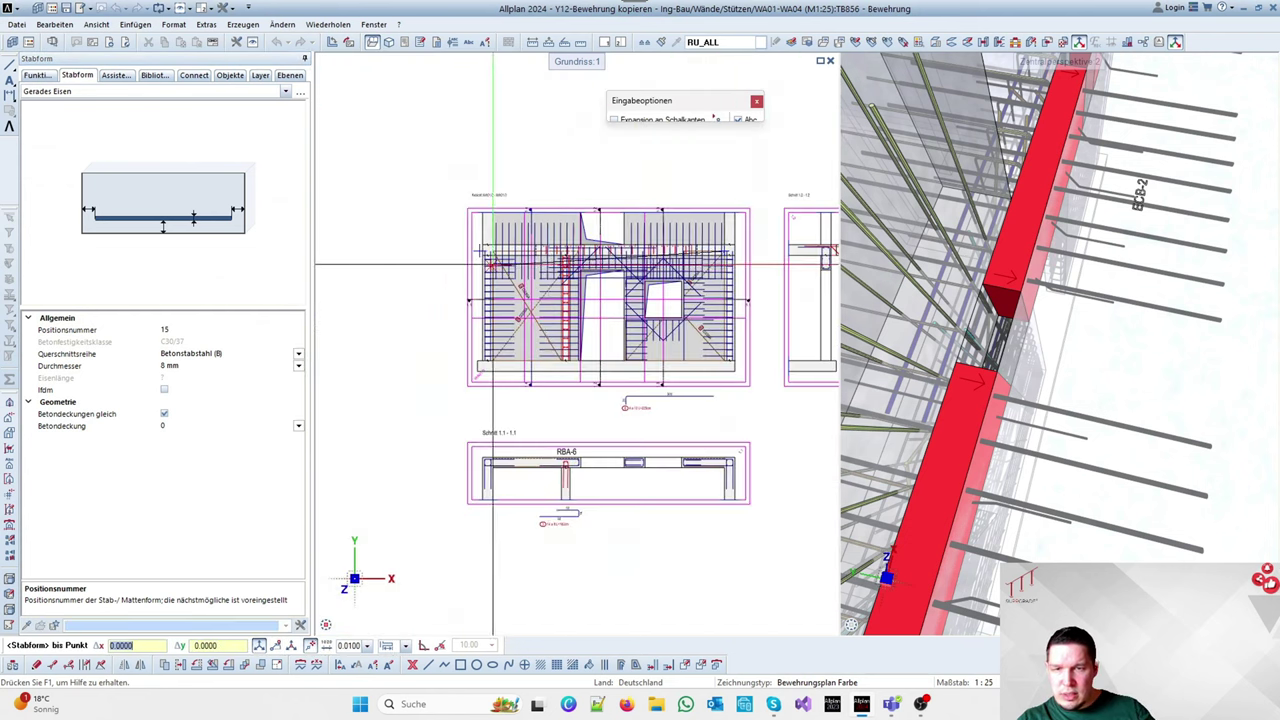
scroll(500, 205, up, 3)
click(503, 209)
scroll(430, 150, down, 3)
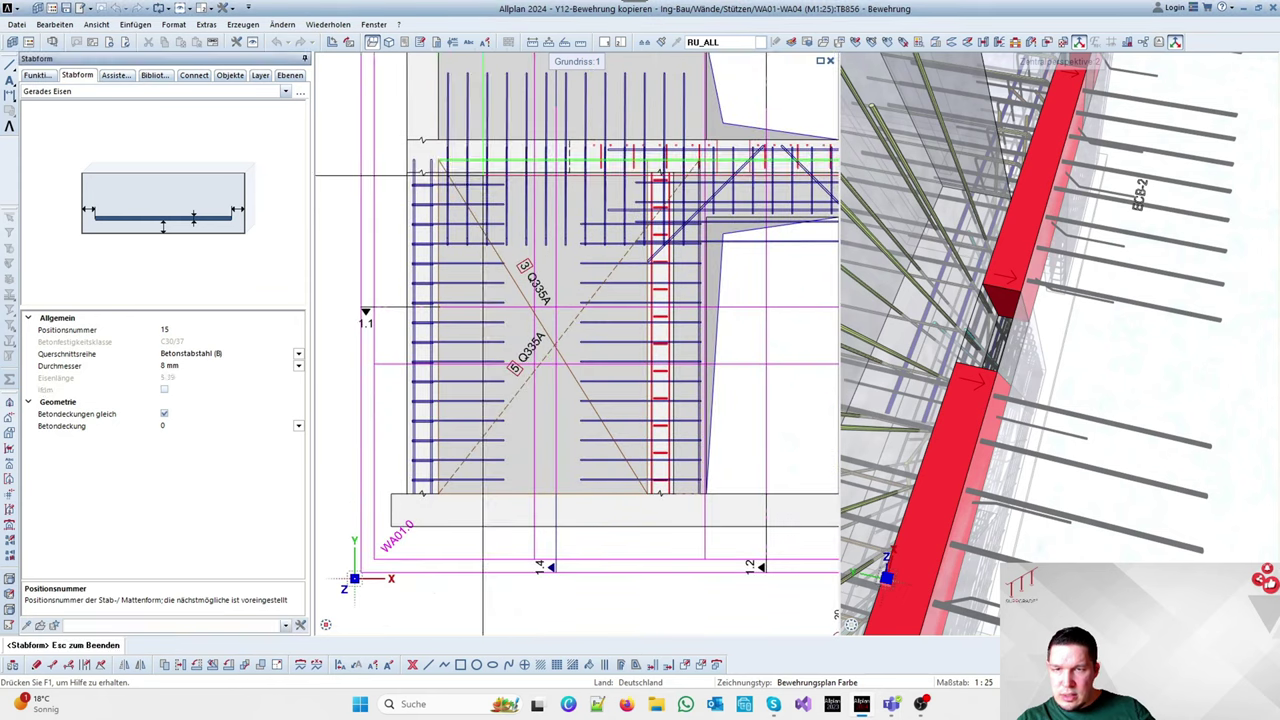
key(Escape)
scroll(452, 150, down, 8)
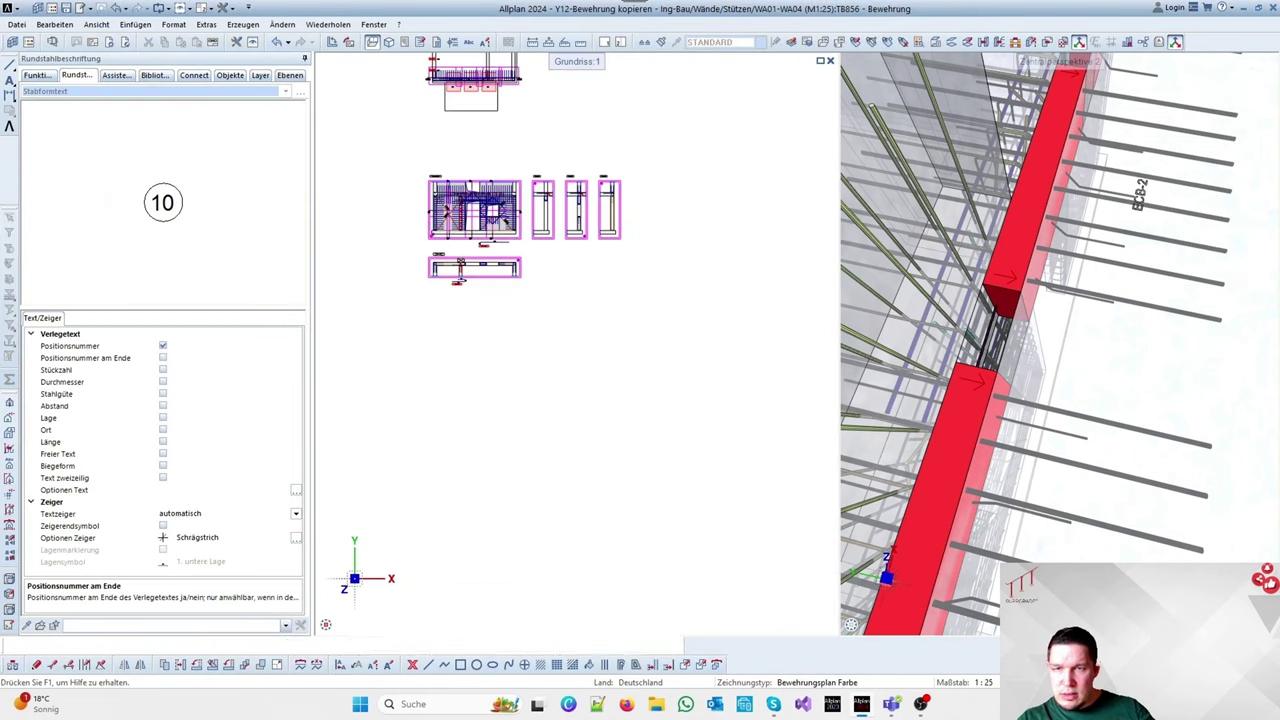
key(Escape)
Lay the straight bar along the inner side of the bent slab bar's vertical leg in section 1.4, with a count of 2
scroll(624, 200, up, 10)
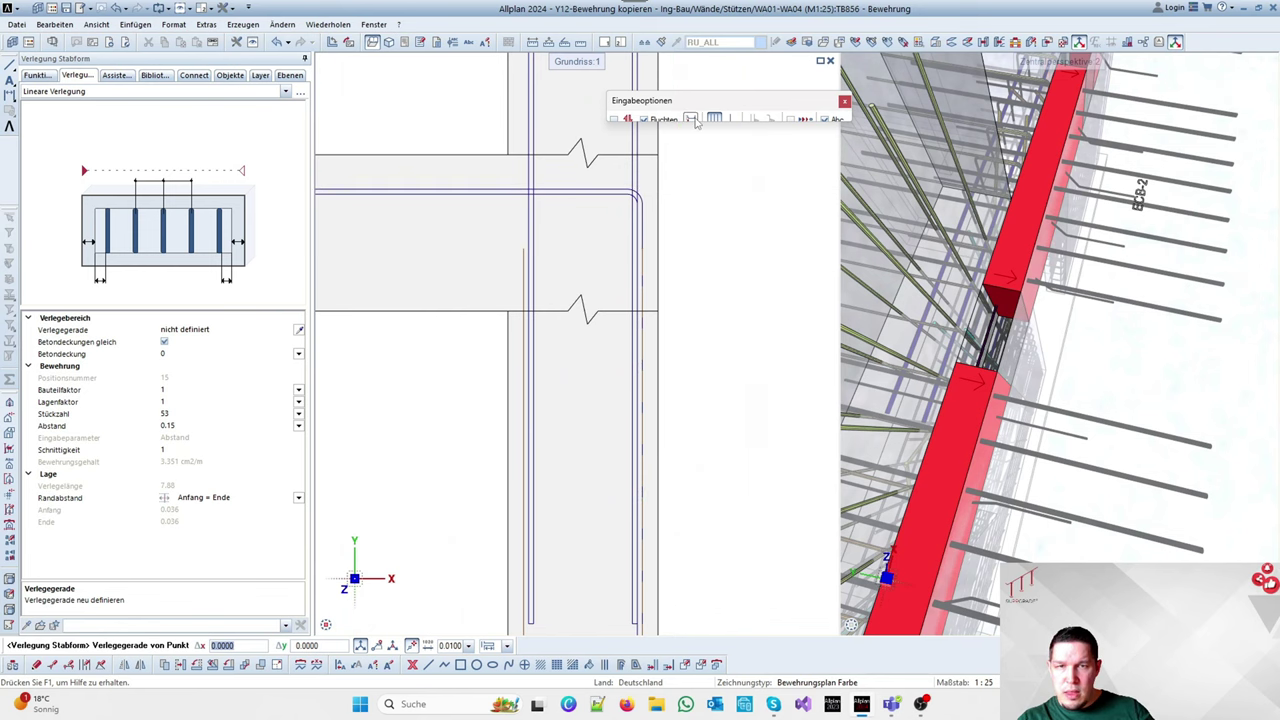
click(695, 120)
scroll(636, 205, up, 3)
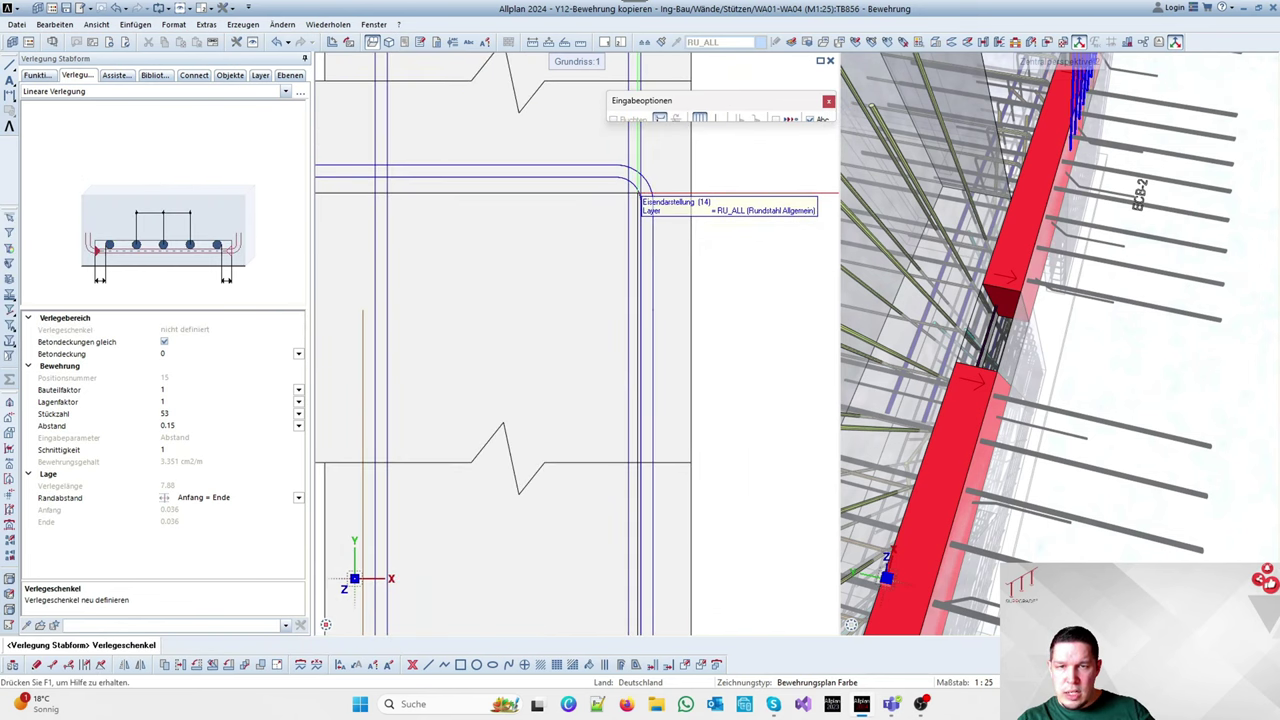
click(640, 194)
scroll(638, 201, down, 3)
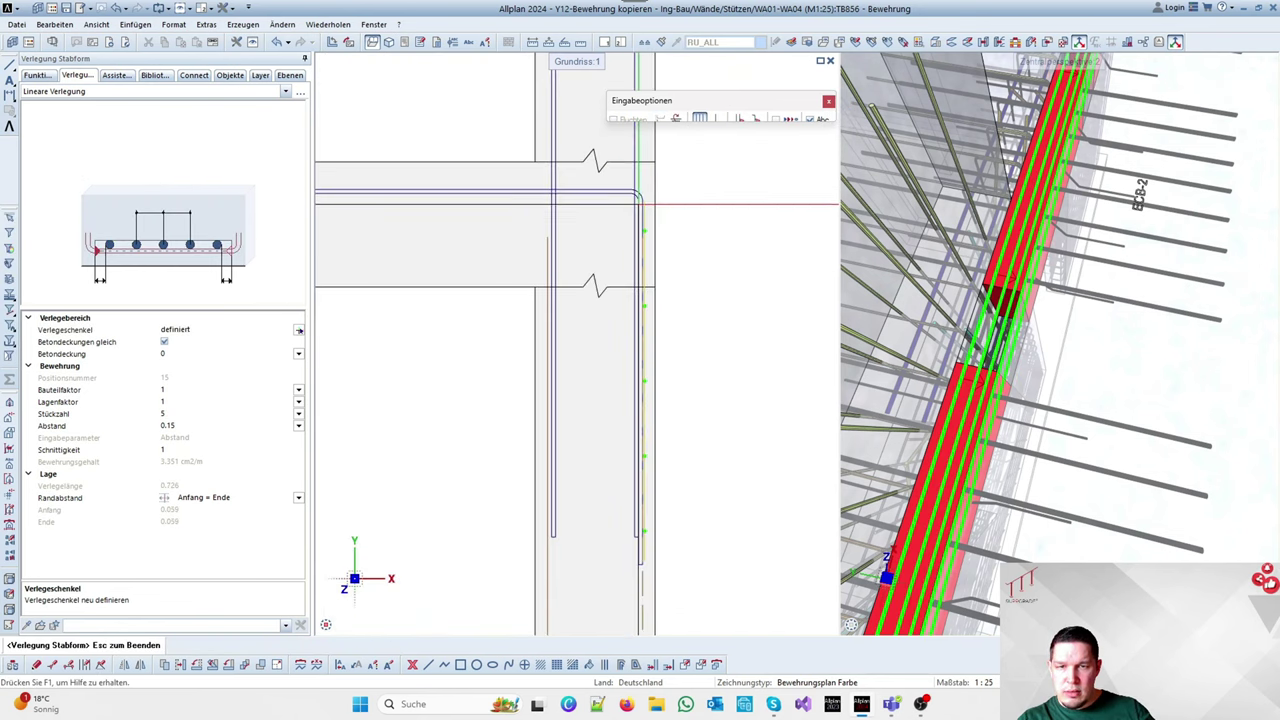
click(675, 120)
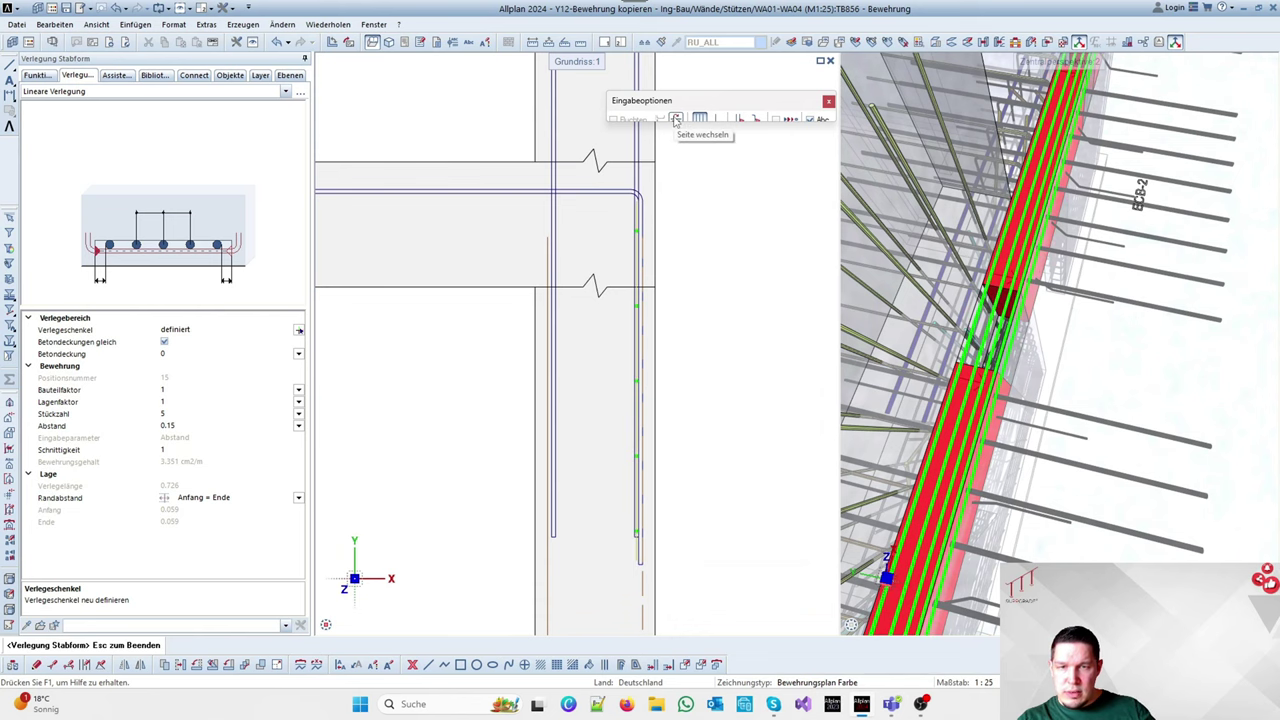
scroll(572, 301, down, 2)
scroll(693, 272, up, 2)
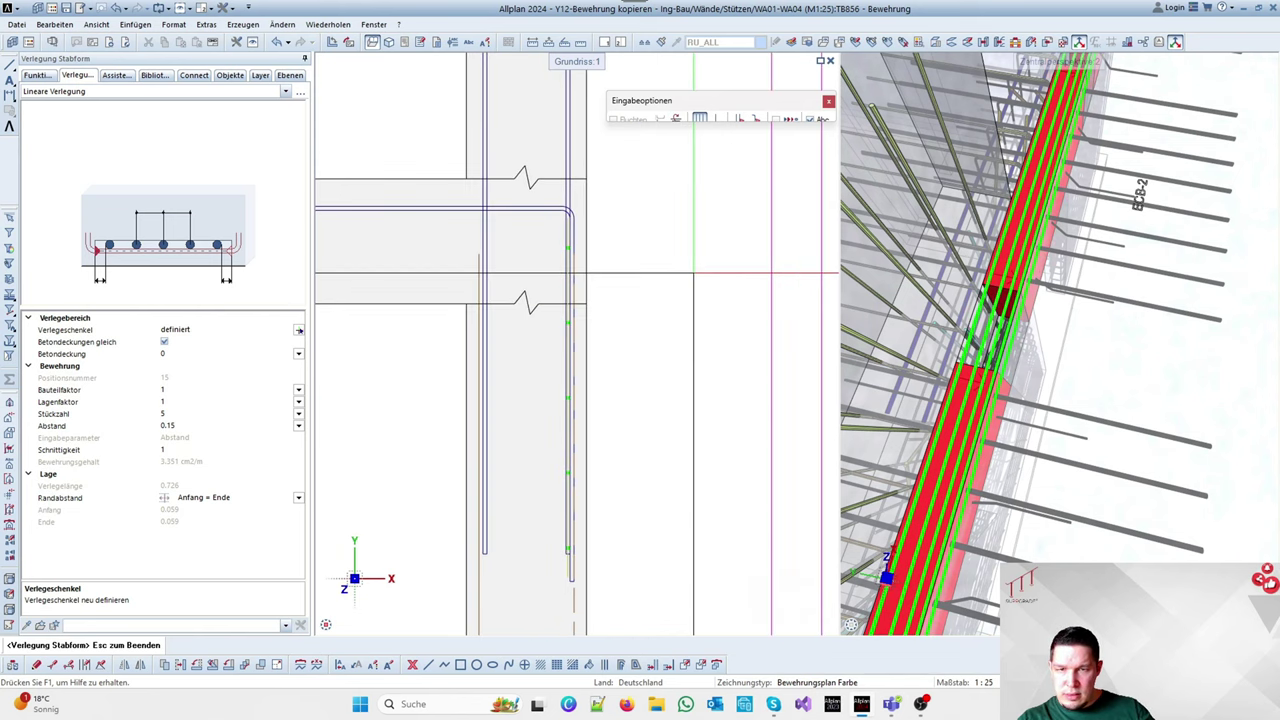
click(185, 413)
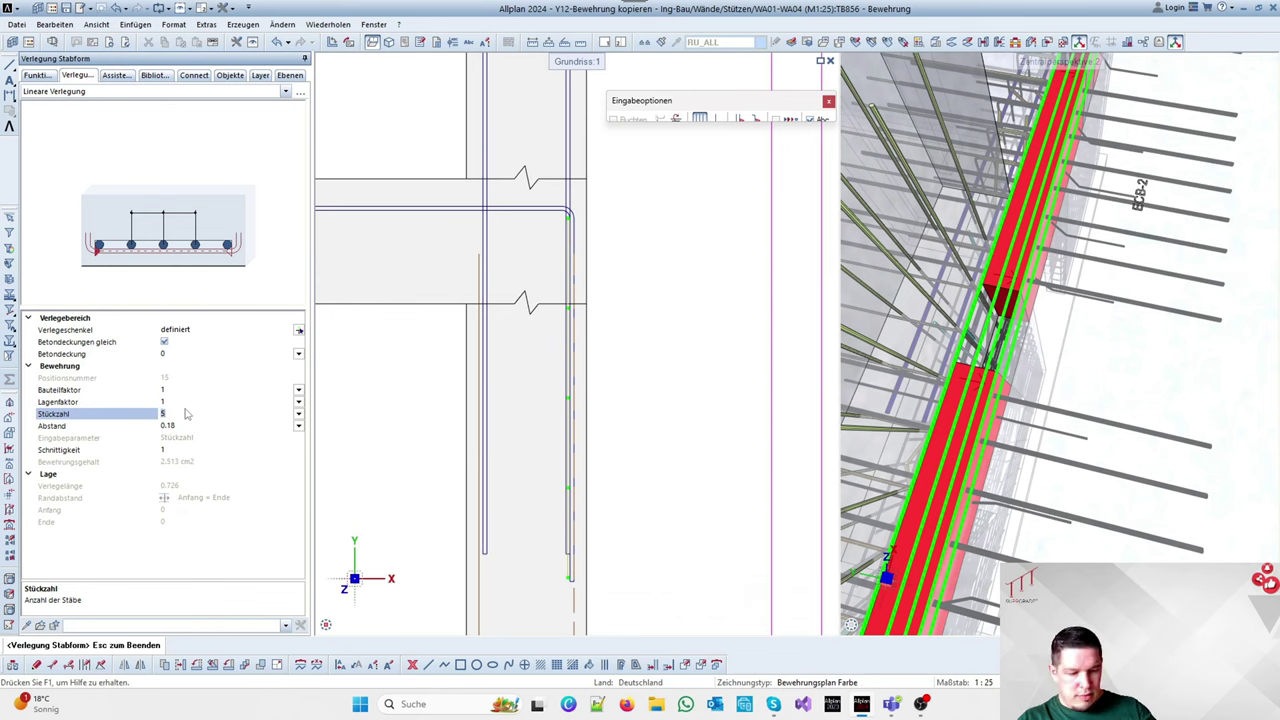
text(2)
key(Return)
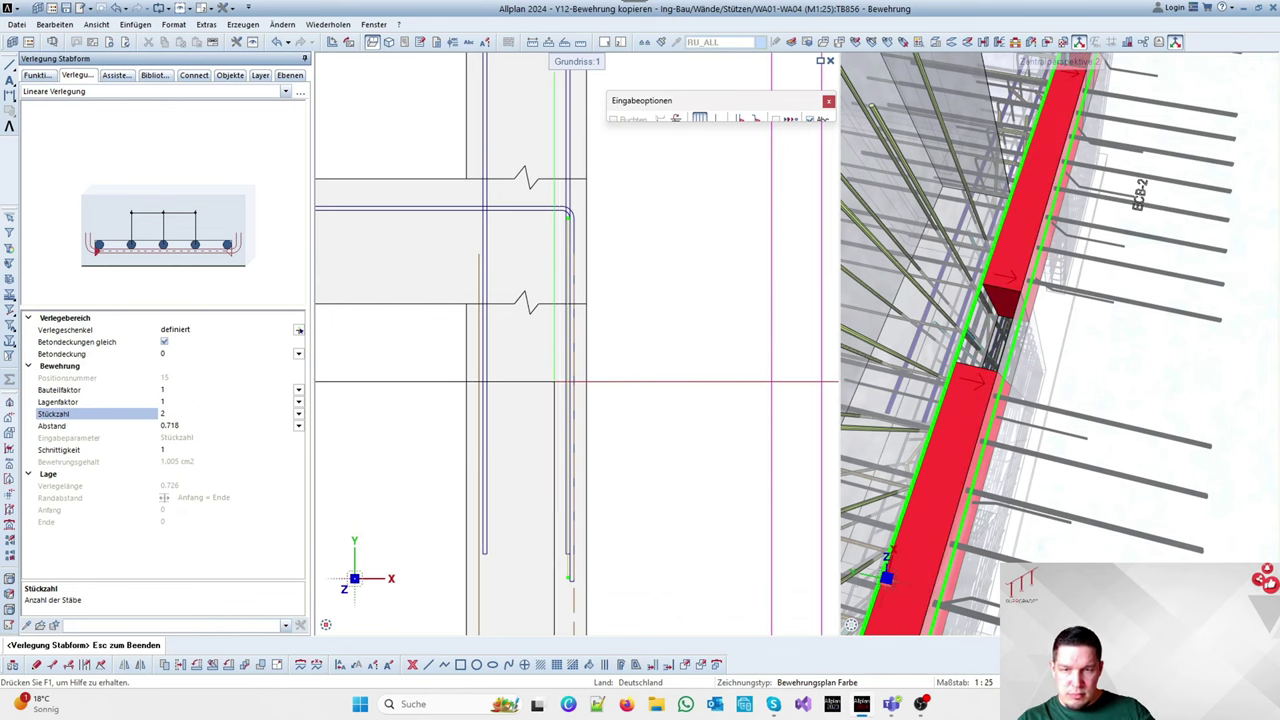
key(Escape)
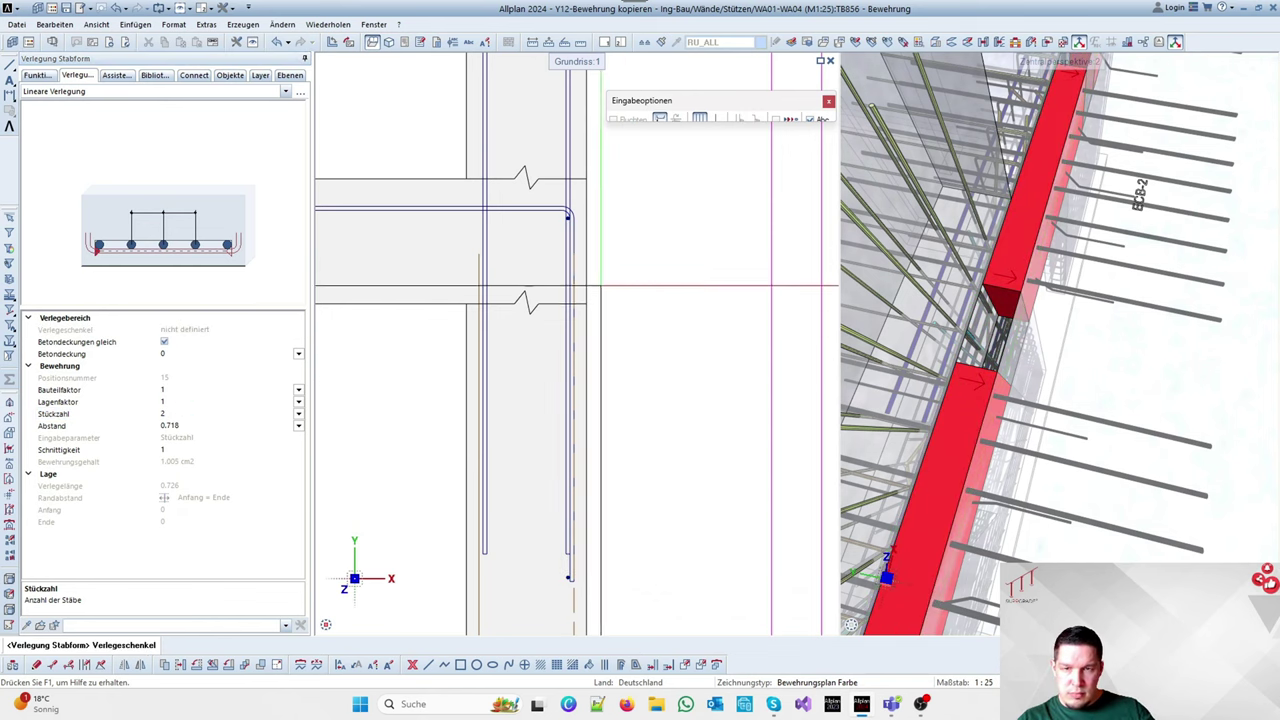
scroll(660, 294, down, 4)
scroll(622, 243, up, 3)
key(Escape)
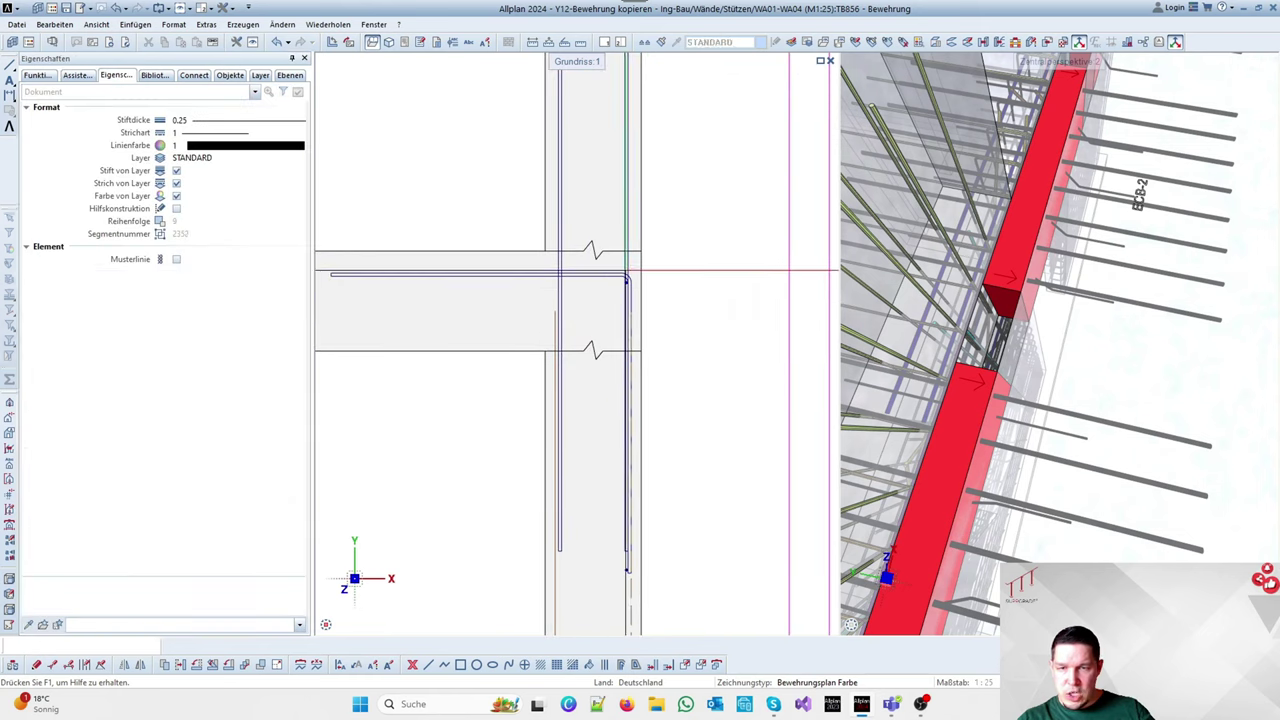
Move the 8 mm longitudinal bar lying below the lintel up into the lower corner of the lintel stirrup in section view
scroll(598, 276, down, 1)
scroll(680, 301, down, 3)
scroll(538, 460, up, 5)
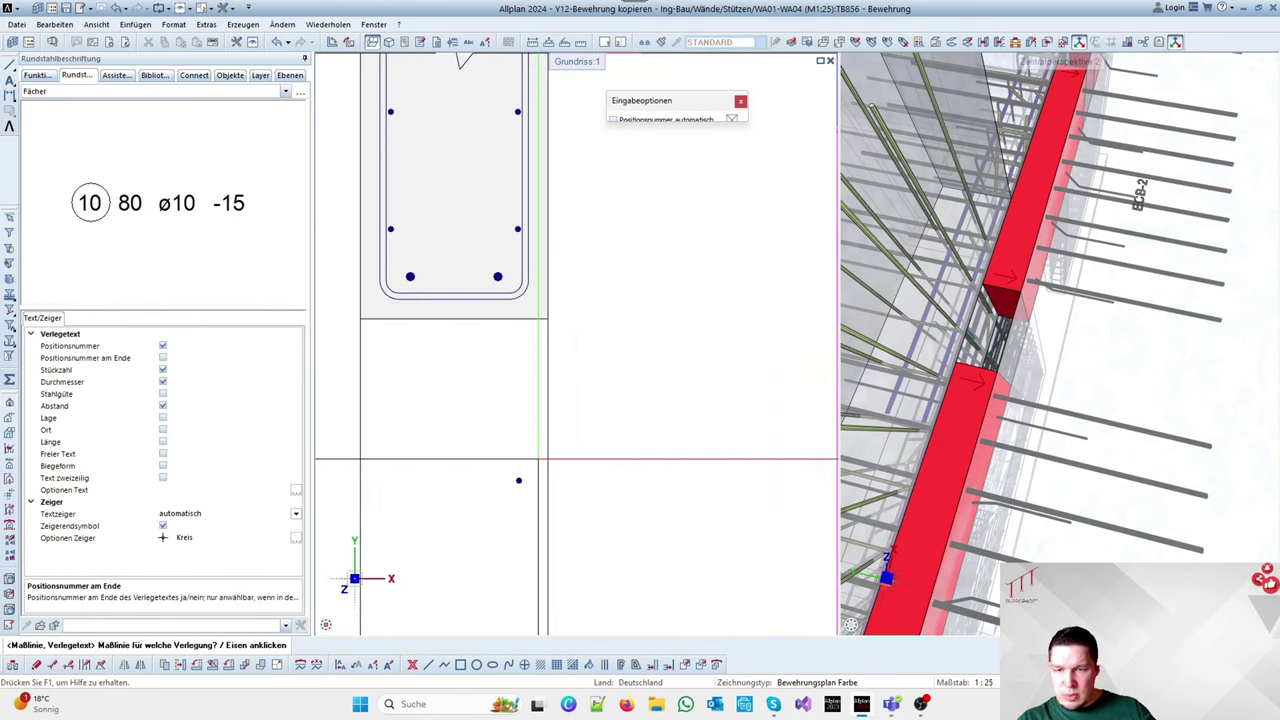
scroll(538, 460, down, 3)
key(Escape)
click(530, 462)
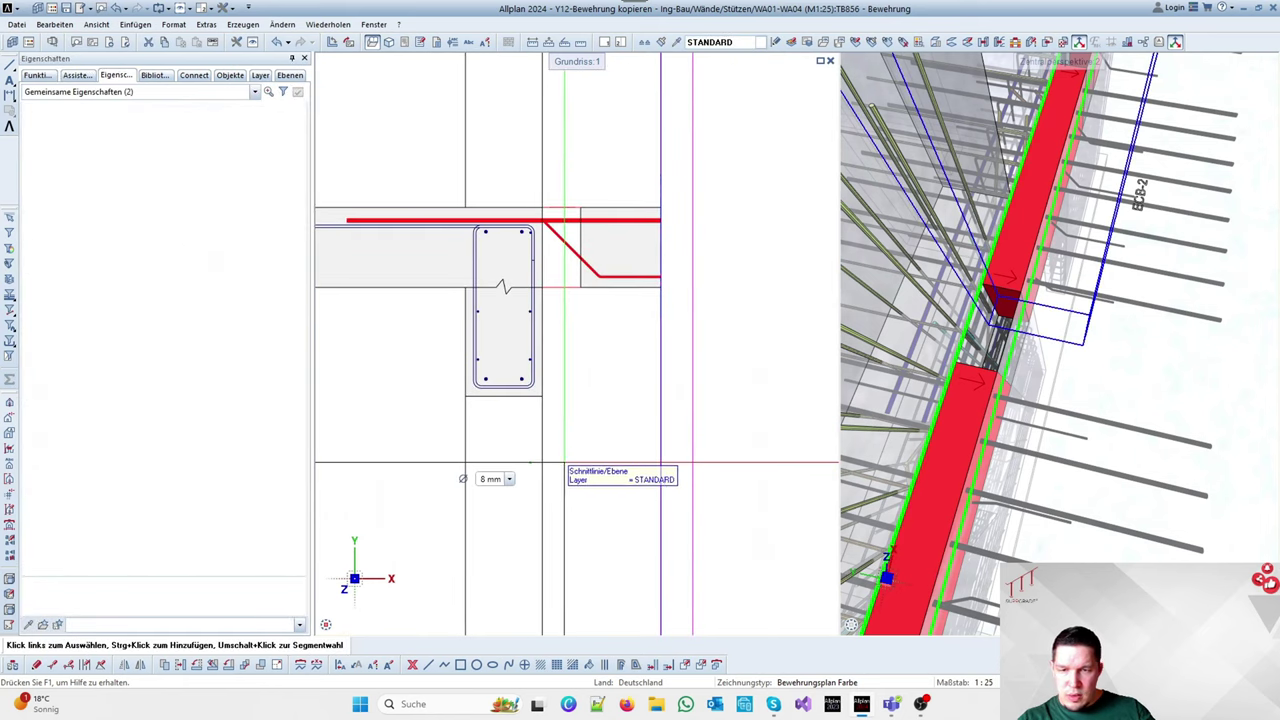
key(v)
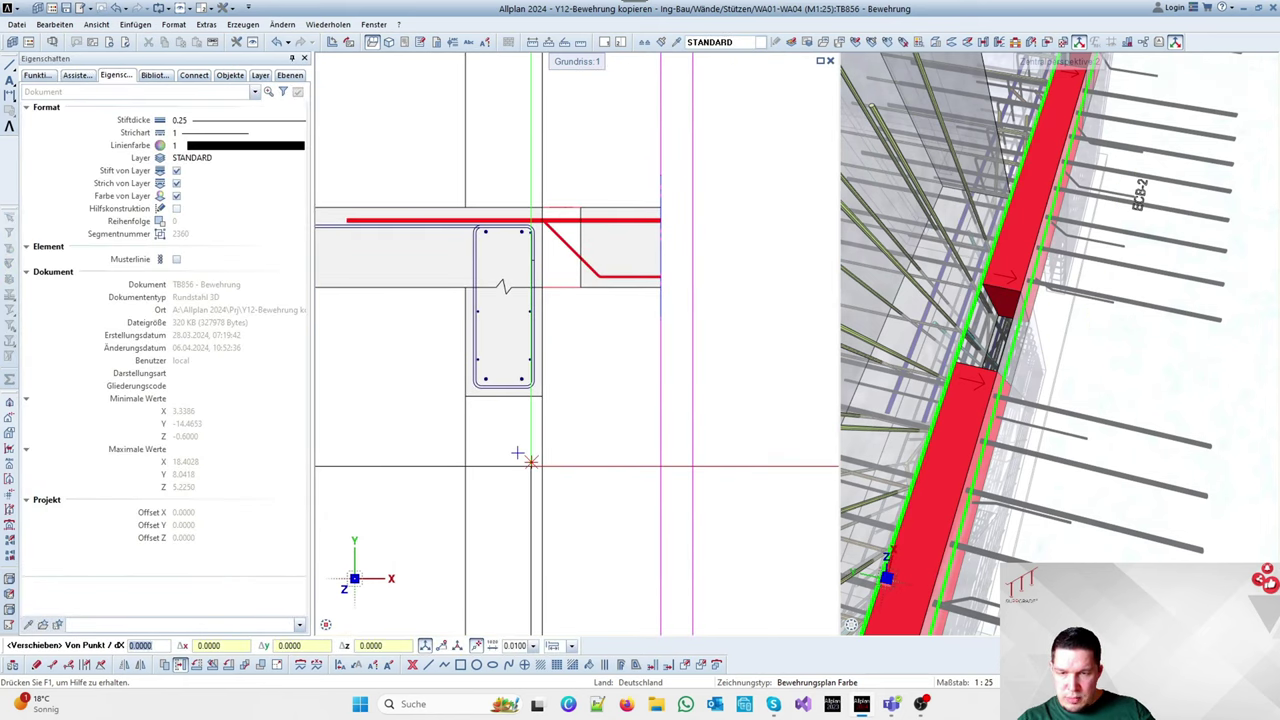
click(531, 461)
click(527, 374)
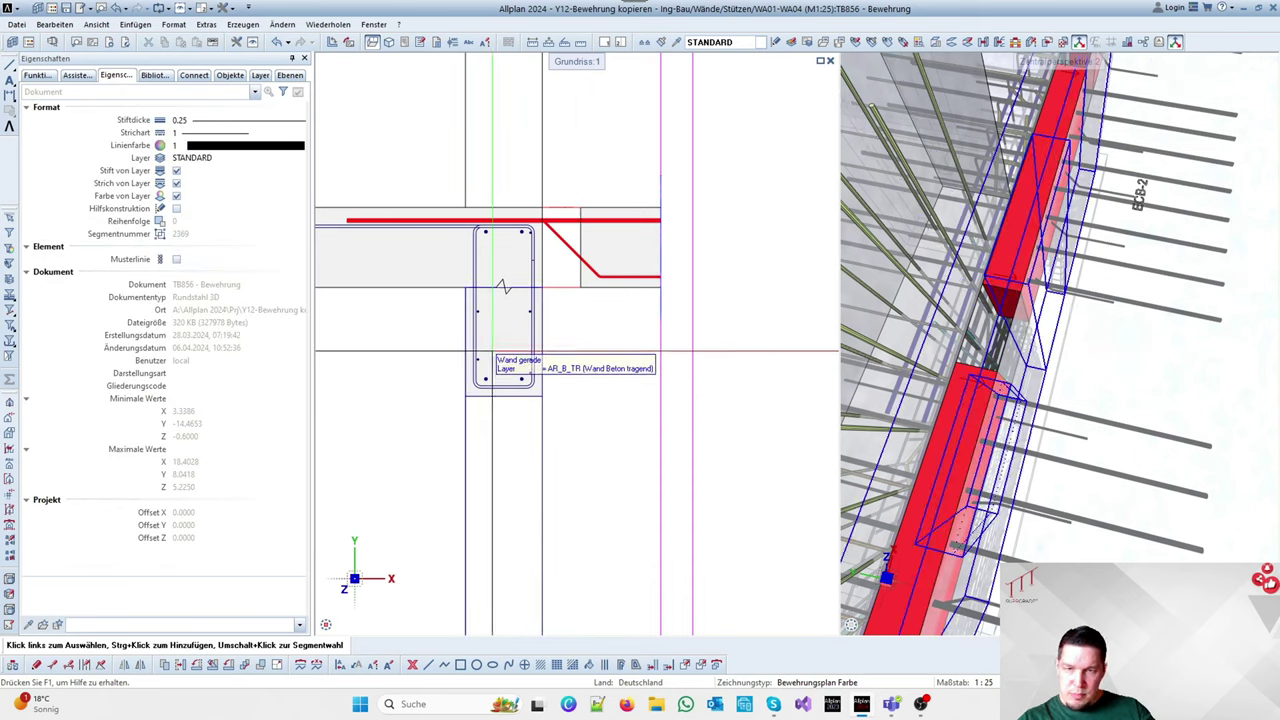
Reduce the display of the wall panel's outer-edge horizontal bars in the elevation to the top, bottom and three mid-height bars
scroll(572, 369, down, 3)
scroll(555, 369, down, 5)
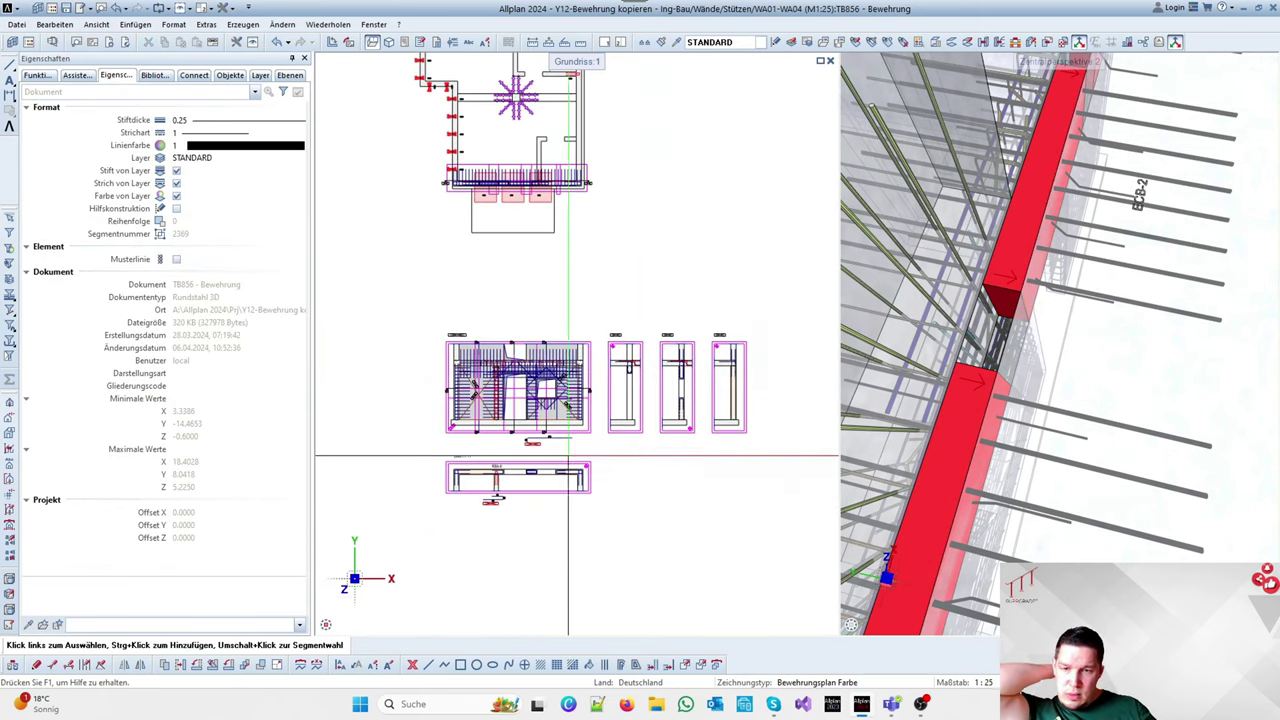
scroll(495, 372, up, 5)
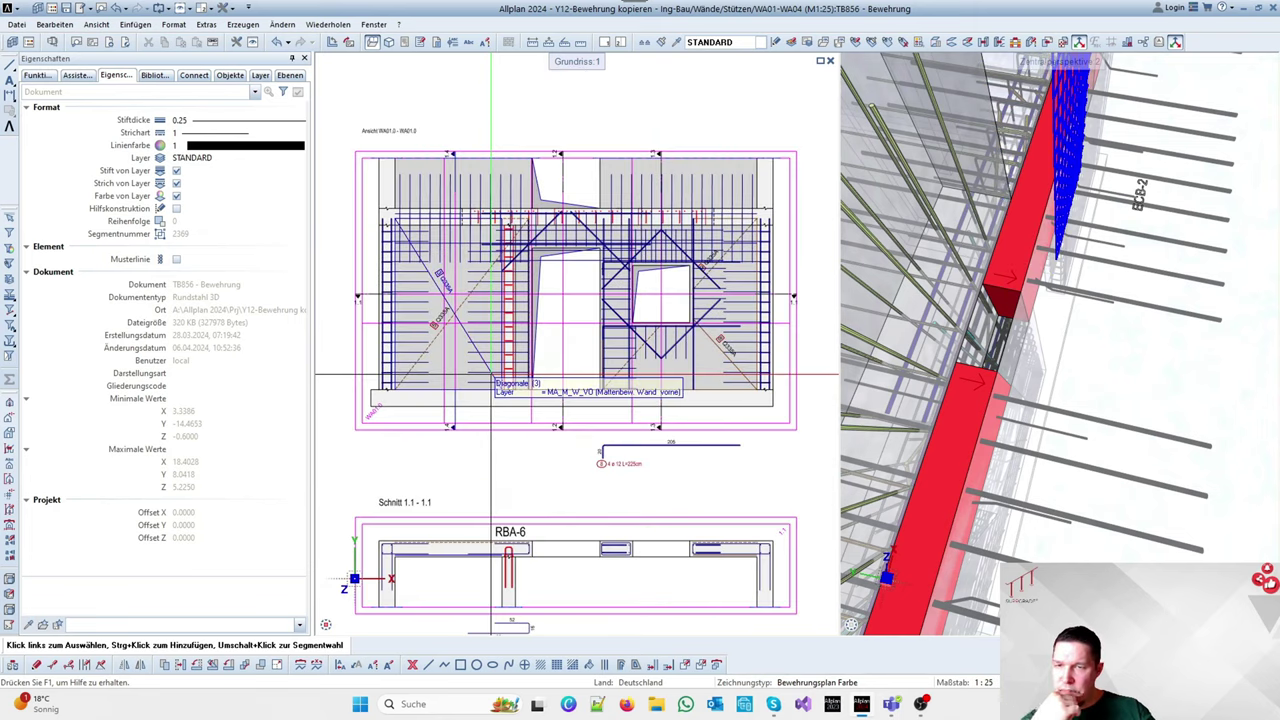
key(v)
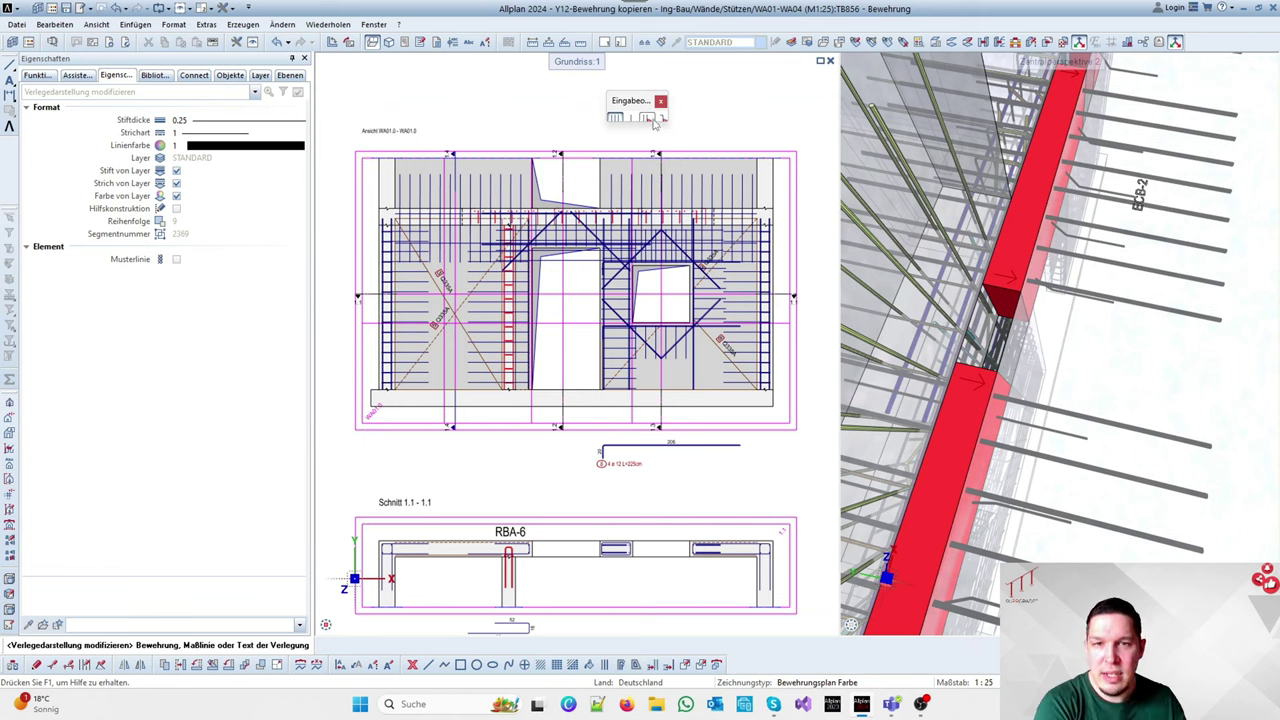
click(391, 296)
scroll(430, 312, up, 6)
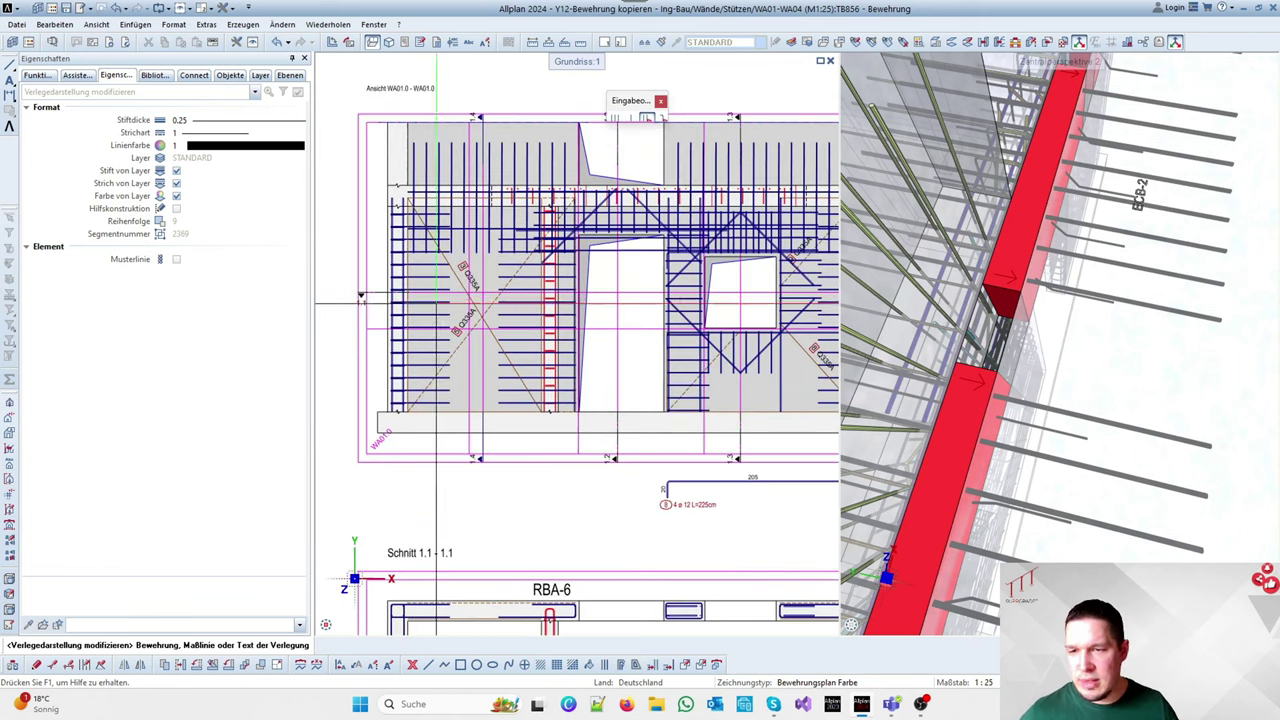
scroll(667, 149, down, 2)
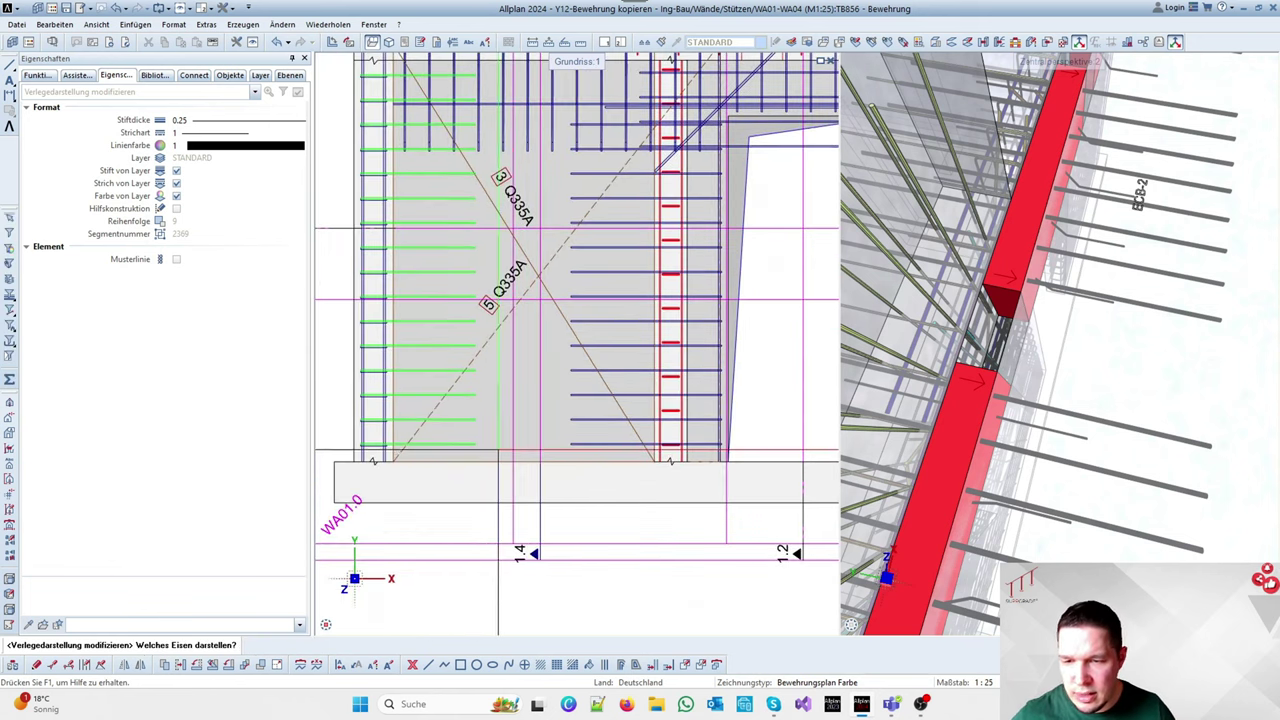
scroll(572, 475, down, 2)
scroll(473, 240, up, 2)
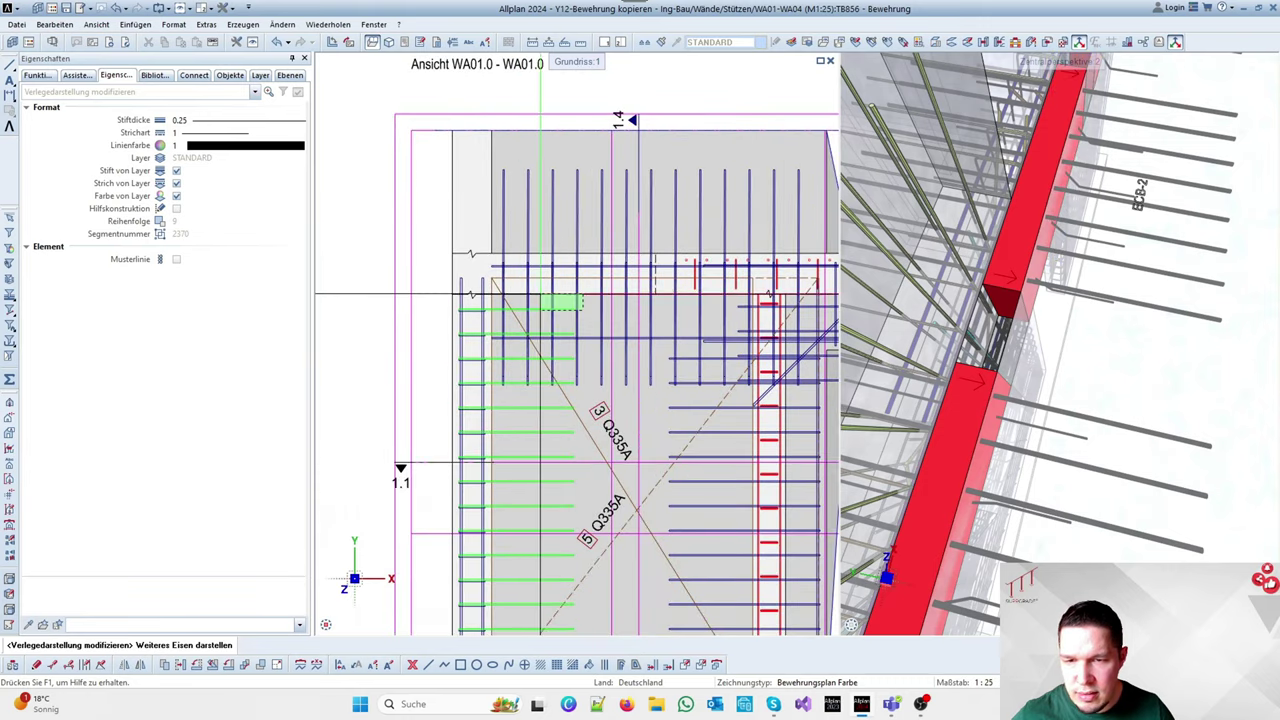
scroll(550, 251, down, 2)
scroll(563, 449, up, 5)
scroll(625, 319, down, 2)
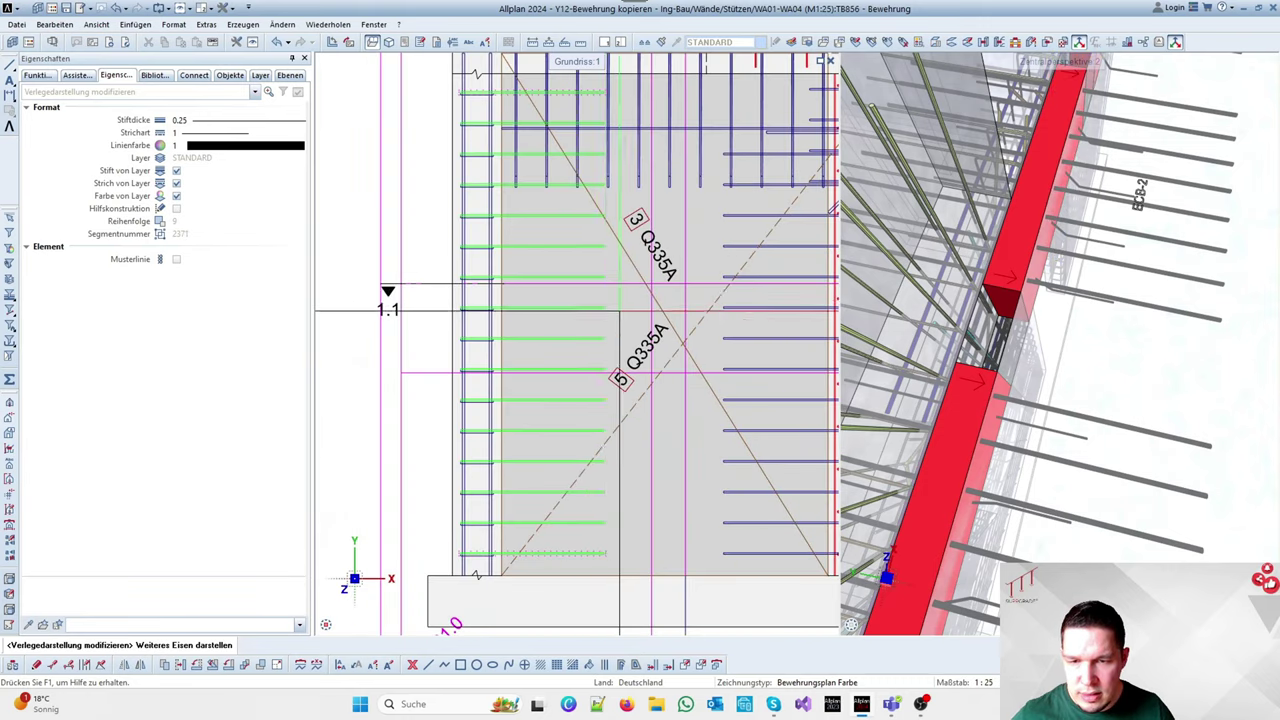
key(Escape)
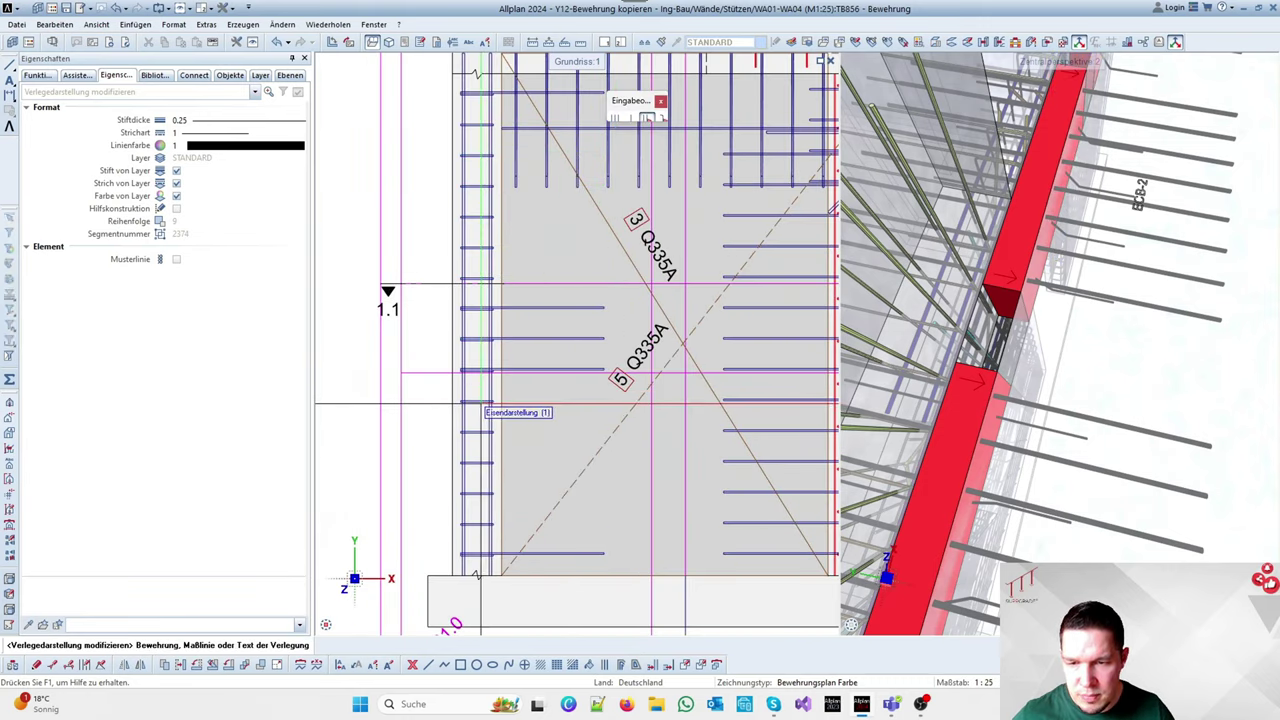
Pick the top, bottom and a few mid-height bars as the only ones displayed for the short horizontal bars at the wall corner
click(489, 387)
scroll(563, 430, down, 2)
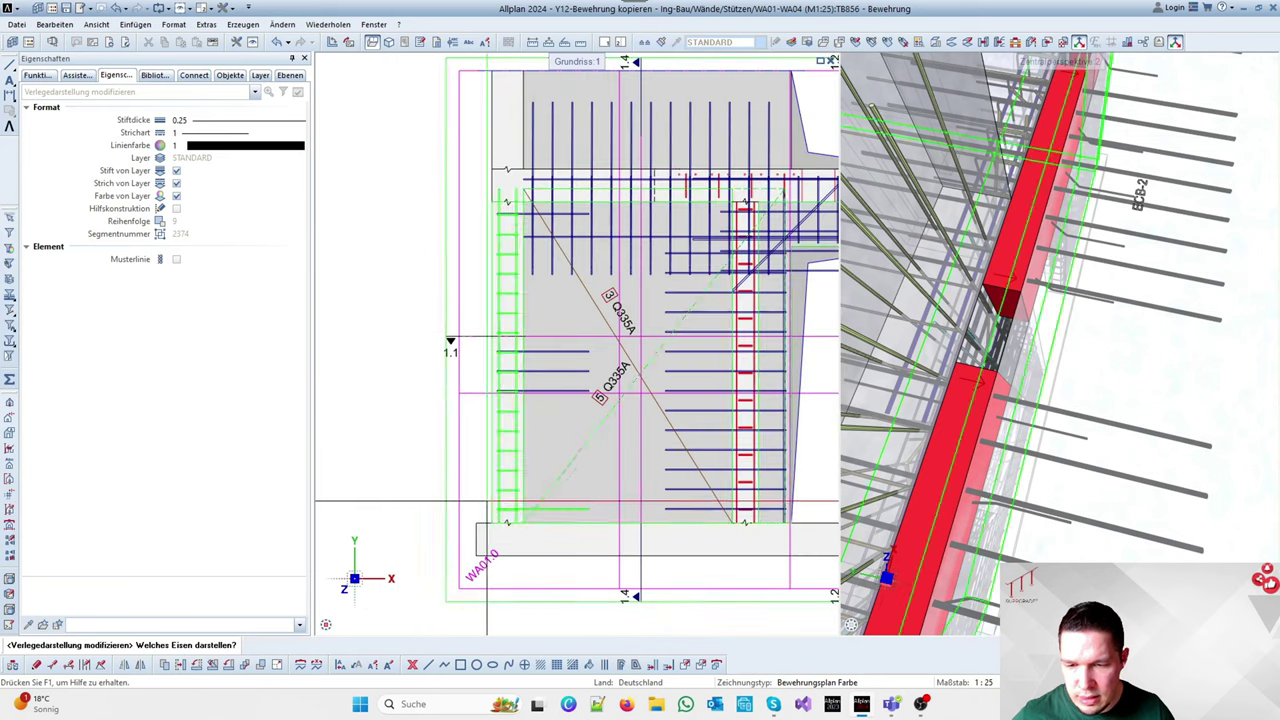
click(508, 510)
scroll(514, 407, up, 2)
drag(549, 312, 474, 185)
scroll(525, 369, down, 2)
scroll(538, 169, up, 2)
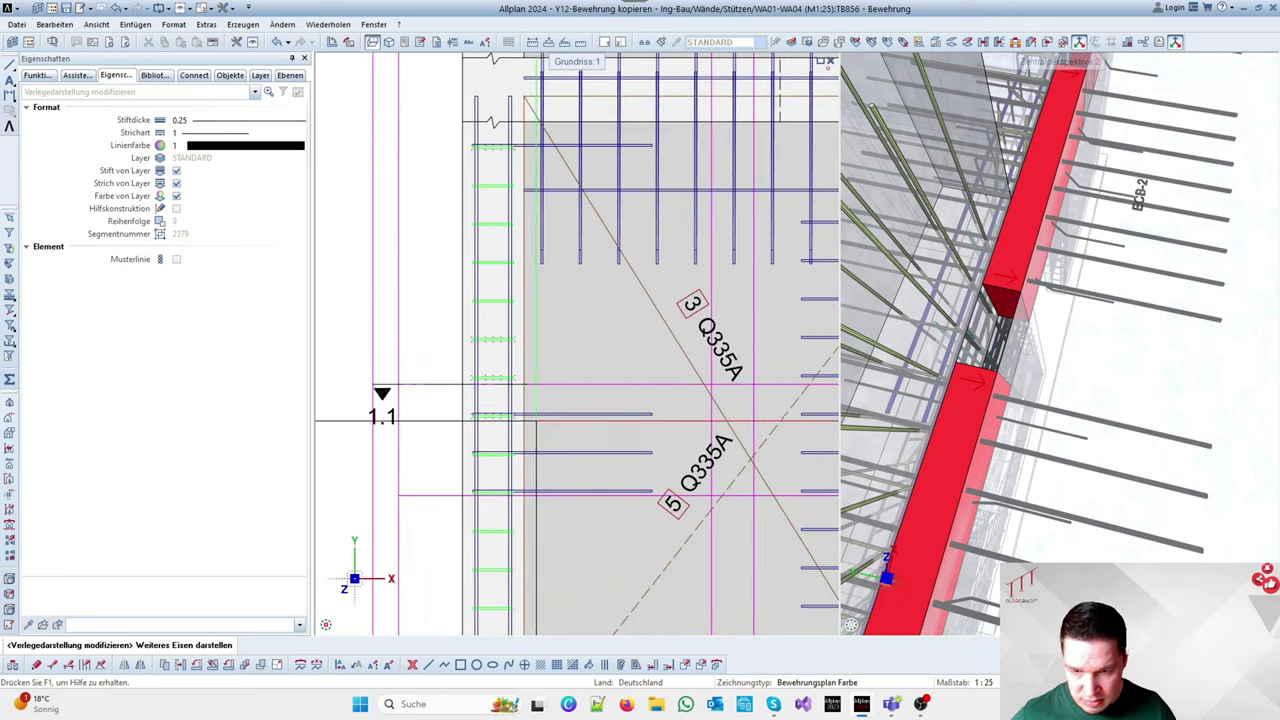
scroll(446, 380, down, 2)
Reduce the display of the horizontal bars on the panel's door side to three bars near mid-height
click(656, 418)
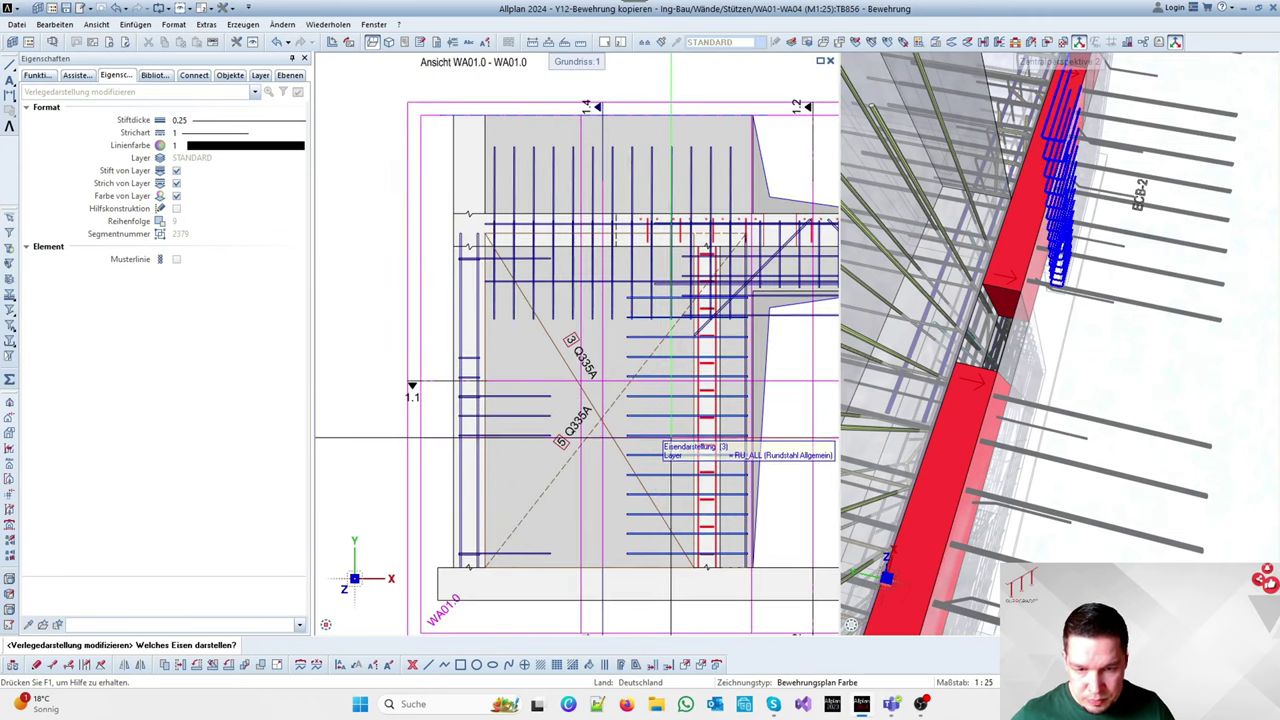
scroll(558, 387, down, 2)
key(Escape)
Examine the overlapping straight and bent vertical bars at slab level of the solid wall panel in the elevation and the 3D view
scroll(582, 324, up, 3)
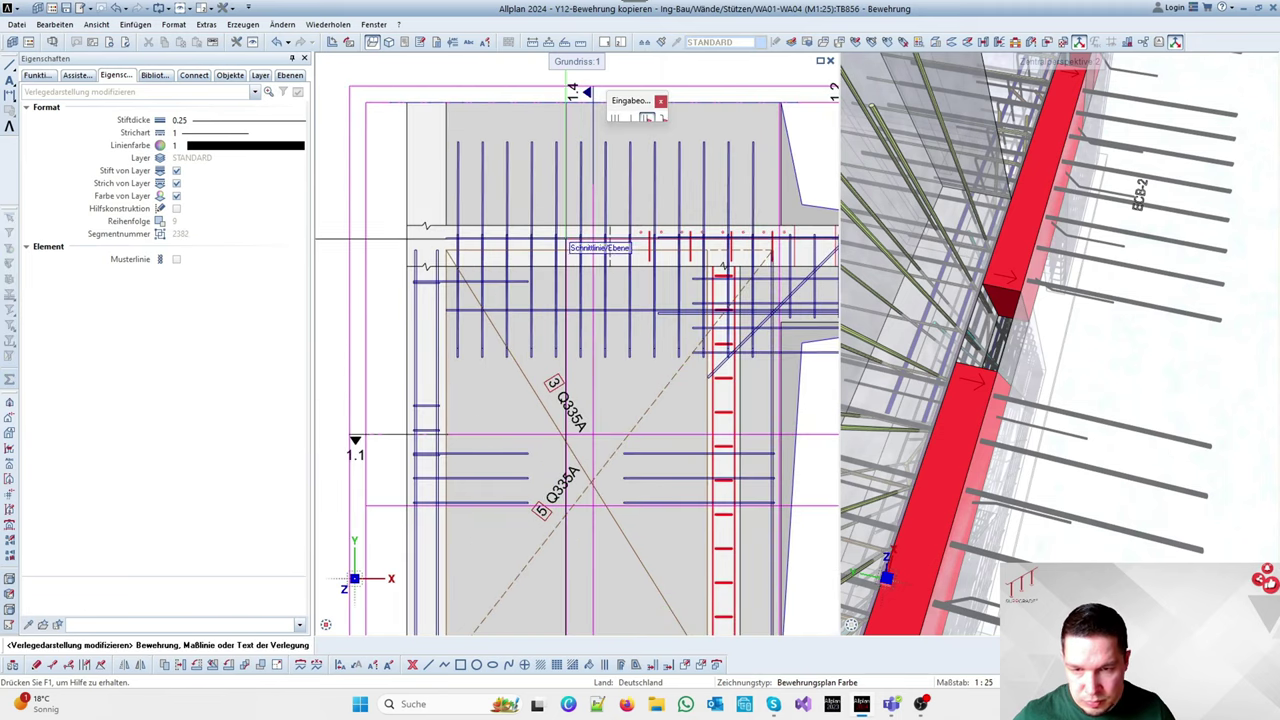
click(557, 198)
scroll(444, 263, down, 2)
scroll(1028, 349, down, 4)
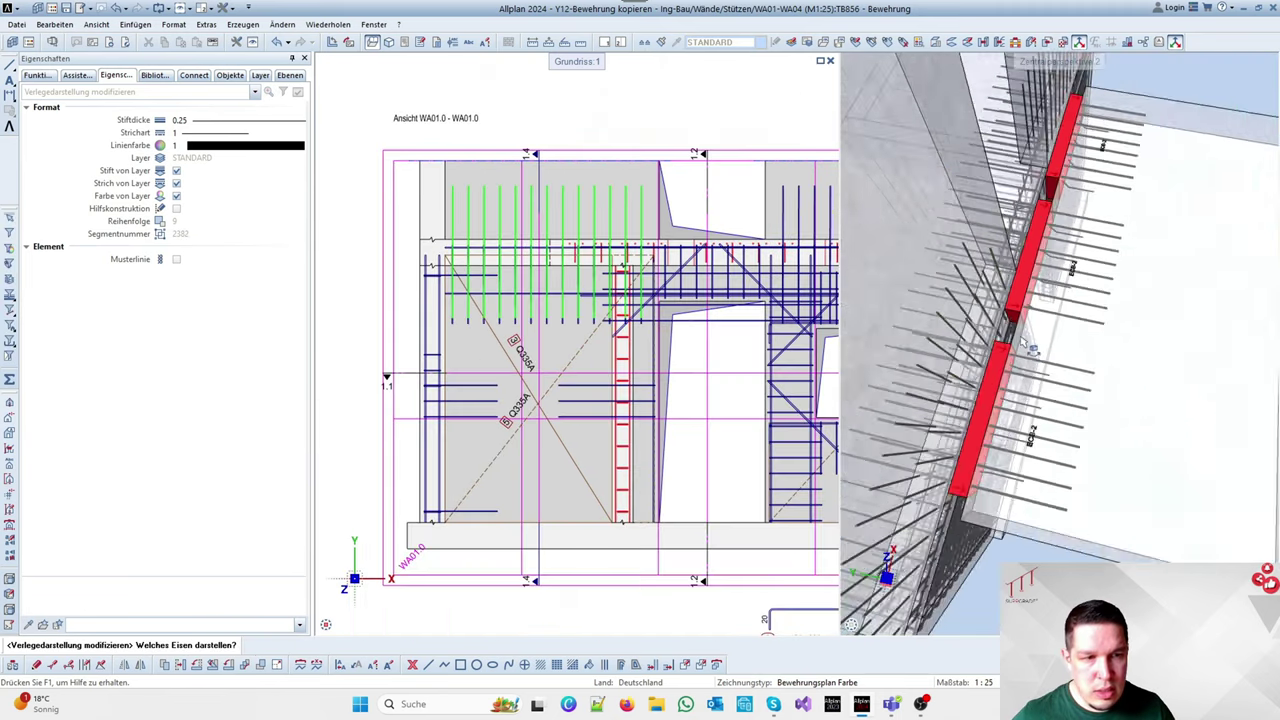
scroll(528, 320, down, 3)
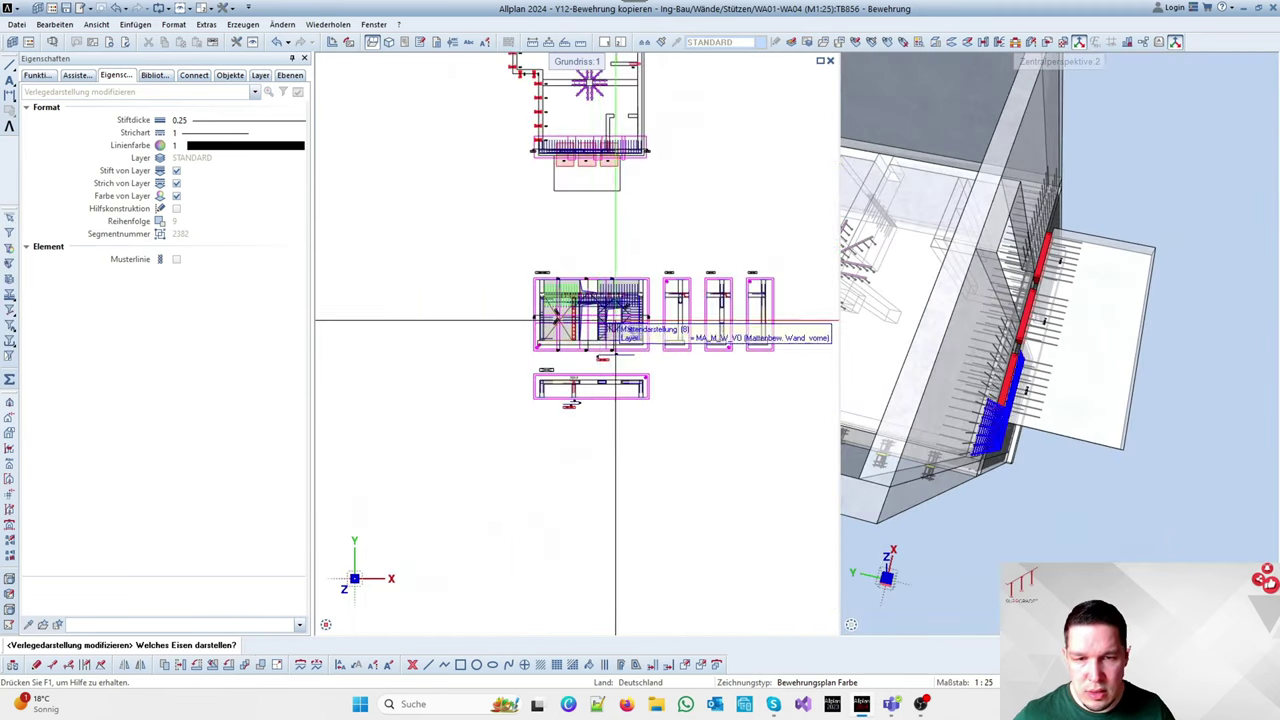
drag(1151, 285, 1014, 330)
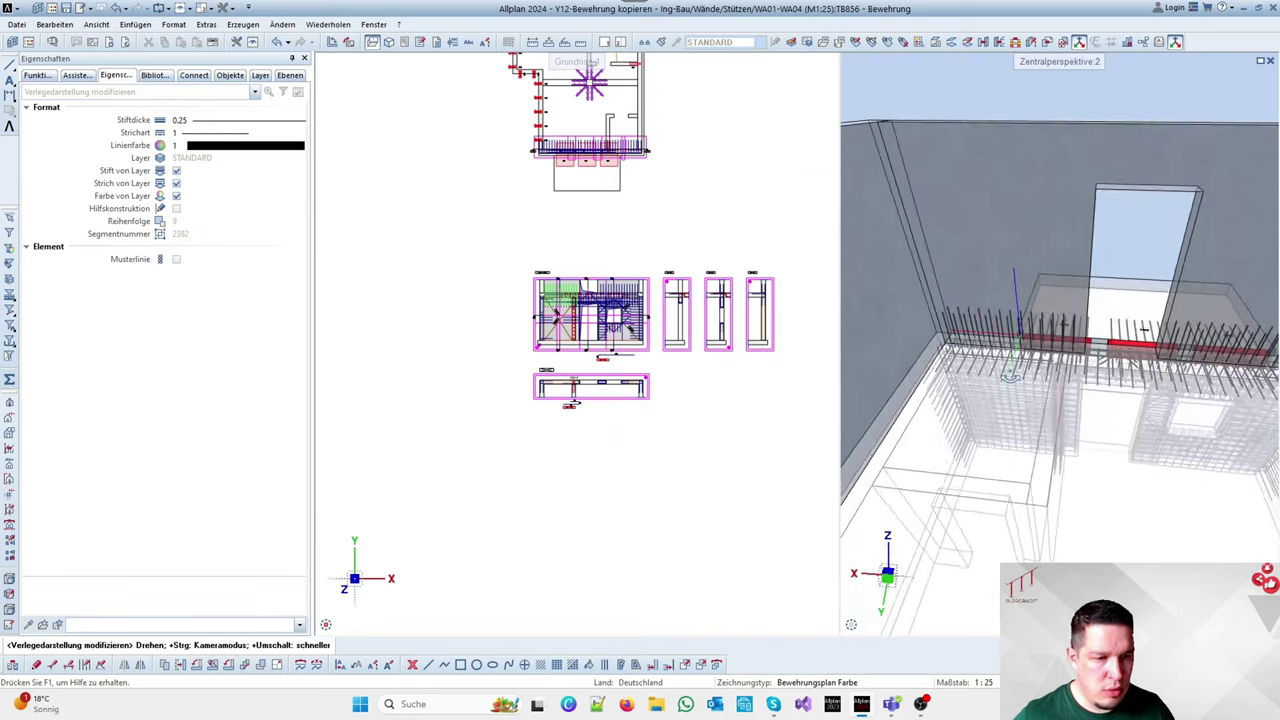
scroll(1005, 368, up, 4)
scroll(557, 290, up, 5)
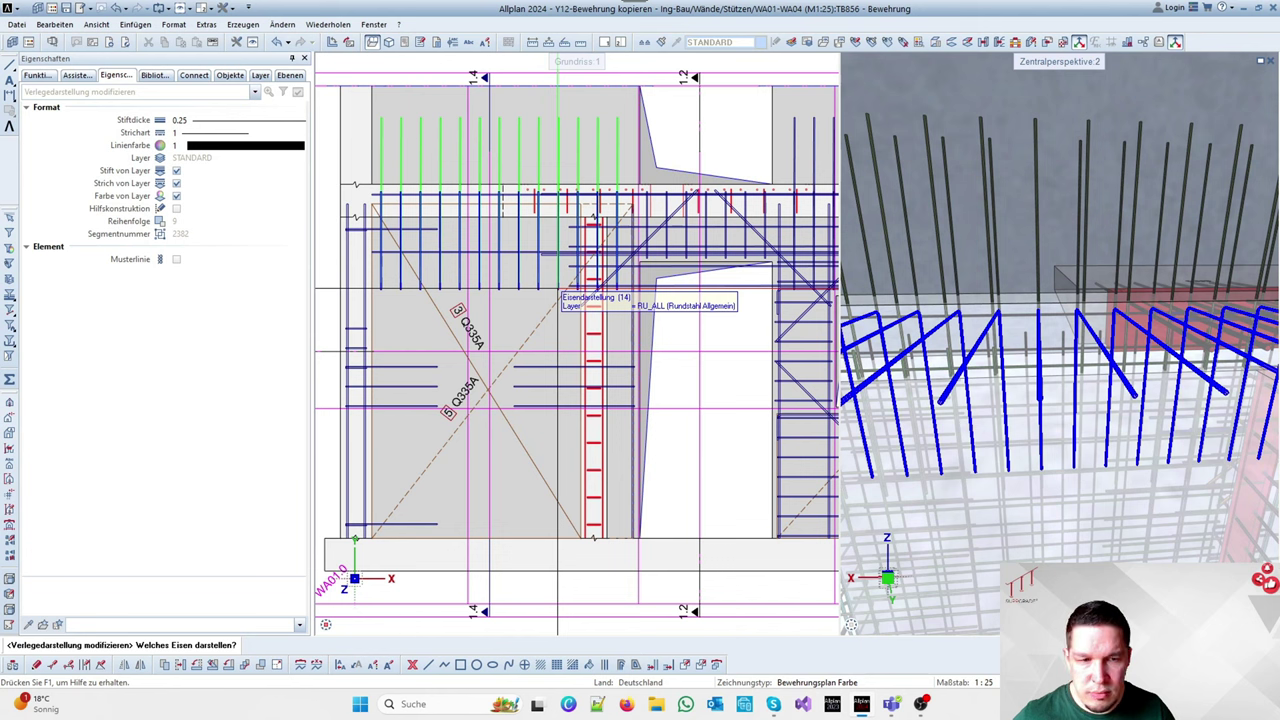
scroll(557, 290, down, 3)
scroll(518, 300, up, 3)
scroll(518, 290, up, 1)
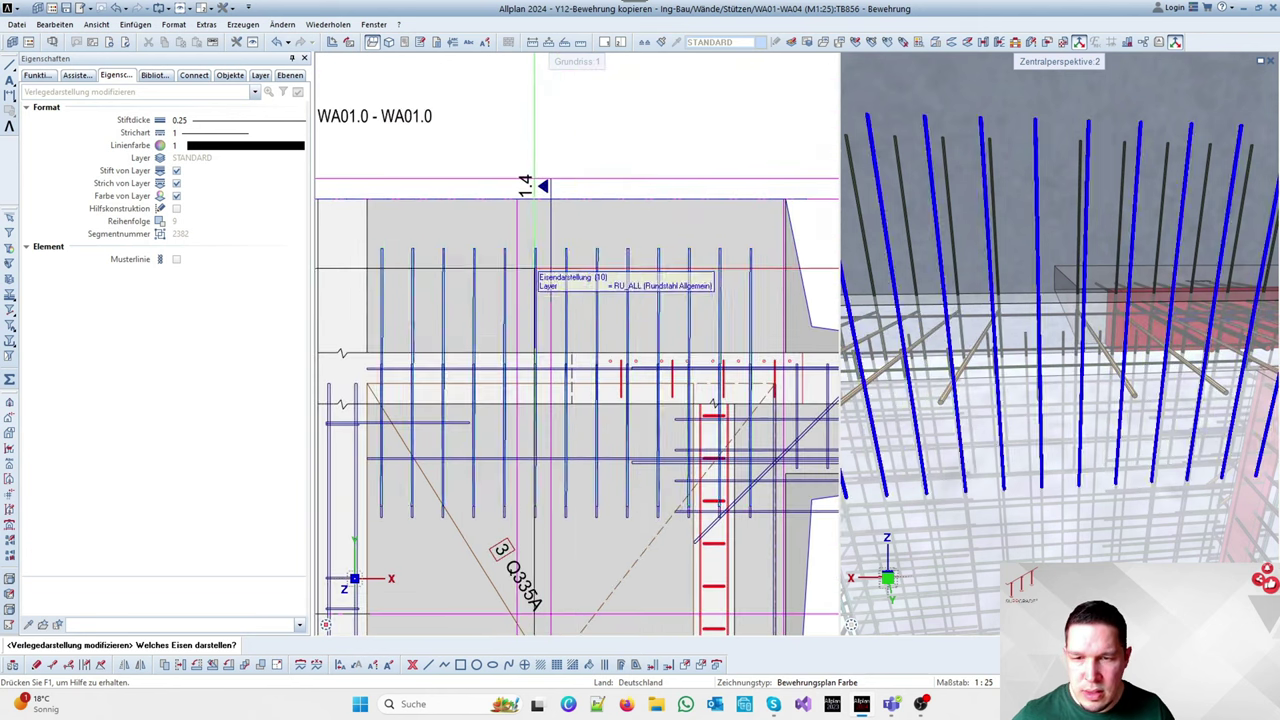
key(Escape)
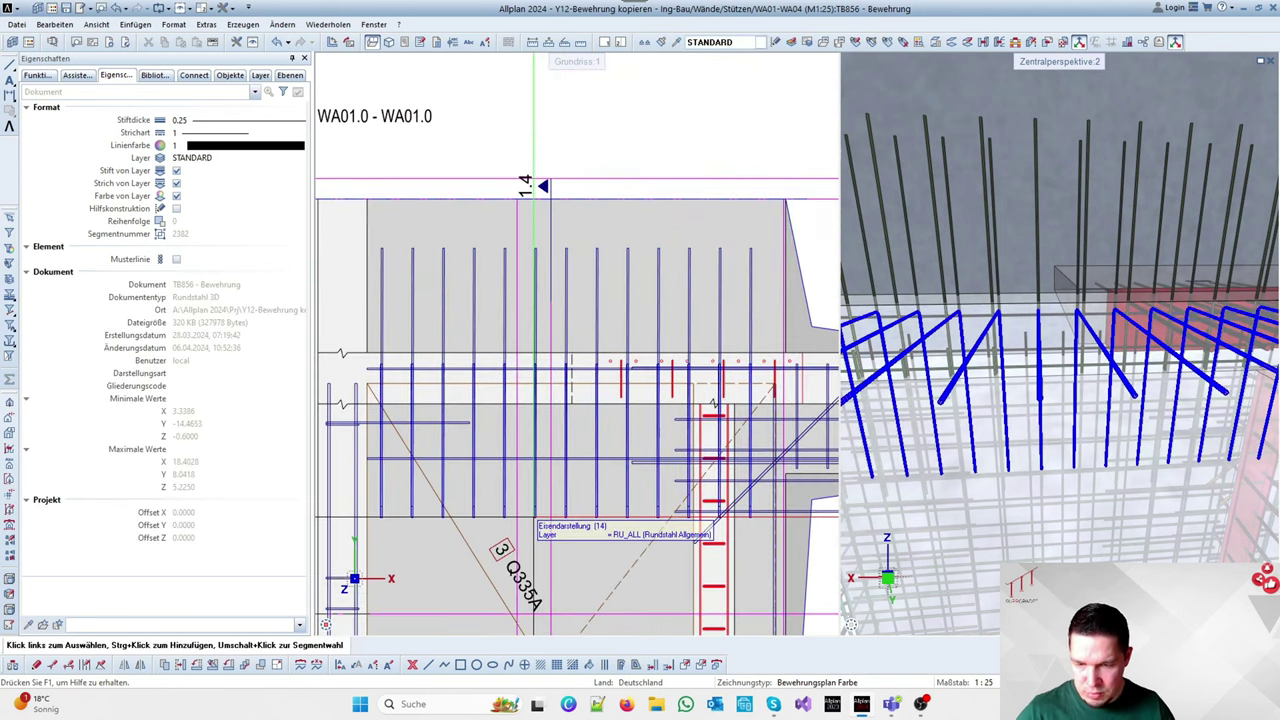
Shift the bent vertical bars at slab level of the solid wall panel slightly sideways, clear of the coinciding straight bars
click(534, 517)
key(Escape)
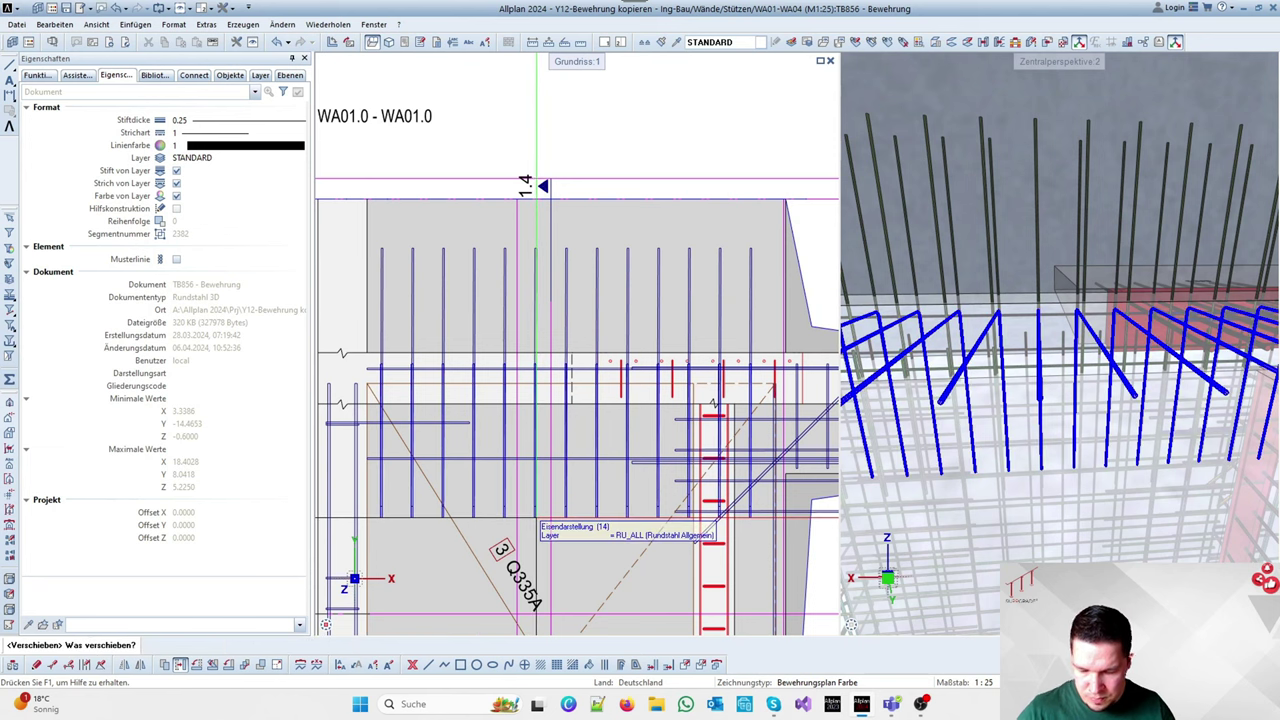
click(536, 521)
scroll(529, 507, up, 3)
key(Escape)
scroll(543, 491, down, 3)
key(Escape)
Try to limit the display of the solid panel's straight vertical bars to the two end bars and three middle bars
key(v)
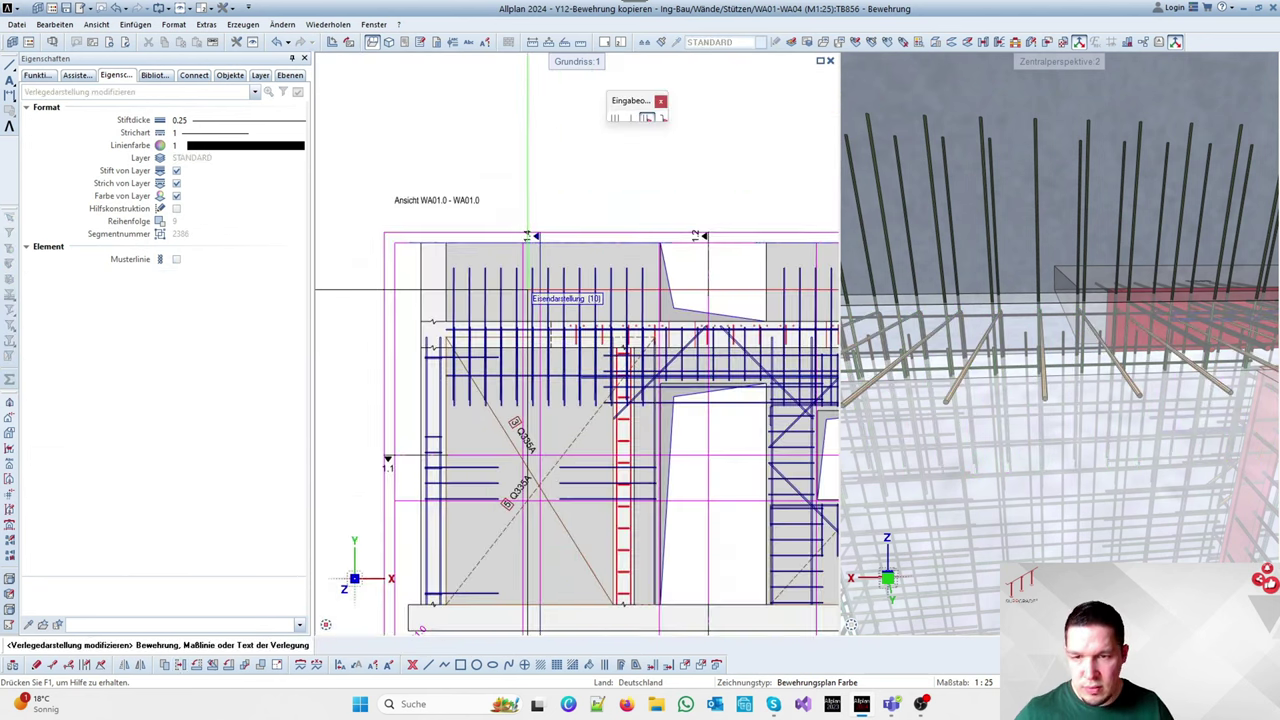
scroll(530, 290, up, 3)
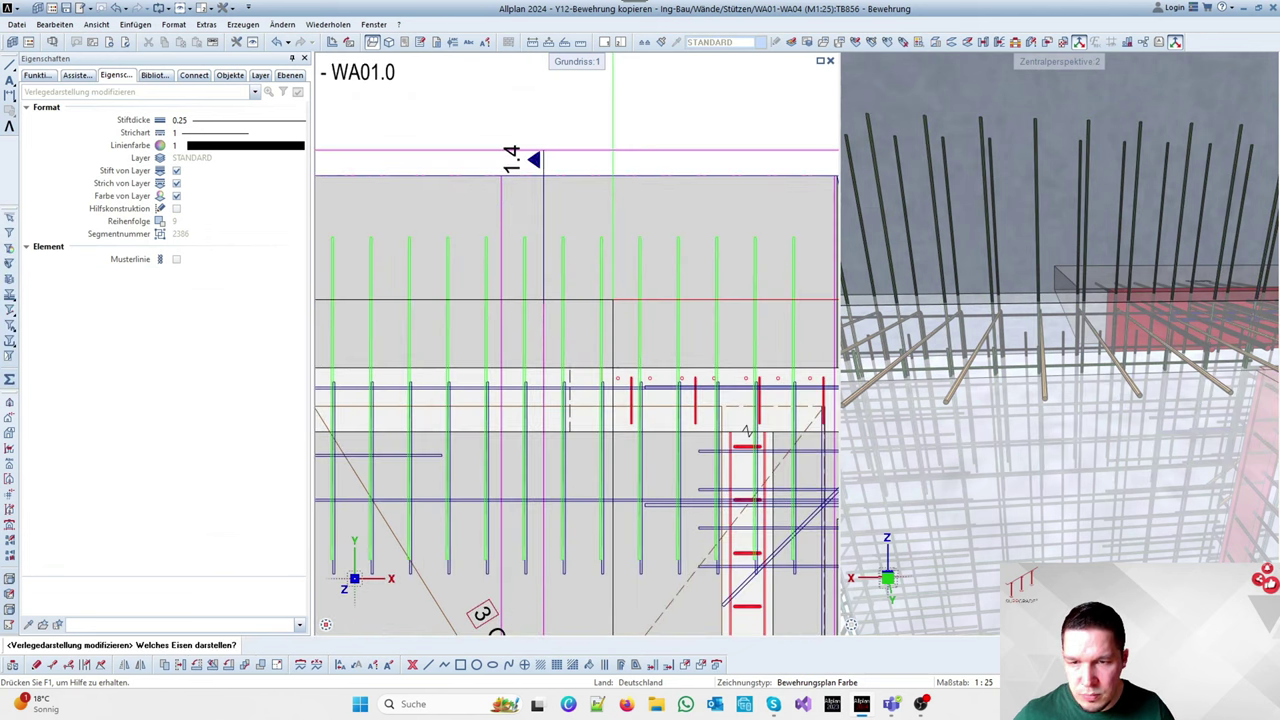
click(517, 271)
scroll(567, 282, down, 2)
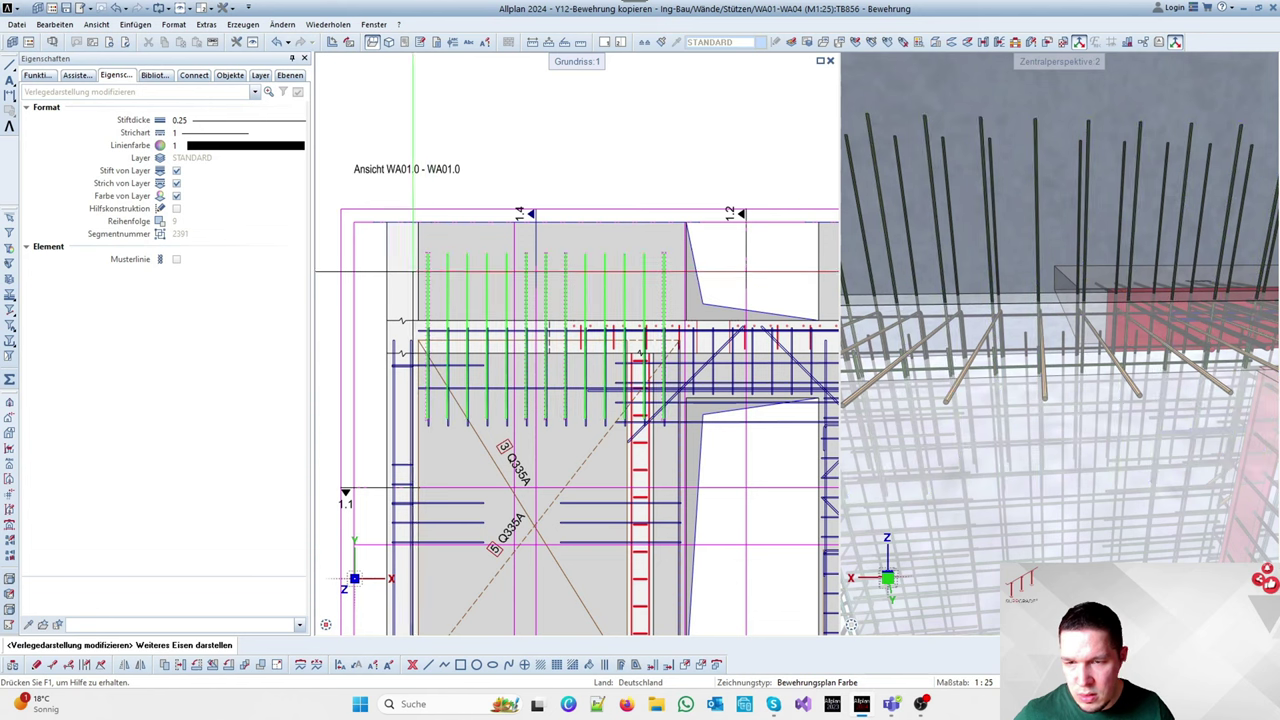
key(Escape)
Display only the two end bars and three middle bars of both the bent and the straight vertical sets over the solid panel
click(430, 424)
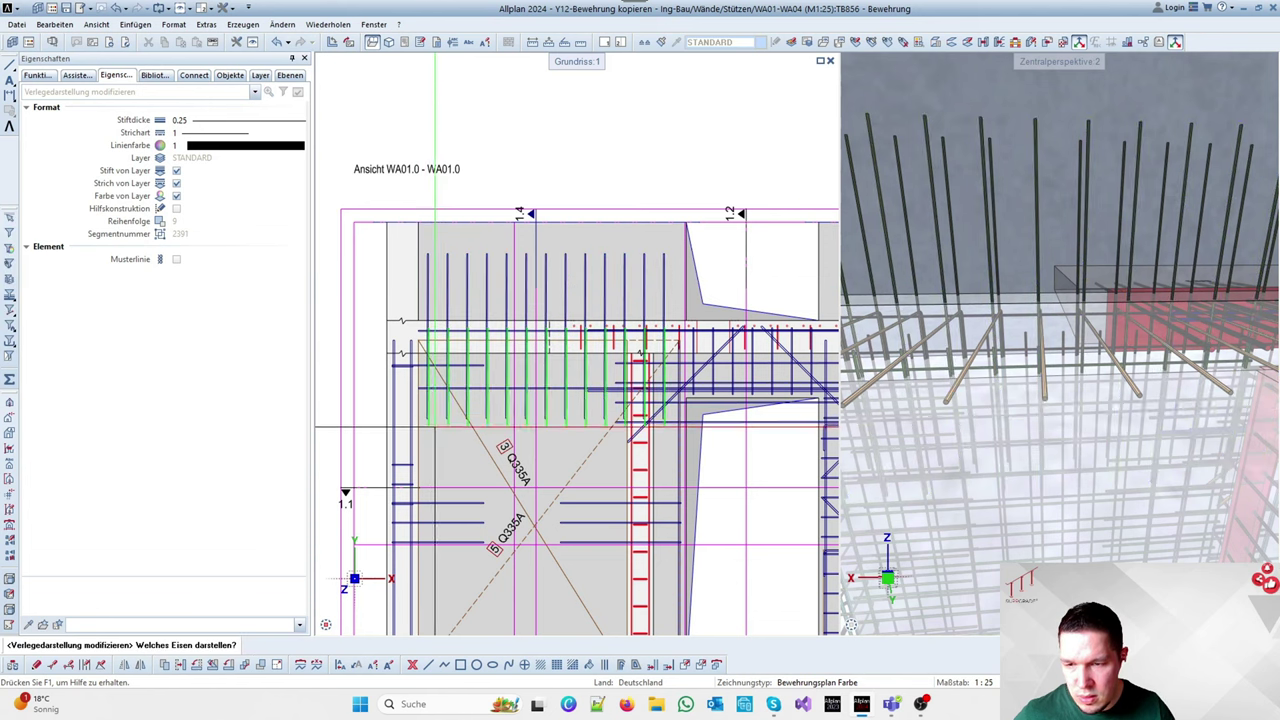
scroll(434, 380, up, 3)
click(422, 385)
scroll(405, 356, down, 2)
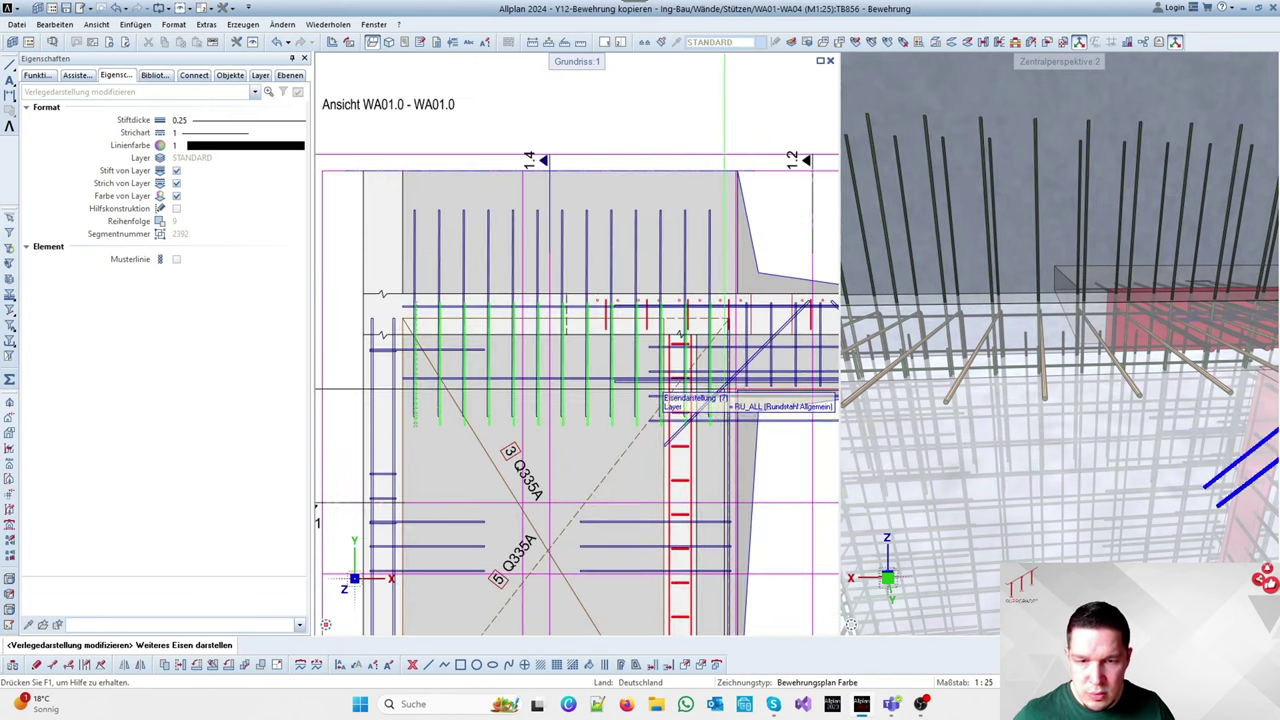
scroll(612, 389, up, 2)
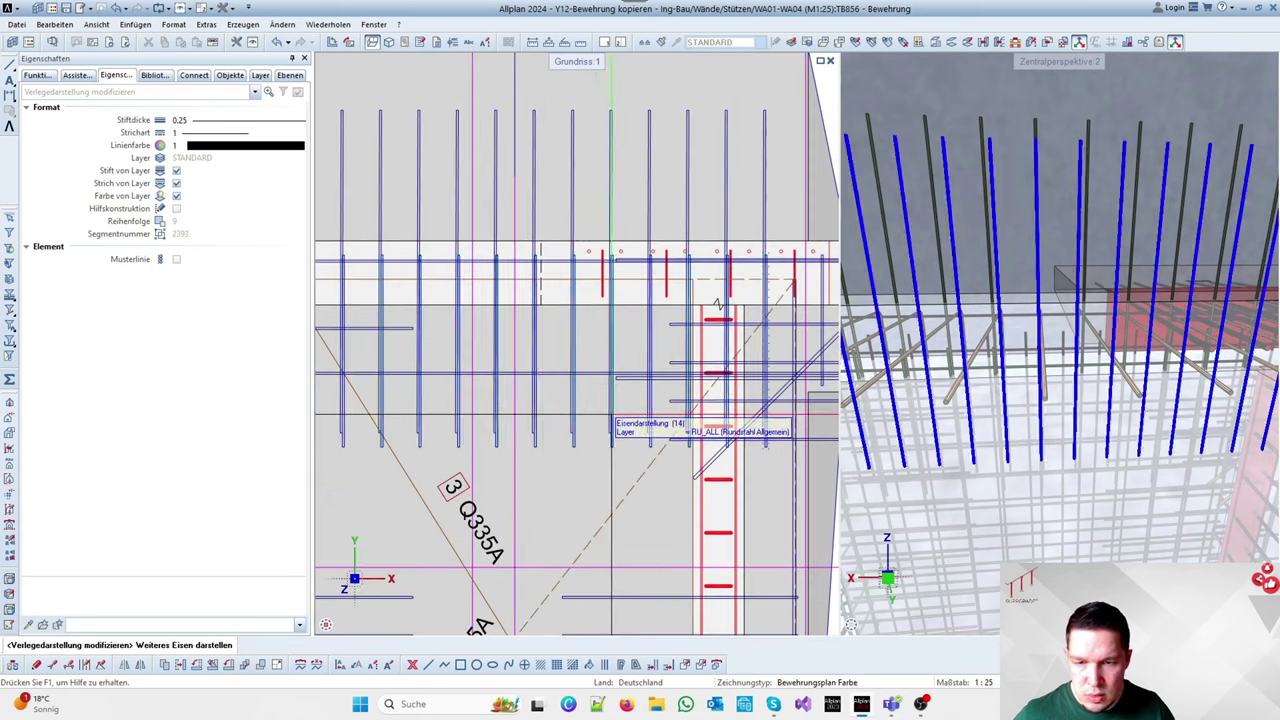
click(608, 422)
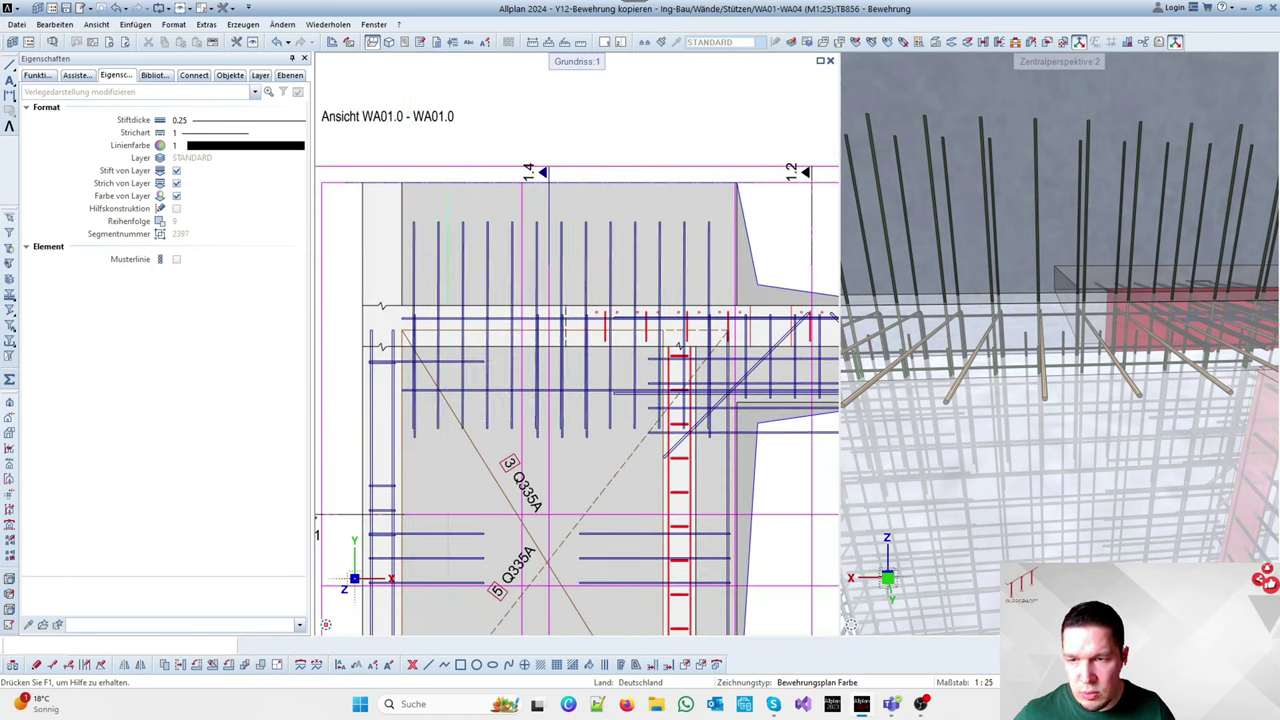
click(487, 255)
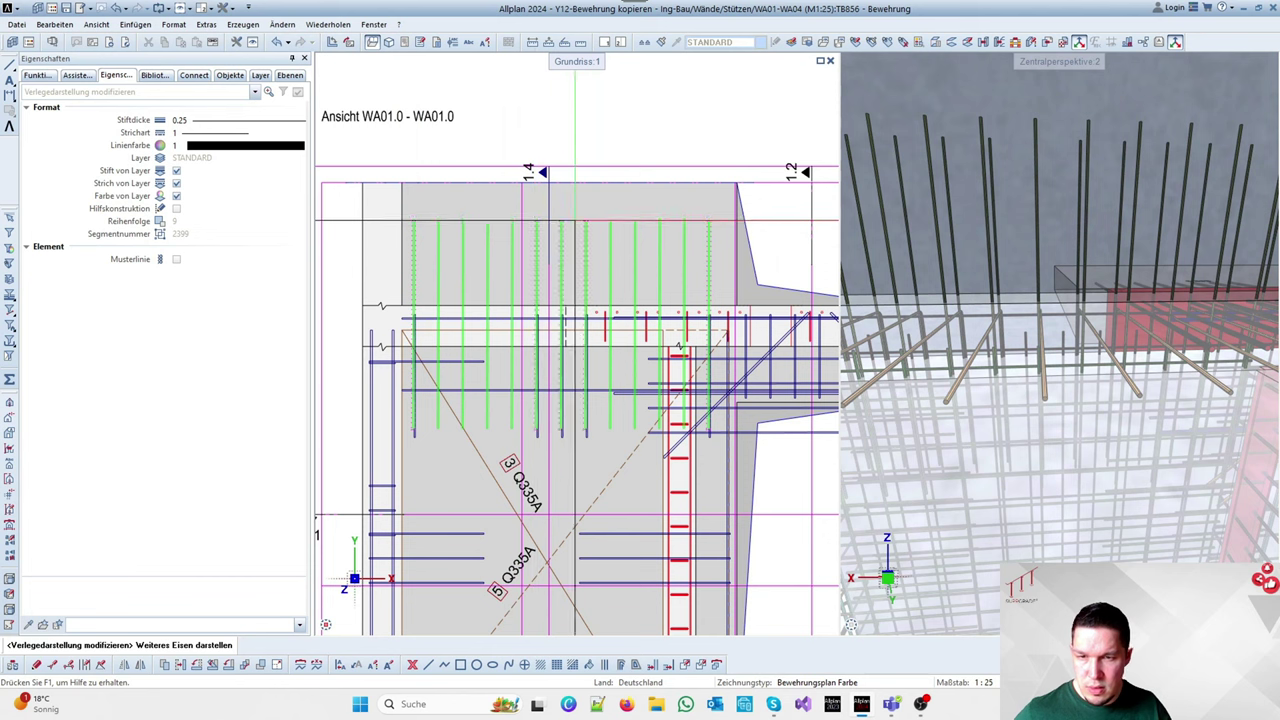
click(605, 208)
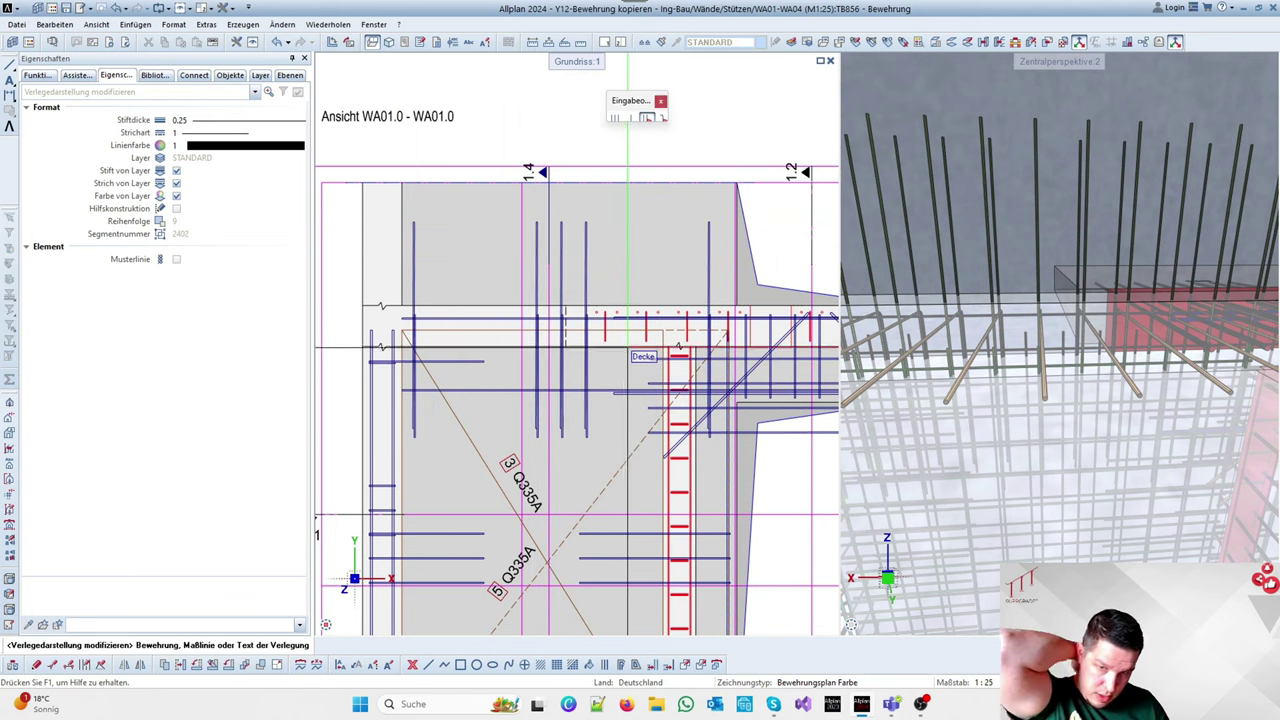
Reduce the display of the straight vertical bars above the window panel to the two end bars and three middle bars
scroll(440, 300, down, 3)
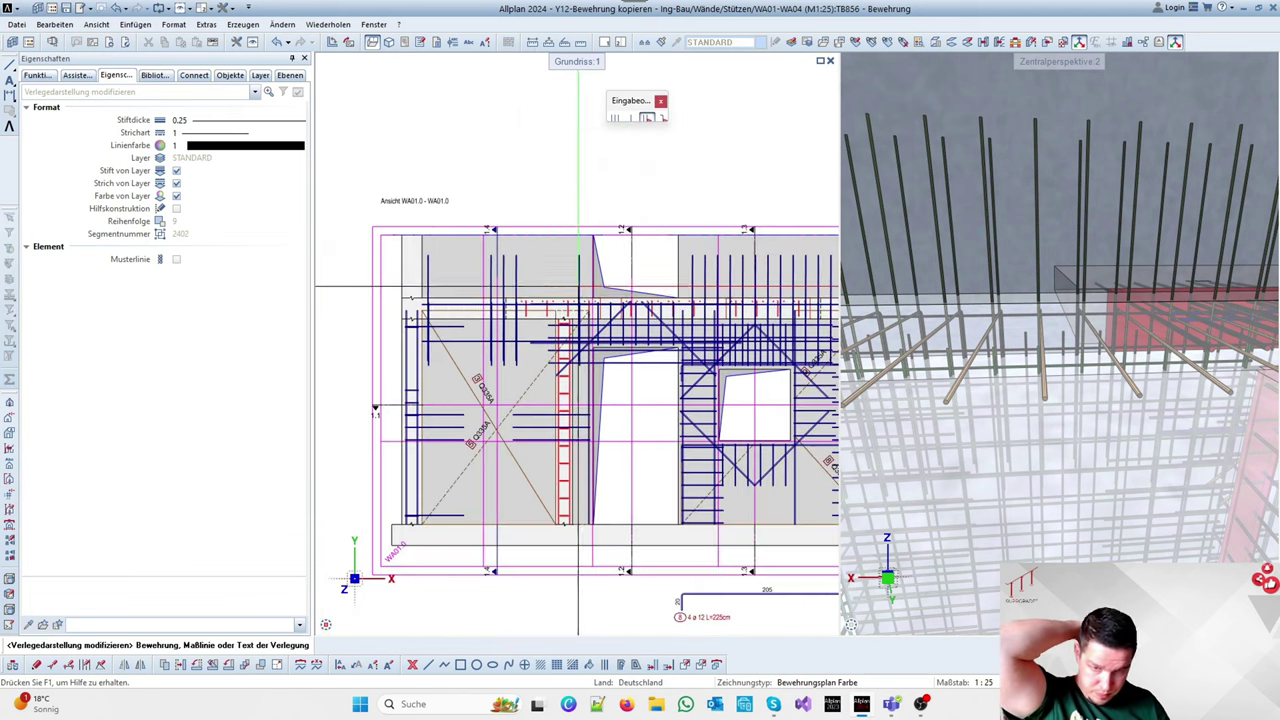
scroll(578, 290, down, 3)
scroll(686, 284, up, 4)
click(666, 287)
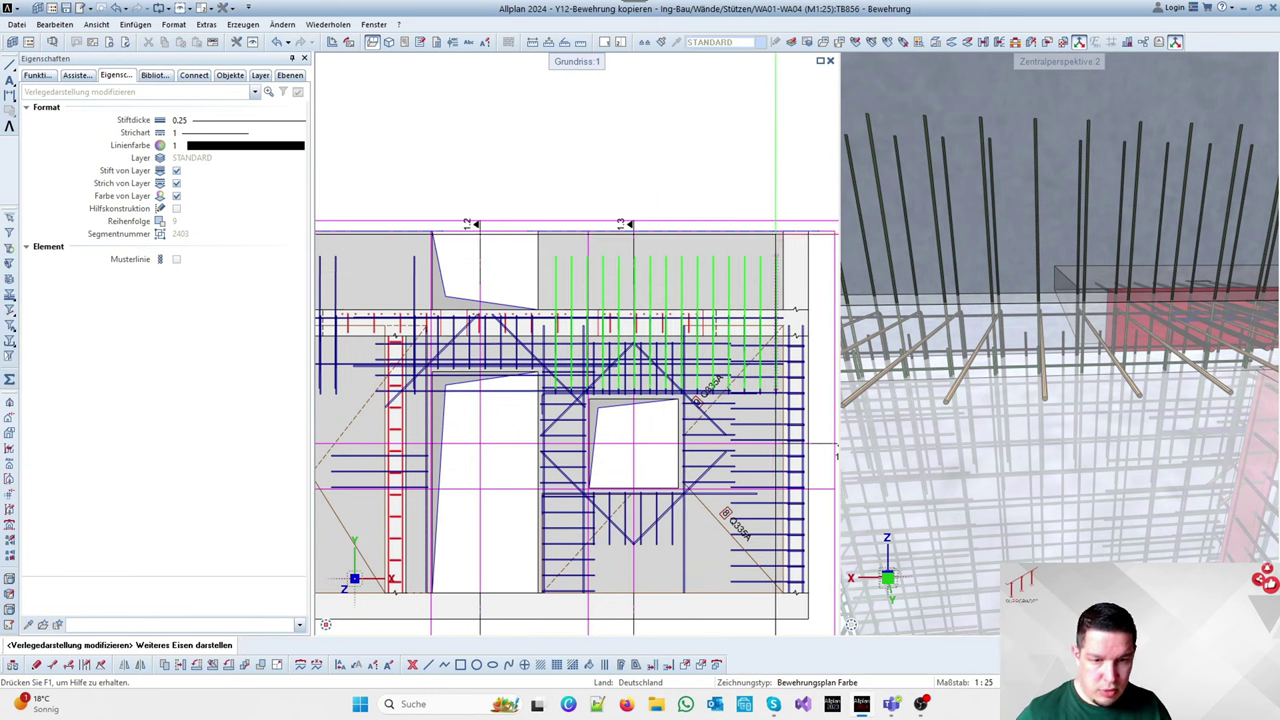
click(772, 295)
click(772, 300)
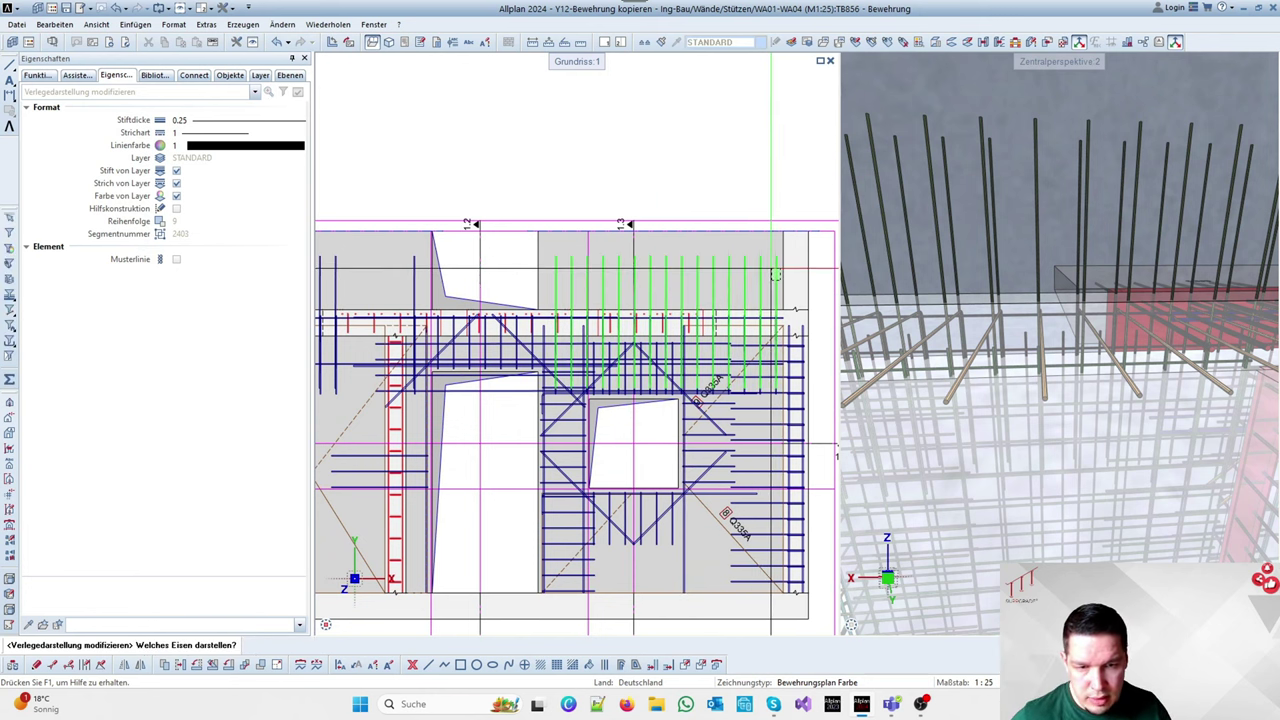
scroll(690, 272, up, 2)
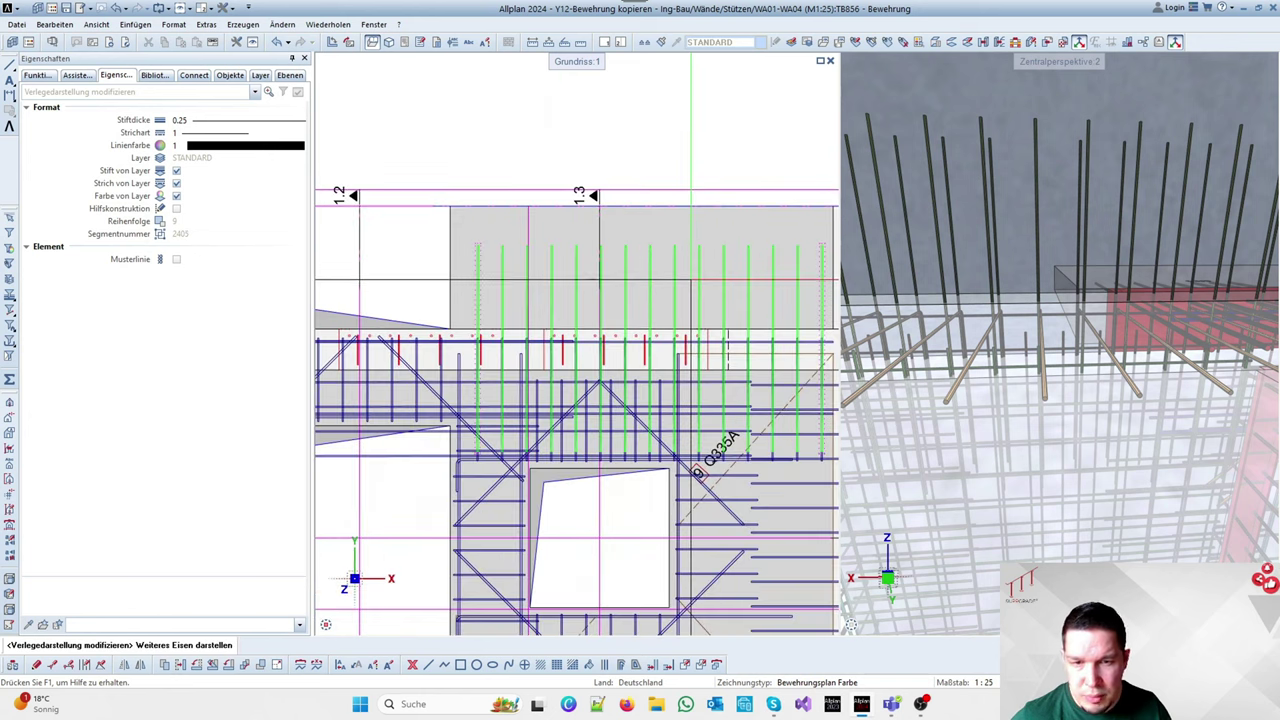
drag(703, 283, 643, 267)
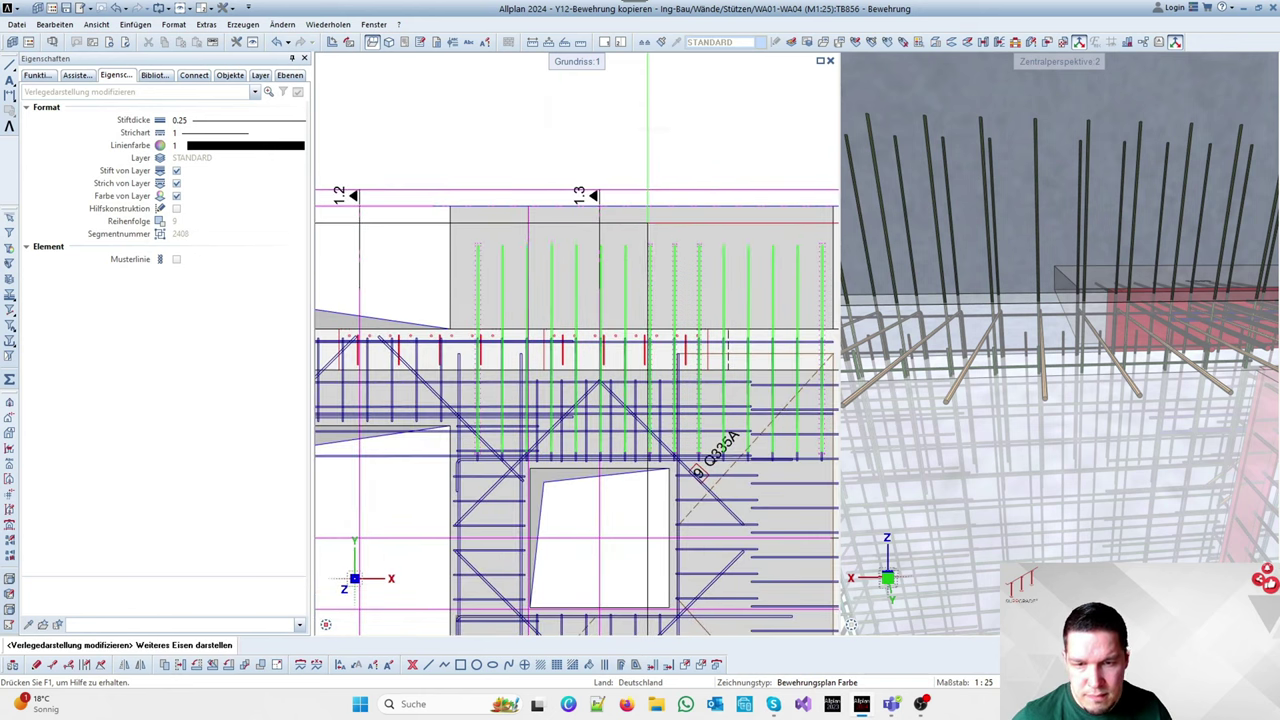
key(Escape)
Limit the displayed bent vertical bars at slab level of the window panel to the end bars and three neighbouring inner bars
scroll(759, 346, up, 2)
middle_drag(759, 346, 714, 322)
click(658, 347)
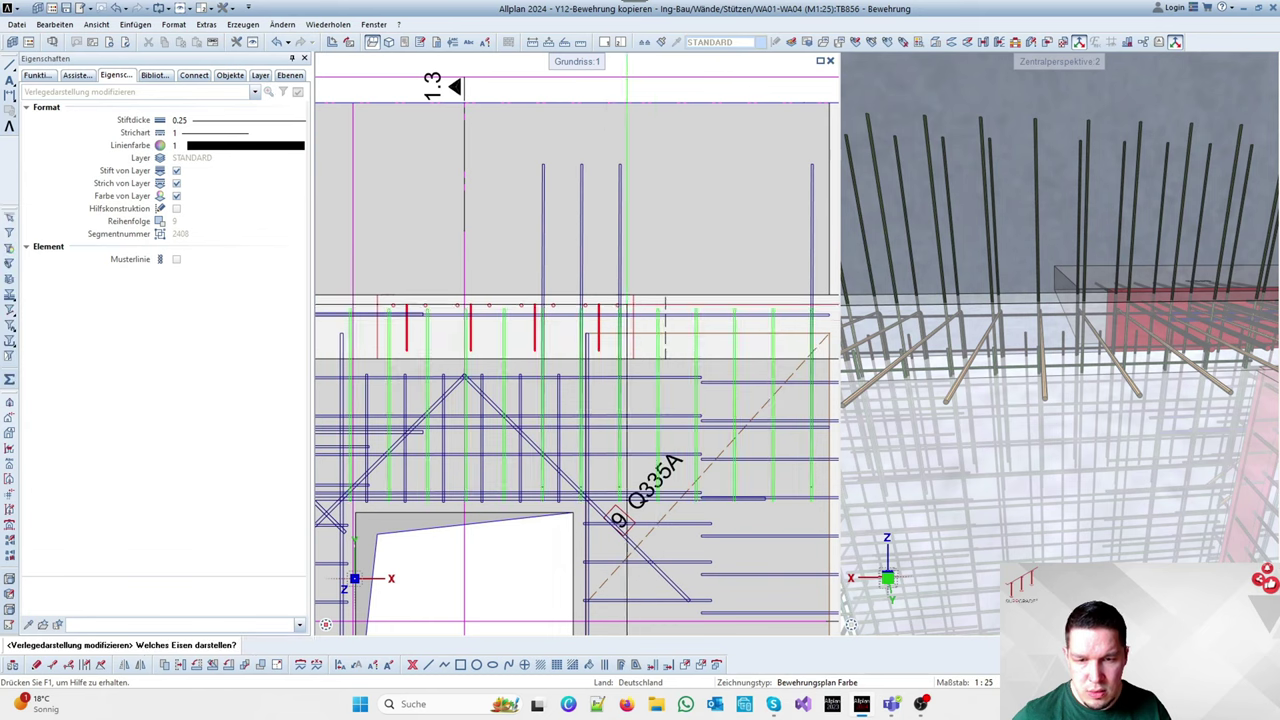
scroll(657, 345, down, 3)
scroll(678, 332, up, 2)
scroll(712, 319, down, 3)
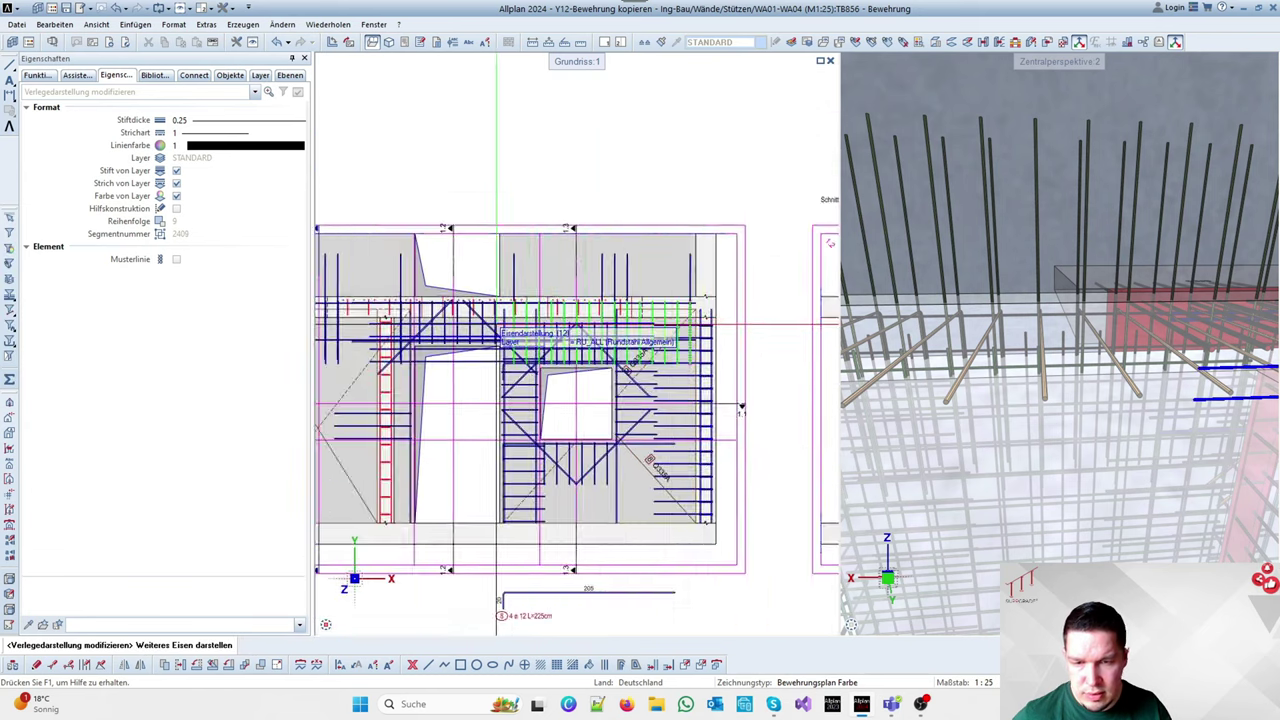
scroll(495, 326, up, 3)
scroll(510, 286, down, 1)
scroll(734, 306, up, 3)
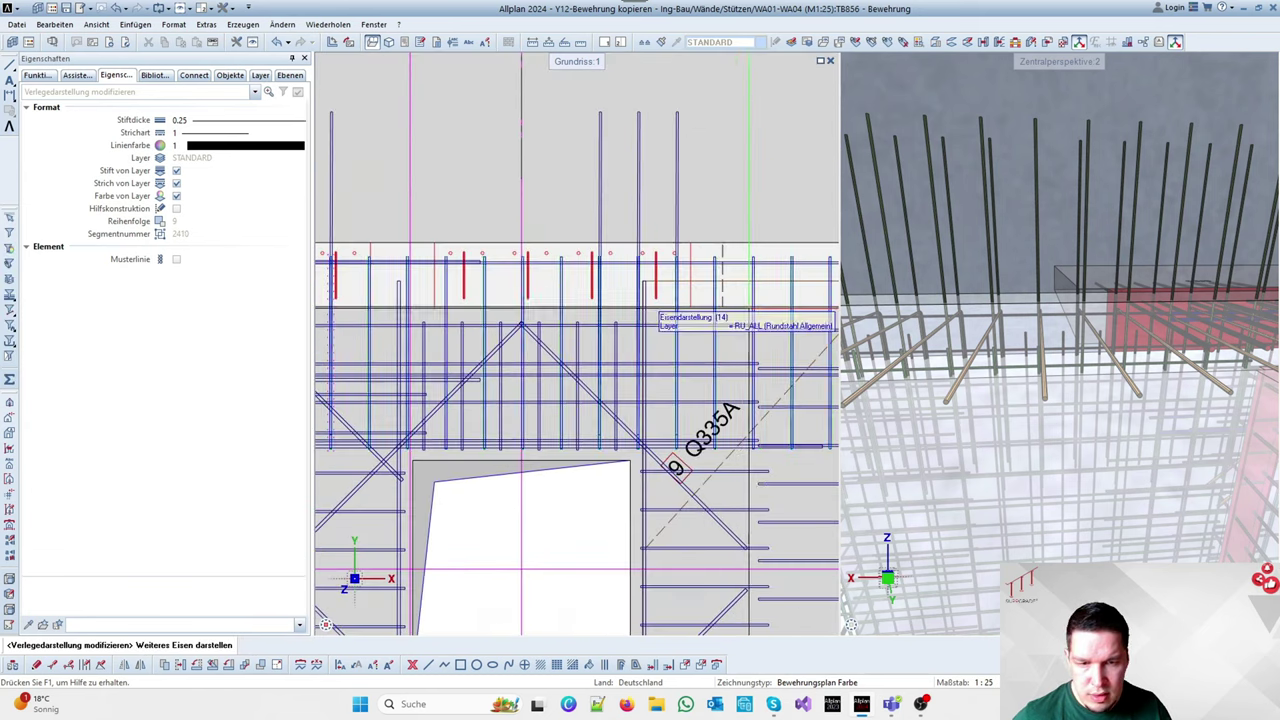
scroll(575, 285, down, 5)
scroll(676, 293, up, 3)
click(668, 293)
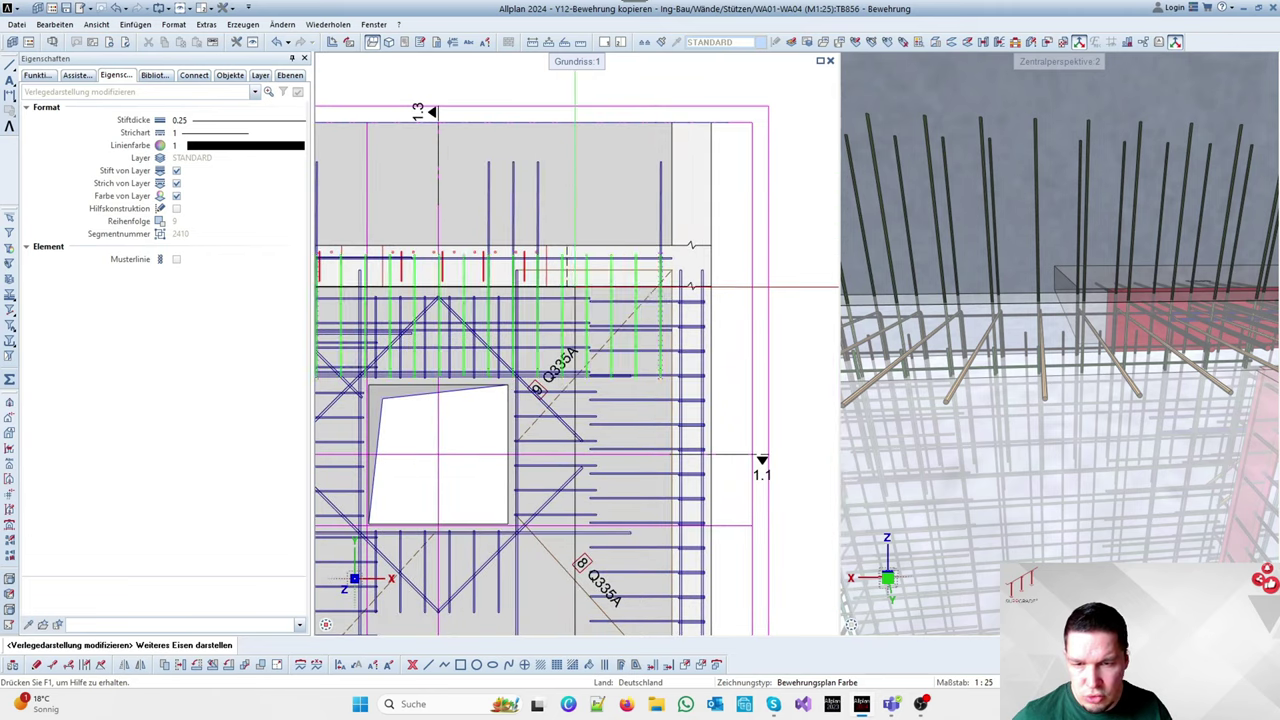
key(Escape)
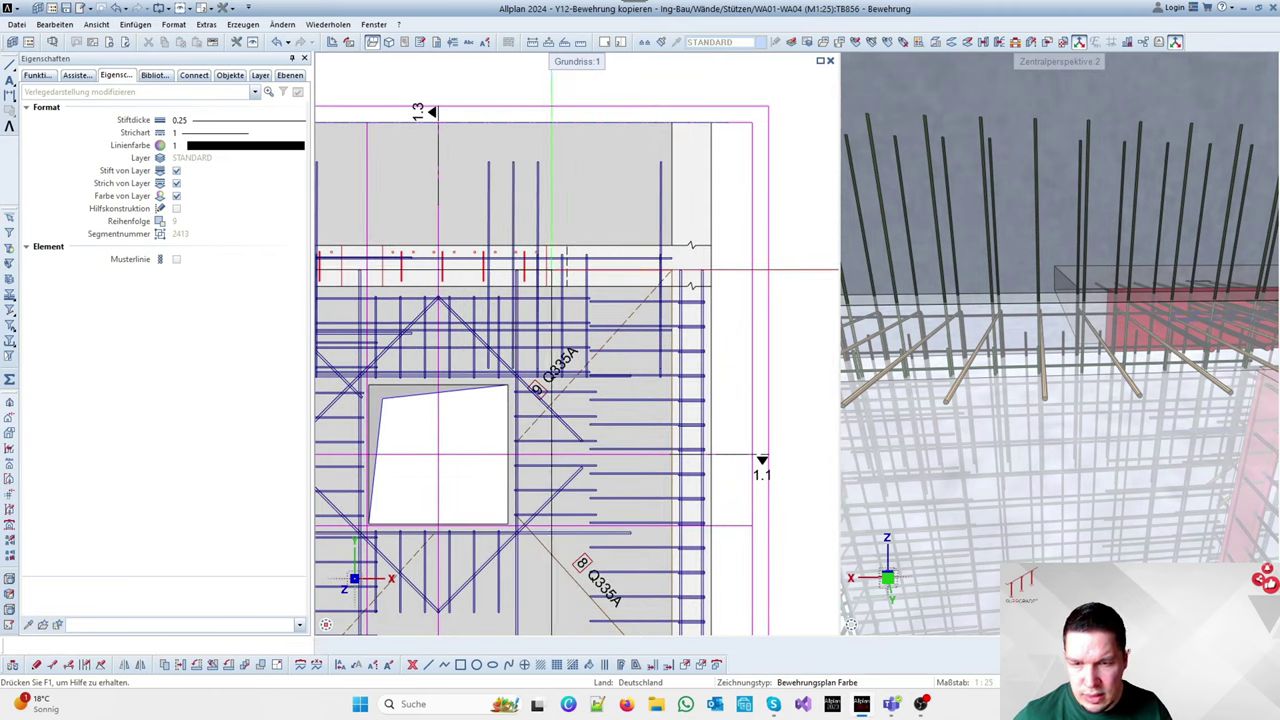
Move the window panel's bent vertical bars by -0.01 in X, beside the straight bars
scroll(539, 270, up, 3)
key(v)
click(593, 294)
scroll(516, 242, up, 3)
click(589, 298)
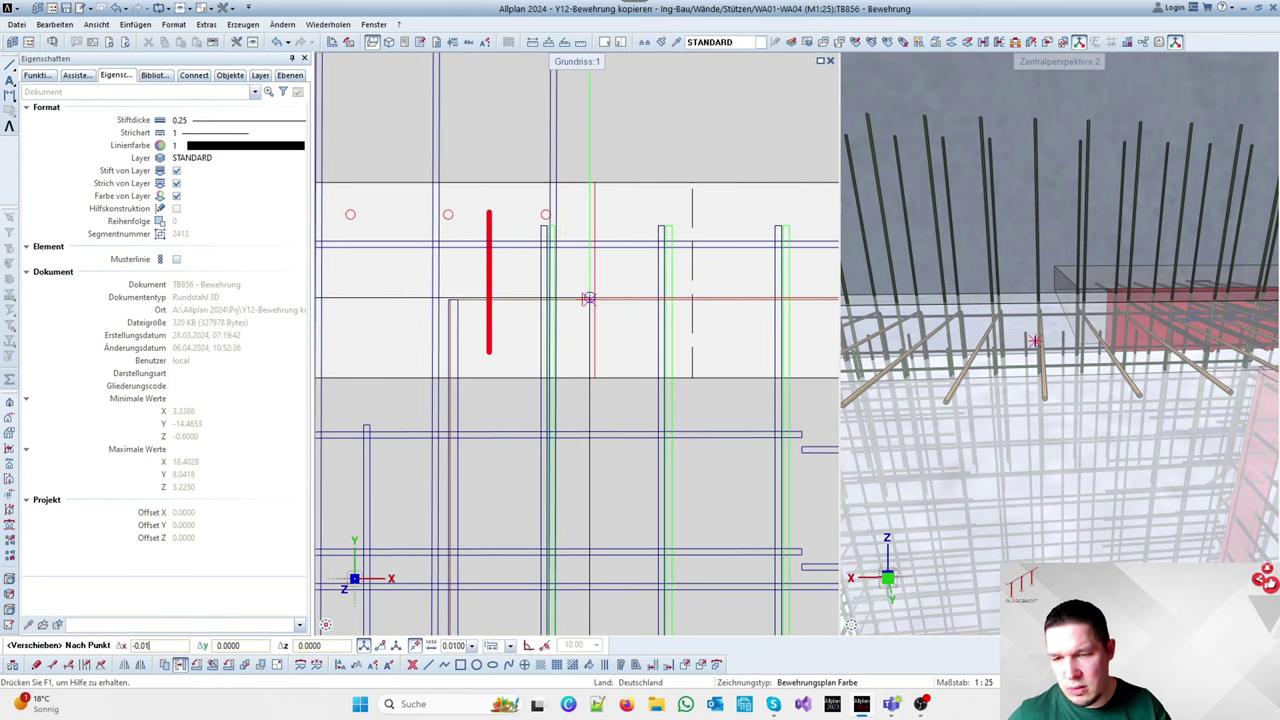
click(590, 297)
key(Escape)
scroll(600, 280, down, 4)
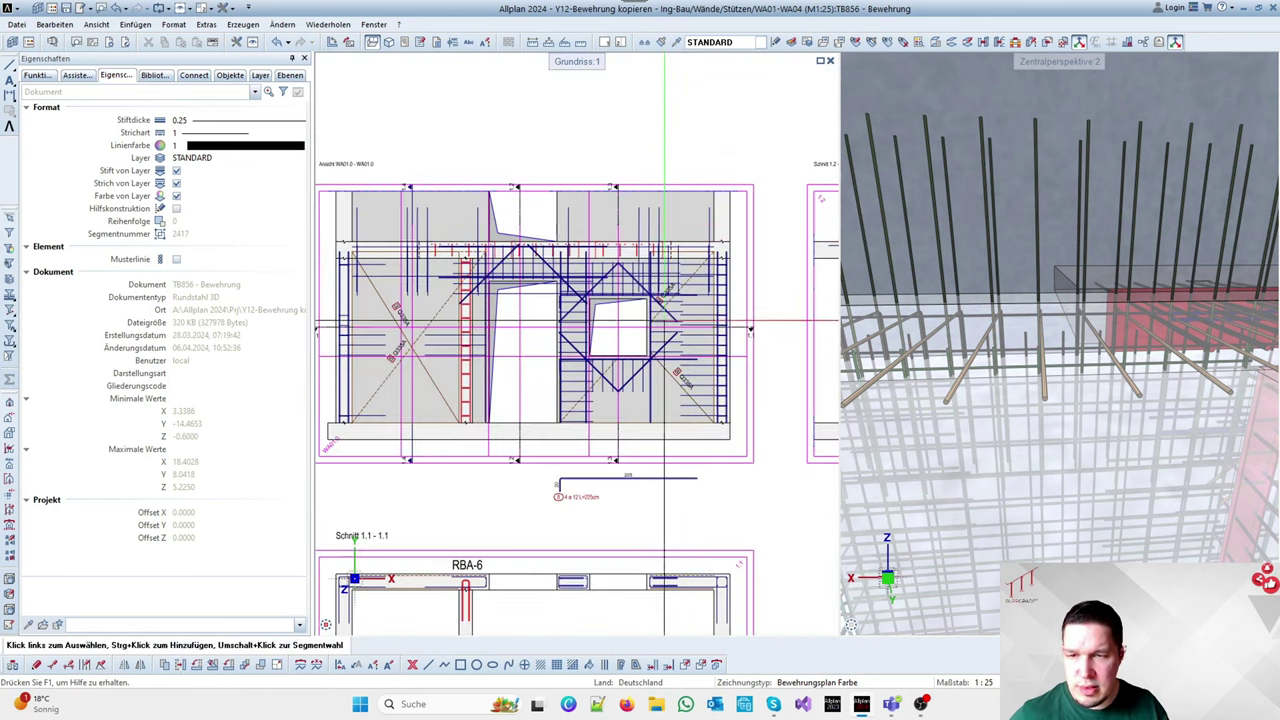
Reduce the display of the horizontal bars at the window panel's outer edge to the top, bottom and three mid-height bars
key(v)
scroll(694, 372, up, 3)
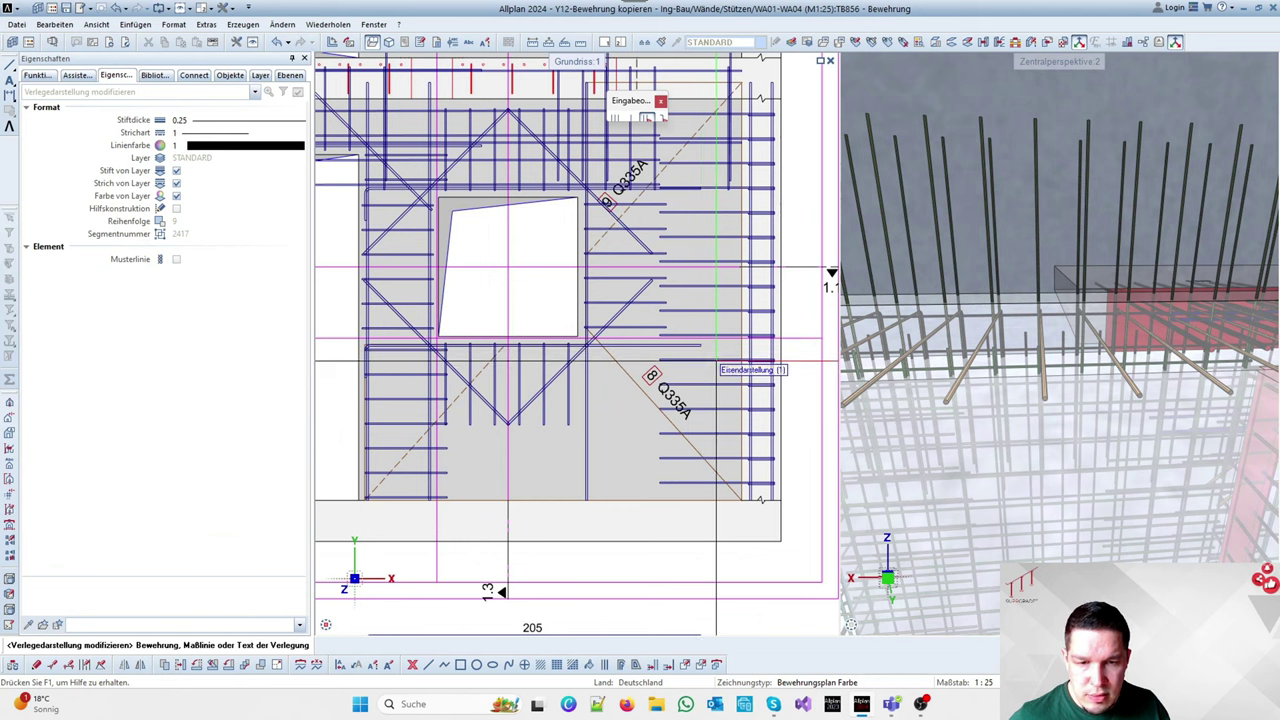
click(717, 361)
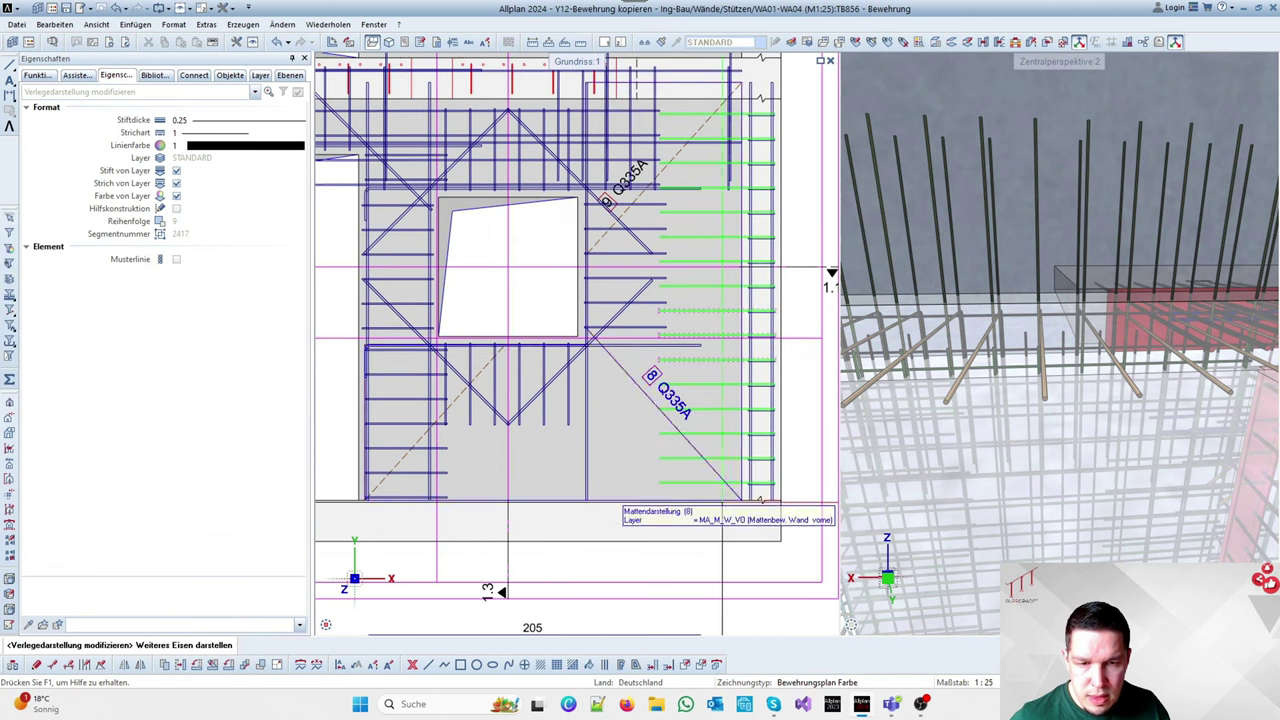
click(675, 480)
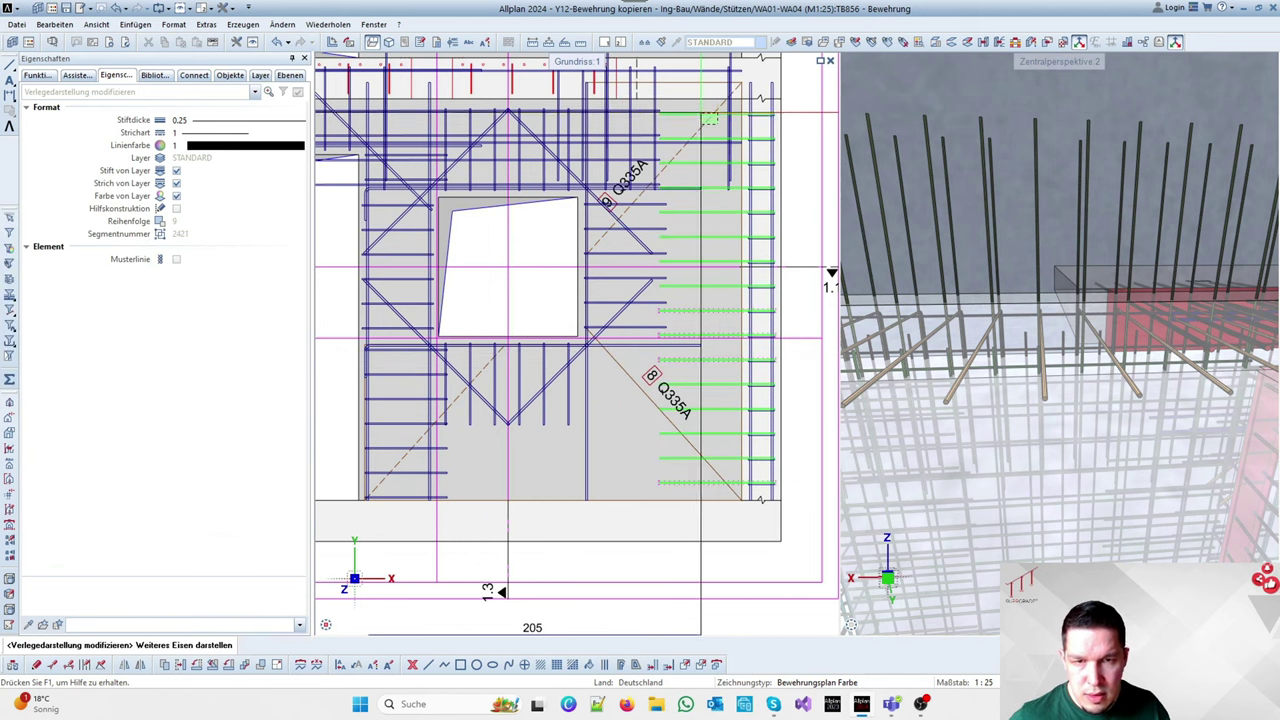
Limit the displayed horizontal bars between the window opening and the panel's outer edge to the two middle bars
scroll(776, 193, down, 3)
scroll(770, 195, up, 2)
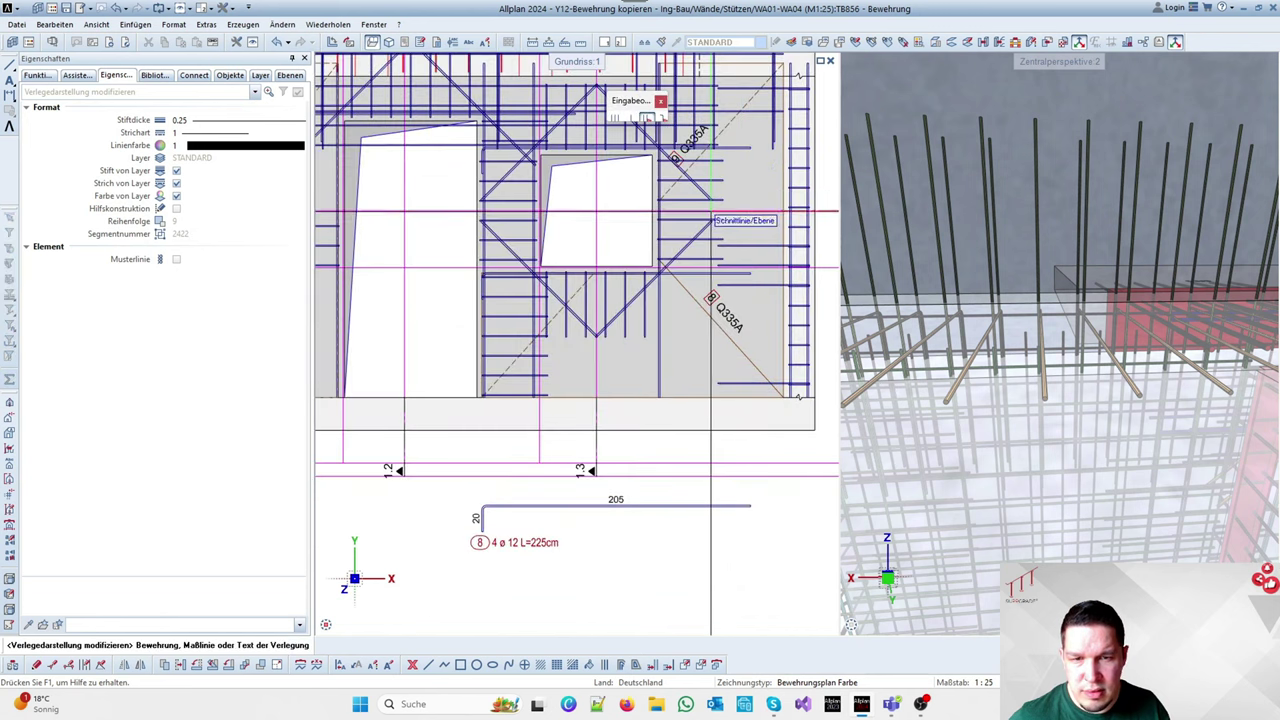
scroll(728, 207, up, 2)
scroll(728, 205, up, 2)
scroll(675, 258, down, 4)
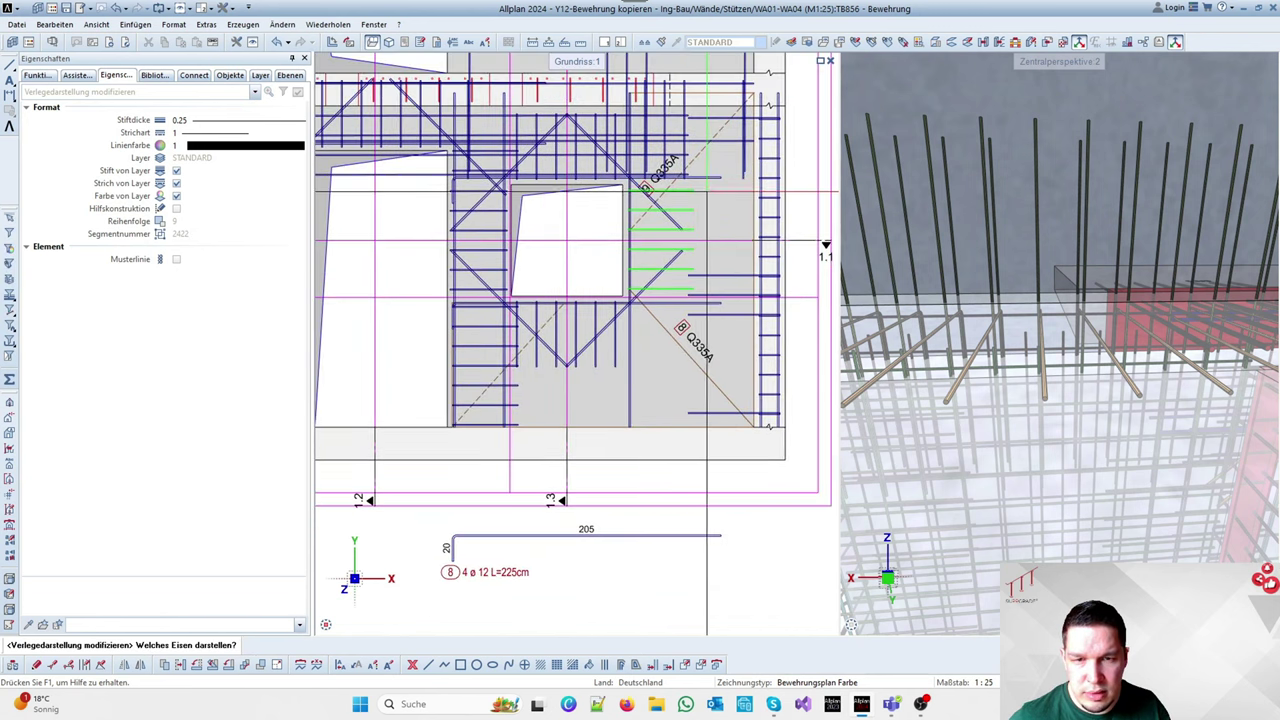
scroll(675, 188, up, 3)
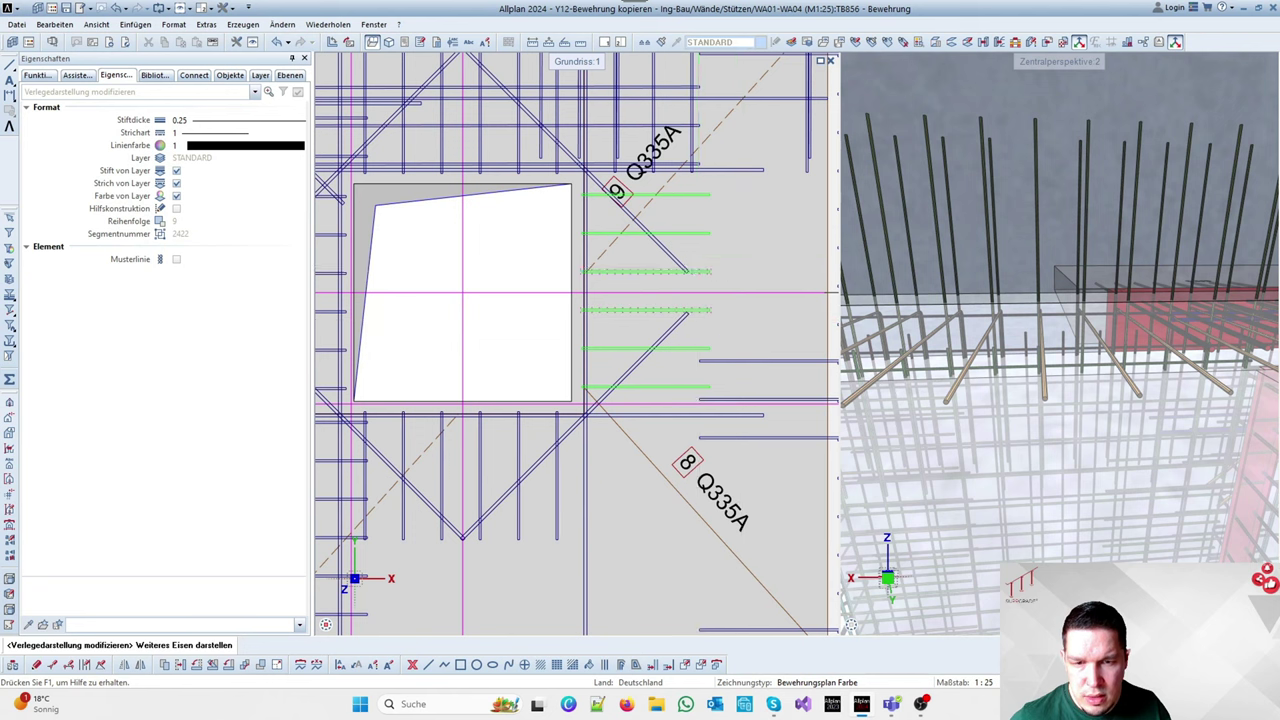
key(Escape)
Reduce the display of the vertical bars below the window opening to the two middle bars
scroll(706, 248, down, 3)
scroll(614, 374, up, 2)
click(609, 384)
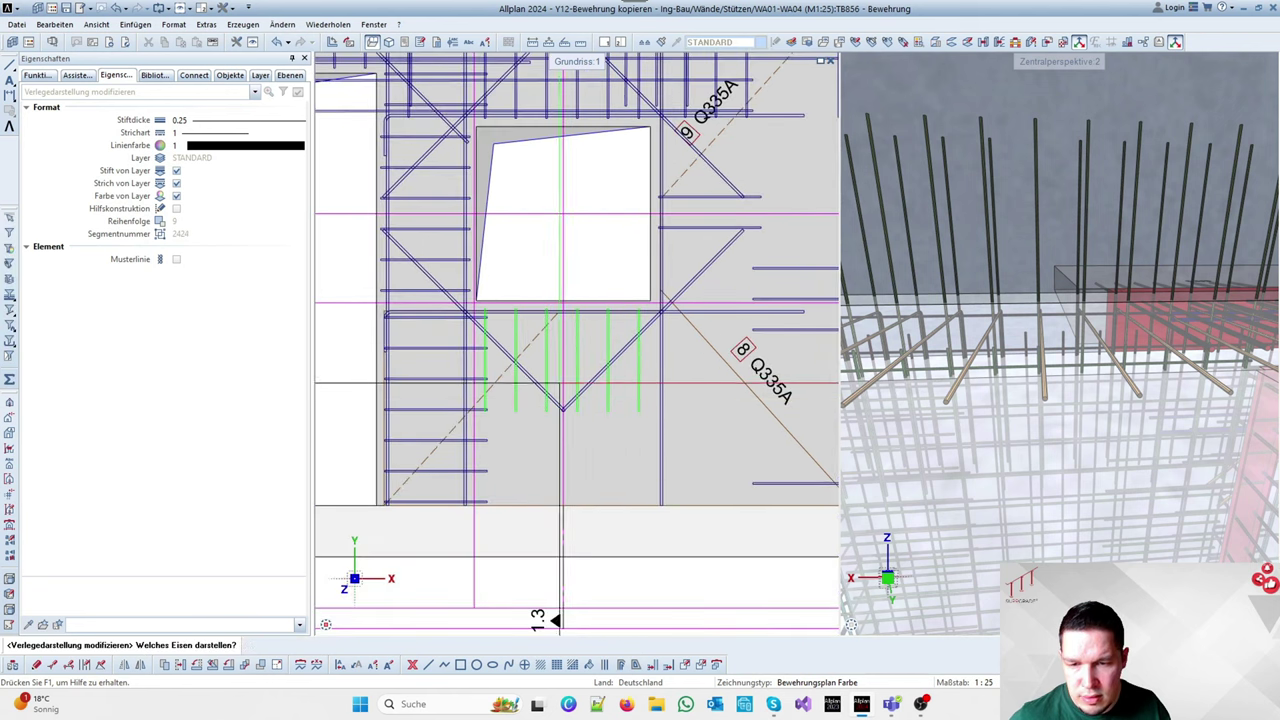
click(560, 383)
key(Escape)
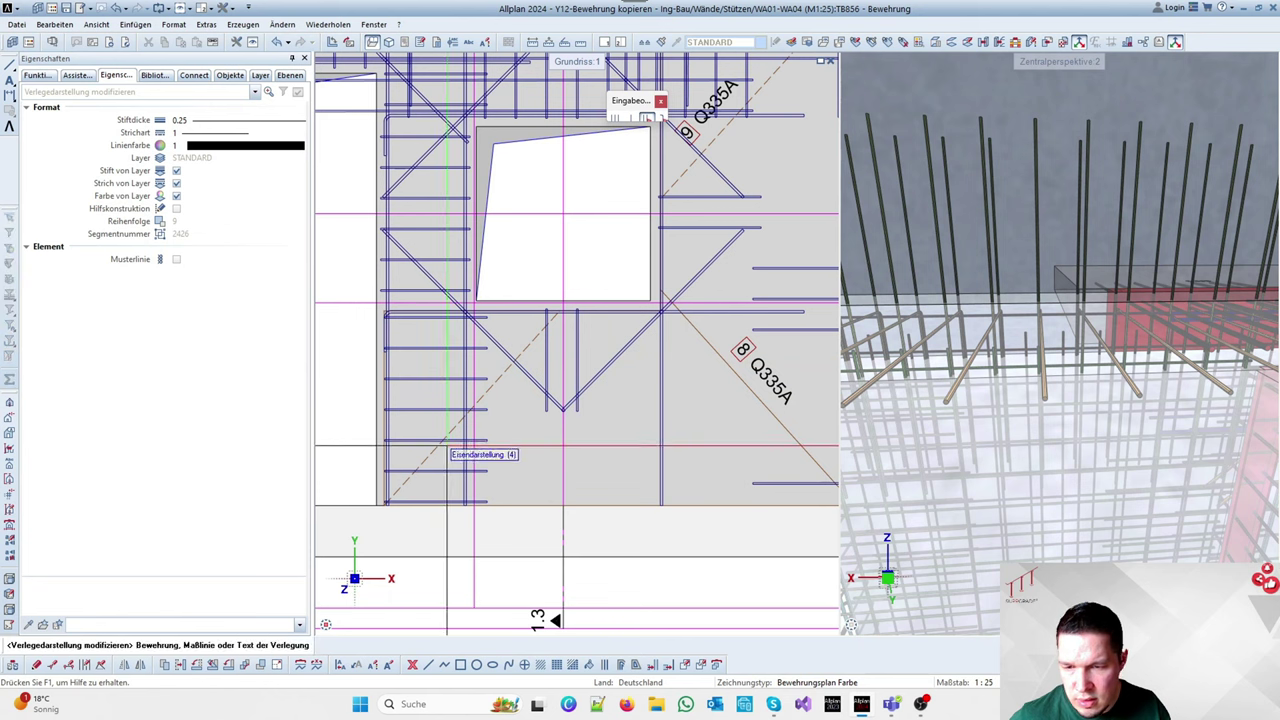
Limit the displayed horizontal bars in the strip beside the door, below window sill level, to two neighbouring inner bars
click(446, 441)
click(434, 409)
click(428, 376)
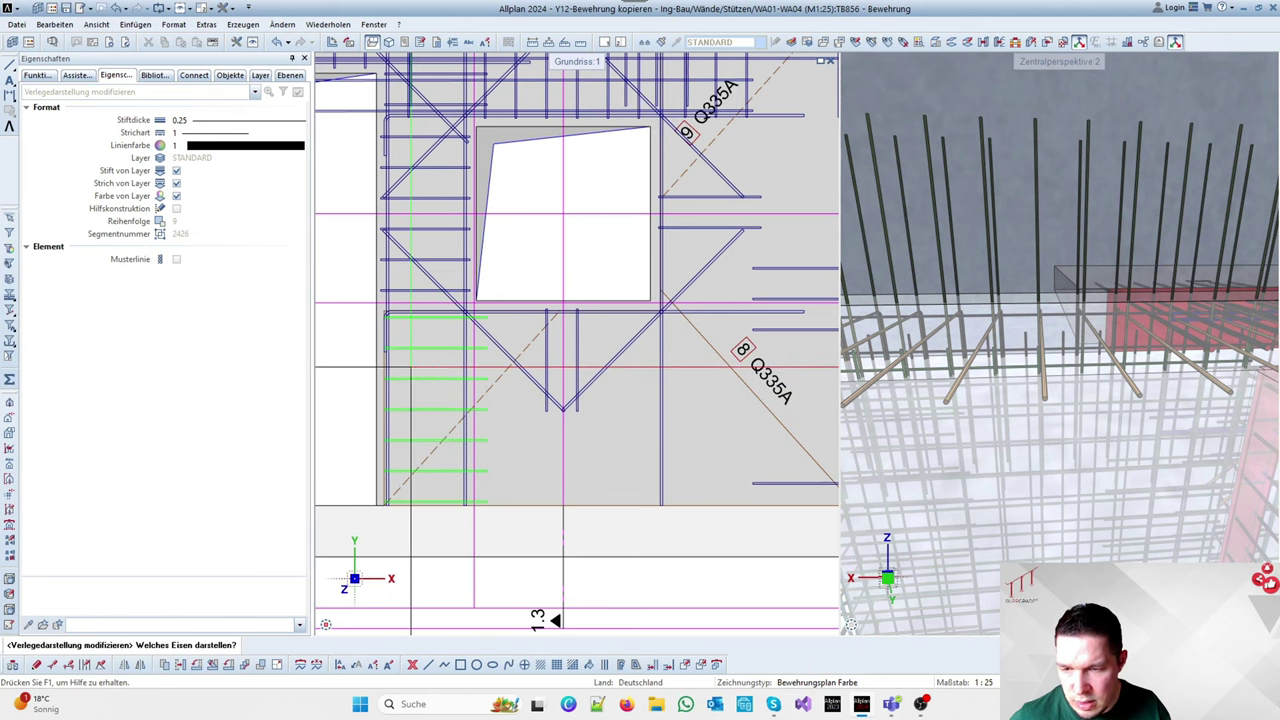
key(Escape)
Reduce the display of the horizontal bars between the door and the window opening to two neighbouring inner bars
scroll(543, 370, down, 3)
scroll(495, 298, up, 3)
scroll(495, 298, up, 1)
click(495, 298)
scroll(452, 275, up, 1)
middle_drag(452, 275, 508, 306)
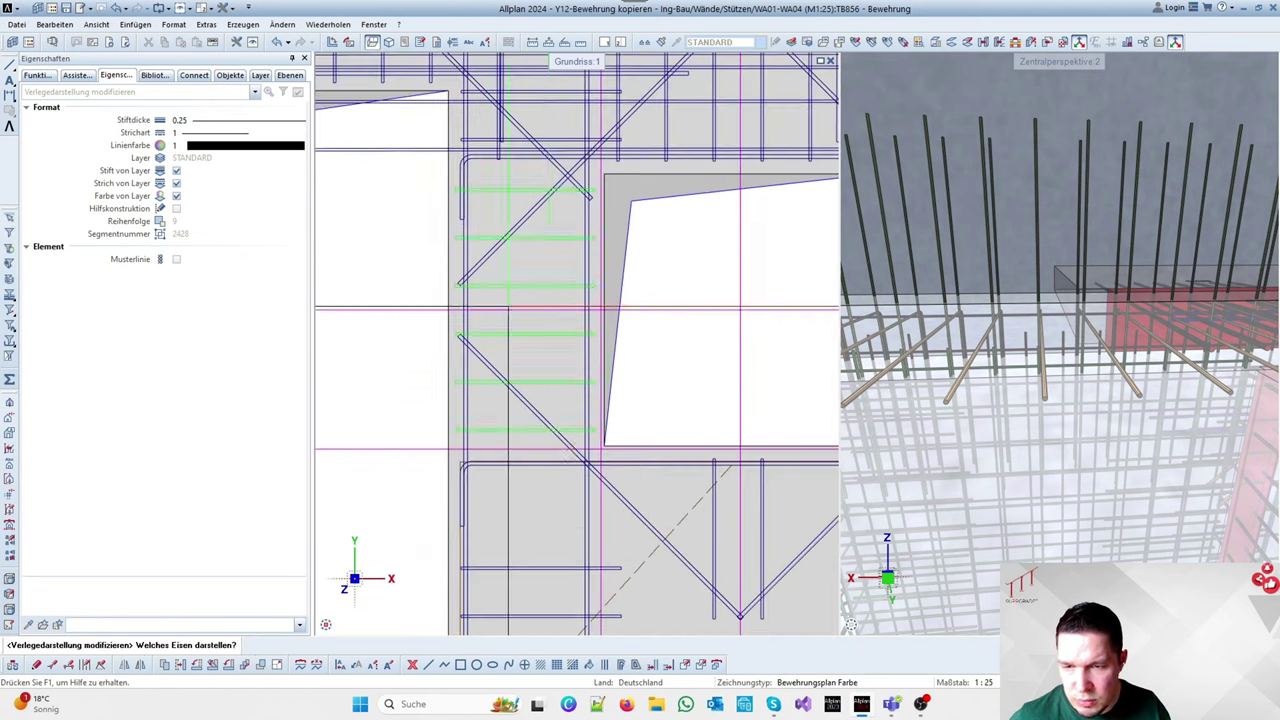
key(Escape)
Limit the displayed vertical bars in the lintel above the door opening to three neighbouring middle bars
scroll(583, 390, down, 3)
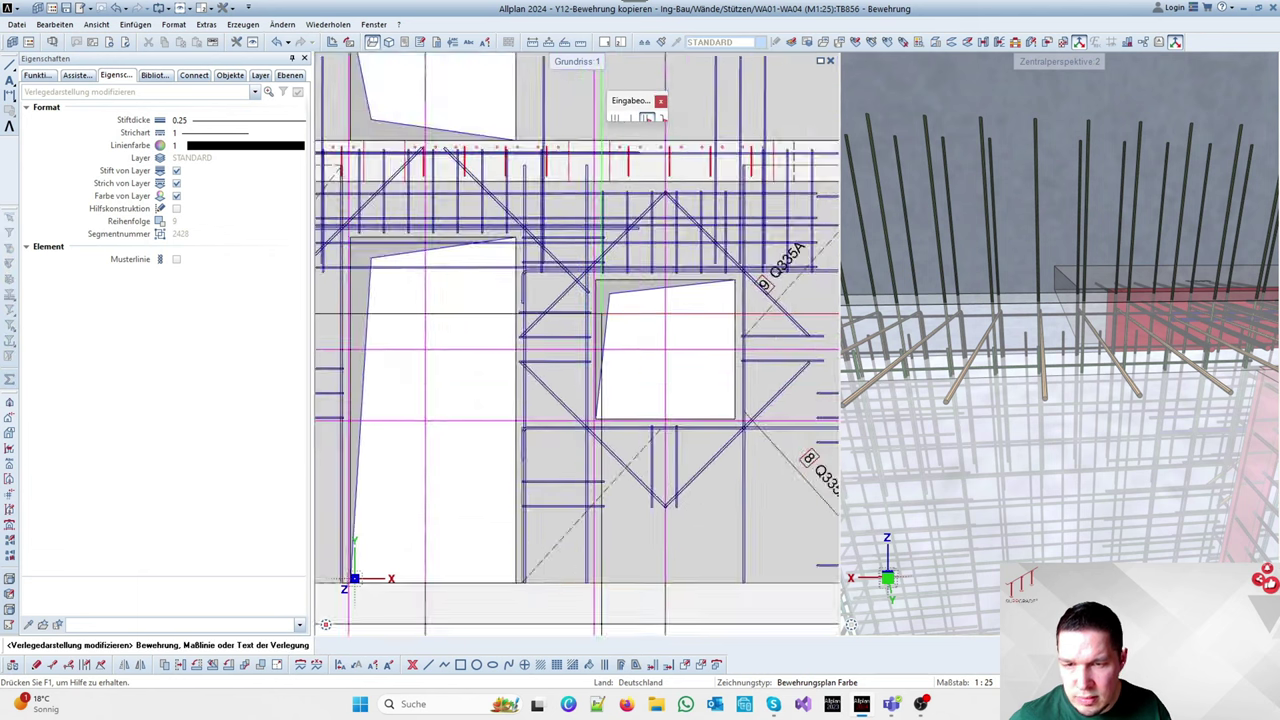
scroll(570, 220, up, 3)
scroll(494, 274, down, 4)
scroll(634, 270, up, 3)
scroll(676, 278, down, 4)
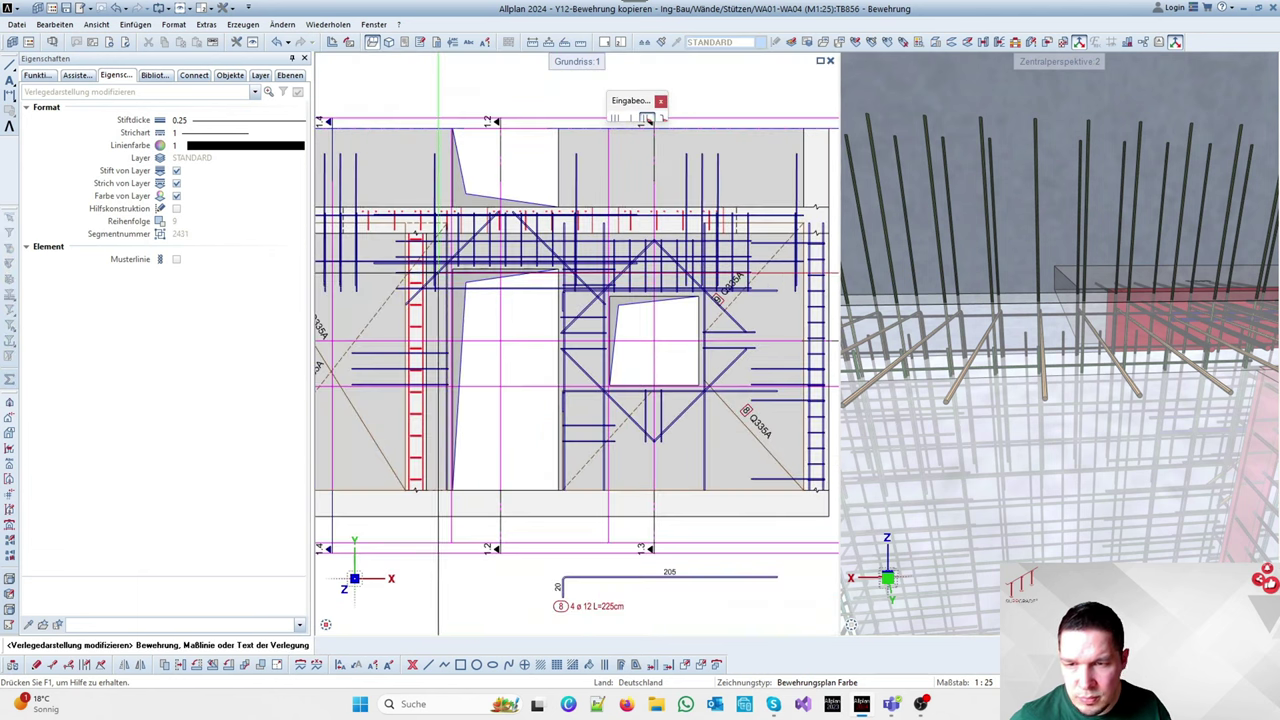
scroll(508, 268, up, 3)
click(546, 256)
click(547, 258)
click(516, 248)
click(485, 242)
key(Escape)
Examine the simplified elevation together with the neighbouring wall sections
scroll(485, 331, up, 1)
scroll(729, 250, down, 1)
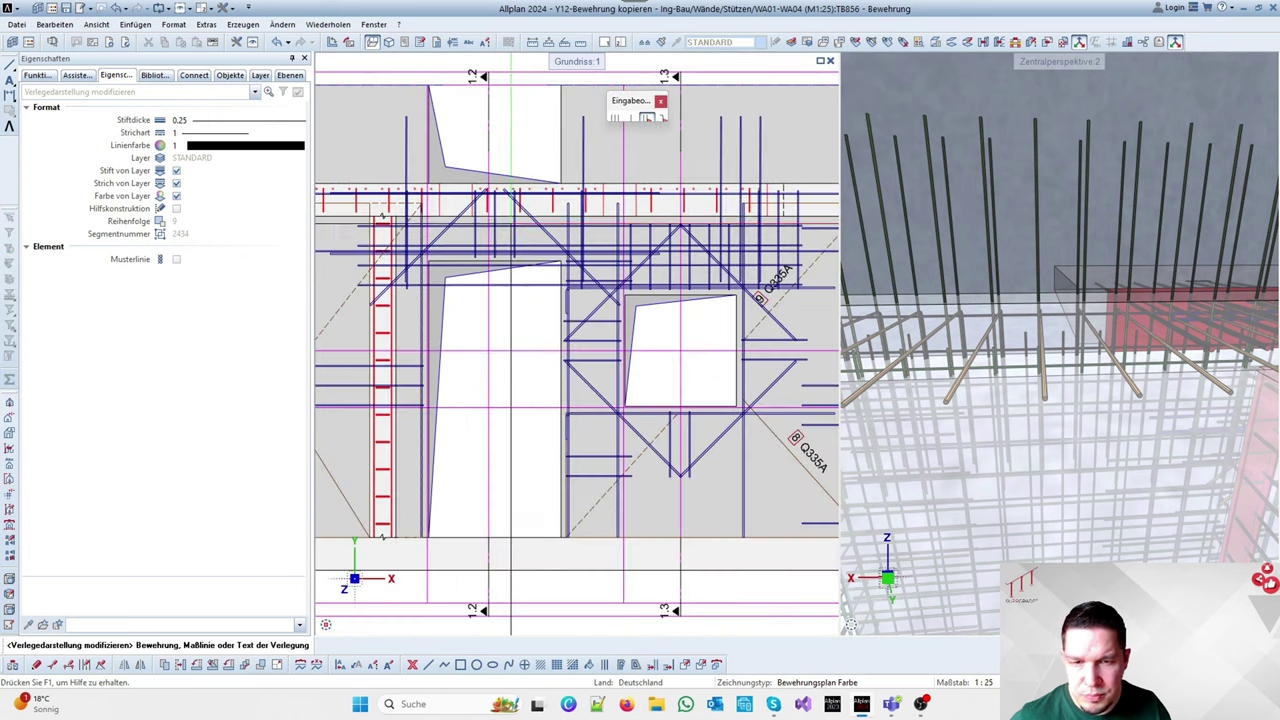
scroll(729, 250, down, 3)
scroll(729, 250, up, 3)
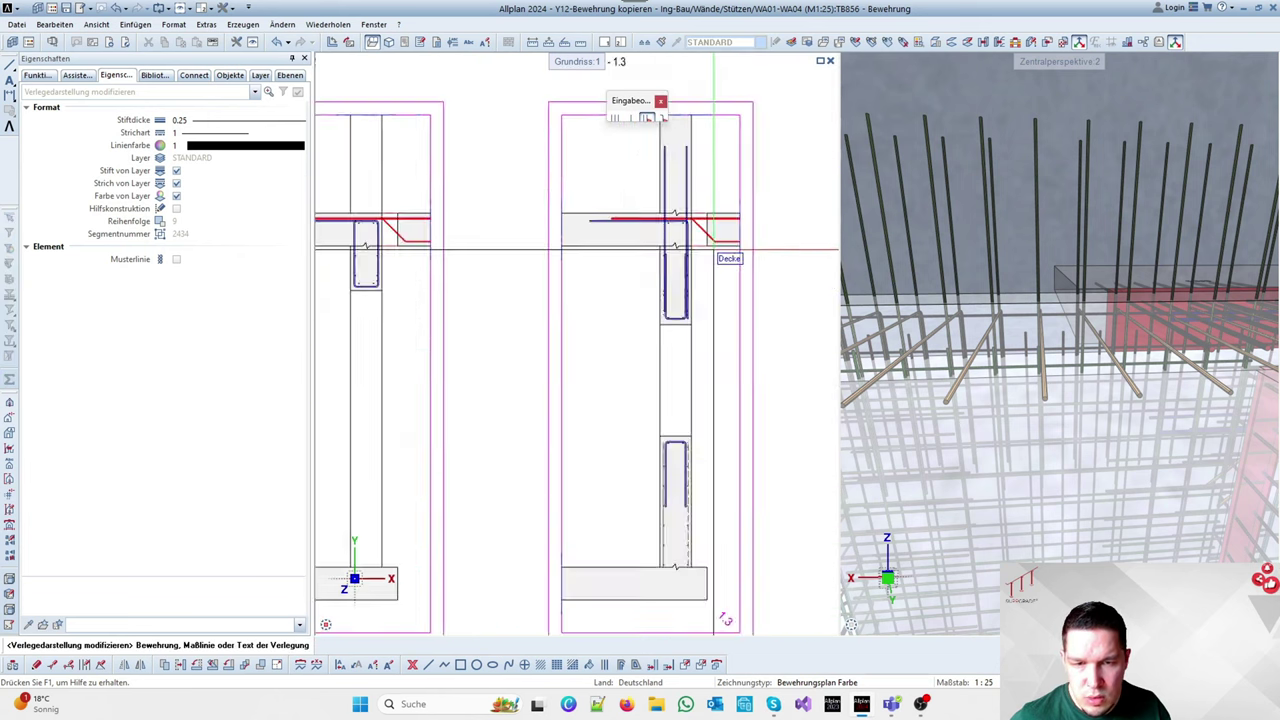
scroll(724, 296, down, 3)
key(Escape)
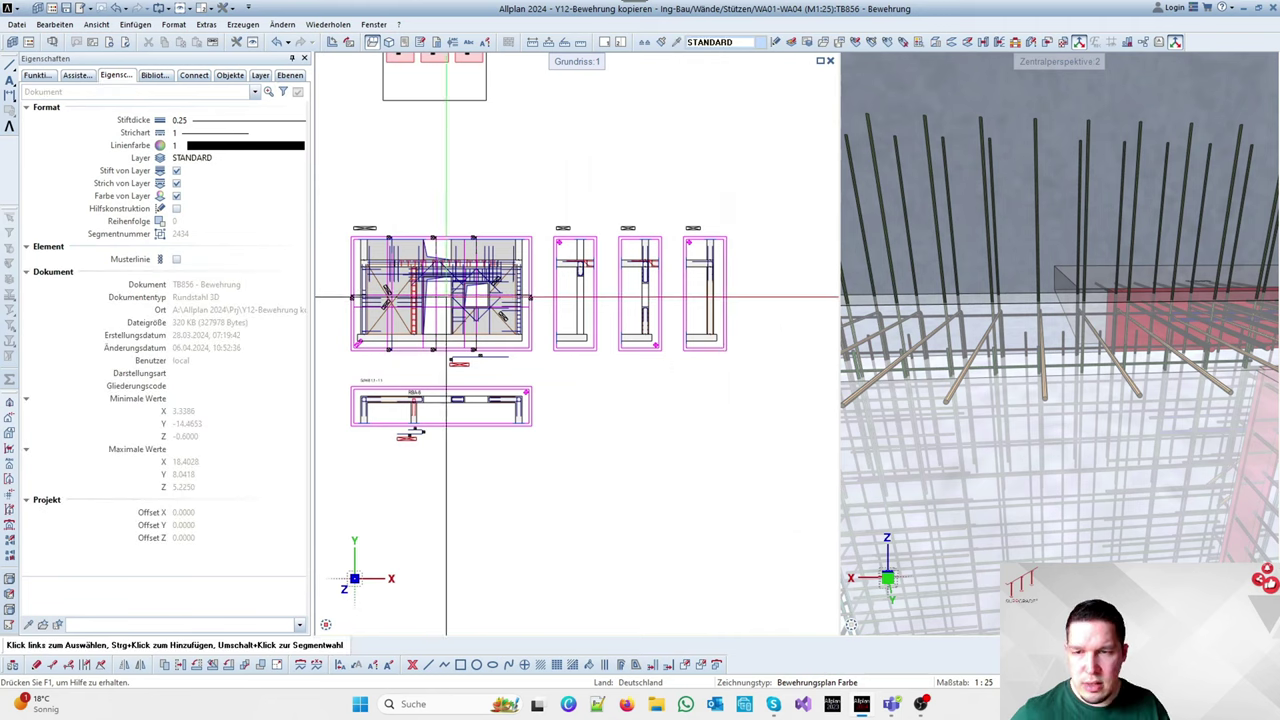
scroll(463, 294, up, 1)
scroll(608, 312, down, 3)
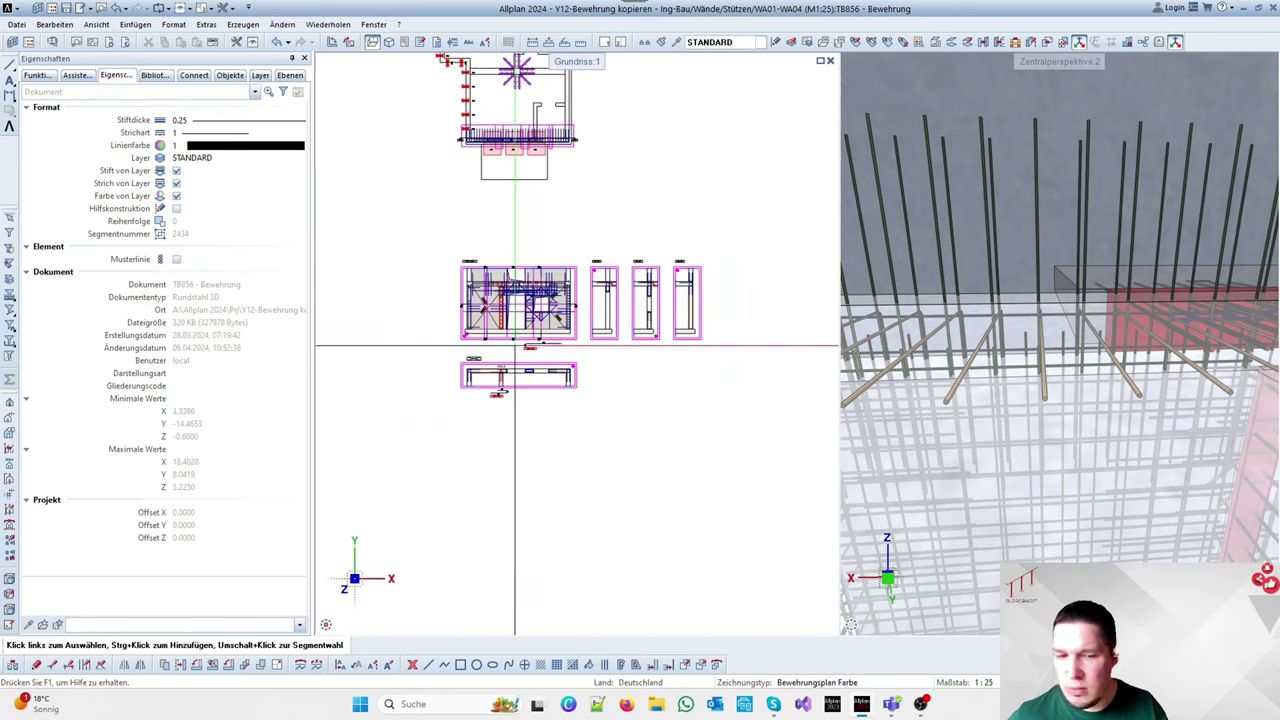
Review the reinforcement options for bar display, format properties and labelling
click(37, 75)
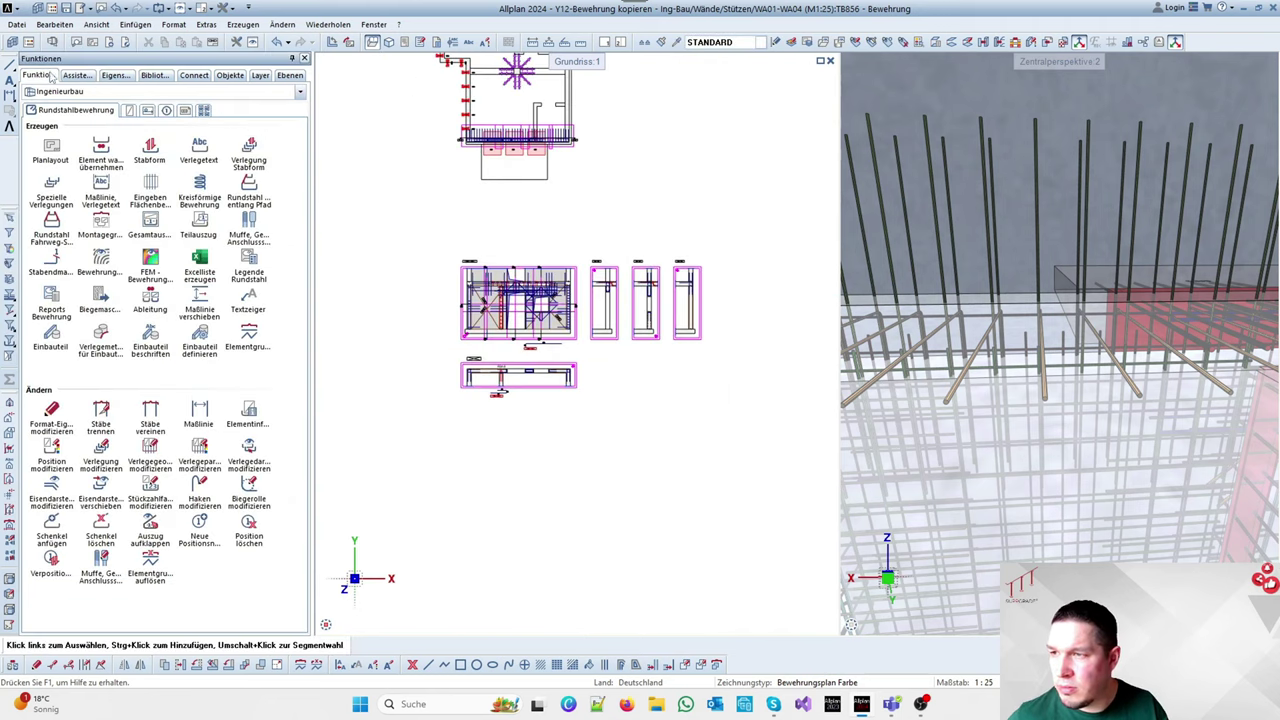
click(100, 184)
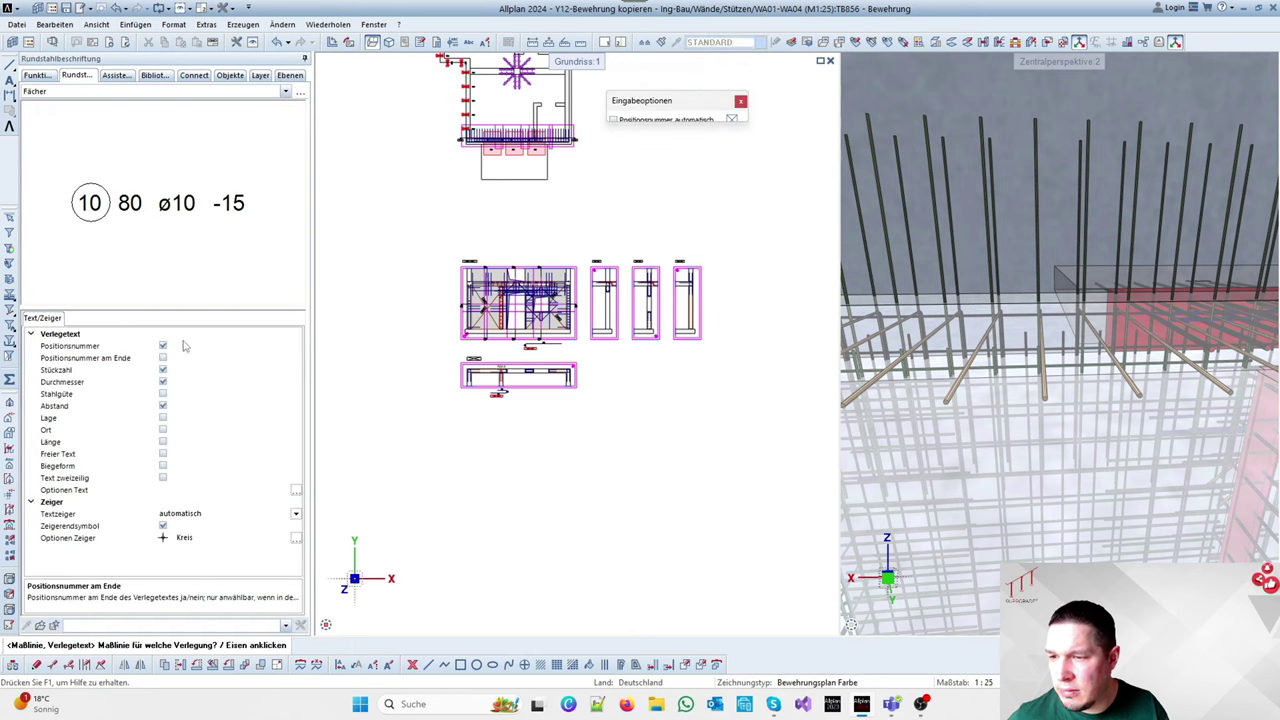
click(230, 8)
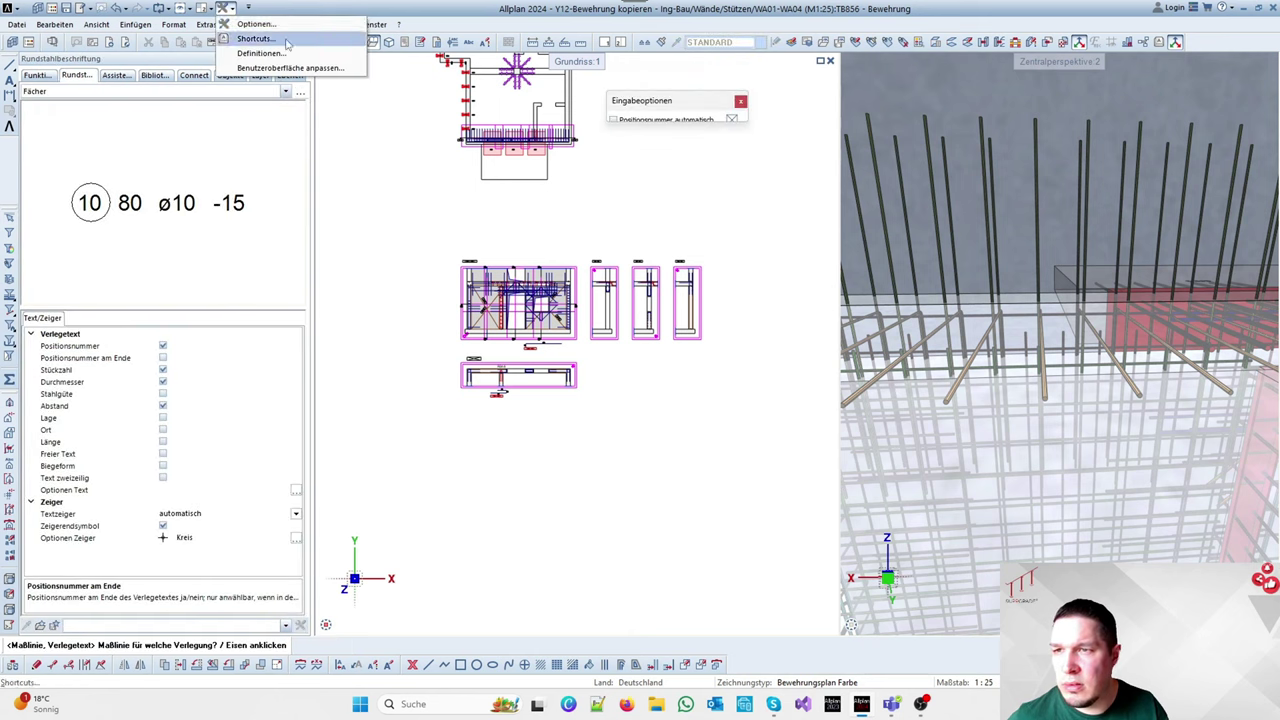
click(258, 24)
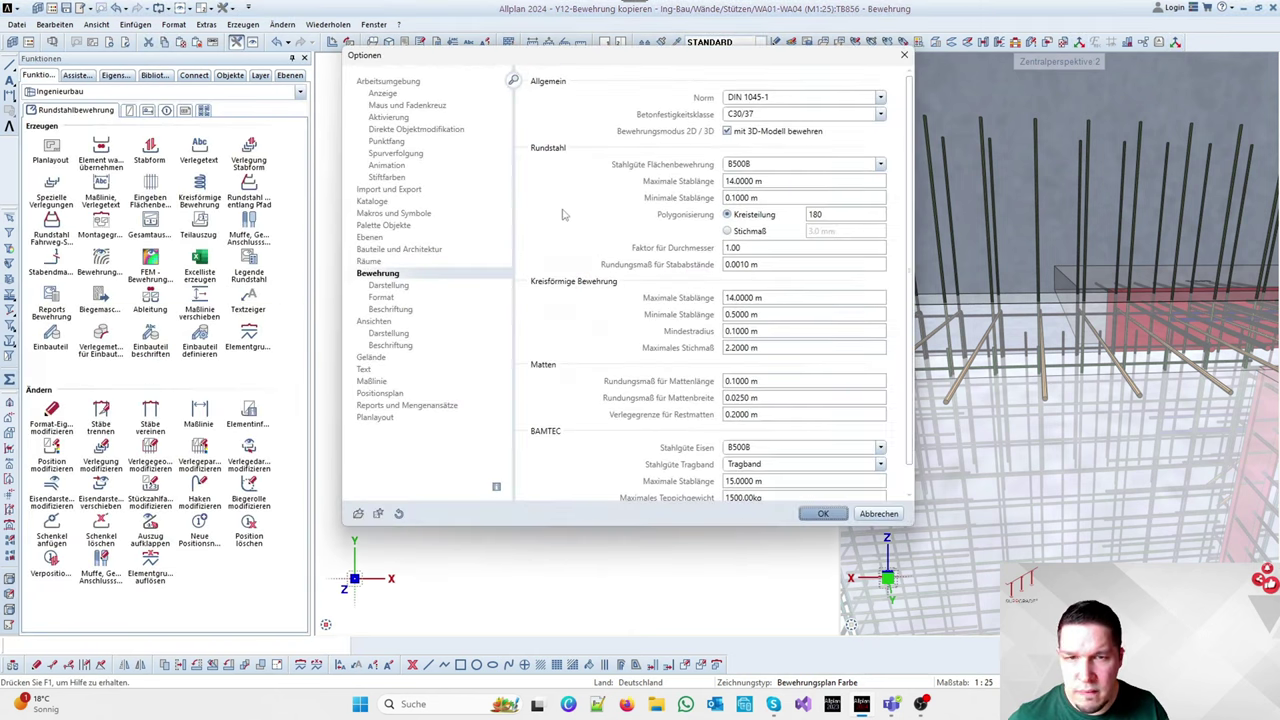
click(405, 288)
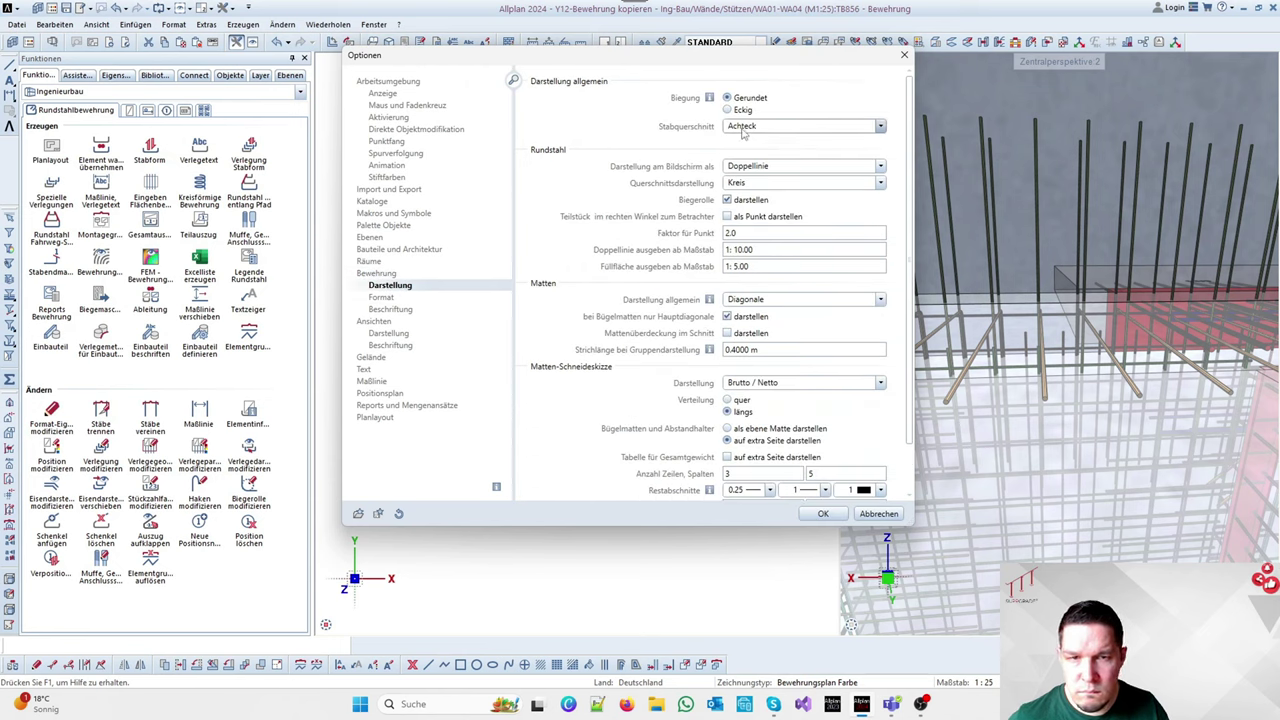
click(414, 300)
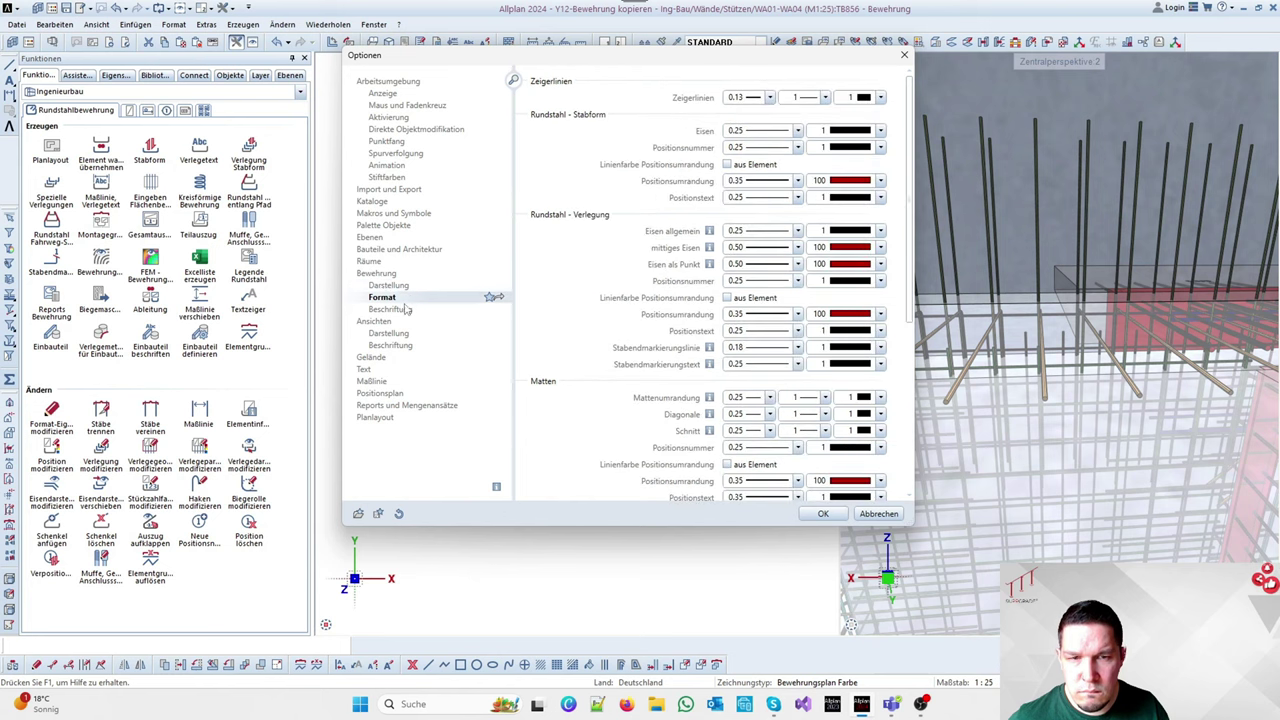
scroll(660, 240, down, 5)
scroll(630, 280, up, 5)
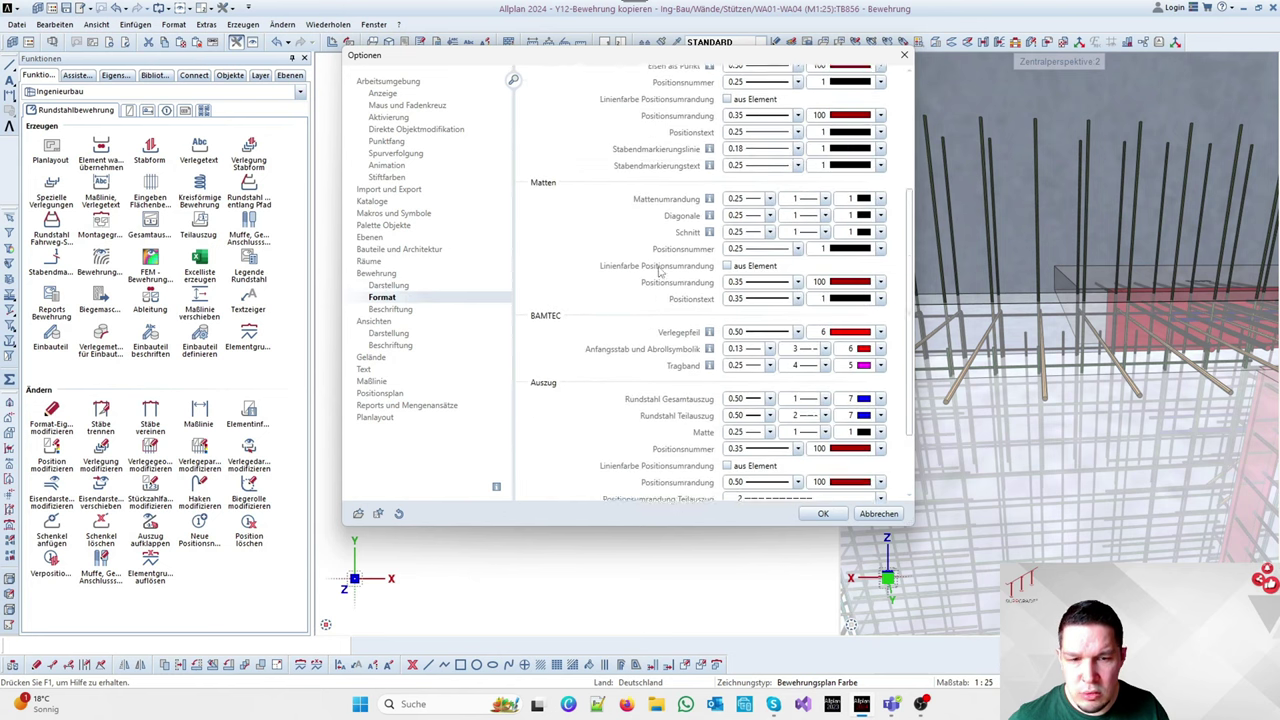
click(445, 310)
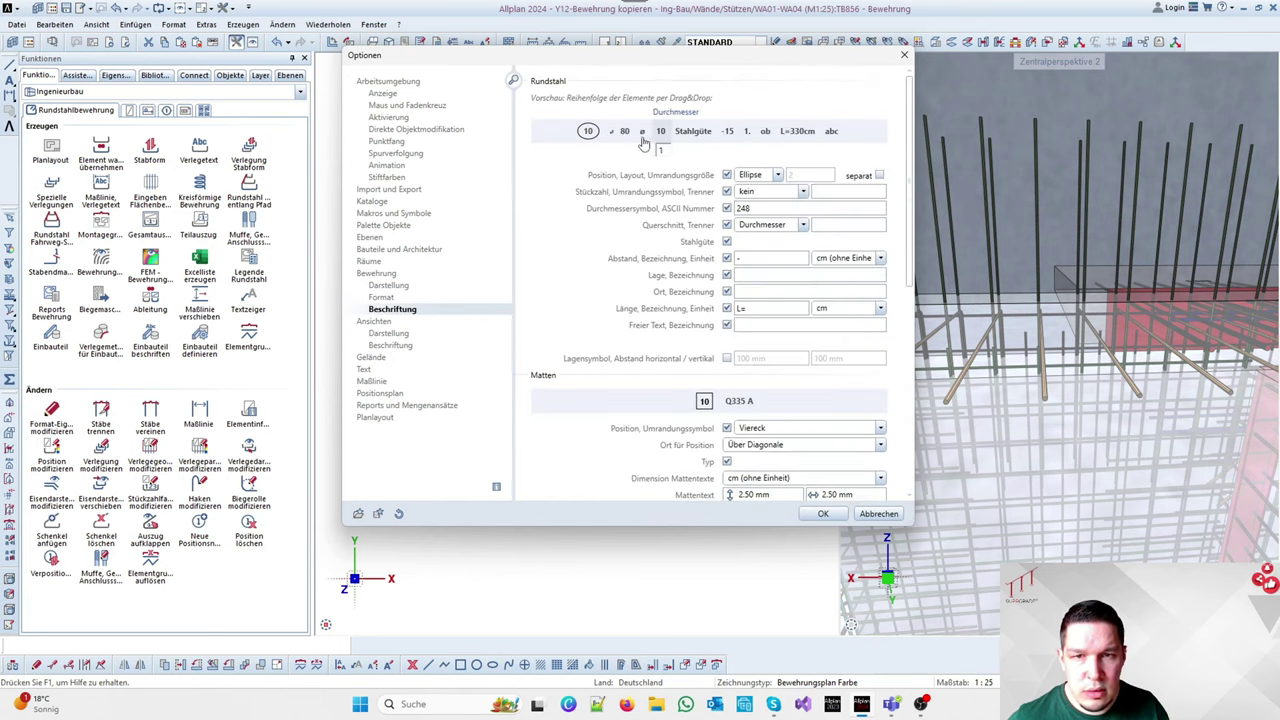
key(Escape)
Add a dimension line of type Maßlinie above the vertical bars that rise through the slab beside the door
click(150, 333)
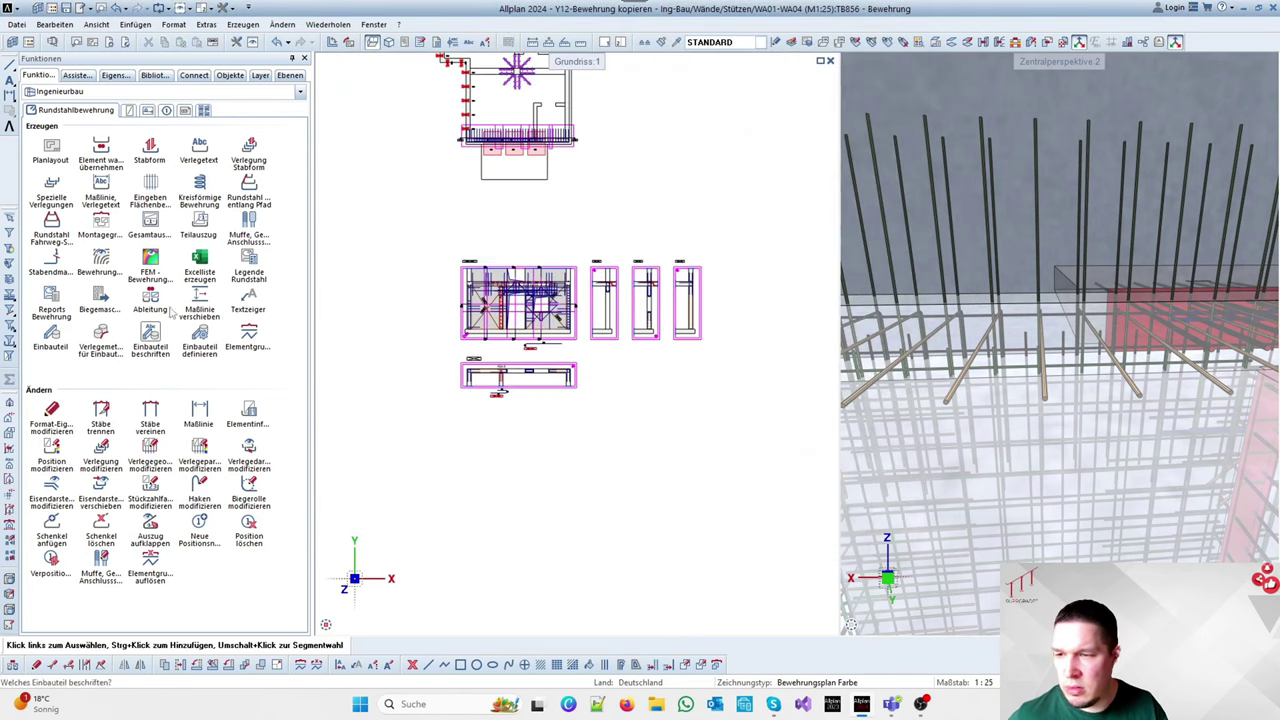
click(101, 188)
scroll(540, 303, up, 3)
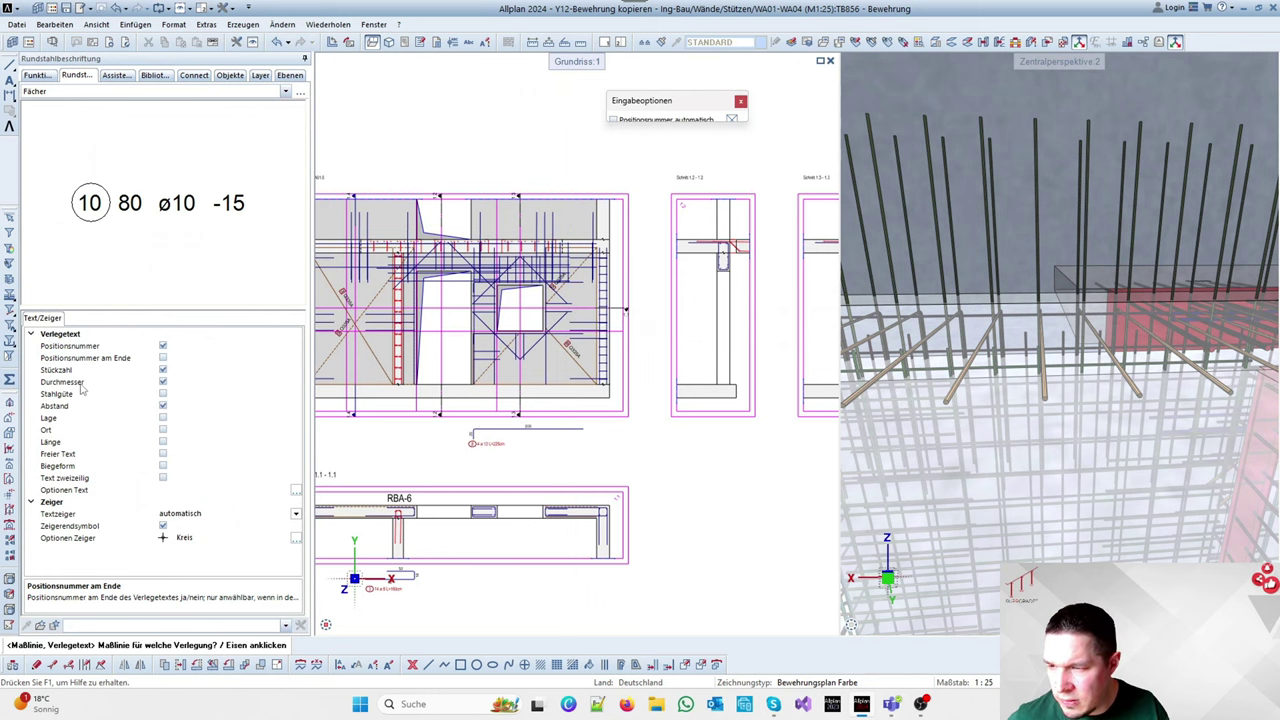
scroll(465, 270, up, 5)
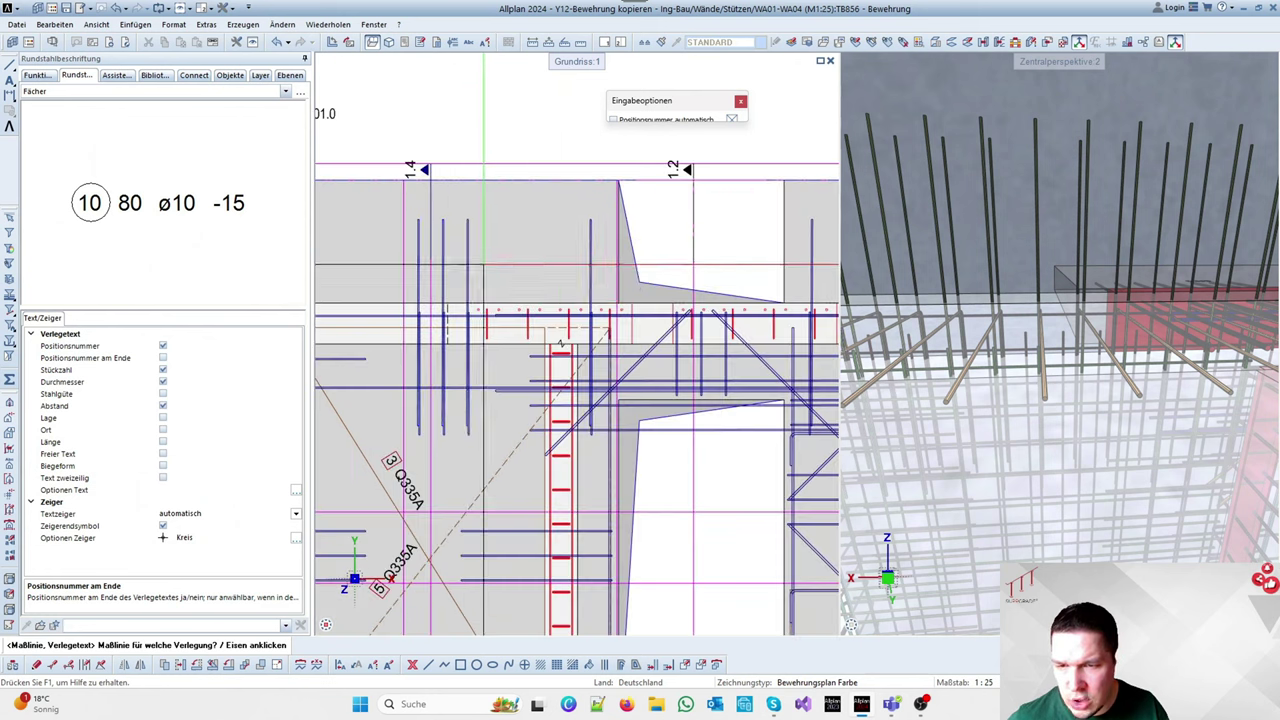
click(467, 272)
scroll(524, 277, down, 3)
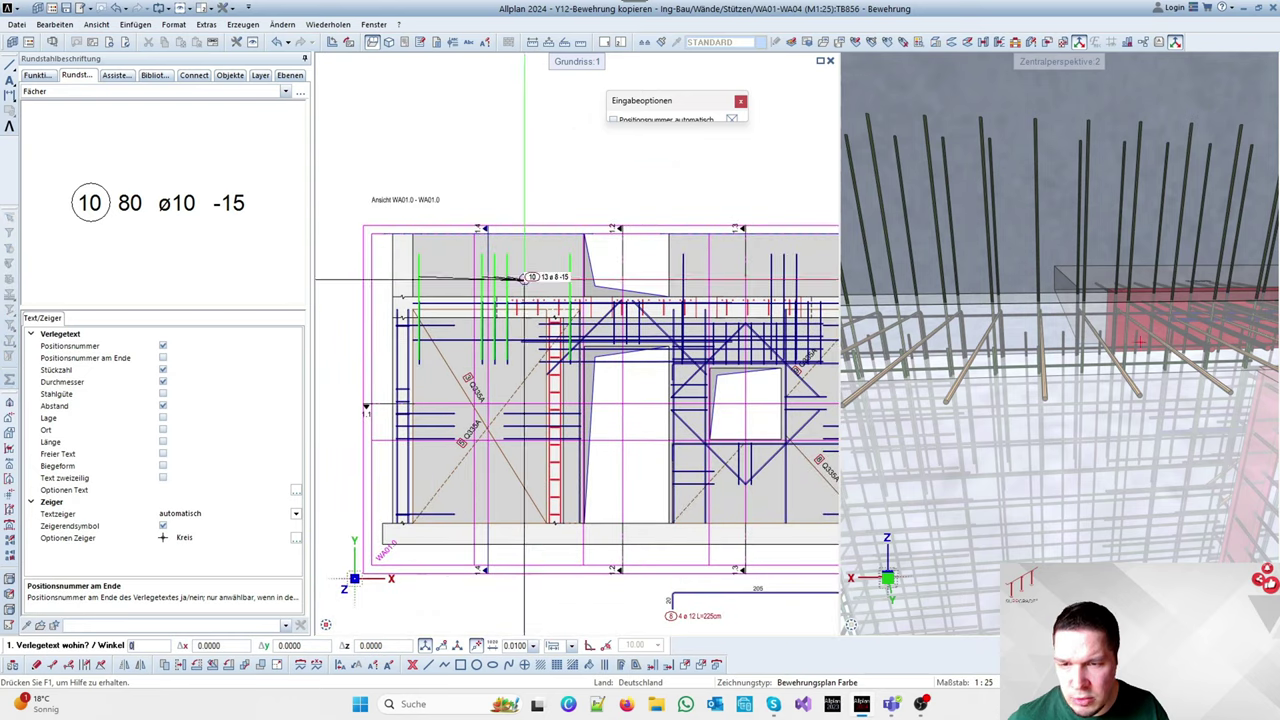
click(157, 92)
click(63, 104)
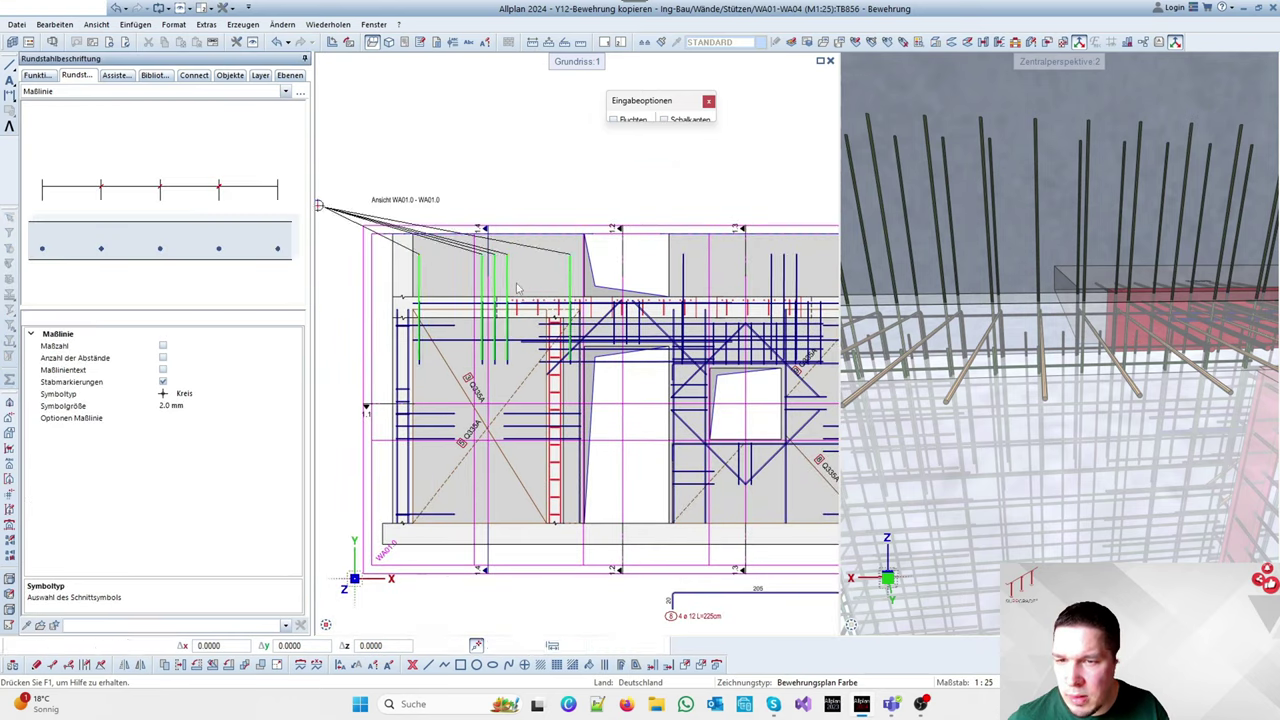
scroll(497, 264, up, 3)
scroll(517, 287, up, 1)
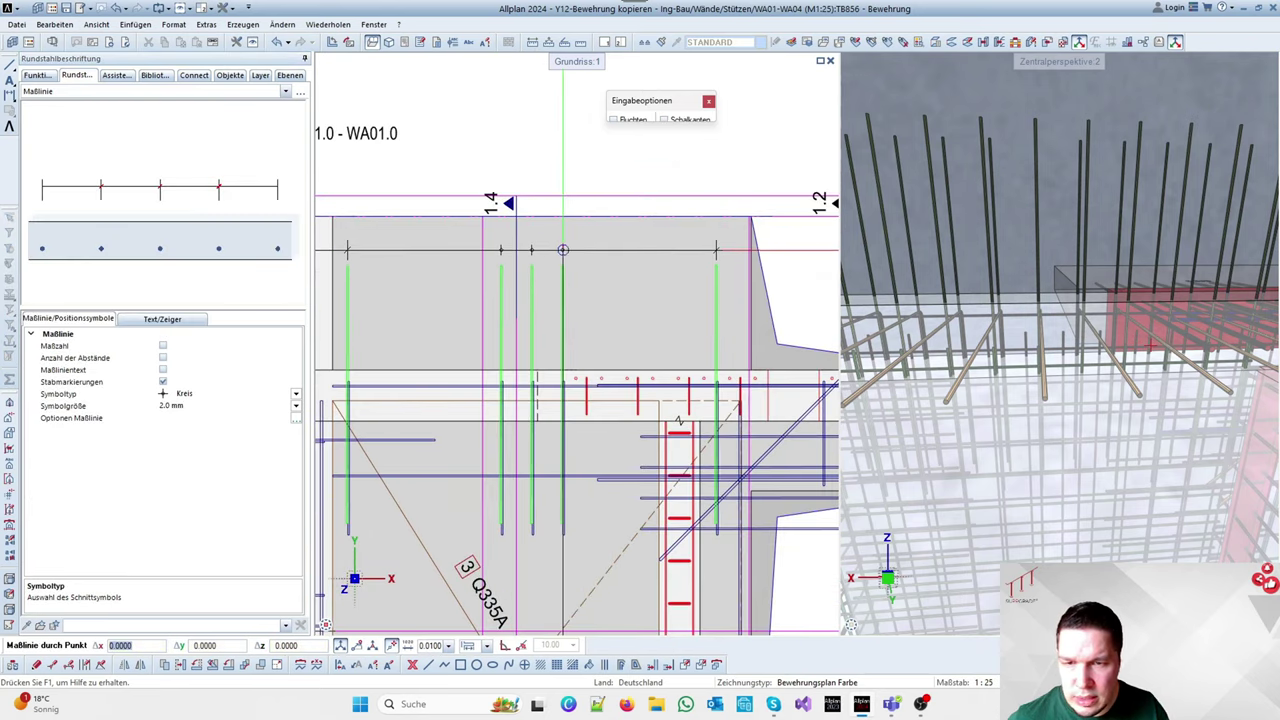
click(562, 250)
Place the placement text with position number, quantity, diameter and spacing just above the new dimension line
scroll(562, 250, up, 2)
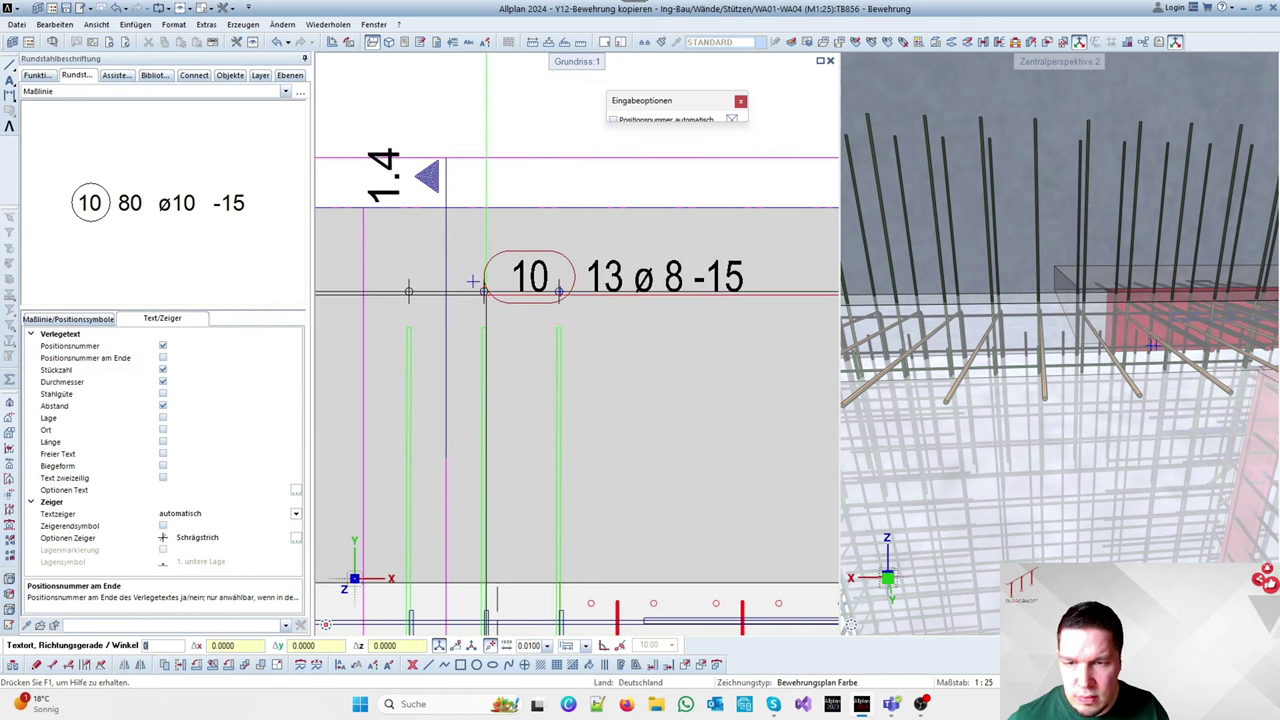
click(485, 262)
scroll(495, 250, down, 3)
key(Escape)
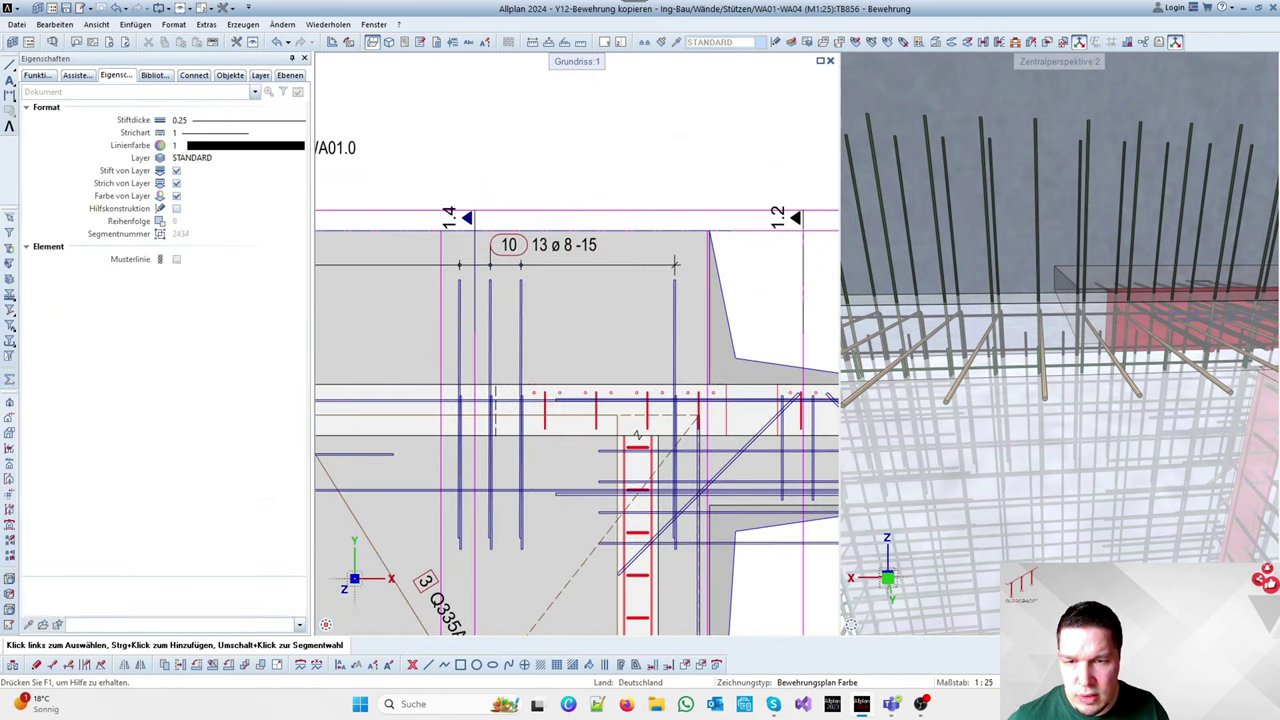
Enable the background fill (Füllfläche unterlegt) for the placement text above the dimension line
double_click(561, 252)
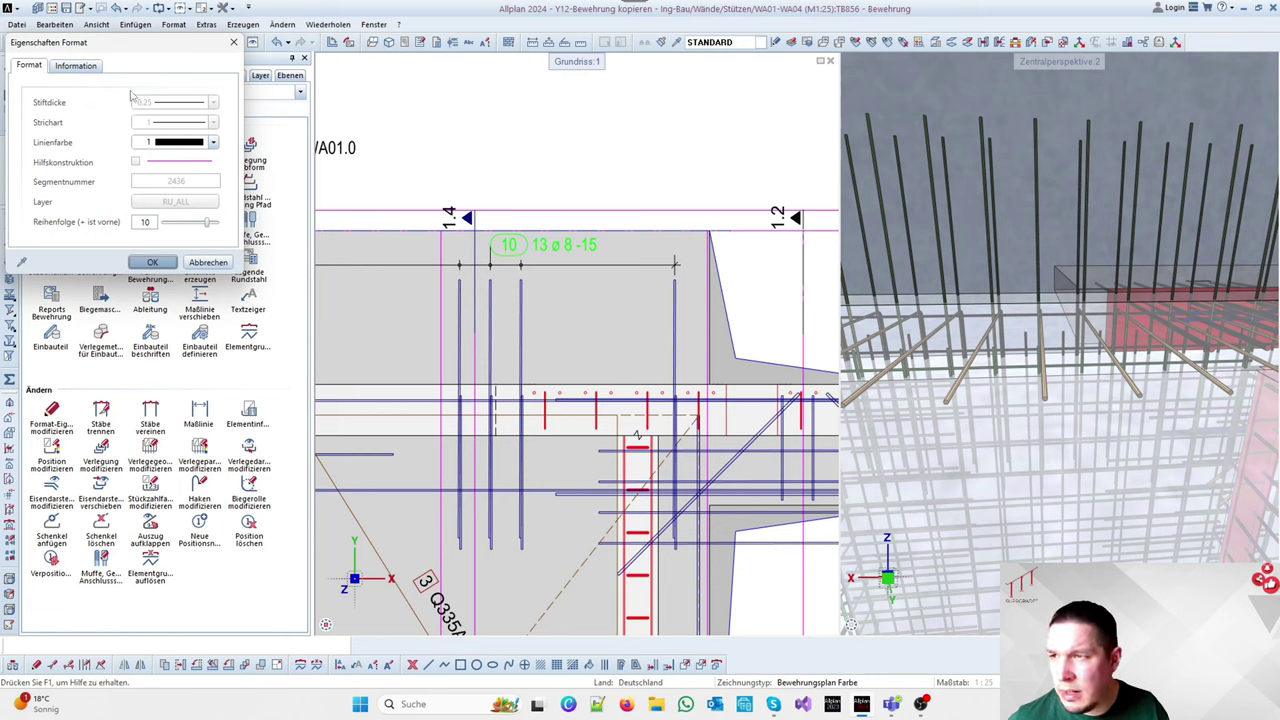
key(Escape)
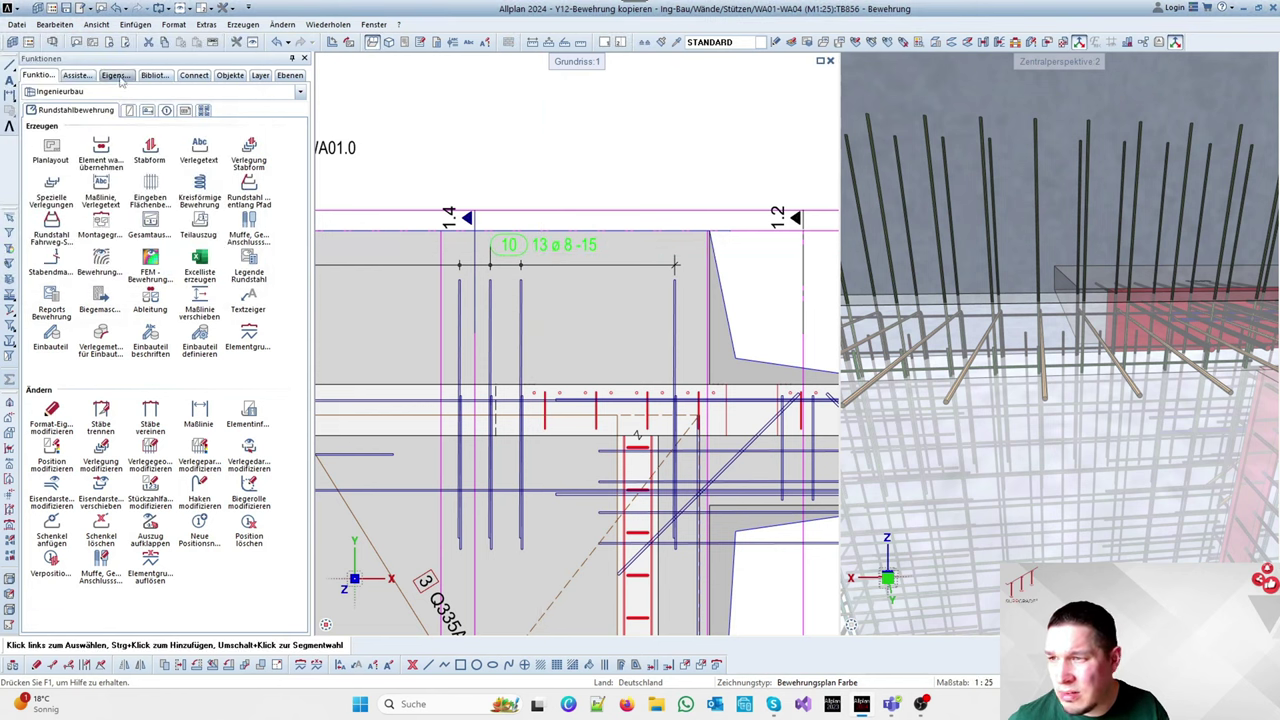
click(116, 76)
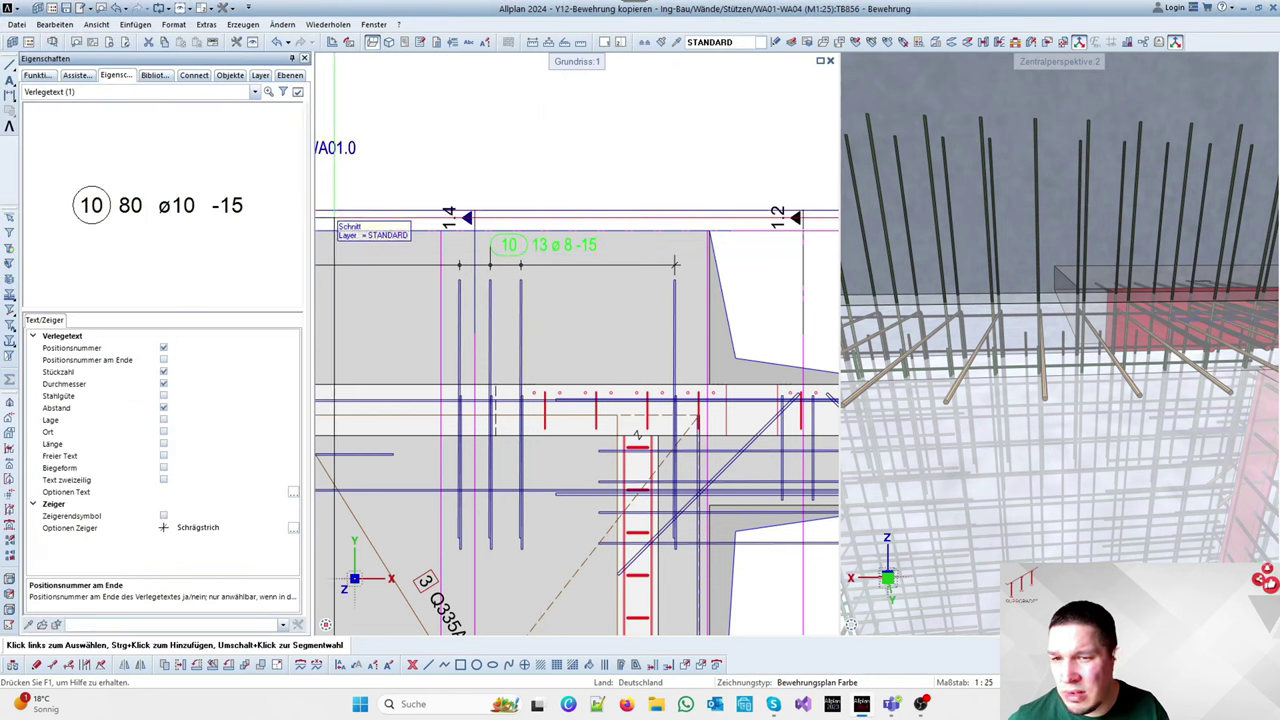
click(293, 493)
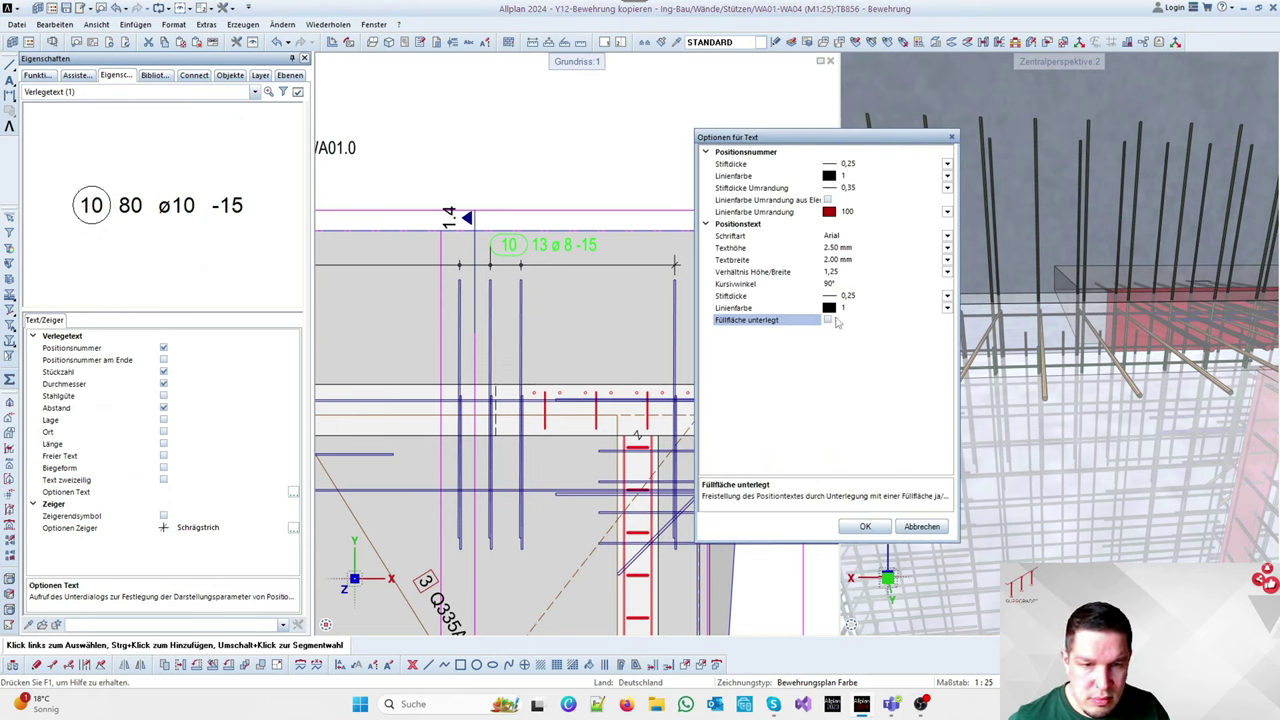
click(866, 527)
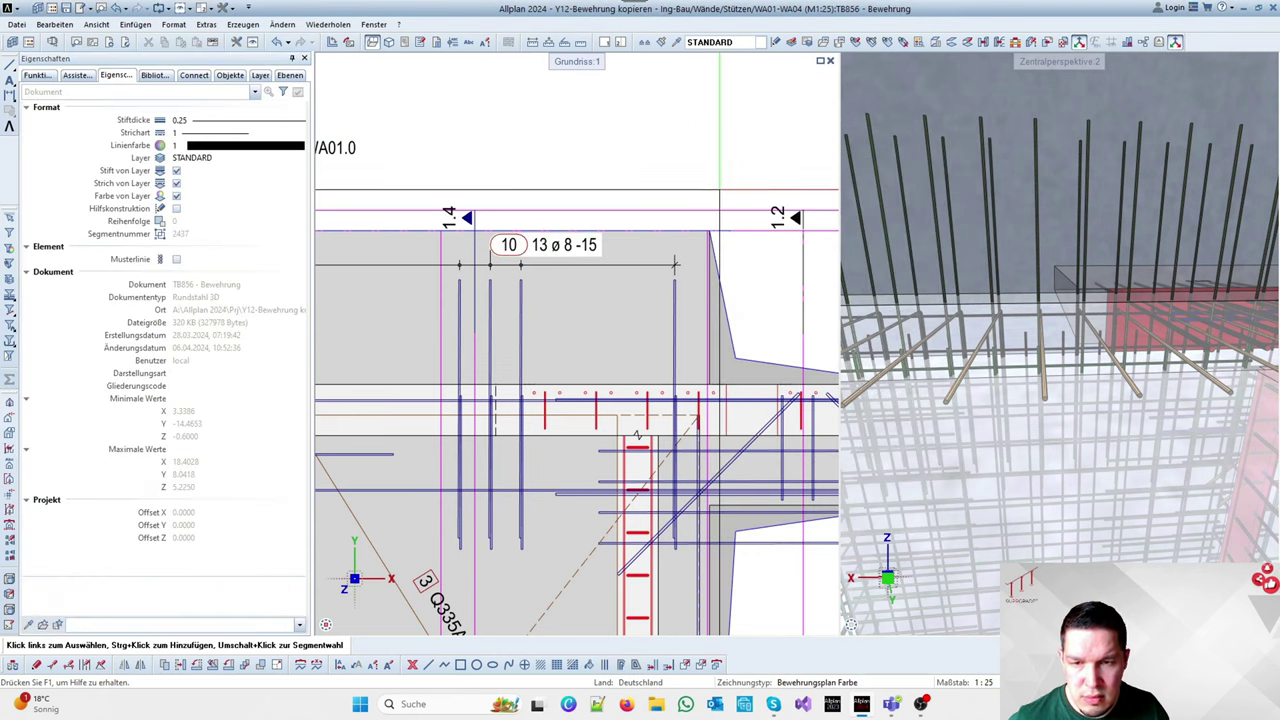
key(Escape)
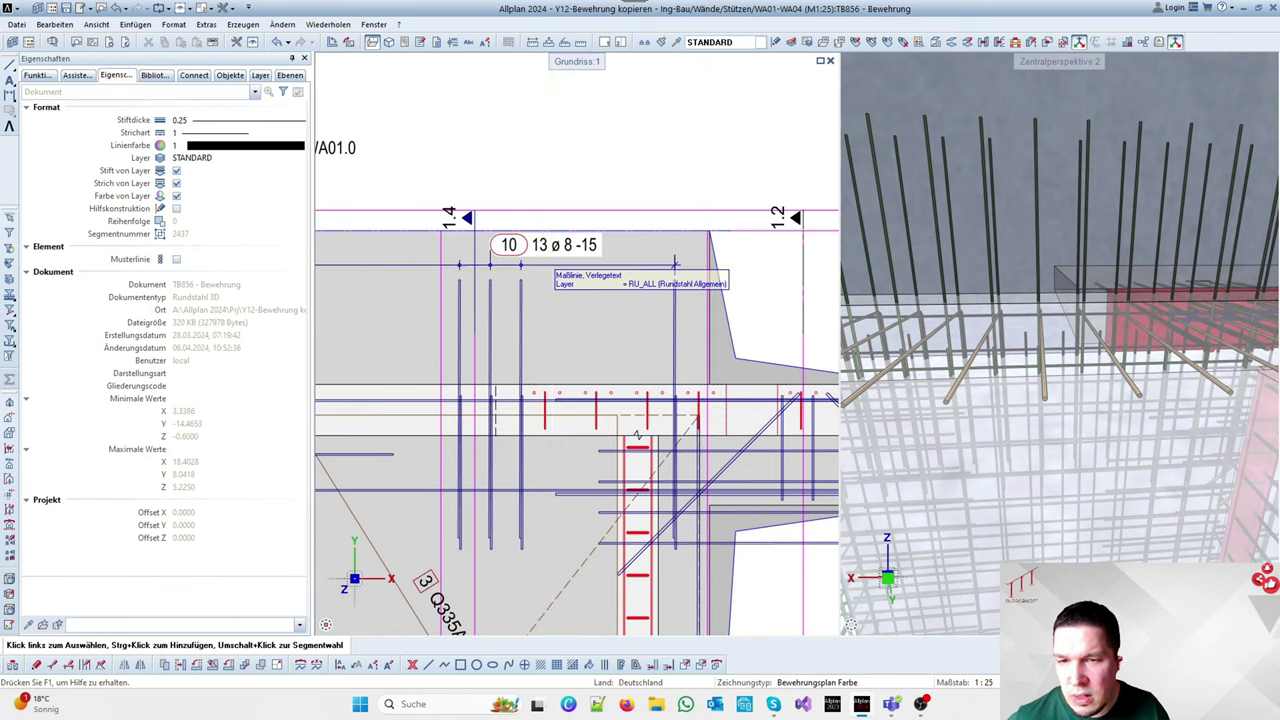
right_click(548, 265)
right_click(548, 265)
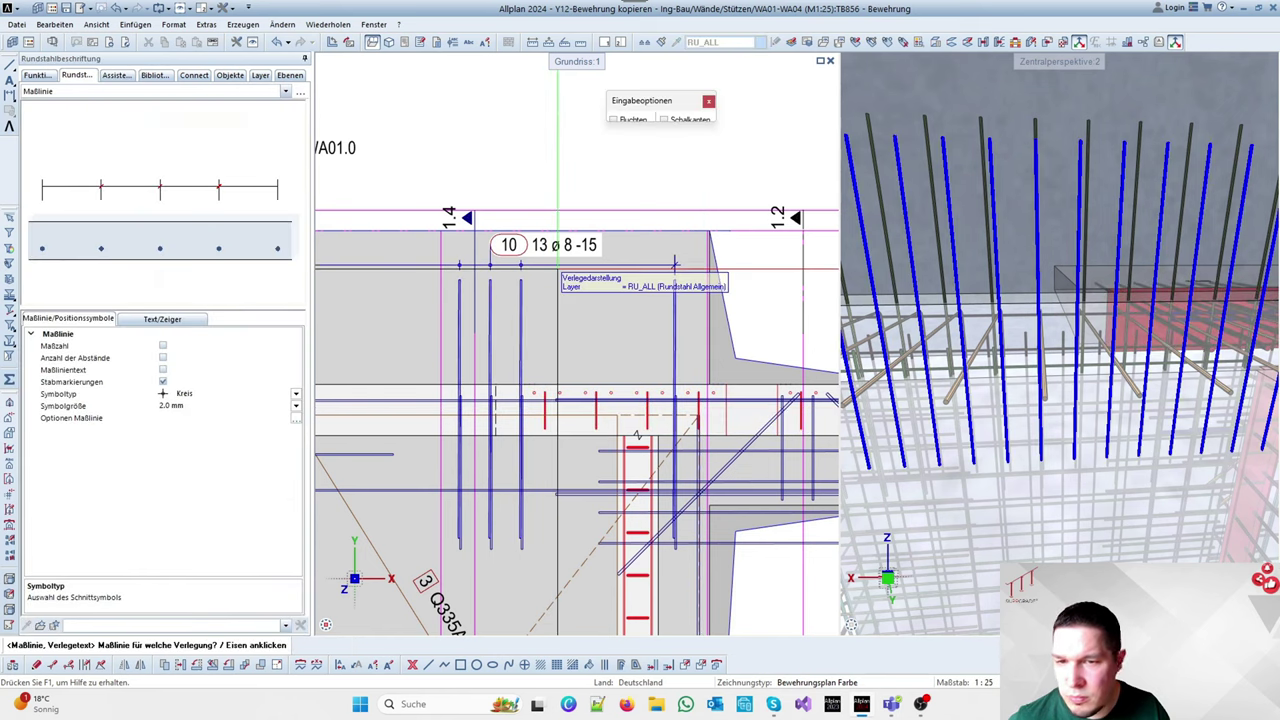
right_click(544, 268)
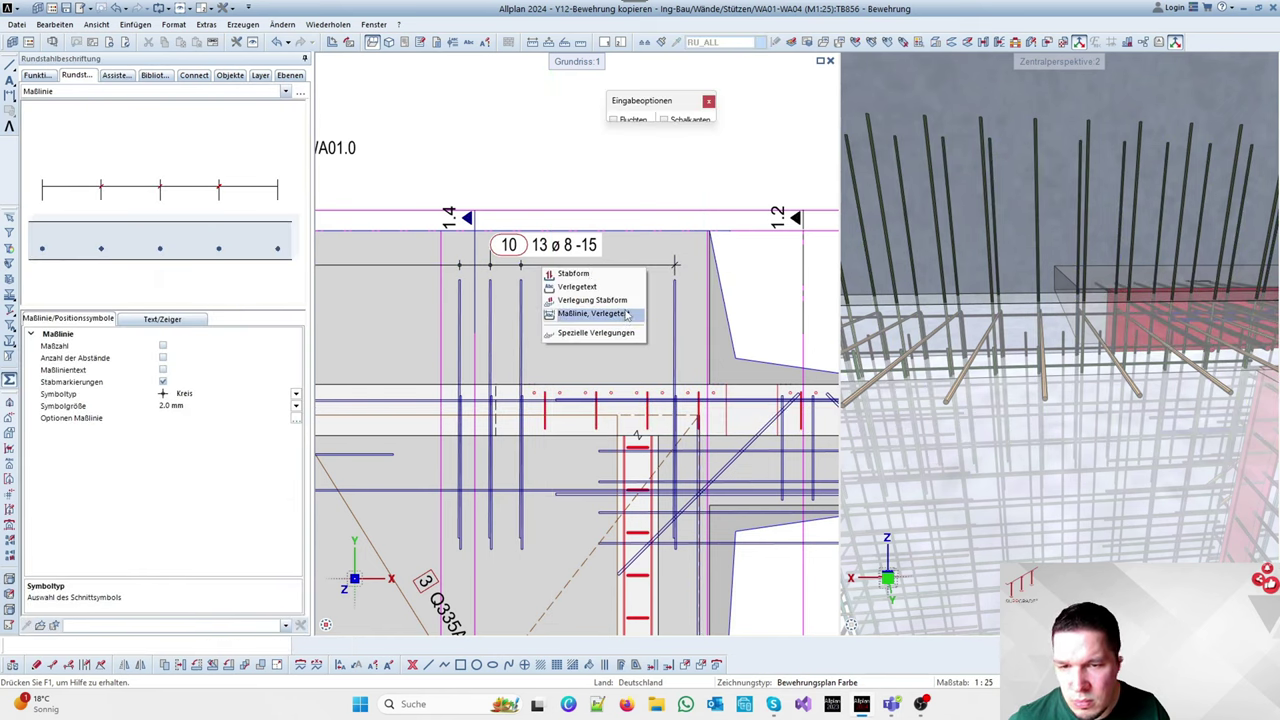
click(595, 314)
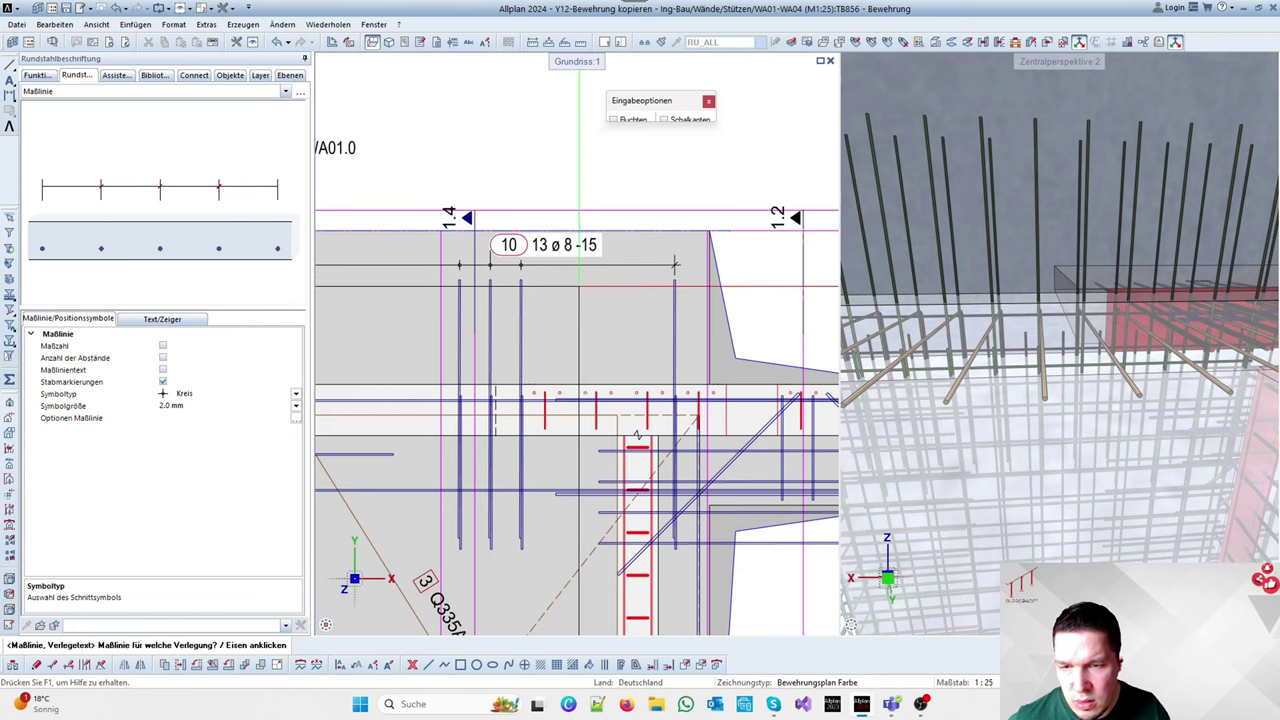
scroll(579, 286, down, 3)
key(Escape)
Add the free text (Freier Text) "x2" to the placement text 13 ø 8 -15 above the dimension line
click(582, 268)
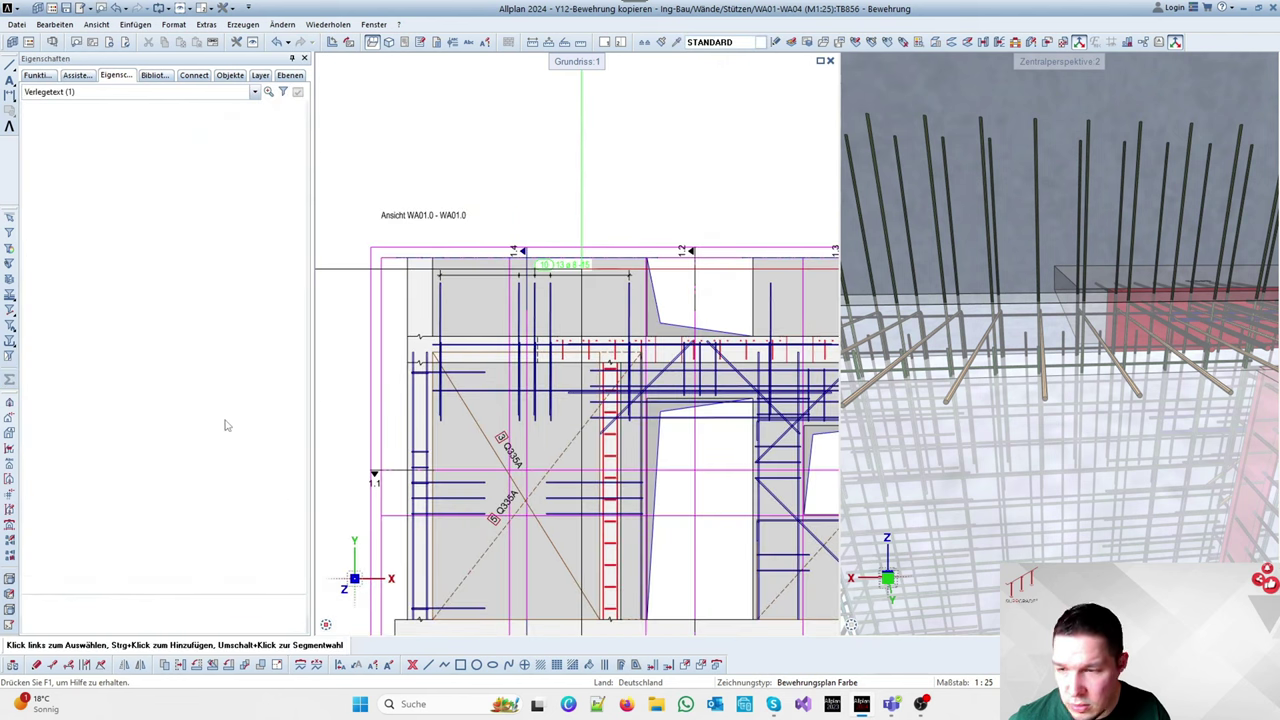
click(164, 456)
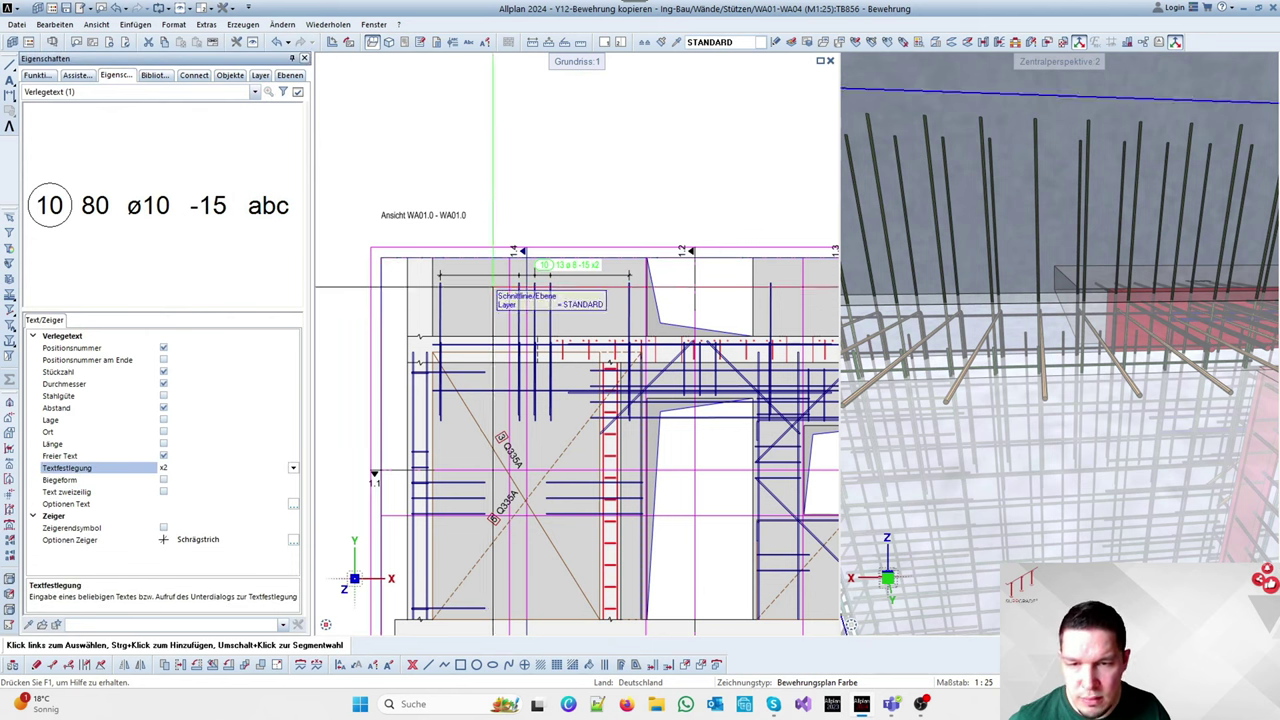
click(523, 190)
Add a matching dimension line above the vertical bars over the window, level with the existing dimension line beside the door
scroll(588, 290, up, 2)
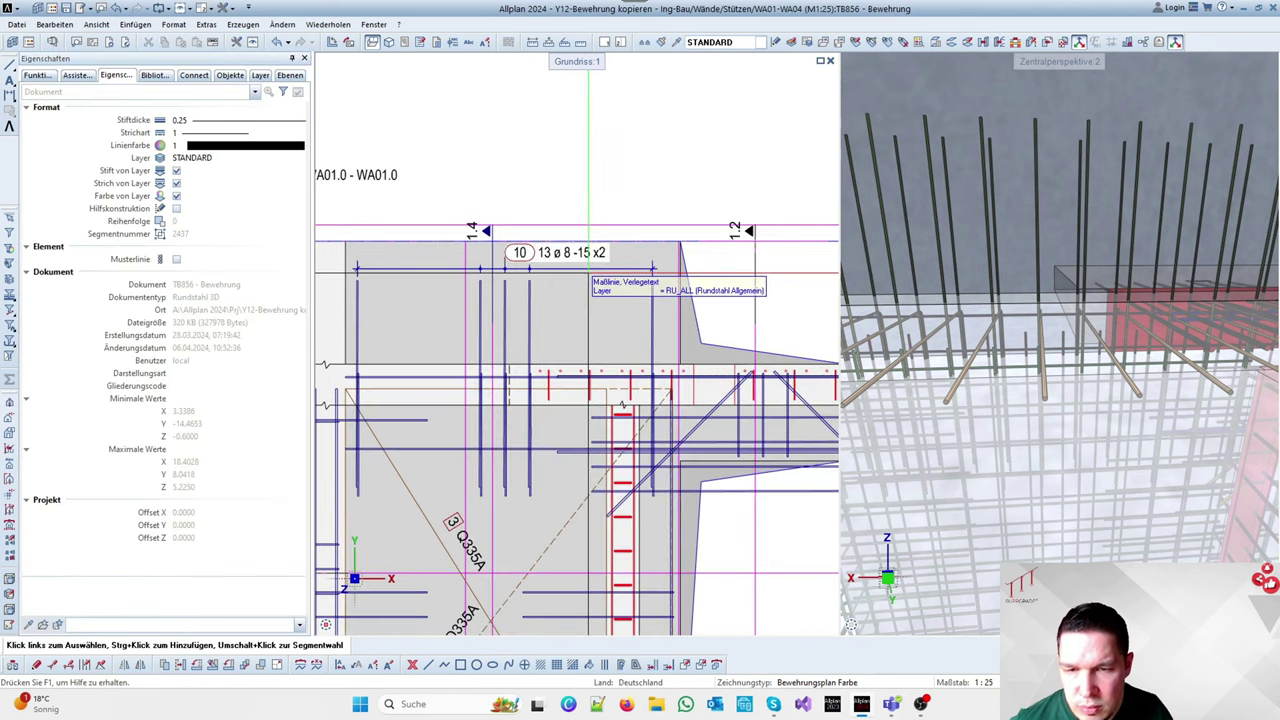
right_click(587, 268)
right_click(587, 268)
scroll(405, 228, down, 4)
scroll(705, 280, up, 4)
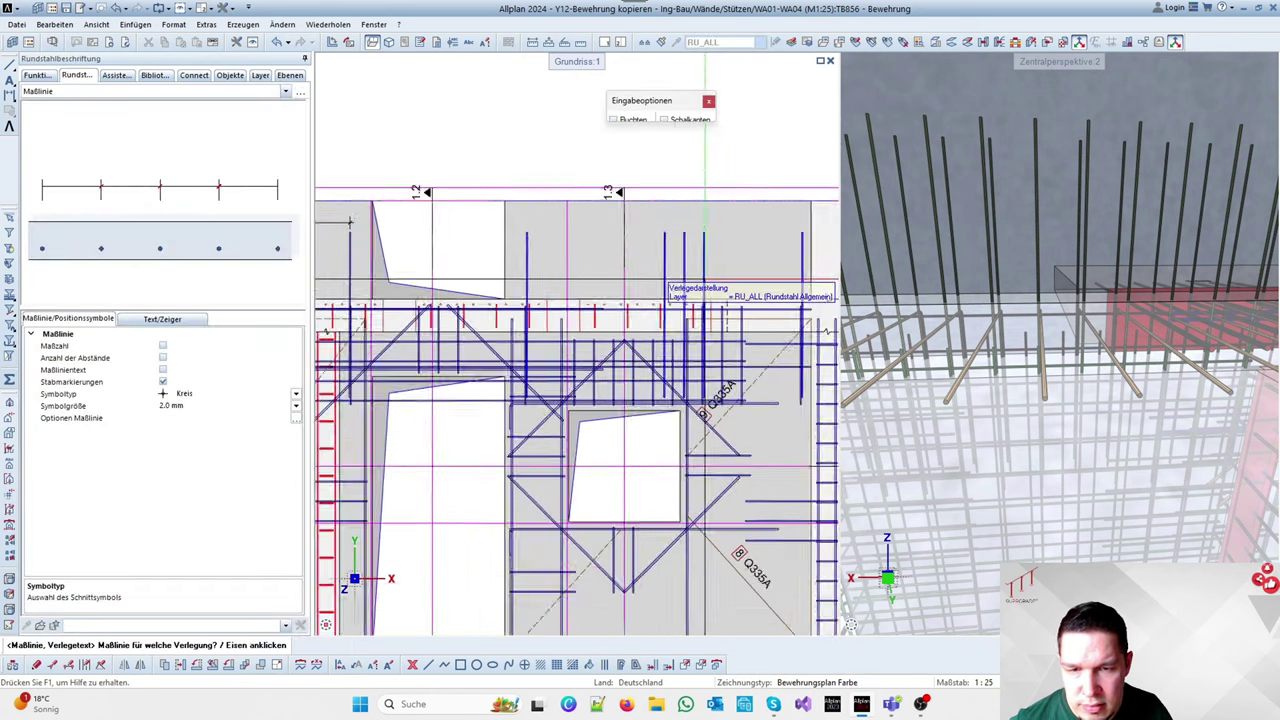
click(677, 272)
scroll(678, 273, down, 3)
scroll(490, 256, up, 5)
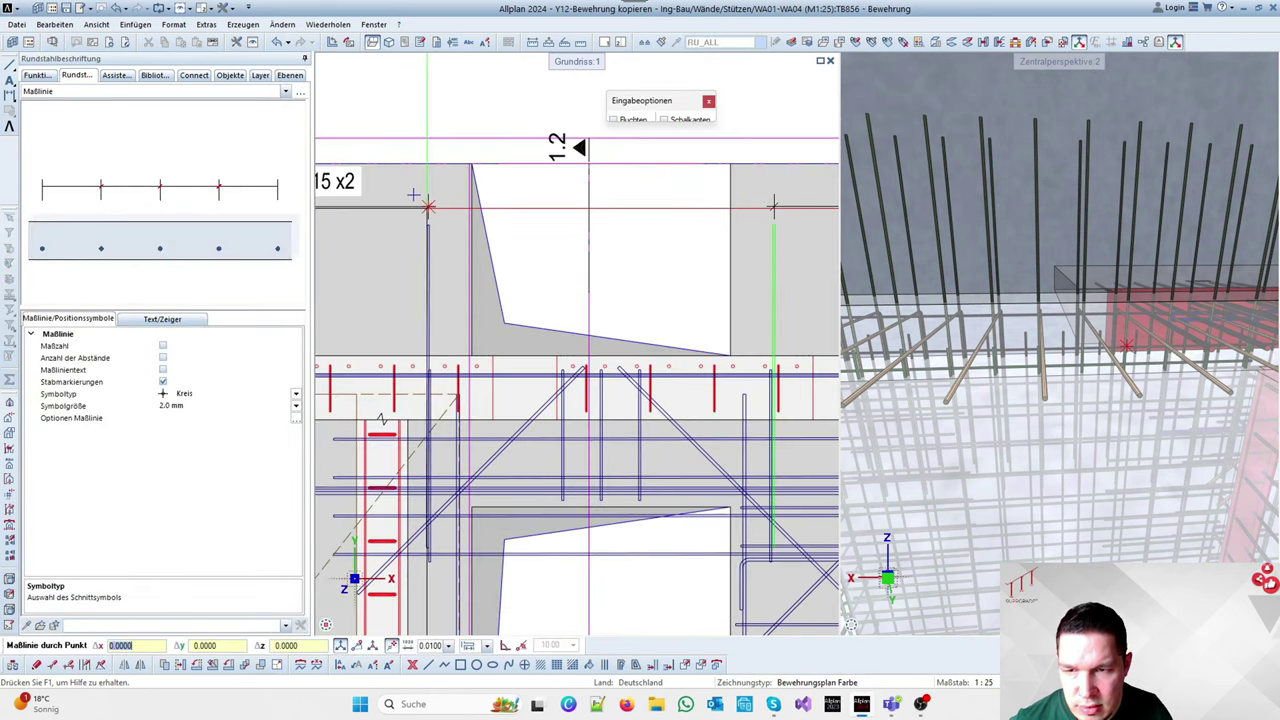
click(427, 207)
Enable the free text "x2" and place the placement text just above the new dimension line over the window
scroll(427, 207, down, 3)
scroll(723, 212, up, 3)
scroll(505, 259, down, 3)
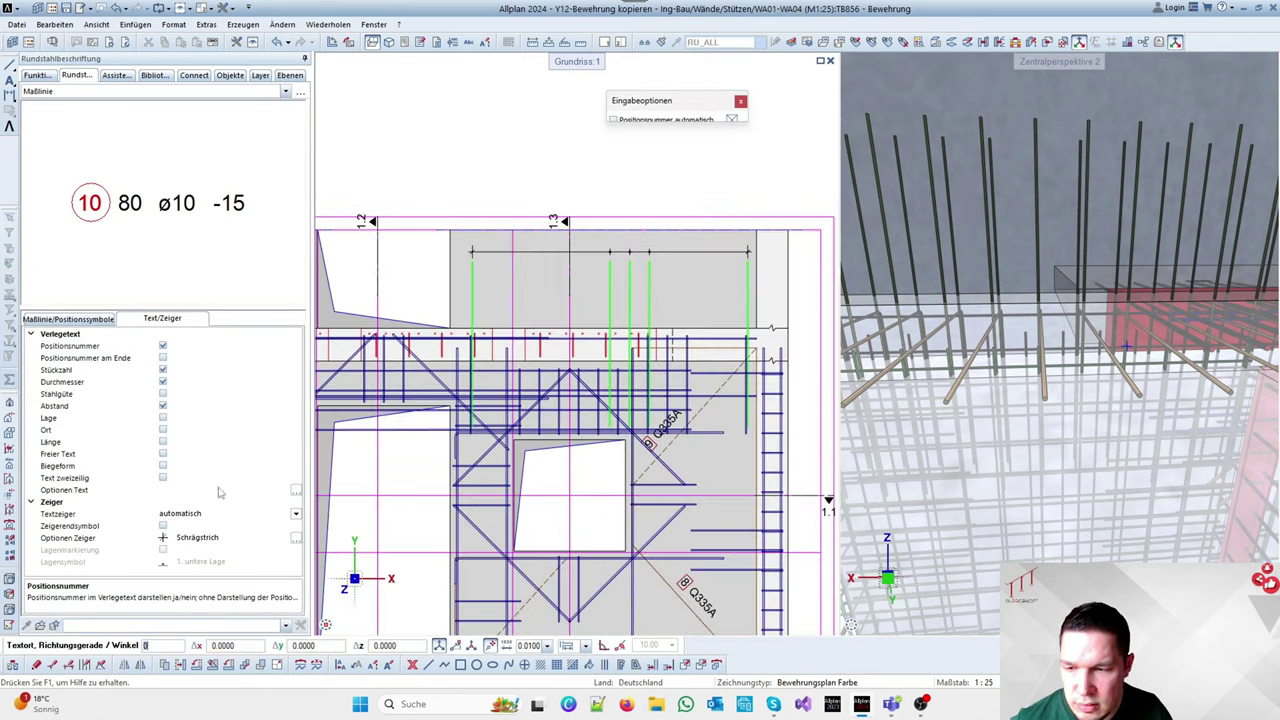
click(164, 454)
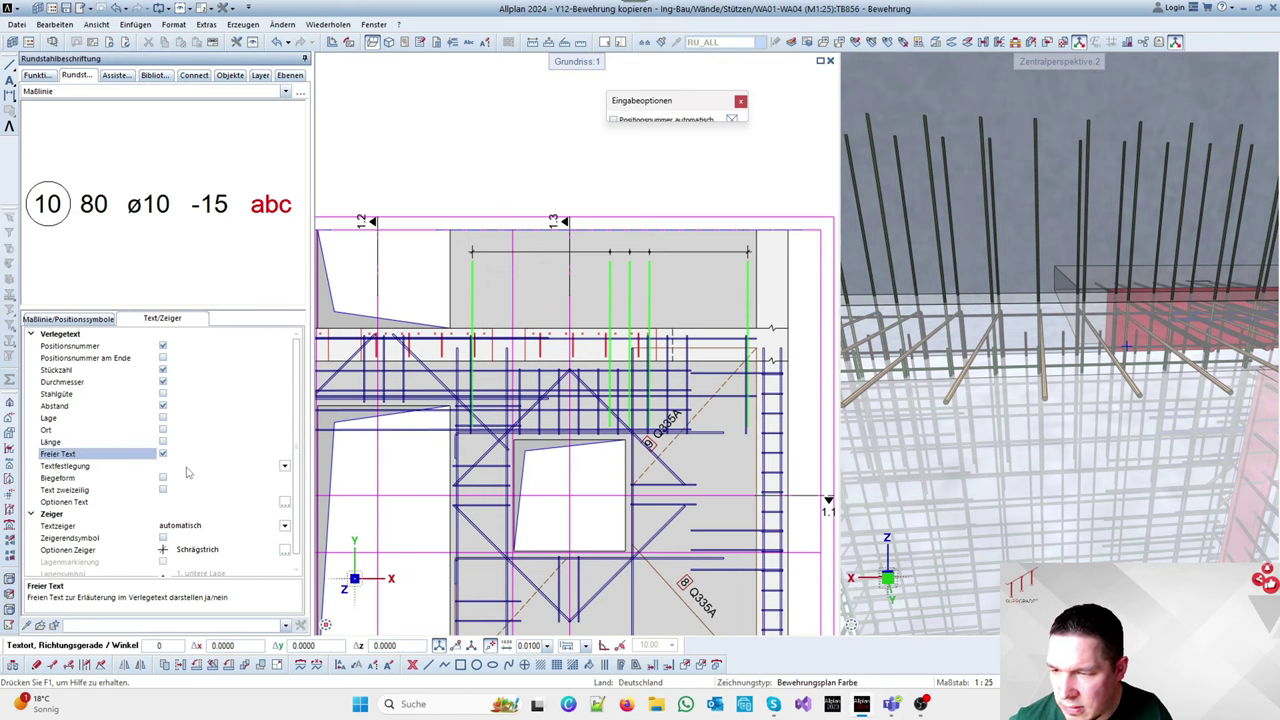
scroll(621, 193, up, 4)
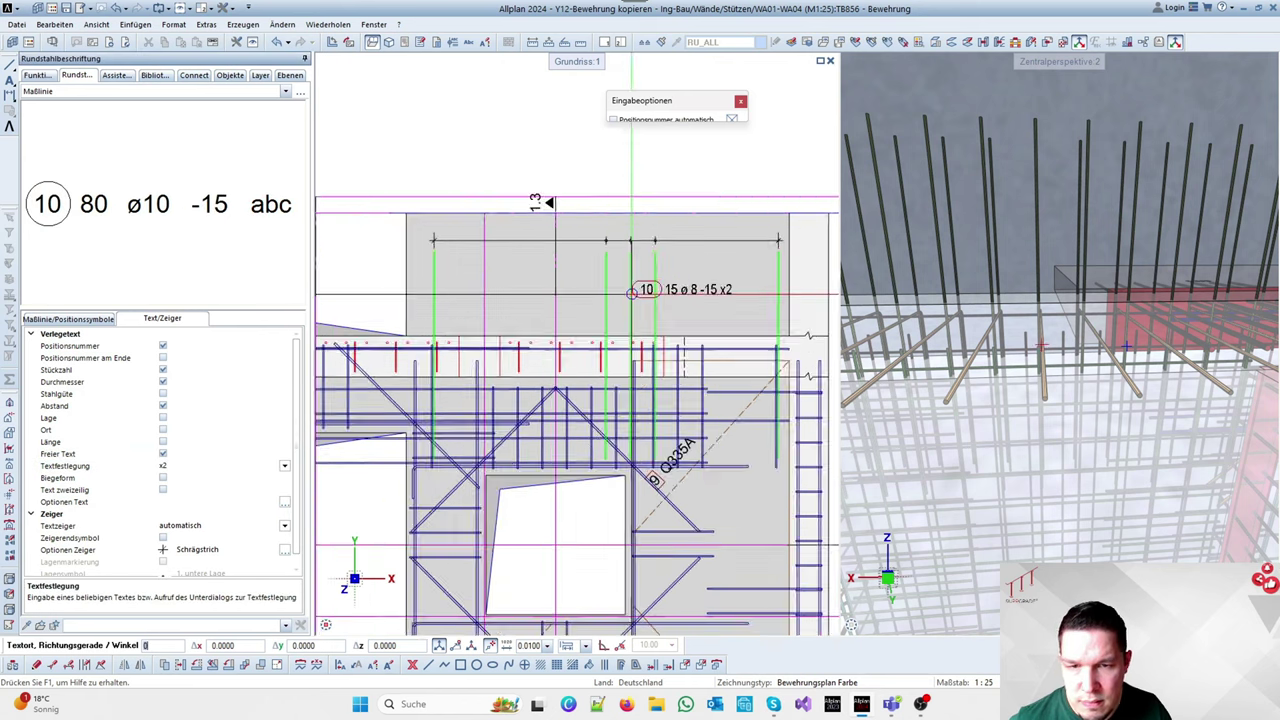
click(621, 173)
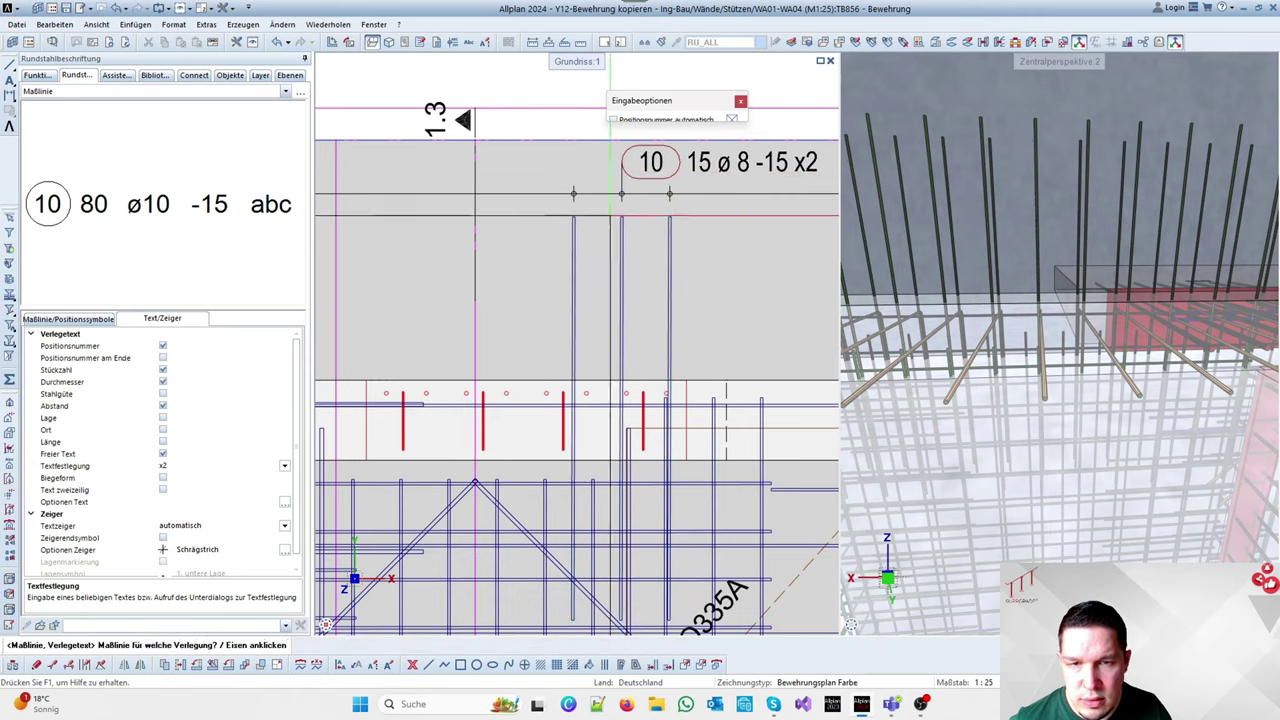
Align the 15 ø 8 -15 x2 bar label with the 13 ø 8 -15 x2 label of the neighbouring wall section
scroll(680, 251, down, 4)
key(Escape)
key(t)
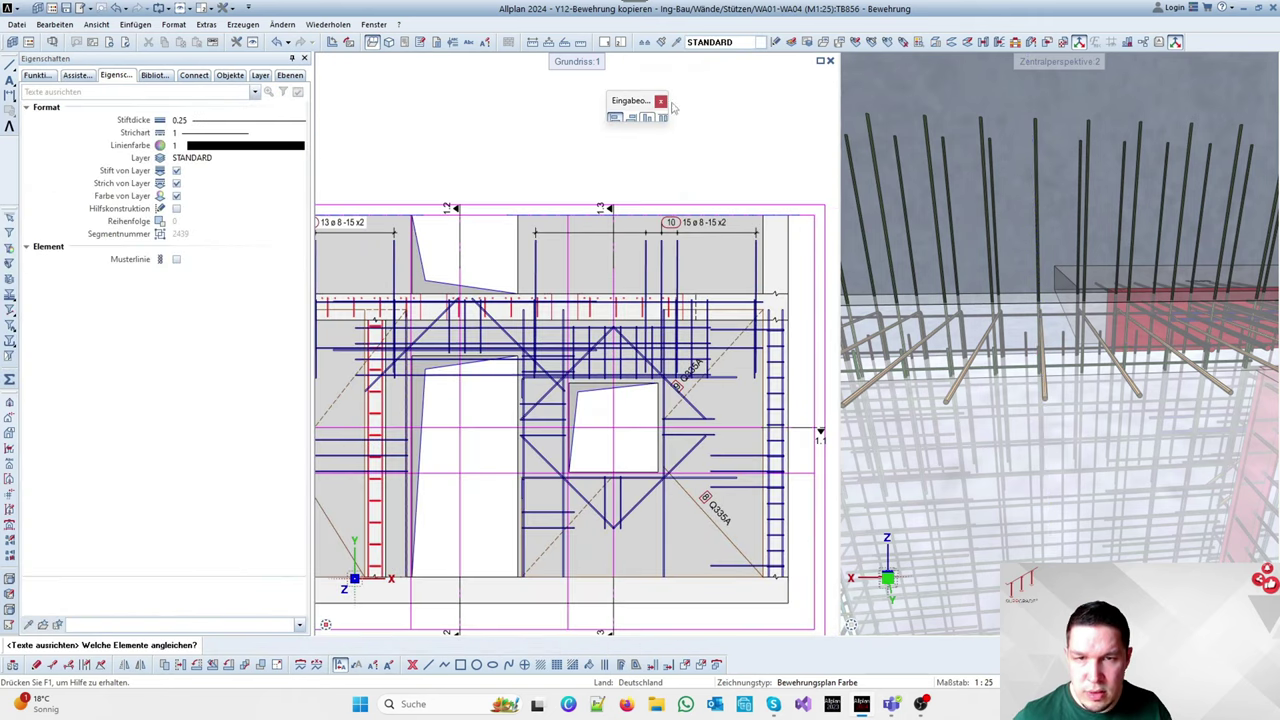
click(645, 118)
click(709, 224)
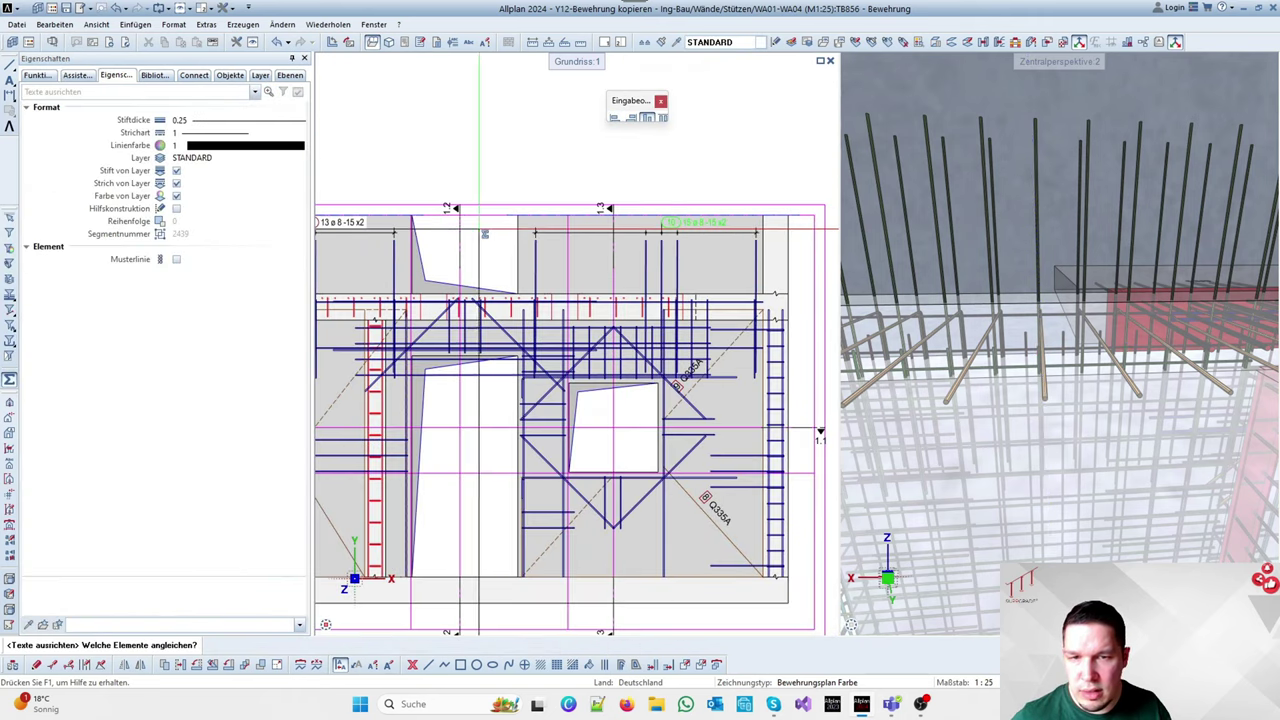
click(357, 225)
key(Escape)
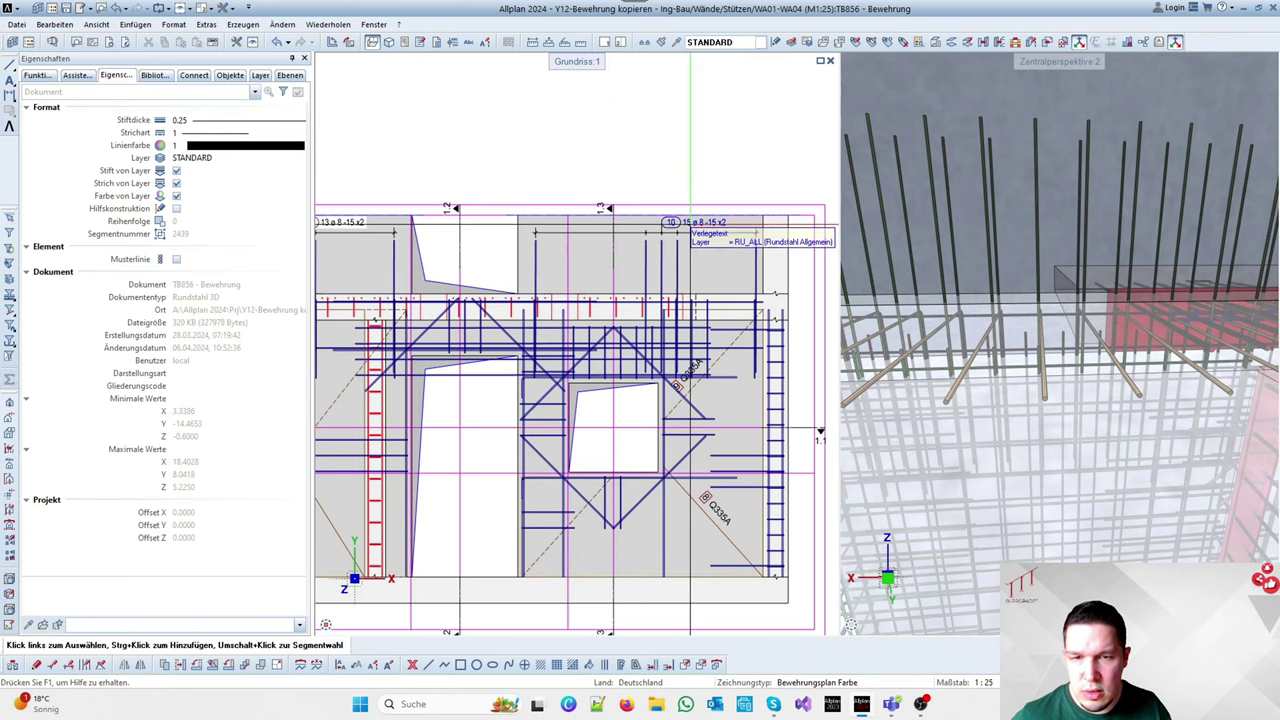
Enable Füllfläche unterlegt in the text options of the 15 ø 8 -15 x2 label
click(690, 225)
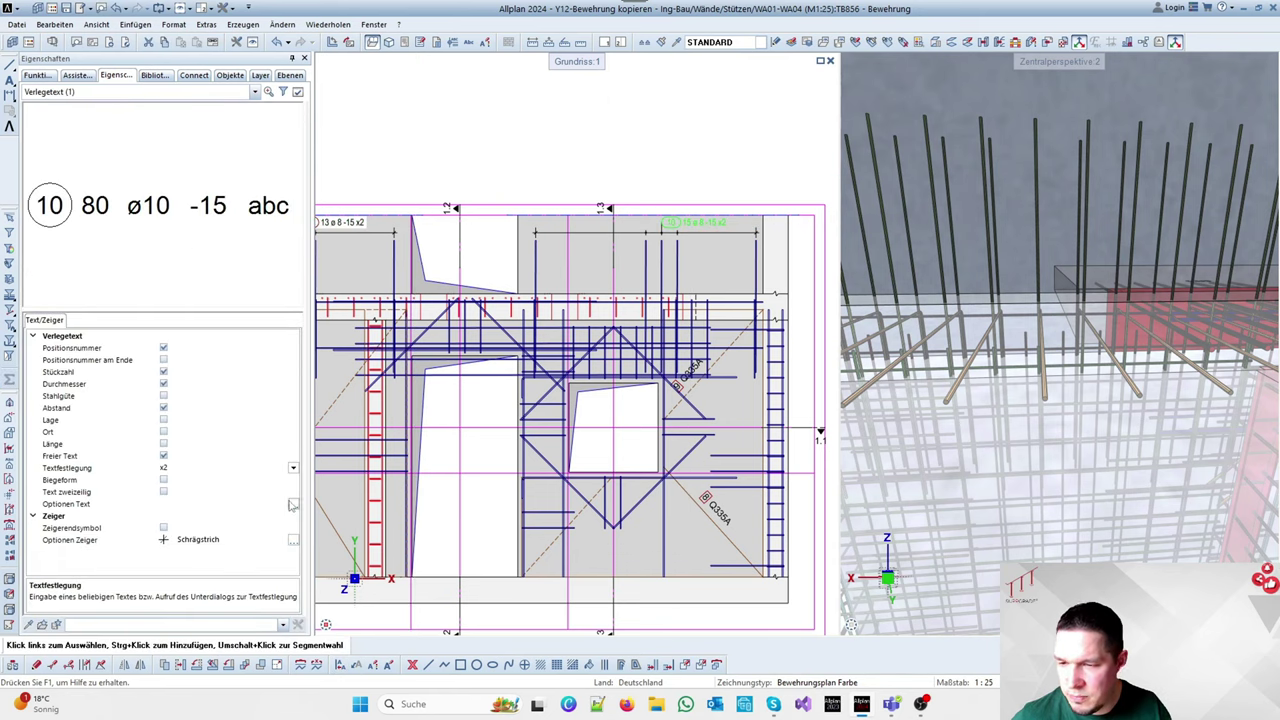
click(267, 248)
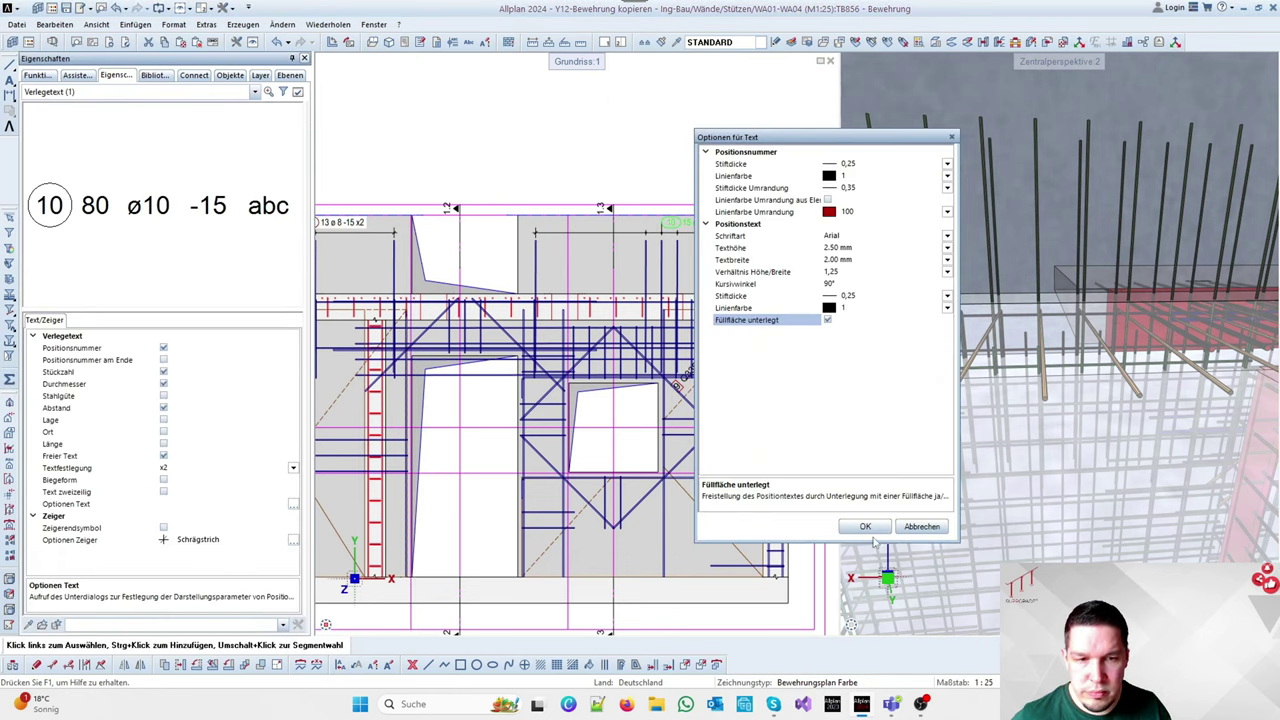
click(865, 527)
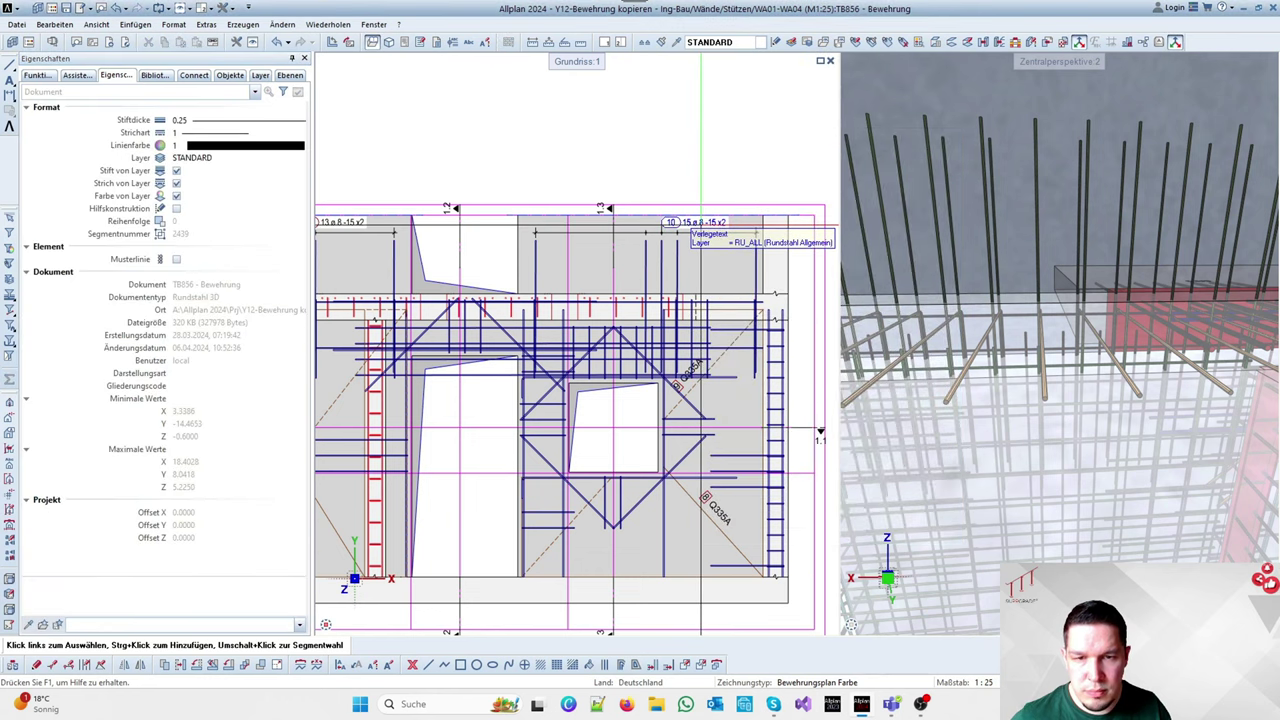
Place a dimension line across the position 14 bars in view WA01.0, just above the slab and below the position 10 line
double_click(702, 222)
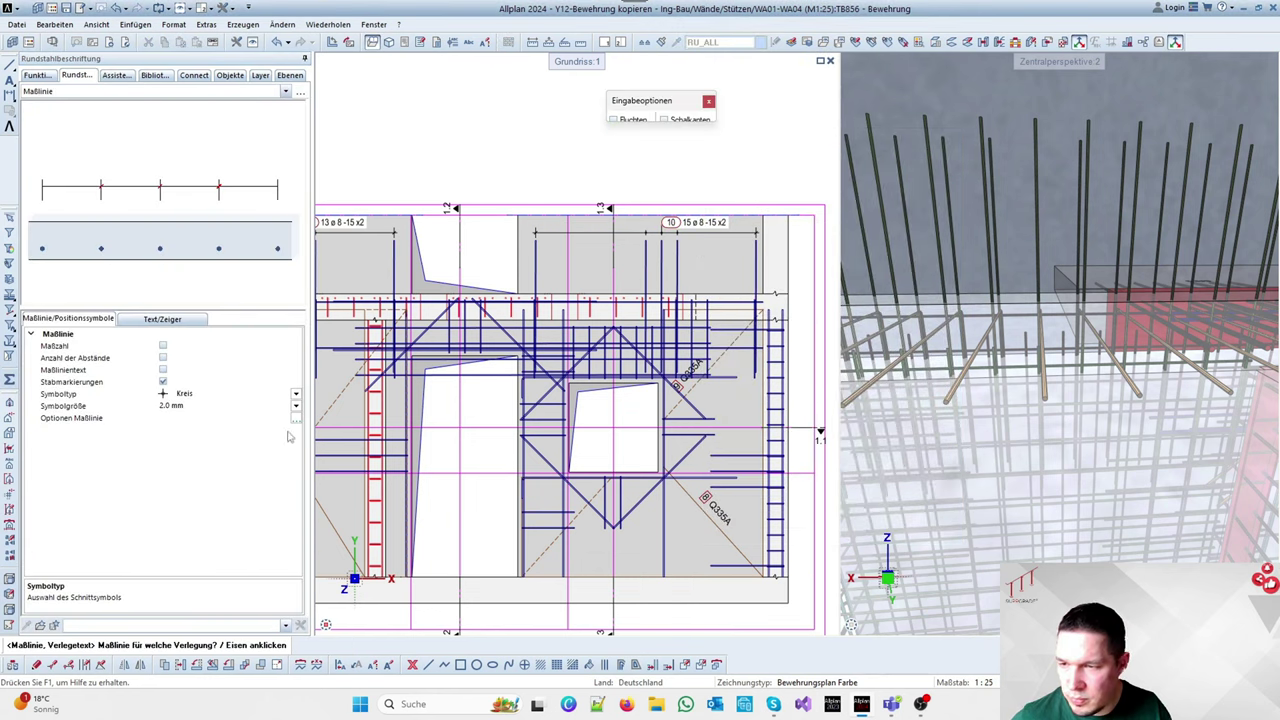
scroll(732, 236, down, 2)
scroll(412, 289, up, 6)
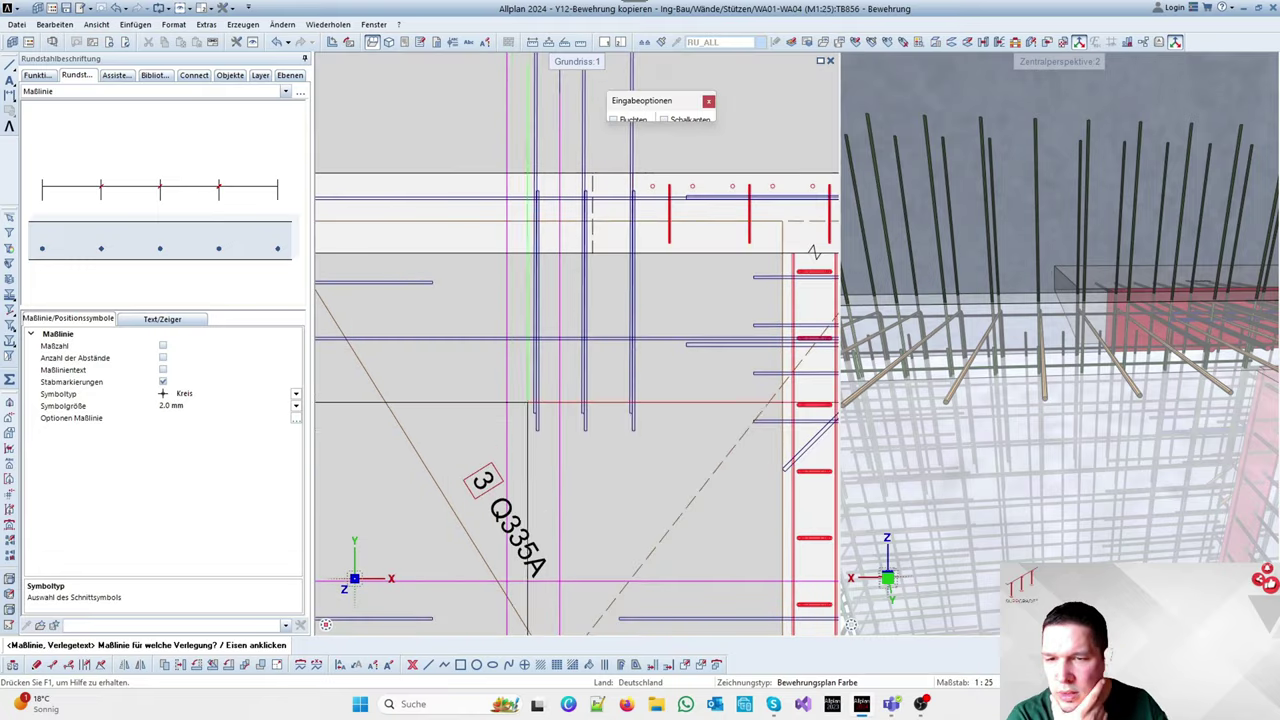
click(537, 429)
scroll(582, 304, down, 4)
scroll(622, 250, up, 7)
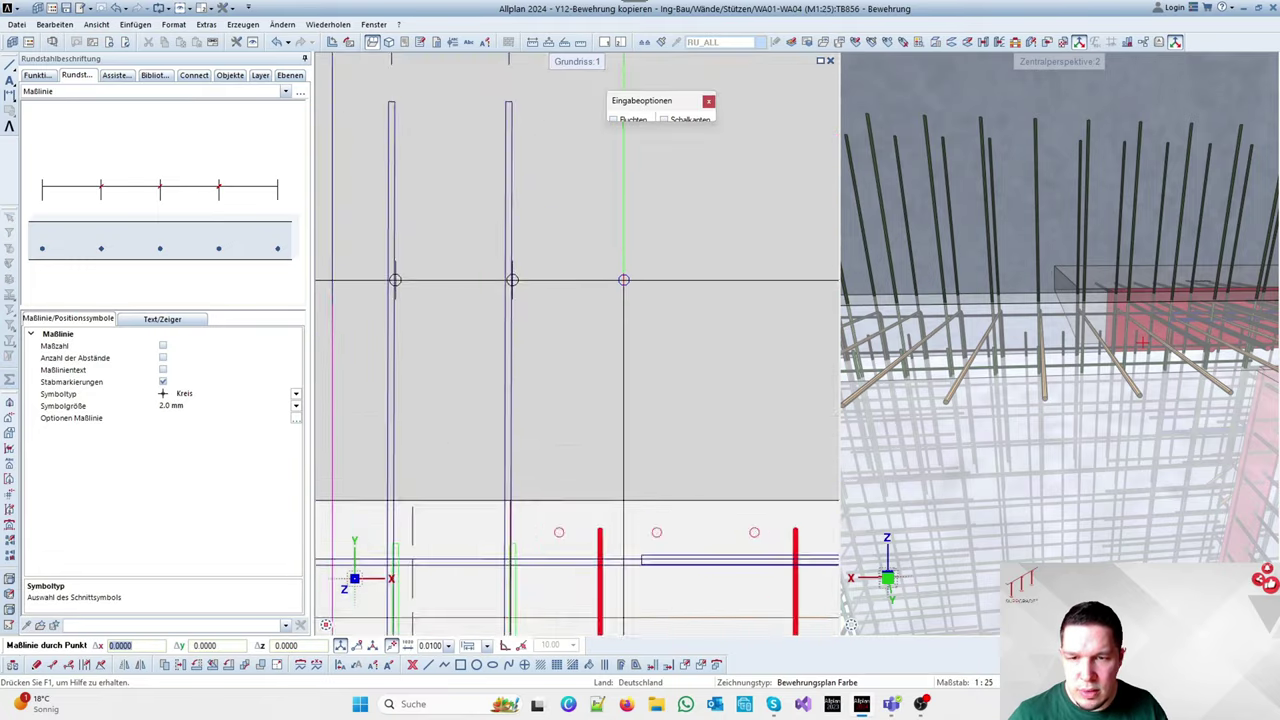
scroll(624, 280, down, 3)
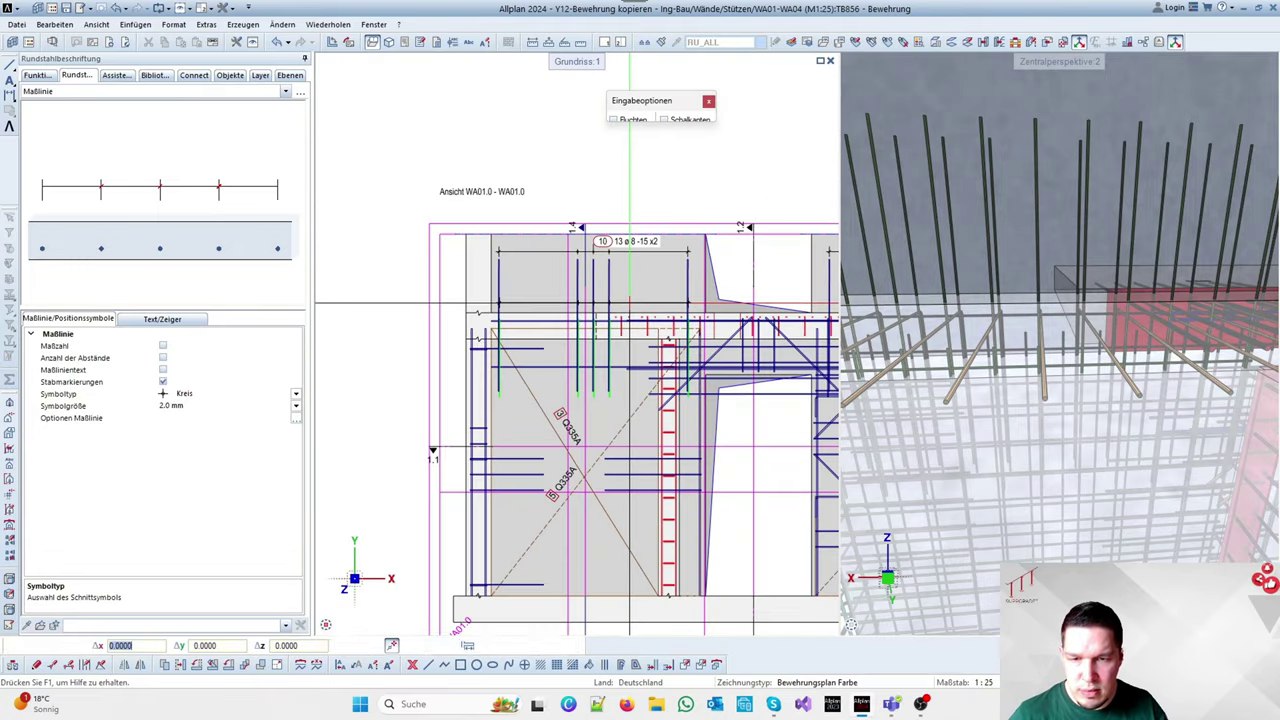
click(629, 302)
scroll(620, 295, up, 3)
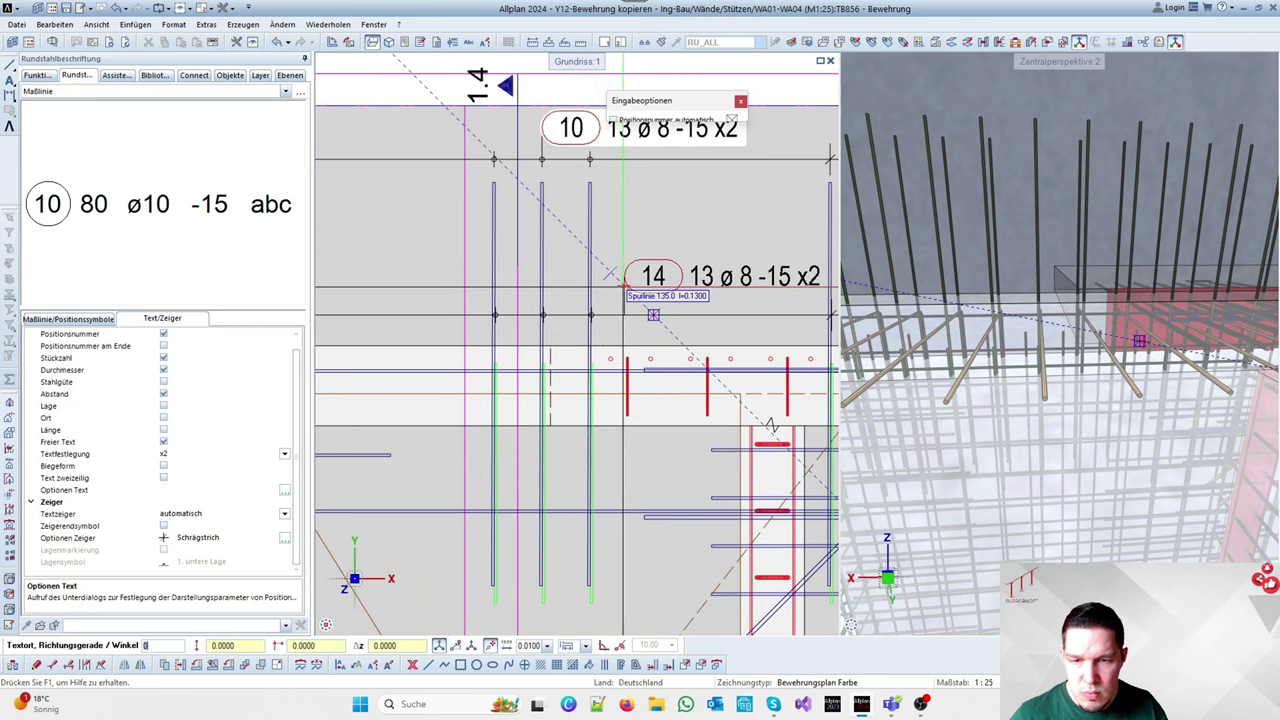
Enable Füllfläche unterlegt for the label text and place the 13 ø 8 -15 x2 label of position 14 above its dimension line
scroll(630, 282, down, 2)
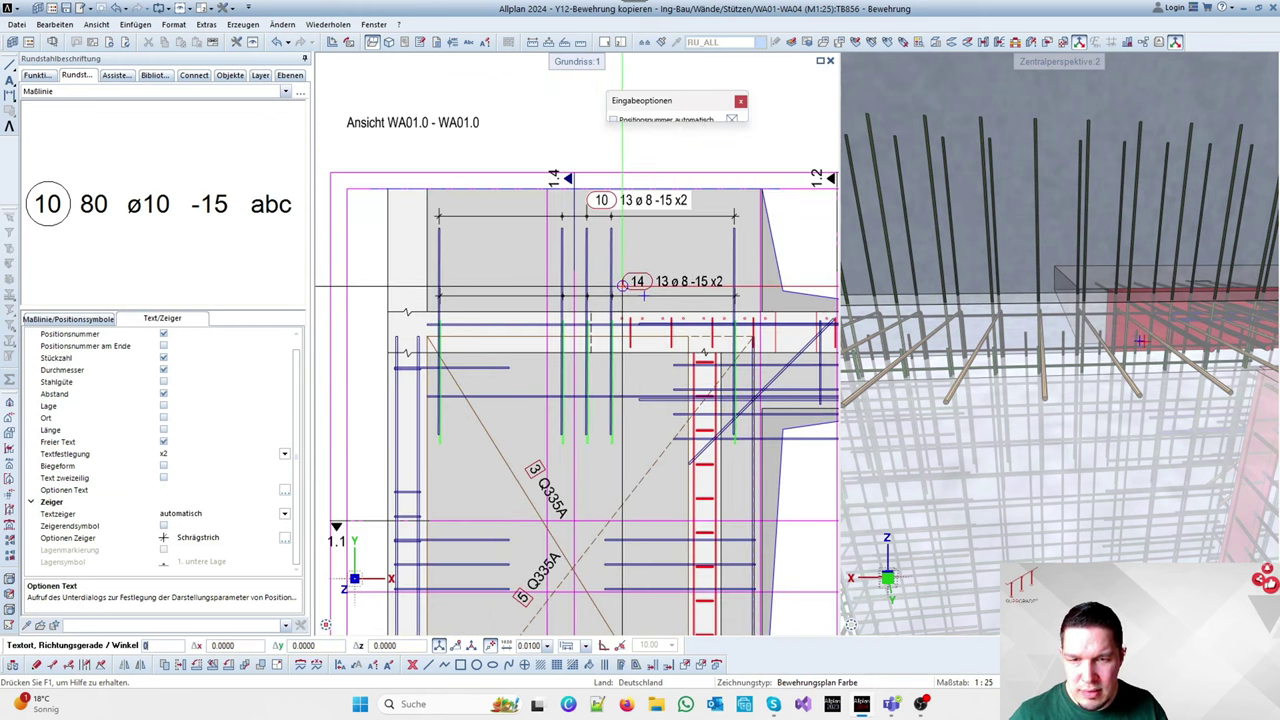
click(285, 490)
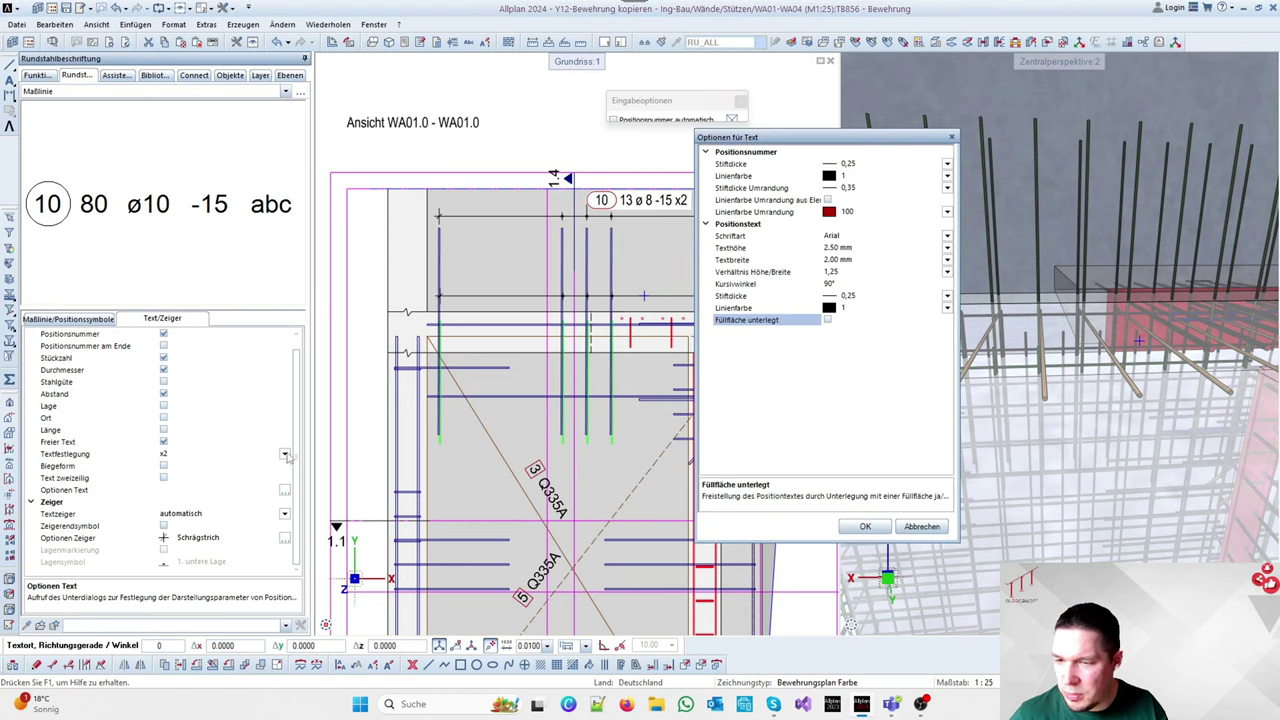
click(865, 526)
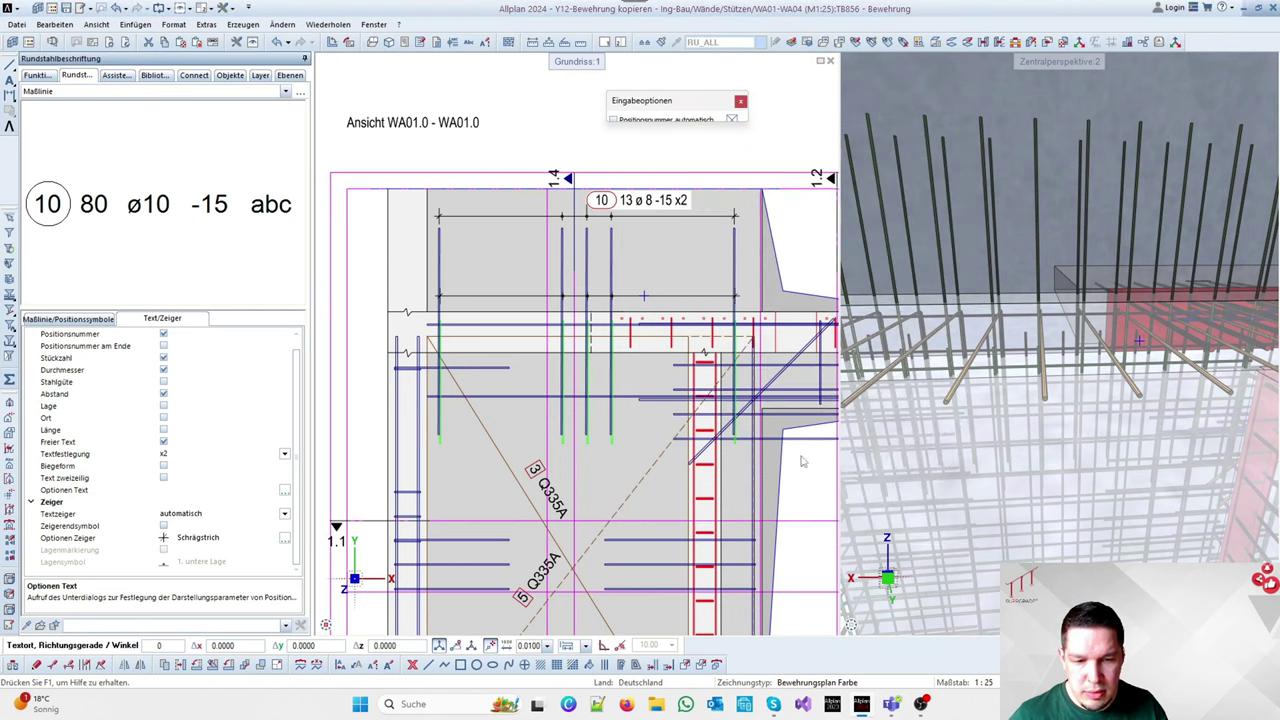
scroll(652, 265, up, 3)
click(631, 322)
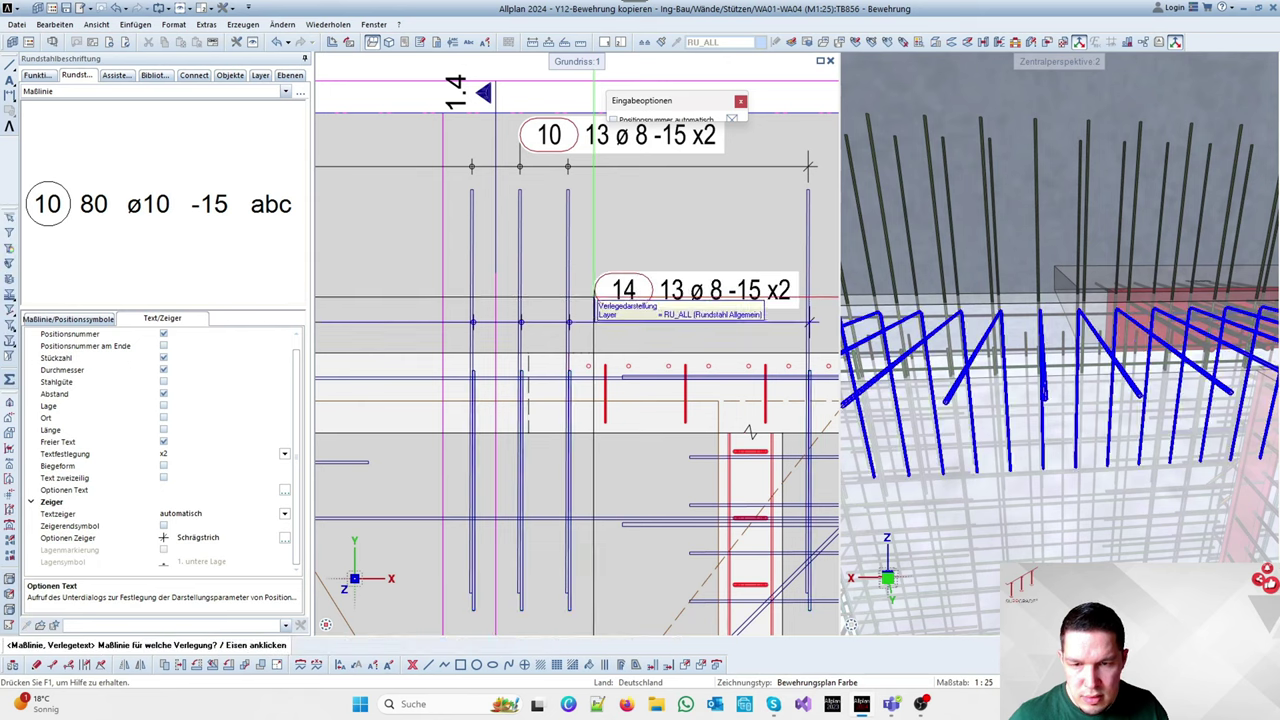
Modify the placement display of the position 14 bars, choosing which individual bars are shown in the wall view
scroll(397, 204, down, 3)
key(Escape)
double_click(505, 405)
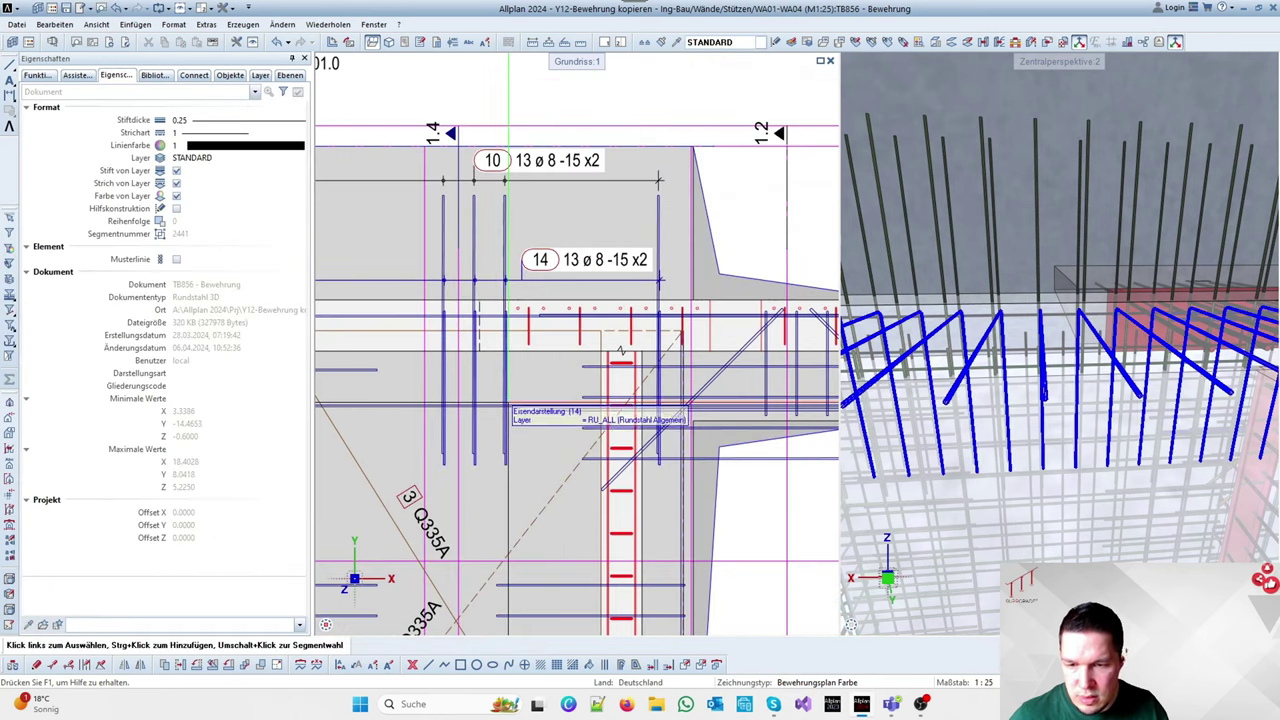
drag(546, 385, 453, 336)
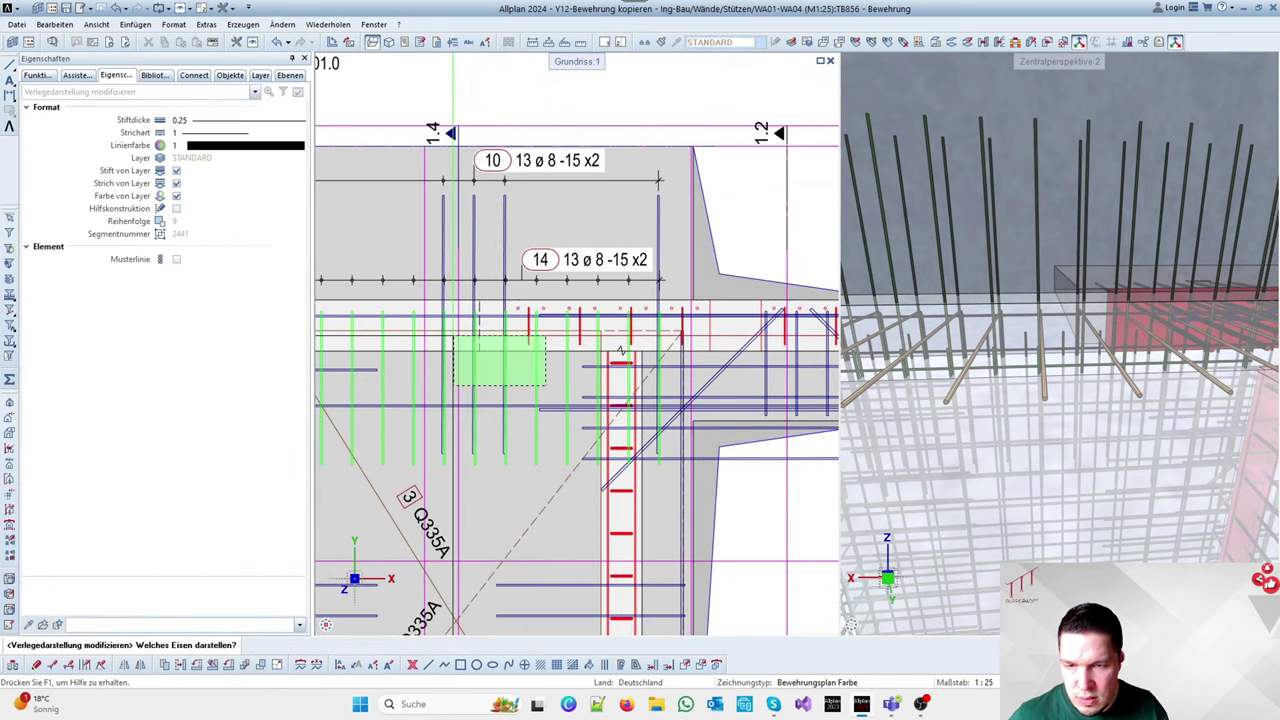
scroll(660, 375, down, 3)
key(Escape)
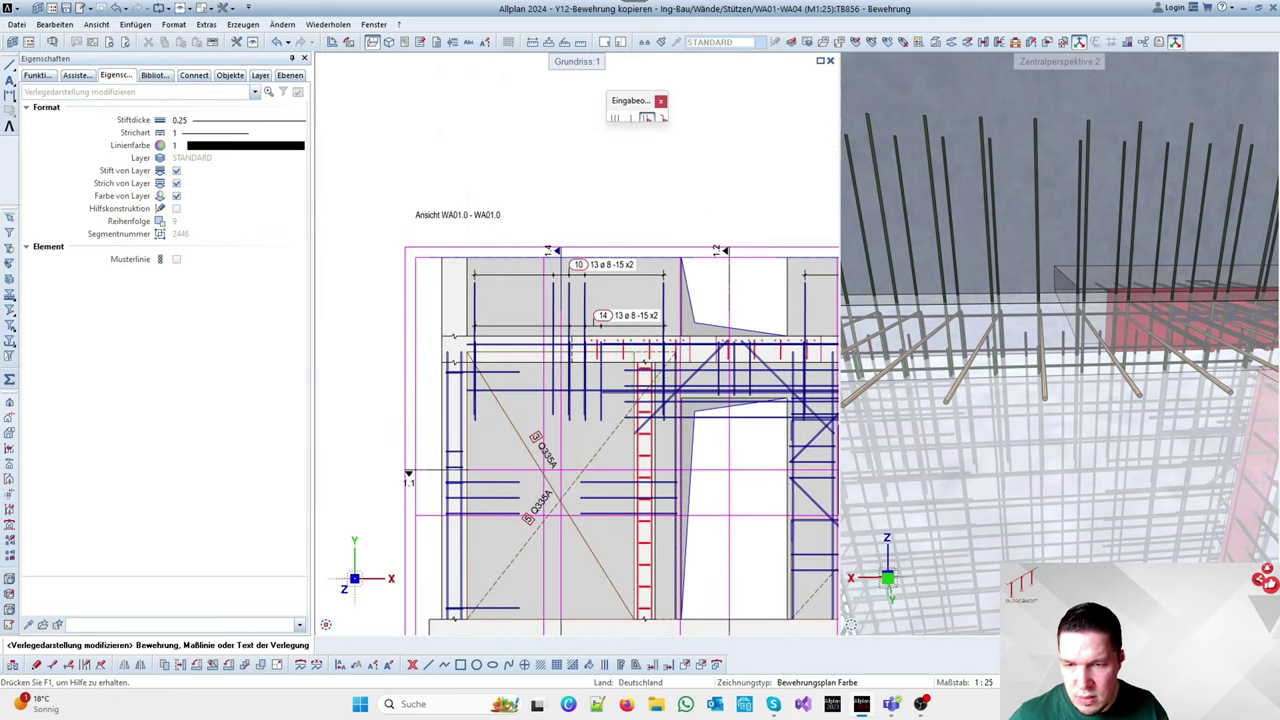
Modify the placement display of the position 1 bars at the outer wall end to show only selected bars
scroll(629, 376, up, 5)
scroll(523, 172, down, 2)
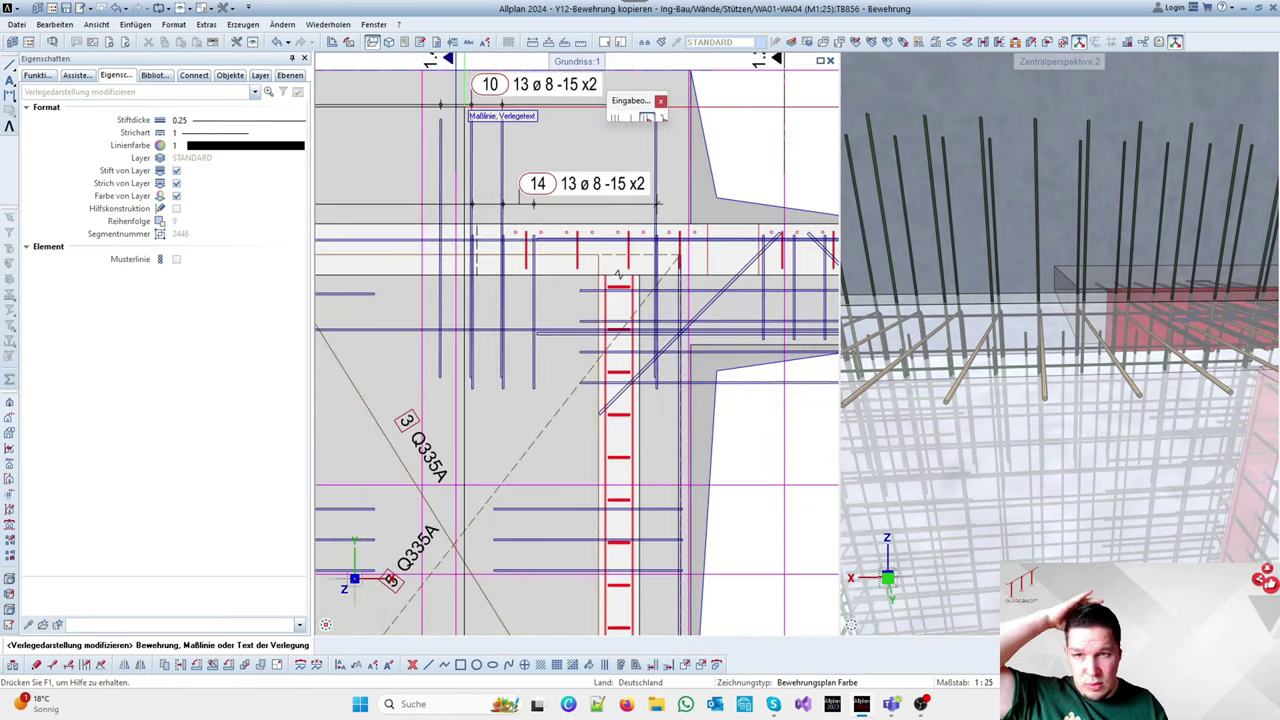
scroll(541, 222, down, 2)
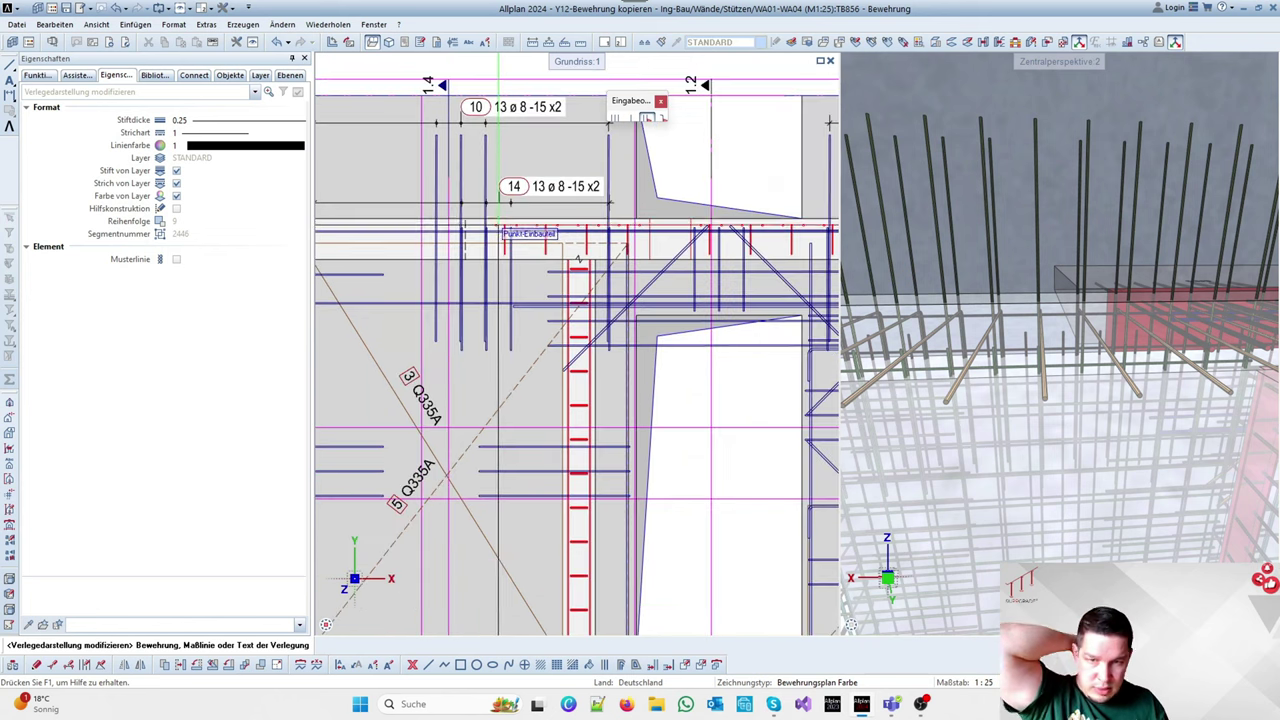
scroll(672, 366, down, 3)
scroll(476, 398, up, 4)
scroll(585, 314, up, 3)
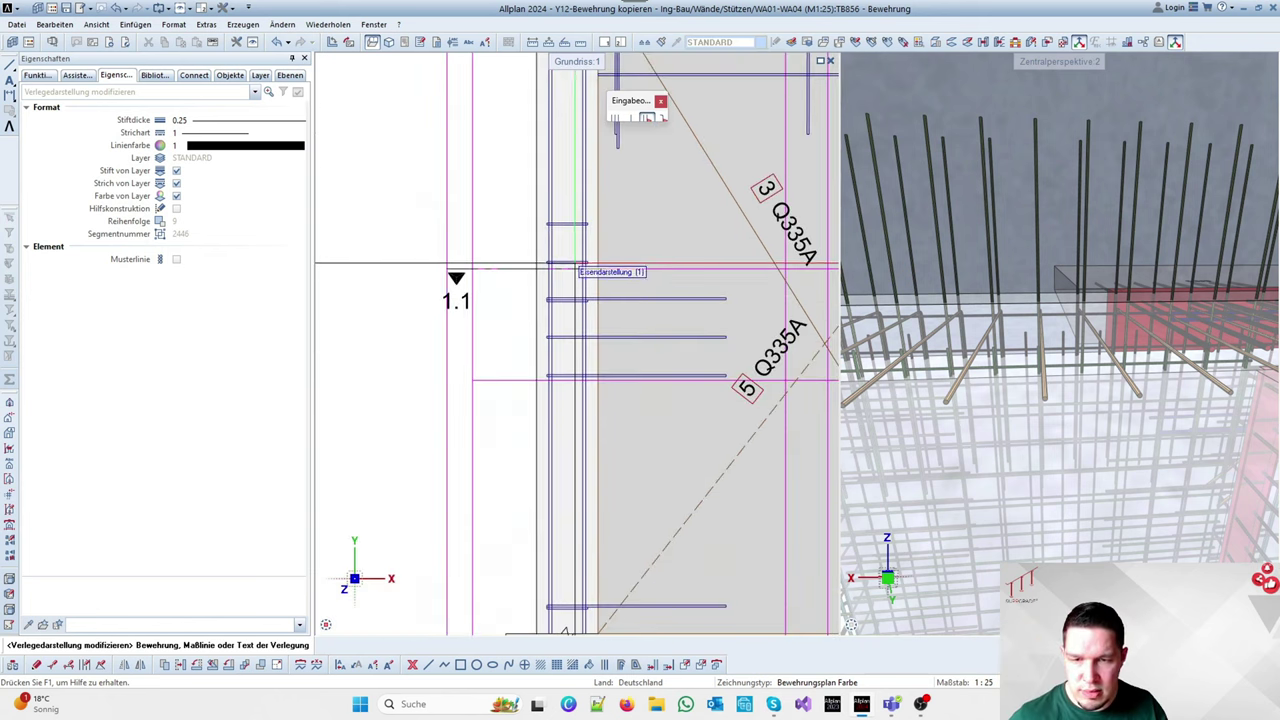
click(580, 267)
scroll(600, 300, down, 4)
click(600, 263)
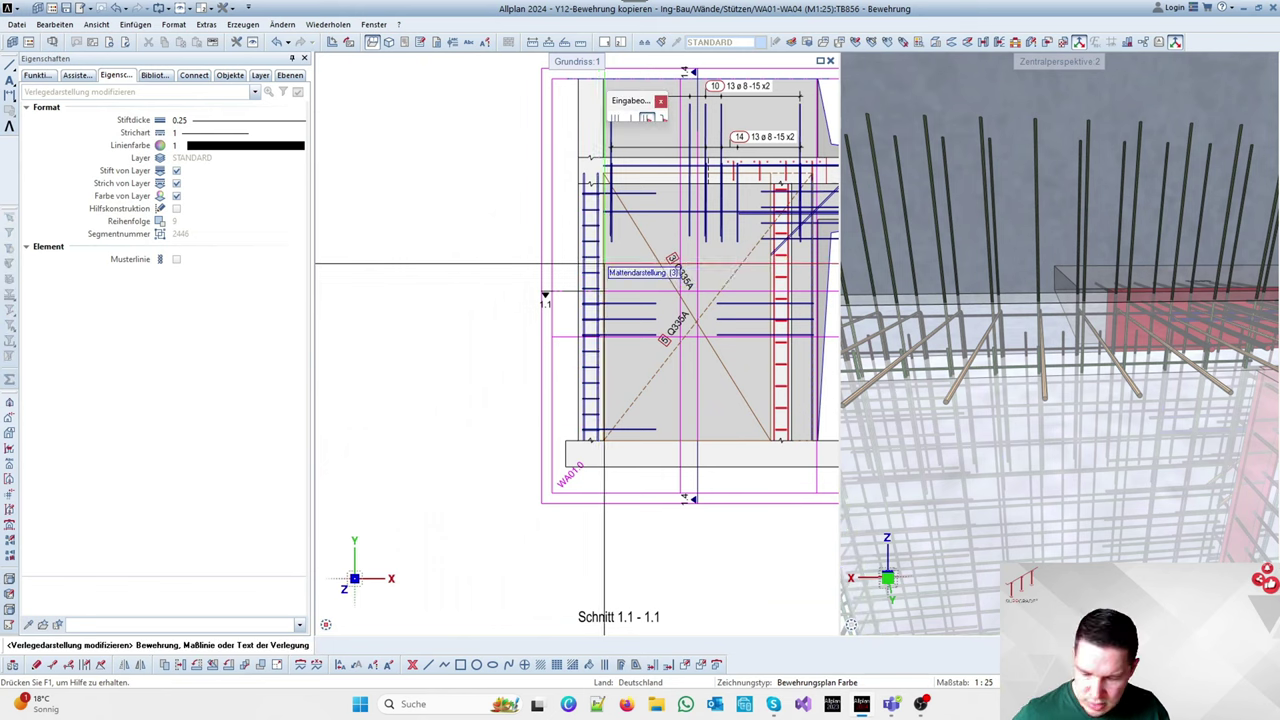
key(Escape)
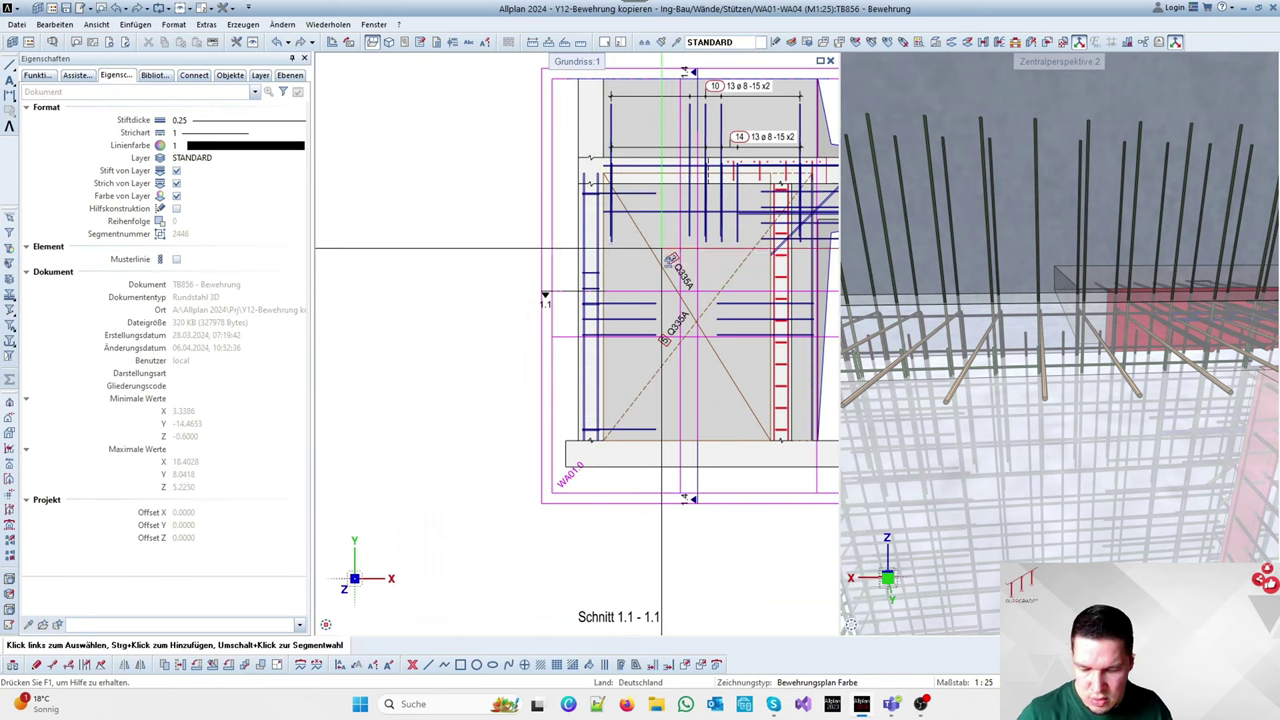
Add a vertical dimension line outside the wall end for the position 1 bars and place the 16 ø 8 -15 x2 label beside it
right_click(749, 148)
right_click(749, 148)
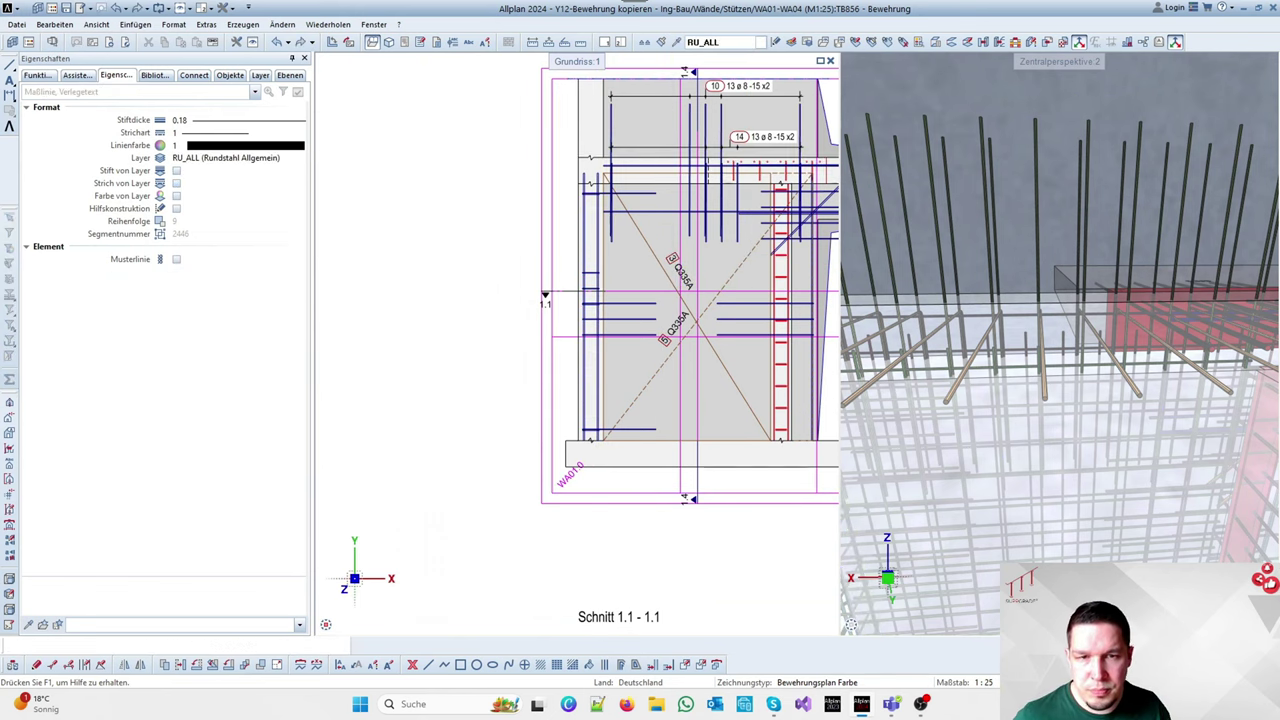
scroll(593, 268, up, 2)
click(593, 269)
scroll(505, 263, down, 2)
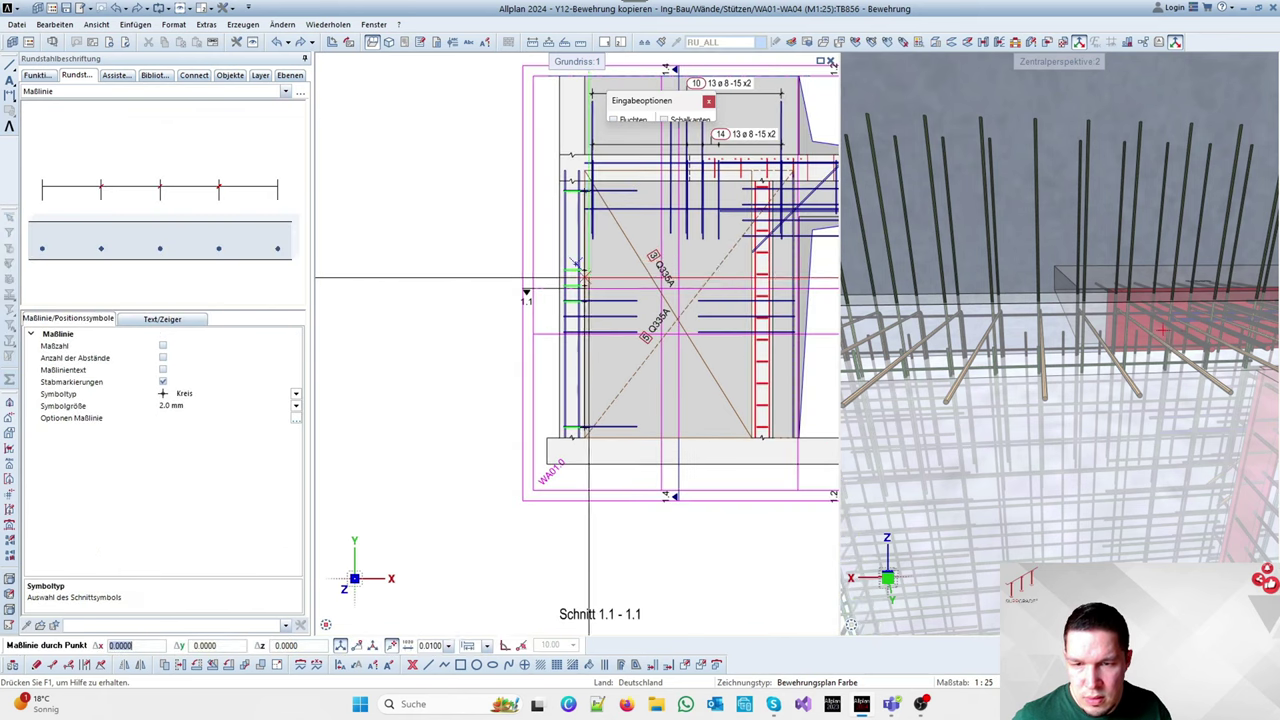
scroll(597, 278, up, 3)
click(495, 275)
scroll(495, 300, up, 2)
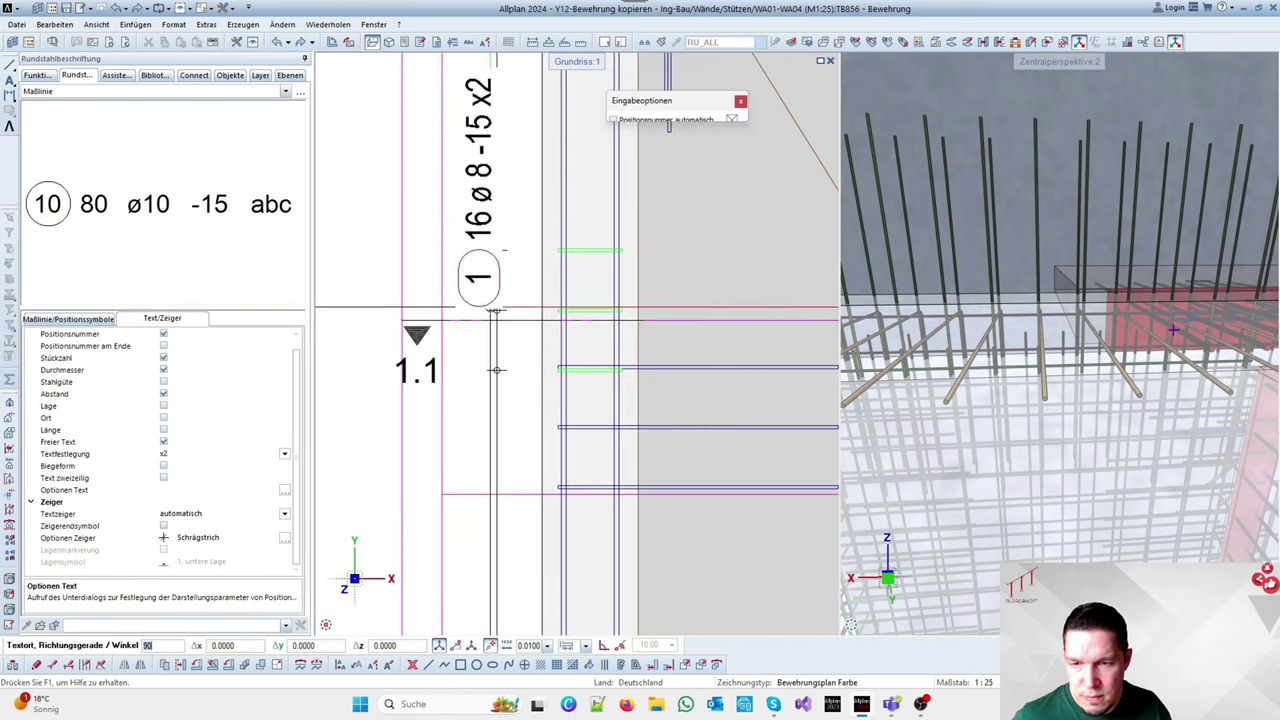
click(497, 309)
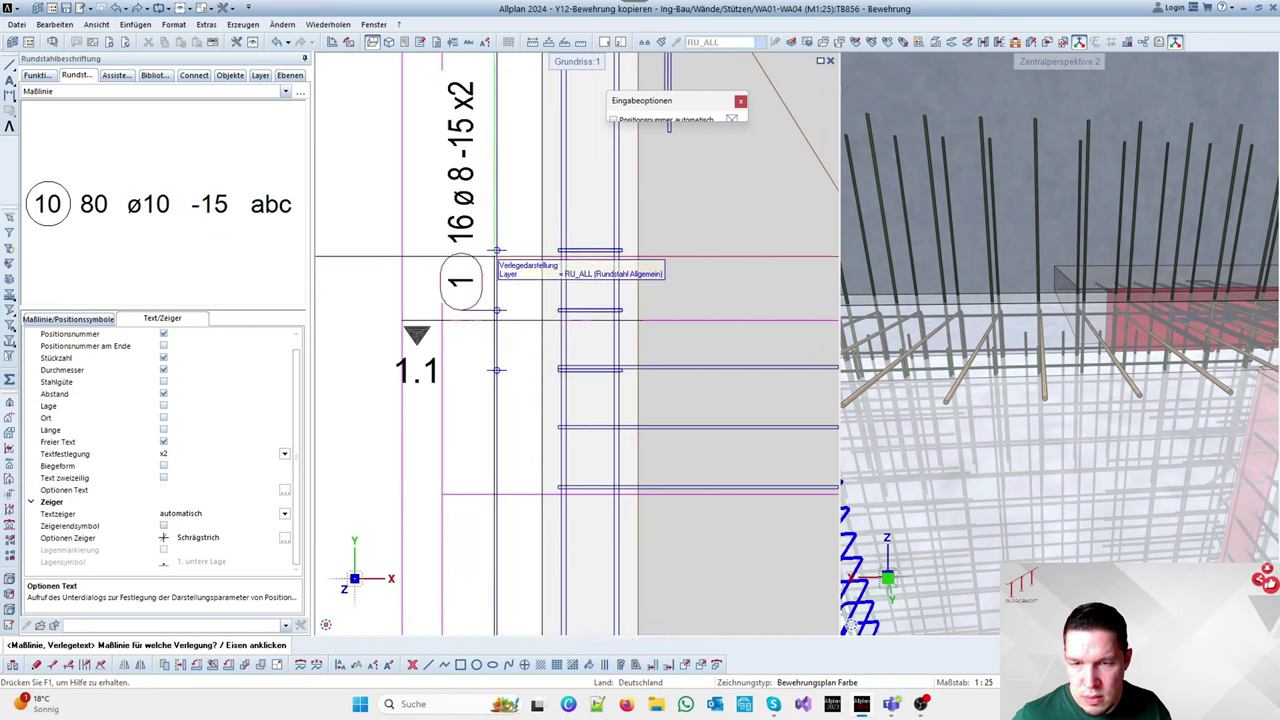
Add a second vertical dimension line through the horizontal bars inside the wall and place its rotated 16 ø 8 -15 x2 label
scroll(497, 309, down, 3)
click(607, 303)
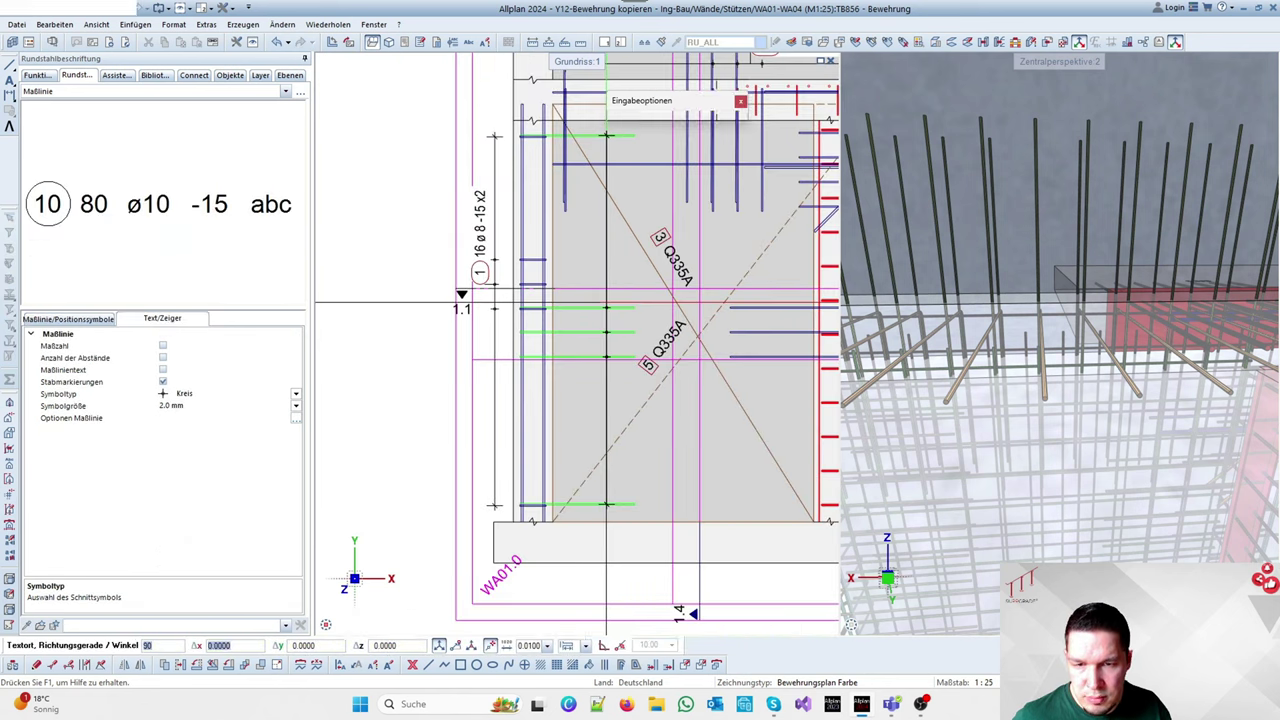
scroll(627, 299, up, 3)
click(628, 303)
scroll(626, 310, down, 3)
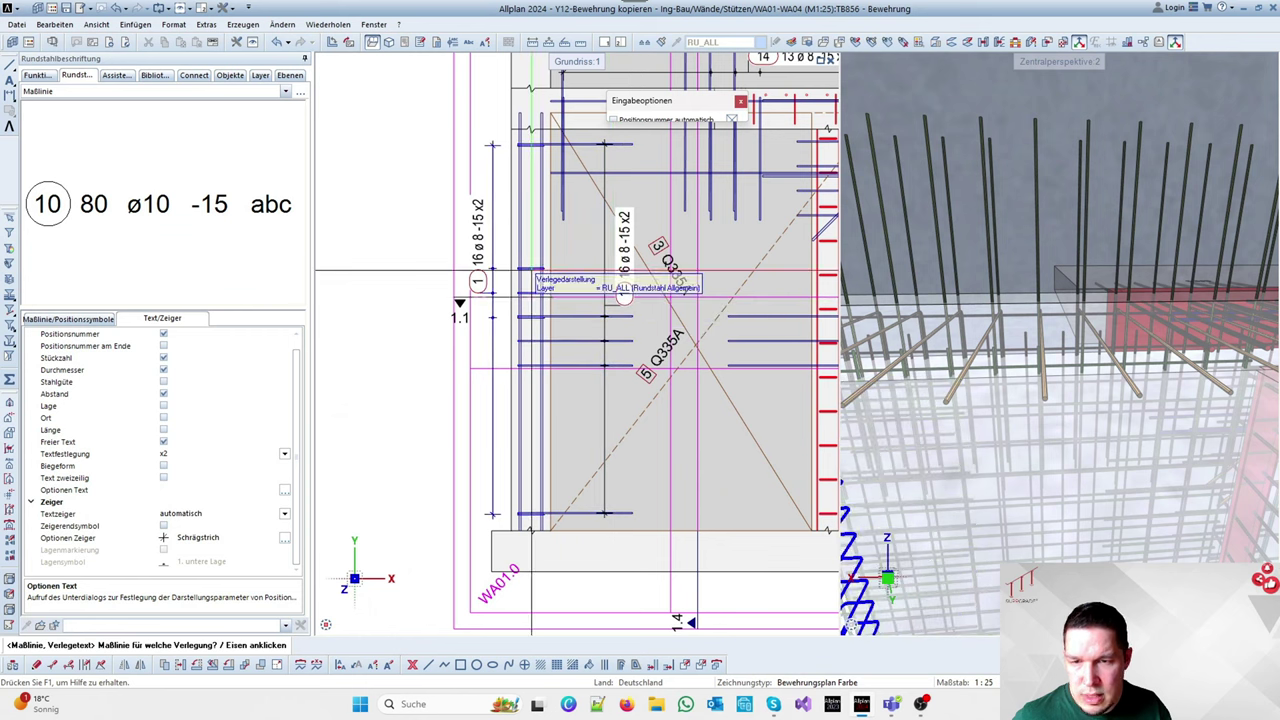
Label the vertical position 2 bars at the wall end using Fächer, with Abstand off and the 4 ø 12 text rotated 90°
drag(545, 252, 508, 233)
key(Return)
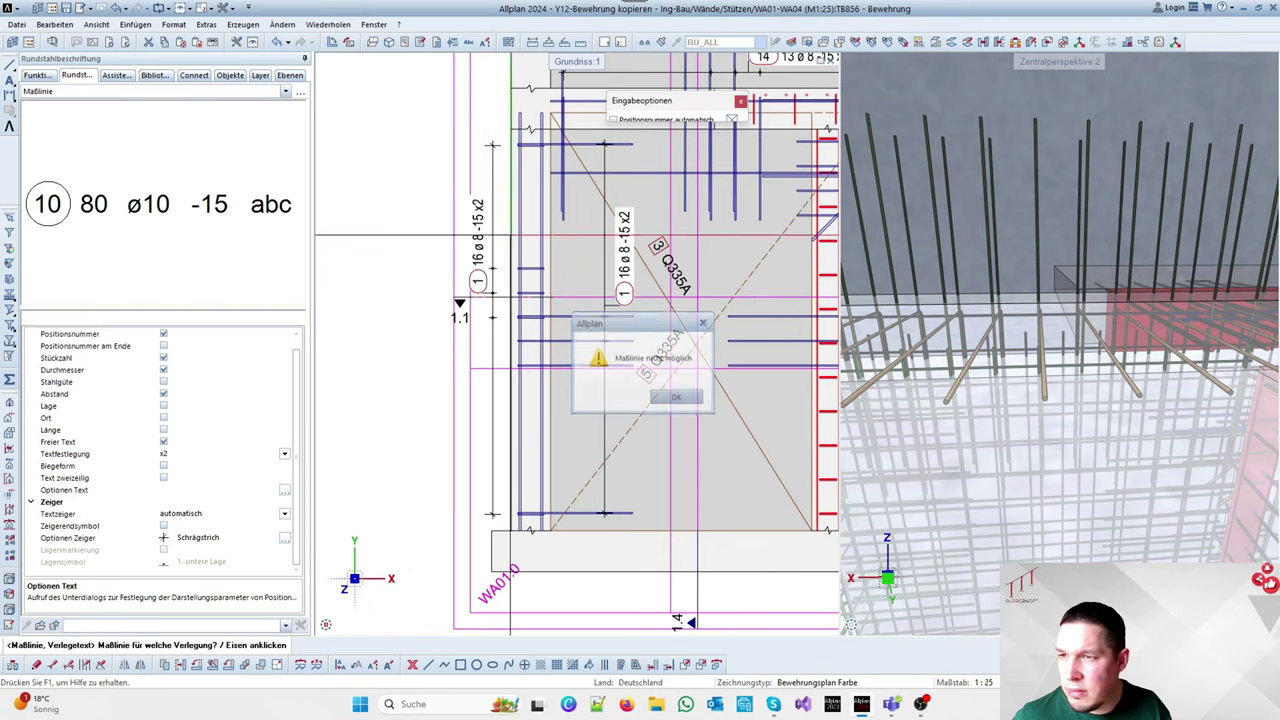
click(178, 92)
click(140, 115)
click(543, 259)
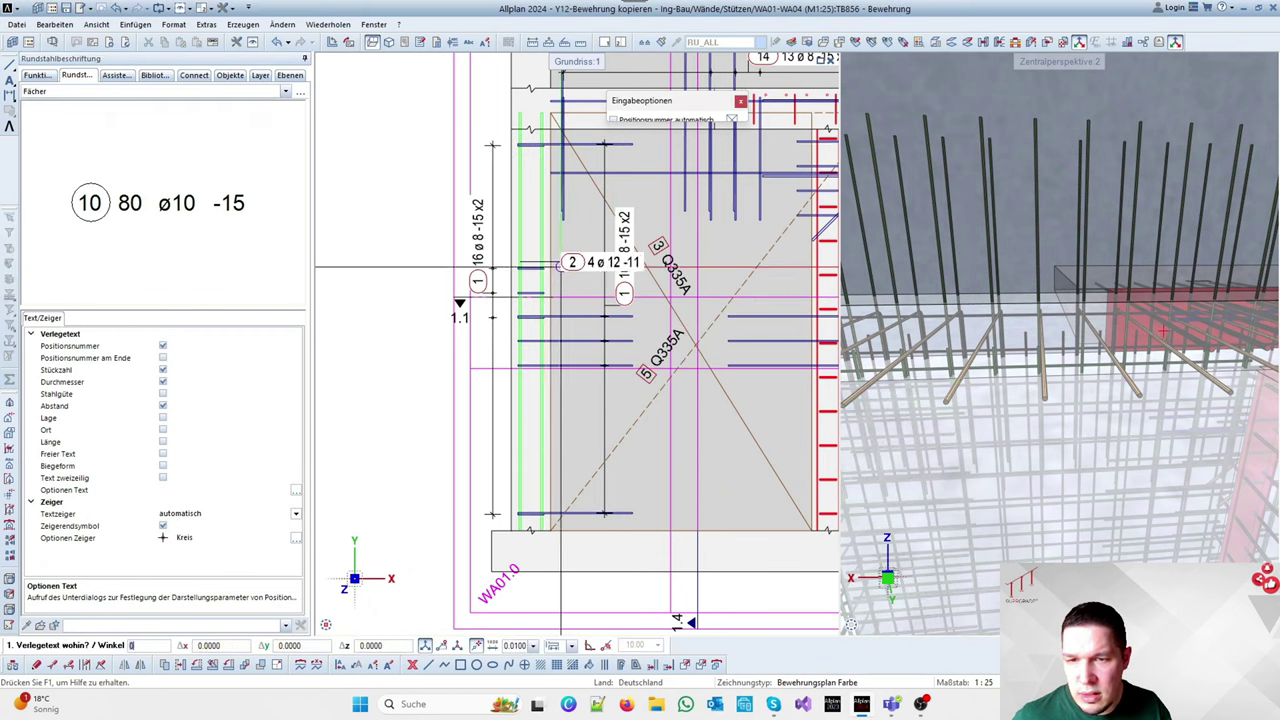
click(163, 406)
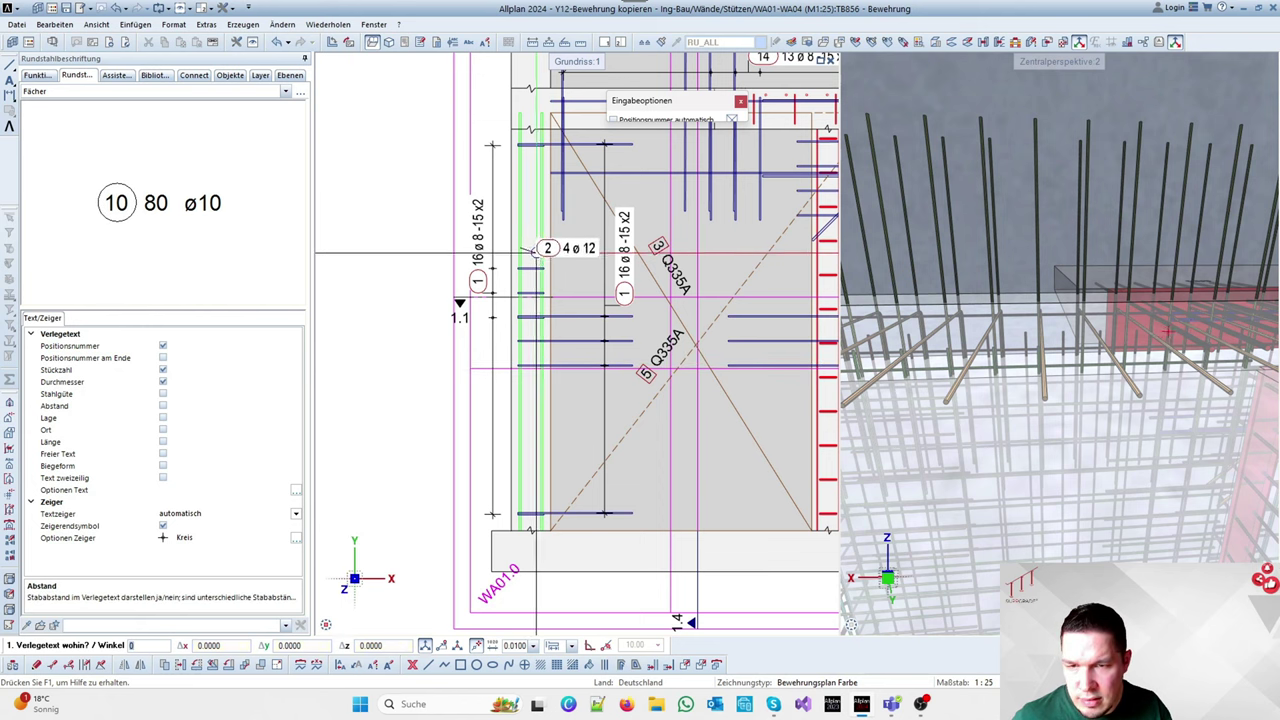
scroll(537, 255, up, 4)
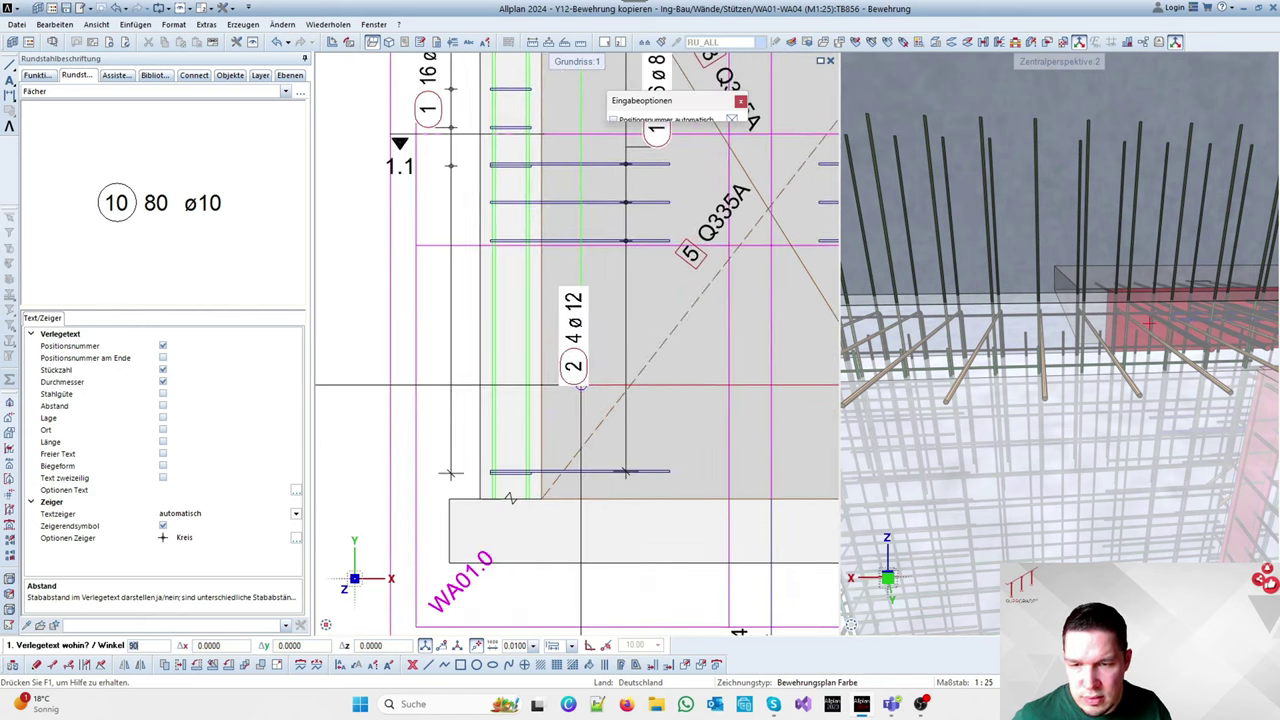
click(580, 384)
Label the vertical position 2 bars along the near edge of the door opening with the 2 ø 12 text rotated 90°
scroll(525, 342, down, 4)
scroll(782, 345, up, 4)
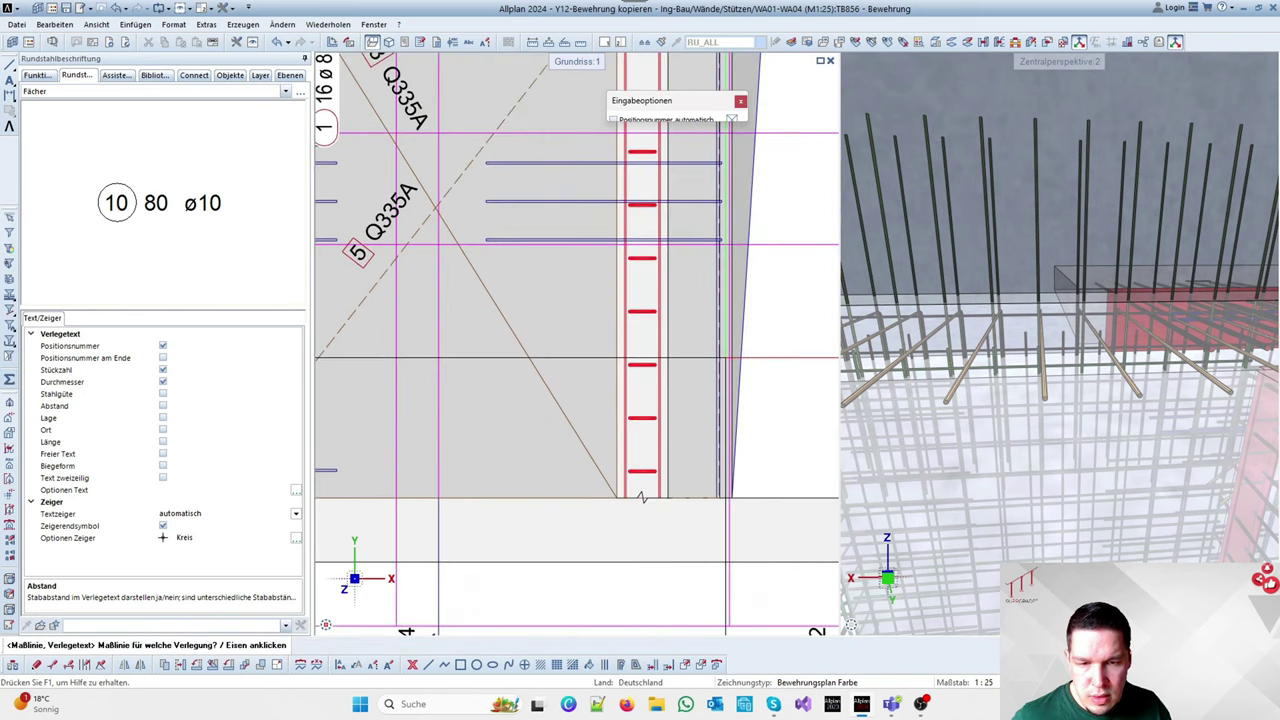
click(717, 352)
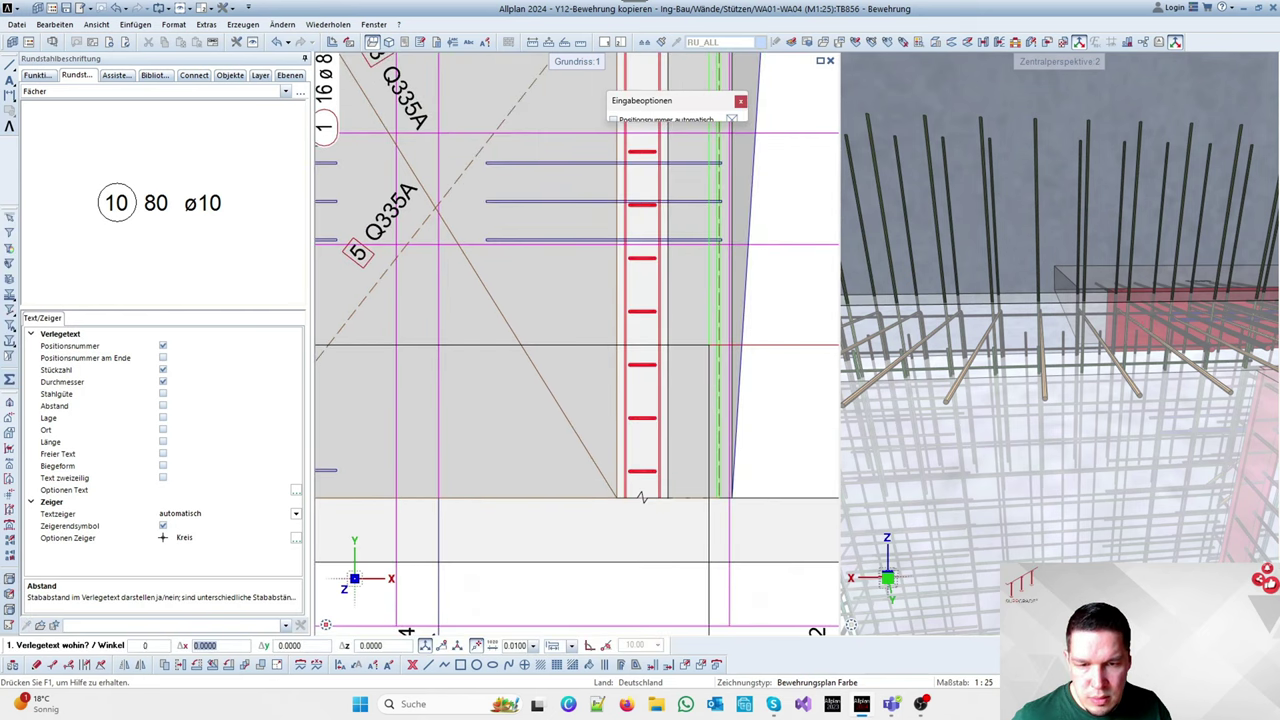
click(692, 402)
scroll(700, 398, down, 3)
scroll(464, 392, up, 4)
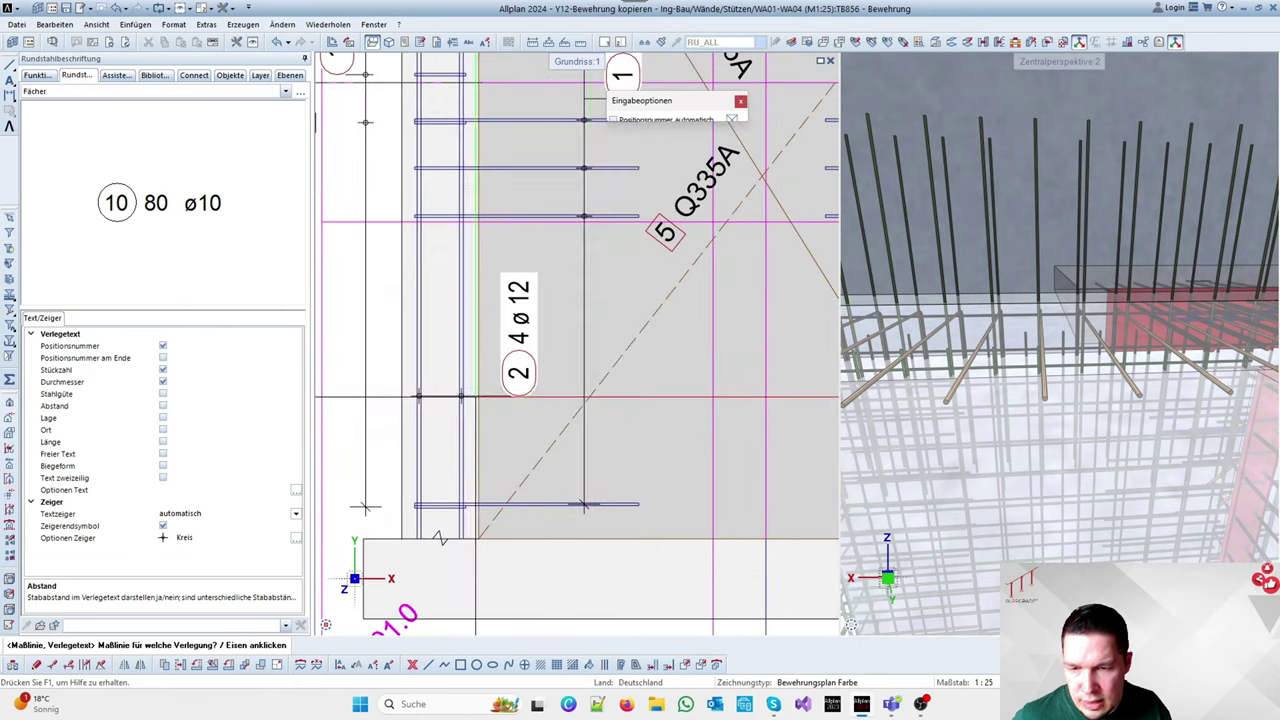
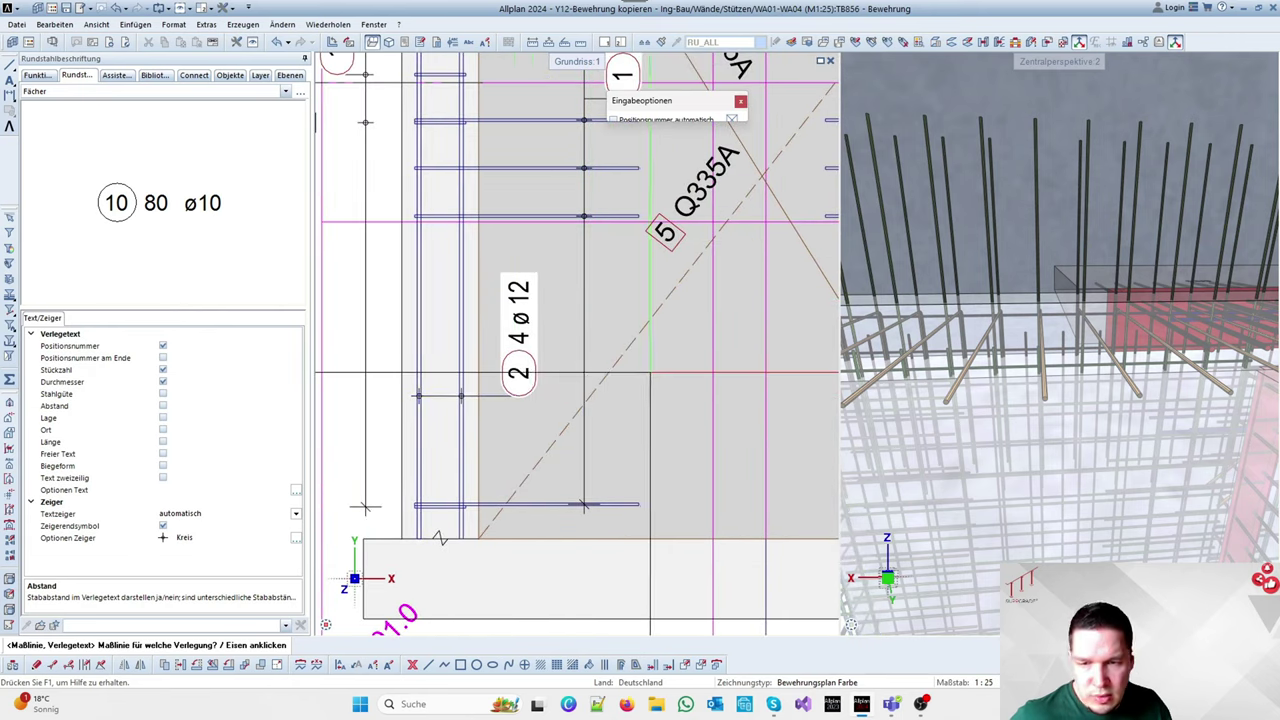
Label the position 2 bars along the door opening's far edge, placing the 2 ø 12 text rotated 90° inside the opening
scroll(618, 290, down, 4)
scroll(684, 300, up, 4)
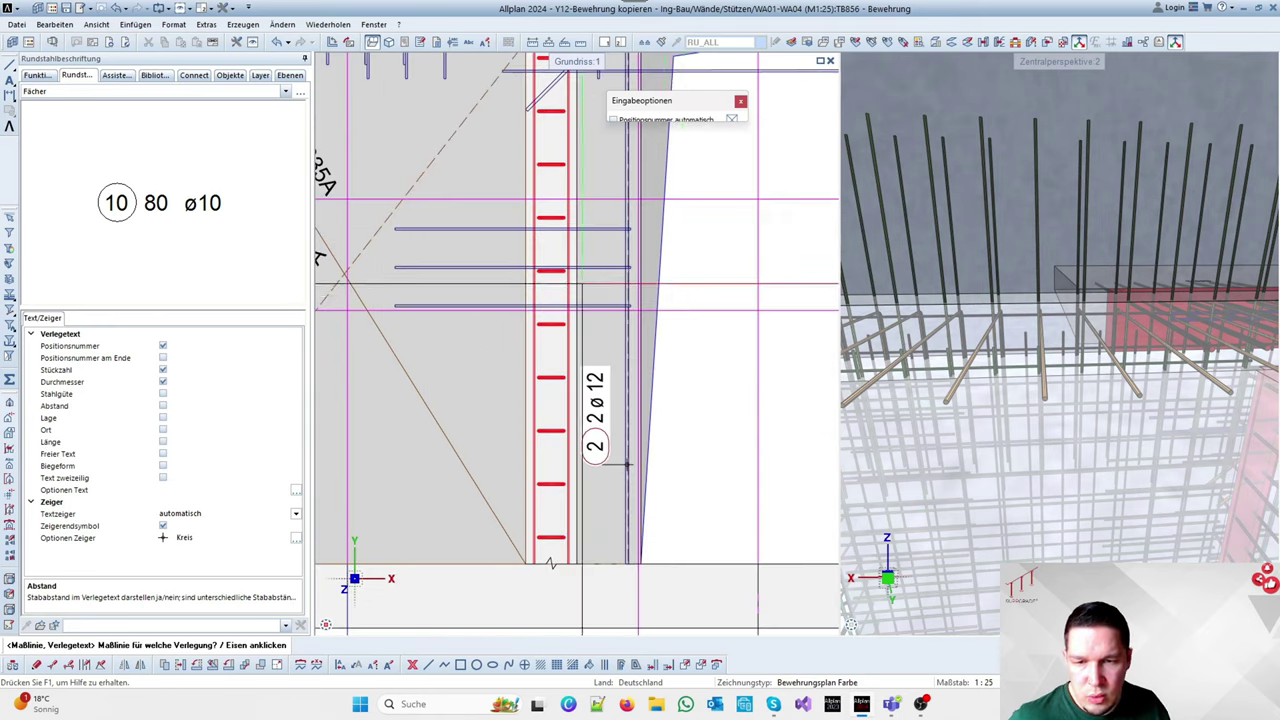
scroll(540, 310, down, 4)
scroll(735, 390, up, 2)
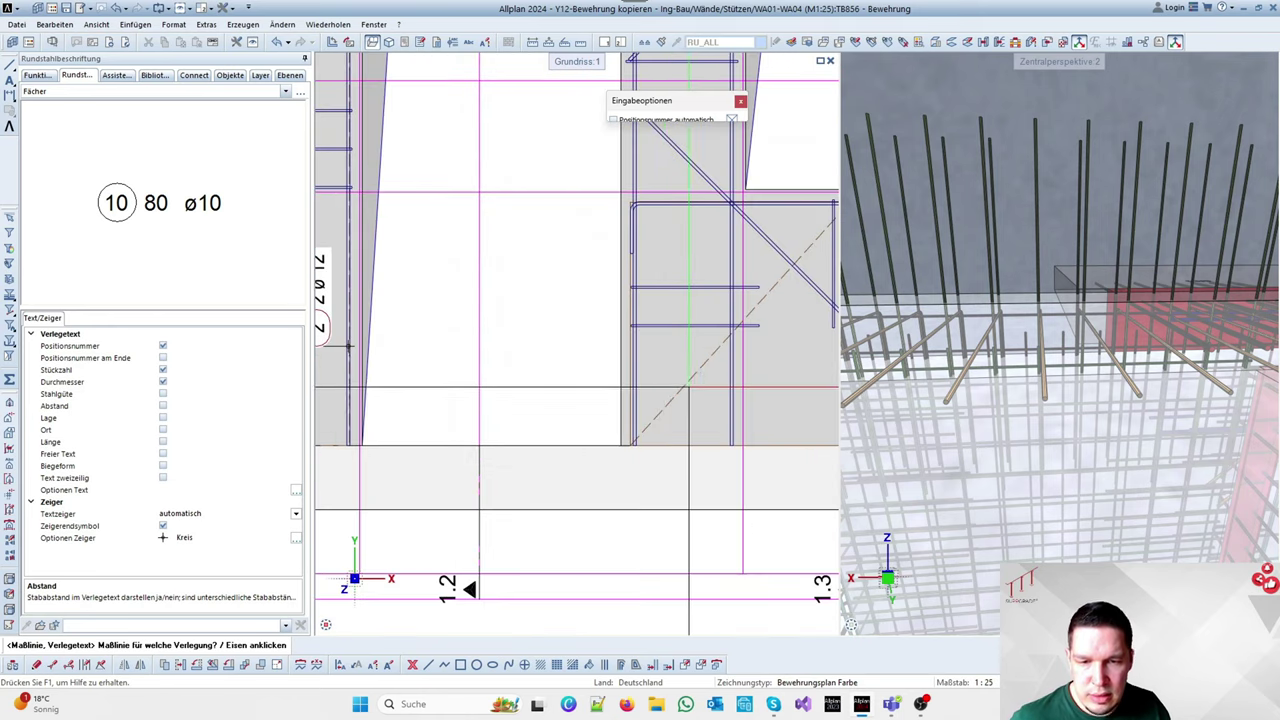
click(631, 360)
text(90)
key(Return)
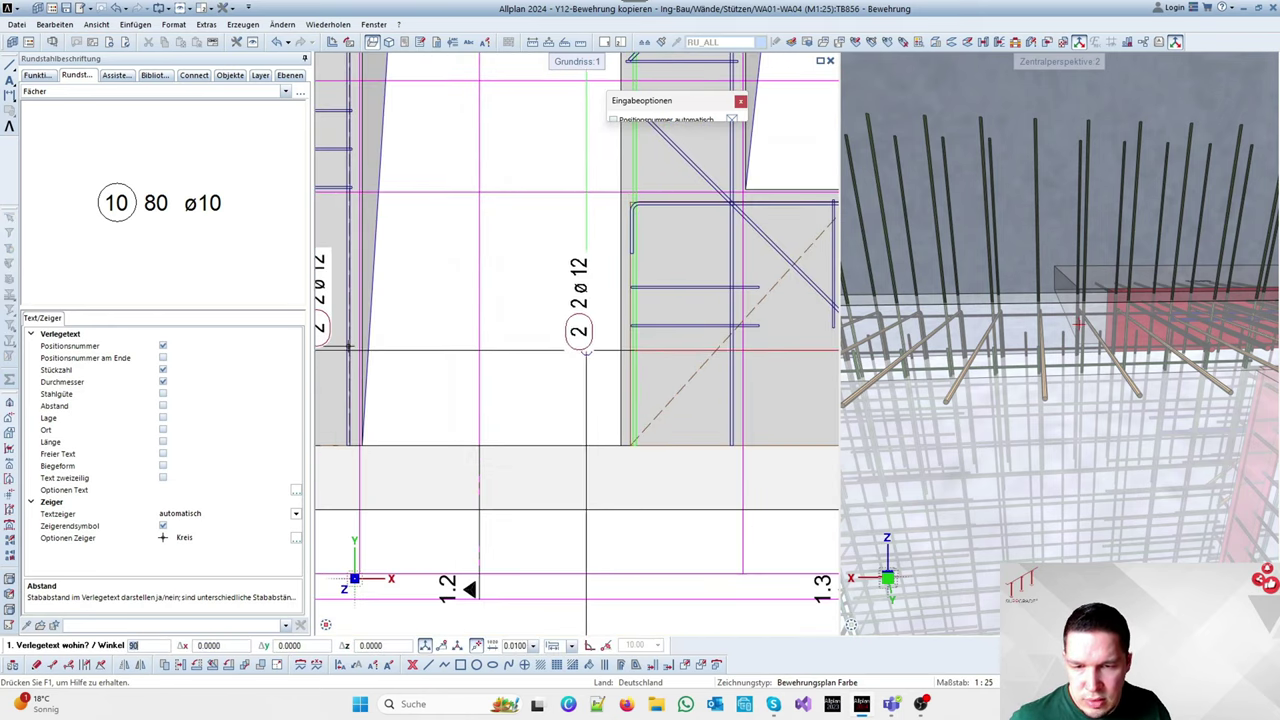
click(585, 352)
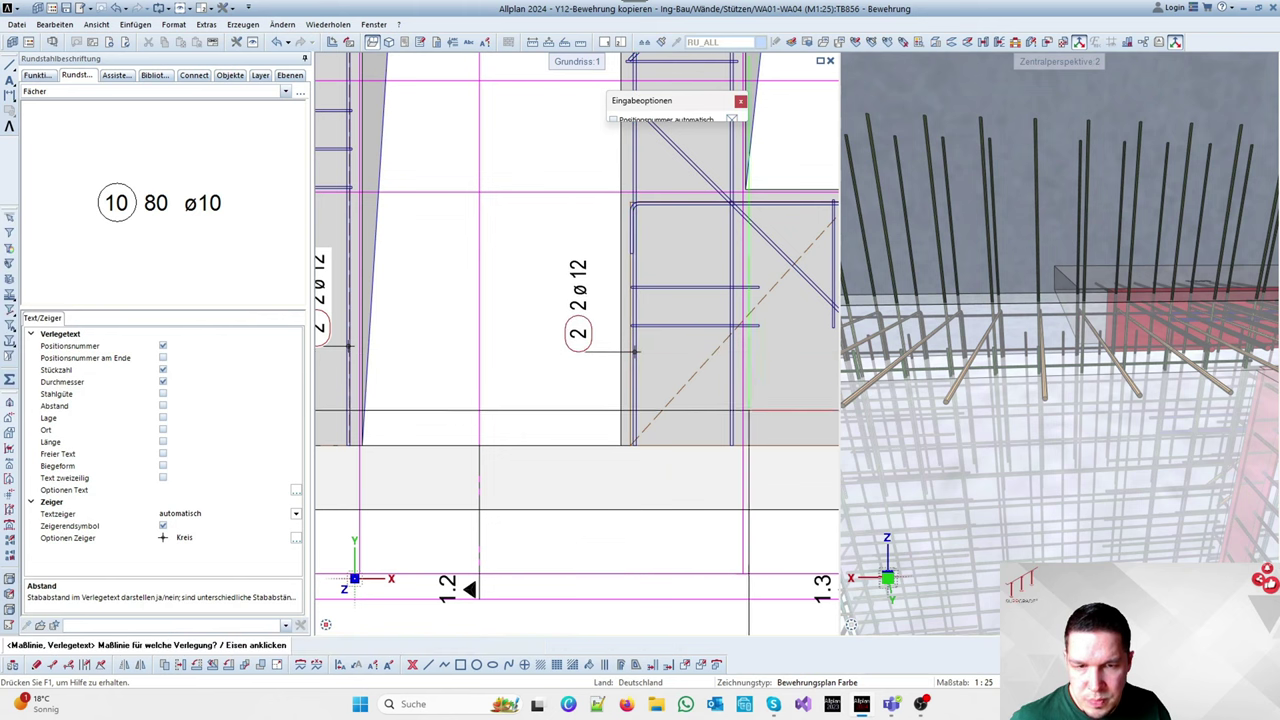
Label the position 2 bars on the window side of the pier with 2 ø 12 rotated 90°, placing the text in the door opening
click(729, 388)
scroll(640, 395, down, 3)
scroll(688, 297, up, 2)
scroll(698, 302, down, 1)
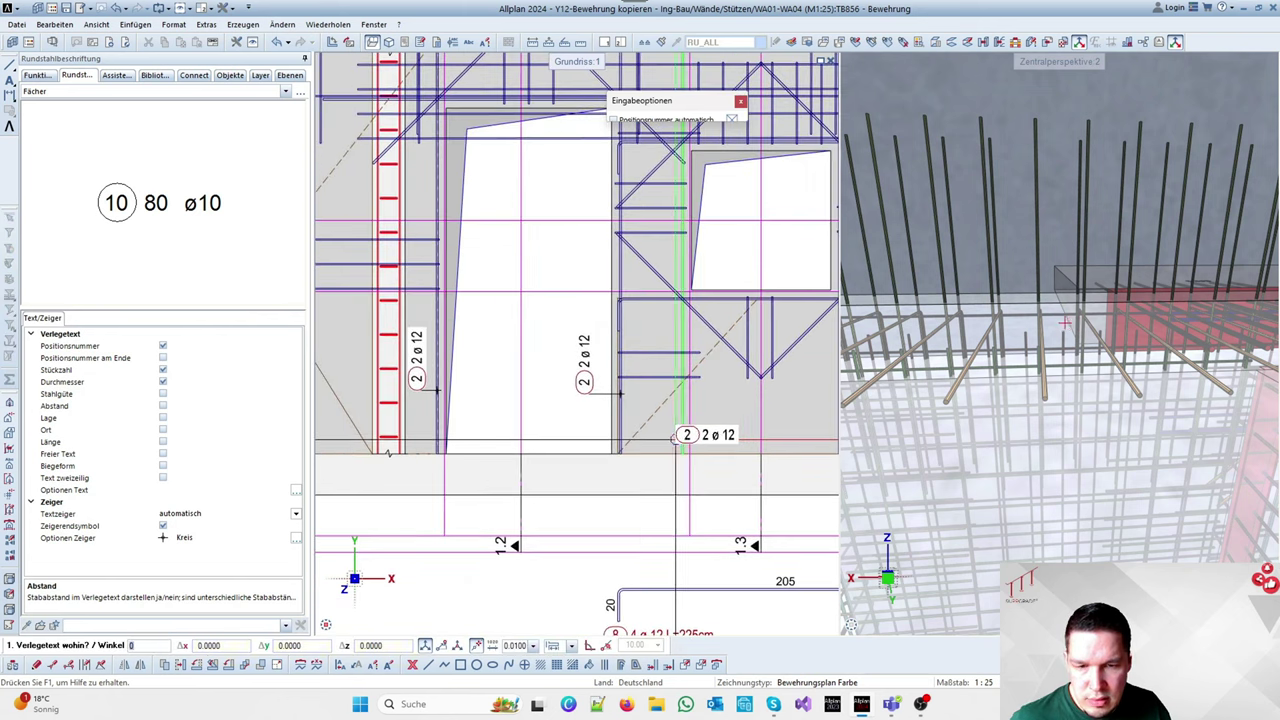
text(90)
scroll(683, 441, up, 2)
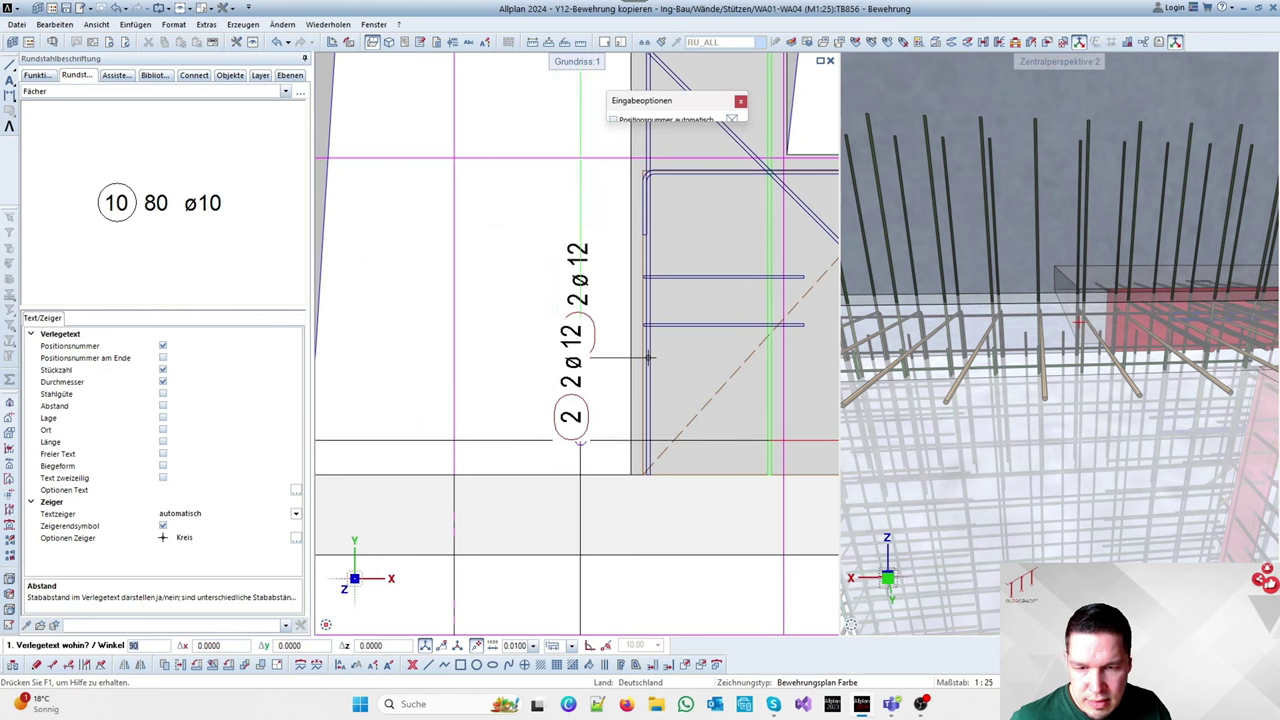
click(590, 445)
key(Escape)
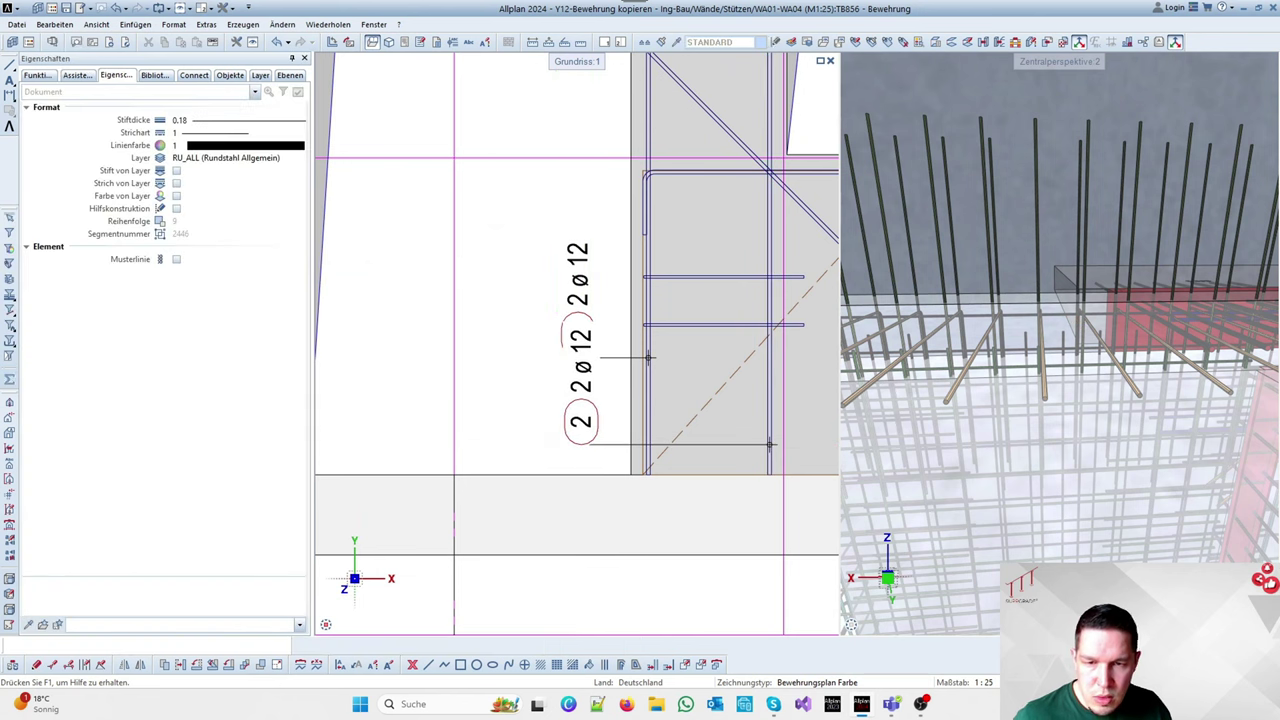
Move the upper of the two overlapping 2 ø 12 labels in the door opening upward by about 0.17 m
key(v)
click(582, 283)
click(582, 307)
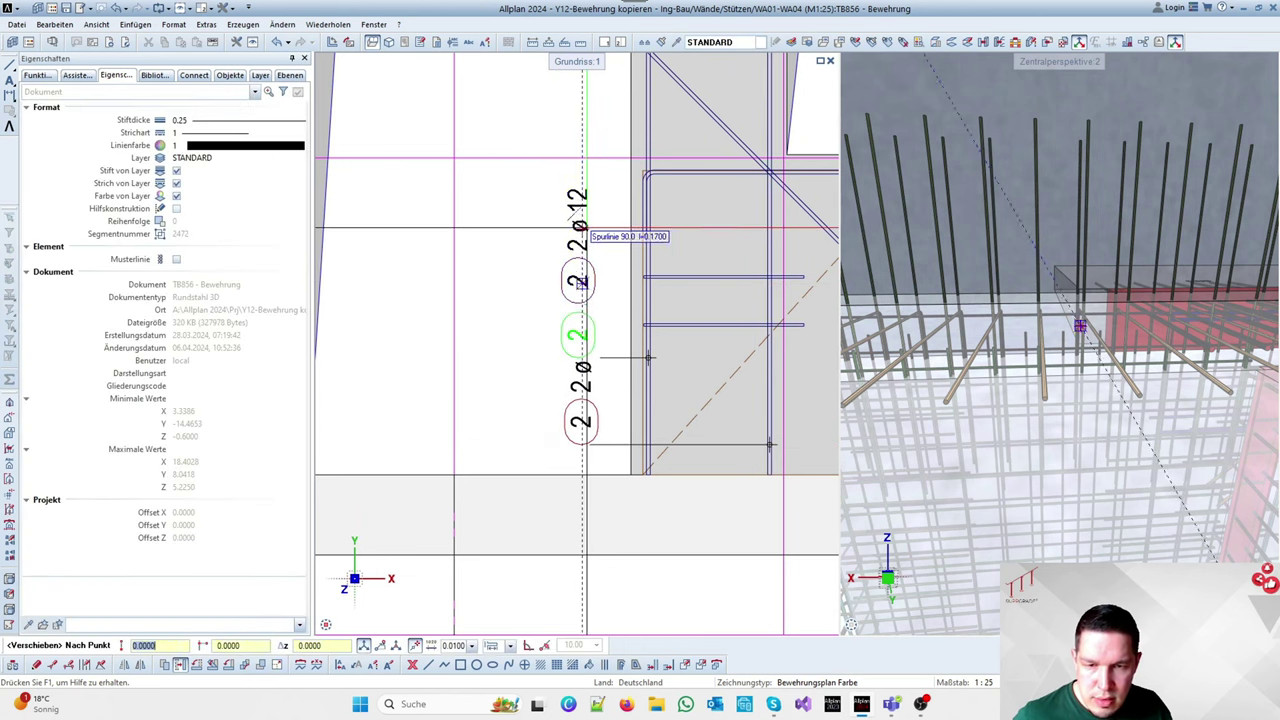
click(583, 228)
scroll(583, 228, down, 3)
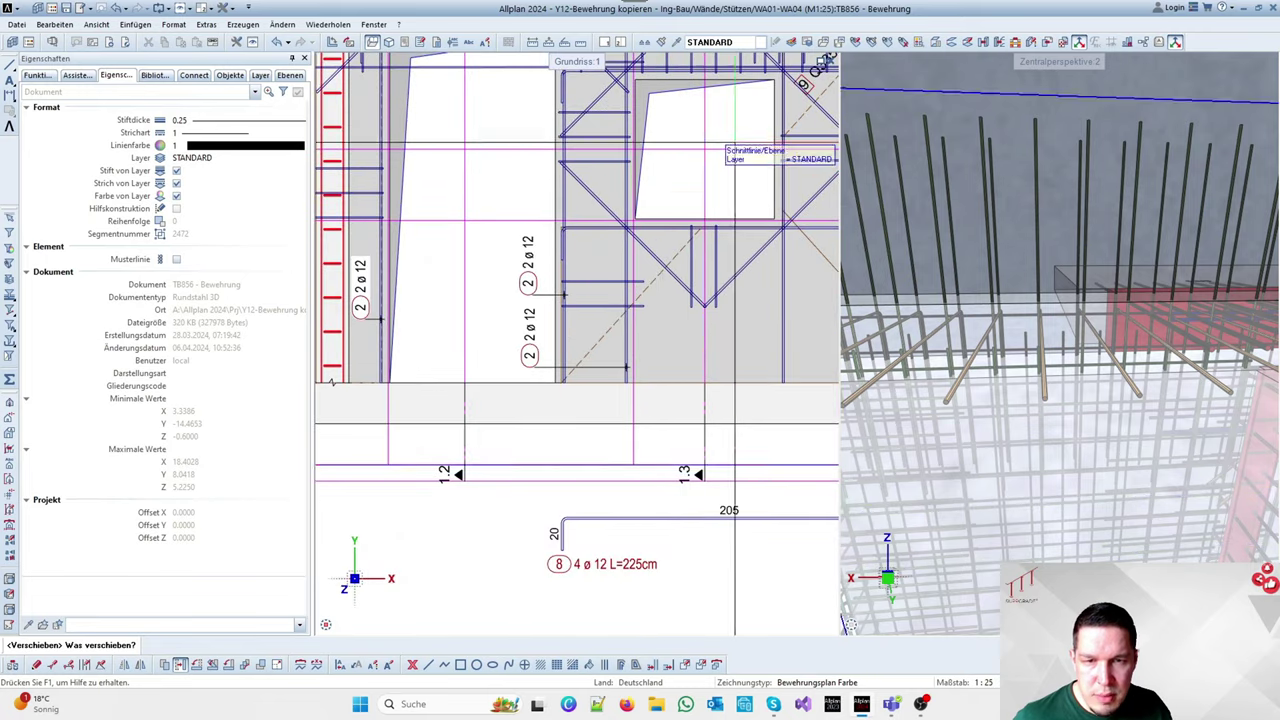
Examine the reinforcement around the door and window openings and check the placement of the horizontal 8 mm bars across the door head
scroll(556, 165, up, 2)
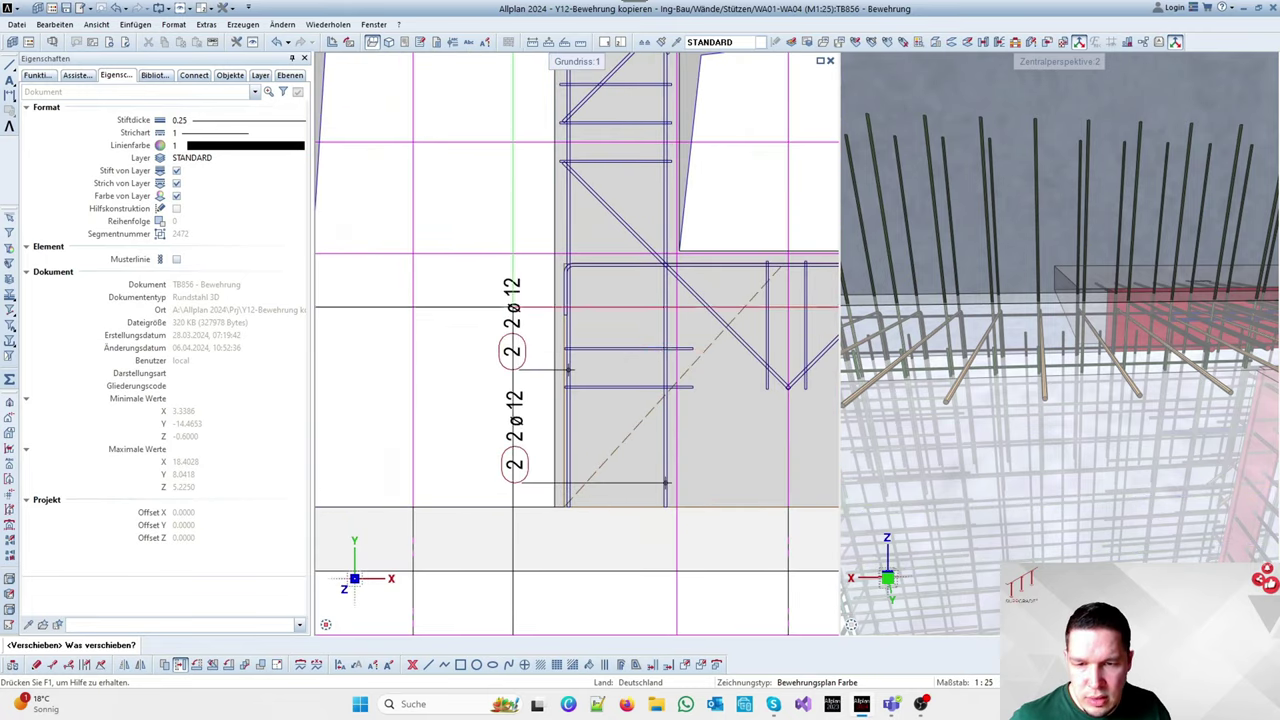
scroll(660, 300, down, 2)
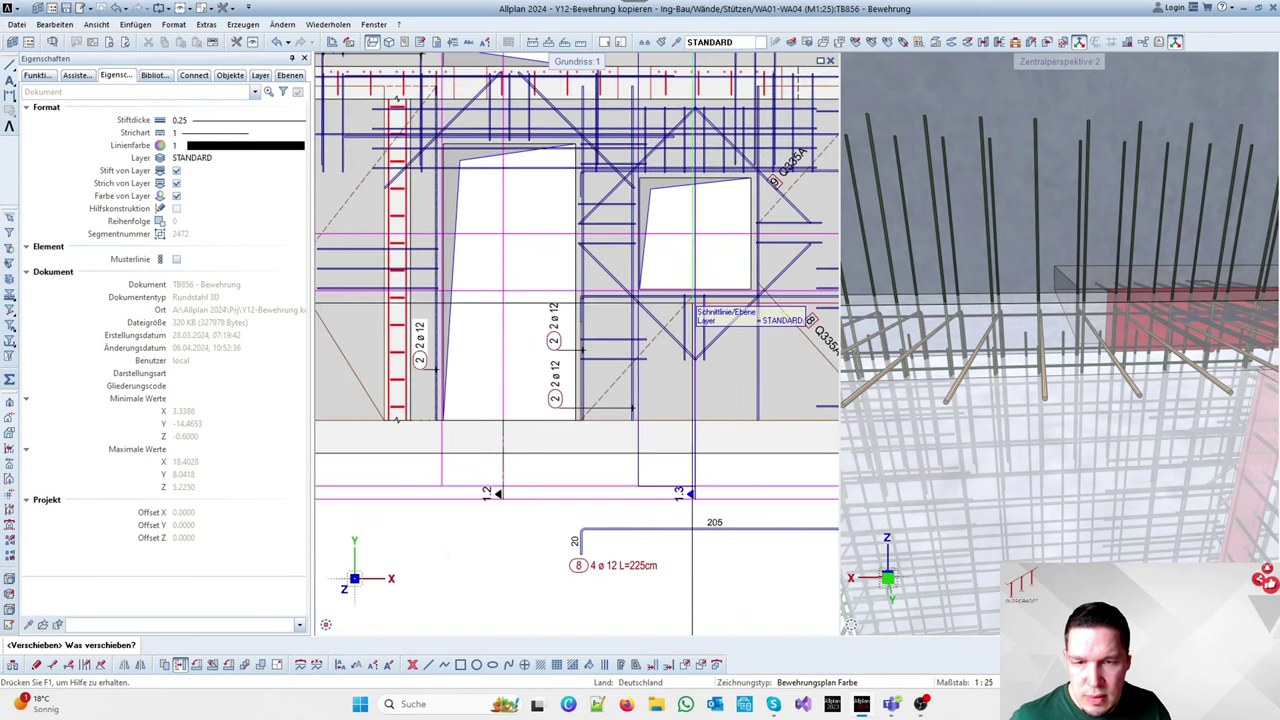
scroll(692, 315, up, 2)
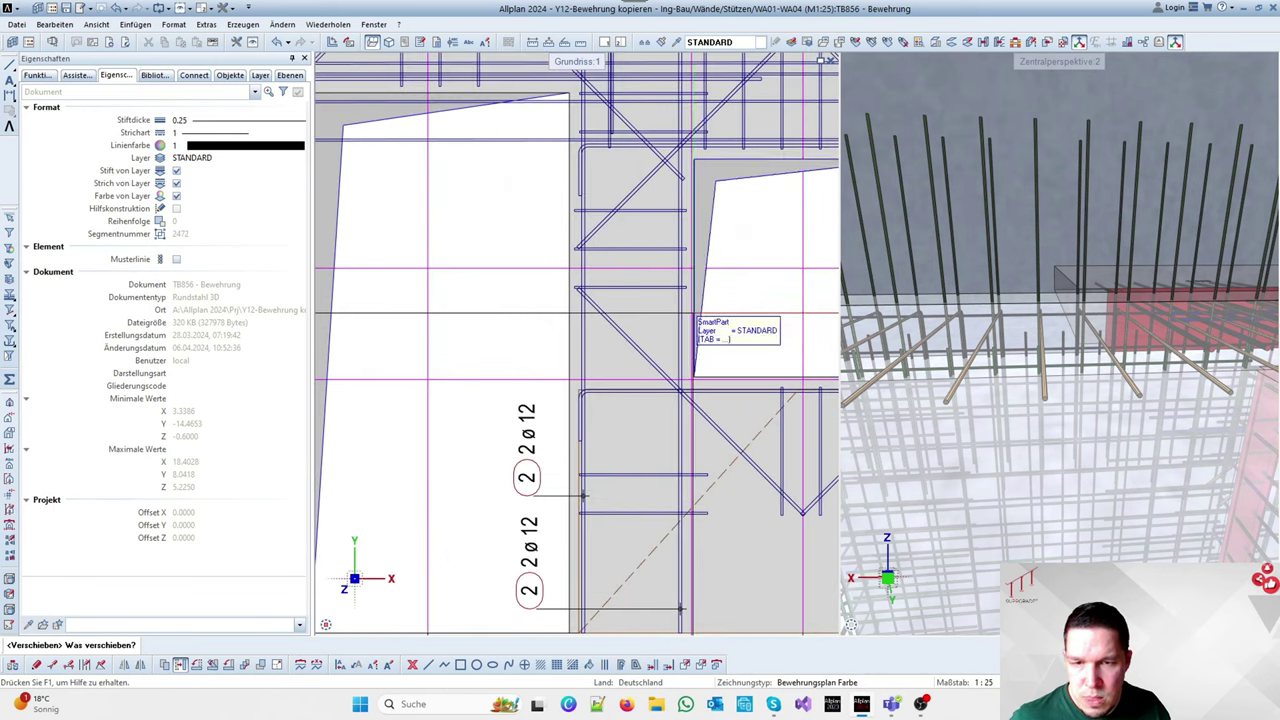
scroll(692, 313, down, 2)
scroll(566, 228, up, 2)
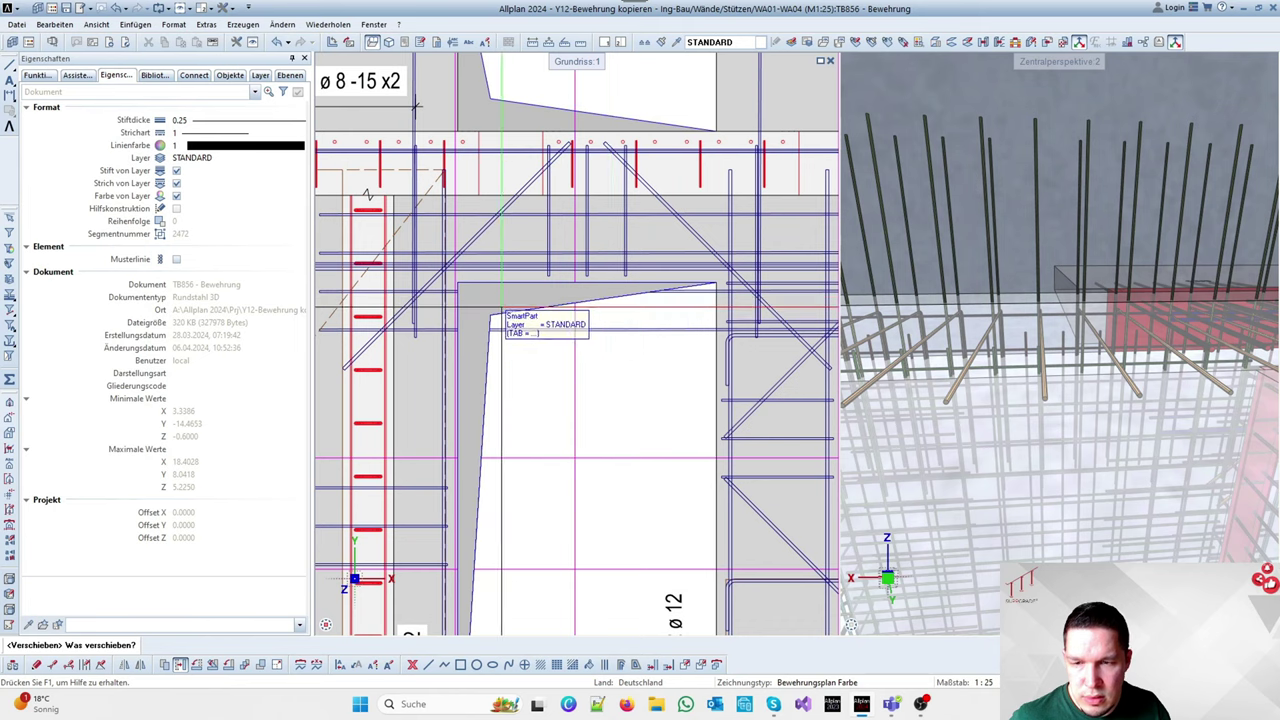
scroll(463, 319, down, 2)
key(Escape)
click(532, 323)
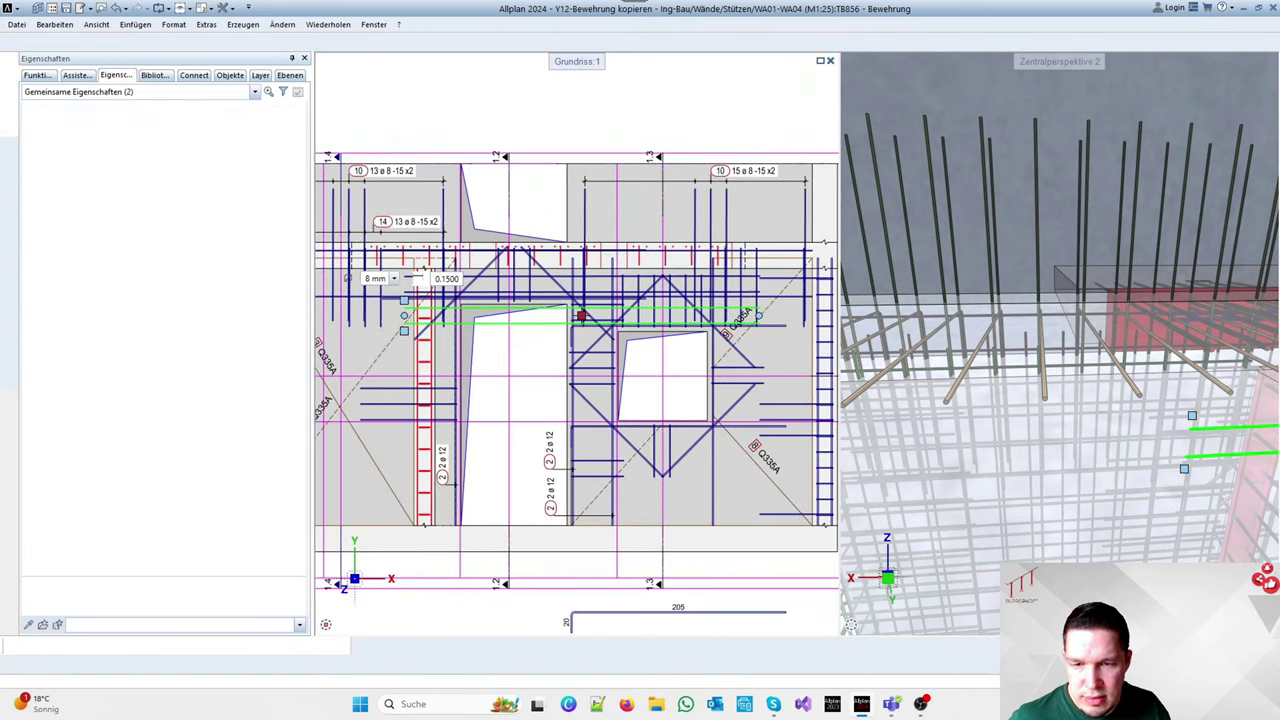
scroll(455, 289, down, 3)
scroll(956, 372, down, 3)
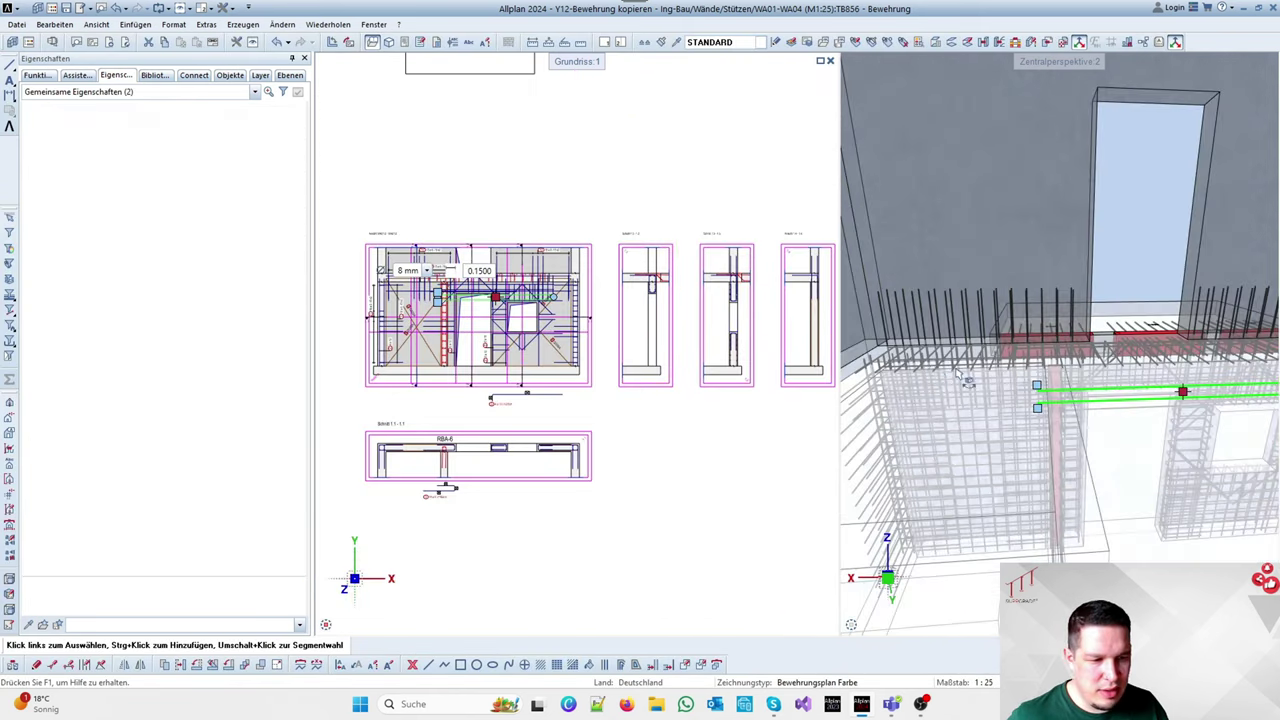
scroll(968, 381, down, 3)
scroll(606, 351, up, 2)
scroll(572, 290, up, 5)
key(Escape)
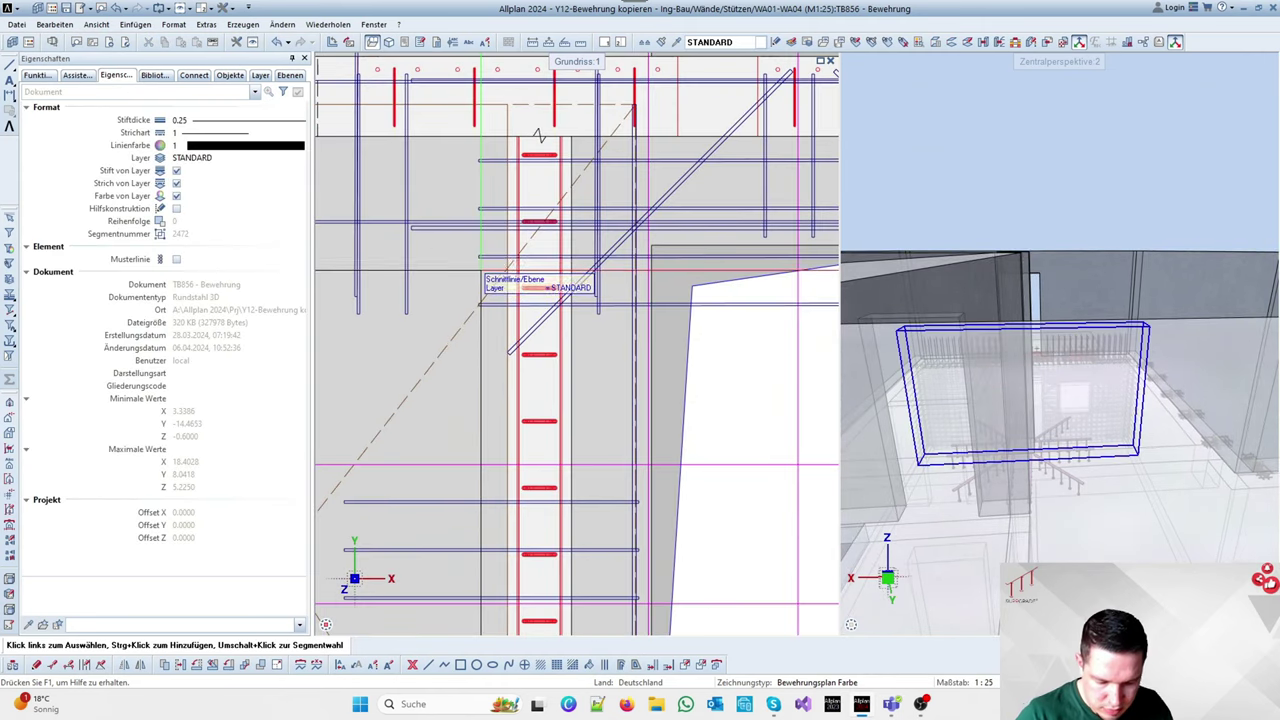
Shorten the horizontal 8 mm bars crossing the door head by moving their end points to the pier edge between door and window
key(p)
click(486, 318)
scroll(486, 319, down, 3)
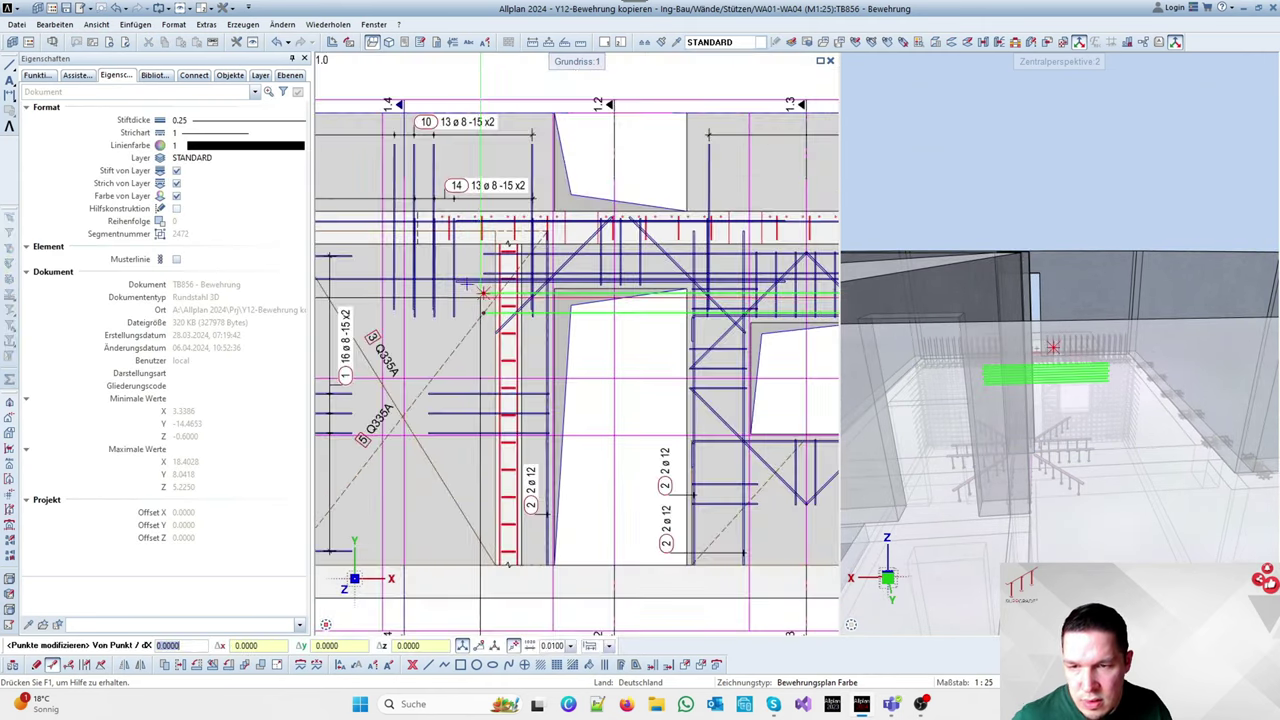
click(483, 292)
scroll(575, 290, up, 5)
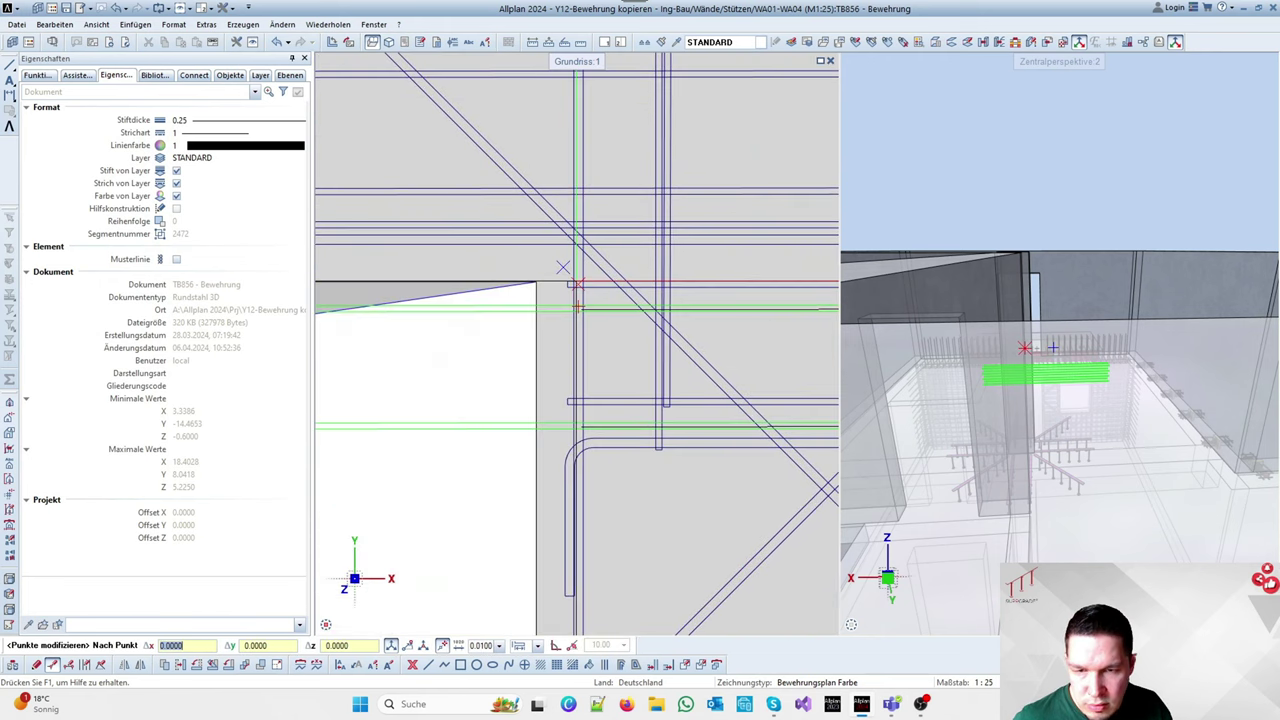
click(564, 464)
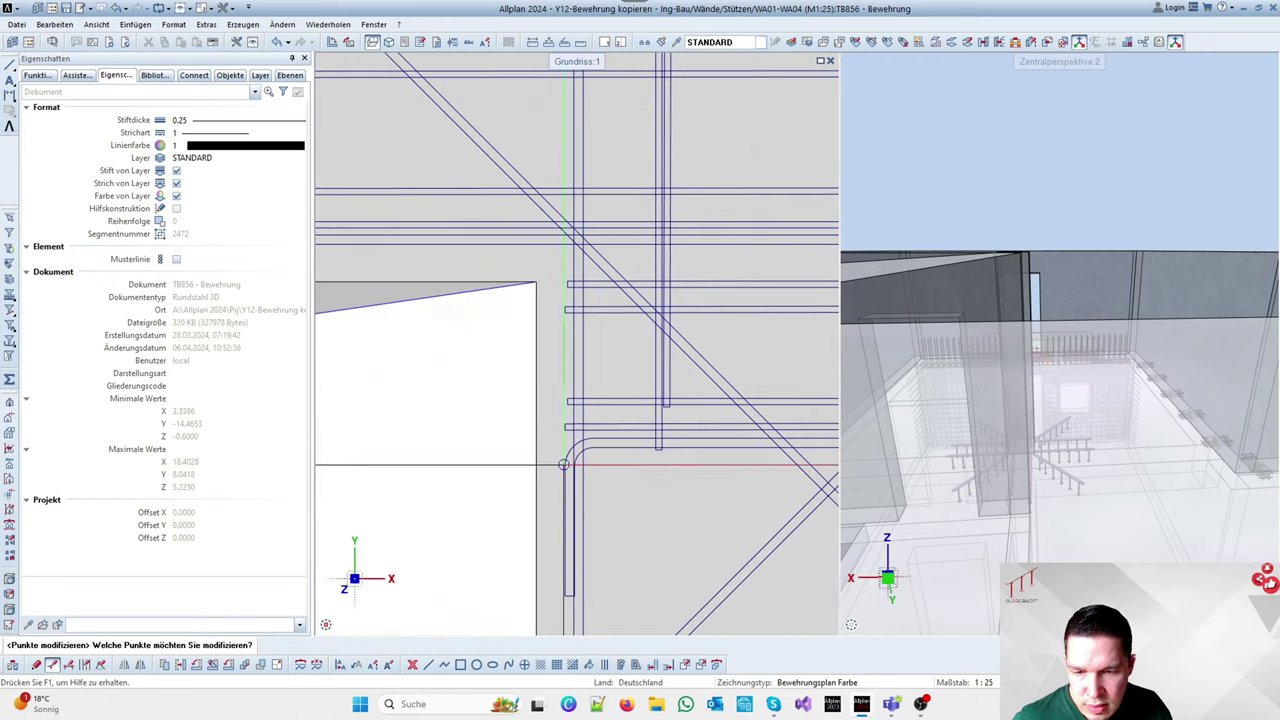
Create a Gesamtauszug of the position 16 bars and place it below the position 8 bar schematic
click(38, 75)
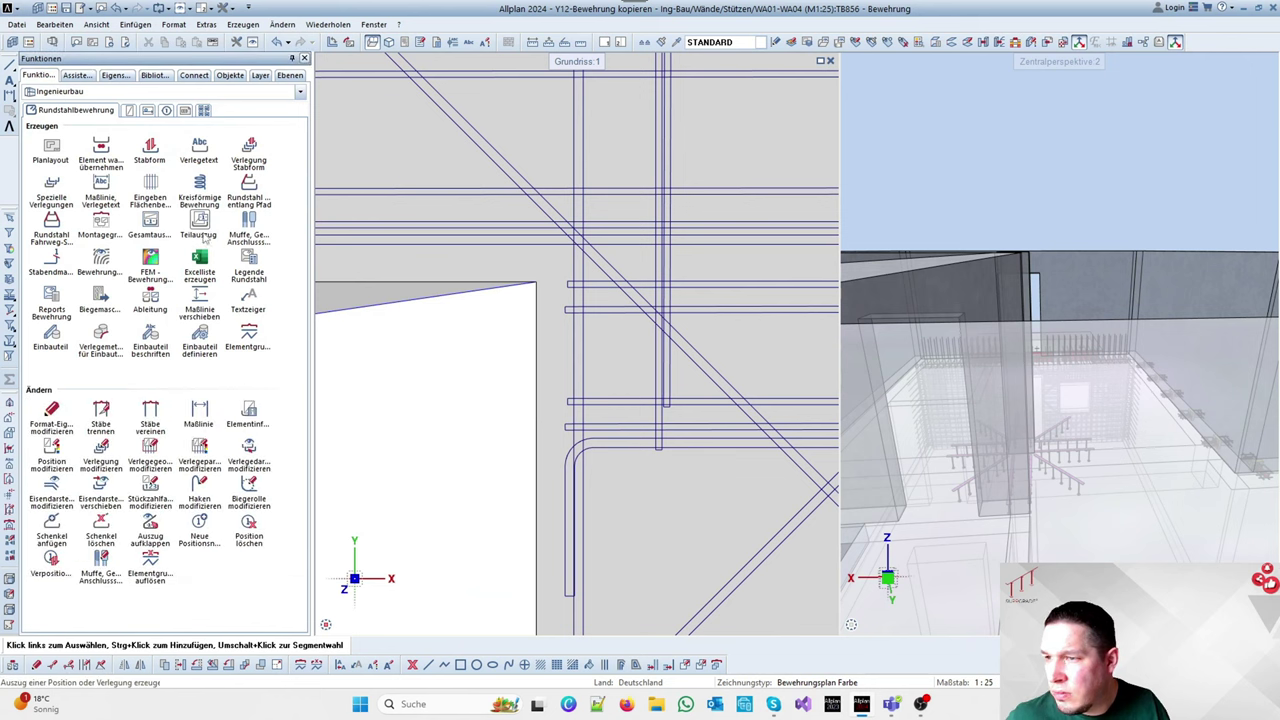
click(150, 222)
scroll(555, 220, down, 5)
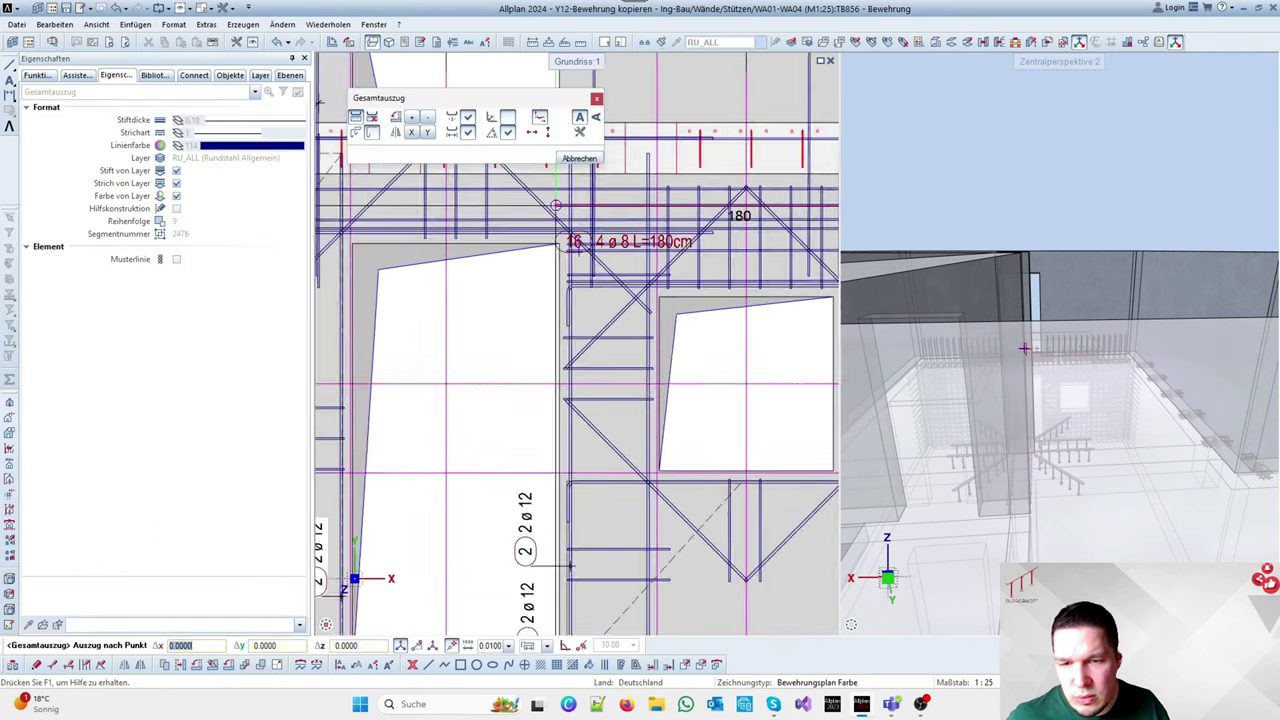
click(547, 133)
scroll(612, 390, up, 4)
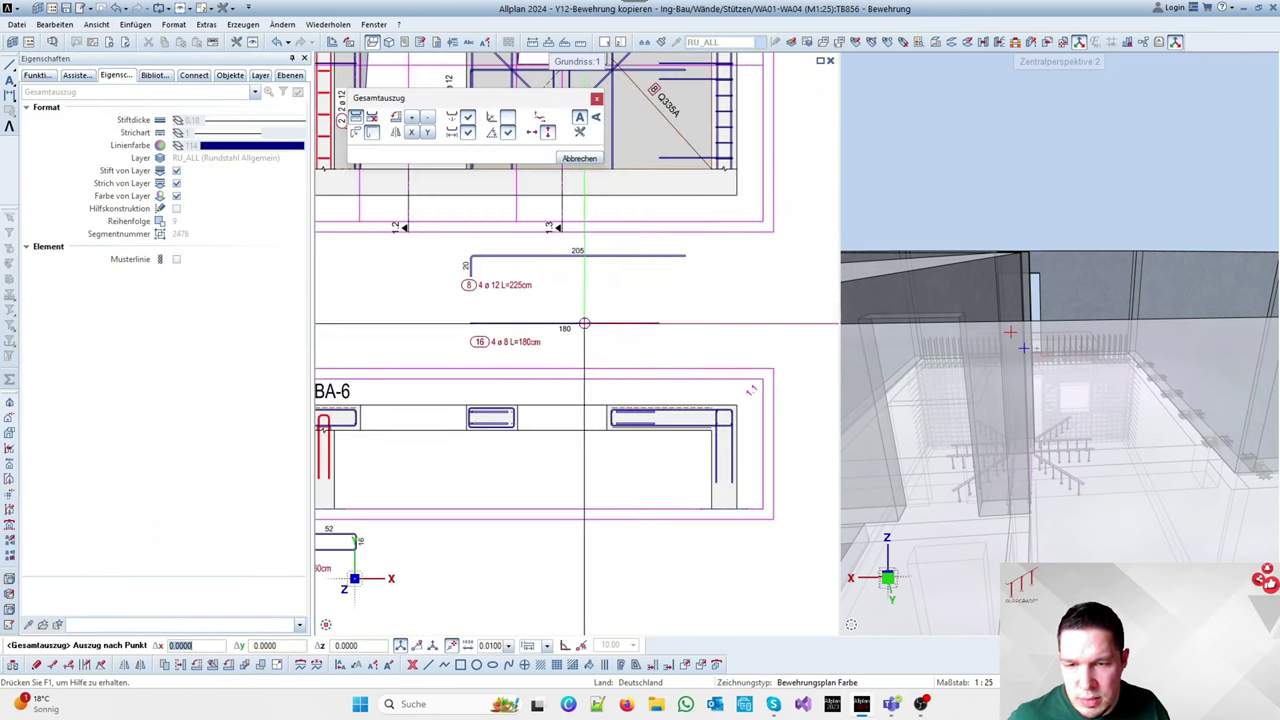
click(586, 323)
scroll(390, 260, up, 1)
key(Escape)
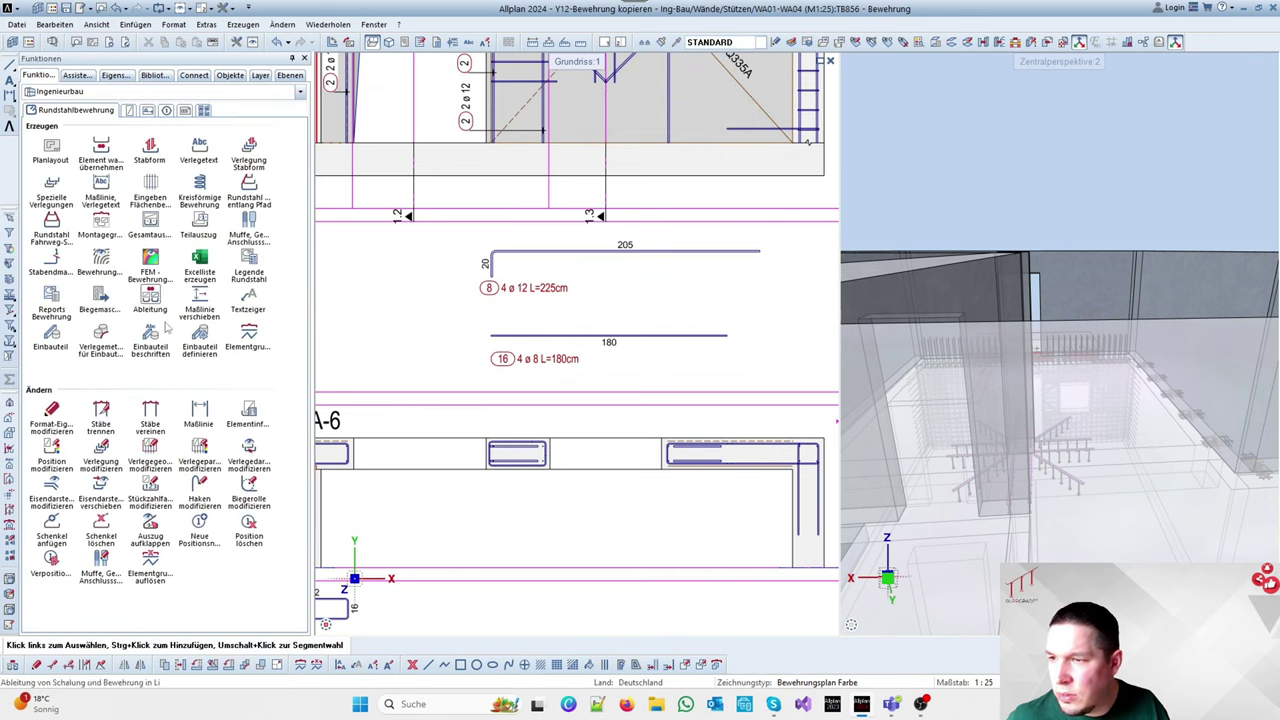
Add a 10 cm downward leg to the door-side end of the position 16 bar using Schenkel anfügen
click(52, 527)
scroll(531, 302, up, 4)
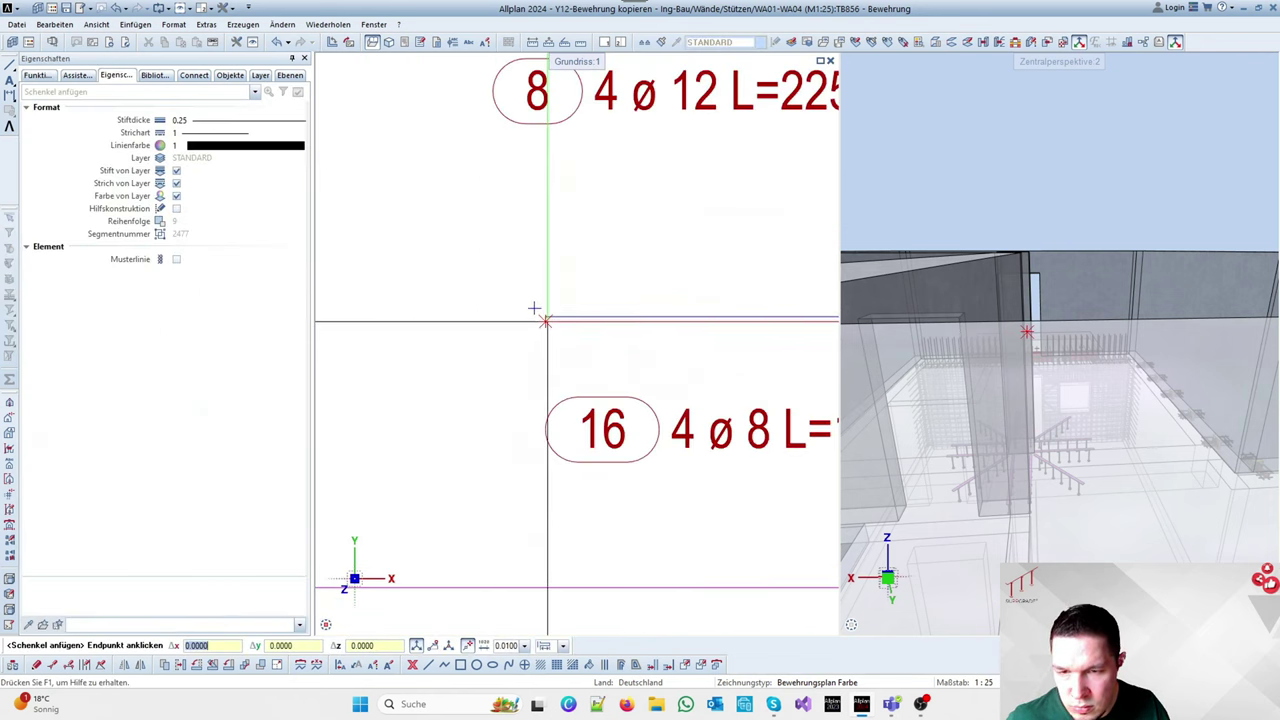
scroll(534, 307, up, 2)
click(543, 309)
scroll(543, 309, down, 1)
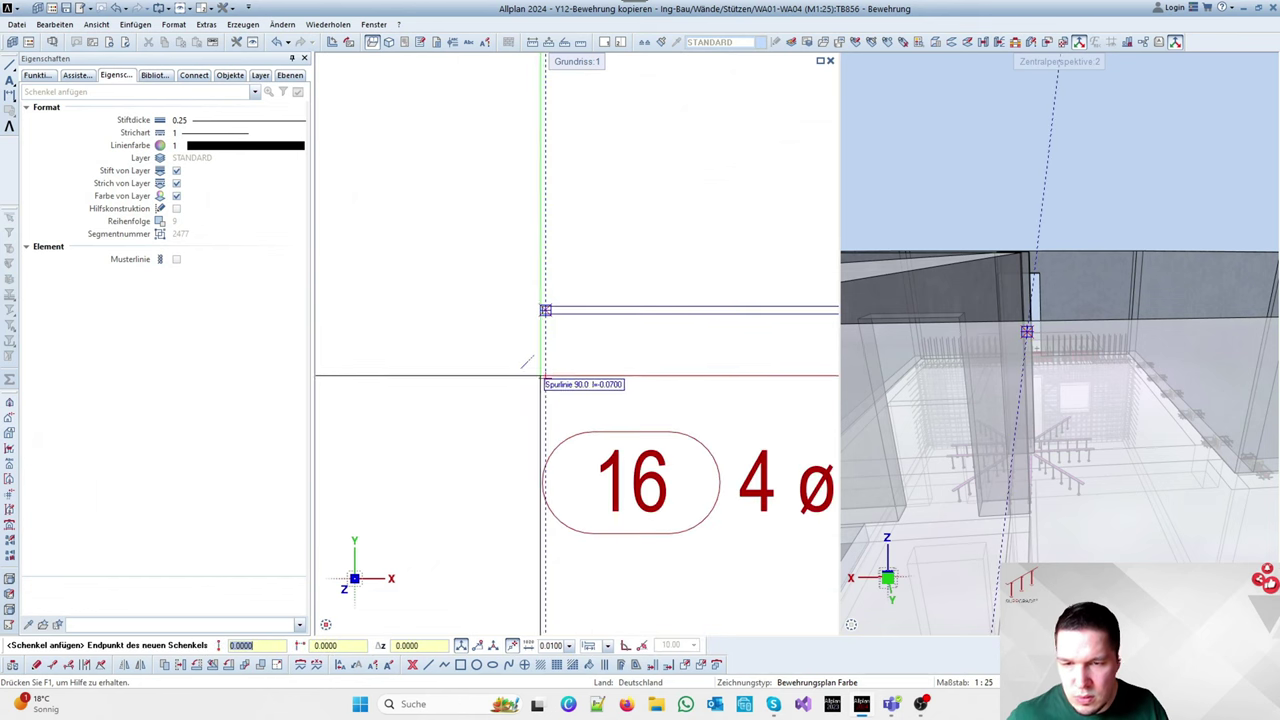
click(543, 402)
scroll(511, 320, down, 3)
key(Escape)
key(Escape)
scroll(528, 320, down, 2)
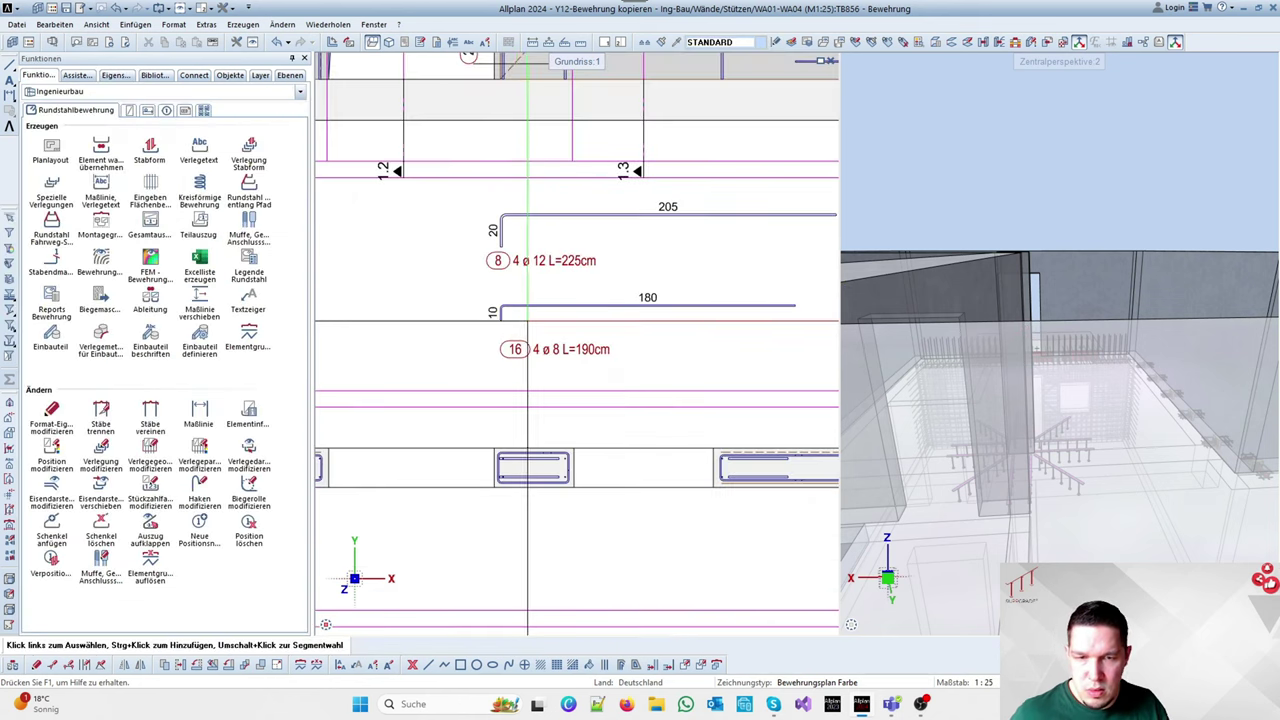
key(p)
scroll(510, 314, up, 2)
drag(481, 320, 514, 336)
text(5)
key(Return)
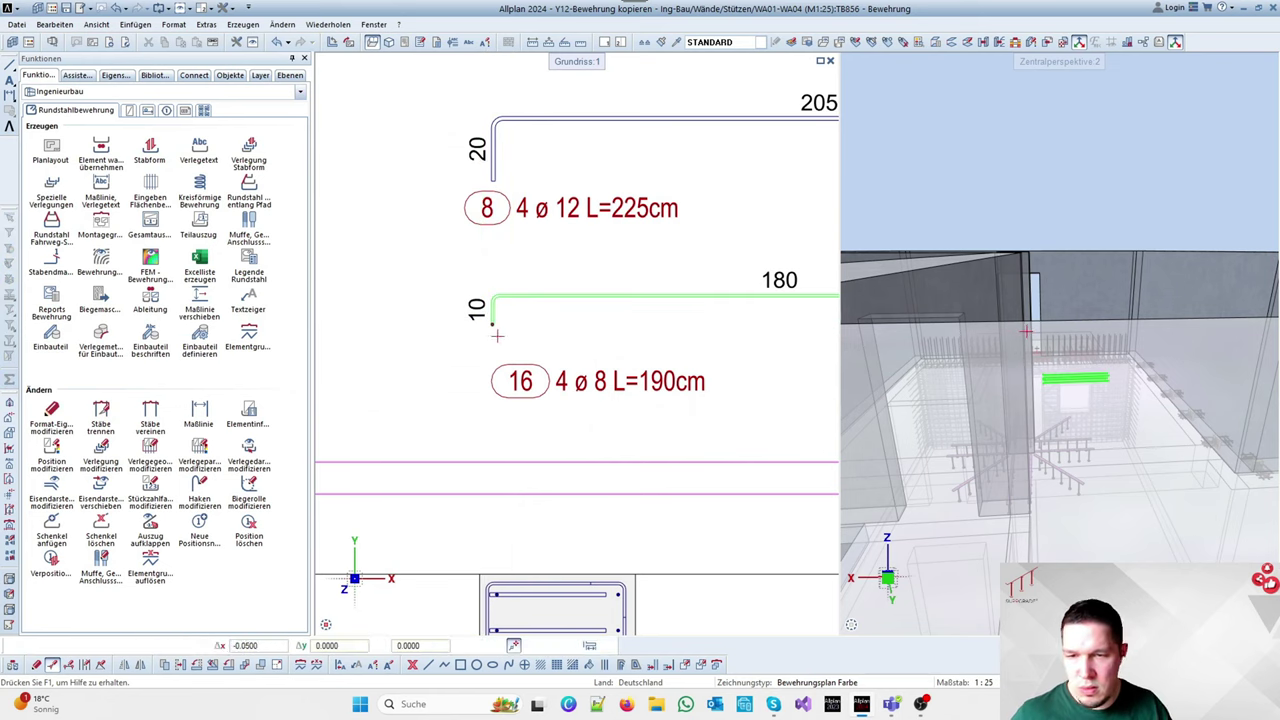
key(Escape)
Lengthen the short leg of the position 16 bar by moving its end point by -0.05 in the Y direction
key(p)
drag(475, 312, 514, 334)
click(500, 320)
text(-0.0)
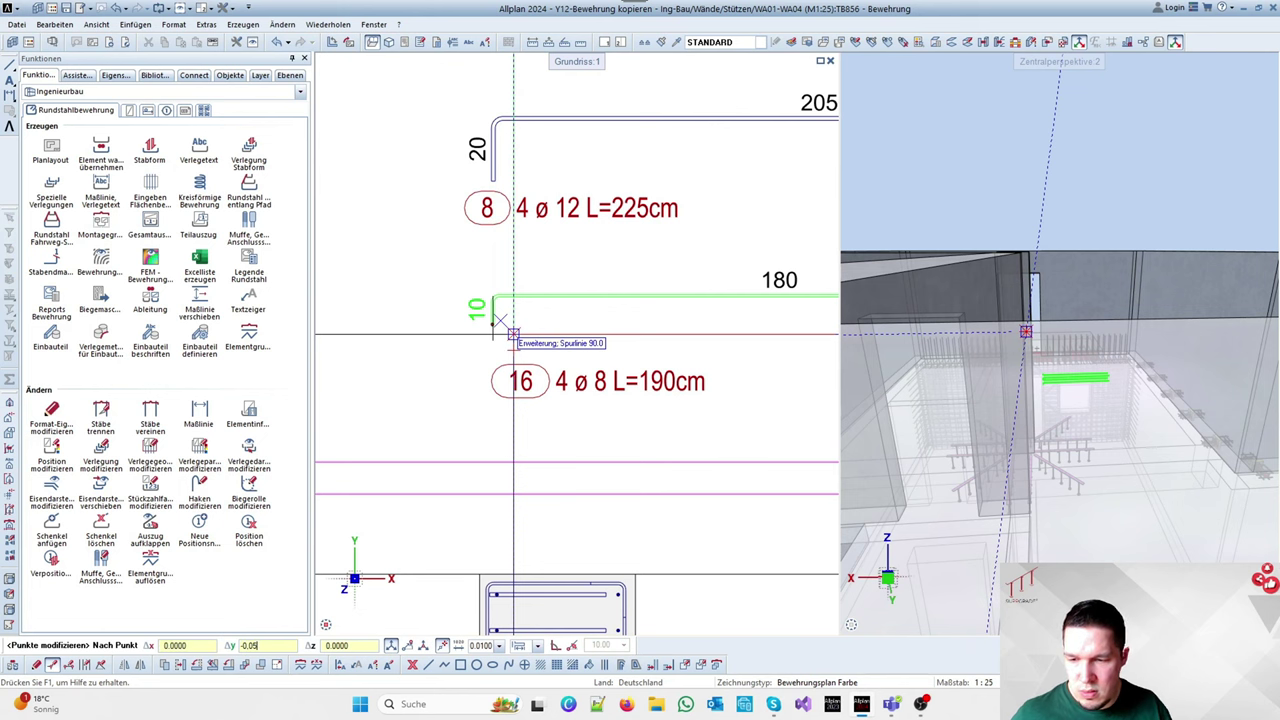
text(5)
key(Return)
Move the 2 ø 12 label at the door's left jamb sideways so it sits inside the door opening
scroll(514, 334, down, 5)
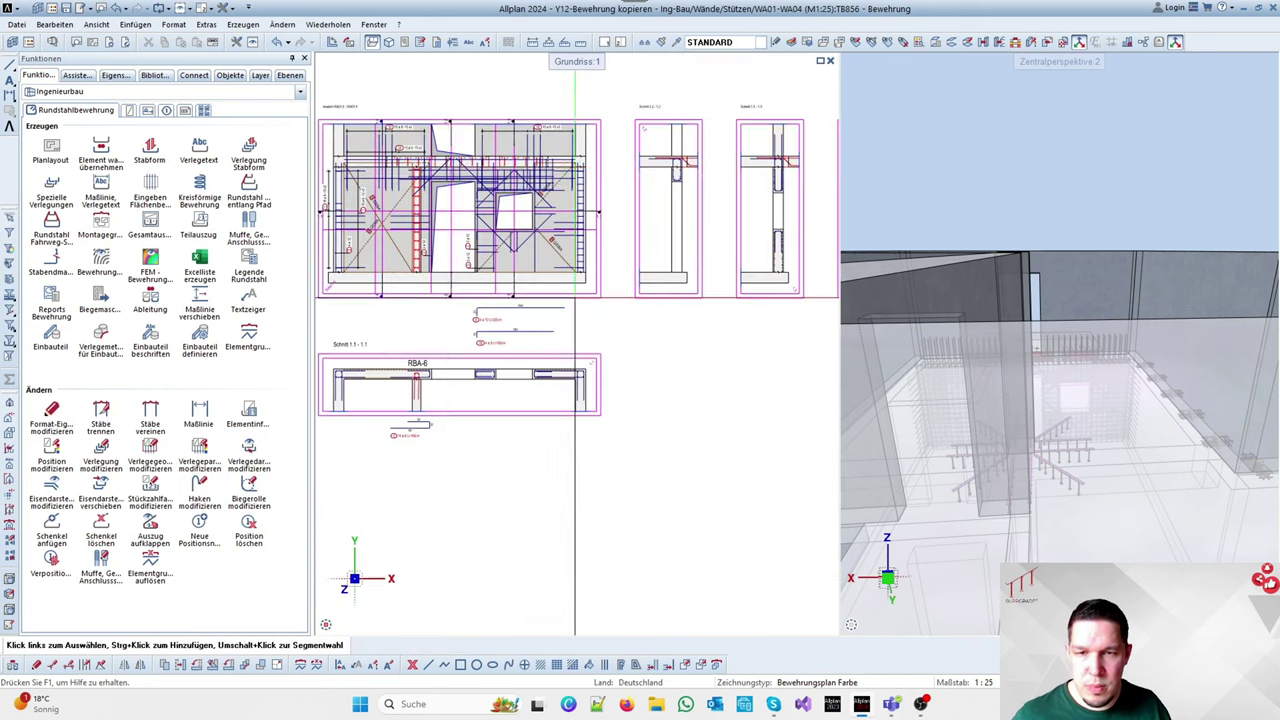
scroll(582, 240, up, 5)
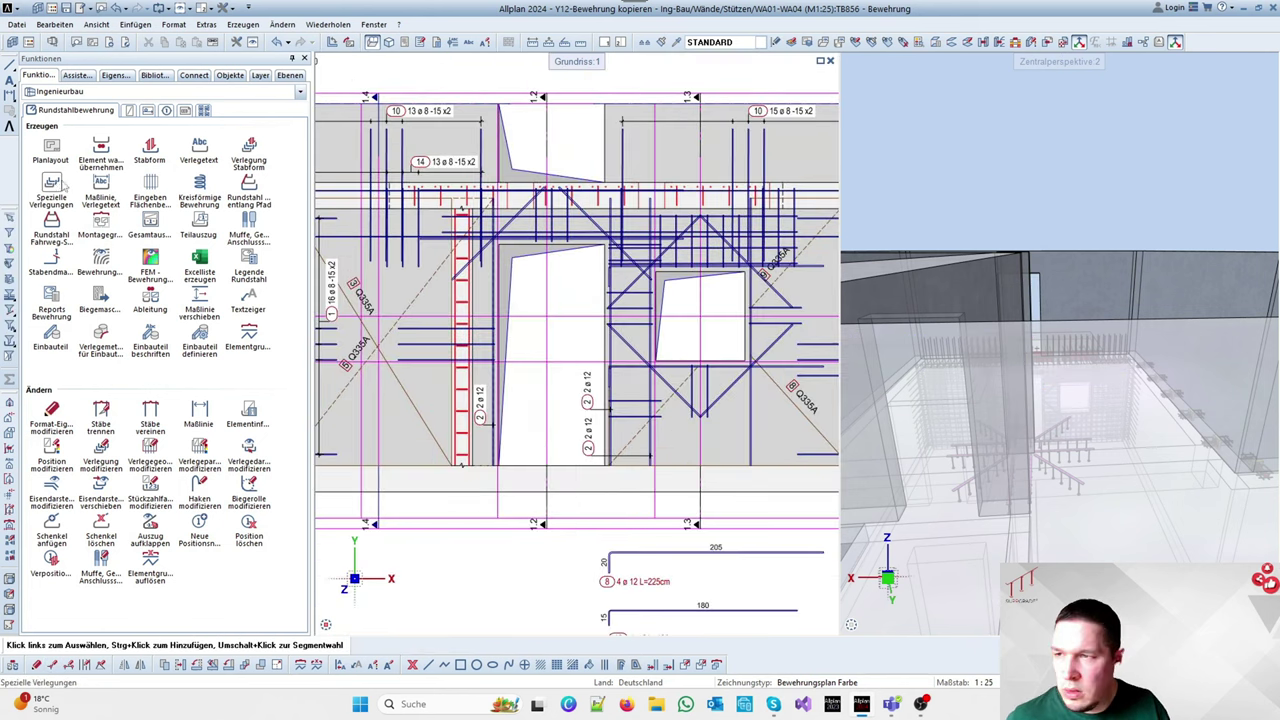
click(100, 185)
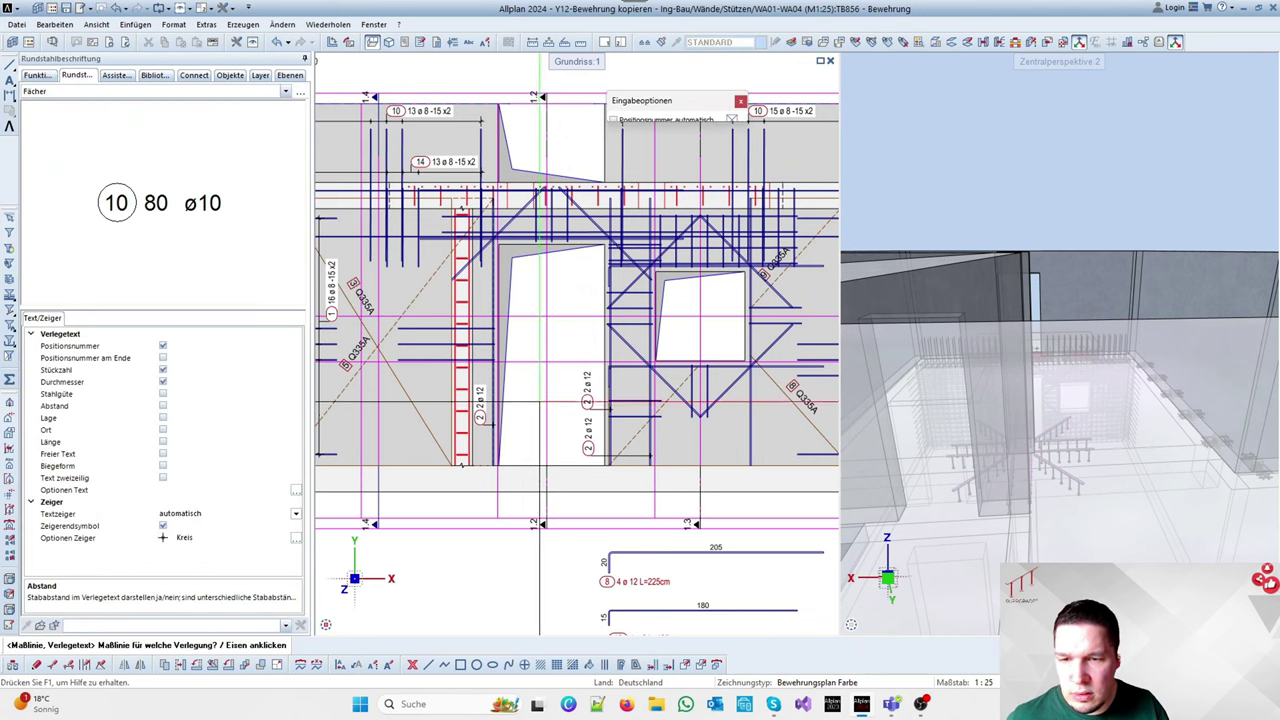
scroll(489, 424, up, 2)
key(Escape)
key(v)
click(470, 424)
click(470, 424)
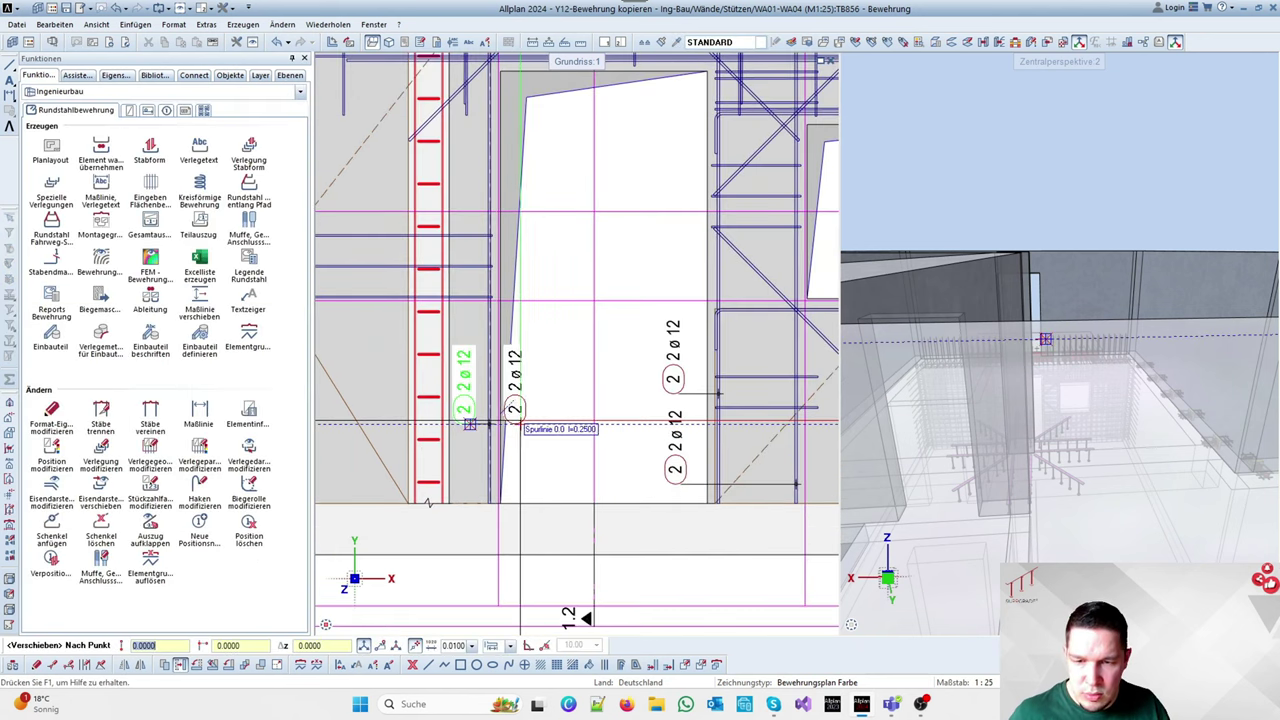
click(470, 424)
scroll(470, 424, down, 2)
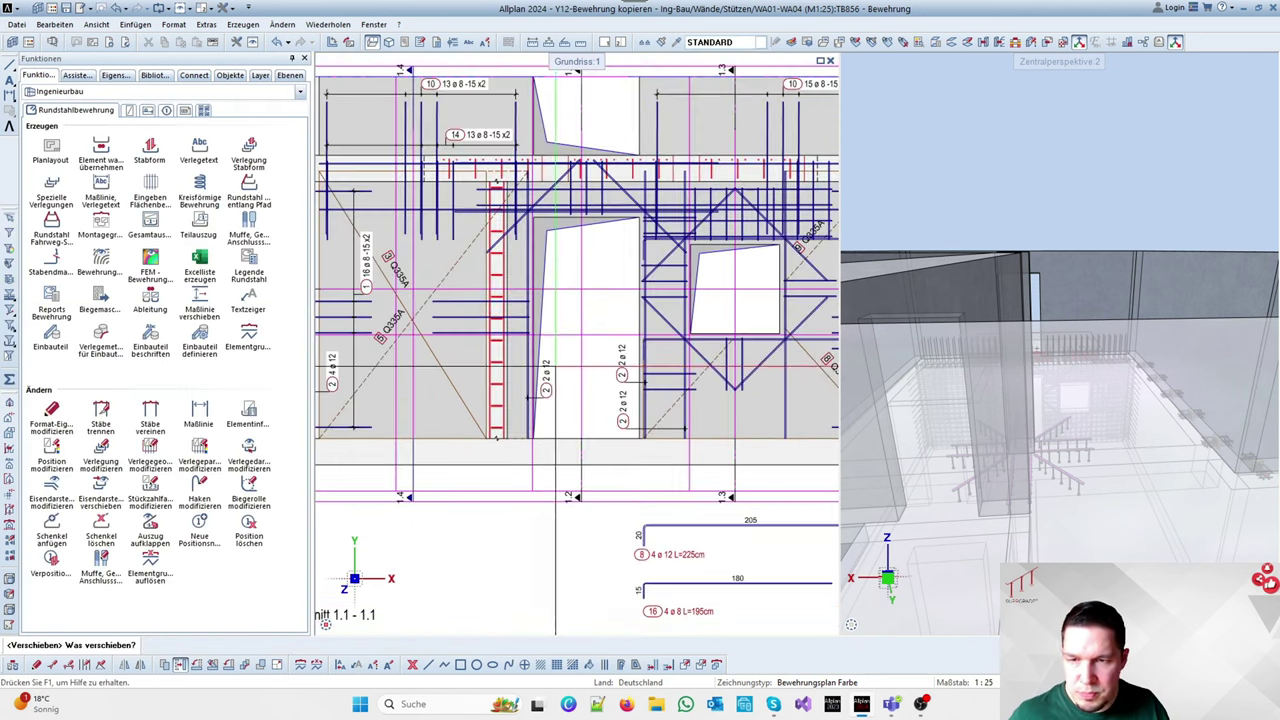
Add a dimension line of type Maßlinie across the horizontal 8 mm bars left of the door
click(100, 185)
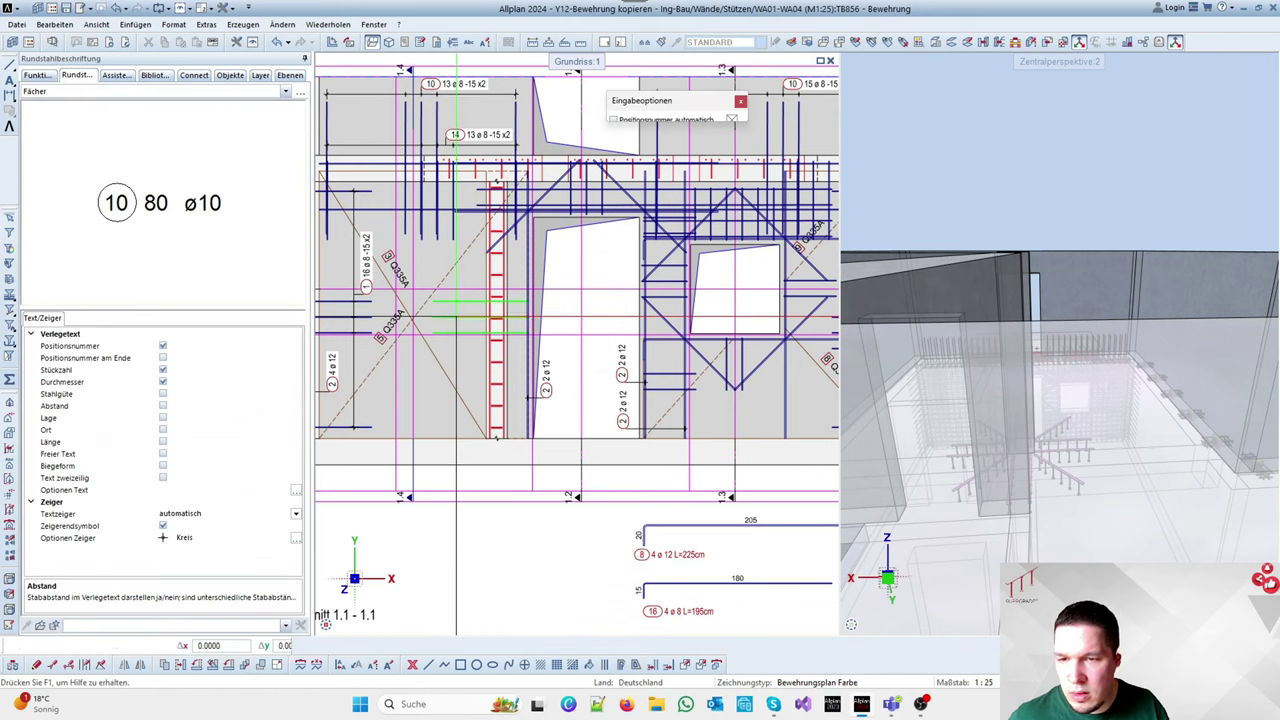
click(466, 308)
click(150, 91)
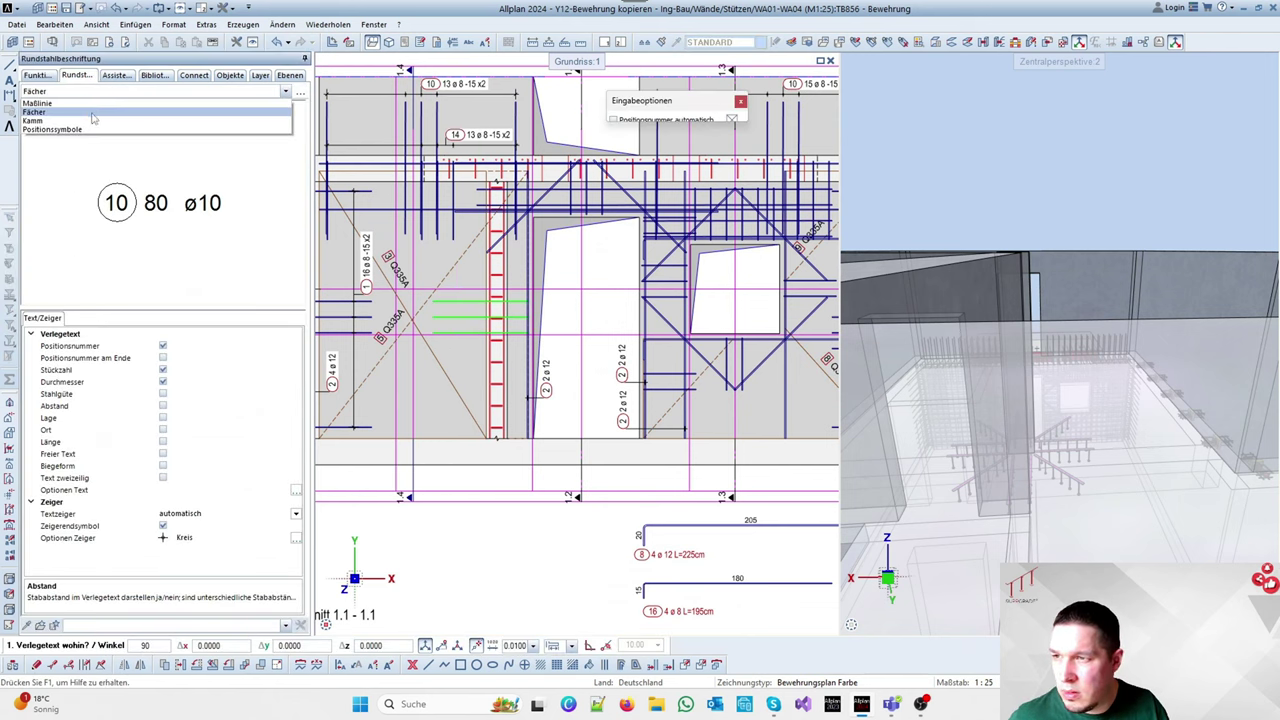
click(120, 112)
scroll(467, 316, up, 1)
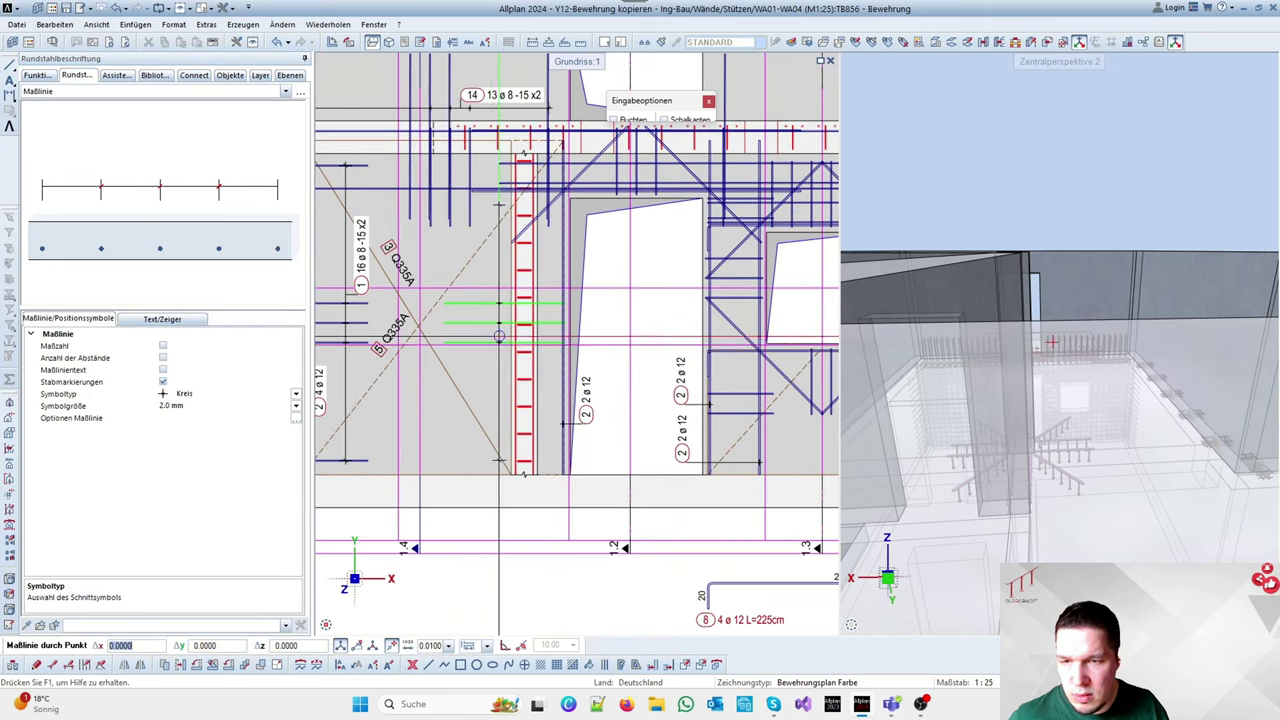
click(490, 340)
Turn off the free text x2 and place the position 3 label 14 ø 8 -15 beside its dimension line
scroll(480, 422, up, 2)
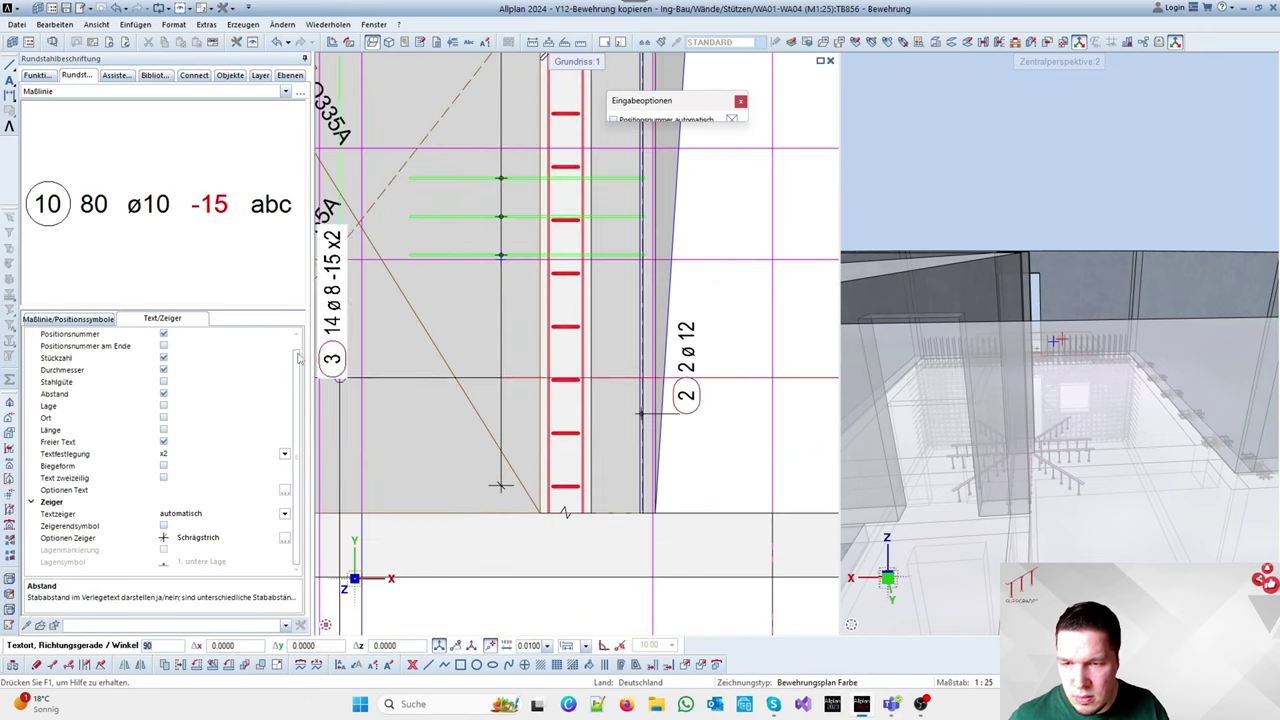
click(163, 441)
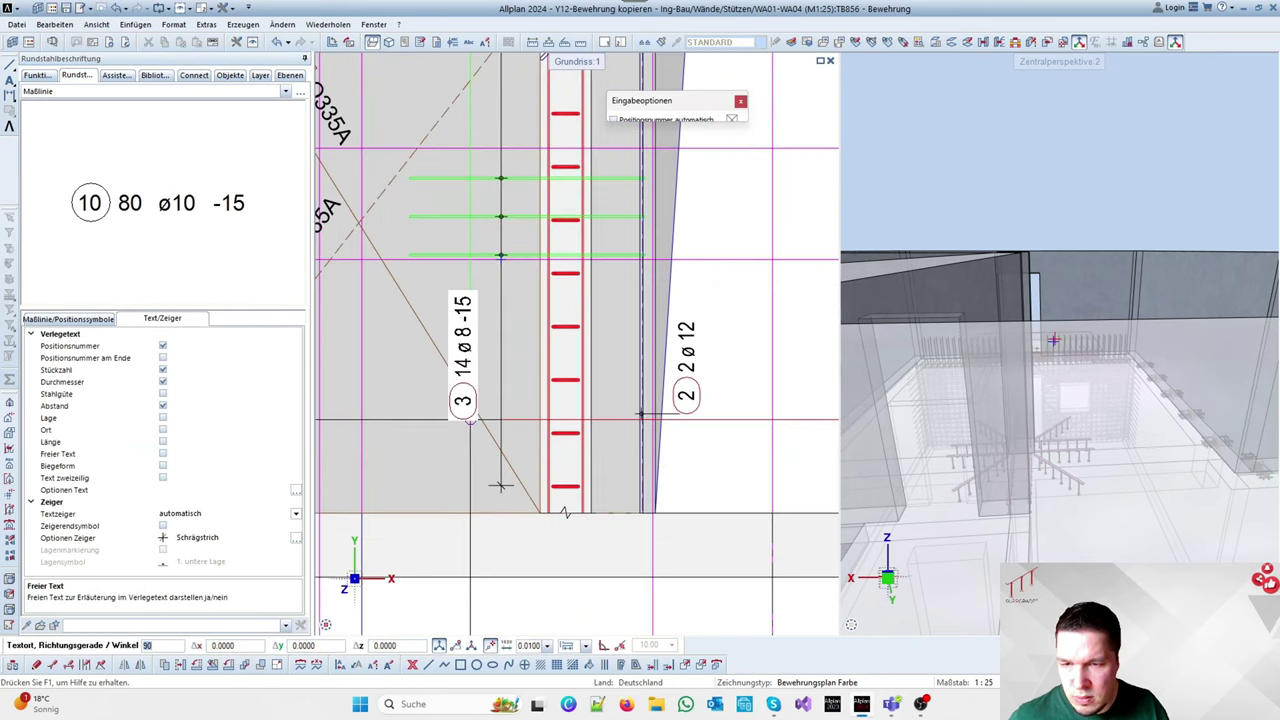
click(500, 485)
scroll(563, 403, down, 4)
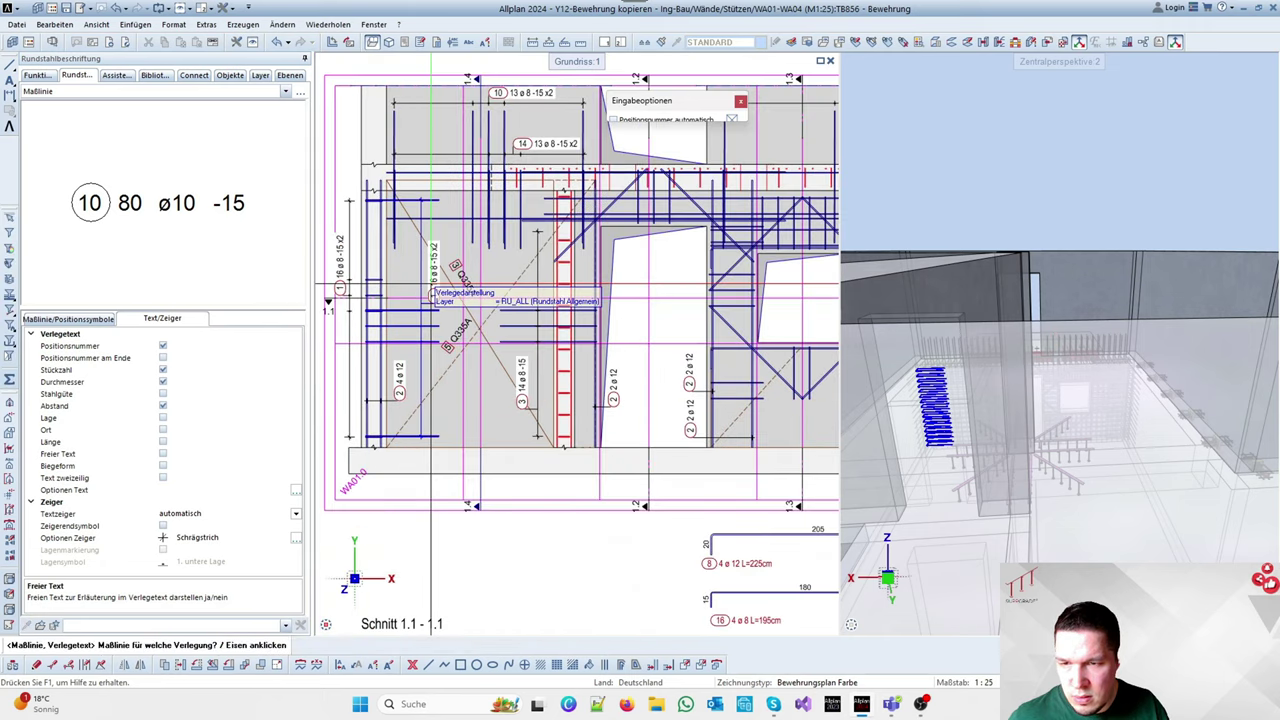
Remove the free text x2 from both position 1 labels at the left end of the wall view
key(Escape)
key(Caps_Lock)
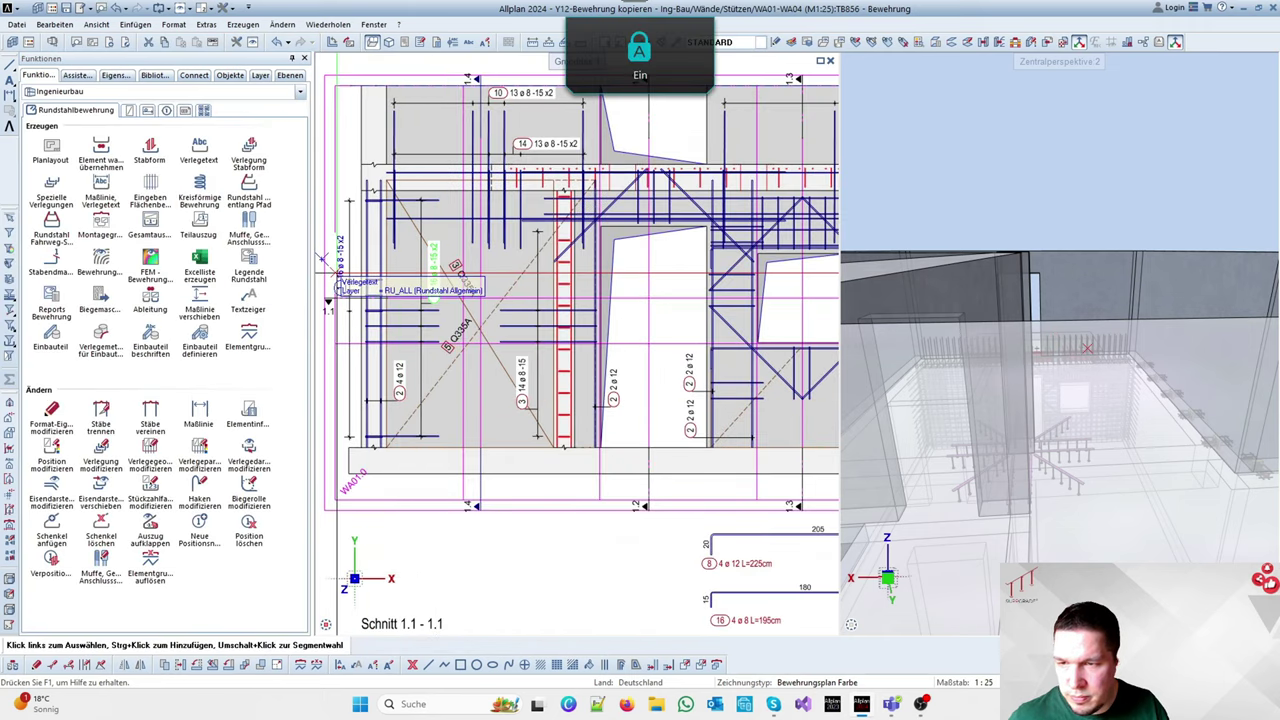
click(345, 285)
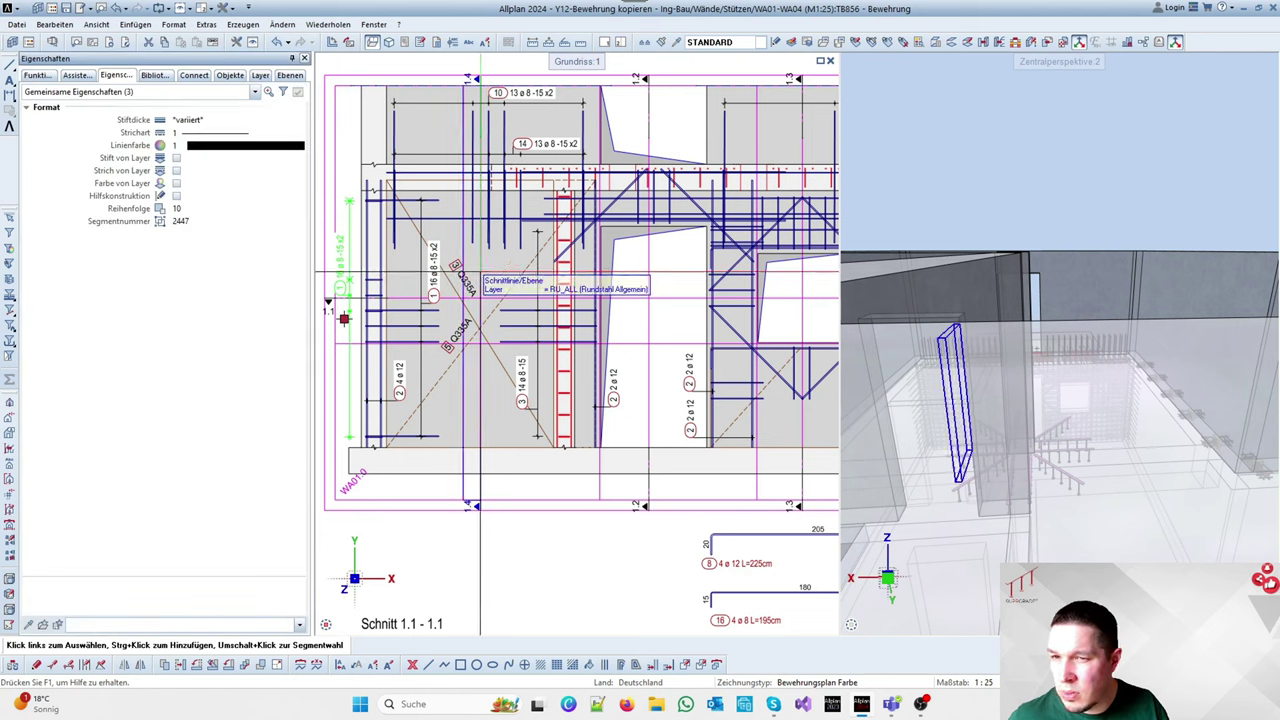
ctrl+click(433, 280)
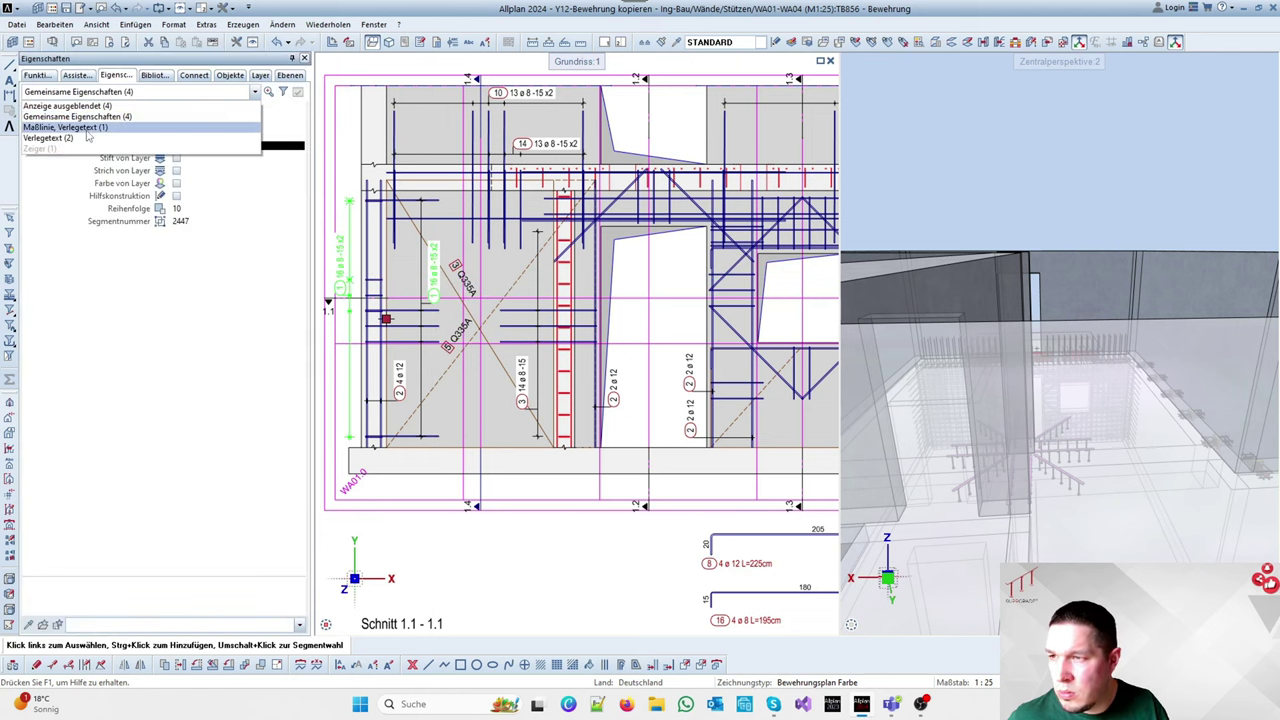
click(84, 129)
click(163, 456)
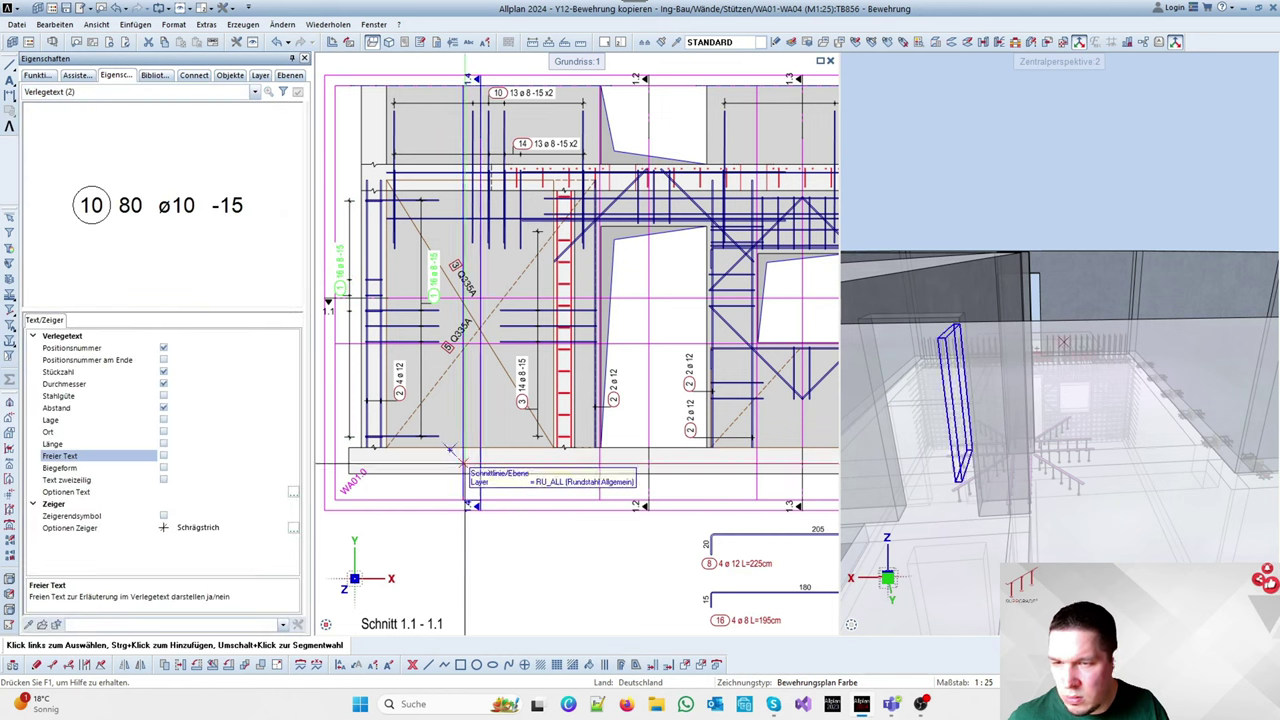
key(Escape)
Add a dimension line in the door opening for the upper horizontal pier bars and label it position 5, 6 ø 8 -15
click(42, 76)
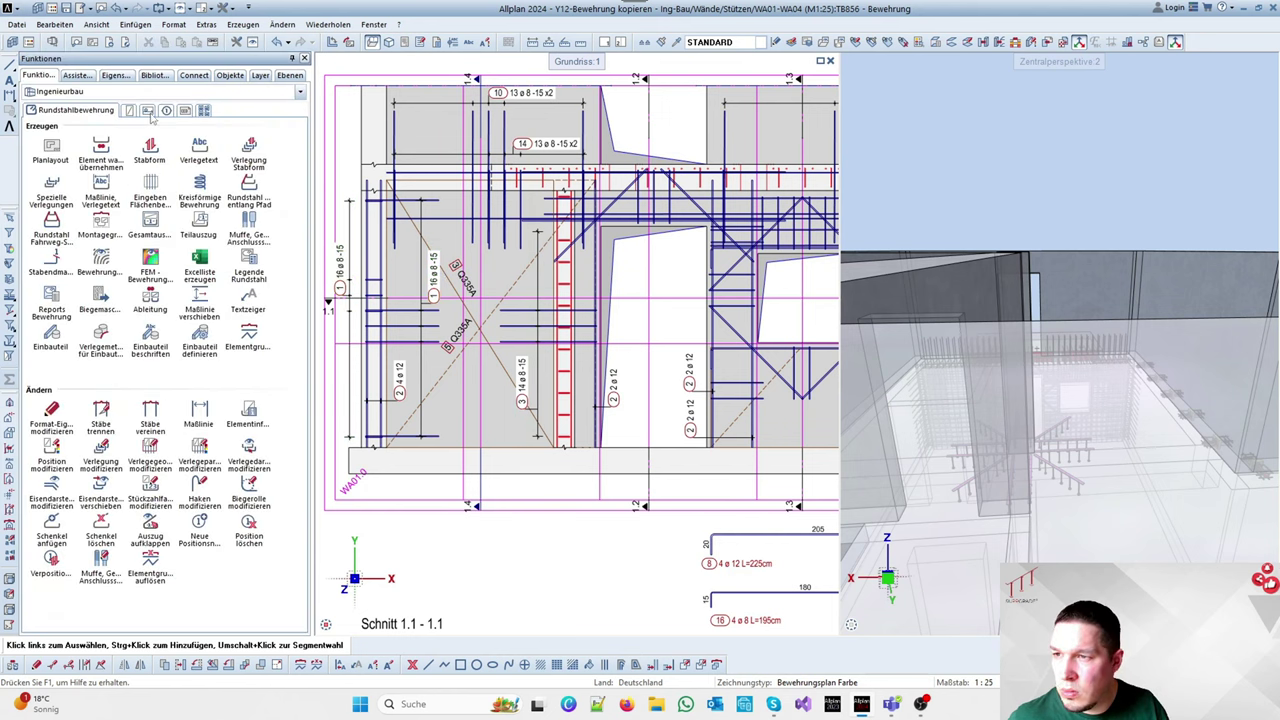
click(101, 186)
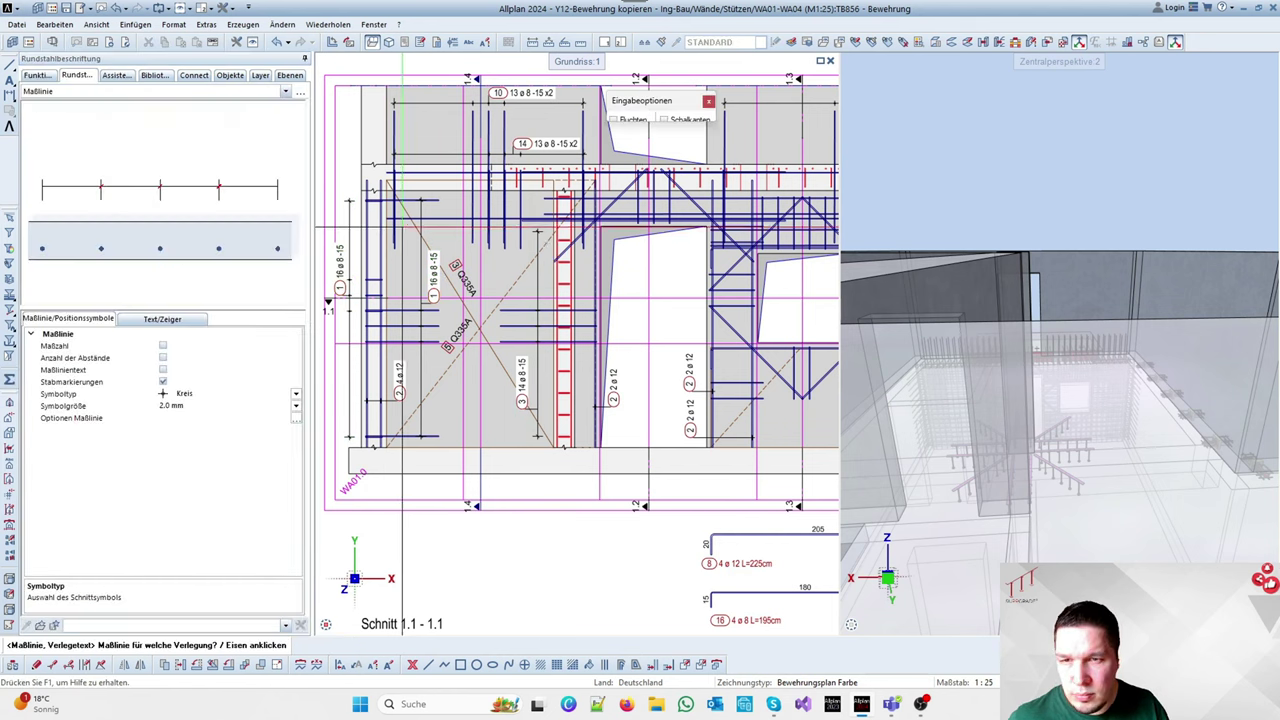
scroll(360, 195, up, 3)
scroll(512, 213, down, 1)
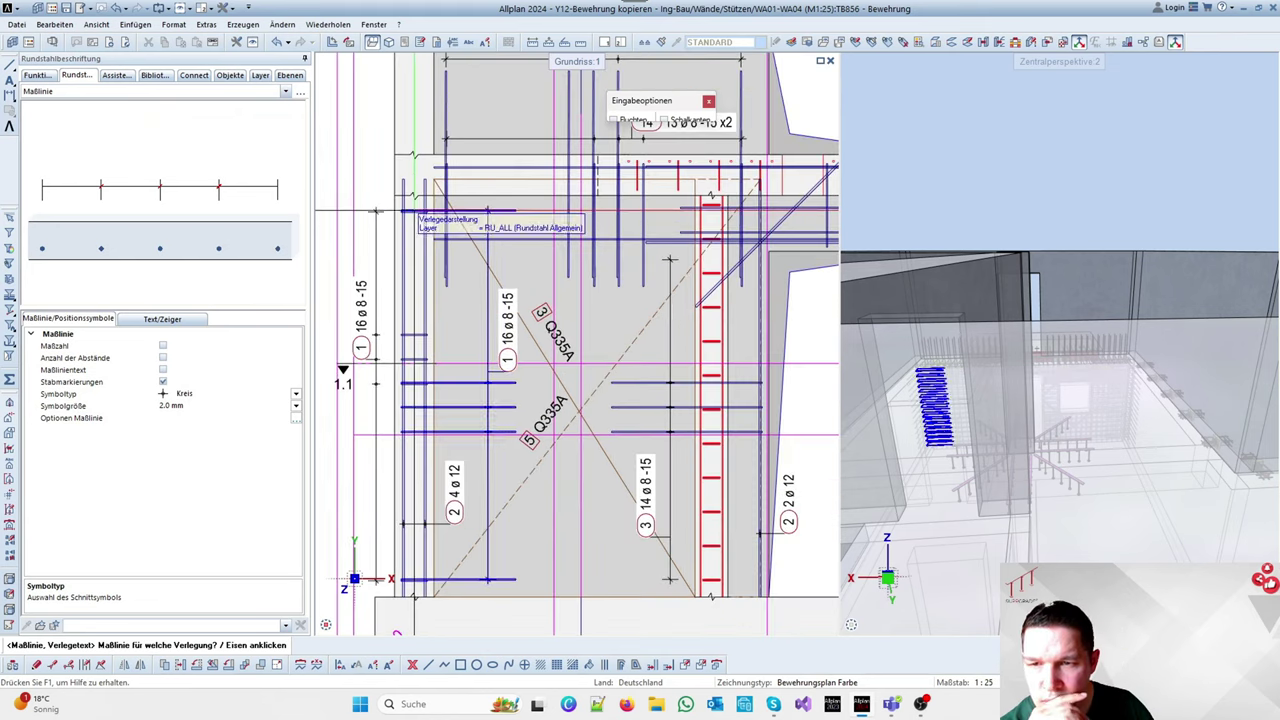
scroll(398, 238, down, 4)
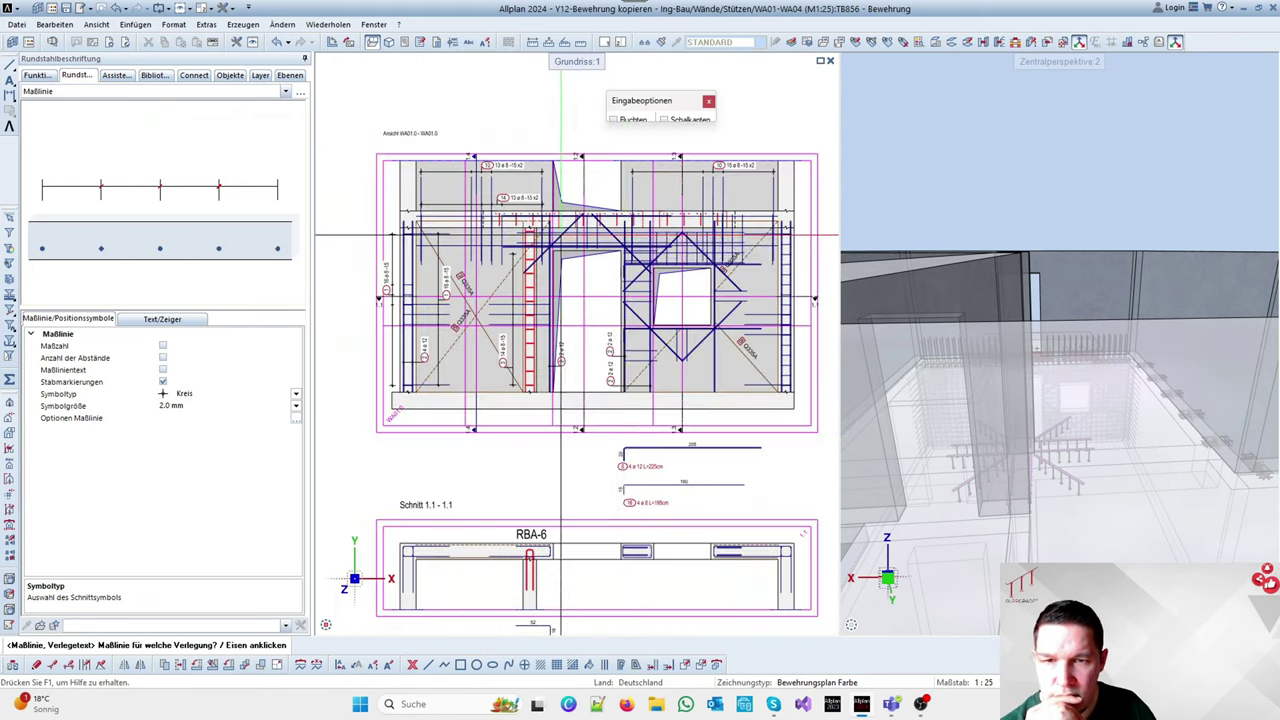
scroll(545, 222, up, 4)
scroll(484, 220, down, 3)
scroll(688, 317, up, 3)
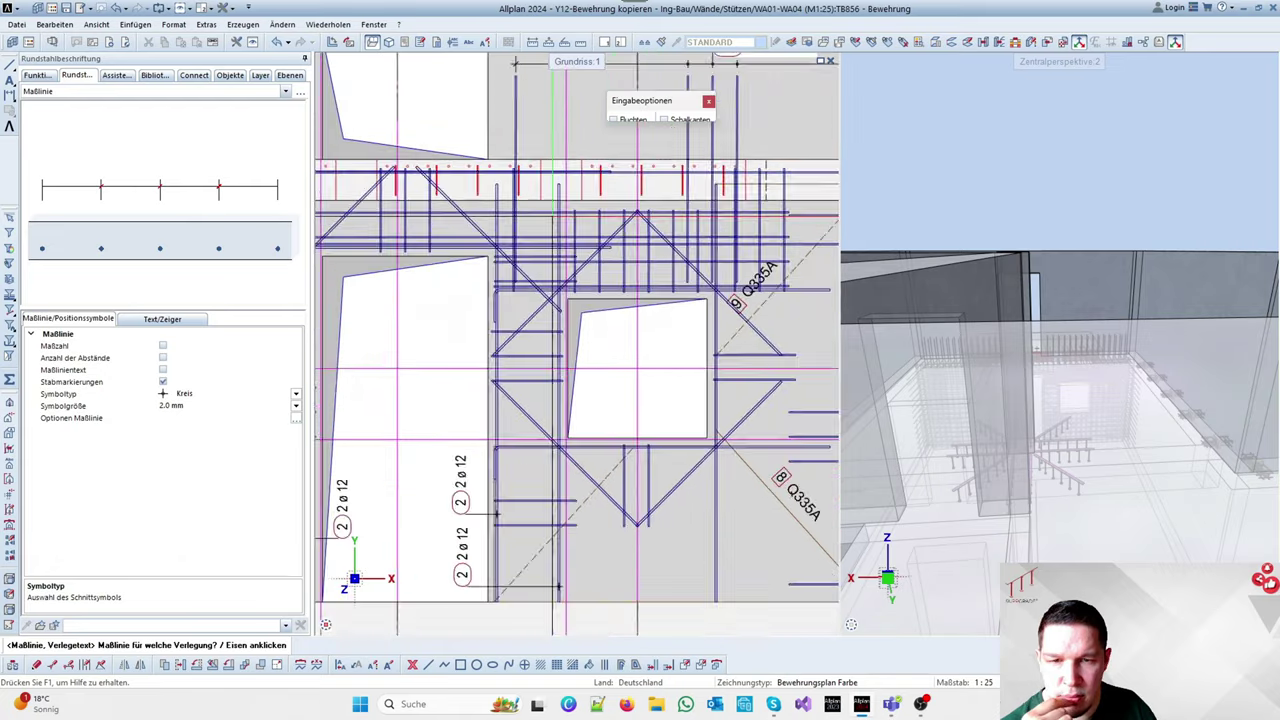
scroll(688, 317, down, 2)
scroll(688, 317, up, 3)
scroll(547, 290, down, 2)
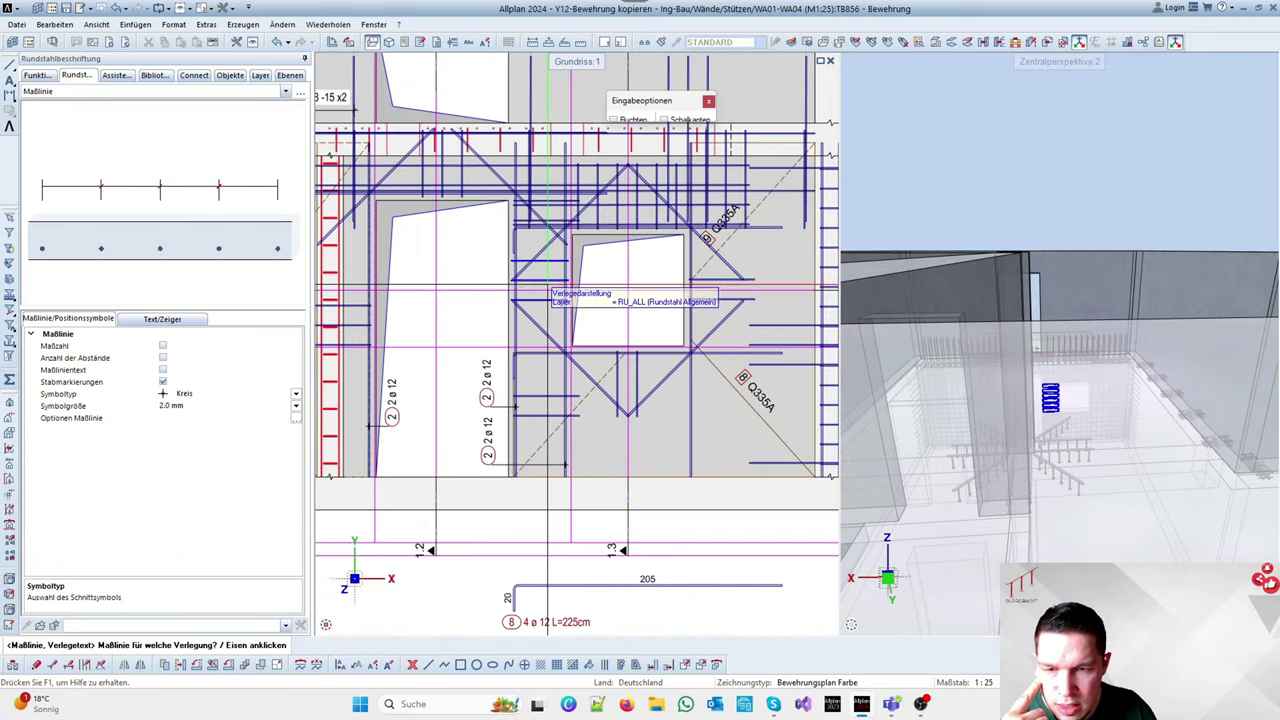
click(547, 290)
scroll(462, 288, up, 3)
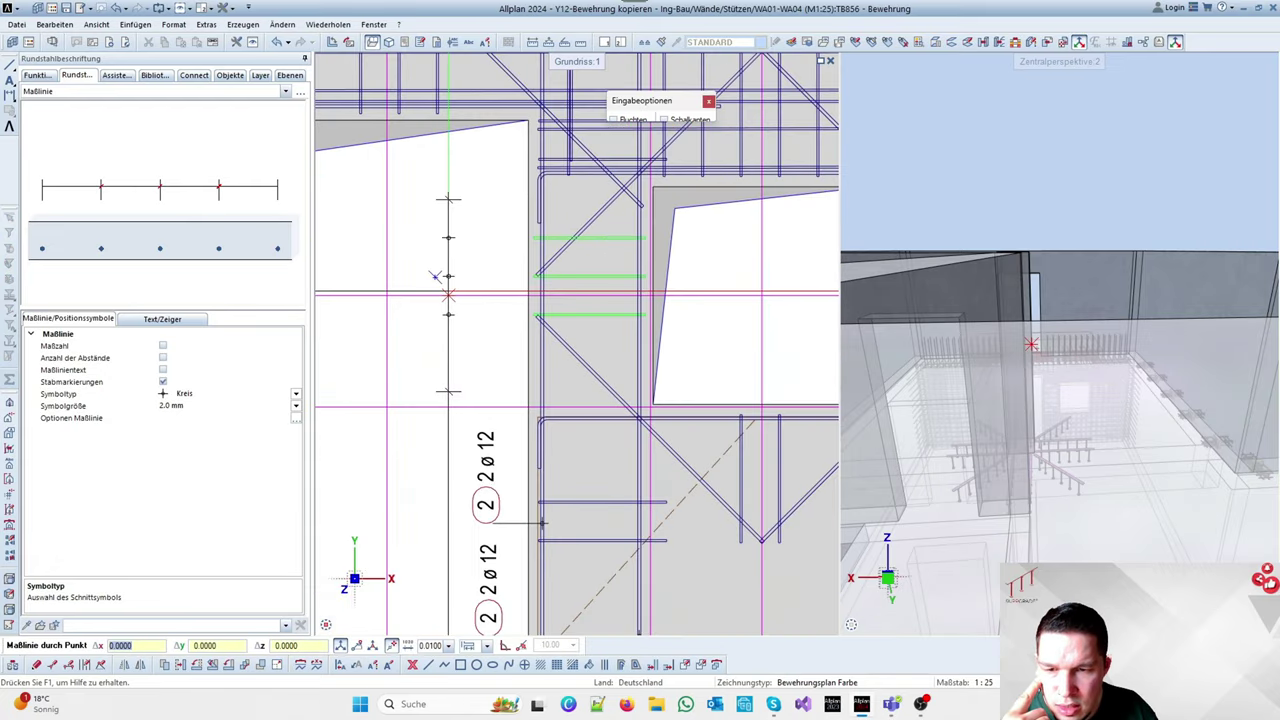
click(448, 295)
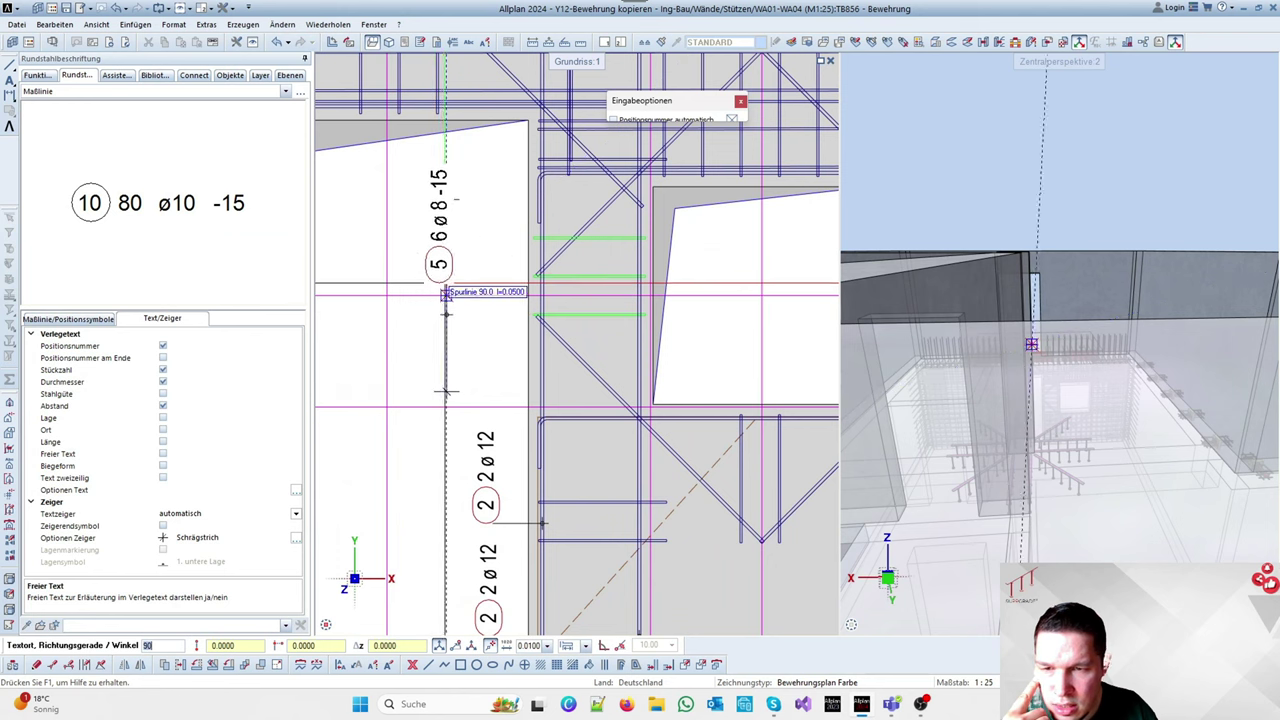
click(446, 310)
scroll(578, 404, down, 3)
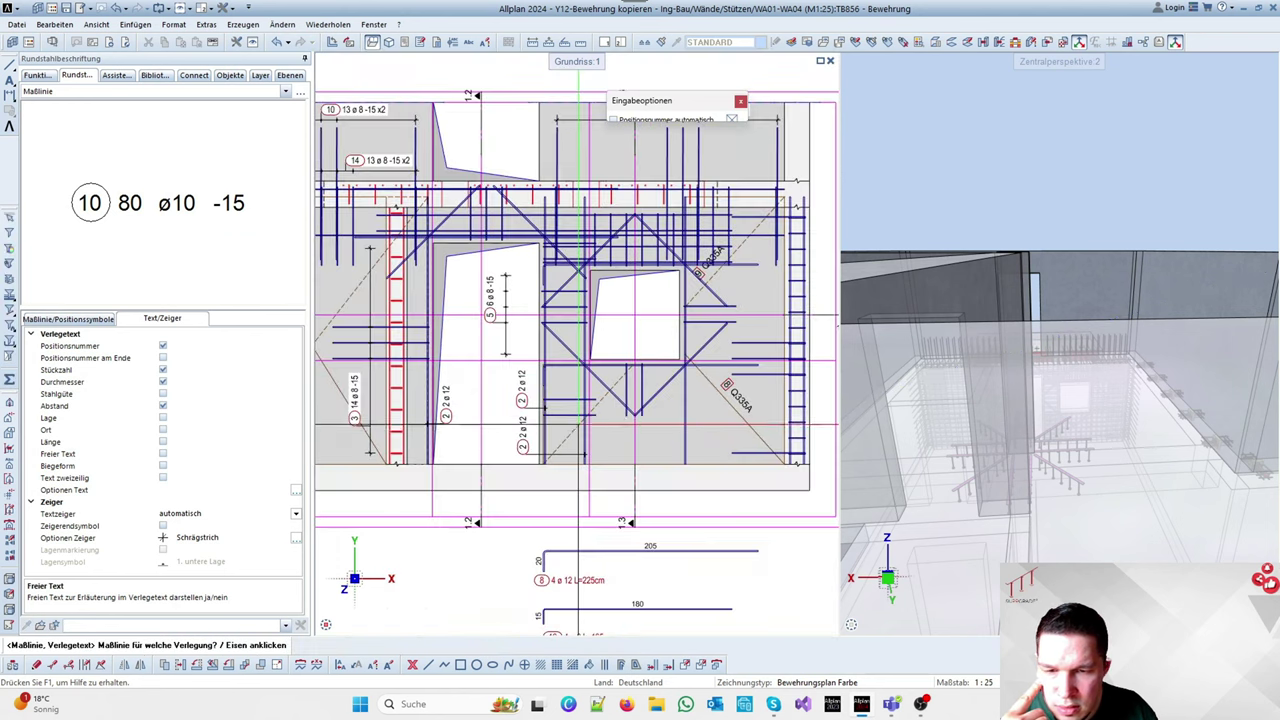
Add a dimension line in the door opening for the lower horizontal pier bars and label it position 4, 7 ø 8 -15
click(577, 403)
scroll(505, 350, up, 3)
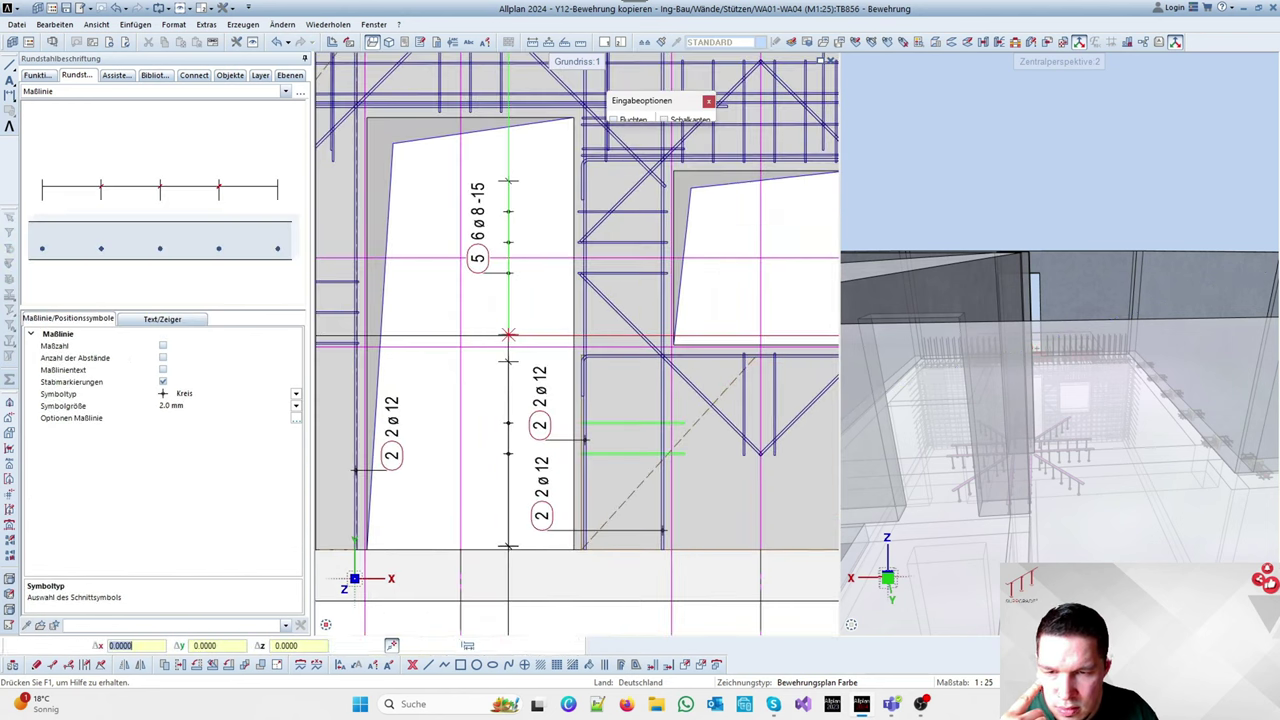
click(508, 335)
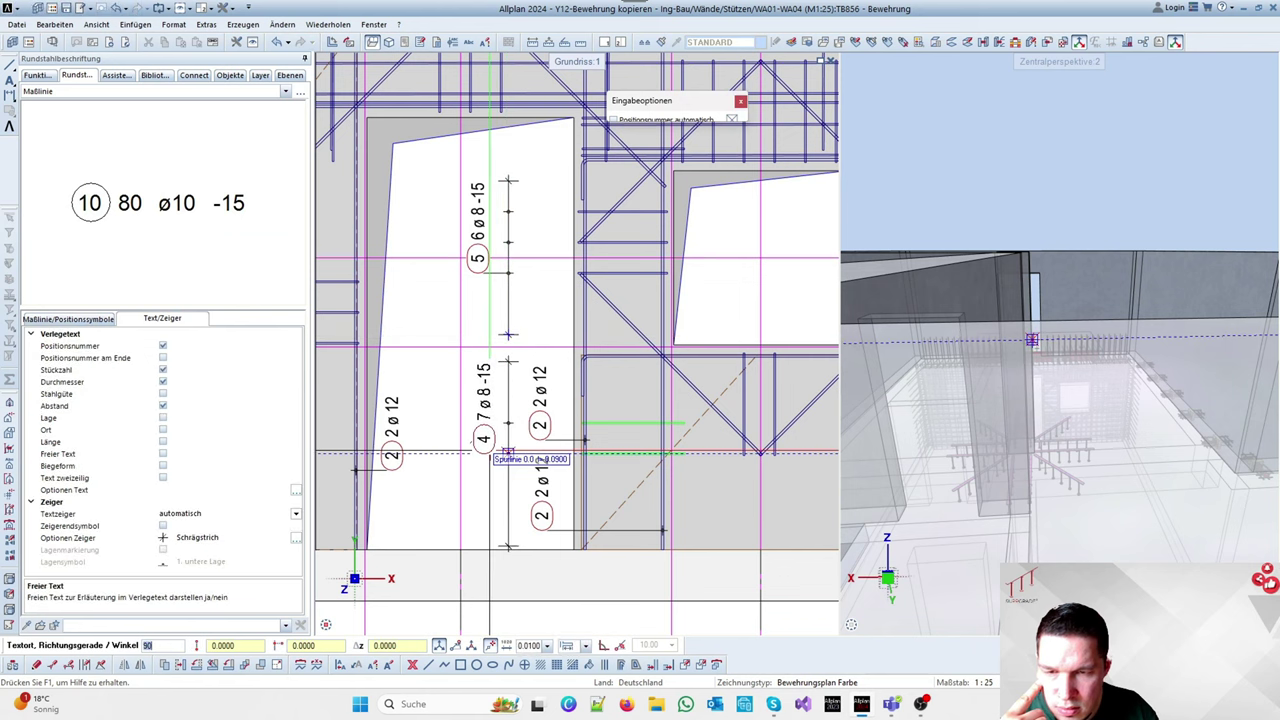
click(486, 450)
Dimension the vertical bars below the window and place the position 9 label 6 ø 8 -15 under the dimension line
scroll(489, 442, down, 3)
scroll(745, 465, up, 4)
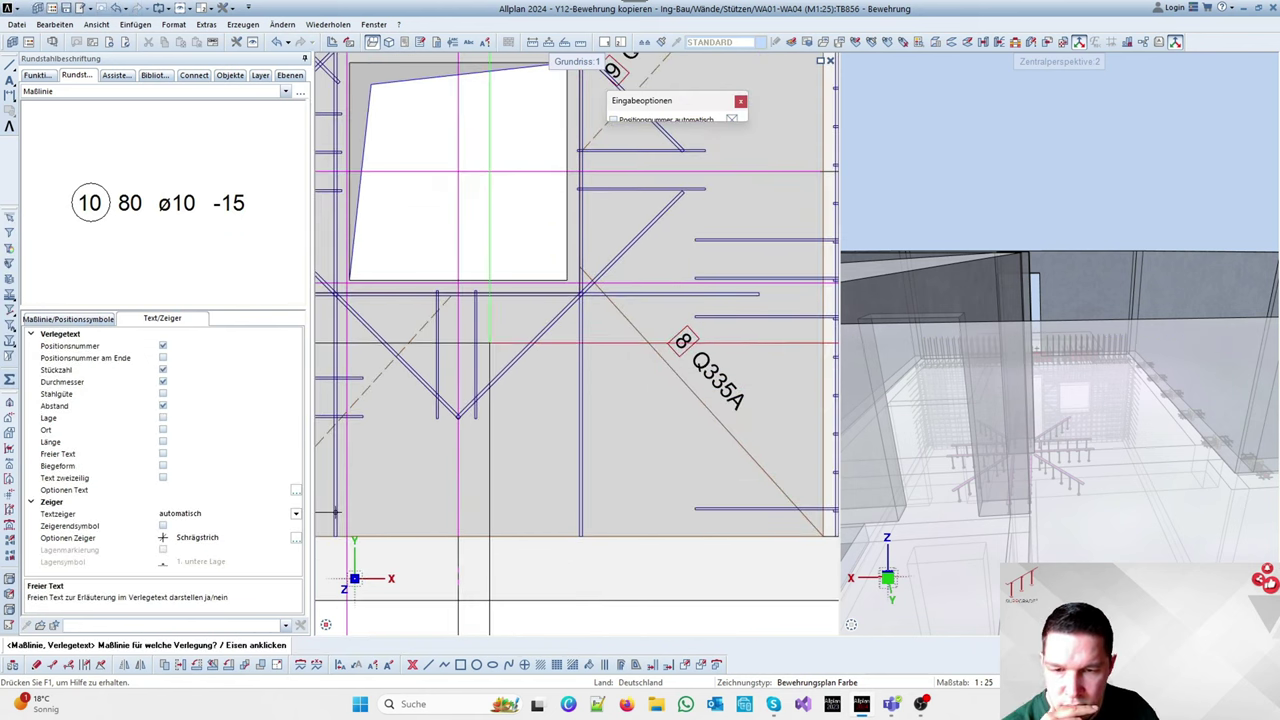
click(476, 341)
scroll(476, 341, down, 3)
scroll(460, 388, up, 4)
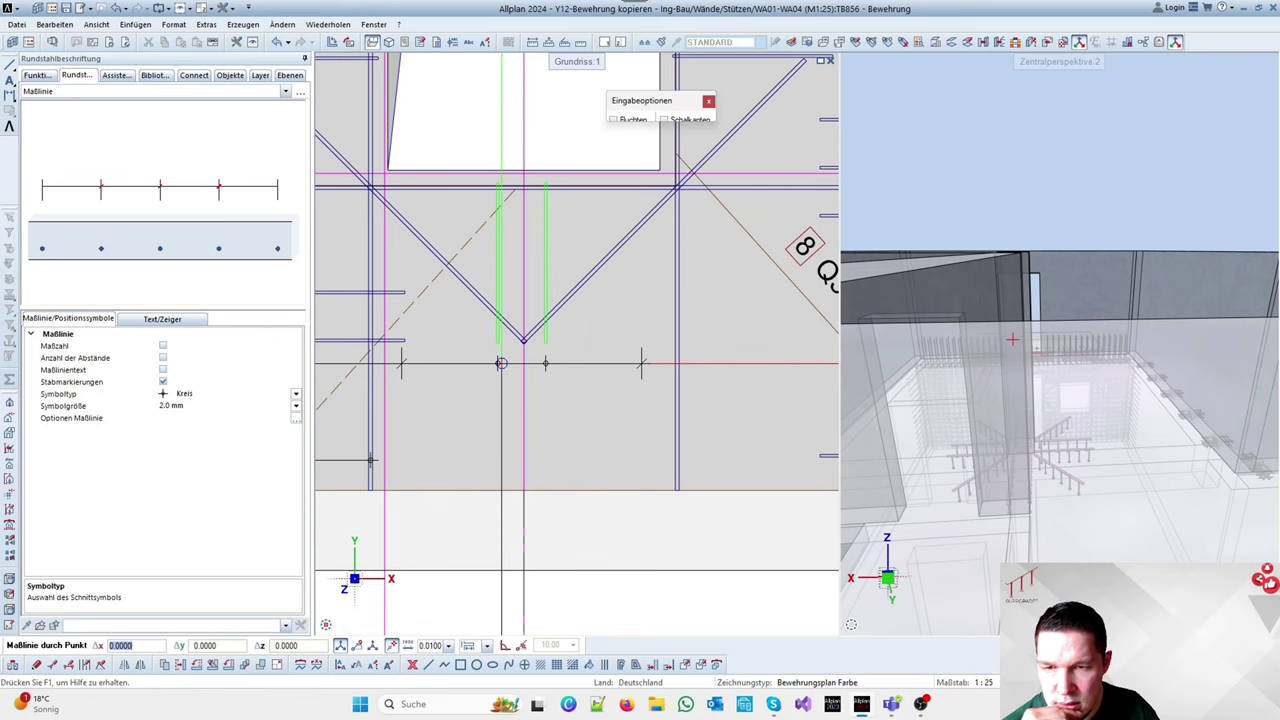
click(500, 363)
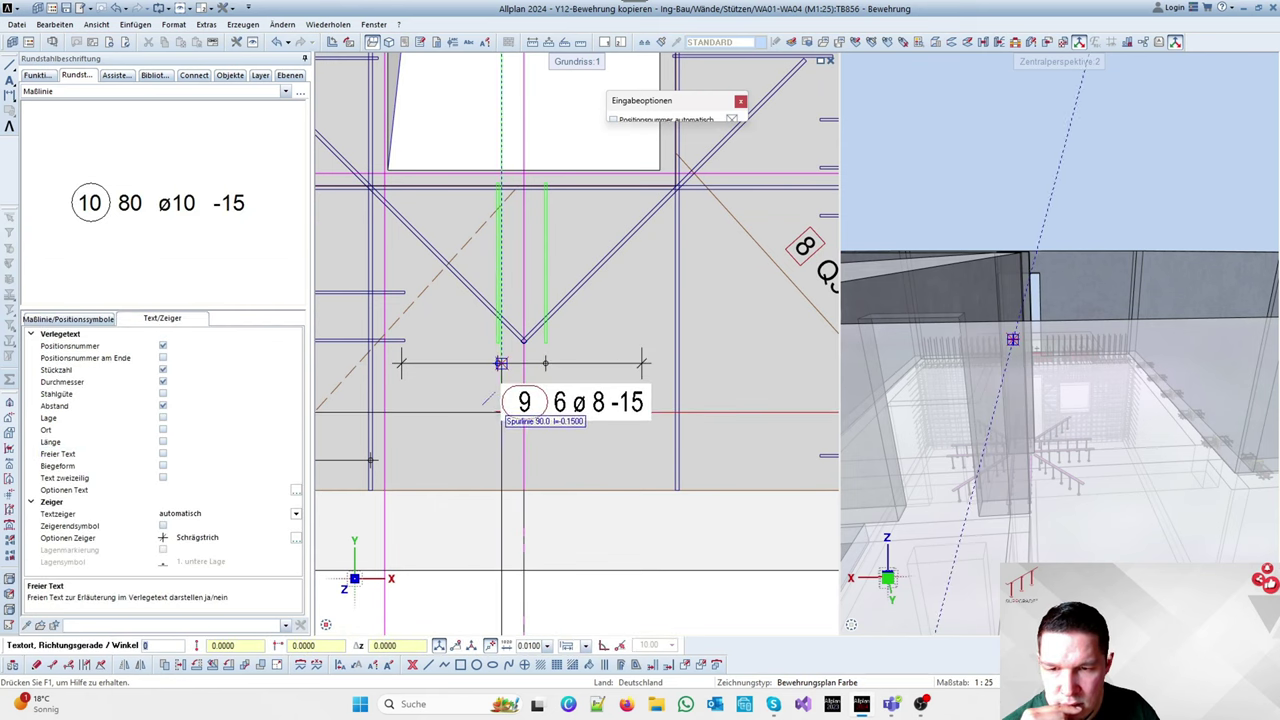
click(480, 406)
scroll(478, 402, down, 4)
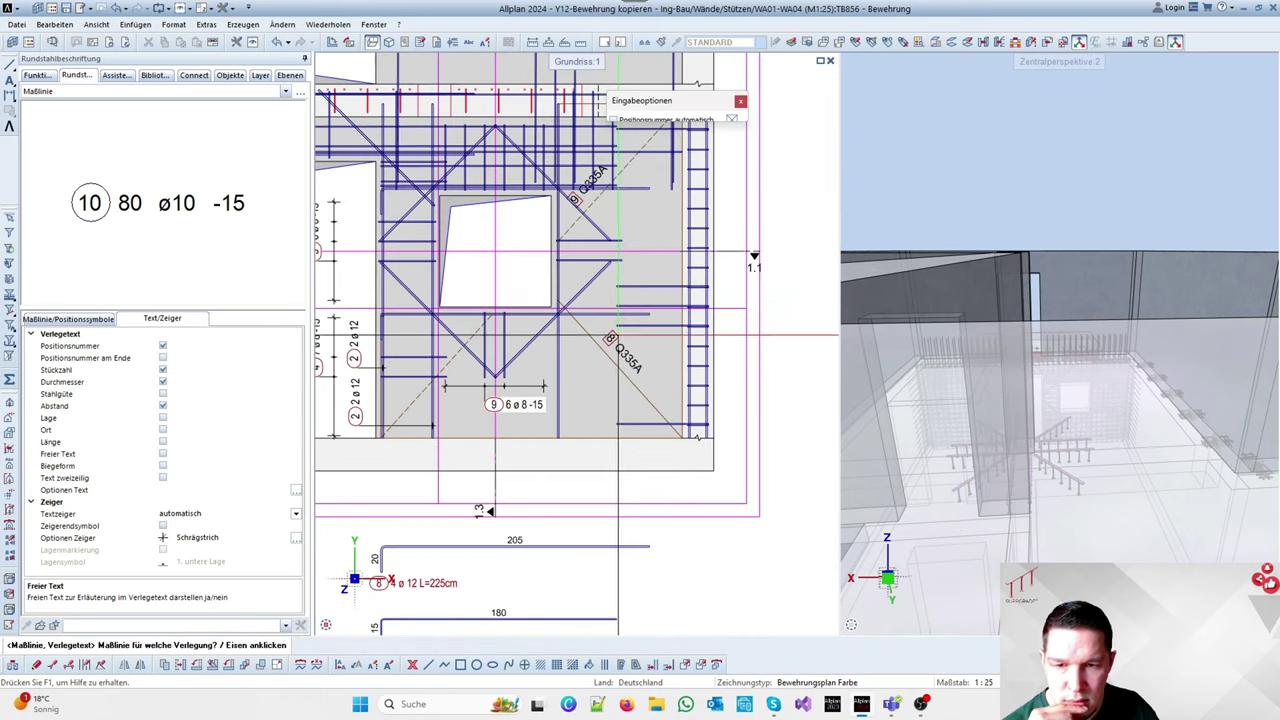
Dimension the horizontal bars right of the window and place the position 9 label 6 ø 8 -15 beside the dimension line
scroll(628, 240, up, 3)
click(618, 273)
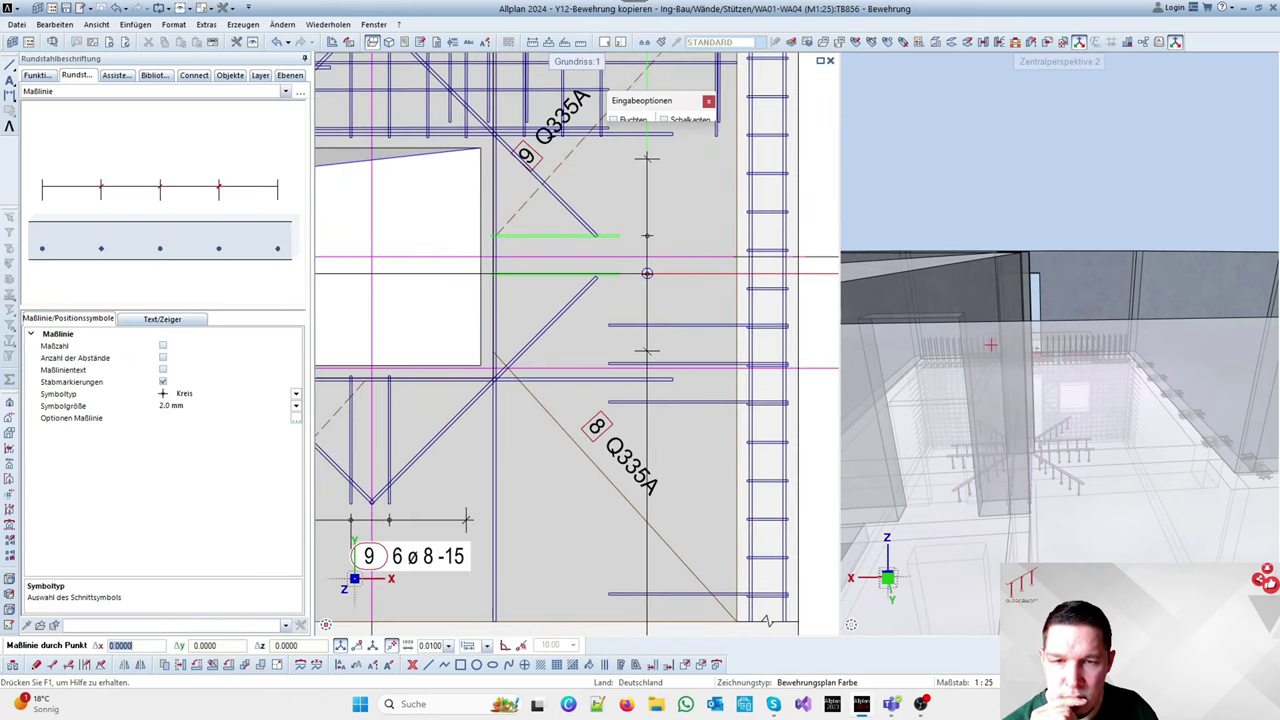
click(634, 274)
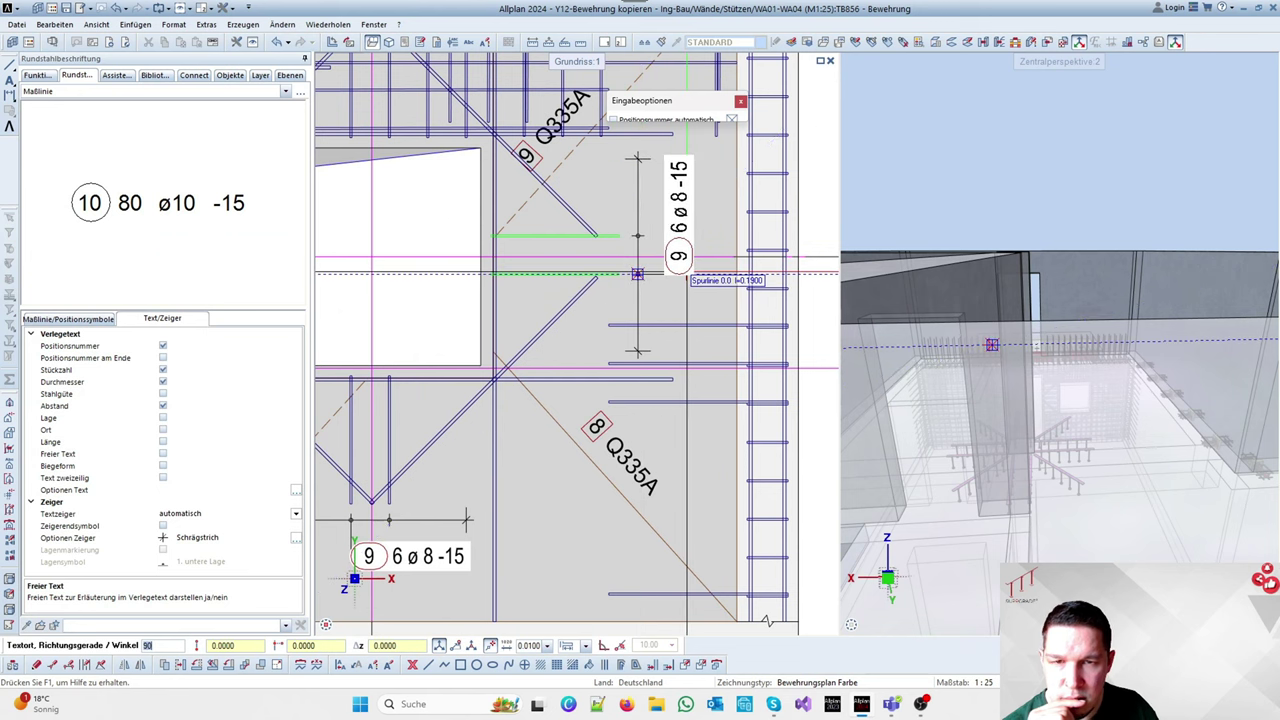
click(680, 255)
scroll(617, 273, down, 3)
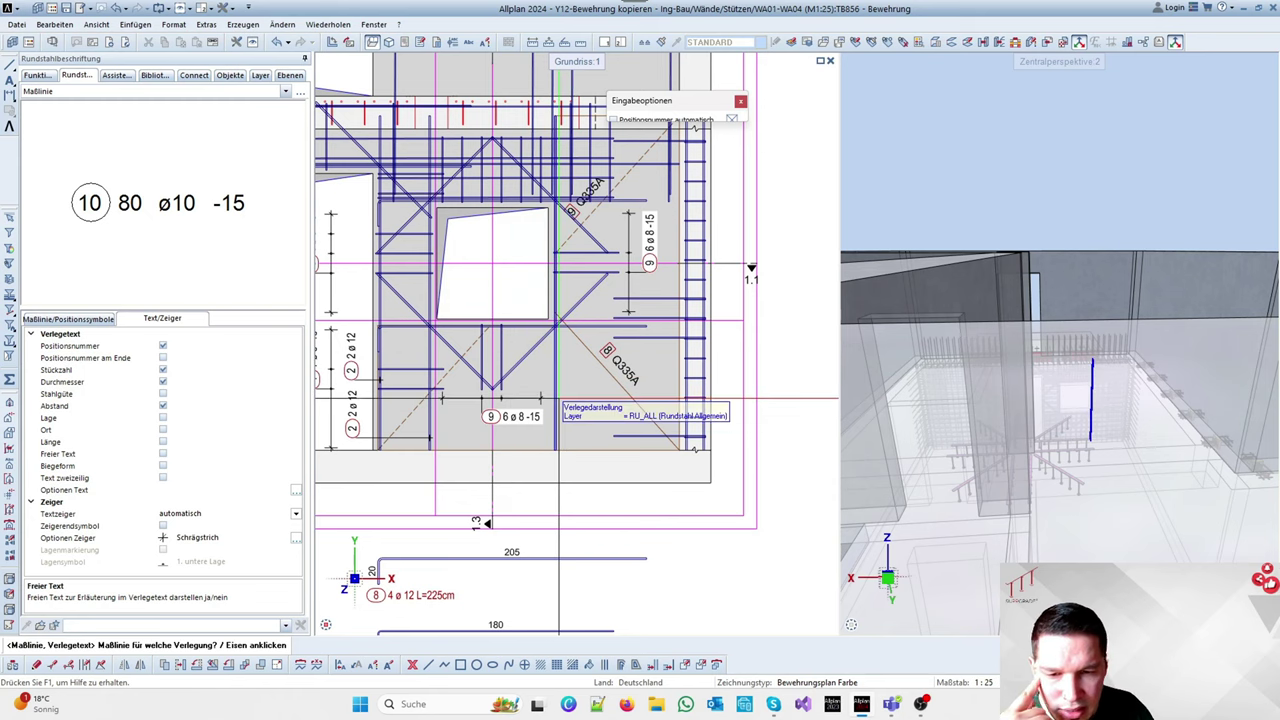
Dimension the horizontal edge bars inside the wall's right end and place the position 1 label 16 ø 8 -15 beside the dimension line
click(644, 437)
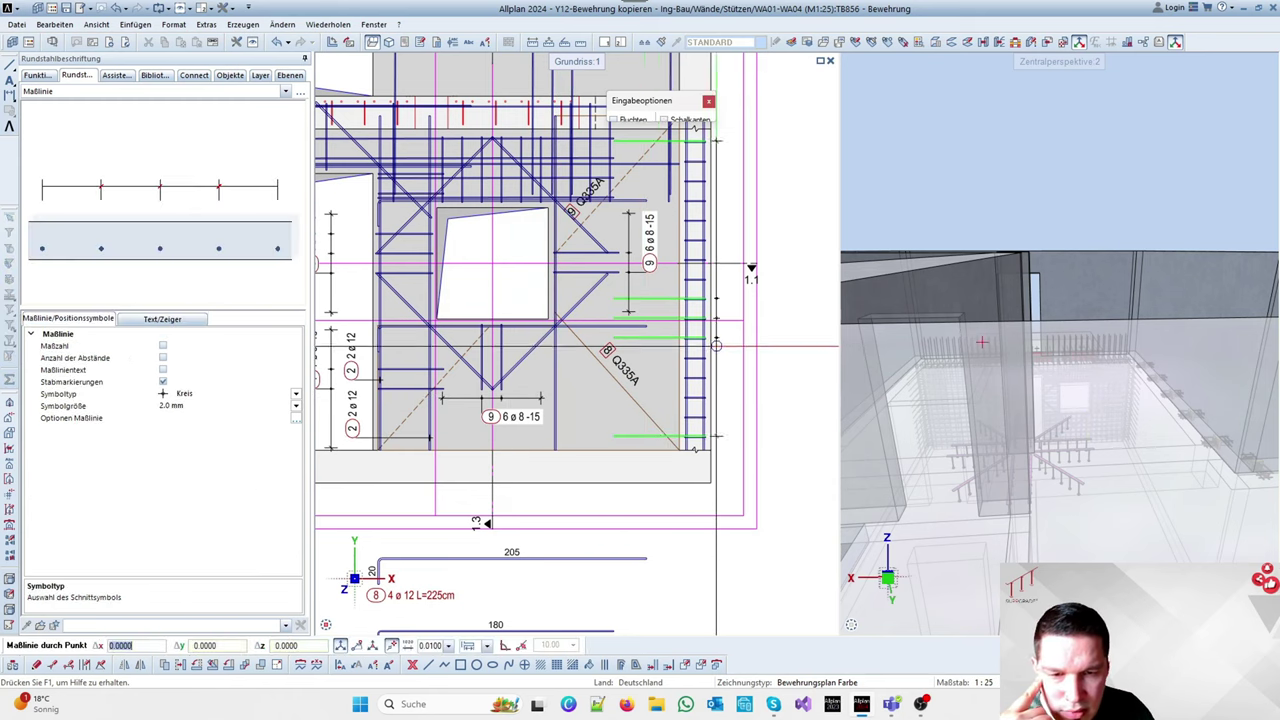
scroll(616, 370, down, 3)
scroll(664, 318, up, 4)
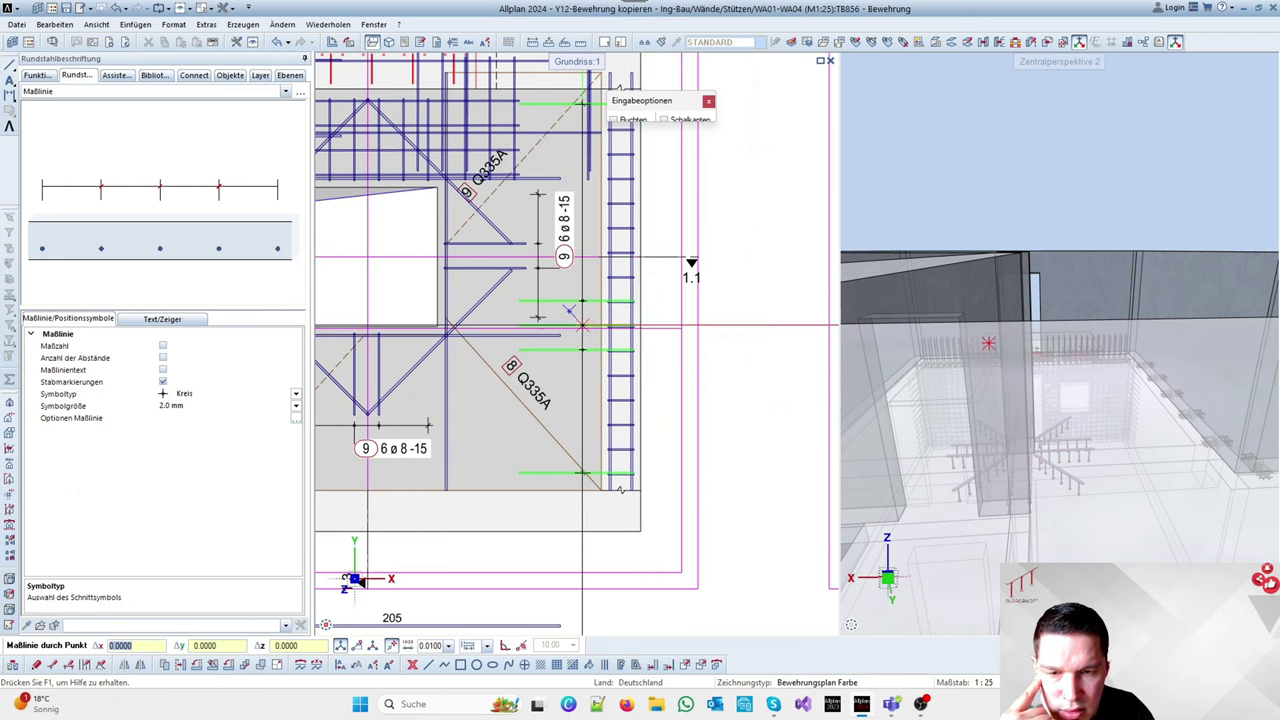
scroll(581, 327, down, 1)
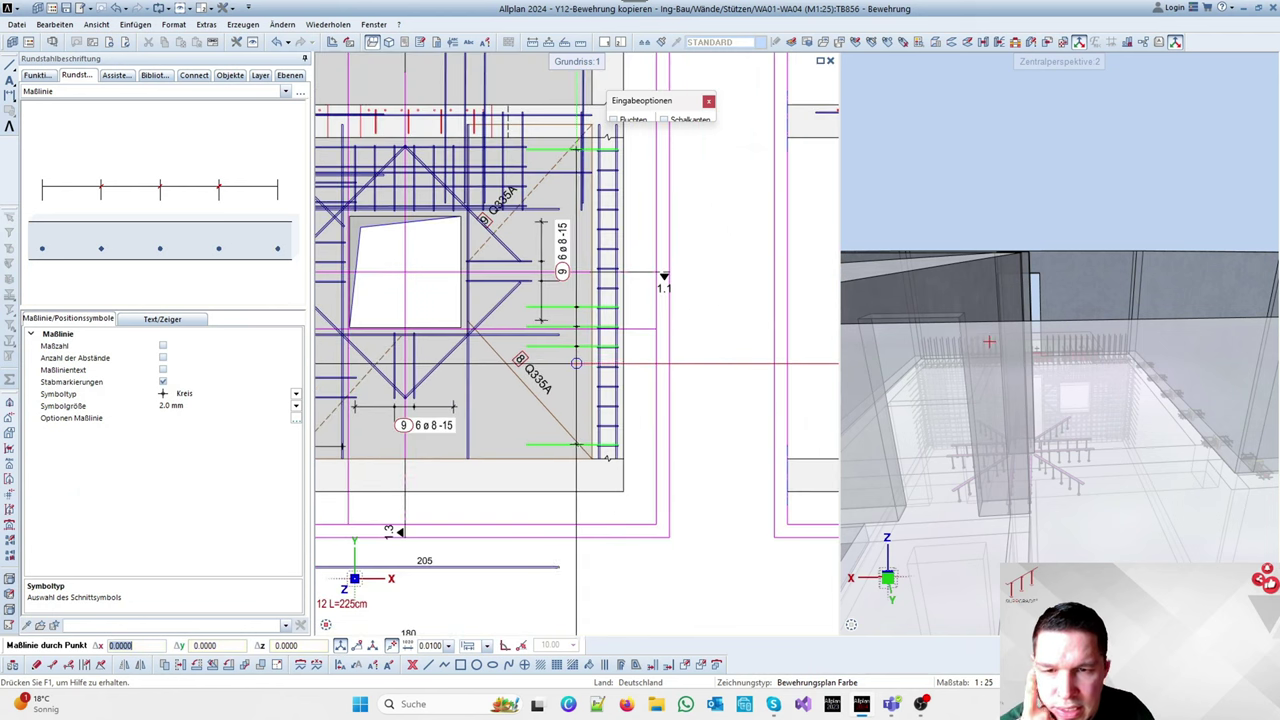
click(576, 367)
scroll(570, 380, up, 3)
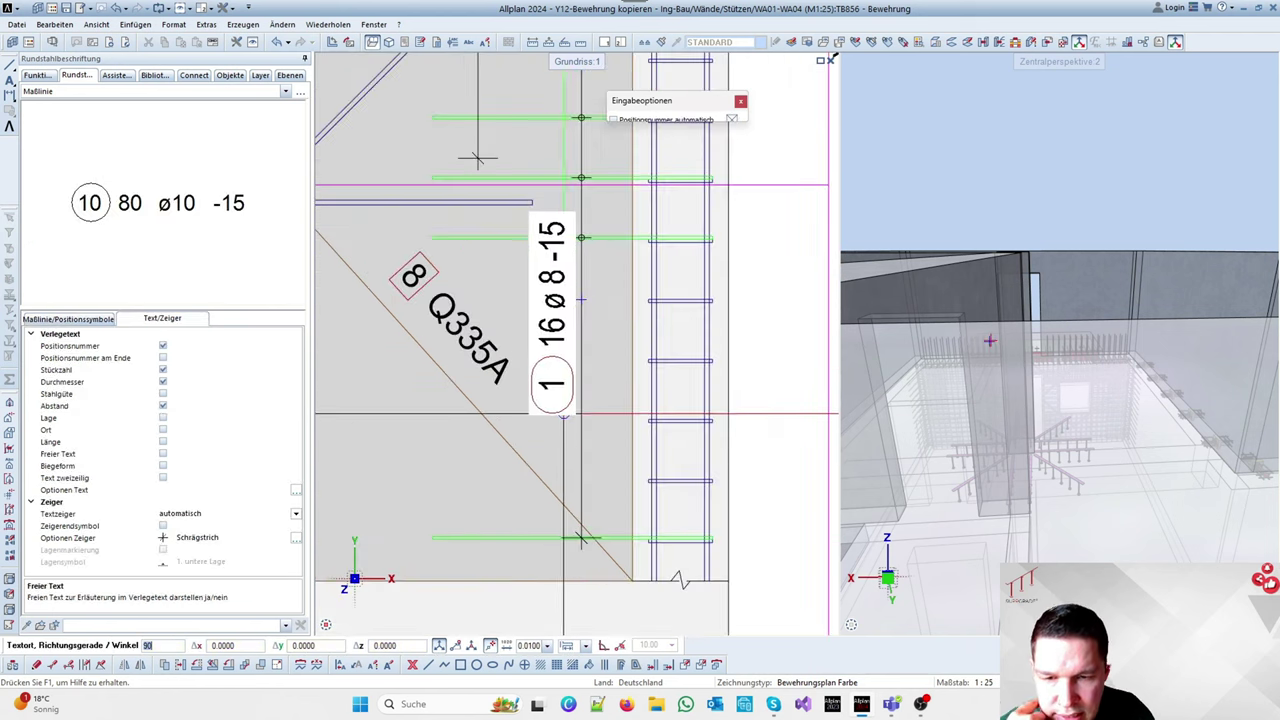
scroll(555, 457, down, 2)
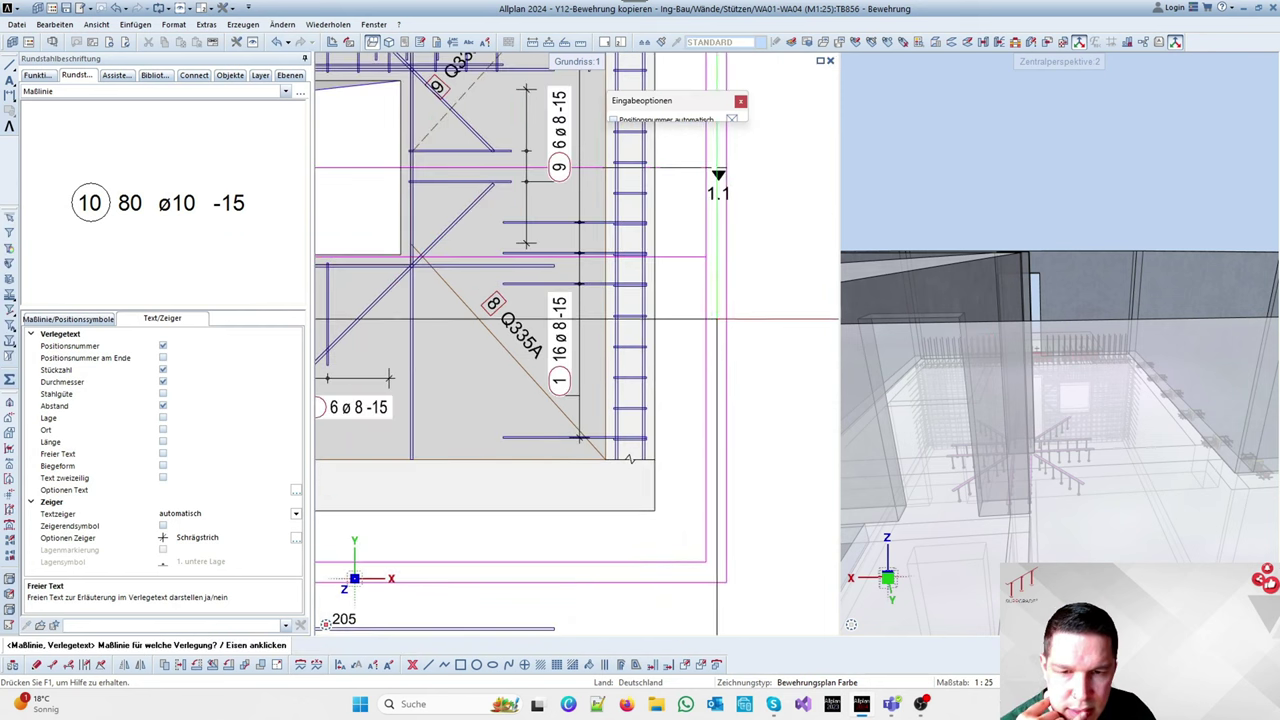
Add a dimension line outside the wall's right edge for the edge bars and label it position 1, 16 ø 8 -15
scroll(613, 316, up, 2)
click(613, 309)
scroll(563, 309, down, 2)
scroll(650, 296, up, 2)
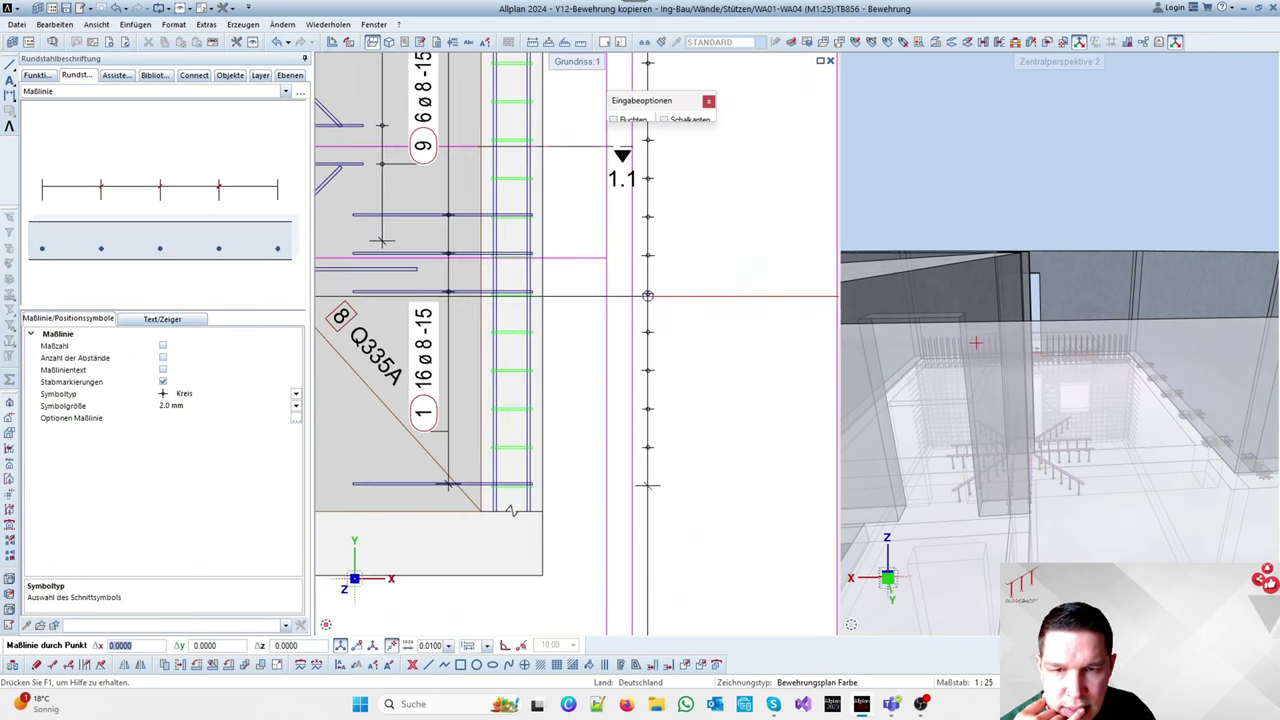
scroll(650, 298, down, 4)
scroll(706, 311, up, 4)
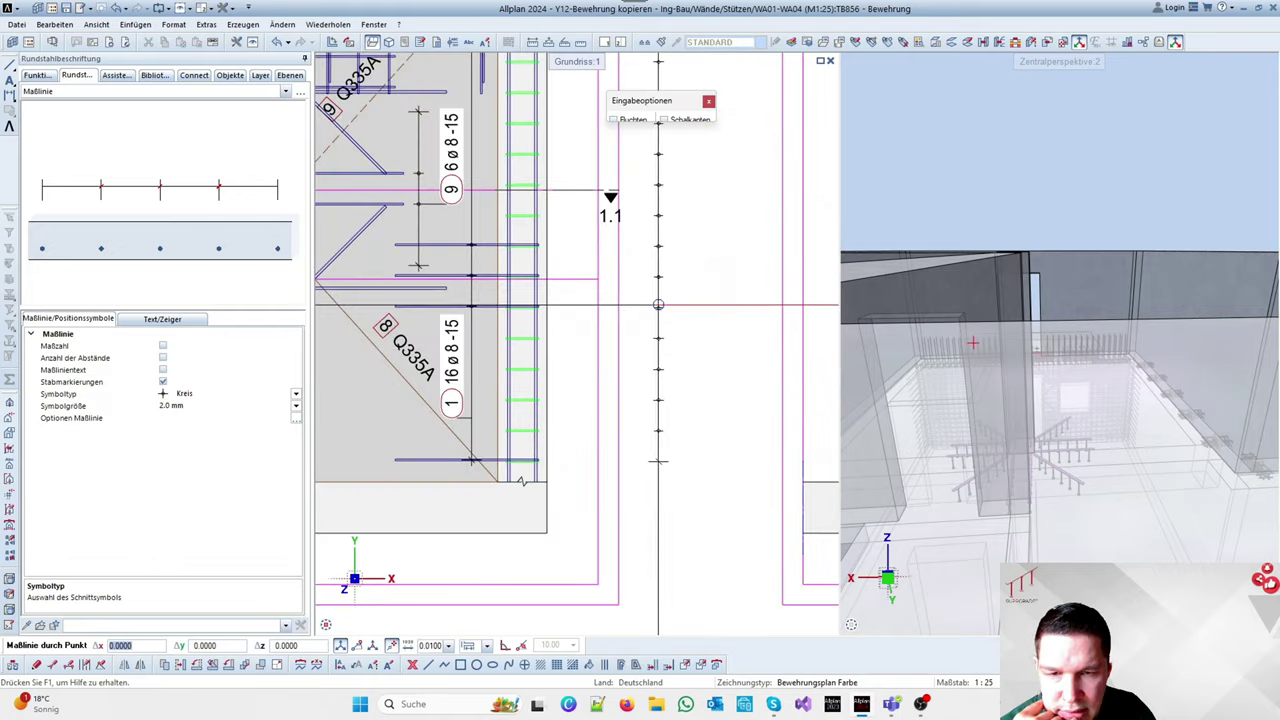
click(597, 338)
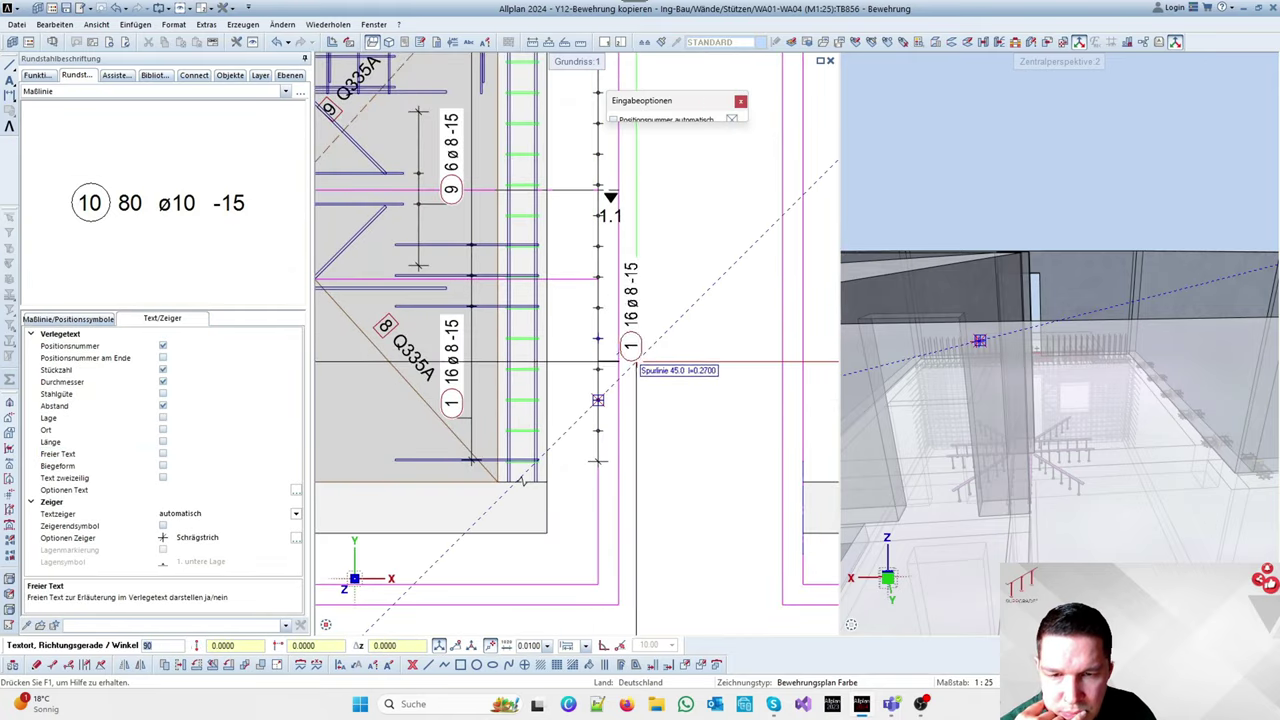
click(597, 338)
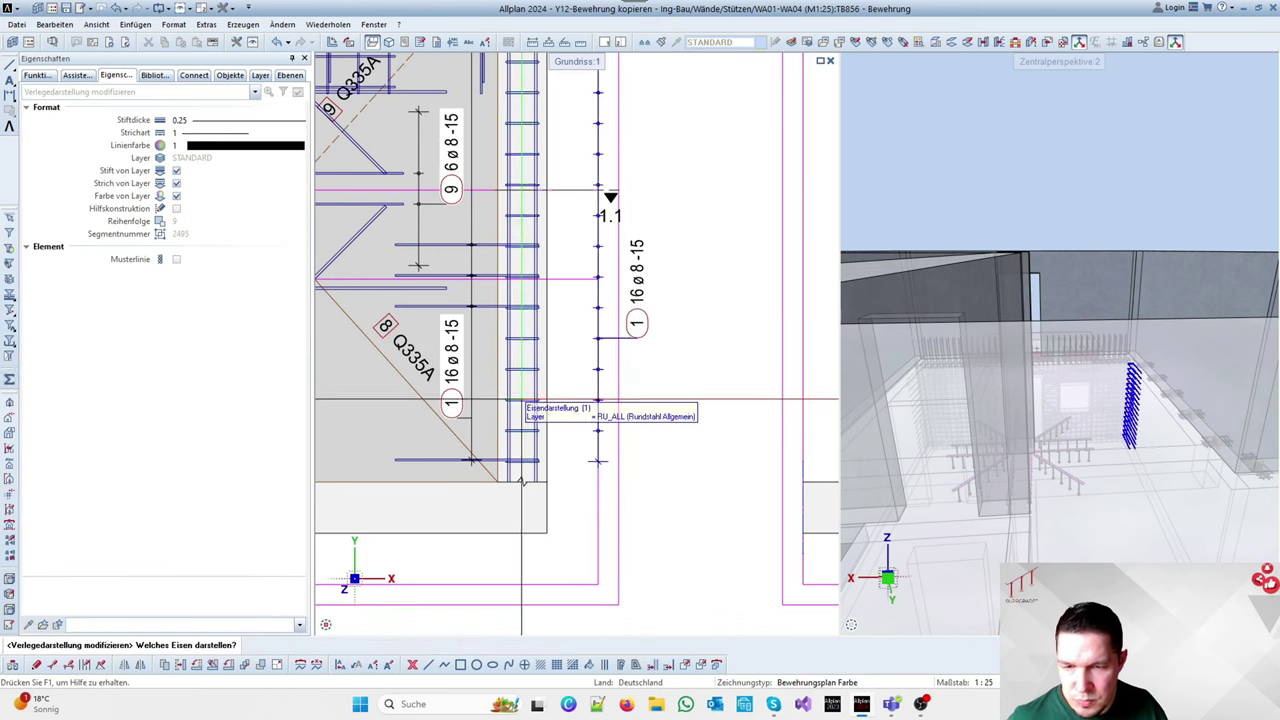
Modify the placement display of the bars in the wall's right edge strip so that only a selected group is drawn
drag(569, 383, 516, 306)
scroll(561, 371, down, 2)
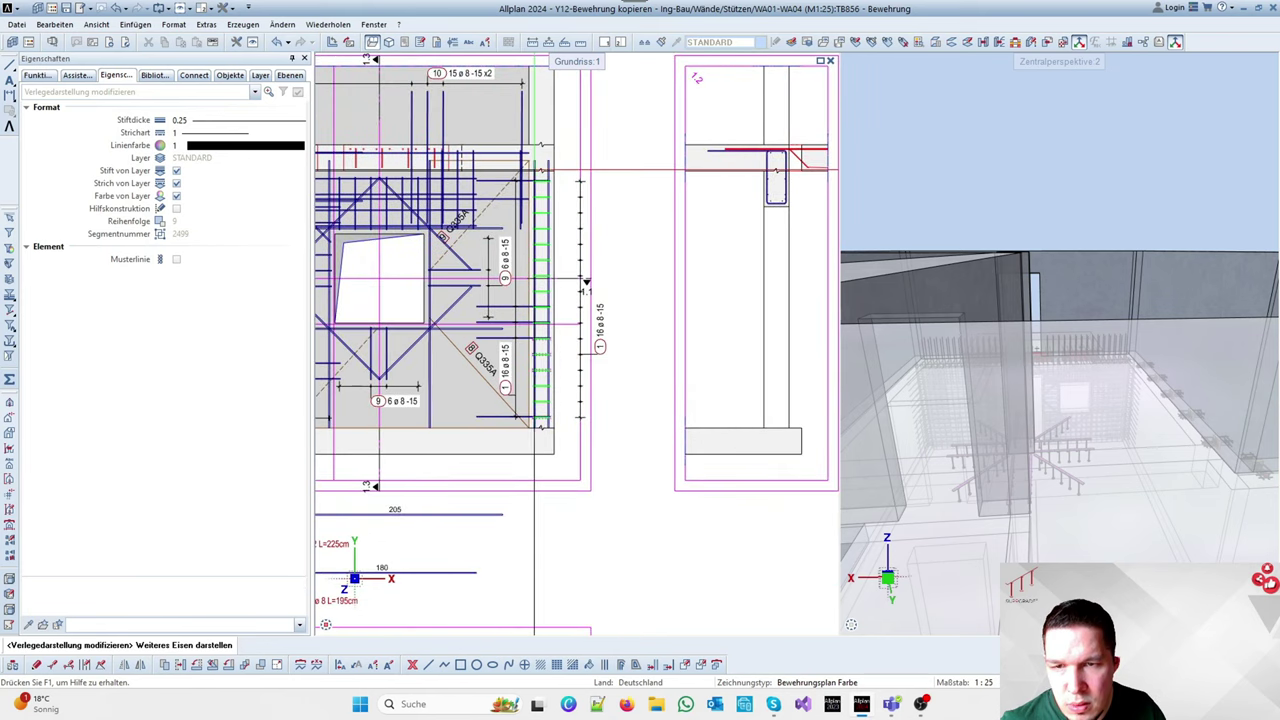
key(Escape)
scroll(530, 208, down, 2)
middle_drag(330, 129, 456, 172)
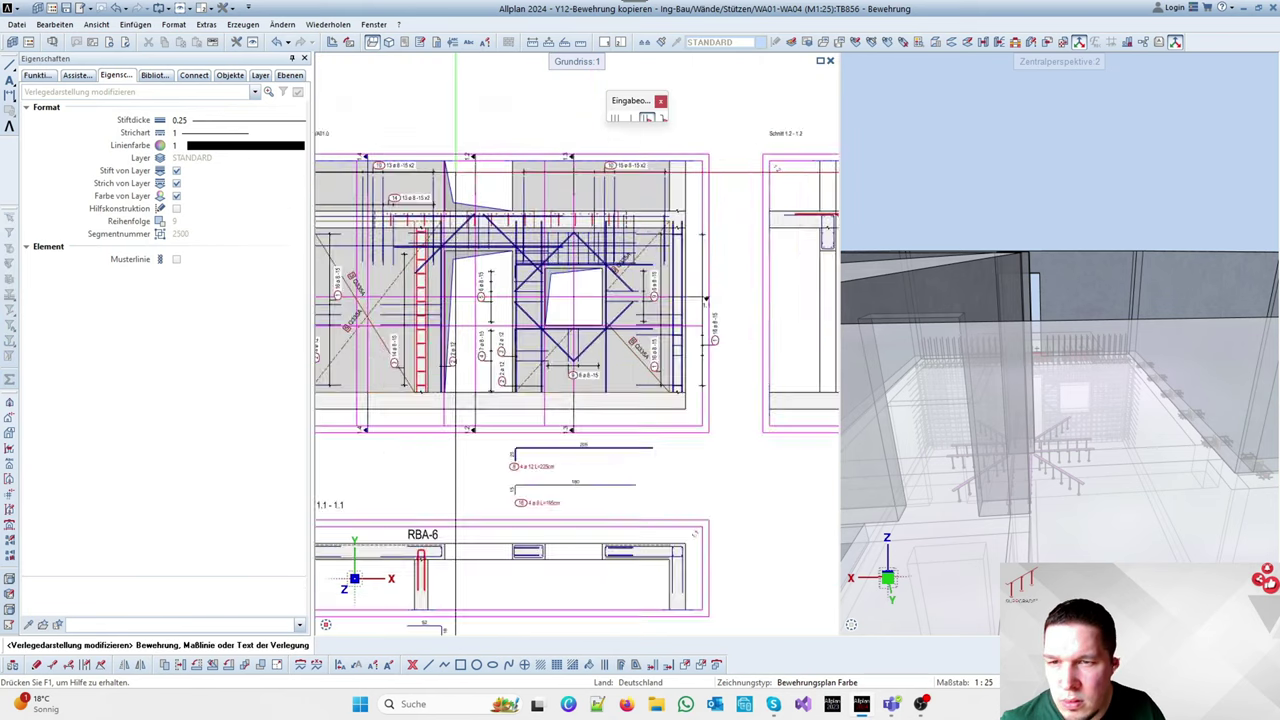
scroll(482, 183, up, 2)
key(Escape)
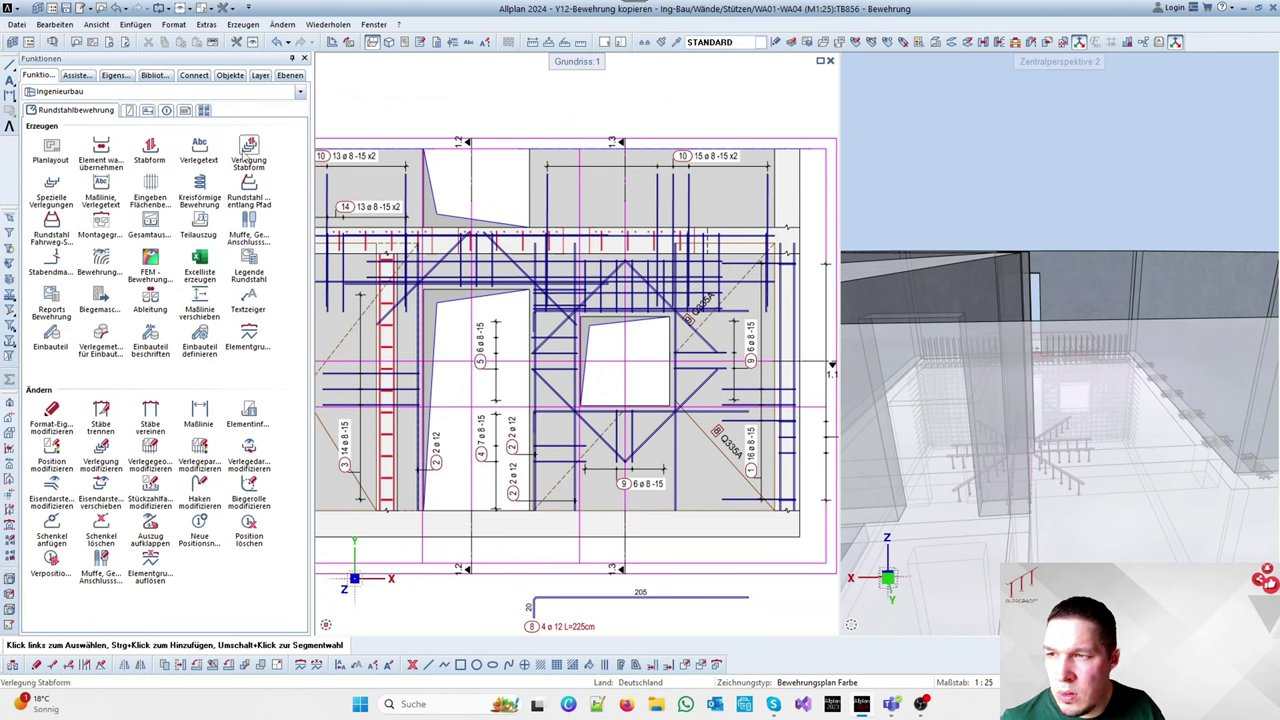
Dimension the vertical bars above the window and place the position 13 label 6 ø 8 -15 above the dimension line
click(100, 185)
scroll(655, 302, up, 3)
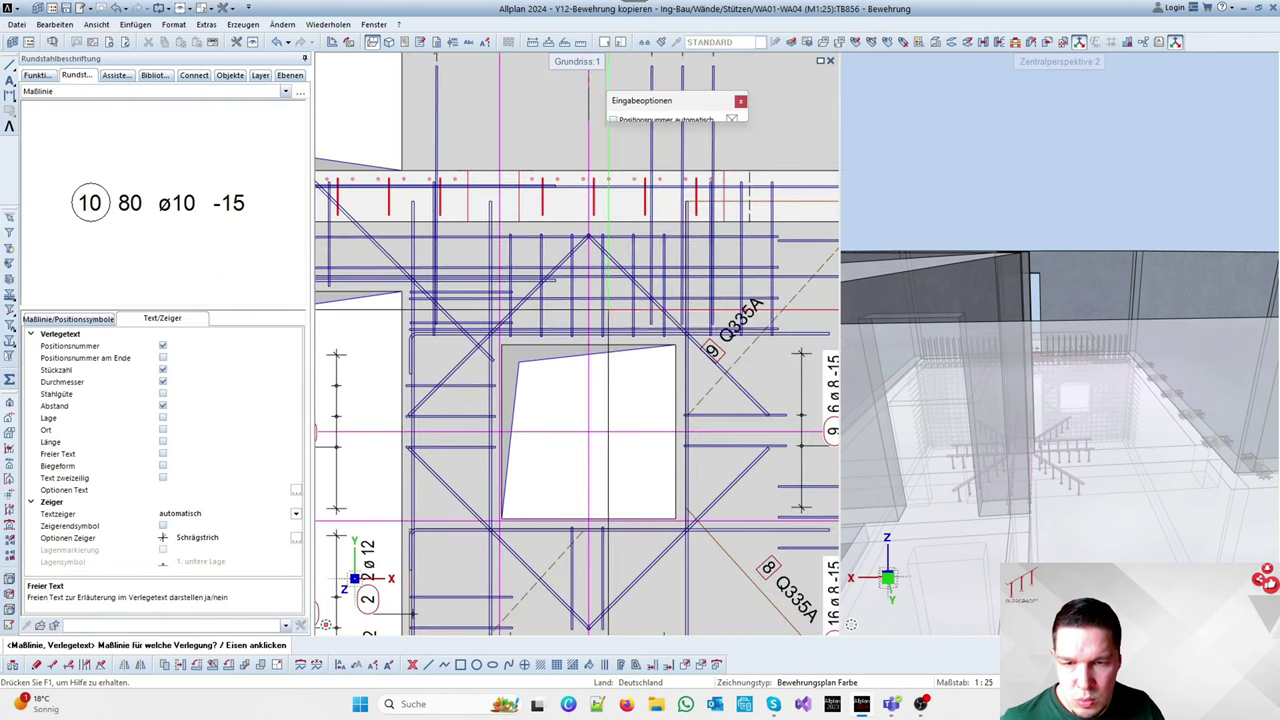
click(605, 309)
scroll(608, 325, down, 2)
scroll(608, 344, up, 4)
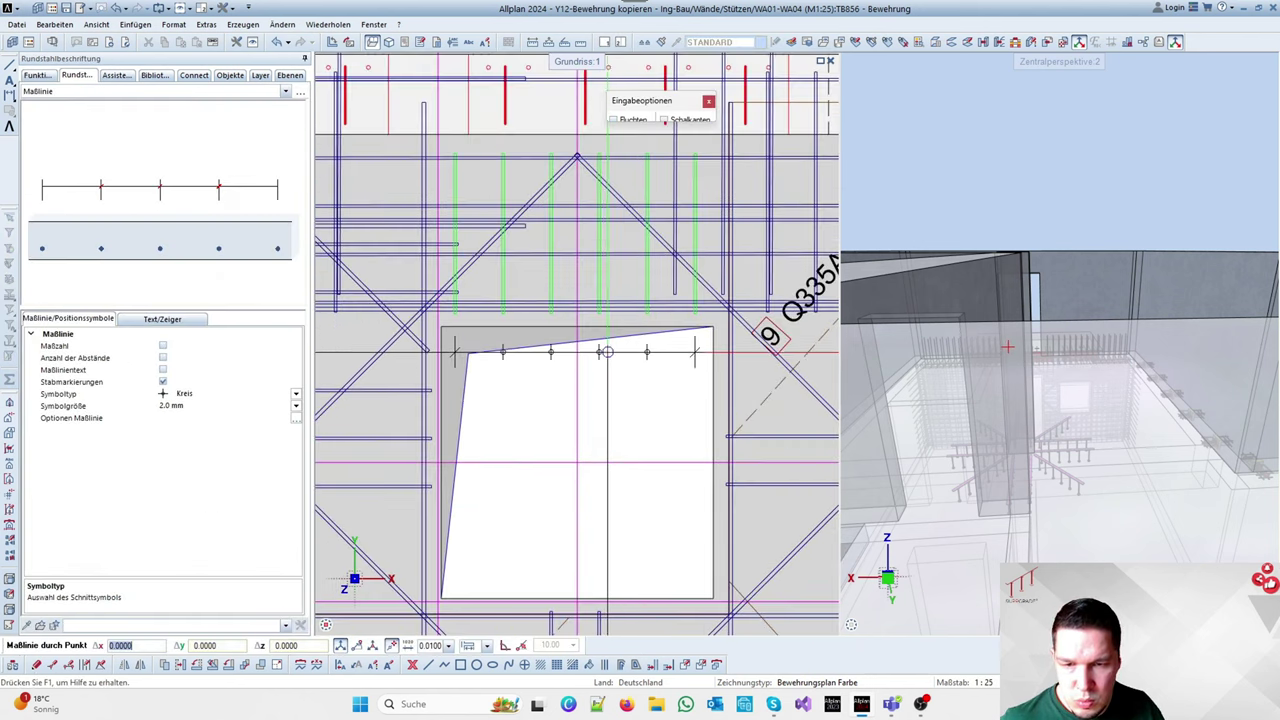
scroll(603, 363, down, 3)
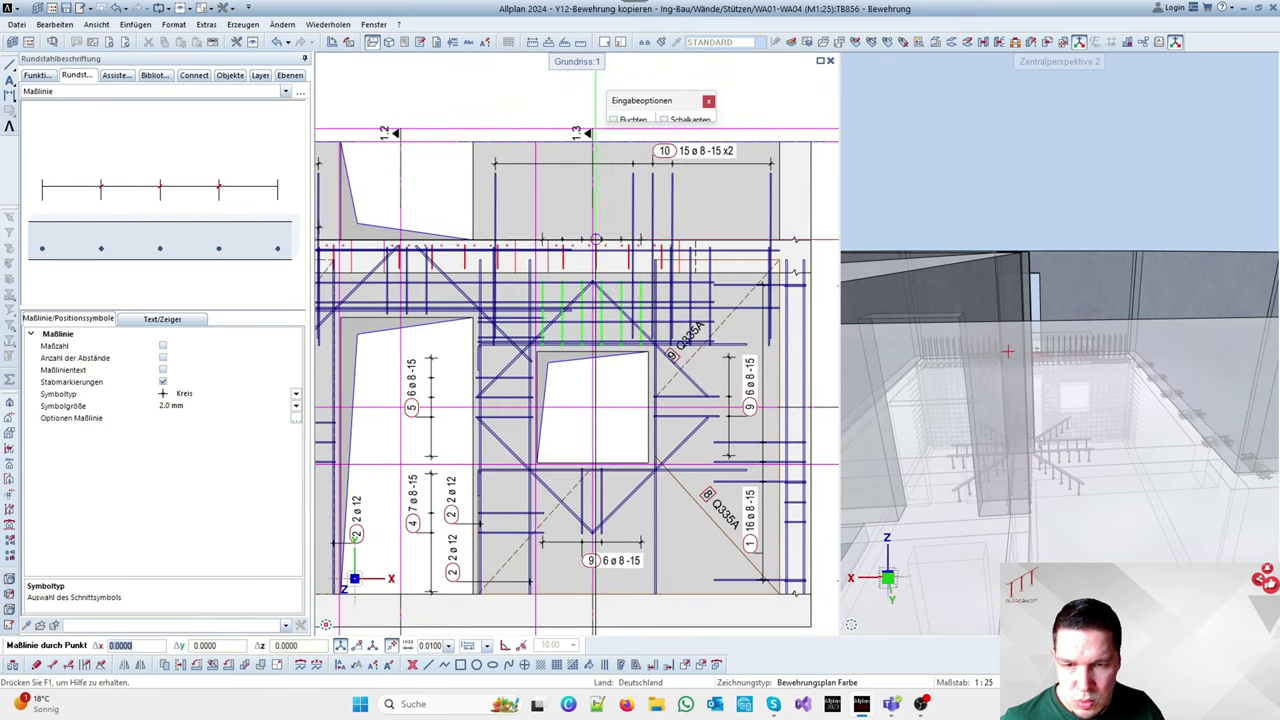
scroll(594, 250, up, 2)
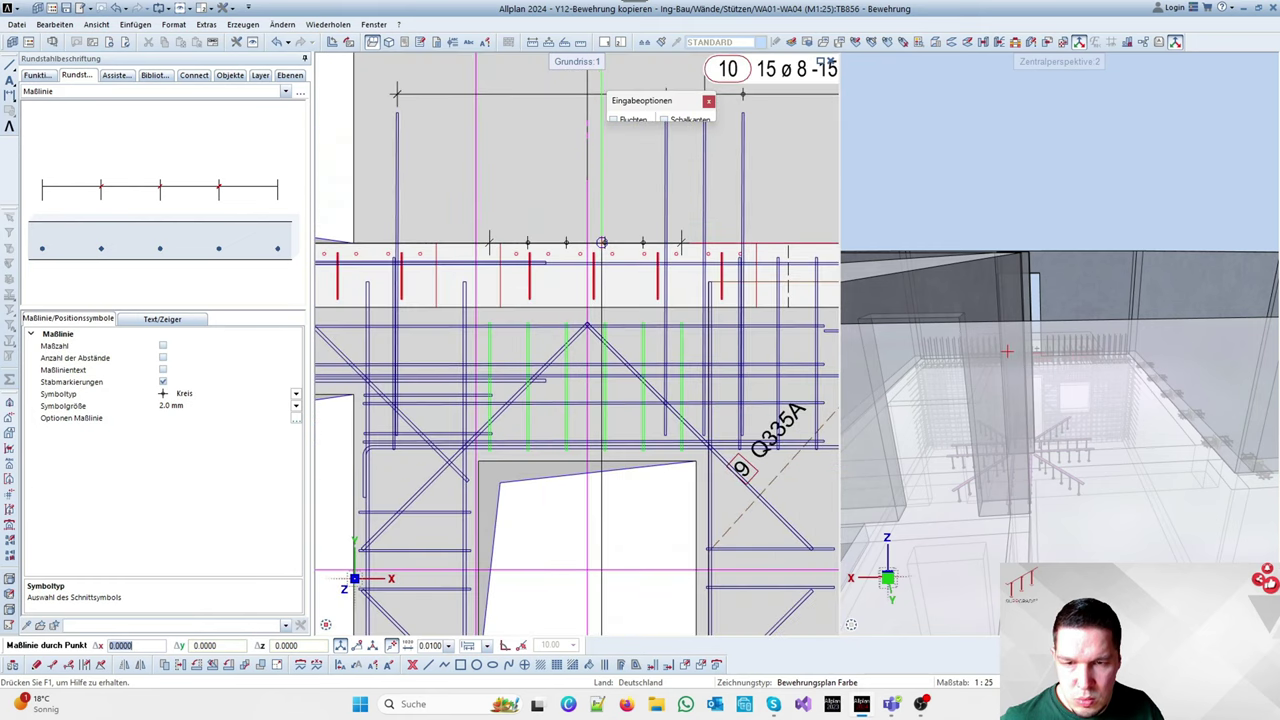
click(598, 224)
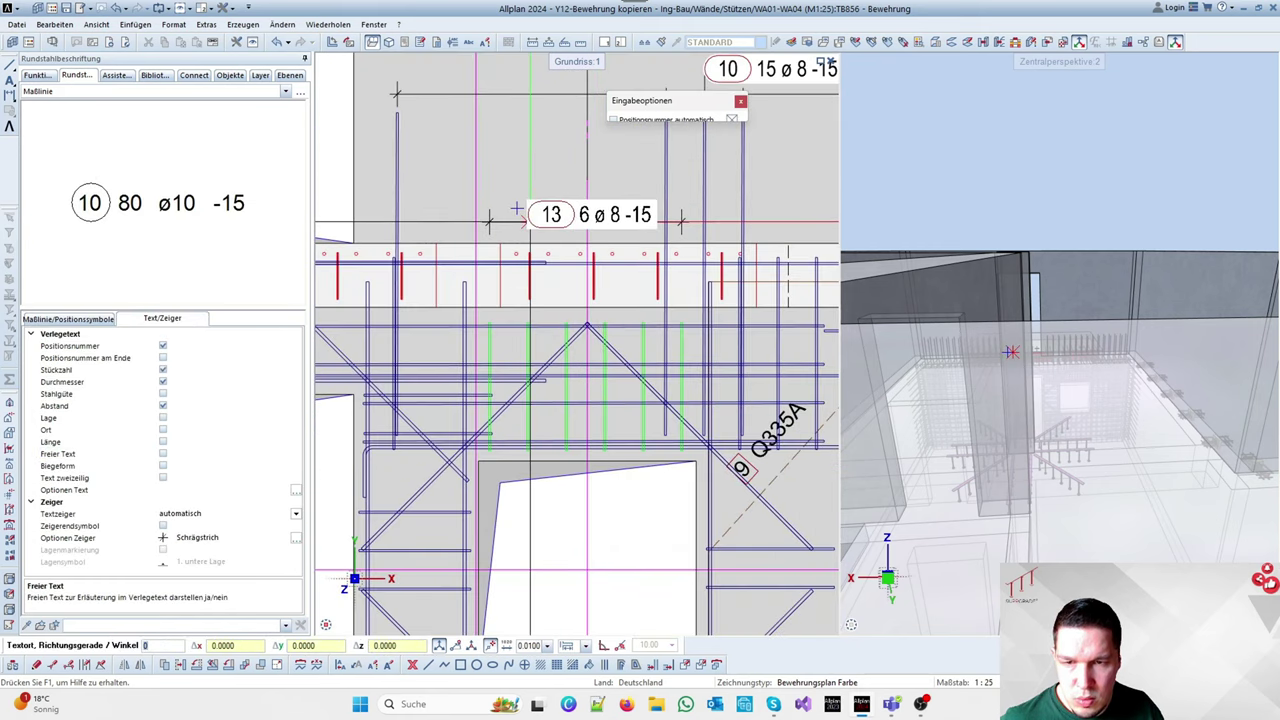
click(529, 197)
Dimension the vertical slab connection bars above the window, setting the line above the position 13 label, and label it position 14, 15 ø 8 -15
scroll(532, 193, down, 3)
scroll(556, 345, up, 3)
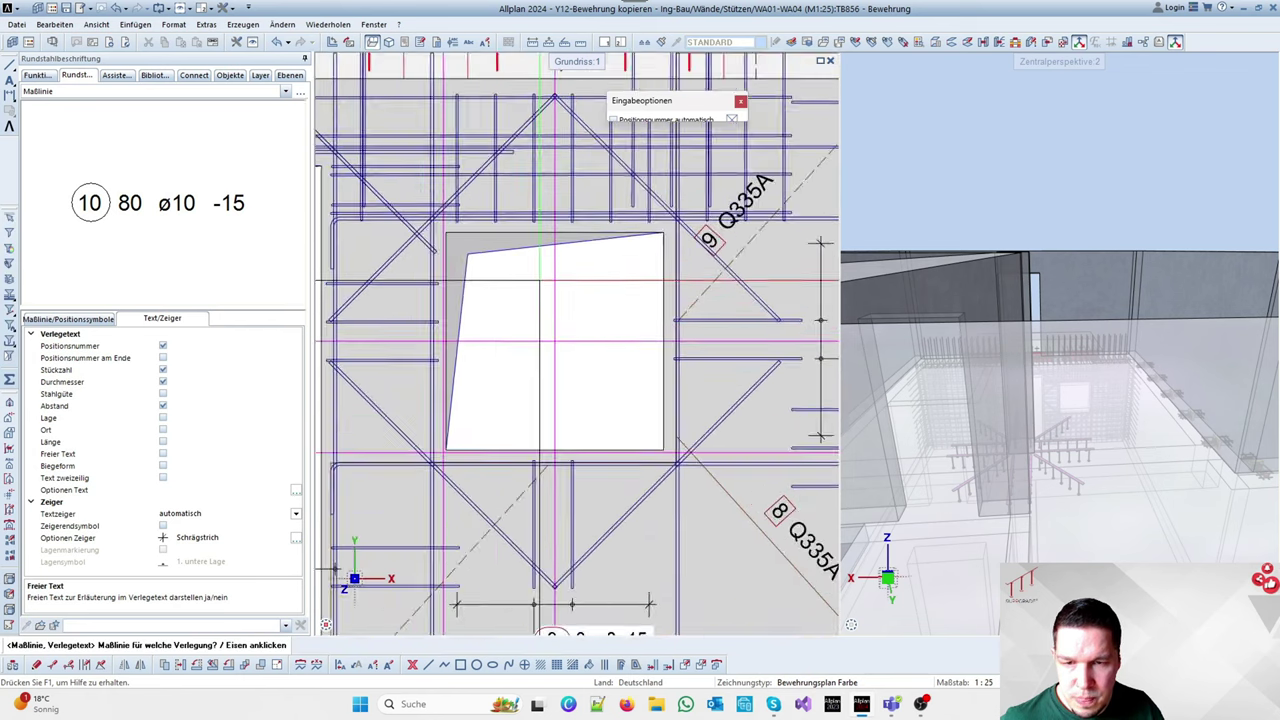
scroll(536, 280, down, 2)
scroll(633, 215, up, 2)
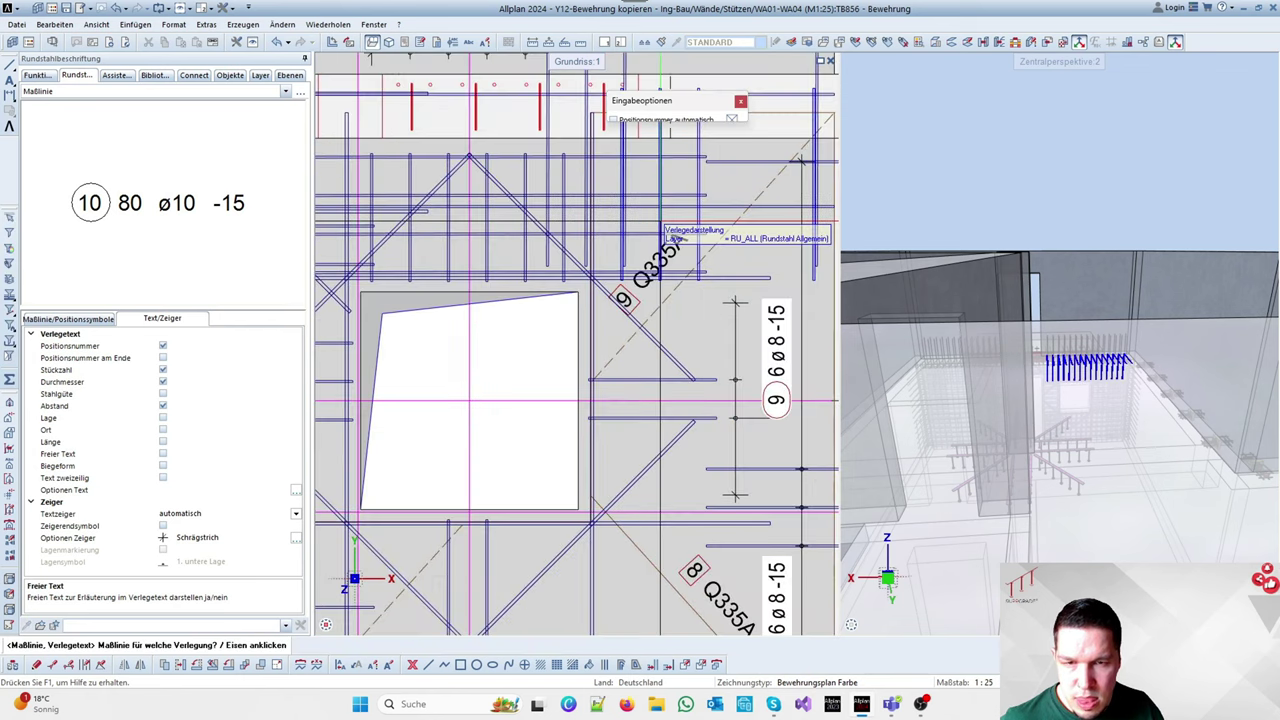
click(672, 238)
scroll(640, 220, down, 3)
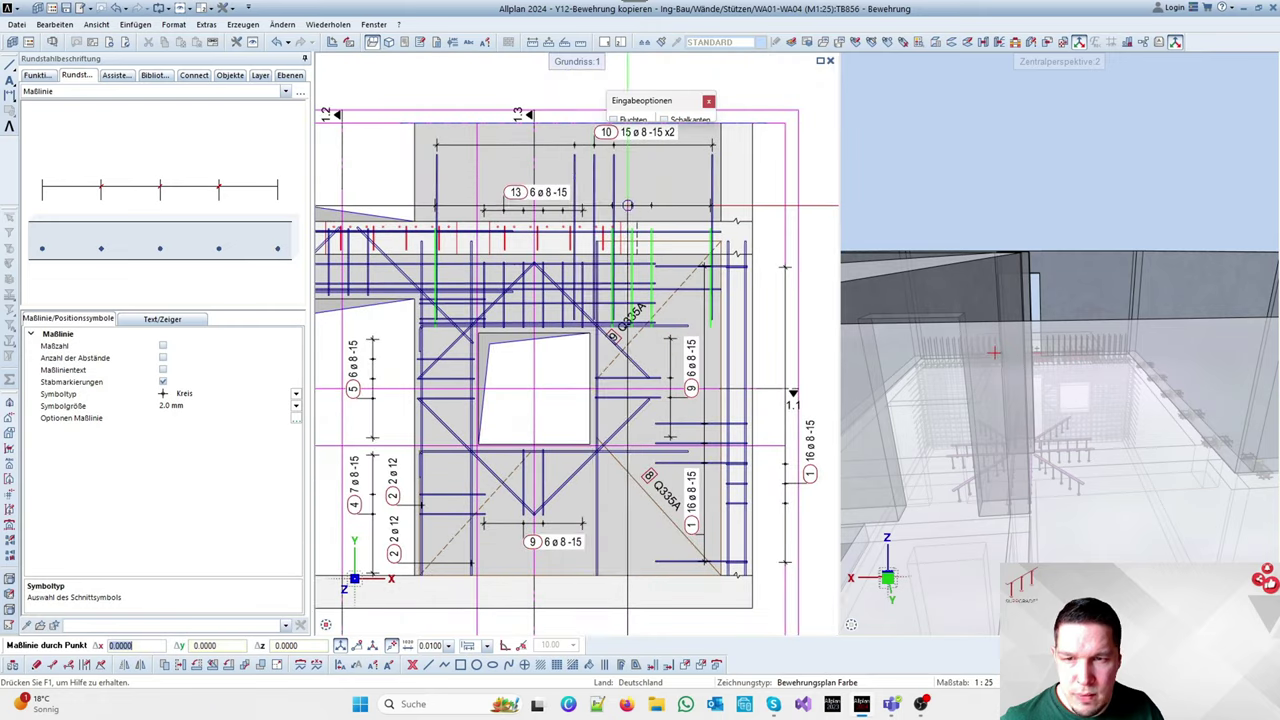
scroll(580, 192, down, 2)
scroll(550, 183, up, 1)
scroll(472, 186, down, 1)
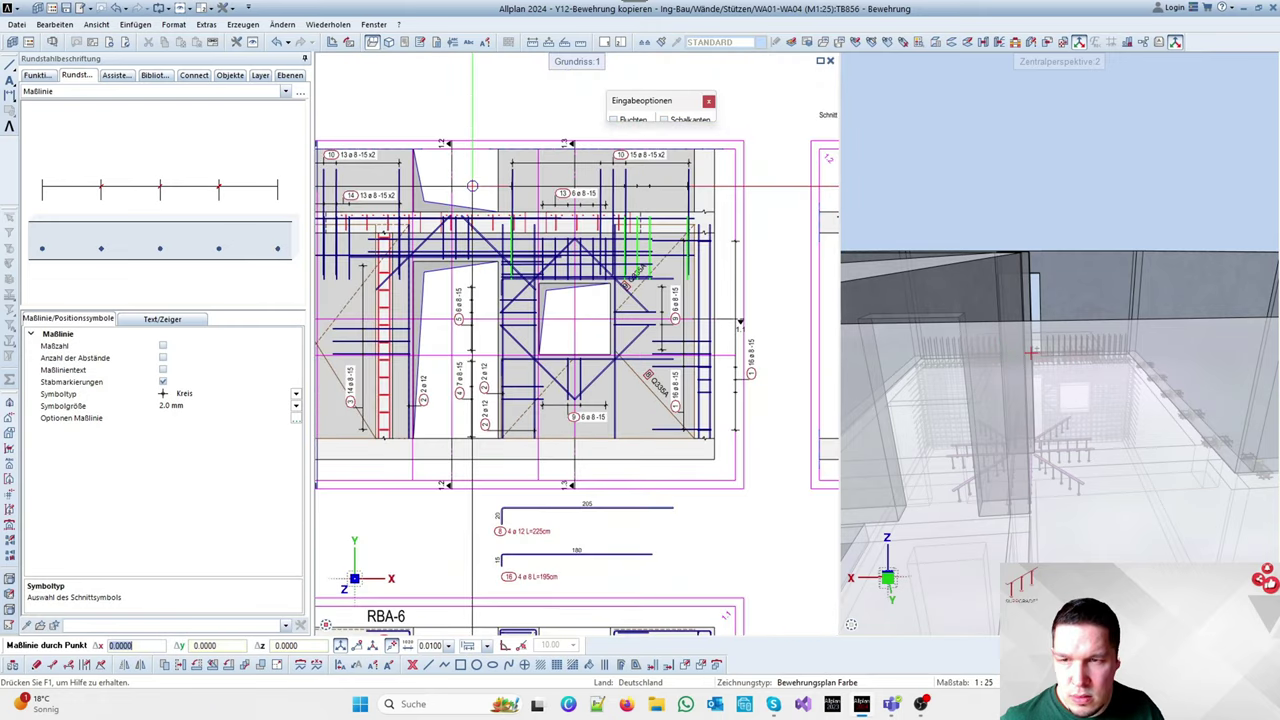
scroll(543, 204, up, 2)
scroll(573, 222, down, 2)
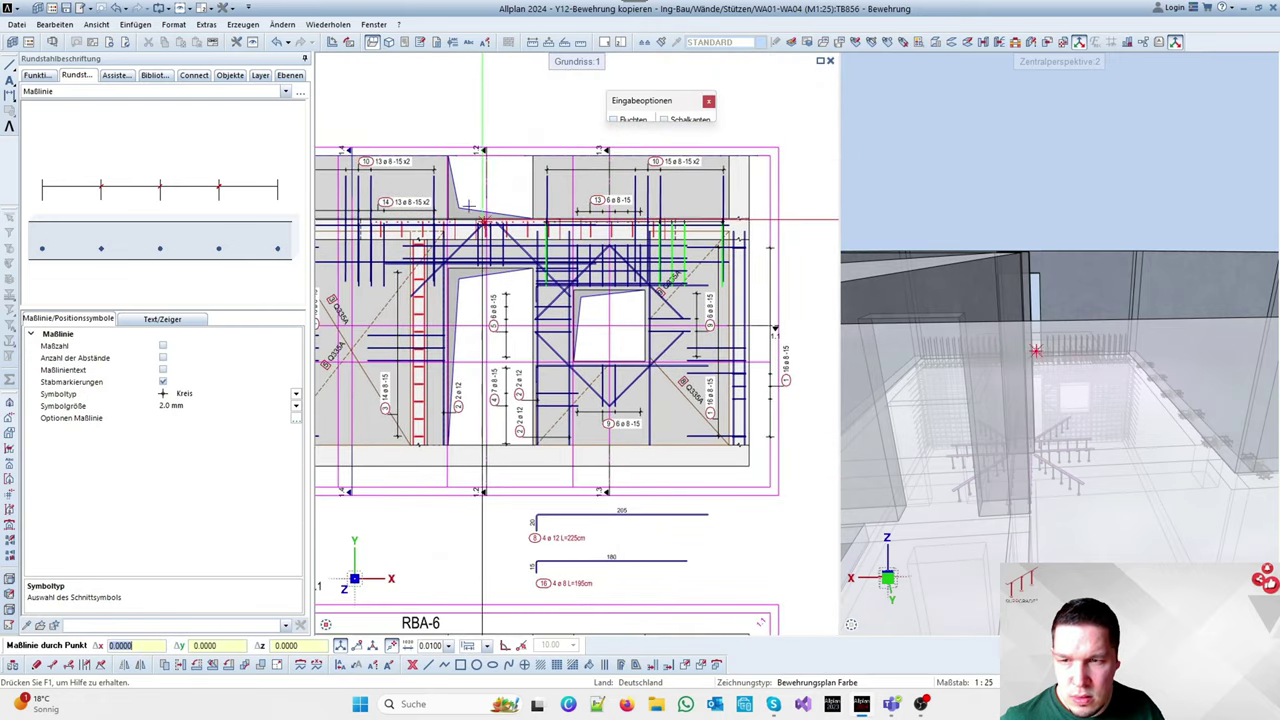
scroll(568, 183, up, 2)
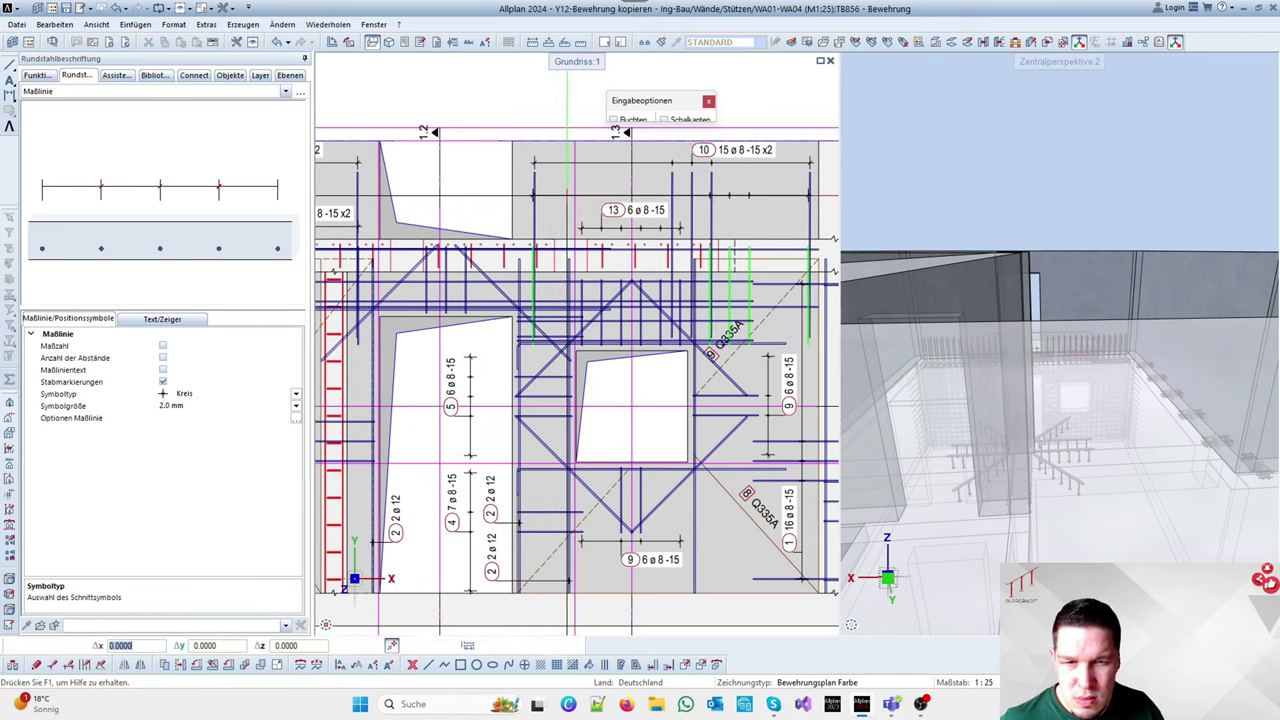
click(567, 194)
scroll(598, 210, up, 3)
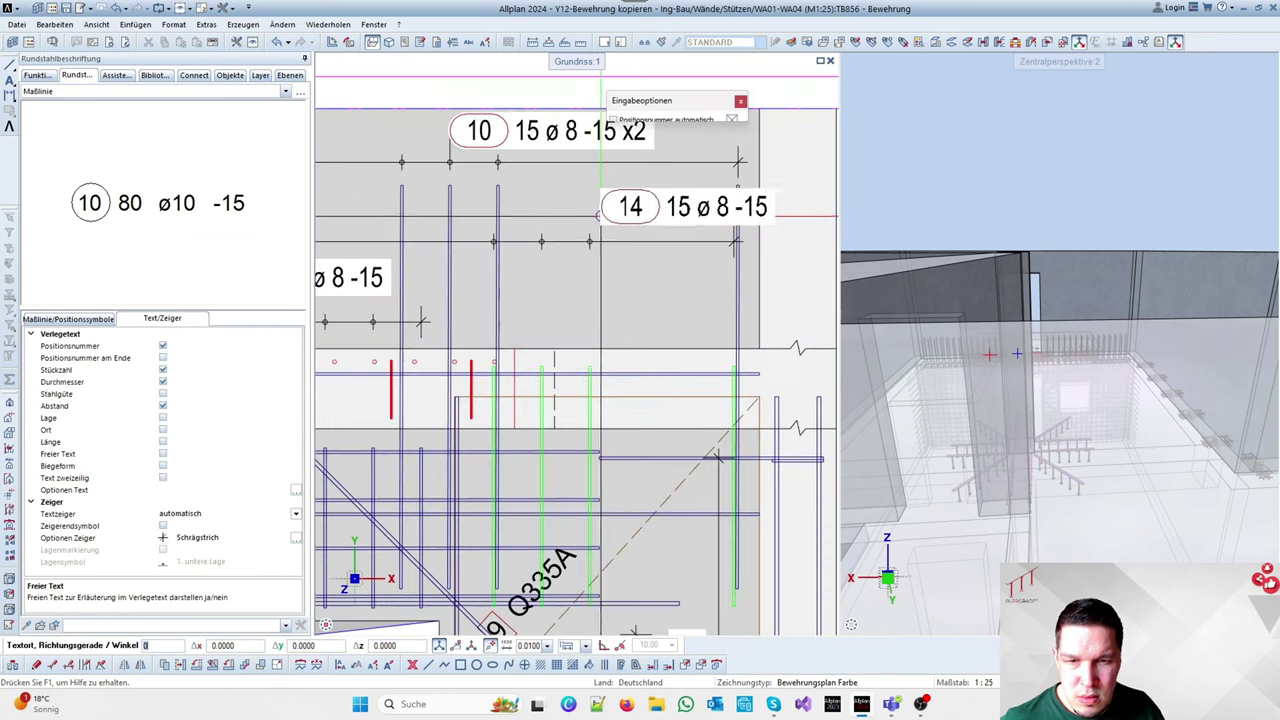
click(523, 216)
Dimension the vertical bars above the door opening in line with the position 14 dimension and label them position 11, 7 ø 8 -15
scroll(523, 216, down, 3)
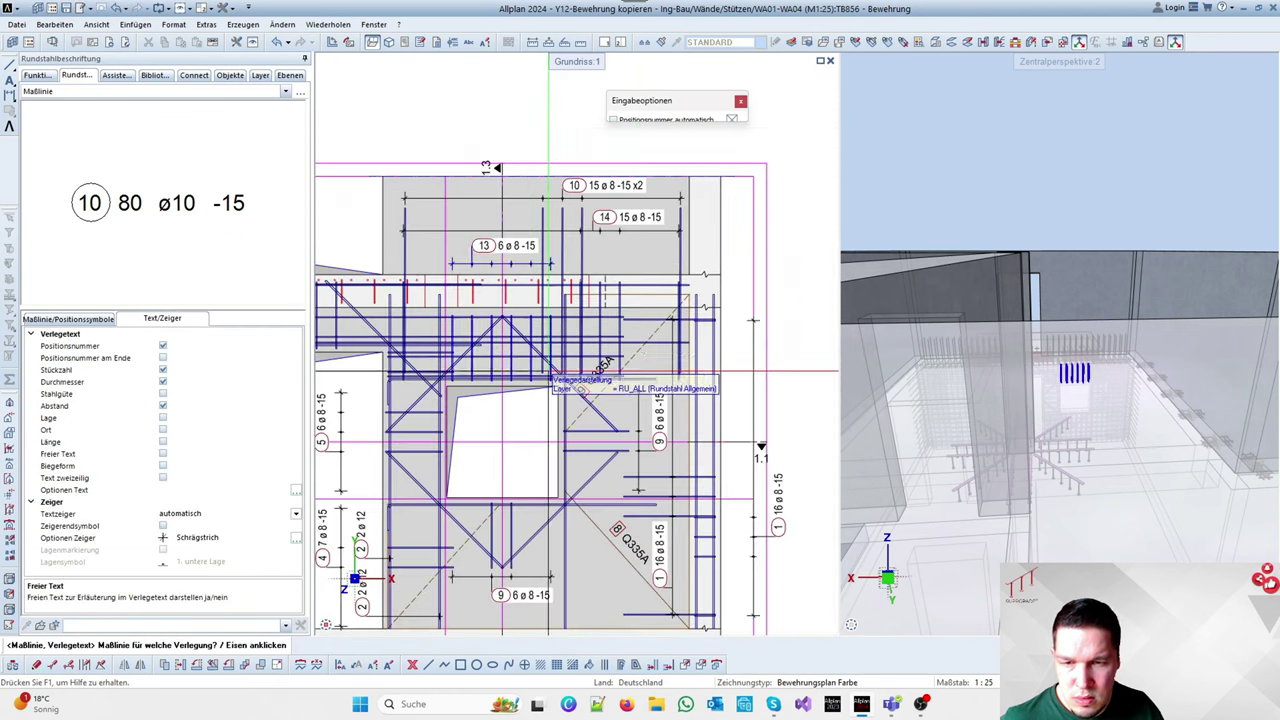
scroll(662, 443, down, 3)
scroll(573, 480, up, 4)
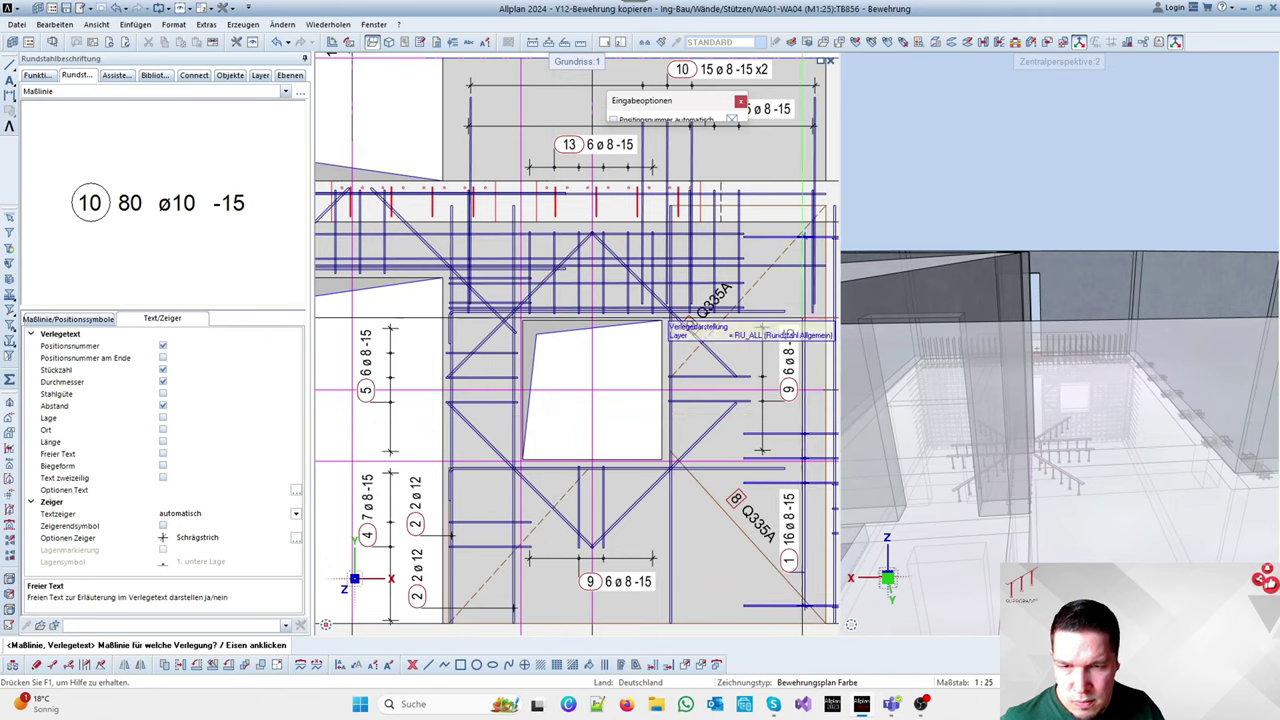
scroll(666, 318, down, 3)
scroll(540, 292, up, 4)
click(576, 246)
scroll(576, 246, down, 3)
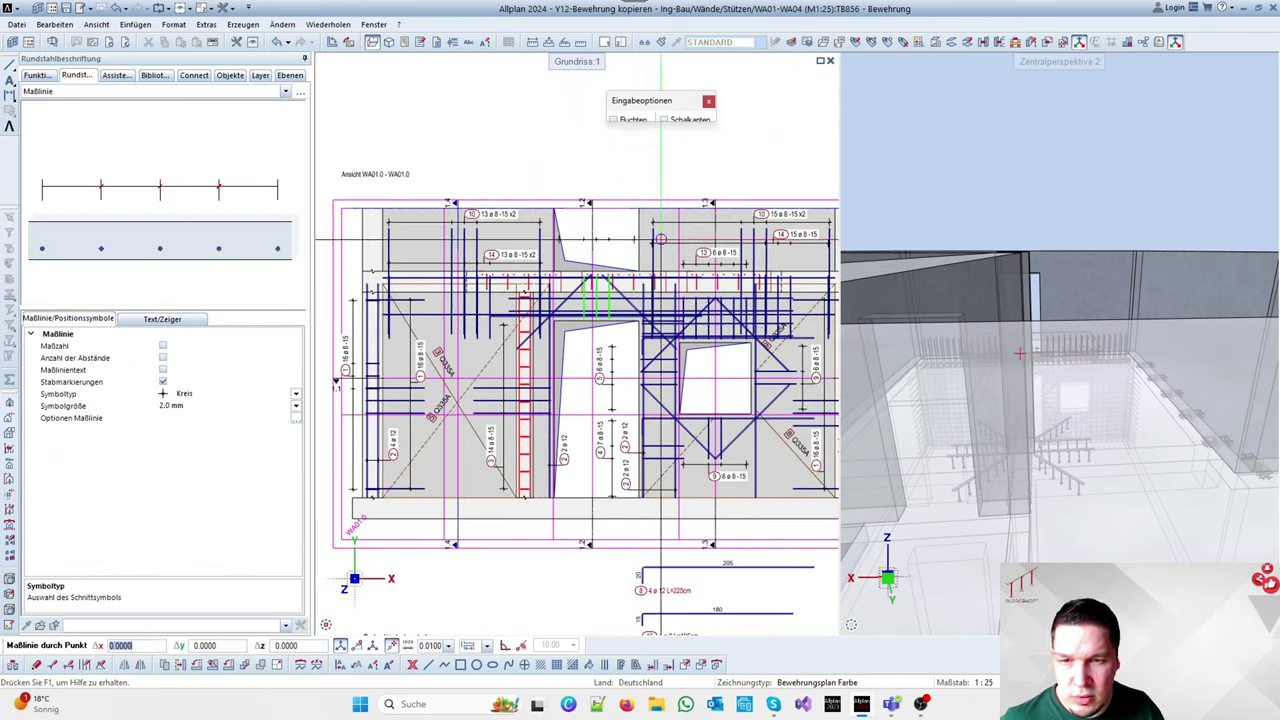
scroll(480, 275, up, 3)
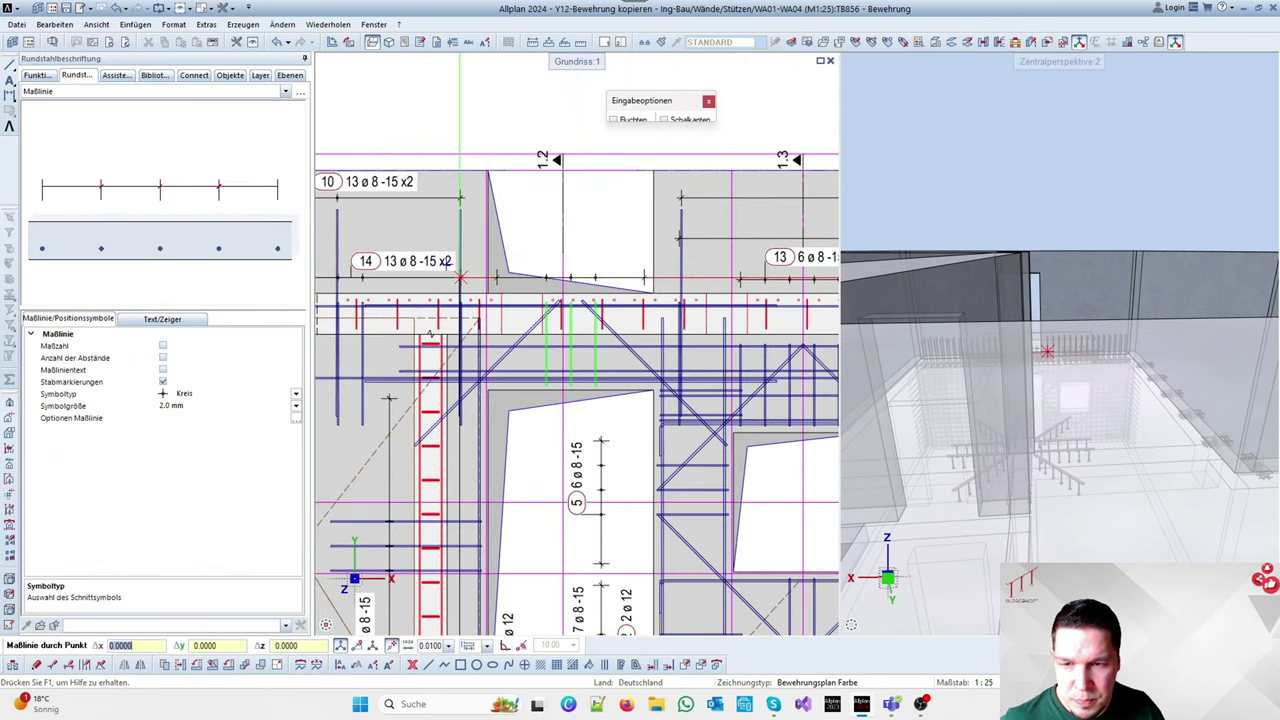
click(460, 276)
scroll(545, 262, up, 2)
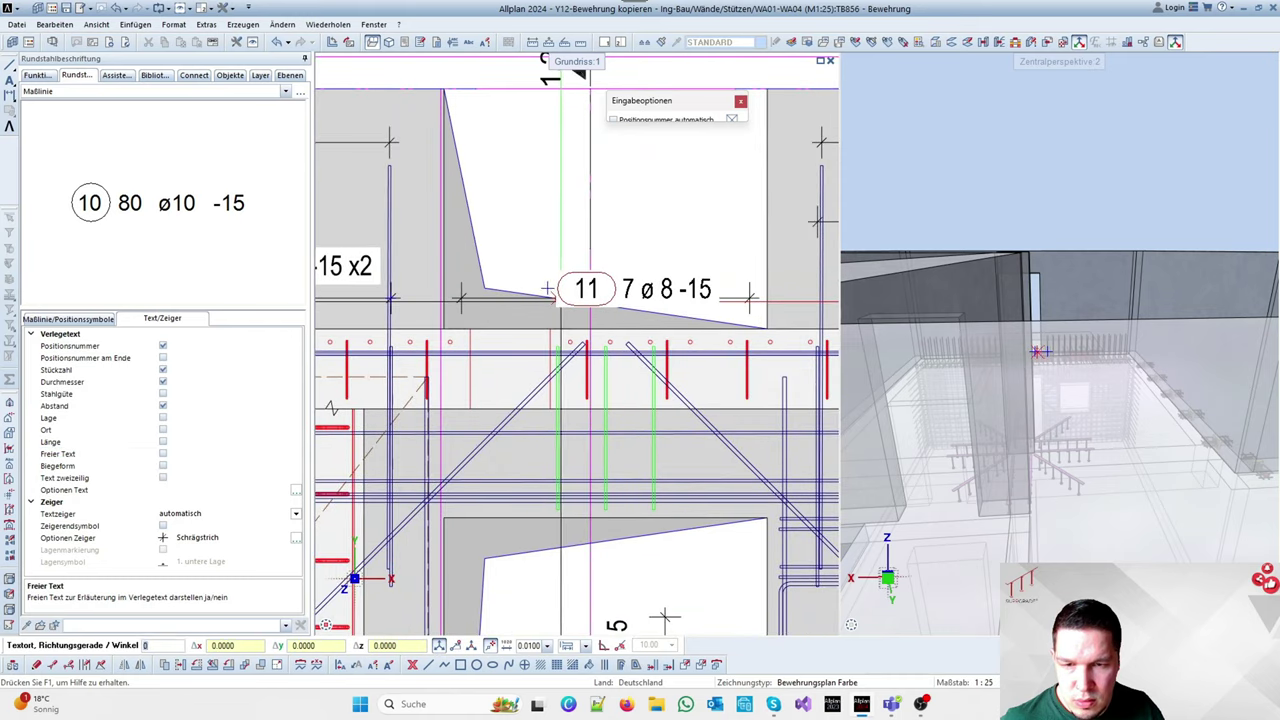
click(557, 297)
Dimension the lintel's side bars in section 1.2 and label them position 12, 2 ø 8 -15 x2, with the position number at the end
scroll(520, 280, down, 3)
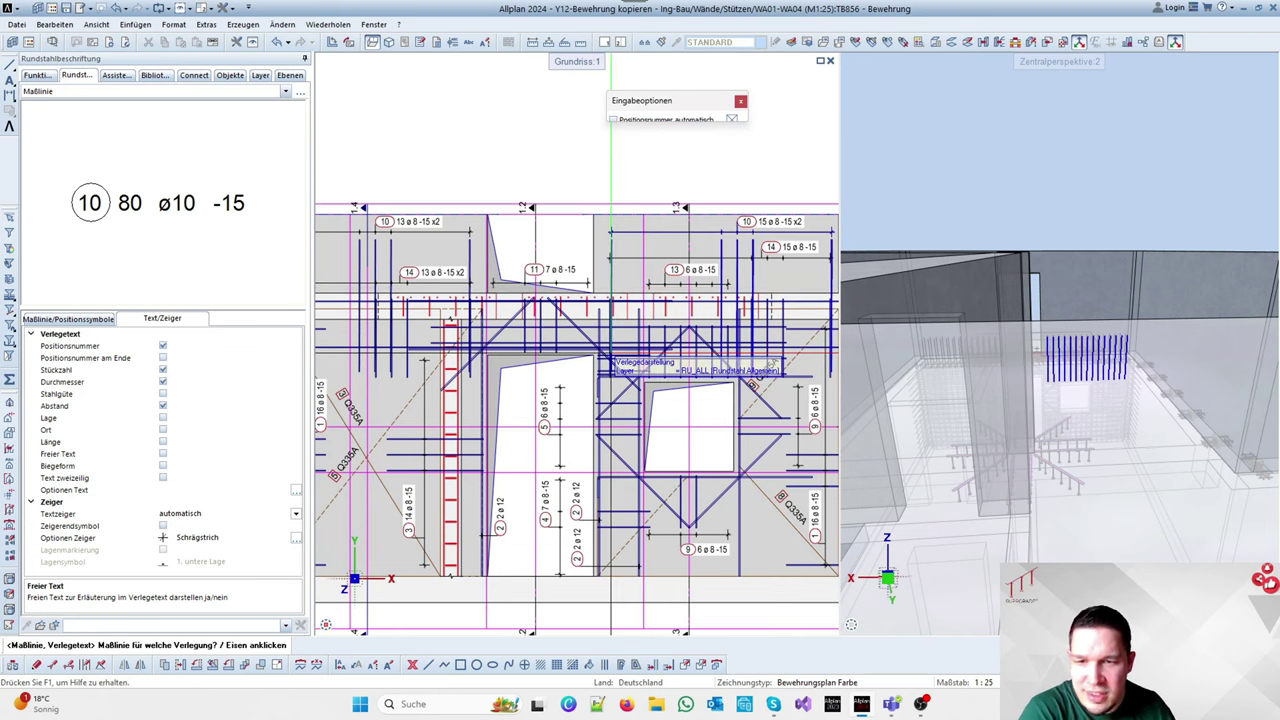
scroll(680, 420, down, 5)
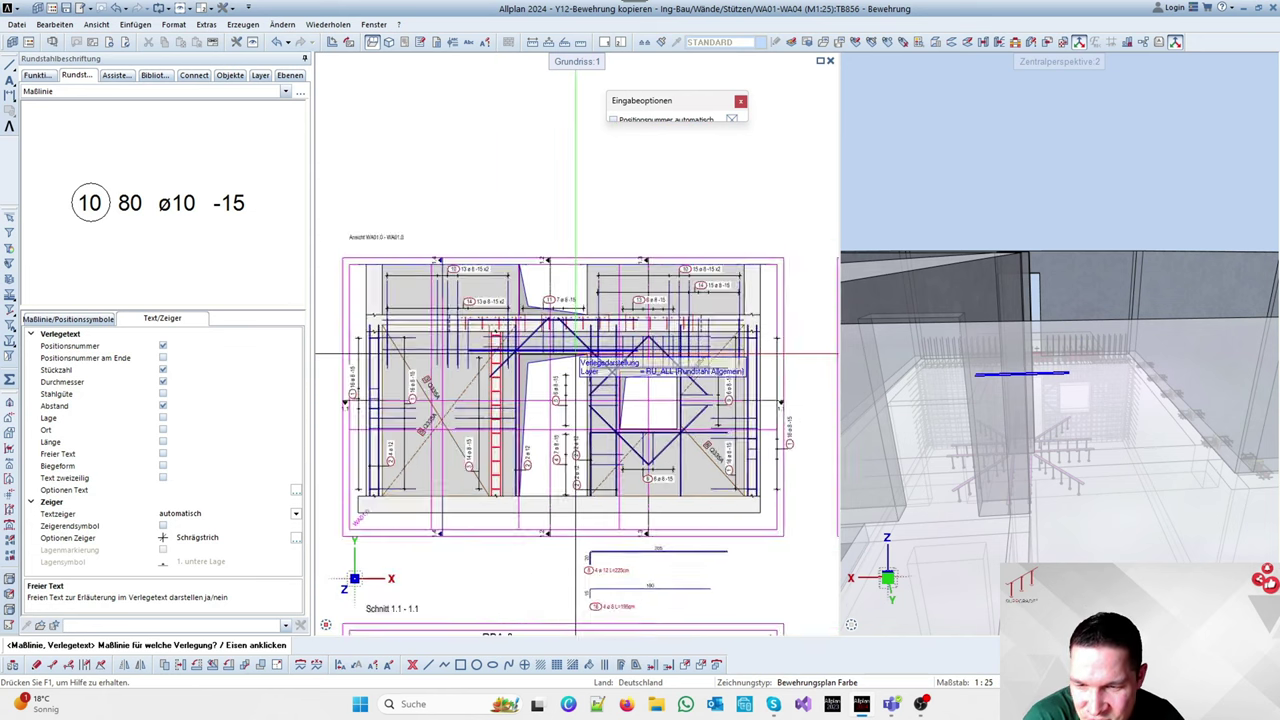
scroll(692, 420, up, 6)
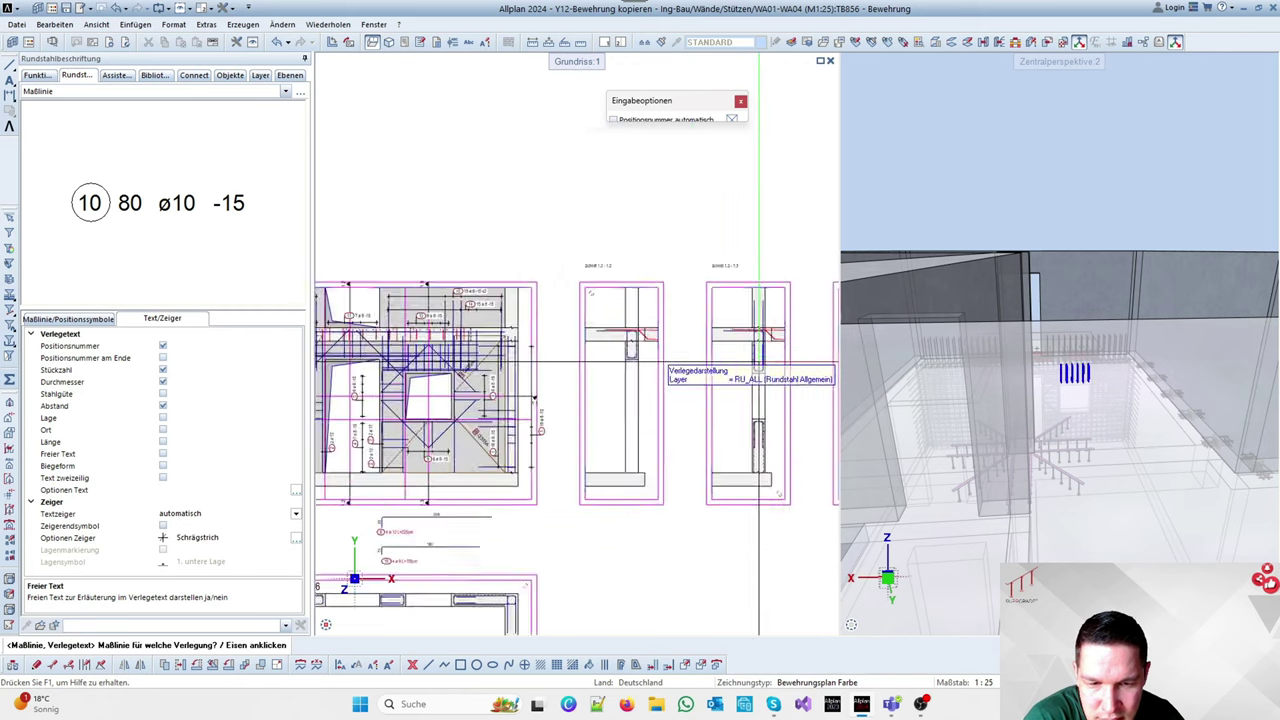
click(563, 321)
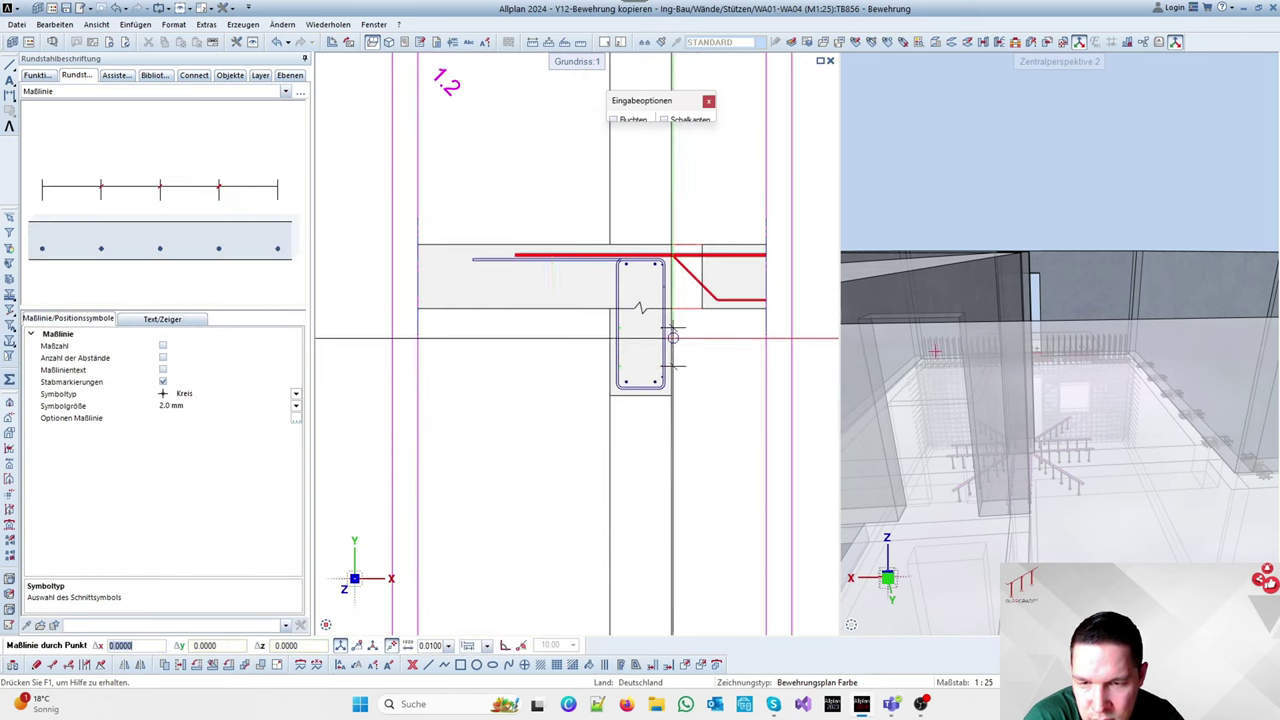
click(503, 345)
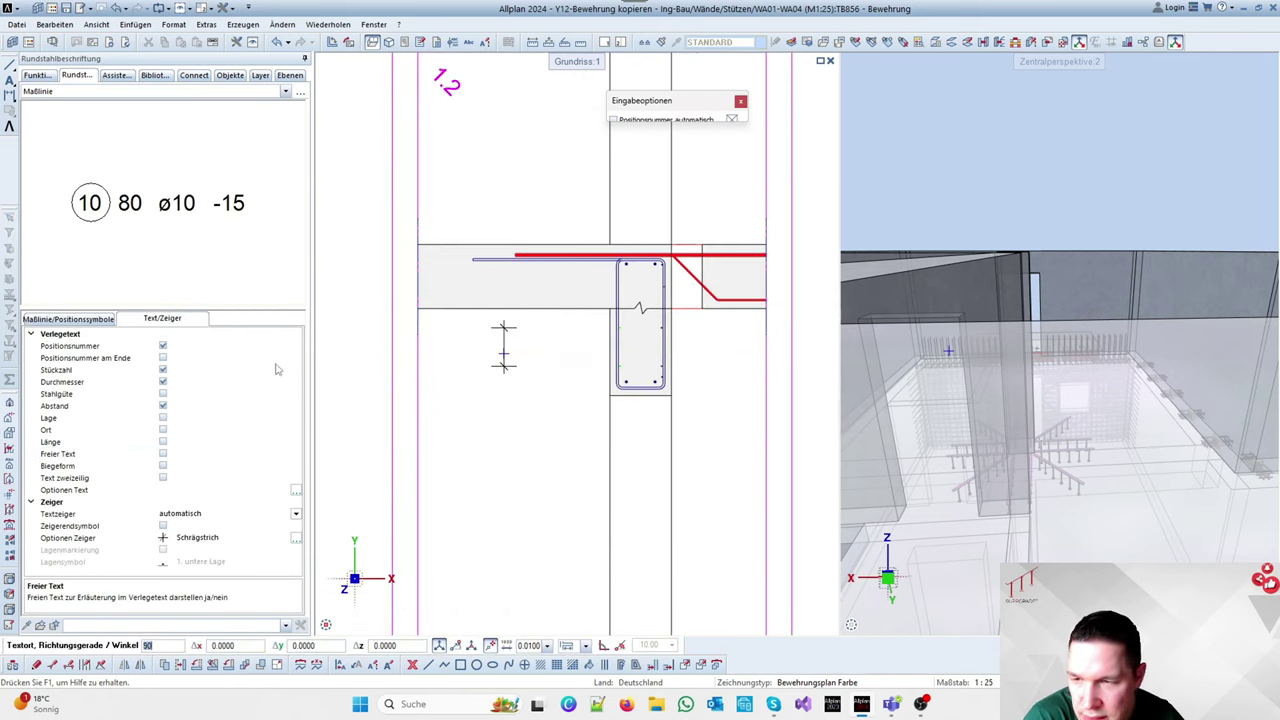
click(162, 455)
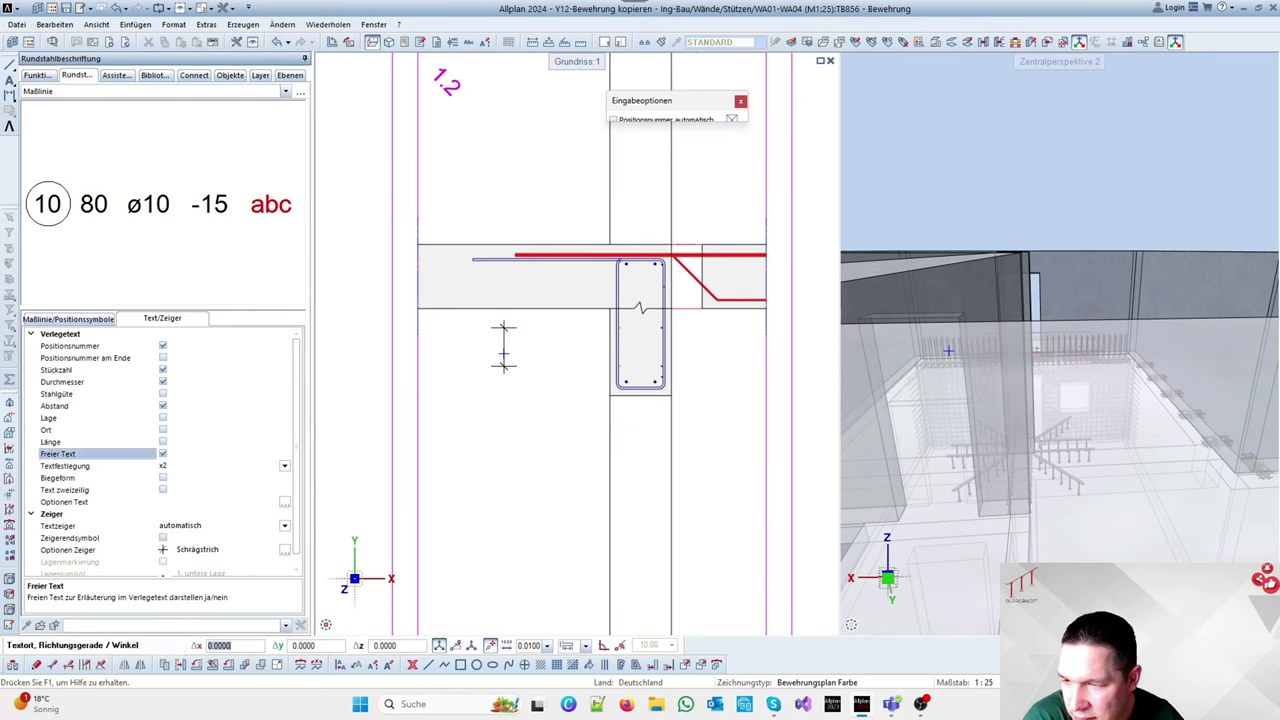
click(162, 357)
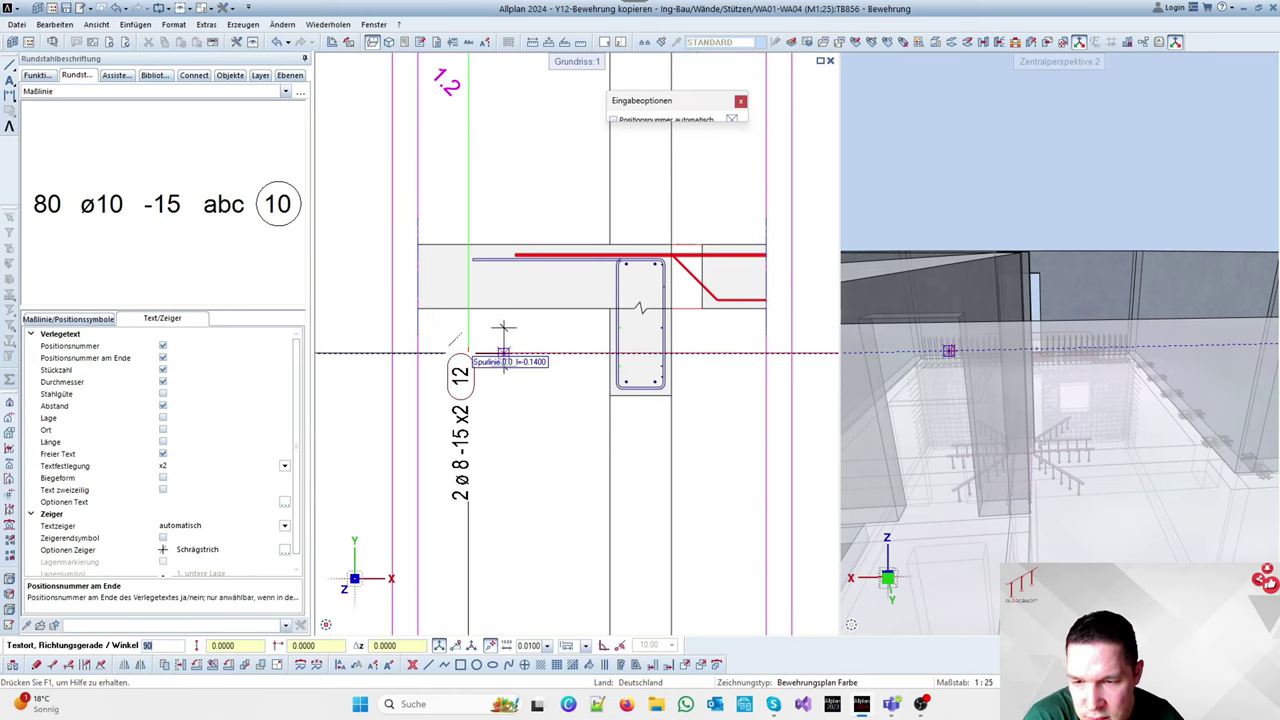
click(503, 327)
Dimension the side bars of the lintel above the window in section 1.3 and label them position 4, 2 ø 8 -15 x2
scroll(471, 338, down, 3)
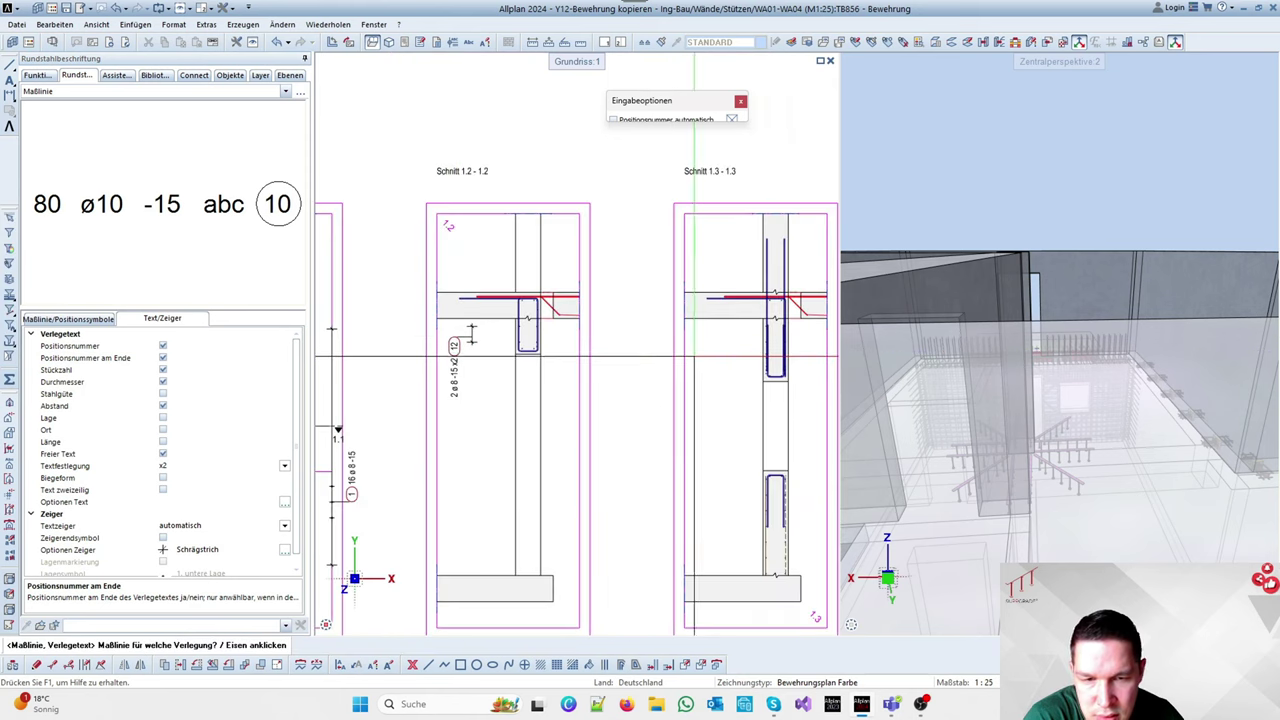
scroll(551, 337, up, 5)
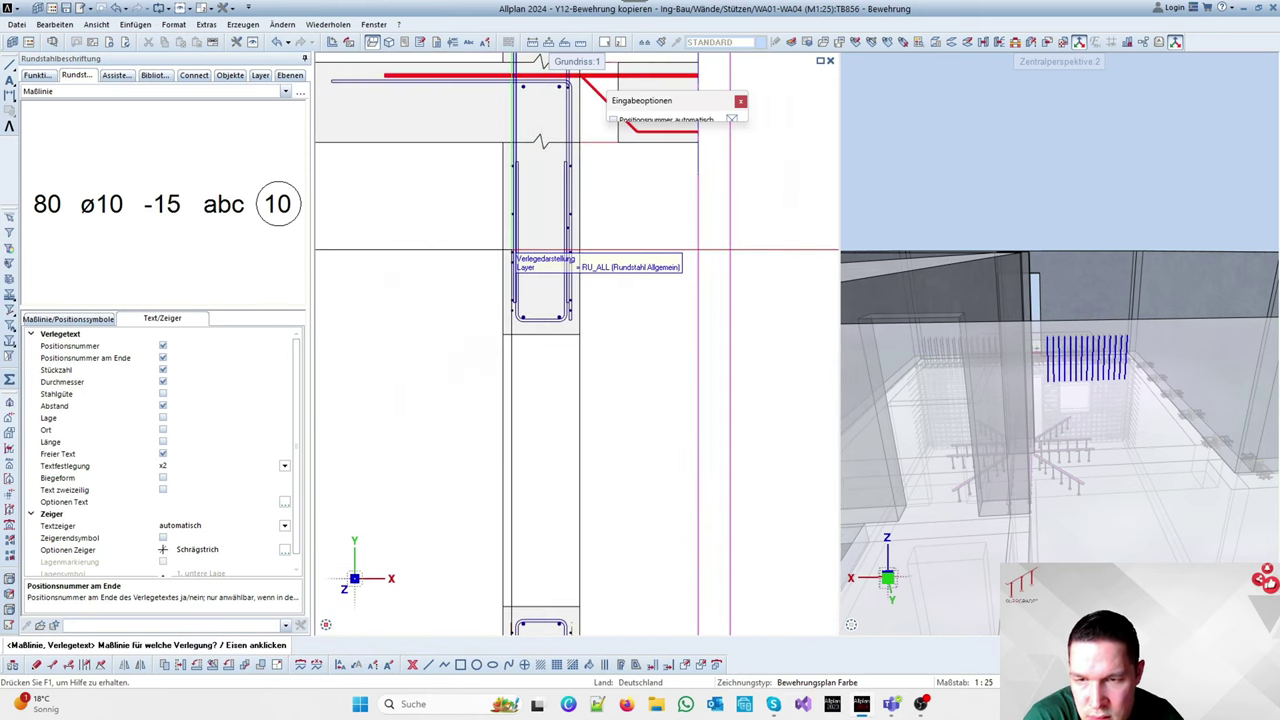
click(514, 256)
click(676, 397)
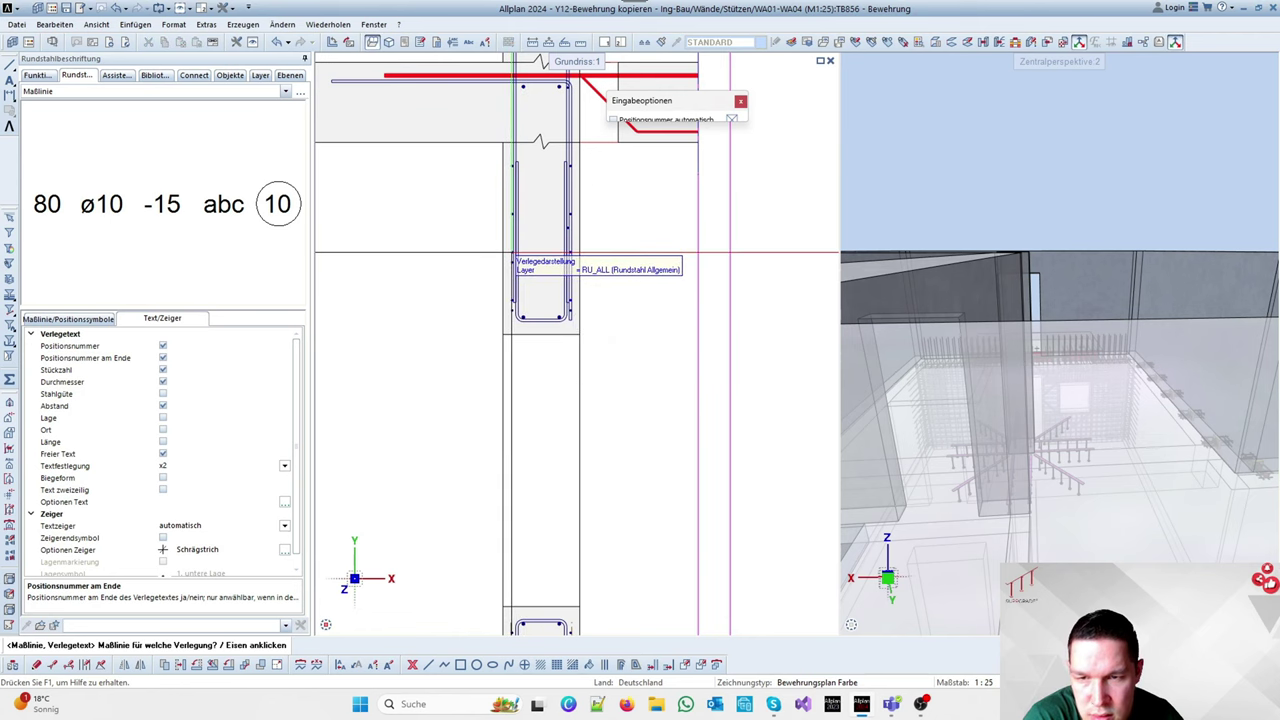
click(514, 256)
scroll(603, 258, down, 2)
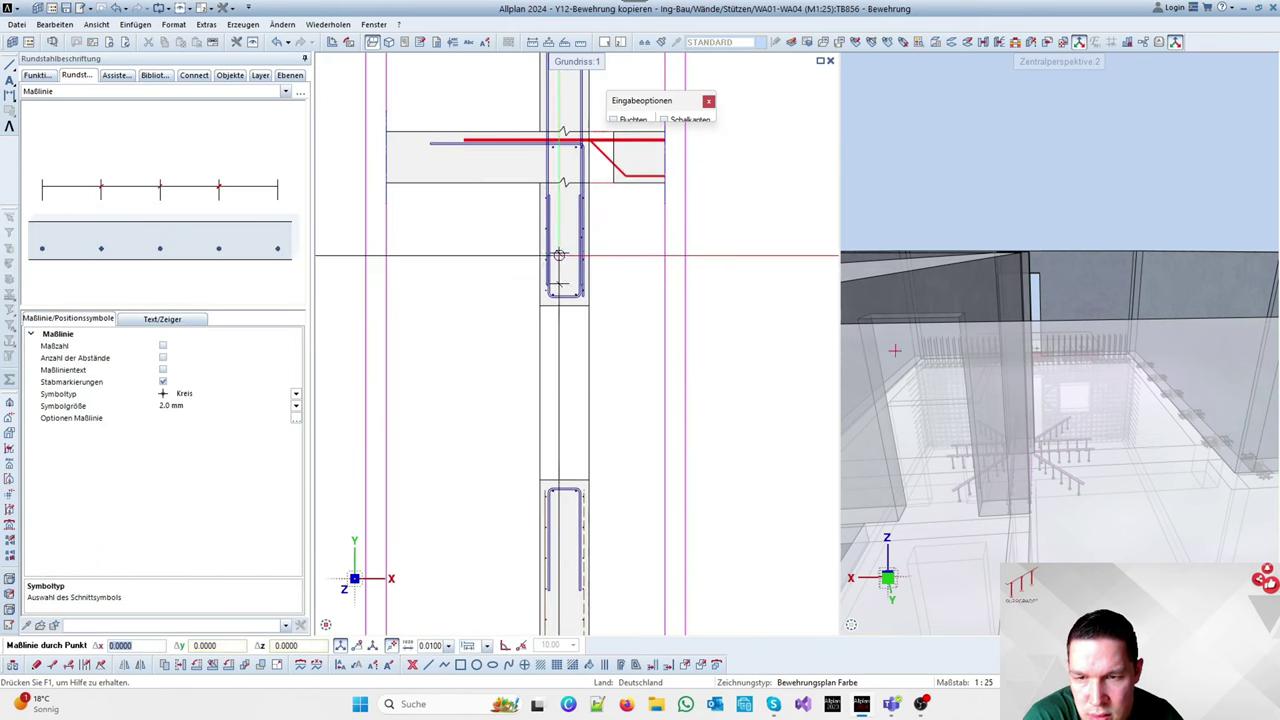
click(433, 259)
scroll(562, 331, up, 3)
click(606, 256)
scroll(618, 265, down, 4)
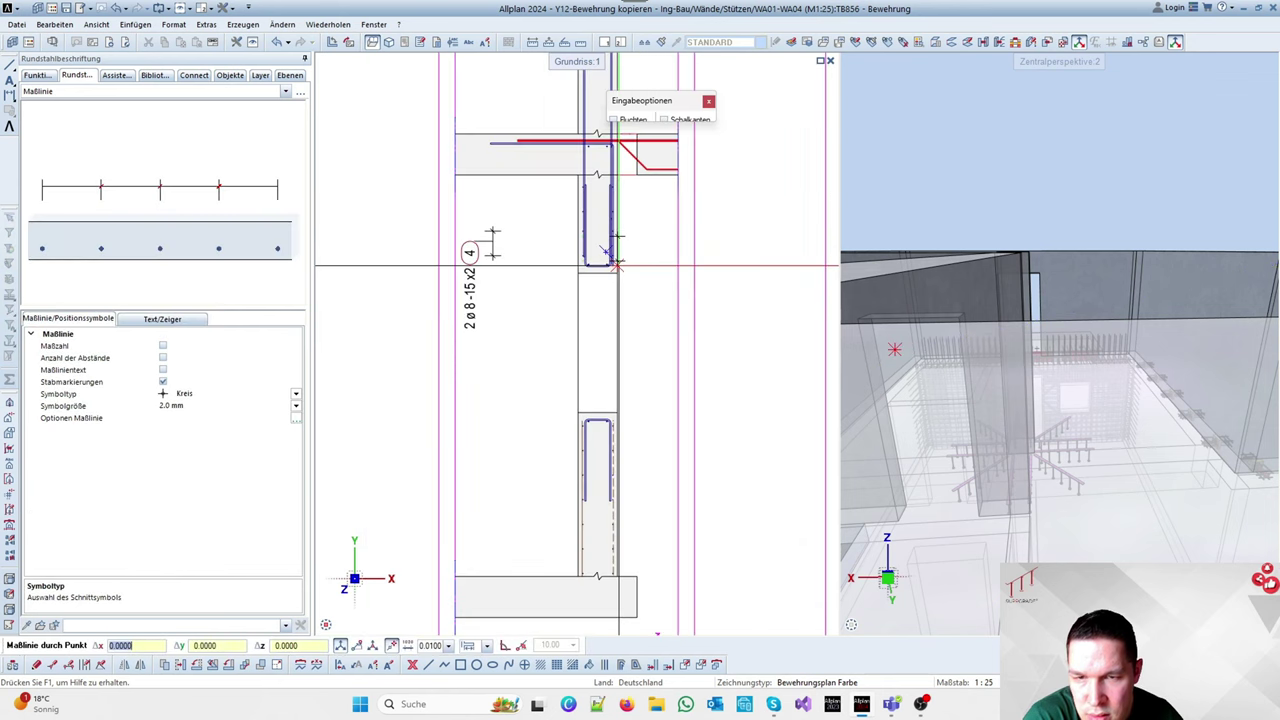
scroll(617, 265, down, 3)
scroll(625, 275, up, 4)
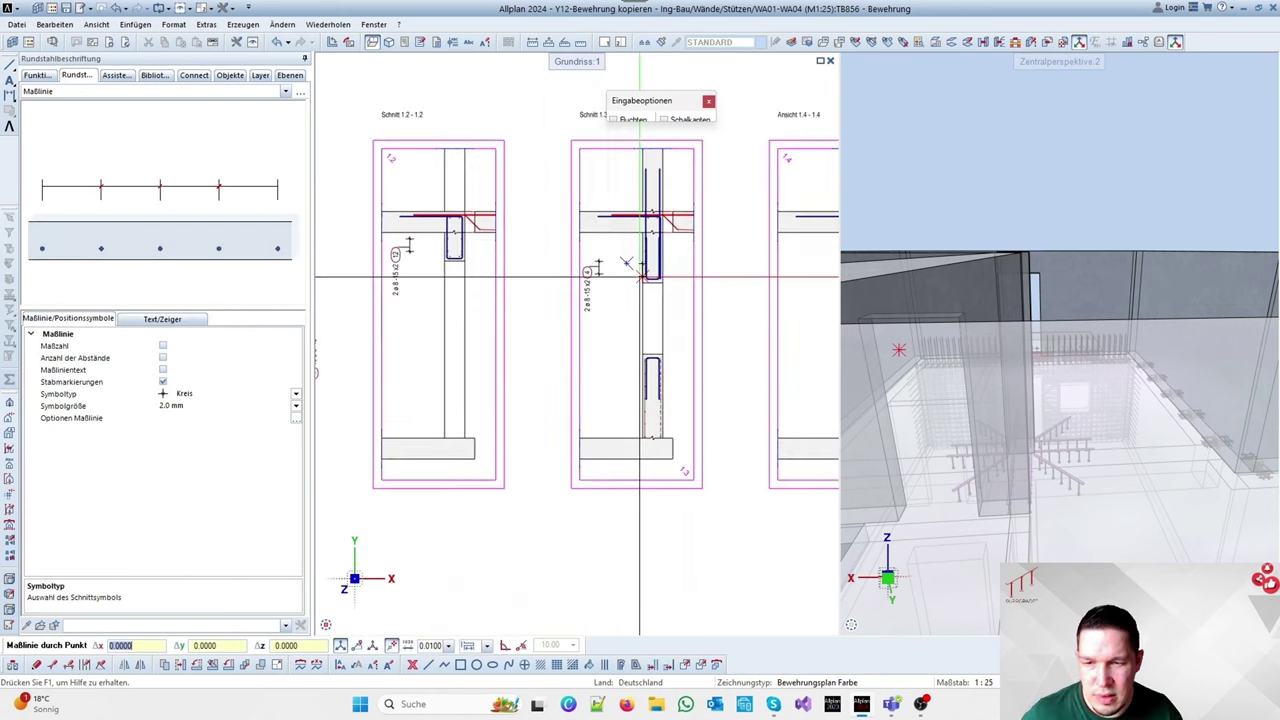
key(Escape)
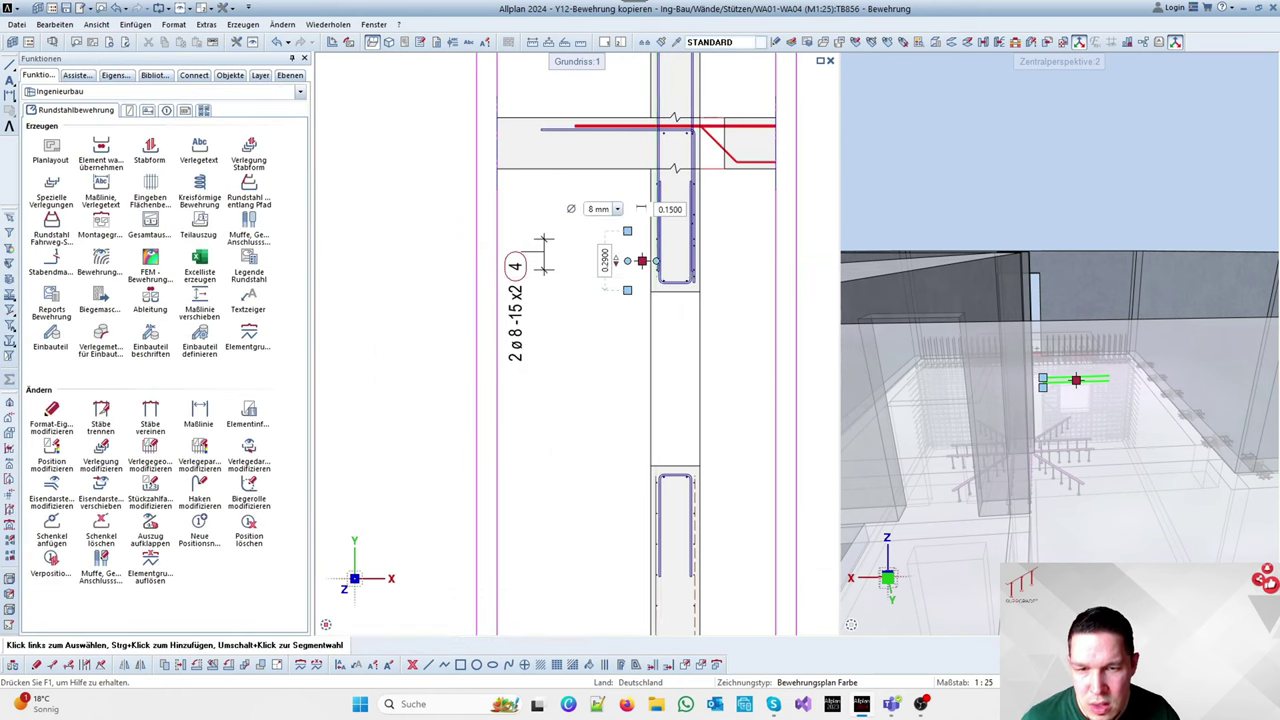
Dimension the second group of lintel side bars in section 1.3 beside the position 4 dimension, labelled position 16, 2 ø 8 -15 x2
scroll(700, 280, down, 3)
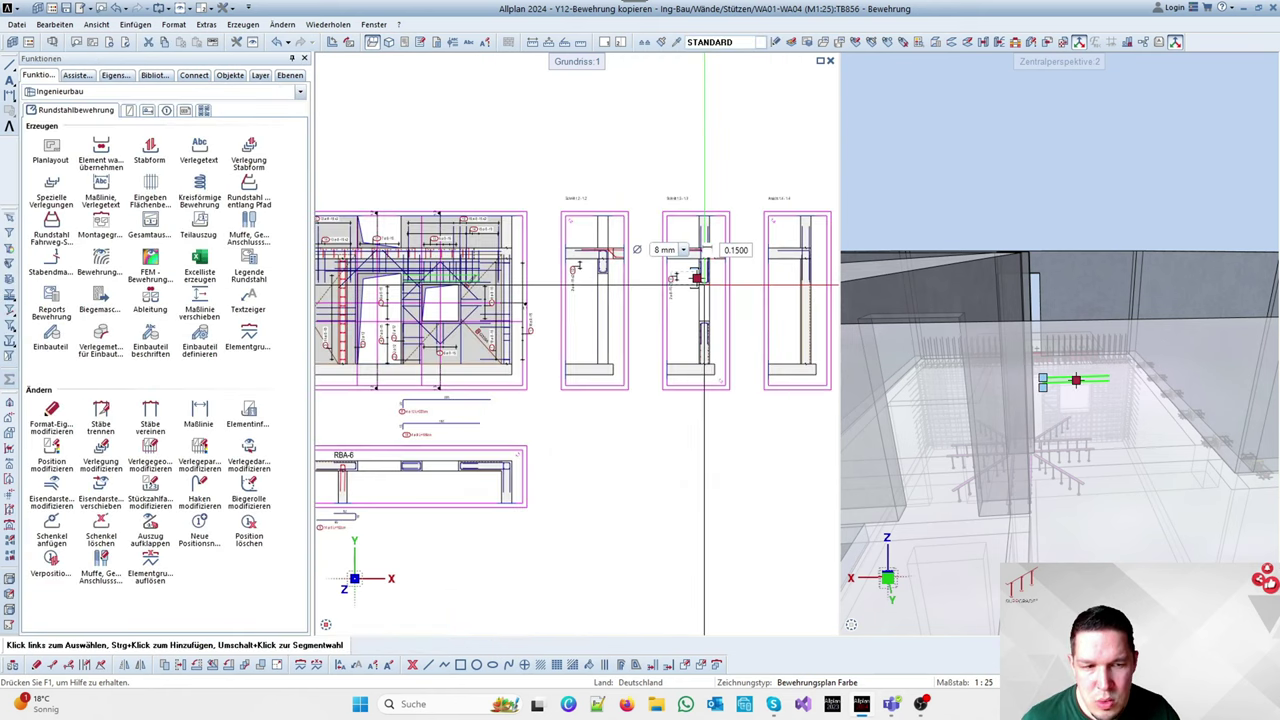
click(485, 286)
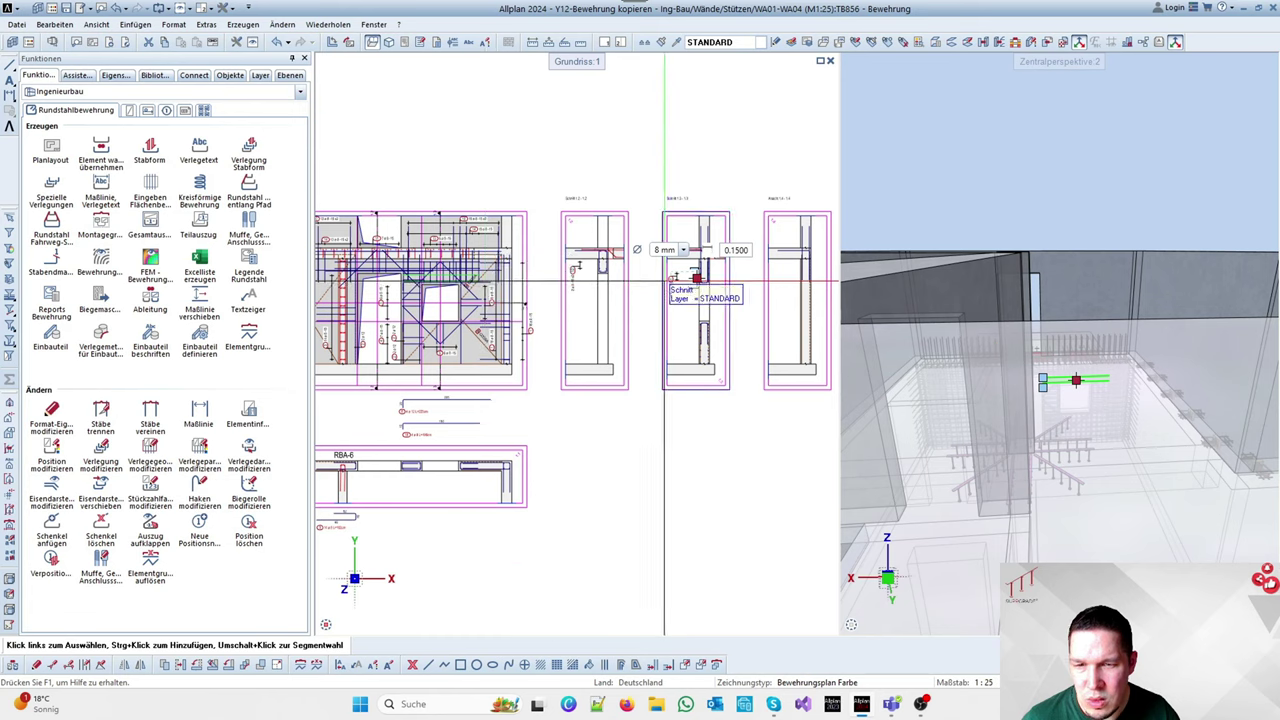
scroll(486, 290, up, 5)
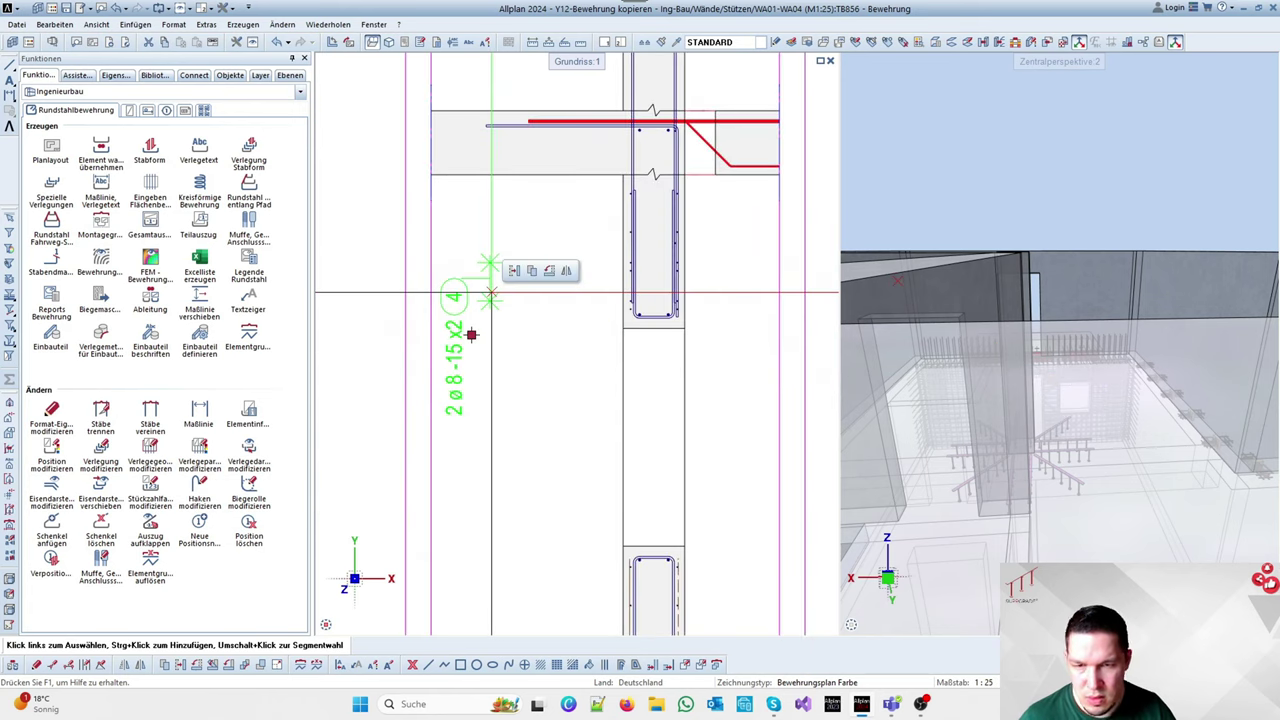
click(100, 185)
scroll(628, 304, up, 2)
scroll(672, 300, down, 2)
click(565, 325)
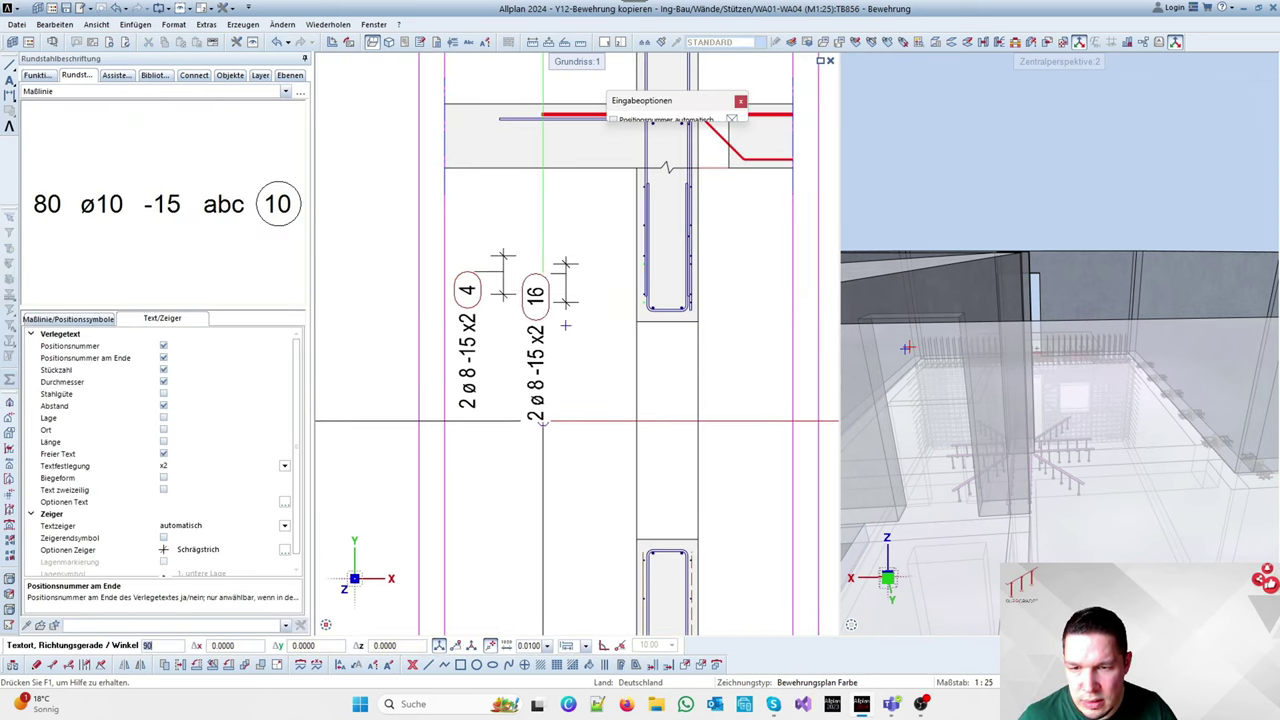
click(565, 325)
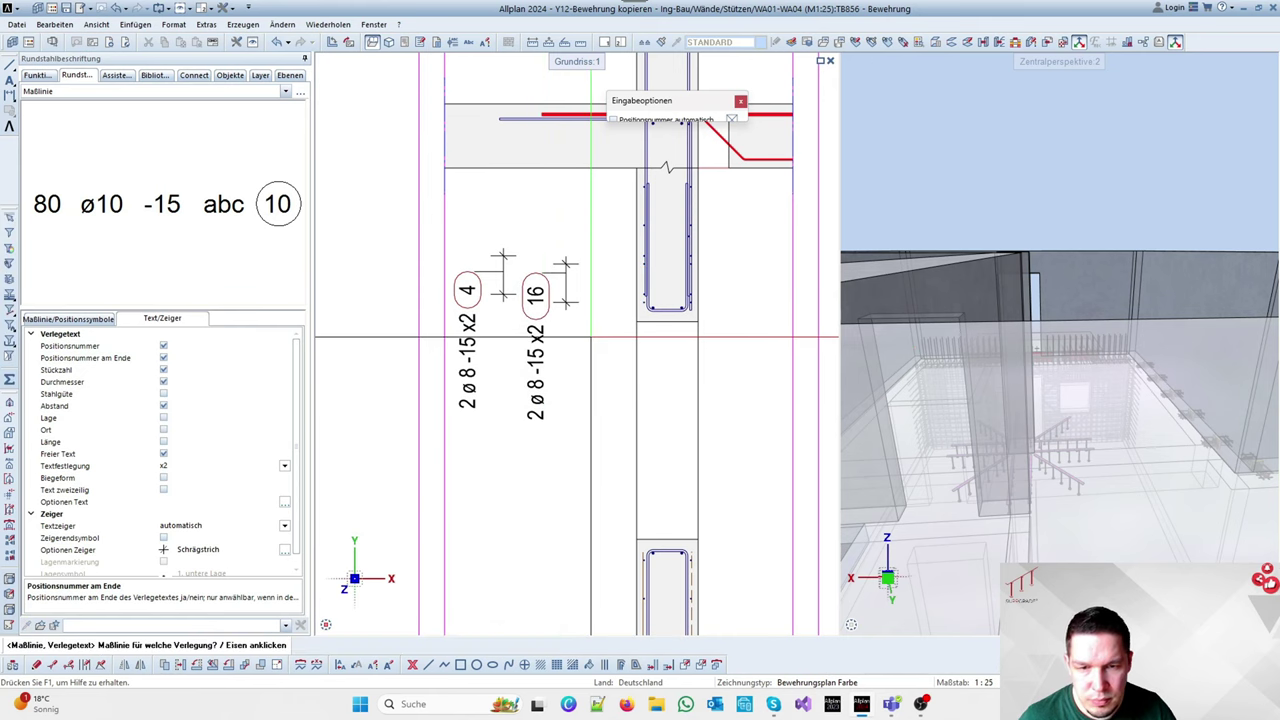
Dimension the two upper lintel bars above the slab in section 1.3 and label them position 6, 2 ø 12 -11, without the x2 free text
scroll(604, 330, down, 3)
scroll(604, 330, up, 3)
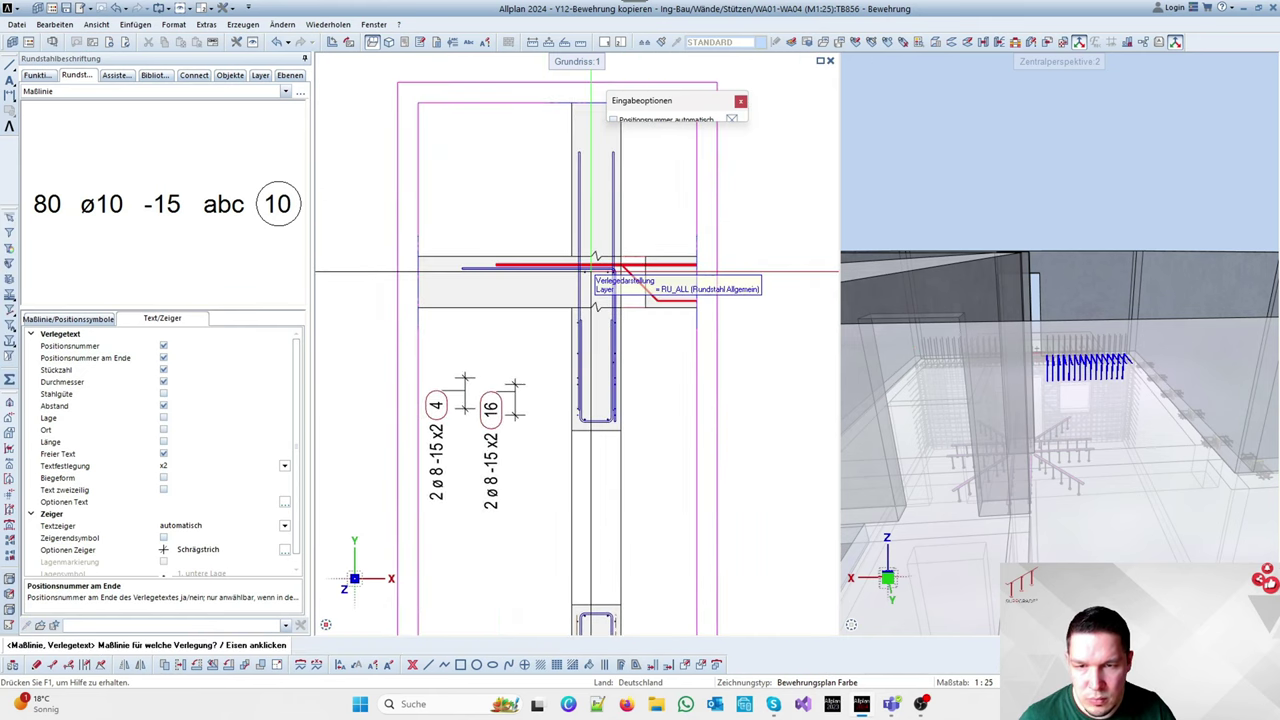
click(601, 255)
scroll(601, 255, up, 2)
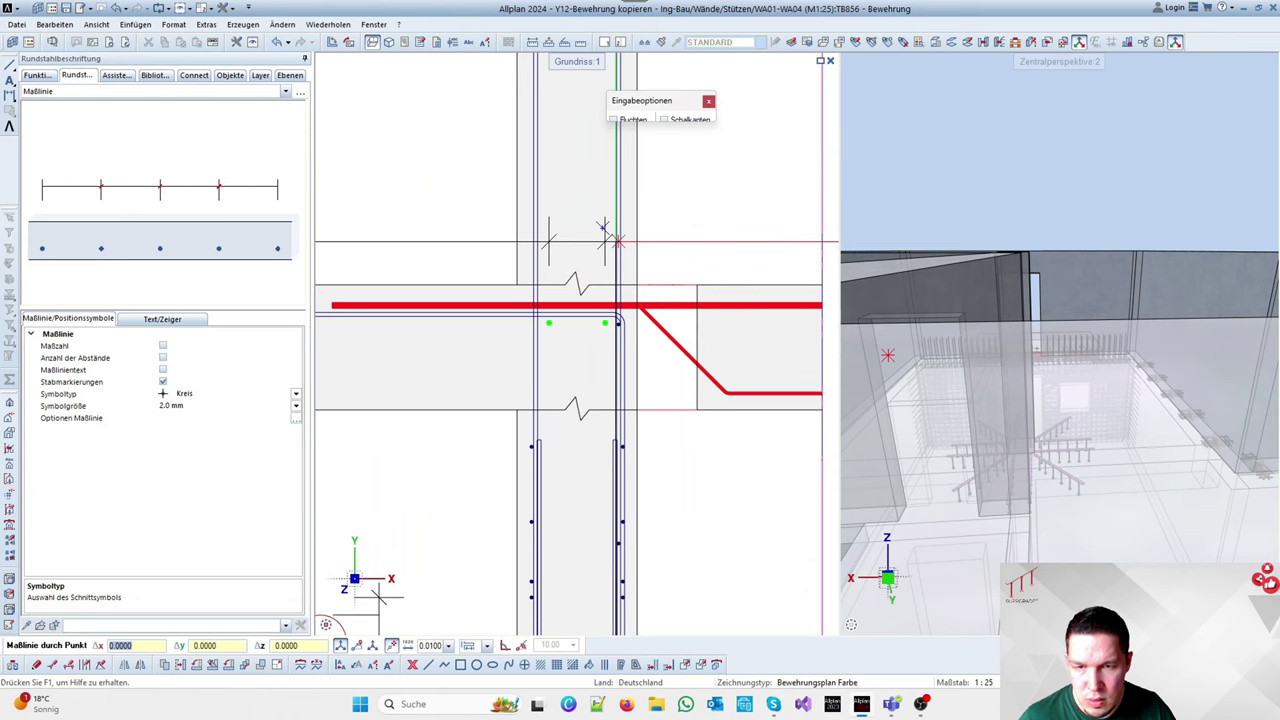
click(603, 228)
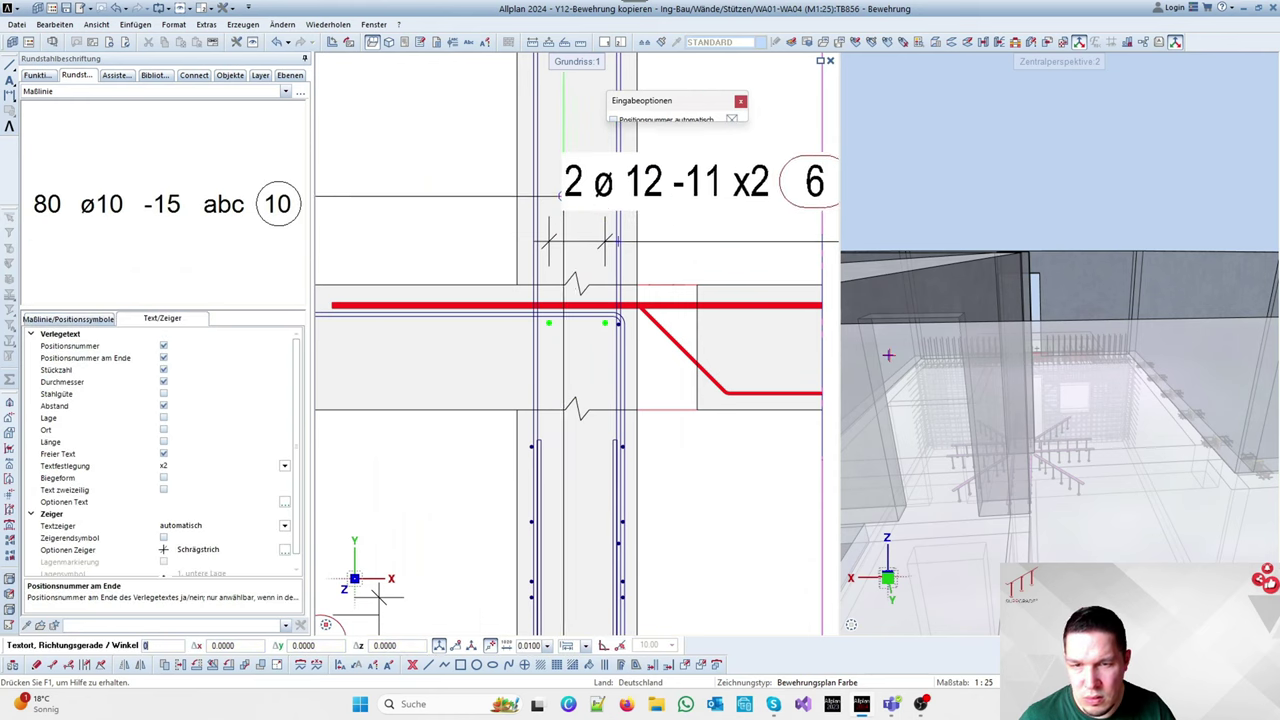
click(163, 454)
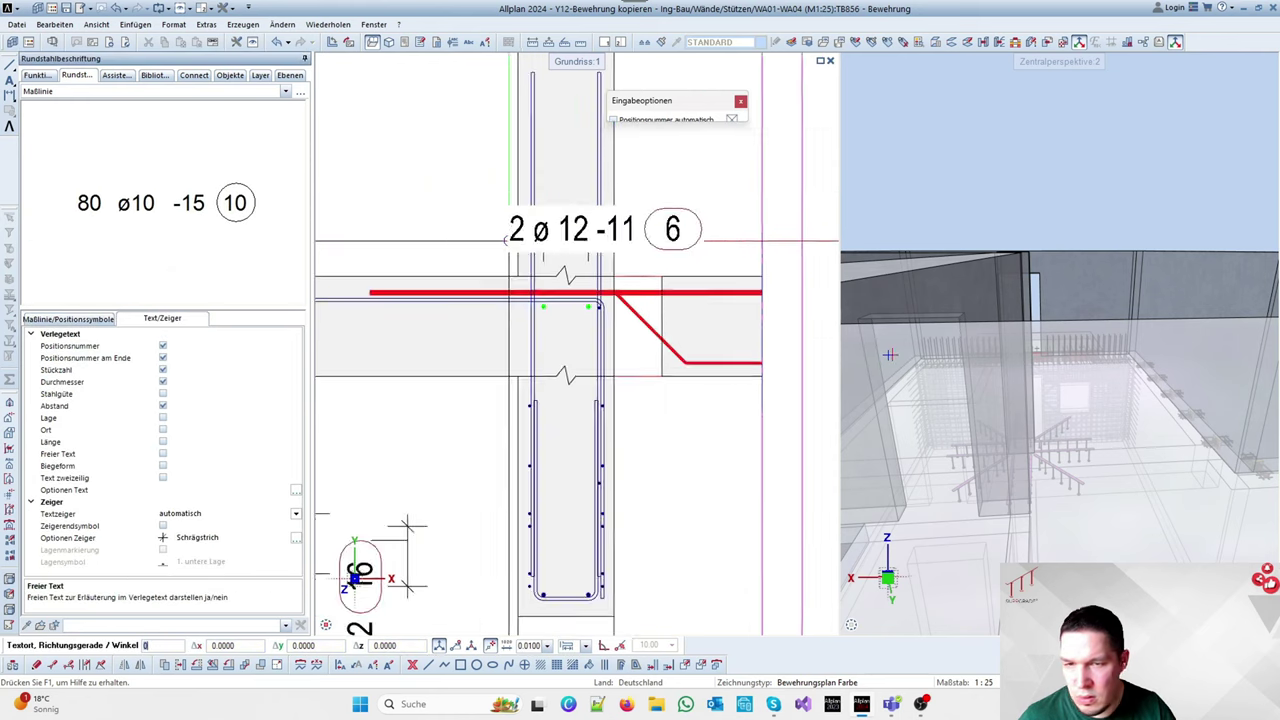
scroll(507, 239, down, 2)
click(414, 220)
Dimension the two lower lintel bars in section 1.3 and label them position 8, 2 ø 12 -11, with the position number at the front
scroll(474, 178, down, 2)
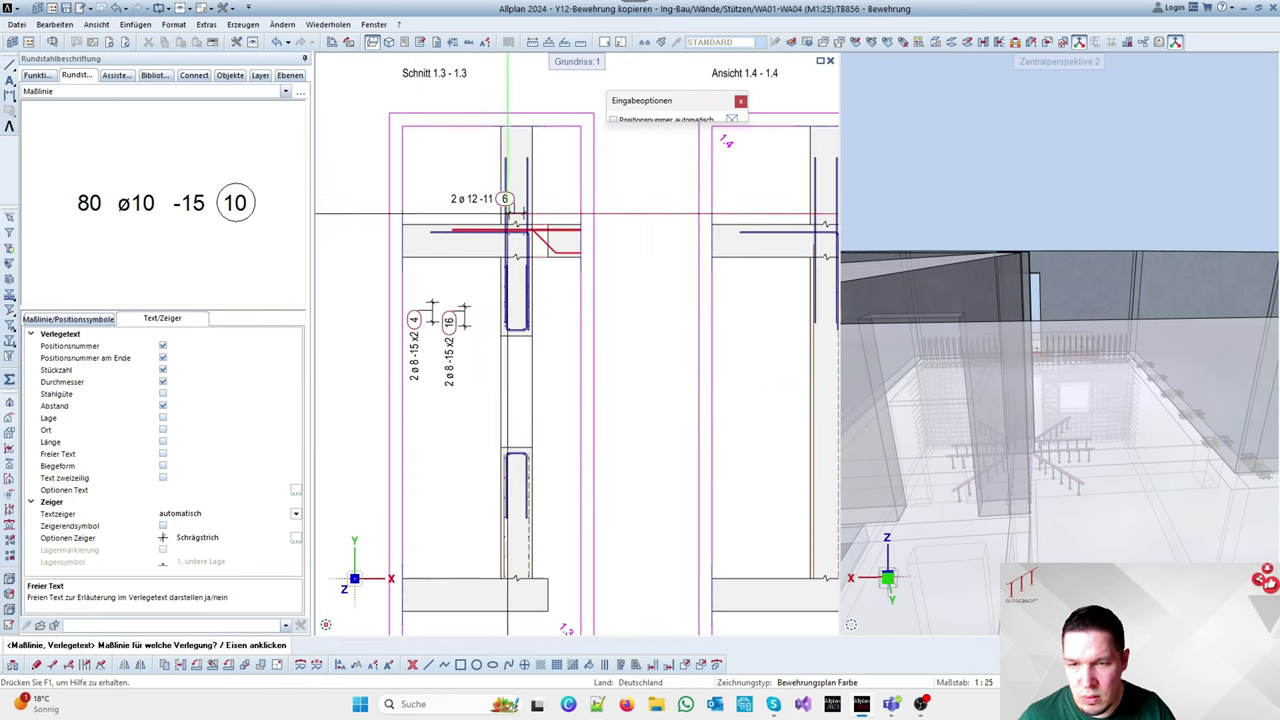
scroll(475, 483, up, 3)
click(530, 284)
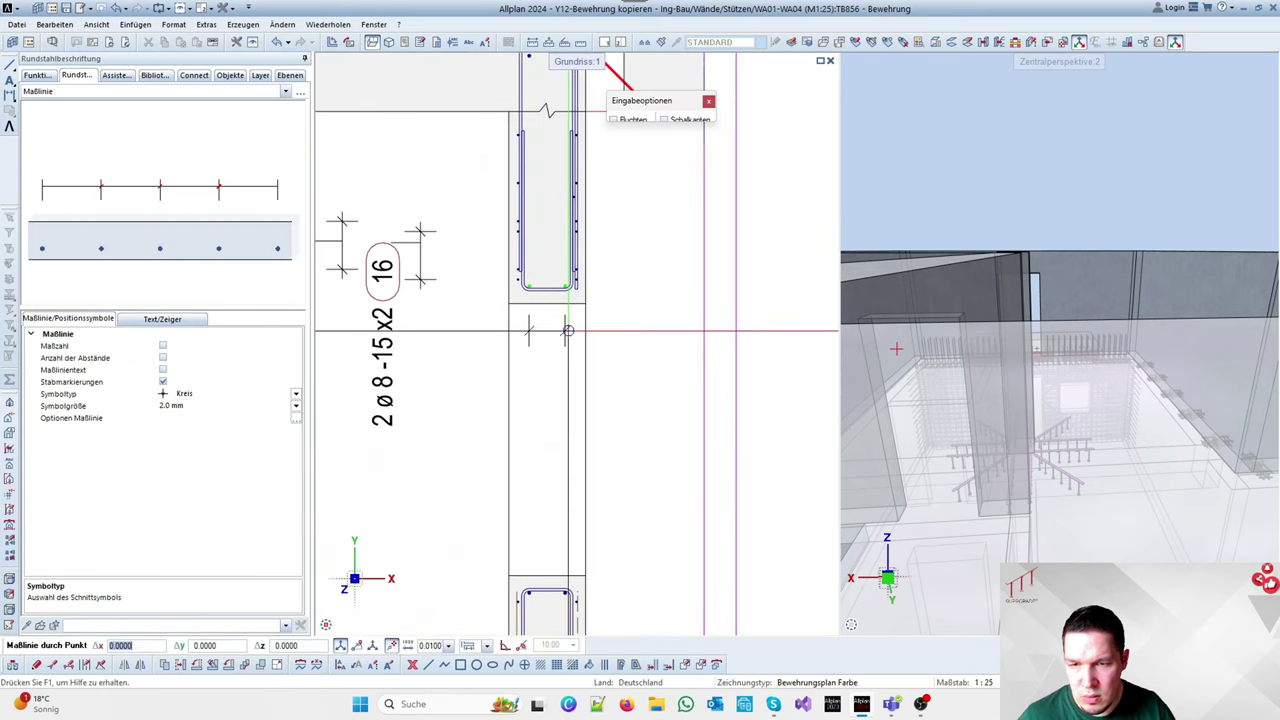
click(533, 378)
click(163, 358)
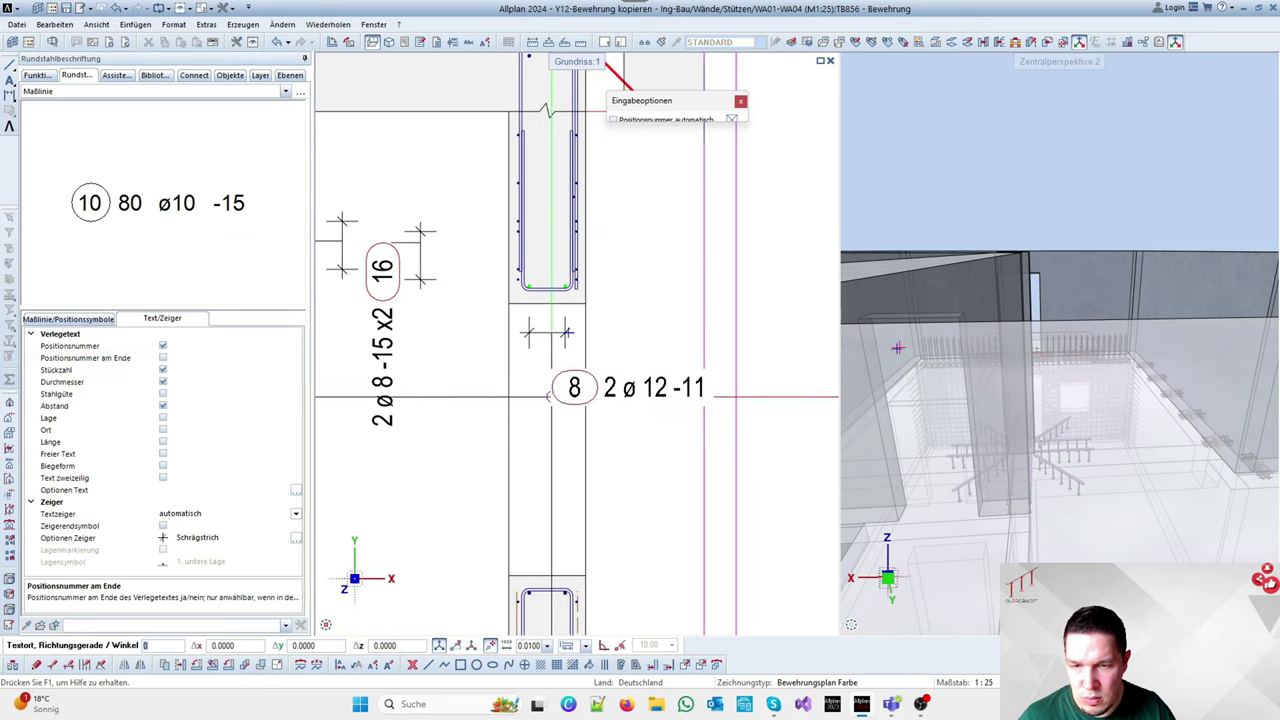
click(551, 392)
Dimension the two top bars of the wall below the window in section 1.3 and place the position 8 label, 2 ø 12 -11, above them
scroll(572, 285, down, 4)
scroll(582, 402, up, 3)
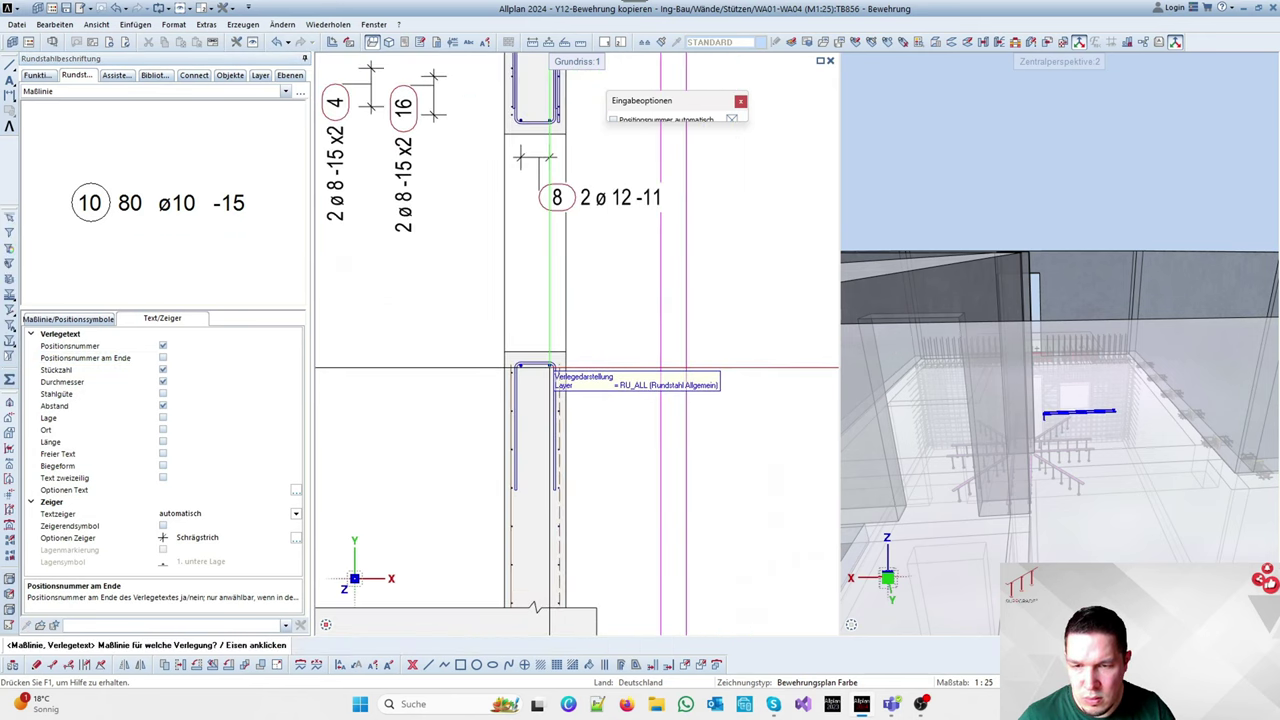
click(554, 368)
click(565, 324)
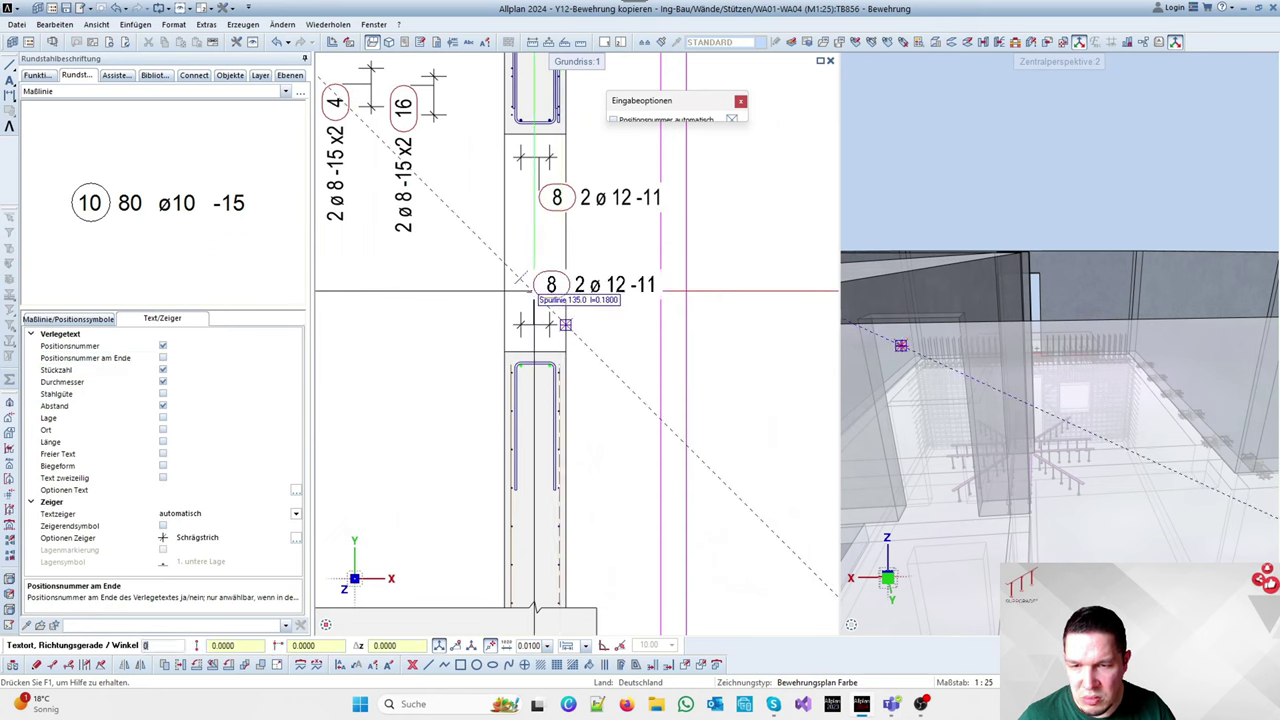
click(533, 290)
Dimension the side bars of the wall below the window in section 1.3 in line with the position 16 dimension, labelled 7 ø 8 -15
scroll(511, 451, up, 2)
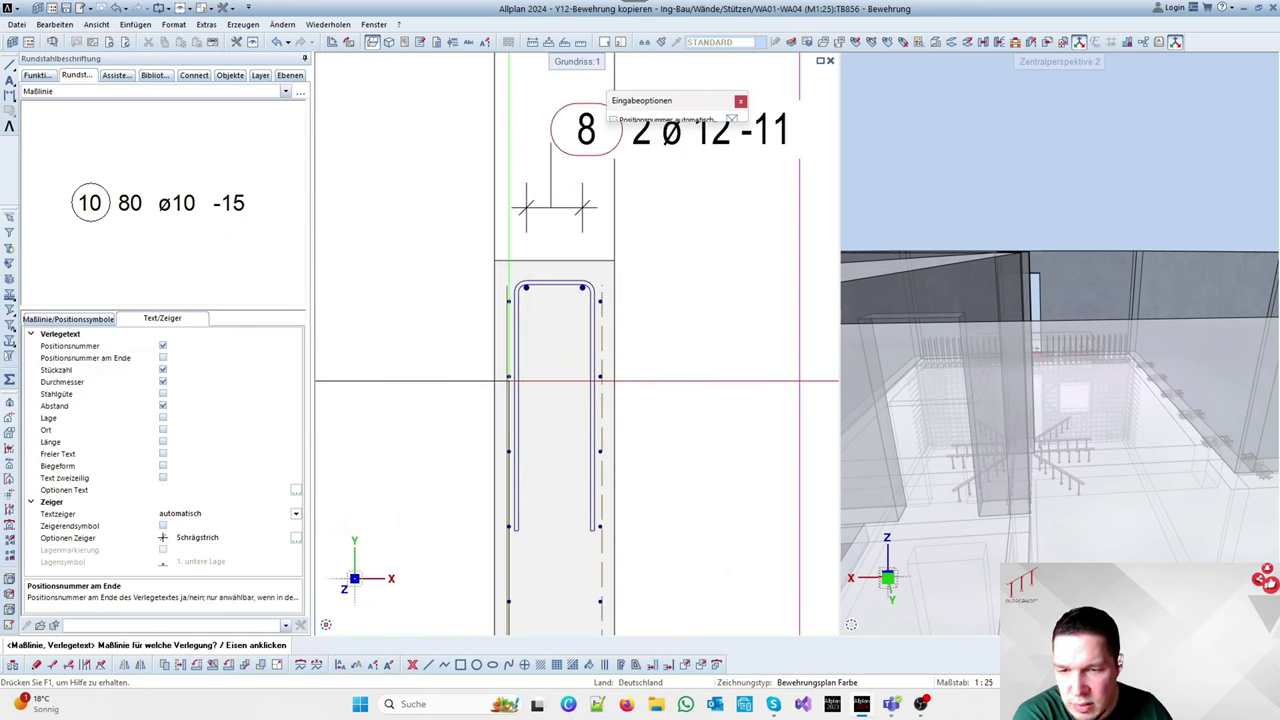
click(511, 380)
scroll(511, 380, down, 3)
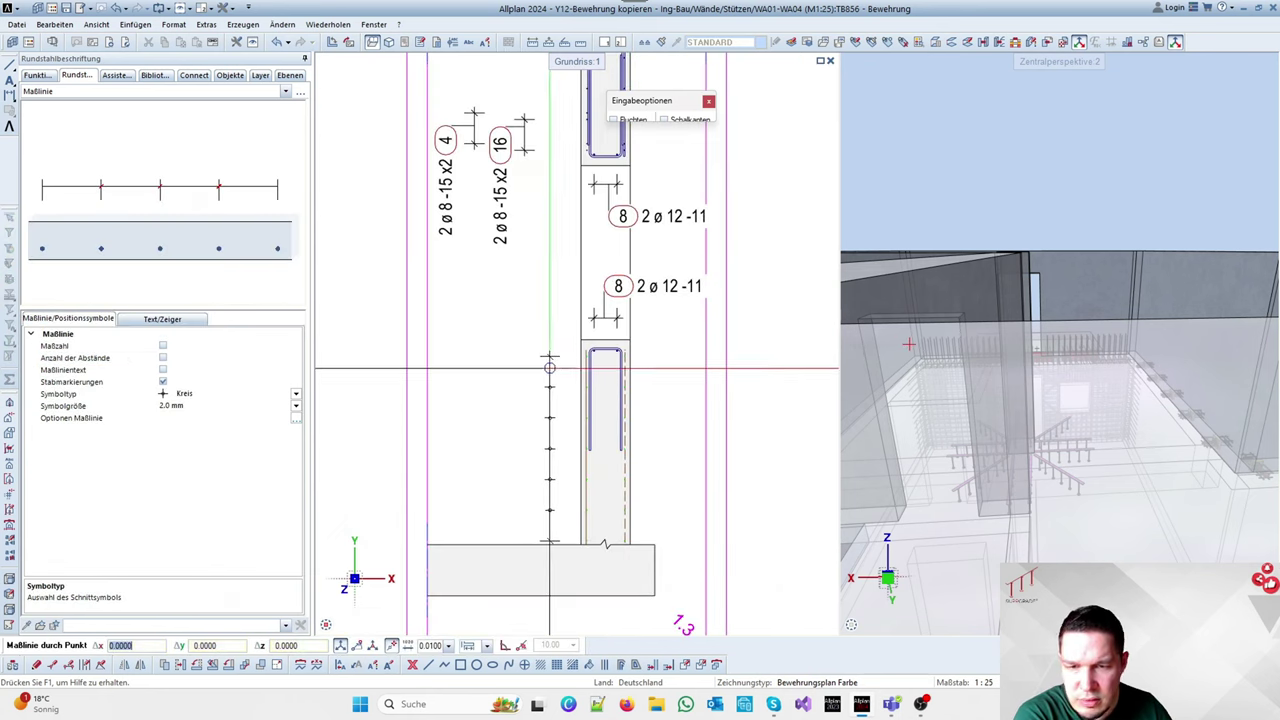
click(525, 181)
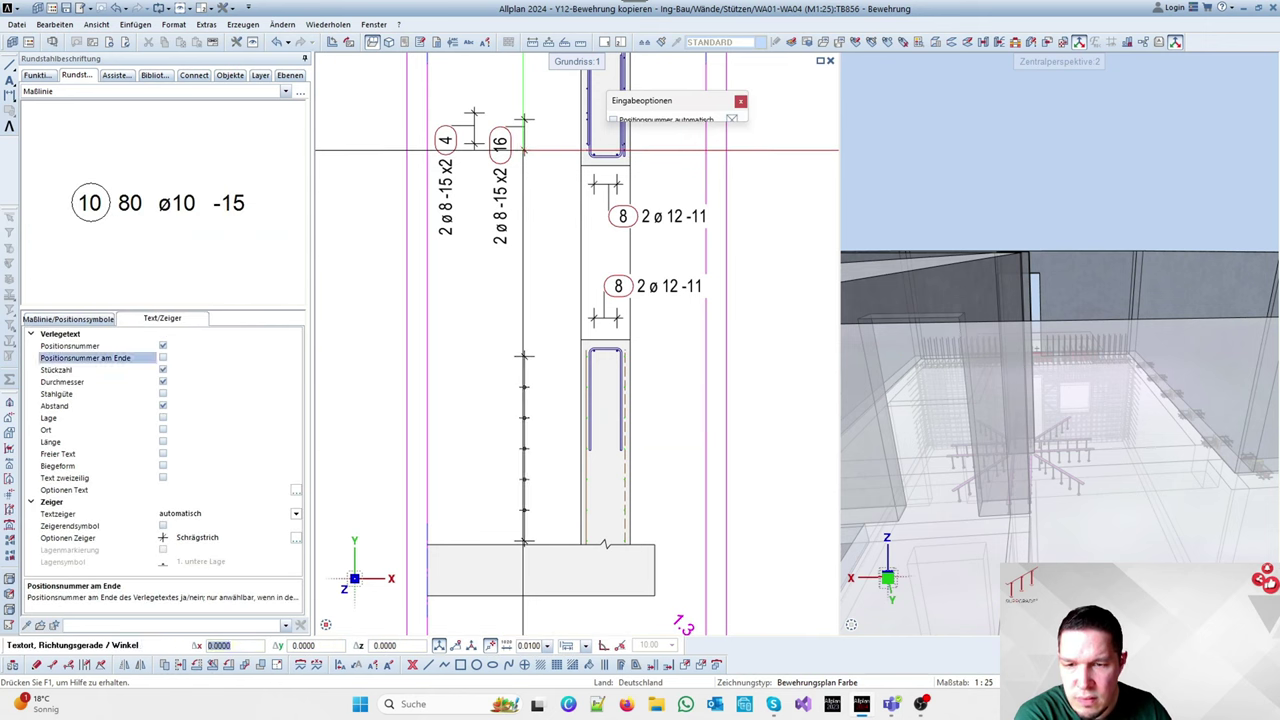
click(504, 480)
Dimension the two upper lintel bars above the slab in section 1.2 and label them position 6, 2 ø 12 -11
scroll(630, 352, down, 3)
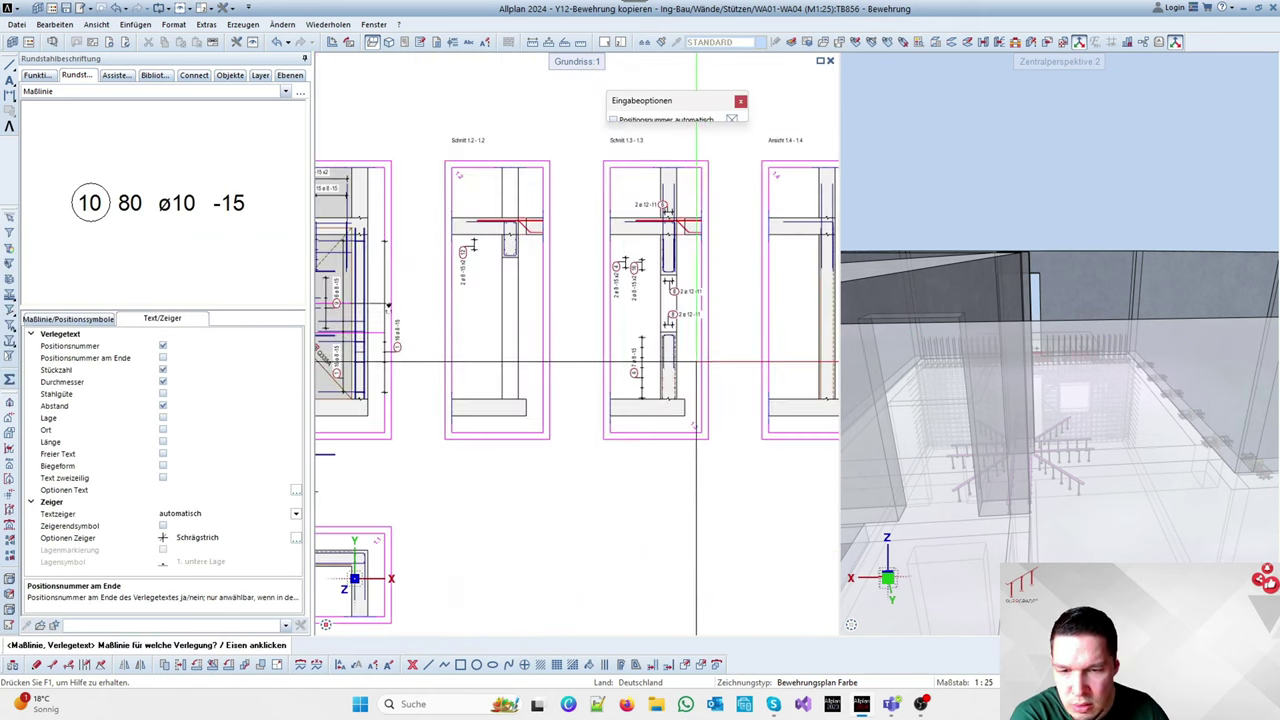
scroll(505, 222, up, 5)
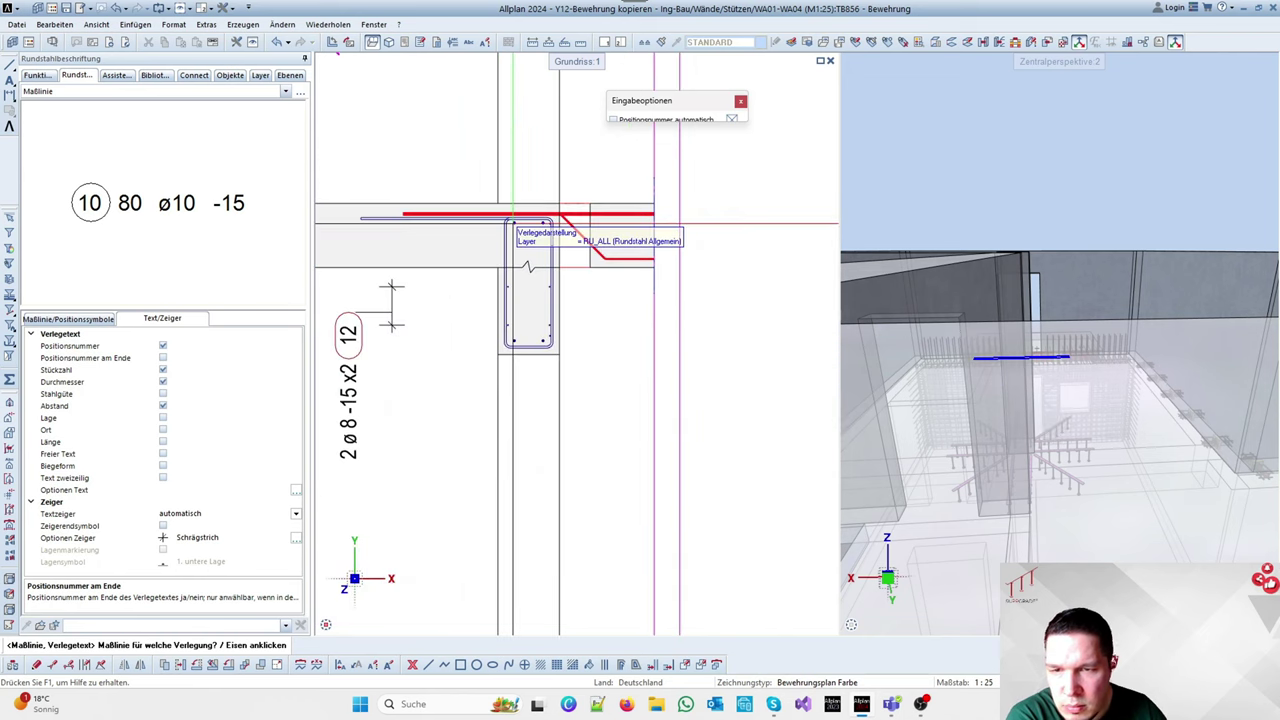
click(525, 266)
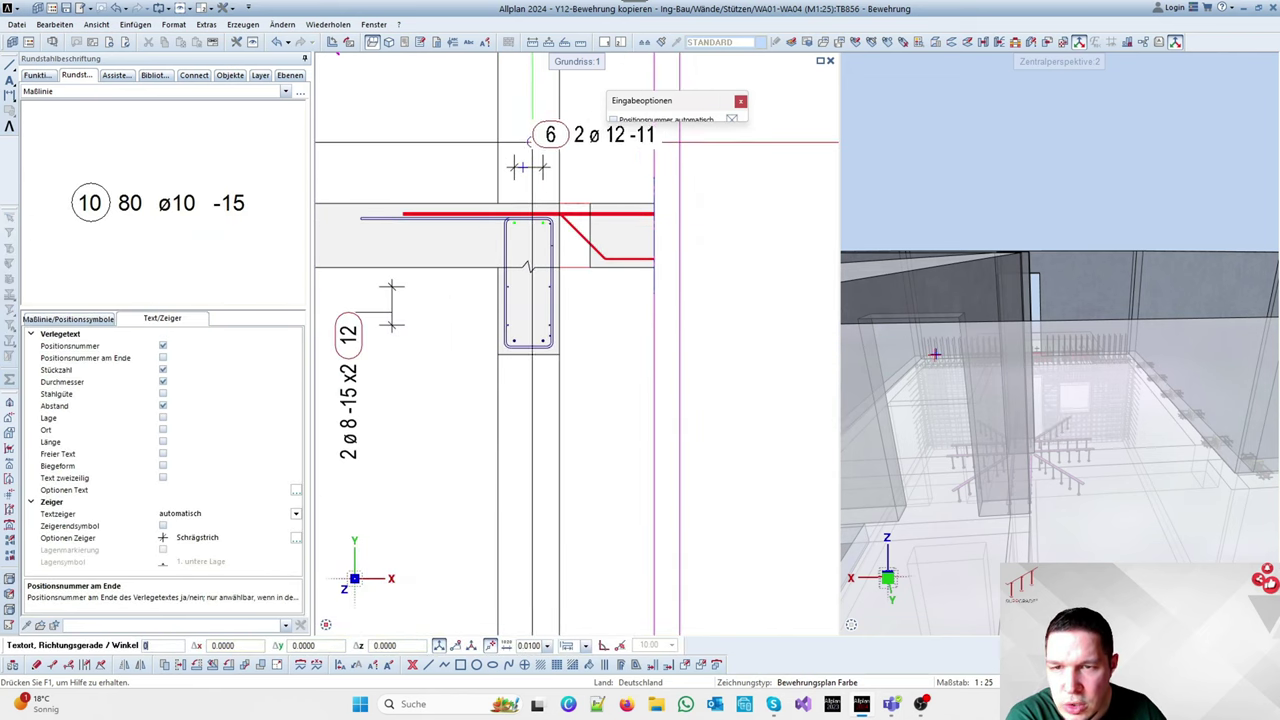
click(529, 131)
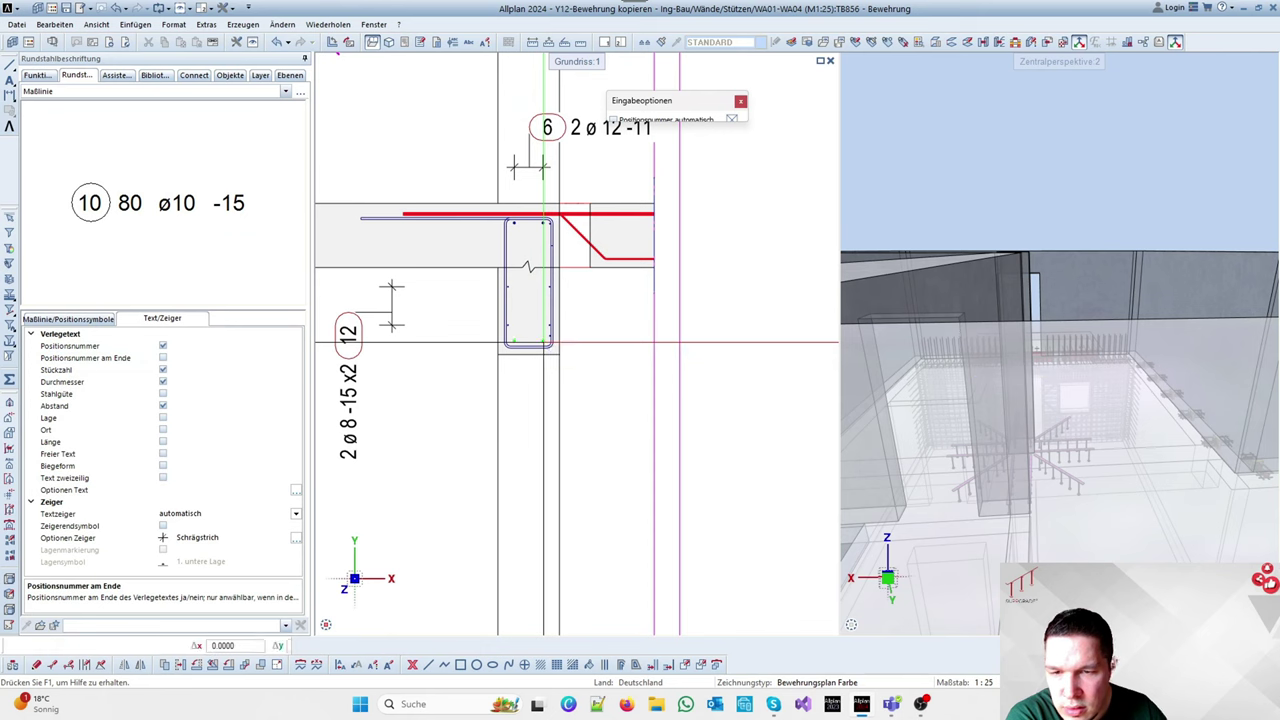
Dimension the two lower lintel bars in section 1.2 and place the position 6 label, 2 ø 12 -11, below them
click(543, 342)
click(544, 404)
click(529, 448)
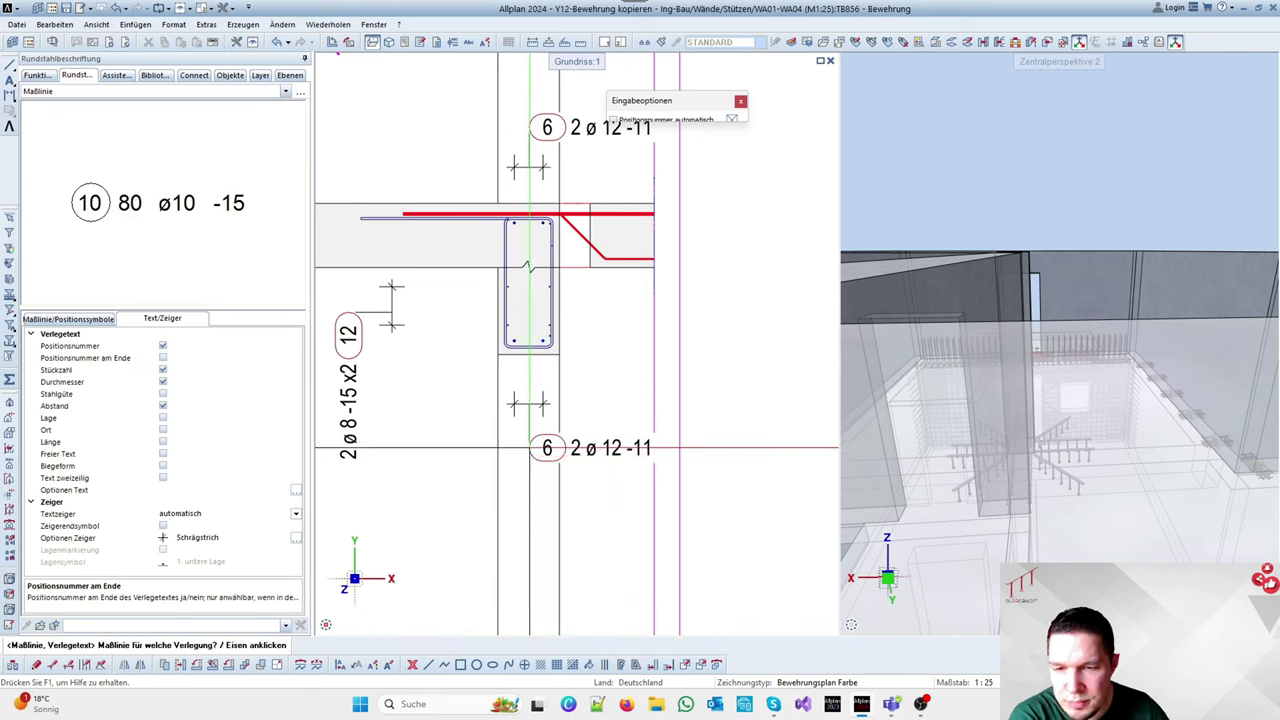
scroll(474, 388, down, 6)
scroll(645, 366, up, 6)
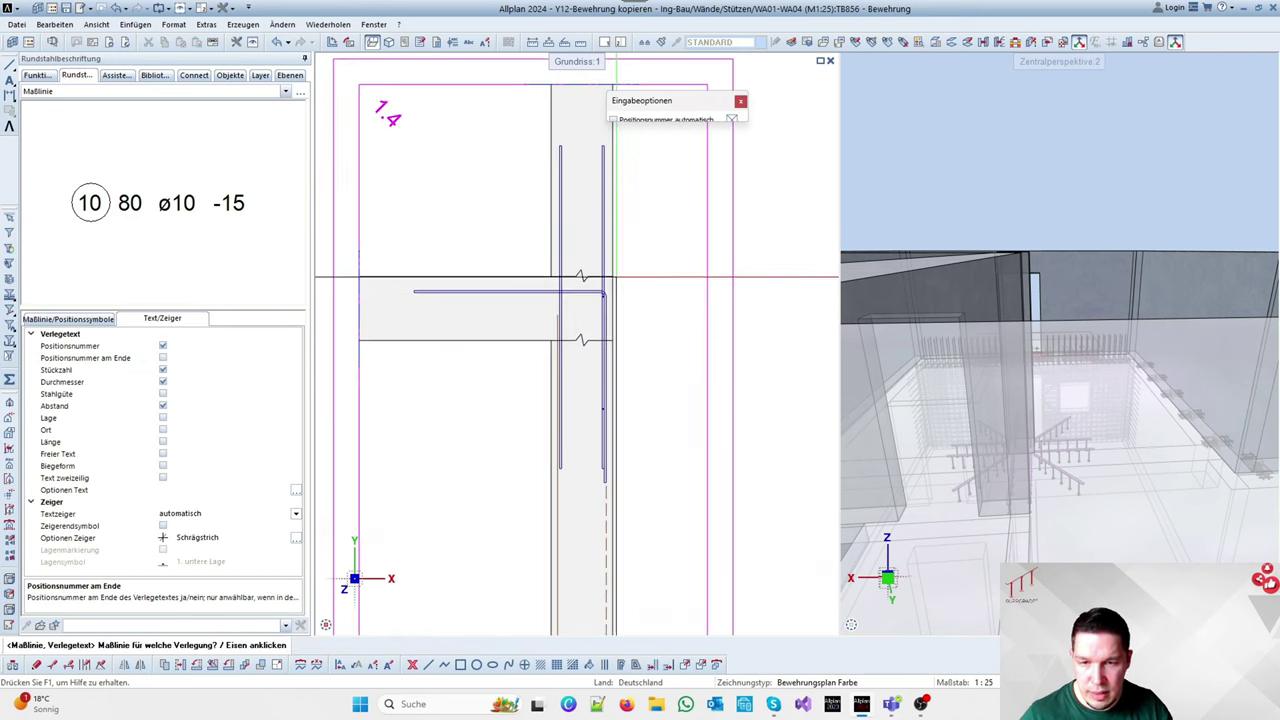
scroll(616, 277, up, 3)
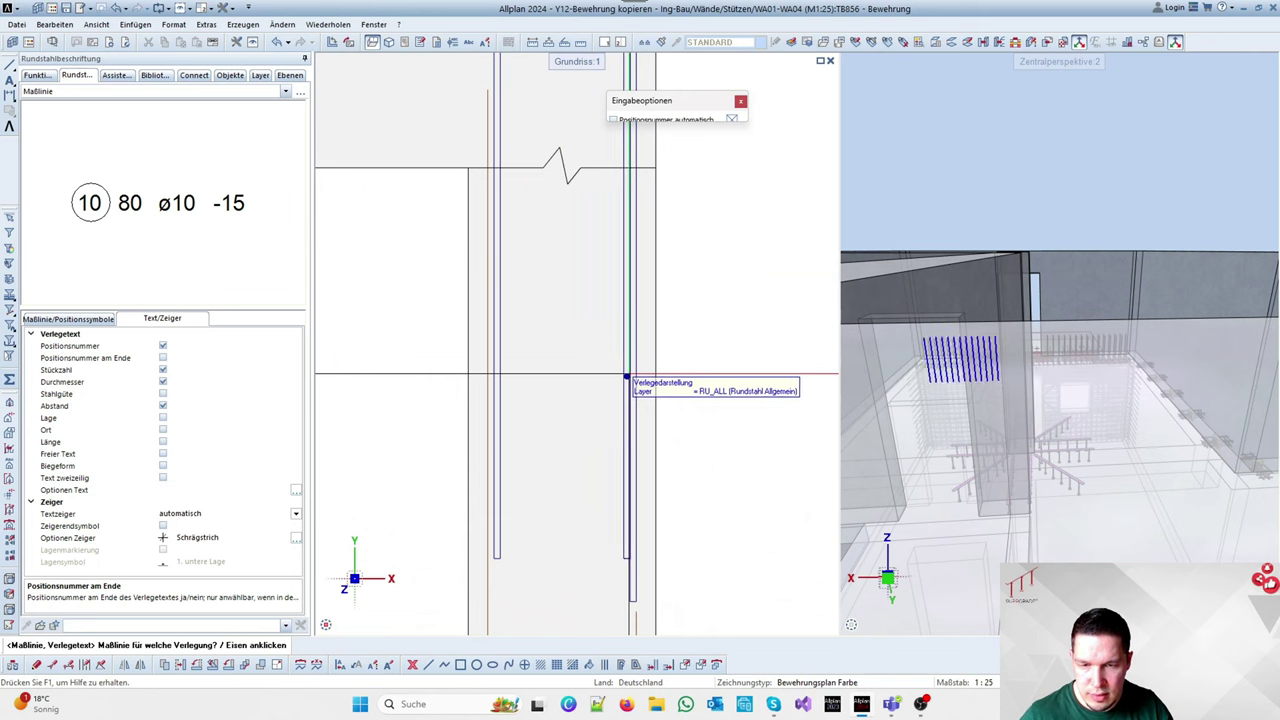
click(627, 377)
click(671, 397)
scroll(457, 308, down, 5)
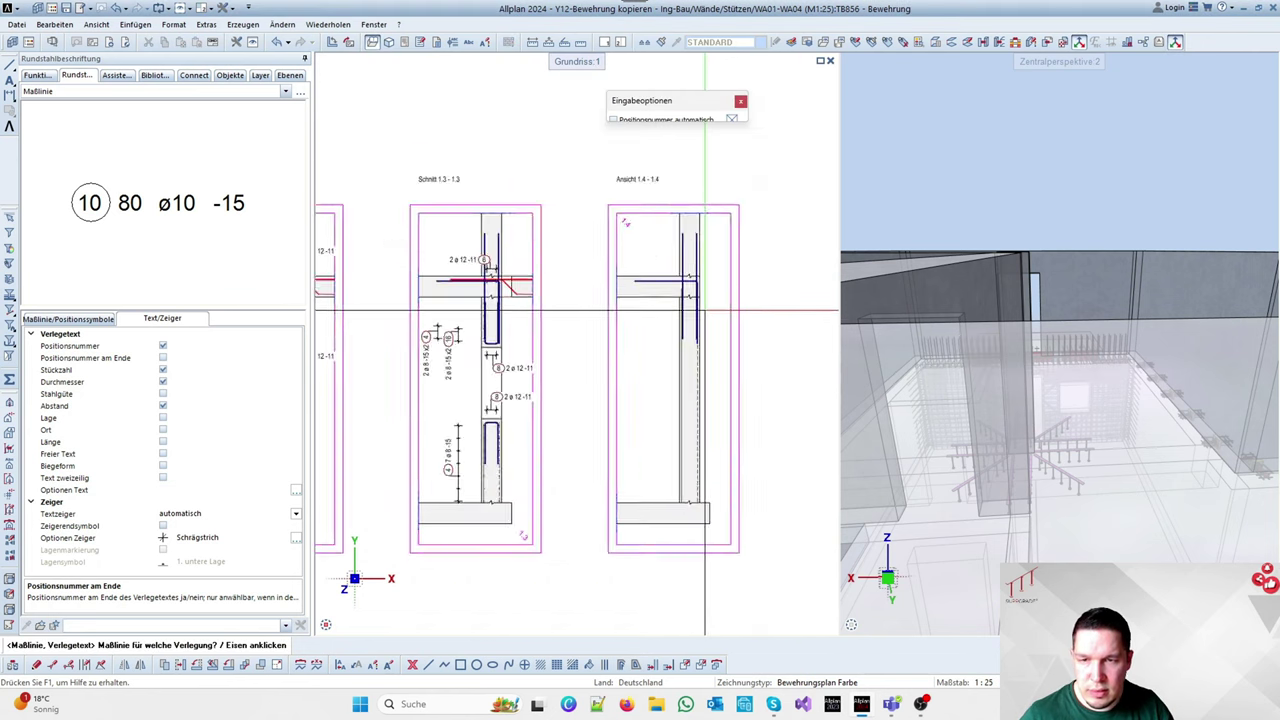
scroll(457, 308, up, 3)
key(Escape)
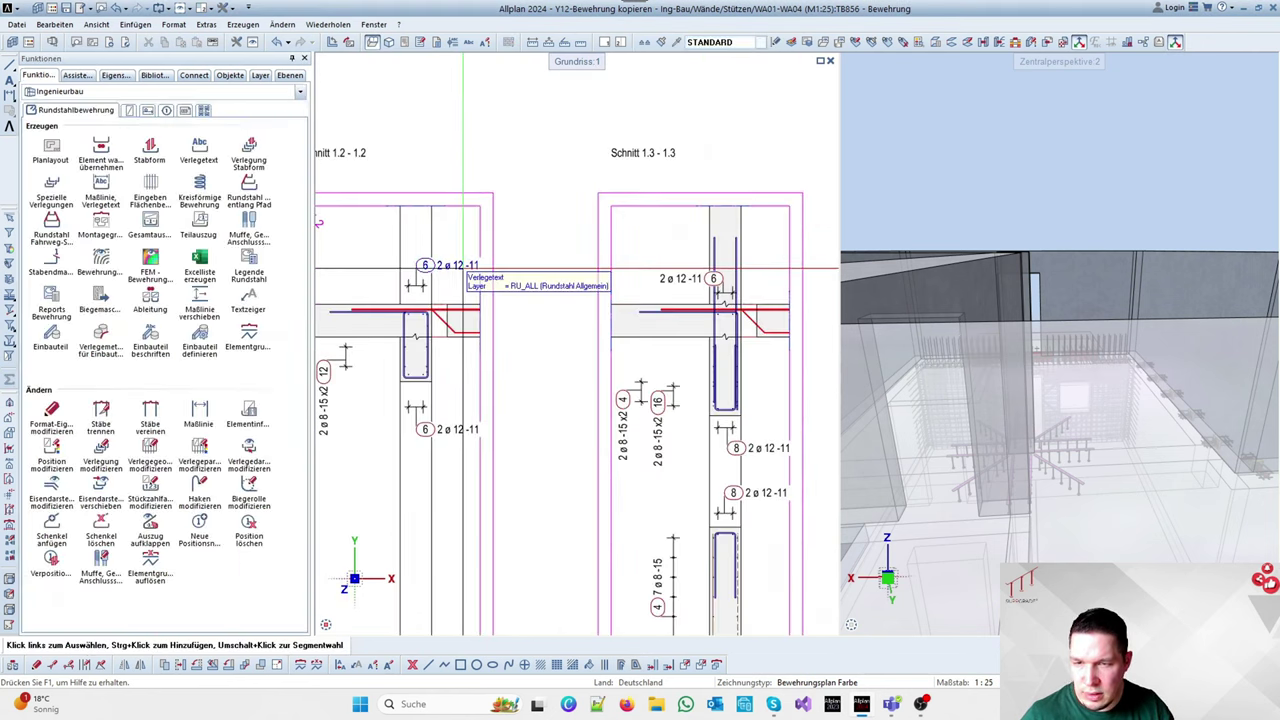
Remove the bar spacing from all ø 12 placement labels in sections 1.2 and 1.3 in one edit
click(460, 268)
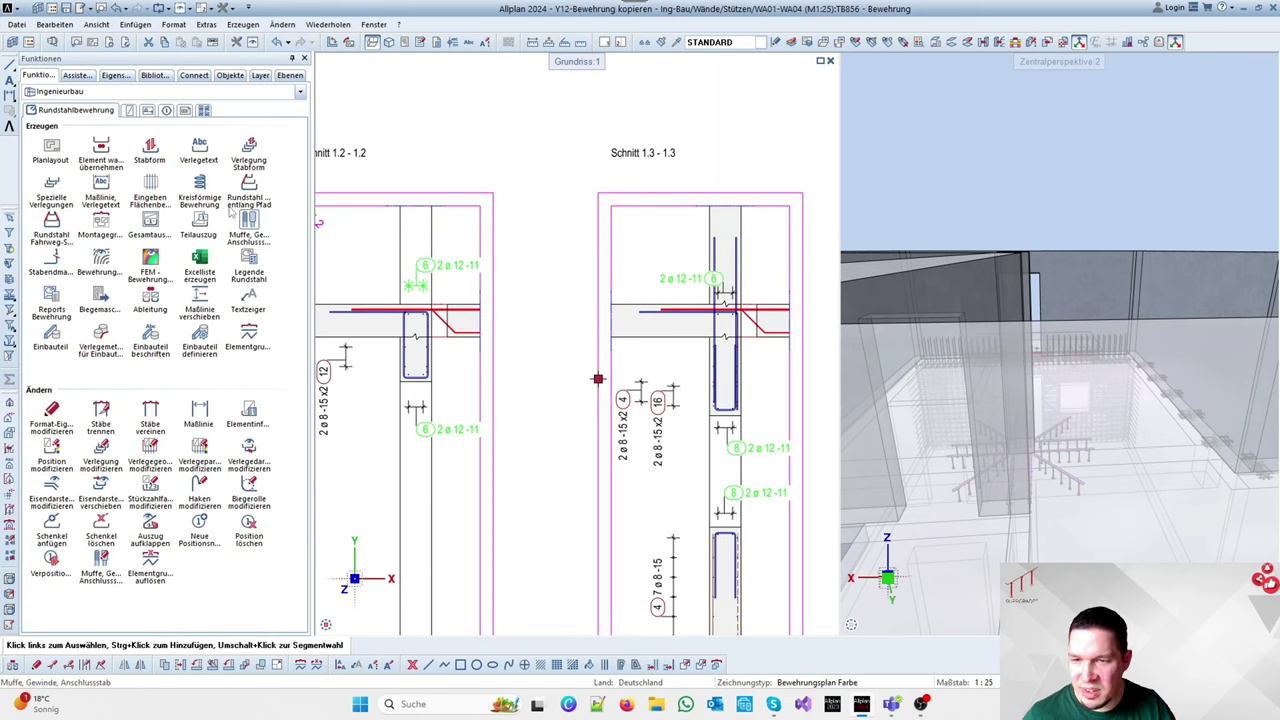
click(115, 76)
click(163, 92)
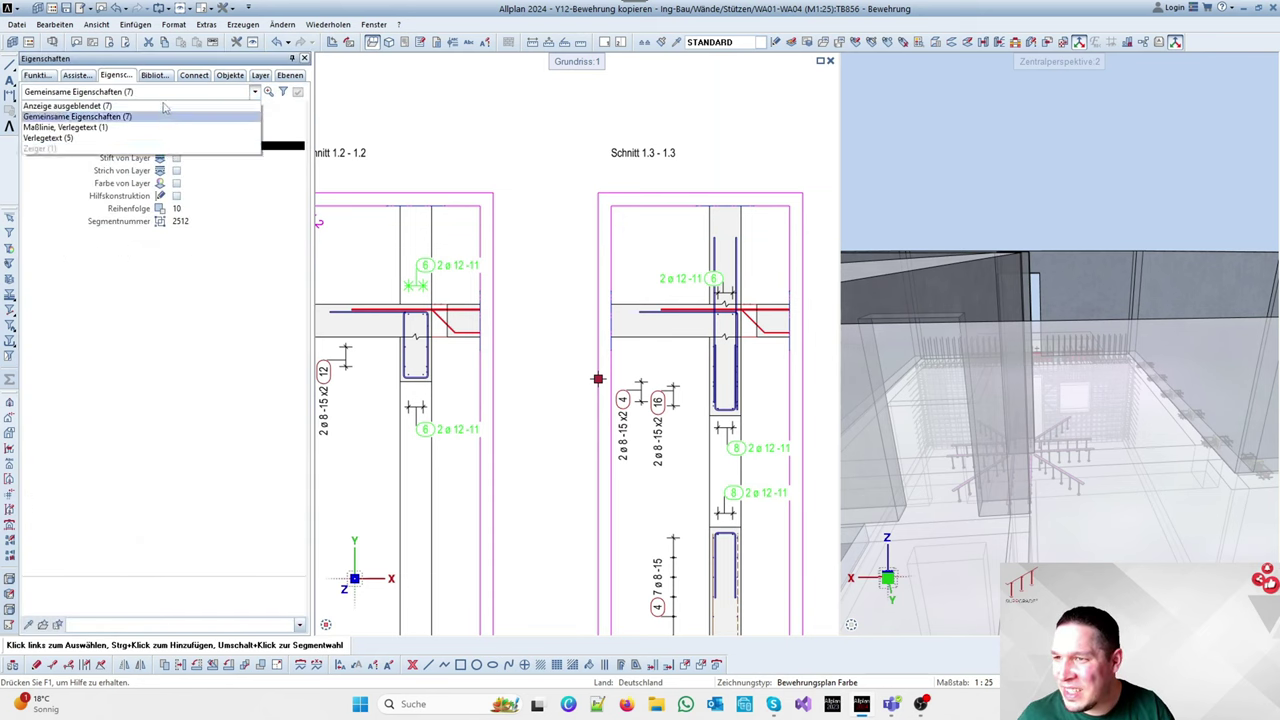
click(76, 140)
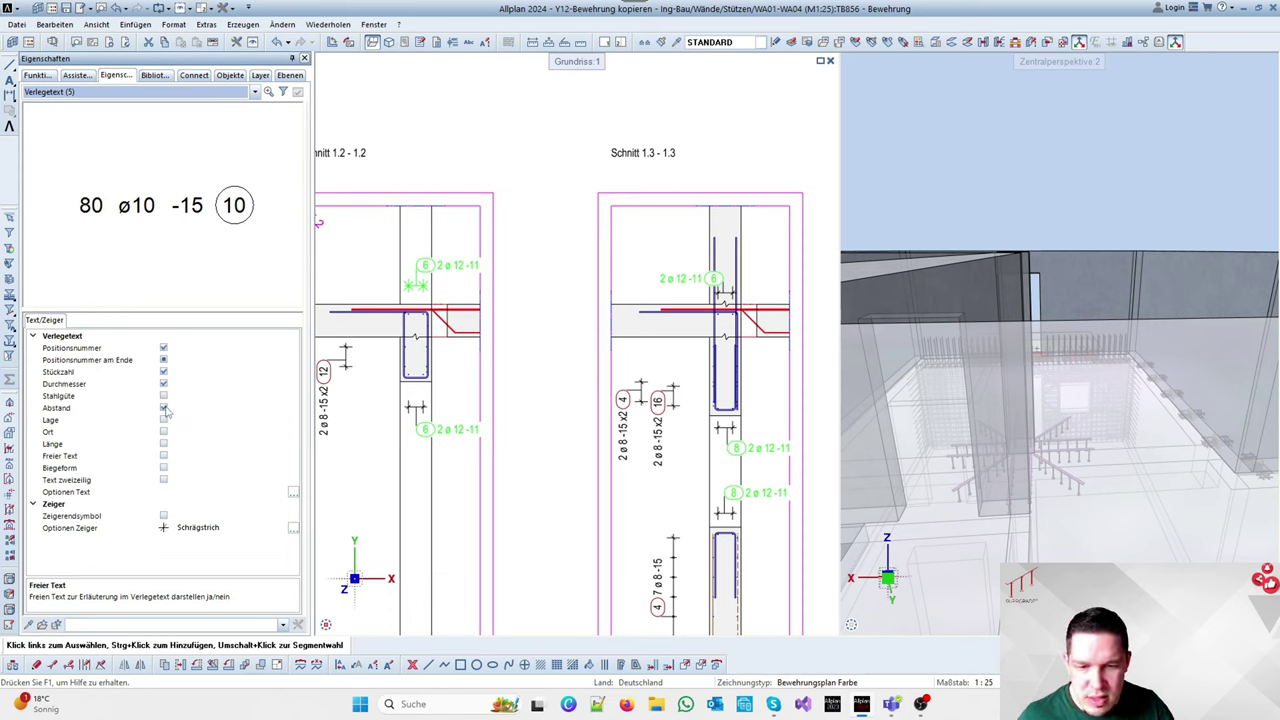
click(164, 408)
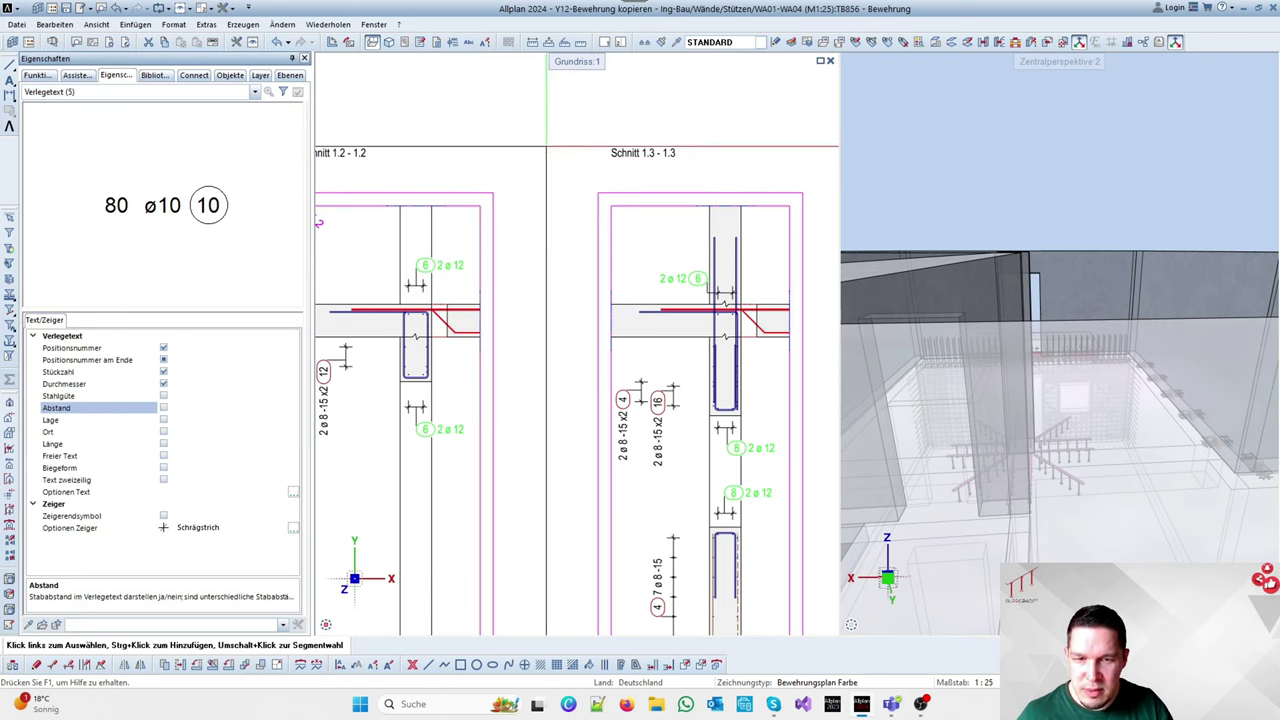
key(Escape)
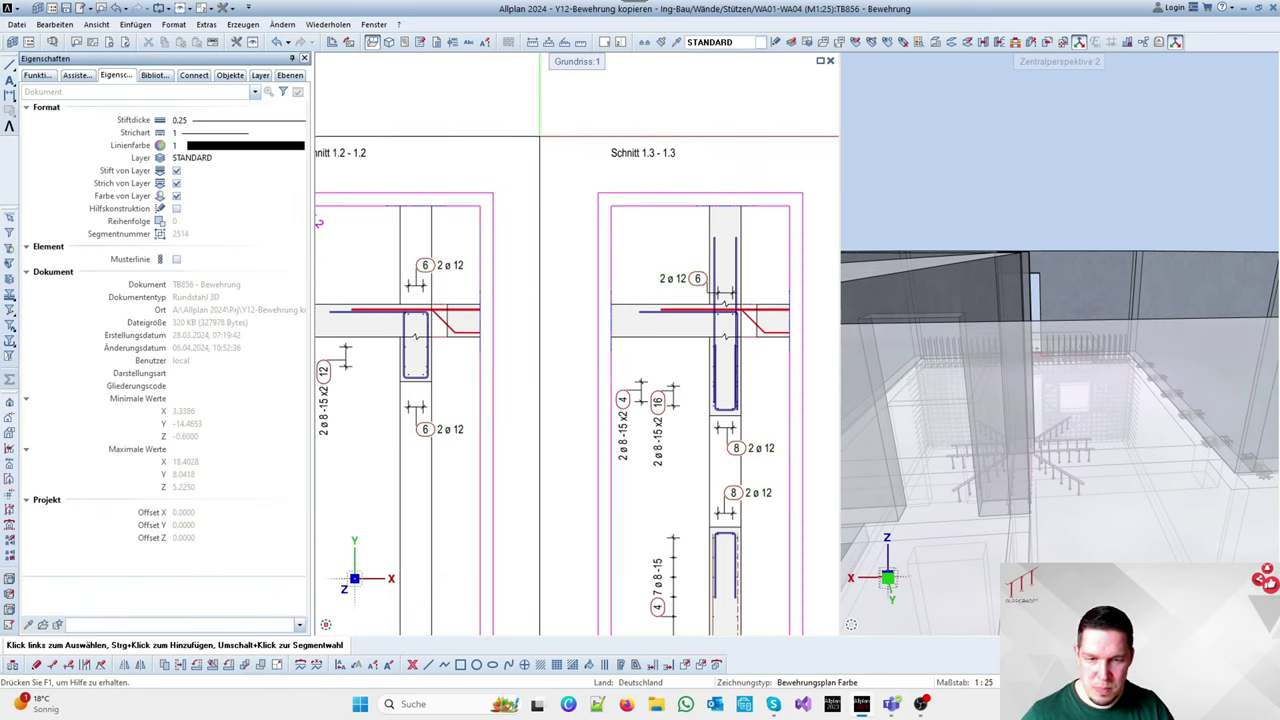
Label the four bars in the left wall corner of section 1.1 with a fan, position 2, 4 ø 12, at angle 0 without pointer end symbols
scroll(687, 274, down, 5)
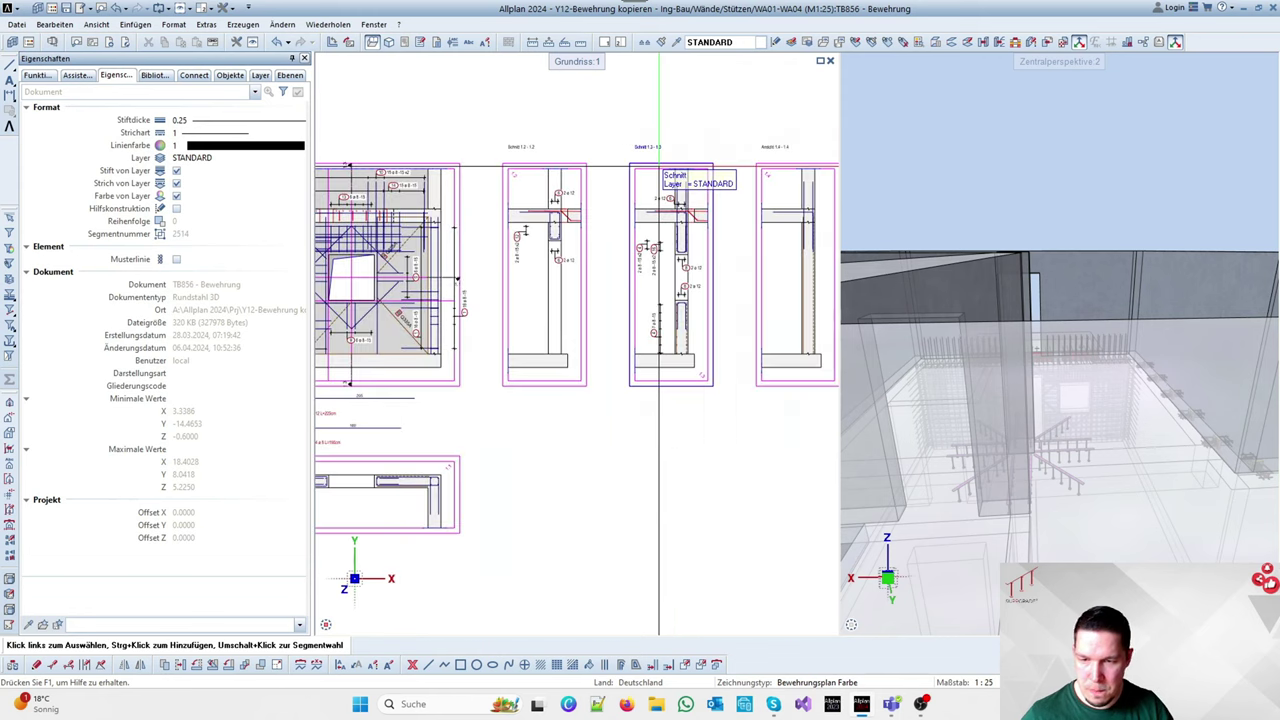
scroll(687, 274, up, 6)
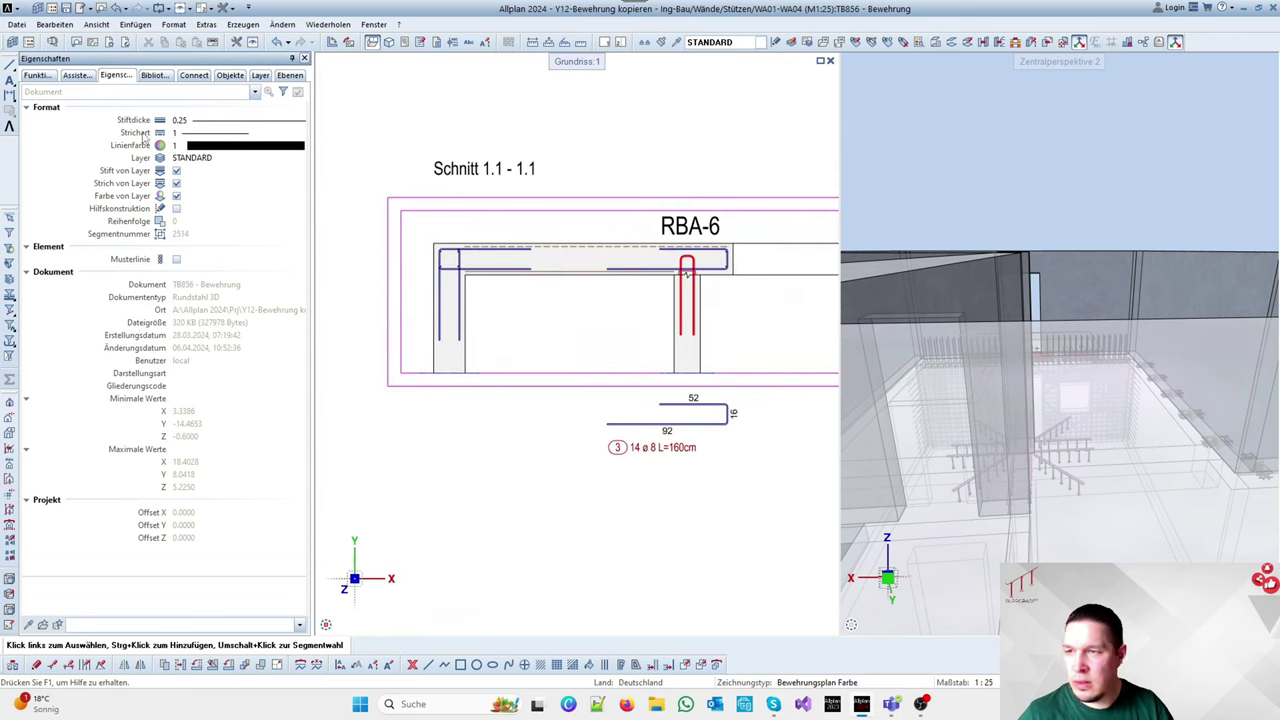
click(37, 75)
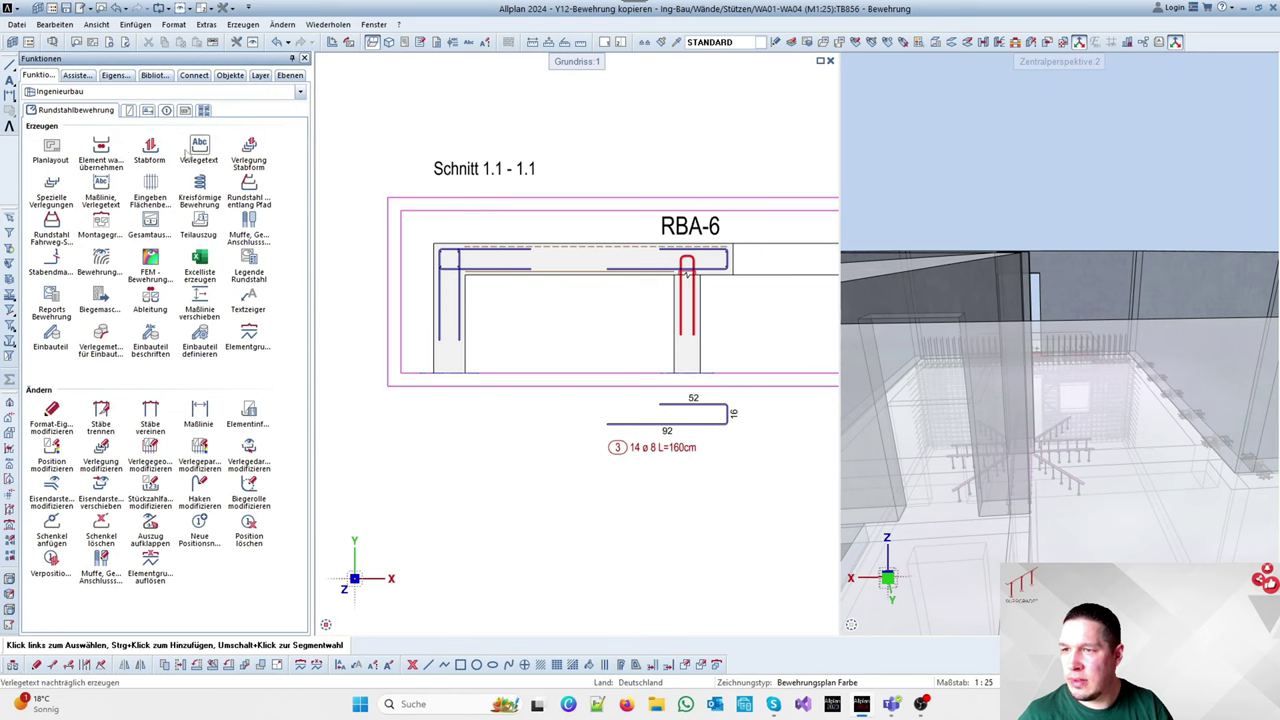
click(100, 190)
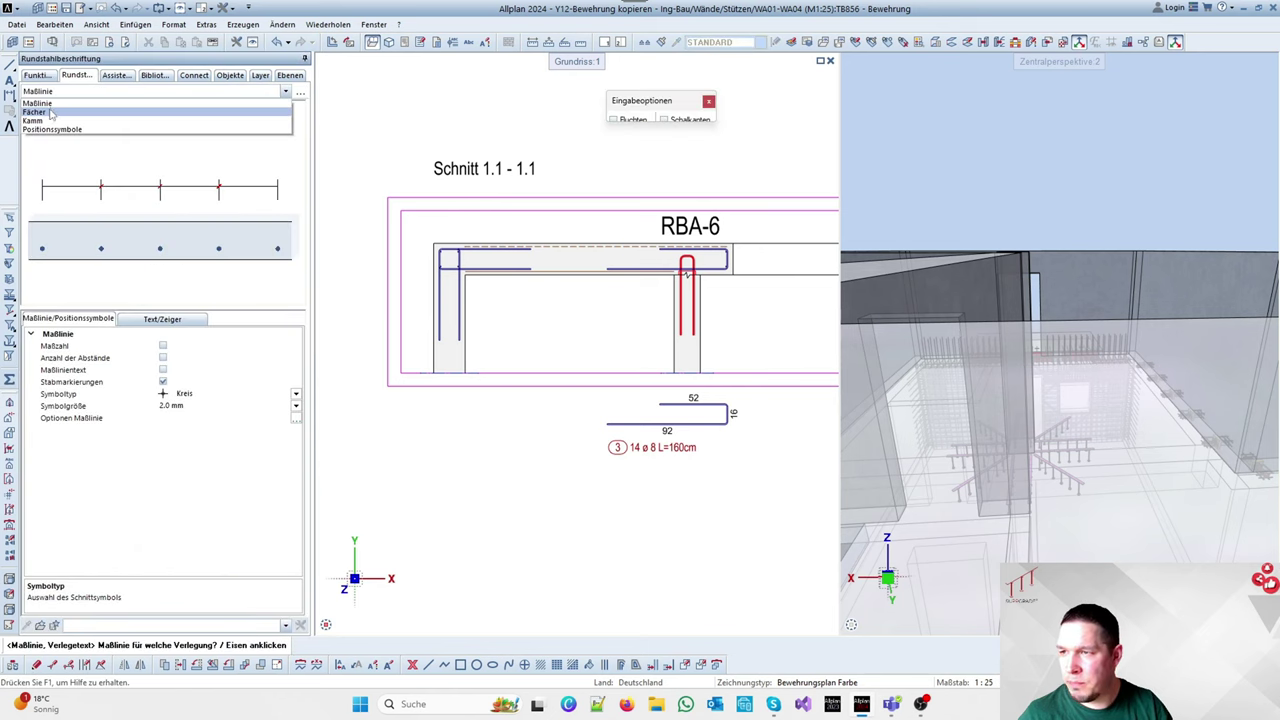
click(445, 258)
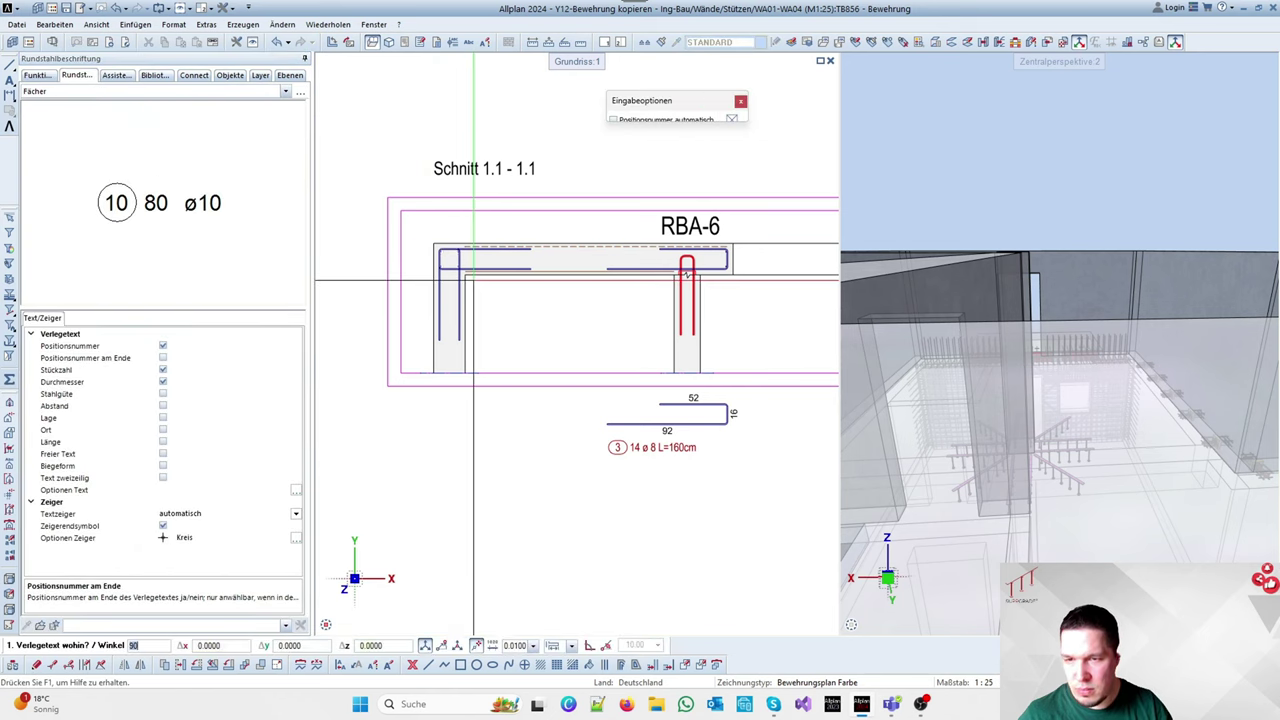
scroll(397, 261, up, 3)
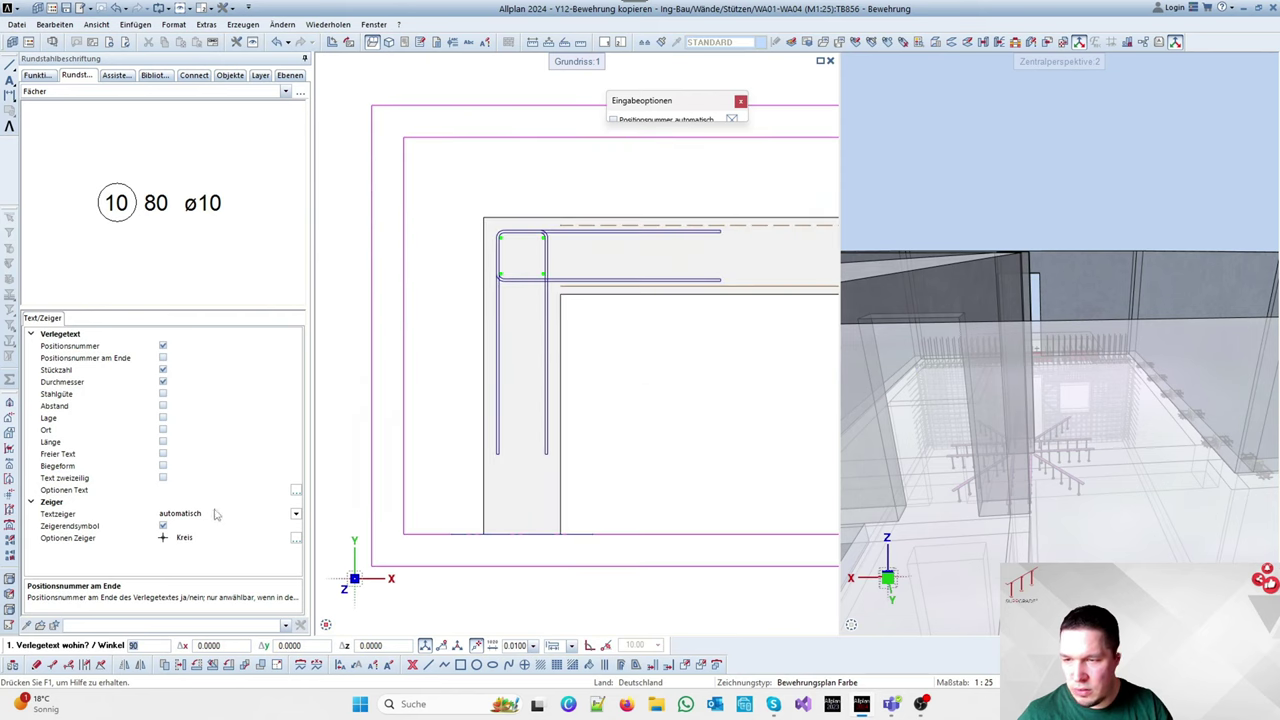
click(163, 526)
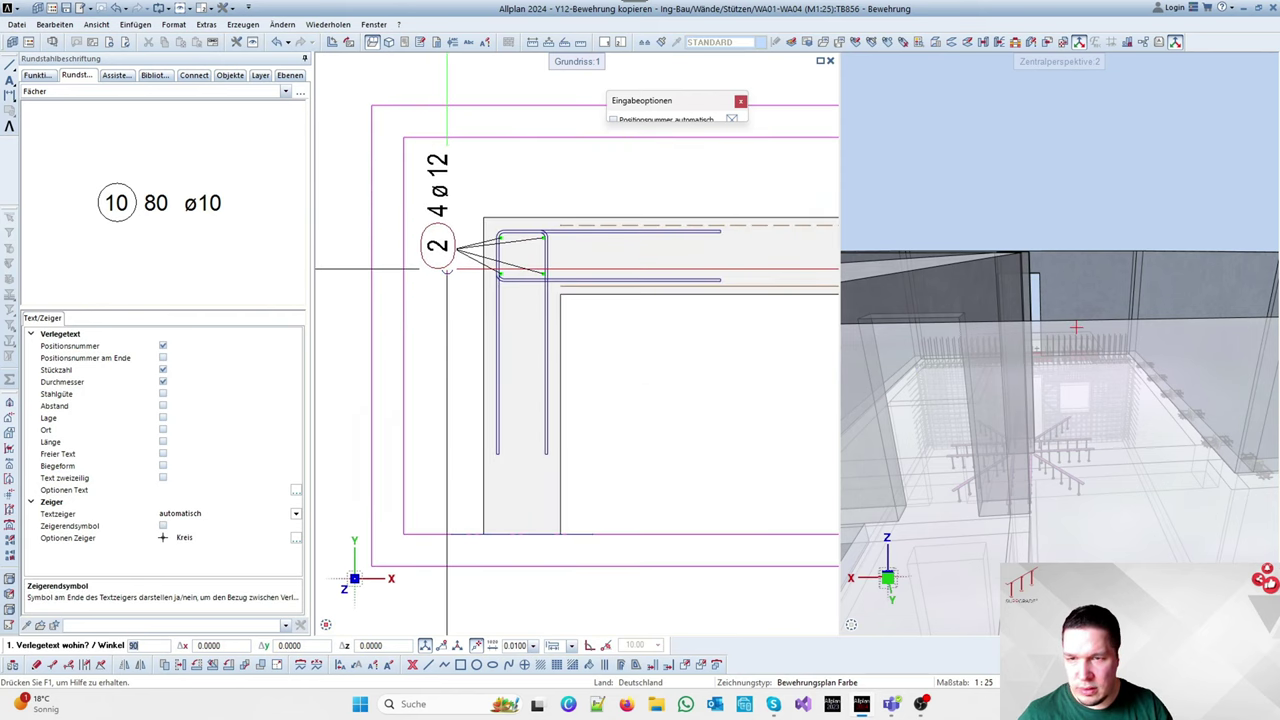
text(0)
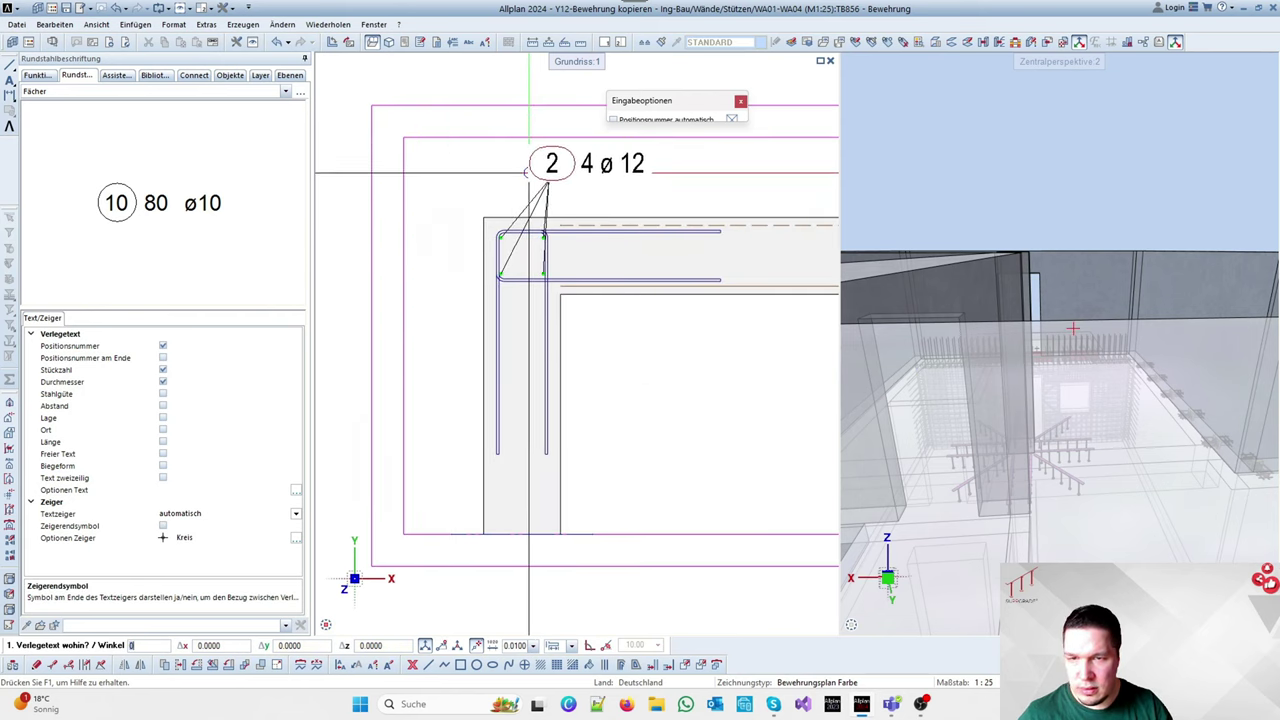
click(506, 176)
Add a vertical fan label, position 2, 2 ø 12, to the two bars at the wall end beside RBA-6 in section 1.1
scroll(510, 178, down, 3)
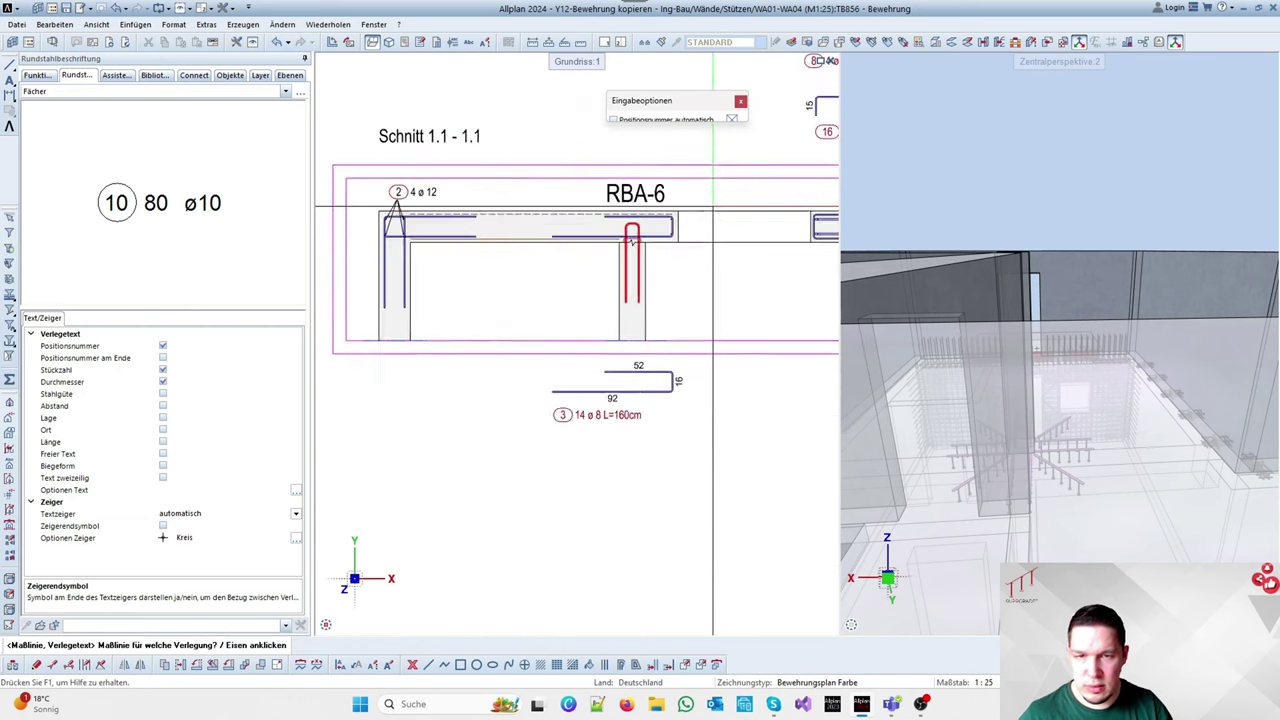
scroll(619, 280, up, 3)
click(638, 233)
scroll(632, 243, down, 3)
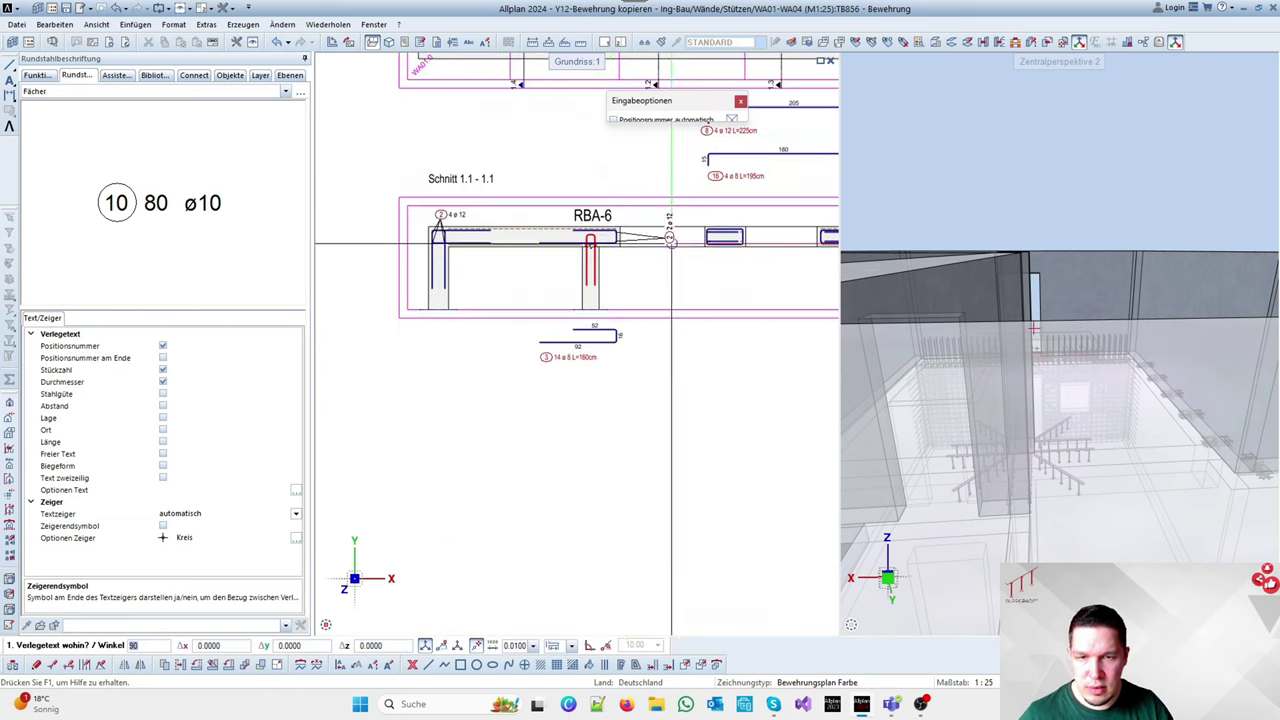
scroll(670, 243, up, 2)
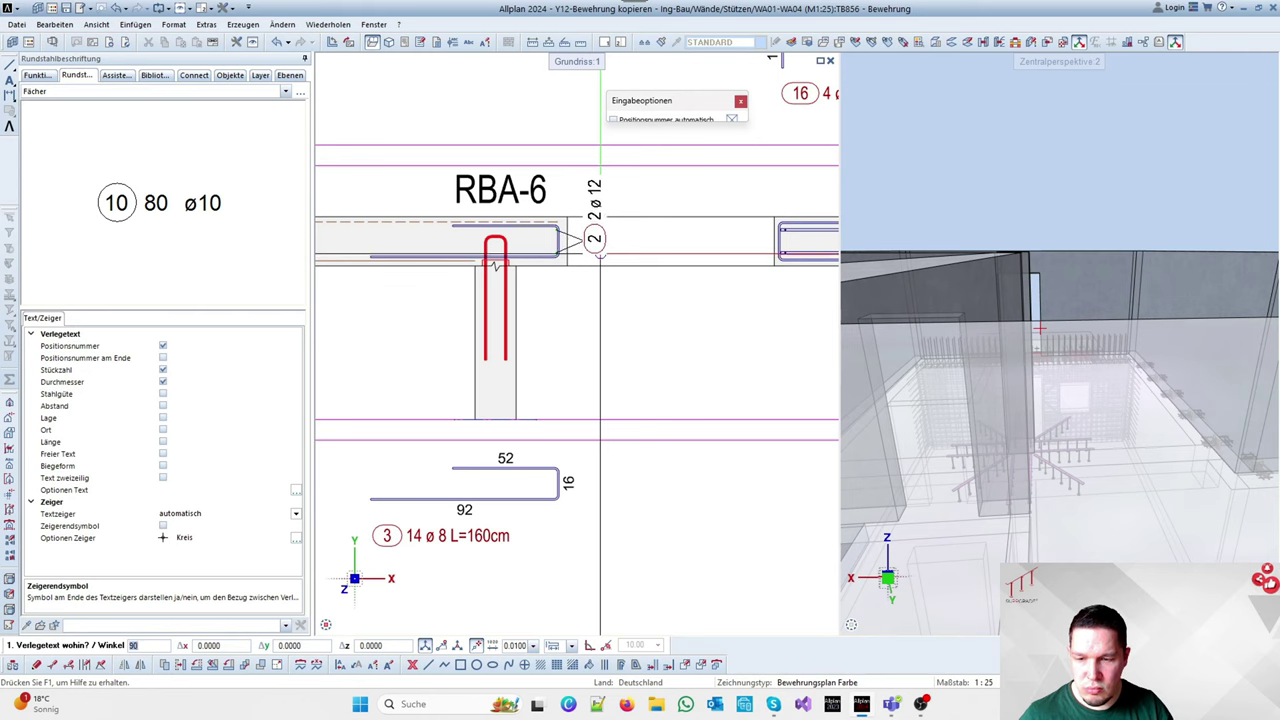
click(600, 253)
Label the bar pairs at both ends of the middle pier in section 1.1 with vertical fan labels, position 2, 2 ø 12
scroll(600, 253, down, 3)
scroll(489, 241, up, 5)
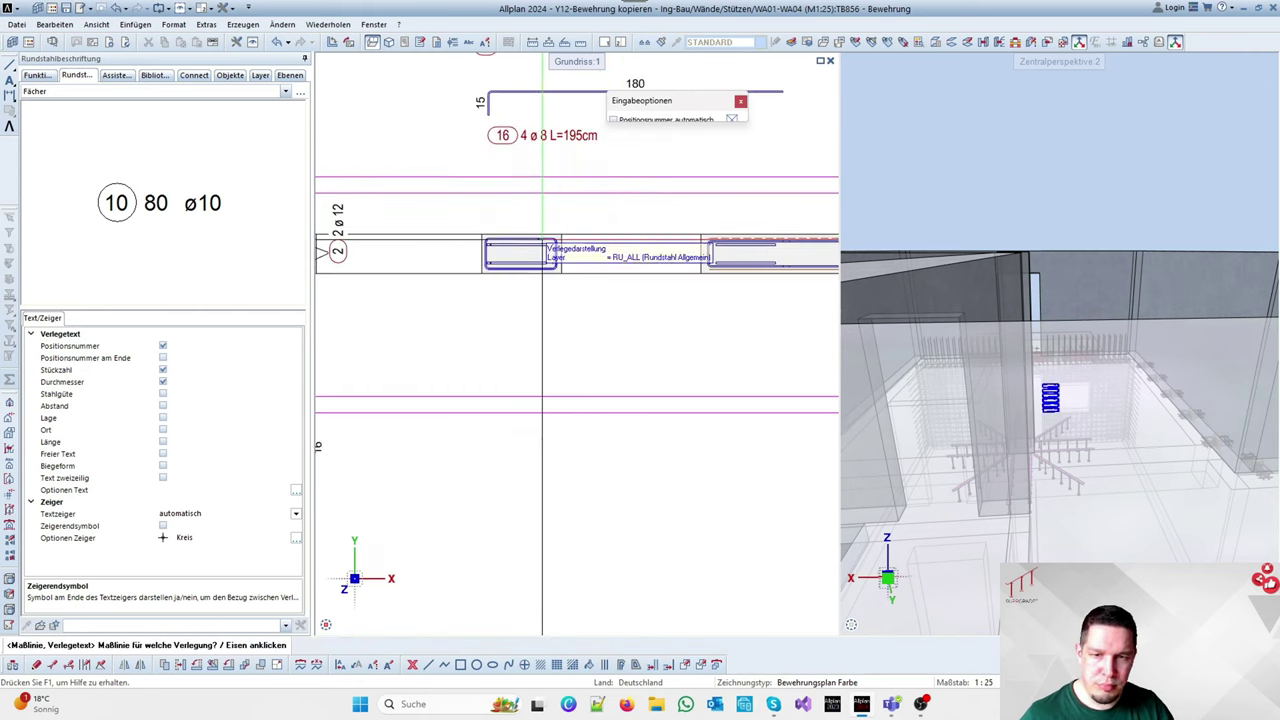
click(505, 290)
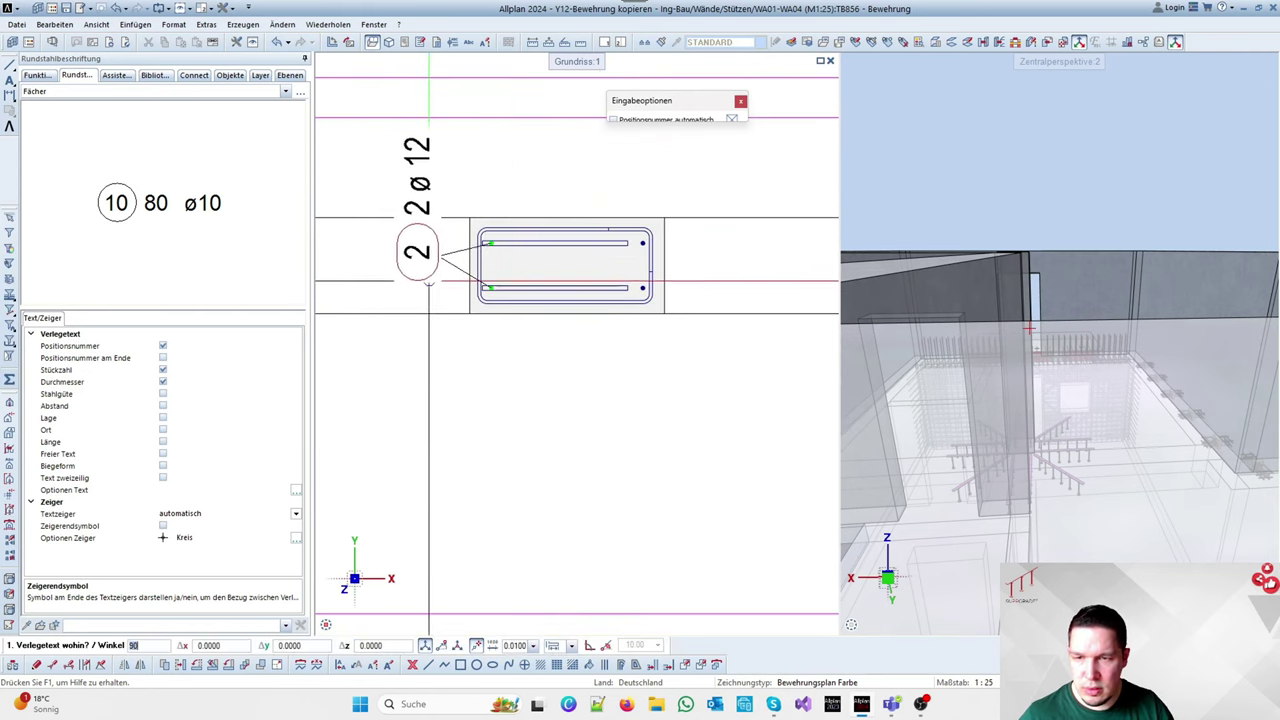
click(430, 291)
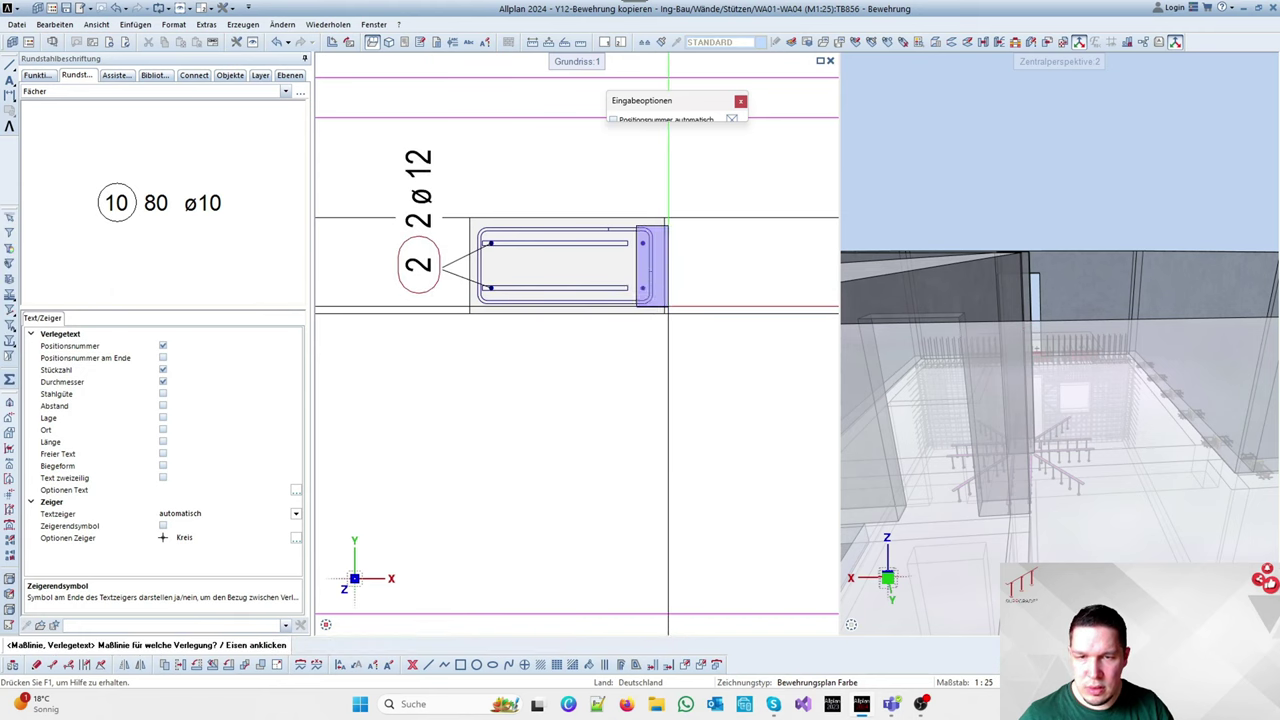
click(664, 262)
click(707, 285)
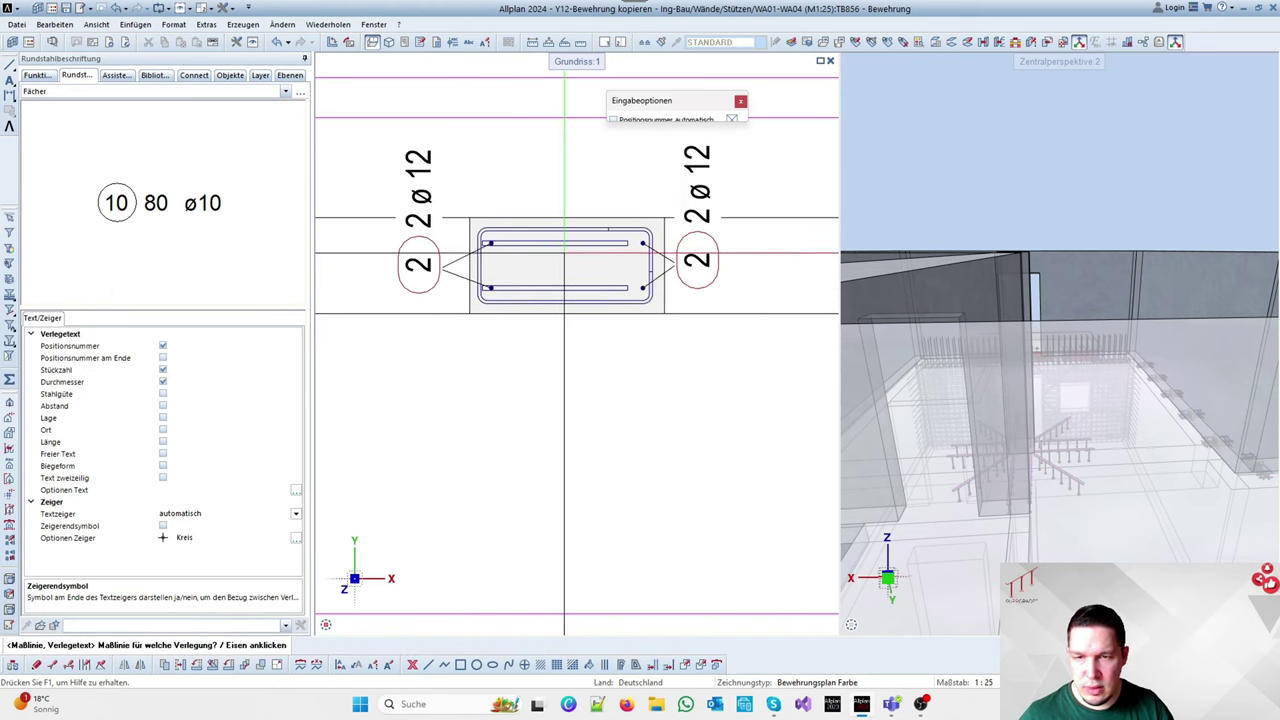
Label the two bars at the free end of the right wall part in section 1.1 with a vertical fan, position 2, 2 ø 12
scroll(446, 254, down, 3)
scroll(676, 264, up, 3)
click(722, 268)
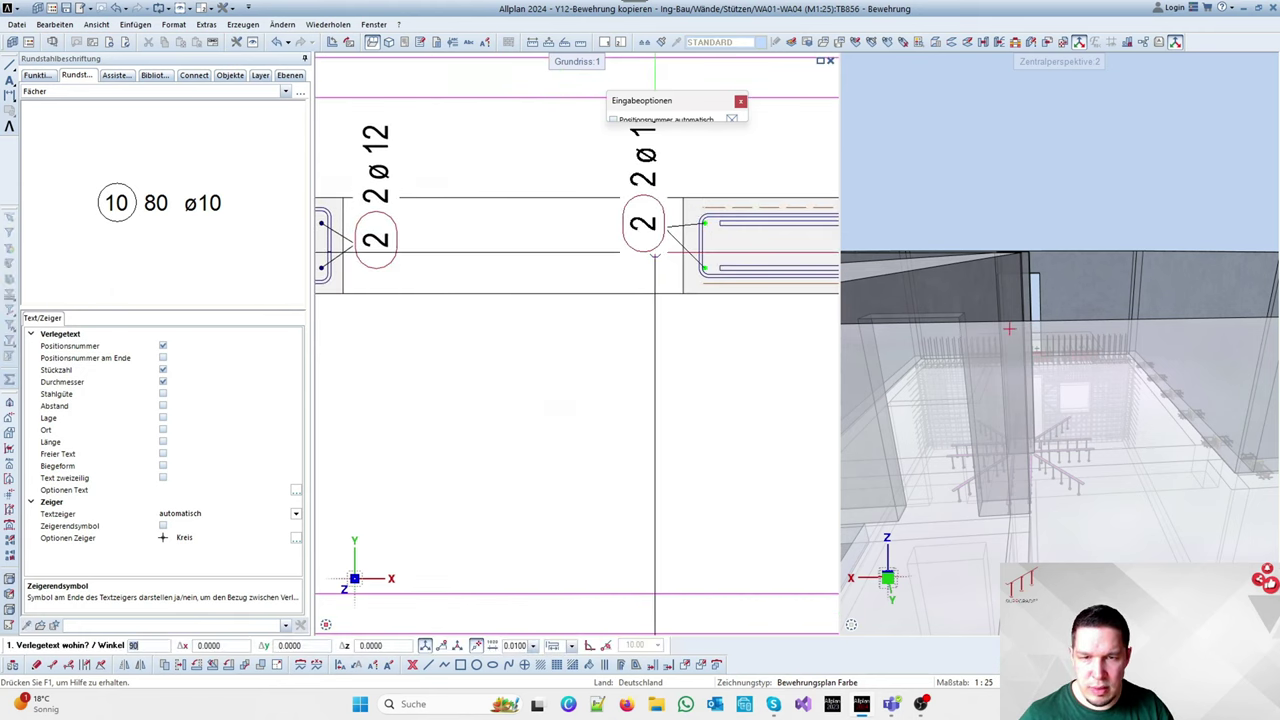
click(643, 263)
Label the four bars in the right wall corner of section 1.1 with a horizontal fan label, position 2, 4 ø 12, above the wall
scroll(533, 272, down, 4)
scroll(796, 254, up, 5)
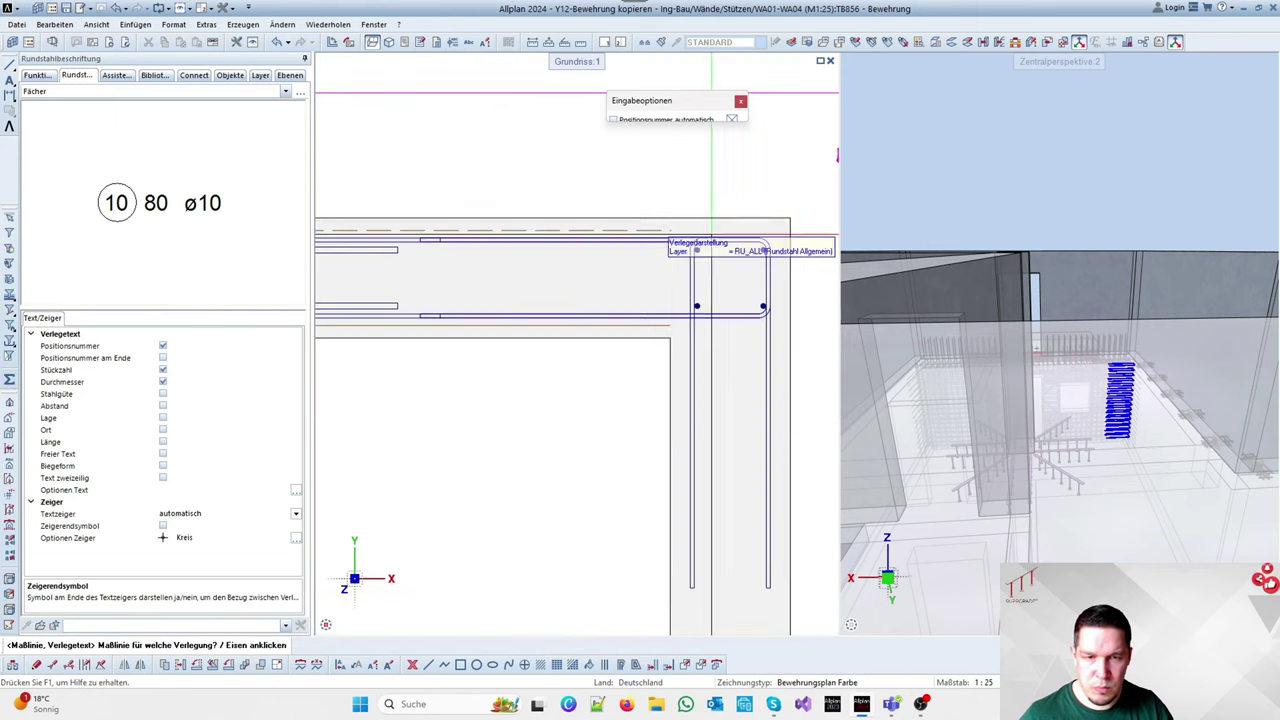
click(789, 337)
scroll(645, 258, down, 1)
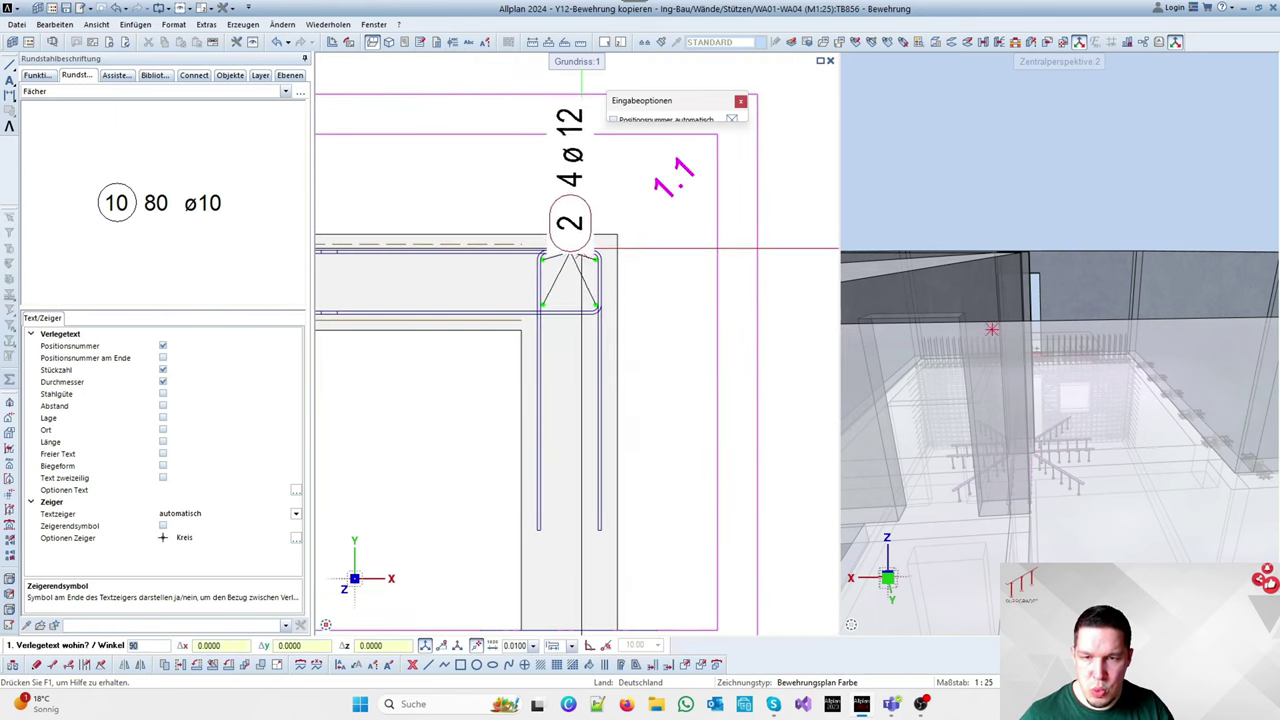
click(553, 191)
scroll(680, 225, down, 6)
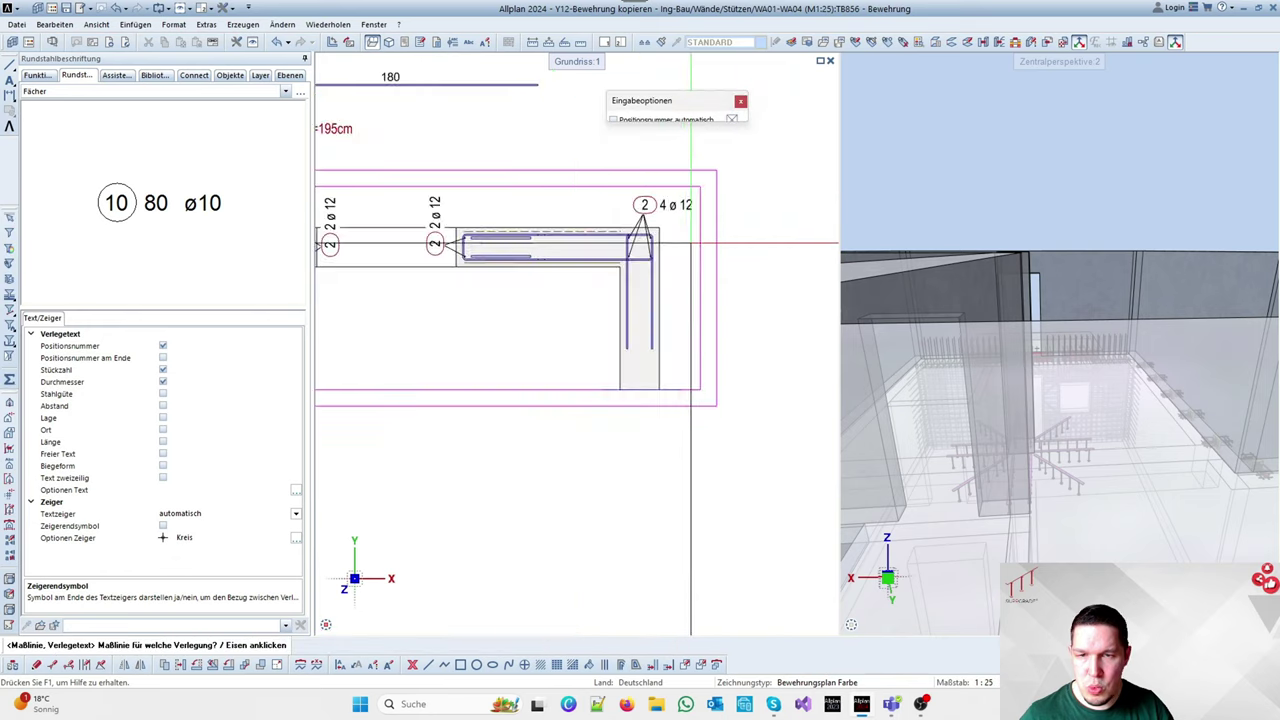
scroll(362, 292, up, 2)
scroll(733, 242, down, 3)
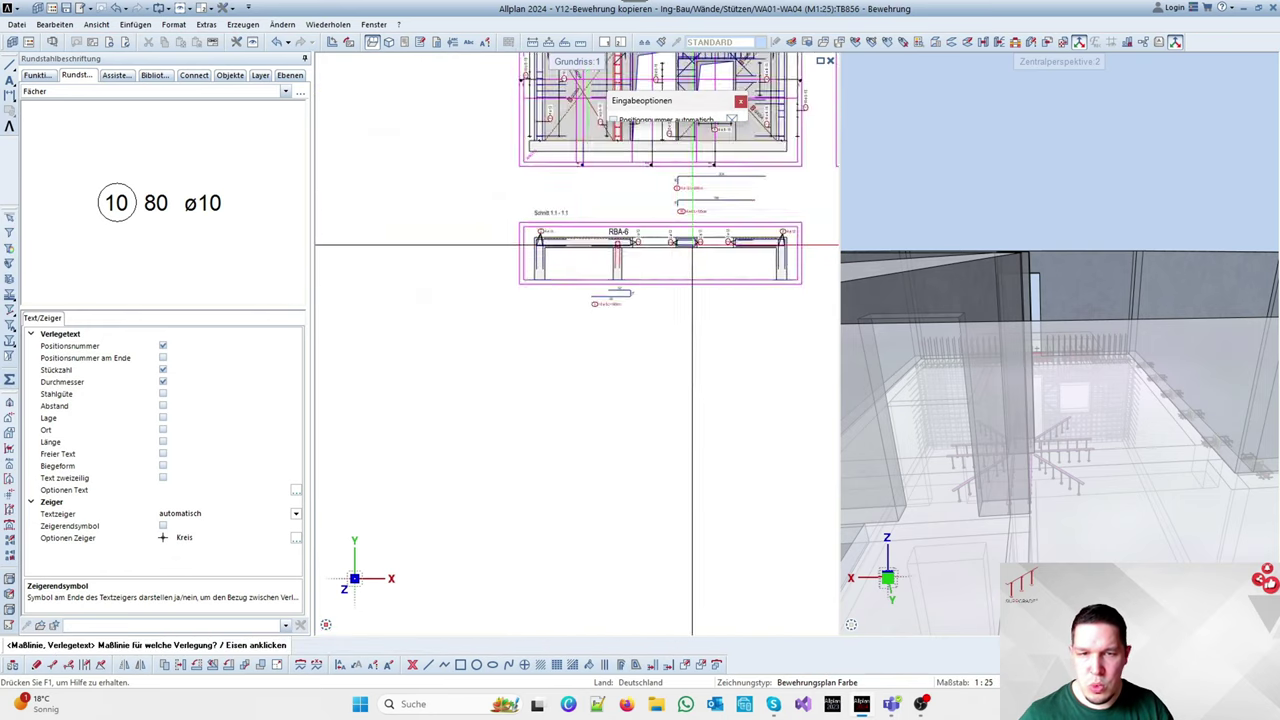
scroll(600, 245, up, 4)
key(Escape)
Move the RBA-6 label text in section 1.1 to the layer TX_SCHALPL (Text Schalplan)
click(512, 220)
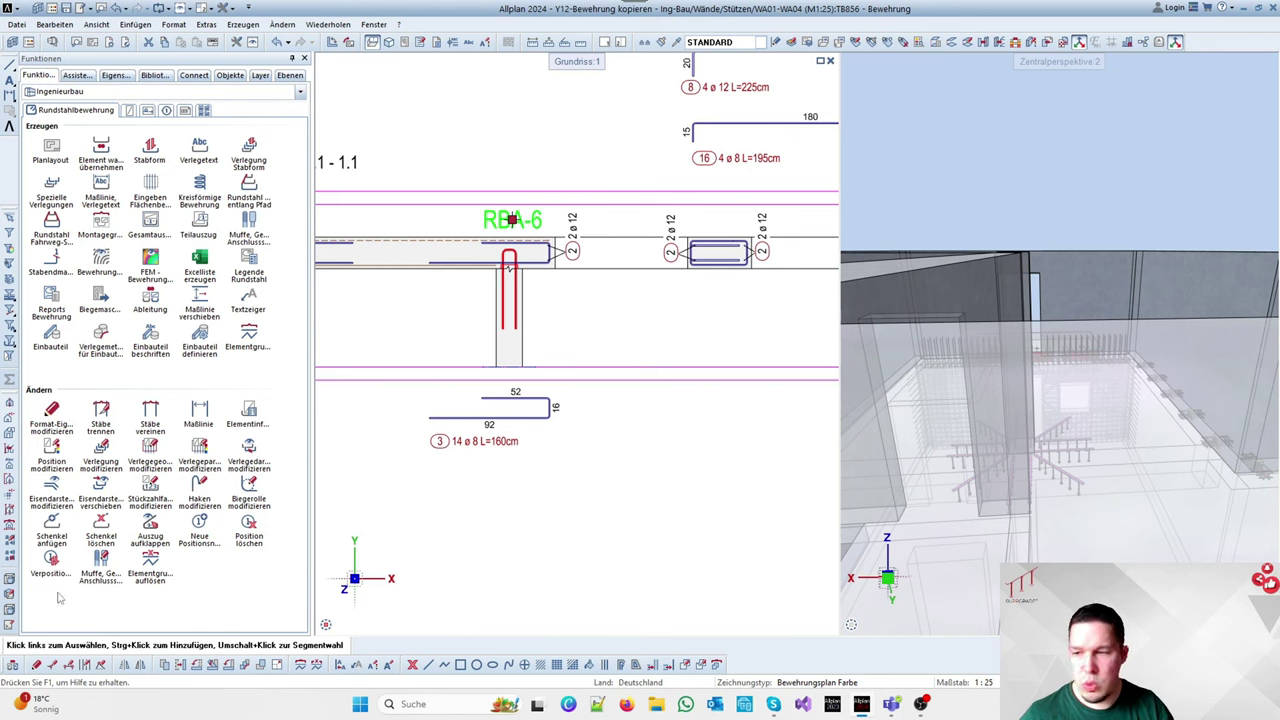
click(122, 77)
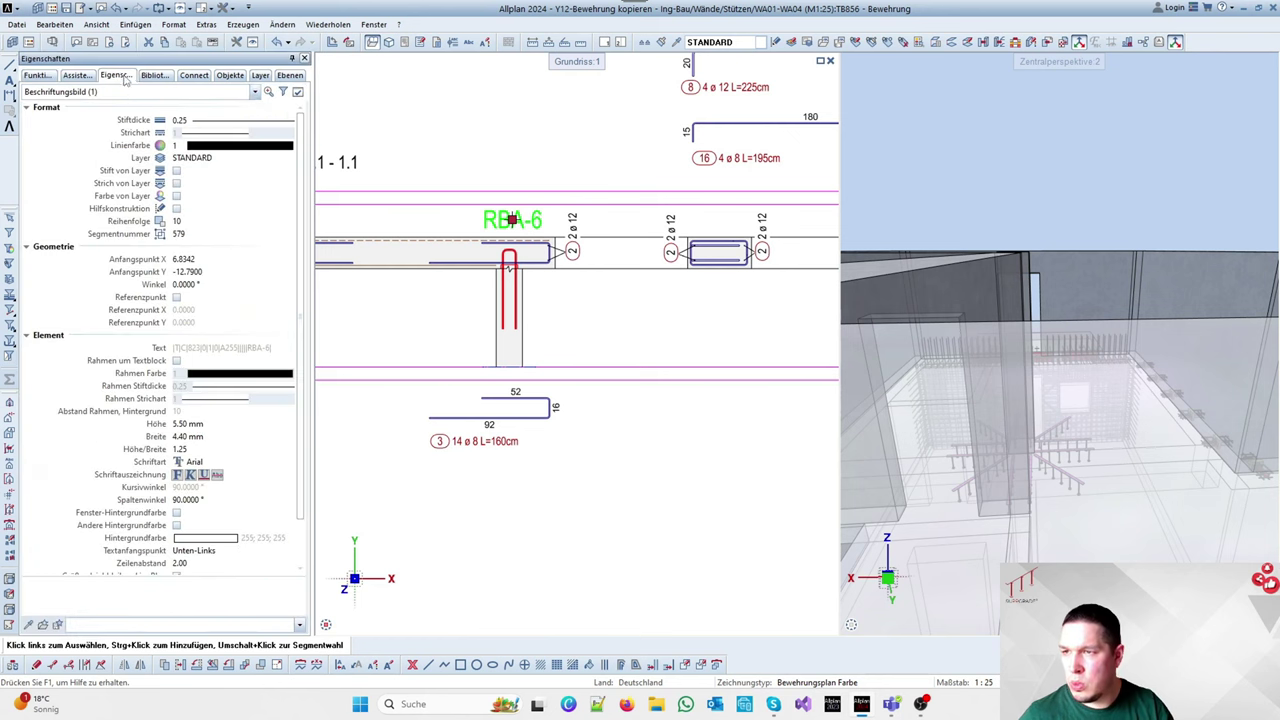
click(213, 158)
click(509, 107)
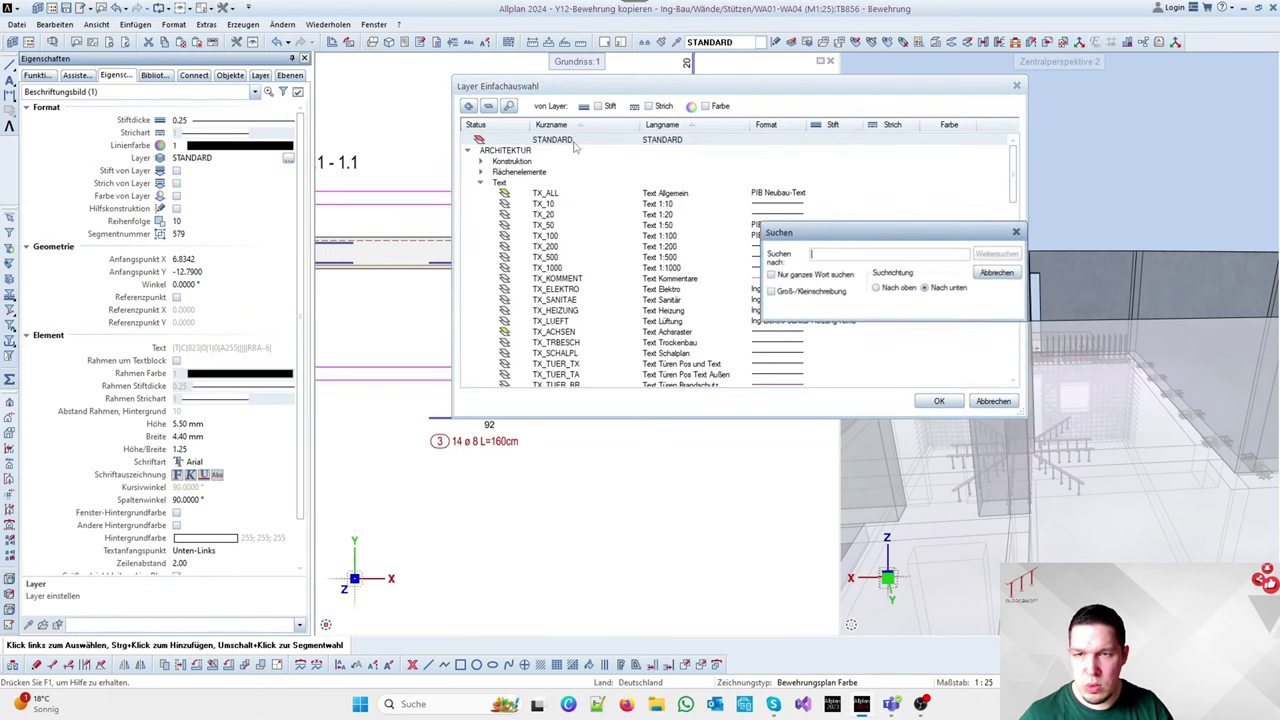
text(SCHAL)
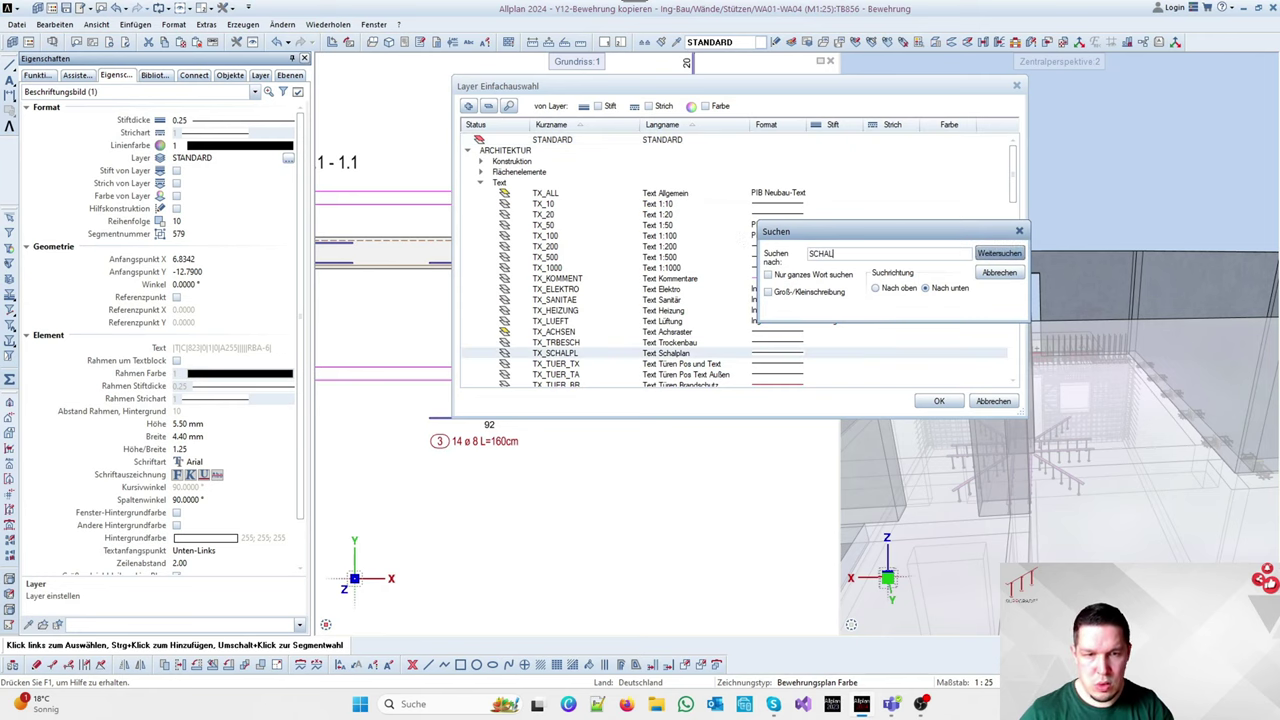
click(1020, 232)
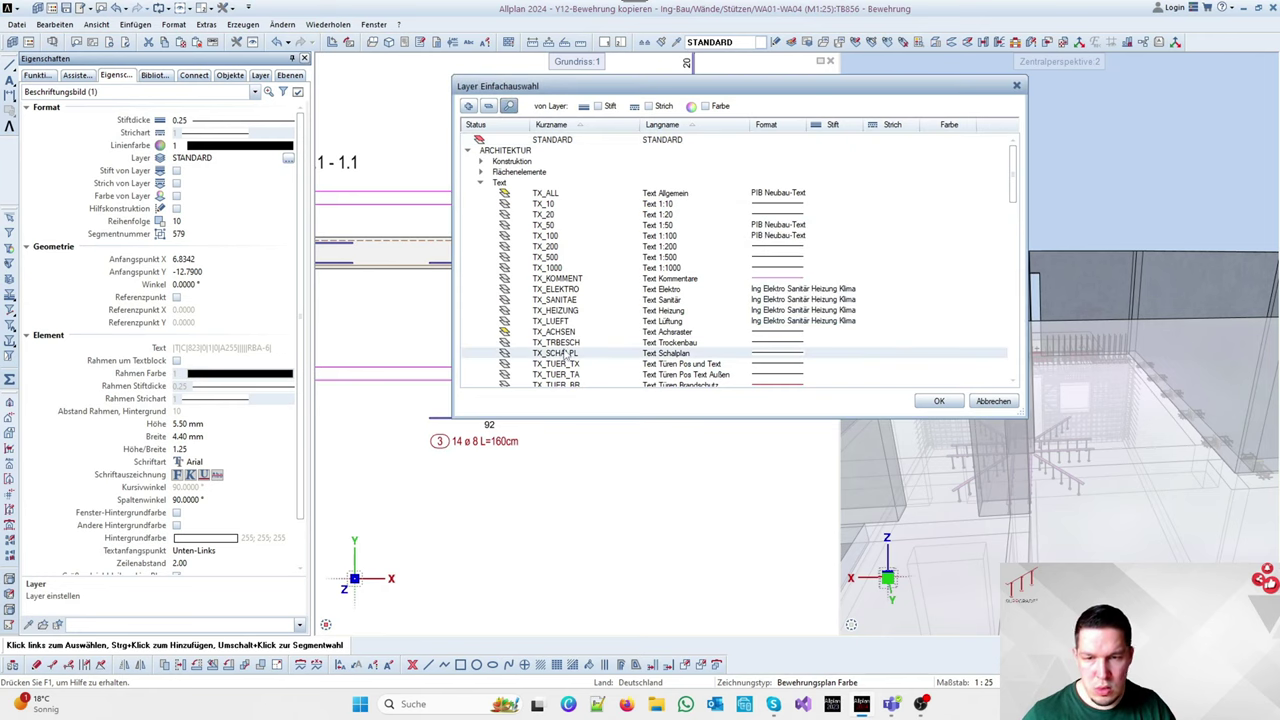
double_click(566, 355)
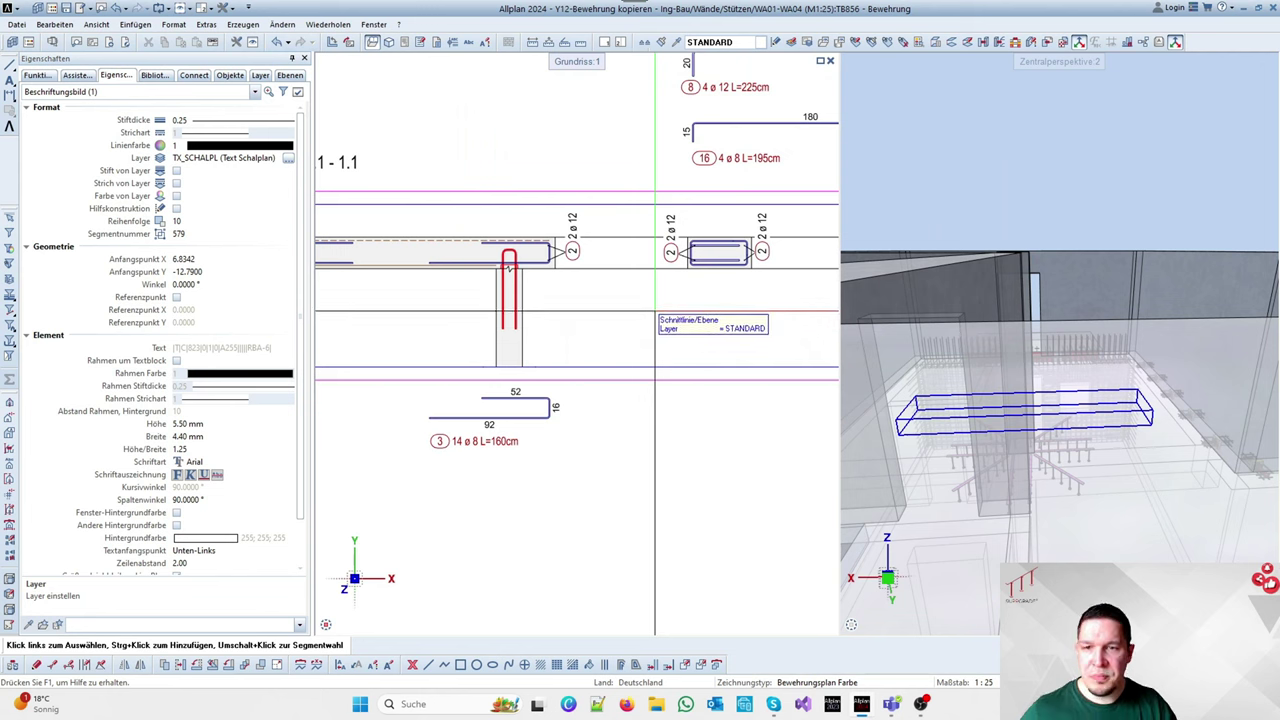
Label the position 1 bars of both legs in section 1.1's left corner with ø 8 -15, including spacing and pointer end symbol but no bar count
click(36, 75)
scroll(531, 250, down, 3)
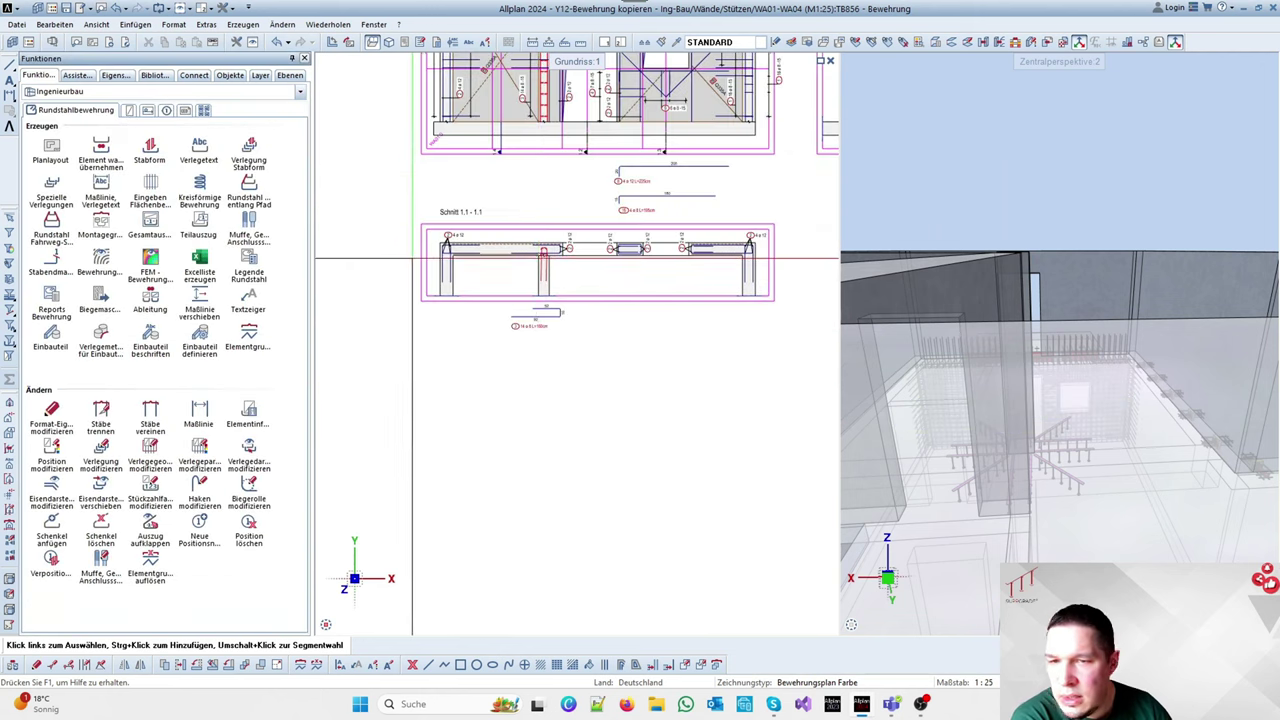
scroll(531, 250, up, 6)
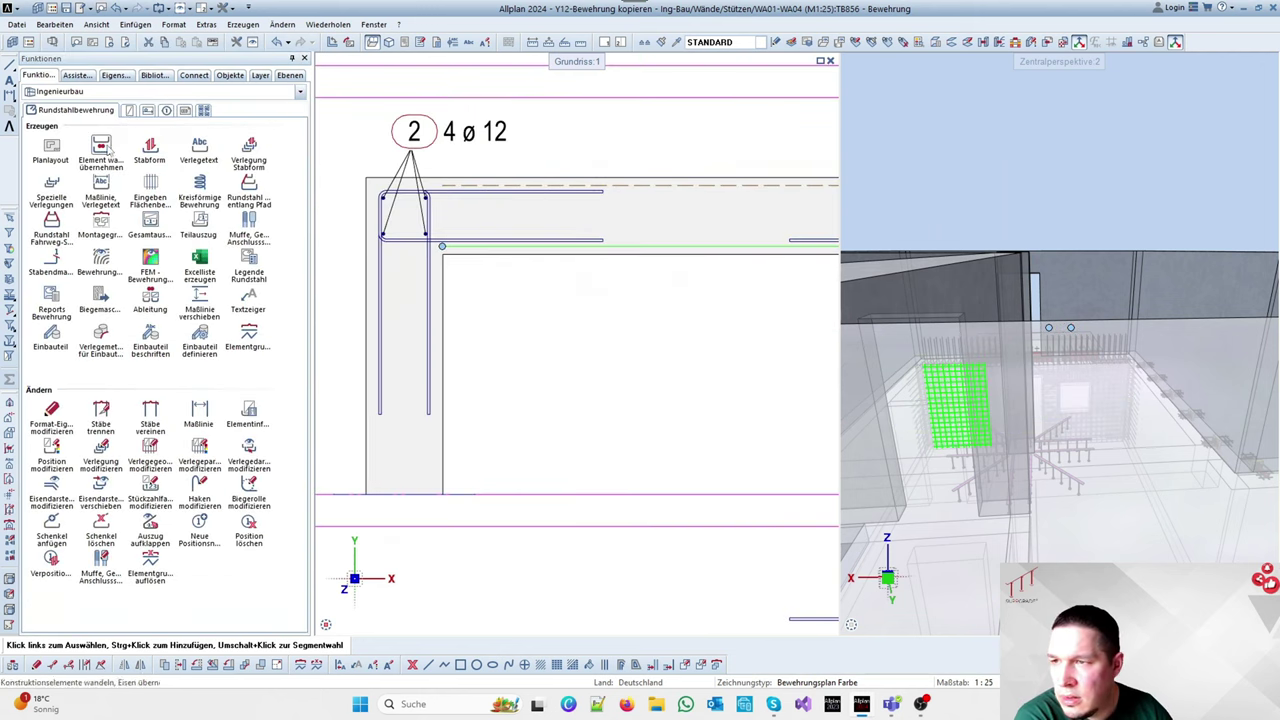
click(100, 150)
click(37, 76)
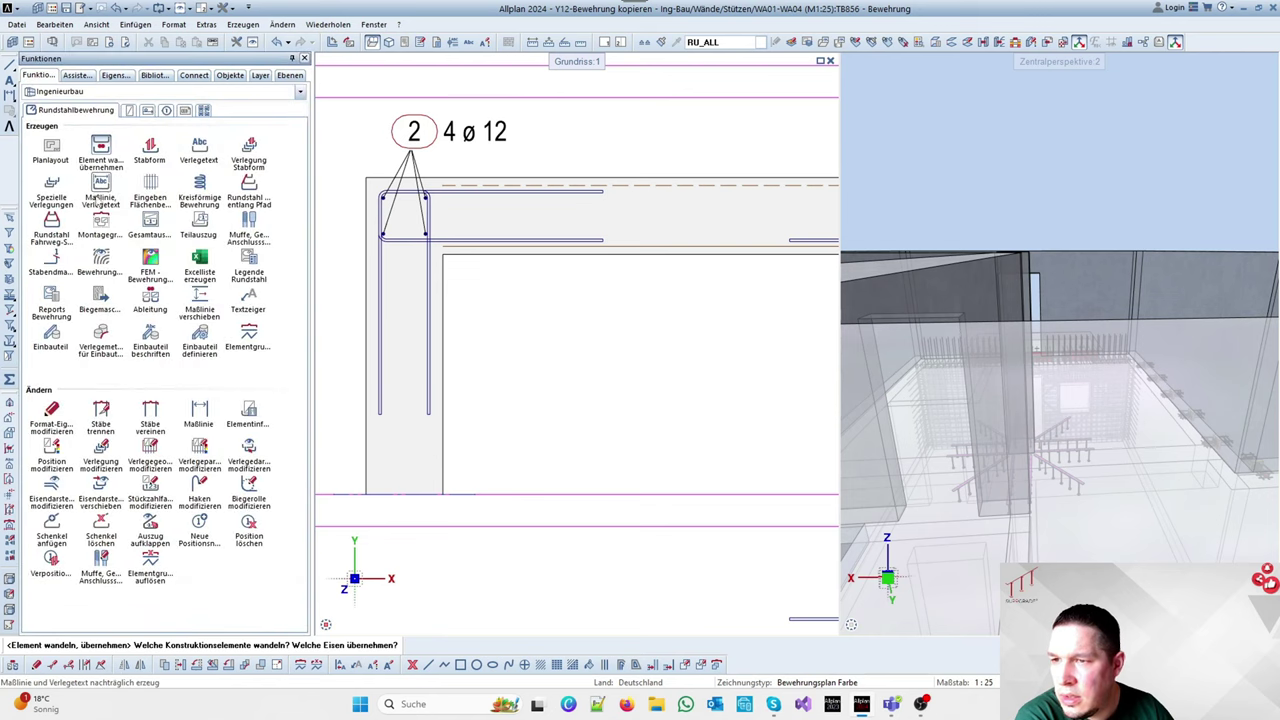
click(100, 185)
click(550, 191)
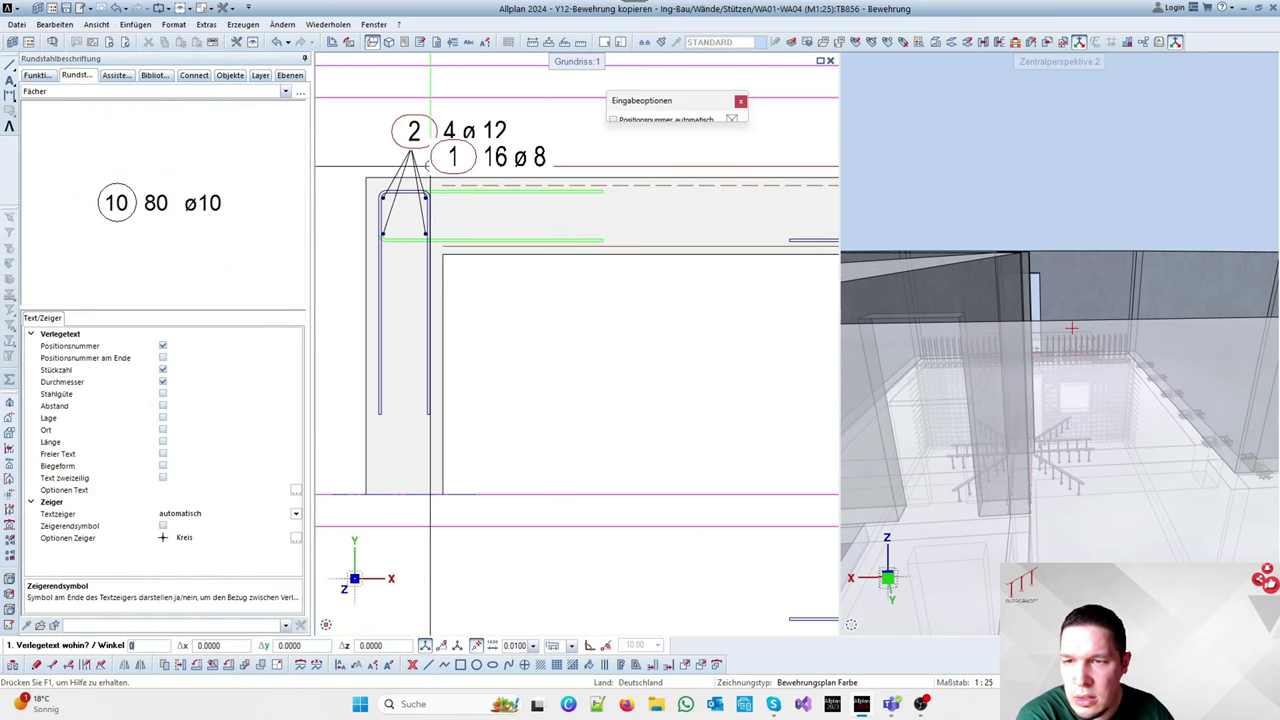
scroll(376, 189, down, 3)
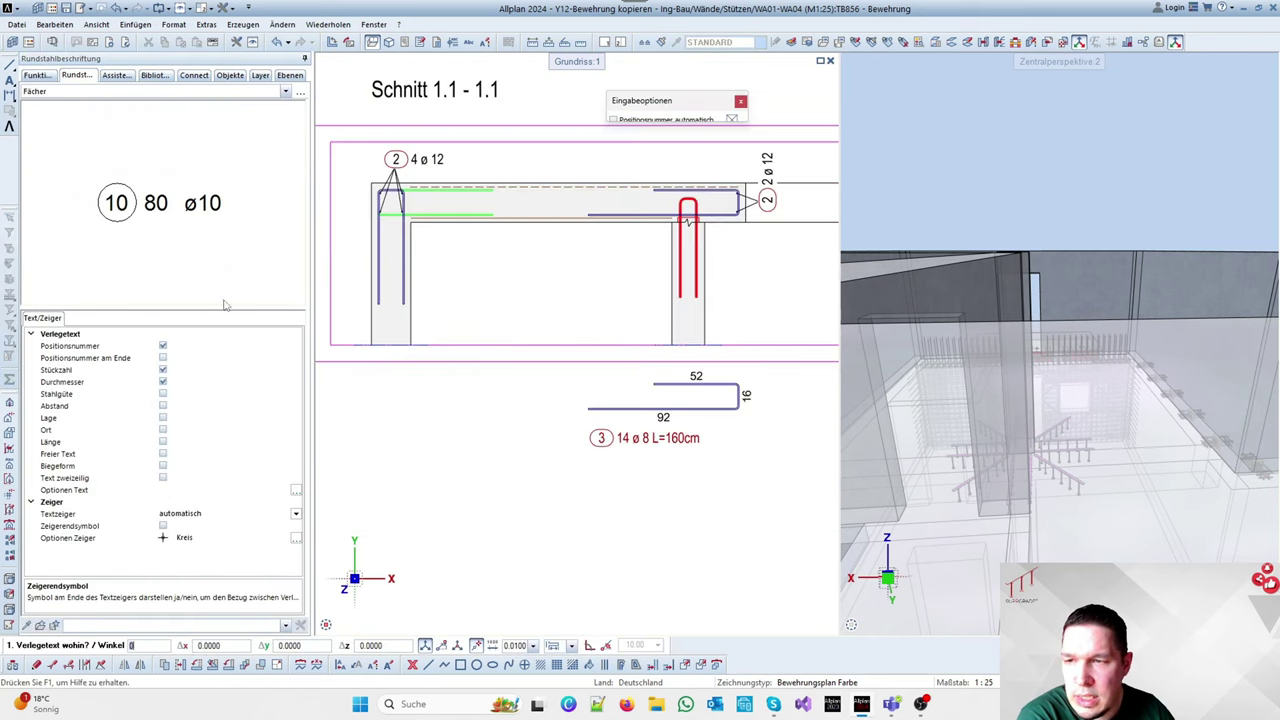
click(163, 406)
click(162, 525)
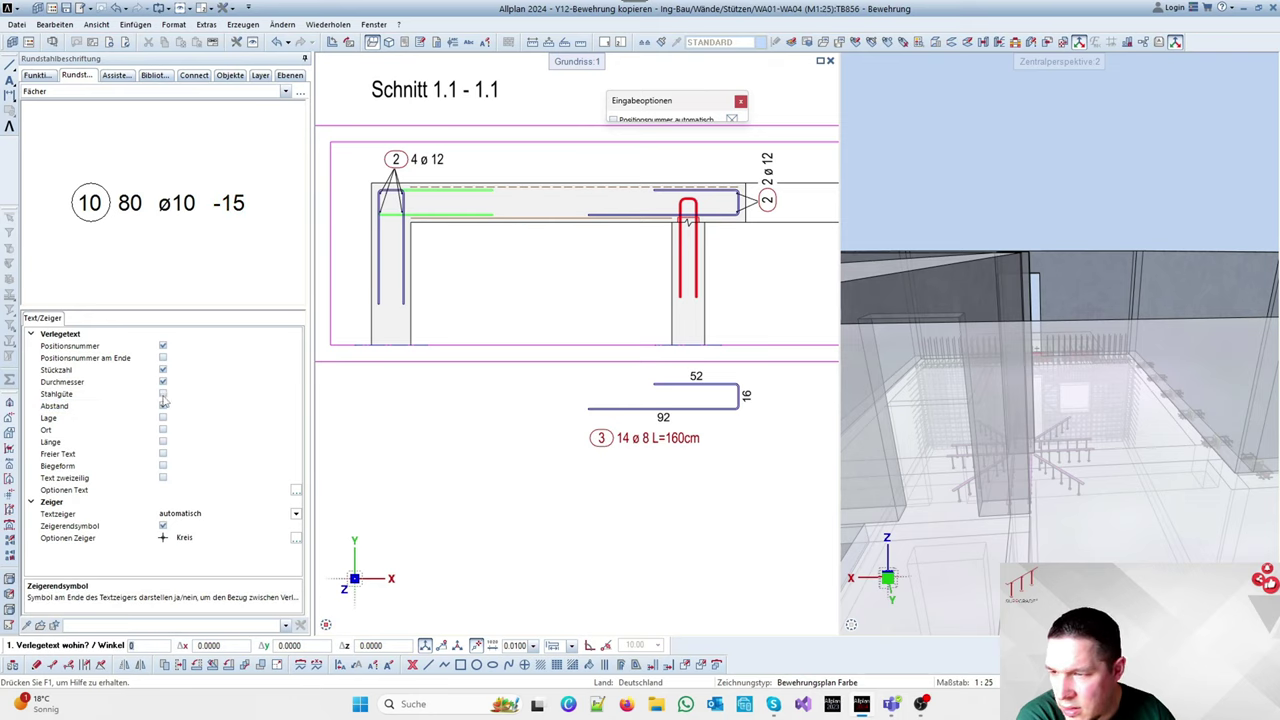
click(163, 370)
scroll(470, 163, up, 3)
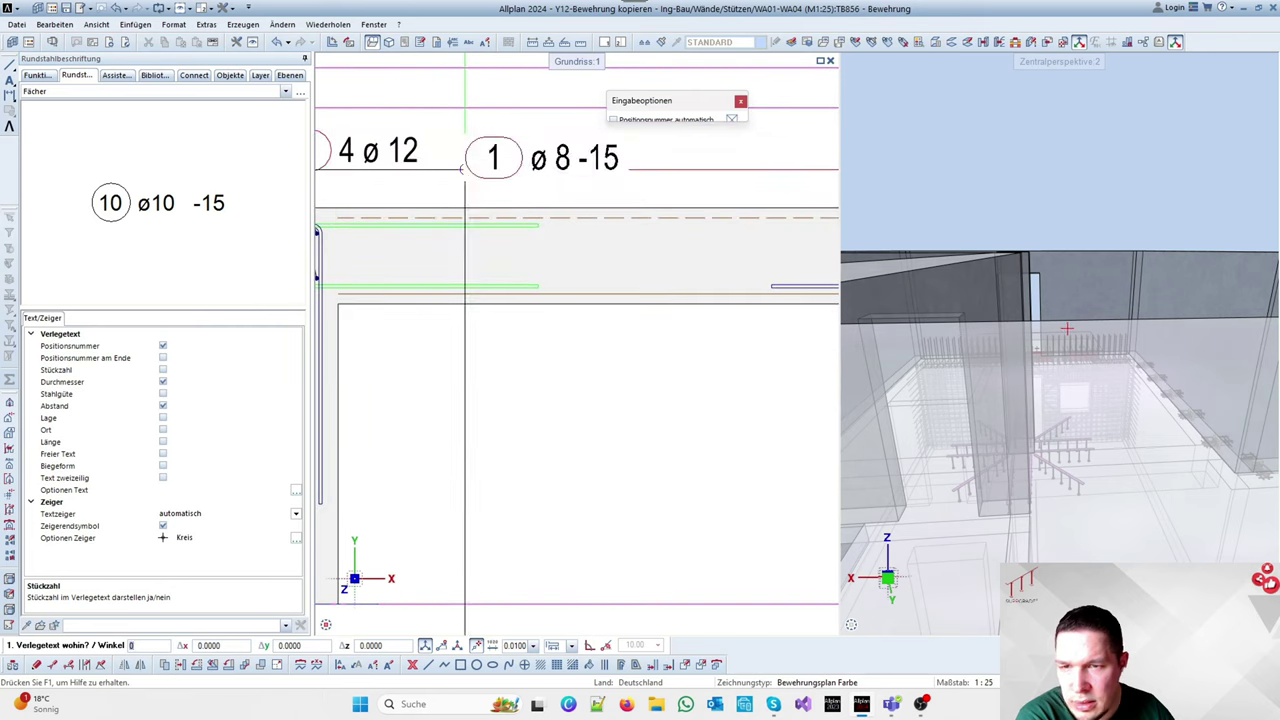
scroll(473, 165, down, 4)
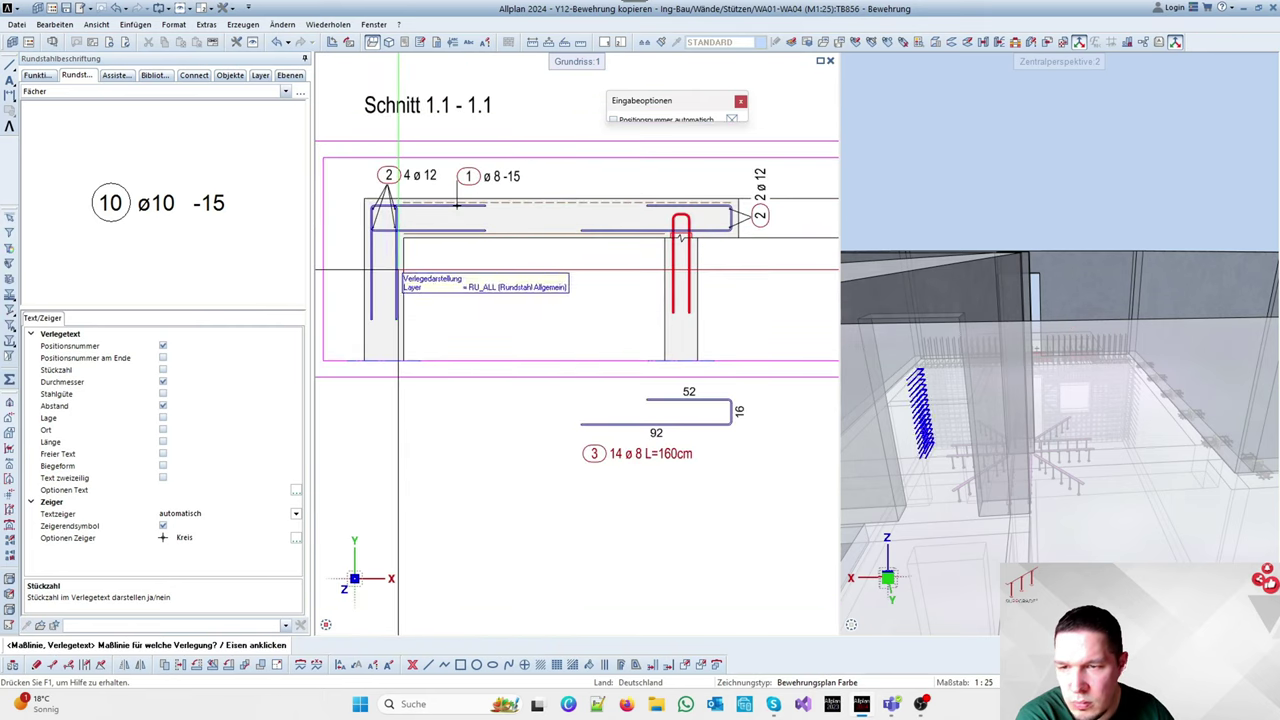
click(415, 295)
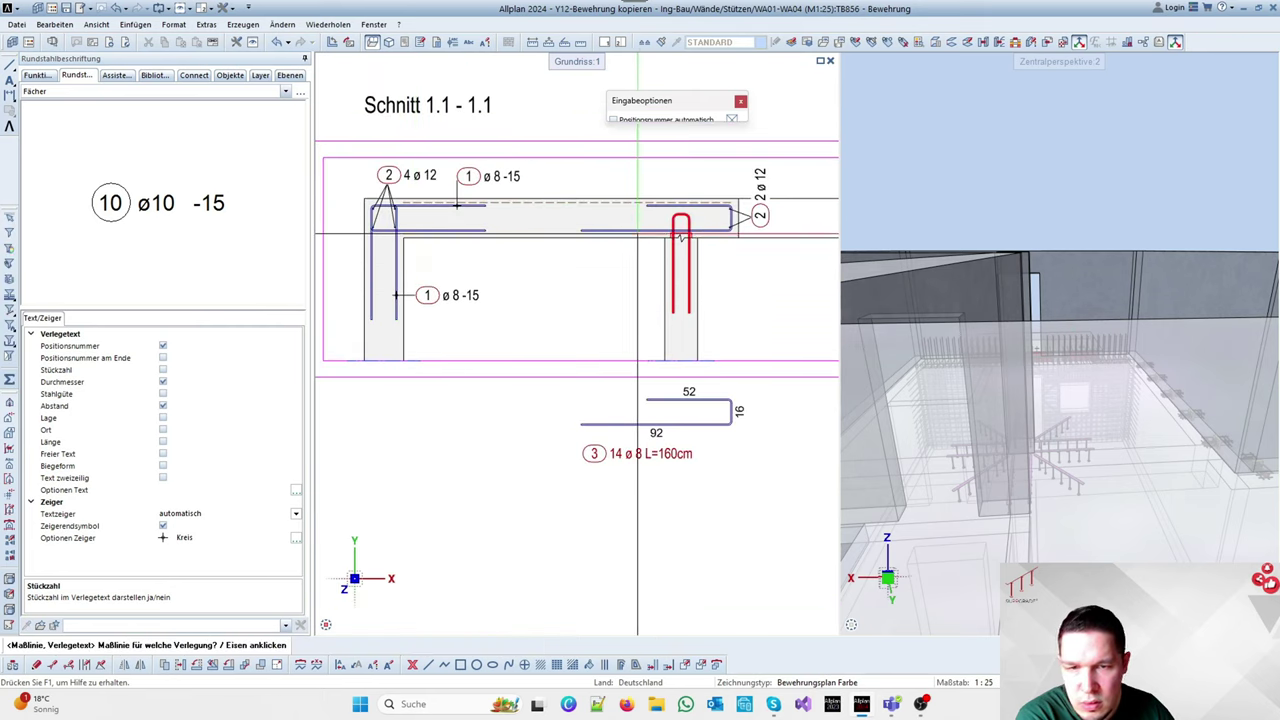
Label the position 3 bars beside the cross wall in section 1.1 with ø 8 -15 below the wall, with the position number at the end
click(680, 237)
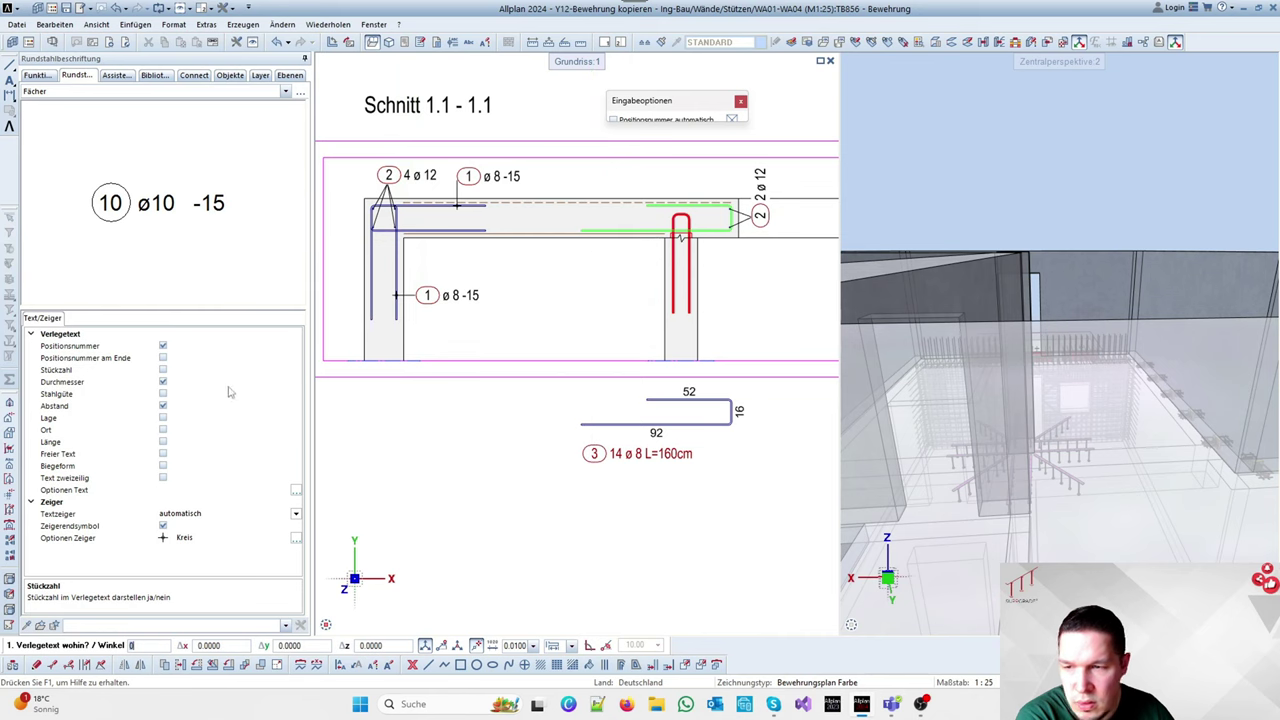
click(163, 357)
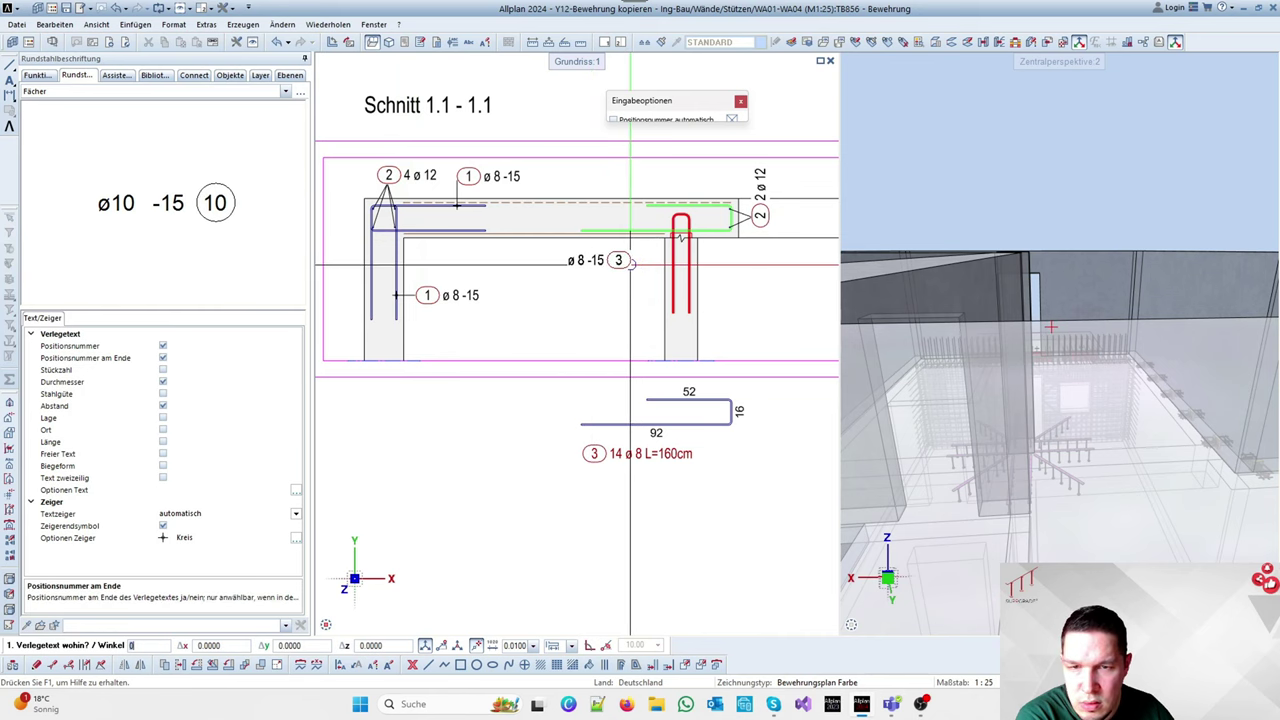
click(584, 262)
scroll(590, 255, down, 4)
Label the stirrup in the middle pier of section 1.1 below the wall with ø 8 -15, position 5
scroll(546, 251, up, 4)
scroll(459, 254, up, 1)
click(446, 244)
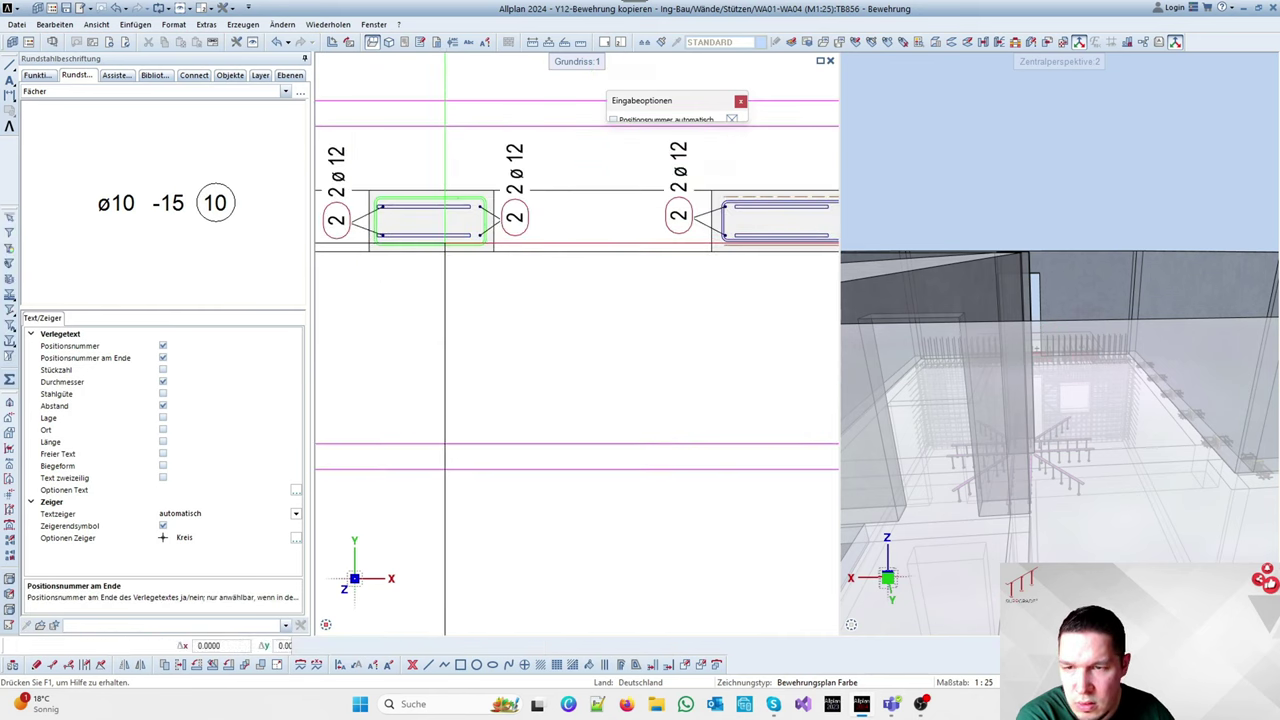
click(355, 288)
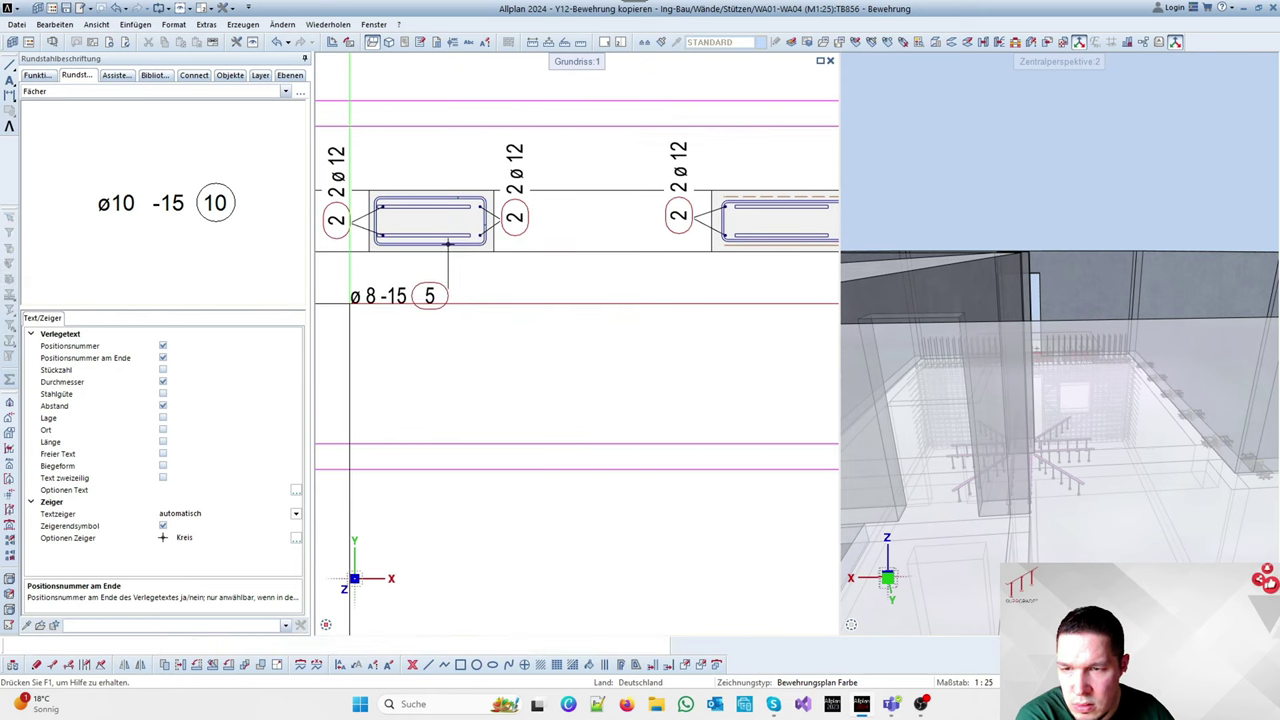
scroll(498, 265, down, 2)
Label the horizontal corner bars in the right wall part of section 1.1 below the wall with ø 8 -15, position 1
scroll(678, 256, up, 3)
click(720, 226)
scroll(518, 260, down, 3)
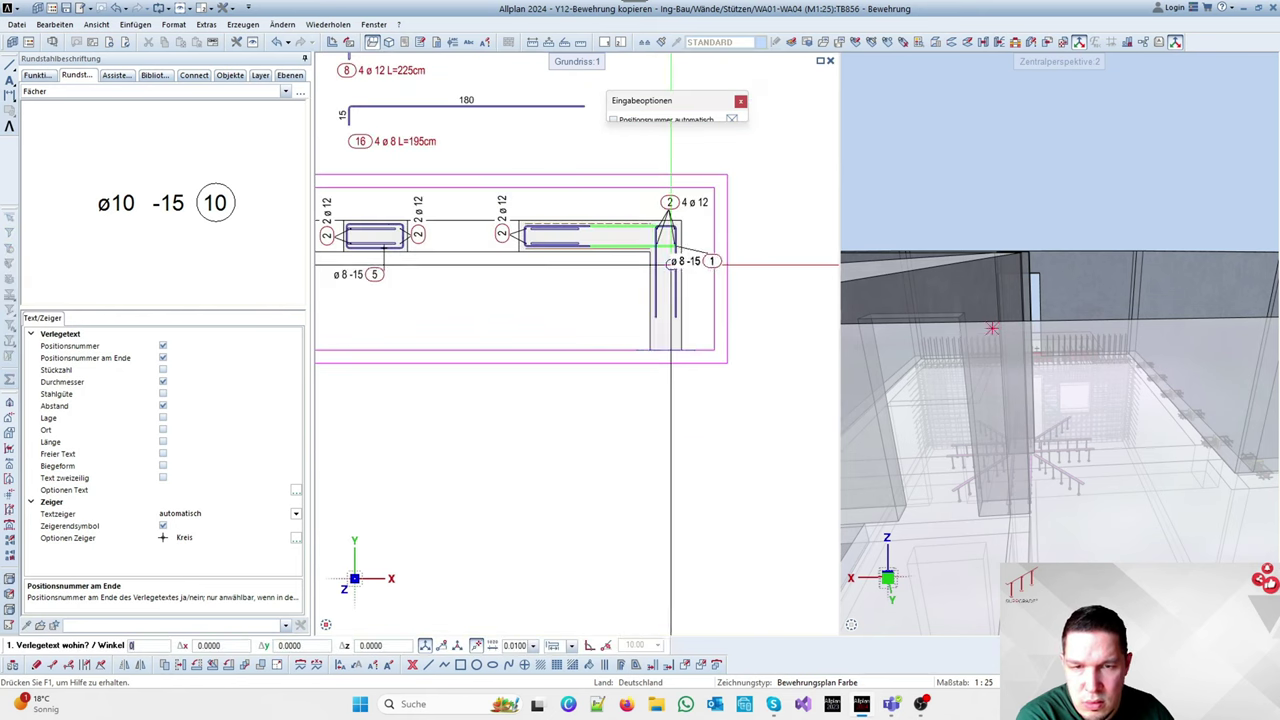
scroll(655, 268, up, 3)
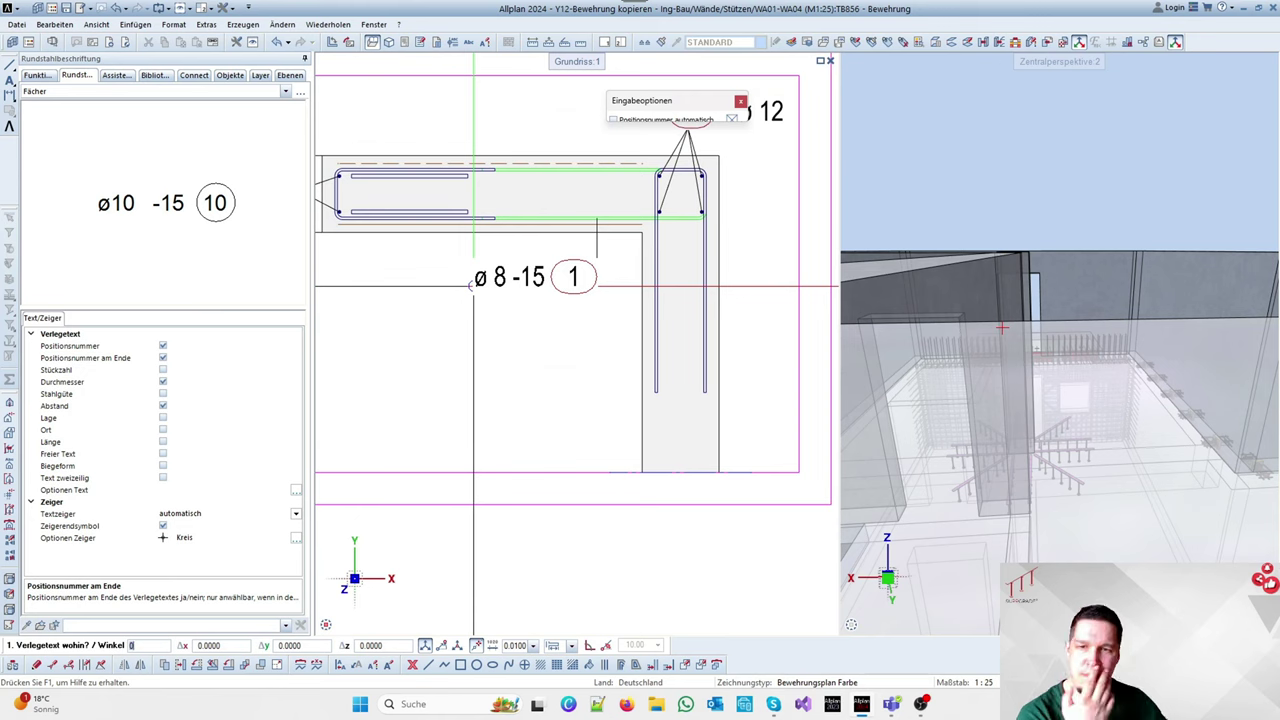
click(474, 286)
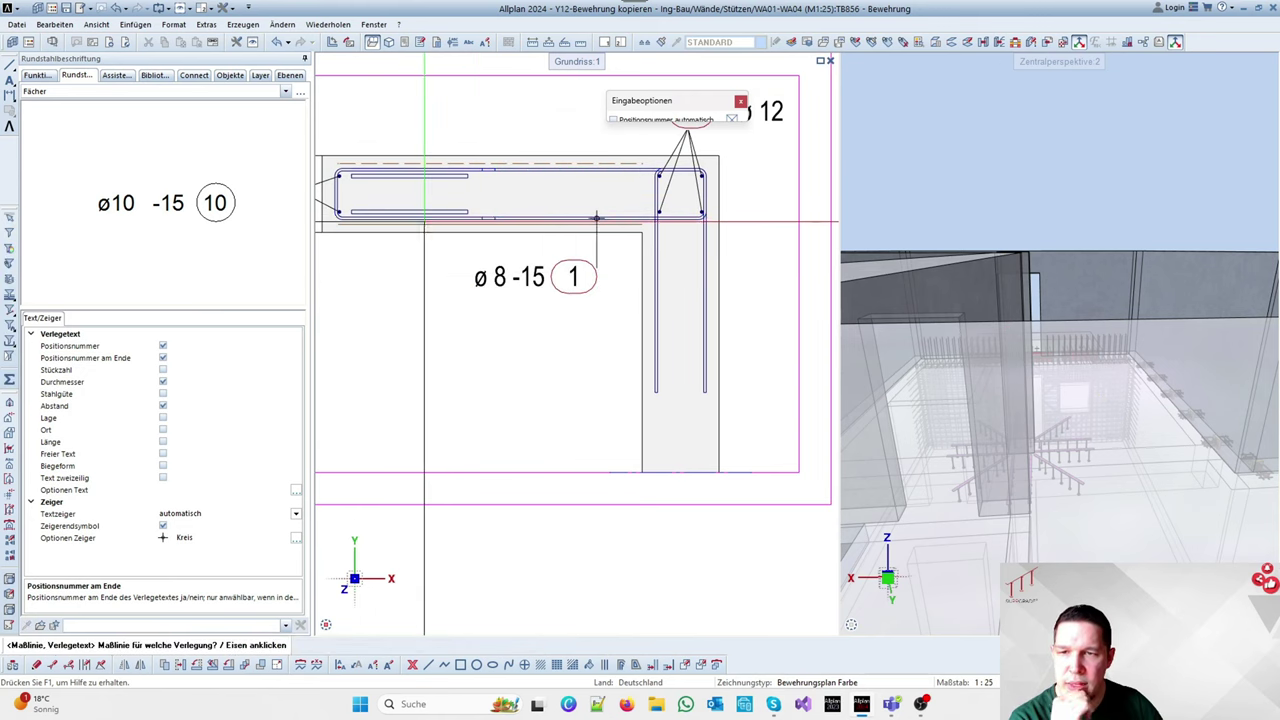
Label the bars at the free end of the right wall part in section 1.1 below the wall with ø 8 -15, position 9
click(596, 217)
scroll(596, 217, down, 2)
scroll(480, 265, up, 2)
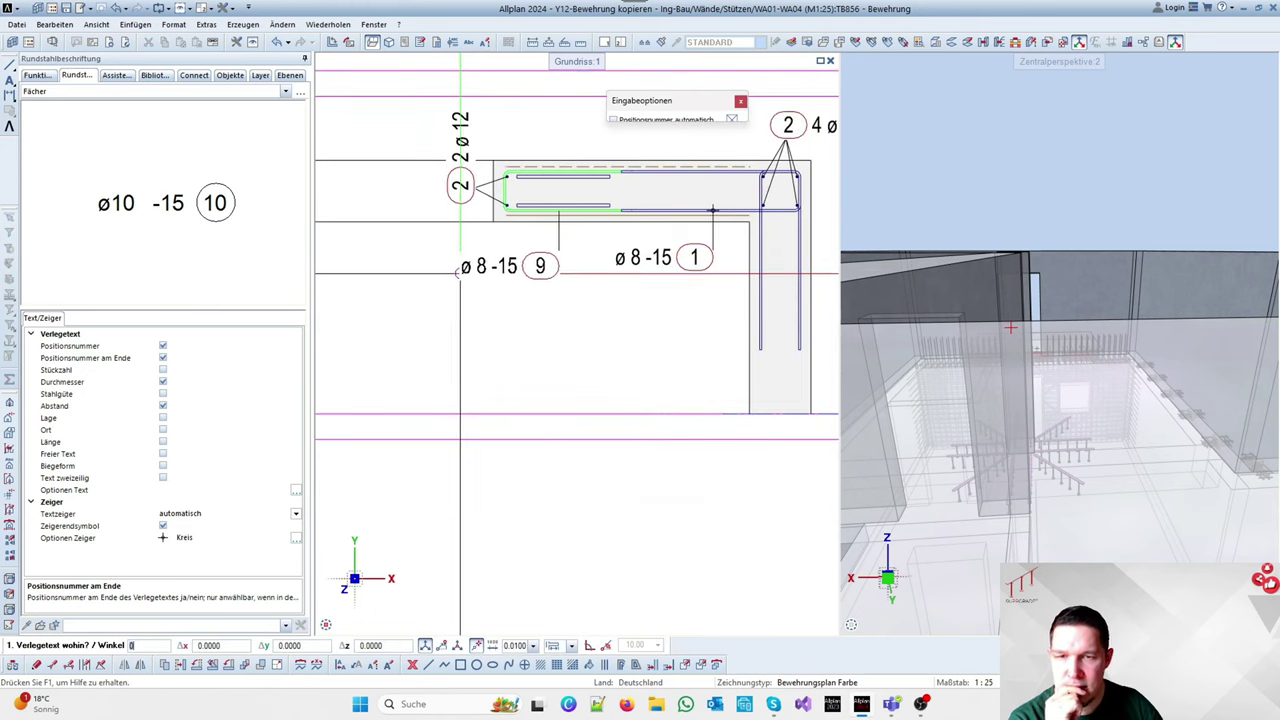
click(461, 269)
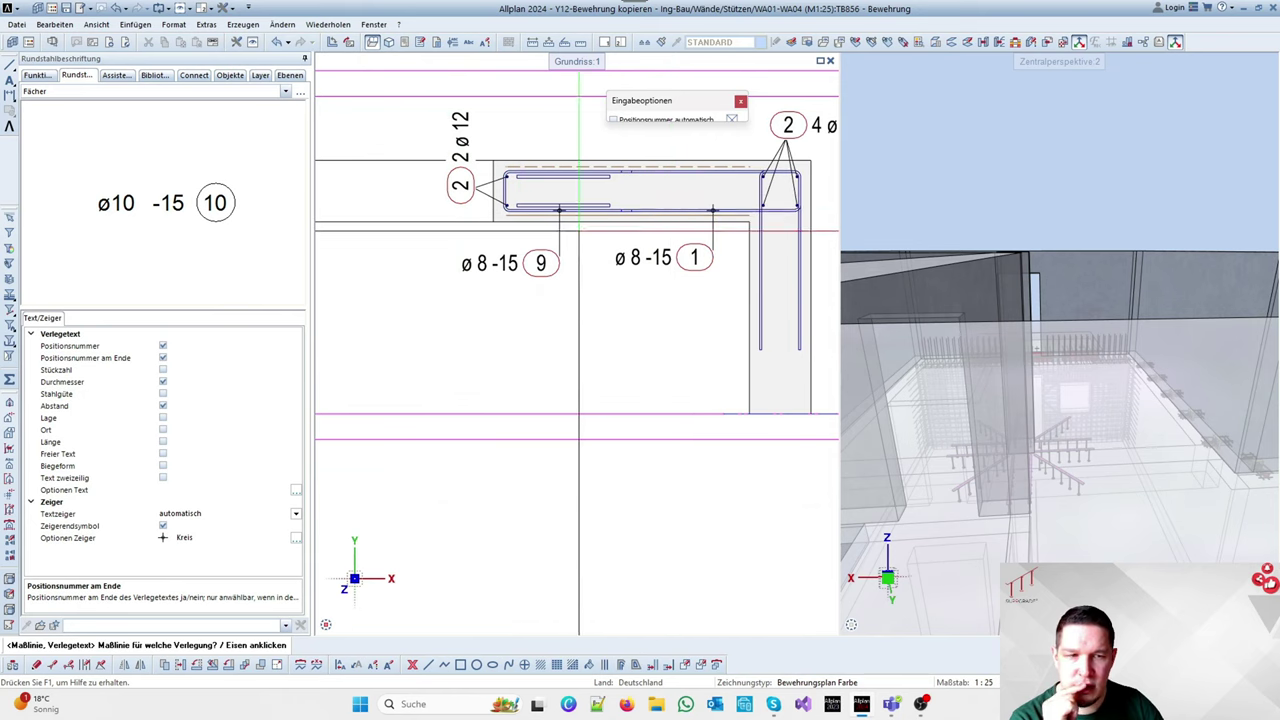
scroll(555, 213, down, 4)
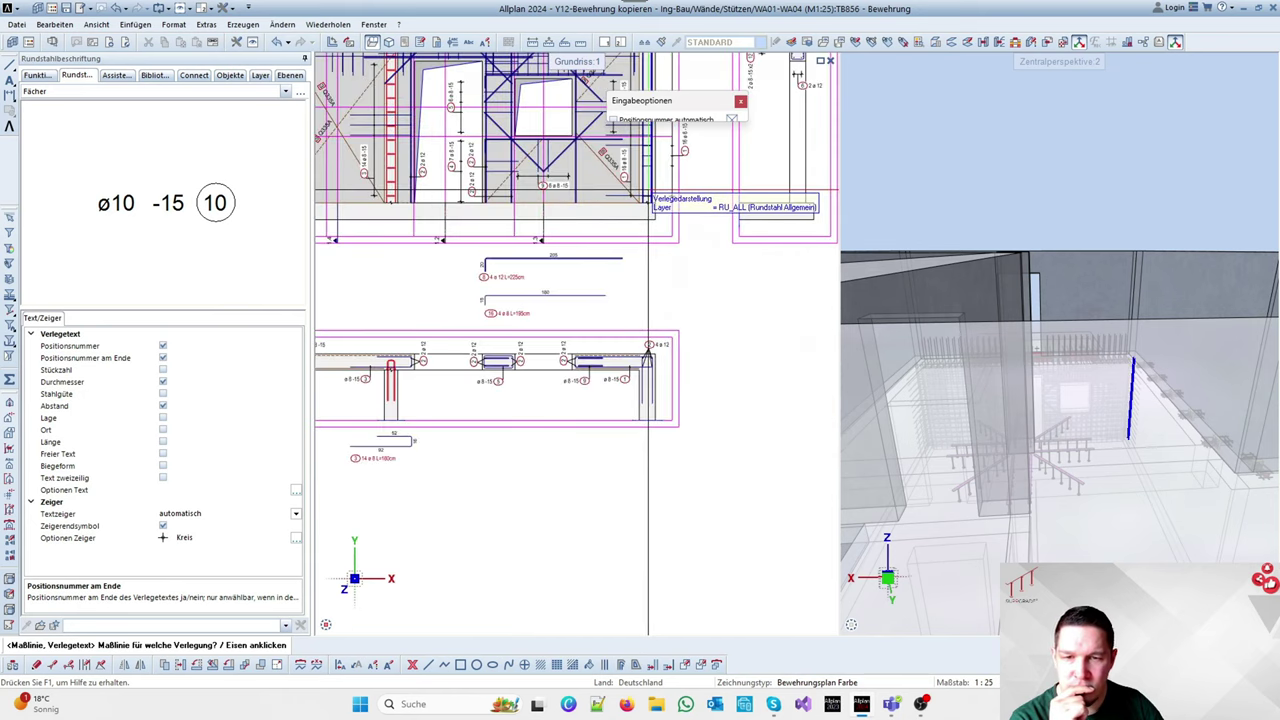
scroll(648, 345, down, 2)
scroll(600, 305, up, 5)
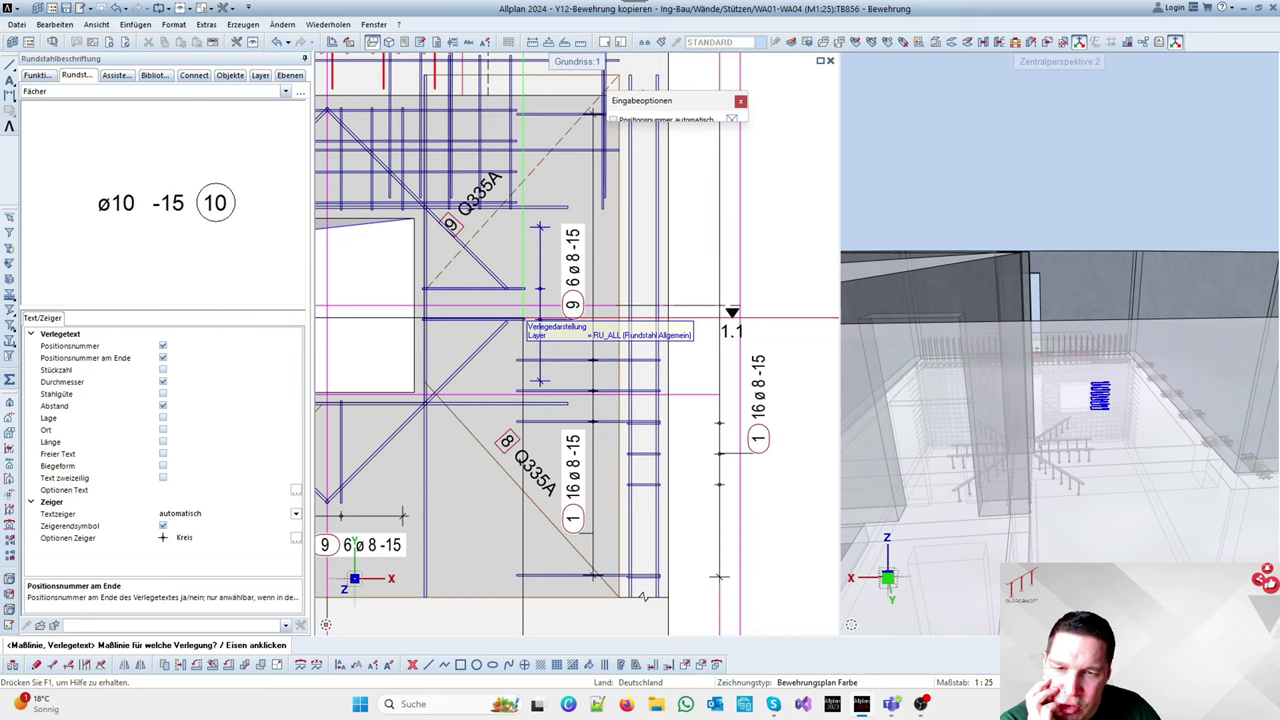
scroll(590, 350, down, 5)
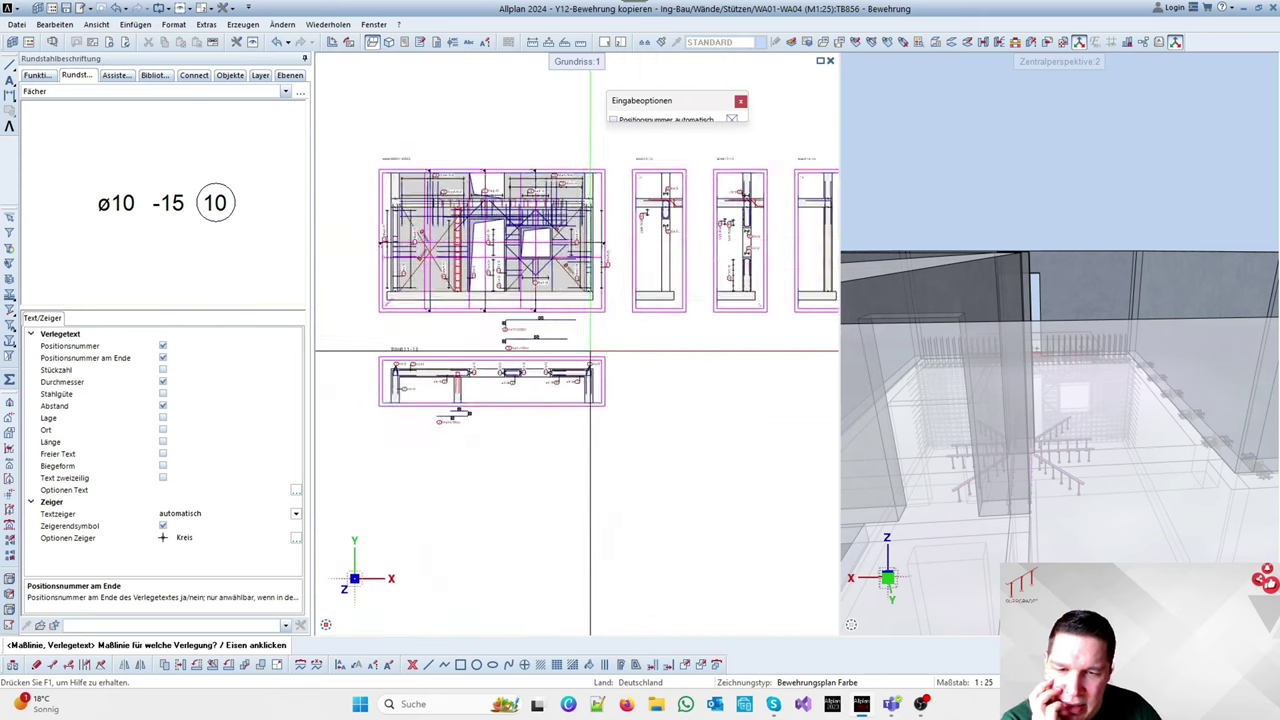
Label the vertical leg bars in section 1.1's right corner outside the wall with position 1, ø 8 -15, rotated 90° and position number first
scroll(590, 350, up, 6)
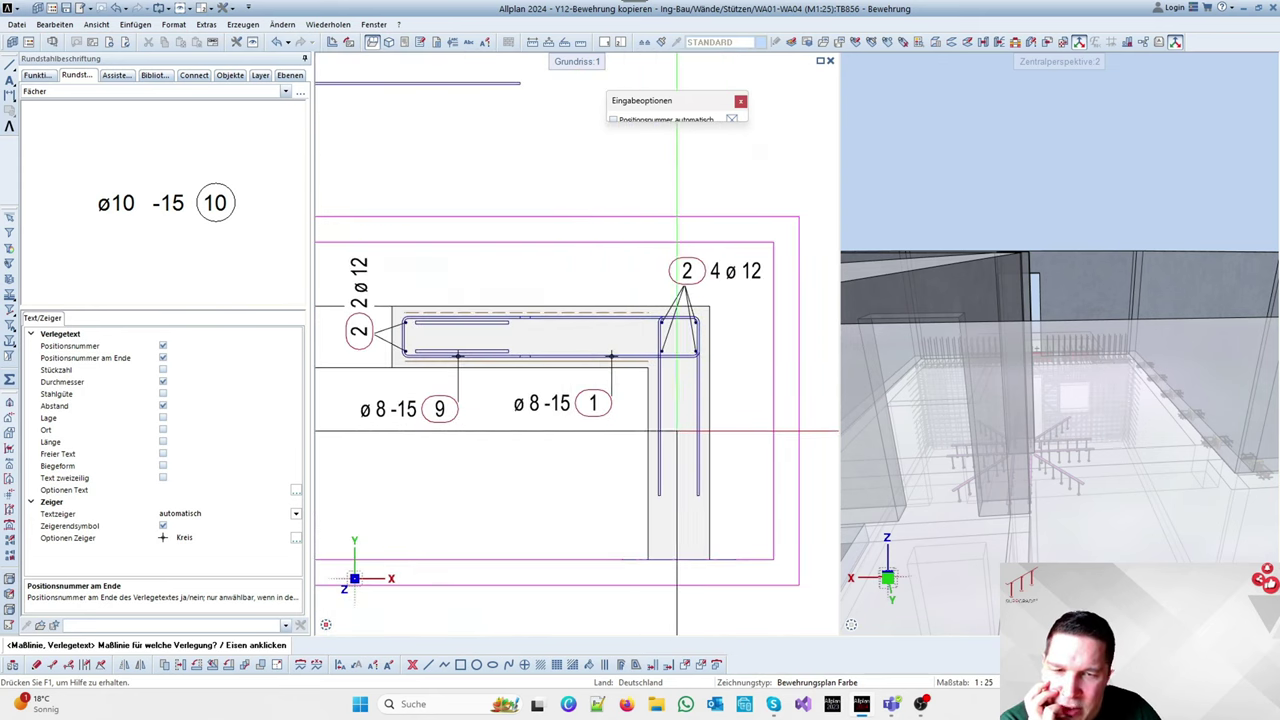
click(660, 434)
scroll(618, 394, down, 5)
scroll(678, 423, up, 4)
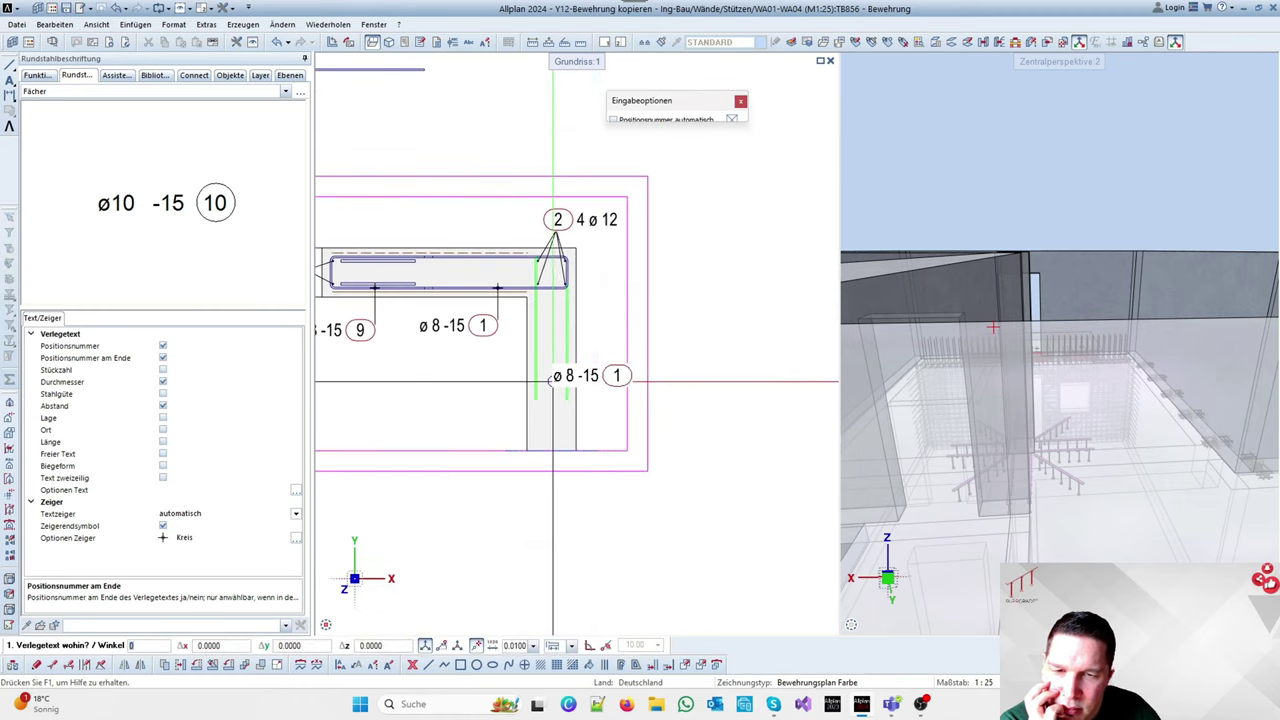
text(90)
key(Return)
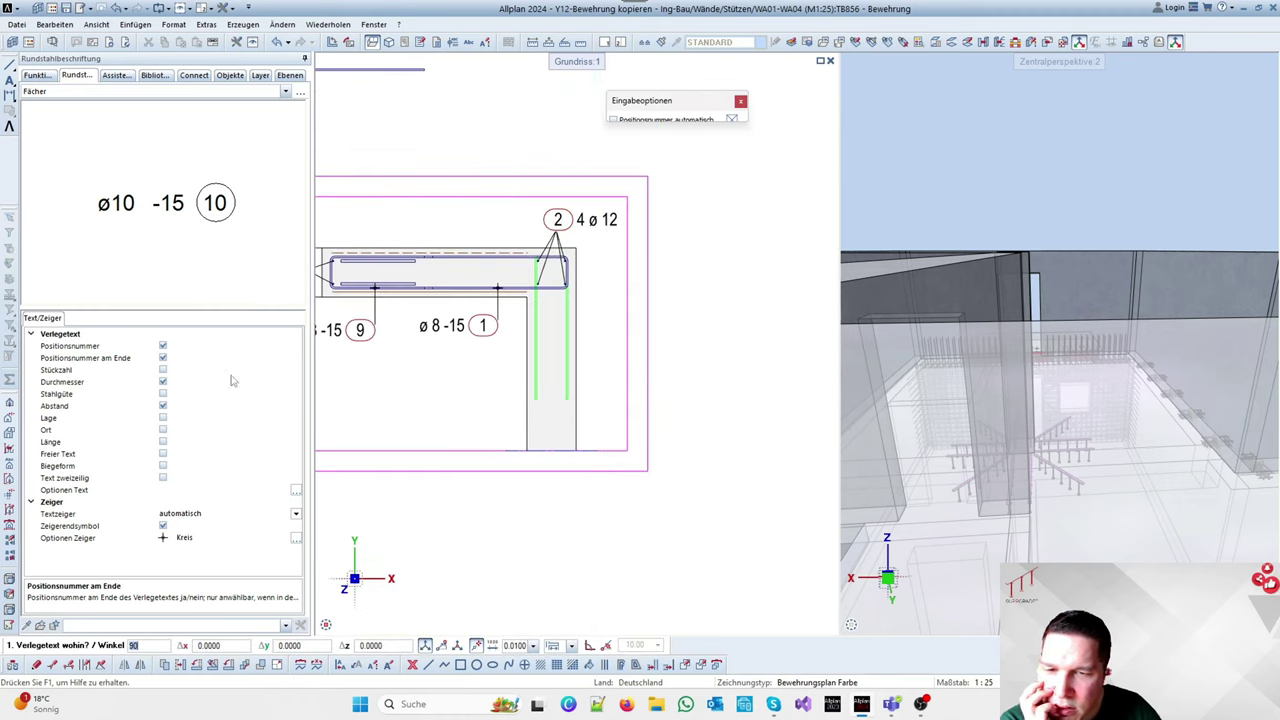
click(163, 358)
click(615, 365)
scroll(630, 420, down, 3)
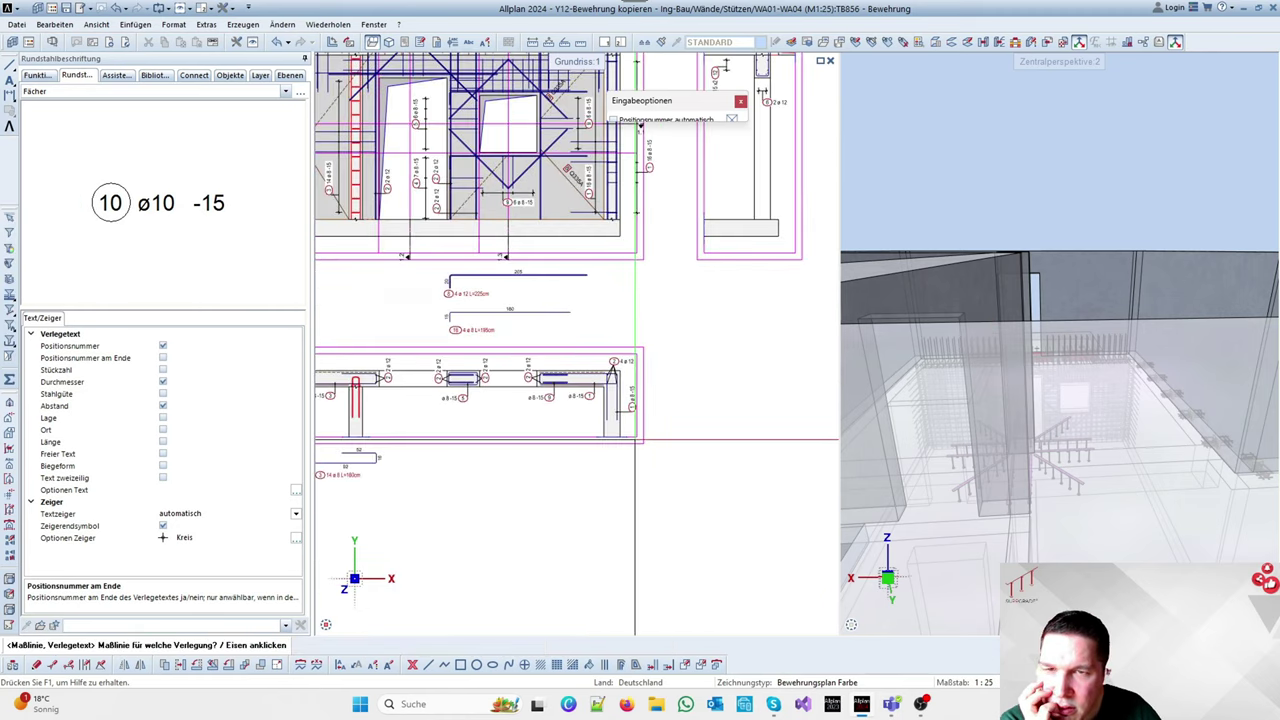
scroll(545, 100, up, 4)
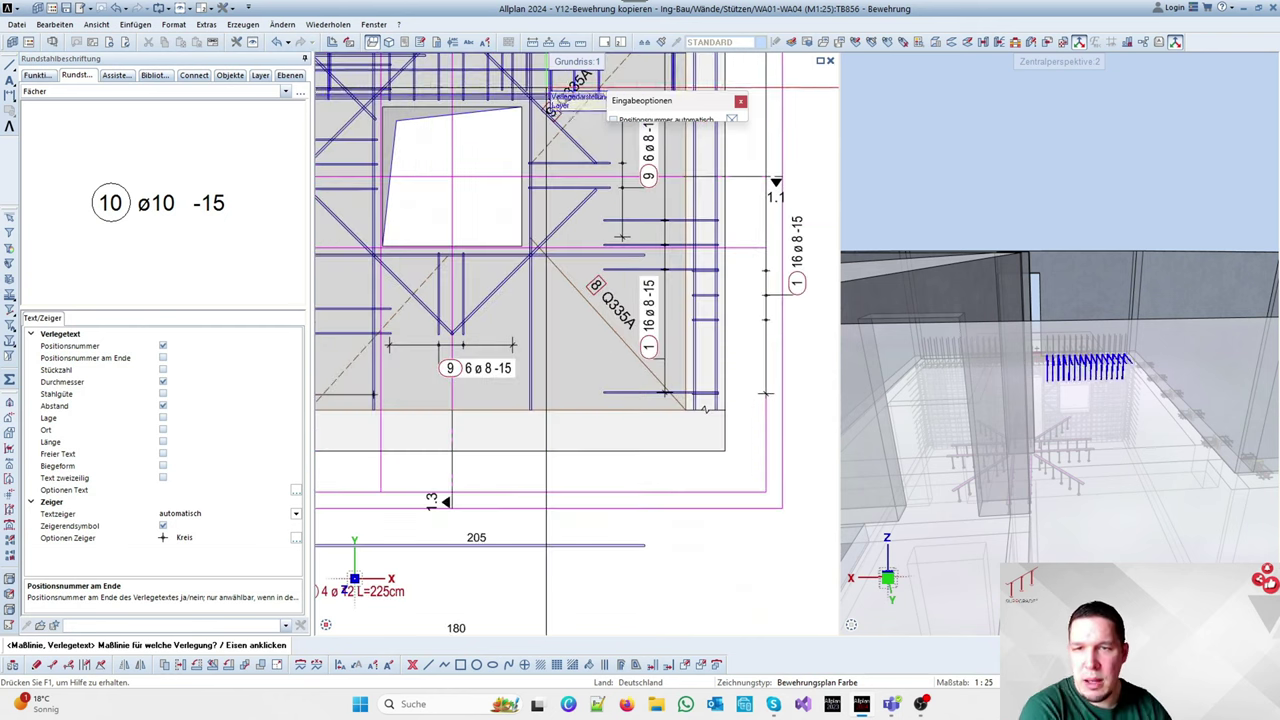
scroll(580, 160, up, 3)
scroll(520, 180, down, 6)
scroll(545, 460, up, 3)
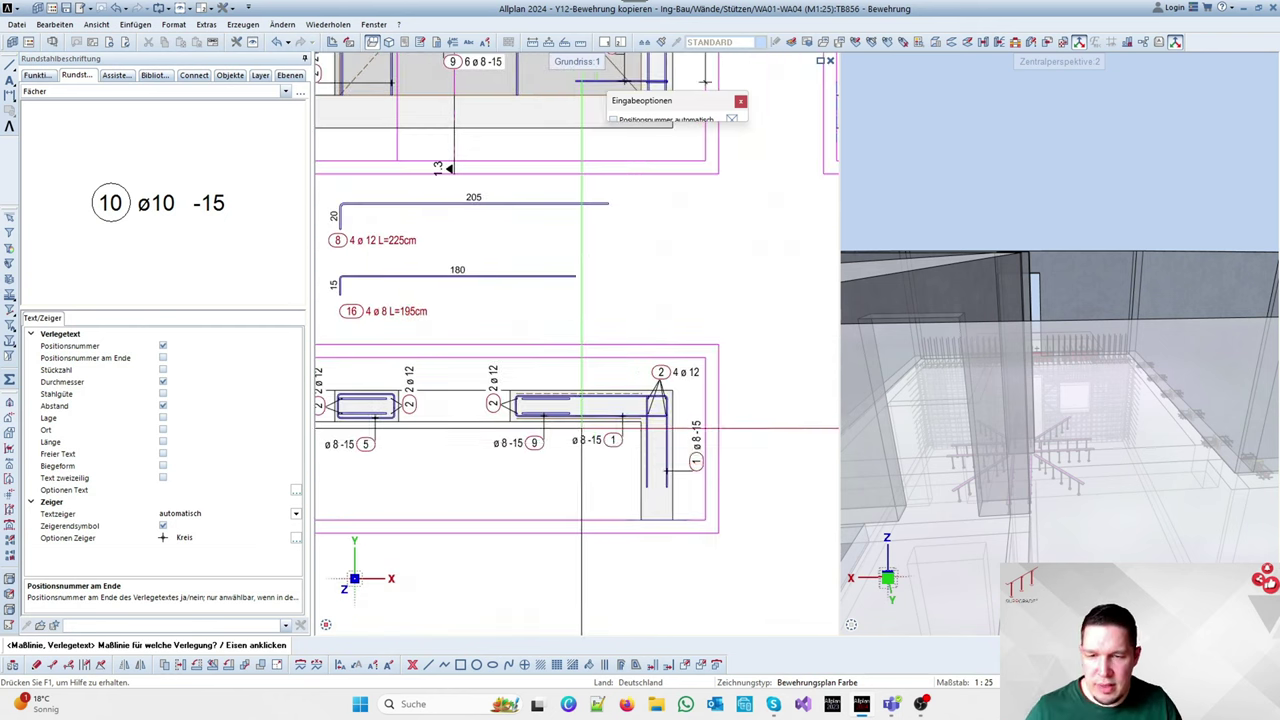
scroll(581, 428, up, 2)
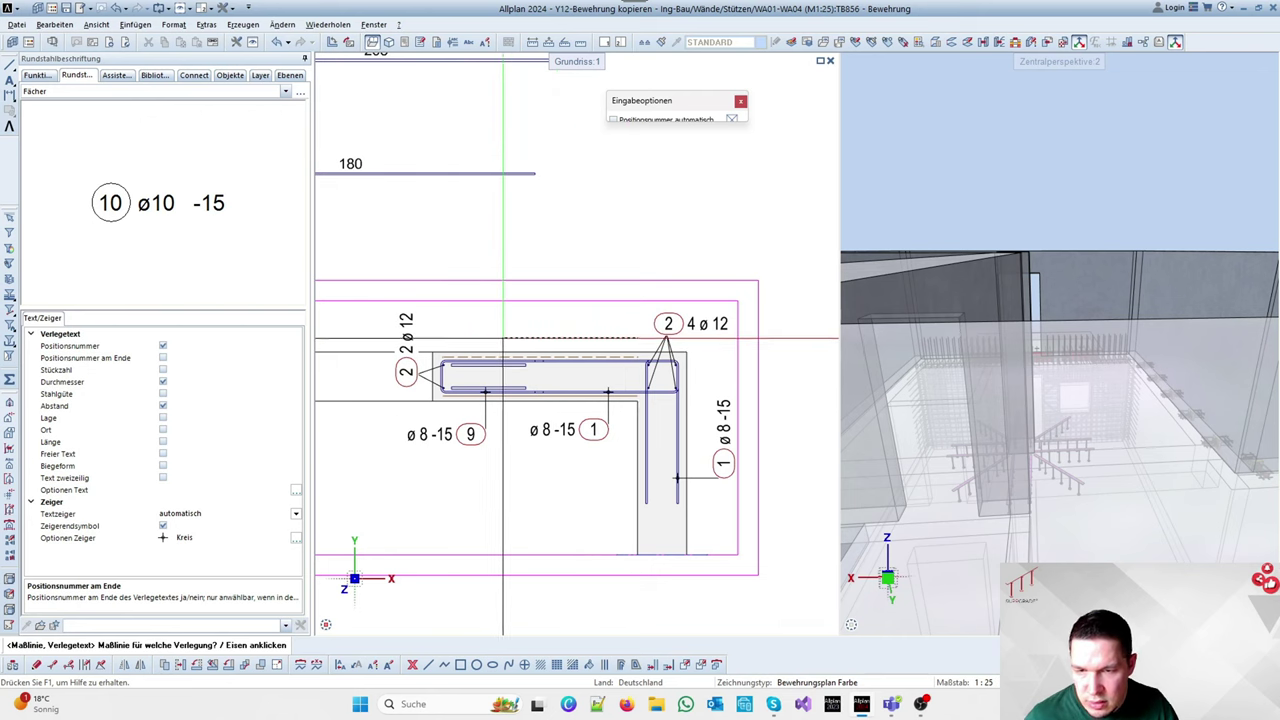
key(Escape)
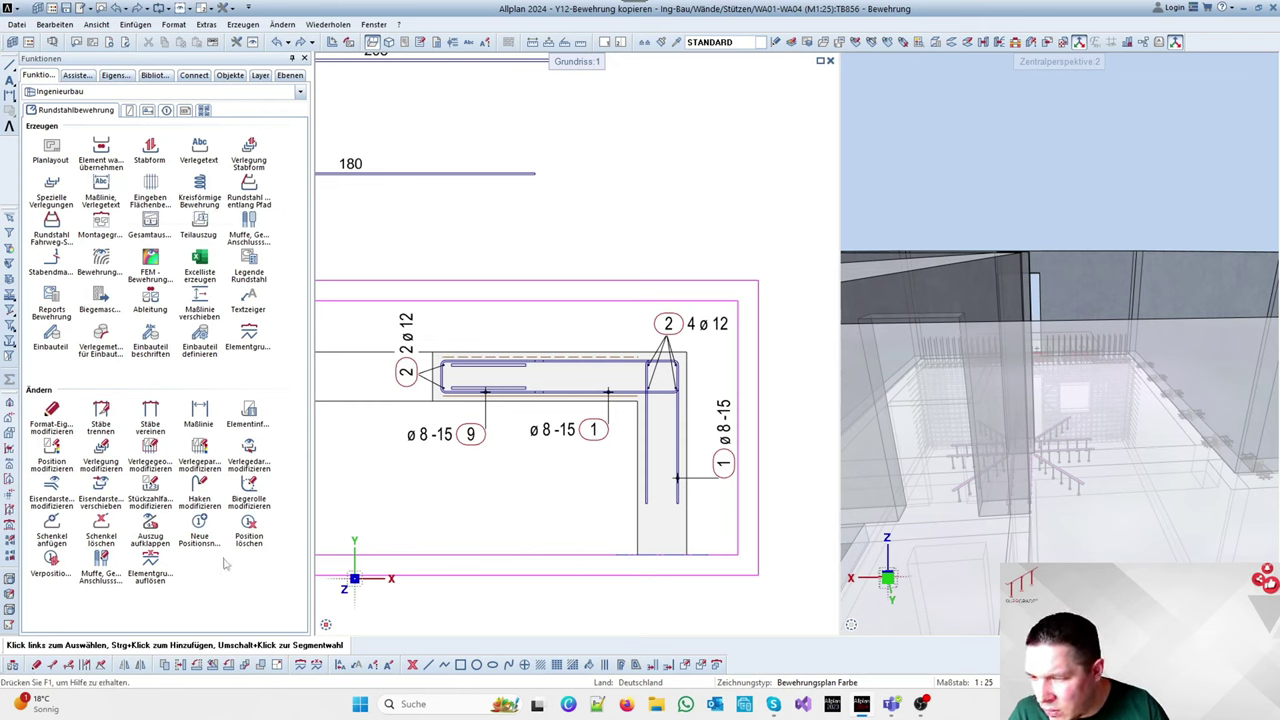
Look through the Ändern, Bearbeiten, Erzeugen and Erzeugen II command categories in the user-interface configuration for the reinforcement functions command
right_click(14, 176)
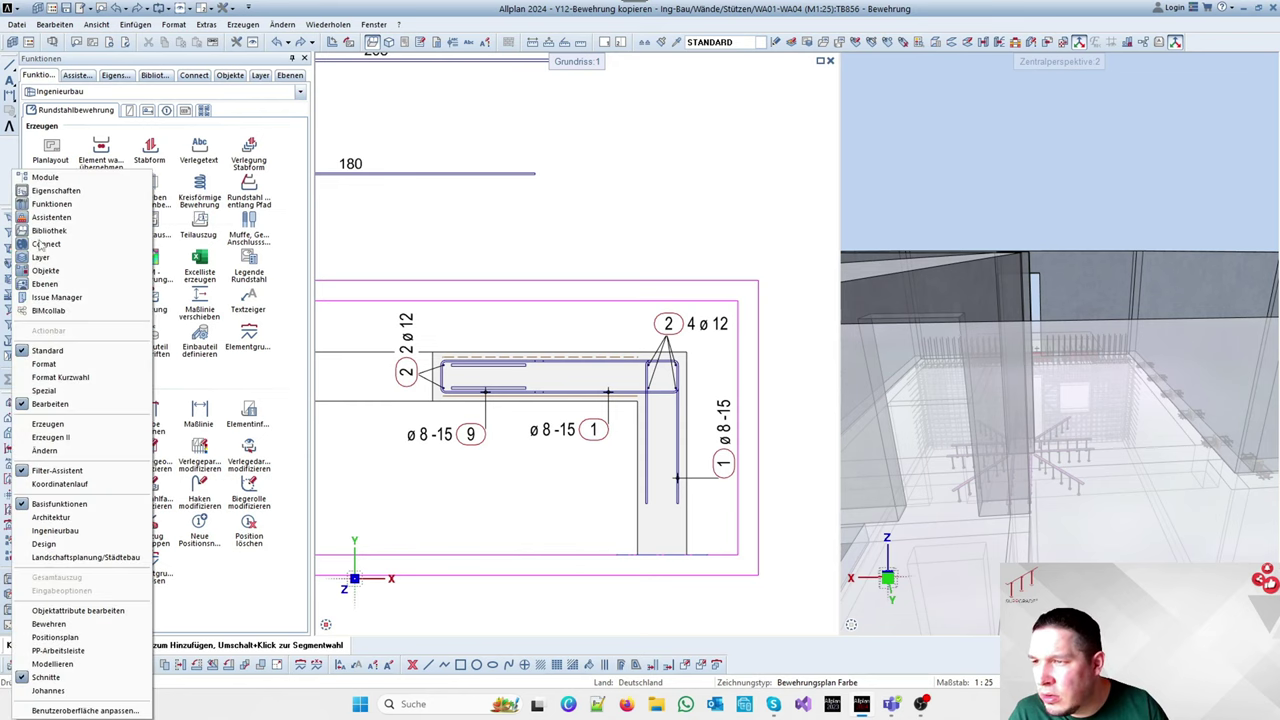
click(66, 710)
click(588, 196)
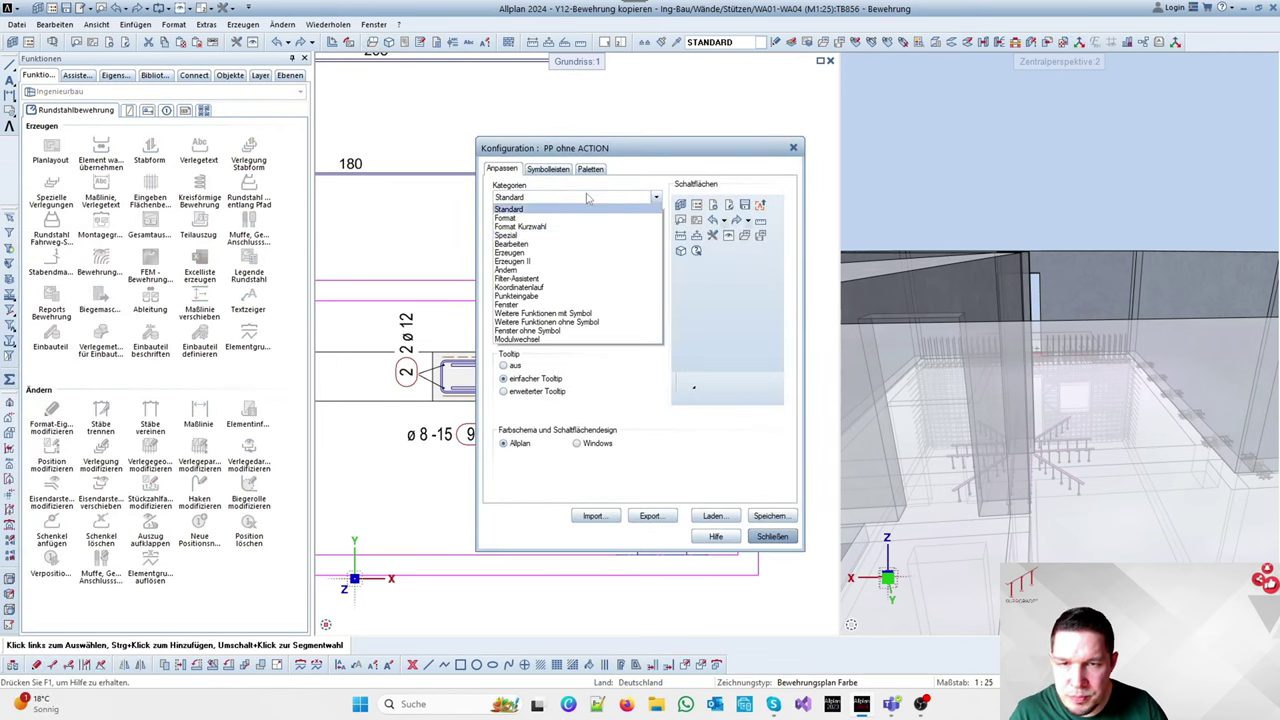
click(543, 271)
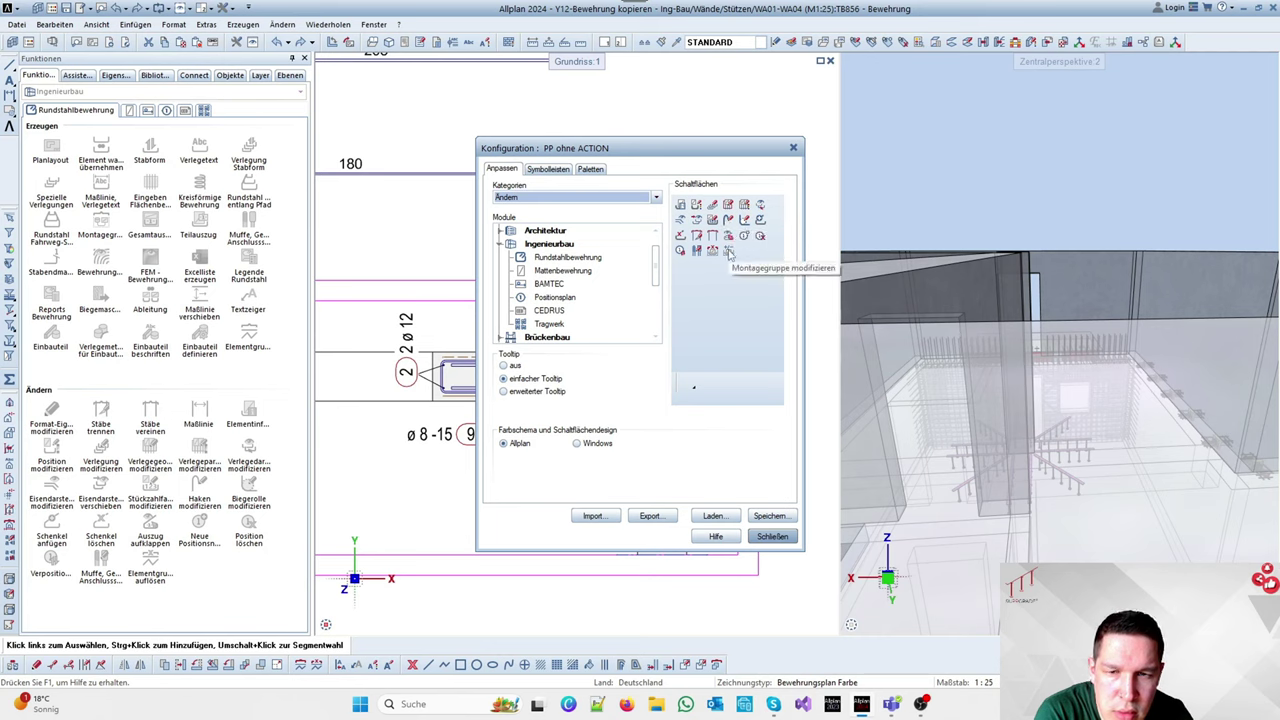
click(578, 260)
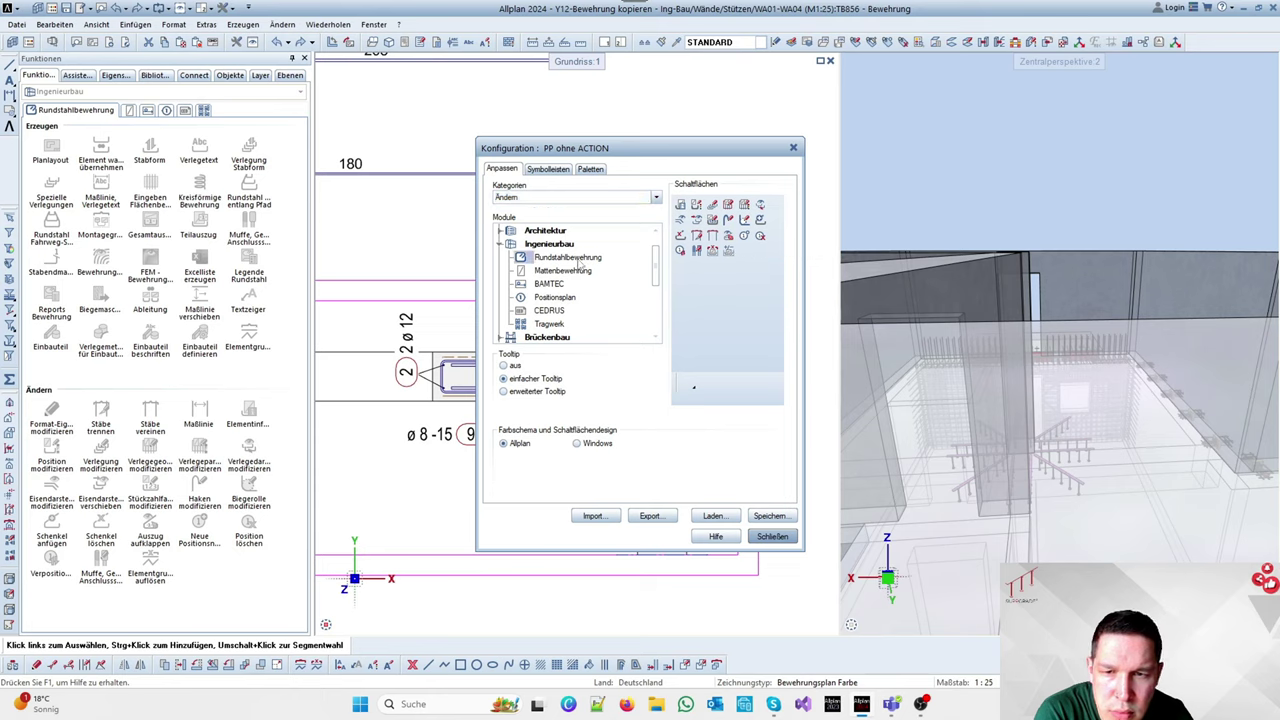
click(540, 199)
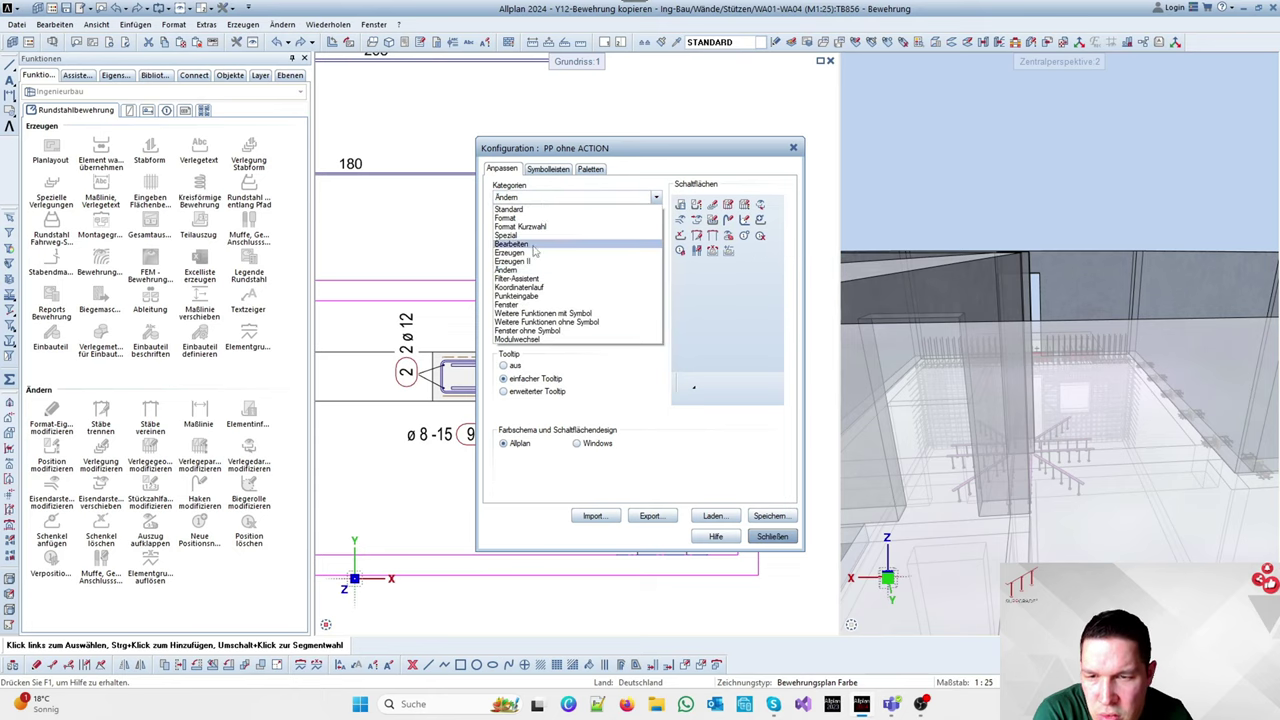
click(533, 246)
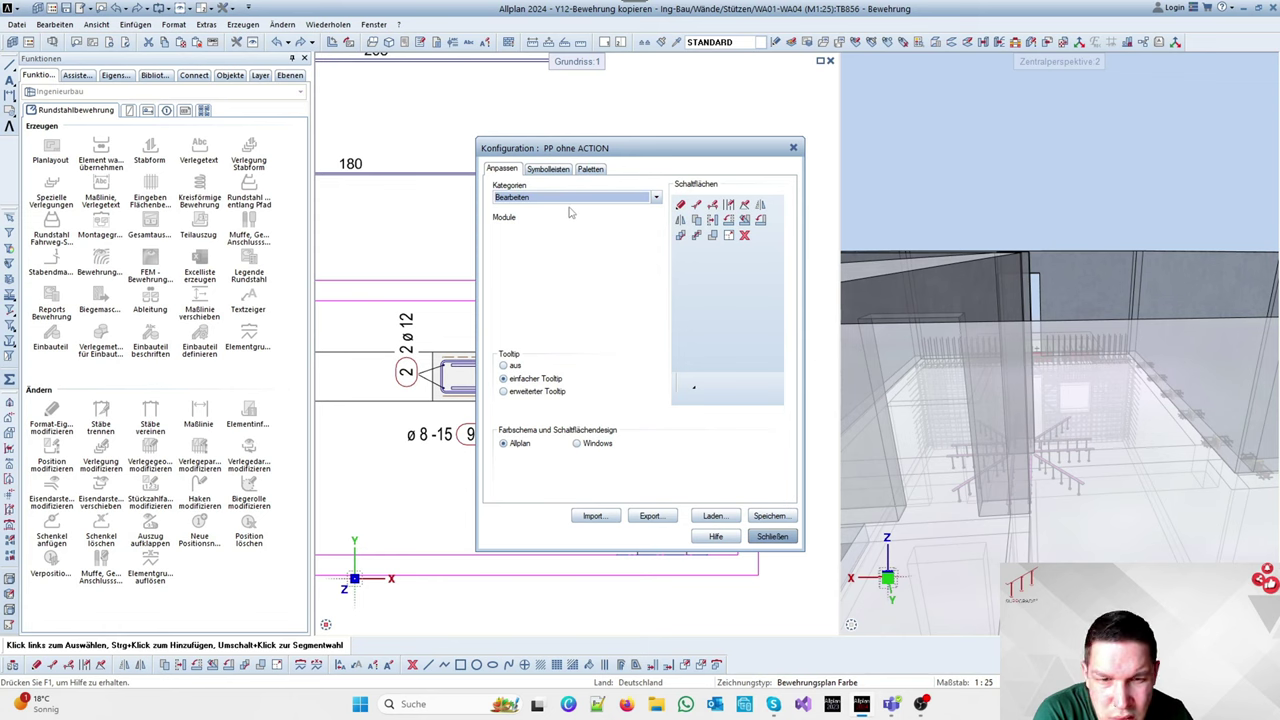
click(570, 197)
click(520, 255)
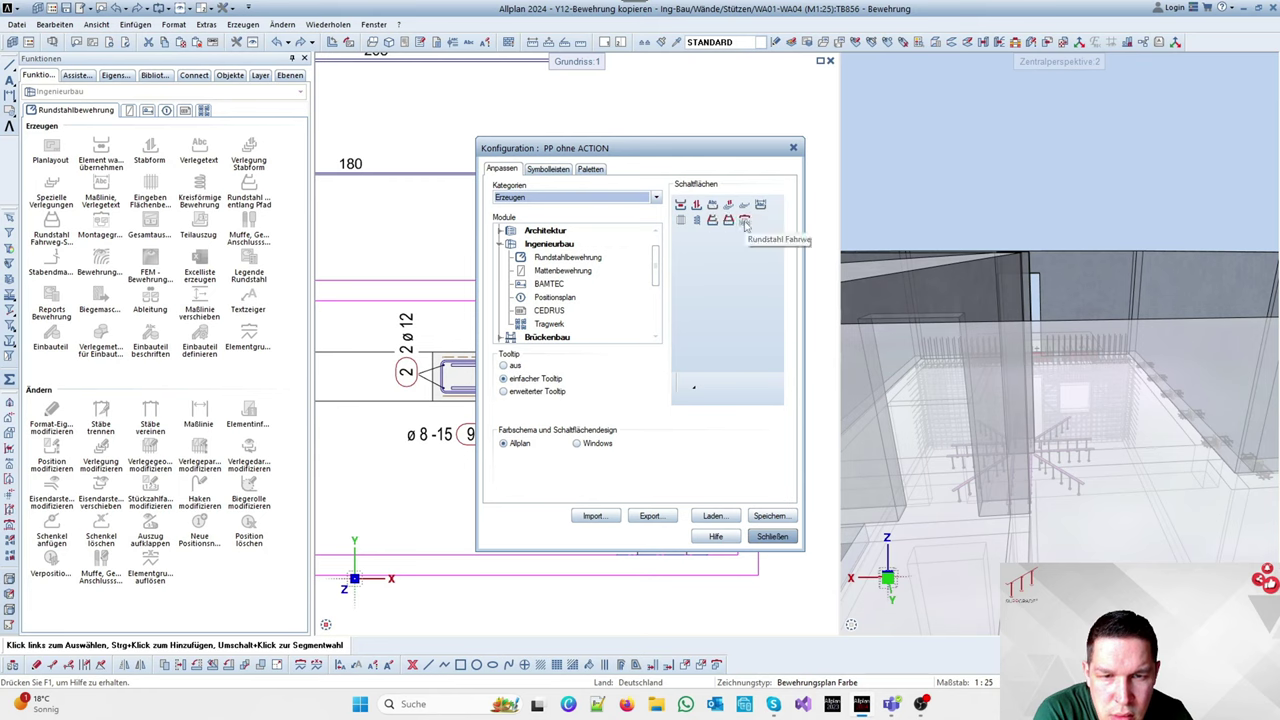
click(591, 198)
click(588, 253)
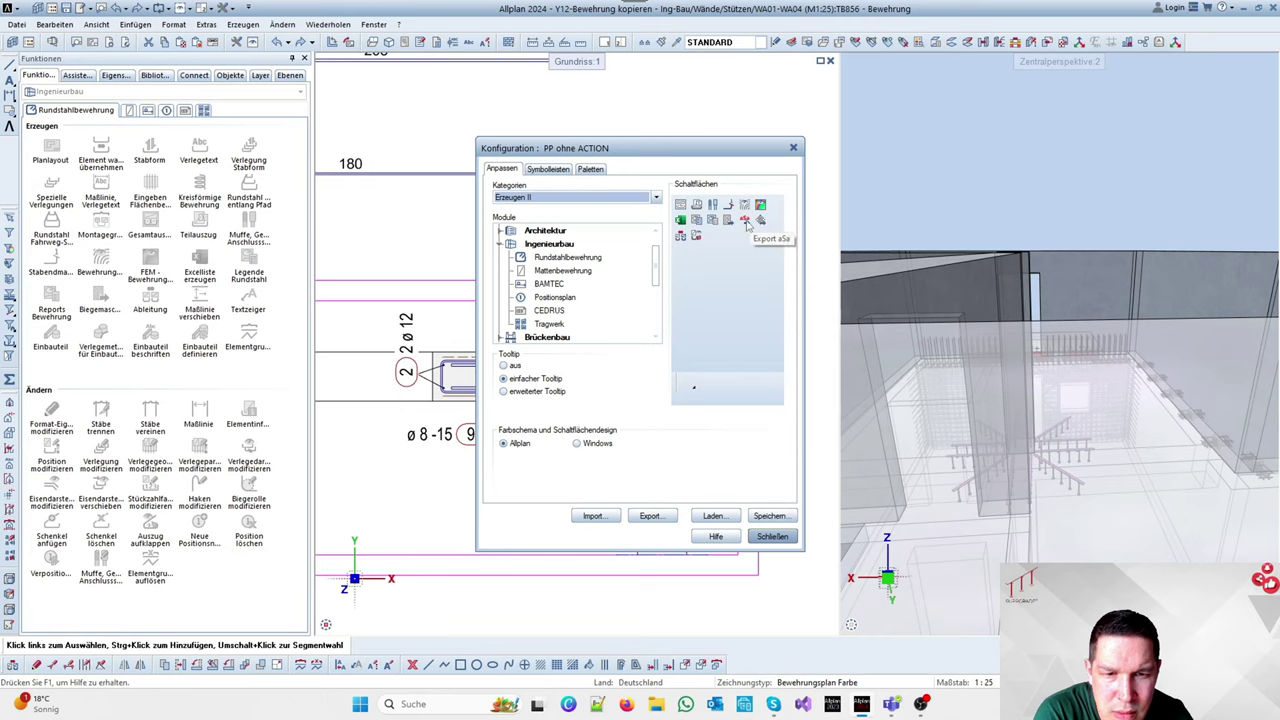
Try to add the Bewehrungsfunktionen command from Erzeugen II directly to the Rundstahlbewehrung function palette, and close the configuration
click(697, 236)
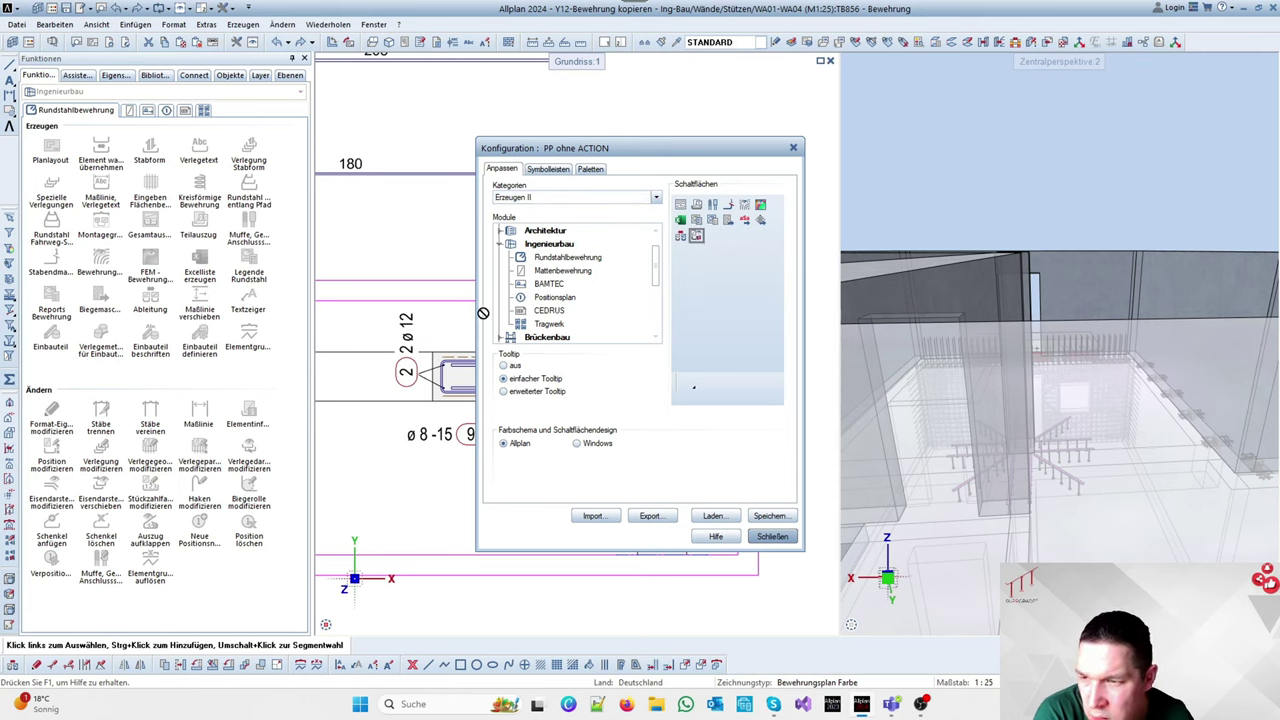
drag(694, 249, 694, 249)
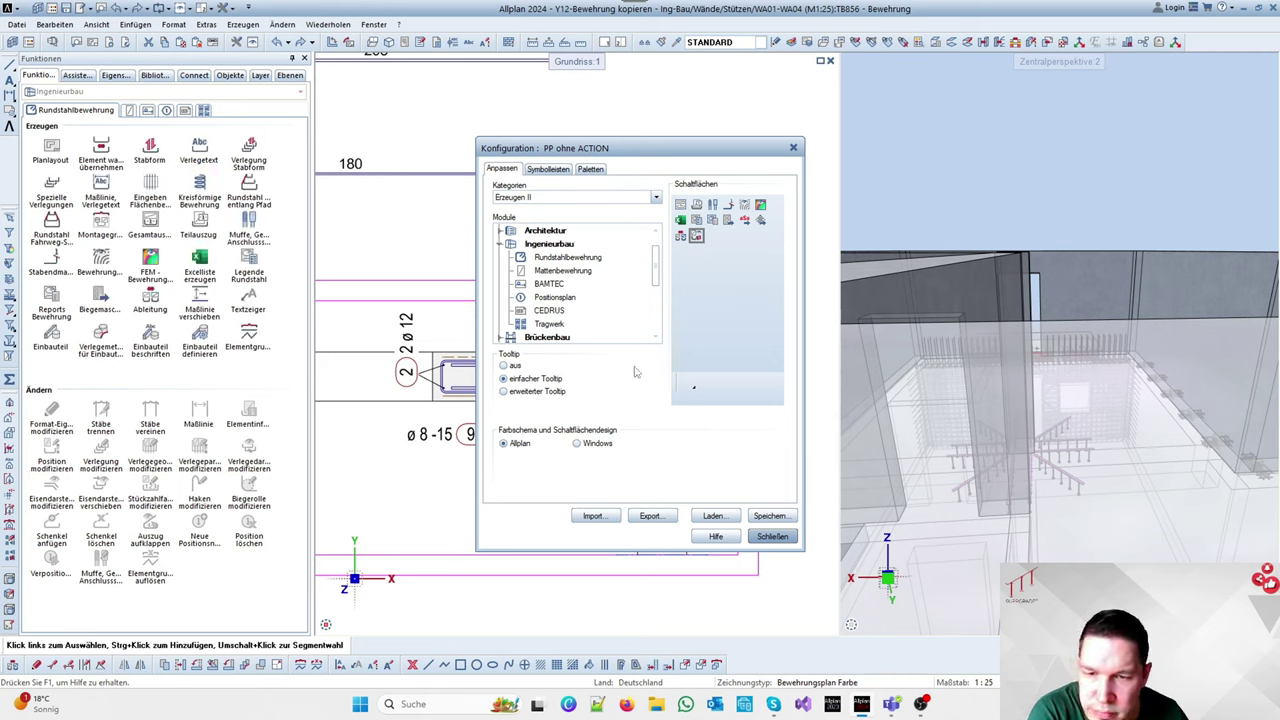
click(772, 537)
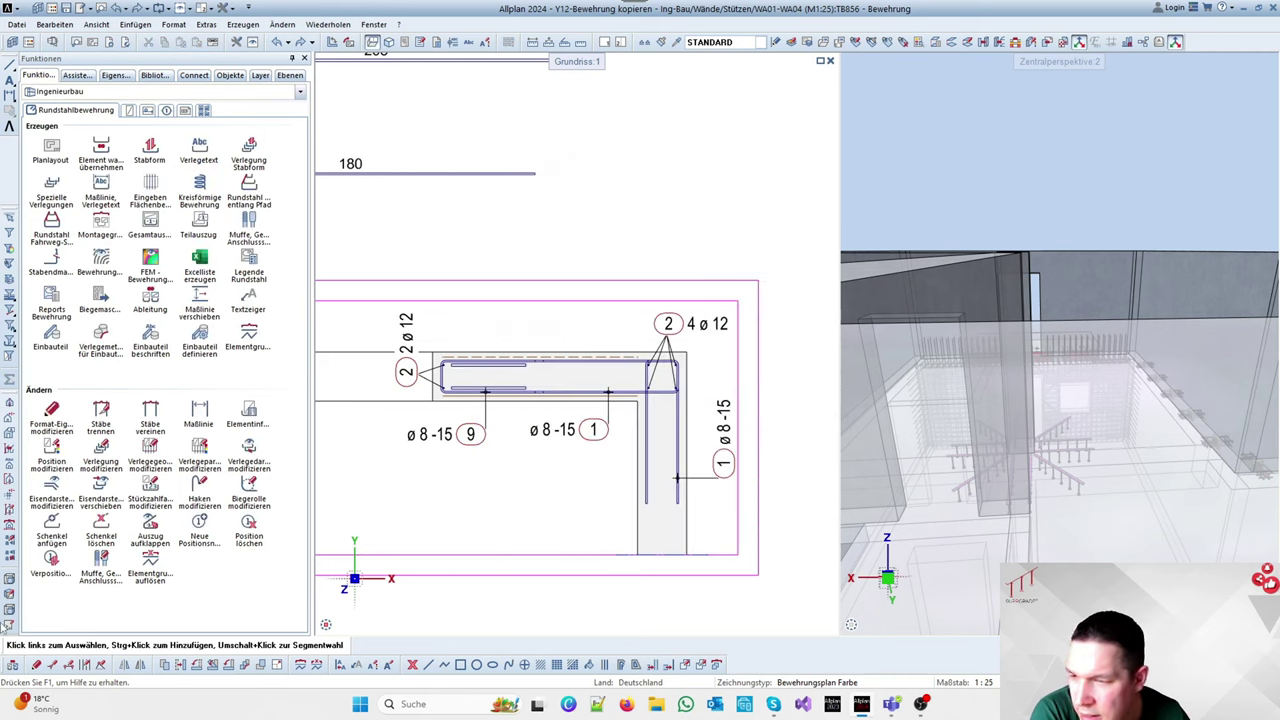
Show the Erzeugen II toolbar floating over the plan view
right_click(867, 24)
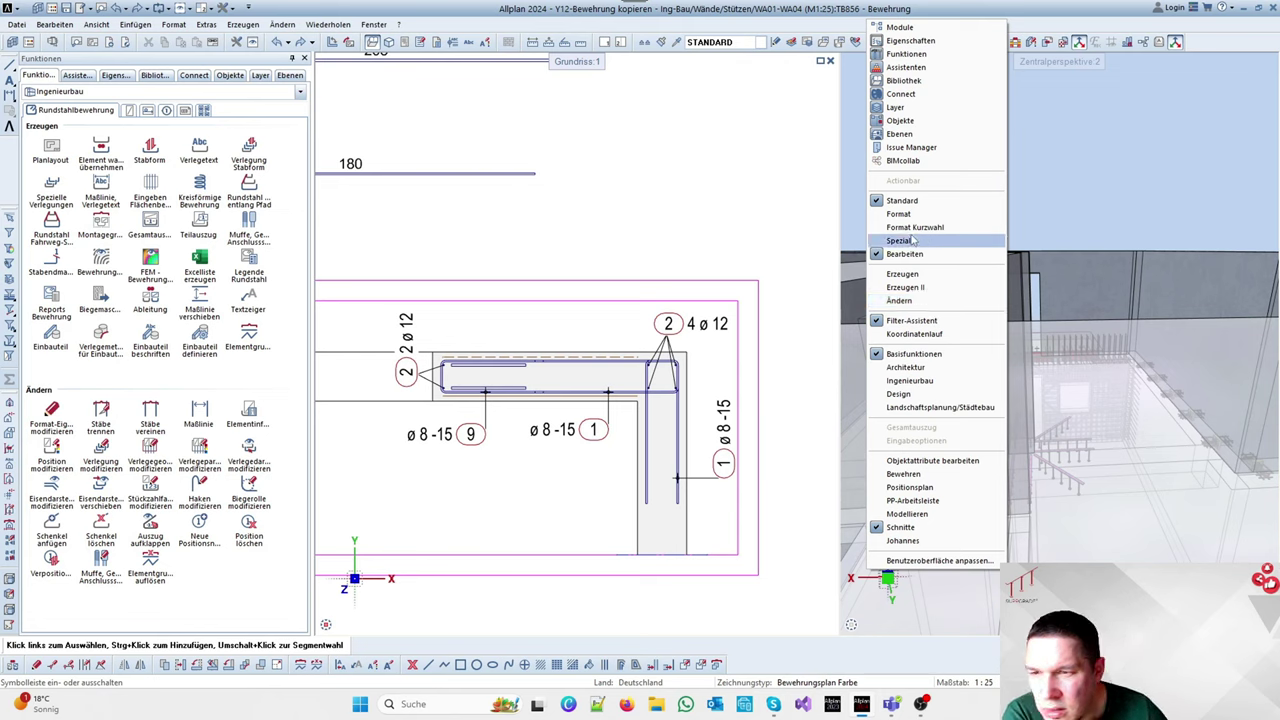
click(910, 288)
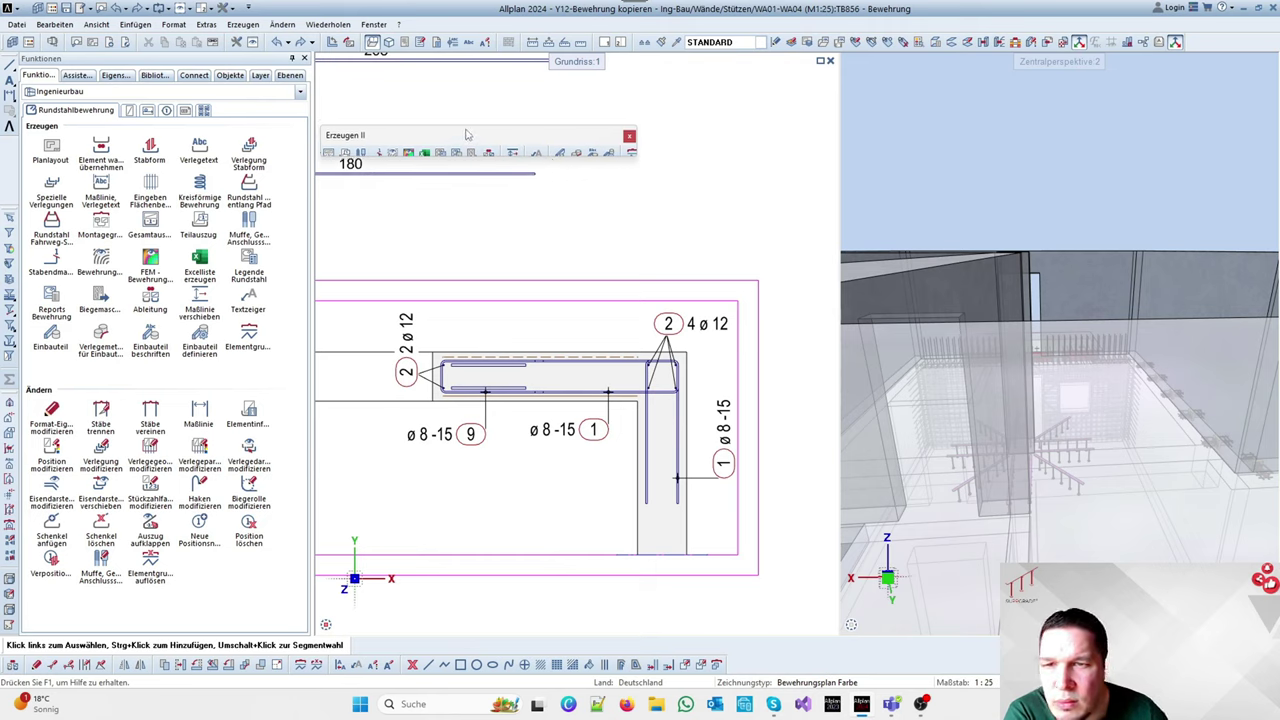
drag(465, 133, 471, 149)
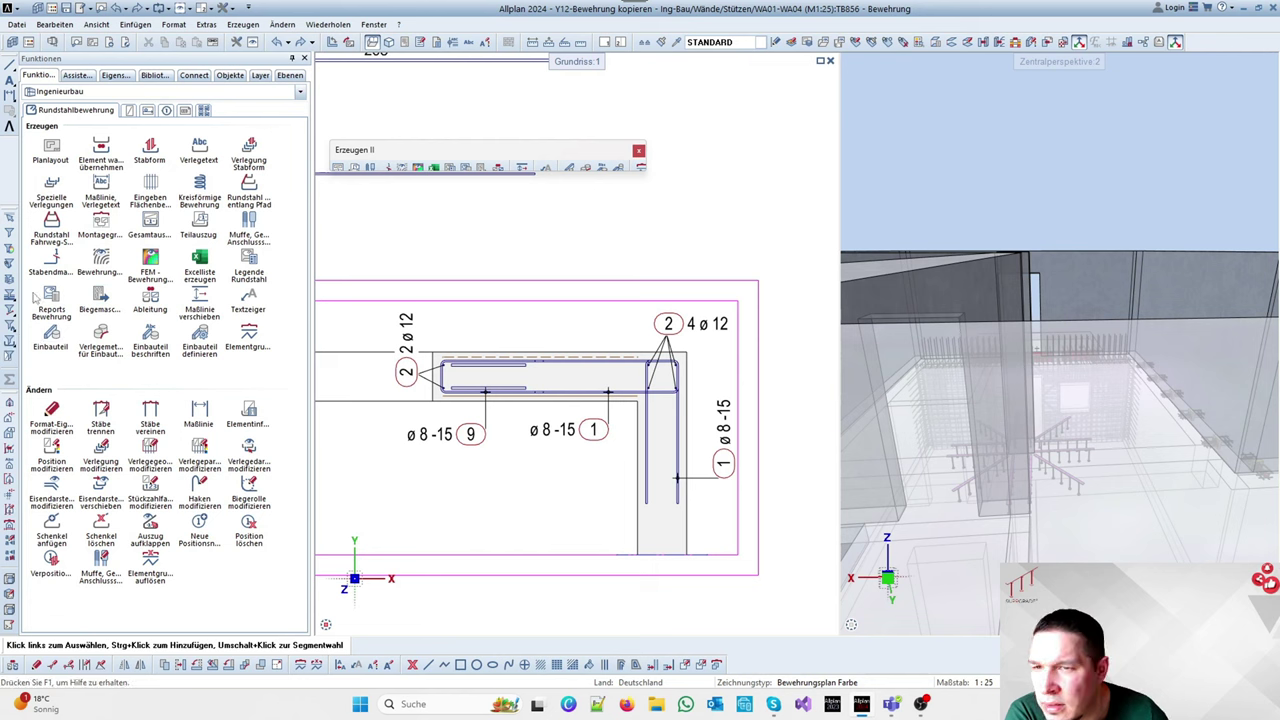
Add the Bewehrungsfunktionen command to the Erzeugen II toolbar through the user-interface configuration, and close the floating toolbar
right_click(9, 176)
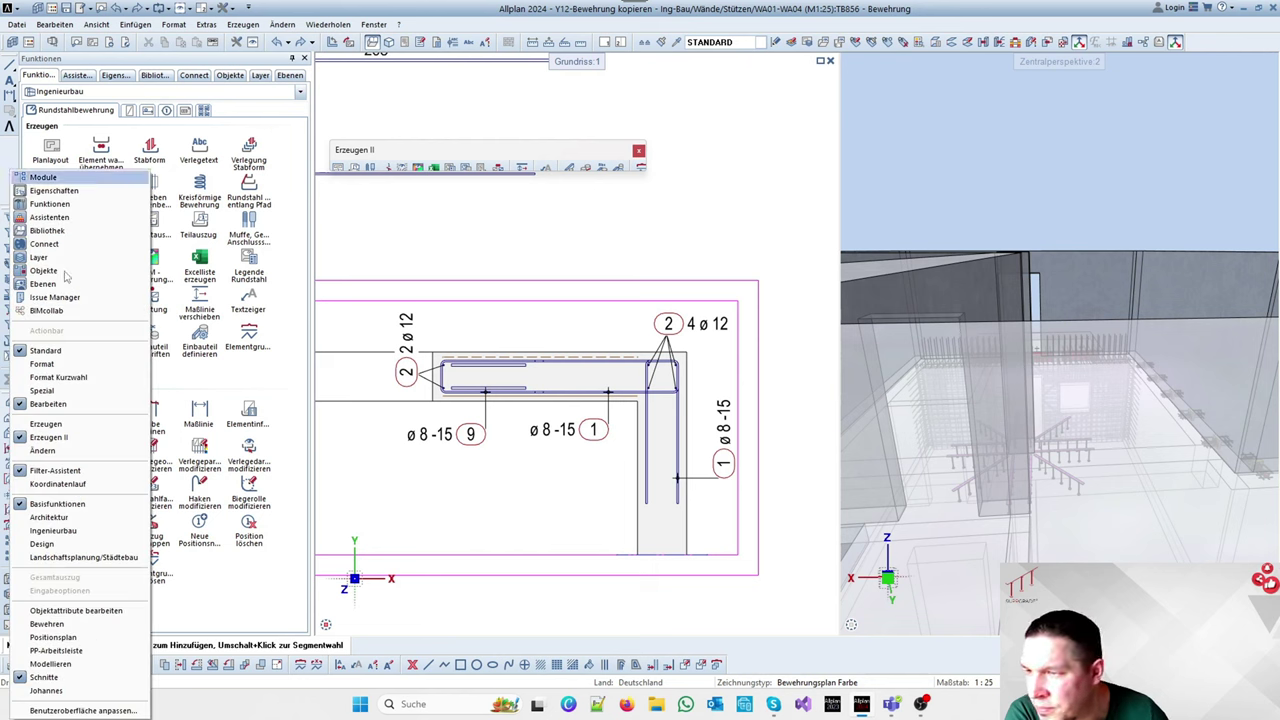
click(63, 709)
click(580, 198)
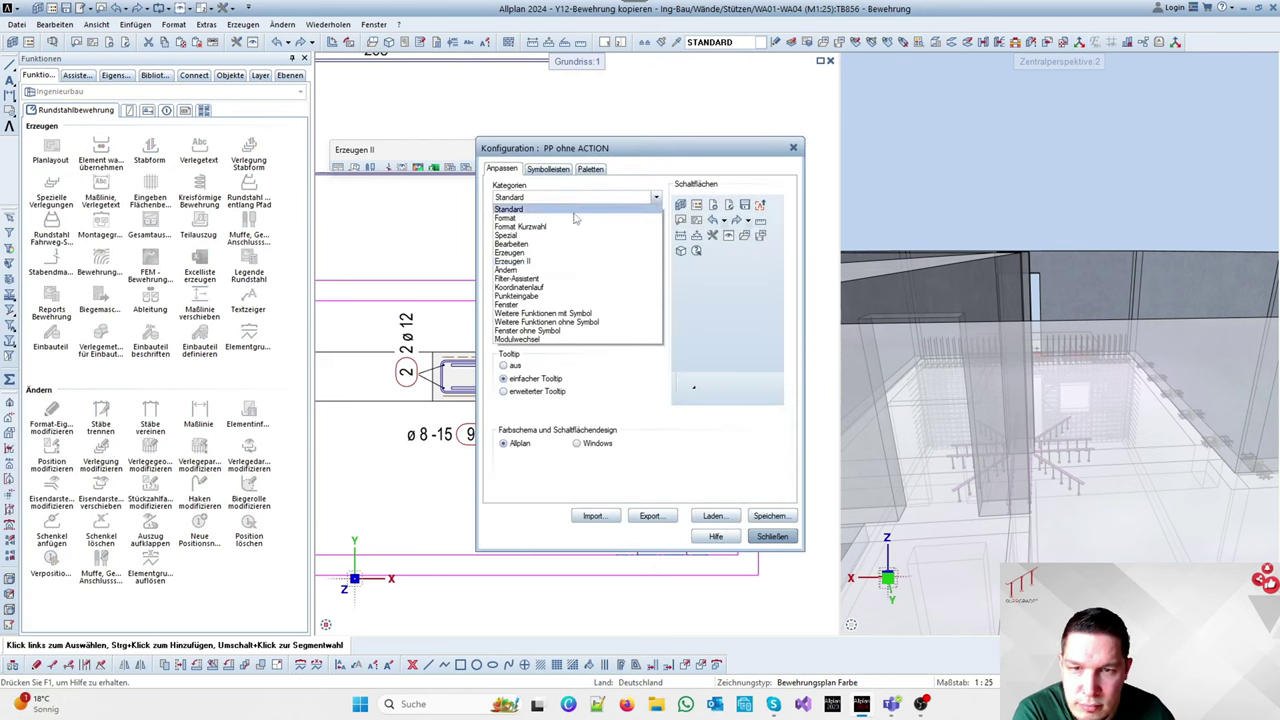
click(520, 261)
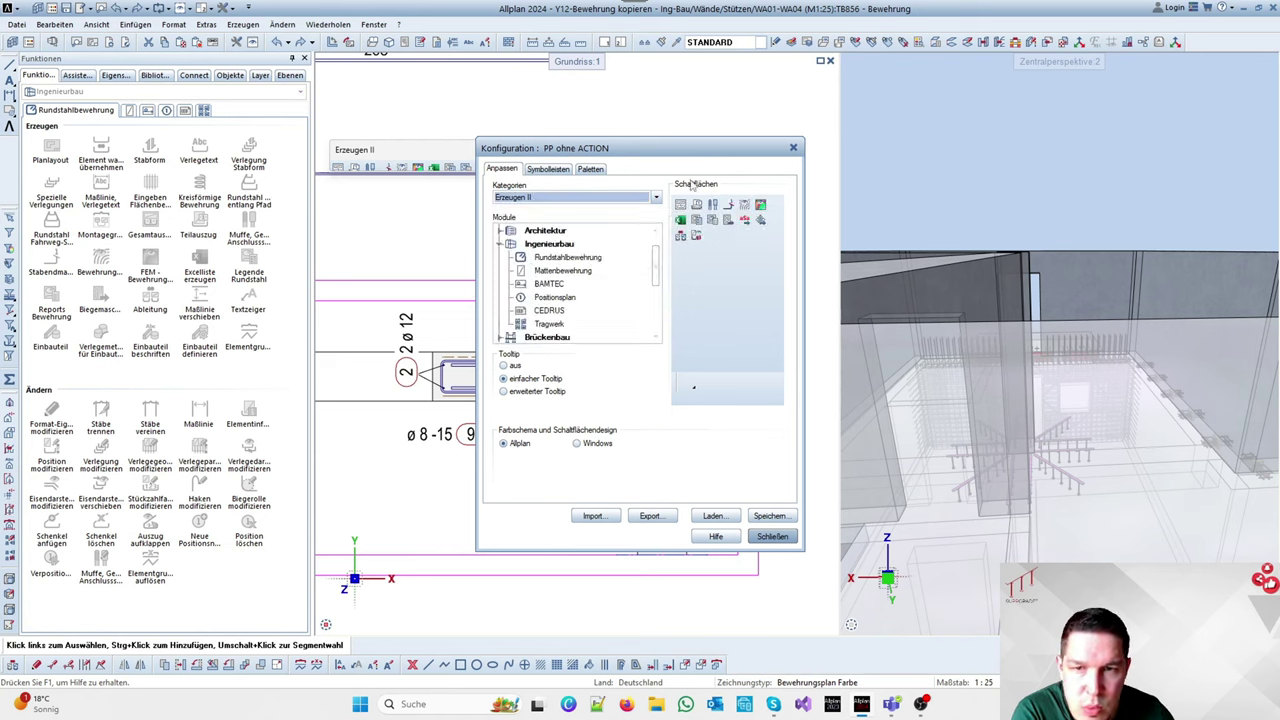
drag(667, 160, 667, 240)
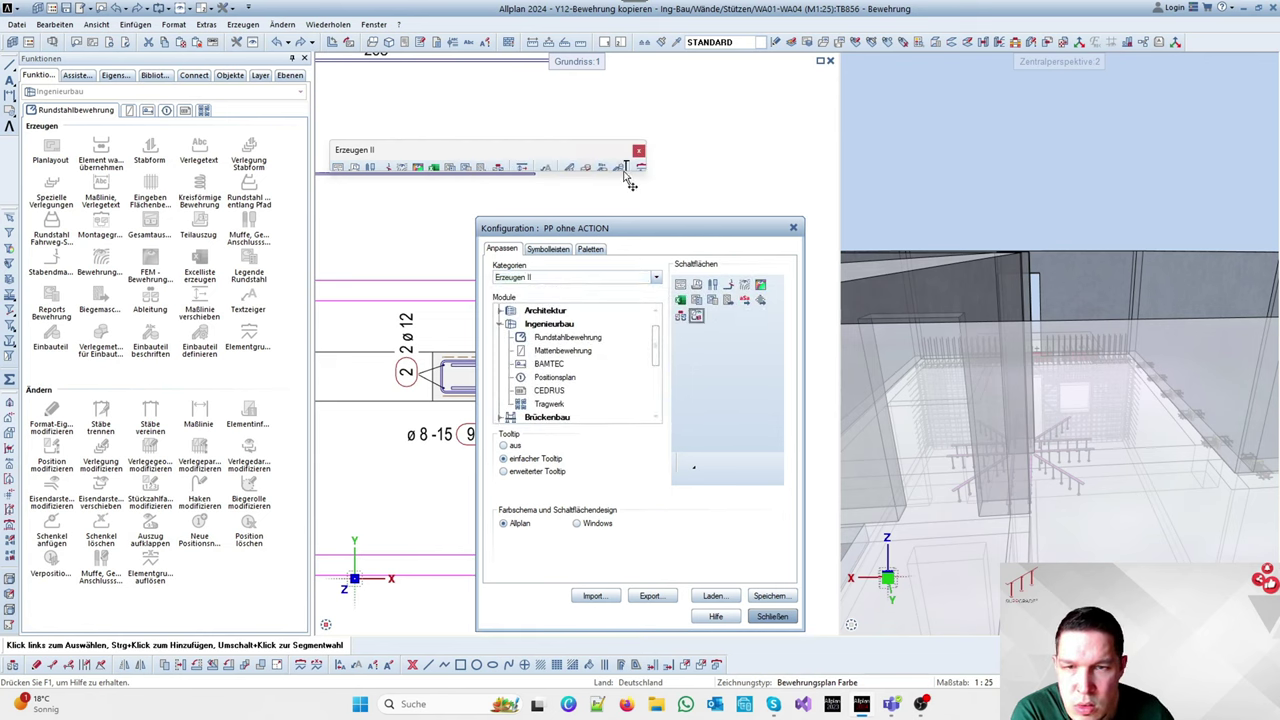
drag(631, 176, 500, 185)
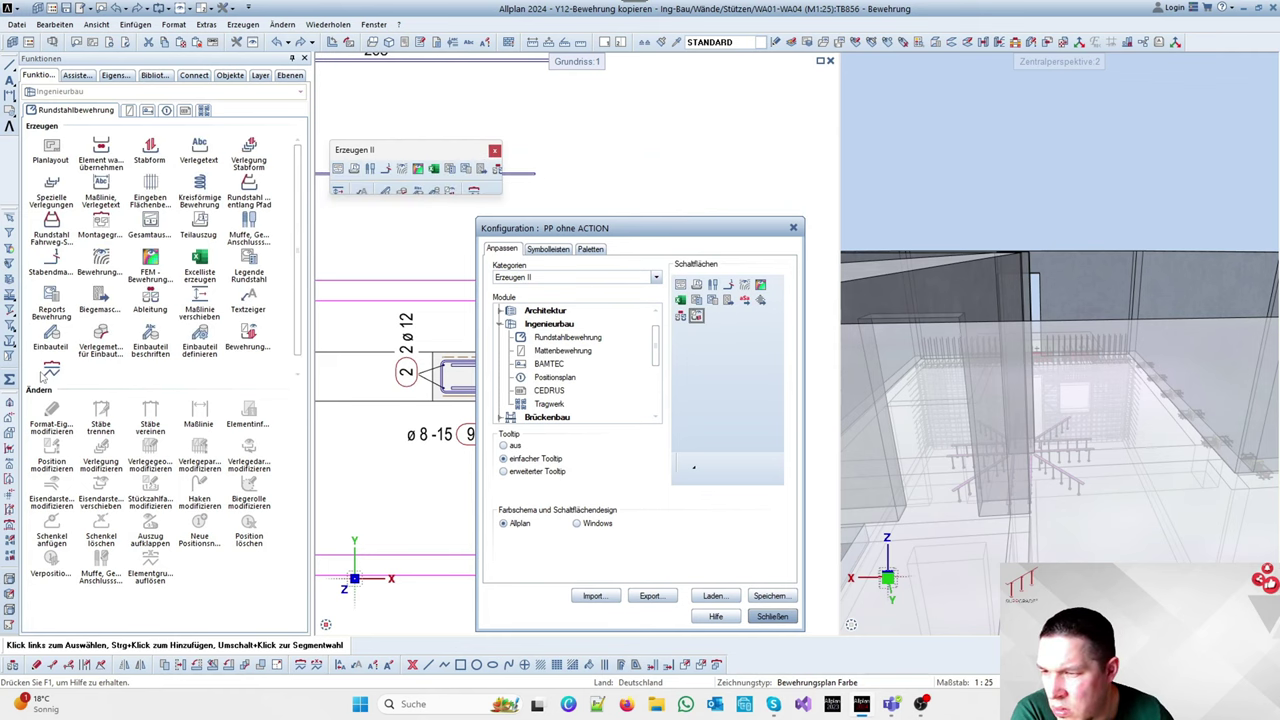
click(772, 616)
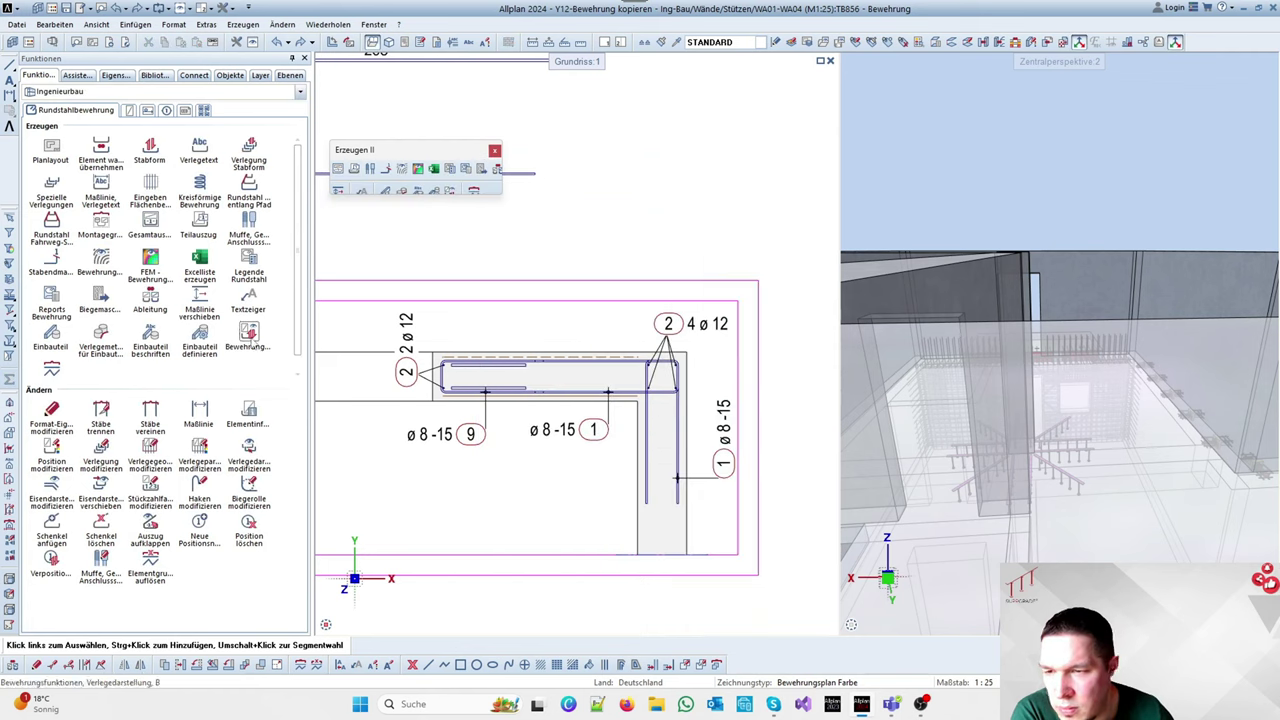
click(473, 190)
click(494, 152)
Examine section 1.1 and the vertical sections with the V-Uns reinforcement function for hiding placements active, and leave the function
click(563, 117)
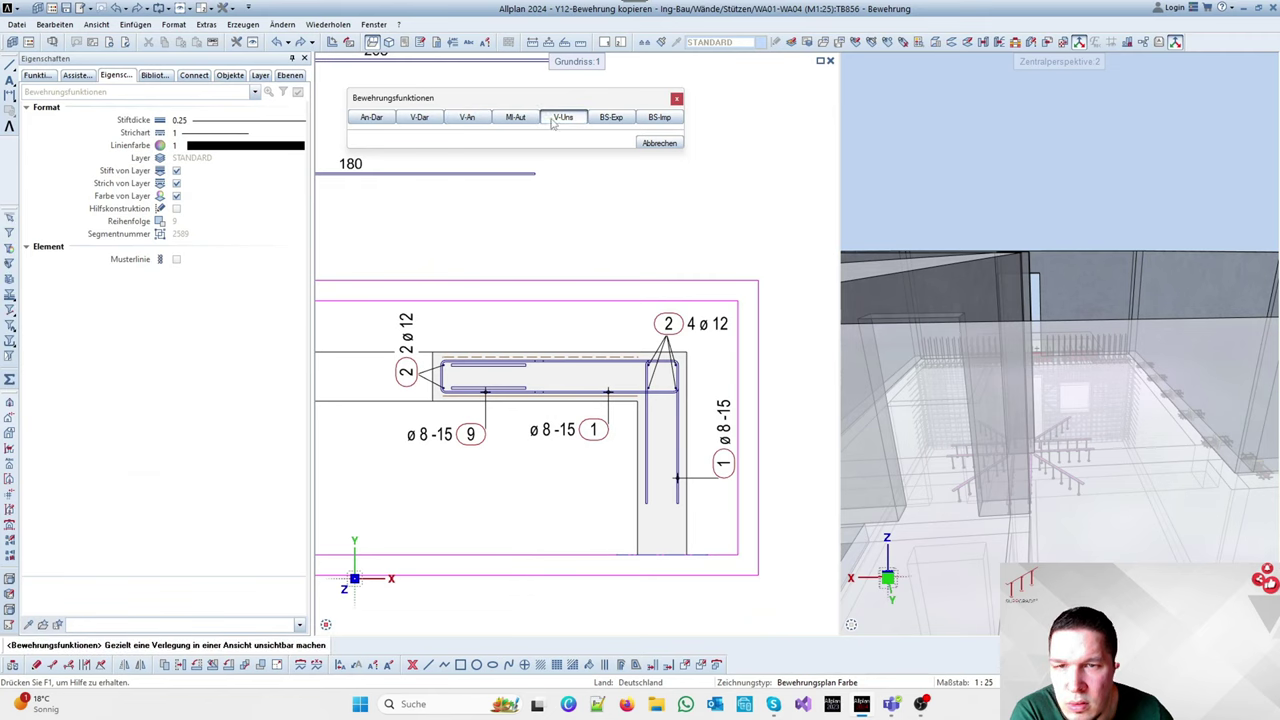
scroll(795, 321, down, 4)
scroll(580, 349, up, 4)
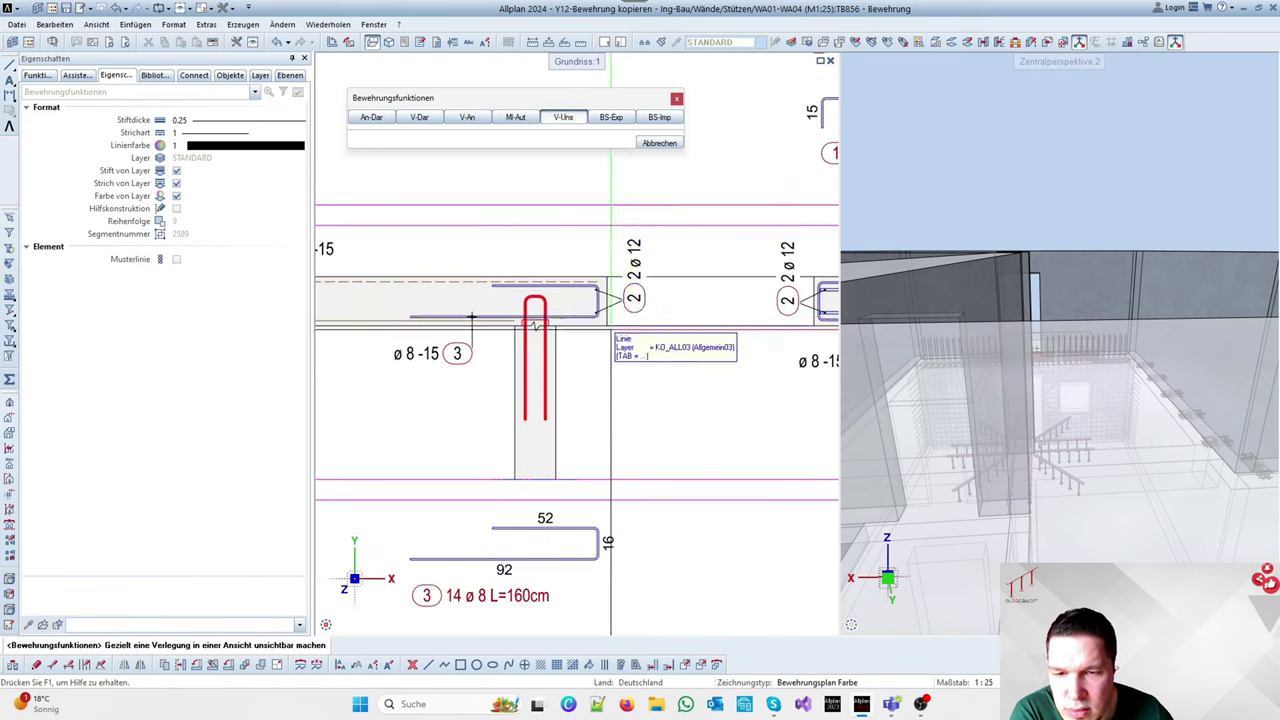
scroll(600, 325, down, 2)
scroll(750, 311, up, 3)
scroll(780, 329, down, 4)
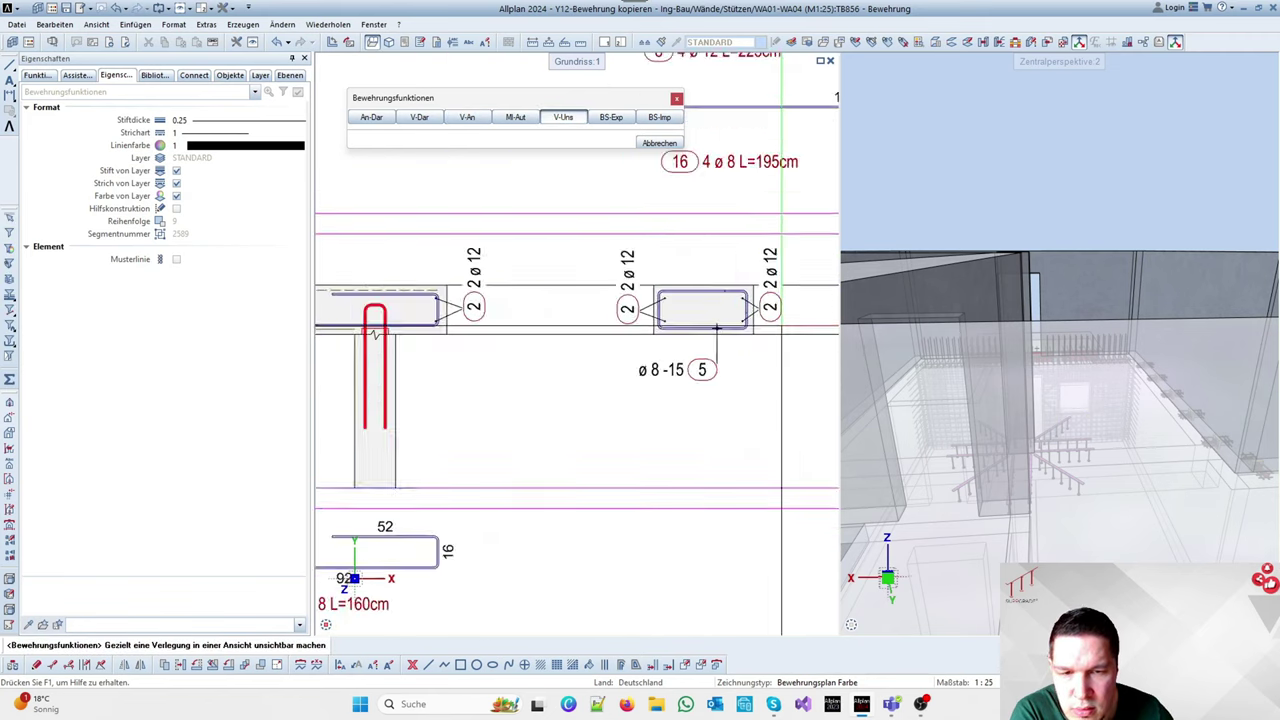
scroll(463, 330, up, 4)
scroll(463, 332, down, 6)
scroll(540, 360, down, 4)
scroll(757, 250, up, 3)
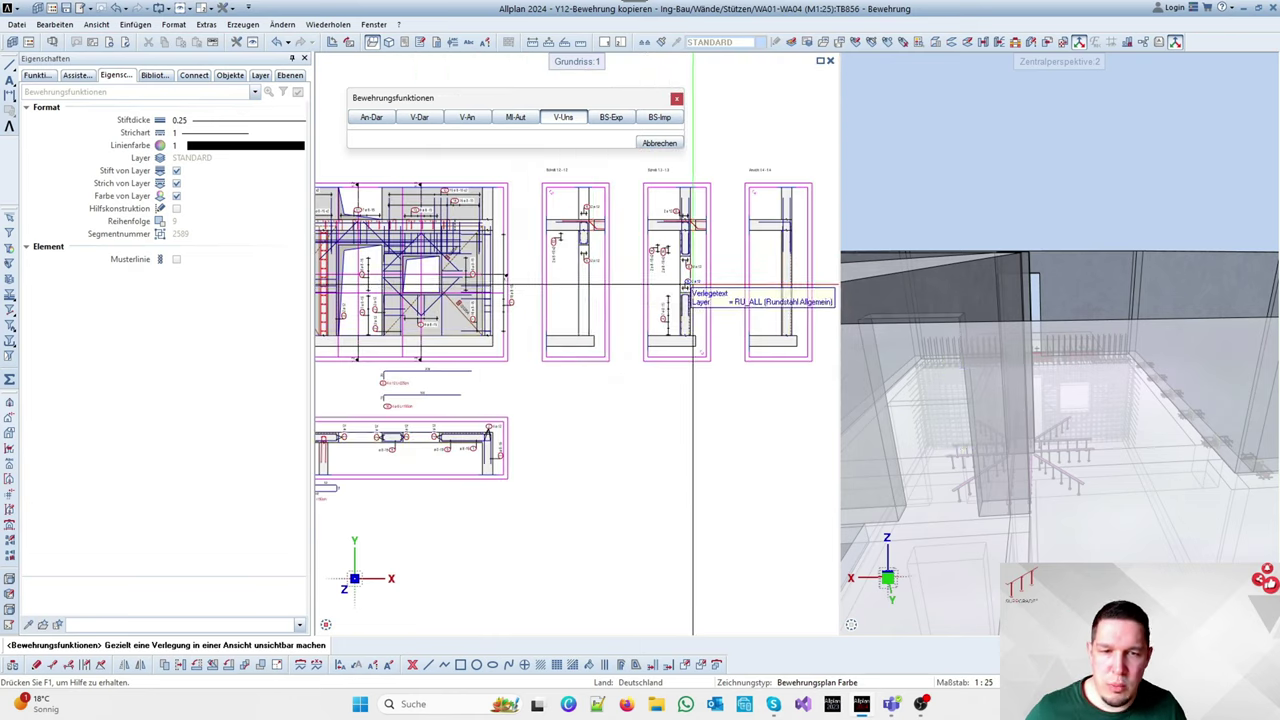
key(Escape)
Set up a Fächer label for reinforcement placements with the Stückzahl shown alongside position number, diameter and spacing
scroll(670, 374, down, 3)
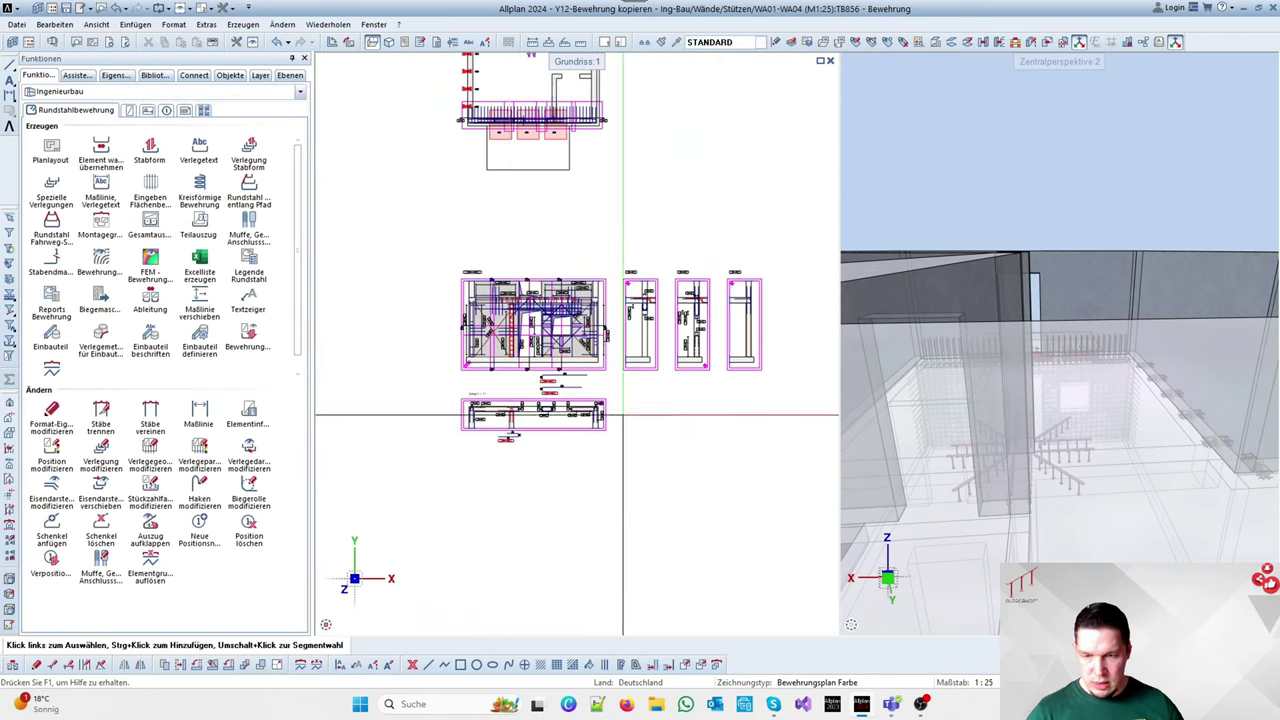
scroll(581, 475, up, 4)
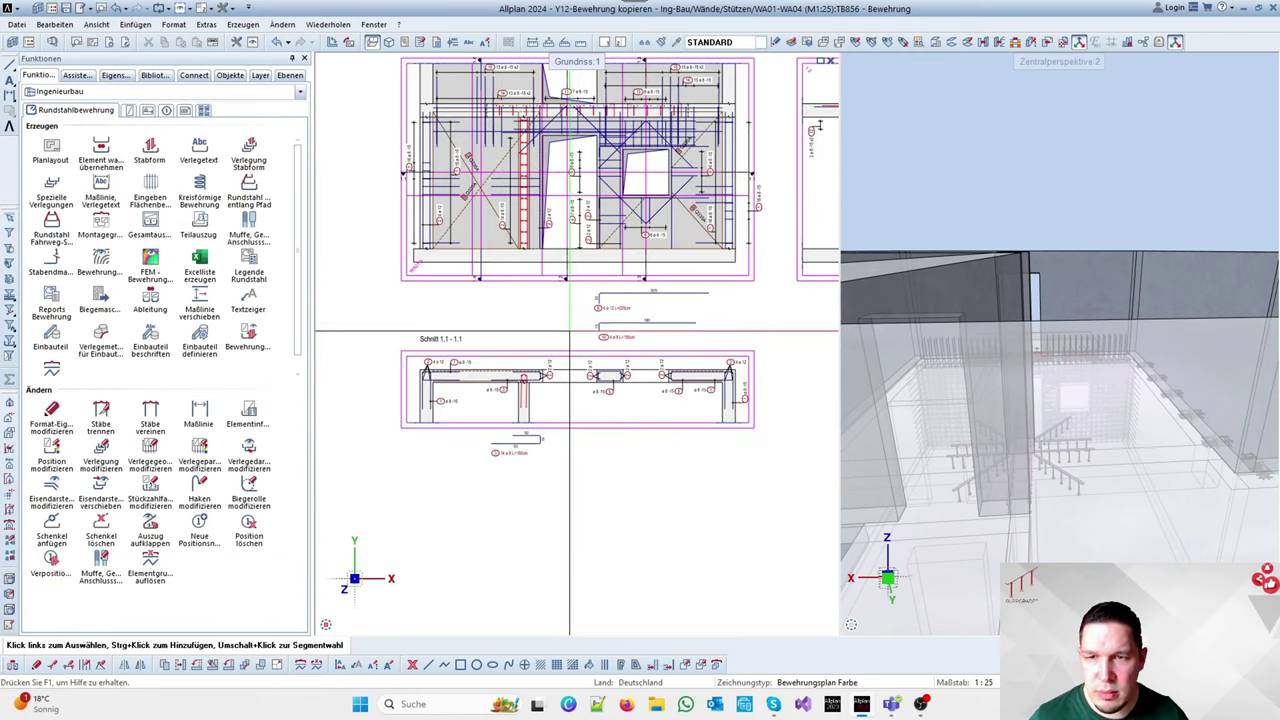
scroll(430, 270, up, 5)
scroll(430, 270, down, 3)
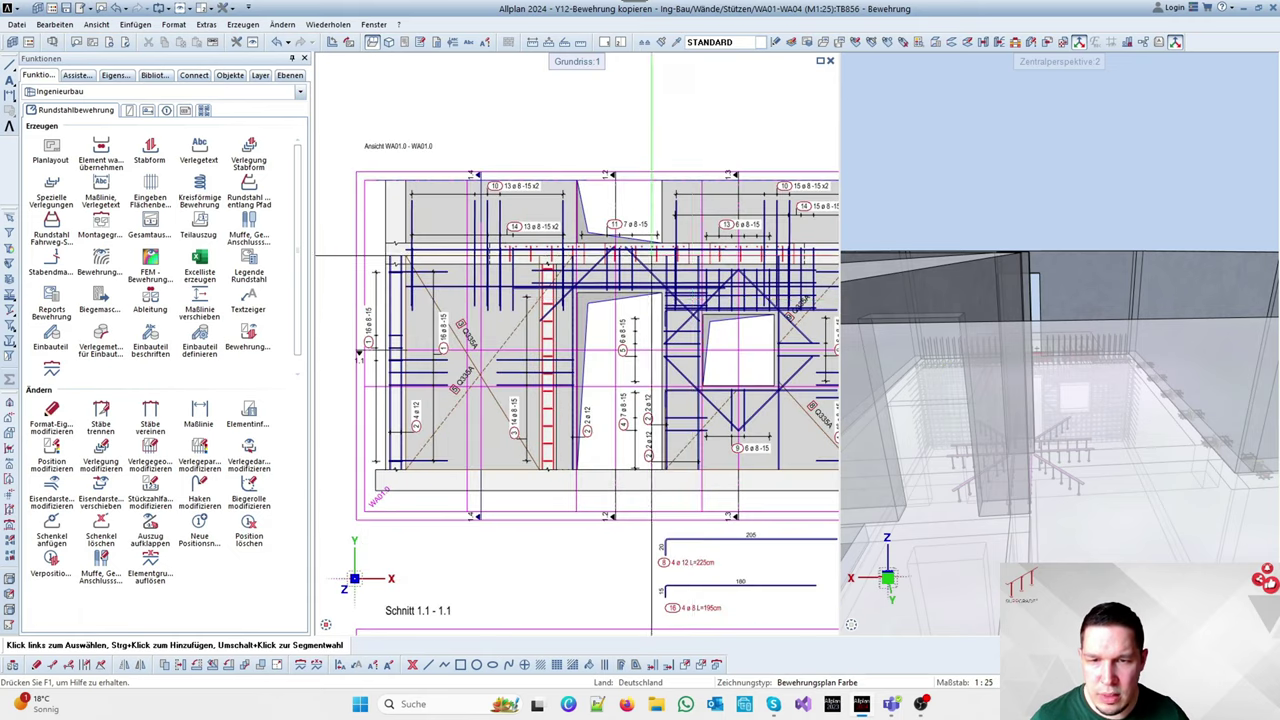
scroll(572, 278, up, 5)
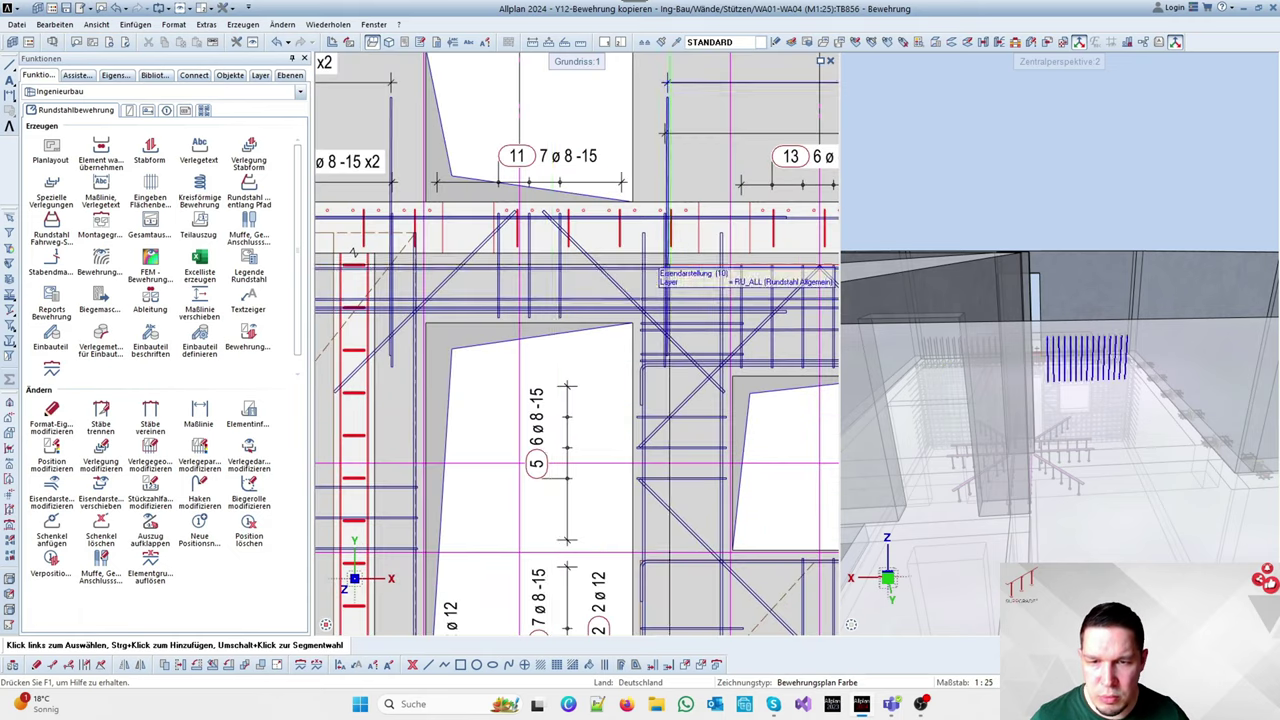
click(101, 188)
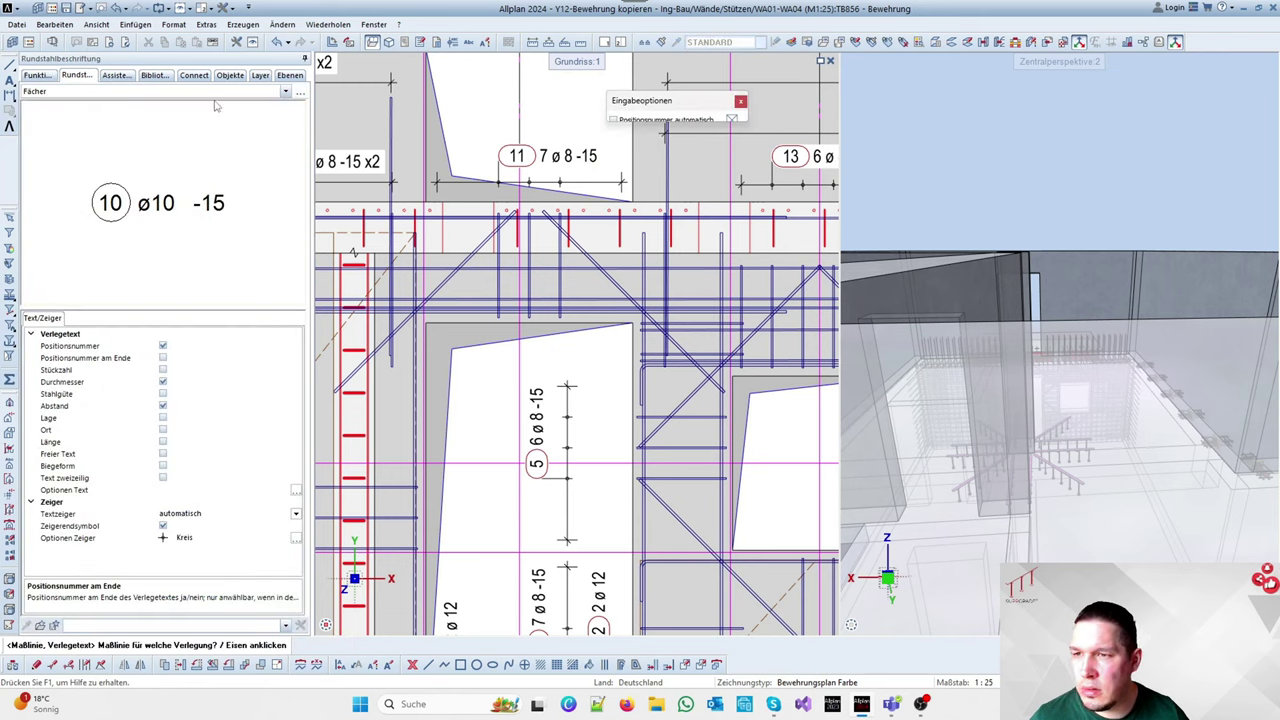
click(133, 103)
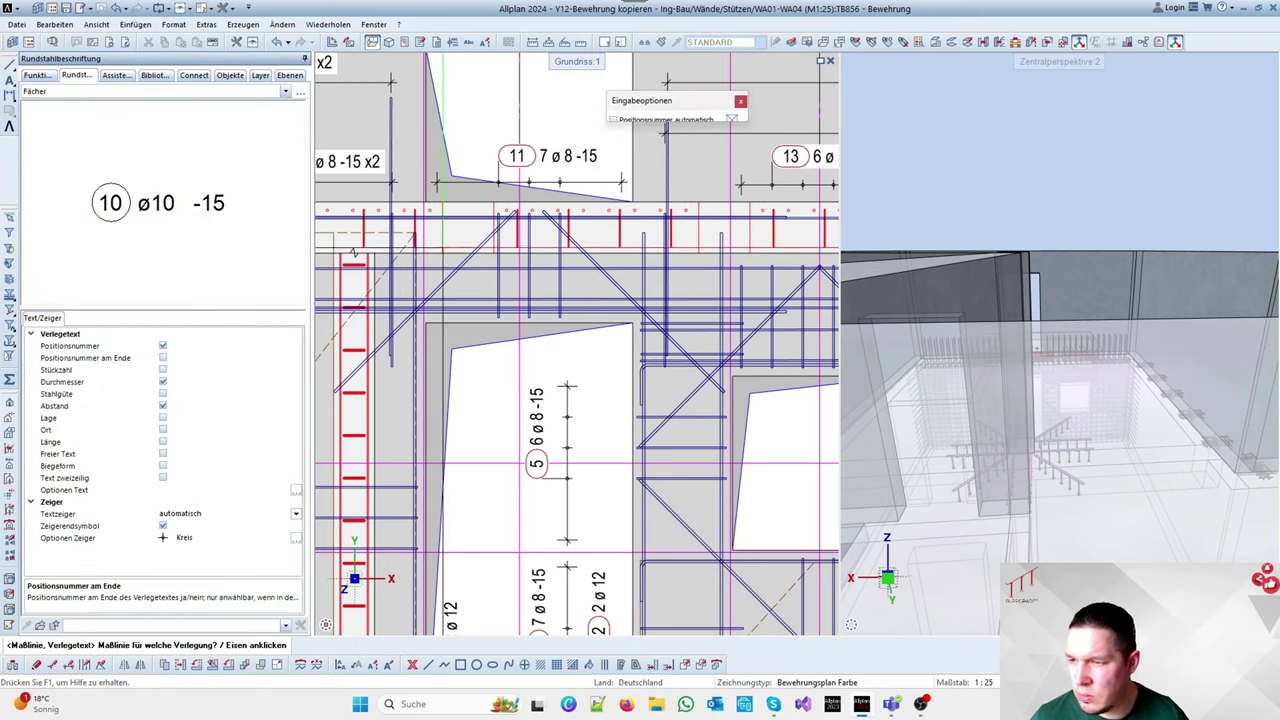
click(162, 370)
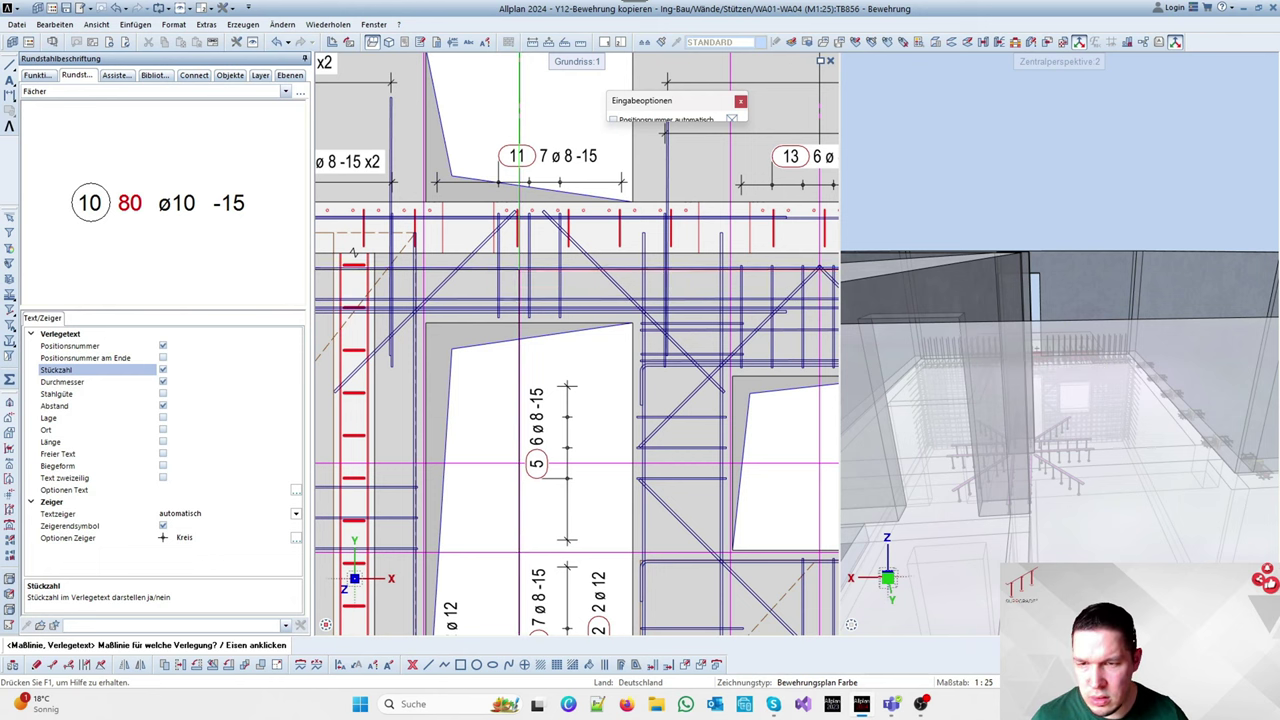
click(131, 93)
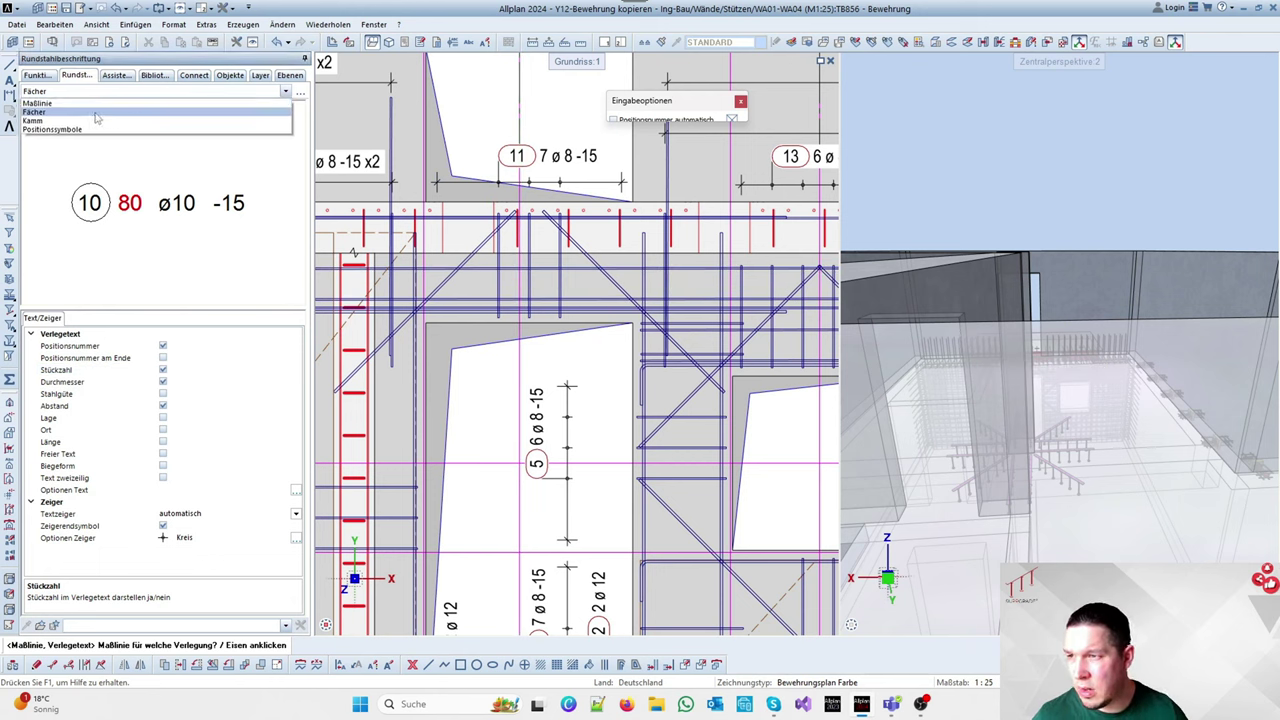
click(96, 113)
Label the position 12 placement above the door opening with the free text x2, placing the horizontal text inside the opening
scroll(457, 305, up, 3)
click(473, 292)
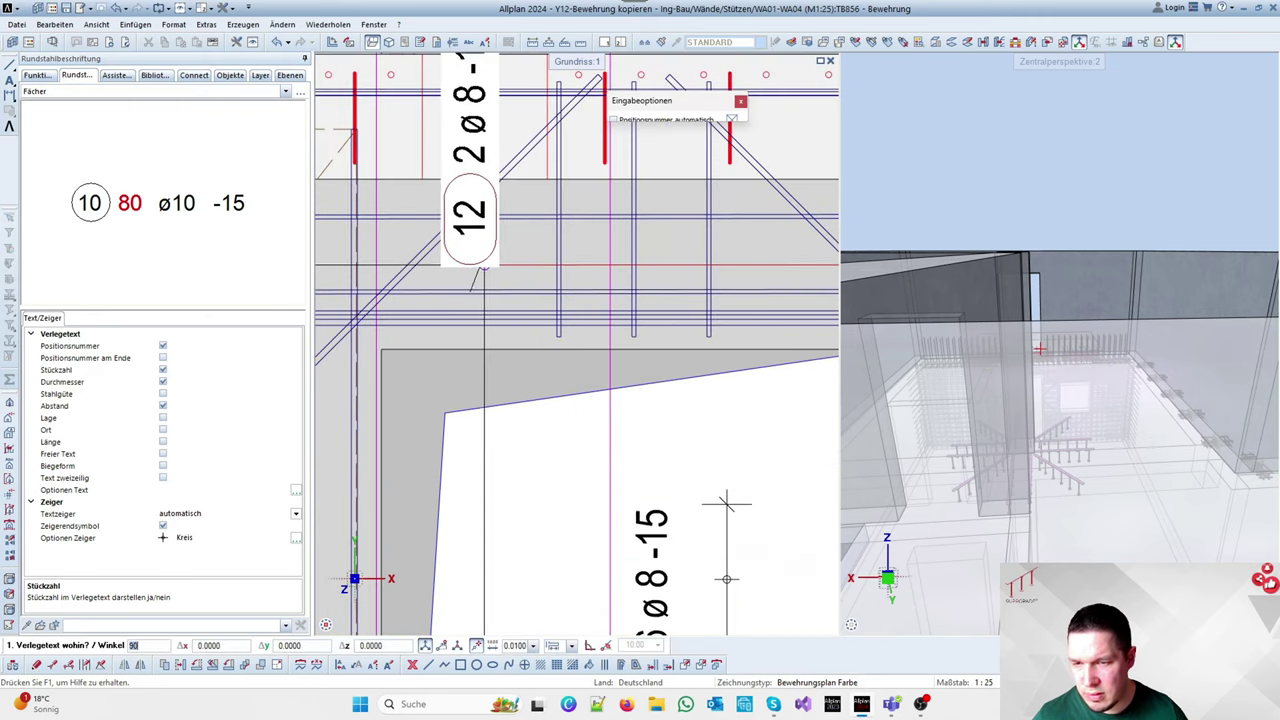
scroll(483, 266, down, 3)
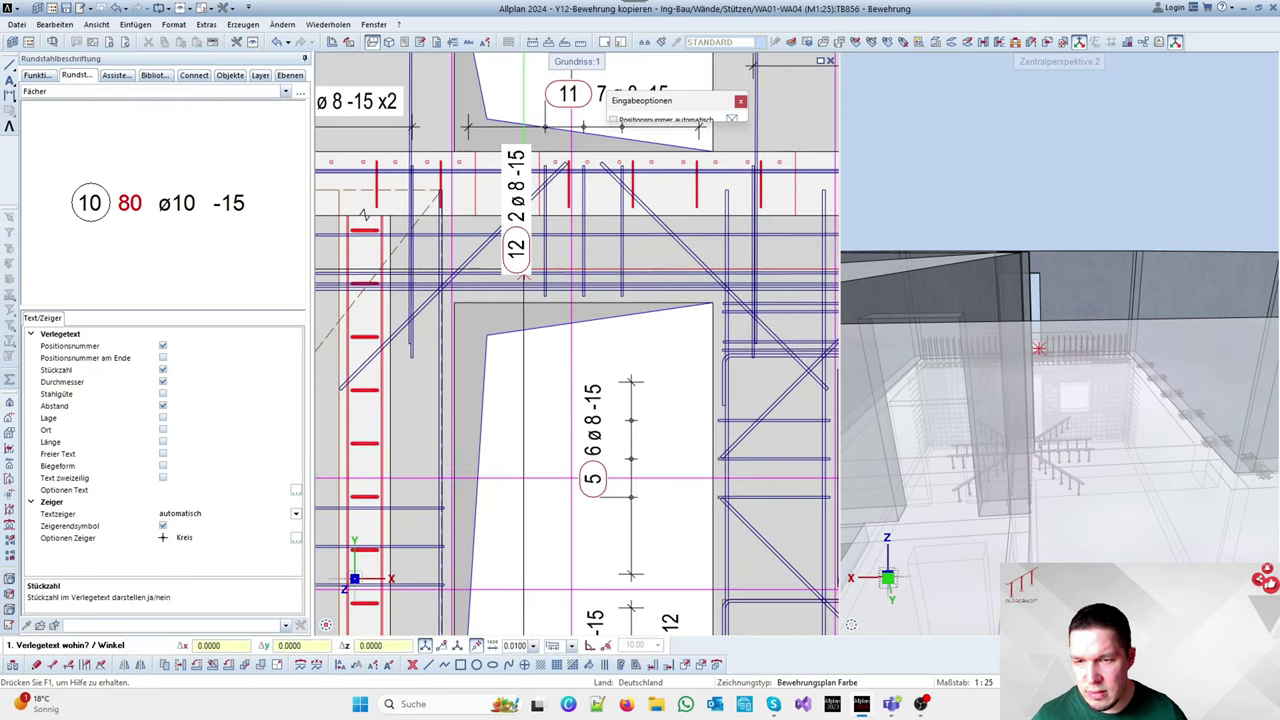
click(163, 454)
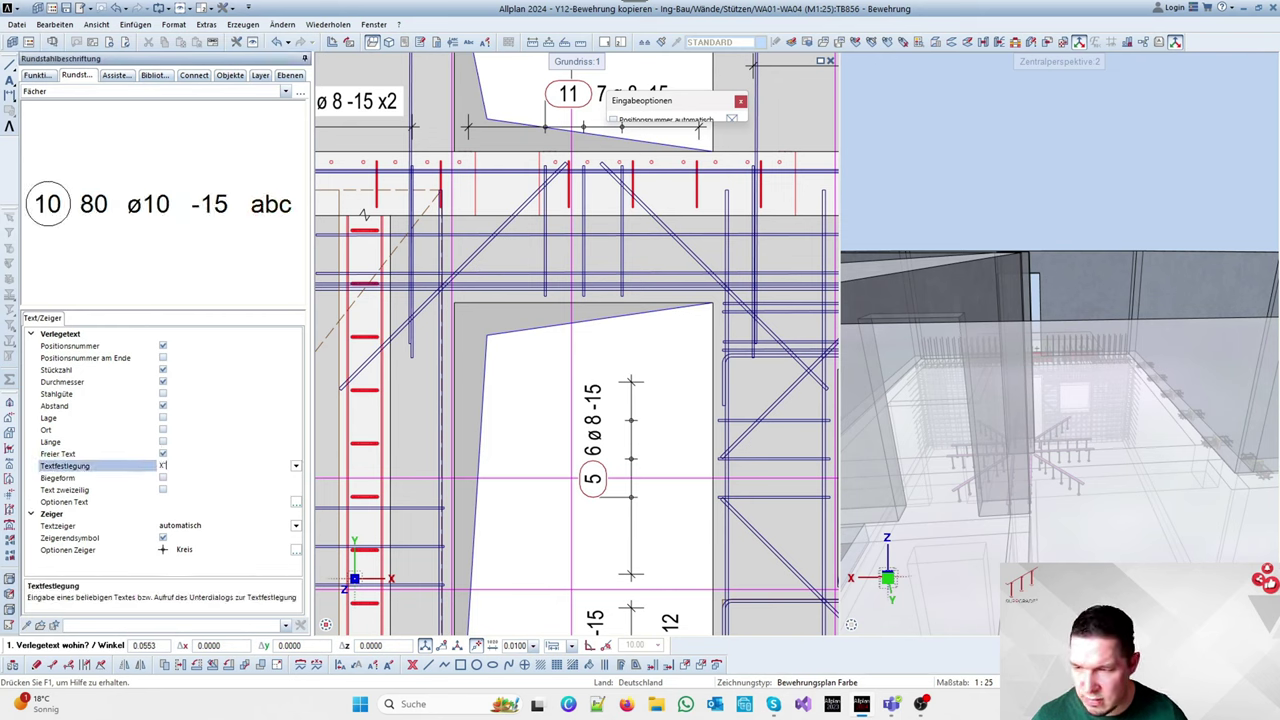
key(Caps_Lock)
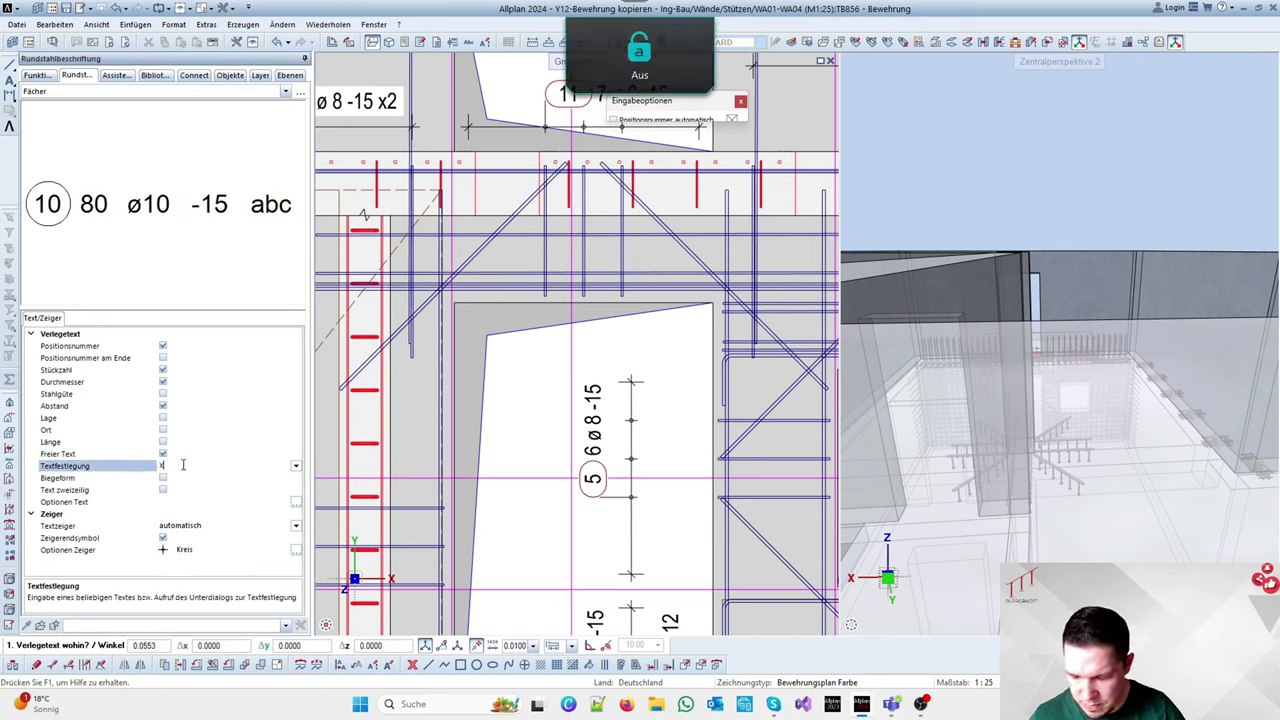
text(ob)
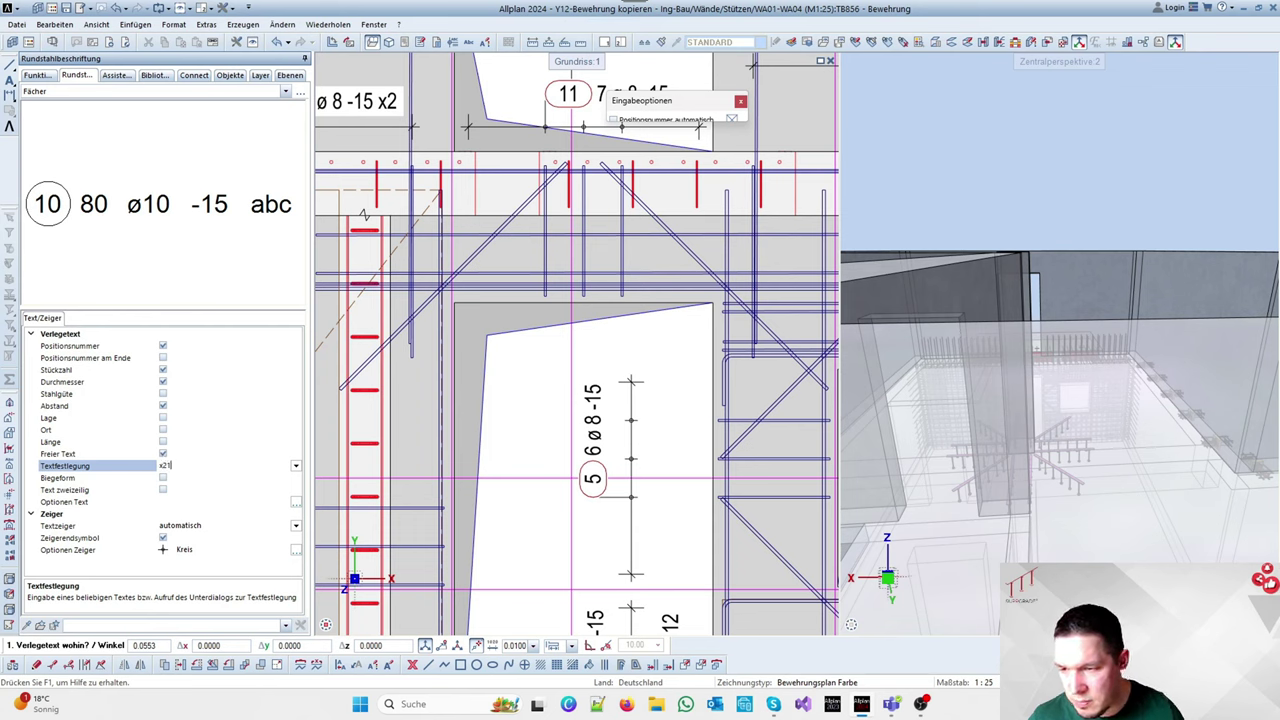
key(Return)
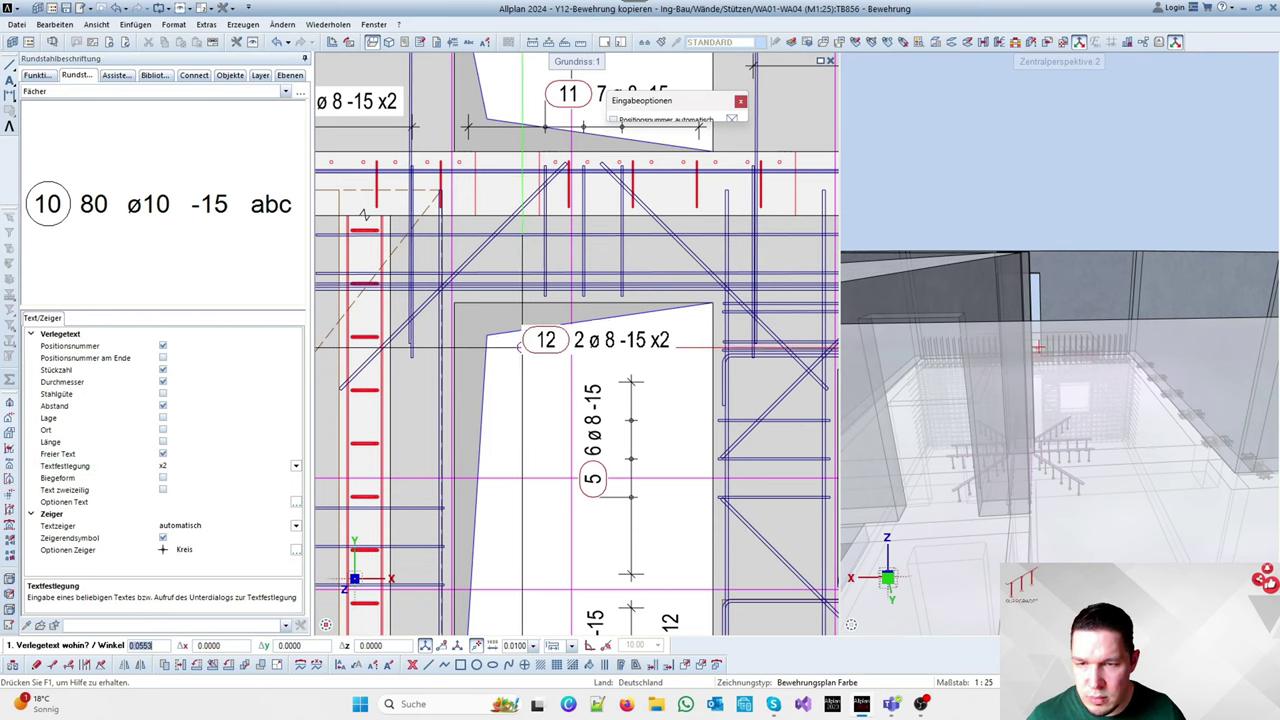
click(516, 340)
scroll(577, 320, down, 3)
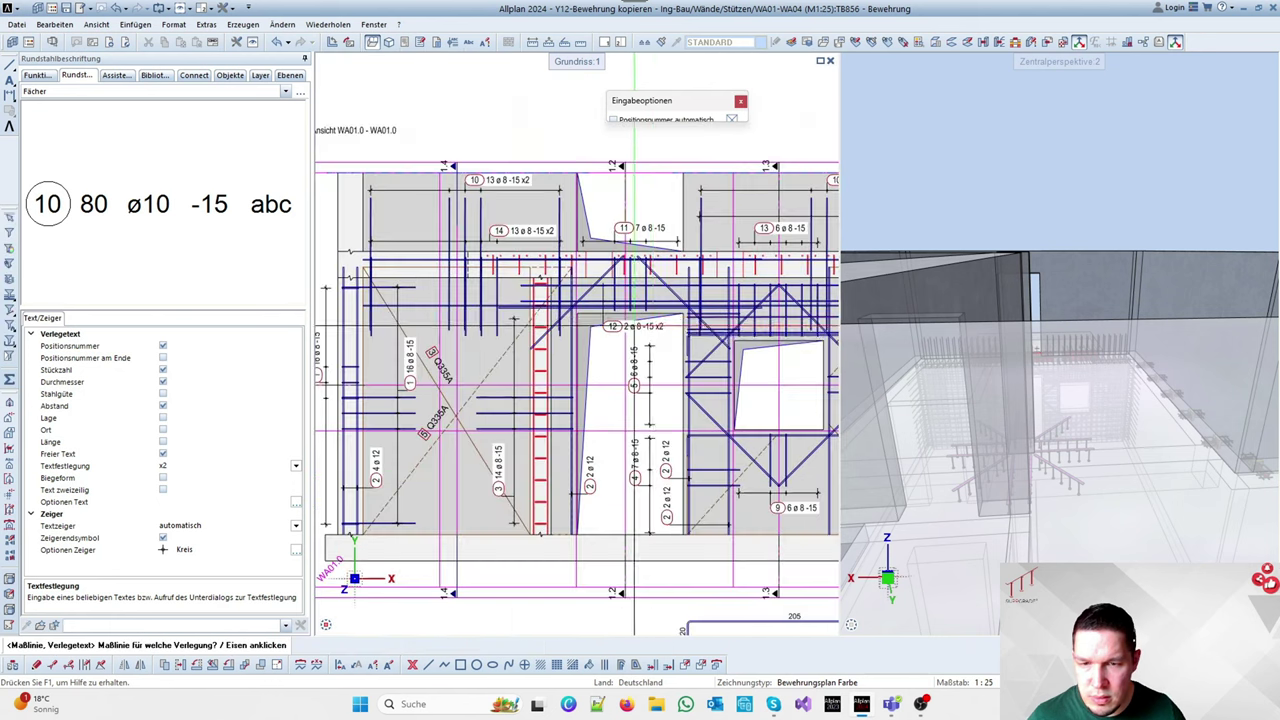
Label the position 16 placement above the window with the same x2 text, placing it horizontally inside the window opening
scroll(575, 320, up, 3)
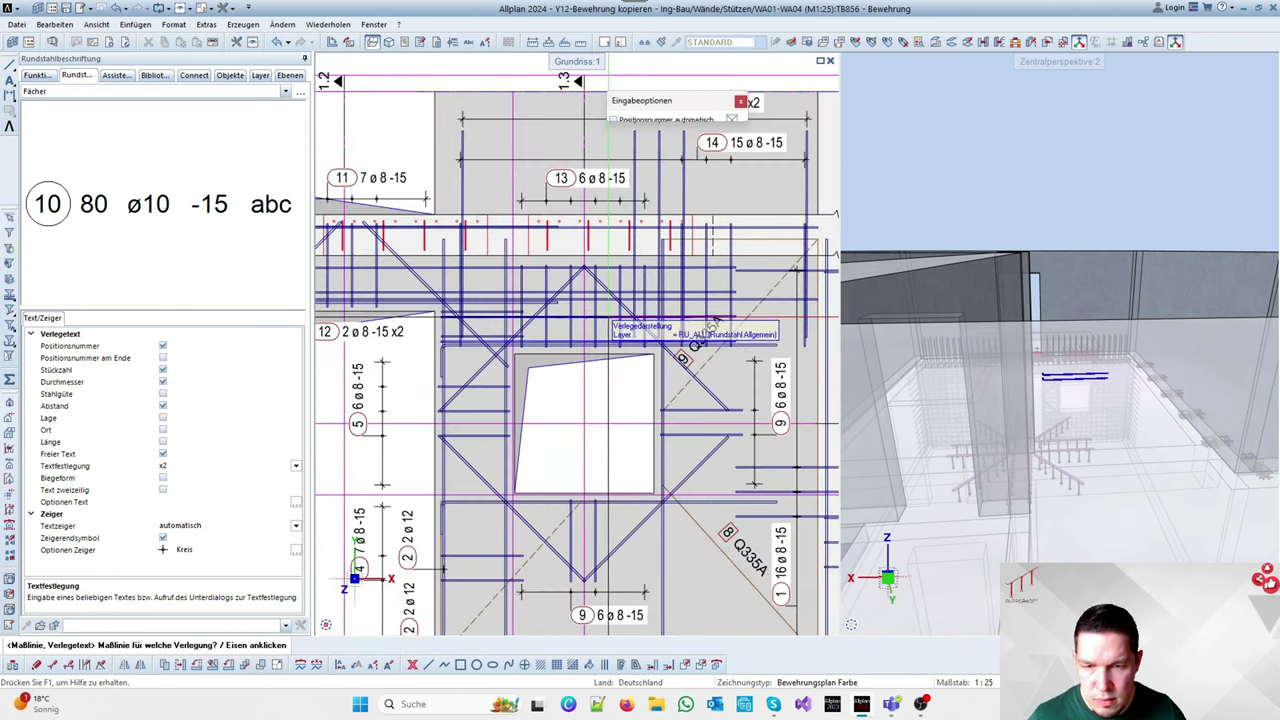
click(607, 345)
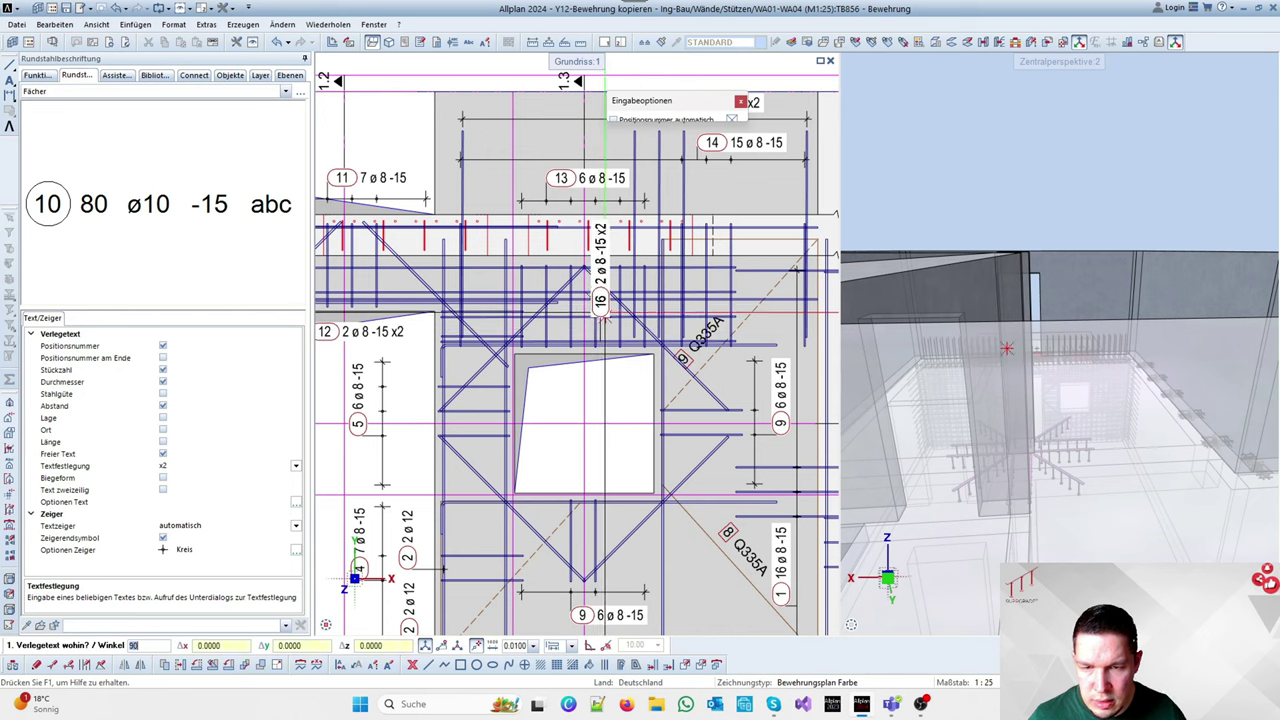
scroll(604, 313, up, 3)
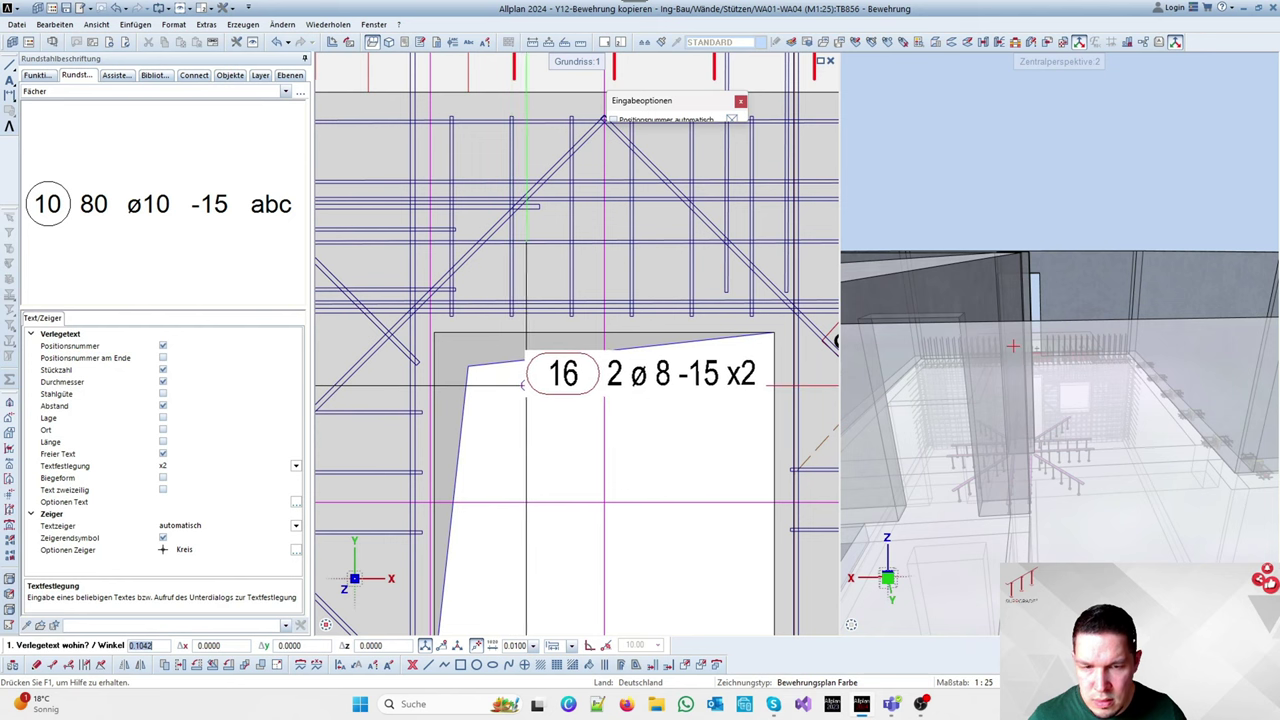
click(527, 384)
scroll(577, 266, down, 3)
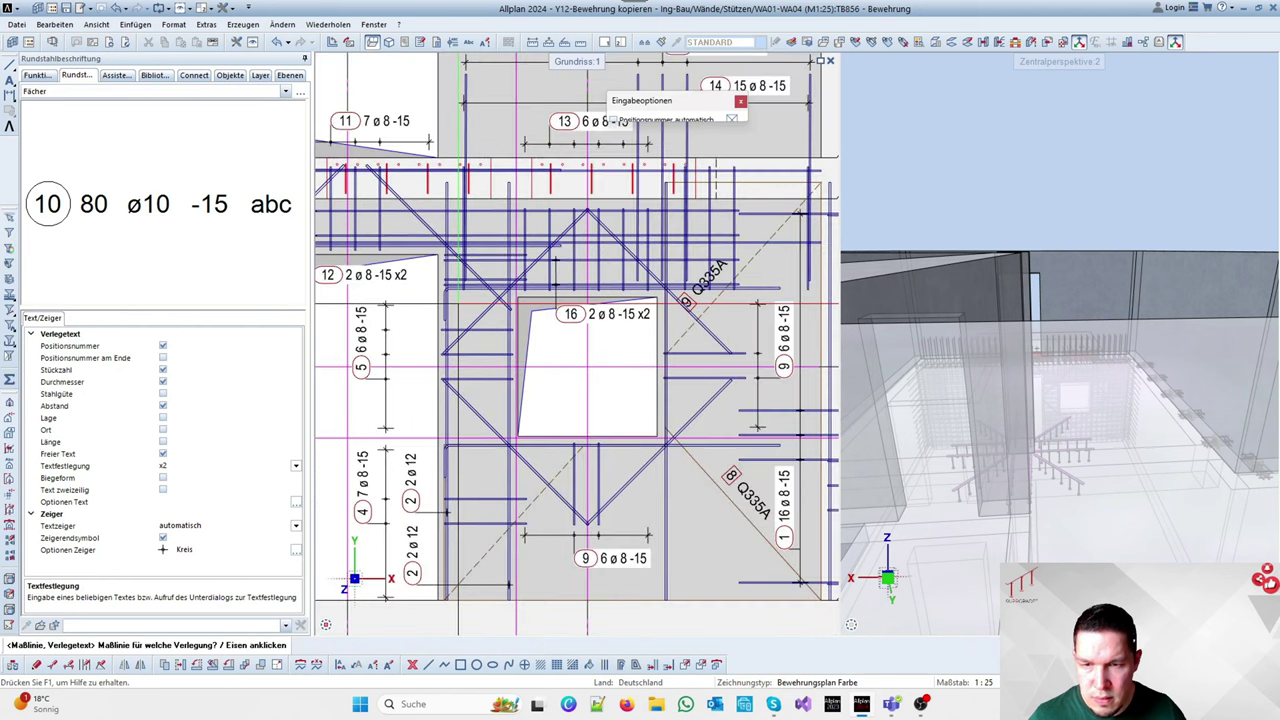
Examine the wall view around the window and door openings for bar placements that are still unlabelled
scroll(535, 287, down, 4)
scroll(611, 287, up, 5)
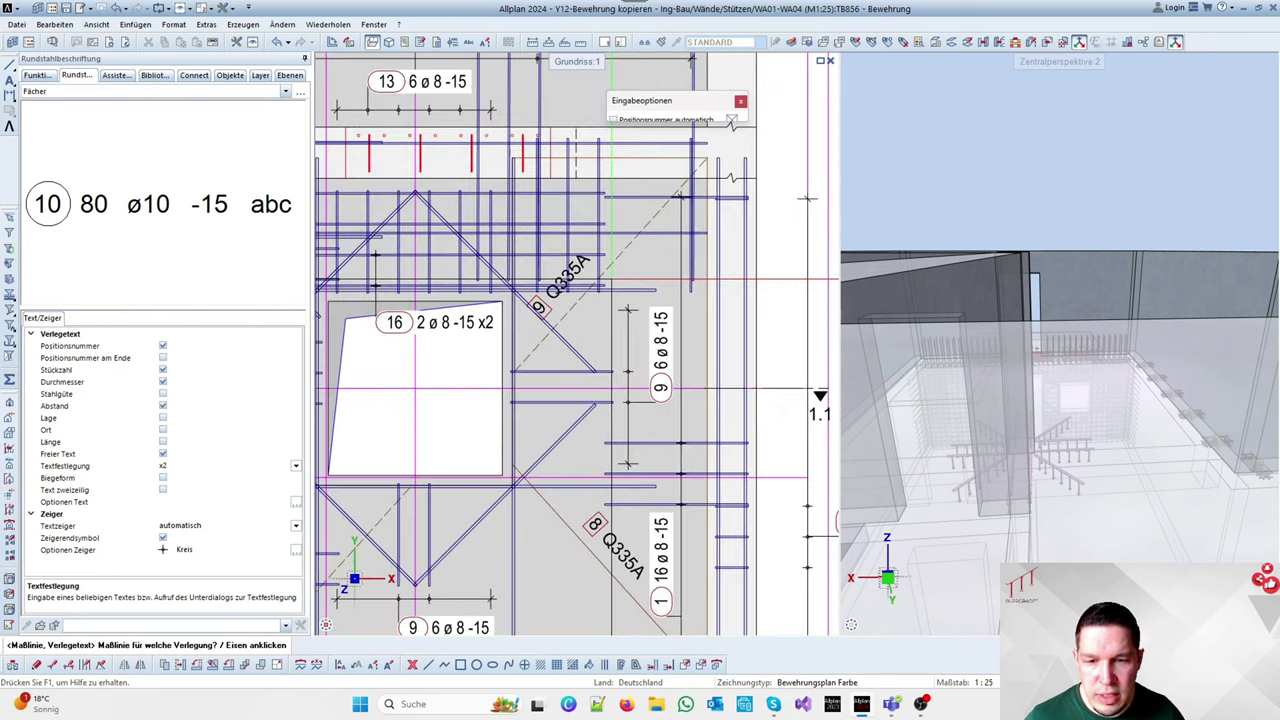
scroll(611, 284, down, 3)
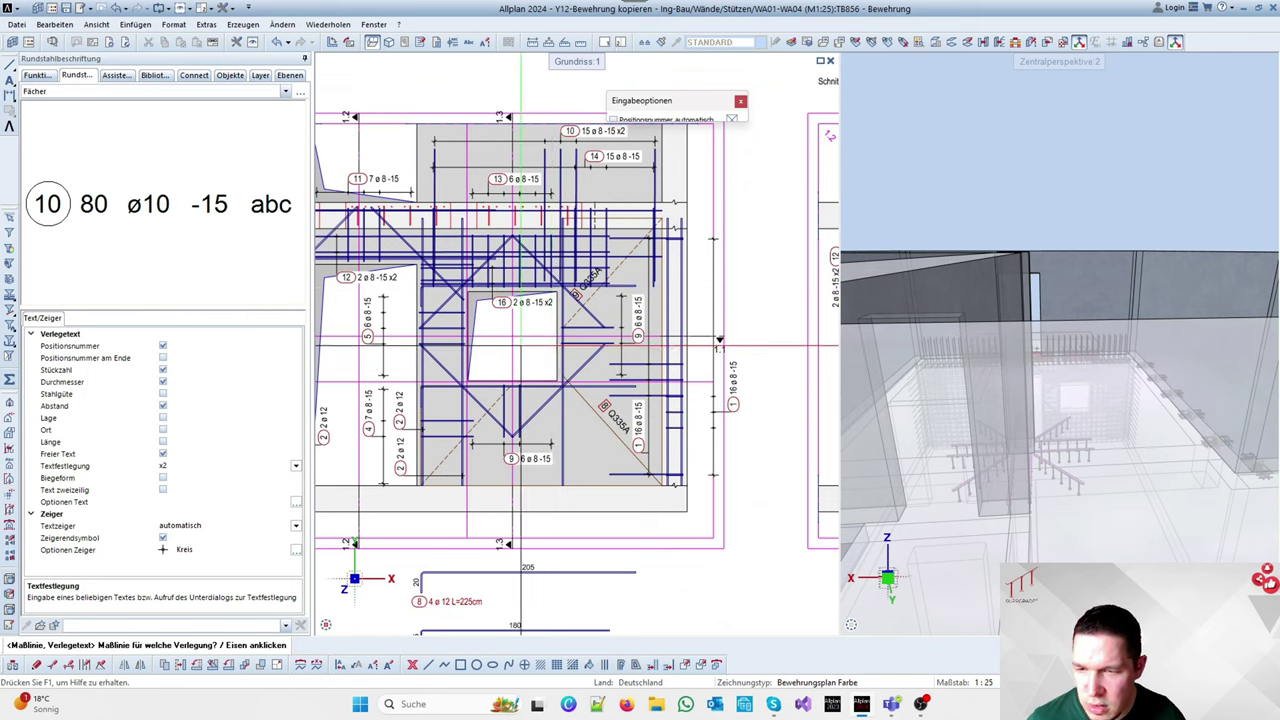
scroll(571, 265, down, 1)
scroll(571, 250, up, 3)
scroll(571, 257, down, 2)
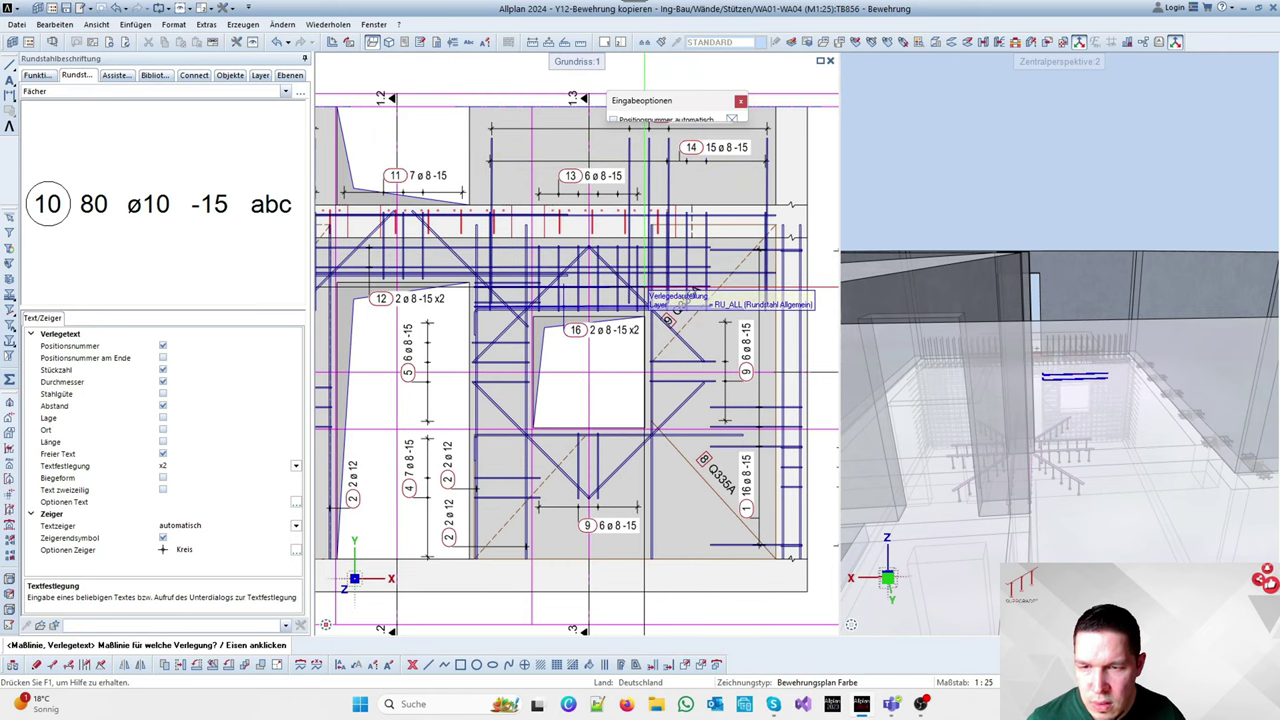
scroll(646, 288, down, 2)
scroll(403, 278, up, 3)
scroll(403, 277, up, 1)
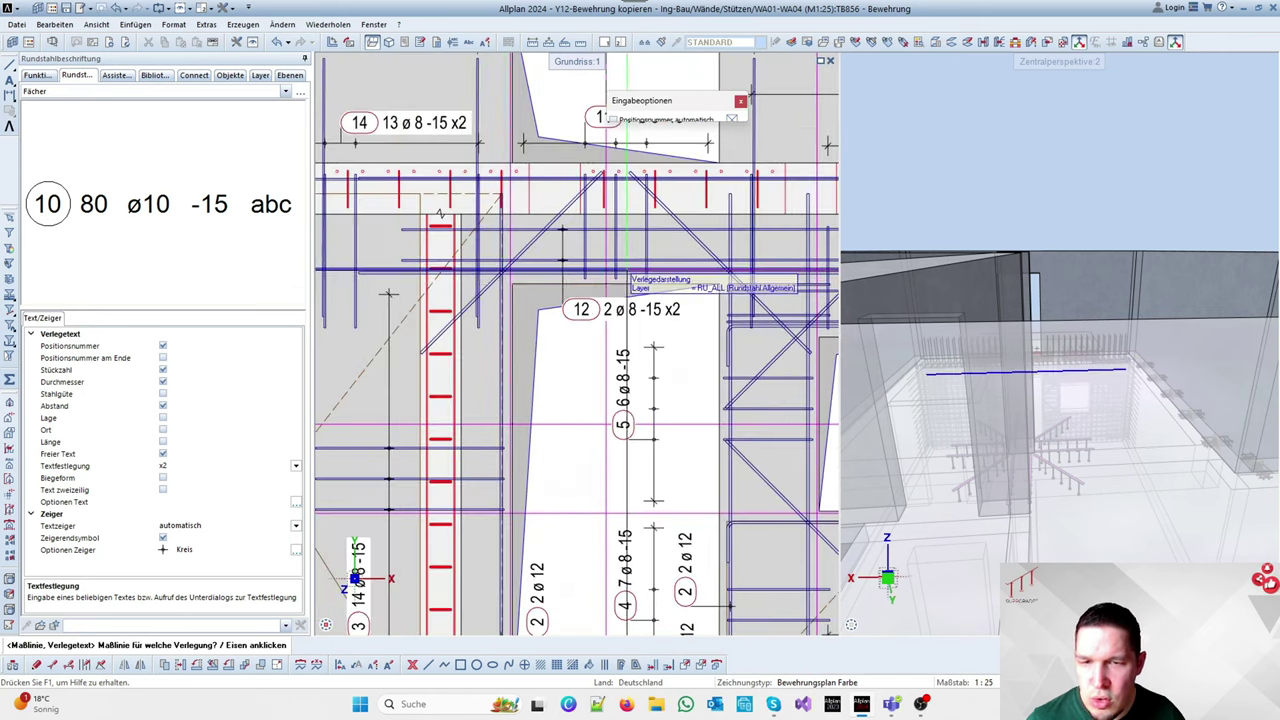
Label the position 6 bars above the door opening without free text and spacing, placing the text below the position 12 label
scroll(631, 272, up, 3)
click(633, 272)
click(633, 275)
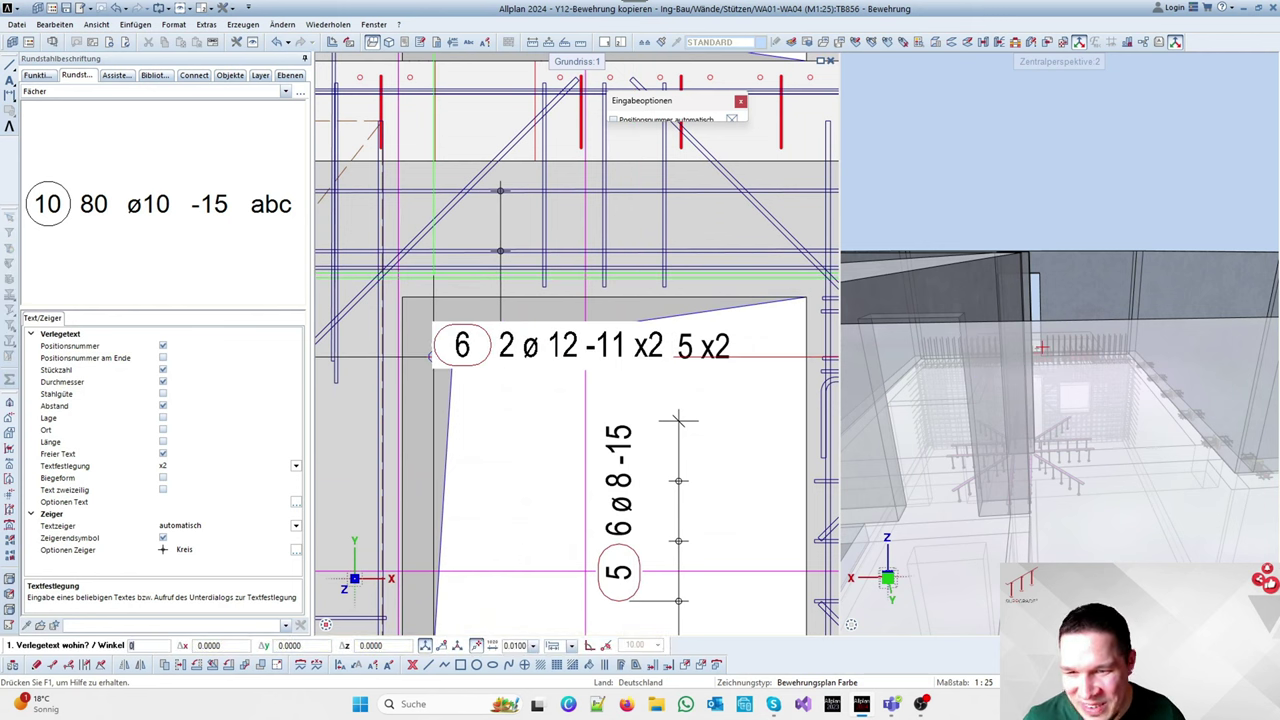
click(163, 455)
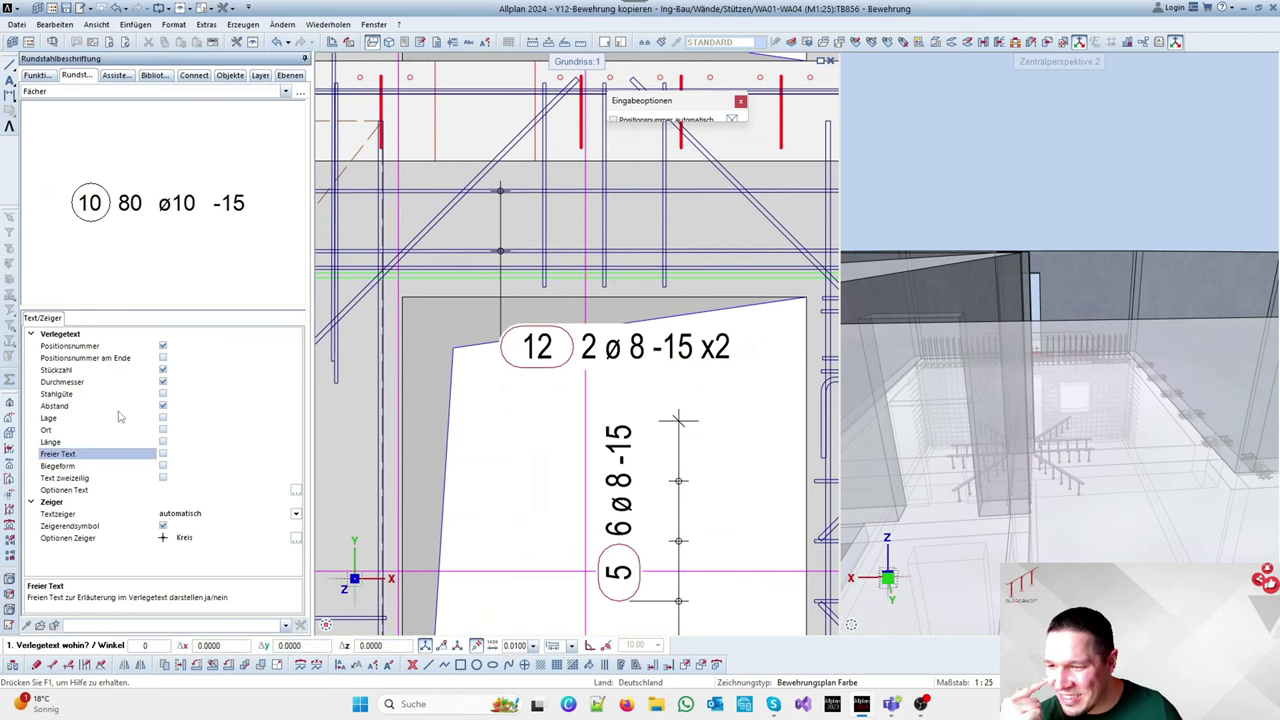
click(163, 405)
scroll(492, 300, down, 3)
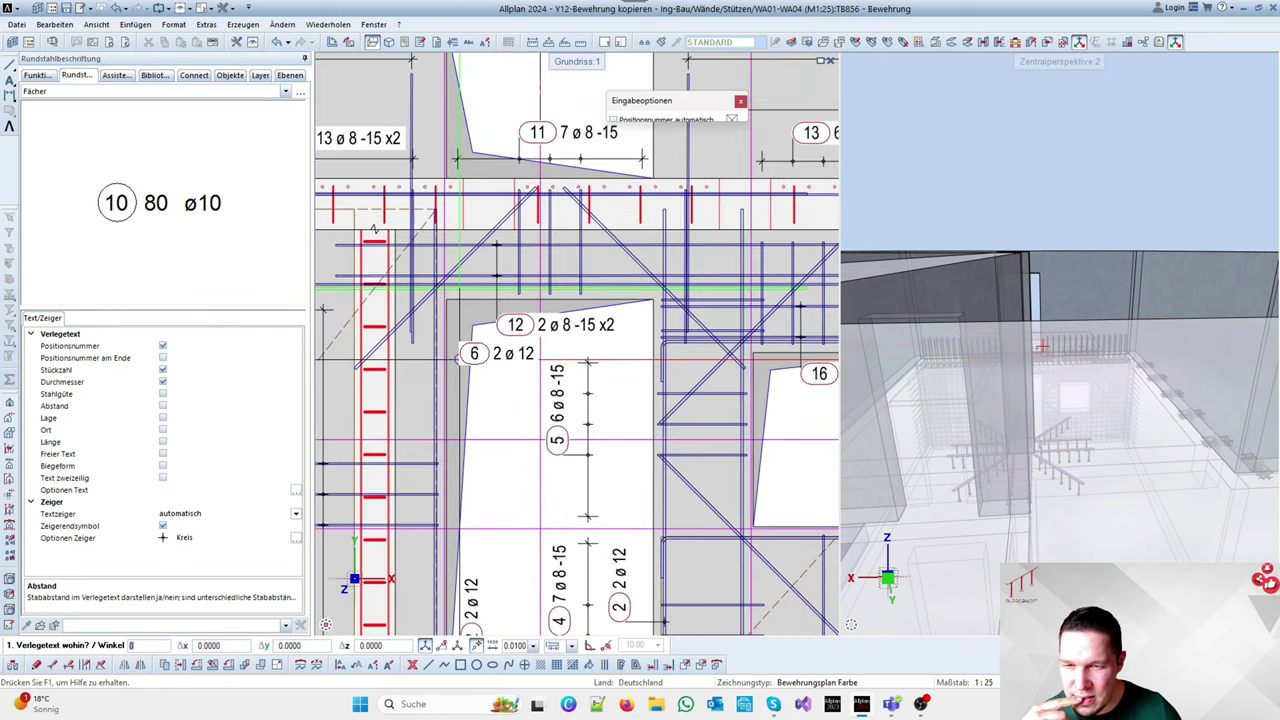
click(459, 359)
Label the position 8 bars above the window, placing the text inside the opening below the position 16 label
scroll(445, 340, down, 2)
scroll(636, 356, up, 3)
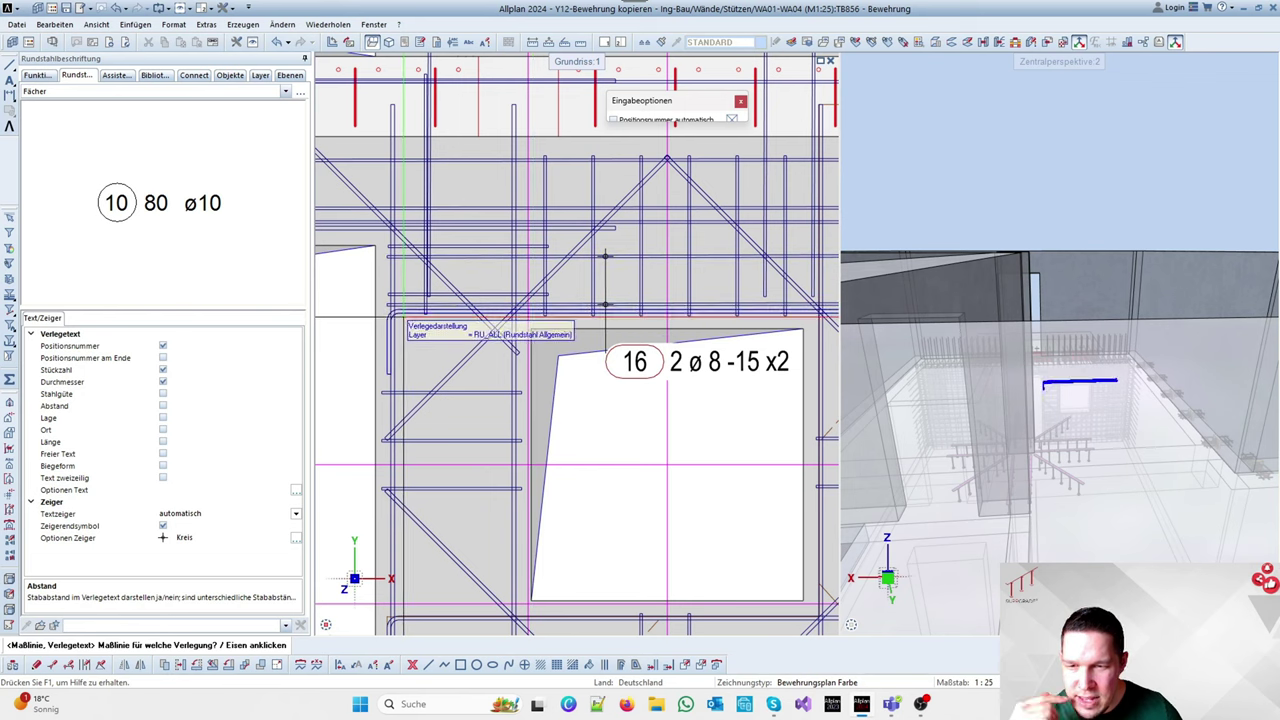
click(398, 318)
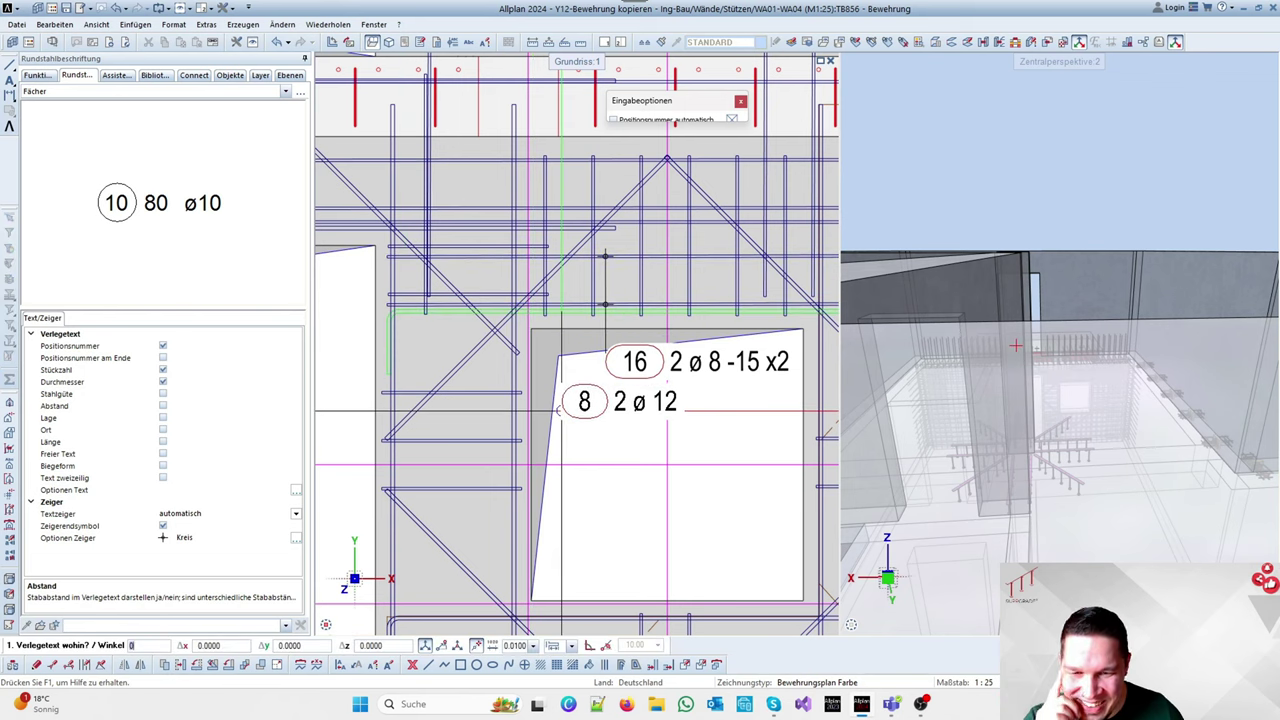
click(557, 410)
scroll(527, 330, down, 3)
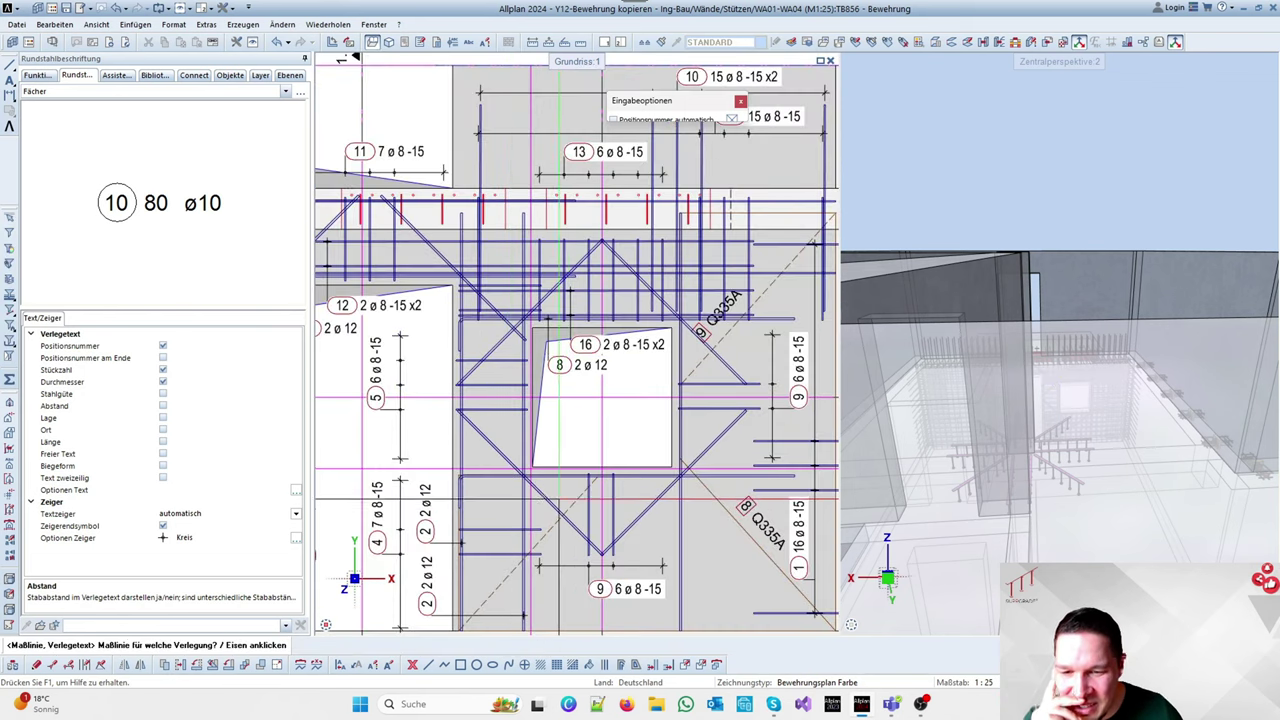
Label the position 8 bars below the window, placing the text inside the opening near its lower edge
scroll(574, 497, up, 3)
click(561, 475)
scroll(565, 445, down, 3)
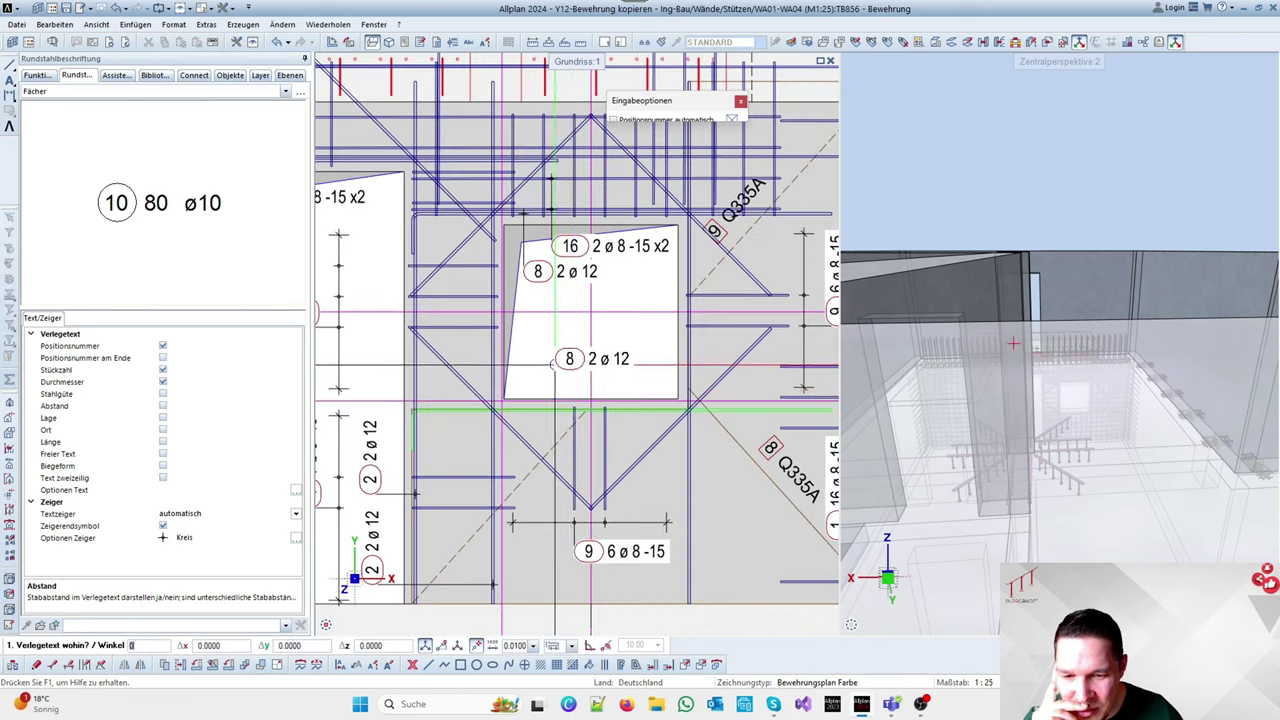
scroll(553, 364, up, 2)
click(555, 383)
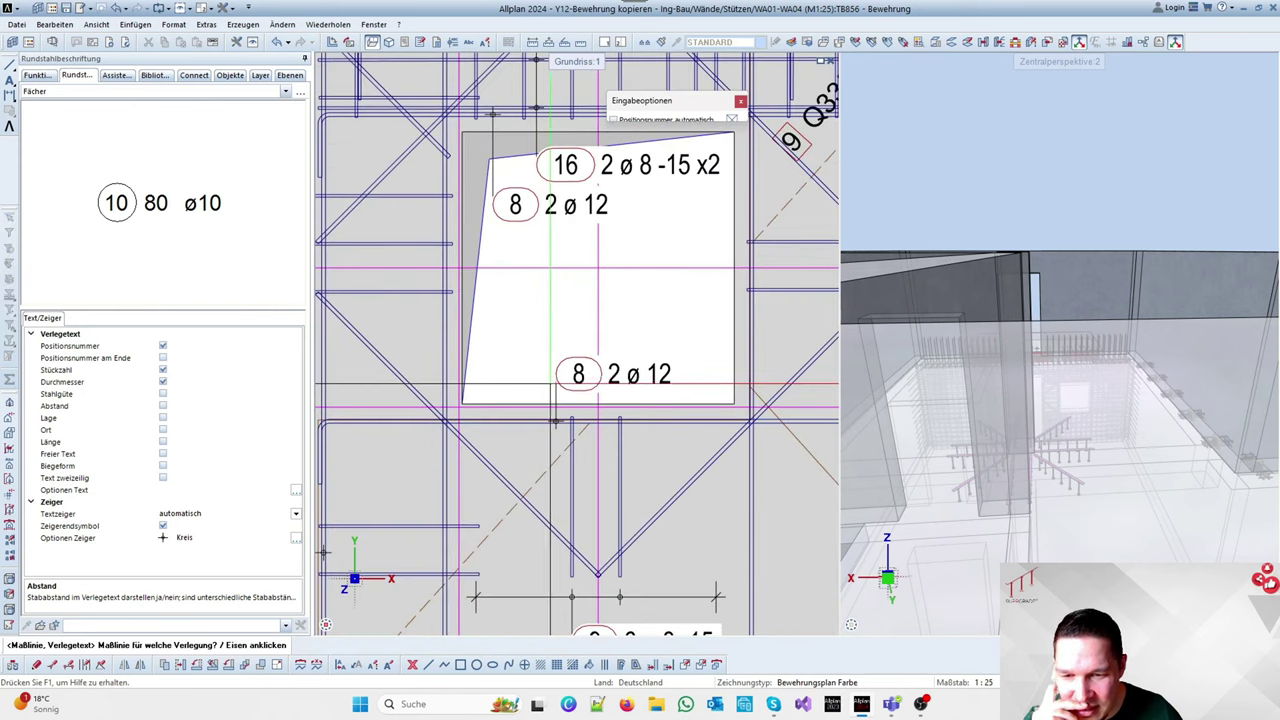
Label the diagonal position 7 bars at the window's lower-left corner with horizontal text inside the opening
click(383, 360)
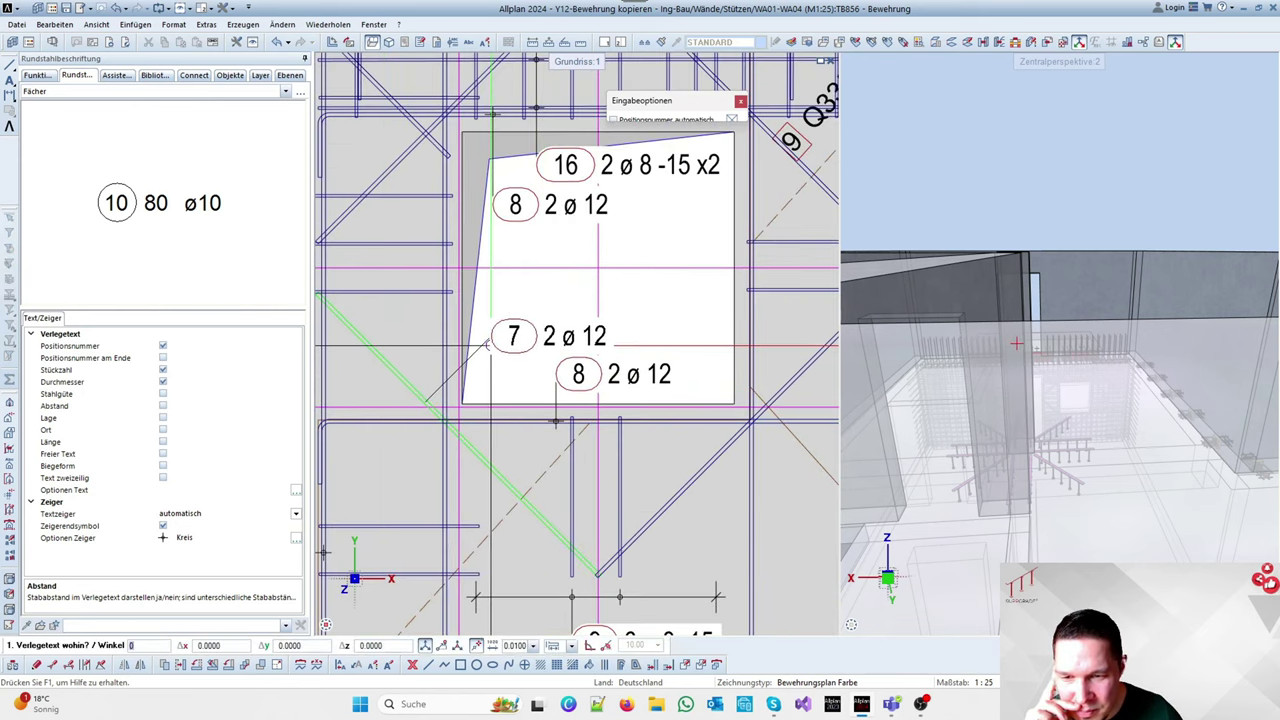
click(488, 346)
scroll(395, 331, down, 2)
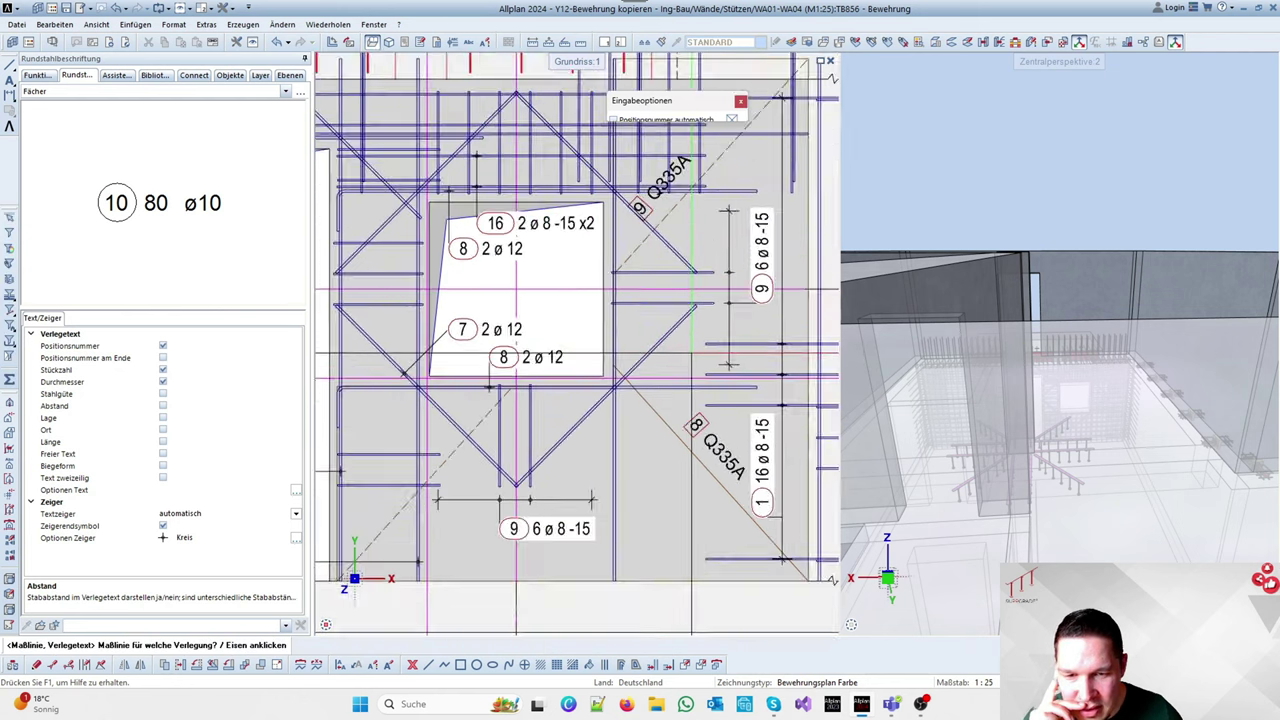
Label the diagonal bars at the window's lower-right corner at 45°, with the position number at the end of the text
scroll(722, 358, up, 2)
click(624, 310)
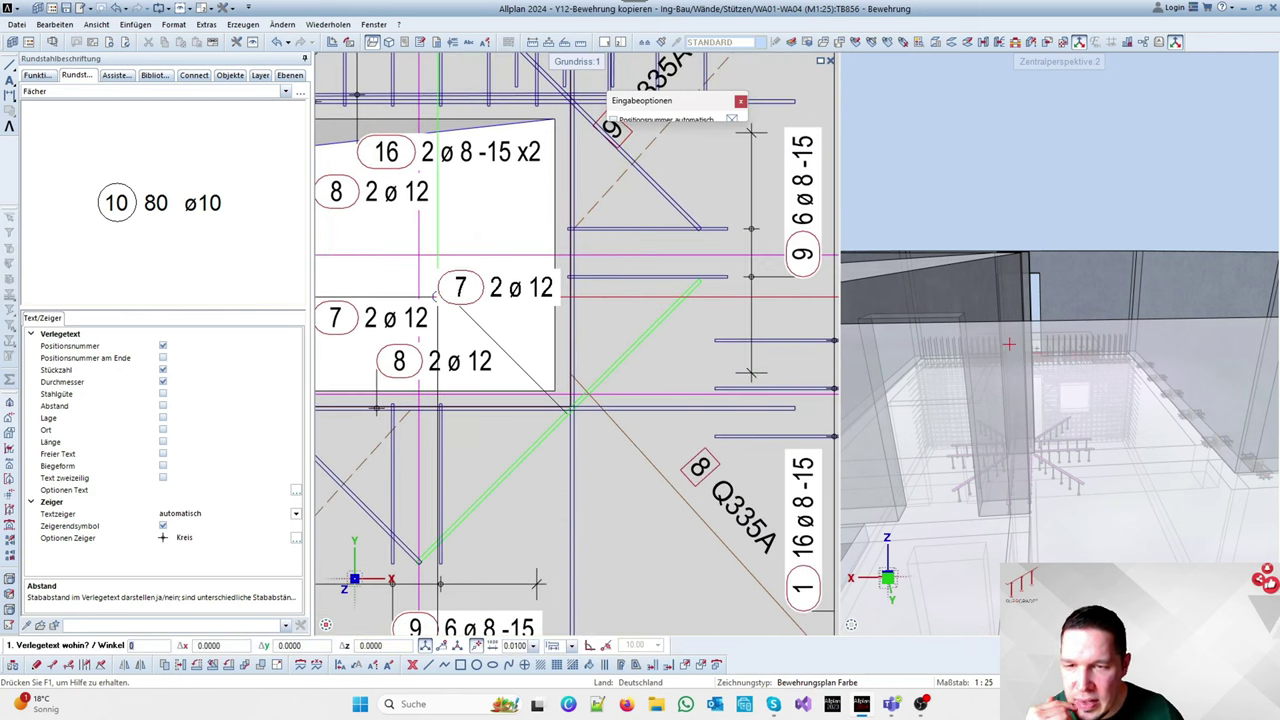
click(164, 358)
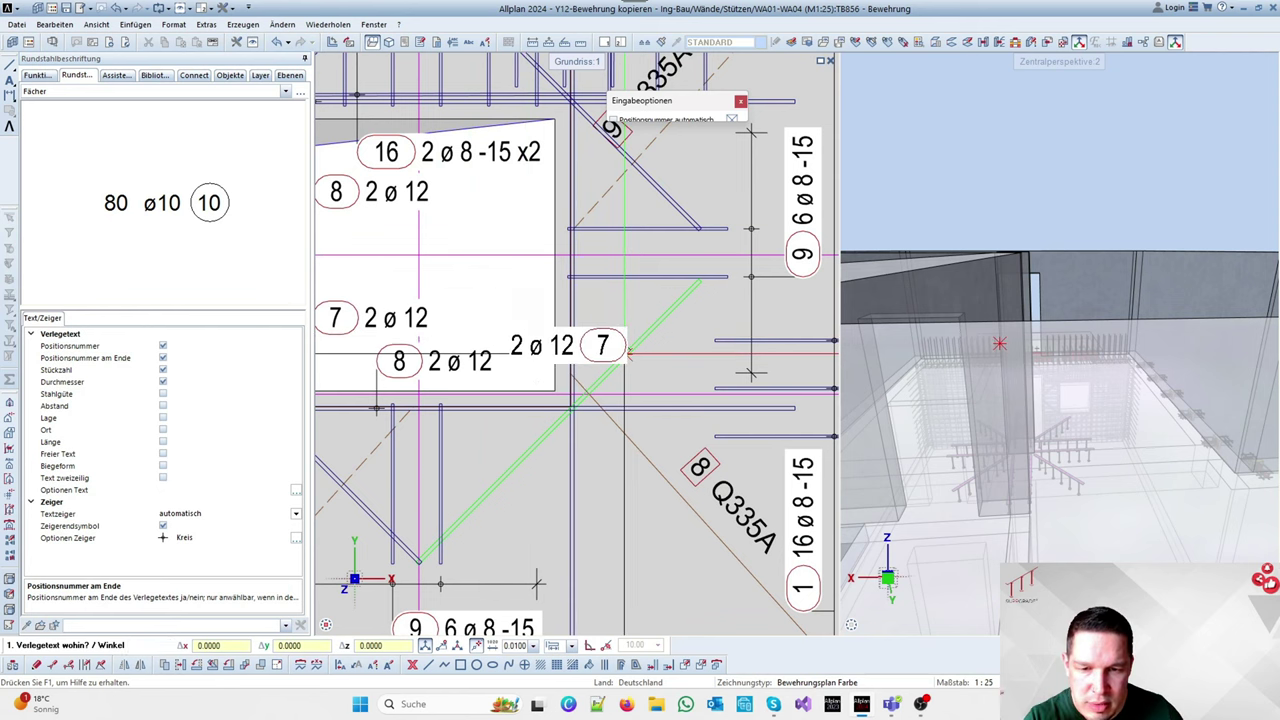
click(628, 354)
scroll(616, 290, down, 3)
scroll(600, 368, up, 4)
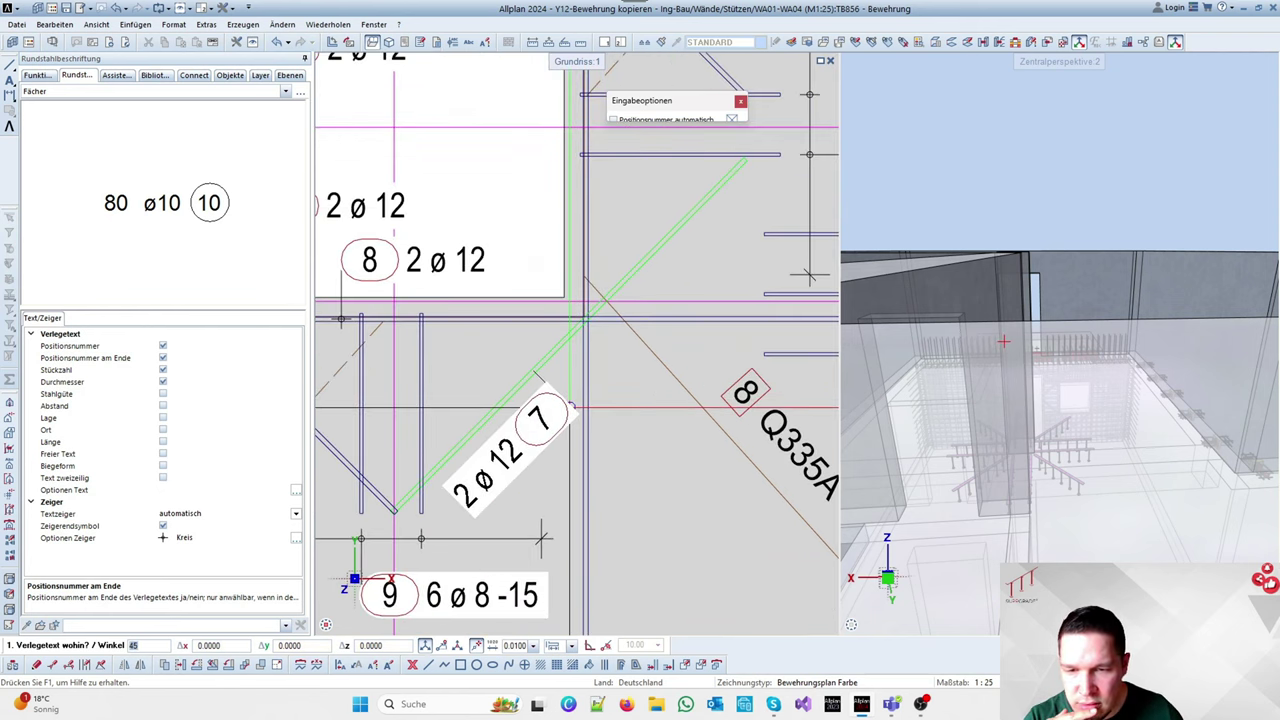
click(570, 407)
Label the diagonal bars at the window's upper-left corner at a 45° text angle, placing the text beside the bars
scroll(680, 337, down, 4)
scroll(505, 351, up, 3)
scroll(530, 384, down, 5)
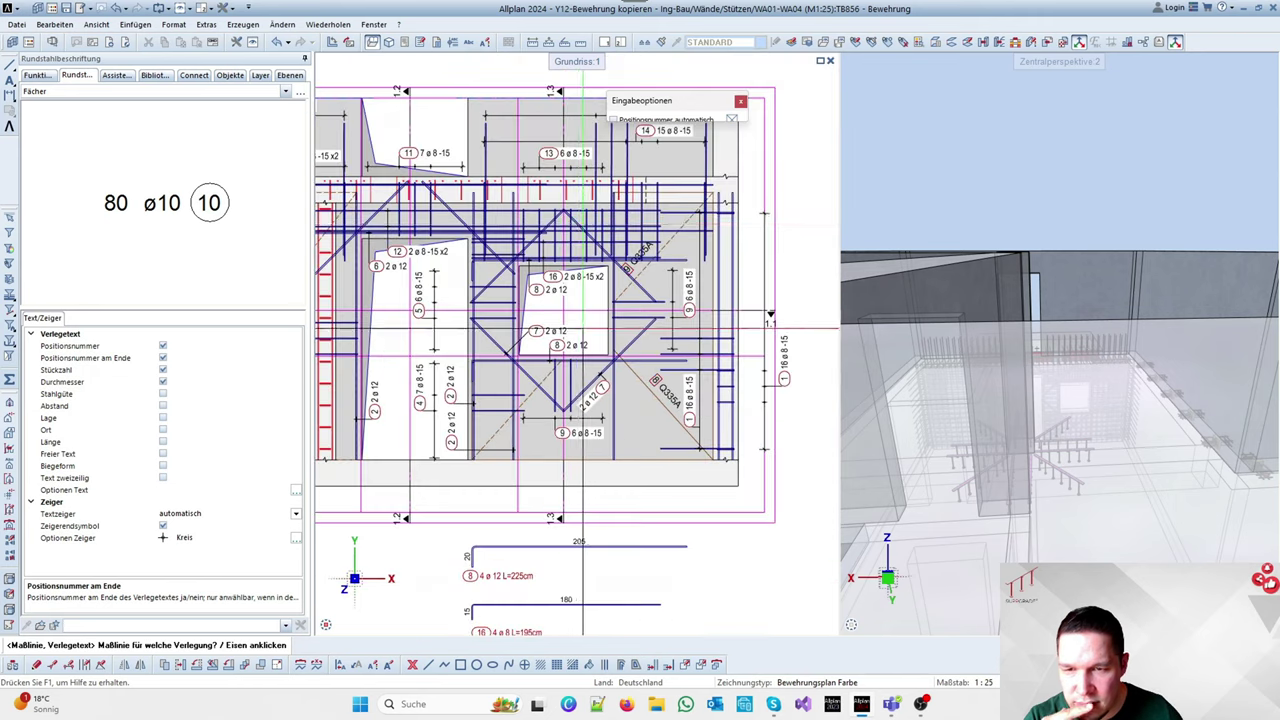
scroll(572, 214, up, 3)
click(529, 231)
scroll(496, 208, up, 2)
scroll(490, 196, down, 2)
text(45)
scroll(601, 268, down, 2)
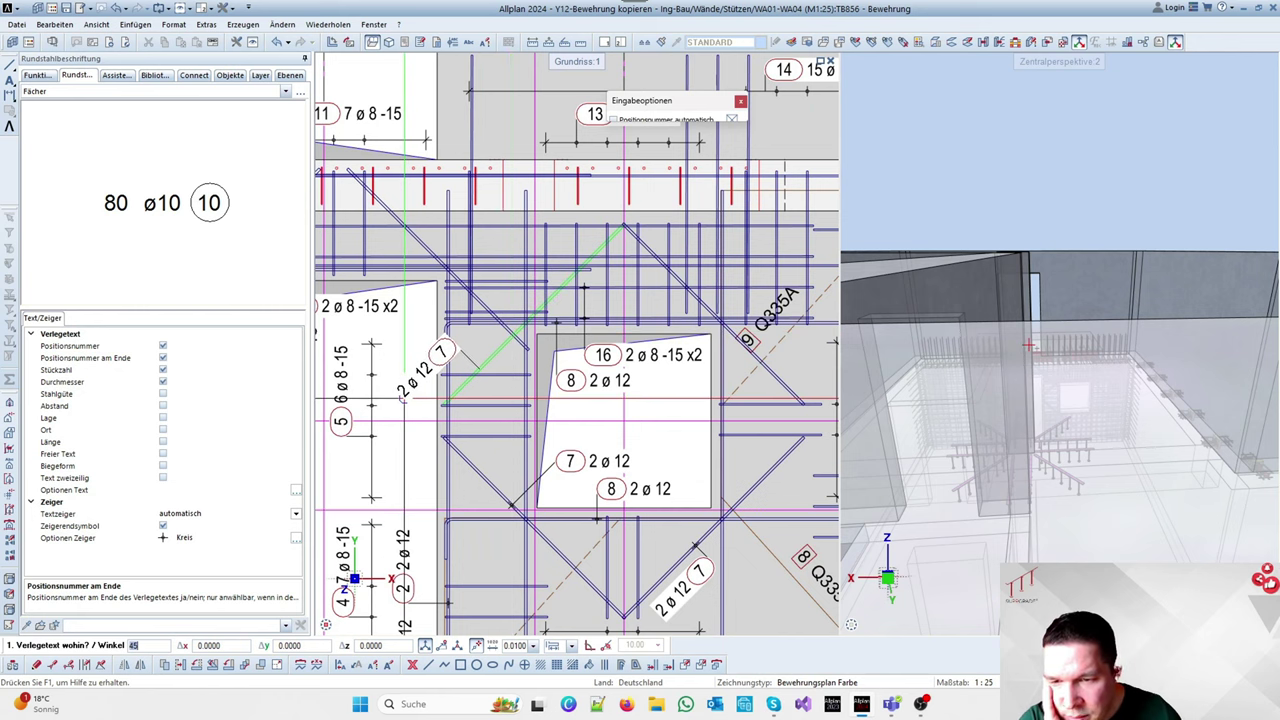
click(403, 400)
Label the diagonal bars at the window's upper-right corner at -45°, with the position number at the start of the text
scroll(400, 344, down, 4)
scroll(520, 342, up, 3)
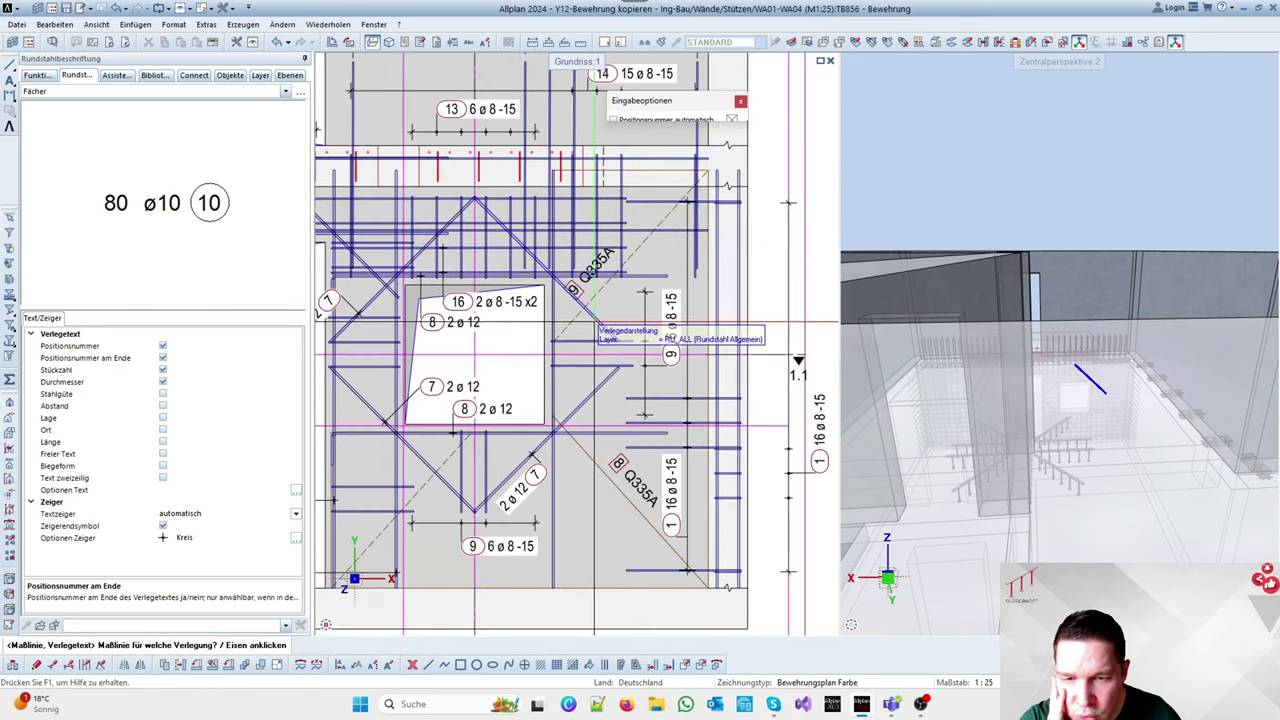
click(598, 318)
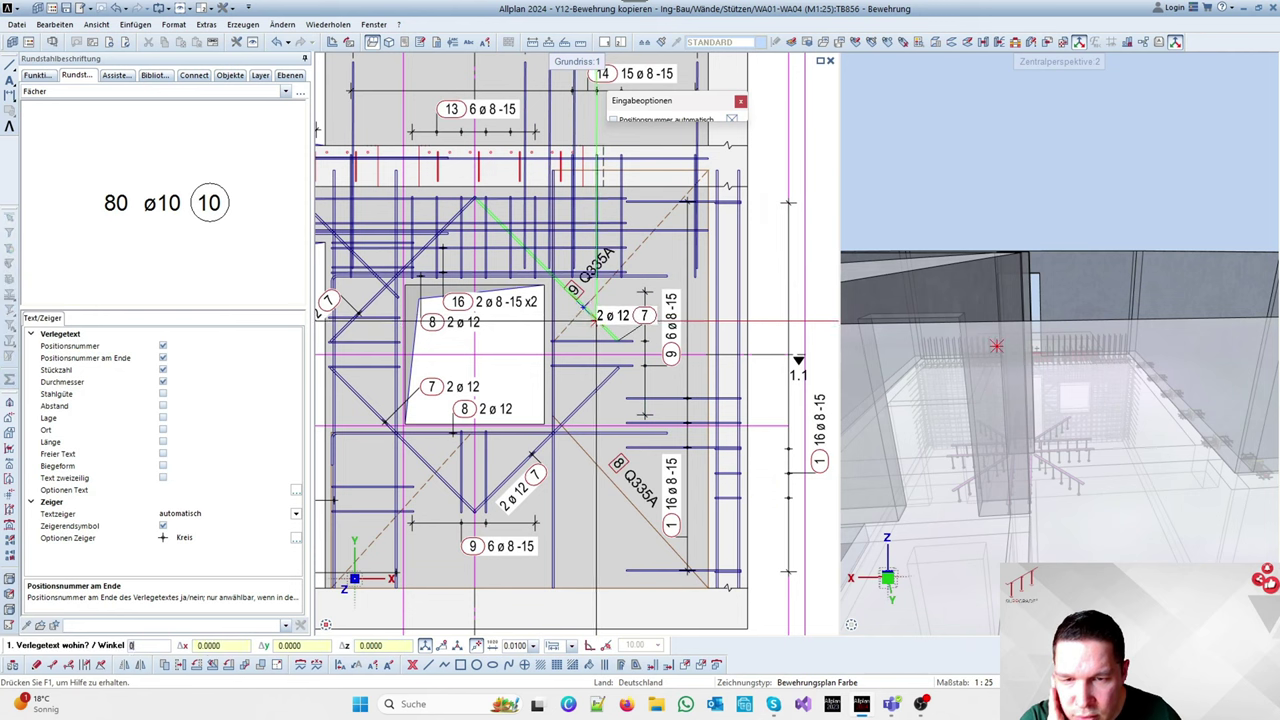
click(163, 357)
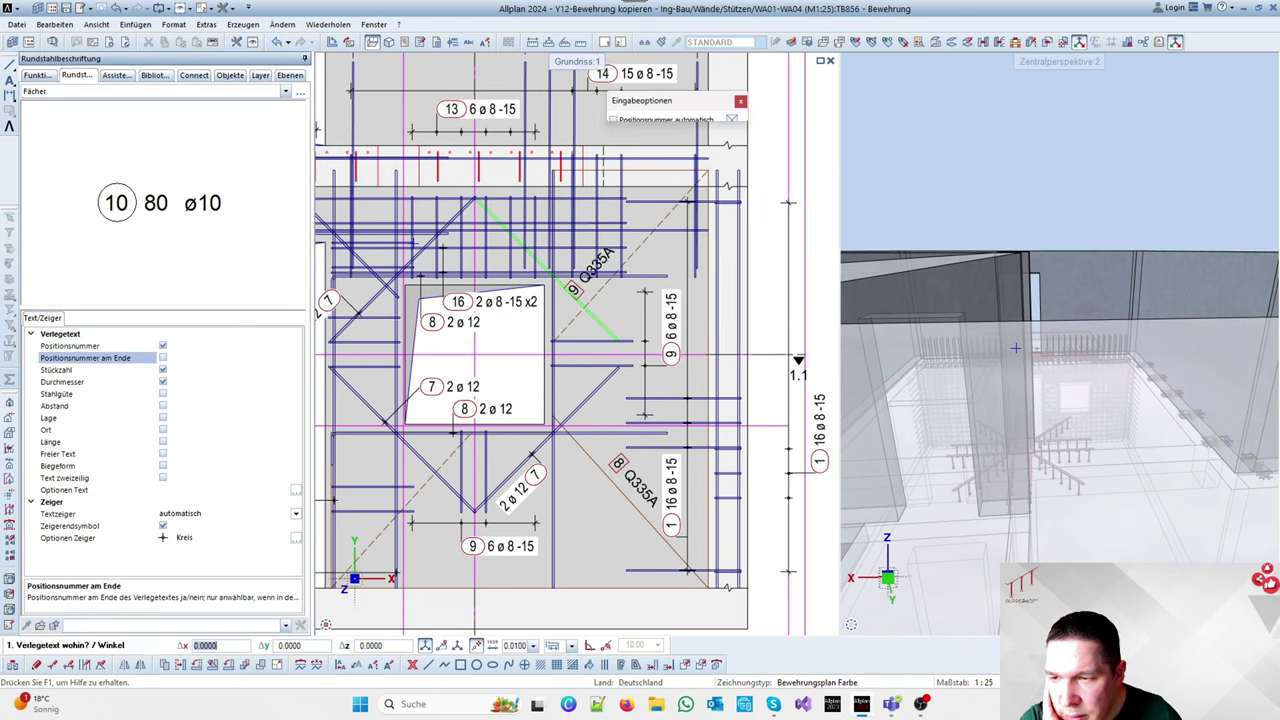
scroll(587, 297, up, 3)
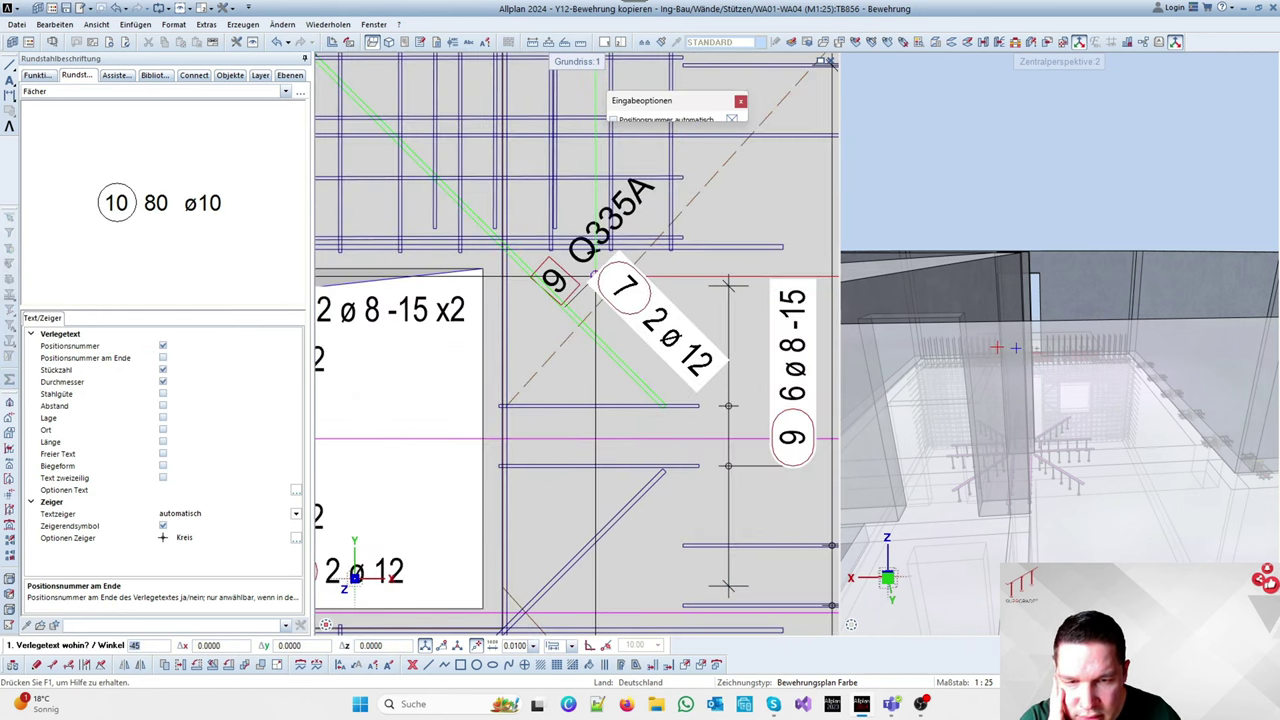
click(600, 270)
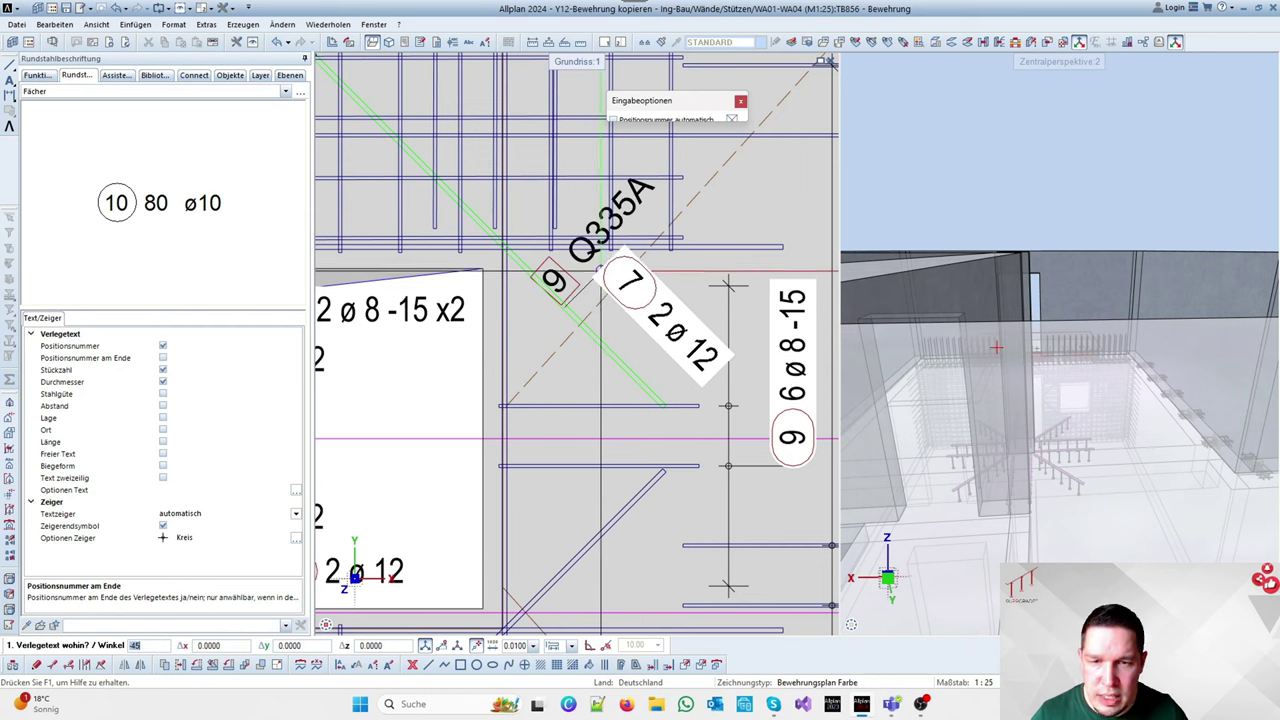
Move the 9 Q335A mesh label up along its diagonal, clear of the bar label at the window's upper-right corner
key(Escape)
key(v)
click(564, 290)
click(572, 284)
scroll(556, 301, down, 3)
scroll(654, 258, up, 2)
click(652, 261)
scroll(654, 222, down, 5)
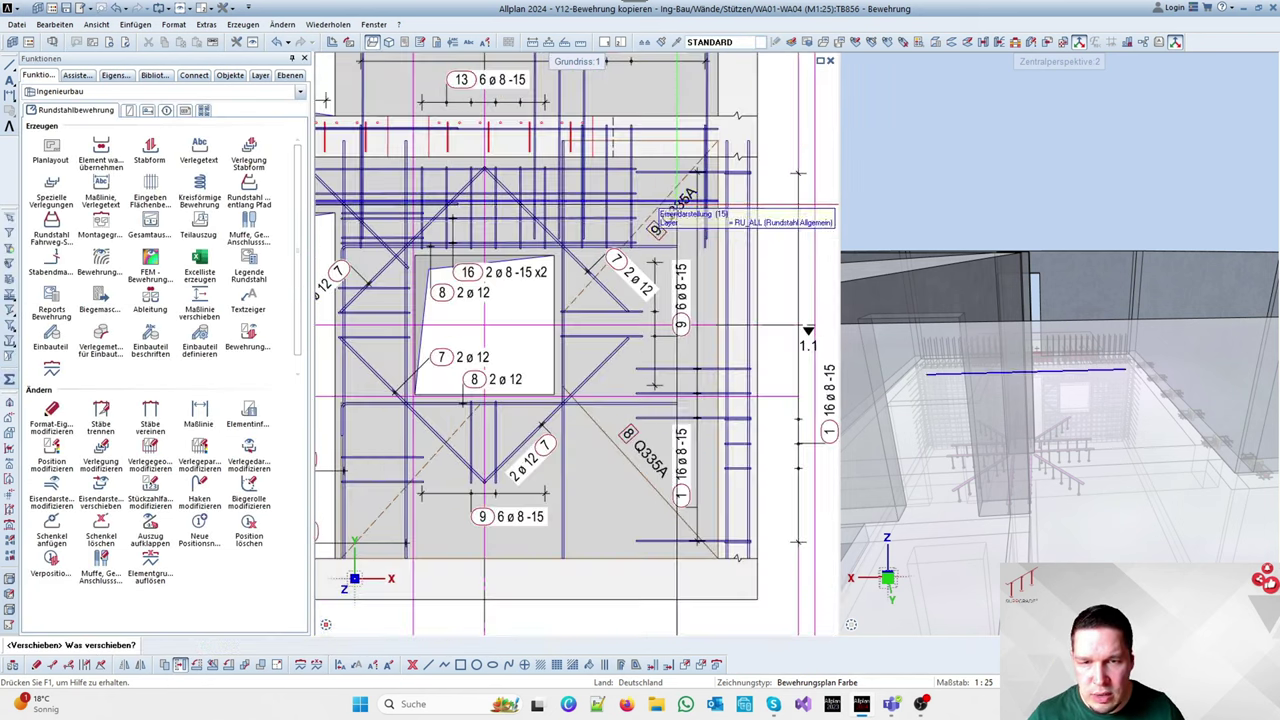
Move the 8 Q335A mesh label slightly to the left, to the other side of its diagonal at the window's lower right
scroll(643, 383, up, 2)
click(648, 349)
click(651, 349)
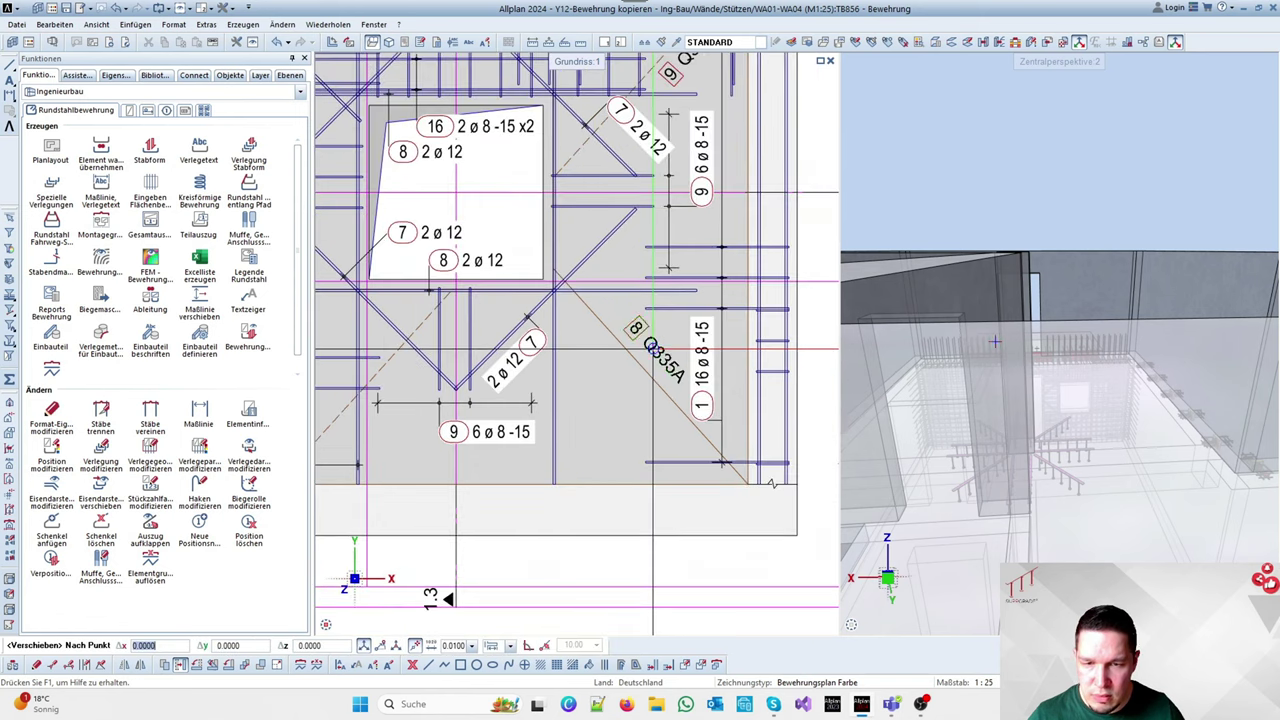
click(616, 364)
scroll(733, 289, down, 2)
scroll(590, 136, up, 3)
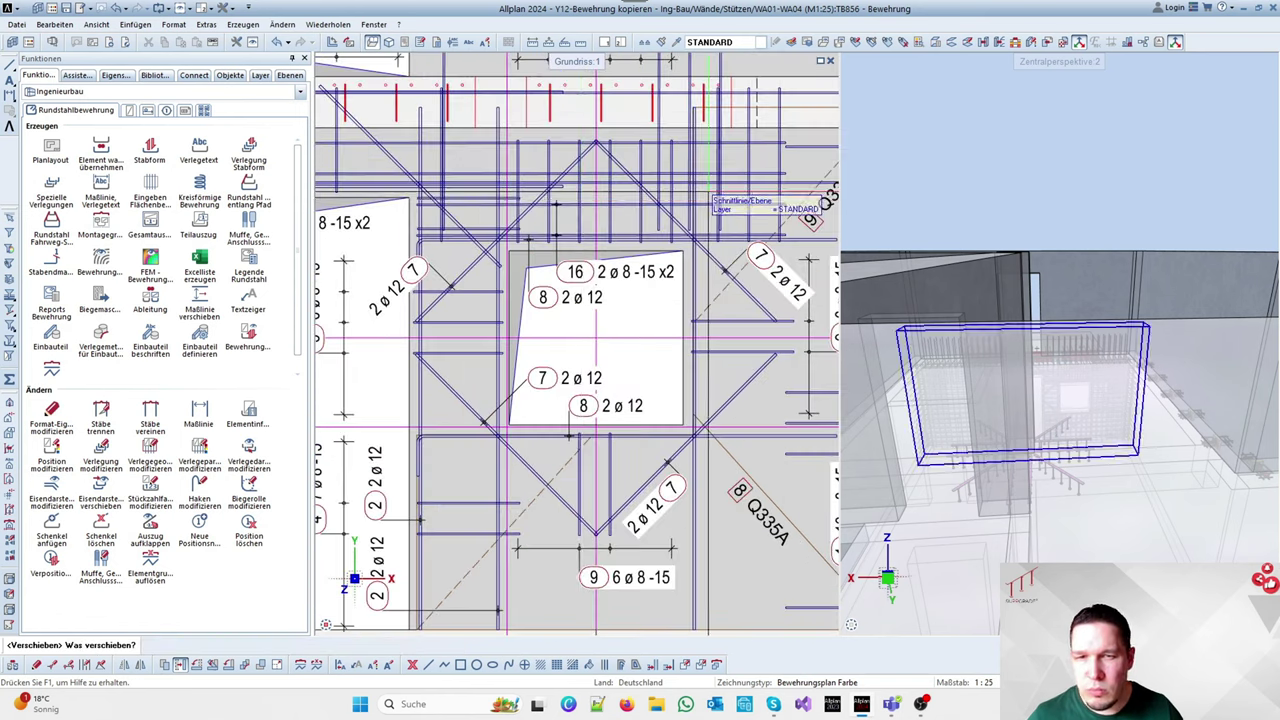
Label the two position 6 ø12 bars in the slab beside the door with horizontal text above the slab
scroll(562, 212, down, 4)
scroll(706, 171, up, 3)
scroll(707, 152, down, 3)
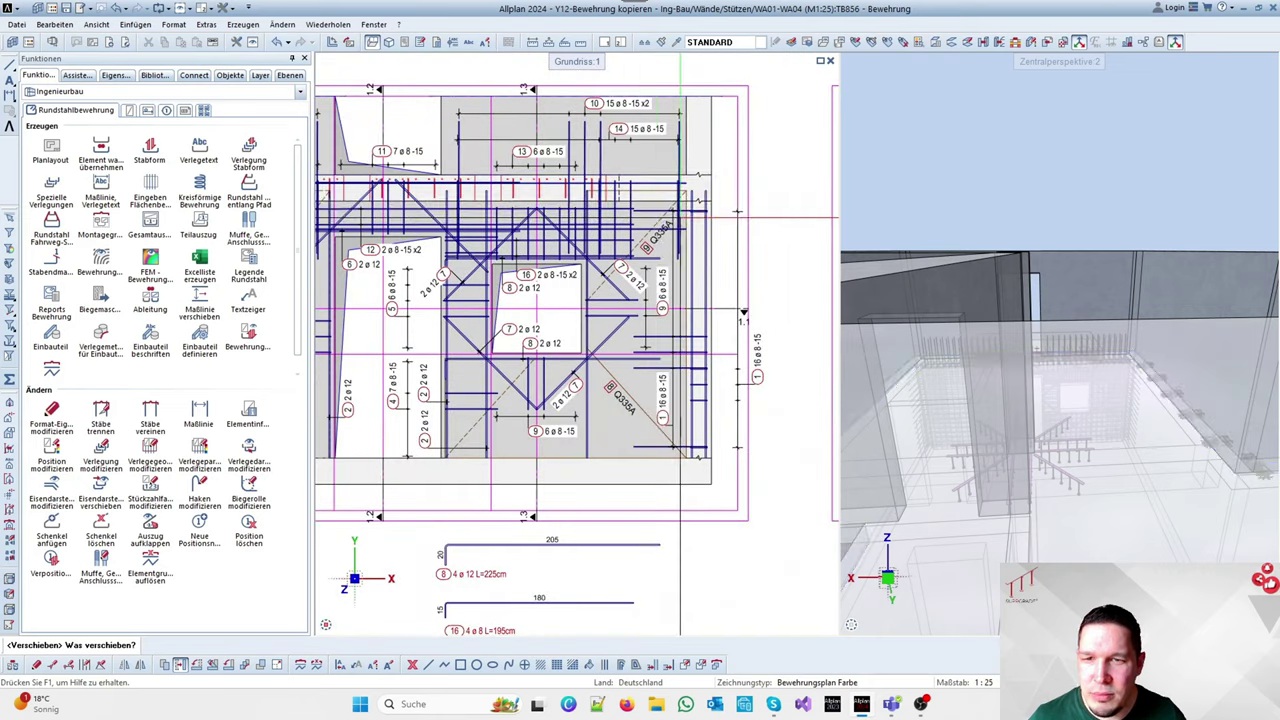
scroll(370, 167, up, 3)
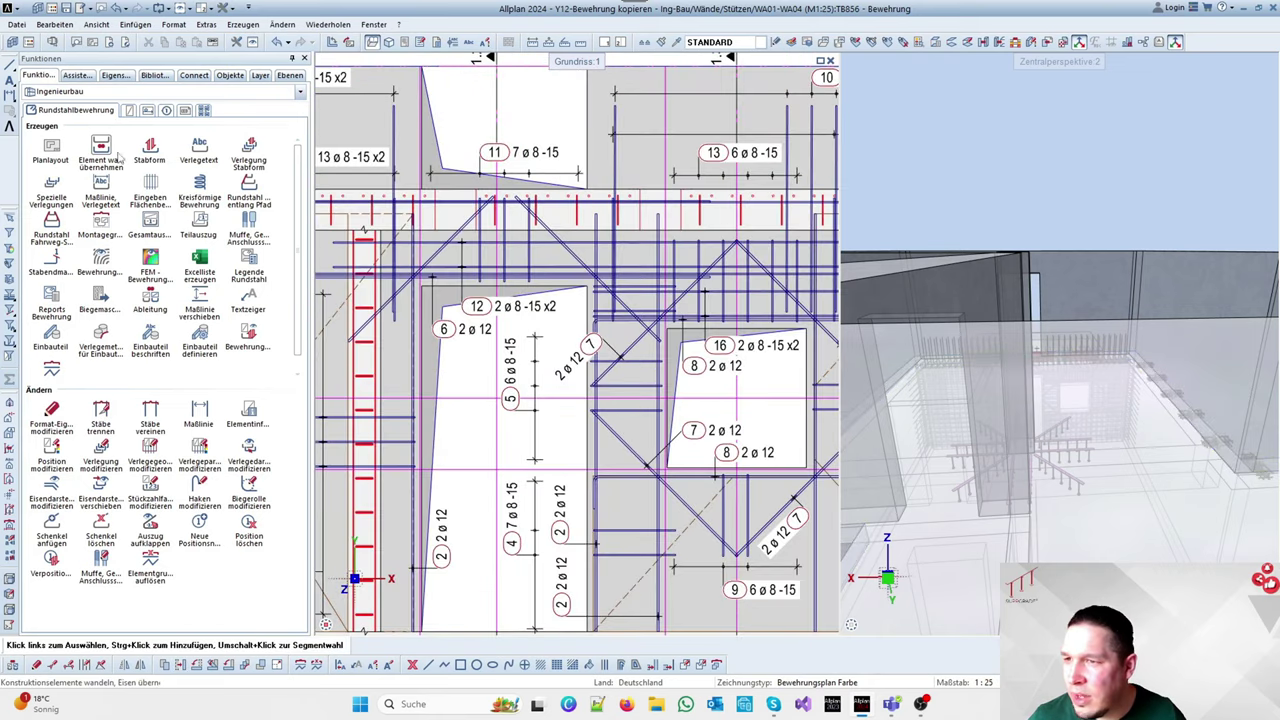
click(100, 190)
scroll(560, 150, up, 3)
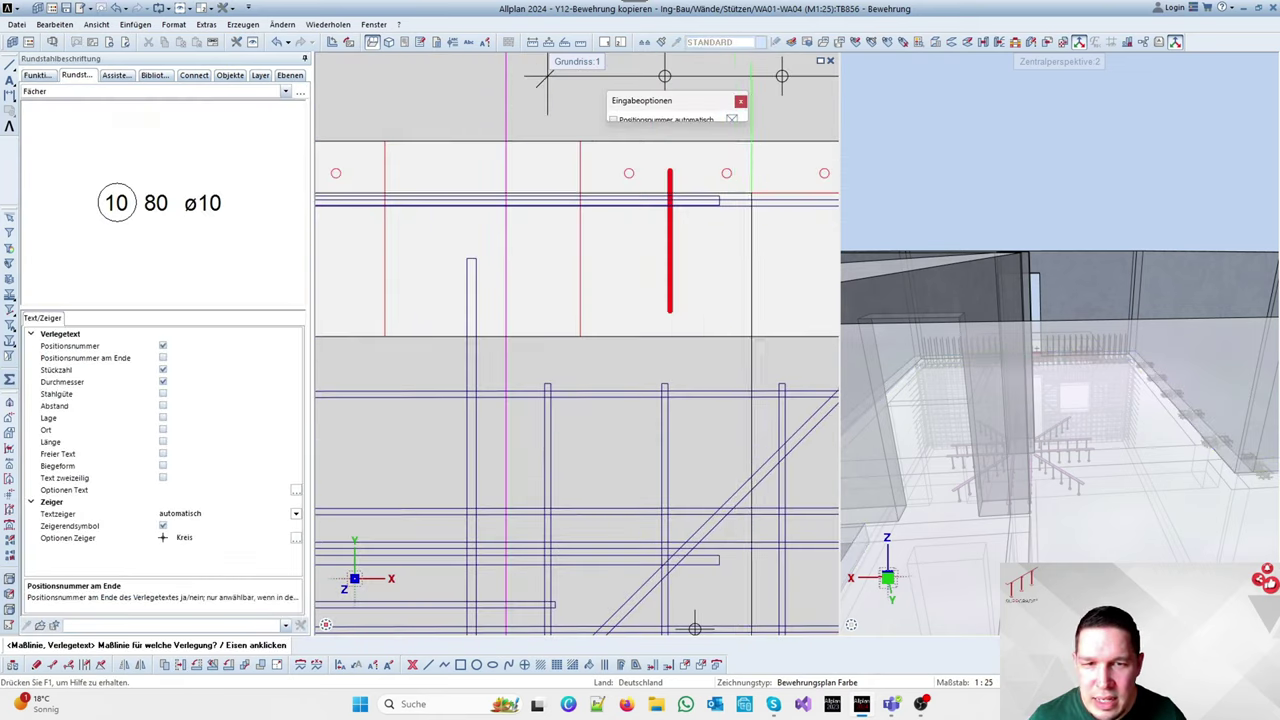
click(668, 200)
scroll(666, 201, down, 3)
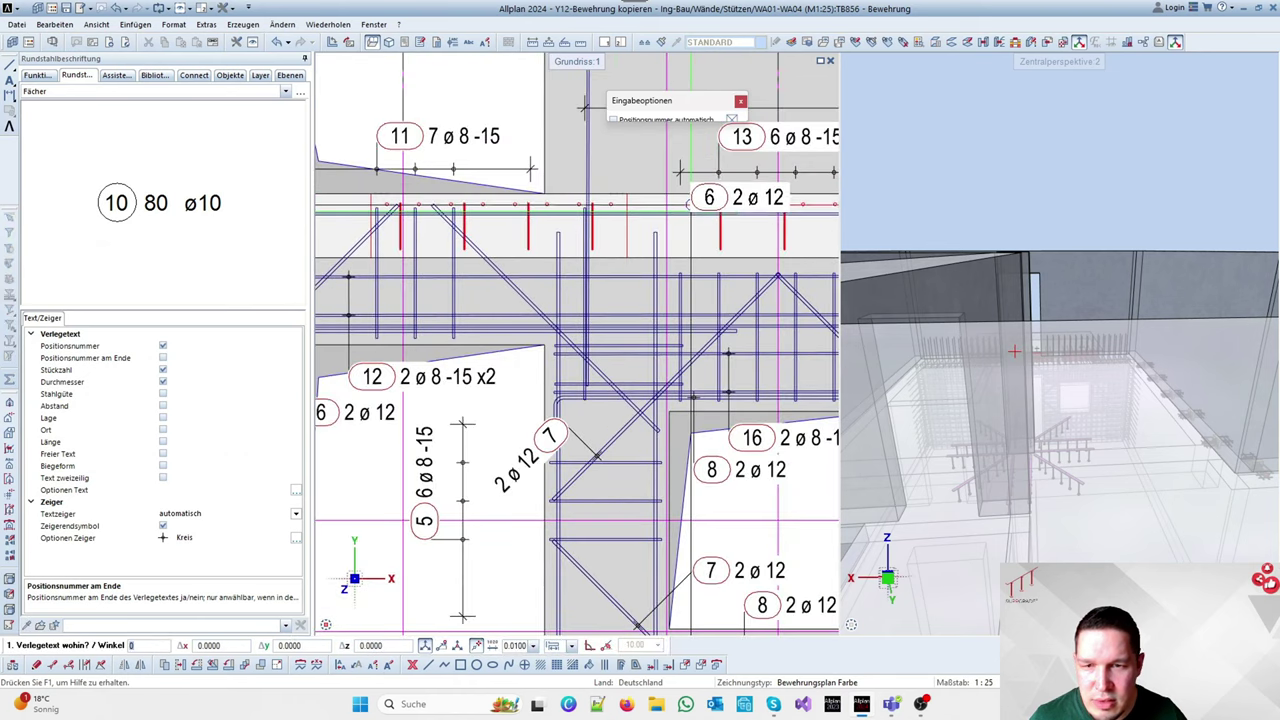
scroll(520, 160, down, 3)
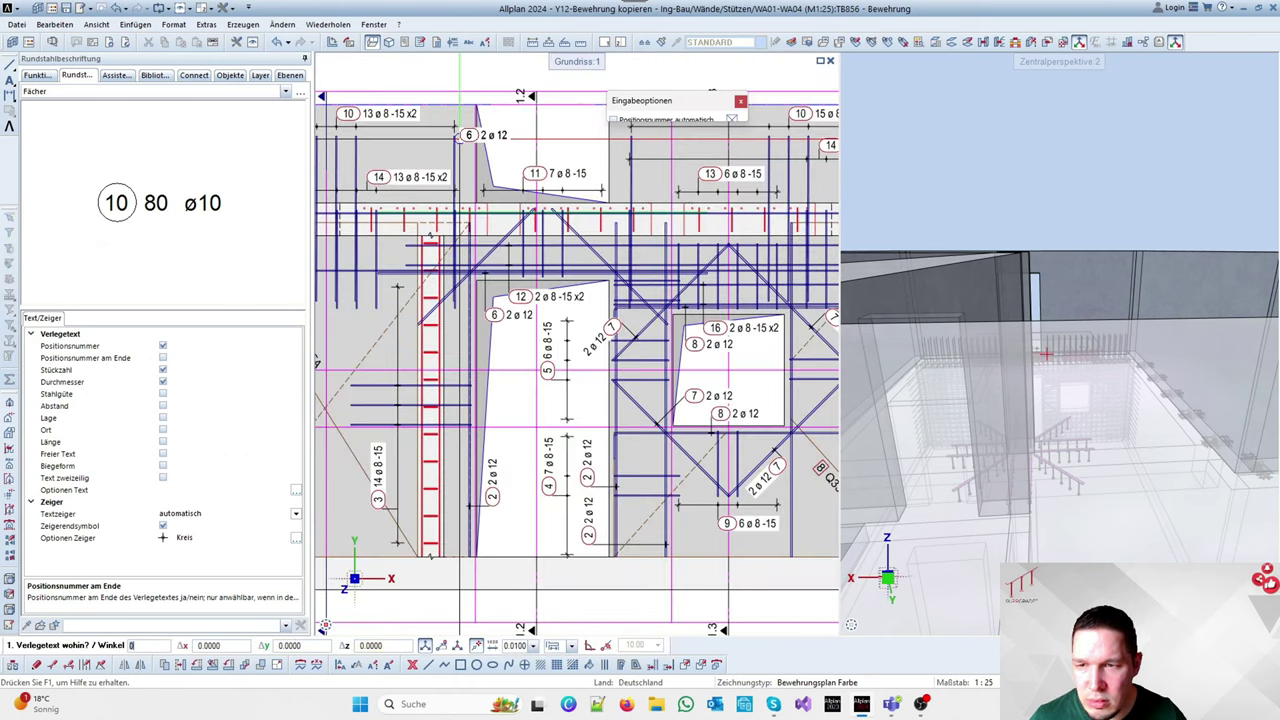
scroll(609, 138, up, 4)
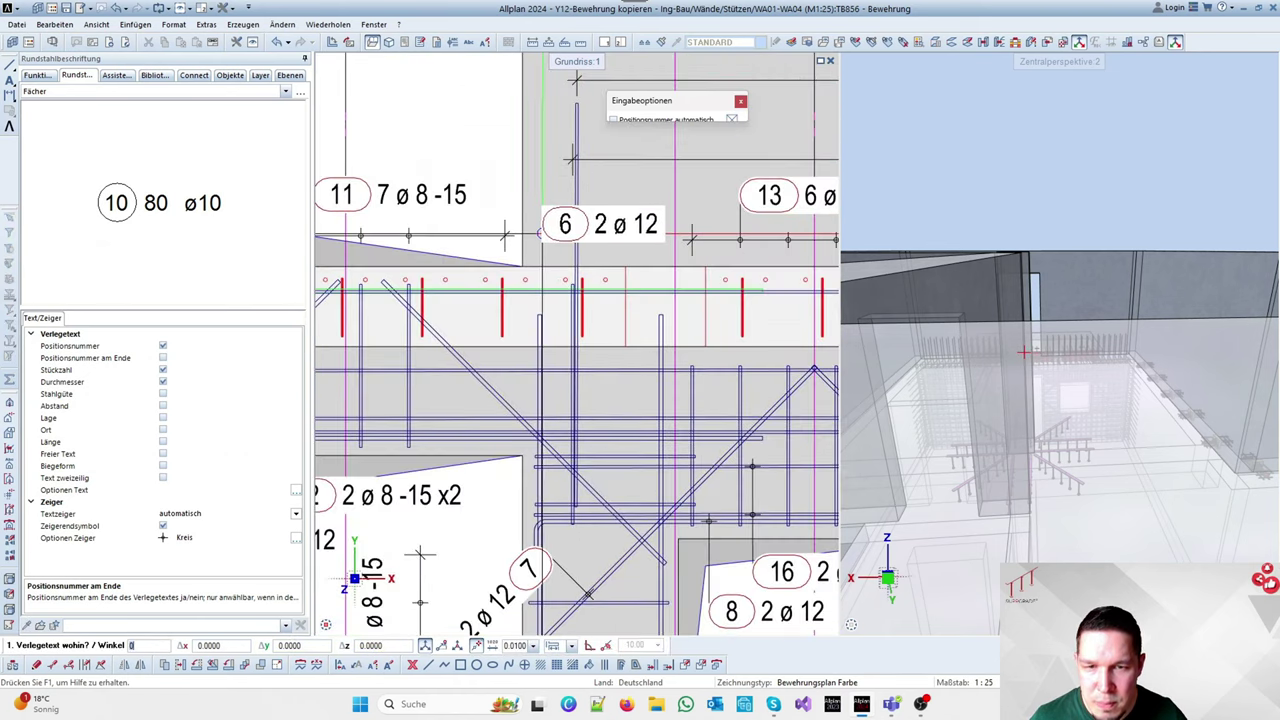
click(541, 231)
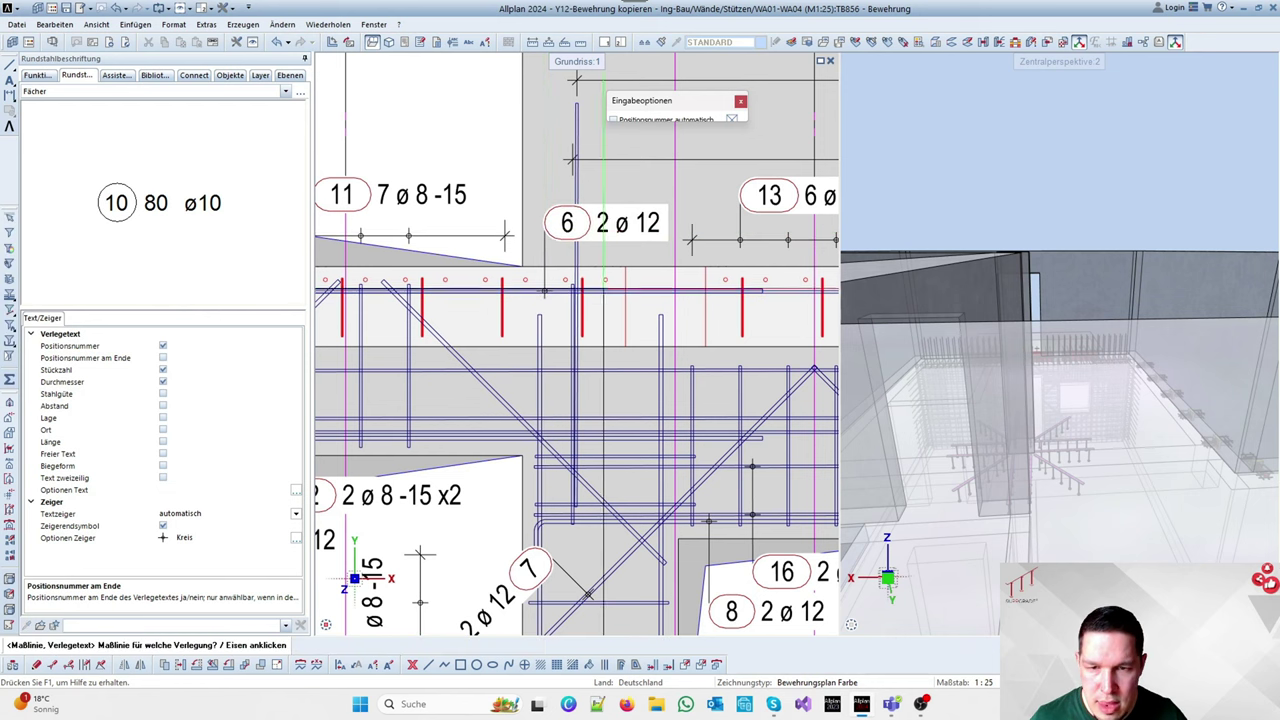
scroll(608, 266, down, 3)
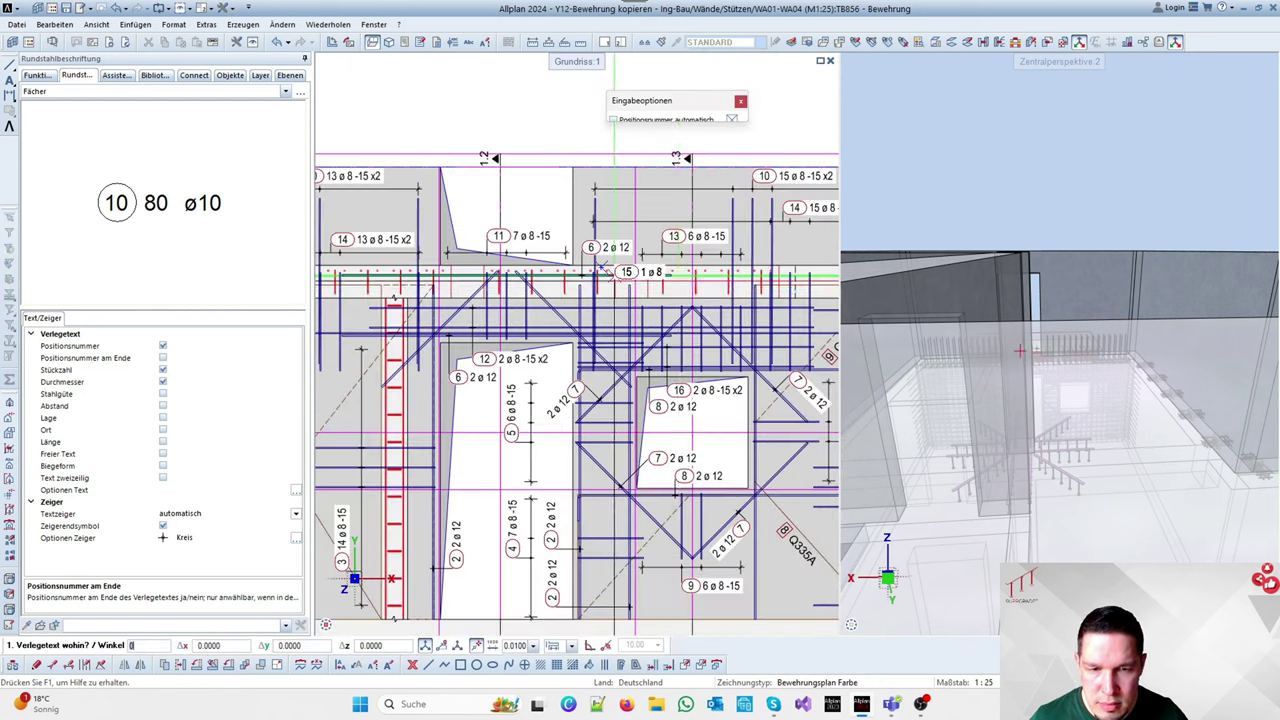
scroll(589, 271, down, 3)
scroll(663, 262, up, 4)
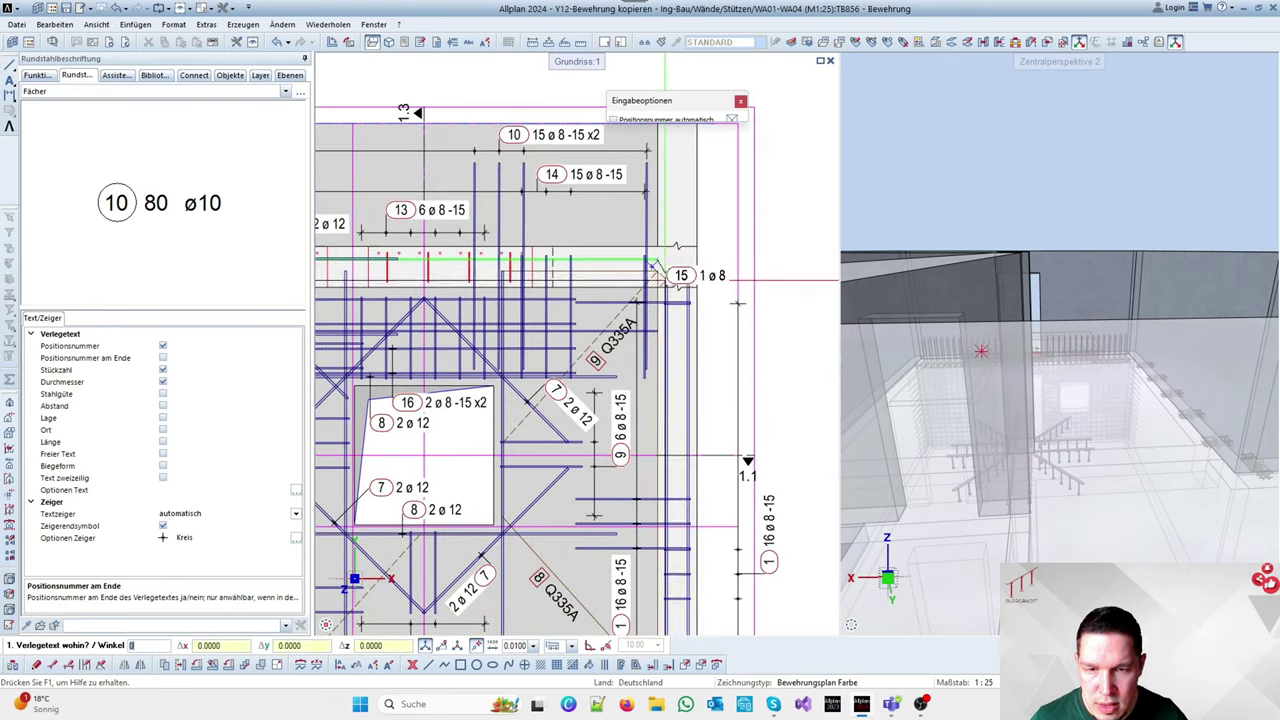
scroll(677, 281, up, 2)
scroll(630, 260, down, 5)
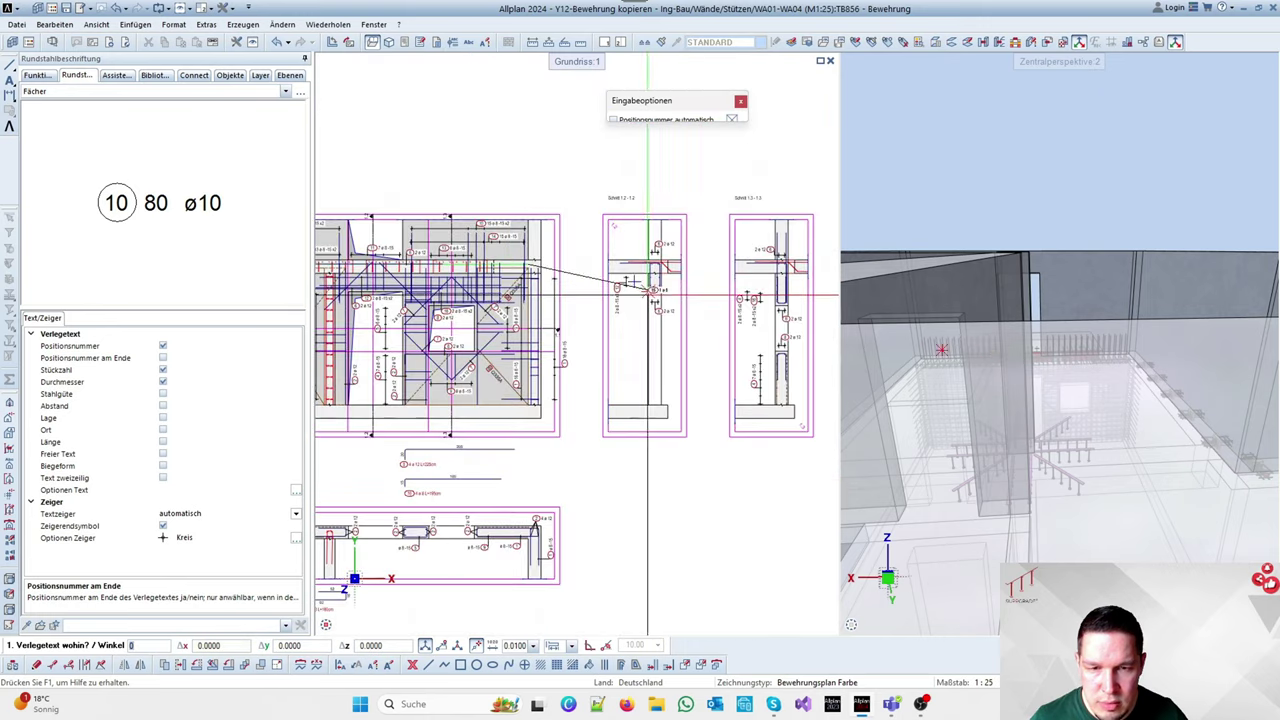
scroll(656, 270, up, 4)
scroll(656, 270, down, 3)
scroll(543, 272, up, 5)
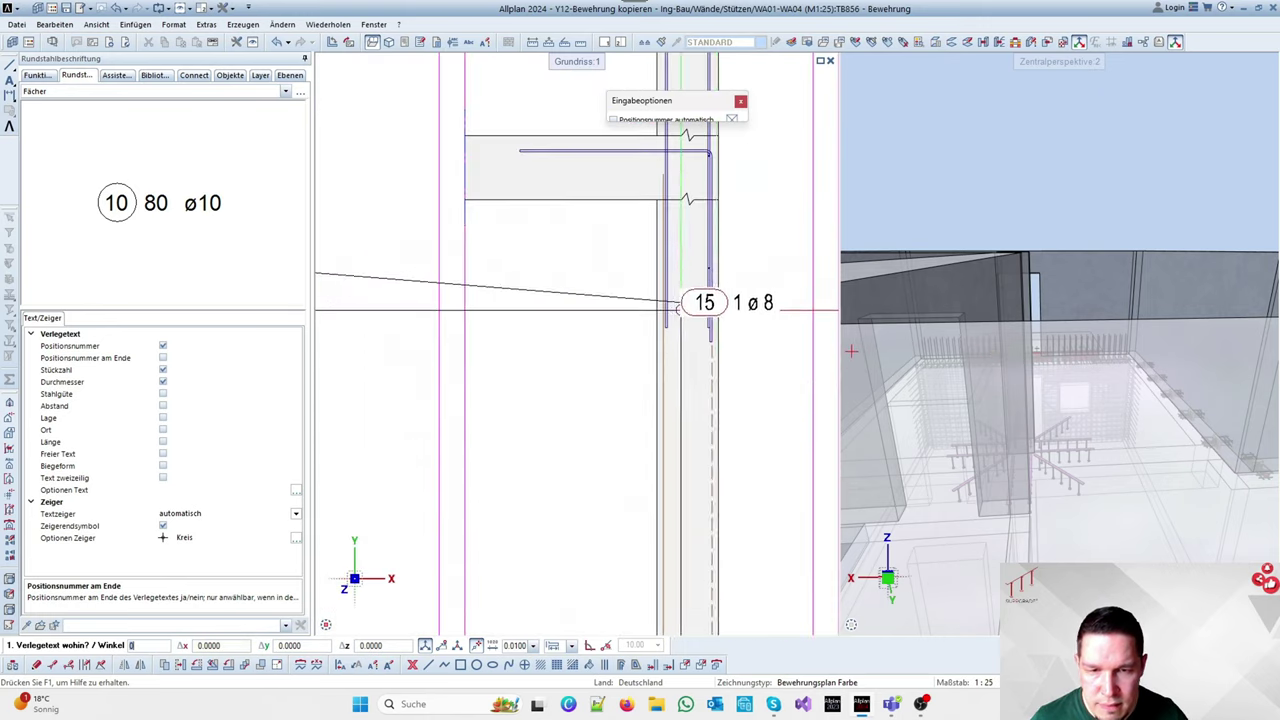
scroll(708, 410, down, 3)
scroll(543, 366, up, 5)
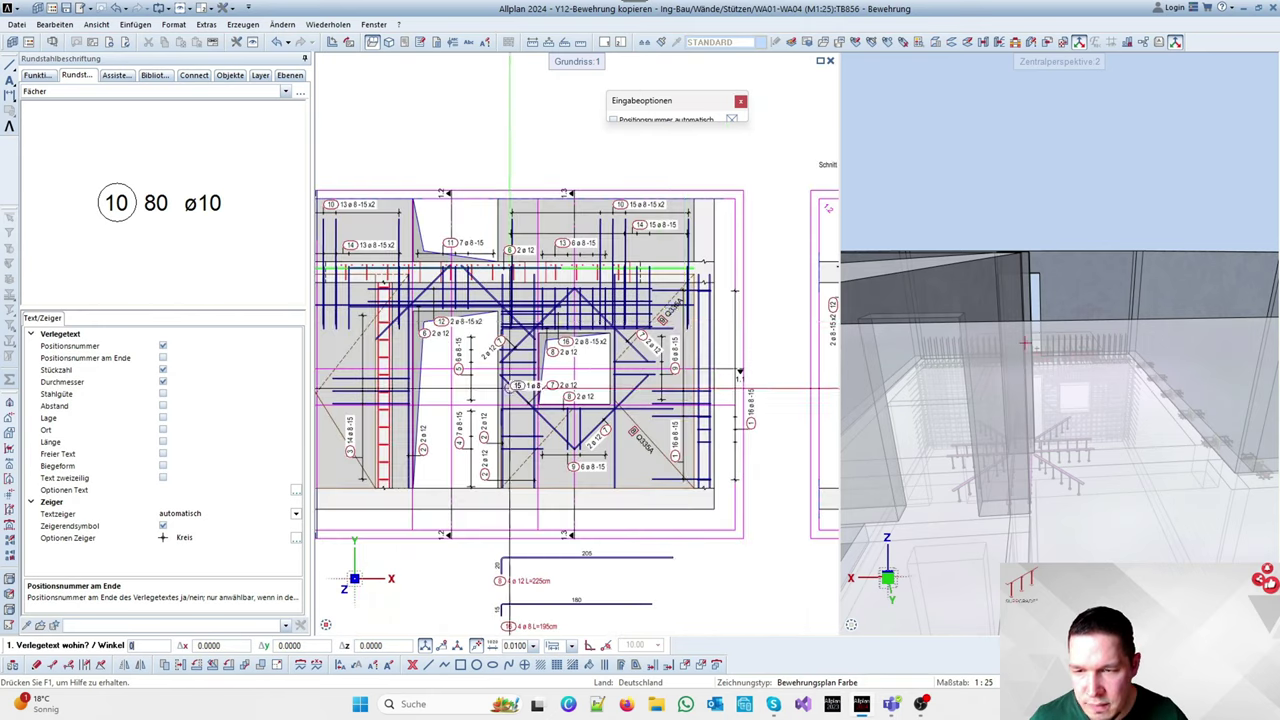
scroll(703, 302, down, 3)
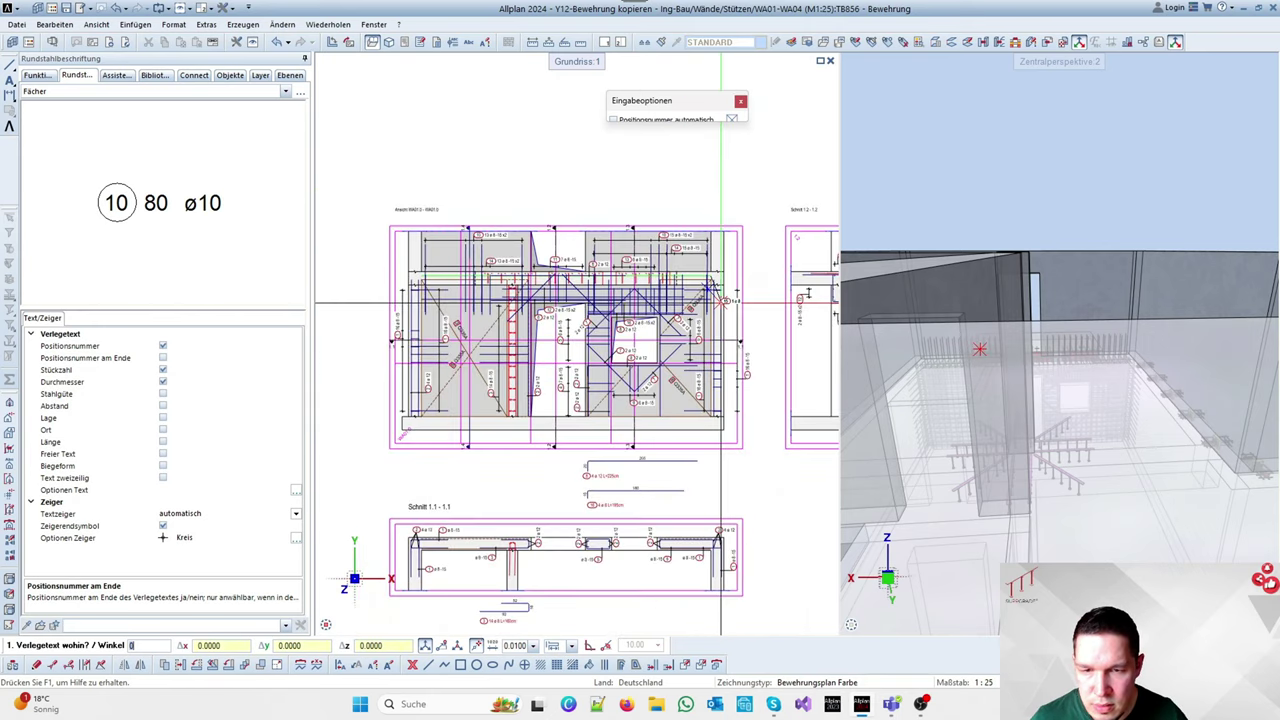
scroll(709, 293, up, 3)
key(Escape)
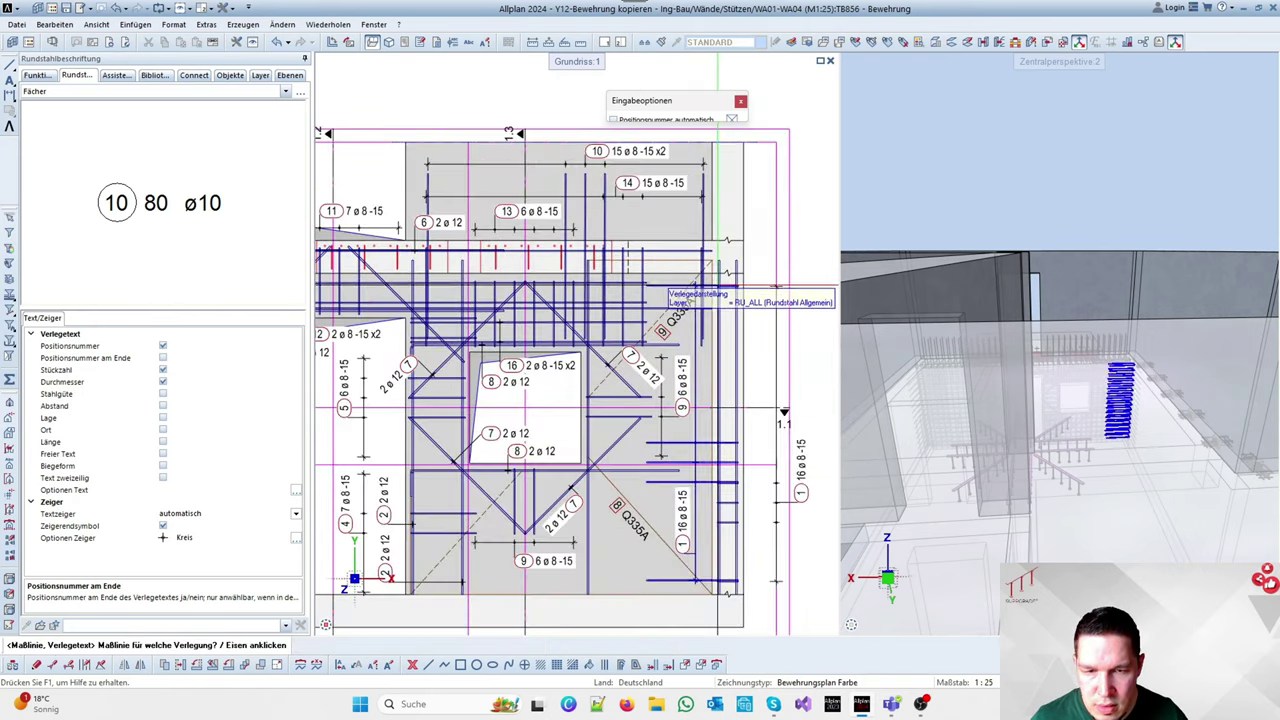
Label both horizontal position 15 ø8 bars together, adding the free text "mont." and placing the label above the slab near the wall's right end
scroll(635, 315, up, 5)
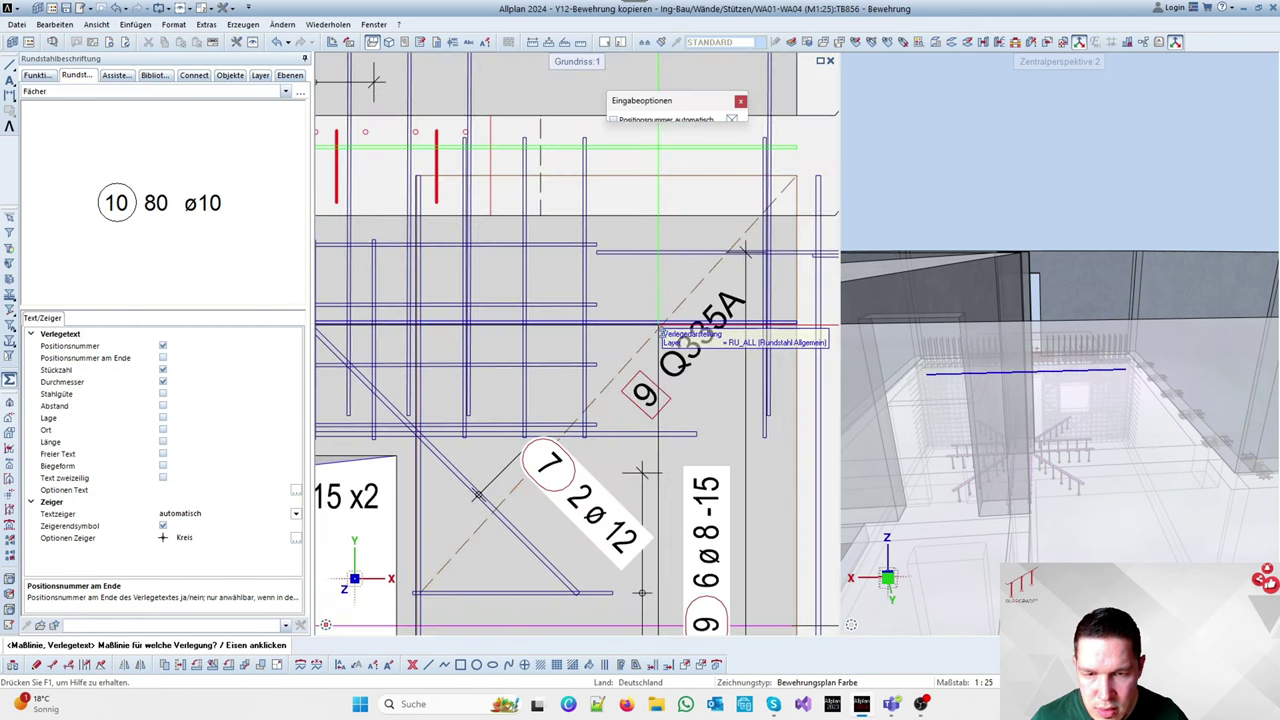
click(627, 316)
click(668, 309)
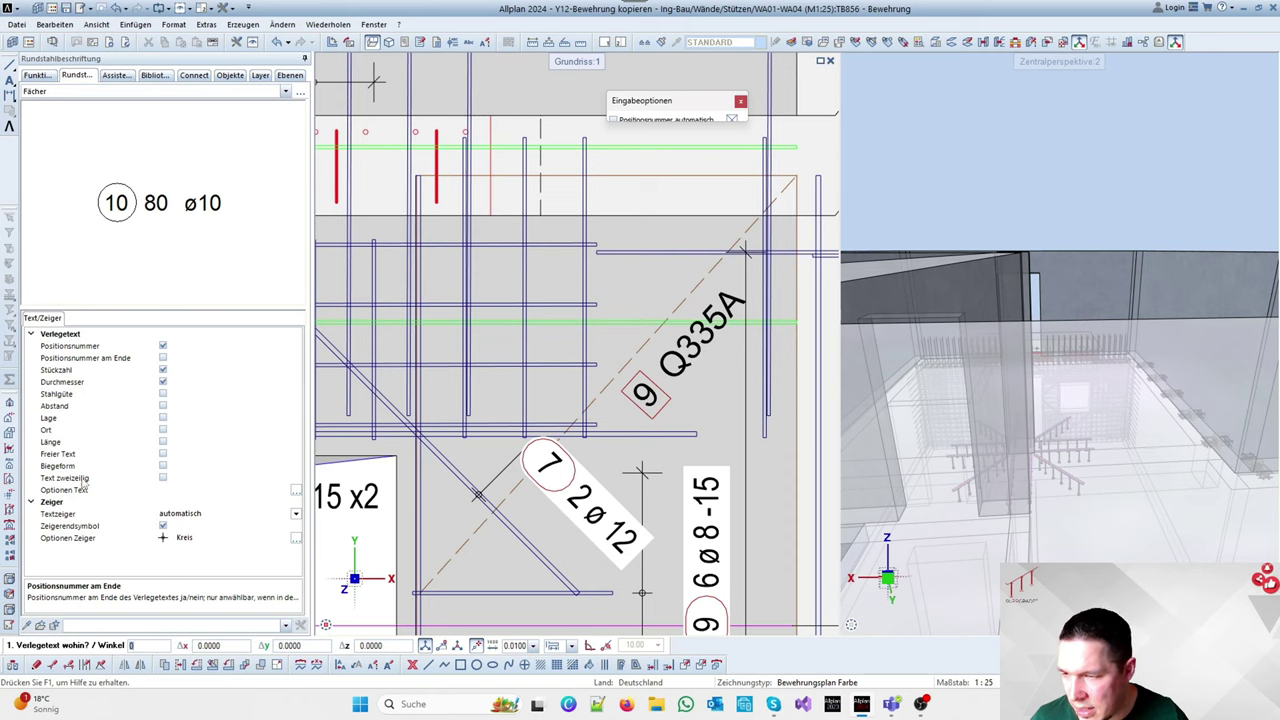
click(163, 454)
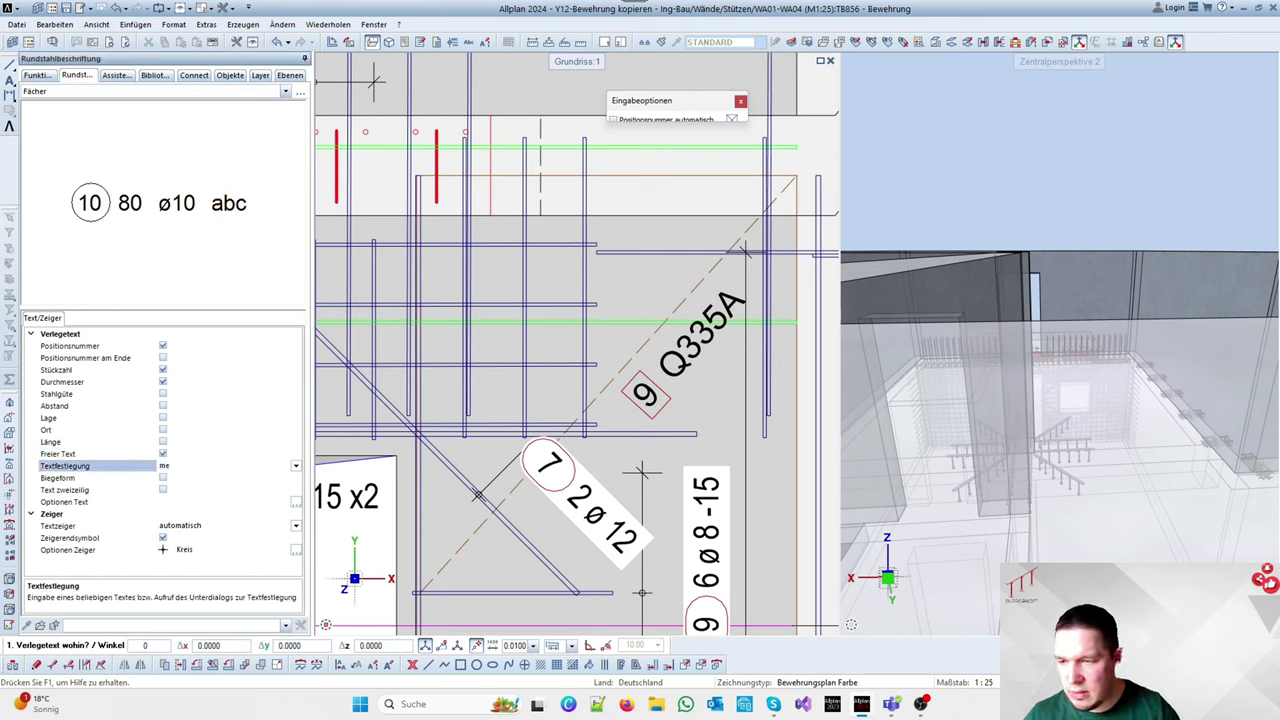
click(165, 465)
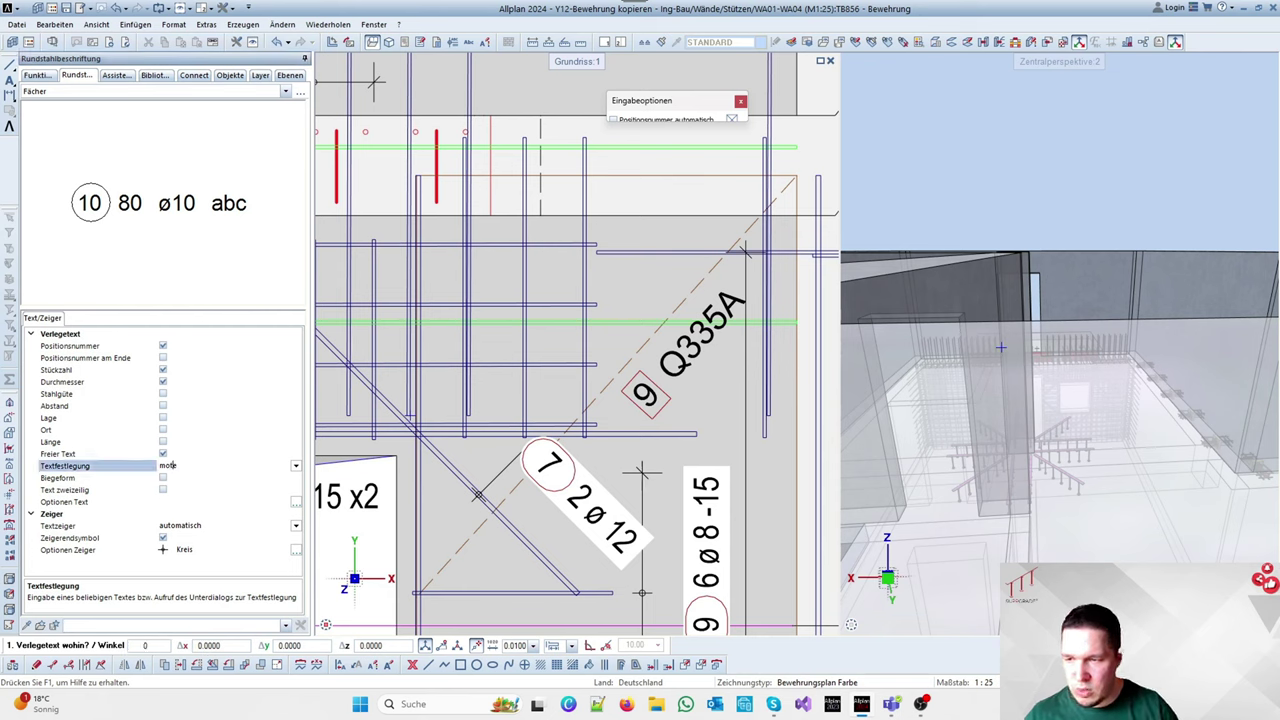
key(Return)
scroll(520, 360, down, 2)
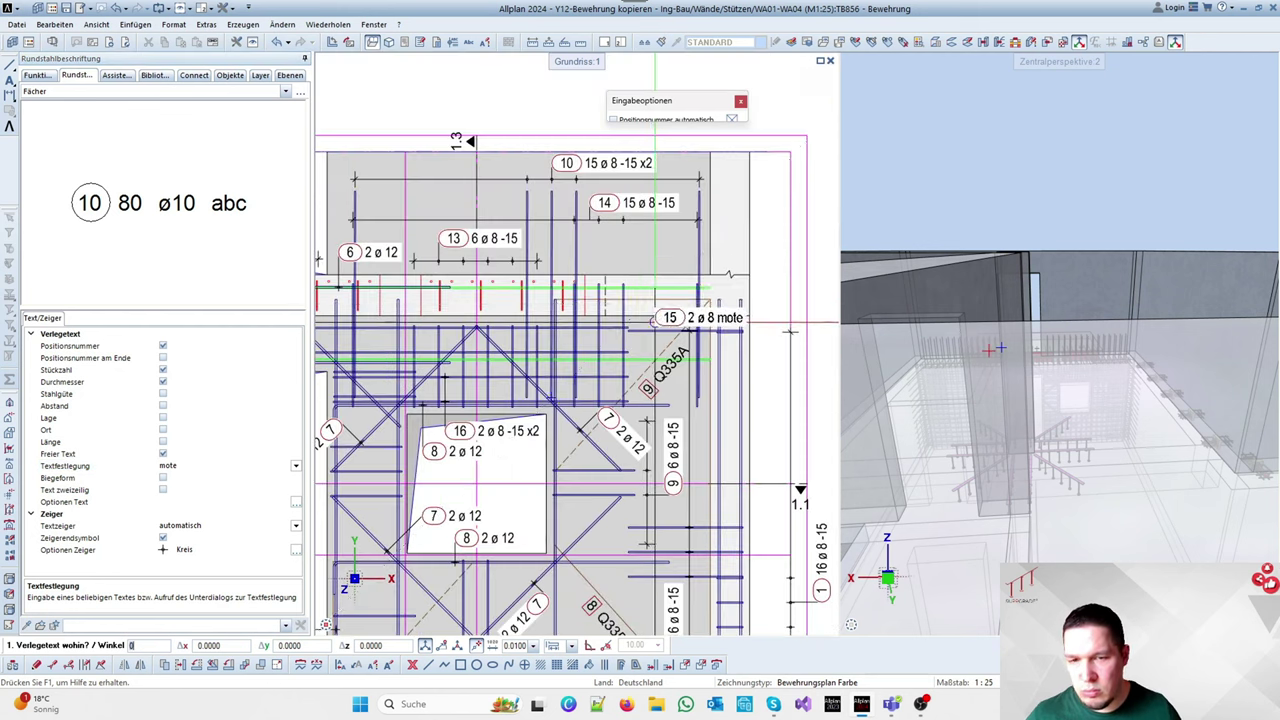
scroll(565, 275, up, 2)
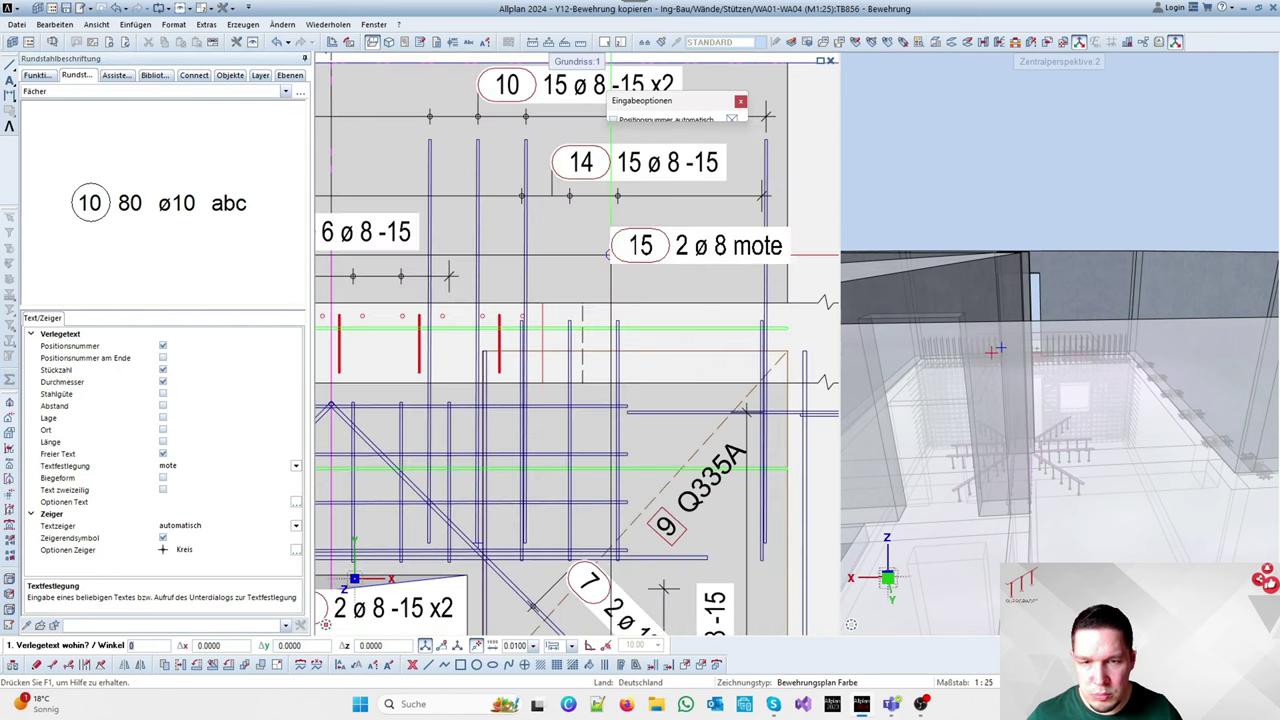
click(180, 464)
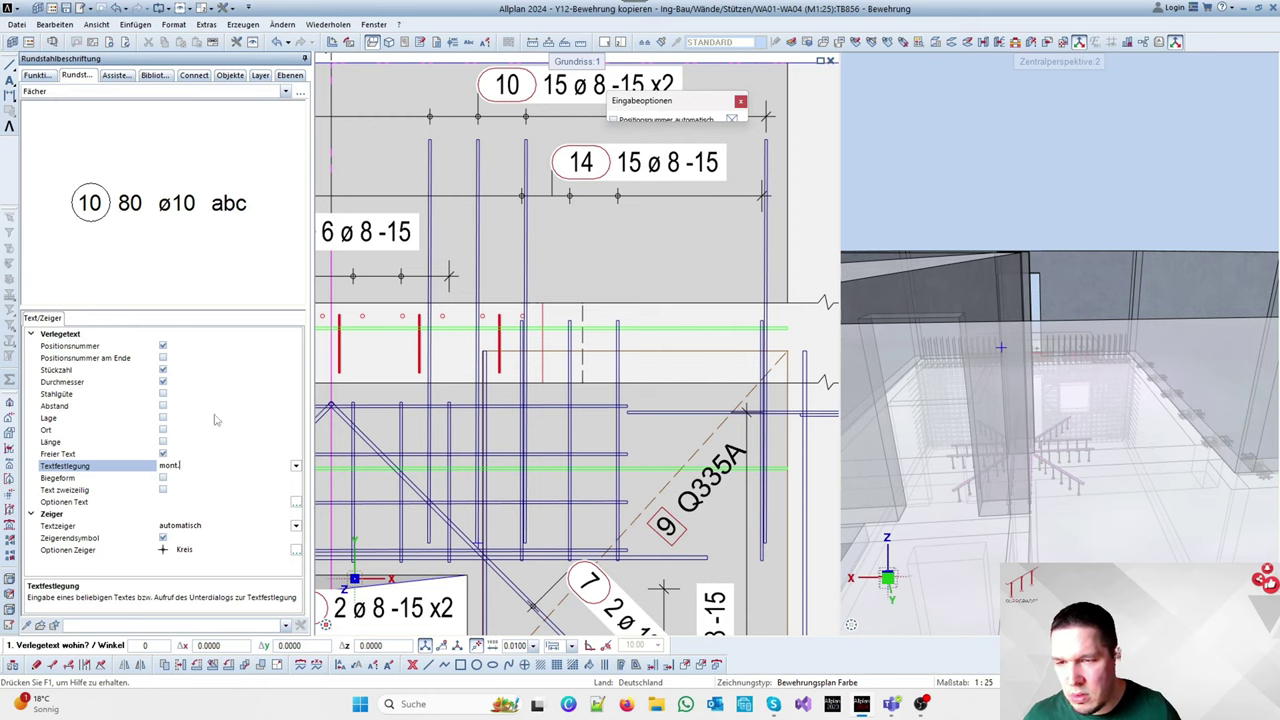
key(Return)
click(553, 272)
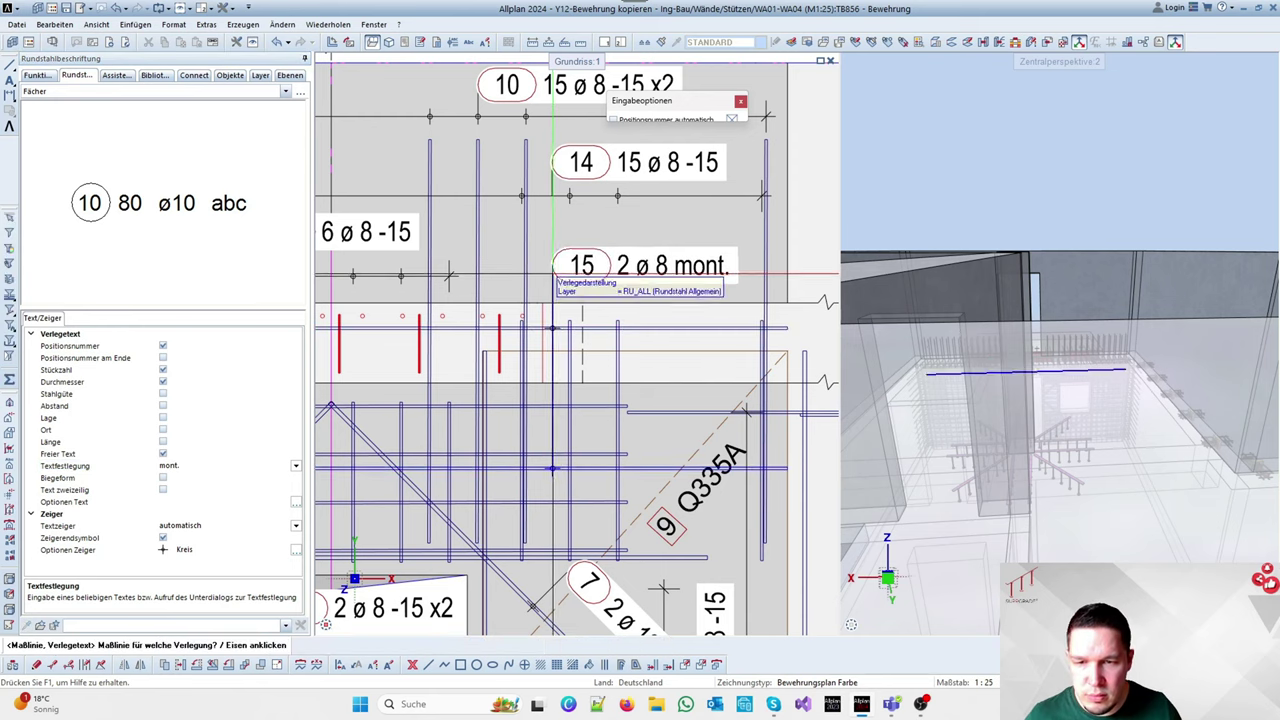
Label the position 11 bars in section 1.2 at 90° with diameter and spacing, without count or free text, position number at the end
scroll(553, 272, down, 2)
scroll(647, 270, up, 2)
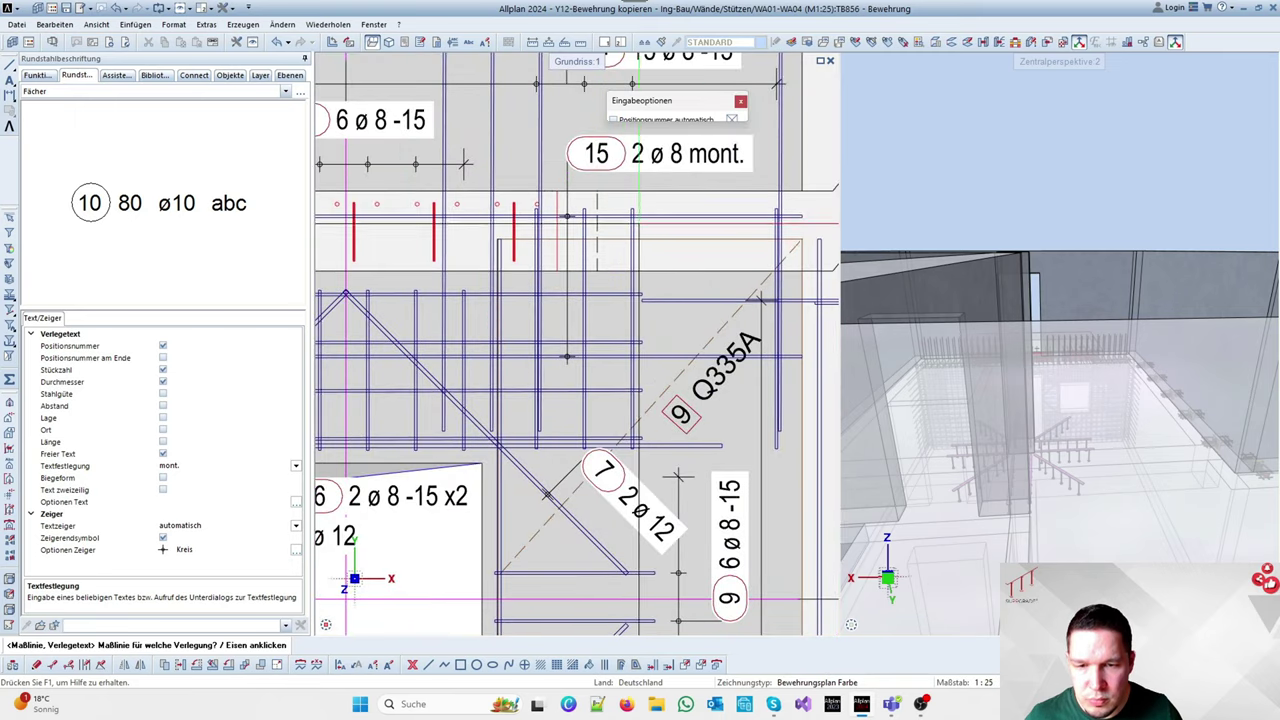
scroll(645, 272, down, 2)
scroll(610, 272, down, 2)
scroll(600, 400, up, 2)
scroll(560, 300, down, 3)
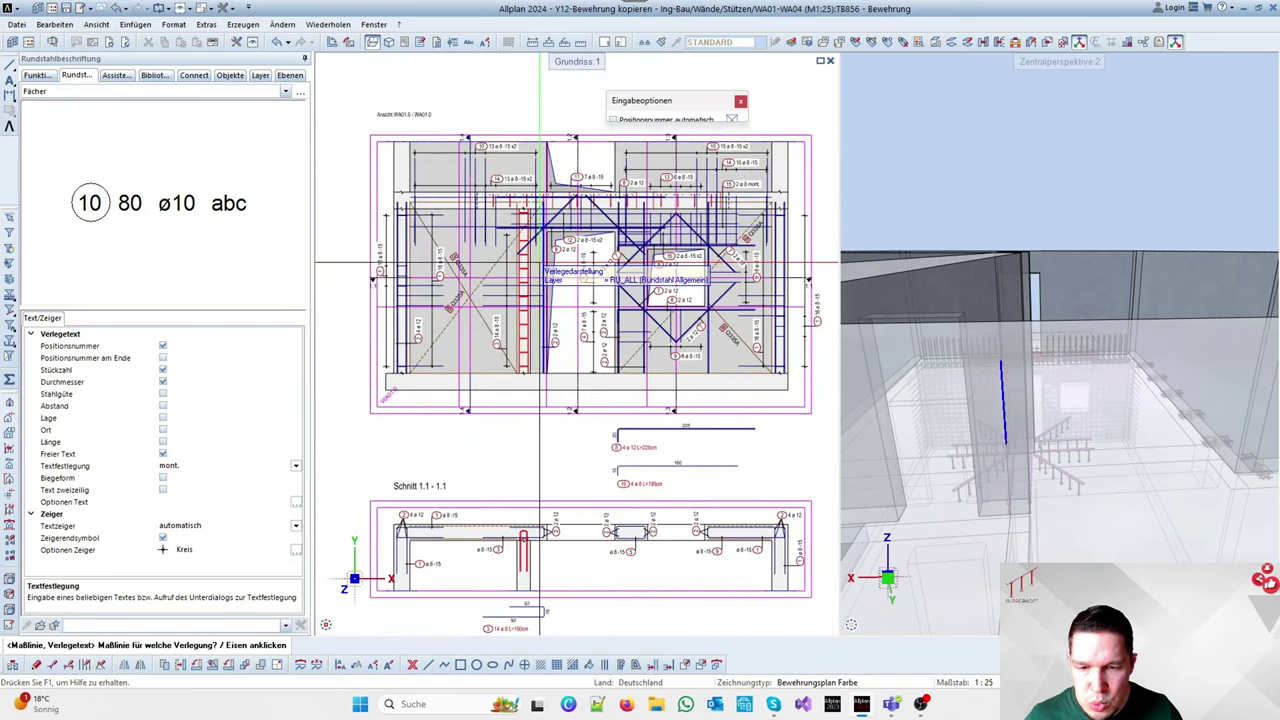
scroll(660, 268, down, 2)
scroll(680, 265, up, 5)
scroll(681, 265, down, 1)
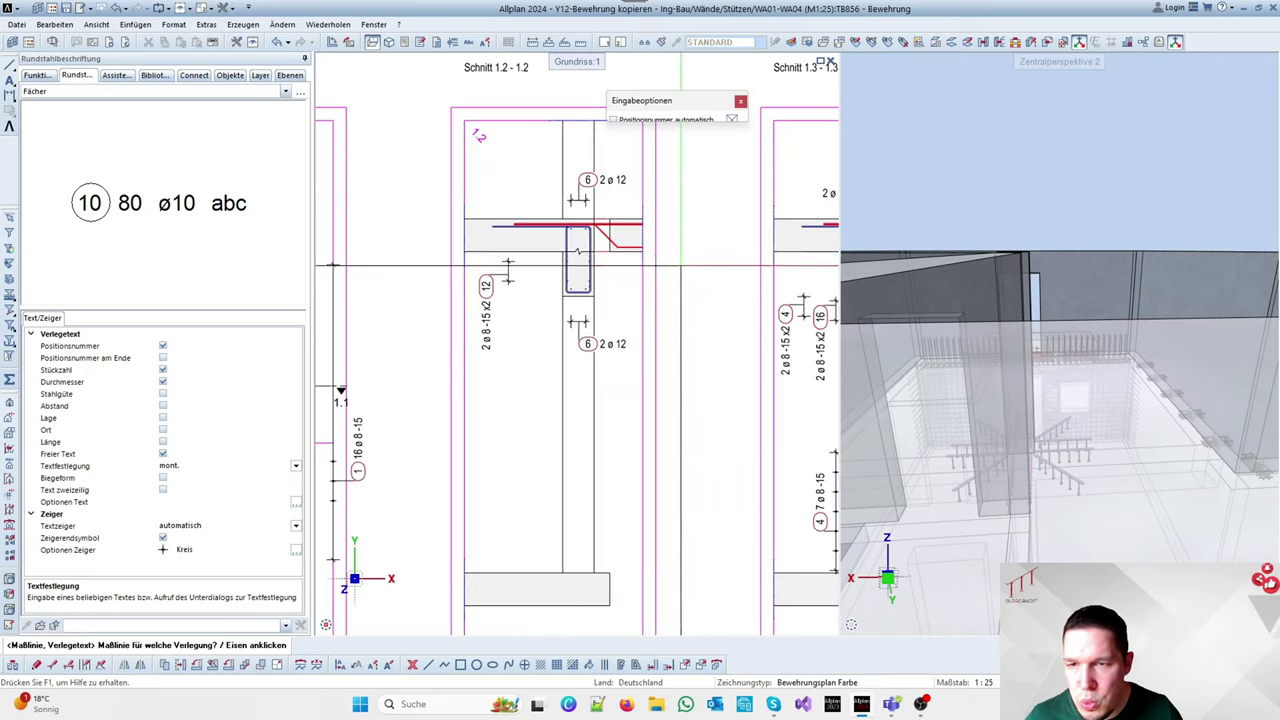
scroll(566, 245, up, 3)
click(585, 258)
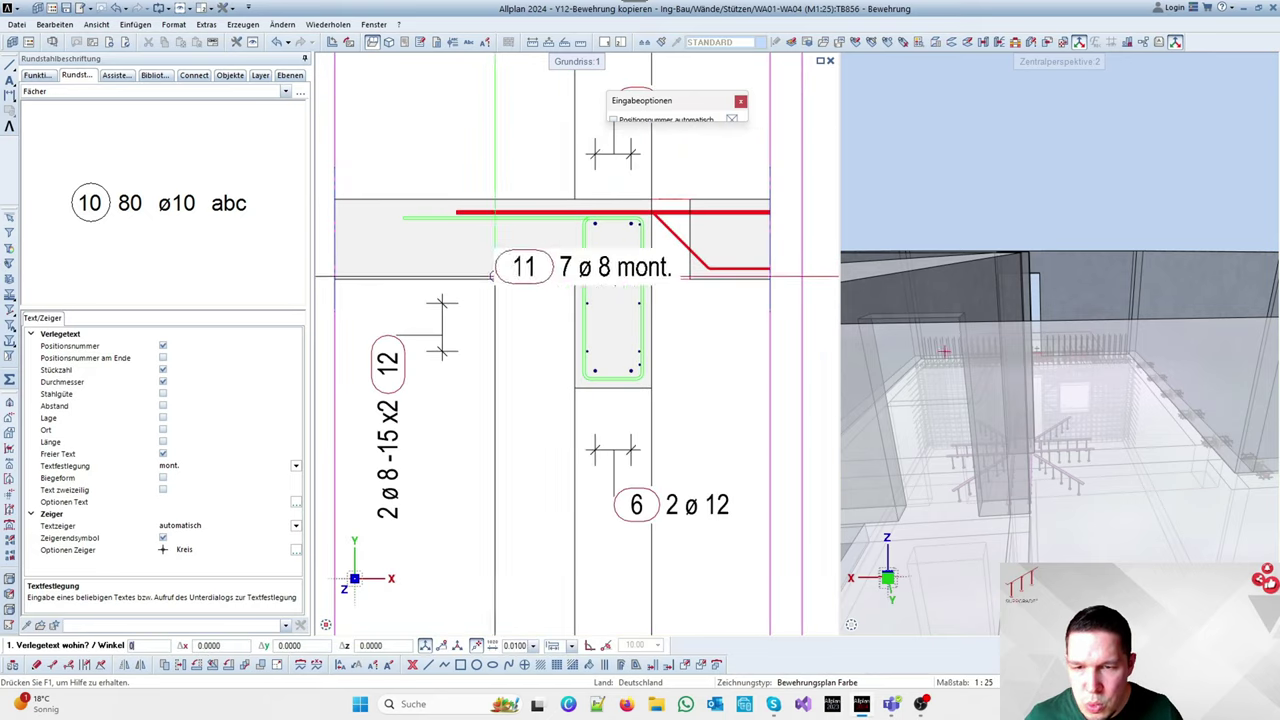
click(163, 370)
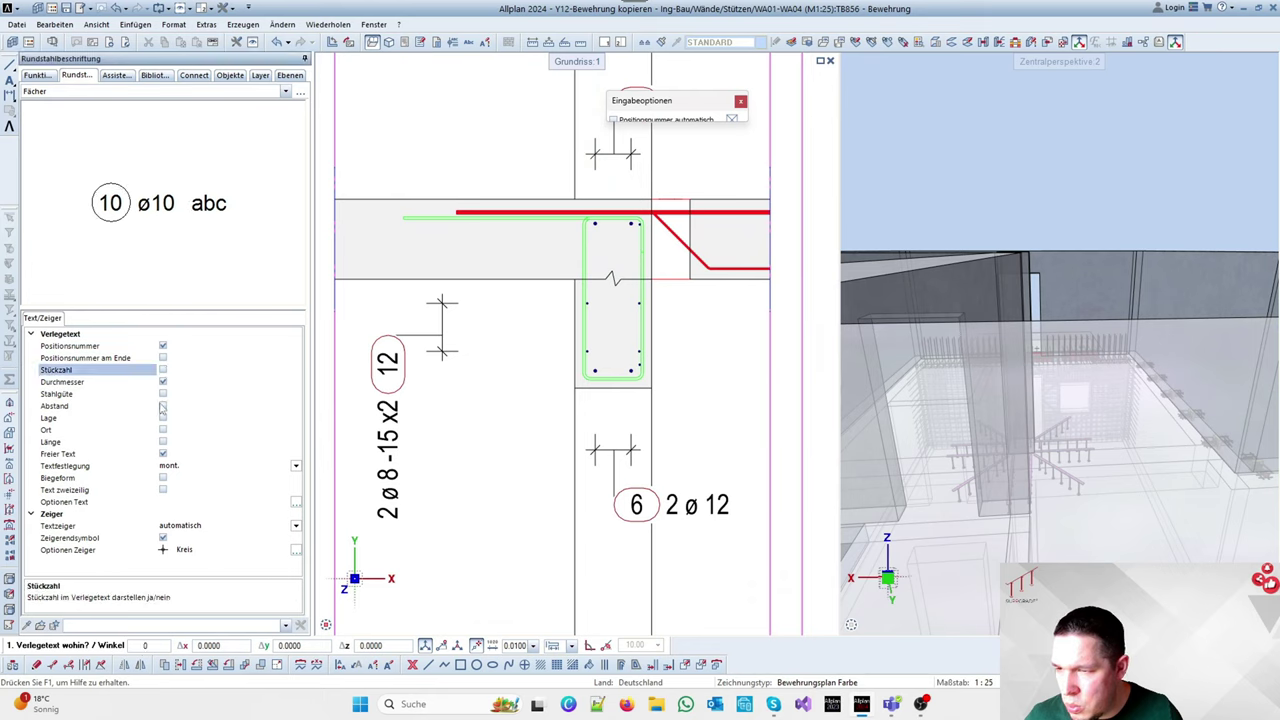
click(163, 406)
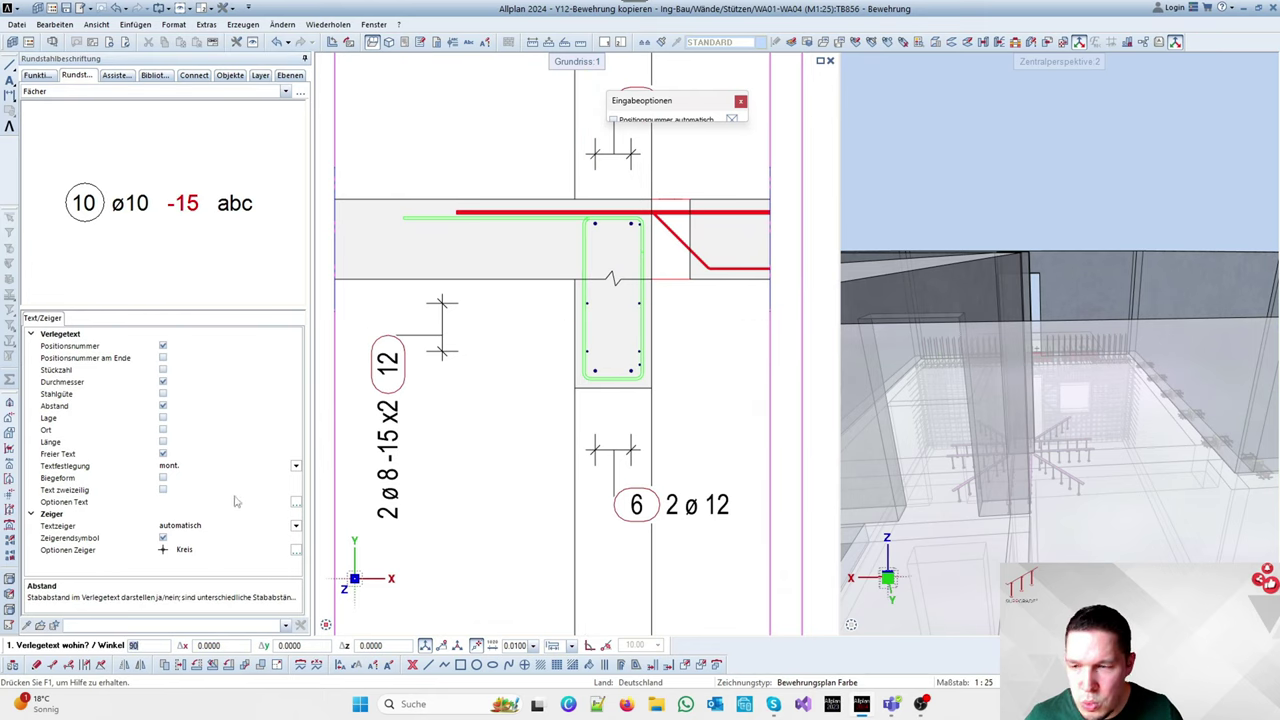
click(163, 454)
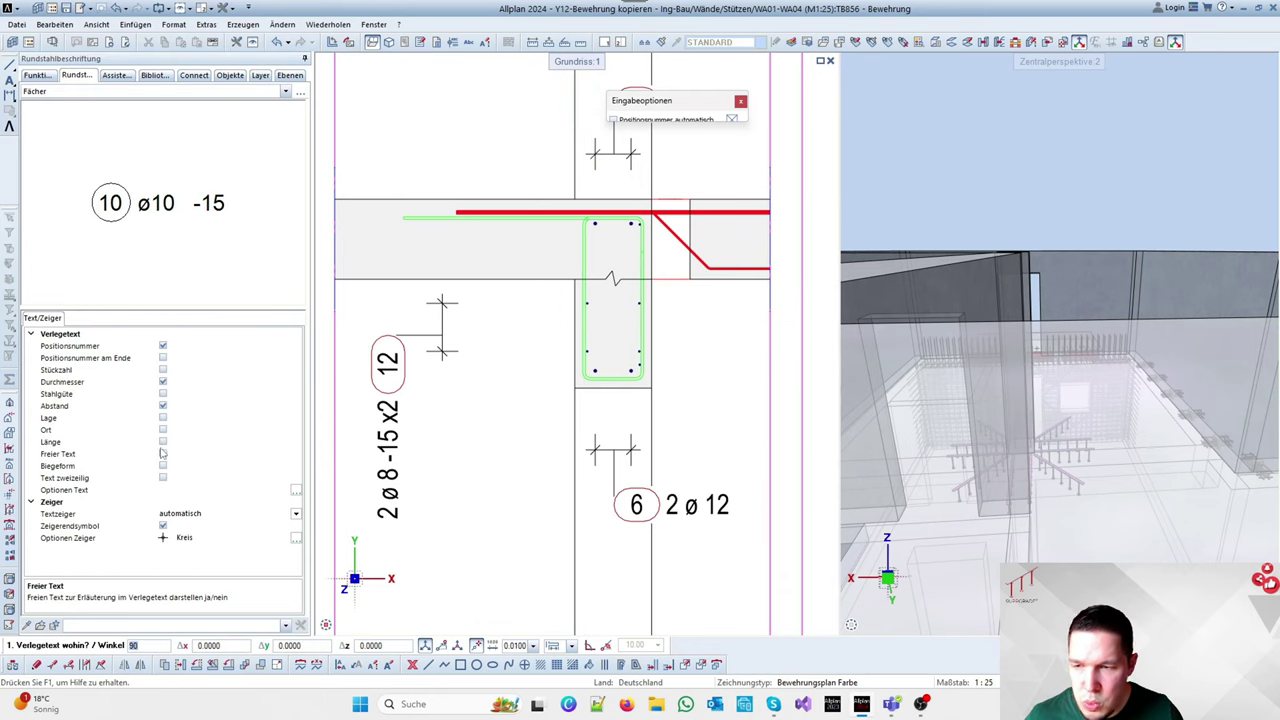
click(163, 358)
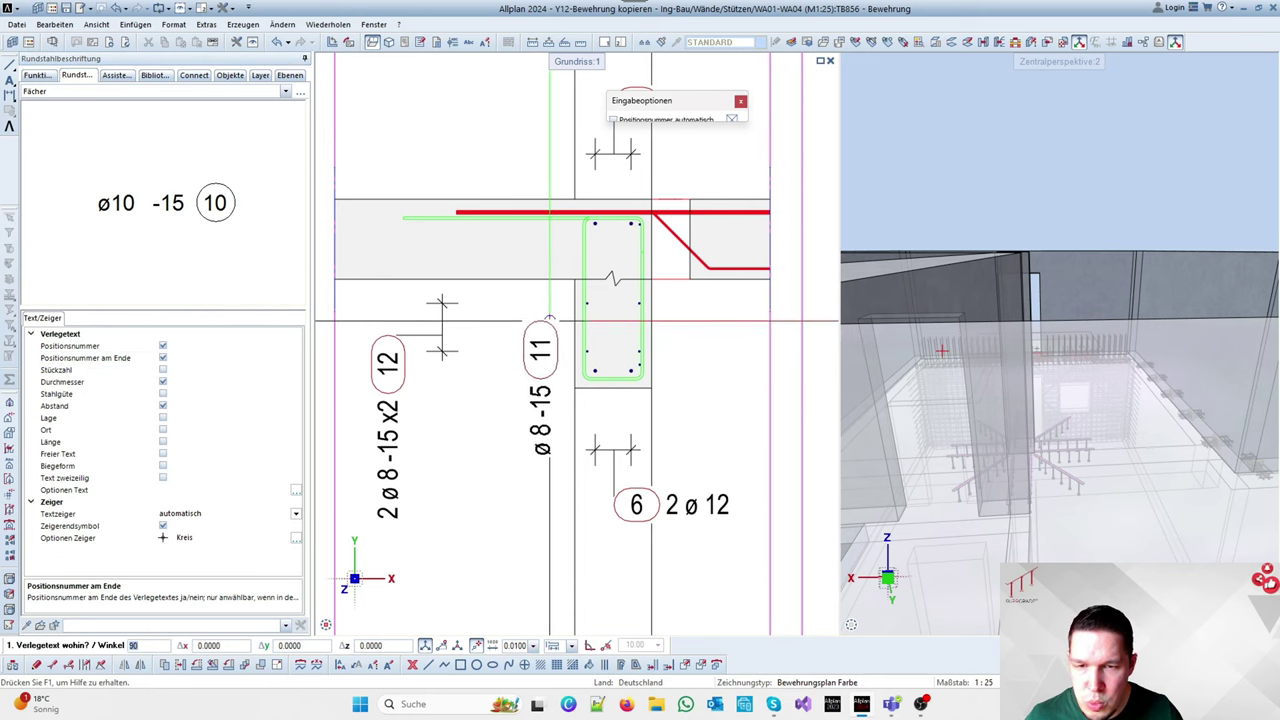
click(548, 320)
Label the horizontal position 14 bars of the slab in section 1.3 with diameter and spacing, placing the horizontal text above the slab
scroll(400, 290, down, 3)
scroll(500, 260, up, 3)
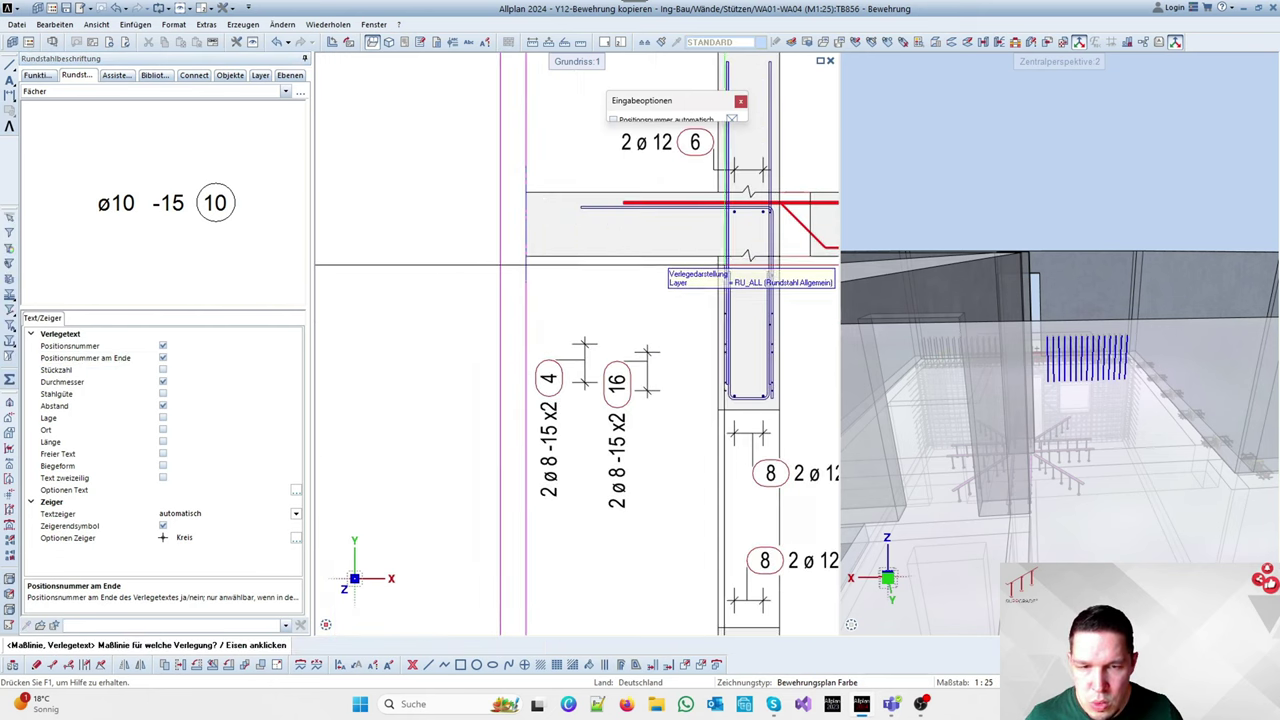
click(728, 253)
middle_drag(798, 267, 645, 260)
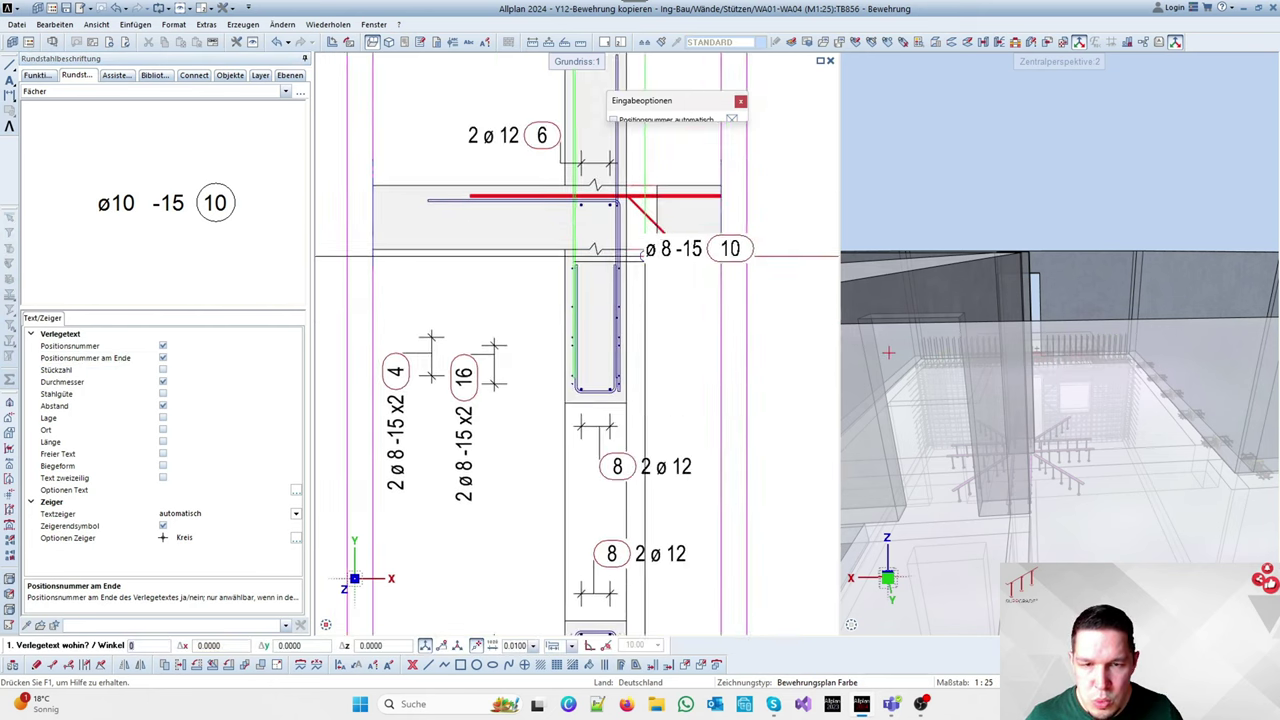
key(Escape)
click(488, 202)
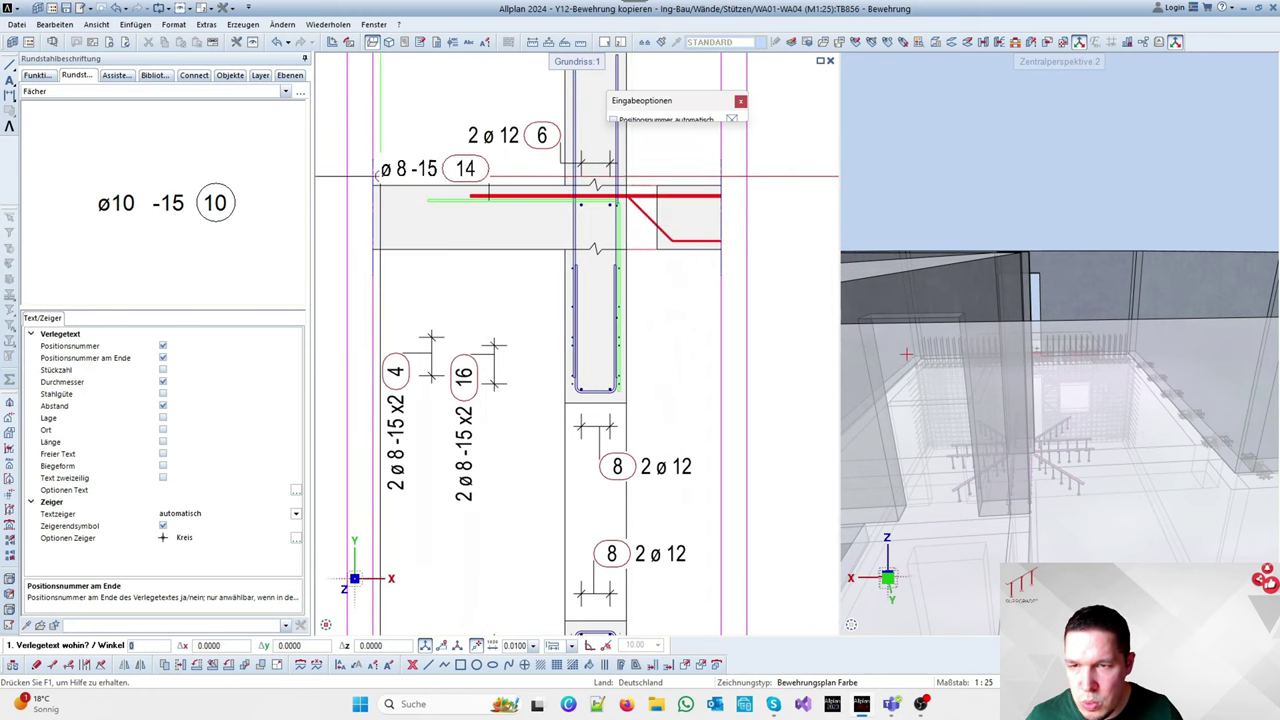
click(328, 152)
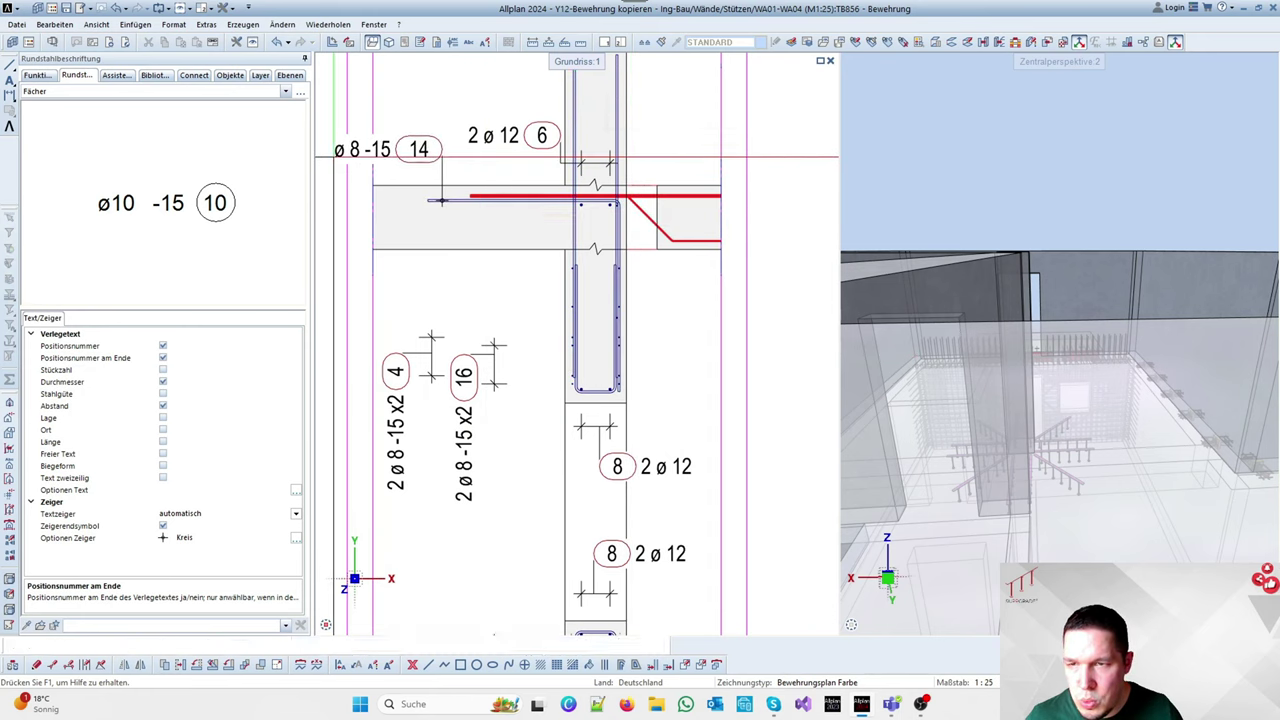
Label the position 13 U-bars above the opening in section 1.3 at 90°, placing the text beside the wall below the slab
scroll(570, 270, up, 2)
click(578, 275)
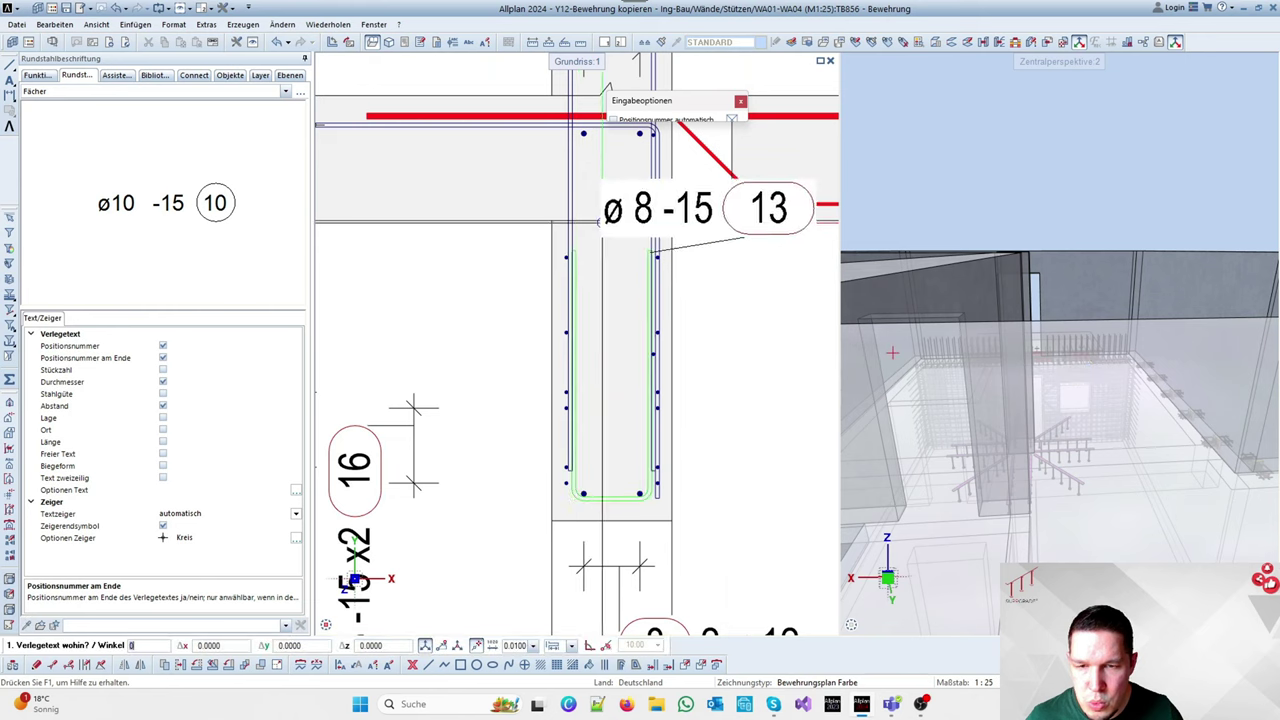
scroll(612, 215, down, 2)
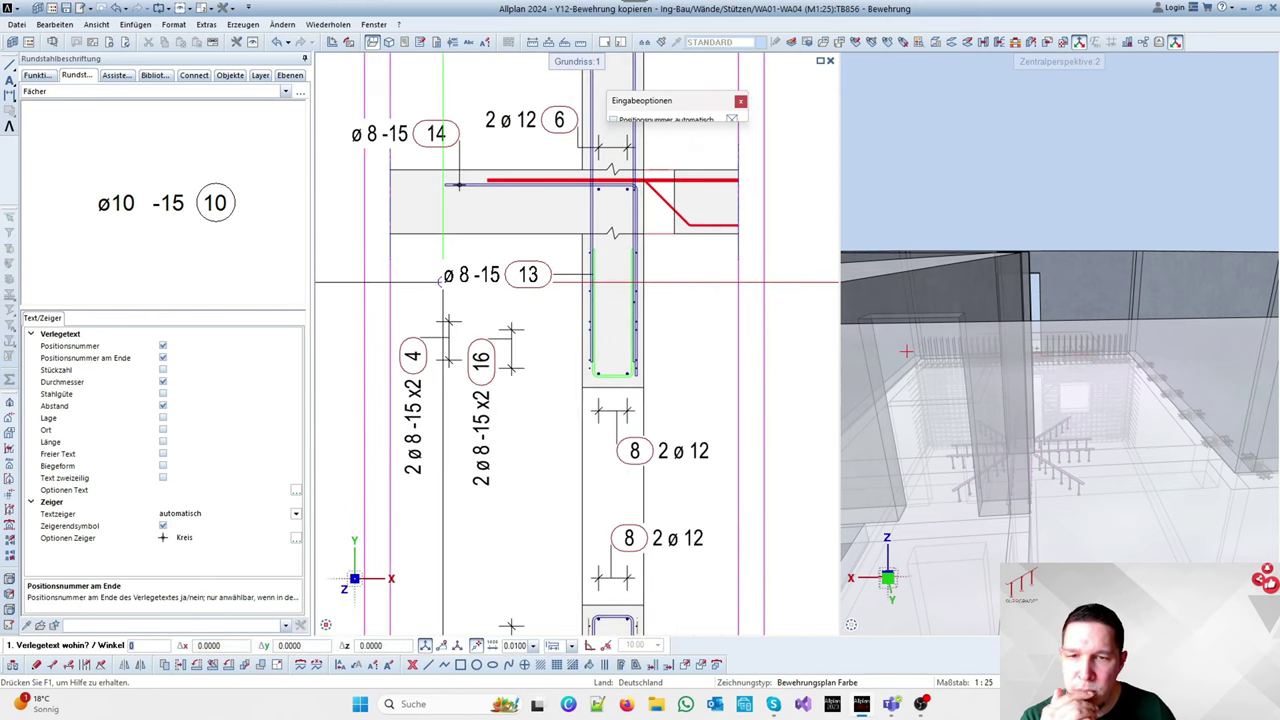
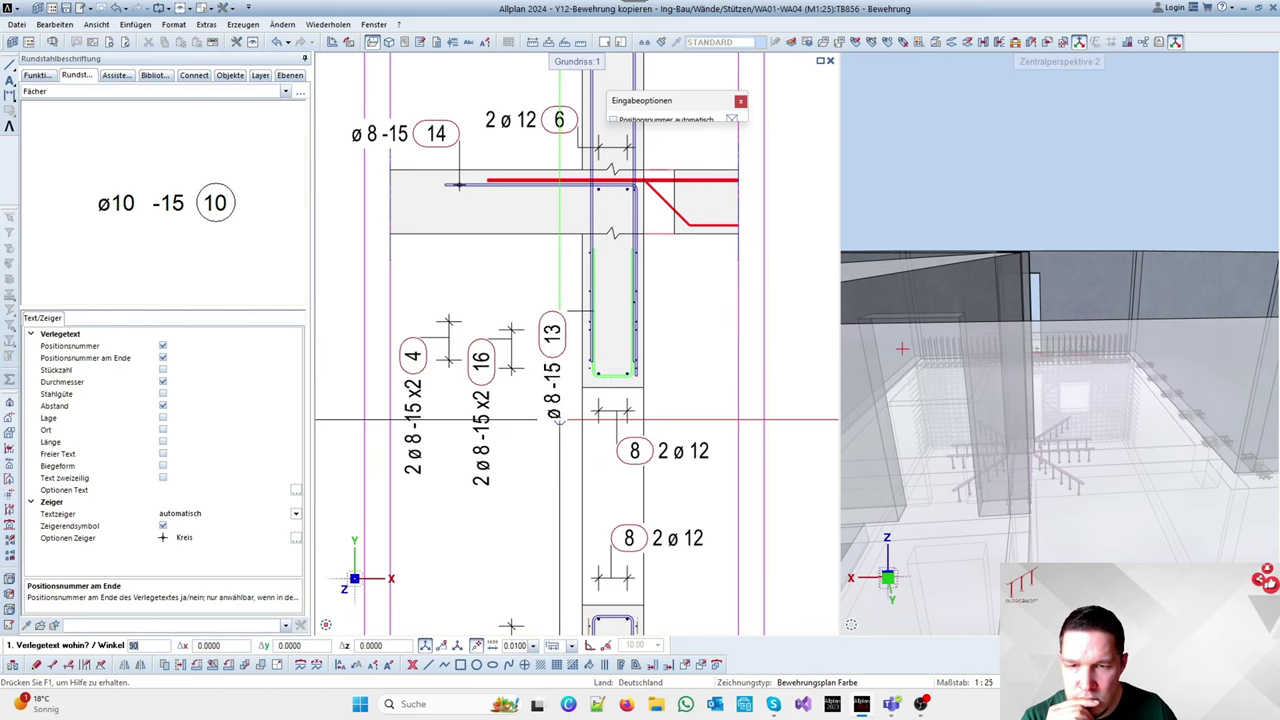
Place a vertical dimension line for the position 12 bars in section 1.3, in line with and above the position 16 dimension line
scroll(600, 310, up, 2)
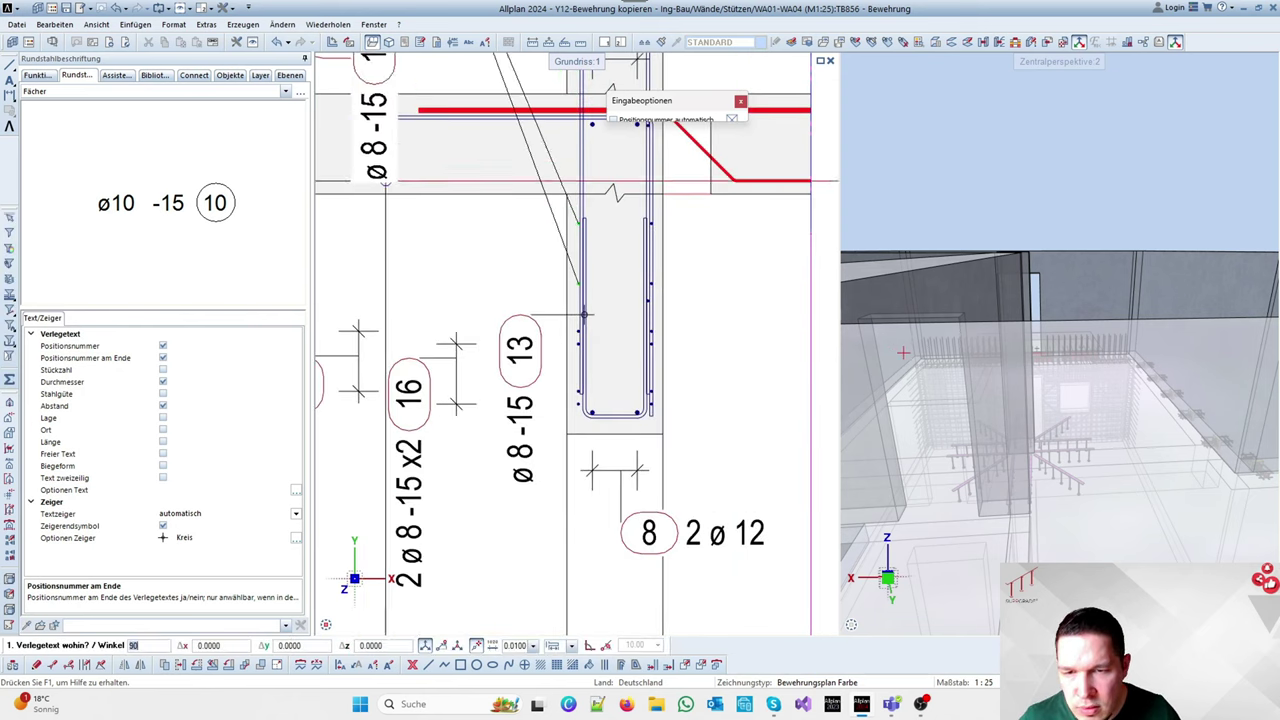
click(137, 104)
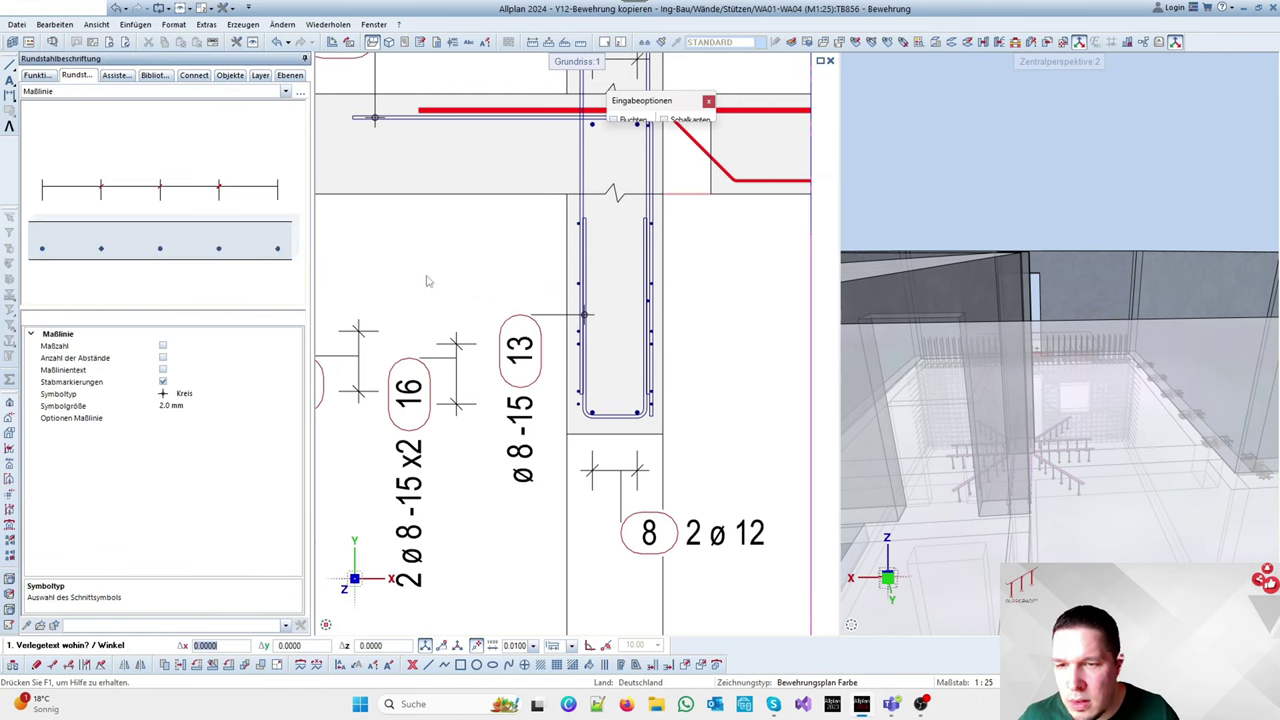
click(443, 330)
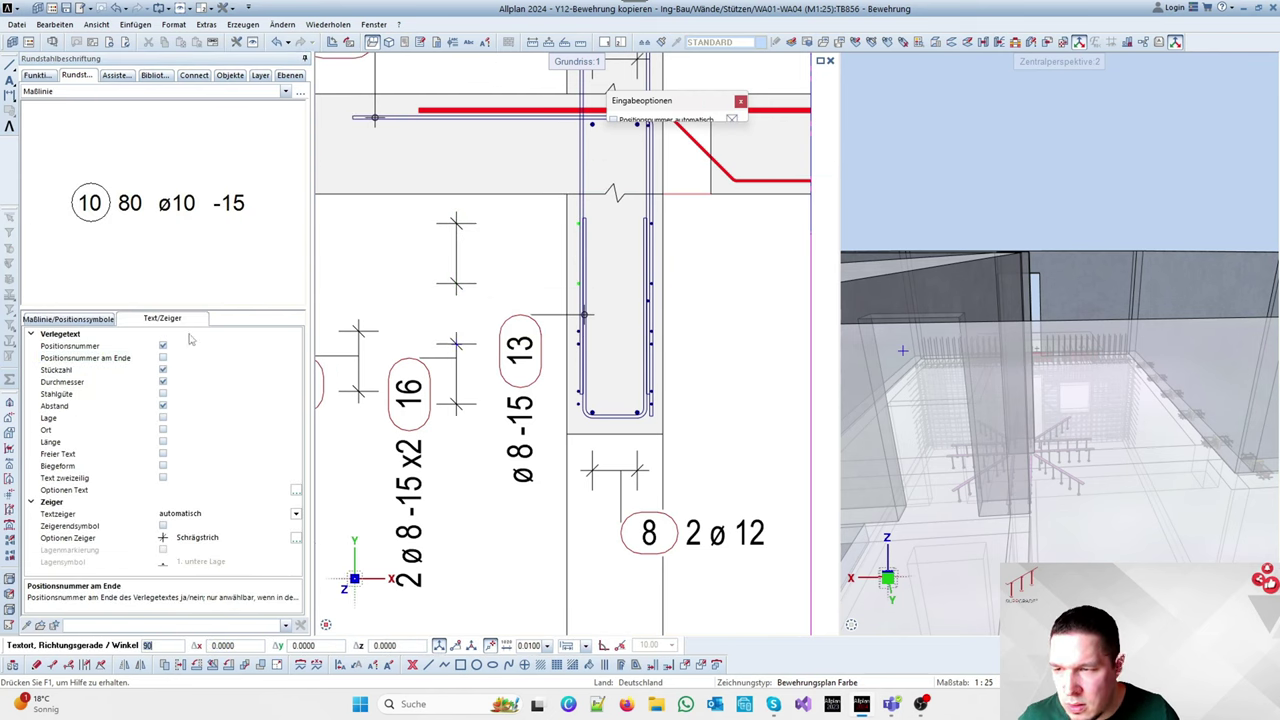
Label the position 12 bars horizontally beside their dimension line, with free text "x2" and the position number at the end
click(163, 454)
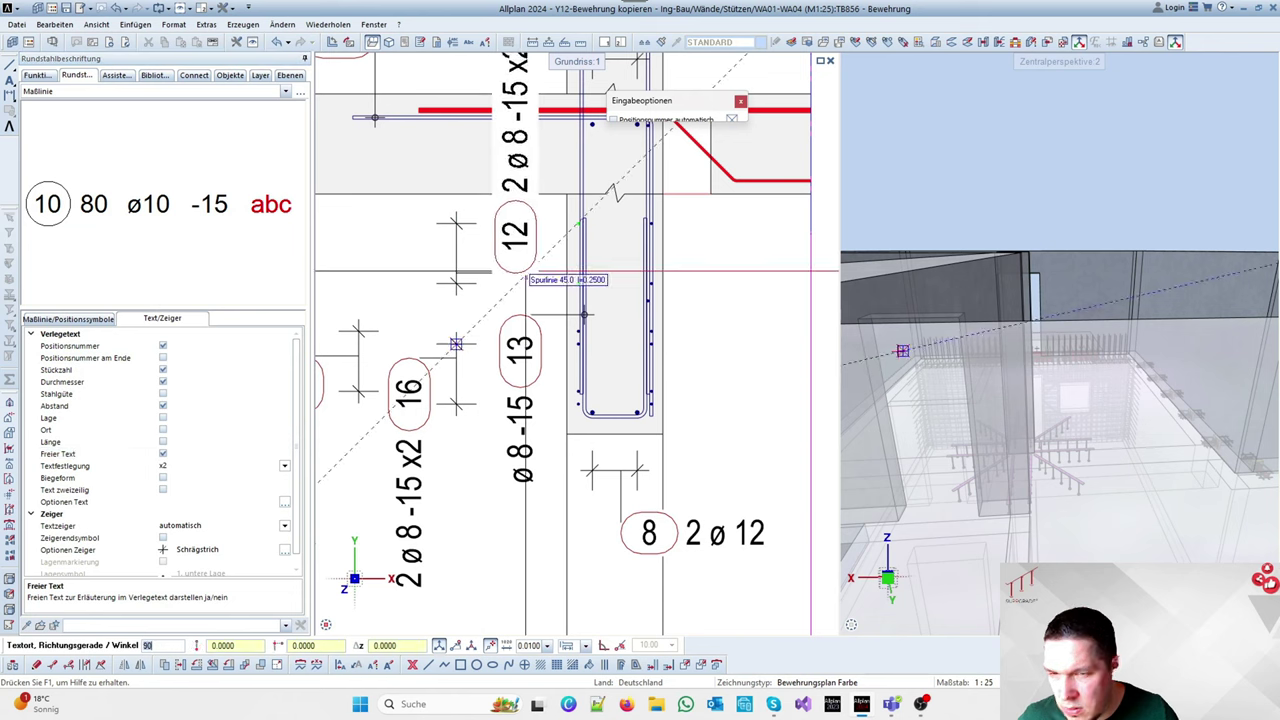
scroll(605, 199, down, 2)
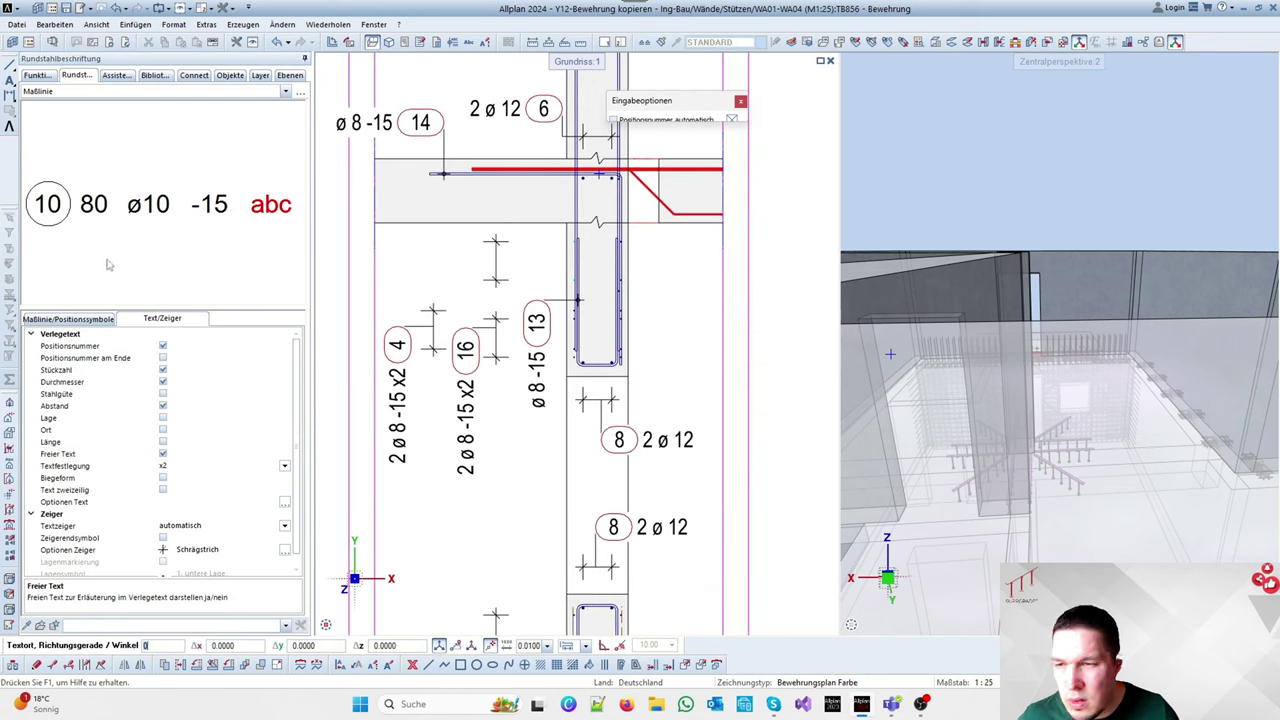
click(163, 357)
scroll(580, 255, down, 2)
scroll(580, 255, up, 3)
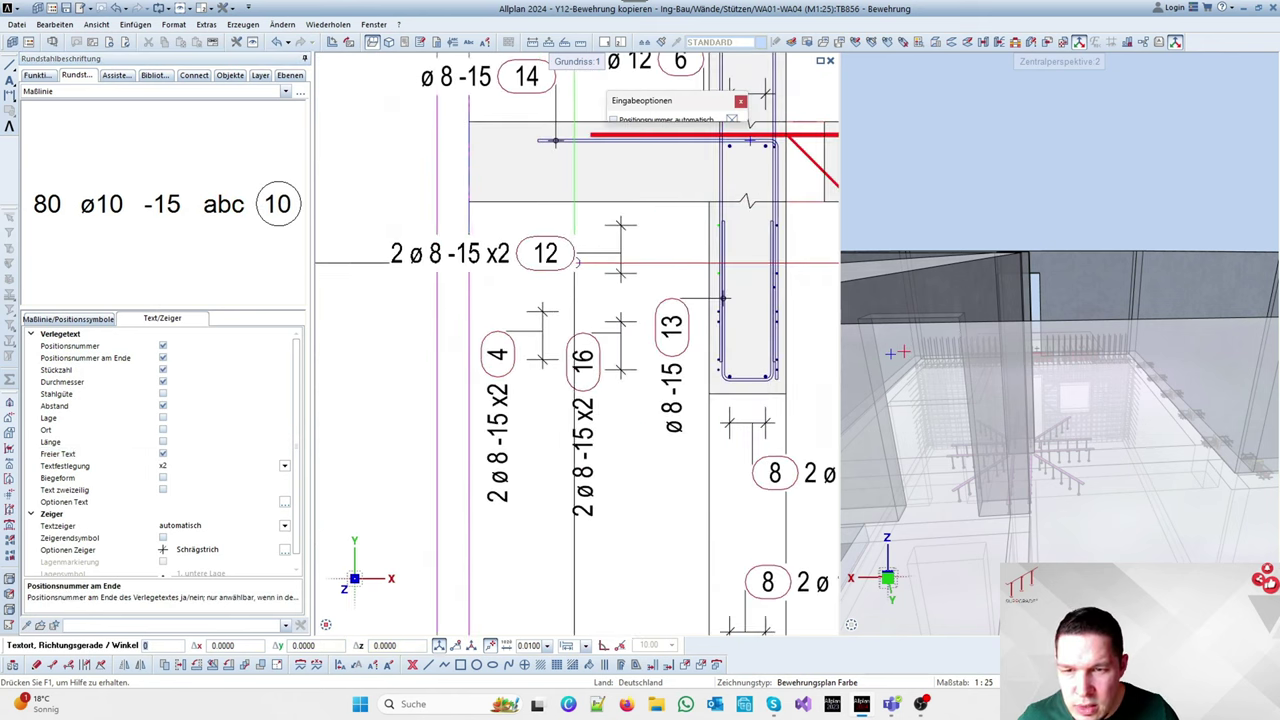
click(587, 257)
Examine the overlapping bars at the slab junction in view 1.4 and the labelled bars in section 1.3
scroll(575, 245, down, 3)
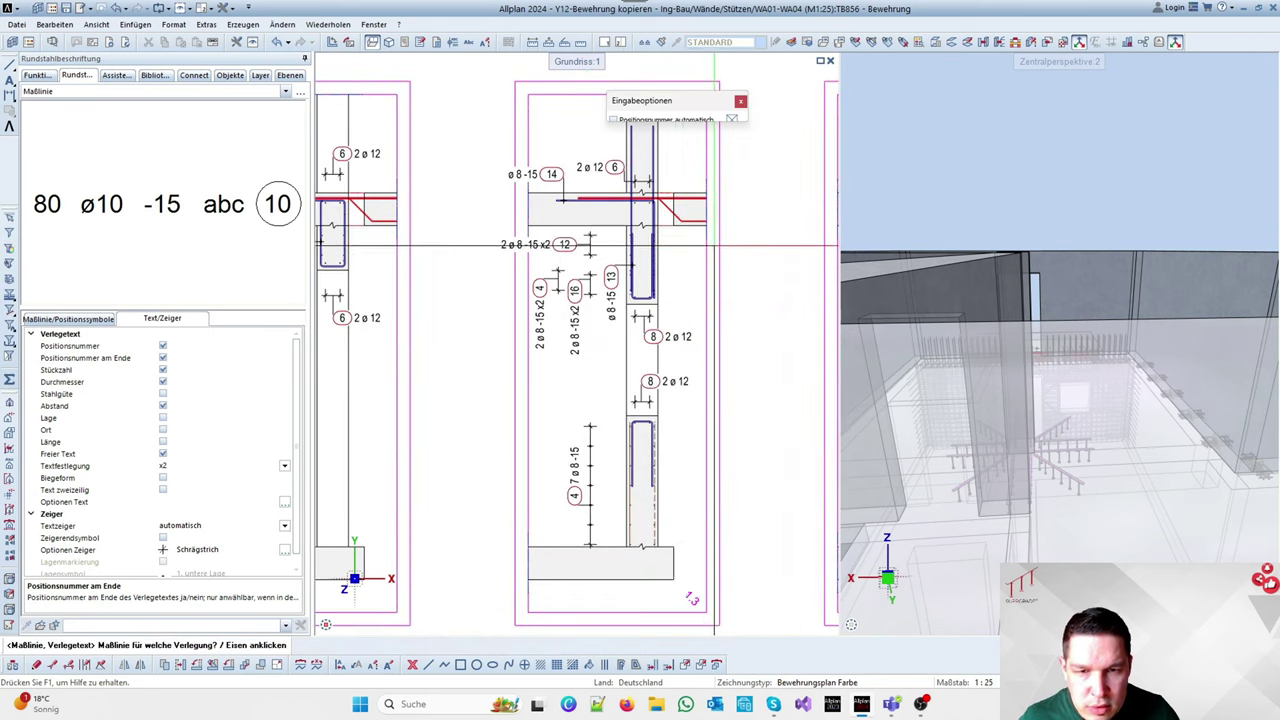
scroll(663, 205, up, 1)
scroll(663, 205, down, 4)
scroll(705, 216, up, 6)
scroll(706, 217, up, 4)
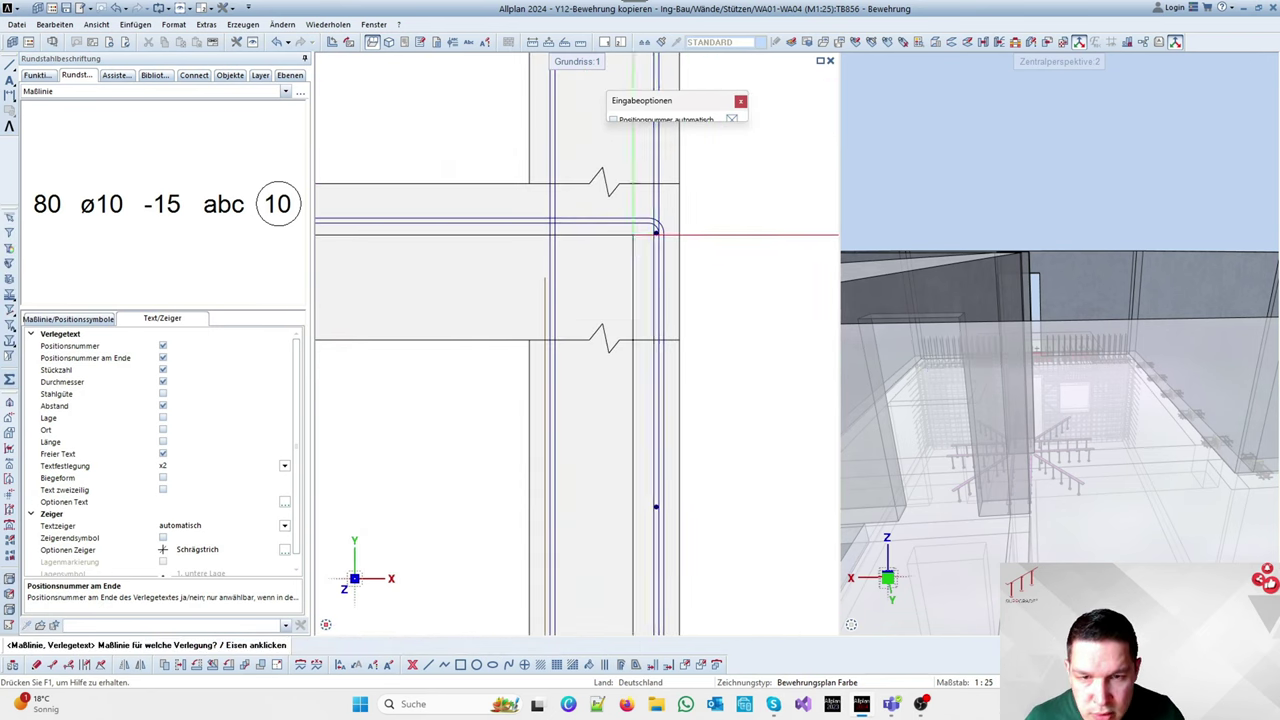
scroll(478, 227, down, 3)
scroll(580, 190, up, 1)
key(Escape)
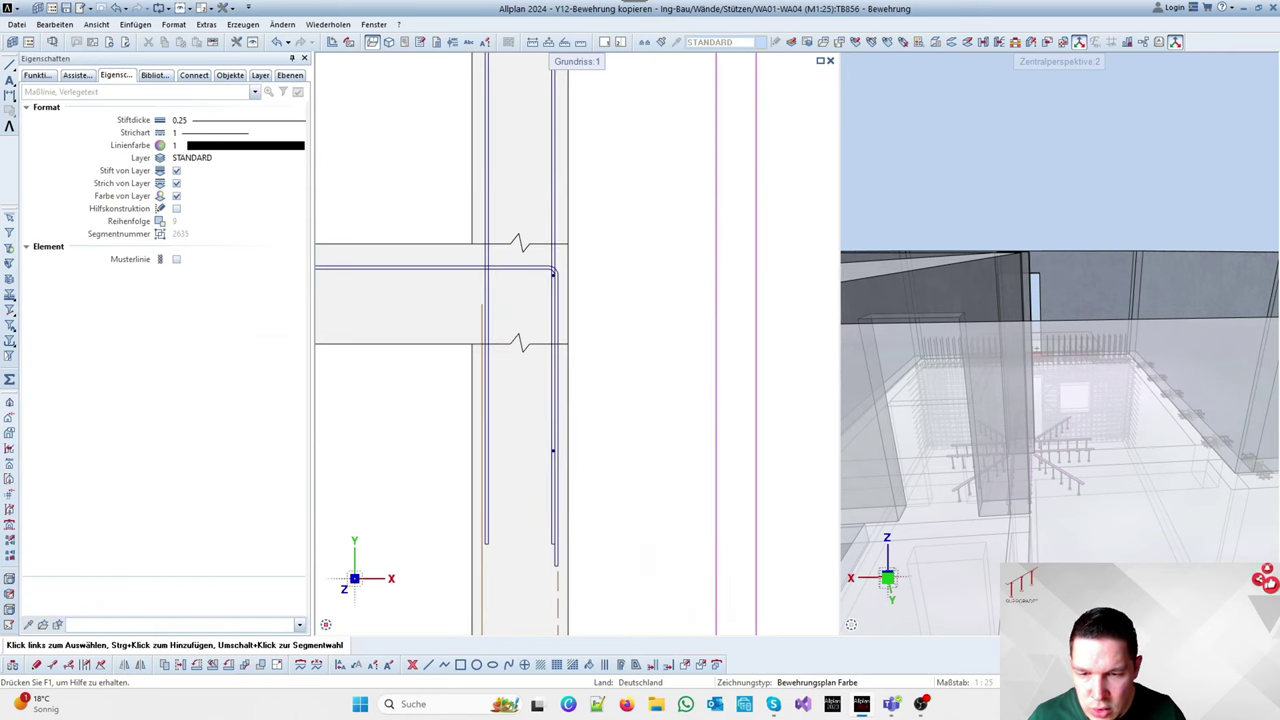
scroll(670, 230, down, 4)
scroll(486, 277, up, 5)
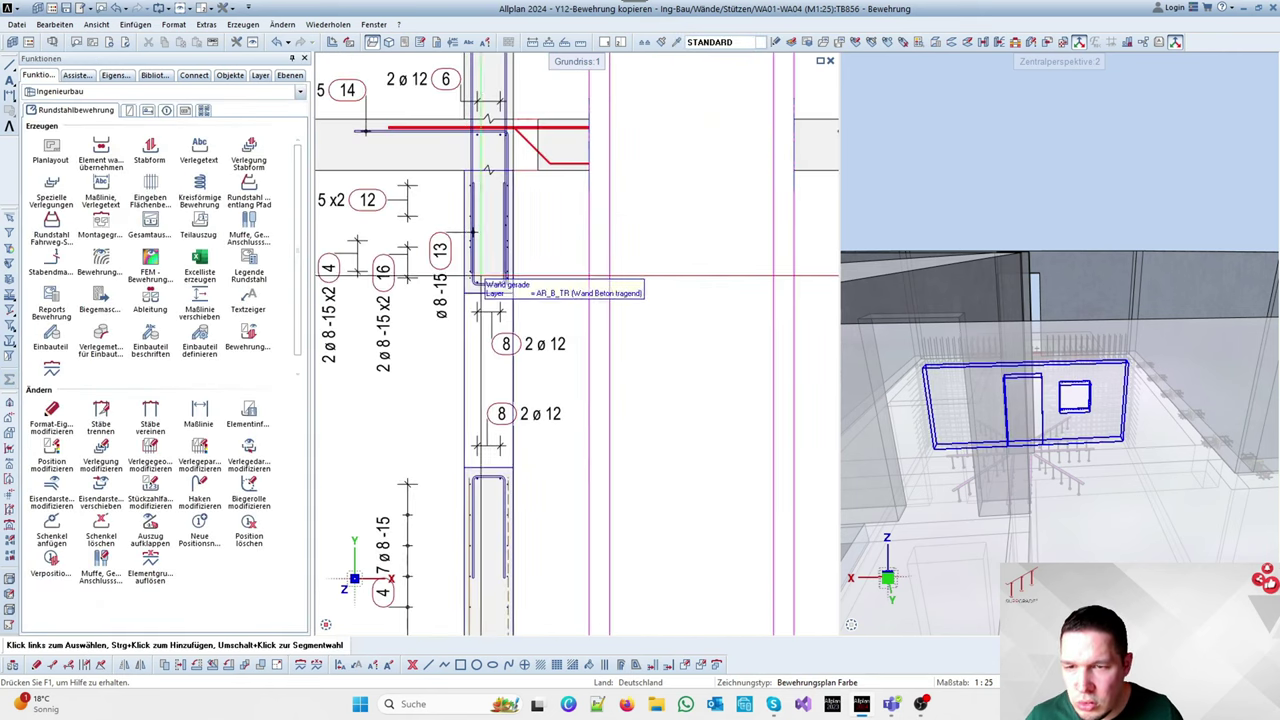
scroll(478, 298, down, 3)
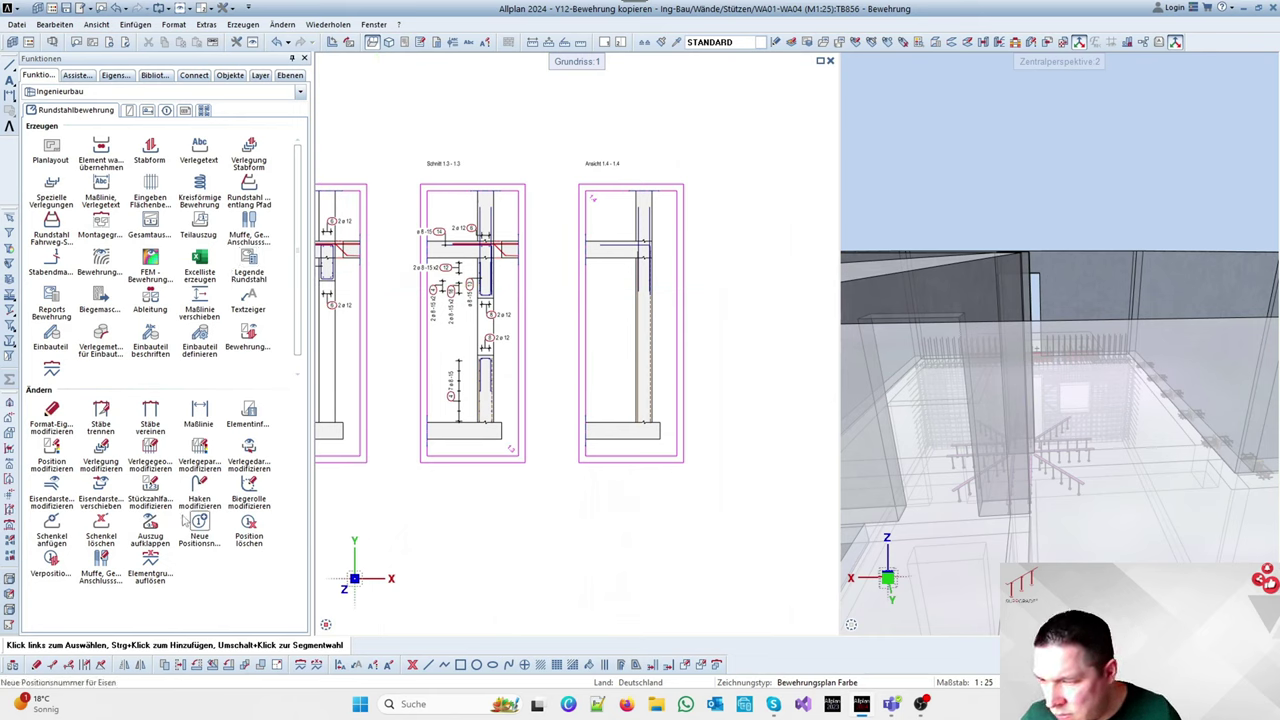
Shift the displayed vertical bar near the wall's right face in view 1.4, using its lower end as the start point
click(100, 486)
scroll(660, 218, up, 5)
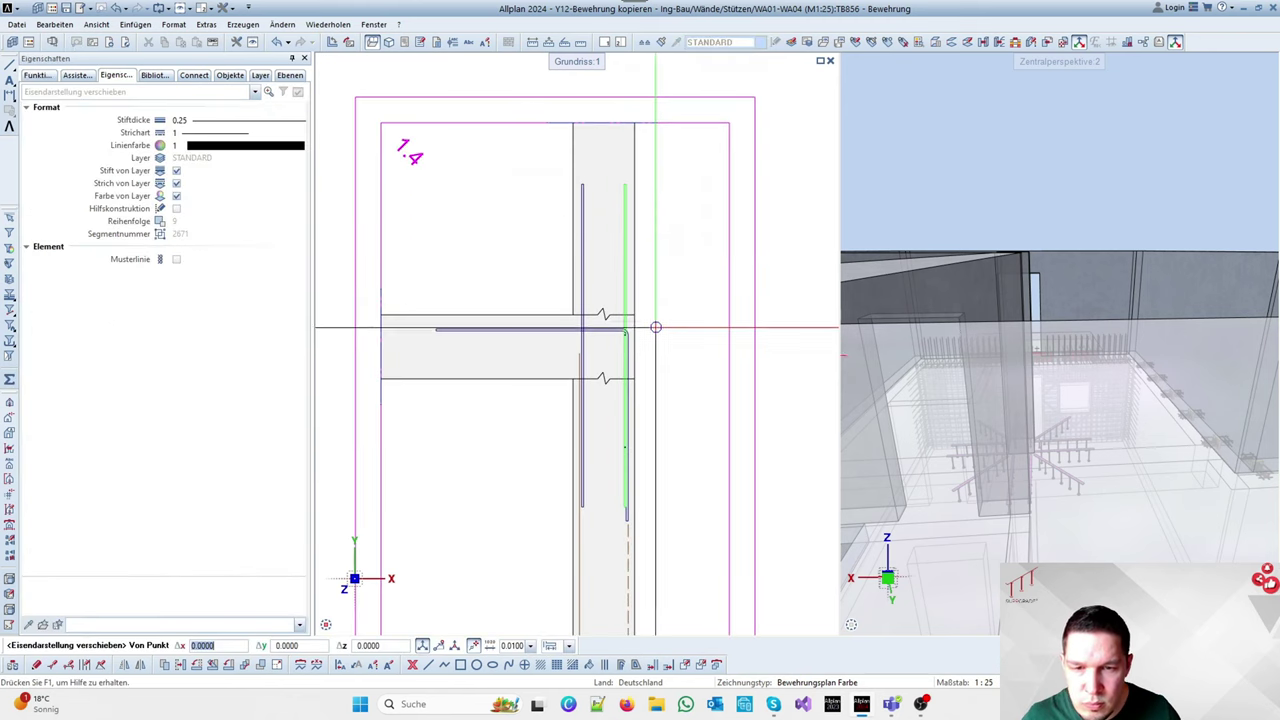
scroll(614, 290, up, 6)
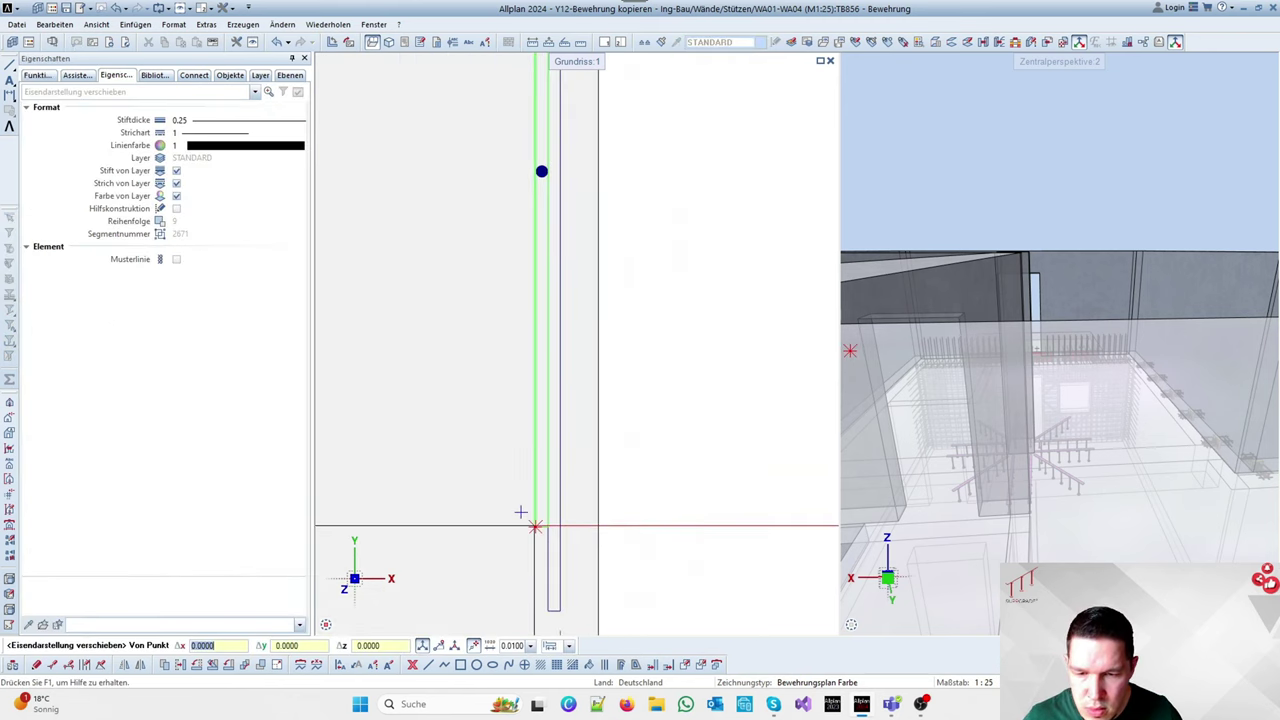
Shift the representation of the highlighted vertical bar near the wall's outer face sideways so it aligns with the neighbouring bar
click(535, 525)
click(547, 527)
scroll(611, 455, down, 5)
key(Escape)
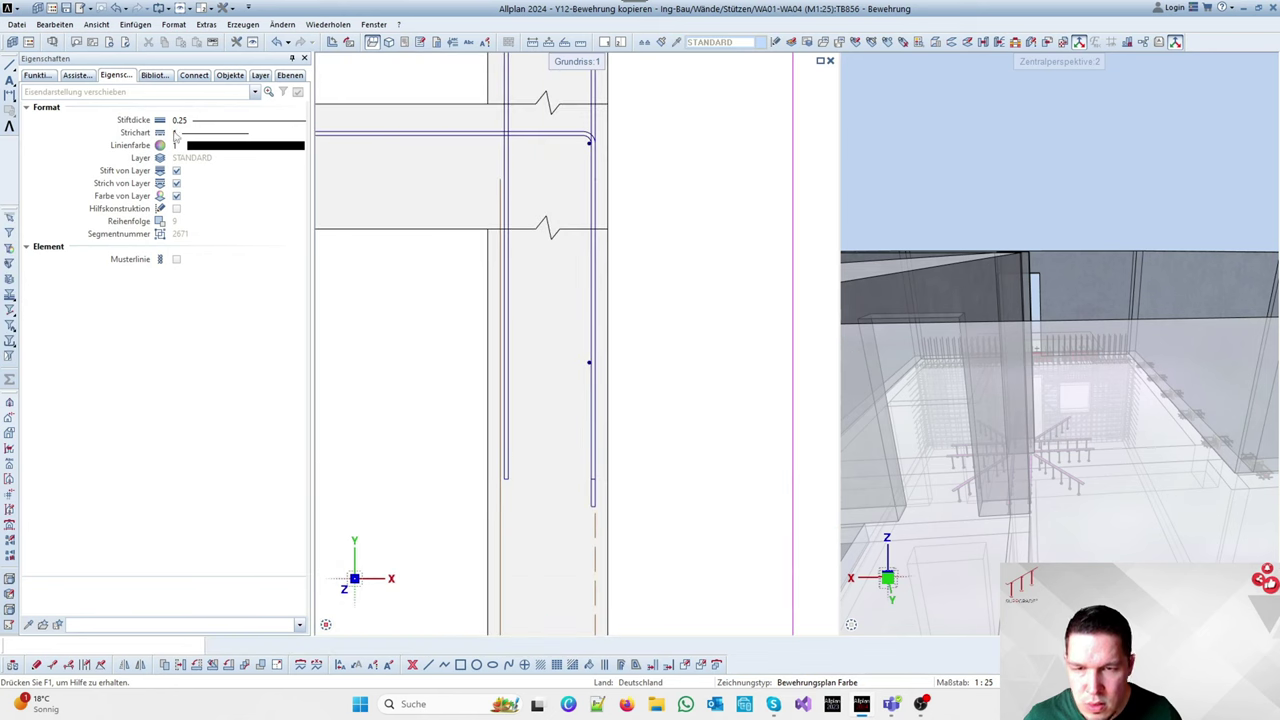
key(Escape)
Label the two ø 8 bars at the wall-slab corner with leading position number, quantity, diameter and free text "mont.", without spacing, beside the wall
click(104, 187)
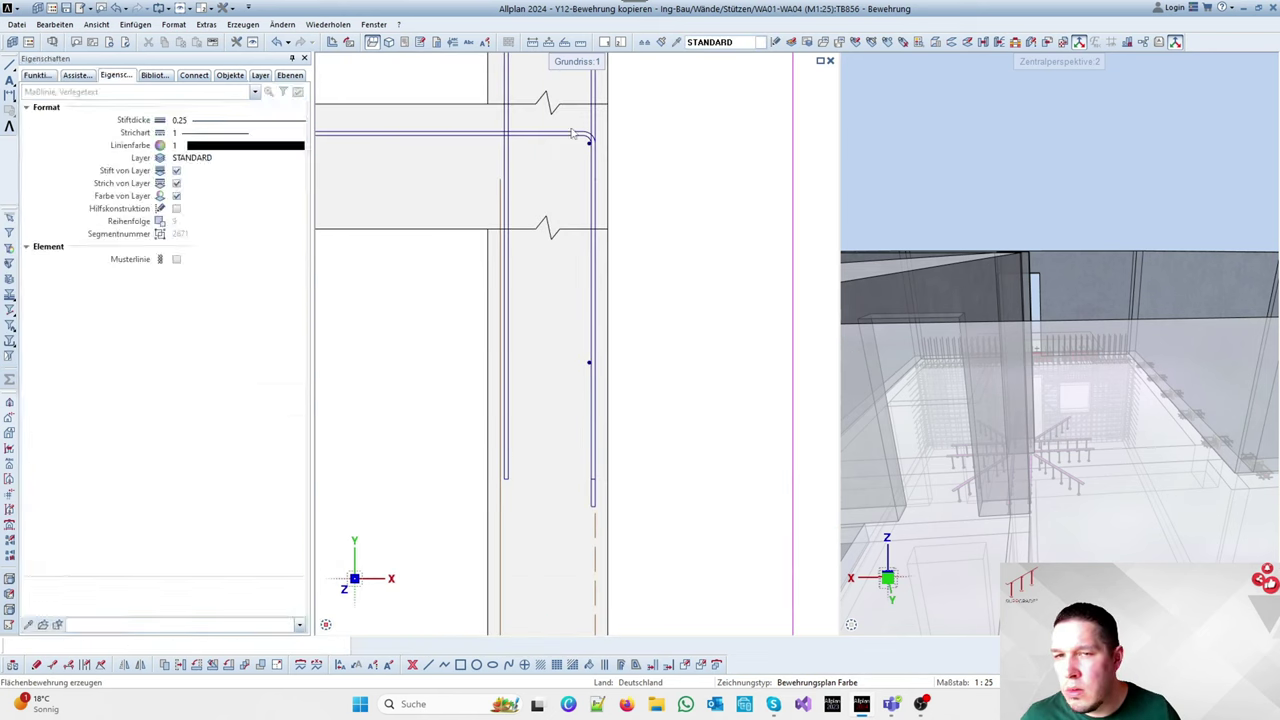
click(590, 143)
key(Return)
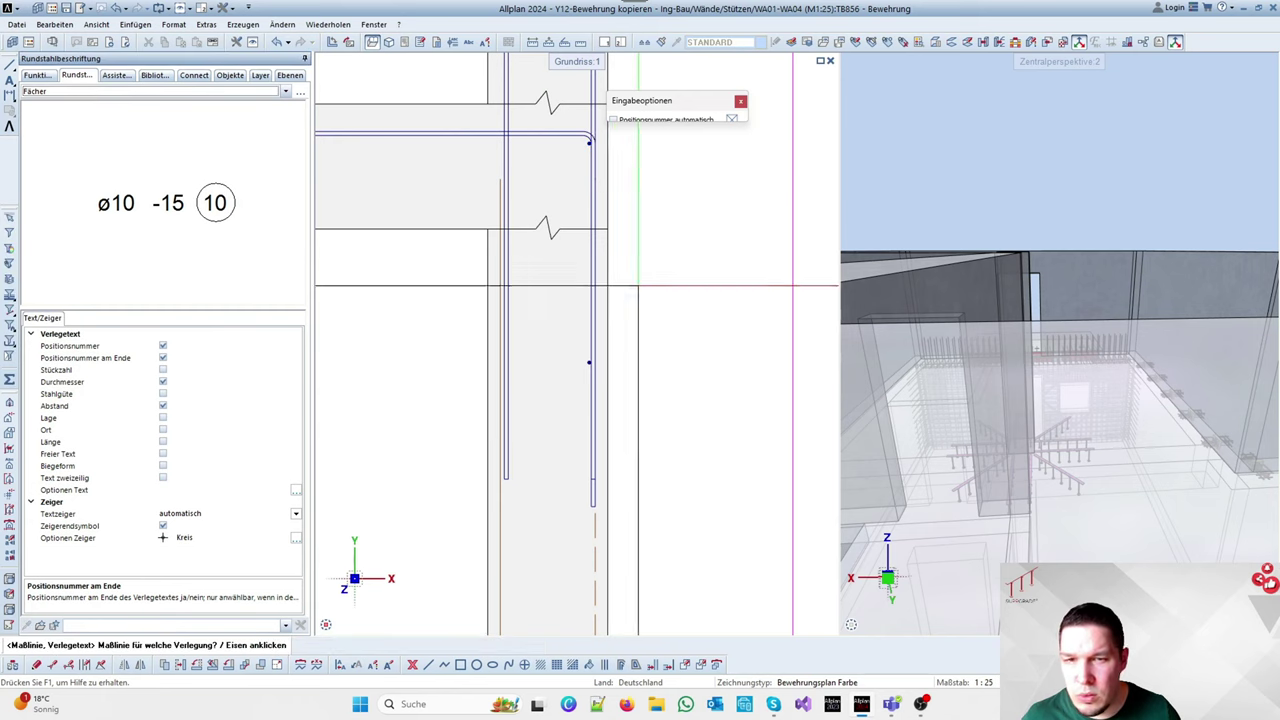
click(590, 362)
scroll(635, 230, down, 2)
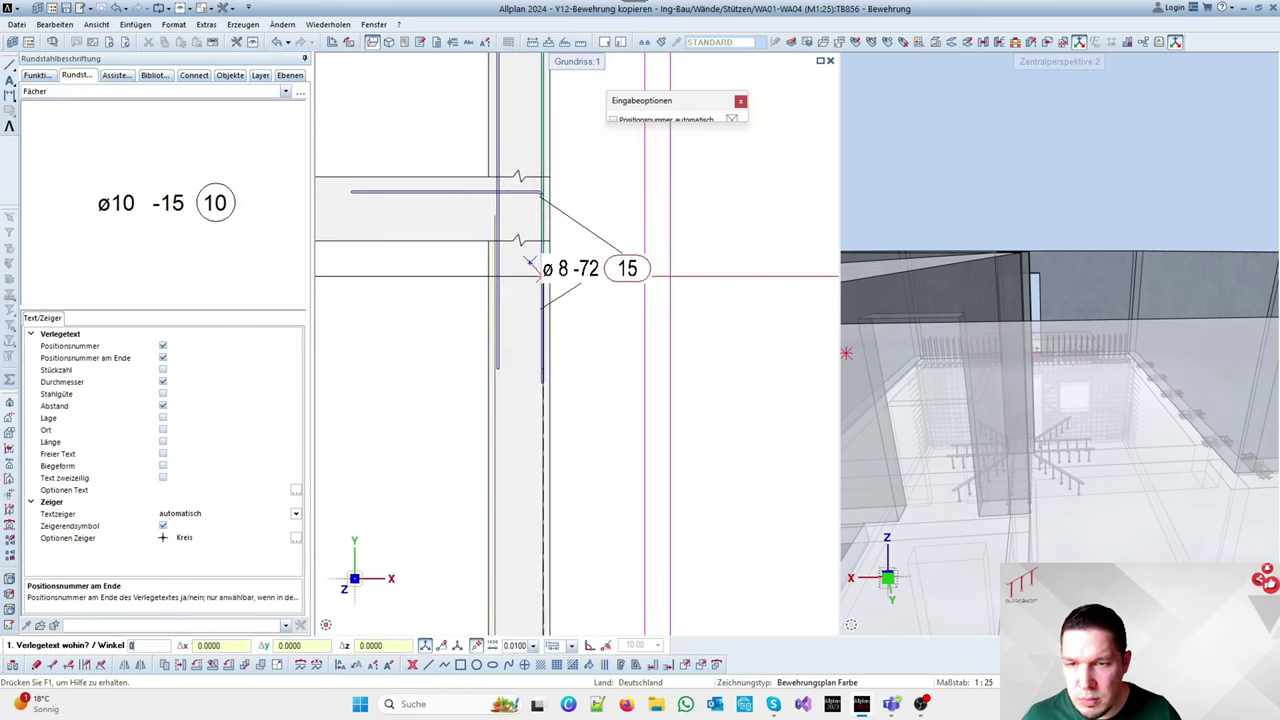
click(163, 357)
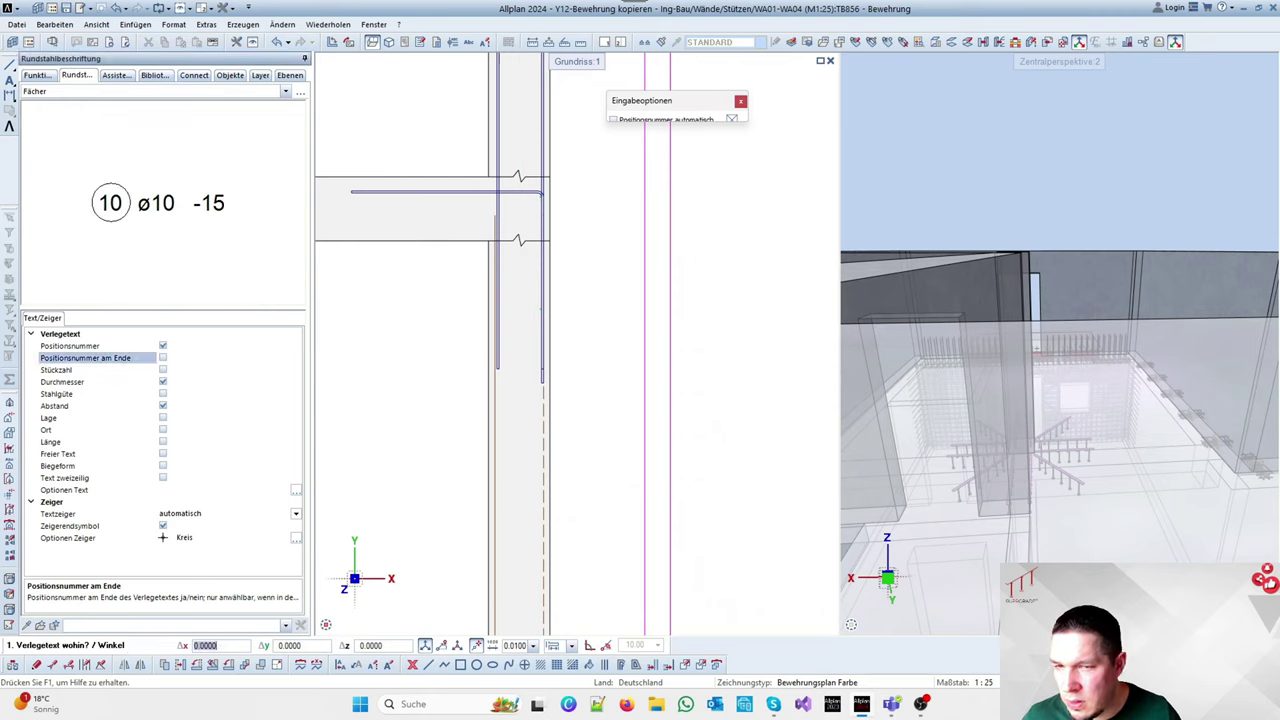
click(163, 370)
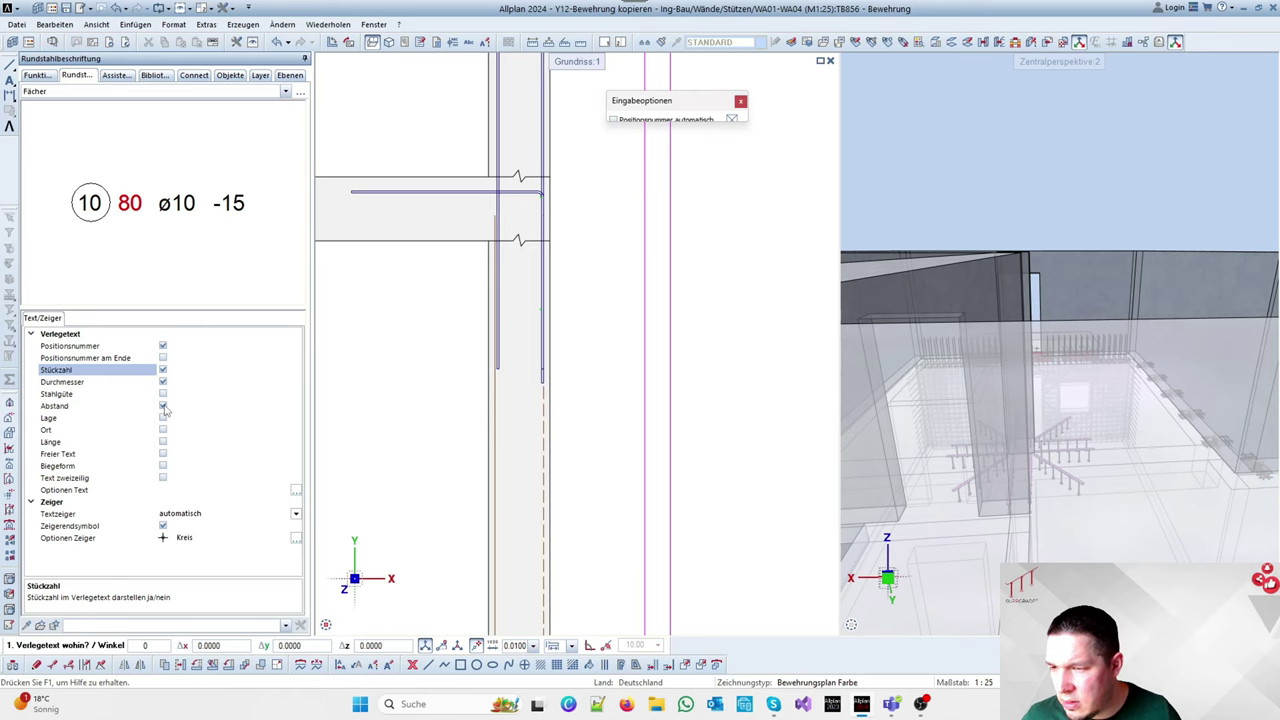
click(163, 406)
click(163, 454)
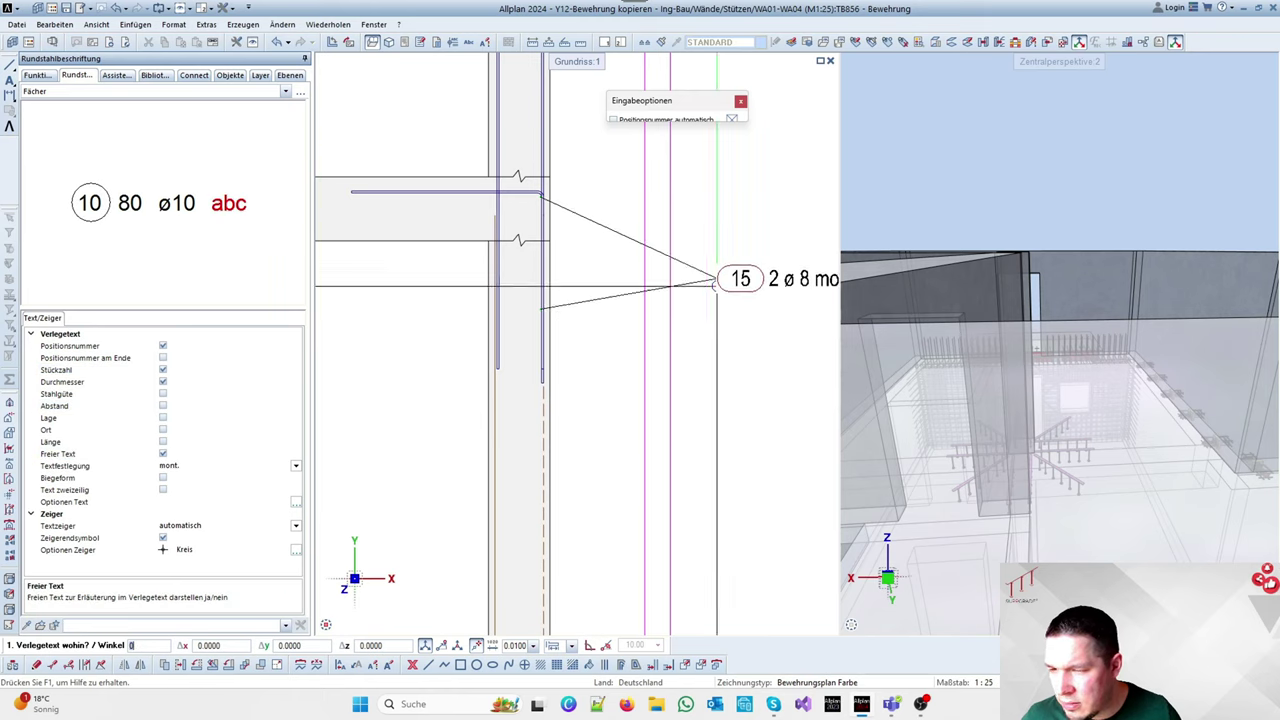
scroll(578, 236, up, 1)
click(576, 236)
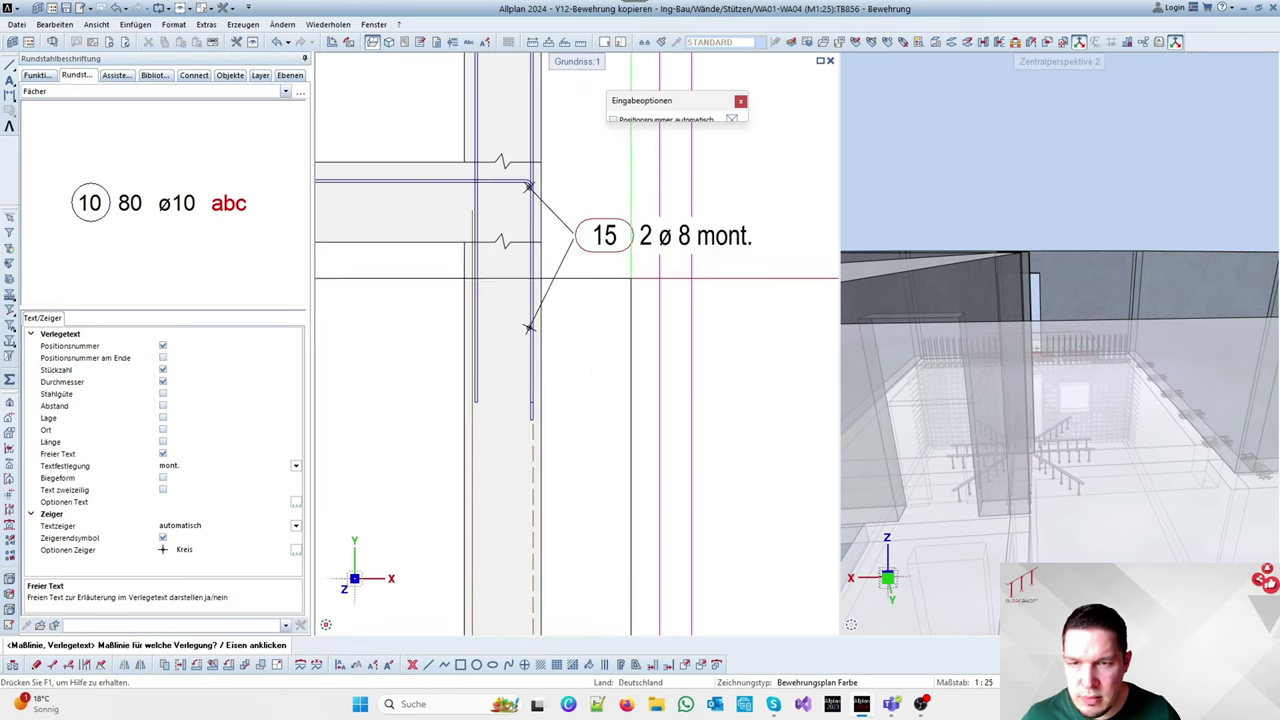
key(Escape)
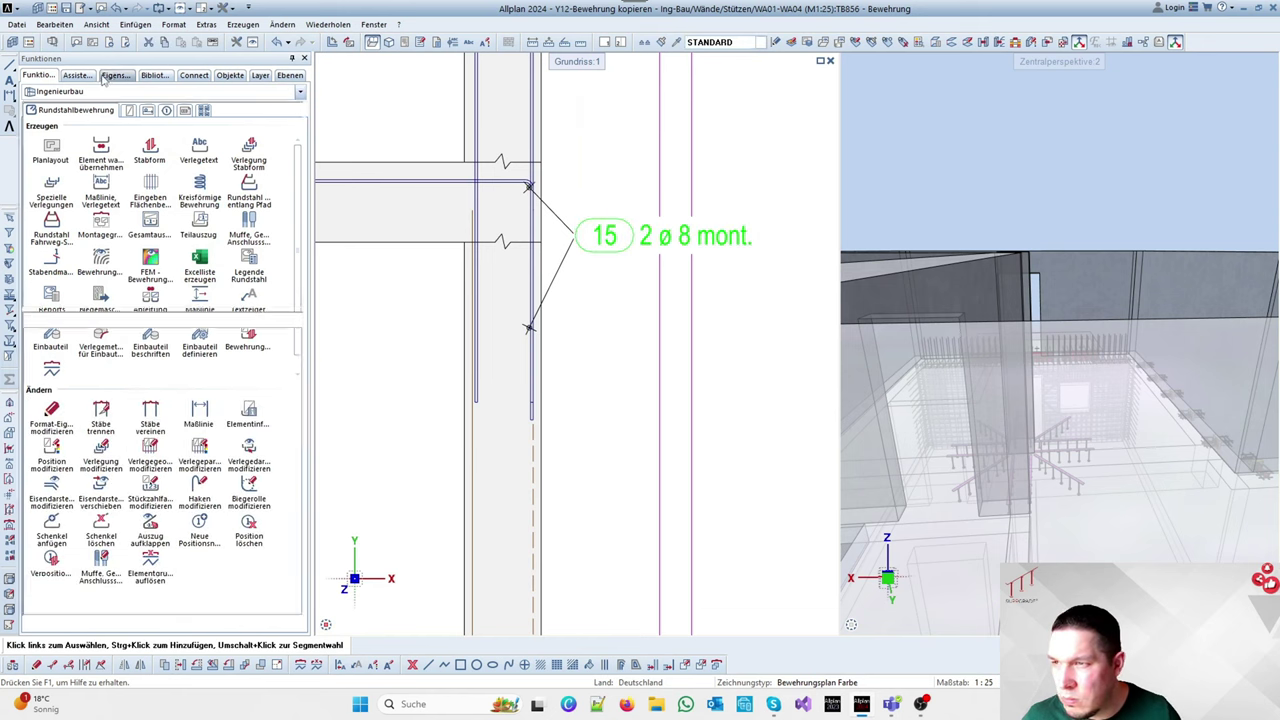
click(106, 76)
click(164, 527)
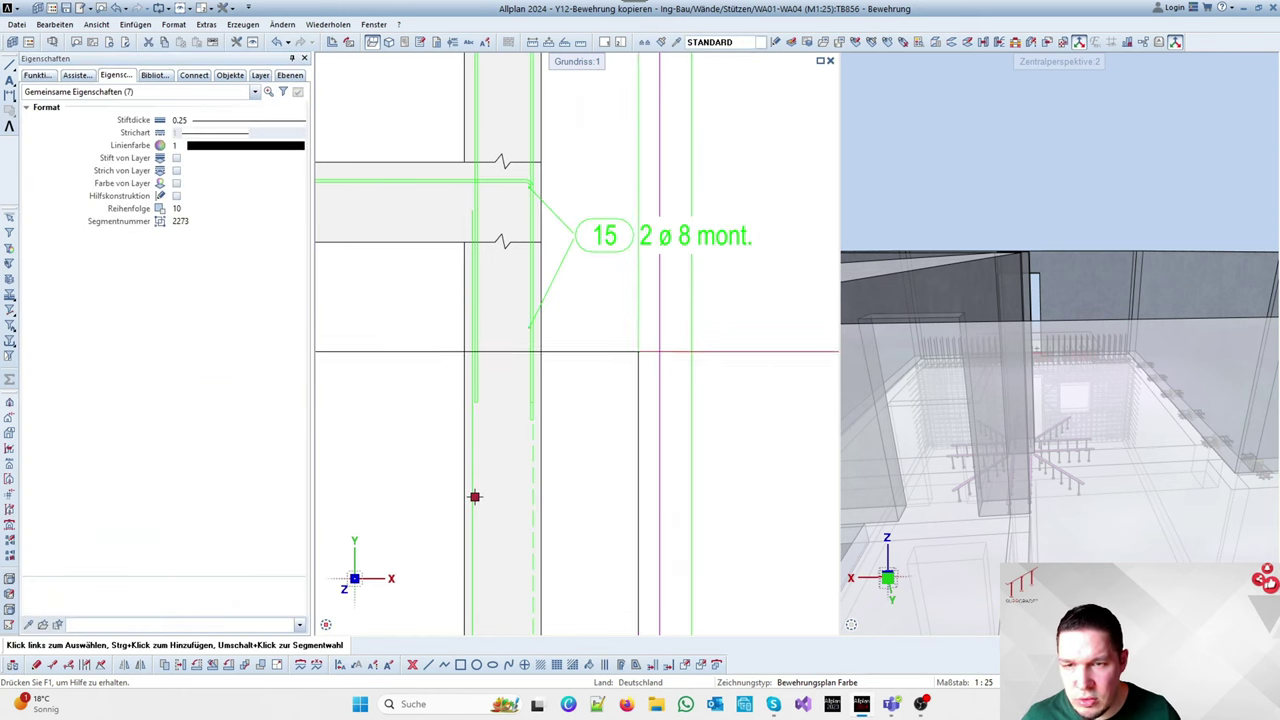
key(Escape)
scroll(668, 260, down, 2)
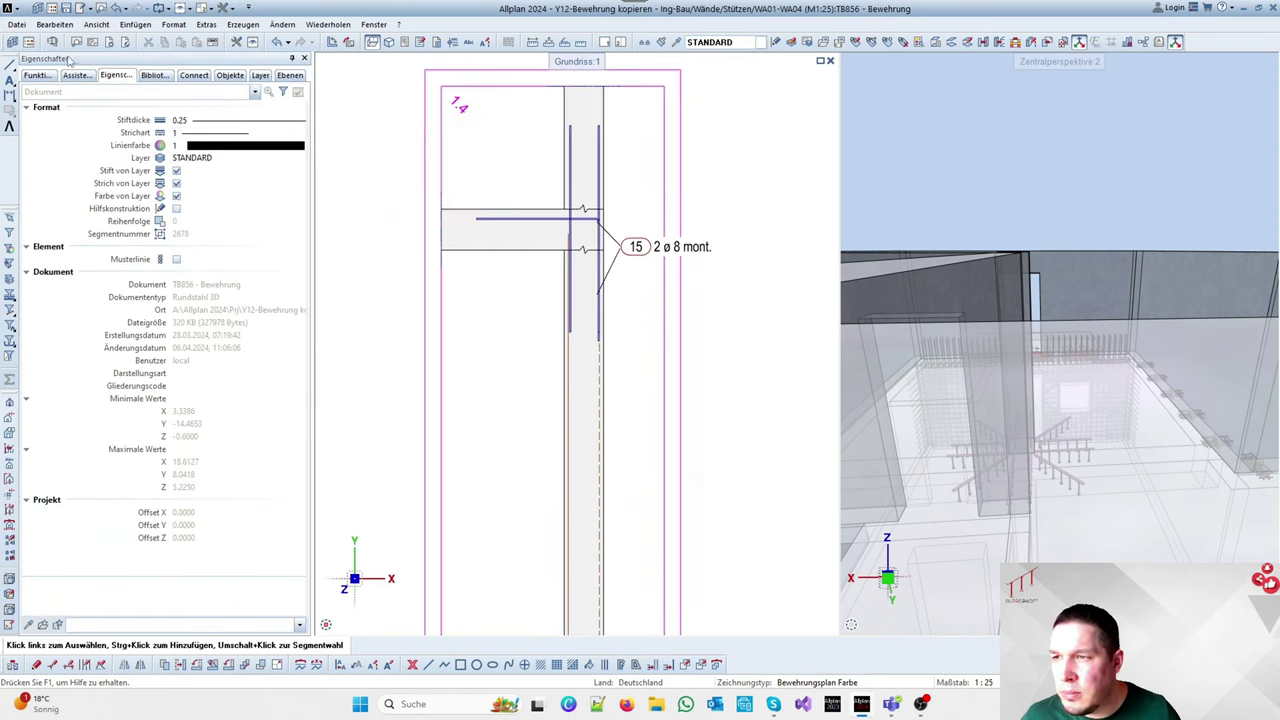
Label the angled slab bar in view 1.4 above the slab with diameter, spacing and position number at the end, without quantity and free text
click(45, 75)
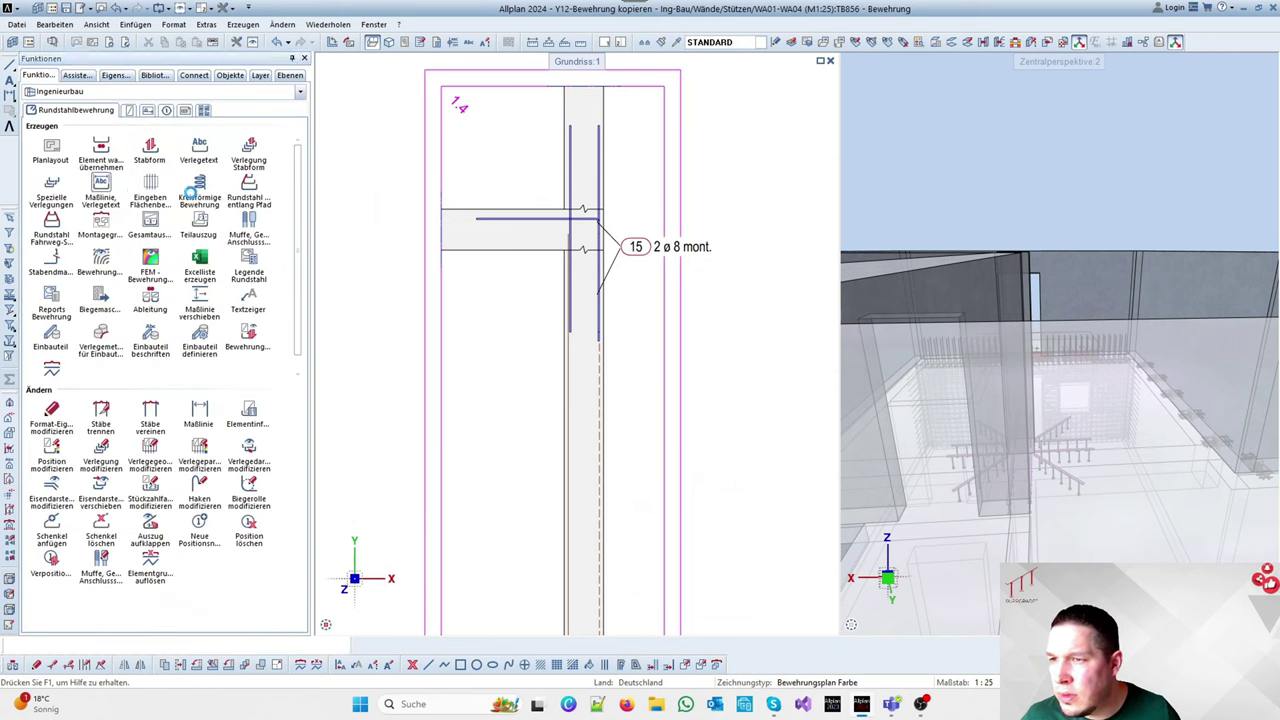
click(199, 150)
click(530, 218)
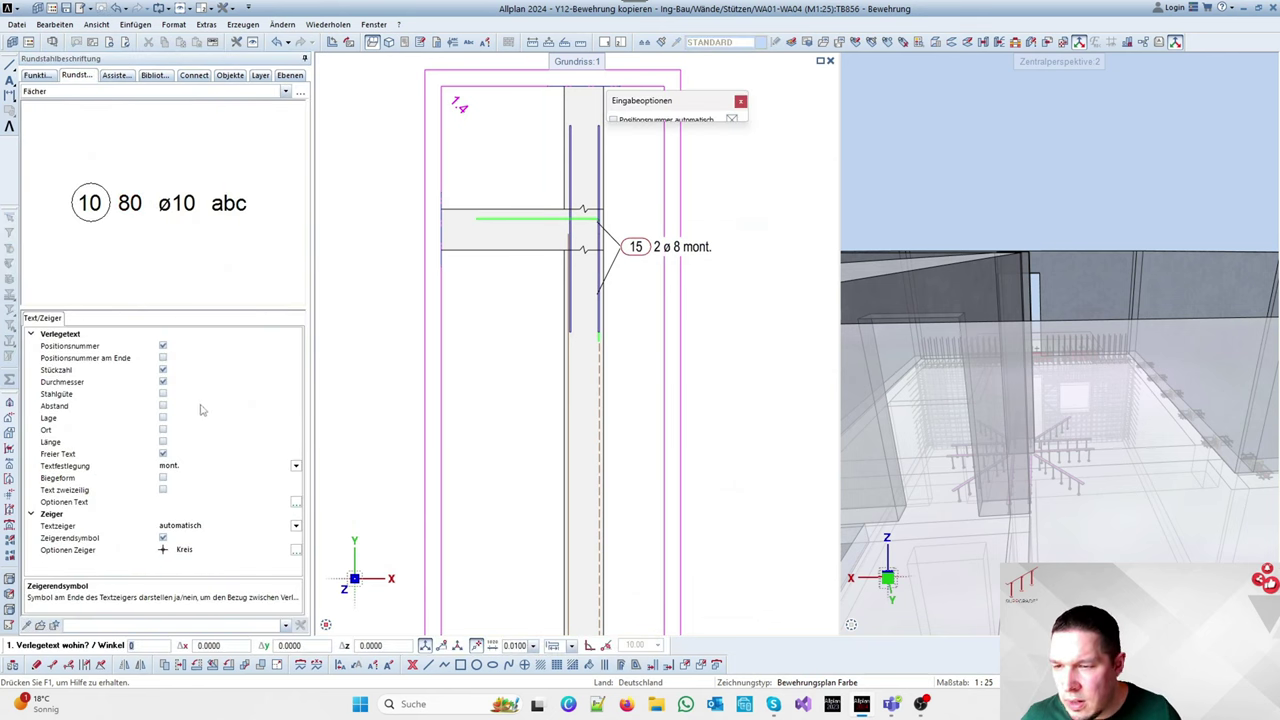
click(164, 455)
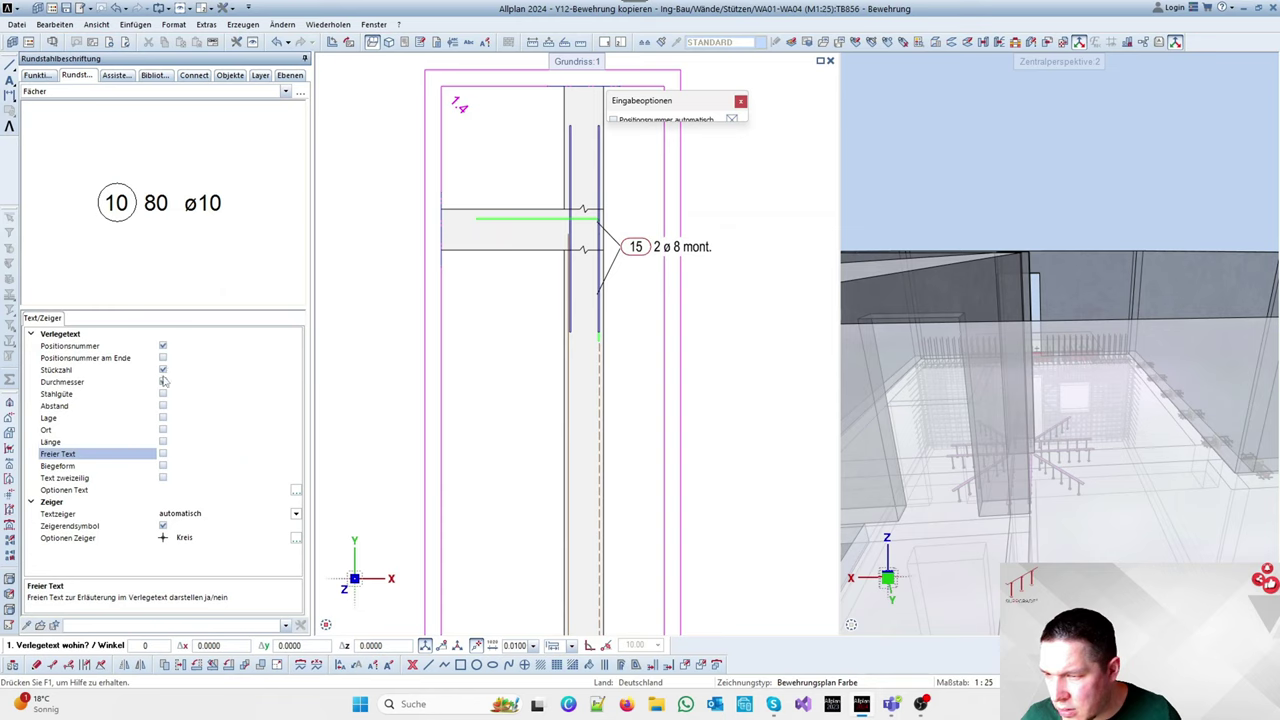
click(162, 405)
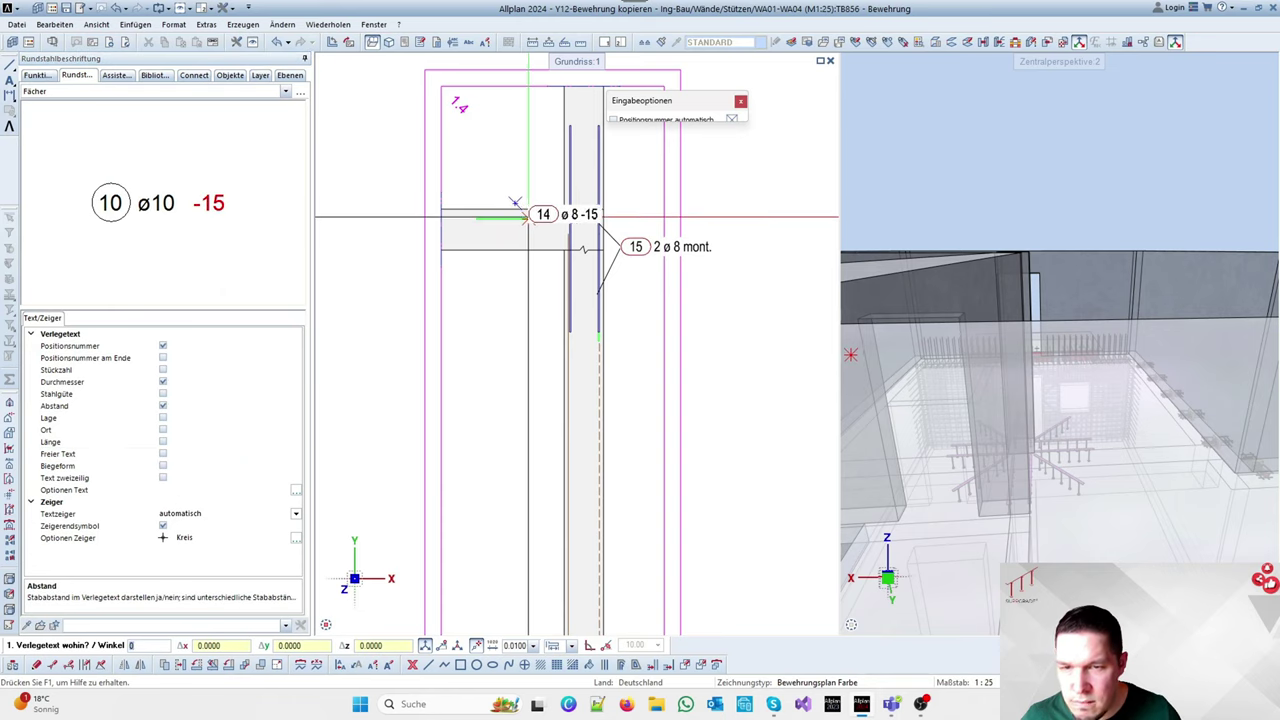
click(163, 357)
scroll(558, 197, up, 2)
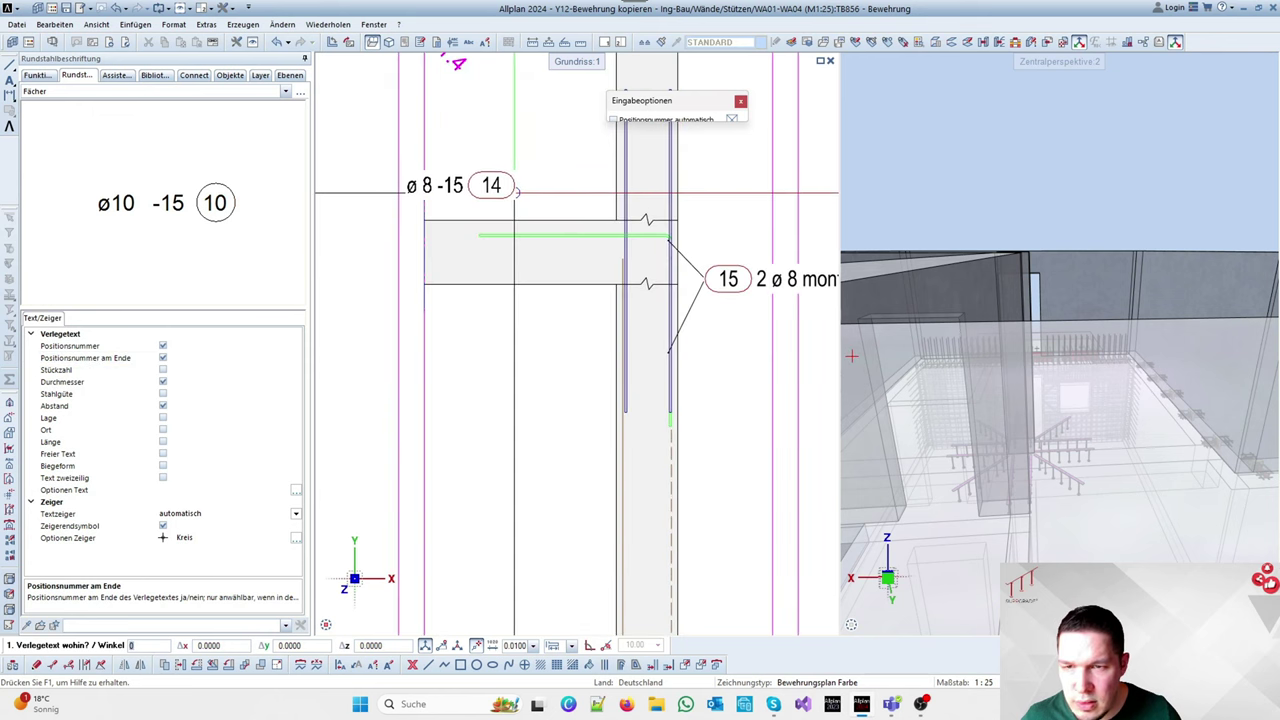
click(560, 197)
Label the two vertical wall bars above the slab in section 1.3 with diameter, spacing and position number, beside the wall
scroll(530, 210, down, 4)
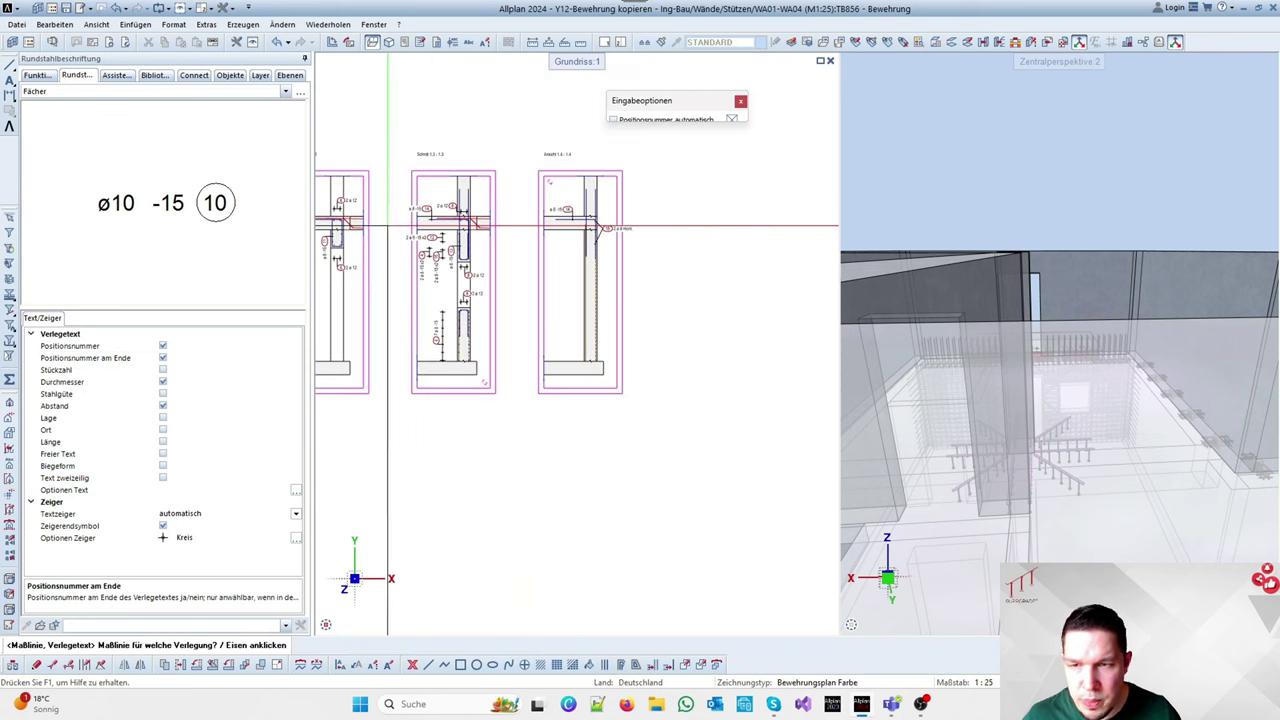
scroll(505, 224, up, 4)
scroll(505, 224, up, 1)
scroll(505, 224, down, 3)
scroll(503, 250, up, 4)
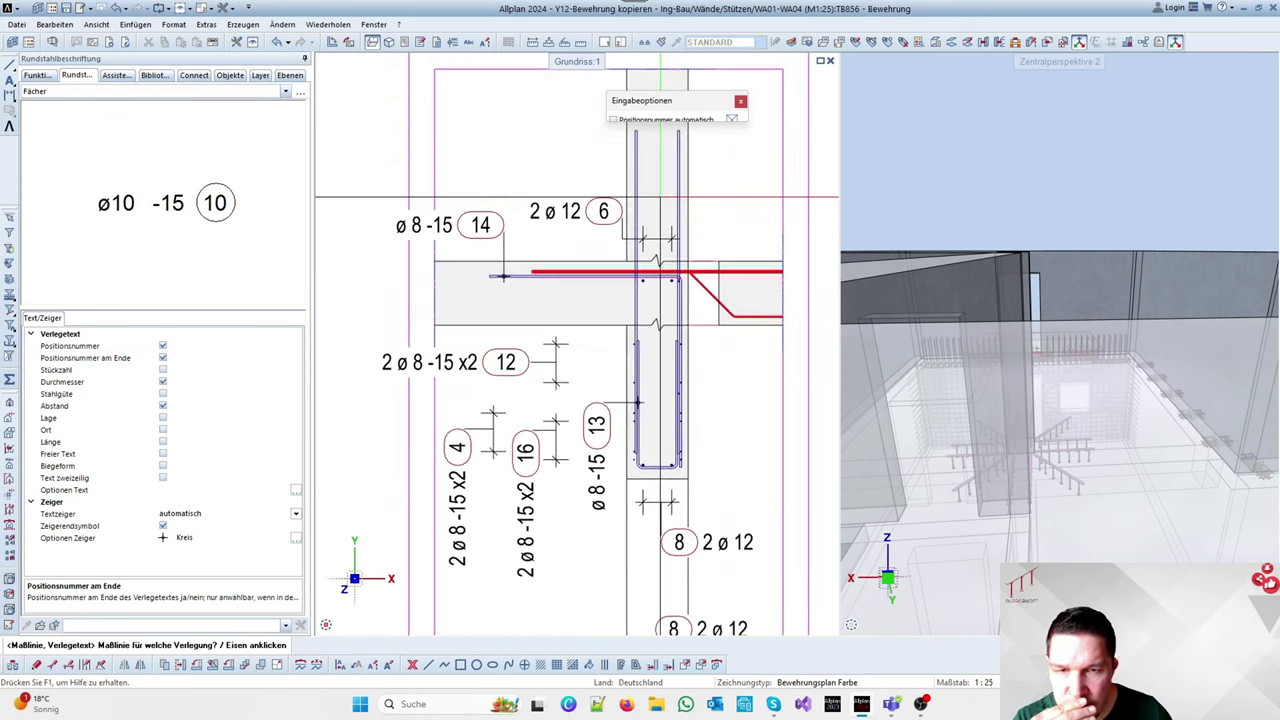
click(650, 160)
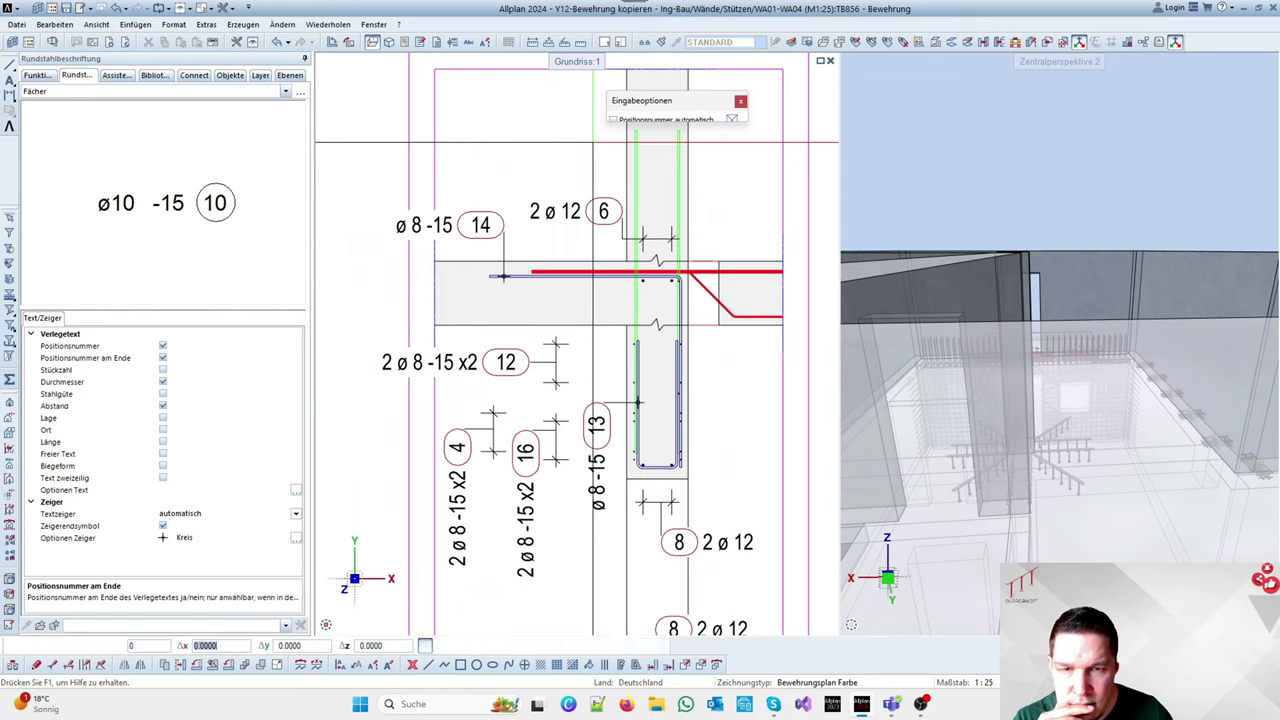
click(498, 162)
scroll(498, 162, down, 4)
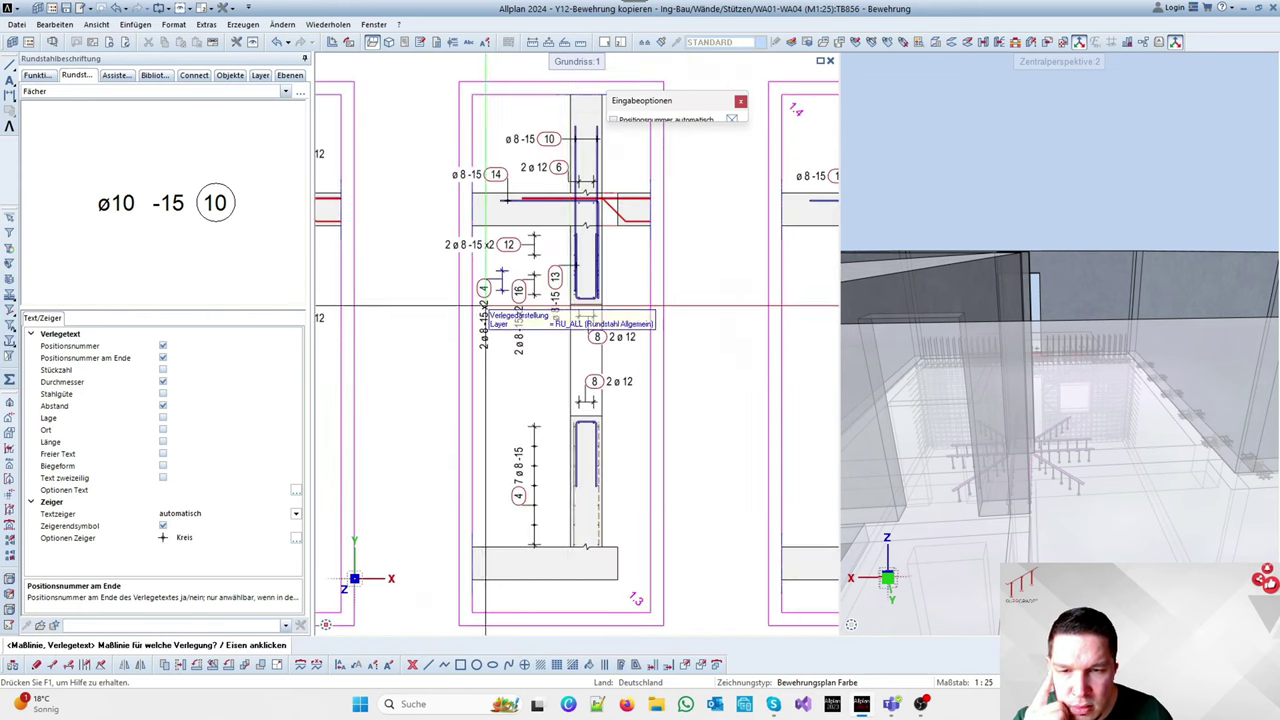
Label both vertical wall bars above the slab in view 1.4 with diameter, spacing and position number, above the slab bar label
scroll(570, 298, up, 4)
scroll(570, 298, up, 2)
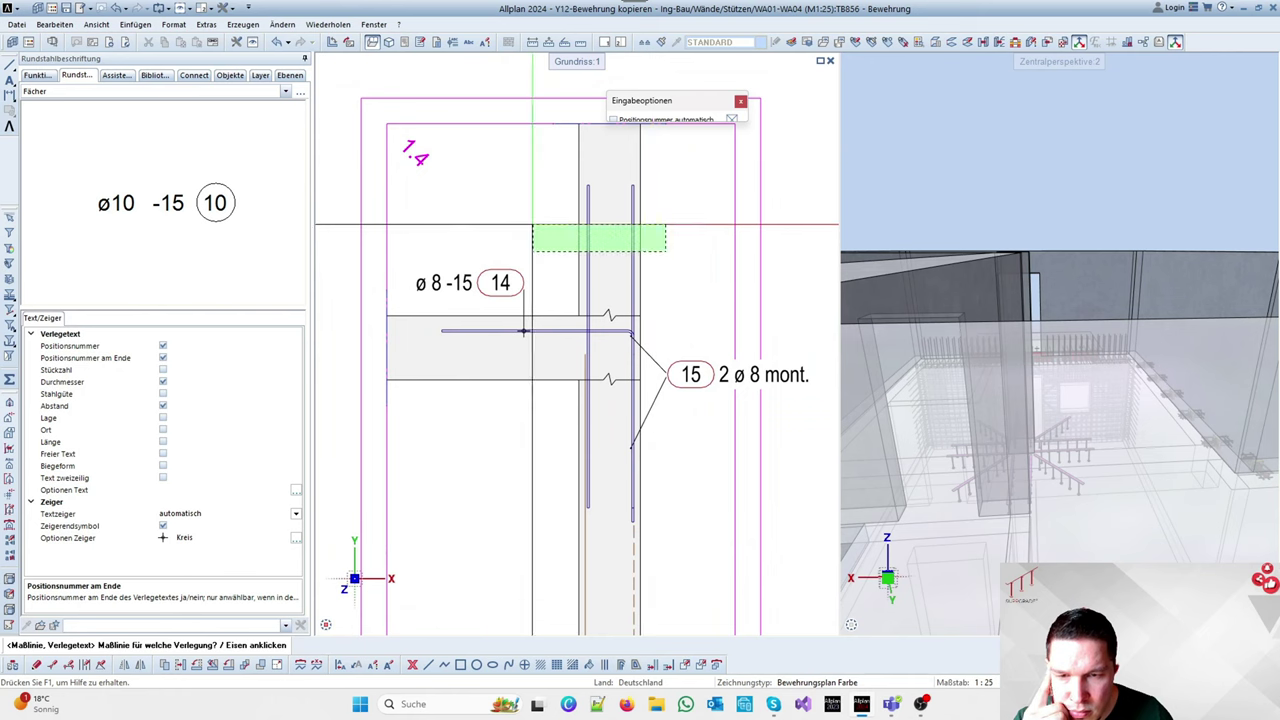
click(522, 330)
click(447, 226)
Label the U-bar at the top of the lower wall part in section 1.3 with a vertical diameter, spacing and position text
scroll(447, 226, down, 5)
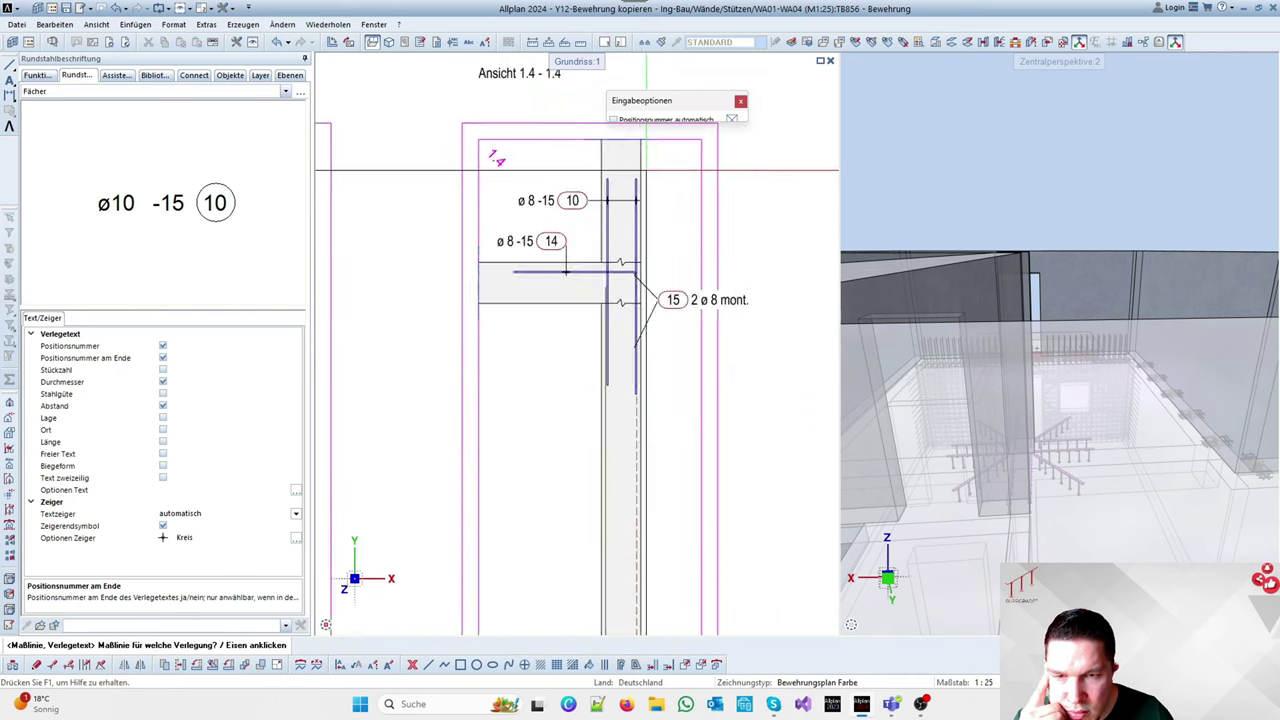
scroll(558, 307, up, 5)
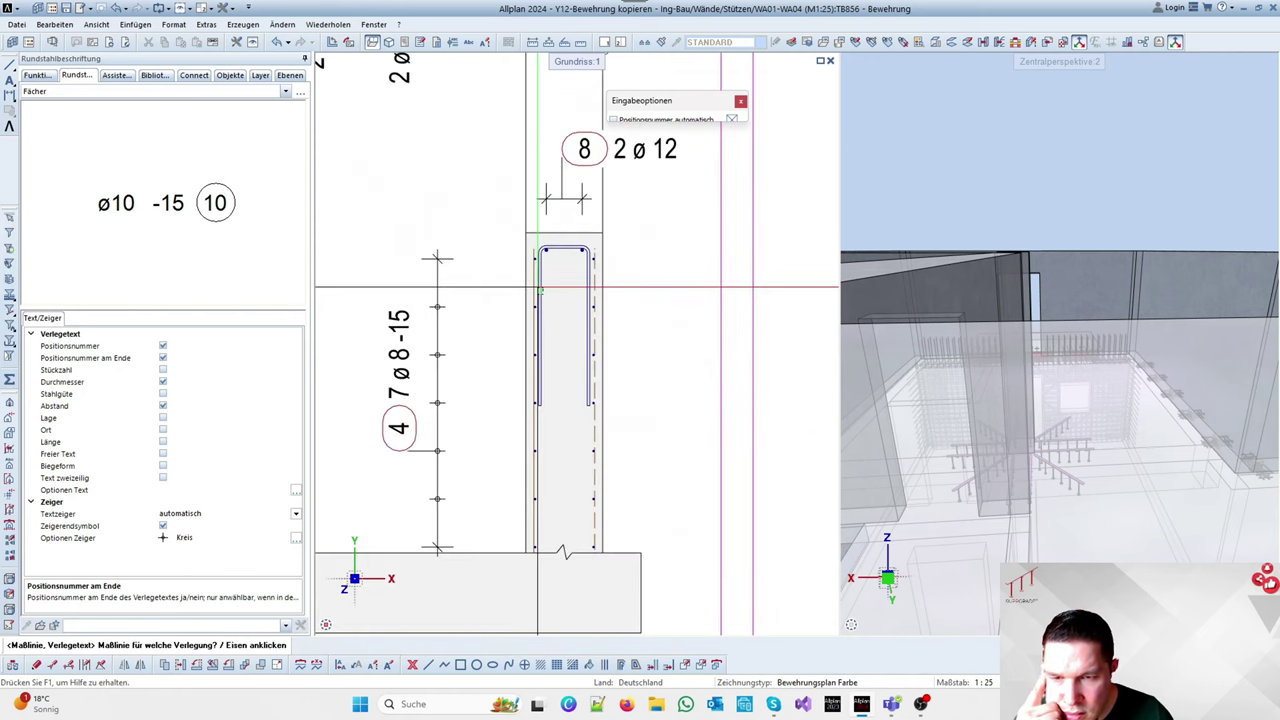
click(538, 289)
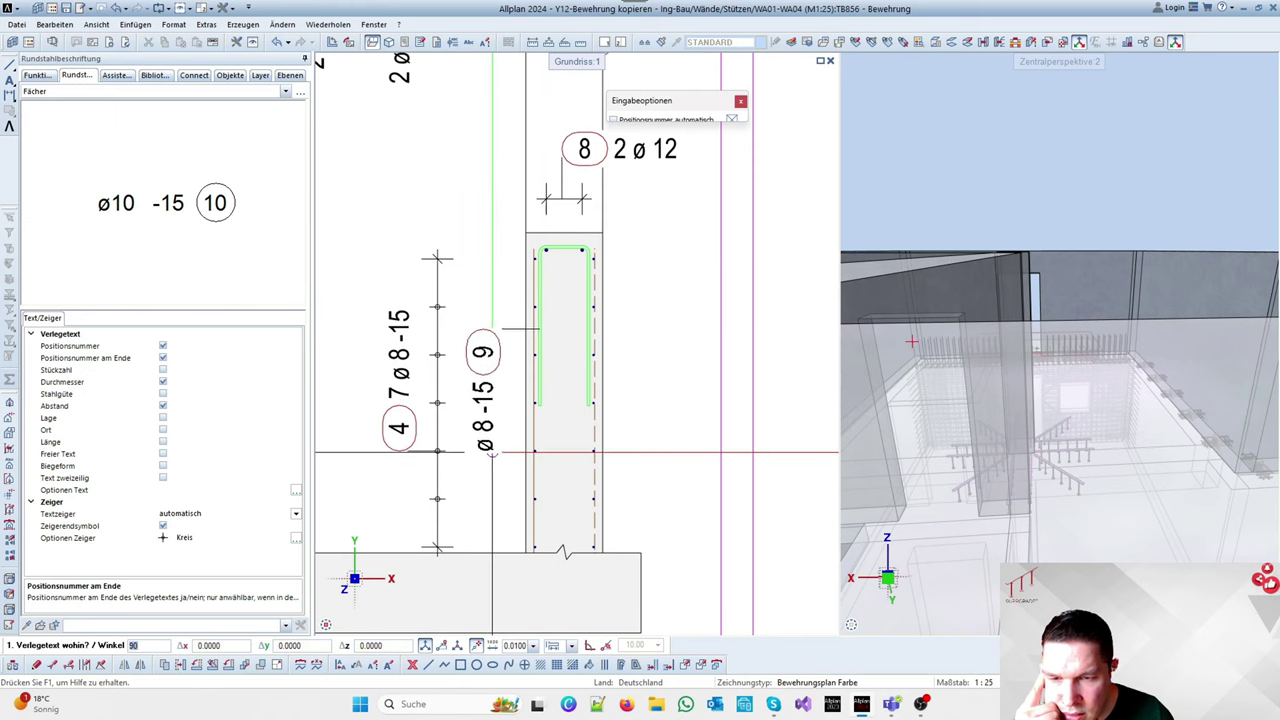
click(491, 452)
Label the stirrup's horizontal leg in the slab of section 1.2 with diameter, spacing and position number above the slab
scroll(491, 452, down, 5)
scroll(598, 295, up, 5)
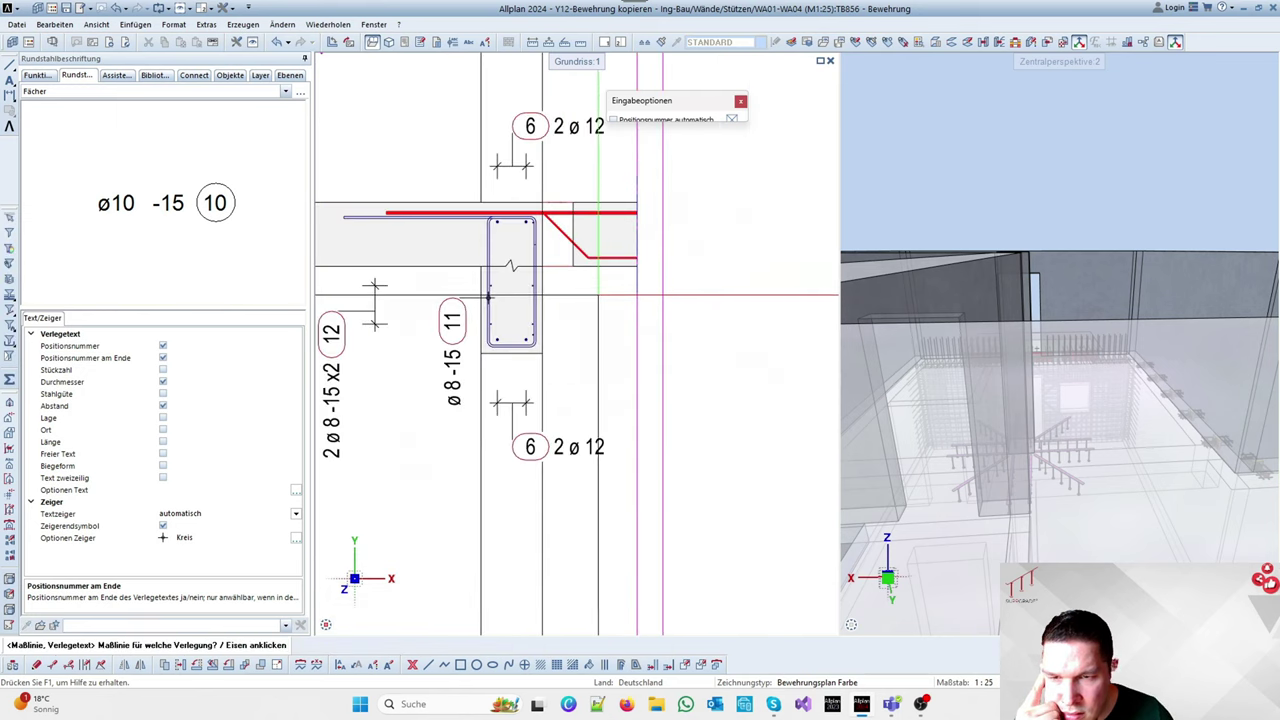
scroll(598, 295, down, 1)
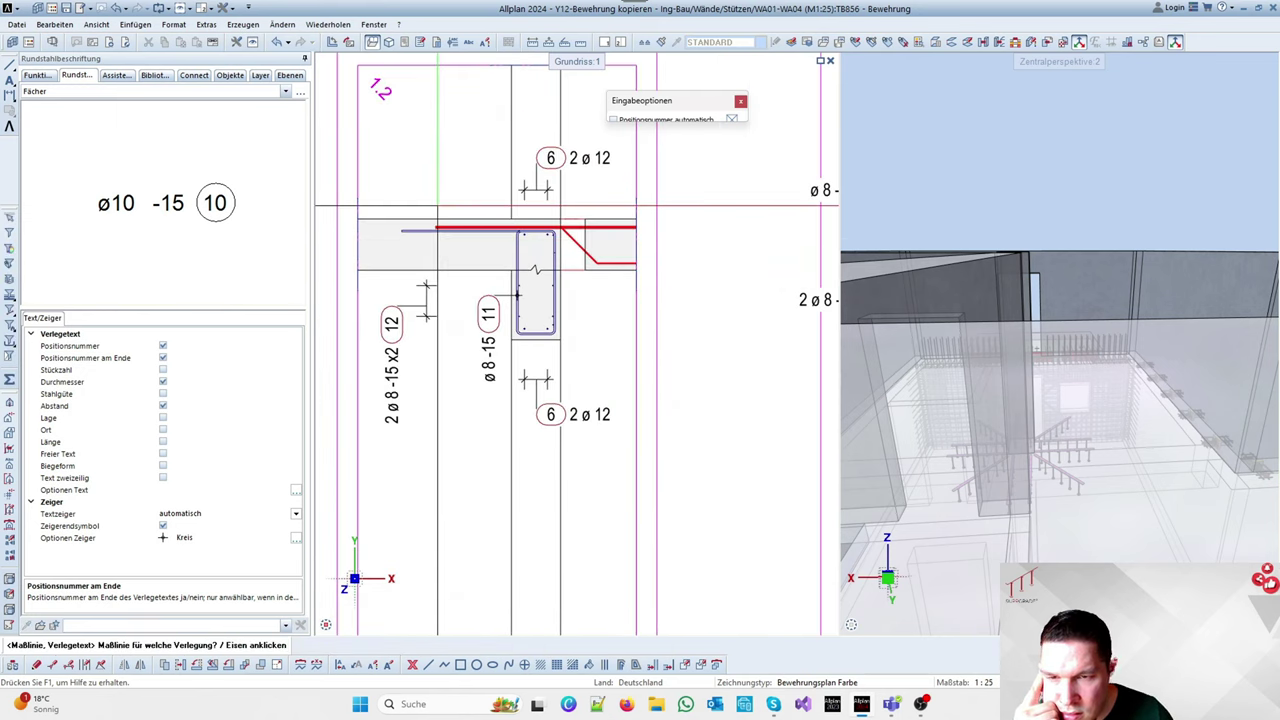
click(518, 294)
scroll(518, 294, down, 3)
scroll(457, 197, up, 3)
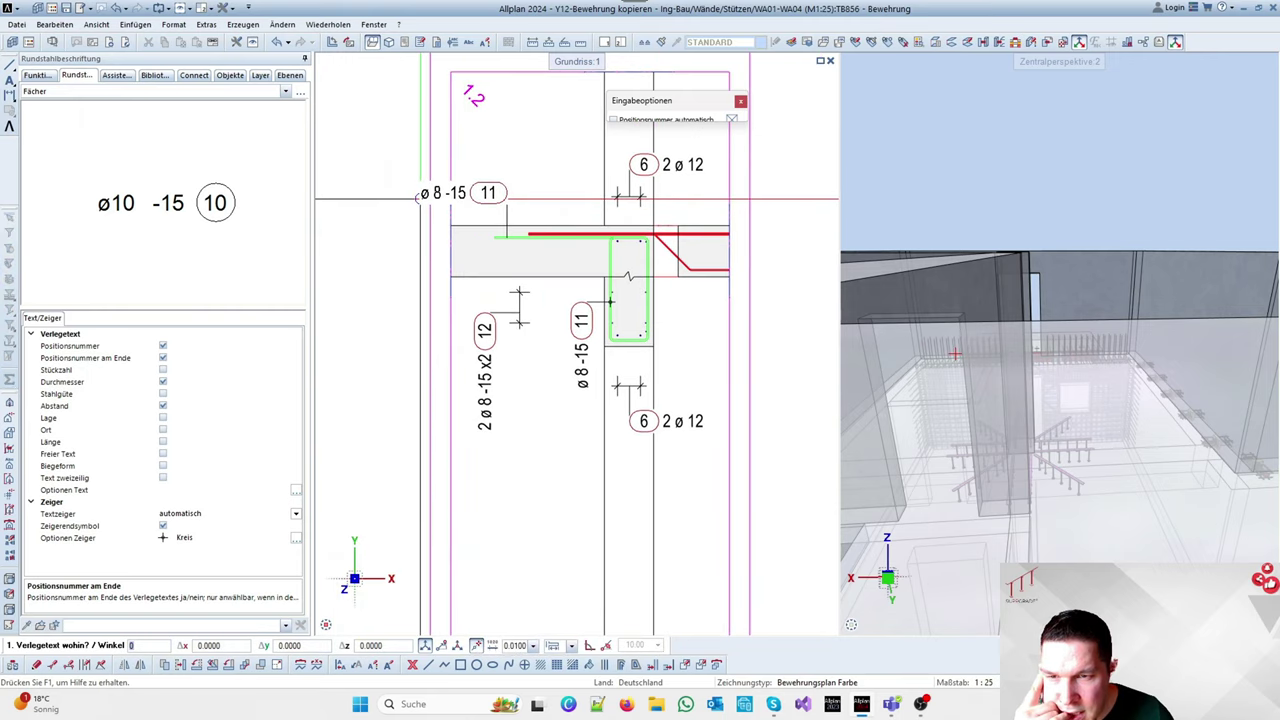
click(418, 197)
Check the bar labels across sections 1.2 and 1.3 and view 1.4, and end bar labelling
scroll(470, 280, down, 4)
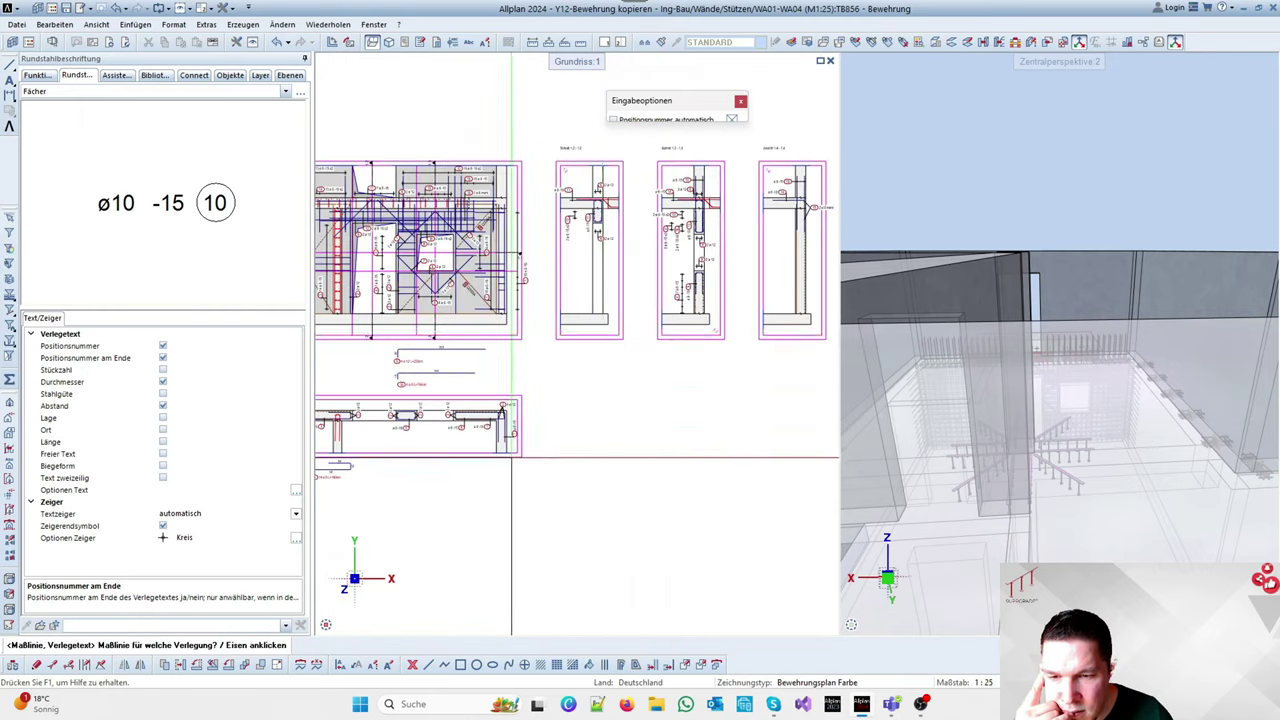
scroll(545, 215, up, 5)
scroll(470, 260, down, 6)
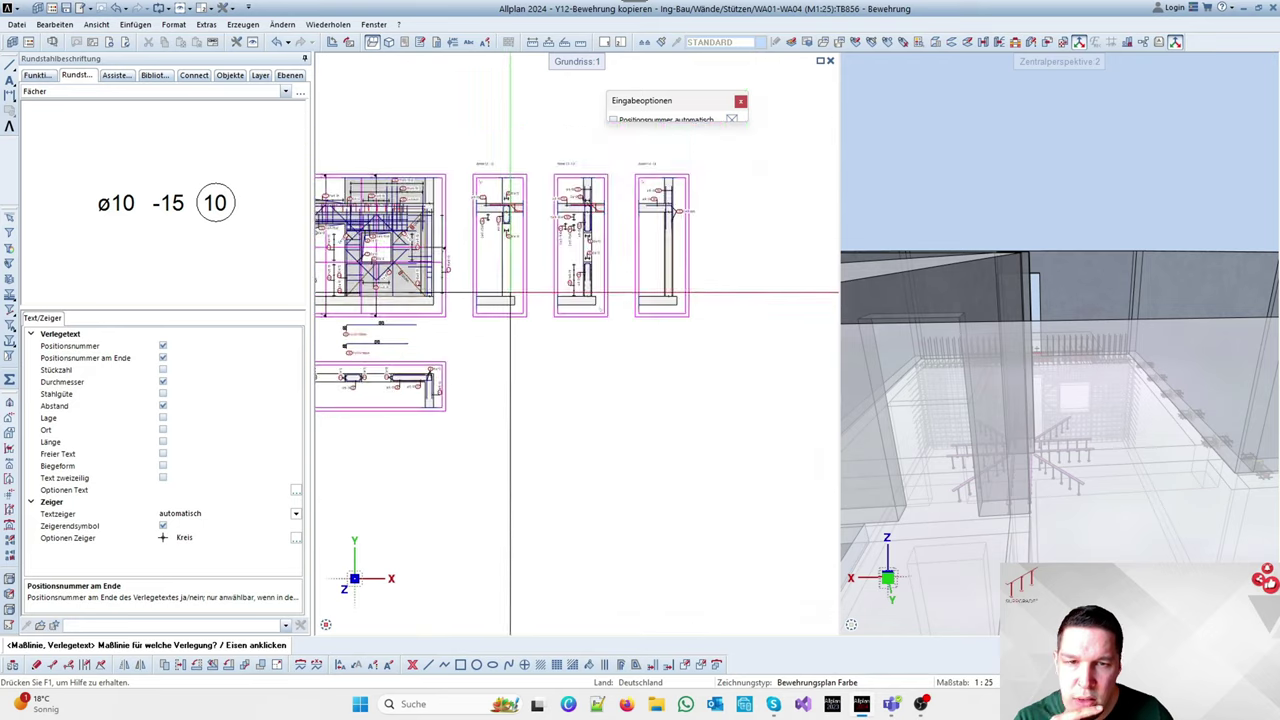
scroll(510, 293, up, 4)
scroll(560, 250, down, 3)
scroll(614, 205, up, 5)
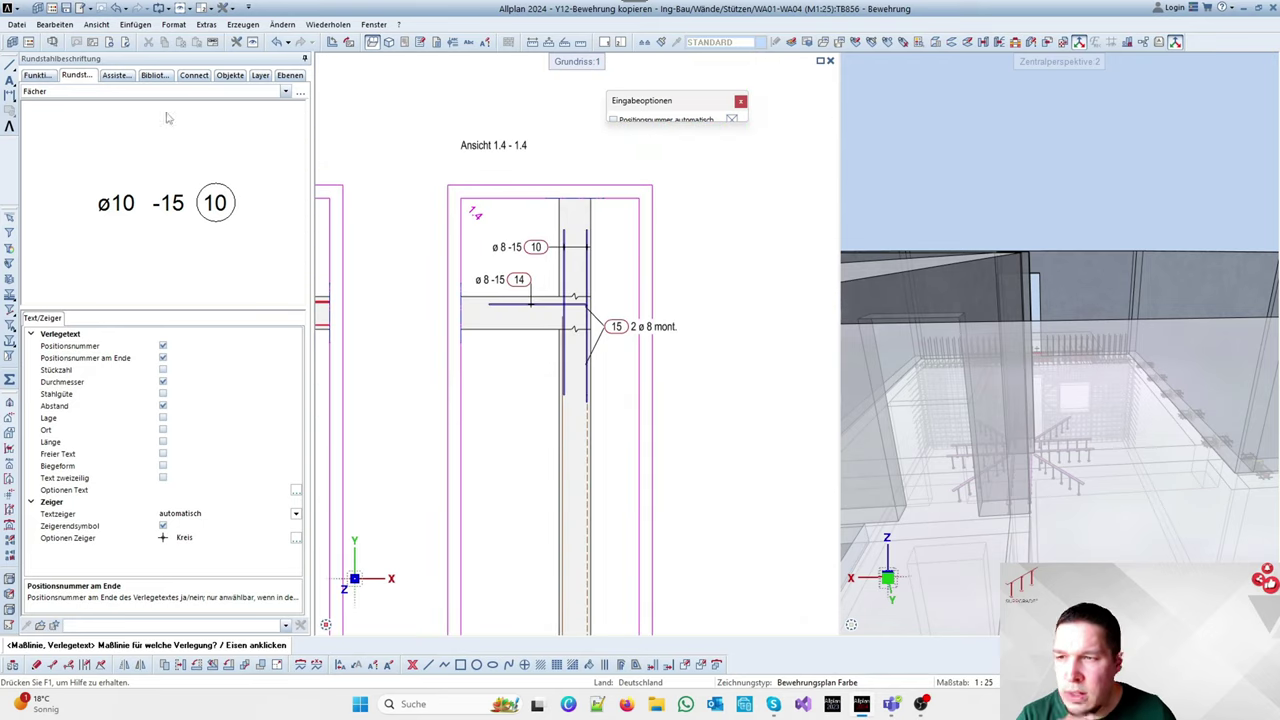
key(Escape)
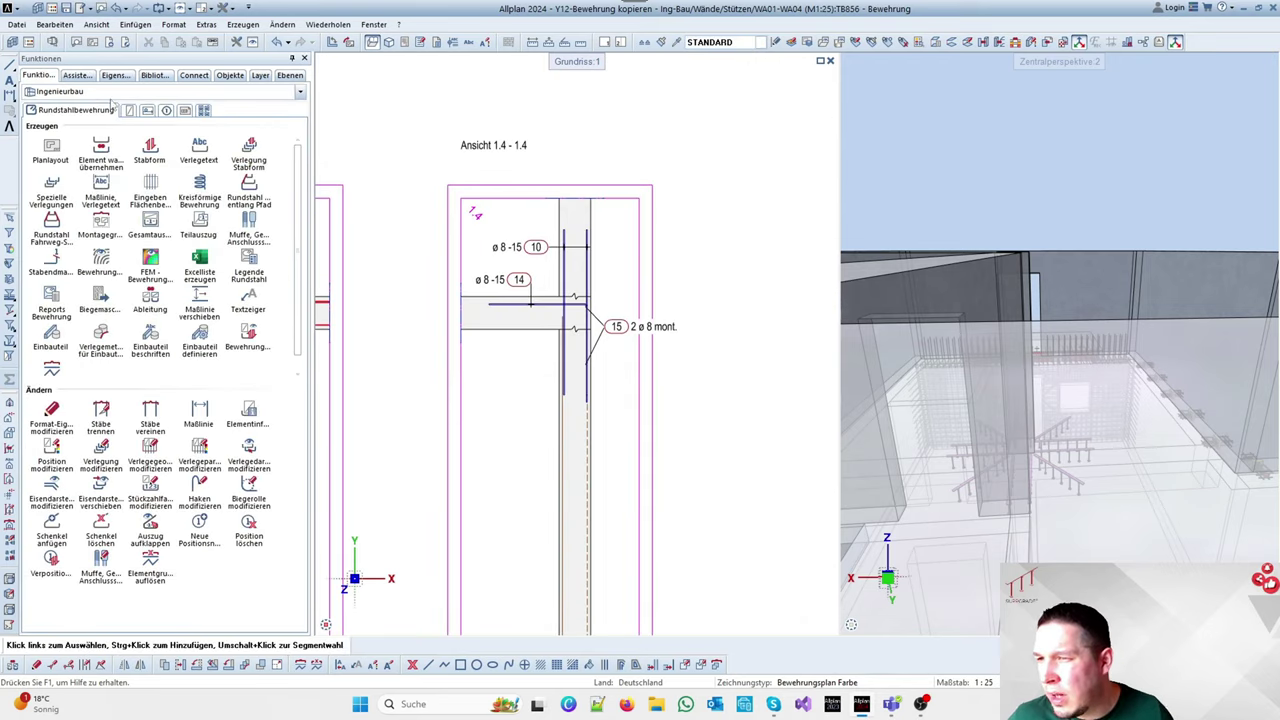
Label the dashed wall mesh in view 1.4 with position number and mesh type, with the pointer end symbol switched off
click(128, 112)
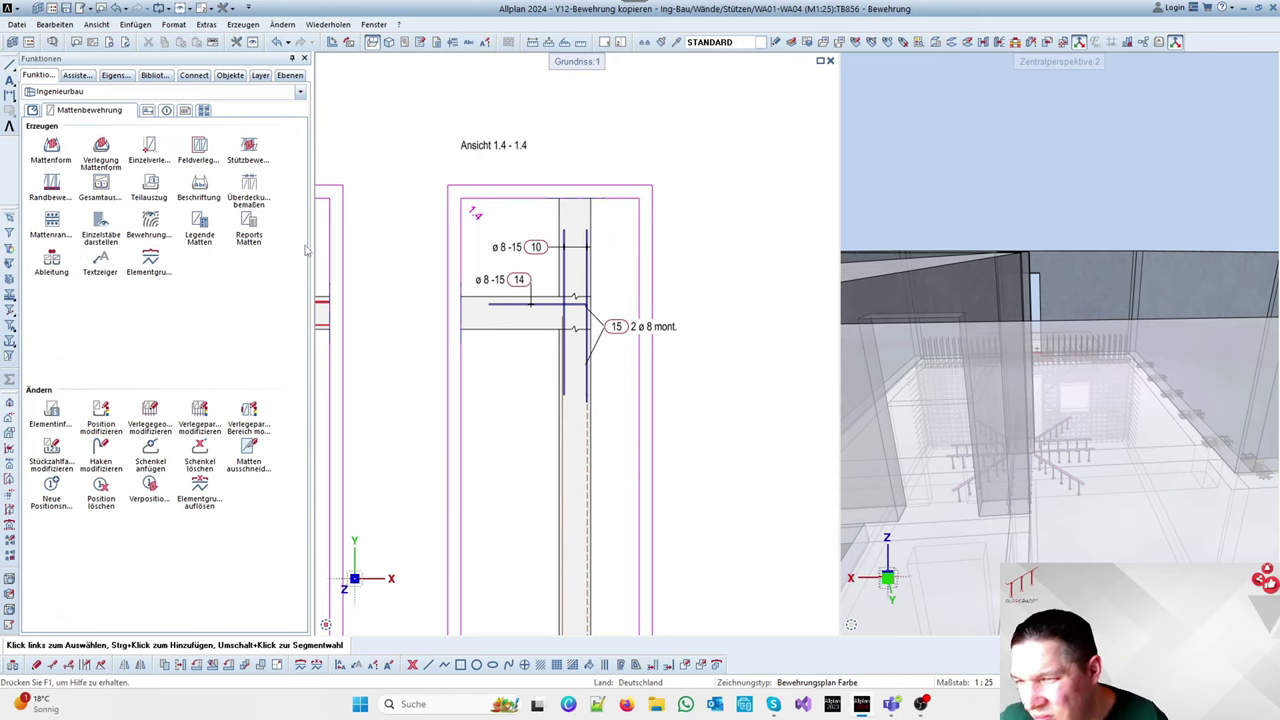
click(219, 196)
scroll(415, 124, down, 3)
scroll(497, 300, up, 3)
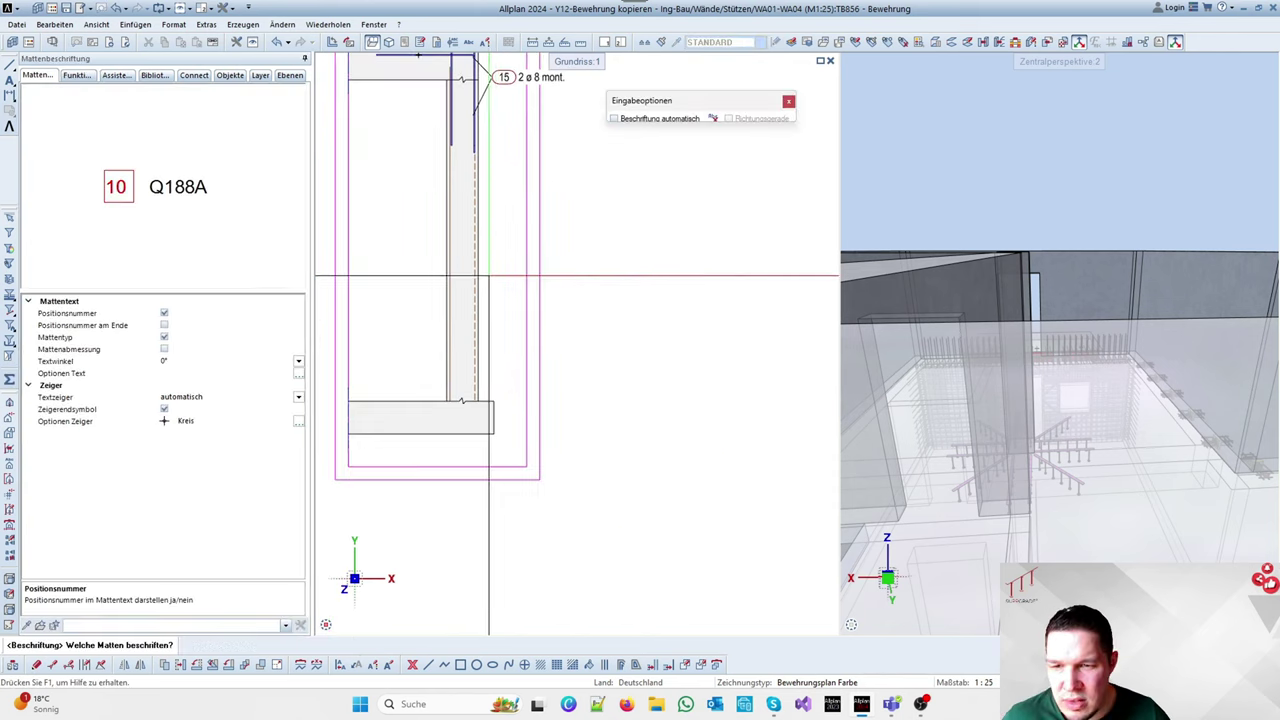
click(164, 409)
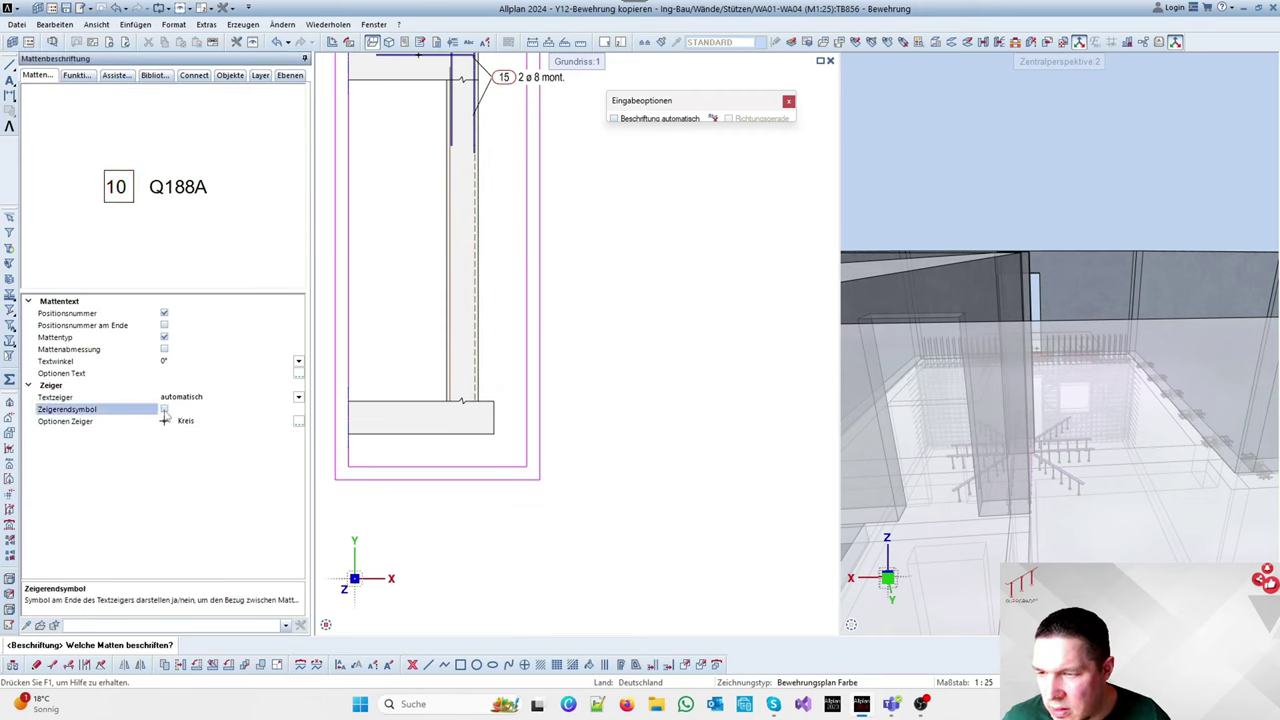
click(475, 293)
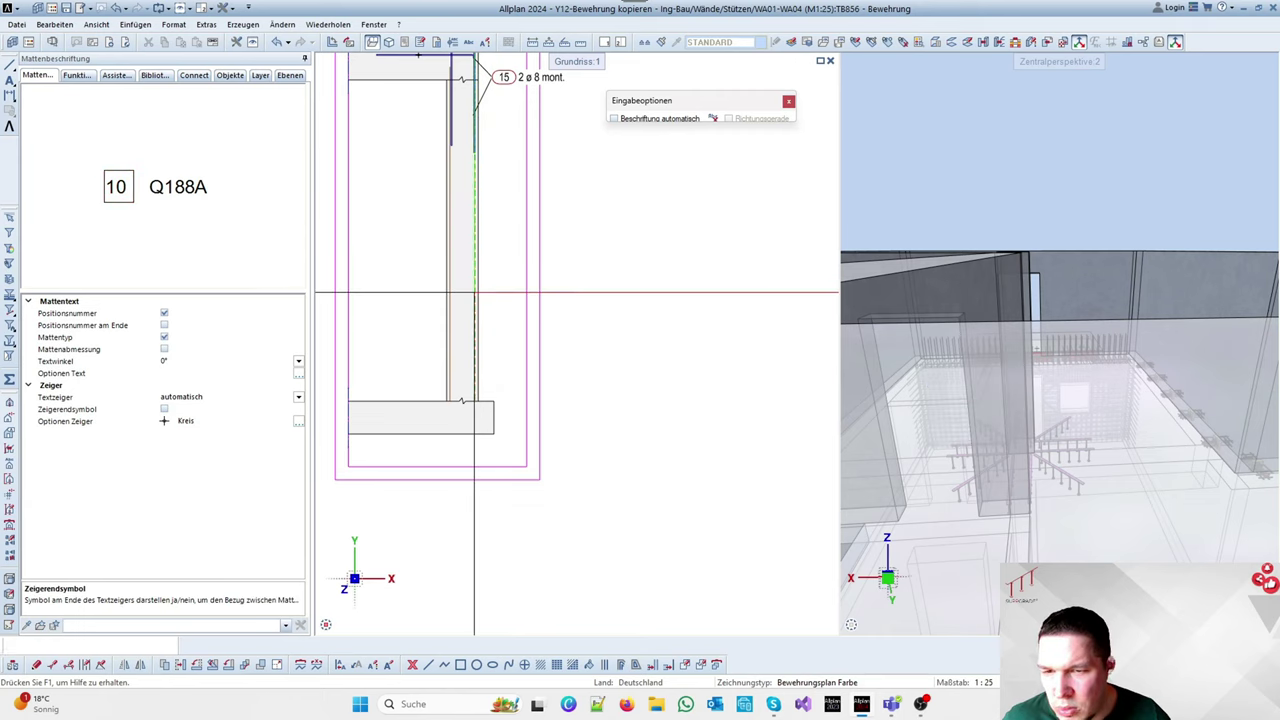
scroll(504, 273, up, 2)
click(448, 292)
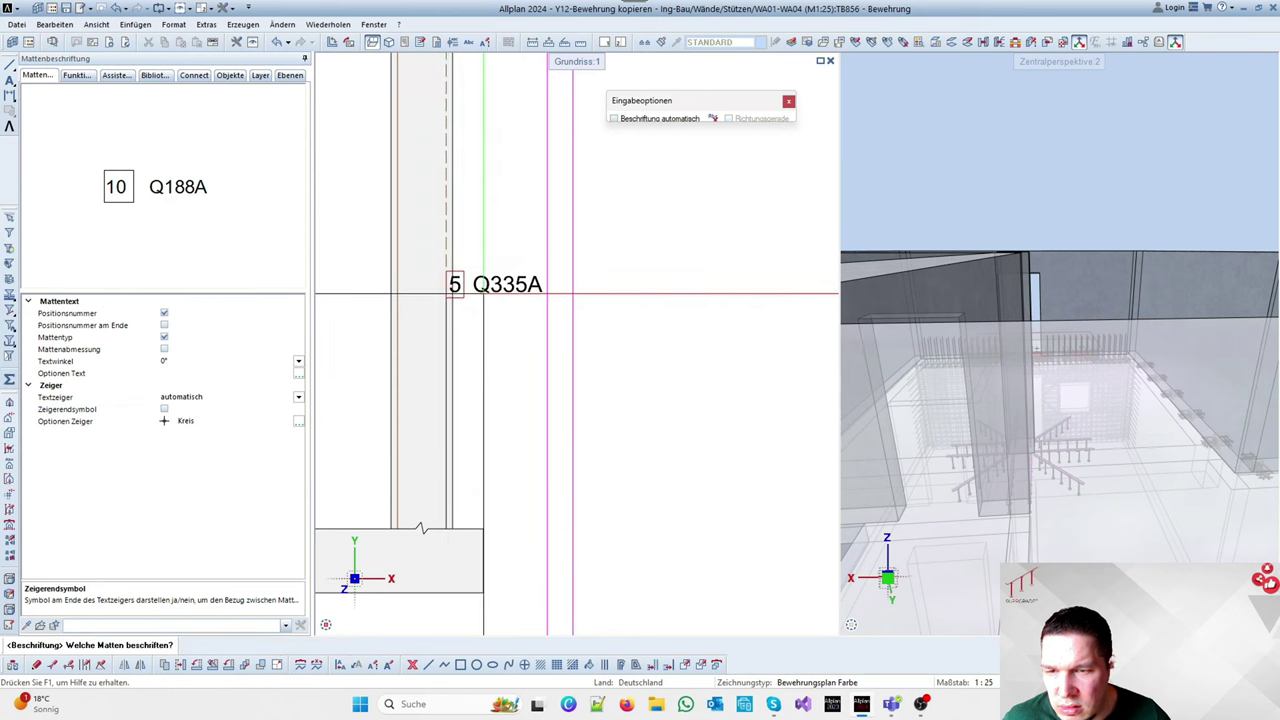
Move the mesh label in view 1.4 slightly outward so it stands clear of the wall
scroll(560, 298, down, 2)
key(Escape)
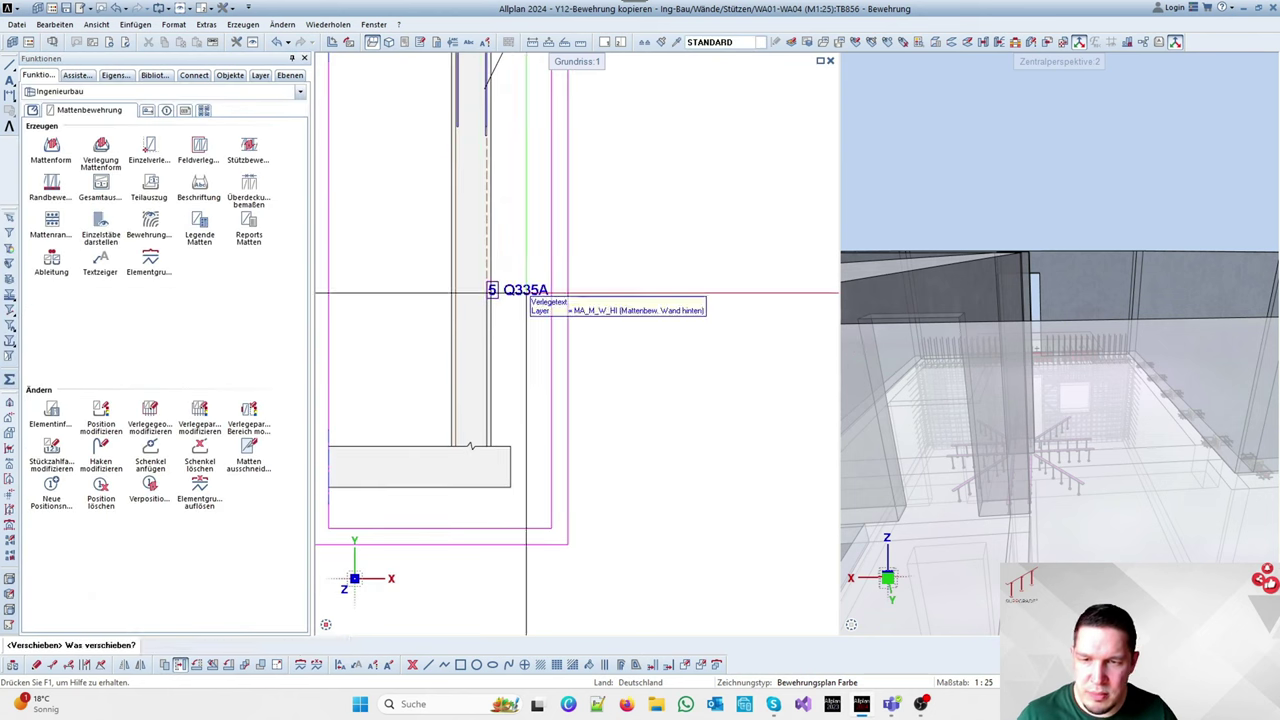
click(526, 293)
click(540, 294)
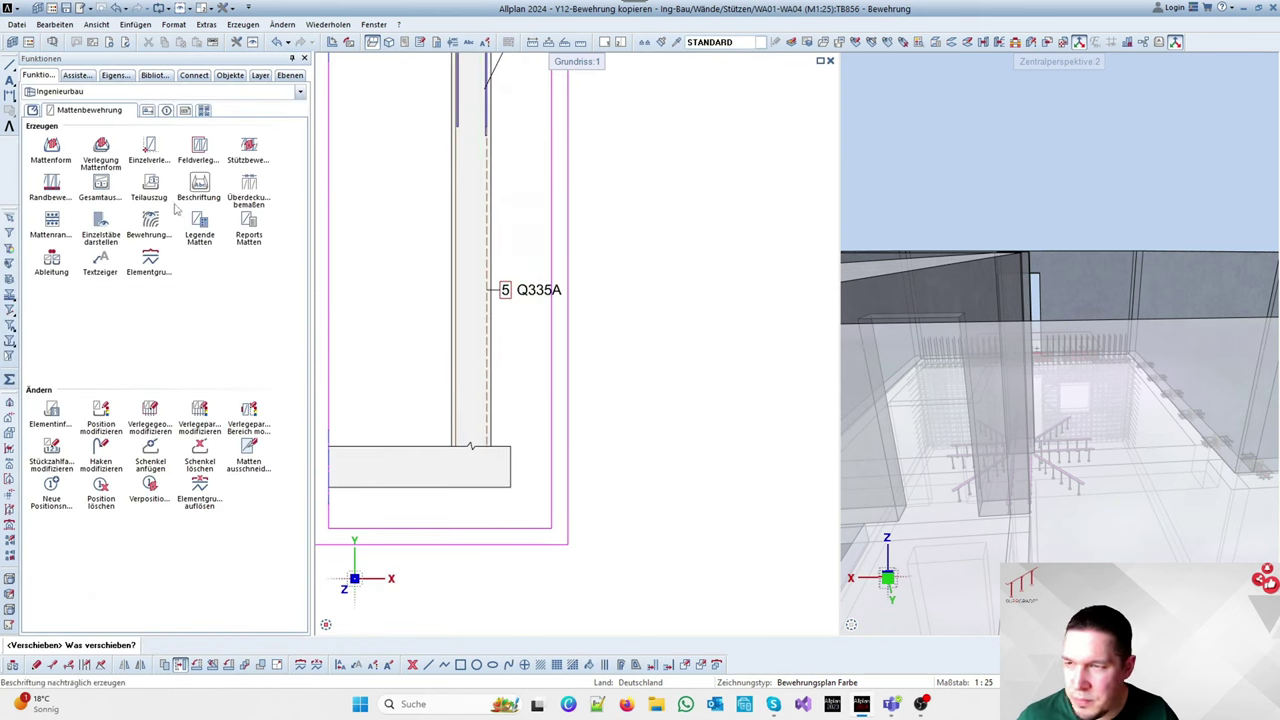
Label the solid-line mesh on the opposite wall face in view 1.4, placing its text above the existing mesh label
click(200, 184)
click(456, 252)
click(500, 256)
Label both meshes in the lower wall part of section 1.3, one text above the other beside the wall, and end mesh labelling
scroll(500, 256, down, 4)
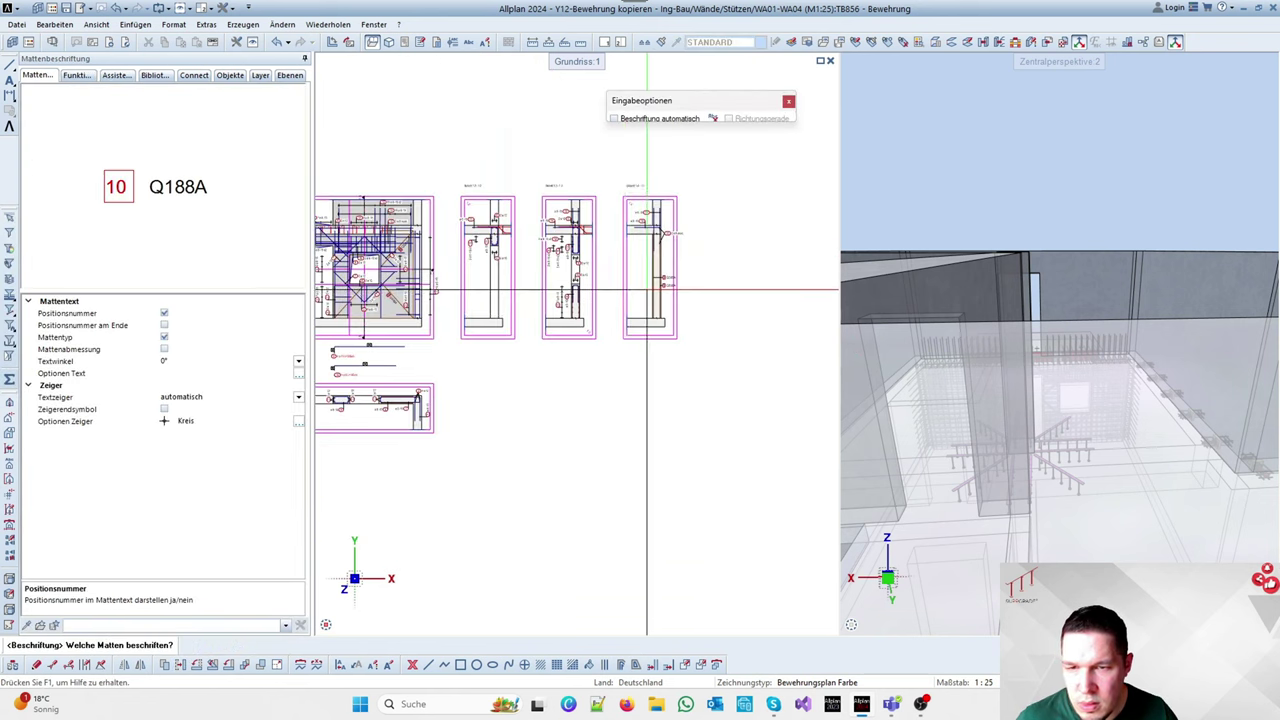
scroll(513, 351, up, 4)
click(514, 351)
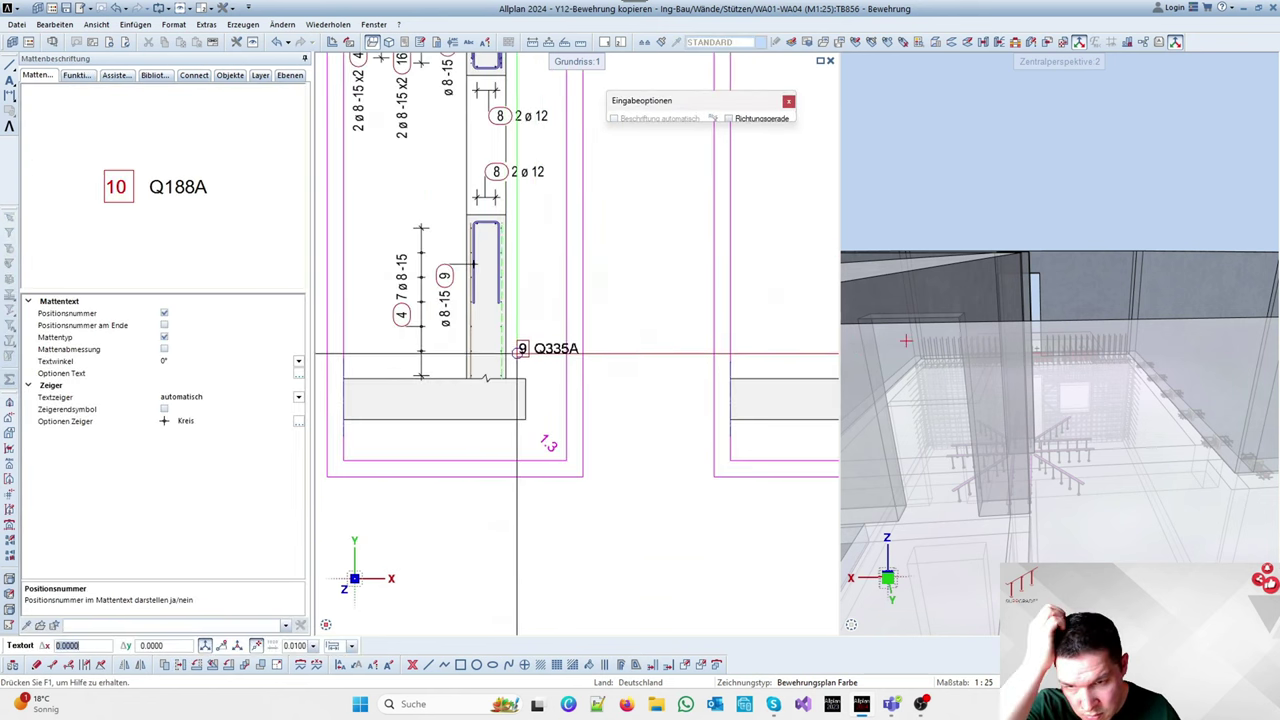
click(516, 360)
click(472, 350)
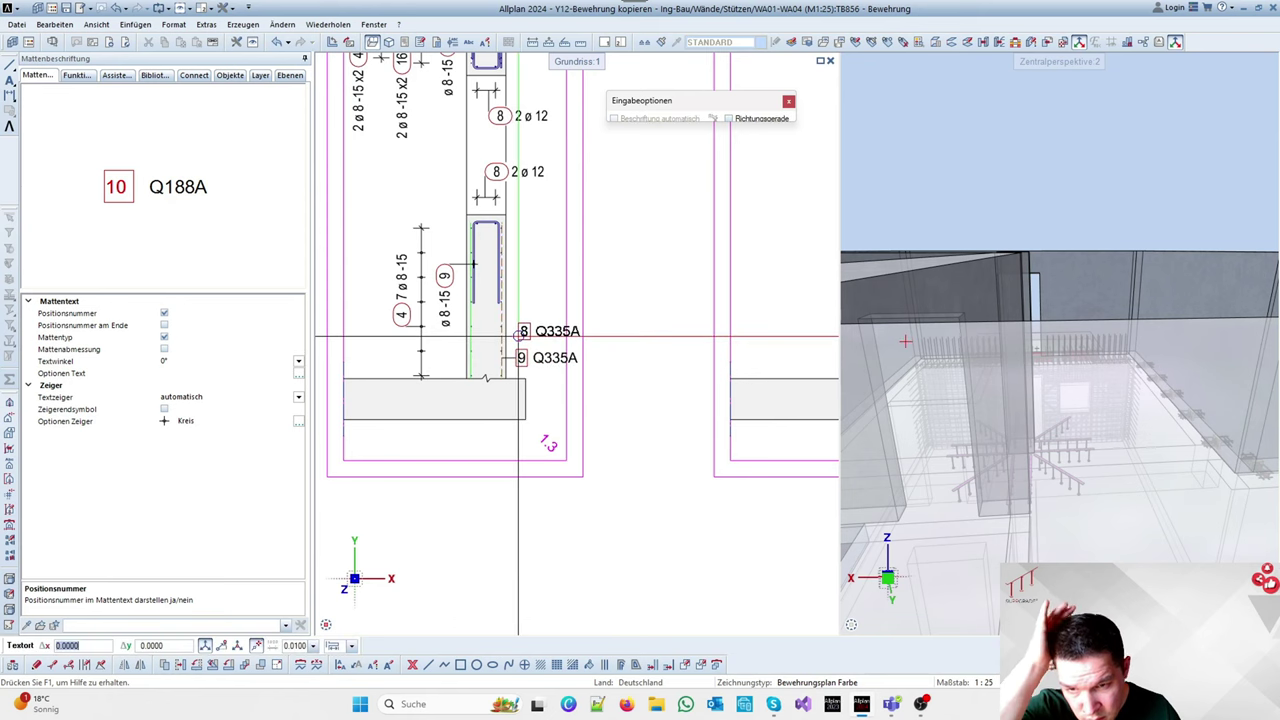
click(518, 336)
scroll(518, 336, down, 3)
scroll(442, 244, up, 2)
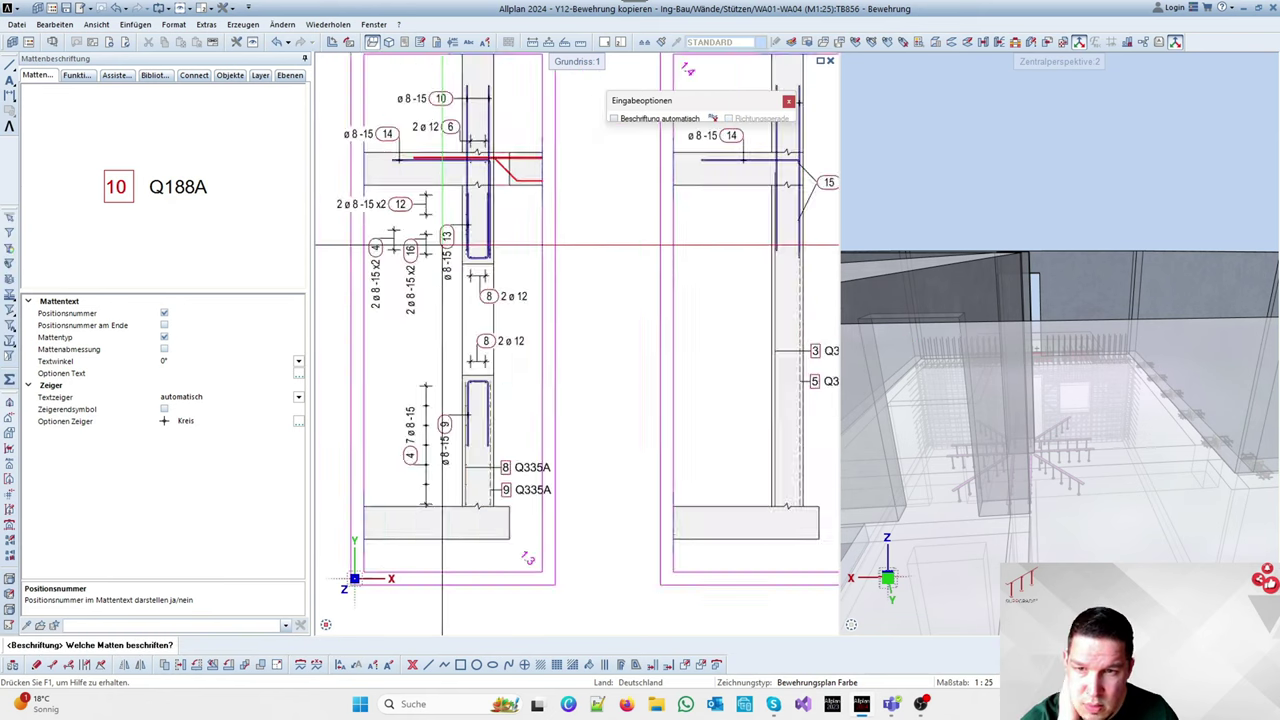
scroll(610, 280, down, 6)
key(Escape)
Align the two mesh labels in section 1.3 with each other, and likewise the two in view 1.4
scroll(660, 319, up, 1)
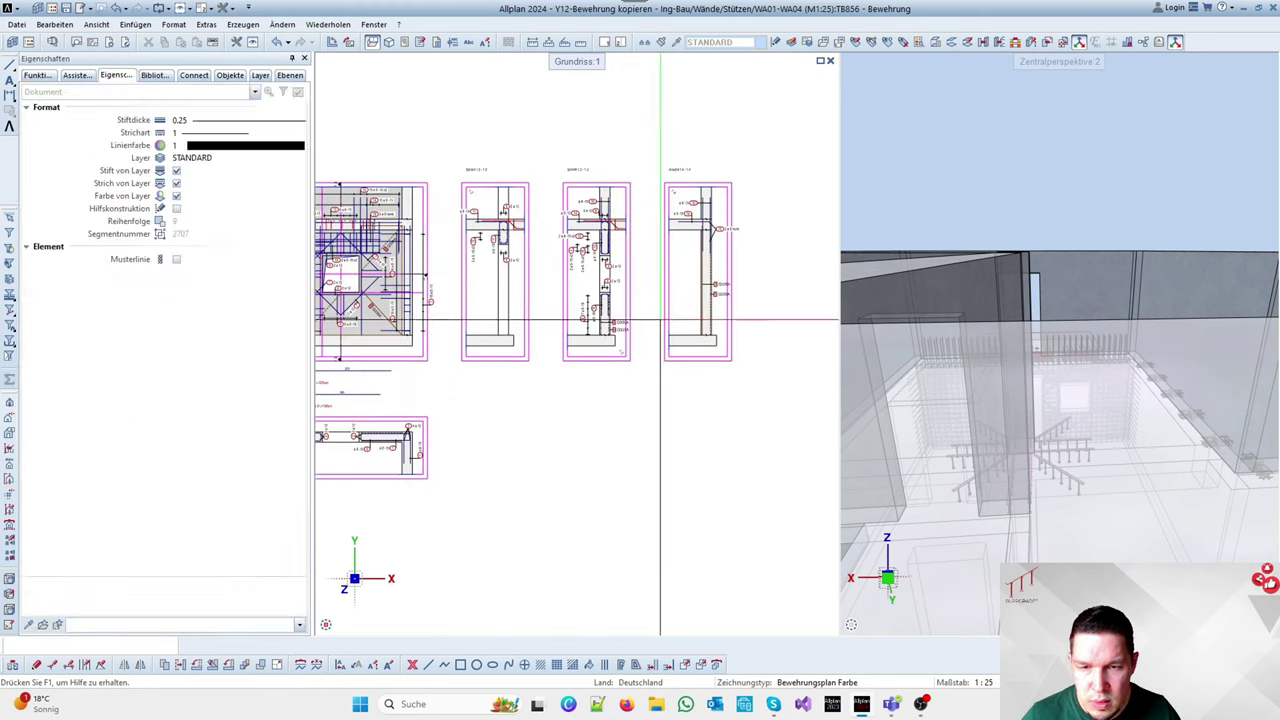
click(340, 664)
scroll(658, 319, up, 2)
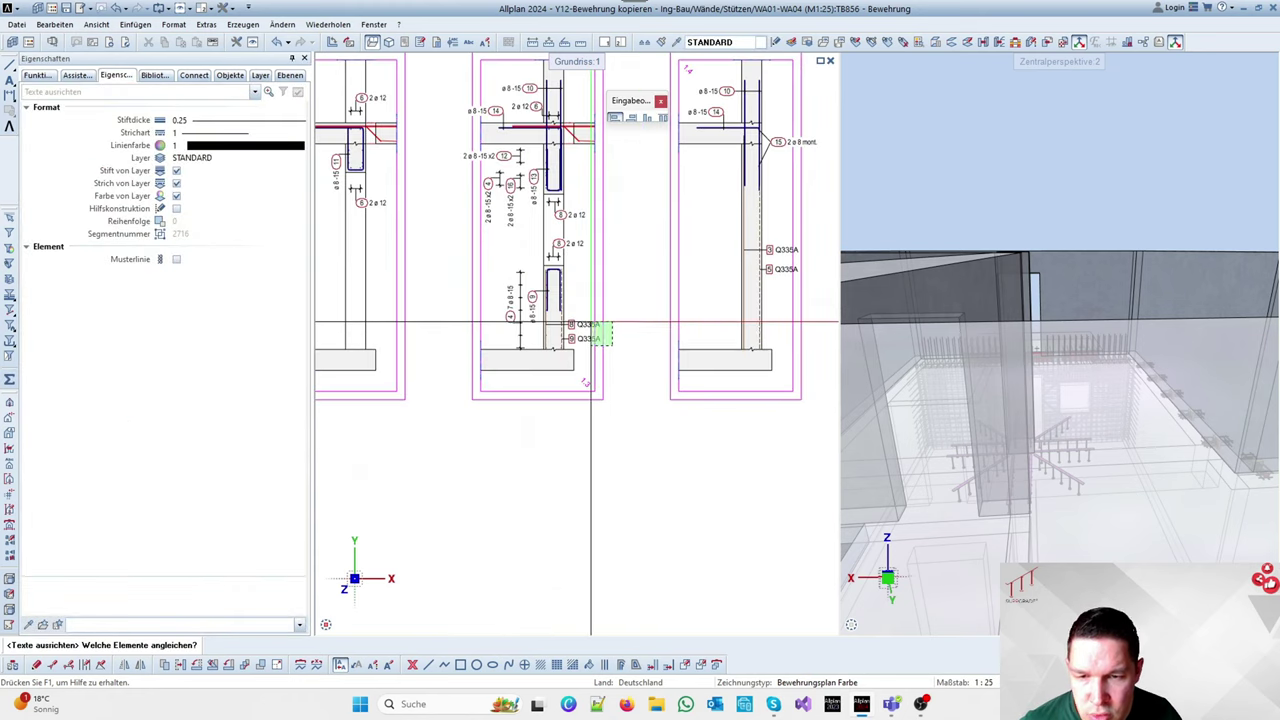
drag(820, 281, 786, 233)
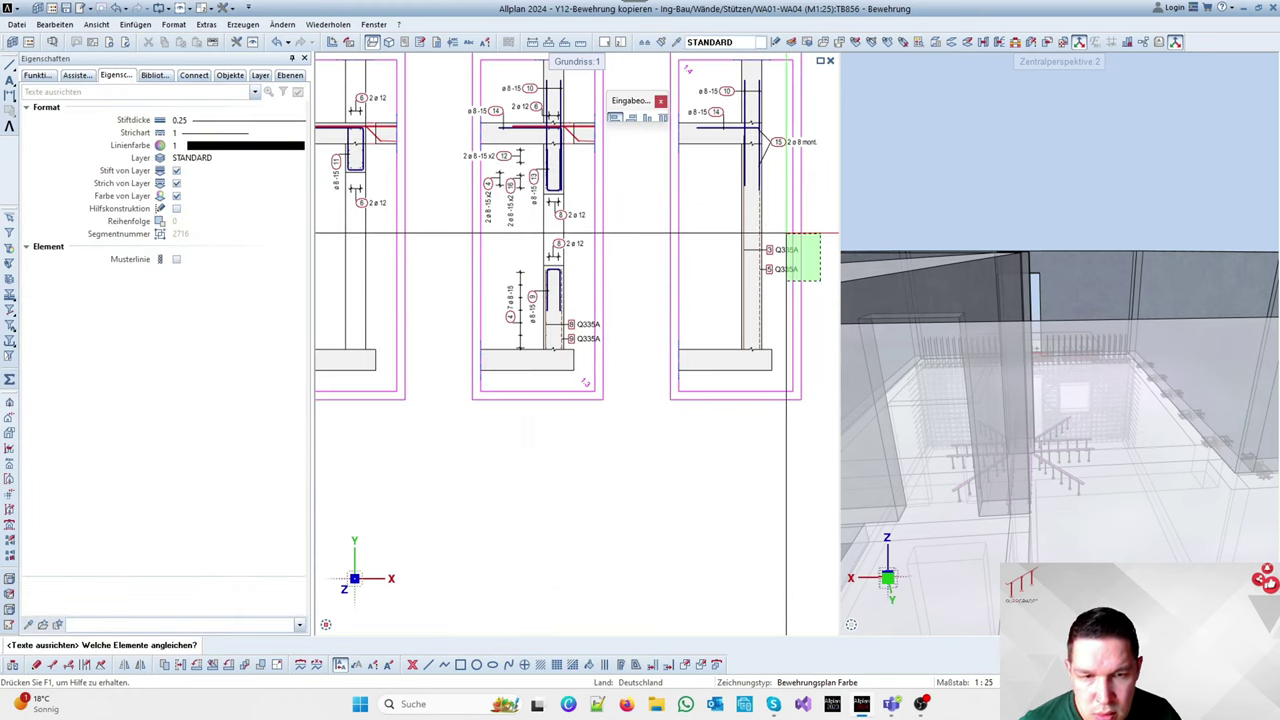
Check the labels in all sections, view 1.4 and the wall elevation for completeness, and end text alignment
scroll(786, 233, down, 3)
scroll(684, 185, up, 3)
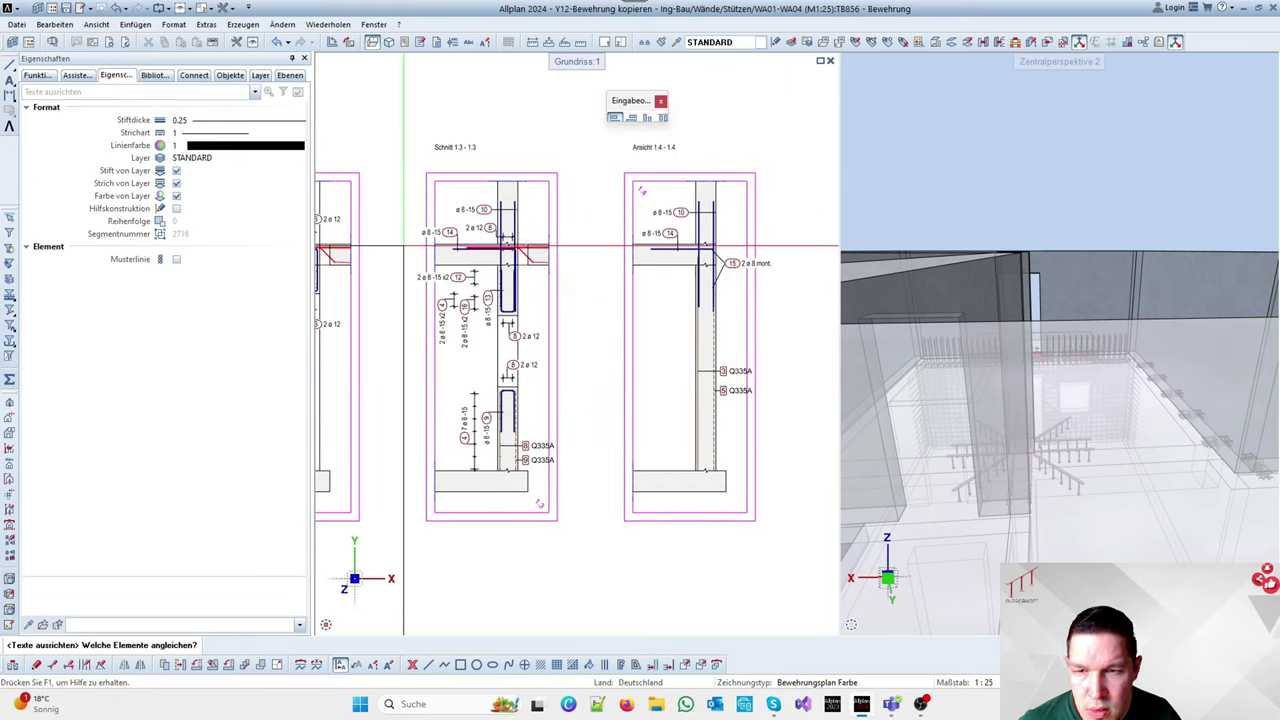
scroll(390, 314, up, 3)
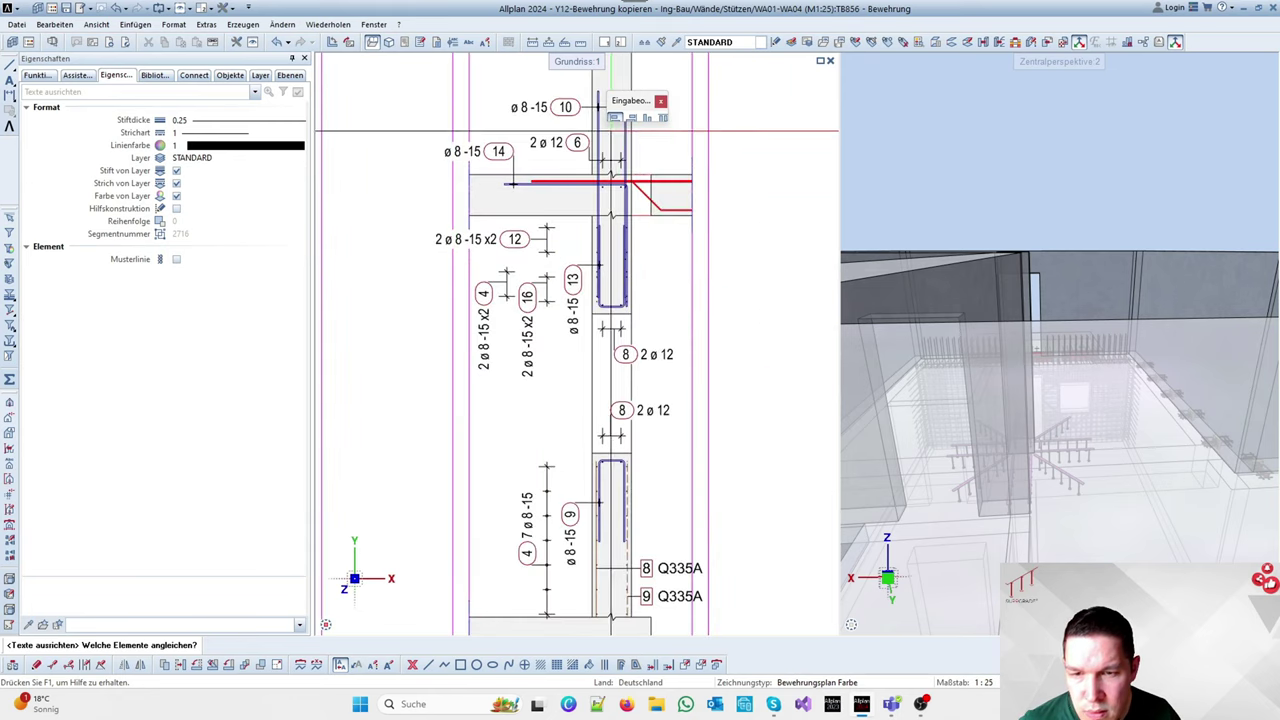
scroll(611, 130, down, 3)
scroll(700, 200, up, 3)
scroll(760, 253, down, 3)
scroll(650, 262, up, 3)
scroll(594, 269, down, 3)
scroll(600, 400, up, 5)
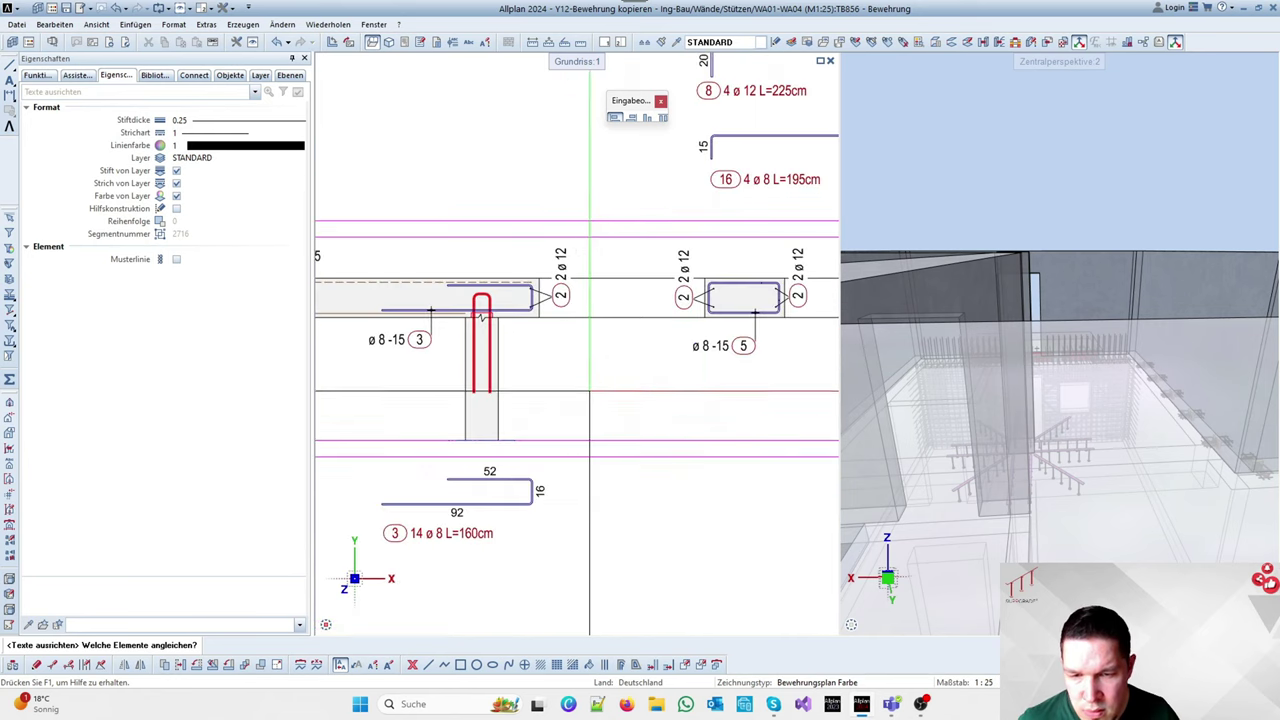
scroll(589, 390, down, 5)
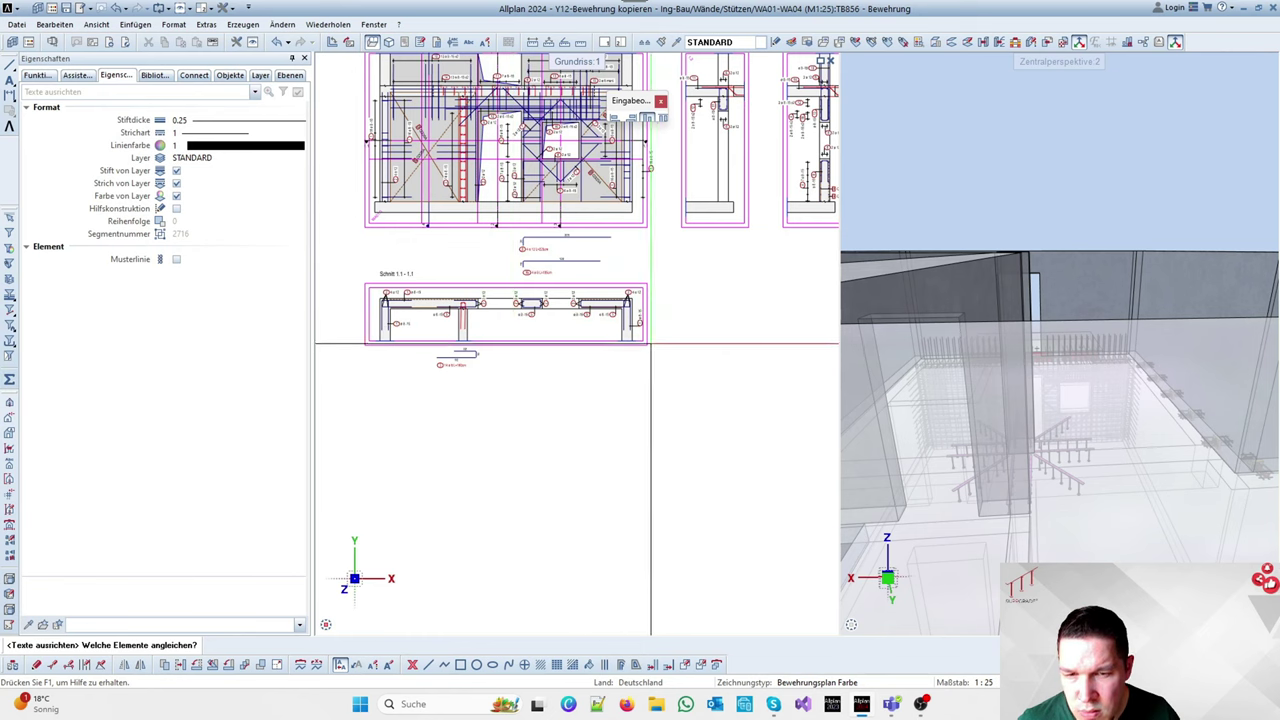
key(Escape)
scroll(417, 166, up, 5)
scroll(430, 190, down, 6)
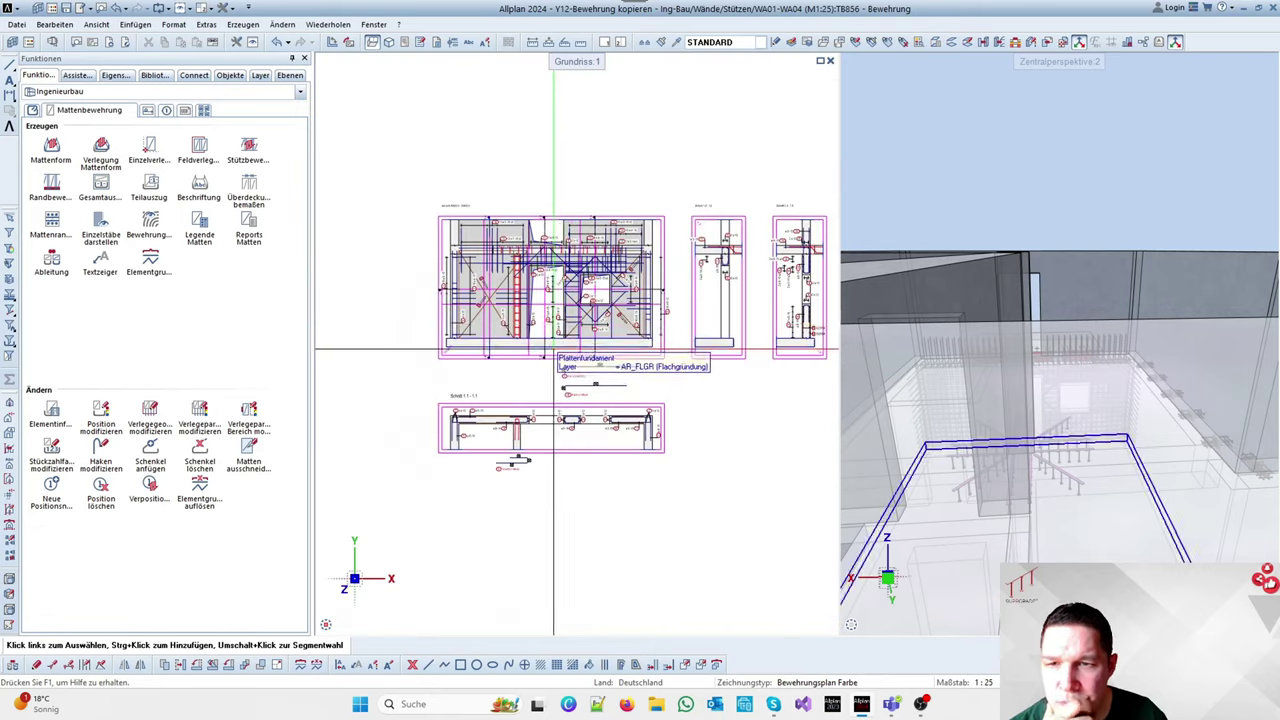
scroll(438, 215, up, 4)
scroll(440, 230, down, 5)
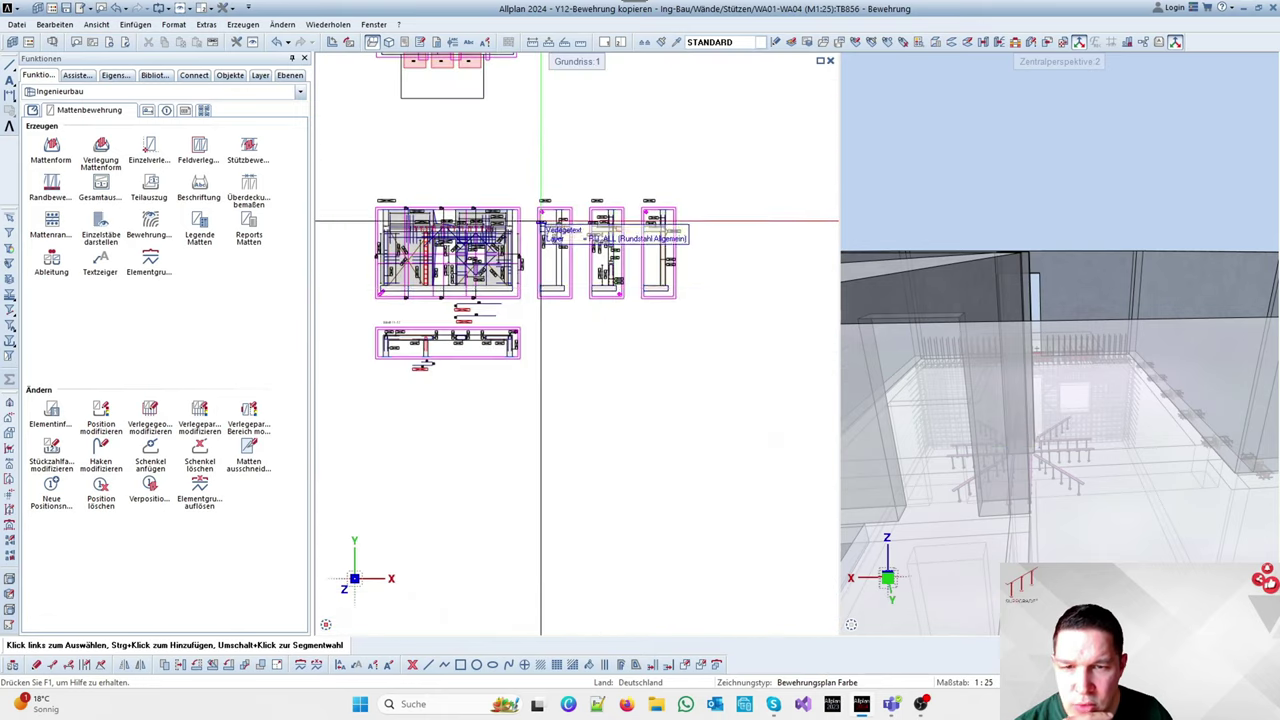
scroll(540, 250, up, 3)
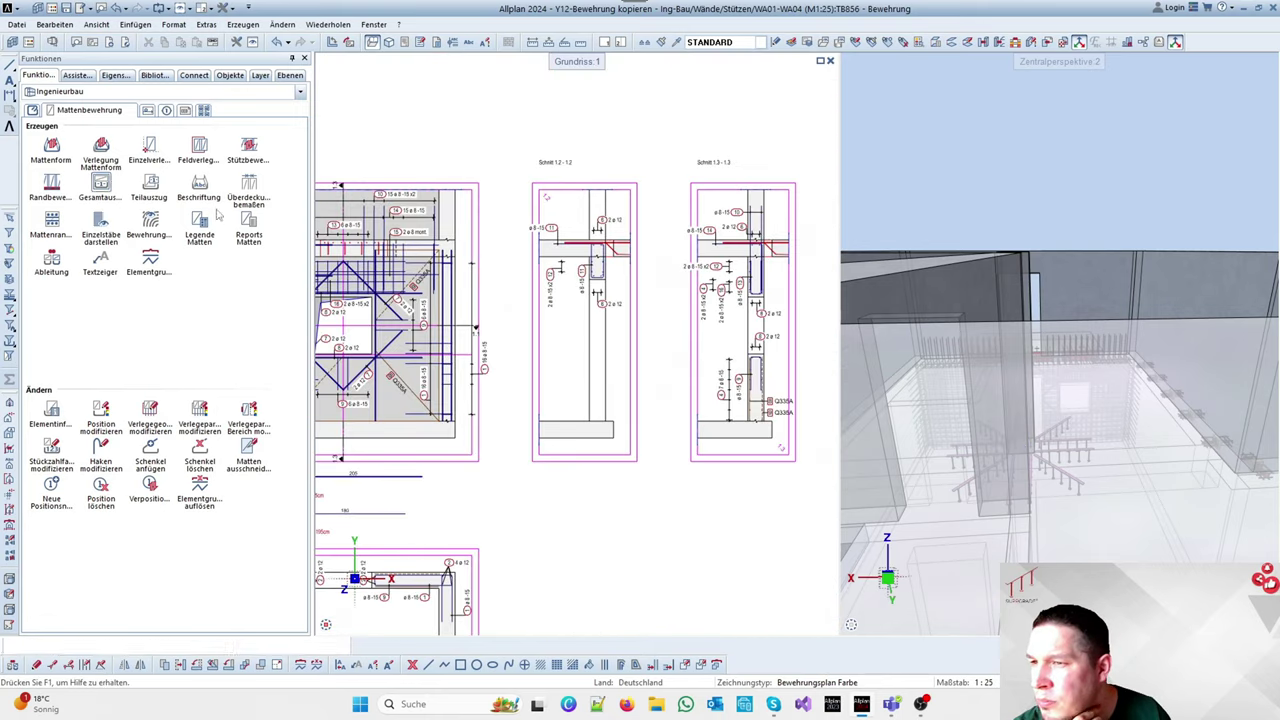
Create a horizontally aligned full bar schema of the vertical position 2 bar with rotated text, between the wall elevation and section 1.2
click(100, 183)
scroll(471, 366, down, 4)
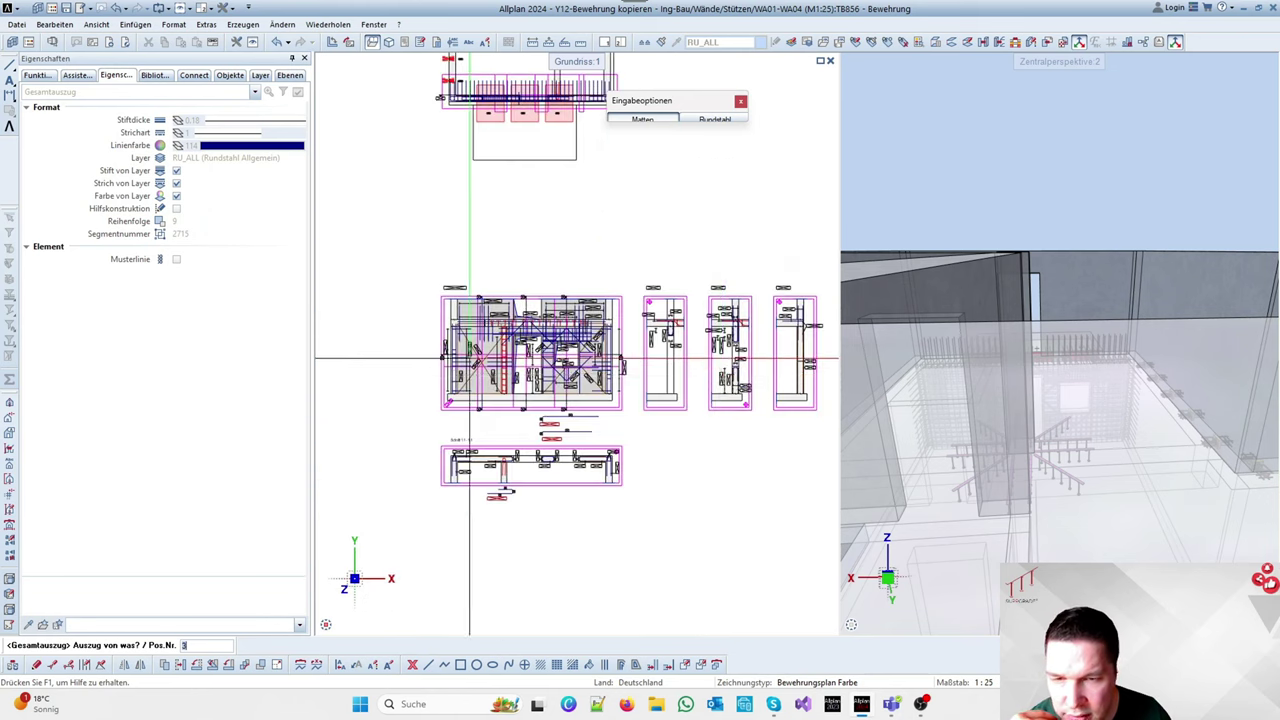
scroll(456, 405, up, 5)
scroll(451, 356, down, 4)
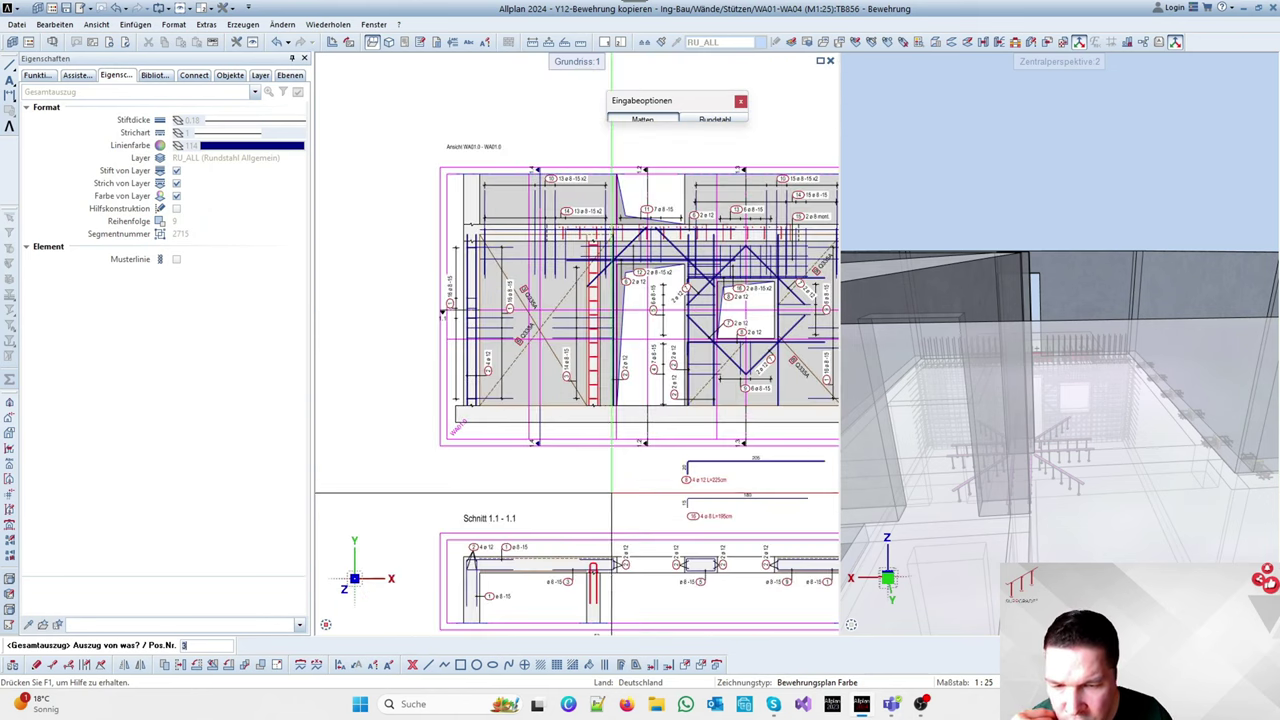
scroll(459, 366, up, 3)
click(464, 345)
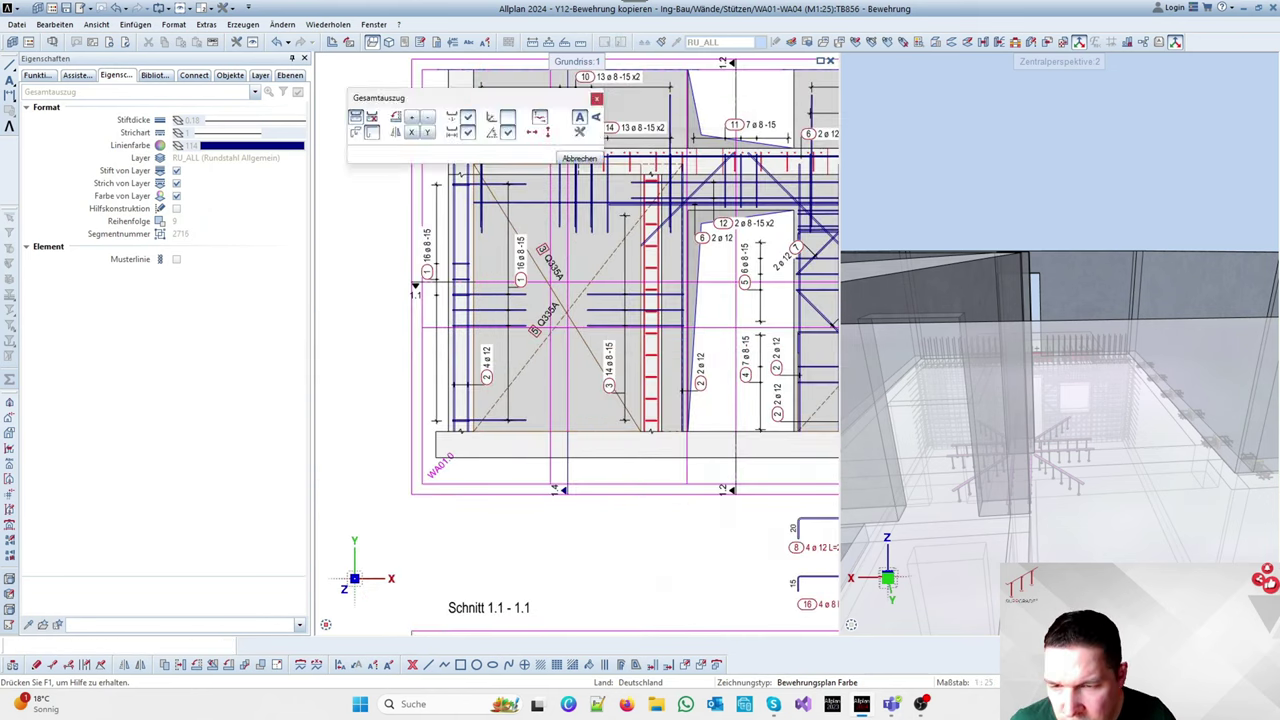
scroll(466, 327, up, 3)
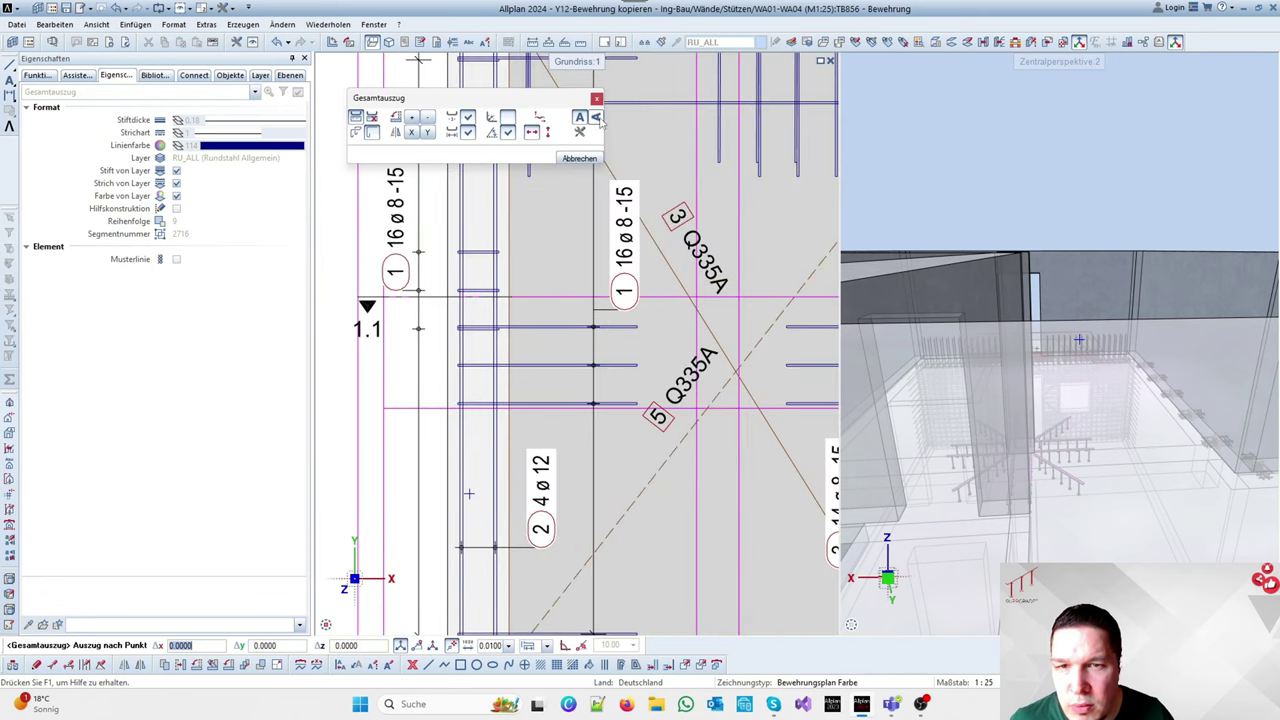
scroll(618, 270, down, 4)
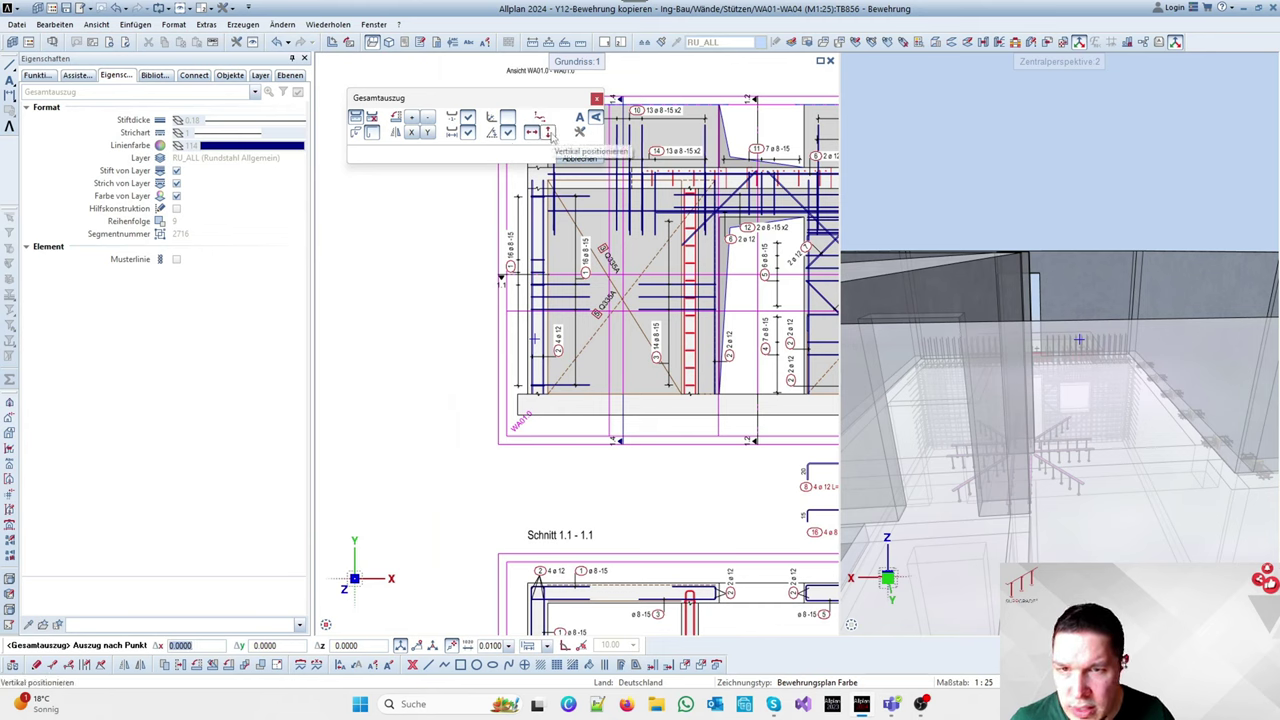
scroll(690, 263, down, 3)
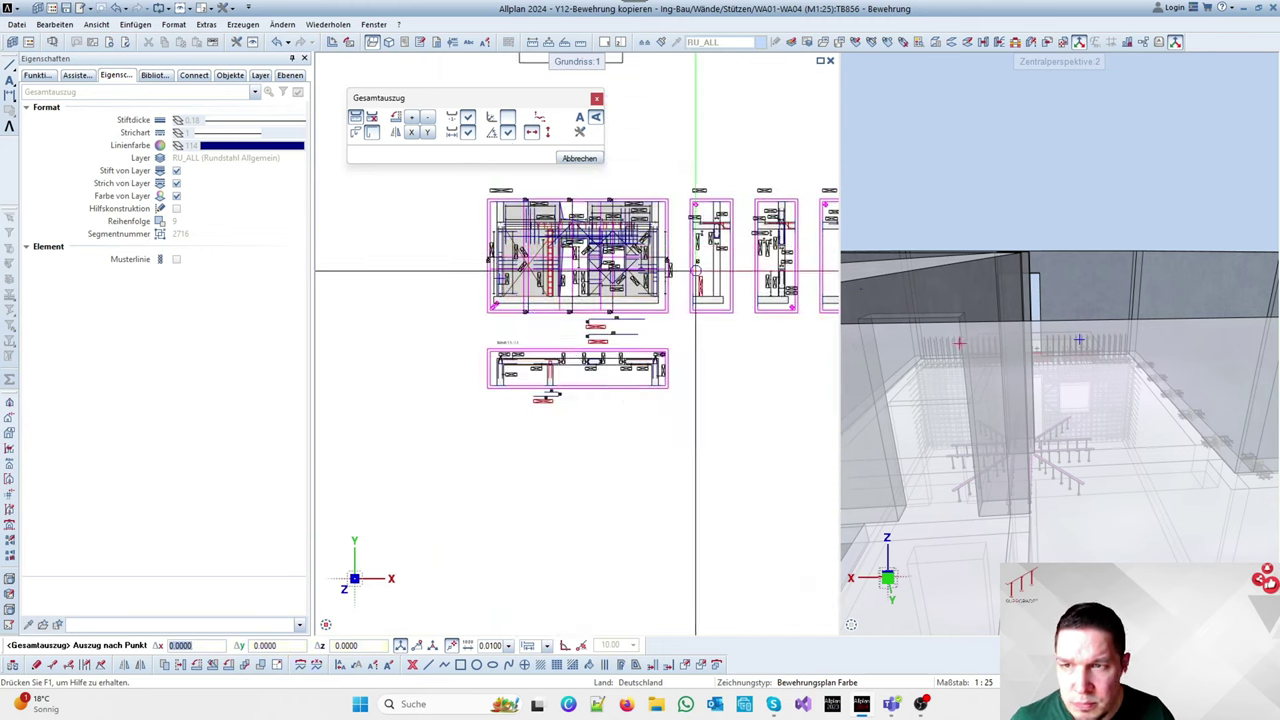
scroll(640, 261, up, 5)
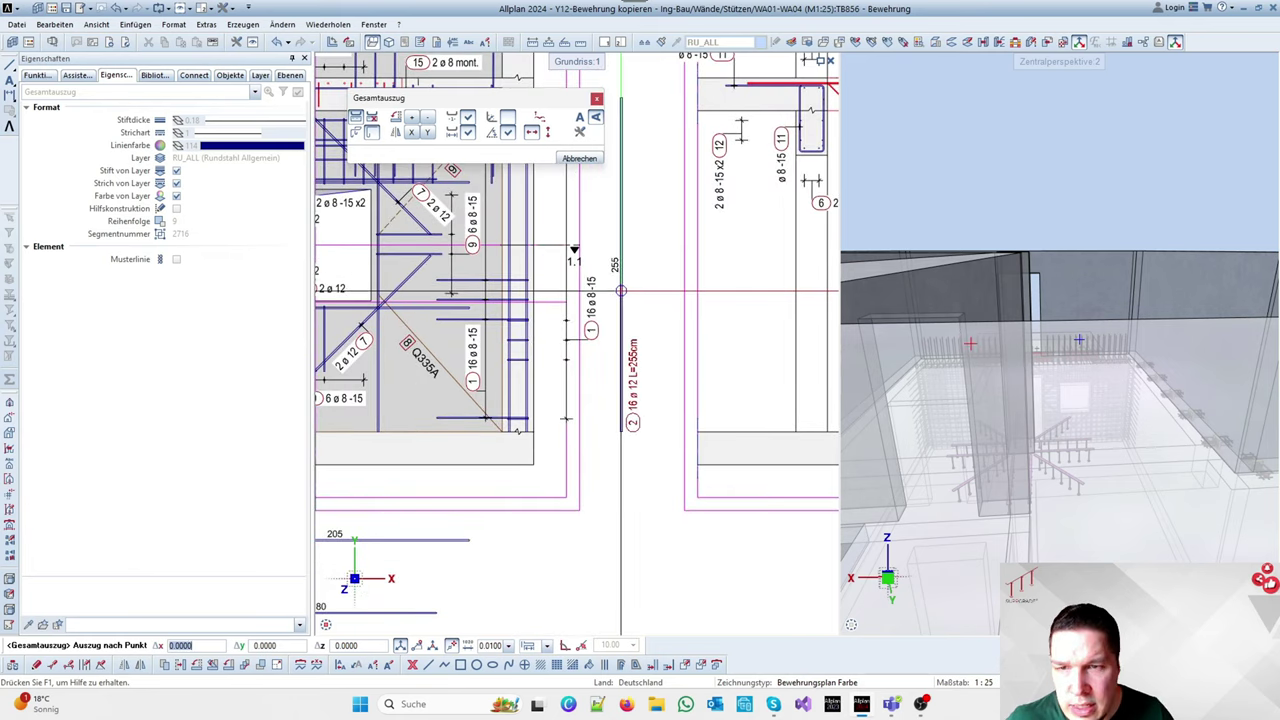
click(636, 310)
Create a vertically aligned full bar schema of the position 1 U-bar with horizontal text, below section 1.1 beside the position 3 schema
scroll(636, 310, down, 4)
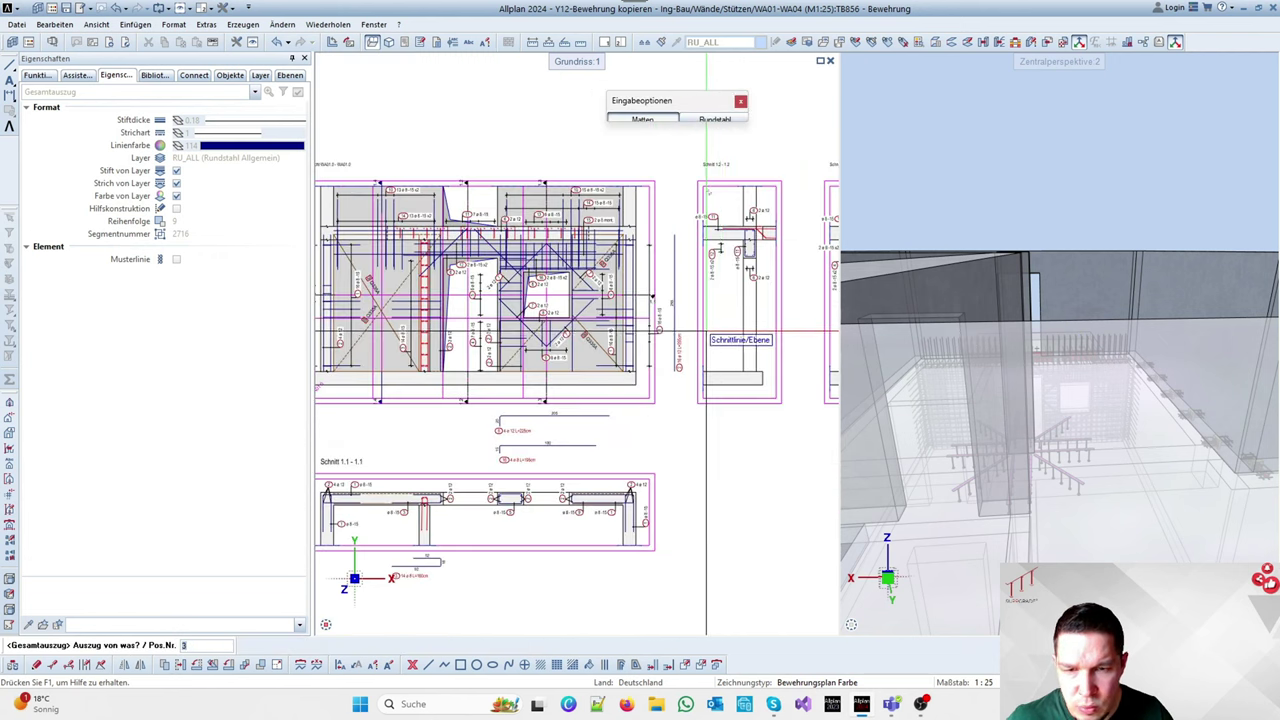
scroll(446, 322, up, 5)
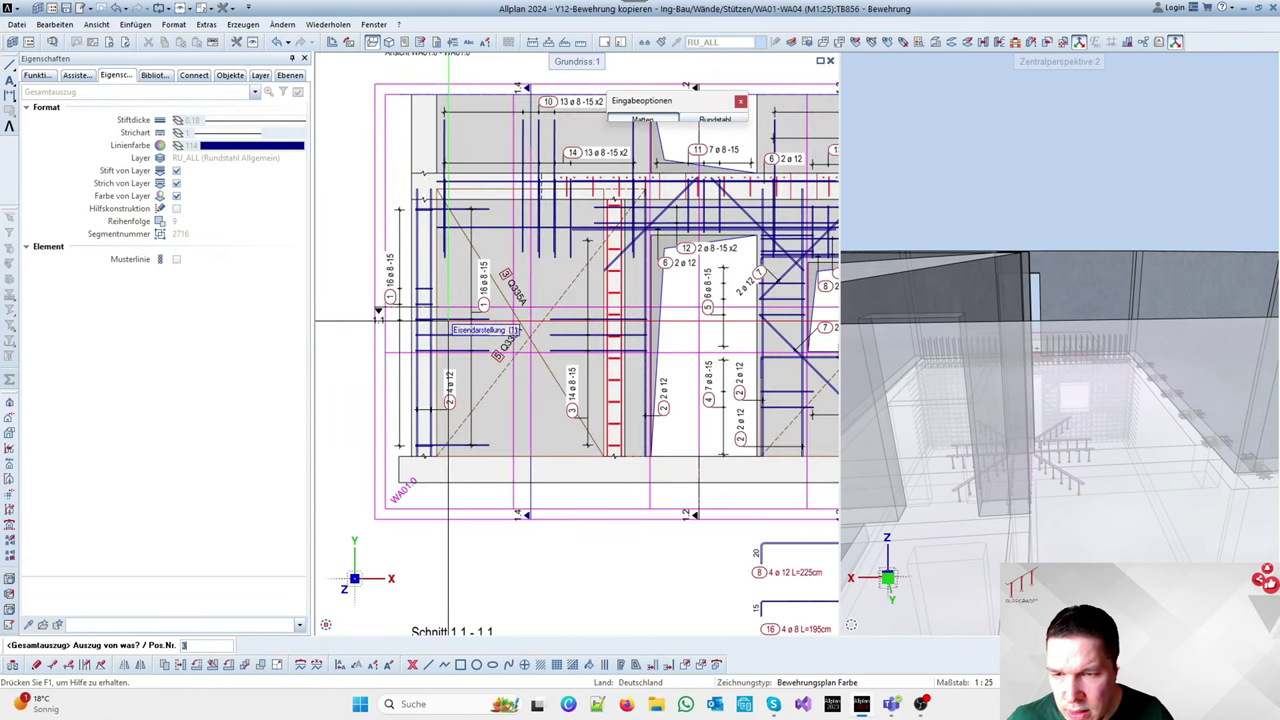
click(448, 324)
scroll(500, 300, down, 2)
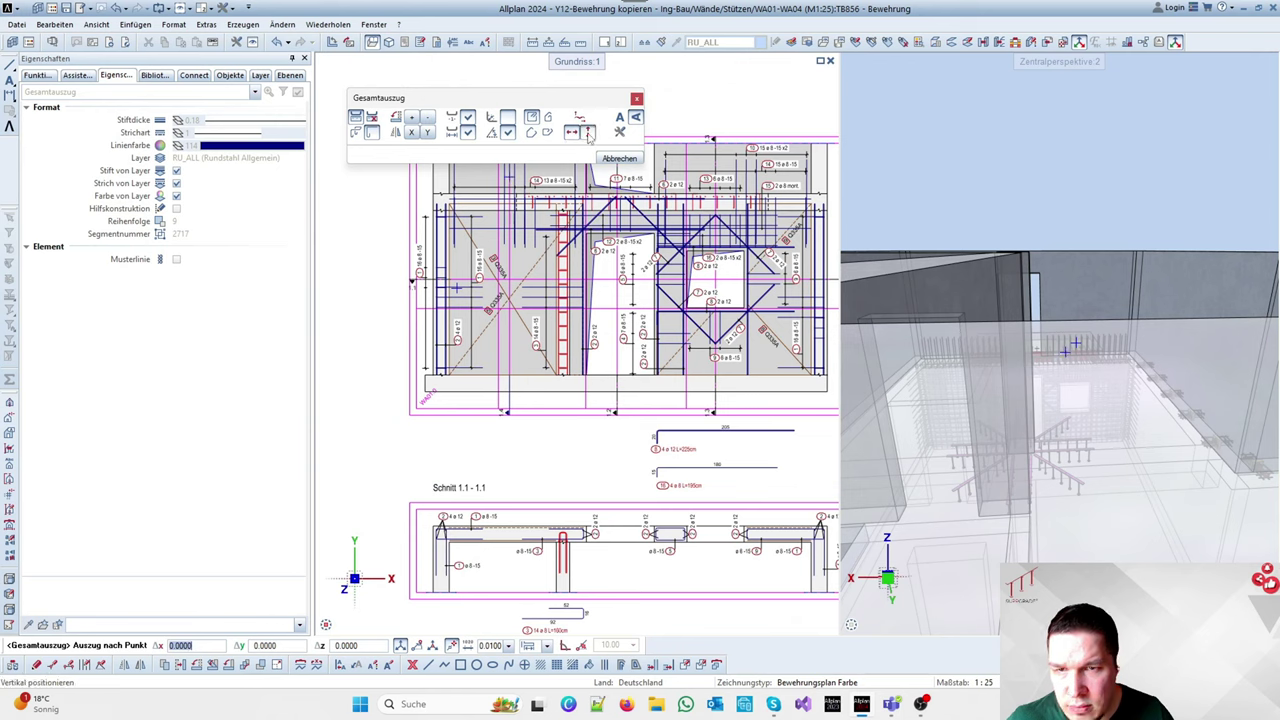
scroll(517, 420, up, 6)
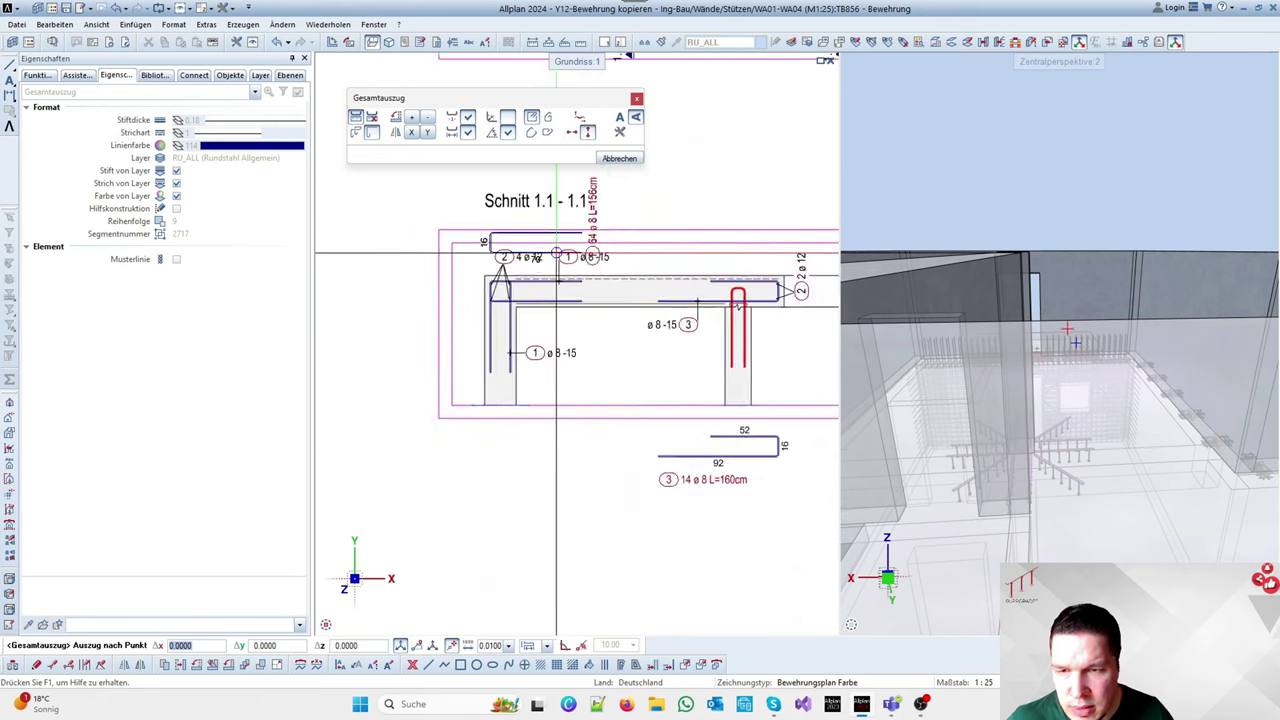
scroll(557, 253, up, 1)
click(620, 118)
scroll(555, 352, down, 5)
scroll(557, 419, up, 6)
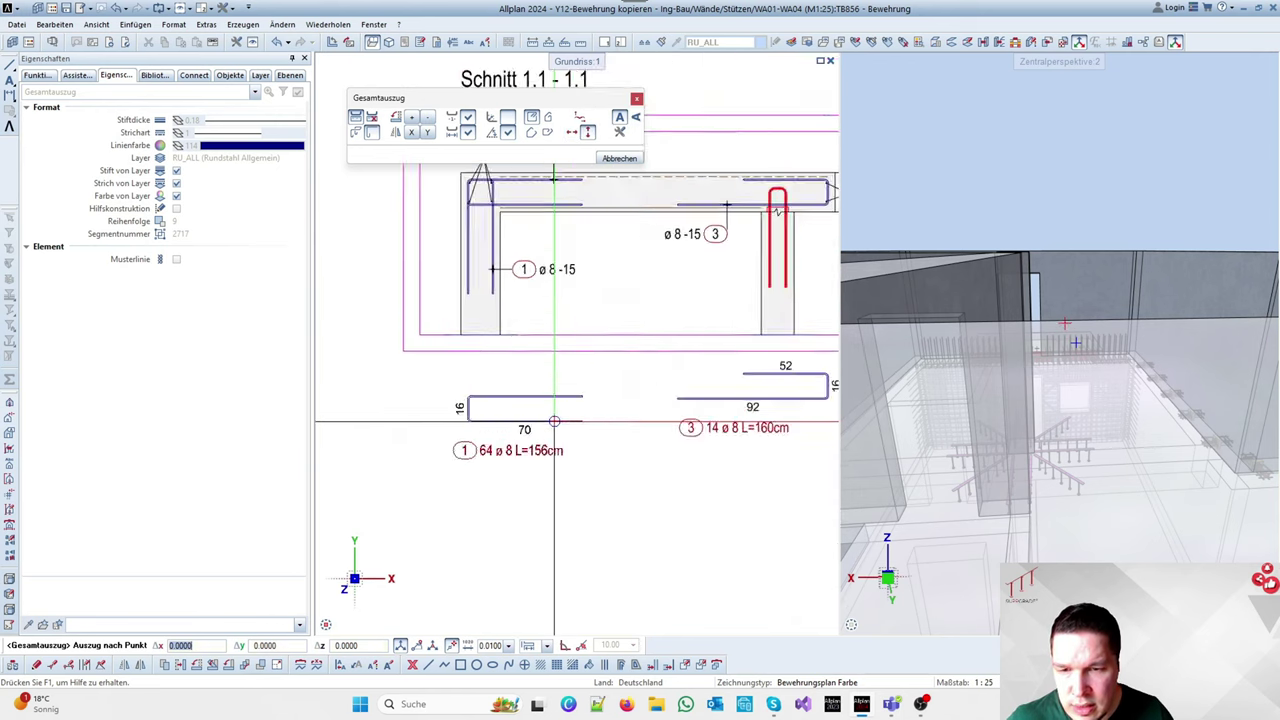
click(738, 393)
Create a full bar schema of the position 5 stirrup and place it below section 1.1, in line with the other schemas
scroll(427, 374, down, 4)
scroll(828, 335, up, 4)
scroll(430, 315, down, 4)
scroll(603, 247, up, 4)
click(593, 262)
scroll(590, 265, down, 2)
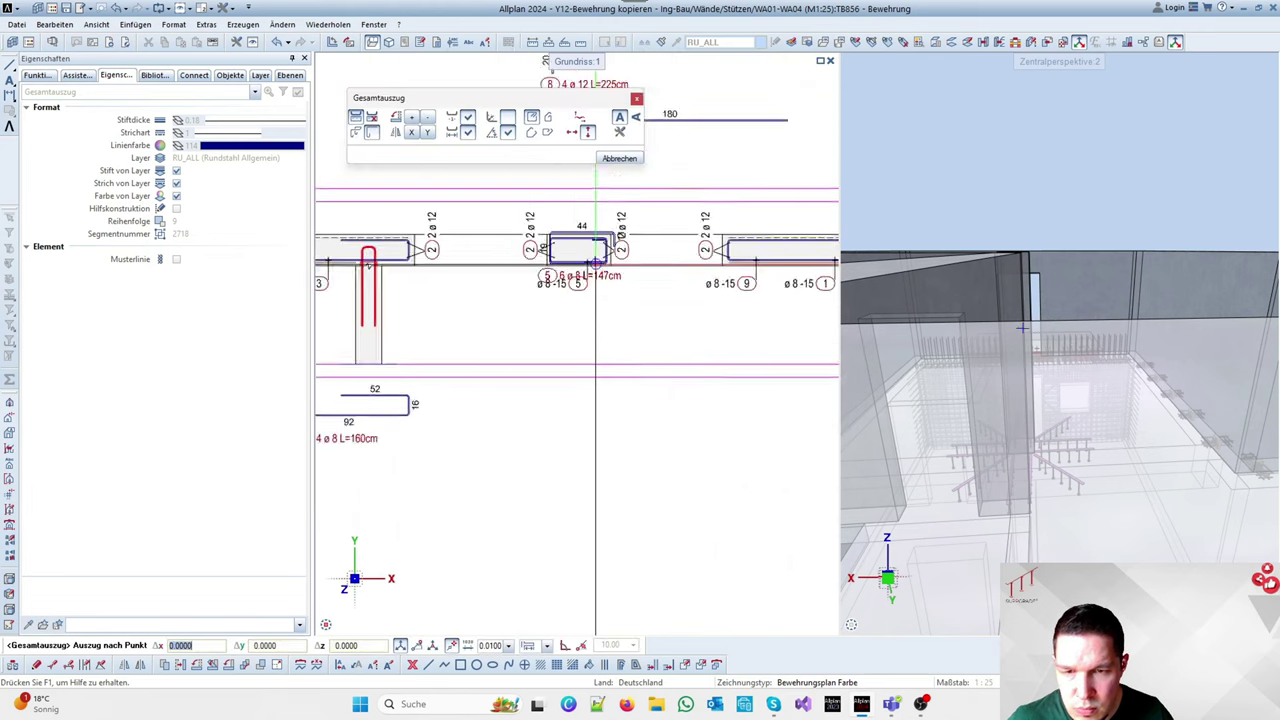
click(432, 385)
scroll(578, 354, down, 5)
scroll(612, 349, up, 7)
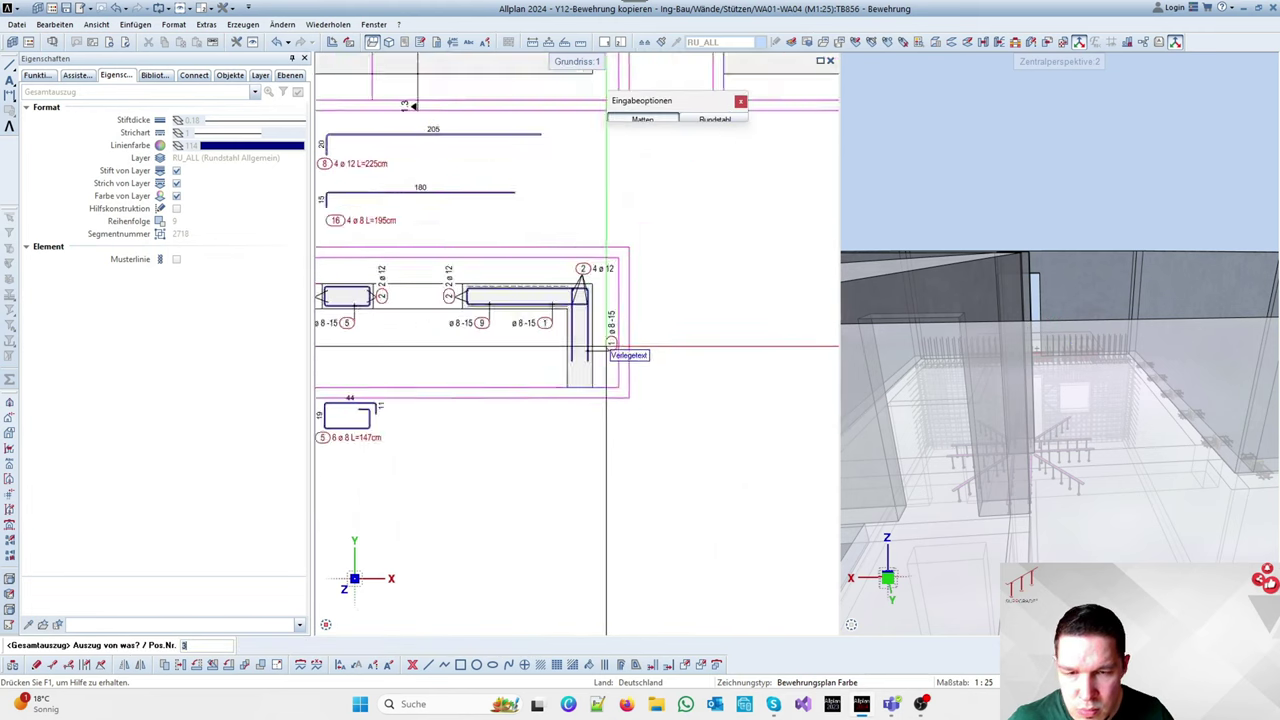
Create a full bar schema of the position 9 U-bar and place it below section 1.1, in line with the position 5 schema
click(627, 246)
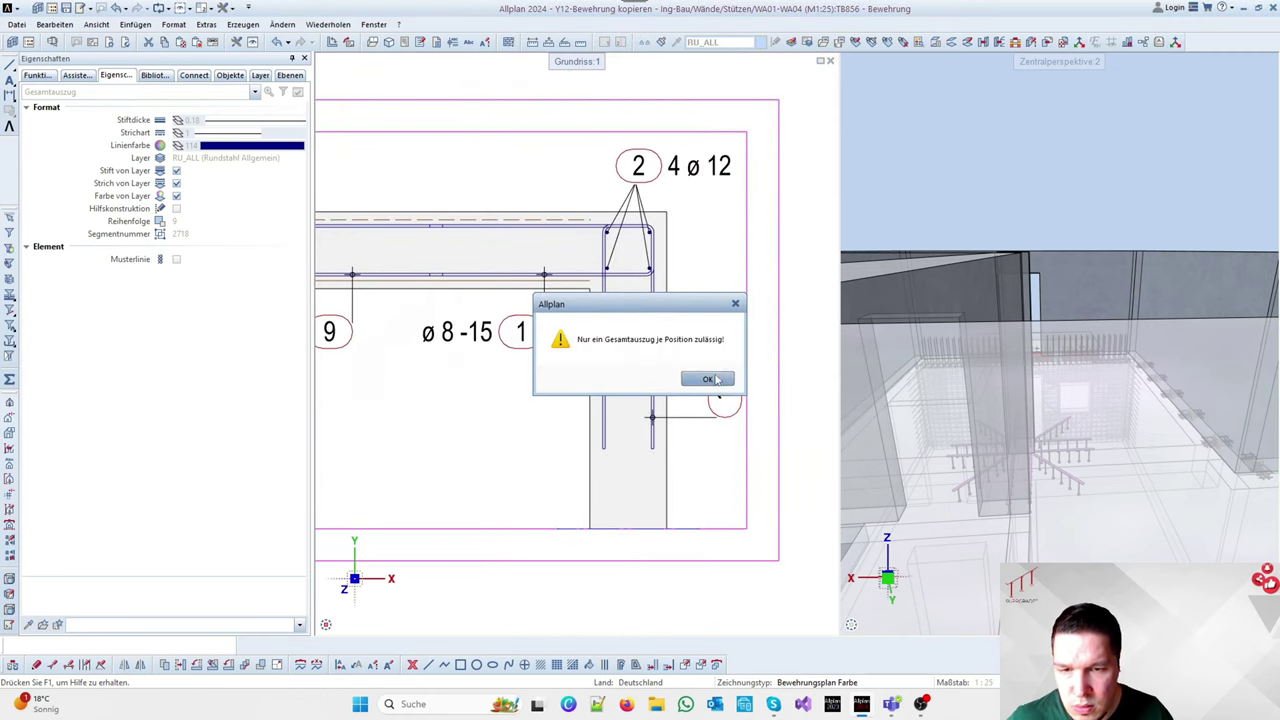
click(712, 379)
scroll(529, 251, down, 3)
click(506, 250)
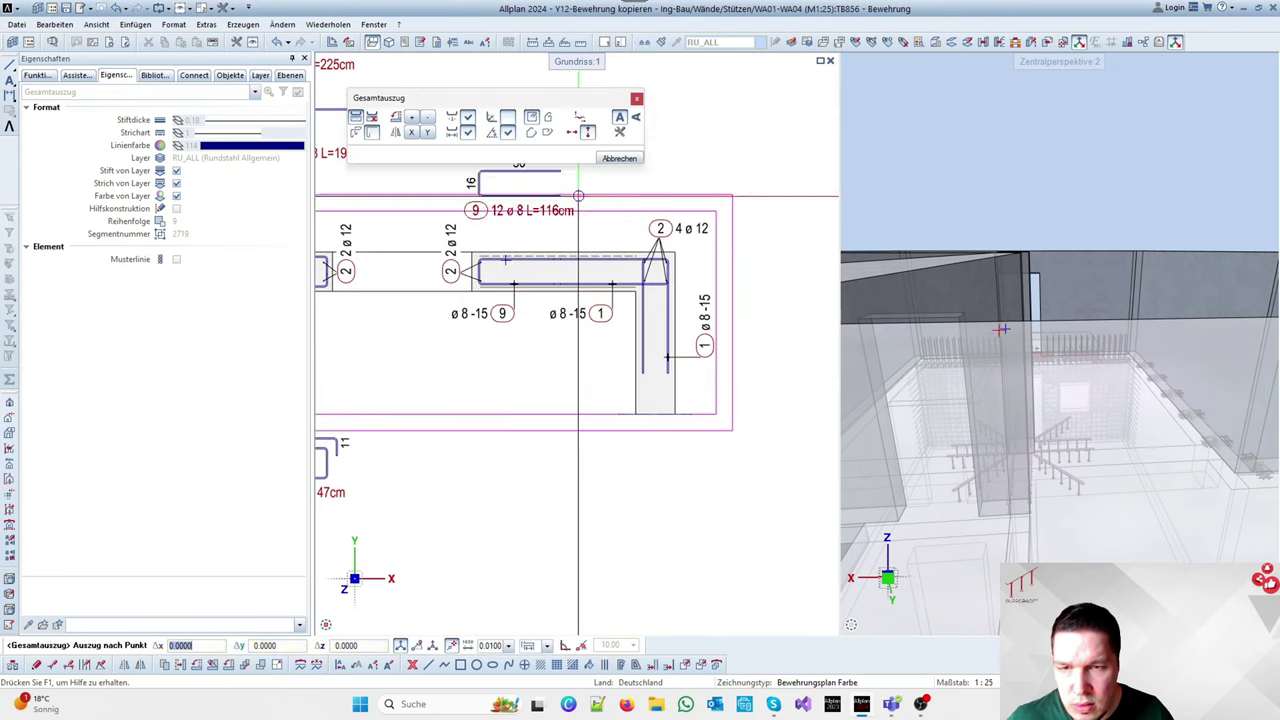
scroll(545, 262, down, 4)
scroll(489, 337, up, 3)
click(412, 369)
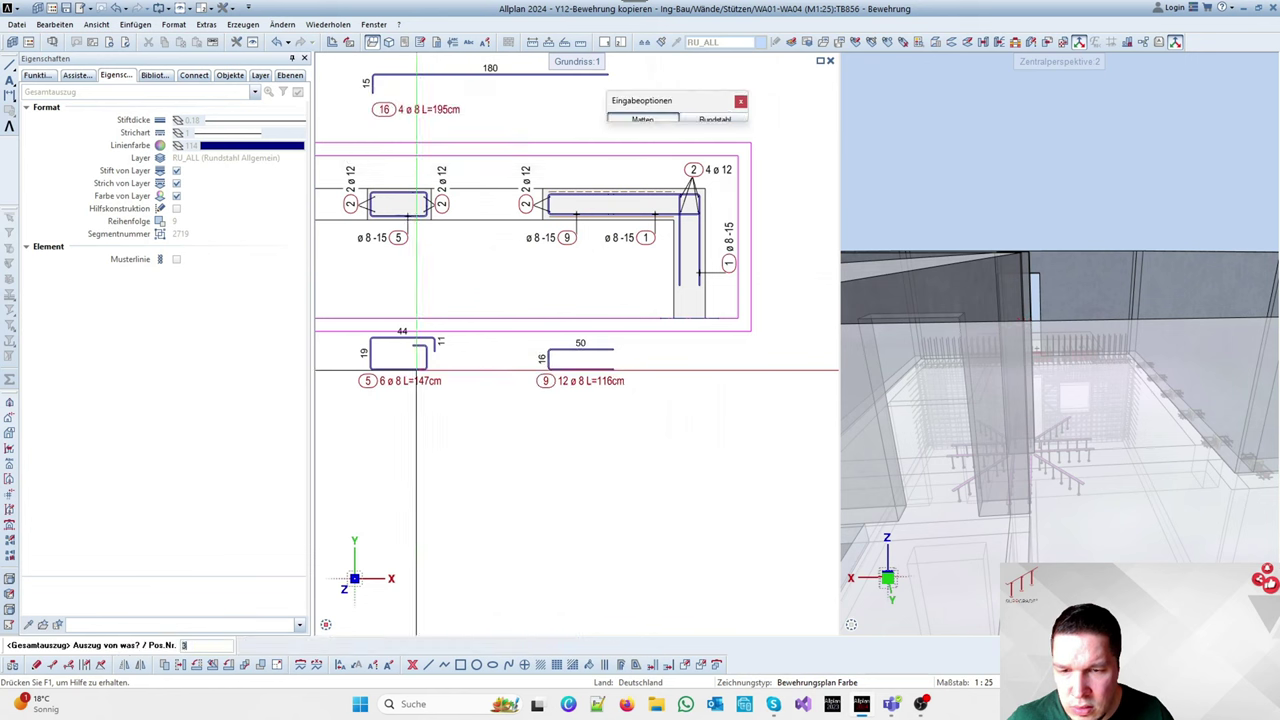
Create a vertically aligned full bar schema of the longitudinal position 15 bar directly below the wall elevation and end the command
scroll(590, 375, down, 2)
scroll(543, 402, down, 3)
scroll(490, 222, up, 7)
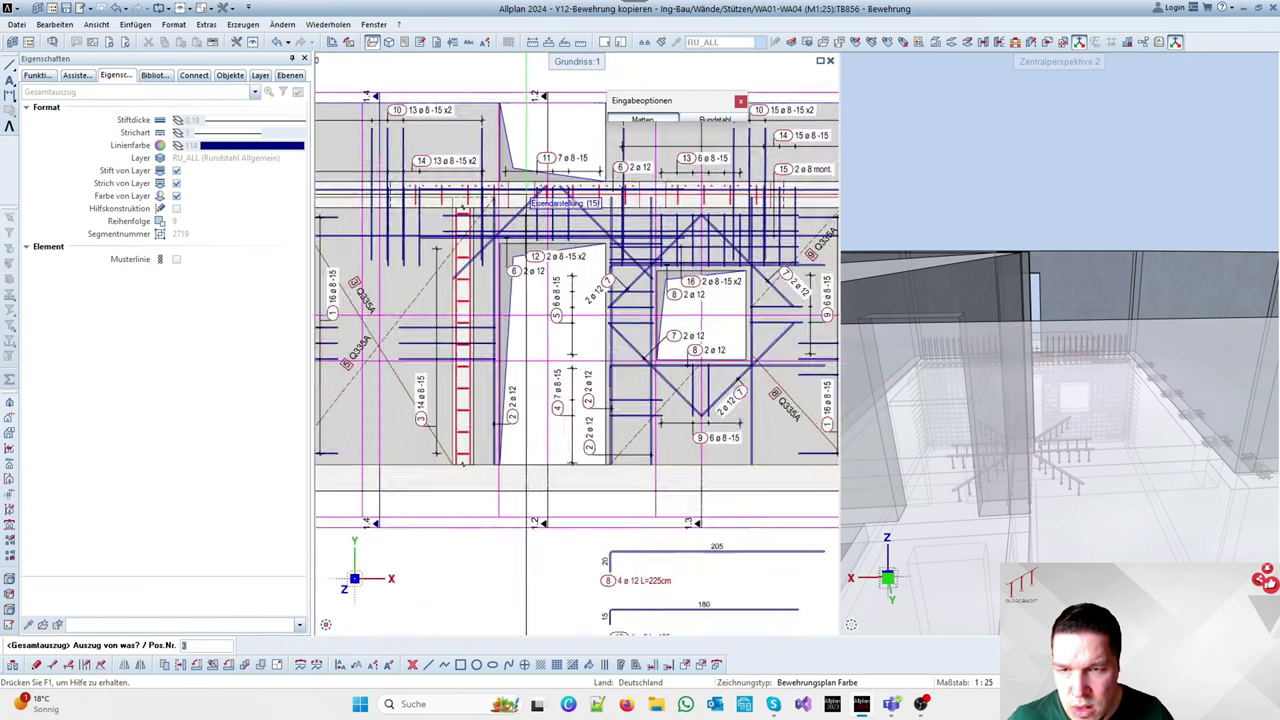
click(516, 185)
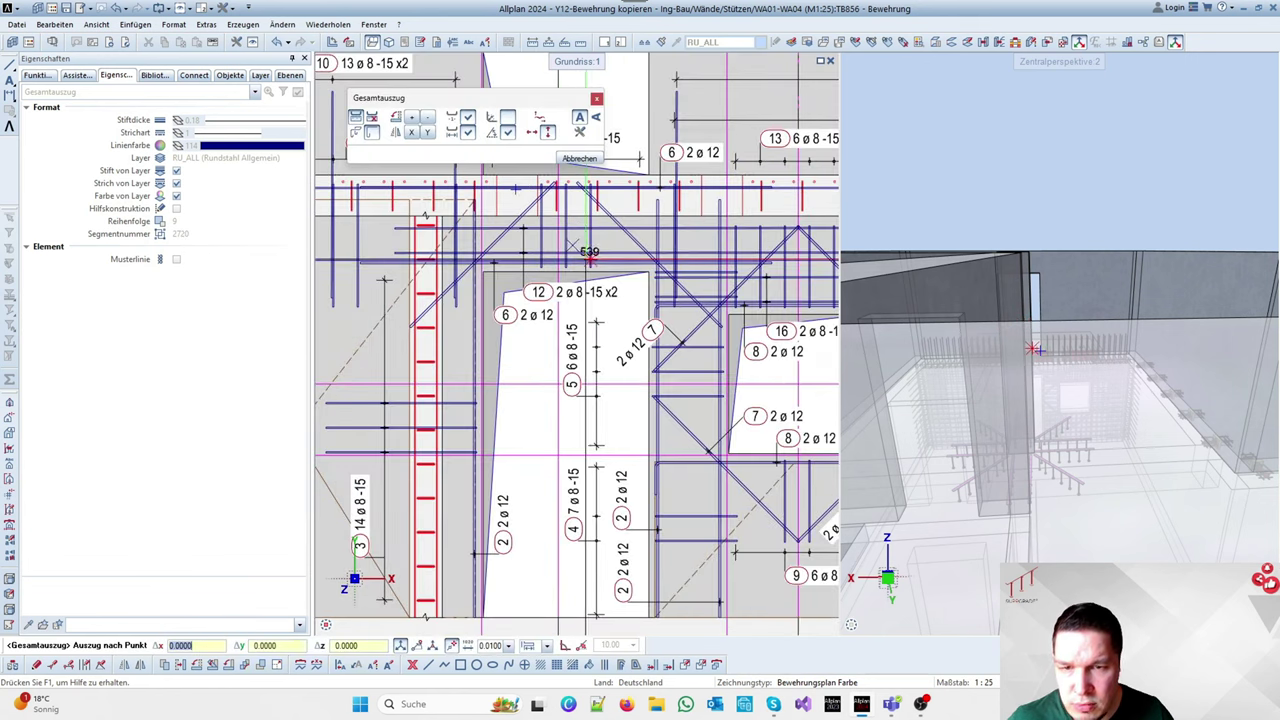
scroll(600, 385, down, 3)
scroll(605, 382, up, 4)
scroll(605, 382, down, 1)
scroll(605, 382, up, 1)
click(607, 378)
scroll(609, 368, down, 4)
key(Escape)
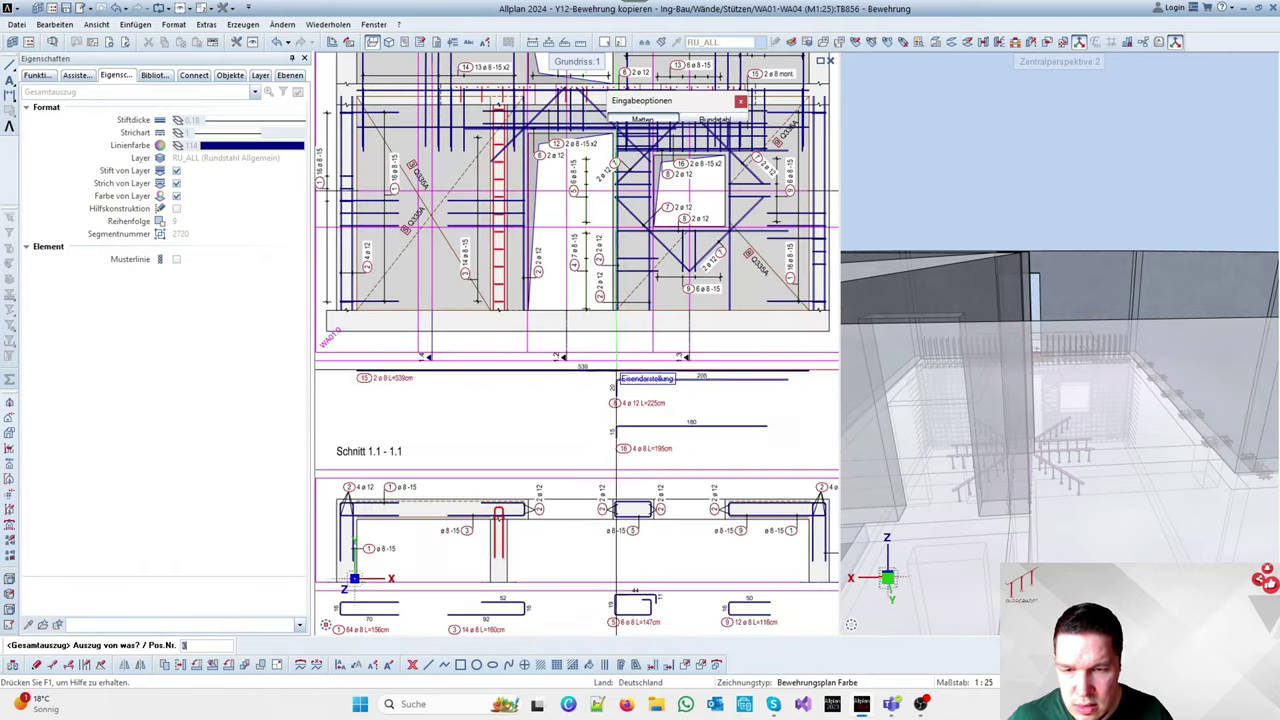
Lengthen the position 15 bar to 540 cm by modifying the end points of its schema
click(52, 664)
scroll(829, 365, up, 4)
drag(766, 363, 794, 397)
click(766, 360)
scroll(766, 360, down, 4)
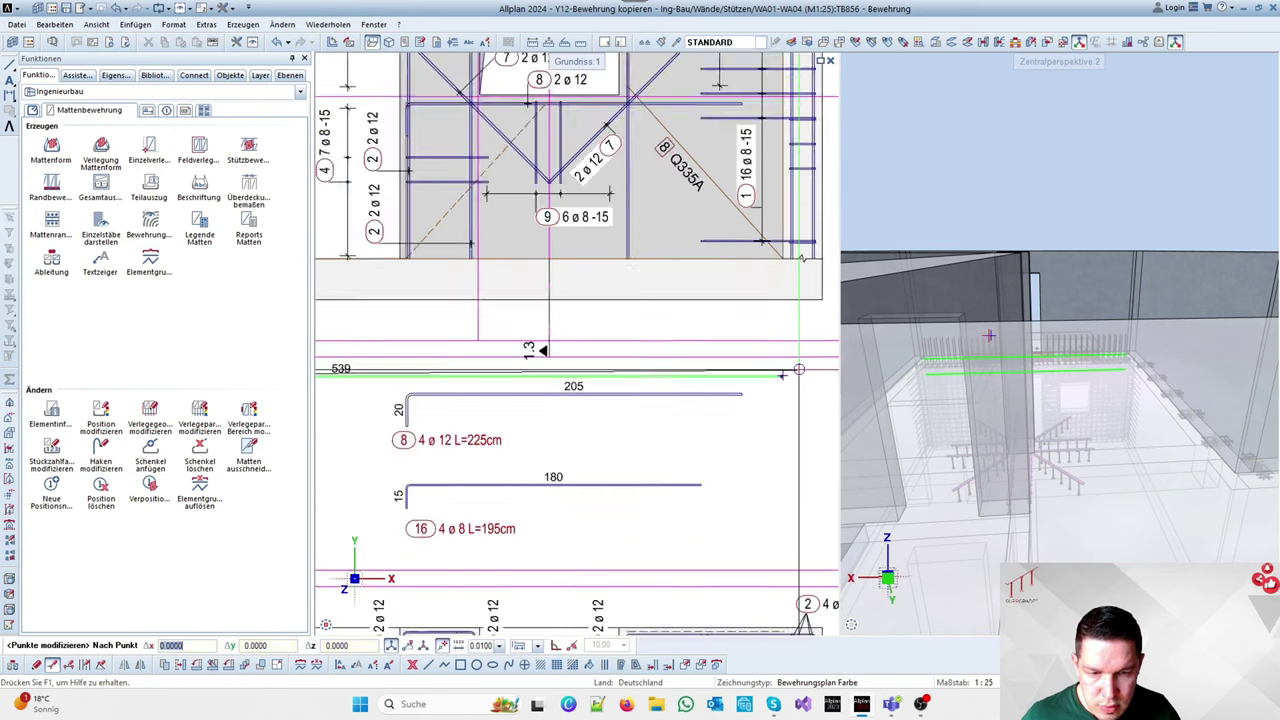
scroll(438, 352, up, 5)
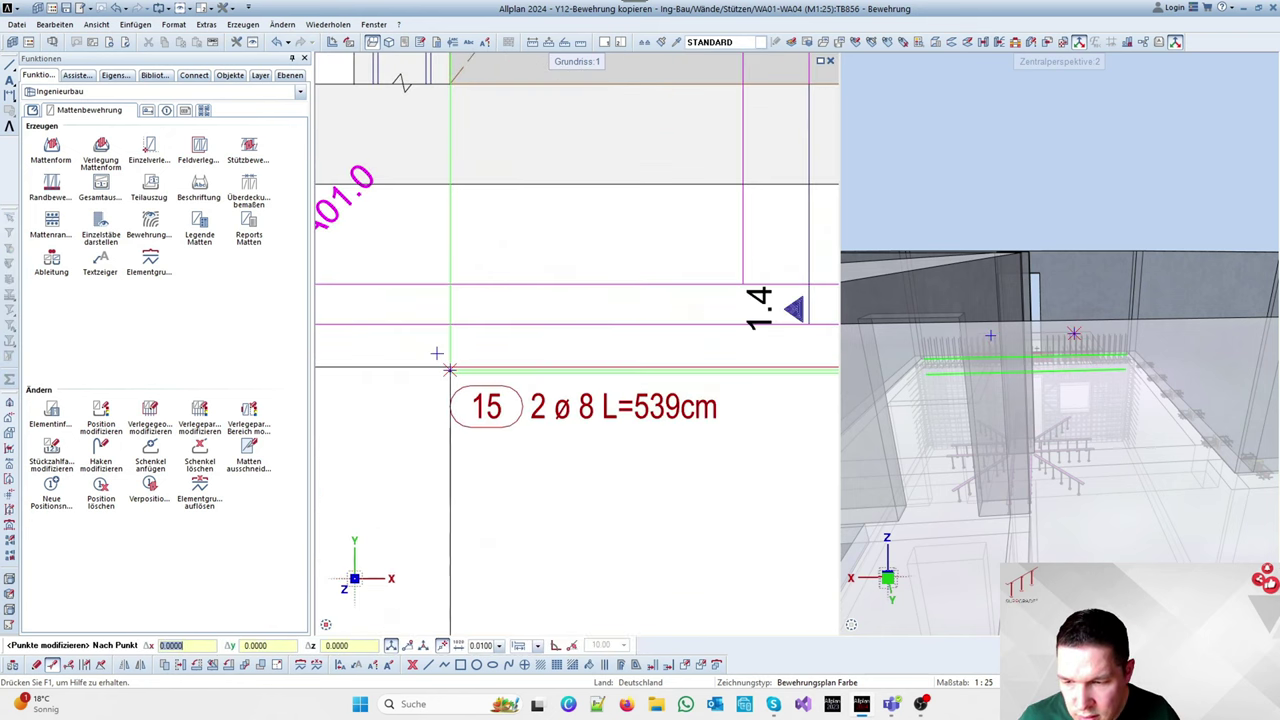
key(Return)
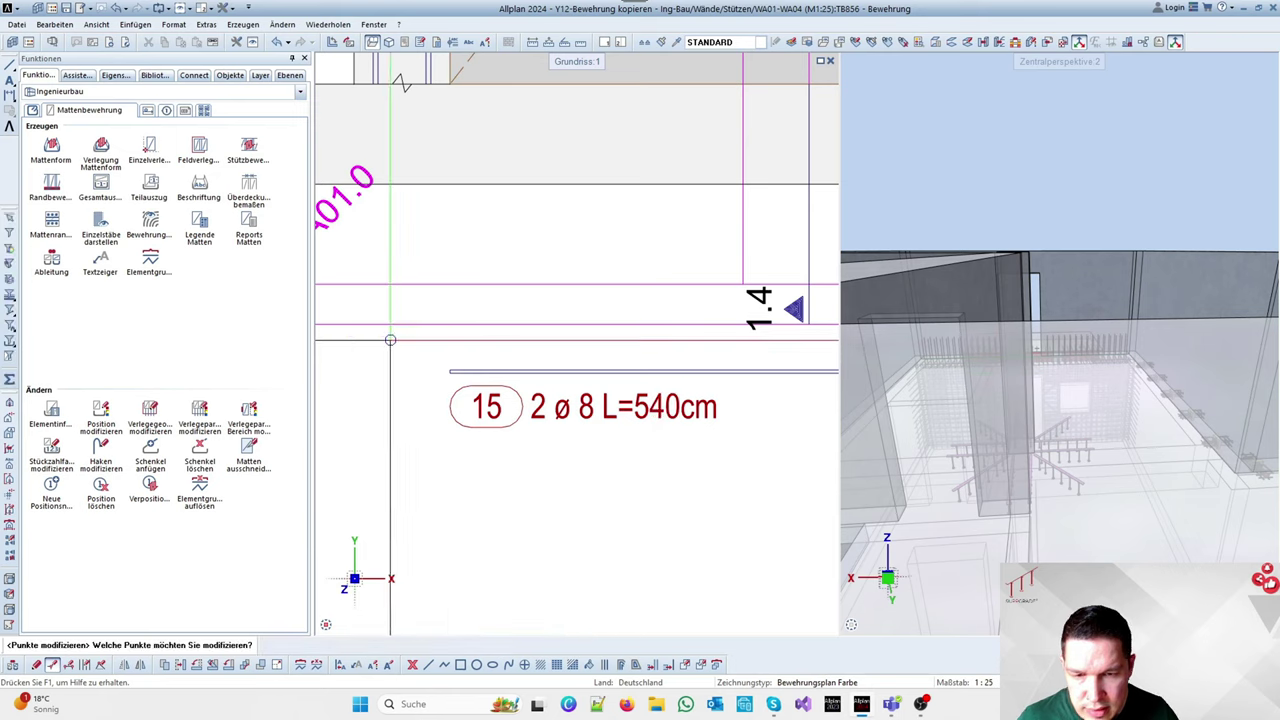
Create a full bar schema of the position 12 bar below the wall elevation and end the command
scroll(436, 353, down, 4)
click(101, 182)
scroll(537, 183, up, 5)
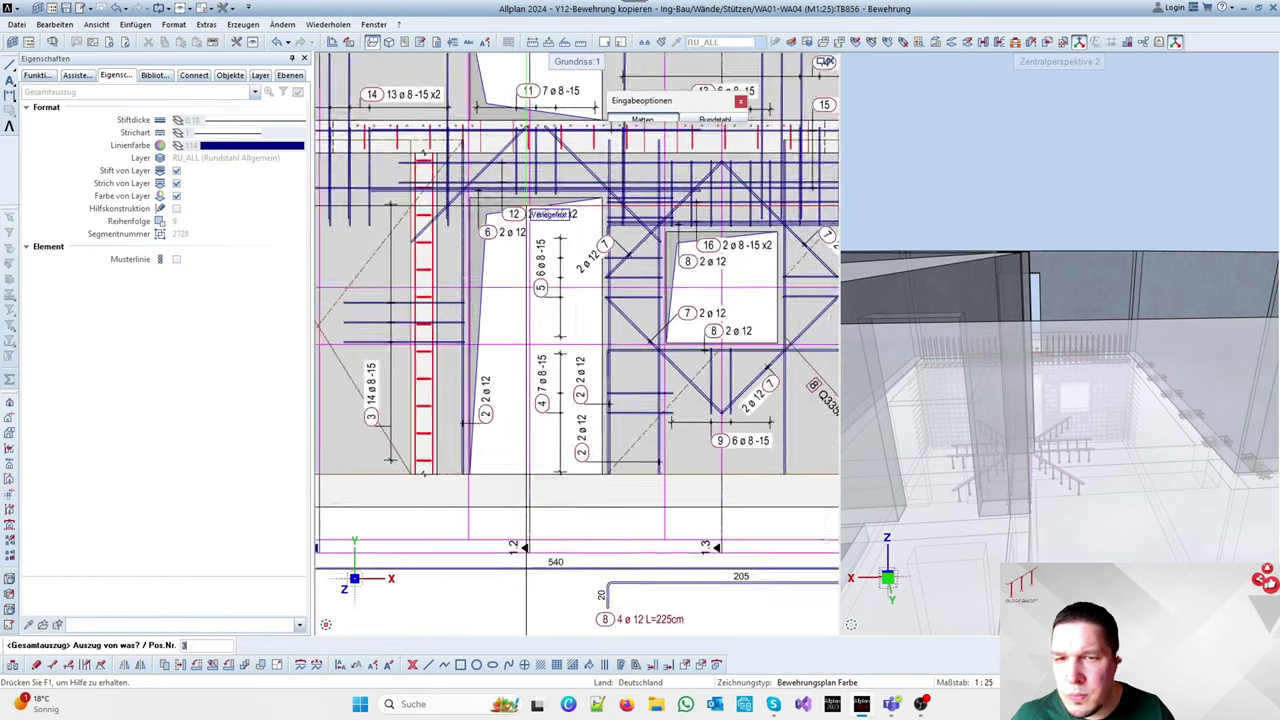
scroll(537, 183, down, 4)
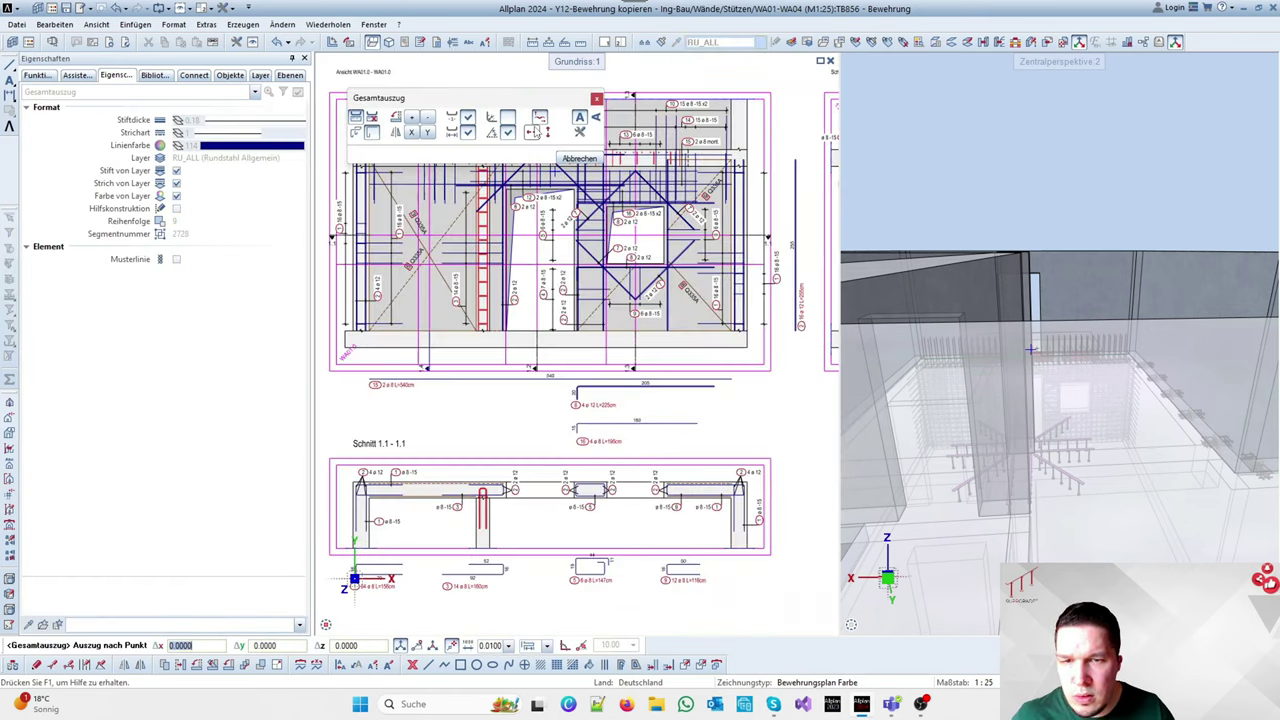
scroll(593, 434, up, 3)
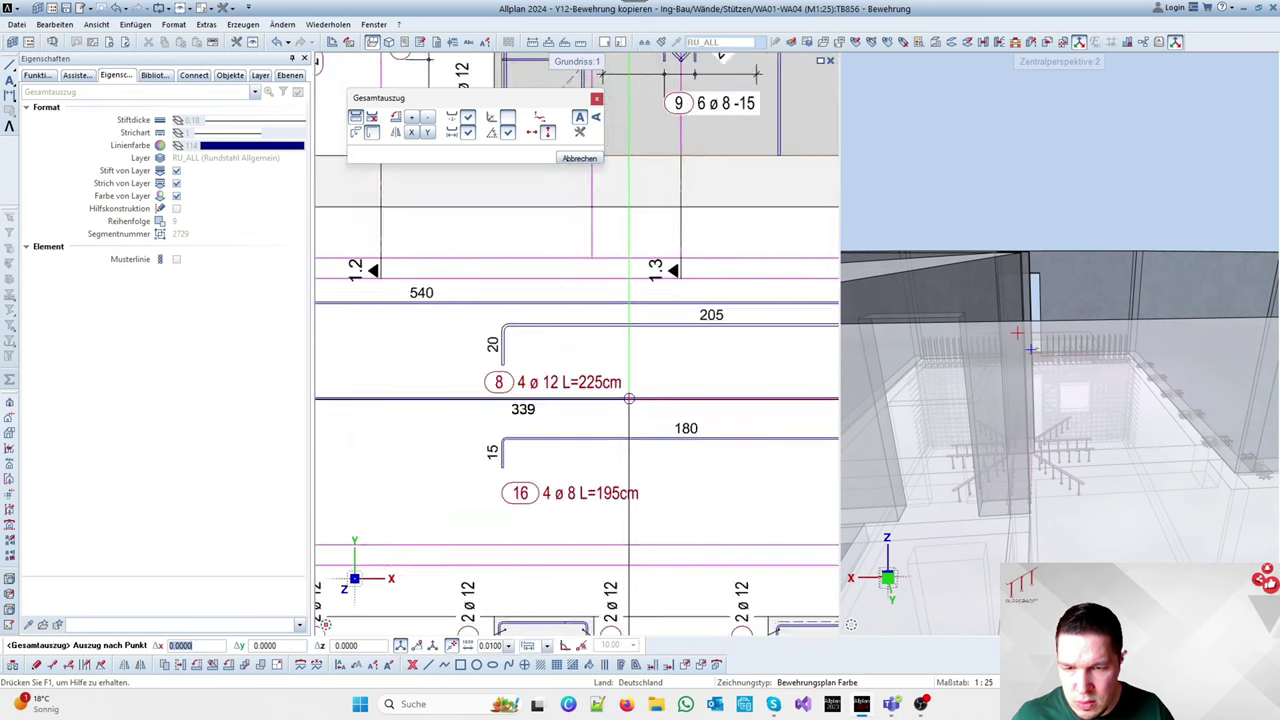
scroll(600, 300, down, 3)
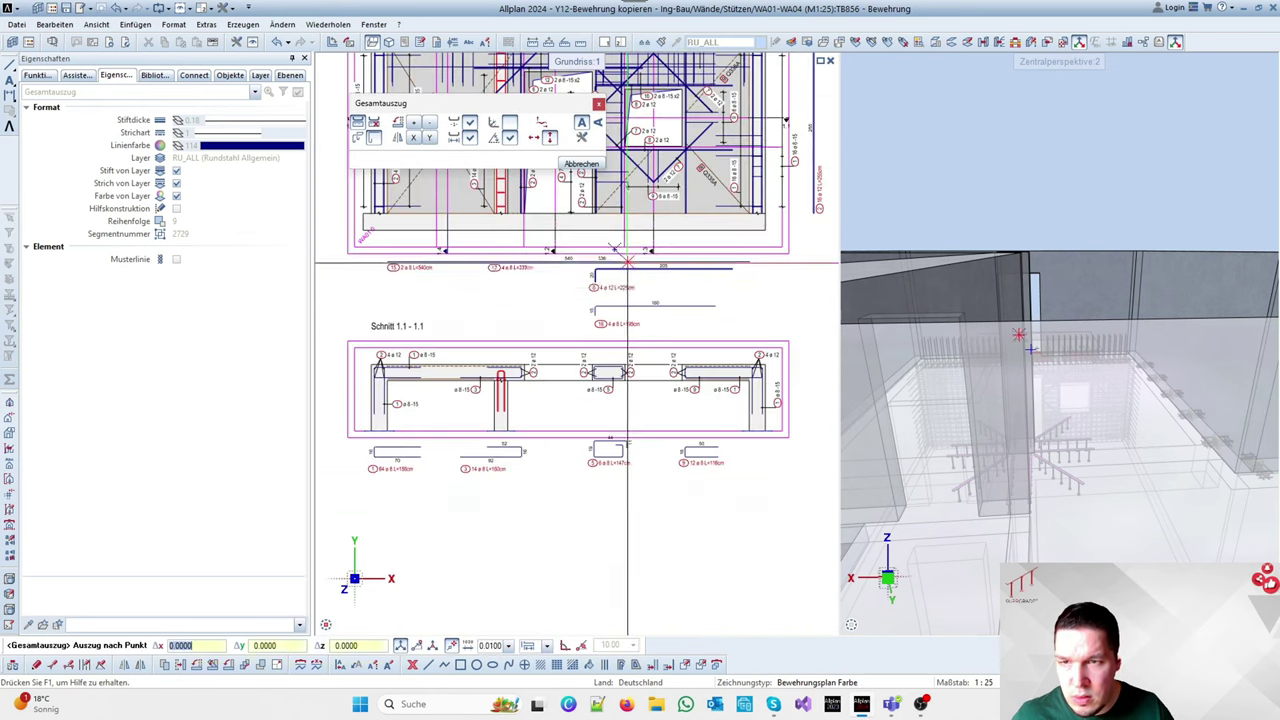
scroll(590, 298, up, 2)
click(590, 298)
key(Escape)
Stretch the end of the position 12 schema so that the bar is 340 cm long
scroll(488, 293, down, 1)
key(p)
drag(713, 290, 732, 299)
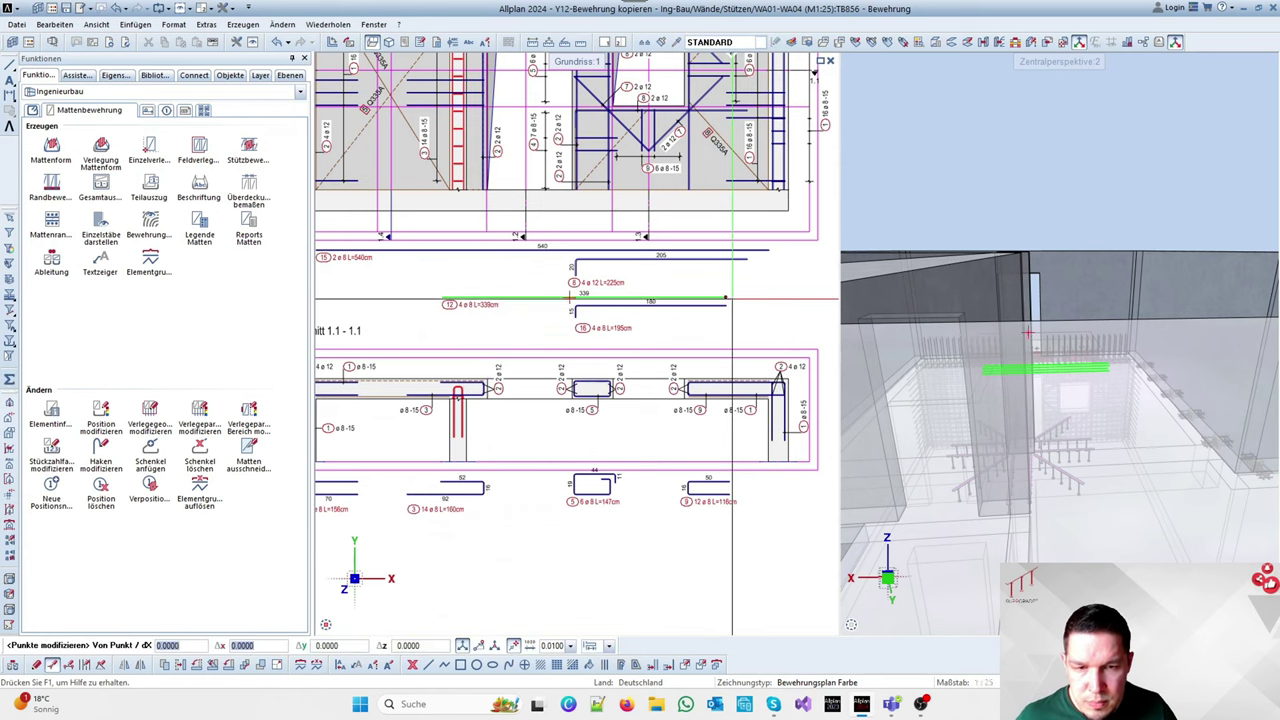
click(725, 297)
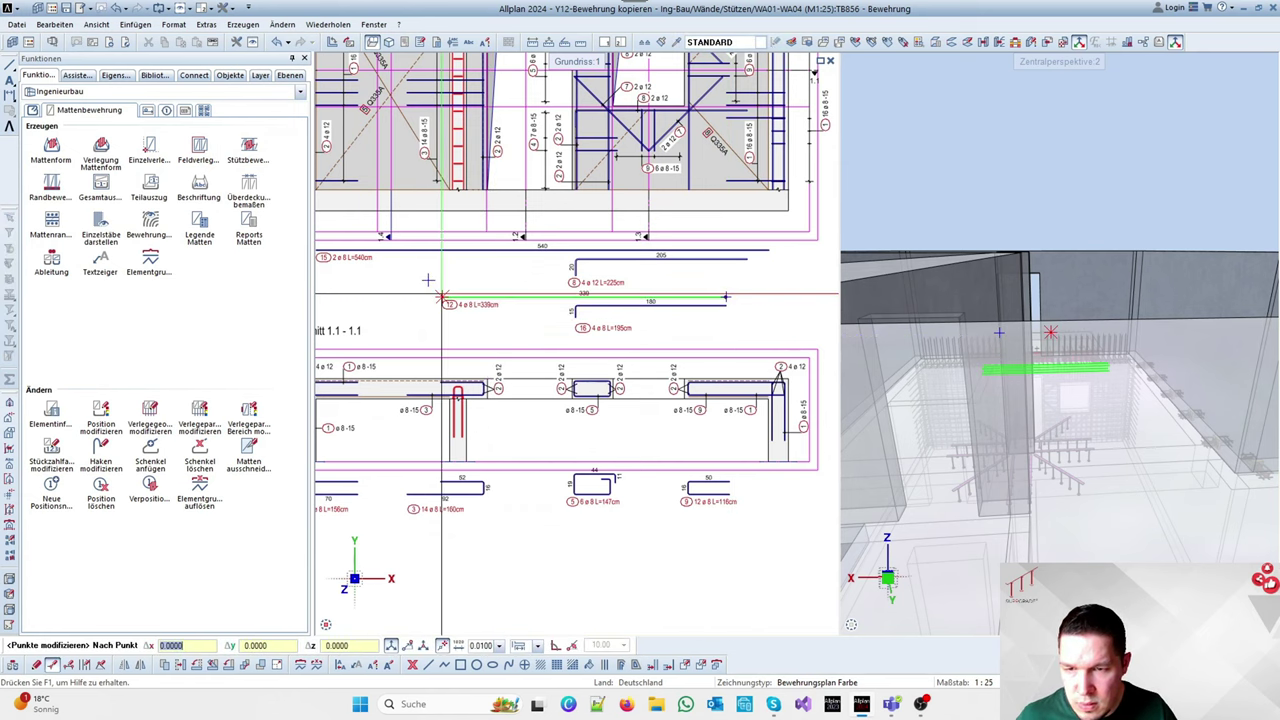
text(3)
key(Return)
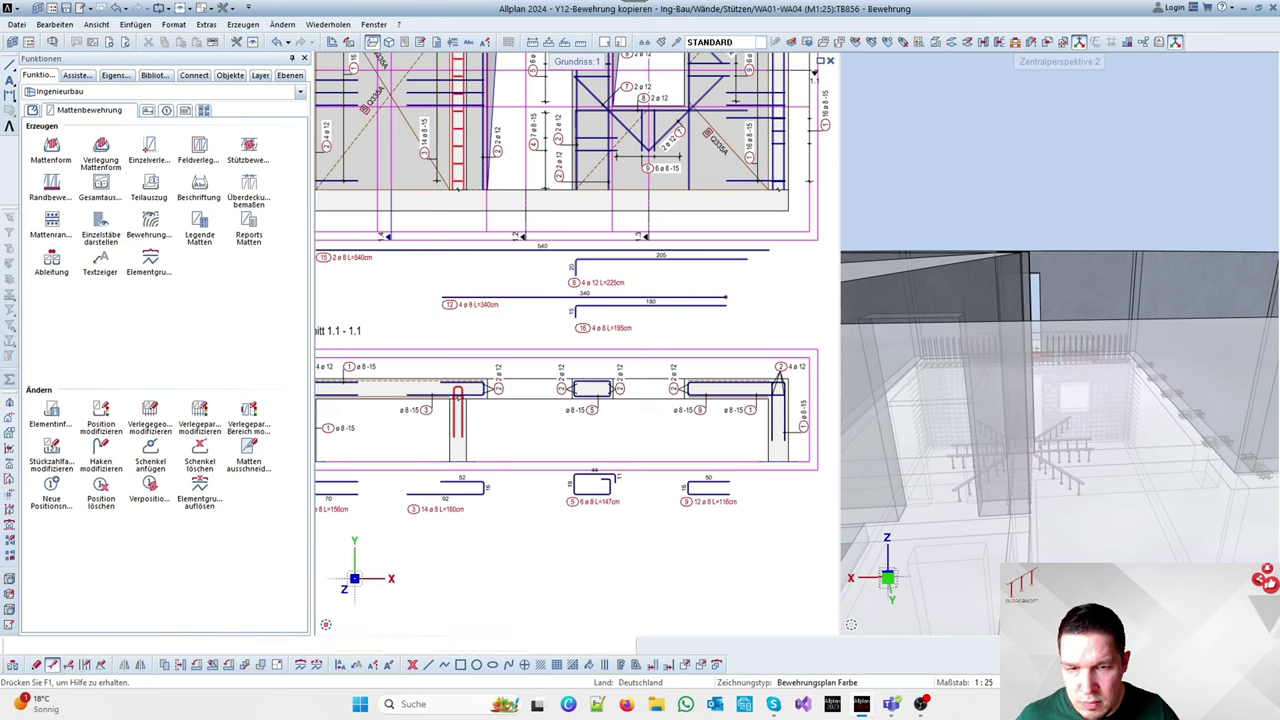
Move the position 8 schema down to just above the position 16 schema
key(v)
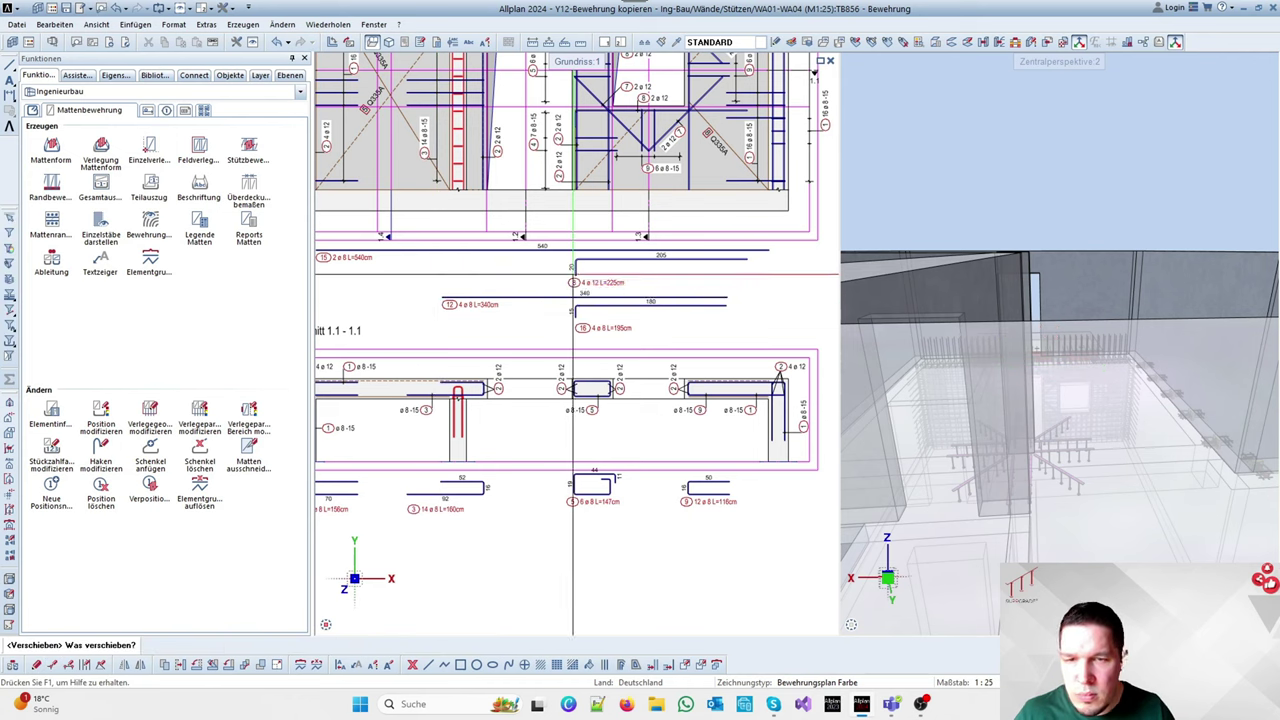
click(575, 281)
click(578, 259)
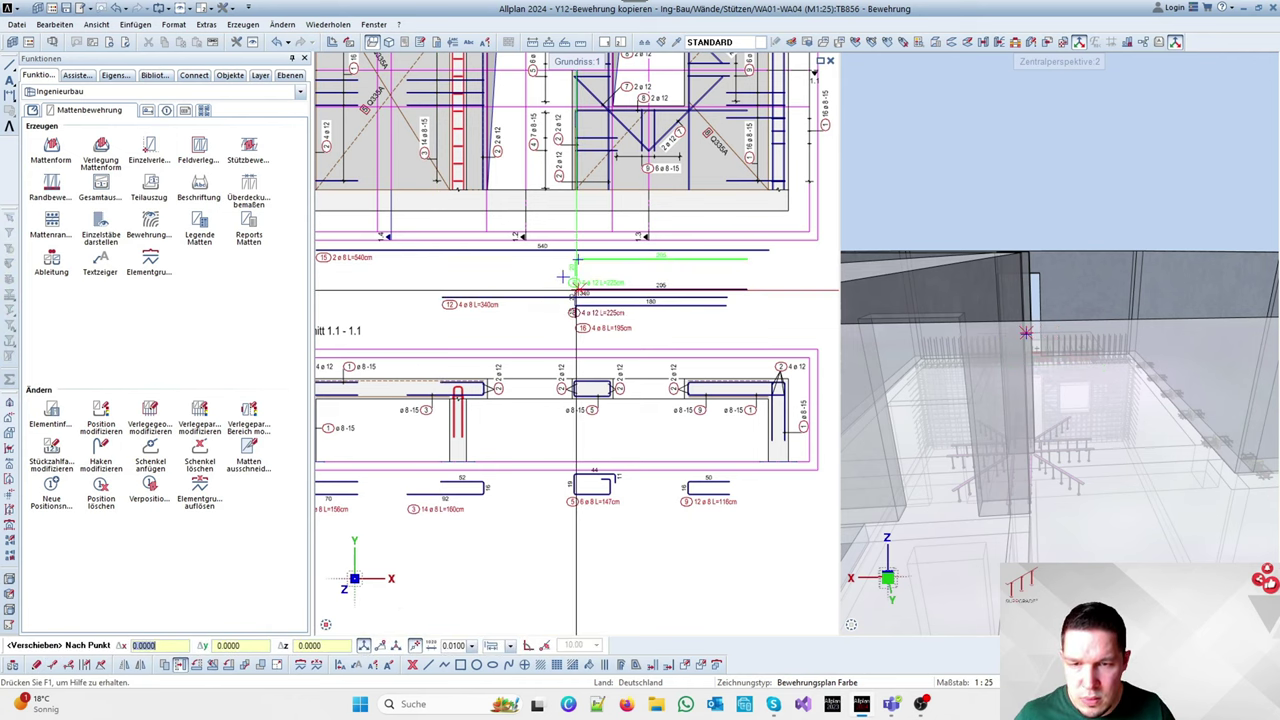
scroll(557, 299, up, 2)
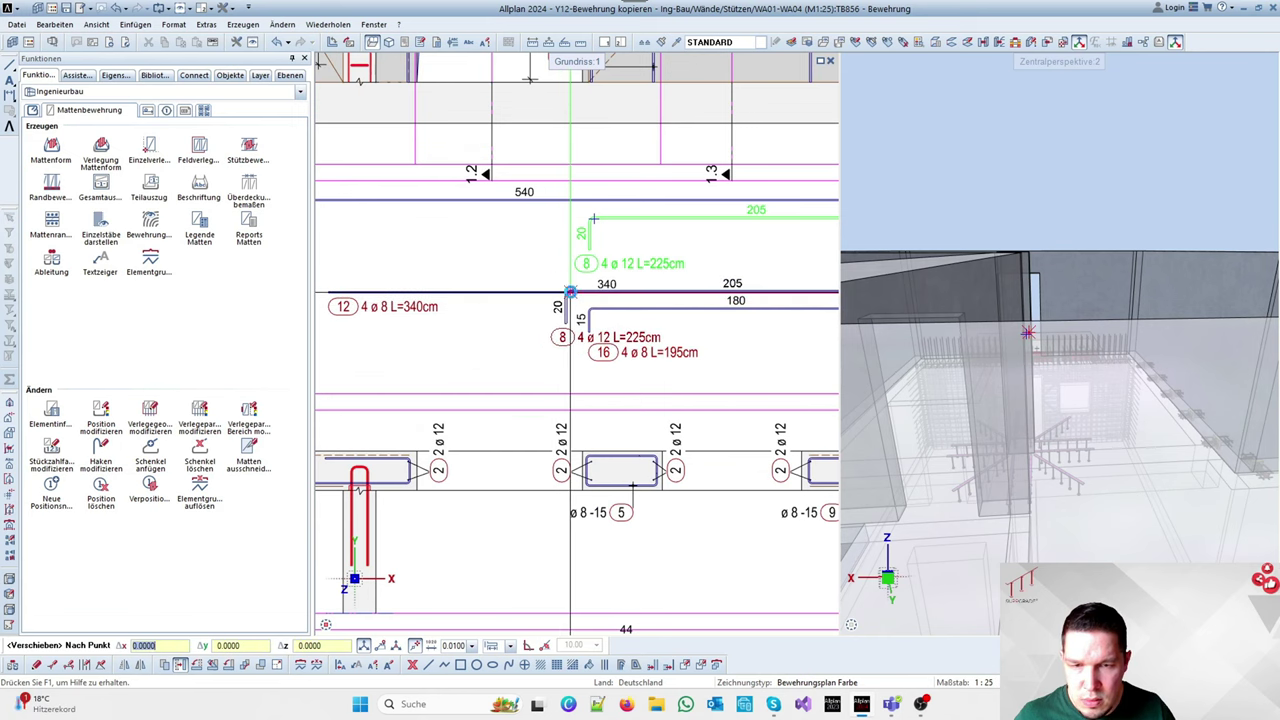
click(569, 291)
Move the position 12 schema directly below the position 15 schema, and shift the position 8 and 16 schemas together up beneath it
click(522, 292)
click(525, 292)
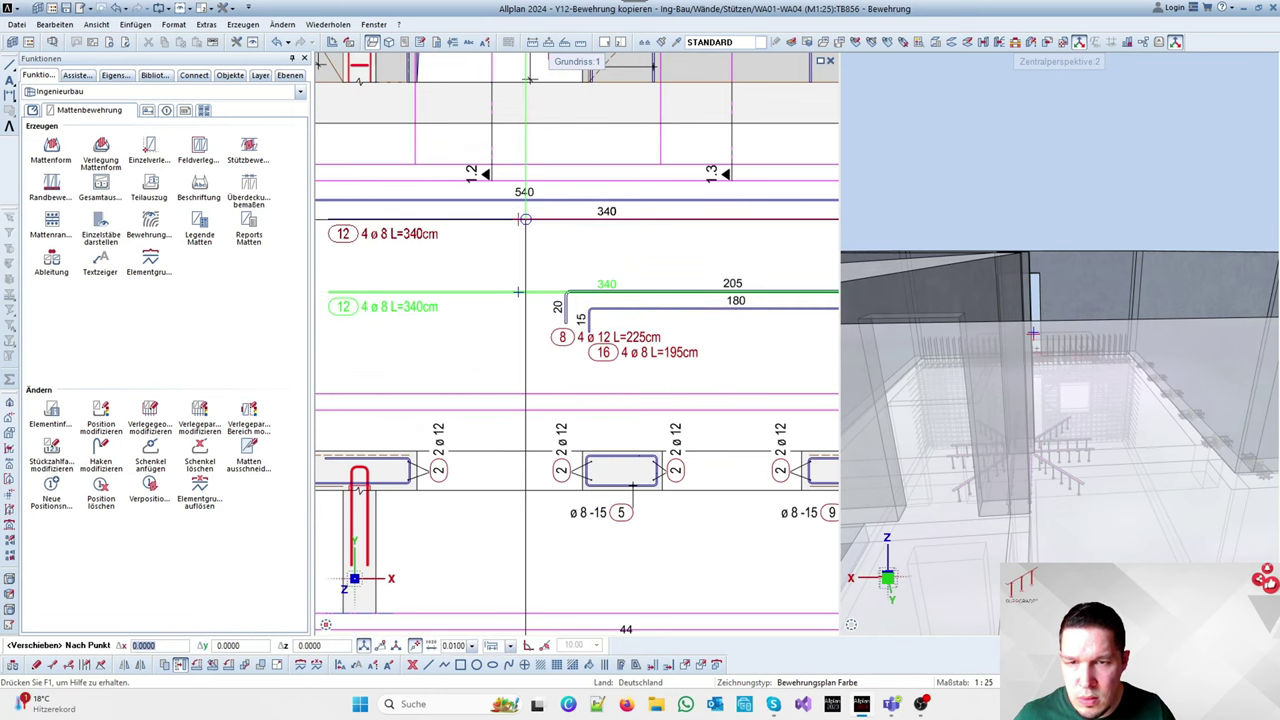
click(525, 219)
drag(743, 375, 543, 272)
click(545, 275)
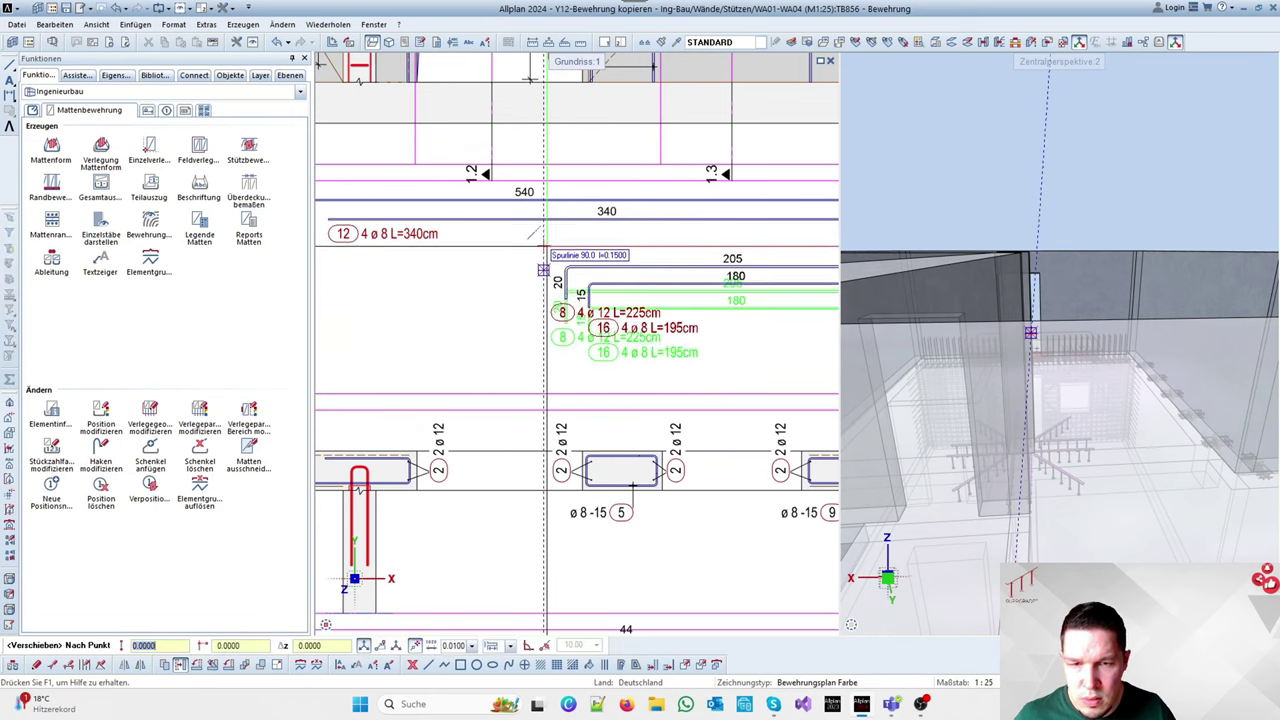
click(545, 237)
key(Escape)
Check the sections and the wall elevation for positions that still lack a full bar schema
click(101, 185)
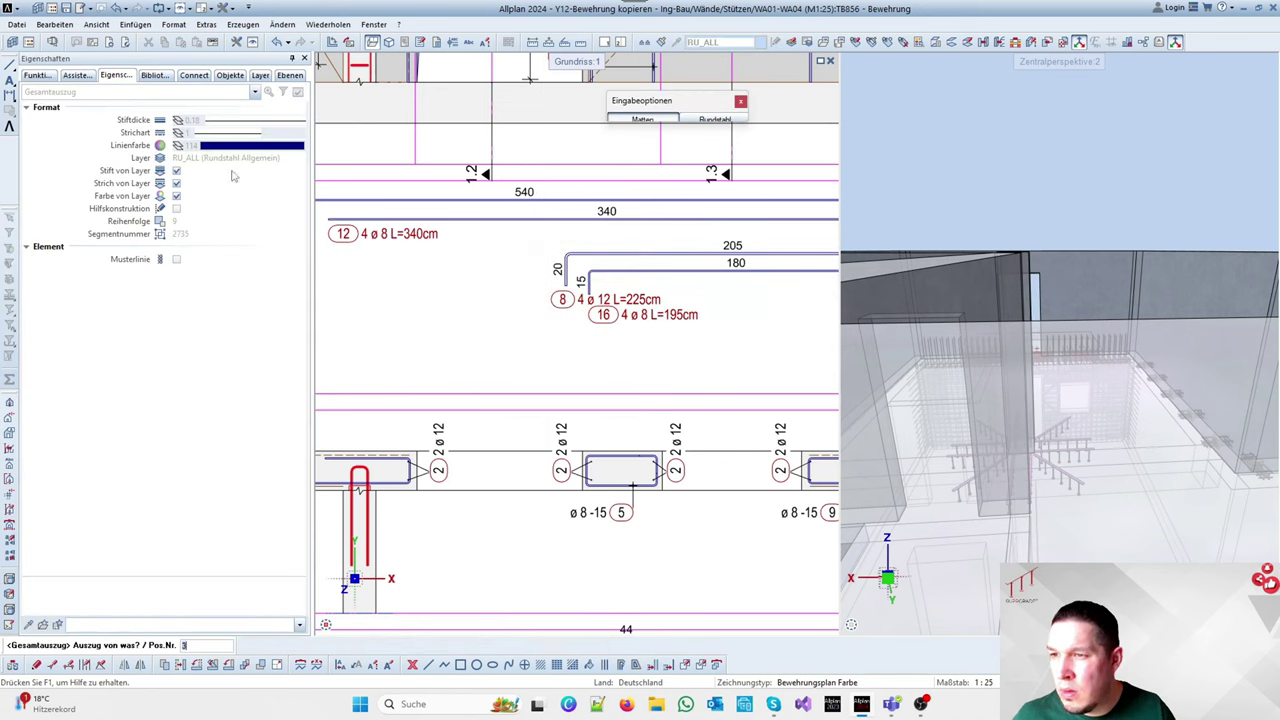
scroll(598, 290, down, 6)
scroll(600, 288, up, 3)
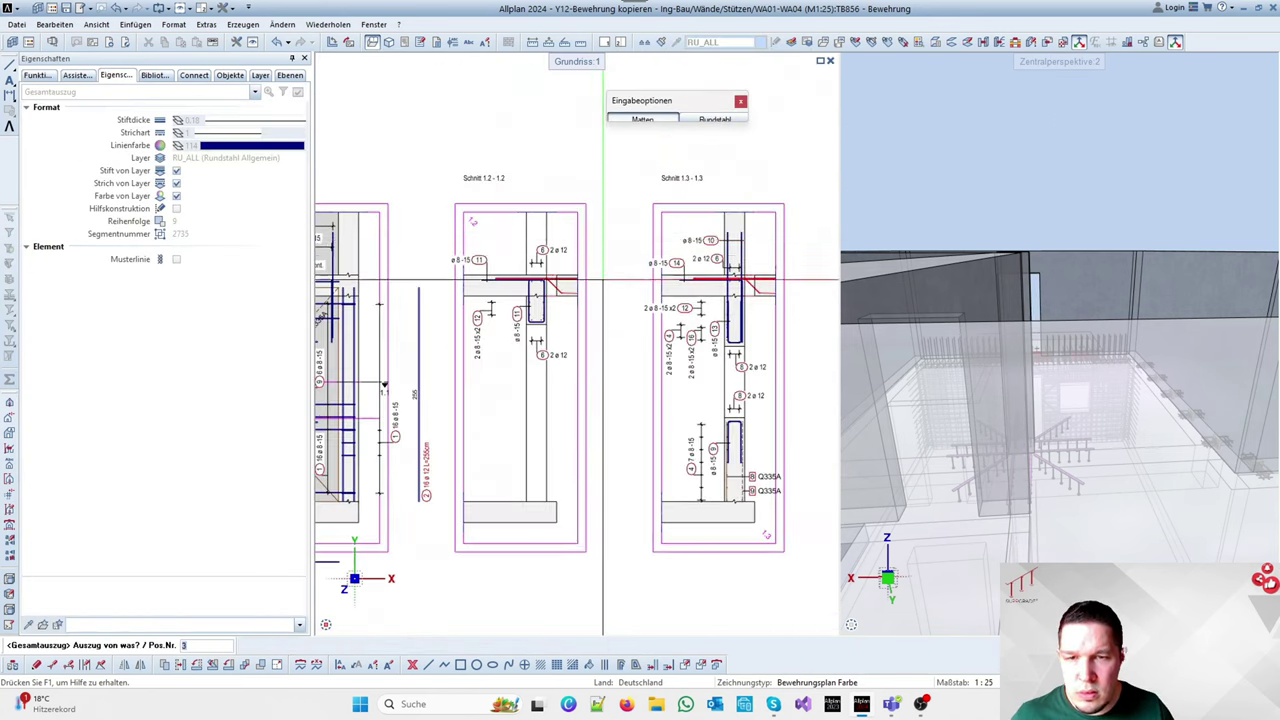
scroll(586, 286, down, 3)
scroll(520, 330, up, 5)
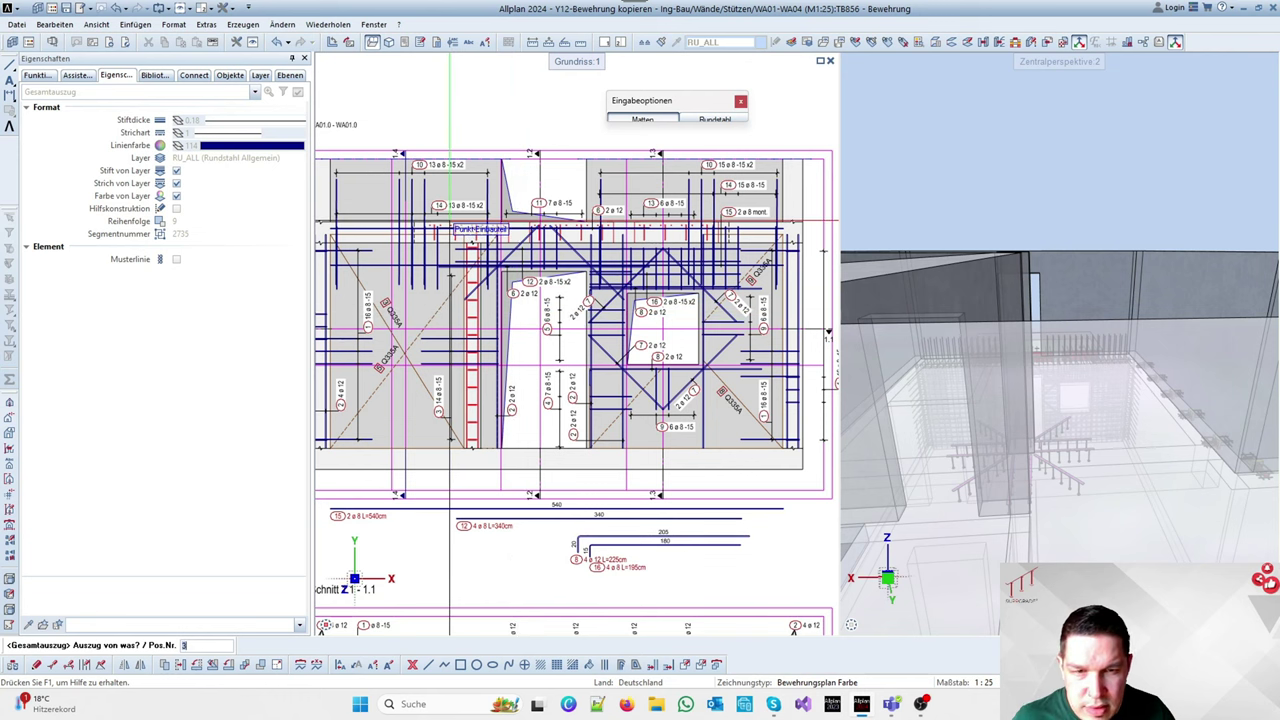
scroll(449, 222, down, 1)
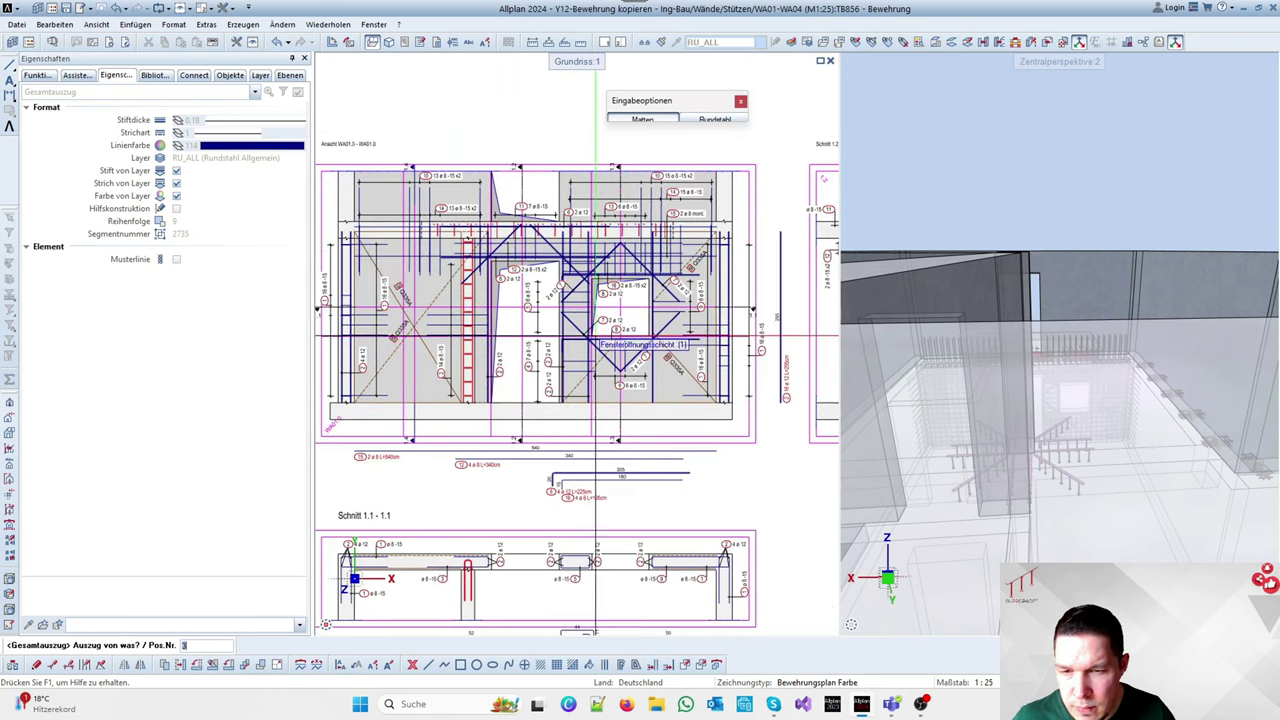
scroll(478, 398, up, 4)
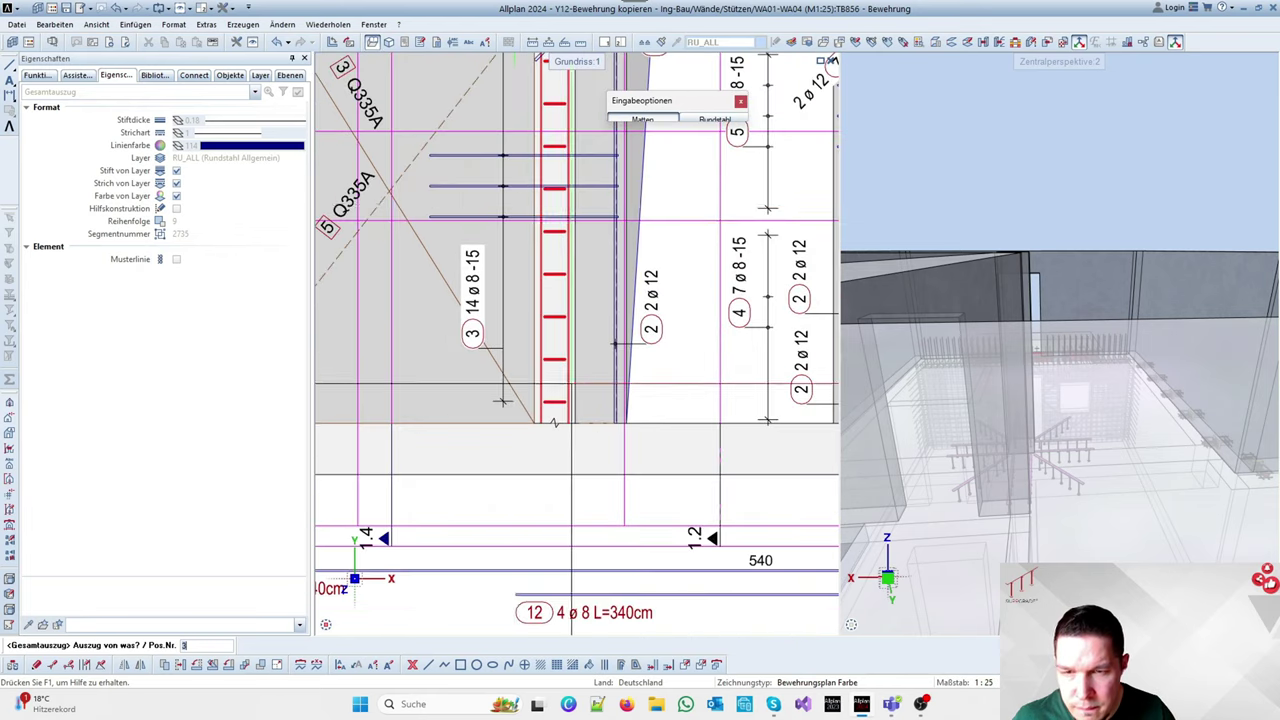
click(545, 178)
click(690, 381)
scroll(580, 250, down, 3)
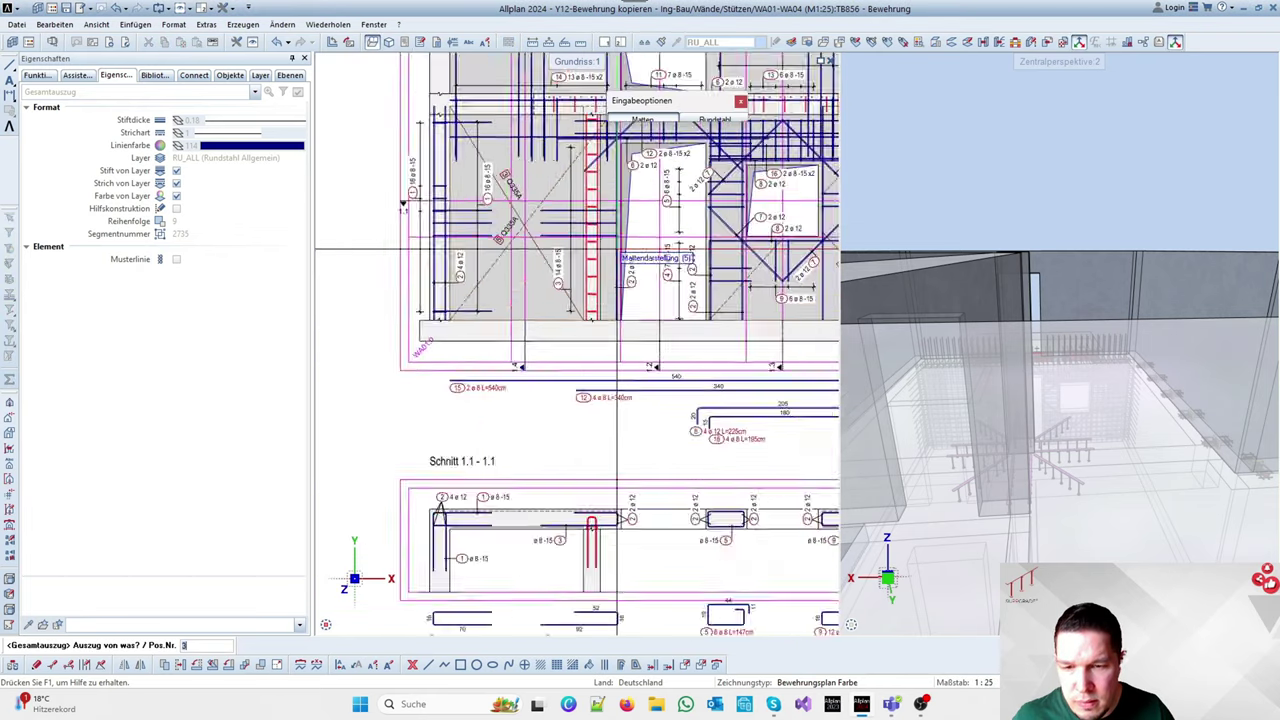
scroll(570, 330, up, 5)
click(582, 342)
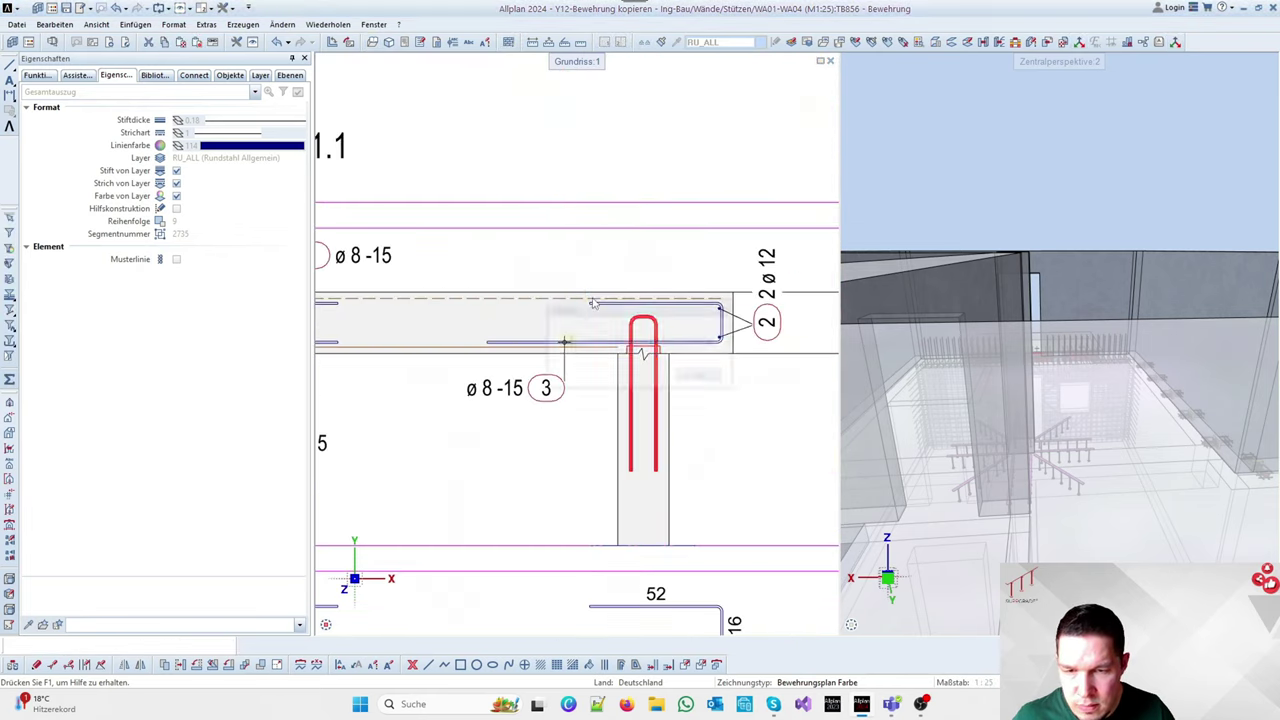
click(700, 380)
scroll(607, 294, down, 4)
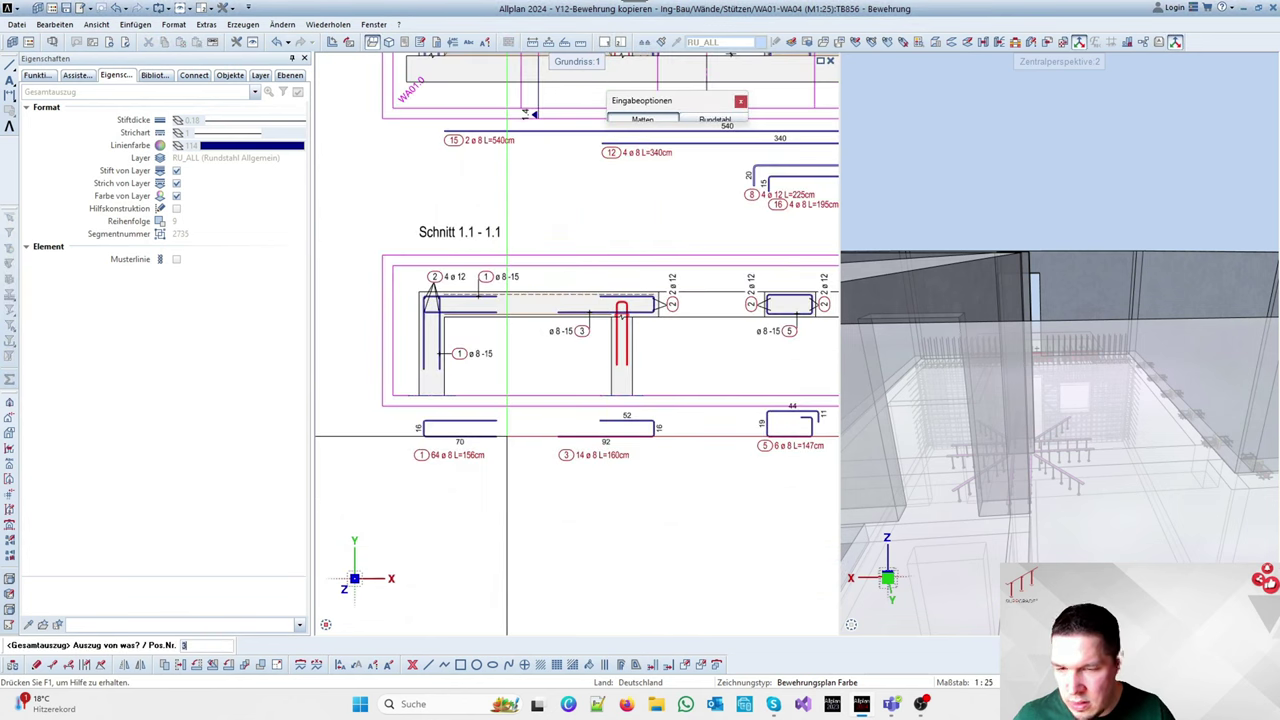
scroll(506, 436, down, 3)
click(539, 400)
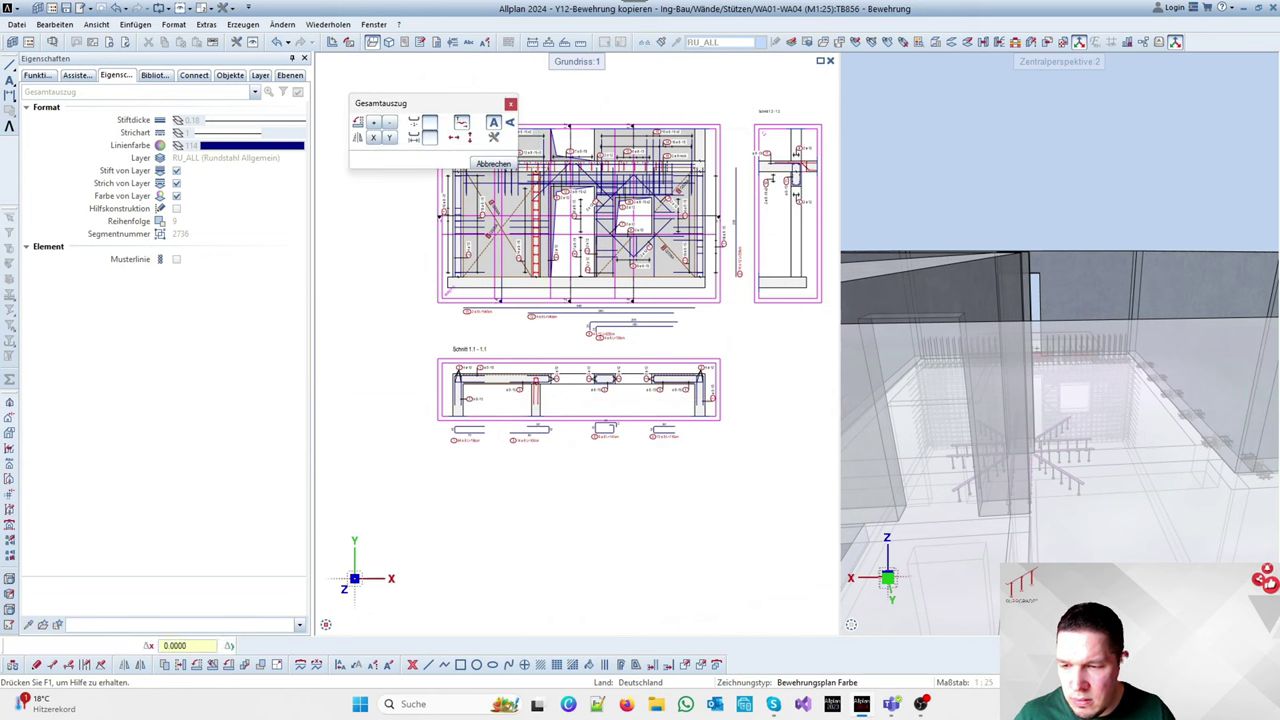
scroll(535, 350, up, 4)
scroll(463, 350, down, 1)
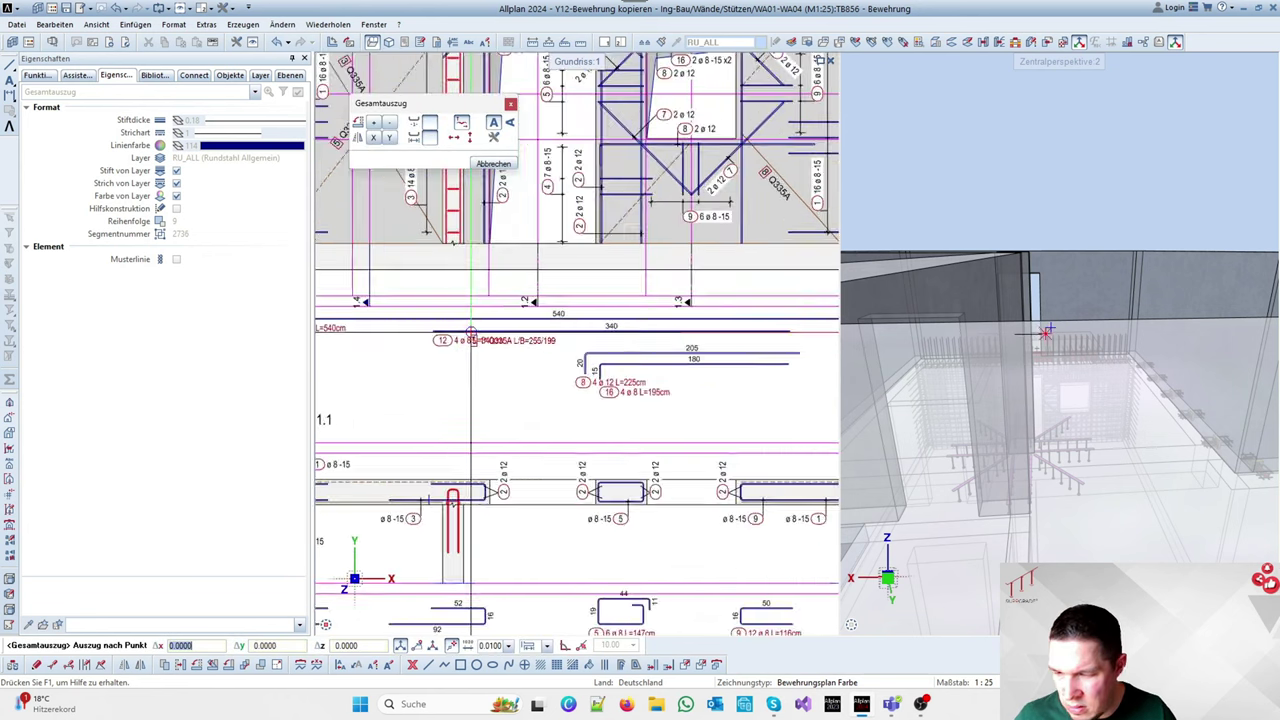
scroll(430, 390, up, 3)
scroll(426, 392, down, 1)
key(Escape)
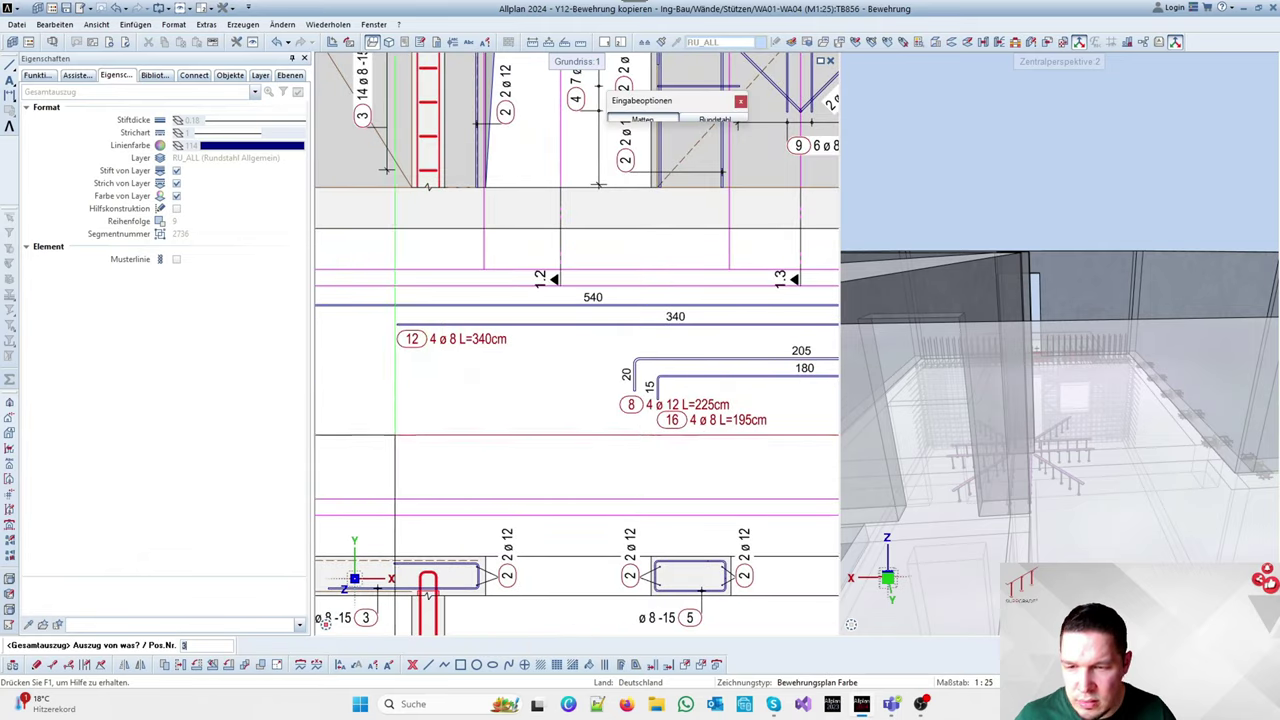
Place a full bar schema of position 11 between sections 1.2 and 1.3
scroll(508, 250, down, 4)
scroll(485, 249, up, 4)
click(500, 250)
scroll(545, 285, down, 3)
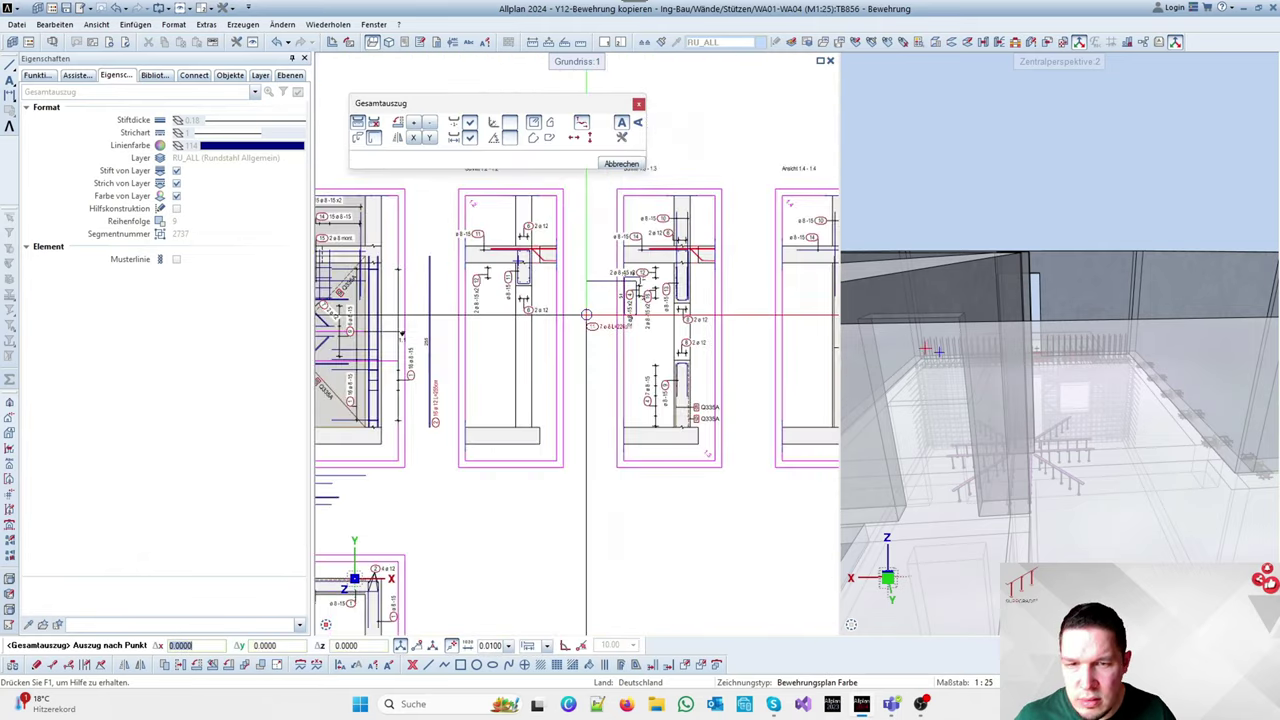
scroll(570, 292, up, 3)
scroll(560, 220, down, 3)
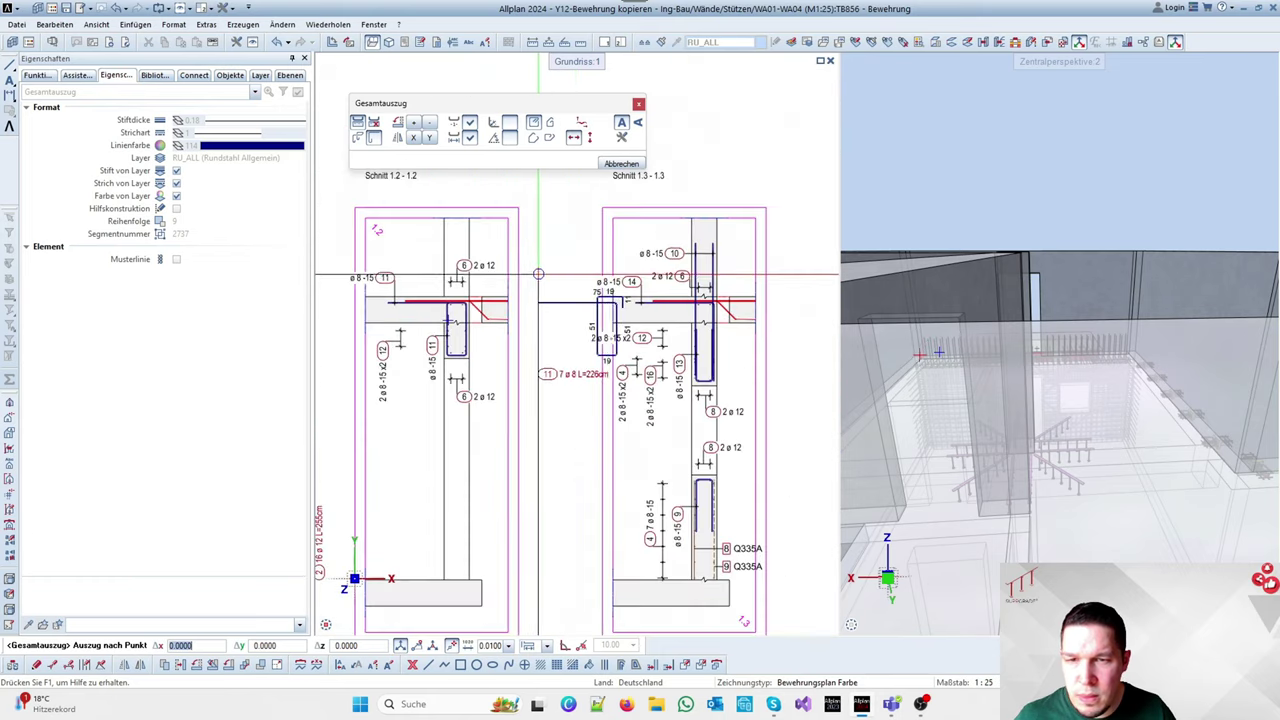
scroll(487, 290, up, 4)
scroll(487, 290, down, 4)
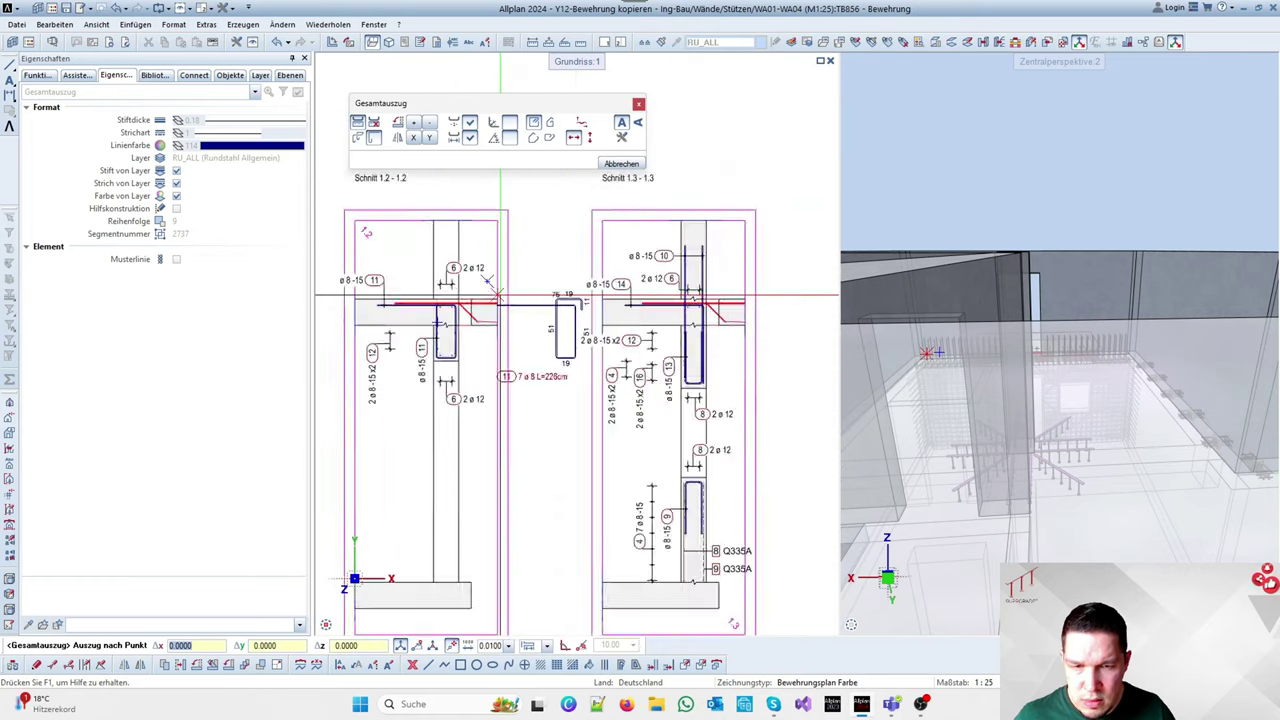
scroll(515, 311, up, 5)
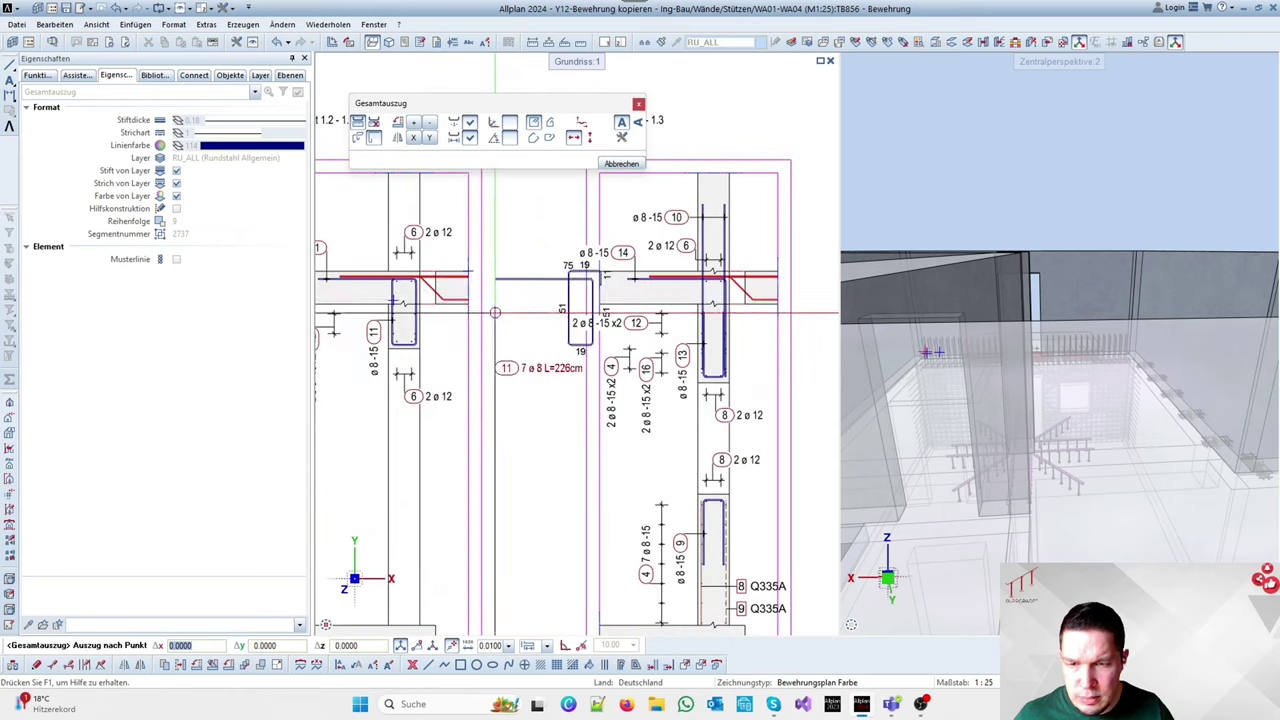
scroll(467, 305, down, 4)
scroll(608, 308, up, 4)
scroll(662, 311, down, 3)
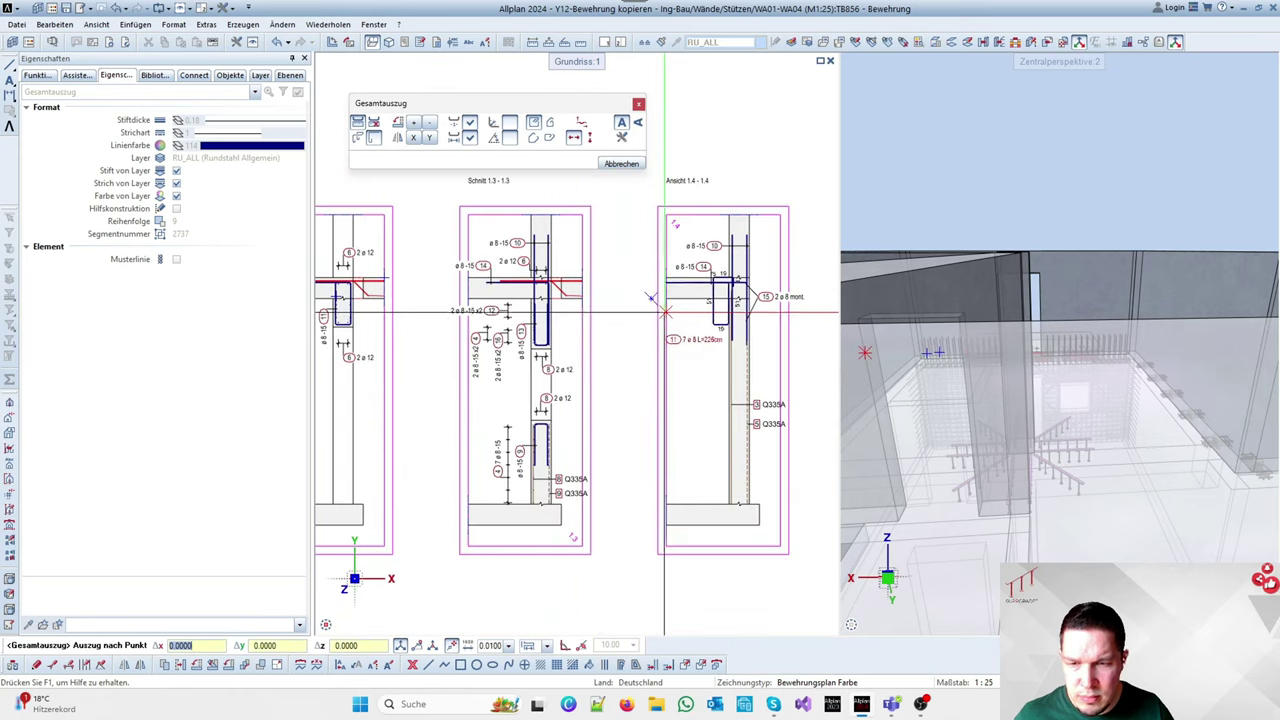
scroll(700, 311, down, 2)
scroll(498, 323, up, 3)
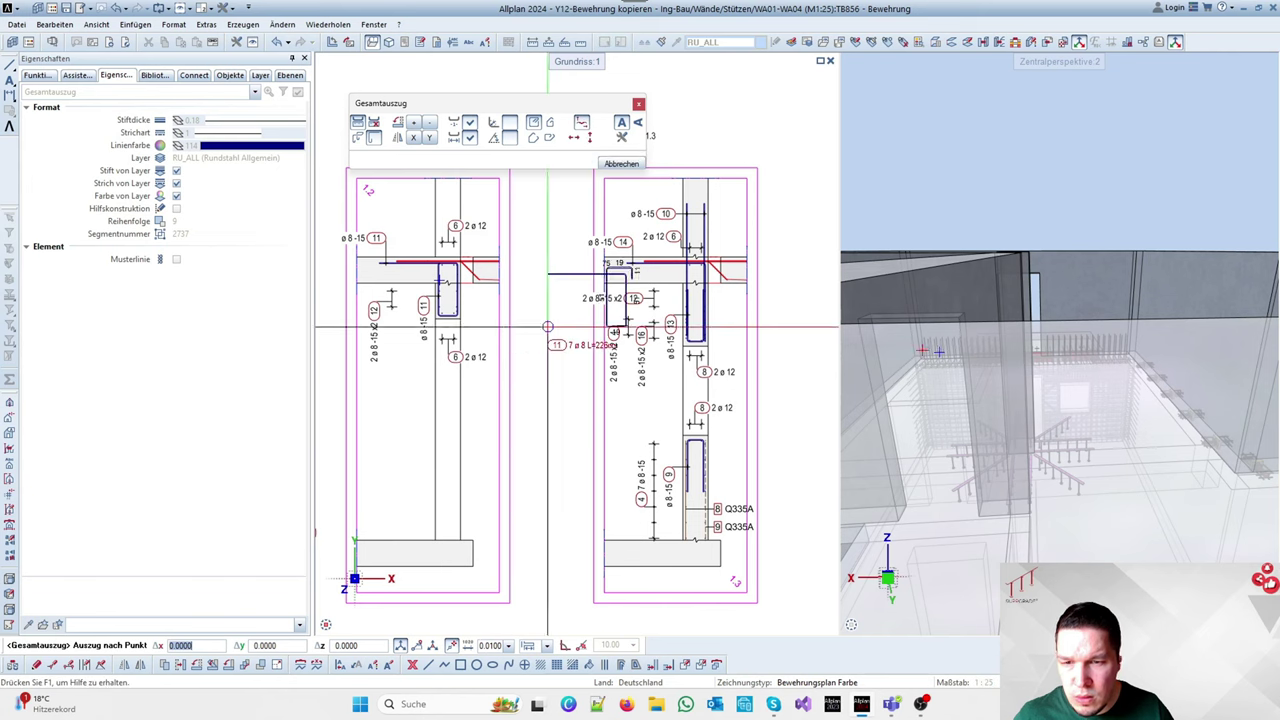
click(486, 451)
Extract the position 14 bar from section 1.3 as a full schema and place it level with the slab, between section 1.3 and view 1.4
scroll(484, 384, down, 3)
scroll(515, 435, up, 4)
scroll(464, 333, down, 3)
scroll(649, 219, up, 2)
scroll(649, 219, up, 1)
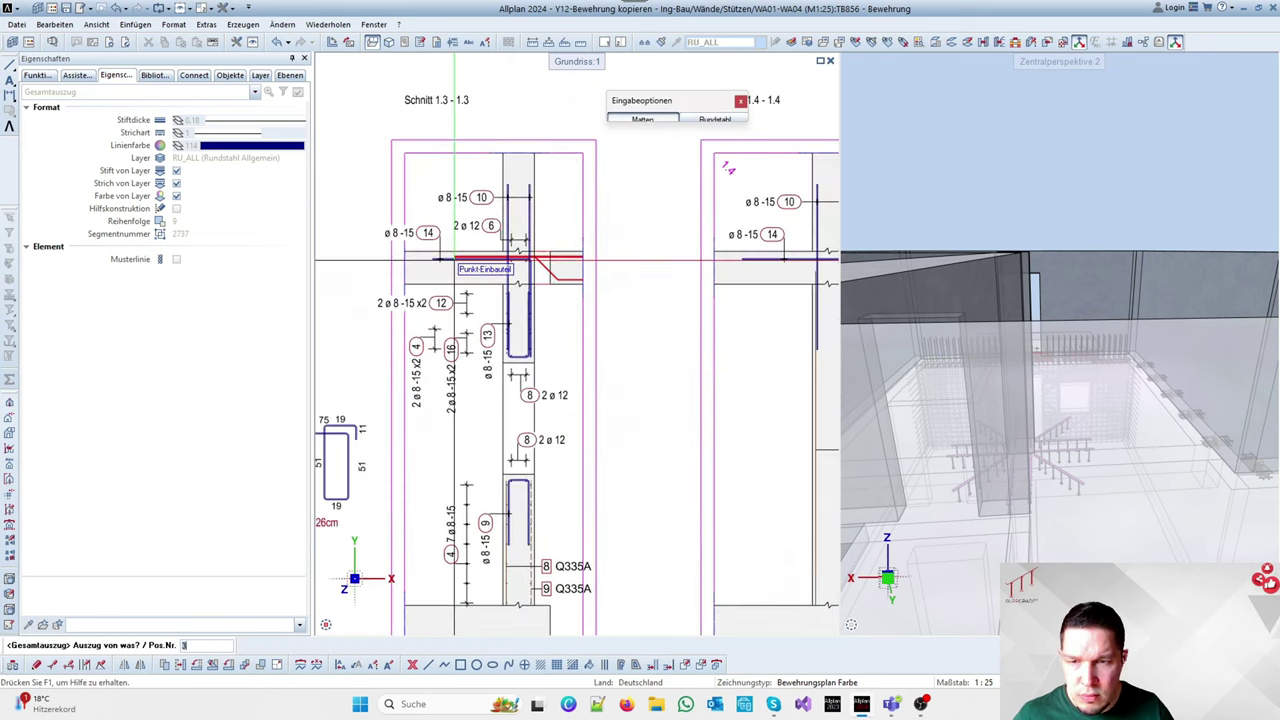
click(454, 260)
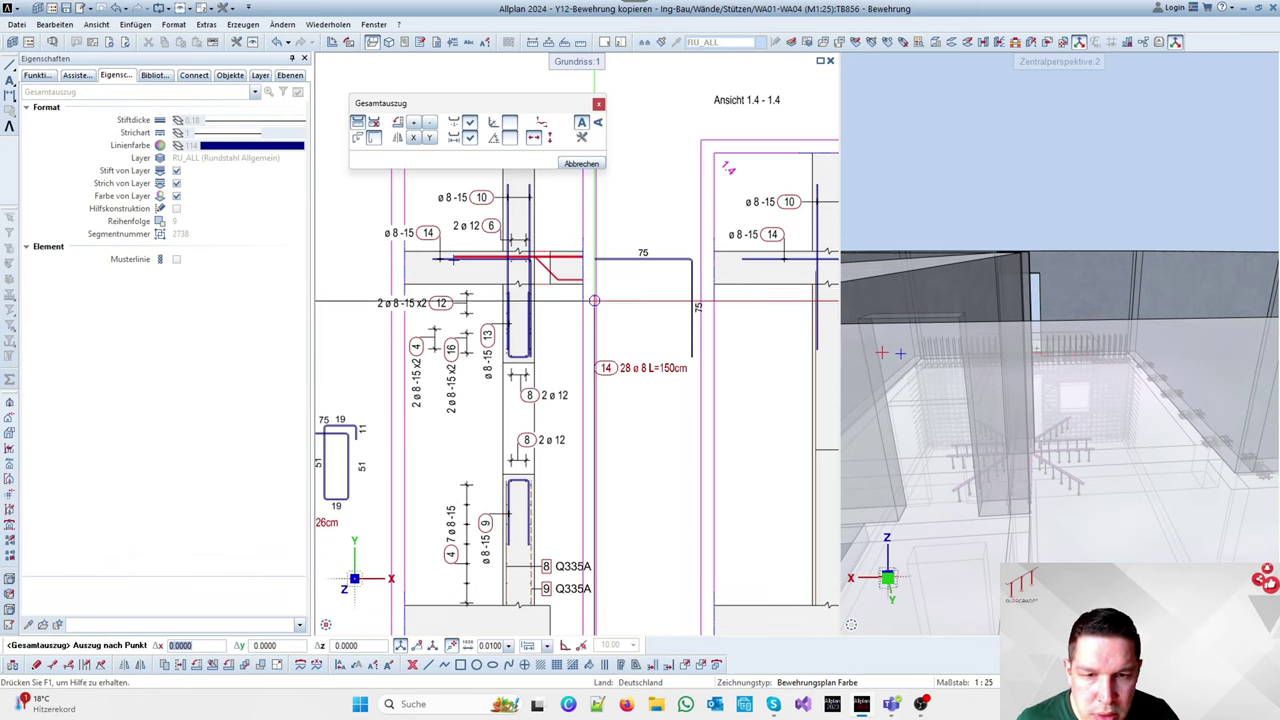
click(594, 300)
Extract the vertical position 10 bar from view 1.4 as a full schema with rotated text, placed beside the view
scroll(590, 220, down, 2)
scroll(590, 220, up, 2)
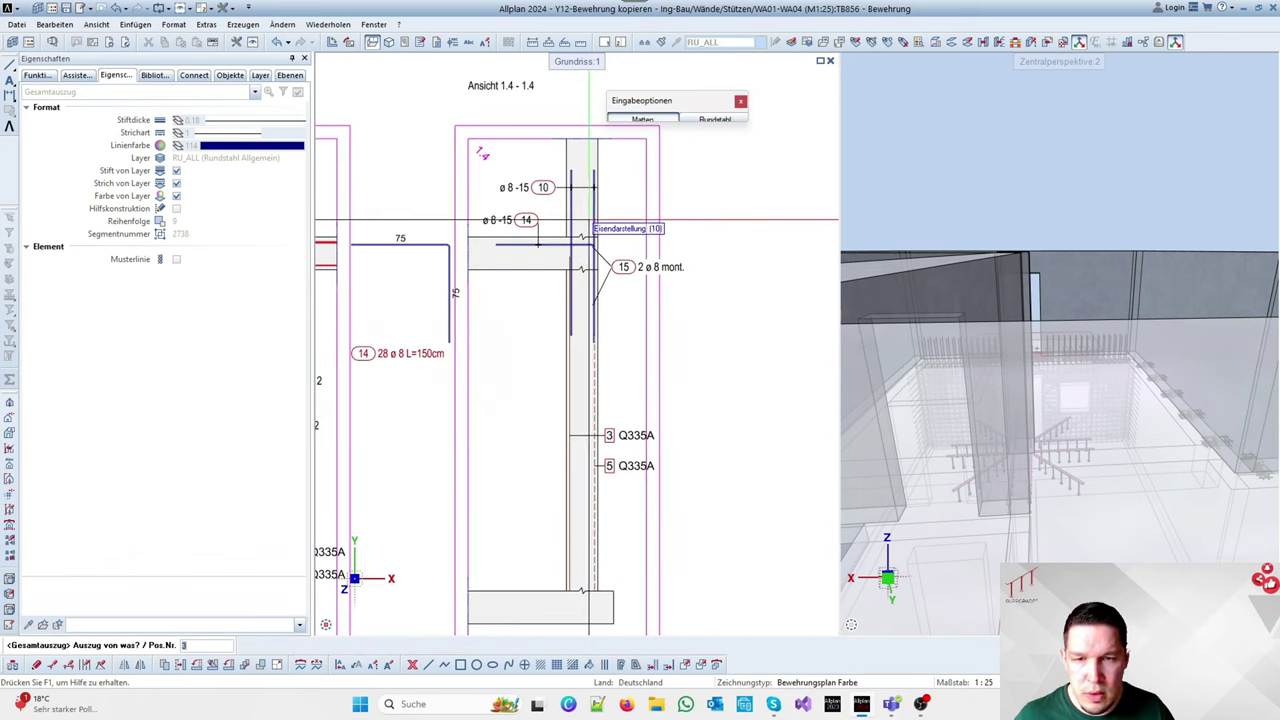
click(592, 224)
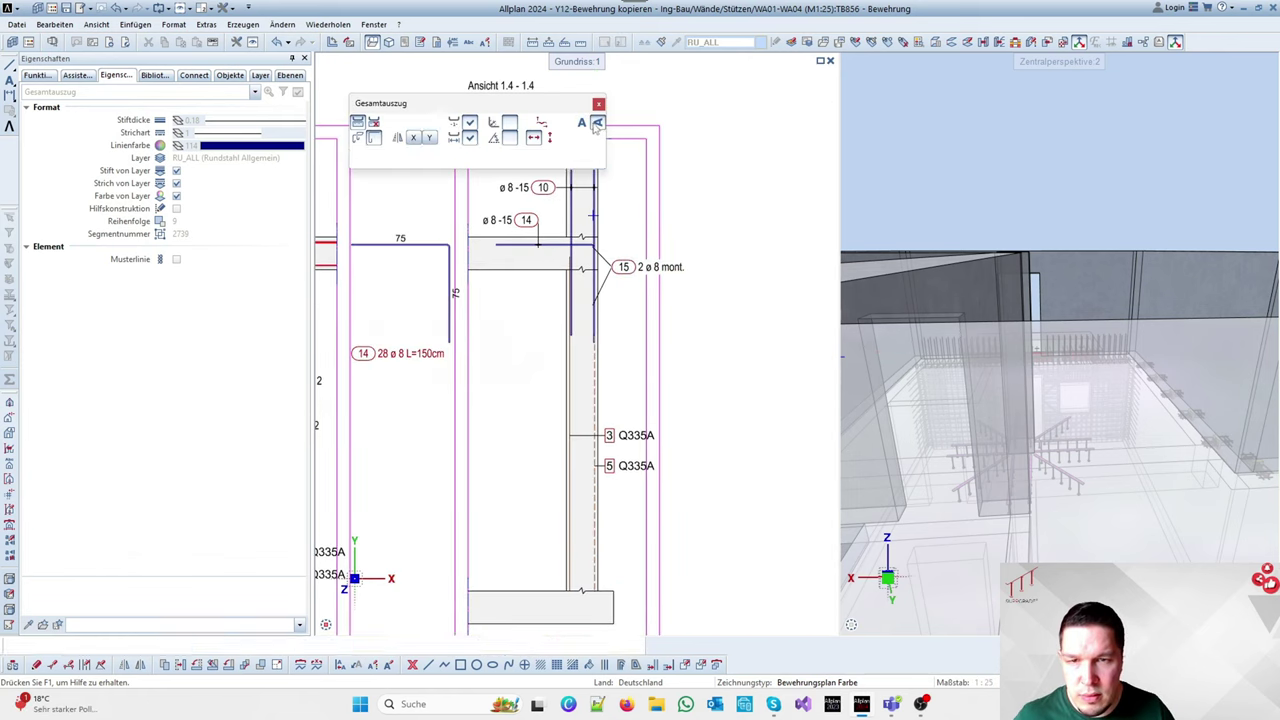
click(714, 283)
Modify the end point of the position 10 schema so that the bar is 125 cm long
key(Escape)
key(p)
drag(694, 328, 756, 363)
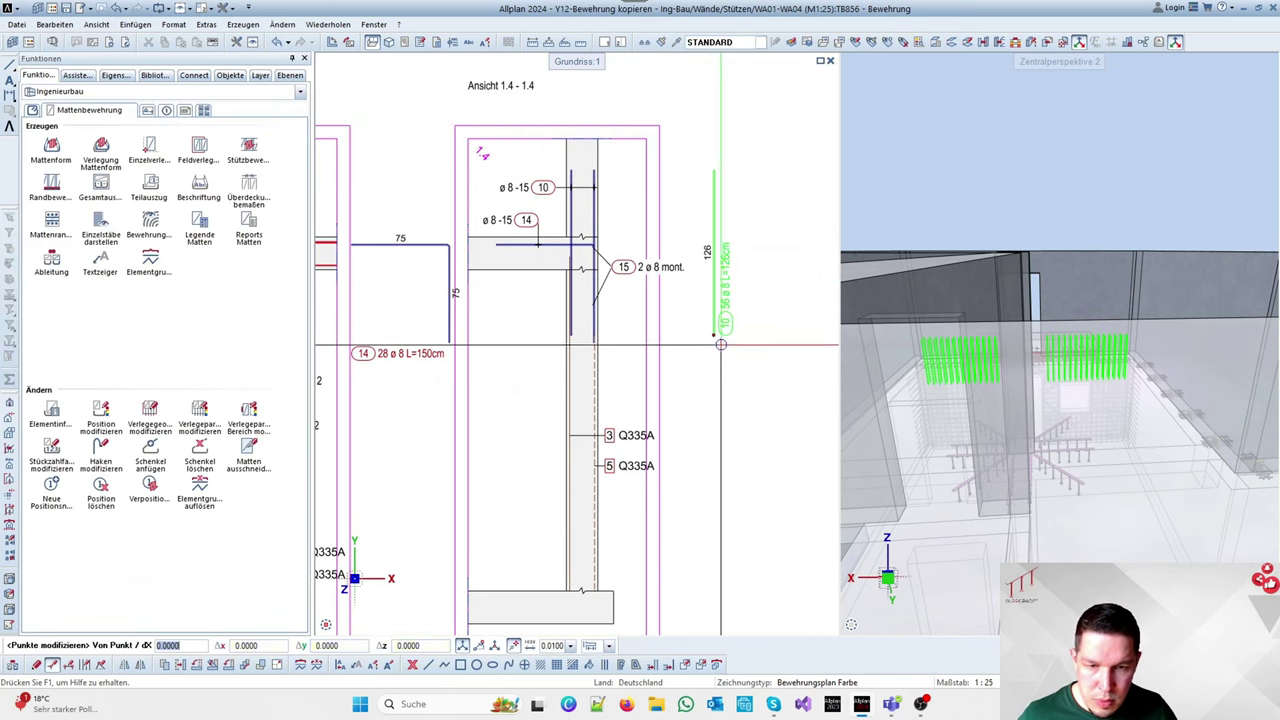
click(713, 335)
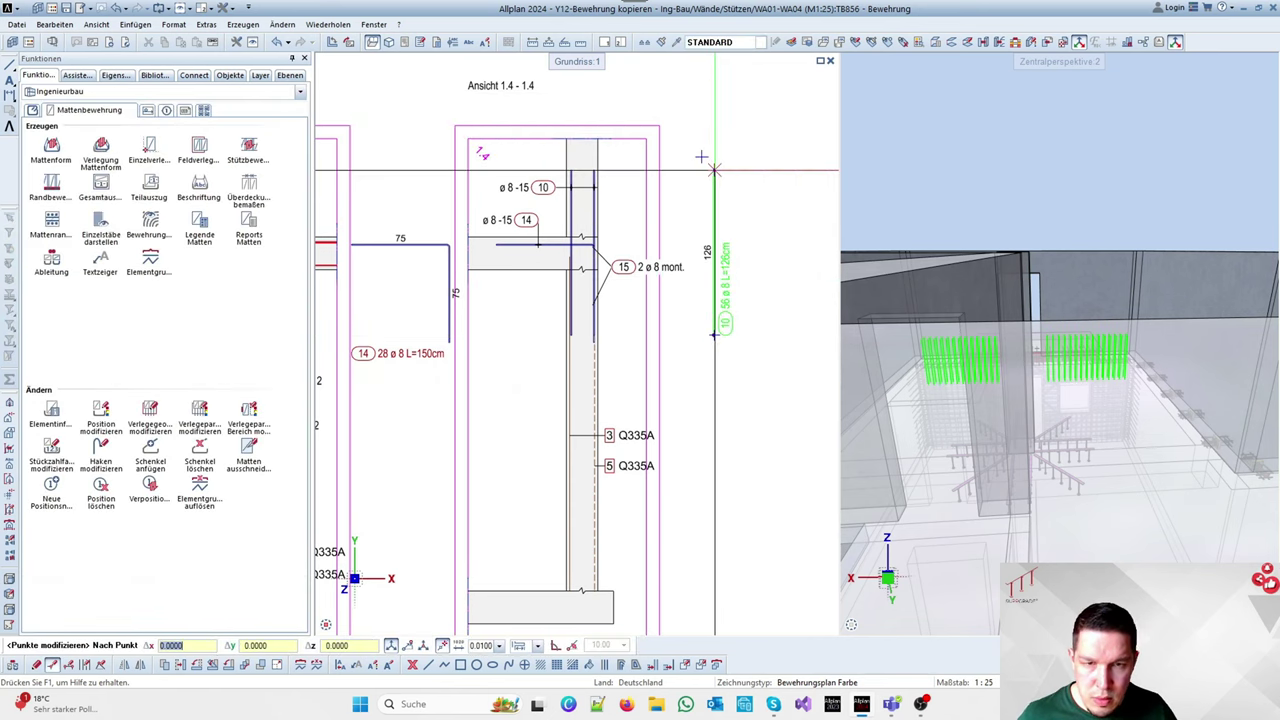
key(Return)
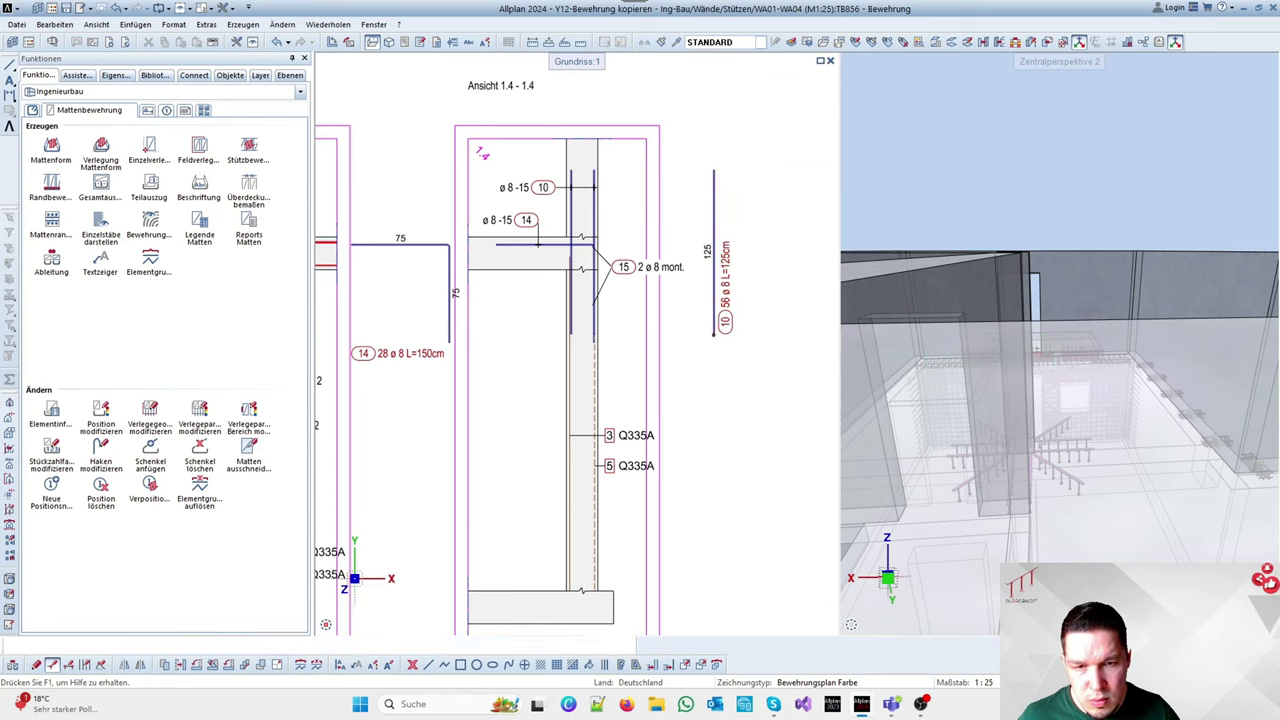
Place the full schema of mesh position 3 with horizontal text in the free area below the sections, beside section 1.1
scroll(700, 300, down, 3)
scroll(659, 308, up, 3)
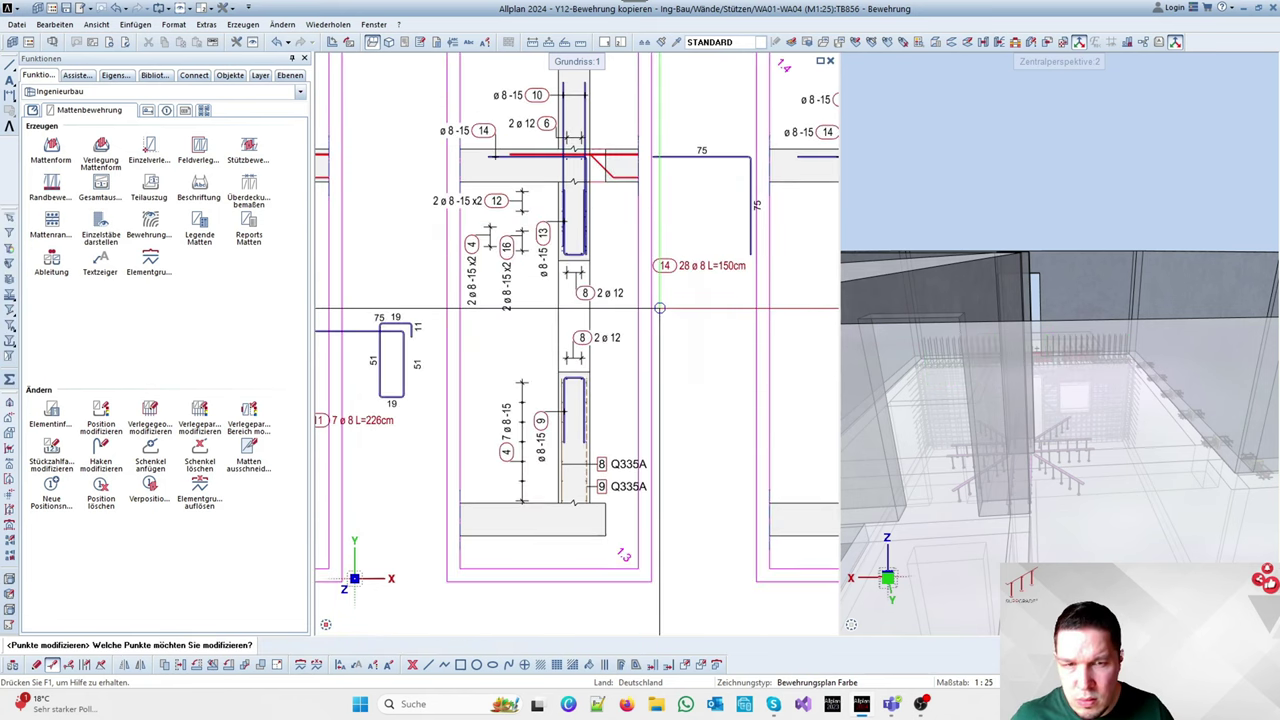
scroll(659, 308, down, 3)
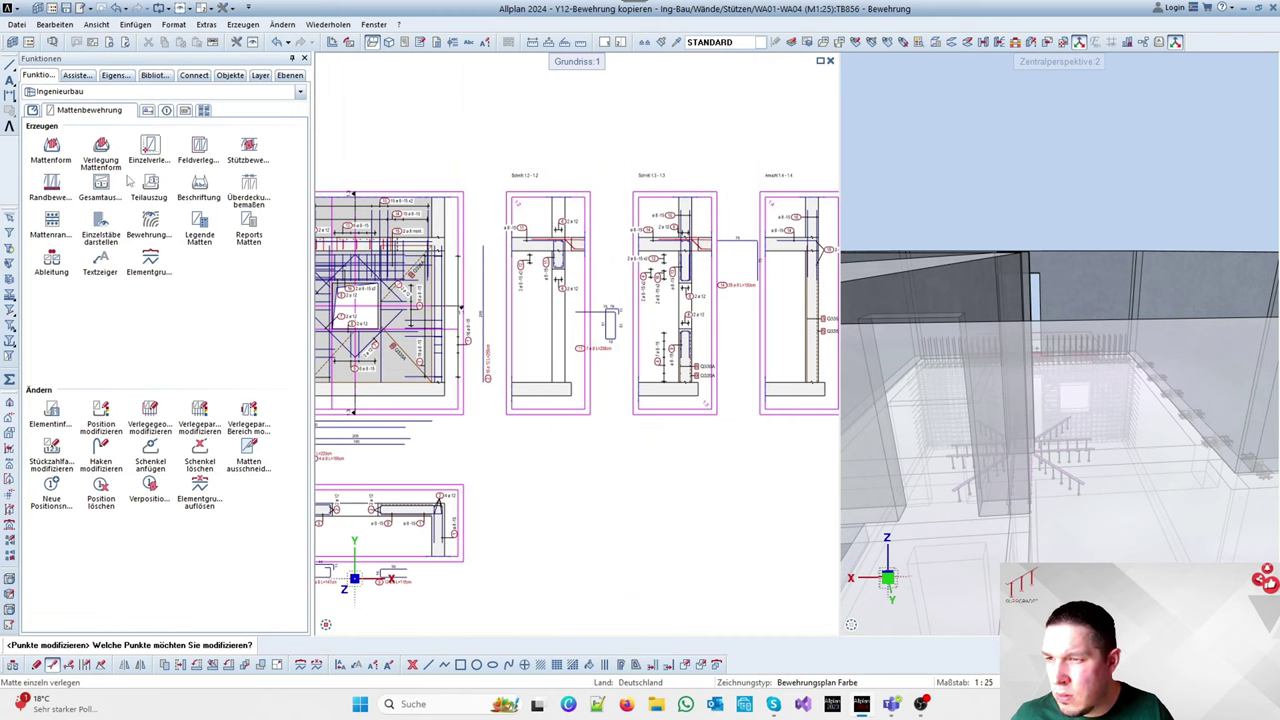
click(649, 250)
scroll(454, 290, up, 2)
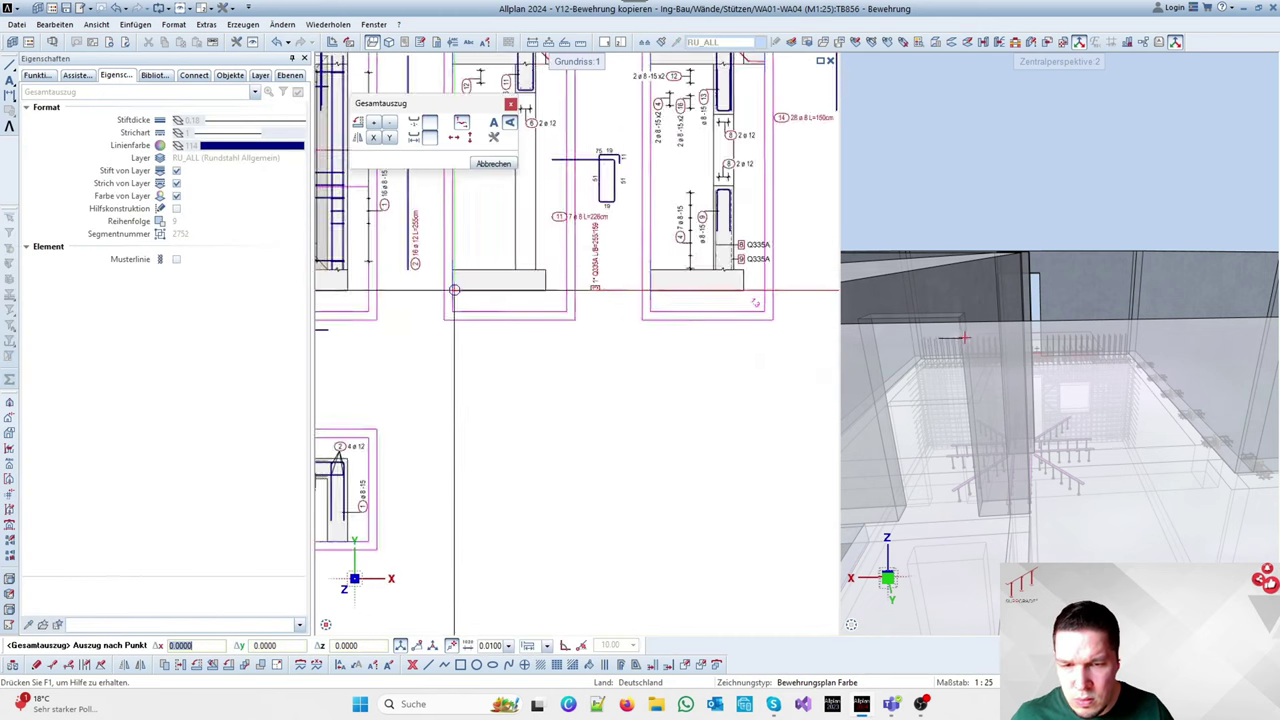
scroll(454, 290, down, 2)
scroll(505, 375, up, 4)
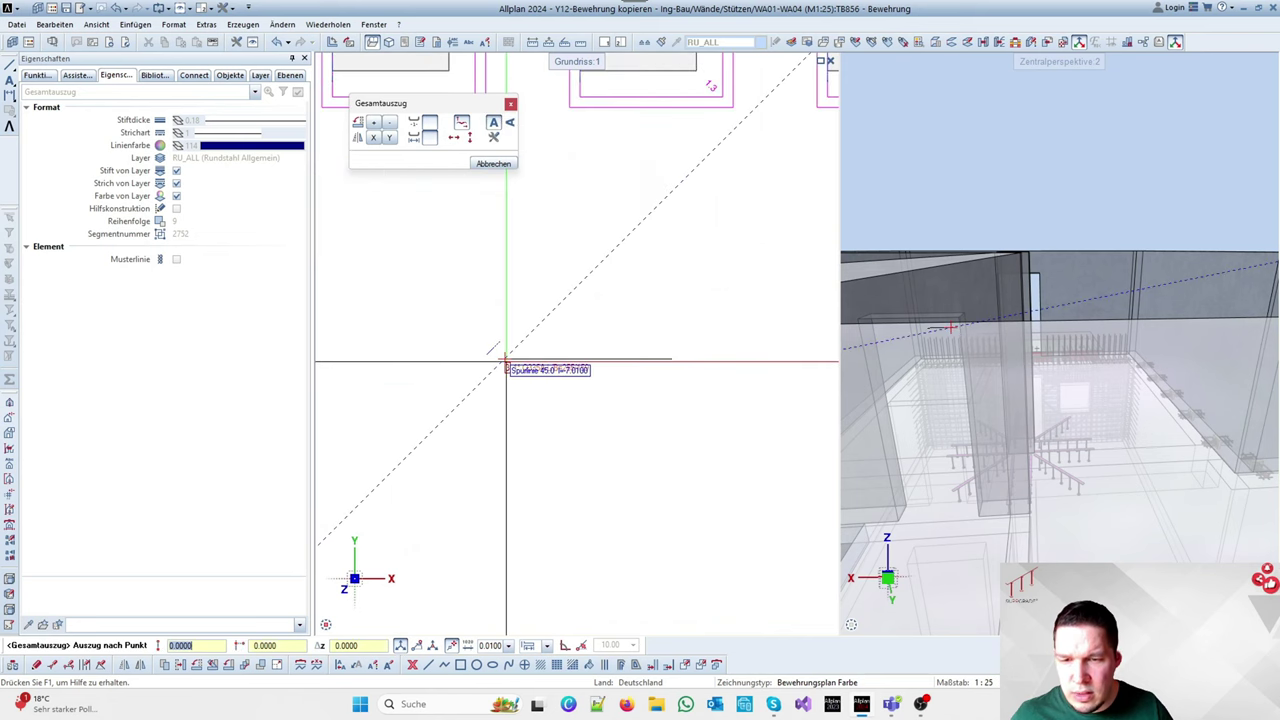
scroll(473, 268, down, 5)
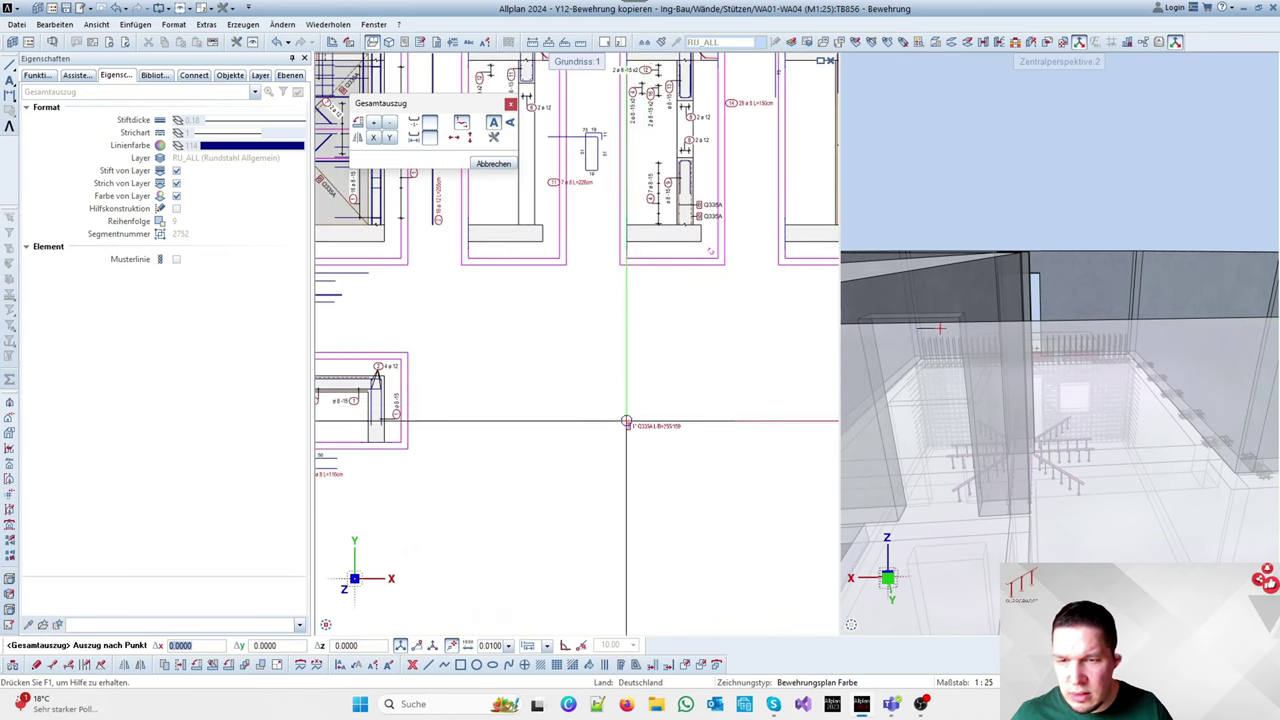
scroll(640, 400, up, 2)
scroll(637, 381, down, 1)
scroll(637, 381, up, 3)
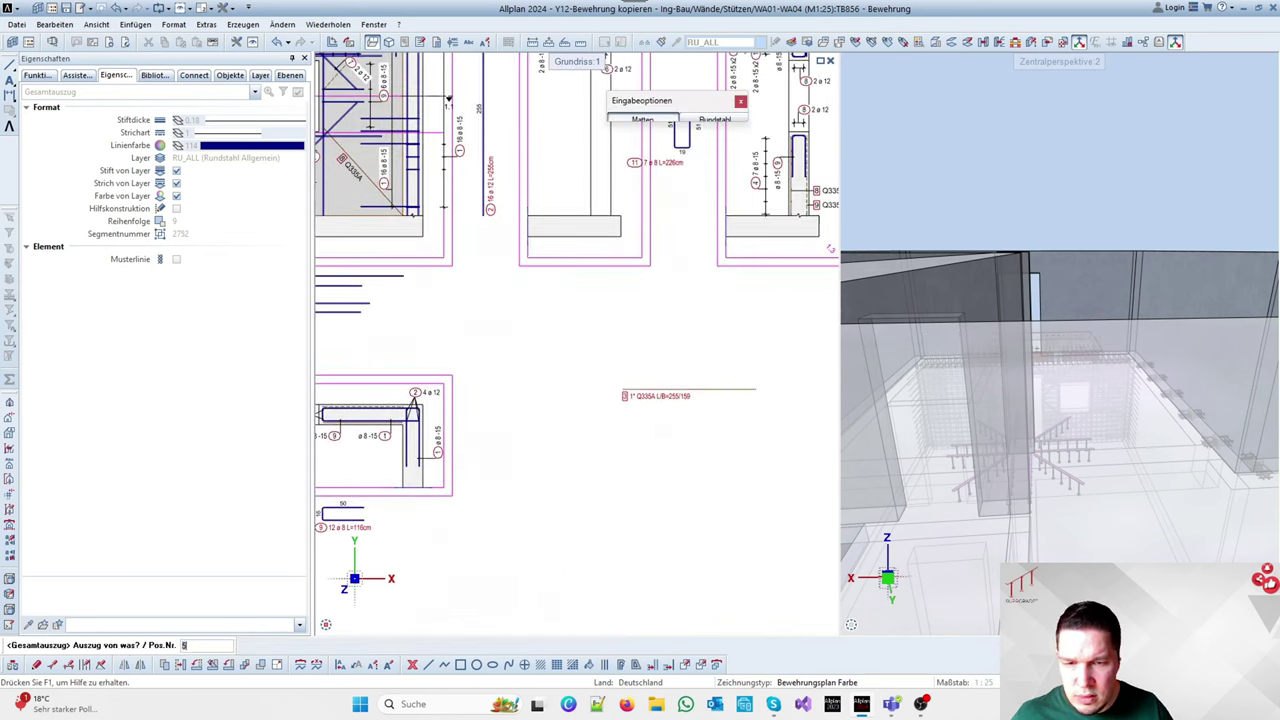
Place the full schemas of mesh positions 5, 8 and 9 one below the other under the position 3 mesh schema
click(623, 417)
text(8)
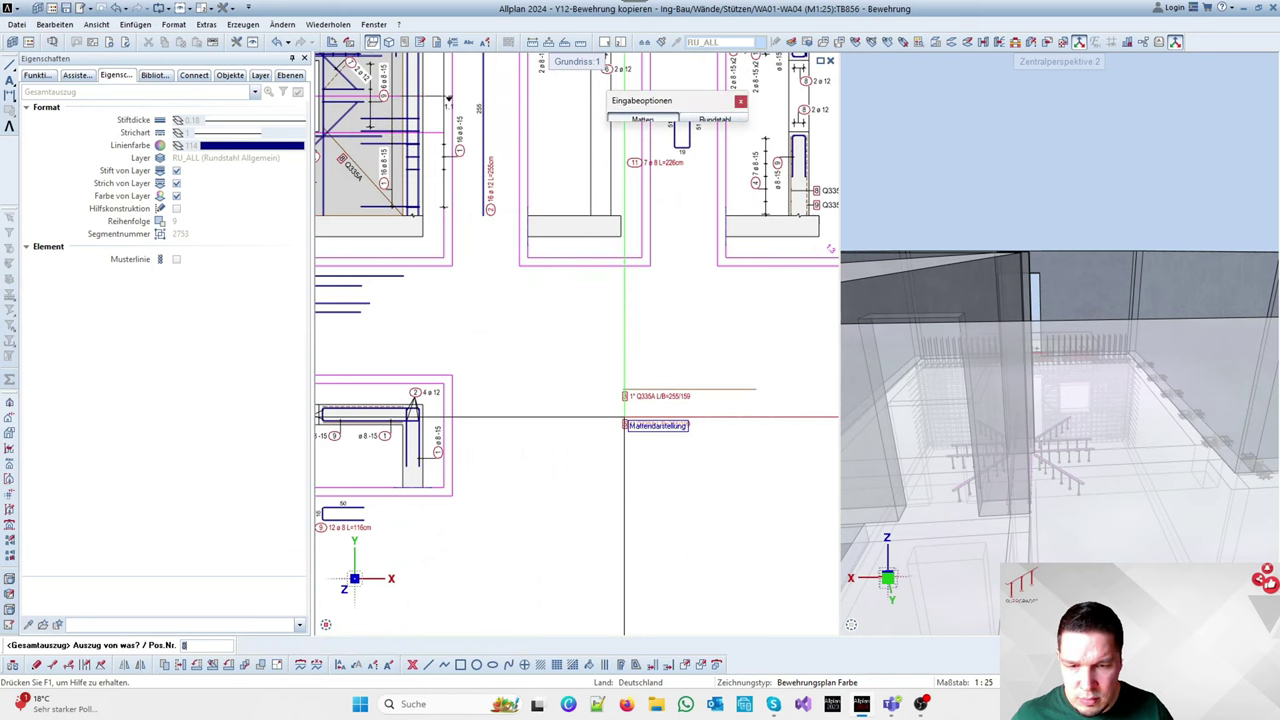
key(Return)
click(623, 445)
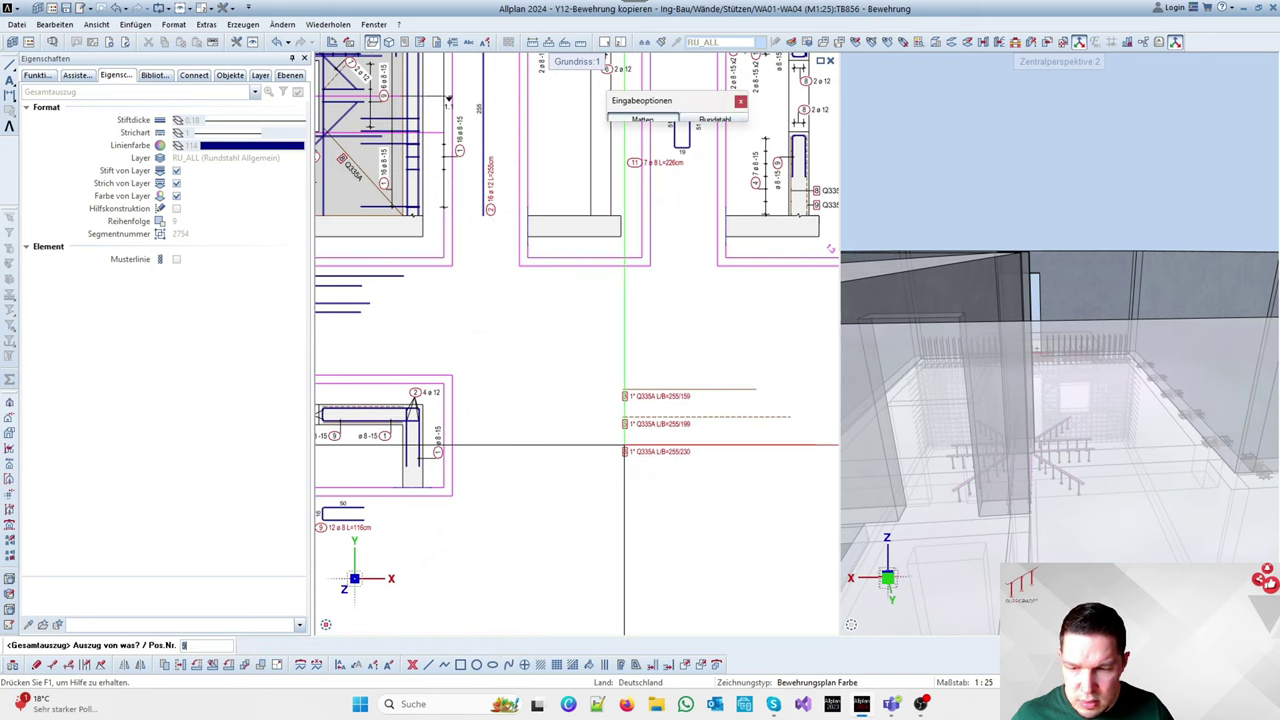
text(9)
key(Return)
click(621, 467)
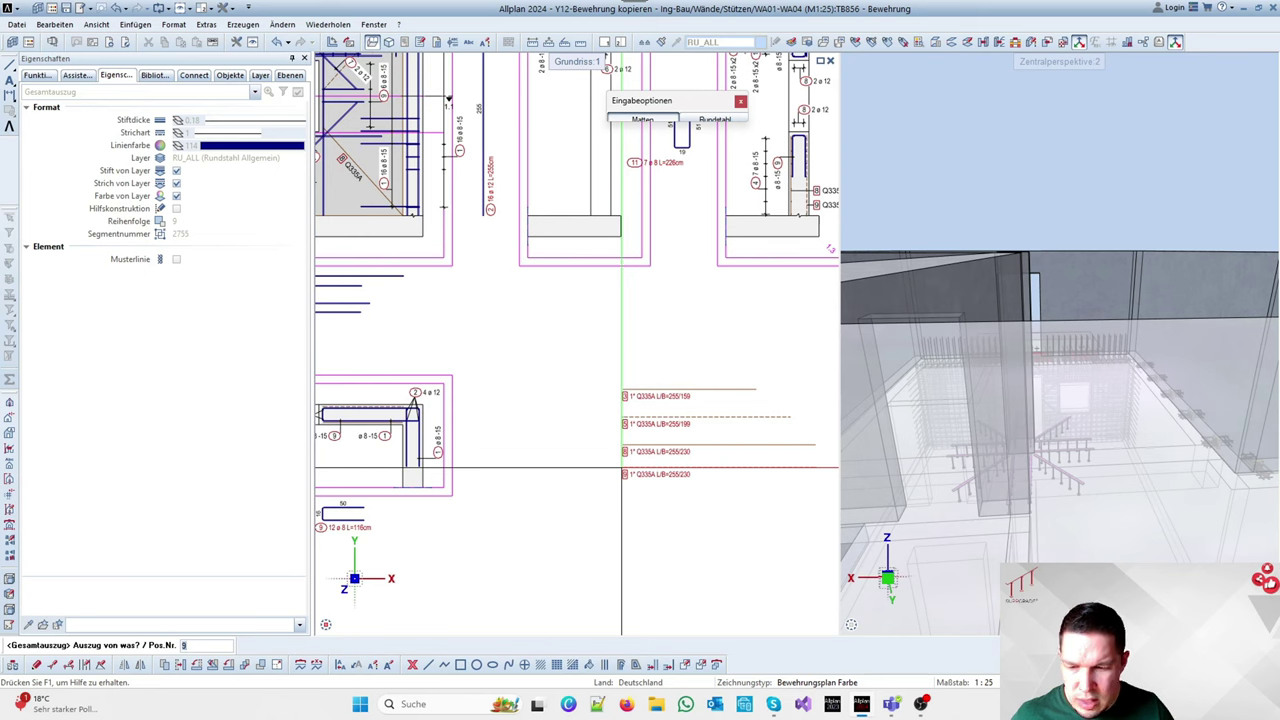
key(Return)
click(709, 398)
Look over the elevation and all sections for positions that still have no full schema
scroll(689, 386, down, 5)
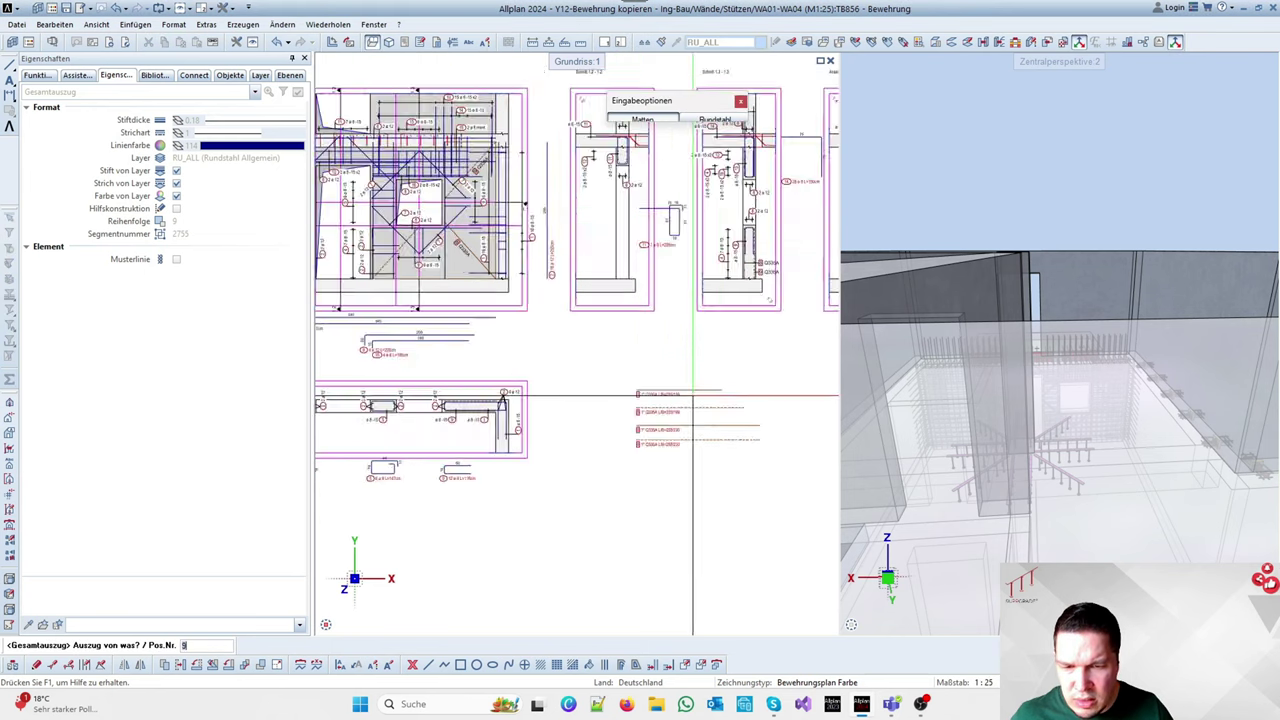
scroll(430, 292, up, 3)
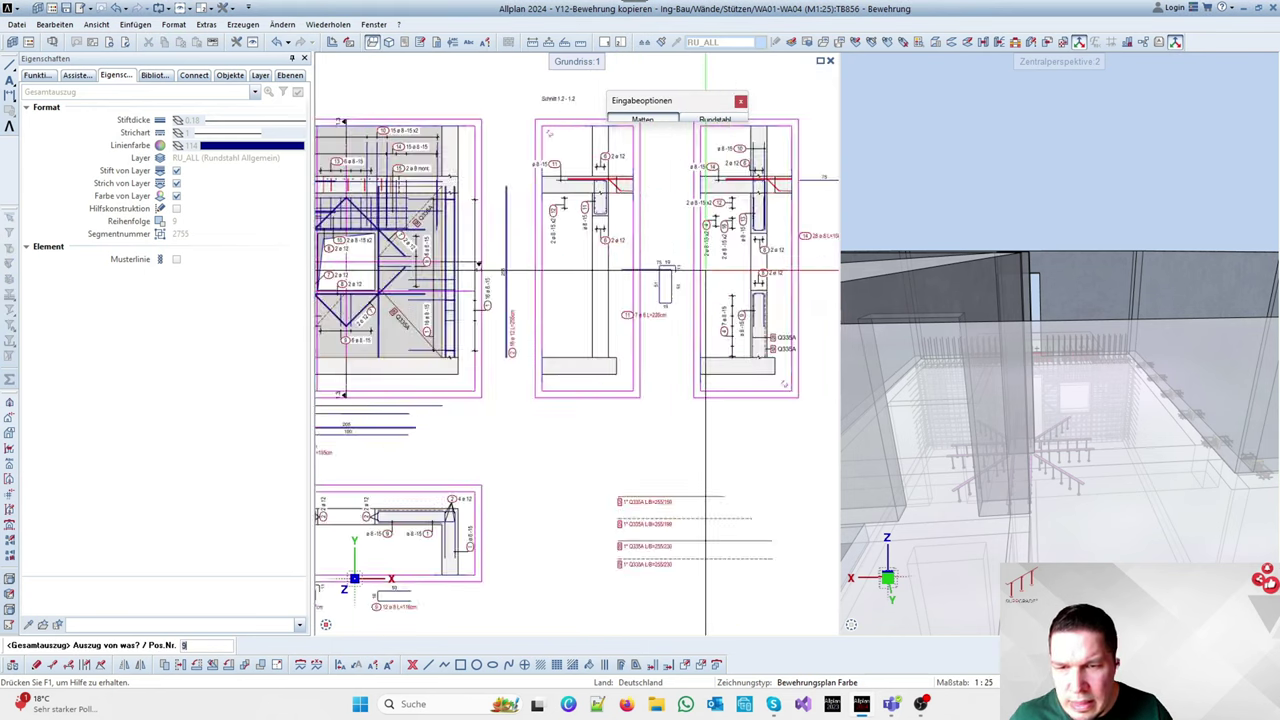
scroll(440, 292, down, 3)
scroll(562, 410, up, 3)
scroll(600, 340, down, 3)
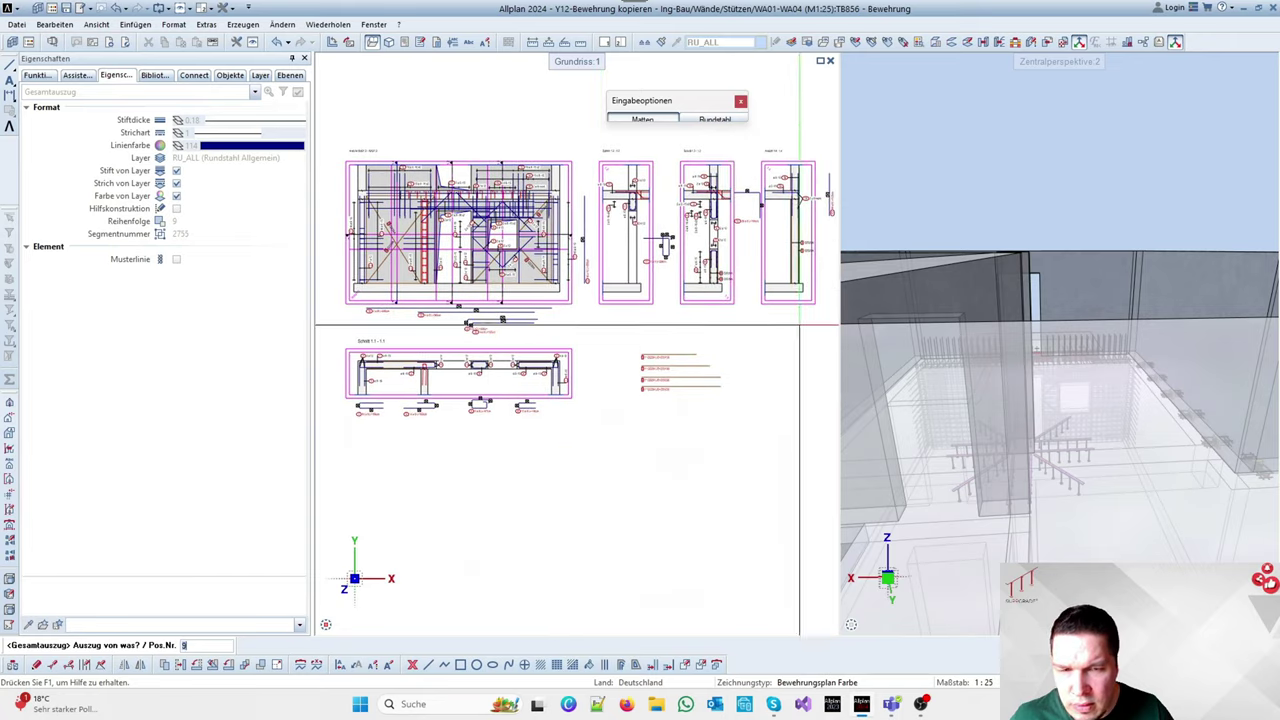
scroll(571, 334, up, 4)
scroll(601, 321, down, 3)
scroll(491, 271, up, 6)
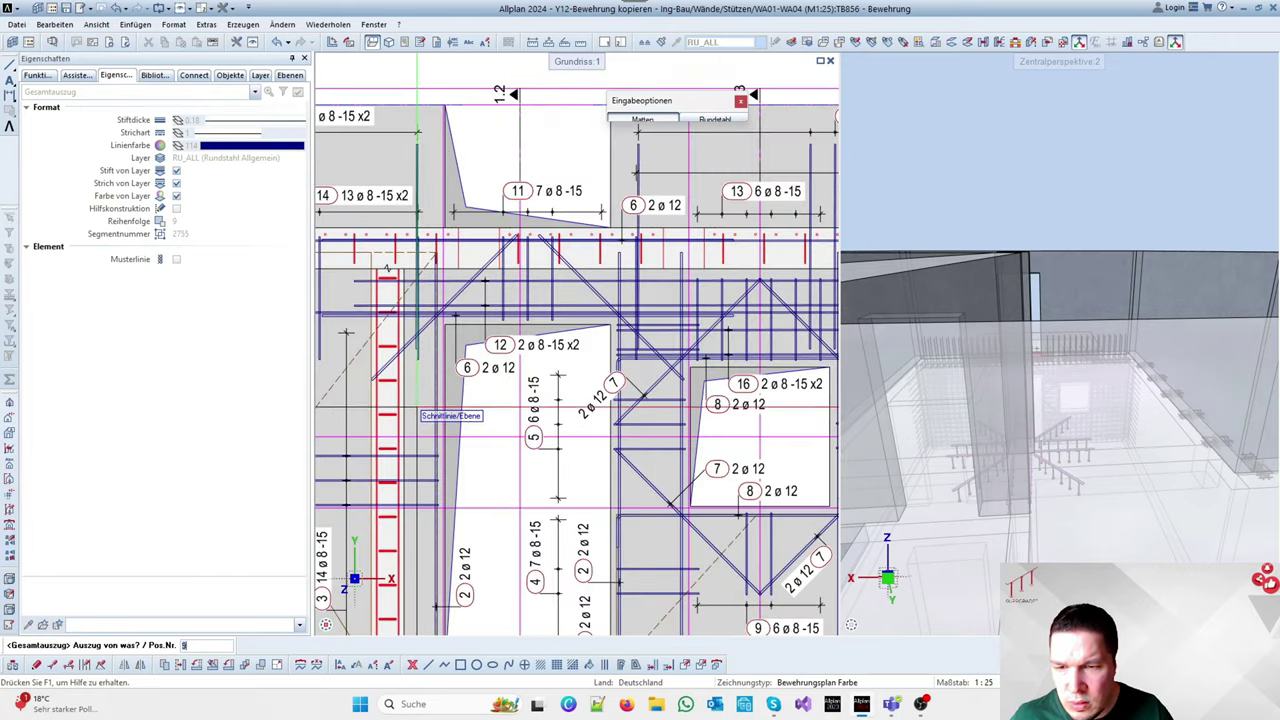
Check whether bars around the openings and at the wall edge in the elevation already have full schemas by selecting them for extraction
click(455, 347)
click(707, 399)
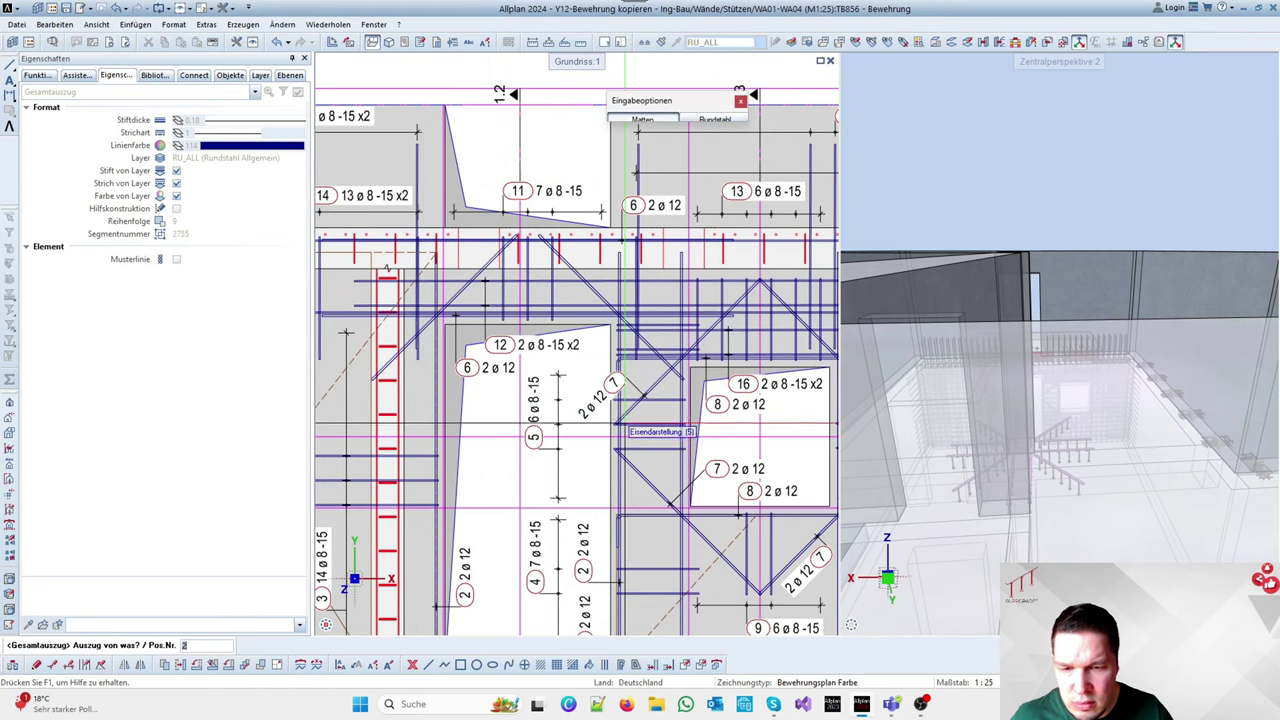
click(619, 428)
click(707, 397)
scroll(707, 397, down, 3)
scroll(757, 397, up, 4)
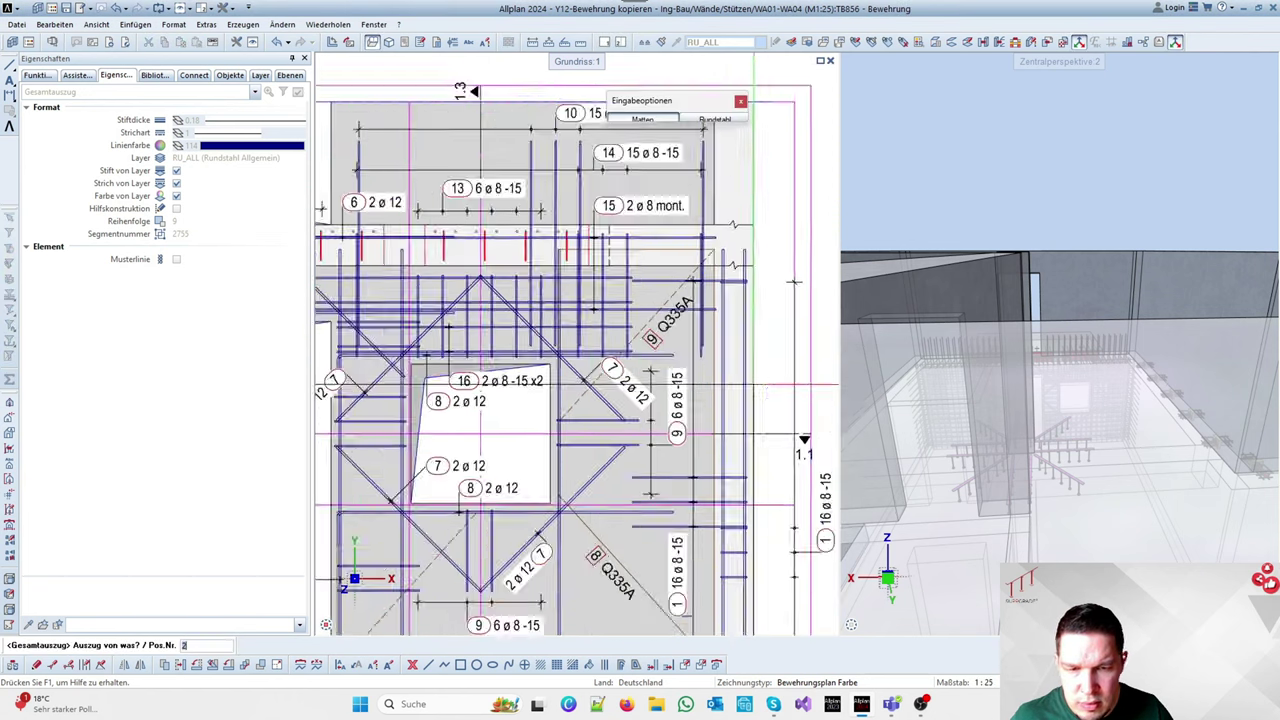
scroll(600, 421, down, 3)
scroll(633, 447, up, 3)
click(646, 380)
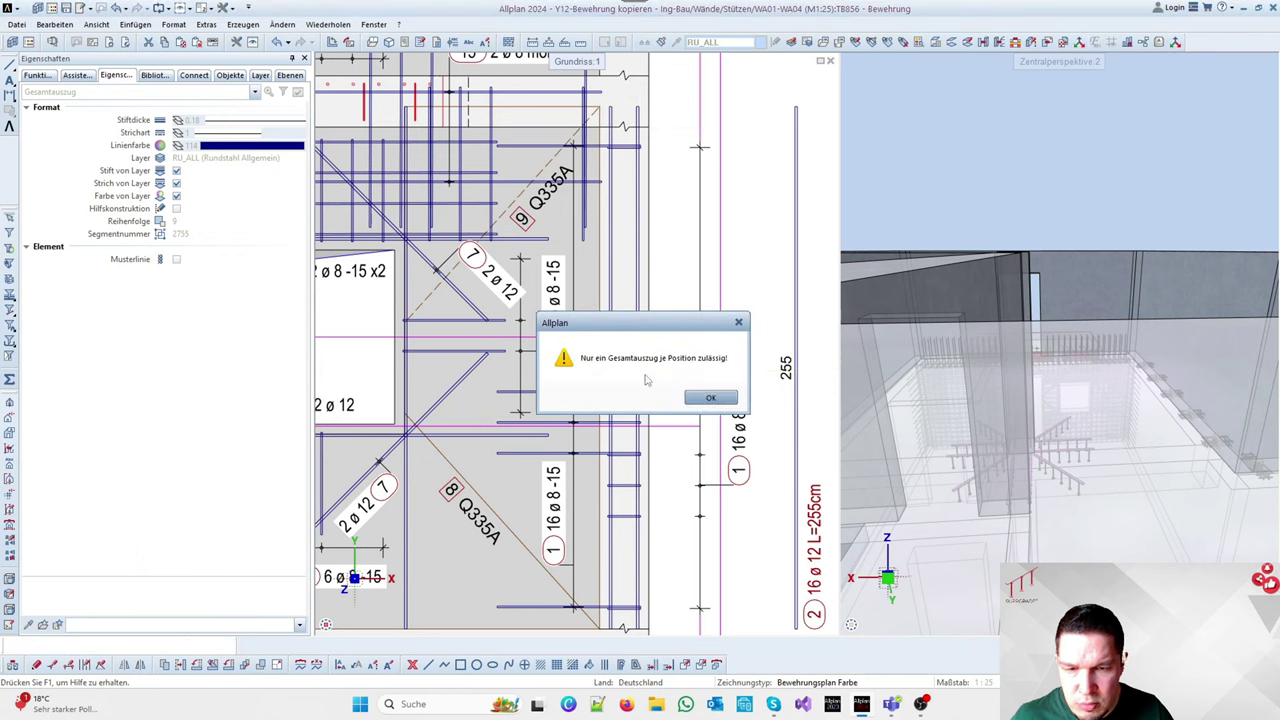
click(710, 398)
click(598, 428)
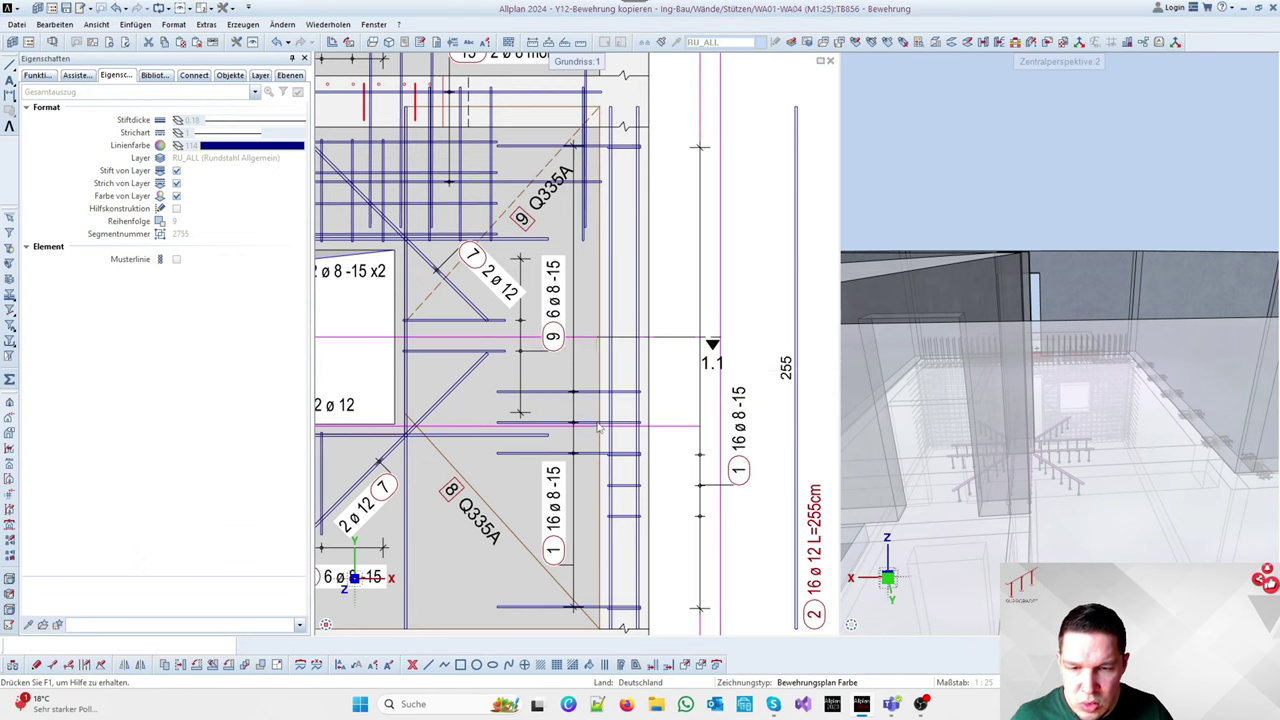
click(710, 398)
scroll(600, 400, down, 5)
key(Escape)
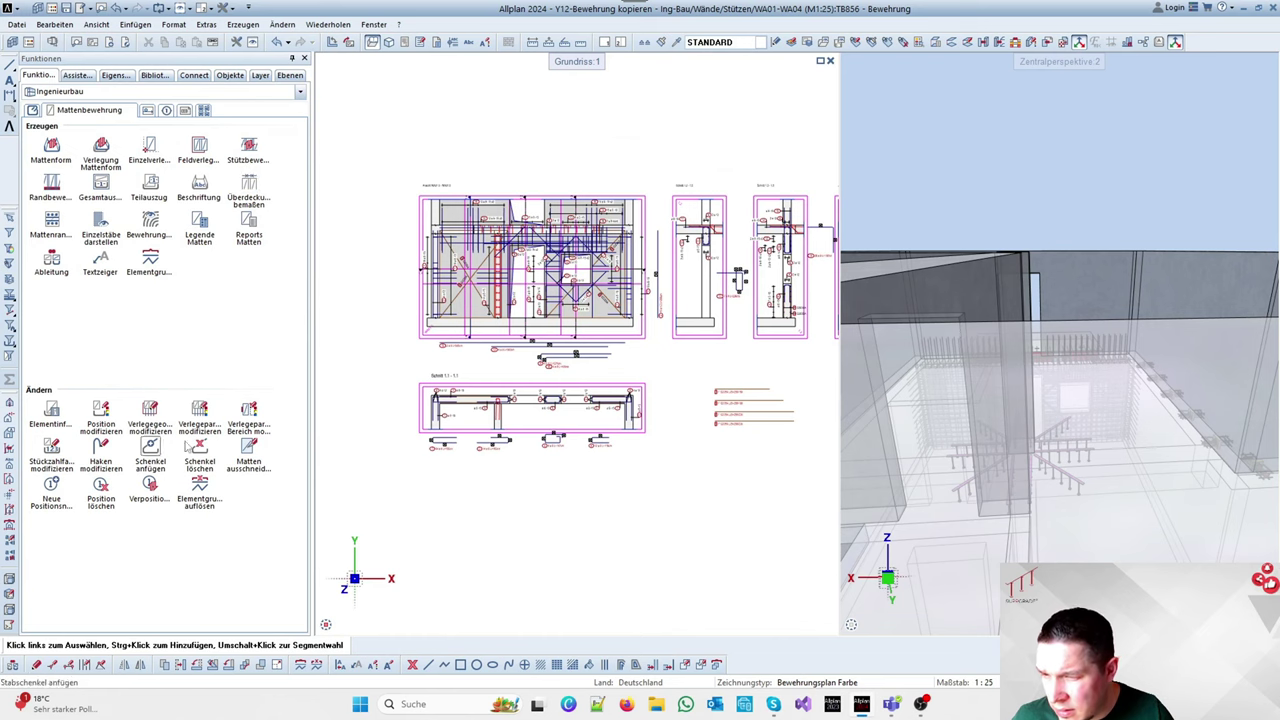
Place a vertically aligned partial schema of the position 1 bars below the right wall corner in section 1.1, beside the position 9 schema
click(149, 183)
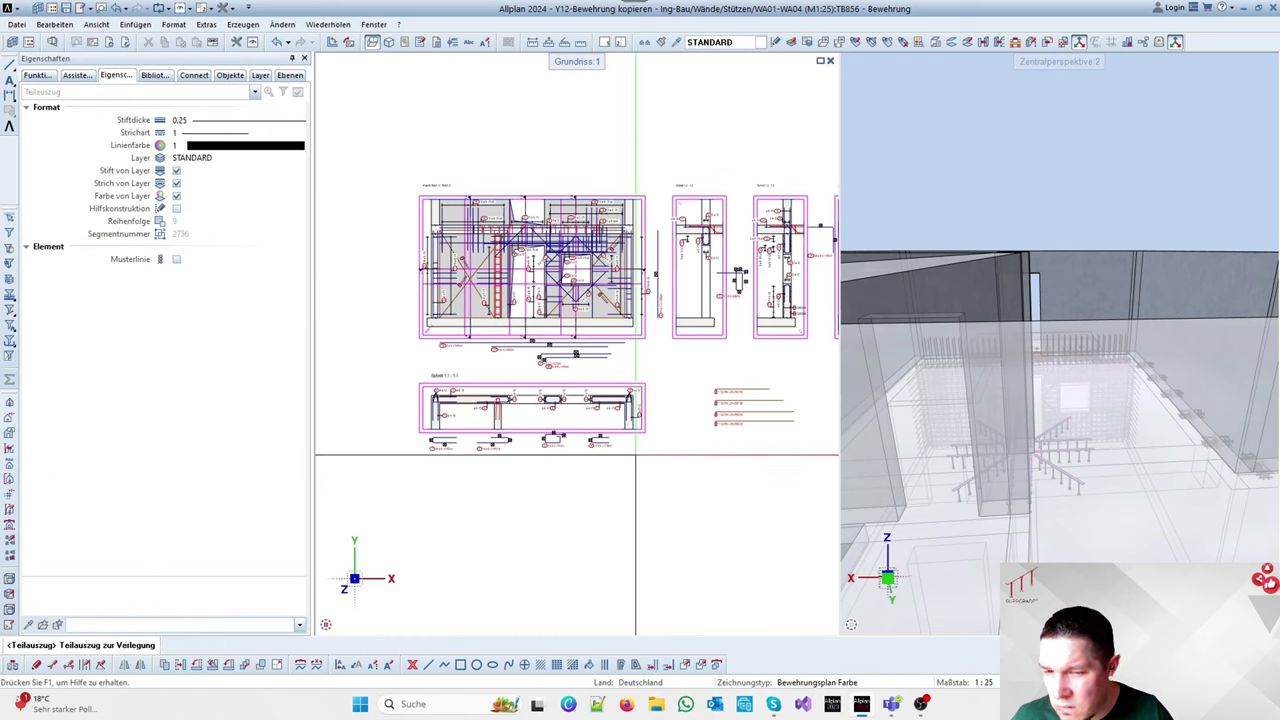
scroll(700, 320, up, 8)
click(626, 307)
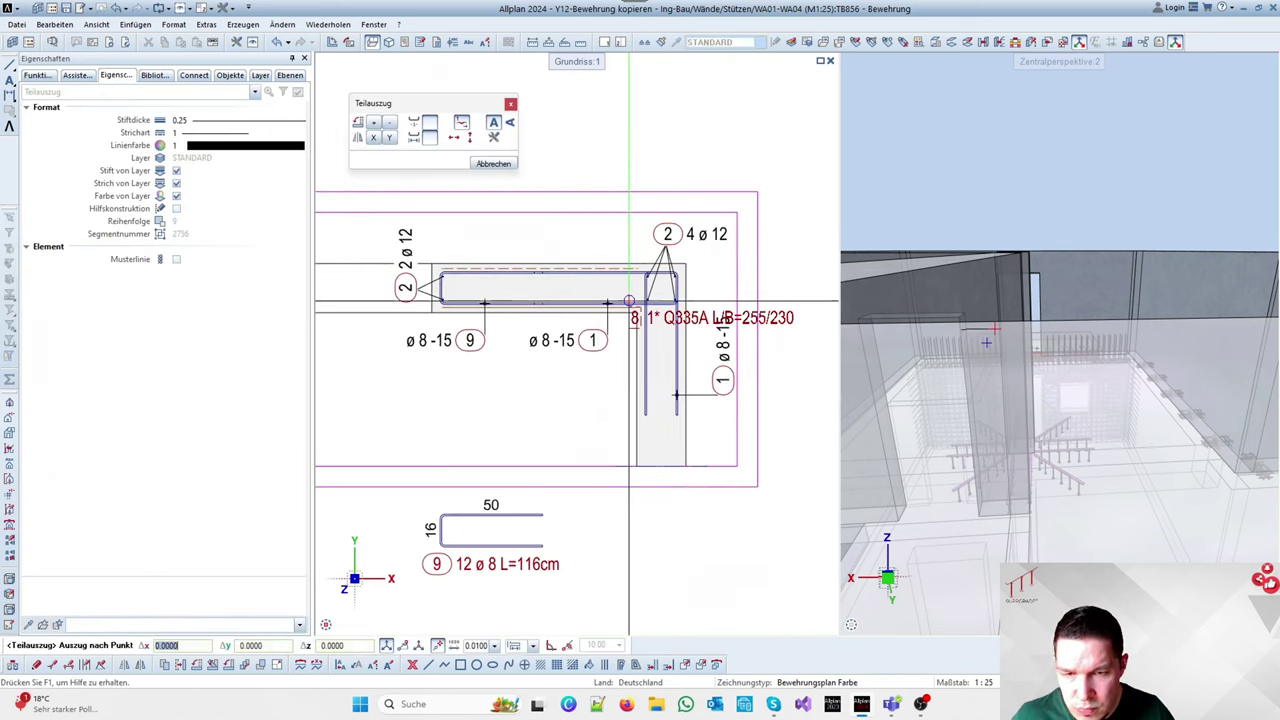
key(Escape)
click(626, 302)
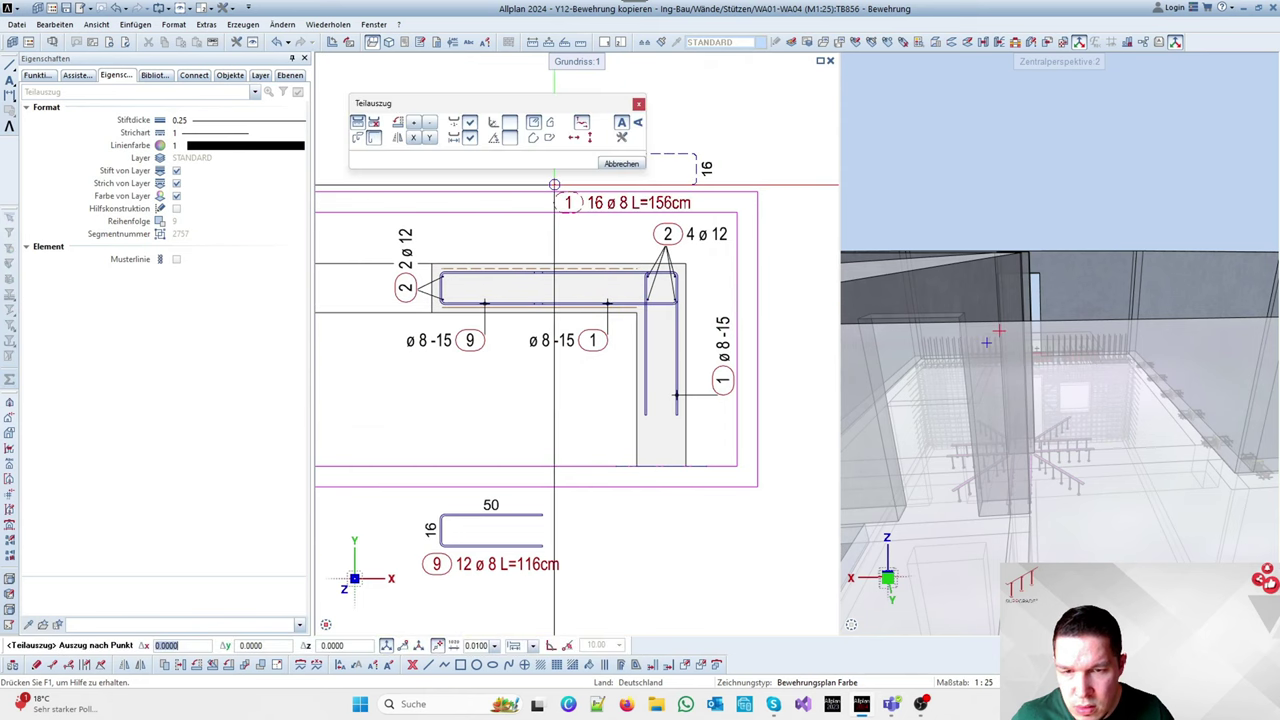
click(587, 139)
scroll(602, 190, down, 1)
scroll(600, 470, up, 3)
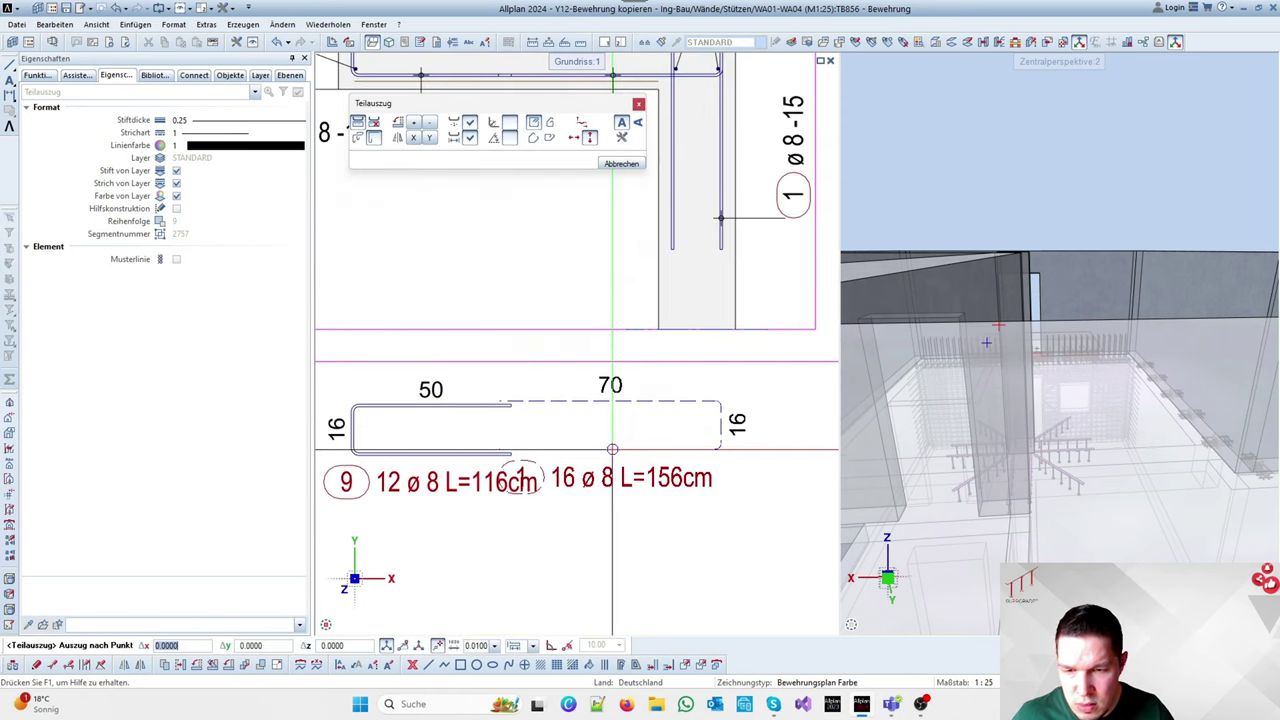
click(622, 447)
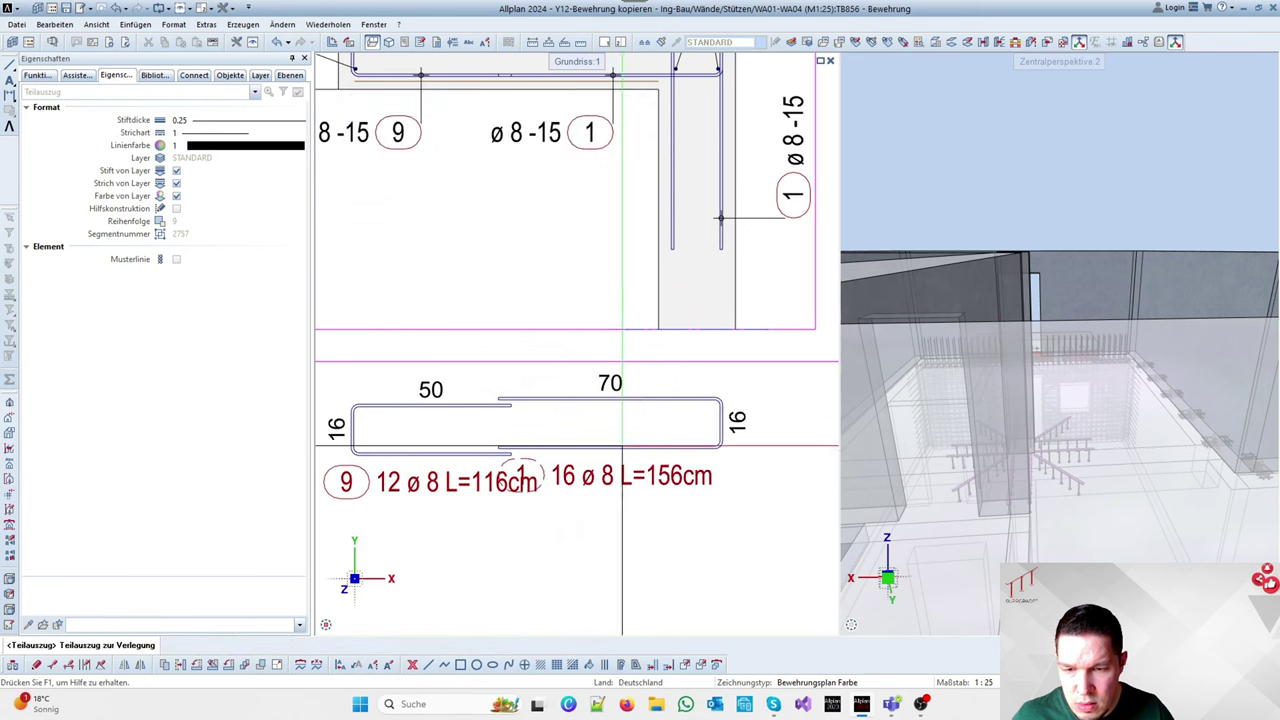
Move the label of the new position 1 partial schema clear of the position 9 label
scroll(625, 450, down, 1)
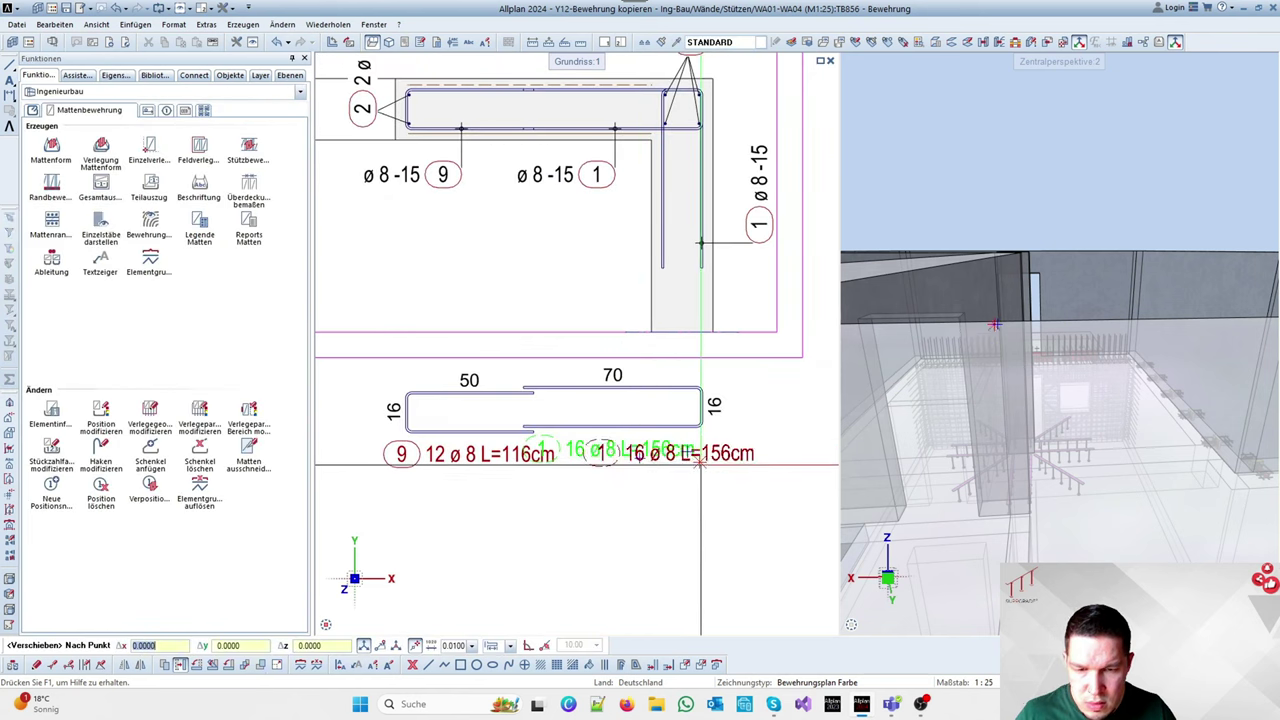
click(701, 465)
scroll(647, 463, down, 2)
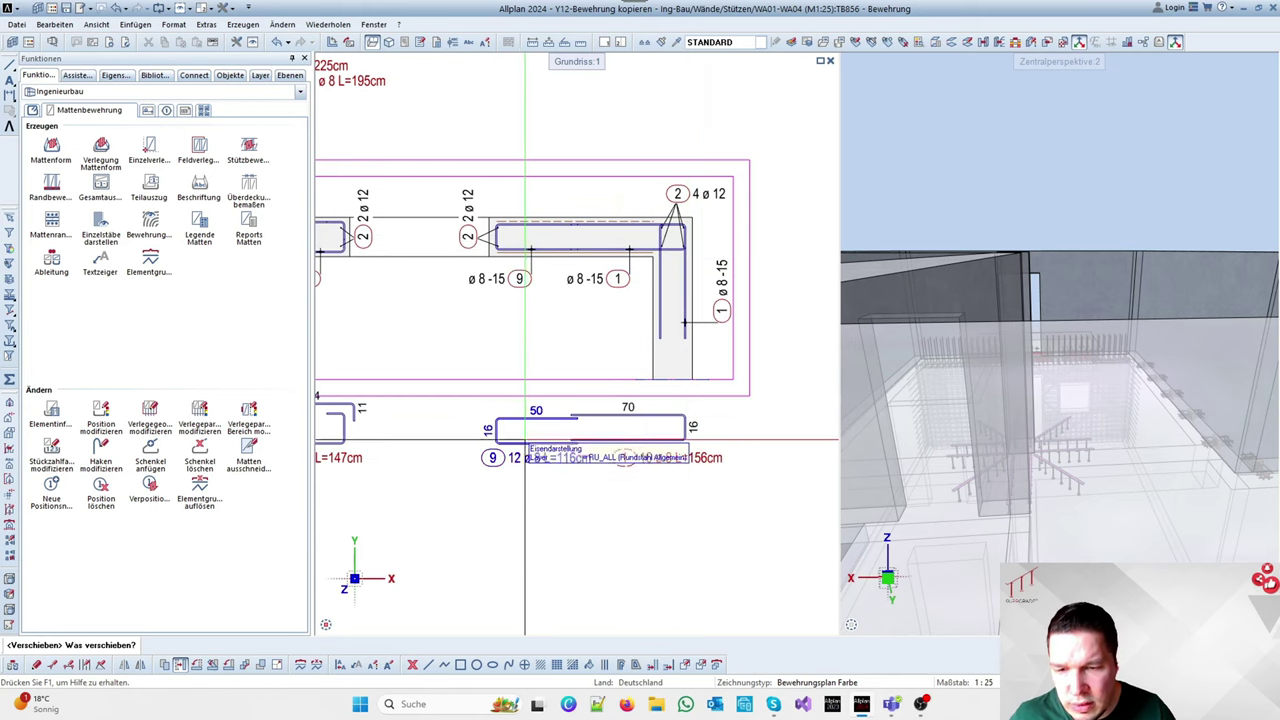
Place a horizontally aligned partial schema of the position 1 bars in the left cross wall, beside section 1.1, with vertical text
scroll(795, 366, down, 2)
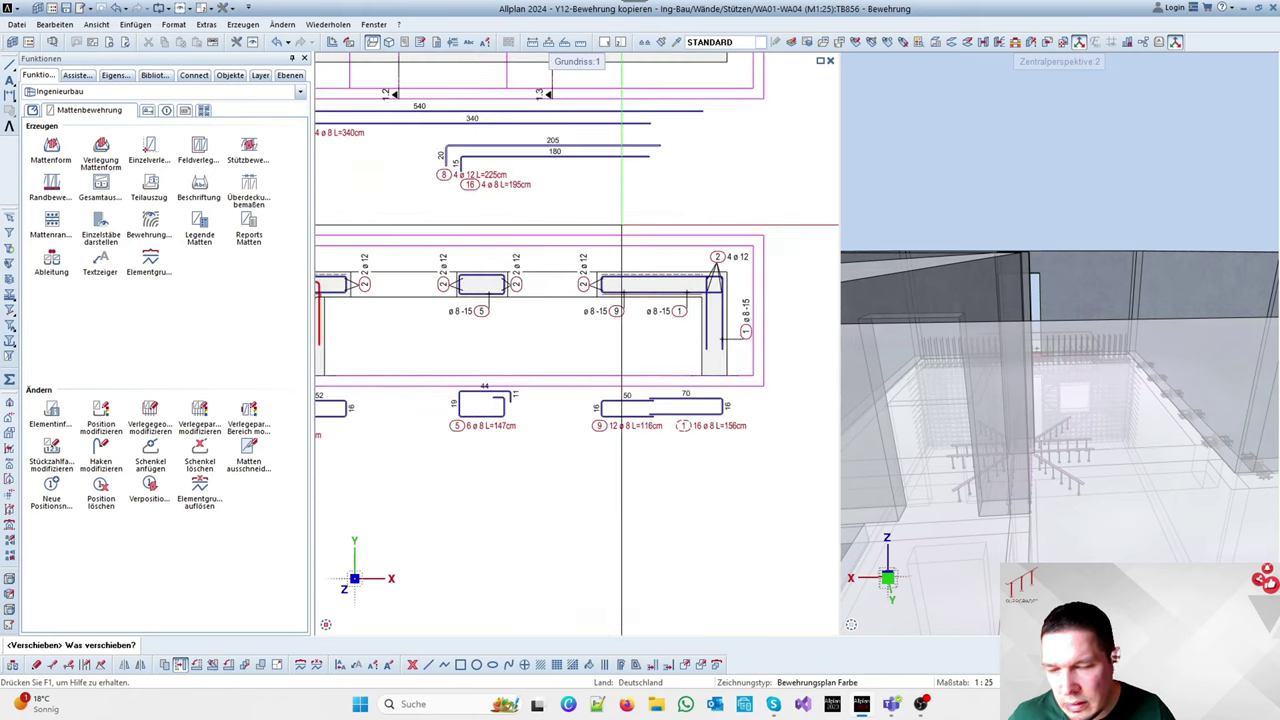
scroll(623, 224, down, 2)
click(149, 186)
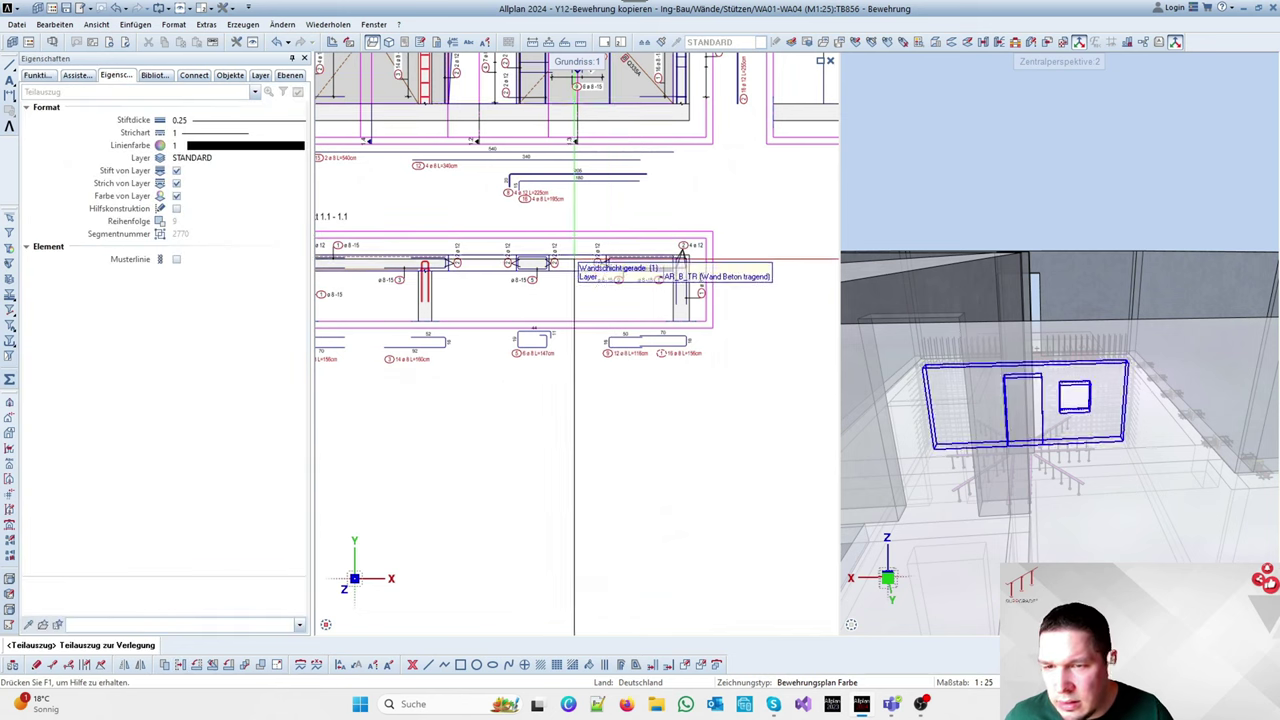
scroll(571, 285, down, 3)
scroll(600, 288, up, 4)
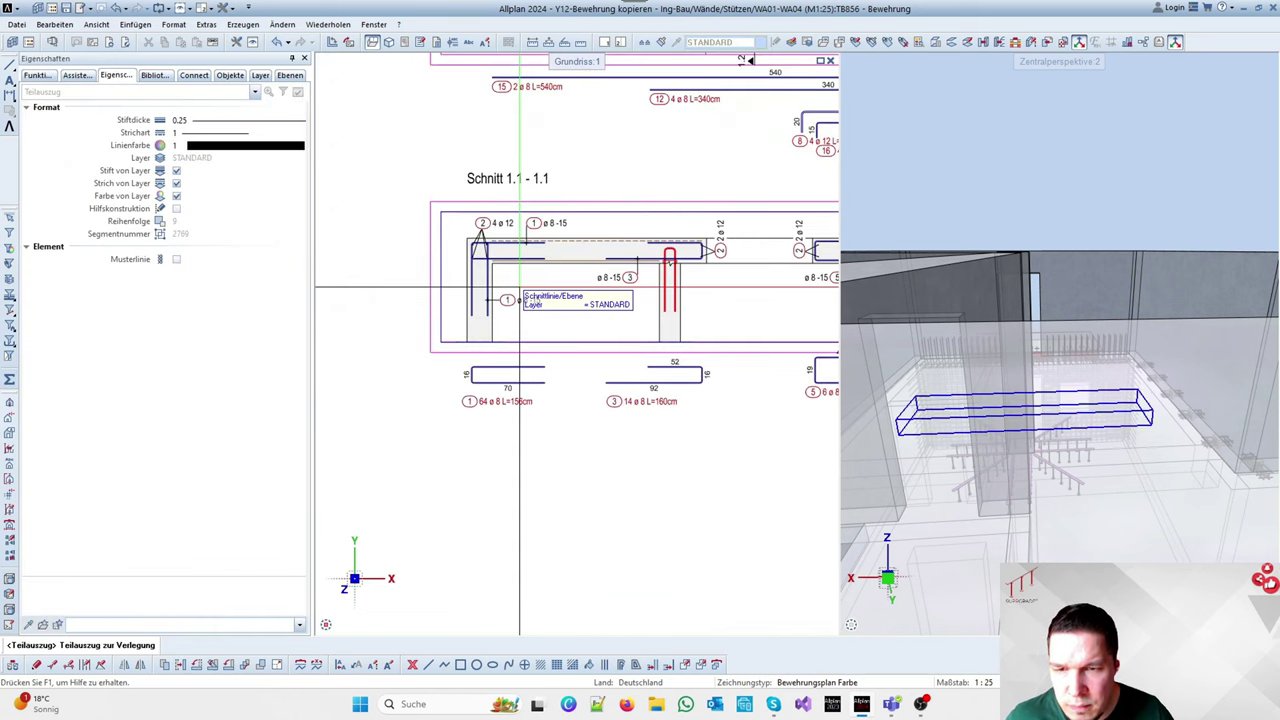
click(500, 258)
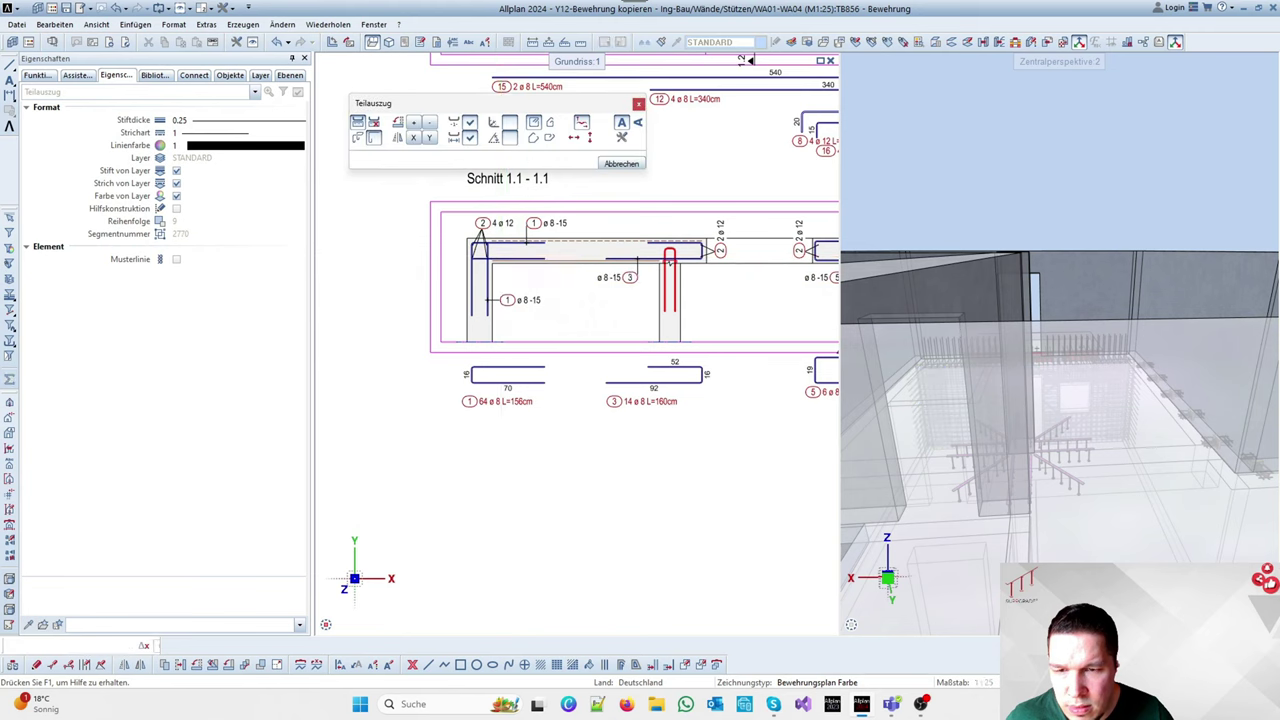
key(Escape)
click(487, 286)
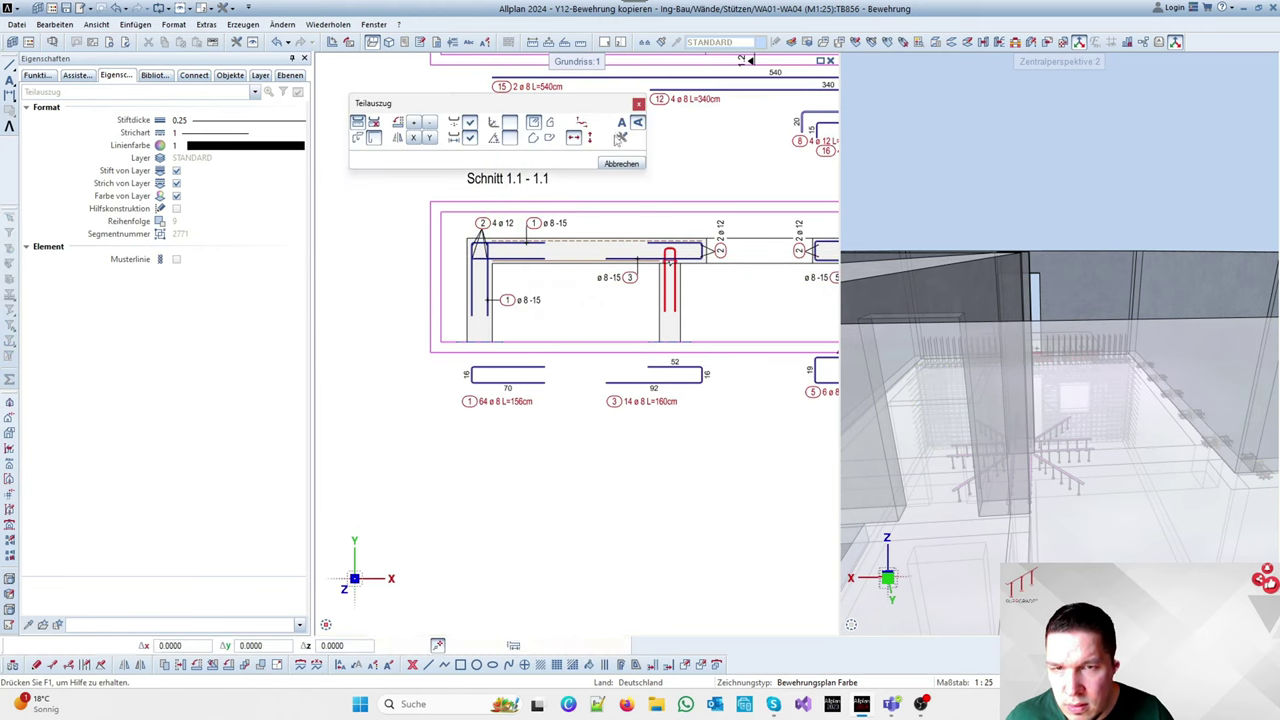
scroll(440, 263, up, 3)
click(368, 285)
Try to create a full schema of the position 9 bars in the lower wall part of section 1.3
scroll(498, 280, down, 3)
scroll(490, 336, down, 5)
scroll(608, 279, up, 4)
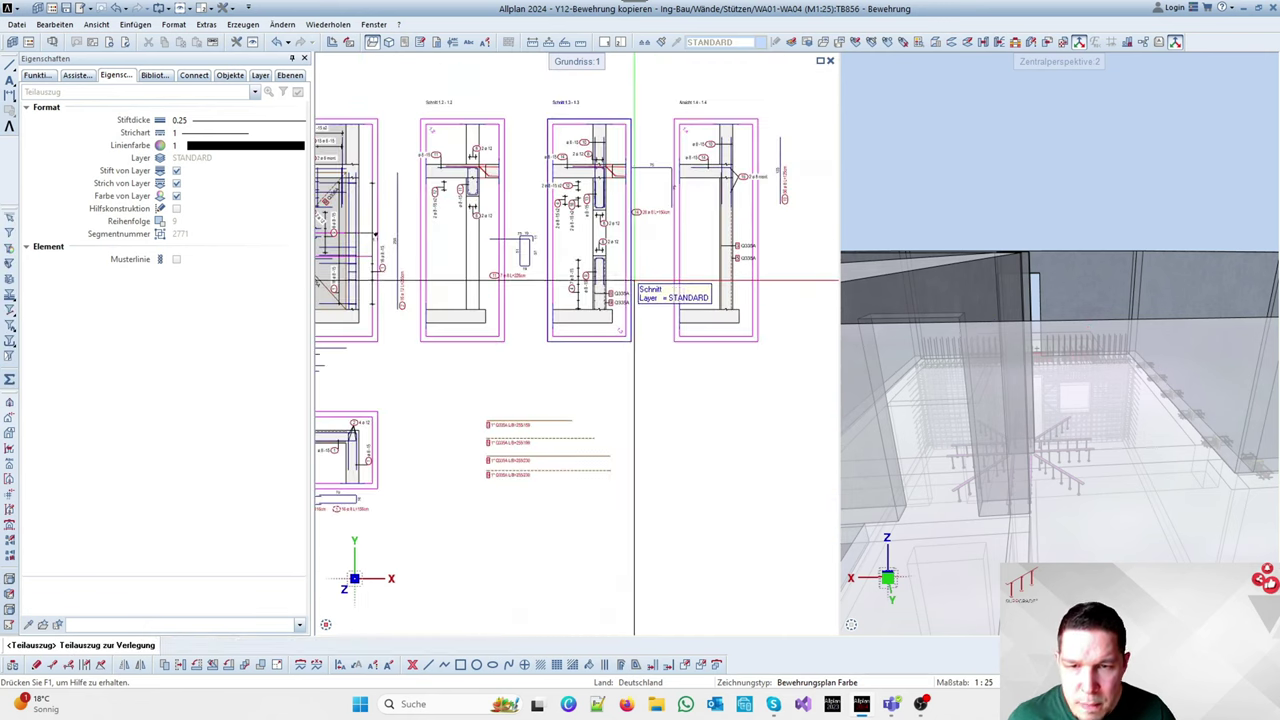
scroll(634, 281, up, 6)
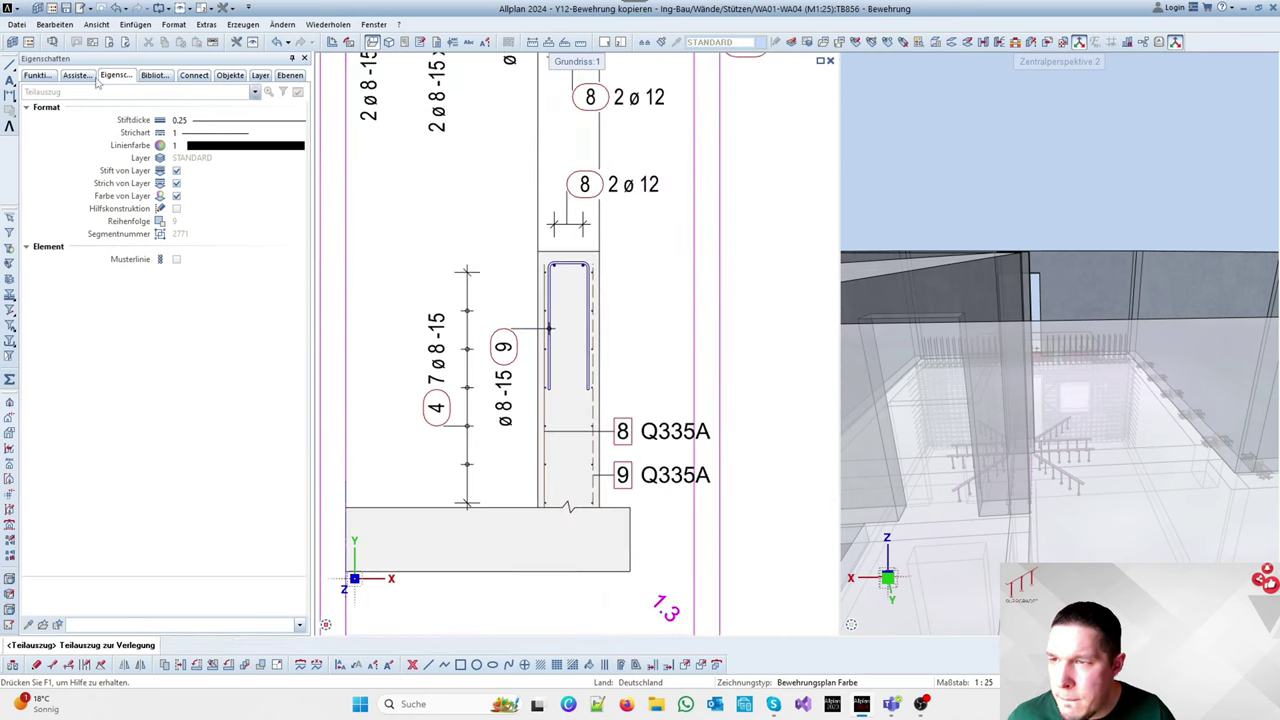
click(37, 75)
click(98, 184)
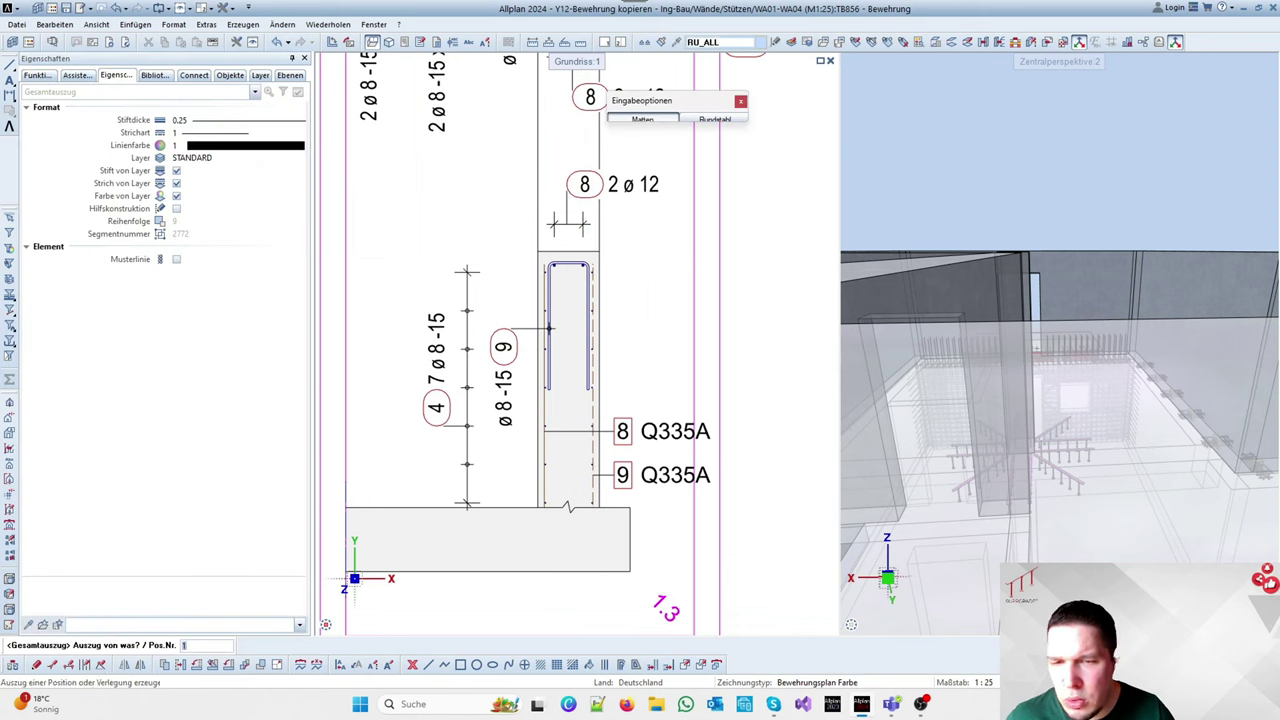
click(625, 293)
click(706, 379)
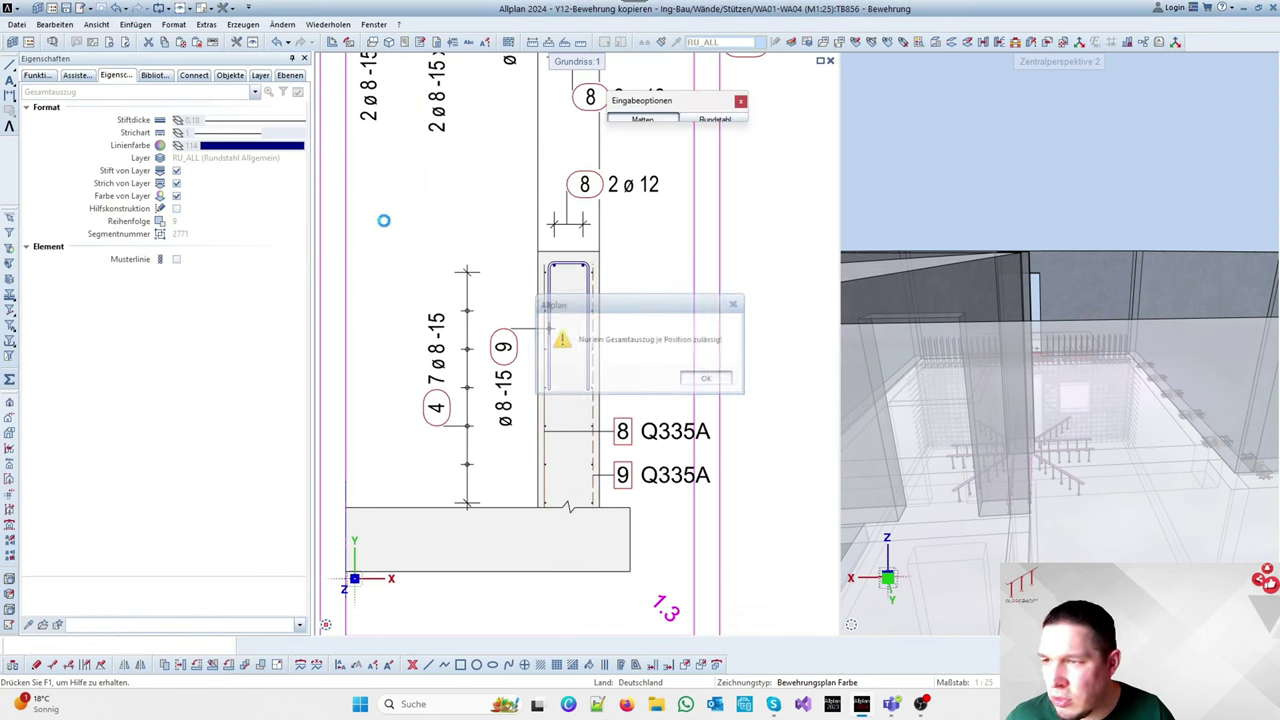
Place a horizontally aligned partial schema of the position 9 bars to the right of section 1.3, with vertical text
click(39, 76)
click(150, 145)
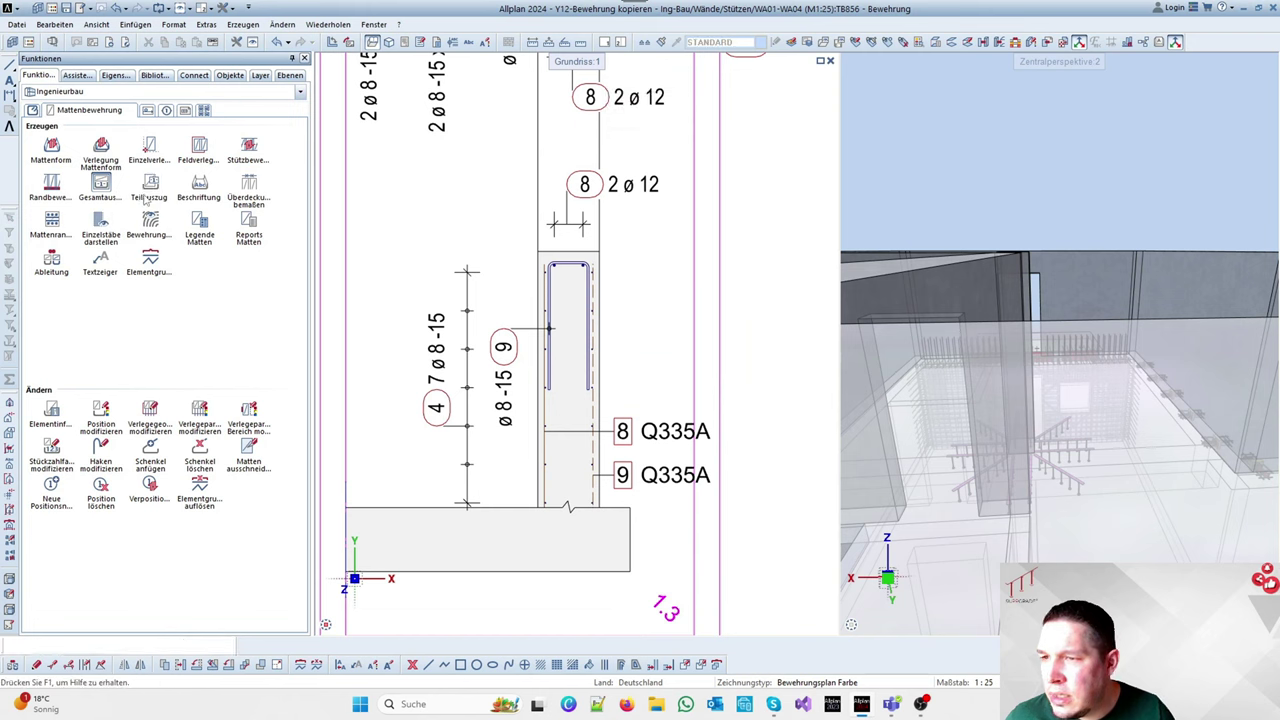
click(578, 263)
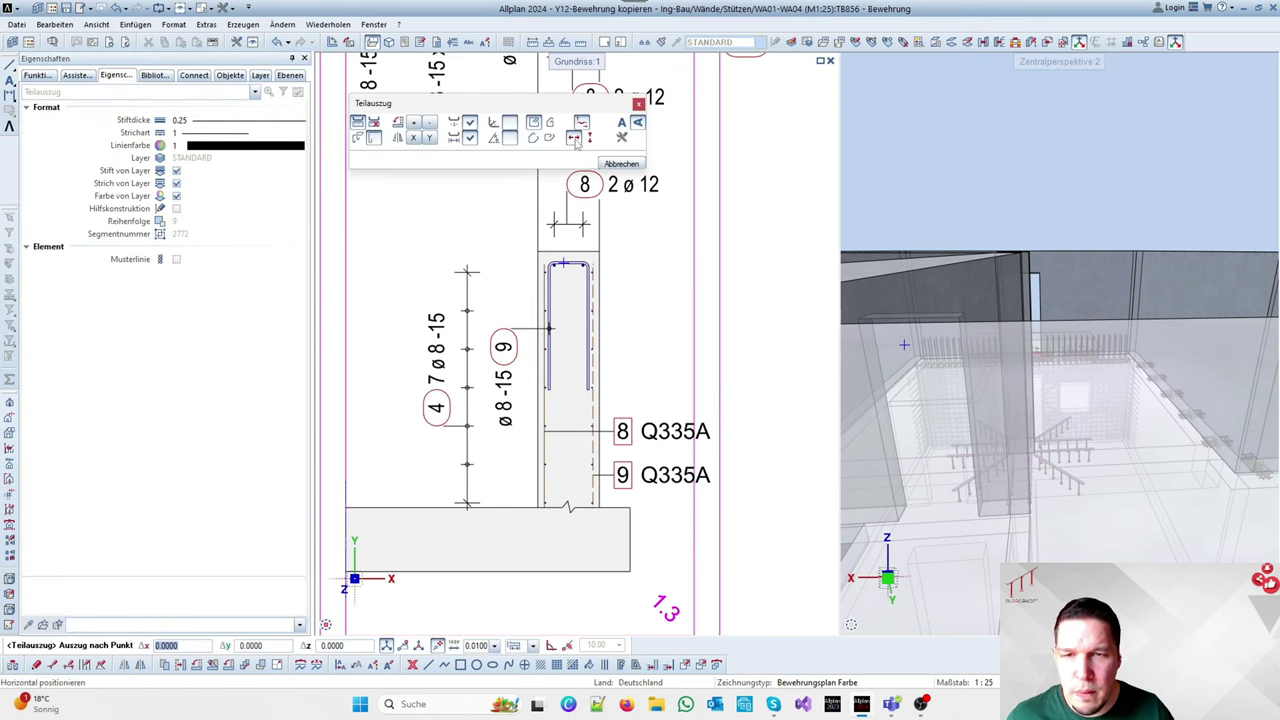
scroll(610, 247, down, 3)
scroll(653, 276, up, 3)
click(650, 280)
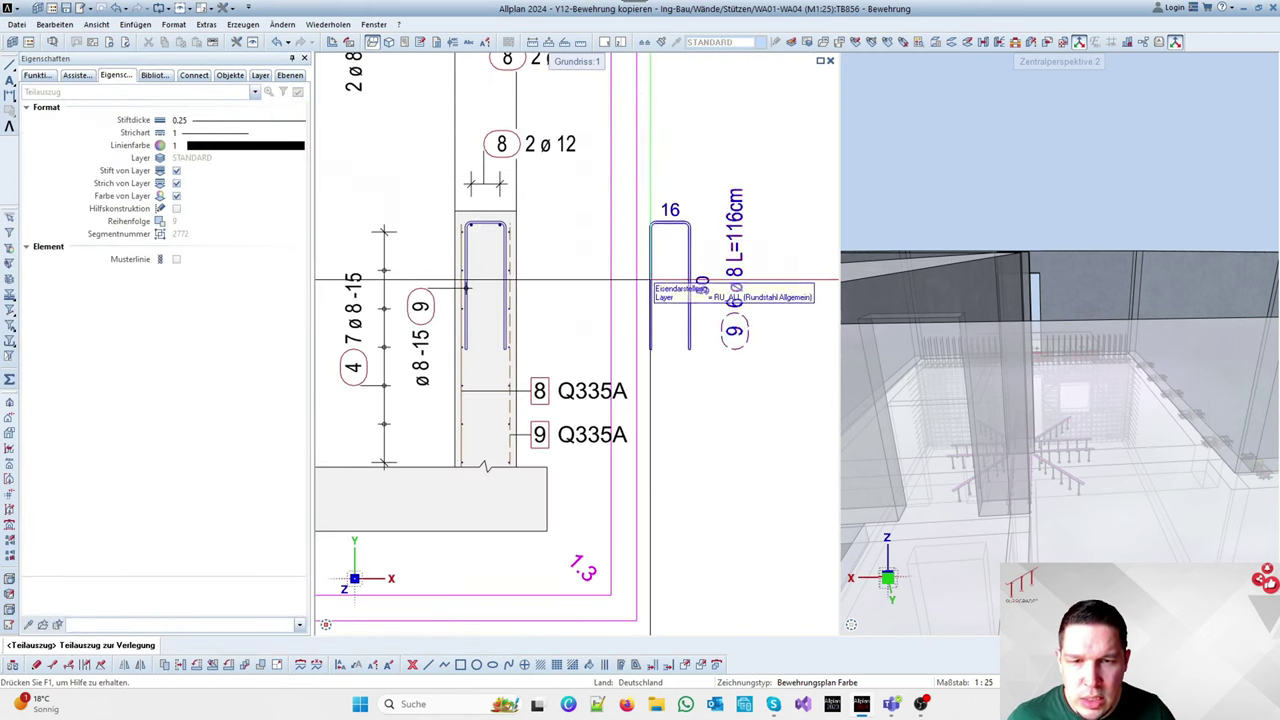
Place a horizontally aligned partial schema of the position 13 bars between sections 1.2 and 1.3, above the position 11 schema
scroll(650, 282, down, 3)
scroll(620, 250, up, 3)
scroll(560, 200, down, 3)
scroll(520, 162, up, 3)
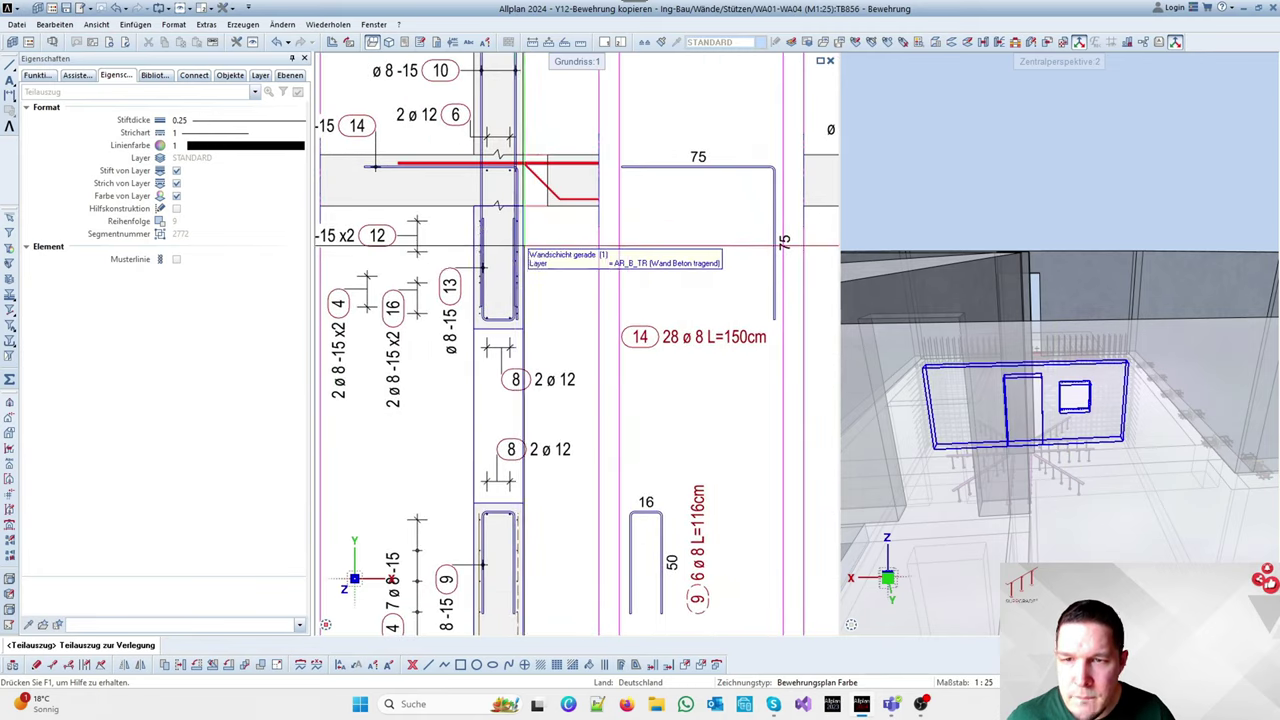
click(512, 322)
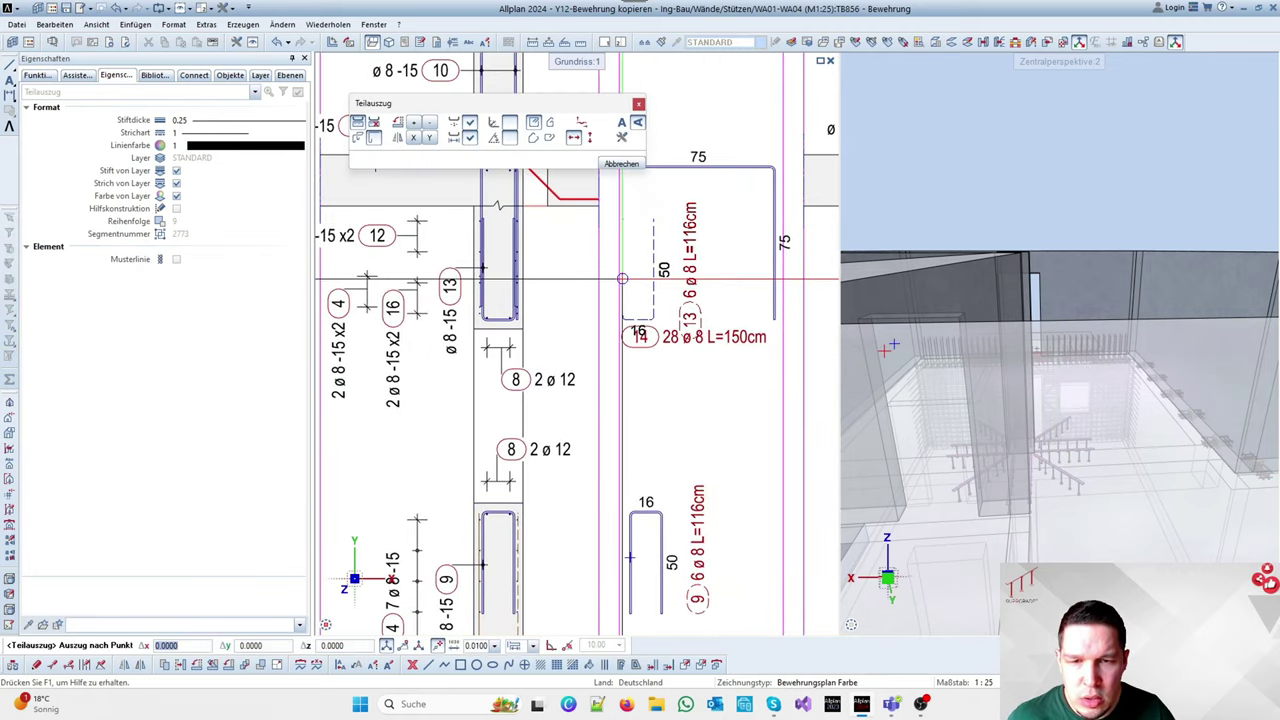
scroll(552, 279, down, 3)
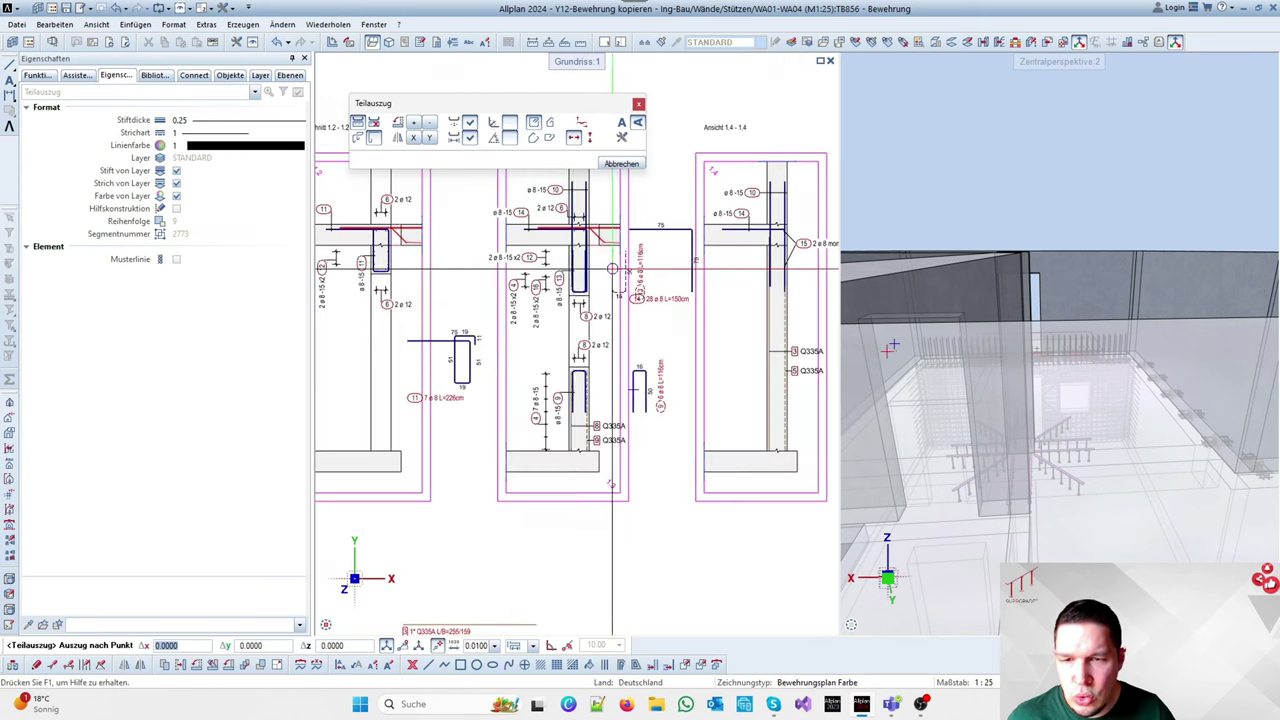
scroll(465, 263, up, 3)
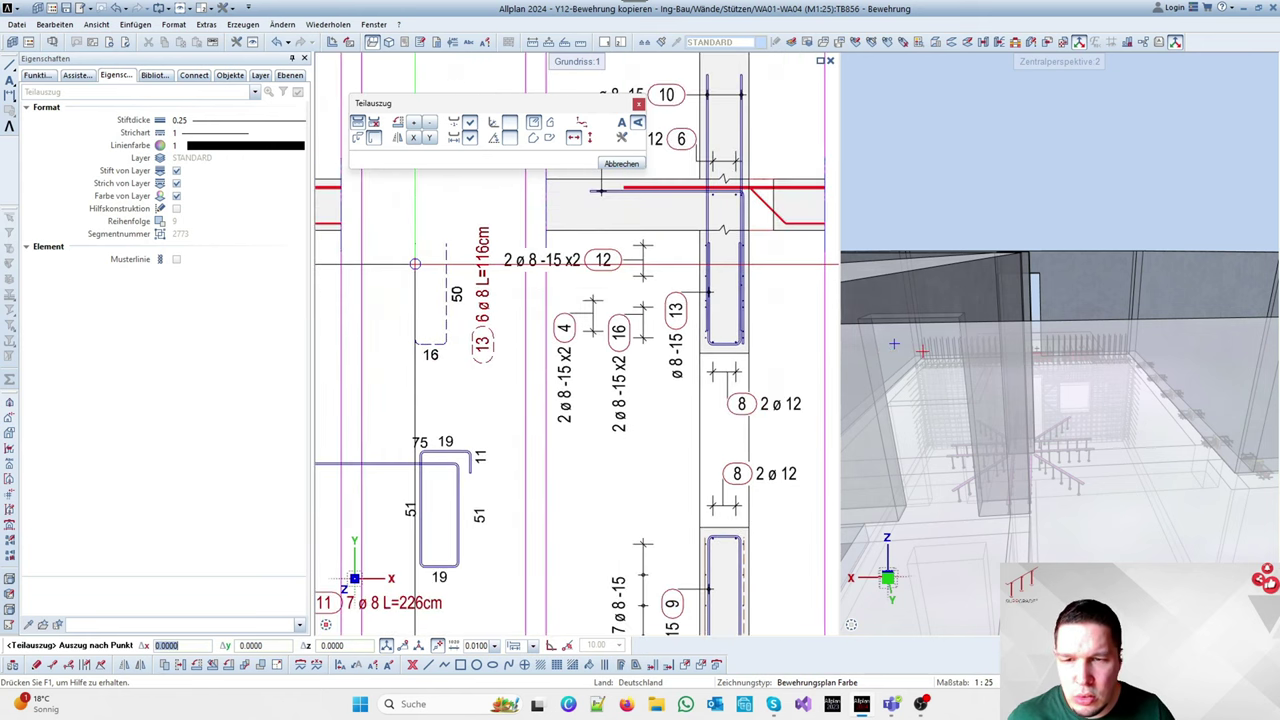
click(415, 263)
scroll(520, 260, down, 3)
scroll(615, 252, up, 3)
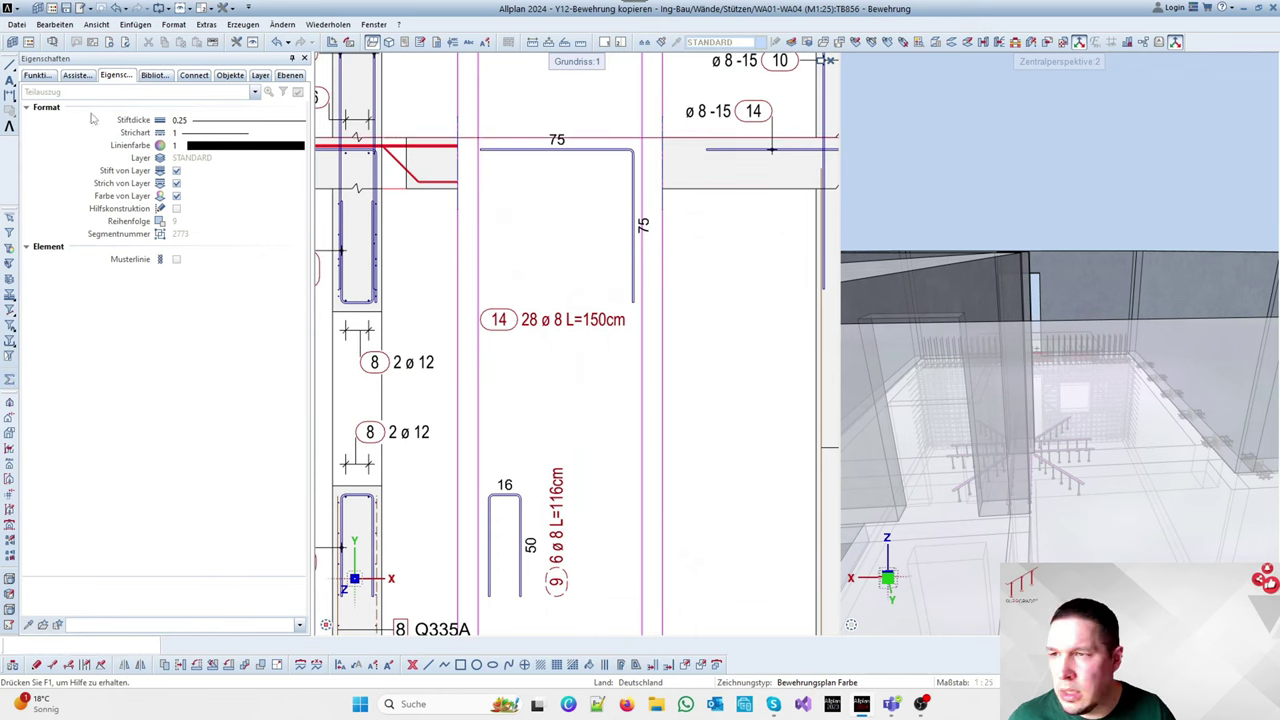
Fold open the position 14 schema beside section 1.3, using the corner of its two 75 cm legs as the pivot
click(38, 76)
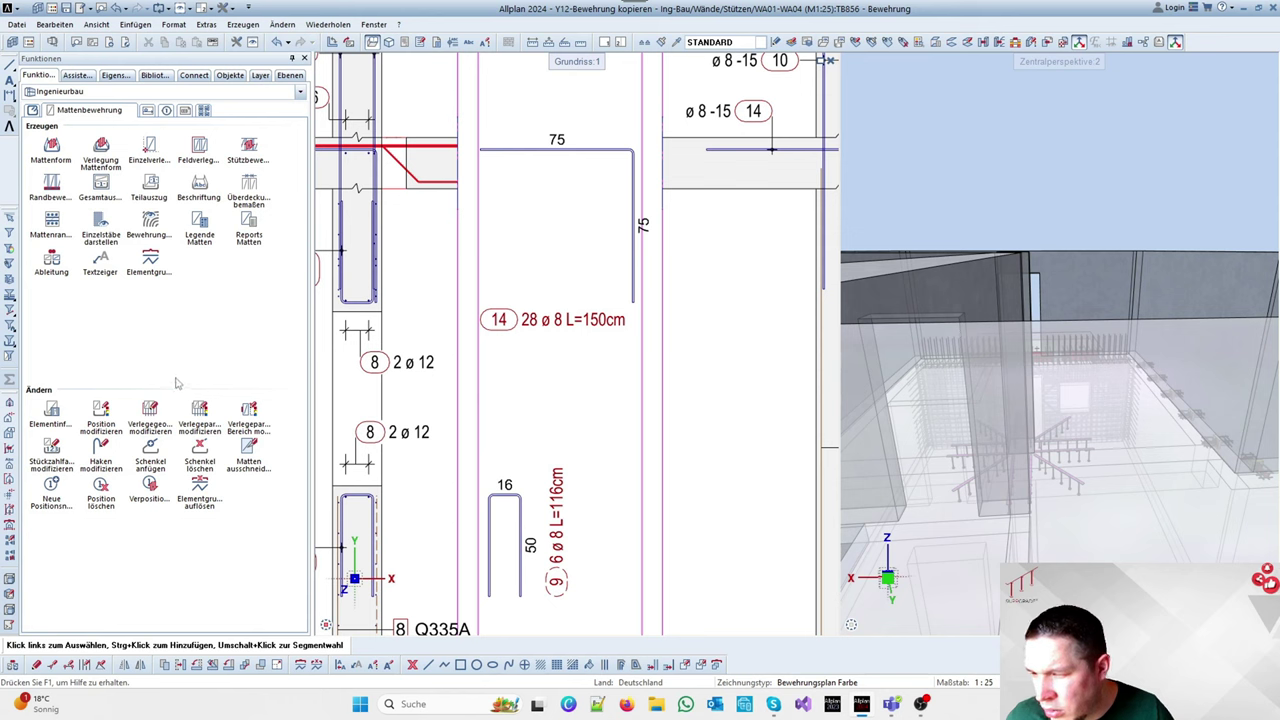
click(33, 110)
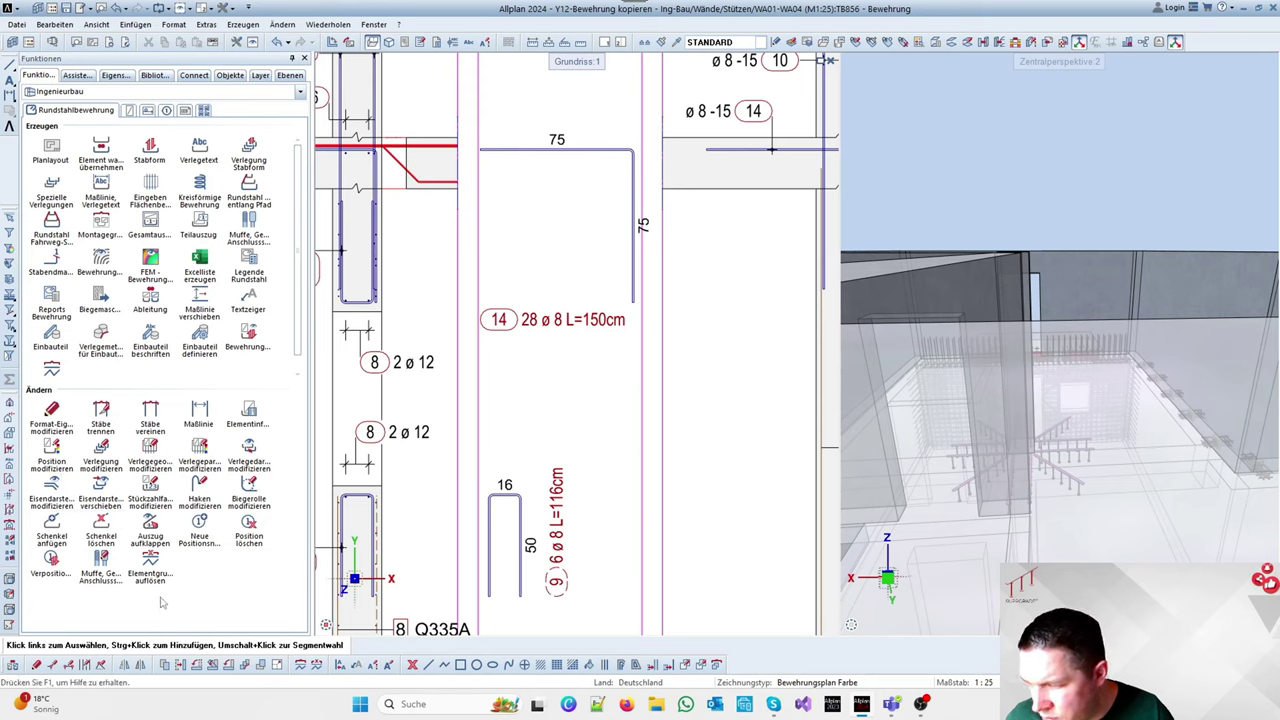
click(150, 525)
click(631, 152)
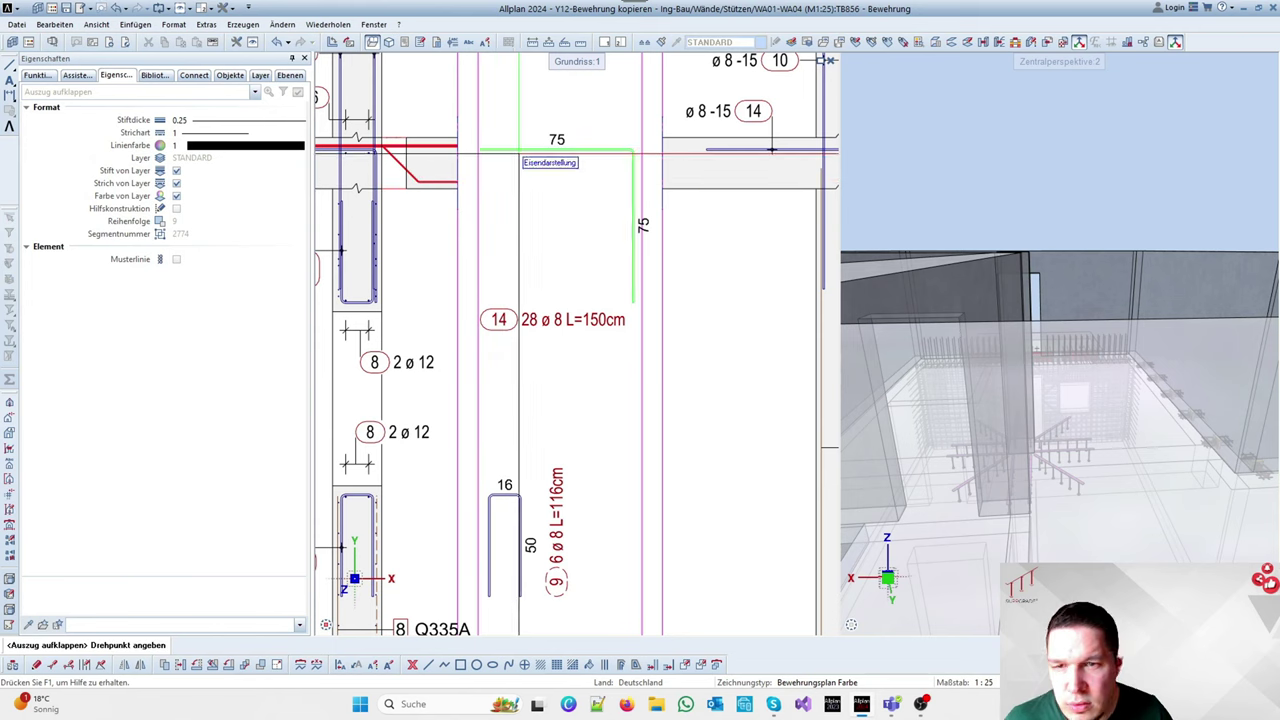
click(631, 151)
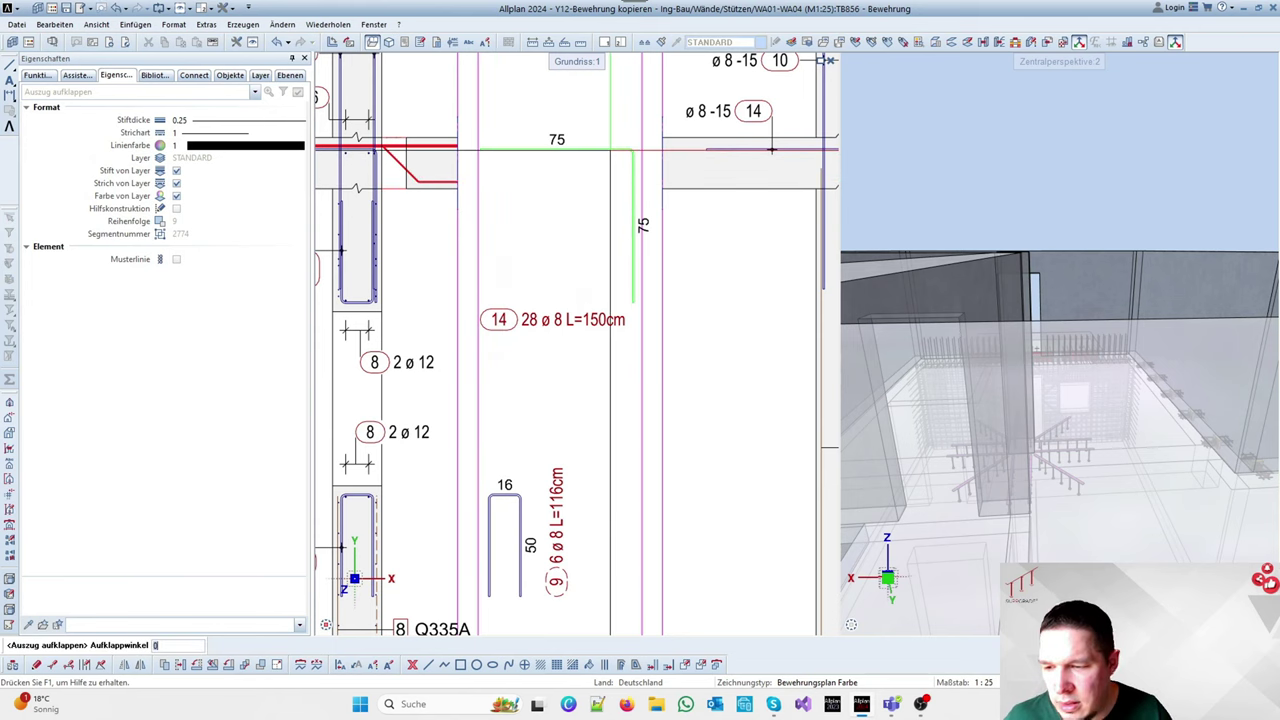
scroll(737, 278, down, 3)
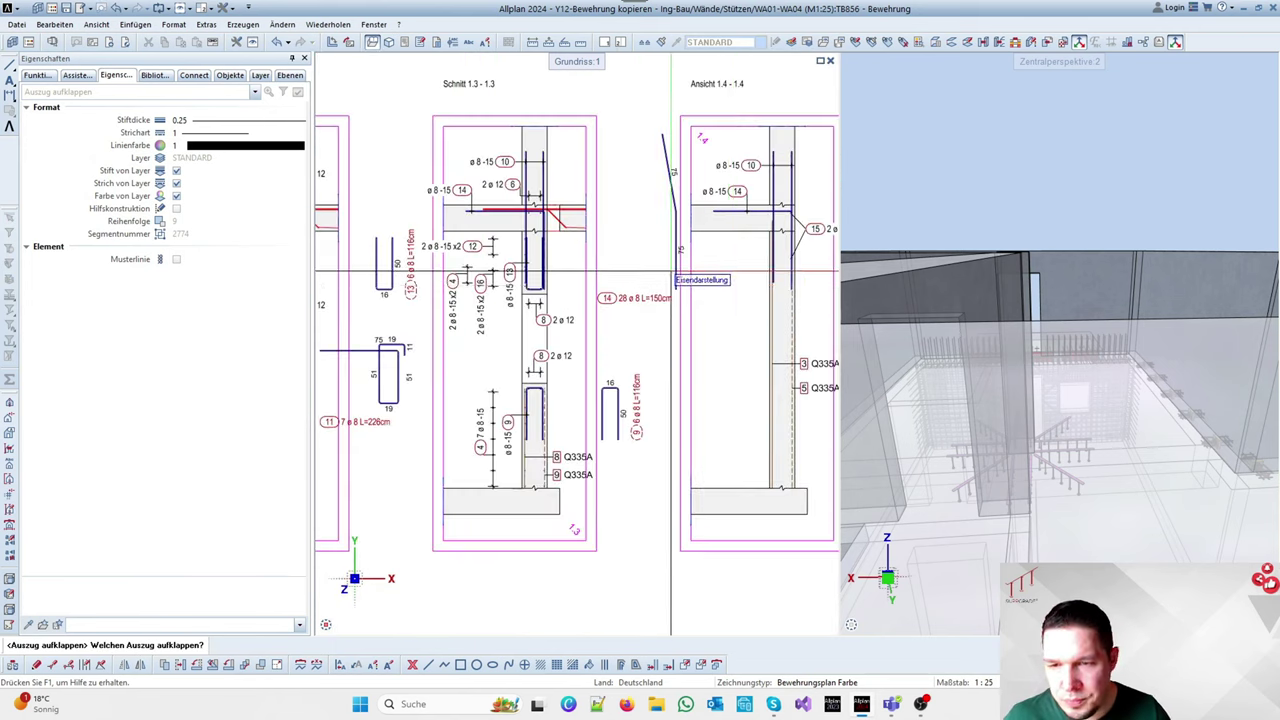
Try to fold open the position 11 schema beside section 1.2 about the bend of its 75 cm leg
middle_drag(326, 360, 529, 337)
scroll(534, 338, up, 1)
click(605, 323)
click(598, 322)
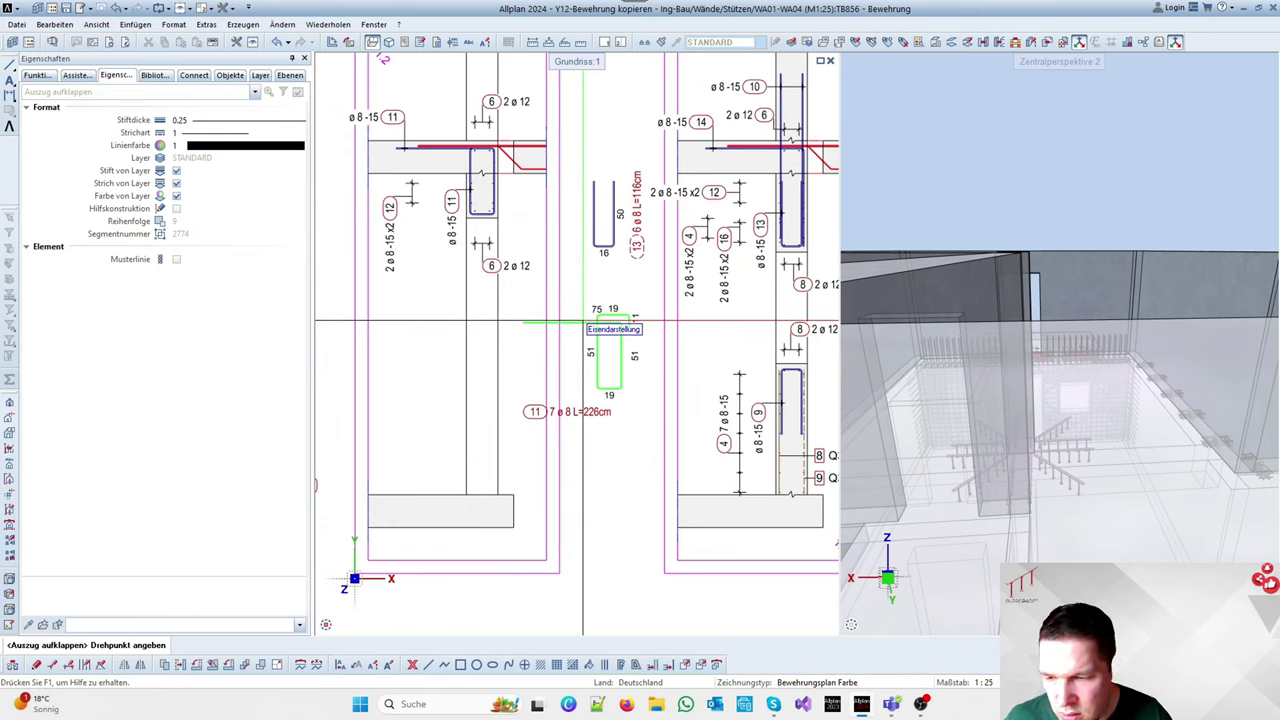
click(567, 323)
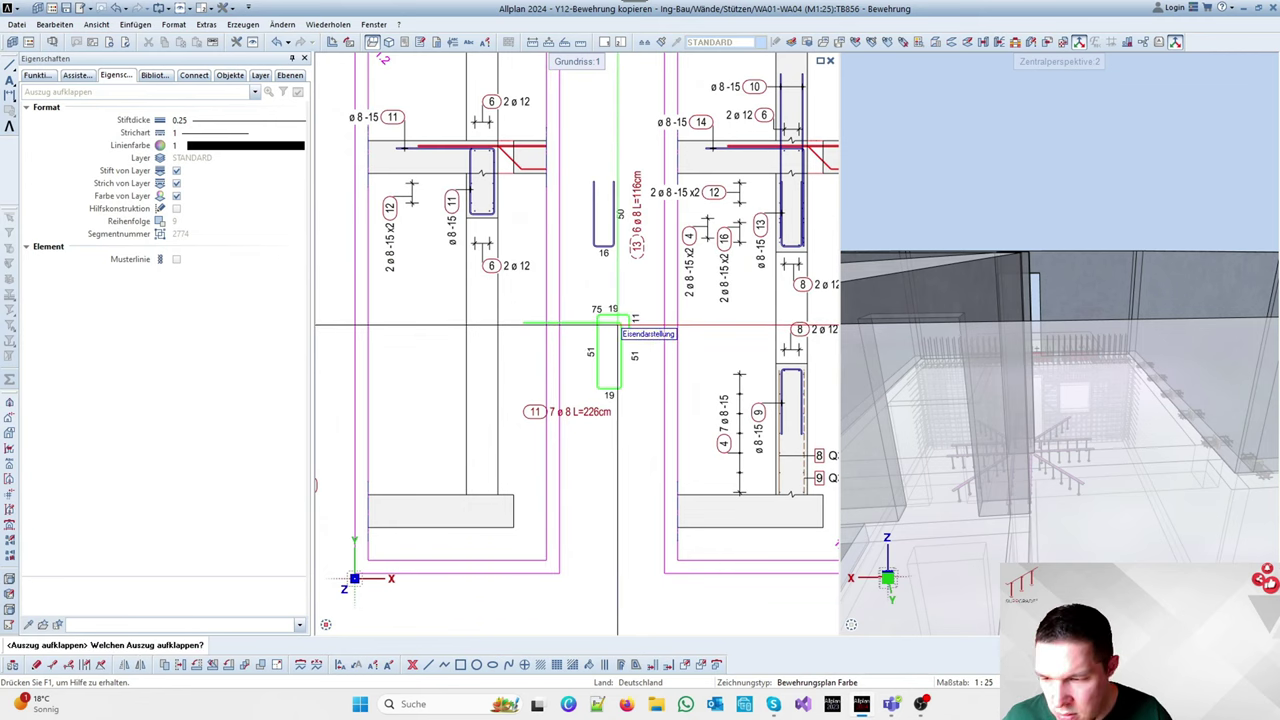
click(564, 323)
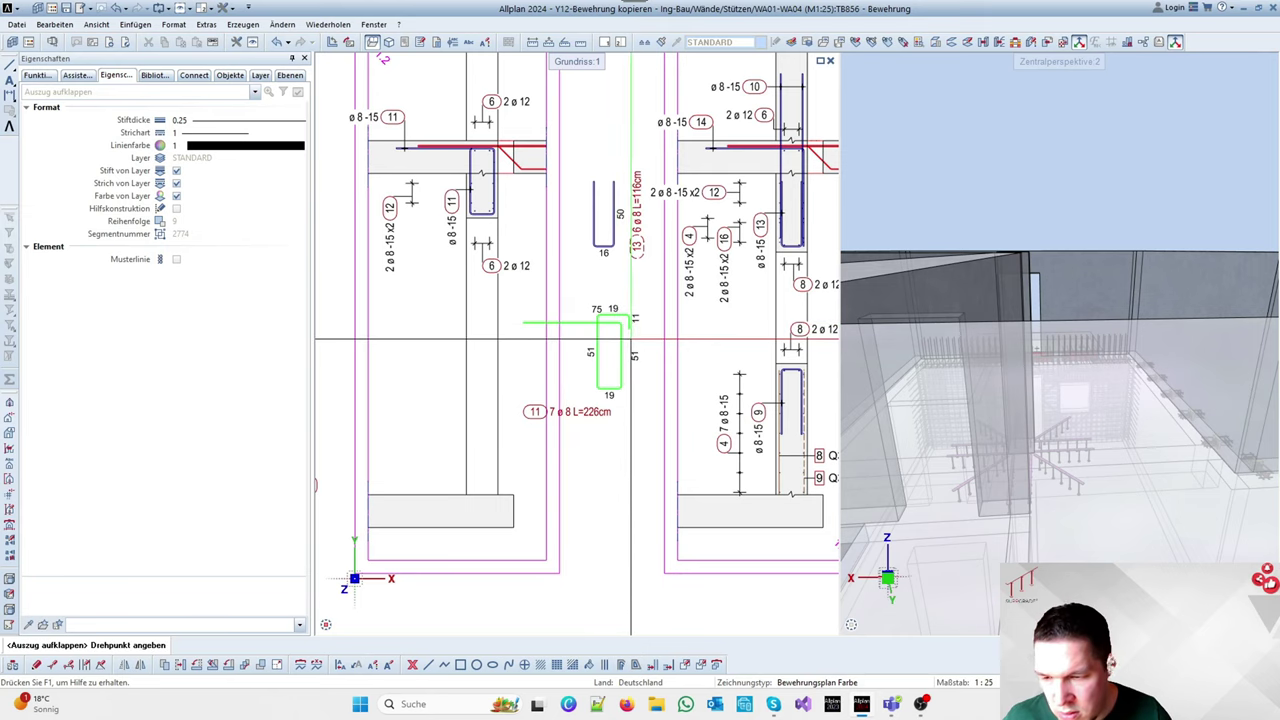
scroll(626, 327, up, 5)
click(619, 325)
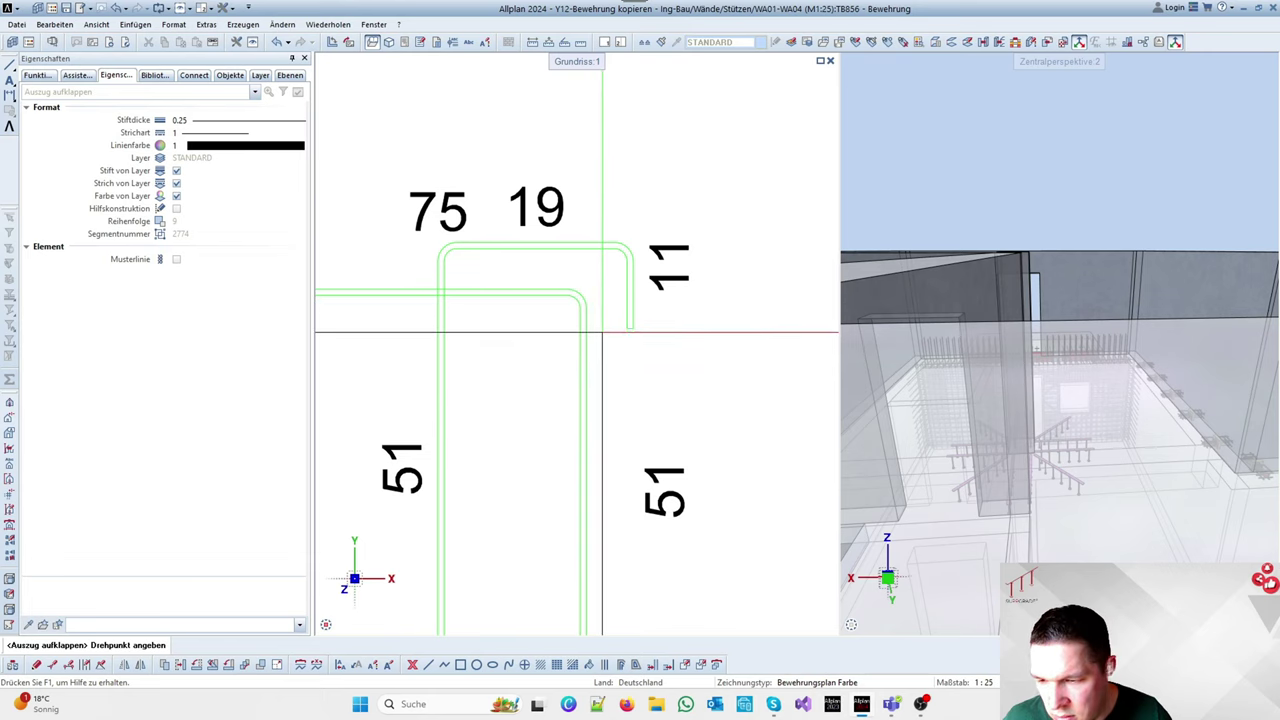
click(579, 303)
scroll(569, 303, down, 2)
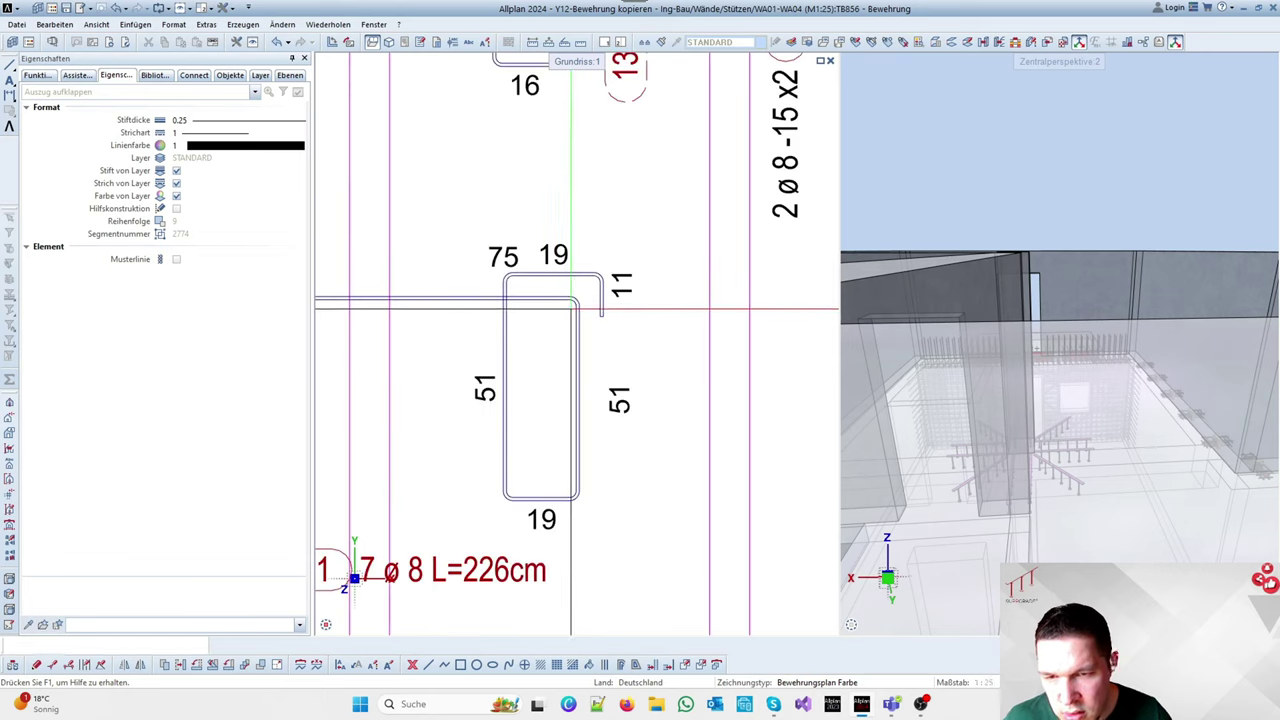
key(Escape)
Shift the upper closing leg and hook of the position 11 schema downward, shortening the adjoining leg to 33 cm
drag(502, 264, 612, 283)
click(659, 265)
click(661, 360)
key(Escape)
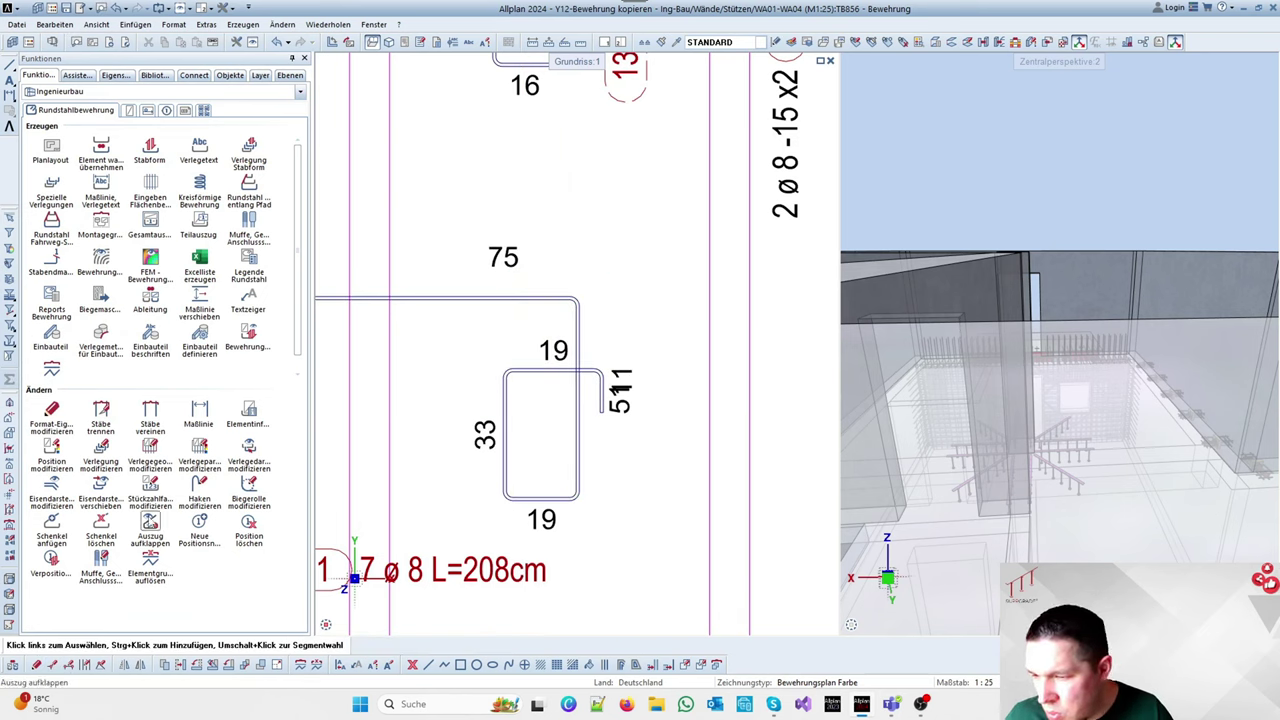
click(150, 522)
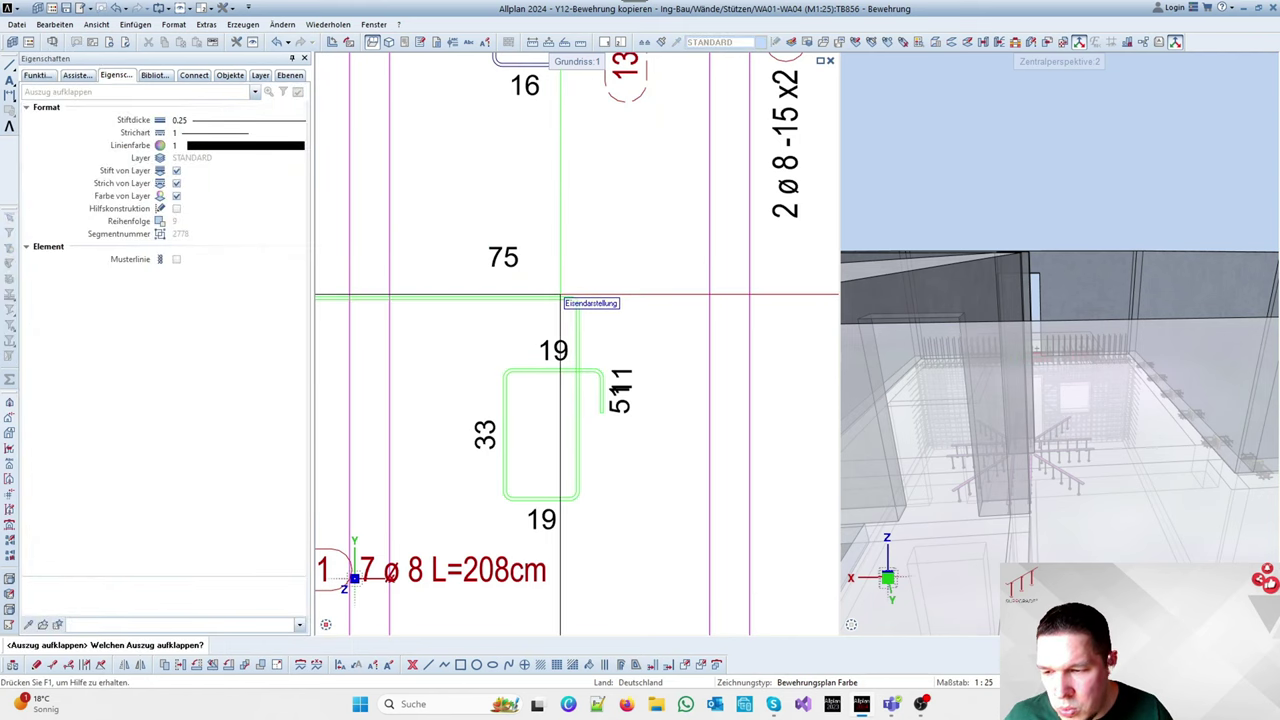
click(577, 299)
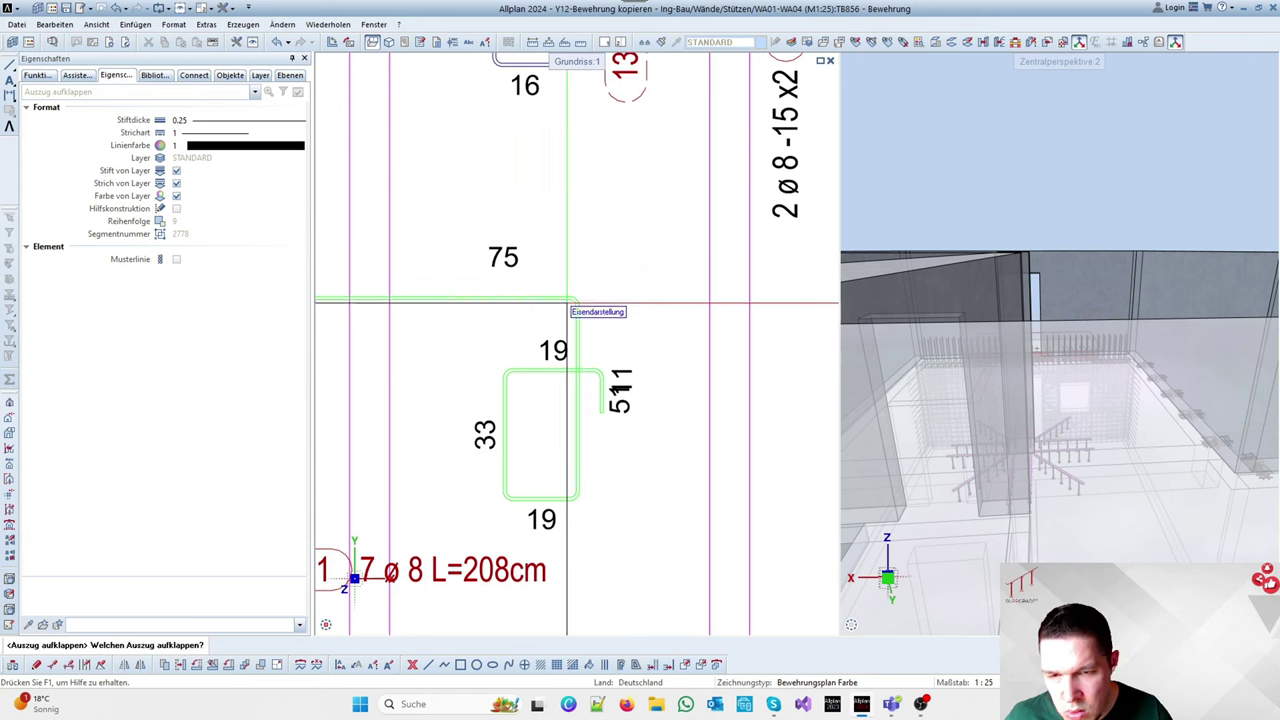
scroll(567, 302, down, 4)
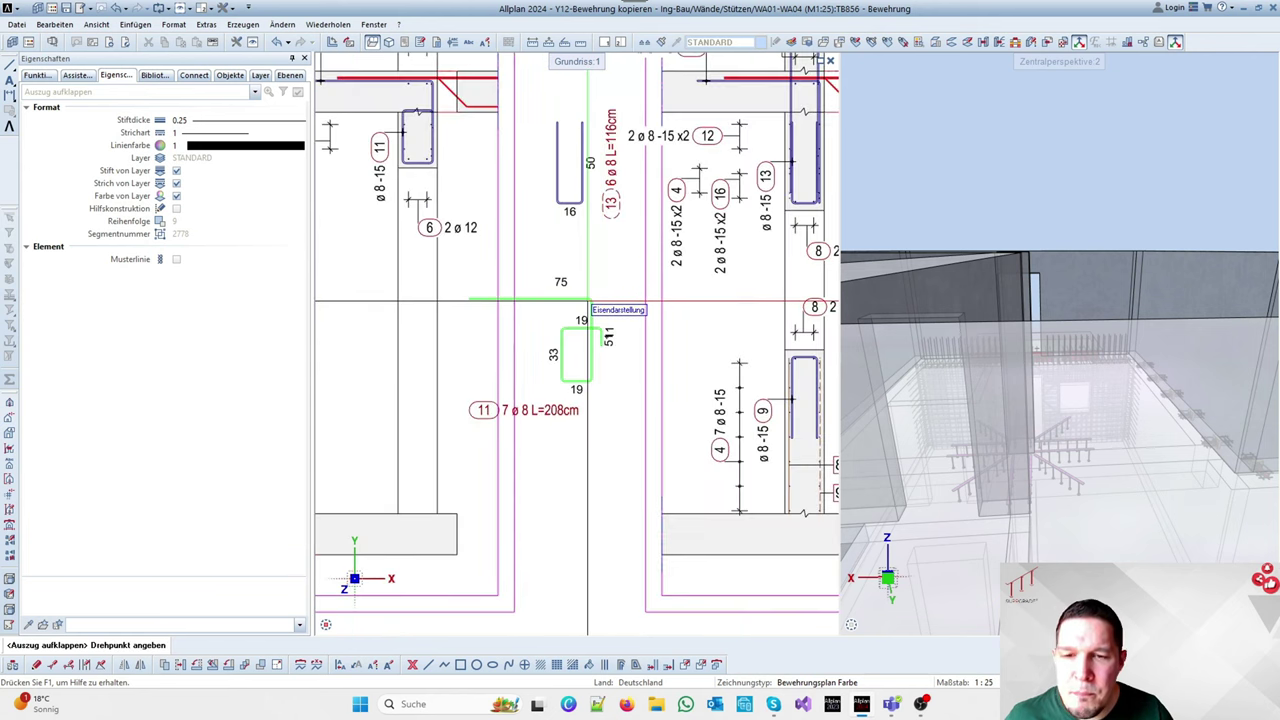
key(Escape)
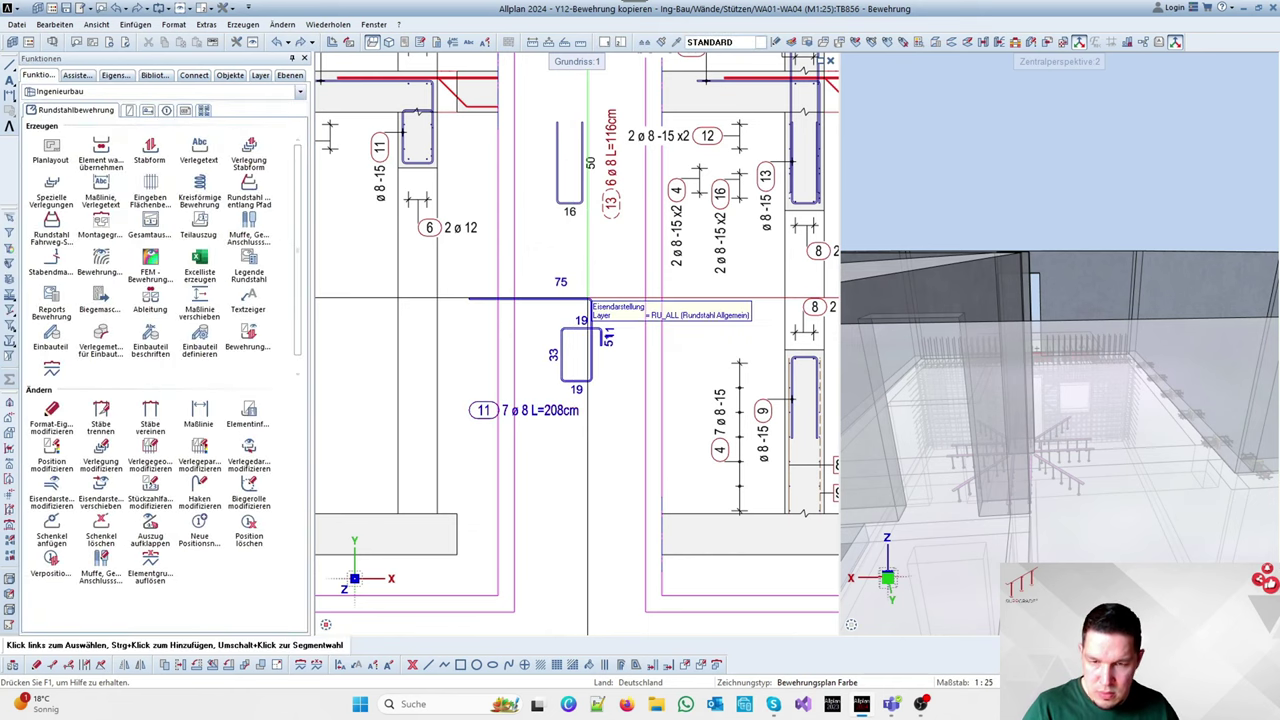
Undo the last leg shift on the position 11 bar and remove the hook at its end (Haken am Ende)
key(t)
key(Escape)
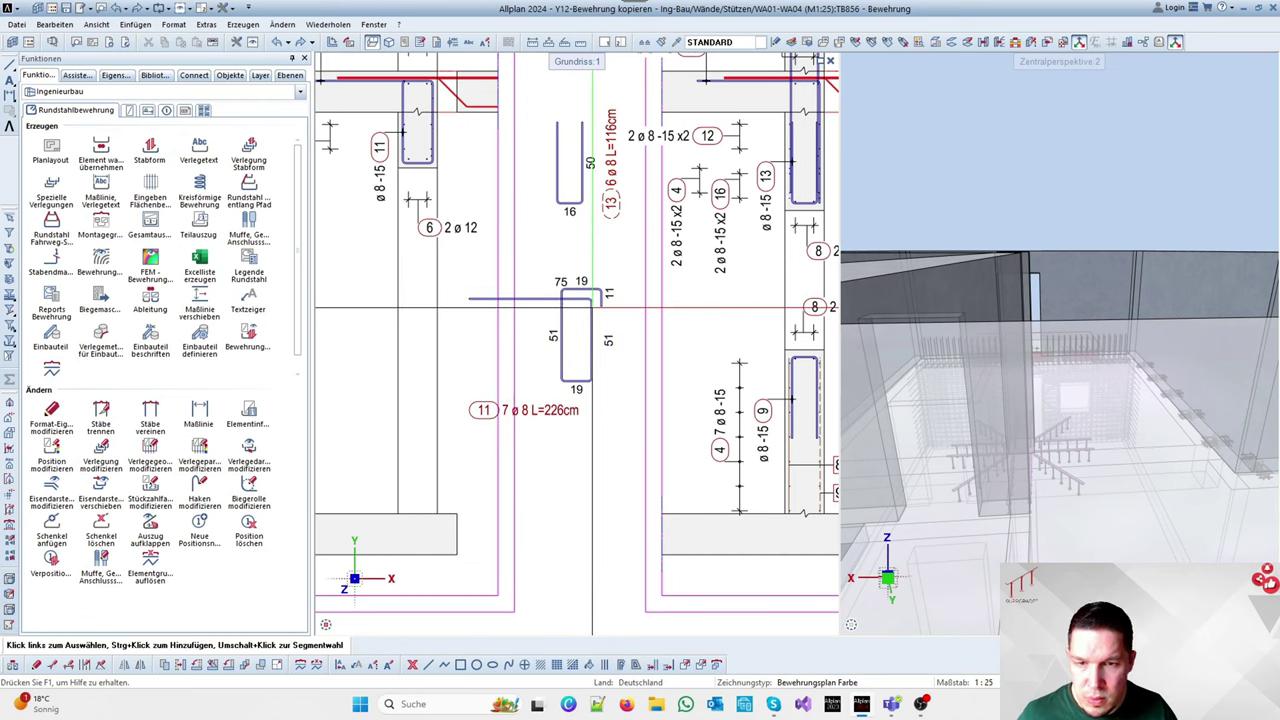
click(591, 320)
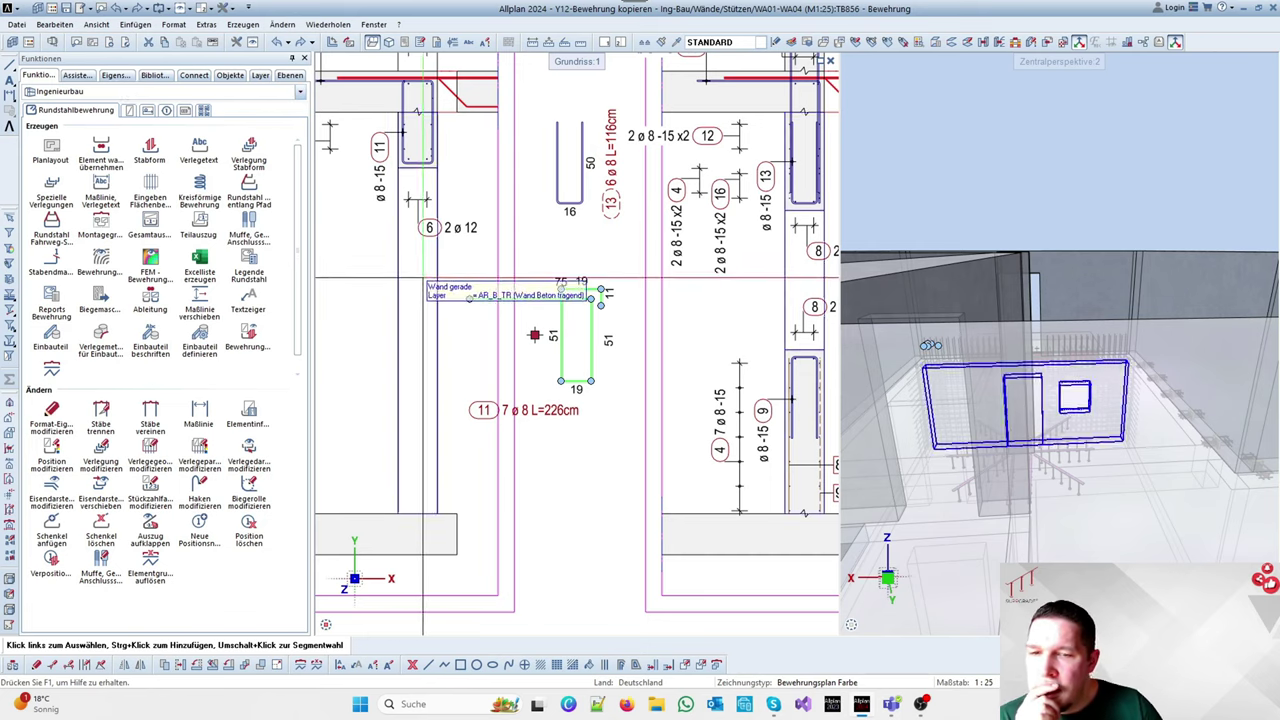
click(211, 92)
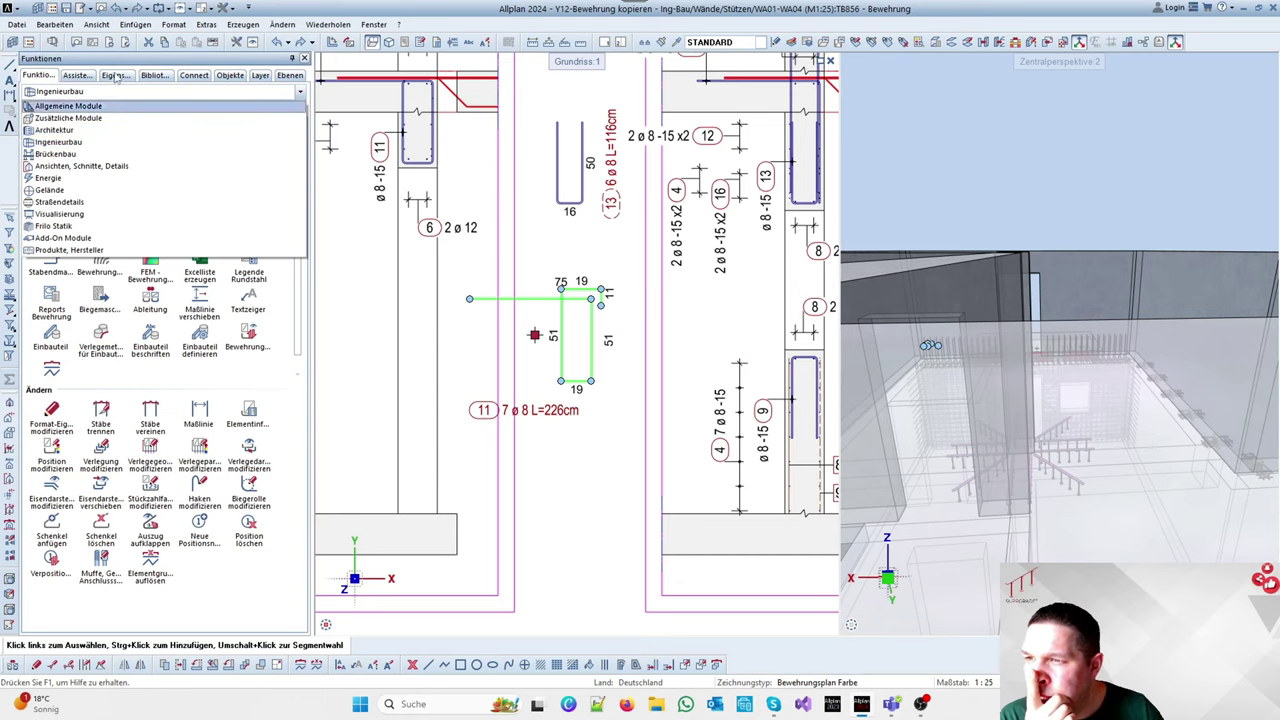
click(116, 76)
click(163, 92)
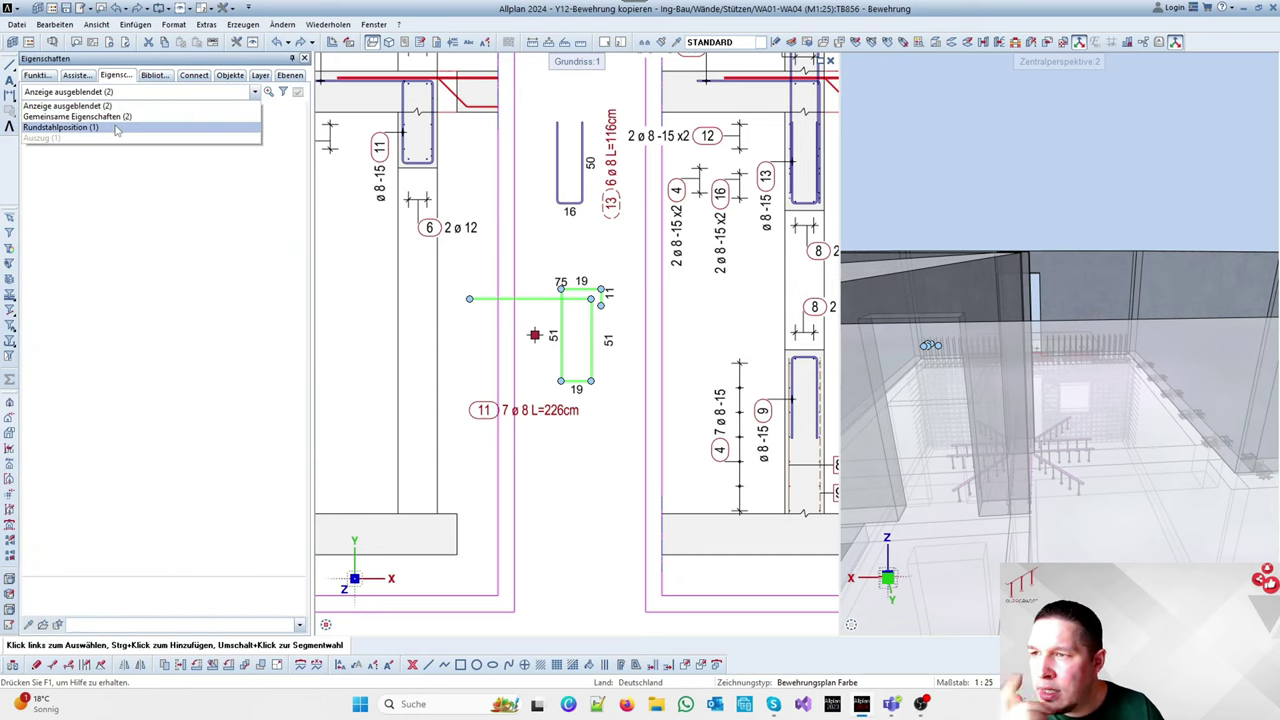
click(118, 120)
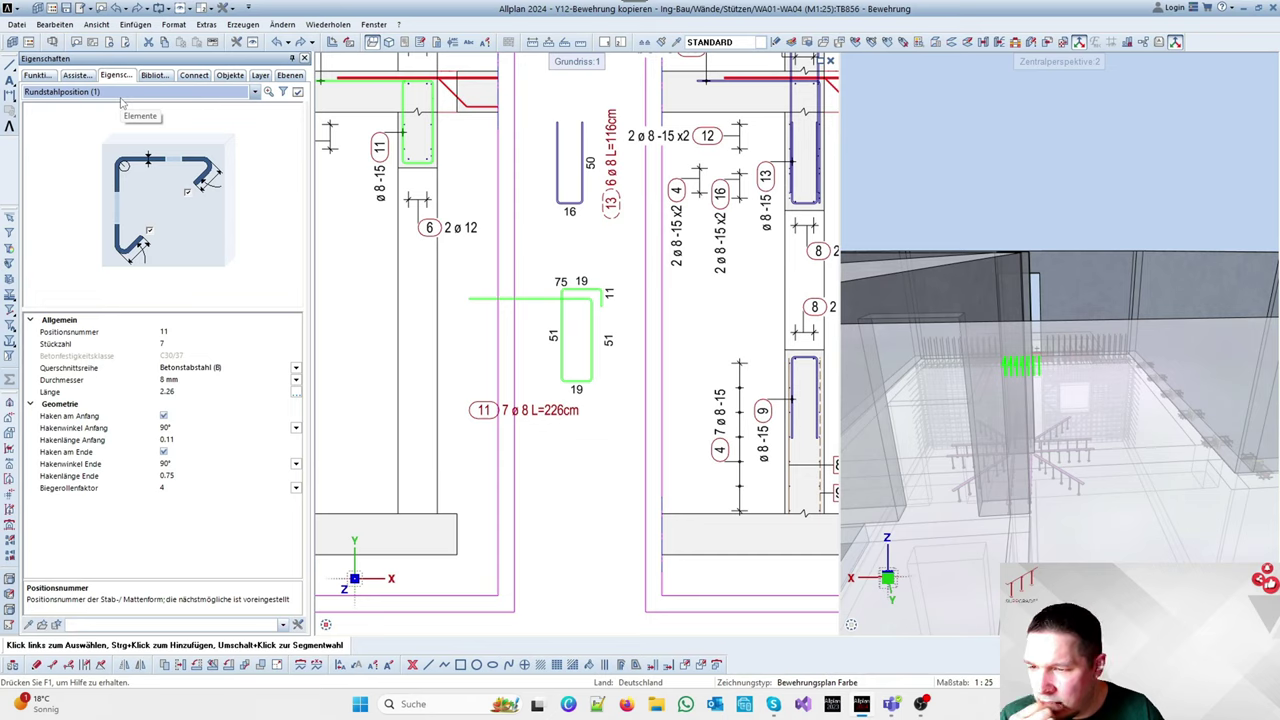
click(163, 452)
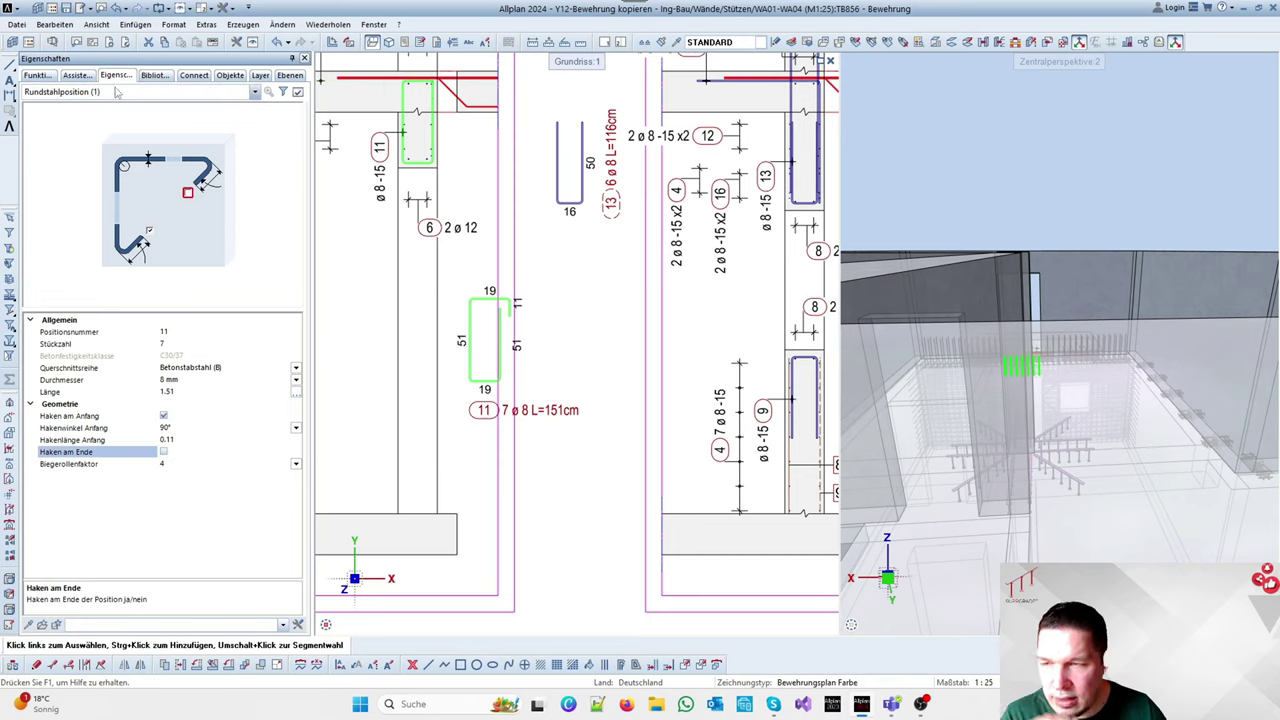
key(Escape)
Append a new 76 cm leg to the open end of the position 11 bar, running in the negative X direction
click(40, 76)
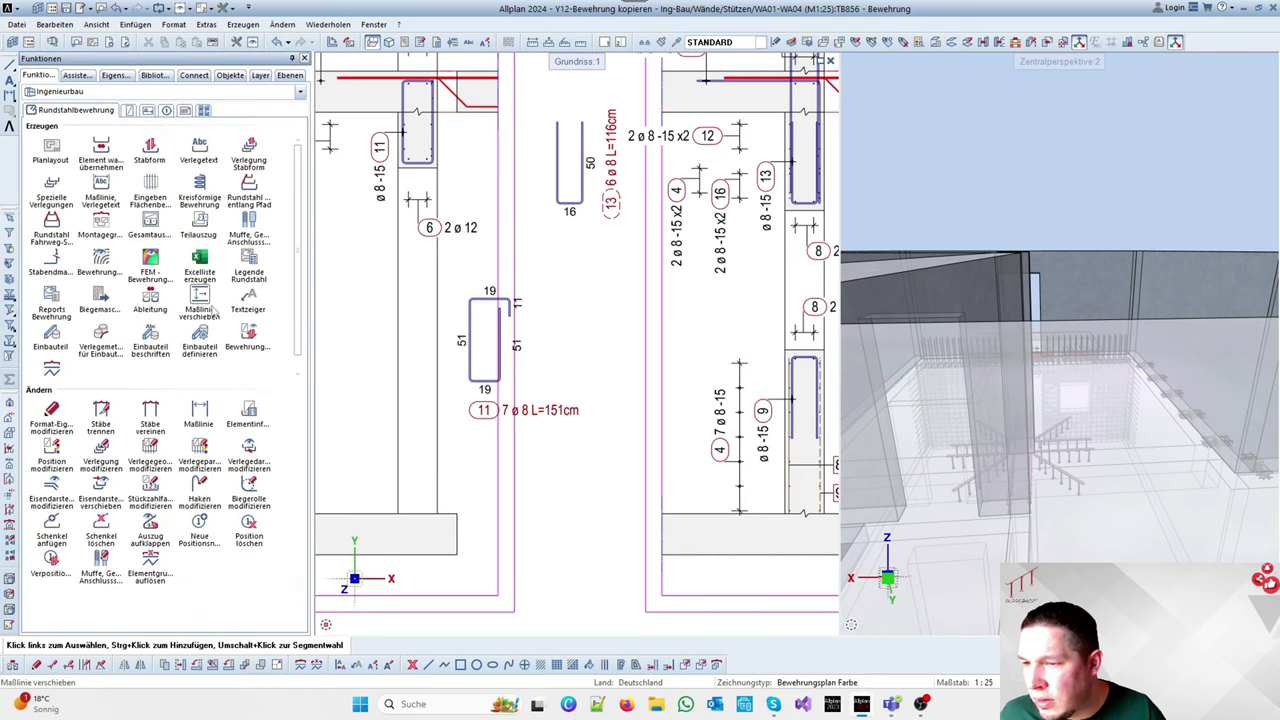
click(53, 528)
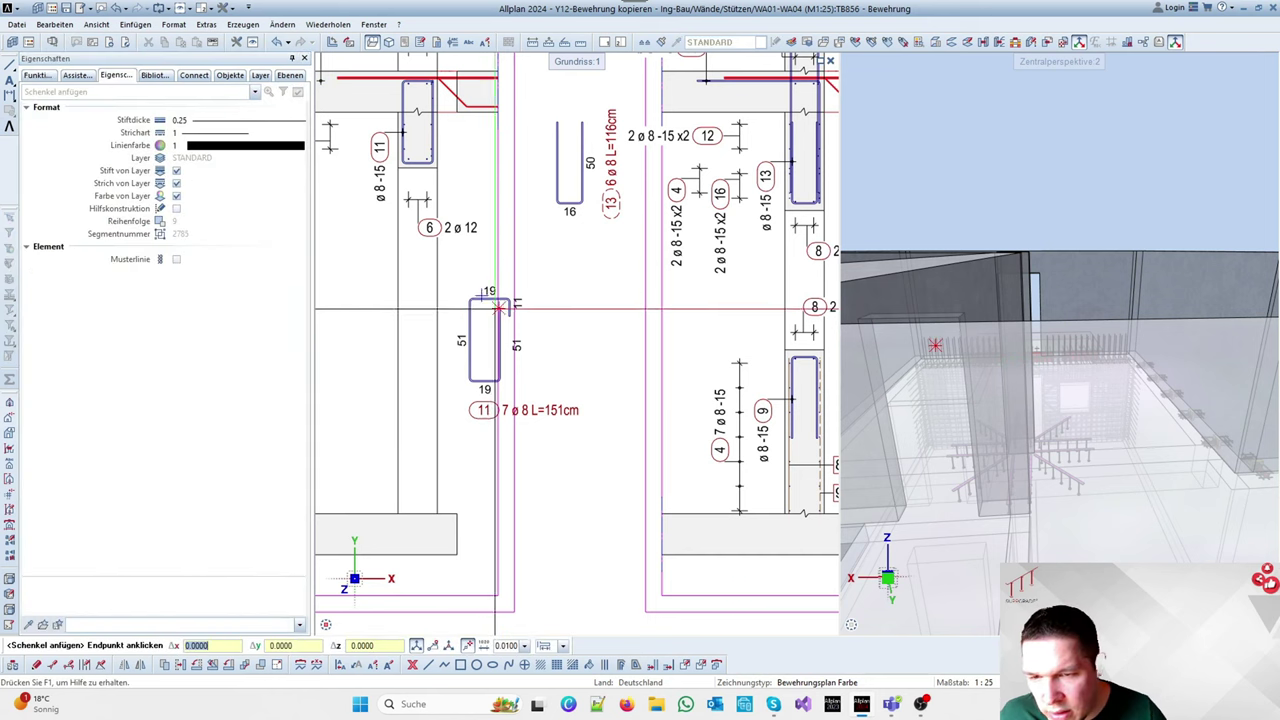
scroll(492, 307, up, 3)
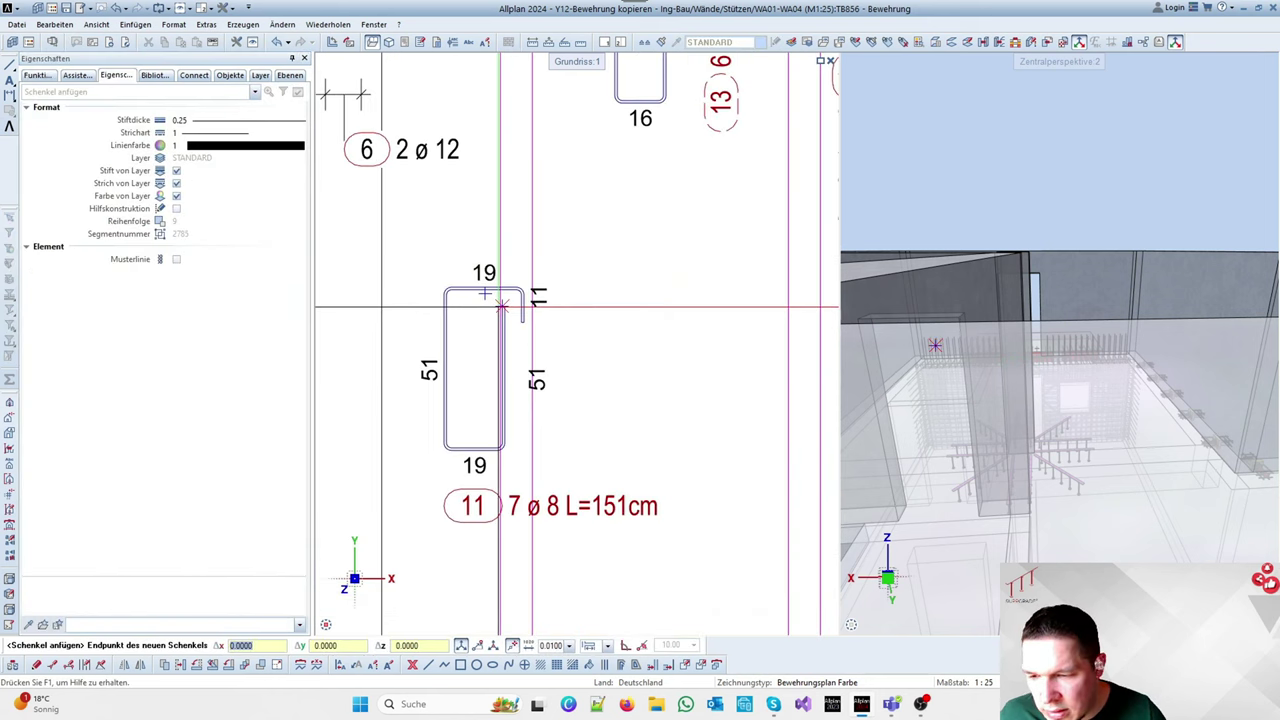
text(-76)
key(Return)
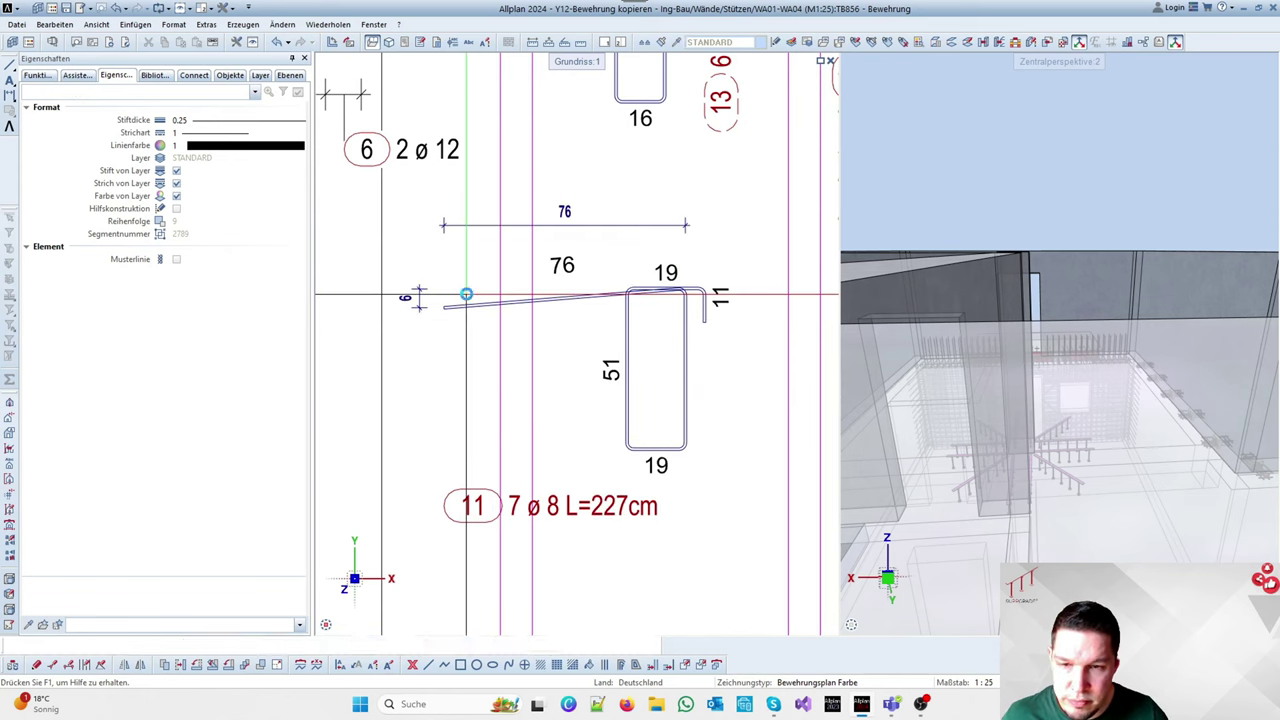
key(Escape)
Move the free end of the position 11 bar's 76 cm leg by 0.06 in Y so the leg runs horizontally
key(p)
drag(443, 296, 452, 323)
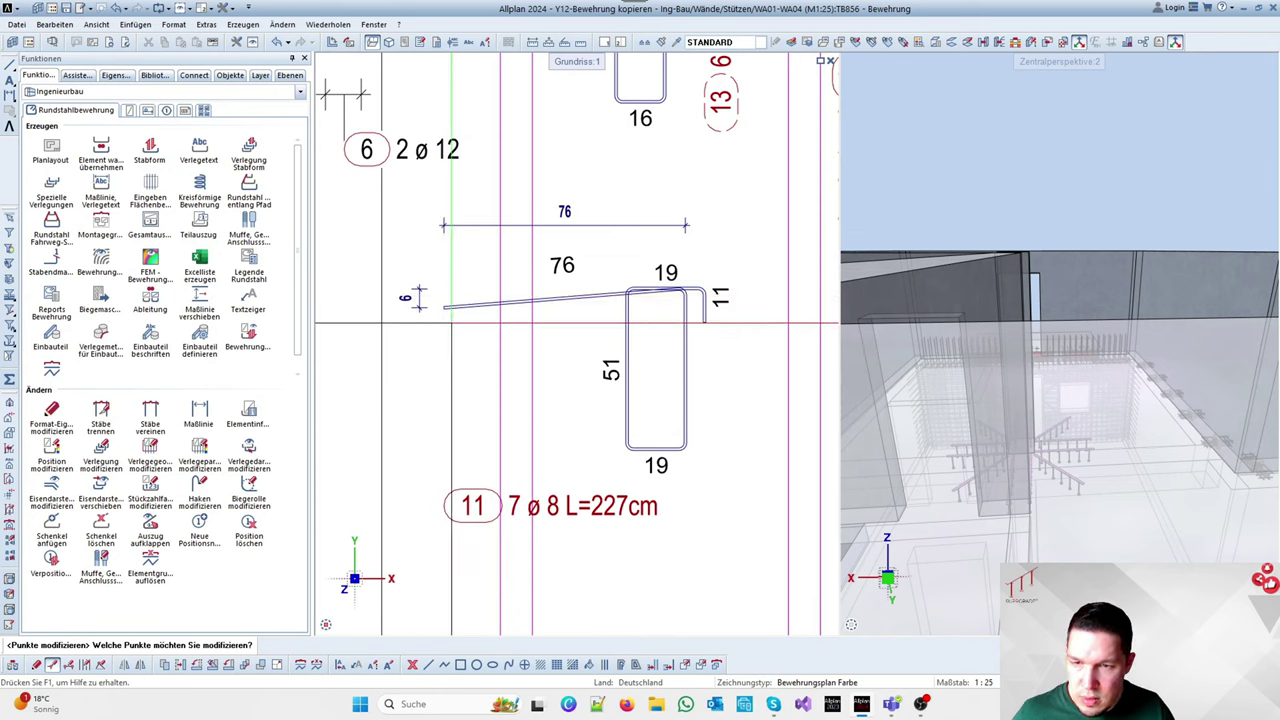
click(452, 323)
key(Tab)
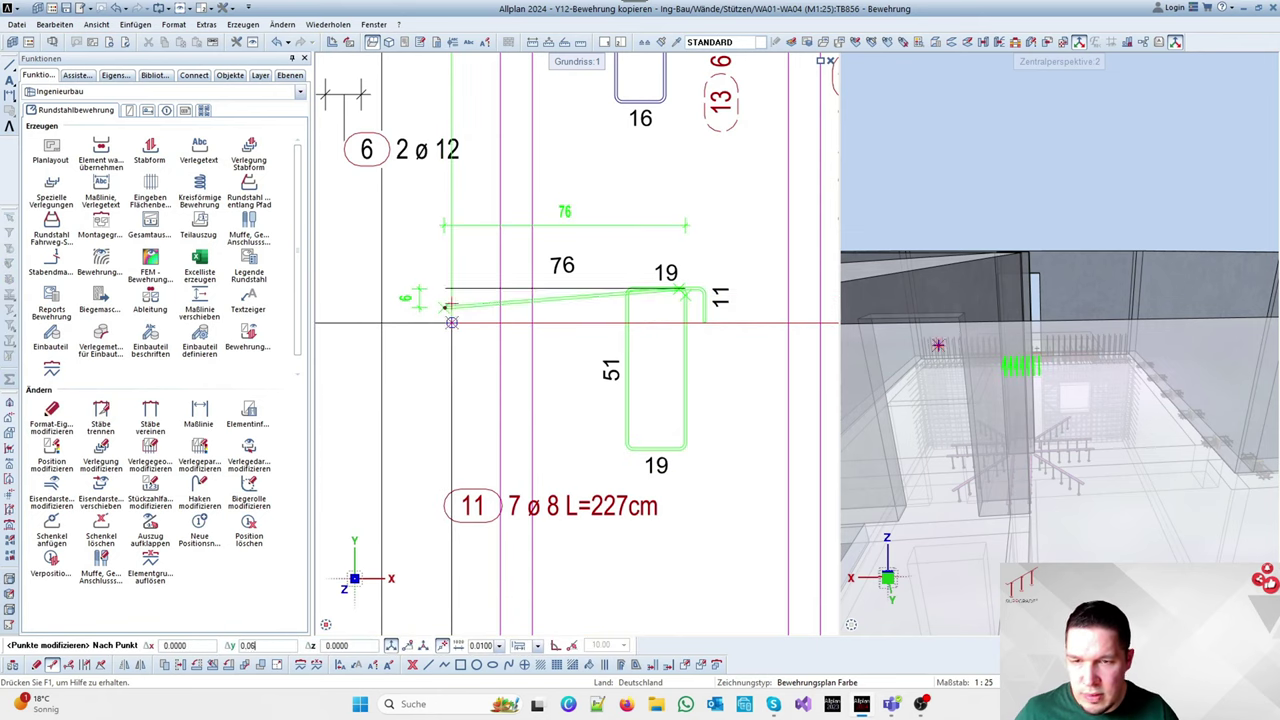
text(0.06)
key(Return)
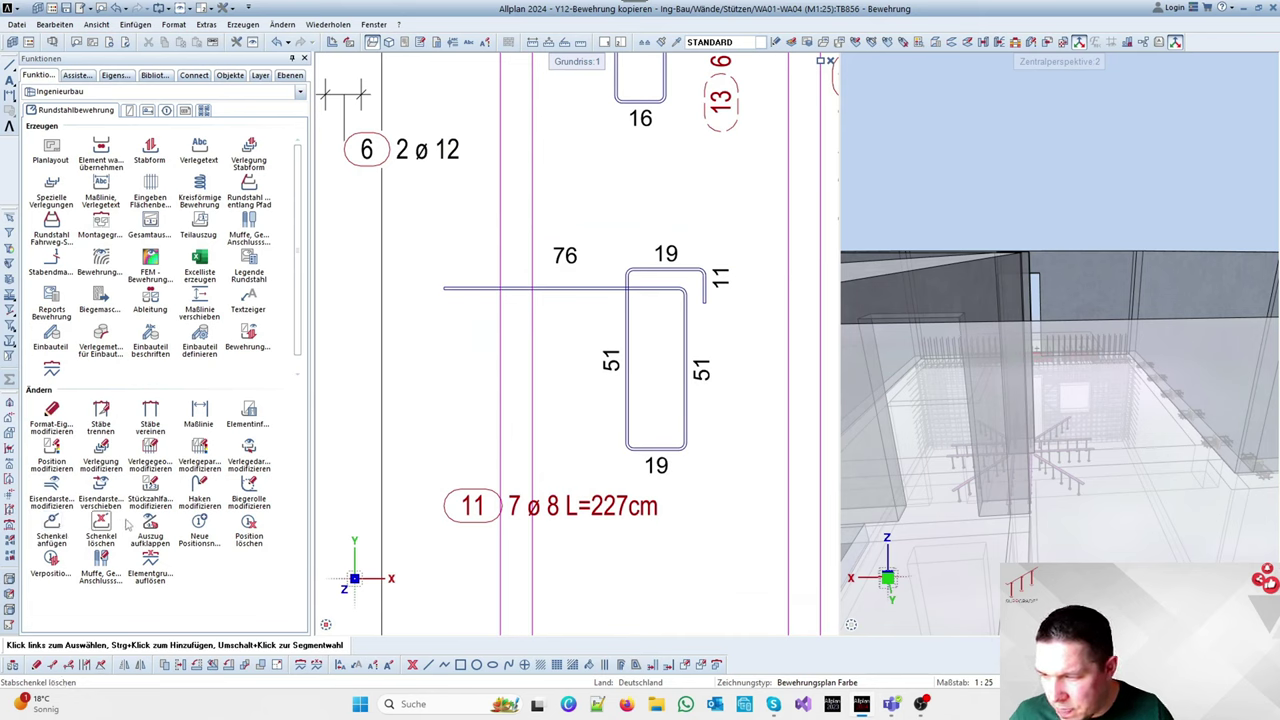
Fold open the 76 cm leg of the position 11 schema by 80° about its bend
click(151, 523)
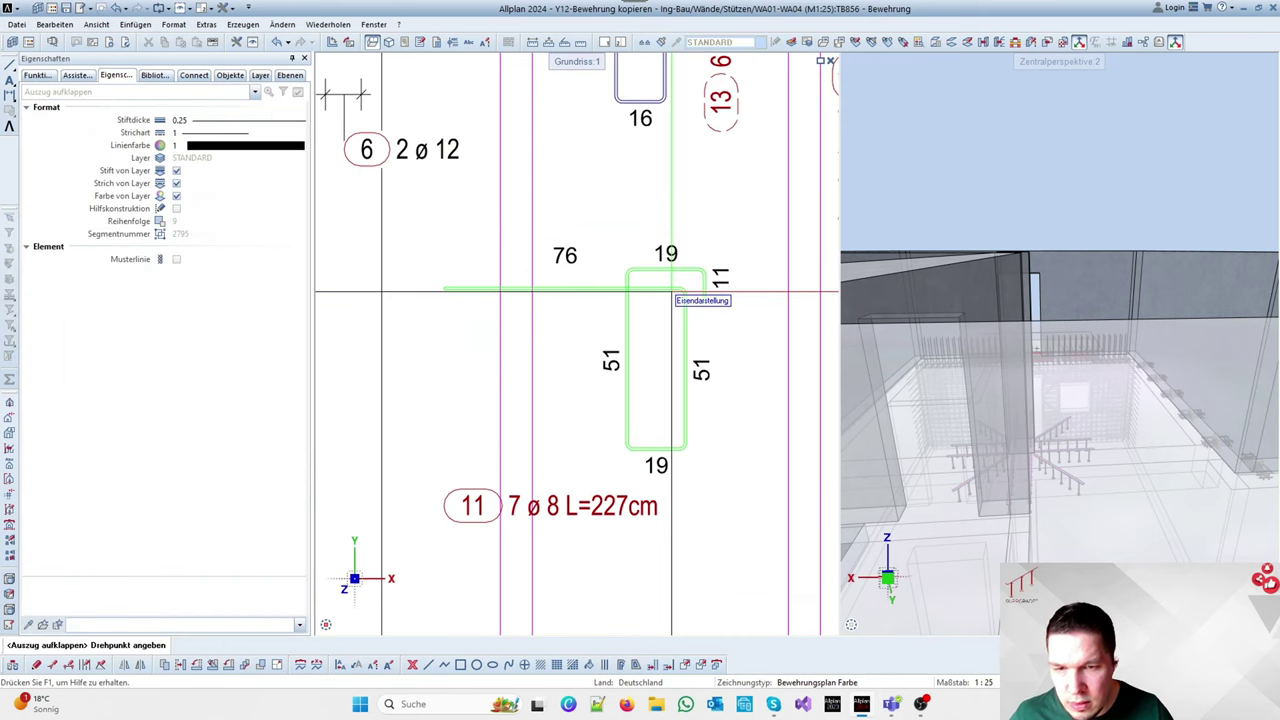
text(8)
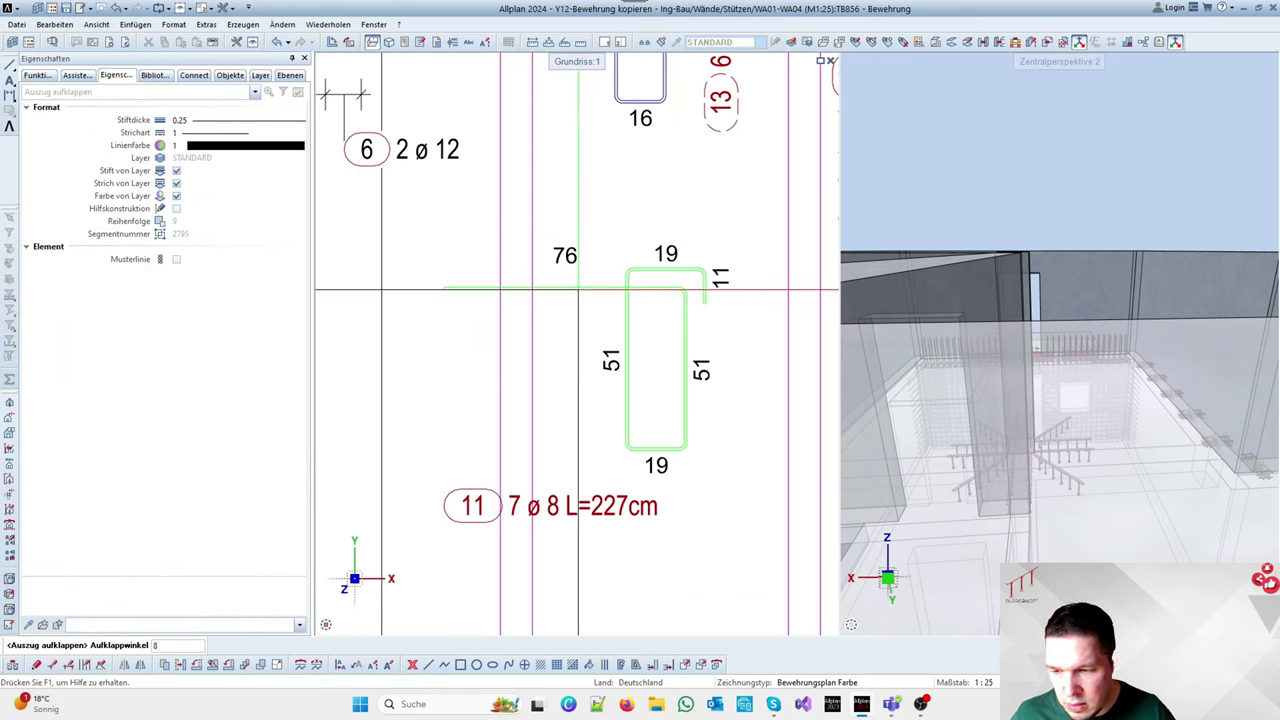
text(0)
key(Return)
scroll(581, 349, down, 2)
key(Escape)
Move the whole position 11 schema straight down, clear of the position 13 schema above it
key(v)
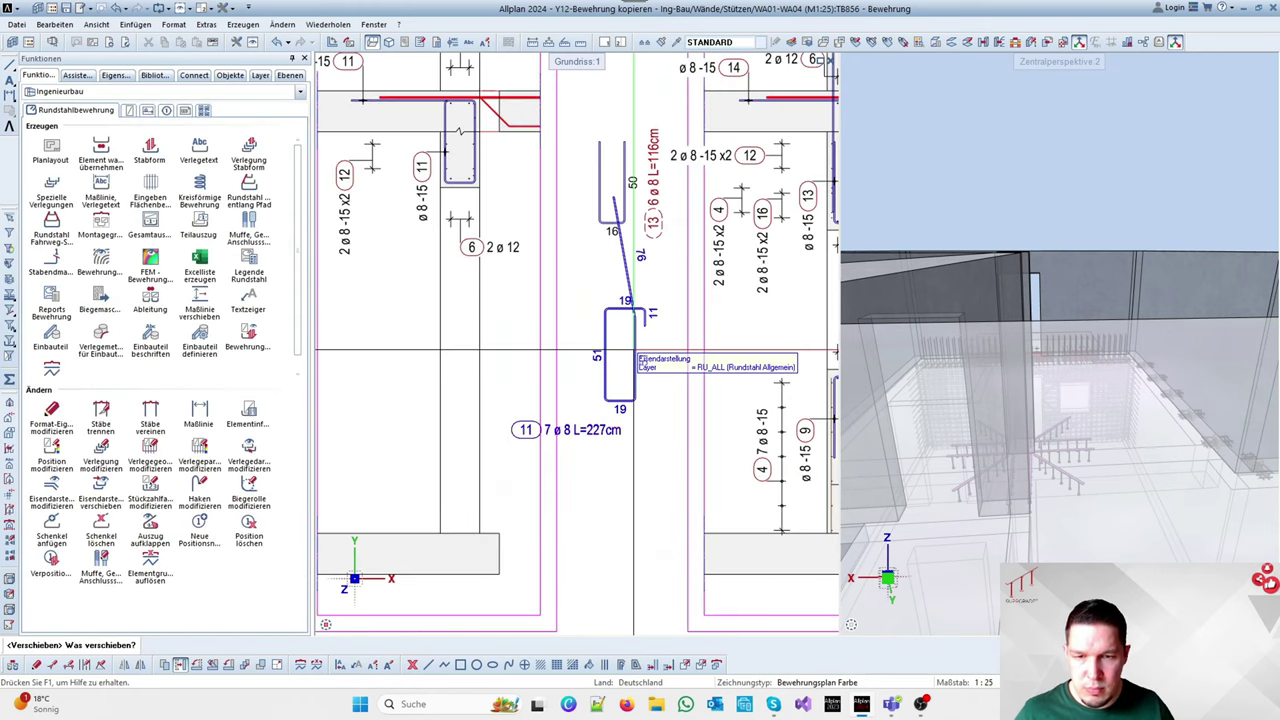
click(634, 349)
click(634, 349)
click(632, 406)
scroll(588, 287, down, 2)
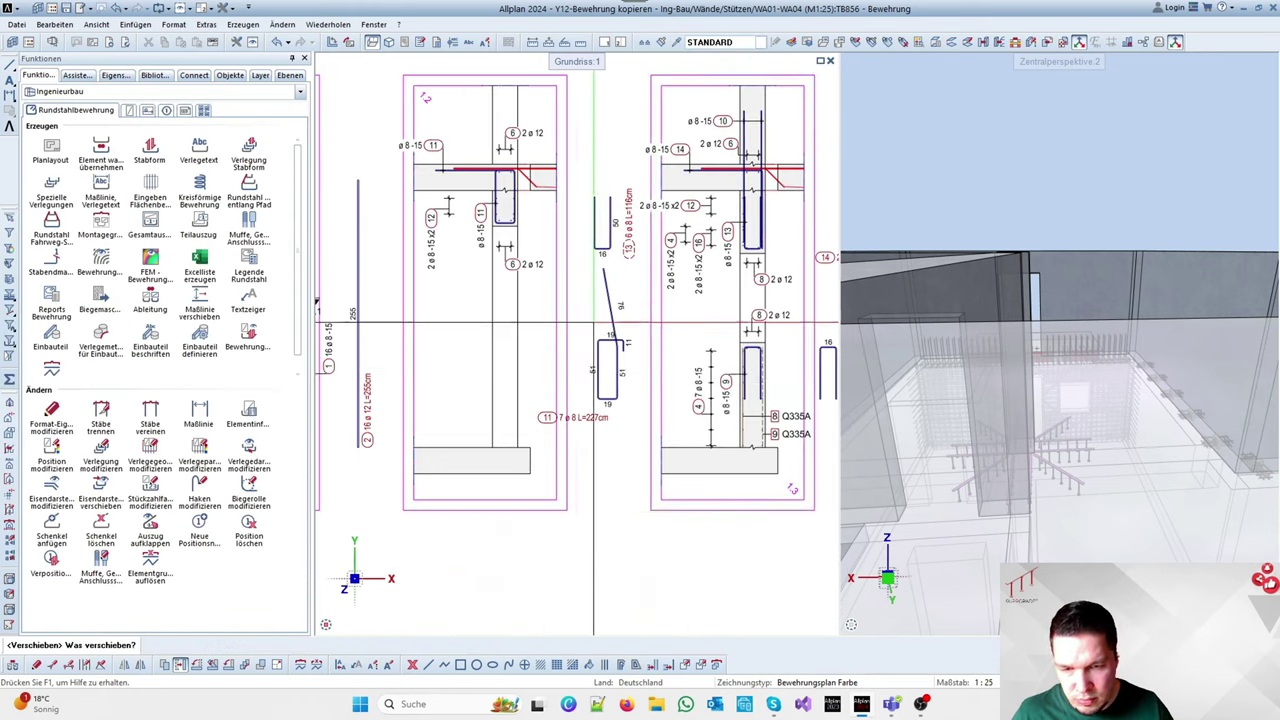
Move the position 11 label horizontally so it sits beneath its bar schema
scroll(640, 365, up, 3)
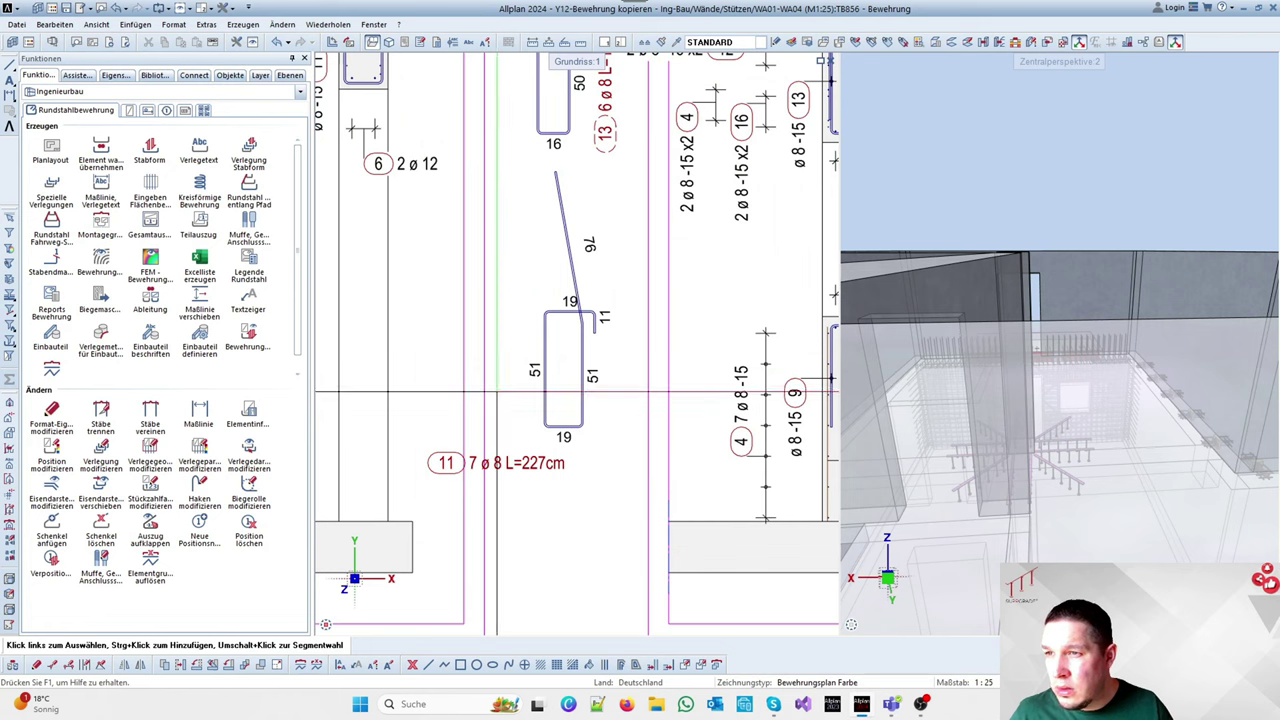
key(v)
click(515, 466)
click(517, 465)
click(585, 466)
scroll(450, 436, down, 3)
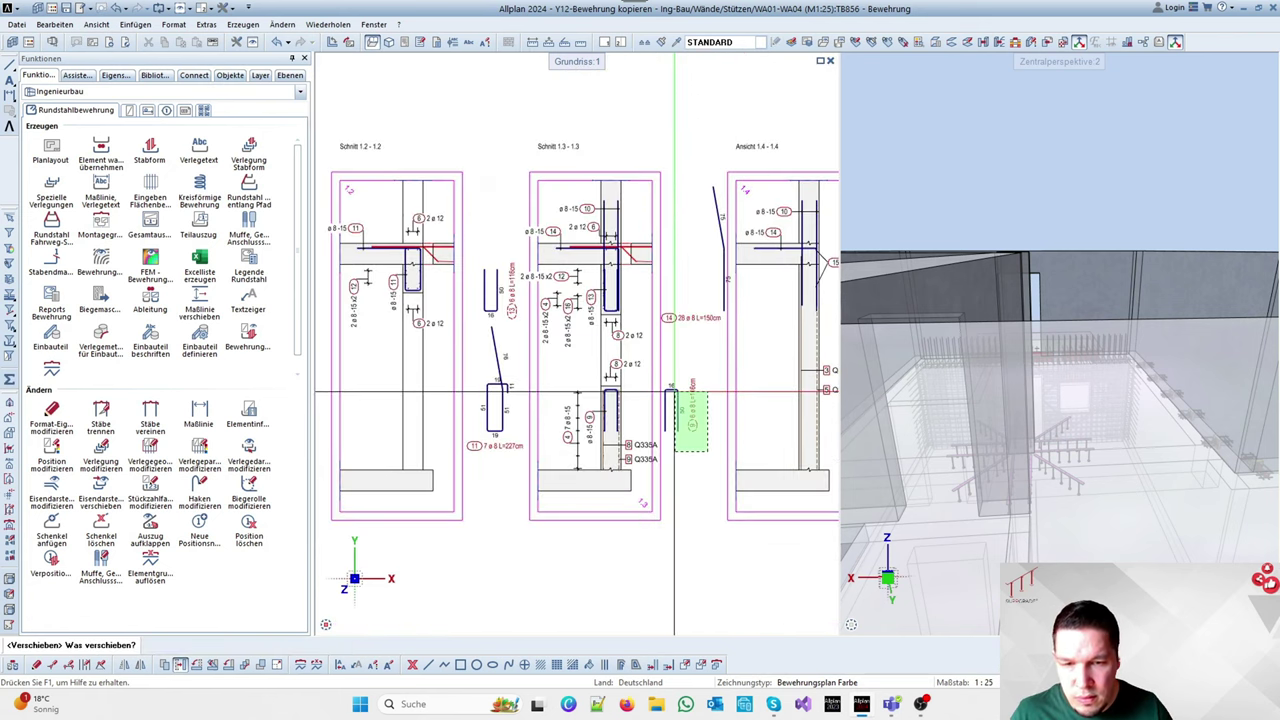
key(Escape)
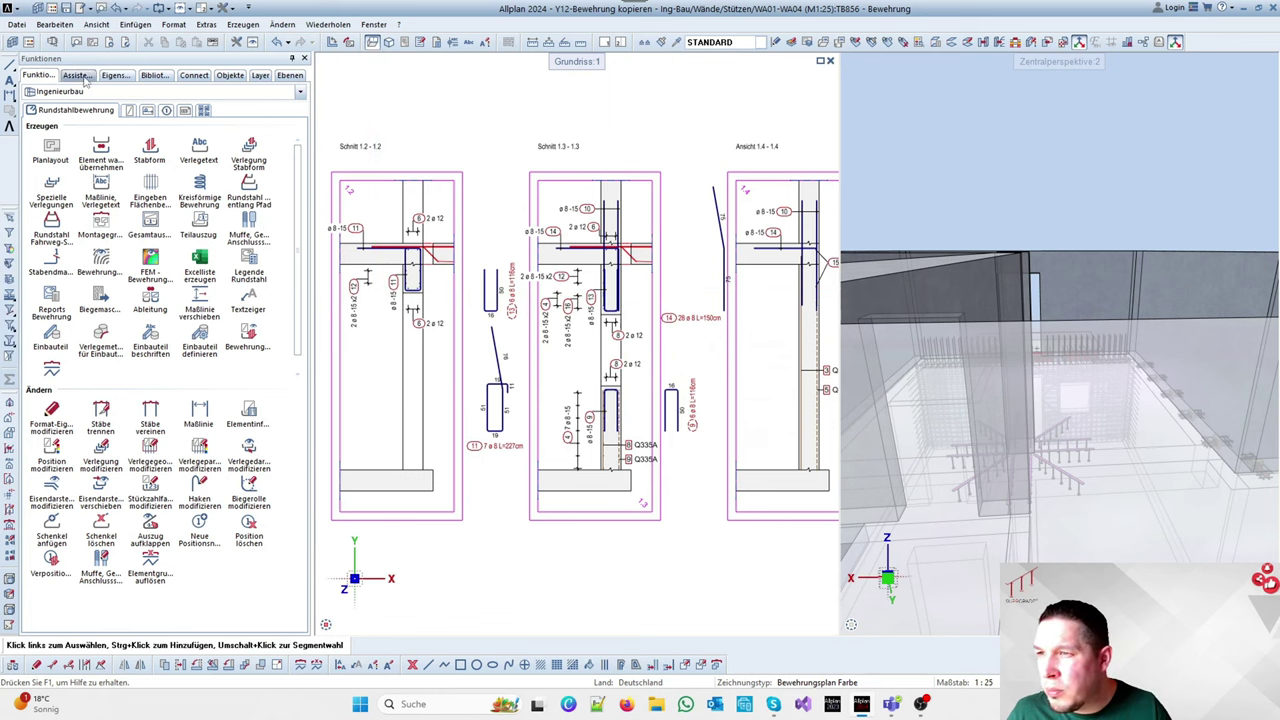
Insert the 80° bending symbol with its "Schenkel nach Verlegen" note from the assistant at the bend of the position 11 schema
click(80, 76)
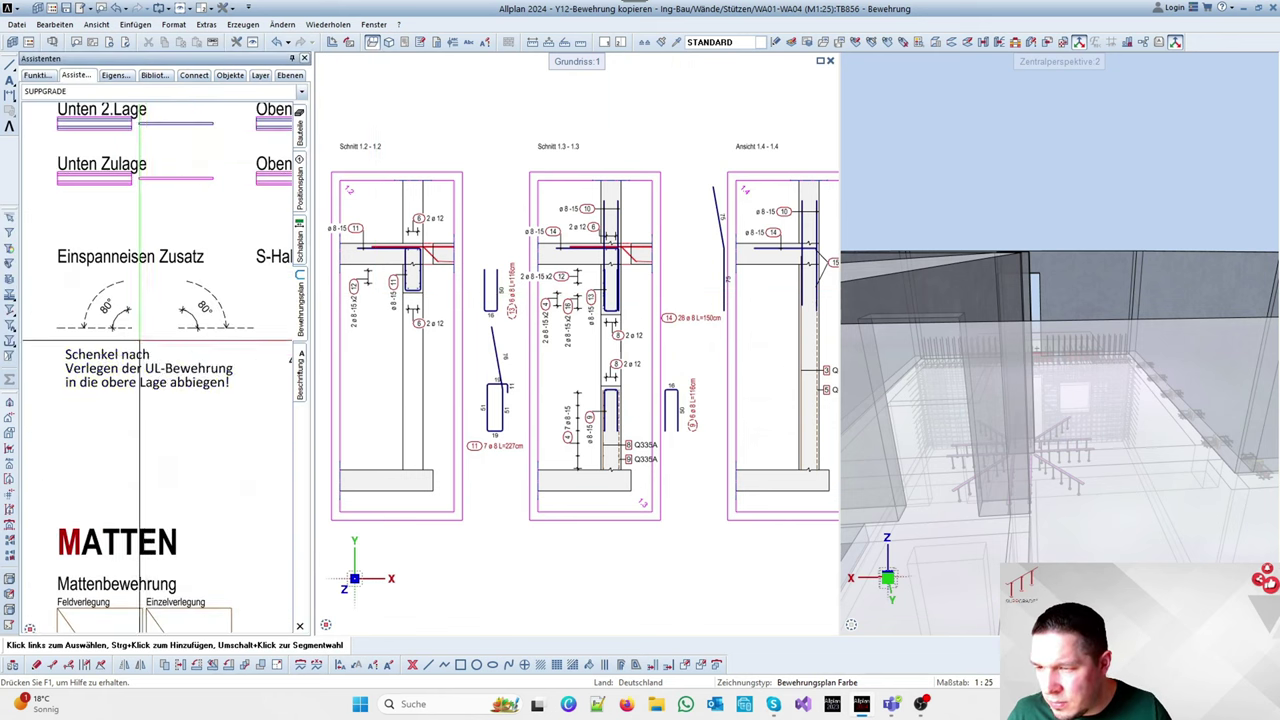
click(145, 336)
mouse_move(145, 336)
mouse_down()
mouse_move(500, 395)
mouse_move(556, 375)
mouse_up()
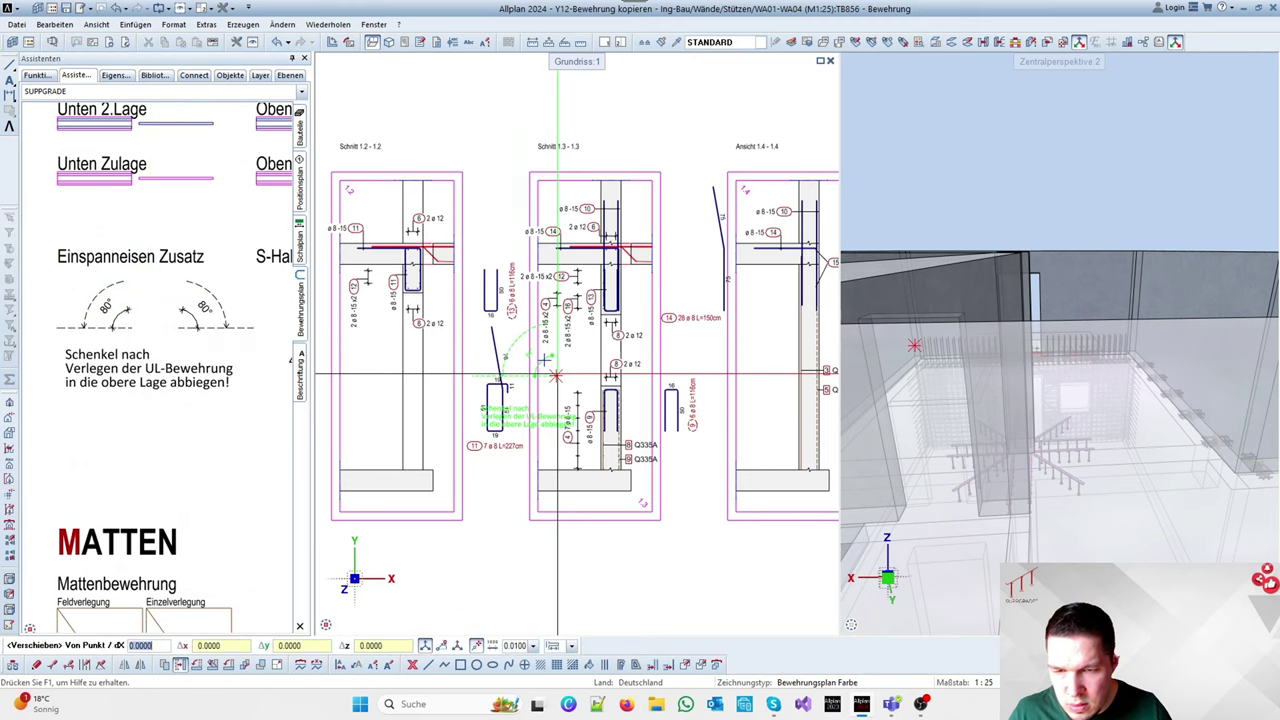
click(556, 376)
scroll(502, 392, up, 5)
click(497, 345)
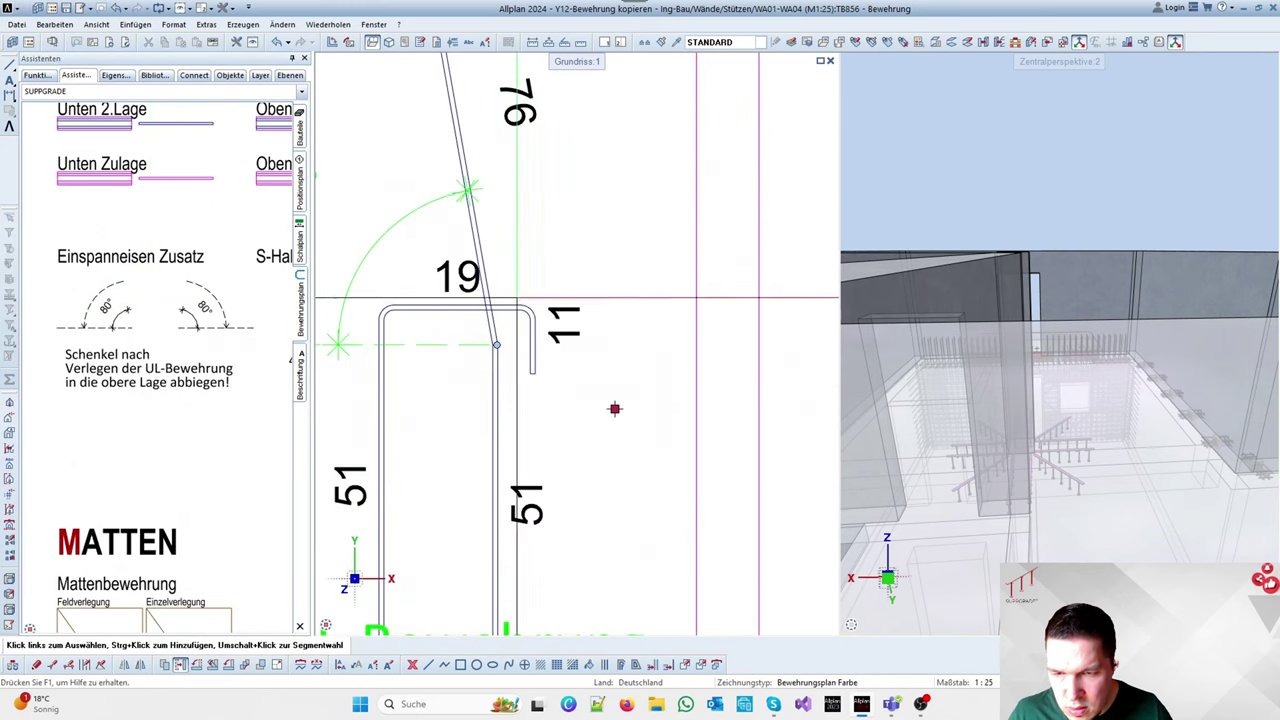
scroll(566, 331, down, 6)
key(Escape)
Move the "Schenkel nach Verlegen der UL-Bewehrung" note below the position 11 label
click(474, 334)
drag(474, 334, 501, 368)
scroll(501, 368, up, 3)
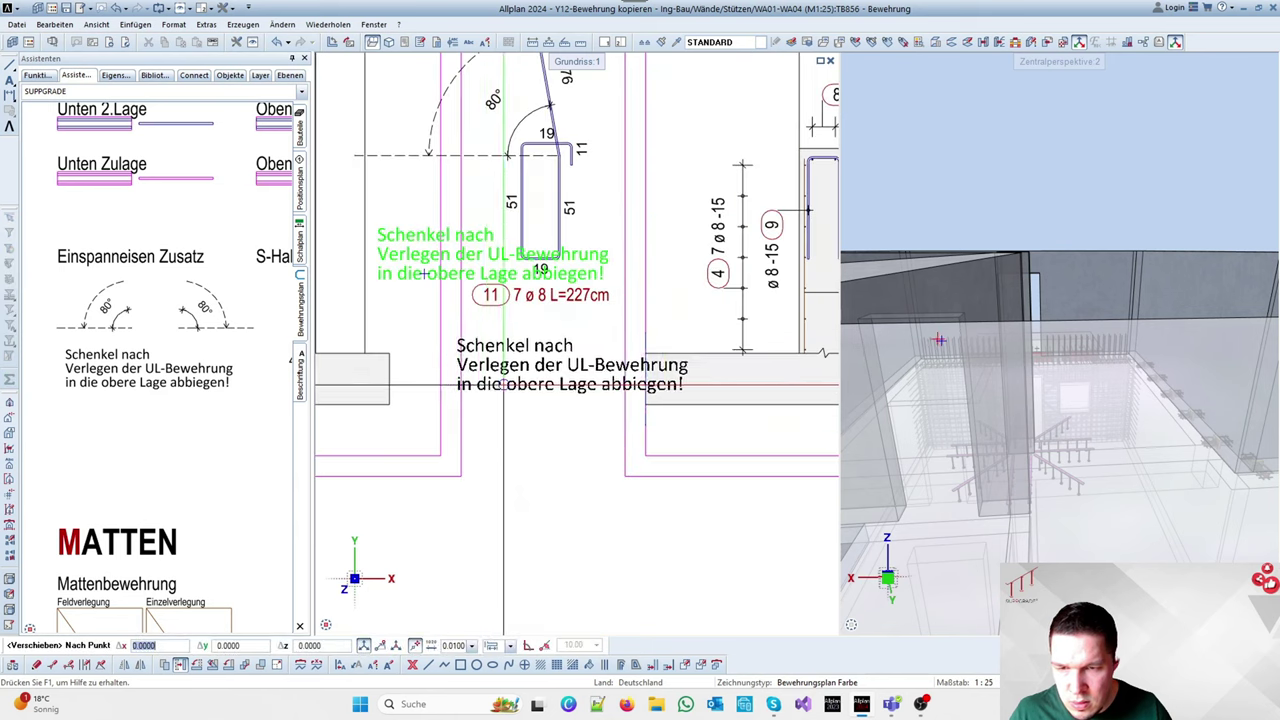
click(451, 361)
scroll(482, 380, down, 1)
key(Escape)
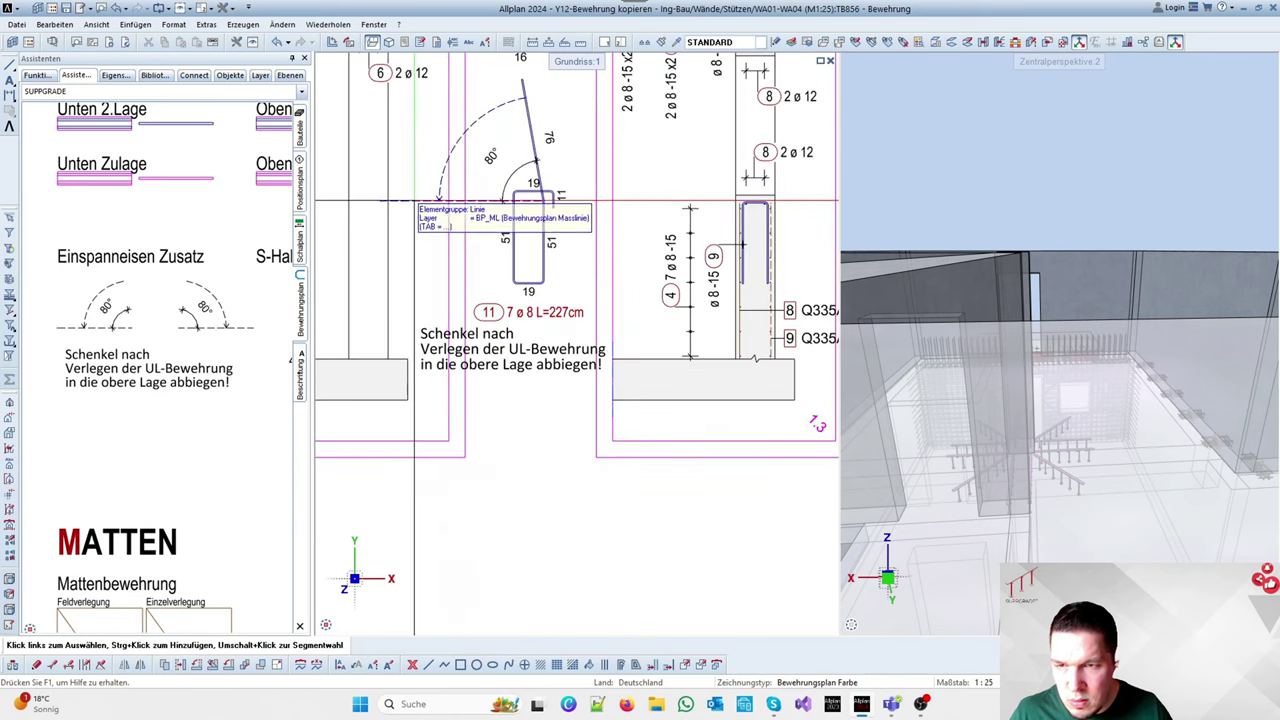
Shorten the outer end of the dashed base line of the position 11 bending symbol
click(414, 200)
click(380, 200)
click(406, 200)
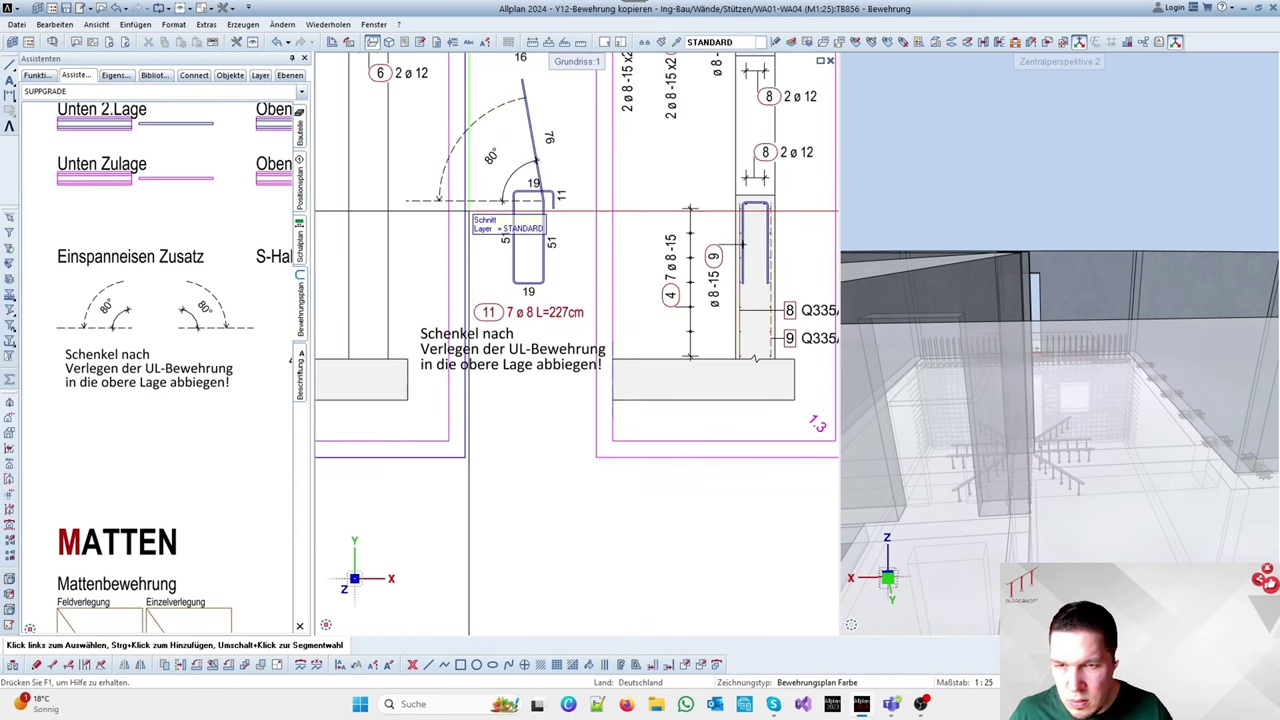
Copy the 80° bending symbol and its note from the position 11 bend to the bend of the position 14 schema
key(c)
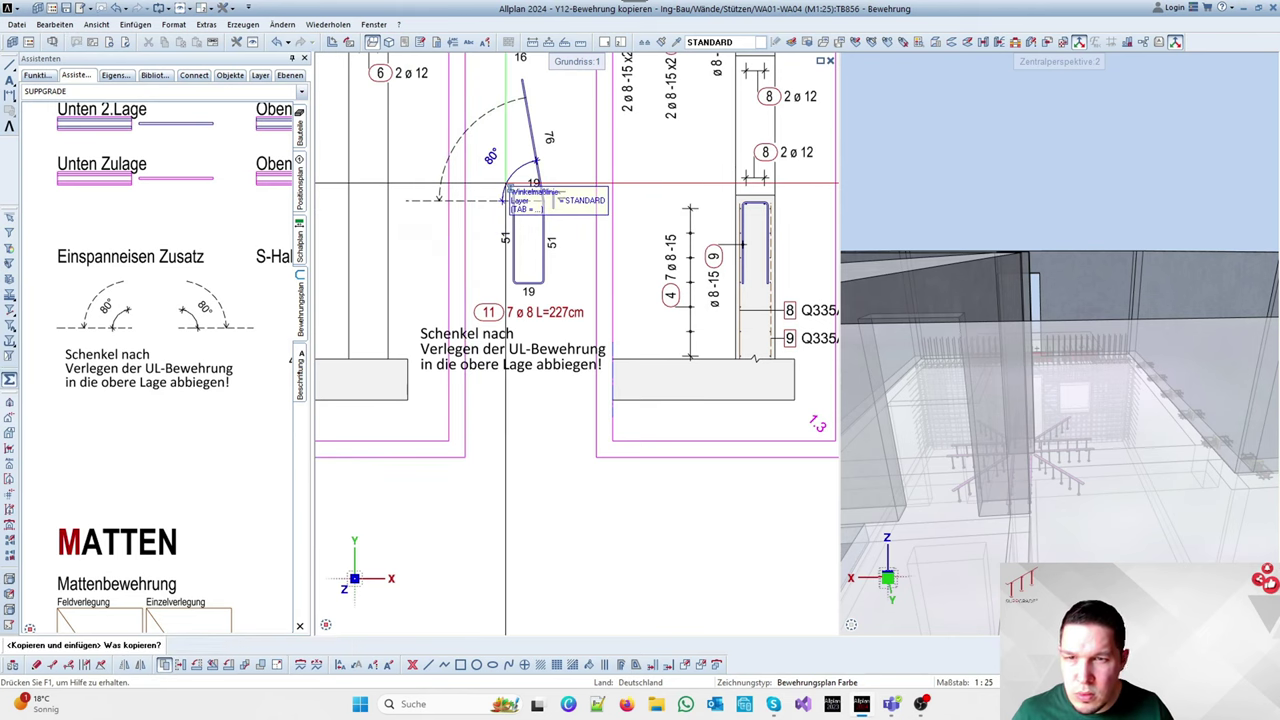
click(506, 183)
click(481, 200)
click(471, 126)
click(519, 363)
right_click(513, 368)
scroll(508, 362, down, 4)
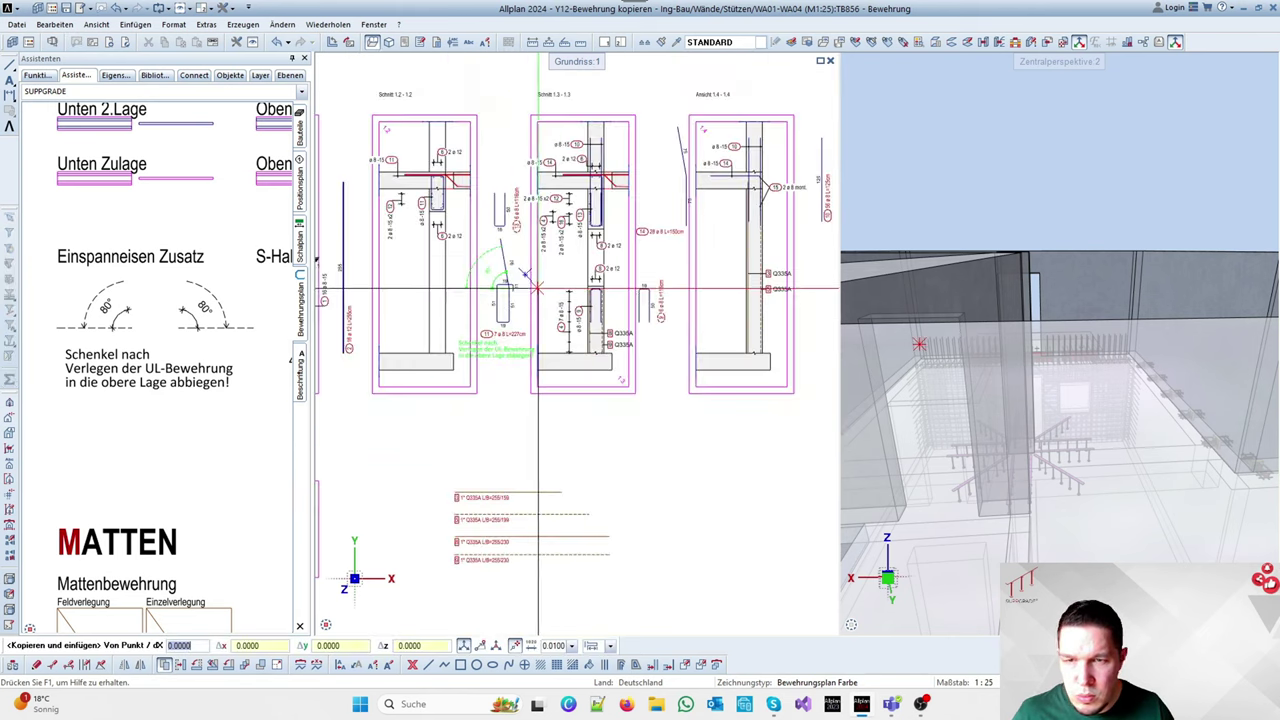
scroll(516, 307, up, 5)
scroll(507, 252, up, 3)
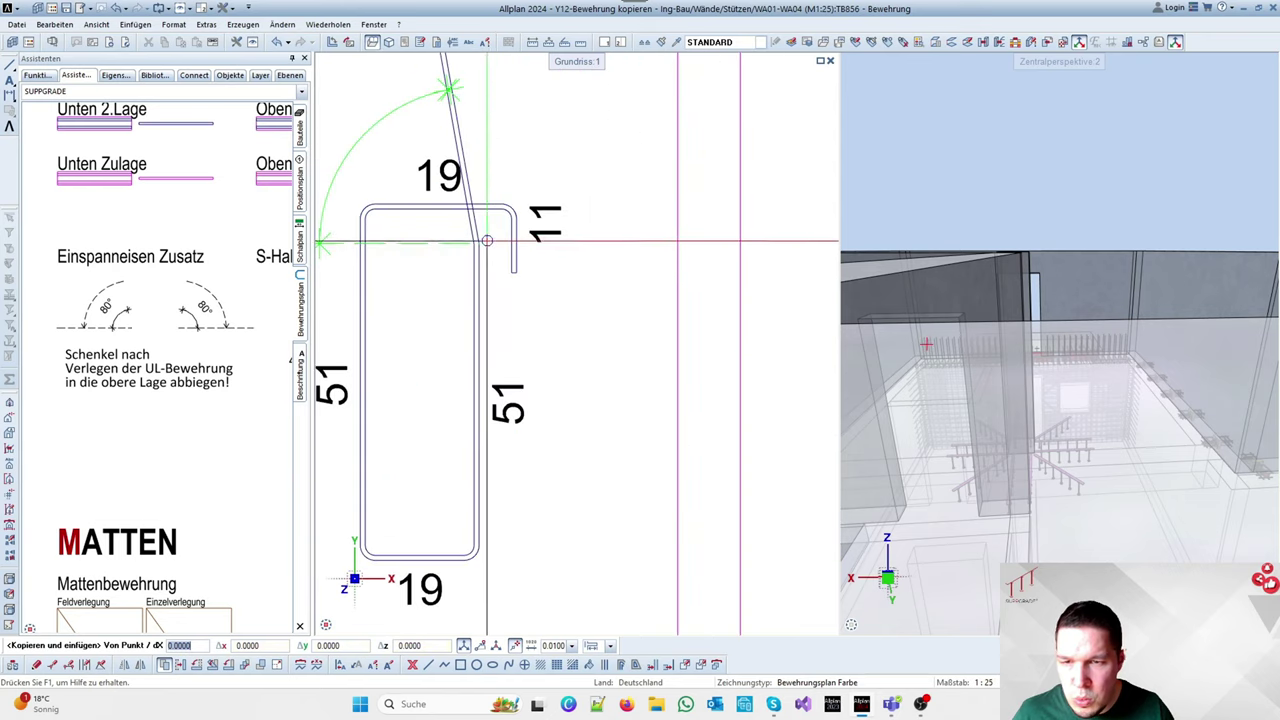
click(478, 241)
scroll(478, 241, down, 3)
scroll(545, 212, up, 4)
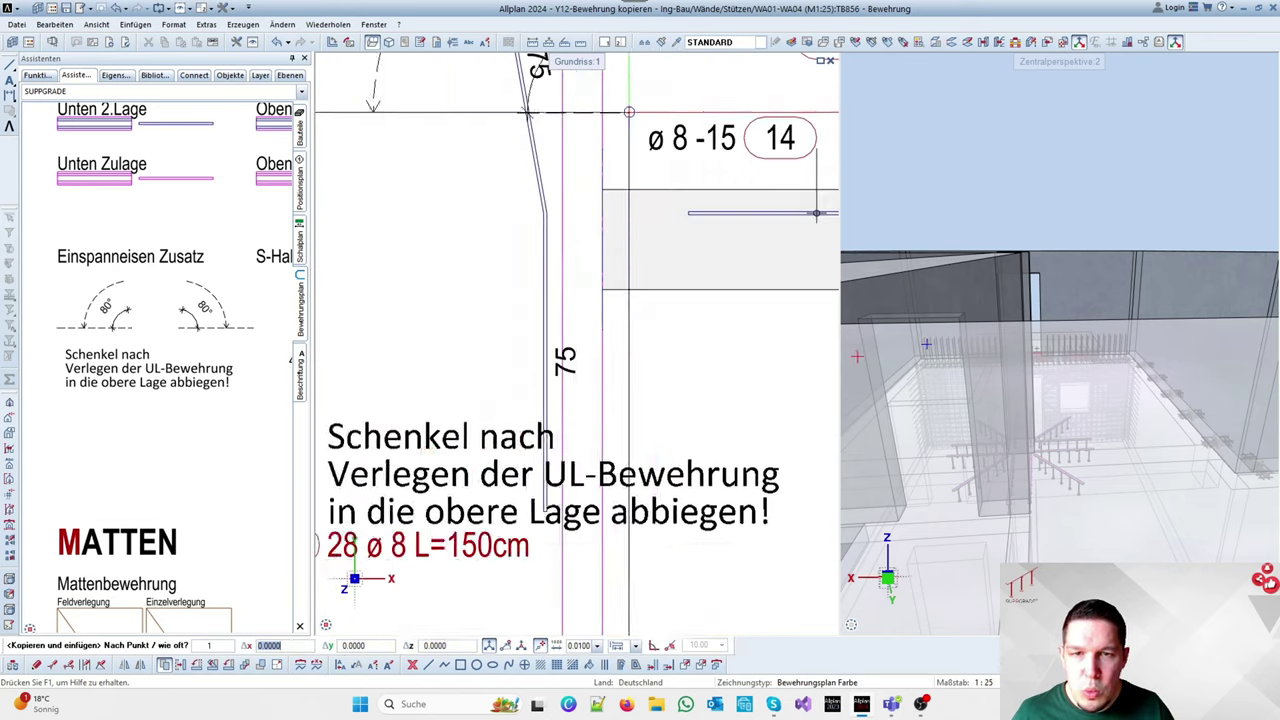
click(547, 210)
scroll(609, 194, down, 4)
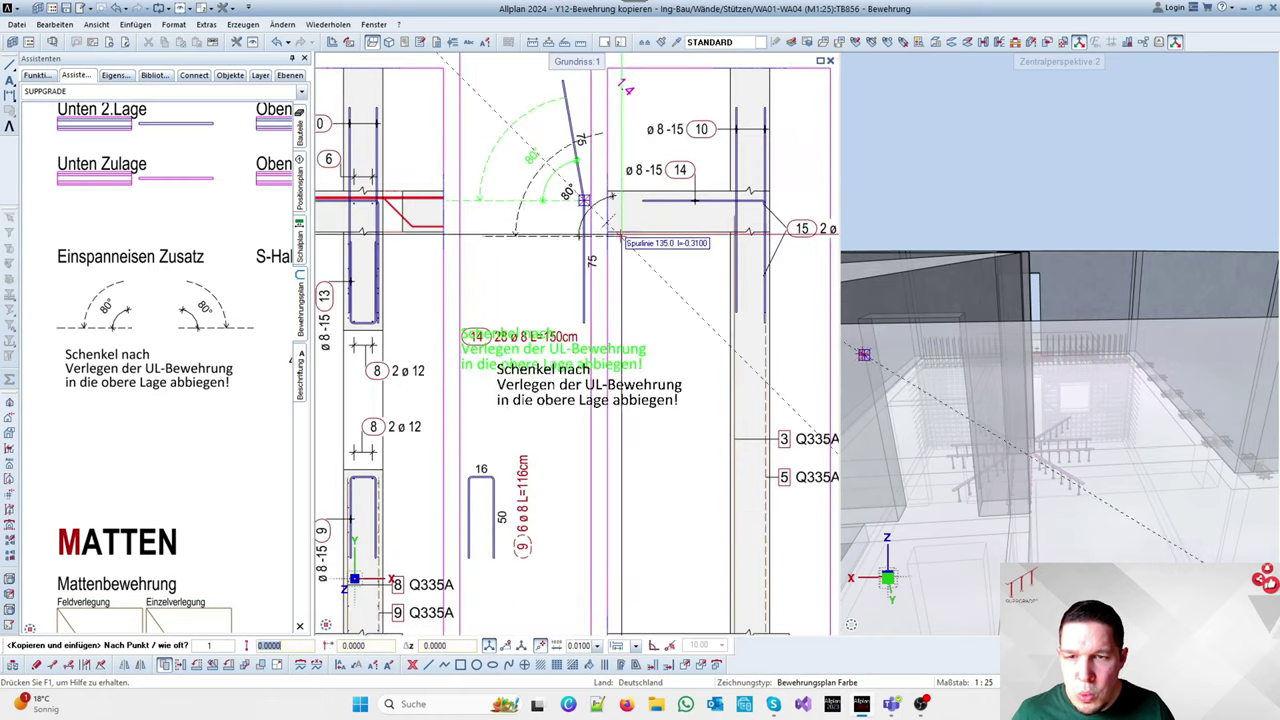
Move the copied "Schenkel nach Verlegen der UL-Bewehrung" note below the position 14 label
key(Escape)
click(599, 360)
click(599, 360)
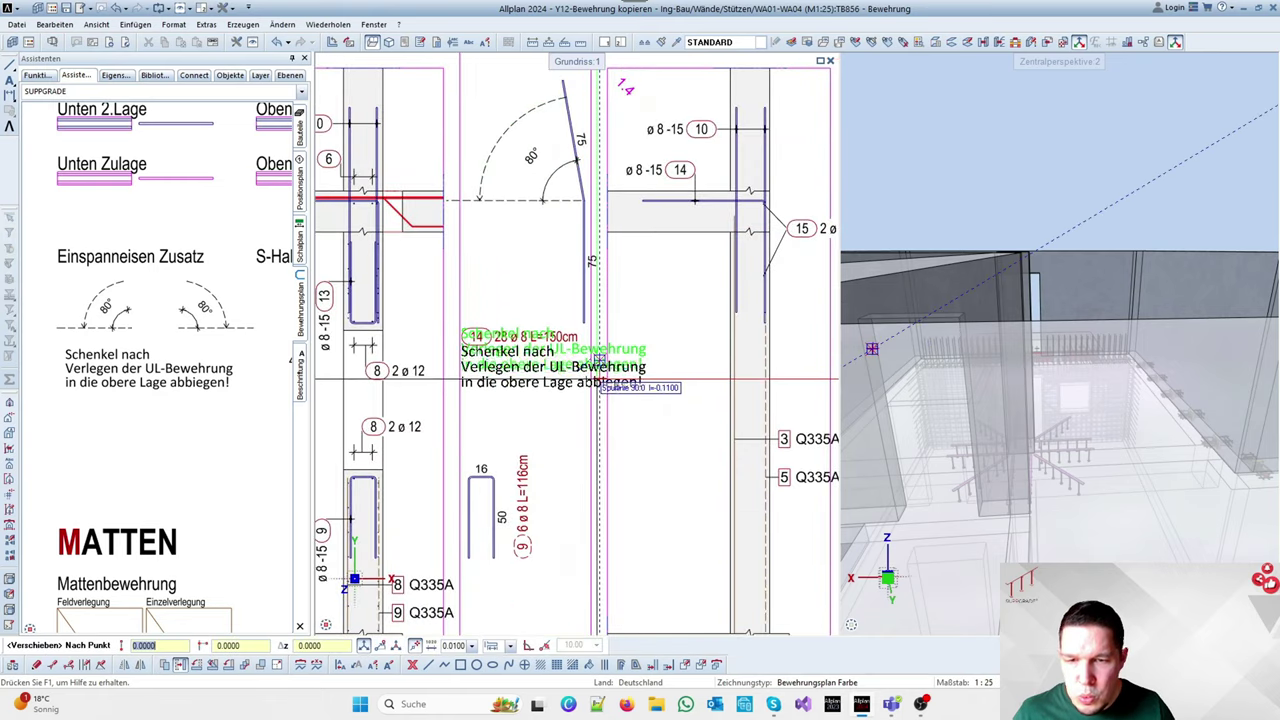
click(598, 388)
scroll(460, 262, down, 7)
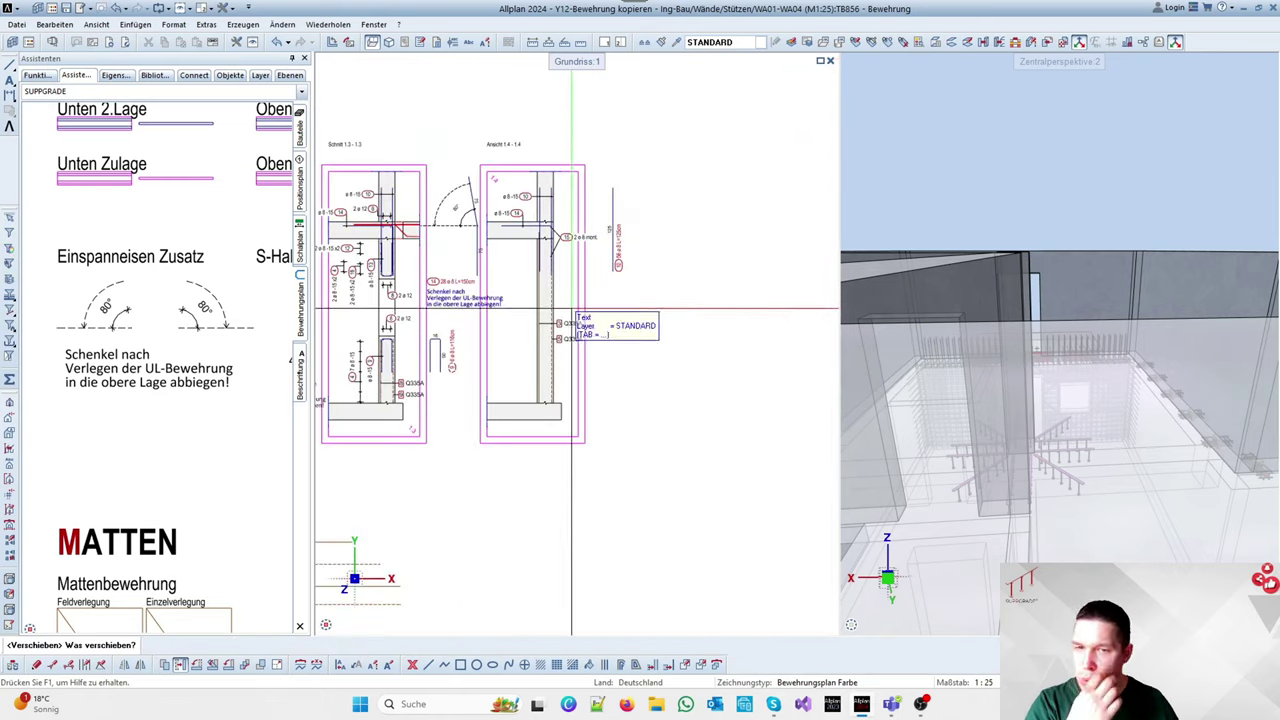
key(Escape)
Delete the leftover bar schemas lying beside section 1.1 - 1.1
scroll(492, 290, up, 5)
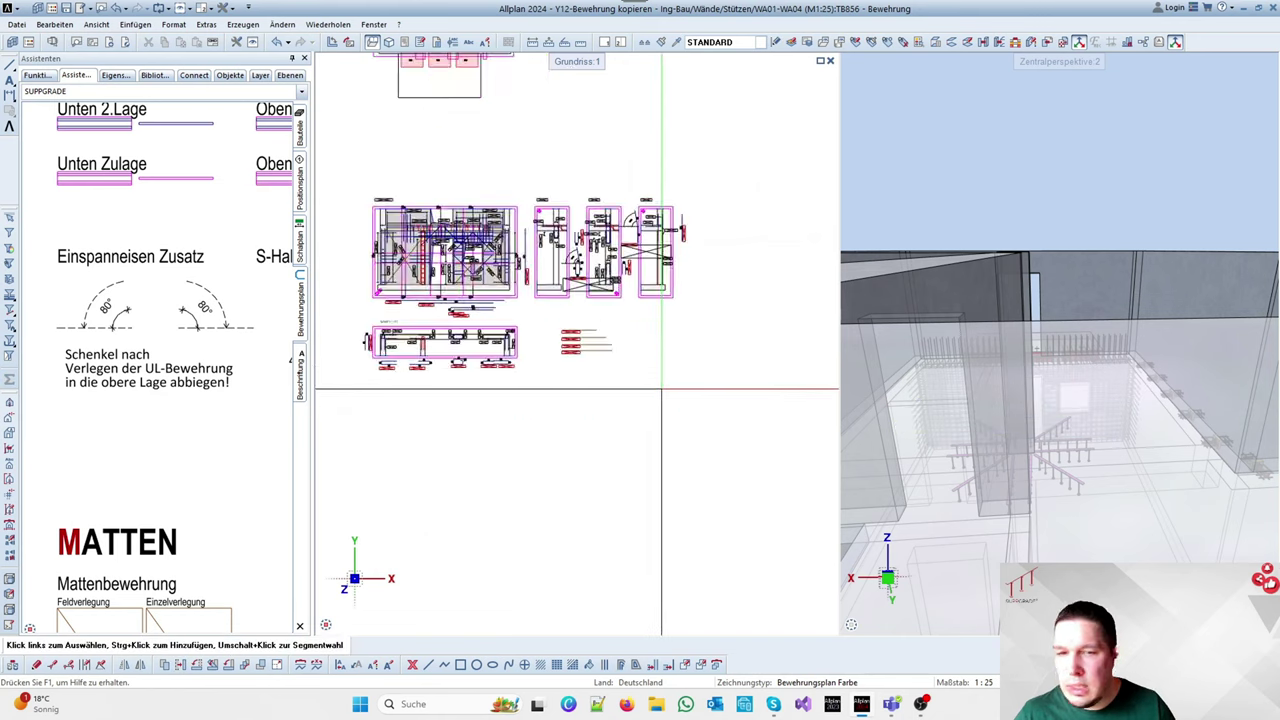
key(Delete)
click(662, 369)
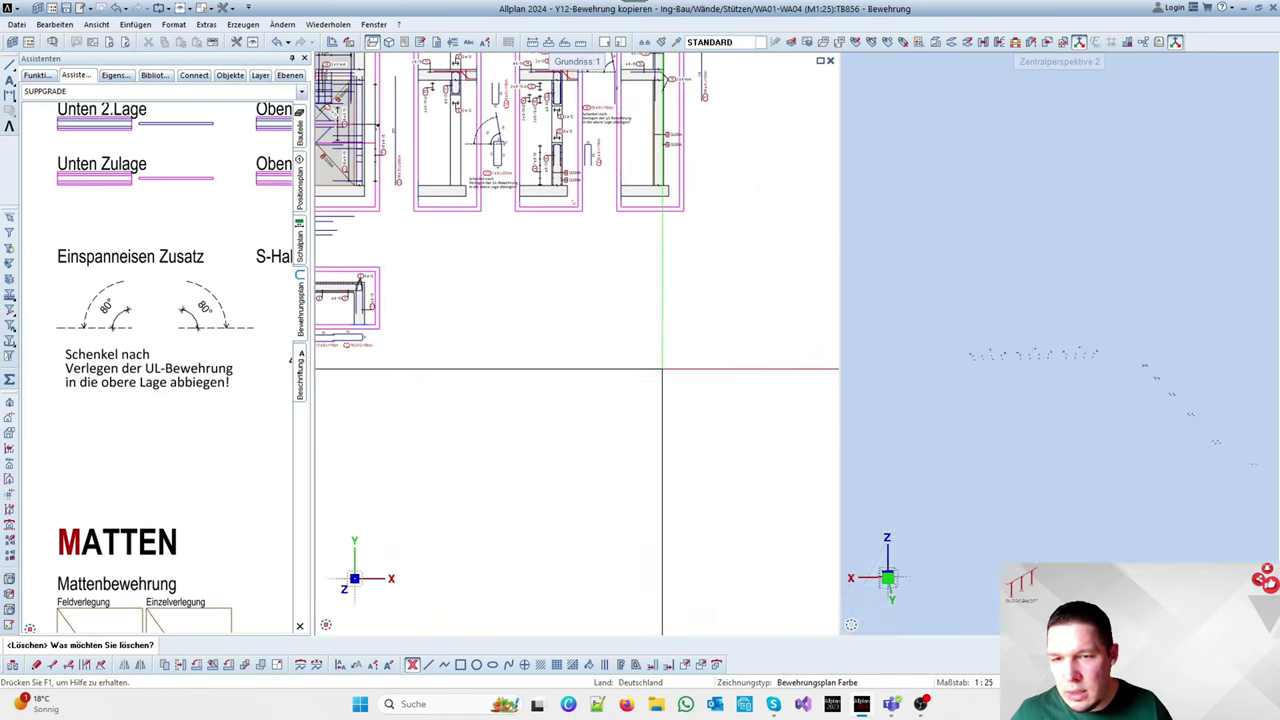
key(Escape)
Insert the round-bar legend "40 Stabliste - Biegeformen" in the empty area below section 1.1 - 1.1
click(38, 75)
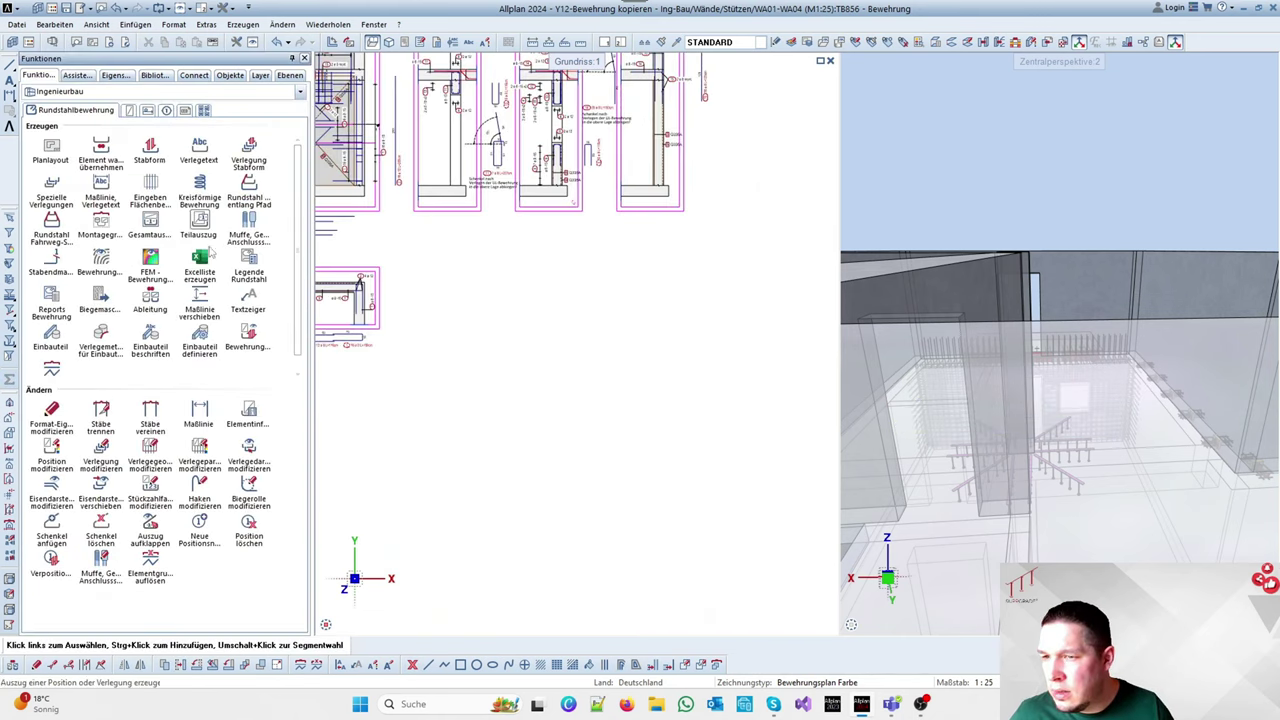
click(249, 262)
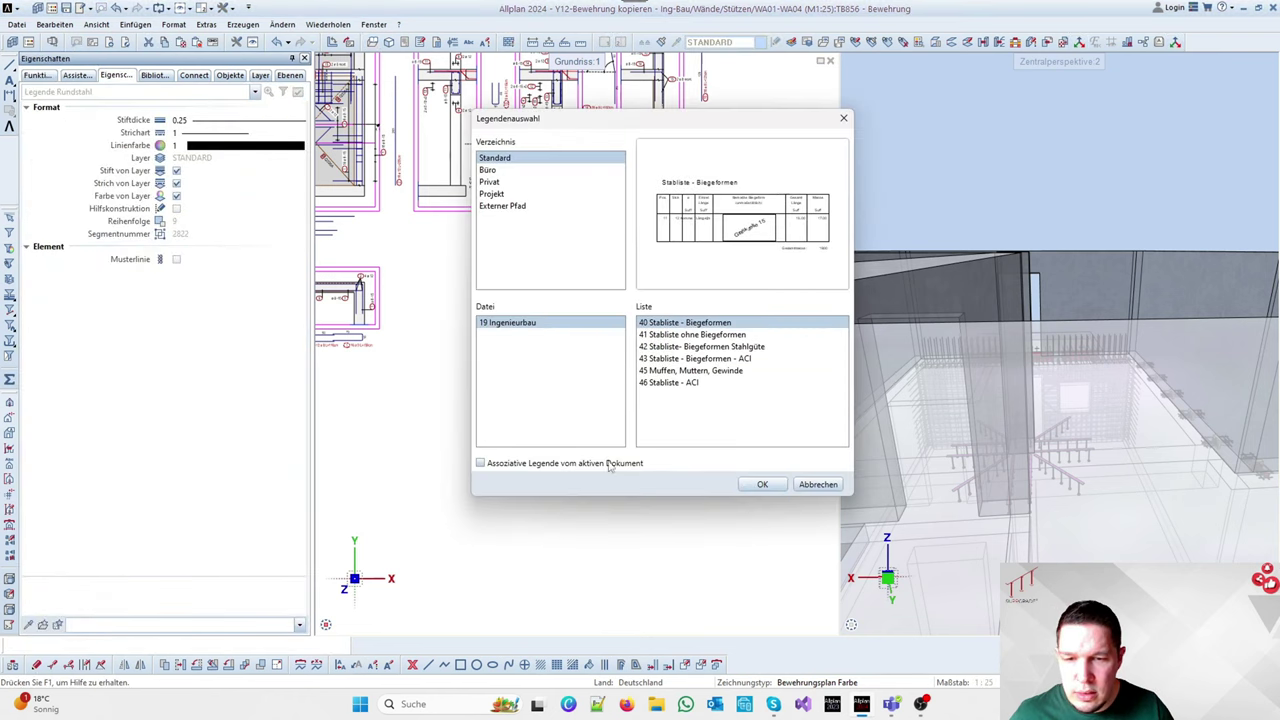
click(764, 485)
scroll(645, 350, down, 3)
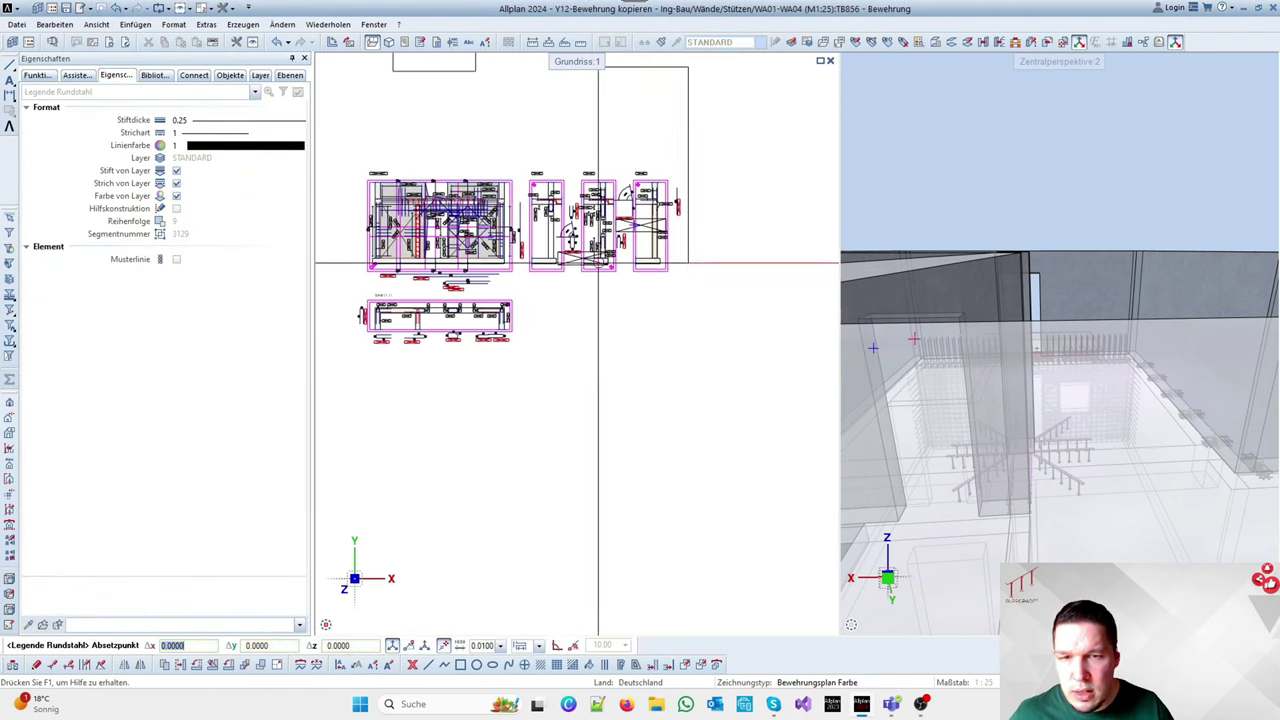
click(454, 434)
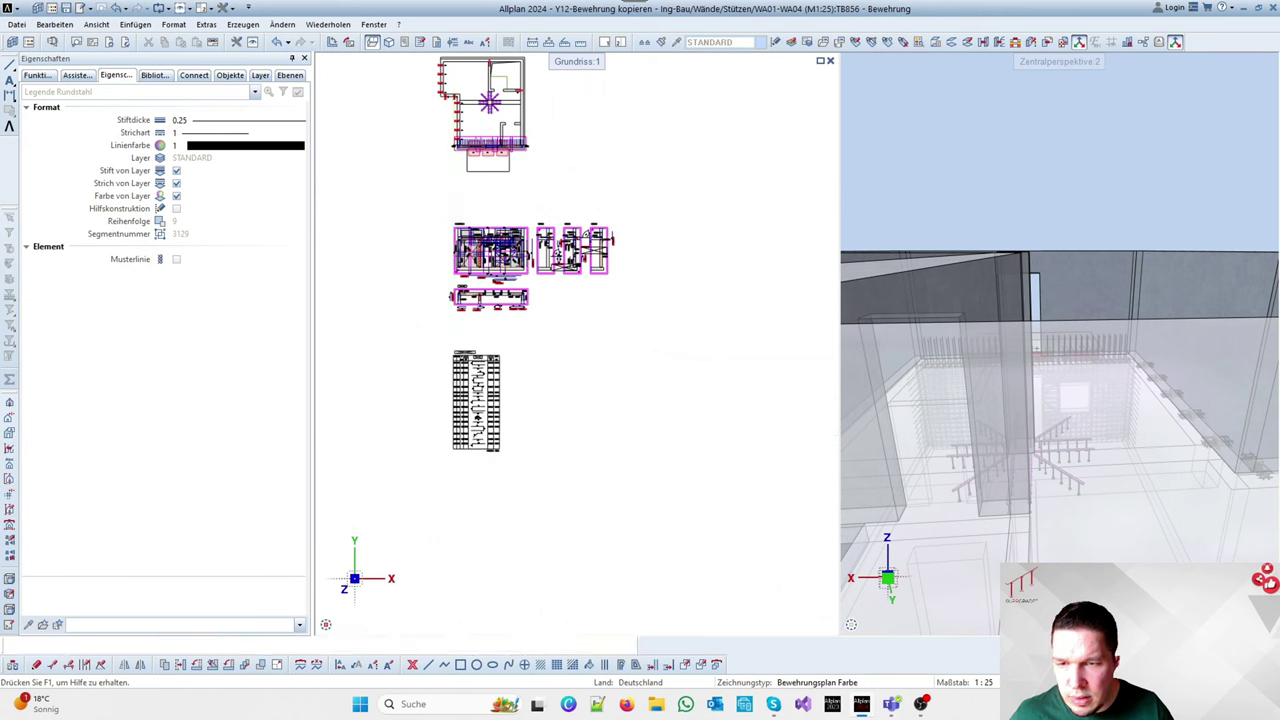
key(Escape)
Renumber the round-bar and mesh positions starting from 1, combining identical shapes within a 0.0010 tolerance
scroll(483, 455, up, 3)
scroll(505, 440, down, 3)
scroll(545, 320, up, 4)
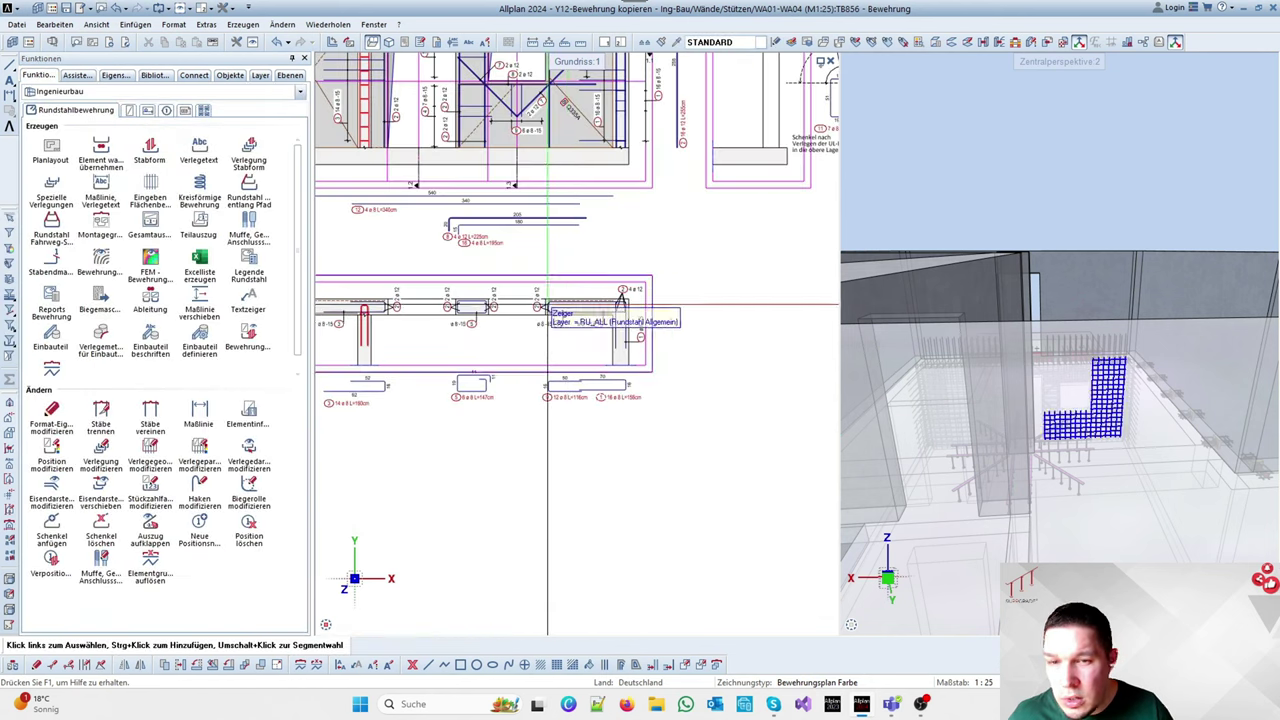
right_click(578, 317)
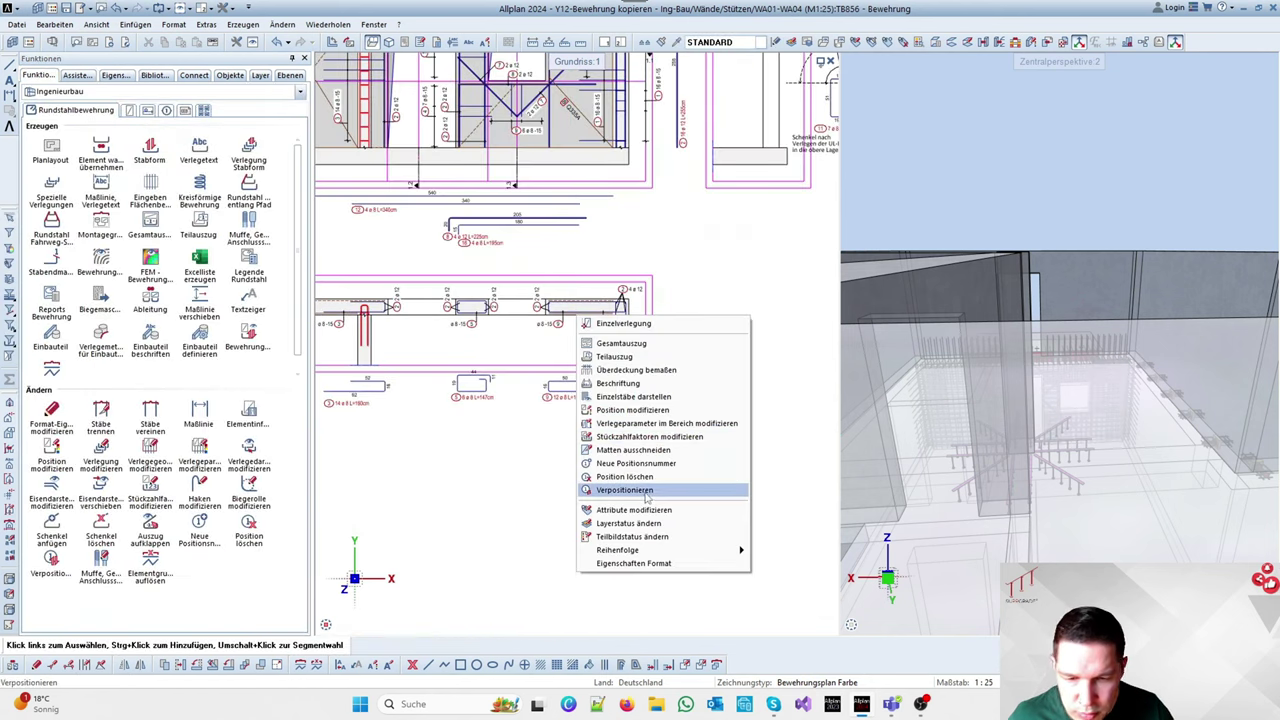
click(623, 490)
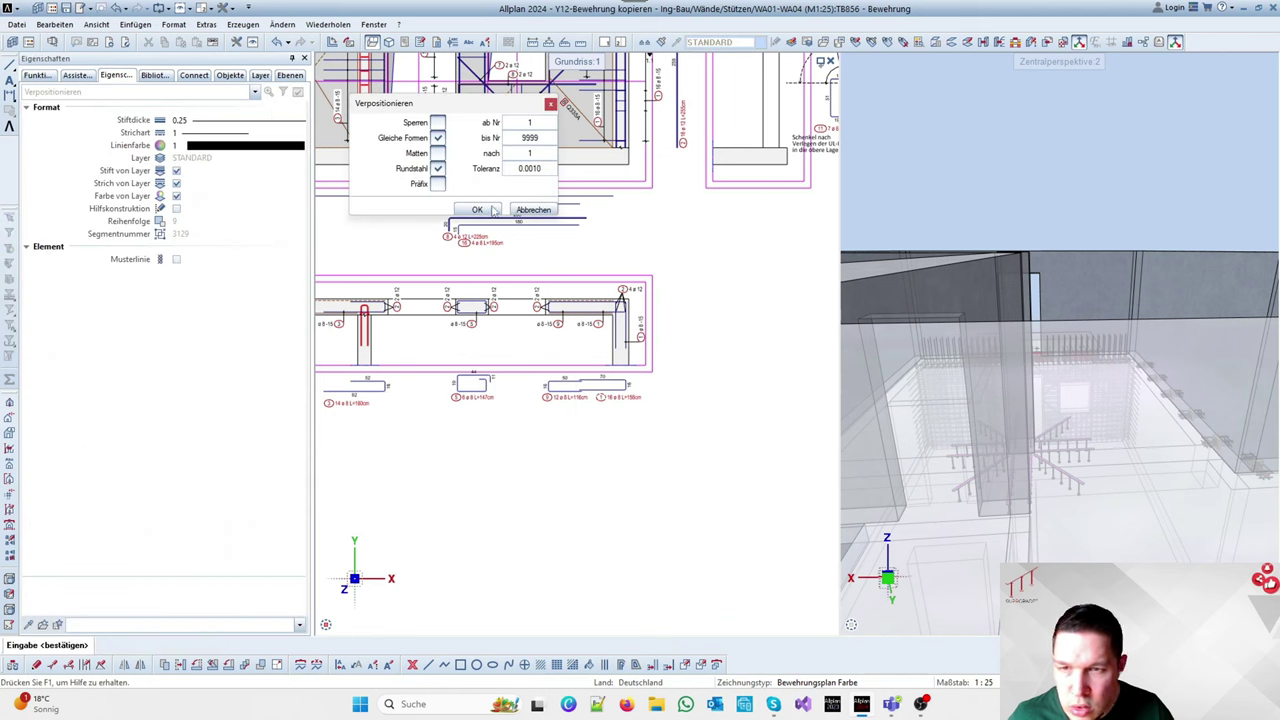
scroll(760, 148, down, 3)
scroll(595, 515, up, 5)
scroll(605, 285, down, 5)
scroll(571, 417, up, 4)
scroll(549, 428, down, 4)
scroll(549, 428, down, 3)
scroll(626, 251, up, 6)
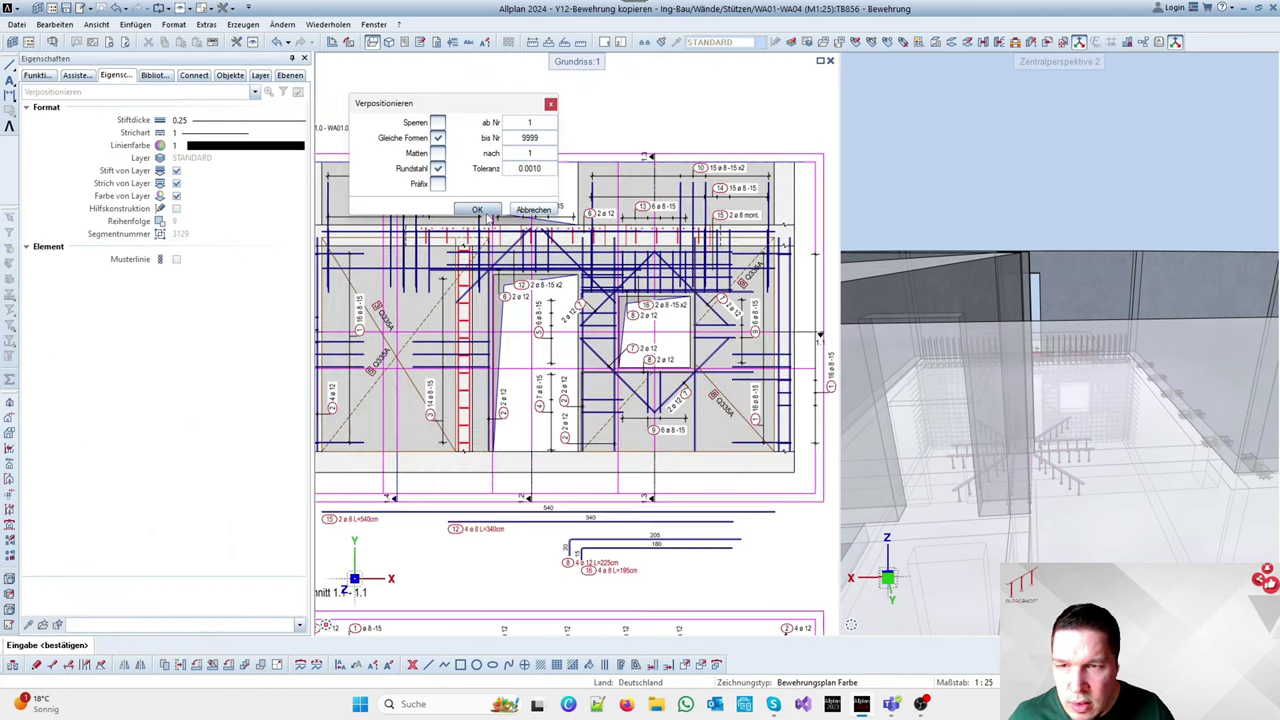
click(488, 215)
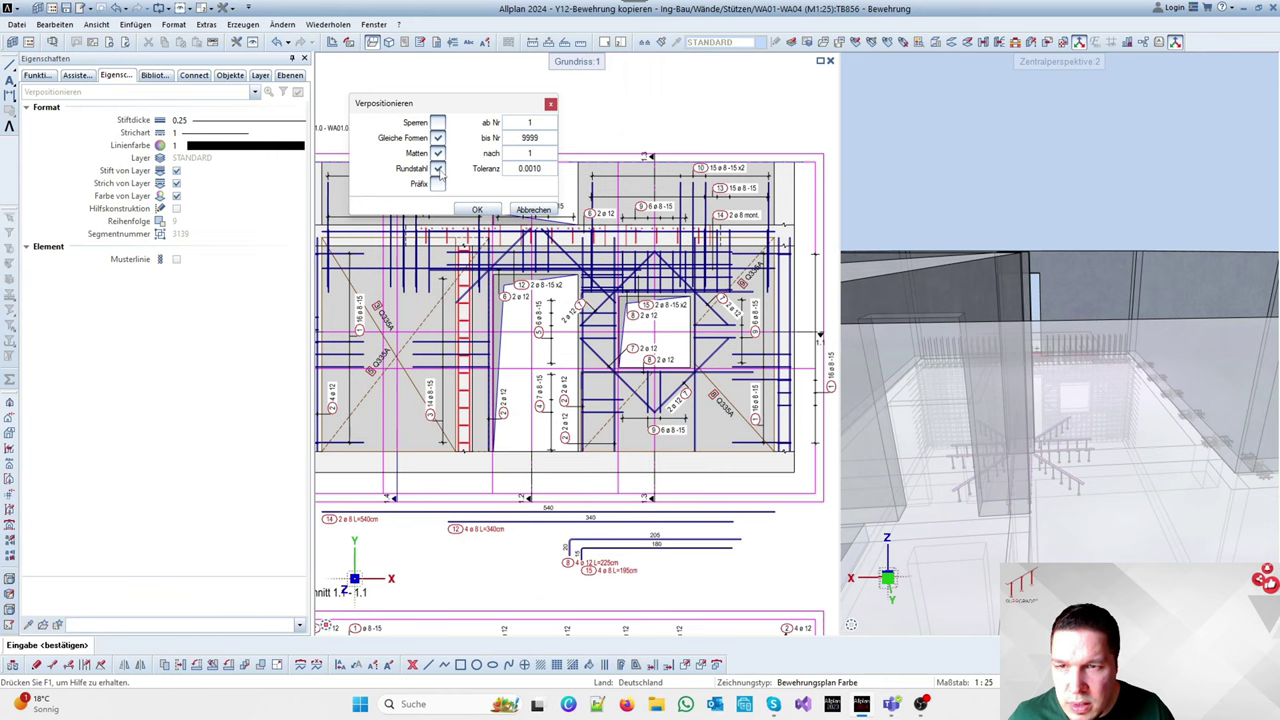
click(477, 210)
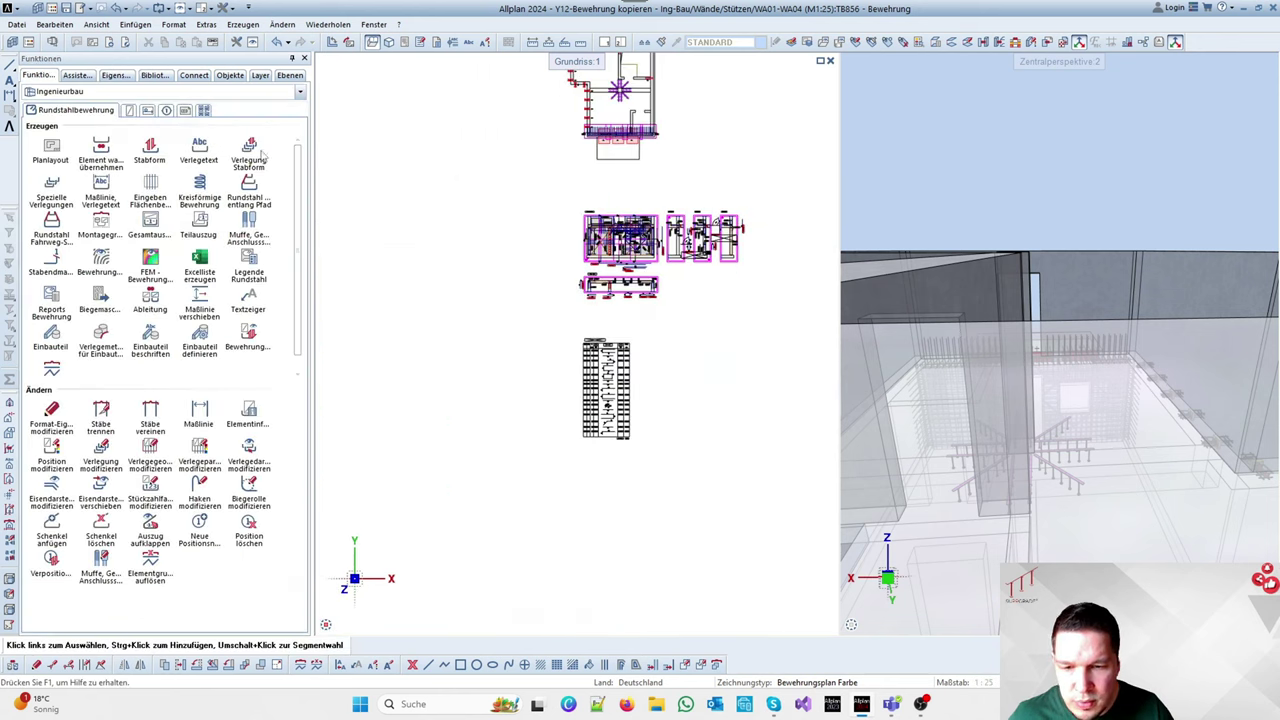
Insert an updated Stabliste - Biegeformen legend covering all bars beside the old one and compare the two lists
click(238, 265)
key(Return)
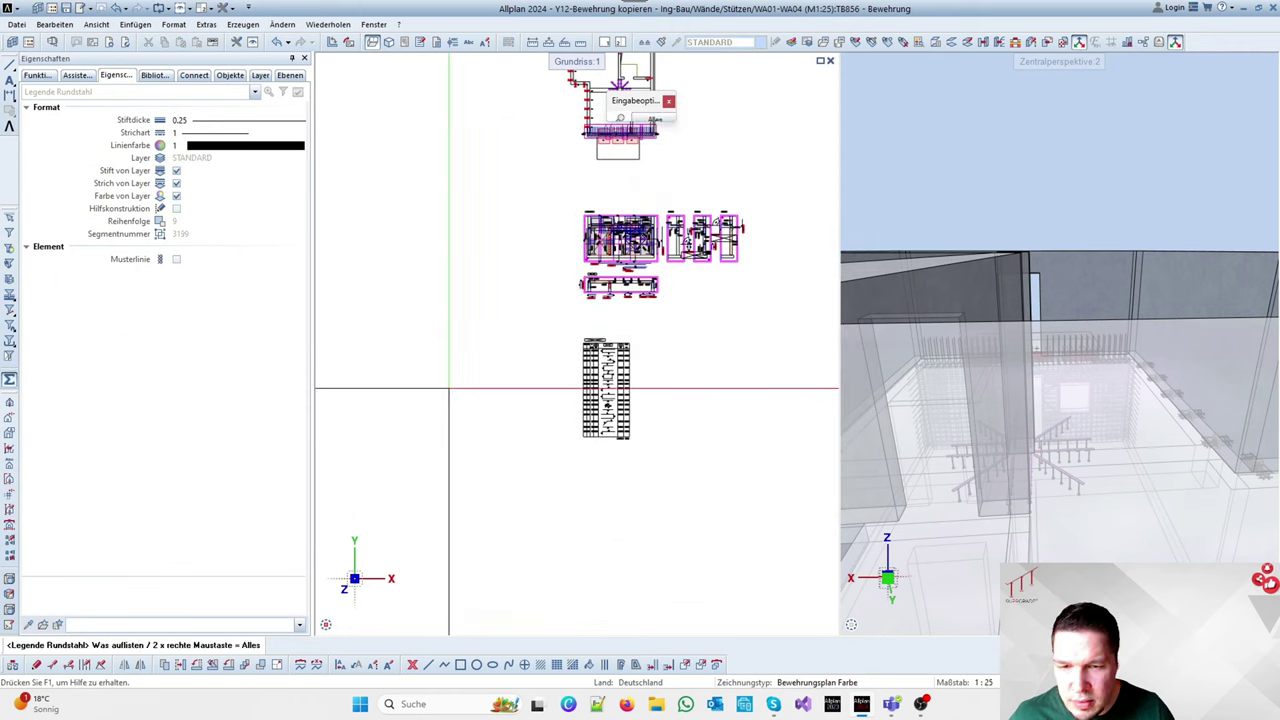
right_click(586, 428)
click(650, 440)
scroll(648, 450, up, 5)
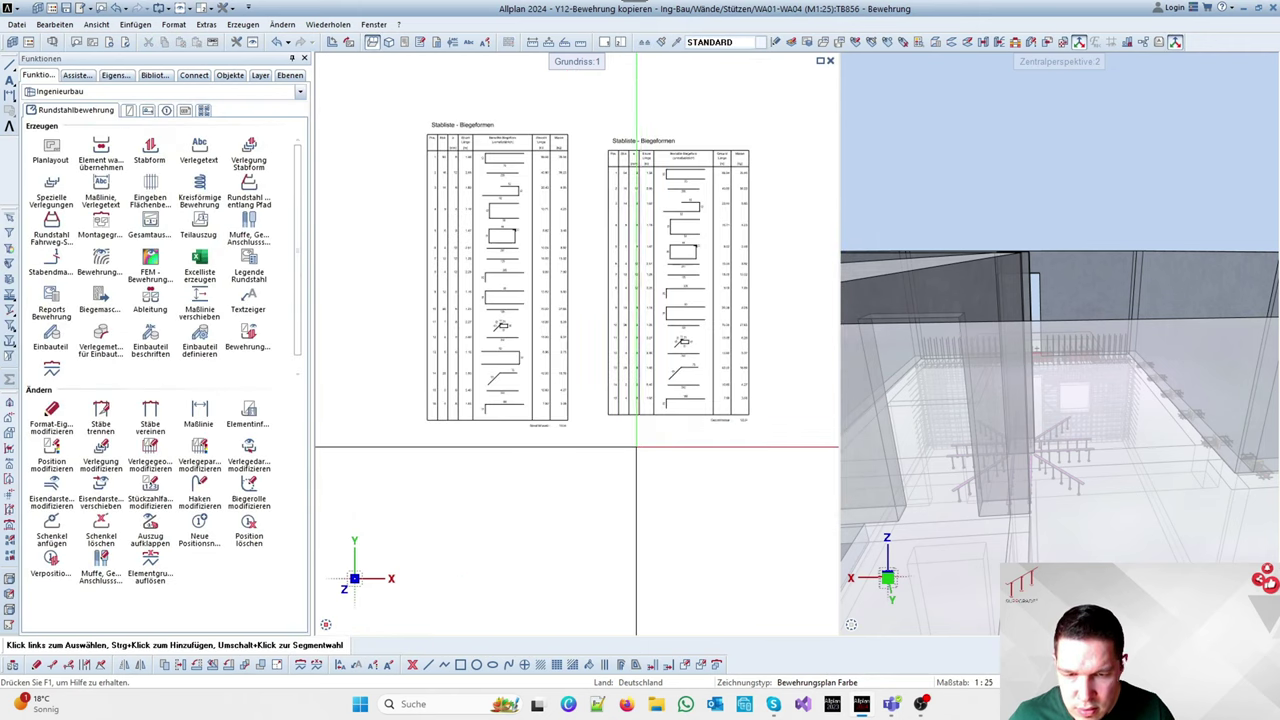
scroll(636, 447, down, 3)
scroll(438, 405, up, 2)
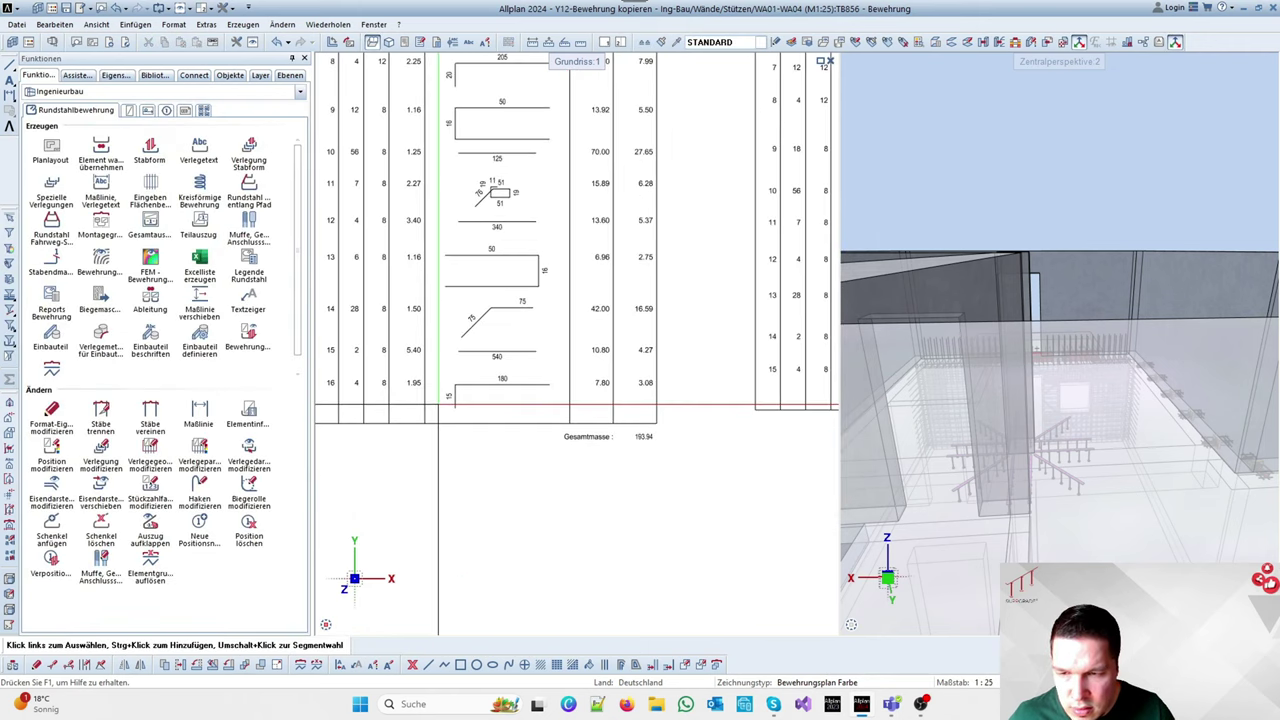
scroll(498, 409, down, 3)
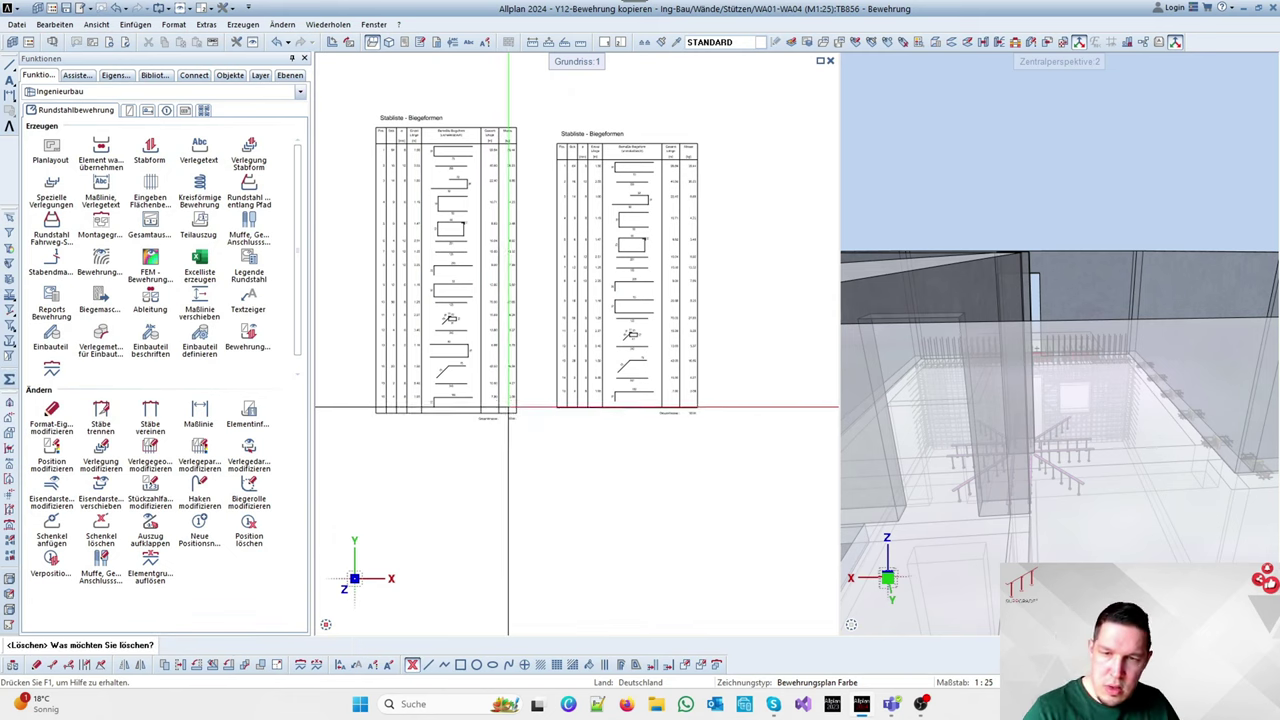
Delete the outdated bar list and move the new one into its place below the section
scroll(508, 409, down, 3)
click(180, 664)
drag(525, 185, 697, 429)
click(568, 246)
click(449, 234)
key(Escape)
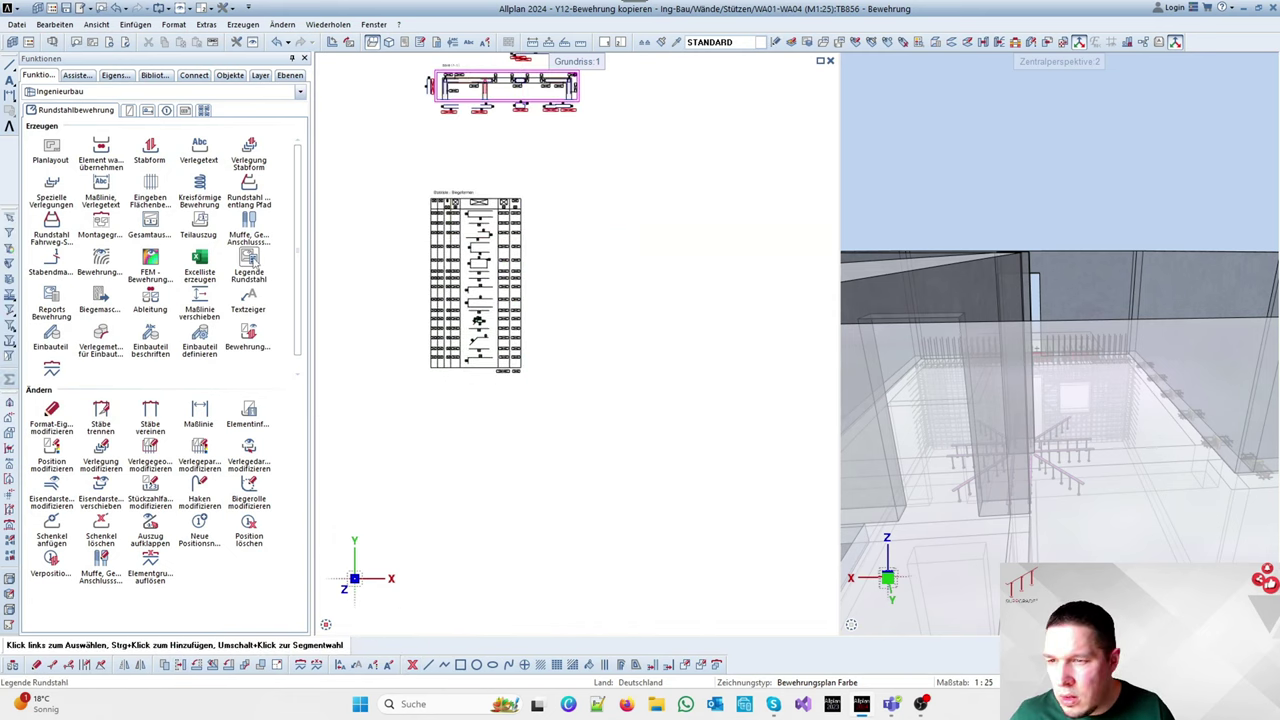
Insert the mesh legend "1 Mattenschneideskizze" beside the bar list
click(130, 110)
click(212, 231)
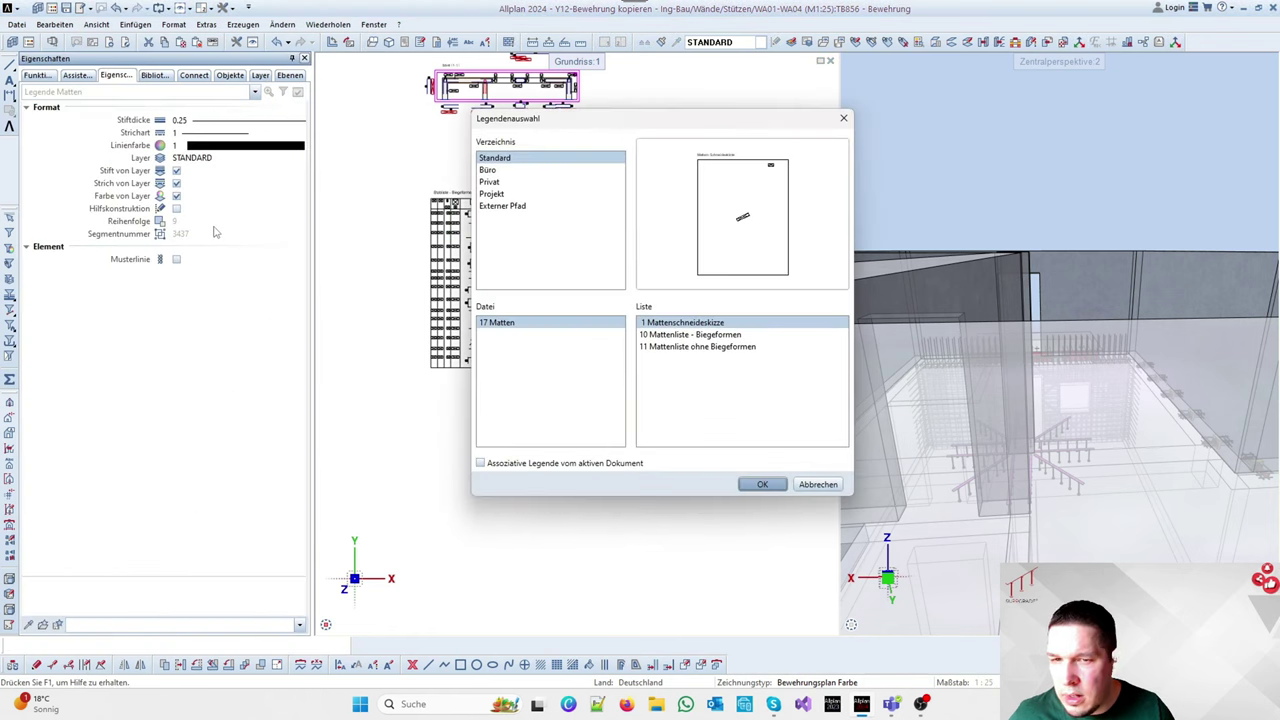
key(Return)
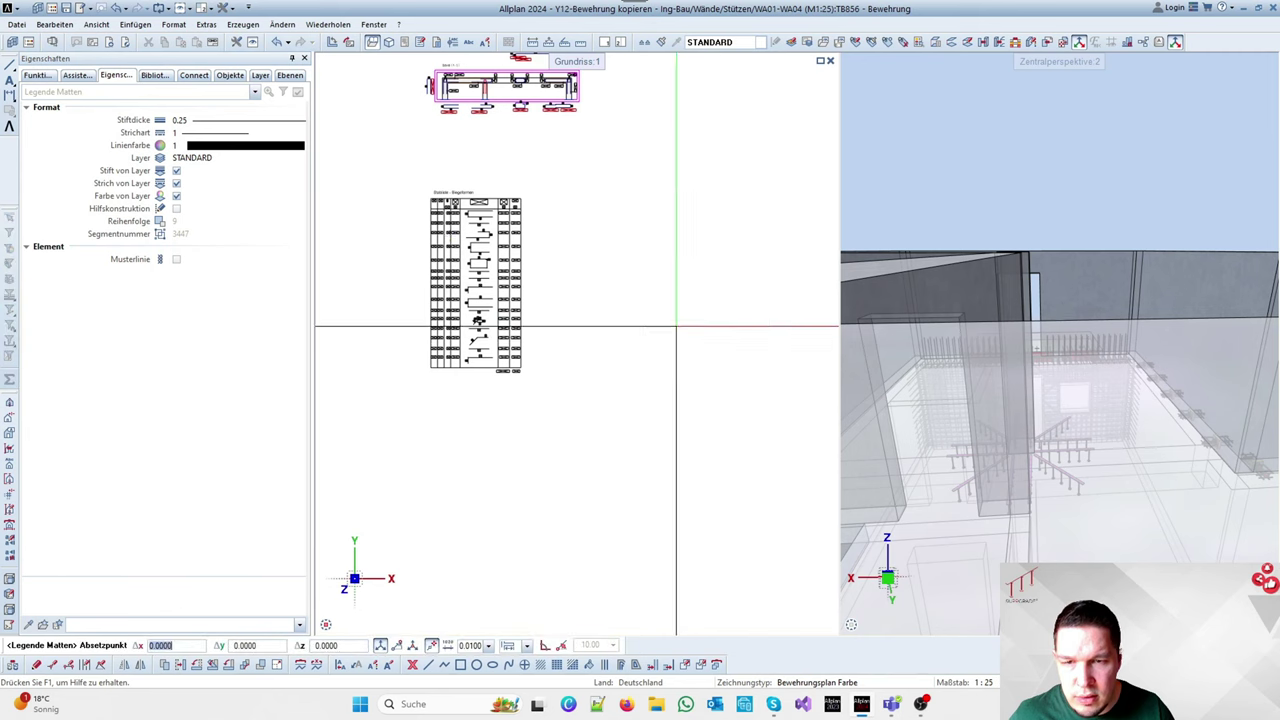
click(562, 320)
key(Escape)
Move the mesh cutting sketch with its quantity table up beside the top of the bar list
scroll(645, 257, up, 3)
key(v)
drag(509, 280, 769, 411)
click(583, 333)
click(457, 220)
key(Escape)
scroll(540, 238, up, 3)
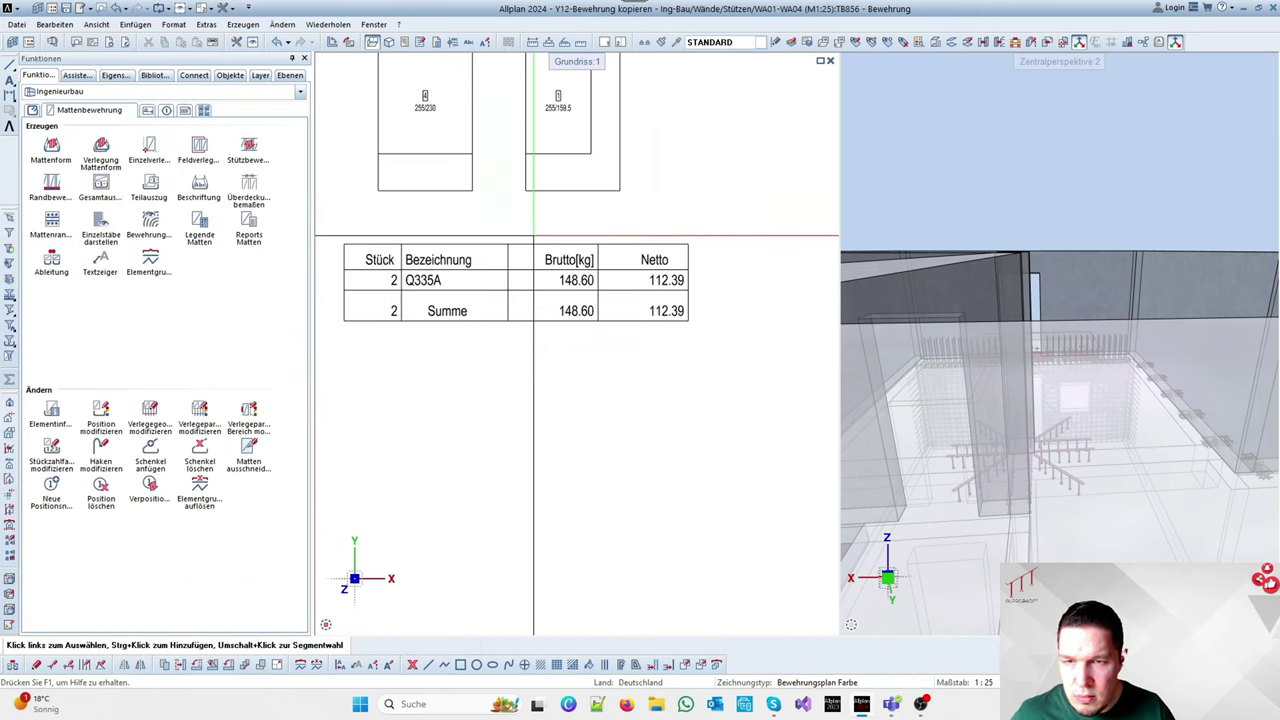
key(F1)
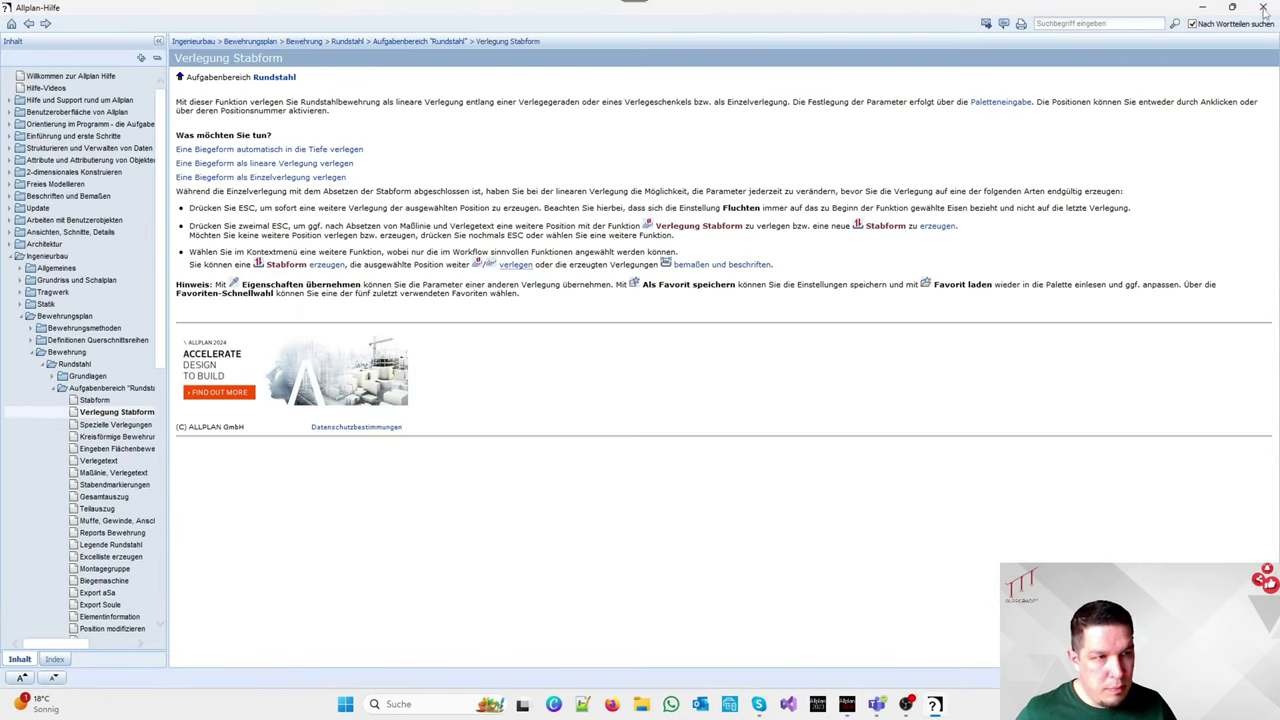
click(1262, 8)
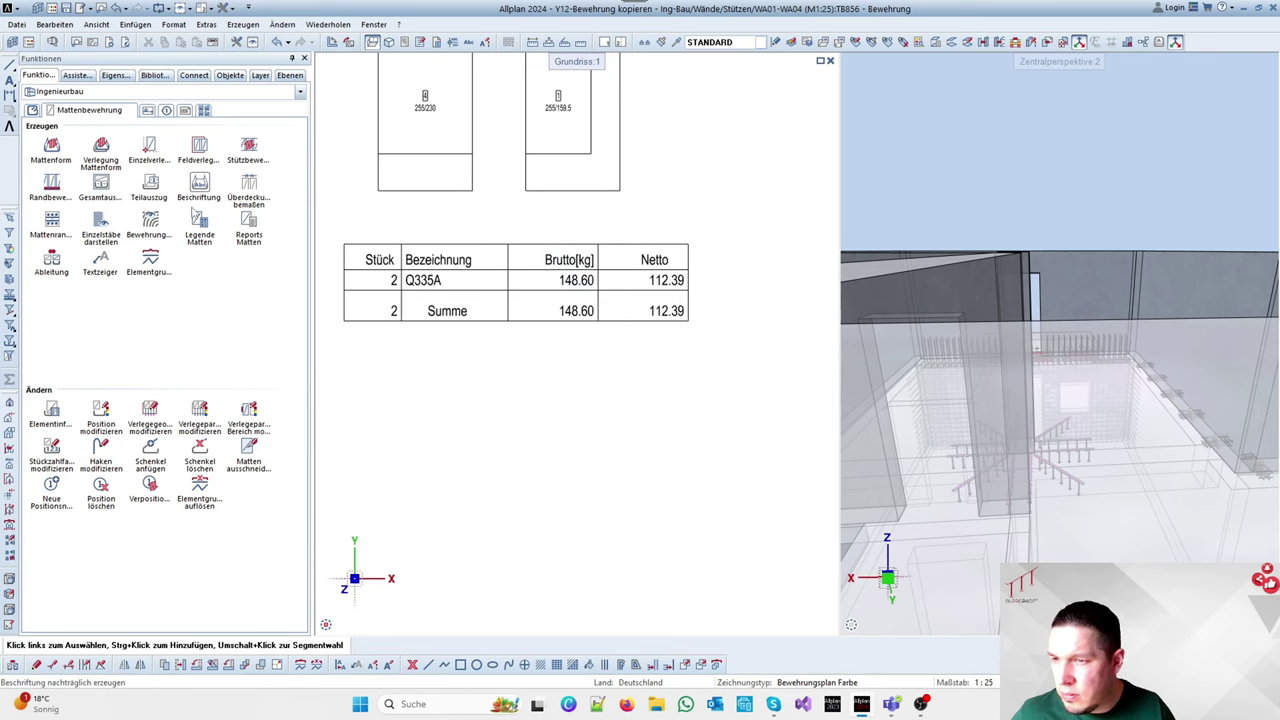
Turn the Brutto[kg] texts and column line of the mesh quantity table into auxiliary construction (Hilfskonstruktion)
click(116, 76)
click(570, 281)
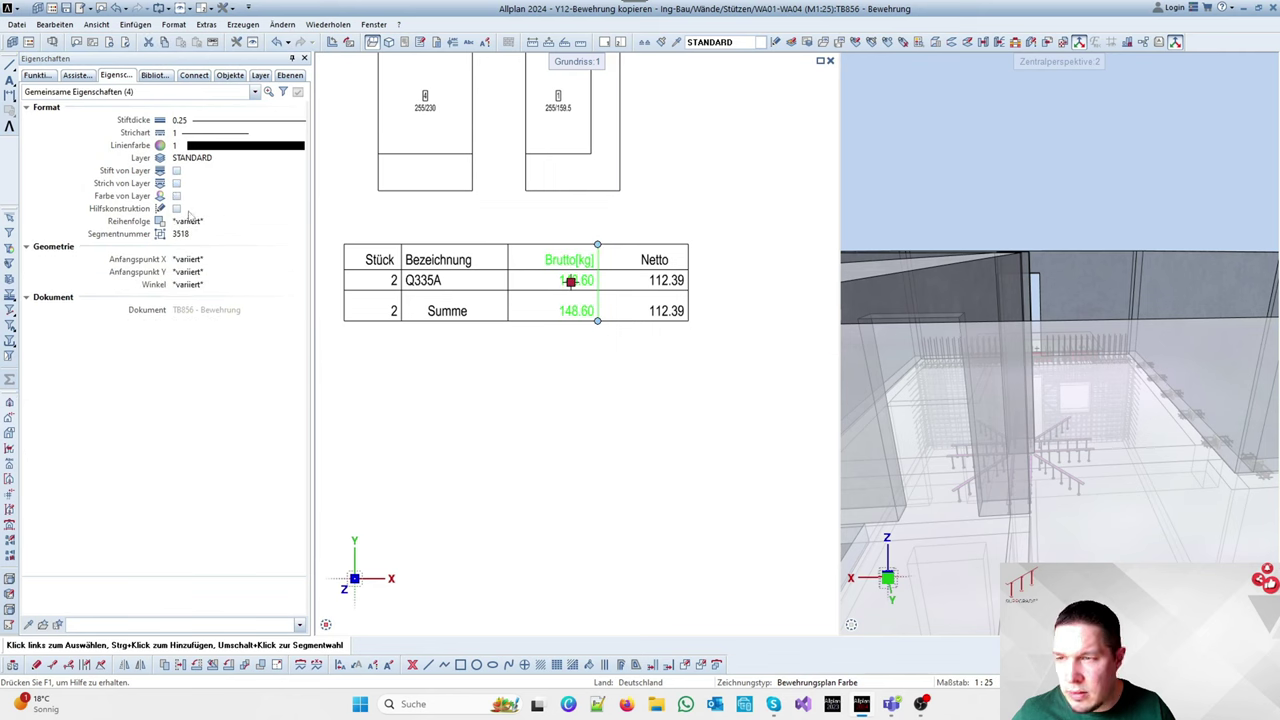
click(176, 208)
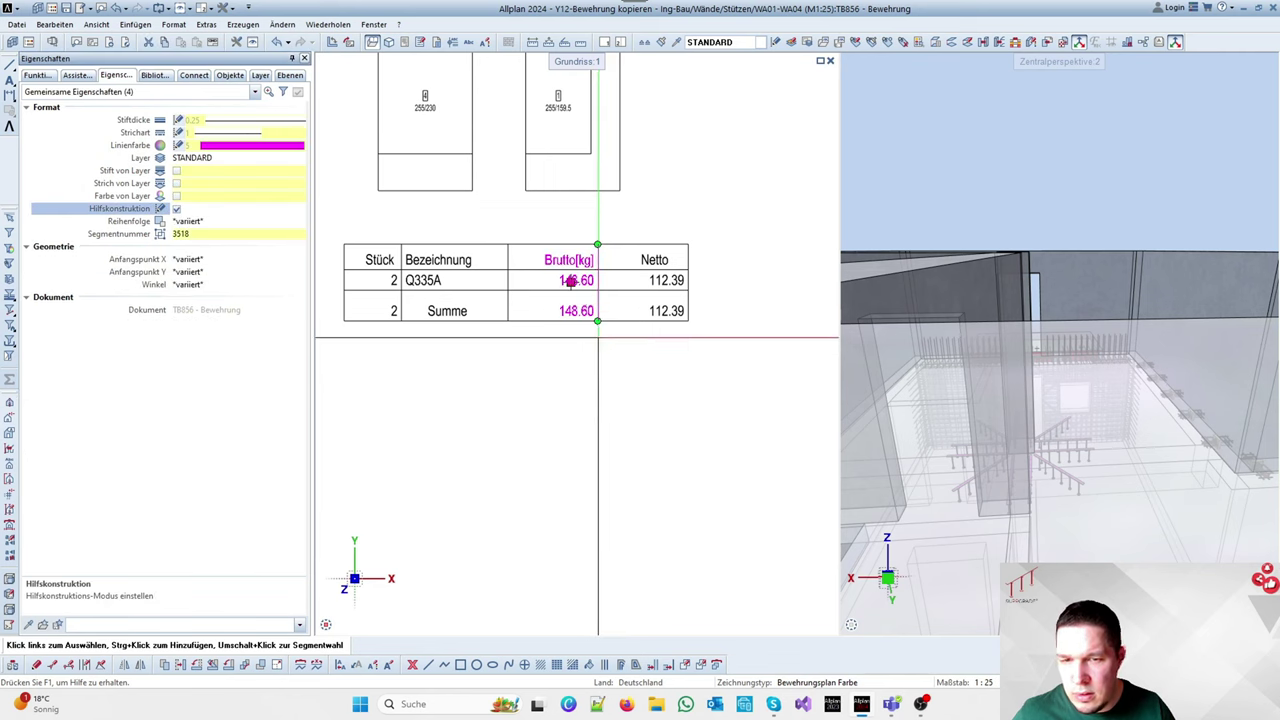
key(Escape)
Move the Brutto[kg] column horizontally out of the mesh quantity table, beyond the Netto column
key(v)
drag(525, 217, 634, 371)
click(586, 369)
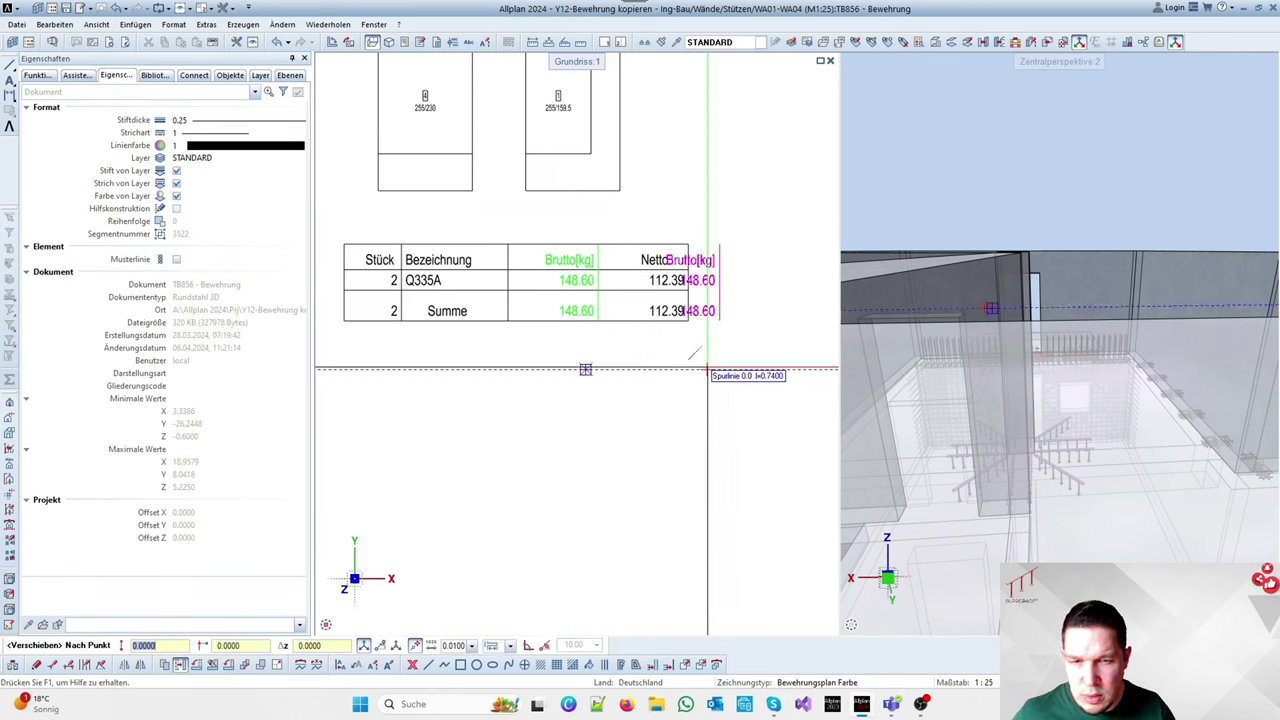
click(746, 367)
key(Escape)
Close the gap in the mesh table by shifting the Netto and Brutto columns and line ends toward Bezeichnung with Punkte modifizieren
key(p)
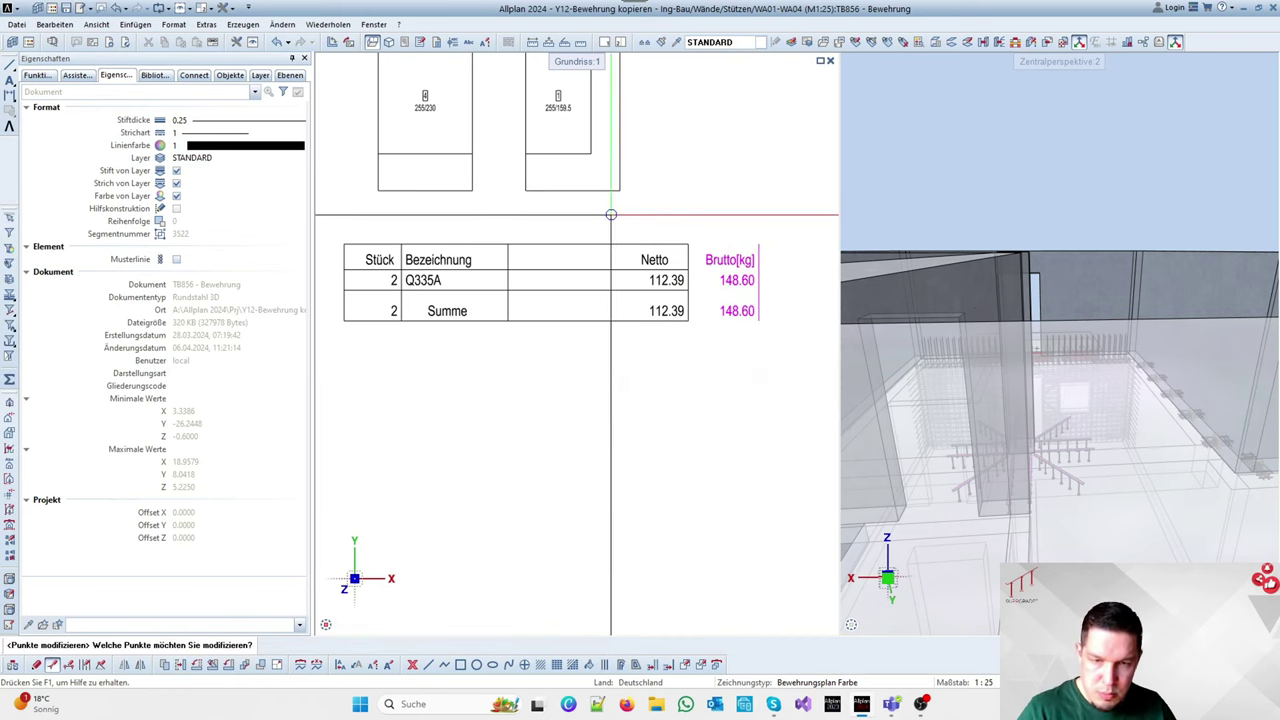
drag(611, 226, 777, 348)
click(777, 348)
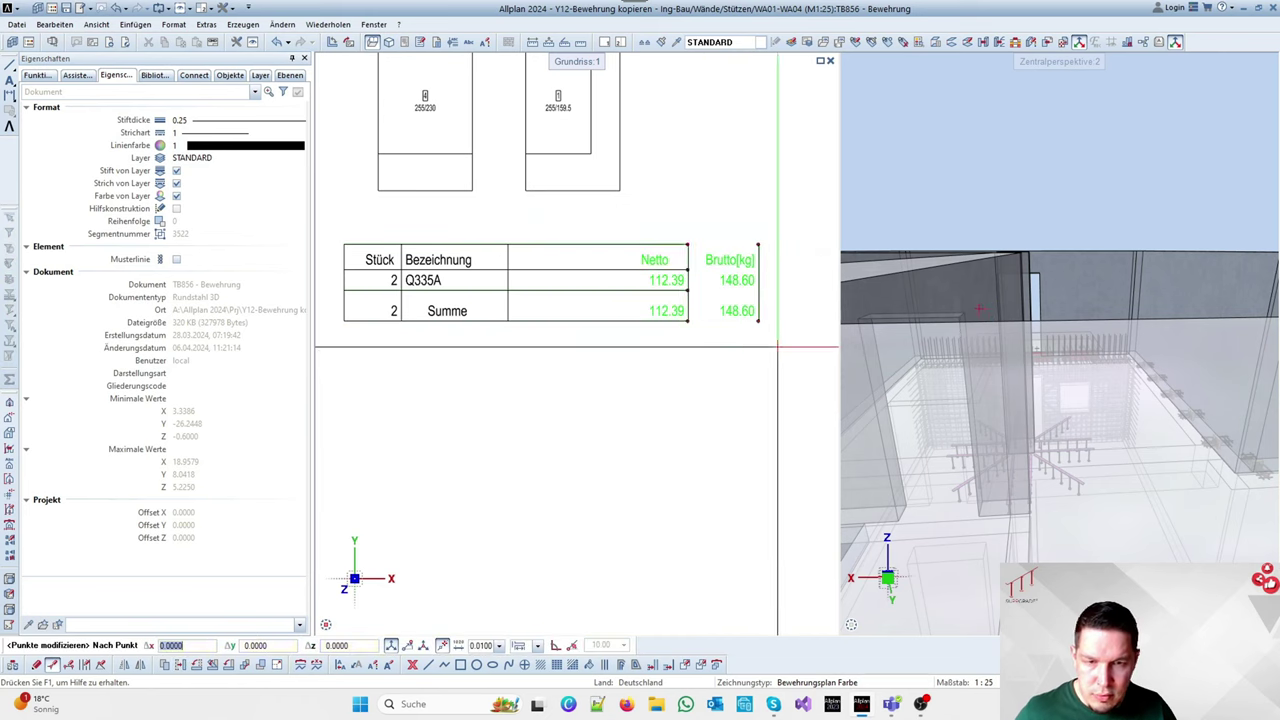
click(673, 346)
key(Escape)
scroll(429, 289, up, 3)
key(v)
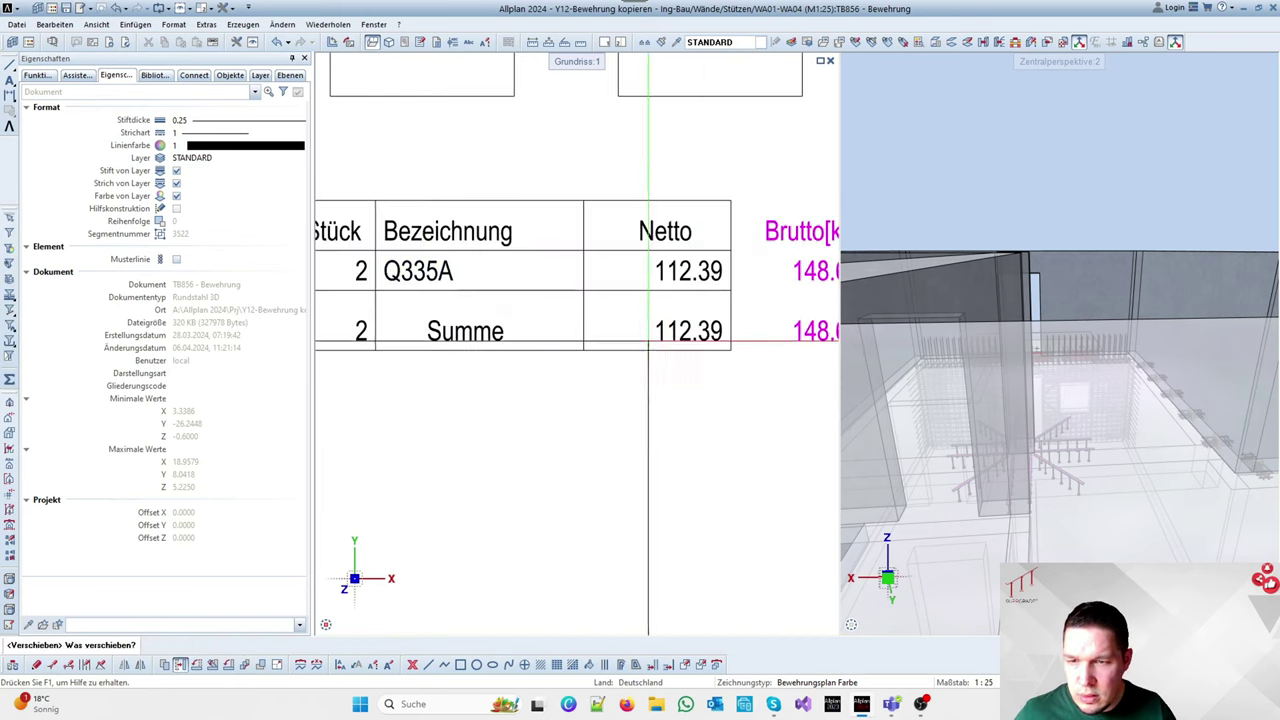
scroll(655, 335, down, 2)
scroll(402, 336, up, 2)
scroll(443, 337, down, 1)
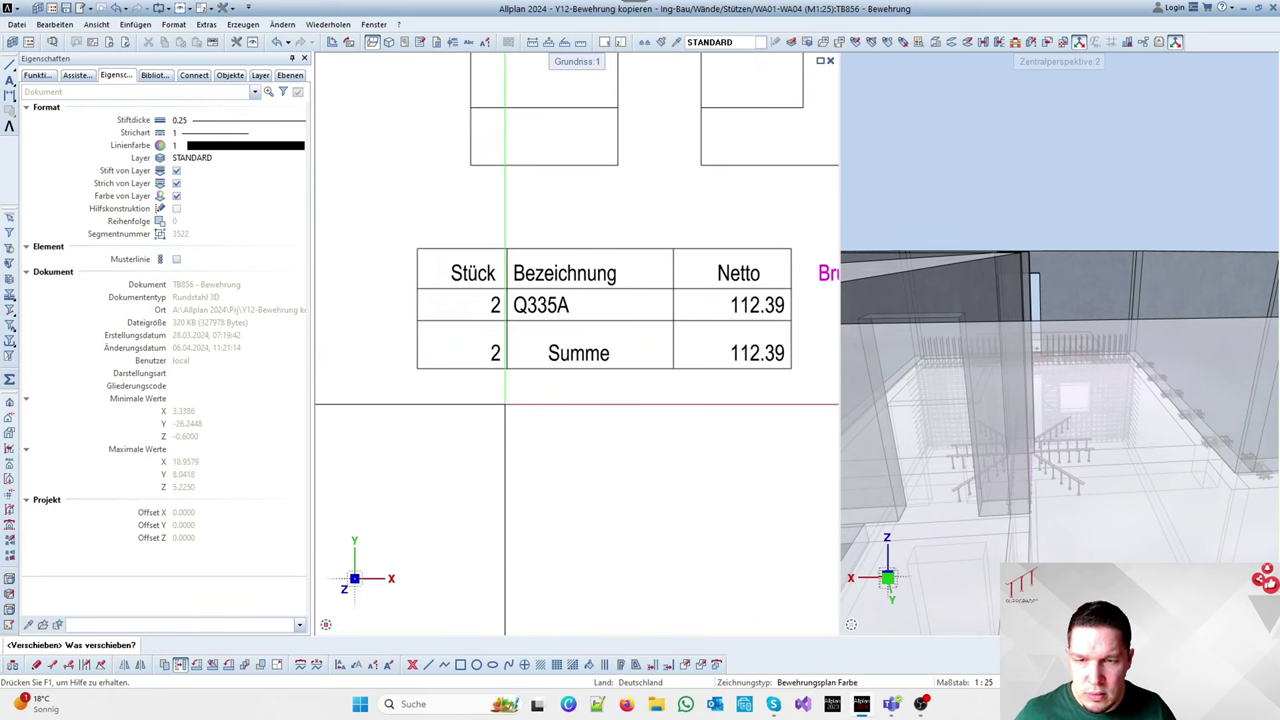
scroll(505, 405, down, 2)
key(Escape)
Examine the finished legends and the renumbered bar and mesh labels in the wall elevation
scroll(714, 407, down, 4)
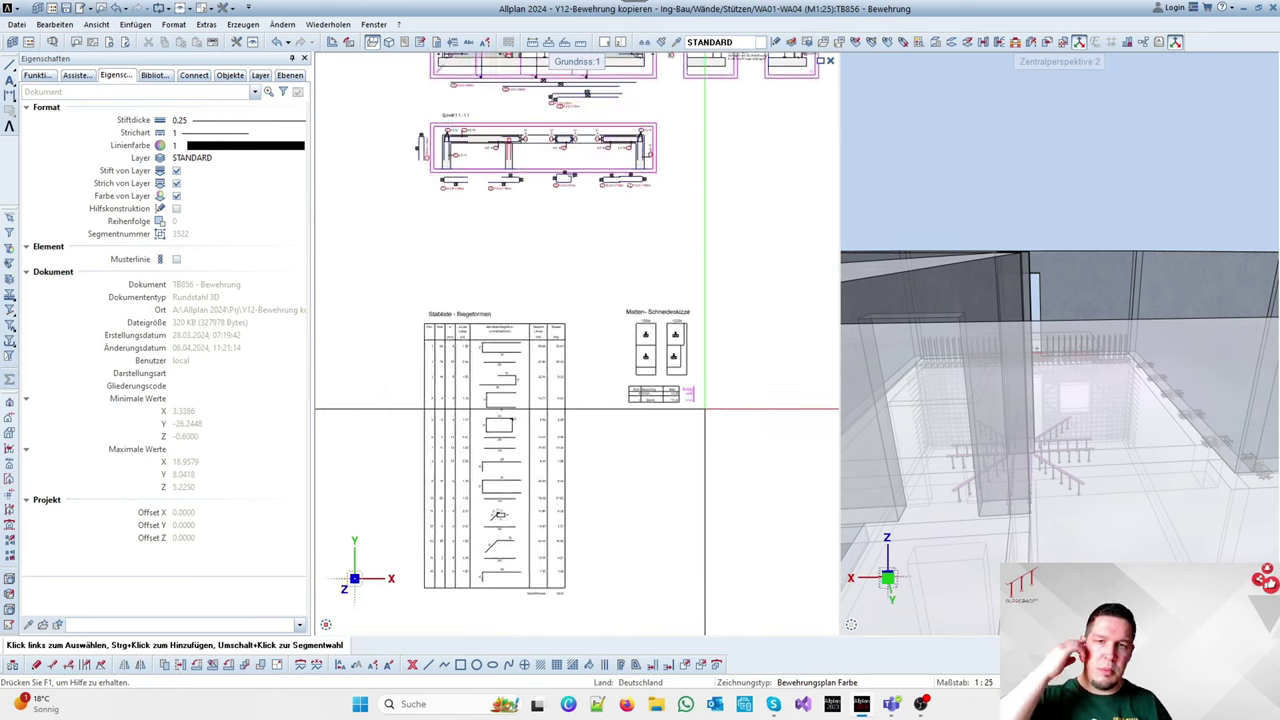
scroll(688, 114, up, 2)
scroll(528, 210, up, 2)
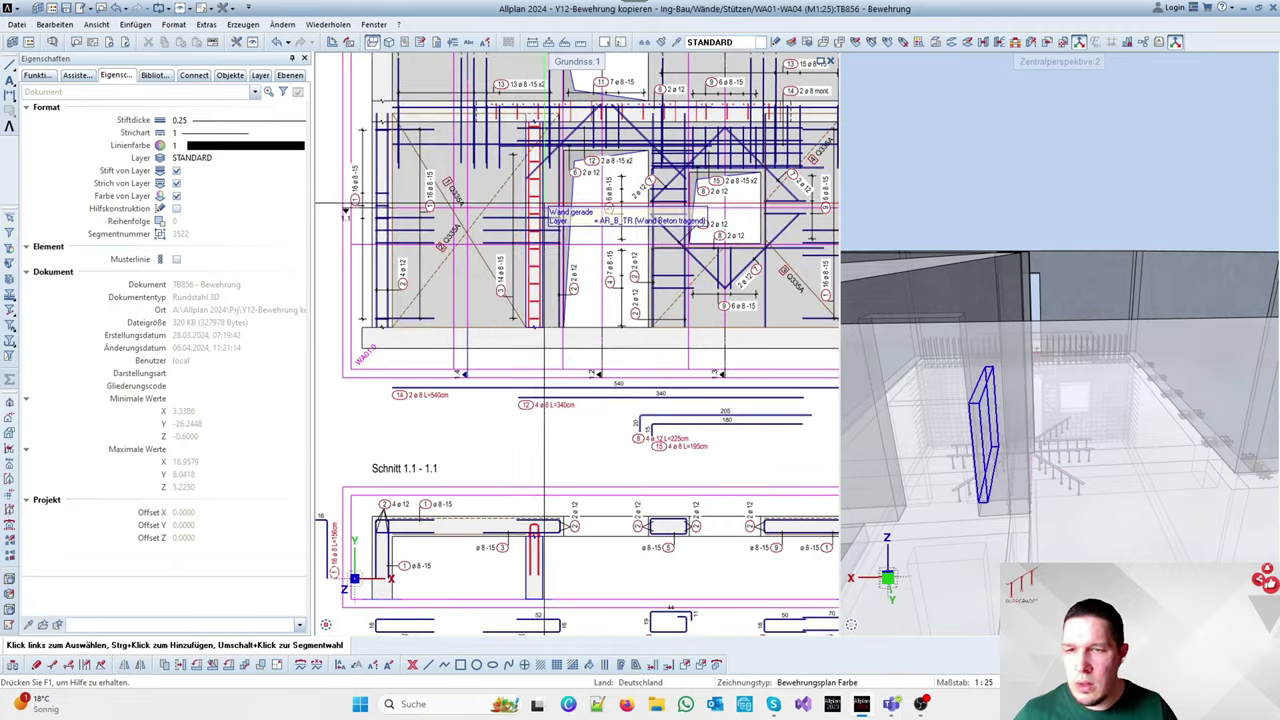
scroll(420, 230, up, 2)
scroll(420, 237, down, 2)
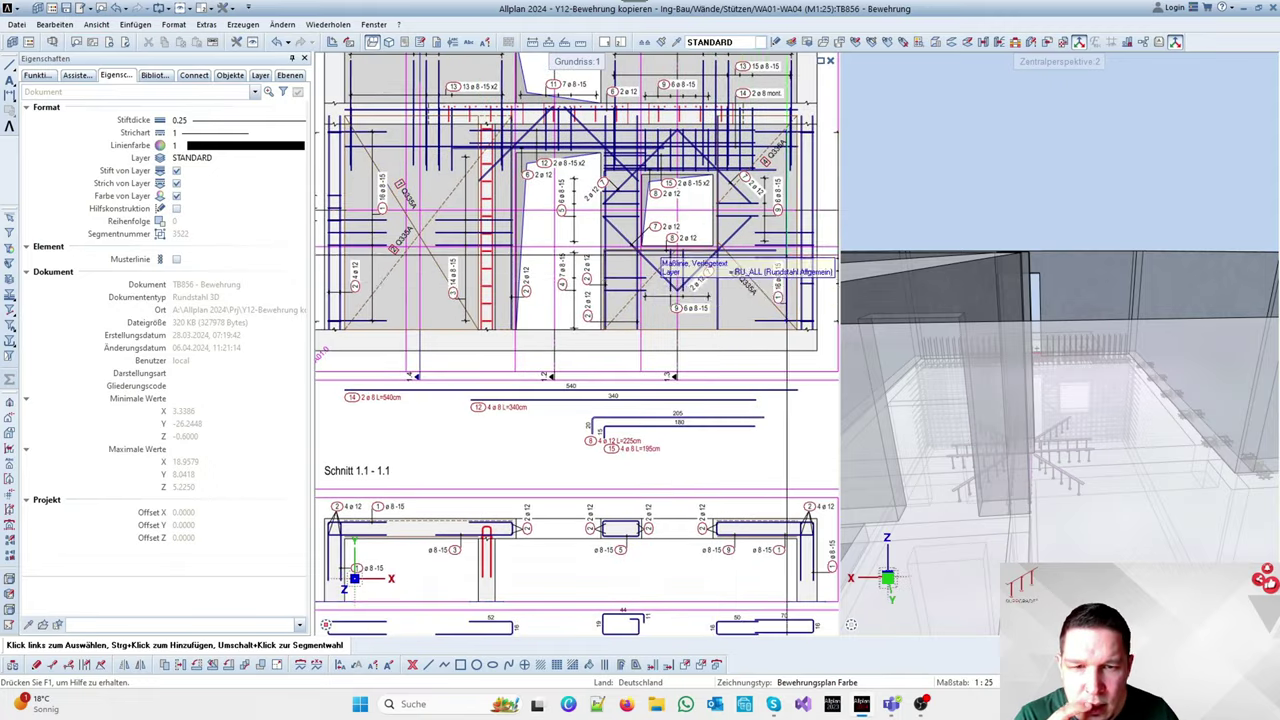
scroll(742, 200, up, 2)
scroll(742, 200, down, 2)
scroll(470, 212, up, 2)
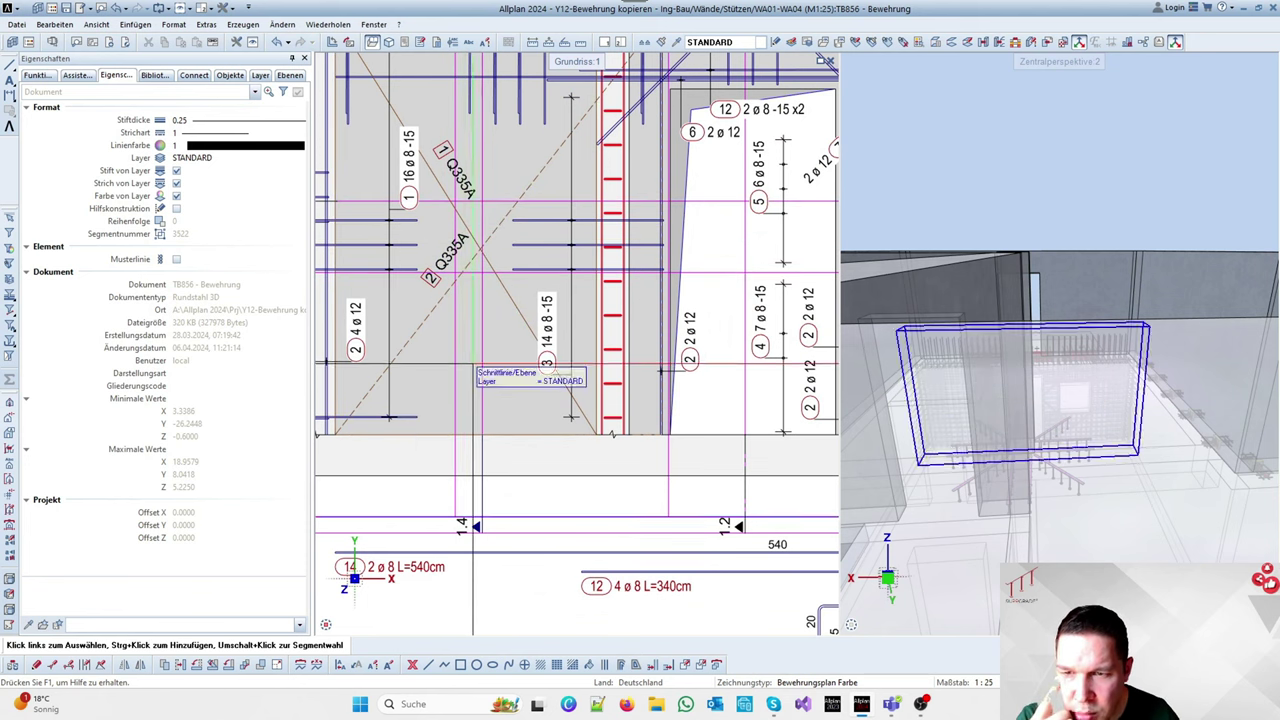
click(37, 75)
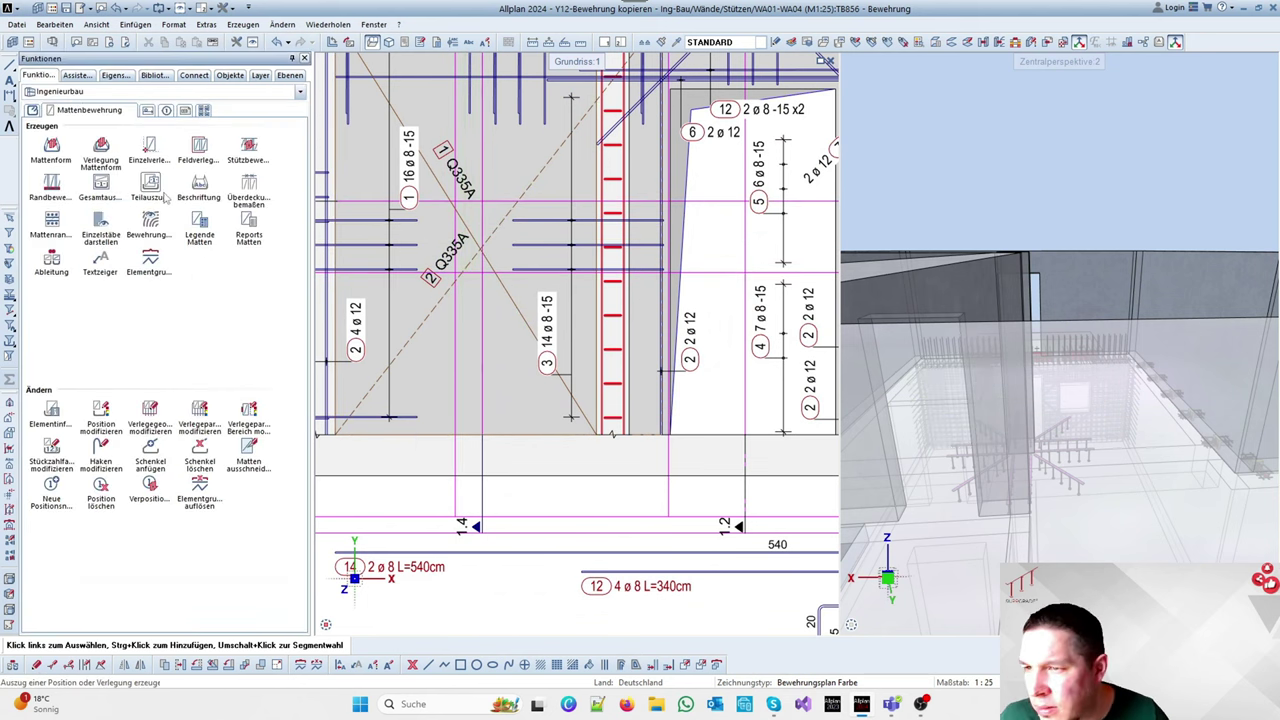
click(77, 75)
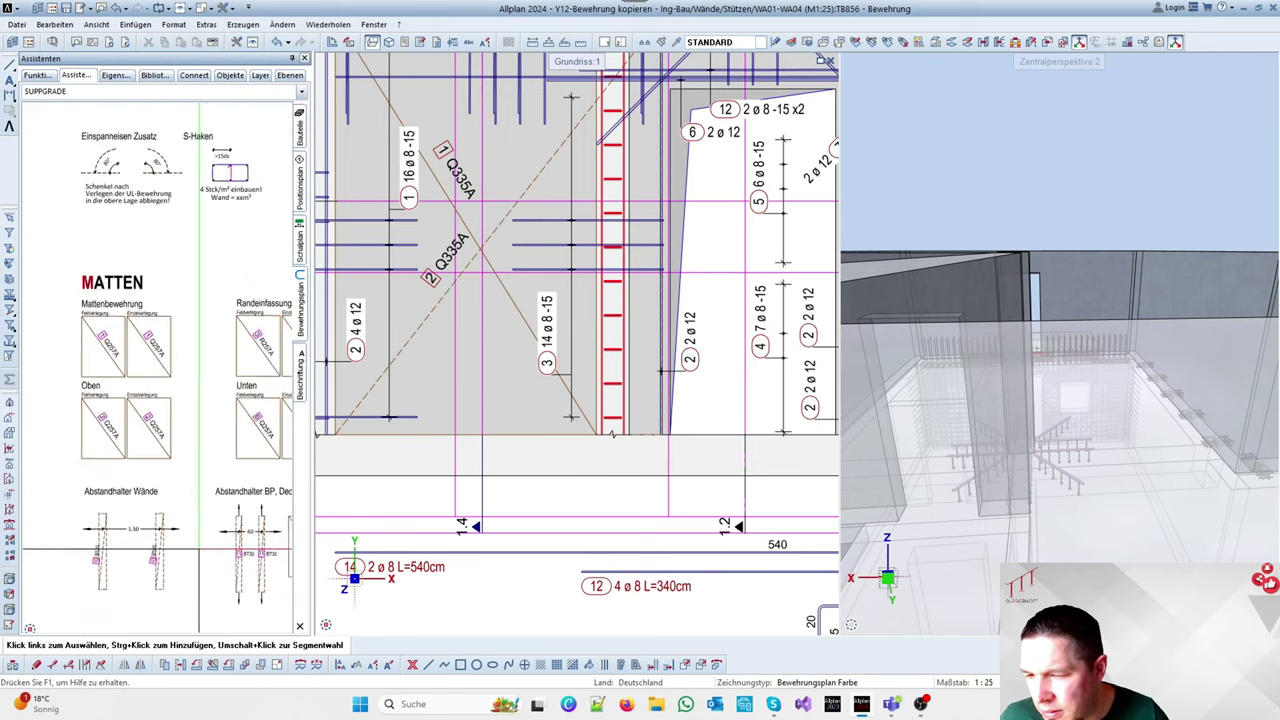
scroll(201, 436, up, 4)
scroll(270, 408, down, 2)
middle_drag(50, 356, 174, 363)
scroll(174, 363, up, 1)
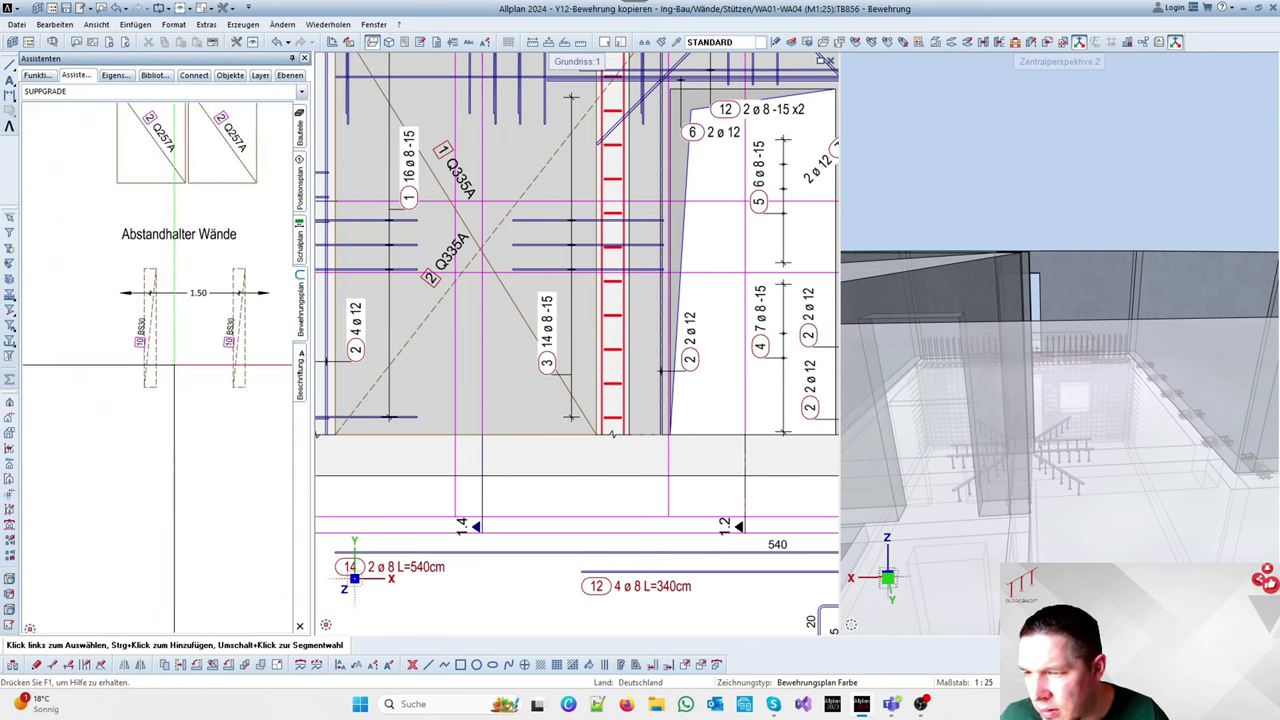
click(118, 268)
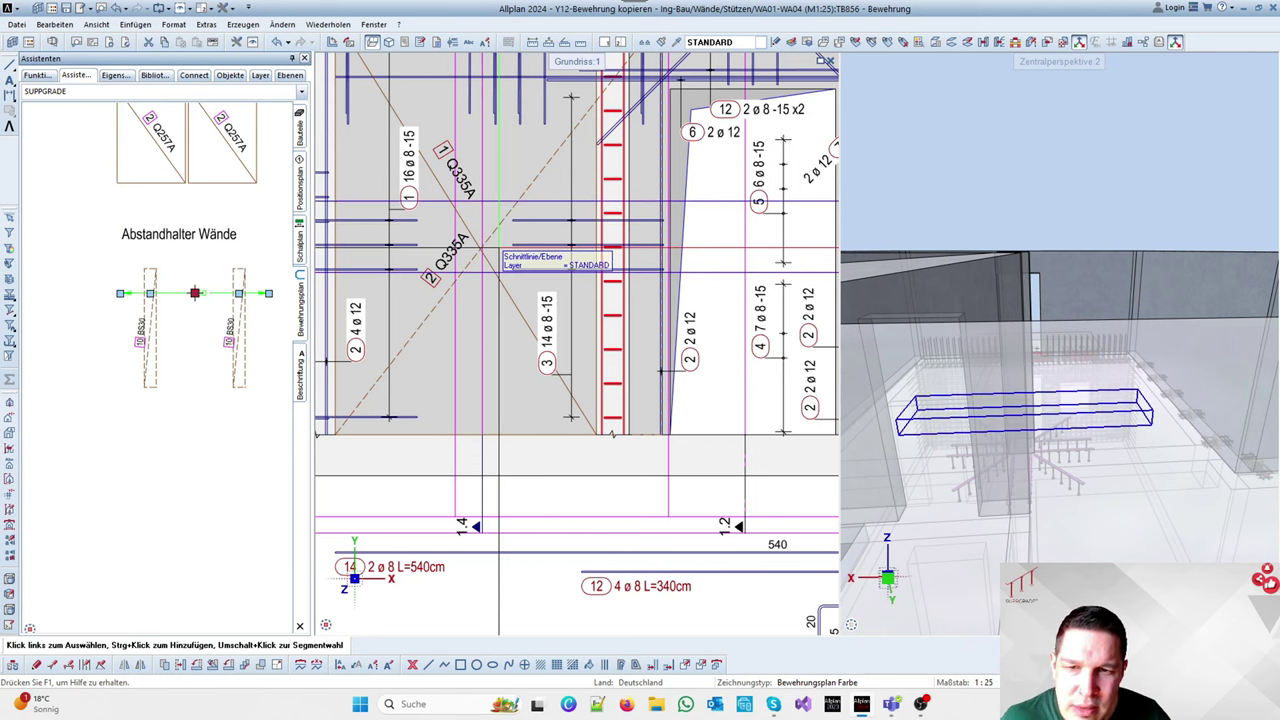
scroll(500, 258, down, 3)
scroll(518, 410, up, 3)
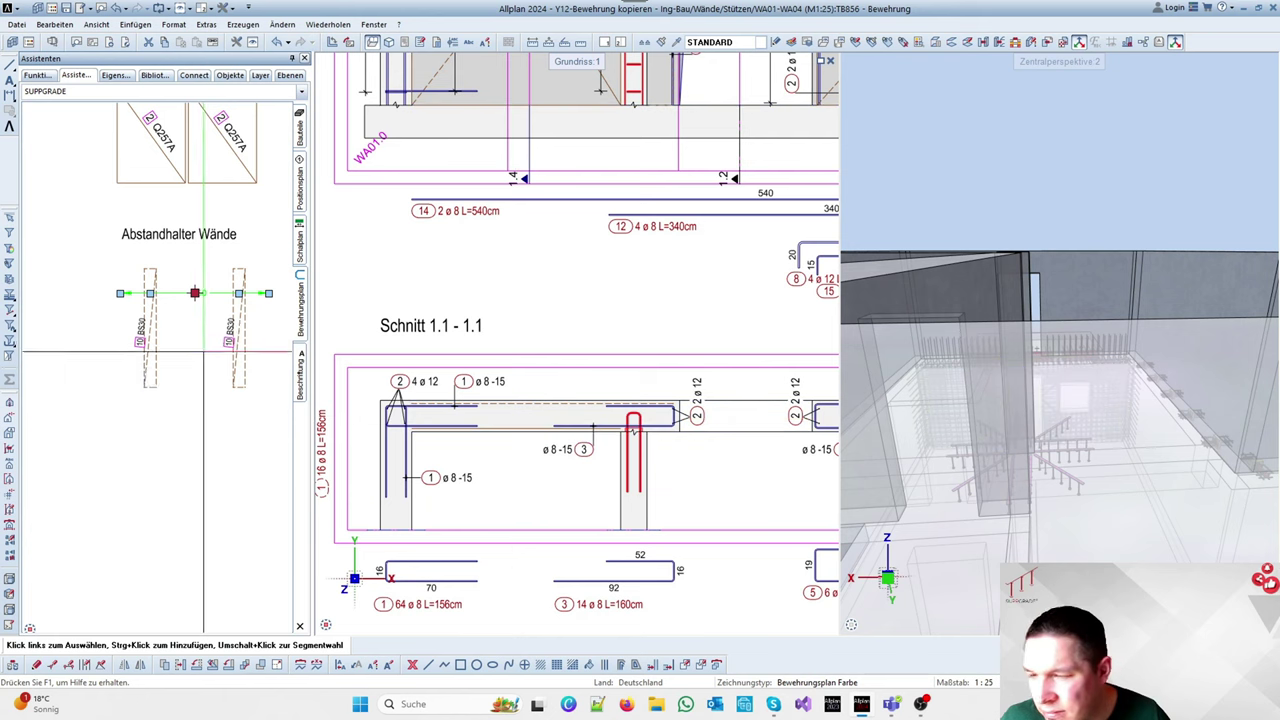
double_click(195, 293)
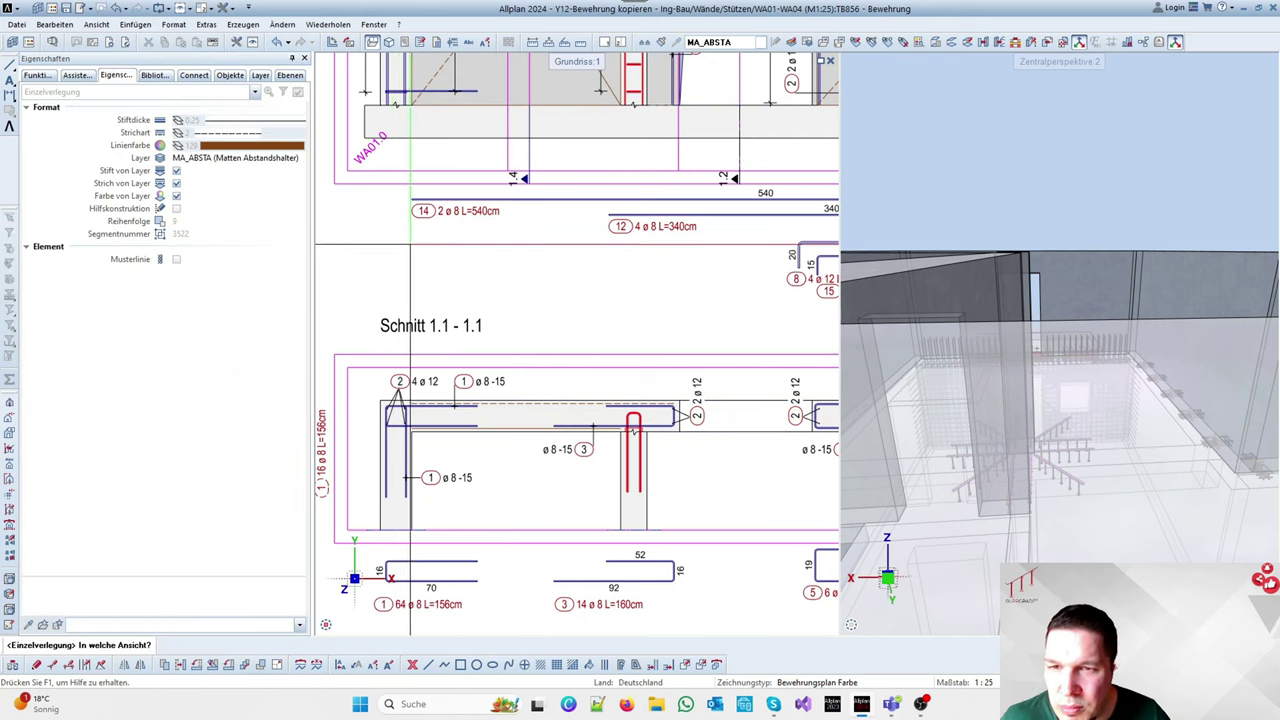
scroll(456, 391, down, 3)
key(Escape)
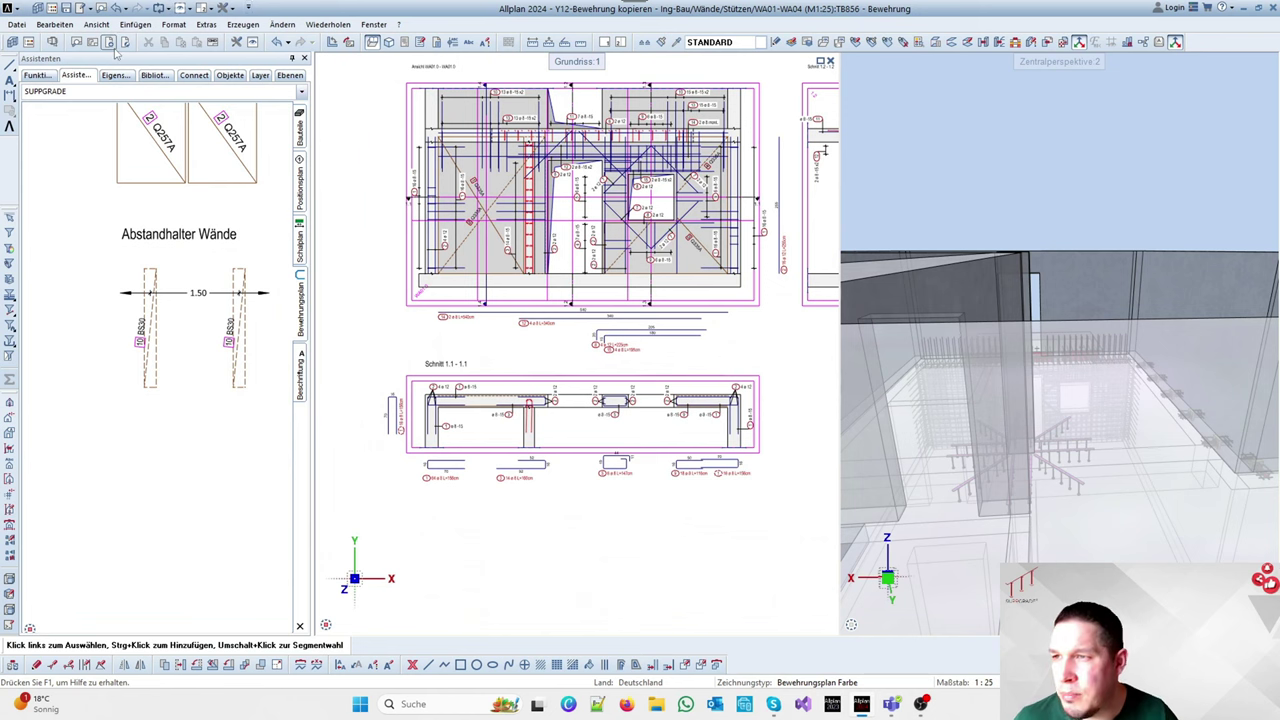
Switch from the reinforcement drawing to plan layout and open the project's plan structure
click(92, 42)
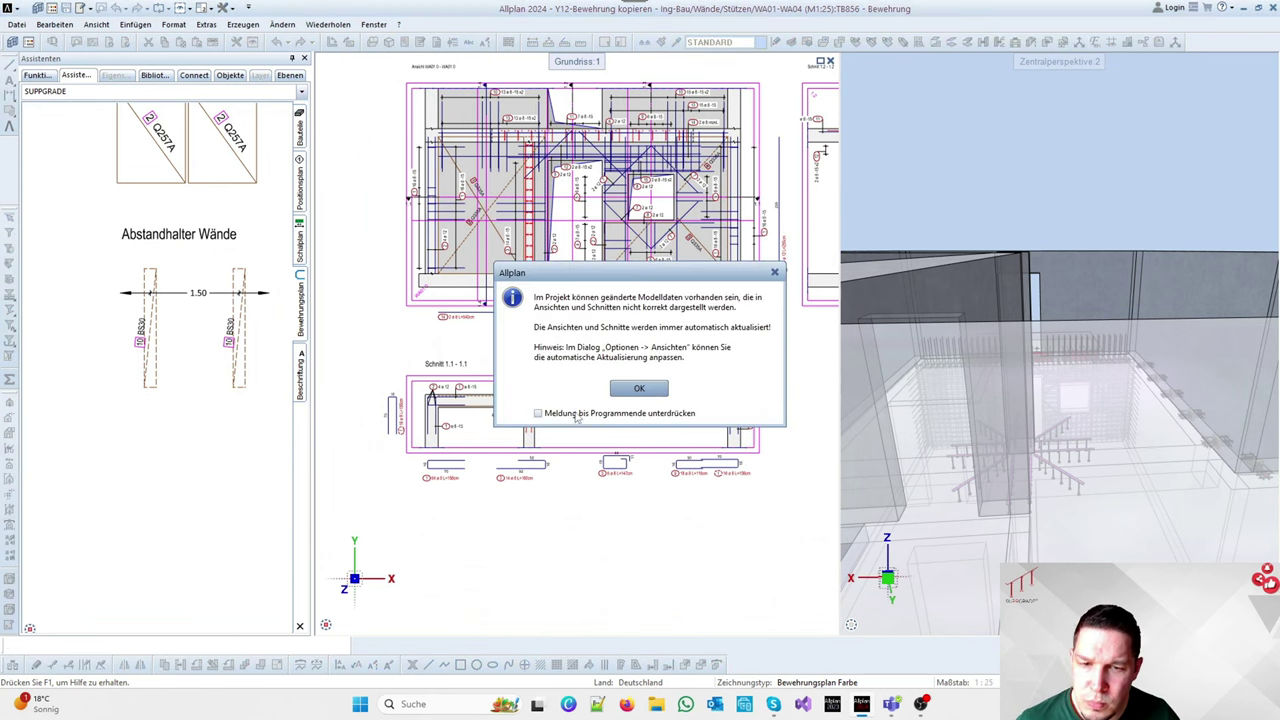
click(639, 388)
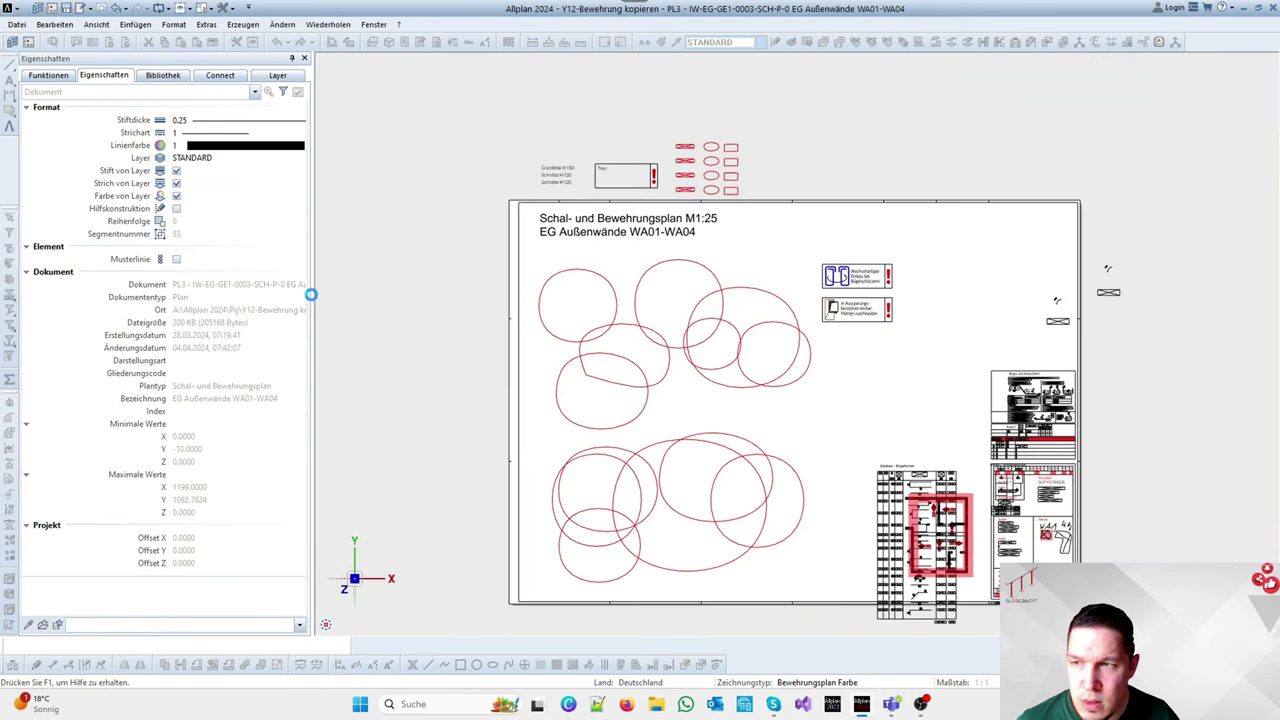
double_click(458, 191)
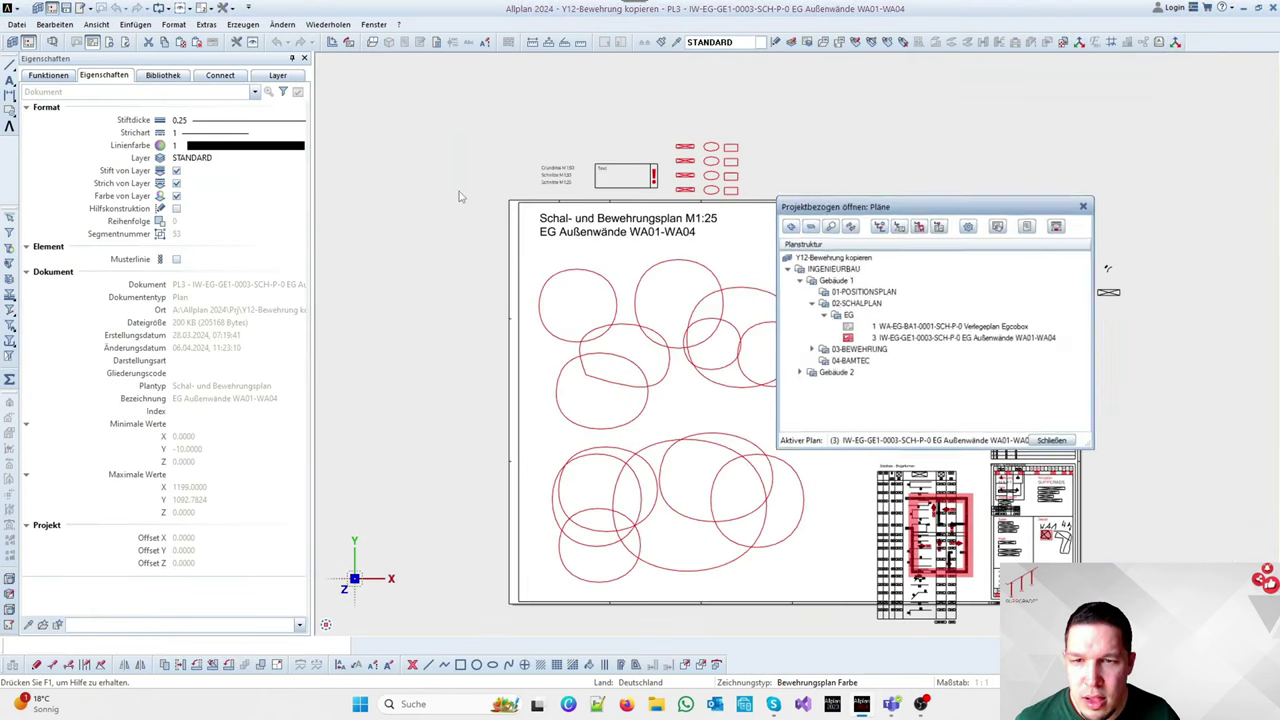
drag(888, 207, 524, 100)
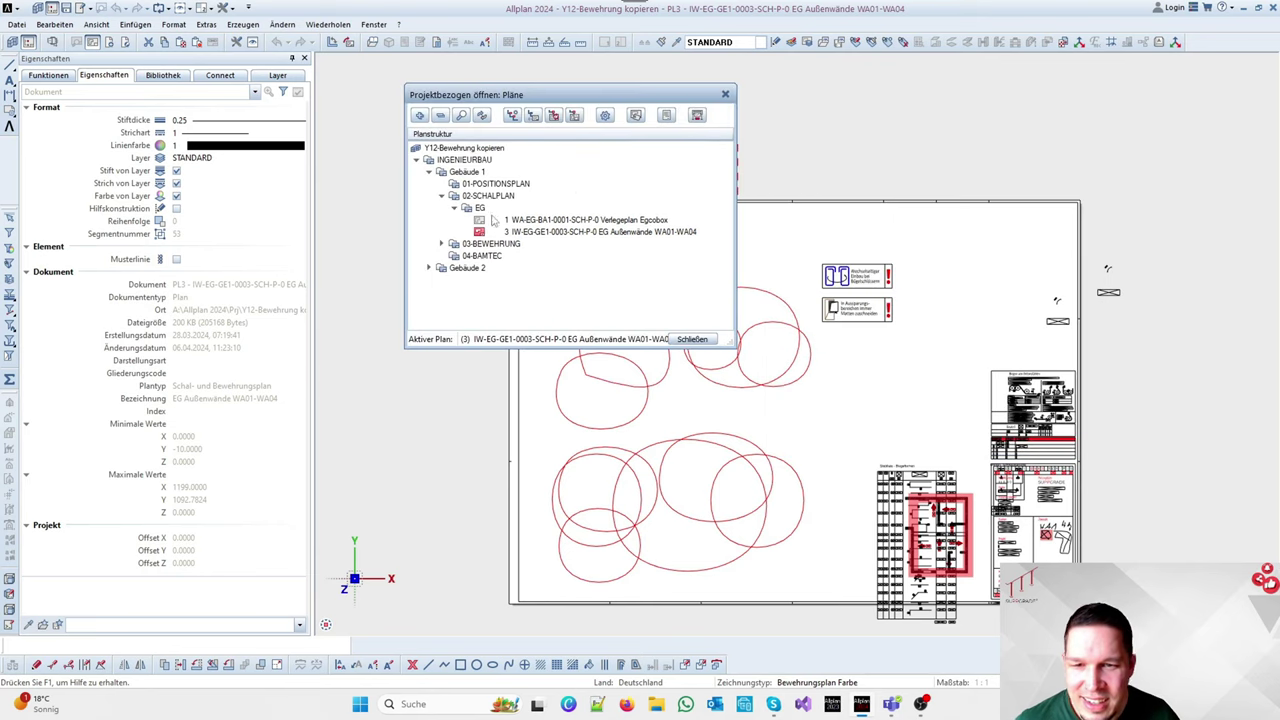
Assign plan 6 to the EG level under 02-SCHALPLAN and plan 7 to 03-BEWEHRUNG in Gebäude 1
right_click(480, 212)
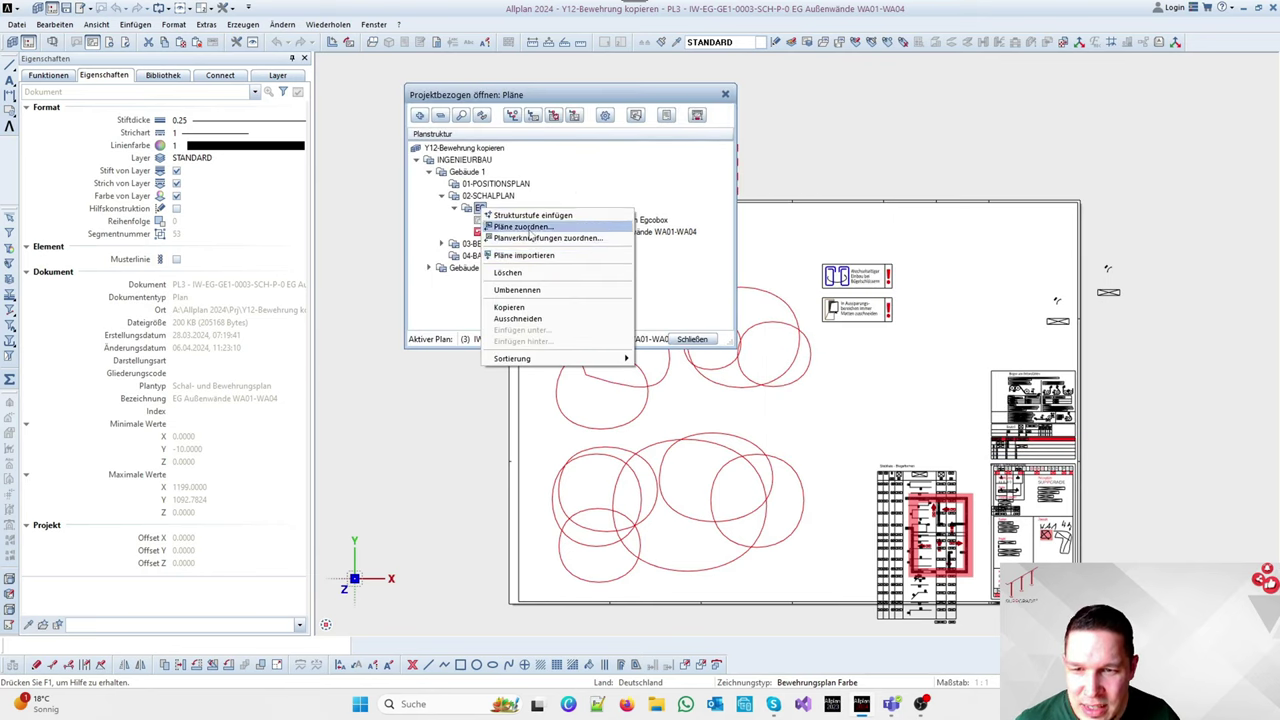
click(530, 226)
click(449, 182)
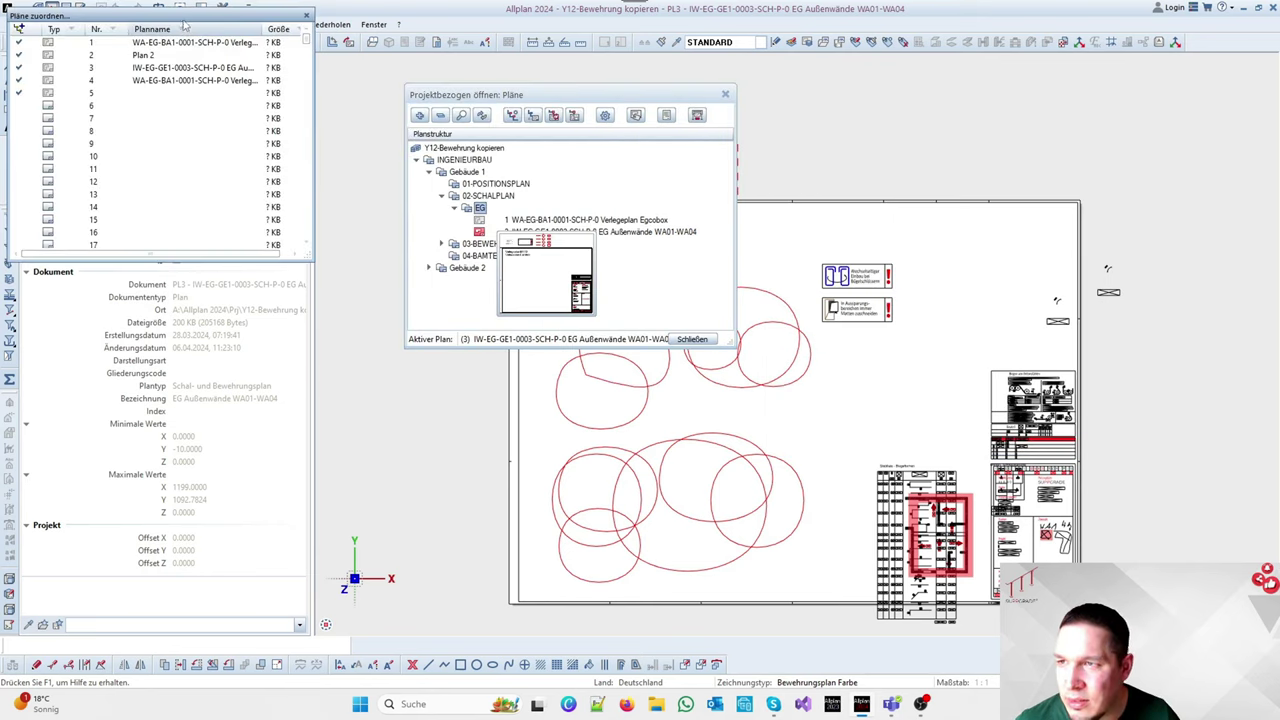
drag(766, 210, 481, 209)
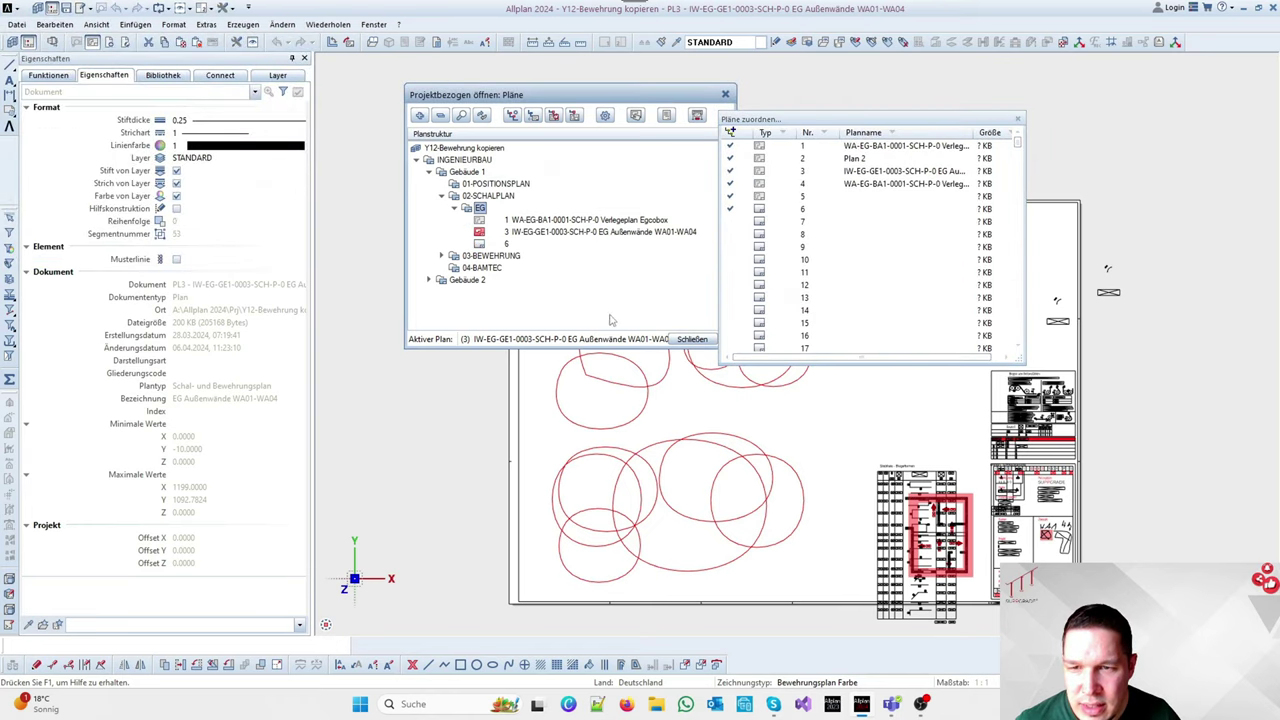
click(762, 222)
drag(468, 270, 470, 268)
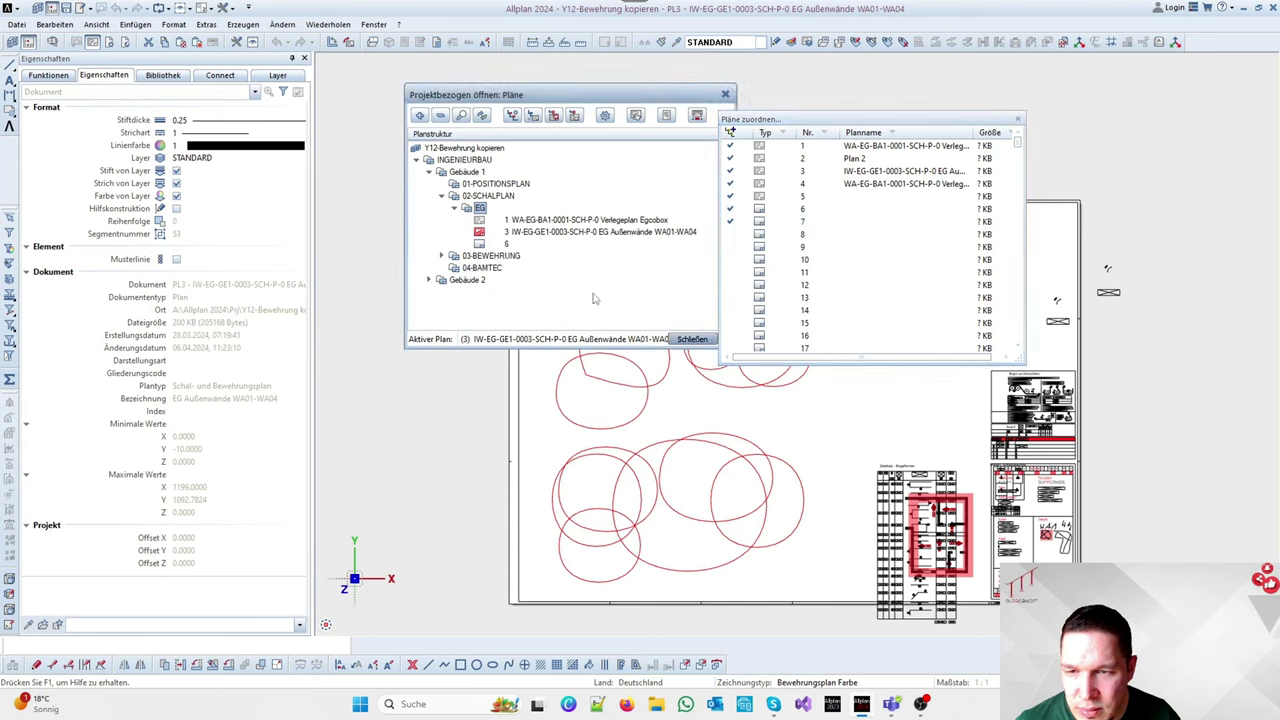
click(1019, 121)
Name plan 7 AW-EG-GE1-0007-BEW-V-0 EG Außenwände WA01 and plan 6 AW-EG-GE1-0006-SCH-V-0 EG Außenwände WA01, and open plan 6
click(522, 236)
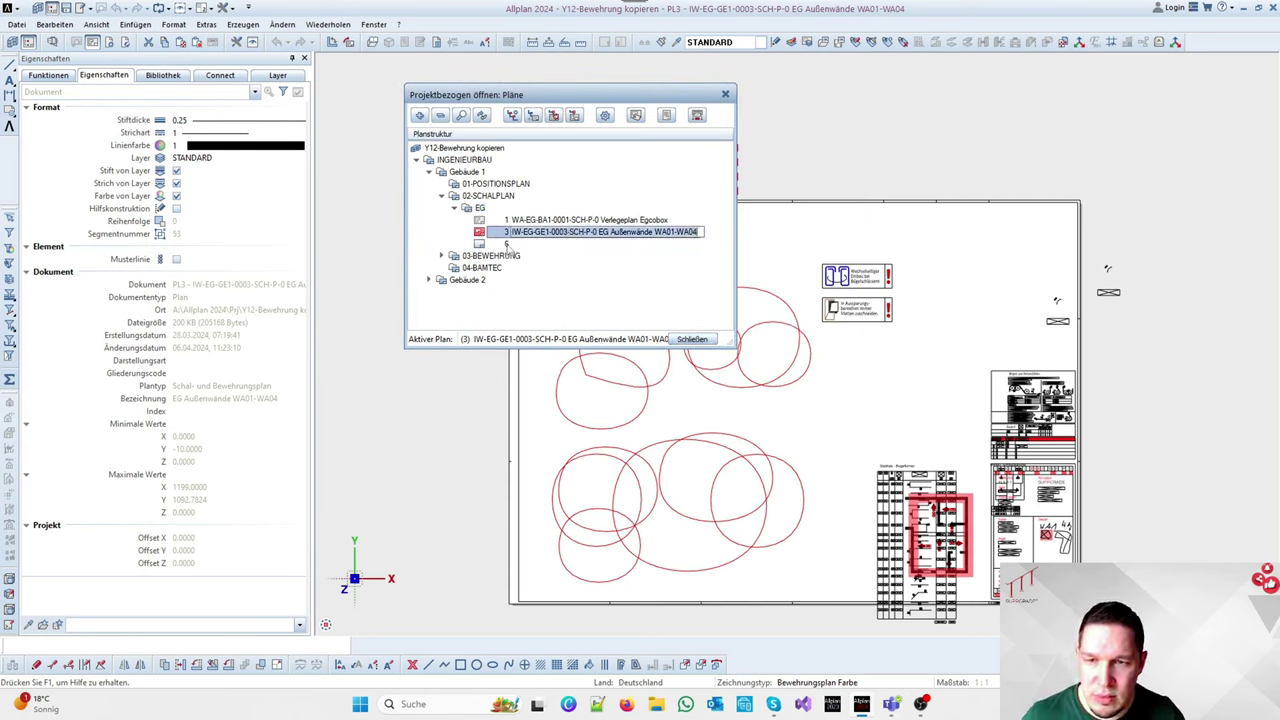
click(506, 244)
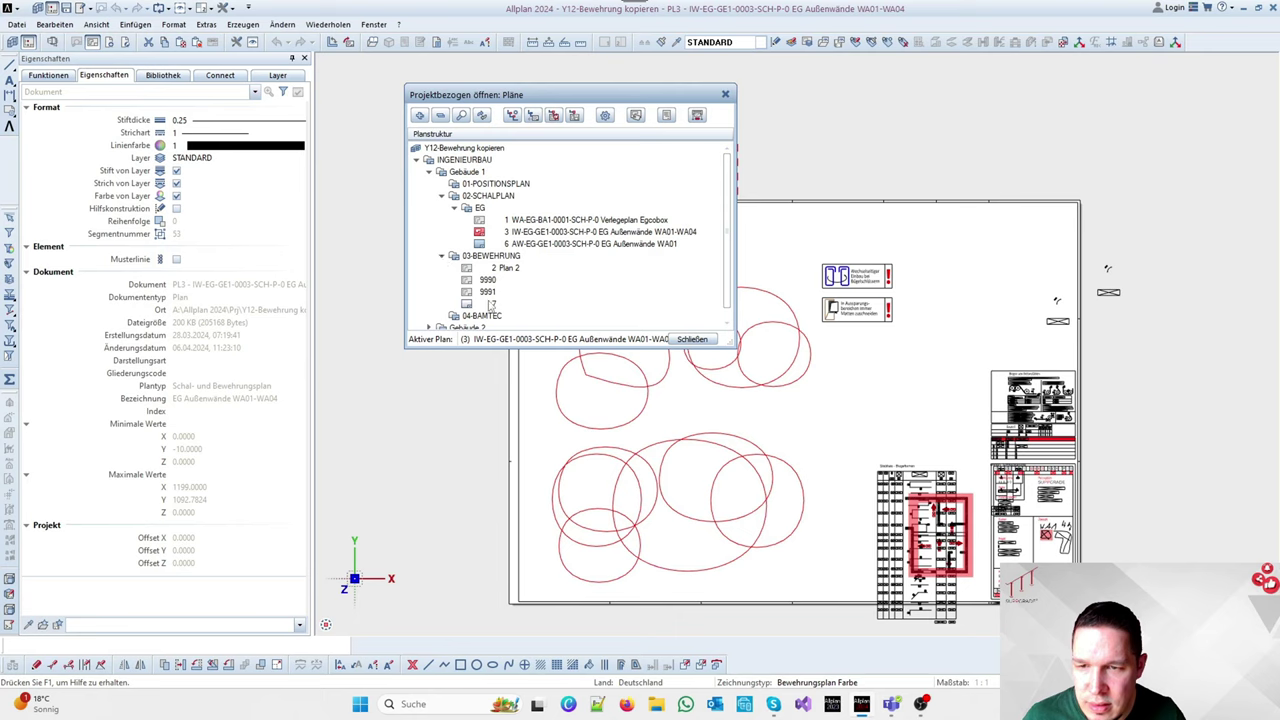
text(AW-EG-GE1-0003-SCH-P-0 EG Außenwände WA01)
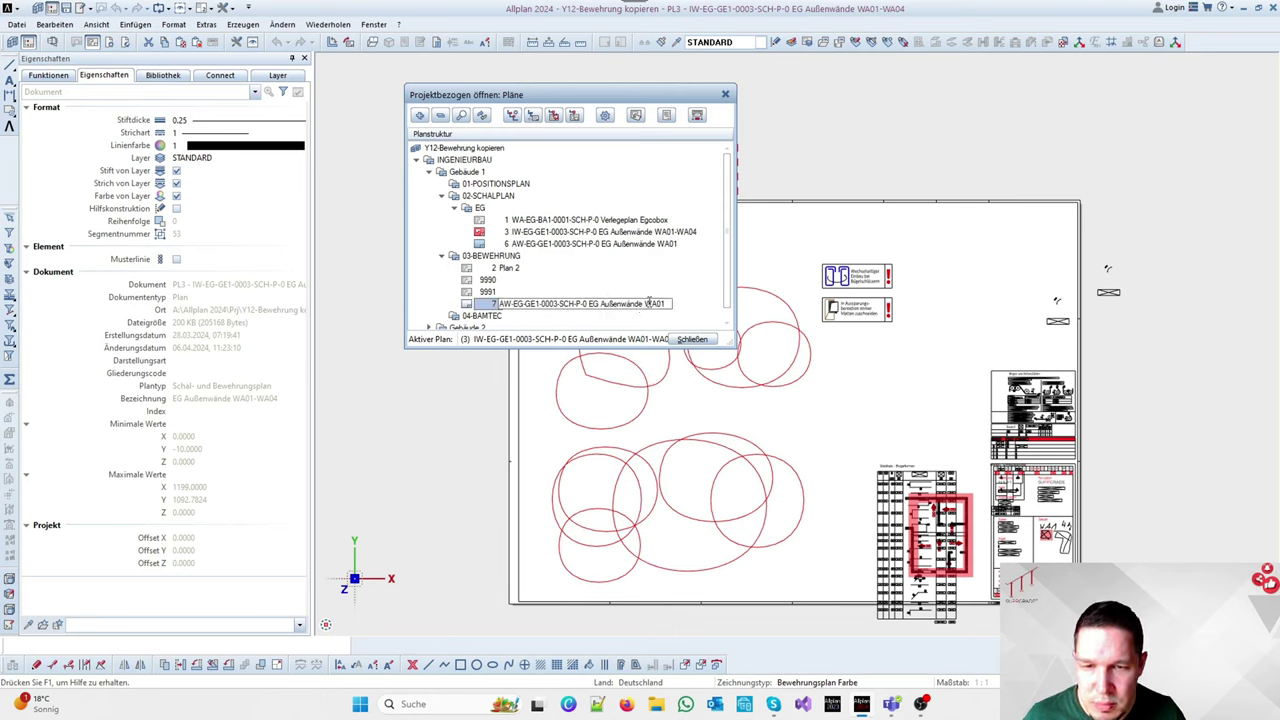
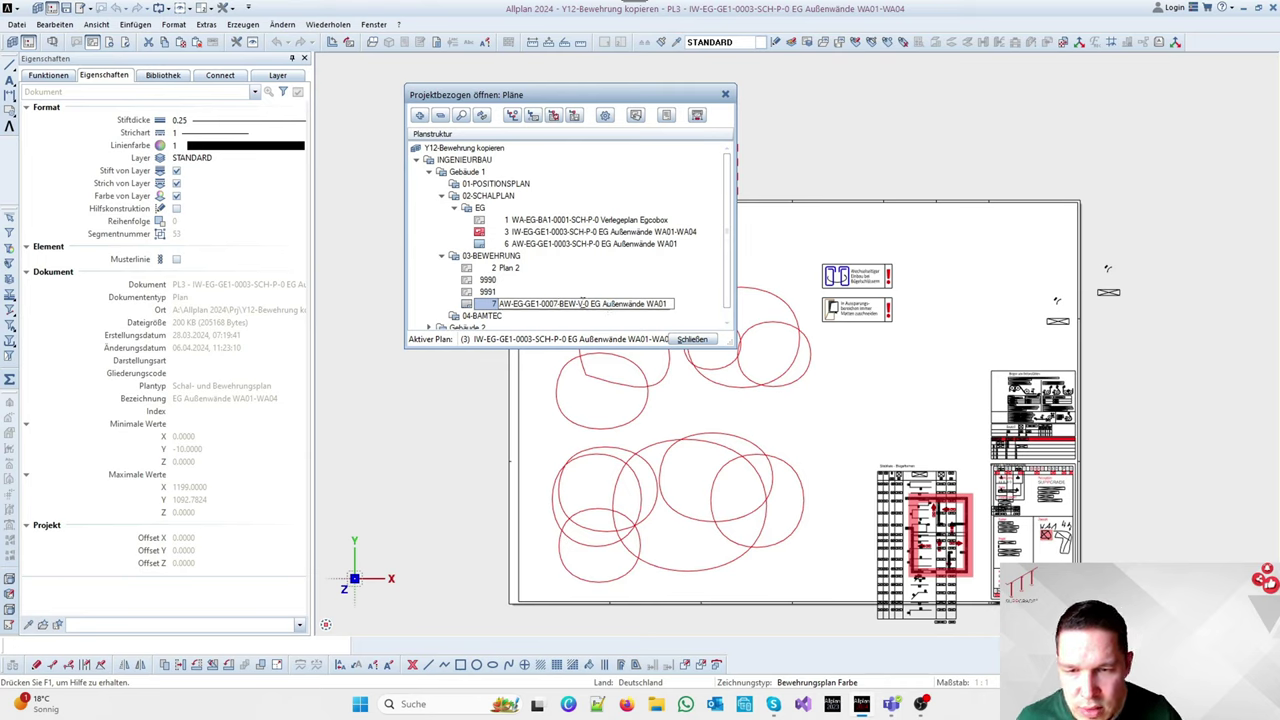
click(580, 243)
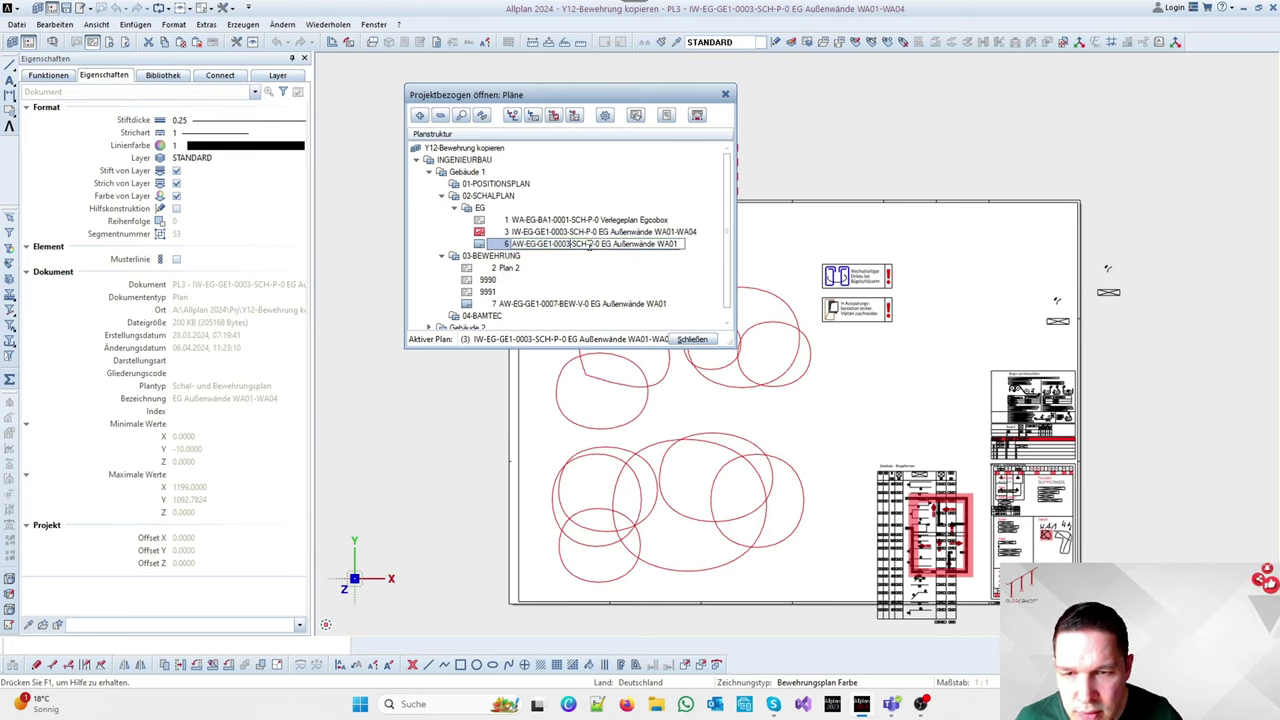
double_click(540, 244)
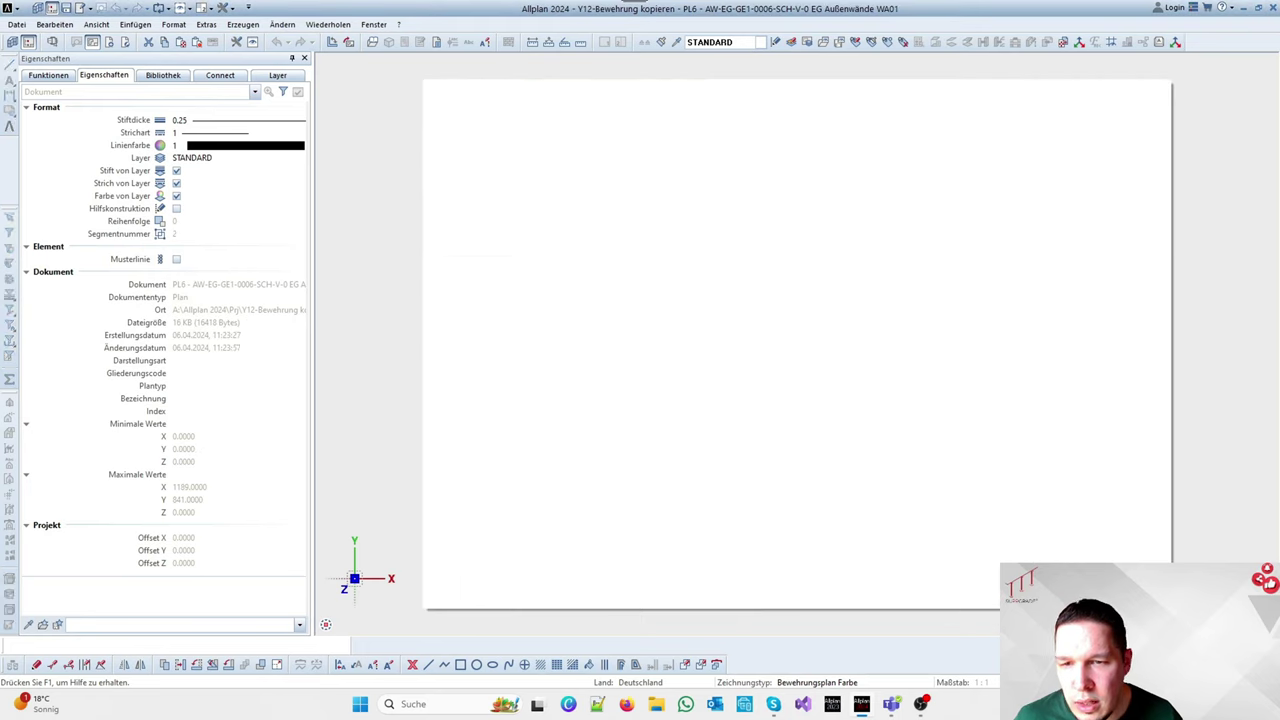
Place a DIN A0 landscape plan frame with a DIN 824 binding margin onto the empty sheet, starting at its lower-left corner
click(64, 76)
click(105, 92)
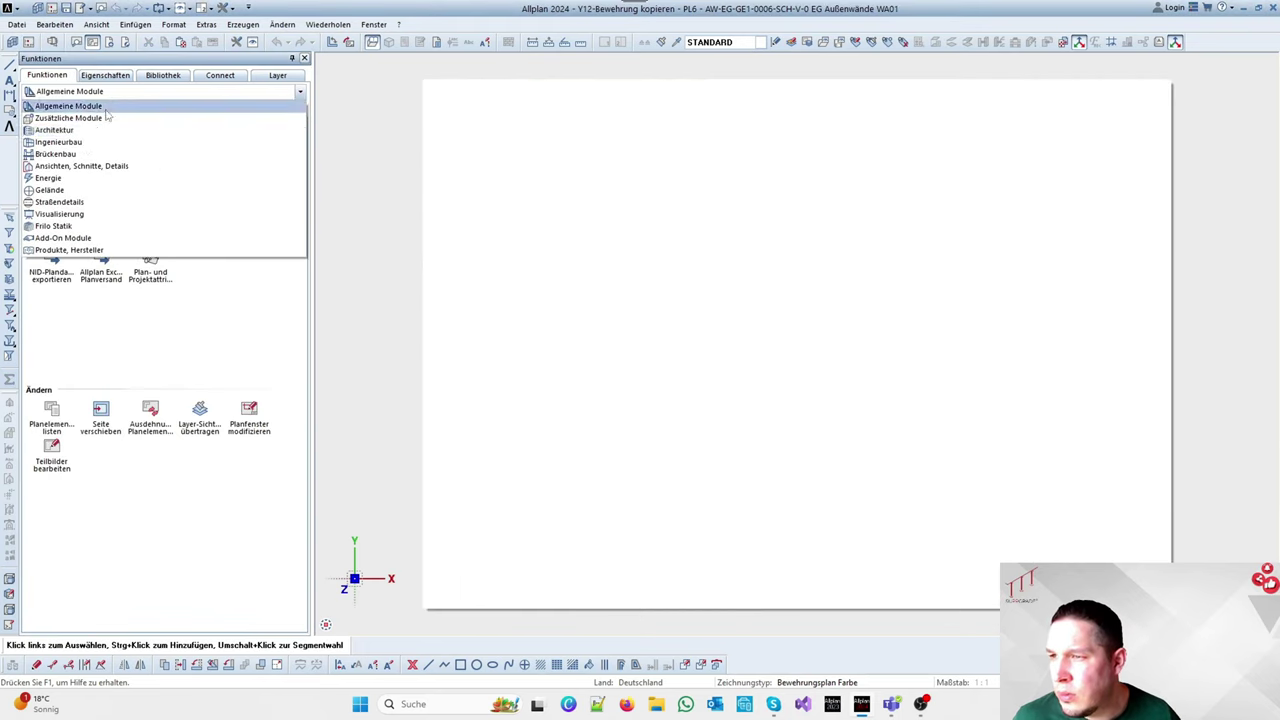
click(90, 106)
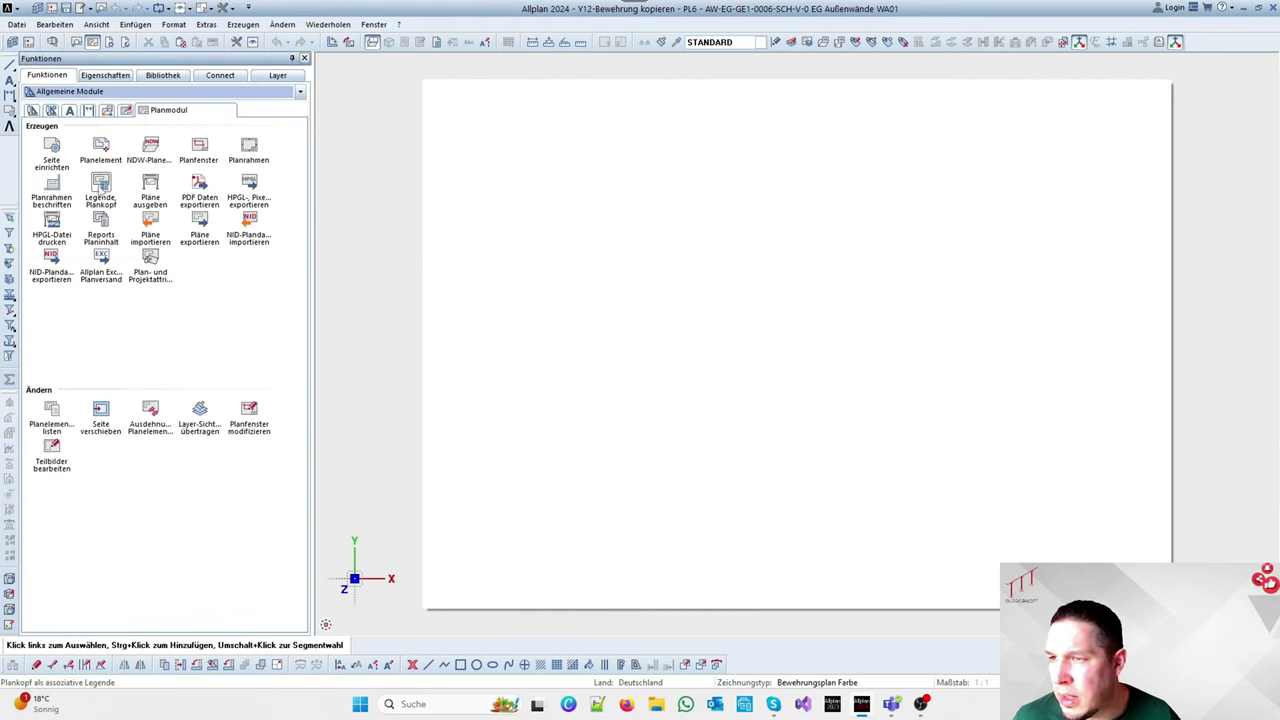
click(250, 142)
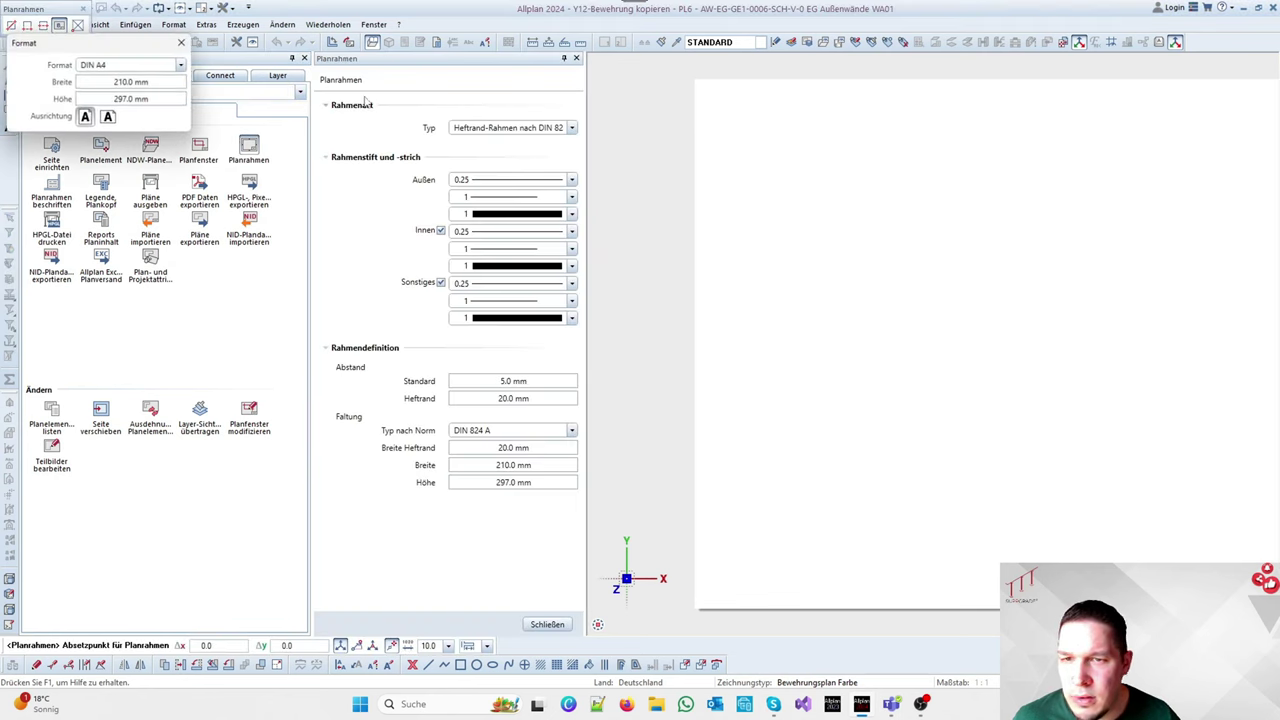
click(130, 66)
click(110, 88)
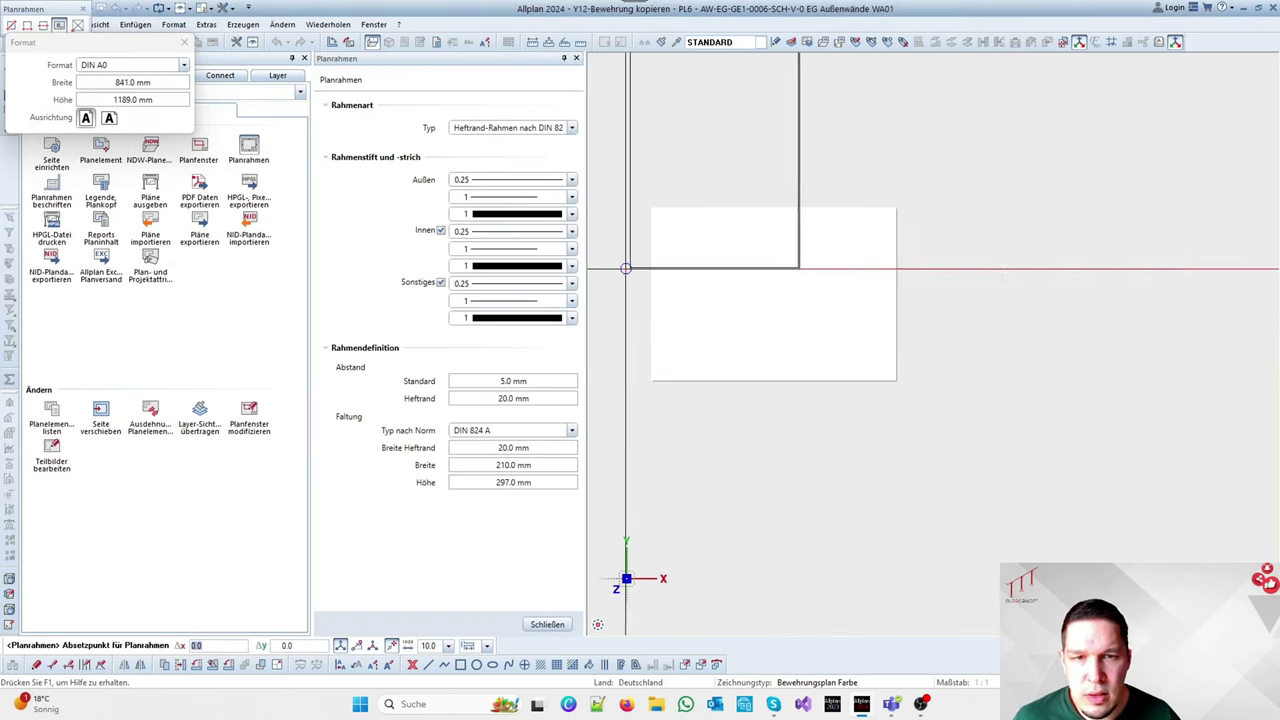
click(110, 118)
click(648, 374)
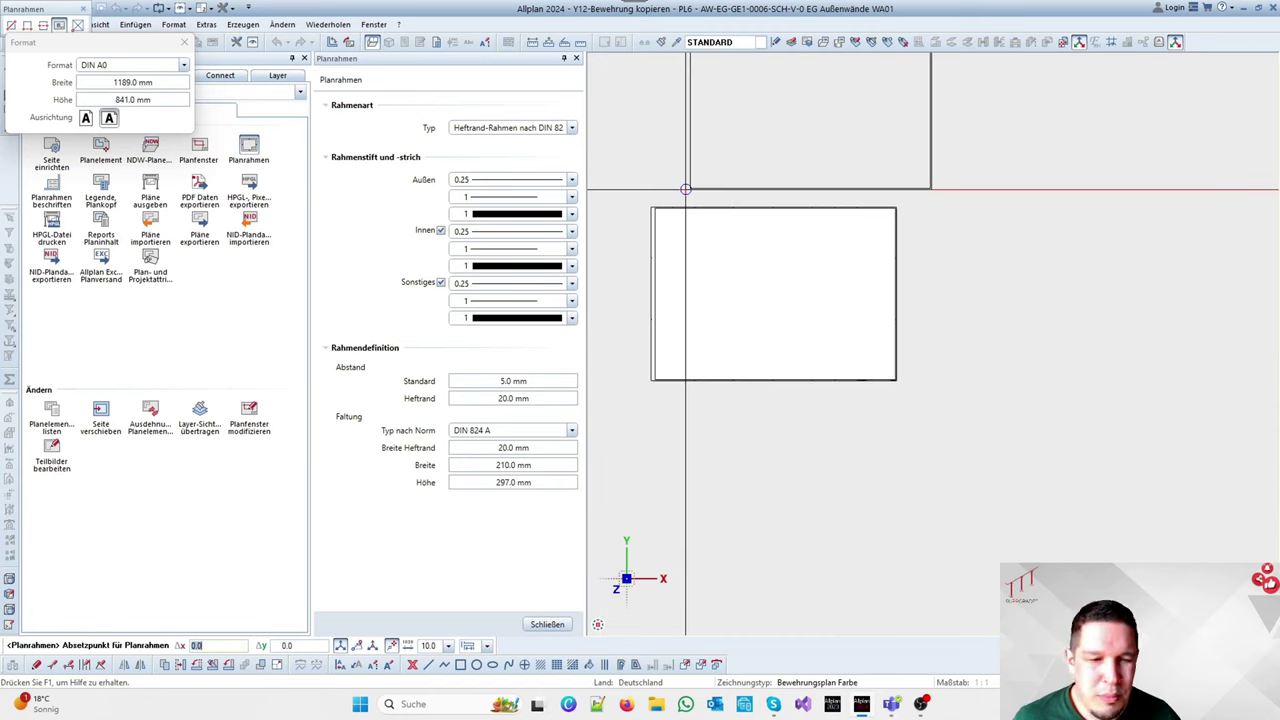
Label the plan frame with the title block 1 Hauptkopf A0 from the Büro directory, set at the sheet's lower-right corner
click(51, 188)
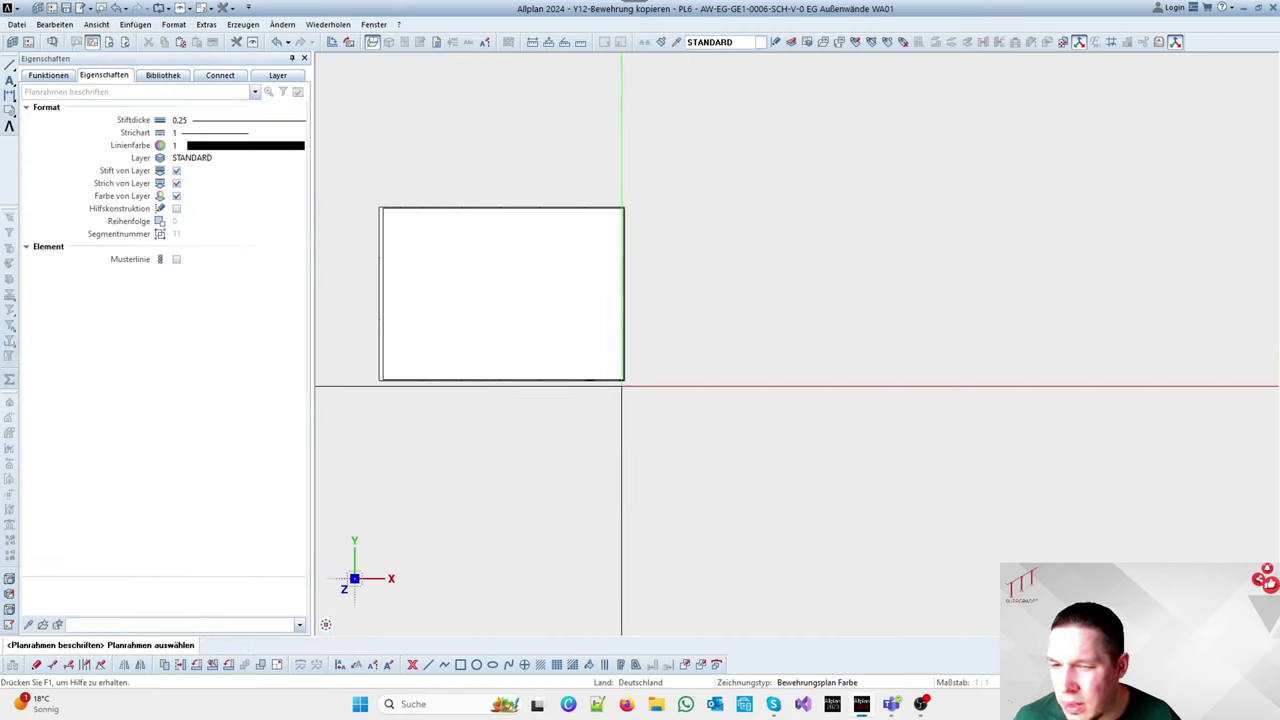
click(540, 136)
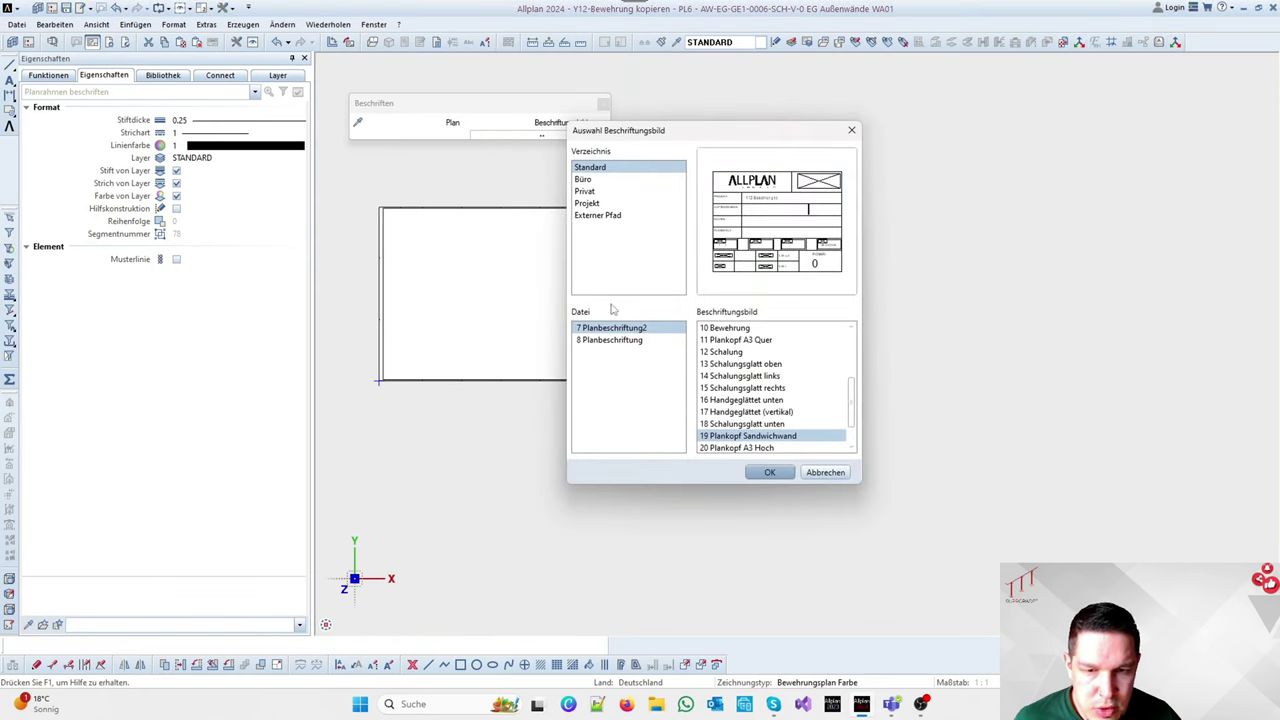
click(584, 180)
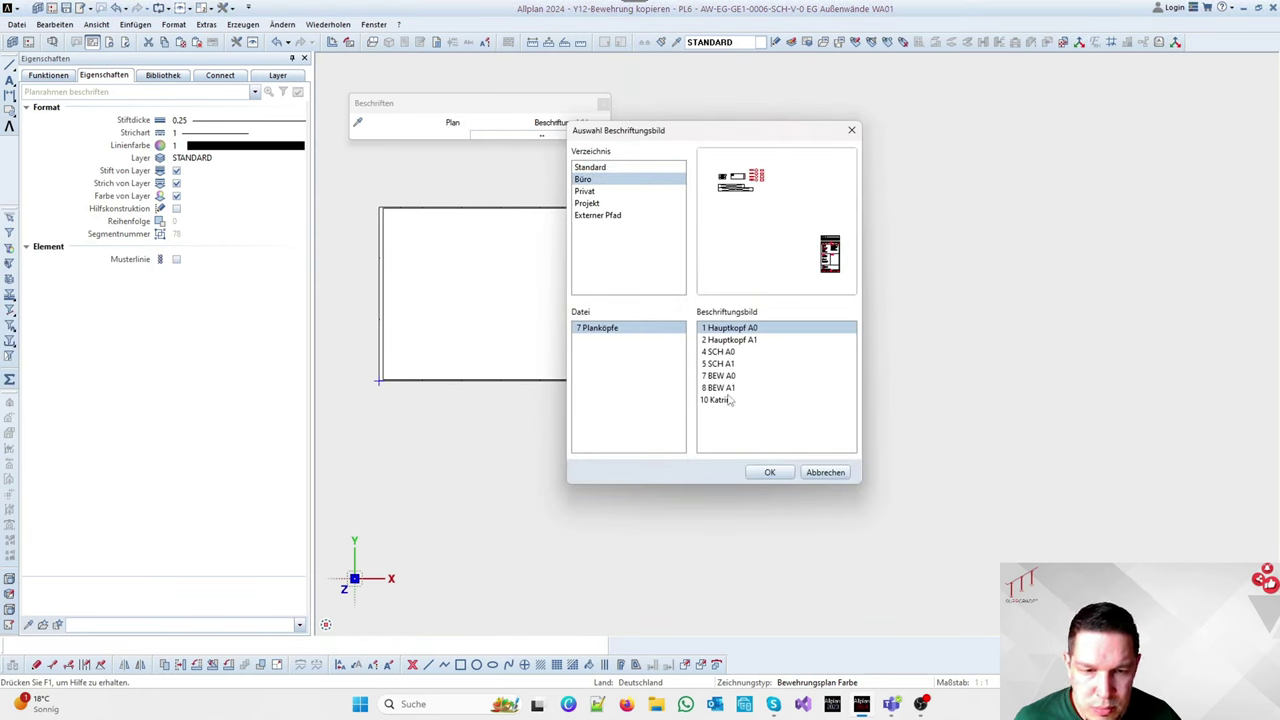
click(770, 473)
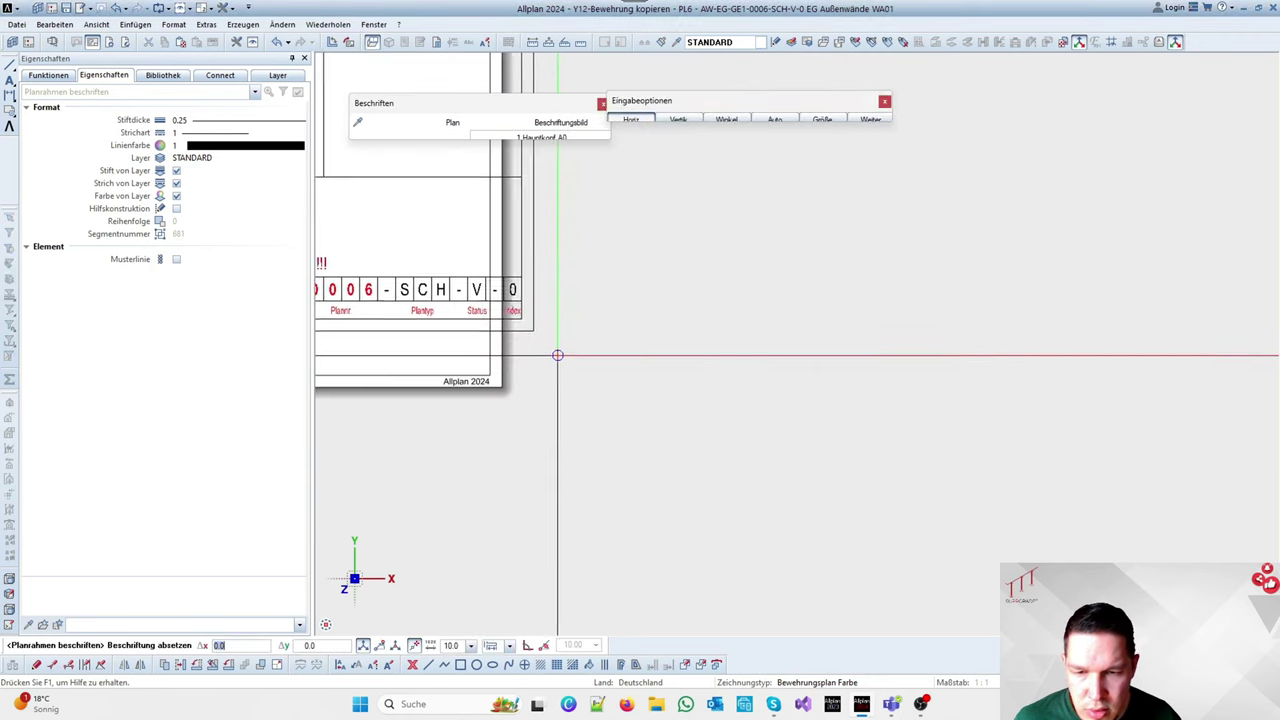
click(503, 388)
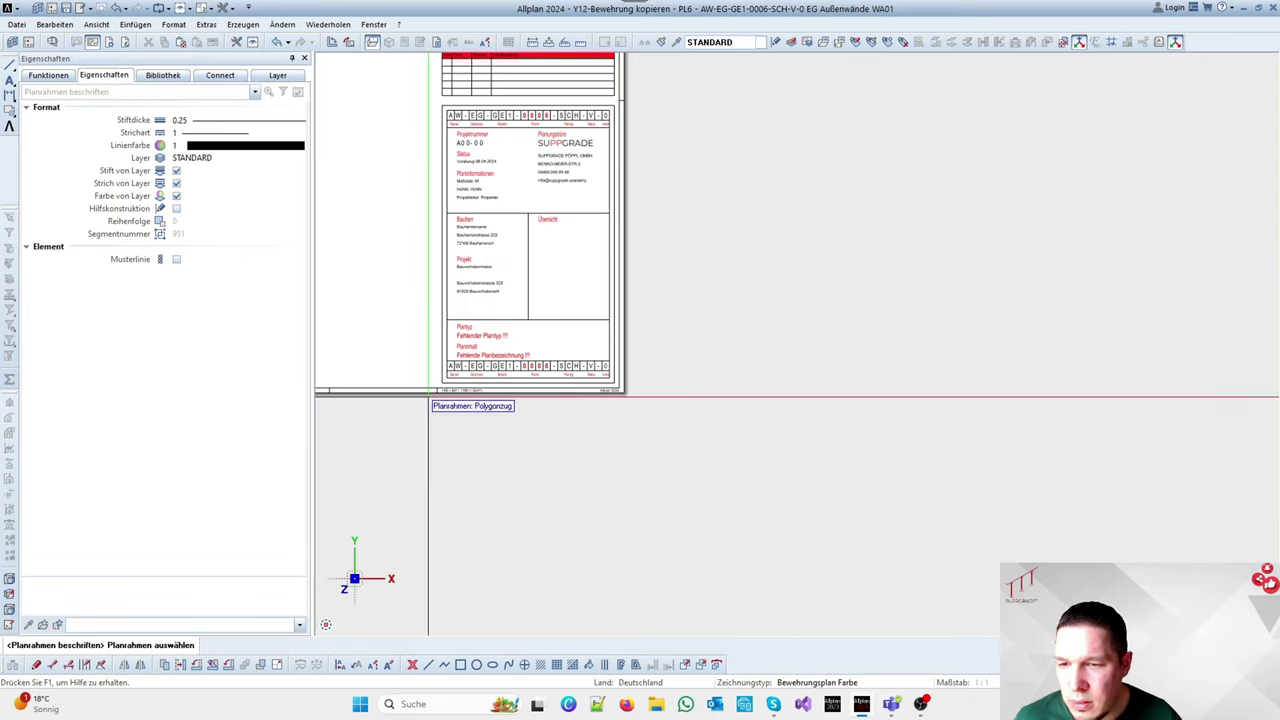
Add the formwork label 4 SCH A0 from the Büro title blocks to the frame, set at the same lower-right sheet corner
click(428, 397)
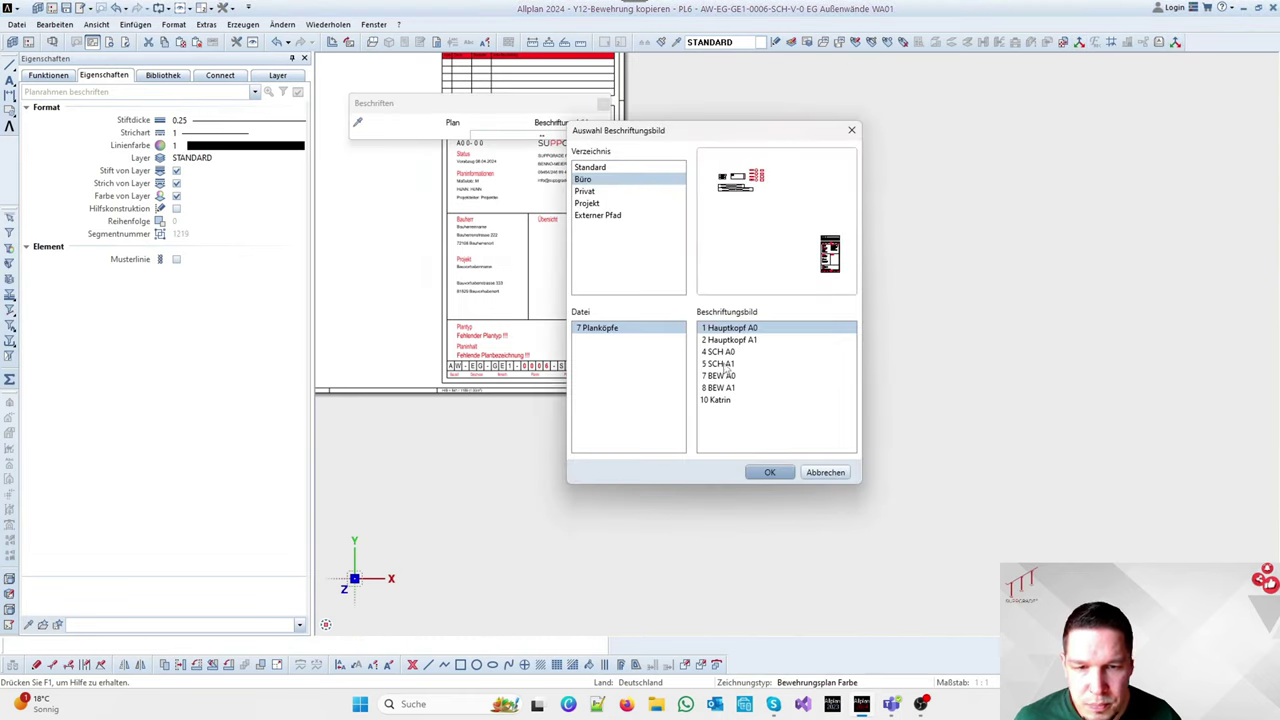
click(722, 352)
click(770, 473)
scroll(654, 390, up, 3)
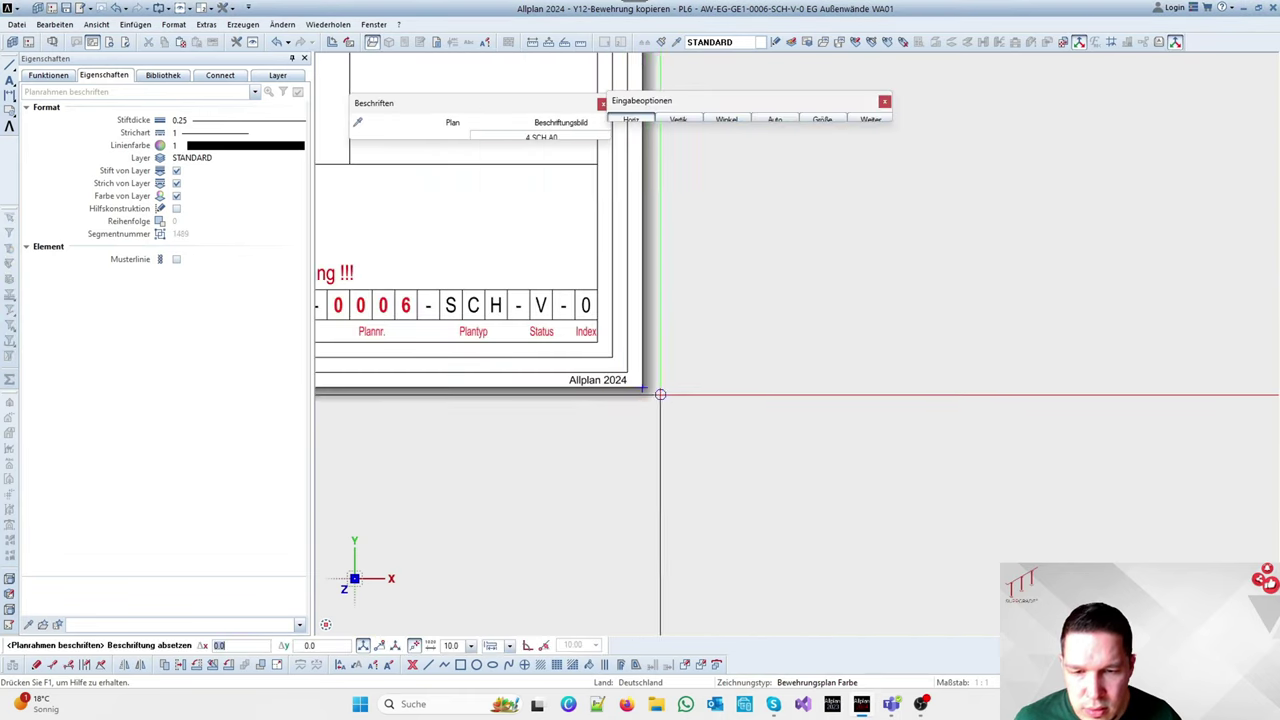
click(643, 387)
scroll(800, 440, down, 5)
scroll(525, 200, up, 2)
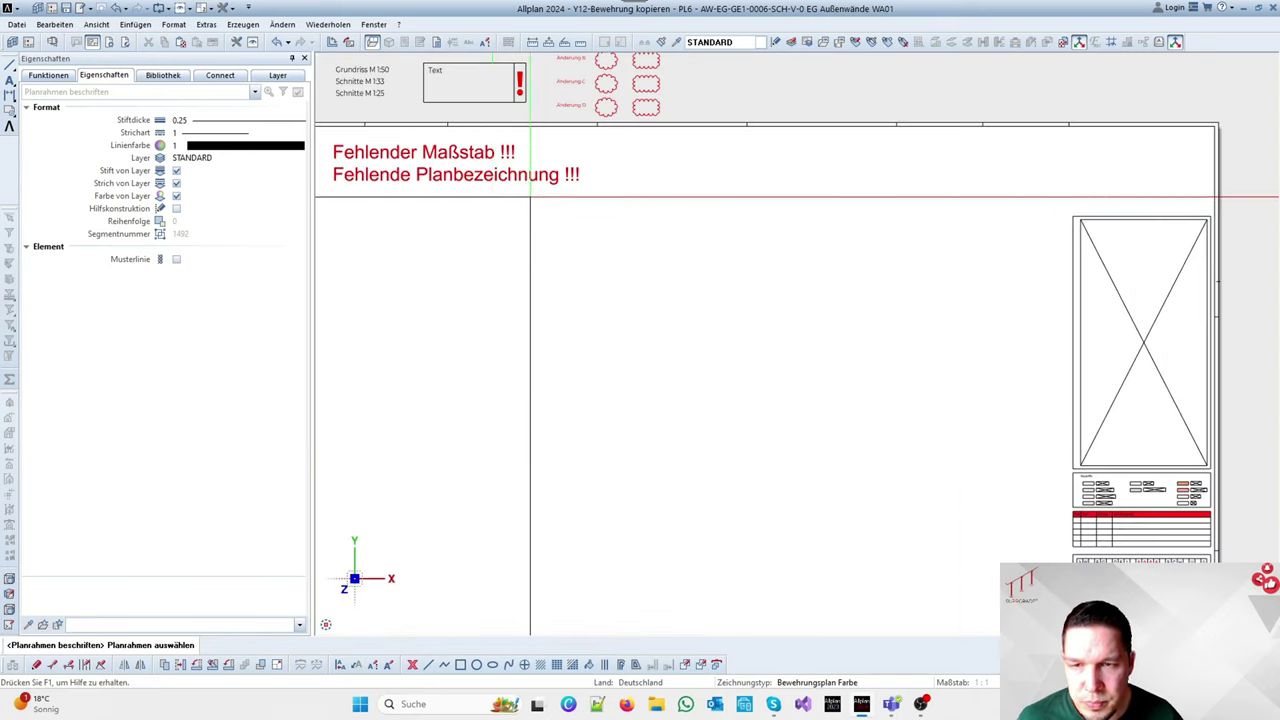
scroll(517, 314, down, 1)
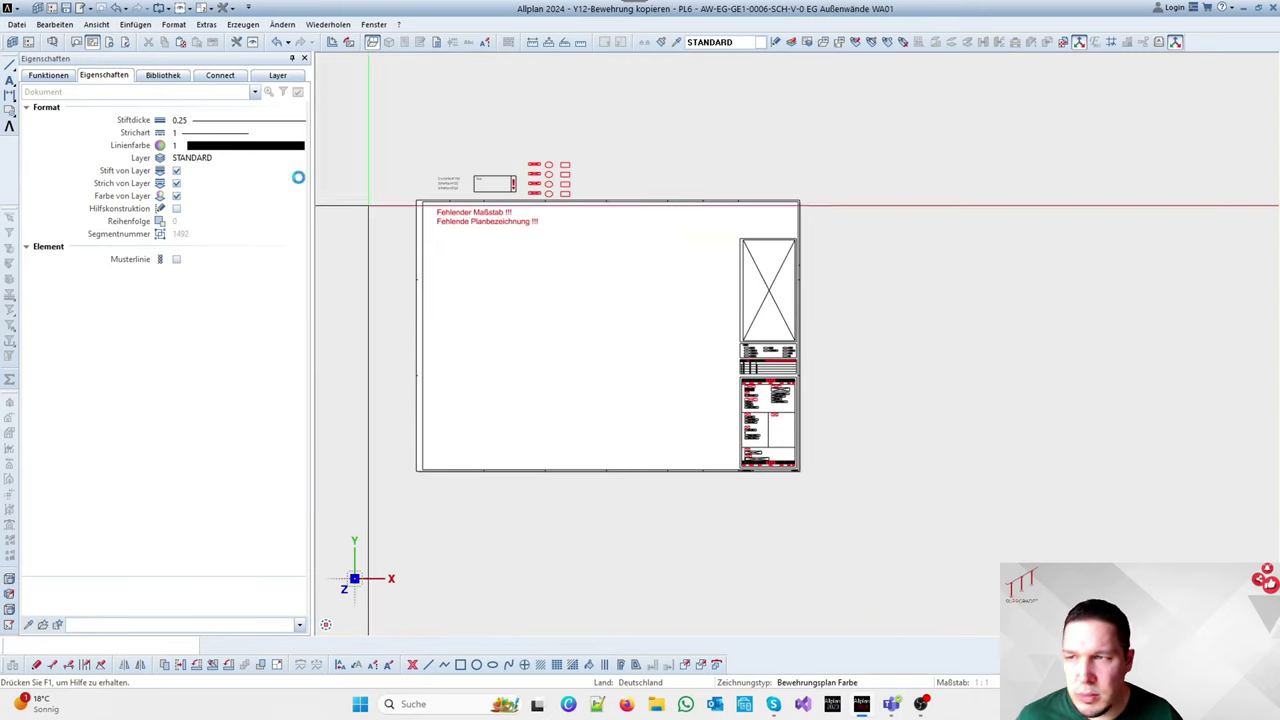
Place the WA01-WA04 drawing files as plan elements at scale 1:25 in the free area below the sheet
key(Escape)
click(101, 148)
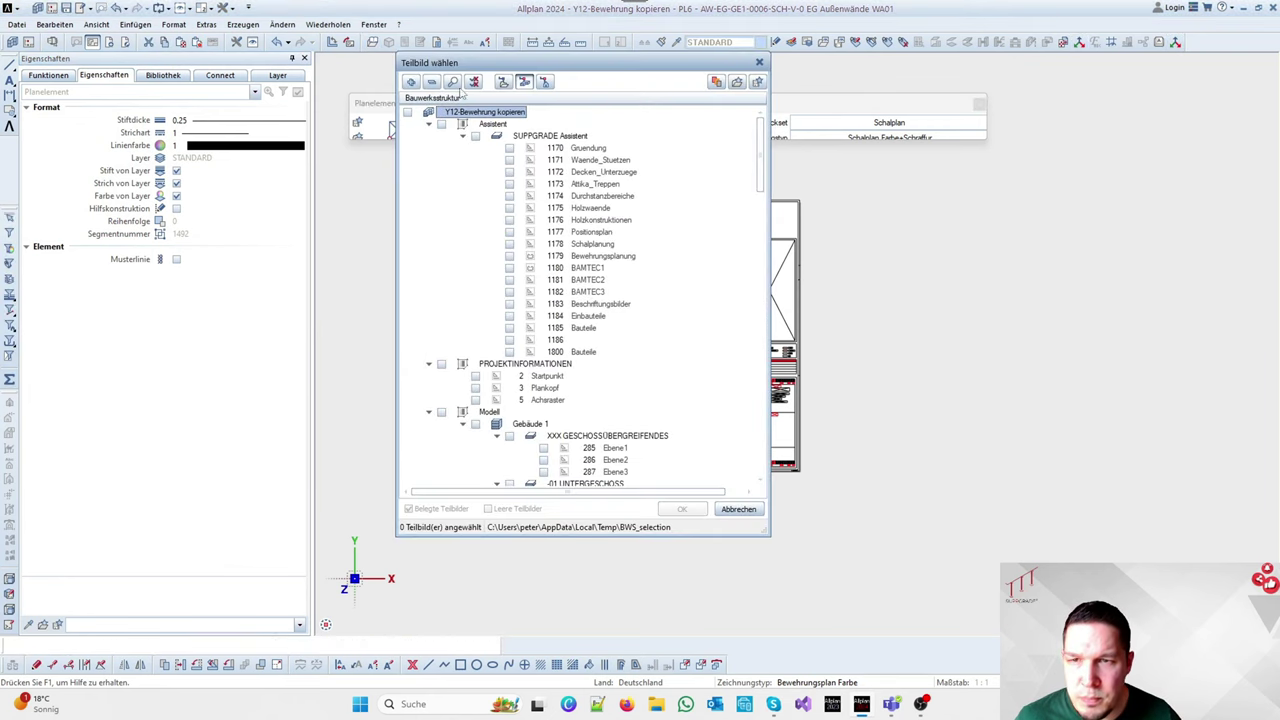
click(432, 83)
click(716, 81)
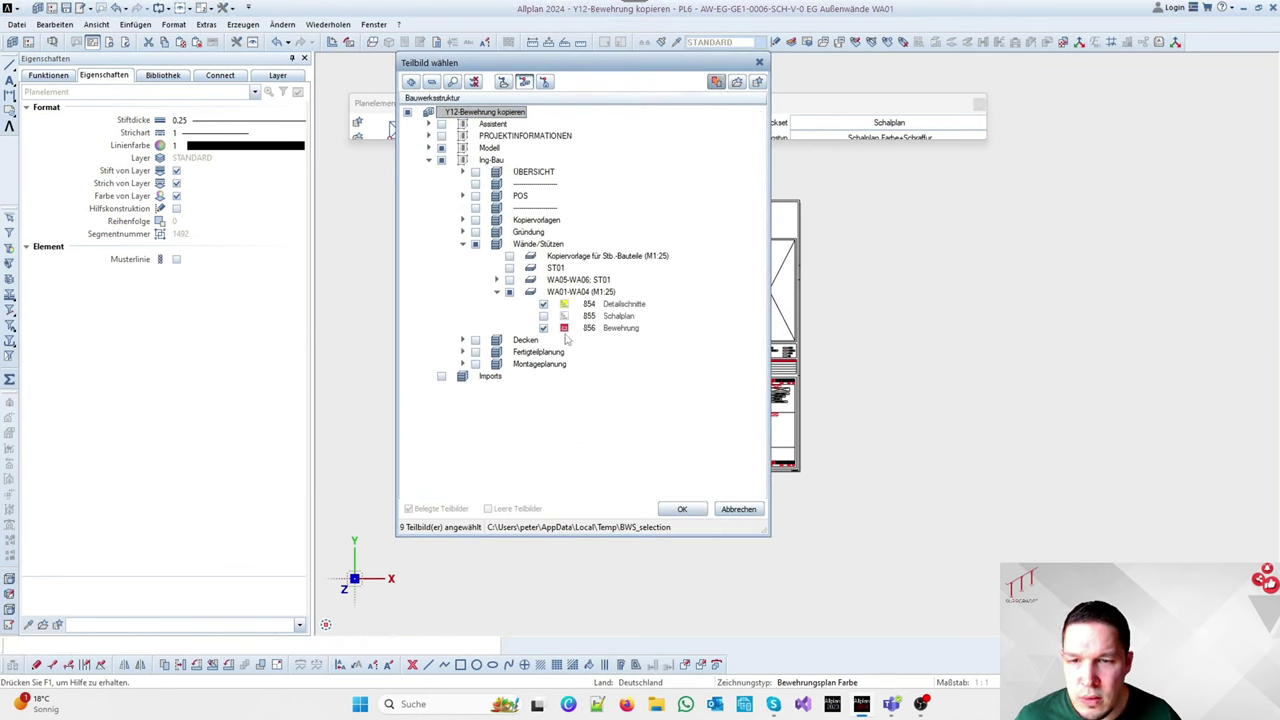
click(681, 508)
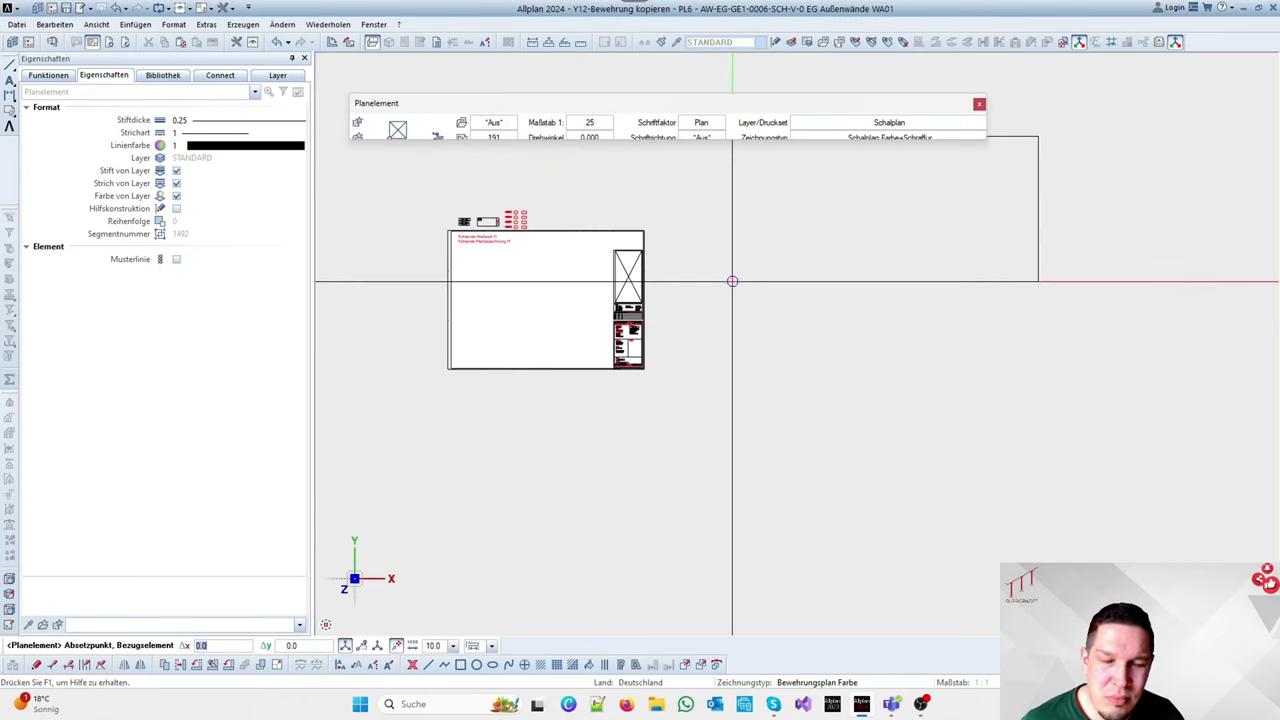
click(429, 537)
key(Escape)
Create a rectangular plan window from the already placed plan elements, enclosing the WA01 elevation, all its sections and the parts list
click(47, 75)
click(200, 148)
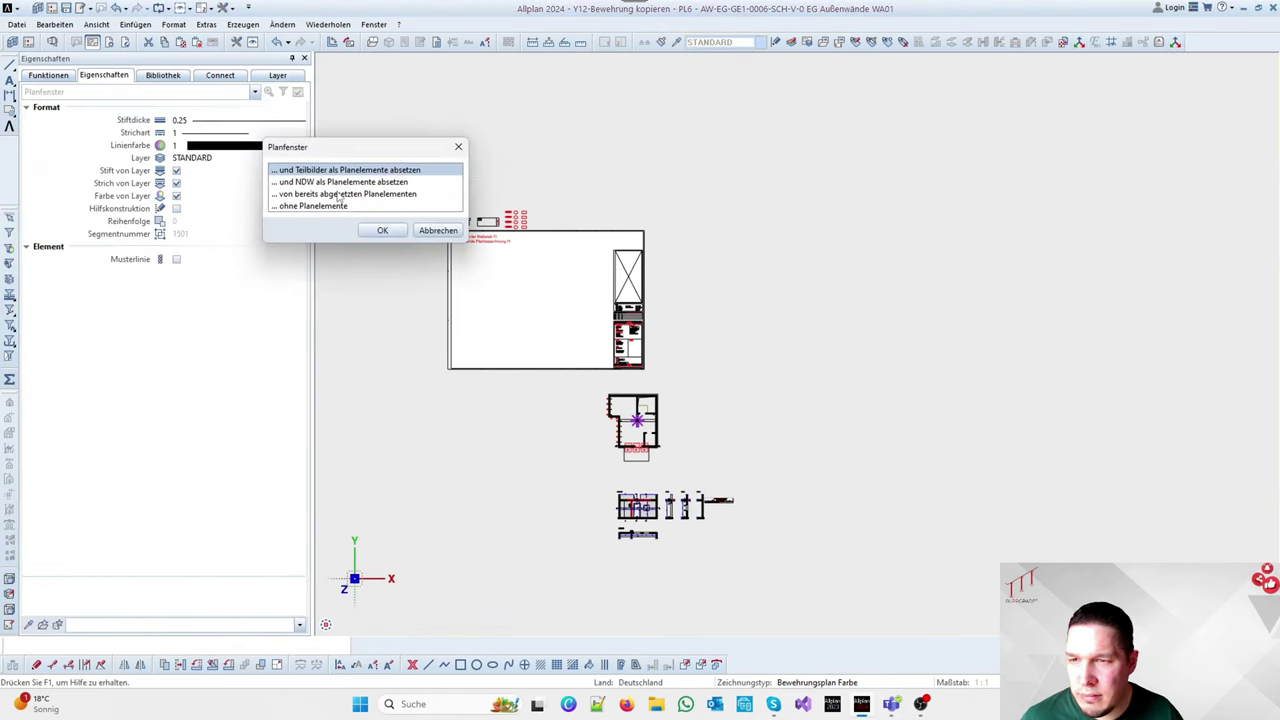
click(380, 229)
click(769, 589)
click(517, 400)
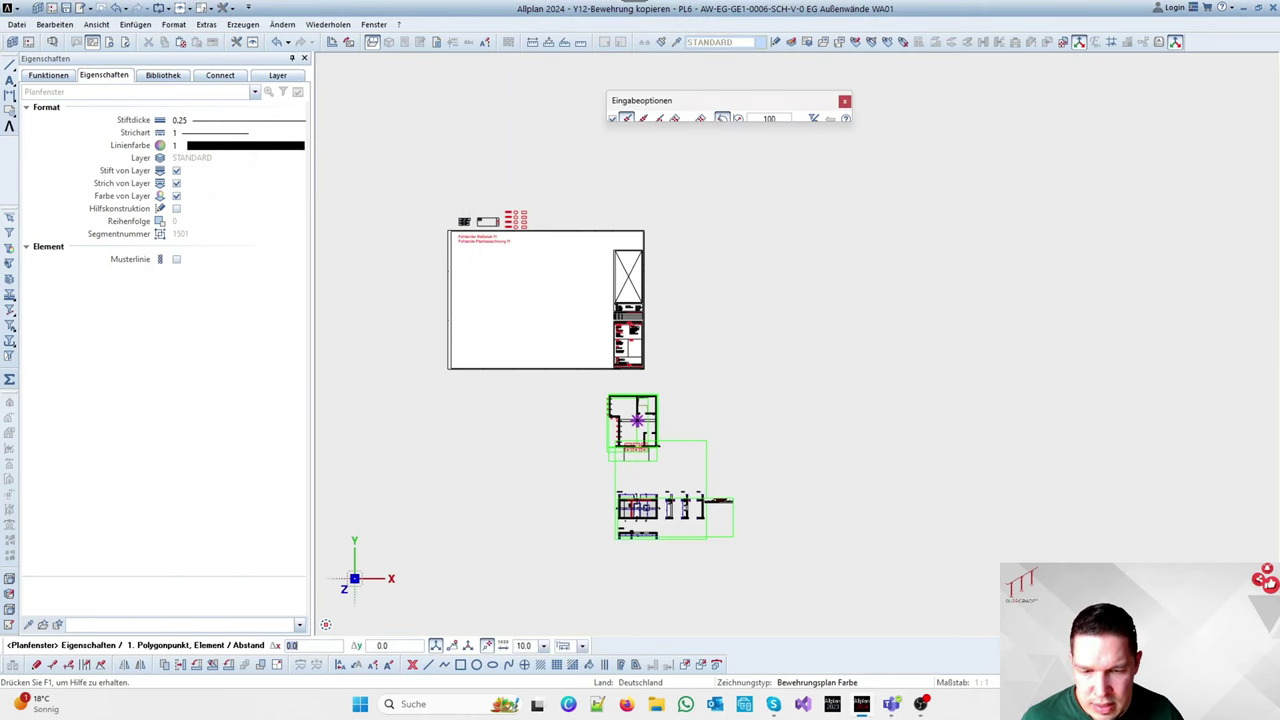
scroll(589, 451, up, 5)
click(494, 333)
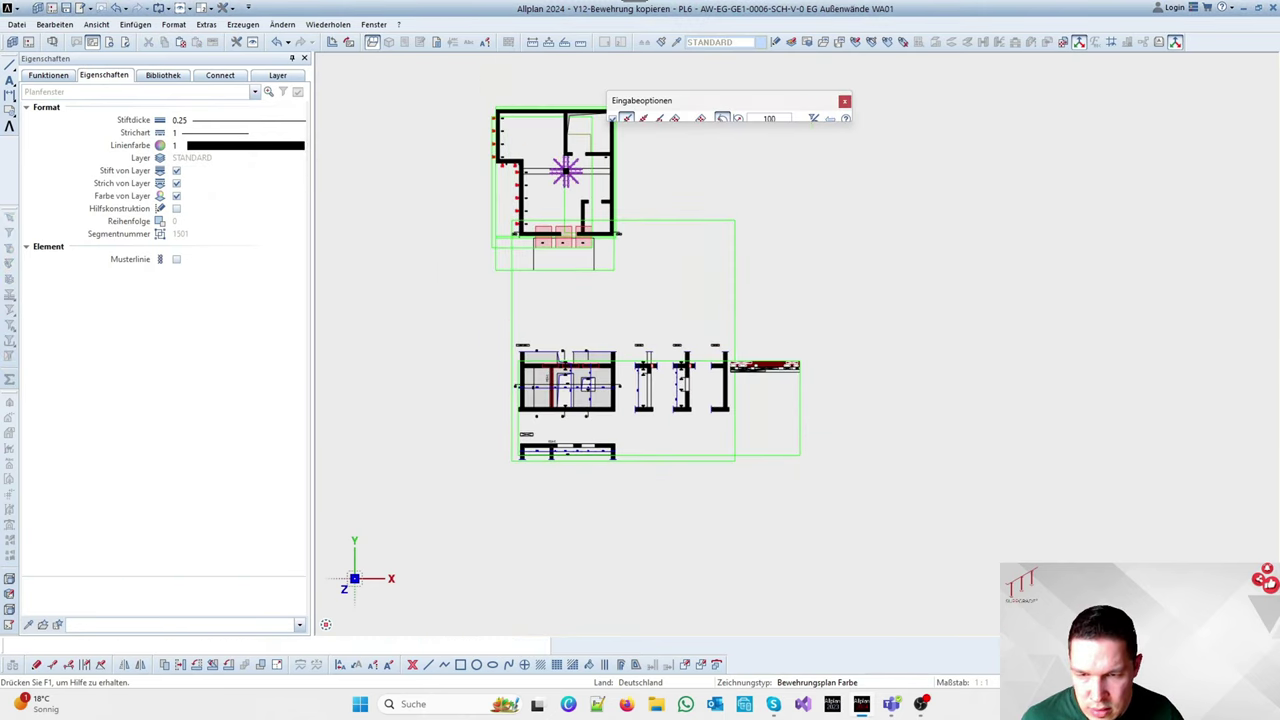
click(814, 482)
key(Escape)
Move the plan window from below the sheet into the upper-left area of the plan frame, under the sheet heading
key(ctrl+m)
click(655, 415)
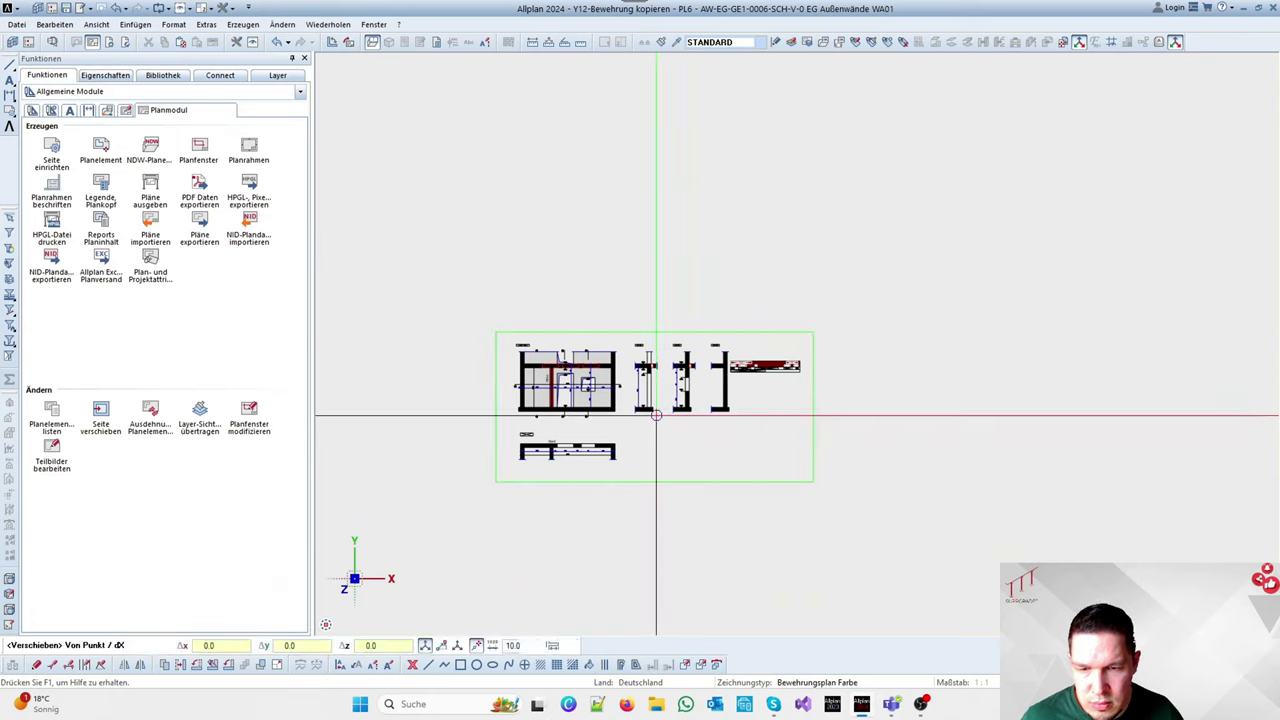
click(655, 415)
scroll(800, 470, down, 5)
scroll(638, 265, up, 4)
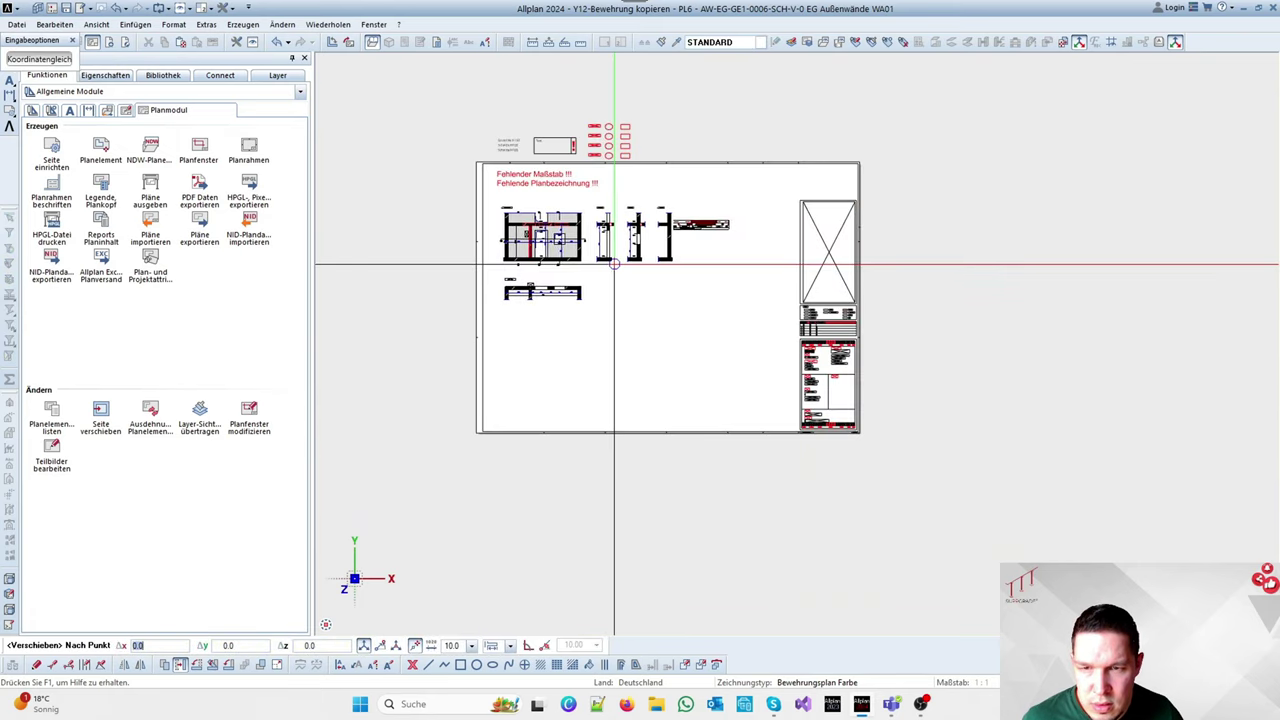
click(614, 264)
key(Escape)
Examine the WA01 elevation, sections and parts list placed on the sheet and the heading texts above them
scroll(626, 253, up, 3)
scroll(614, 340, down, 3)
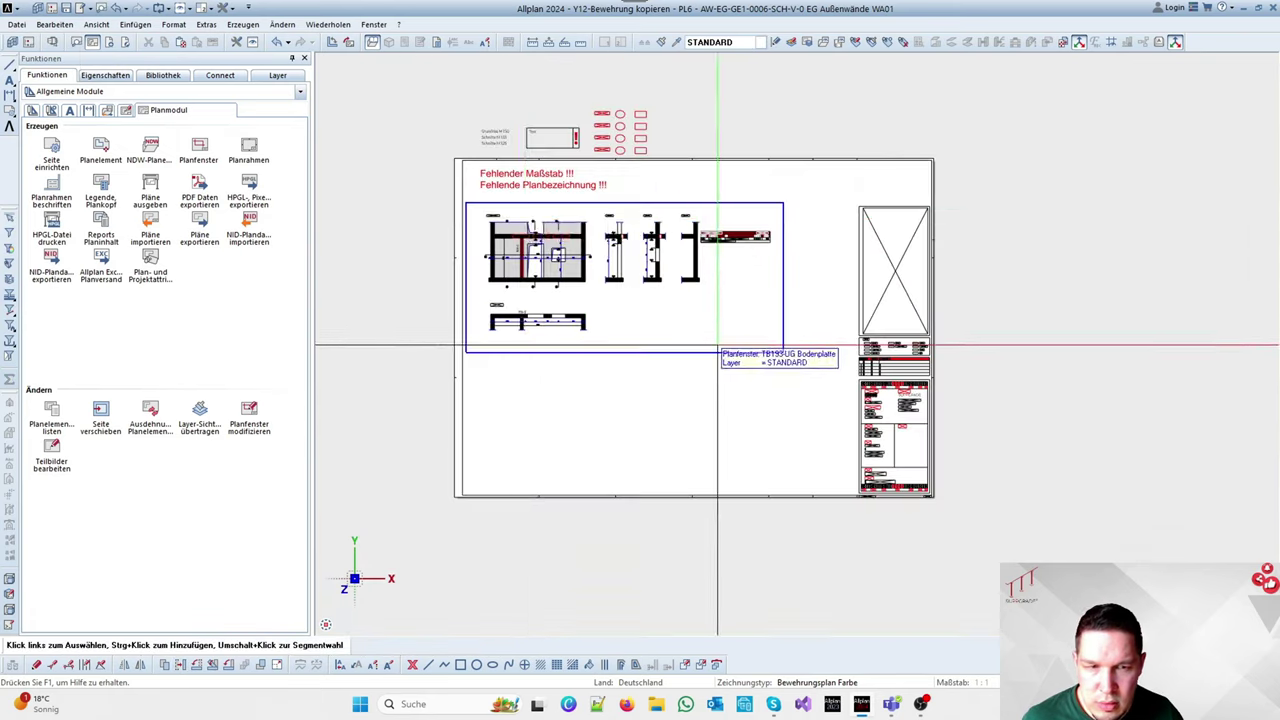
scroll(600, 300, up, 3)
scroll(608, 421, down, 2)
scroll(536, 285, up, 4)
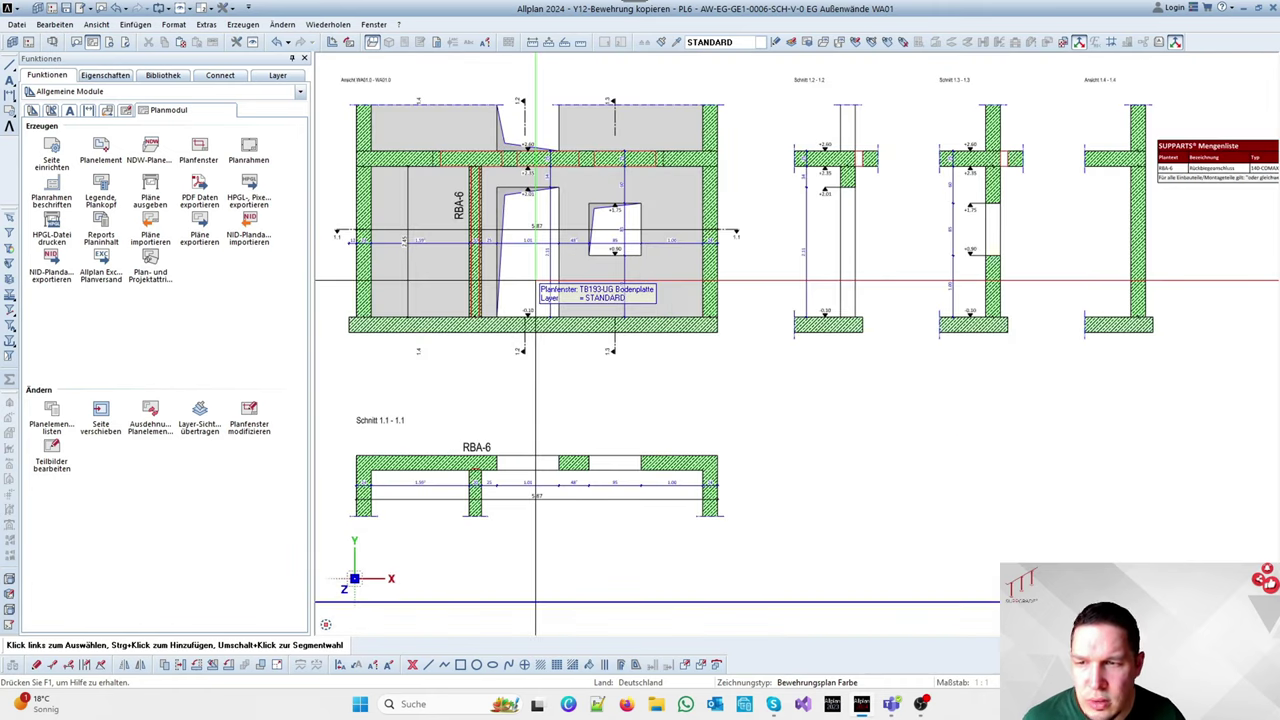
scroll(530, 281, down, 2)
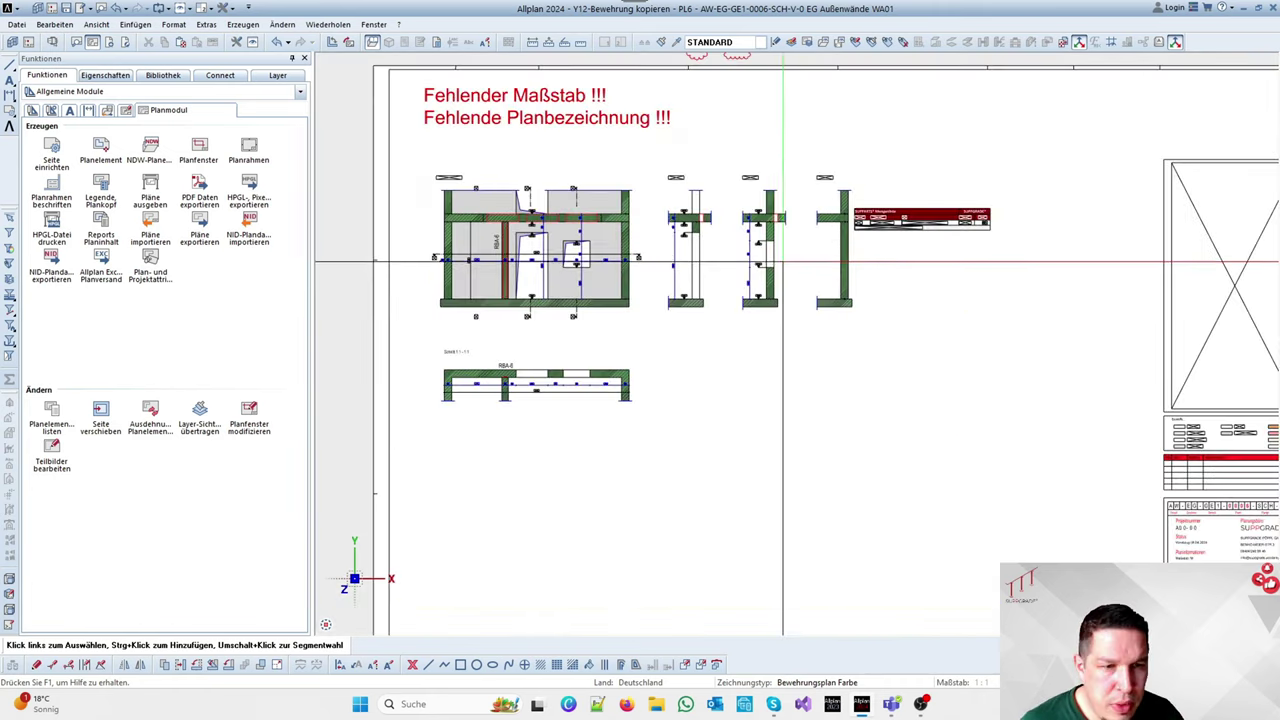
scroll(580, 168, down, 1)
Fill in plan 6's properties with the designation EG Außenwände WA01, the creator's initials, creation date 06.04.2024 and scale 1:25
double_click(370, 194)
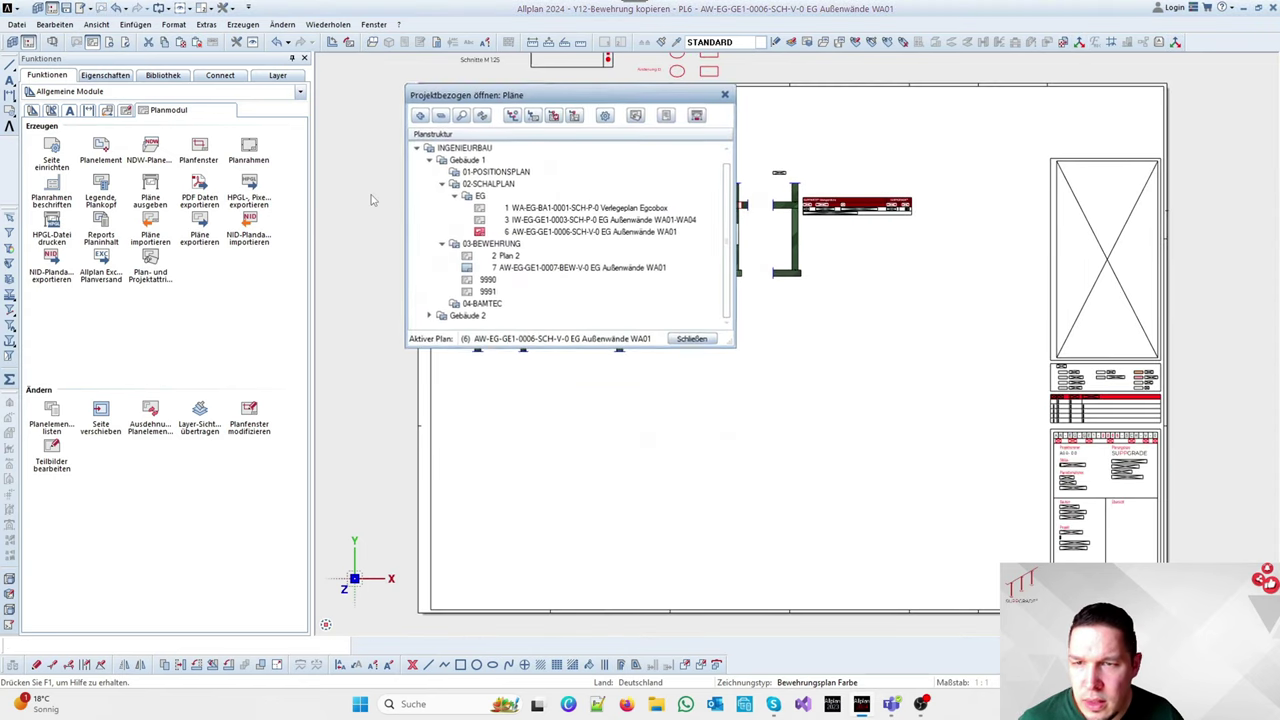
right_click(554, 229)
click(590, 424)
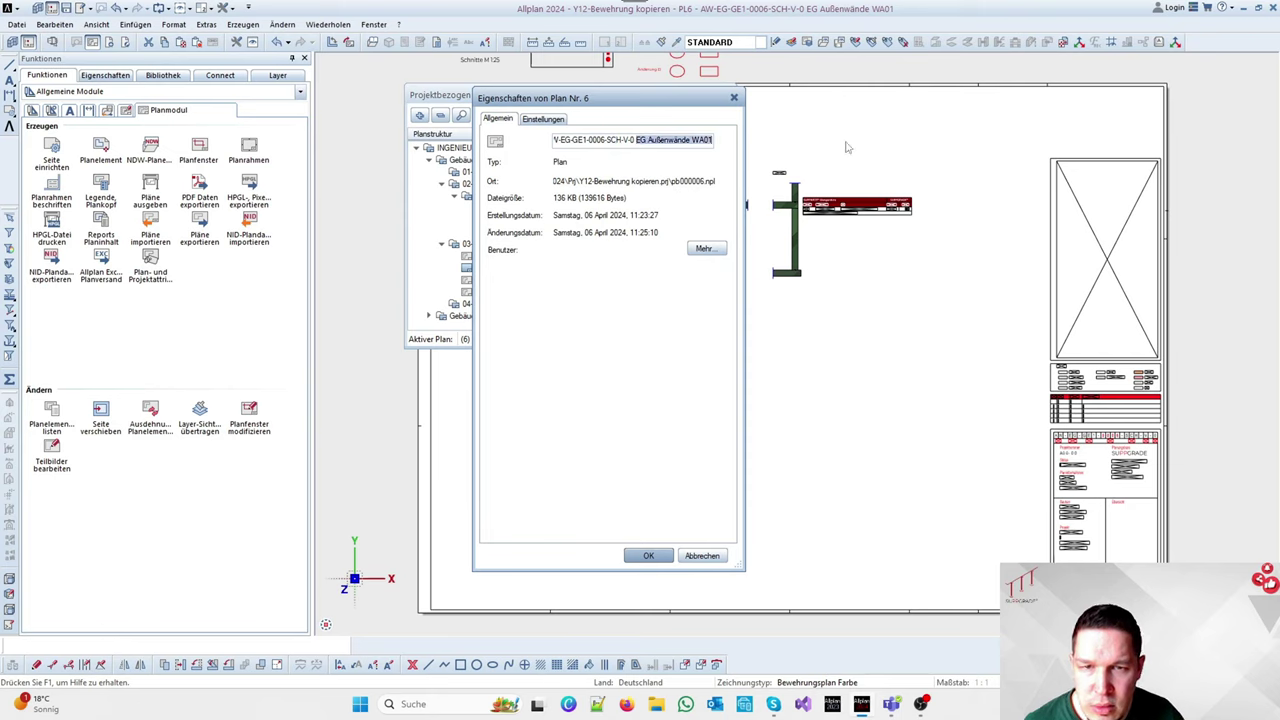
click(543, 119)
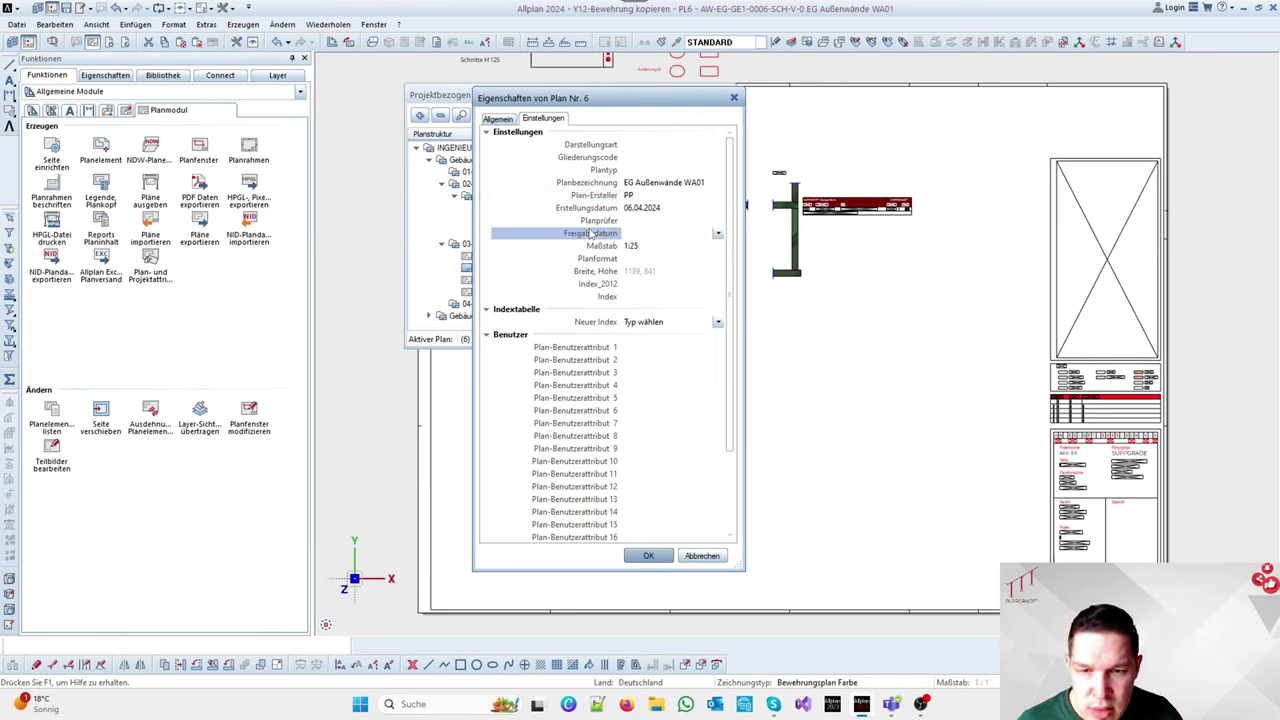
click(646, 557)
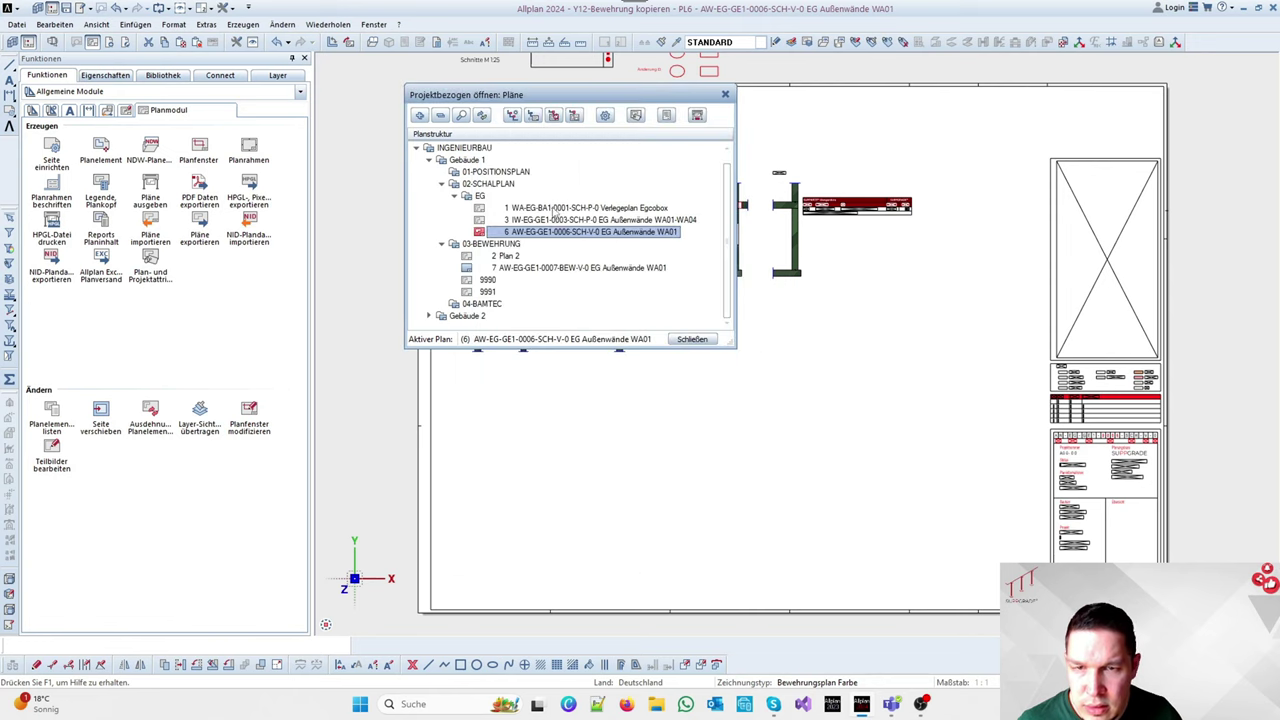
click(691, 340)
Check the heading and title block, and set the plan type of plan 6 to Schalplan
scroll(701, 136, up, 2)
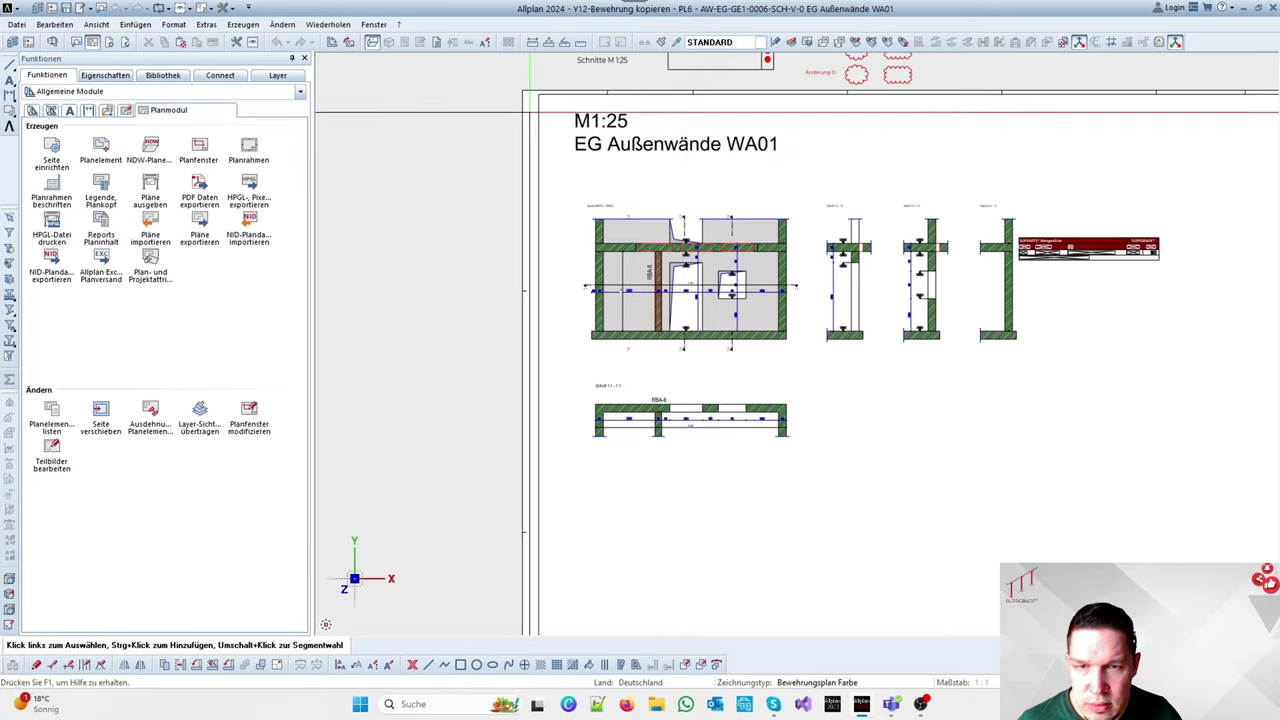
scroll(530, 112, down, 3)
scroll(871, 350, up, 7)
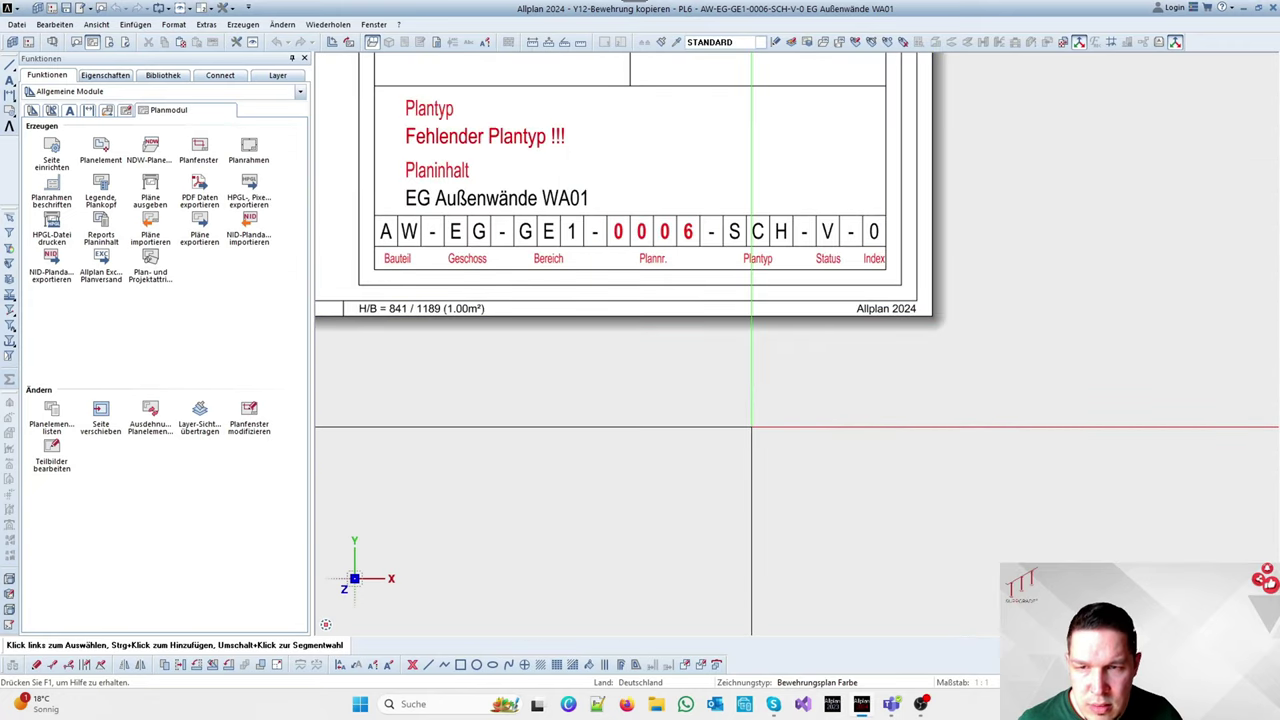
scroll(751, 427, down, 1)
double_click(711, 387)
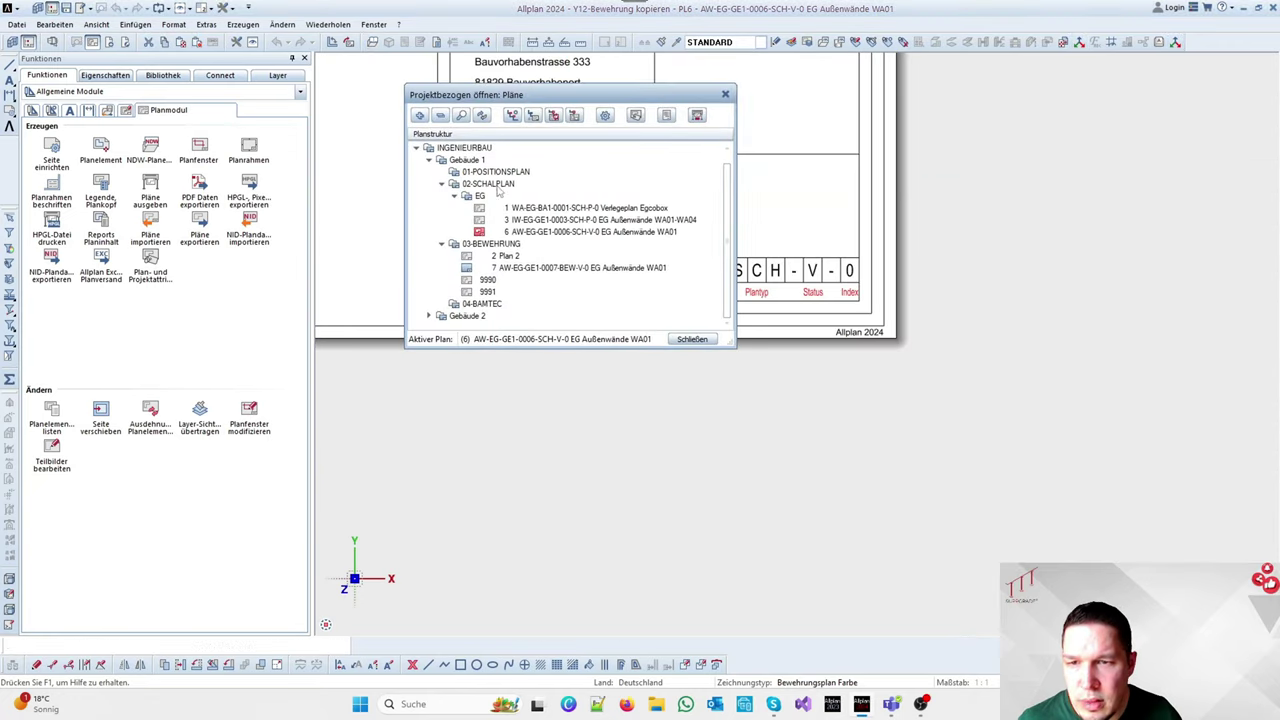
right_click(519, 232)
click(562, 429)
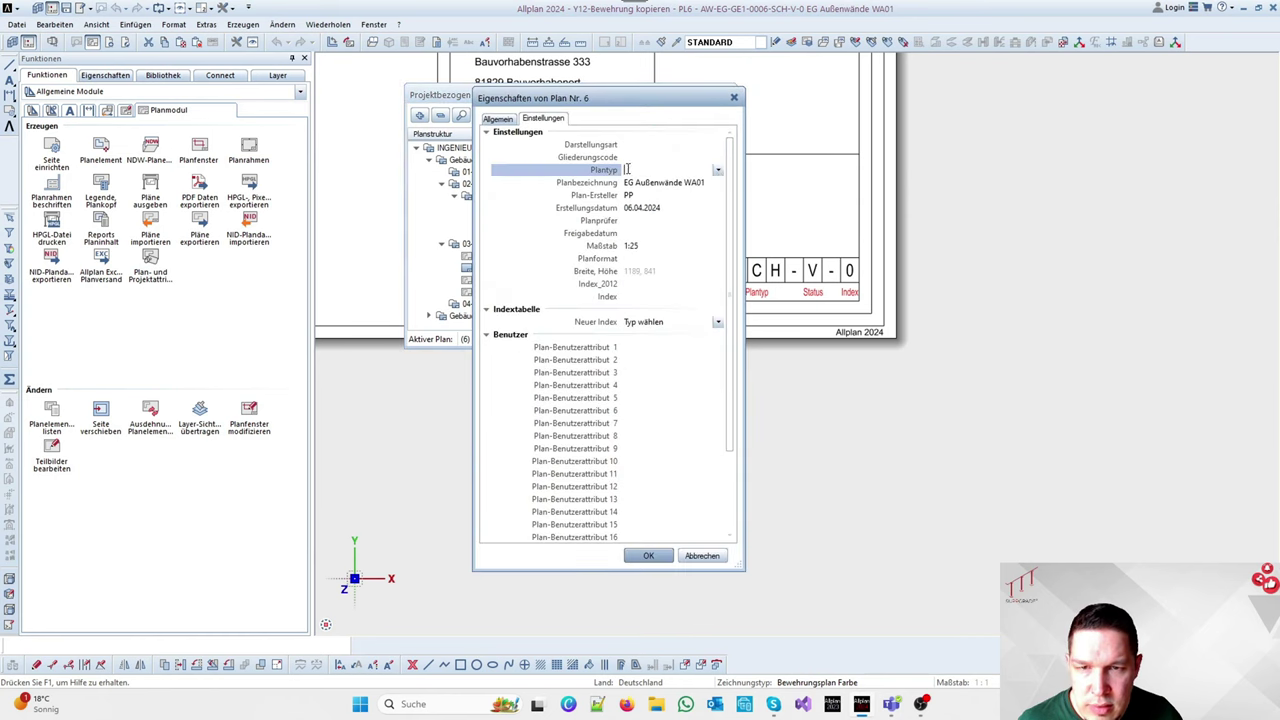
click(717, 171)
drag(720, 300, 720, 375)
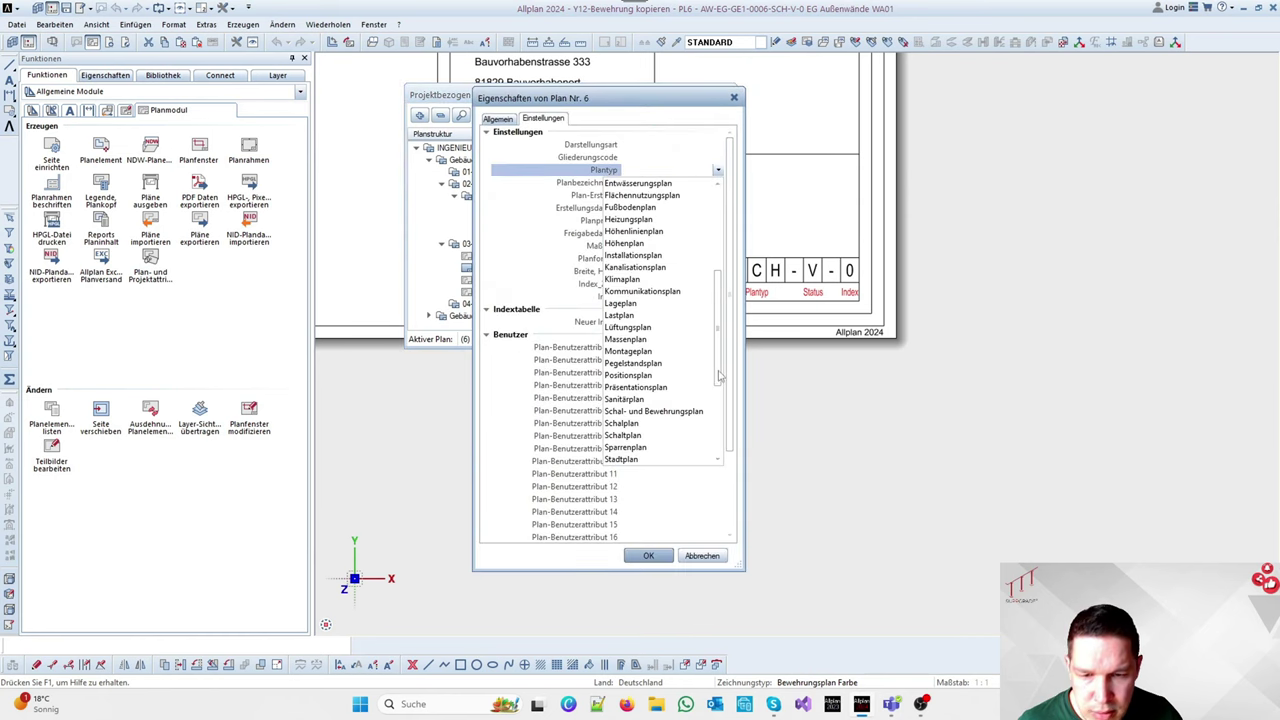
click(632, 425)
click(648, 556)
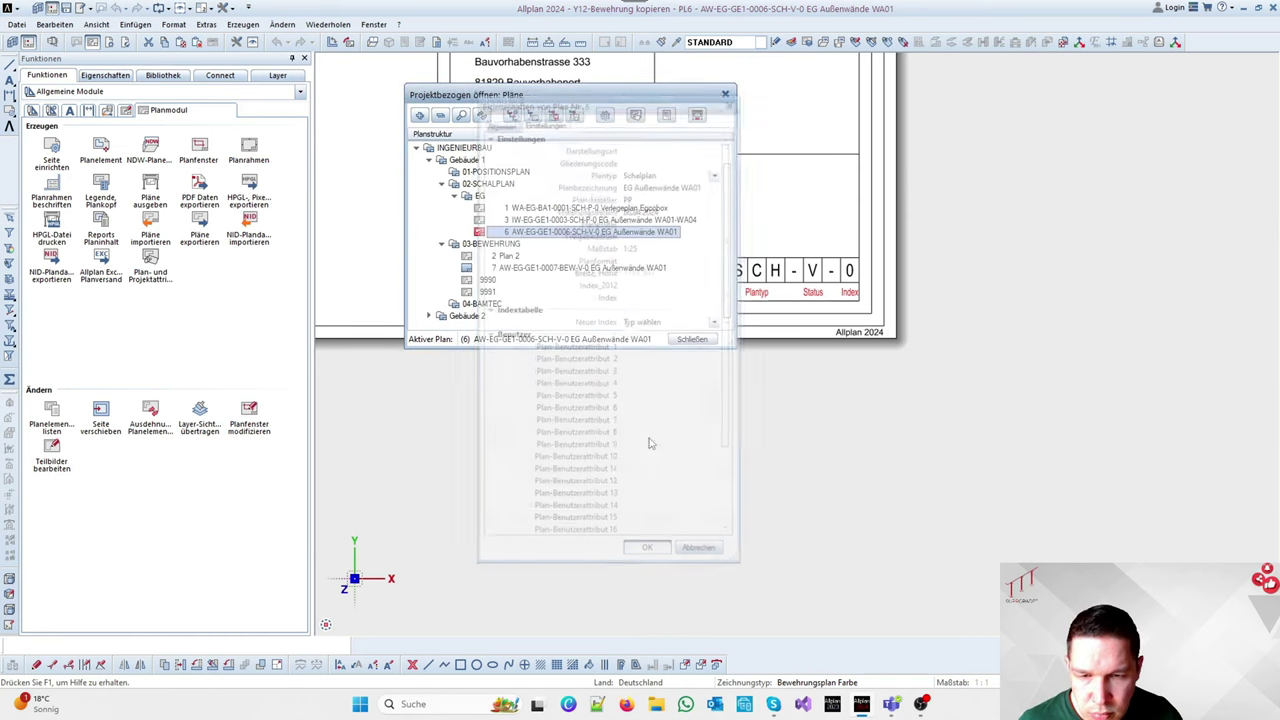
click(690, 336)
Review the title block, revision table and material legend, and switch the drawing type to Schalplan Farbe+Schraffur
scroll(991, 386, up, 6)
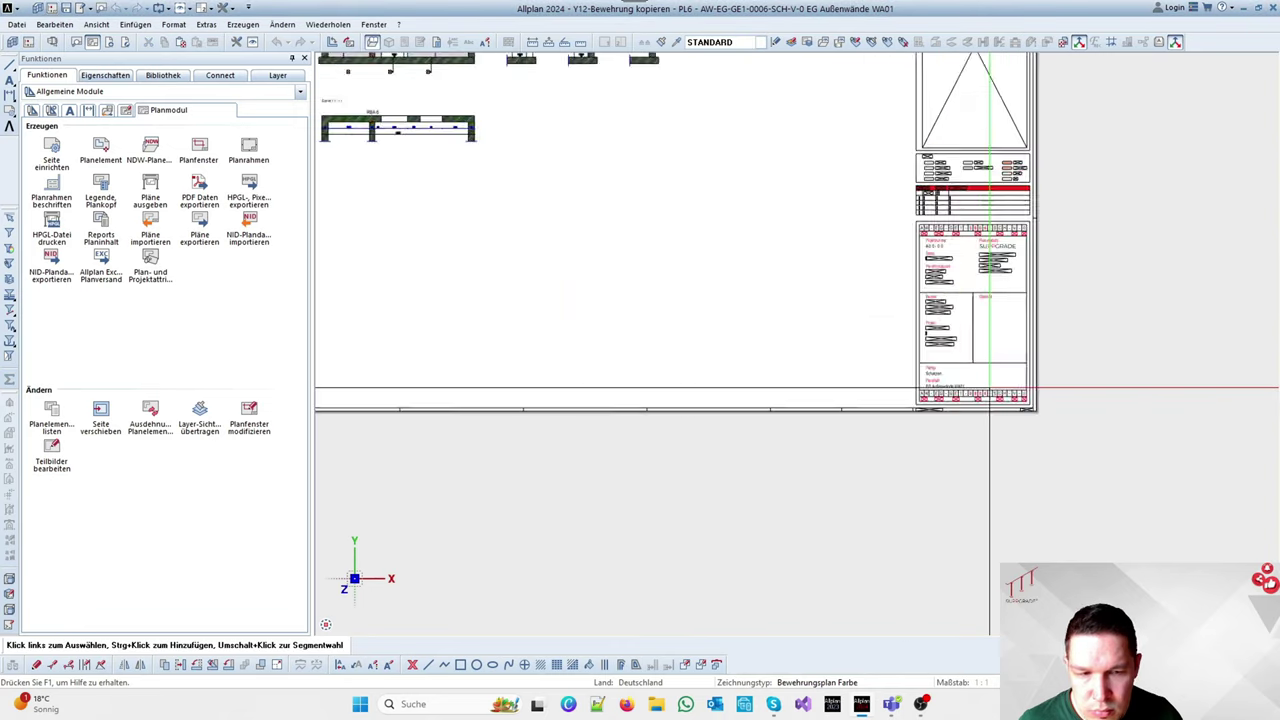
scroll(746, 373, down, 4)
scroll(745, 375, up, 2)
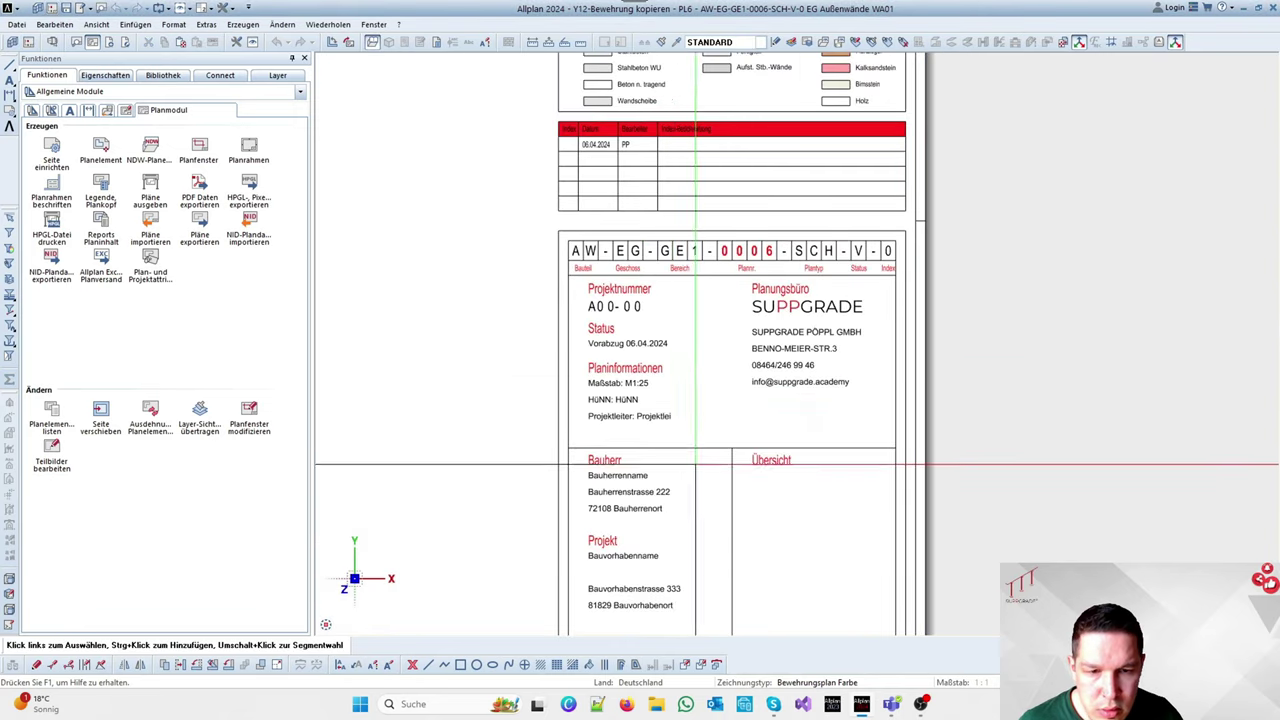
scroll(700, 463, down, 3)
scroll(771, 173, up, 3)
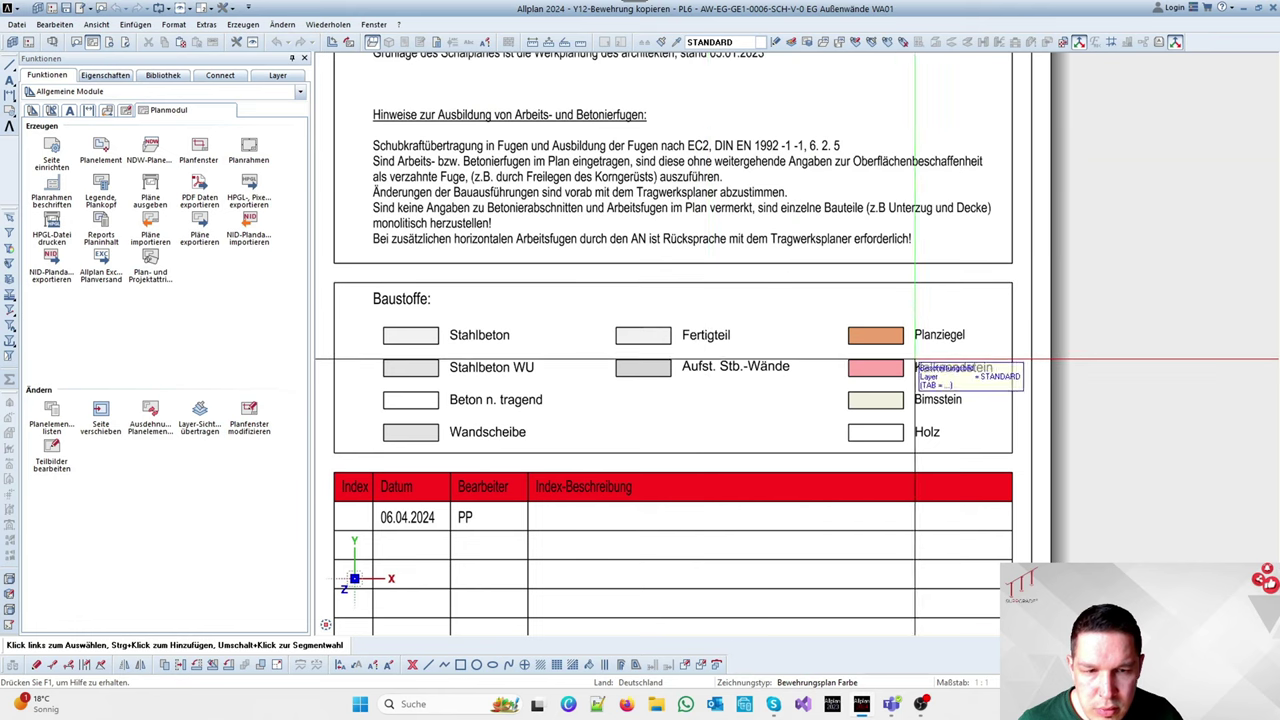
scroll(972, 290, down, 2)
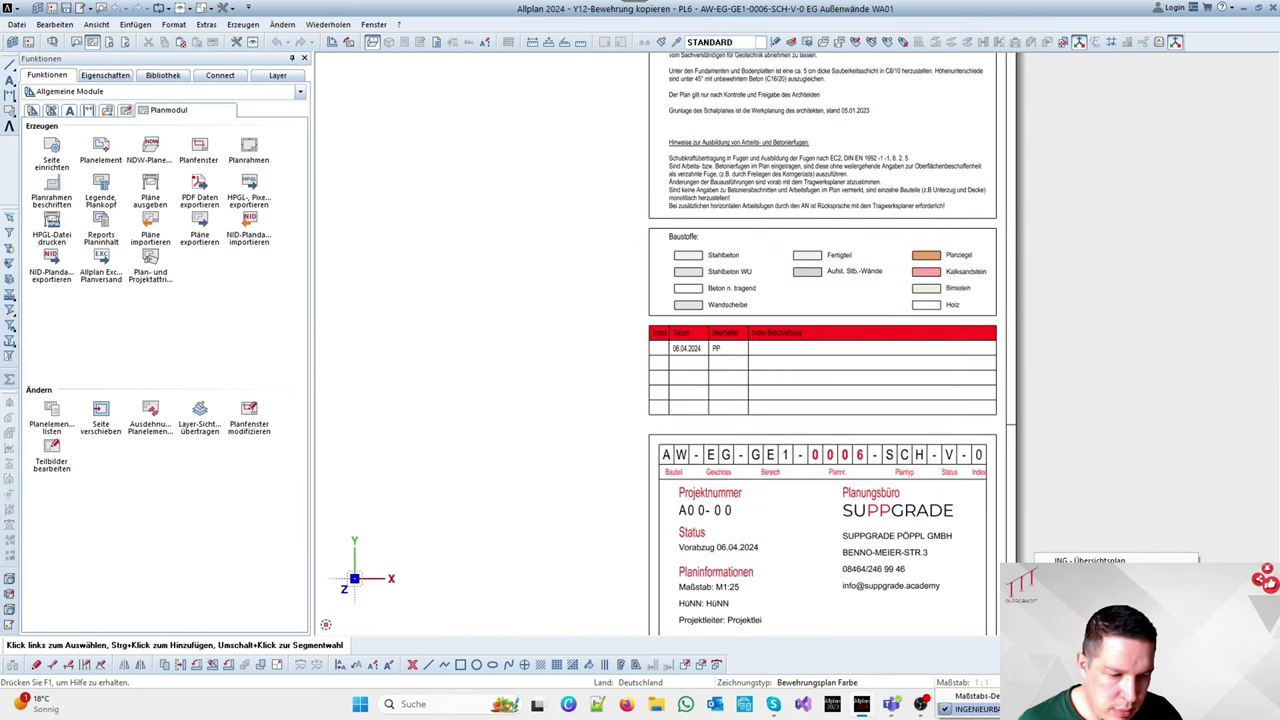
scroll(776, 288, down, 4)
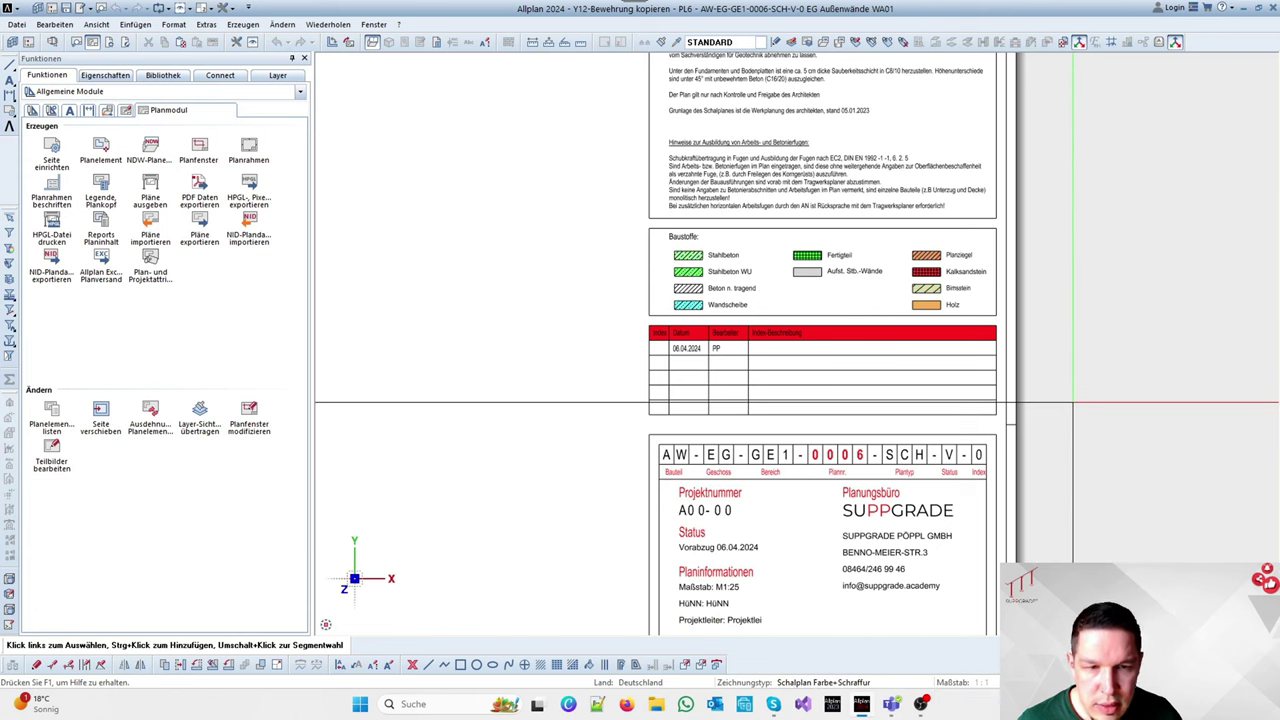
scroll(783, 268, up, 4)
Copy plan 6 from the 02-SCHALPLAN structure and paste it onto plan 7 under 03-BEWEHRUNG
scroll(783, 268, down, 5)
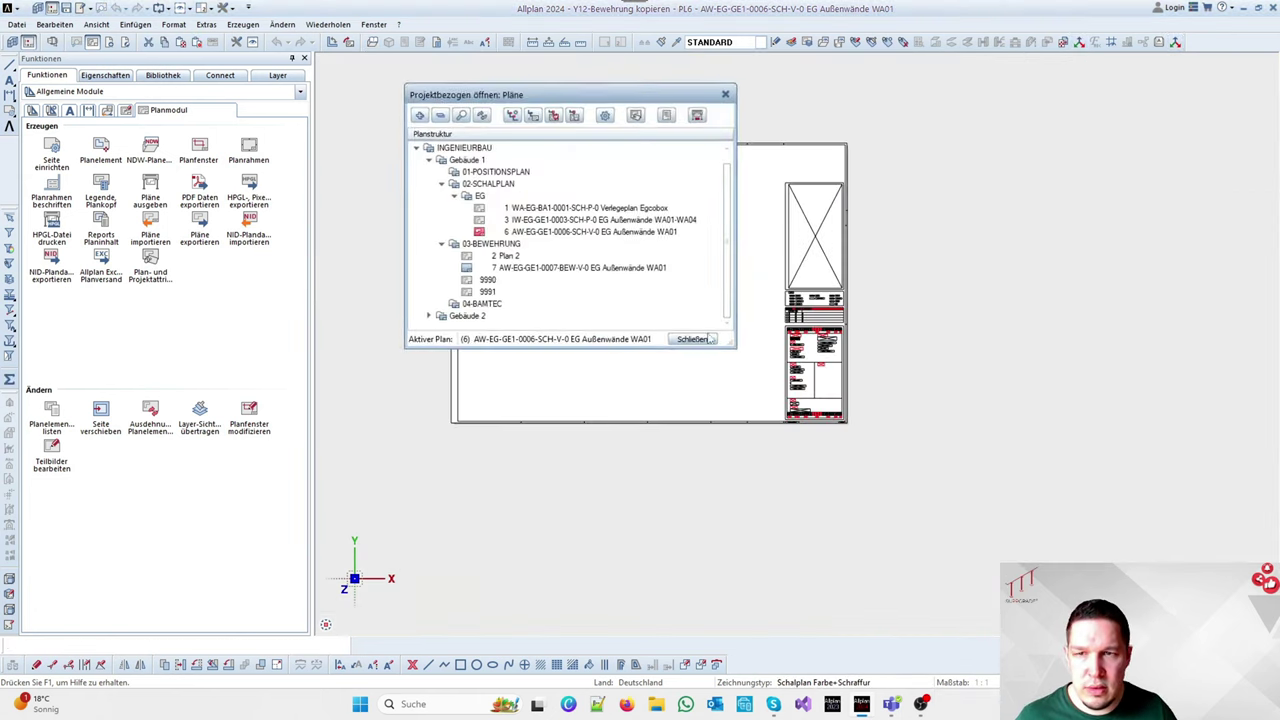
right_click(535, 234)
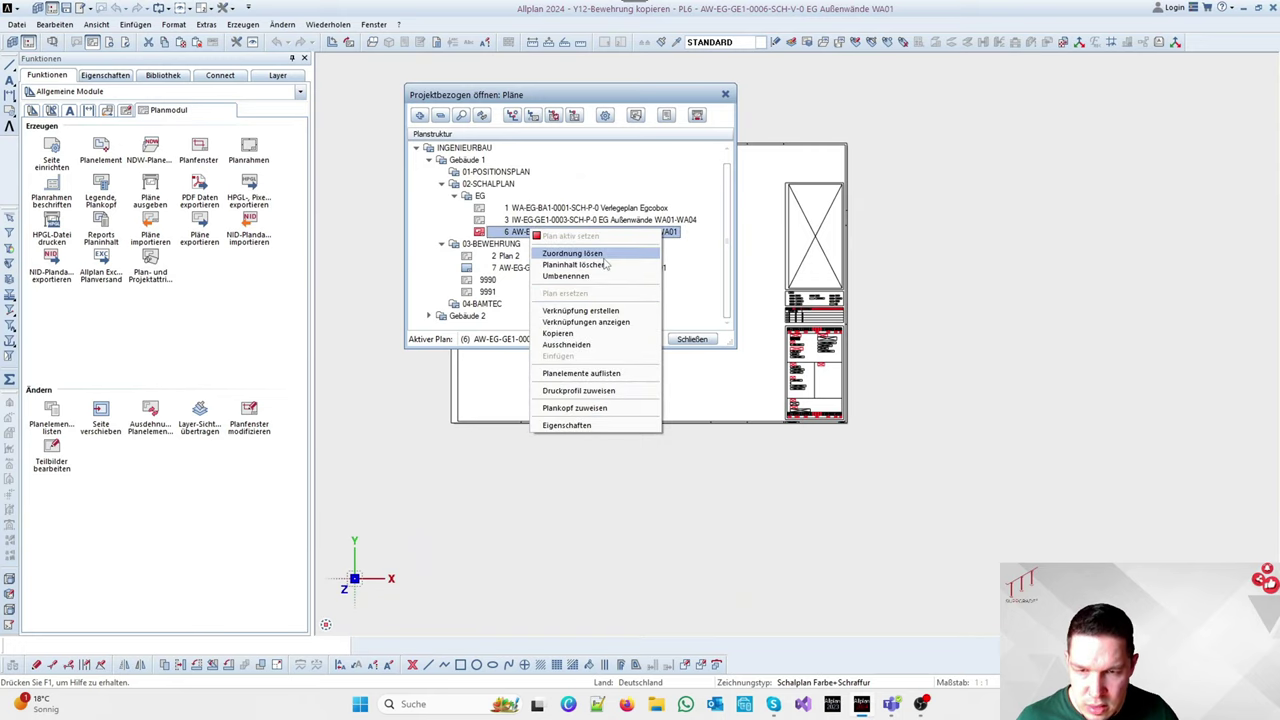
click(600, 334)
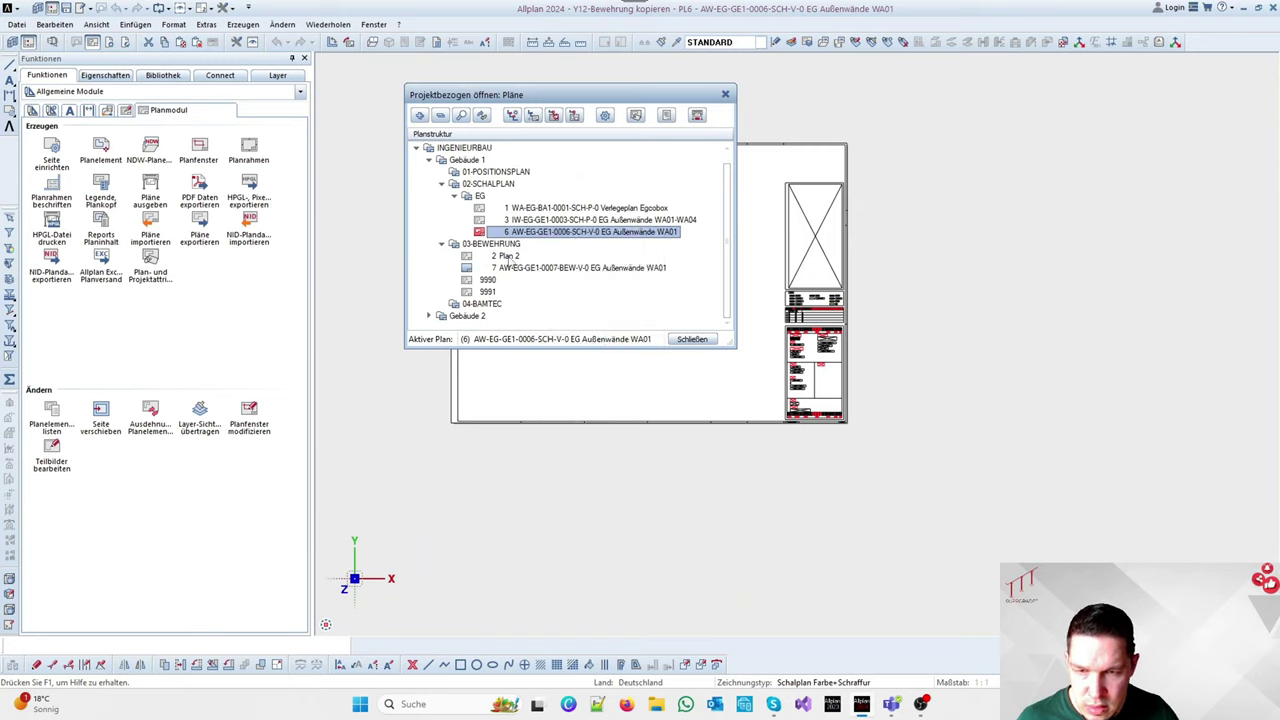
right_click(512, 271)
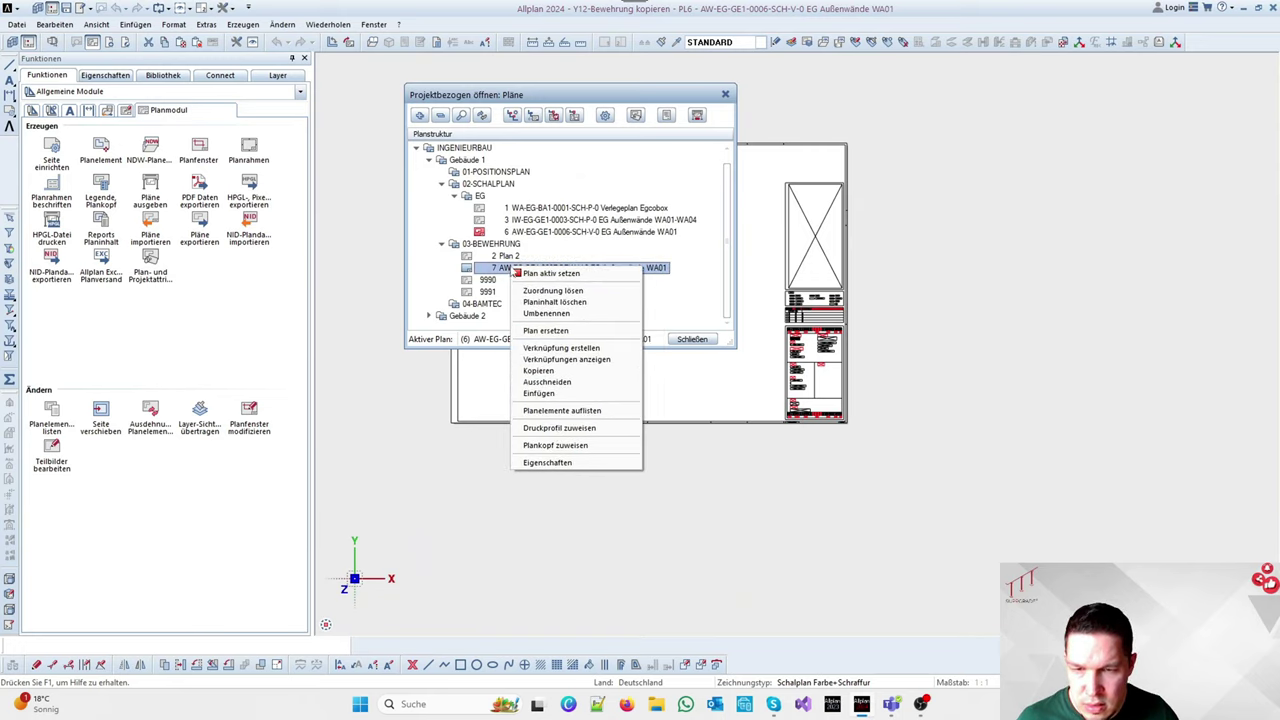
click(548, 395)
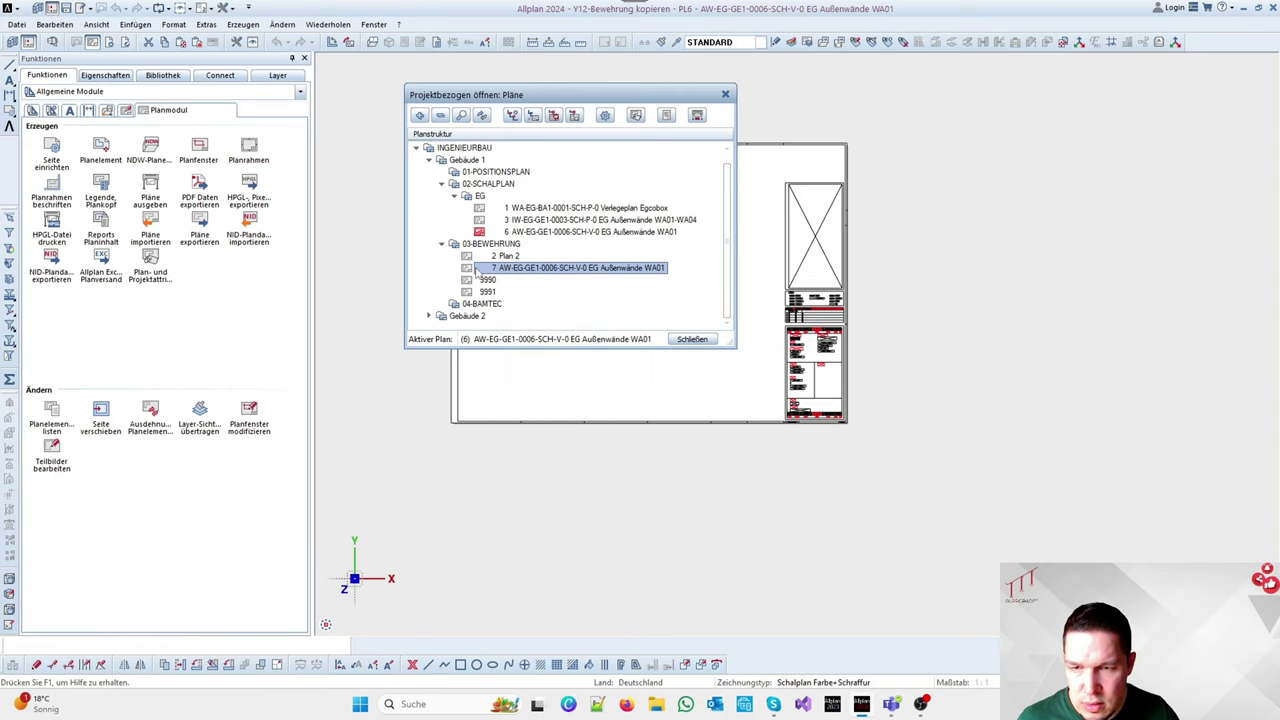
Set the plan type of plan 7 to Bewehrungsplan and open that plan
right_click(467, 271)
click(530, 453)
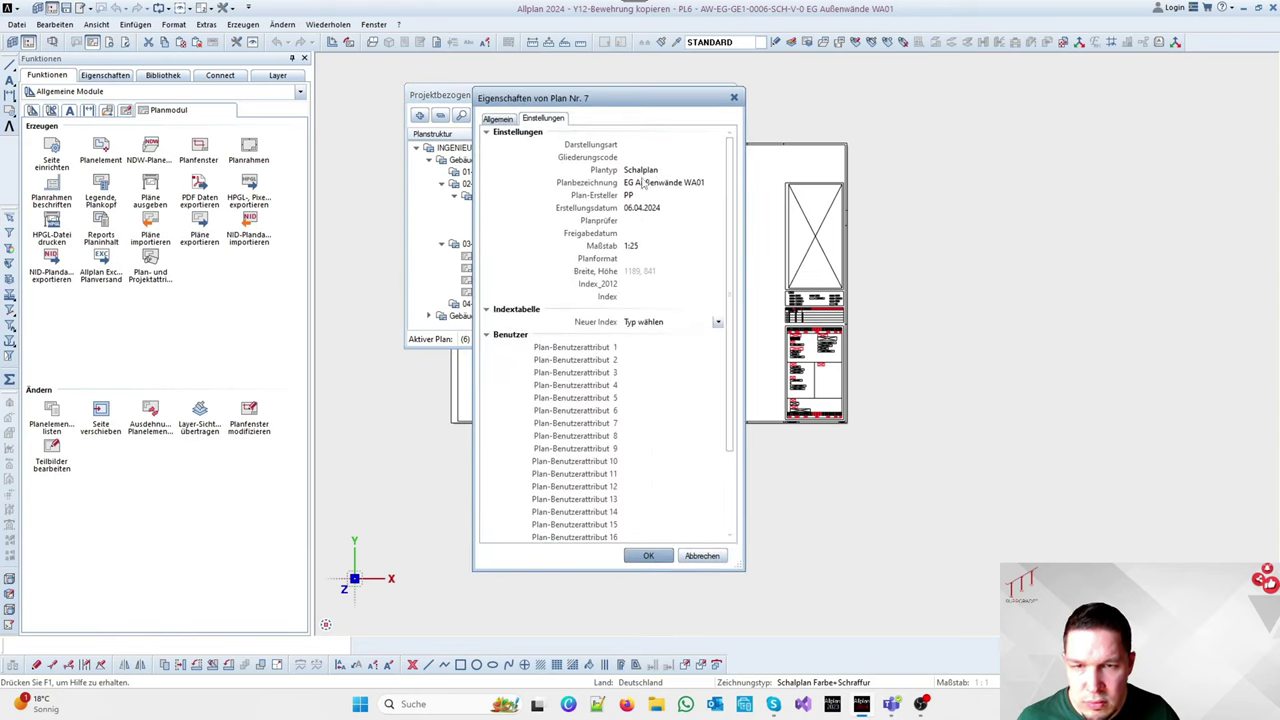
click(718, 171)
scroll(640, 300, up, 5)
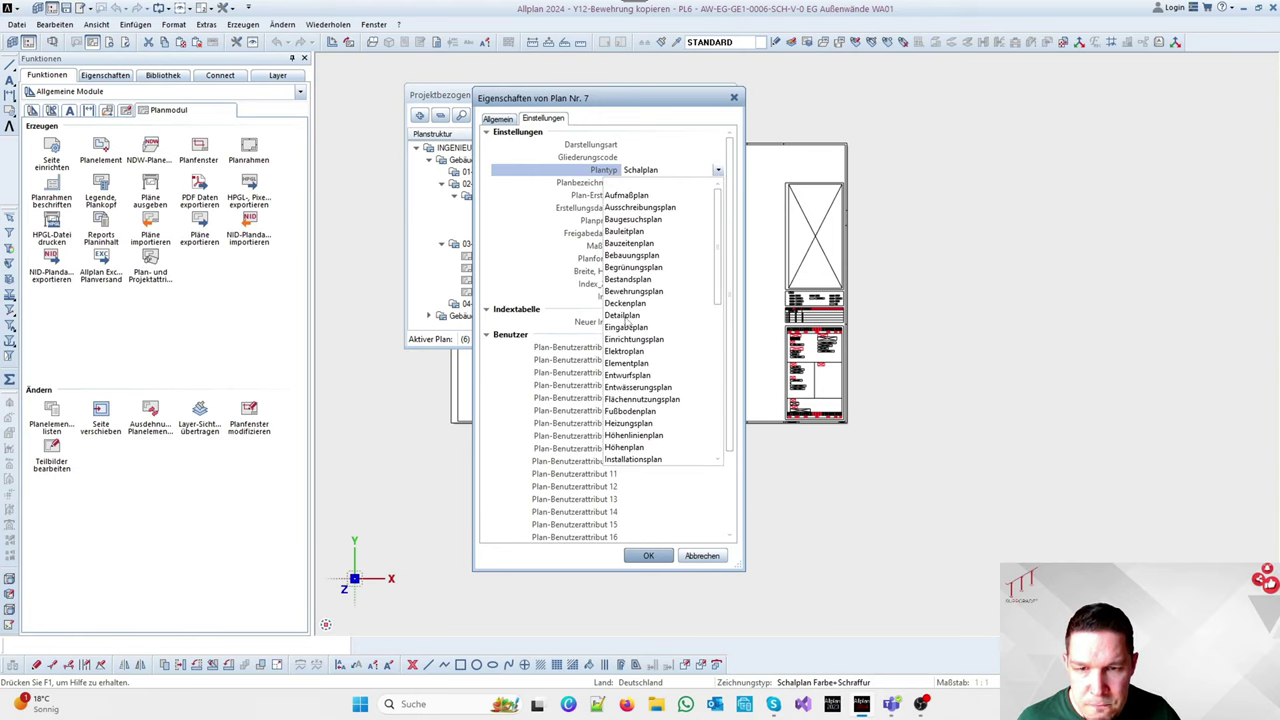
click(630, 291)
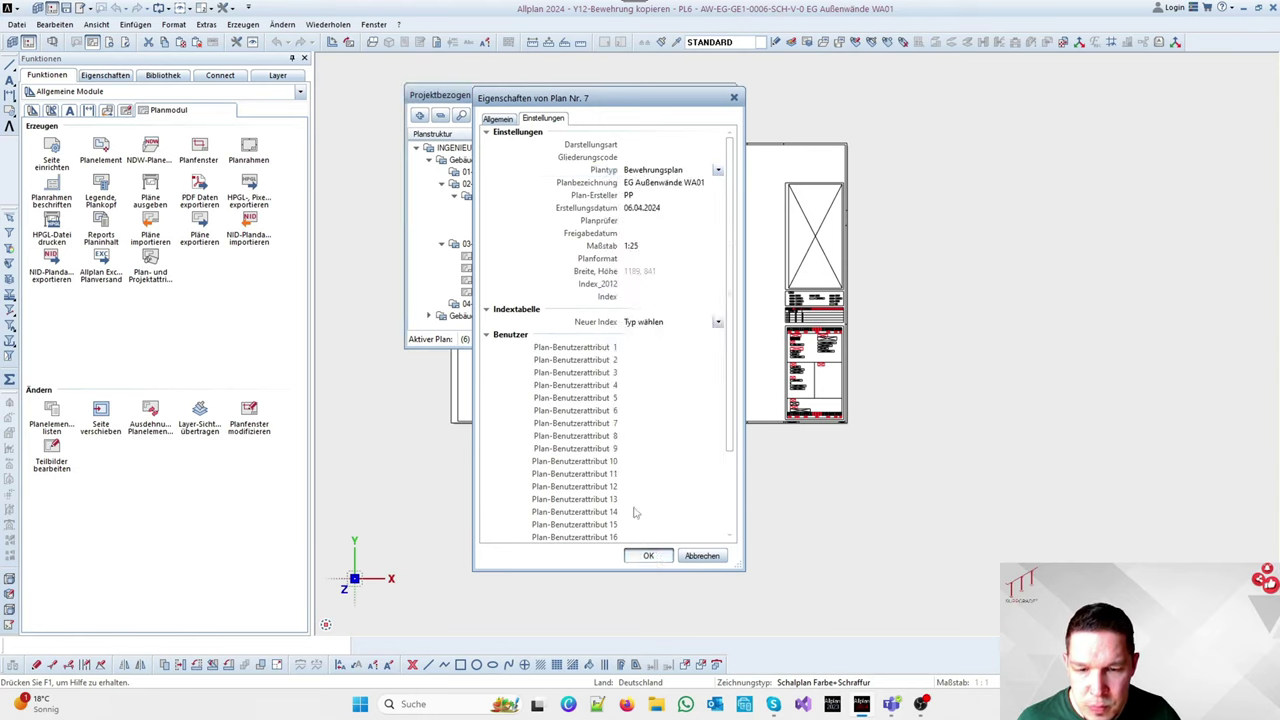
click(648, 555)
double_click(467, 269)
scroll(800, 189, up, 3)
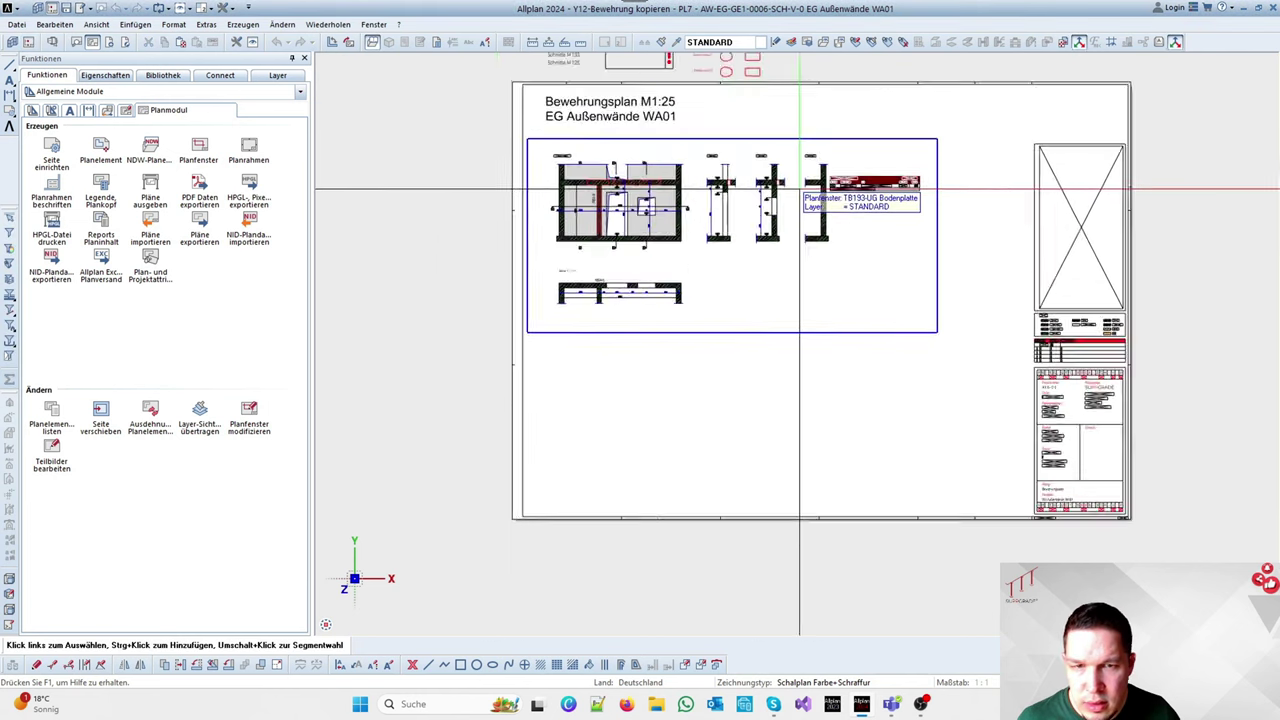
Open the element list of the WA01 plan window and enlarge it so the full document names are readable
double_click(751, 238)
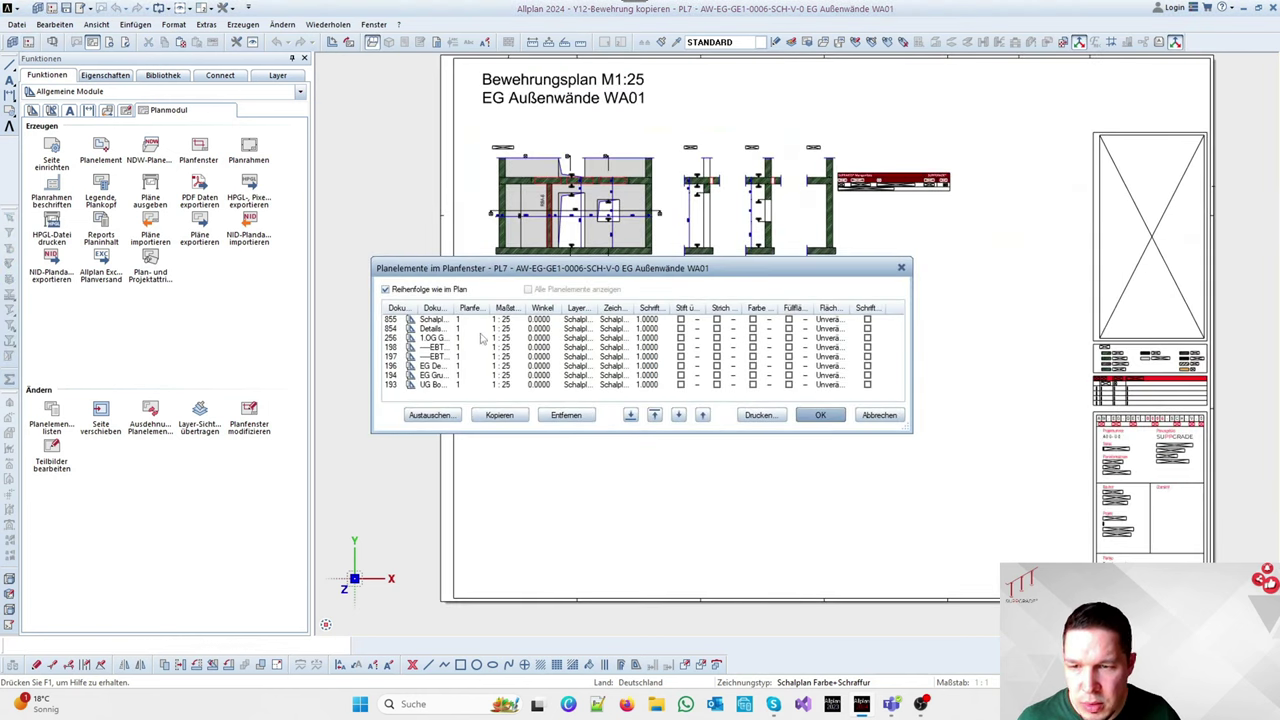
drag(908, 428, 998, 610)
drag(453, 308, 568, 310)
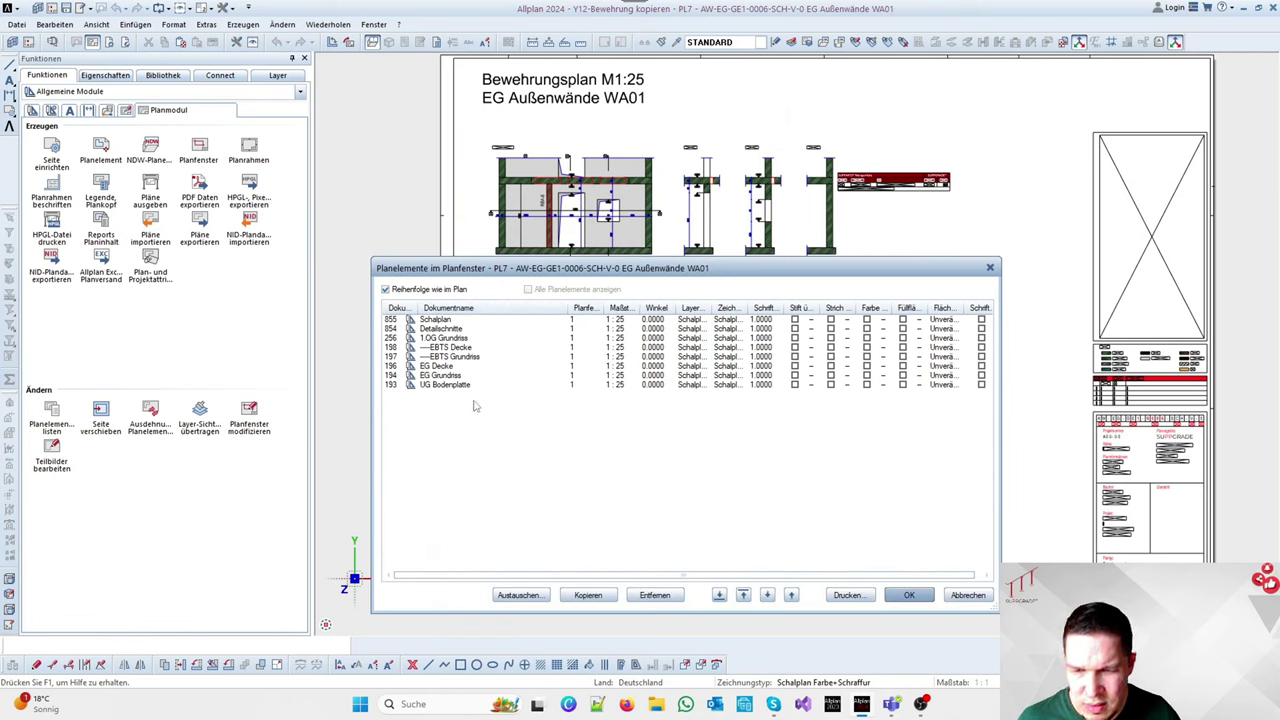
Assign the print set Bewehrung 1.Lagig (Gesamt) to all elements of the plan window, from Schalplan to UG Bodenplatte
shift+click(437, 385)
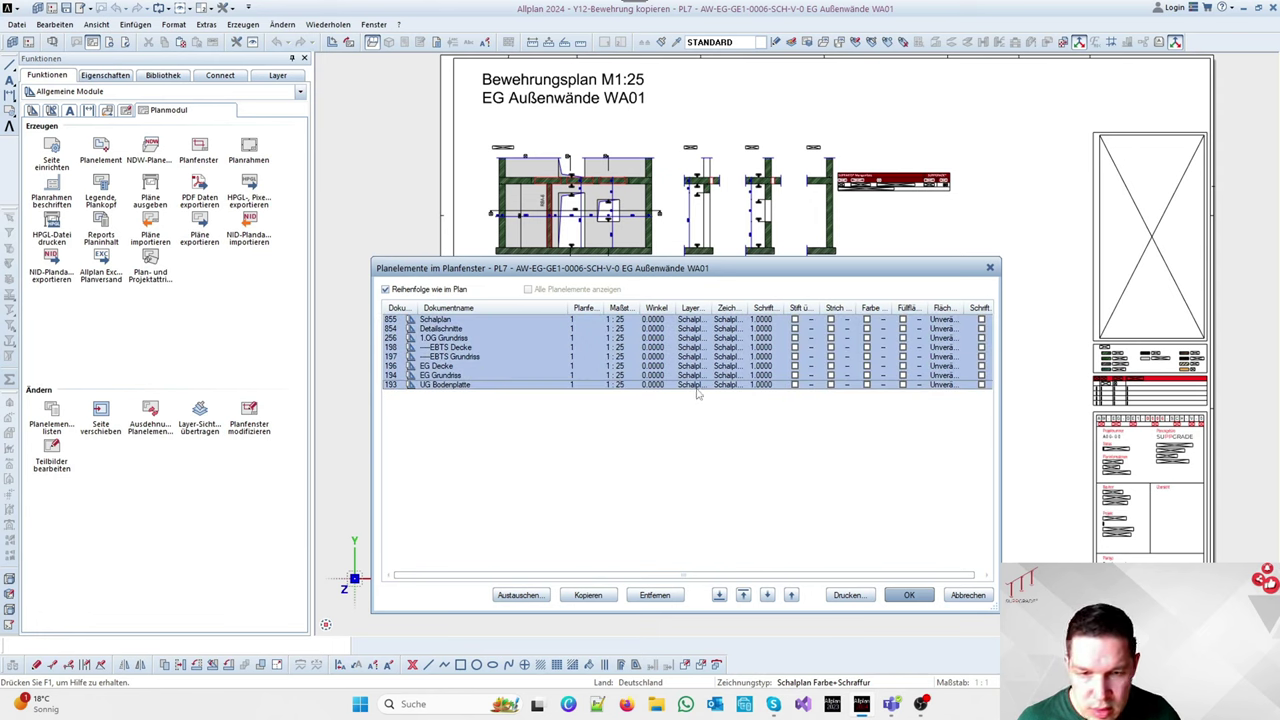
click(697, 323)
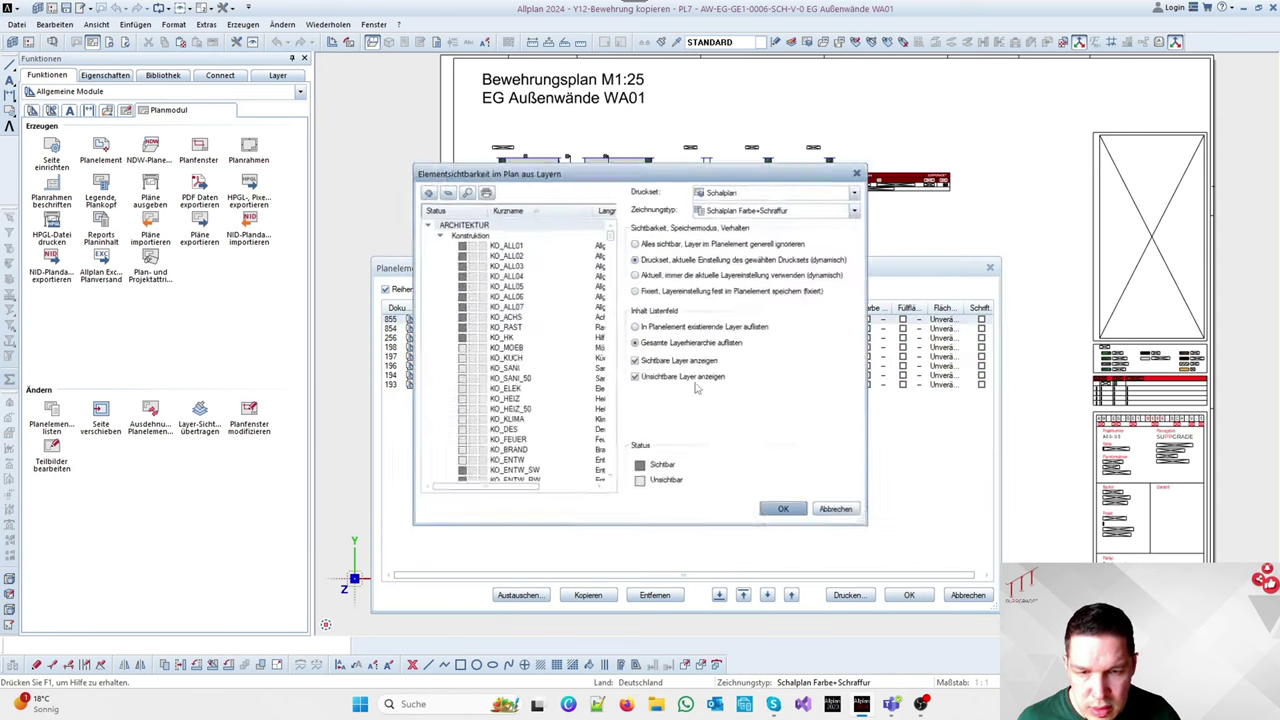
click(789, 516)
shift+click(692, 386)
click(693, 388)
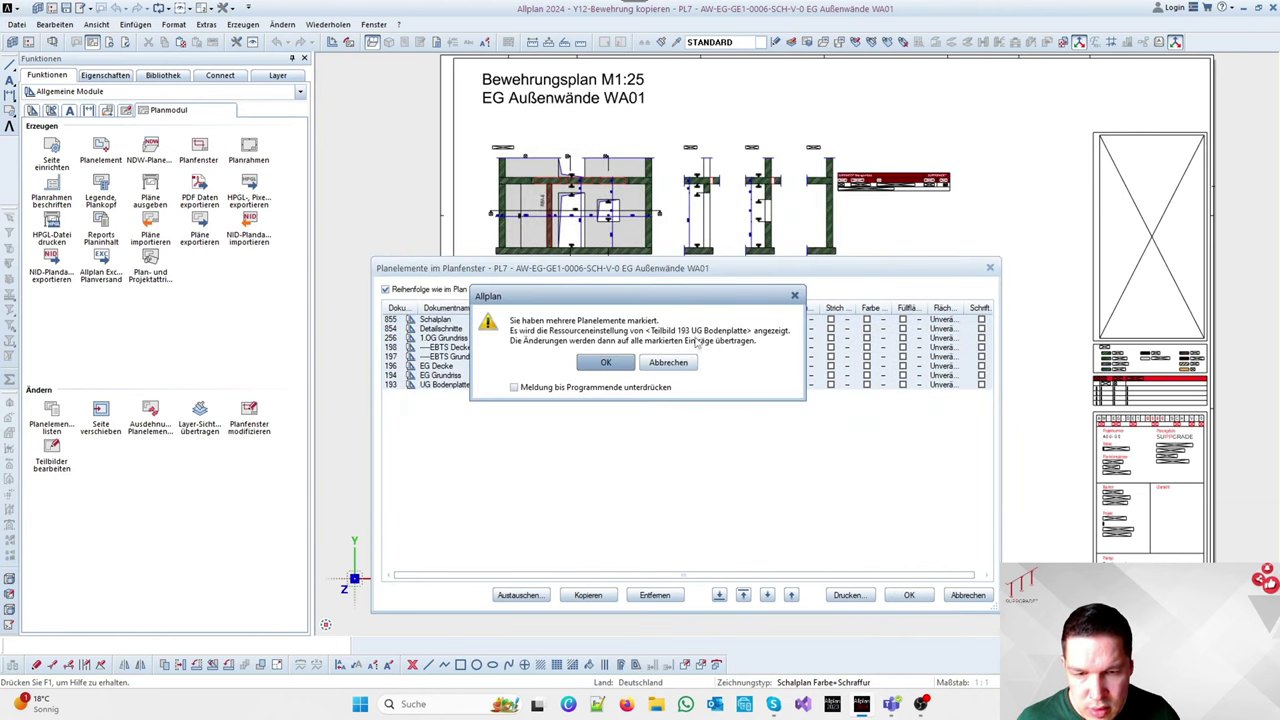
key(Return)
click(772, 187)
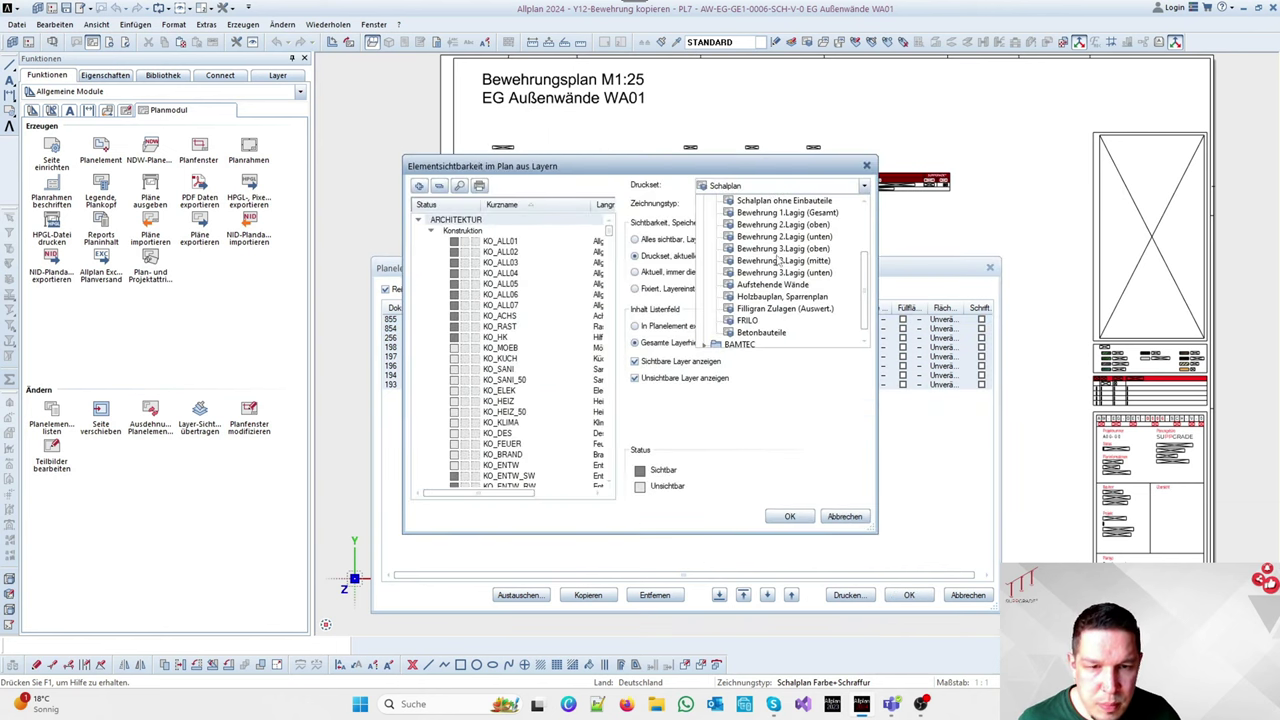
click(790, 213)
Set the drawing type of all these plan elements to Bewehrungsplan Farbe and apply the changes to the plan window
click(800, 204)
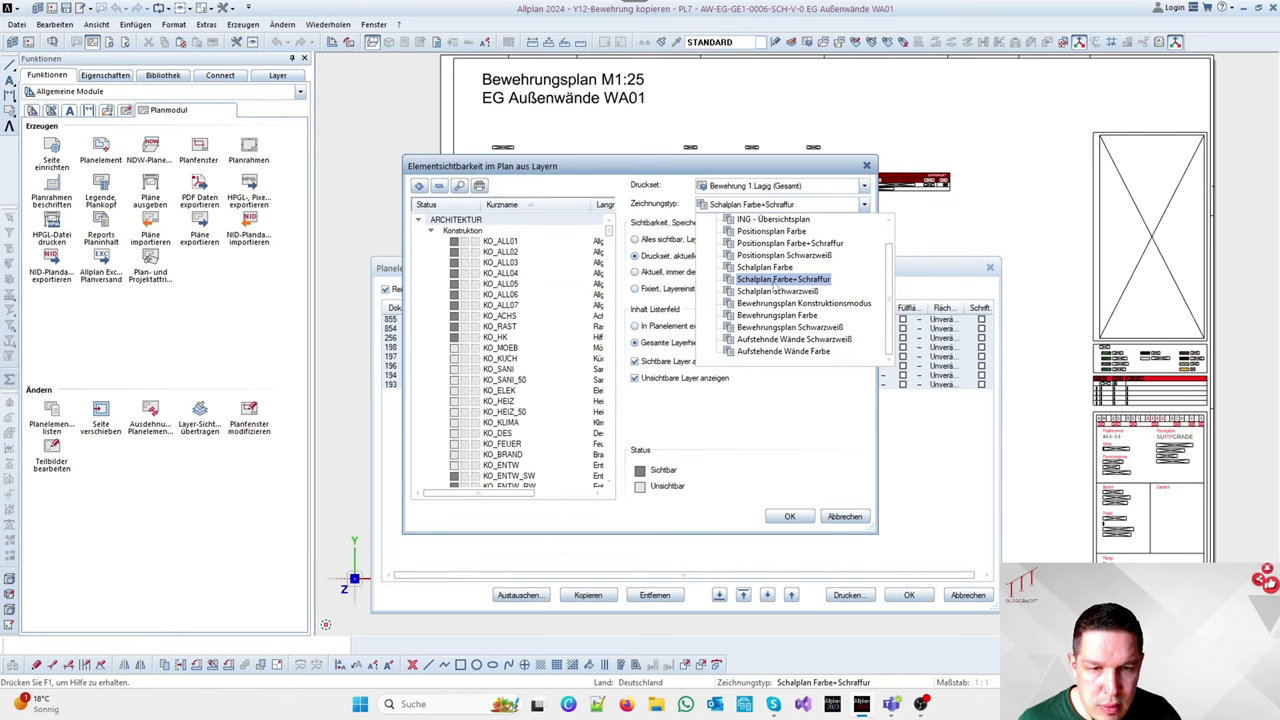
click(780, 303)
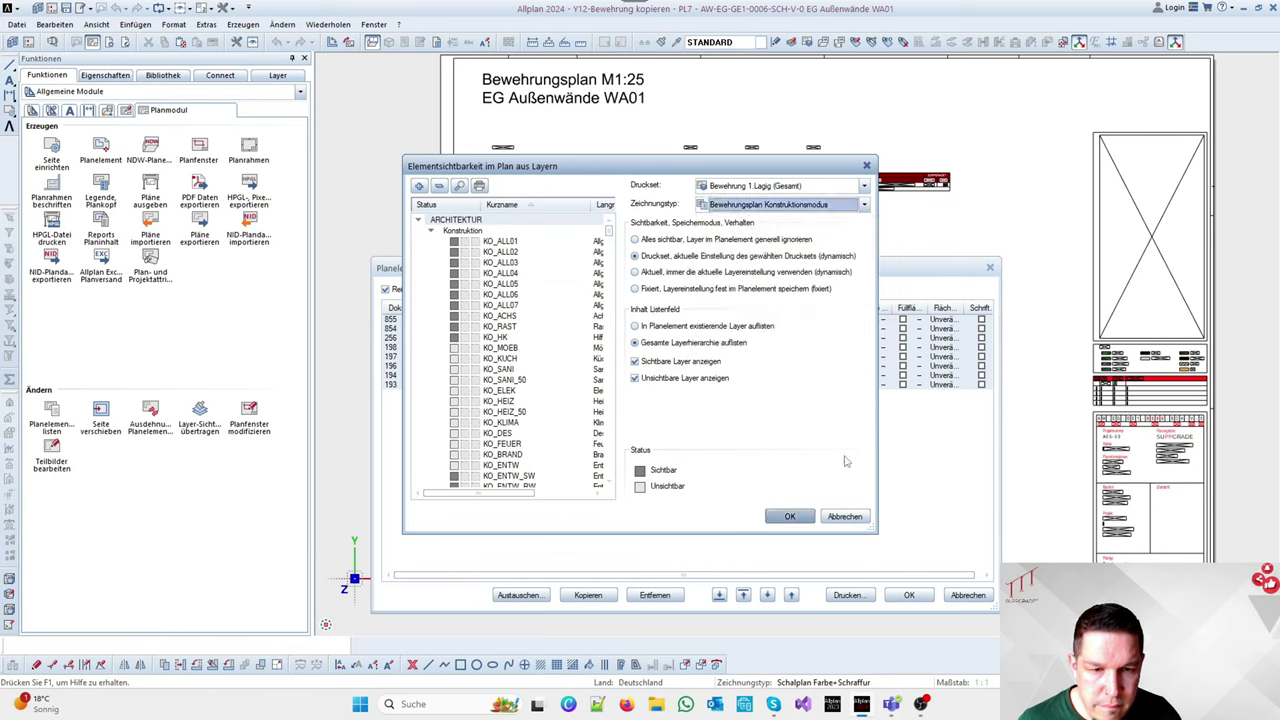
click(800, 204)
click(820, 315)
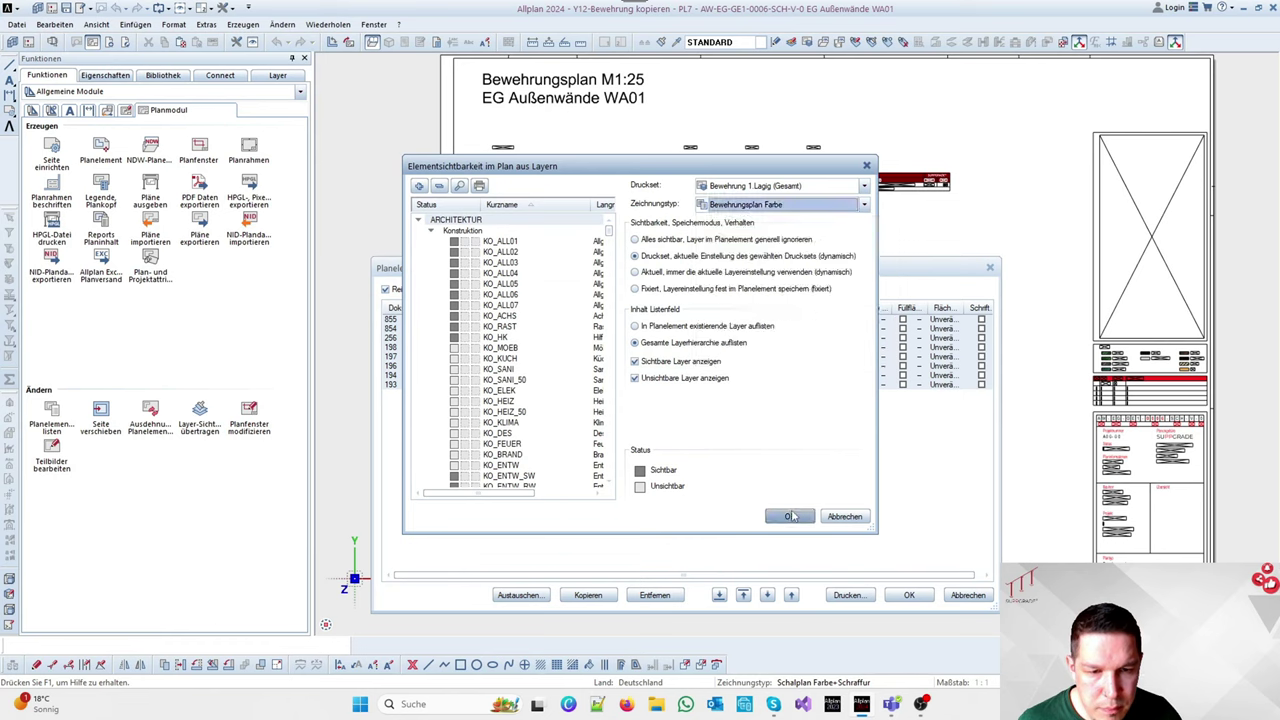
click(790, 516)
click(922, 597)
Examine the reinforcement in the wall elevation and sections, and check the overall sheet with its title block
scroll(676, 420, up, 5)
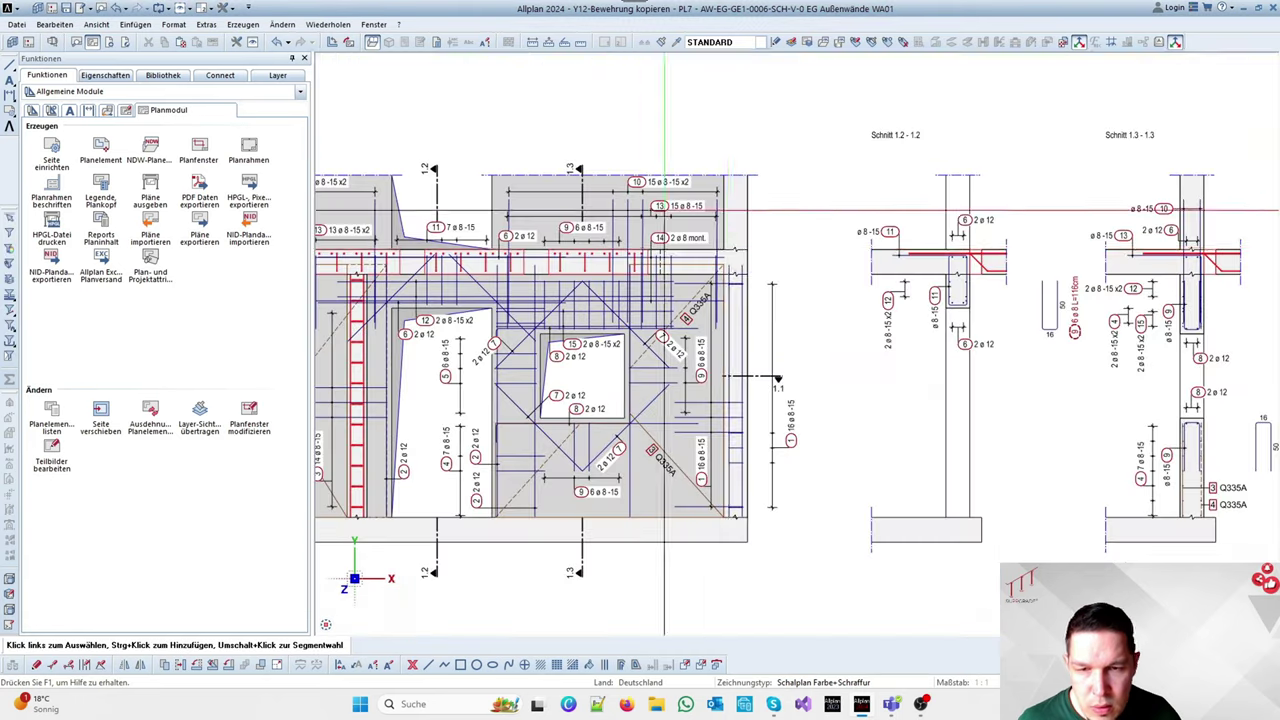
scroll(676, 208, down, 5)
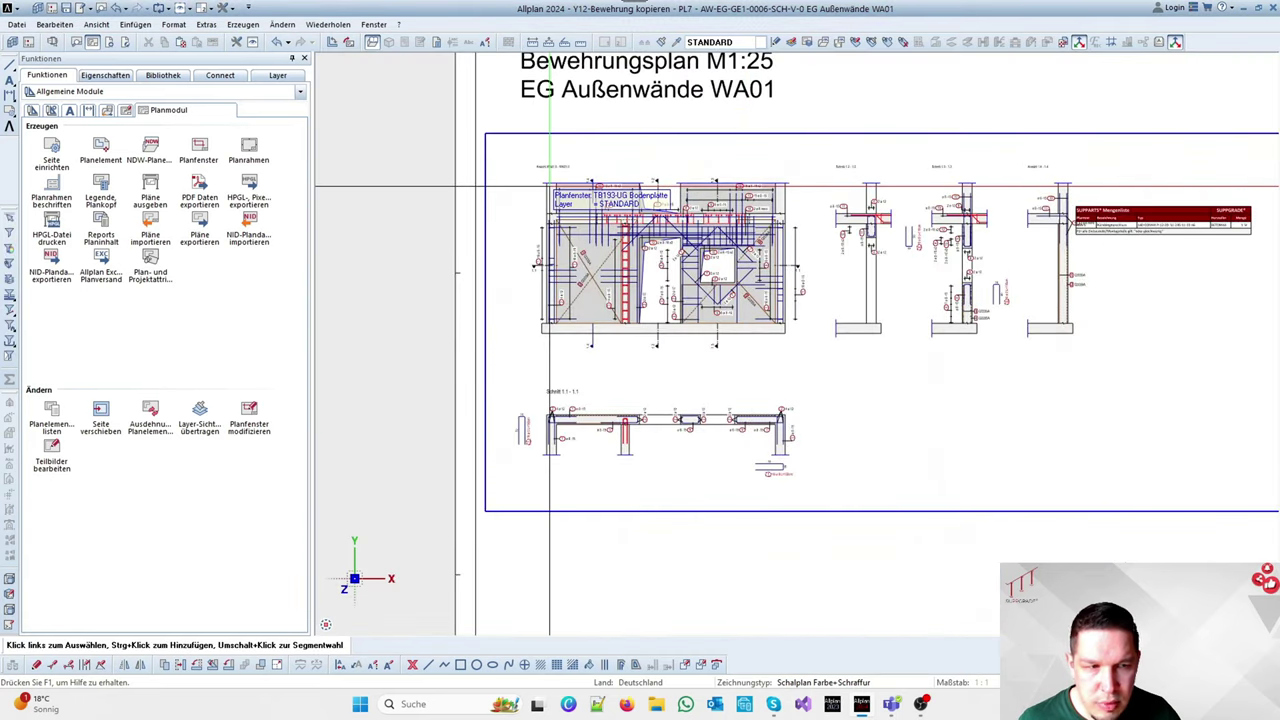
scroll(643, 318, up, 5)
scroll(700, 322, down, 5)
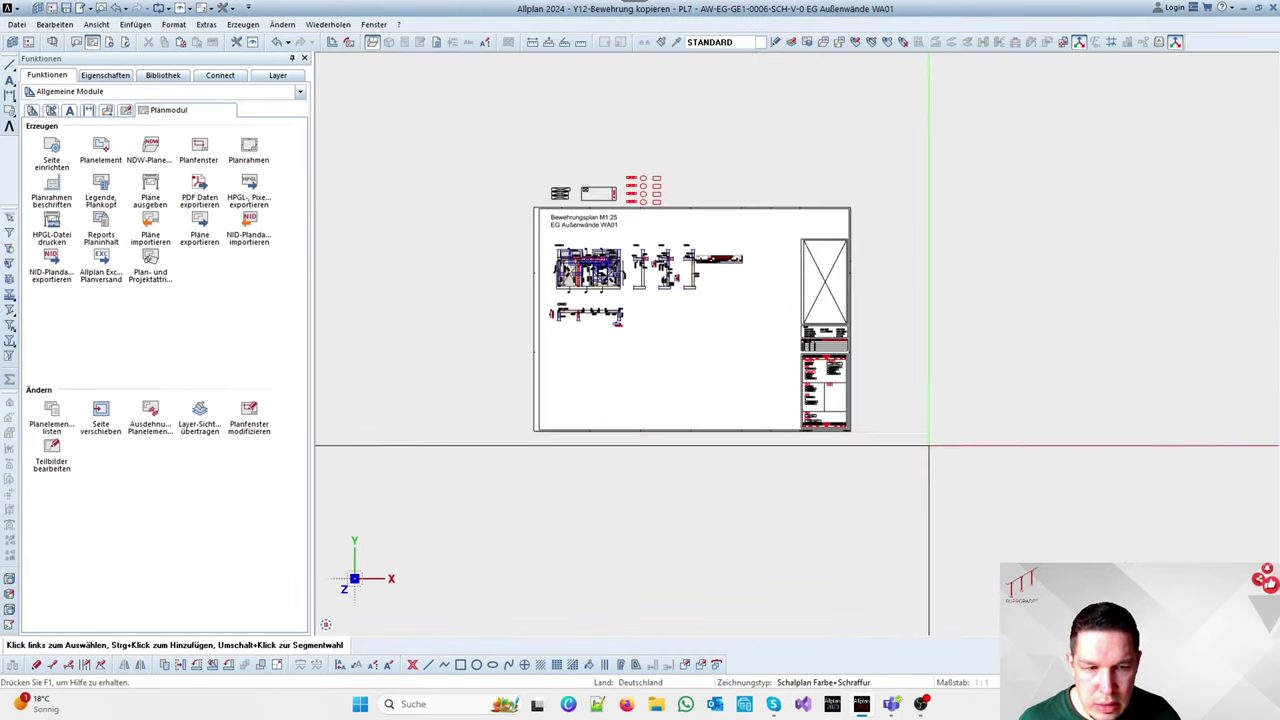
scroll(745, 327, up, 3)
scroll(745, 327, up, 3)
scroll(760, 360, down, 5)
scroll(790, 350, up, 6)
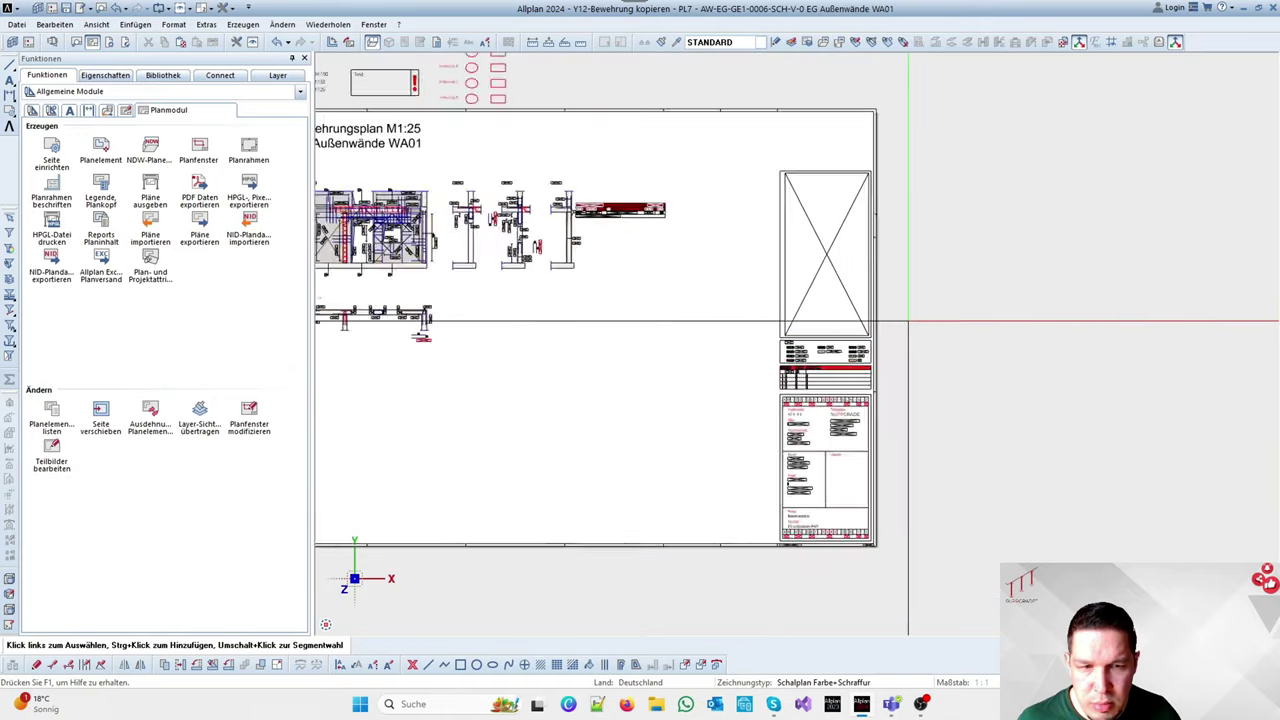
Delete the formwork notes block and material legend above the revision table
scroll(811, 357, down, 5)
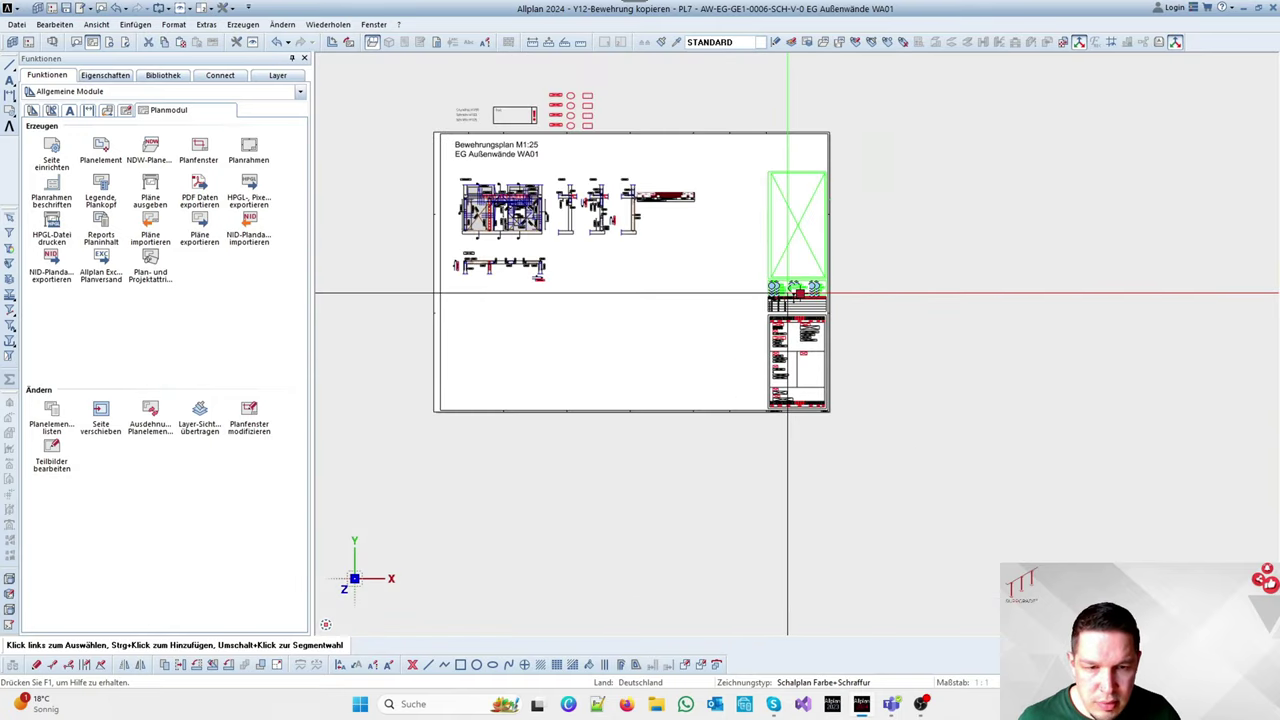
scroll(787, 293, up, 3)
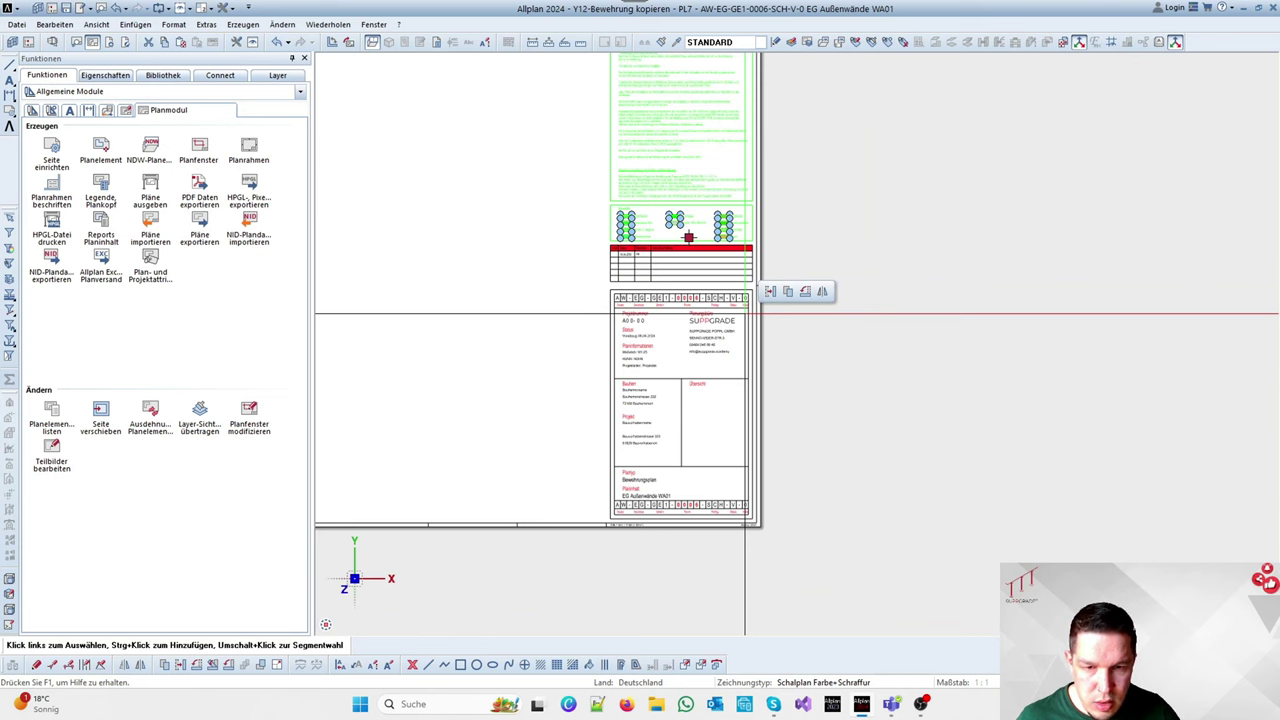
scroll(745, 314, down, 5)
scroll(523, 230, up, 5)
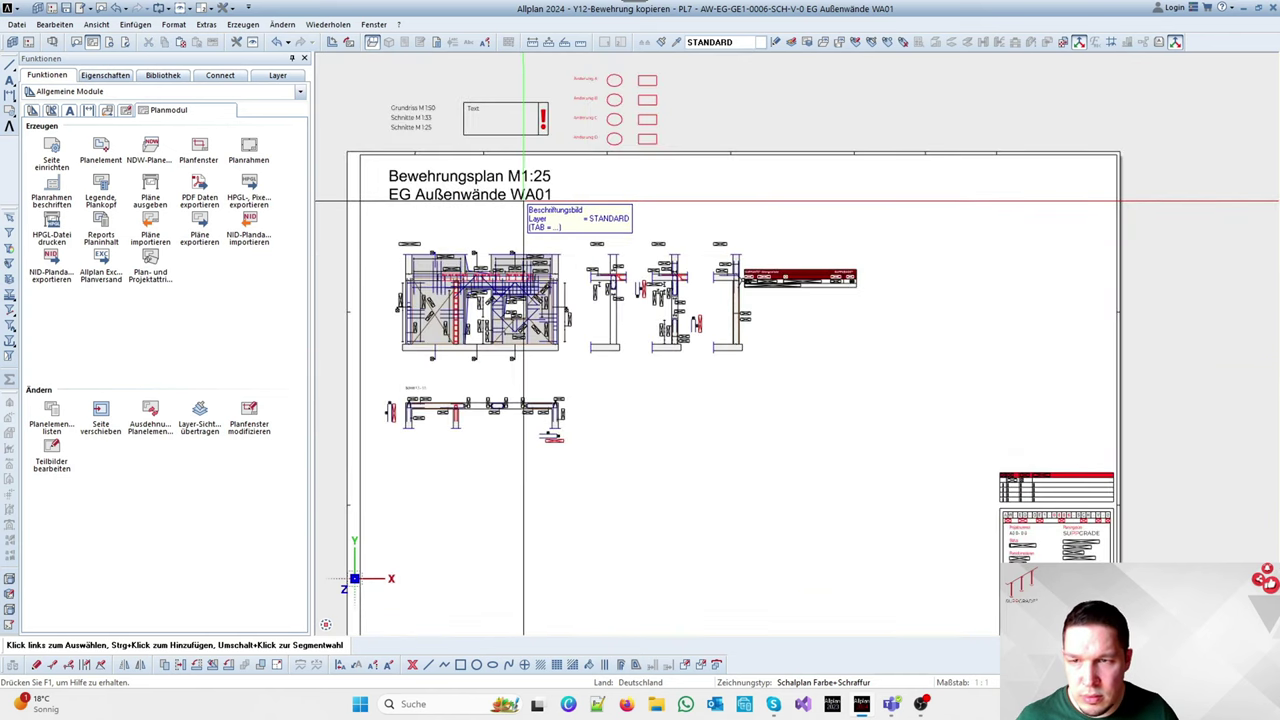
Place the label 7 BEW A0 from the office file 7 Planköpfe at the sheet's lower right corner
click(55, 190)
scroll(686, 337, down, 3)
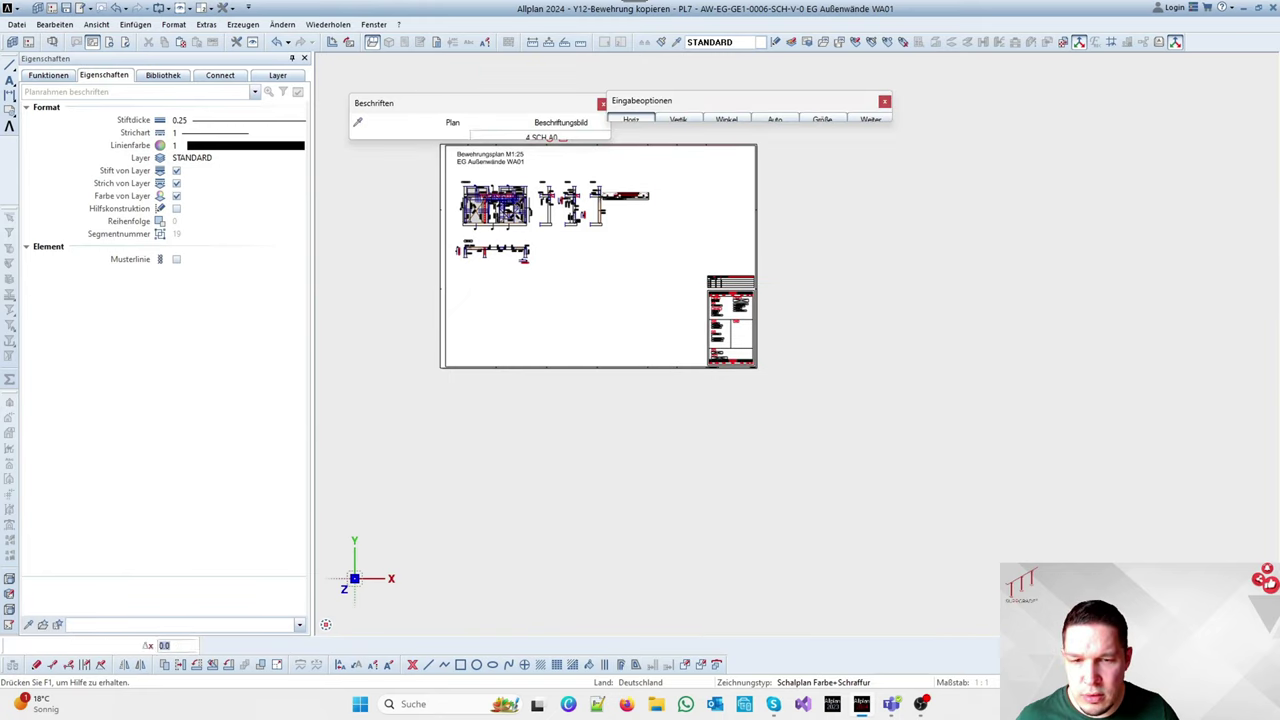
drag(523, 129, 525, 134)
click(525, 136)
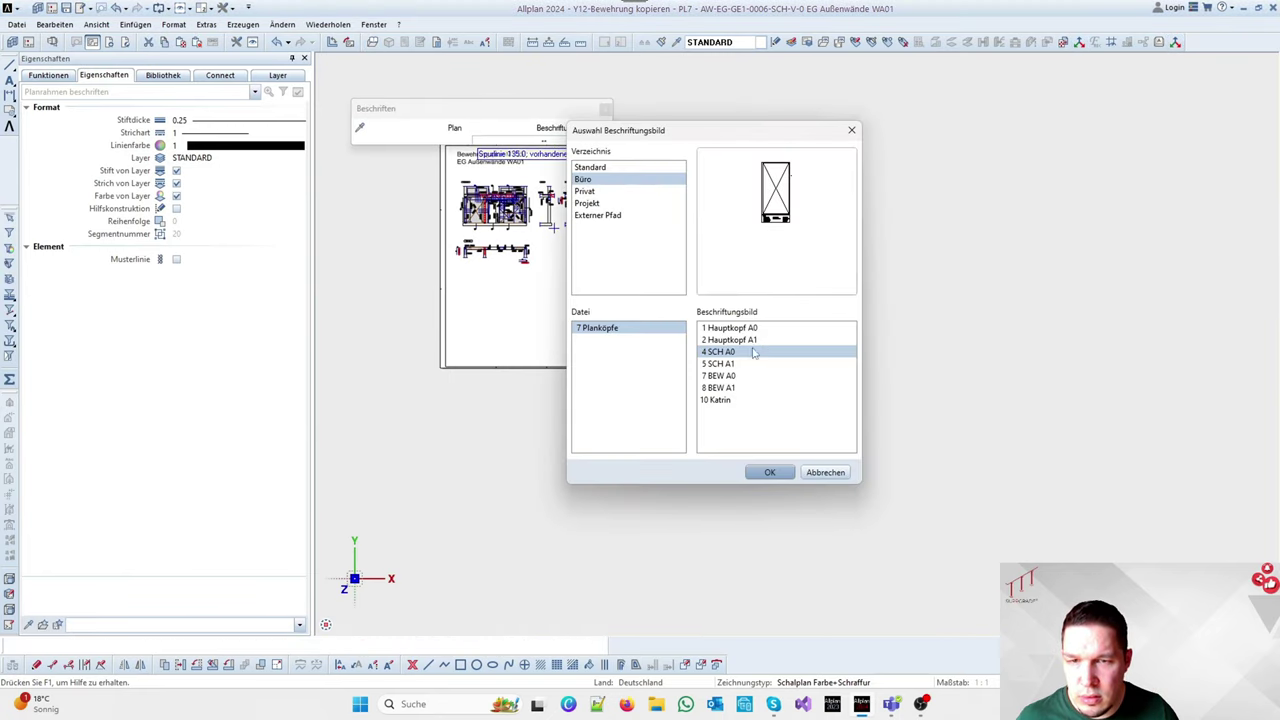
click(728, 376)
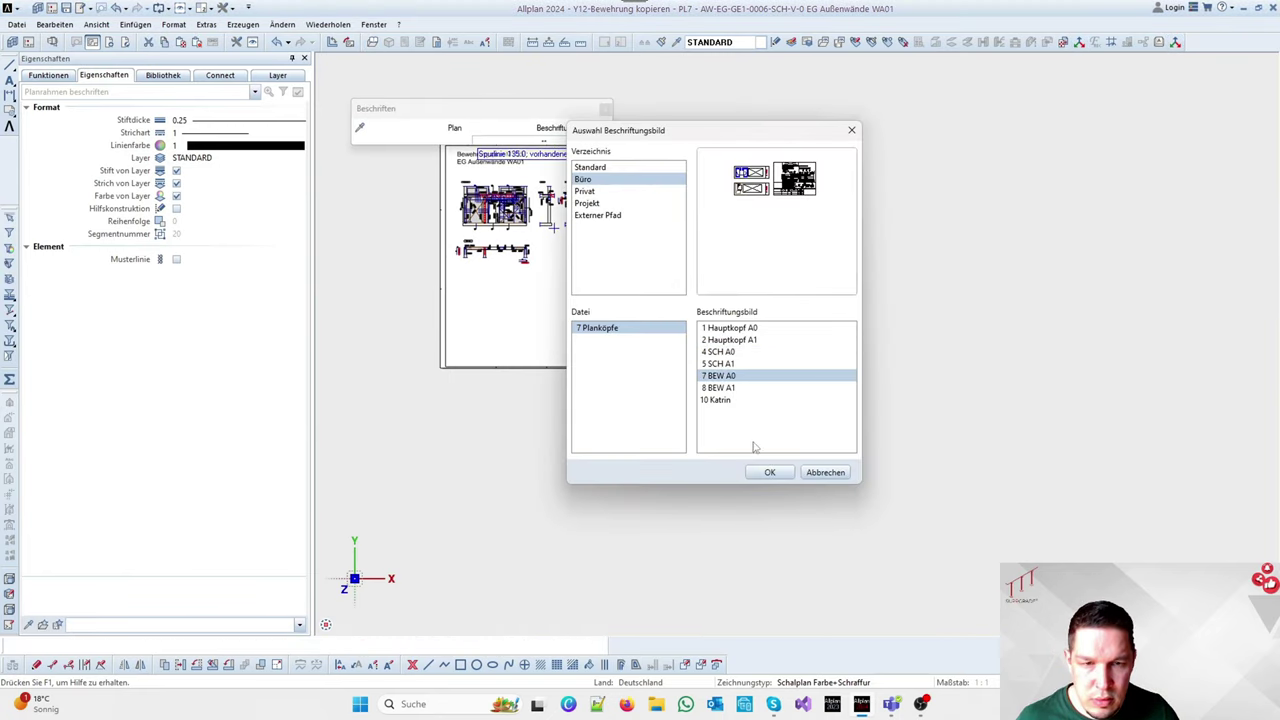
click(769, 472)
scroll(771, 371, up, 3)
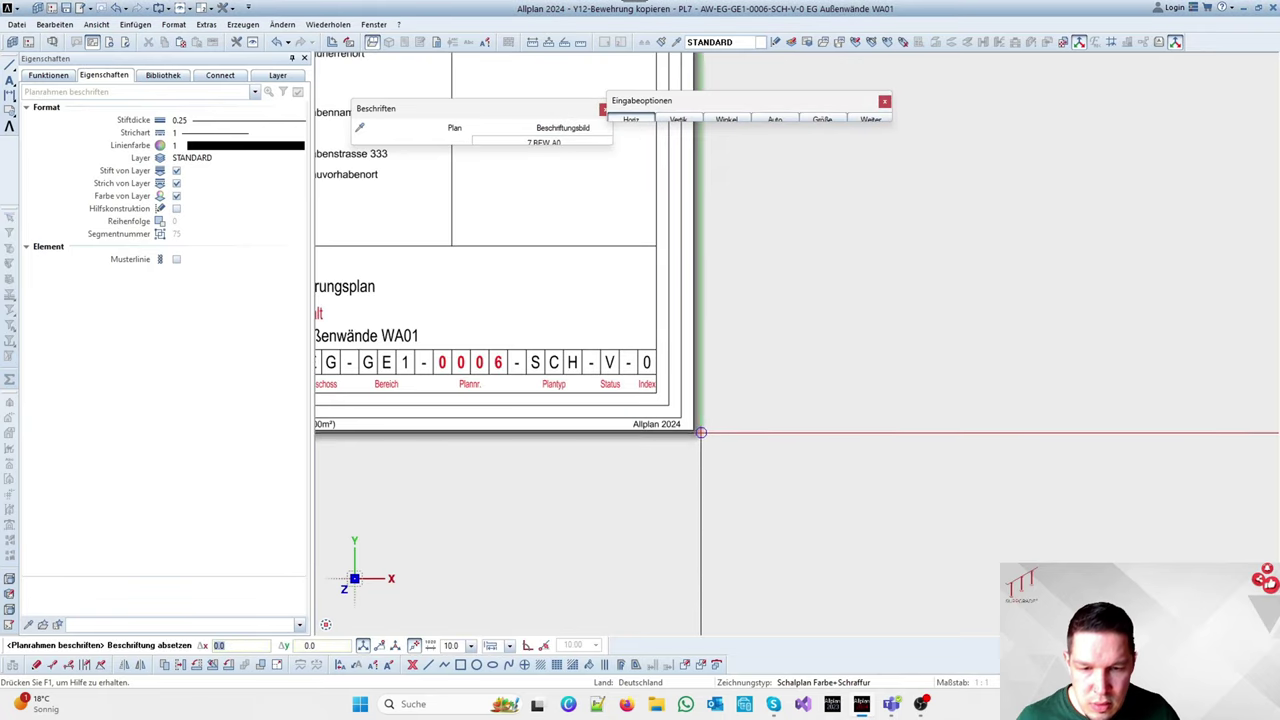
scroll(798, 484, down, 4)
scroll(693, 222, up, 3)
key(Escape)
Move the two notice boxes on Bügelschlösser and Matten zuschneiden from beside the title block to beside the plan heading
scroll(788, 300, up, 3)
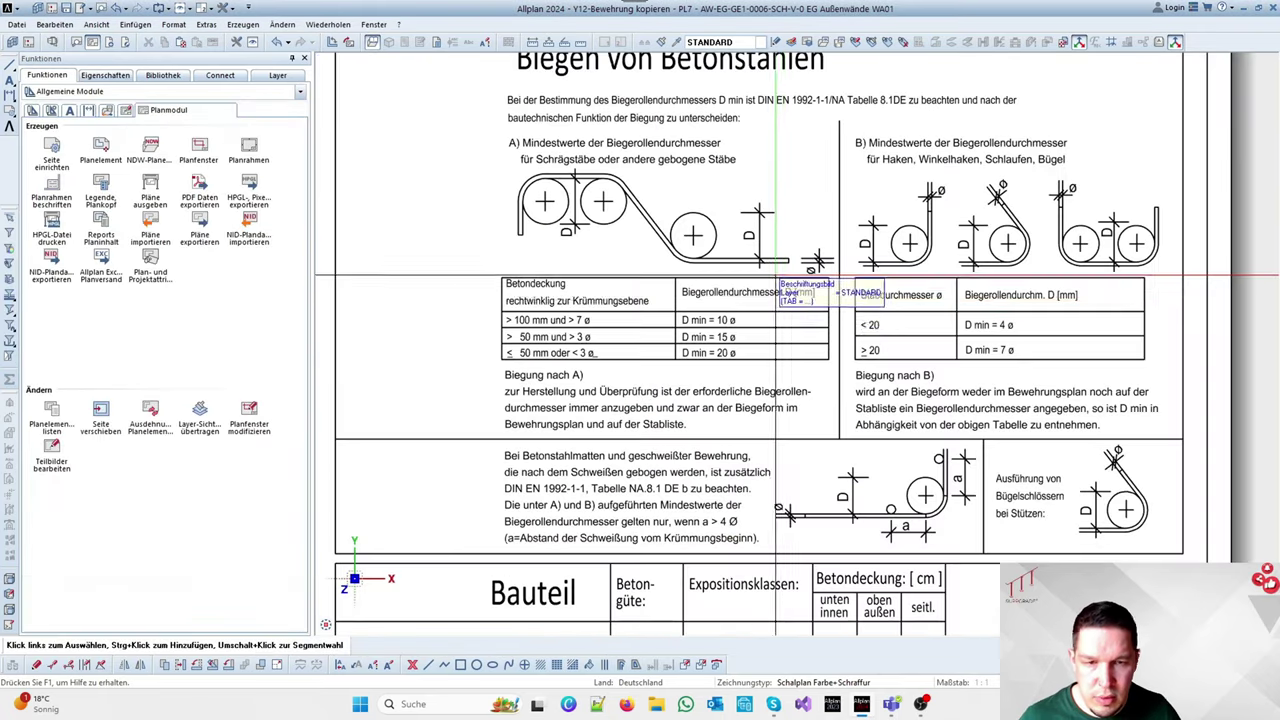
scroll(822, 260, down, 3)
scroll(943, 266, up, 4)
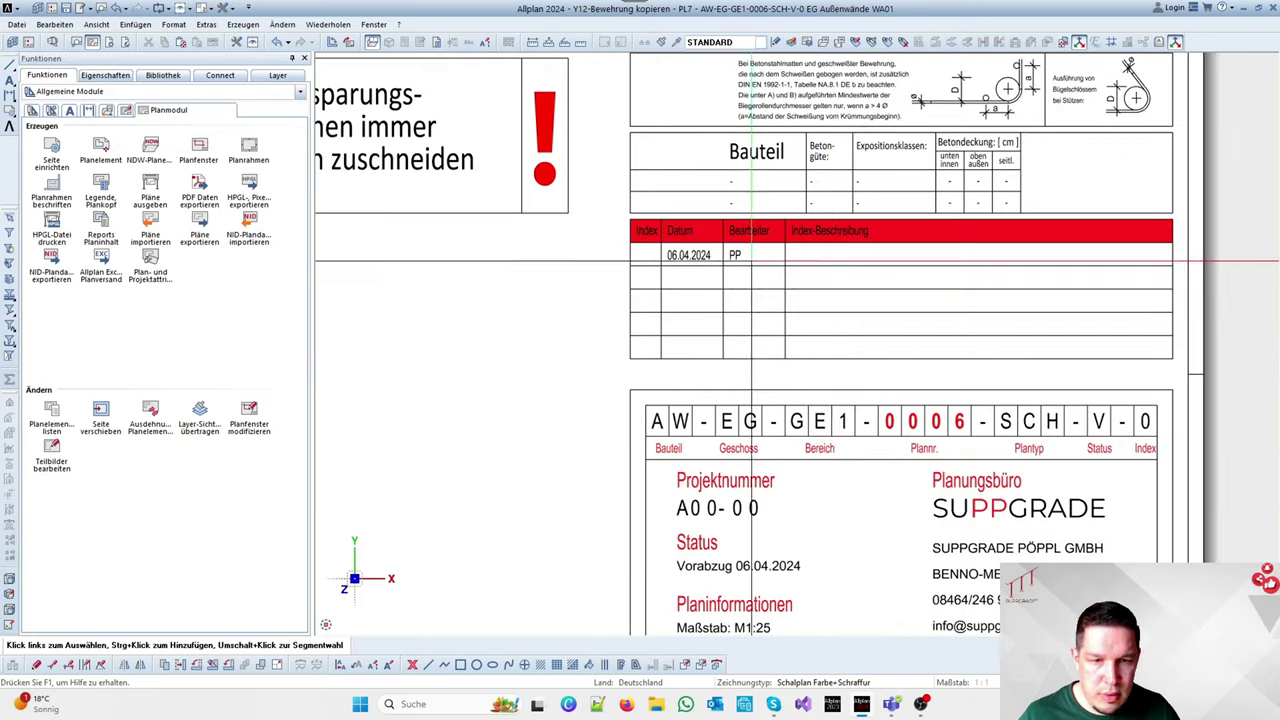
scroll(1018, 354, down, 4)
key(v)
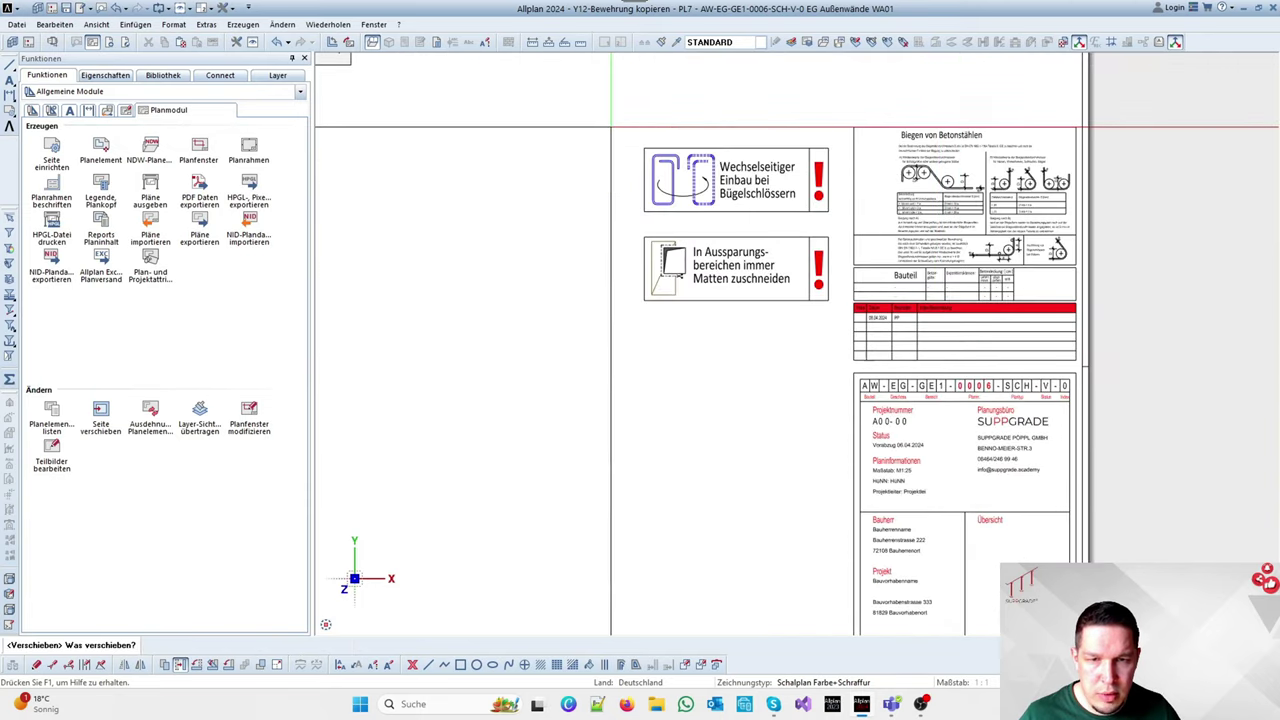
drag(605, 117, 848, 343)
click(762, 240)
scroll(760, 260, down, 3)
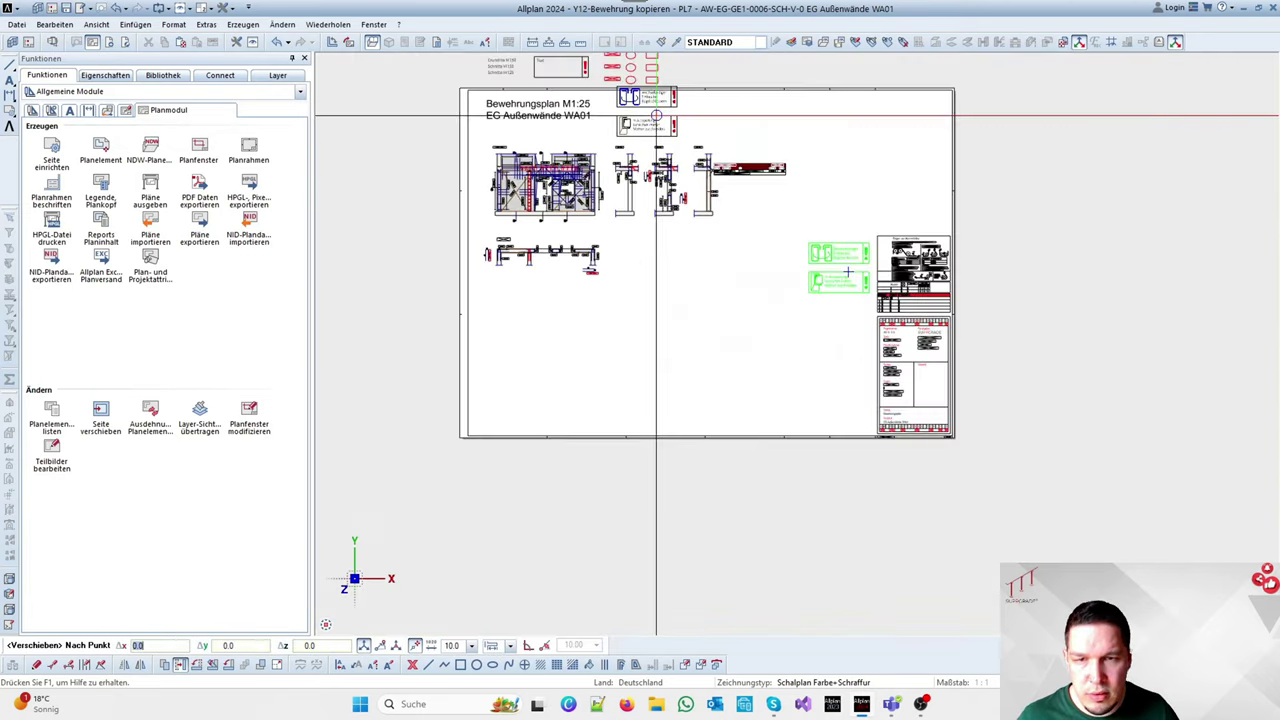
scroll(754, 178, up, 4)
click(679, 176)
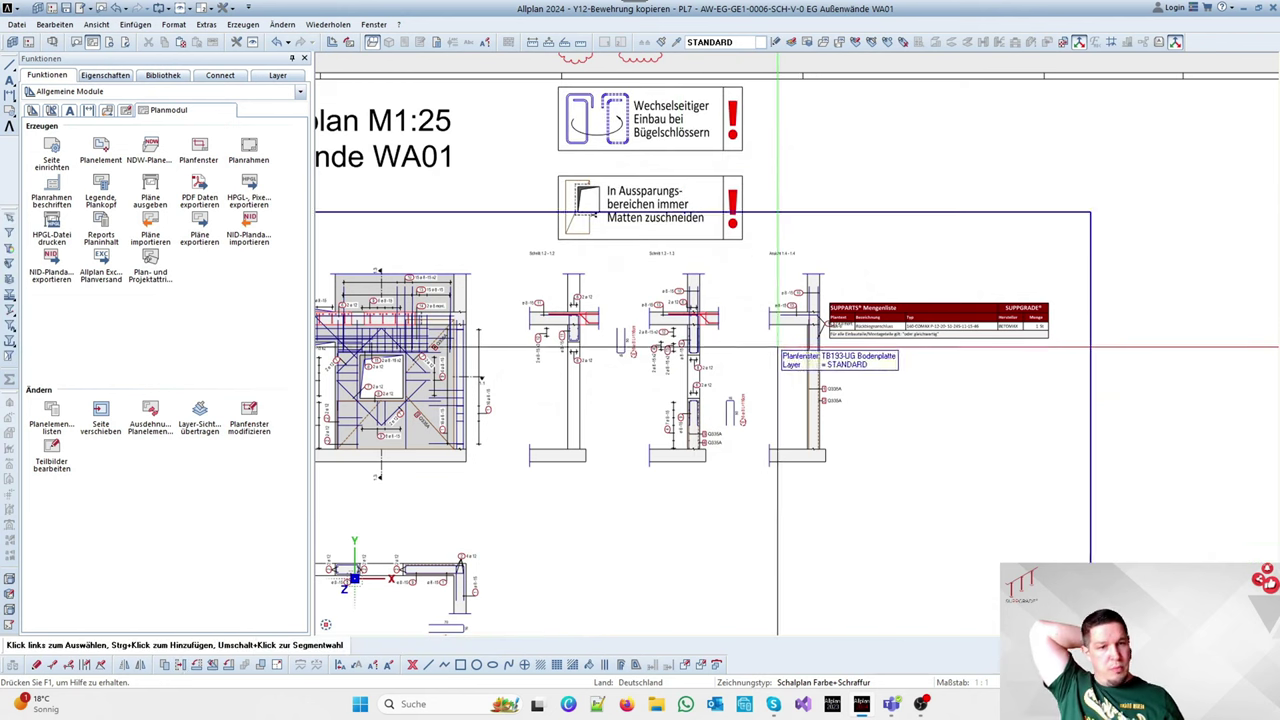
Remove drawing file 855 Schalplan from the plan window's element list and apply the change
scroll(847, 295, down, 1)
scroll(847, 295, down, 2)
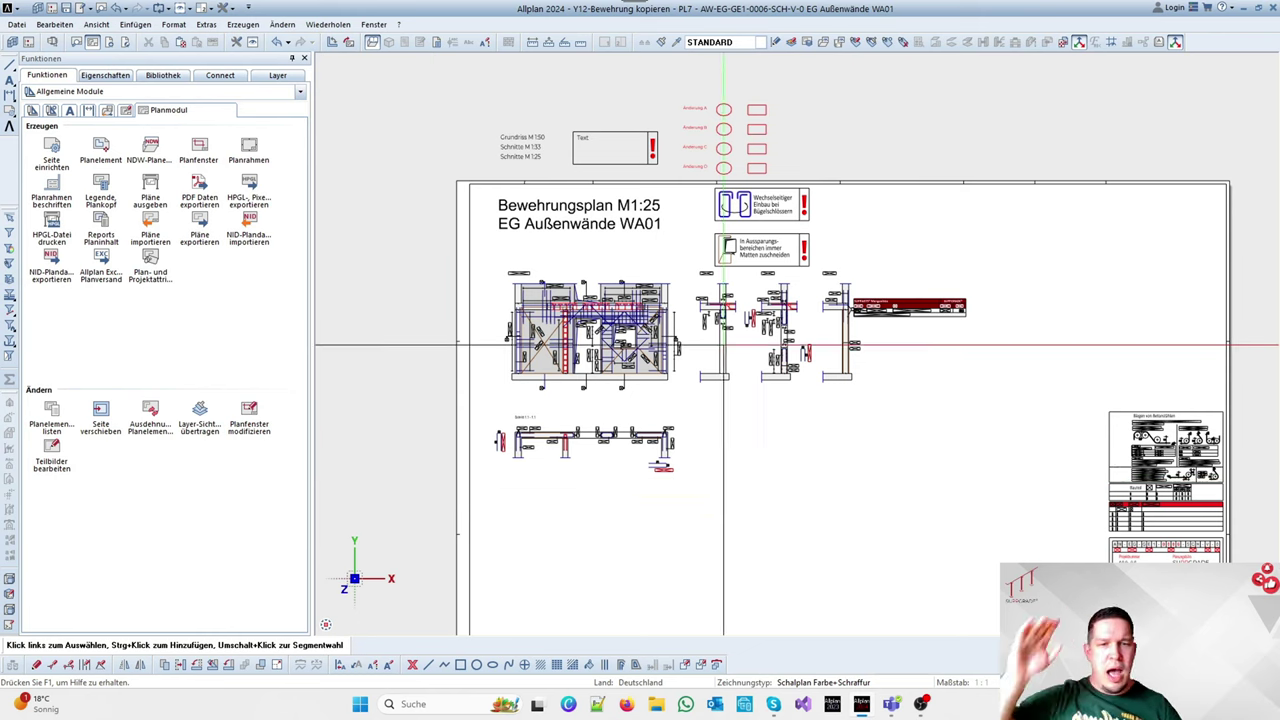
scroll(890, 333, up, 3)
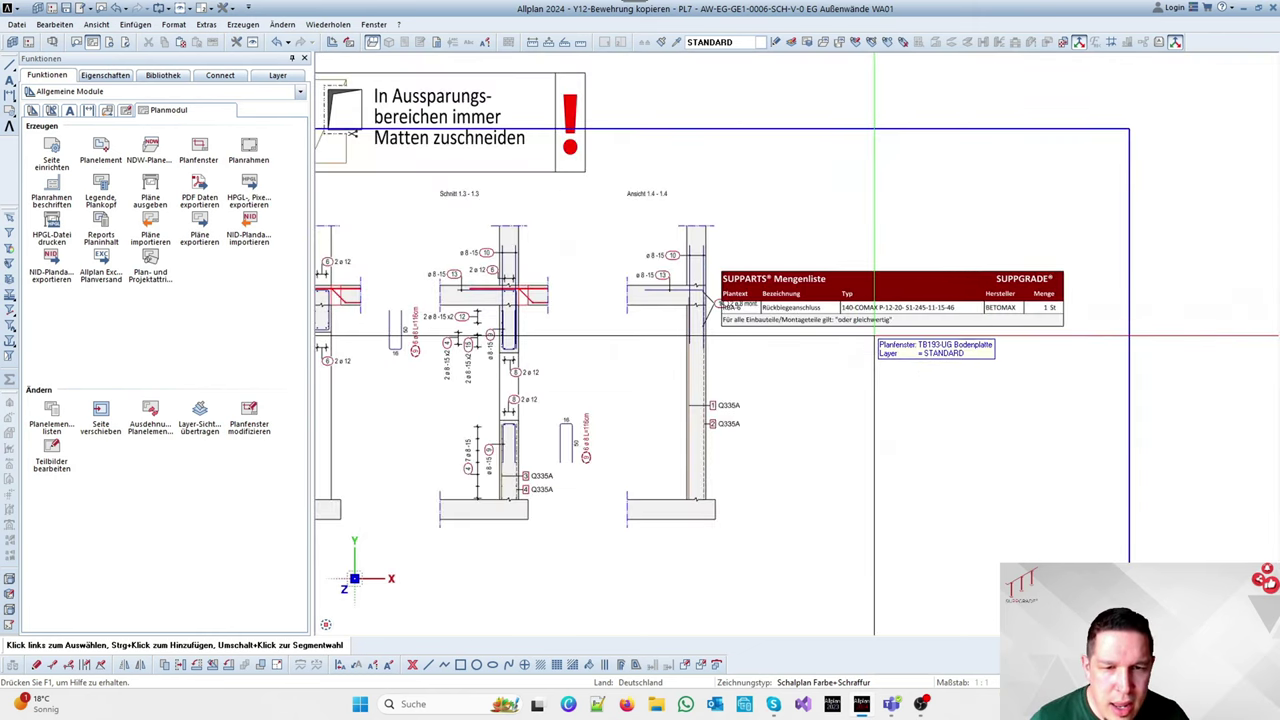
click(874, 334)
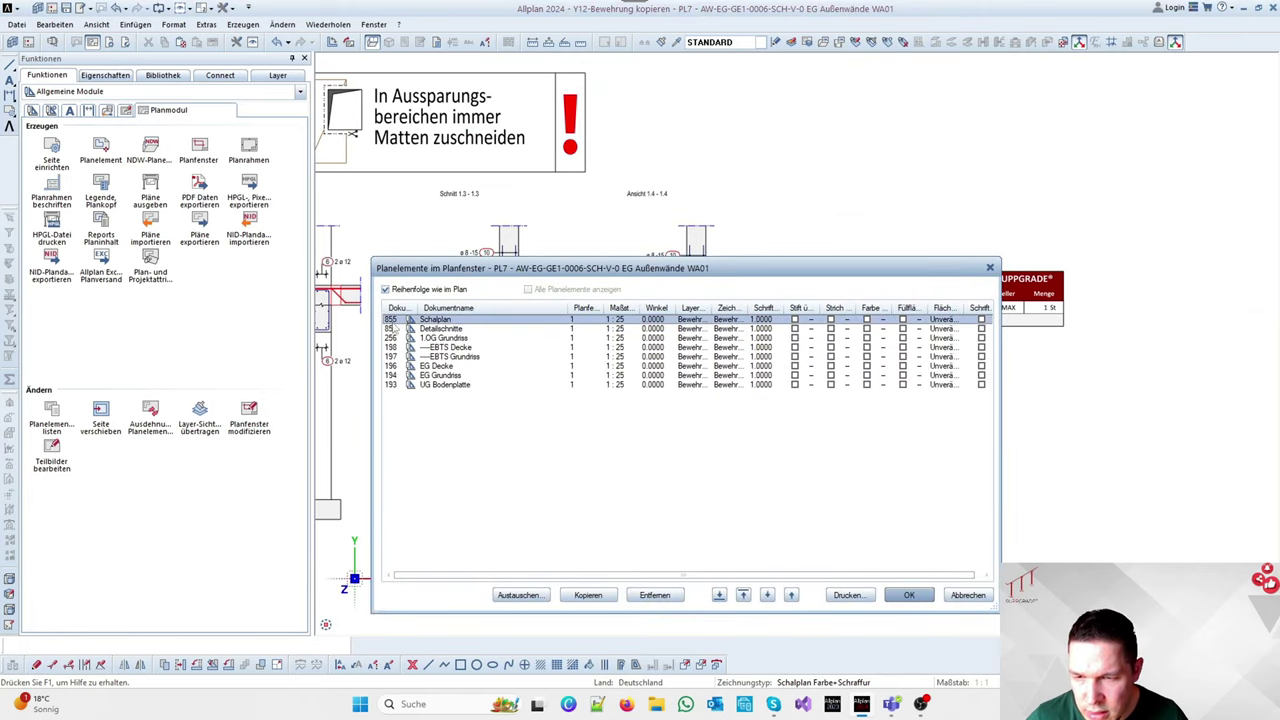
click(655, 595)
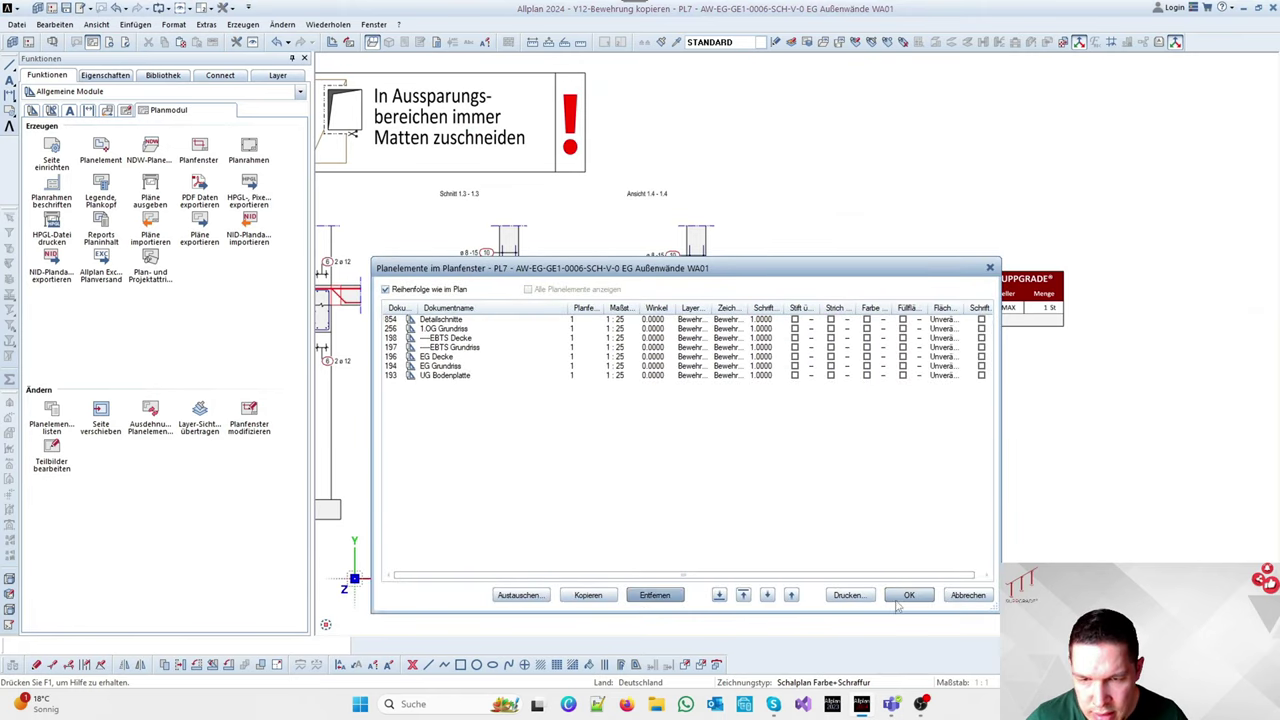
click(909, 595)
Examine the reinforcement and bar labels in the wall elevation and in Schnitt 1.1 - 1.1
scroll(383, 358, up, 5)
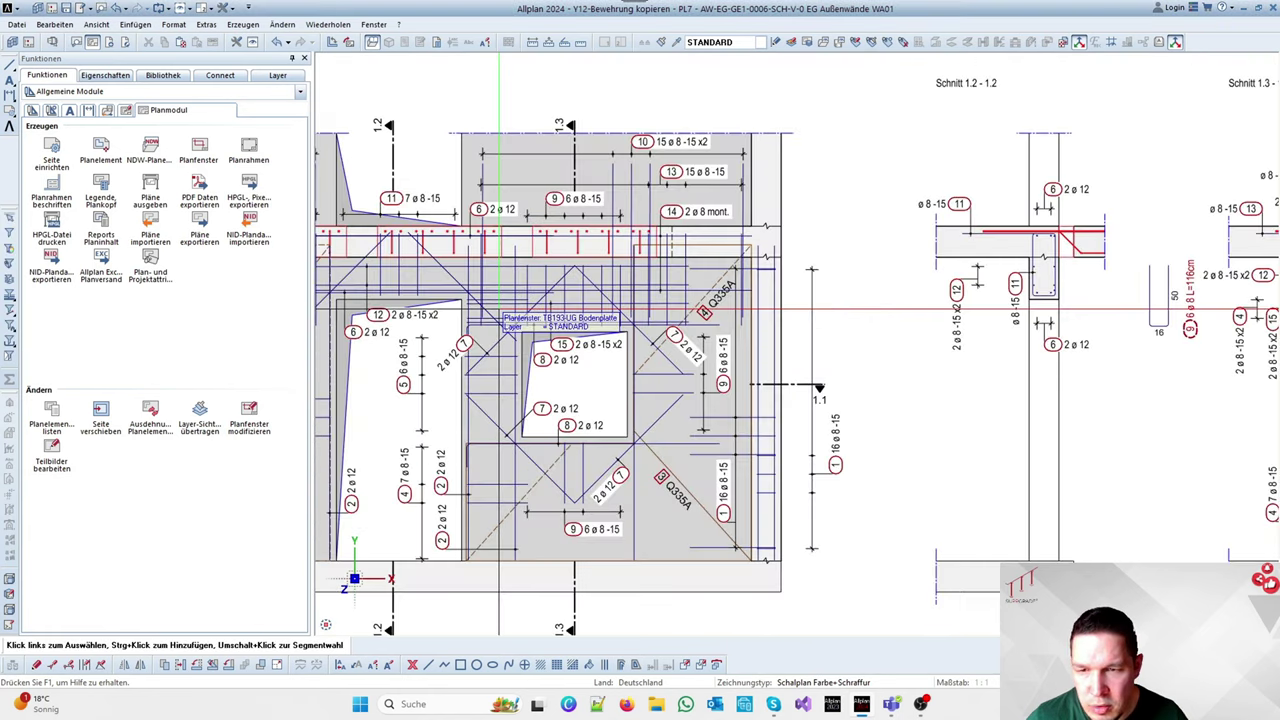
scroll(809, 243, down, 5)
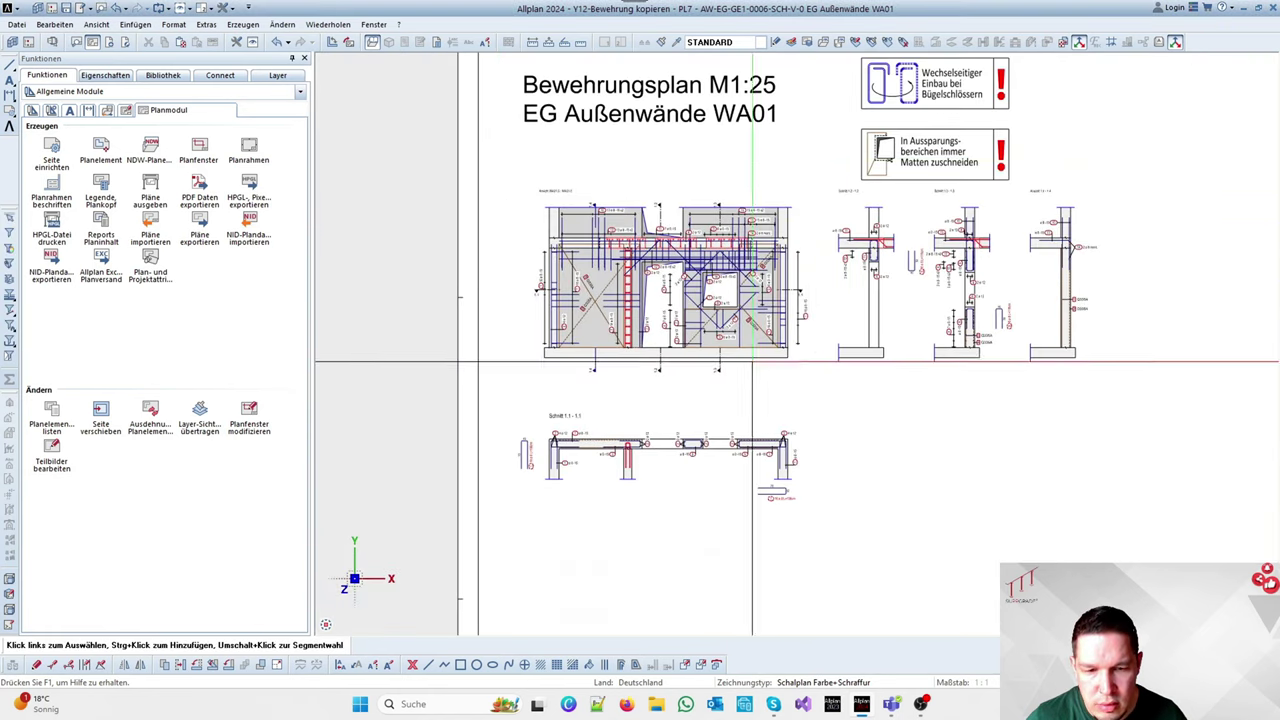
scroll(560, 468, up, 3)
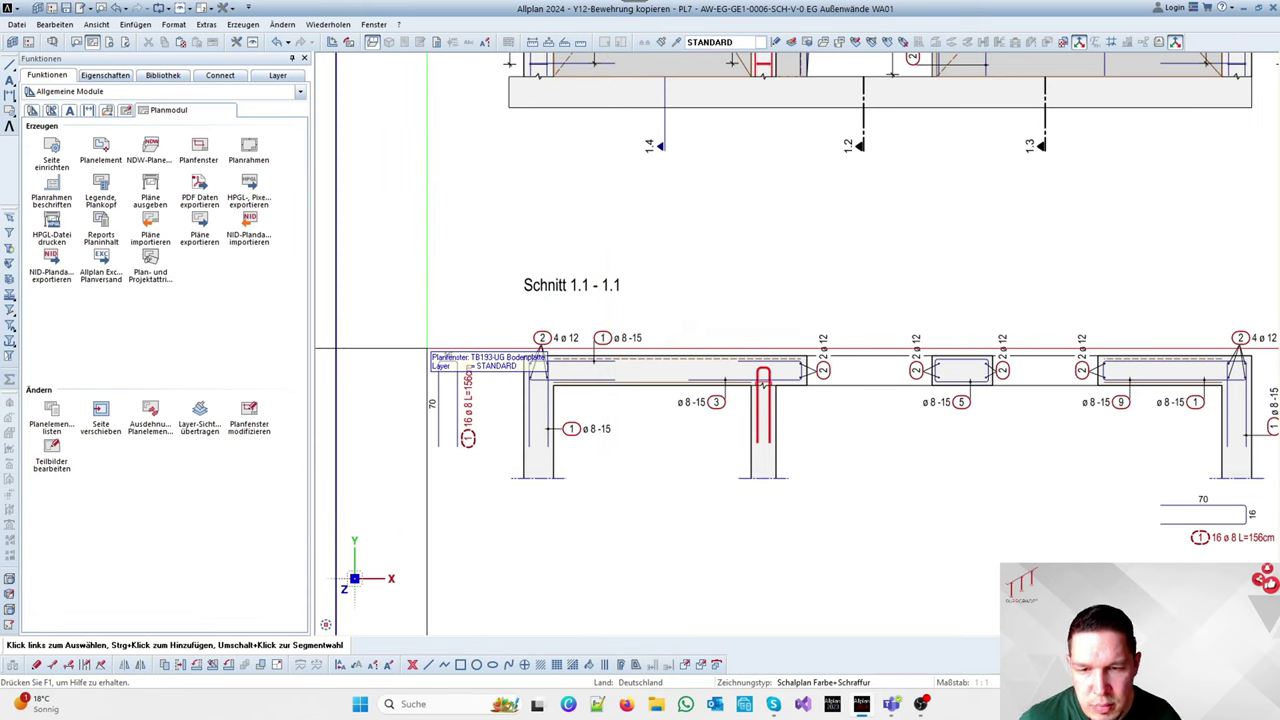
scroll(427, 350, up, 1)
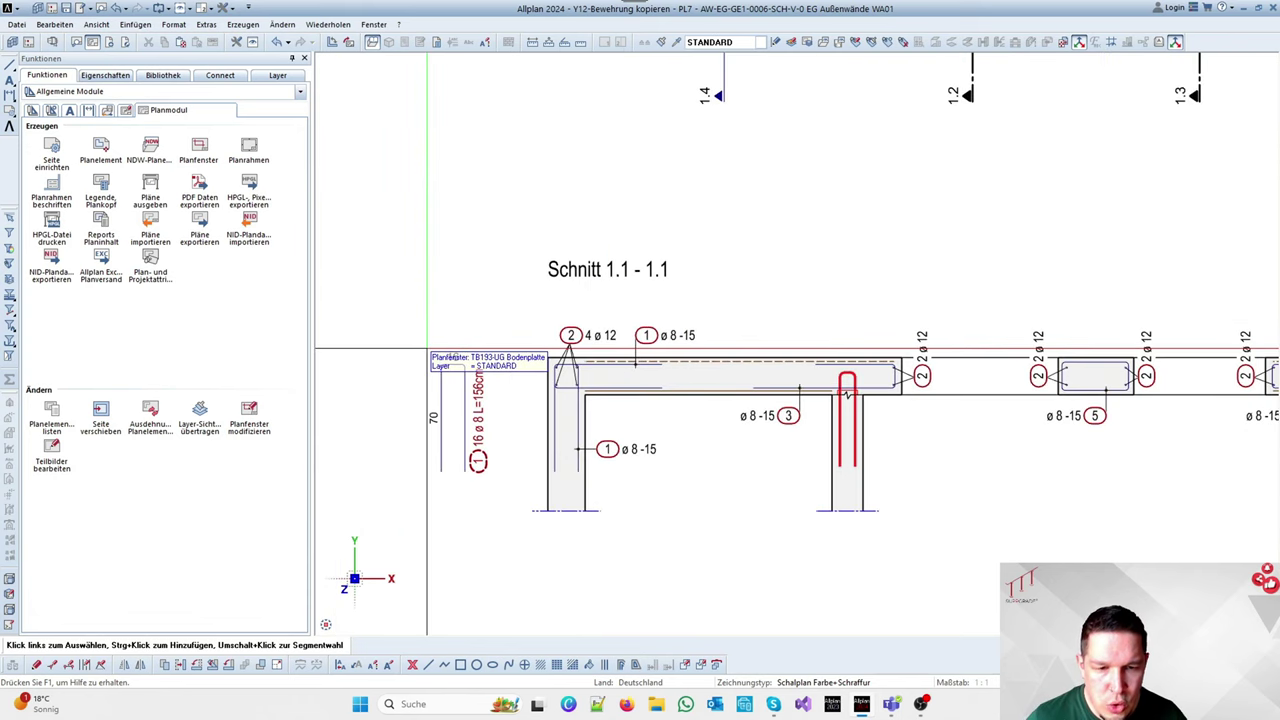
scroll(427, 350, down, 4)
scroll(427, 350, up, 5)
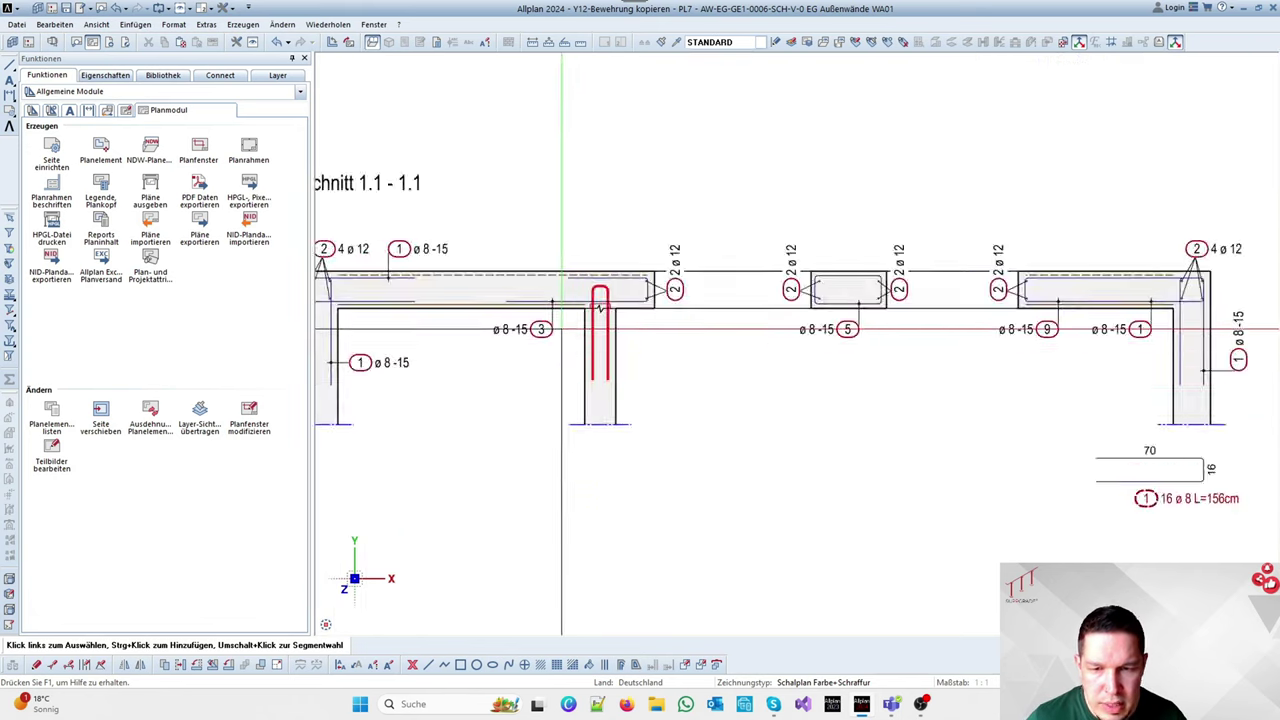
scroll(610, 335, down, 5)
scroll(660, 153, up, 4)
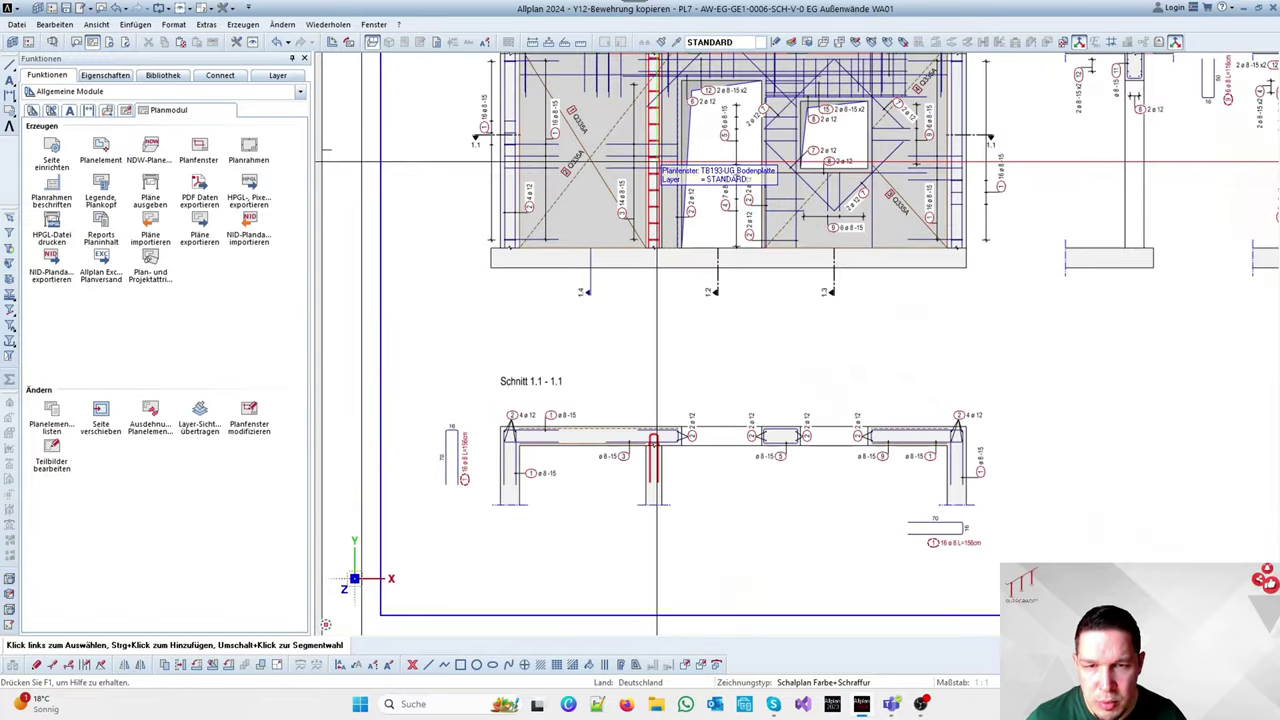
Examine the bar marks and reinforcement labels in Schnitt 1.2 - 1.2 and Schnitt 1.3 - 1.3 of the reinforcement plan
scroll(757, 406, down, 8)
scroll(830, 390, up, 10)
scroll(837, 387, down, 4)
scroll(655, 425, up, 5)
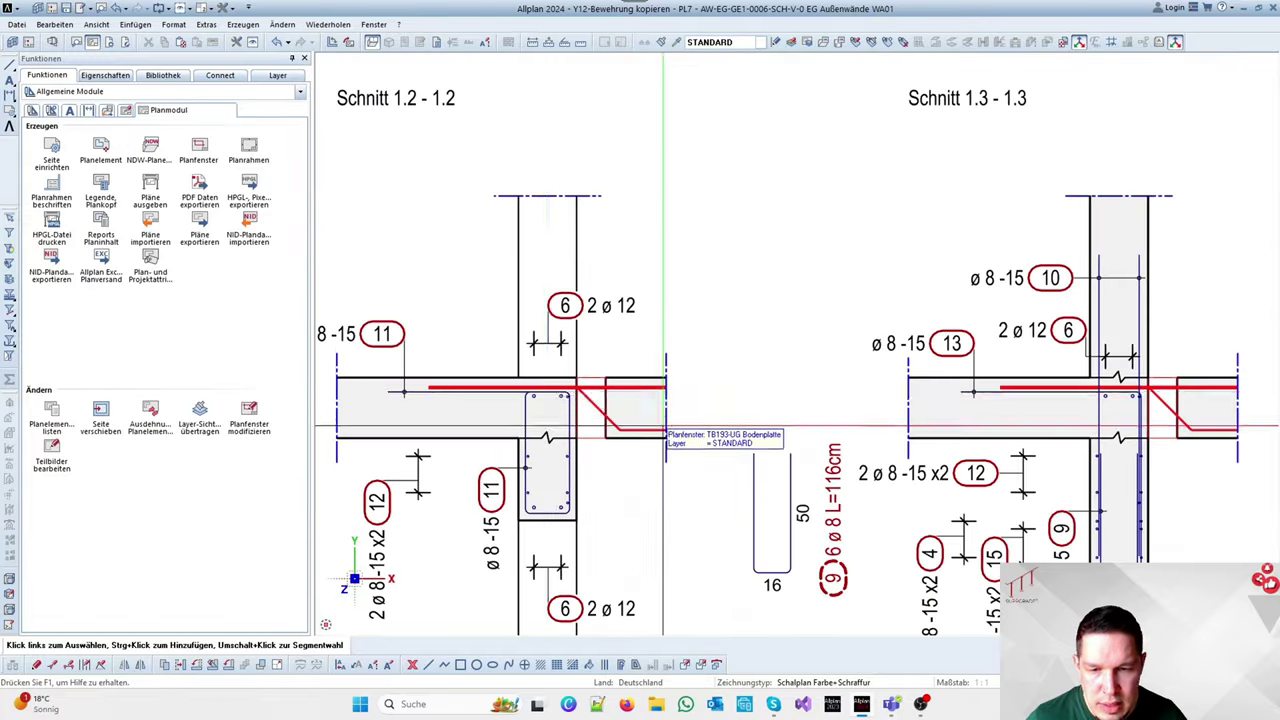
scroll(806, 246, down, 5)
scroll(575, 392, down, 4)
scroll(640, 400, up, 6)
scroll(771, 423, down, 6)
scroll(780, 425, up, 1)
Open formwork plan 6, AW-EG-GE1-0006-SCH-V-0 EG Außenwände WA01, from the 02-SCHALPLAN EG branch of the plan structure
double_click(457, 376)
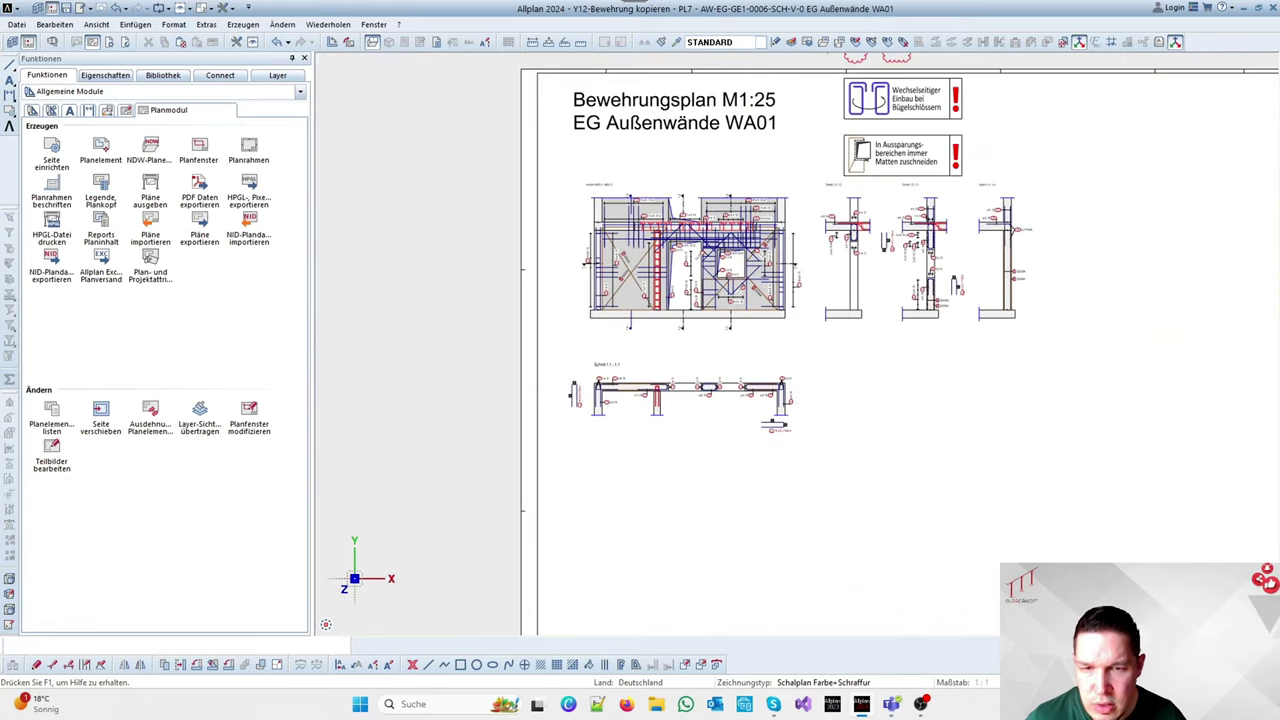
mouse_move(548, 234)
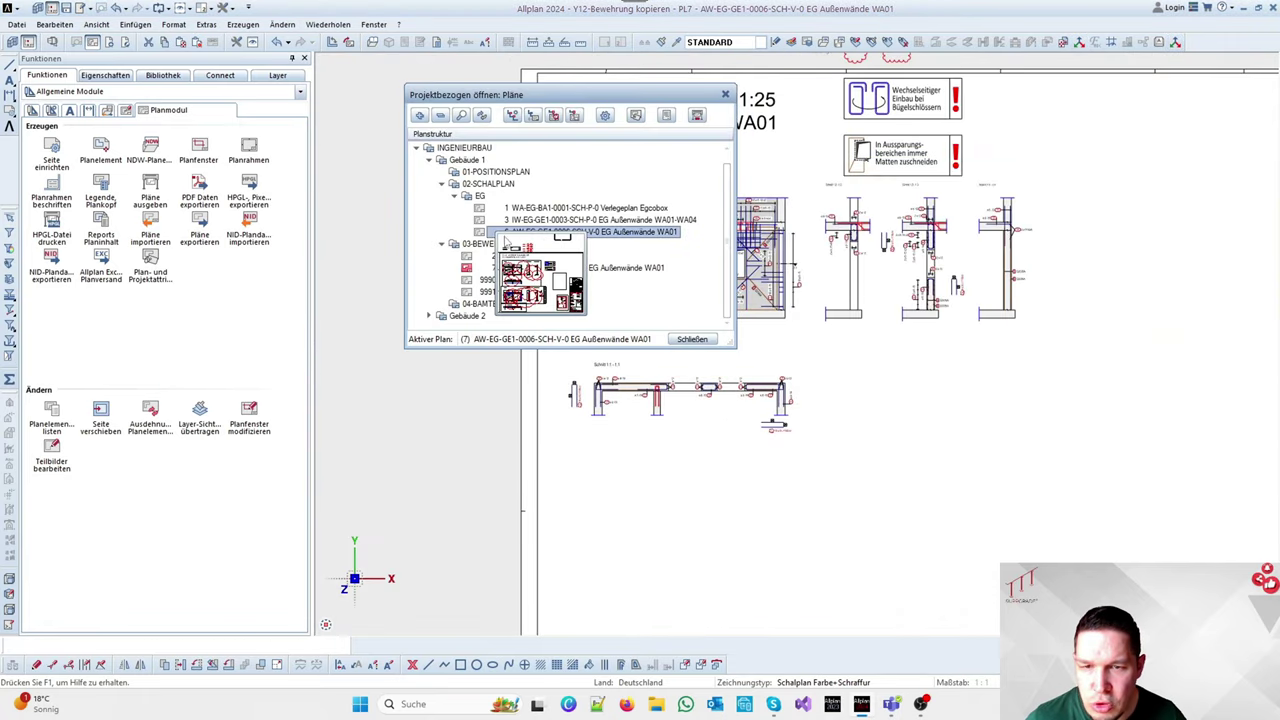
double_click(510, 232)
Check the formwork plan's wall elevation, Schnitt 1.1 - 1.1, the vertical sections and the SUPPARTS Mengenliste for content and placement
scroll(790, 190, up, 5)
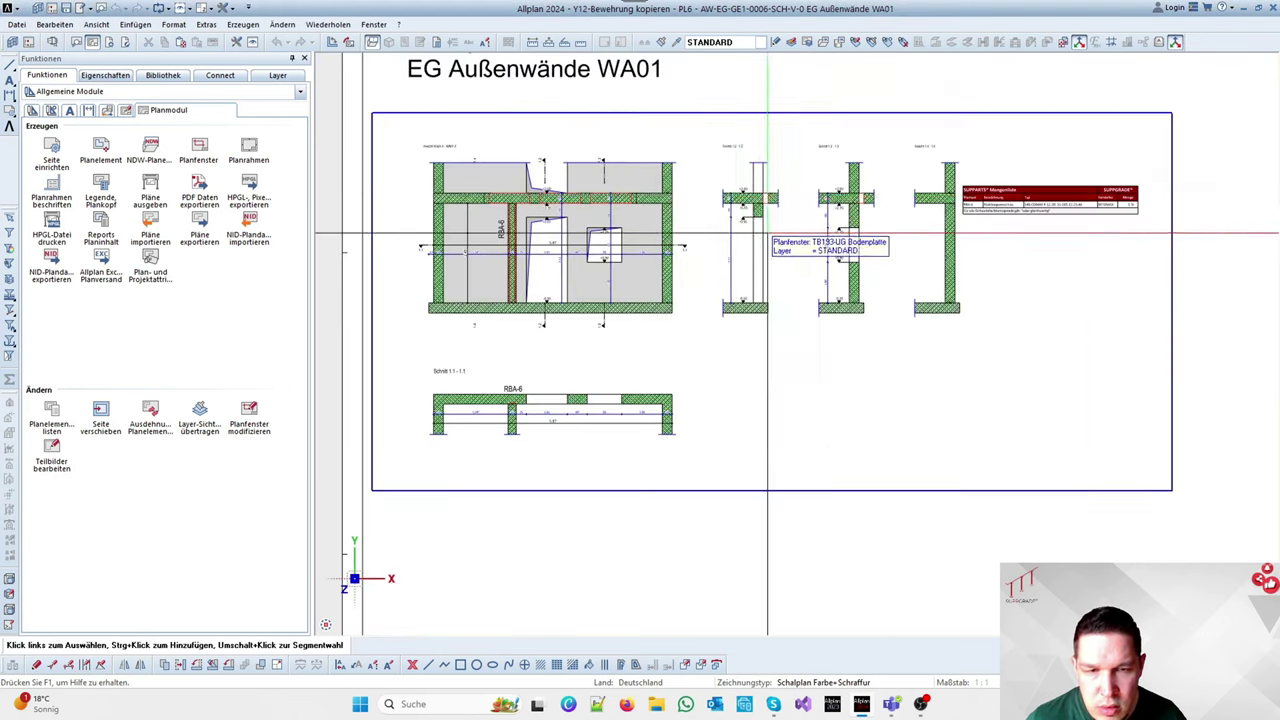
scroll(790, 190, down, 3)
scroll(450, 470, up, 5)
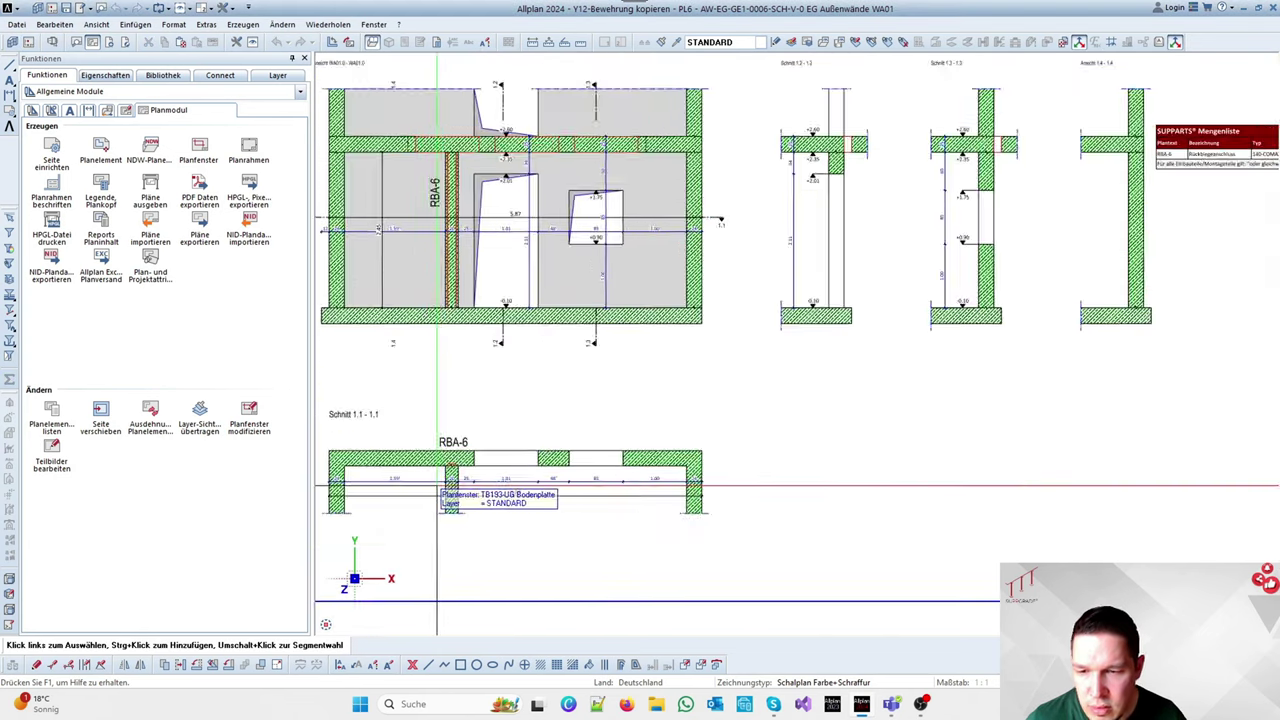
scroll(838, 381, down, 5)
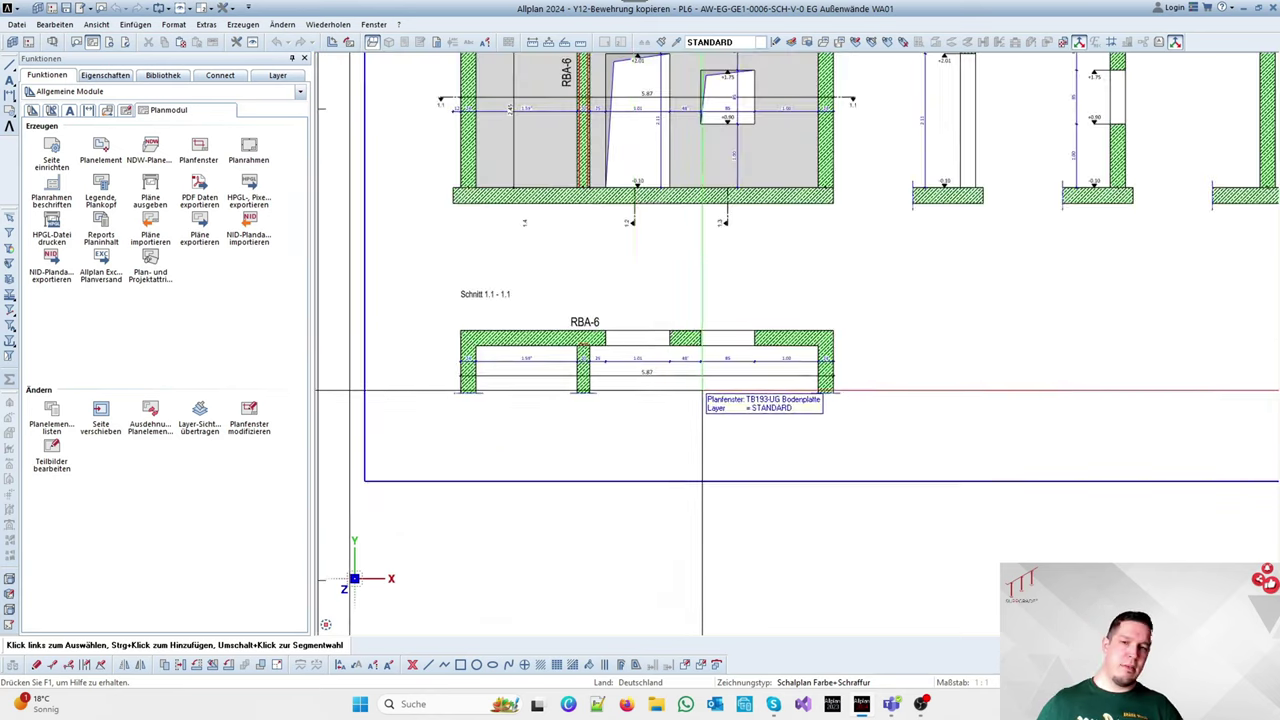
scroll(886, 240, up, 3)
scroll(771, 300, down, 4)
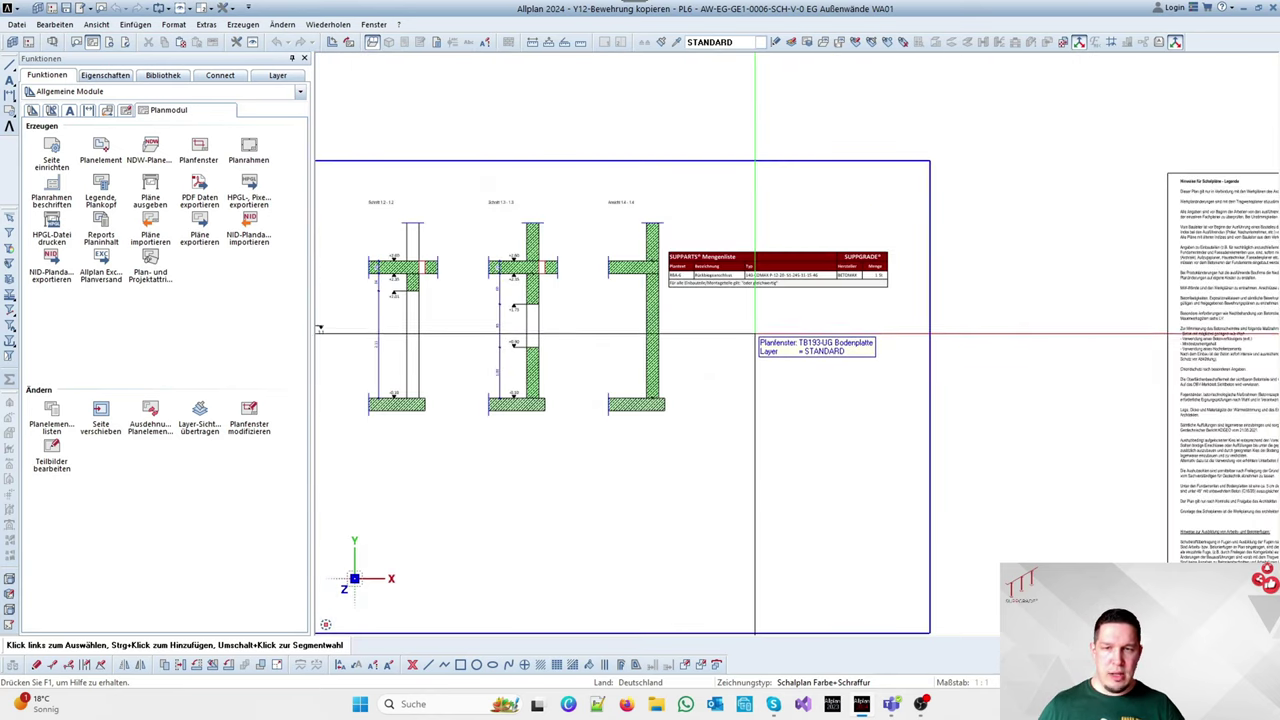
scroll(766, 340, up, 2)
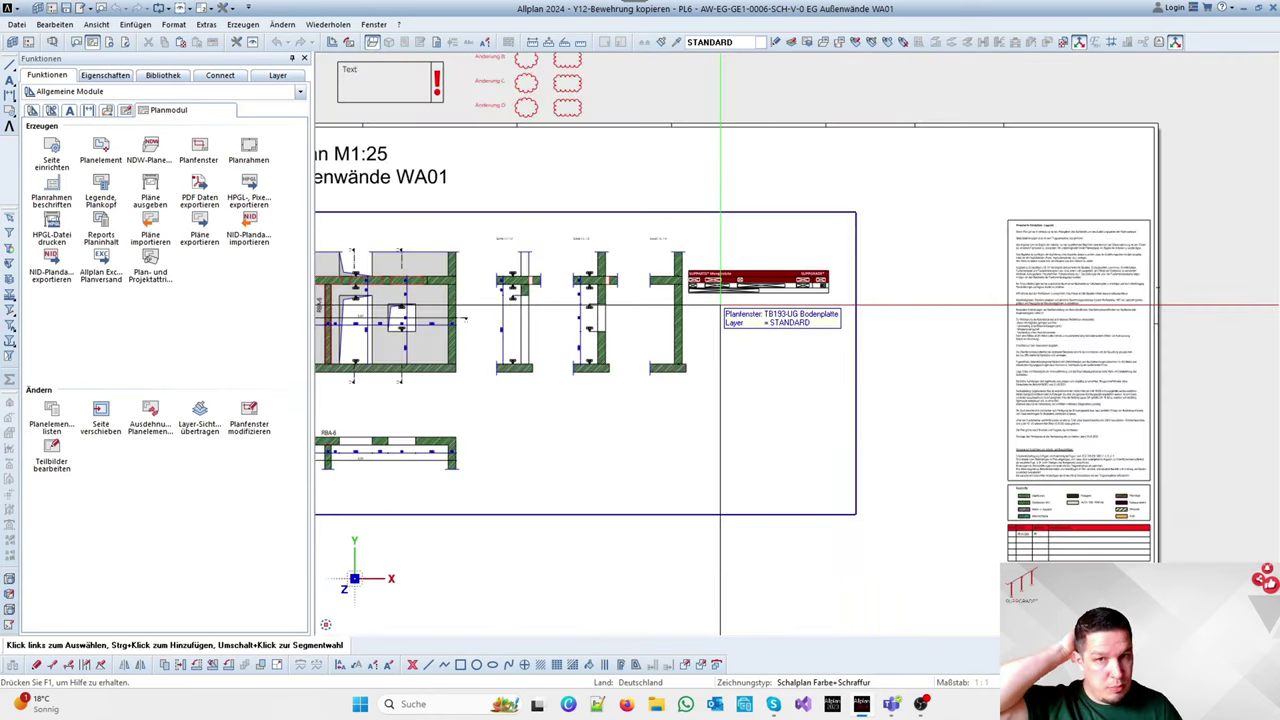